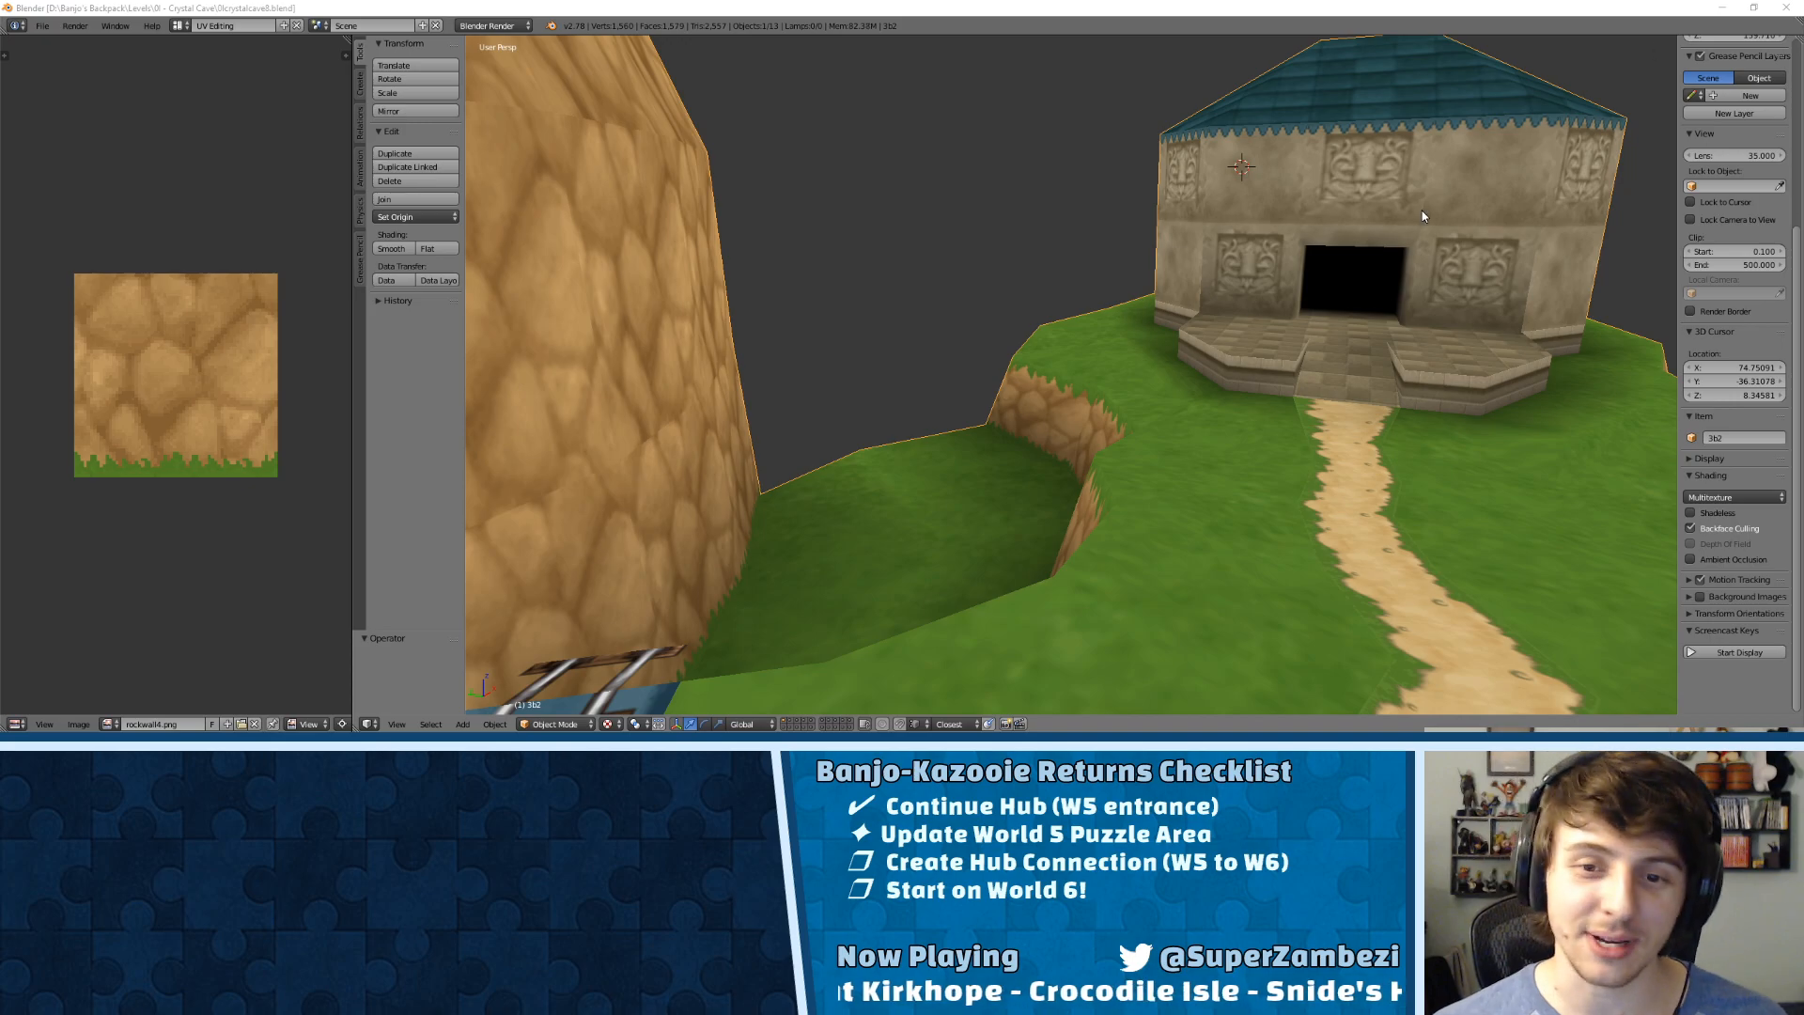
Step: Examine the crystal cave level, covering the grassy temple area, the mine cart track, the crystals and the lava section
middle_drag(1381, 278, 1131, 294)
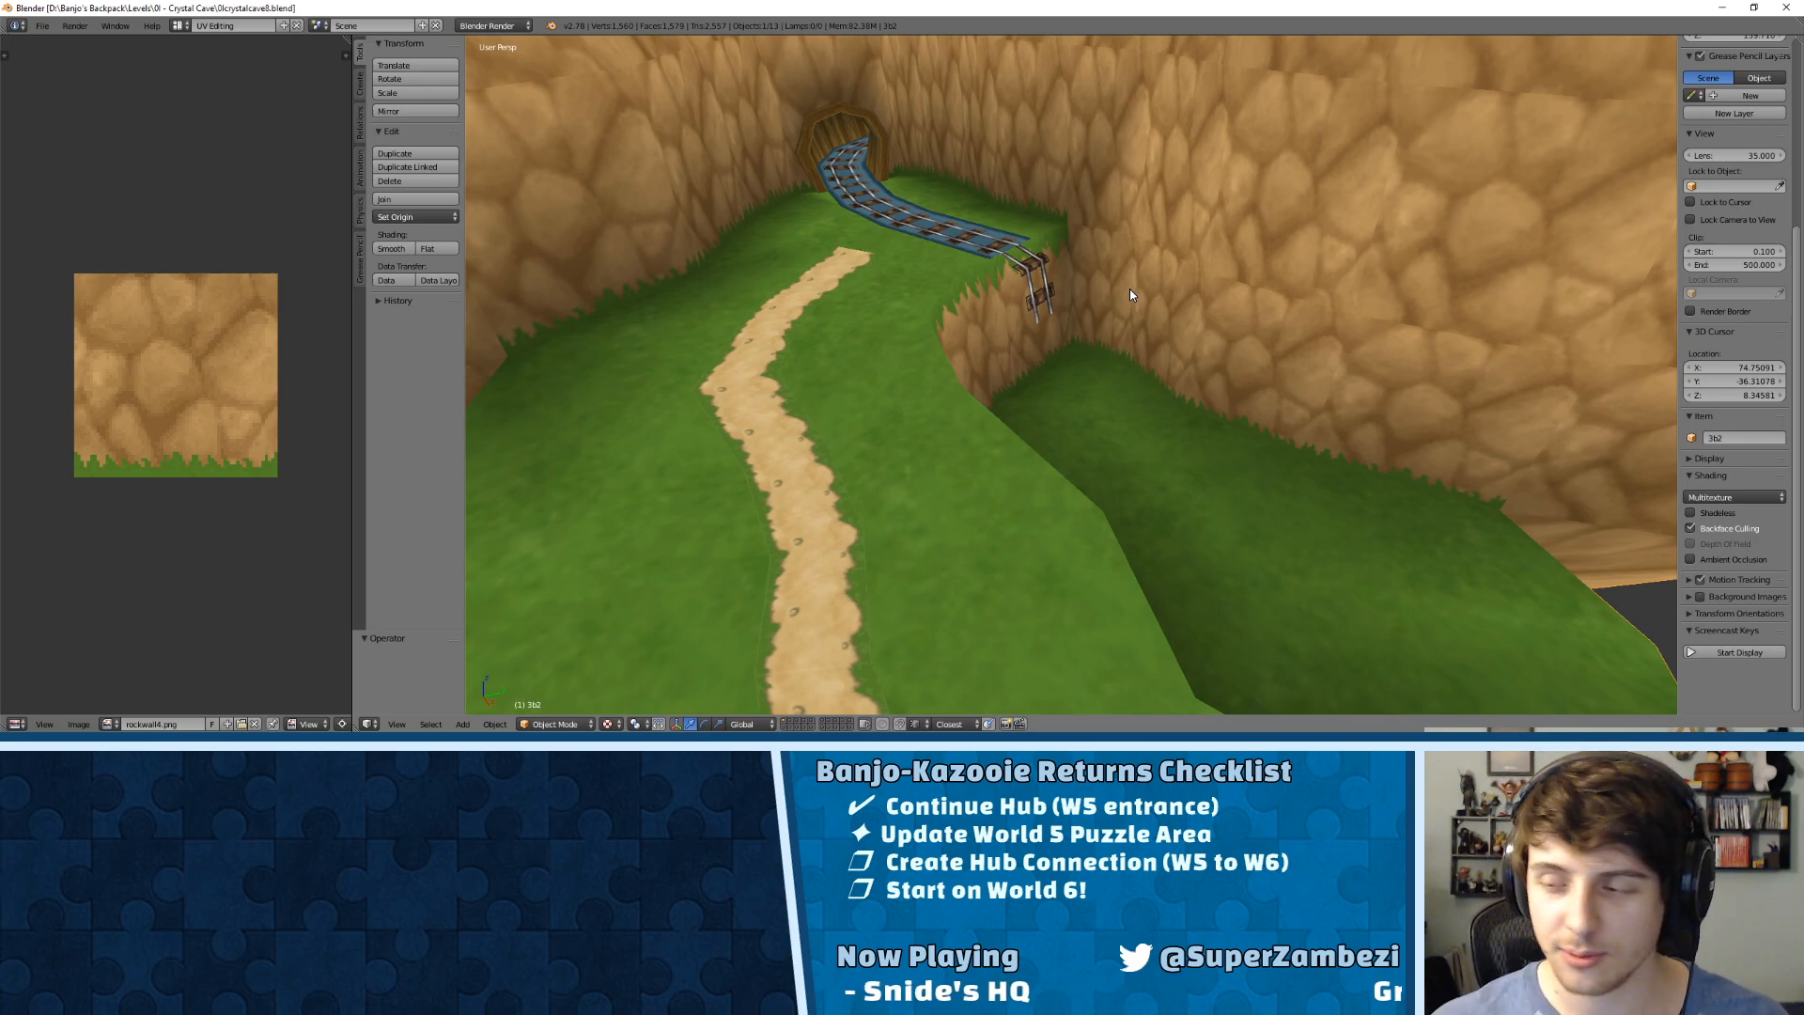
middle_drag(905, 272, 1102, 341)
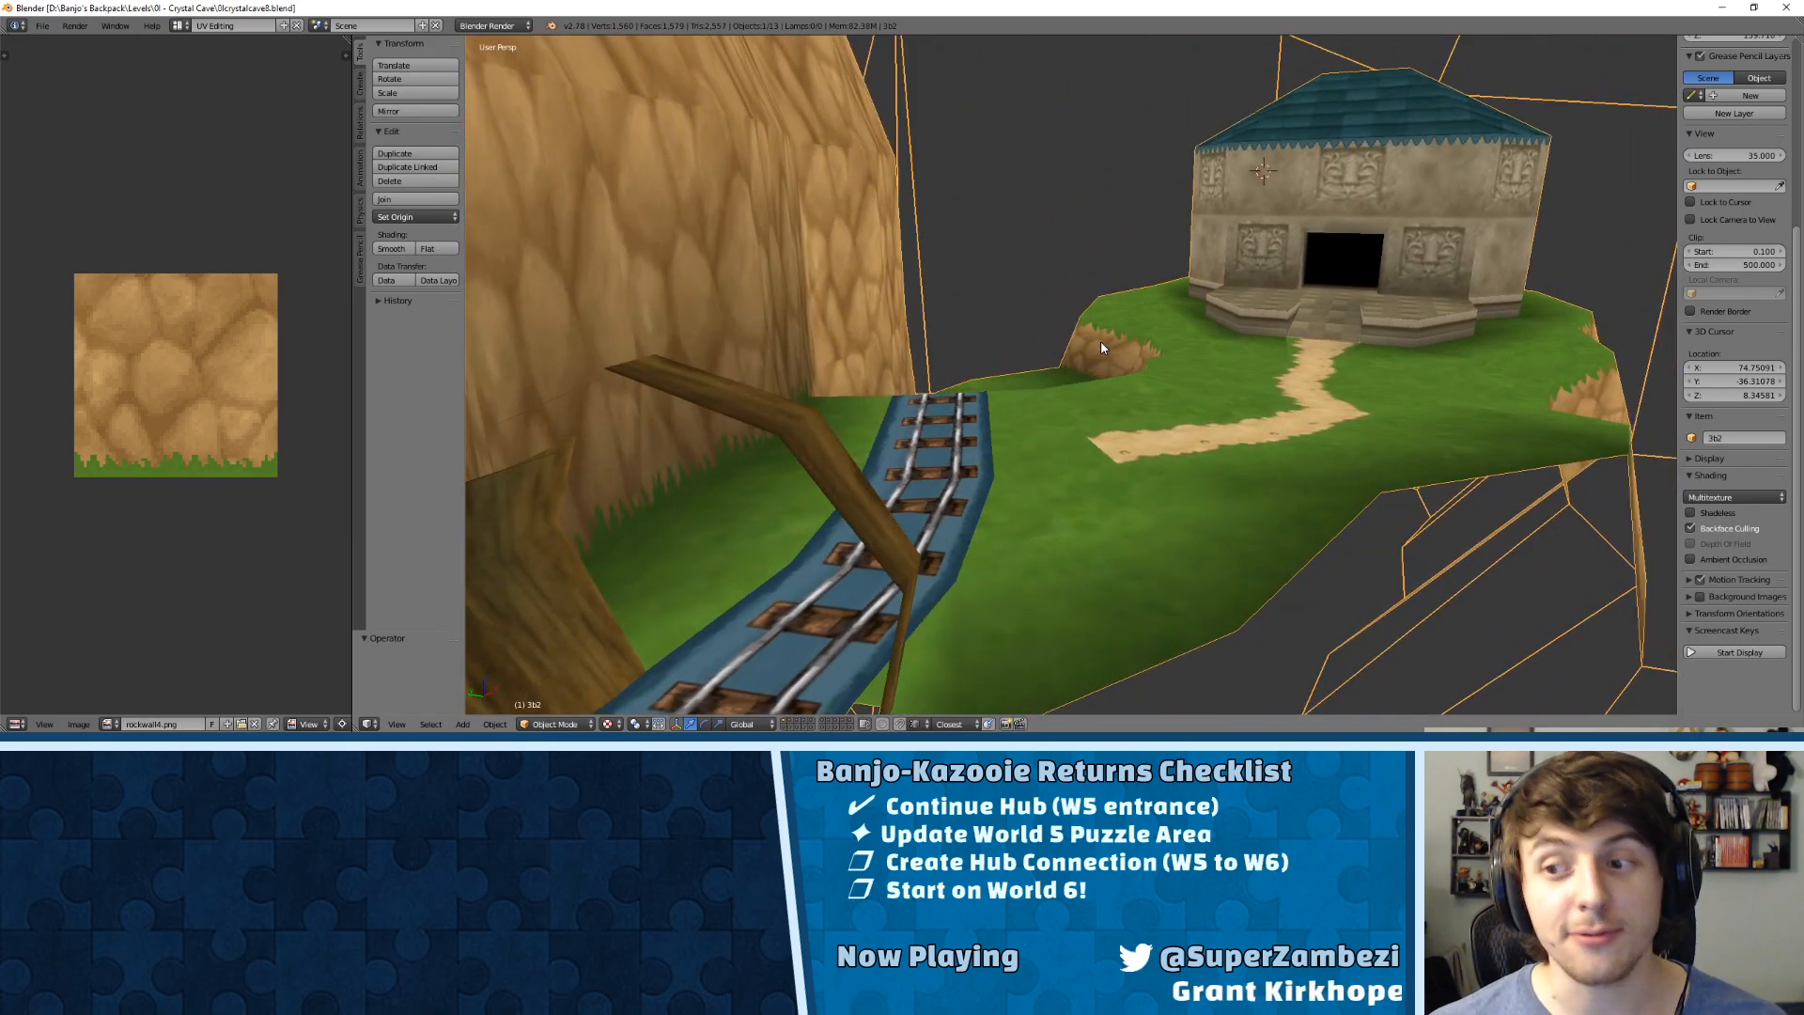
middle_drag(960, 402, 1208, 394)
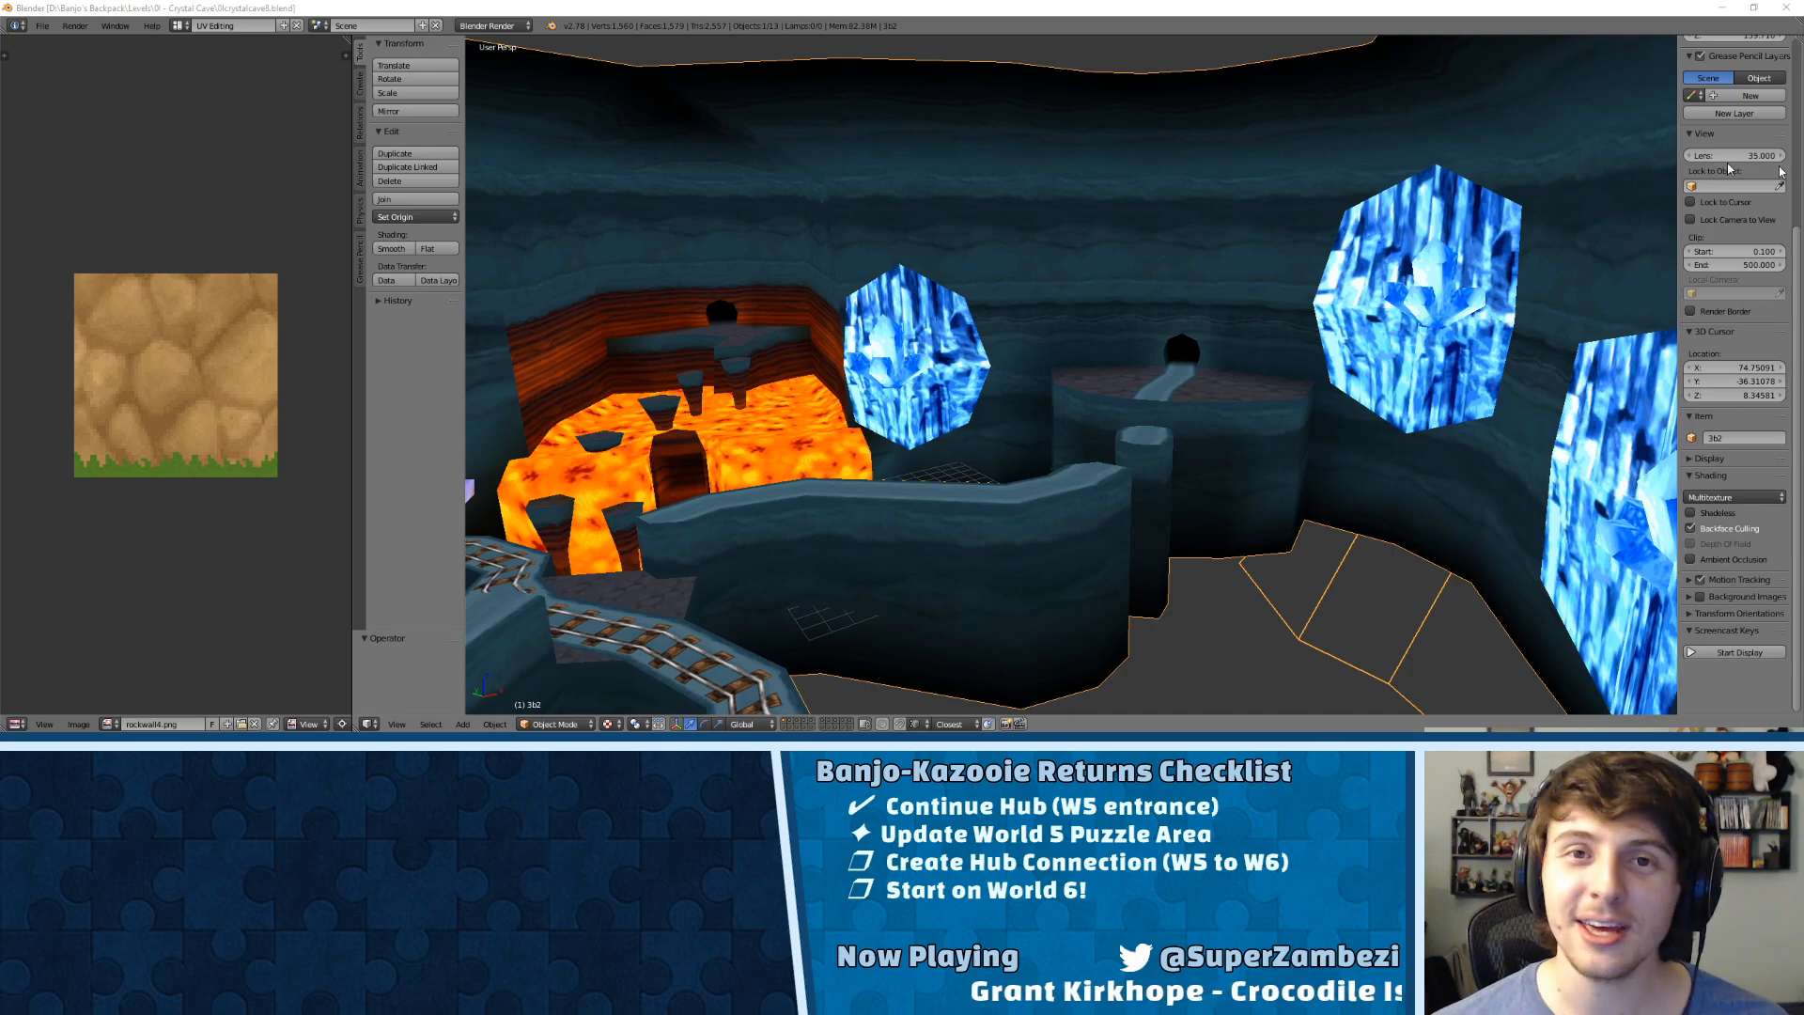
middle_drag(719, 284, 1379, 325)
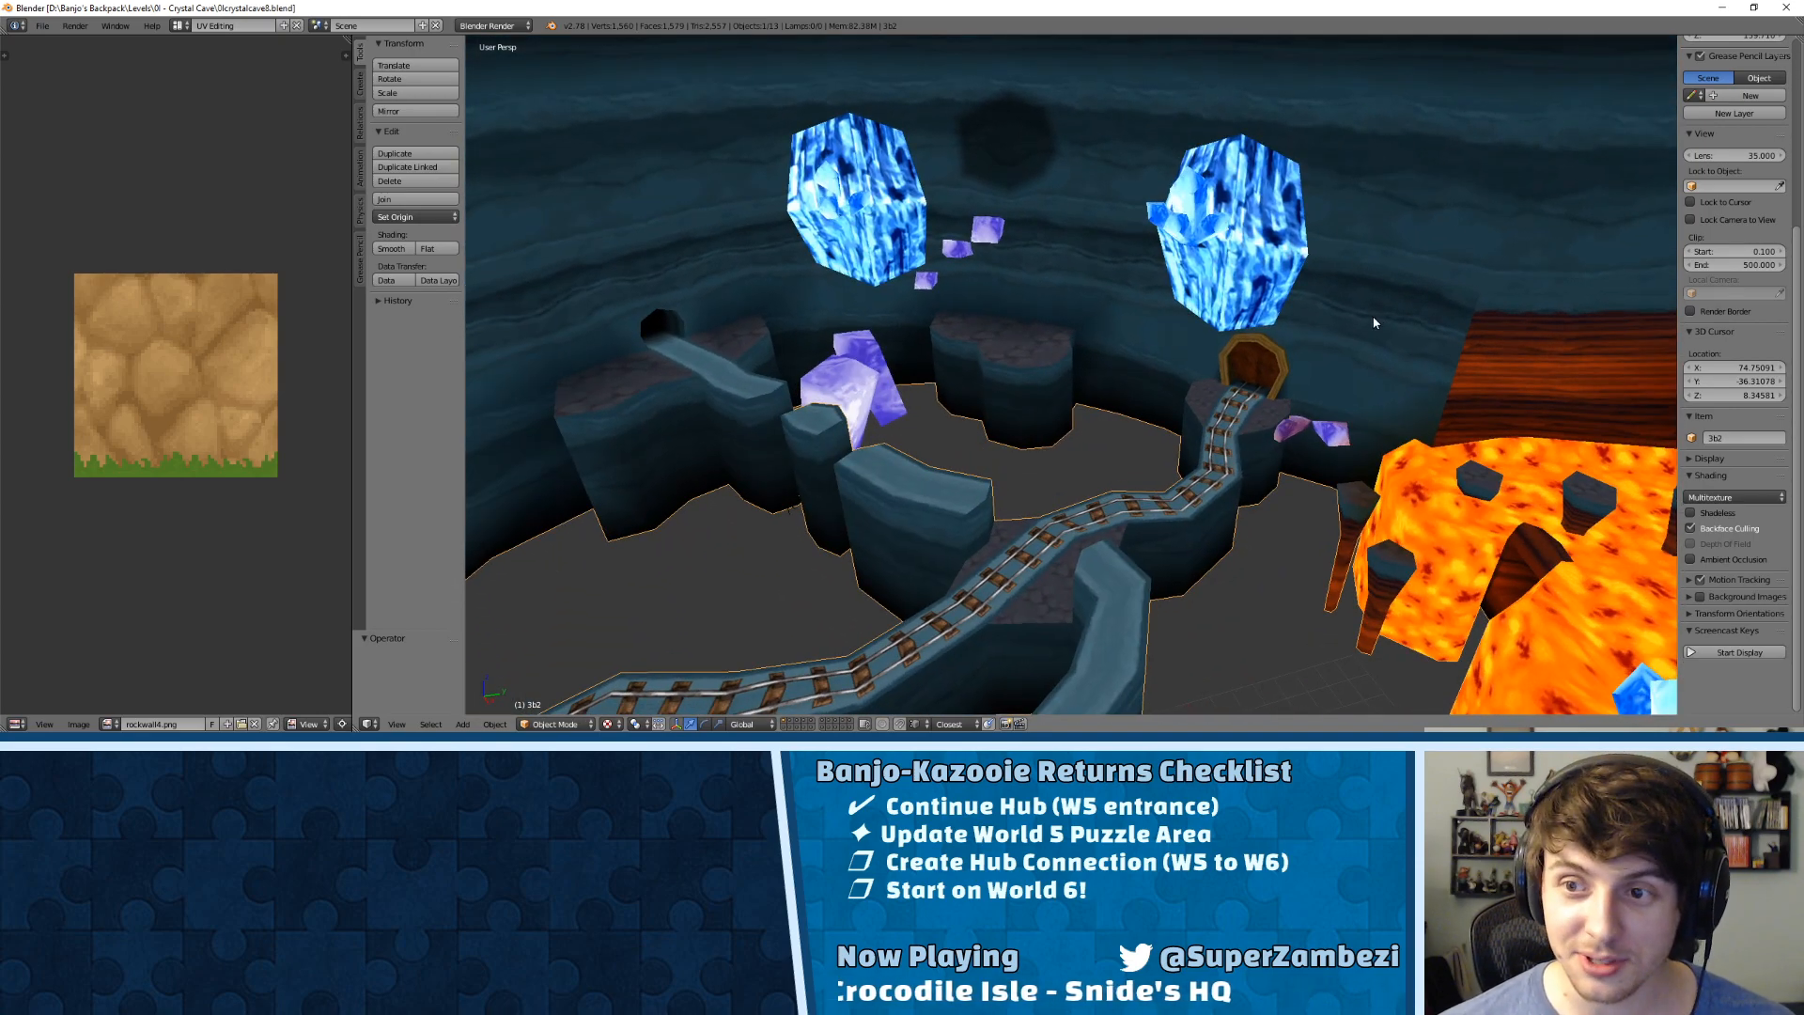
middle_drag(1354, 320, 1143, 239)
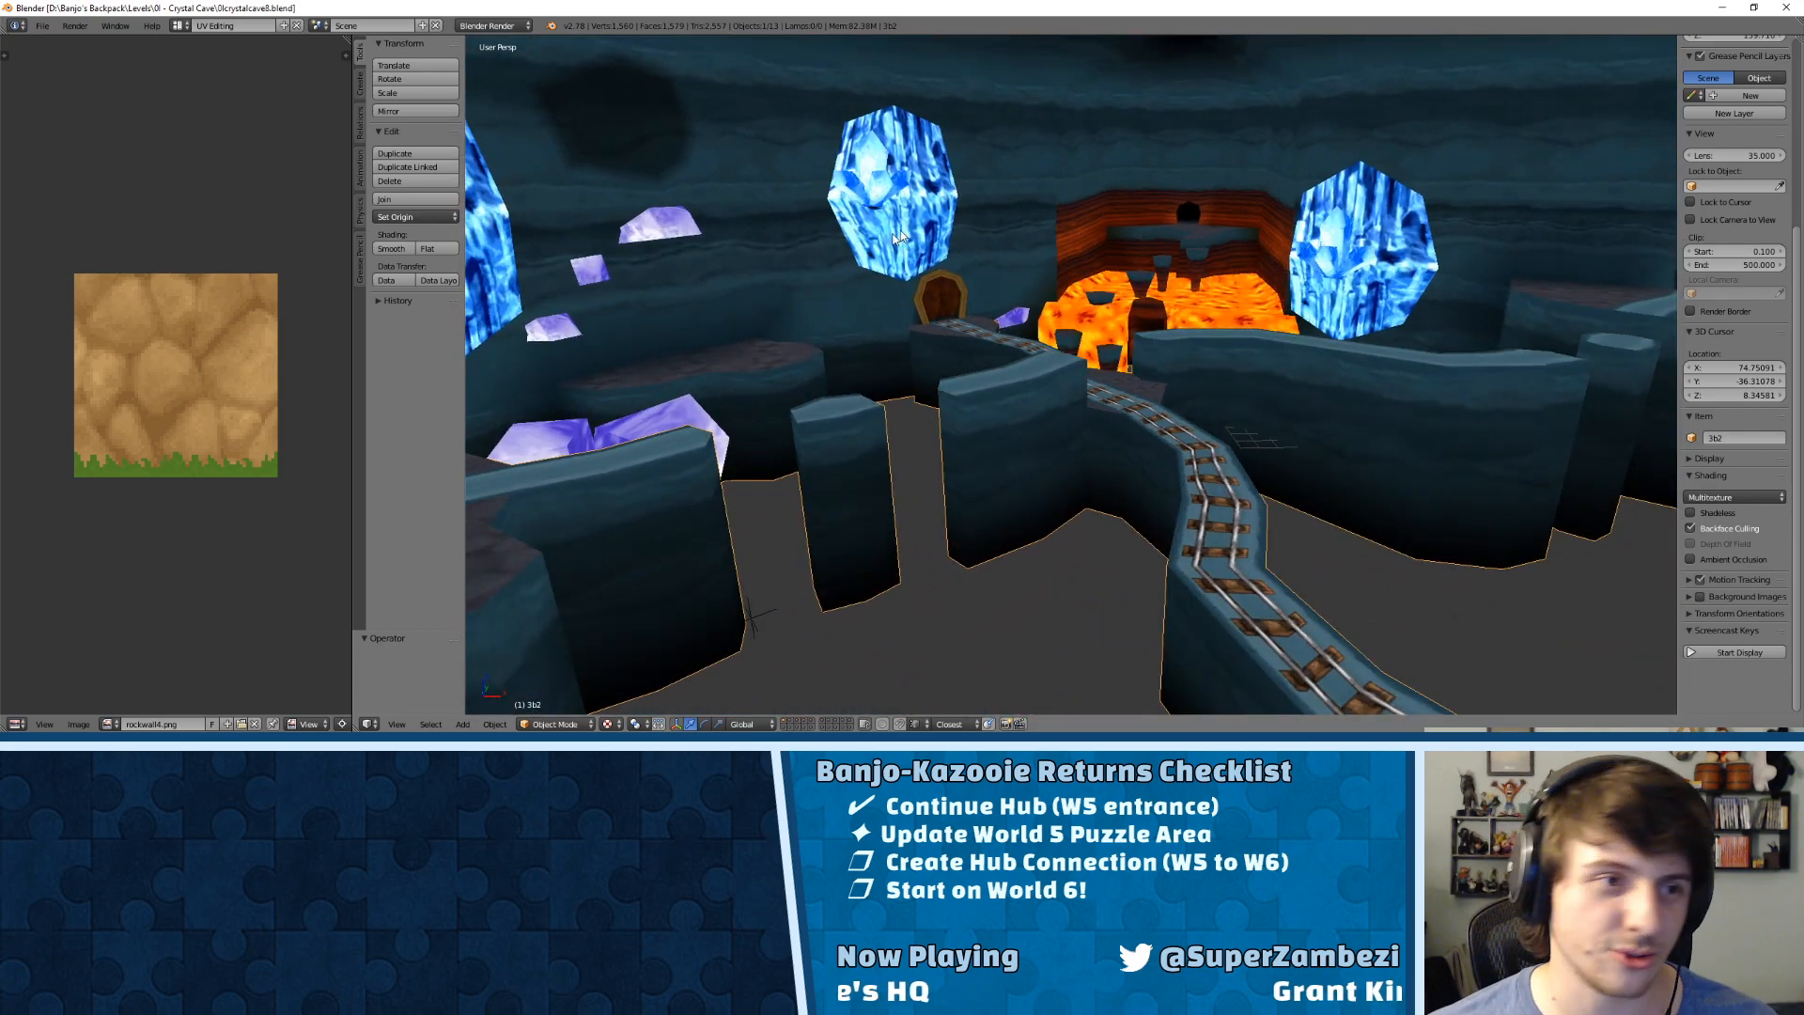
middle_drag(827, 229, 676, 221)
middle_drag(930, 282, 1001, 251)
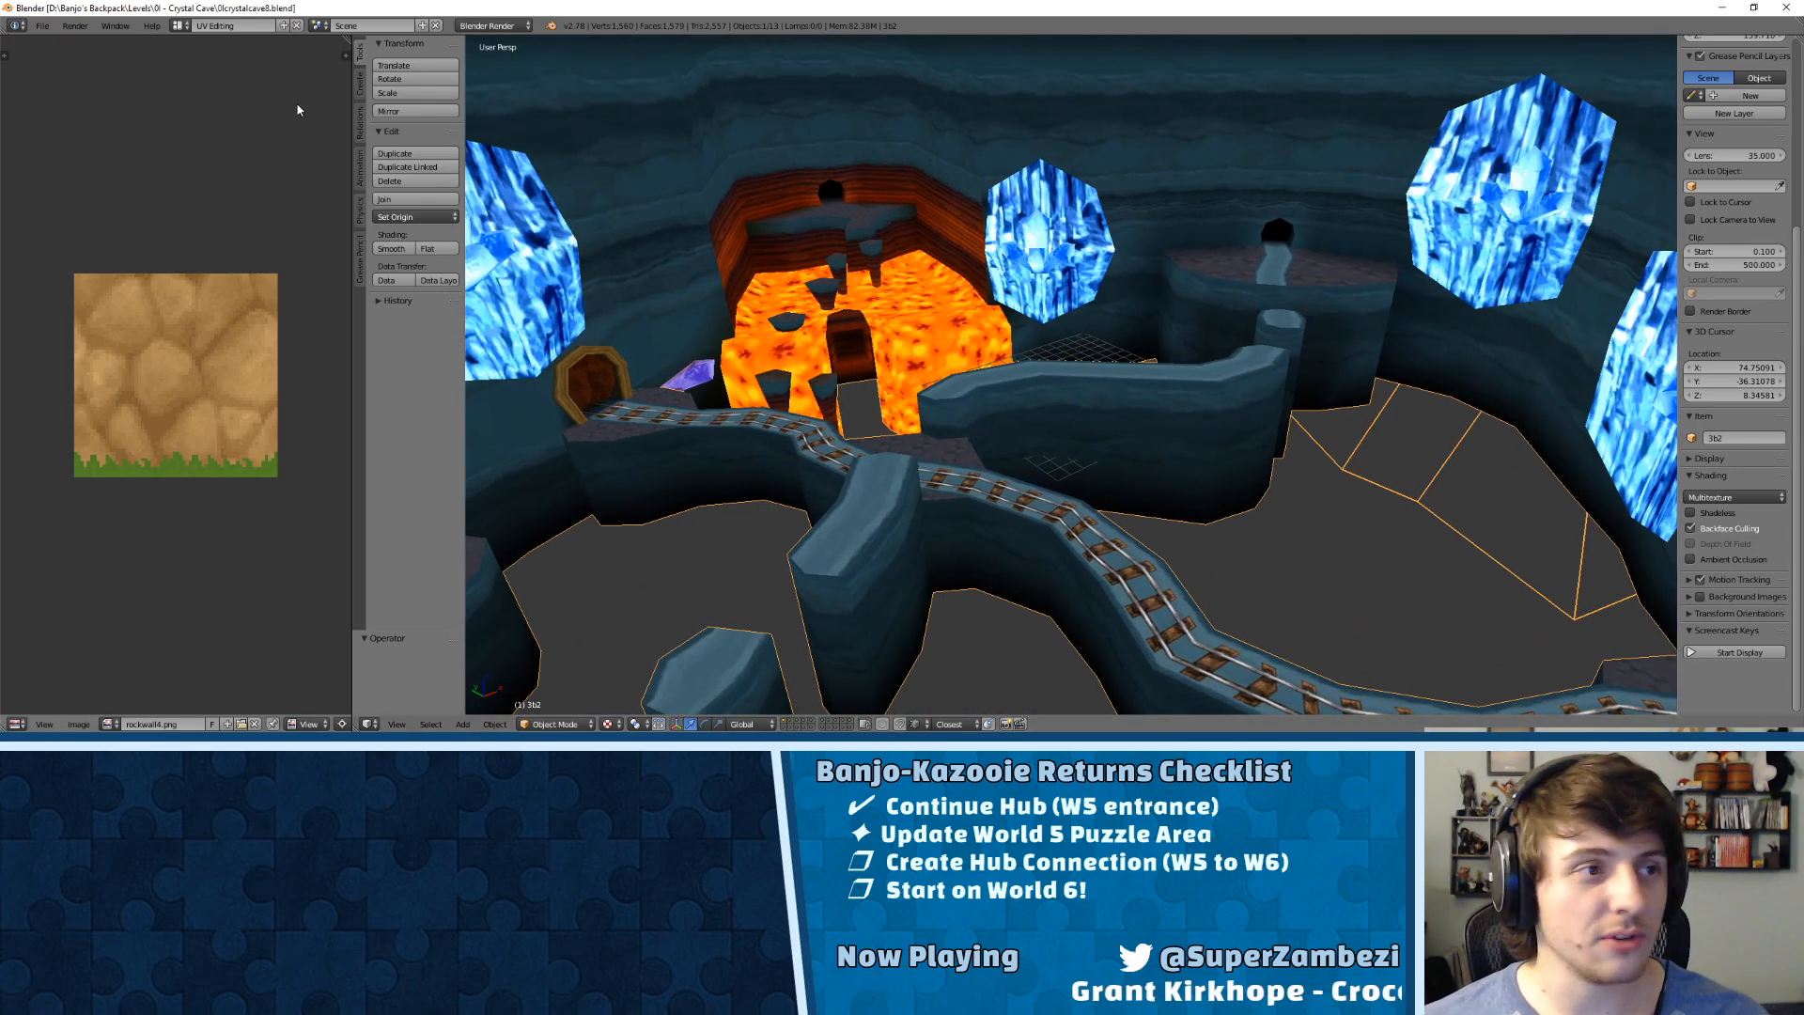
Step: Open the file 0Dcave6.blend from the "0D - Cave Area" level folder
click(44, 25)
mouse_move(80, 73)
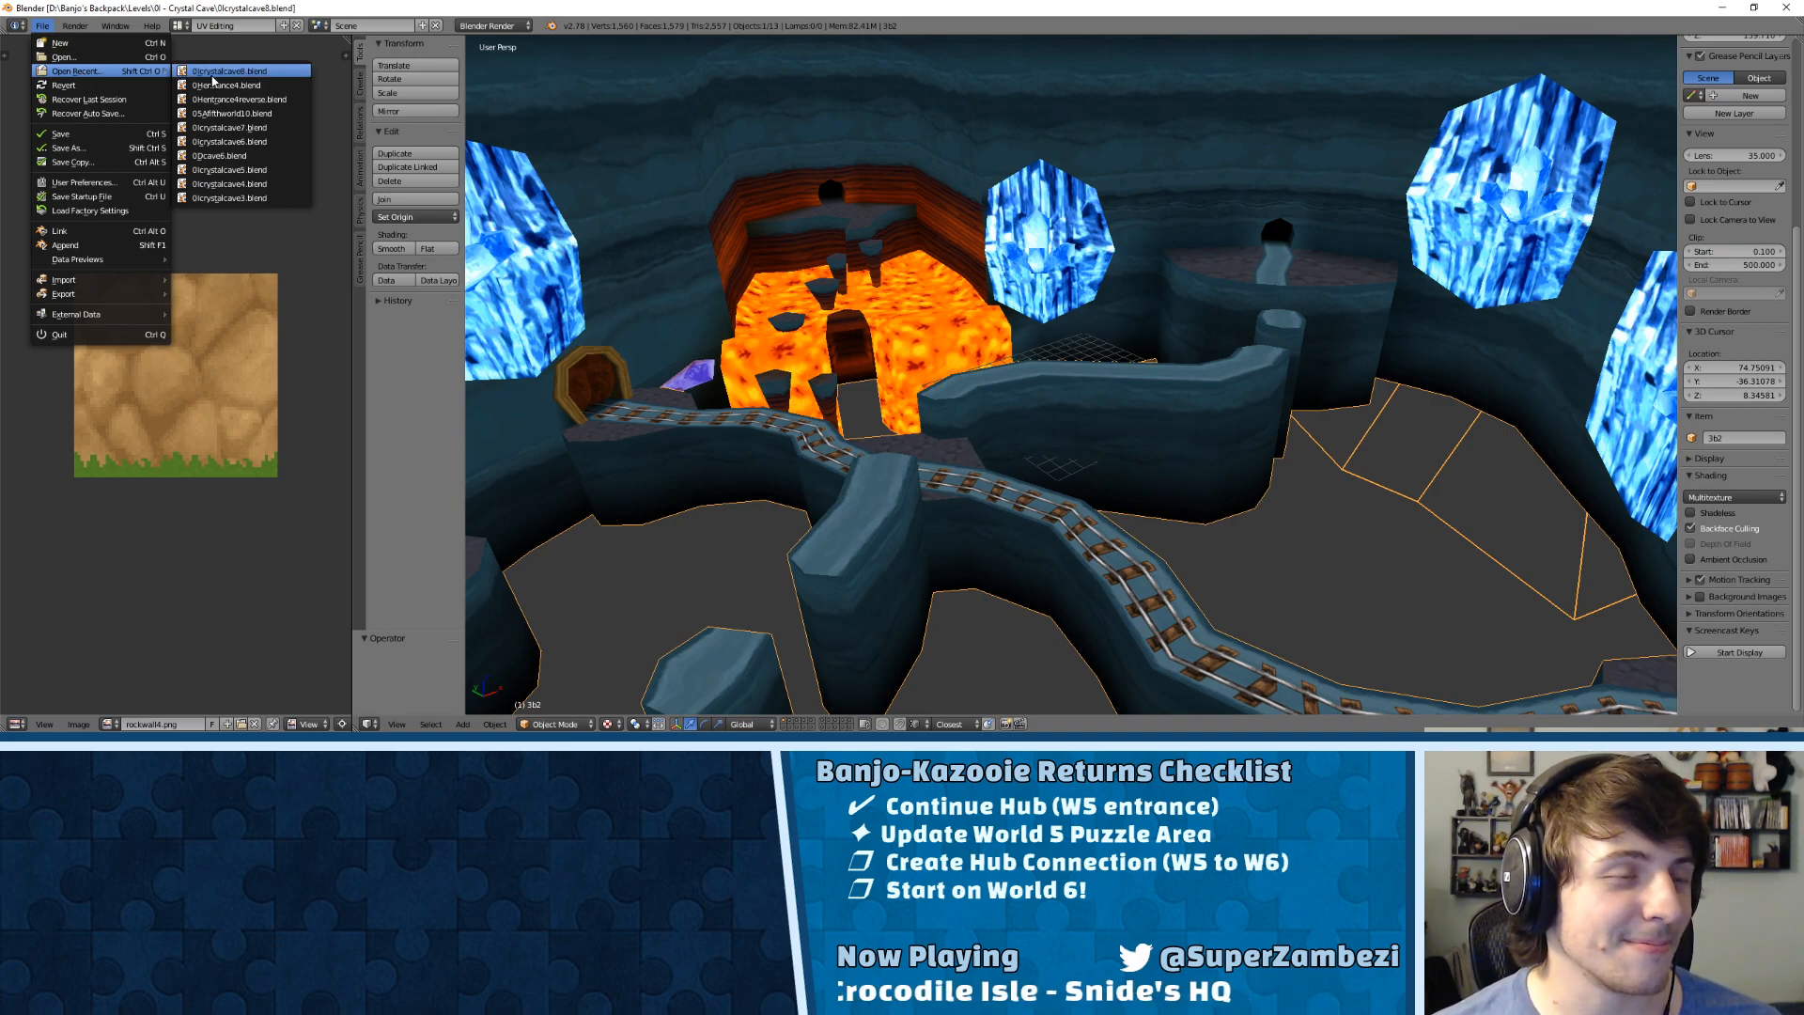
click(121, 58)
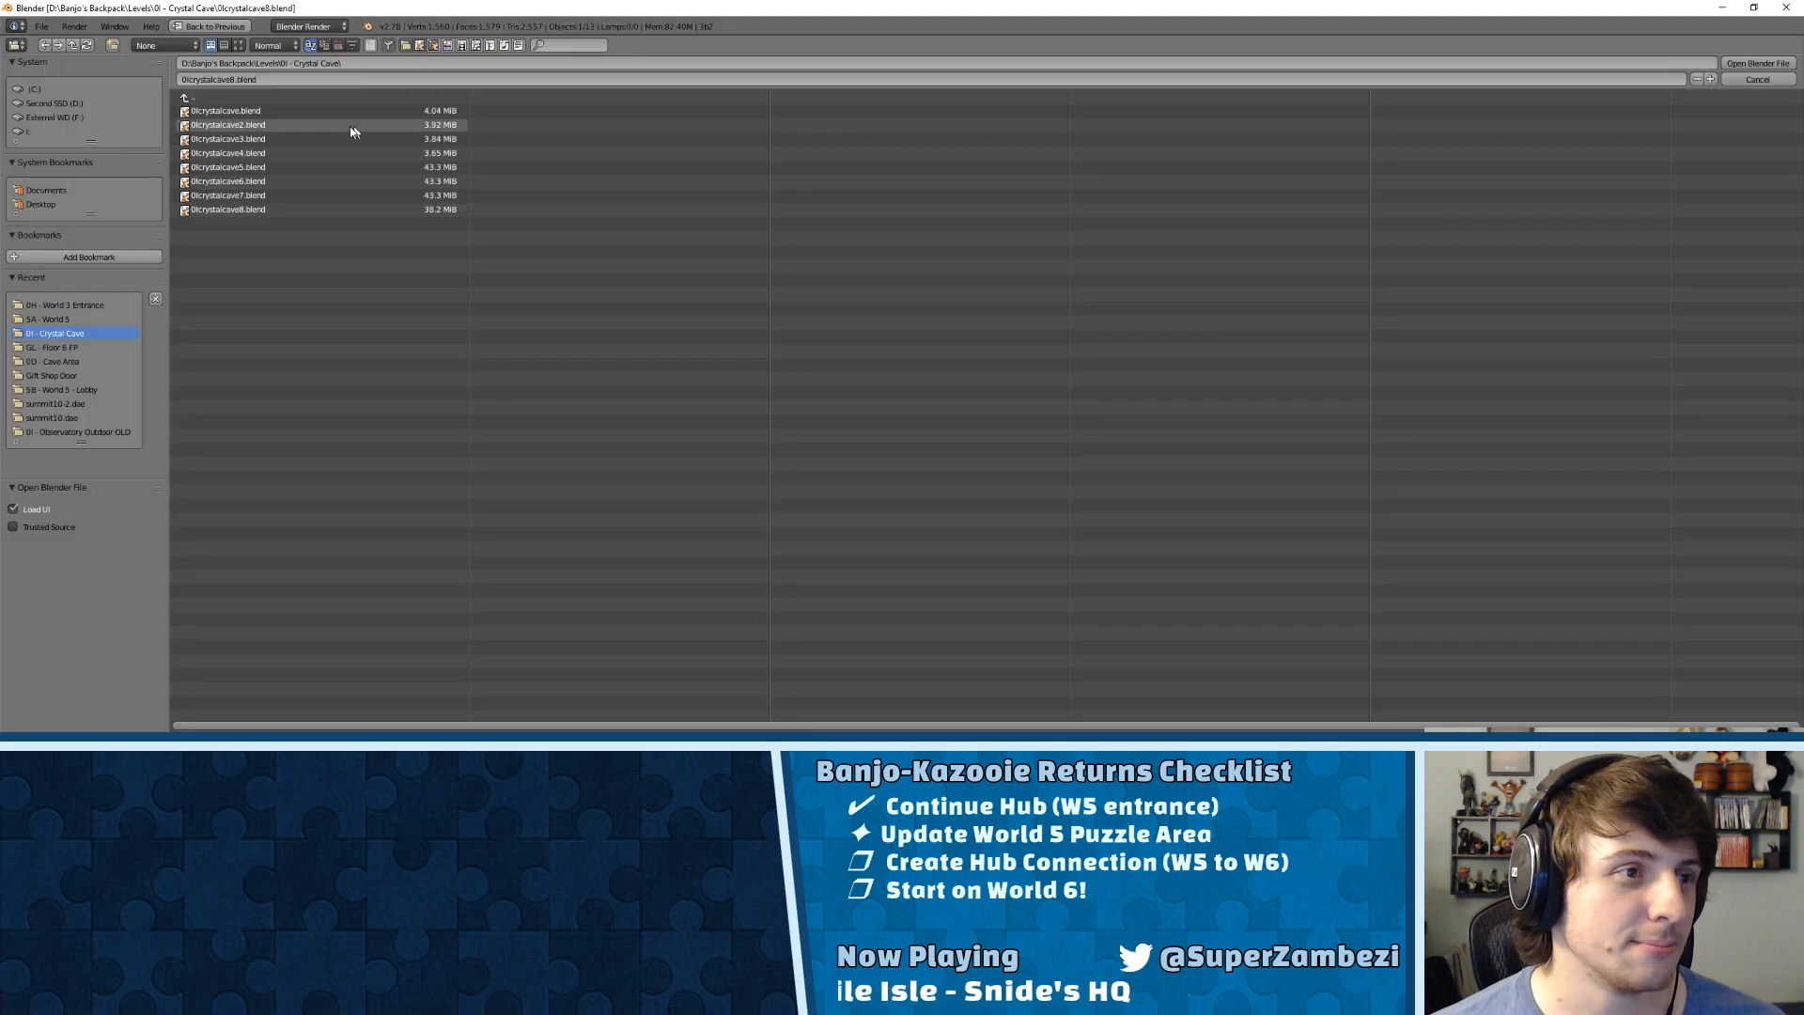
click(267, 98)
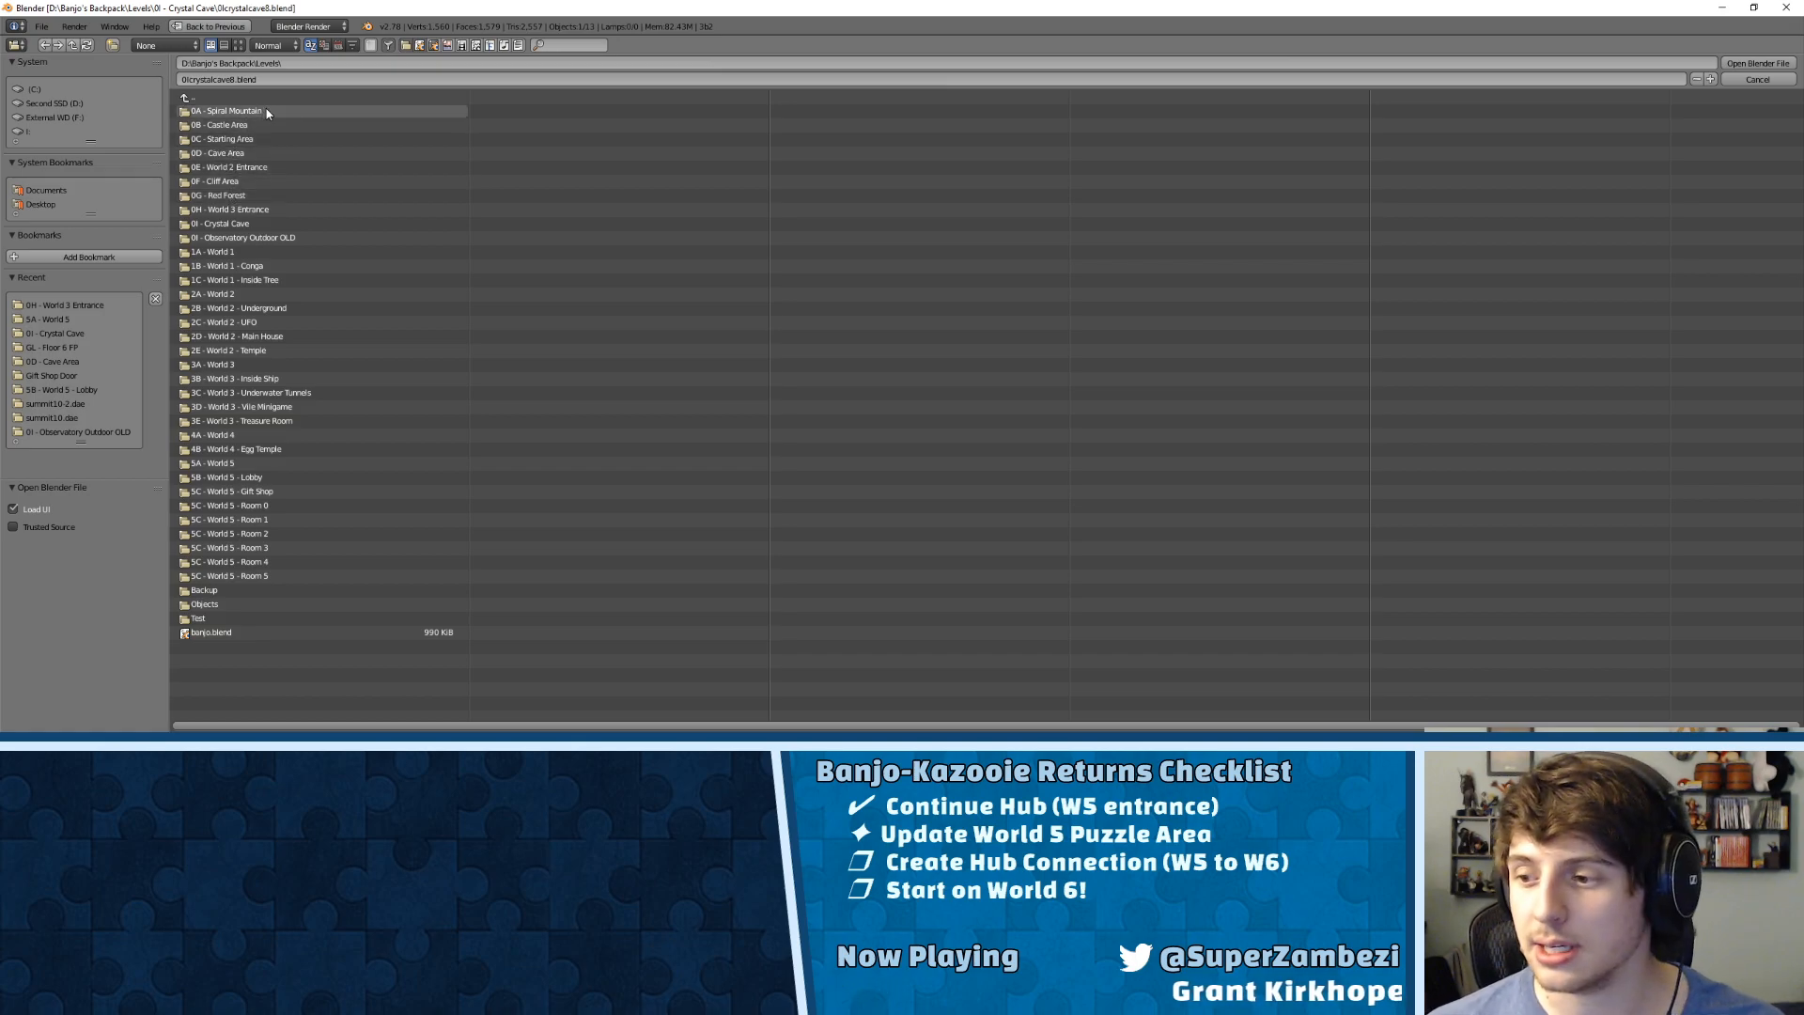
click(231, 155)
click(232, 181)
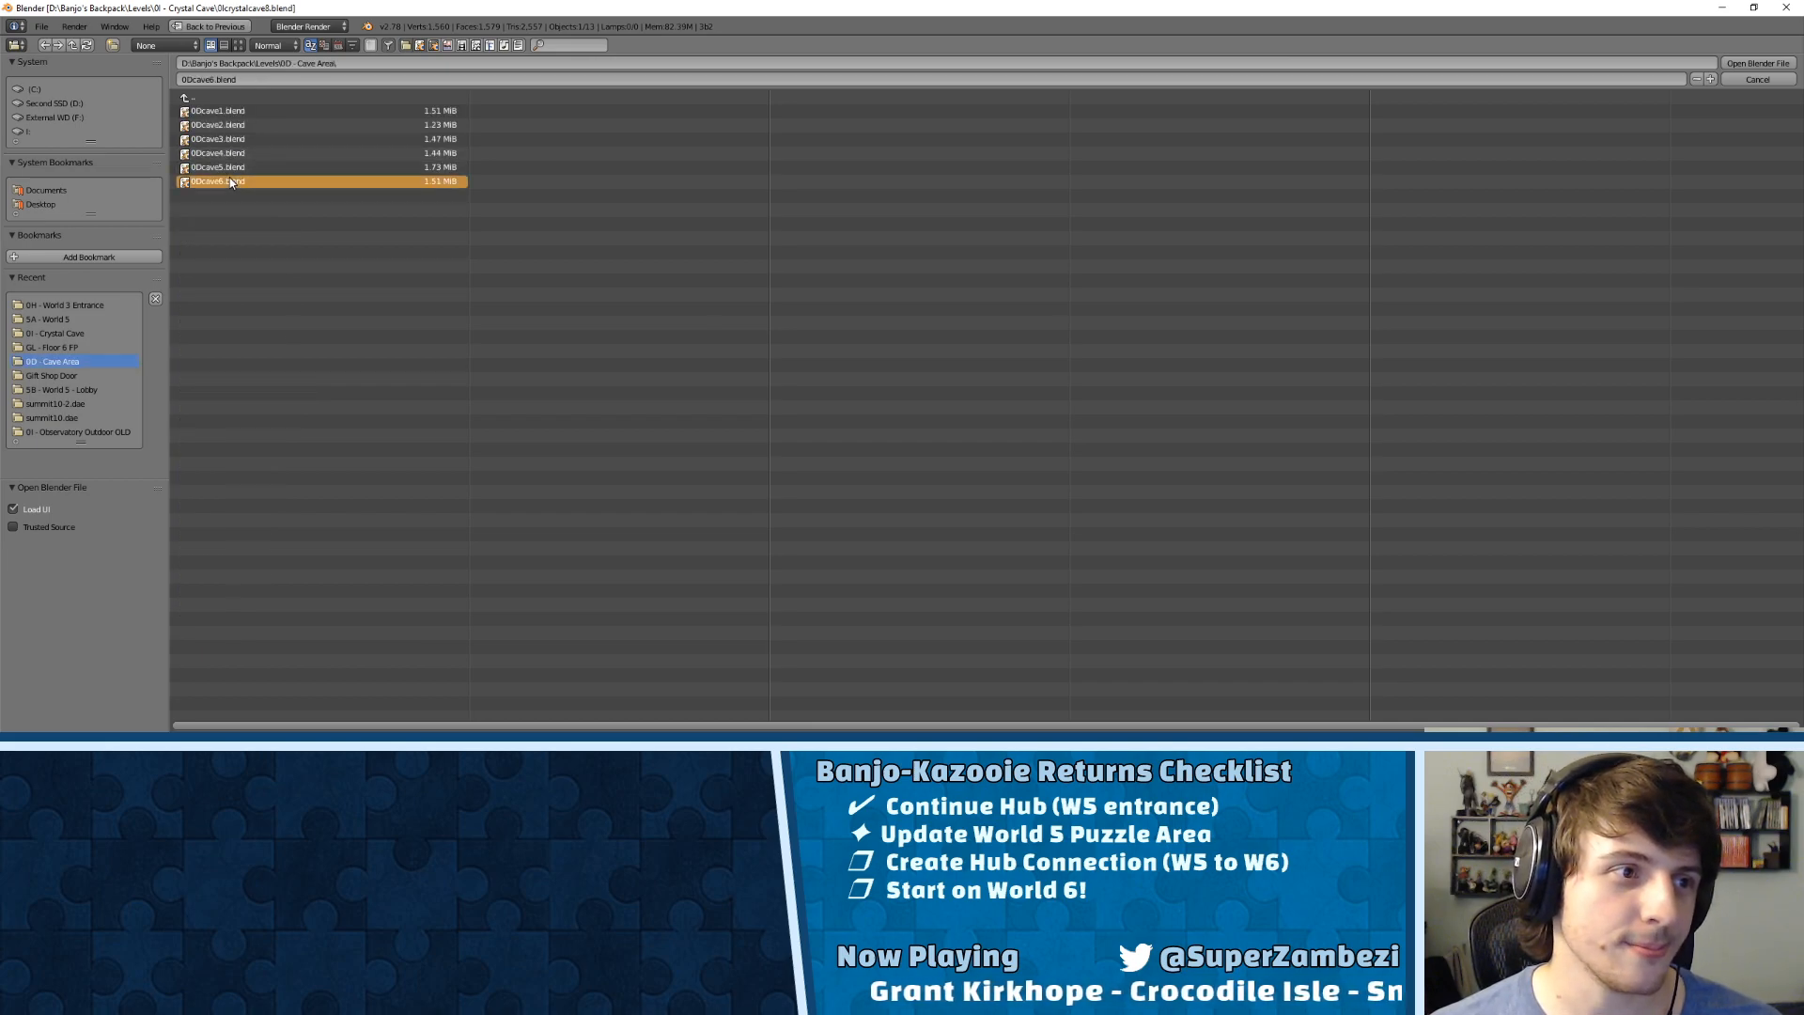
double_click(222, 182)
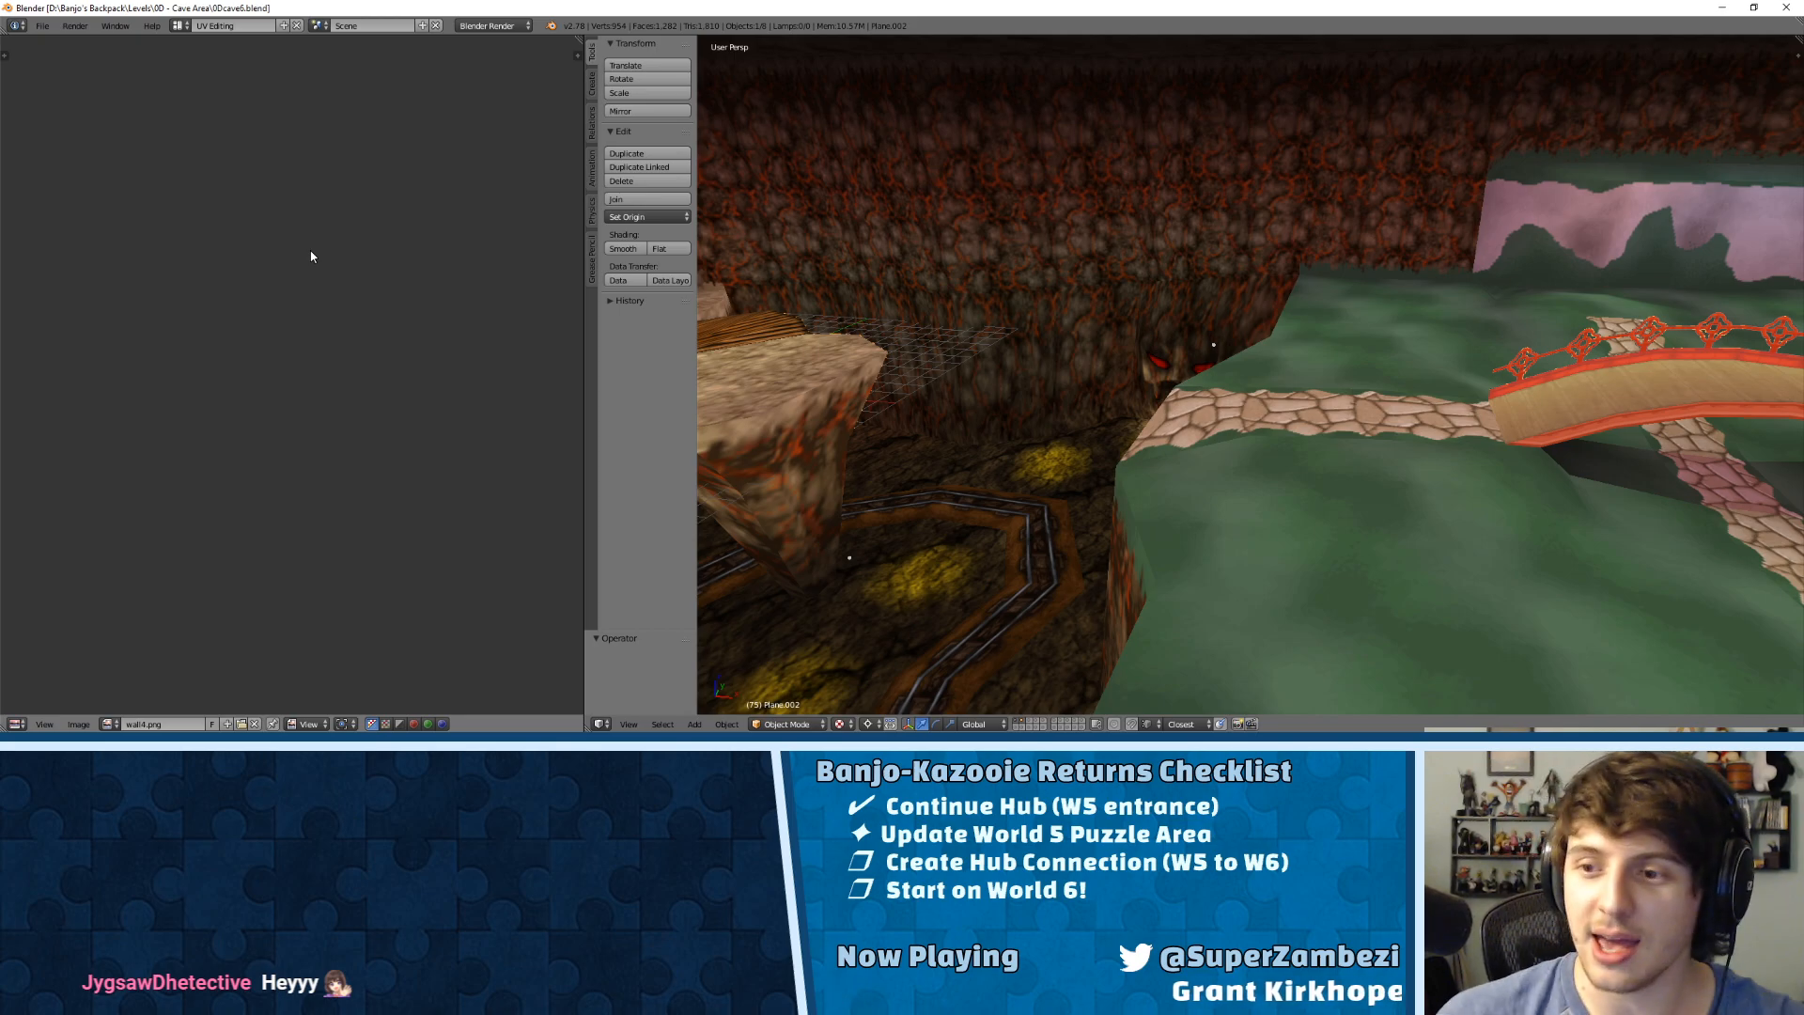
Step: Enter edit mode on the cave mesh with edge selection and try to select the edge loop around the side tunnel's open end
middle_drag(1323, 401, 1096, 347)
middle_drag(1222, 387, 1229, 324)
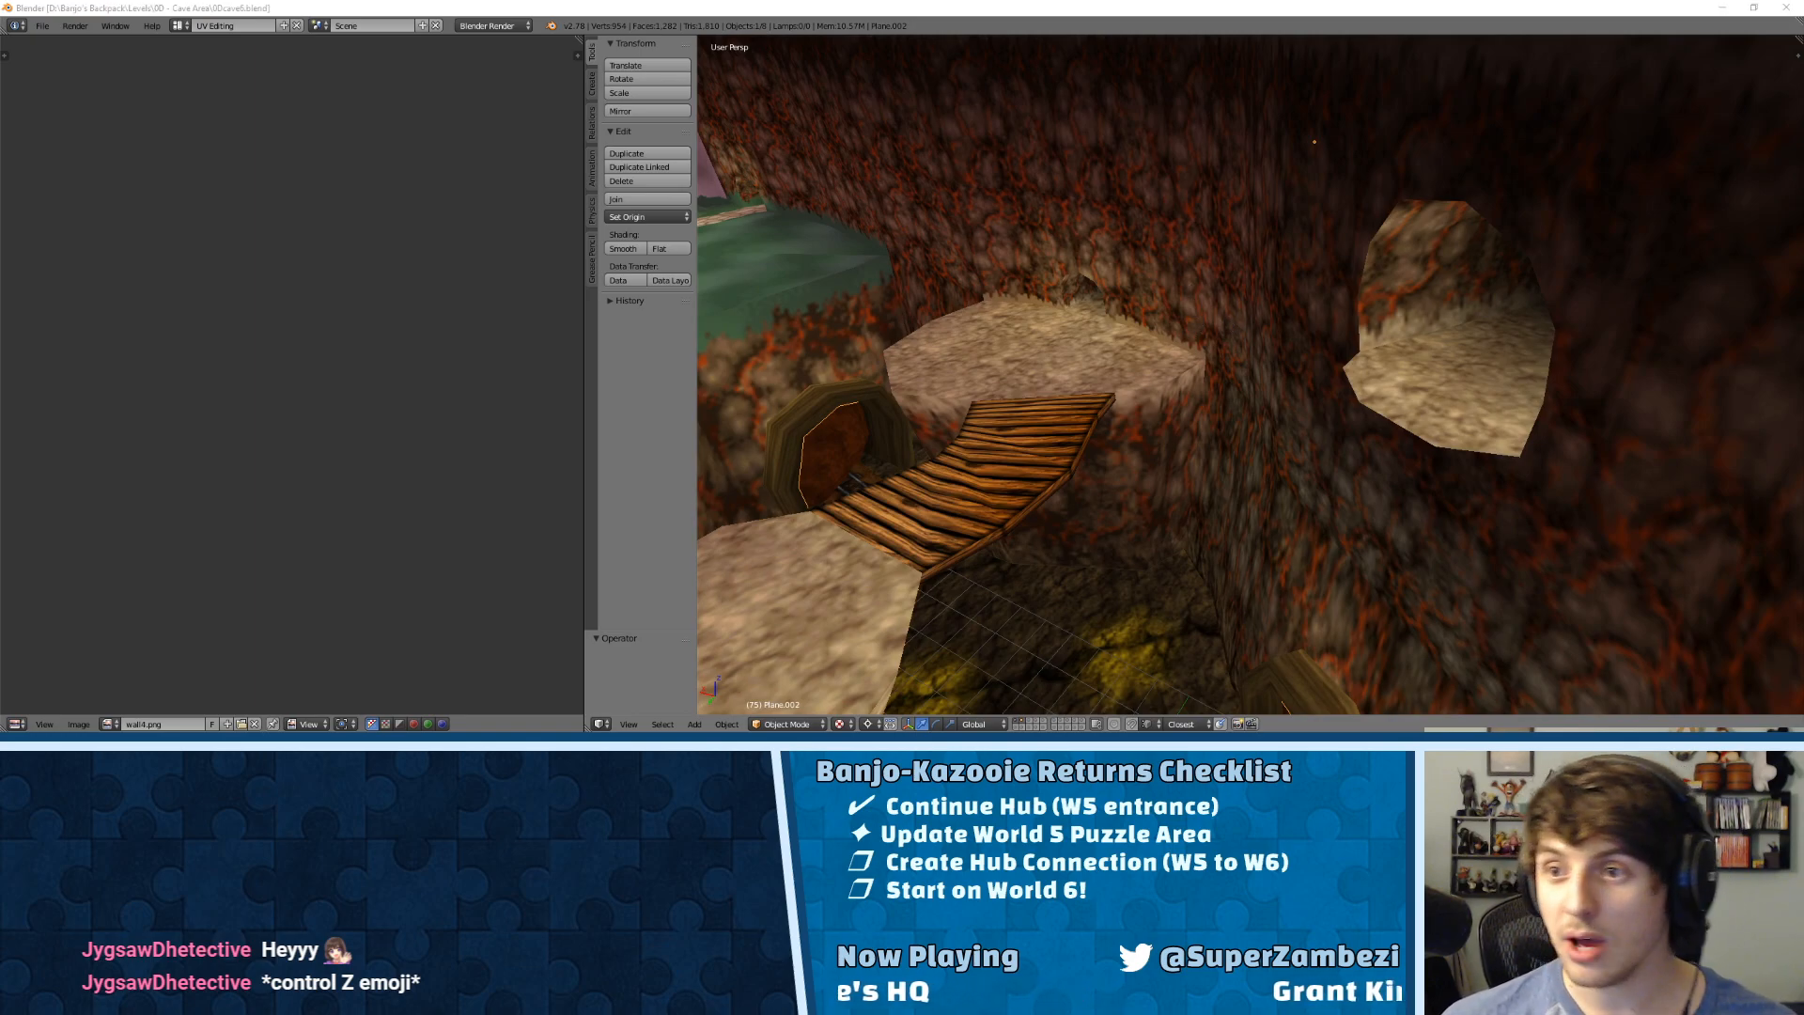
middle_drag(1576, 294, 1372, 322)
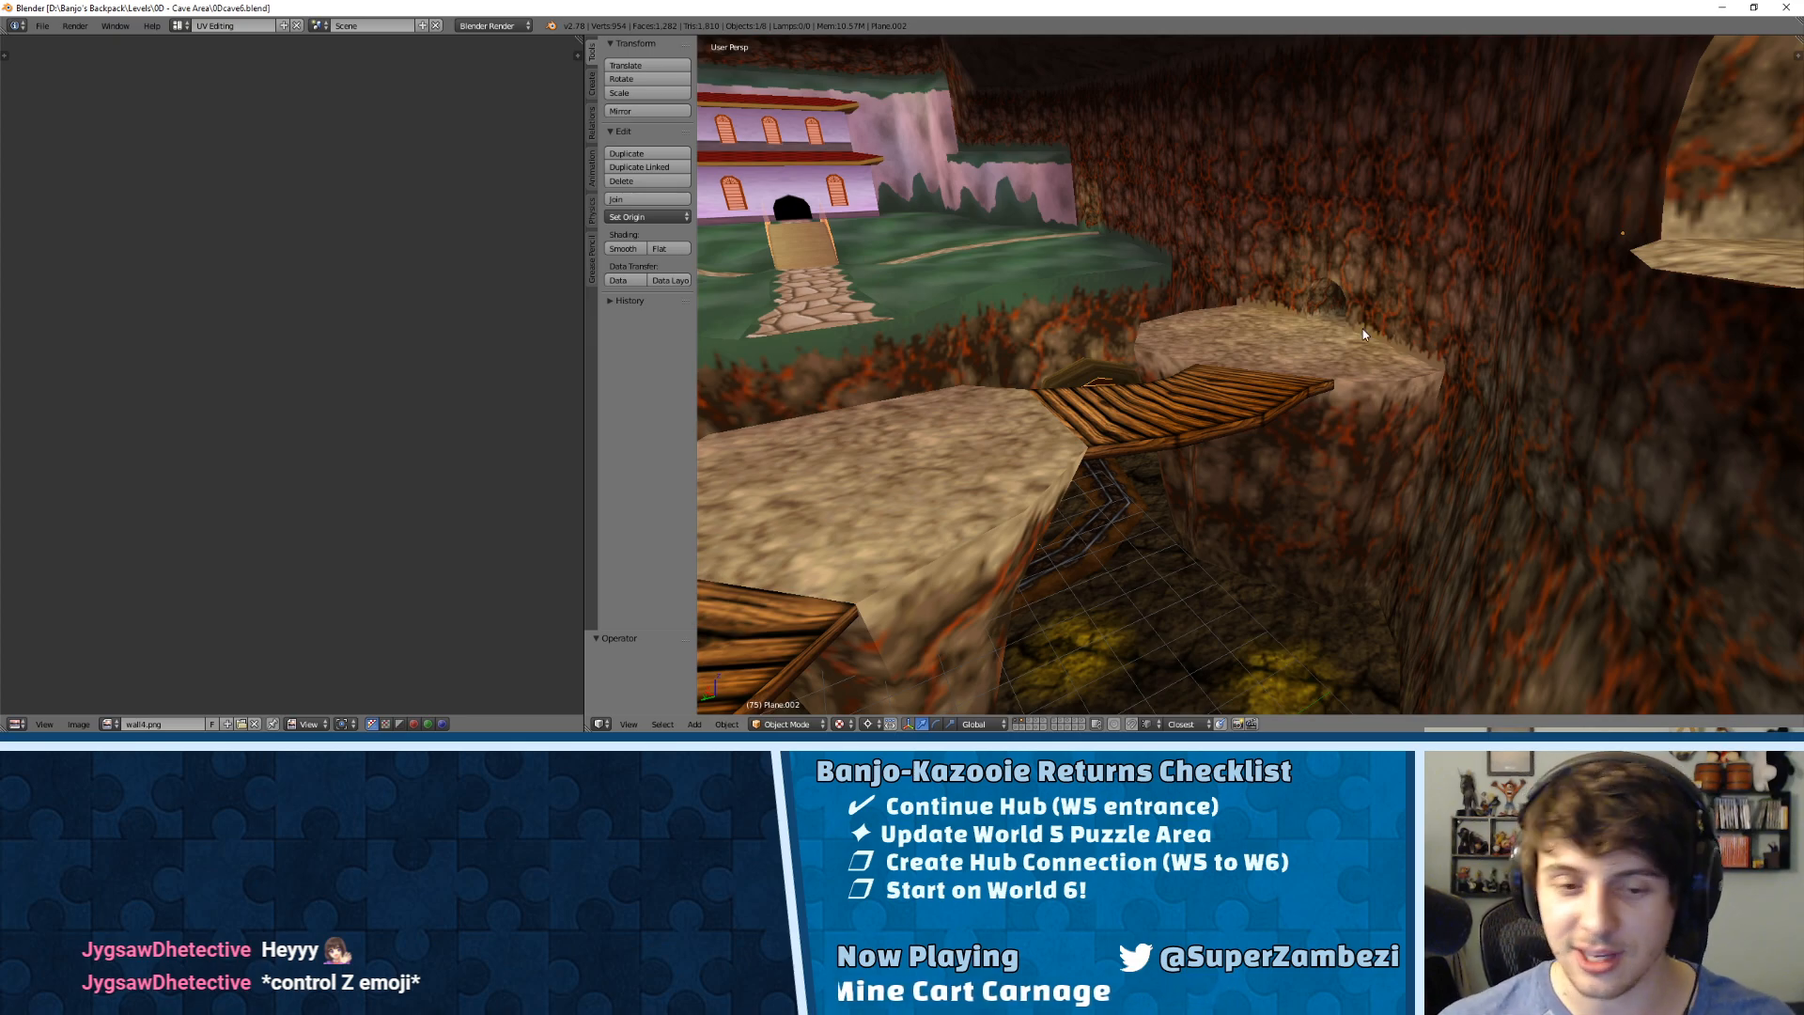
key(XF86AudioLowerVolume)
shift+middle_drag(1535, 308, 1135, 378)
scroll(1391, 385, down, 6)
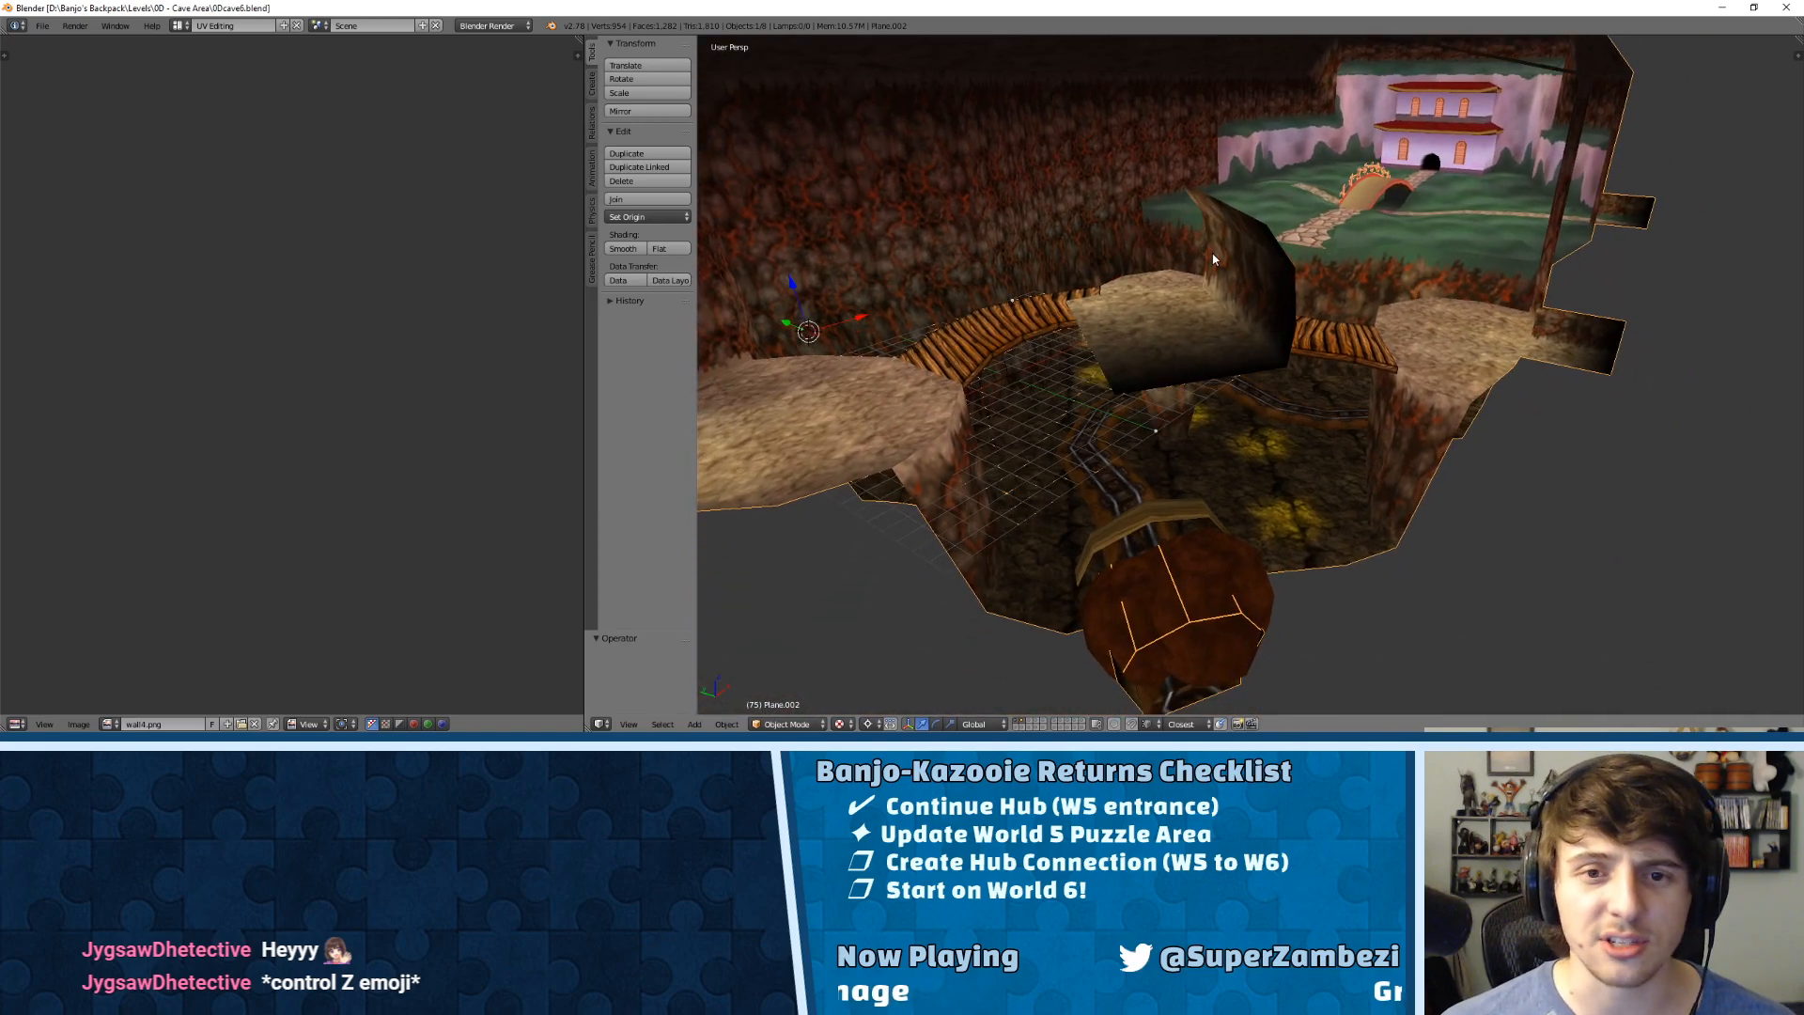
key(Tab)
middle_drag(1217, 254, 1224, 297)
key(ctrl+Tab)
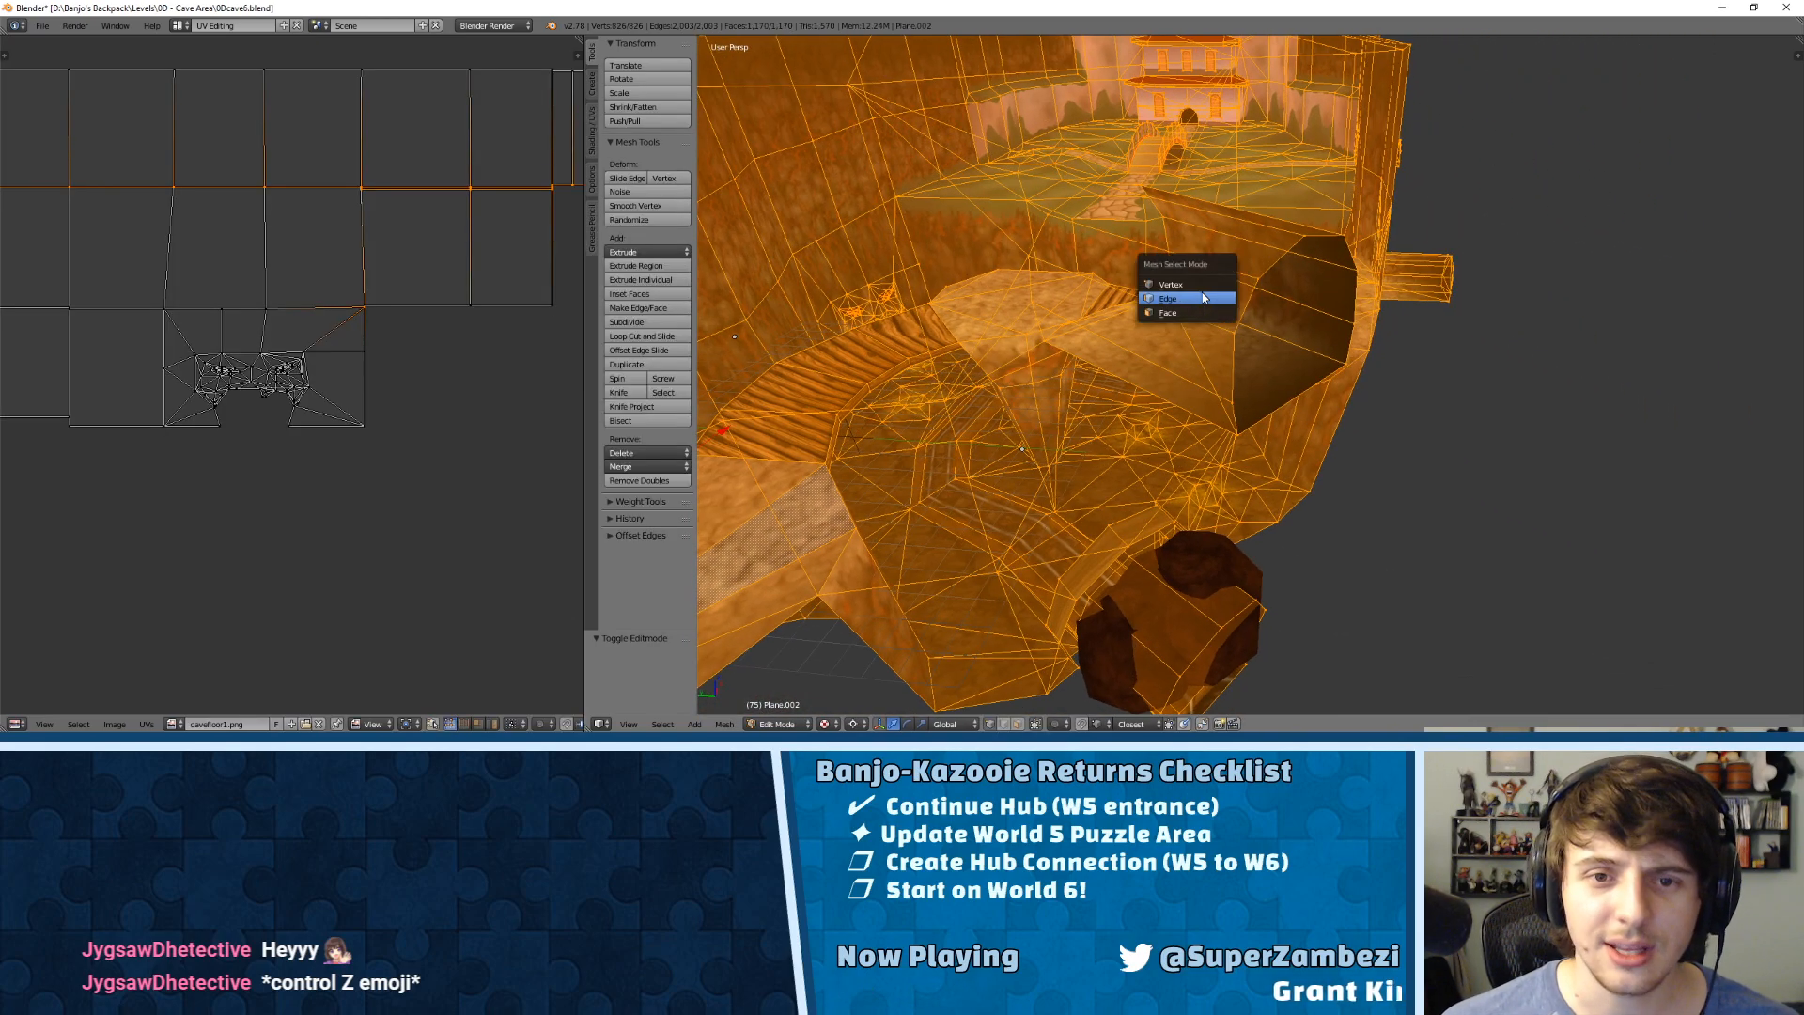
click(1225, 297)
key(a)
alt+right_click(1259, 280)
alt+shift+right_click(1235, 379)
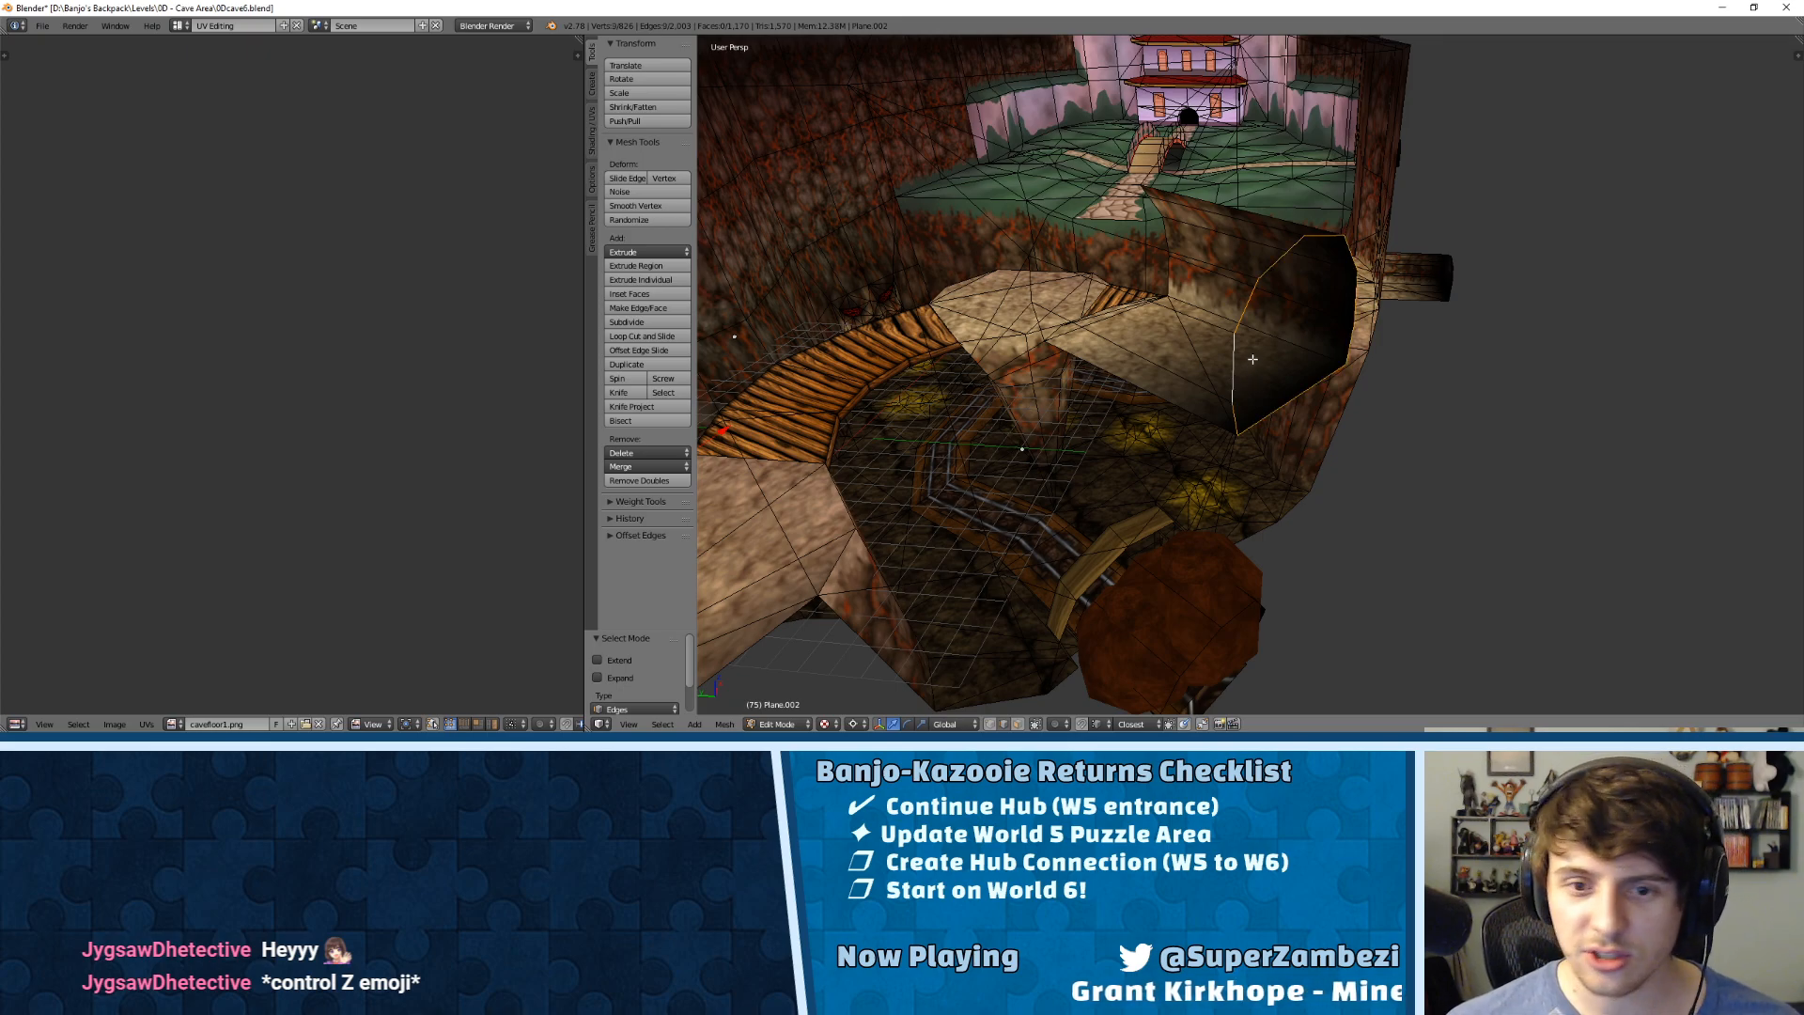
Step: Select the entire cave mesh and remove its duplicate vertices
key(a)
key(a)
key(w)
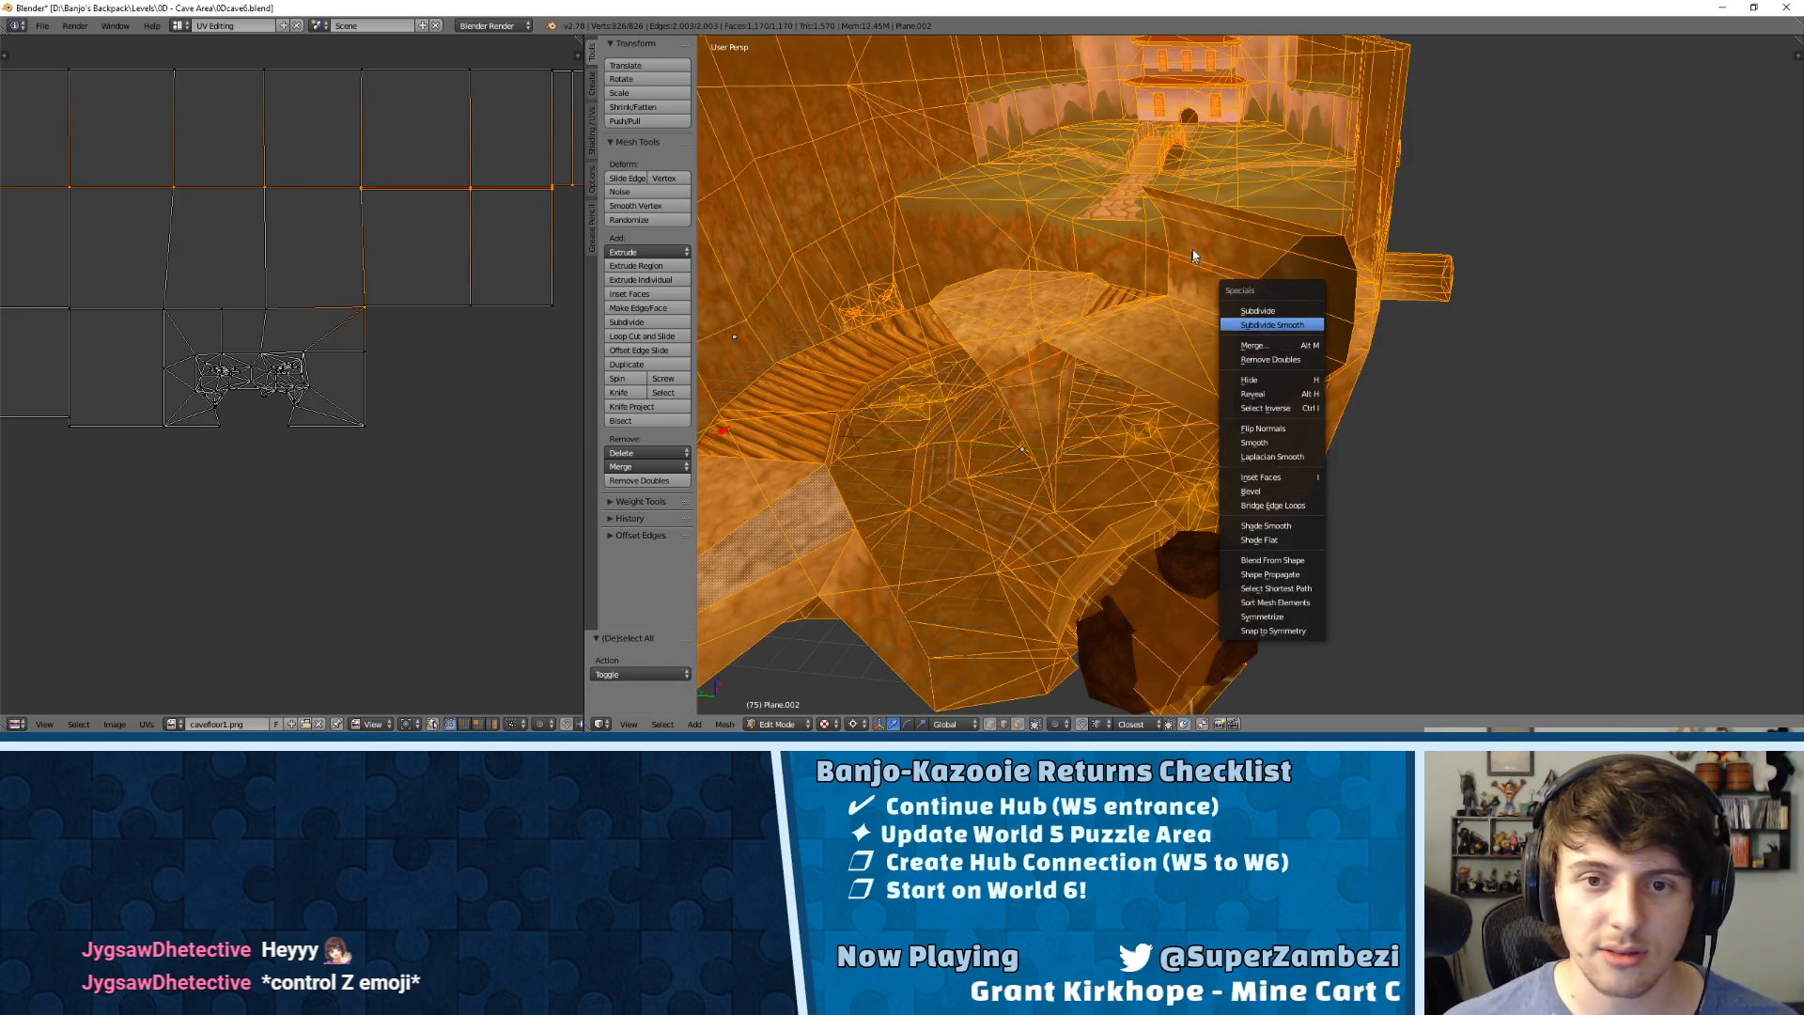
scroll(1425, 270, up, 3)
middle_drag(1248, 276, 1382, 273)
scroll(1381, 273, up, 4)
key(ctrl+Tab)
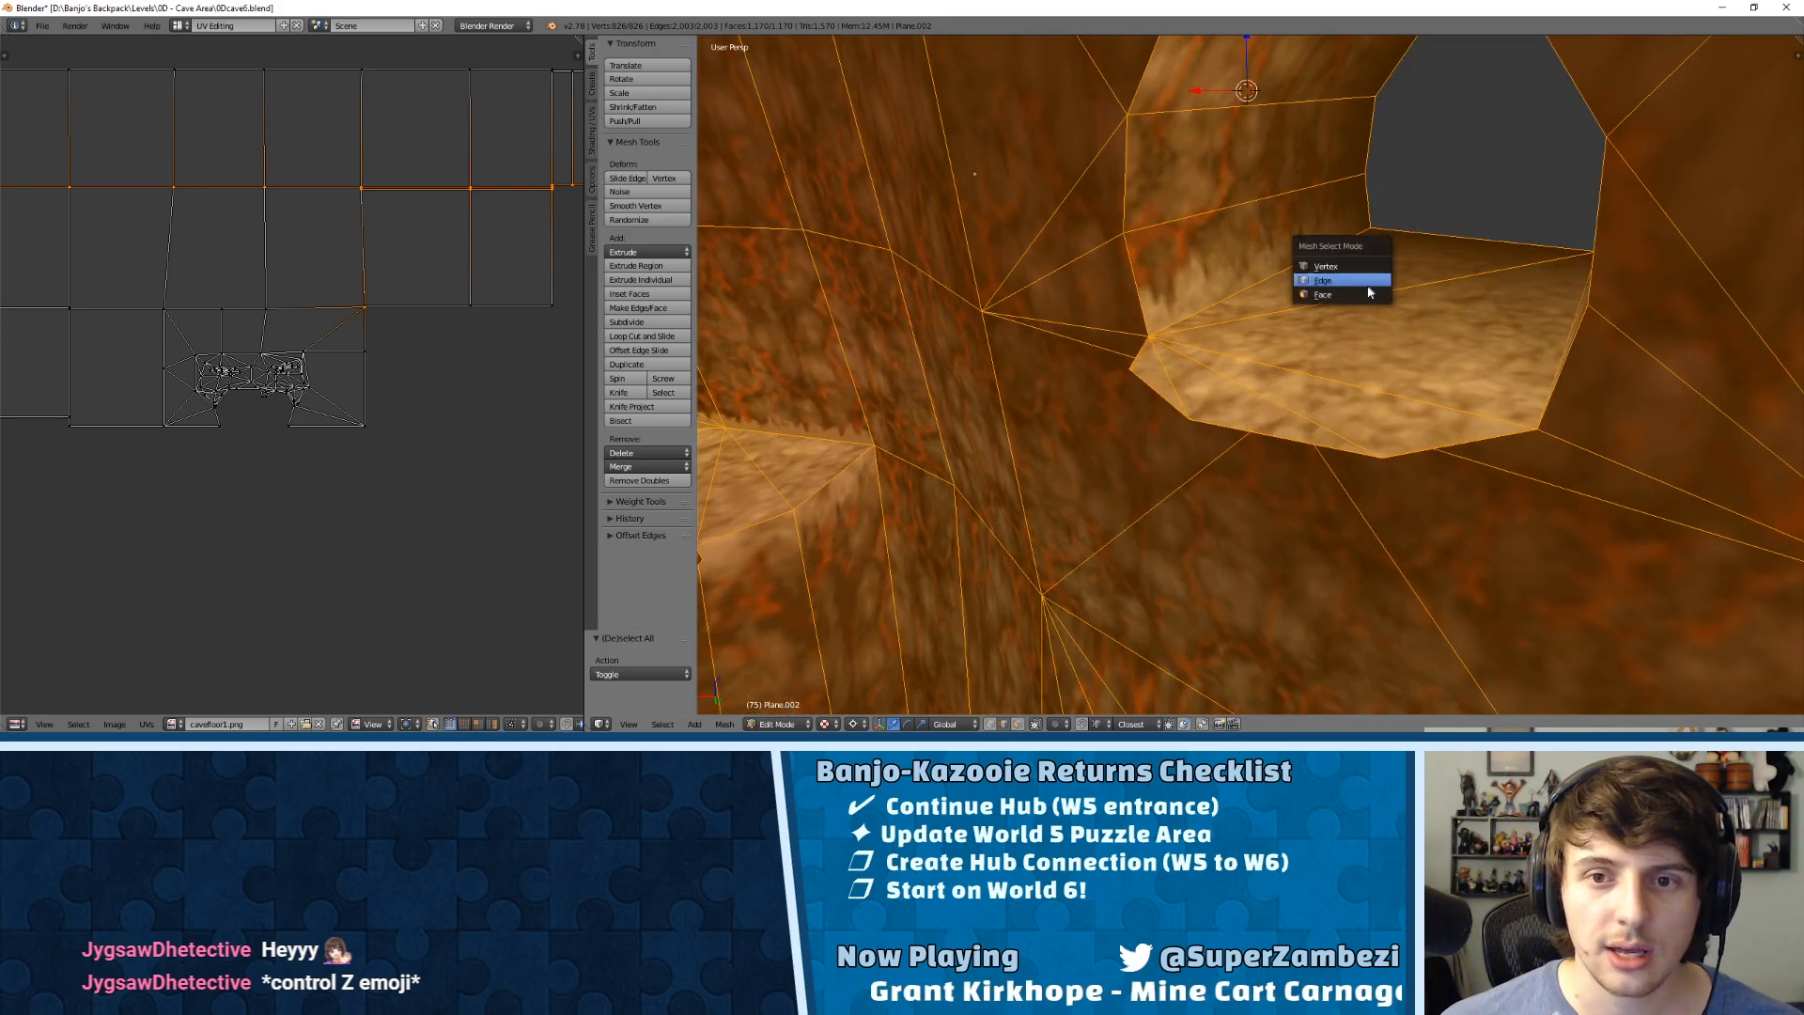
click(1374, 299)
middle_drag(1463, 177, 1222, 219)
key(a)
key(a)
key(w)
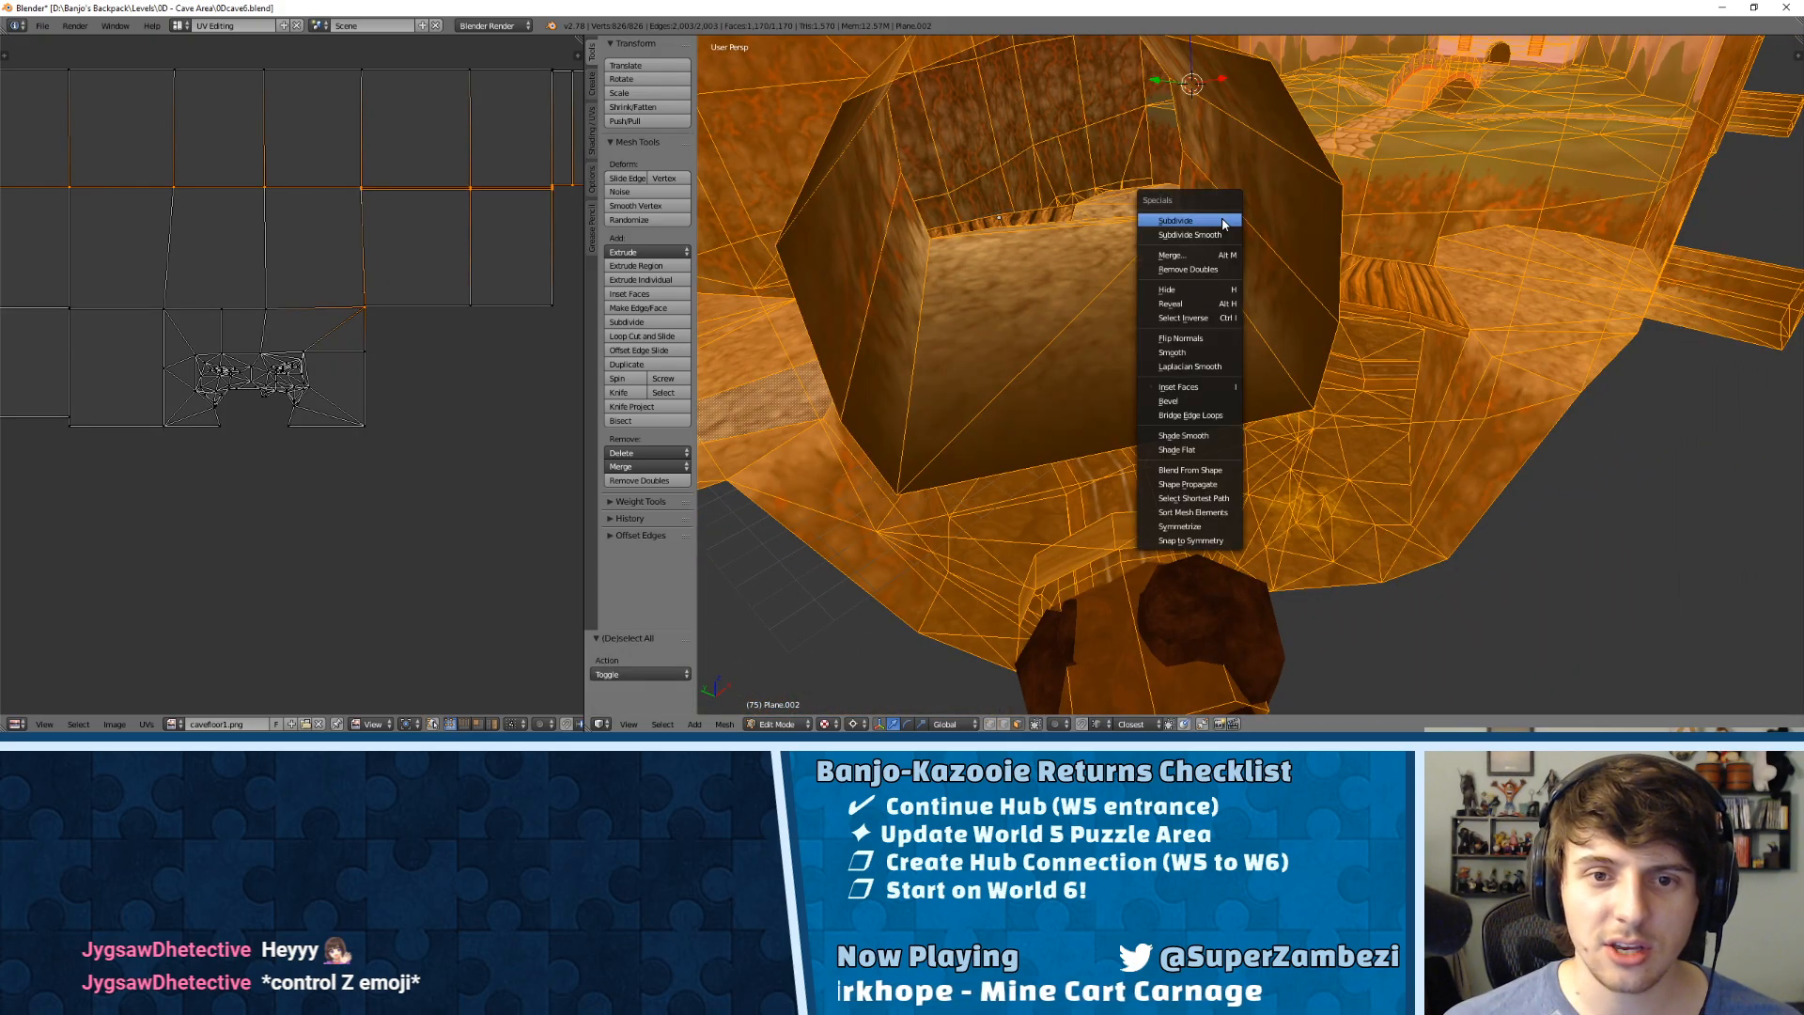
click(1189, 270)
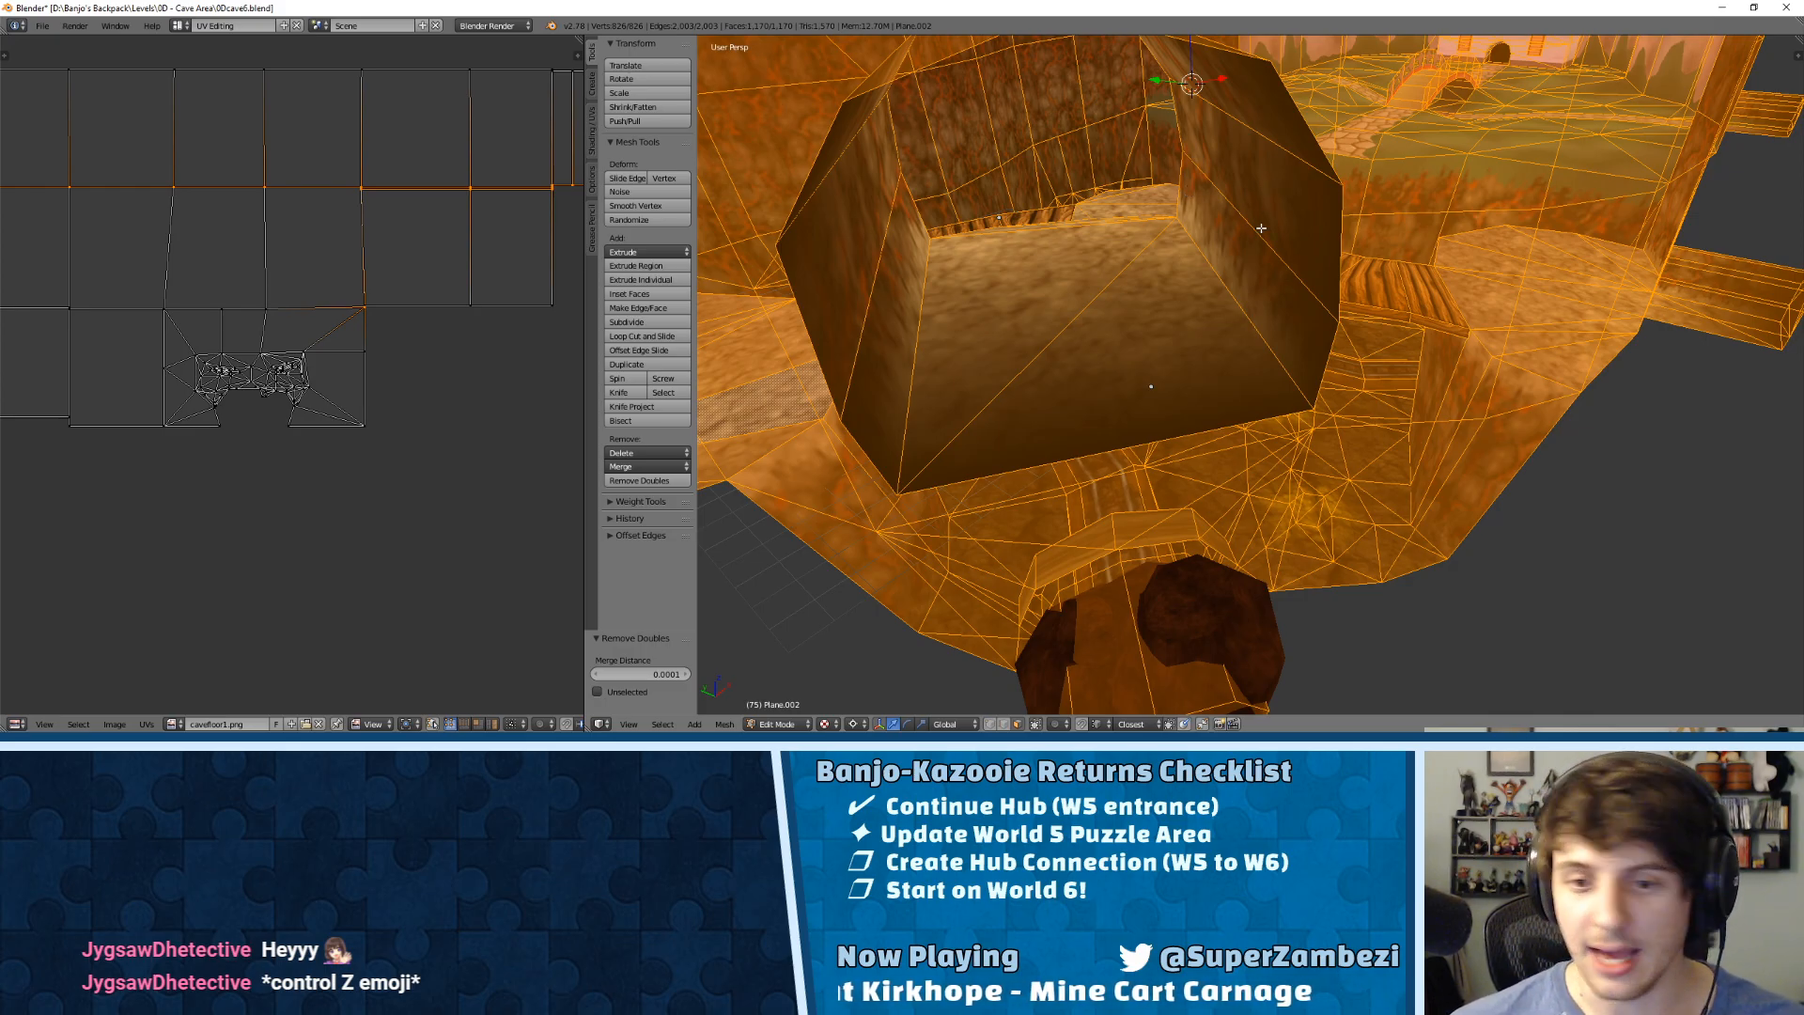
Step: Select the complete edge loop around the side tunnel's outer opening in edge select mode
middle_drag(1261, 228, 1276, 303)
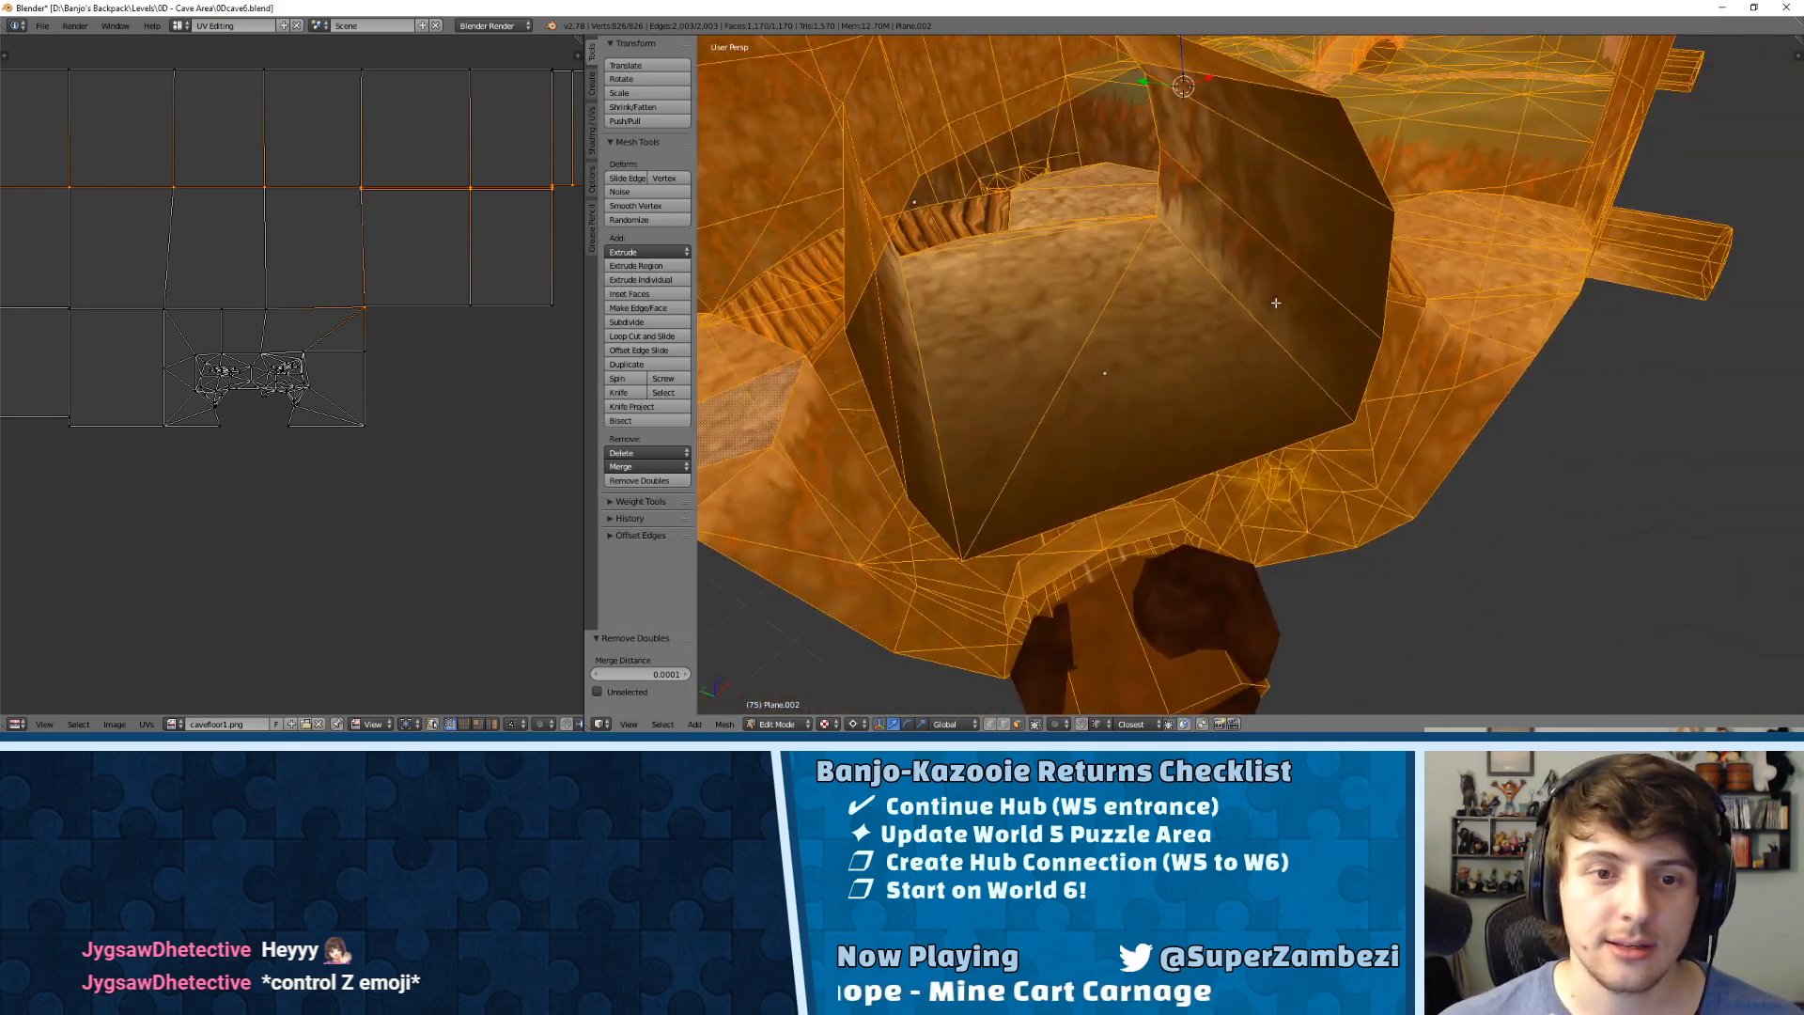
key(ctrl+Tab)
click(1239, 346)
right_click(1227, 466)
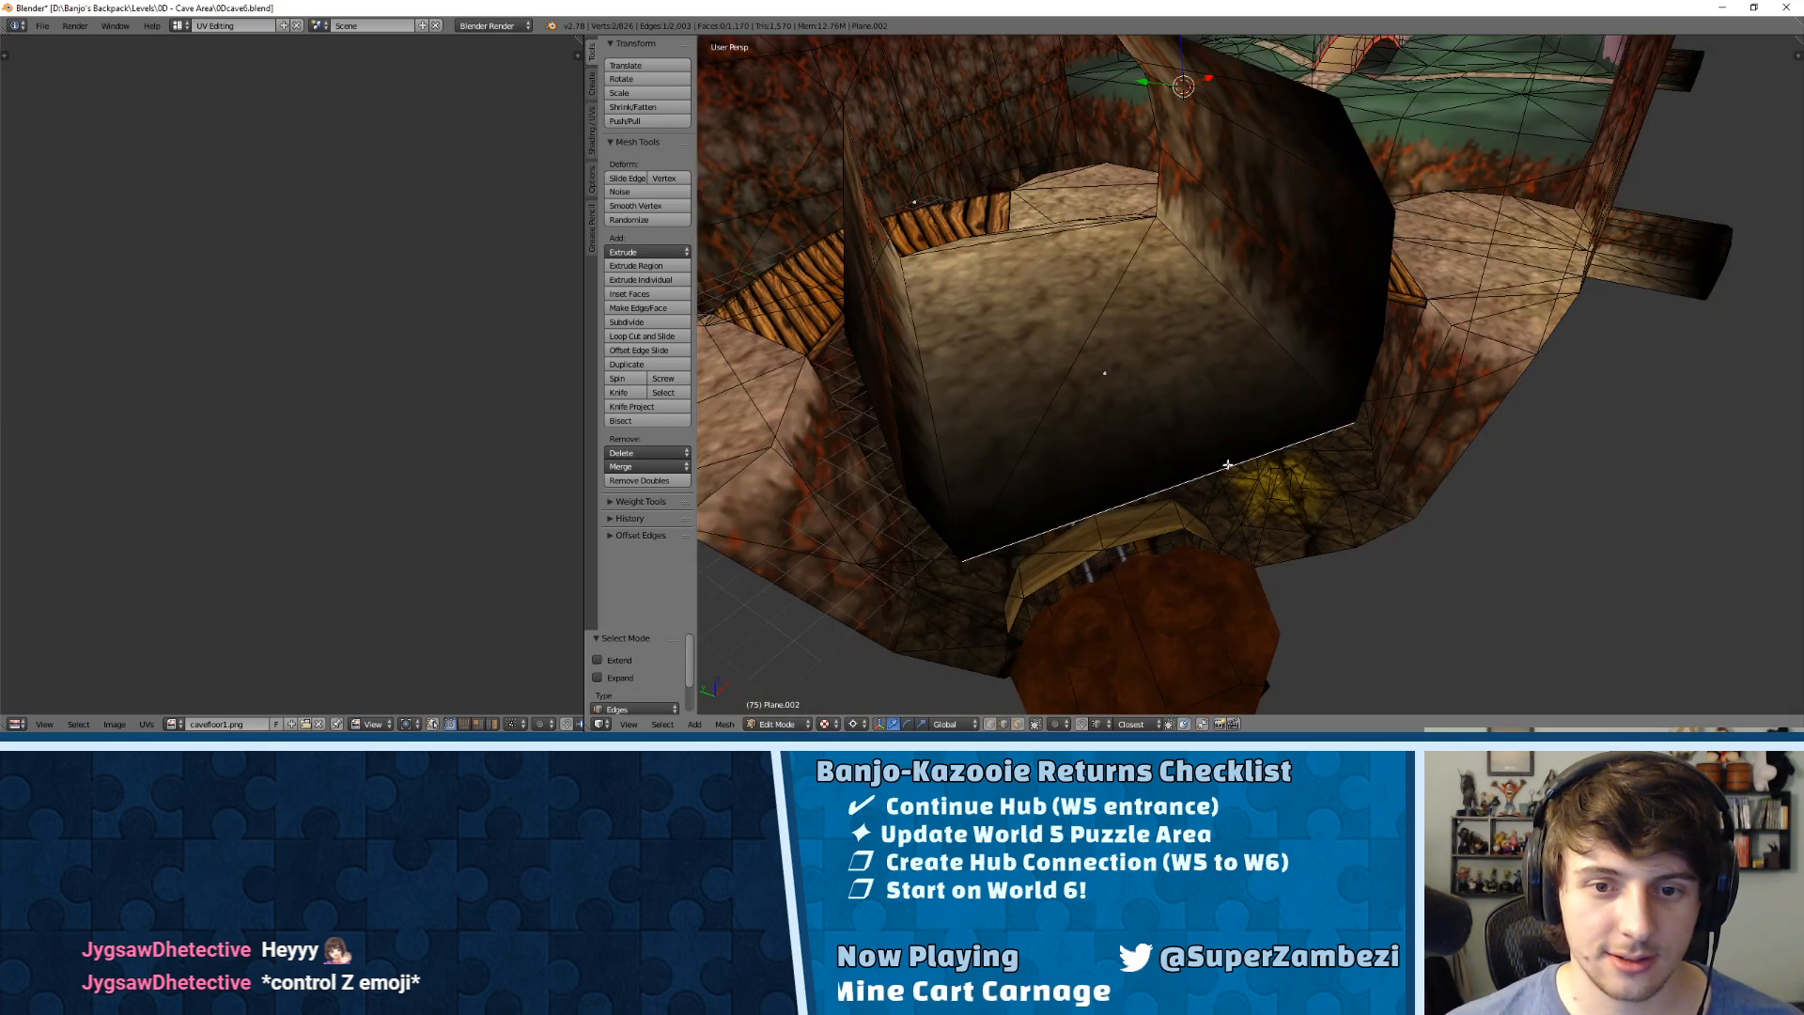
alt+right_click(1367, 374)
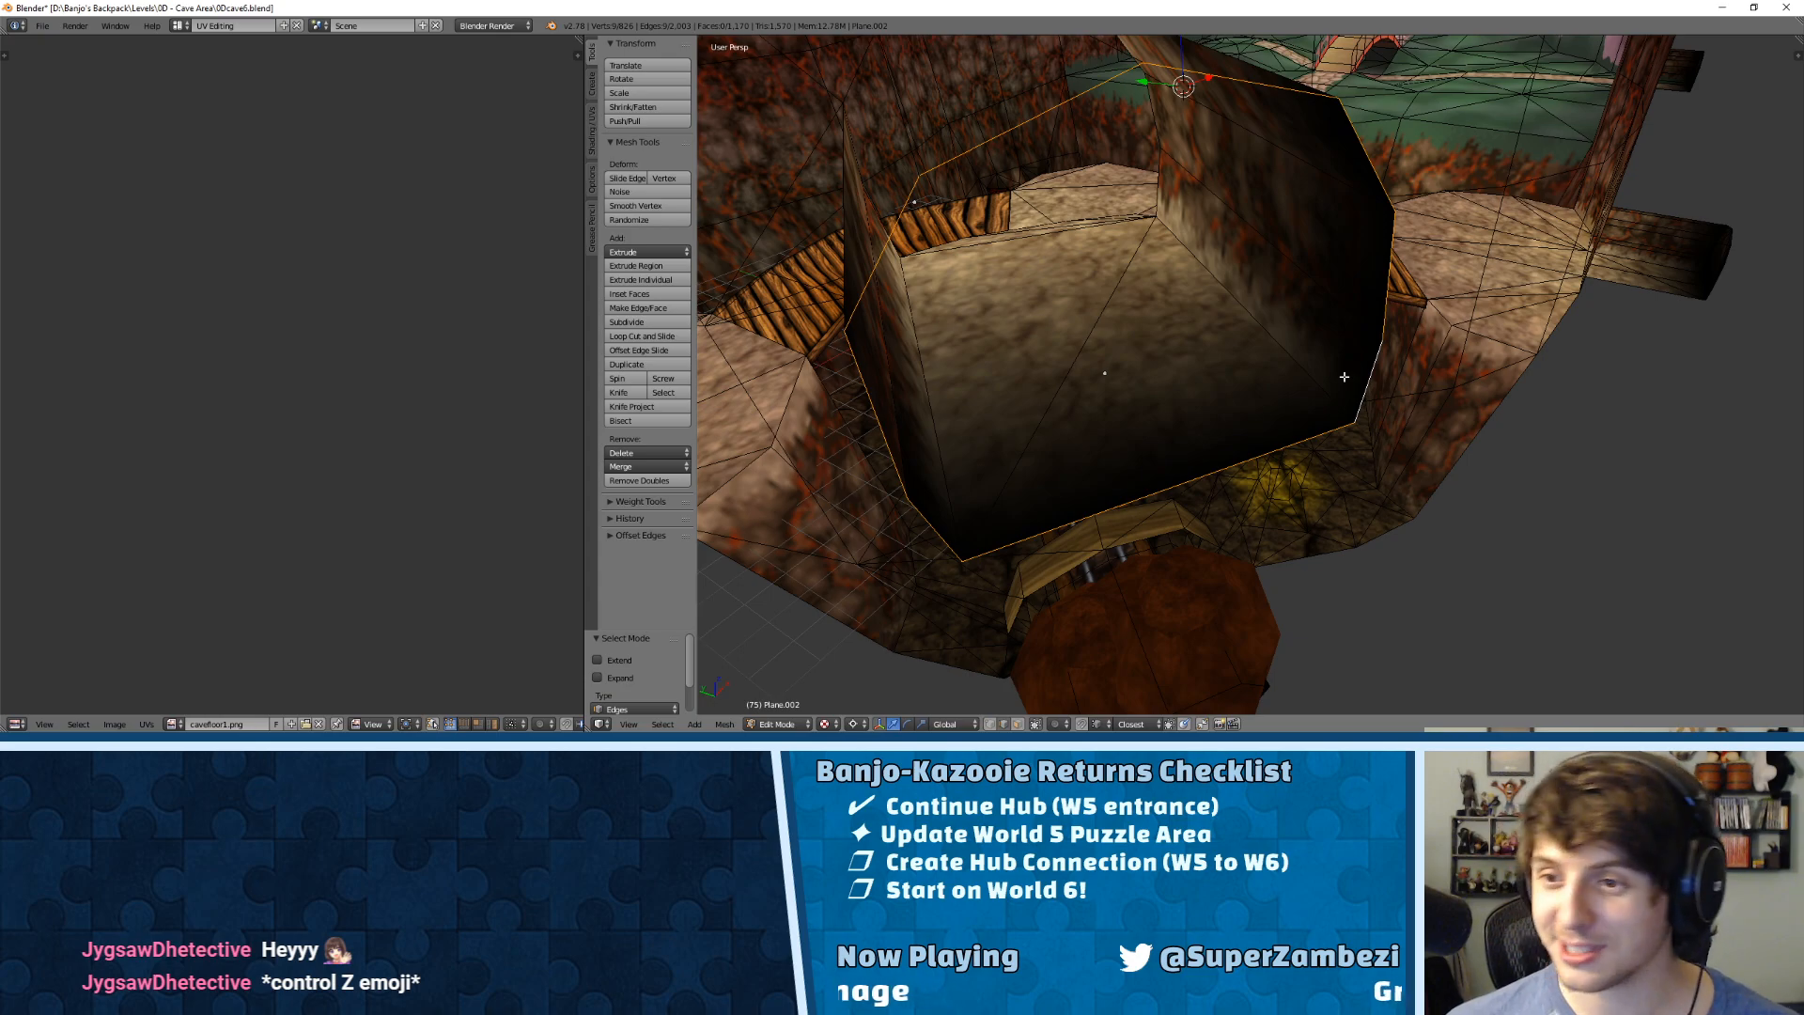
Step: Examine the cave layout from above, focusing on where the side tunnel sits relative to the platforms, bridges and castle area
scroll(1345, 377, down, 6)
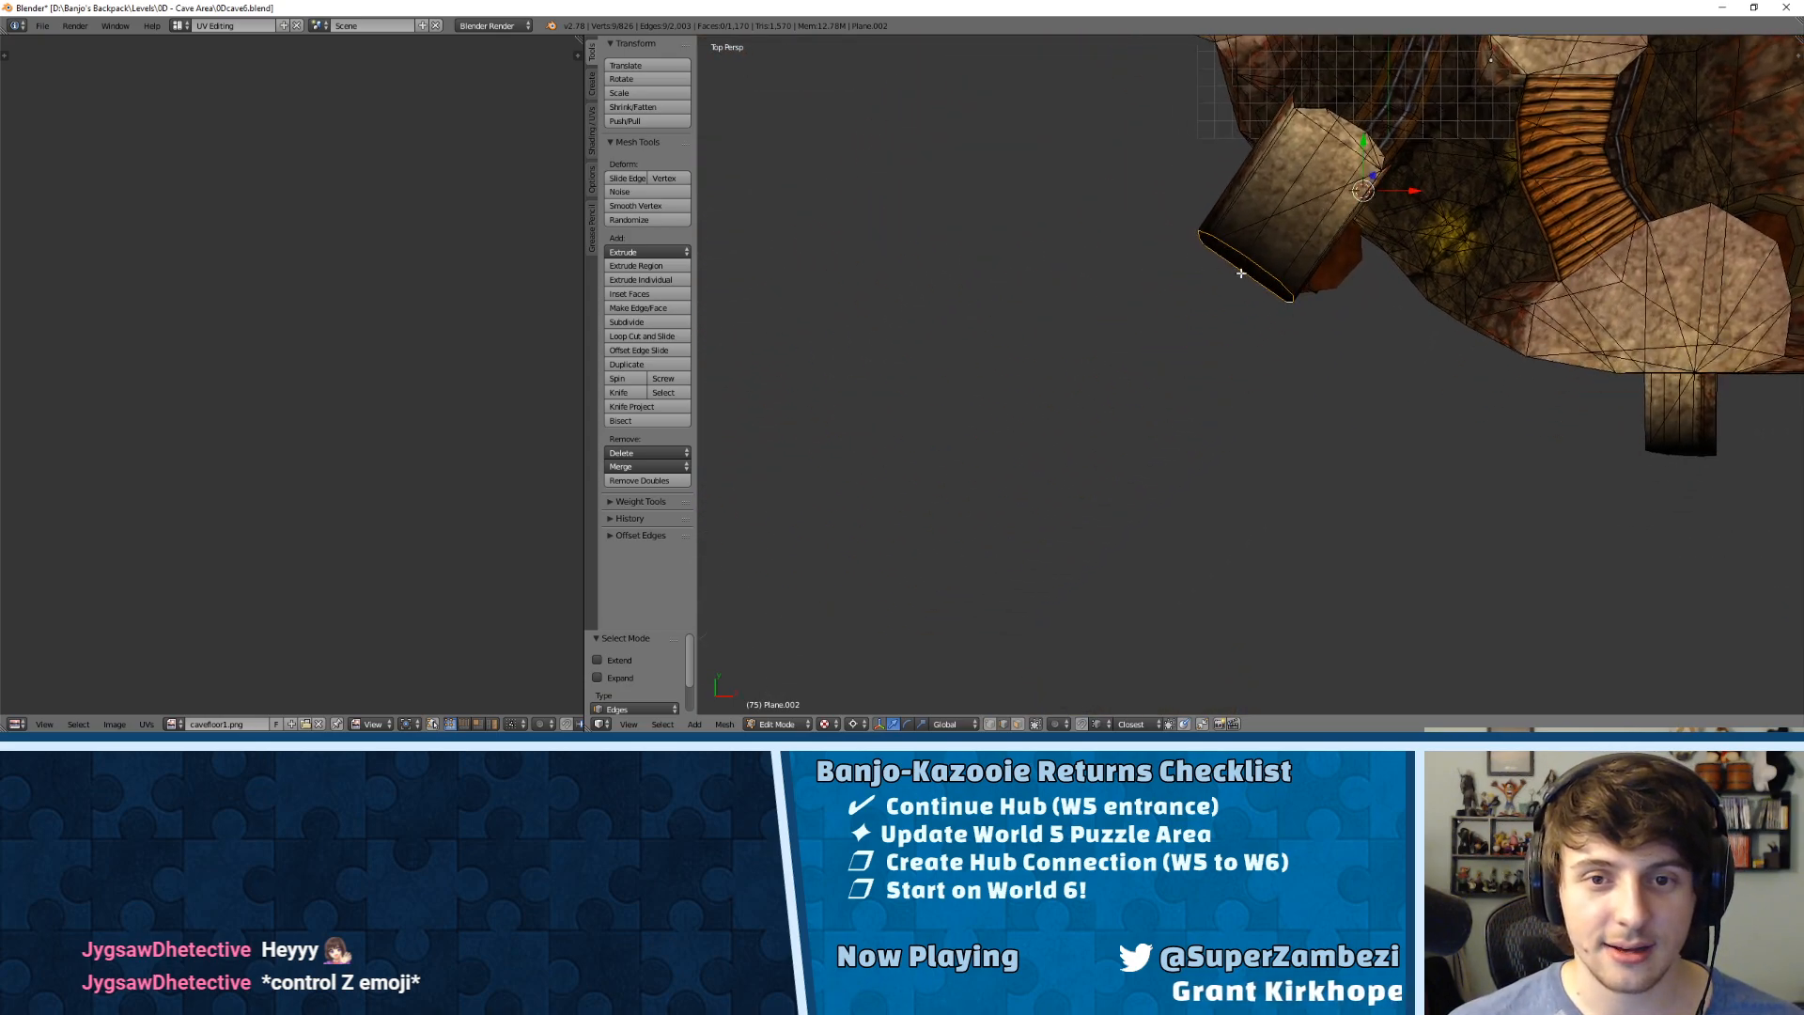
scroll(1236, 273, down, 3)
shift+middle_drag(1389, 214, 1104, 358)
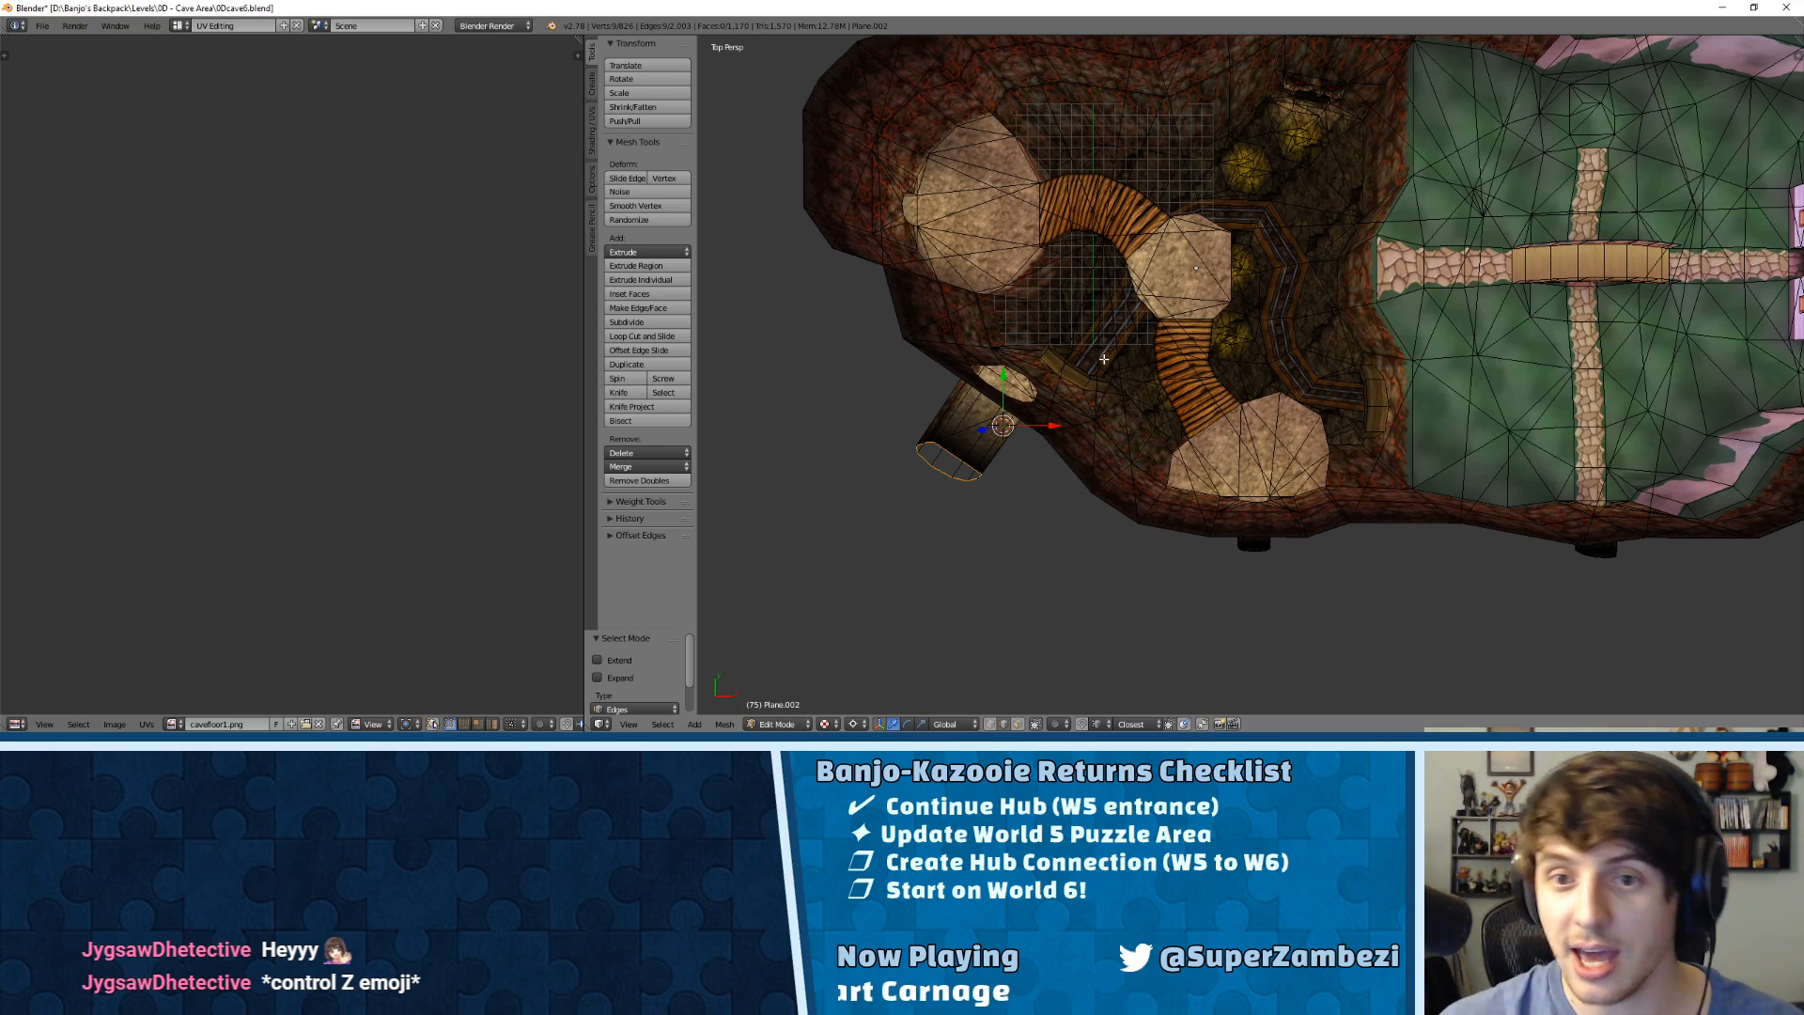
shift+middle_drag(1355, 226, 1182, 254)
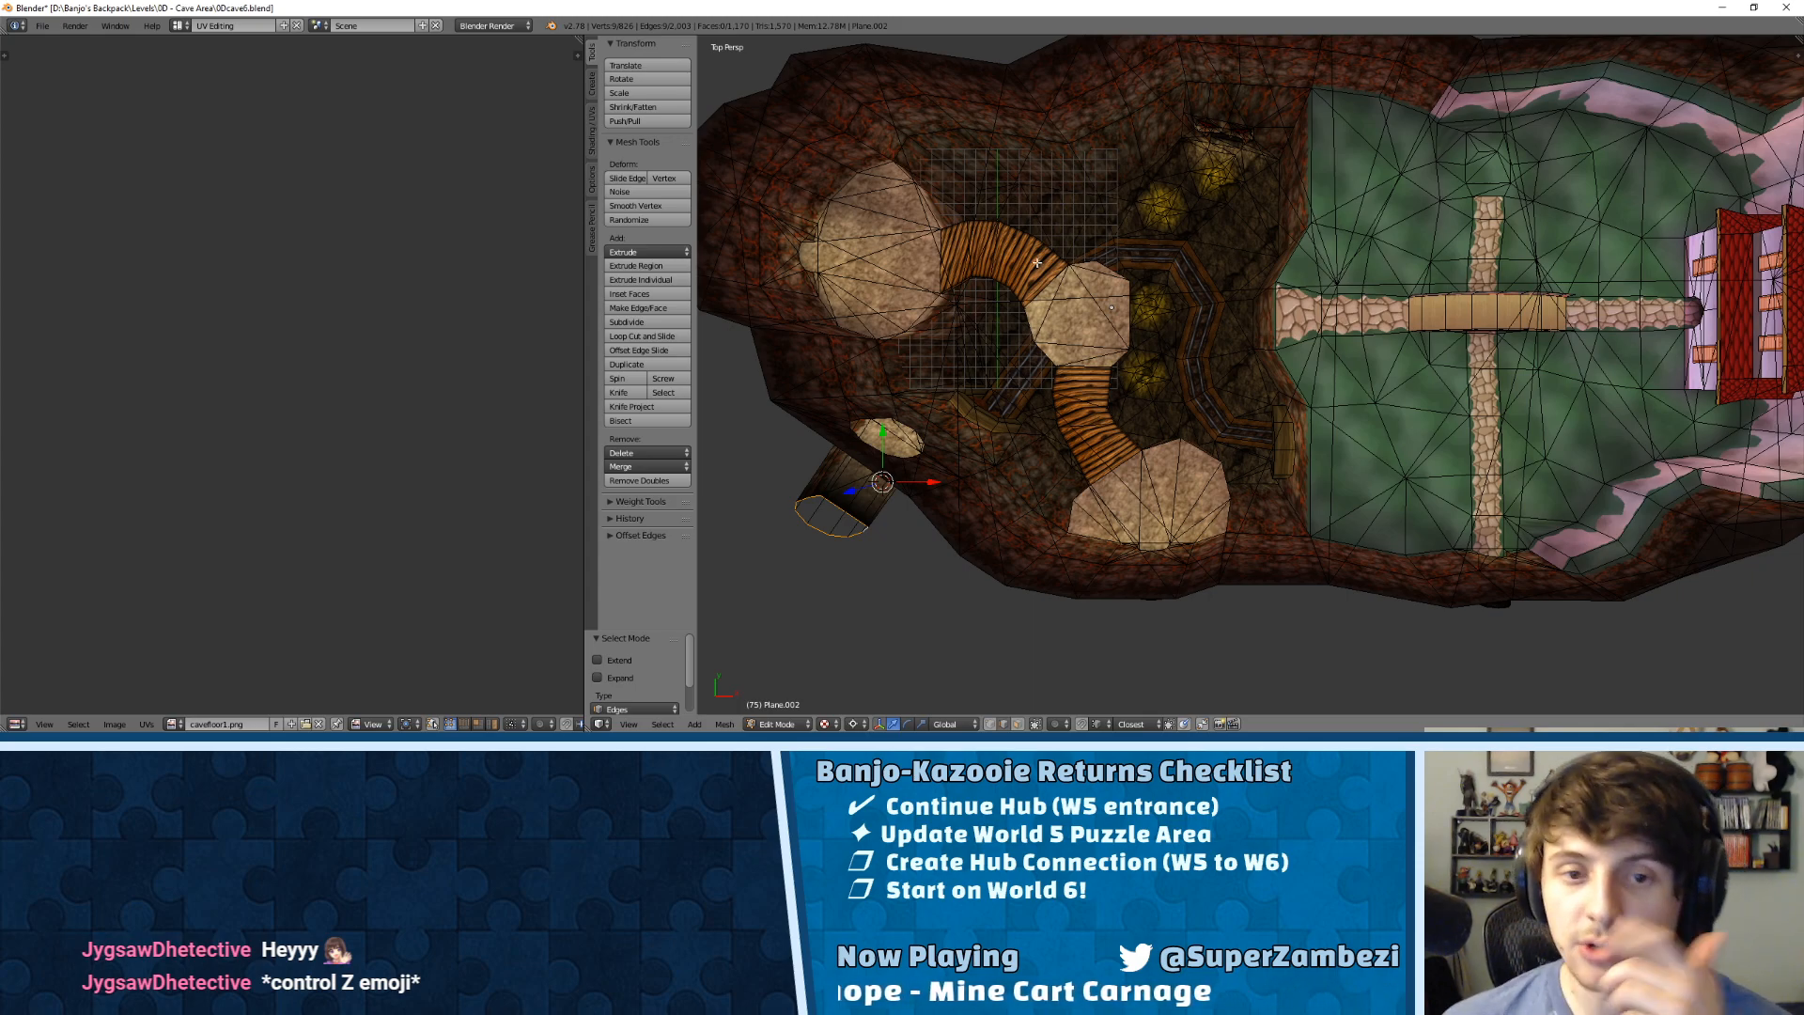
shift+middle_drag(999, 362, 1283, 233)
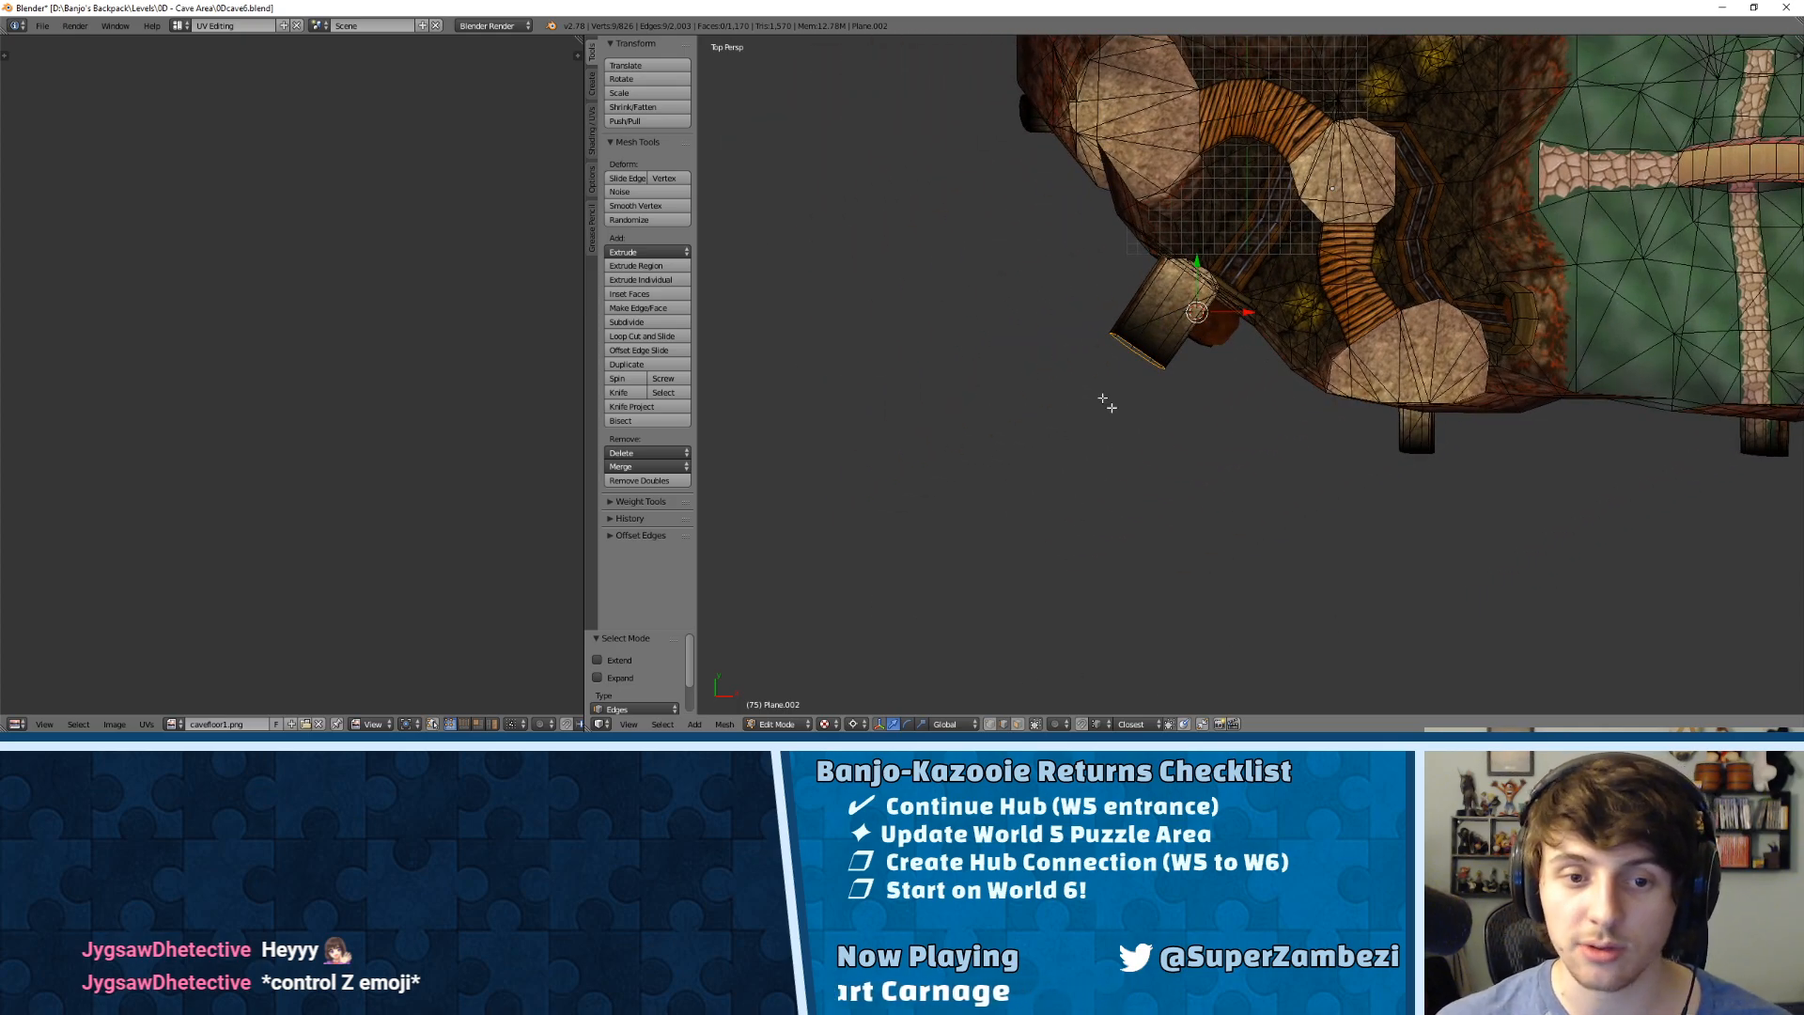
shift+middle_drag(1237, 350, 1208, 500)
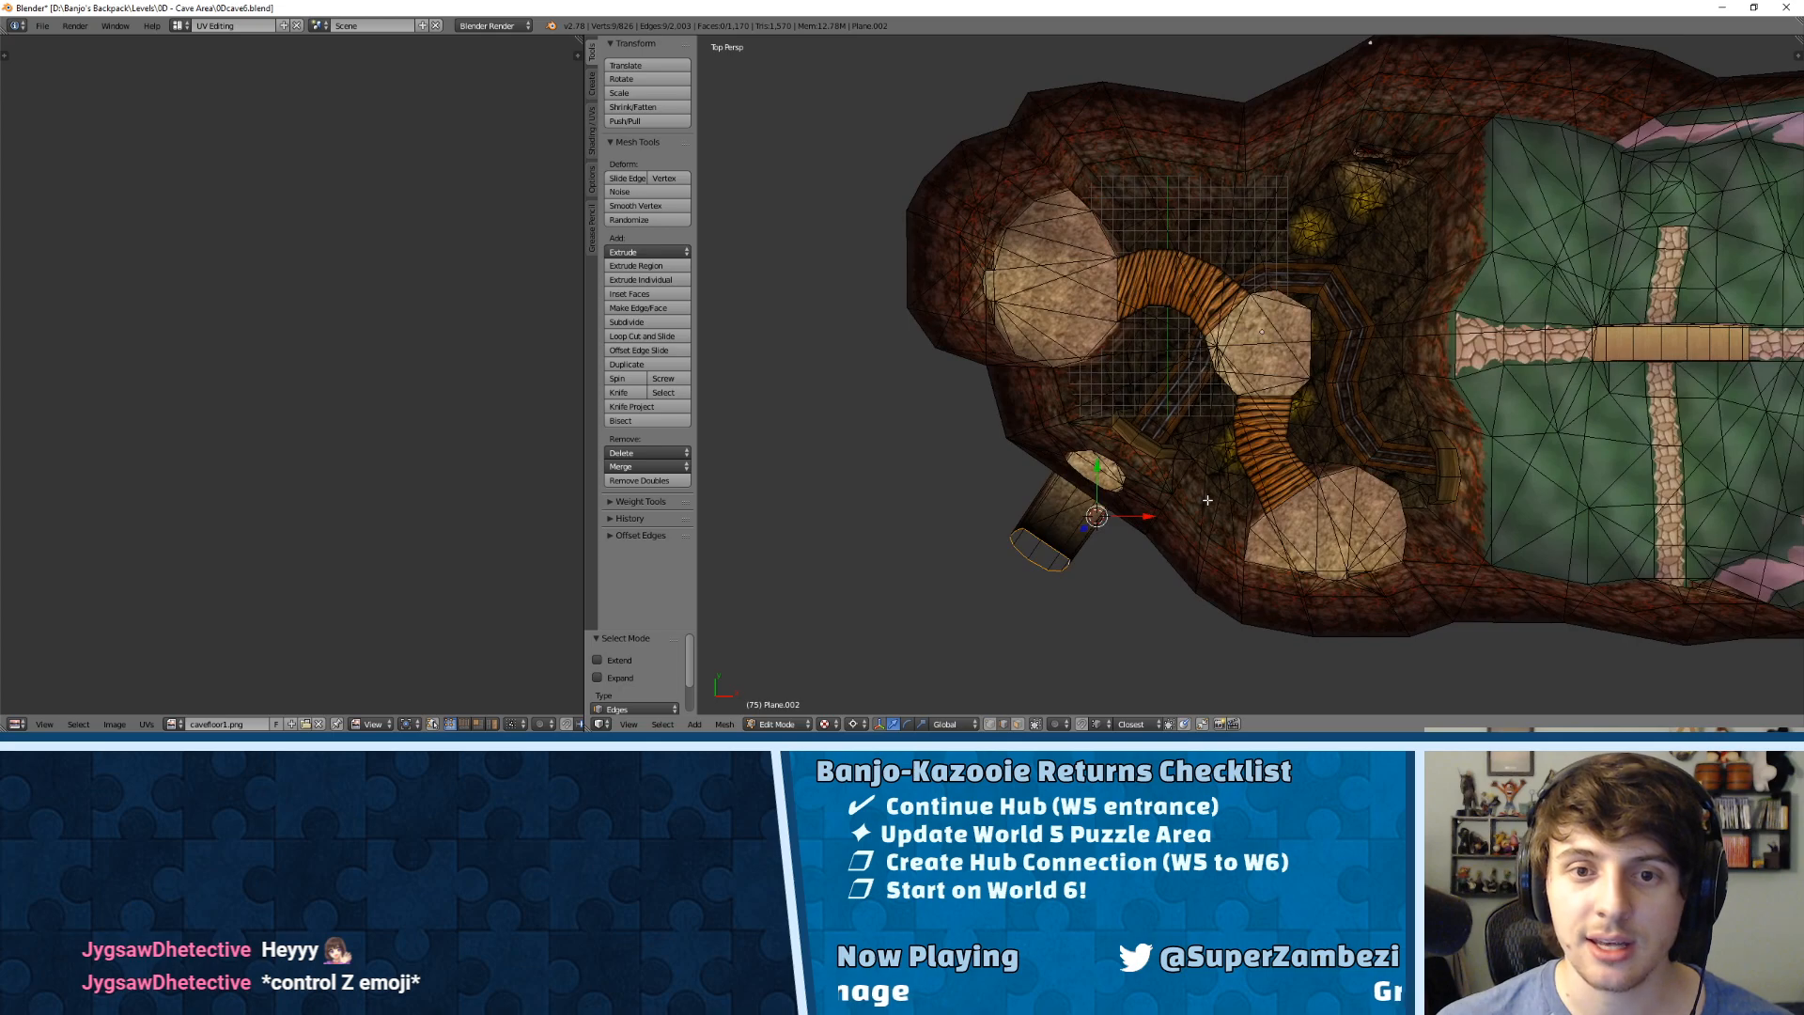
shift+middle_drag(1476, 417, 1462, 417)
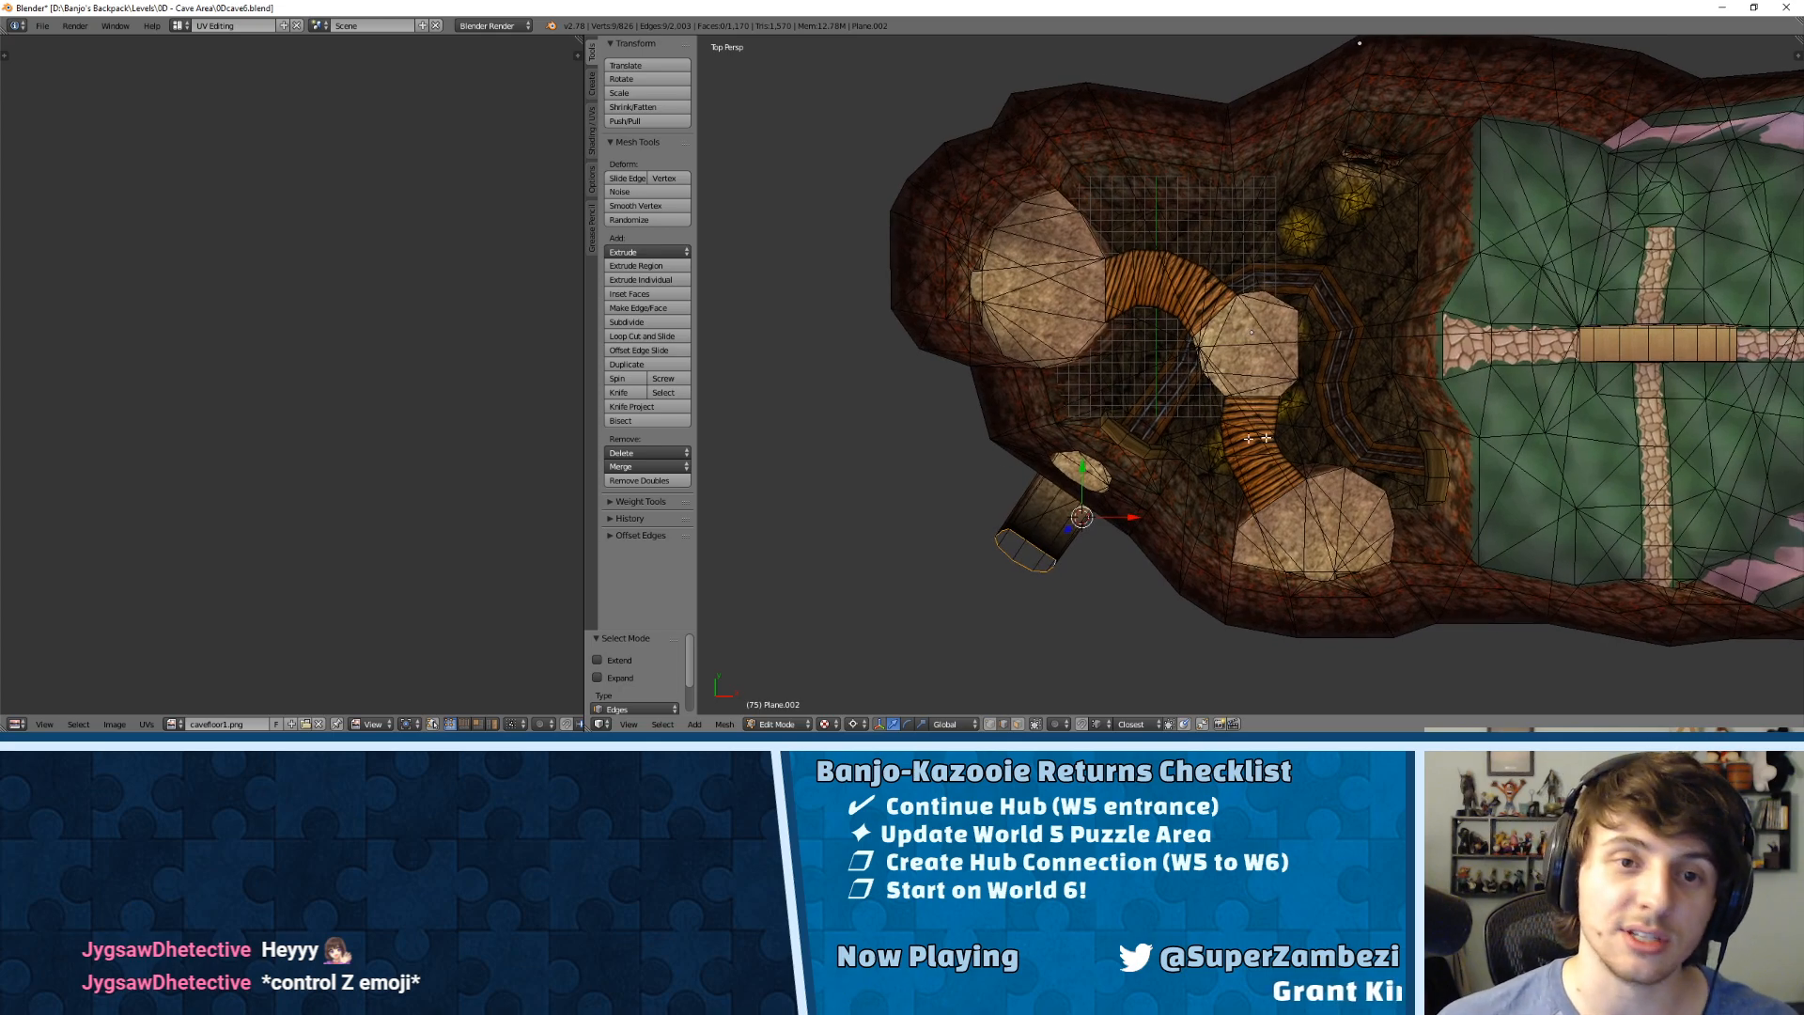
shift+middle_drag(1544, 351, 1252, 333)
middle_drag(1545, 362, 1210, 176)
Step: Extrude the tunnel's end loop away from the cave in top view to add a new tunnel section
key(KP_Decimal)
key(KP_7)
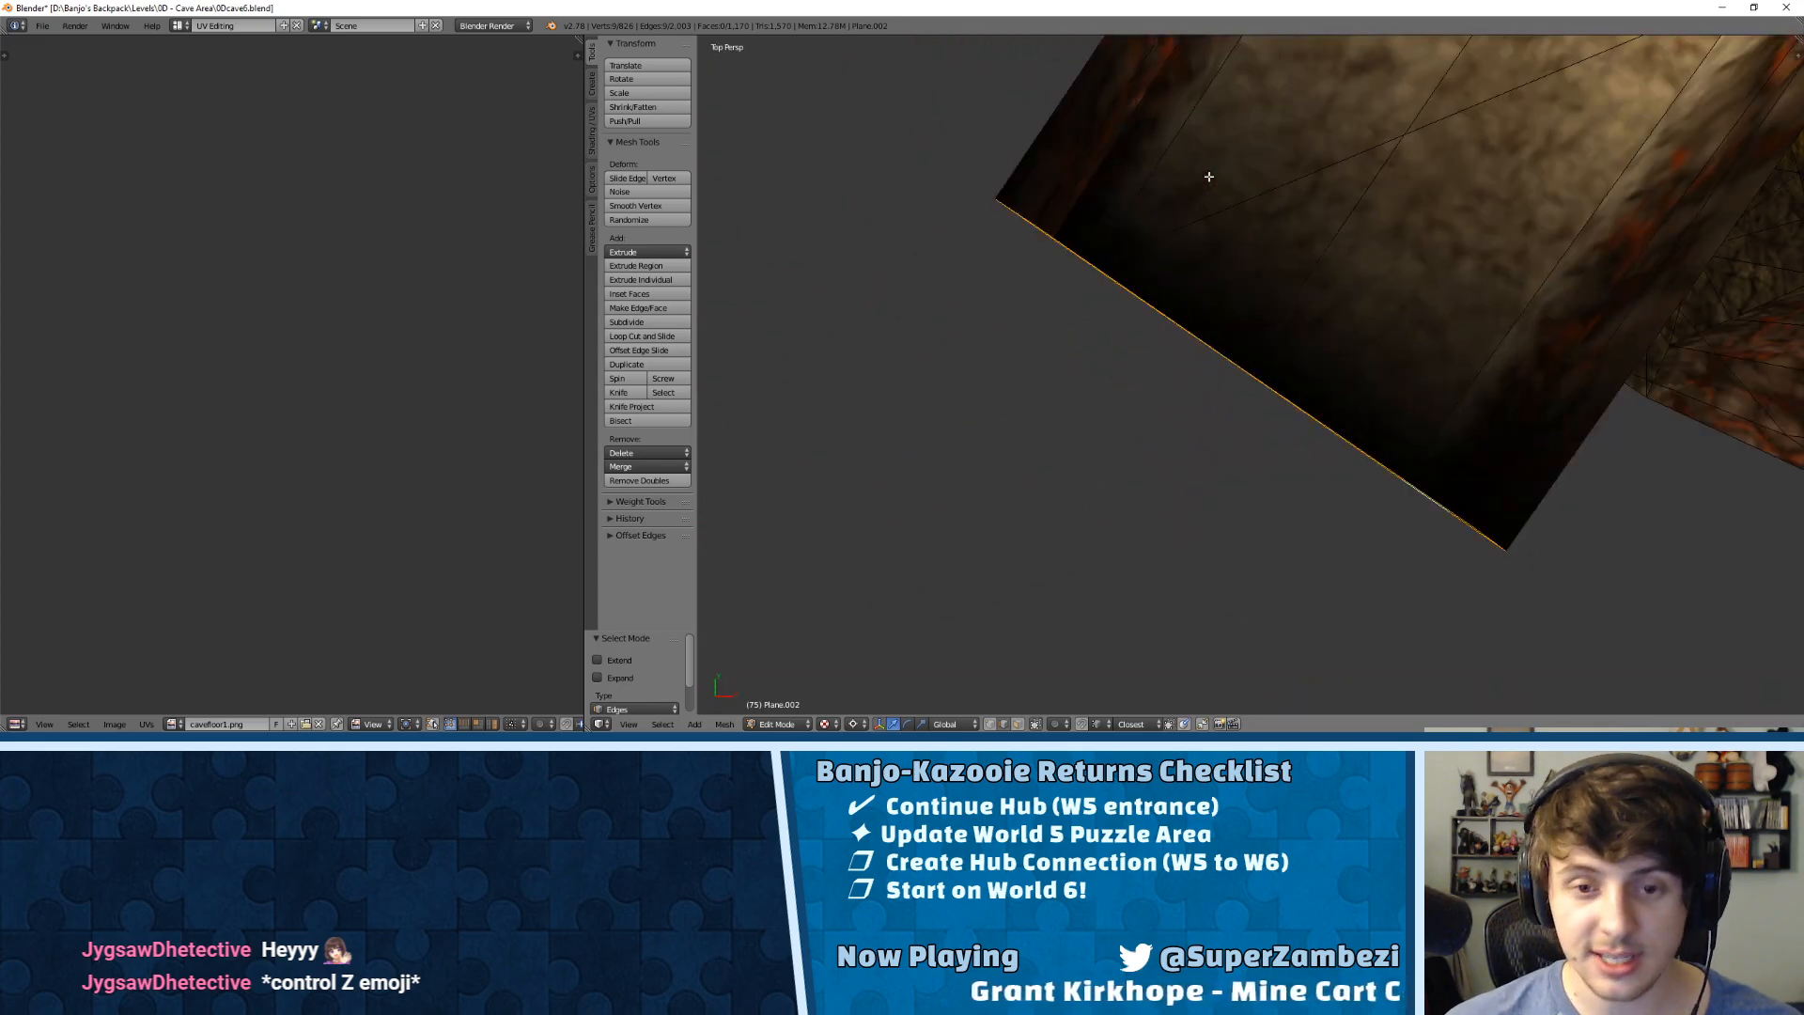
scroll(1211, 196, down, 9)
scroll(1236, 404, down, 1)
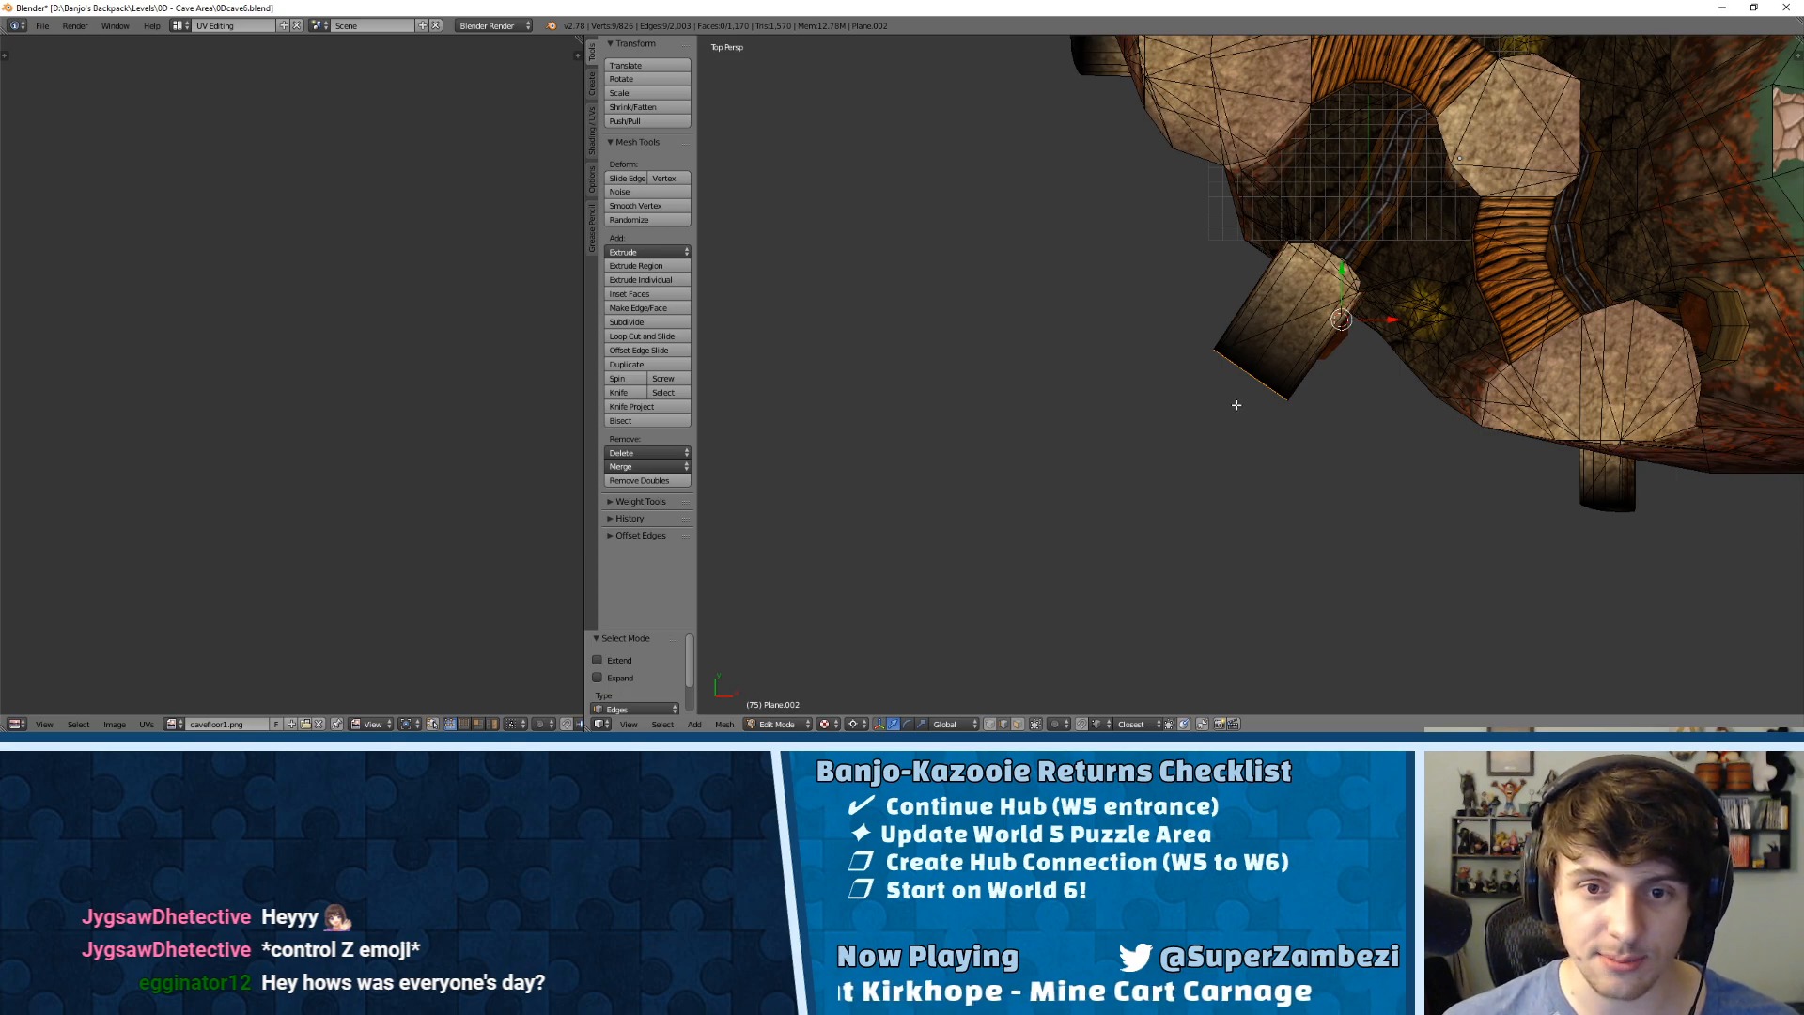
key(e)
click(1200, 503)
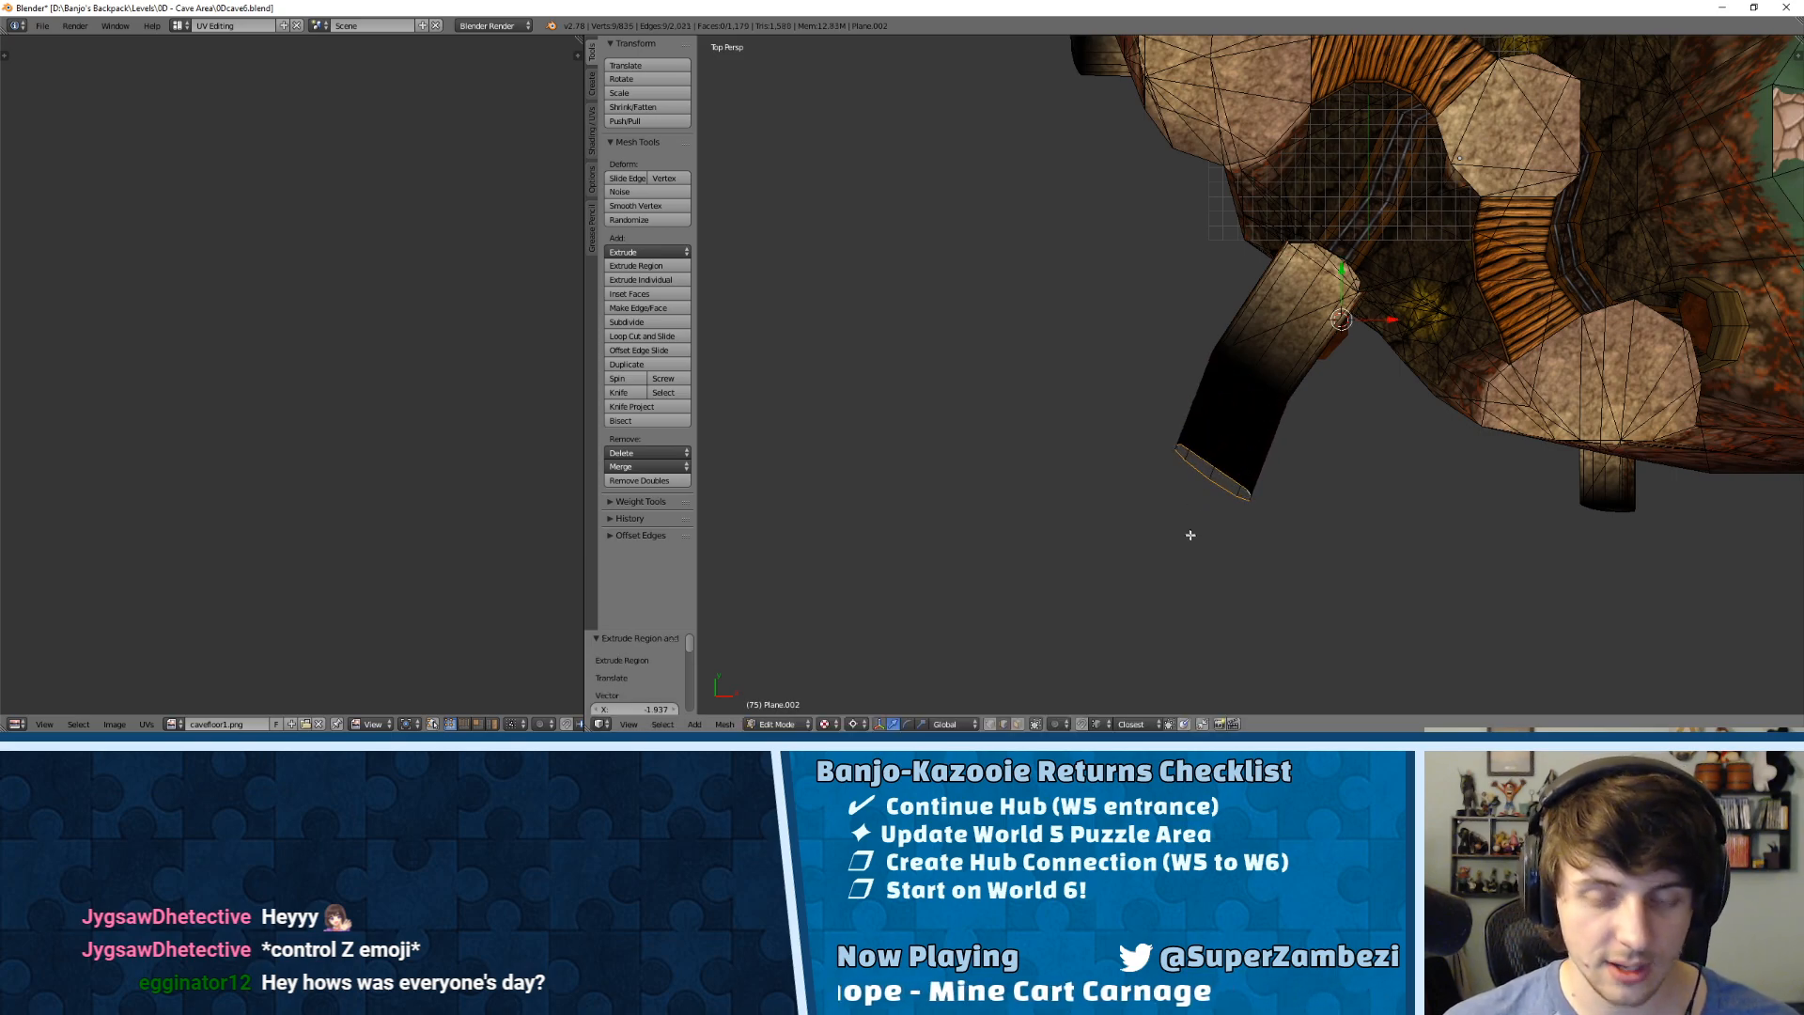
Step: Snap the 3D cursor to the new end loop and rotate the loop around it so that the tunnel bends
key(r)
click(1233, 537)
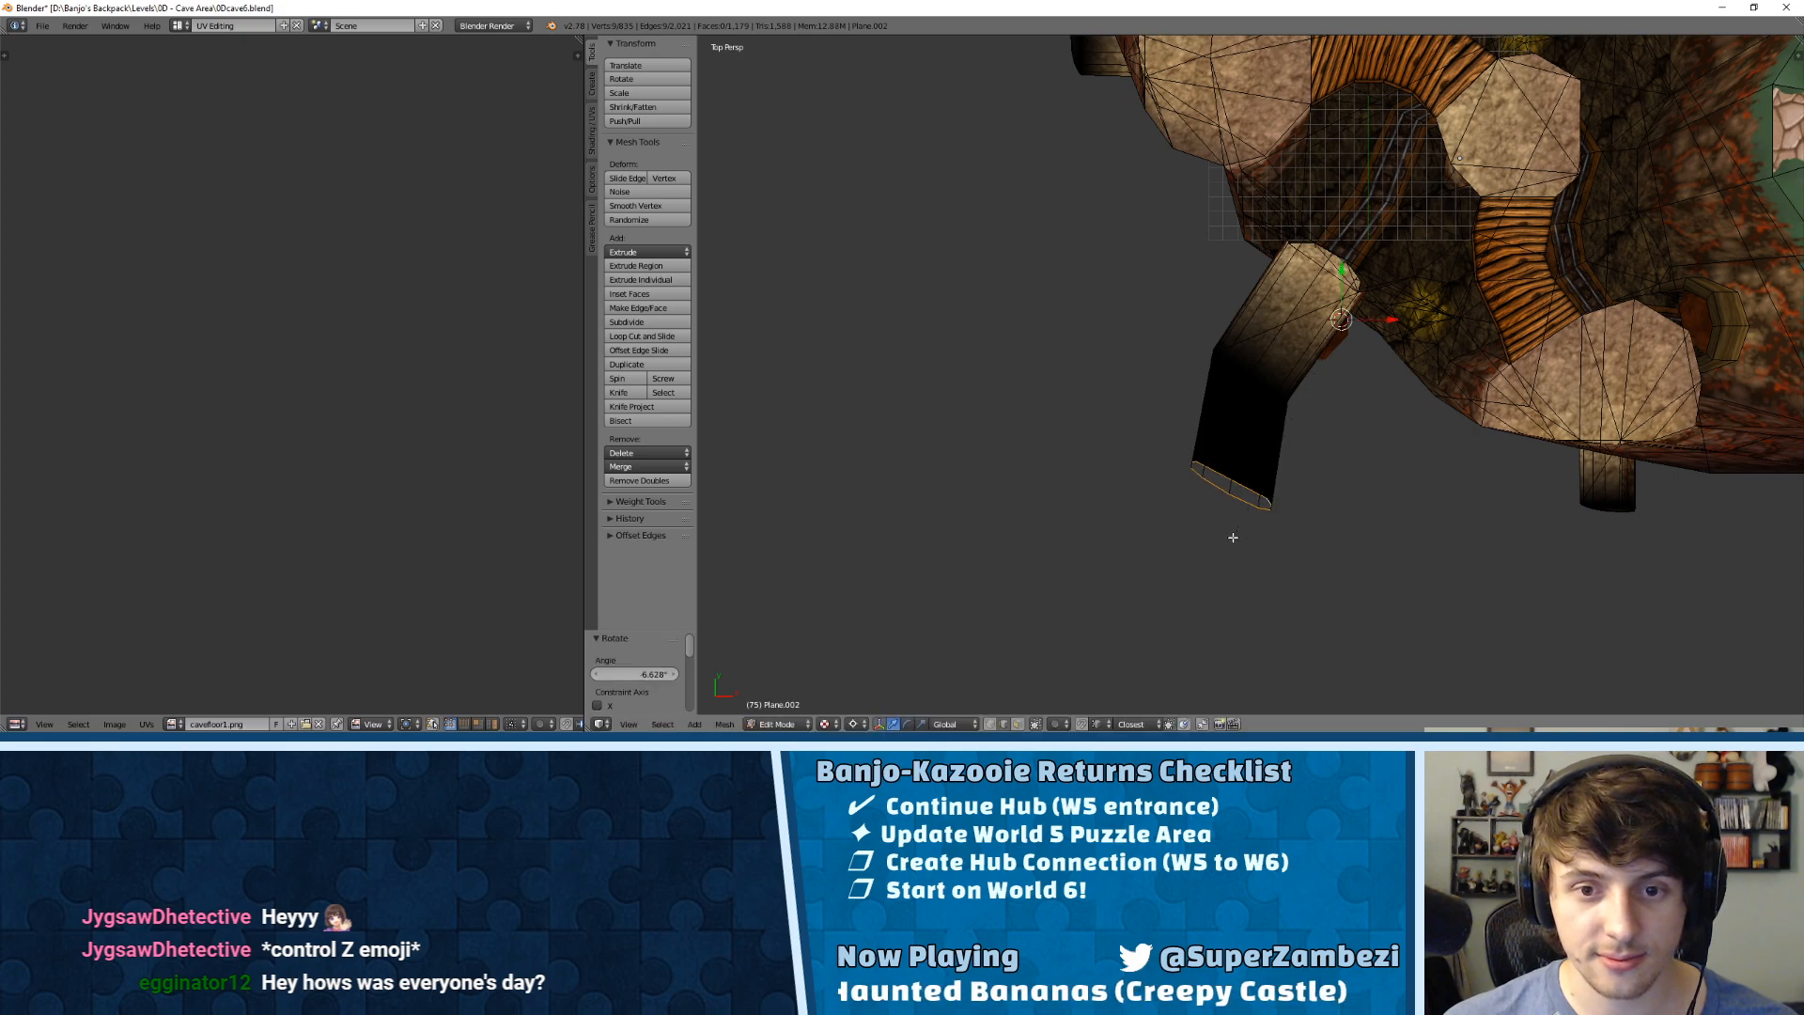
key(shift+s)
click(1183, 549)
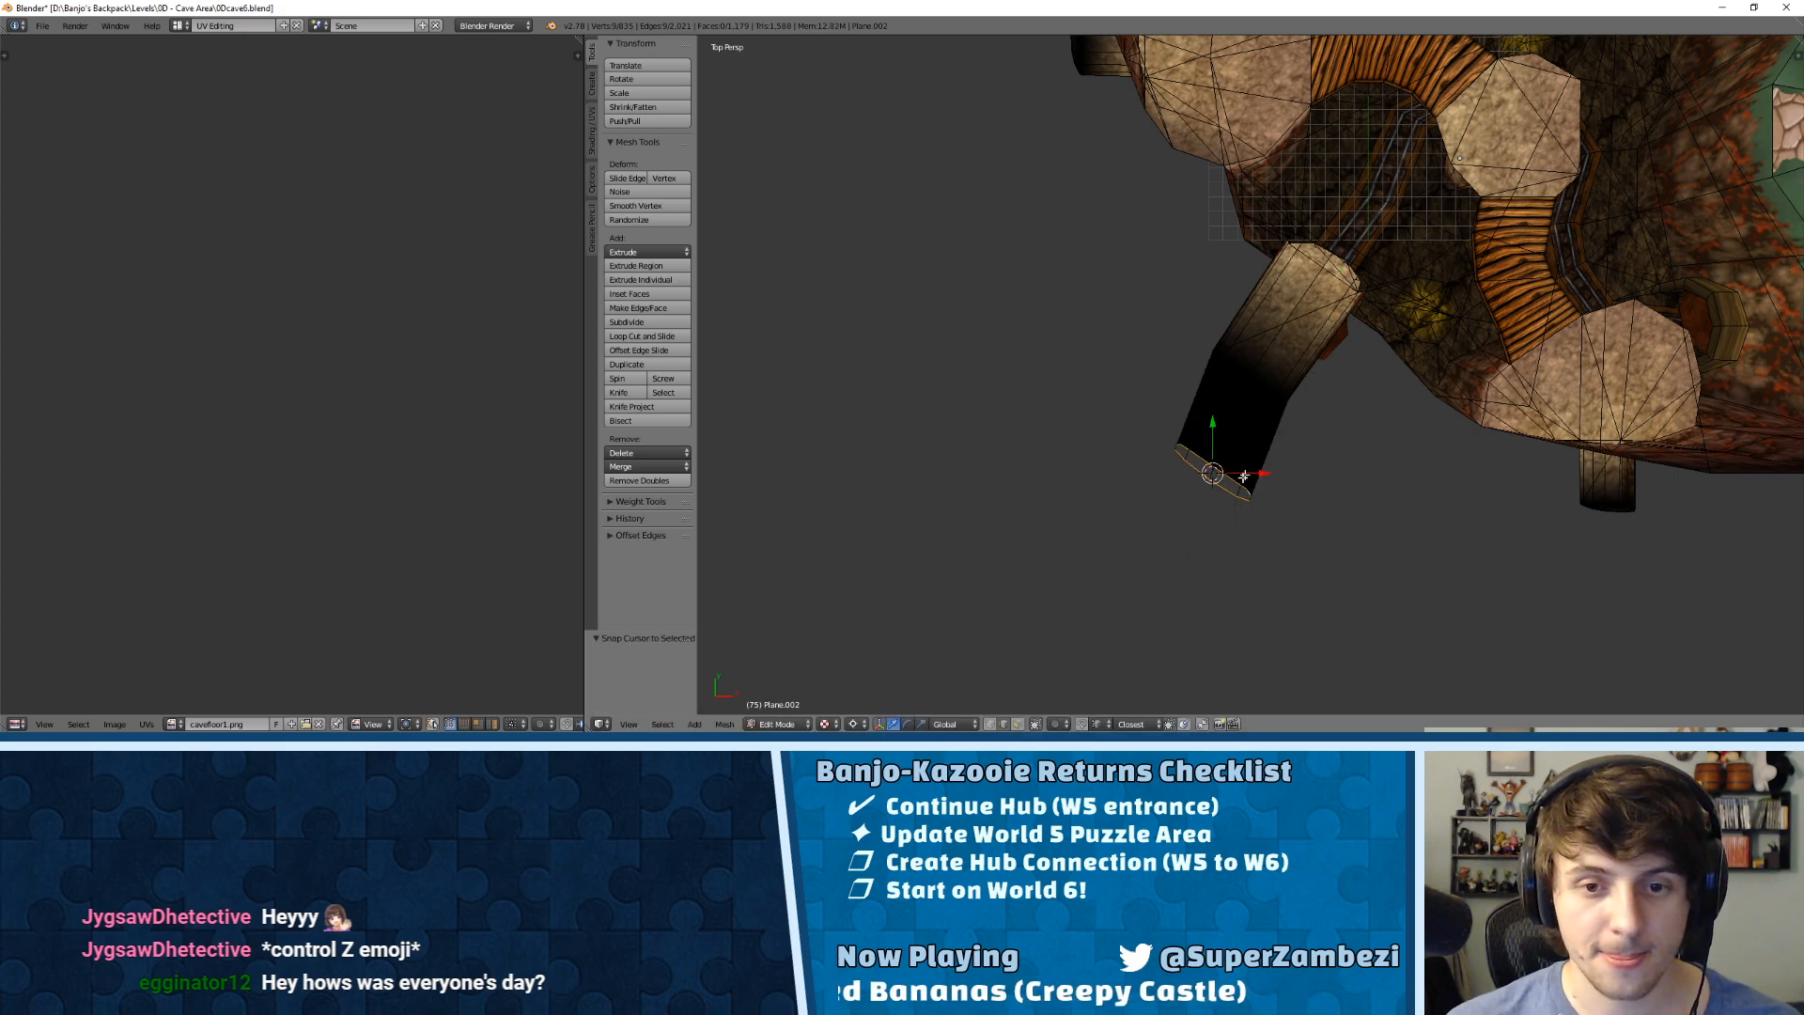
key(r)
click(1238, 400)
Step: Move the tunnel's end loop about 0.83 units along X and 1.19 units along Y
drag(1256, 478, 1269, 478)
key(g)
key(y)
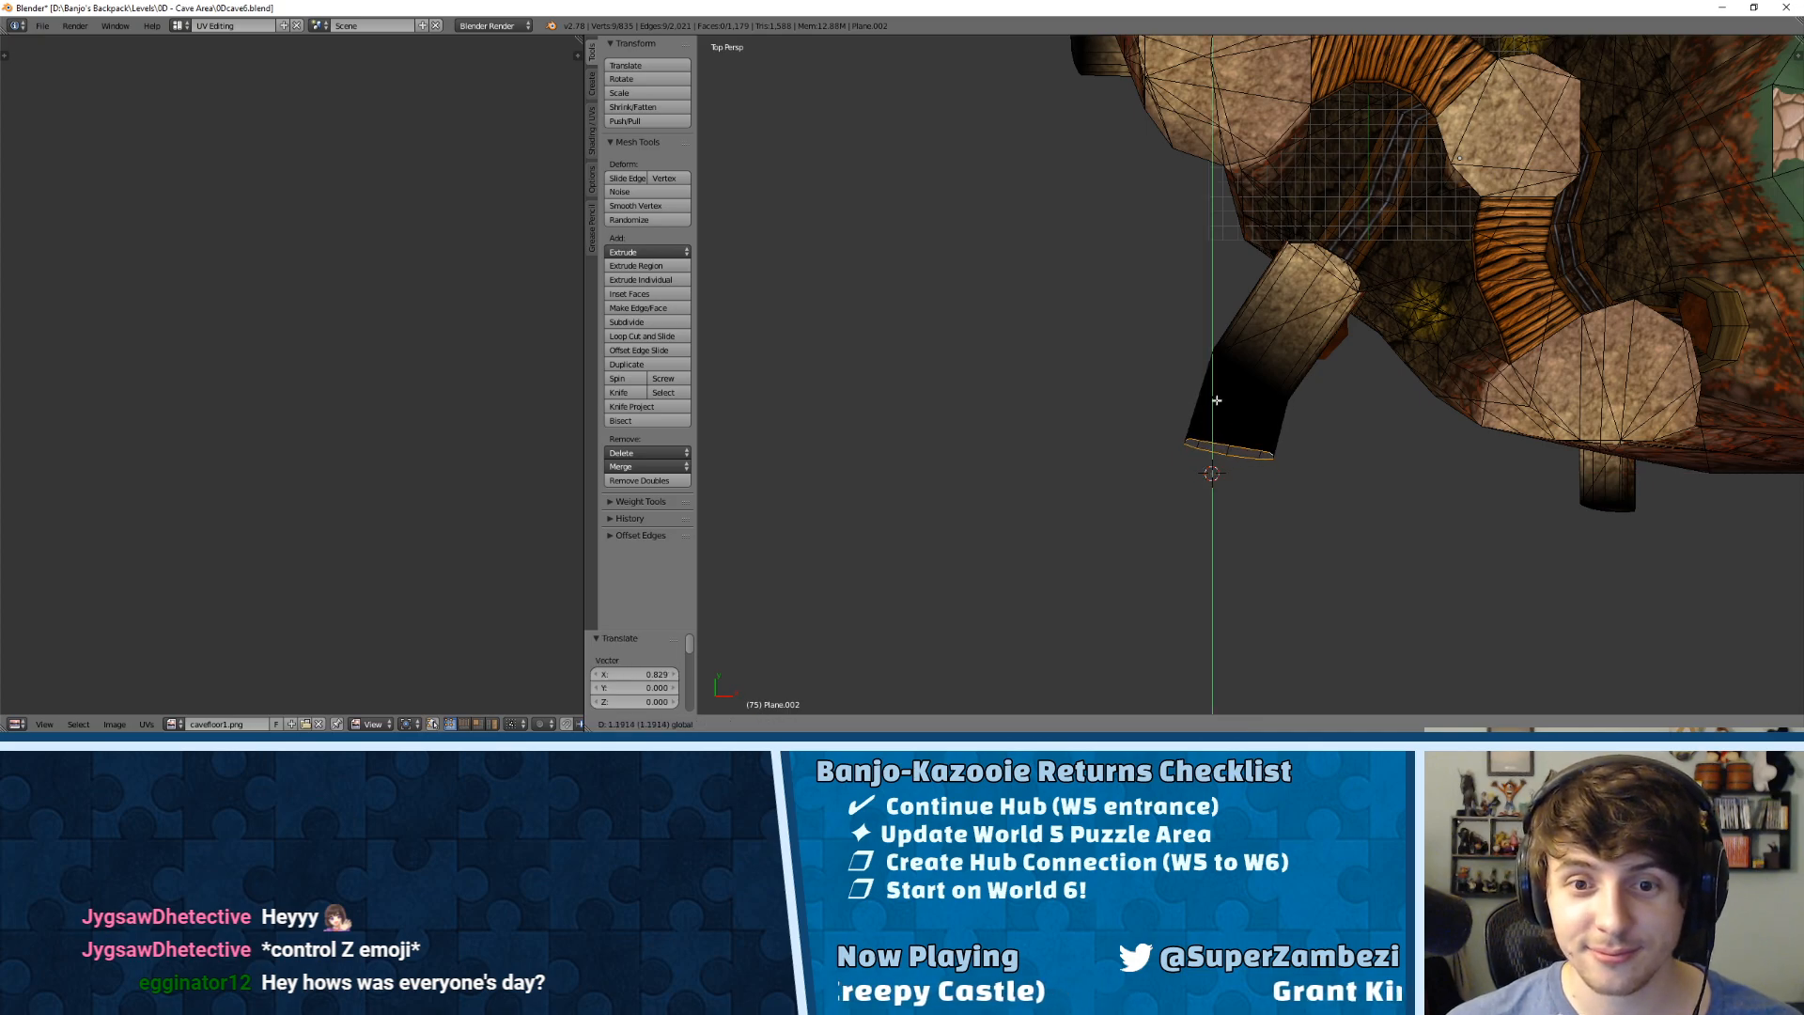
click(1220, 401)
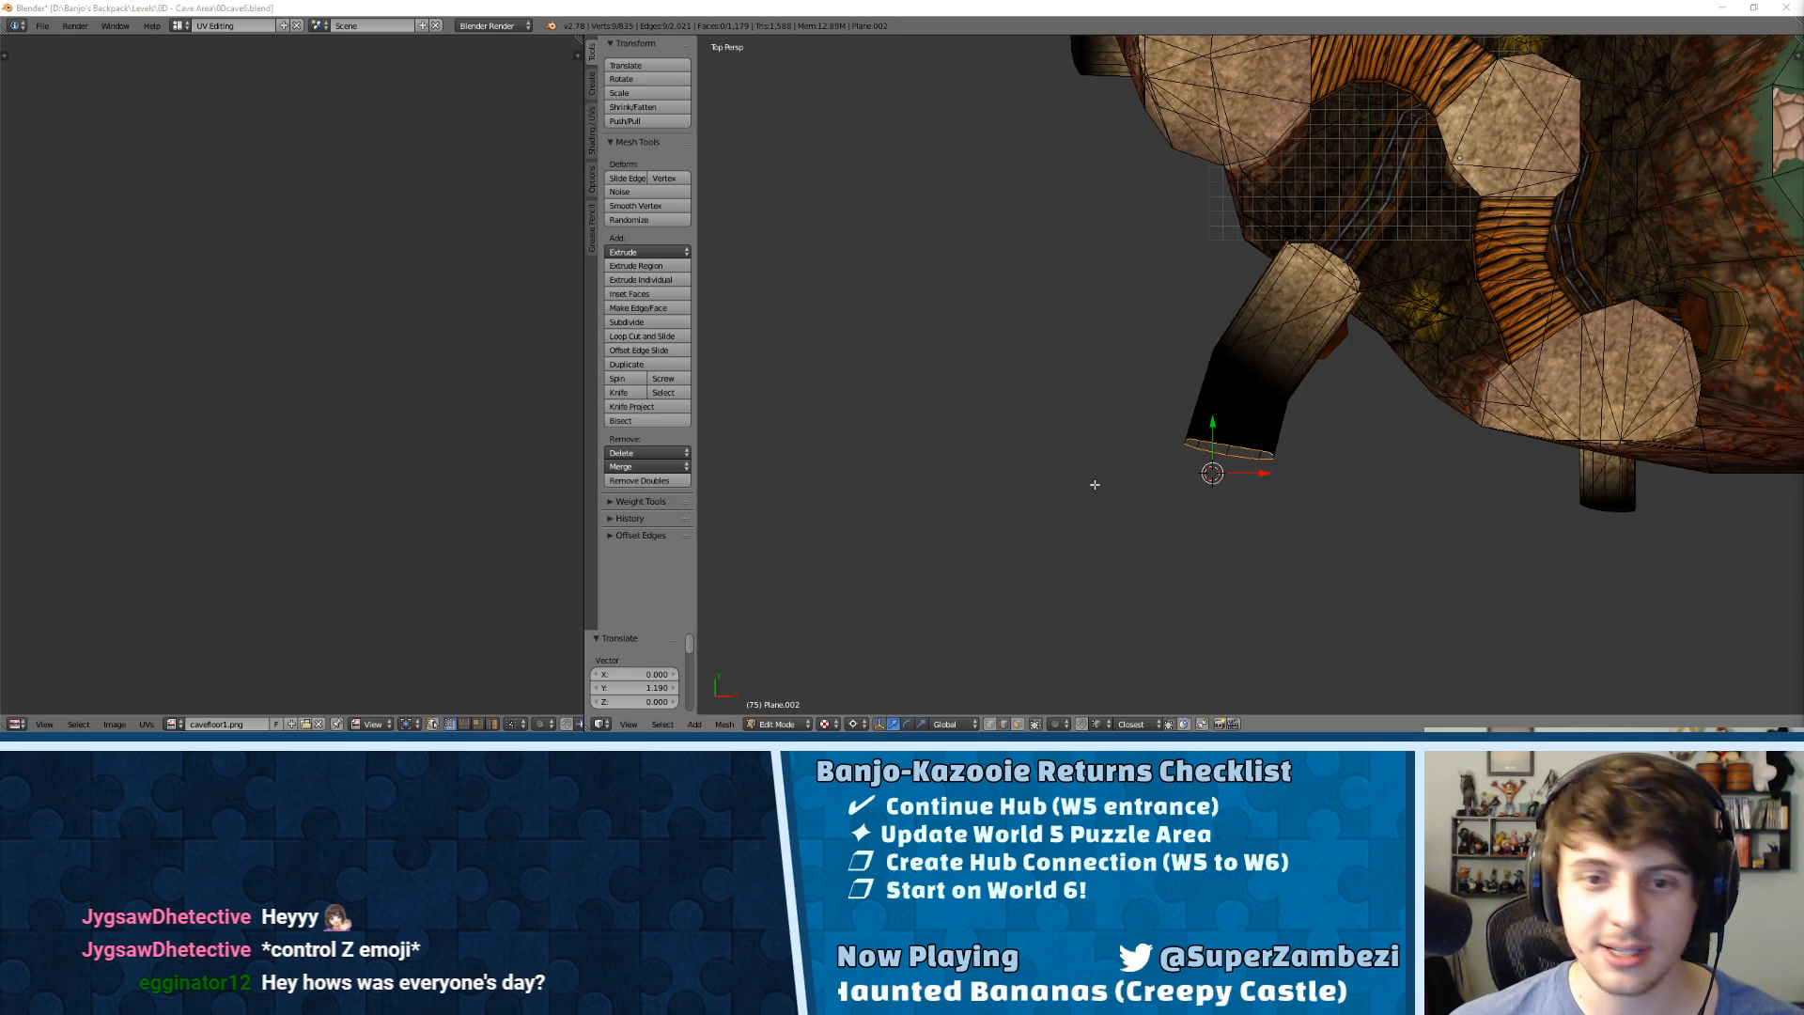
Step: In Vertex Paint mode, set the brush colour to white and paint the vertices around the tunnel's outer opening
scroll(1436, 511, up, 3)
middle_drag(1260, 516, 1133, 347)
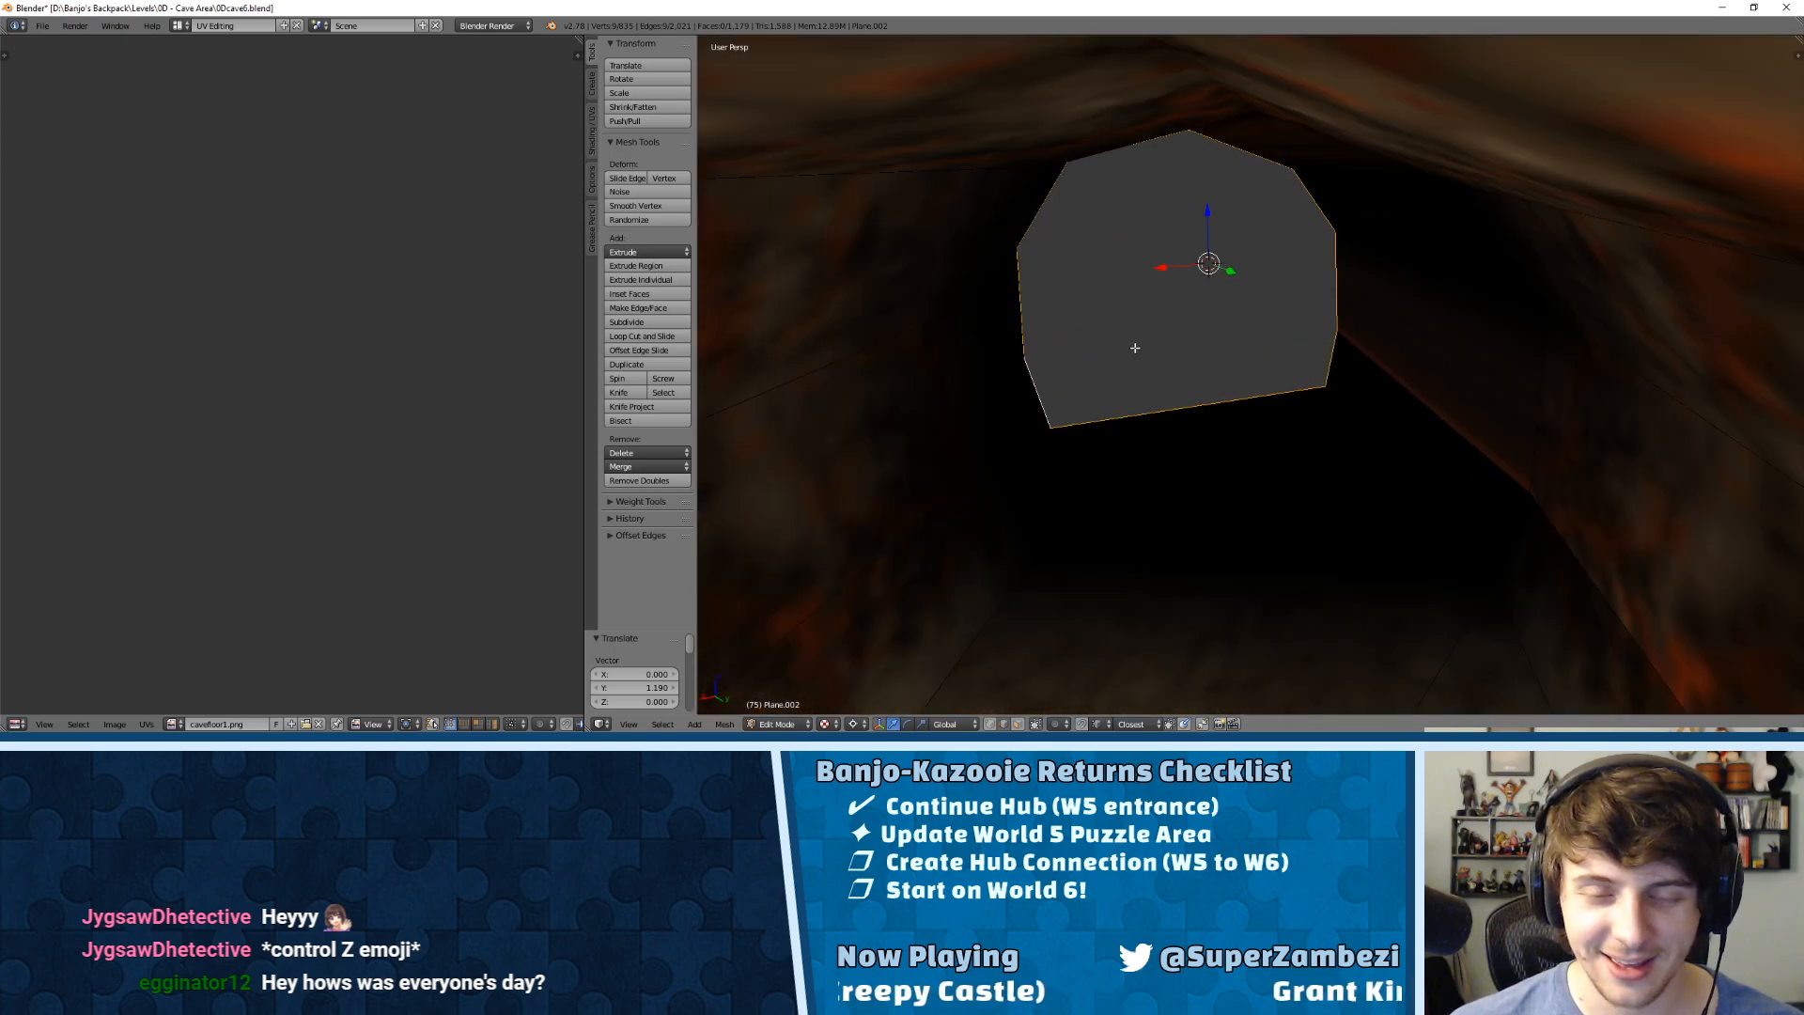
click(777, 724)
click(780, 656)
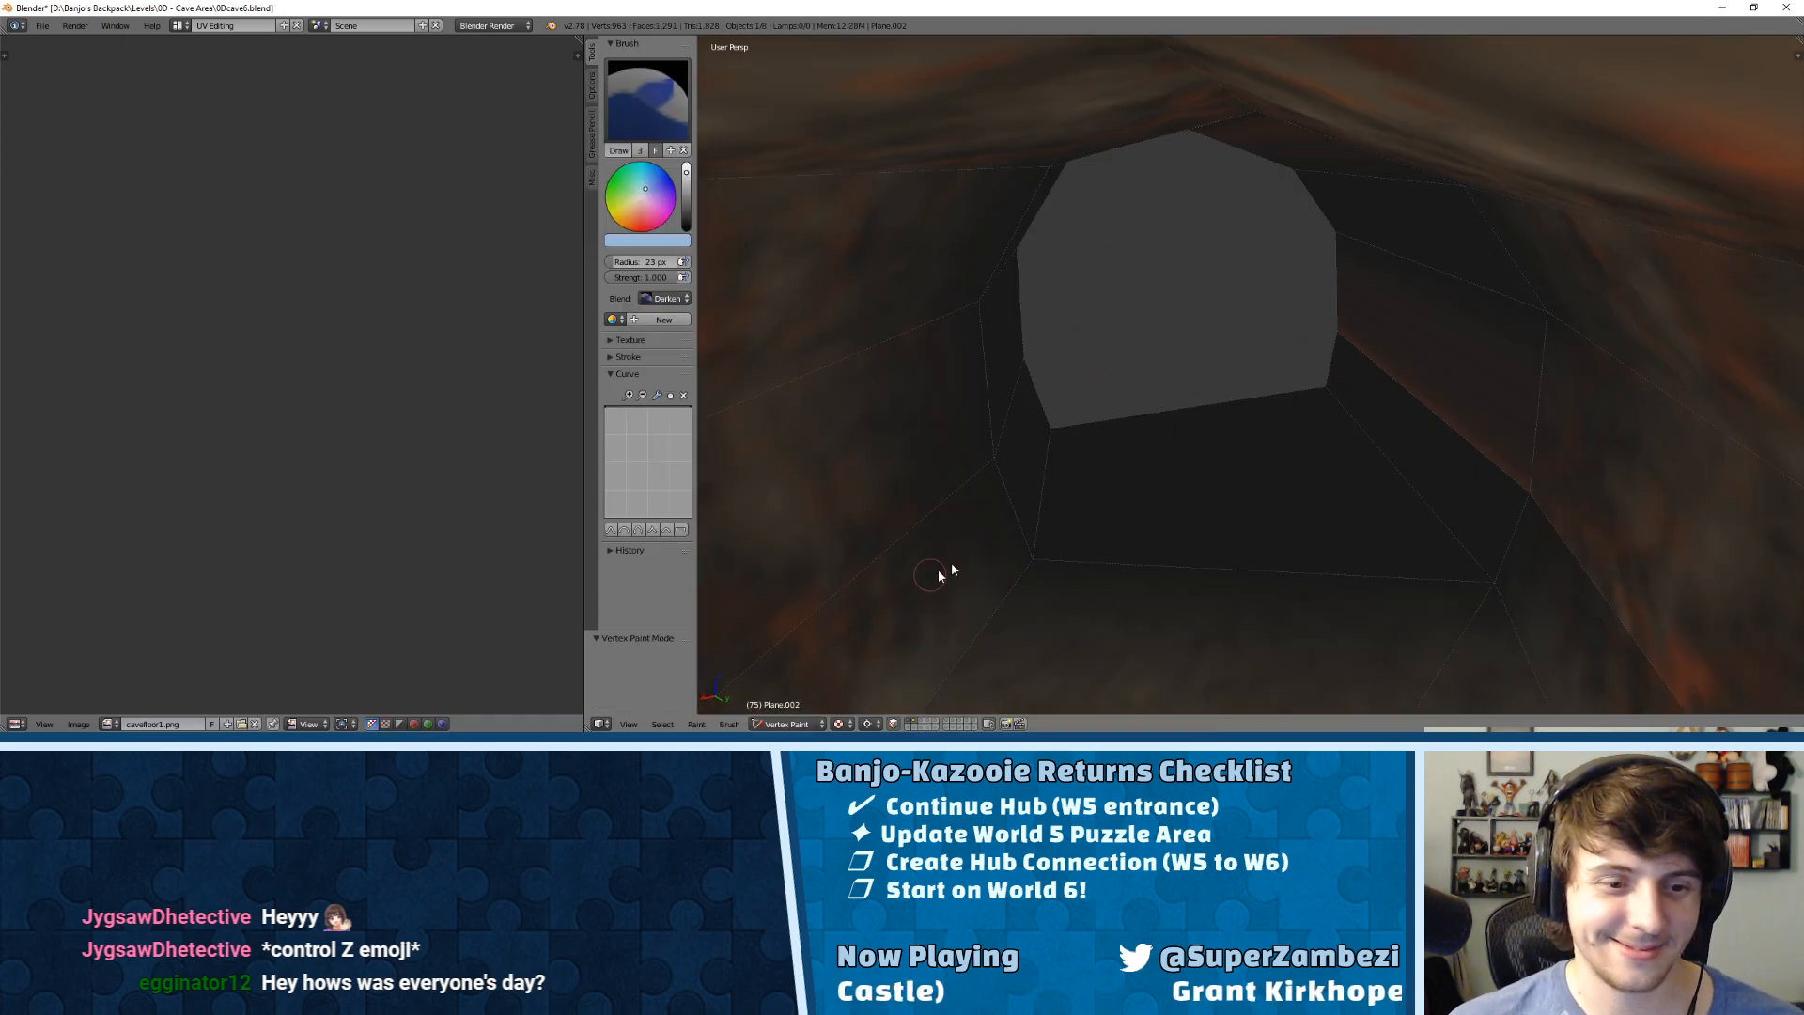
key(a)
key(a)
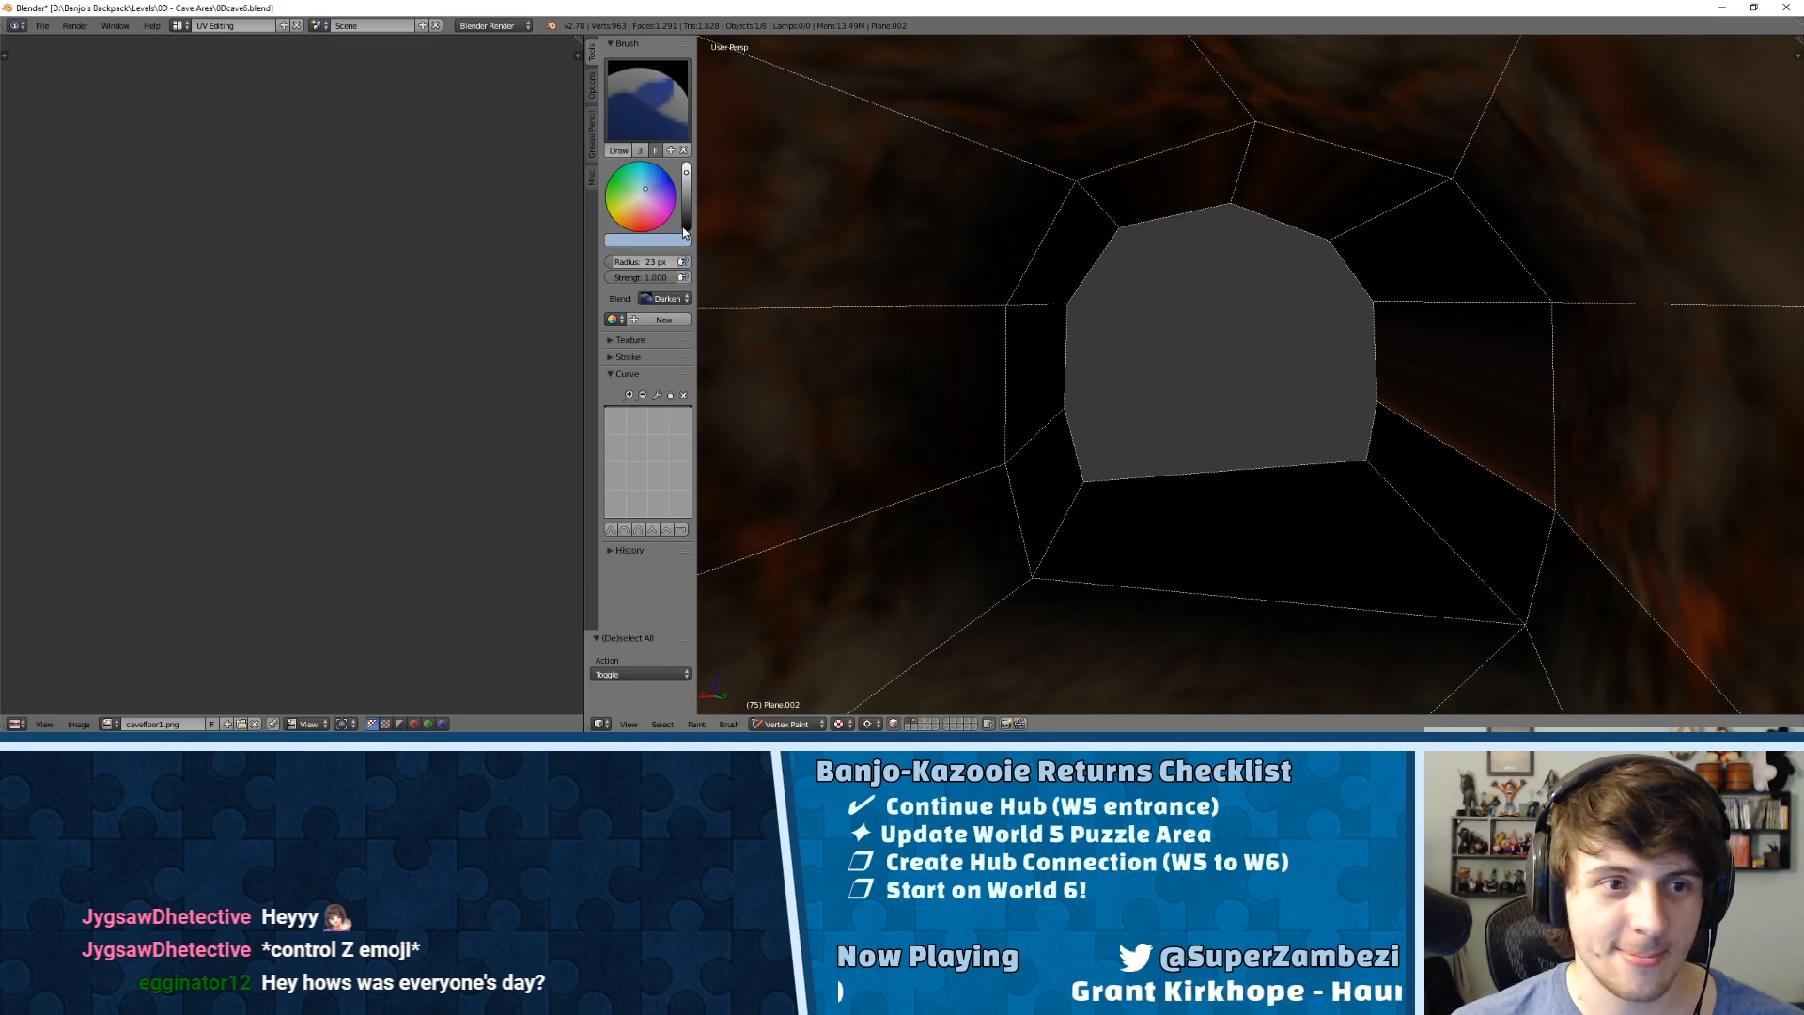
click(686, 230)
click(686, 166)
mouse_move(1043, 306)
mouse_down()
mouse_move(1281, 201)
mouse_move(1379, 336)
mouse_move(1273, 496)
mouse_move(1056, 410)
mouse_up()
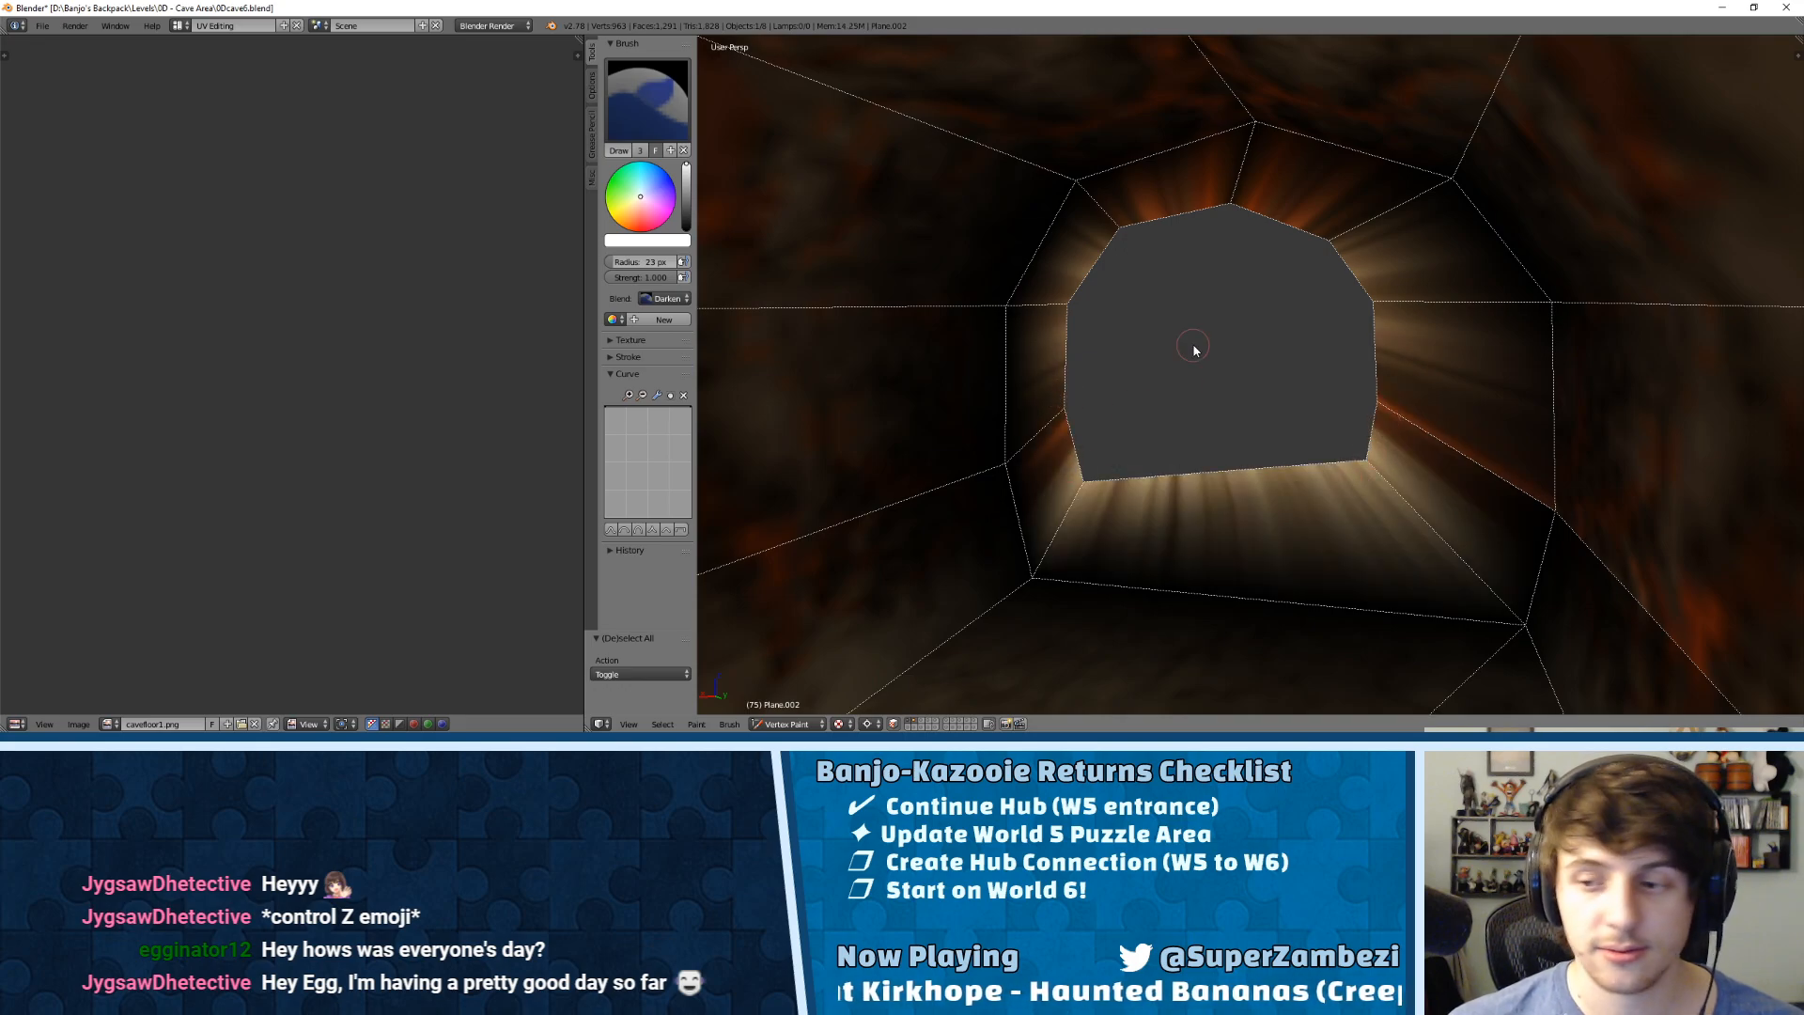
Step: Reselect the outer opening's edge loop in Edit Mode and extrude it about 4.8 units away from the cave in top view
middle_drag(1192, 351, 1306, 404)
scroll(1306, 404, down, 5)
key(Tab)
middle_drag(1176, 407, 1189, 463)
key(ctrl+Tab)
click(1155, 429)
right_click(1194, 439)
alt+right_click(1206, 441)
key(KP_7)
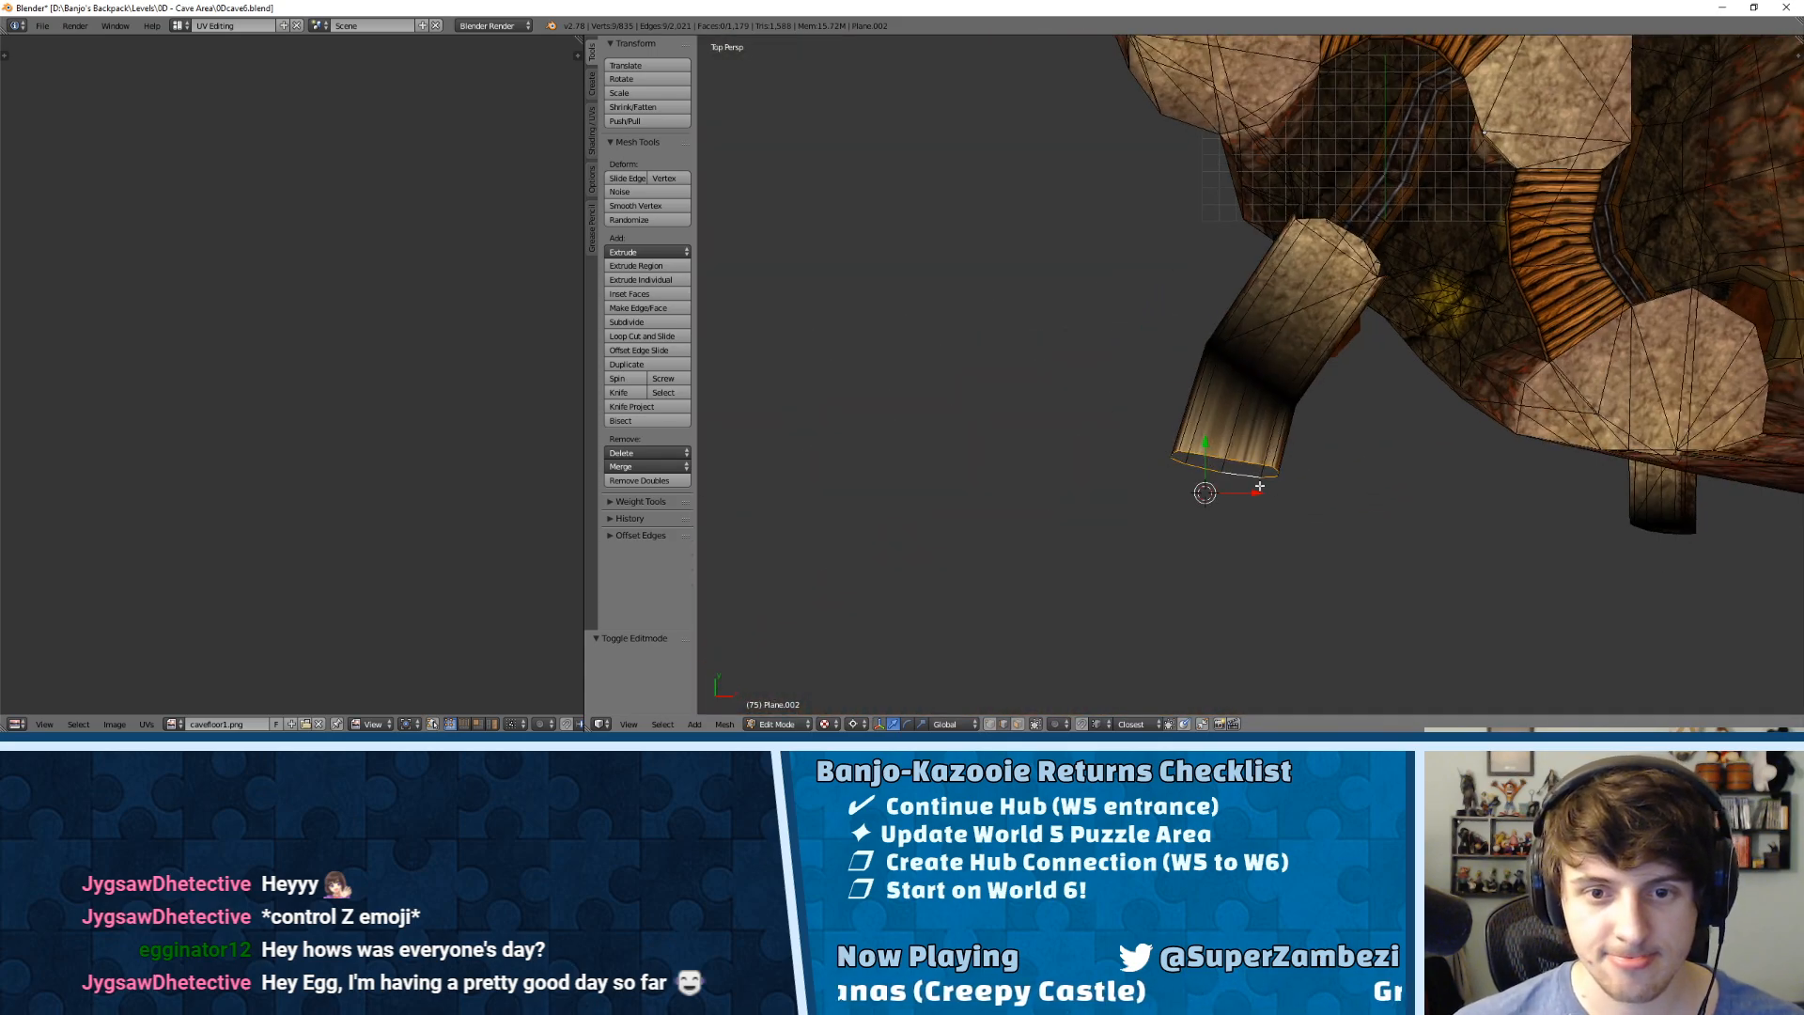
key(e)
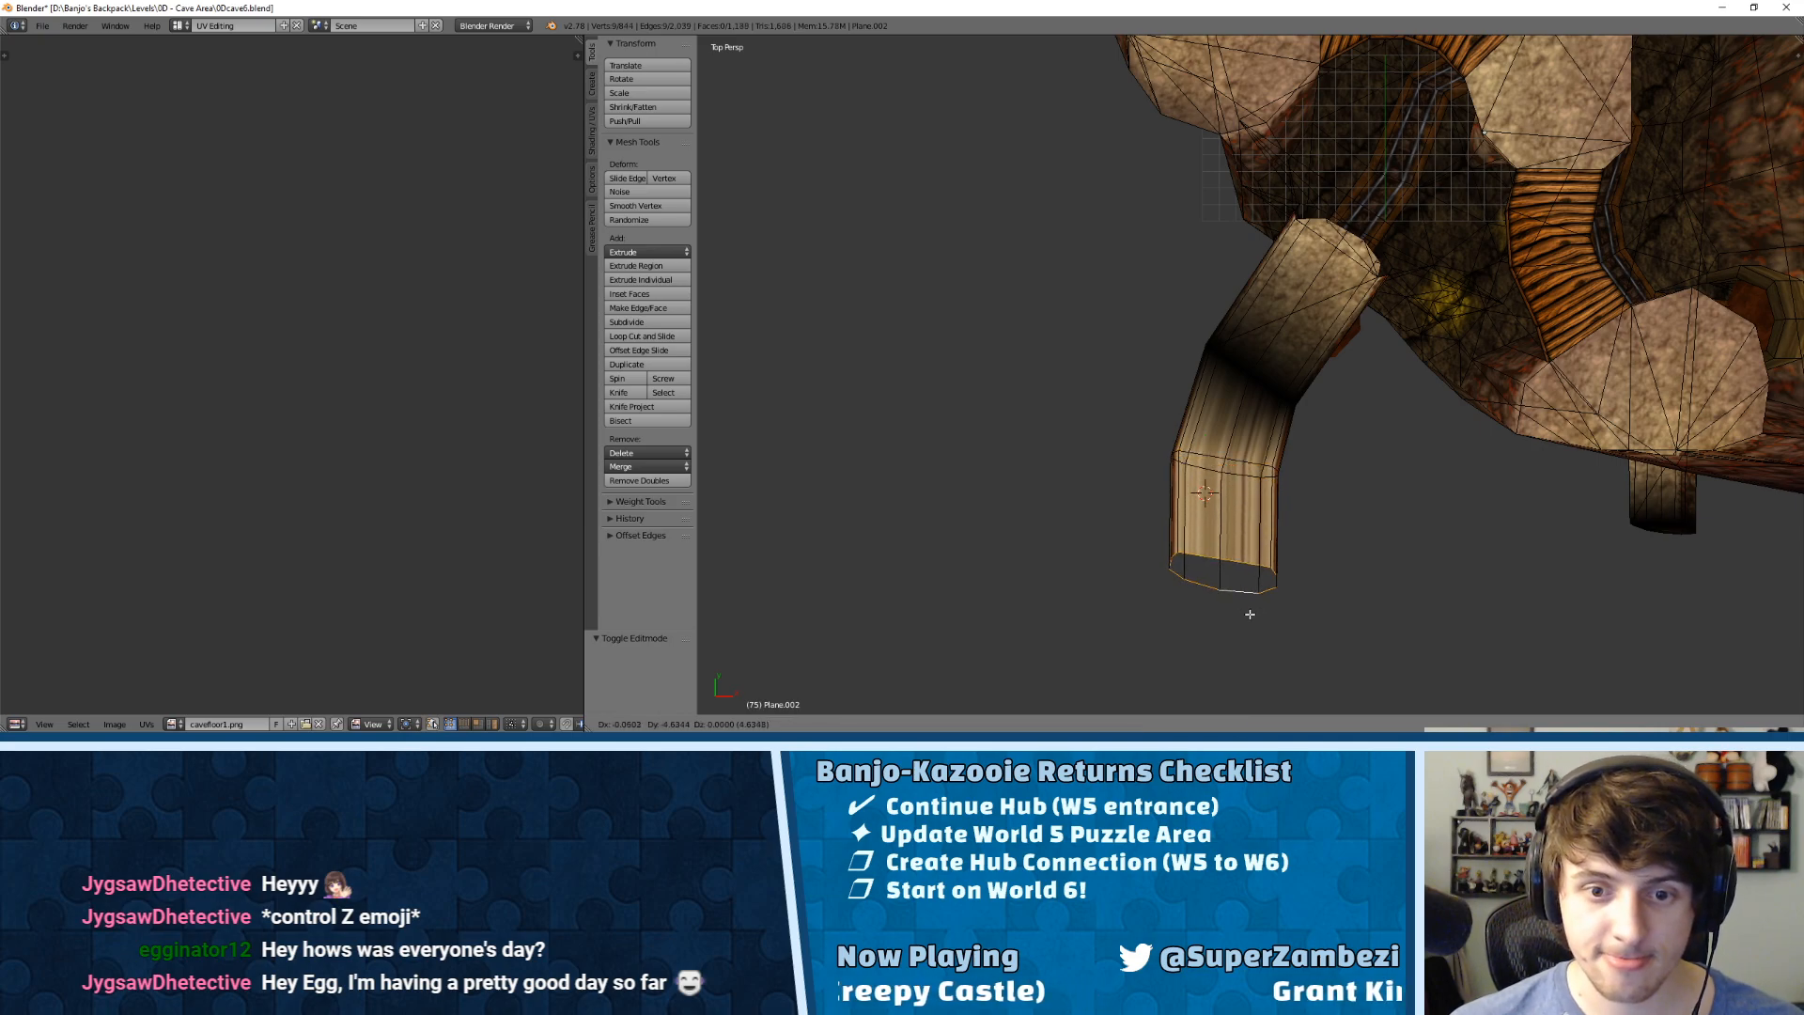
click(1252, 616)
Step: Snap the 3D cursor to the new end loop and rotate the loop until it lies horizontal in top view
key(shift+s)
click(1252, 615)
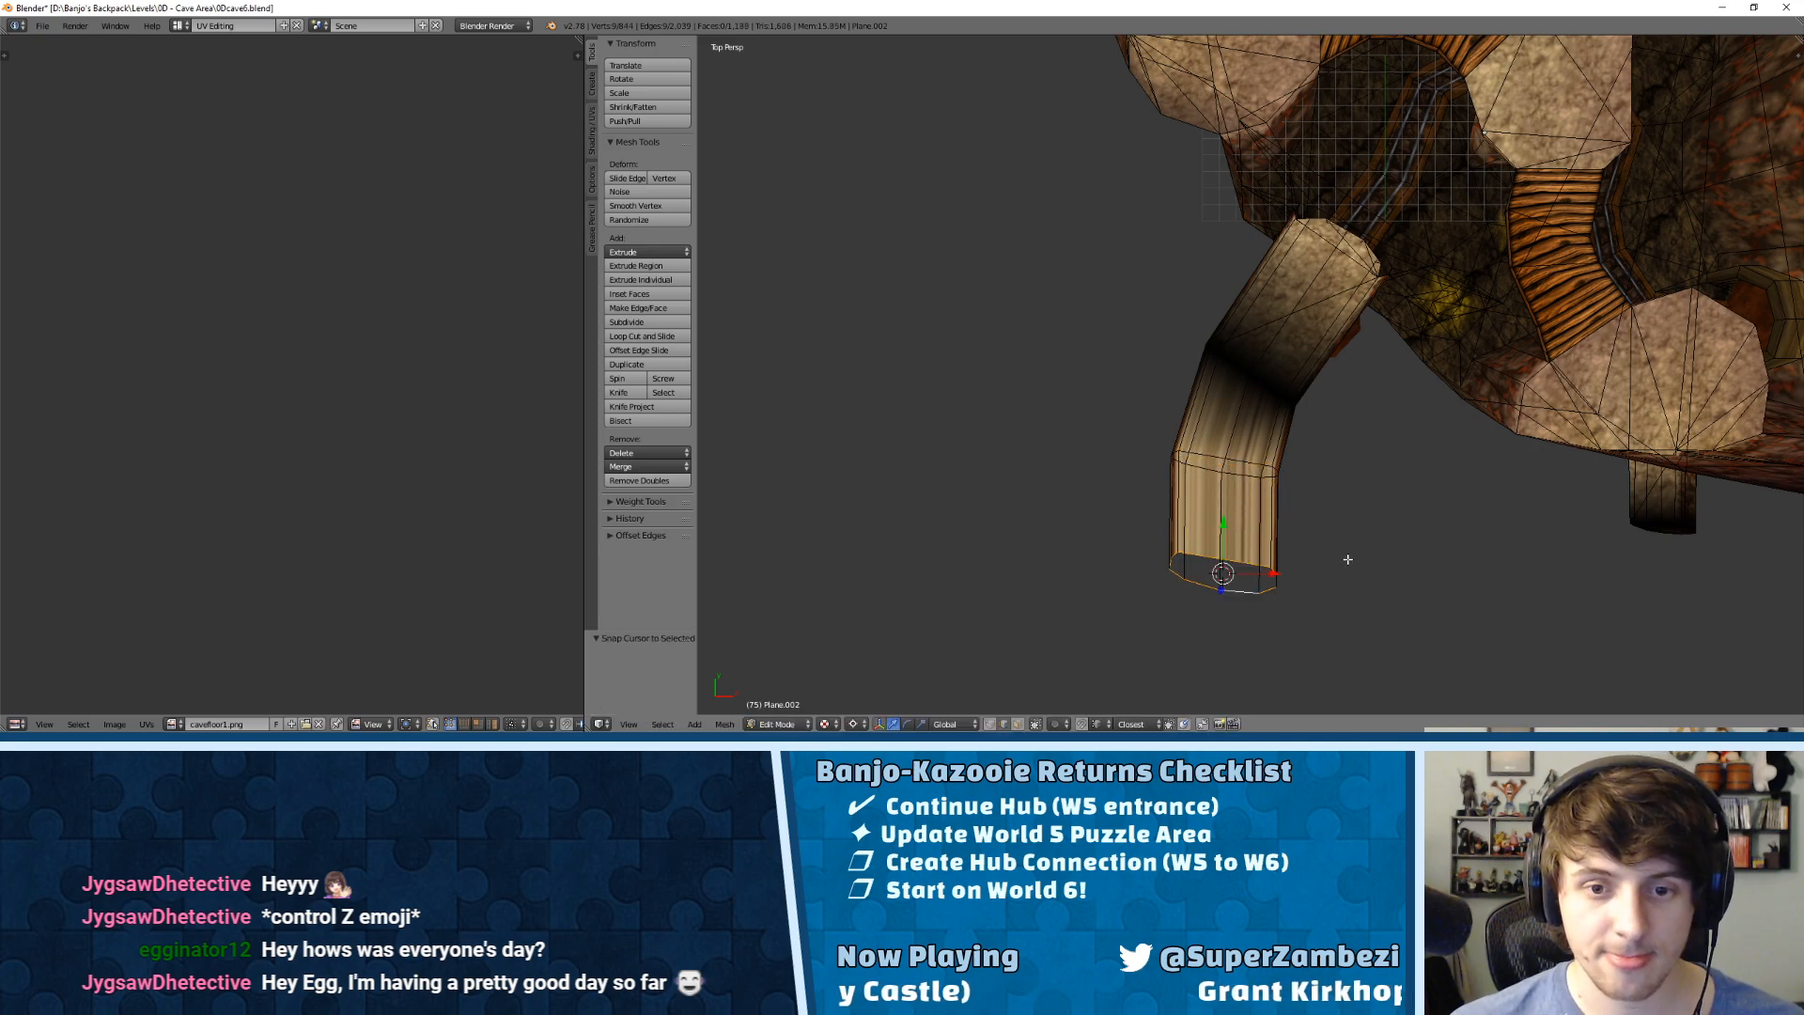
key(r)
click(1358, 503)
key(KP_Decimal)
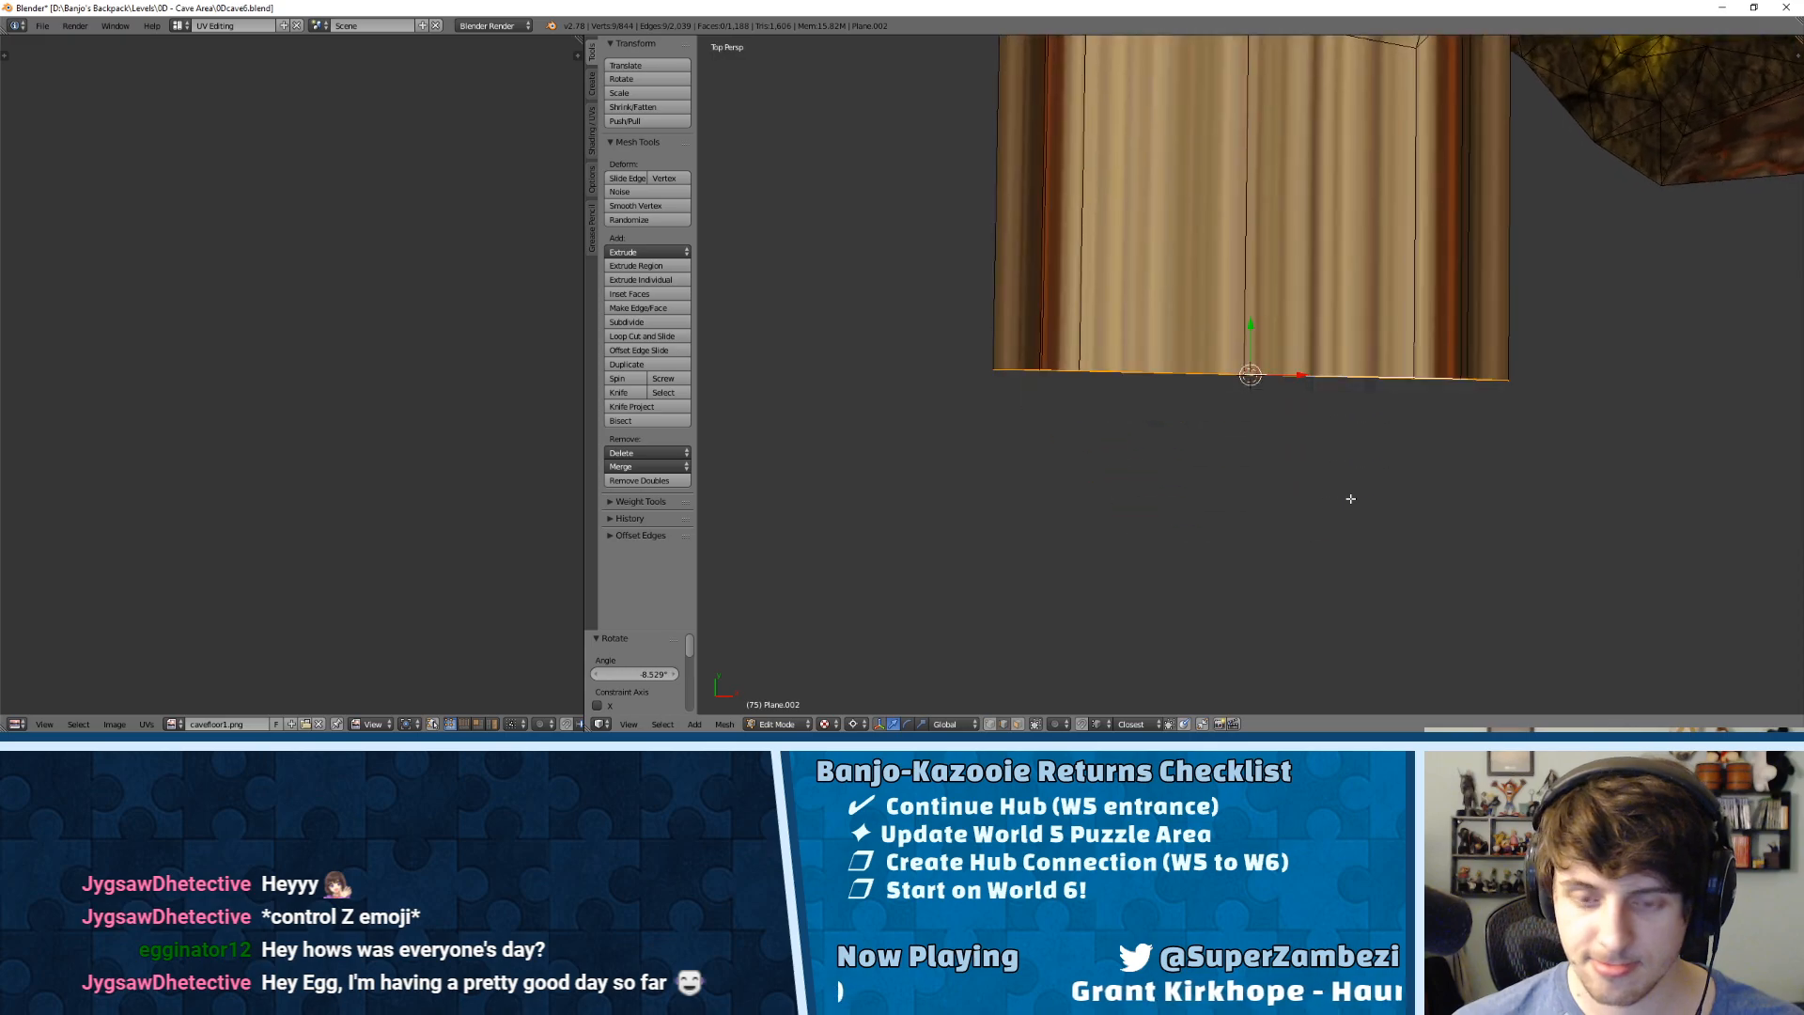
key(r)
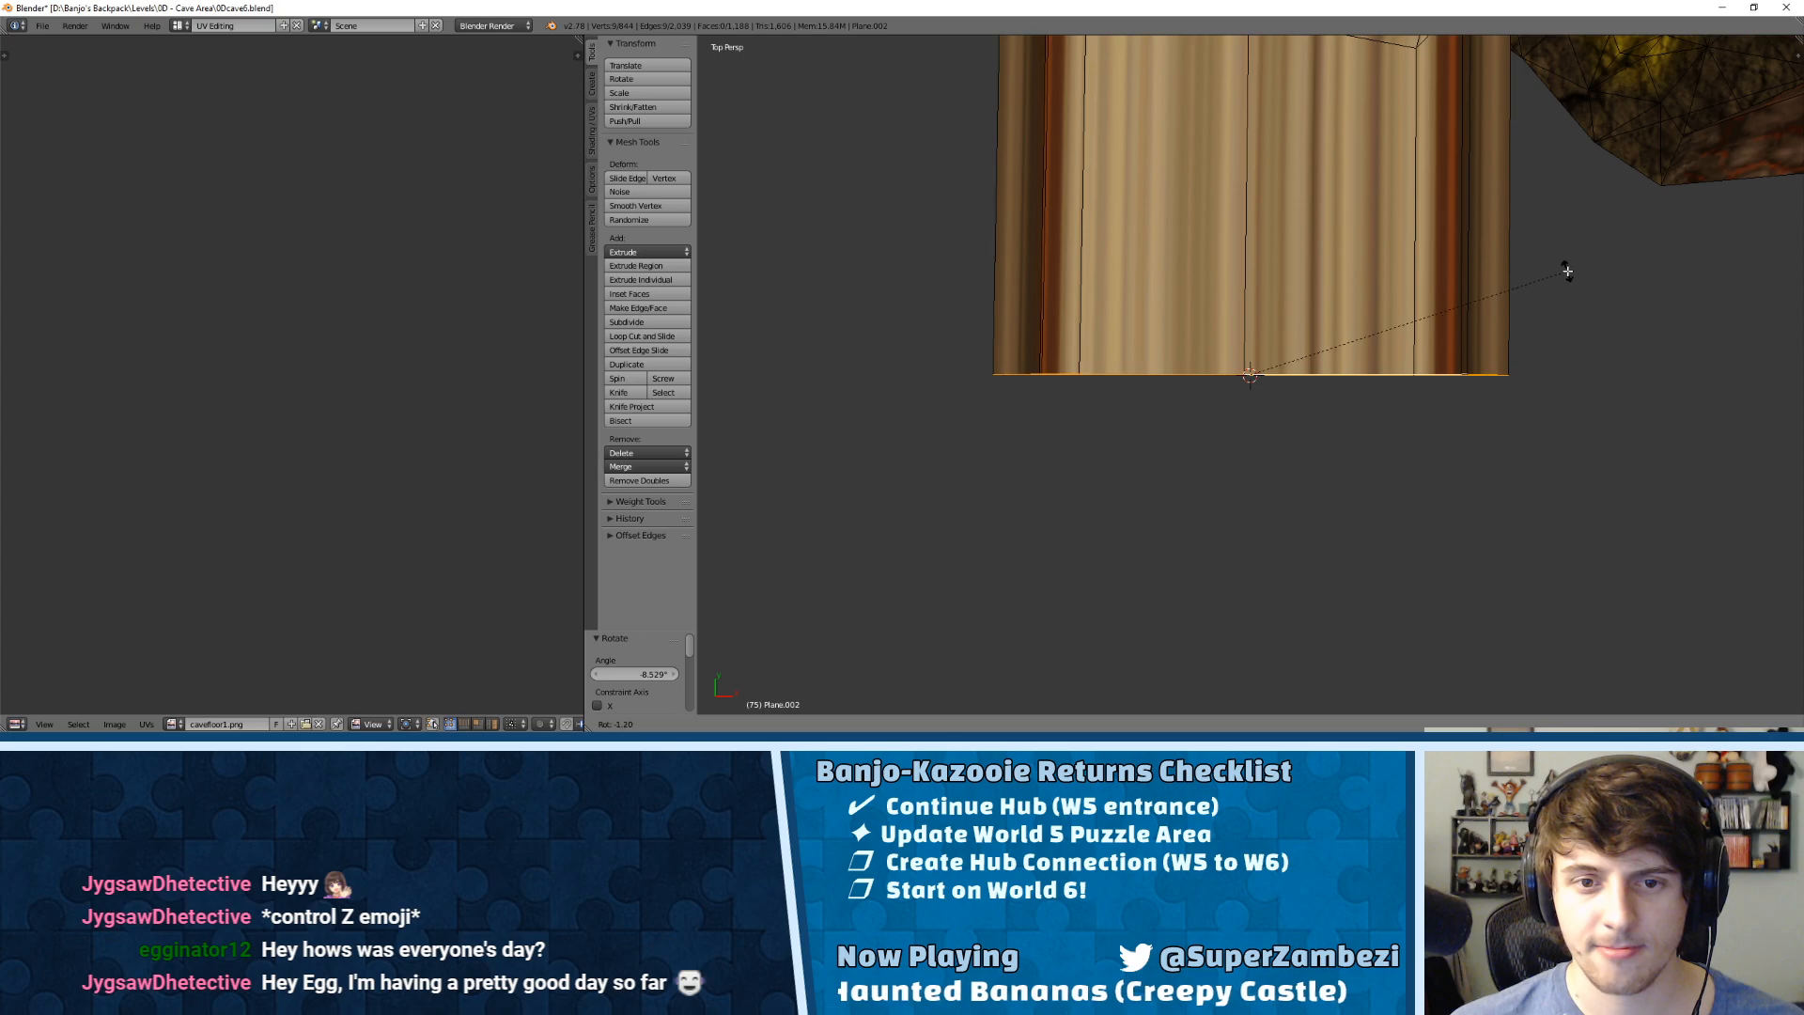
click(1514, 273)
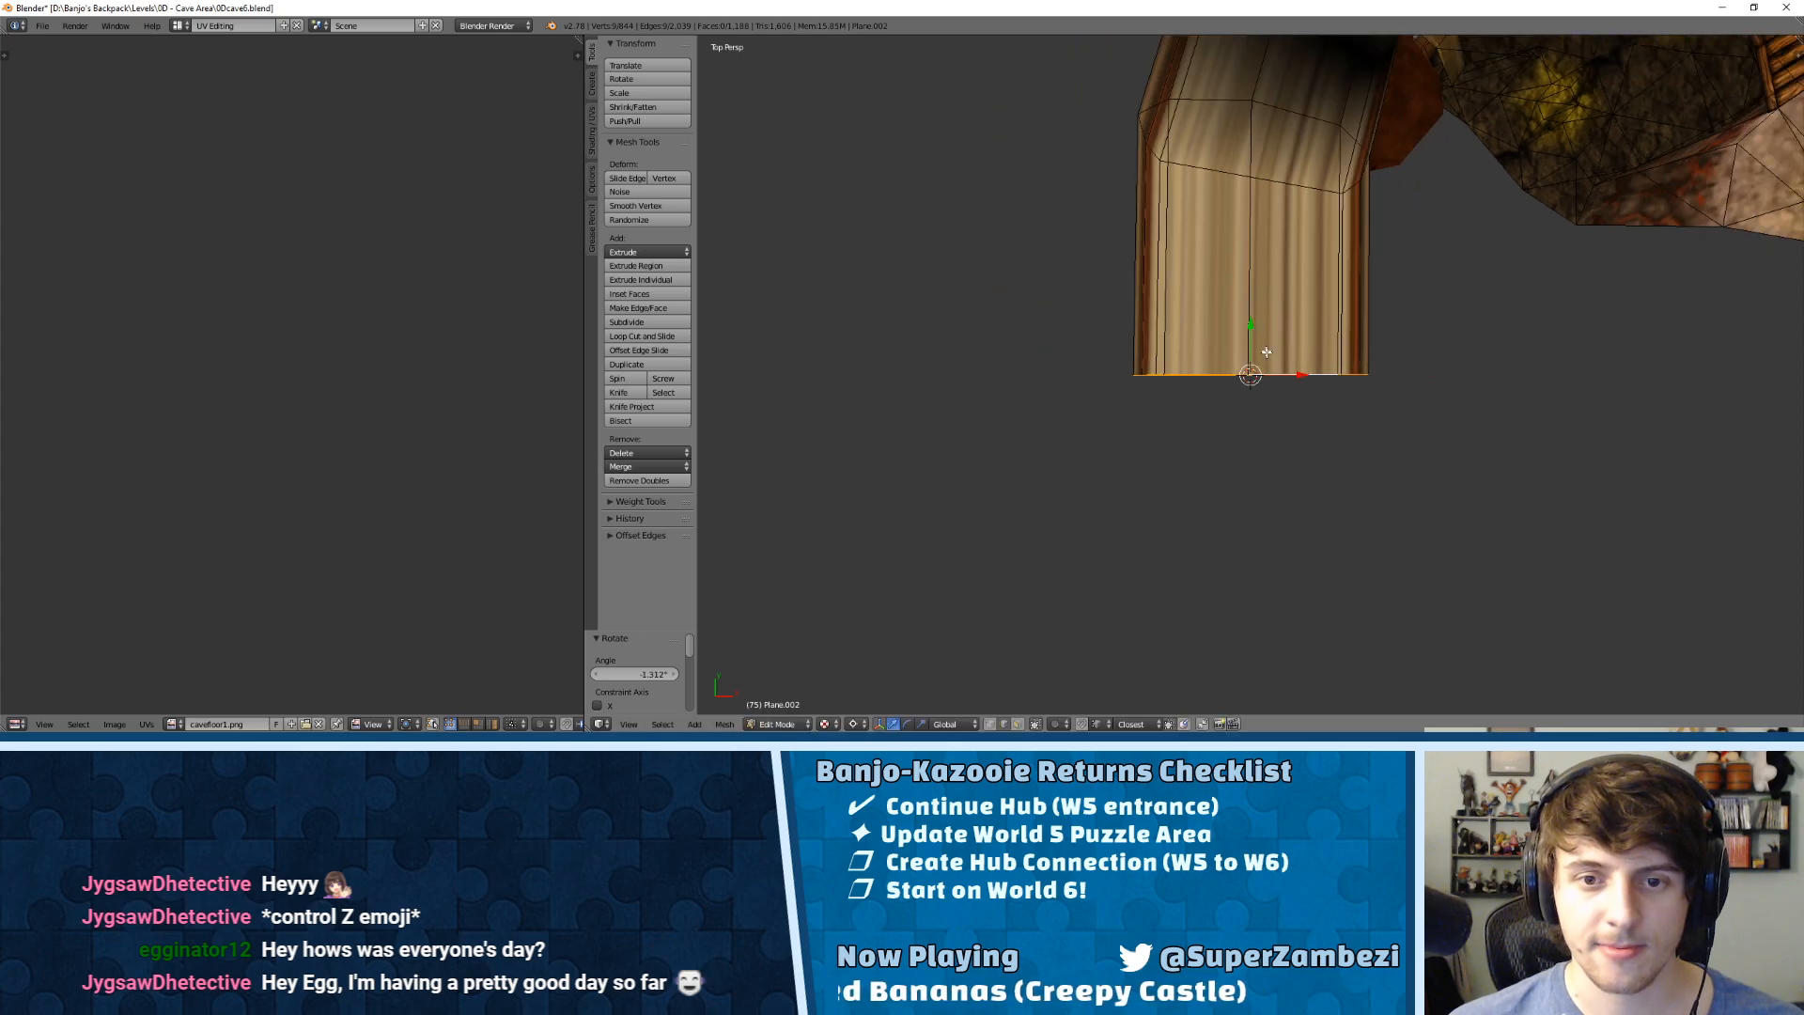
Step: Try scaling the tunnel's end loop to 0 along the X axis, and undo it
key(ctrl+Tab)
middle_drag(1387, 363, 1199, 401)
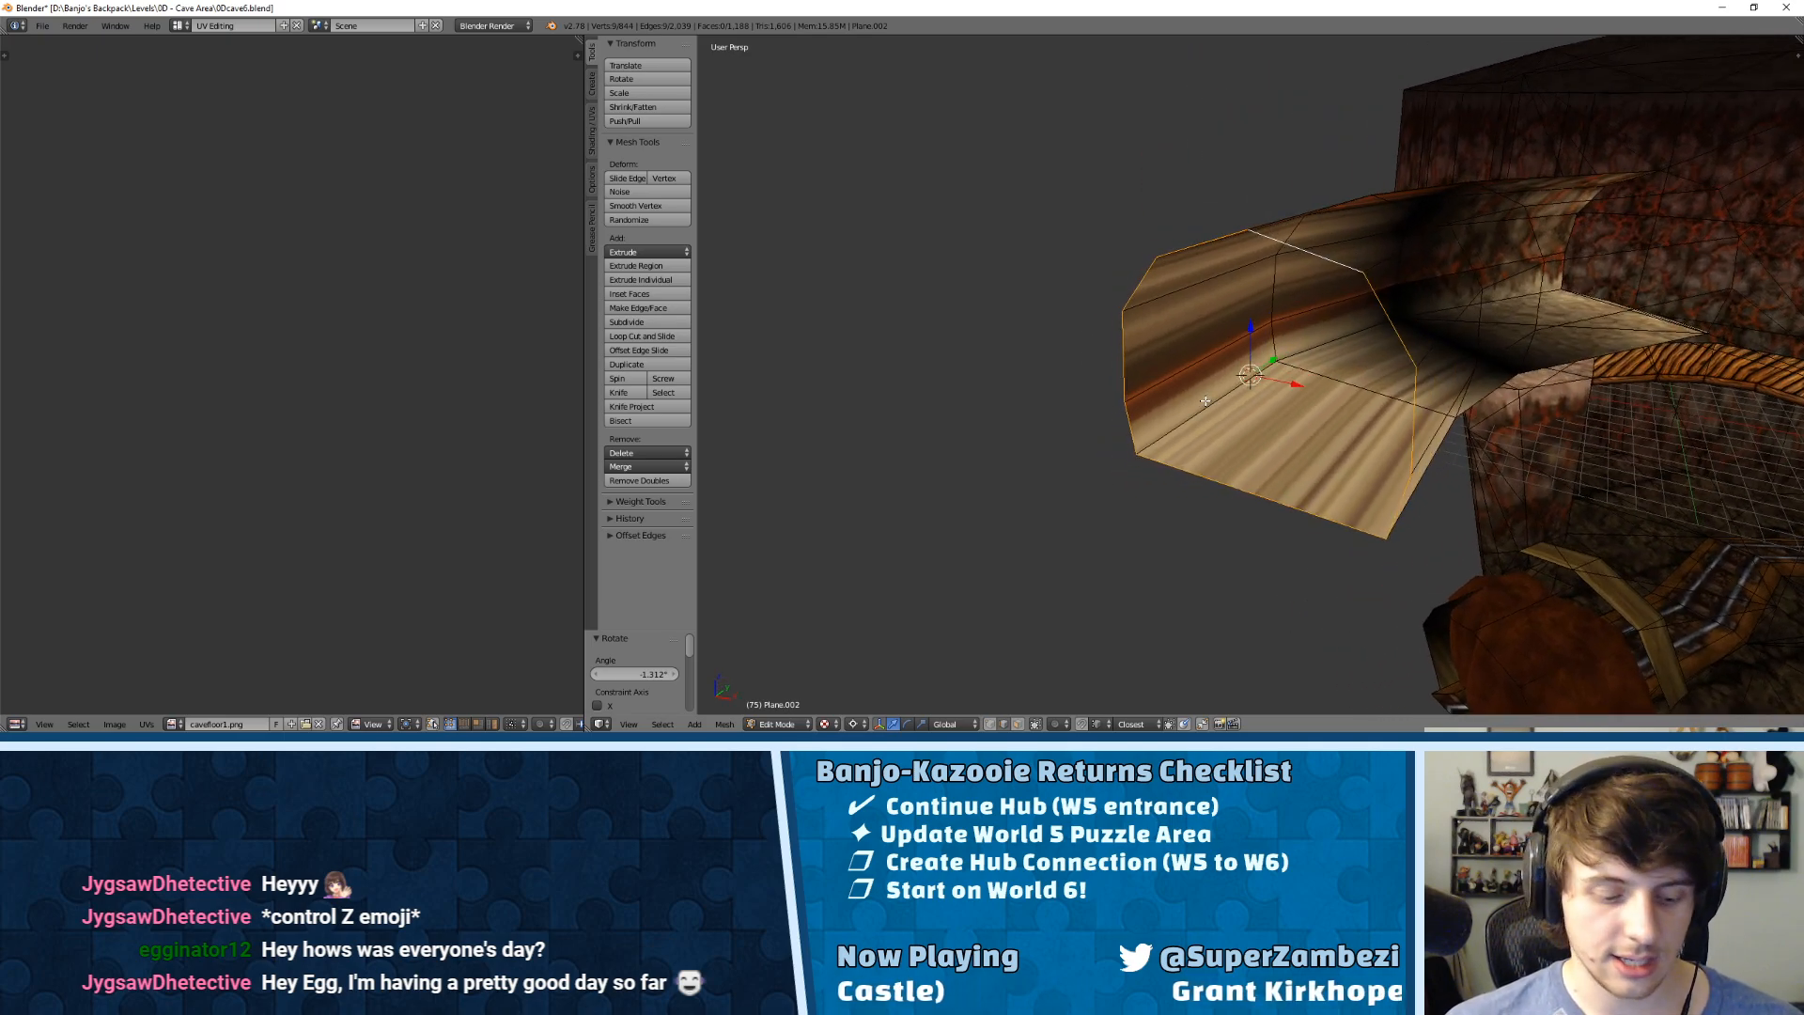
key(s)
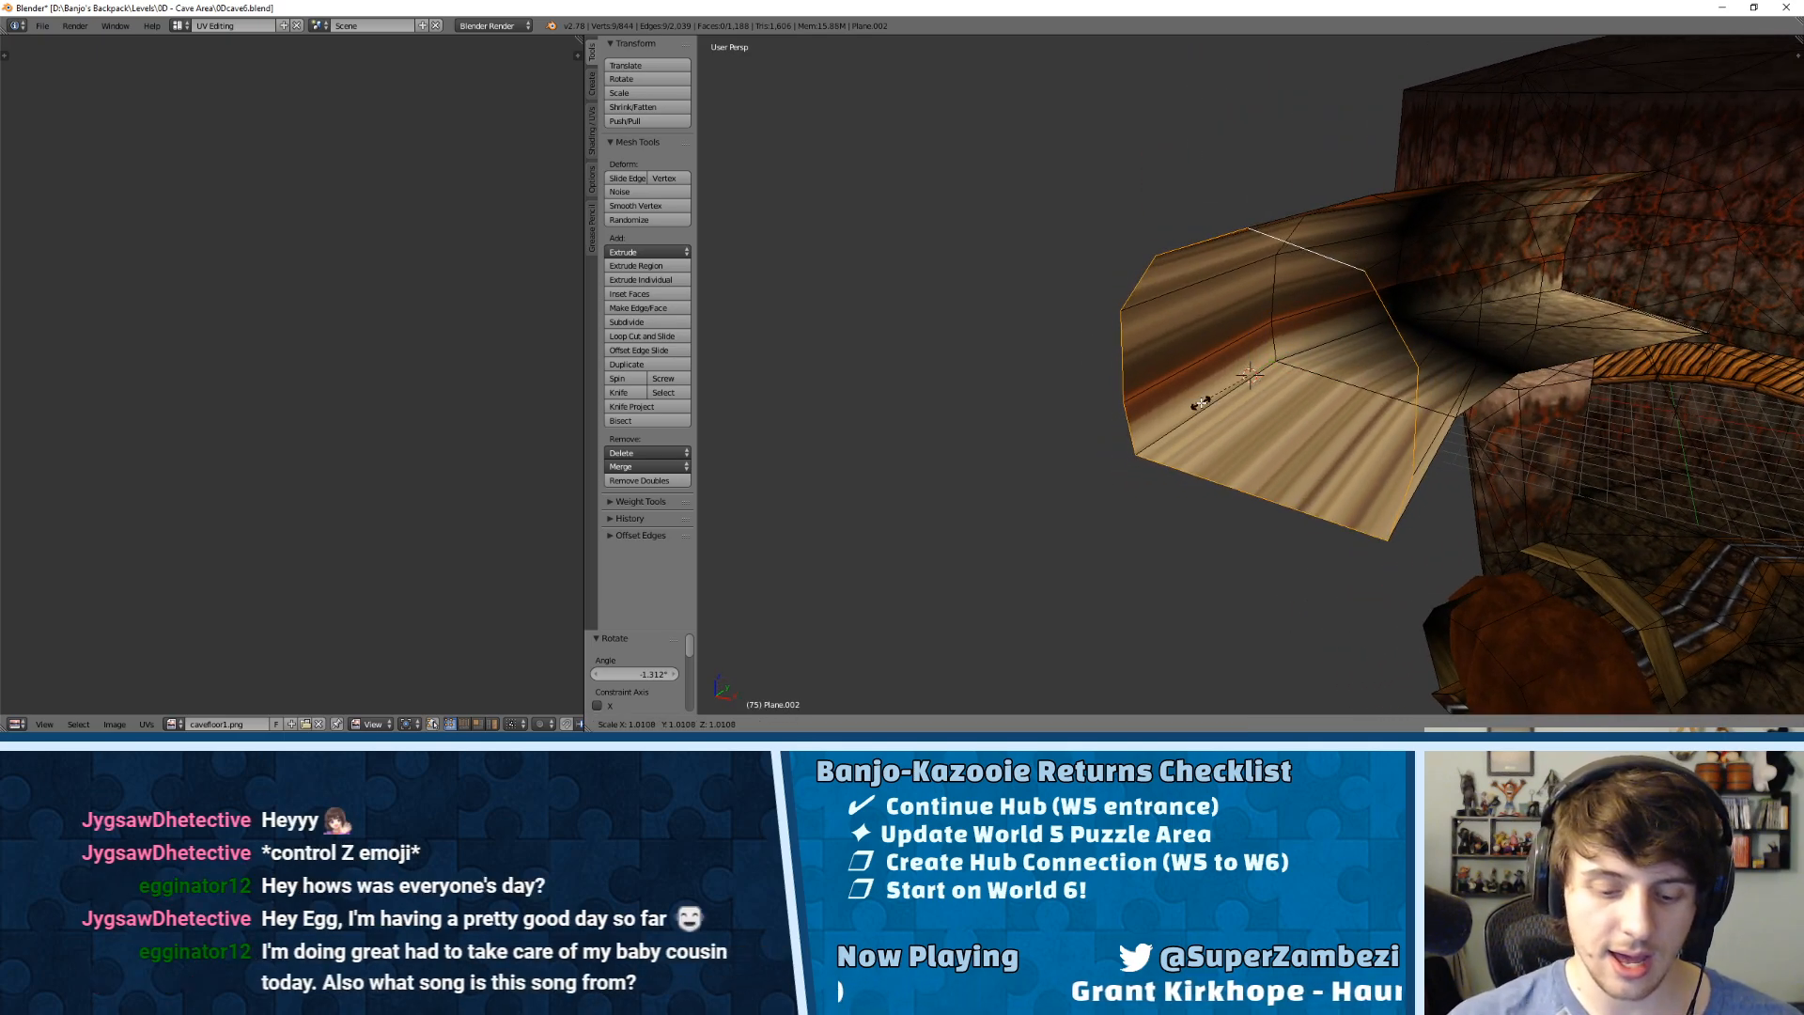
key(x)
key(0)
key(Return)
key(ctrl+z)
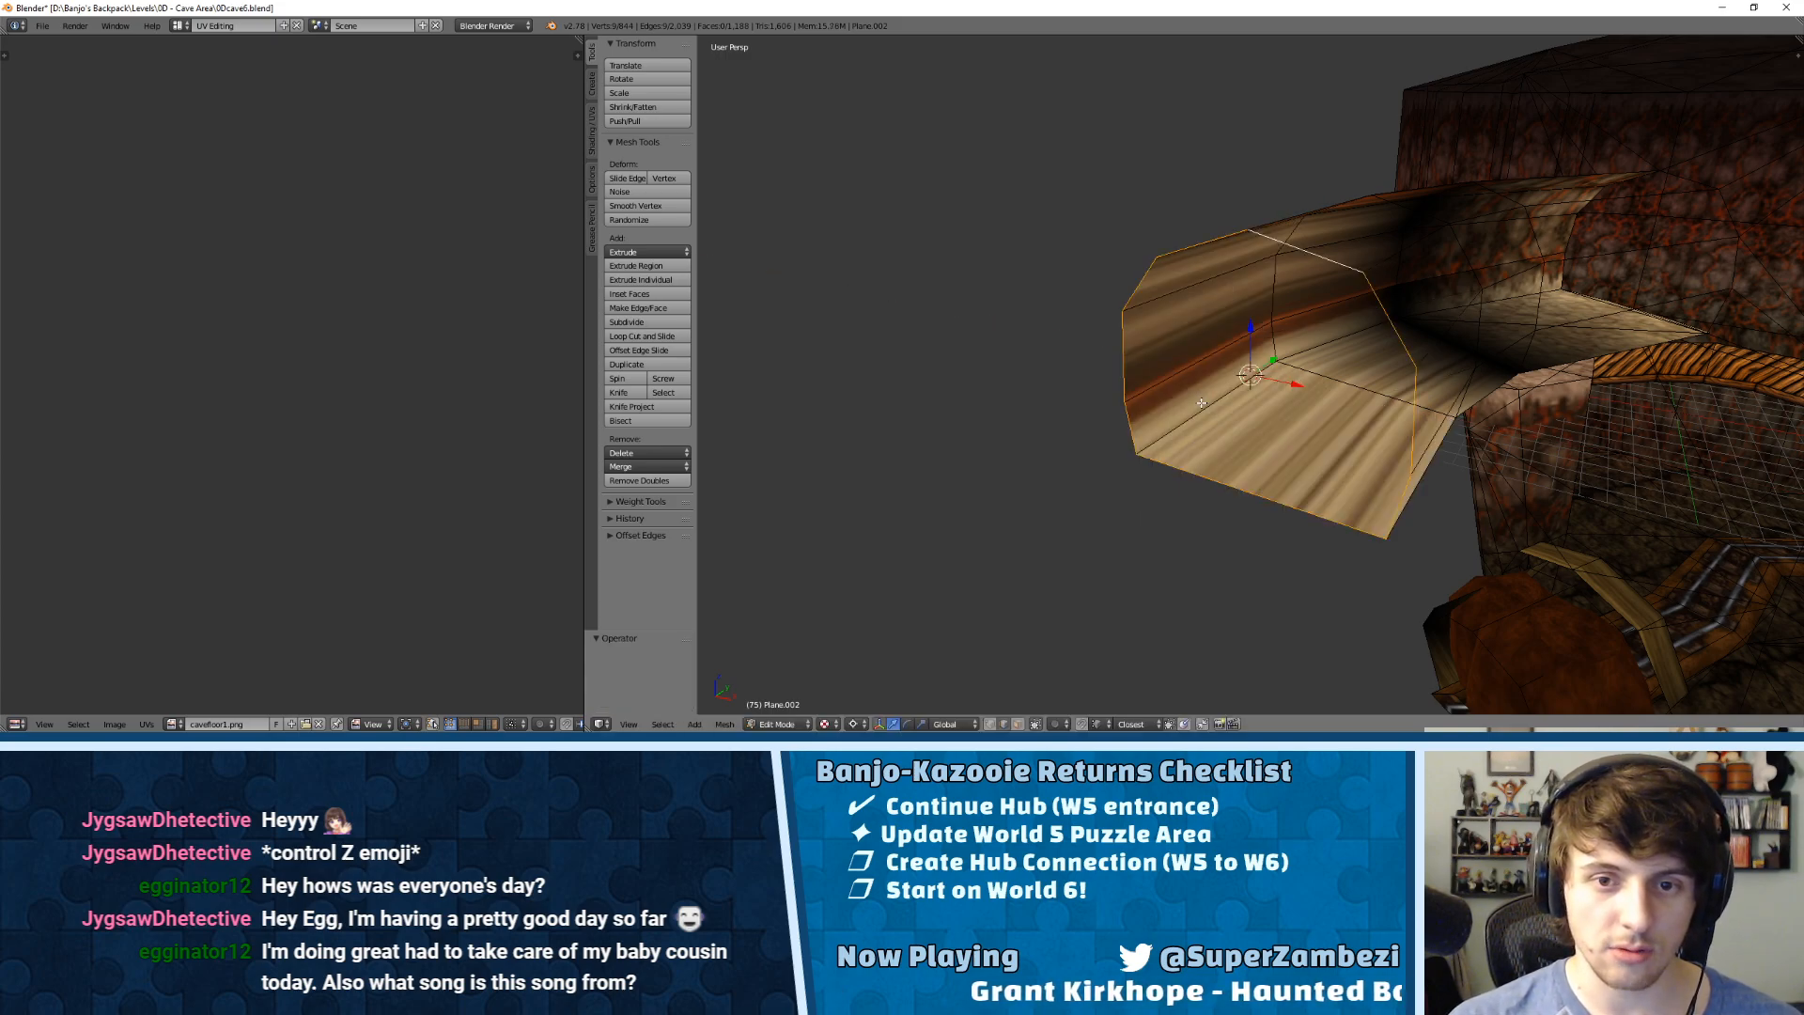
Step: Try scaling the end loop to 0 along the Y axis and moving it freely, undoing both changes
key(s)
key(y)
key(0)
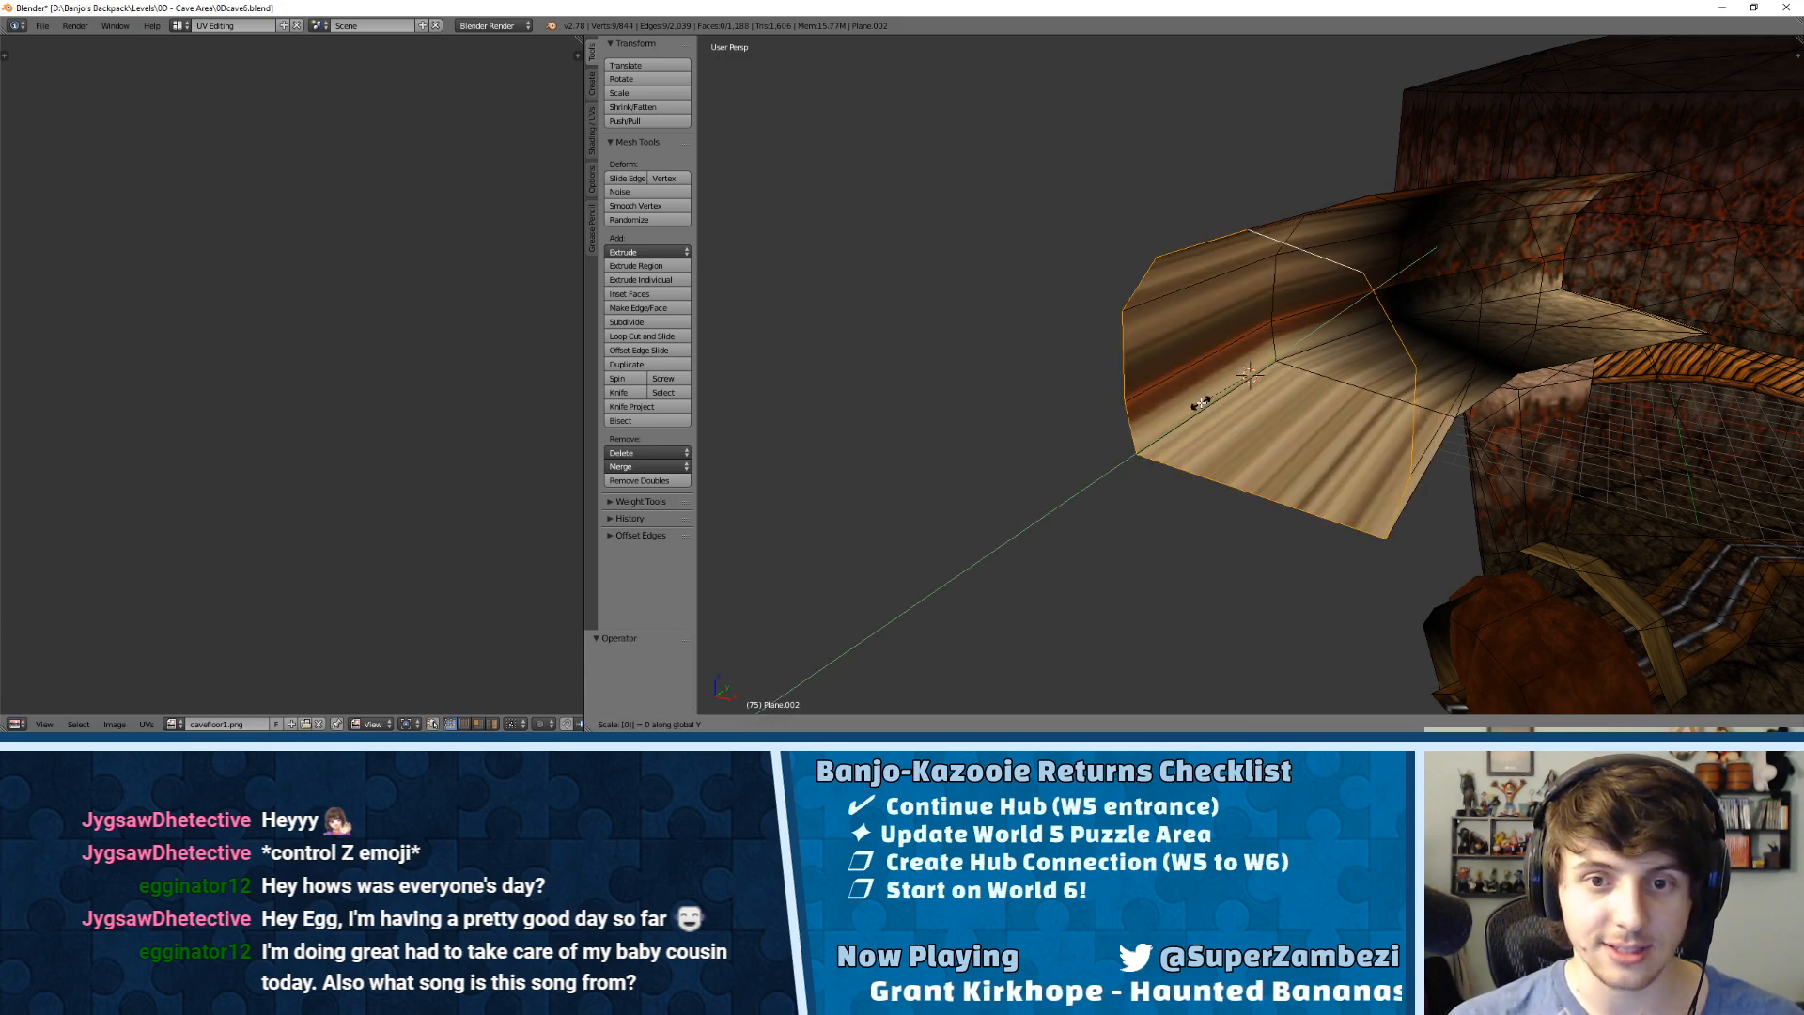
key(Return)
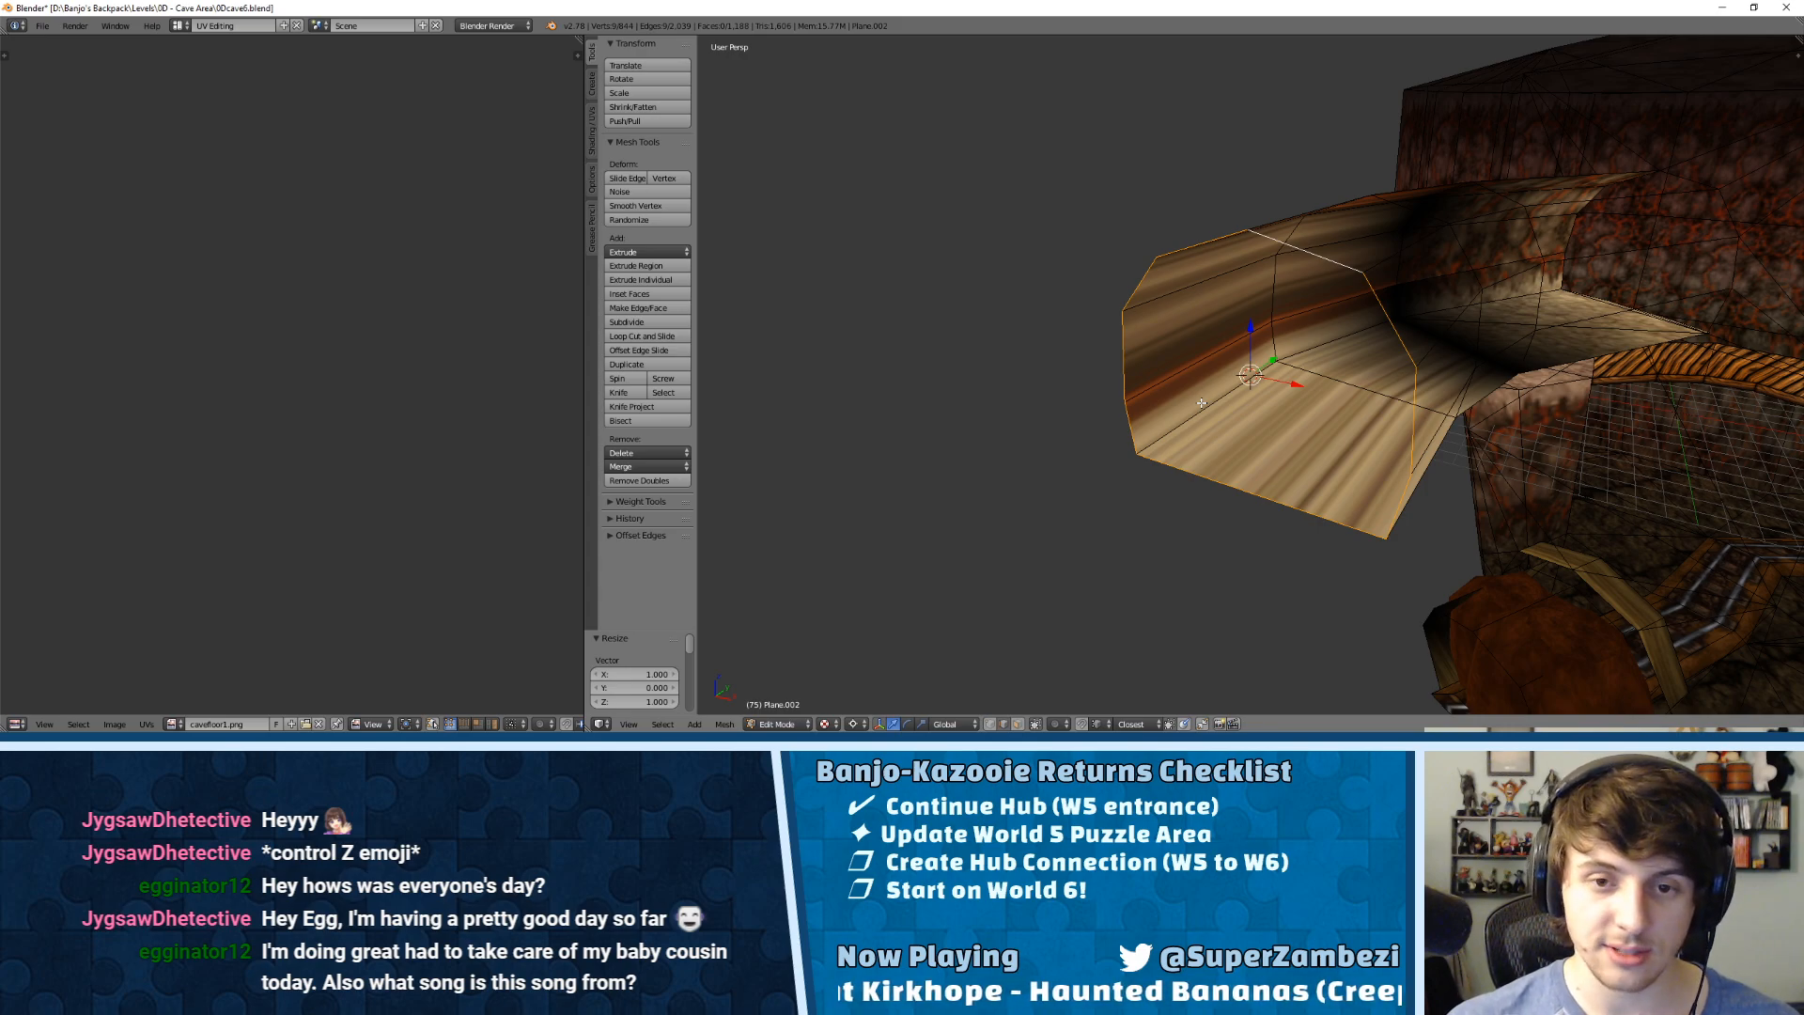
key(ctrl+z)
key(g)
click(1251, 392)
key(ctrl+z)
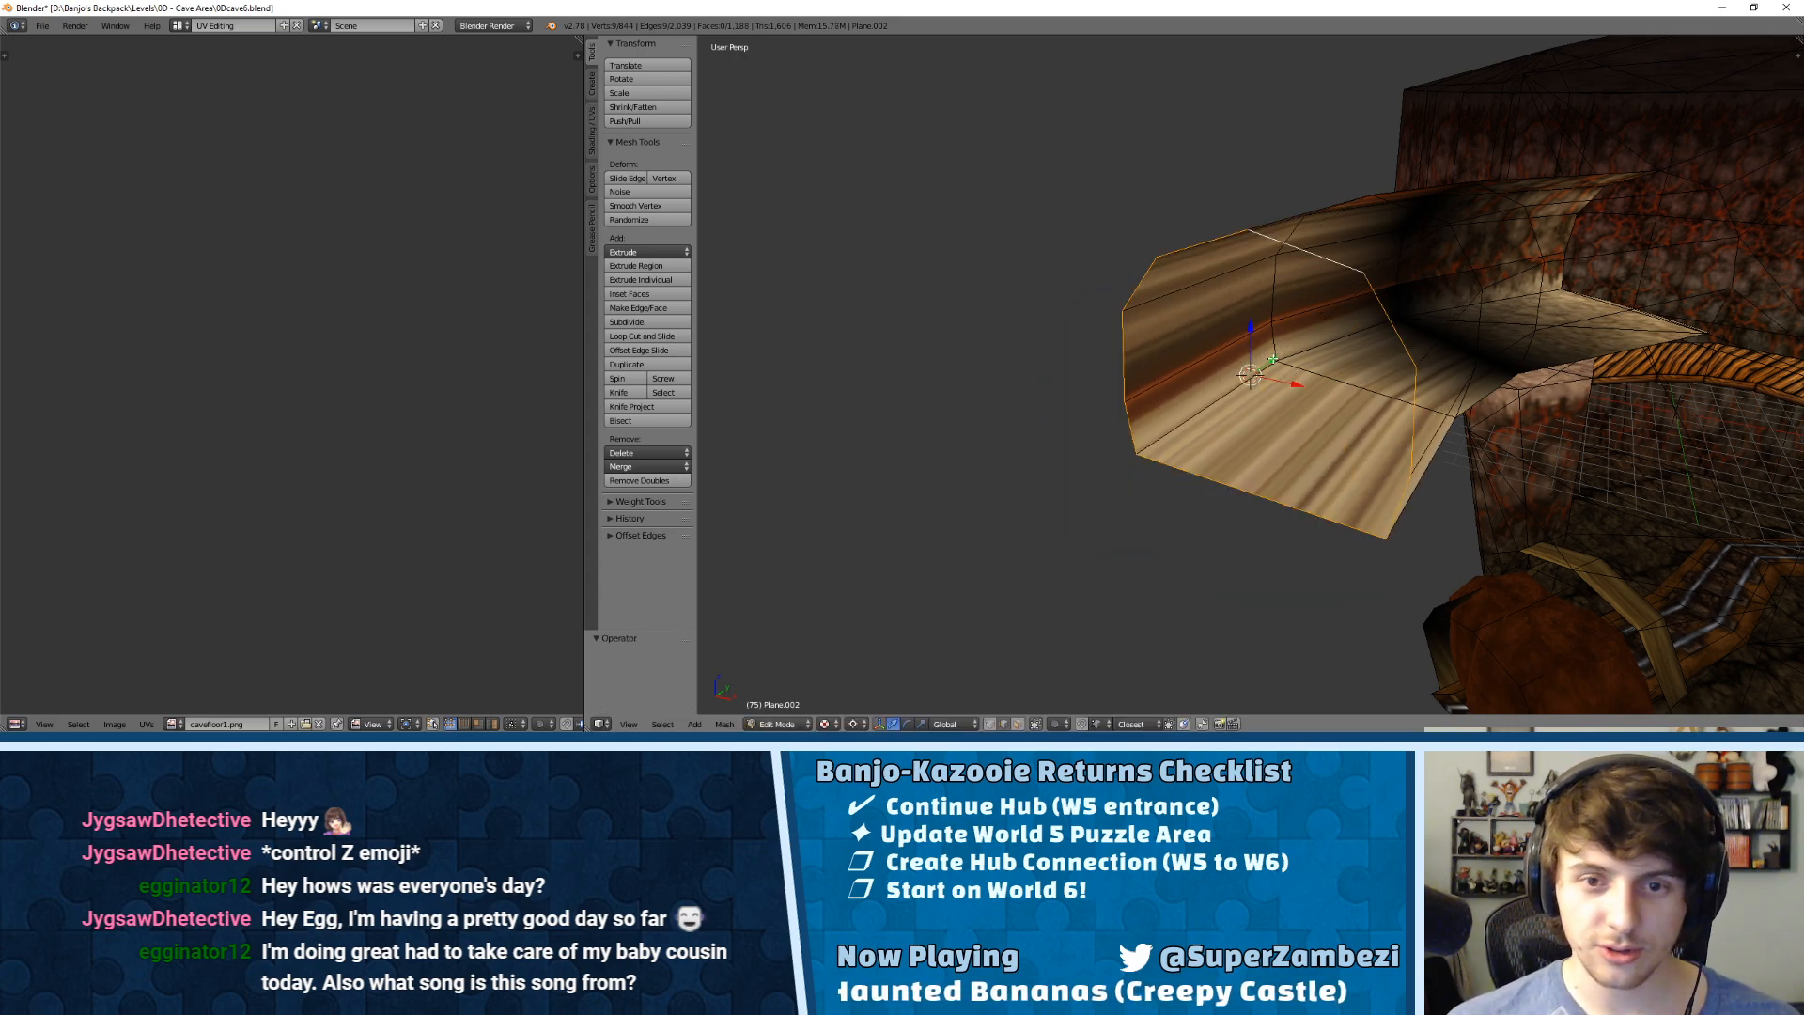
Step: Try scaling the end loop to 0 along the Z axis, and undo it
key(s)
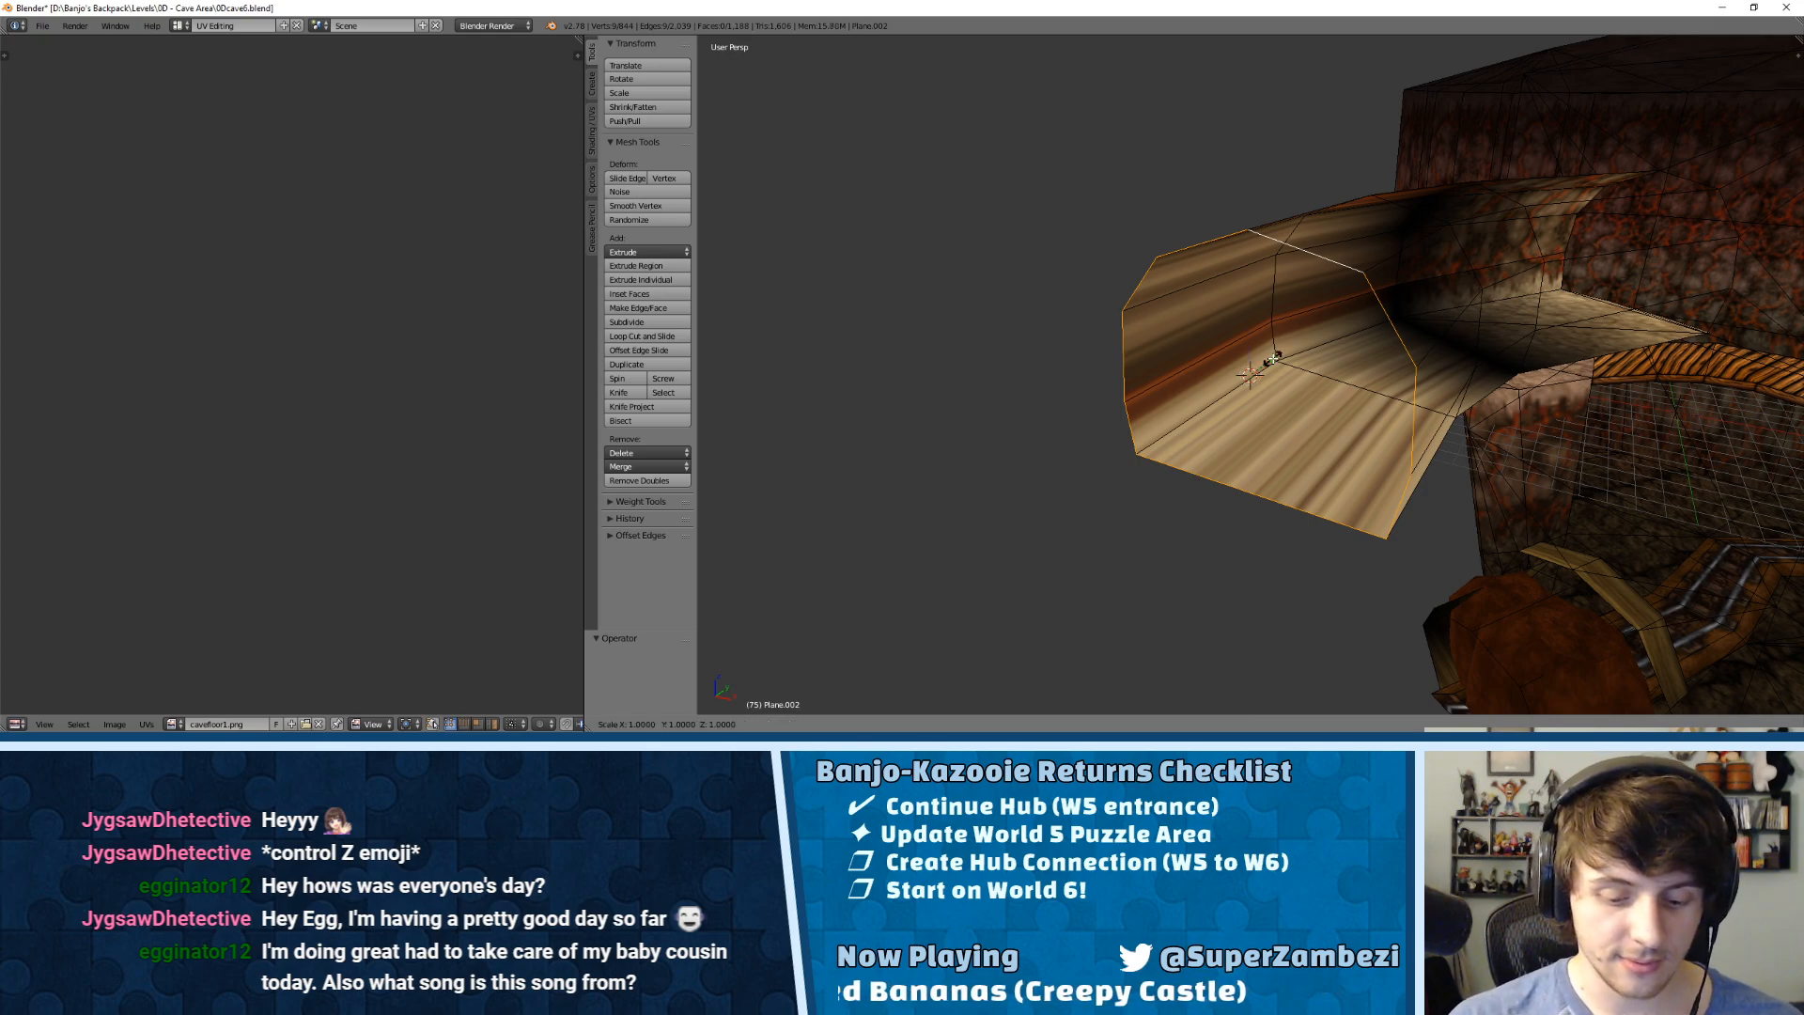
key(z)
key(0)
key(Return)
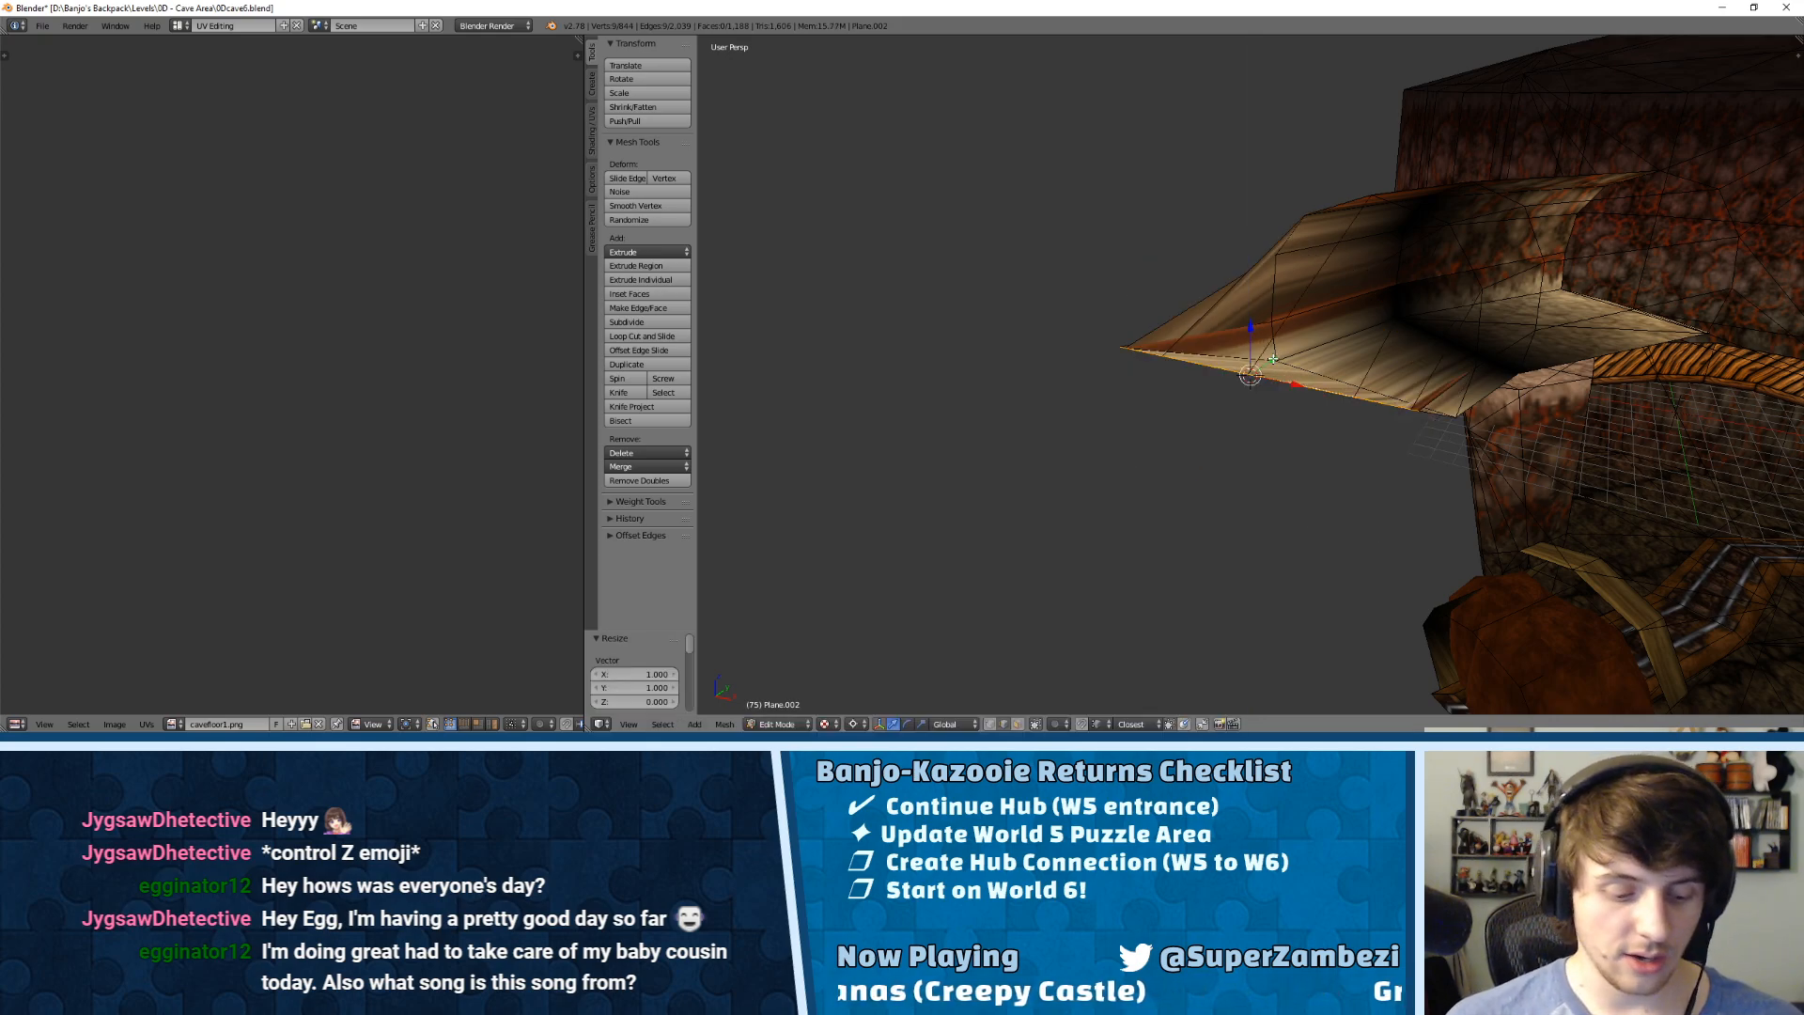
key(ctrl+z)
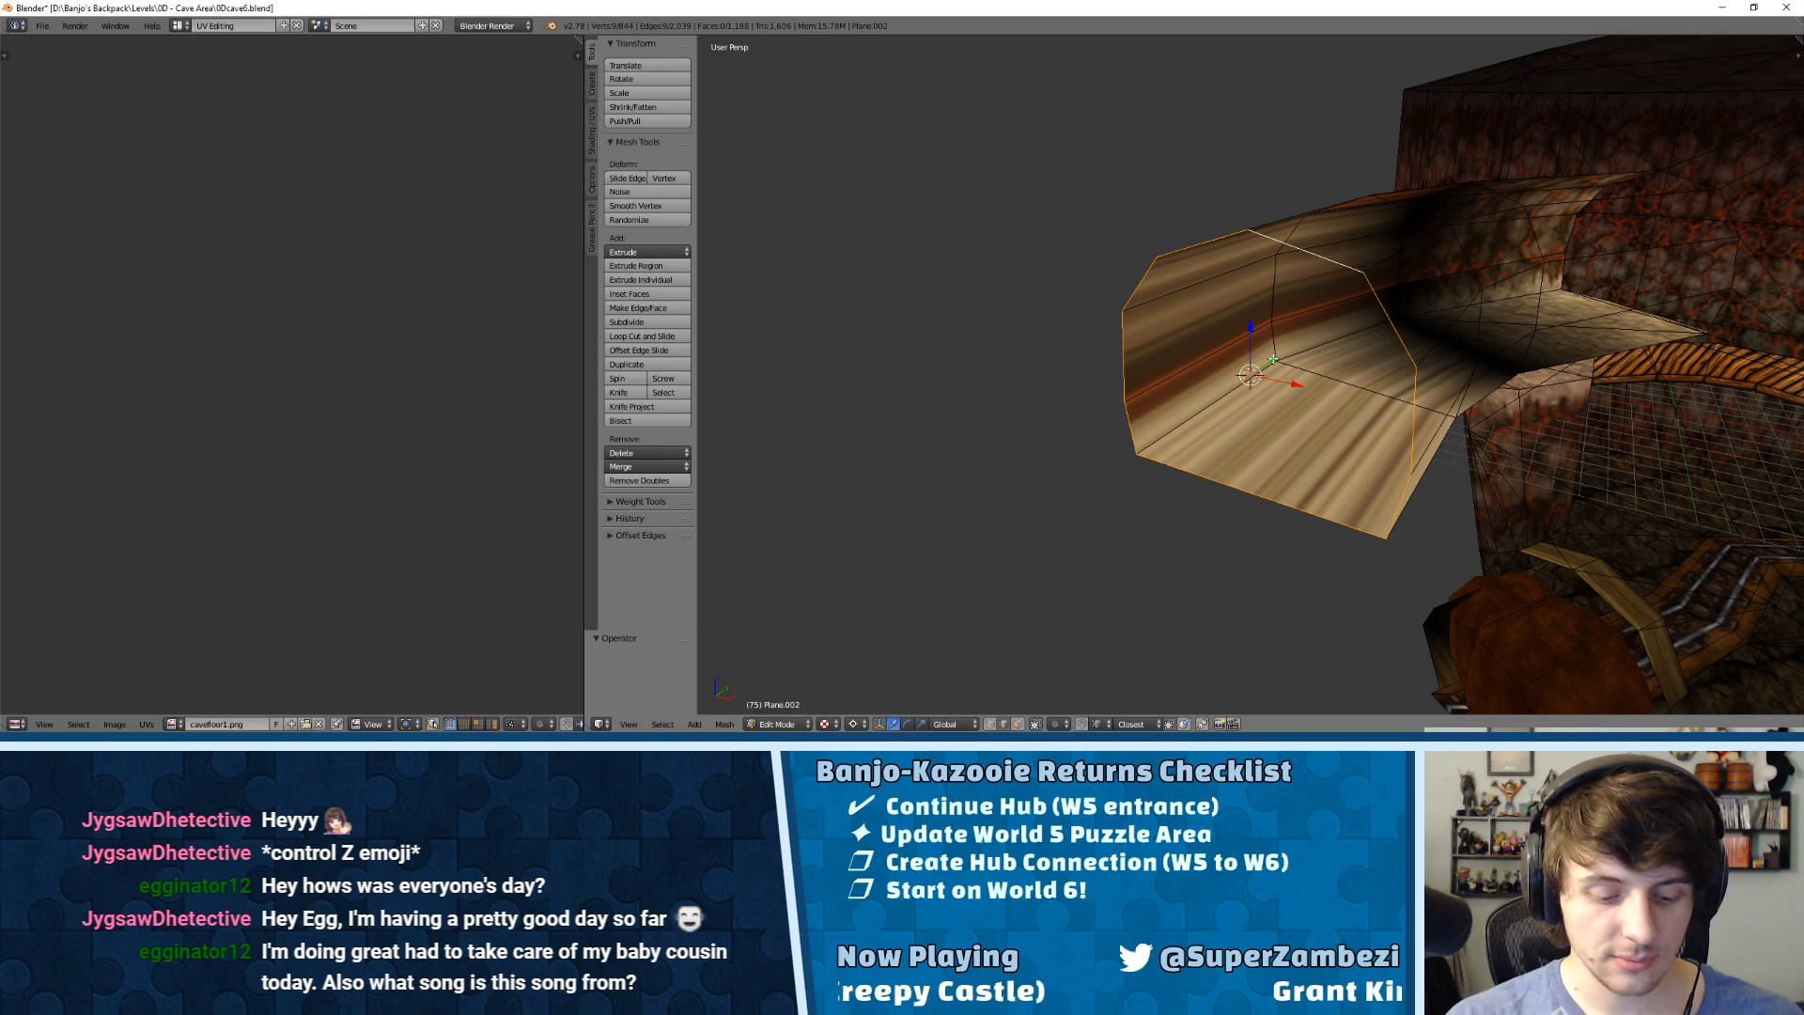
Step: Scale the tunnel's end loop along the Y axis to flatten it
key(s)
key(y)
key(Return)
Step: Extrude the end loop along the Y axis away from the cave in top view to add another straight tunnel section
middle_drag(1273, 358, 1218, 306)
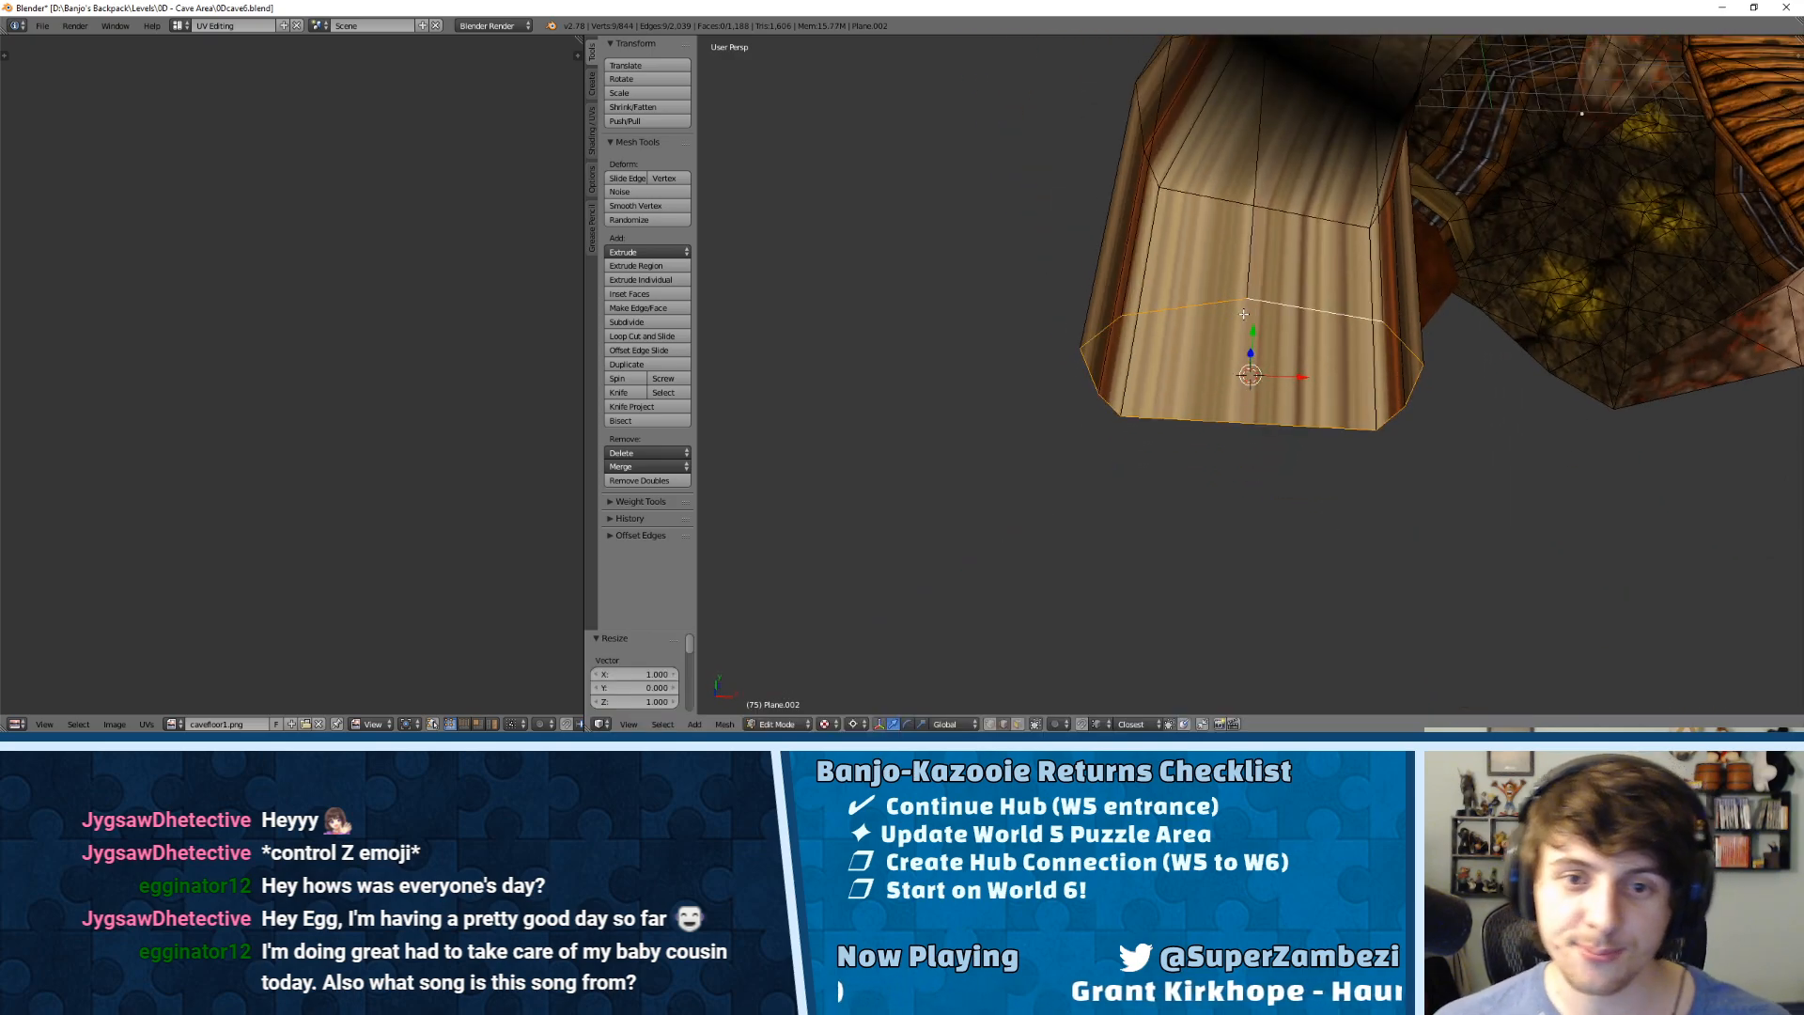
scroll(1262, 422, down, 3)
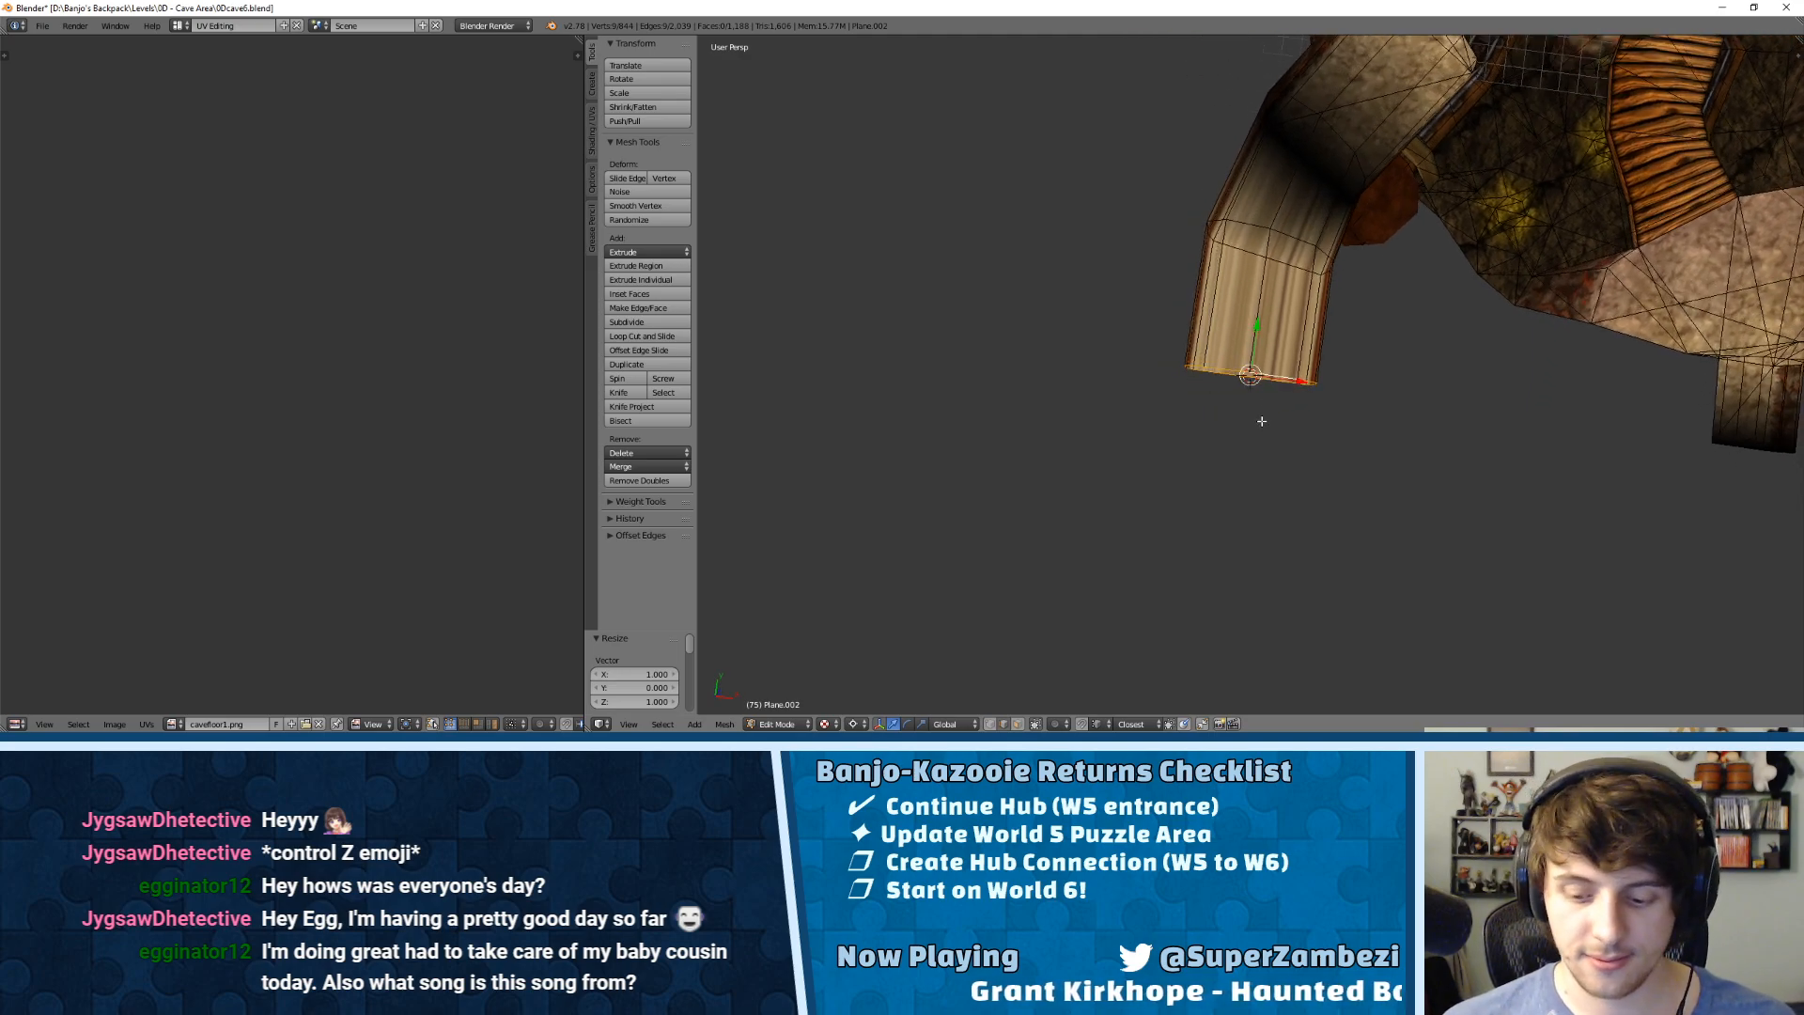
key(KP_7)
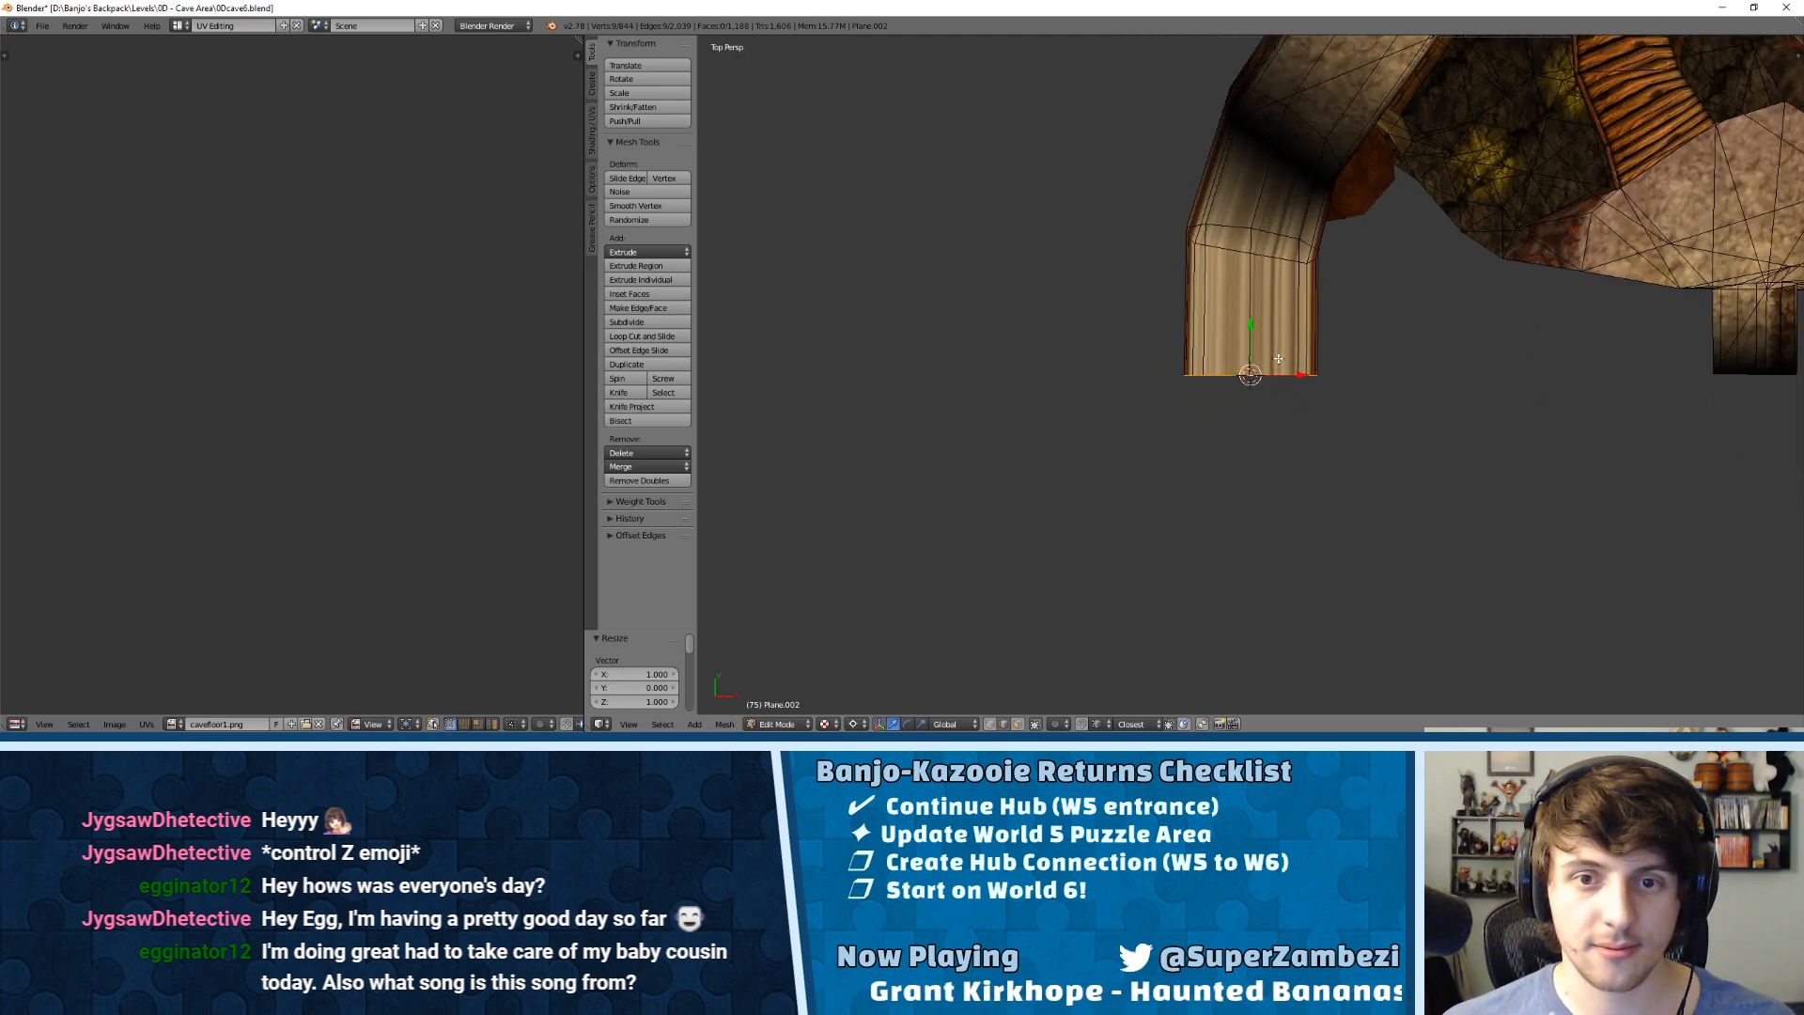
key(e)
key(y)
click(1263, 491)
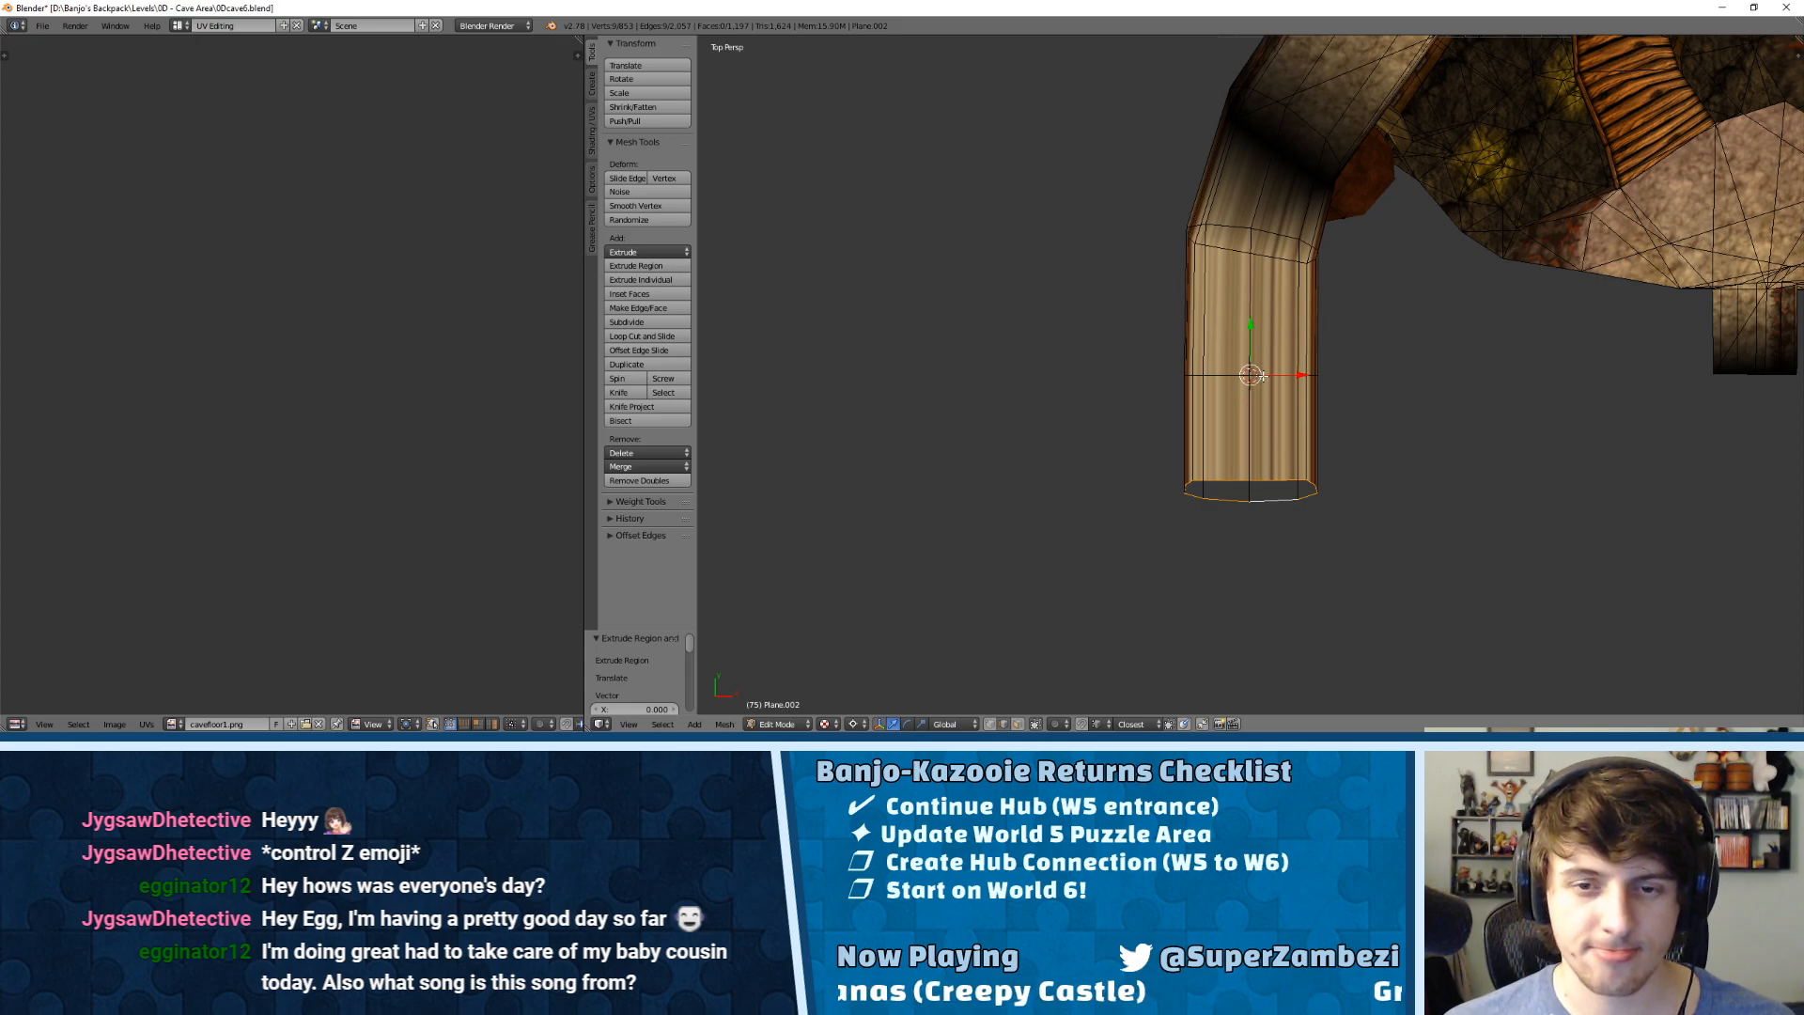
Step: Select all faces of the newest tunnel section in face select mode and move them about 0.9 units along negative X
key(ctrl+Tab)
click(1240, 406)
right_click(1257, 419)
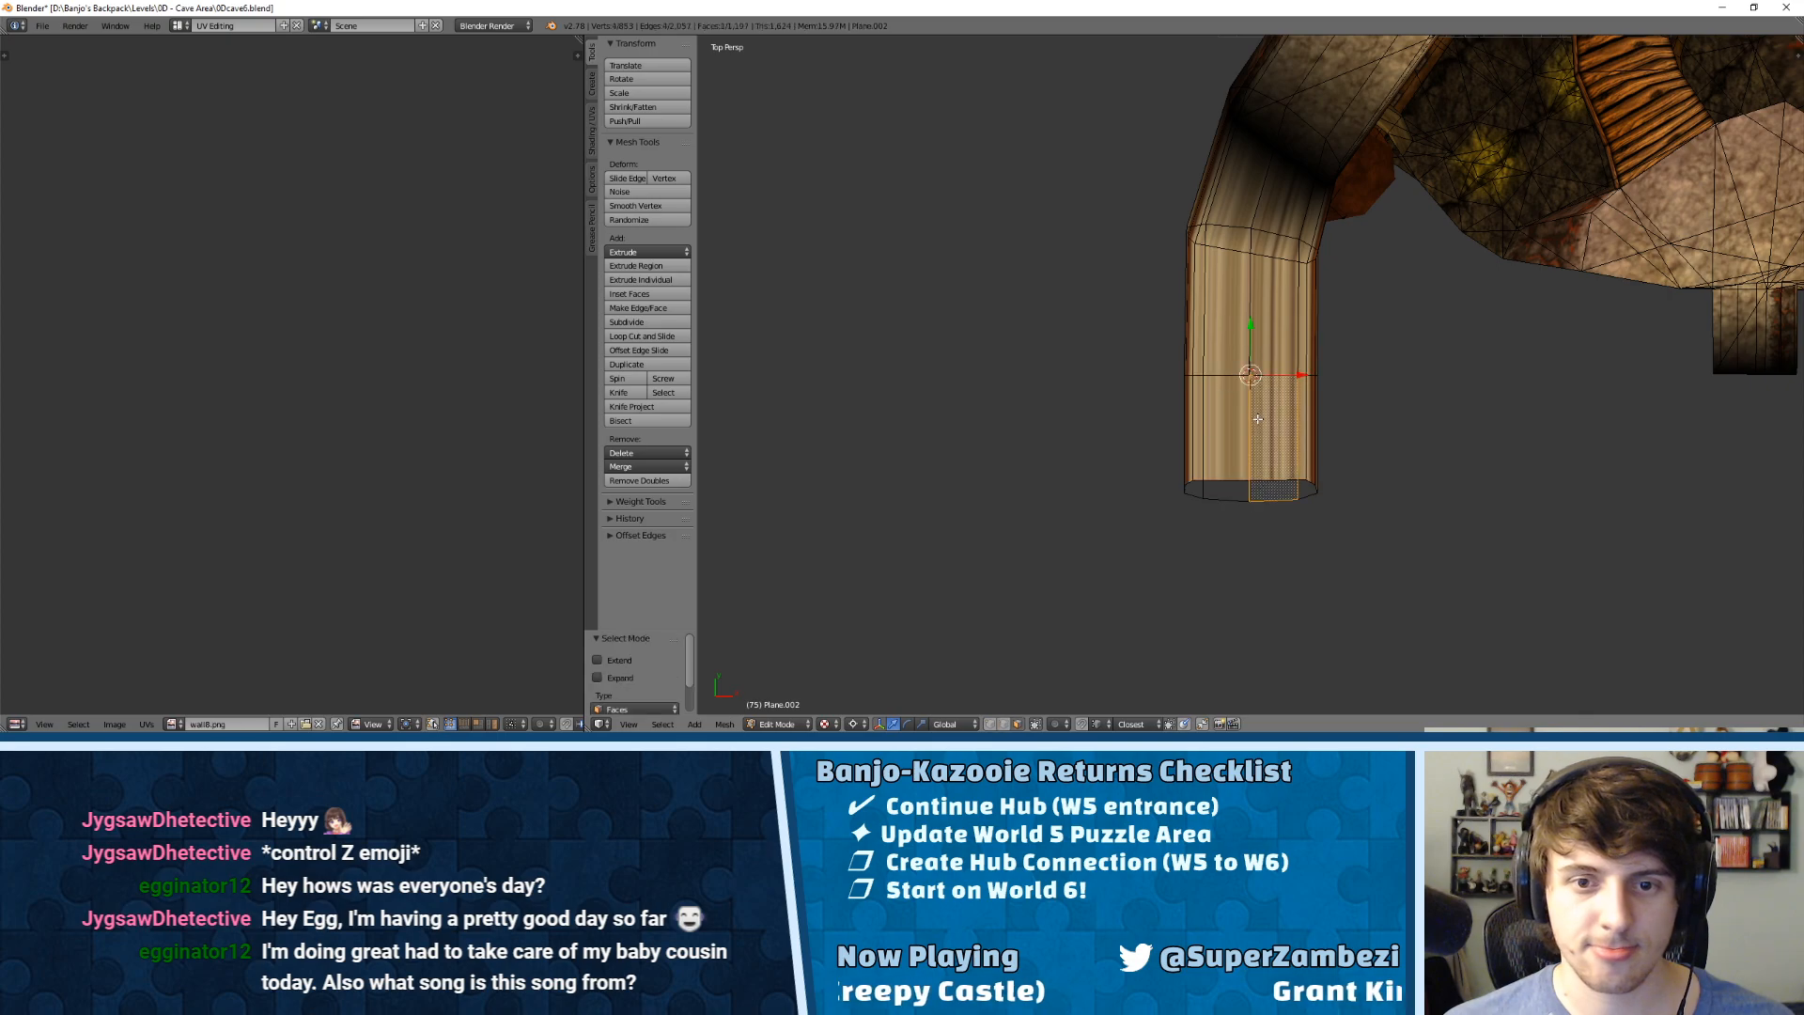
key(c)
drag(1152, 429, 1431, 422)
right_click(1434, 422)
mouse_move(1431, 423)
middle_down()
mouse_move(1370, 451)
mouse_move(1302, 365)
mouse_move(1239, 351)
middle_up()
scroll(1233, 357, up, 2)
shift+middle_drag(1207, 413, 1410, 378)
shift+right_click(1165, 329)
shift+right_click(1160, 368)
shift+right_click(1253, 335)
shift+right_click(1250, 378)
mouse_move(1254, 380)
middle_down()
mouse_move(1225, 252)
mouse_move(1226, 400)
middle_up()
shift+right_click(1227, 260)
key(KP_7)
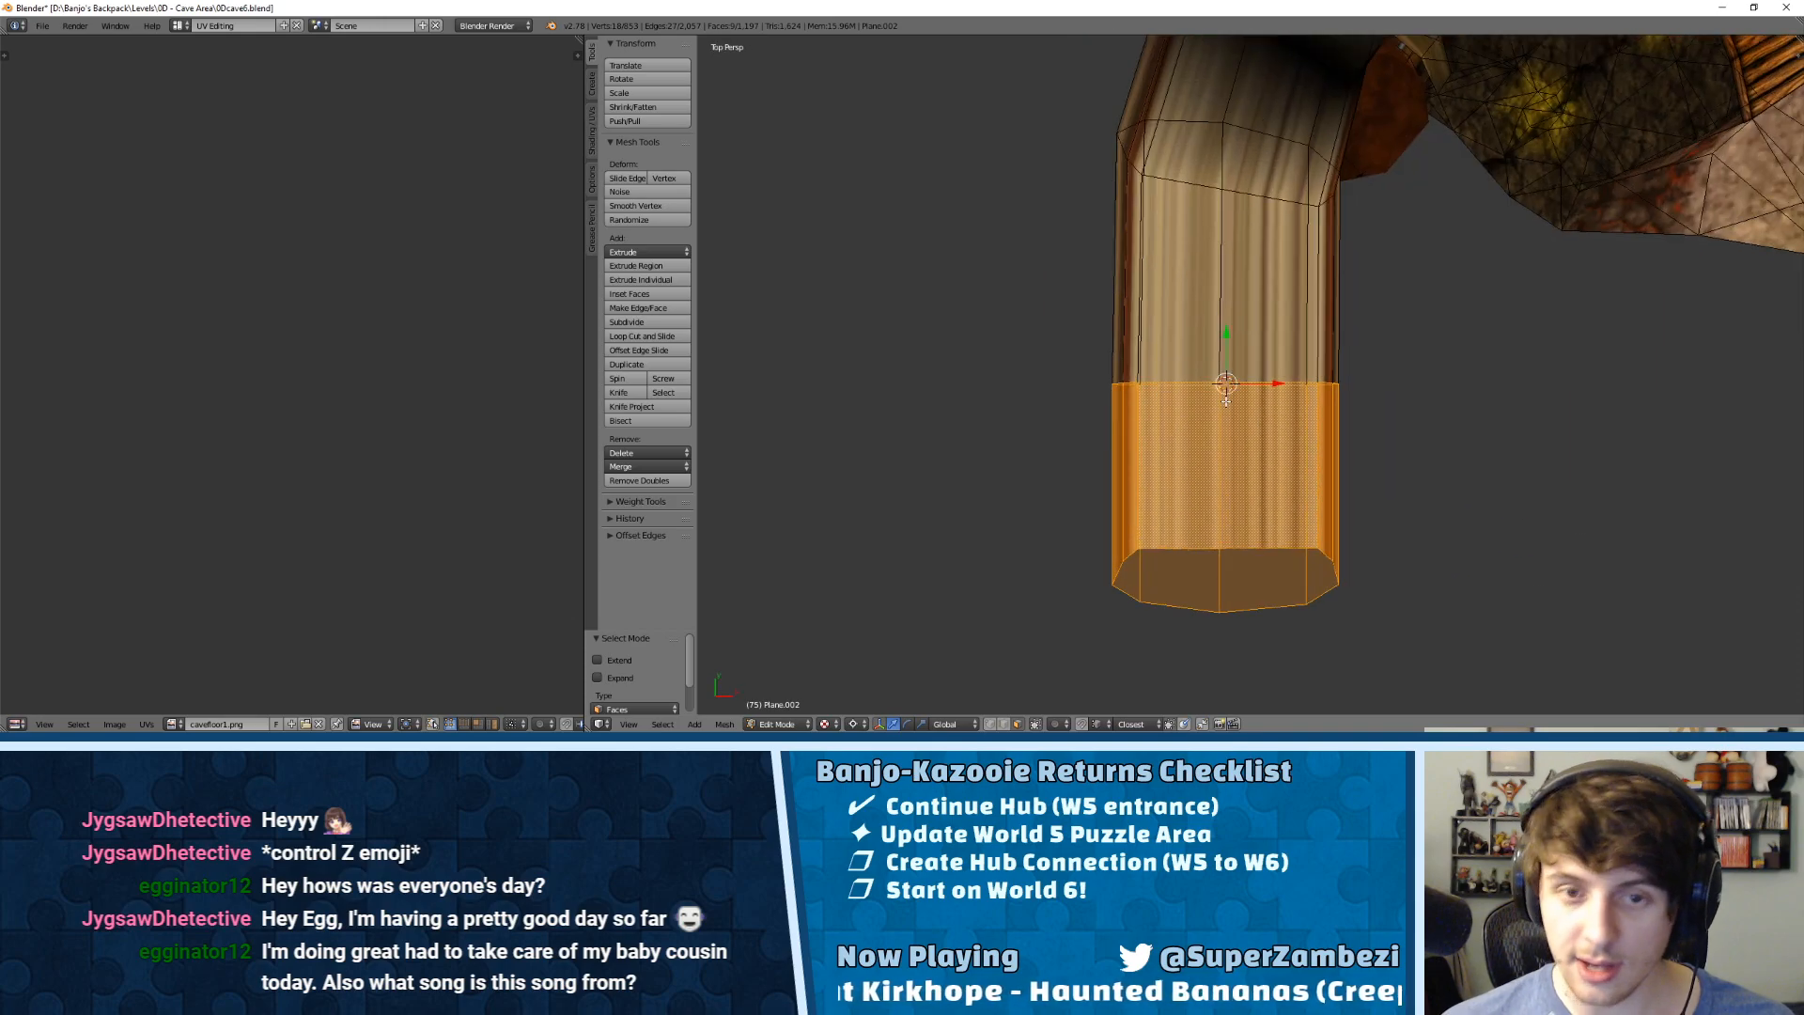
drag(1279, 384, 1234, 375)
Step: Select the edge loop at the tunnel's middle bend, snap the 3D cursor to it and move it about 0.43 units along negative X
shift+middle_drag(1255, 210, 1270, 442)
key(ctrl+Tab)
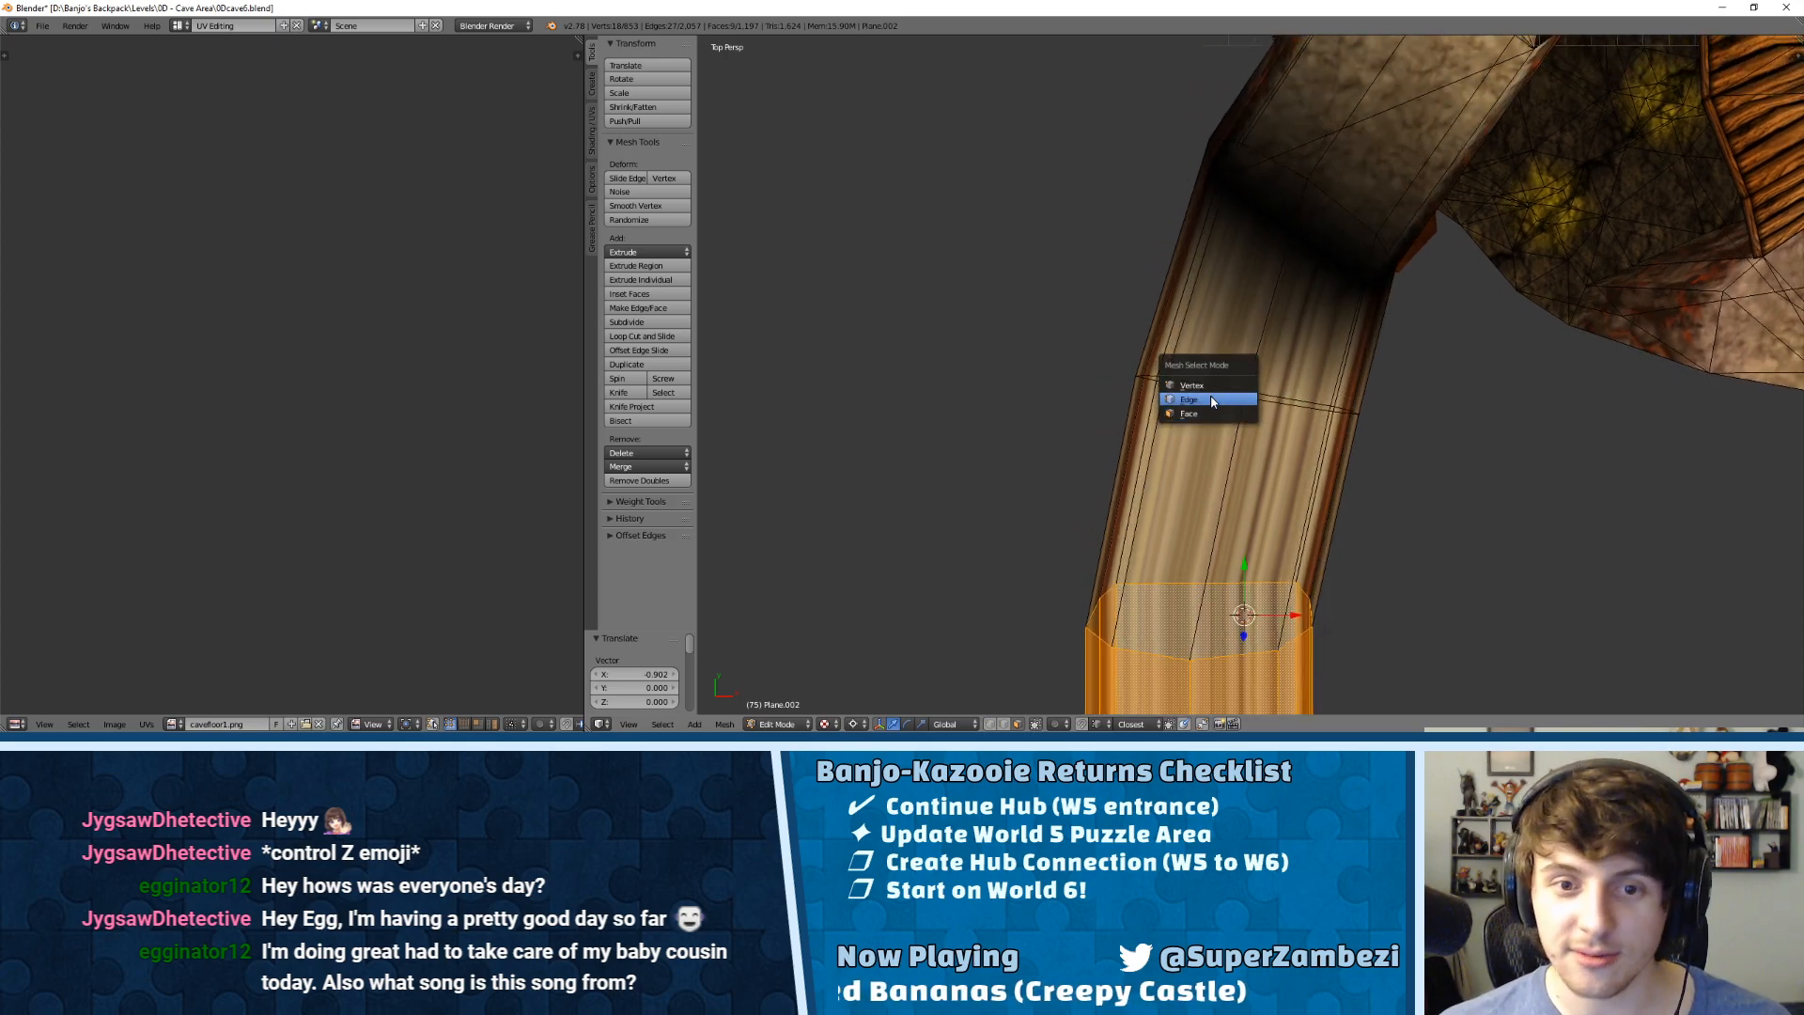
click(1213, 401)
right_click(1219, 384)
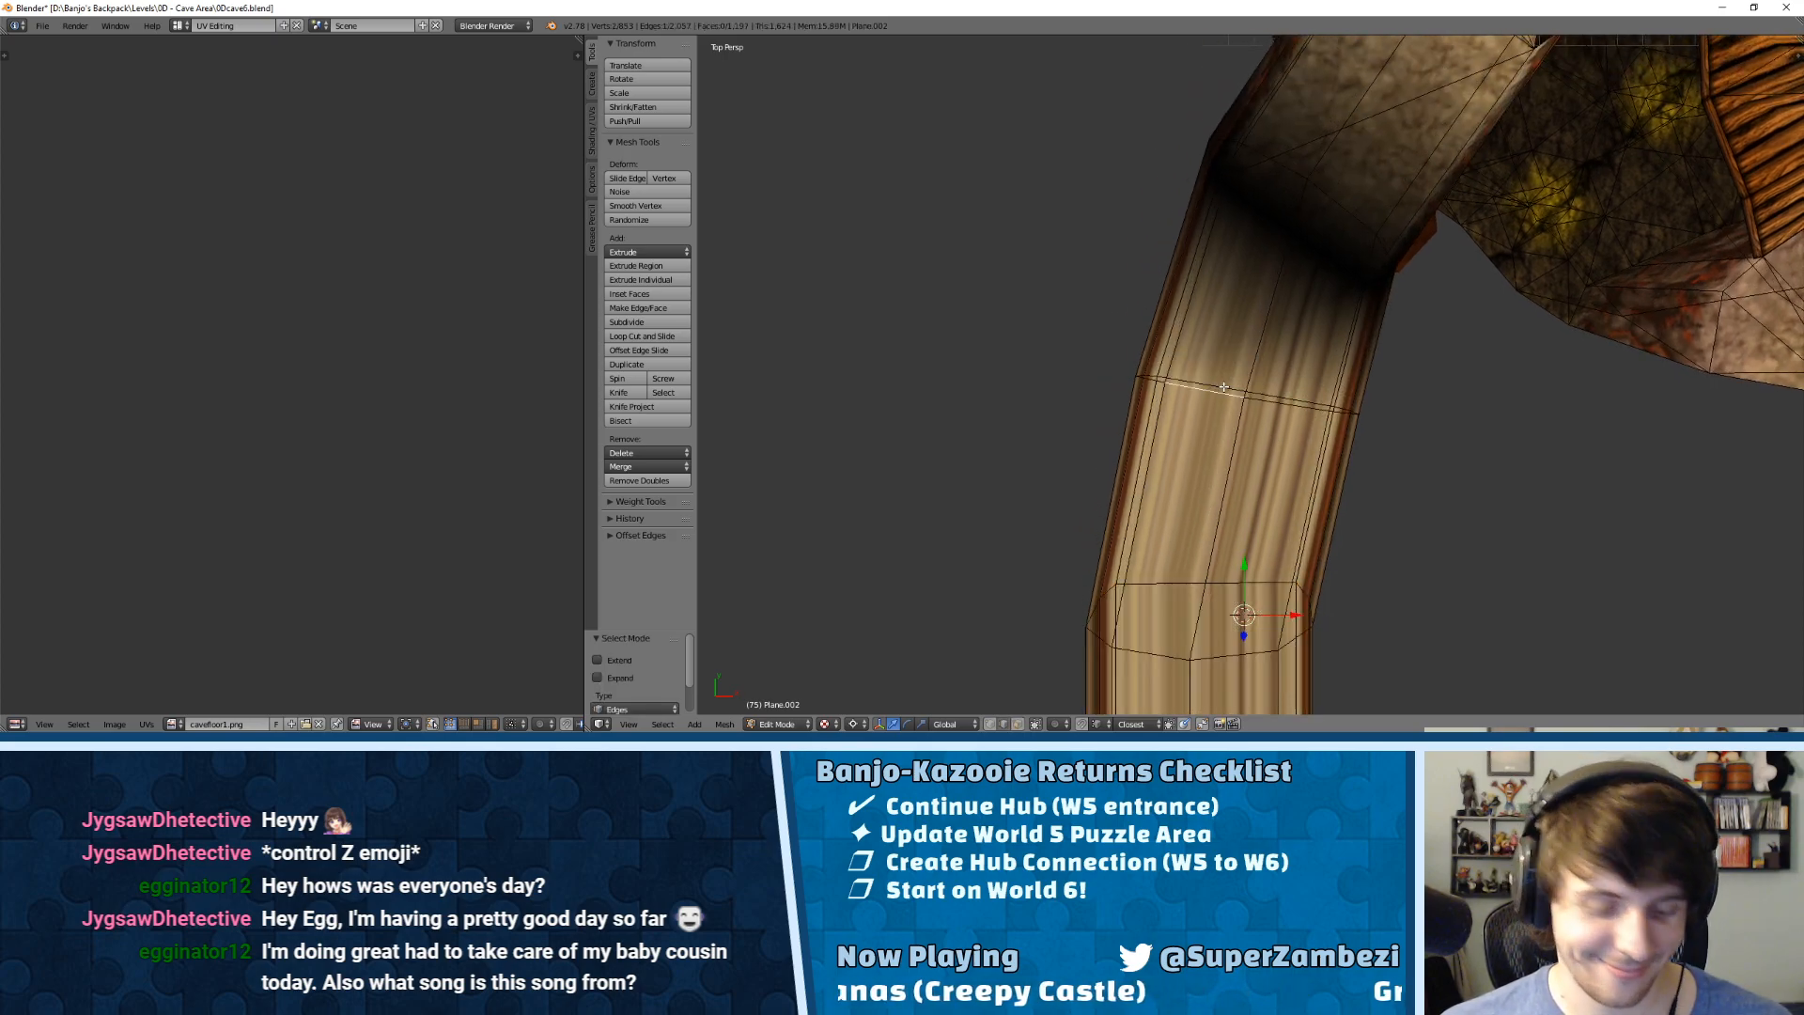
key(shift+s)
click(1309, 407)
key(g)
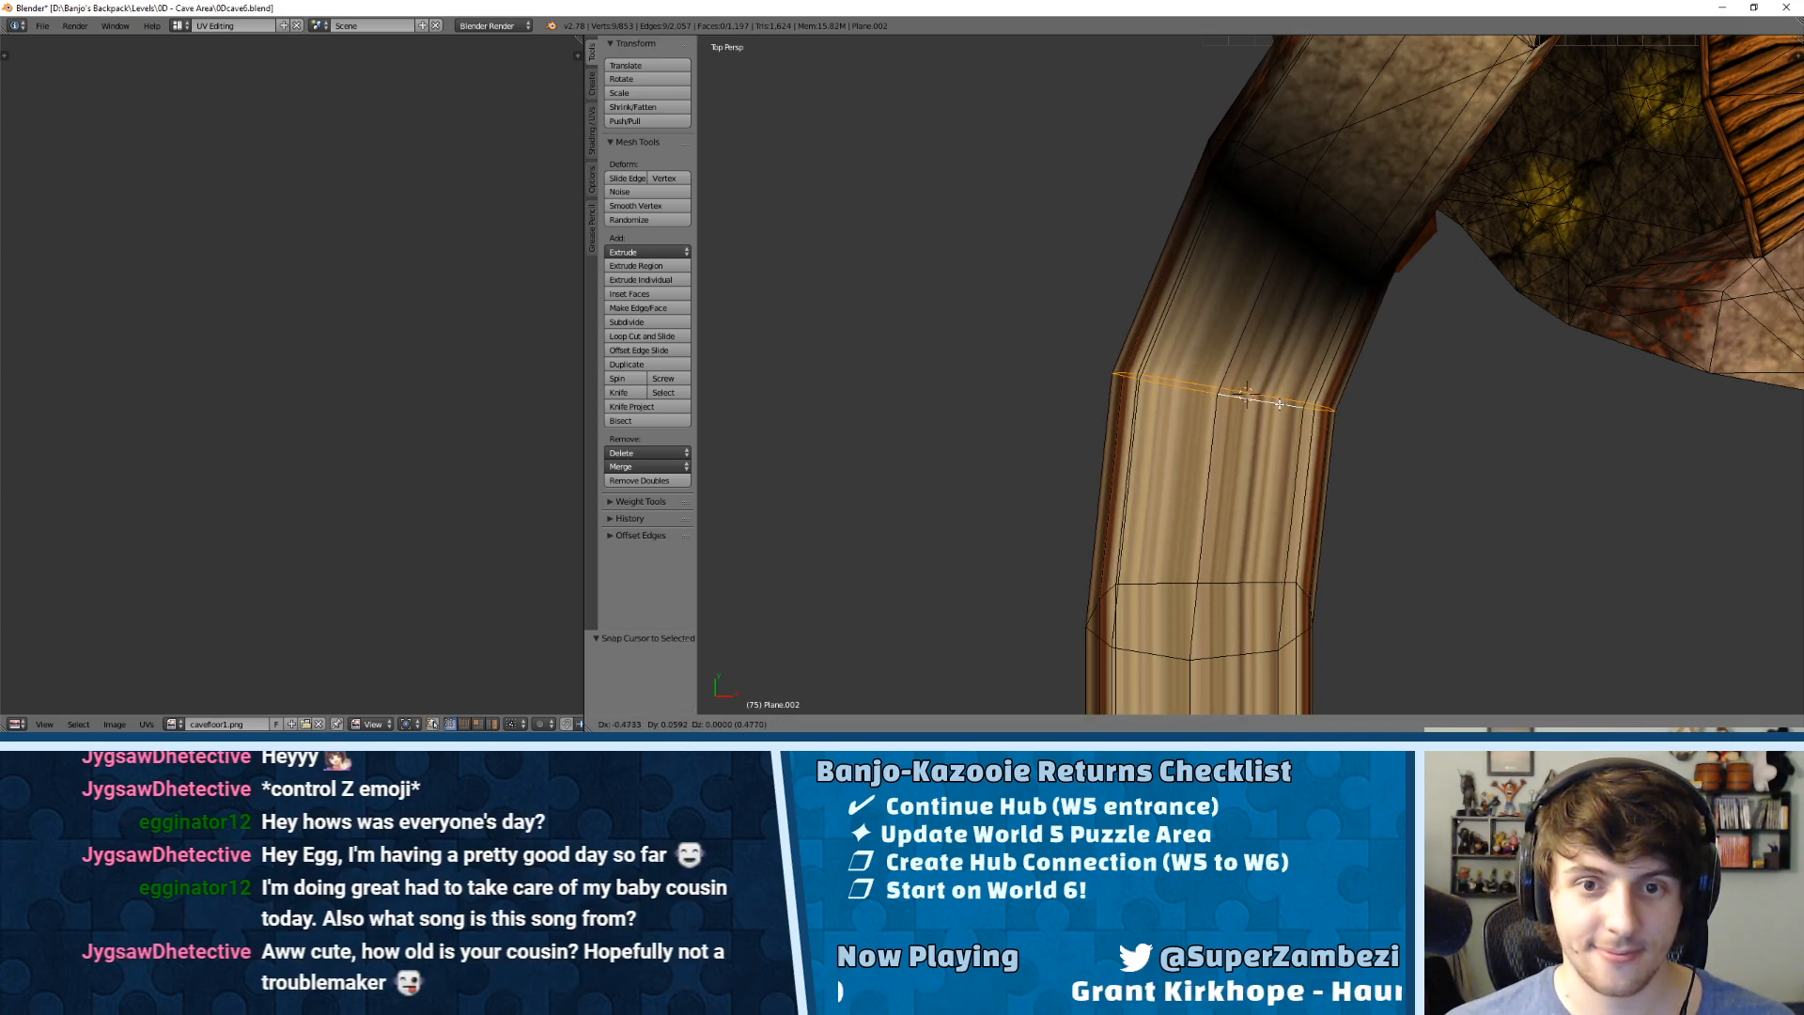
click(1282, 403)
Step: Examine the curved tunnel from several angles, focusing on its bends and its position beside the cave
middle_drag(1327, 489, 1245, 310)
middle_drag(1438, 385, 1031, 336)
scroll(1167, 355, down, 1)
scroll(1034, 337, down, 4)
middle_drag(1309, 383, 1555, 414)
scroll(1241, 362, up, 4)
scroll(1285, 398, down, 5)
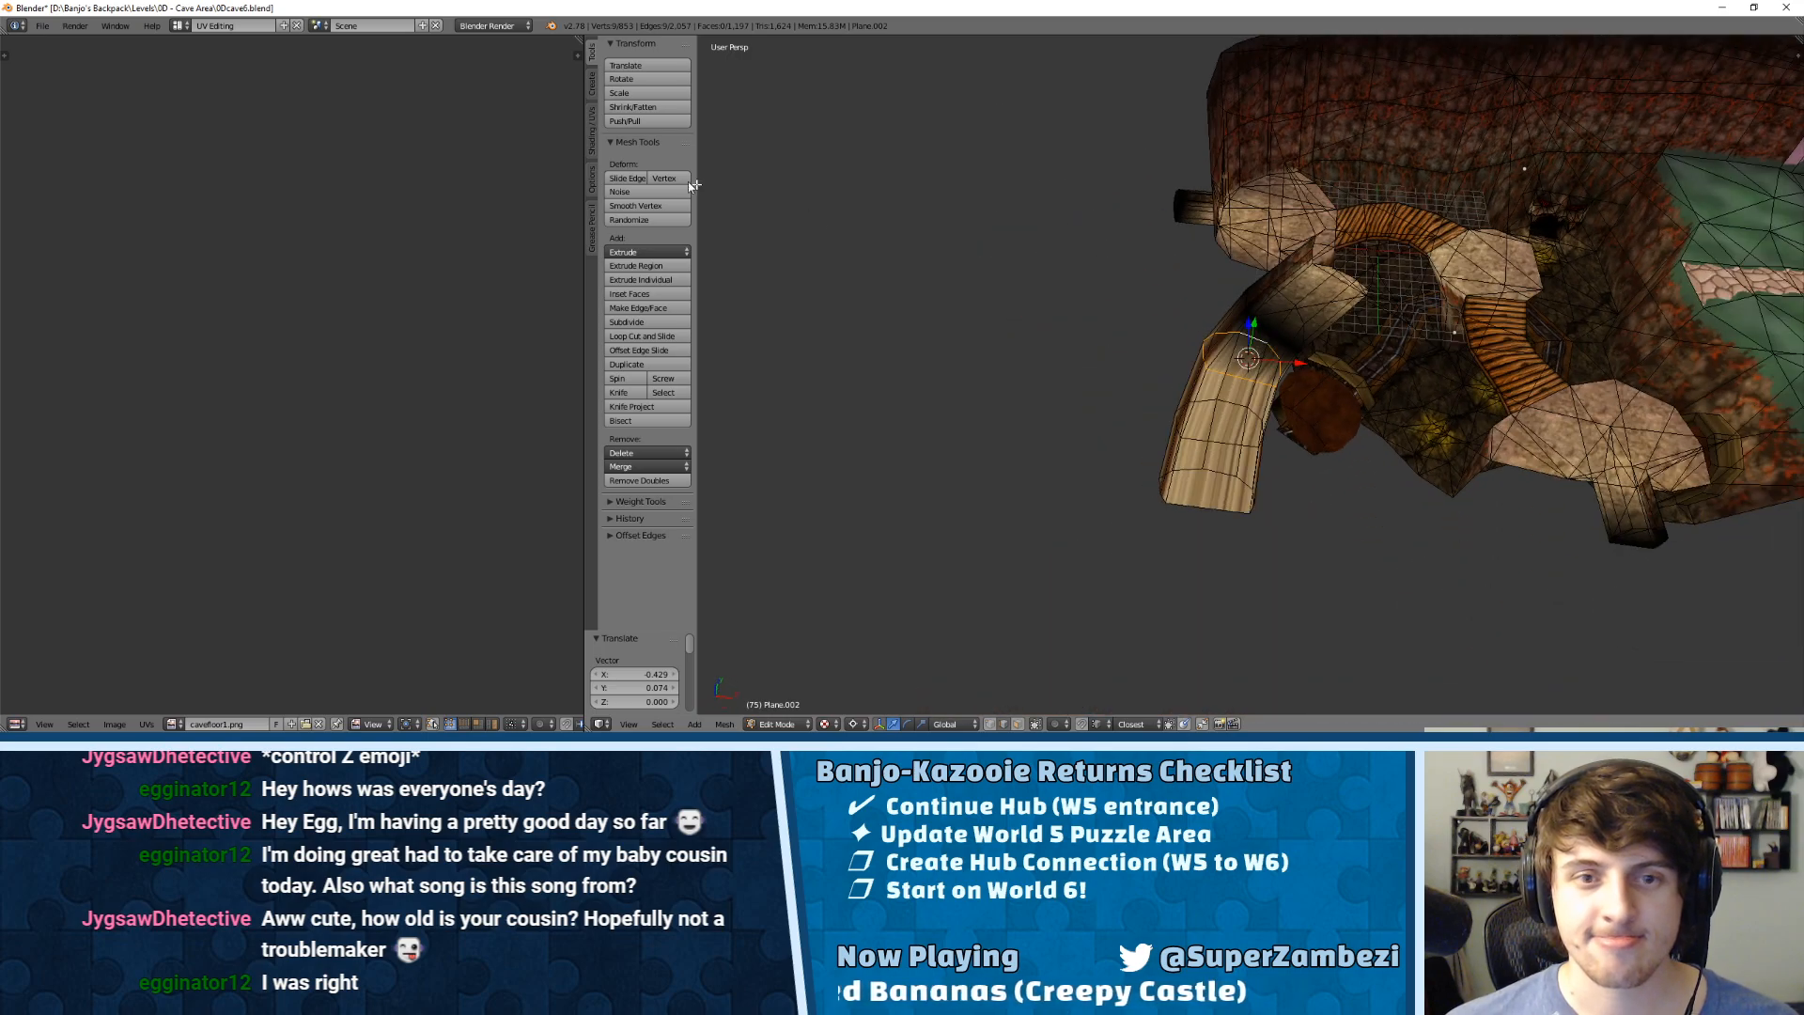
Step: Save the level as a new version named 0Dcave7.blend in the Cave Area folder
click(42, 27)
click(66, 148)
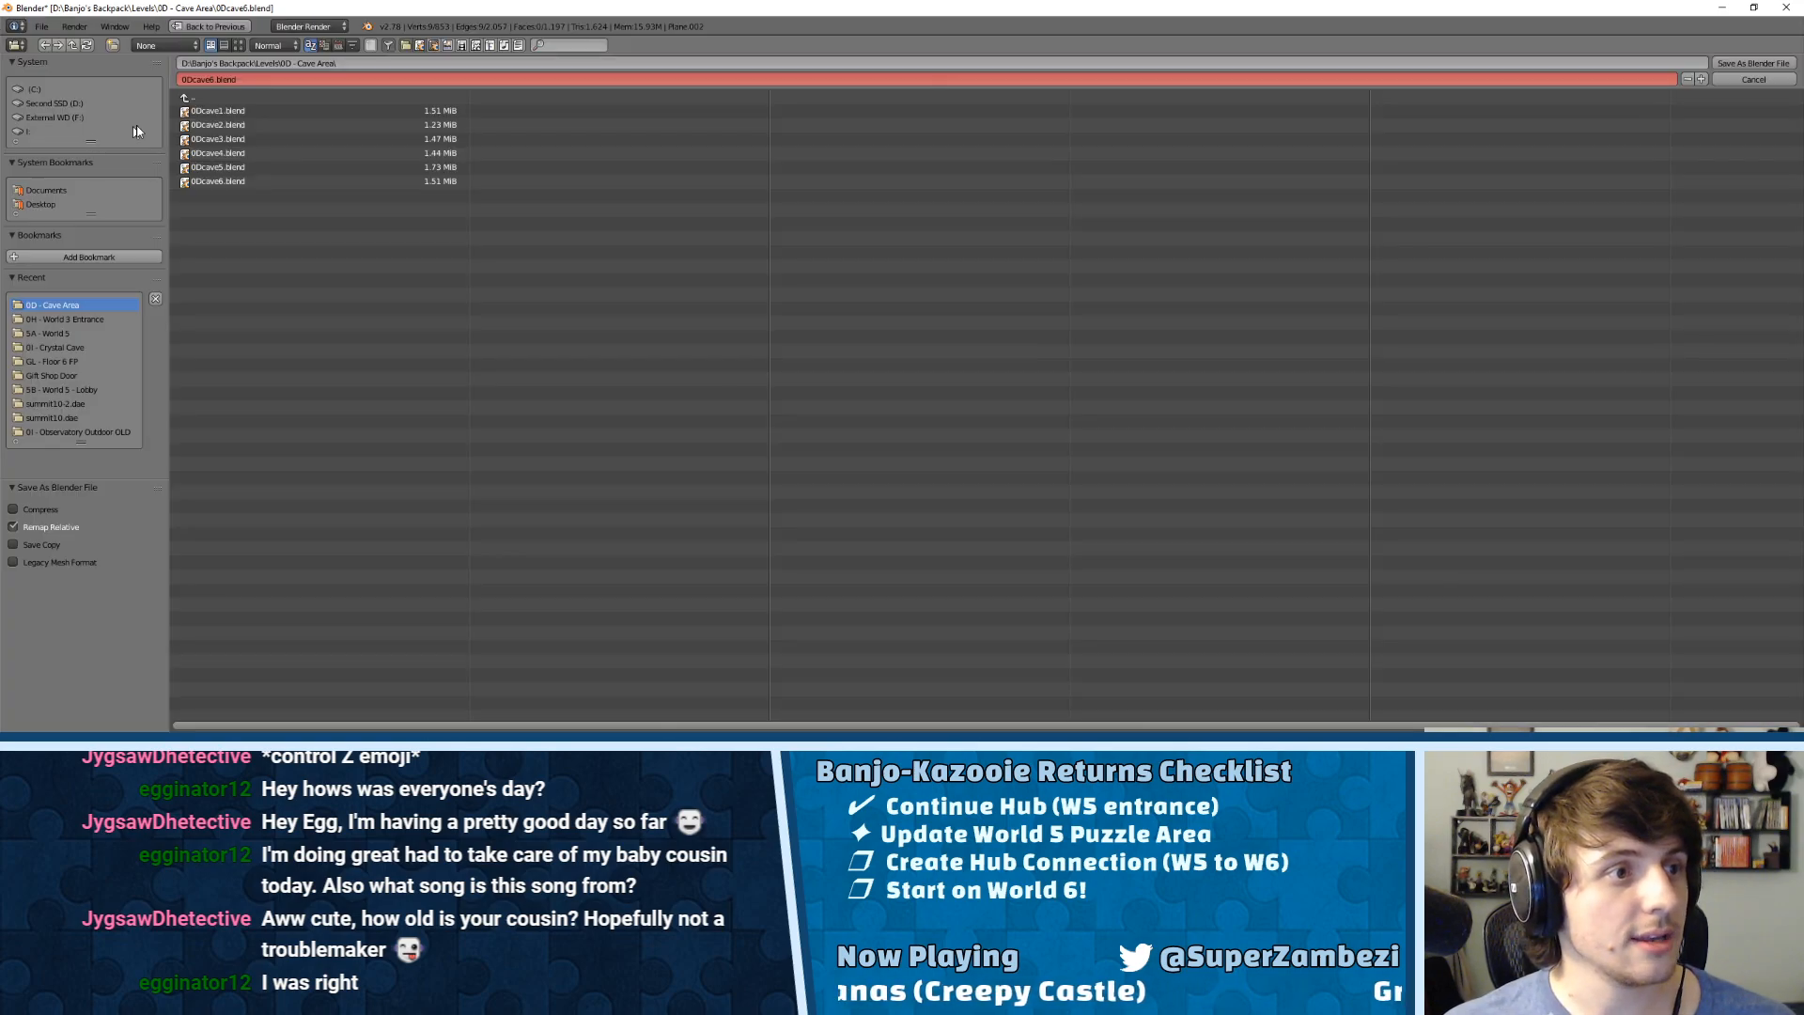
click(1698, 80)
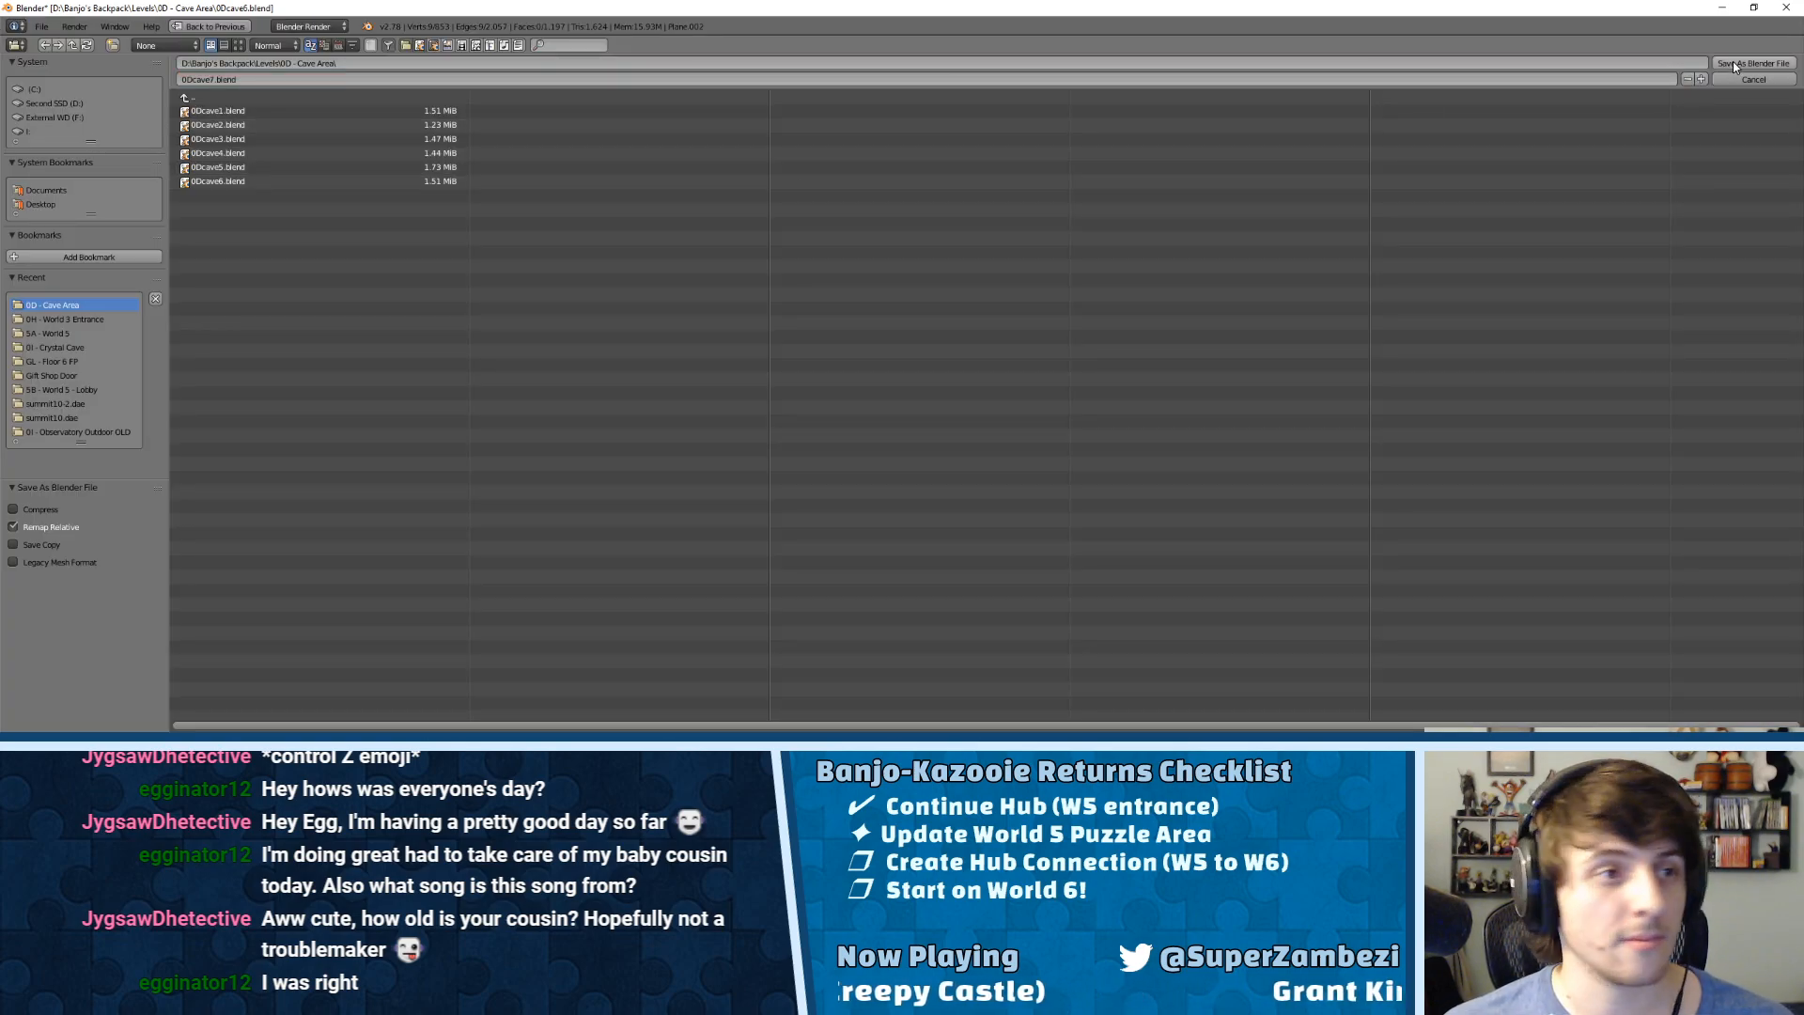
click(1733, 60)
Step: Switch to File Explorer and open 05Afifthworld10.blend from the 5A - World 5 folder in Banjo's Backpack\Levels
key(alt+Tab)
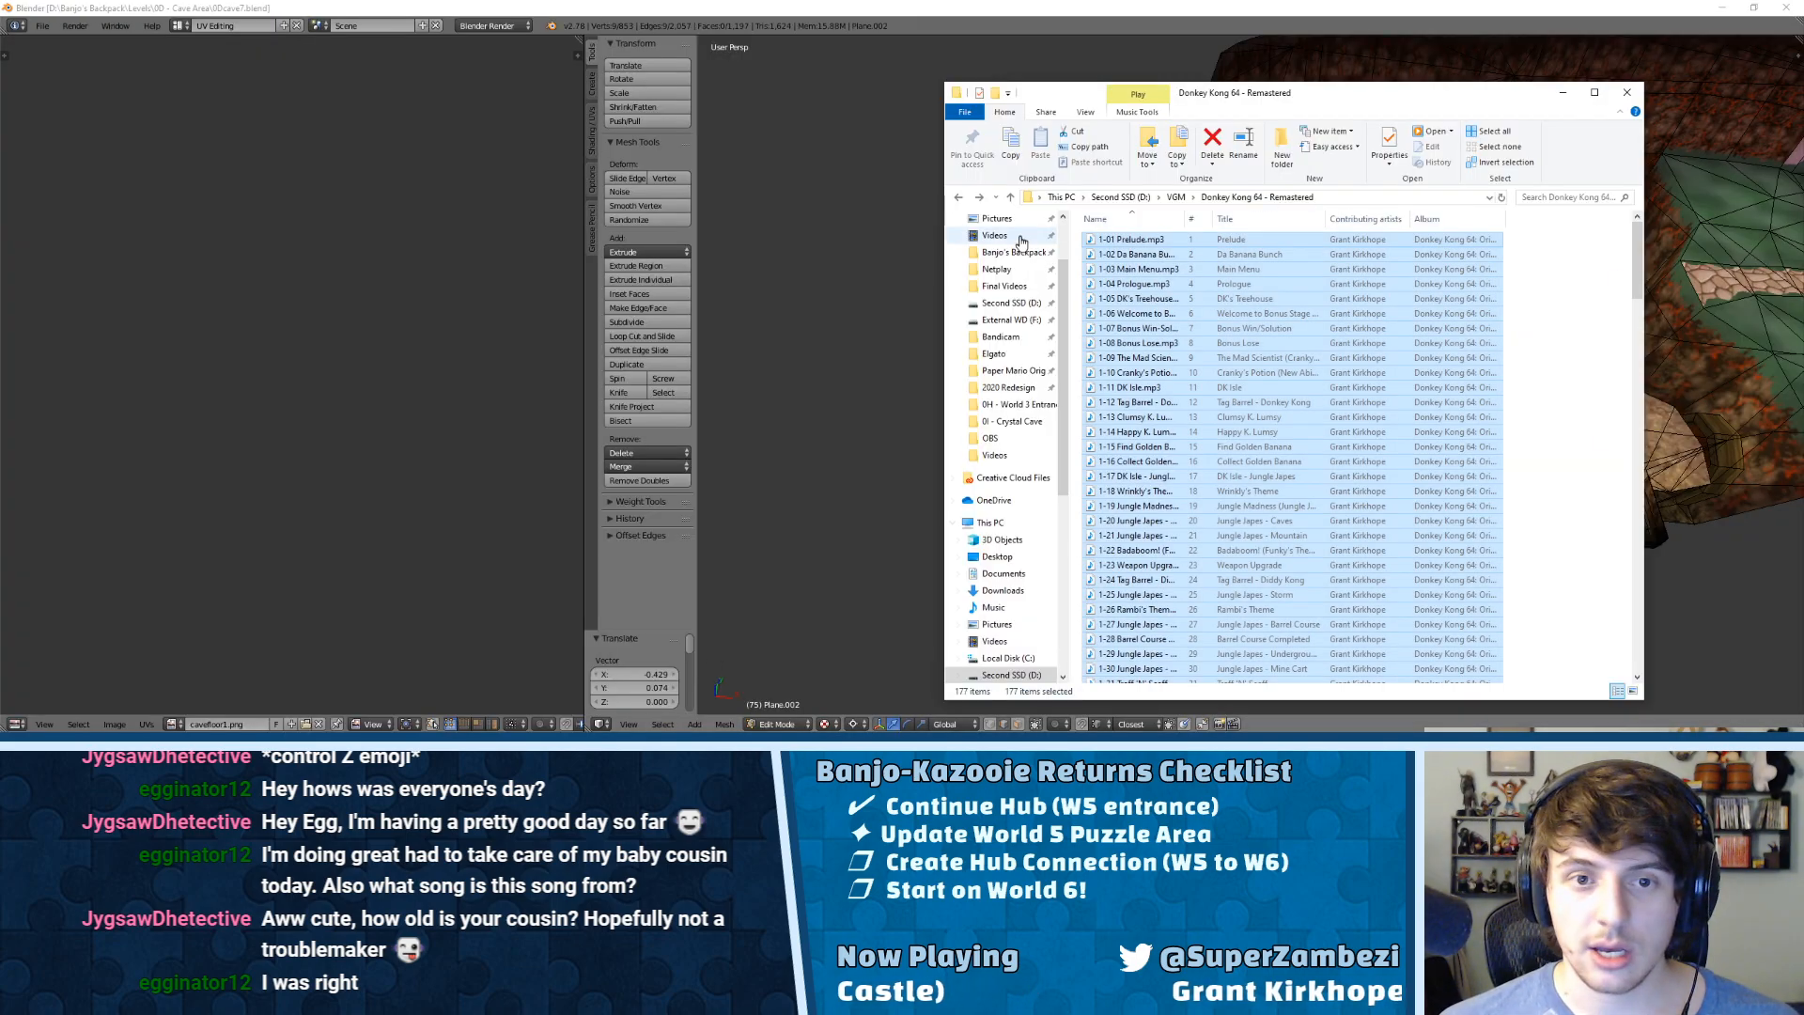
click(1013, 252)
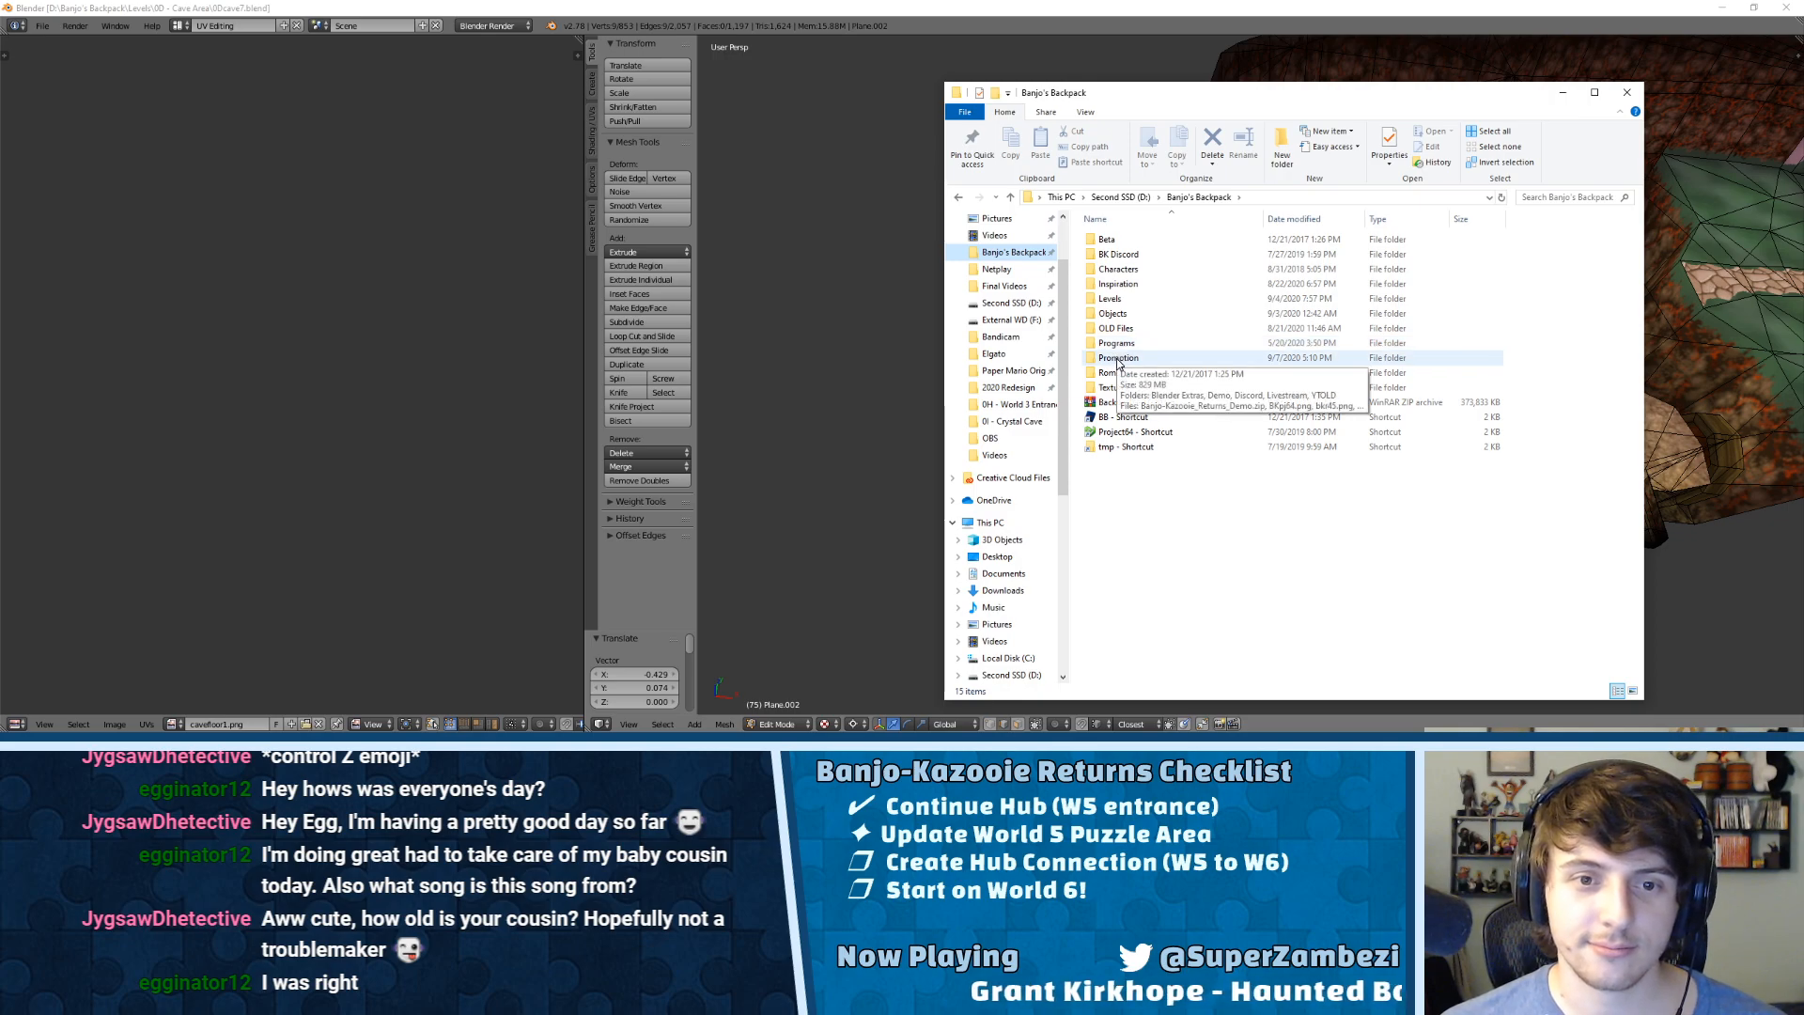
click(1118, 363)
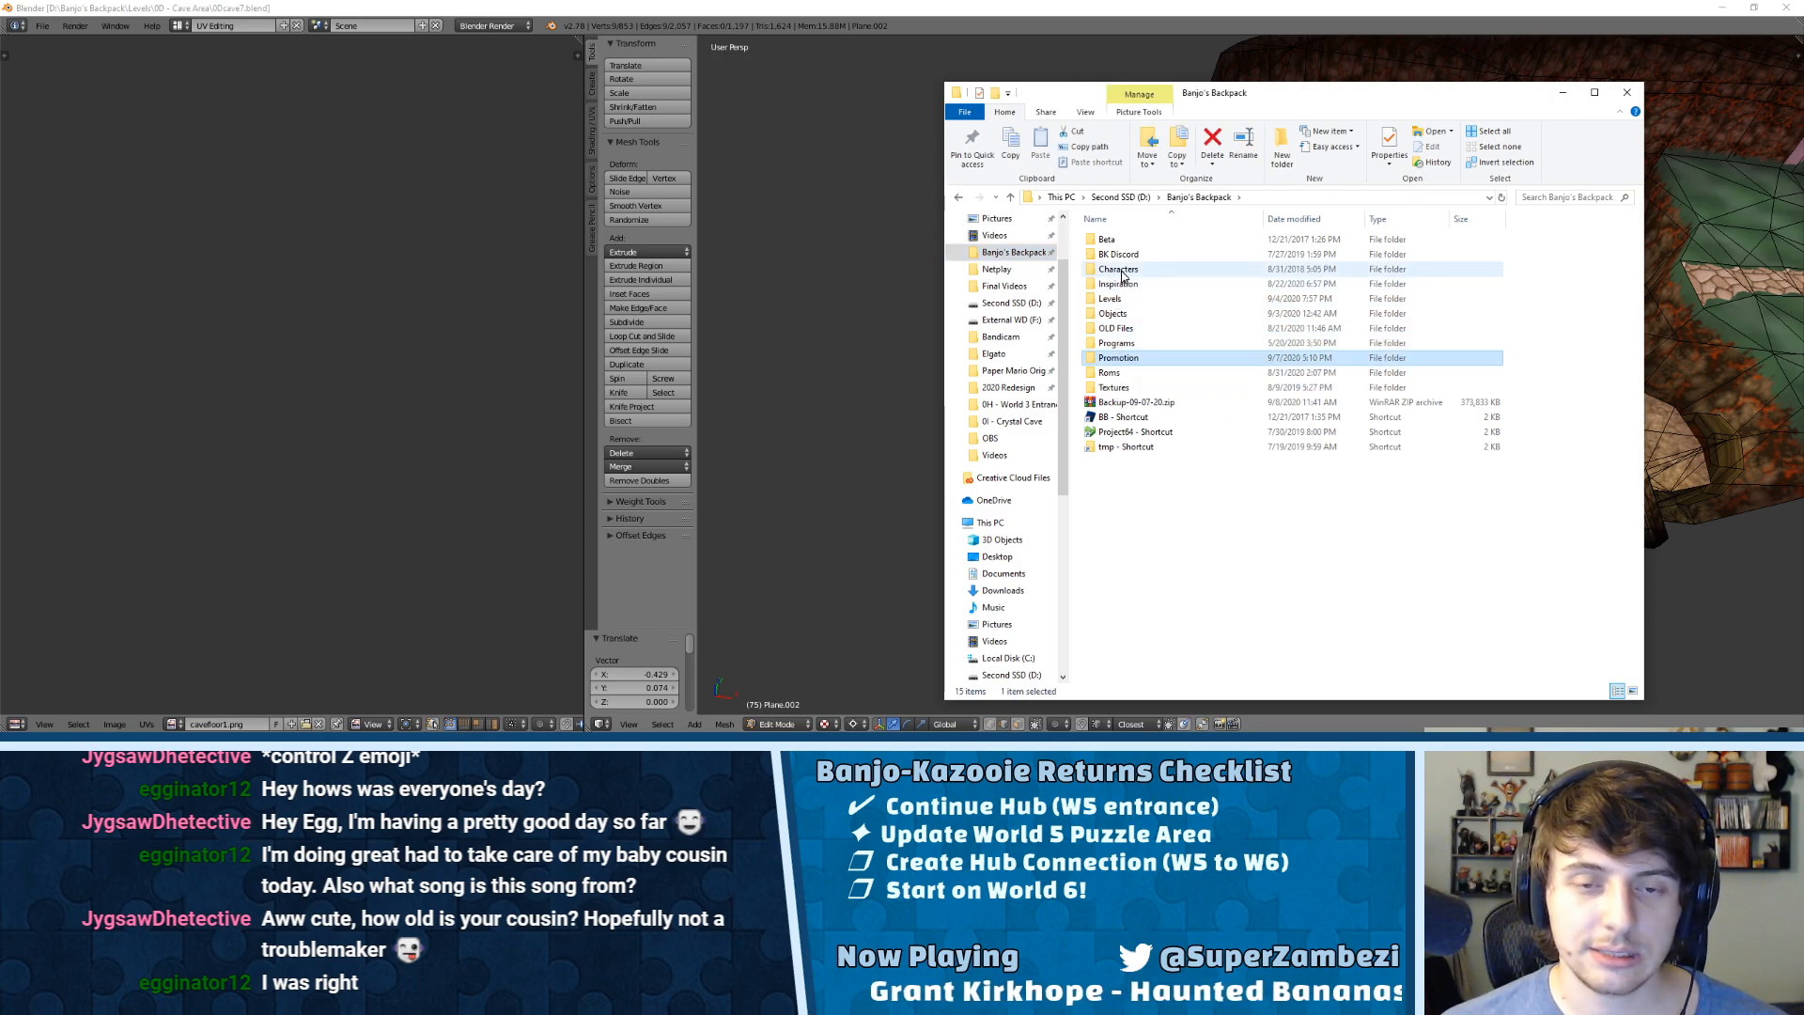
double_click(1118, 299)
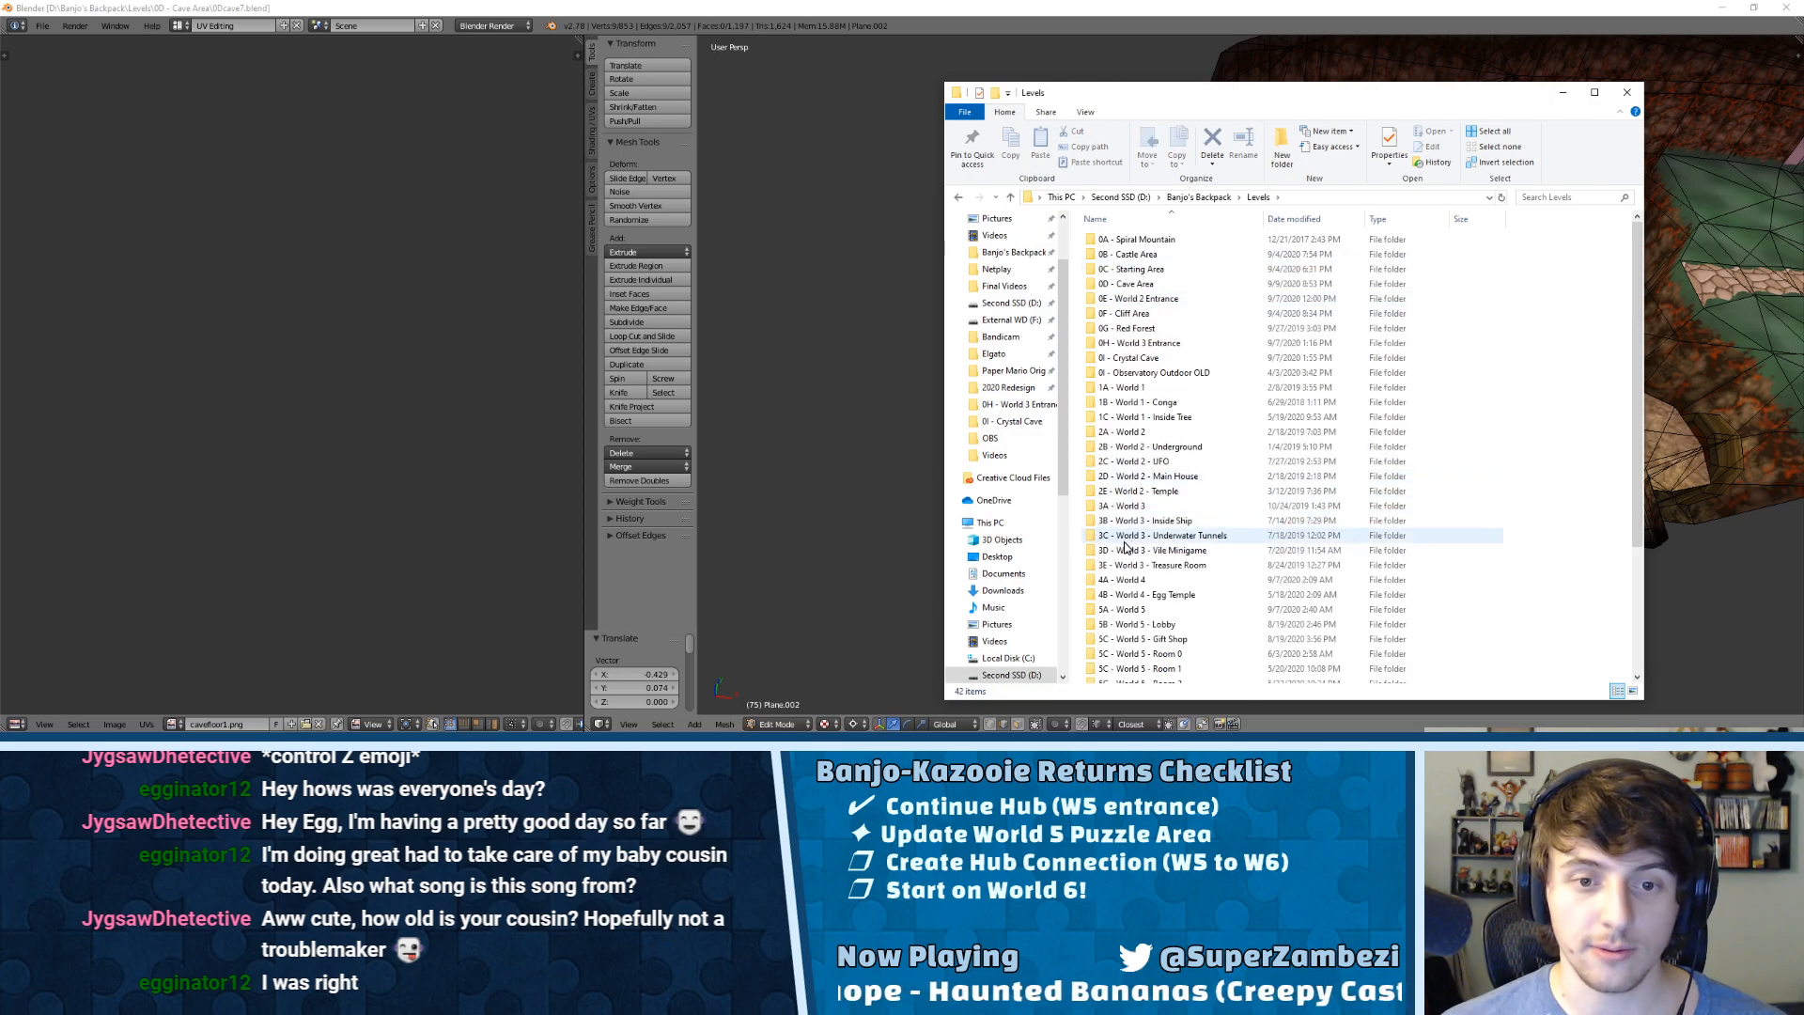
double_click(1131, 610)
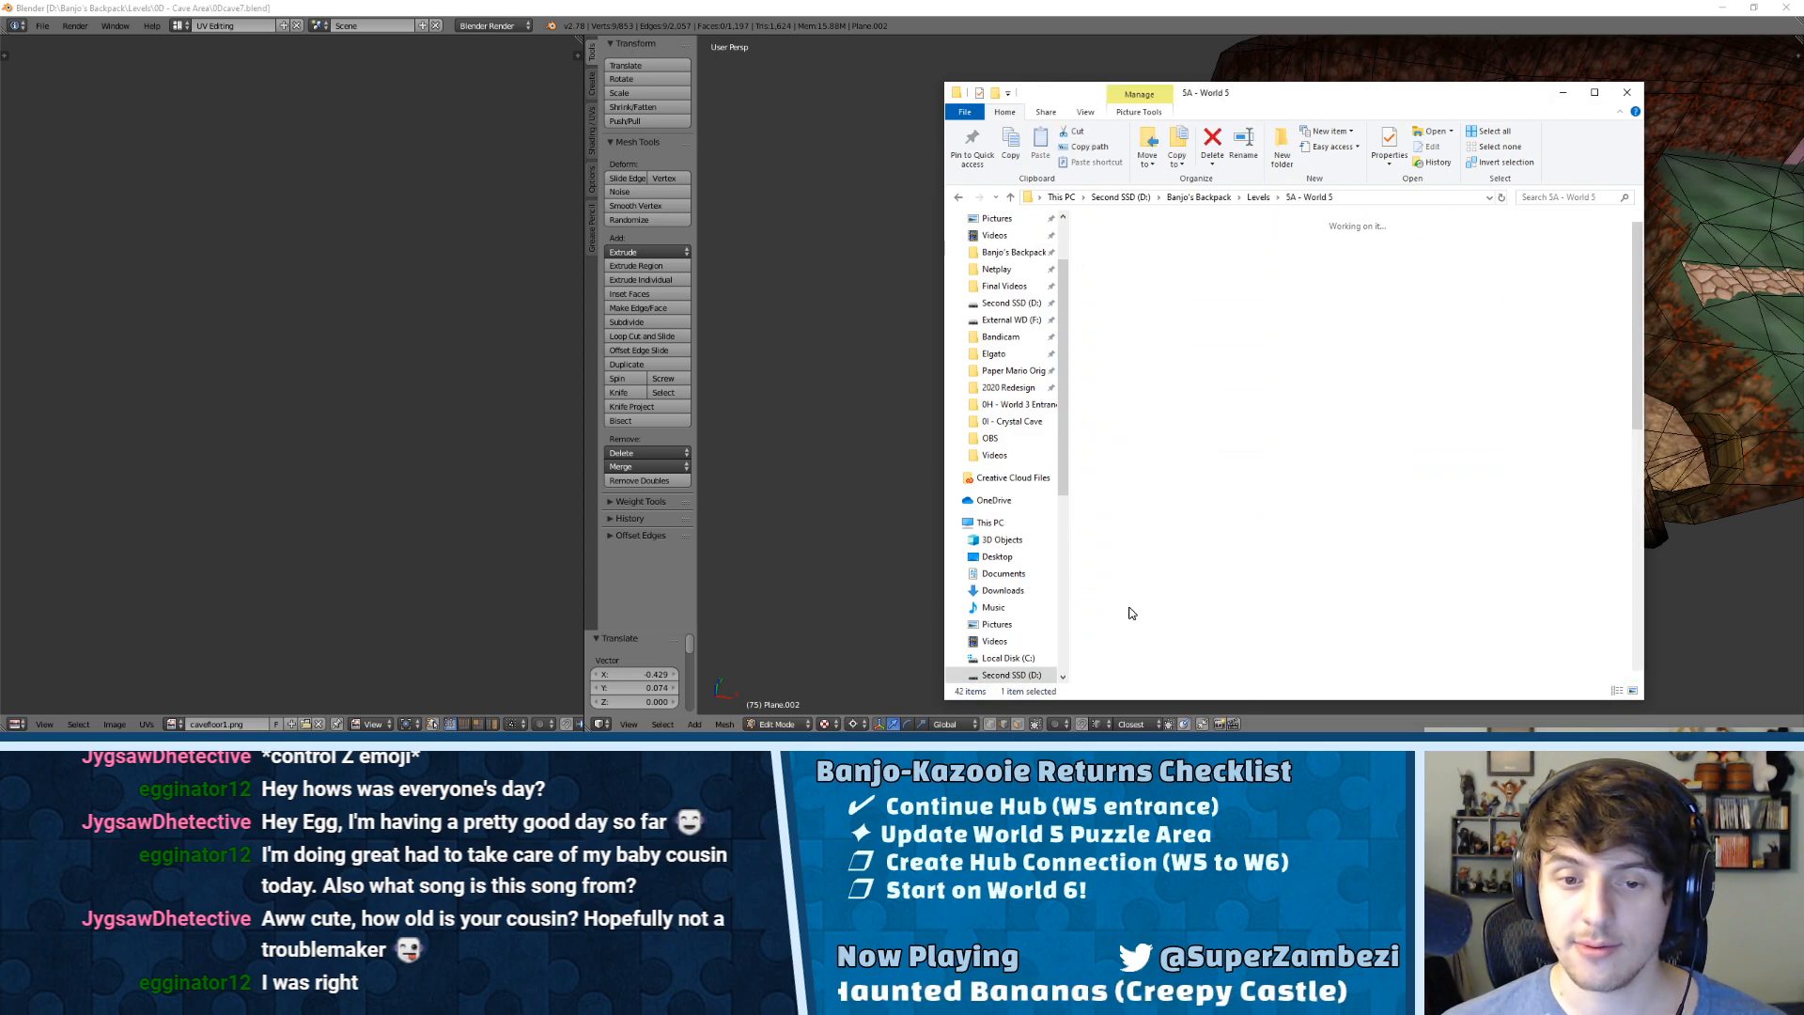
scroll(1354, 442, down, 5)
scroll(1344, 464, up, 5)
scroll(1344, 465, down, 2)
click(1358, 417)
double_click(1358, 418)
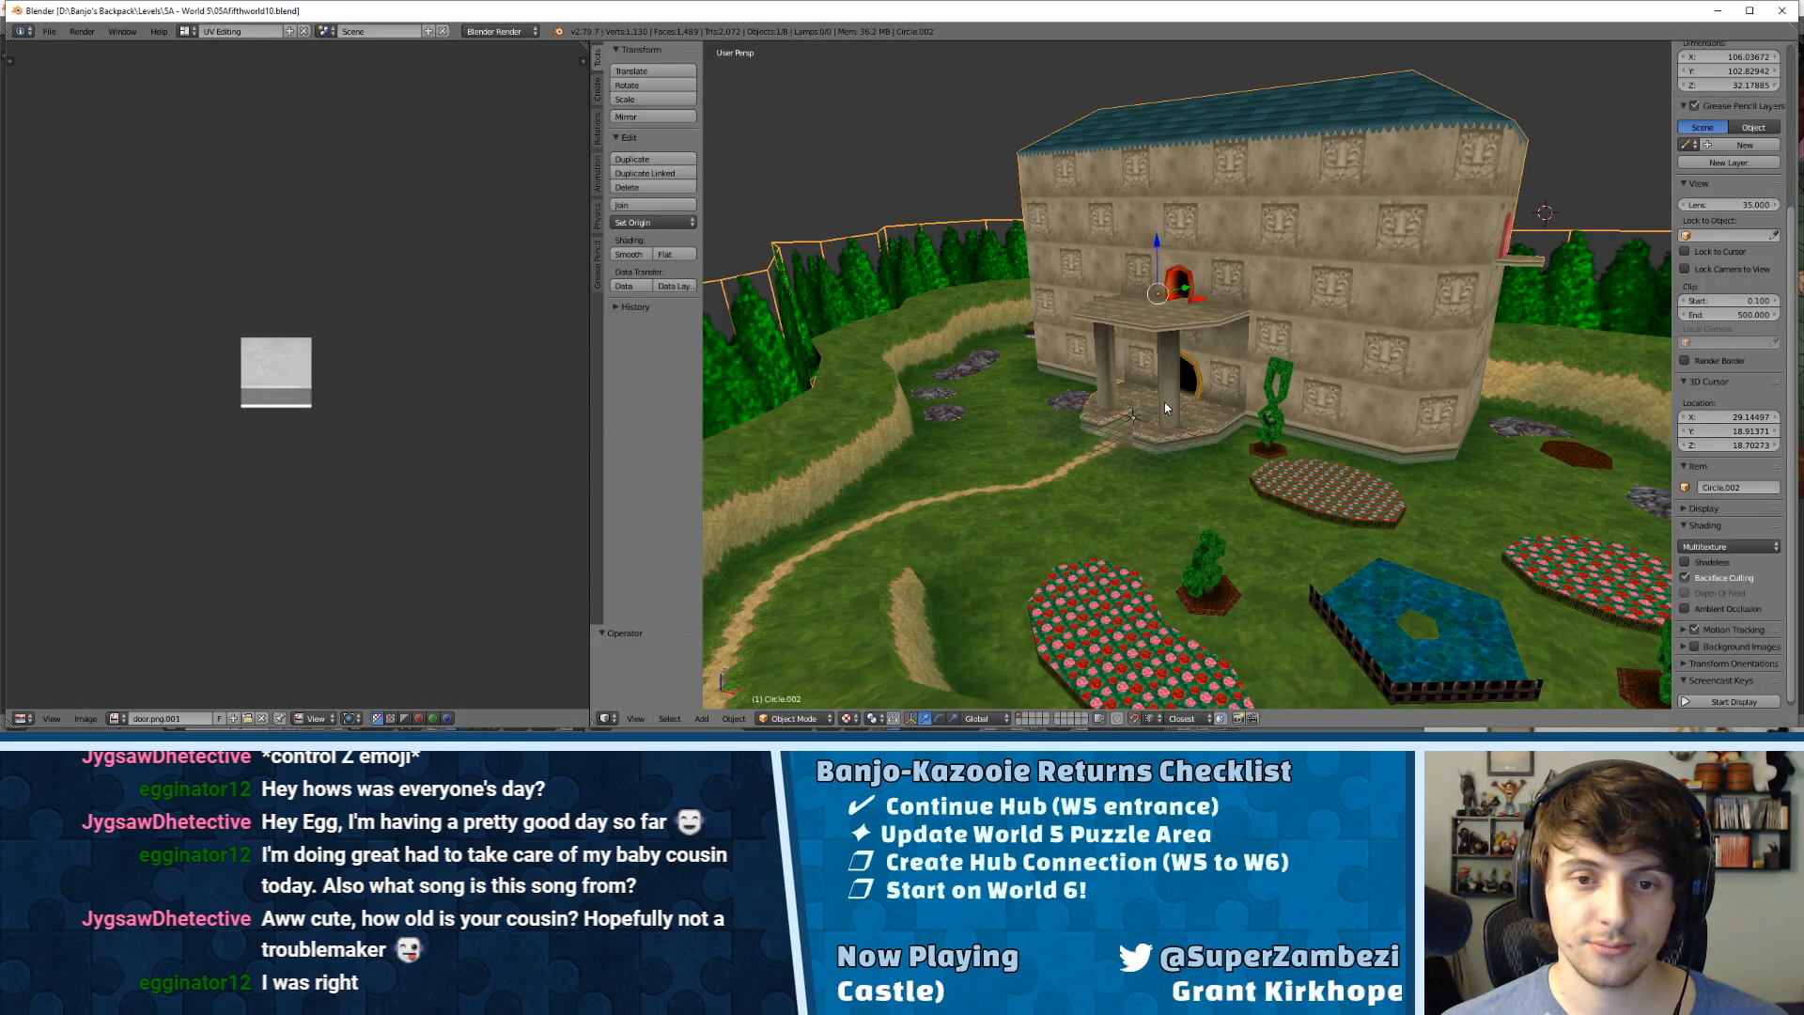
Step: Bring the museum building's entrance porch into close view and put the building mesh into edit mode
scroll(1171, 430, up, 6)
shift+middle_drag(1056, 502, 1252, 446)
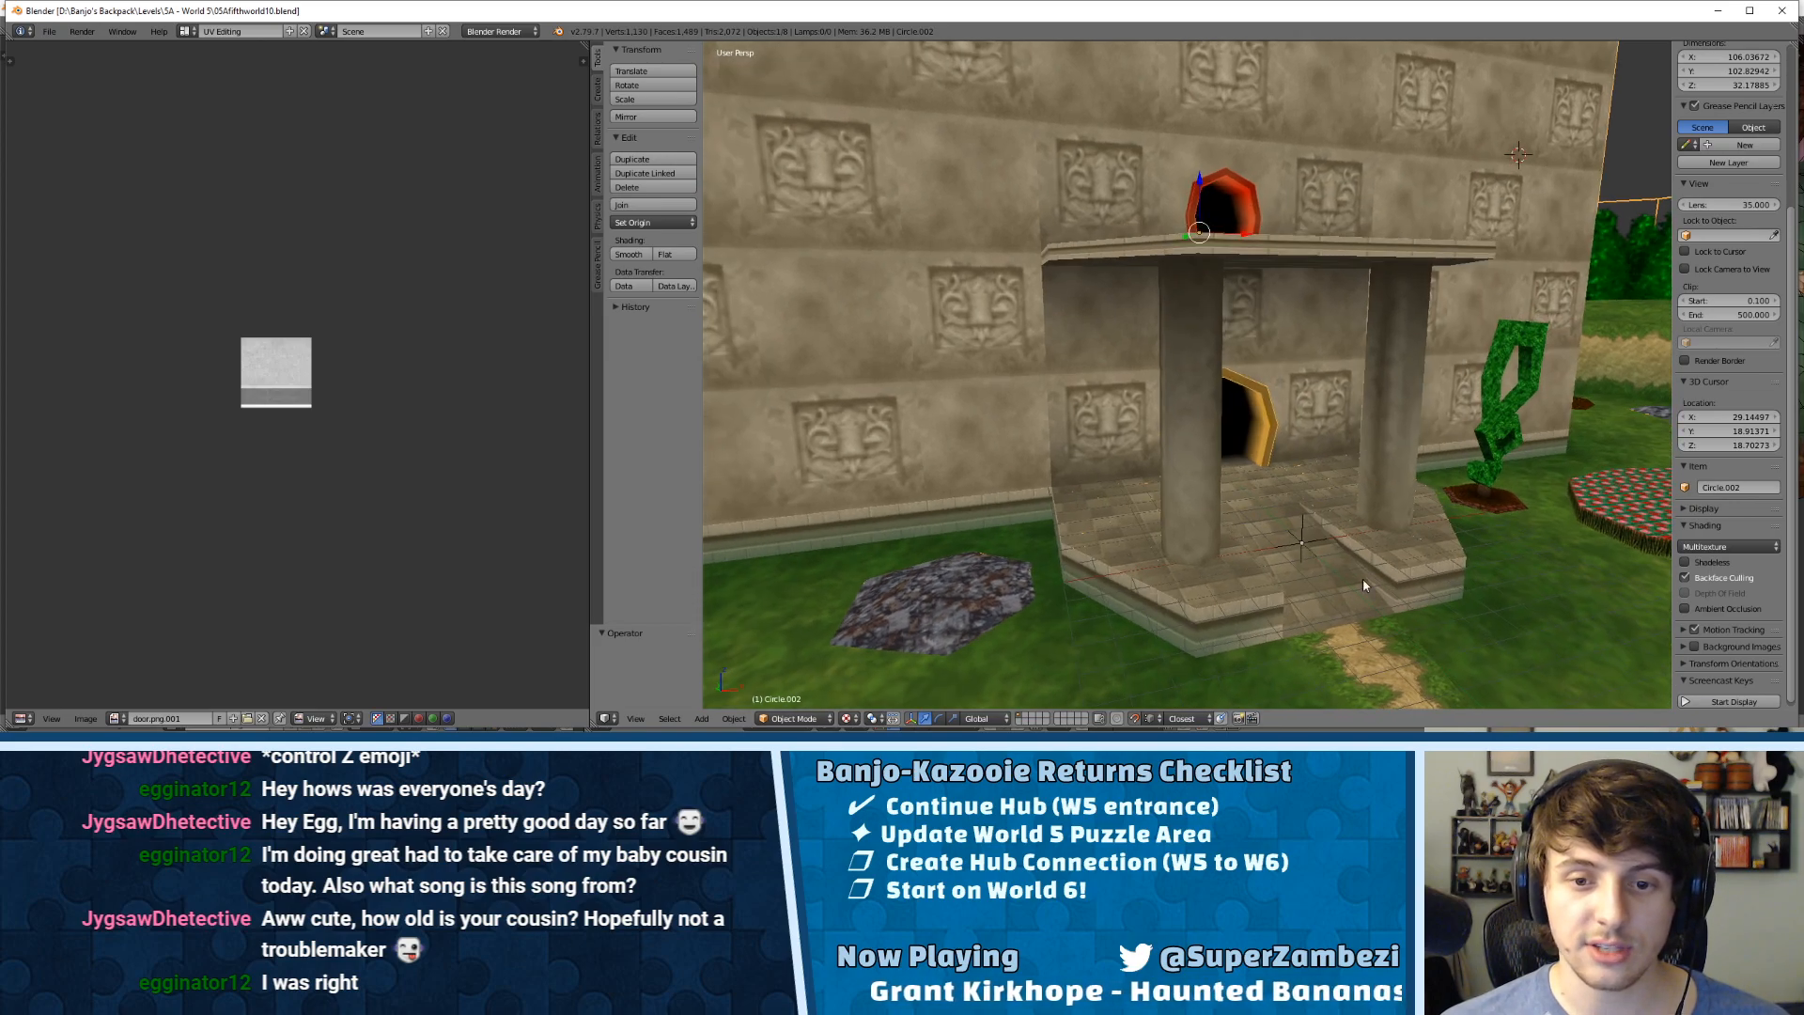
middle_drag(1225, 262, 1148, 272)
scroll(1131, 287, up, 6)
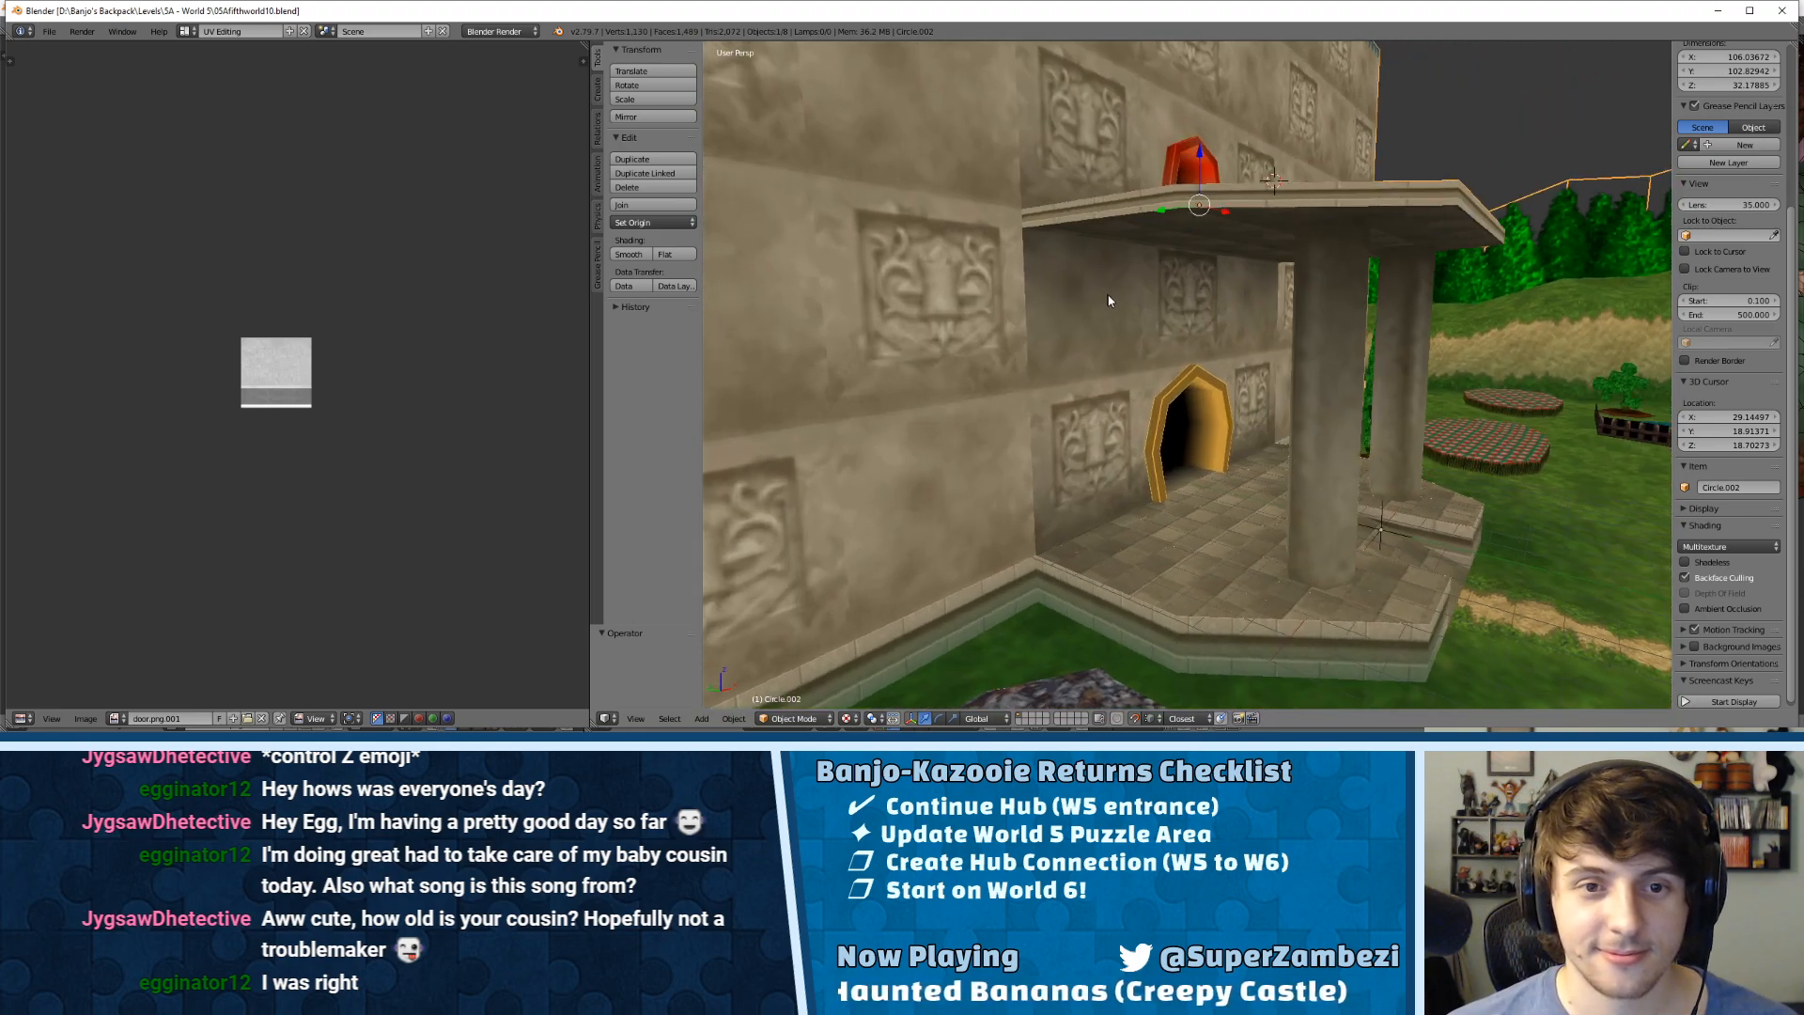
middle_drag(1079, 329, 1008, 340)
scroll(1068, 313, down, 3)
key(Tab)
middle_drag(1037, 439, 1026, 331)
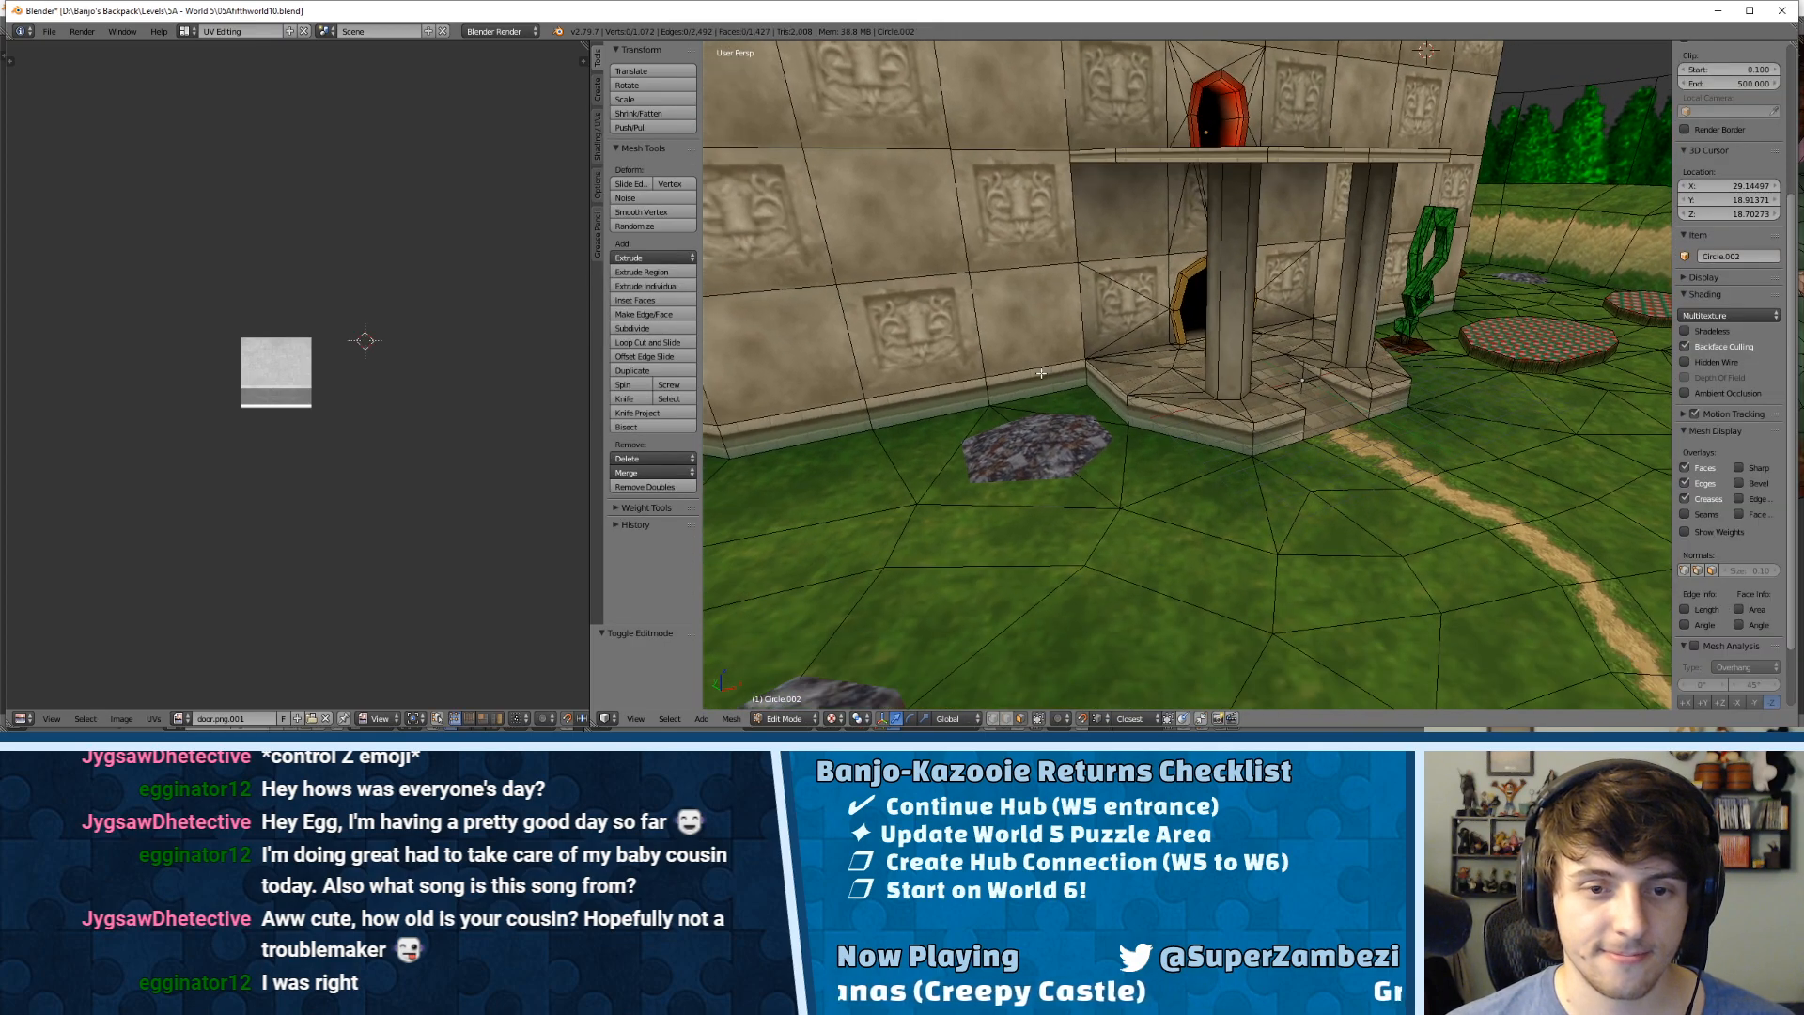
Step: Circle-select the wall and grass faces surrounding the entrance porch, add the remaining faces above its roof, and delete them
right_click(1021, 274)
key(c)
mouse_move(1005, 247)
mouse_down()
mouse_move(1036, 384)
mouse_move(1126, 475)
mouse_move(1277, 494)
mouse_move(1412, 443)
mouse_move(1450, 373)
mouse_up()
right_click(1451, 373)
mouse_move(1450, 373)
middle_down()
mouse_move(1402, 400)
mouse_move(1301, 401)
middle_up()
key(c)
mouse_move(1401, 531)
mouse_down()
mouse_move(1495, 445)
mouse_move(1564, 254)
mouse_move(1571, 97)
mouse_move(1165, 81)
mouse_move(1264, 119)
mouse_move(1335, 120)
mouse_up()
right_click(1335, 120)
middle_drag(1335, 119, 1307, 133)
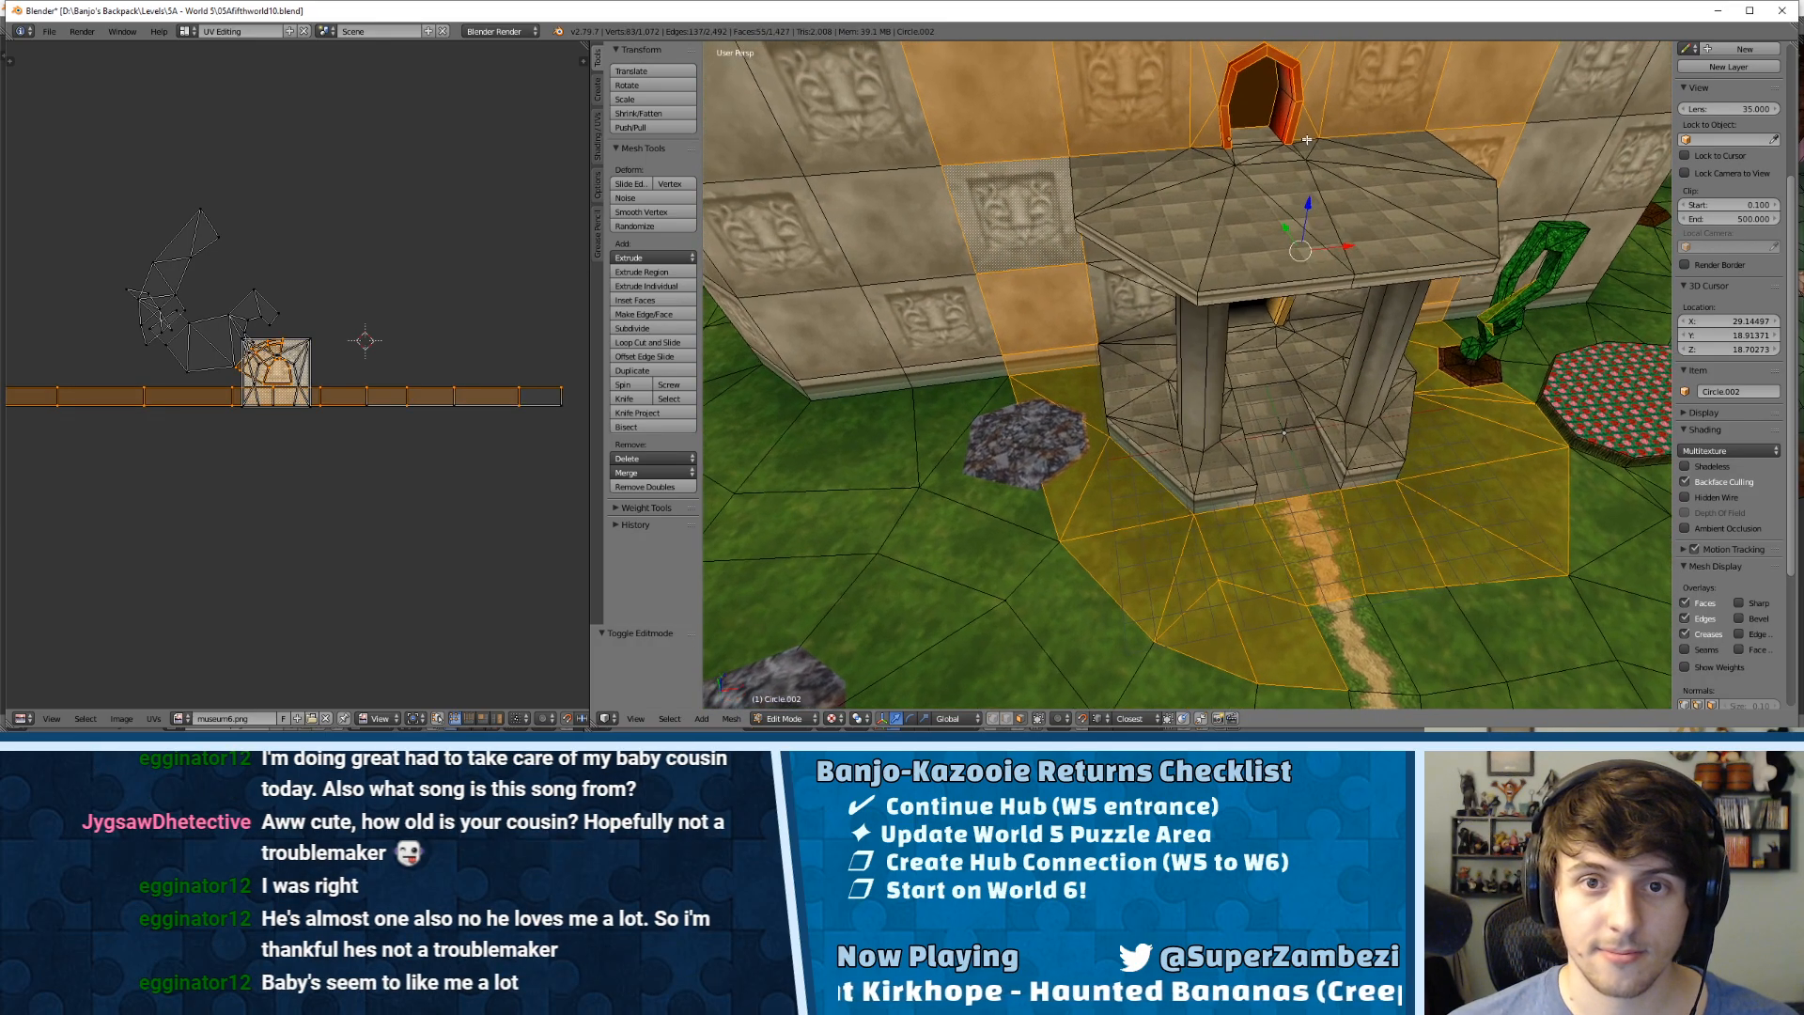
scroll(1306, 134, up, 4)
shift+right_click(1377, 79)
shift+right_click(1353, 104)
scroll(1347, 192, up, 1)
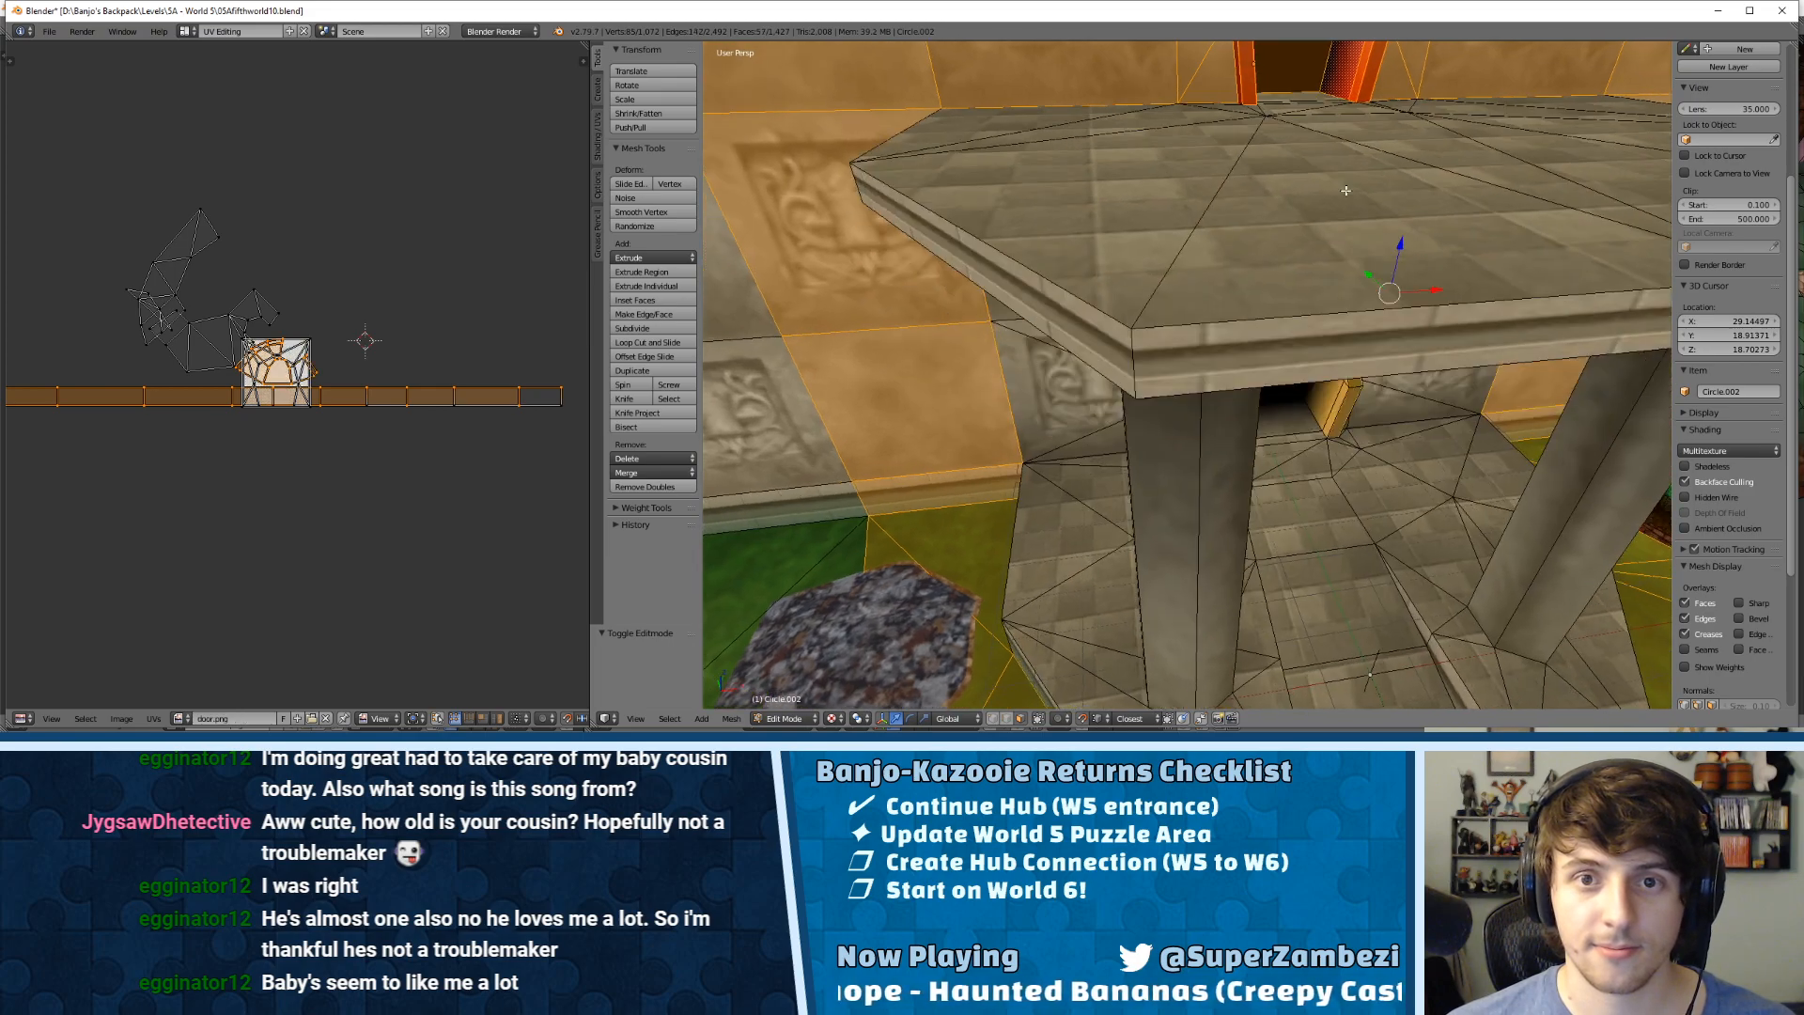
scroll(1346, 192, down, 3)
middle_drag(1347, 193, 1212, 277)
shift+right_click(1196, 209)
key(x)
click(1166, 245)
Step: Select all linked geometry of the isolated entrance porch and separate the selection into its own object
scroll(1238, 274, up, 5)
scroll(1233, 338, down, 4)
key(l)
scroll(1212, 277, down, 2)
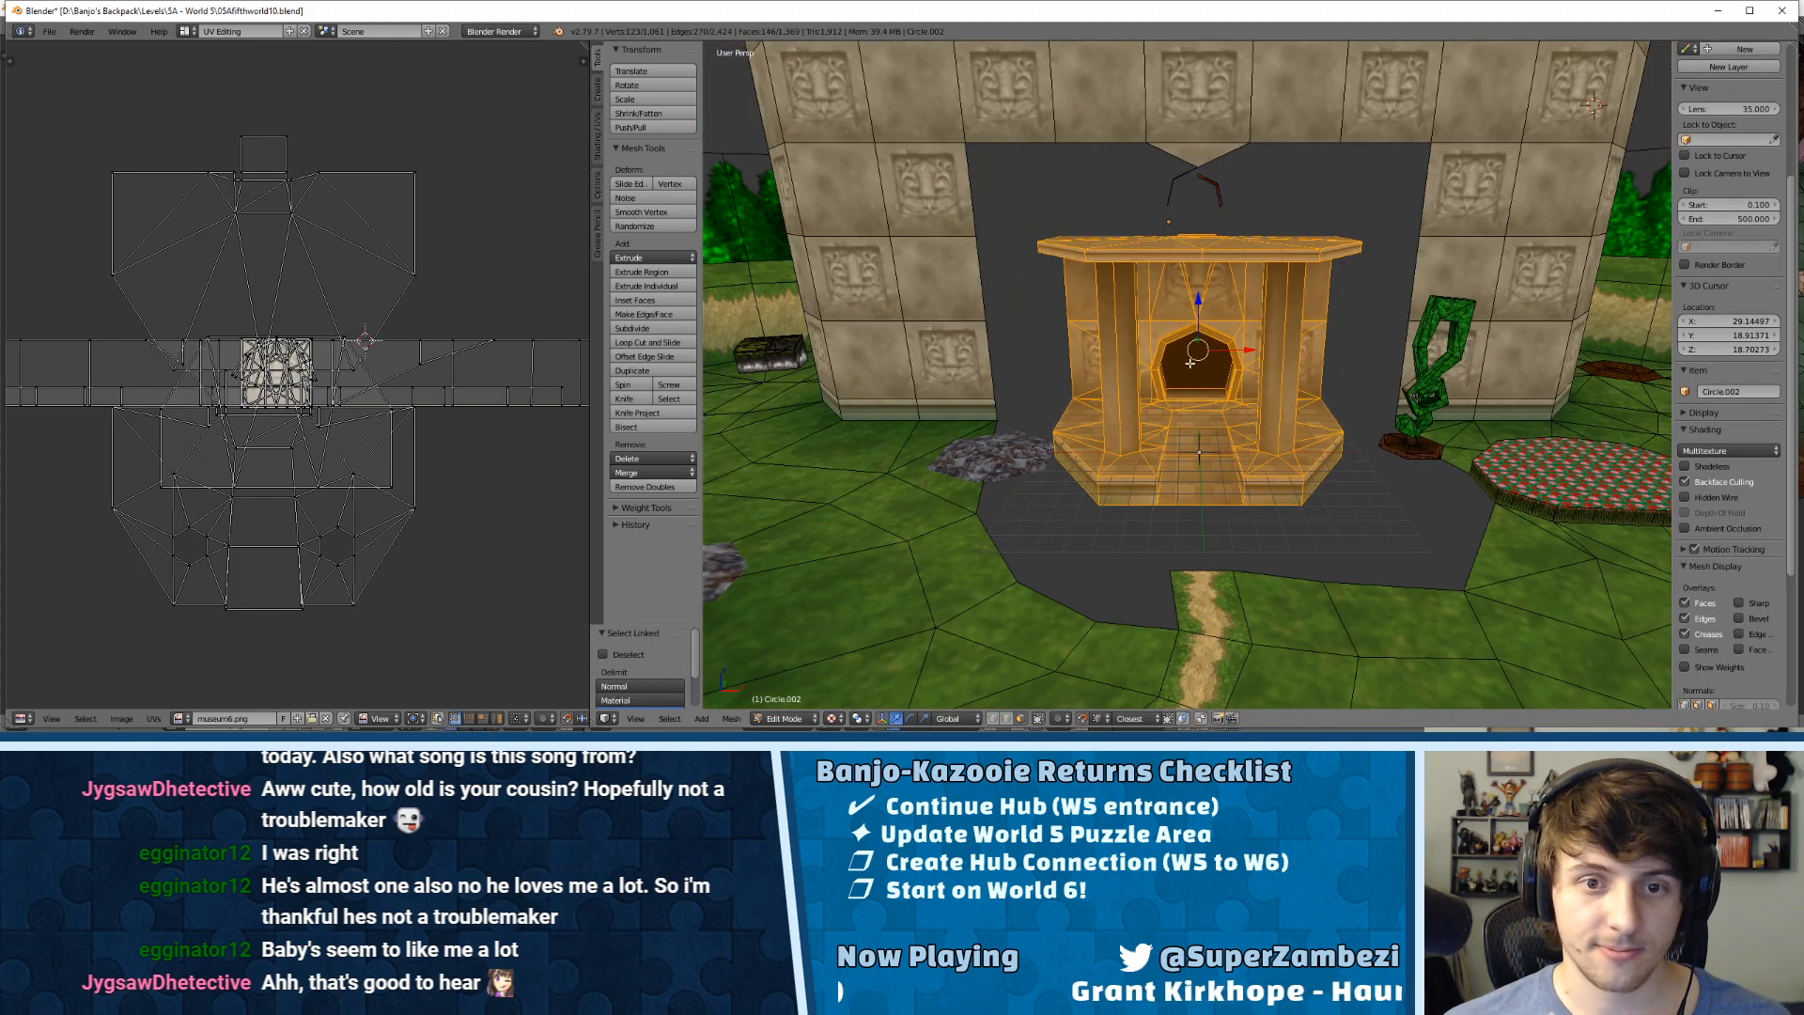
scroll(1191, 363, up, 5)
scroll(1199, 357, down, 3)
middle_drag(1215, 350, 1254, 350)
key(p)
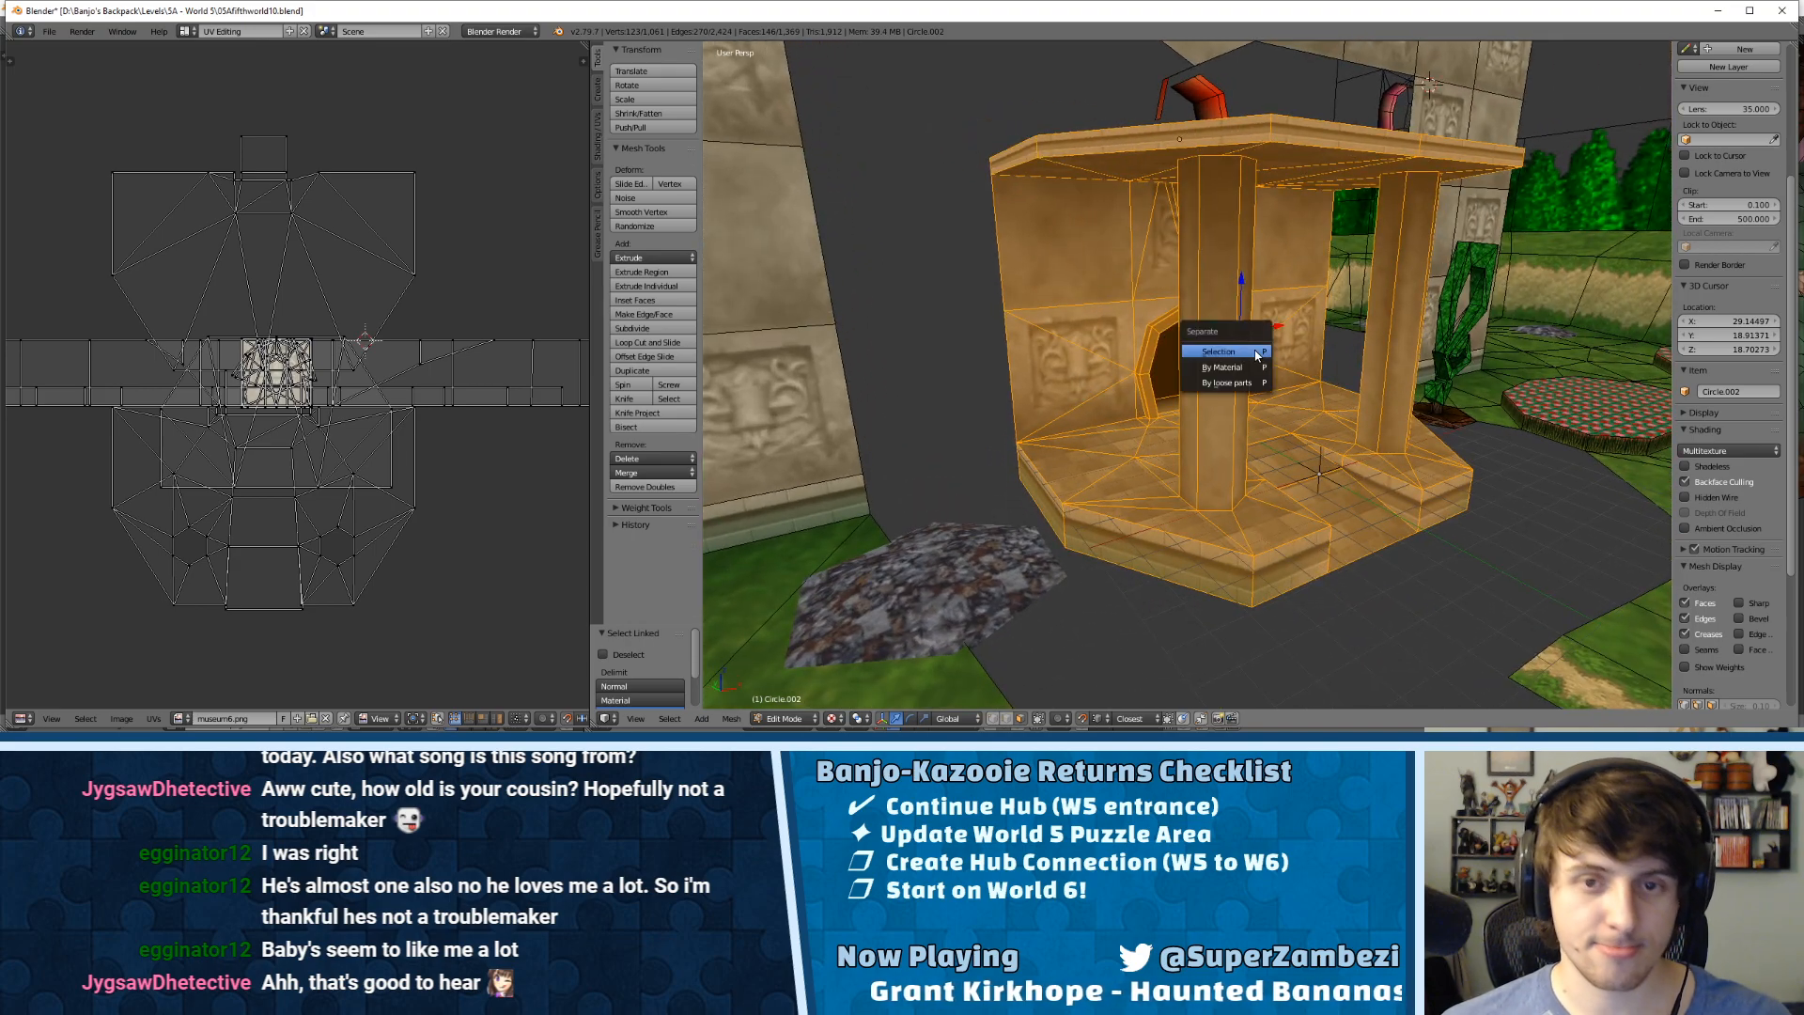
click(1254, 349)
Step: Return to object mode, select the separated porch, reset the 3D cursor to the origin and copy the porch
scroll(1754, 232, down, 5)
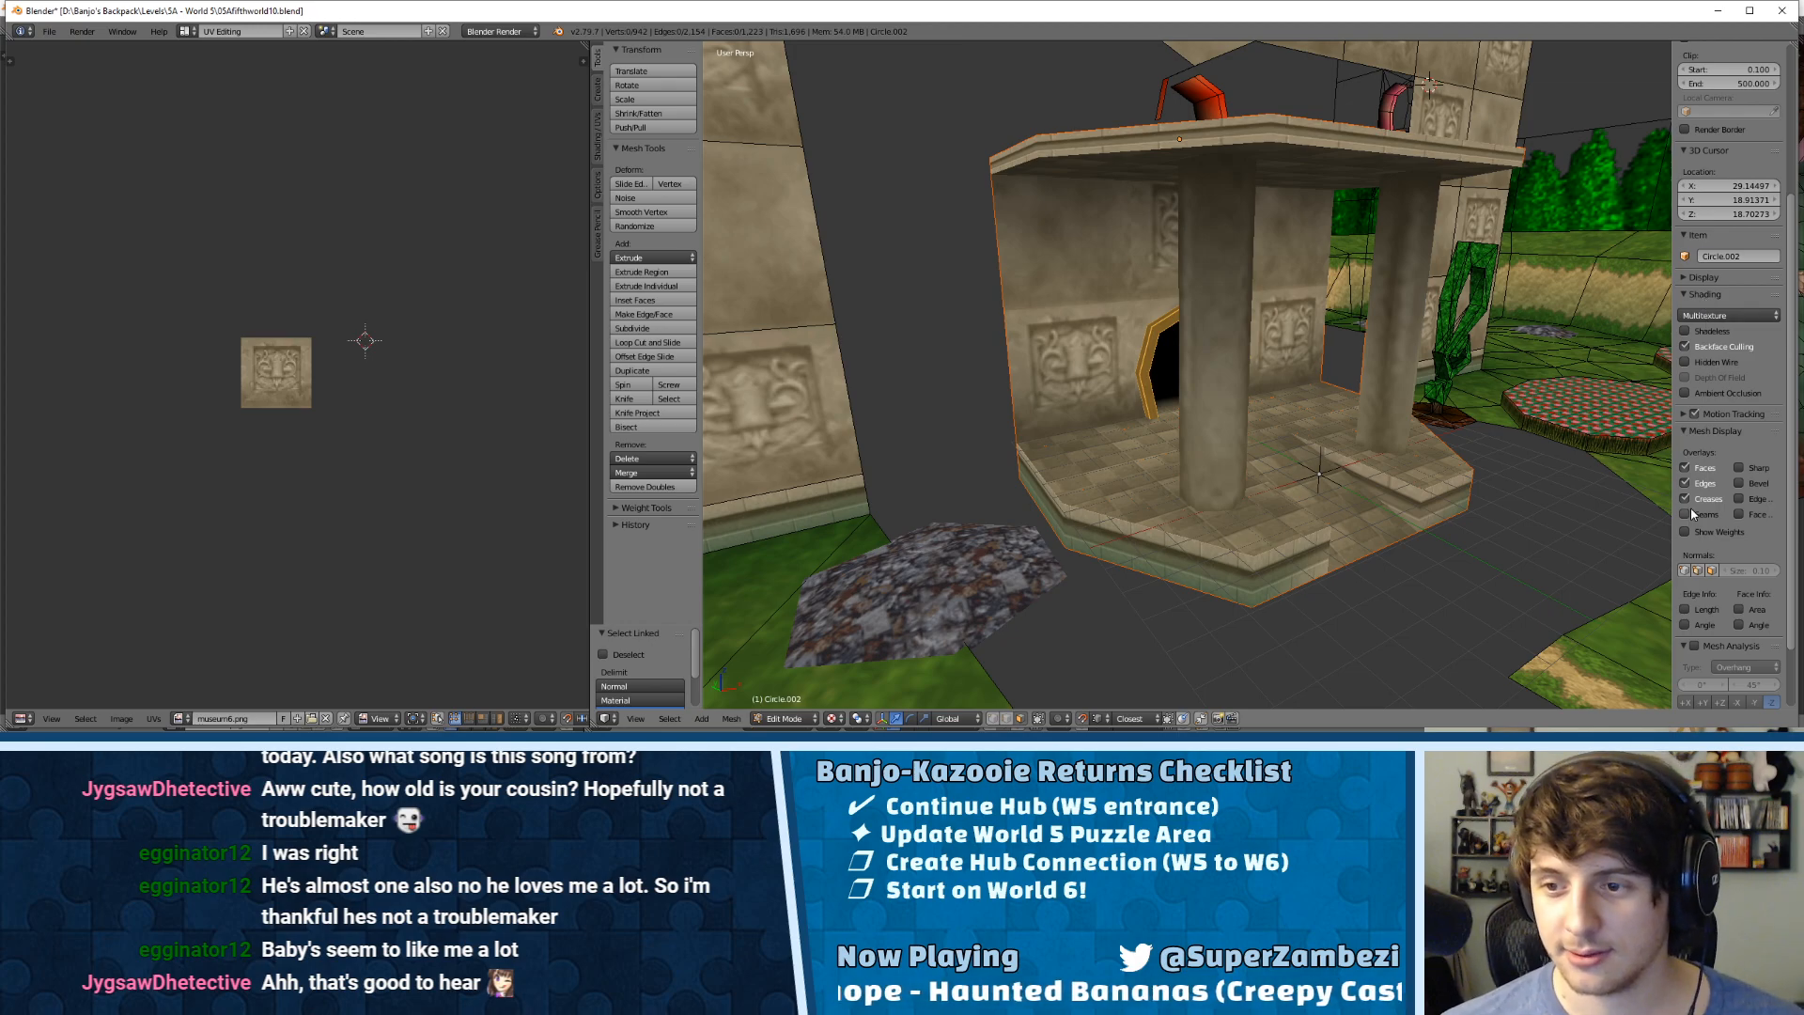
scroll(1425, 426, down, 5)
key(Tab)
right_click(1154, 436)
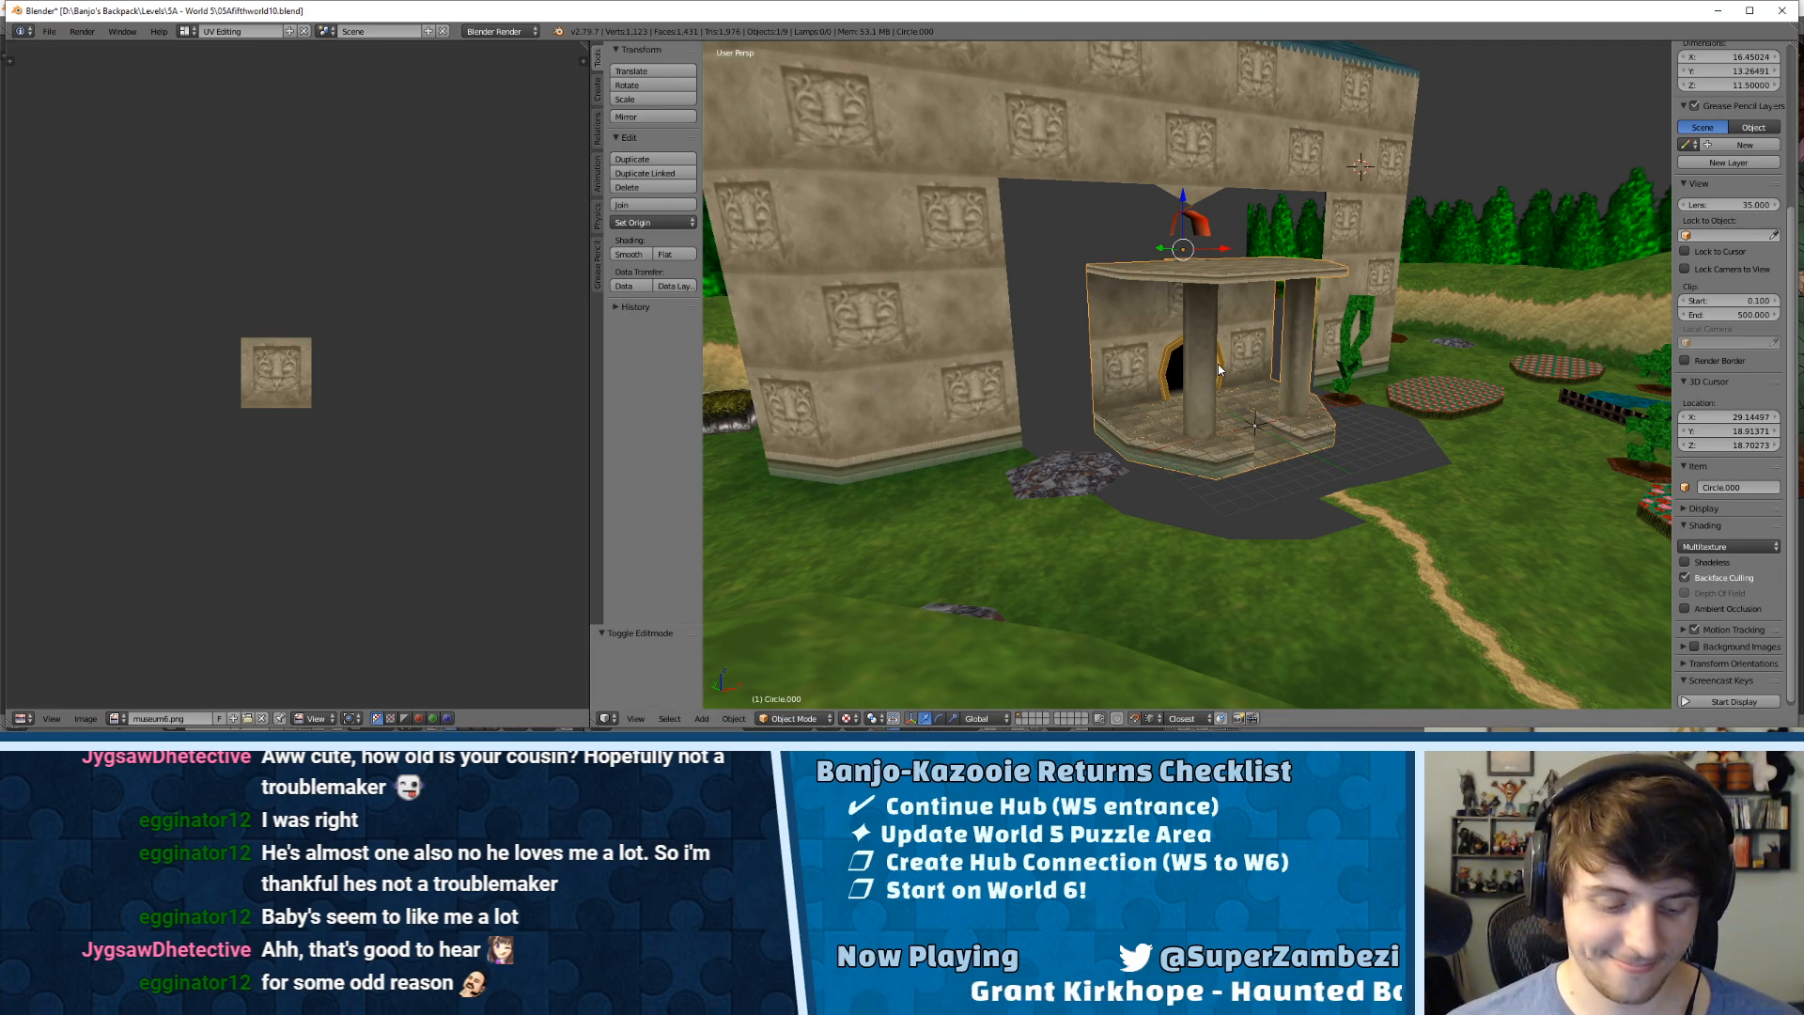
key(shift+c)
scroll(1177, 321, up, 6)
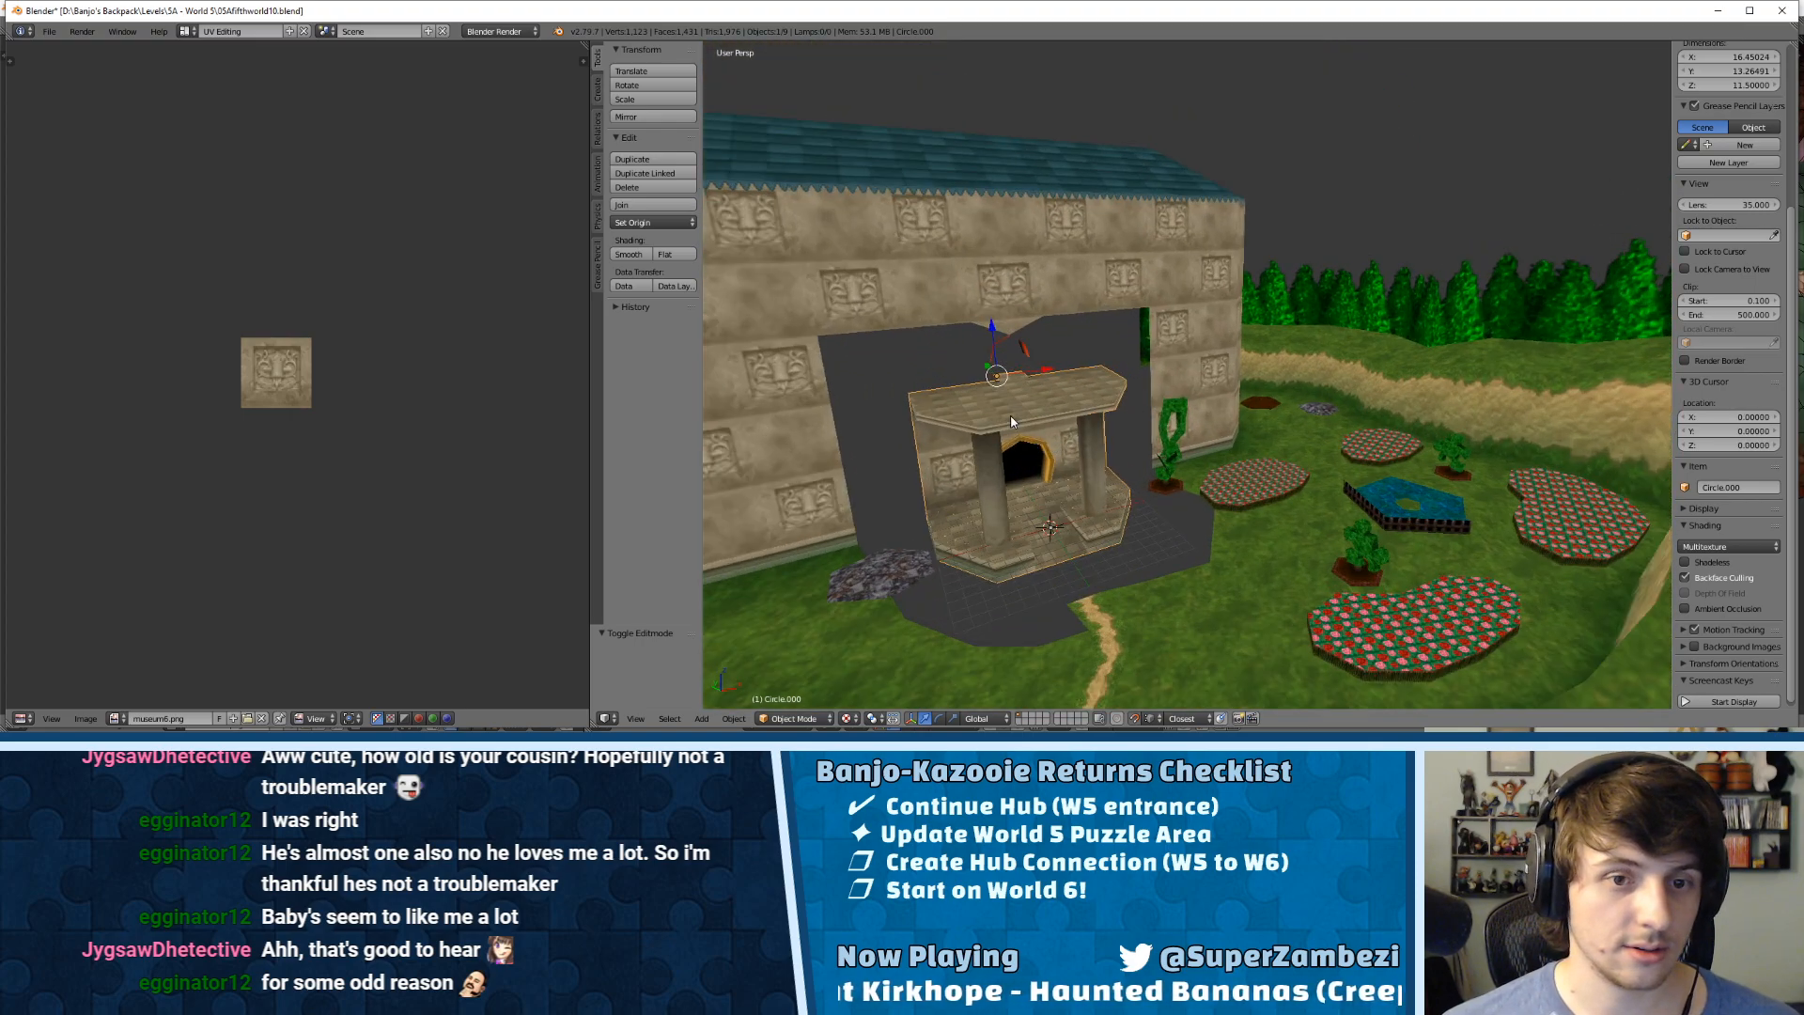
key(ctrl+c)
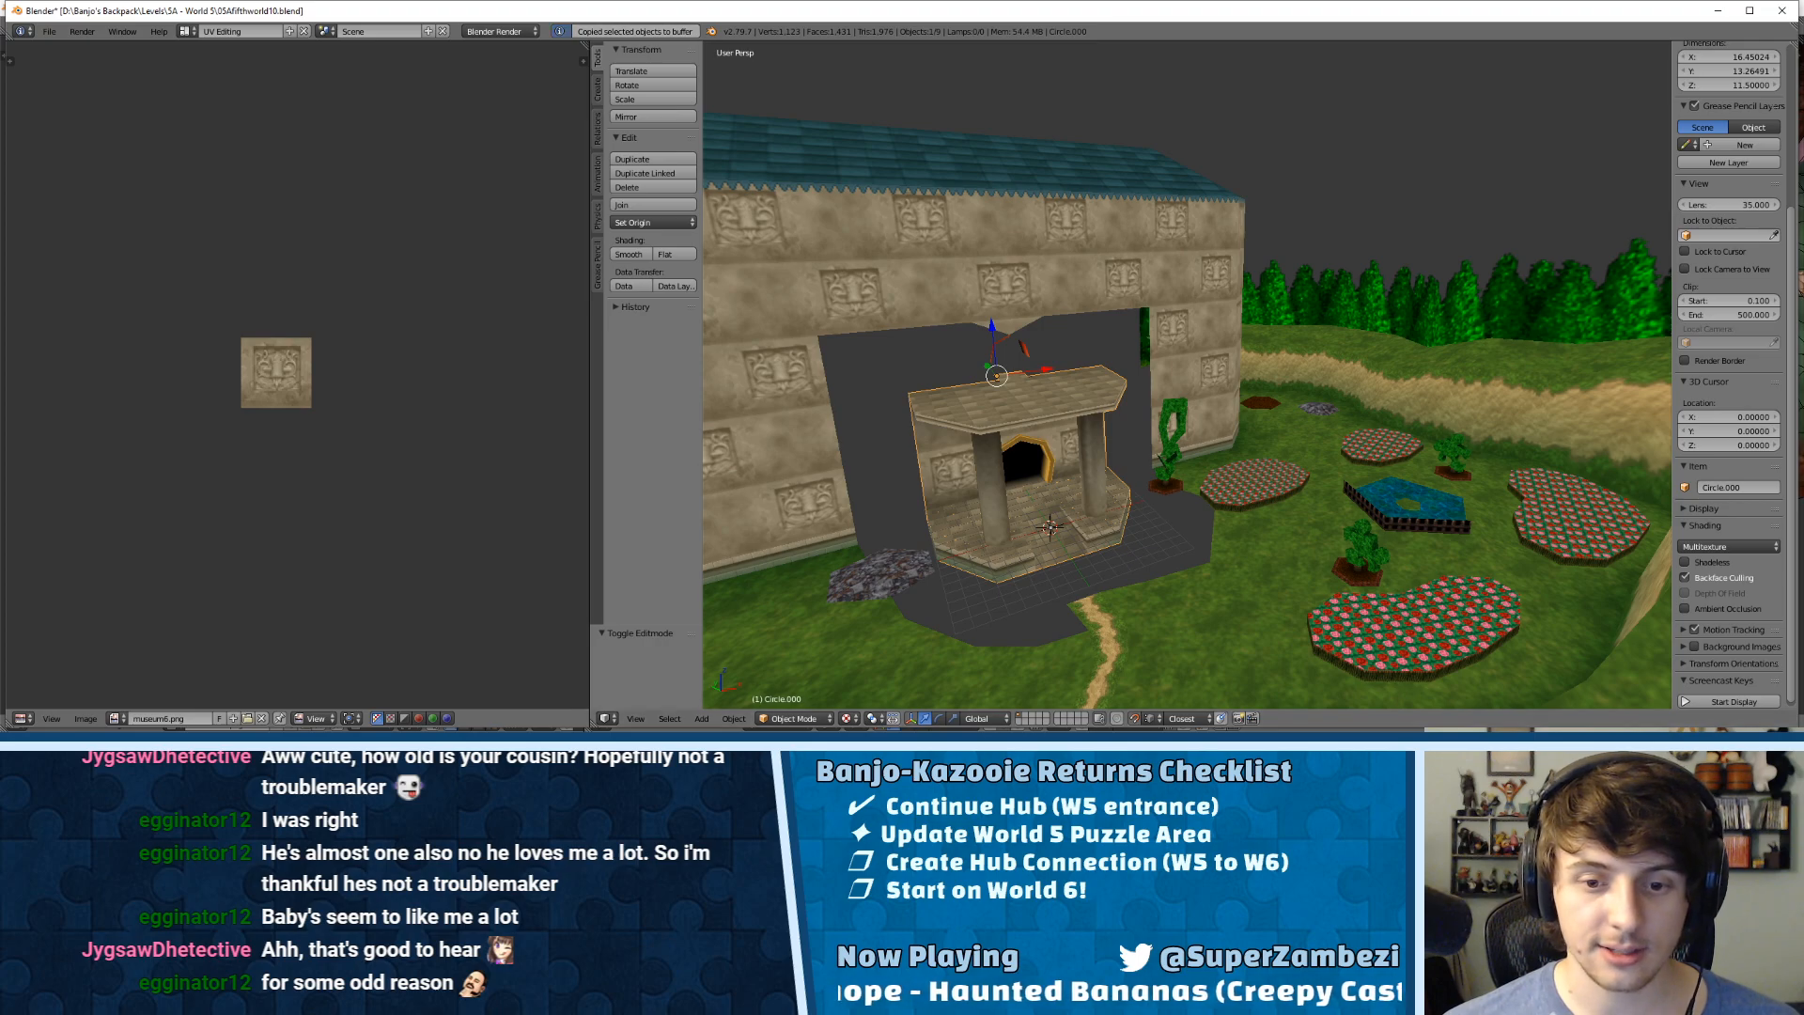
Step: Switch to the 0Dcave7.blend window and try to paste the copied porch in object mode
key(alt+Tab)
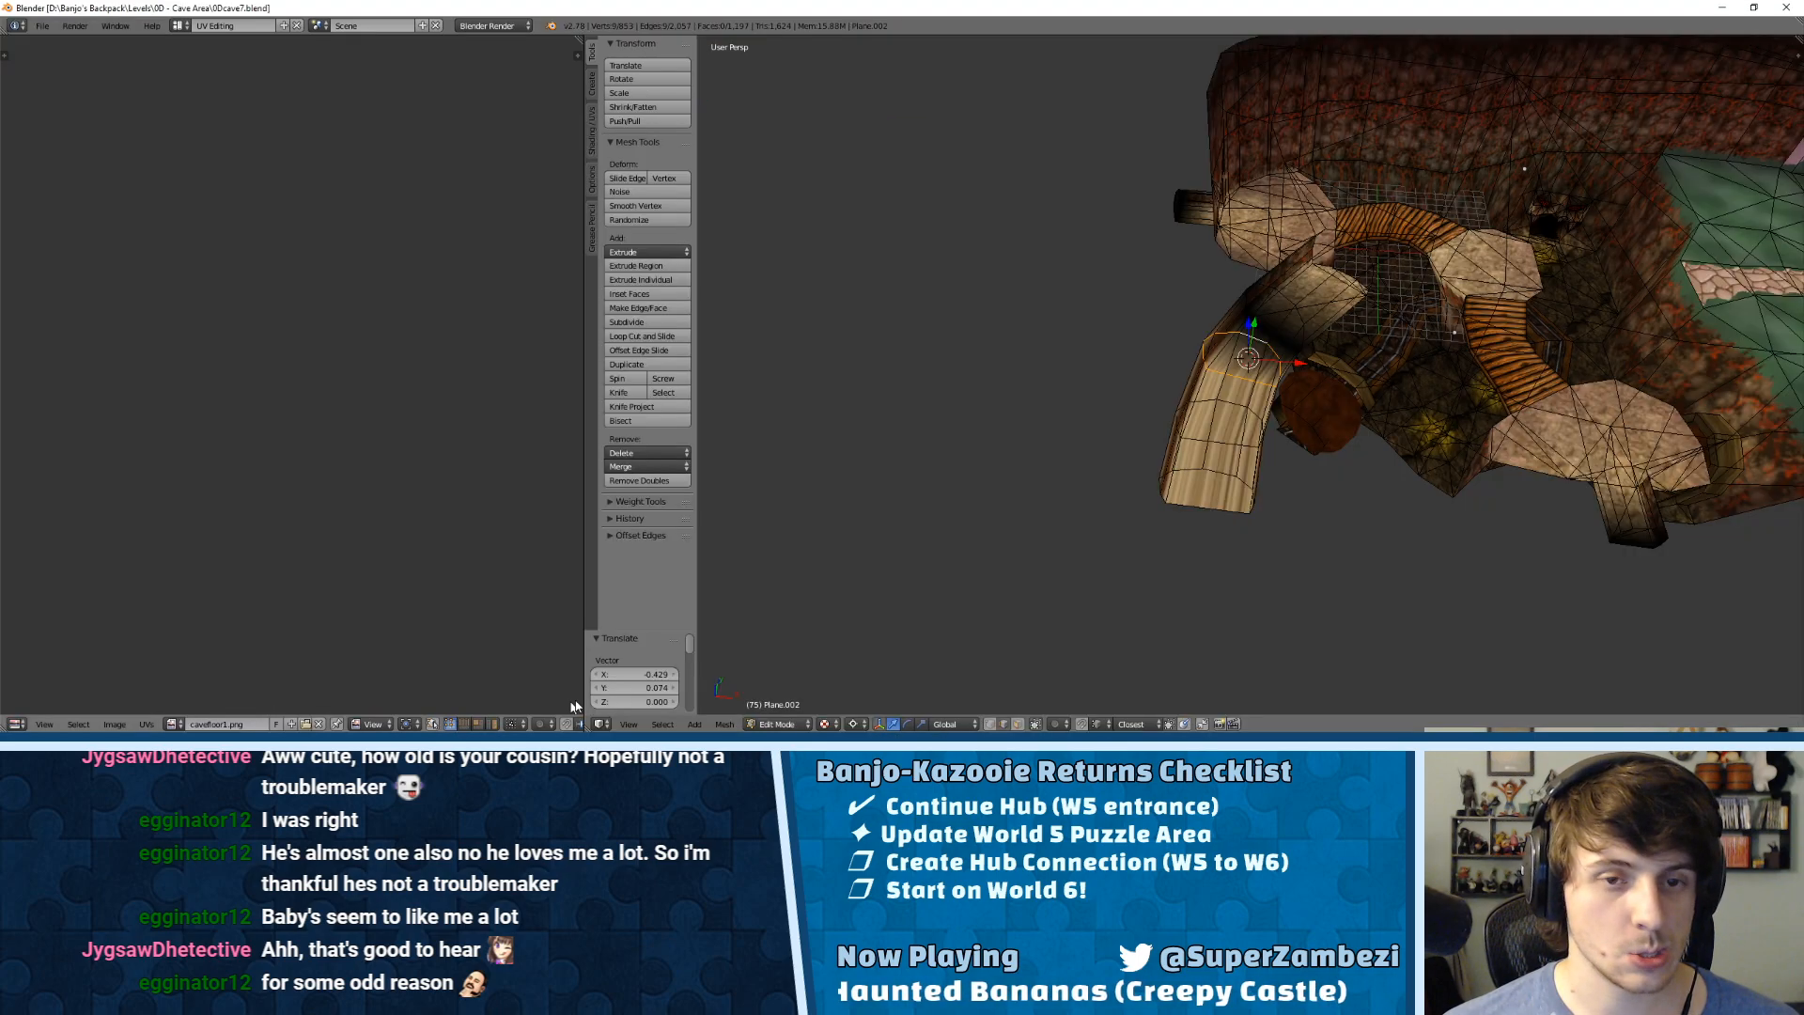
scroll(1297, 459, up, 8)
middle_drag(1295, 385, 1300, 455)
scroll(1300, 455, down, 11)
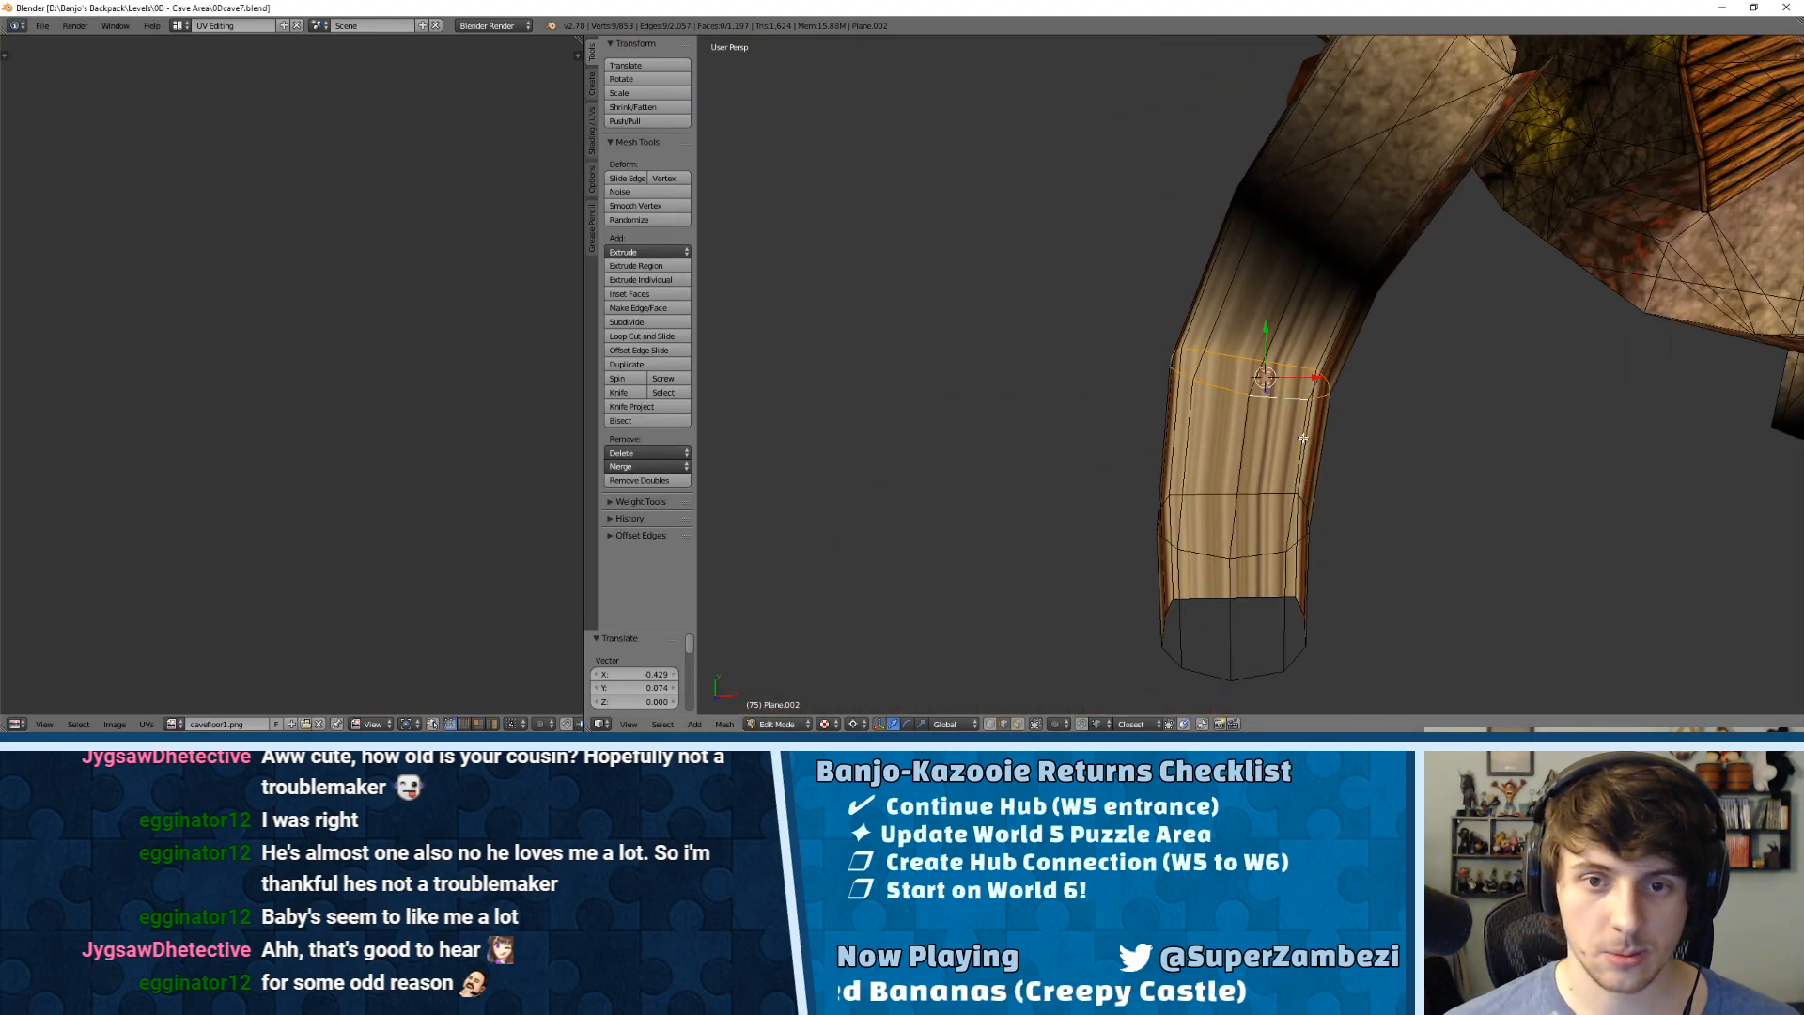
key(Tab)
key(v)
key(Tab)
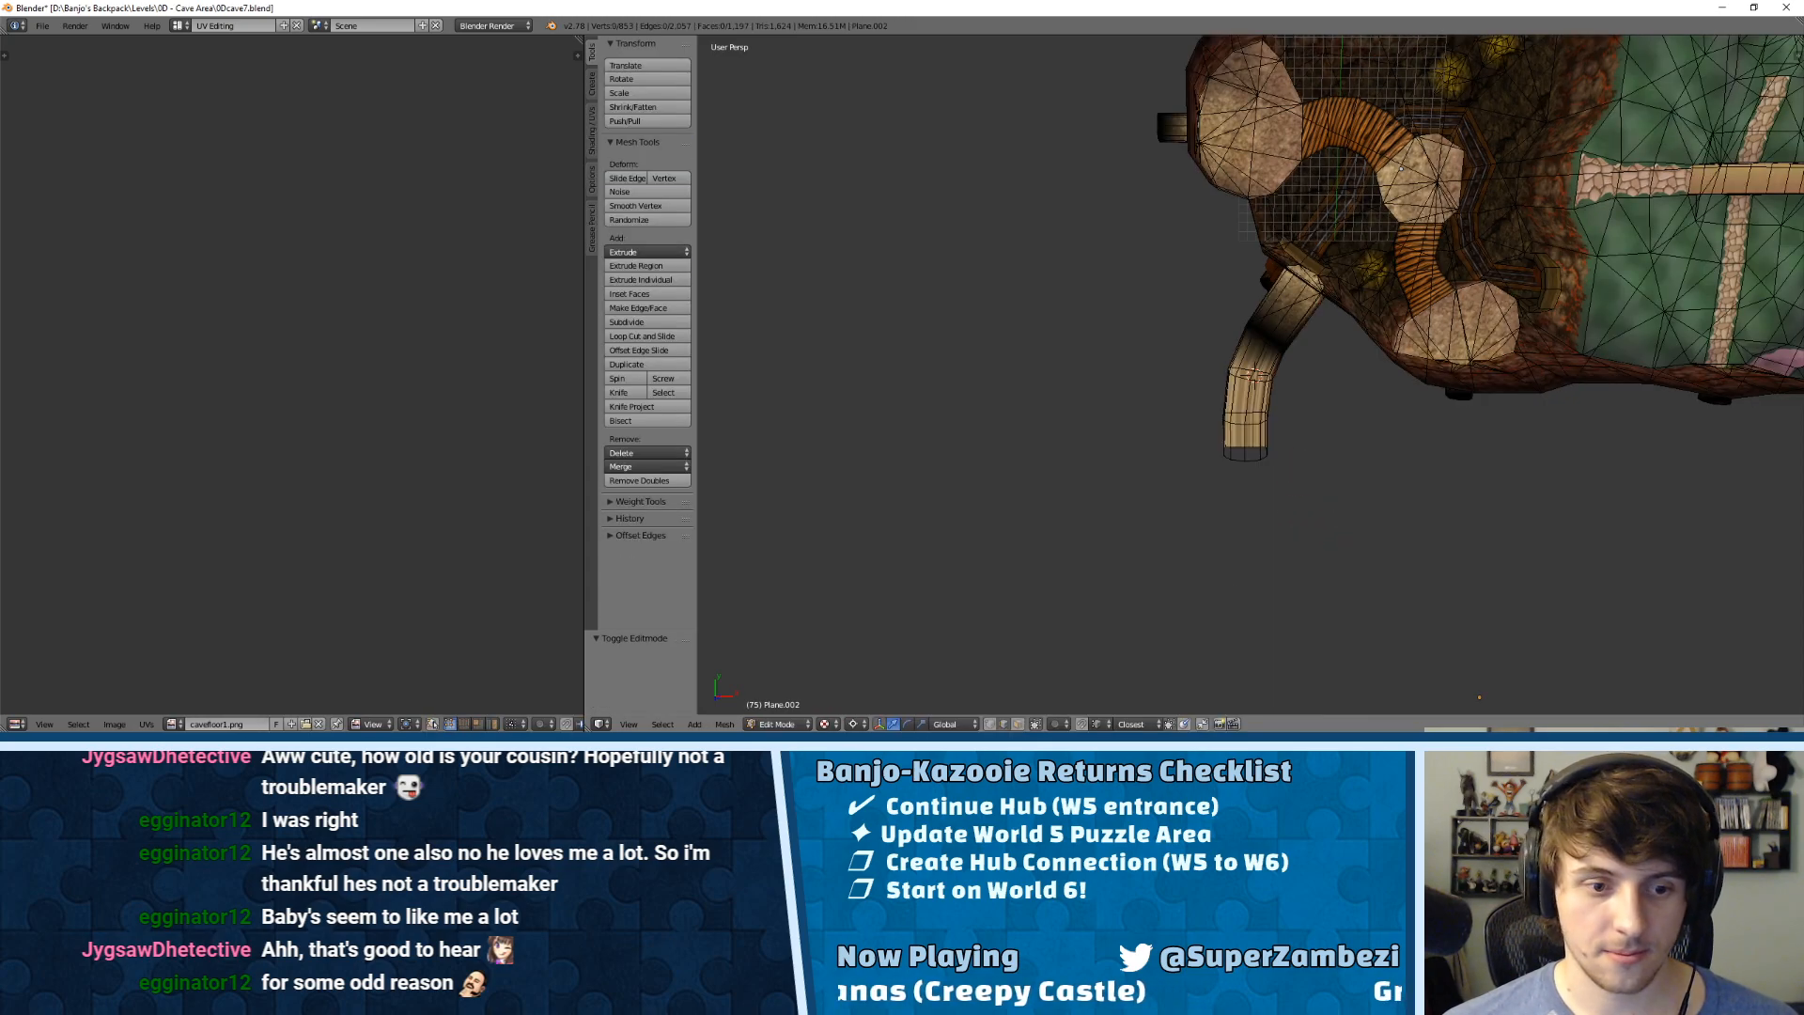
click(777, 724)
click(780, 703)
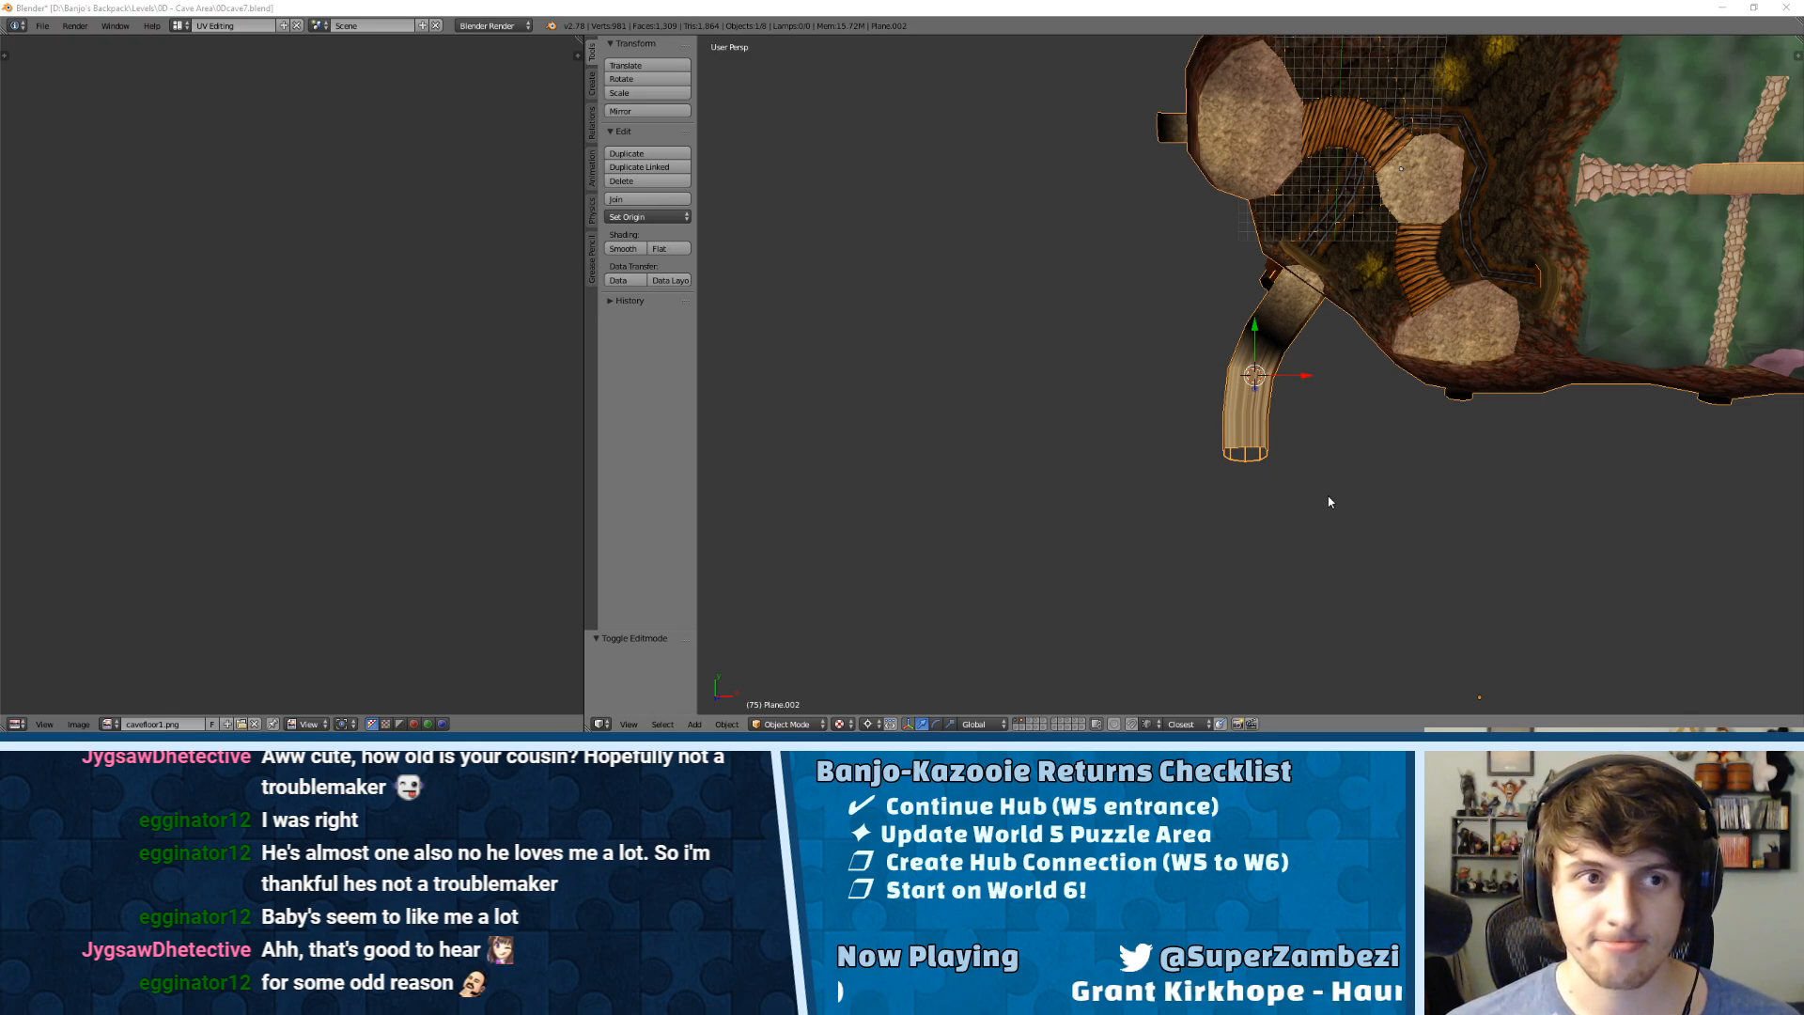
scroll(1330, 502, down, 6)
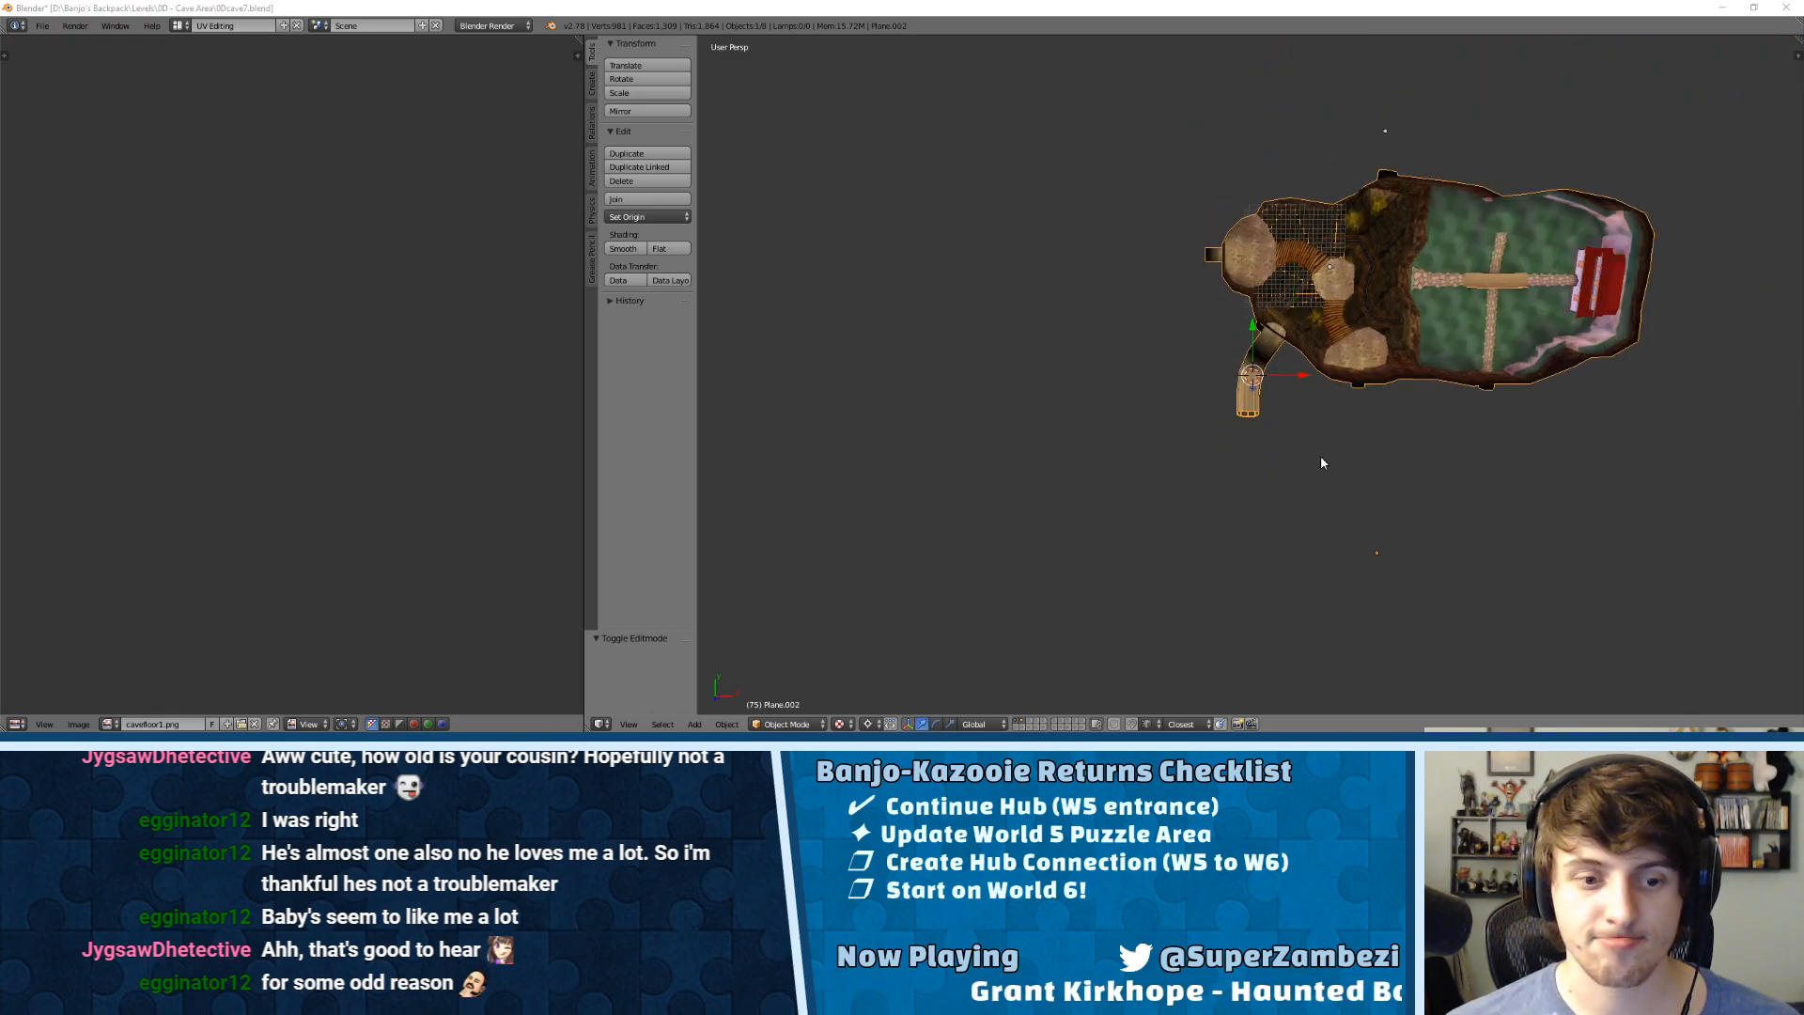
scroll(1322, 463, up, 1)
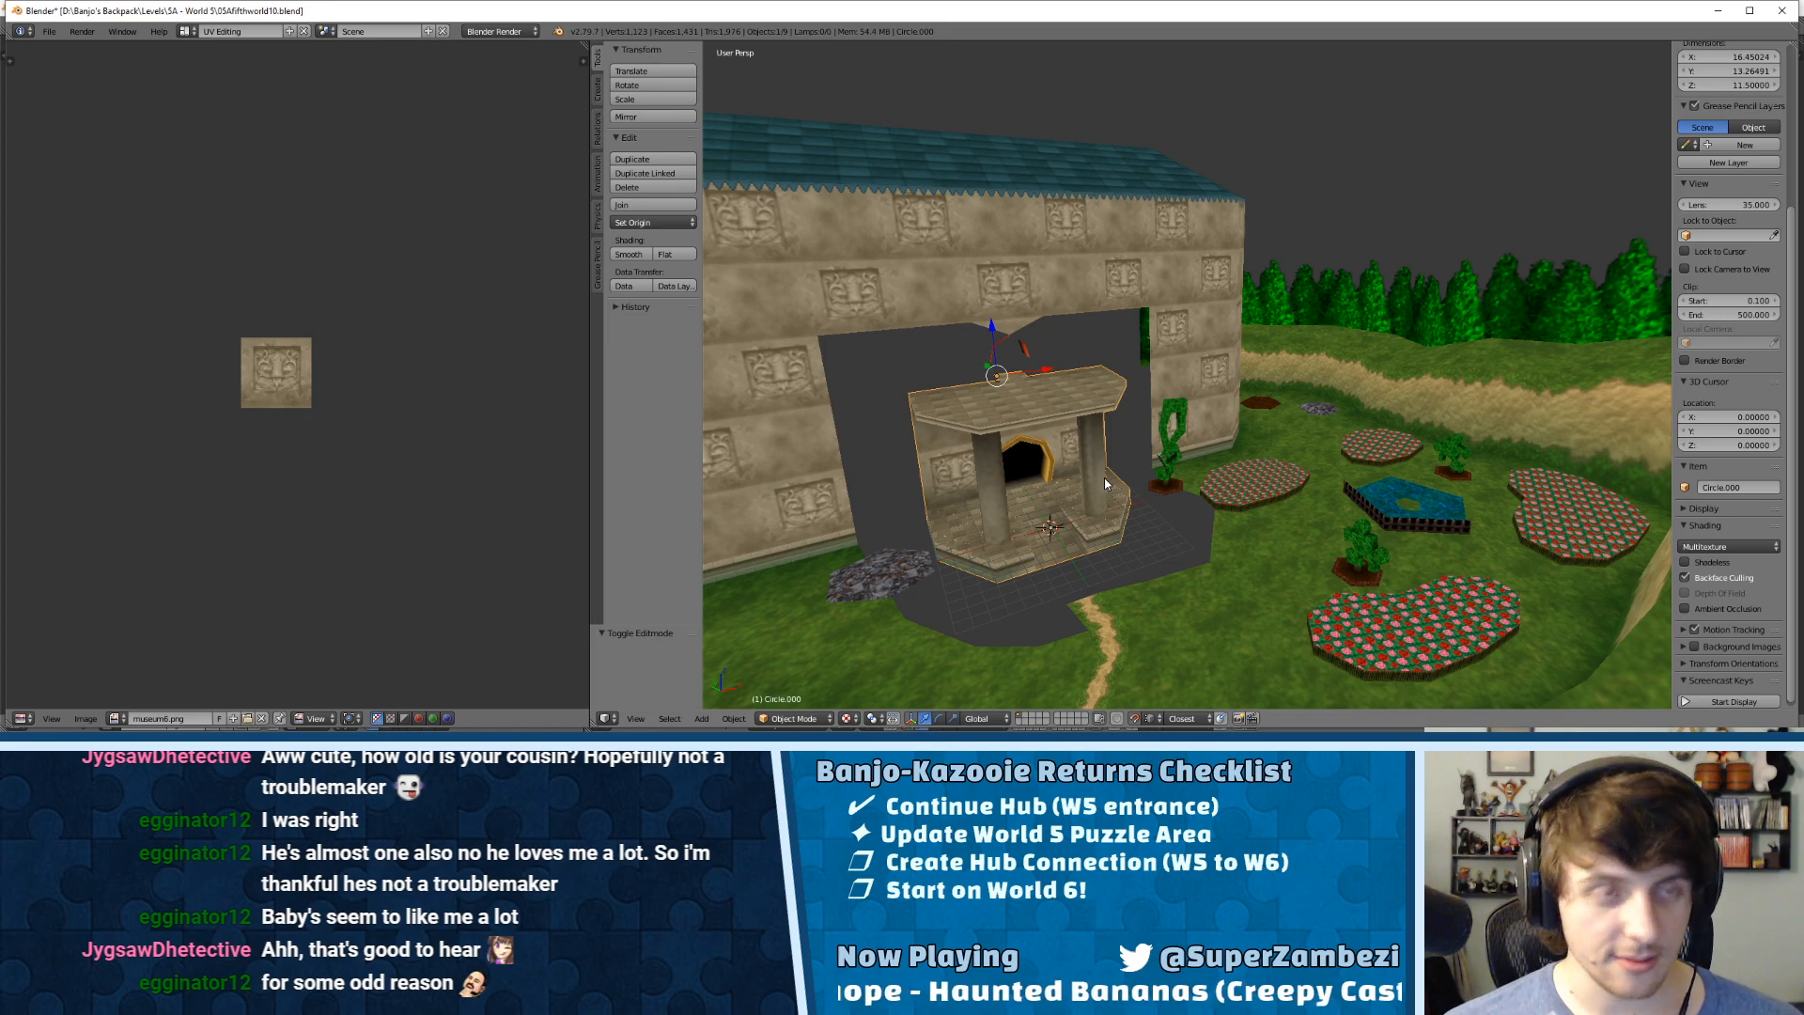
Step: Copy the porch again in the World 5 file and paste it into the cave level
key(ctrl+c)
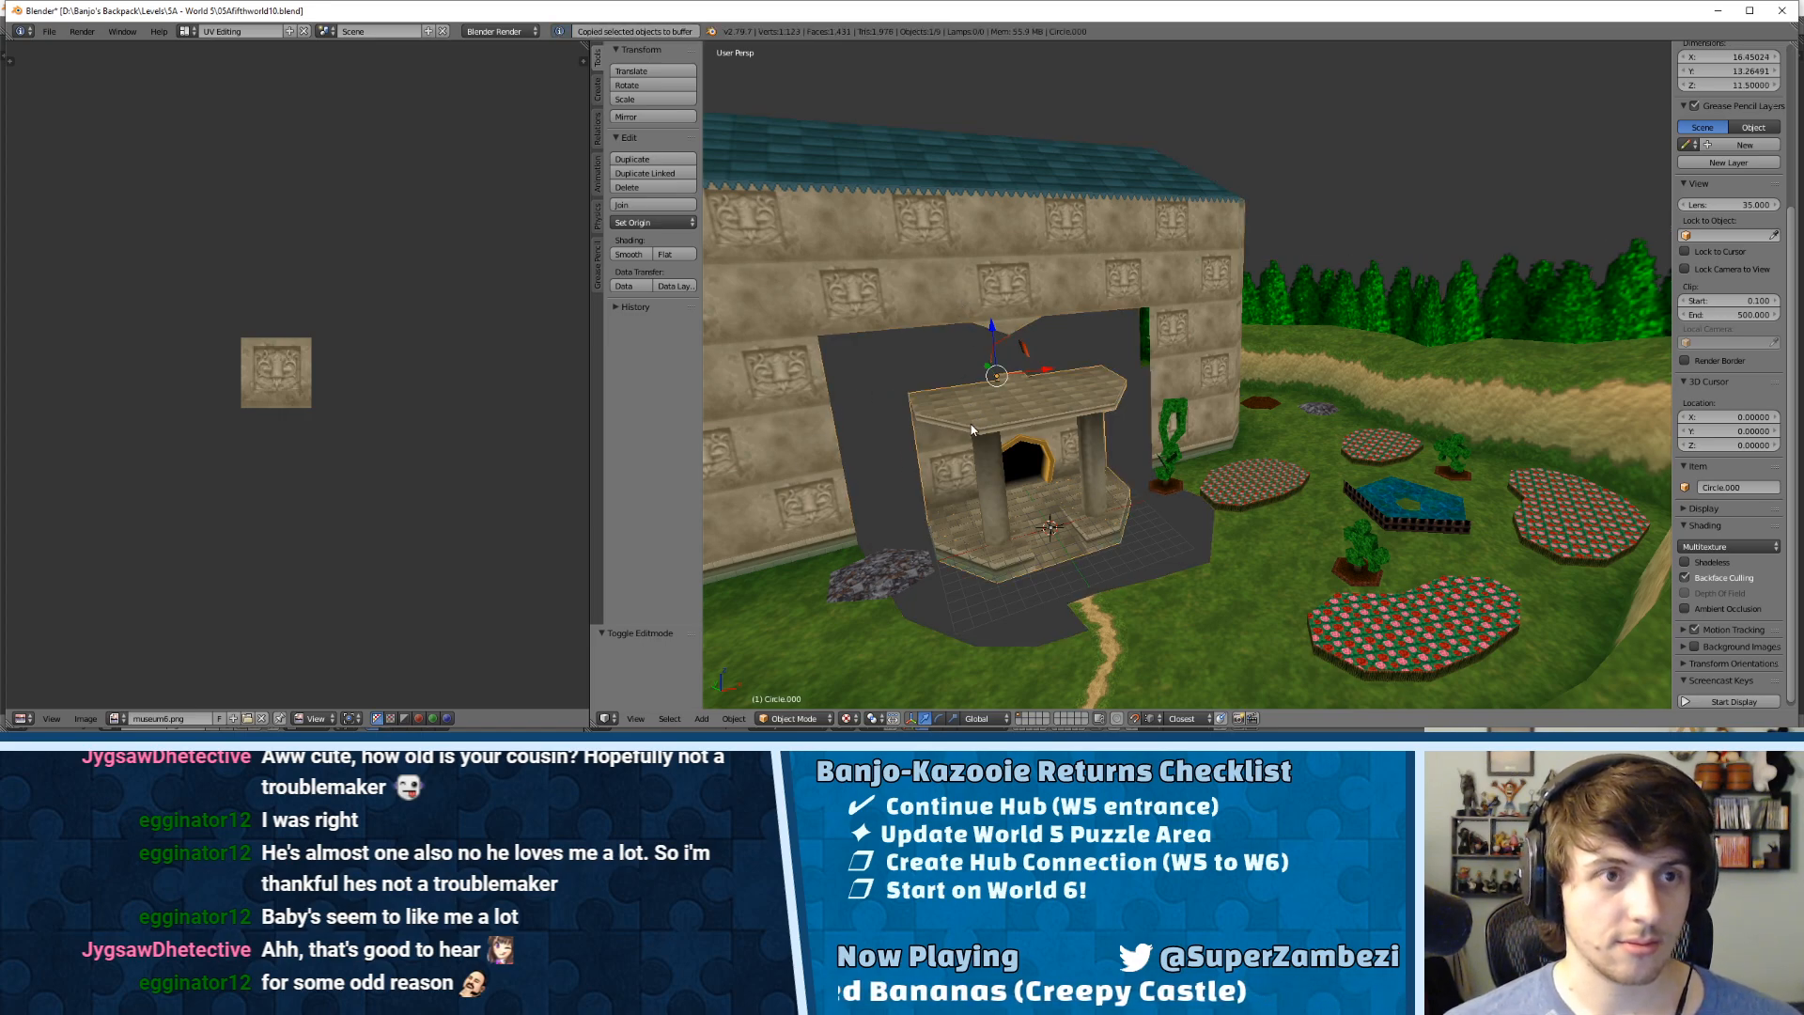
click(291, 747)
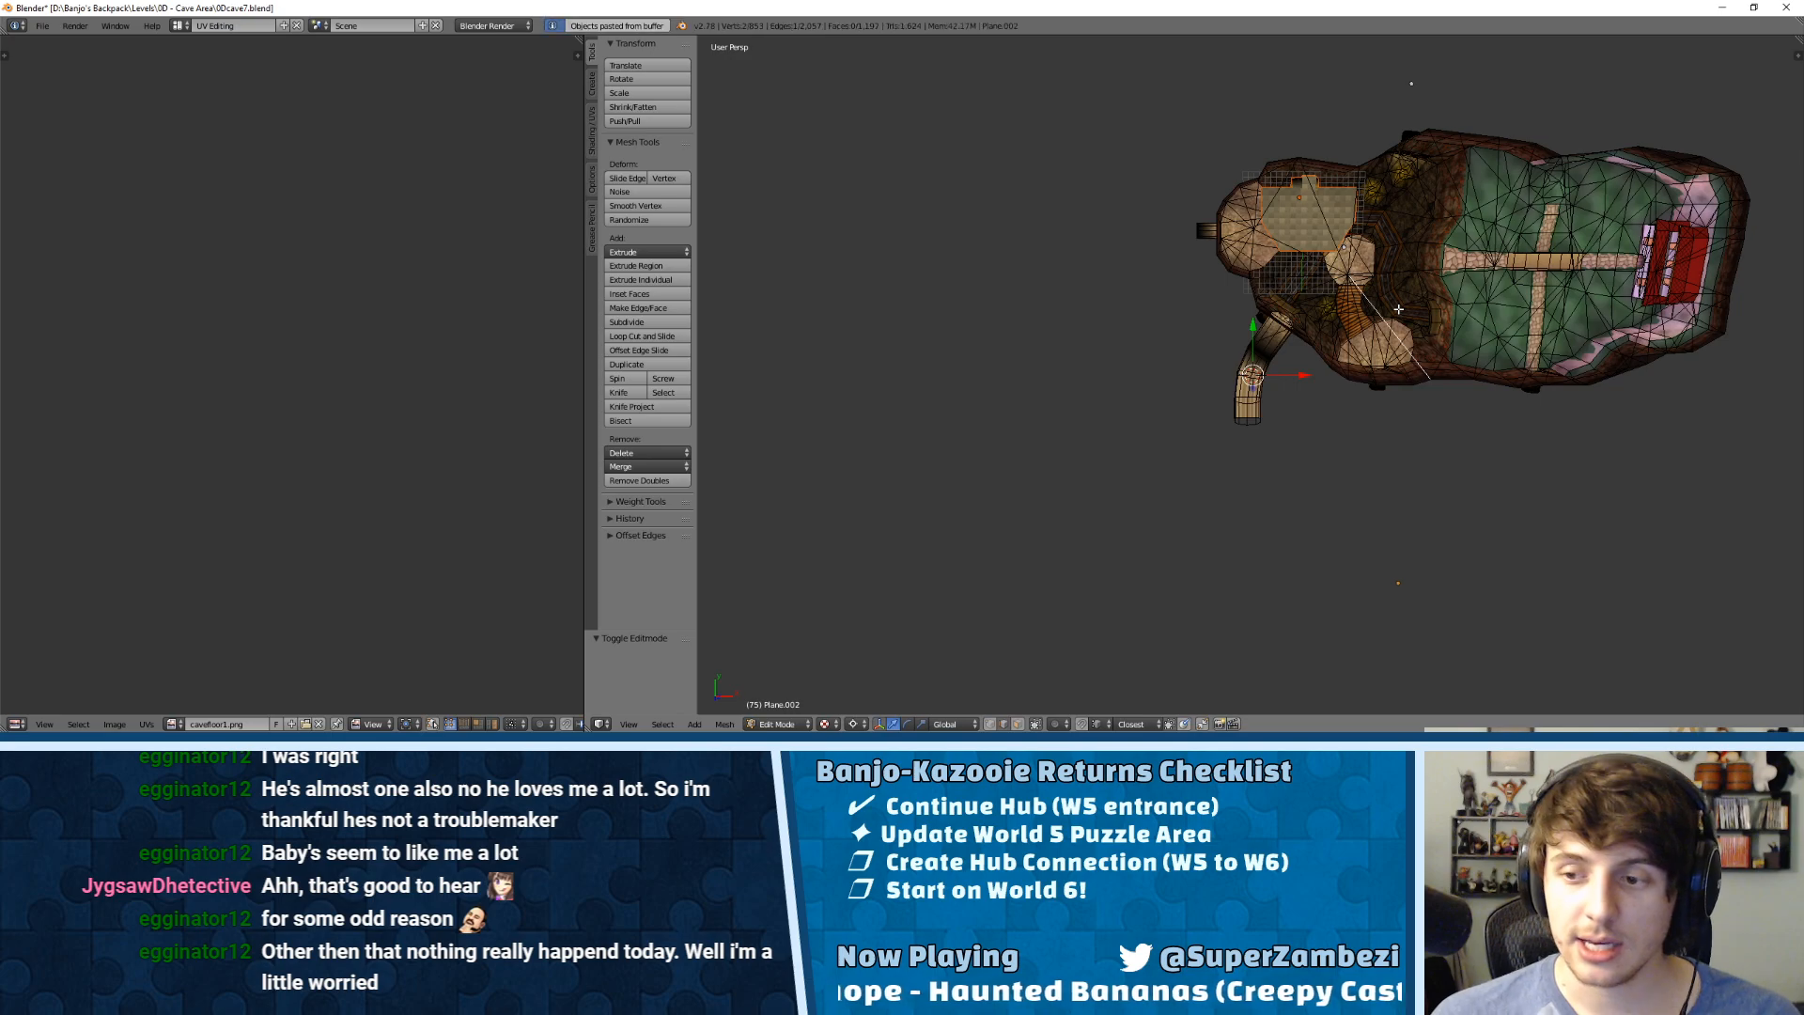
scroll(1399, 310, up, 4)
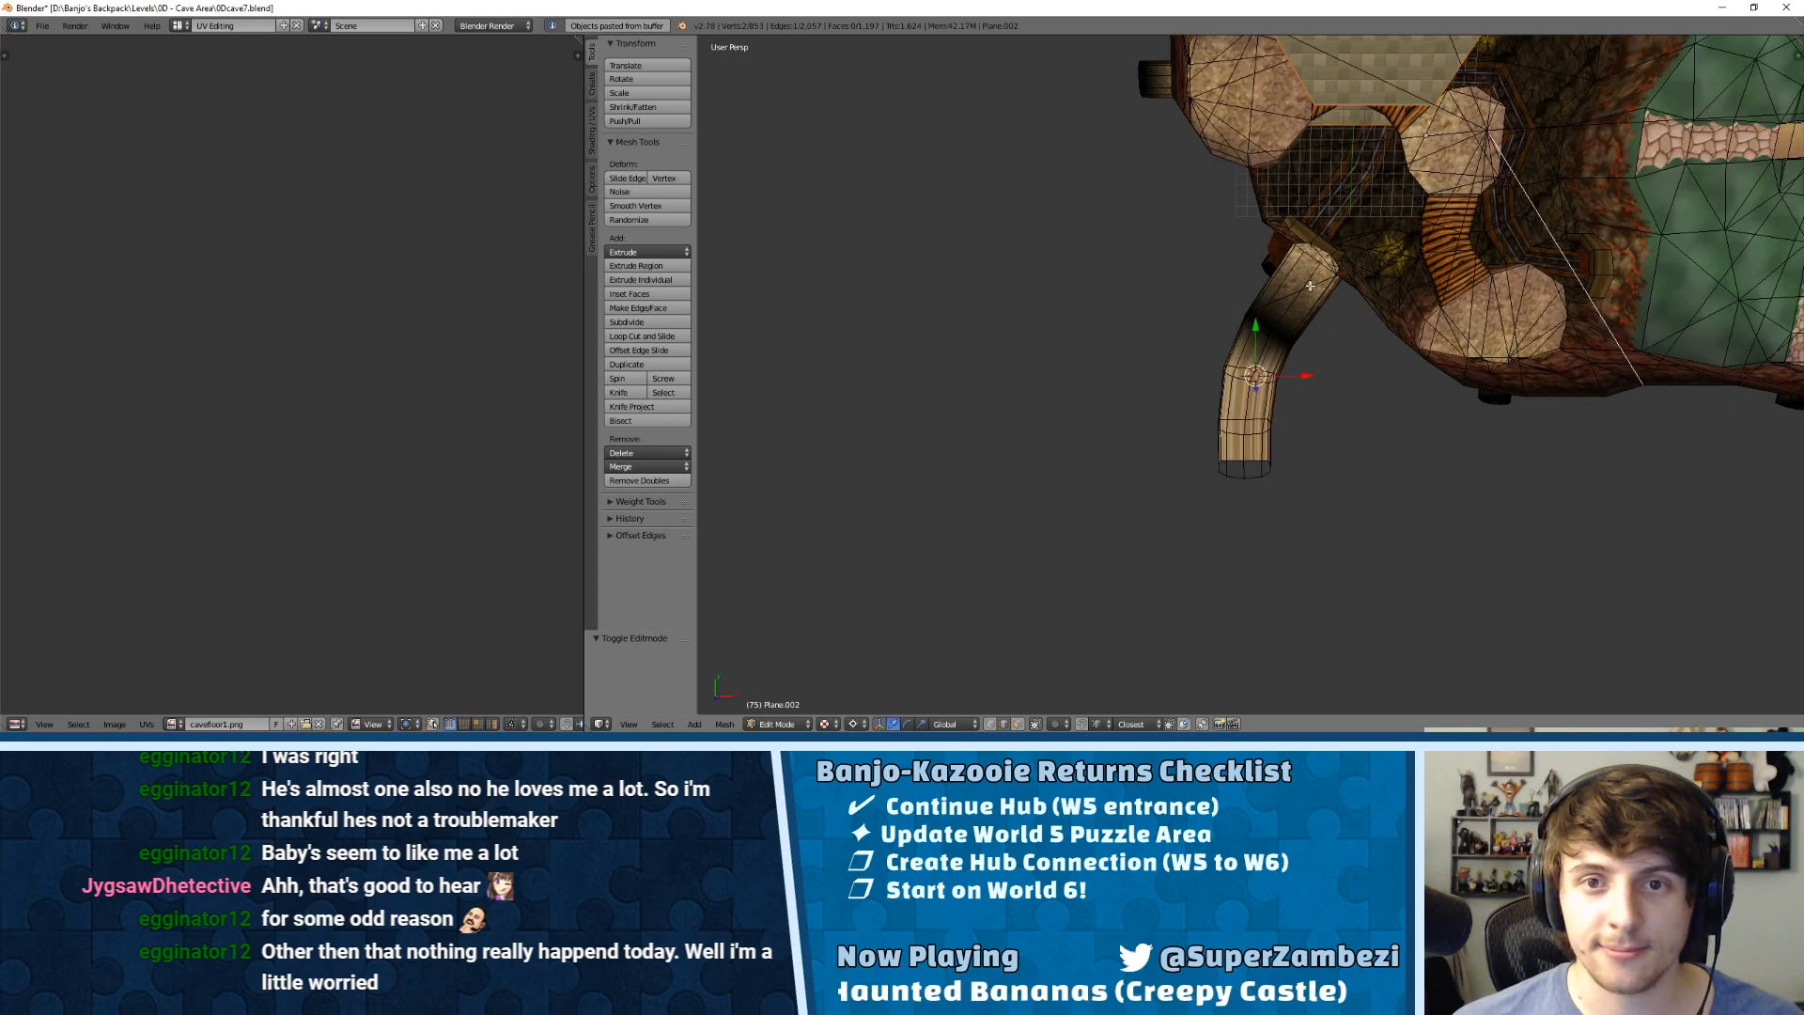
key(g)
click(1232, 576)
key(ctrl+z)
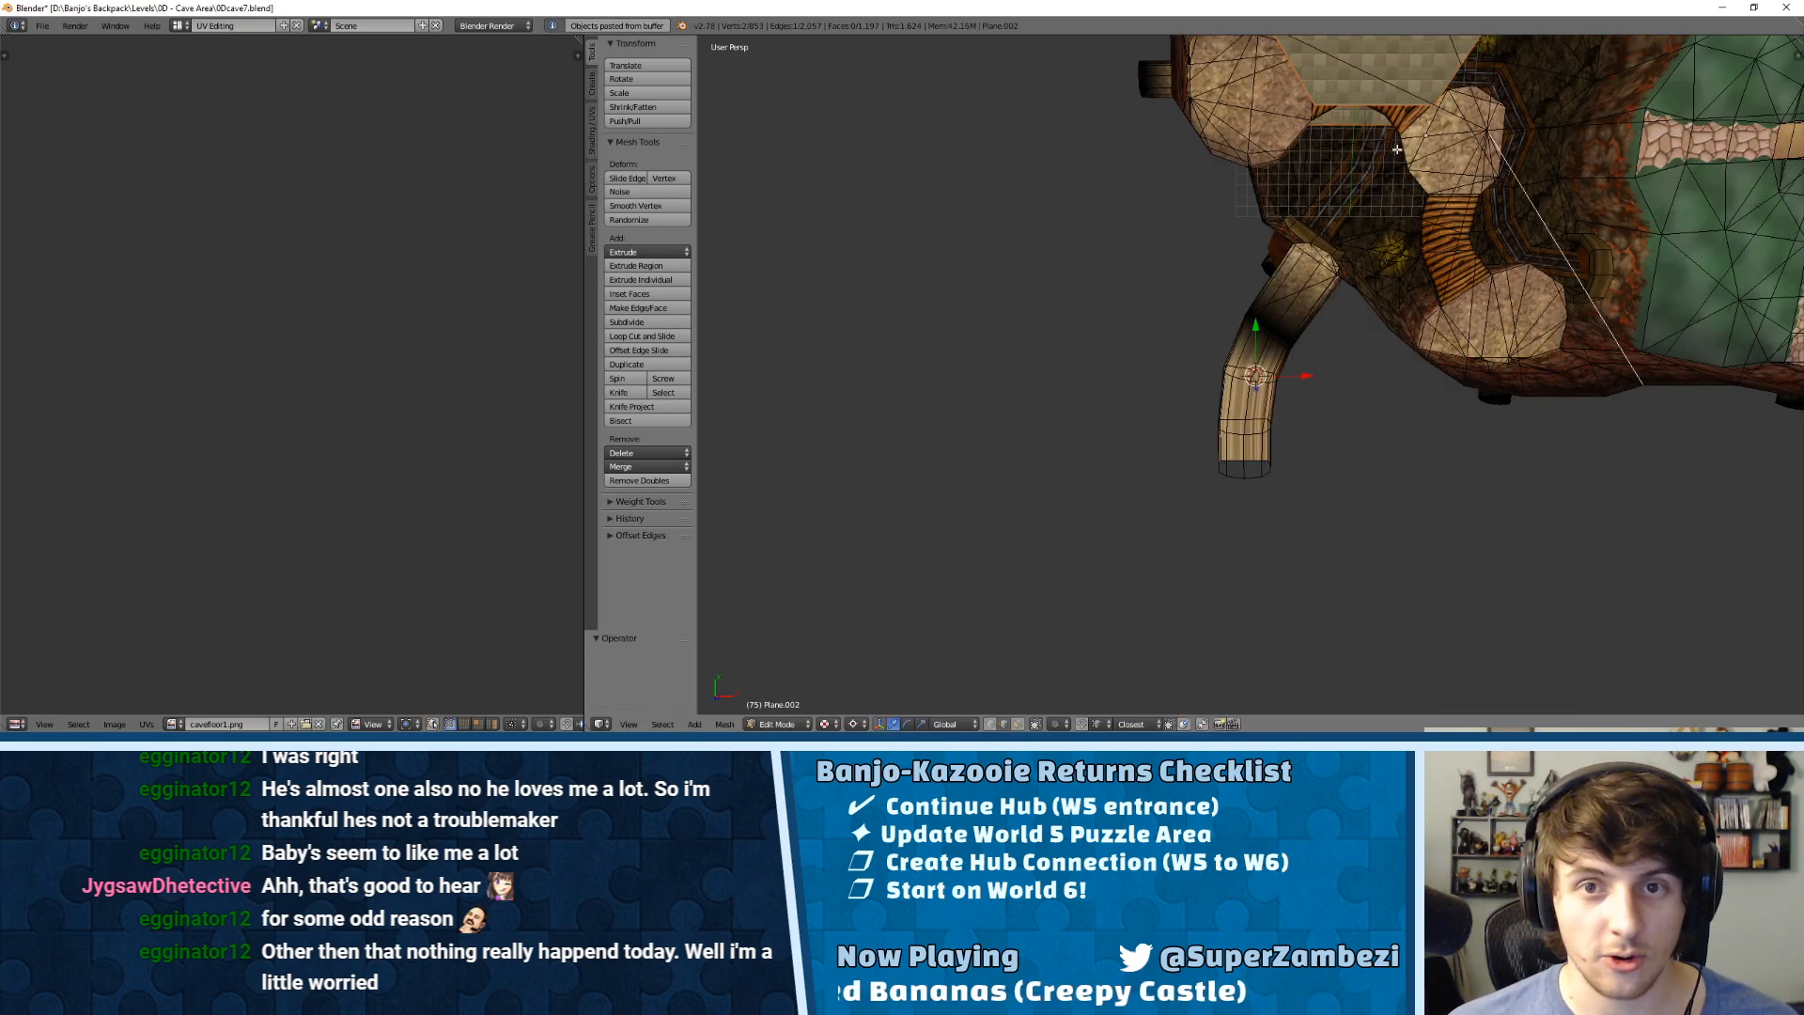
Step: In object mode, select the pasted porch and move it beyond the side tunnel's open end, about -10.9 X, -41.9 Y and 11.2 Z
key(Tab)
right_click(1332, 101)
key(g)
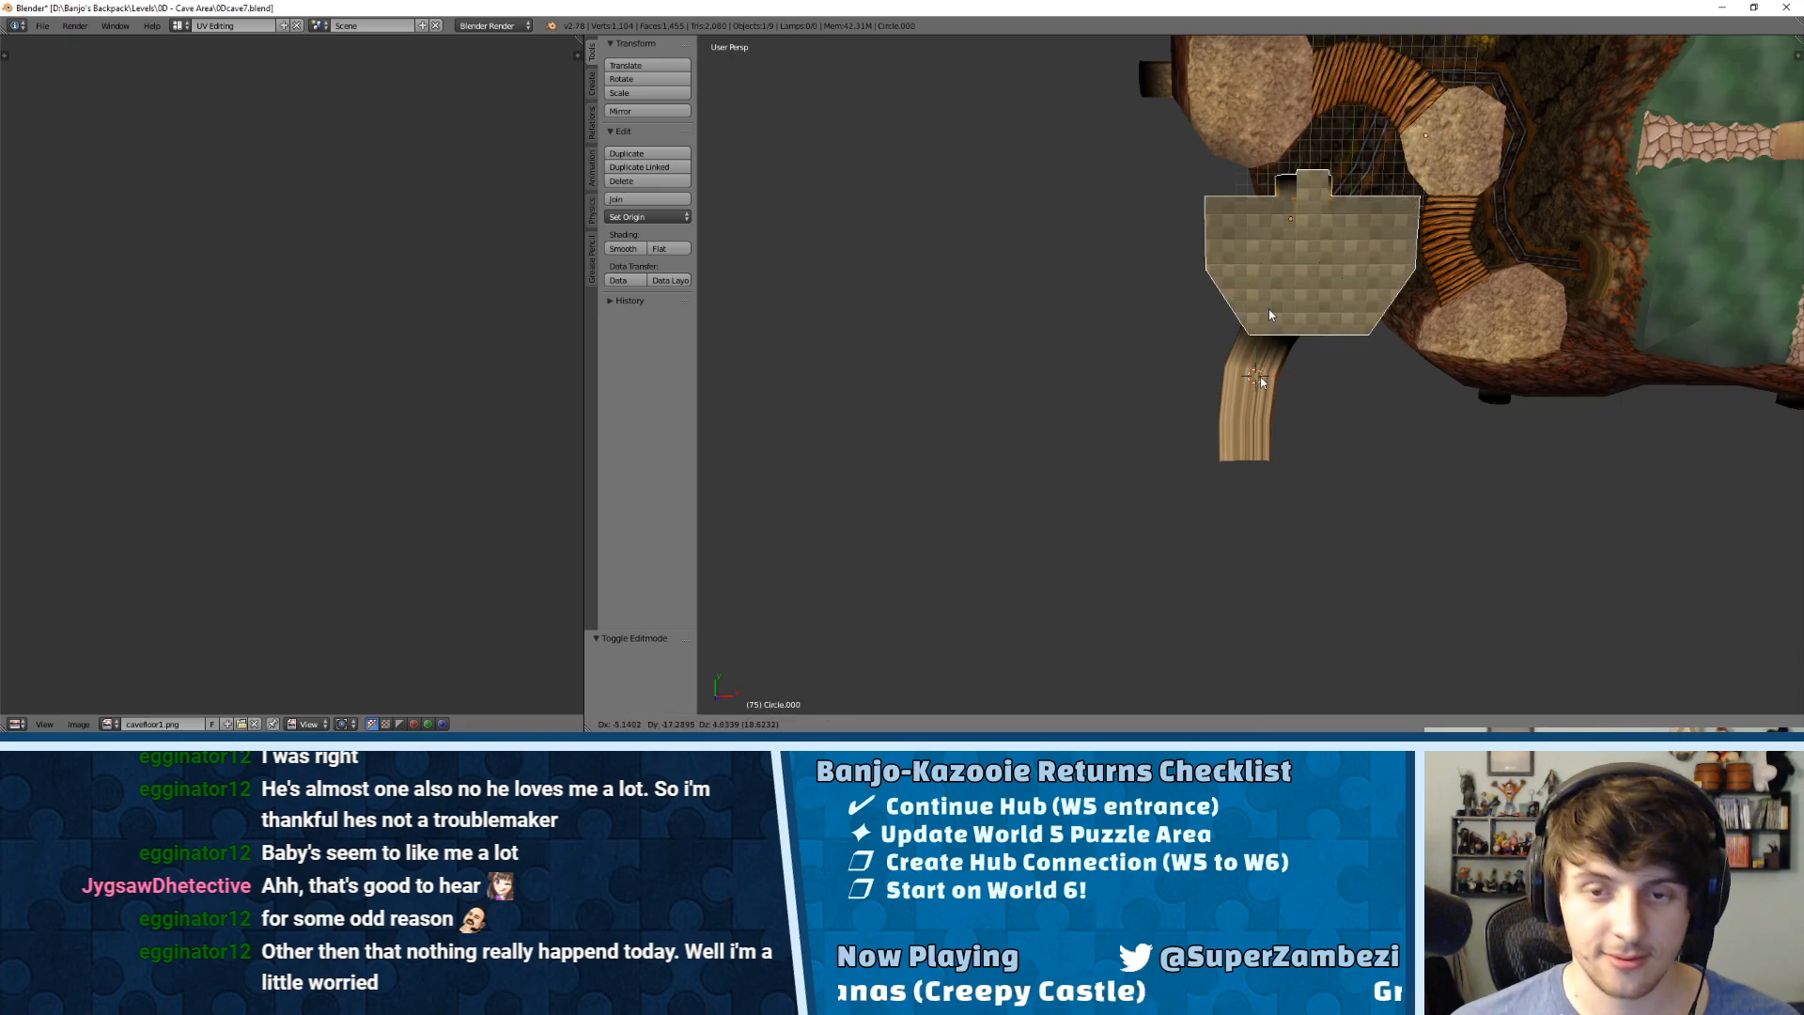
click(1203, 600)
key(alt+Tab)
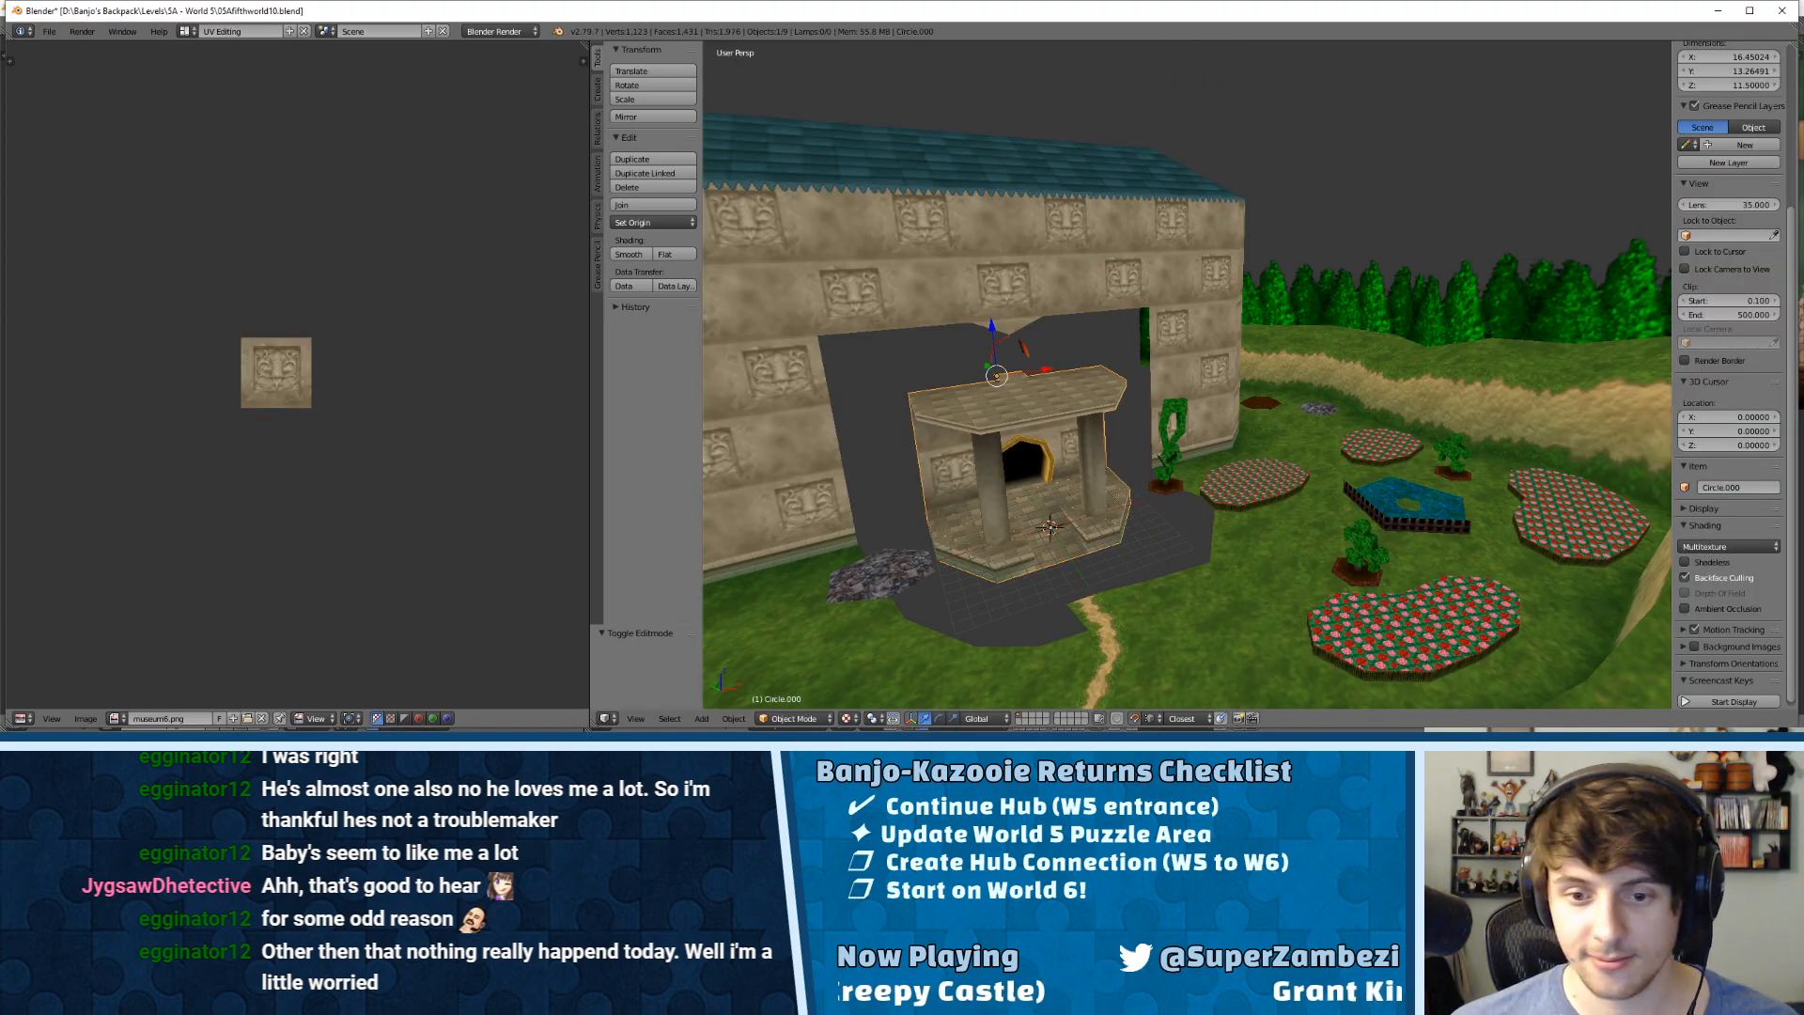
key(alt+Tab)
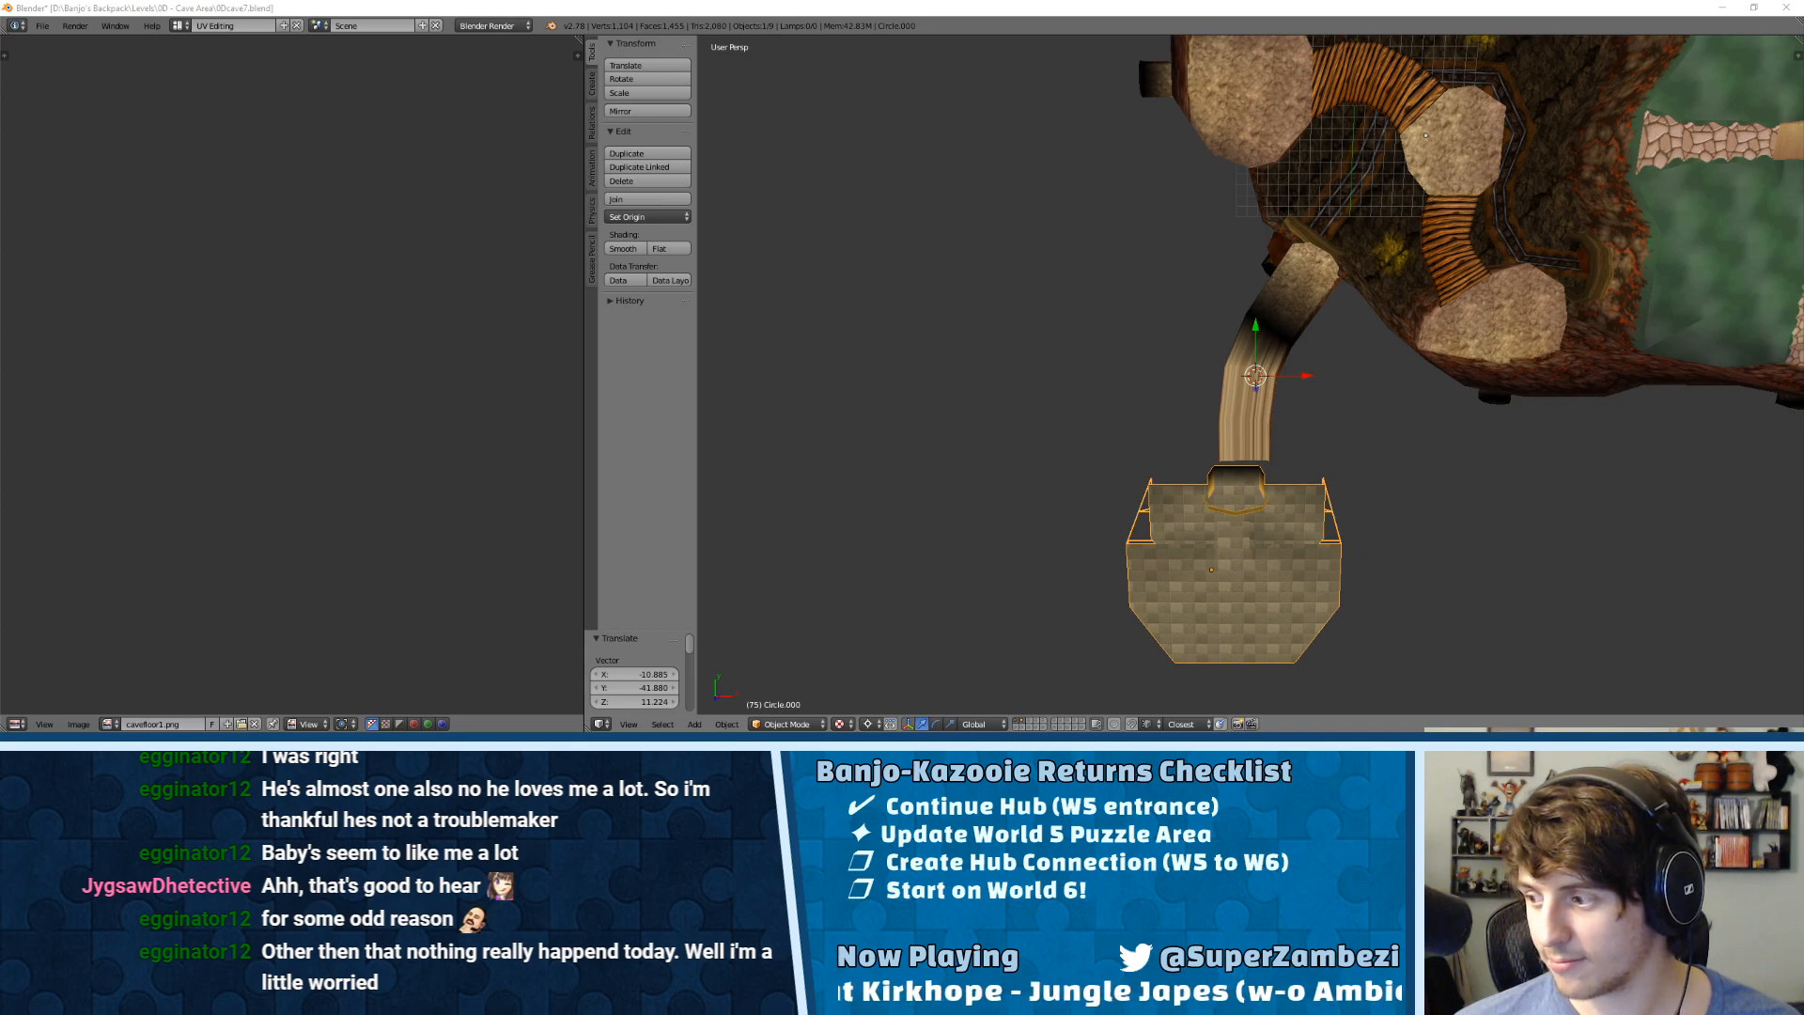
Step: In top view, move the porch farther away from the side tunnel's open end, about -1.4 X and -6.5 Y
middle_drag(1186, 483, 1279, 518)
key(KP_7)
key(XF86AudioLowerVolume)
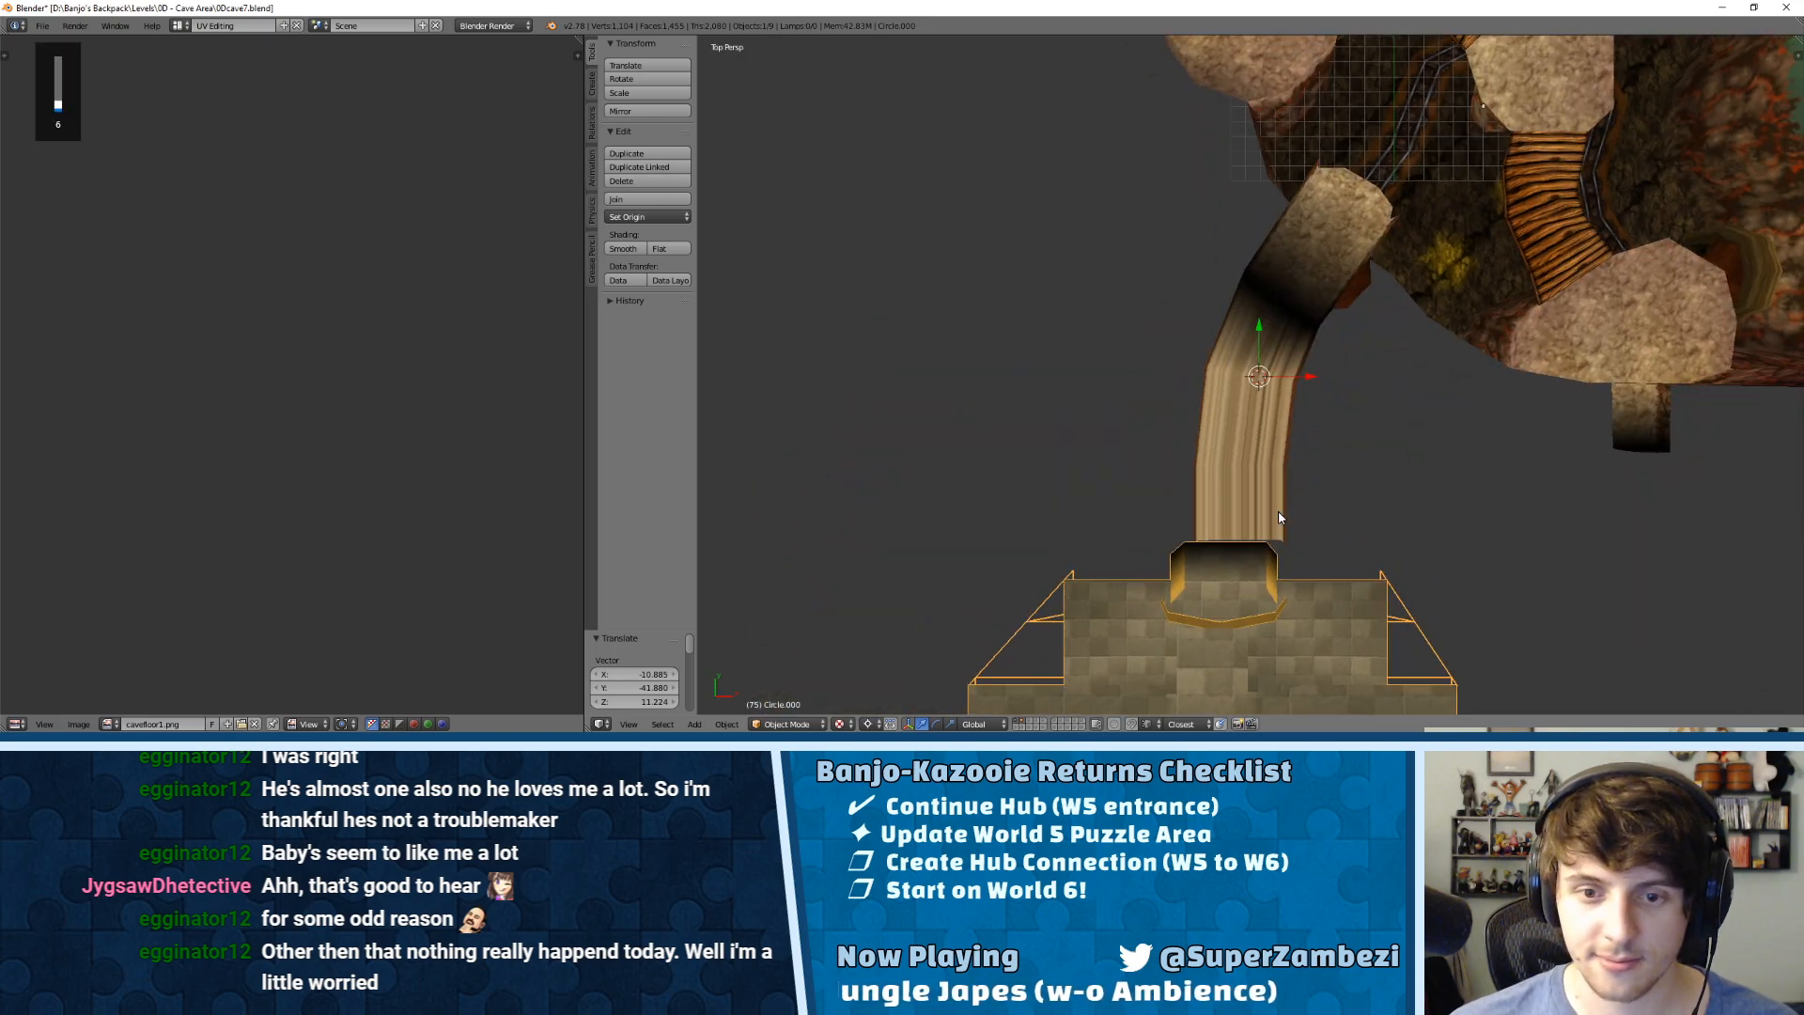
shift+middle_drag(1217, 557, 1257, 166)
scroll(1309, 242, down, 2)
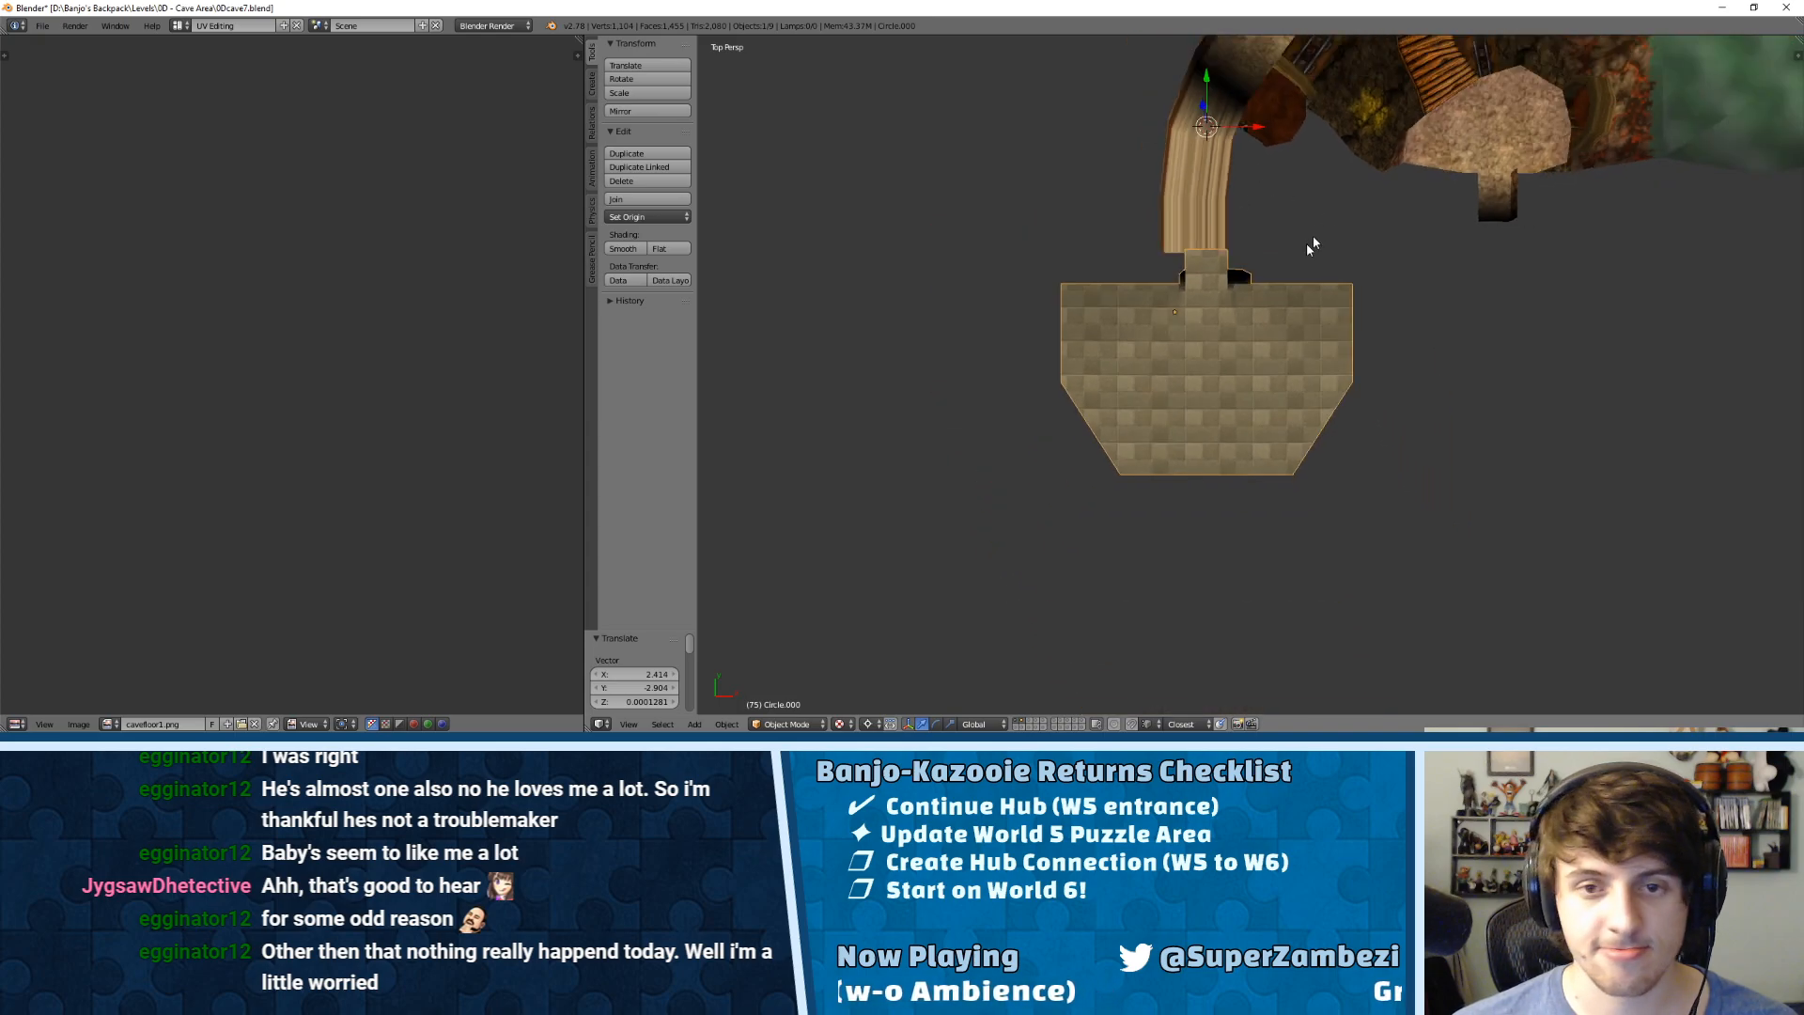
key(g)
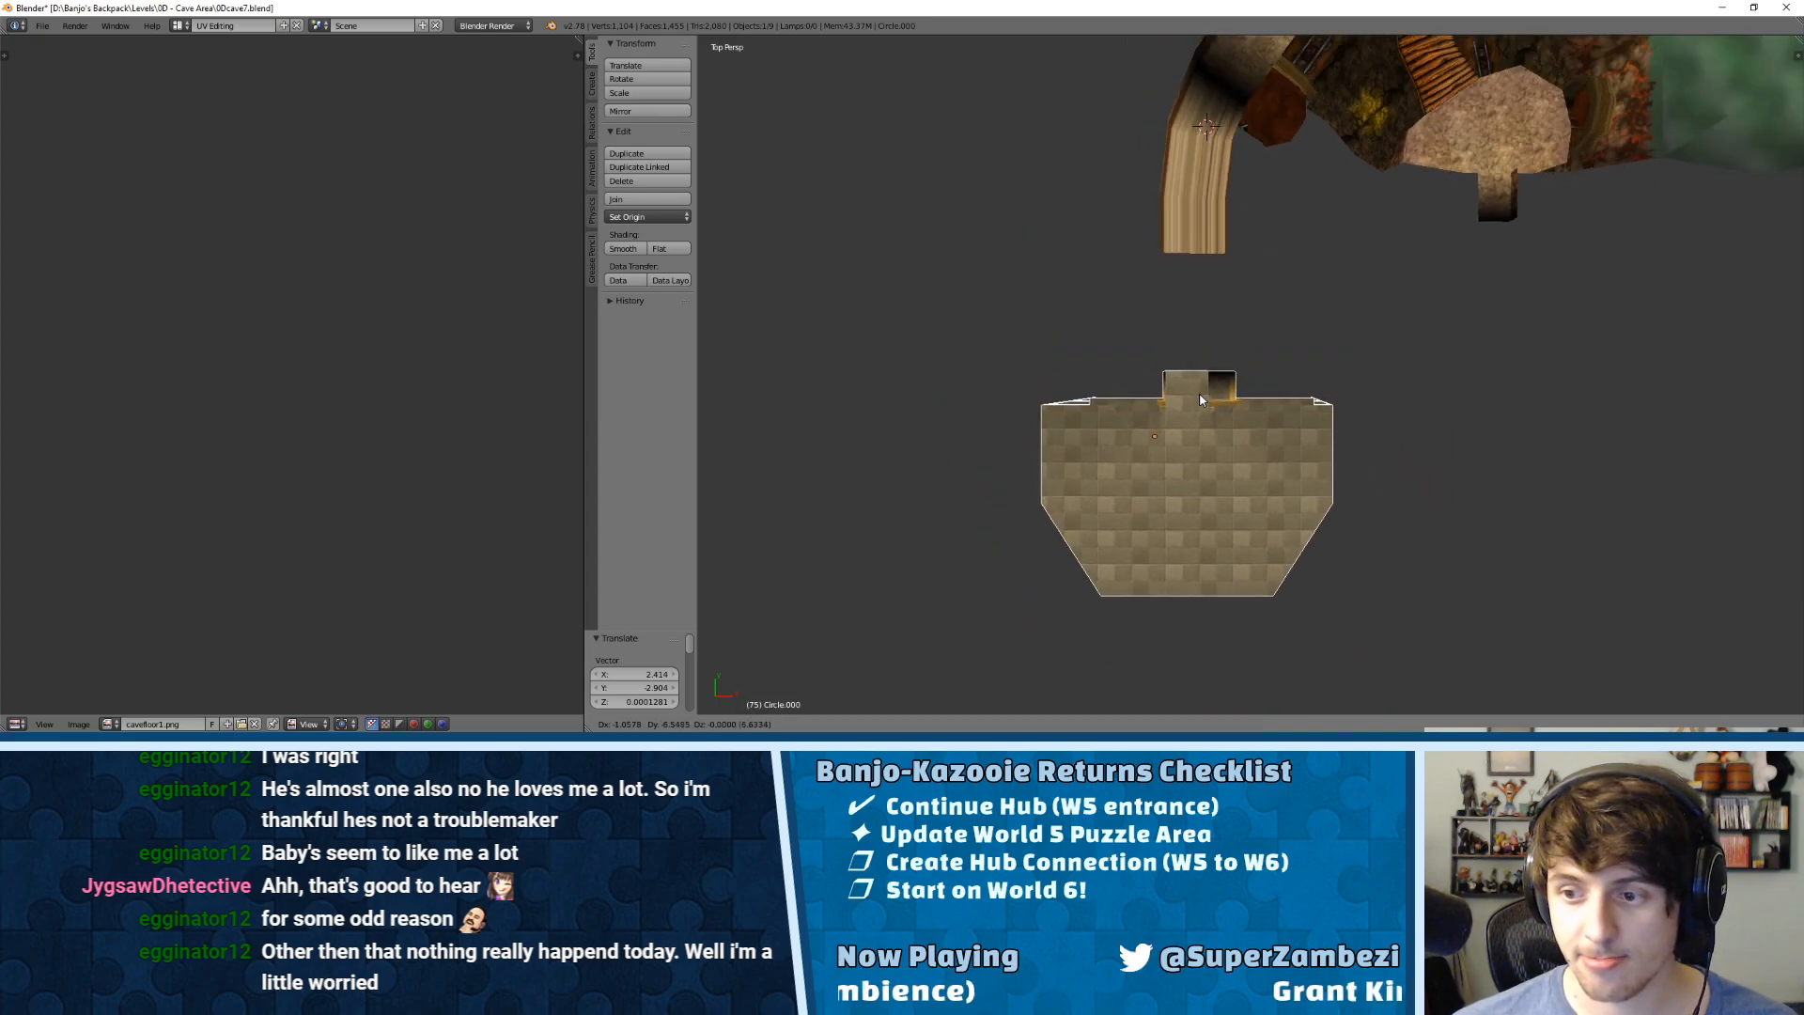
click(1195, 399)
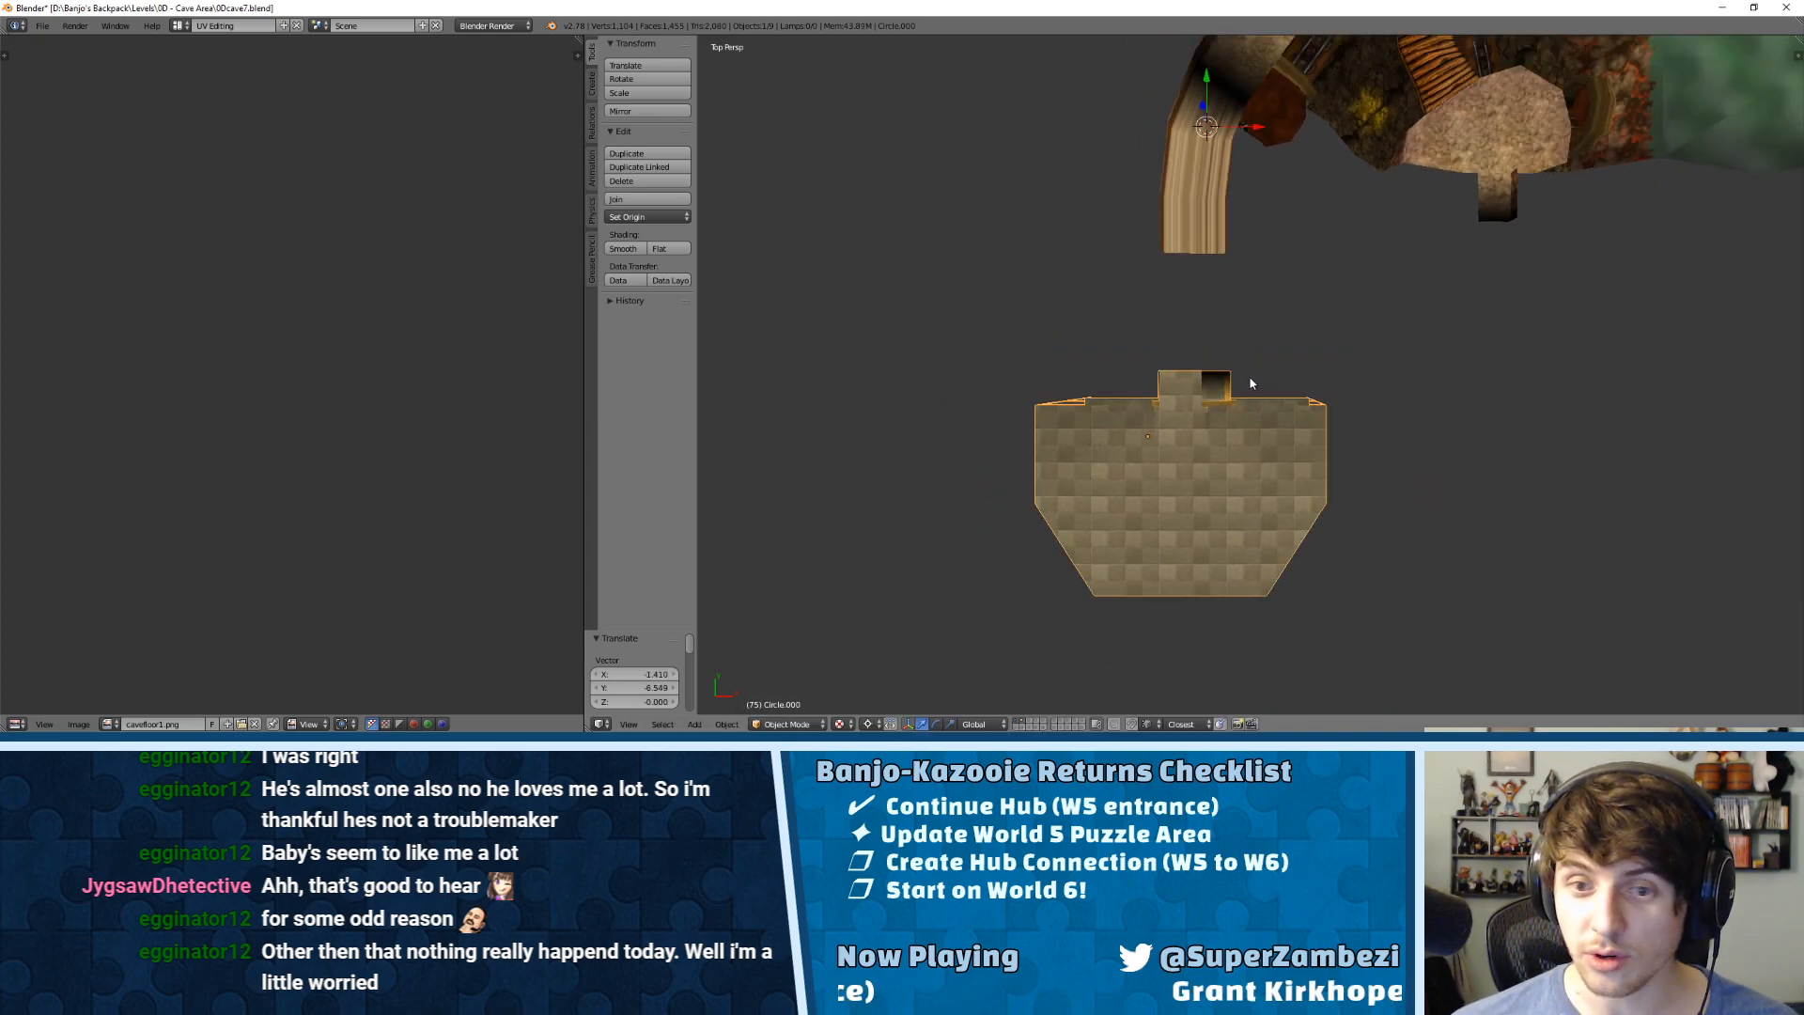
Step: Rotate the porch 180 degrees and bring it back below the side tunnel's end, moving about -1.2 X and -51.1 Y
text(r180)
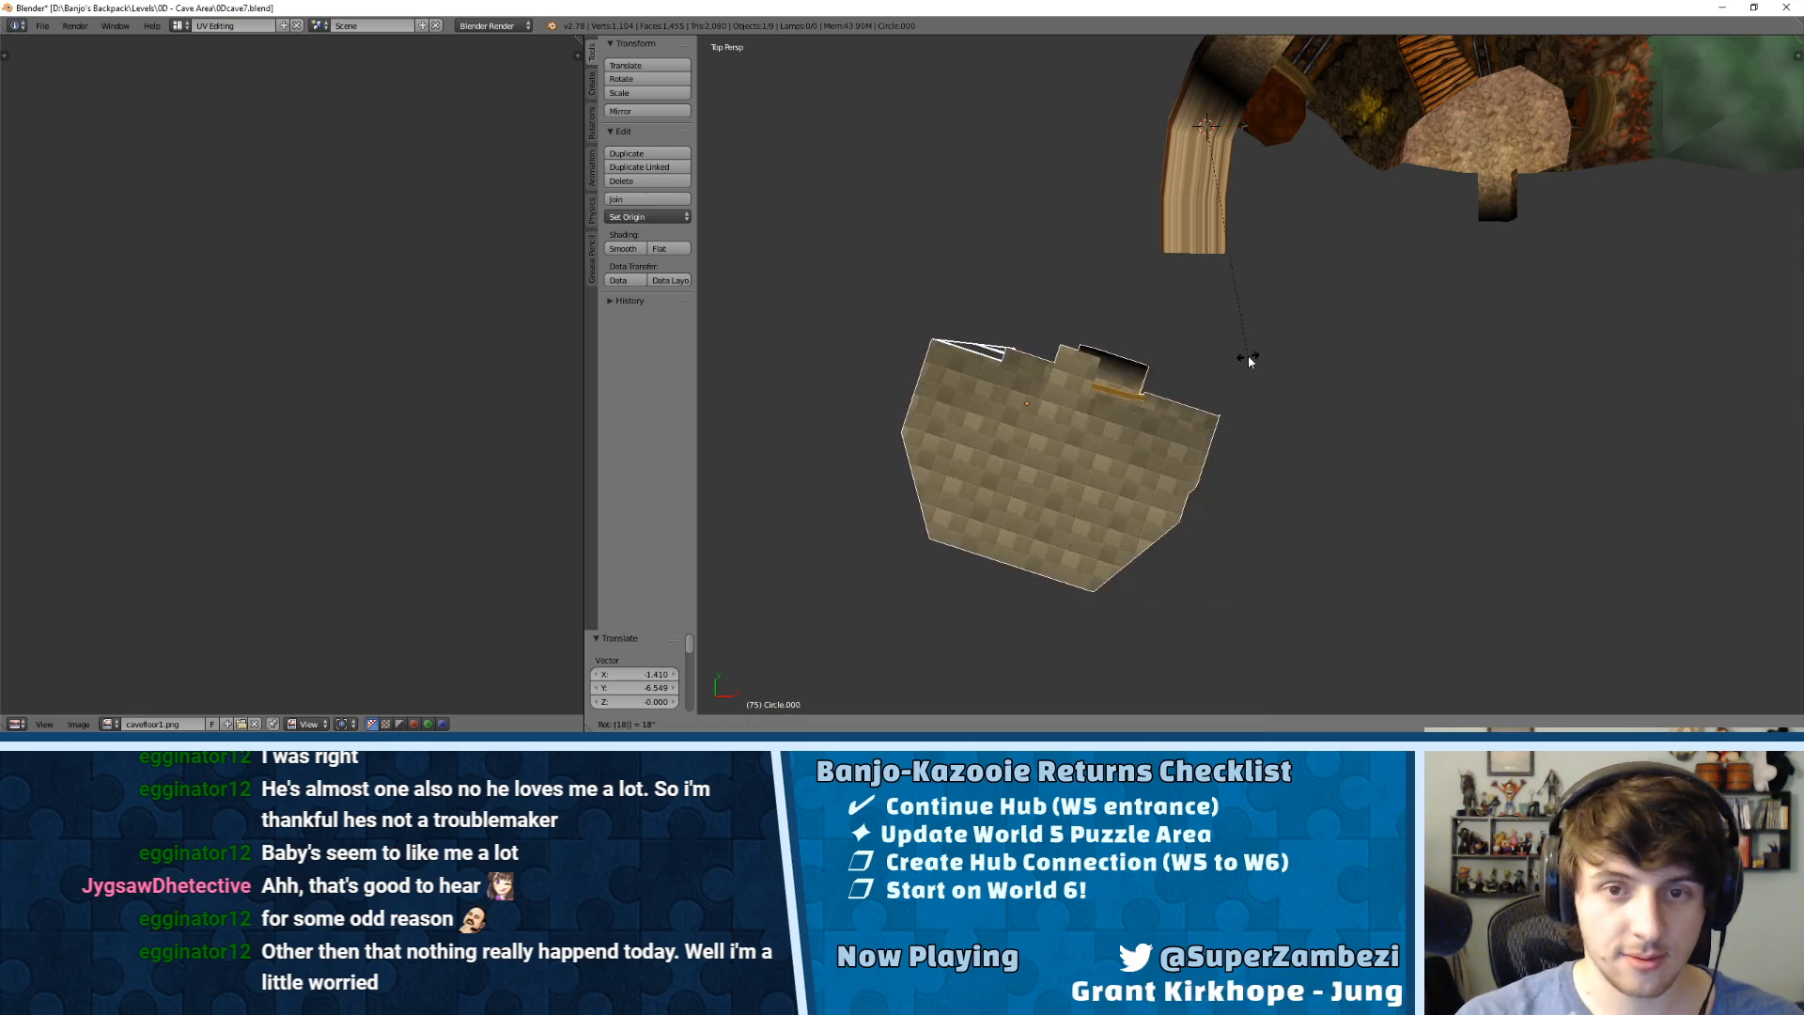
text(x)
key(Return)
key(g)
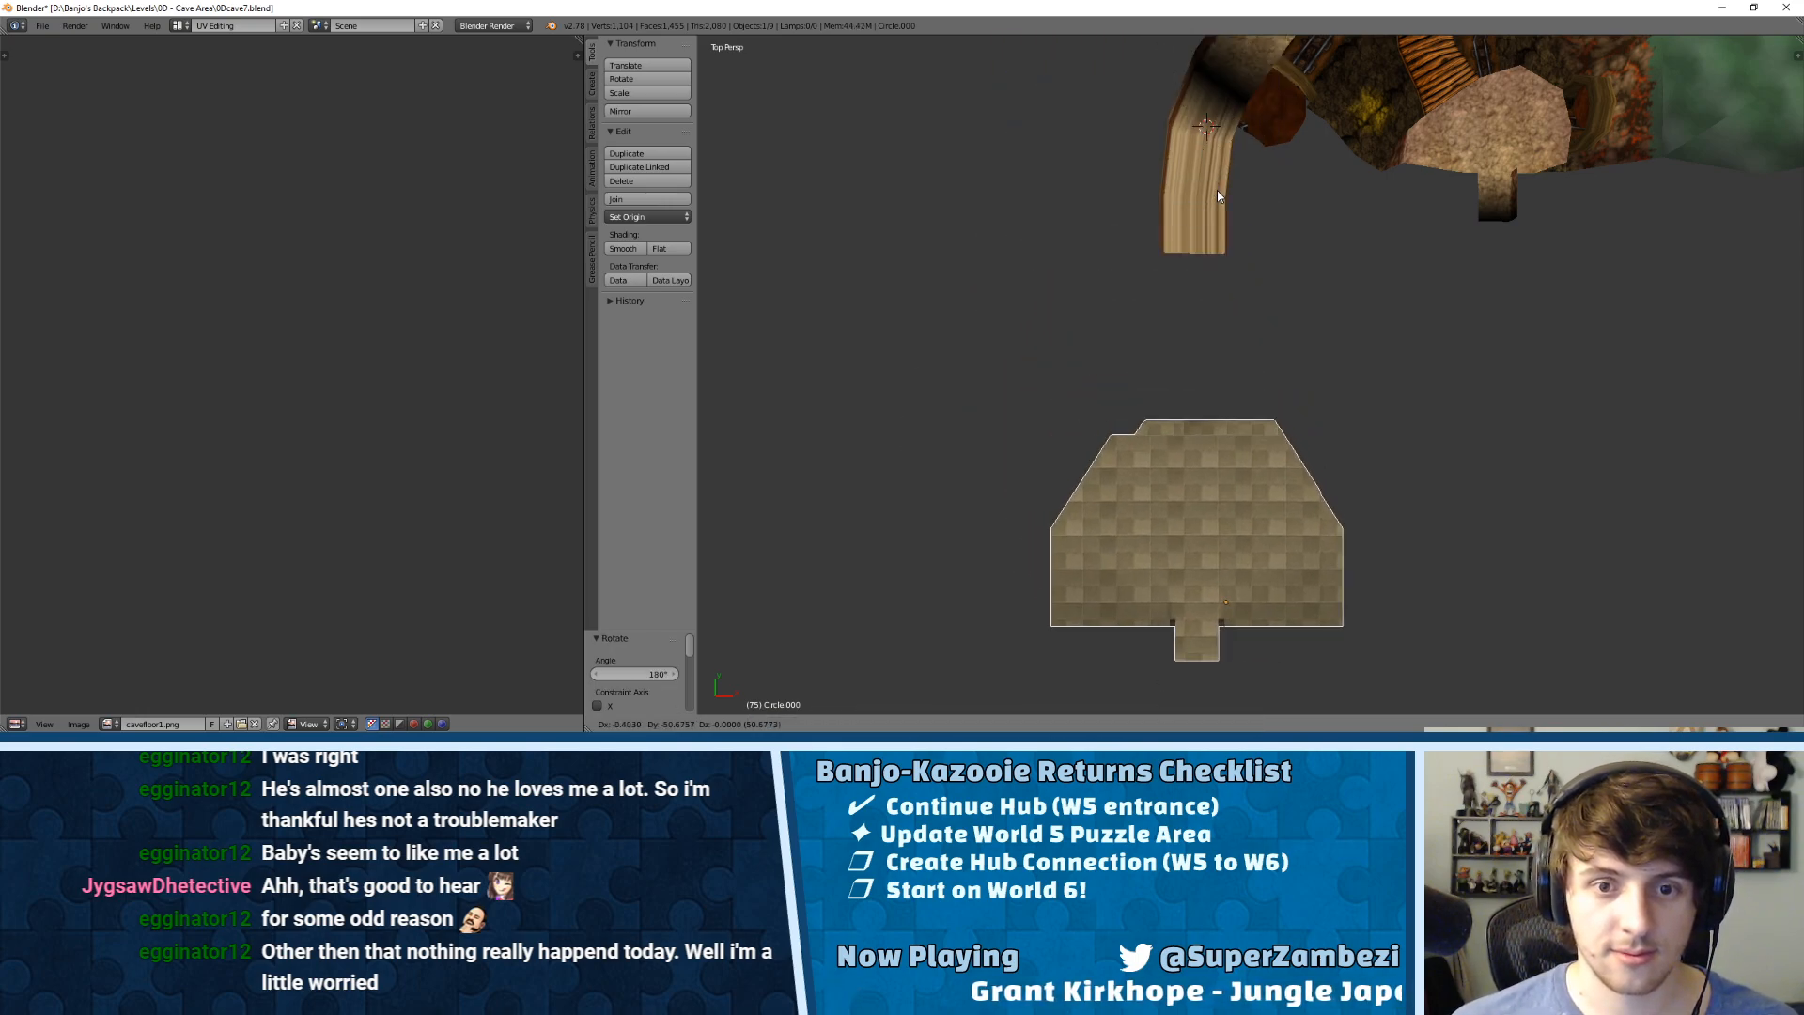
click(1205, 201)
Step: Nudge the rotated porch about 0.2 along Y to line it up below the side tunnel
middle_drag(1182, 300, 1409, 429)
key(KP_Decimal)
key(KP_7)
scroll(1341, 347, down, 6)
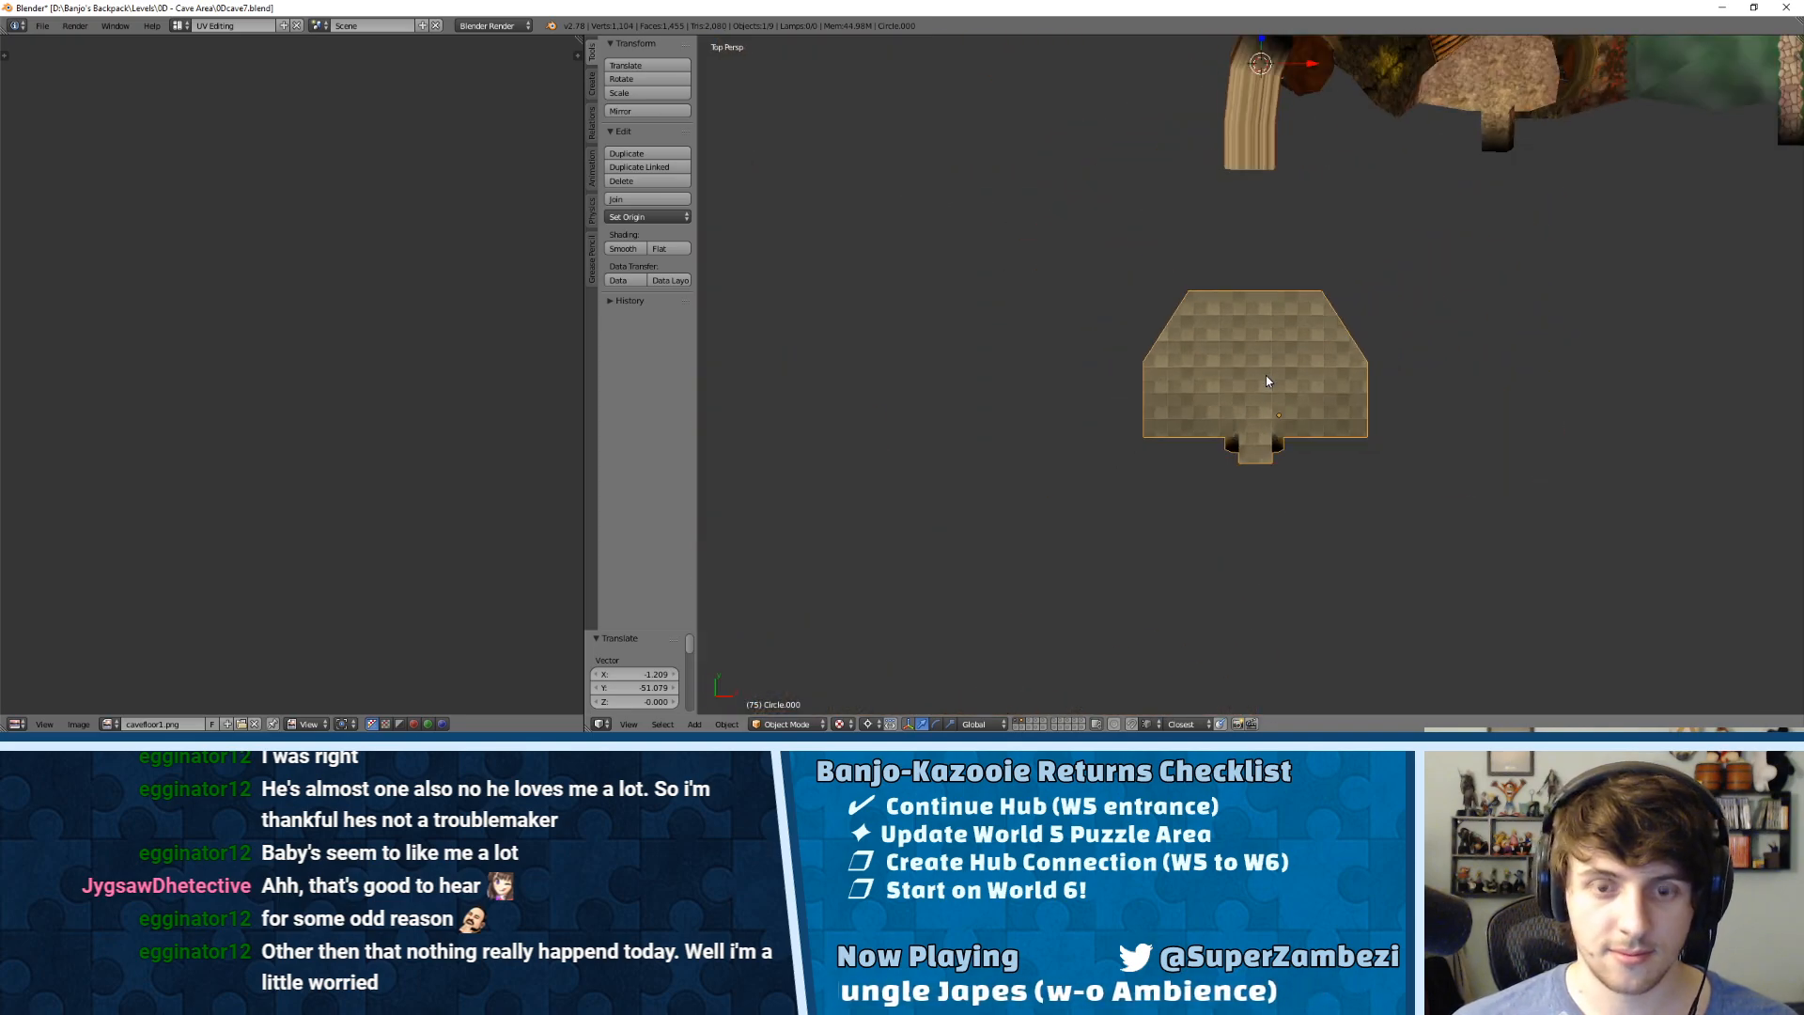
key(g)
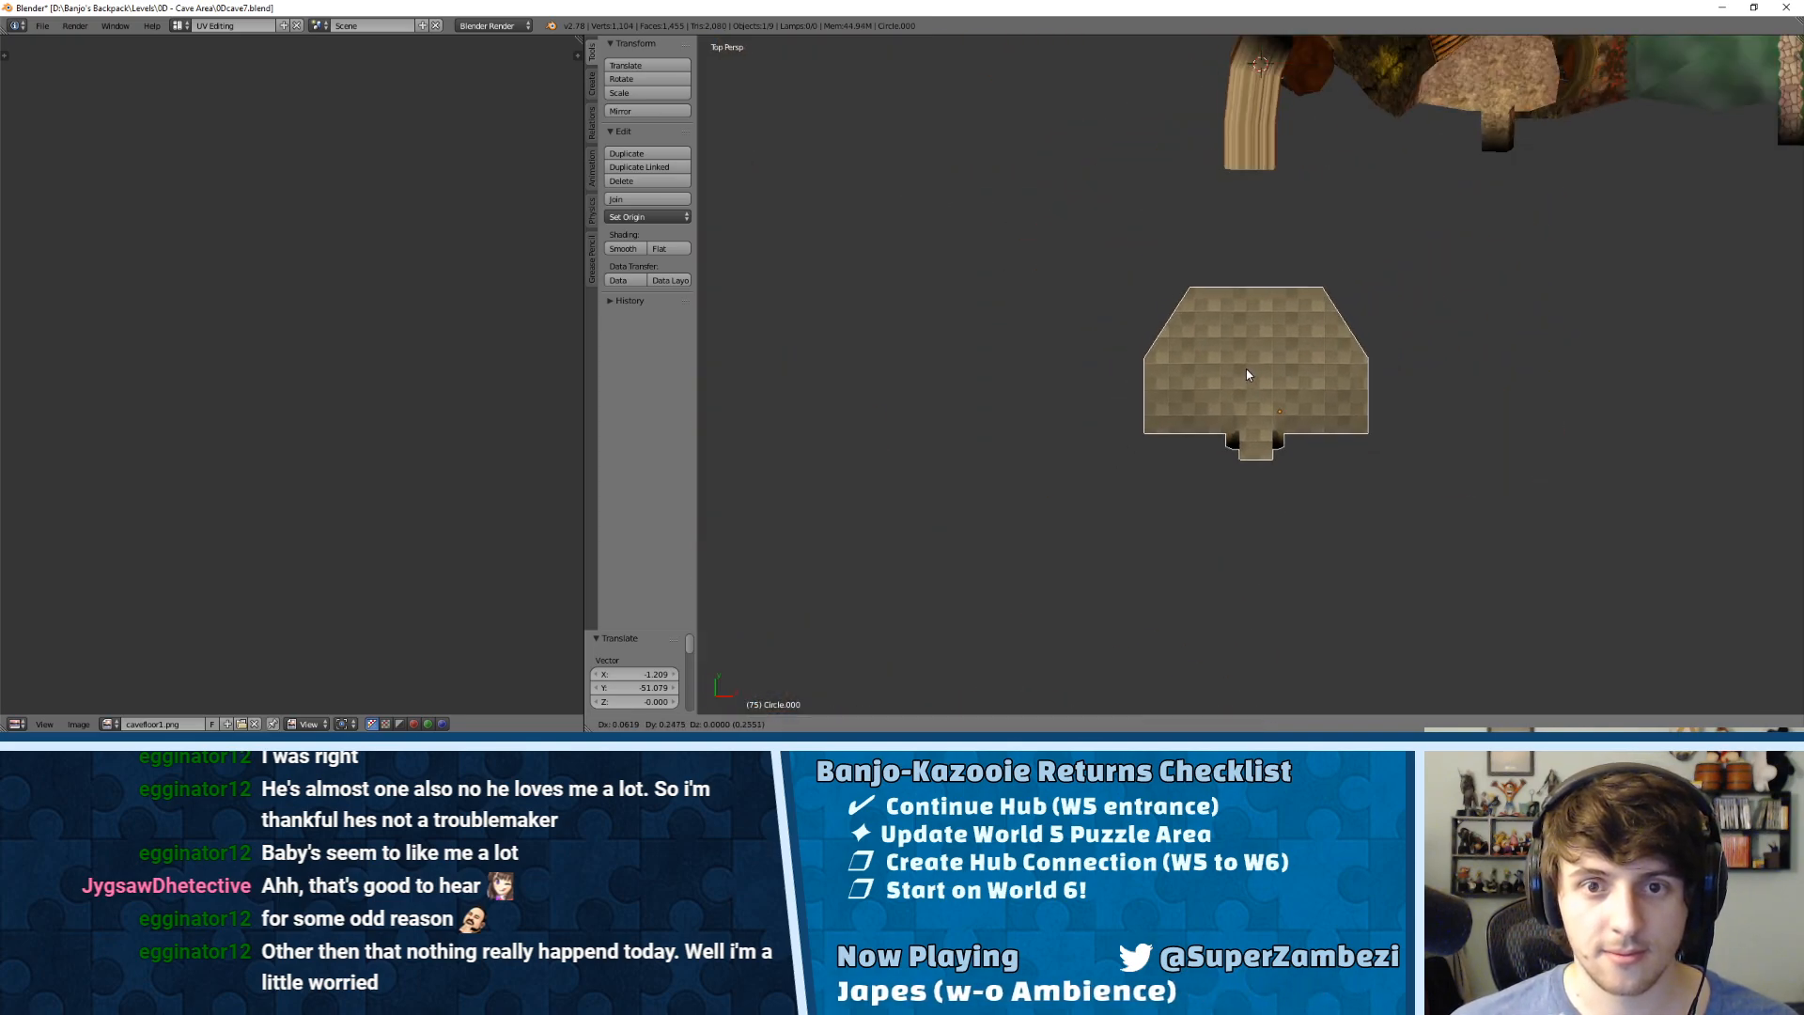
click(1248, 375)
middle_drag(1248, 375, 1156, 375)
middle_drag(1274, 414, 1150, 515)
key(KP_7)
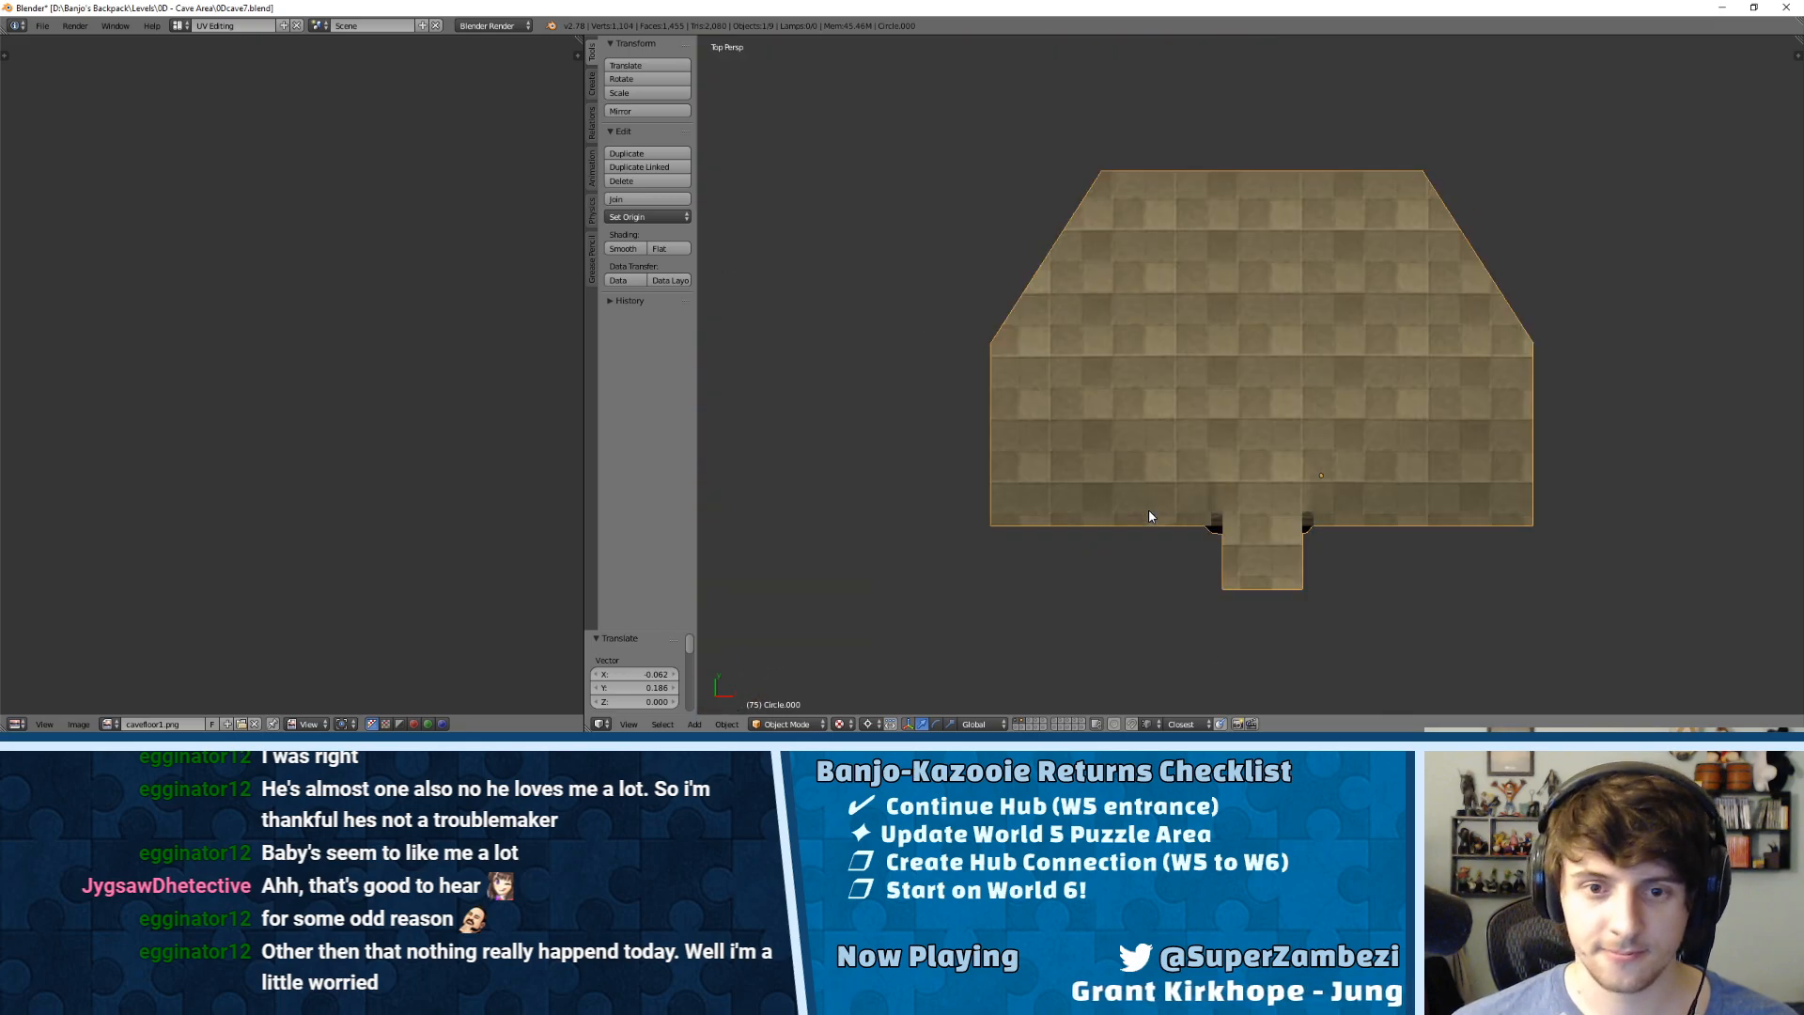
key(shift+d)
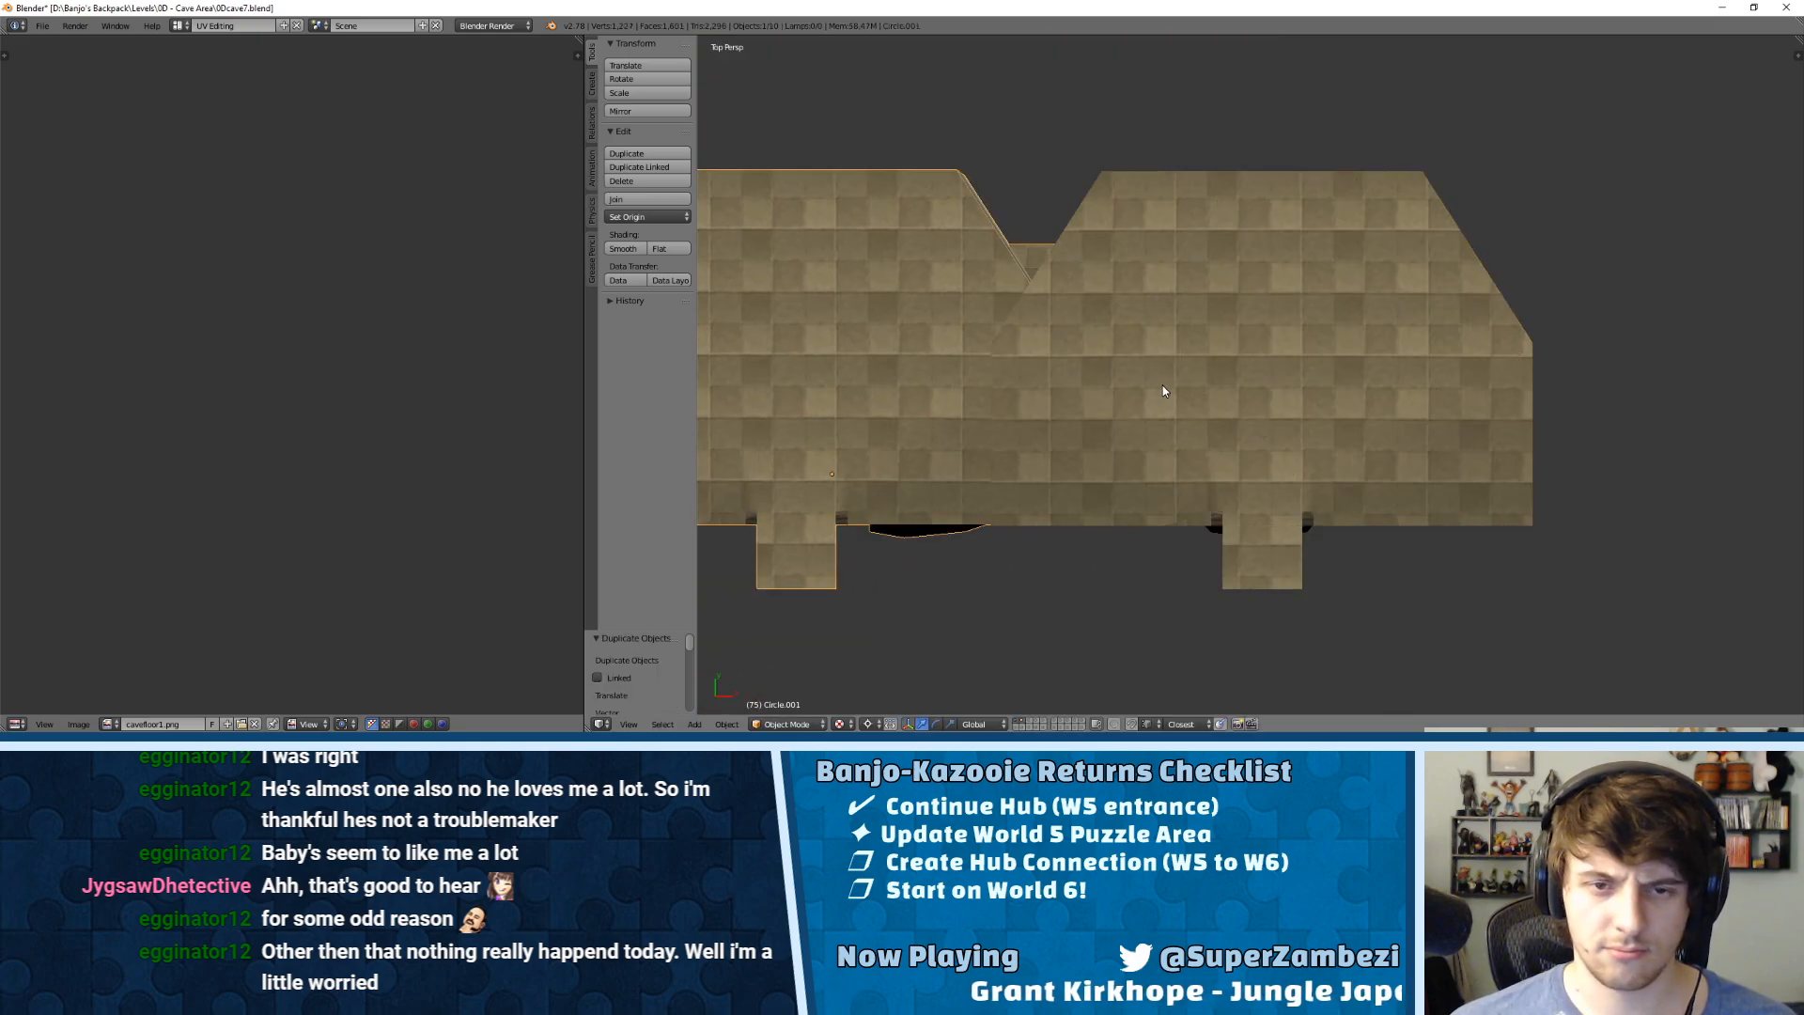
key(Escape)
key(ctrl+z)
Step: Snap the 3D cursor to the selected porch and move the porch about -2.6 along Y
key(shift+s)
click(1175, 361)
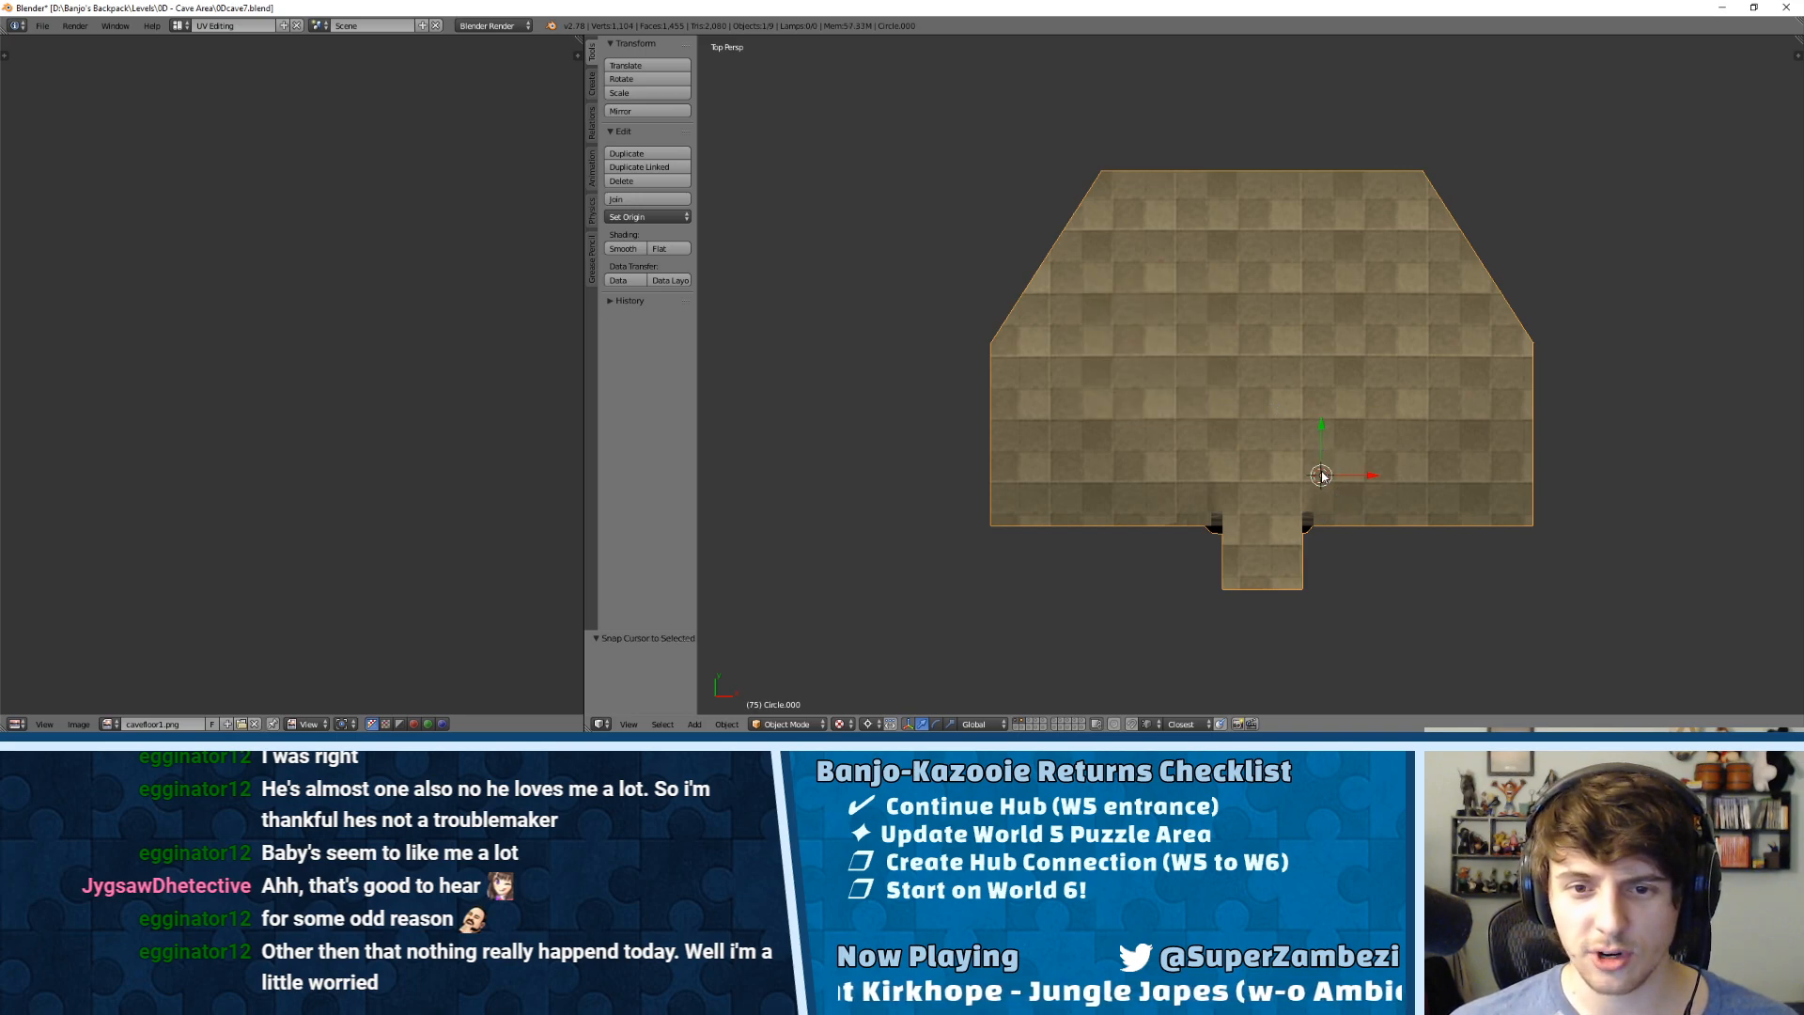
scroll(1316, 465, down, 5)
drag(1281, 370, 1290, 414)
middle_drag(1289, 413, 1375, 355)
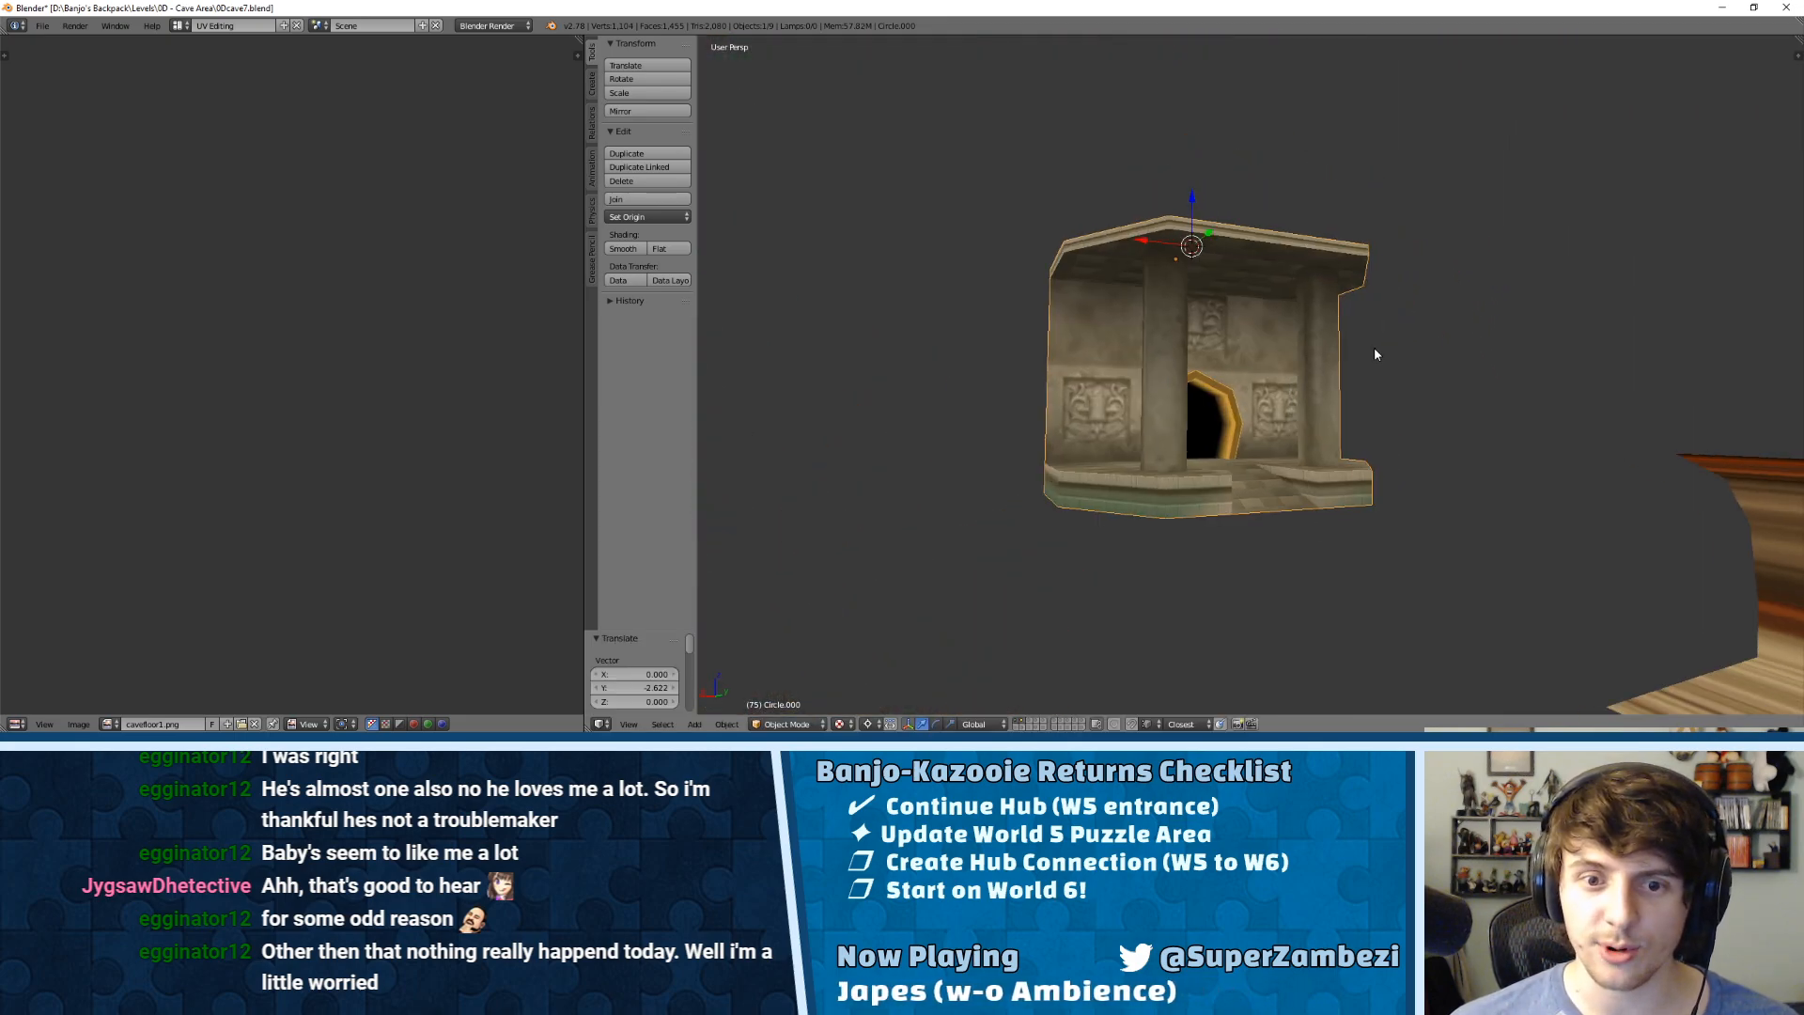
Step: Switch the porch to Vertex Paint mode and examine its shading from the front
key(Tab)
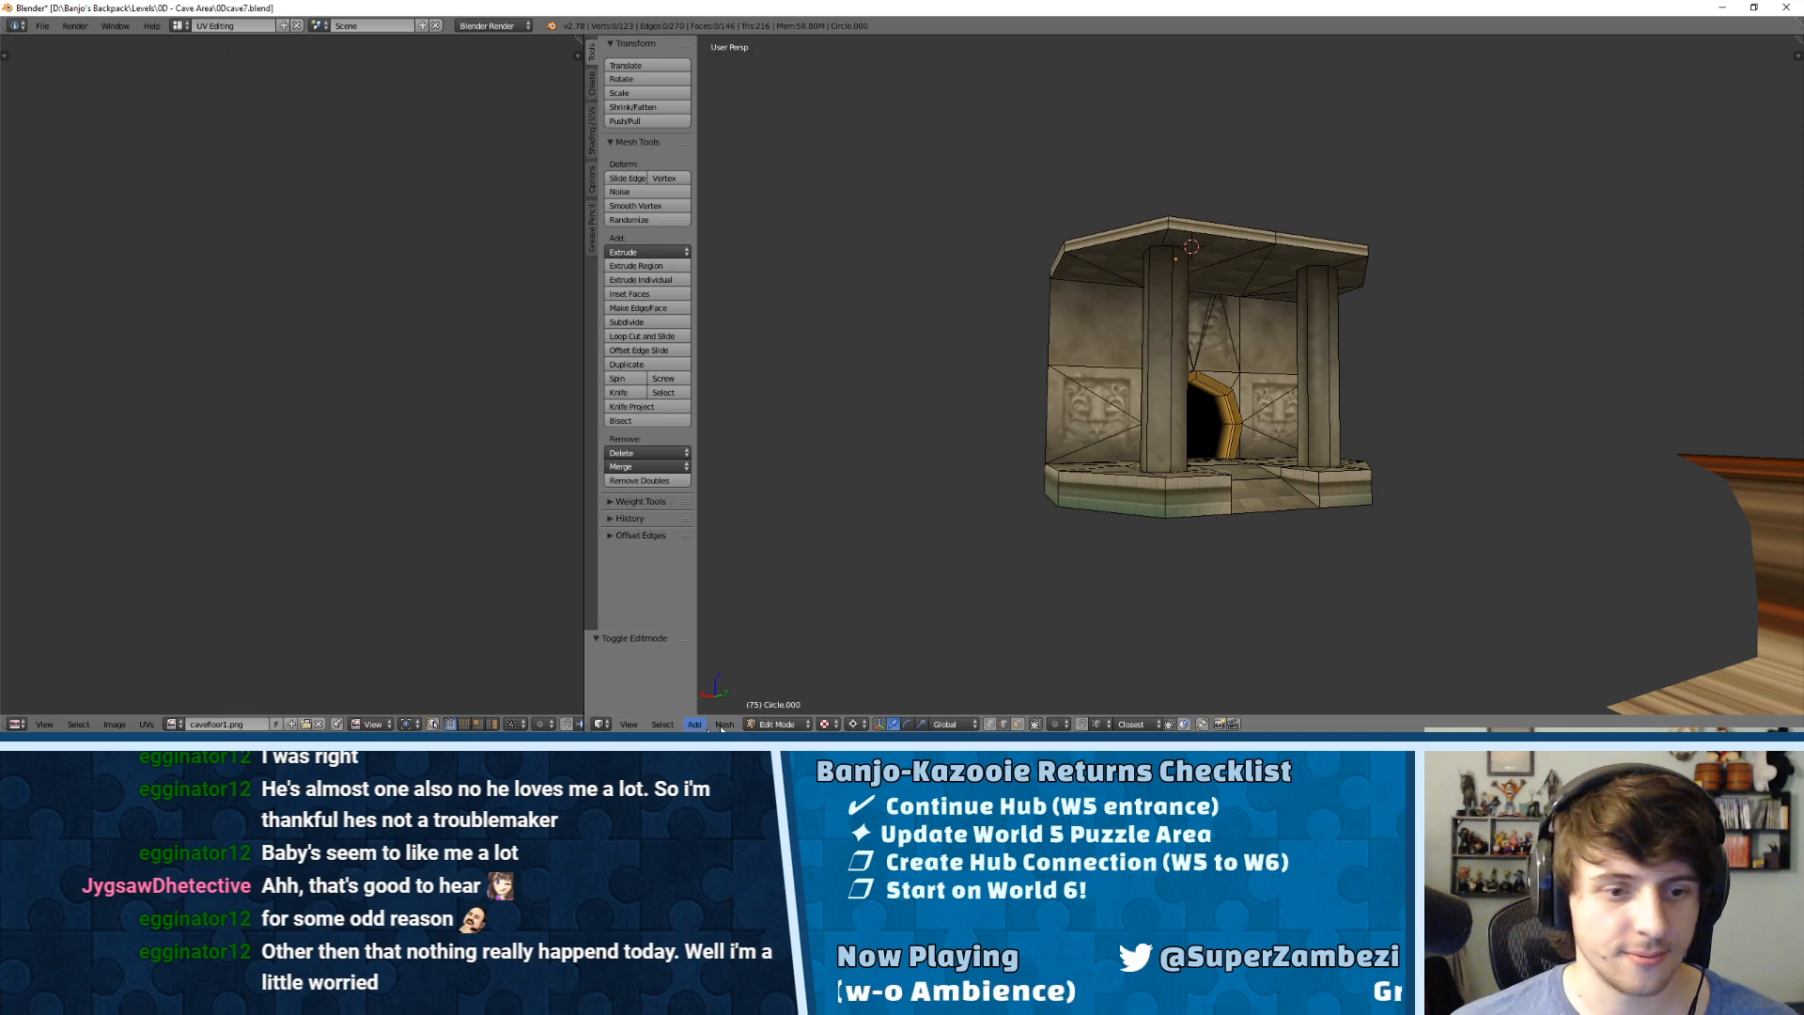
click(761, 725)
click(784, 661)
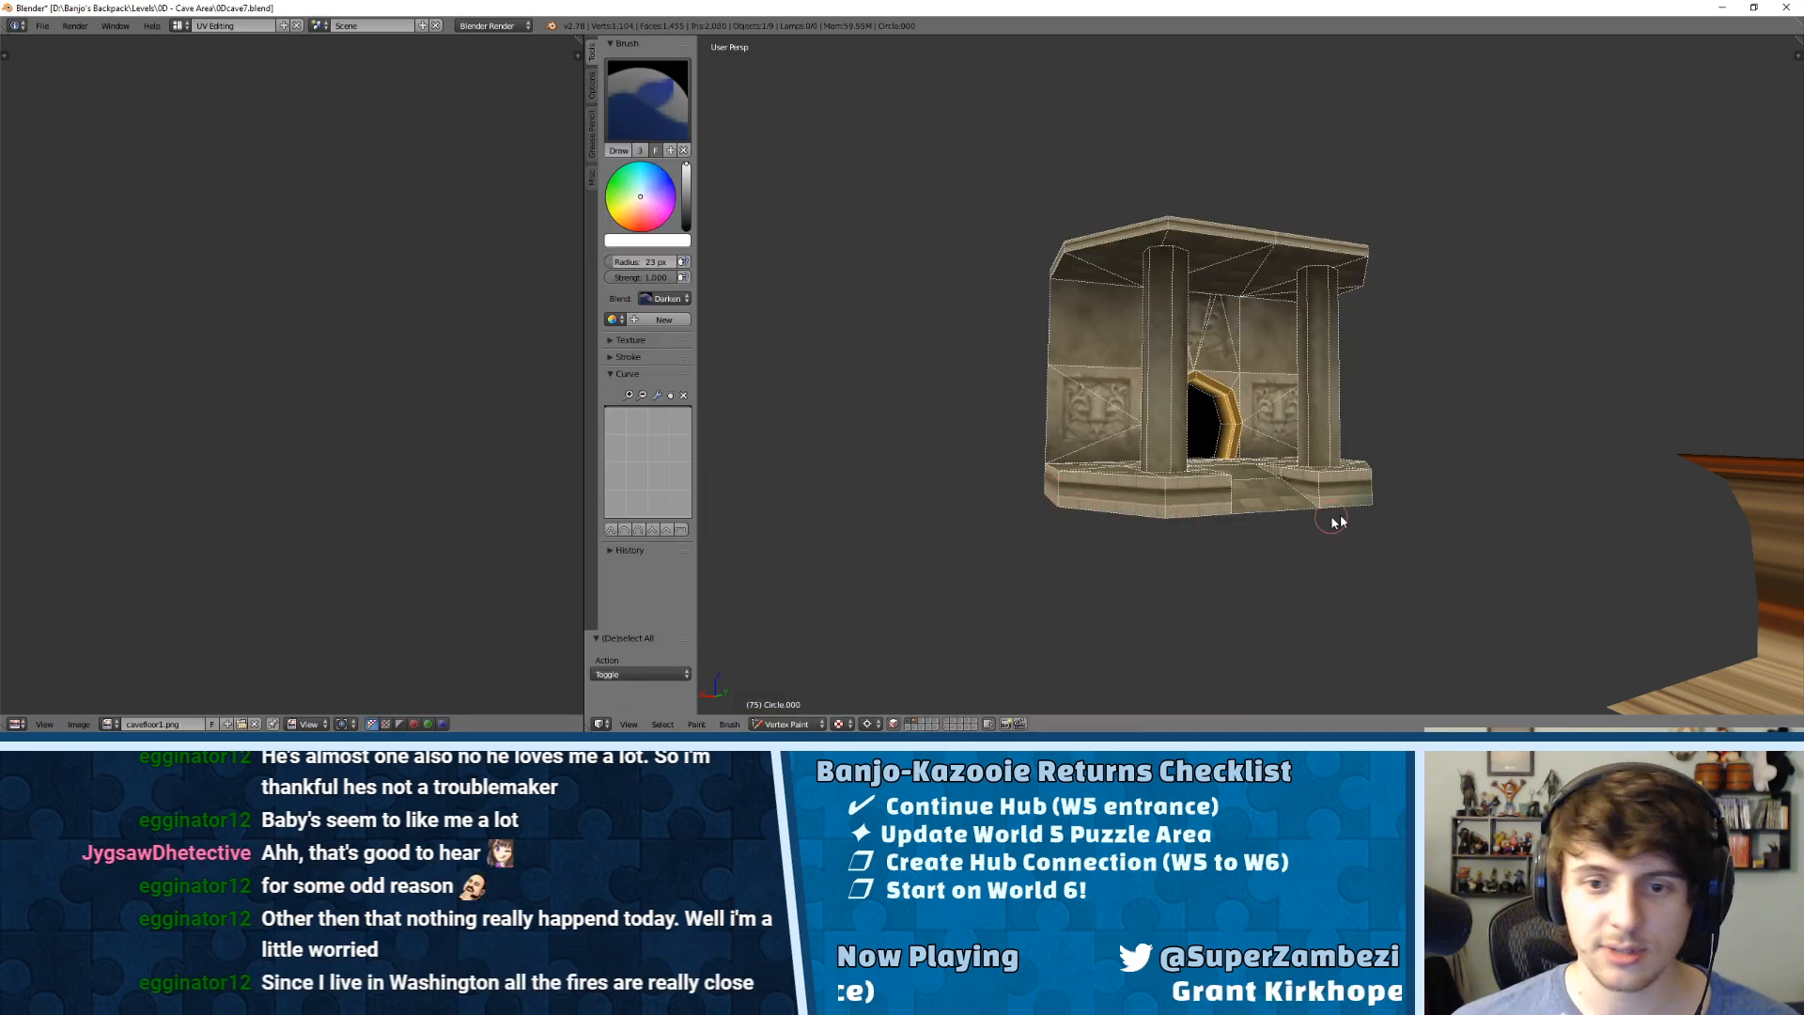
middle_drag(1329, 524, 1212, 530)
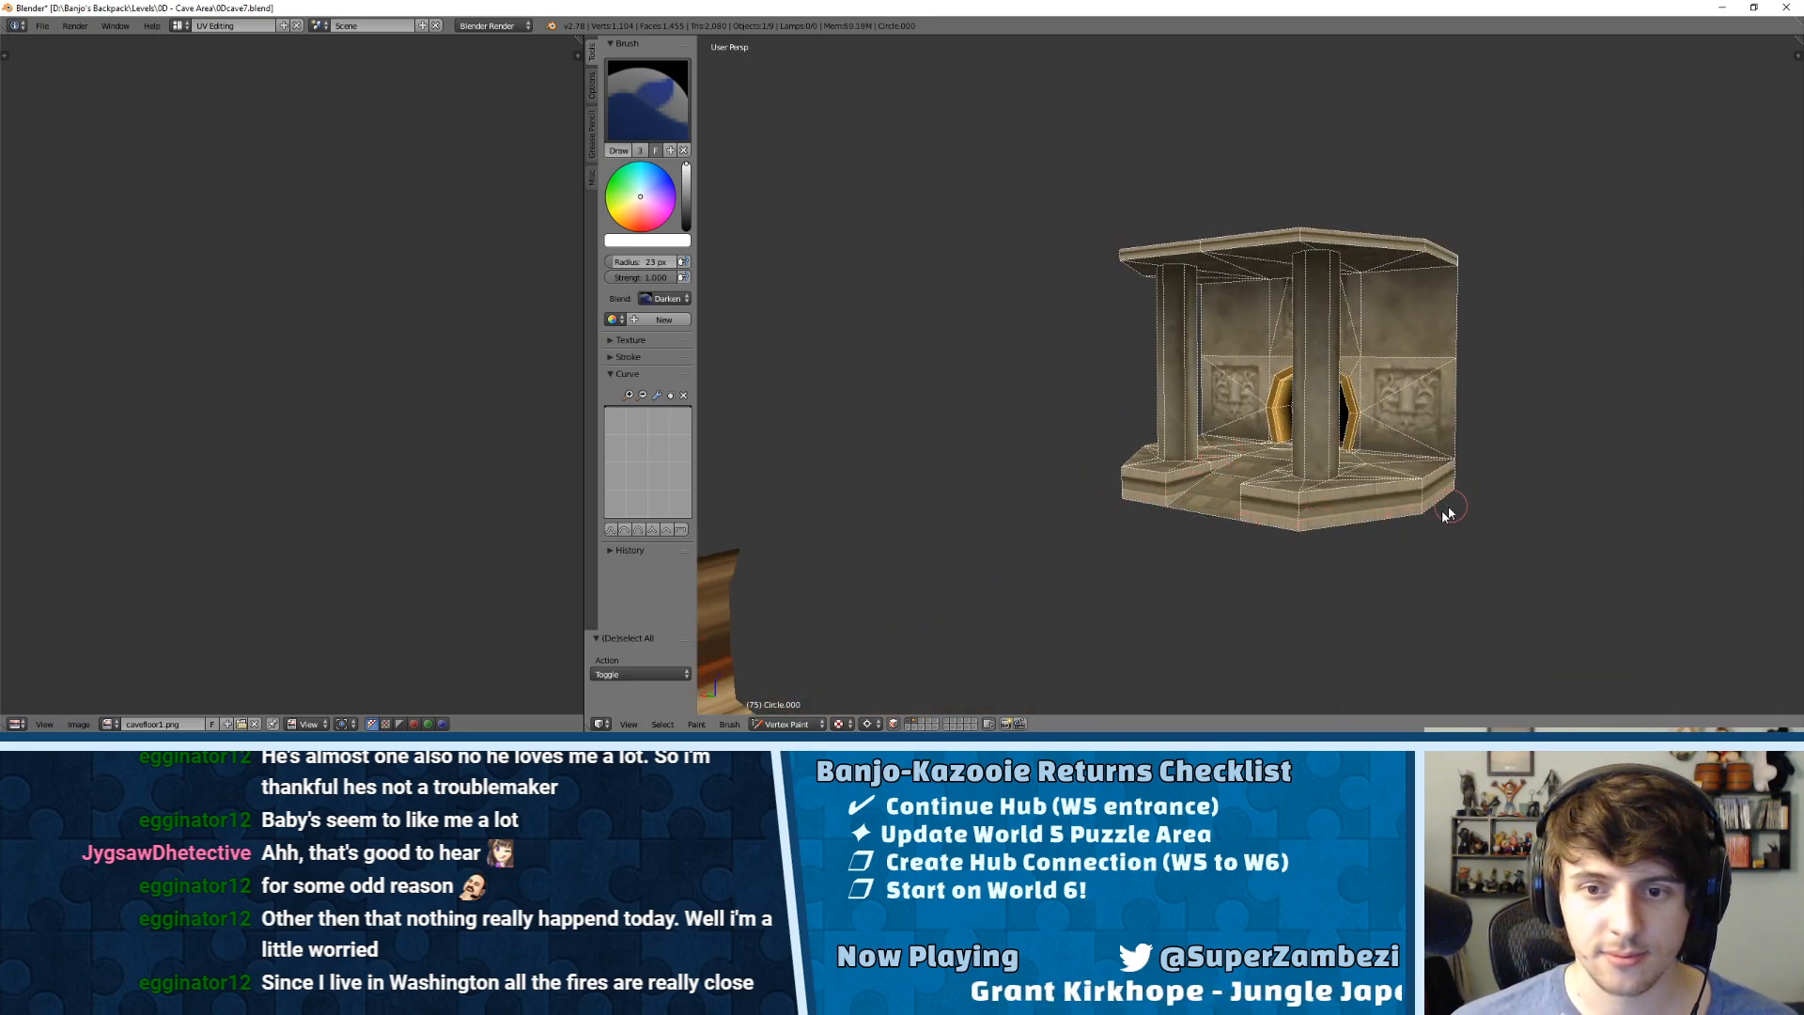
mouse_move(1222, 467)
middle_down()
mouse_move(1542, 454)
mouse_move(1449, 480)
mouse_move(1229, 479)
middle_up()
scroll(1233, 470, up, 4)
Step: In edit mode with face selection, select all faces sharing the golden door frame's image and delete them
key(Tab)
right_click(1235, 313)
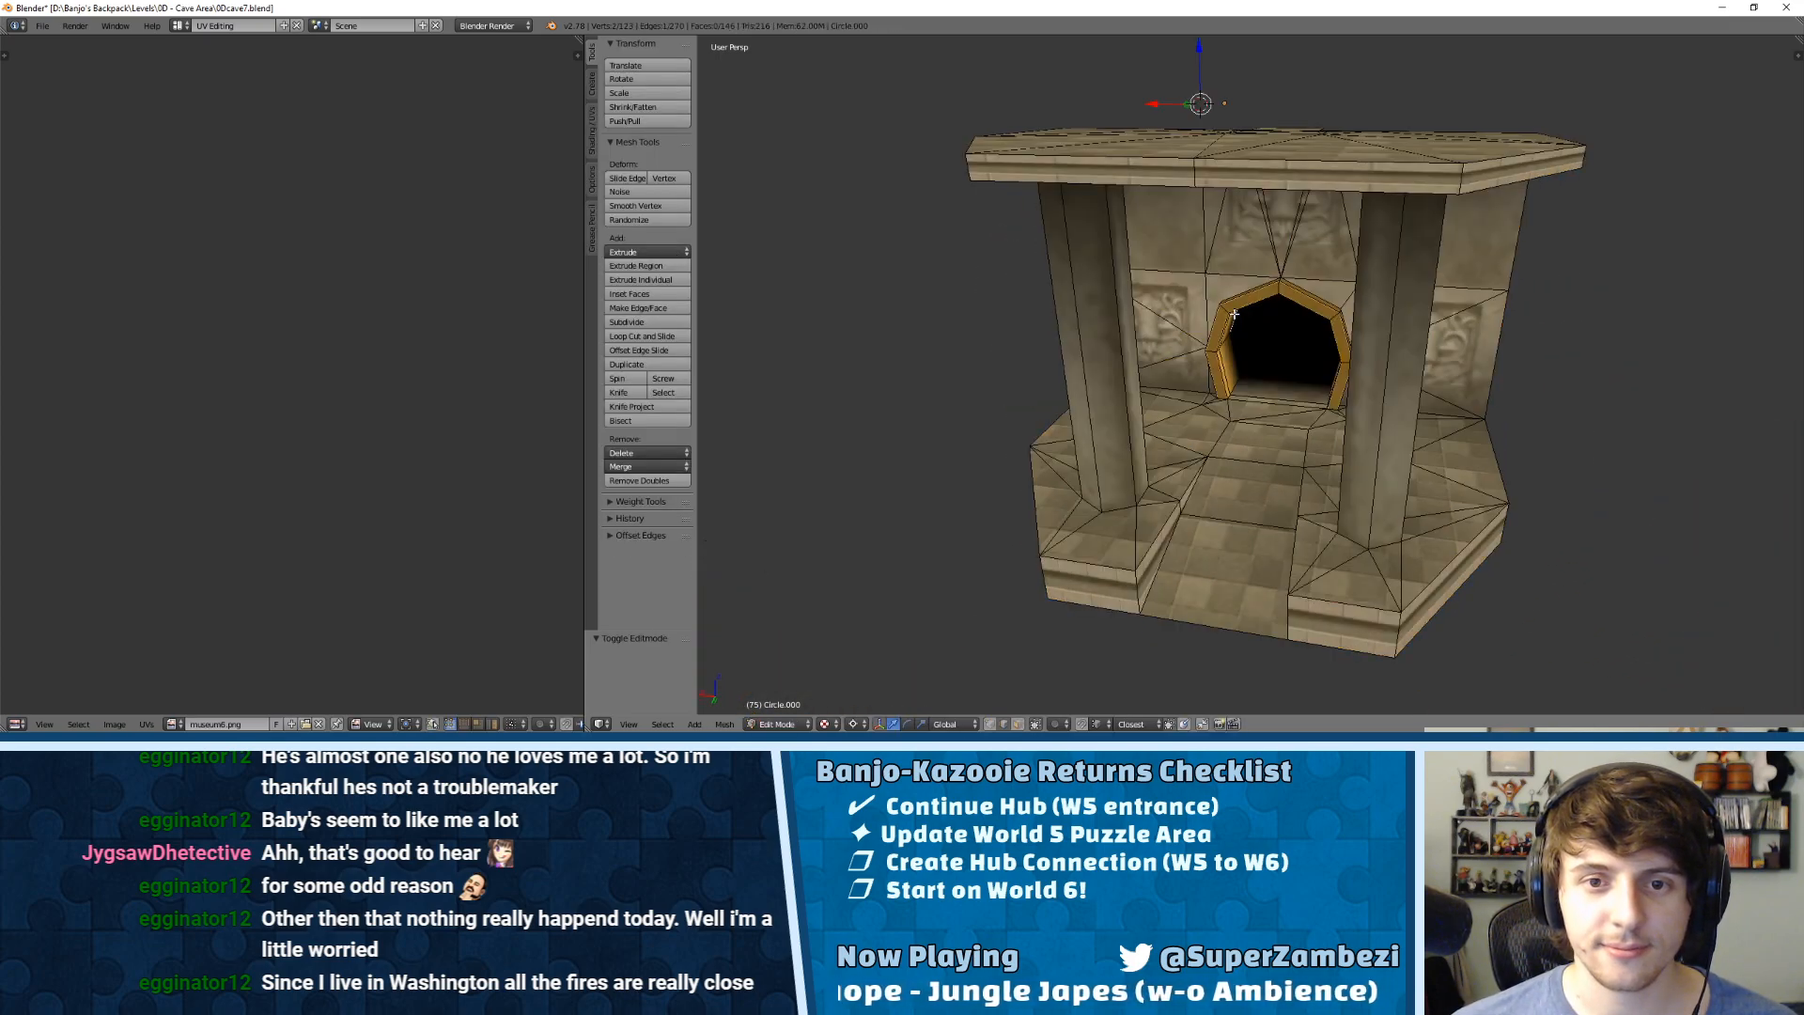
scroll(1233, 314, up, 4)
key(KP_Decimal)
scroll(1257, 320, down, 4)
middle_drag(1227, 470, 1272, 403)
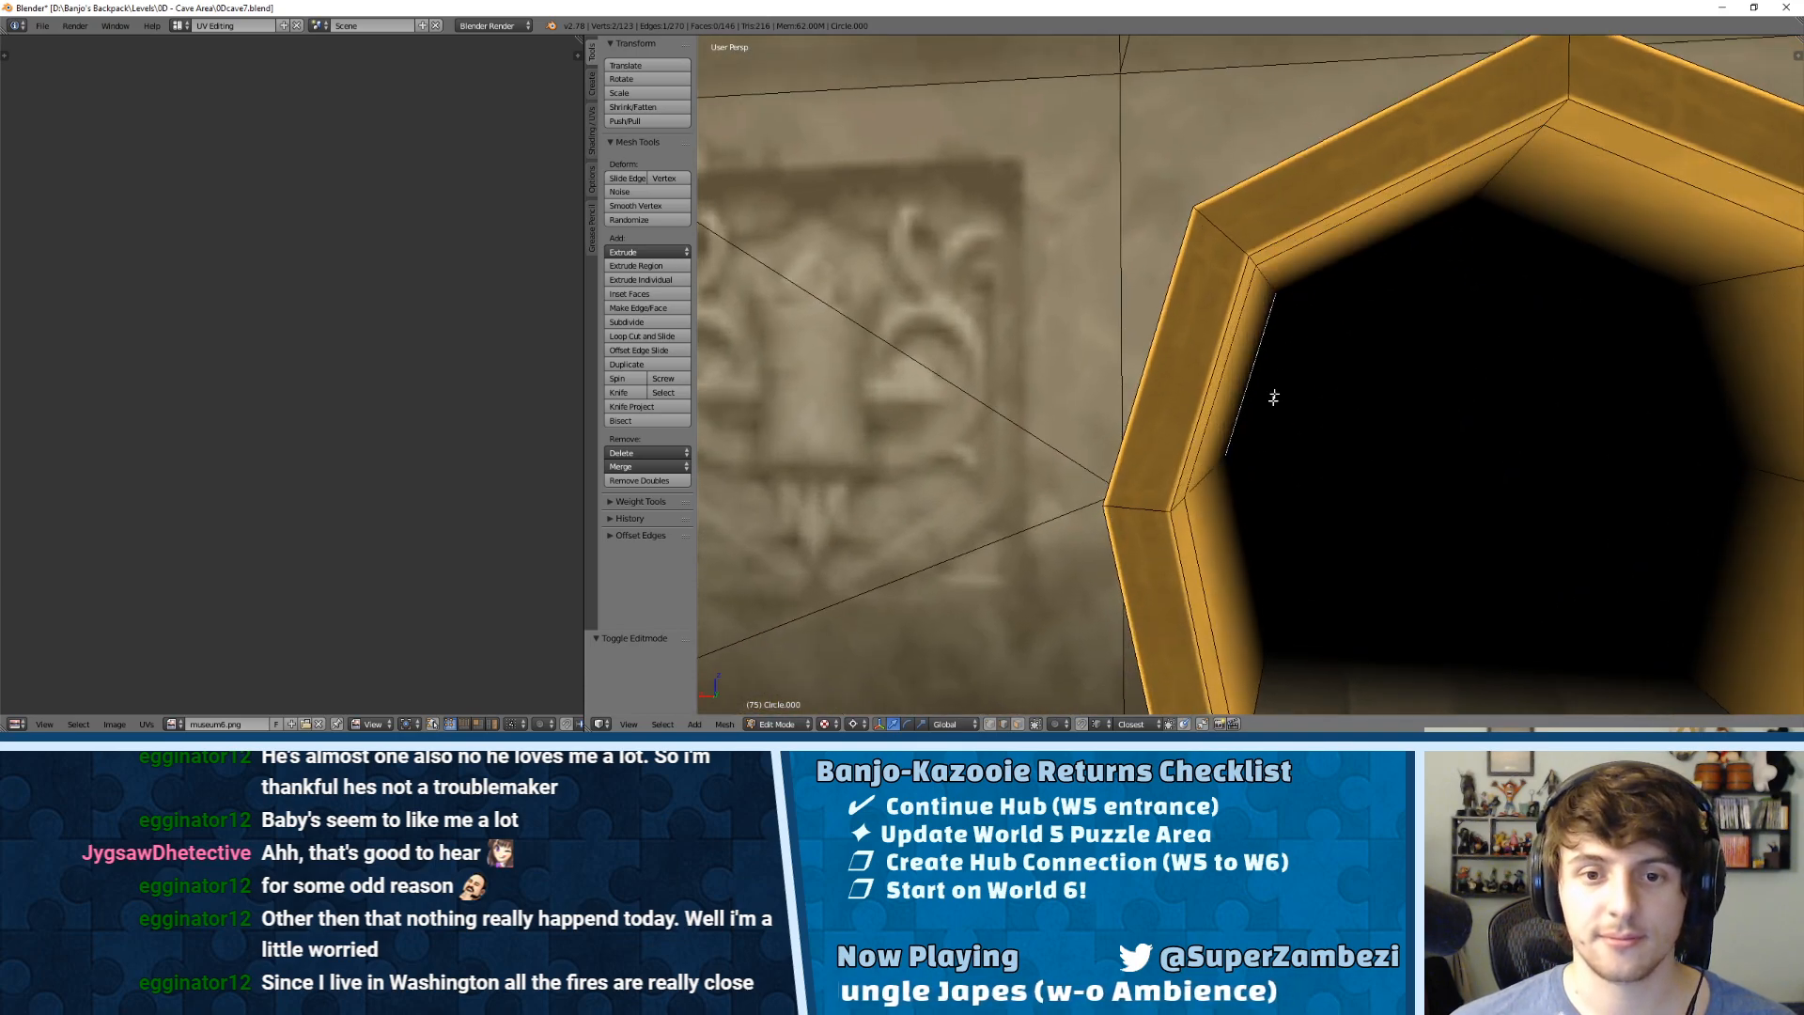
scroll(1254, 416, down, 4)
key(ctrl+Tab)
click(1208, 438)
key(shift+g)
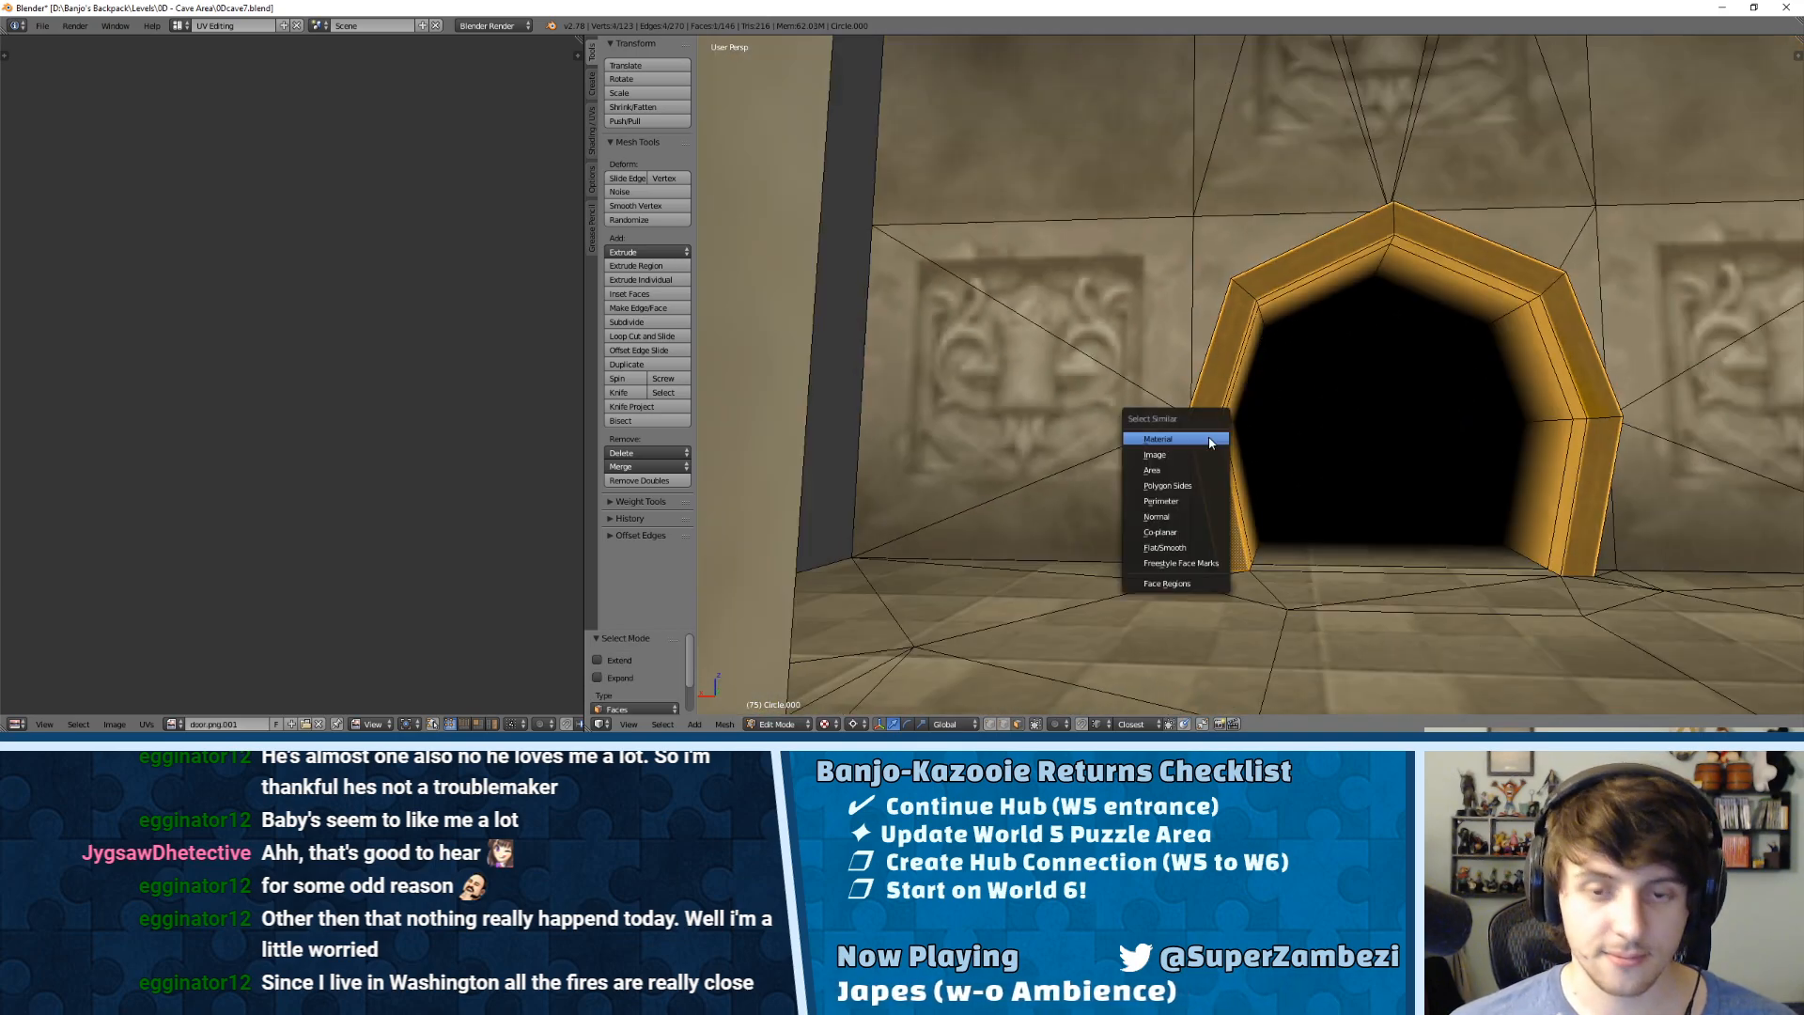
click(1156, 455)
middle_drag(1246, 417, 1268, 508)
key(x)
click(1212, 476)
Step: In vertex select mode, move the doorway's two mid-height side vertices down to the bottom corners of the wall
key(ctrl+Tab)
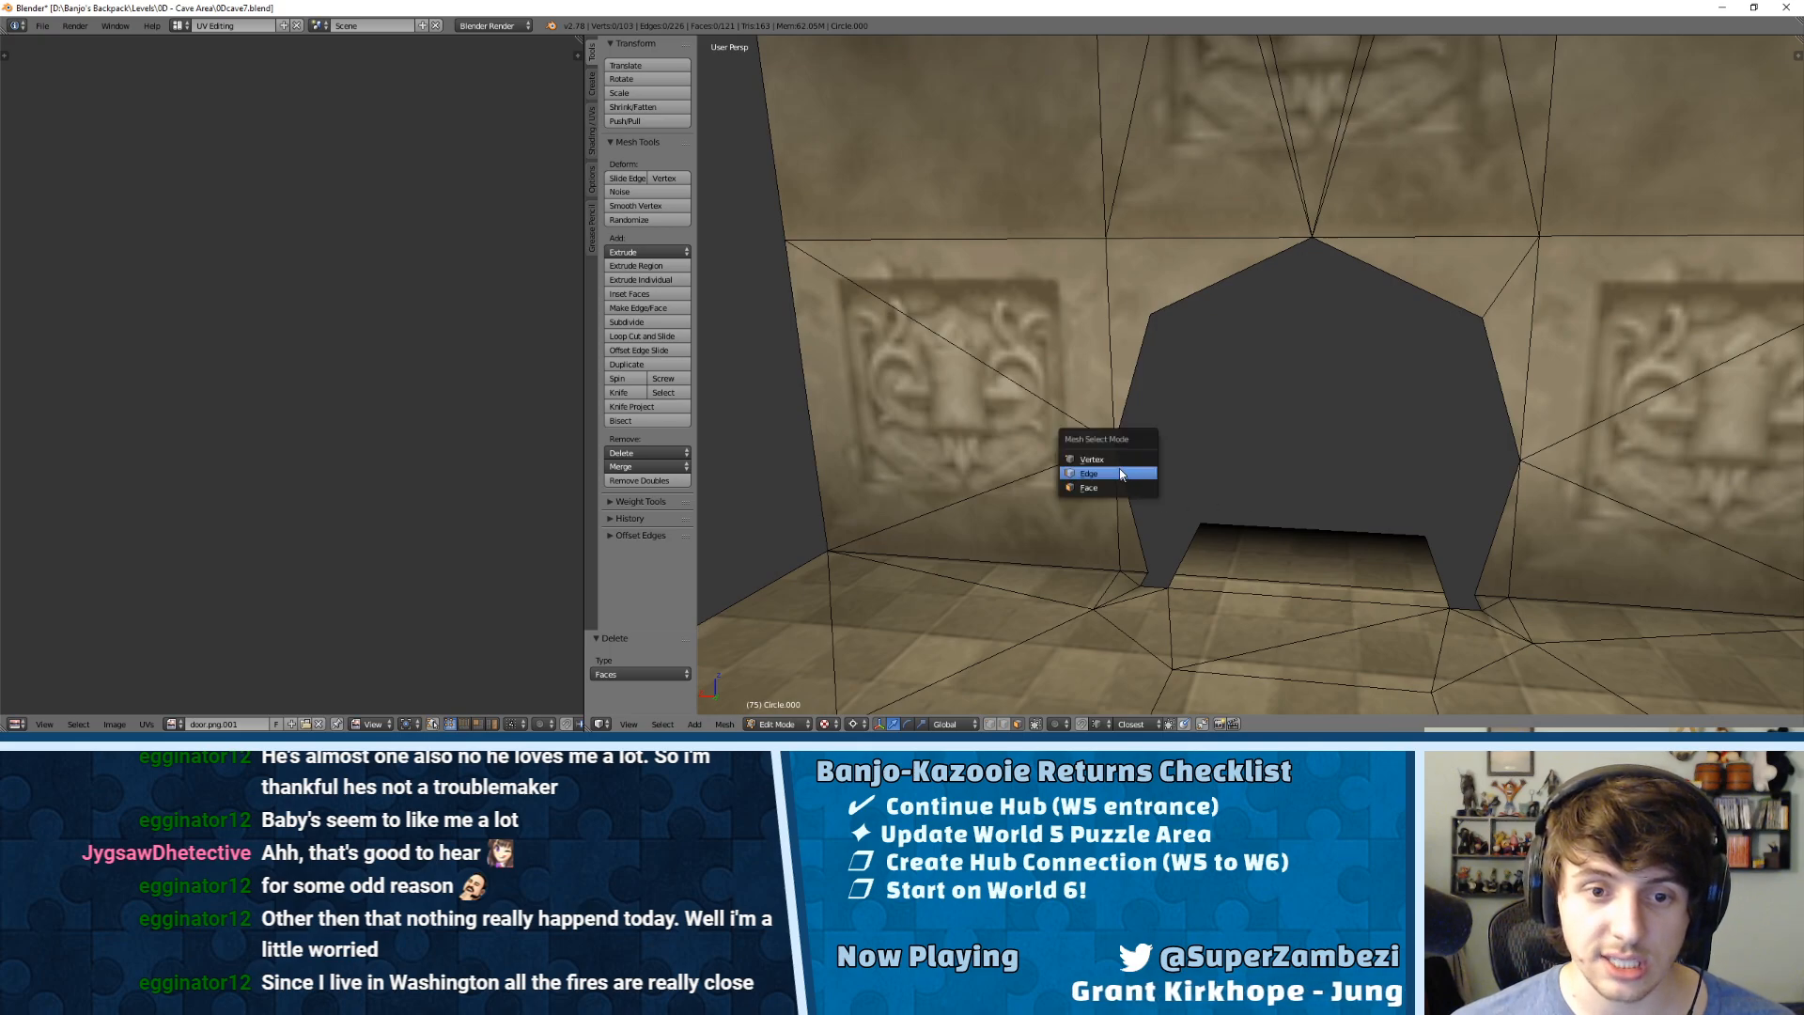
click(1117, 460)
right_click(1118, 447)
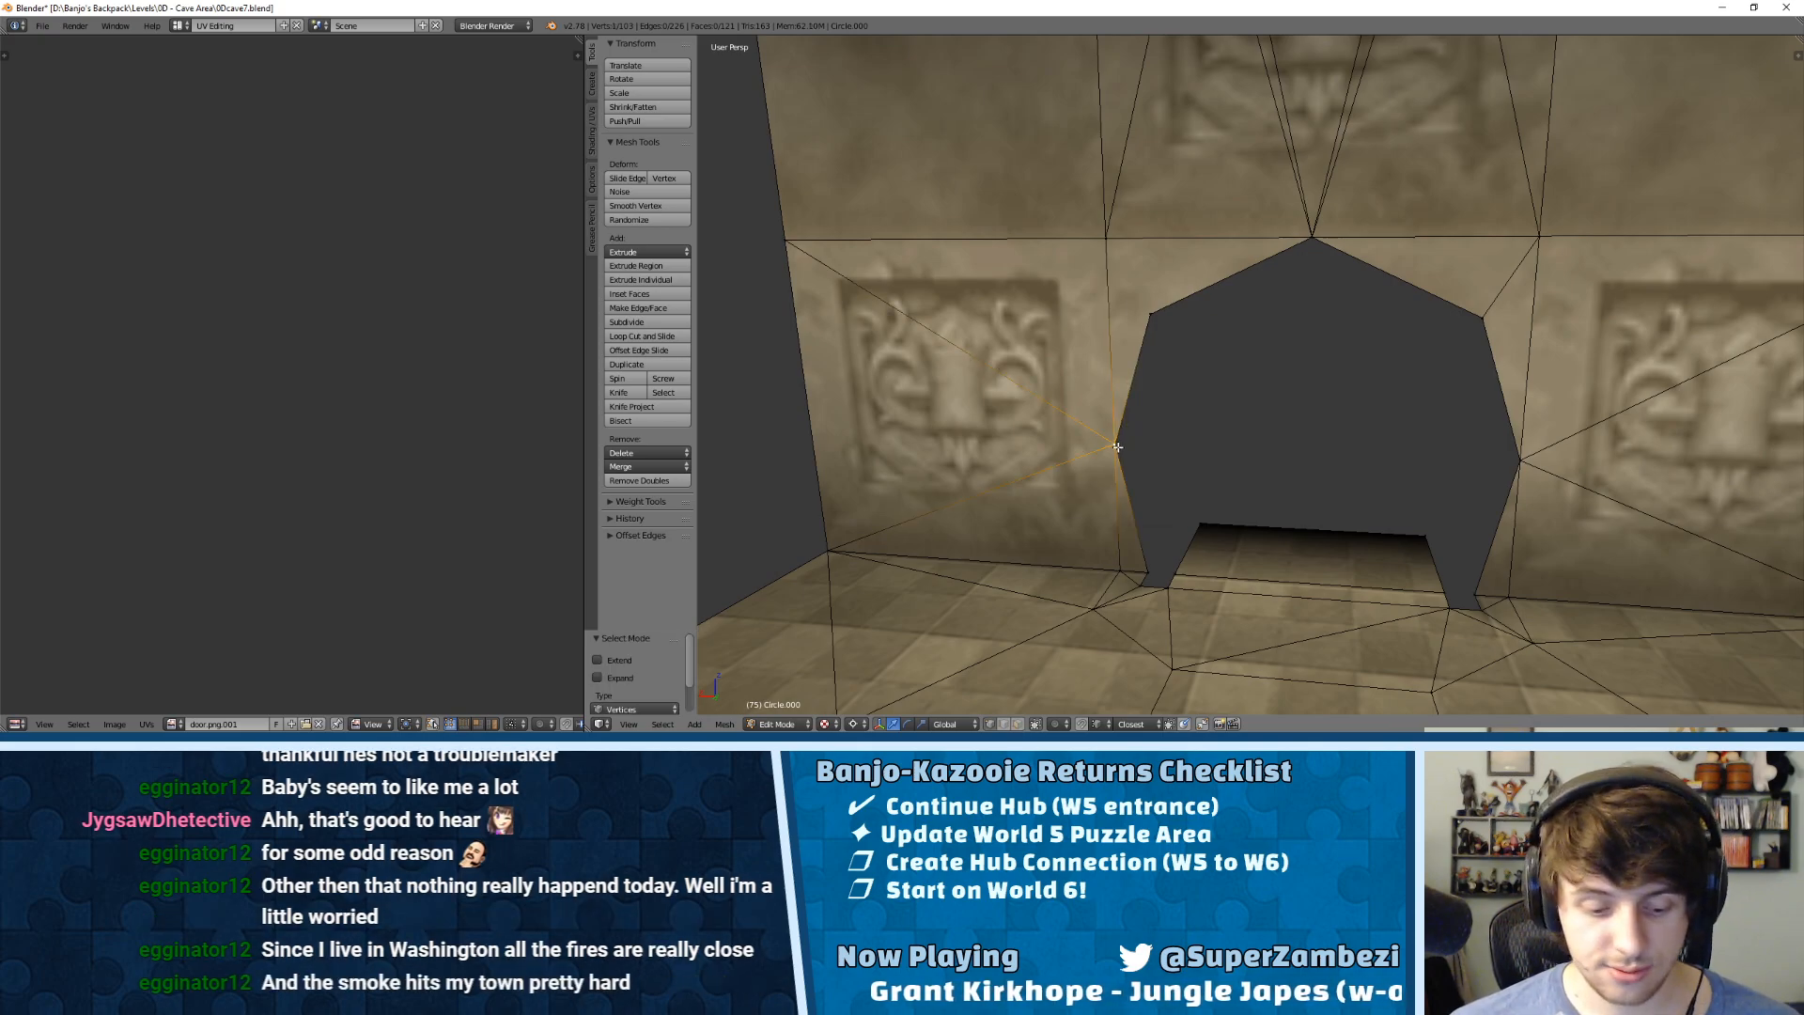
key(g)
click(1125, 569)
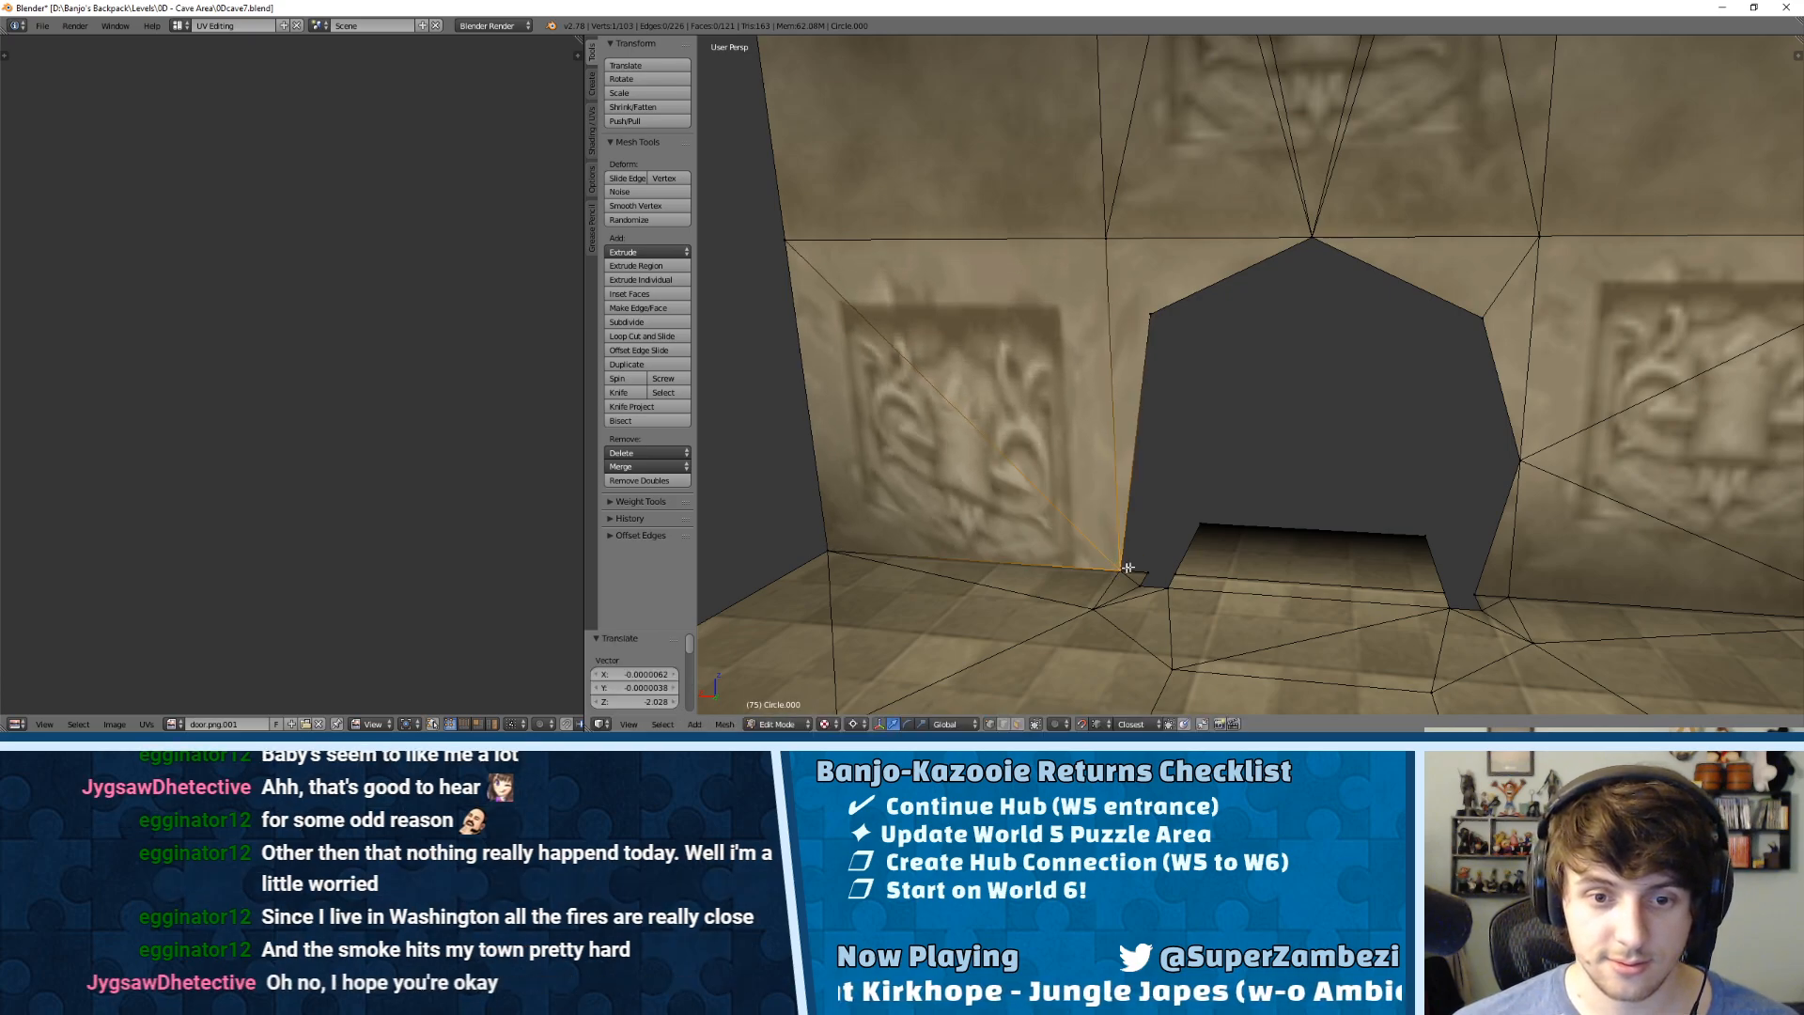
right_click(1522, 472)
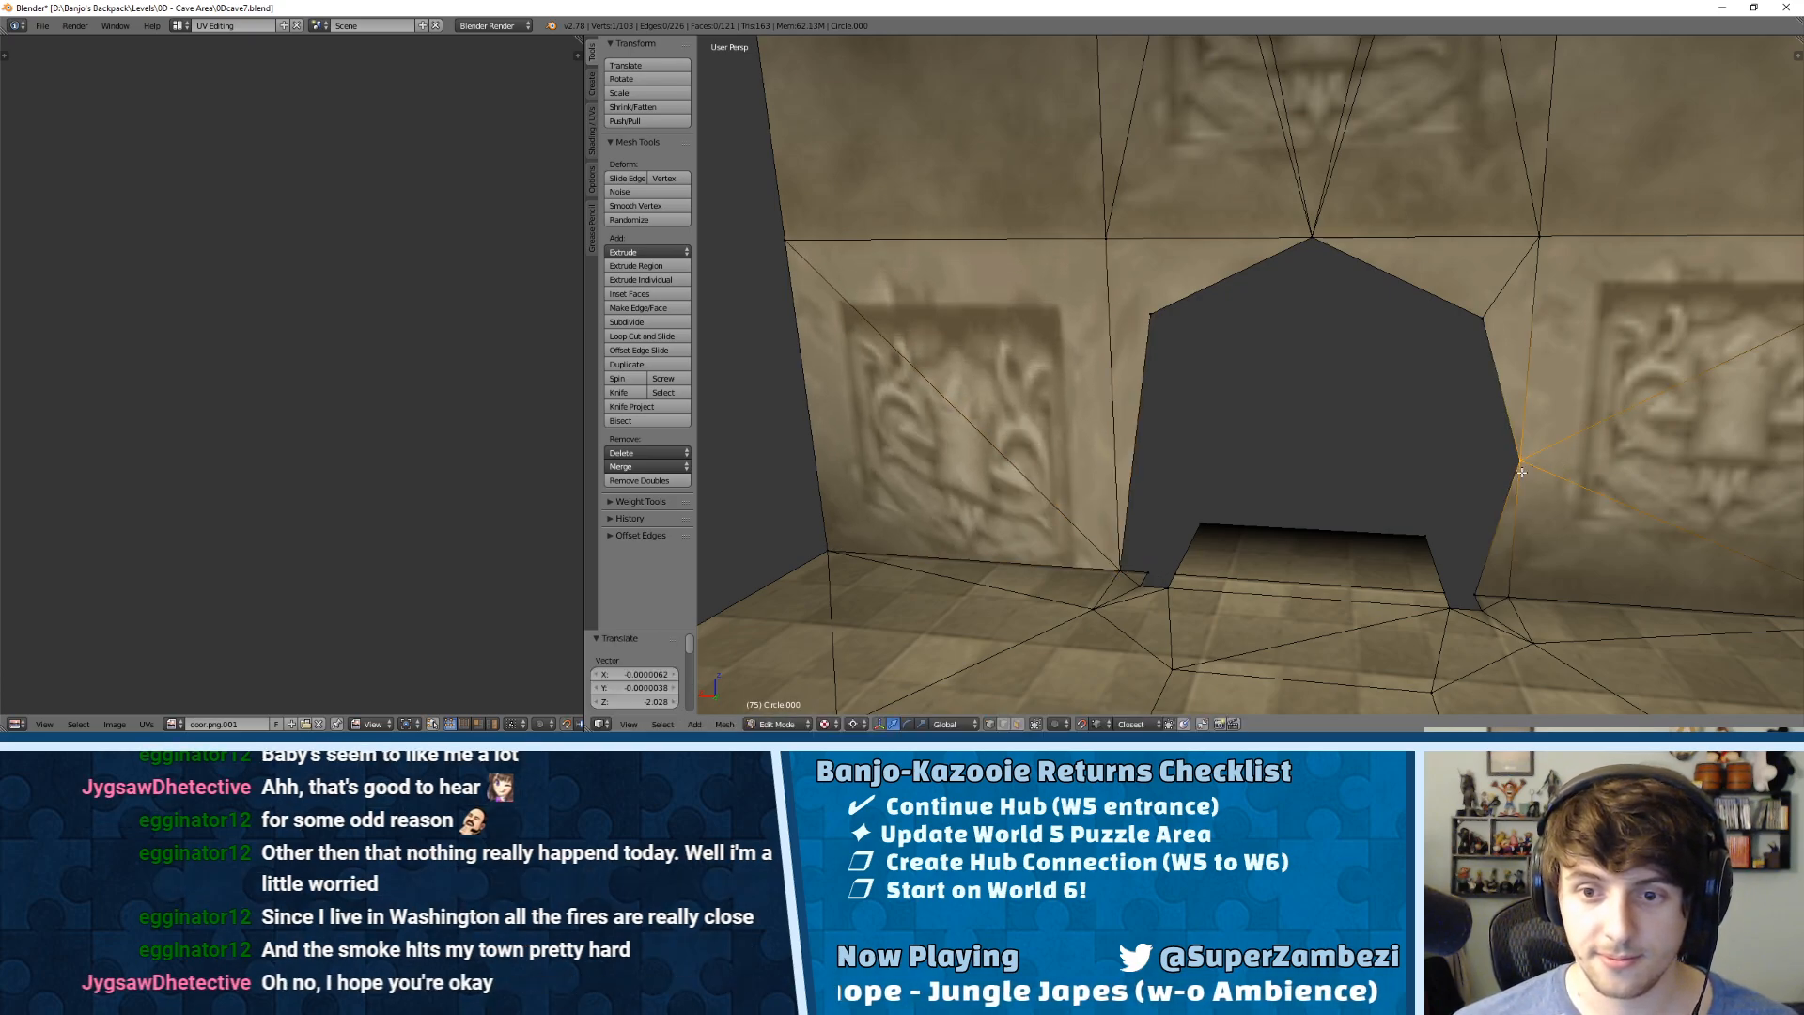
key(g)
click(1511, 596)
Step: Move the doorway's two upper arch vertices onto the wall corners above and remove doubles across the whole mesh
right_click(1472, 329)
key(g)
click(1527, 249)
right_click(1139, 314)
key(g)
click(1109, 235)
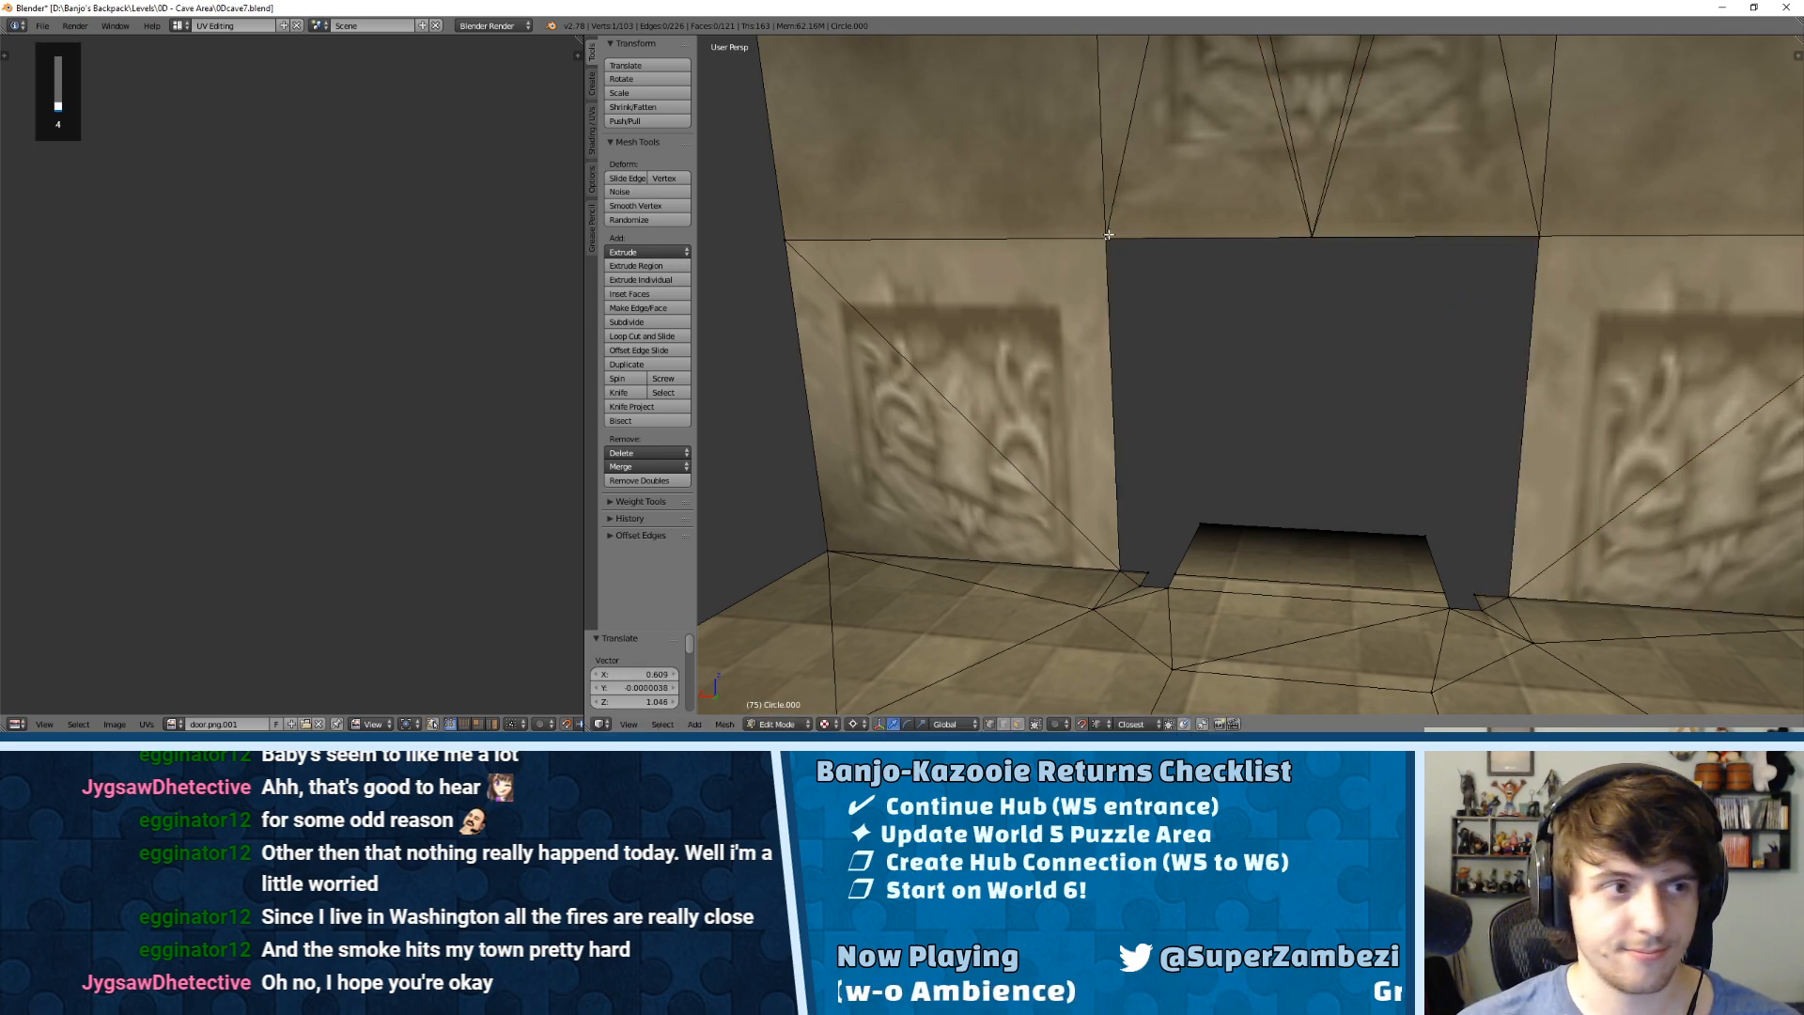
key(a)
key(w)
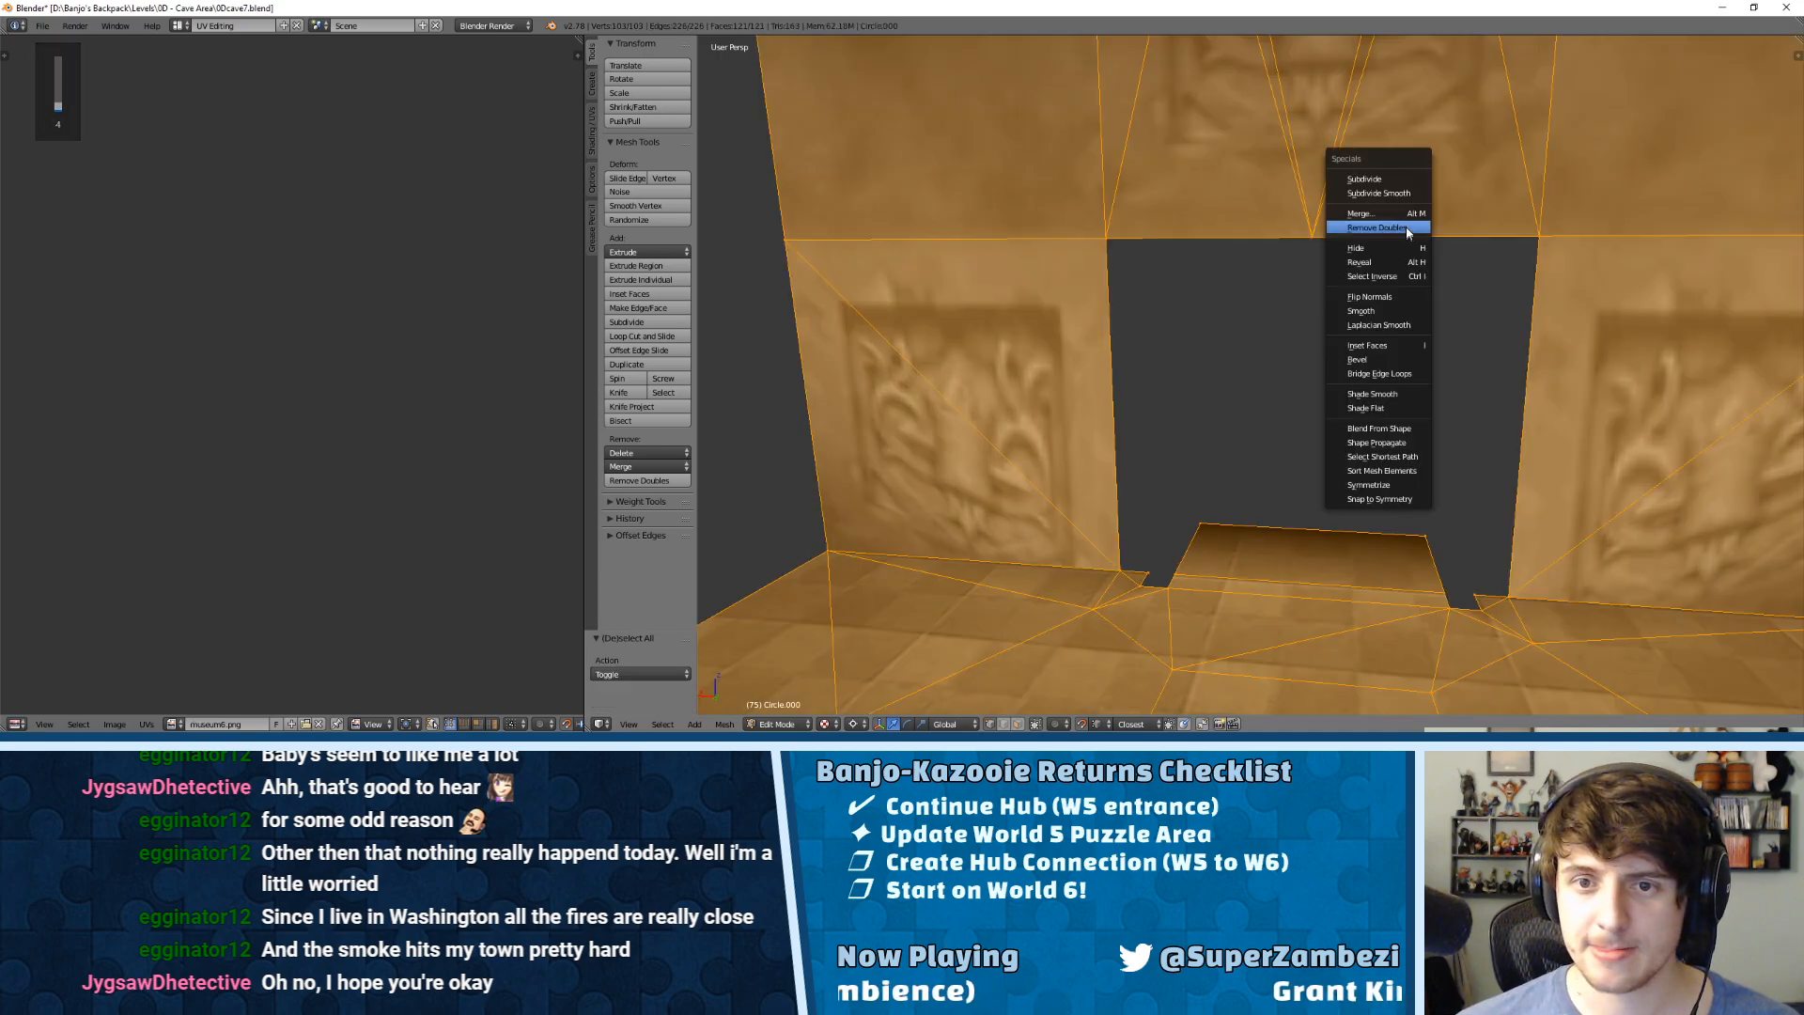
click(1405, 227)
Step: Move the vertex at the middle of the doorway's top edge onto the opening's upper-right corner
right_click(1330, 237)
key(g)
click(1547, 237)
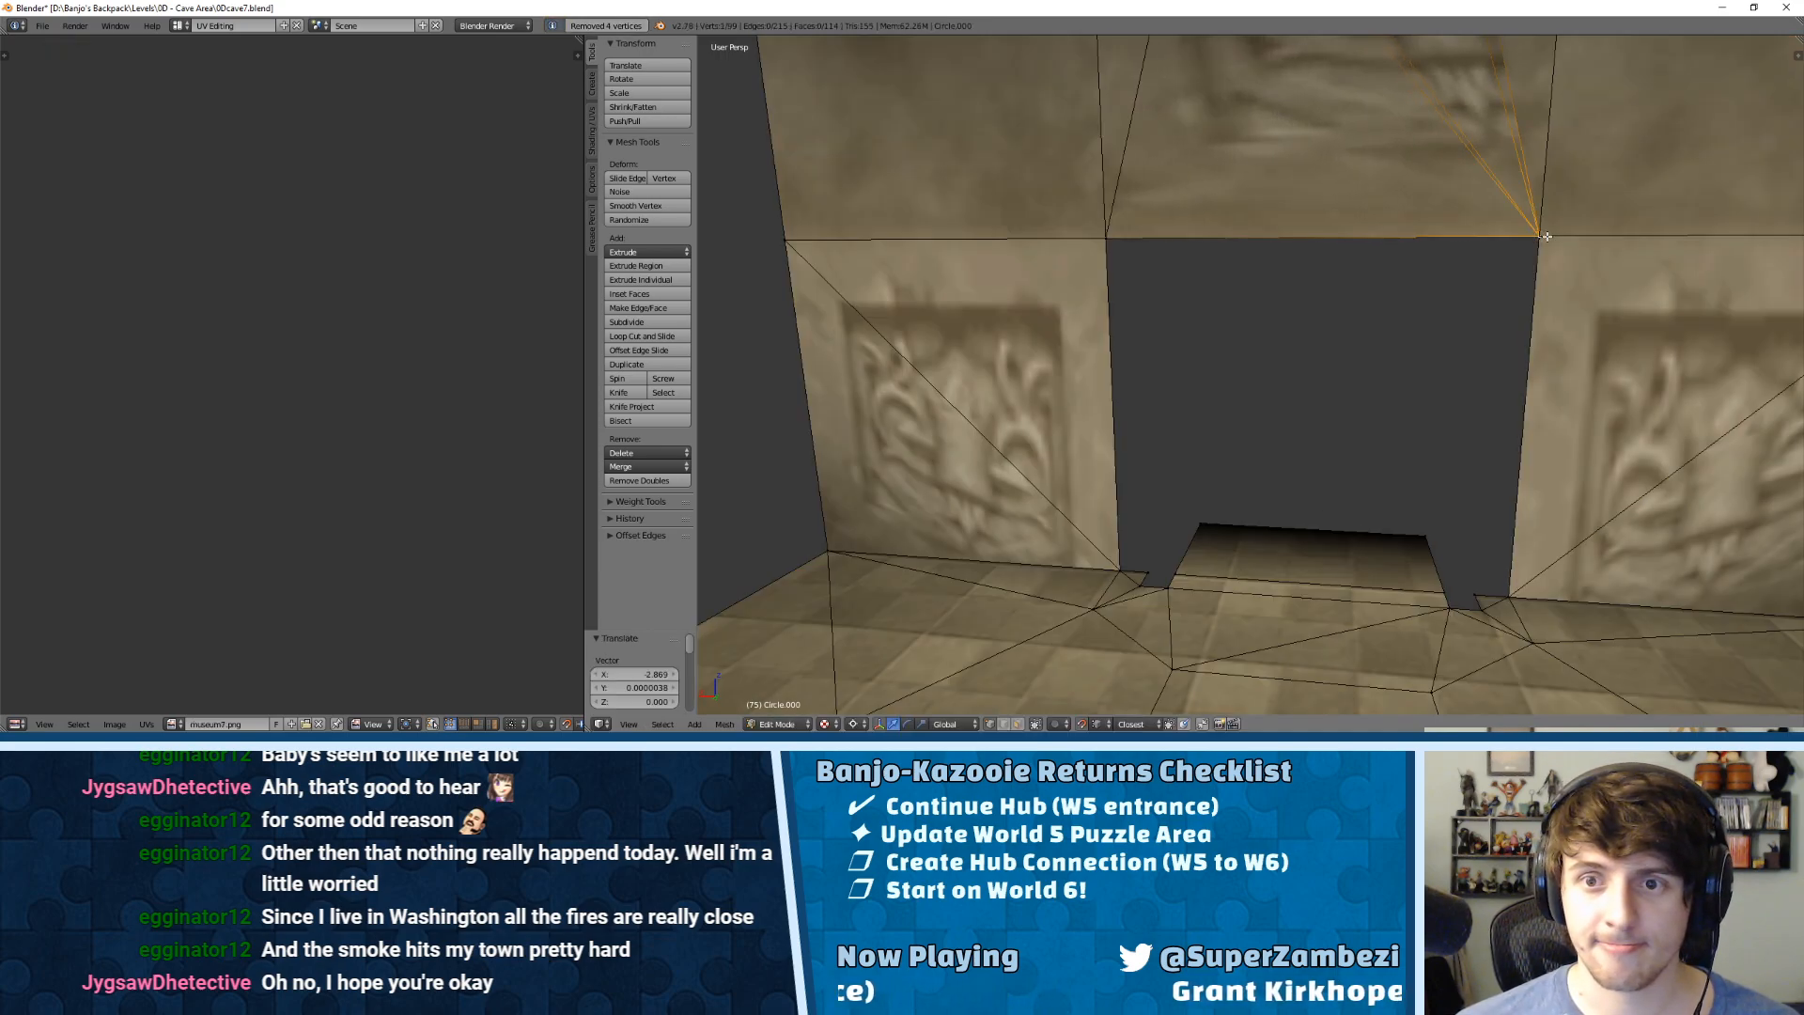
Step: Delete the two pairs of floor vertices that extend through the doorway behind the wall
middle_drag(1512, 556, 1067, 415)
right_click(1071, 311)
shift+right_click(1327, 291)
key(x)
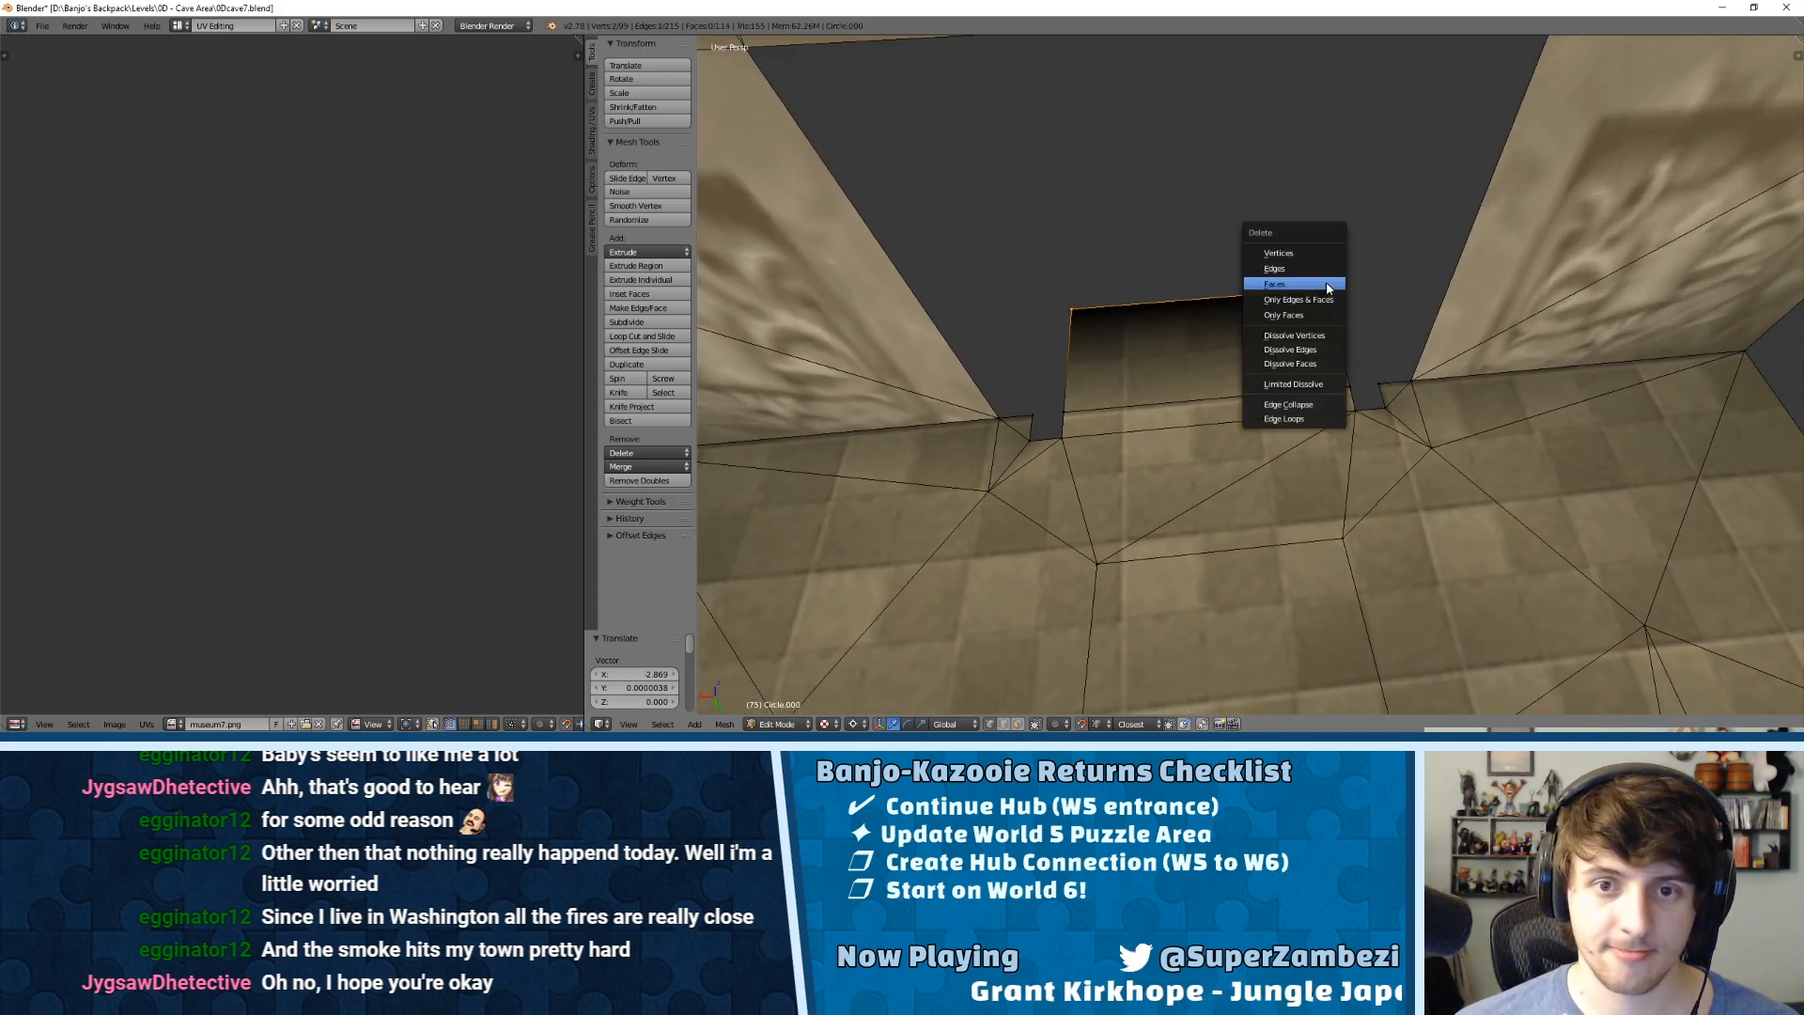
click(1295, 252)
right_click(1062, 413)
shift+right_click(1351, 388)
key(x)
click(1330, 393)
Step: Slide the two floor vertices on the doorway threshold outward along X to the notch corners beside them
right_click(1065, 440)
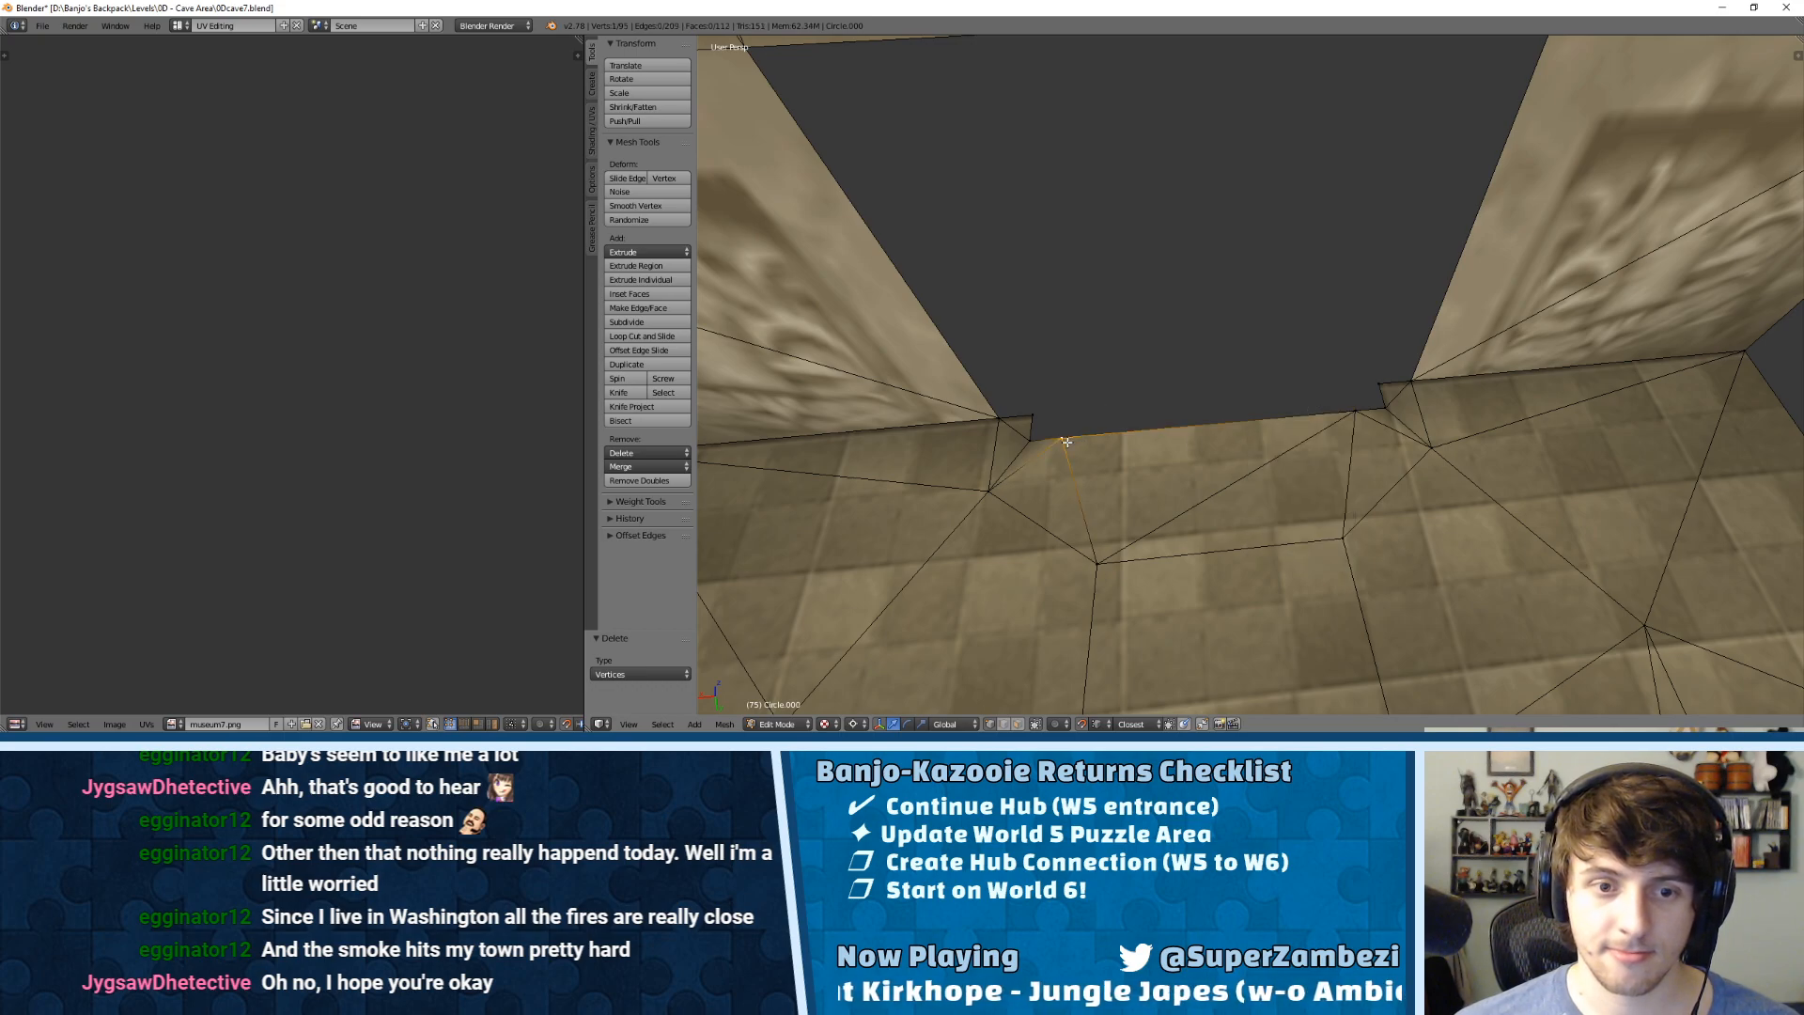
key(g)
key(x)
click(1035, 440)
right_click(1359, 411)
key(g)
key(x)
click(1384, 406)
Step: Move the inner vertex of each threshold notch onto the adjacent threshold corner and remove doubles across the mesh
right_click(1378, 388)
key(g)
click(1385, 408)
right_click(1039, 419)
key(g)
click(1040, 439)
key(a)
key(w)
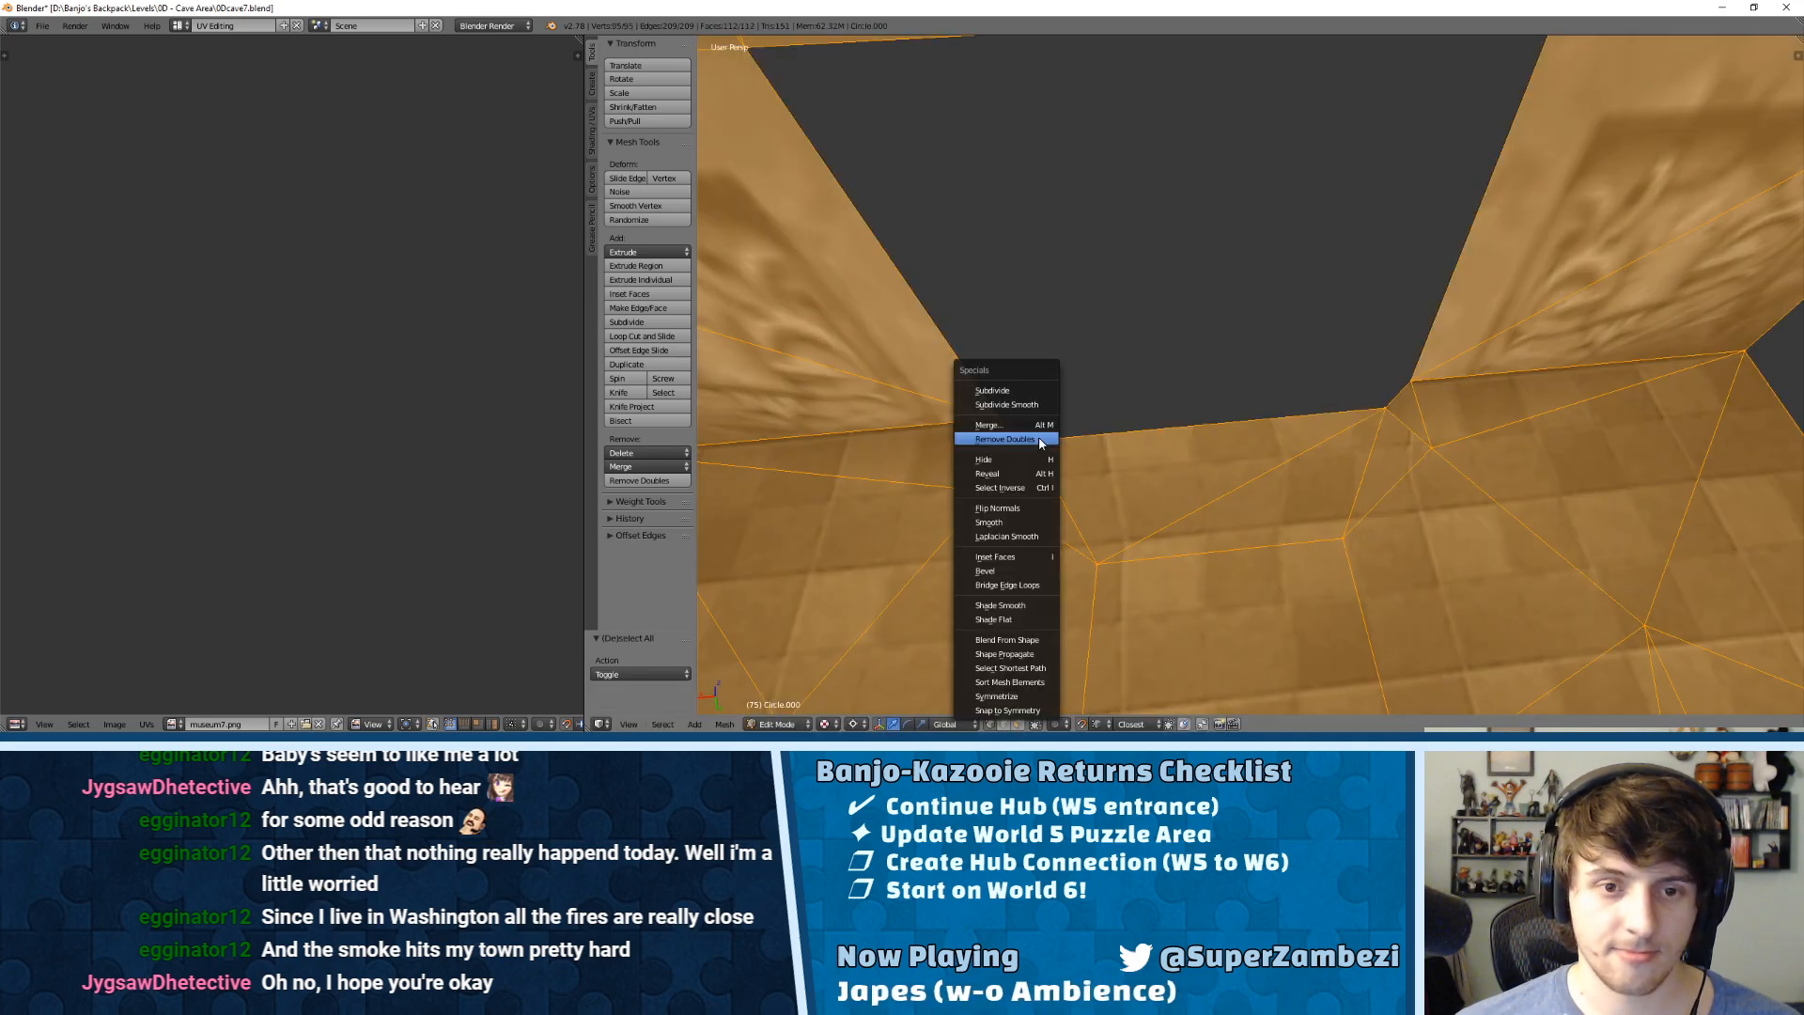
click(1038, 435)
key(a)
Step: Move the remaining threshold vertices onto the wall's bottom corners on both sides and remove doubles across the mesh
right_click(1003, 432)
key(g)
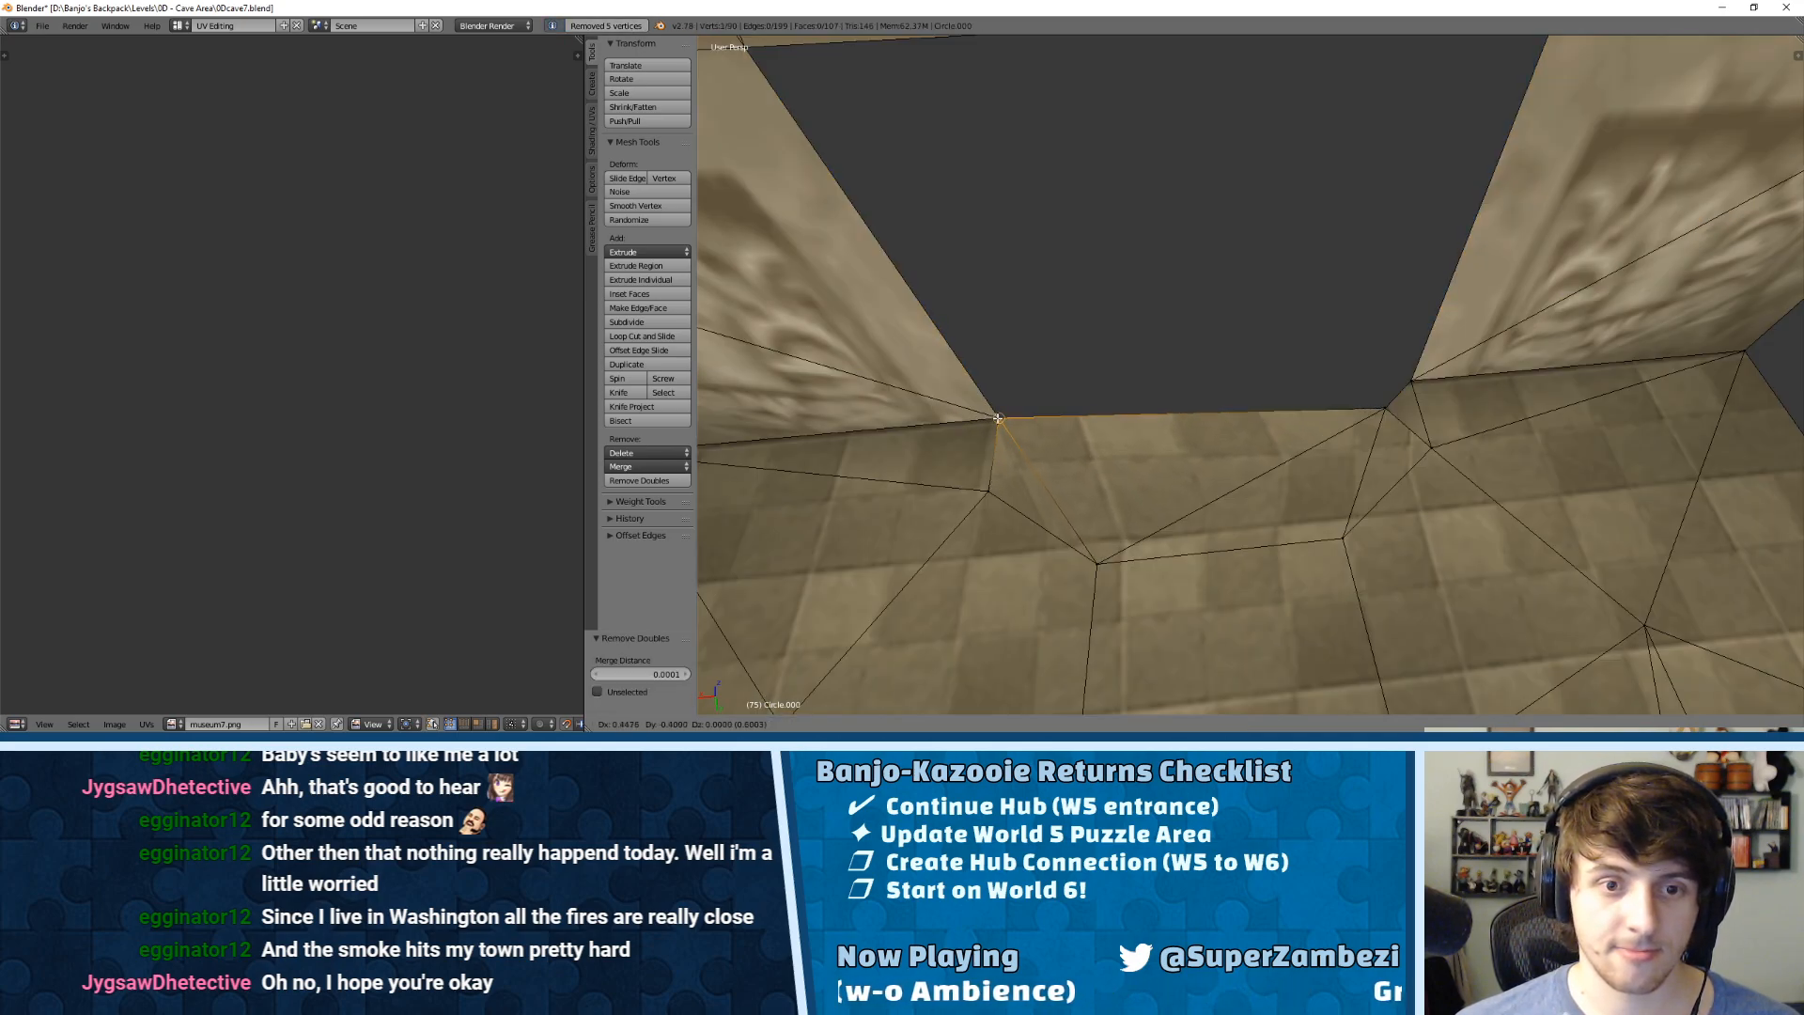
click(1391, 396)
key(a)
key(w)
click(1377, 389)
Step: Collapse the extra floor vertices just inside the doorway onto the nearest wall corners and remove doubles across the mesh
middle_drag(1095, 561, 1122, 458)
right_click(1030, 420)
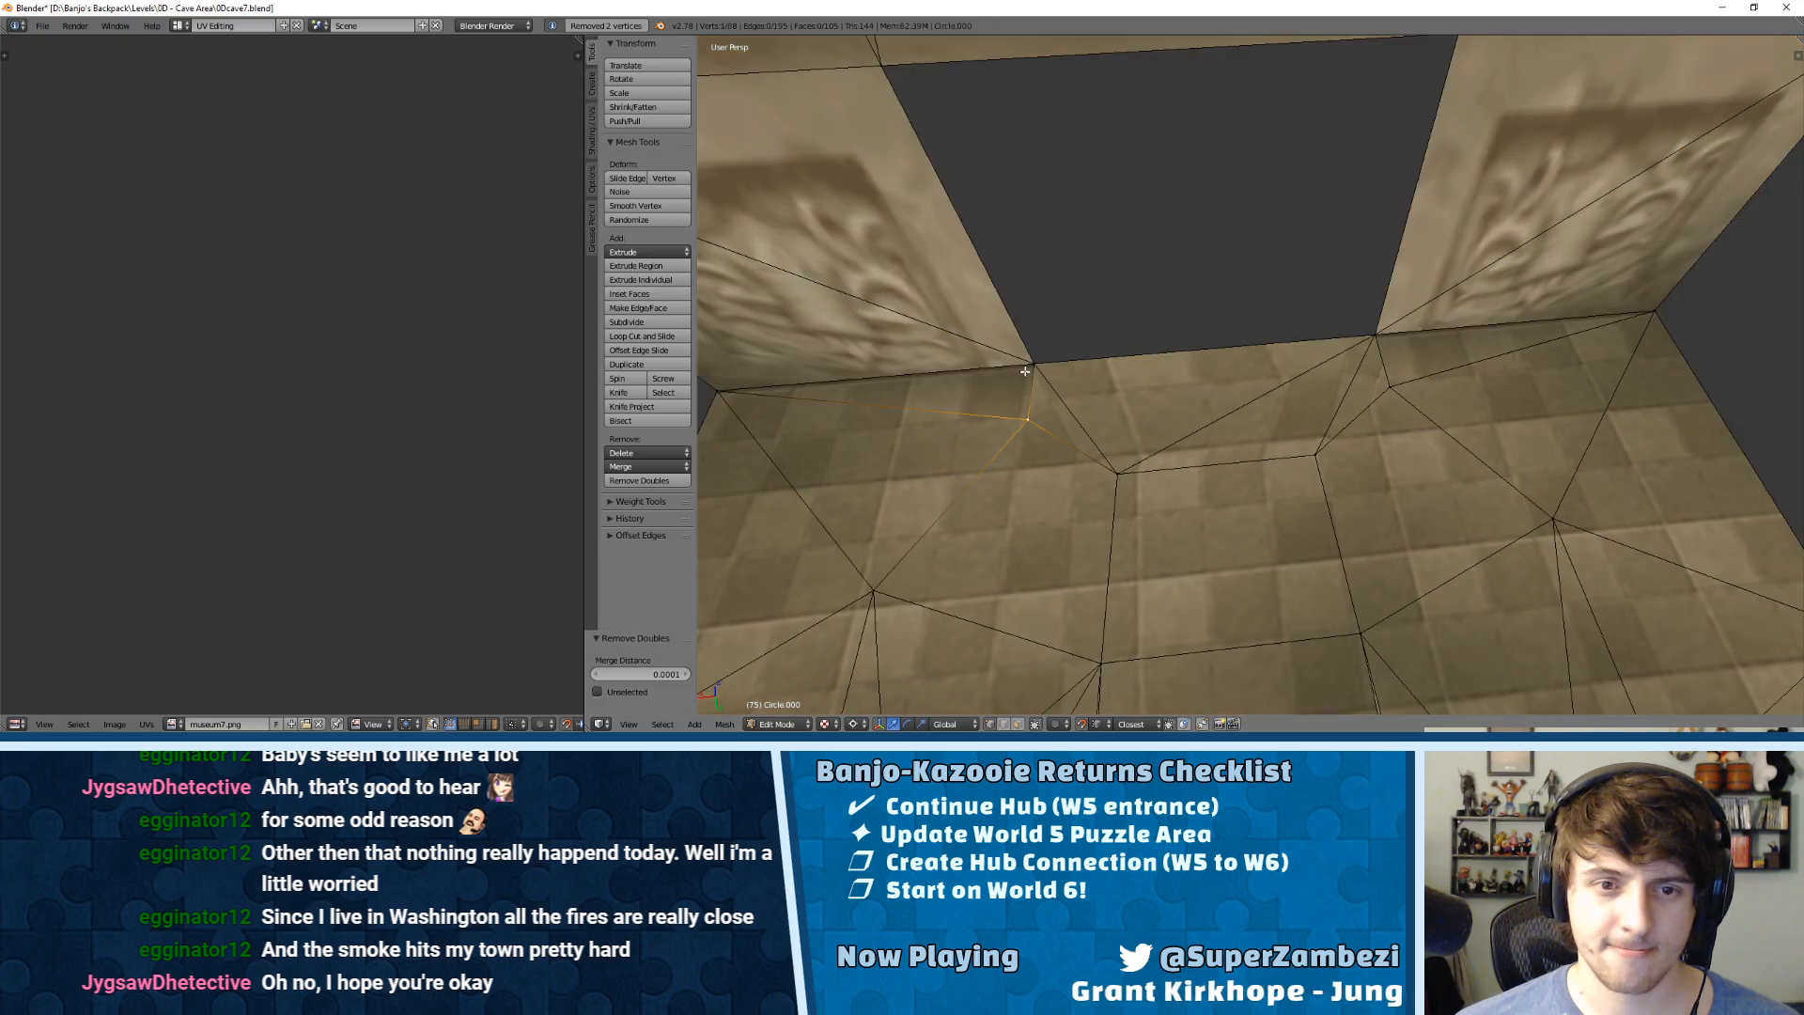
key(g)
click(1376, 362)
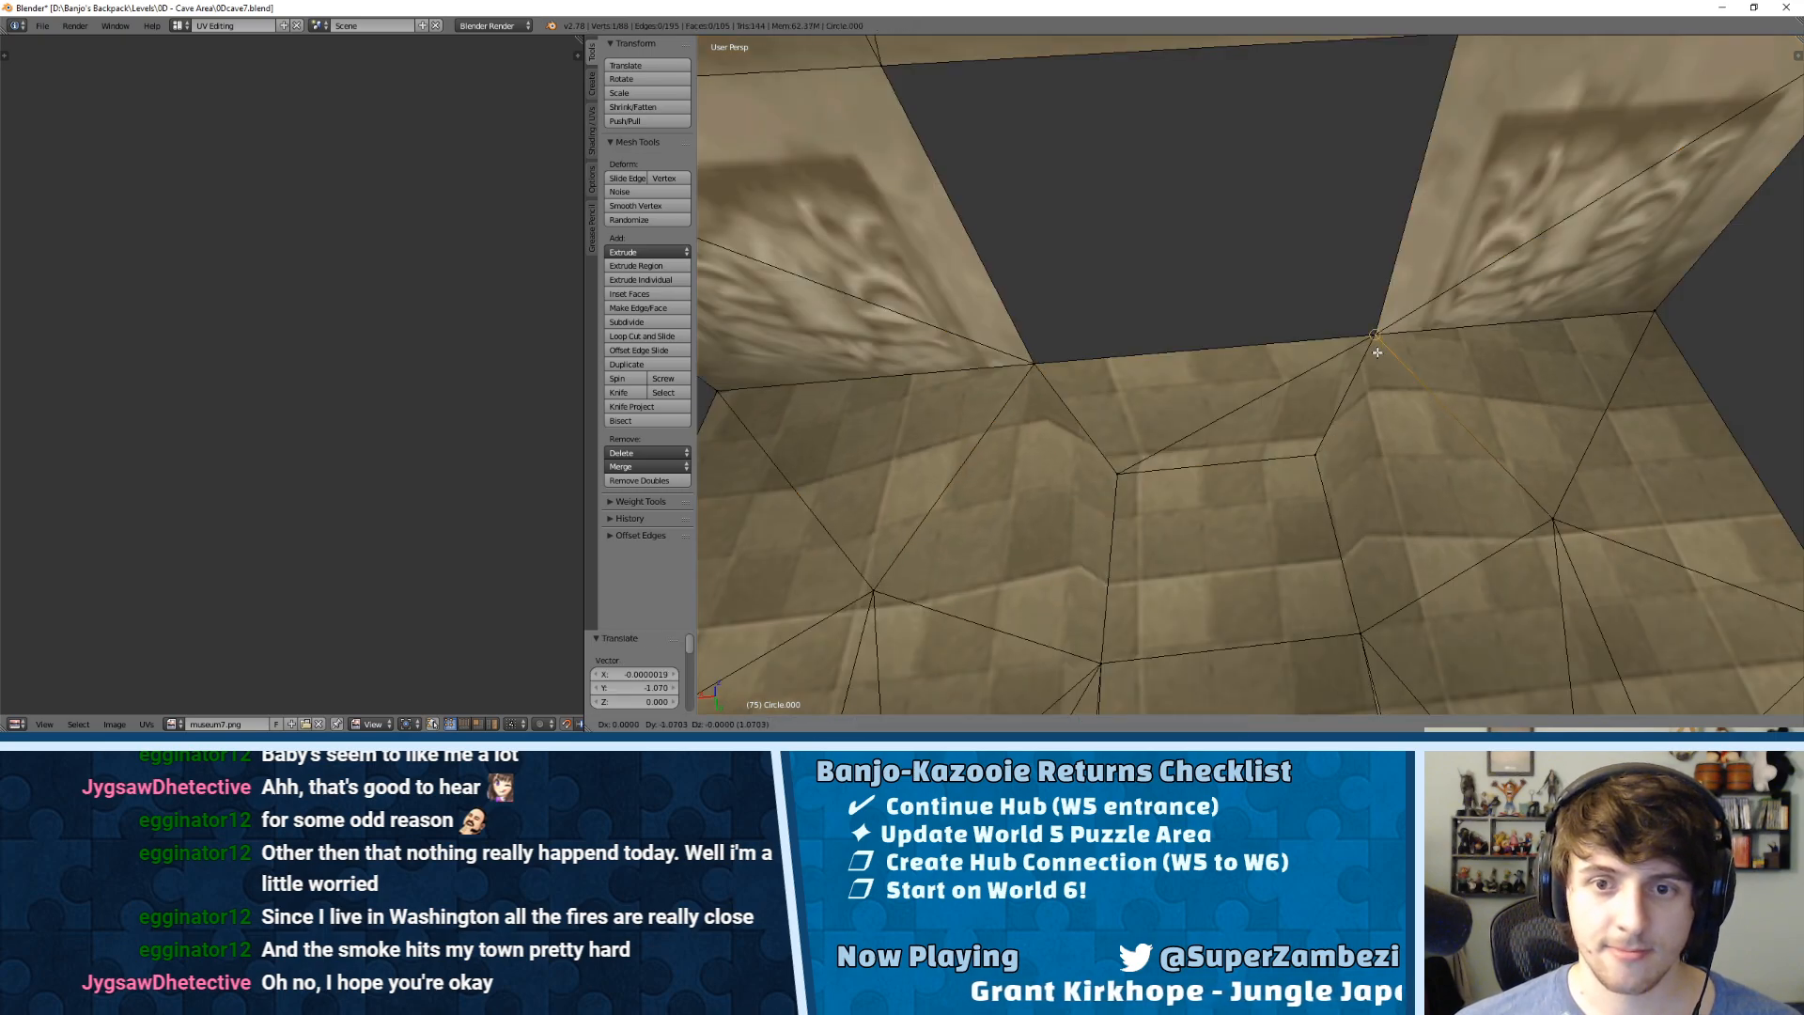
key(g)
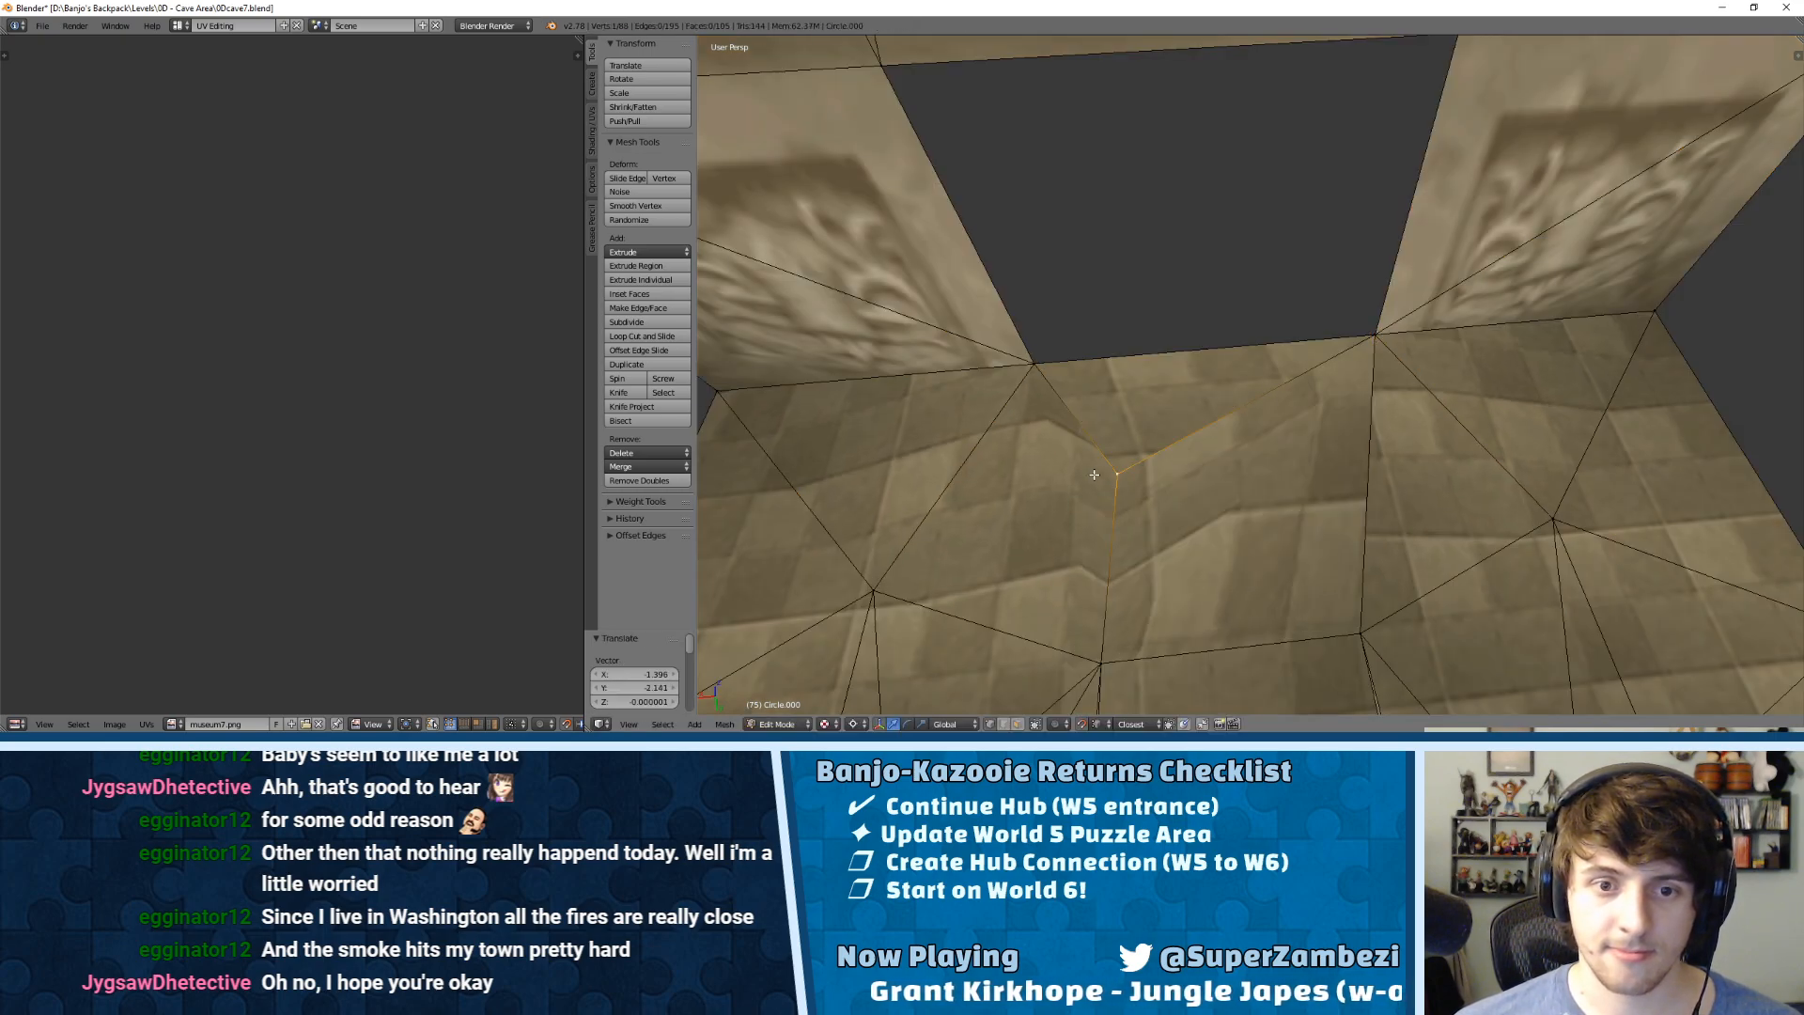
click(1043, 373)
key(a)
key(w)
click(1174, 414)
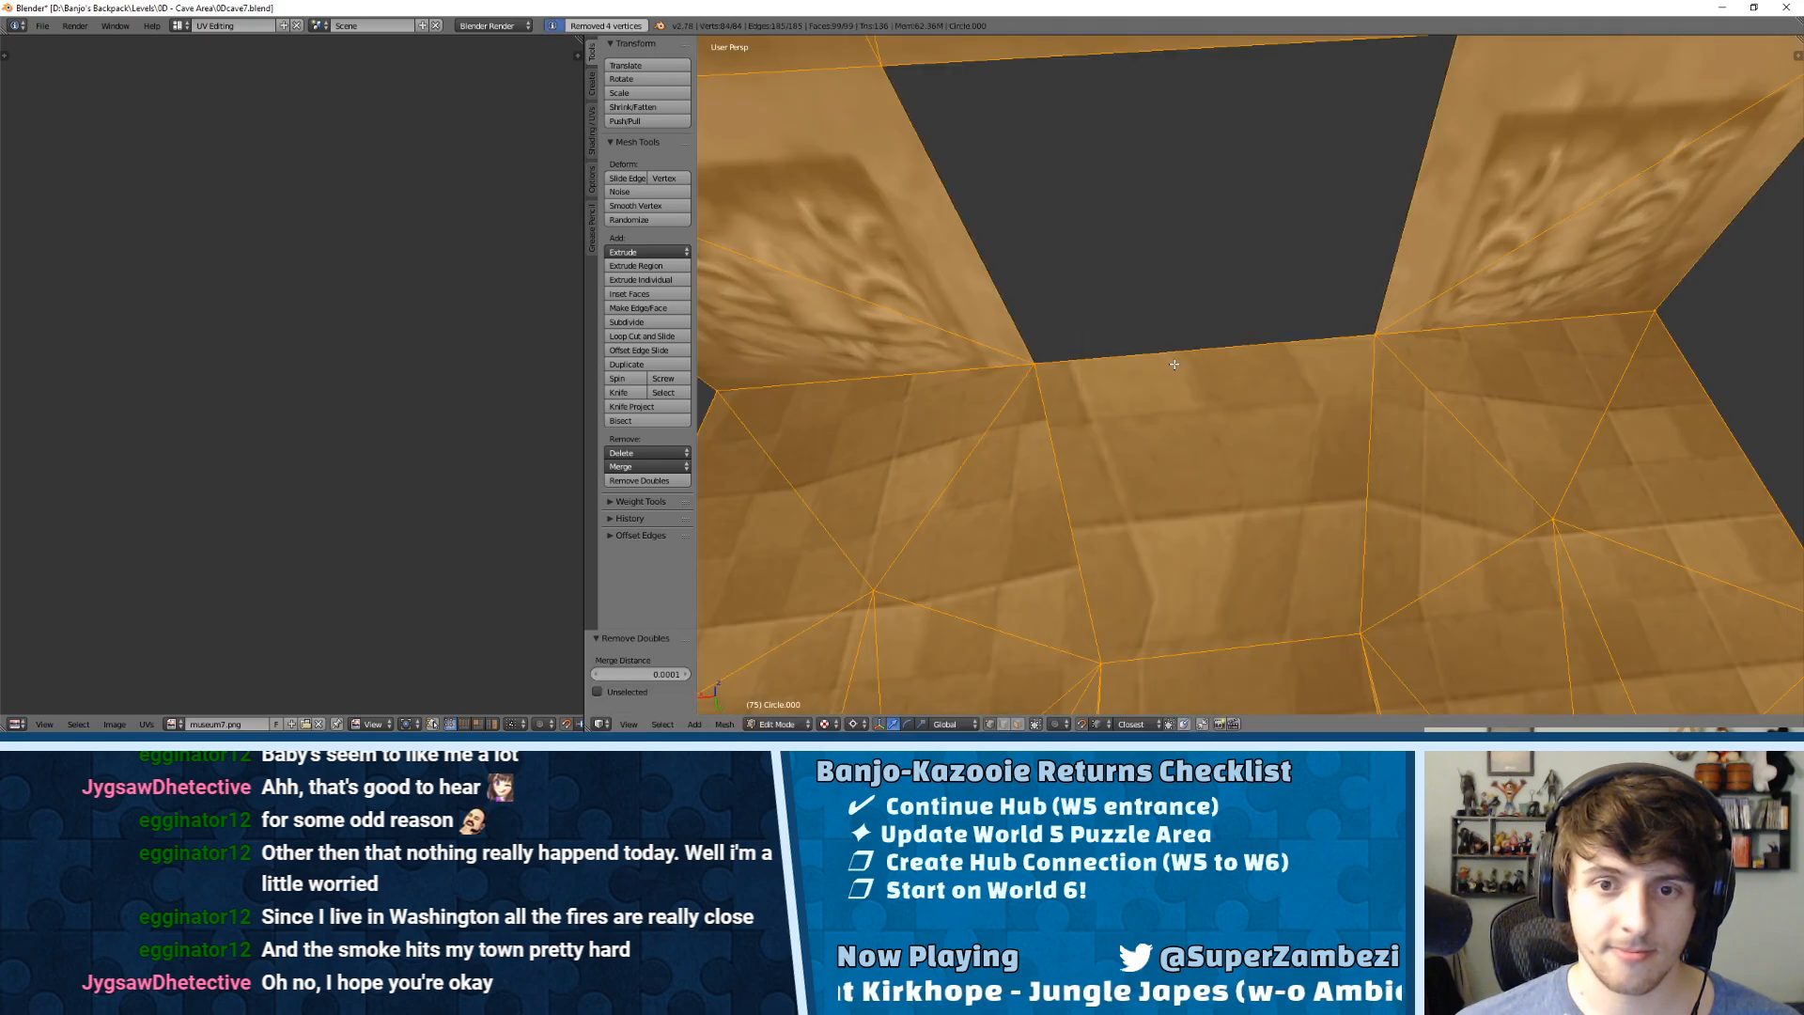
Step: Fill the porch's doorway opening with a face between the two vertical wall edges on either side of it
mouse_move(1209, 415)
middle_down()
mouse_move(1182, 350)
mouse_move(1227, 376)
mouse_move(1225, 285)
mouse_move(1195, 396)
middle_up()
key(ctrl+Tab)
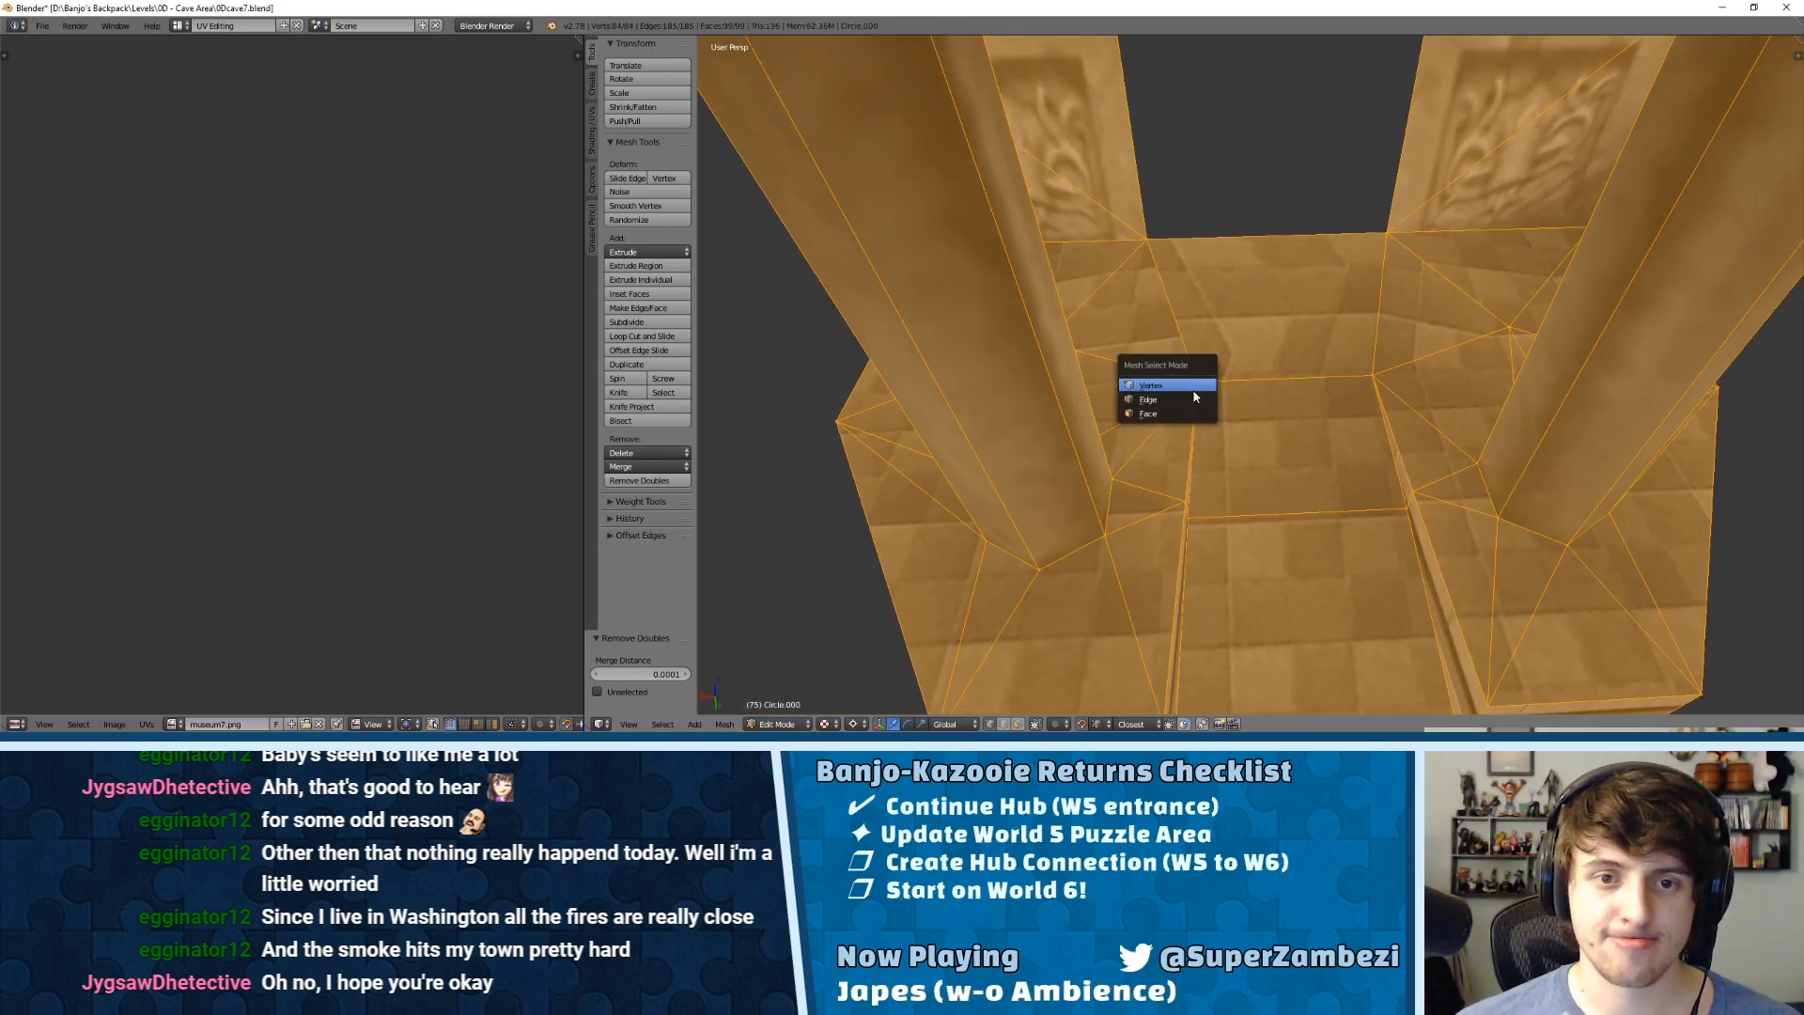
click(1192, 415)
key(a)
right_click(1268, 282)
key(a)
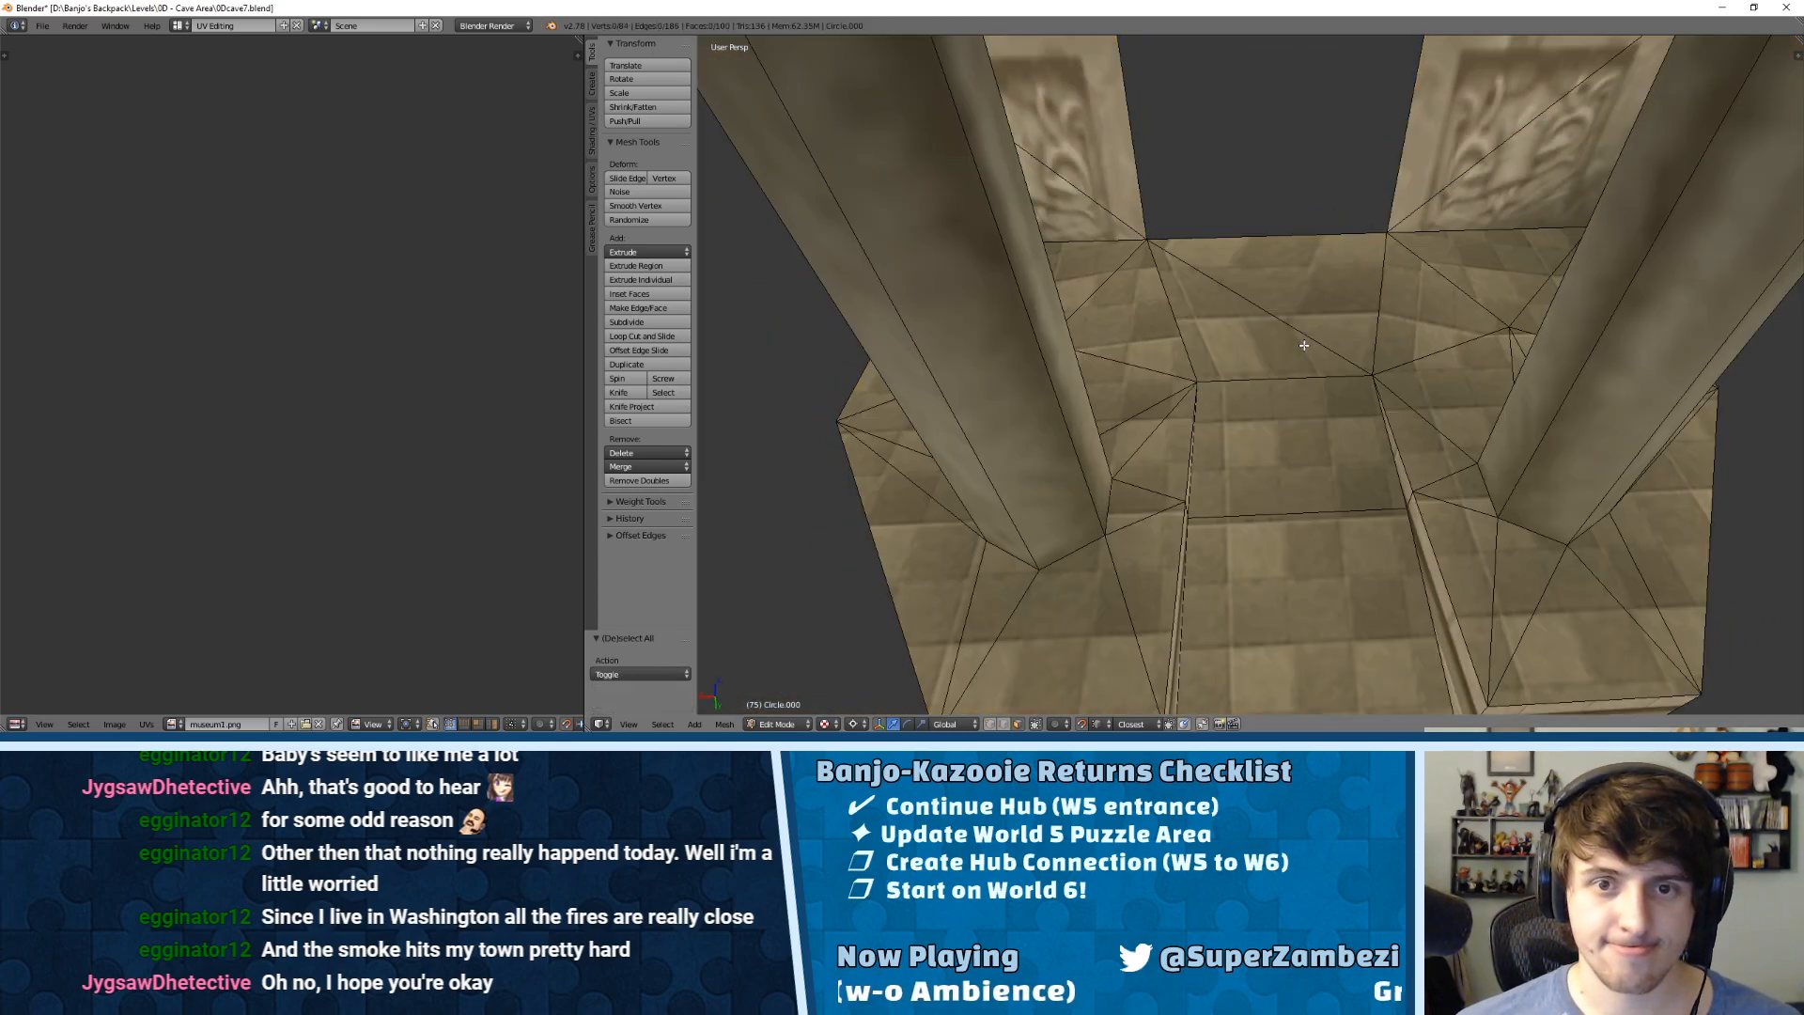
middle_drag(1269, 290, 1189, 188)
key(ctrl+Tab)
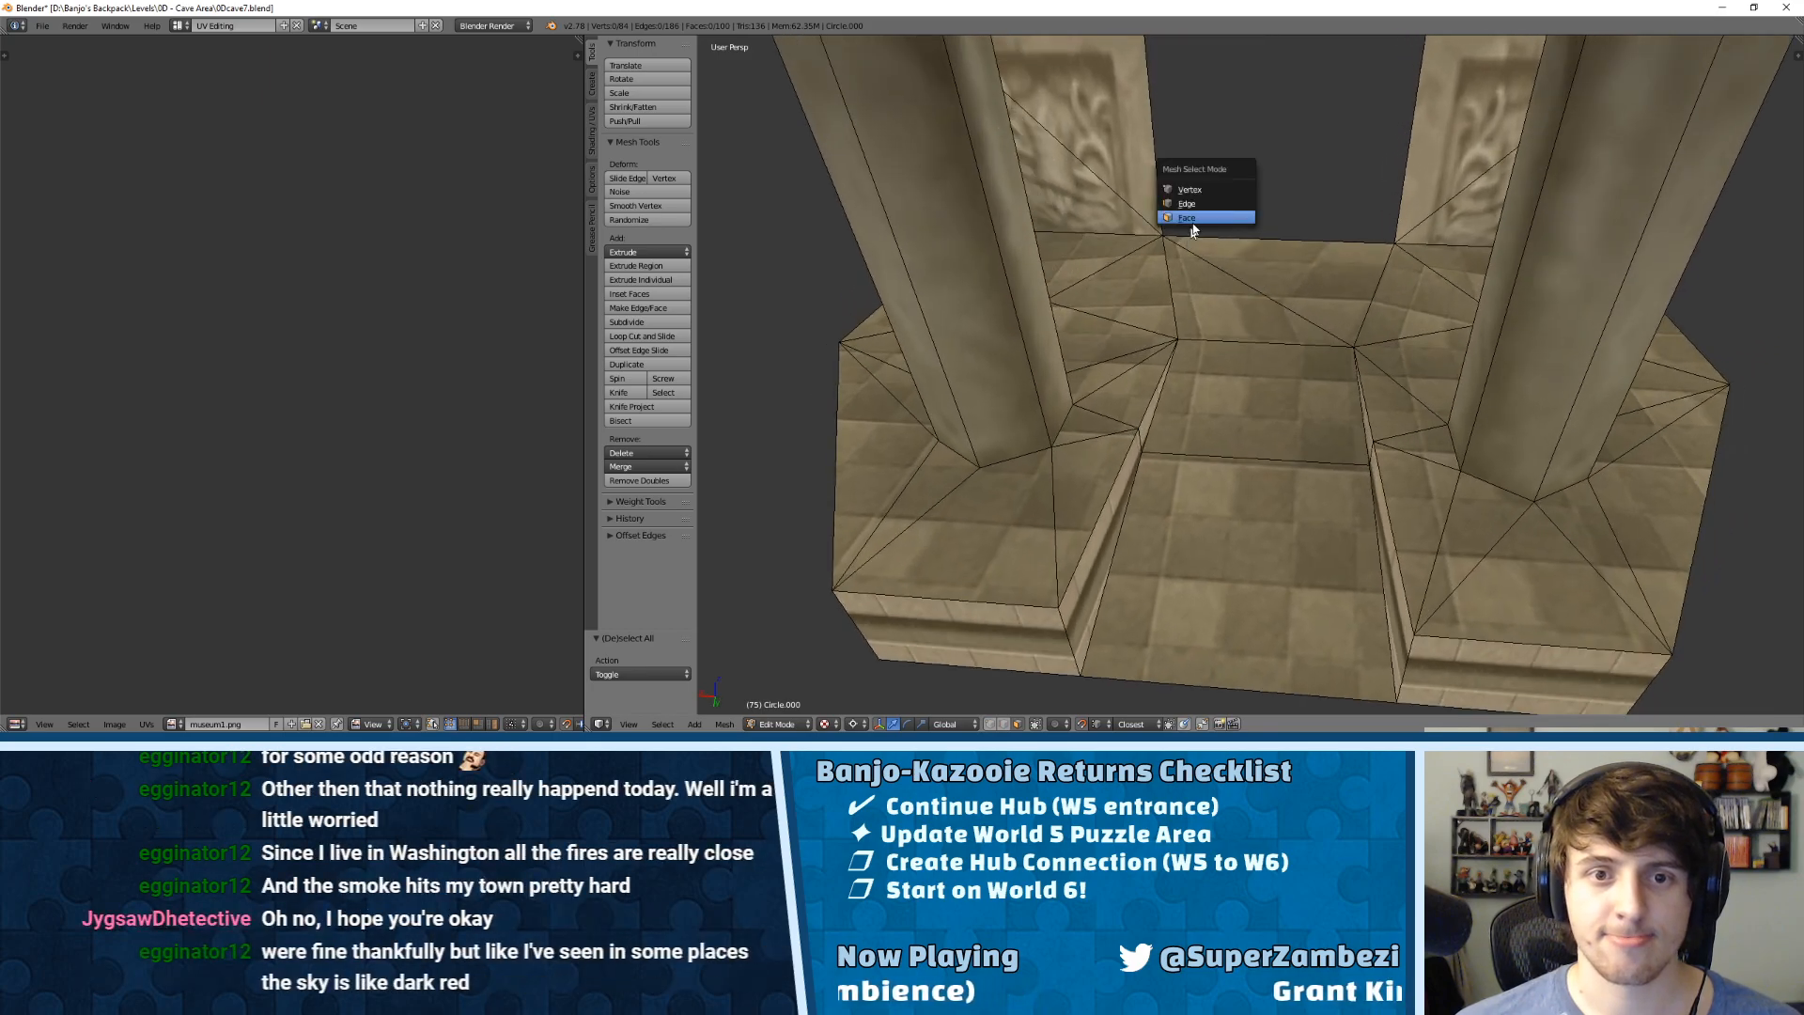
click(1186, 188)
right_click(1187, 188)
shift+right_click(1399, 153)
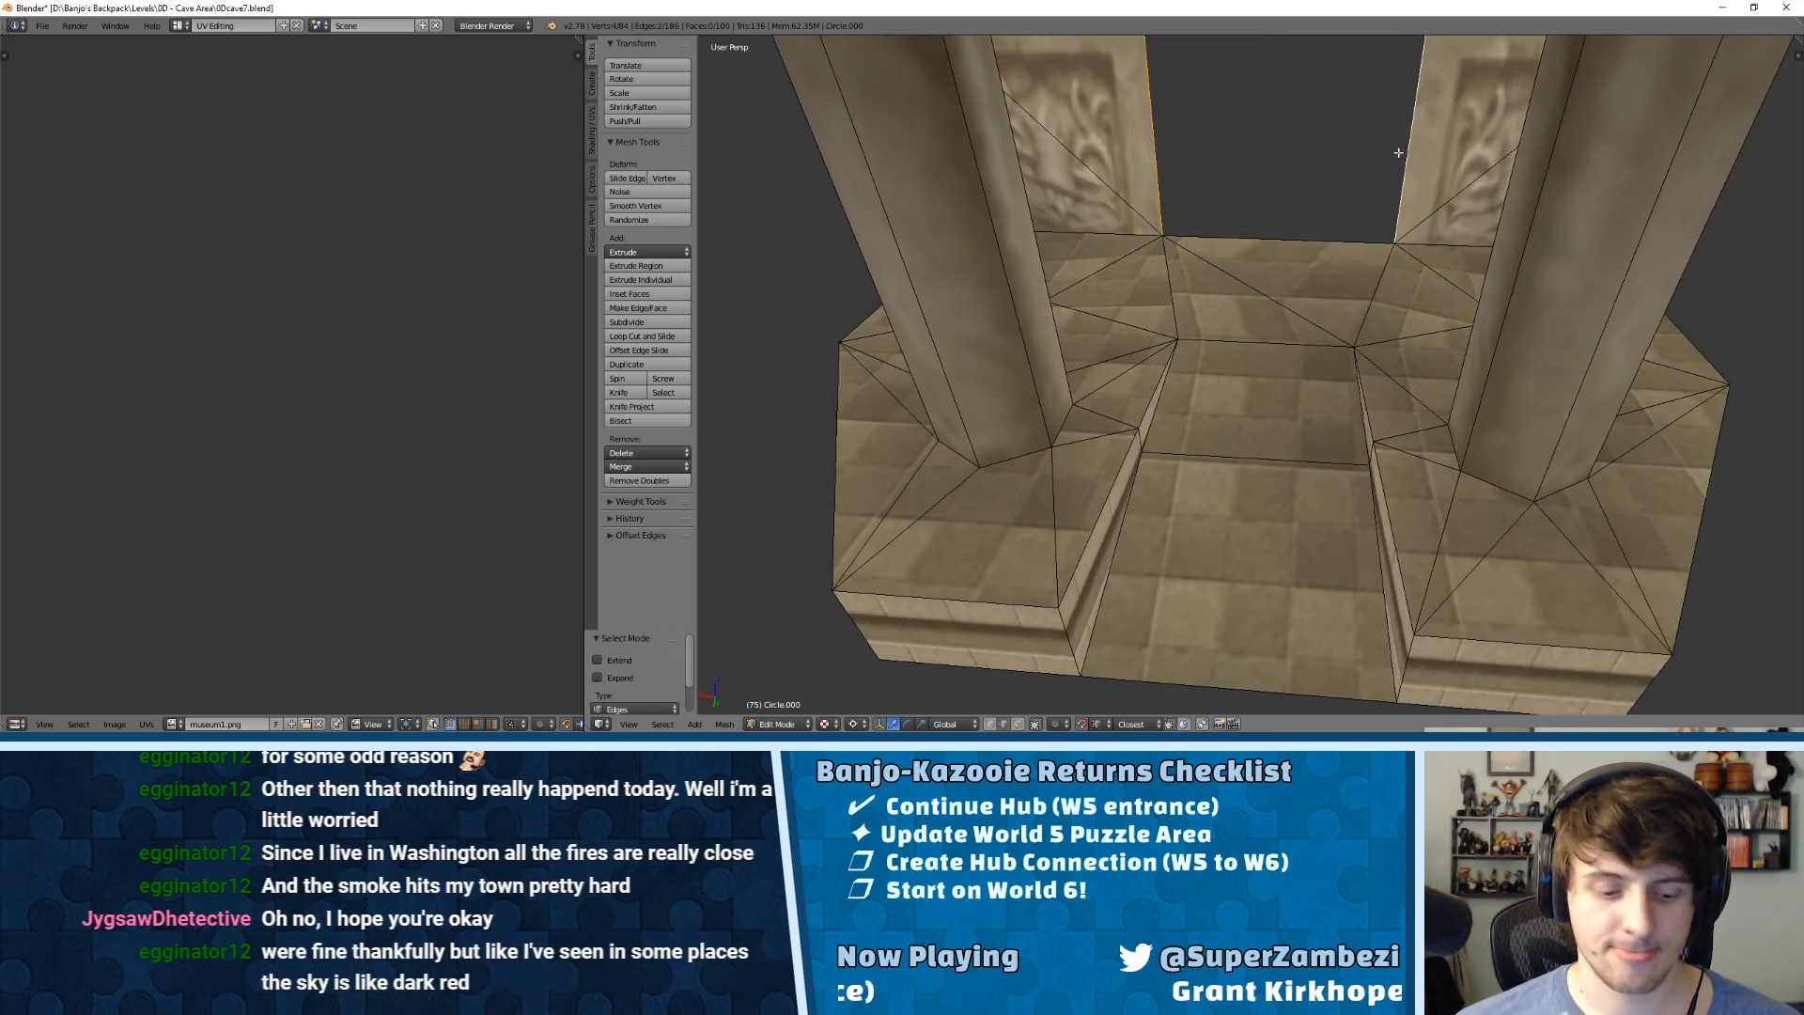
key(f)
key(a)
Step: Examine the porch and its closed doorway from several angles and against the surrounding cave geometry
middle_drag(1308, 226, 1245, 260)
middle_drag(1284, 335, 1273, 414)
scroll(1264, 417, up, 5)
scroll(1256, 419, down, 4)
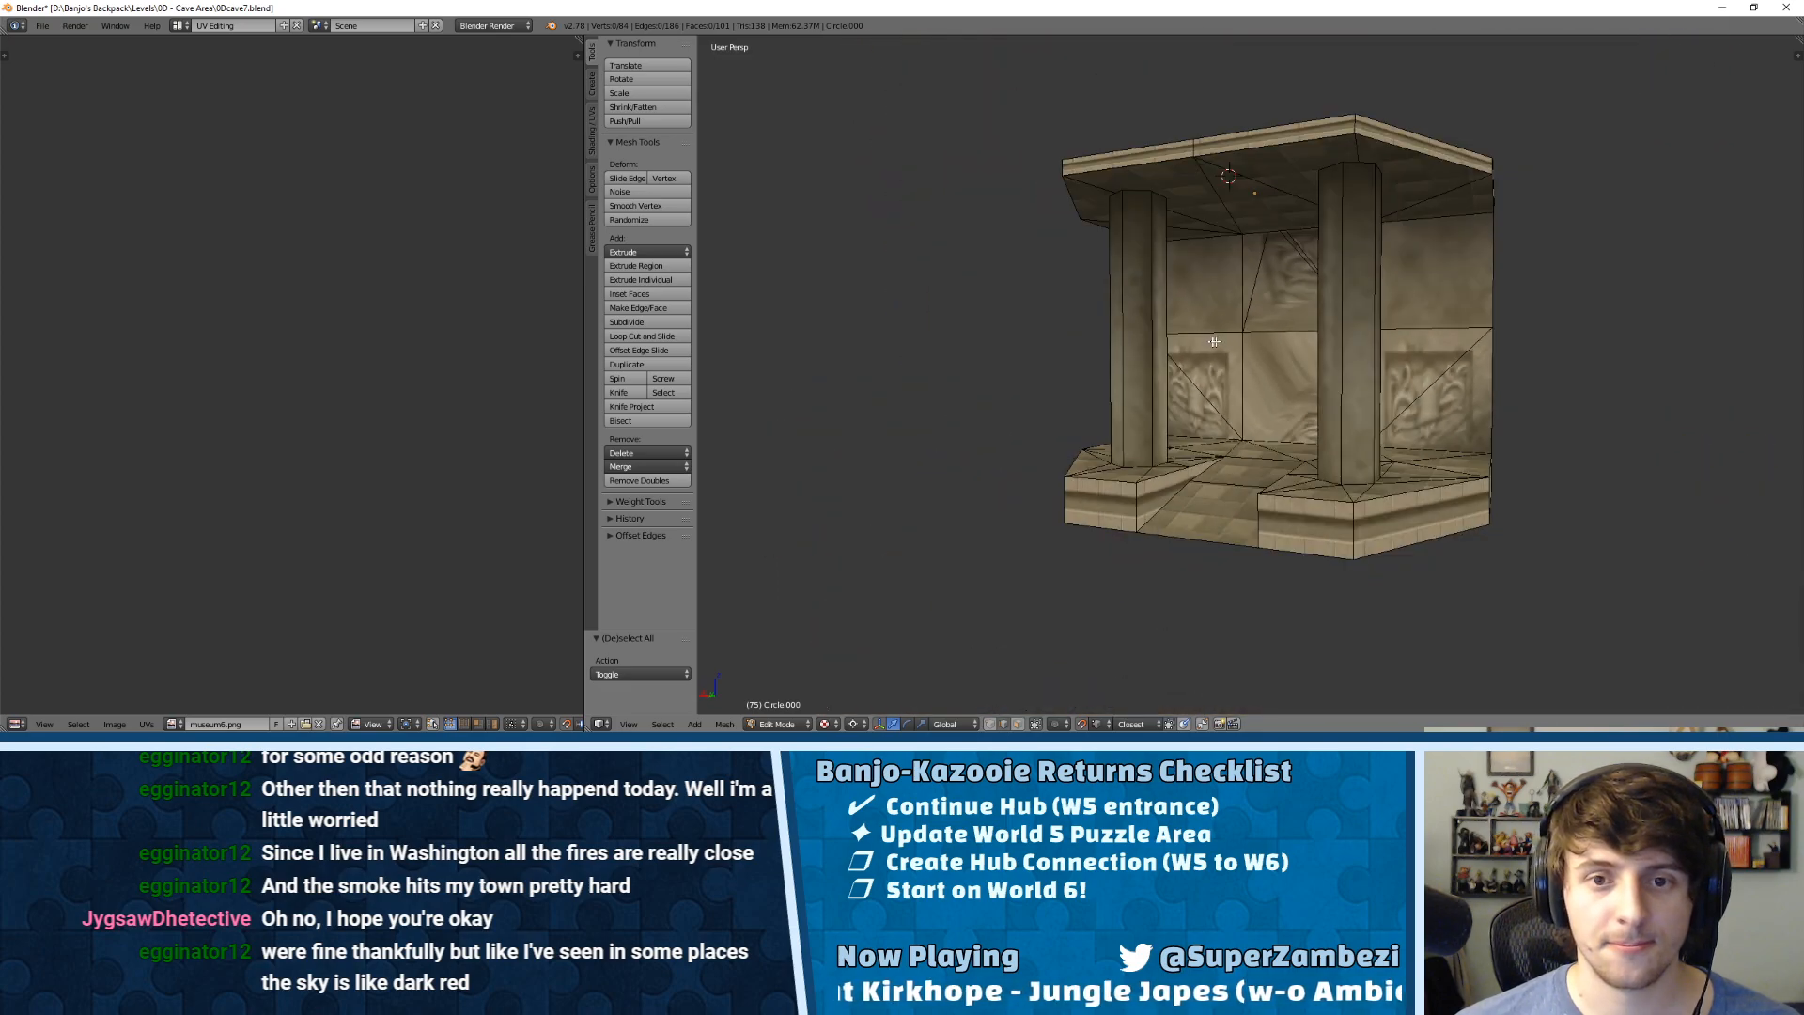
middle_drag(1211, 344, 1282, 301)
scroll(1284, 324, down, 3)
scroll(1285, 338, up, 3)
shift+middle_drag(1315, 412, 1222, 351)
scroll(1222, 350, down, 3)
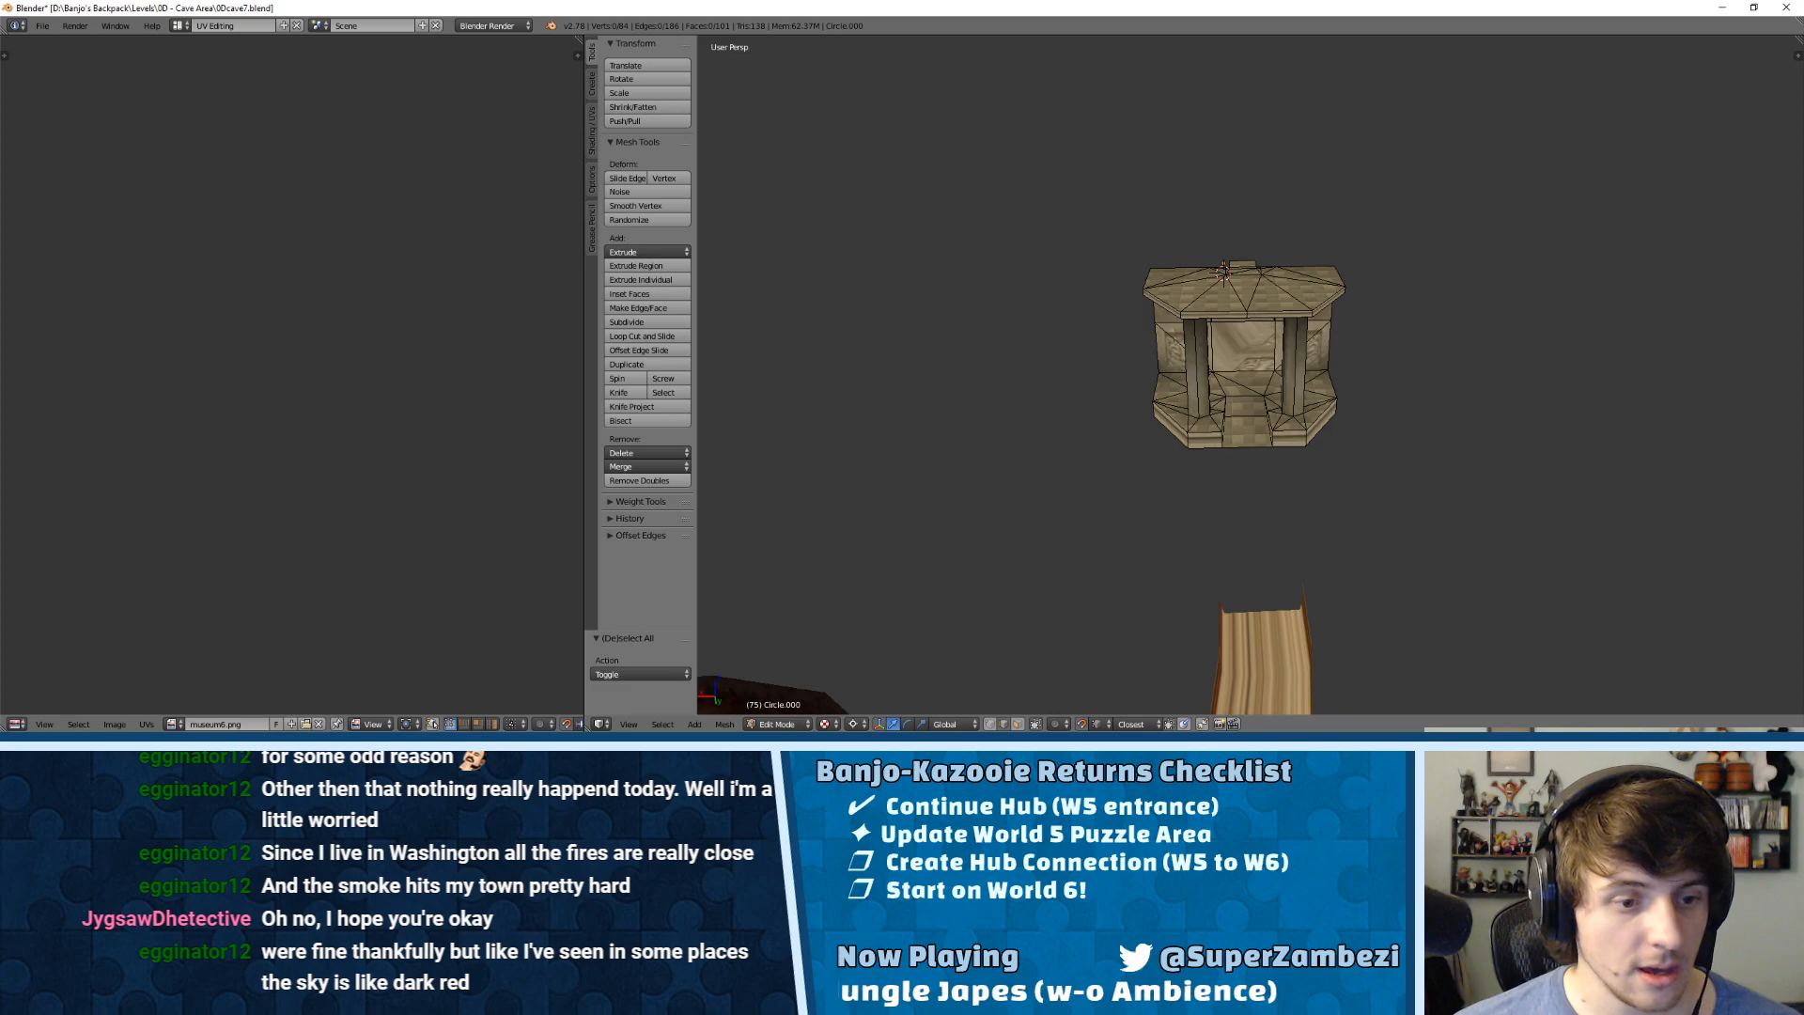
Step: Switch to File Explorer, go up to the Banjo's Backpack folder and launch the level editor from the BB shortcut
key(alt+Tab)
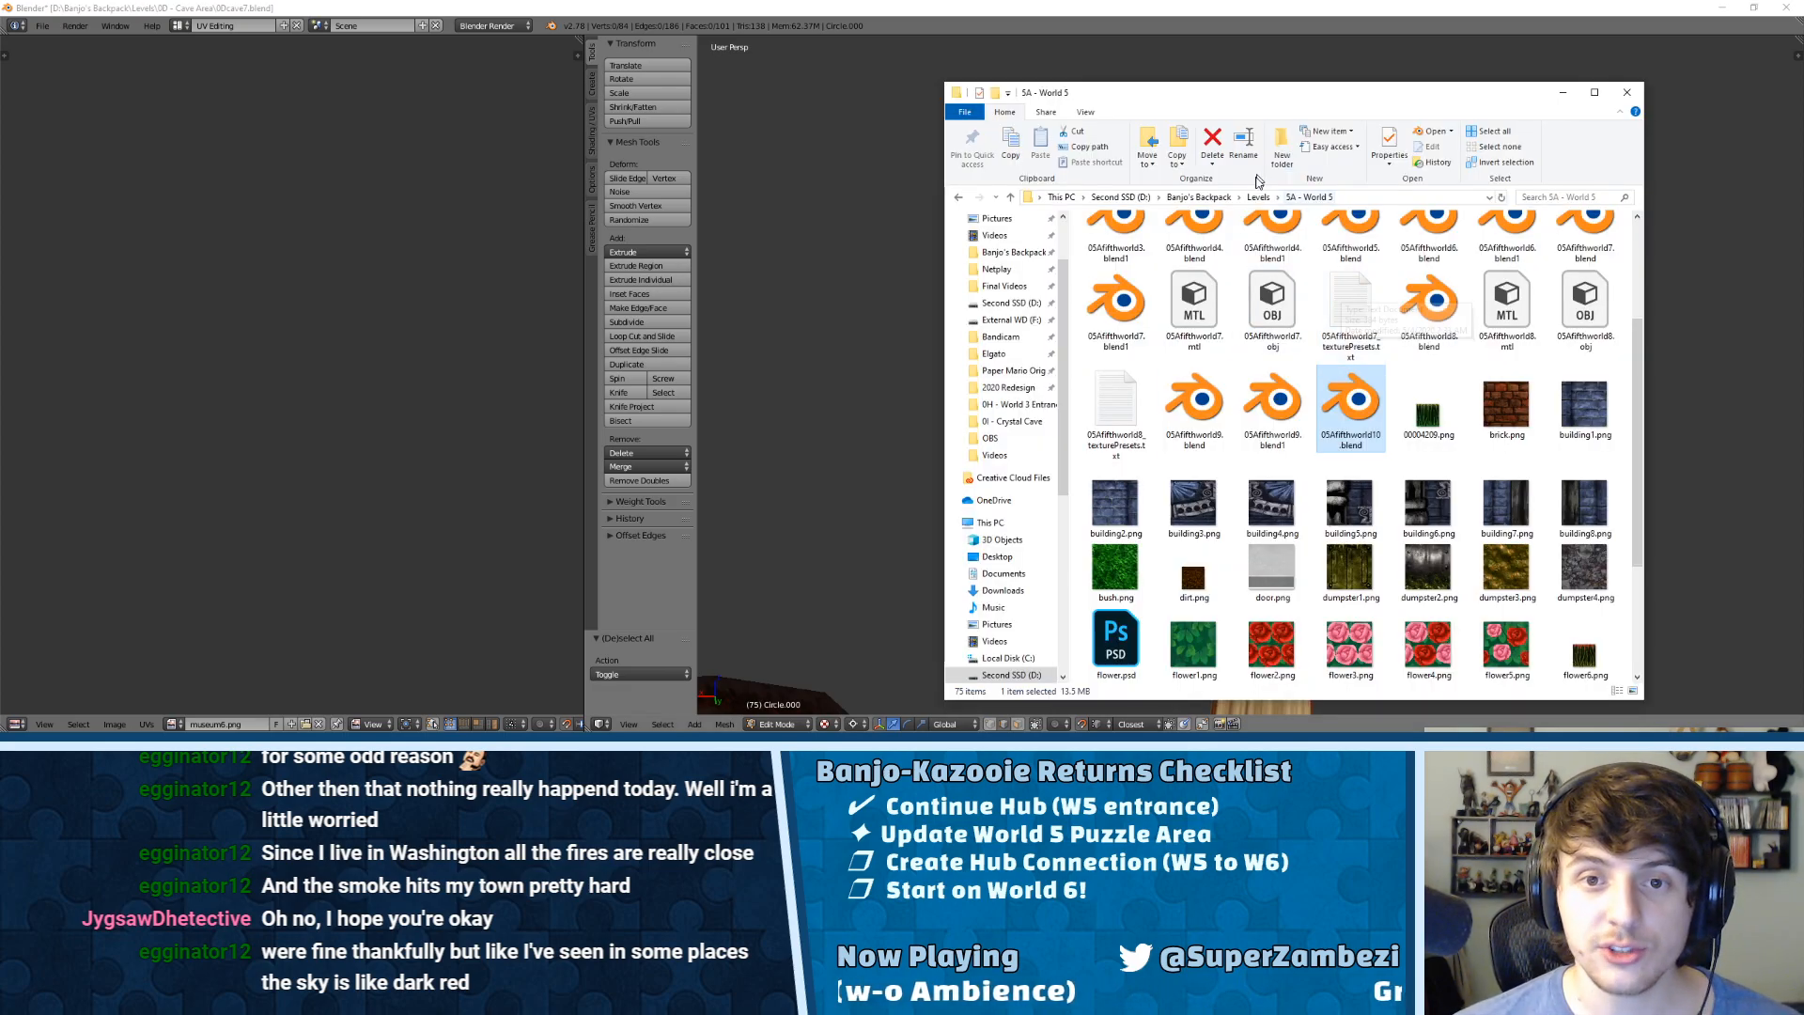
click(1220, 198)
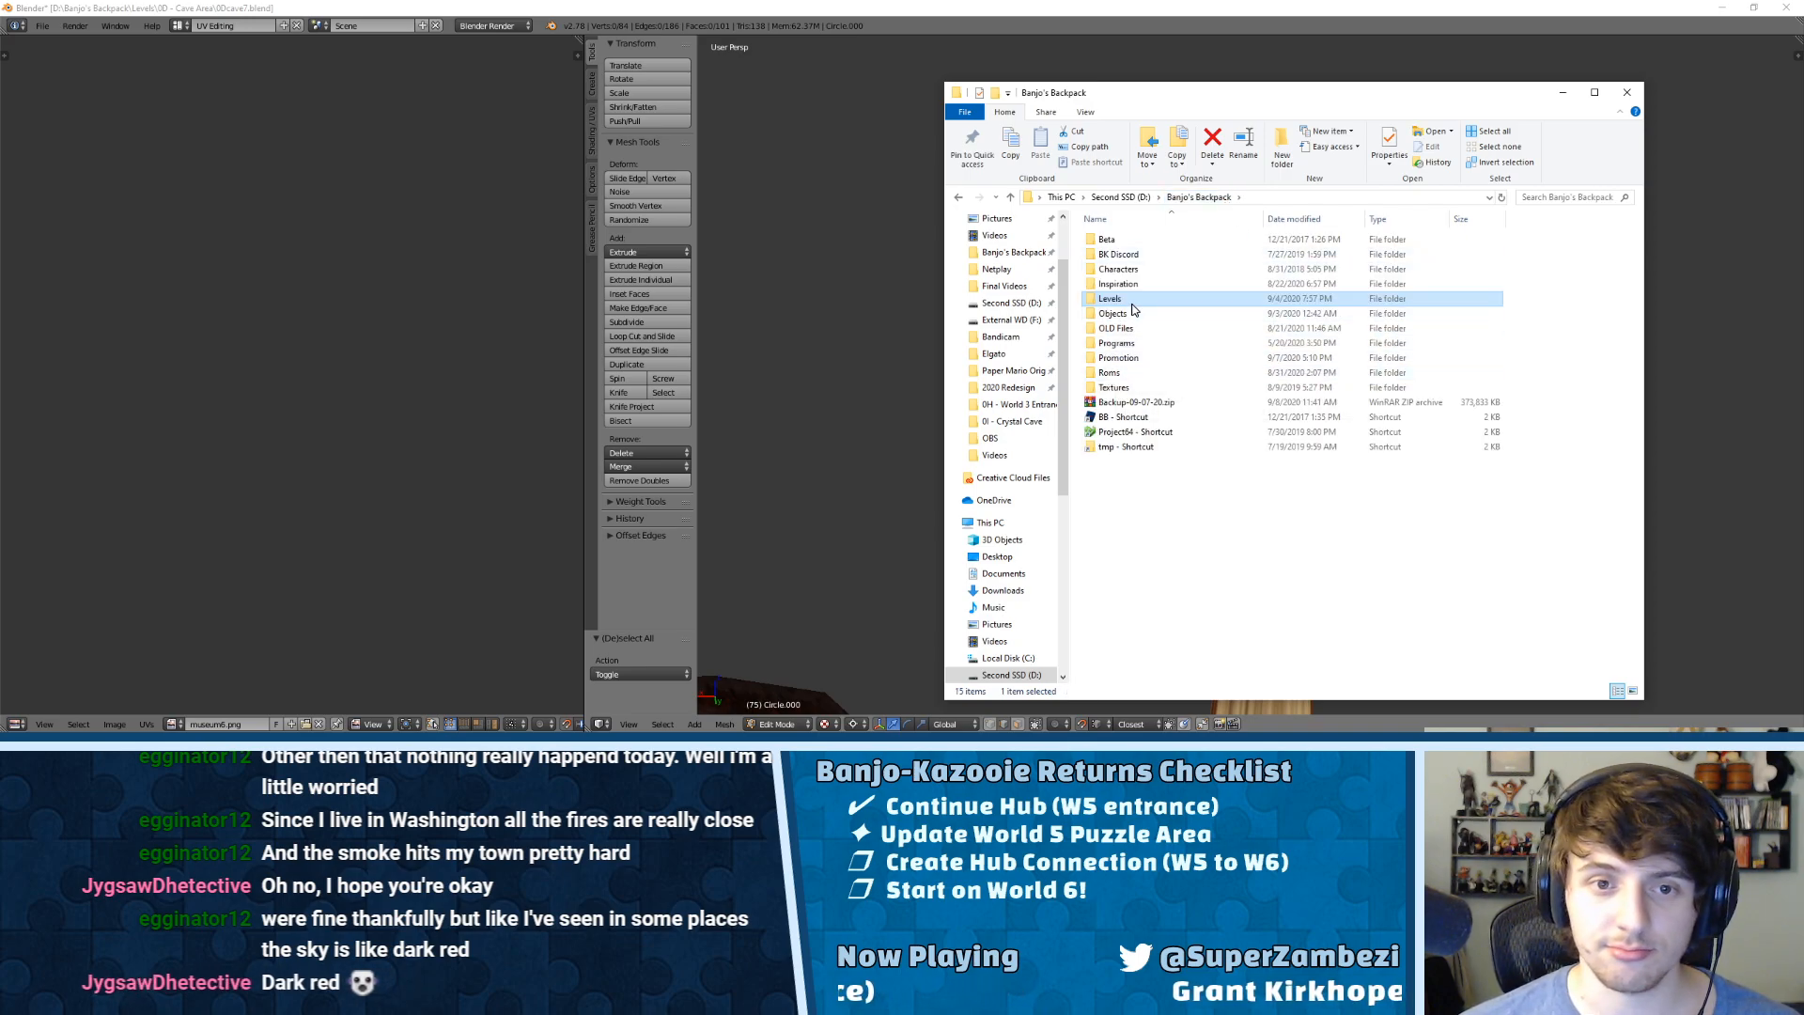
click(1139, 418)
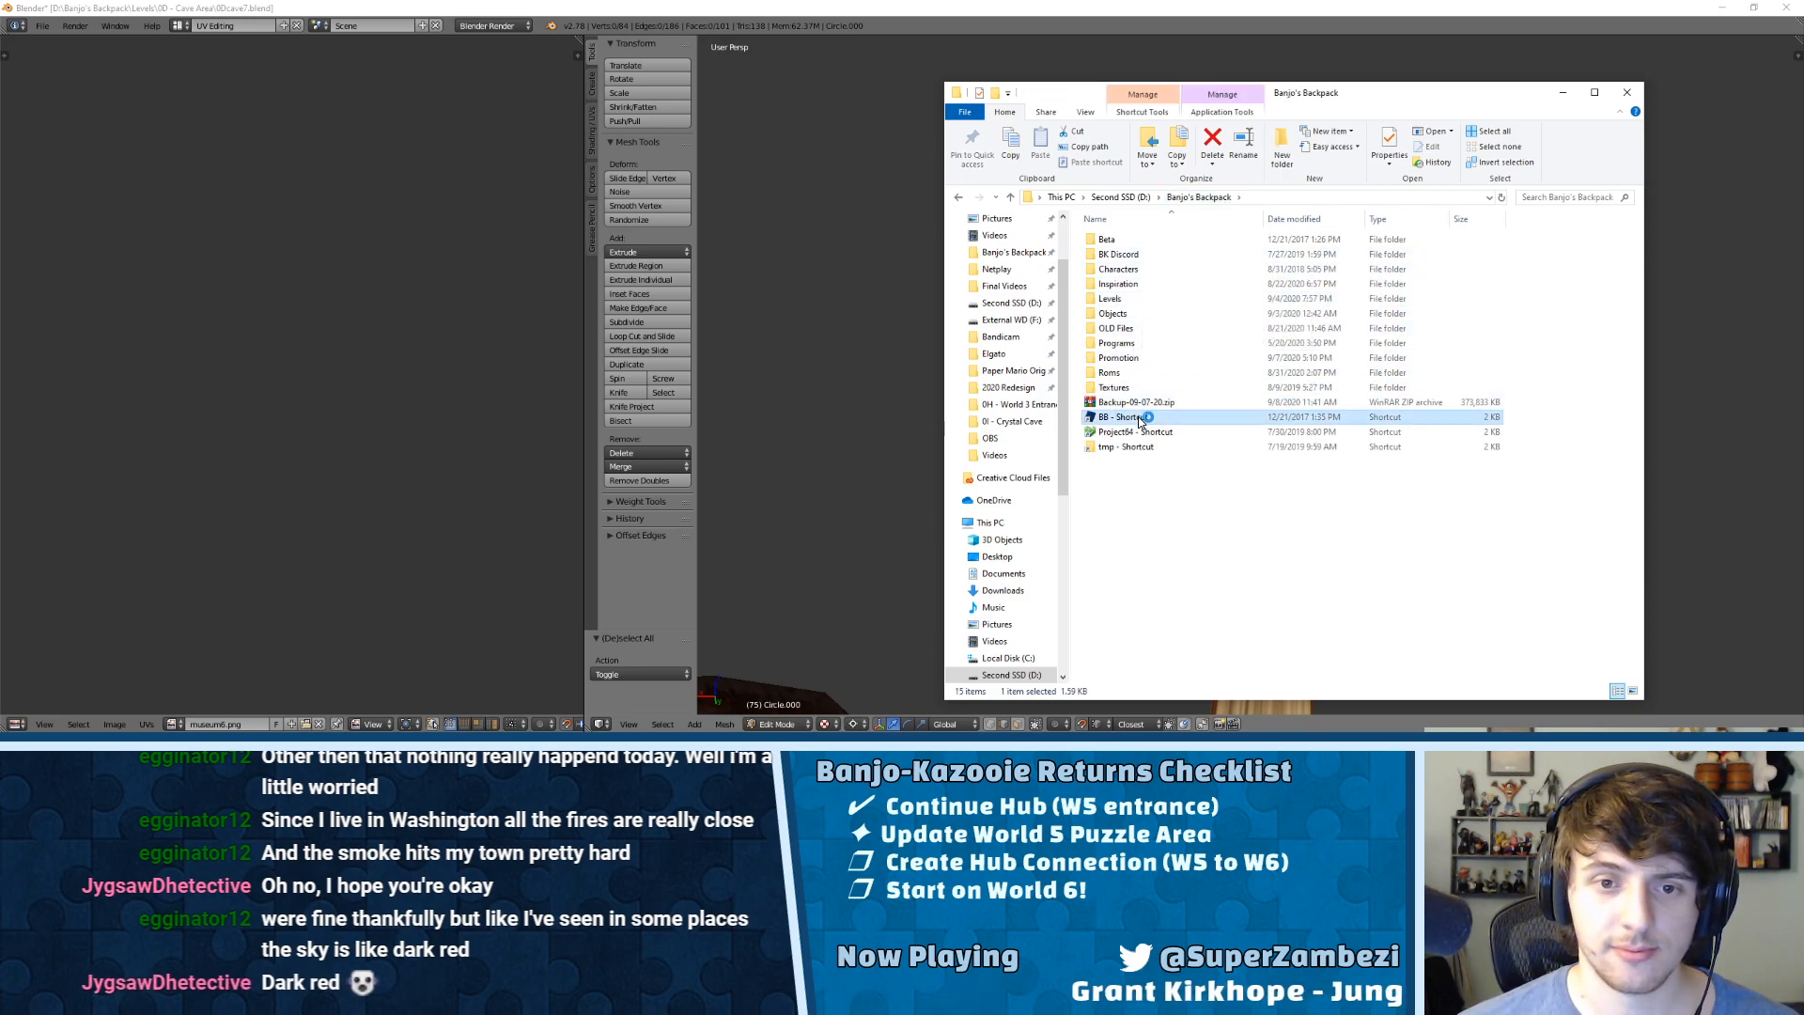
click(1142, 406)
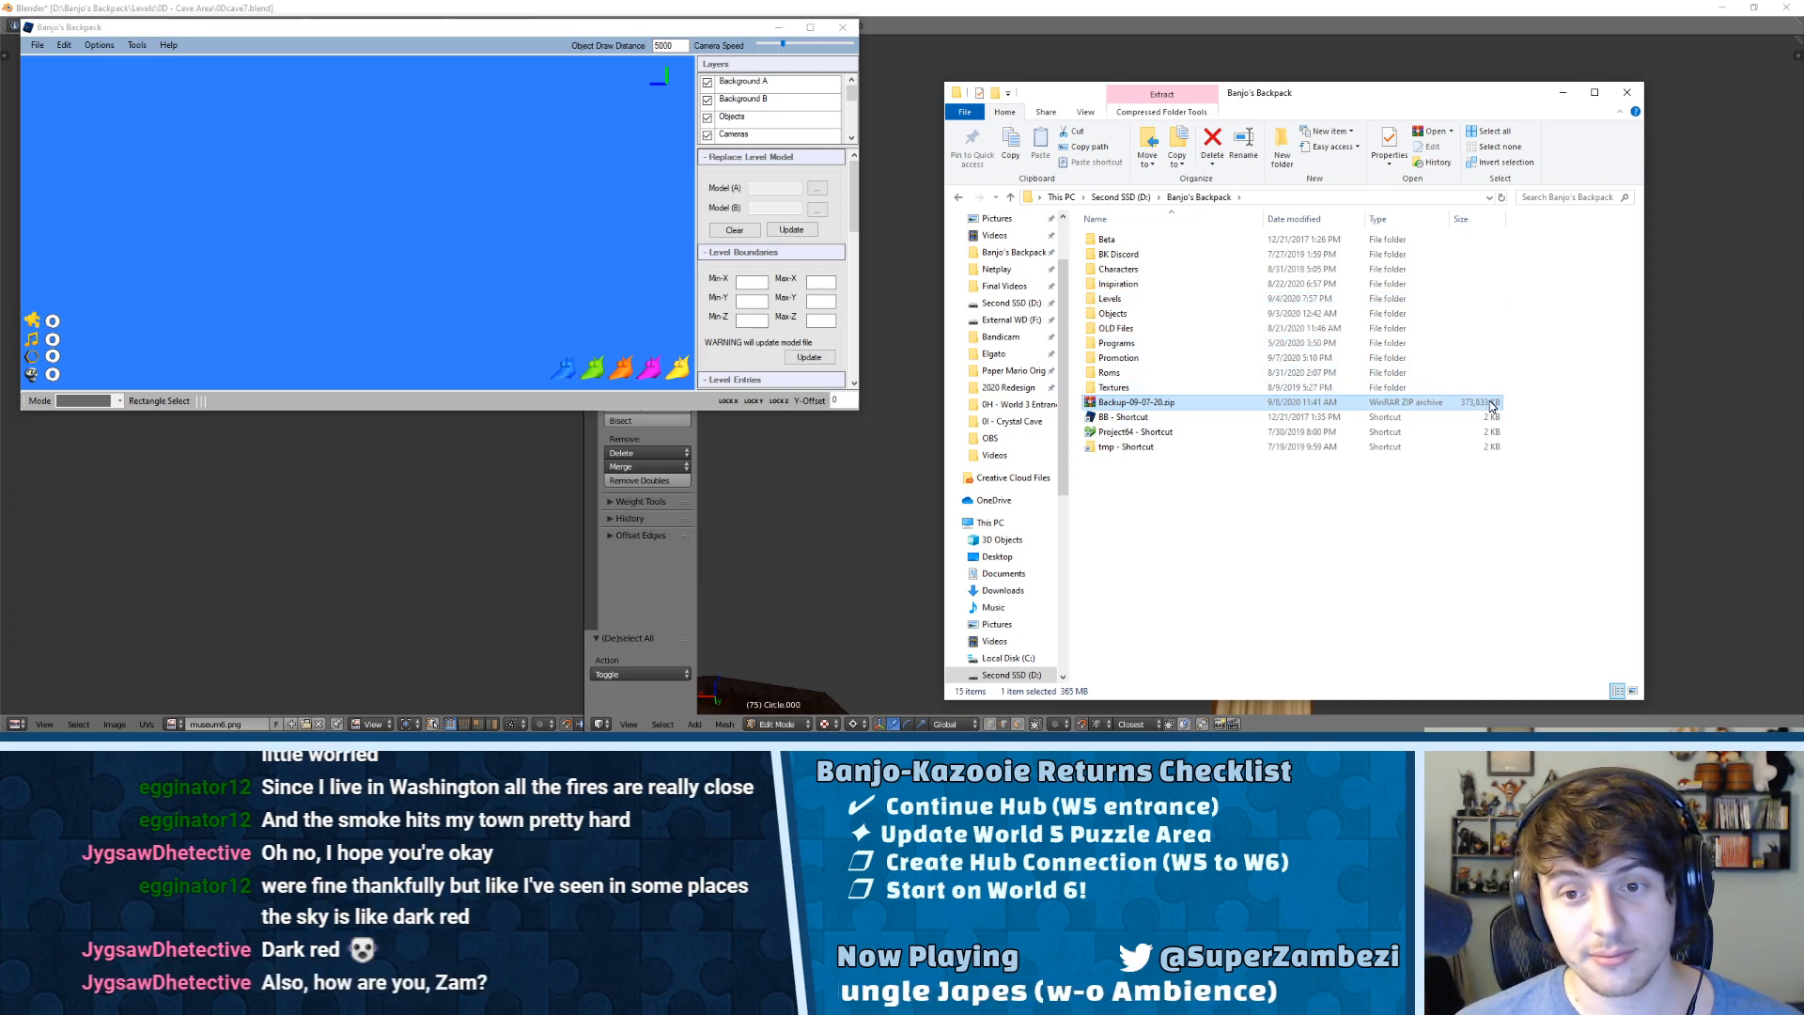
drag(522, 32, 1079, 162)
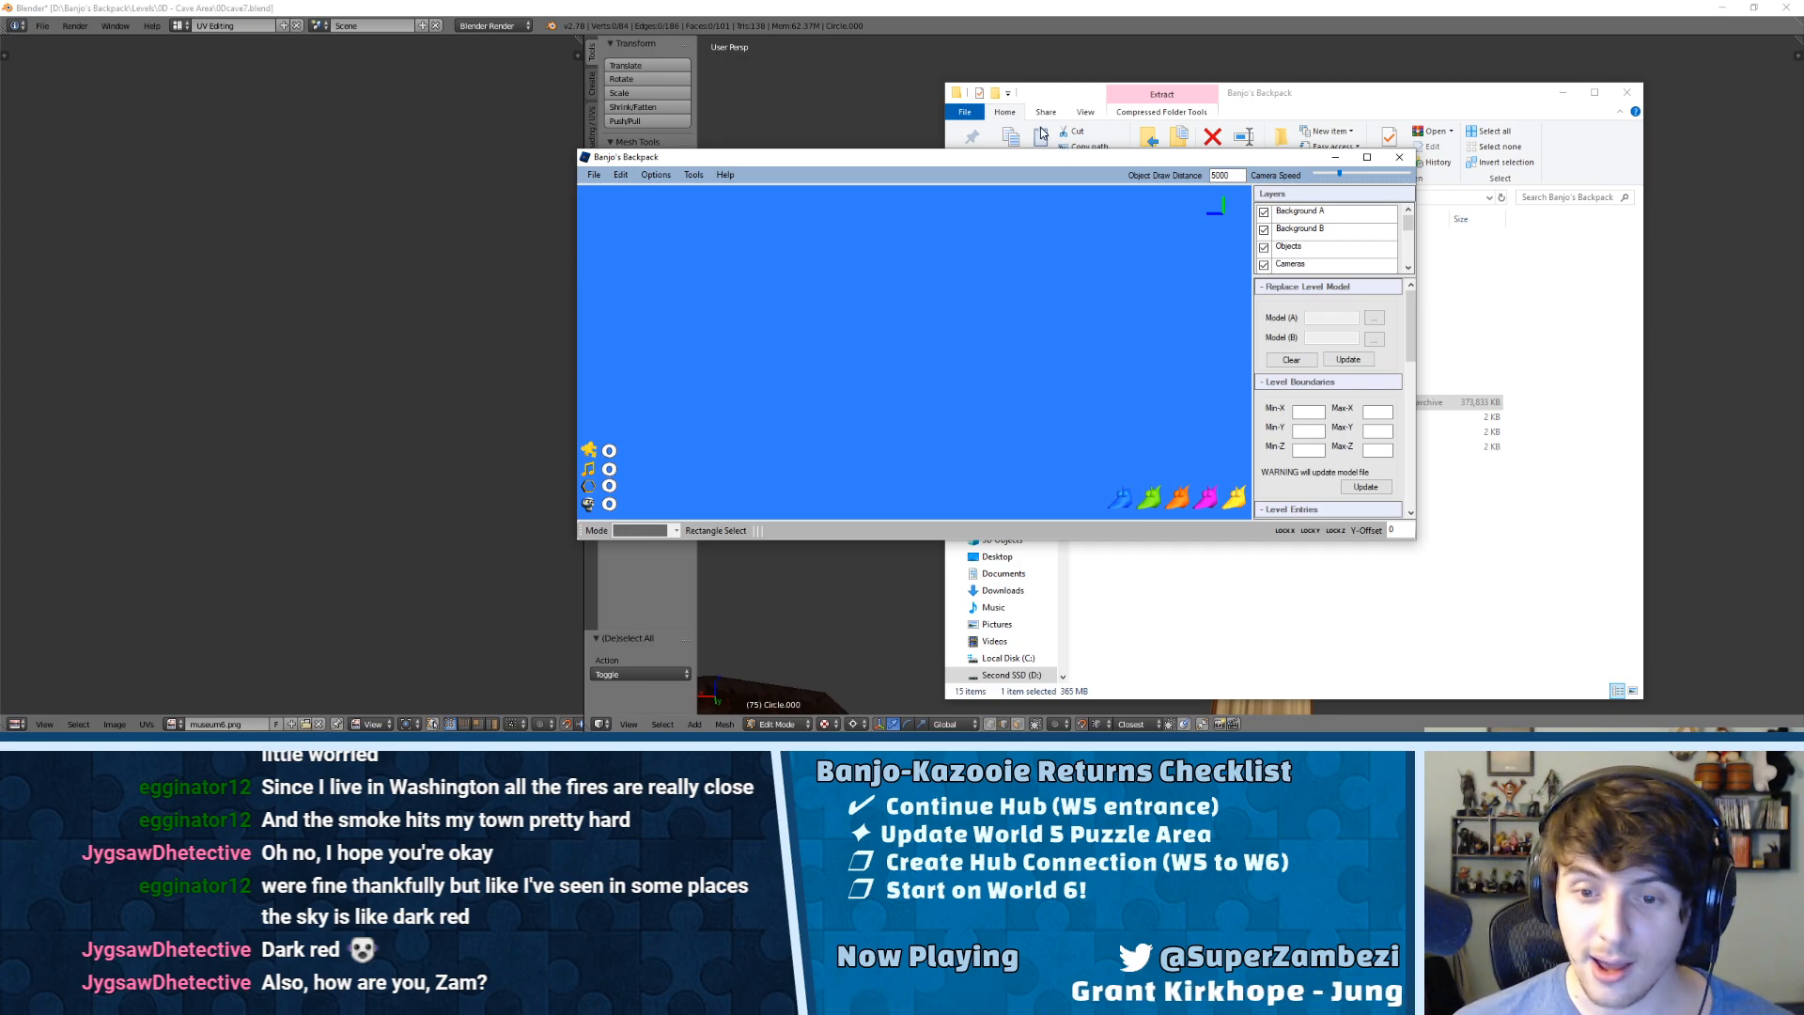
drag(1057, 166, 639, 182)
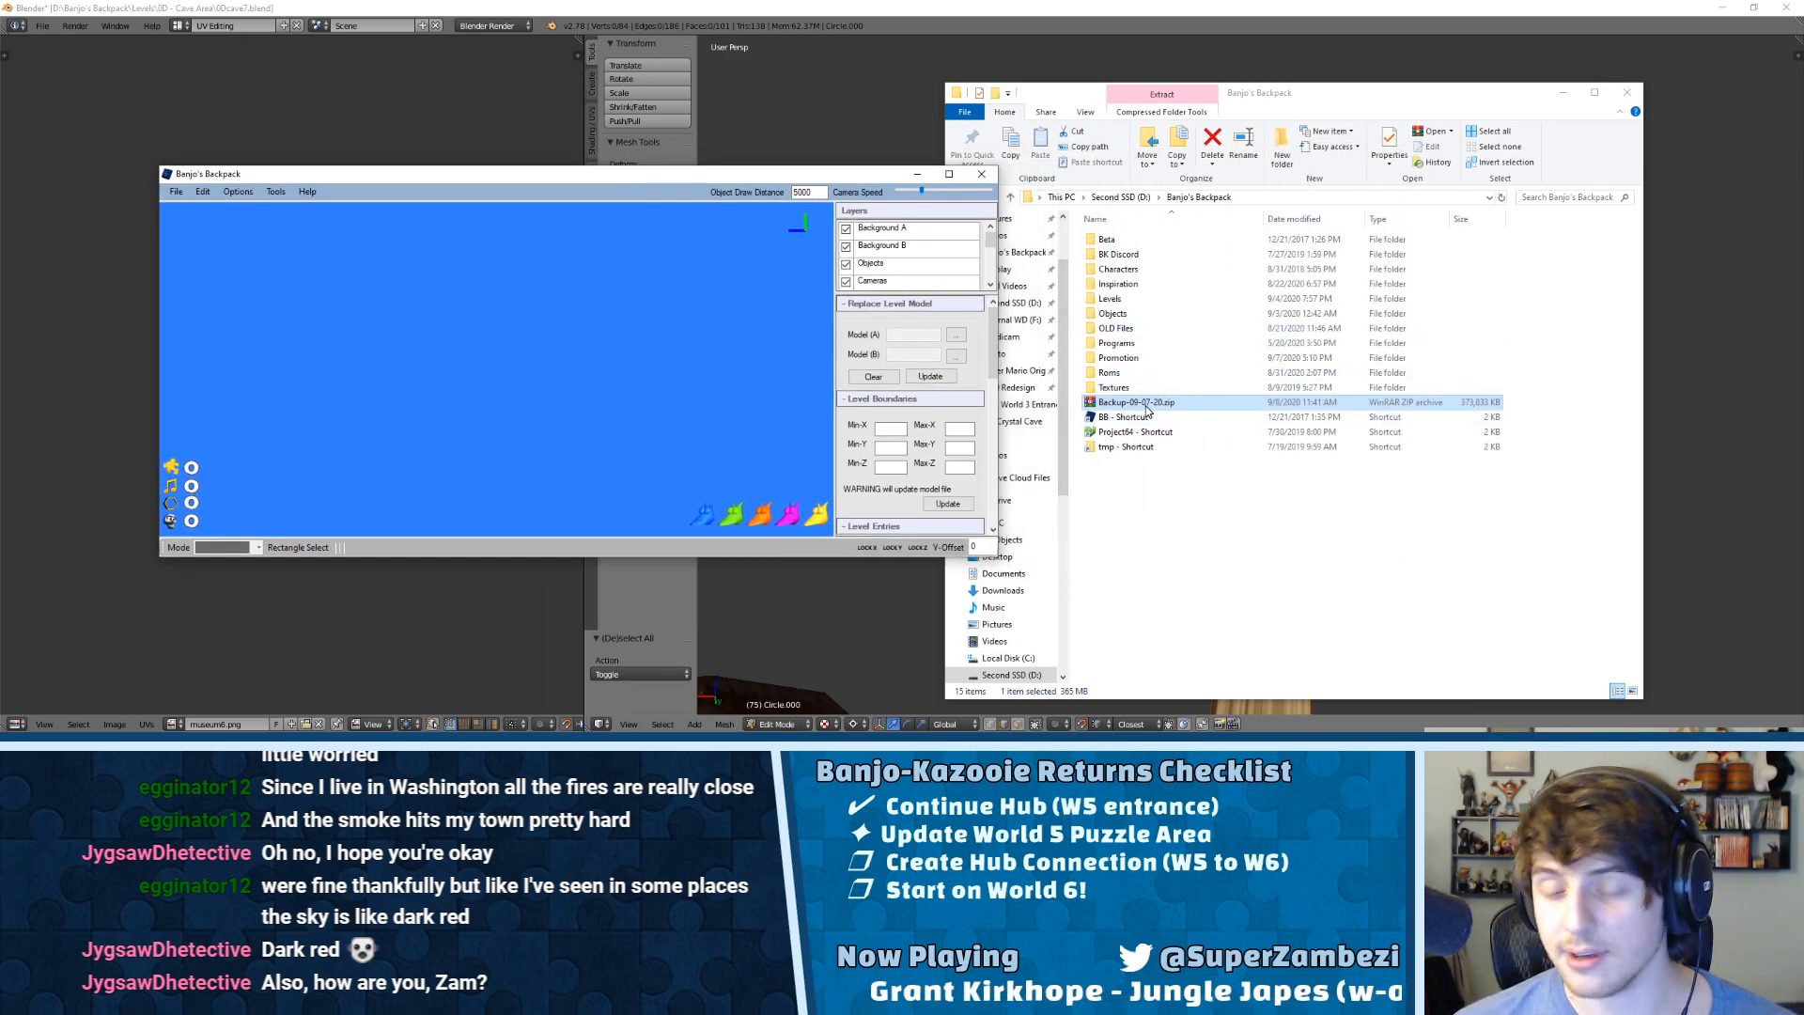
drag(684, 176, 794, 182)
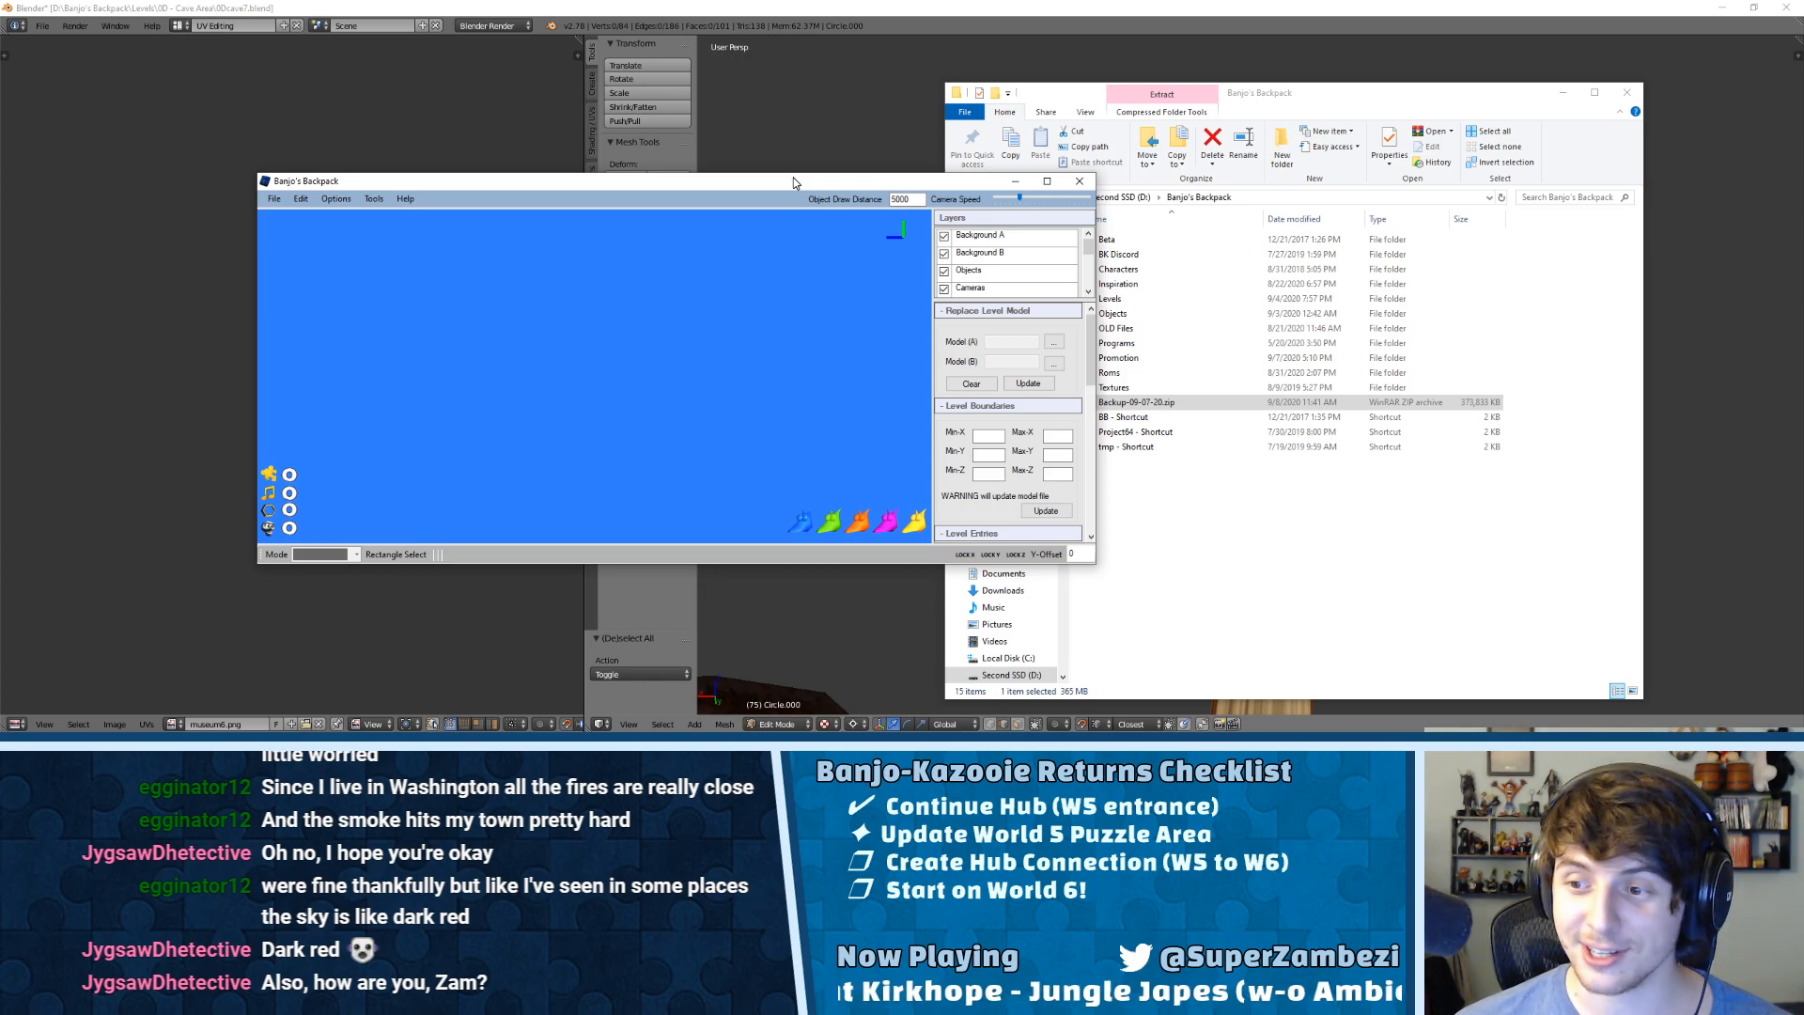
drag(569, 182, 403, 188)
Step: Look through the start level maps in the General Game Settings for the GL entrance areas and close the settings
click(207, 205)
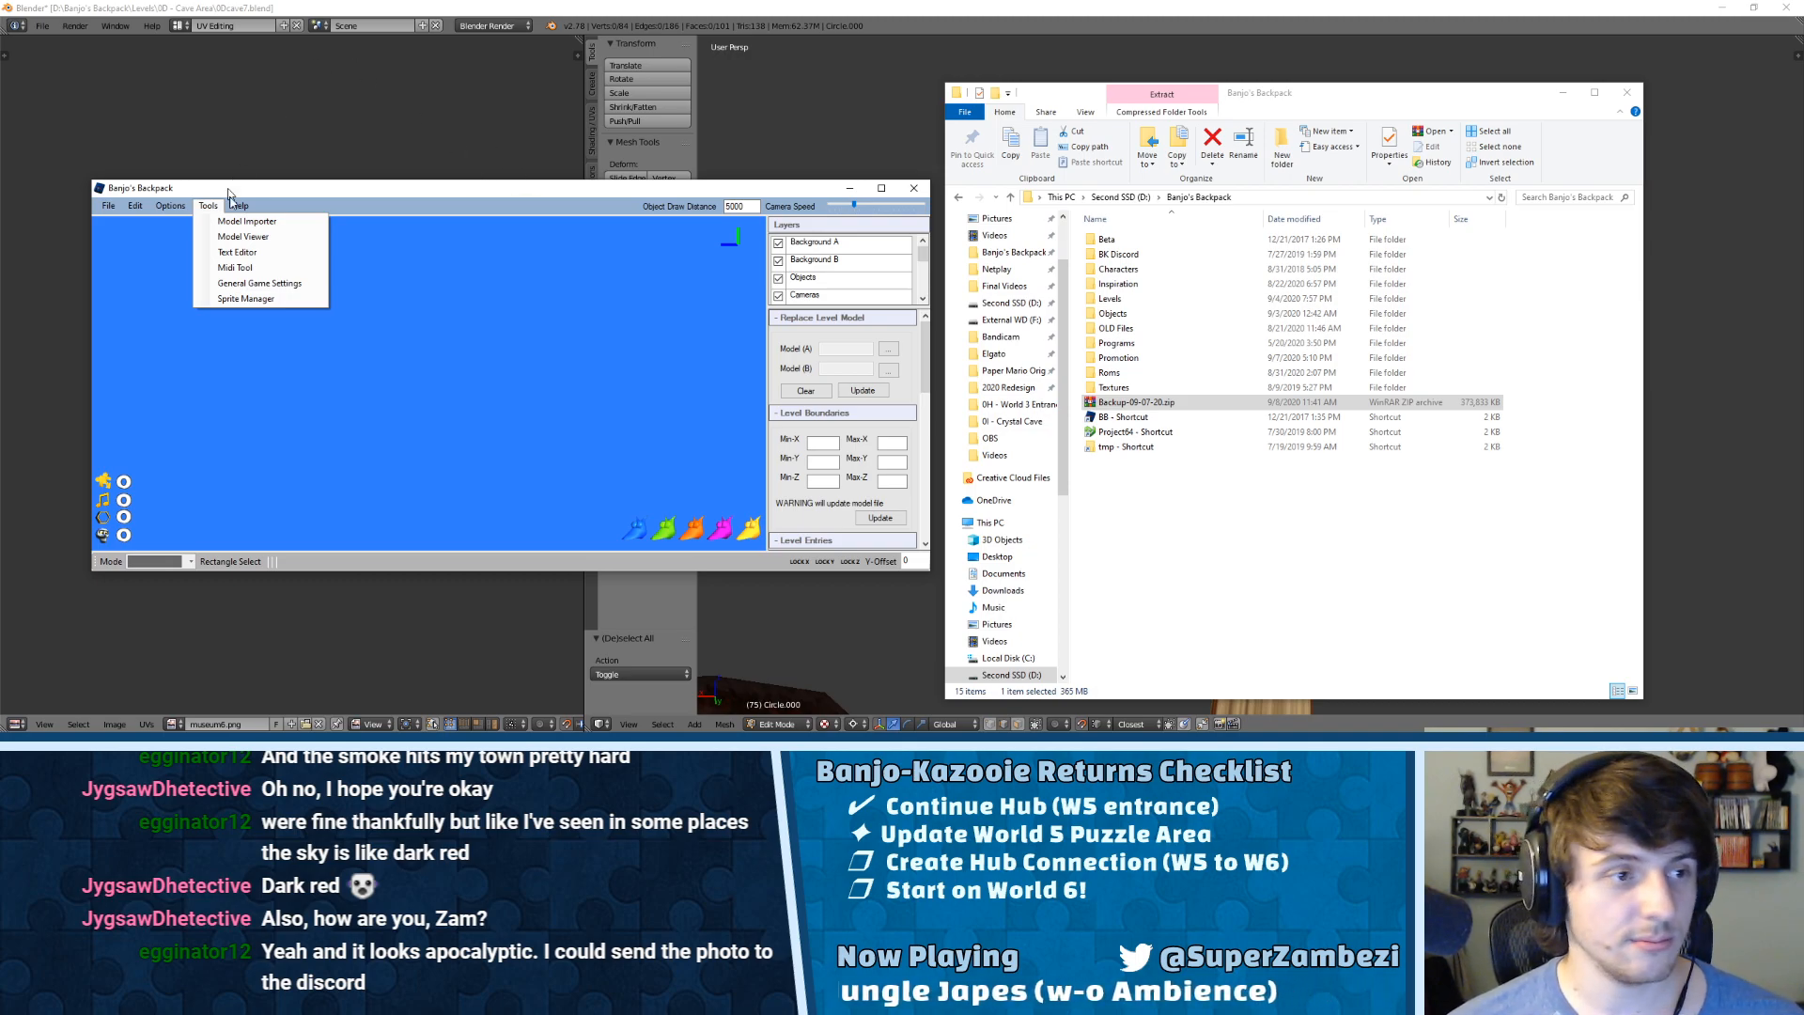
click(224, 283)
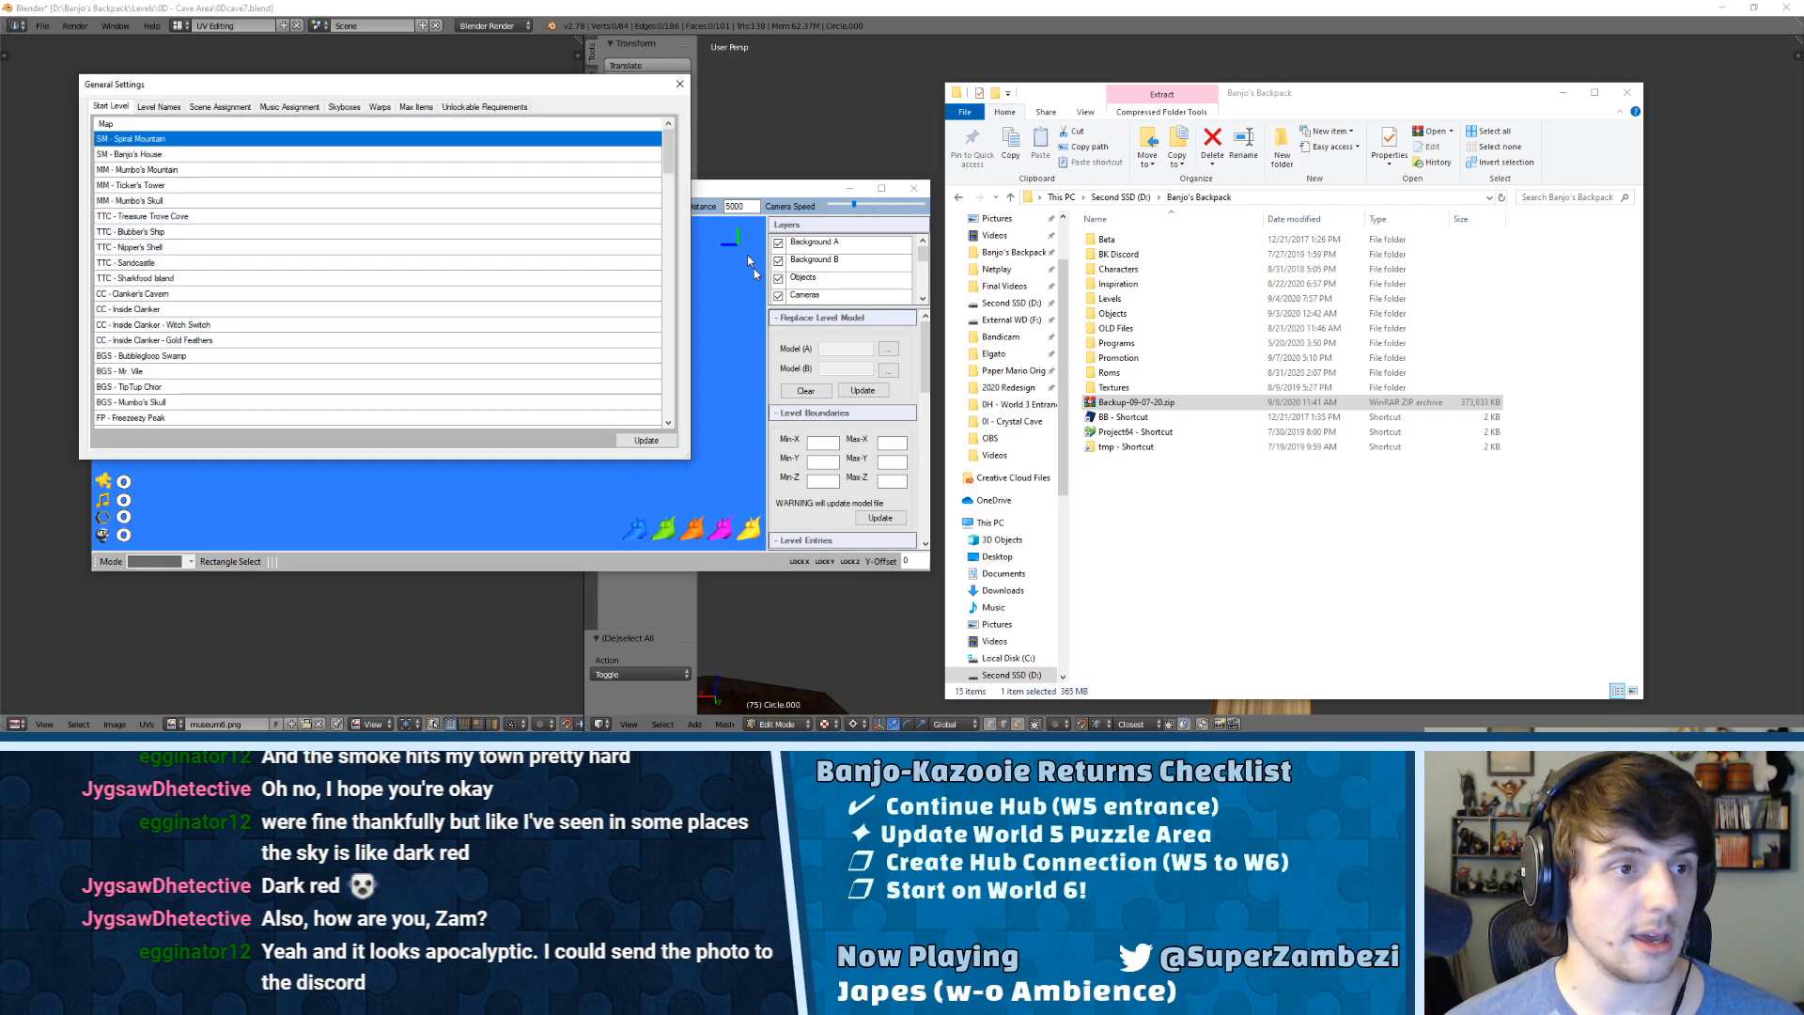
drag(433, 94, 1303, 201)
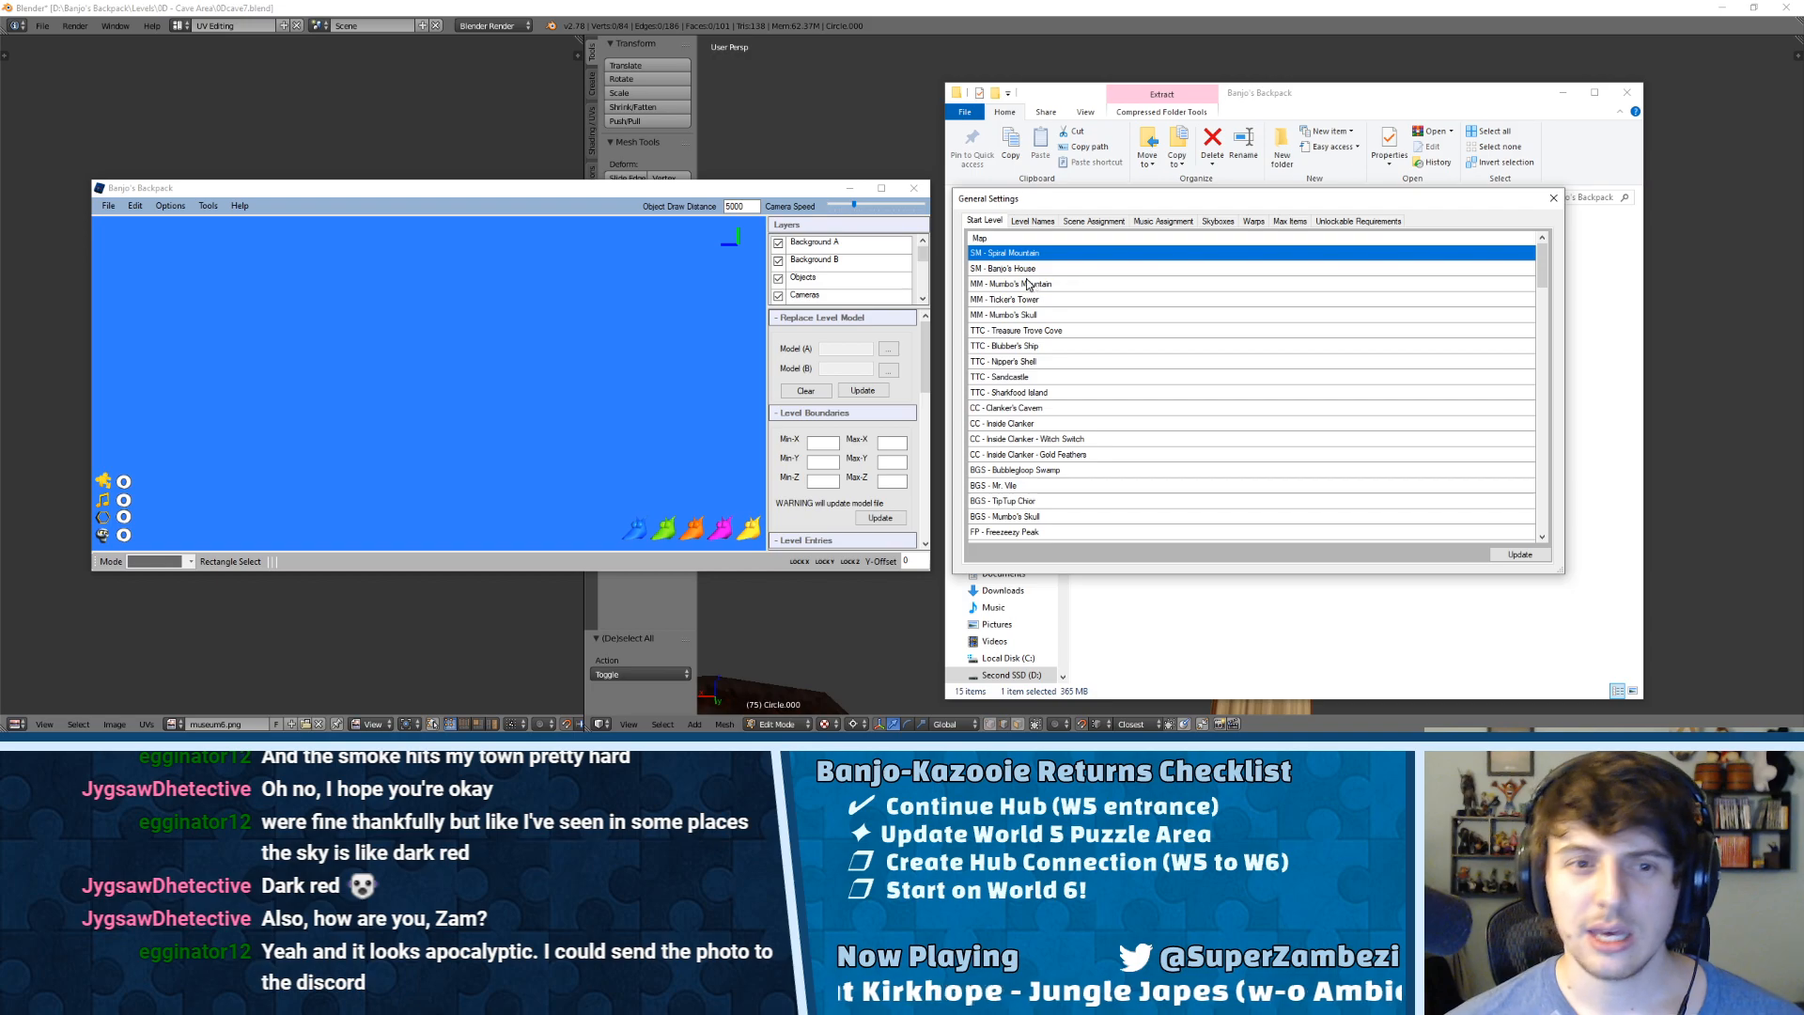
scroll(1075, 347, down, 5)
scroll(1078, 360, up, 5)
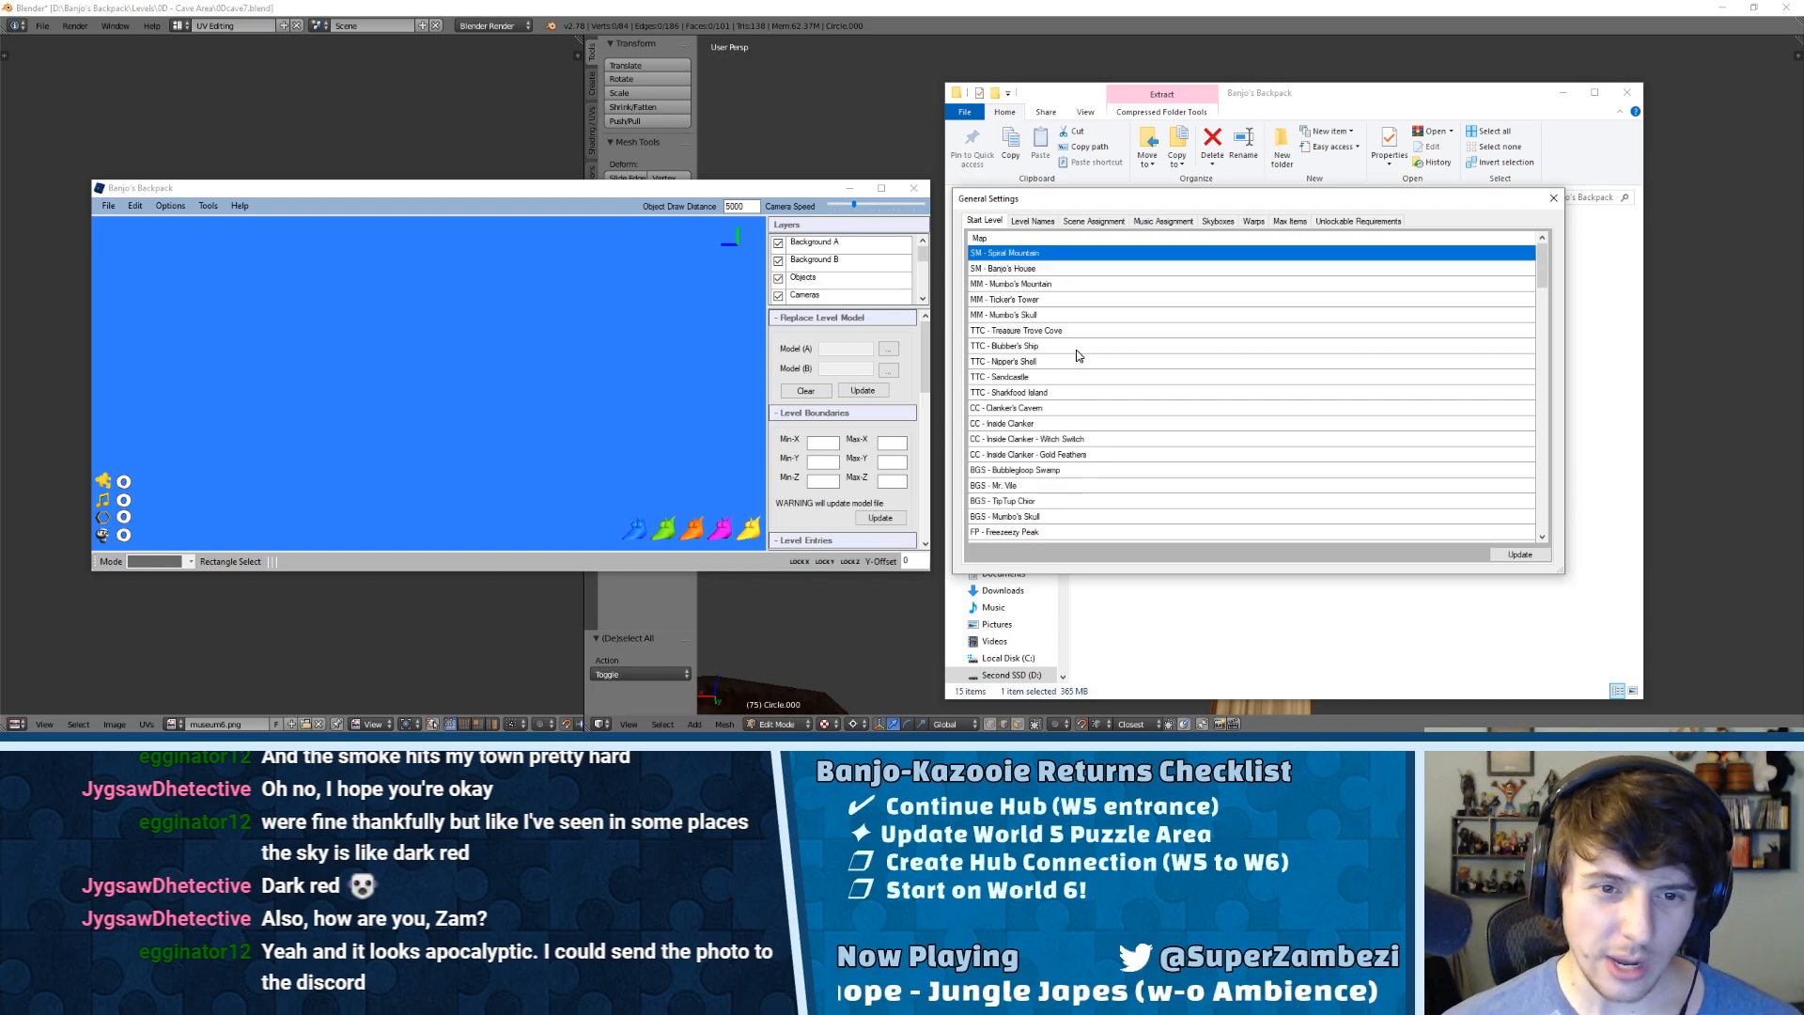
scroll(1031, 337, down, 5)
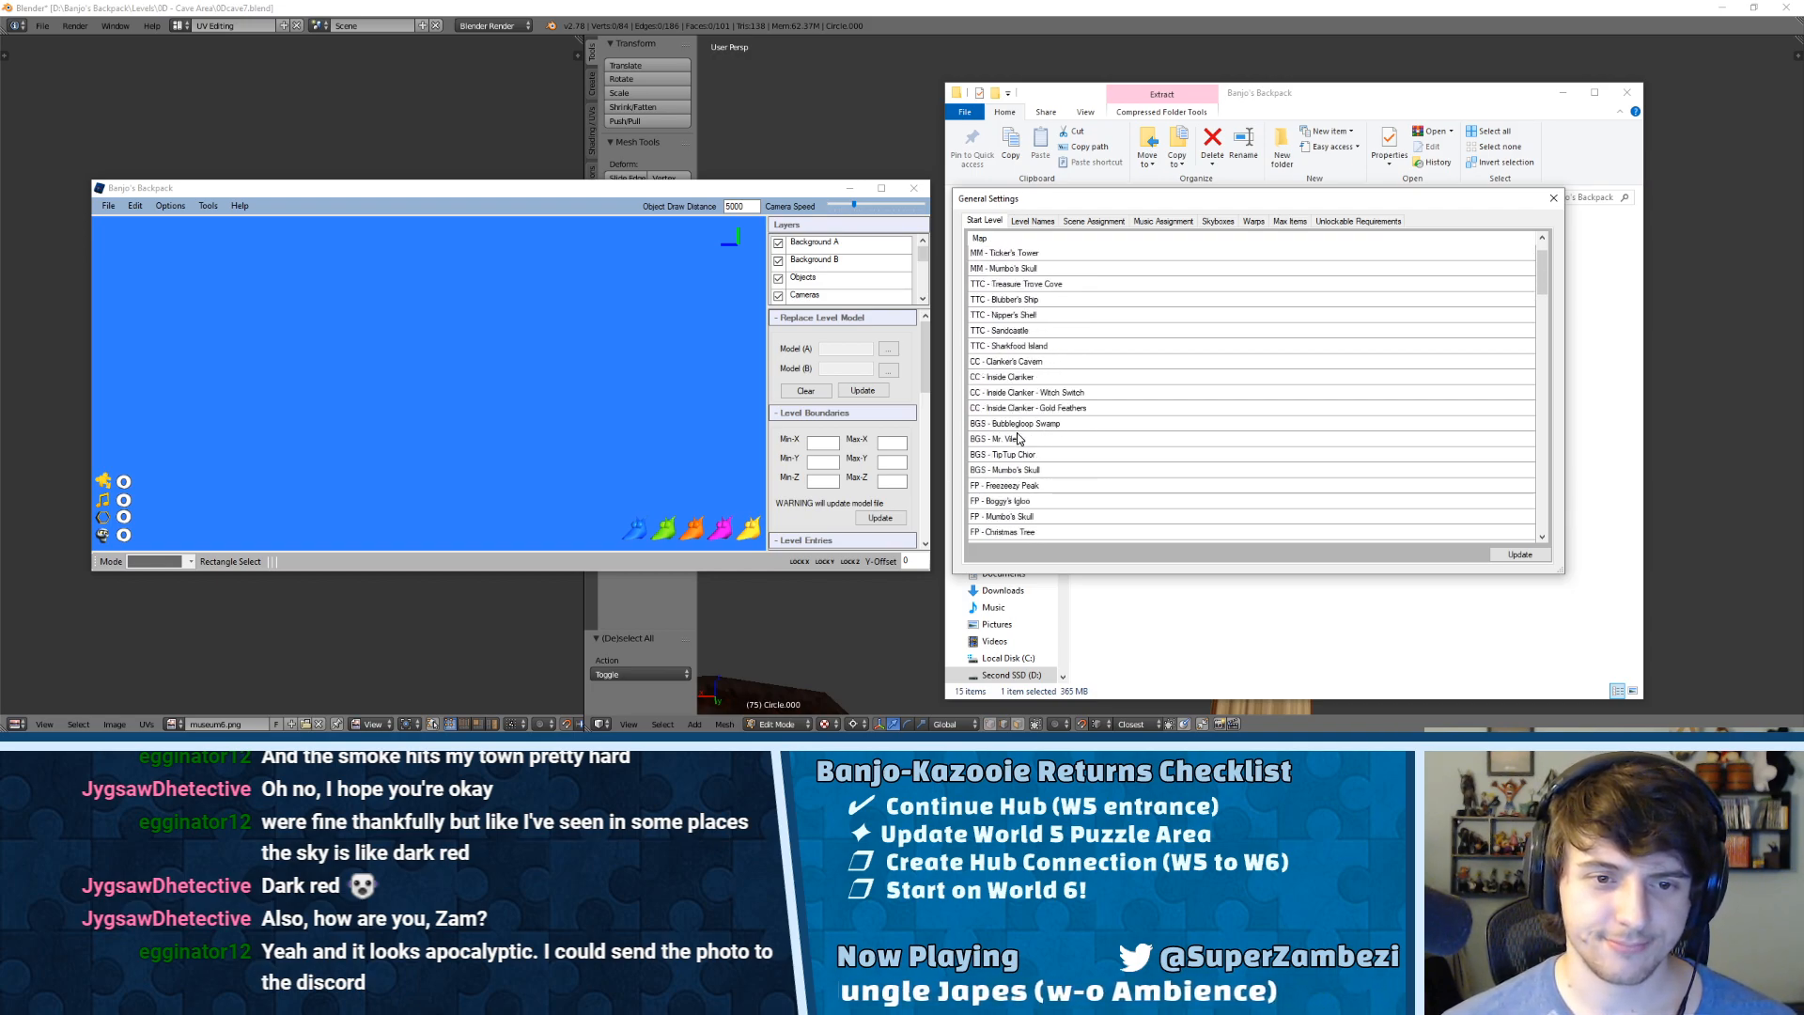
scroll(1034, 438, up, 5)
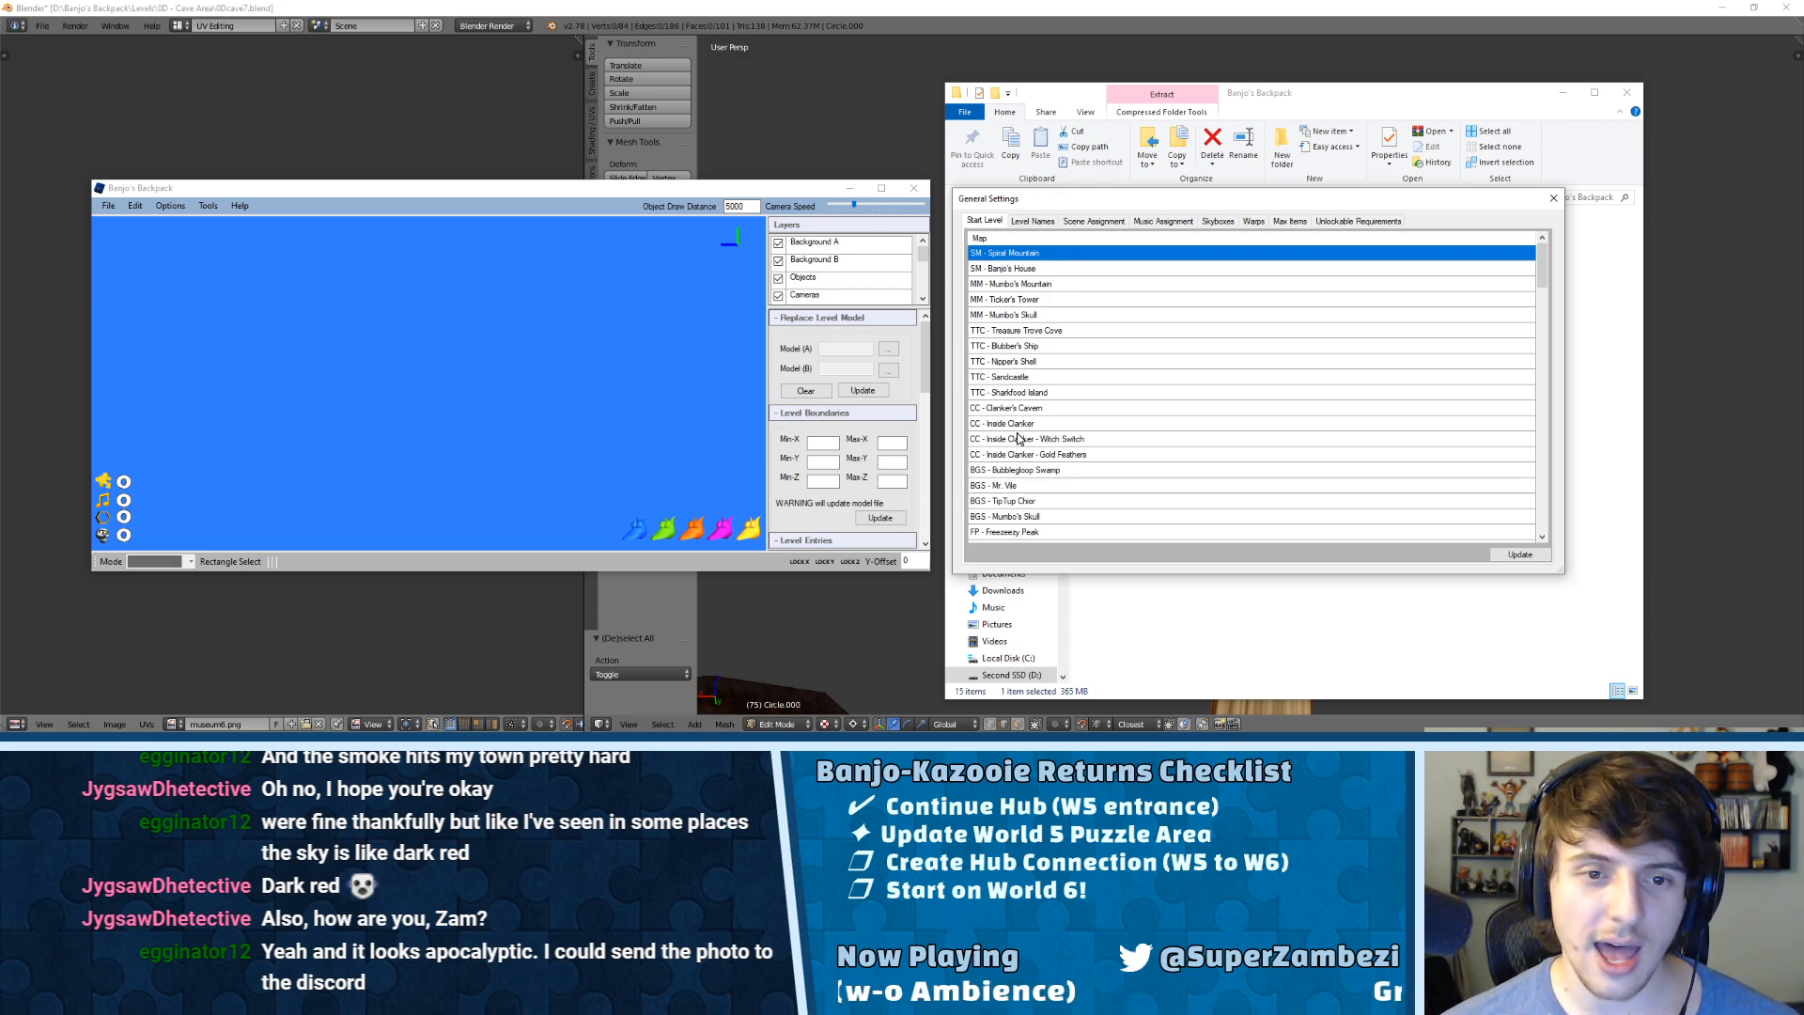
scroll(1018, 438, down, 10)
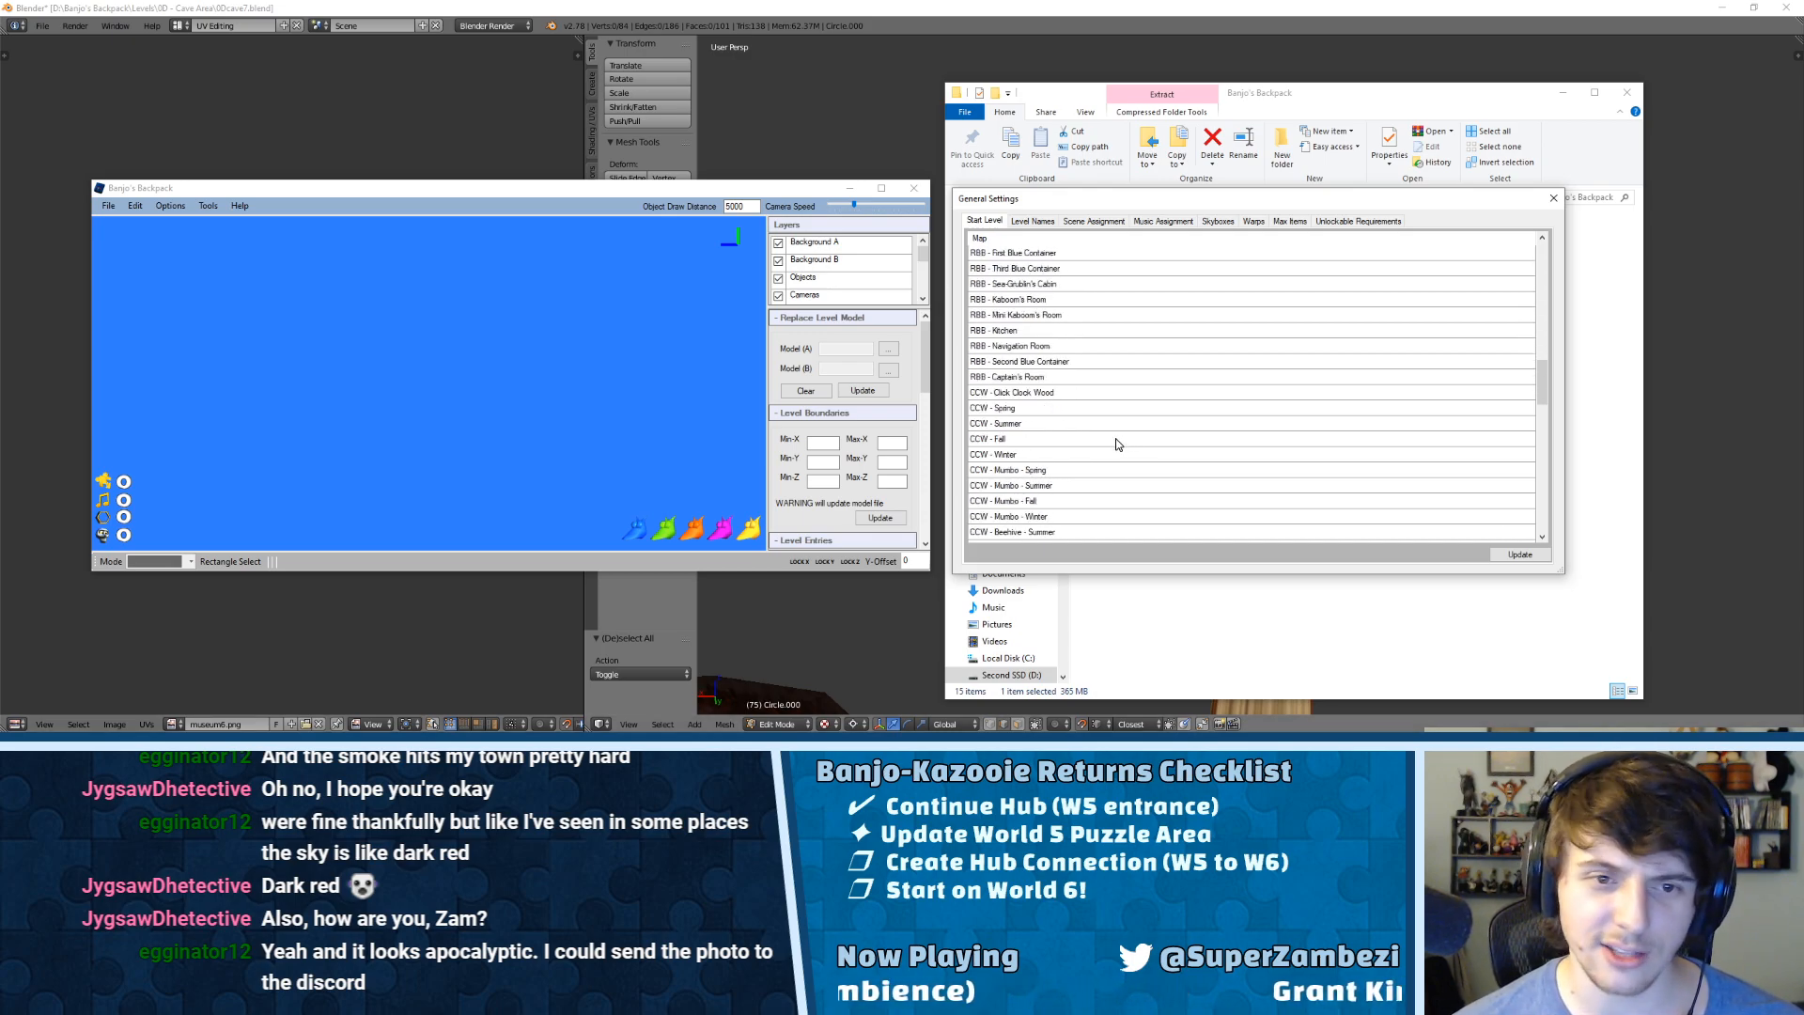
scroll(1081, 329, up, 10)
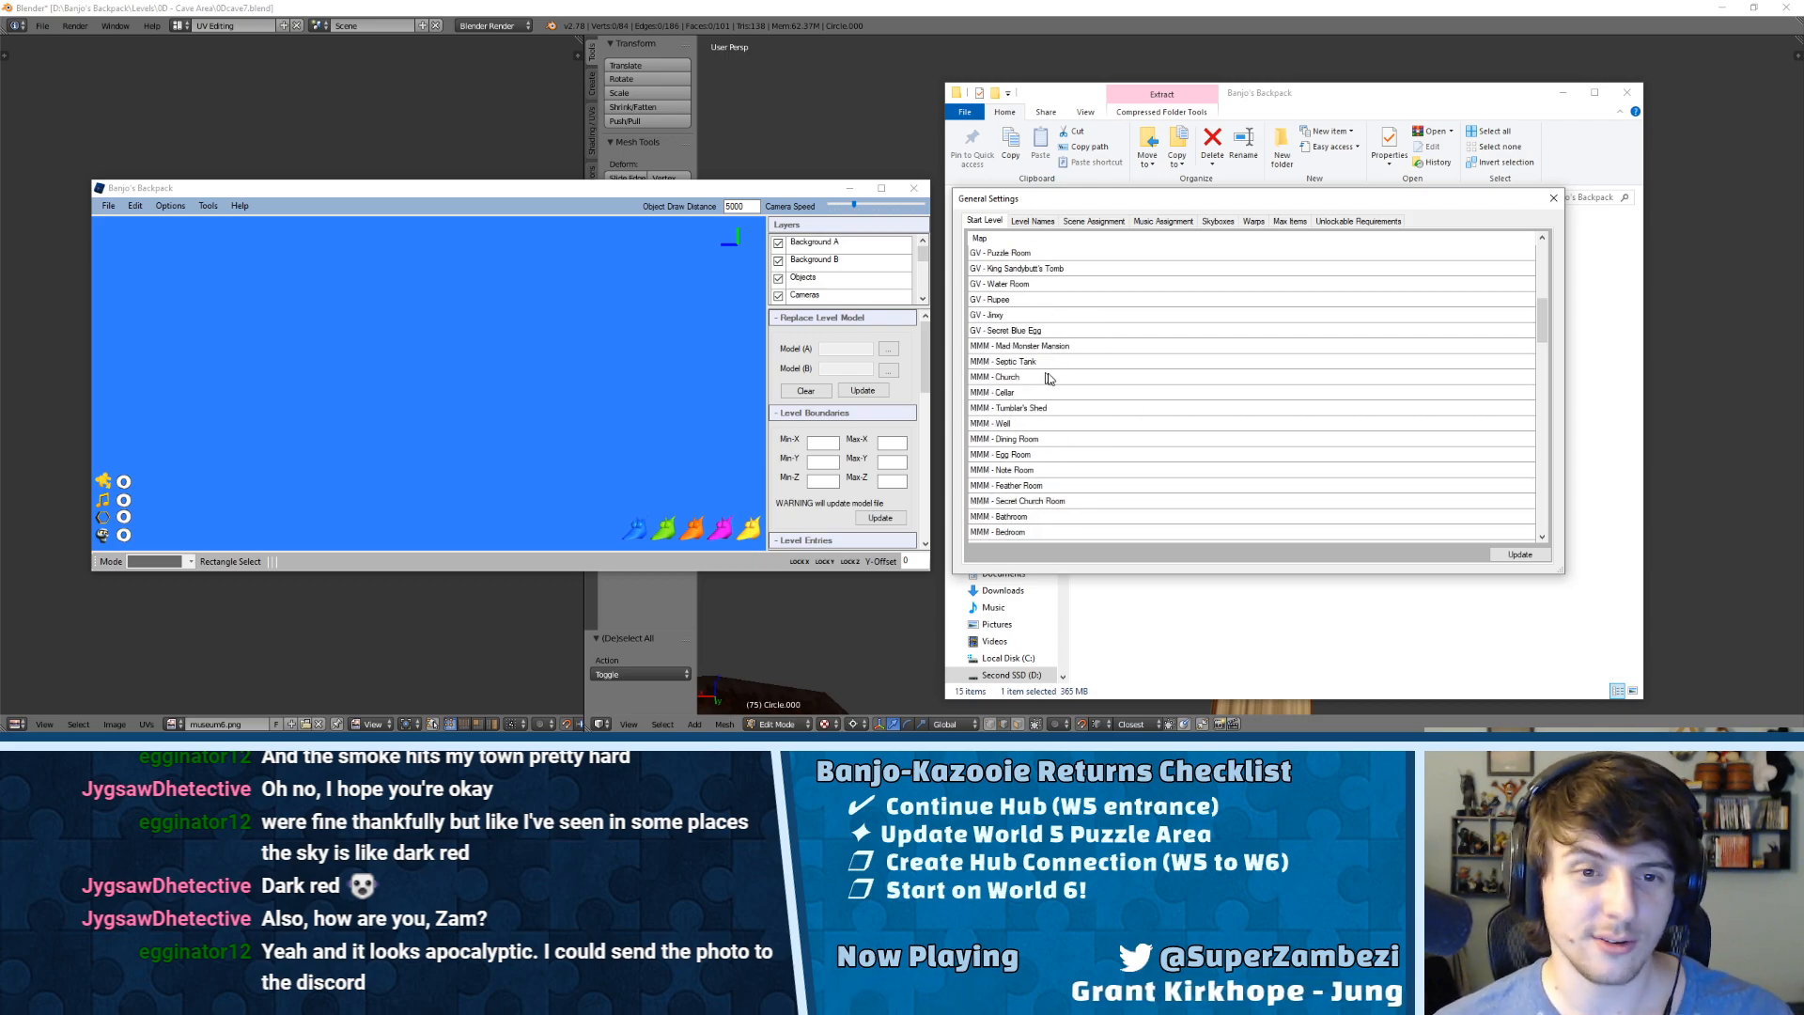
scroll(1048, 376, up, 4)
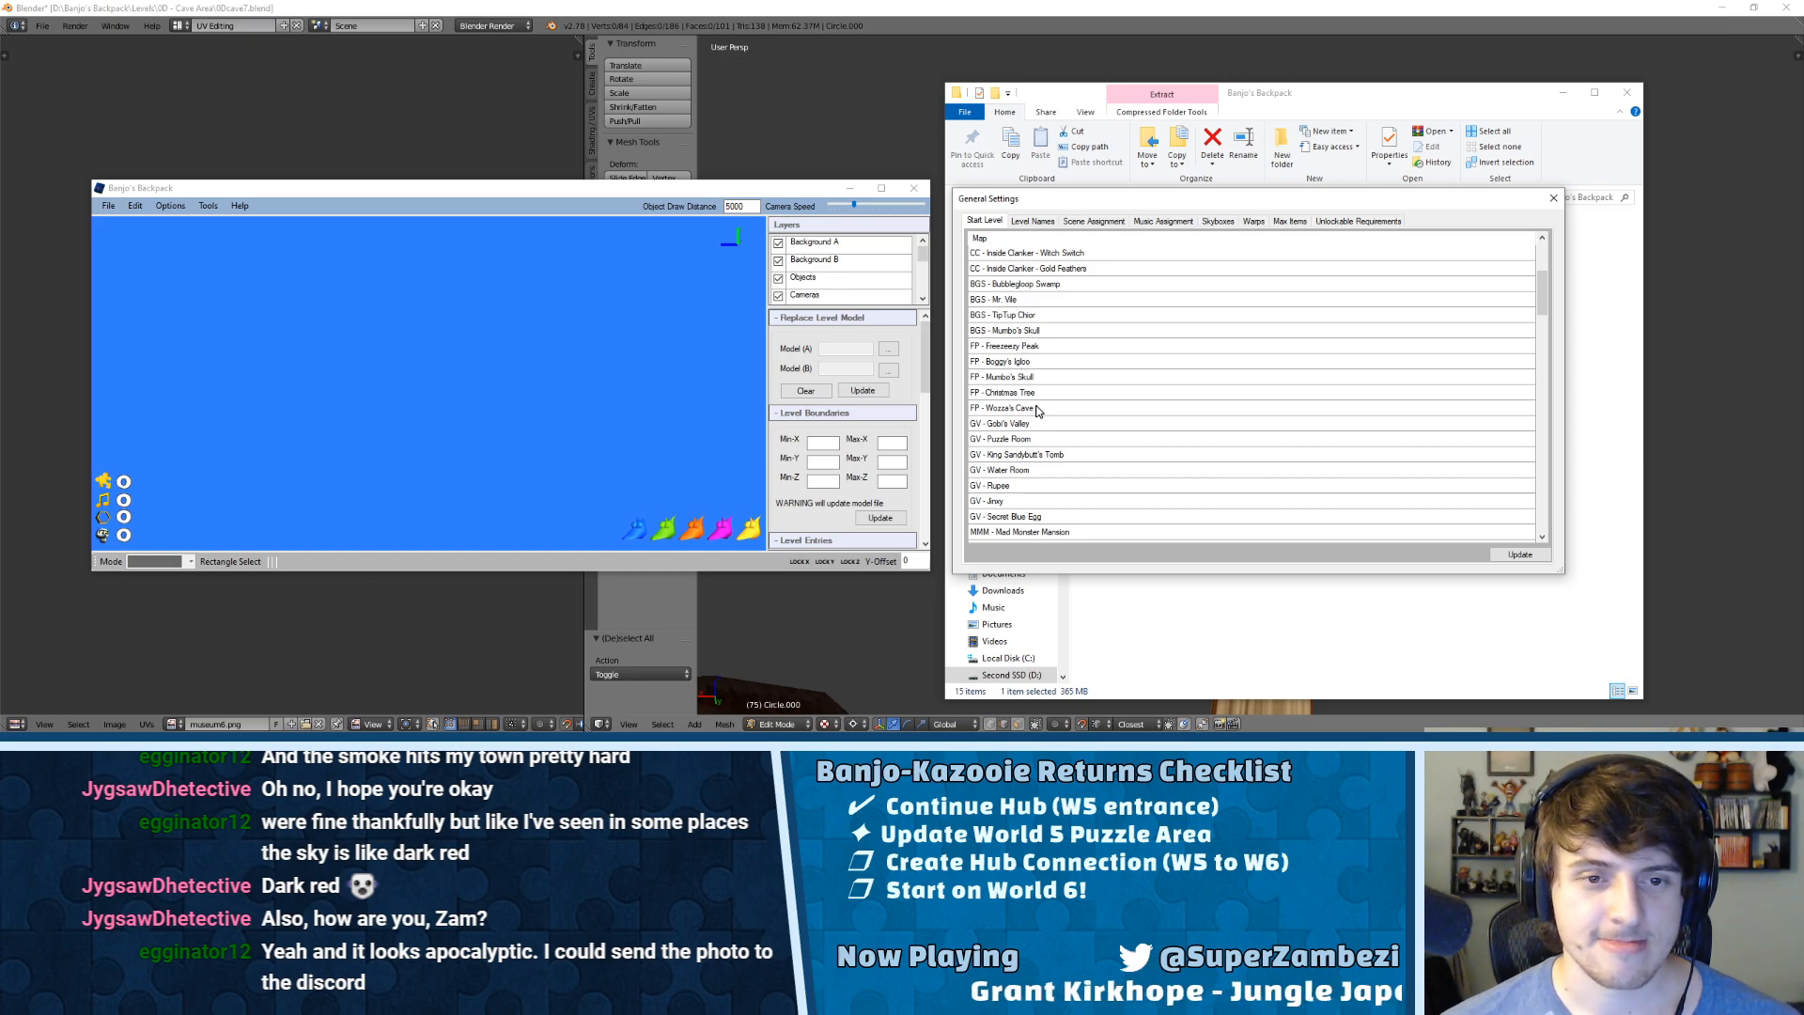
scroll(1037, 410, down, 20)
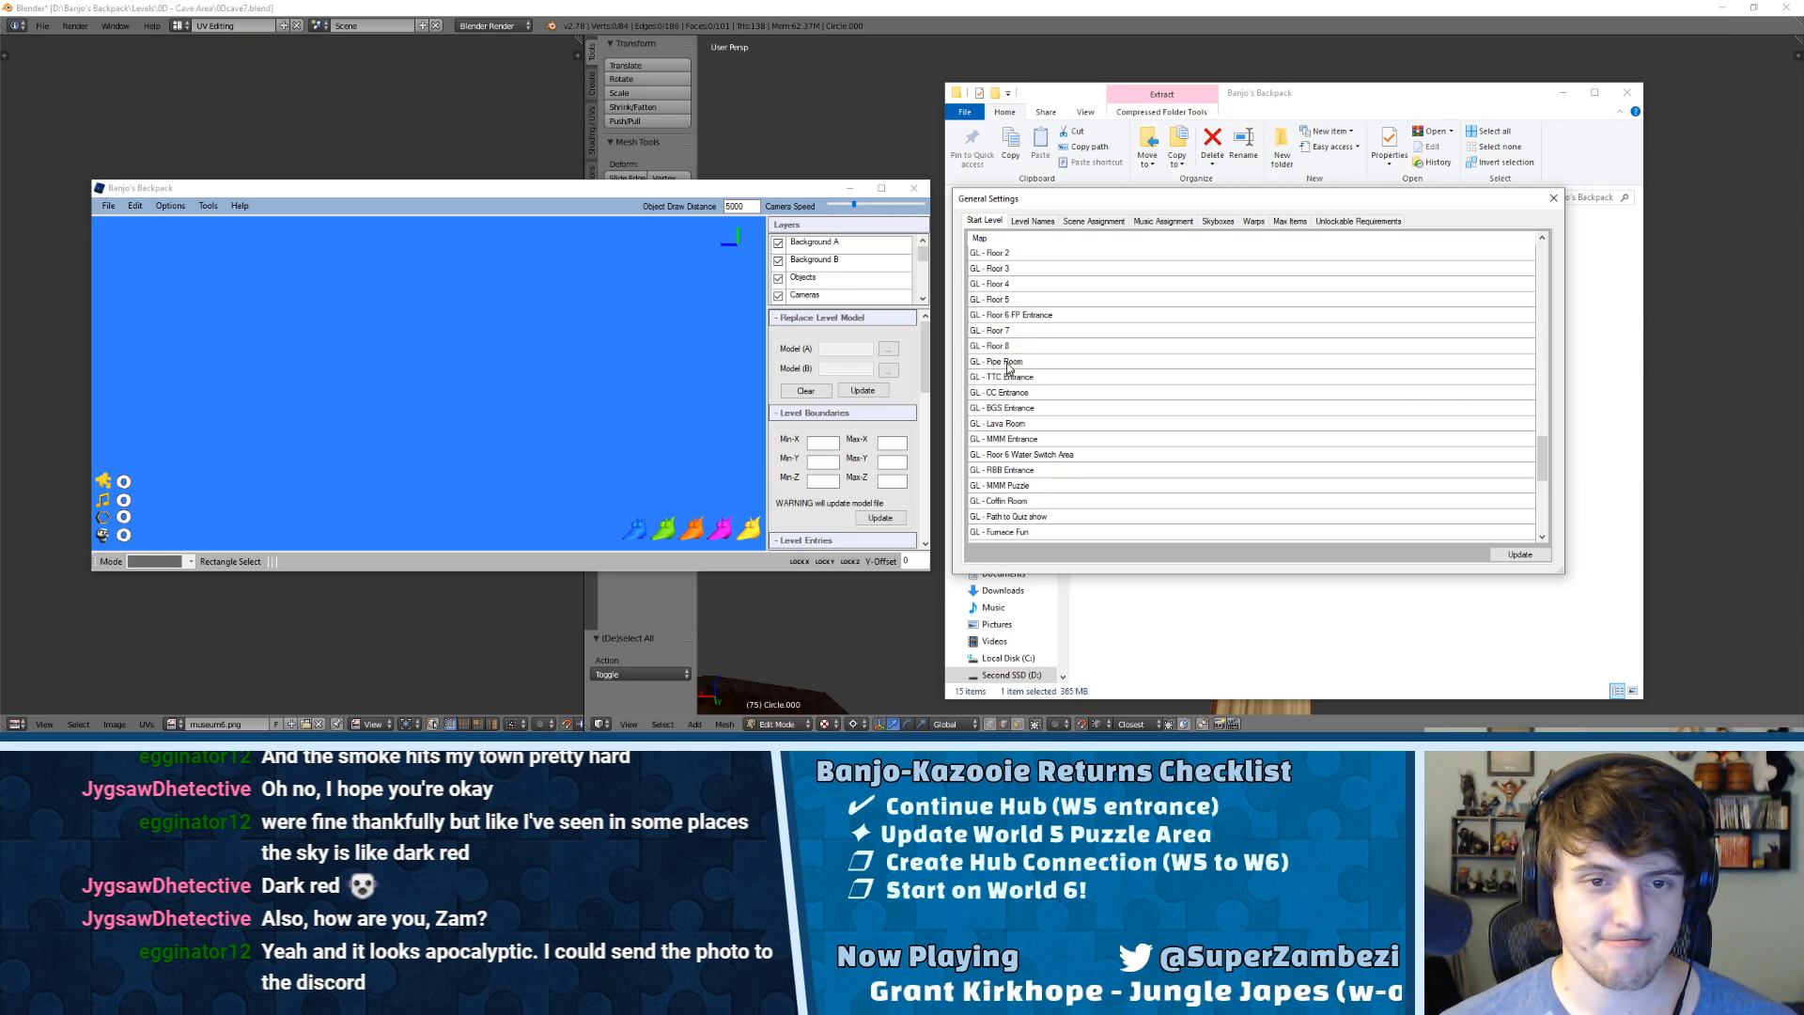
click(1010, 485)
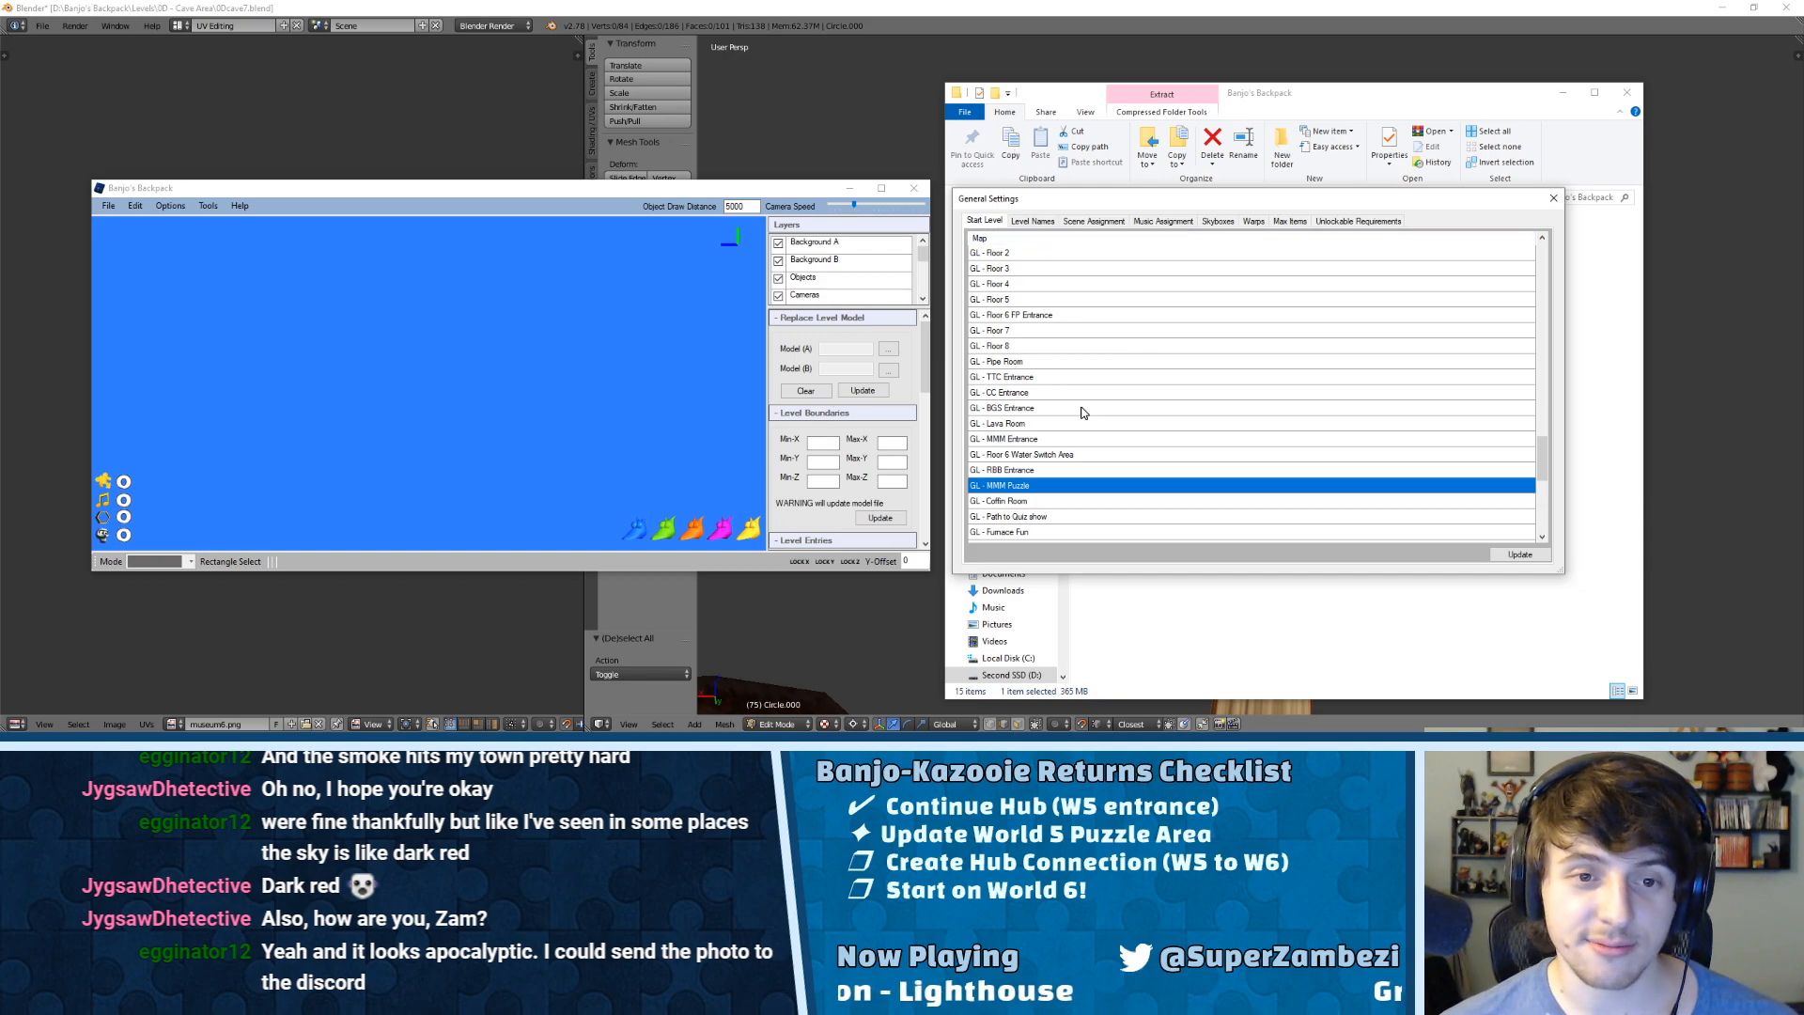
click(1018, 316)
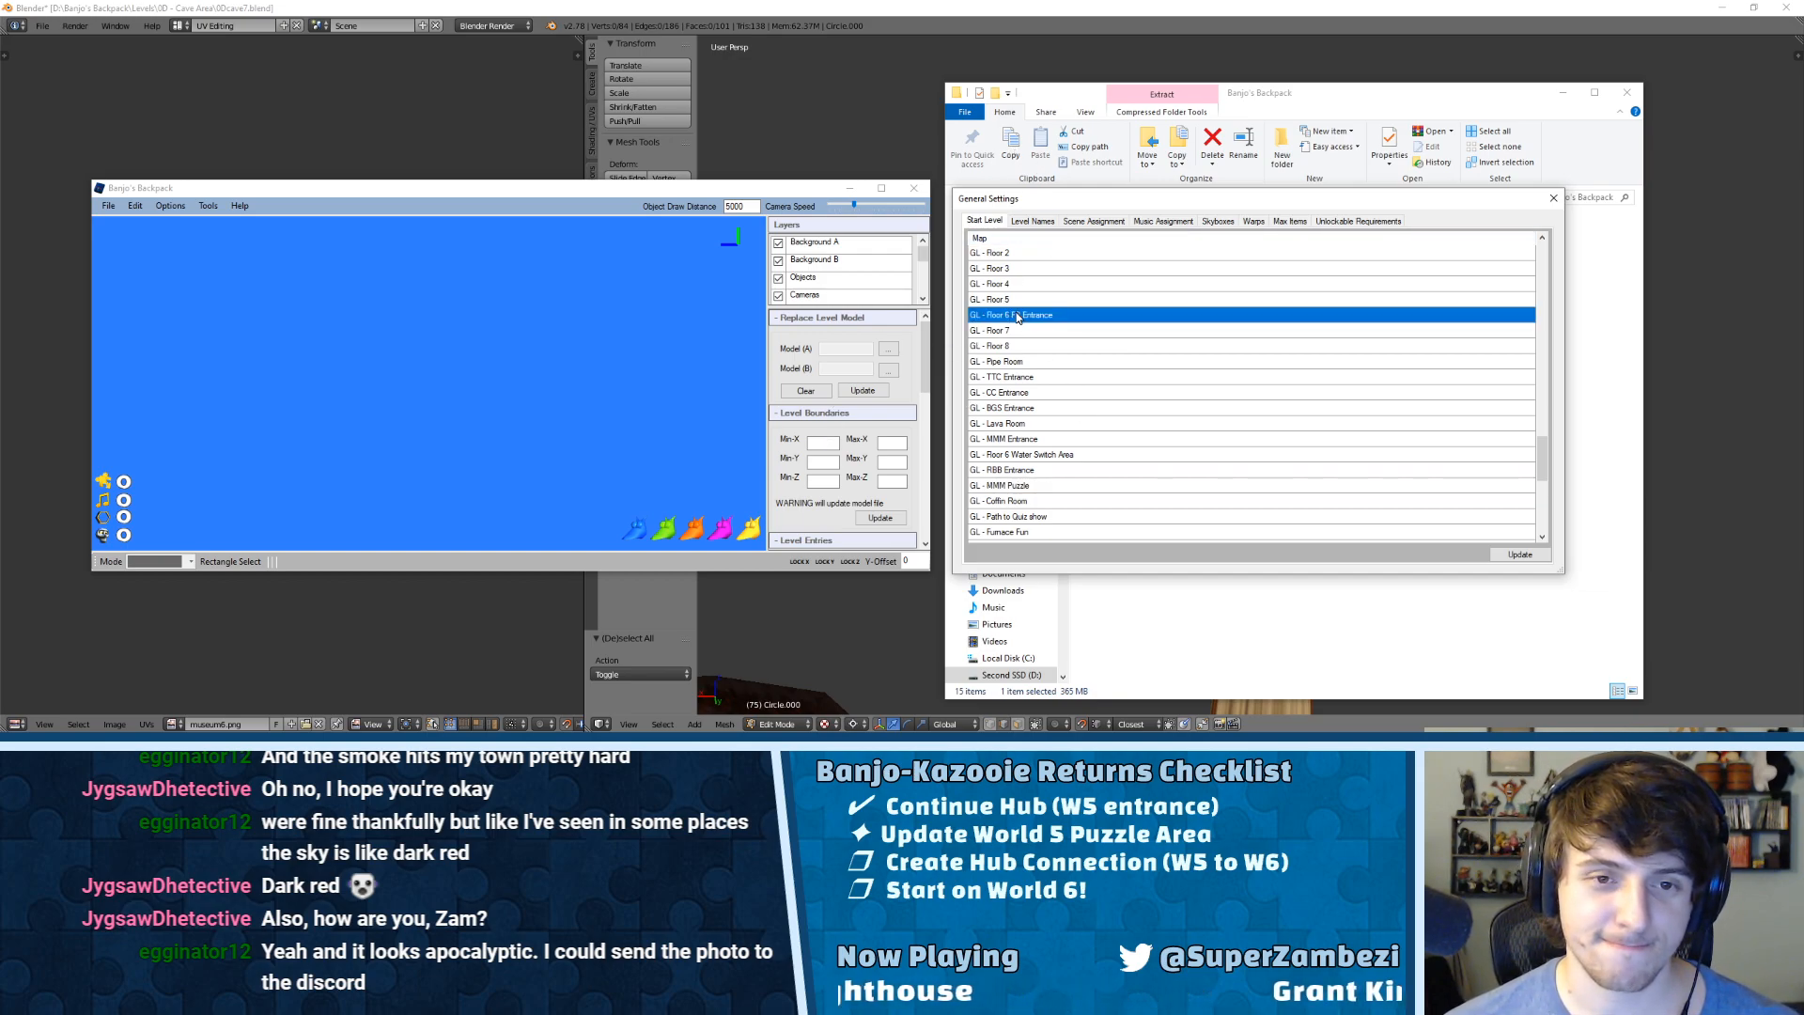
click(1011, 415)
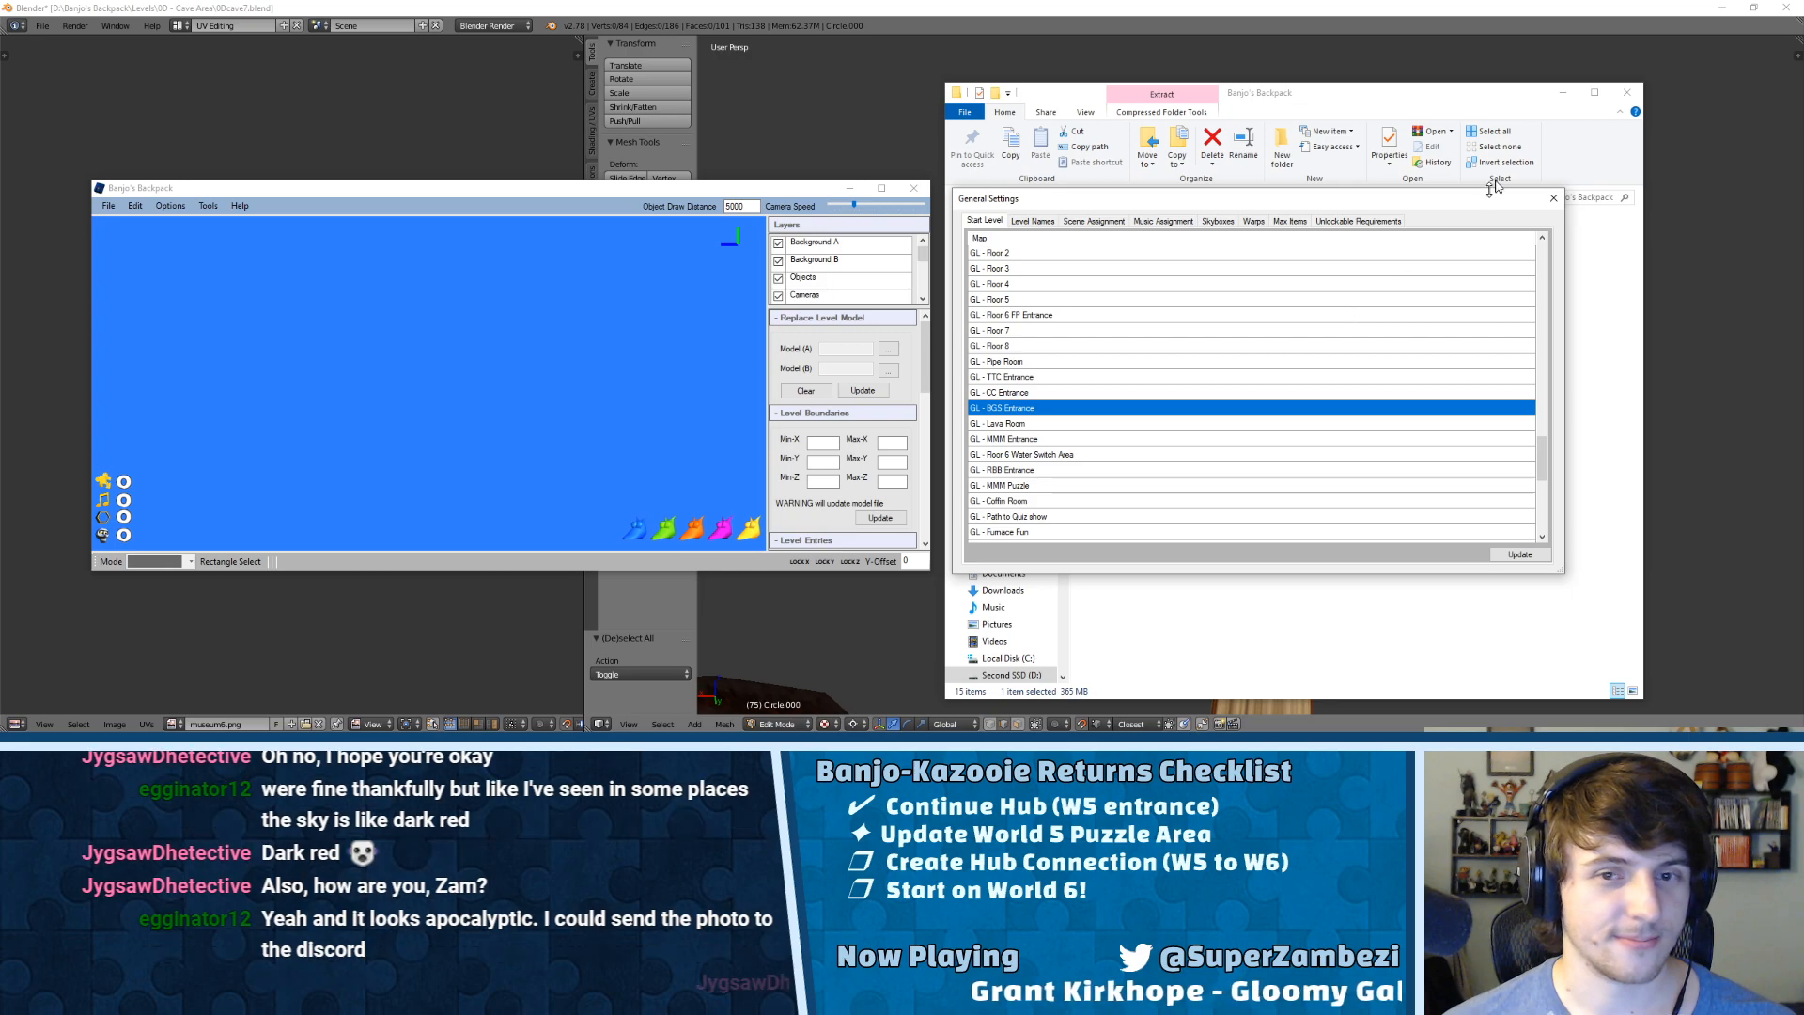
click(1553, 198)
Step: Open the Model Viewer and load the GL - BGS Entrance level model
click(185, 205)
click(225, 231)
scroll(150, 419, down, 5)
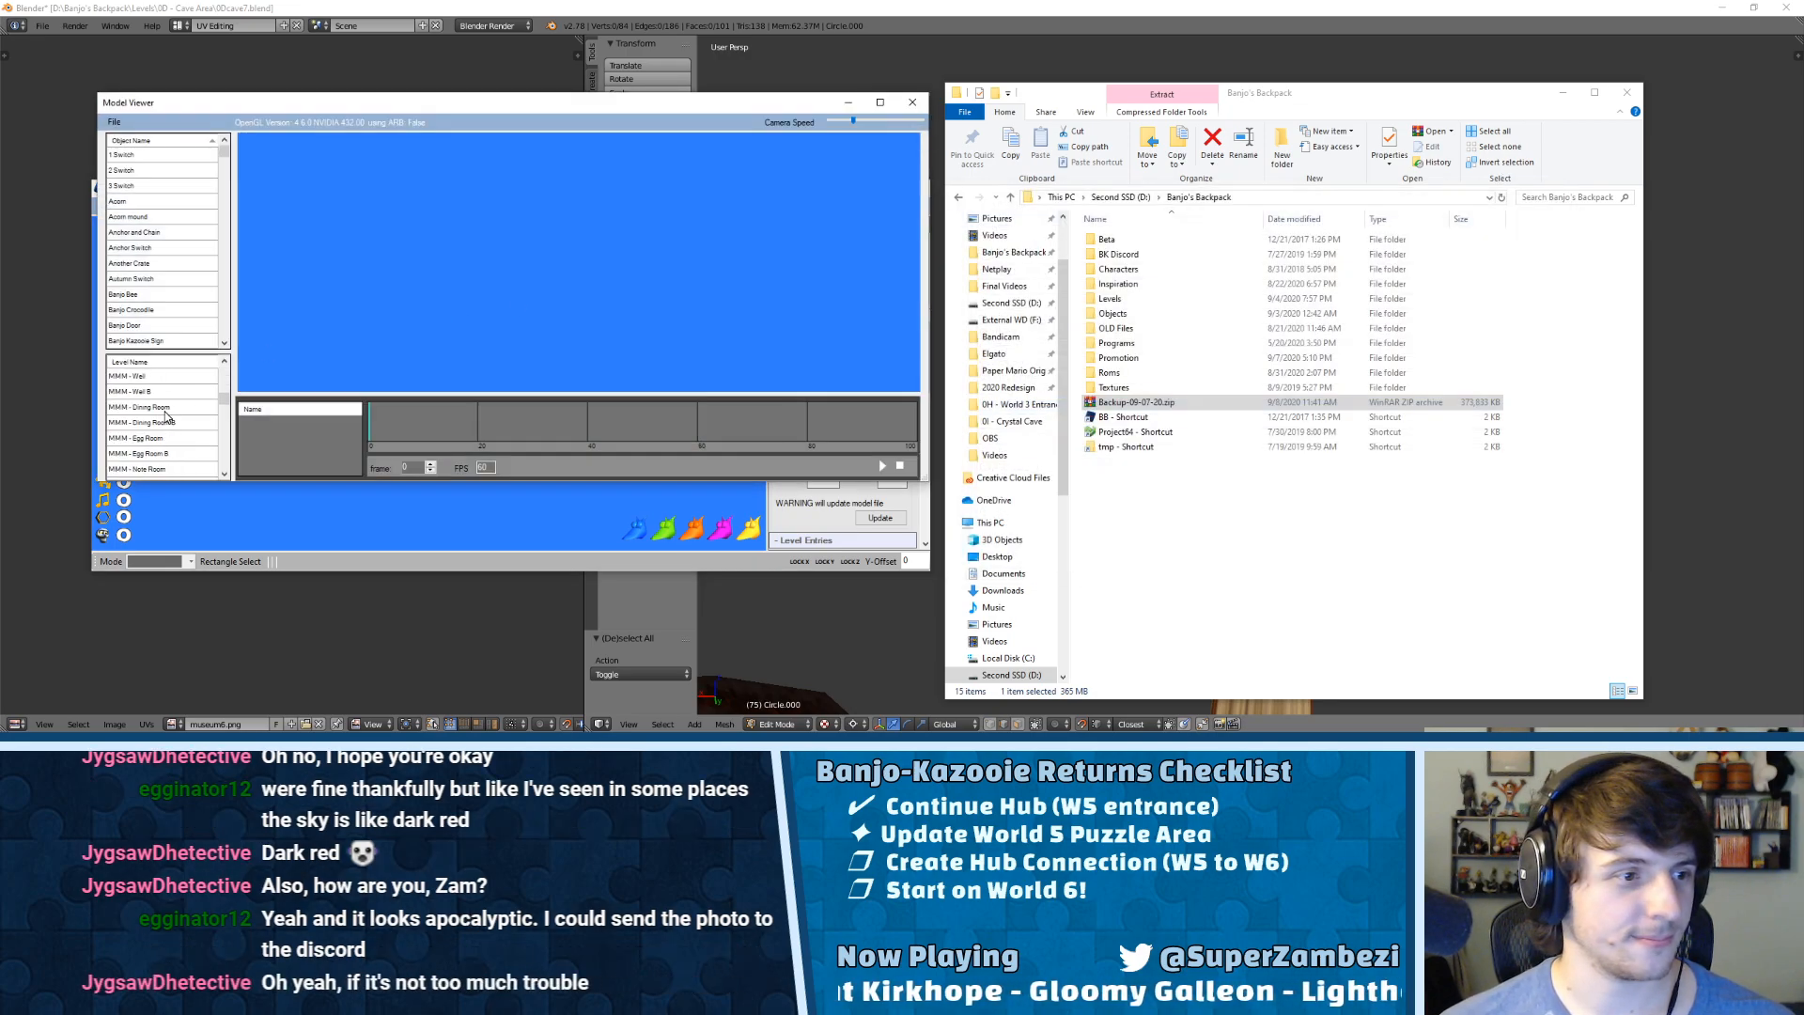
scroll(155, 431, down, 10)
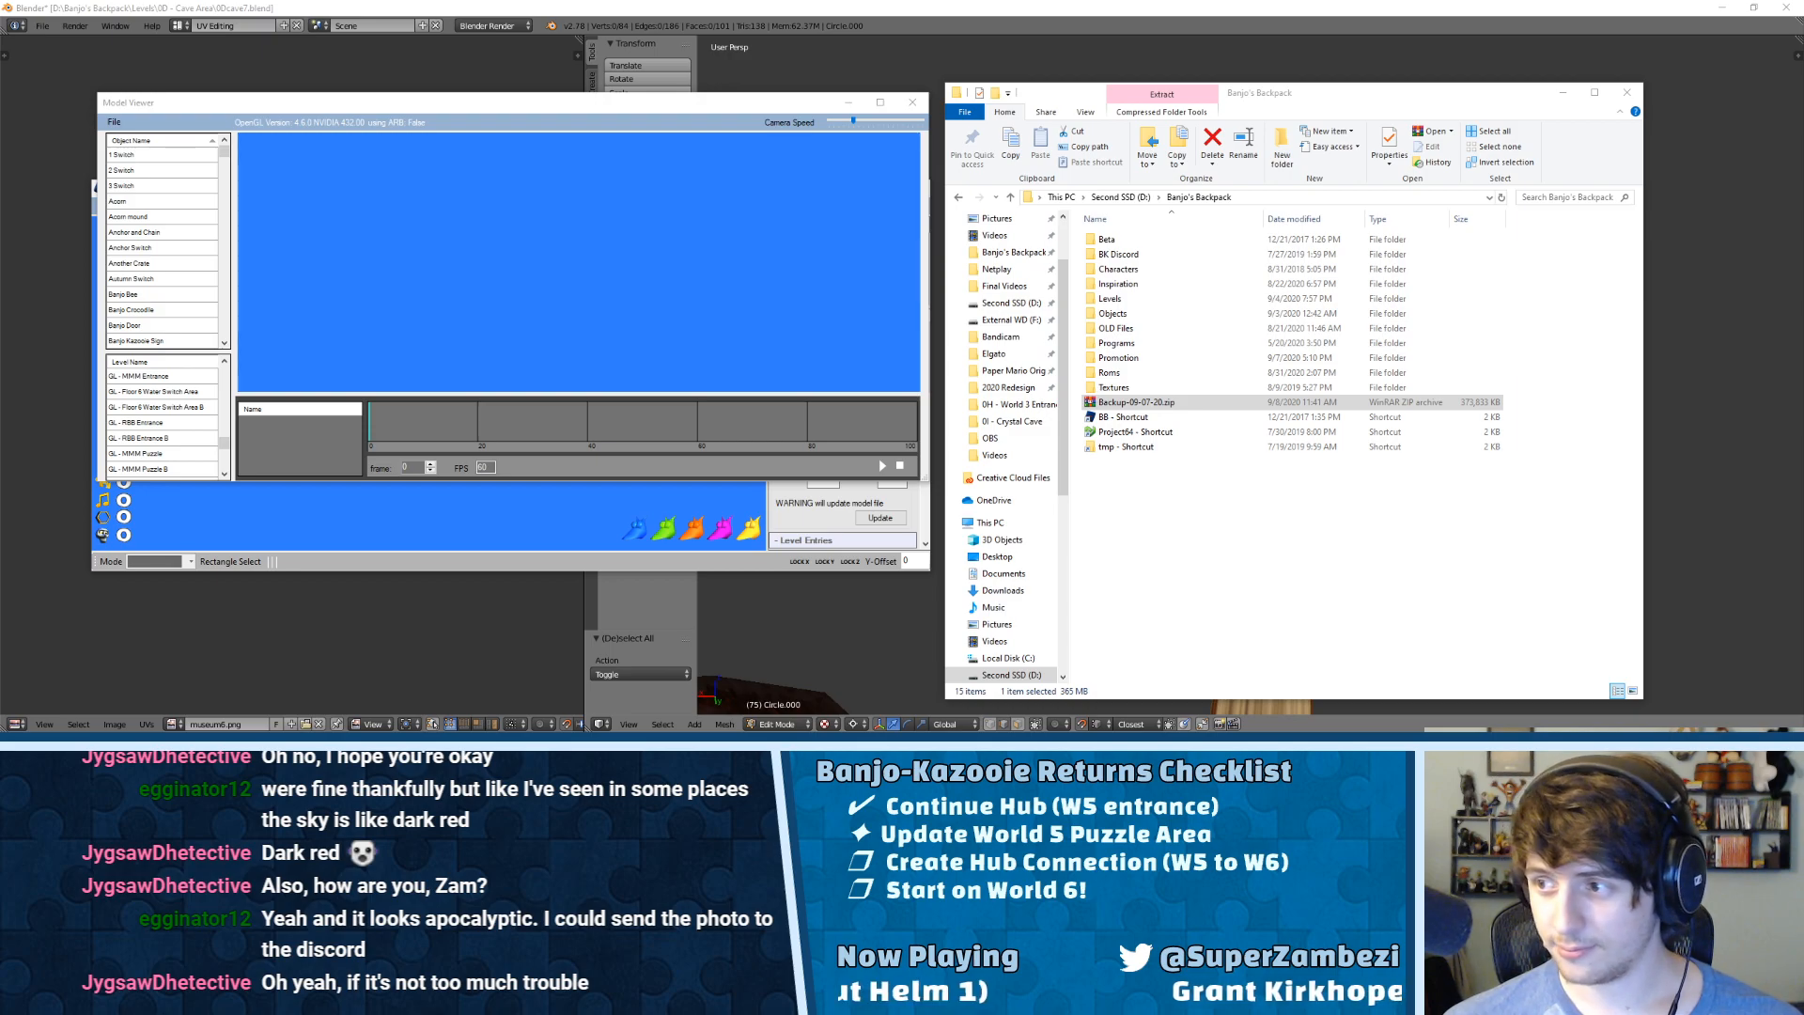
scroll(161, 427, up, 3)
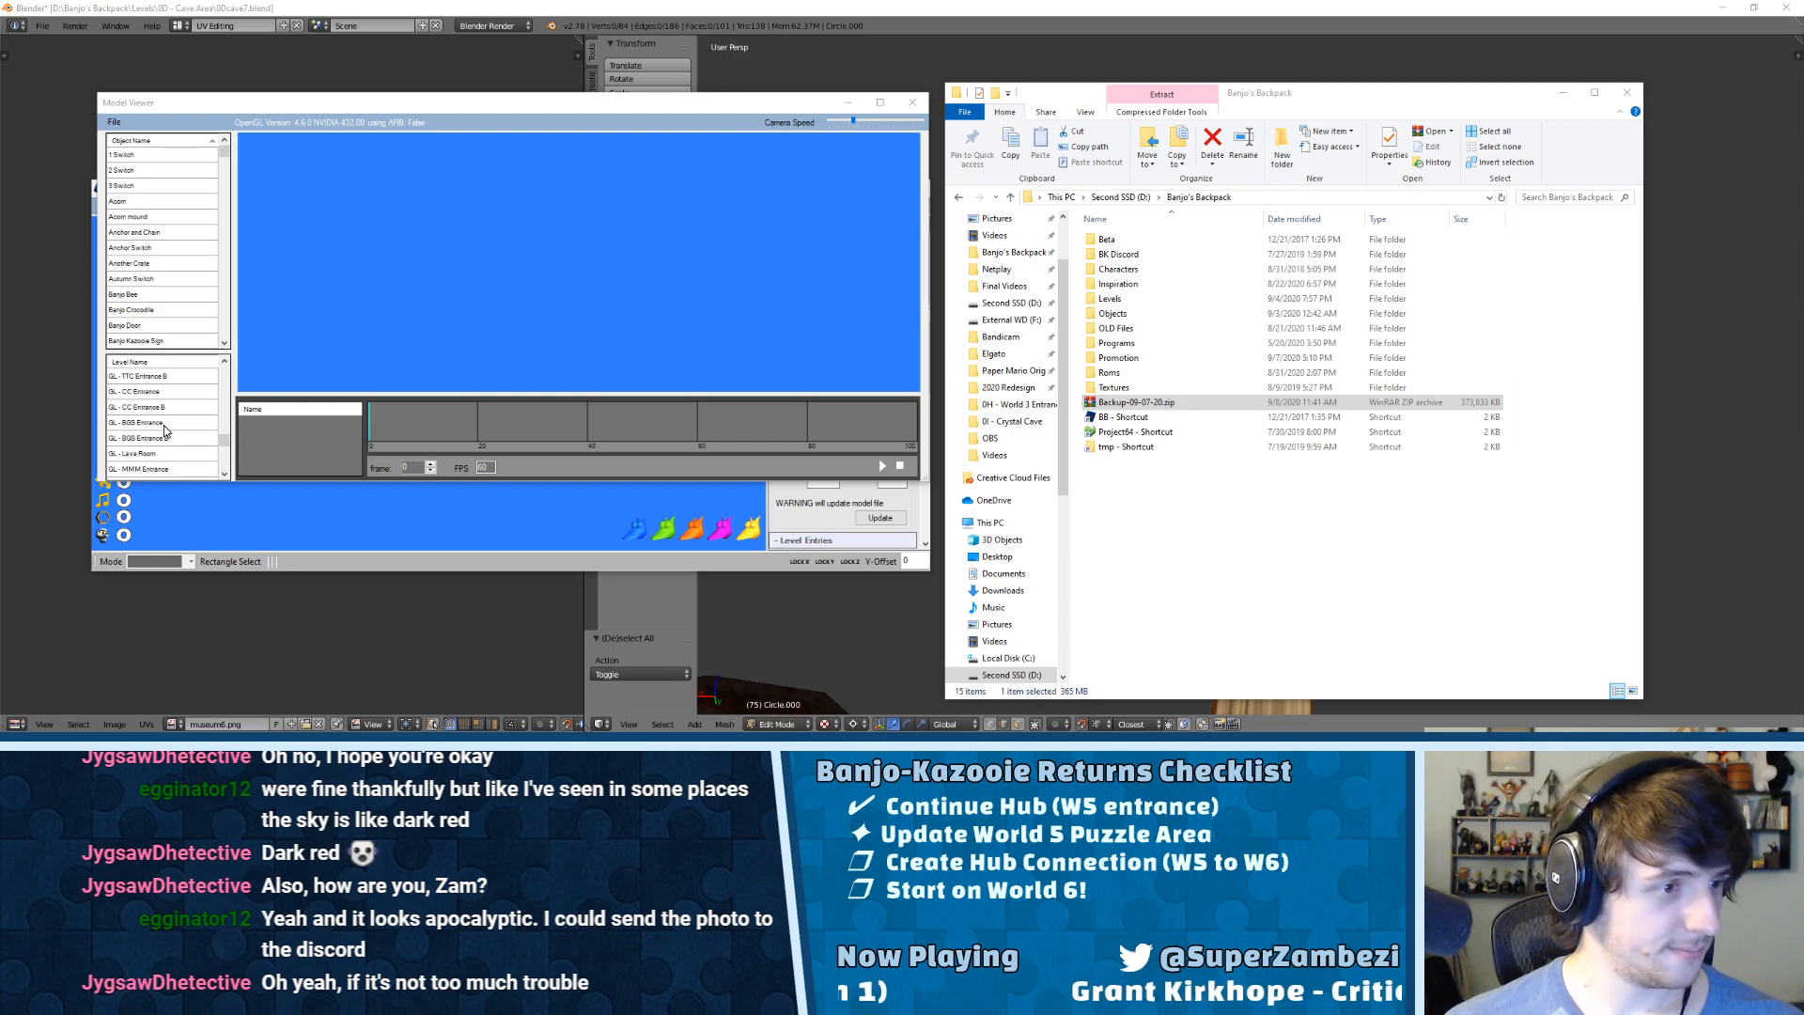
click(151, 423)
Step: Fly through the BGS Entrance model and examine the Freezeezy Peak picture and the snowy ledge beneath it
drag(574, 235, 641, 230)
key(w)
key(w)
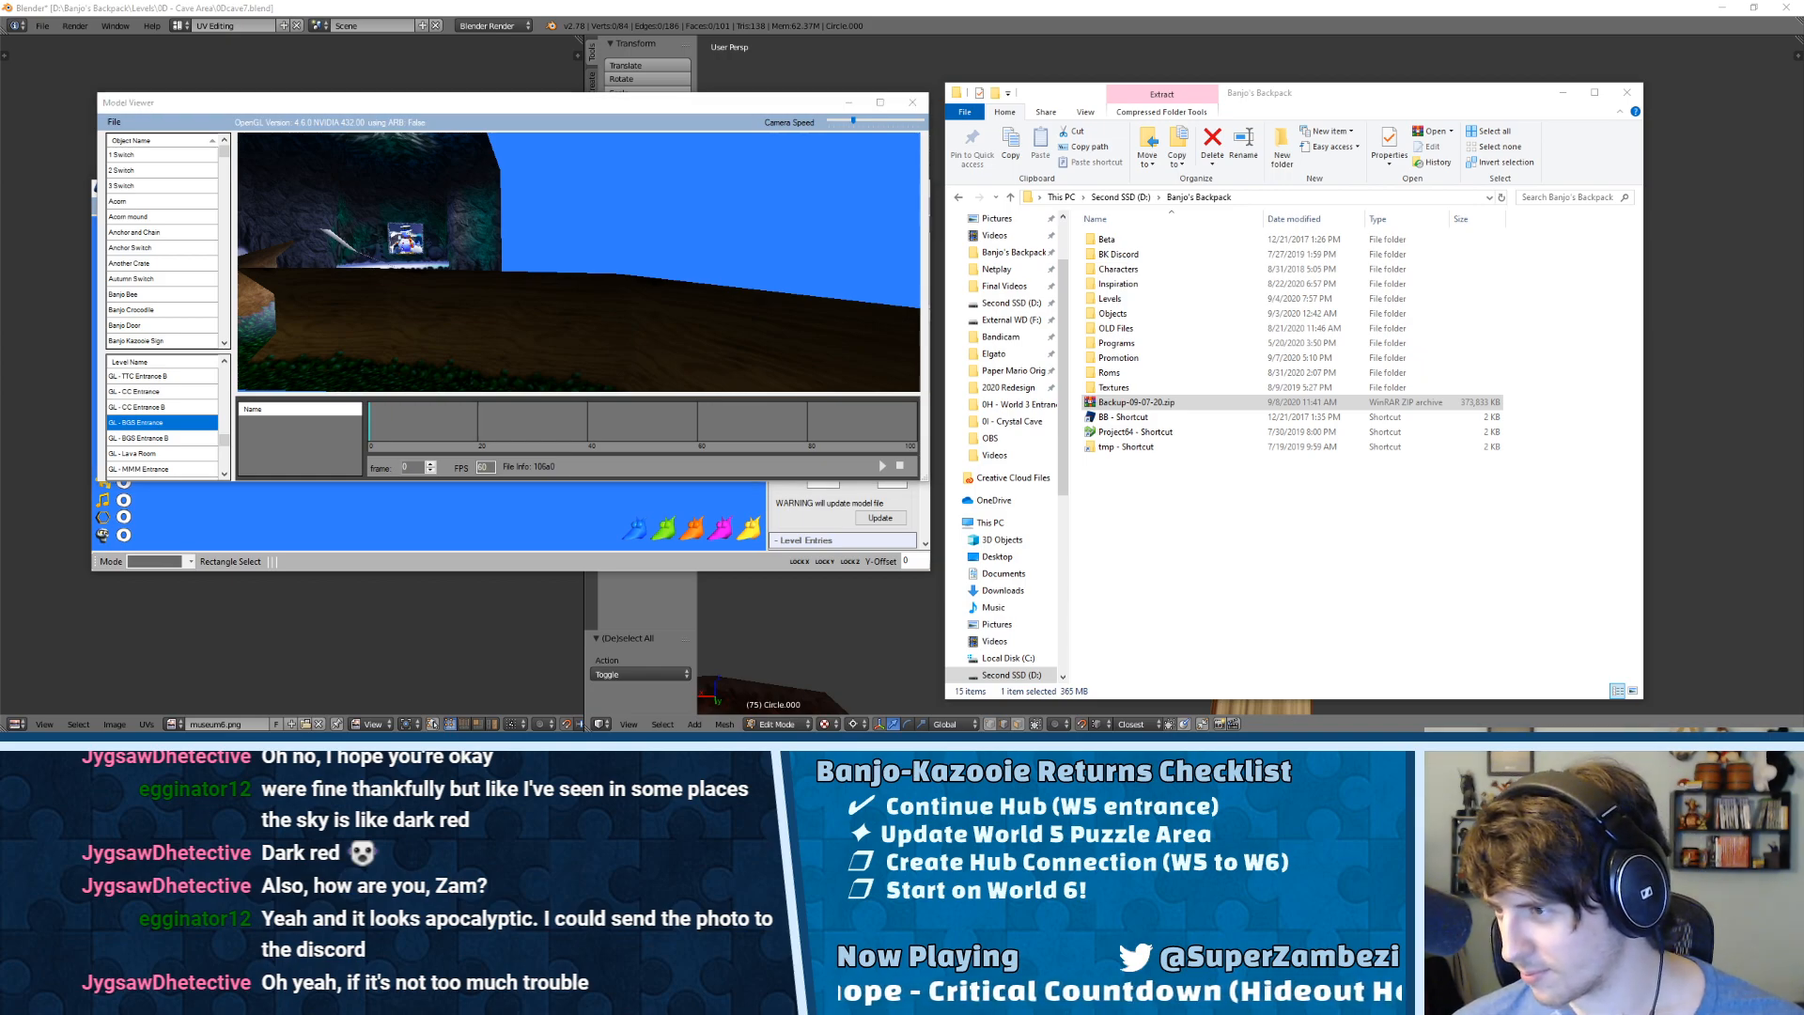
key(w)
drag(374, 321, 338, 264)
key(w)
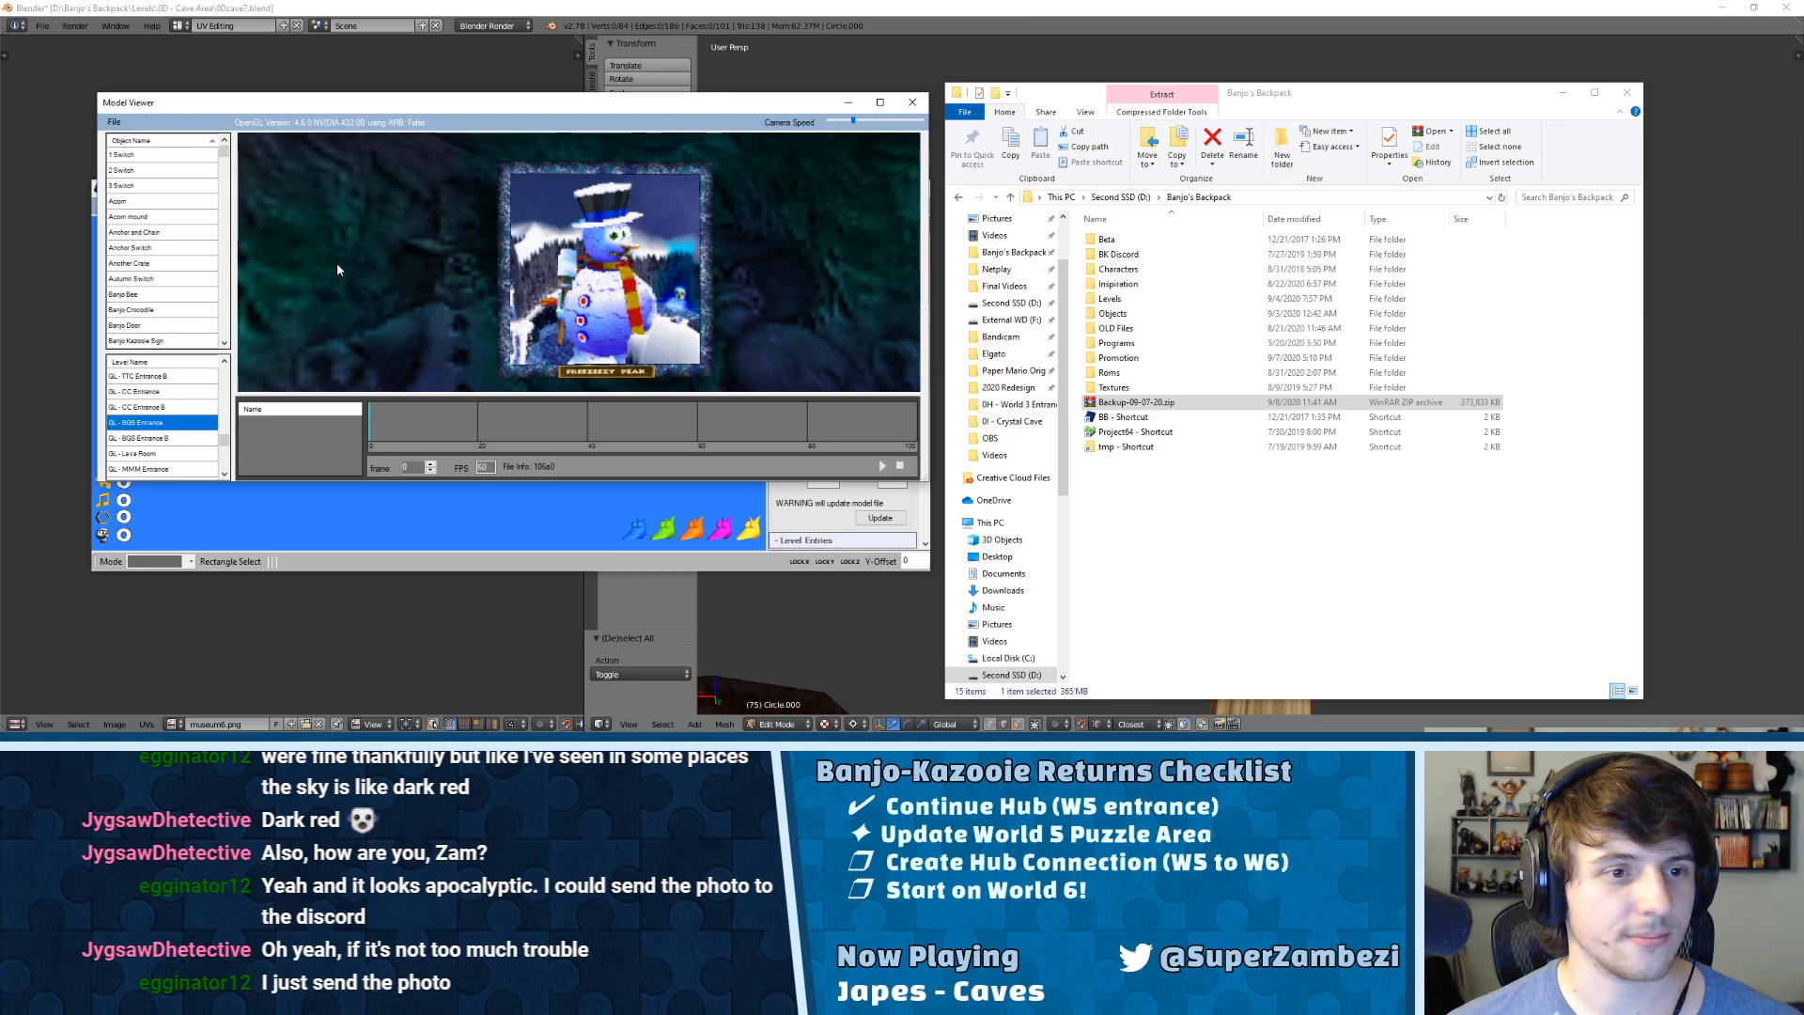
key(s)
key(s)
key(s)
key(w)
mouse_move(569, 272)
mouse_down()
mouse_move(564, 346)
mouse_move(560, 188)
mouse_move(572, 296)
mouse_up()
key(w)
key(s)
key(w)
key(s)
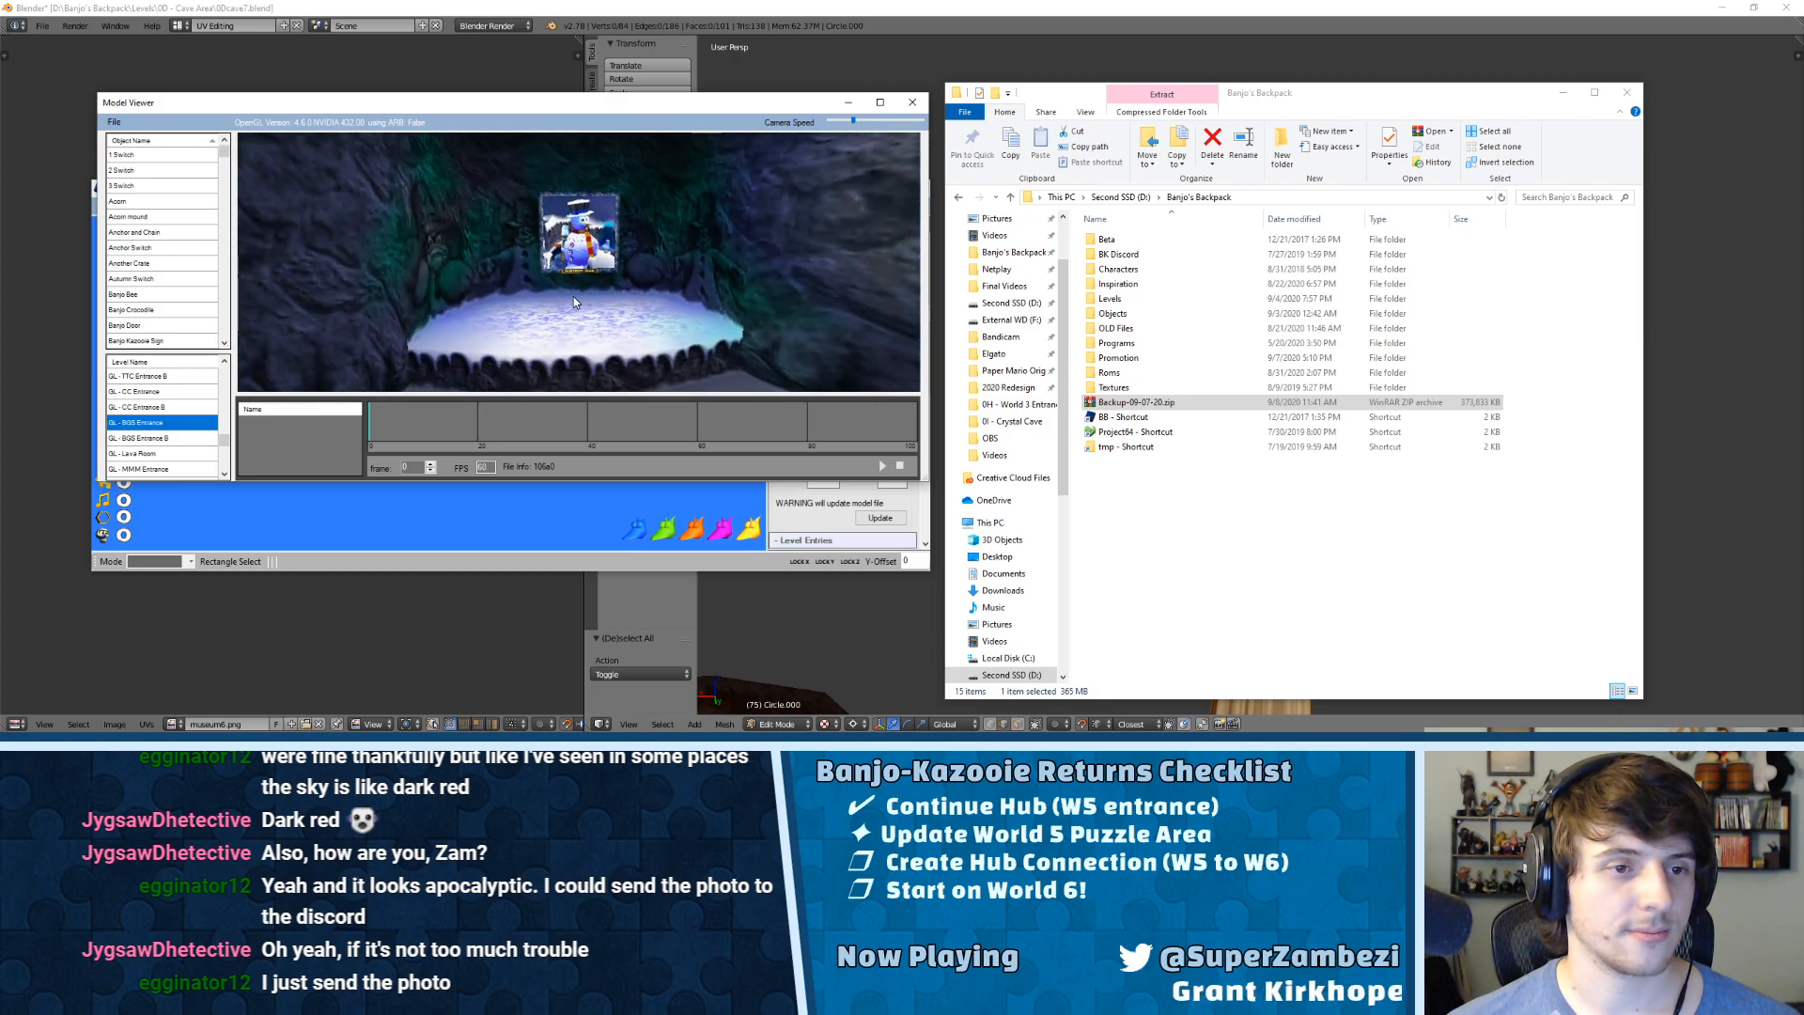
Step: Export the GL - BGS Entrance model to geObj in a new folder named BGS Entrance and dismiss the completion message
click(113, 121)
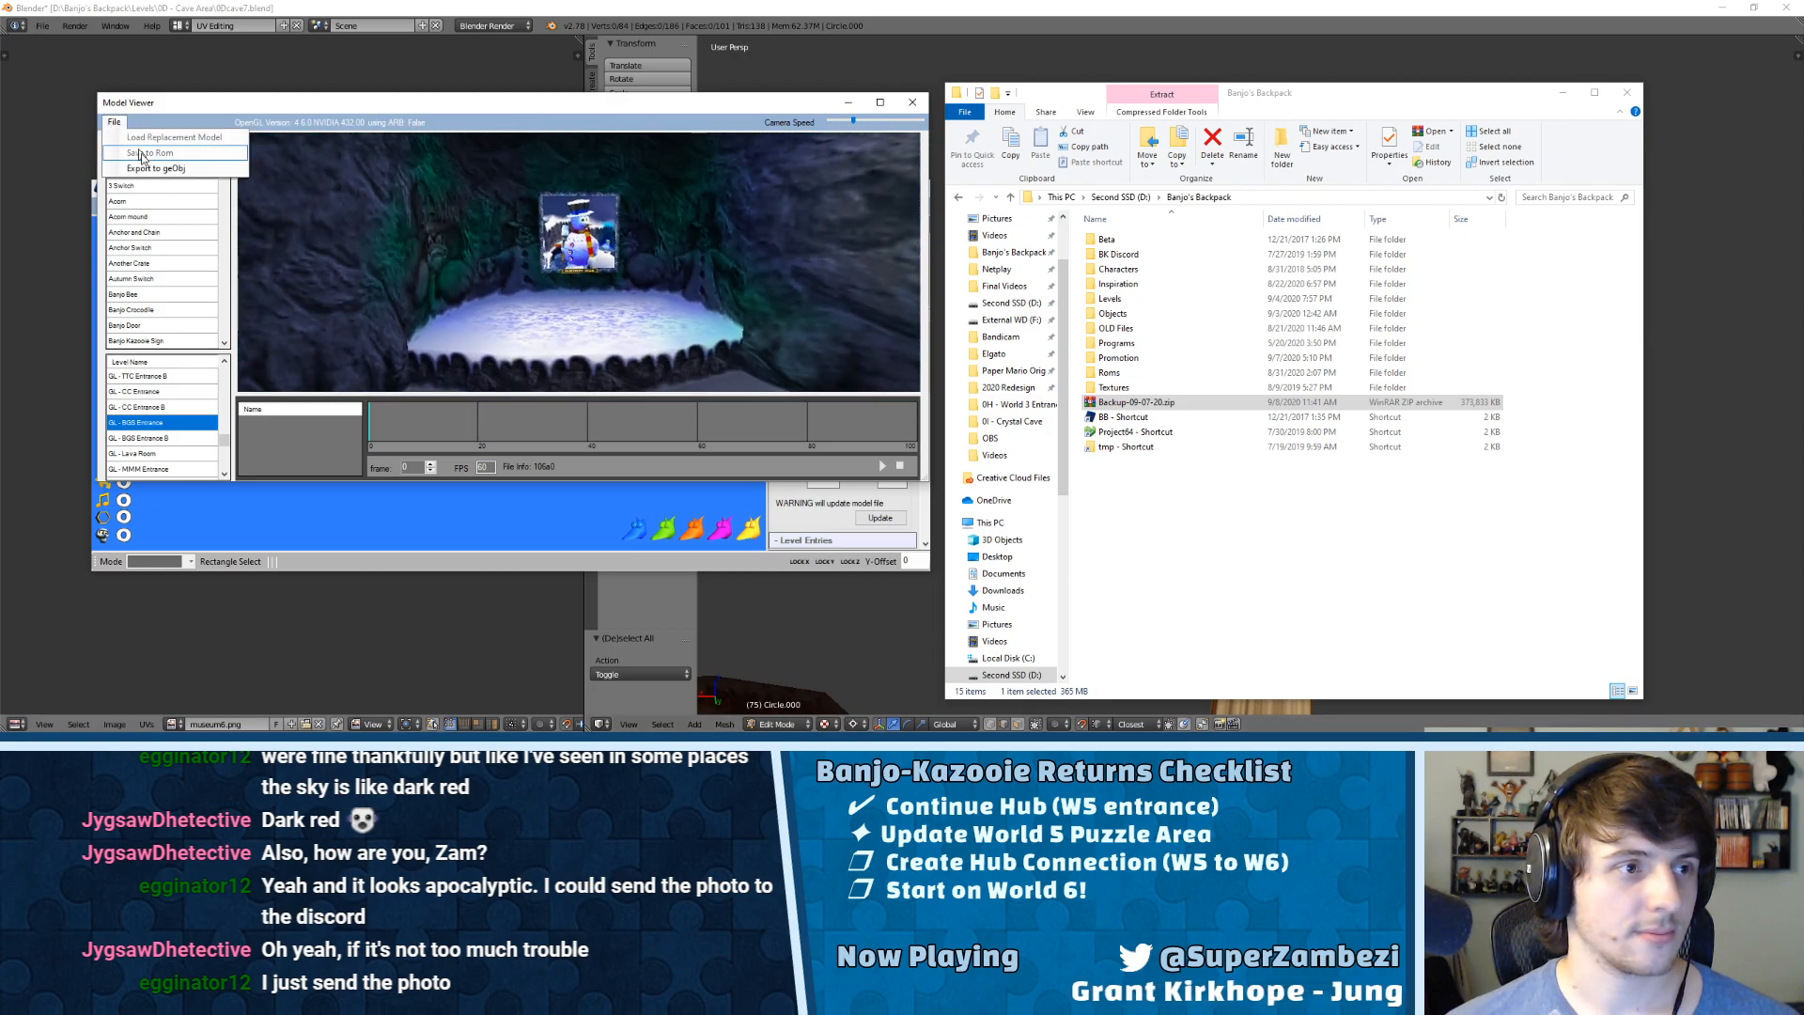
click(295, 273)
click(114, 121)
click(141, 167)
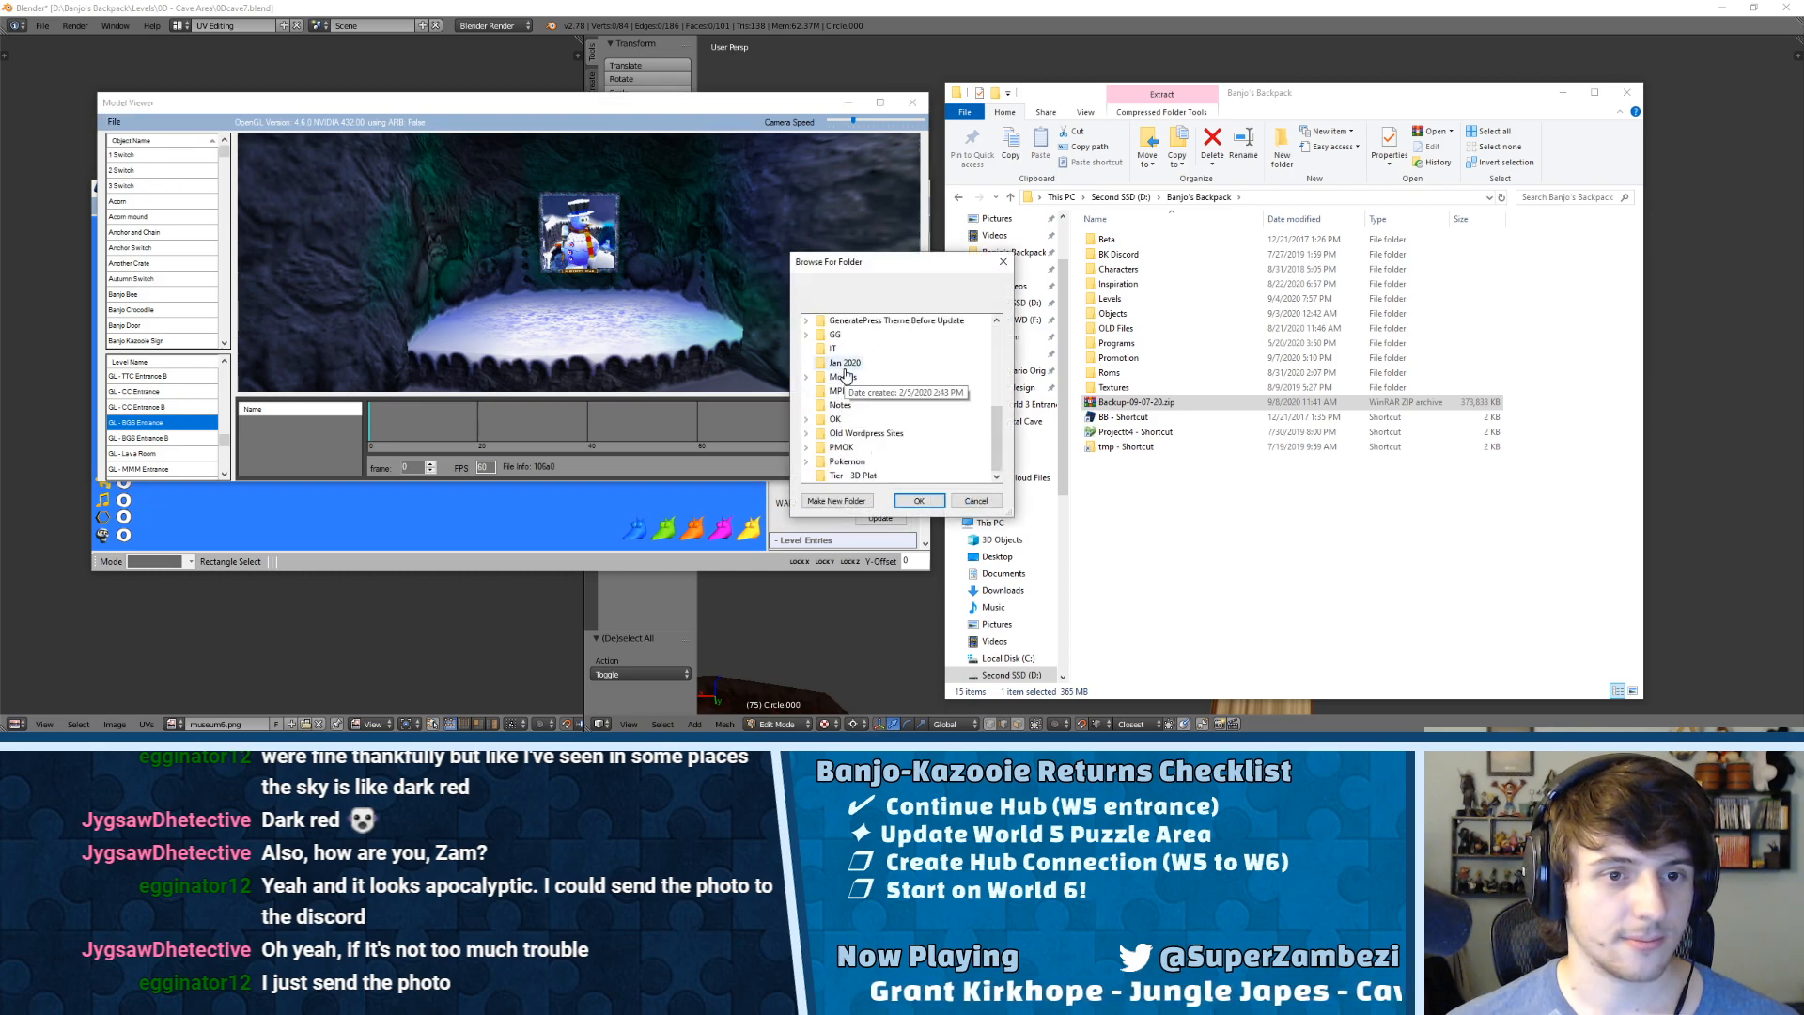
click(855, 502)
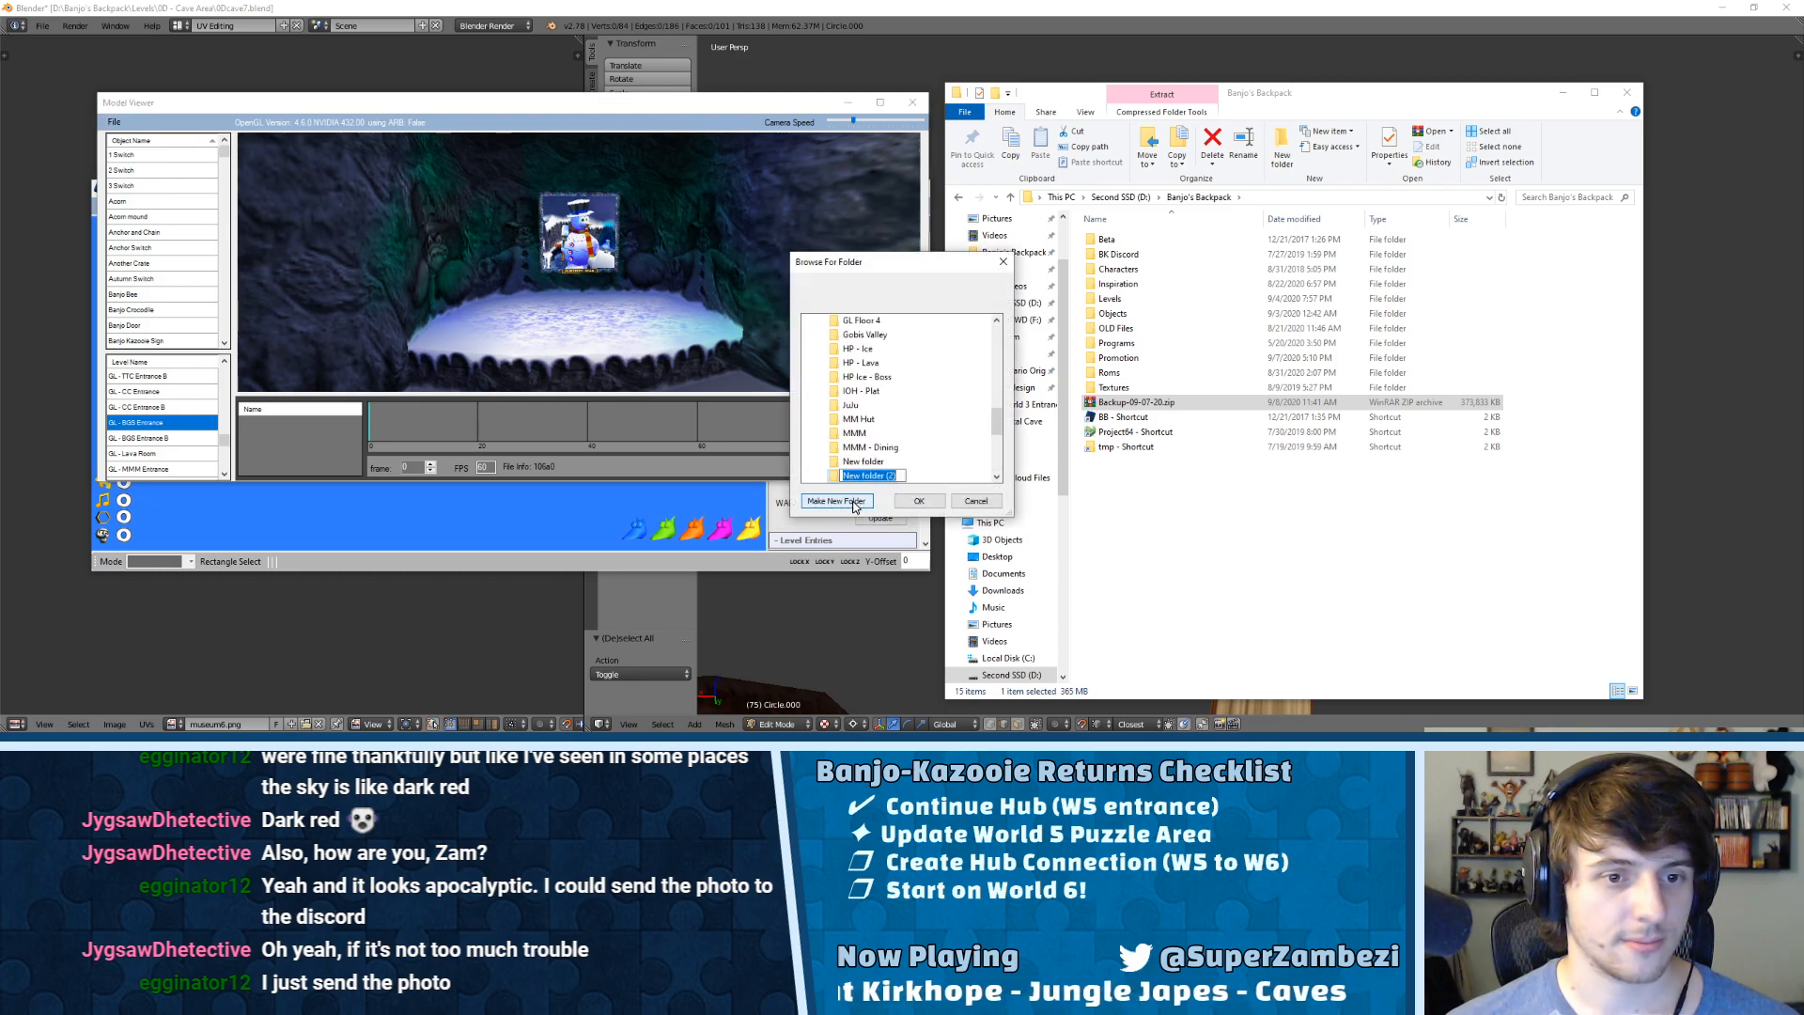
text(BGS)
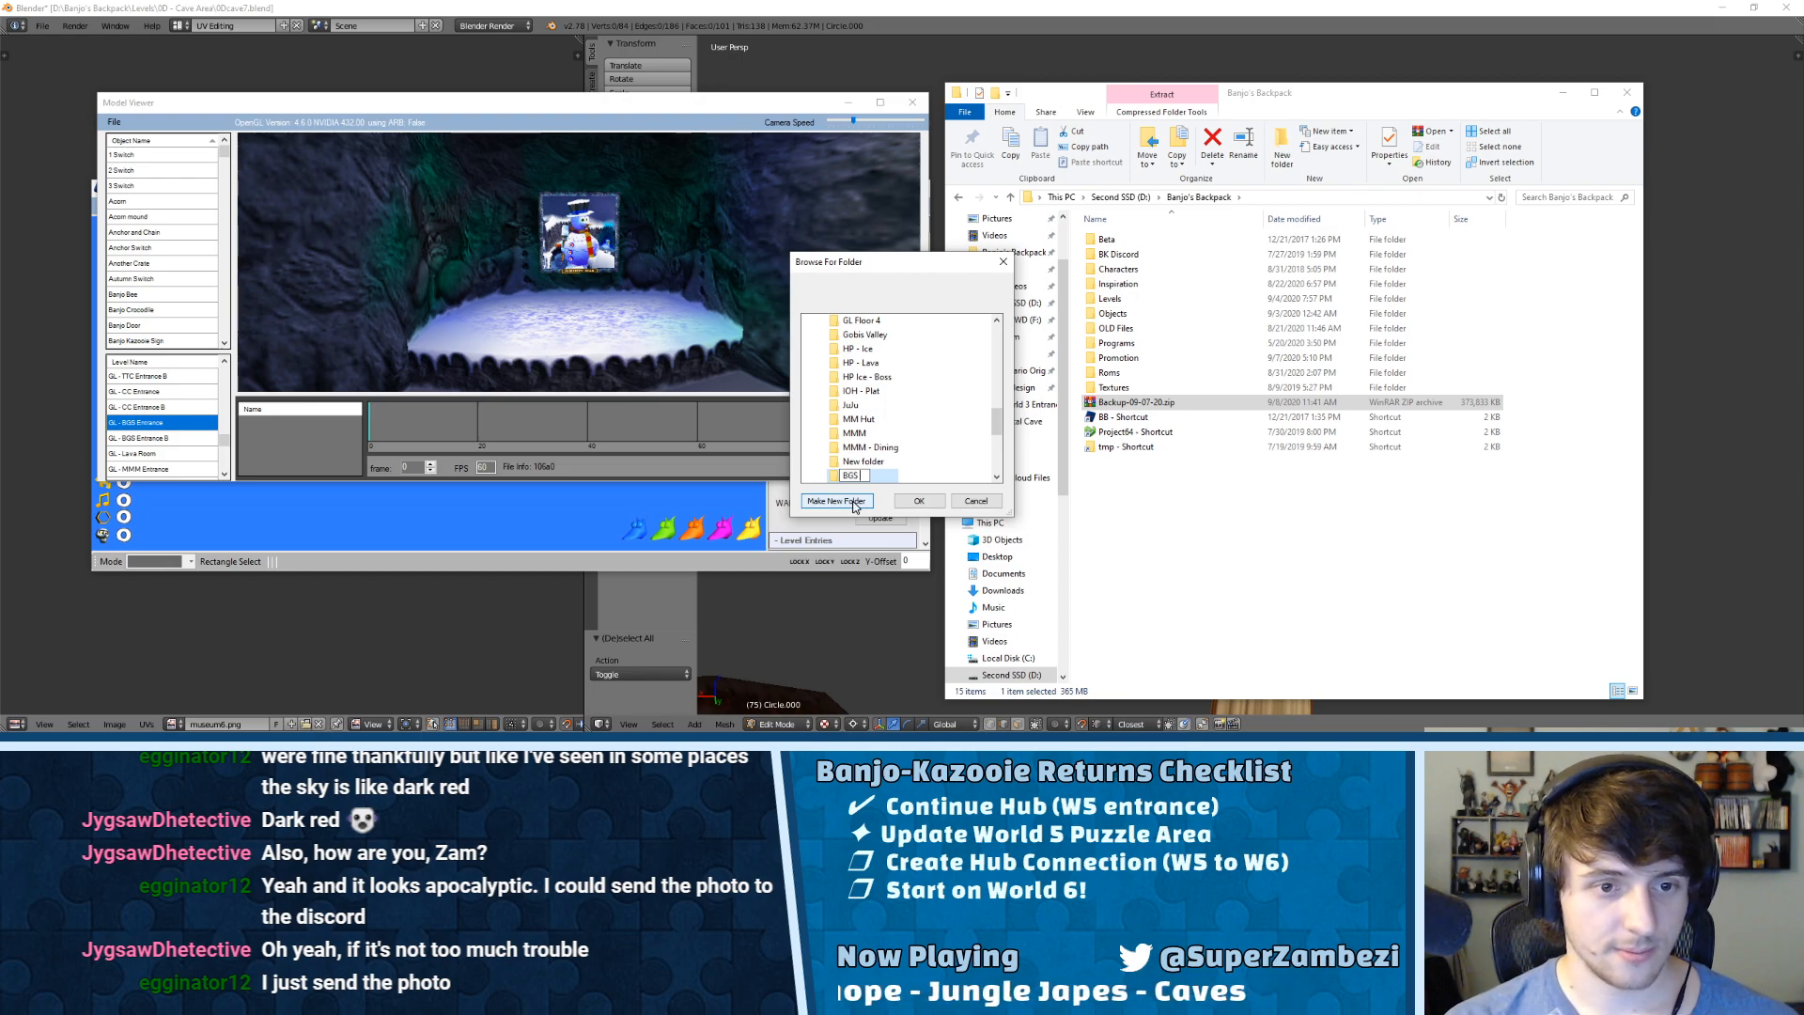
text( Entrance)
key(Return)
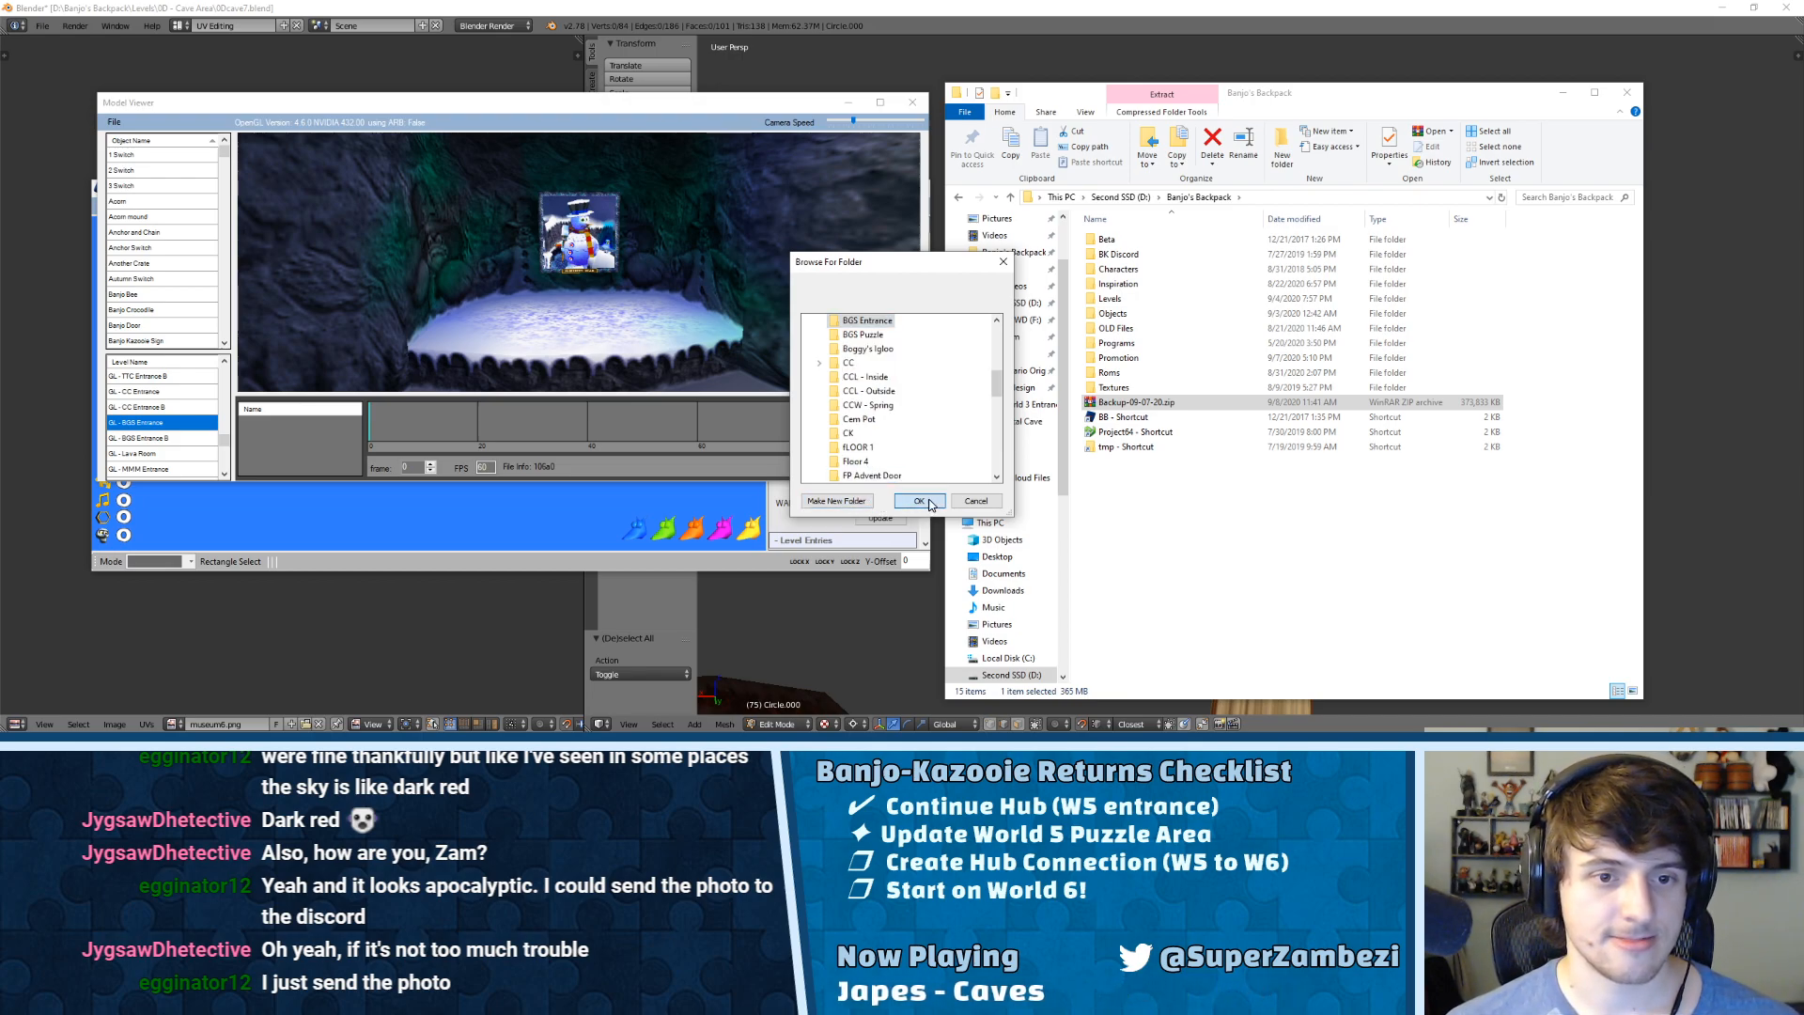
click(920, 501)
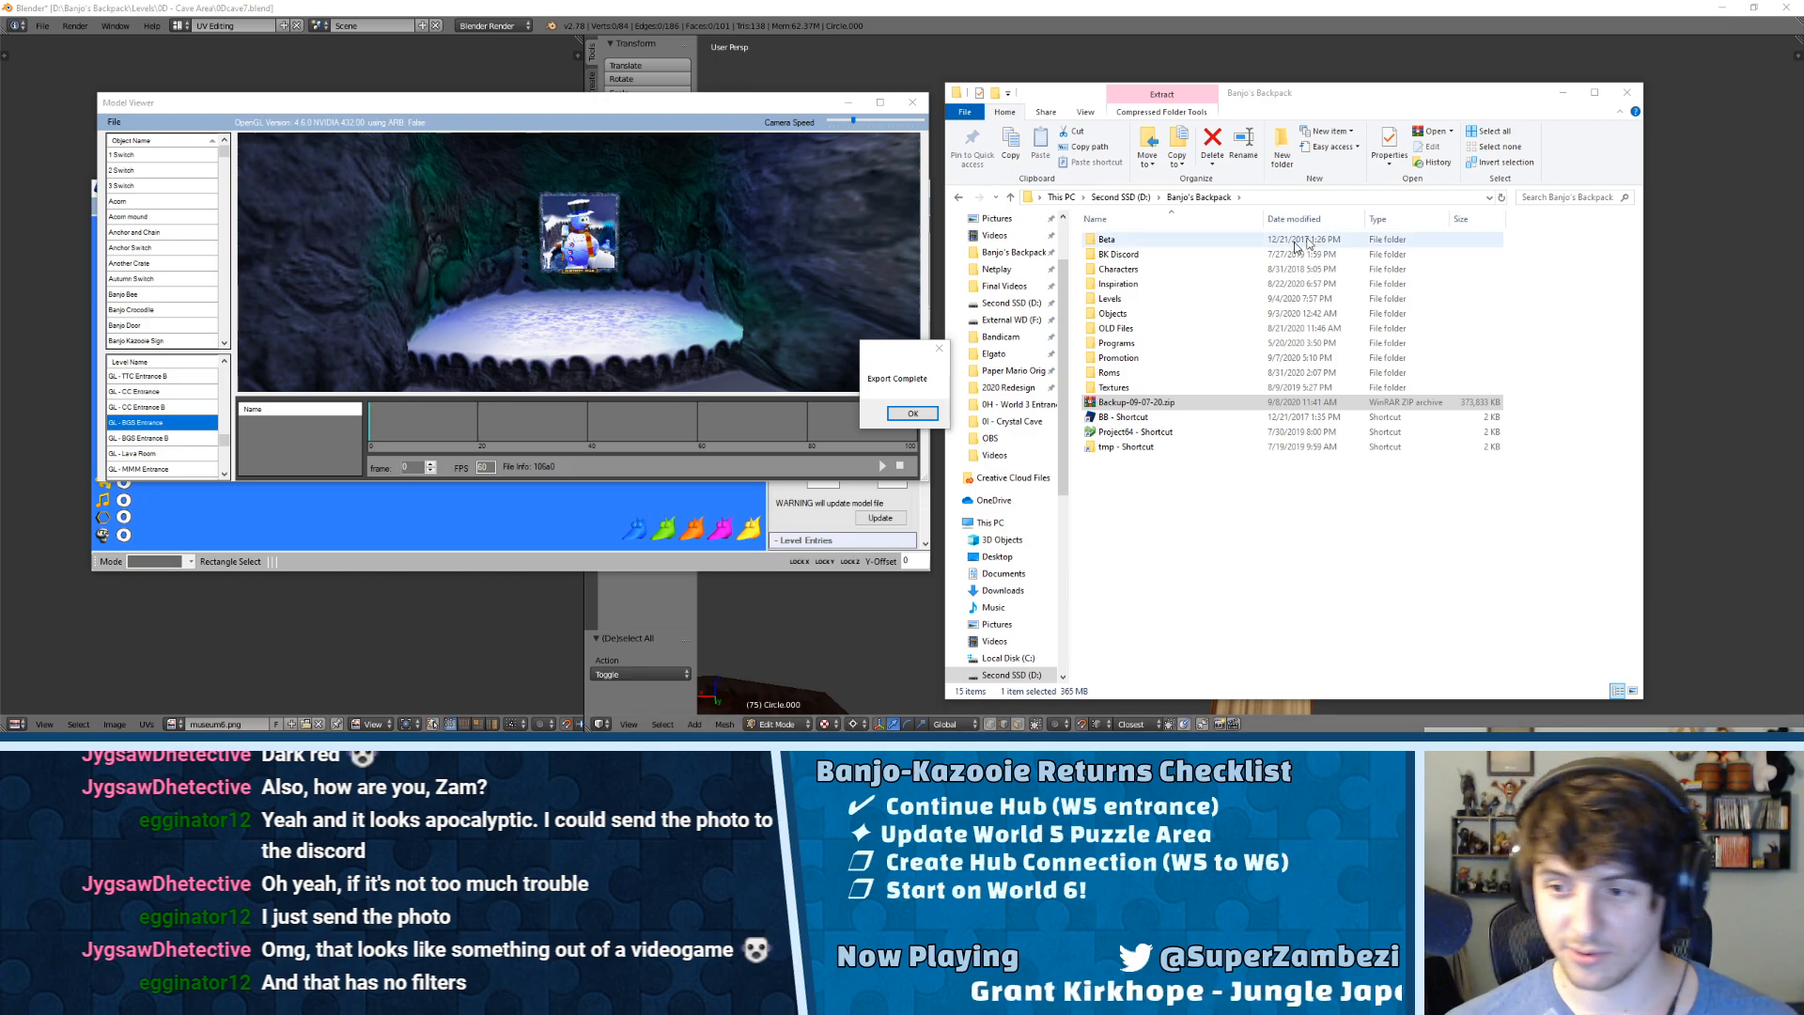
click(916, 415)
drag(682, 118, 752, 127)
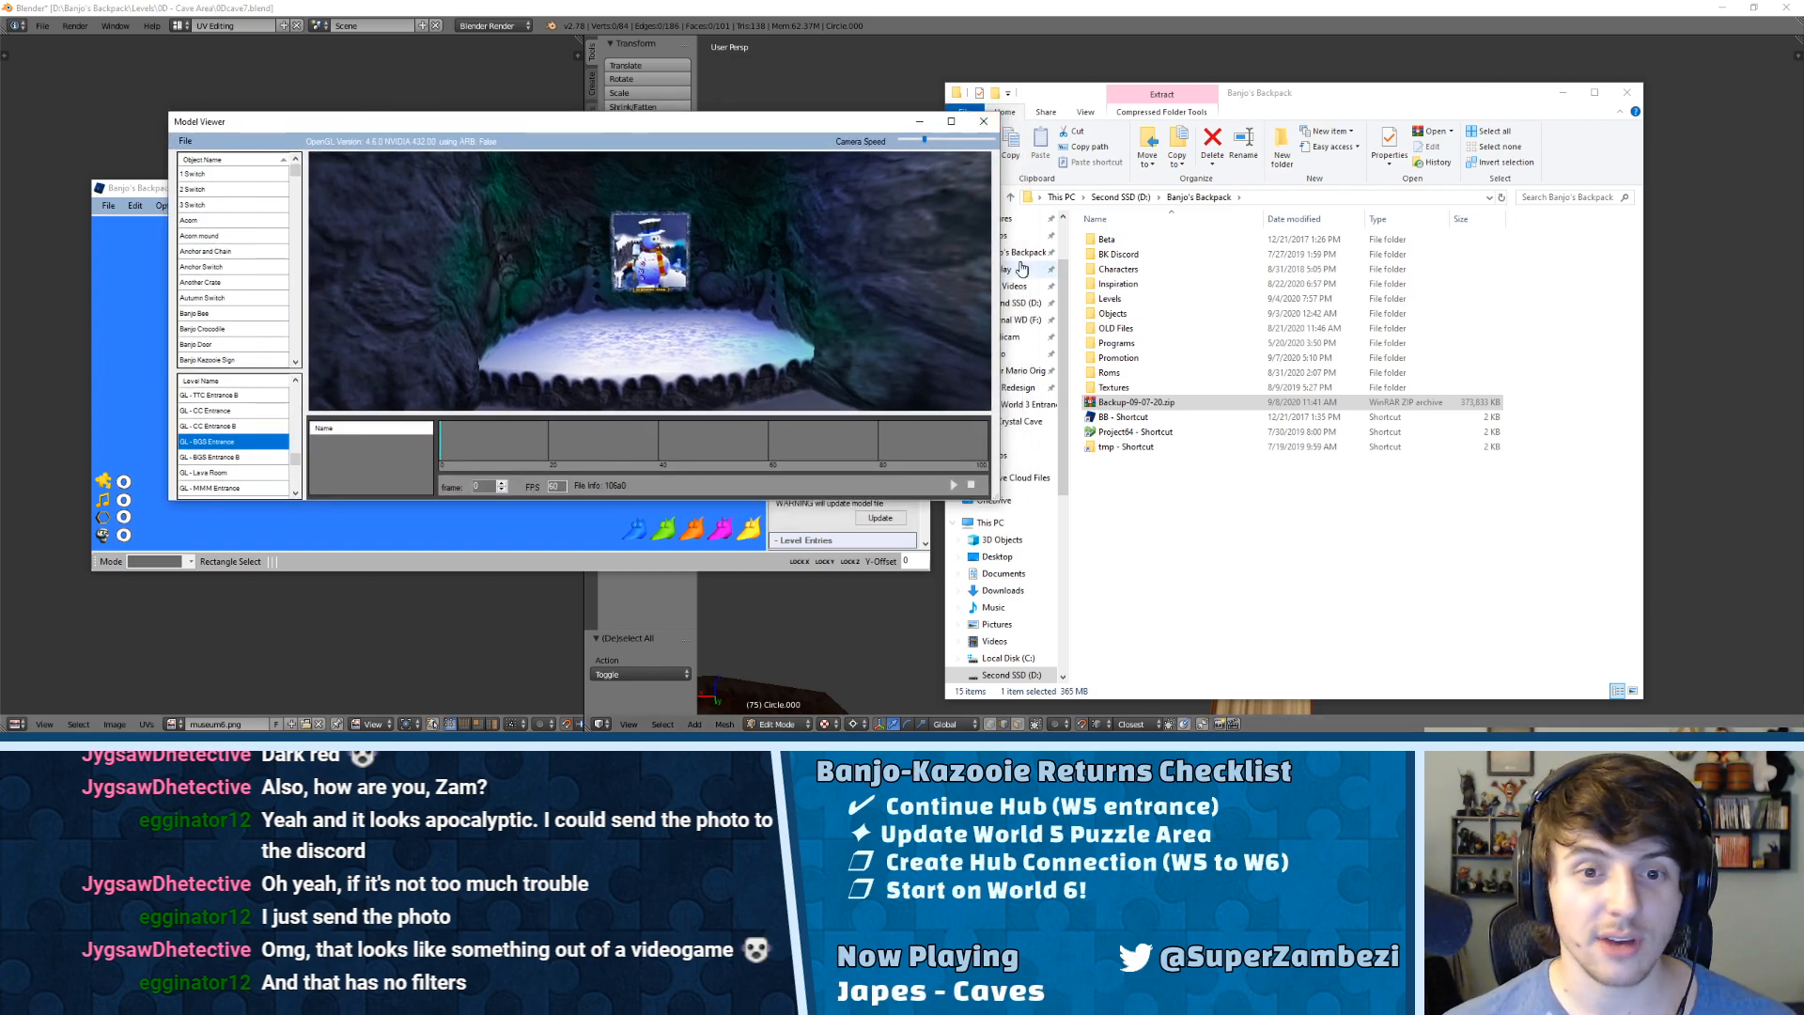
Step: Check the Desktop folder in File Explorer and return to the Banjo's Backpack folder
click(1035, 178)
scroll(1015, 244, up, 2)
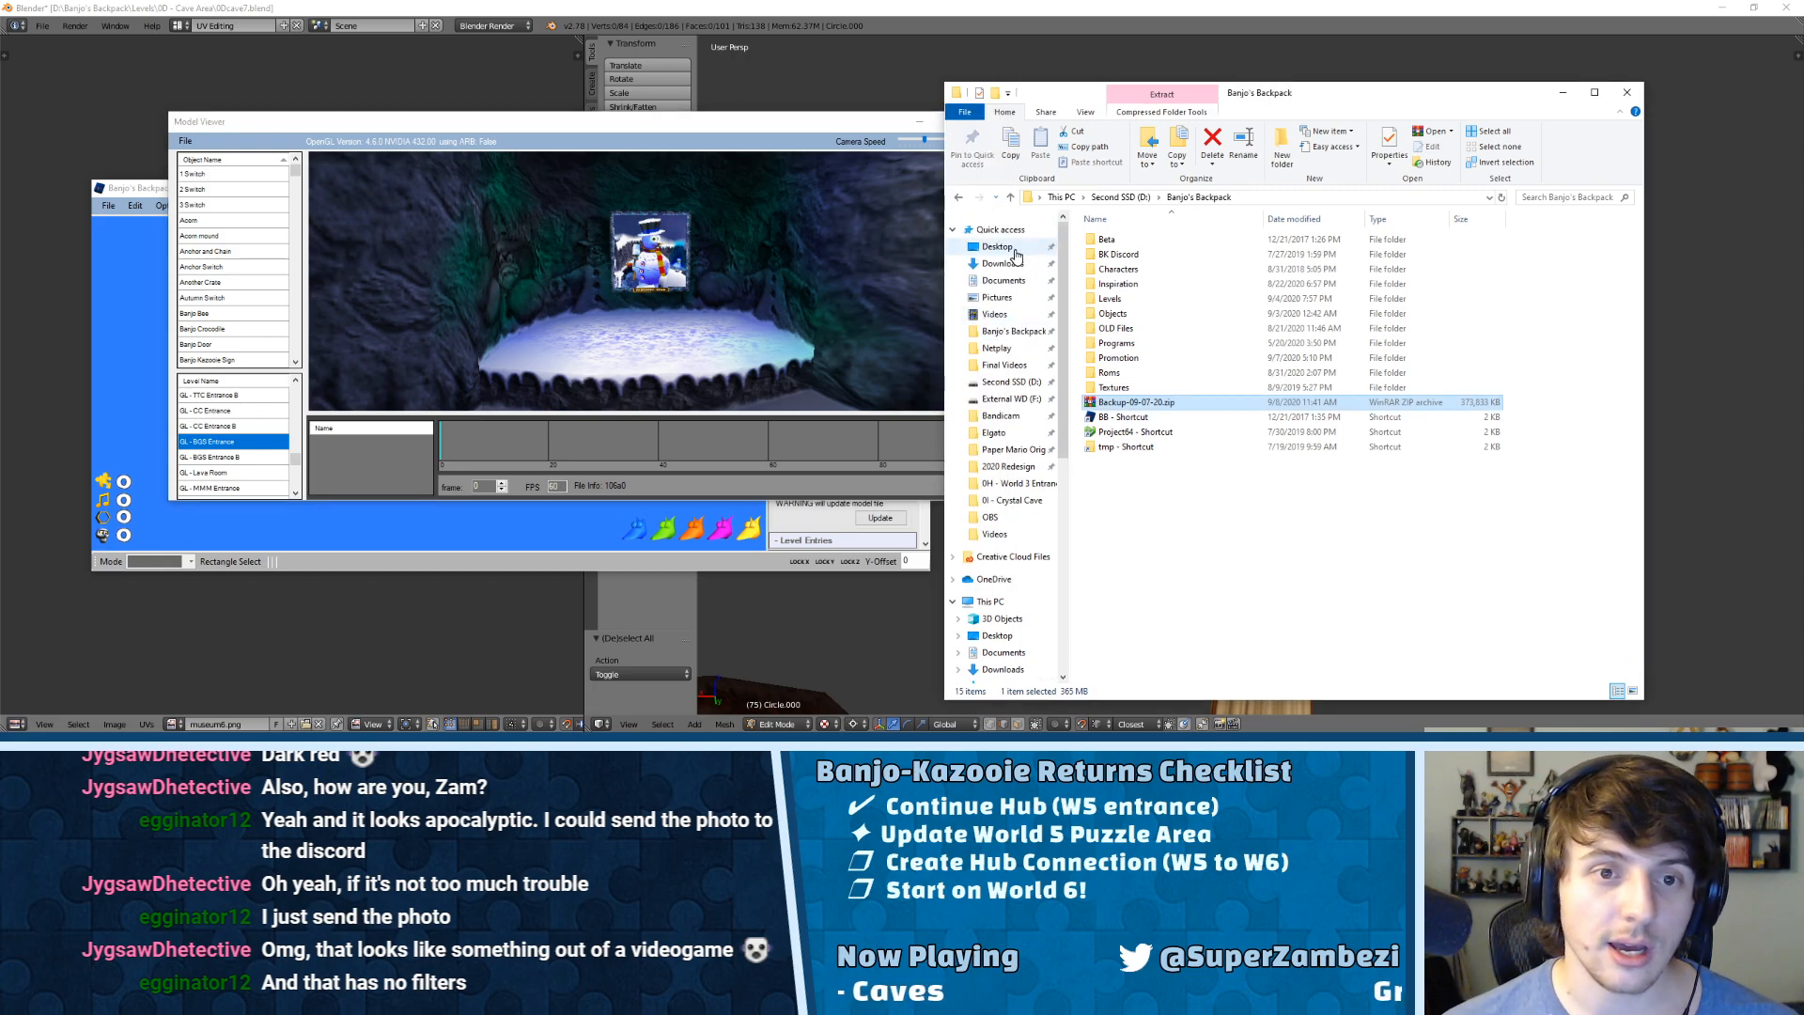
click(1024, 248)
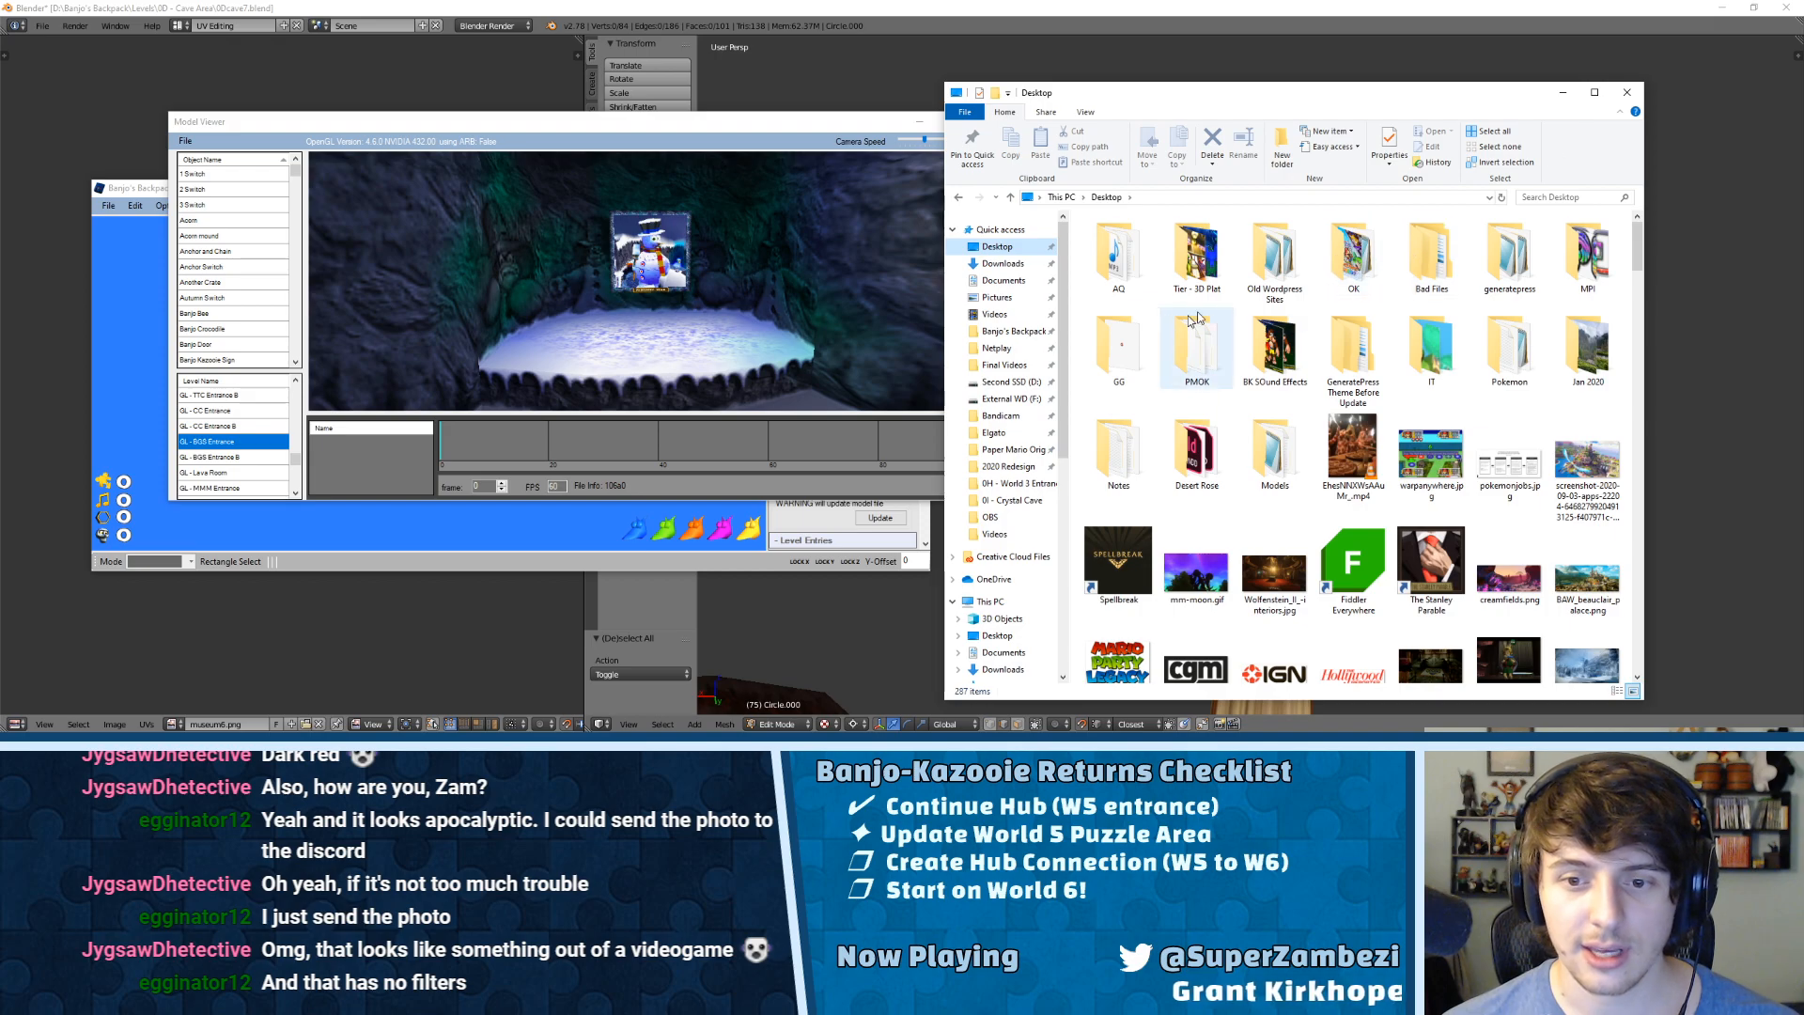
key(alt+Left)
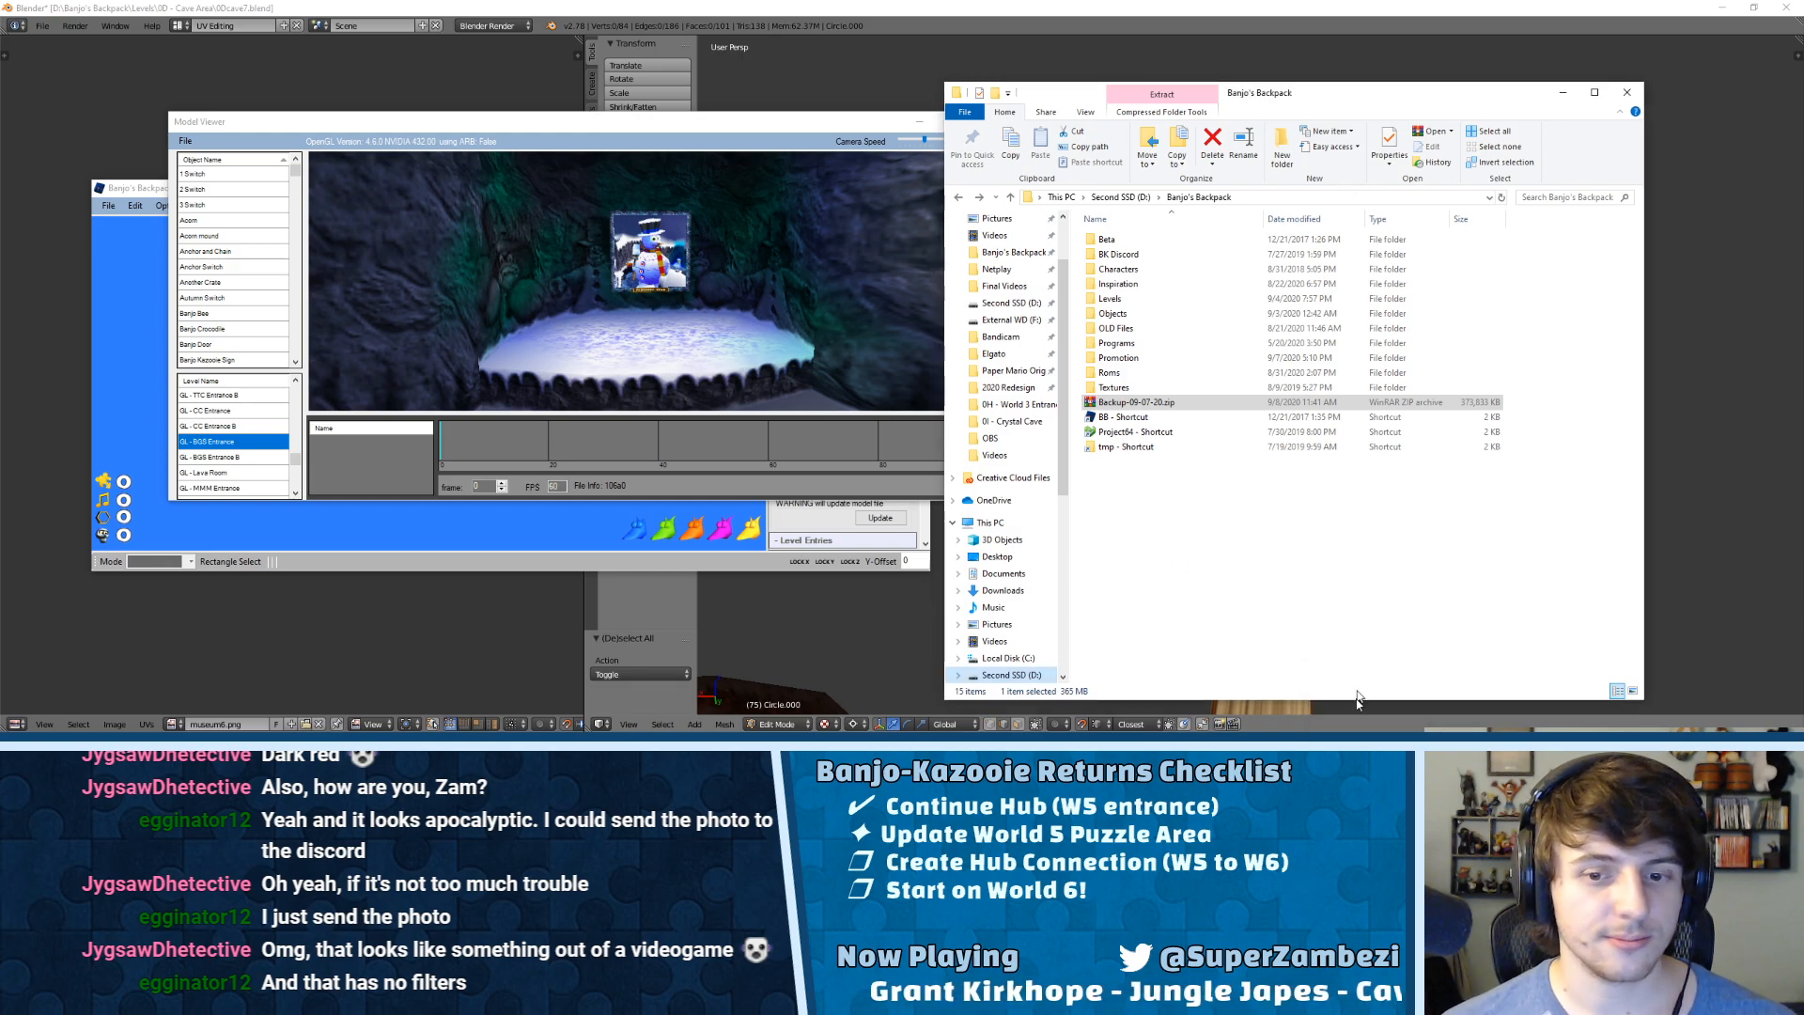
Step: Switch to the Blender window holding the World 5 museum scene and quit it without saving
click(1362, 744)
click(1783, 10)
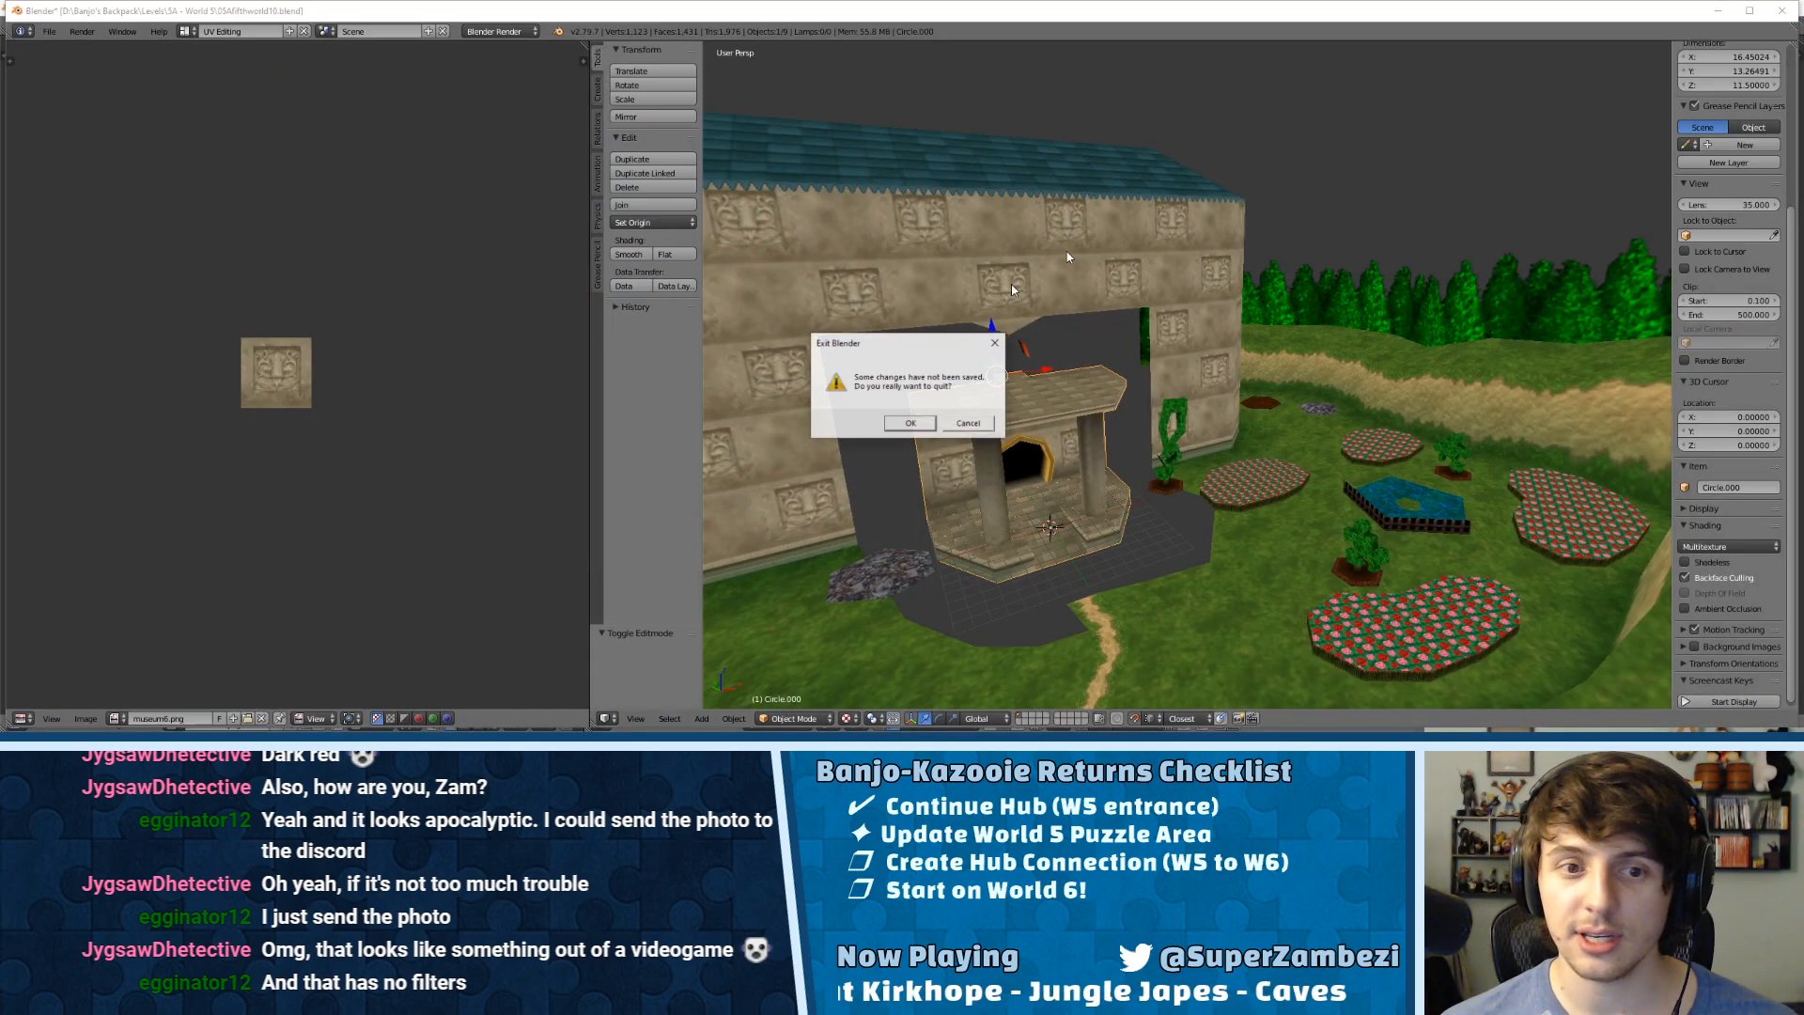
click(899, 424)
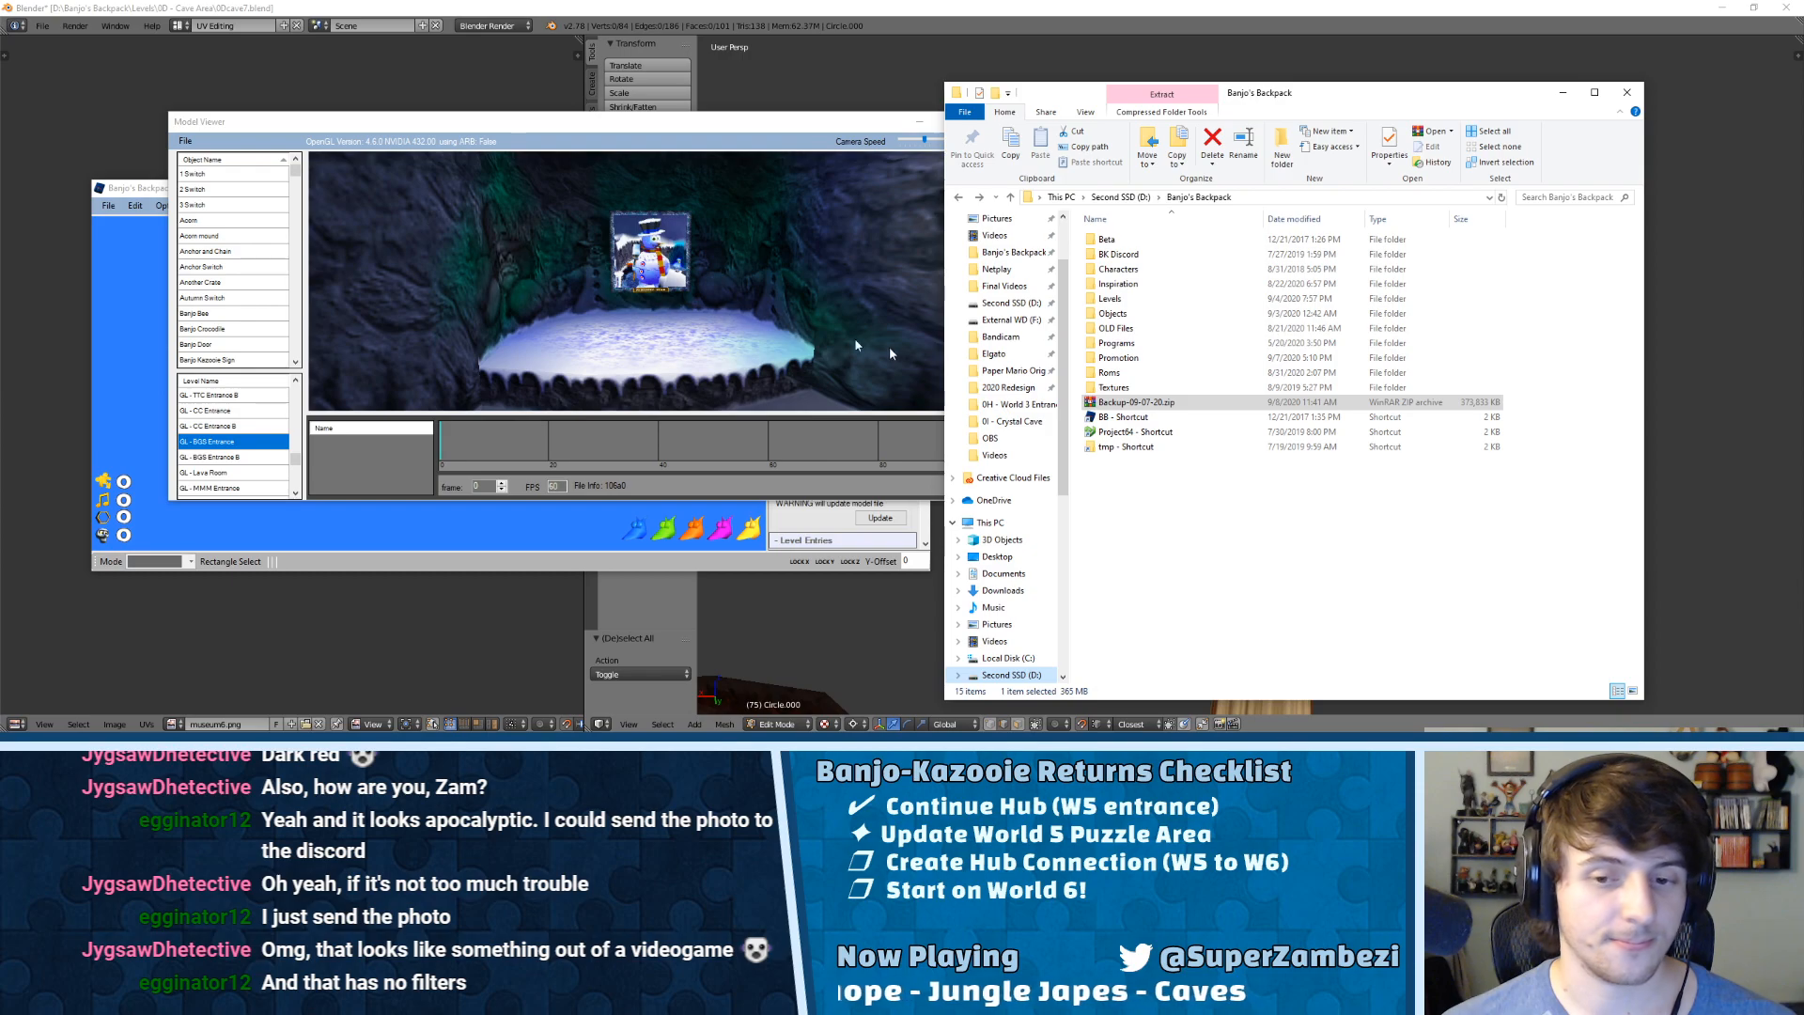
Step: Launch a new Blender instance and delete all the default scene objects
click(1386, 745)
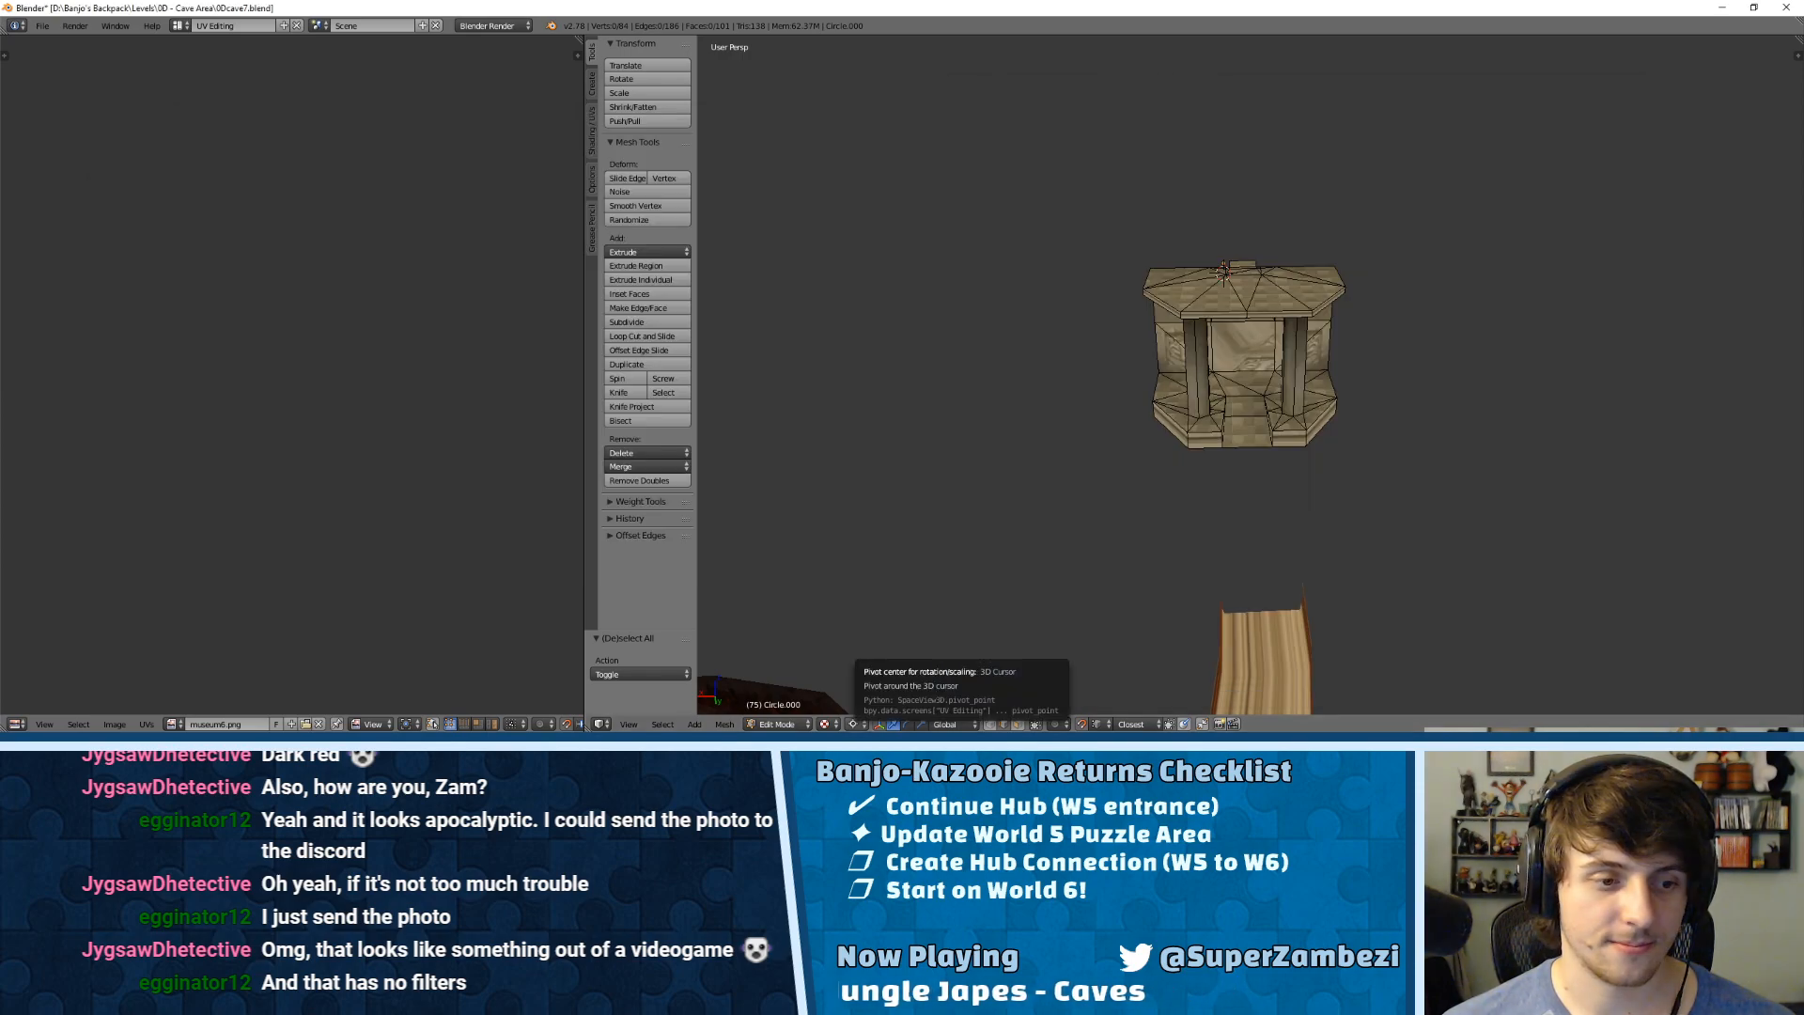
middle_click(1386, 745)
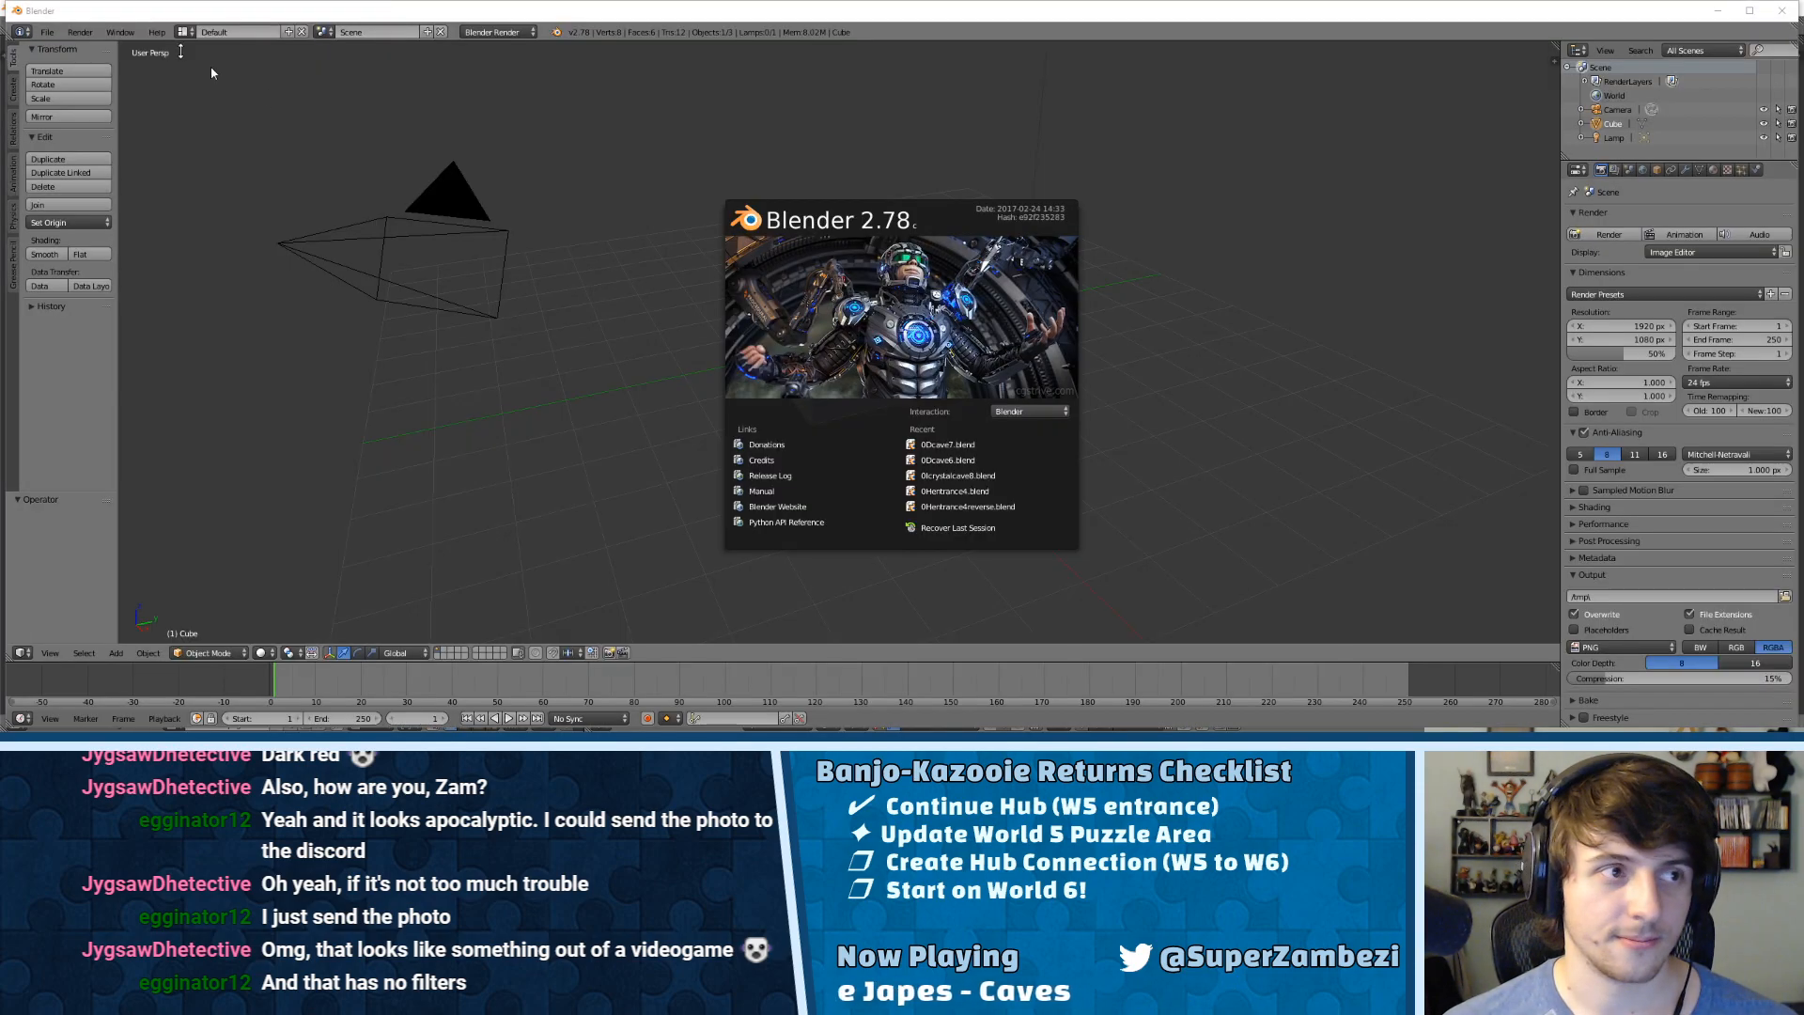
click(878, 293)
key(a)
key(a)
key(x)
click(876, 293)
Step: Import the exported model as Wavefront (GE64) from the BGS Entrance folder inside the Desktop's Models folder
click(46, 32)
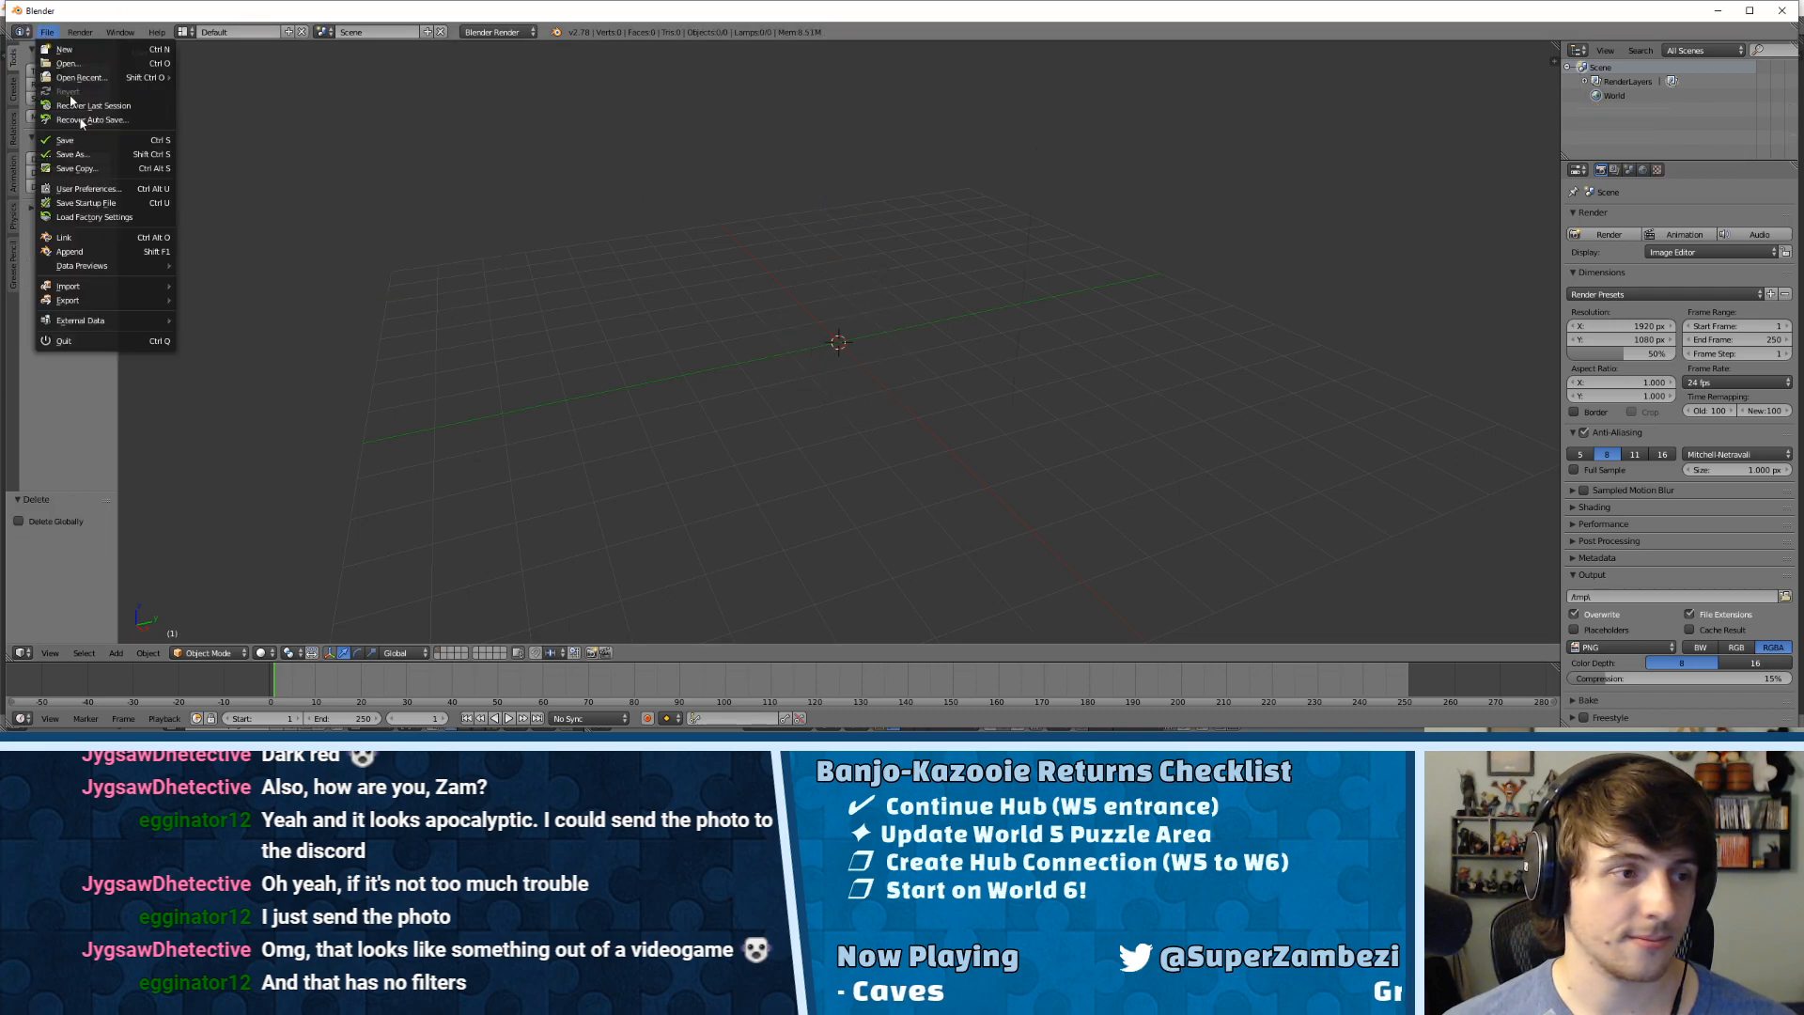
mouse_move(122, 287)
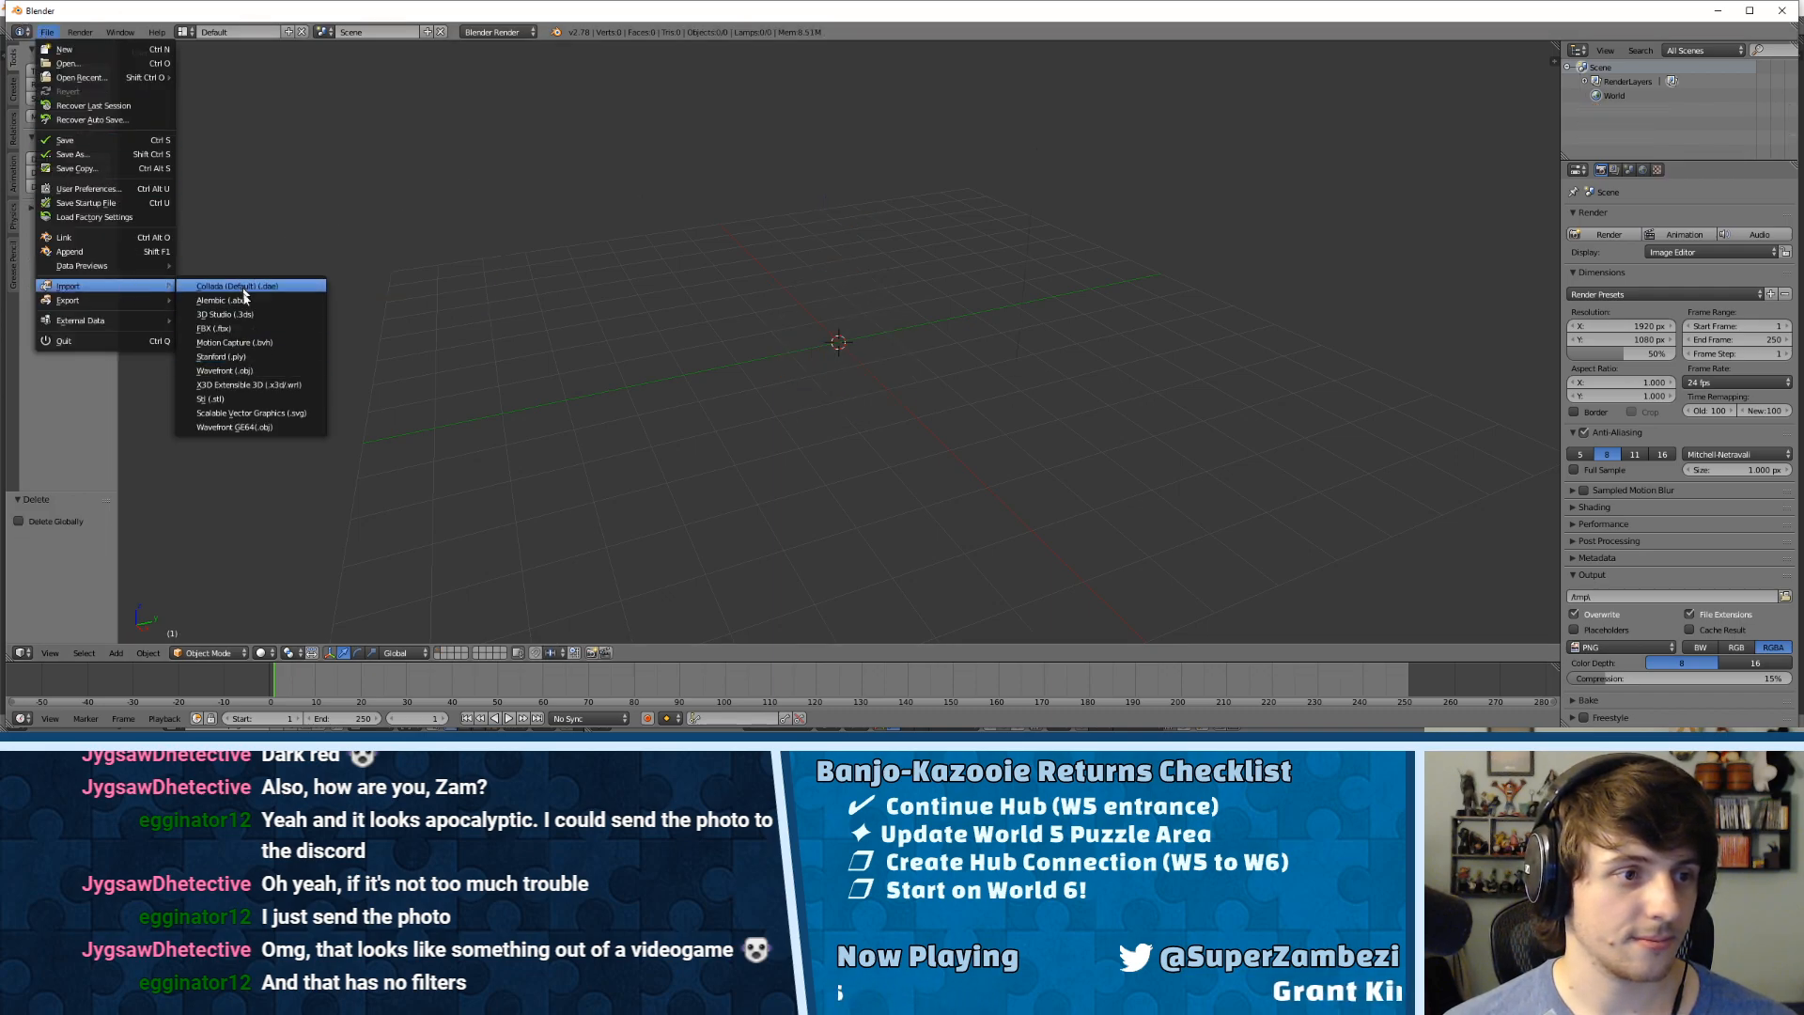
click(230, 427)
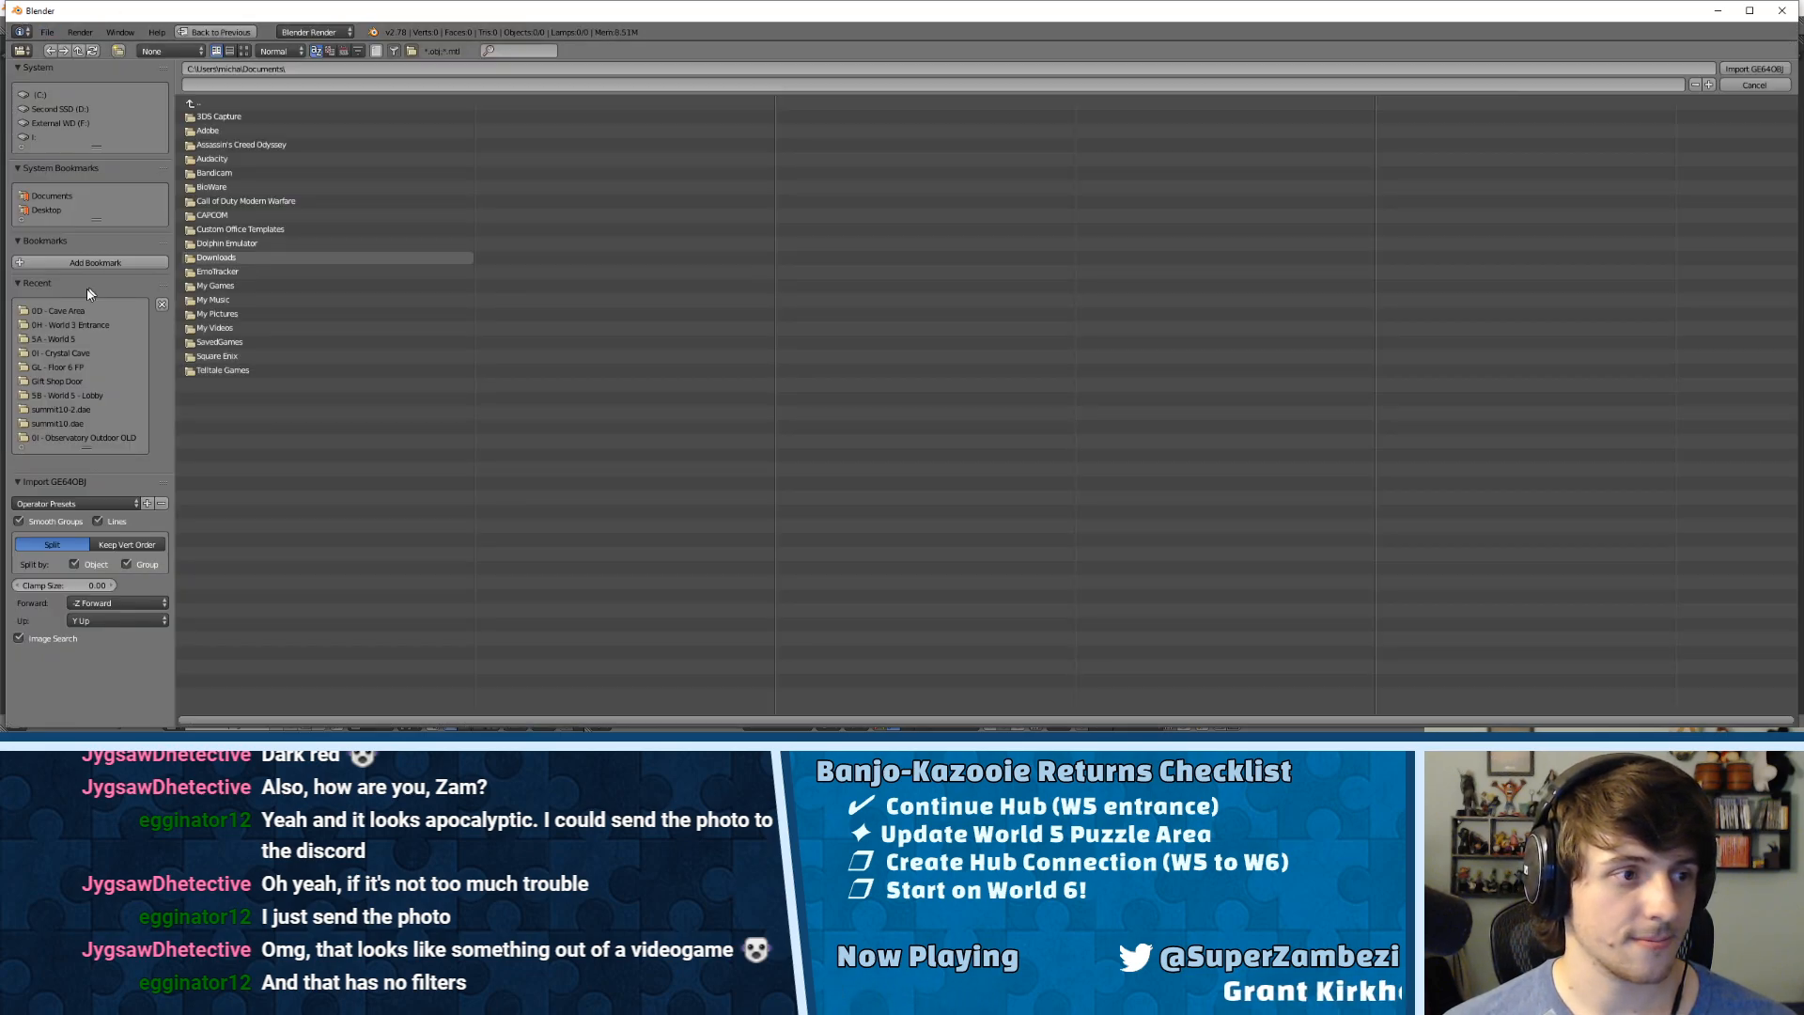
click(58, 383)
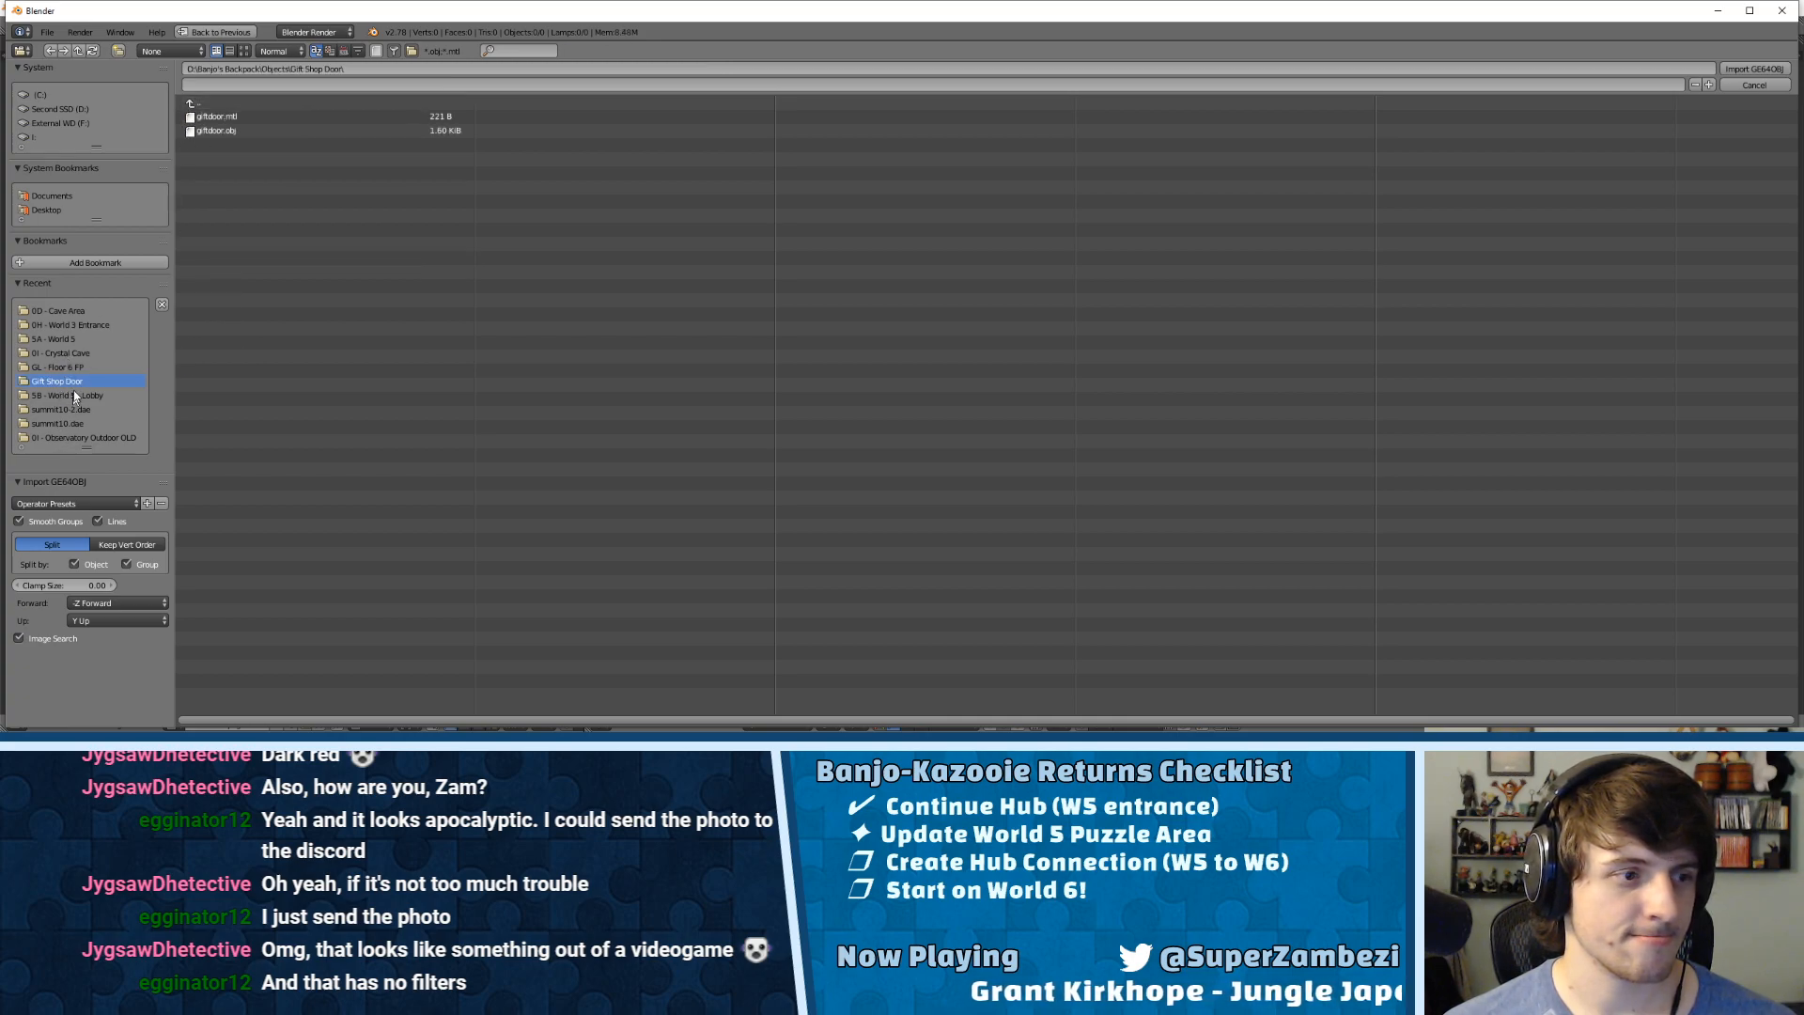
click(42, 212)
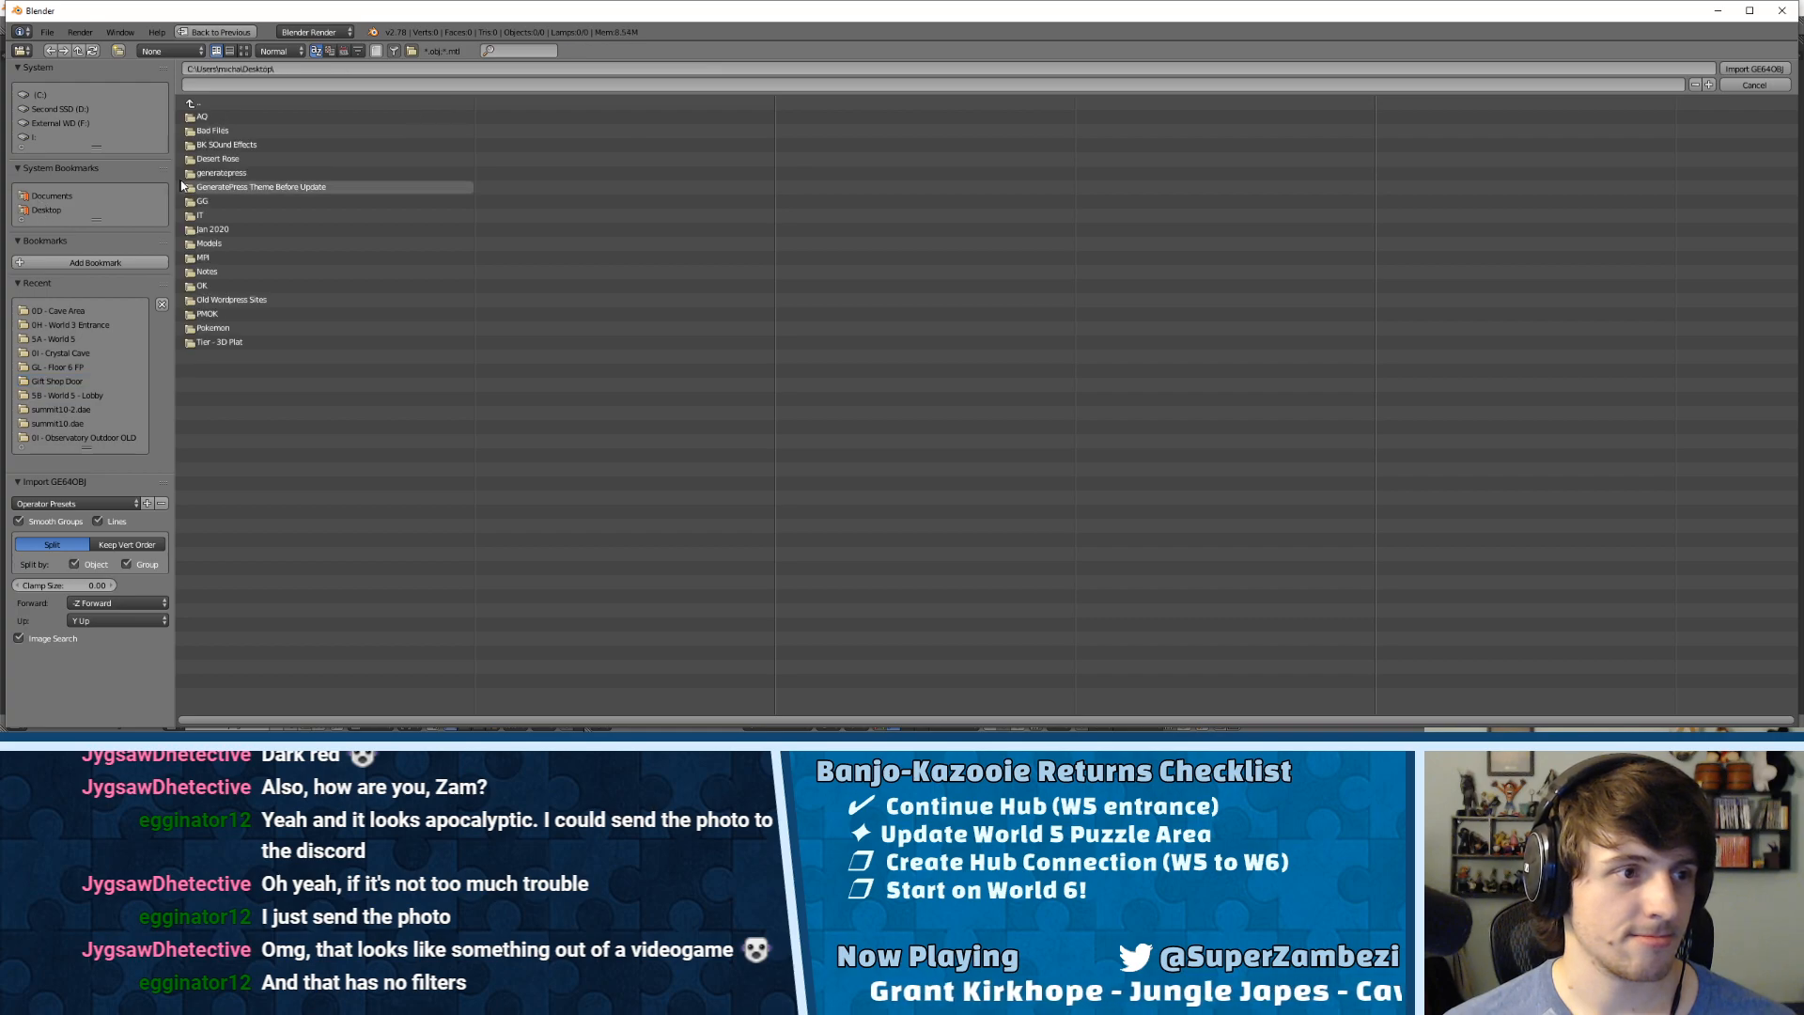
click(222, 261)
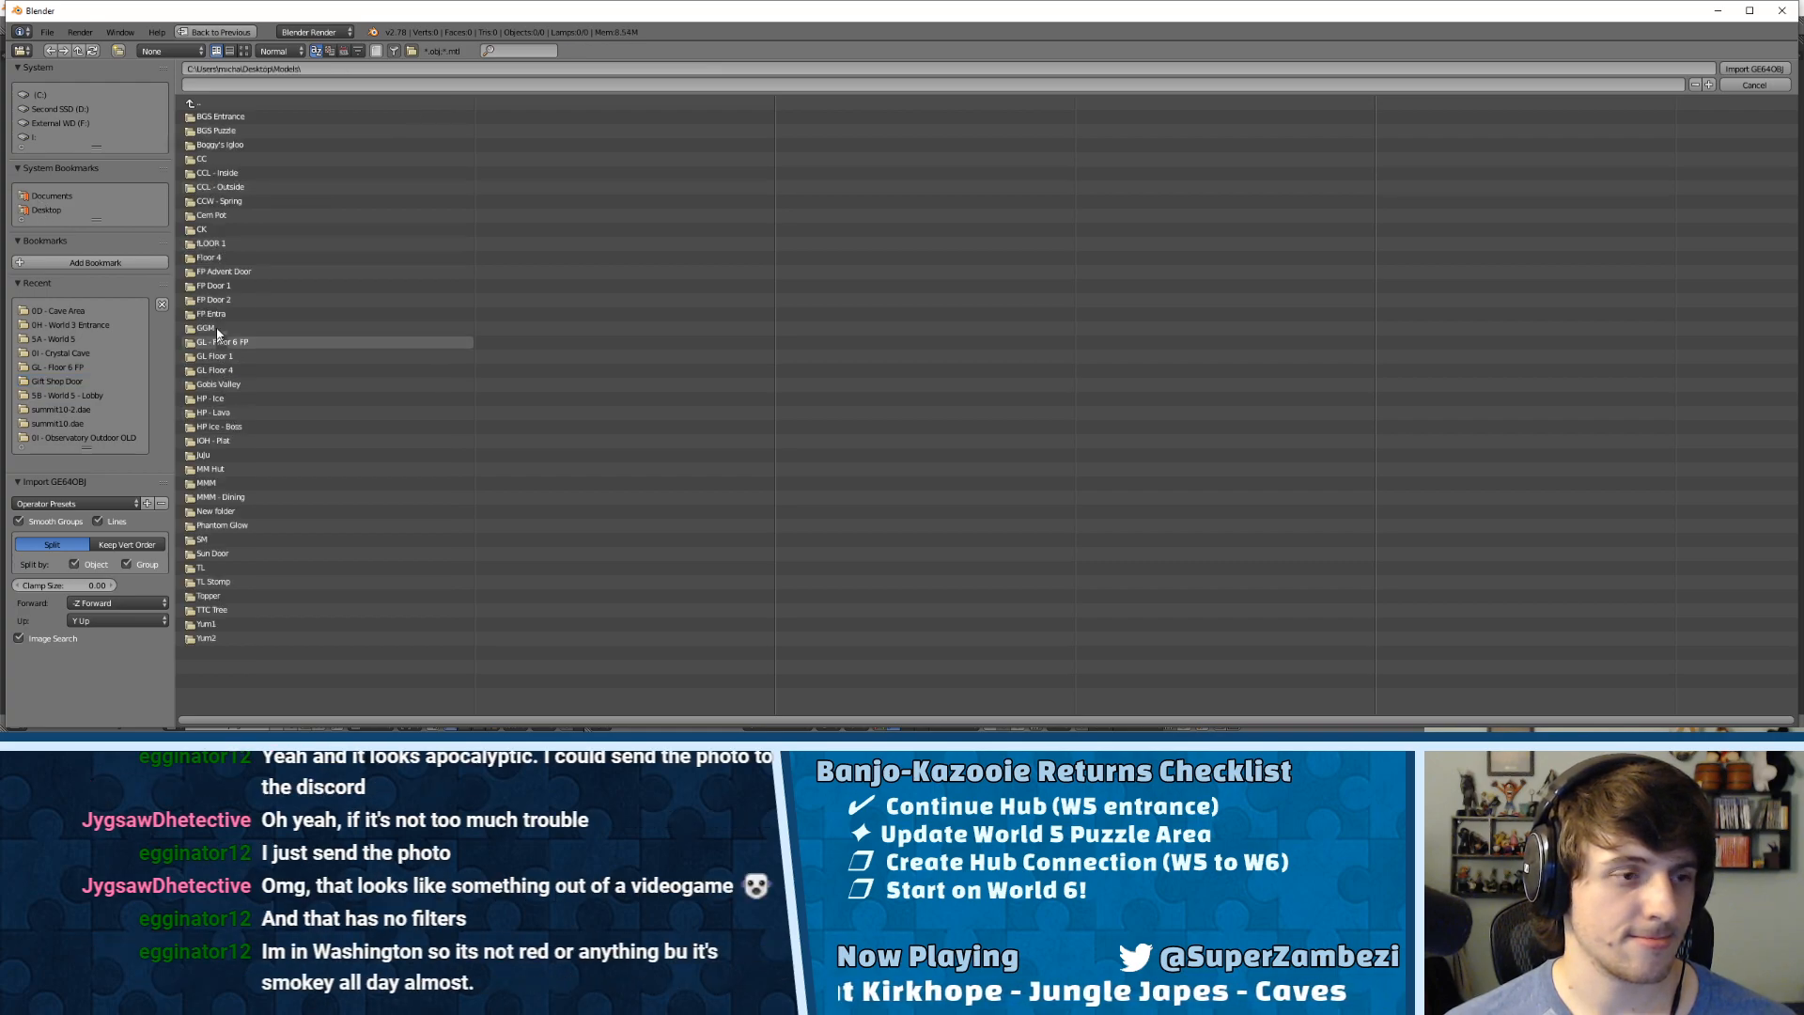
click(221, 118)
double_click(222, 131)
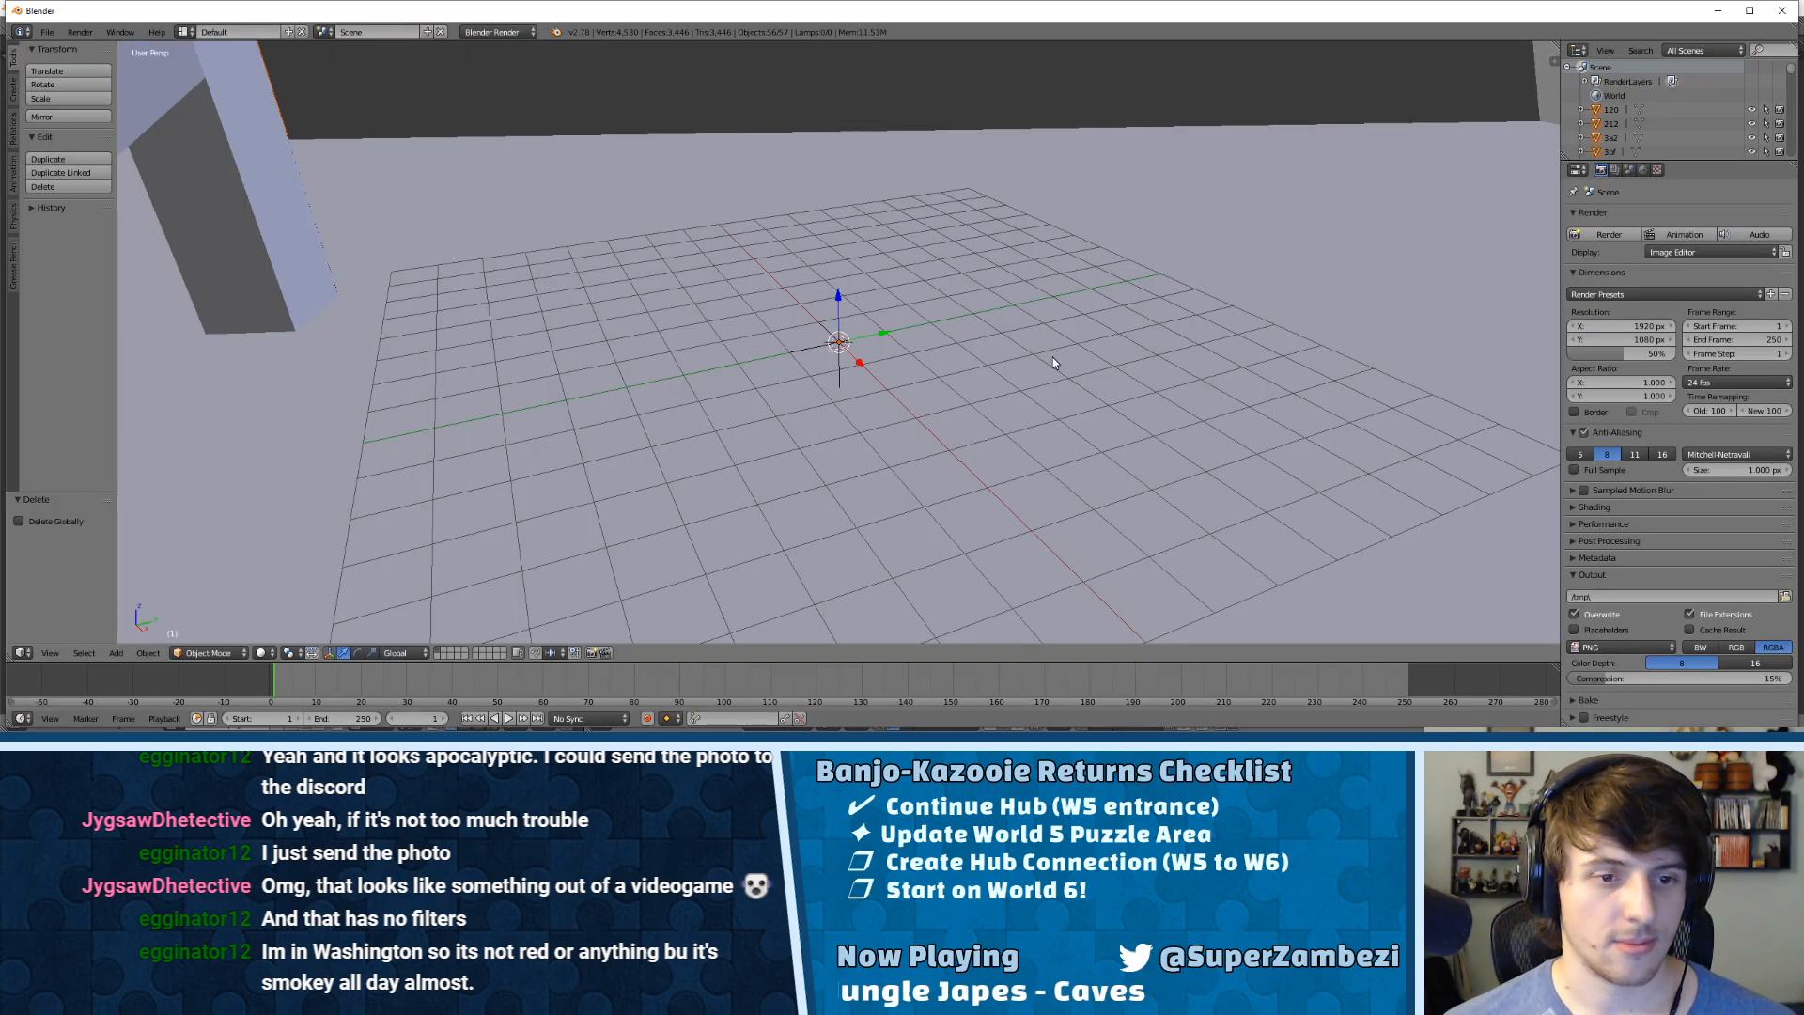
Step: Scale the imported level by 0.01, display it with textured shading and deselect everything
text(s0.01)
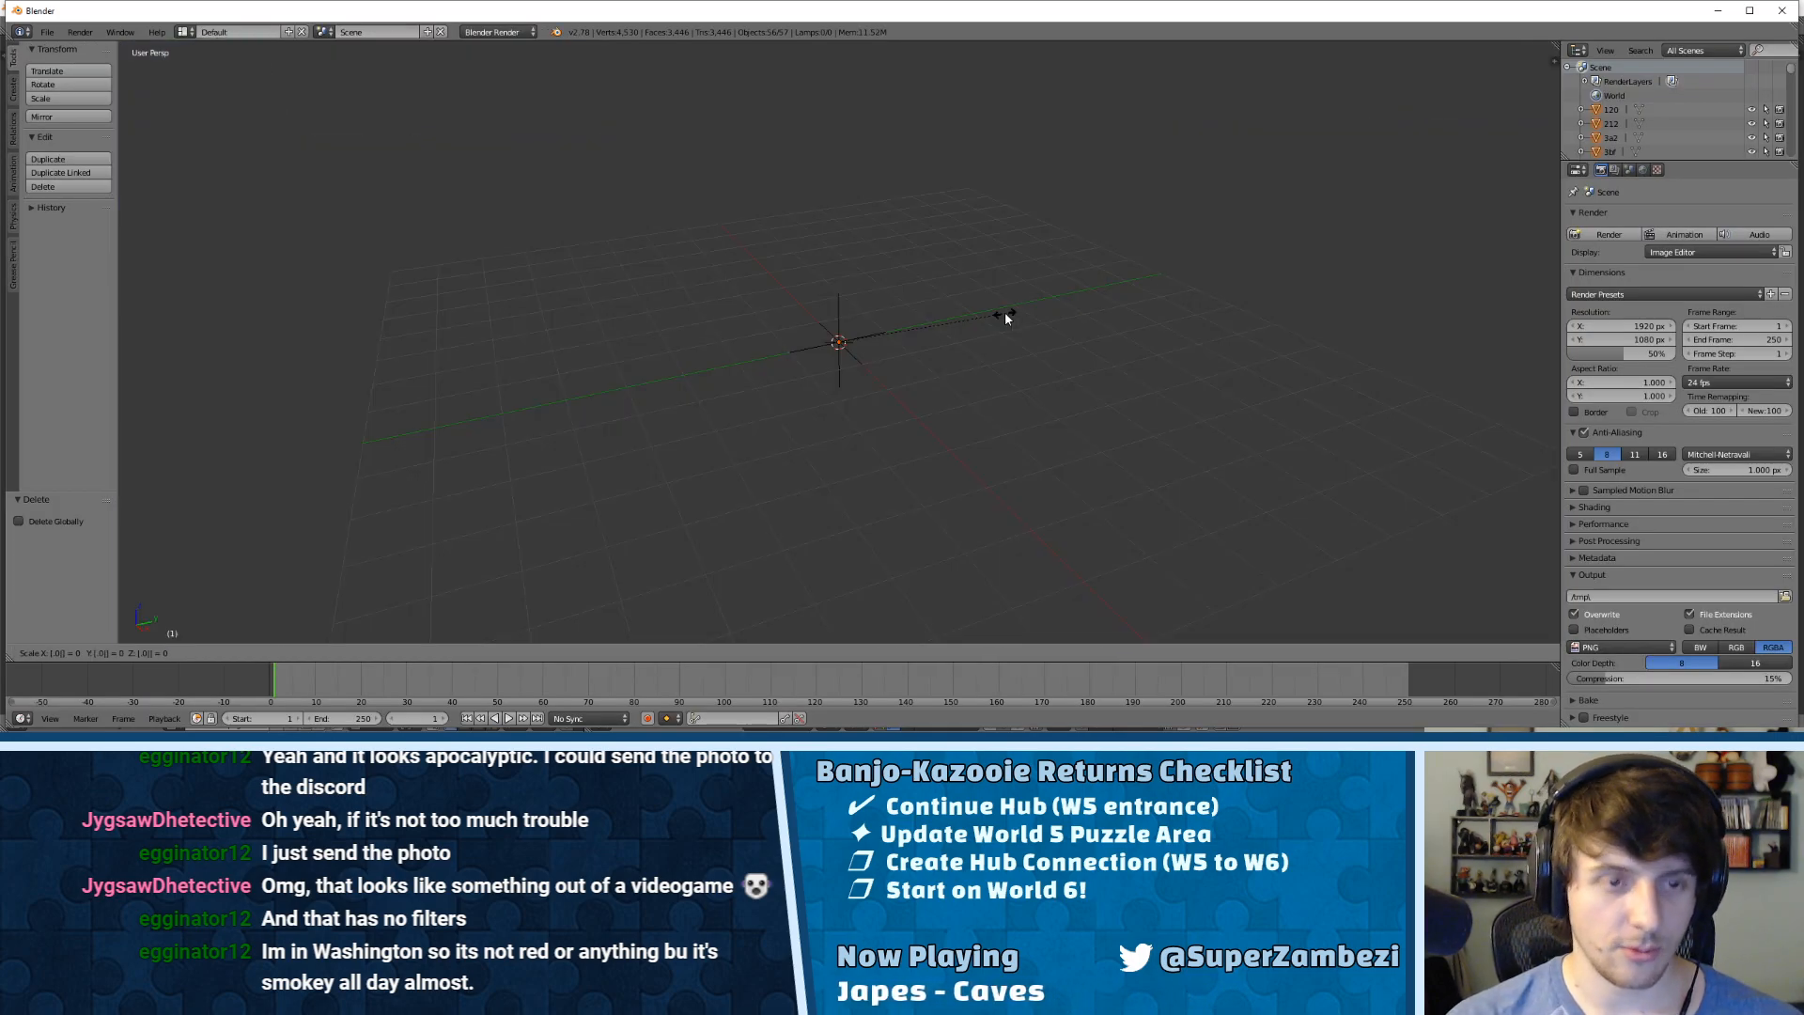
key(Return)
middle_drag(900, 256, 865, 268)
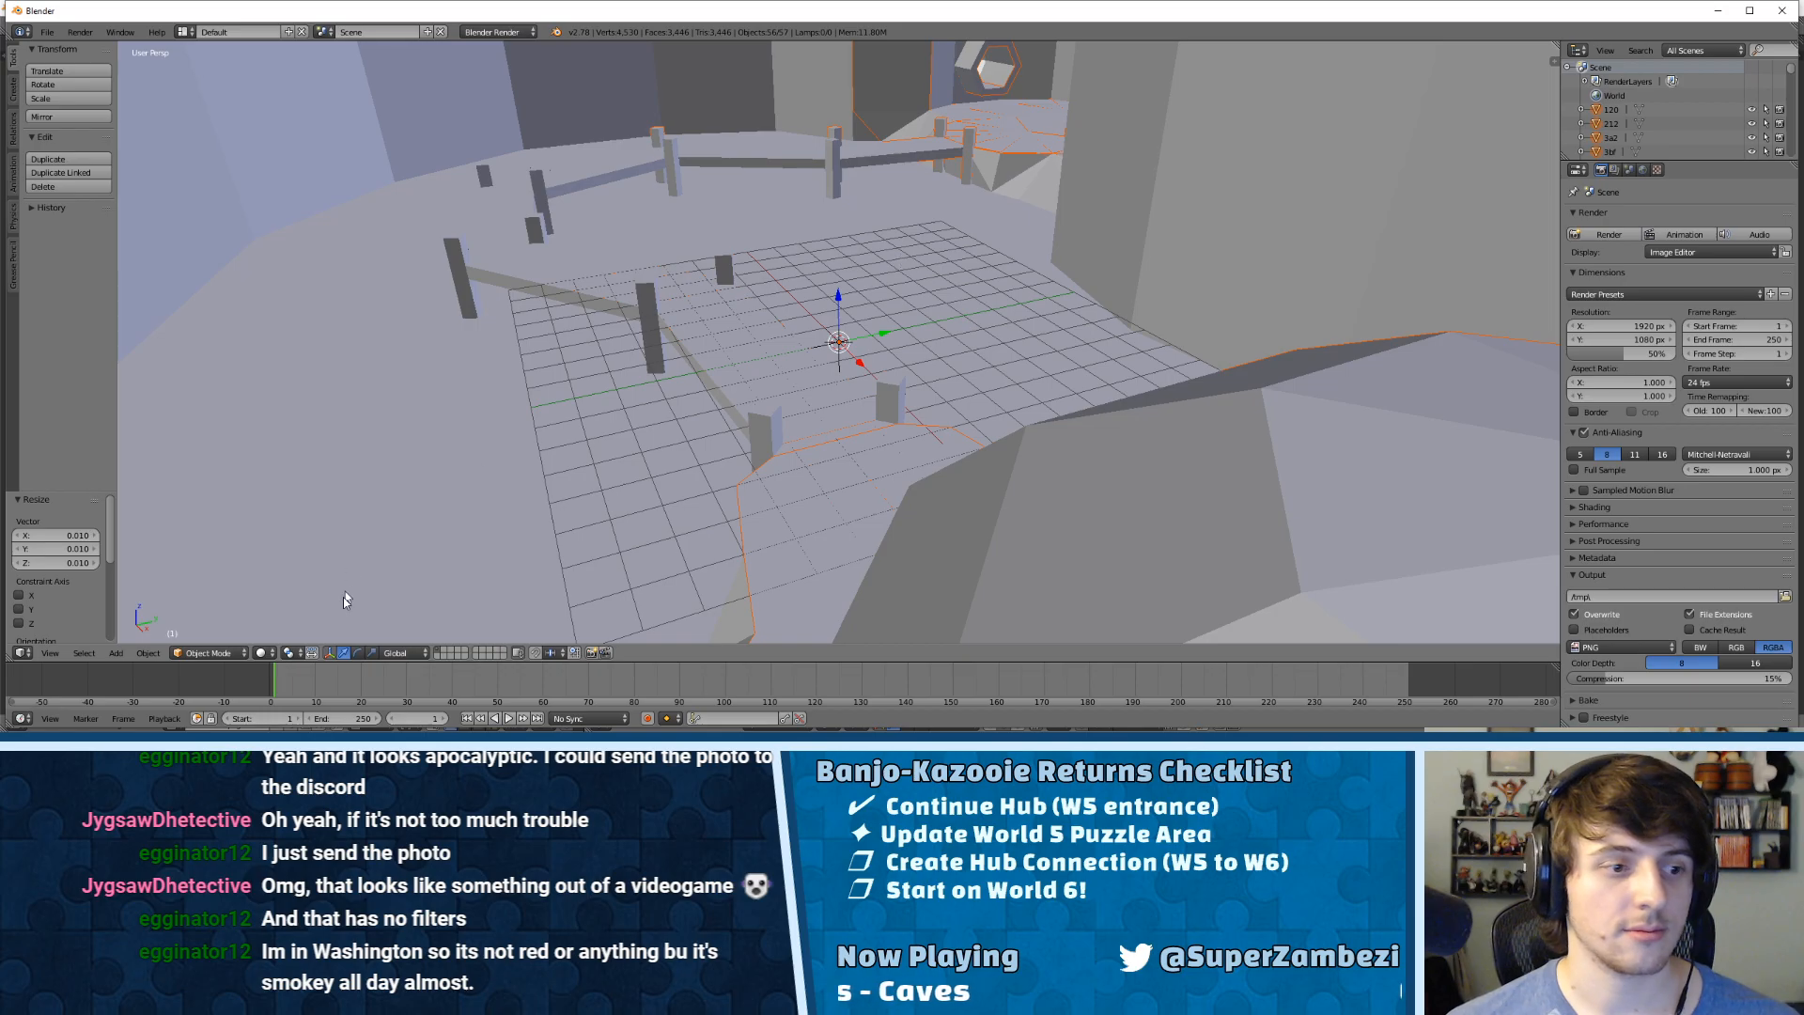
click(262, 653)
click(283, 591)
mouse_move(879, 344)
middle_down()
mouse_move(1080, 313)
mouse_move(1148, 327)
mouse_move(1087, 312)
middle_up()
key(a)
Step: Find the cave wall mesh around the Freezeezy Peak picture and delete all of its geometry
middle_drag(1097, 177, 998, 344)
right_click(992, 392)
key(KP_Decimal)
scroll(817, 350, down, 3)
scroll(816, 349, down, 2)
right_click(672, 345)
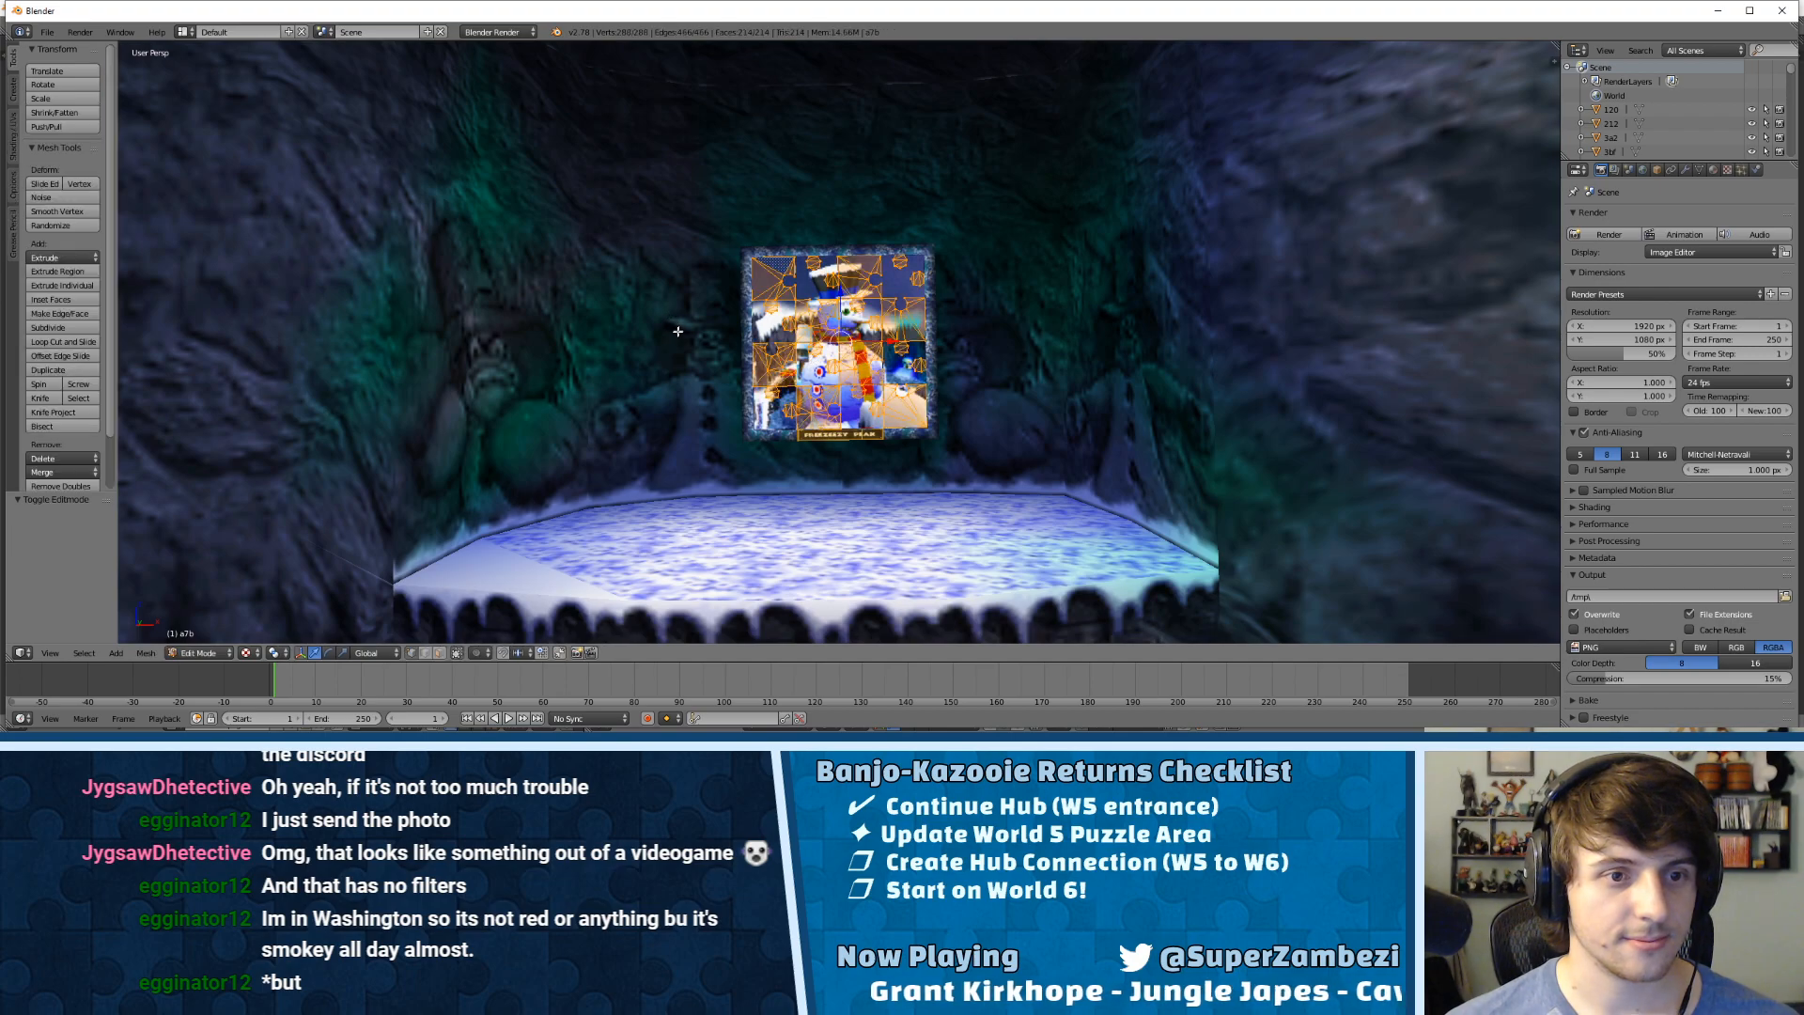
key(Tab)
scroll(672, 345, up, 3)
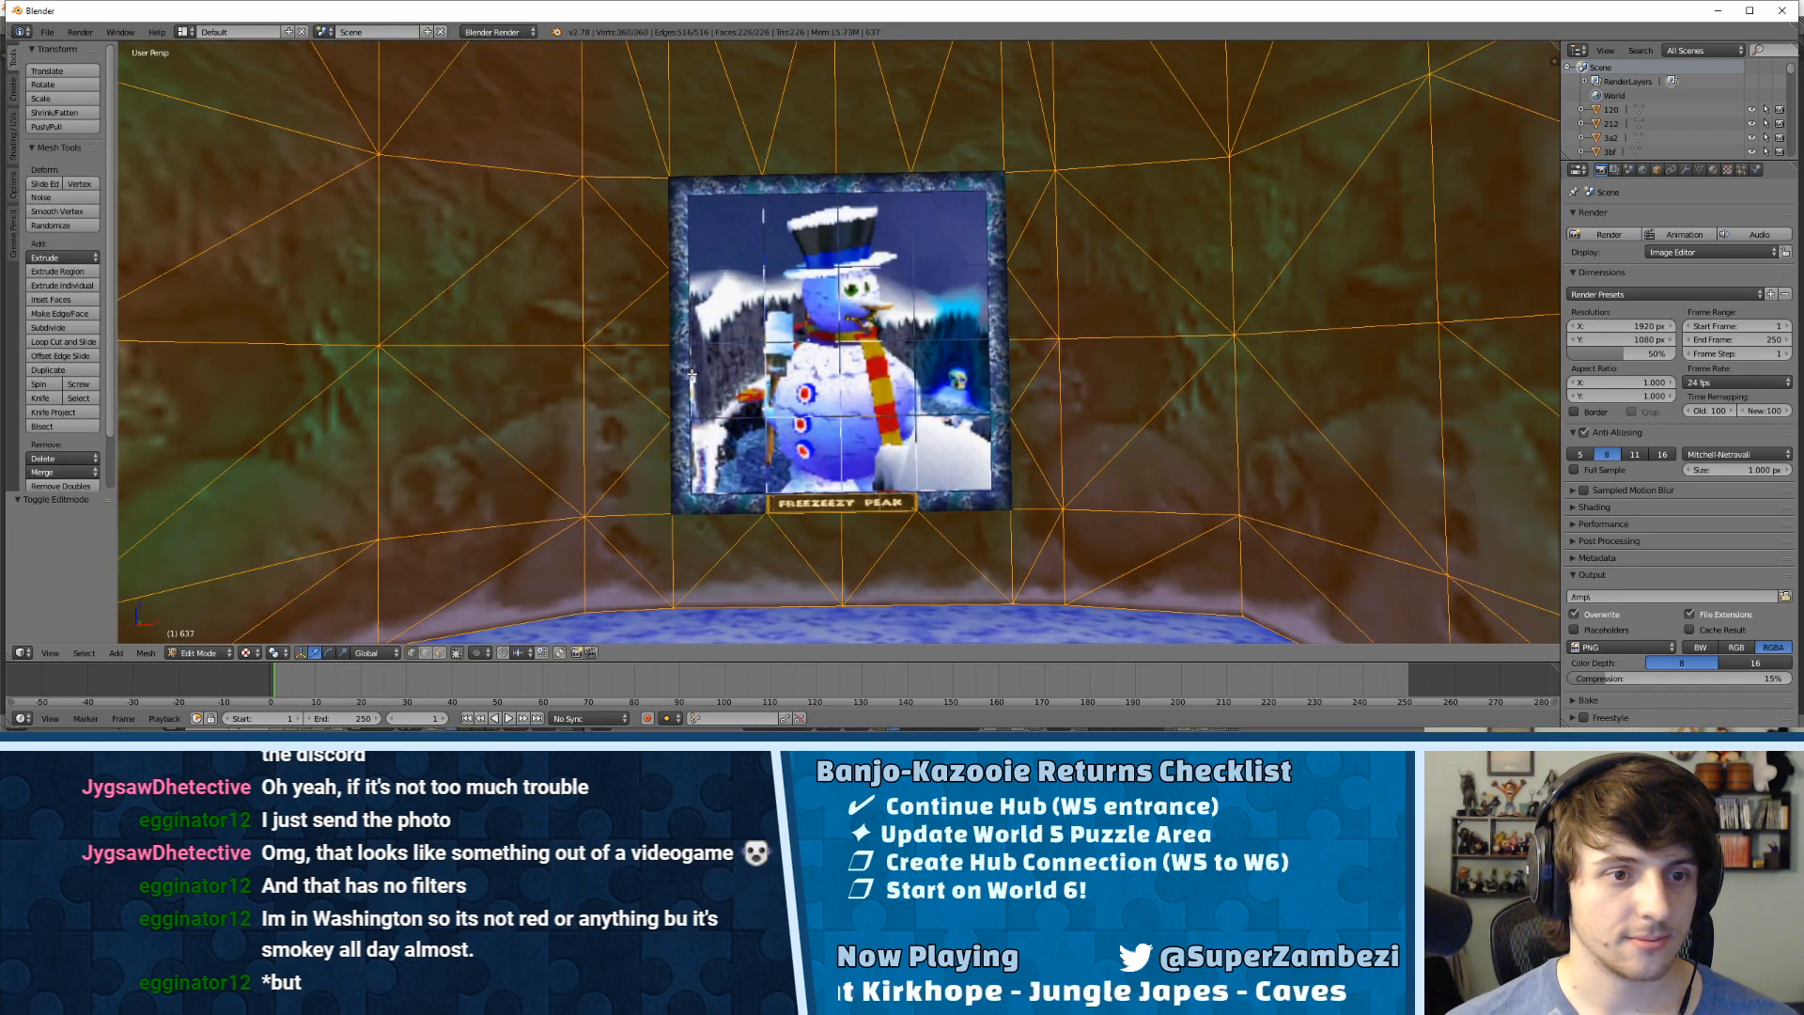
key(x)
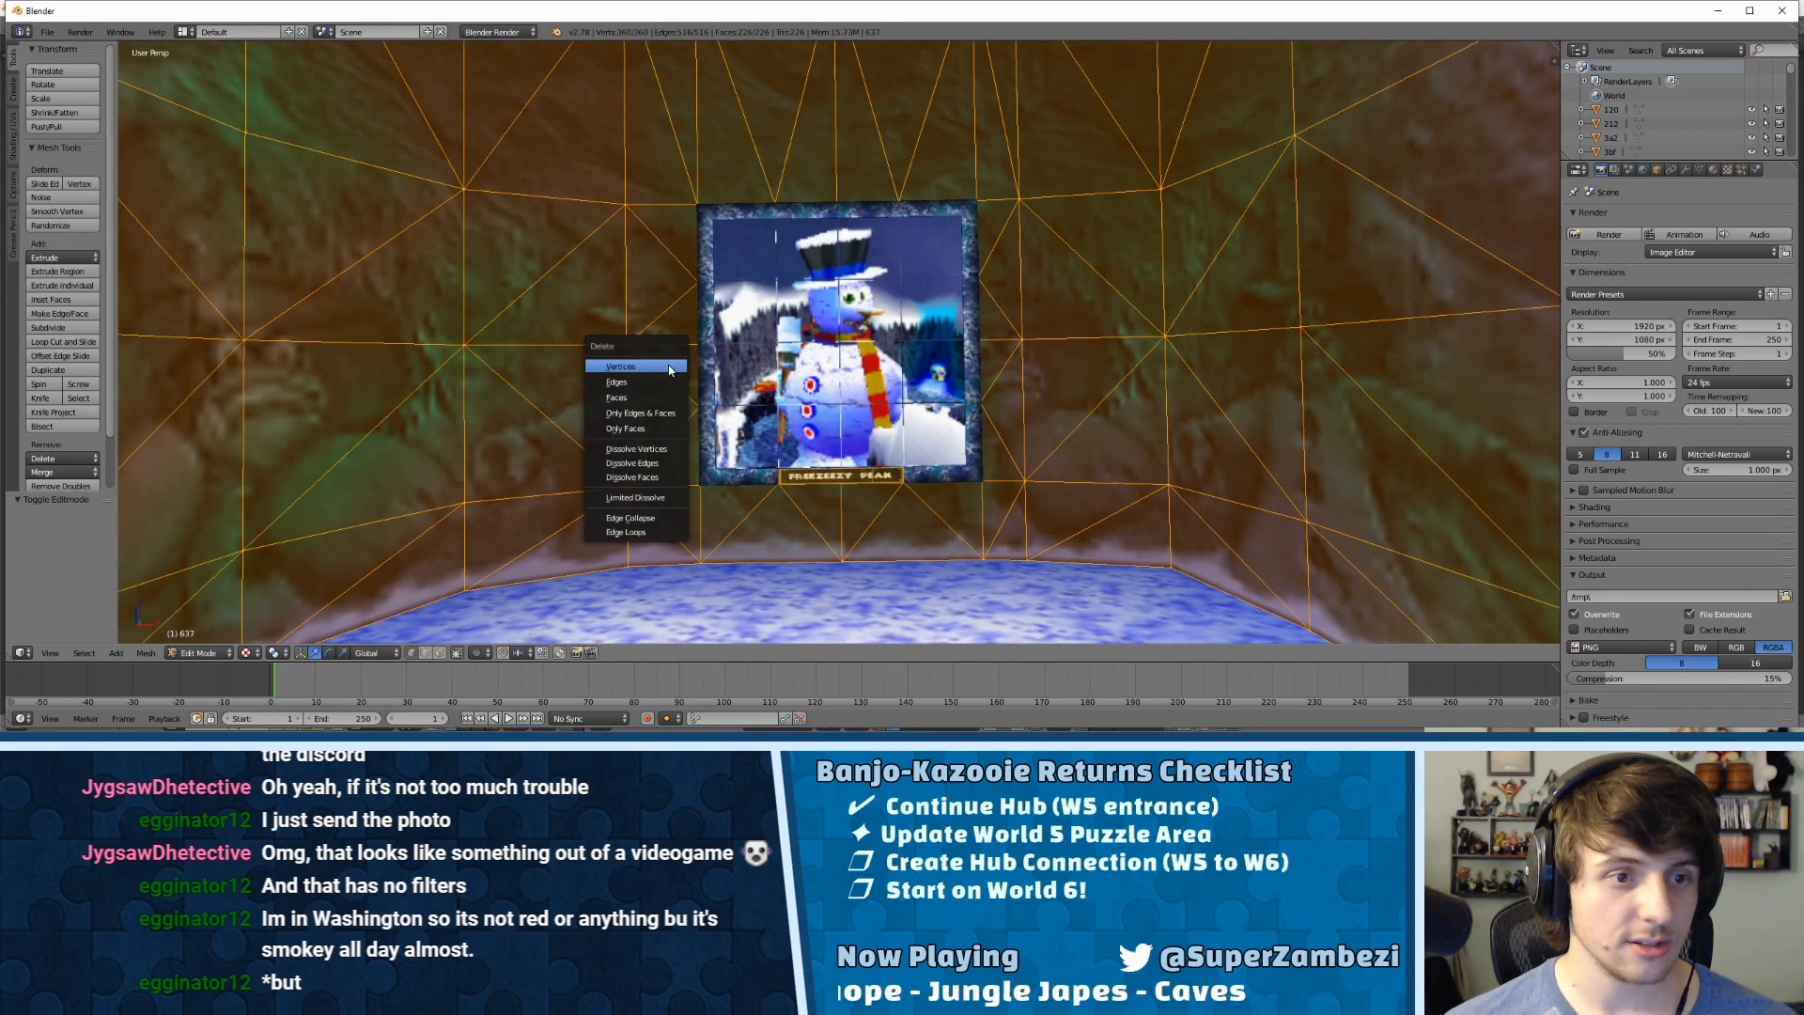
click(658, 379)
key(Tab)
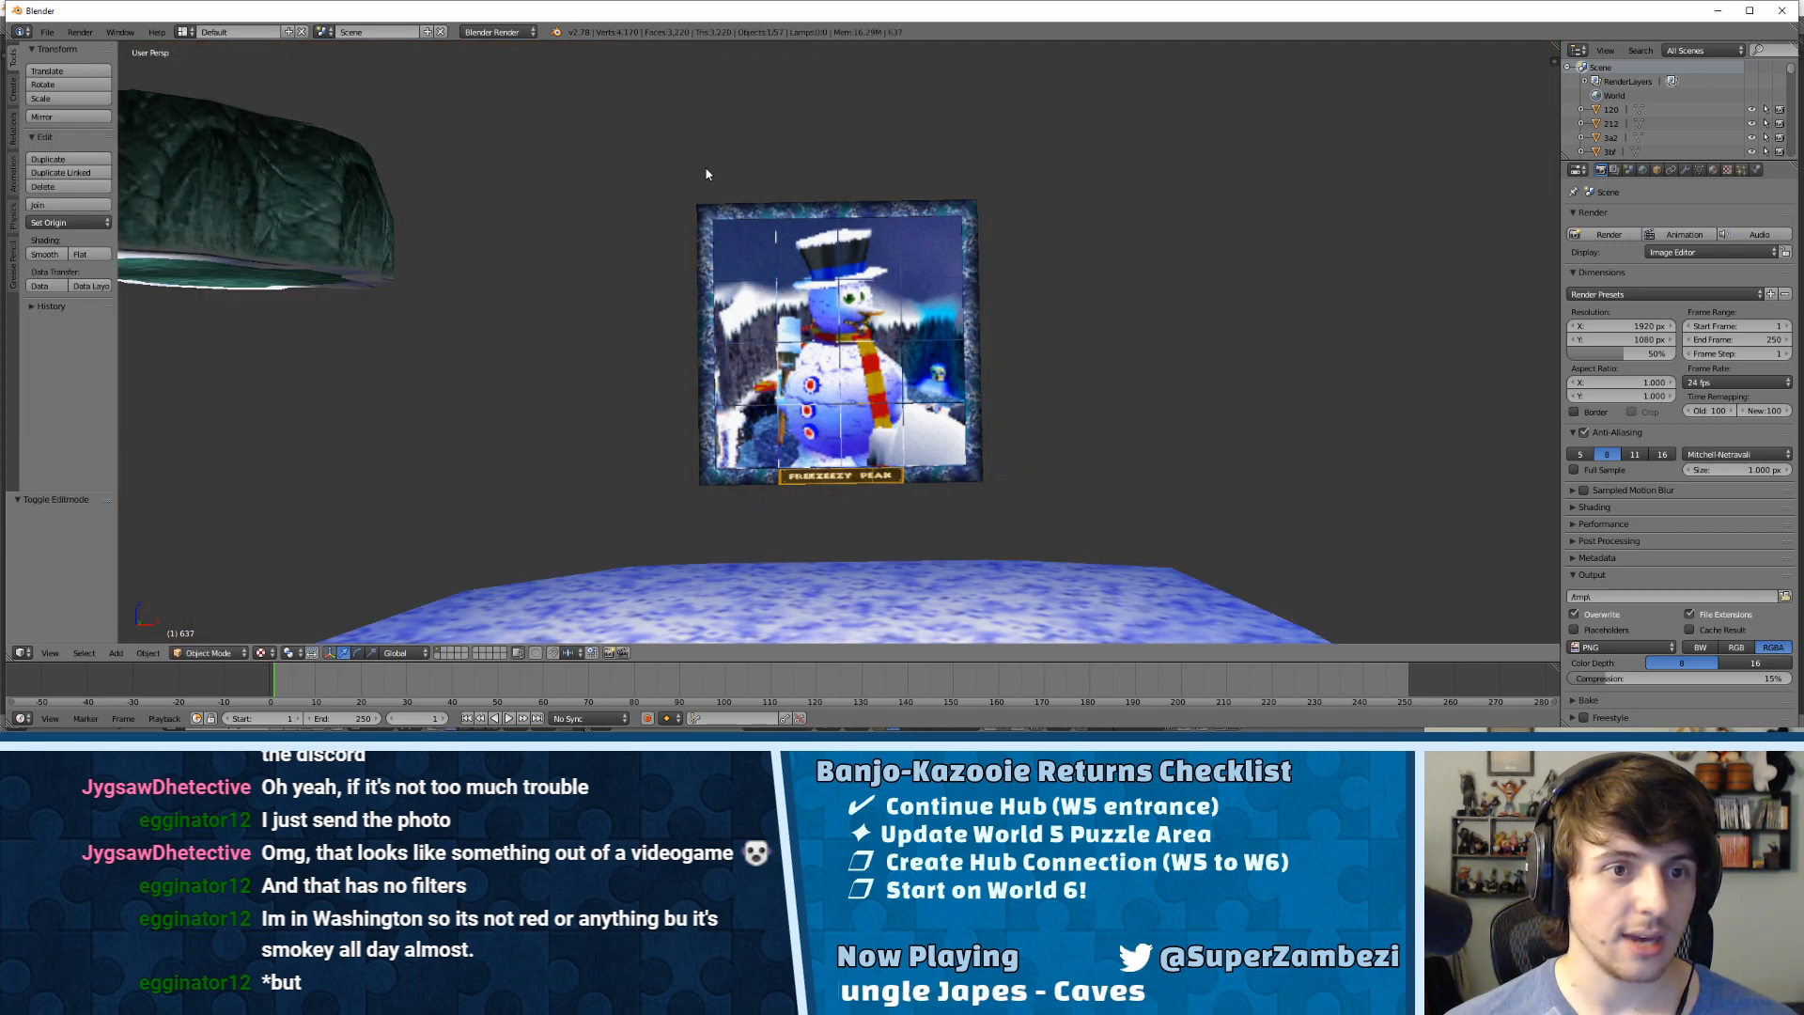
Step: Box-select all the pieces of the Freezeezy Peak picture and join them into one object
key(b)
drag(625, 173, 1014, 518)
key(ctrl+j)
key(Tab)
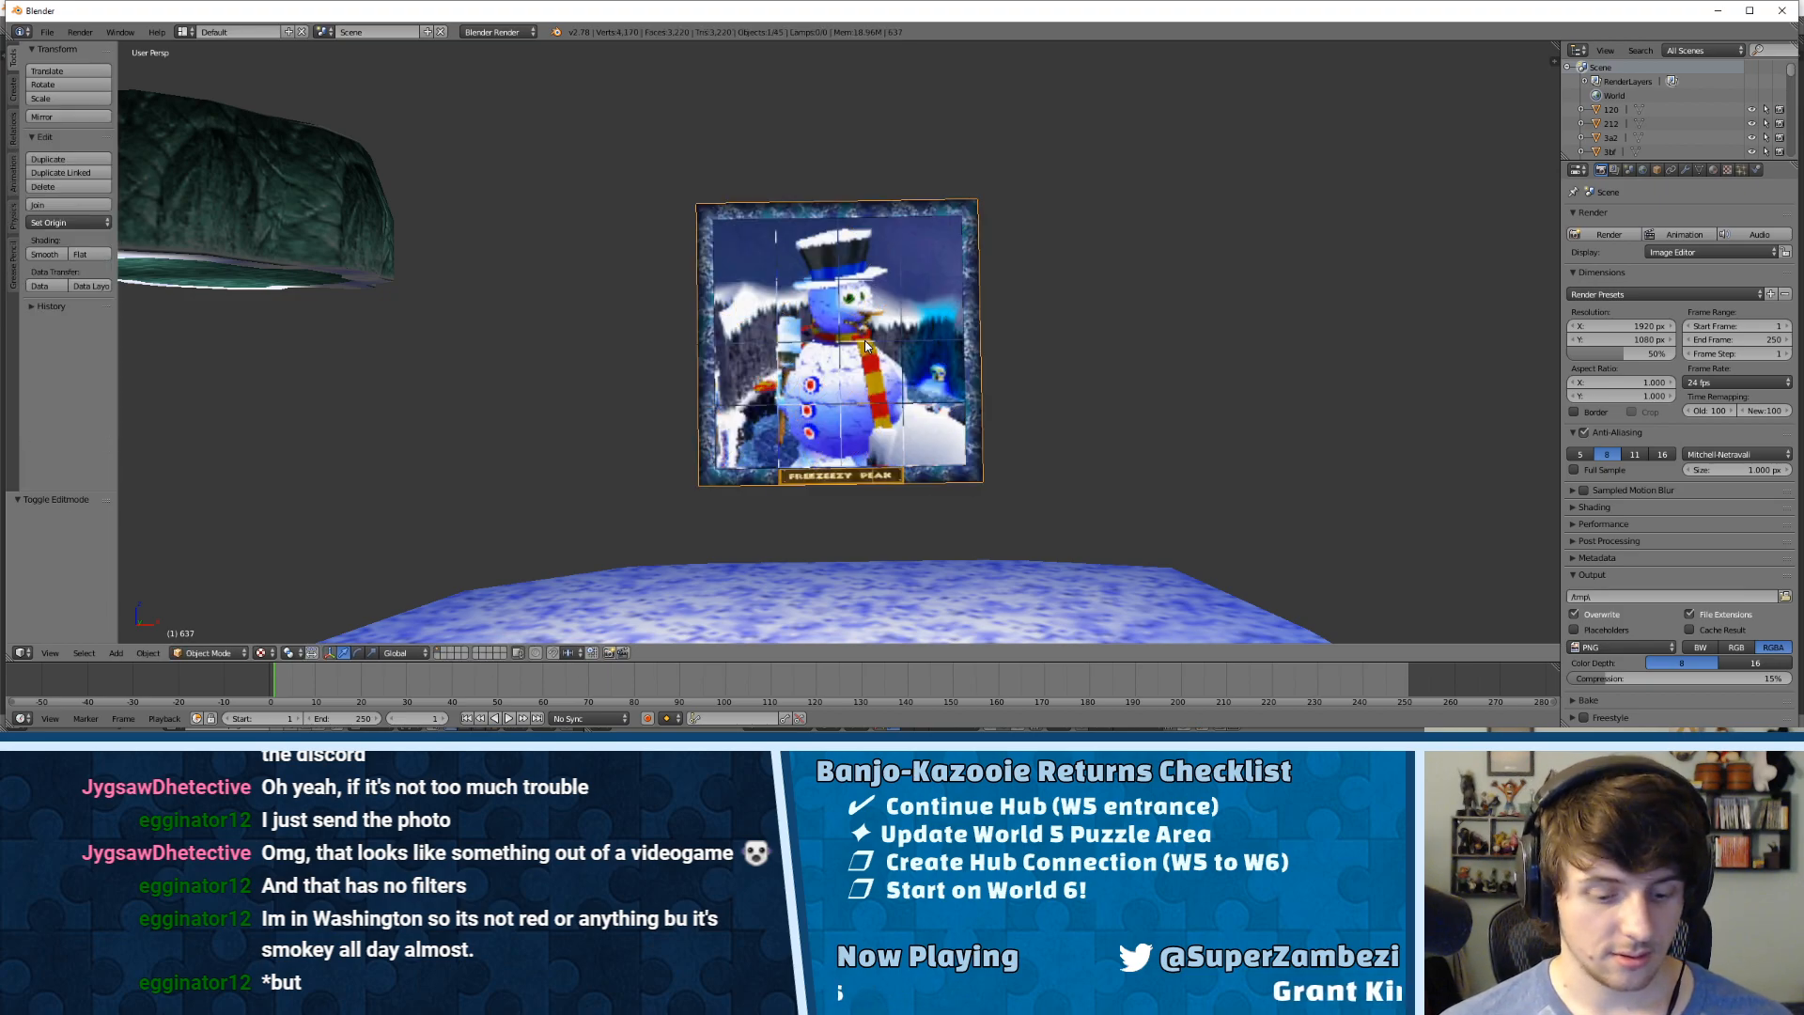
Step: Try moving the joined picture object upward, and undo the move
key(g)
click(855, 313)
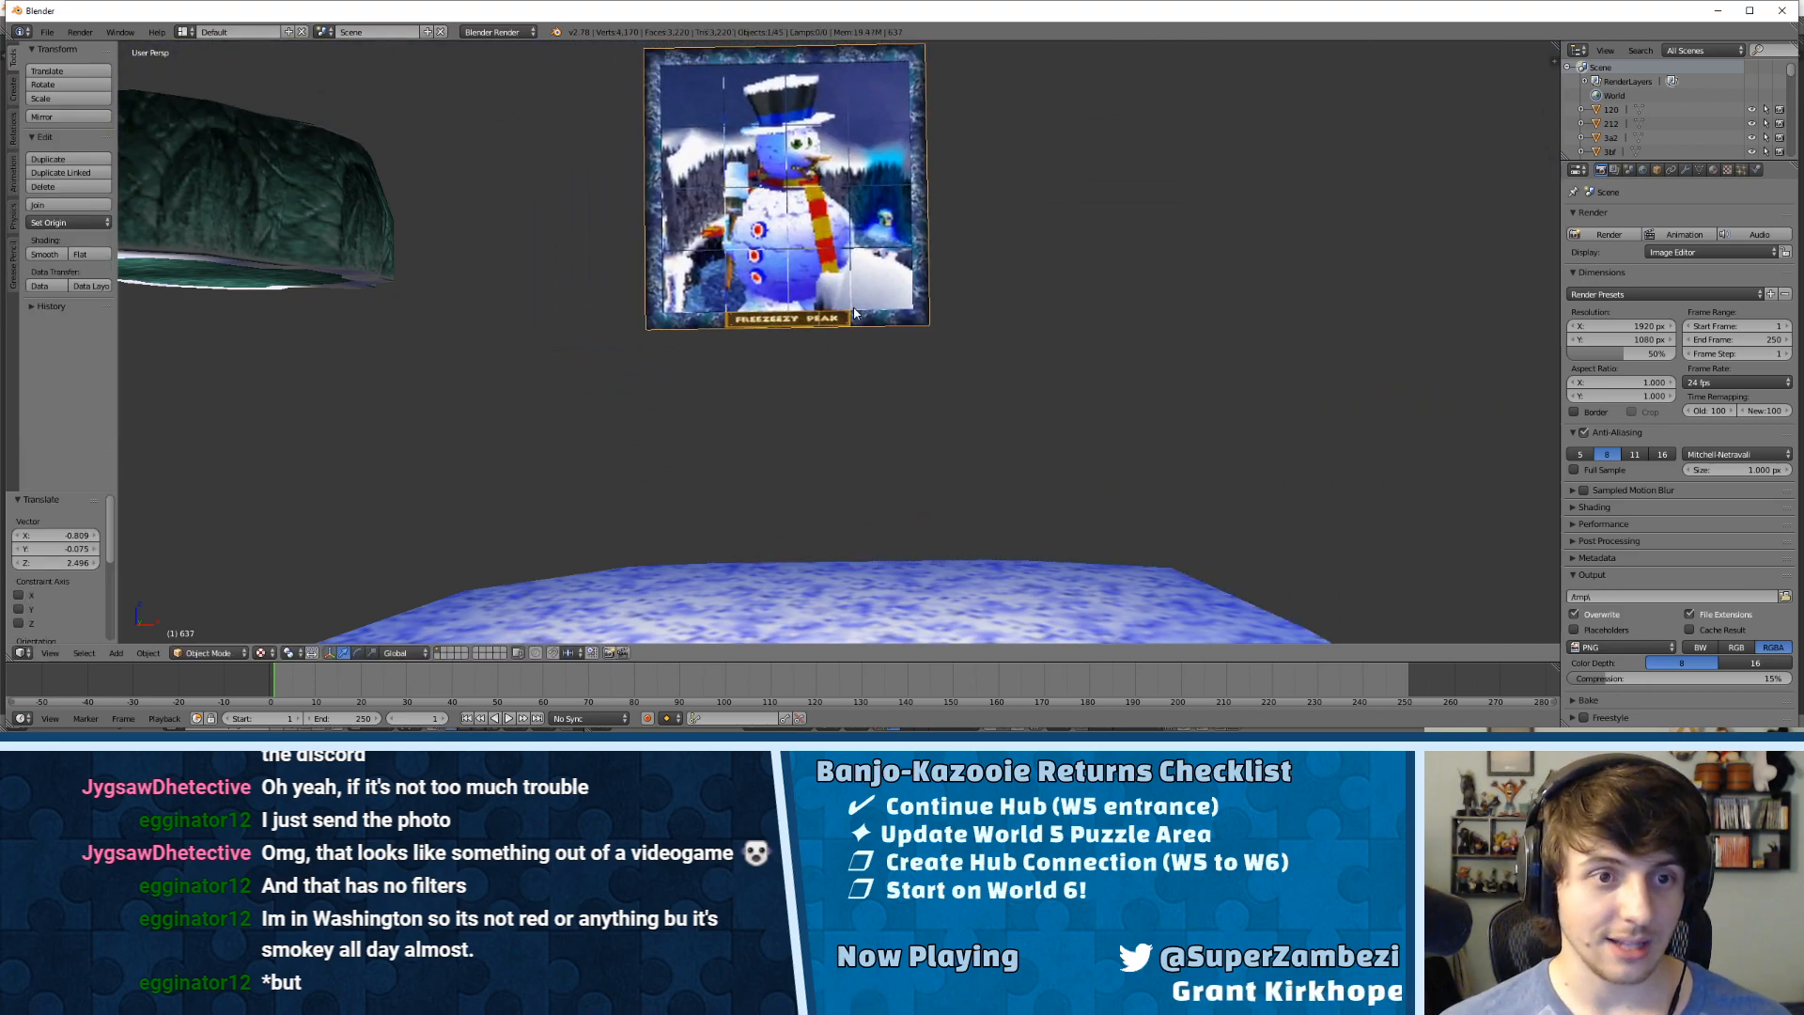
scroll(857, 312, down, 5)
key(ctrl+z)
Step: Remove the doubled vertices across the whole joined picture mesh and clear the selection
scroll(842, 217, up, 2)
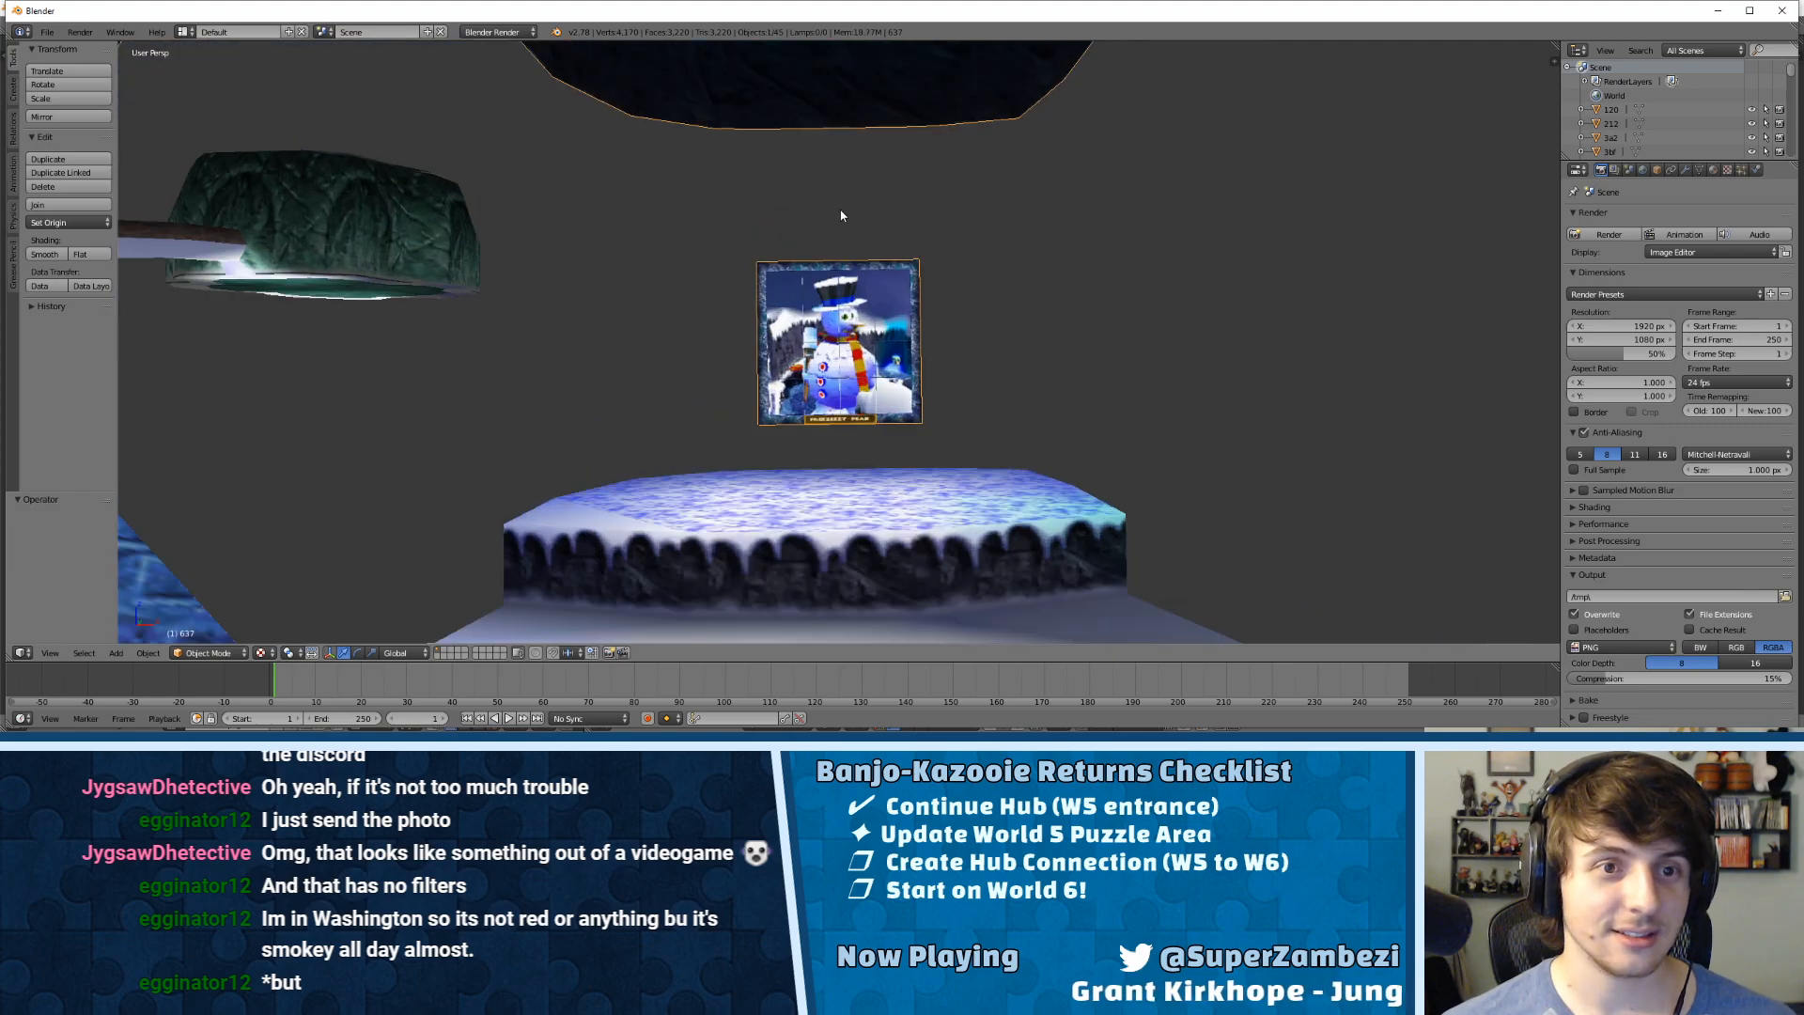
scroll(842, 216, up, 1)
key(Tab)
key(a)
key(l)
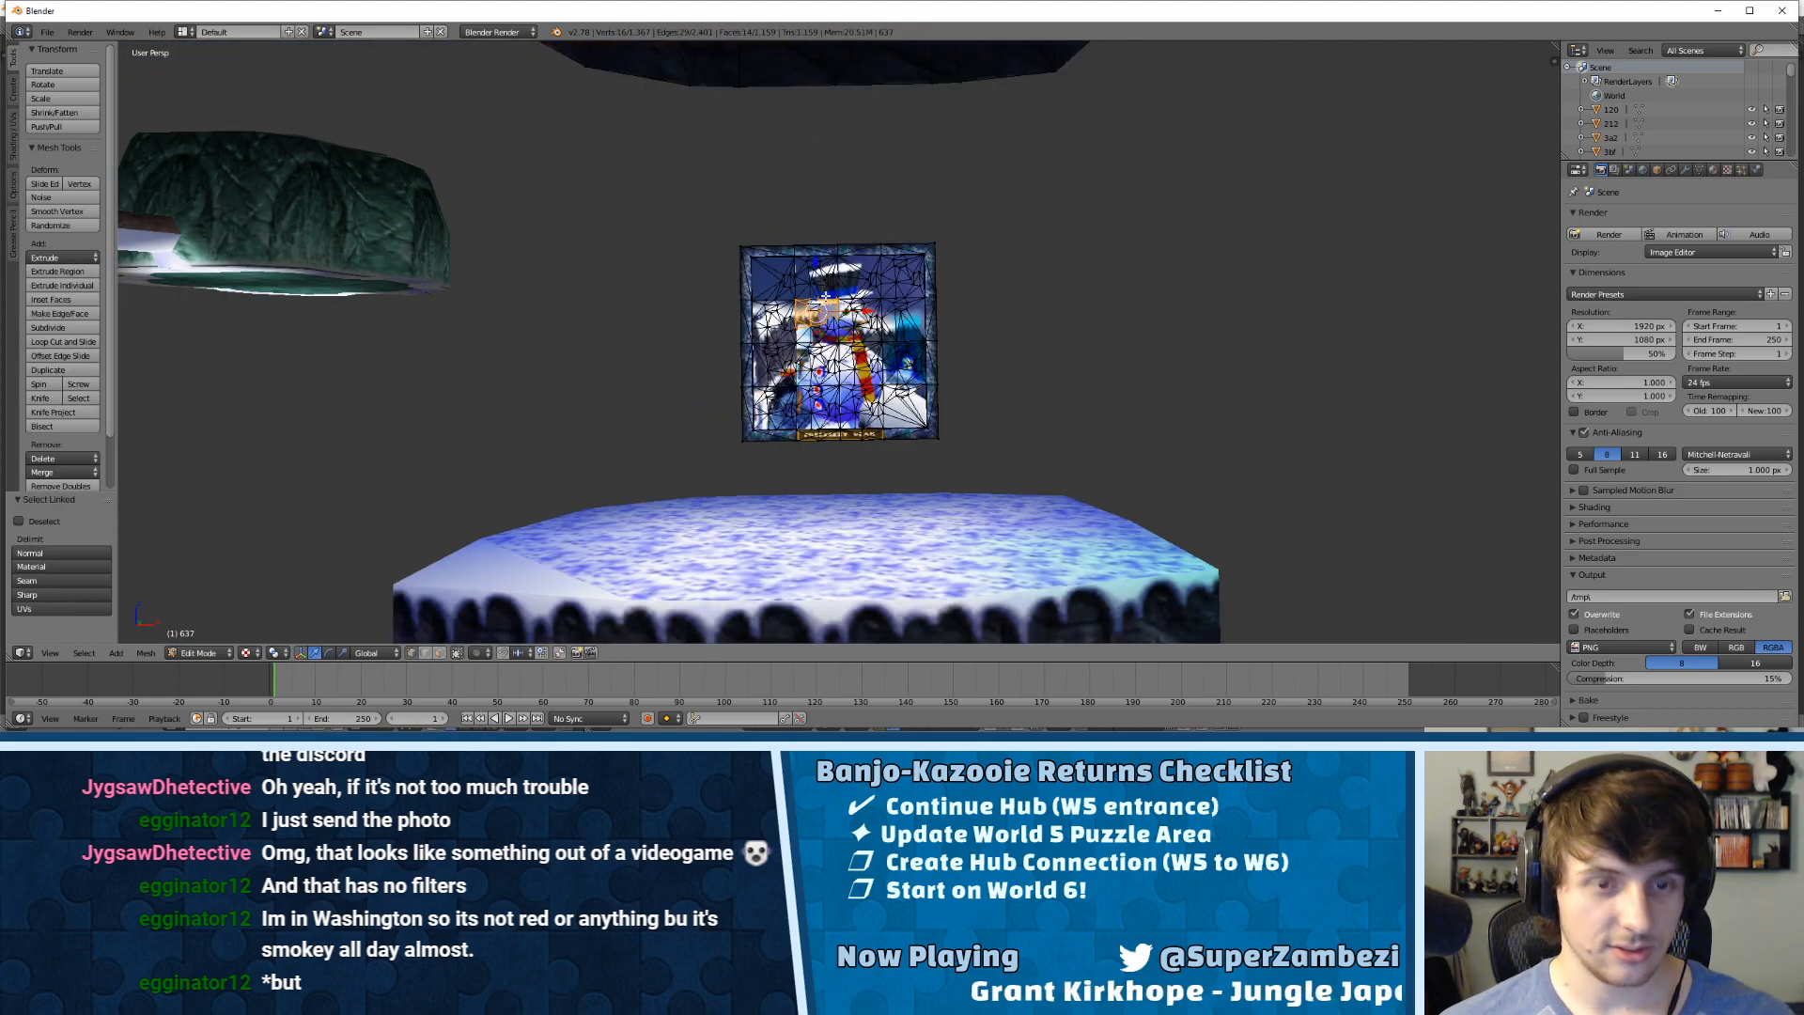
key(a)
key(w)
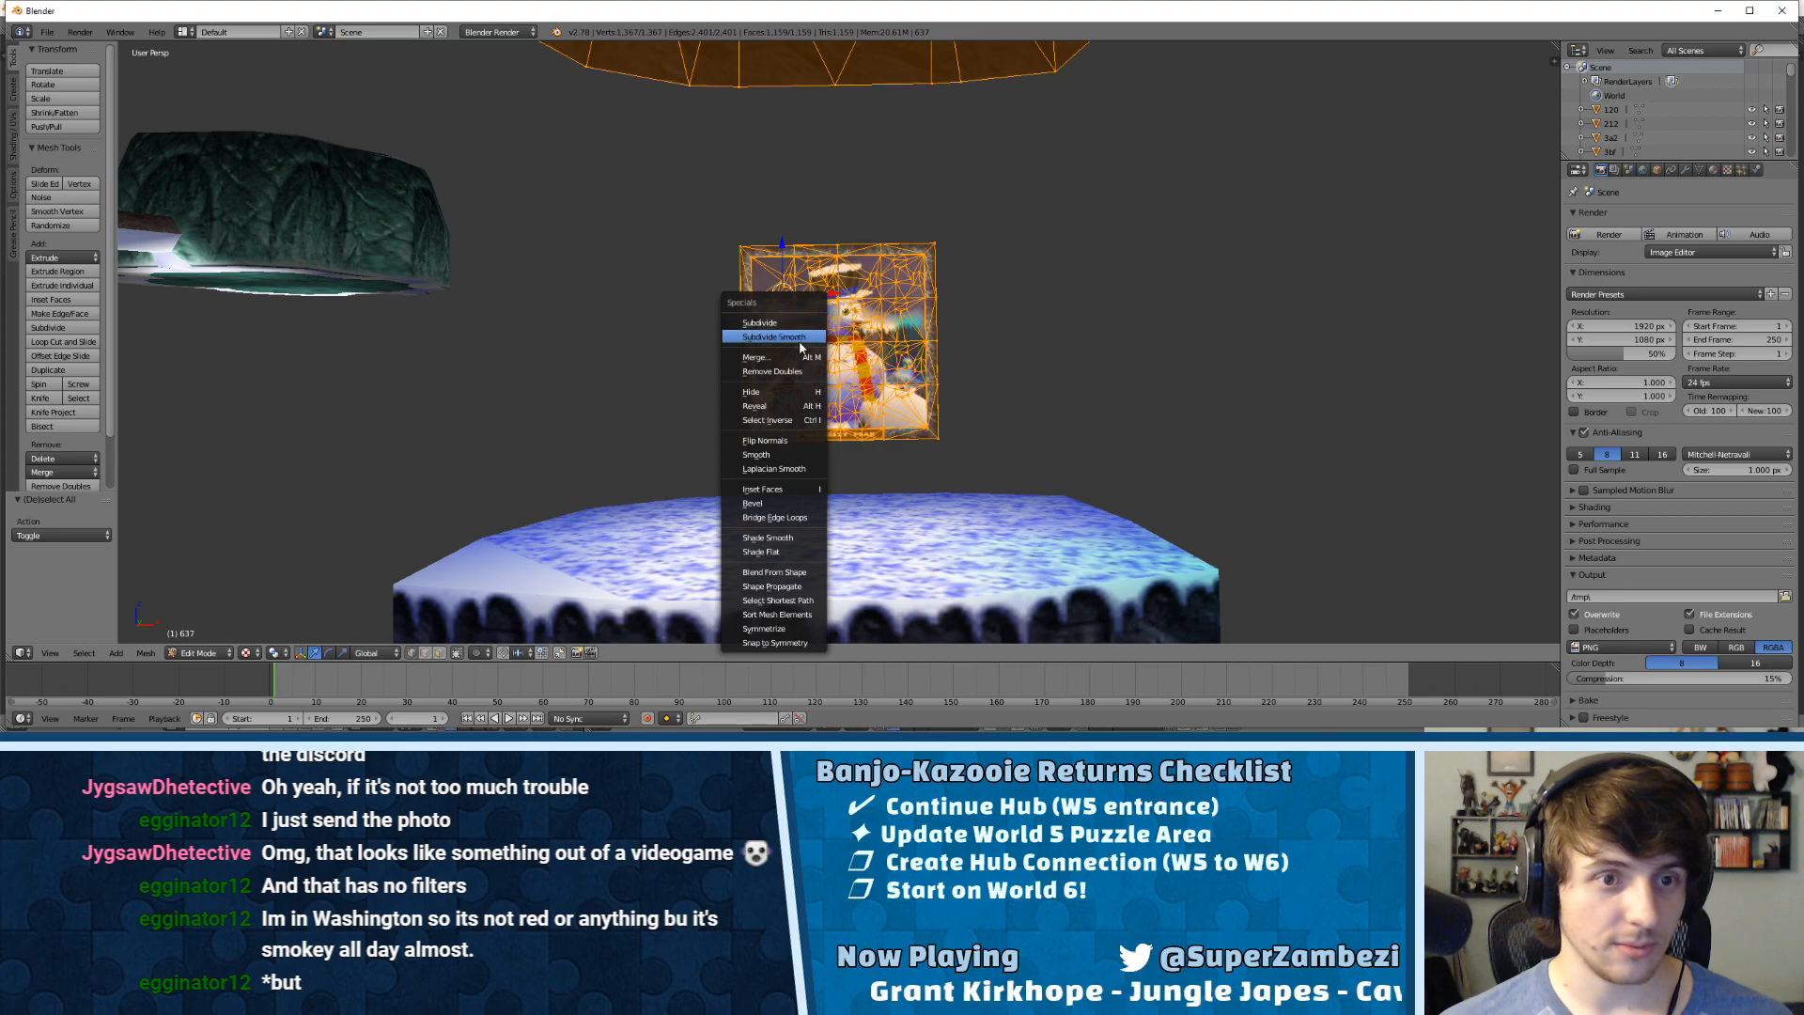
click(766, 366)
key(a)
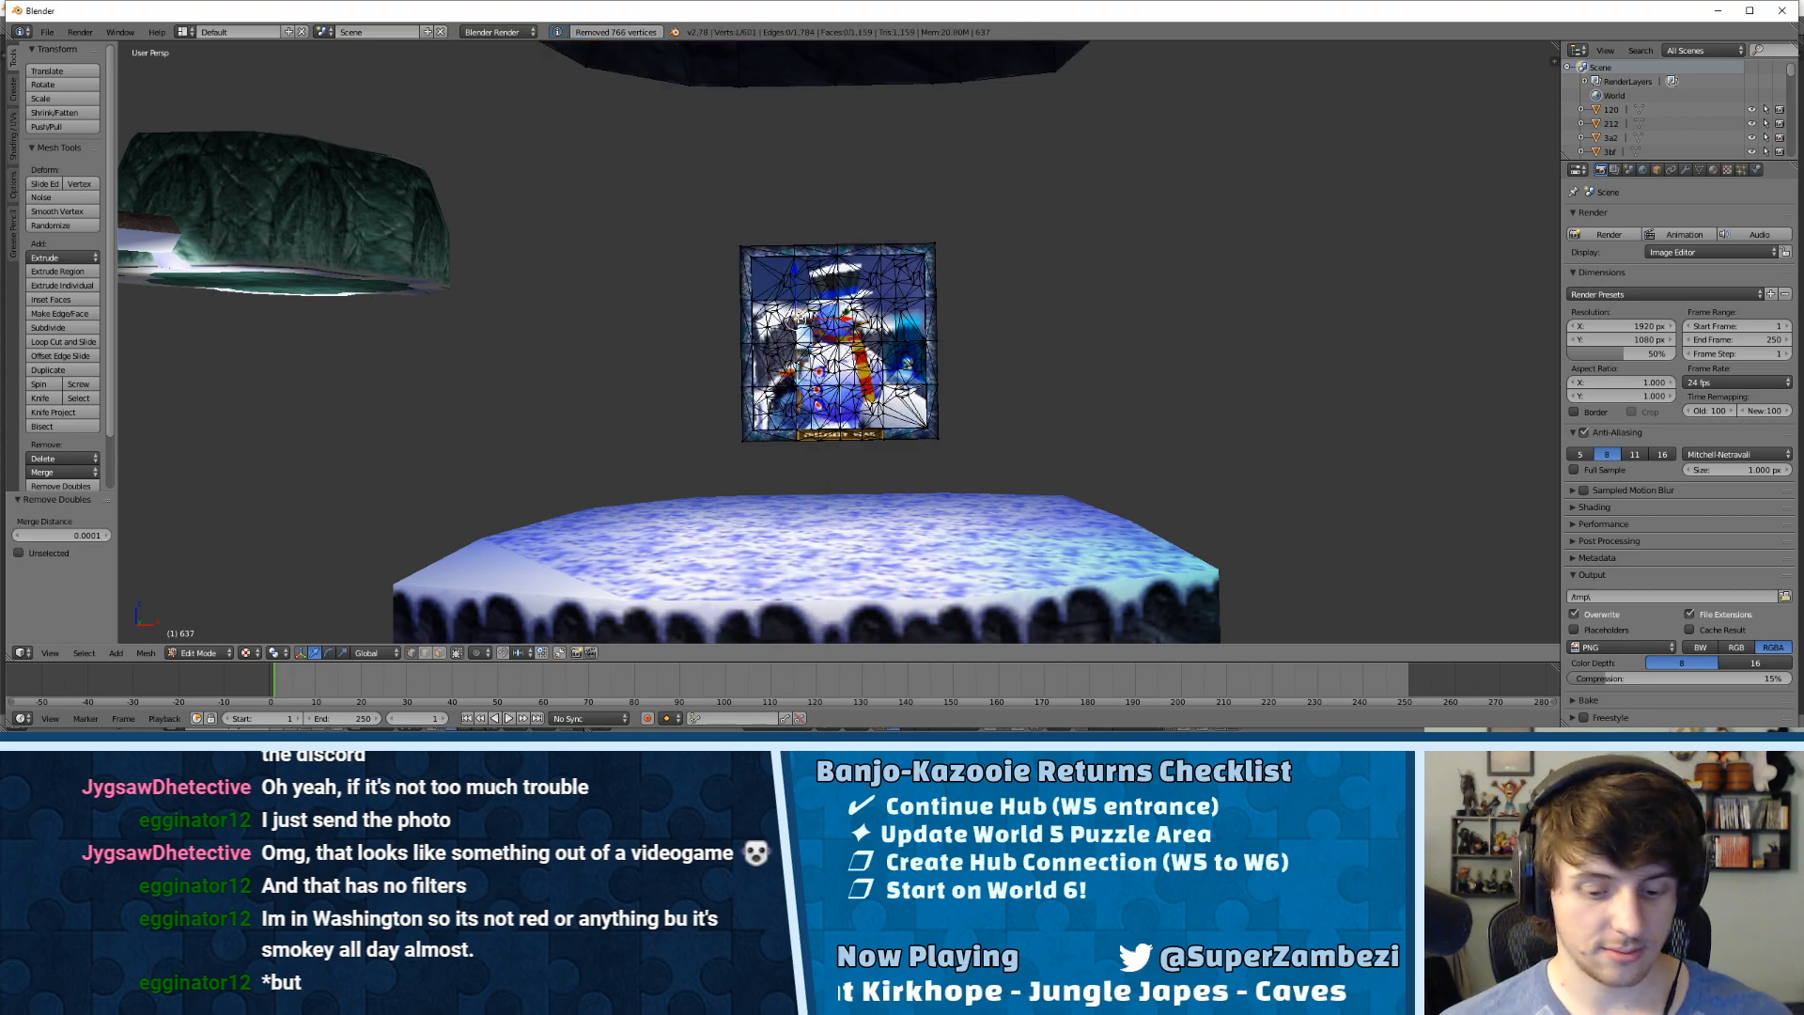
Step: Select the entire linked mesh of the Freezeezy Peak picture and separate the selection into its own object
key(l)
key(KP_Decimal)
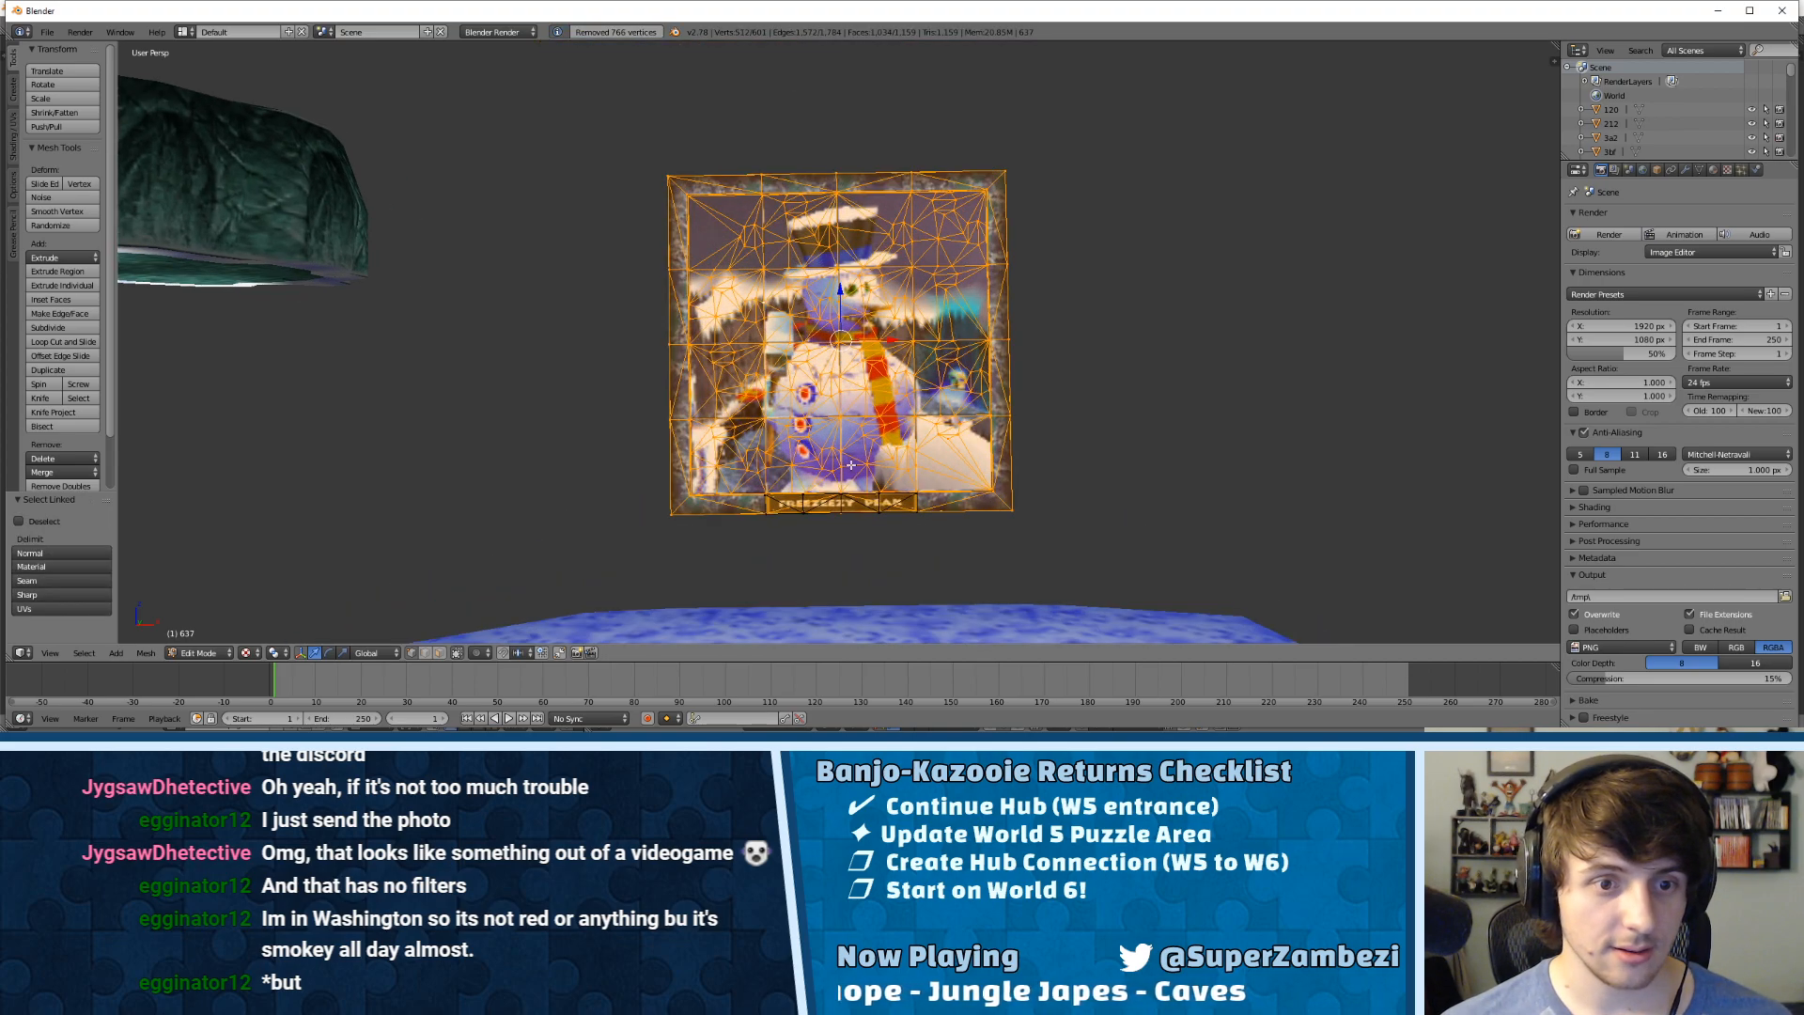
middle_drag(829, 321, 835, 407)
key(l)
key(p)
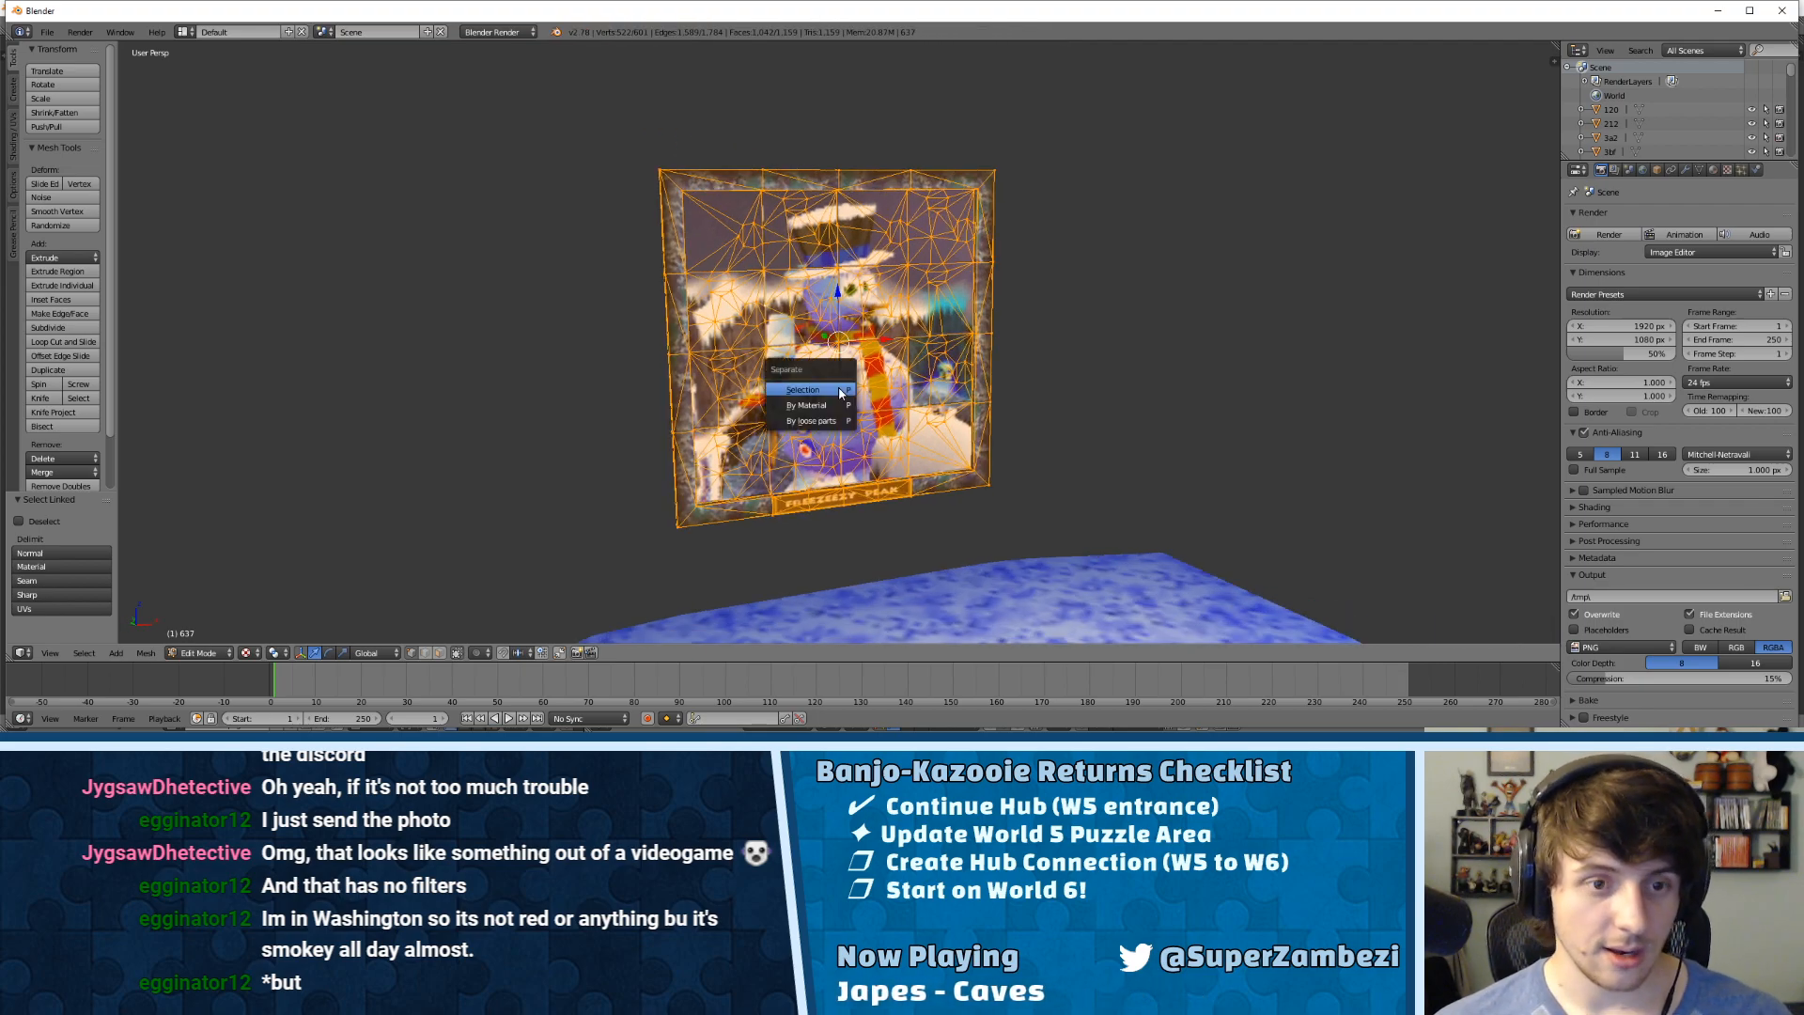
click(839, 390)
scroll(840, 392, down, 4)
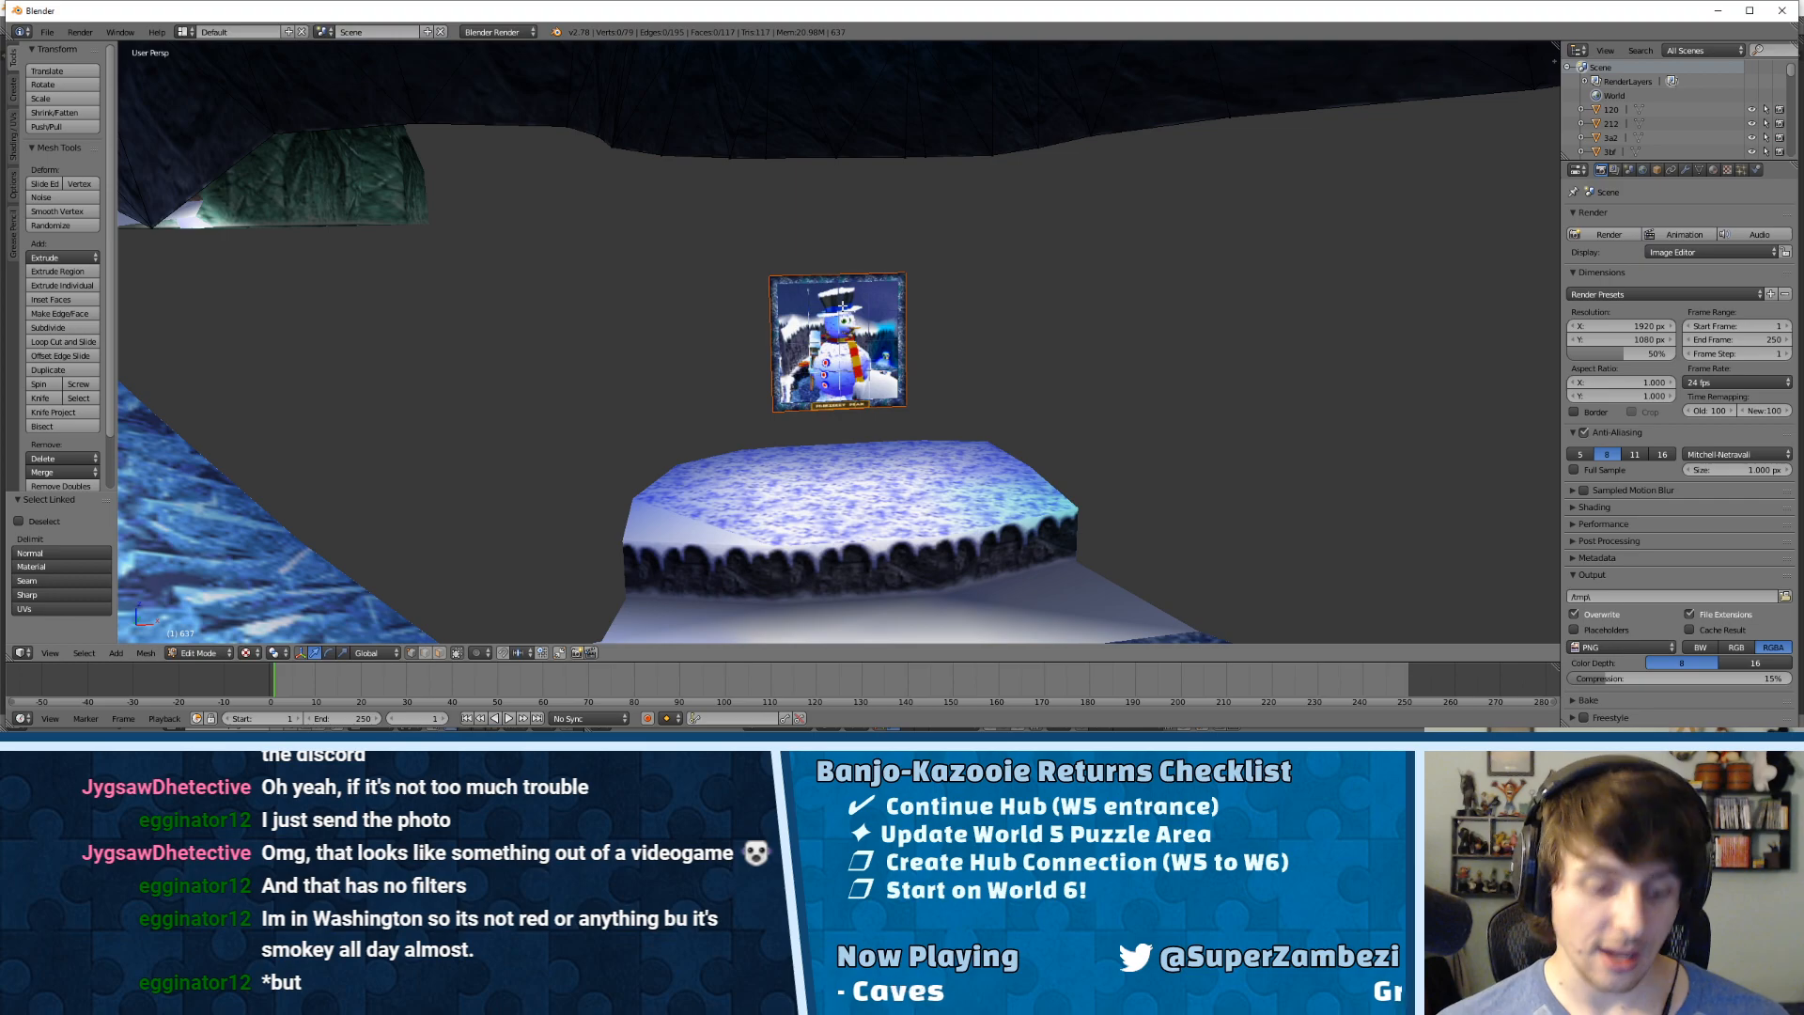
key(ctrl+c)
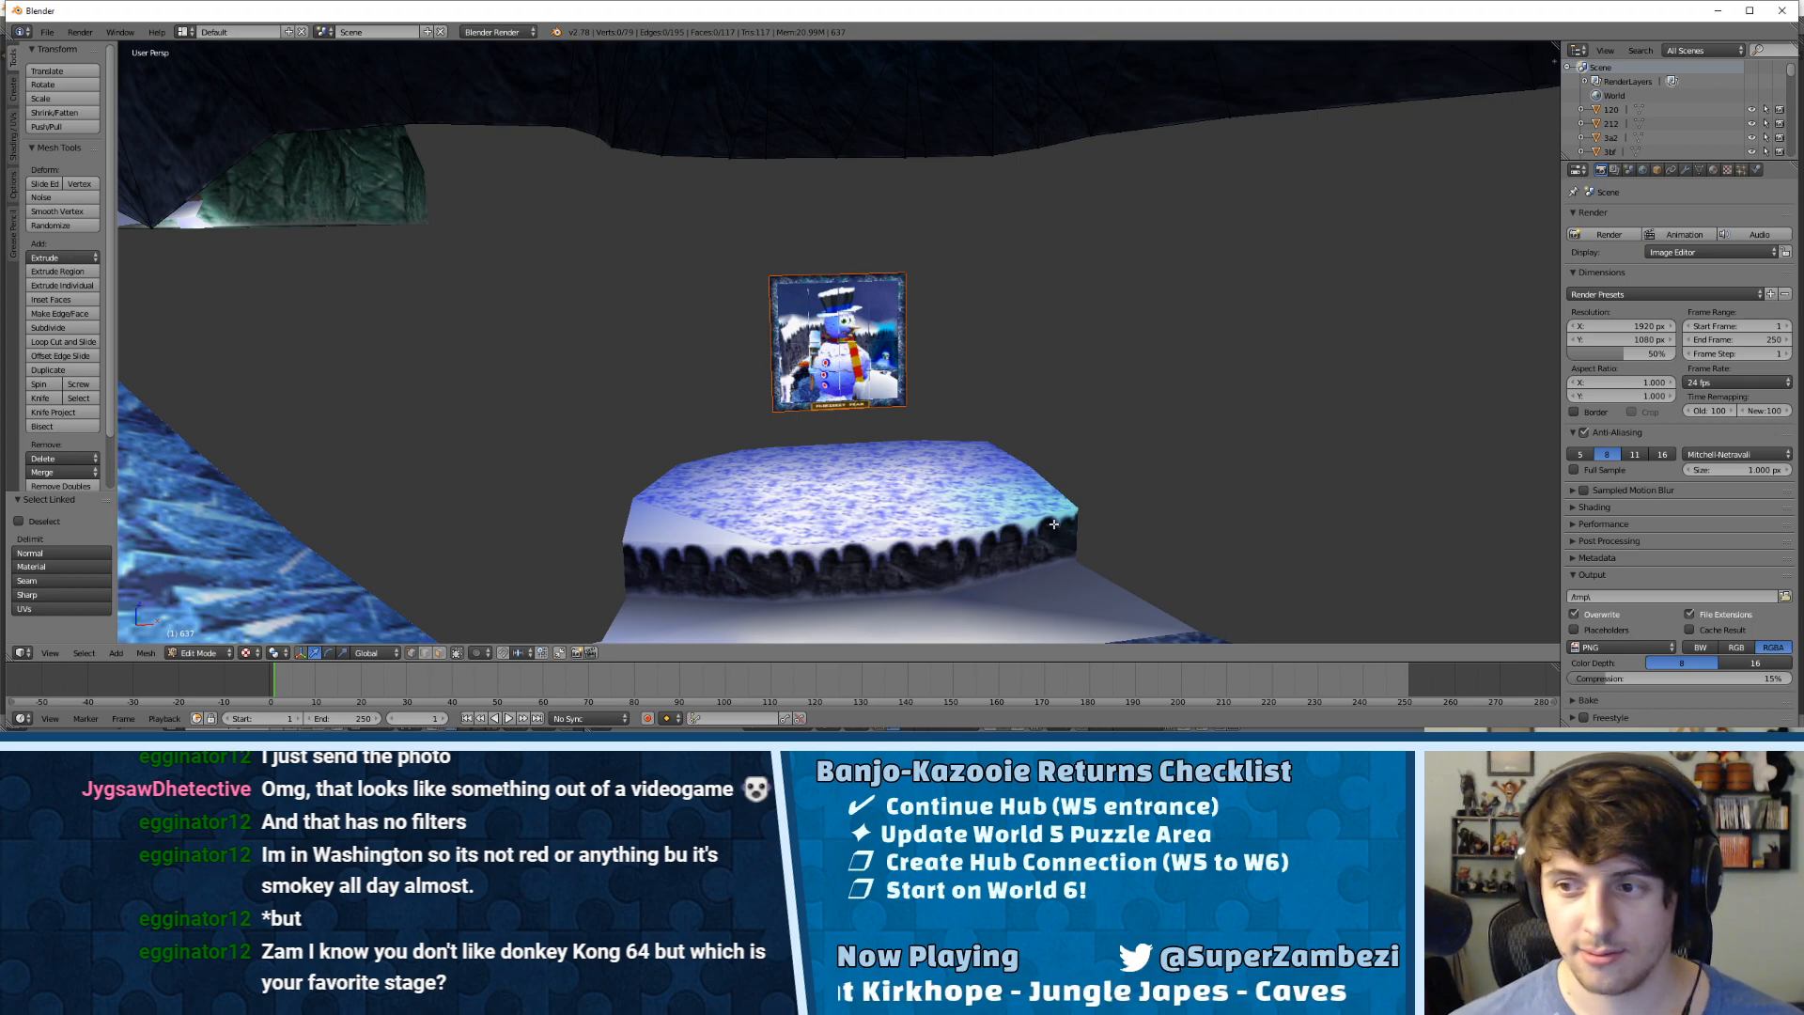
mouse_move(1282, 742)
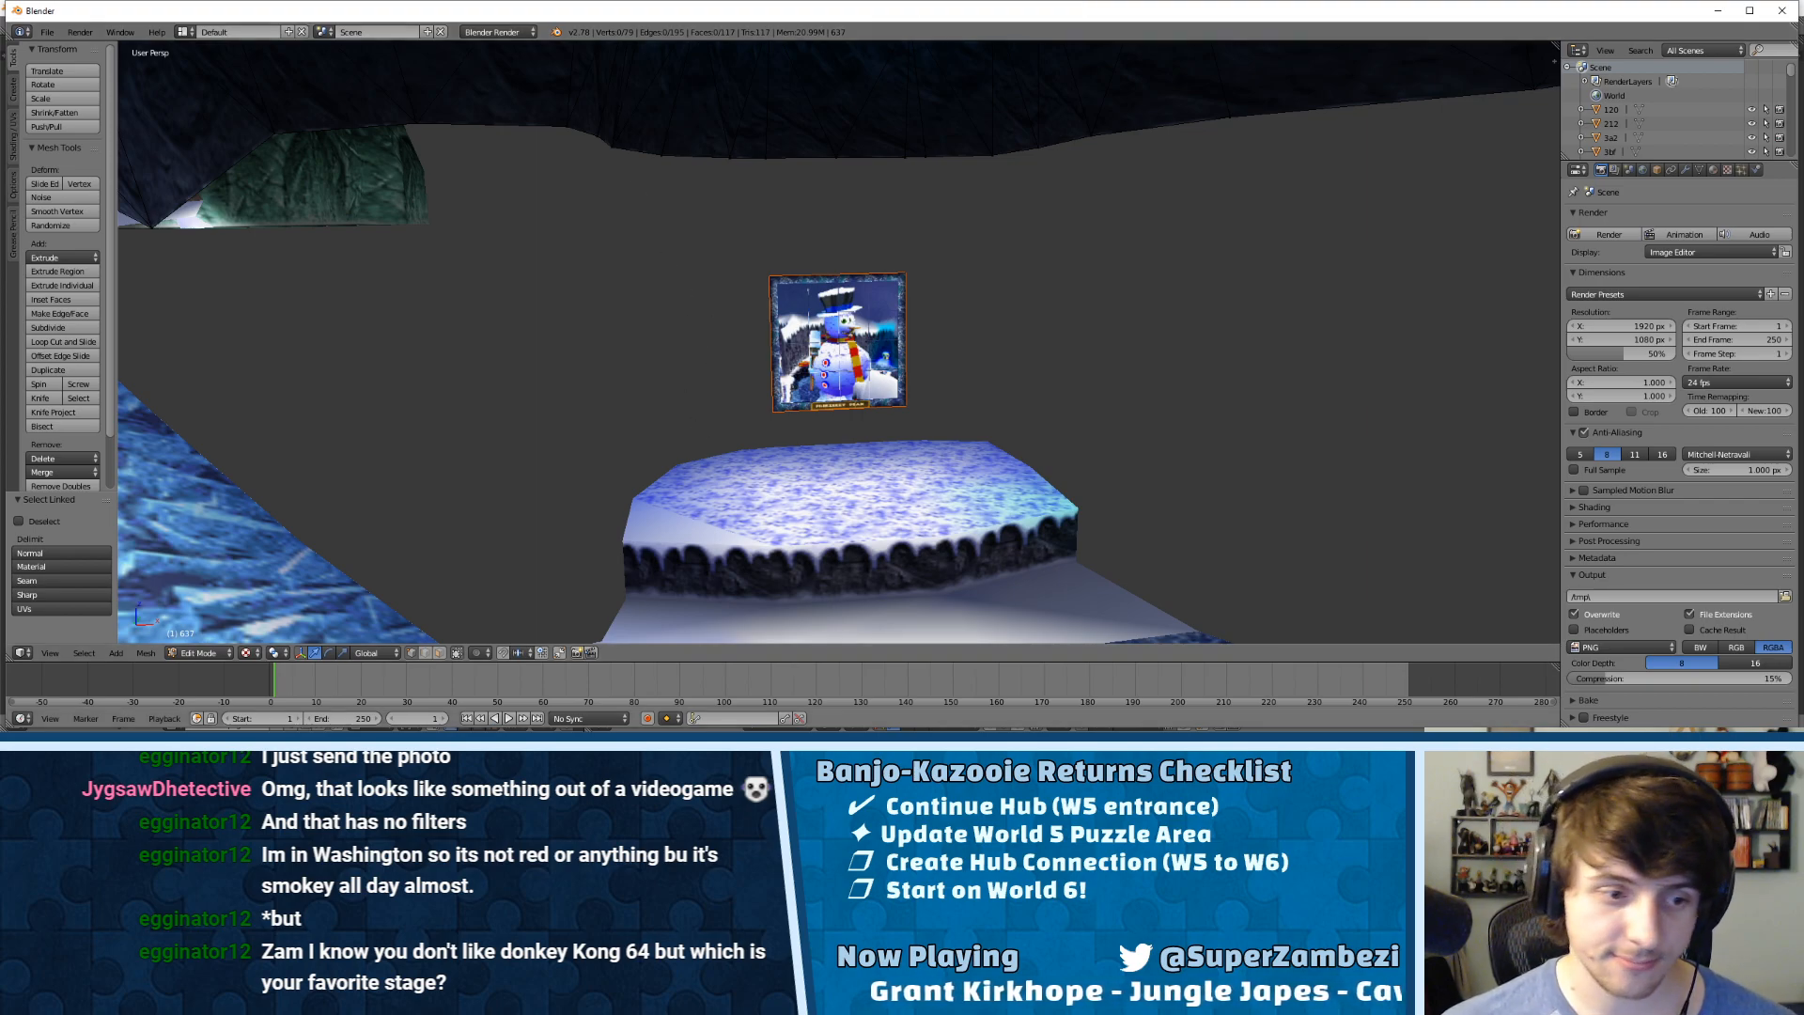
Step: Switch to the Cave Area file and return the museum porch from Edit Mode to Object Mode
key(alt+Tab)
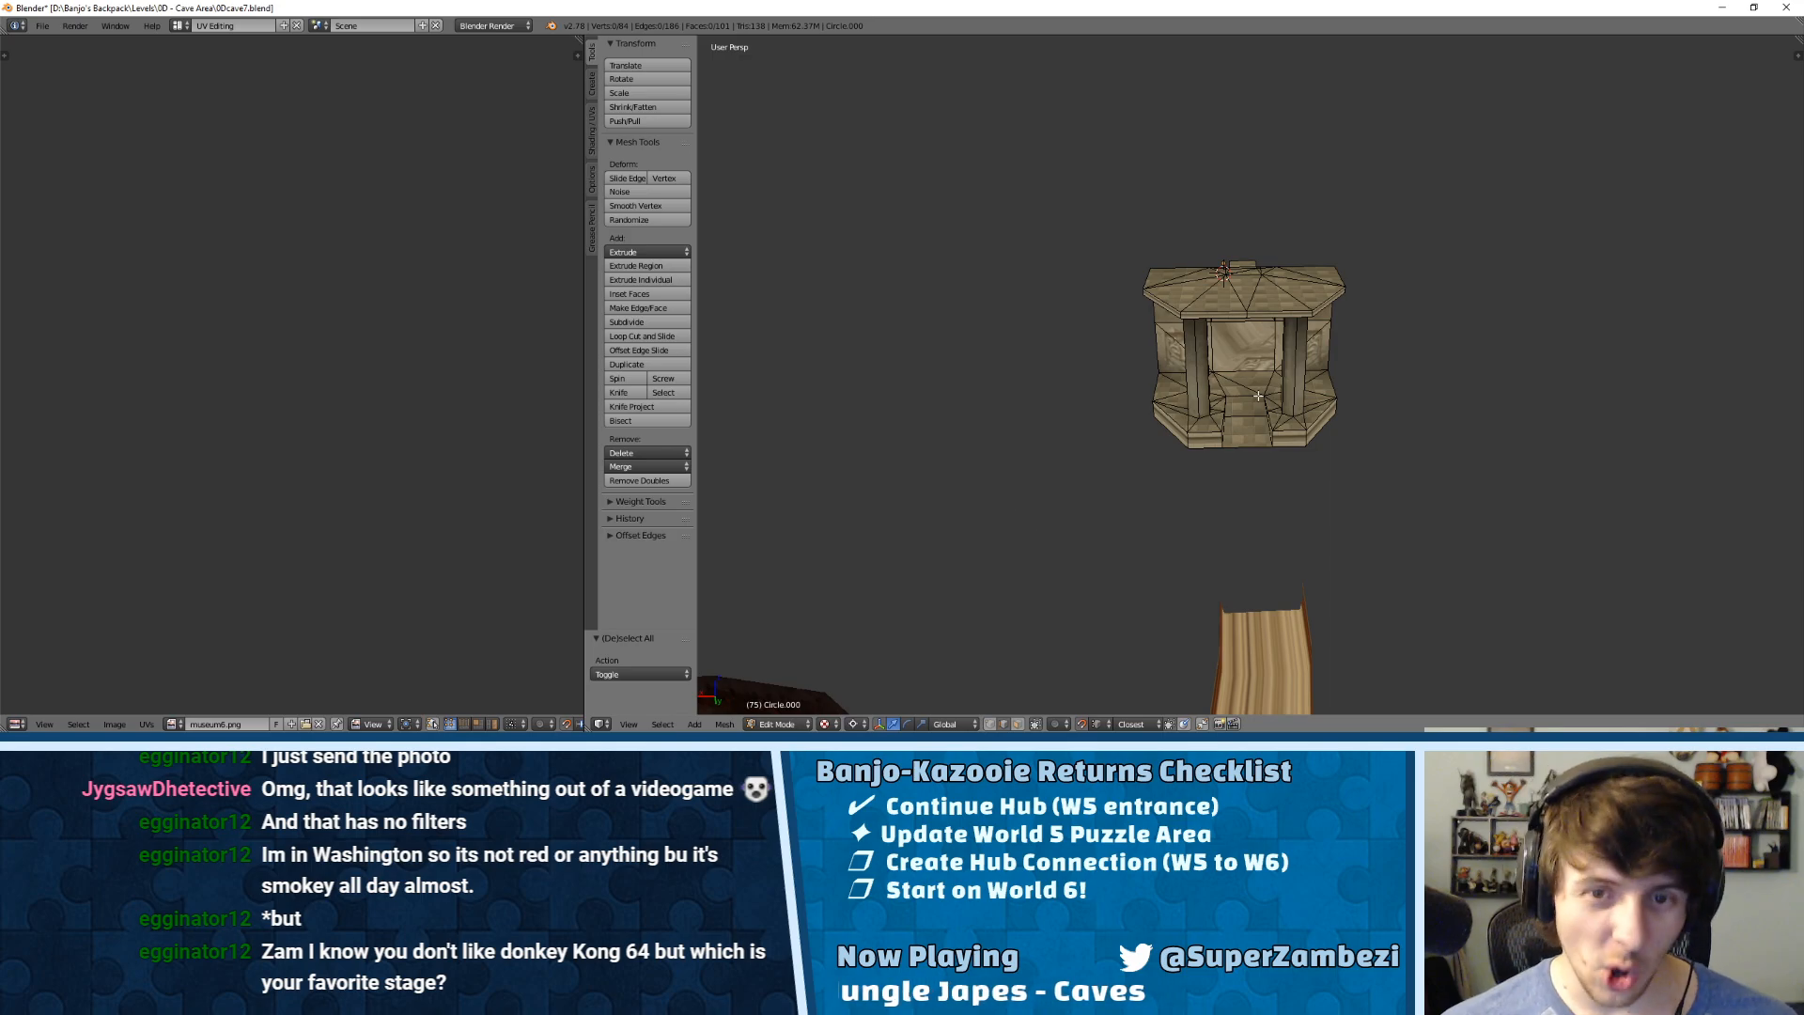
key(Tab)
middle_drag(1254, 390, 1238, 475)
key(Tab)
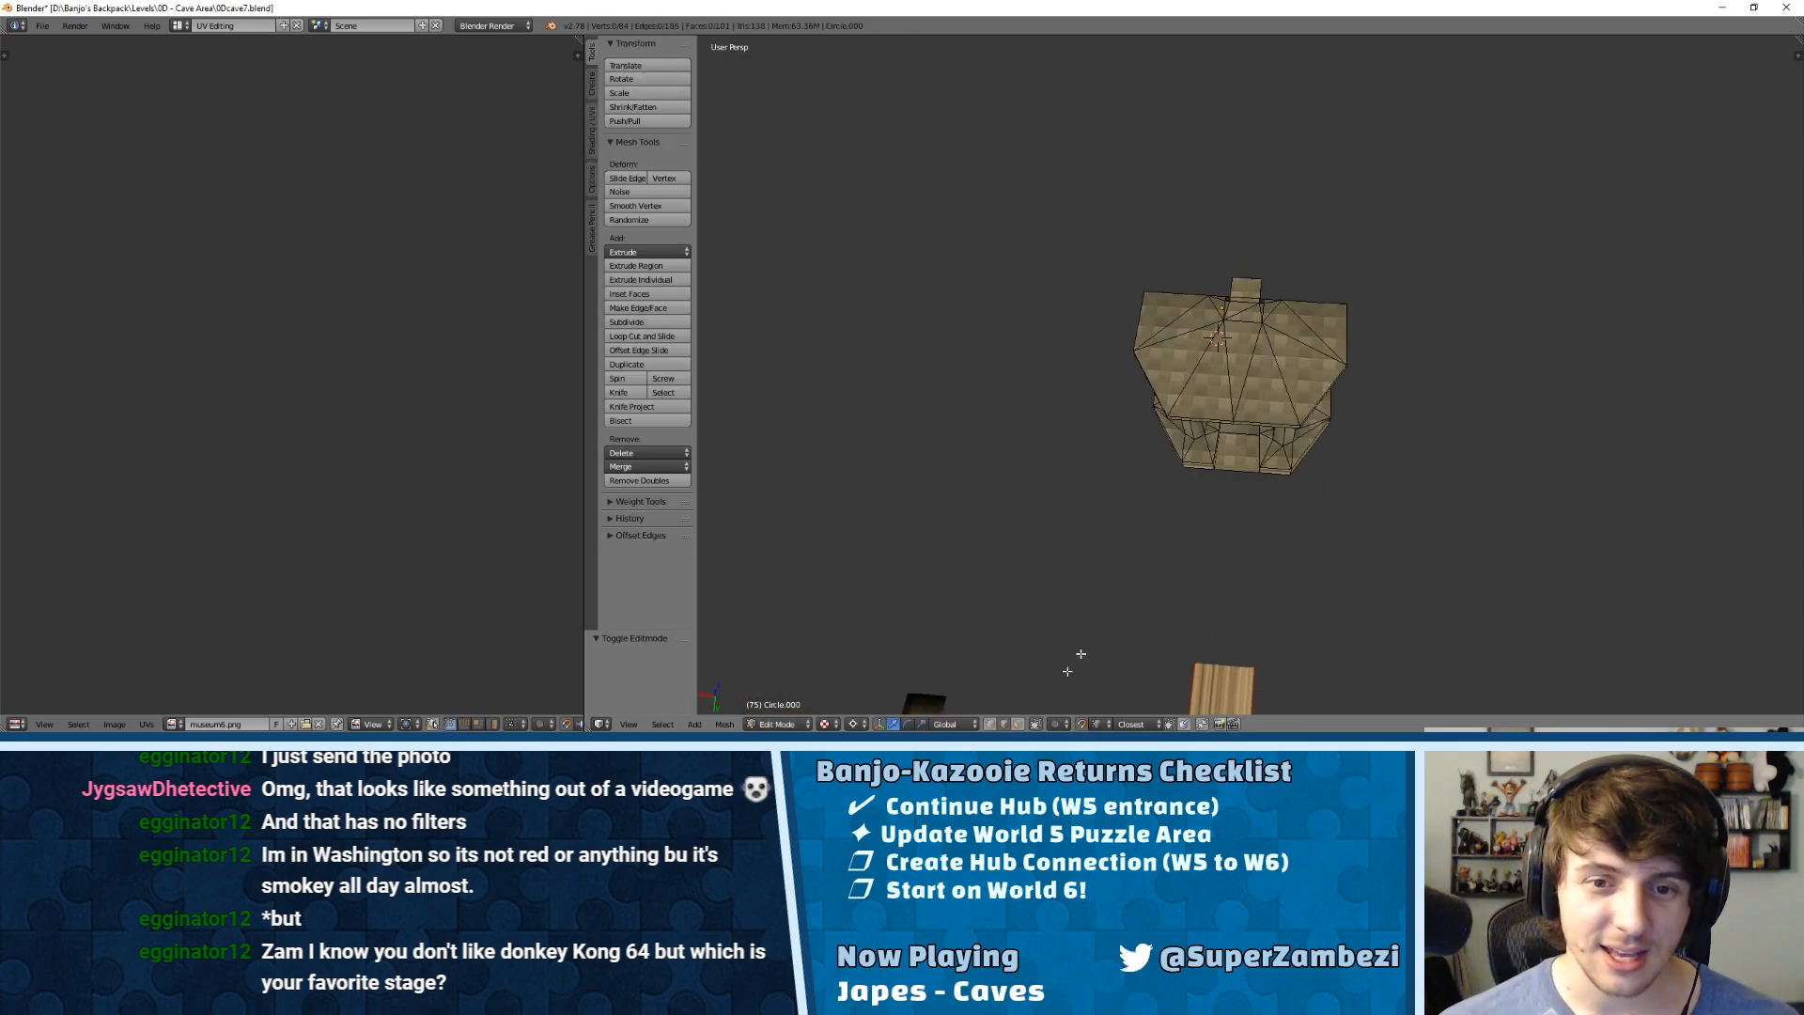
click(791, 727)
click(788, 705)
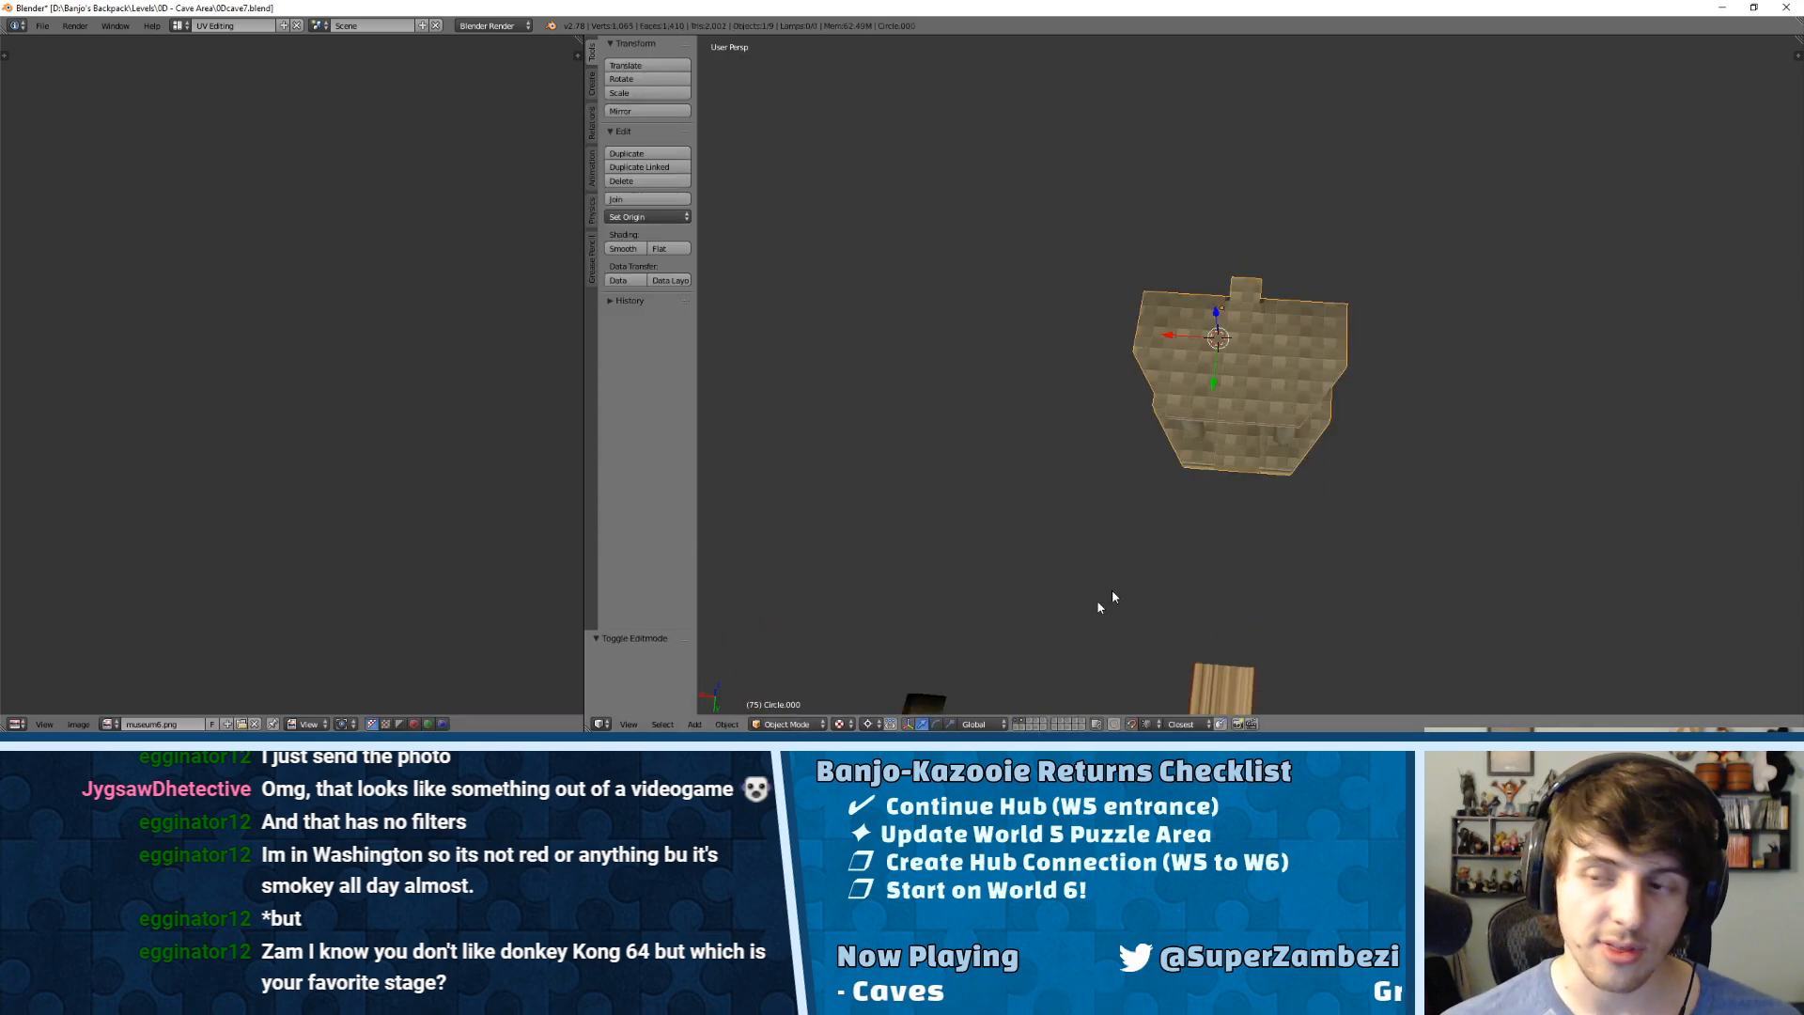
Step: Examine the cave layout from above, including the curved wooden tunnel and its position relative to the museum porch
middle_drag(1100, 562, 1289, 254)
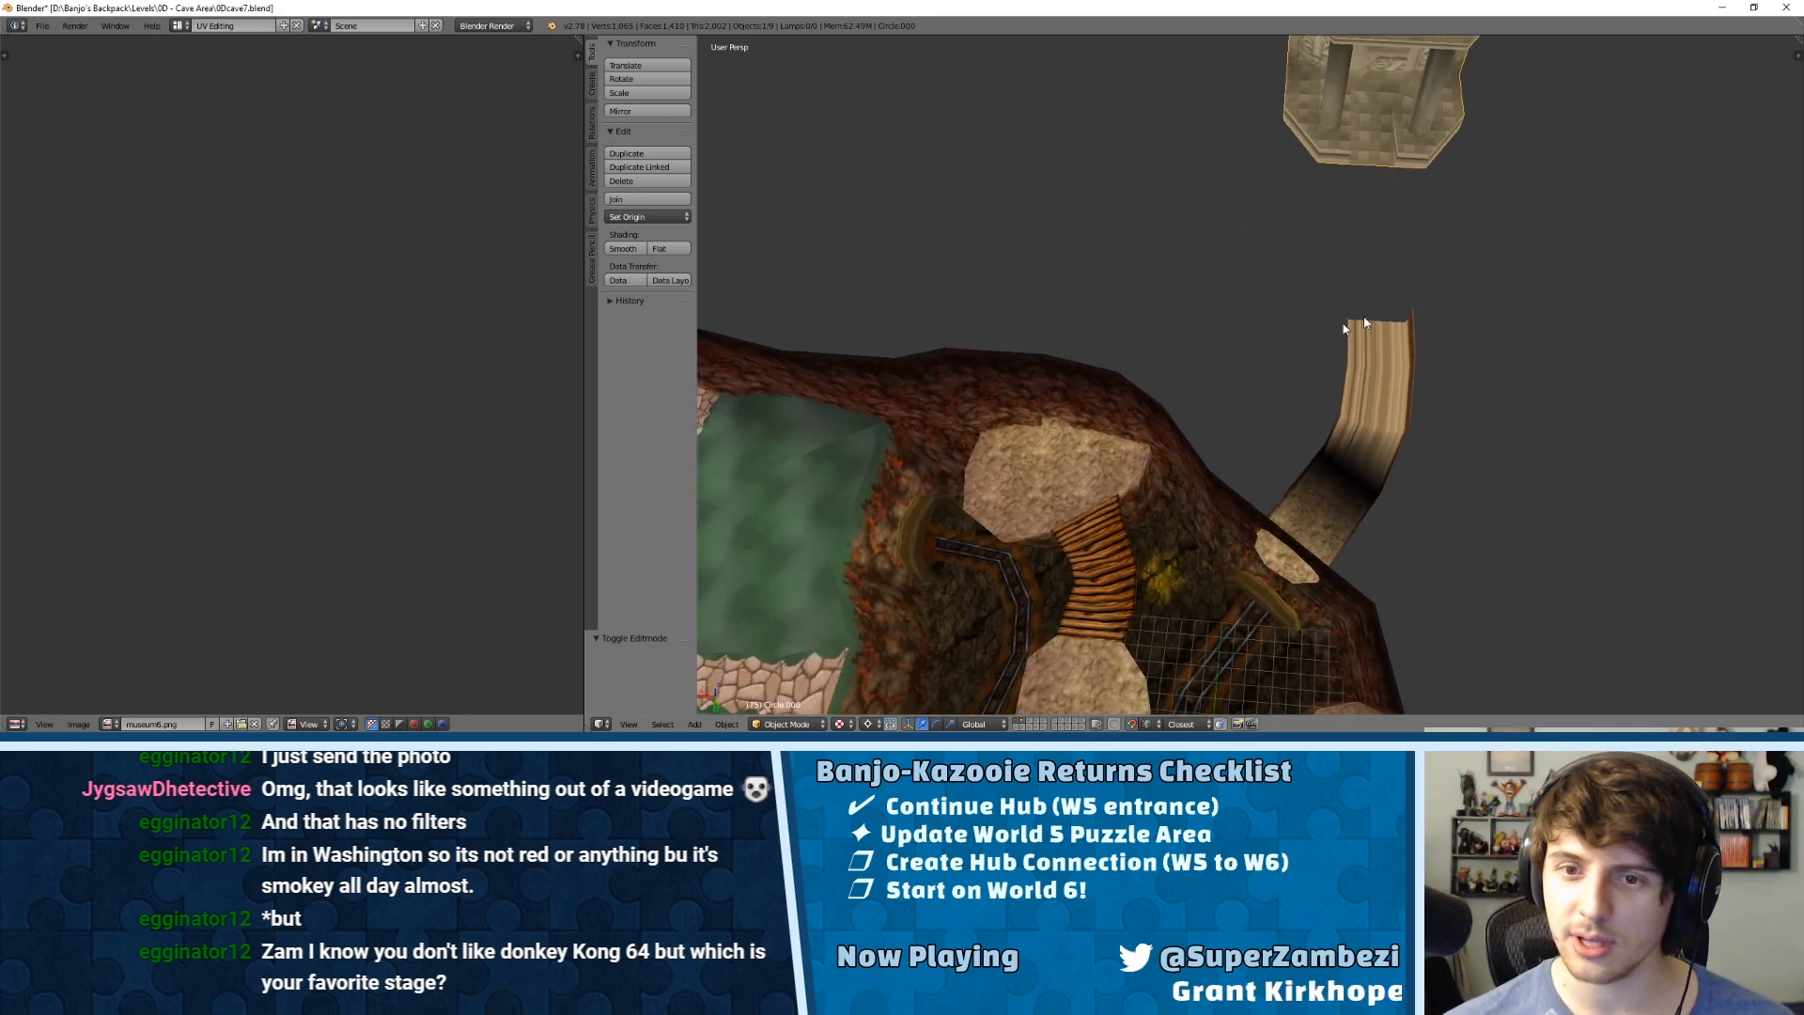
middle_drag(1355, 341, 1321, 344)
key(KP_7)
scroll(1360, 230, down, 3)
shift+middle_drag(1360, 230, 1200, 272)
scroll(1107, 338, up, 5)
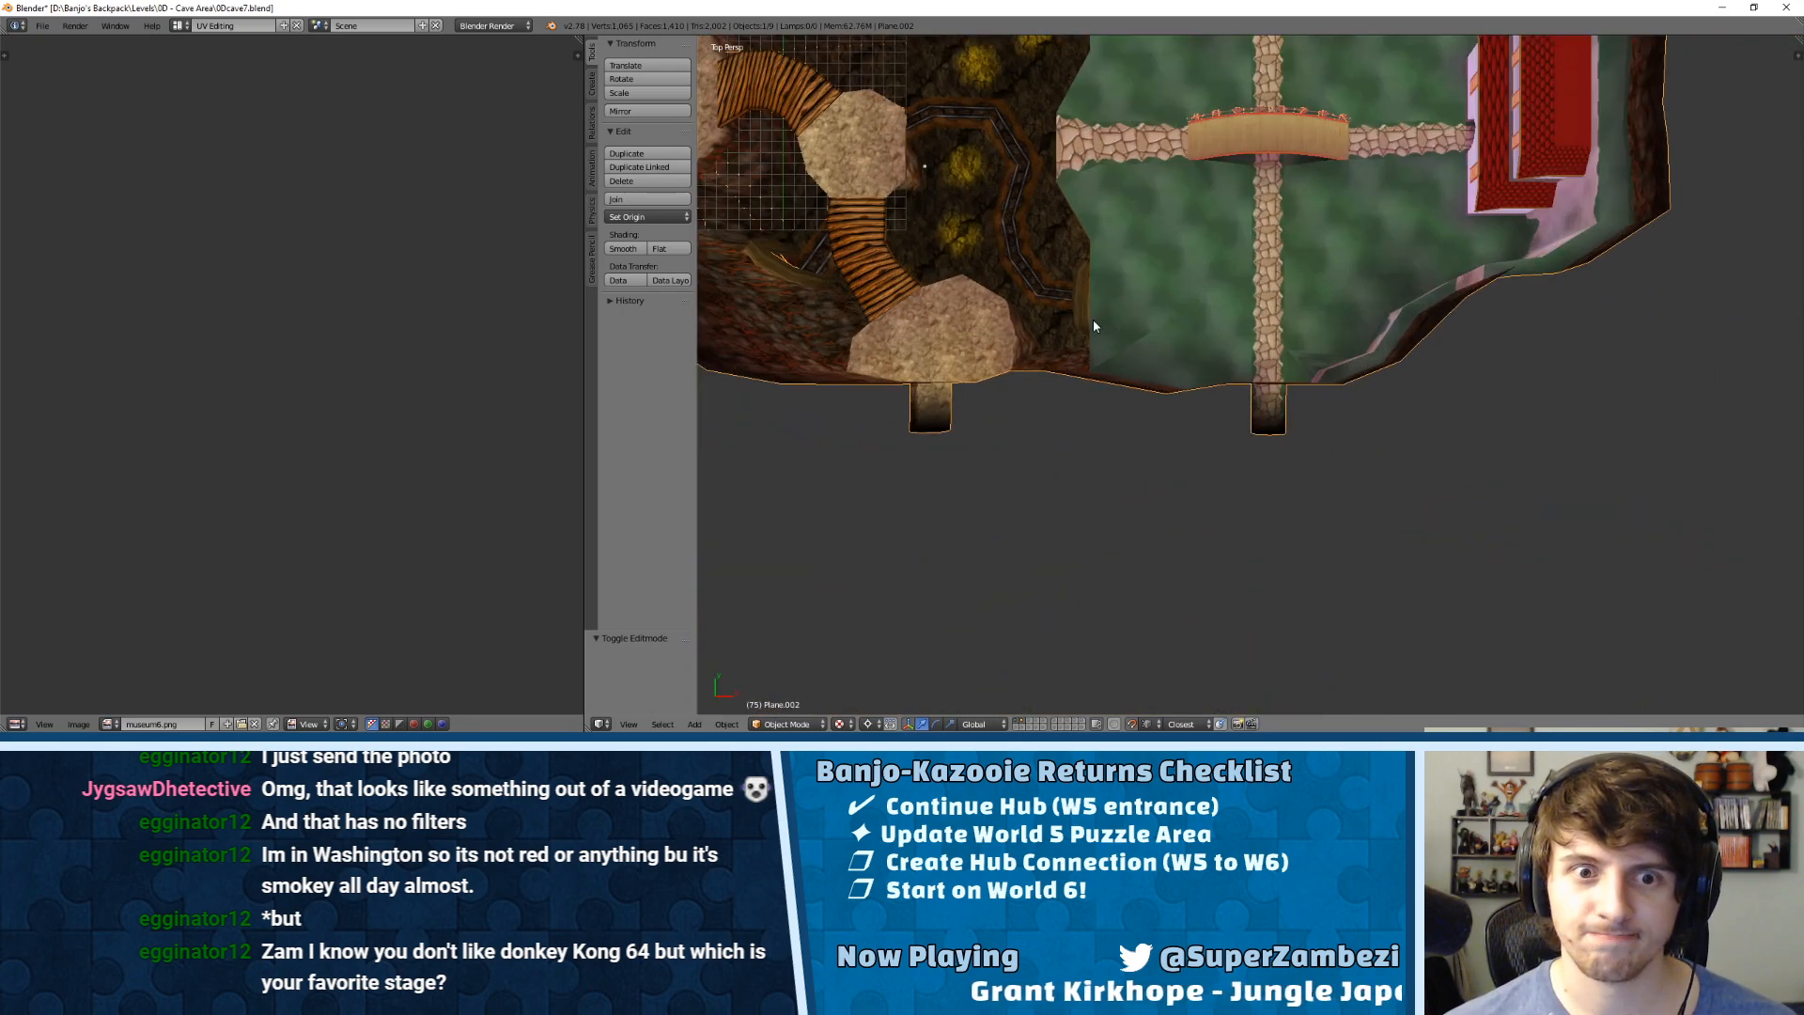
shift+middle_drag(1094, 326, 1318, 476)
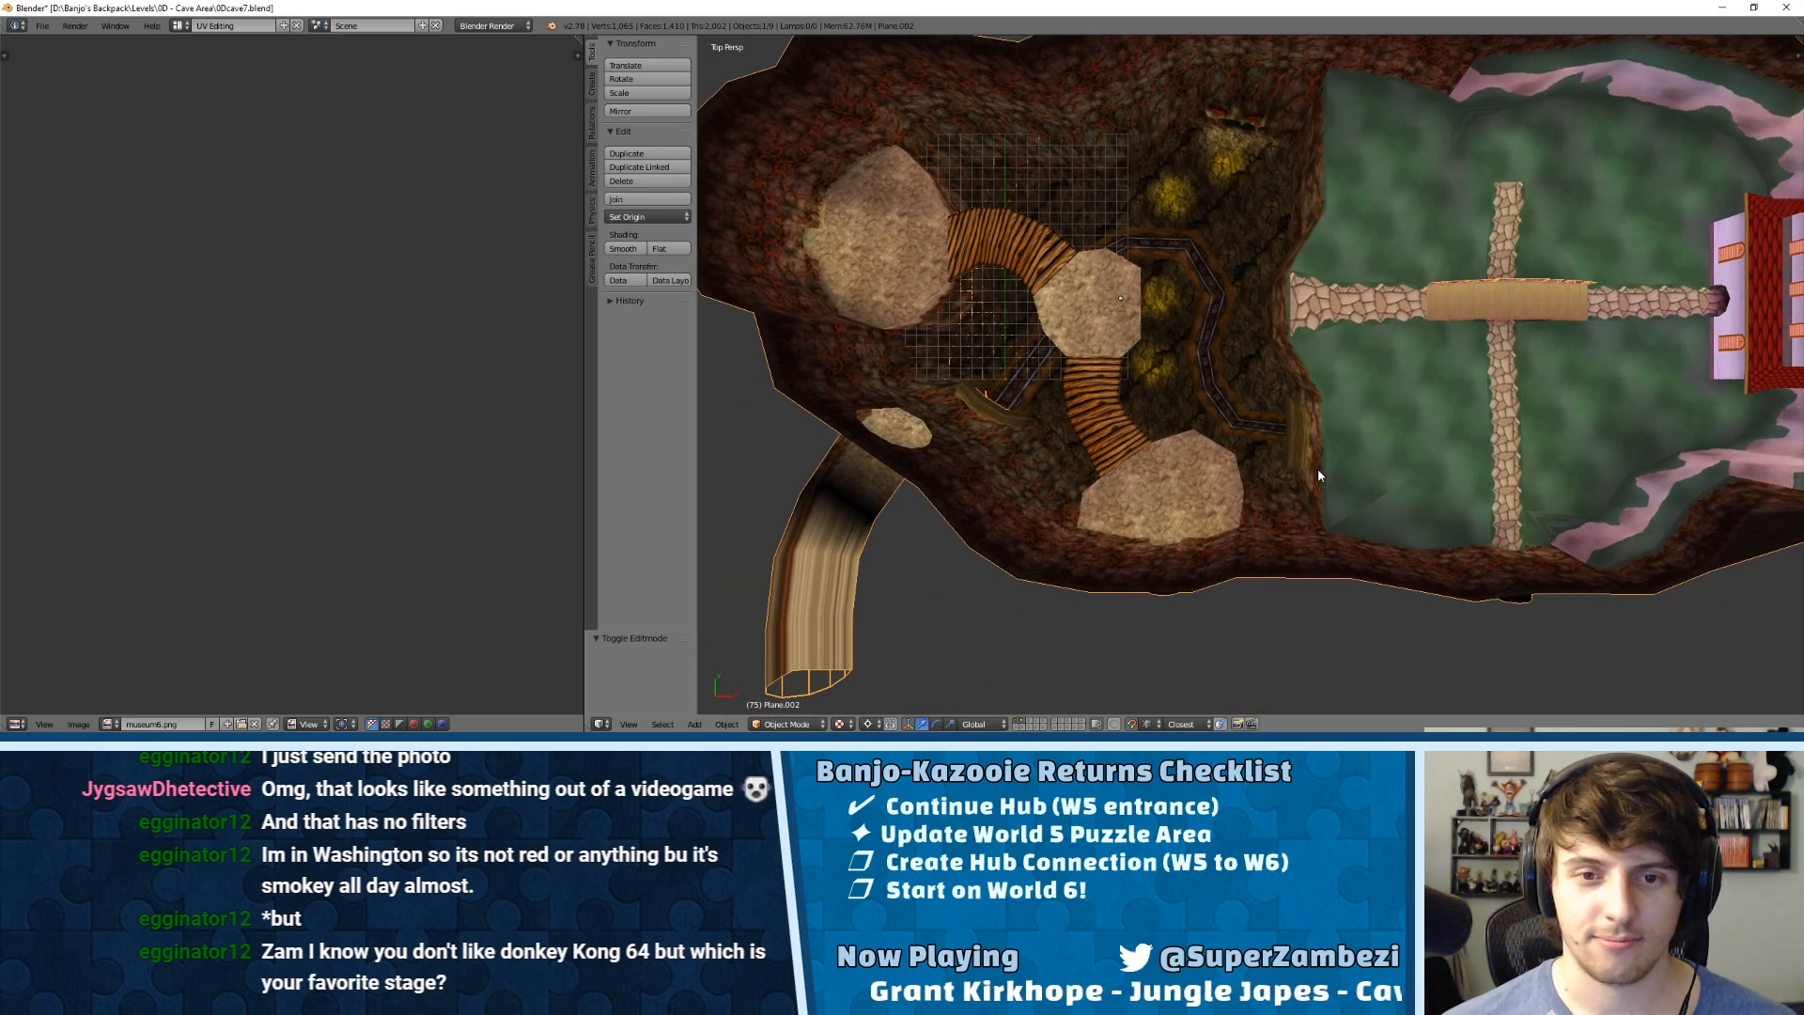
scroll(1270, 387, down, 3)
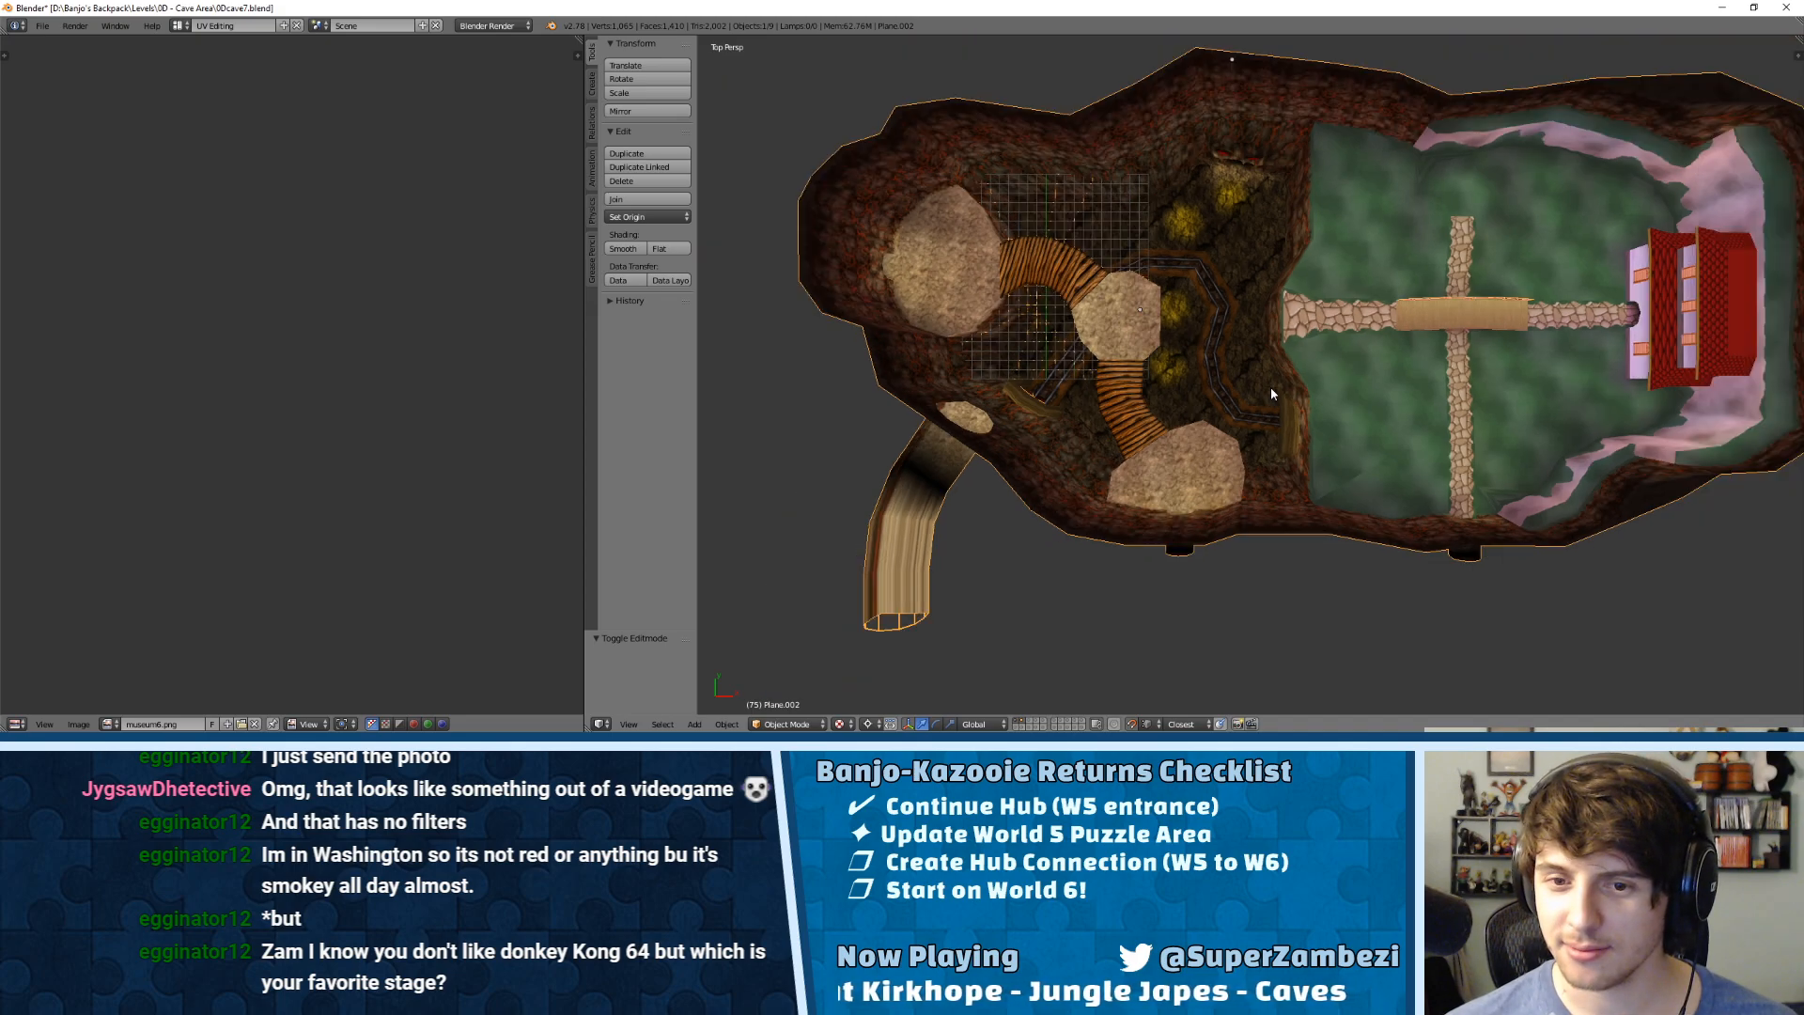
scroll(1197, 482, up, 4)
scroll(1198, 484, up, 2)
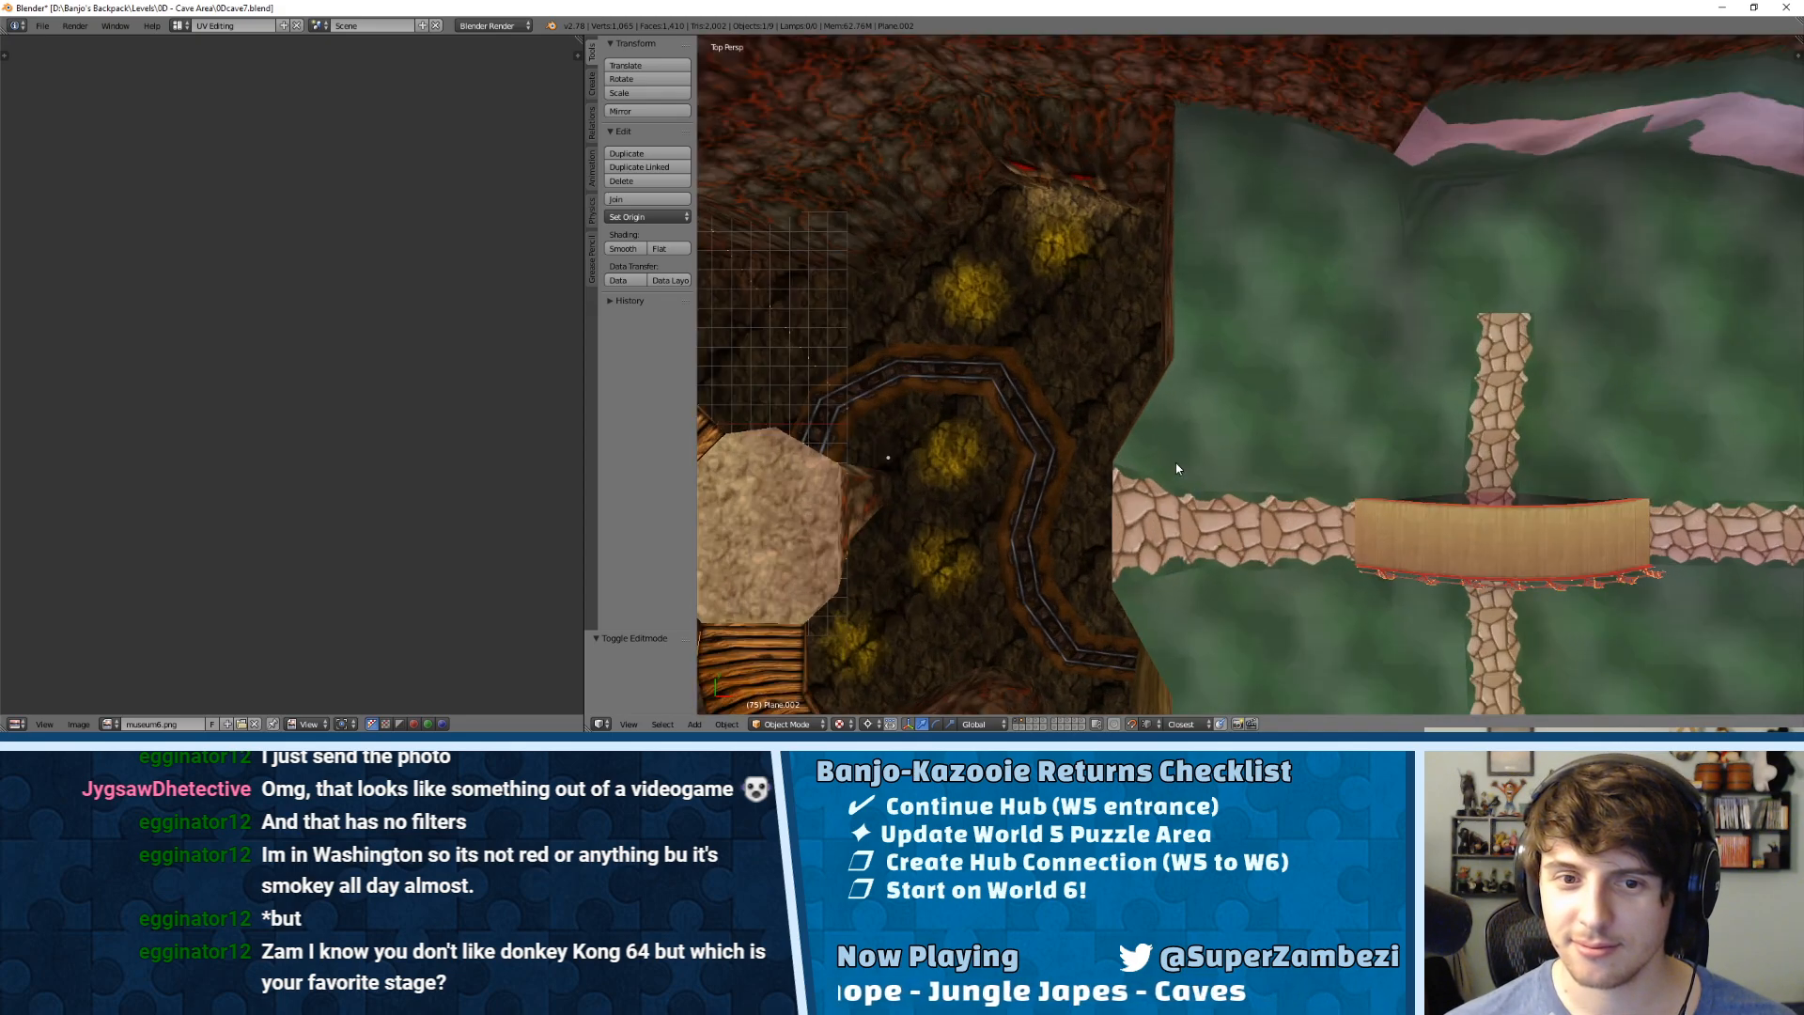
middle_drag(1173, 369, 1133, 360)
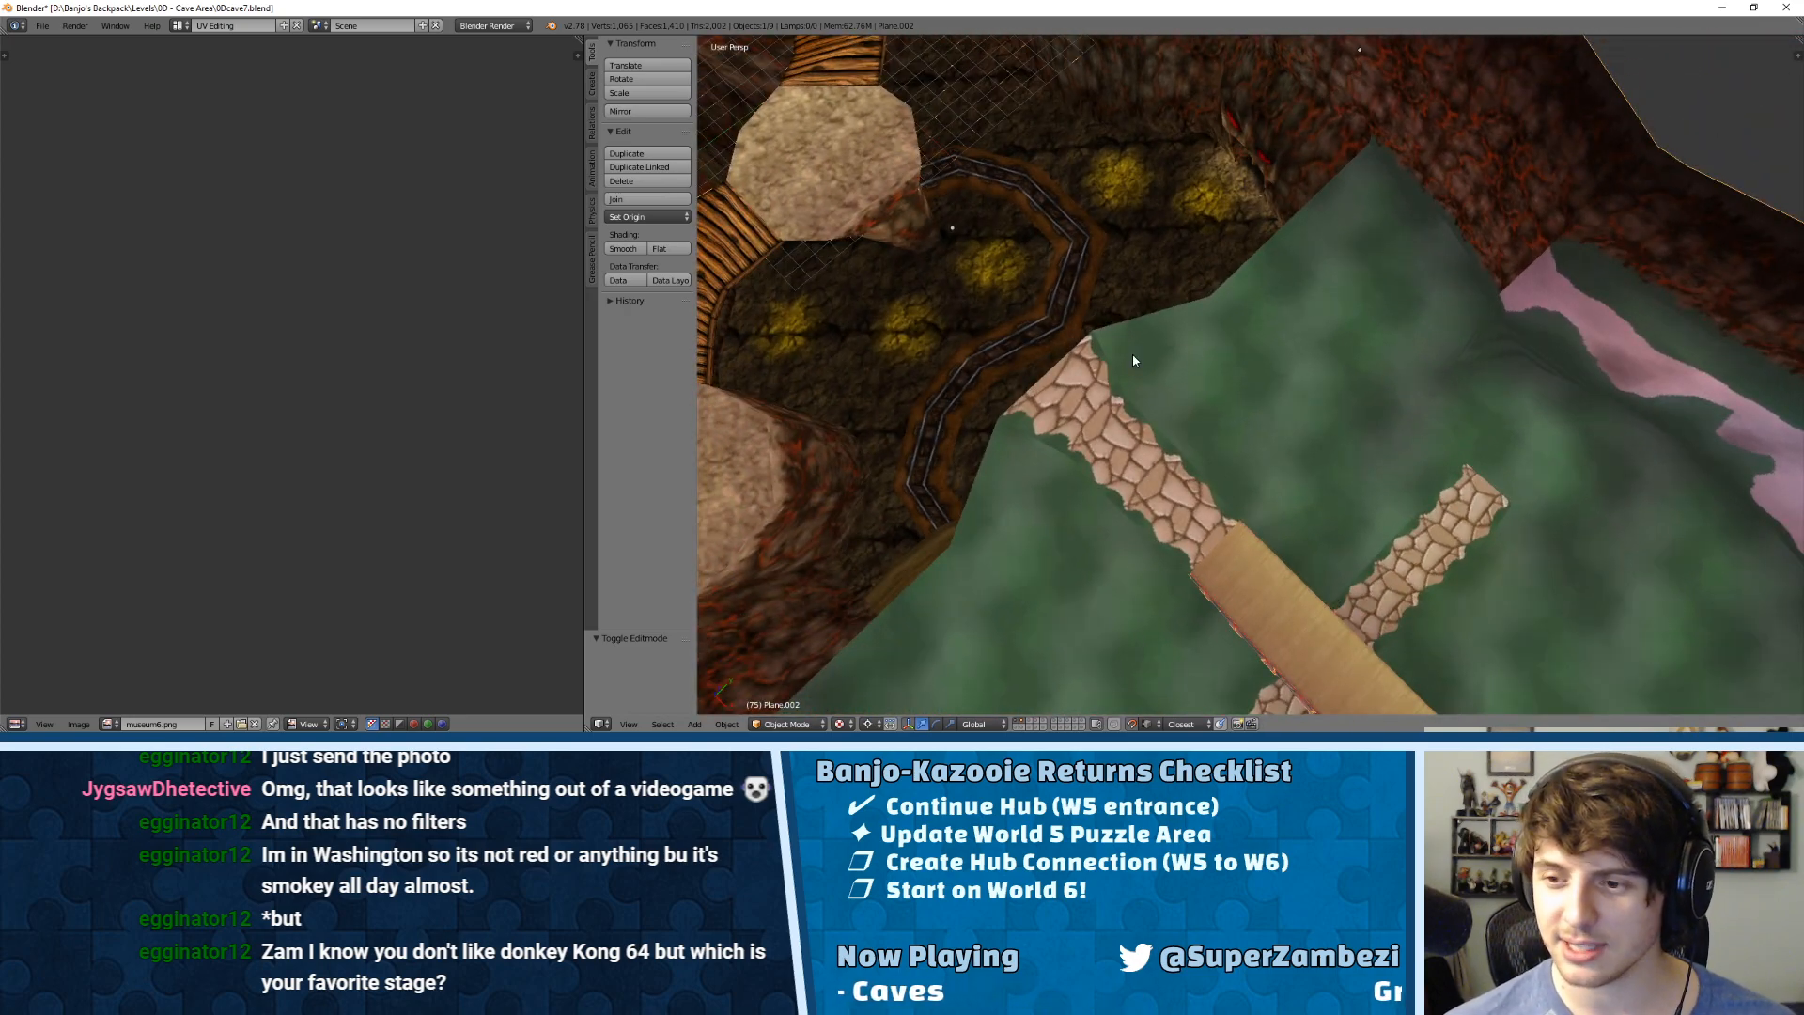
key(KP_7)
scroll(1091, 387, up, 1)
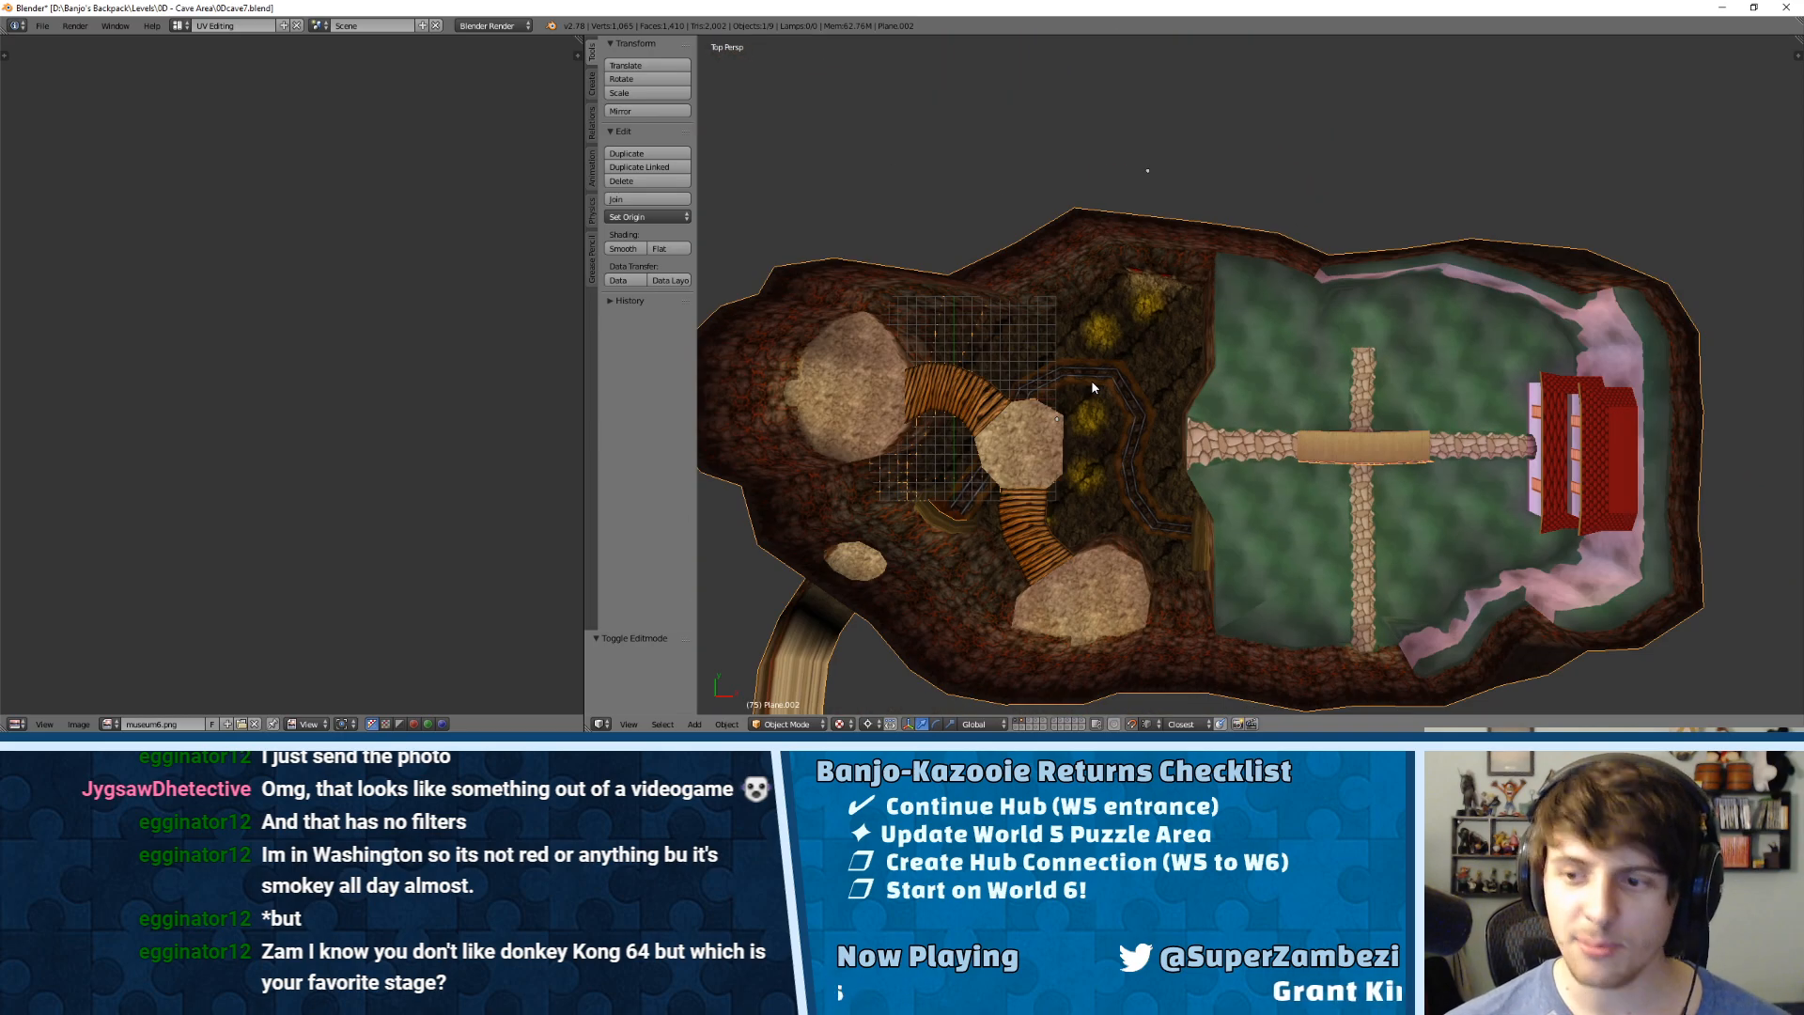
shift+middle_drag(1040, 387, 1289, 201)
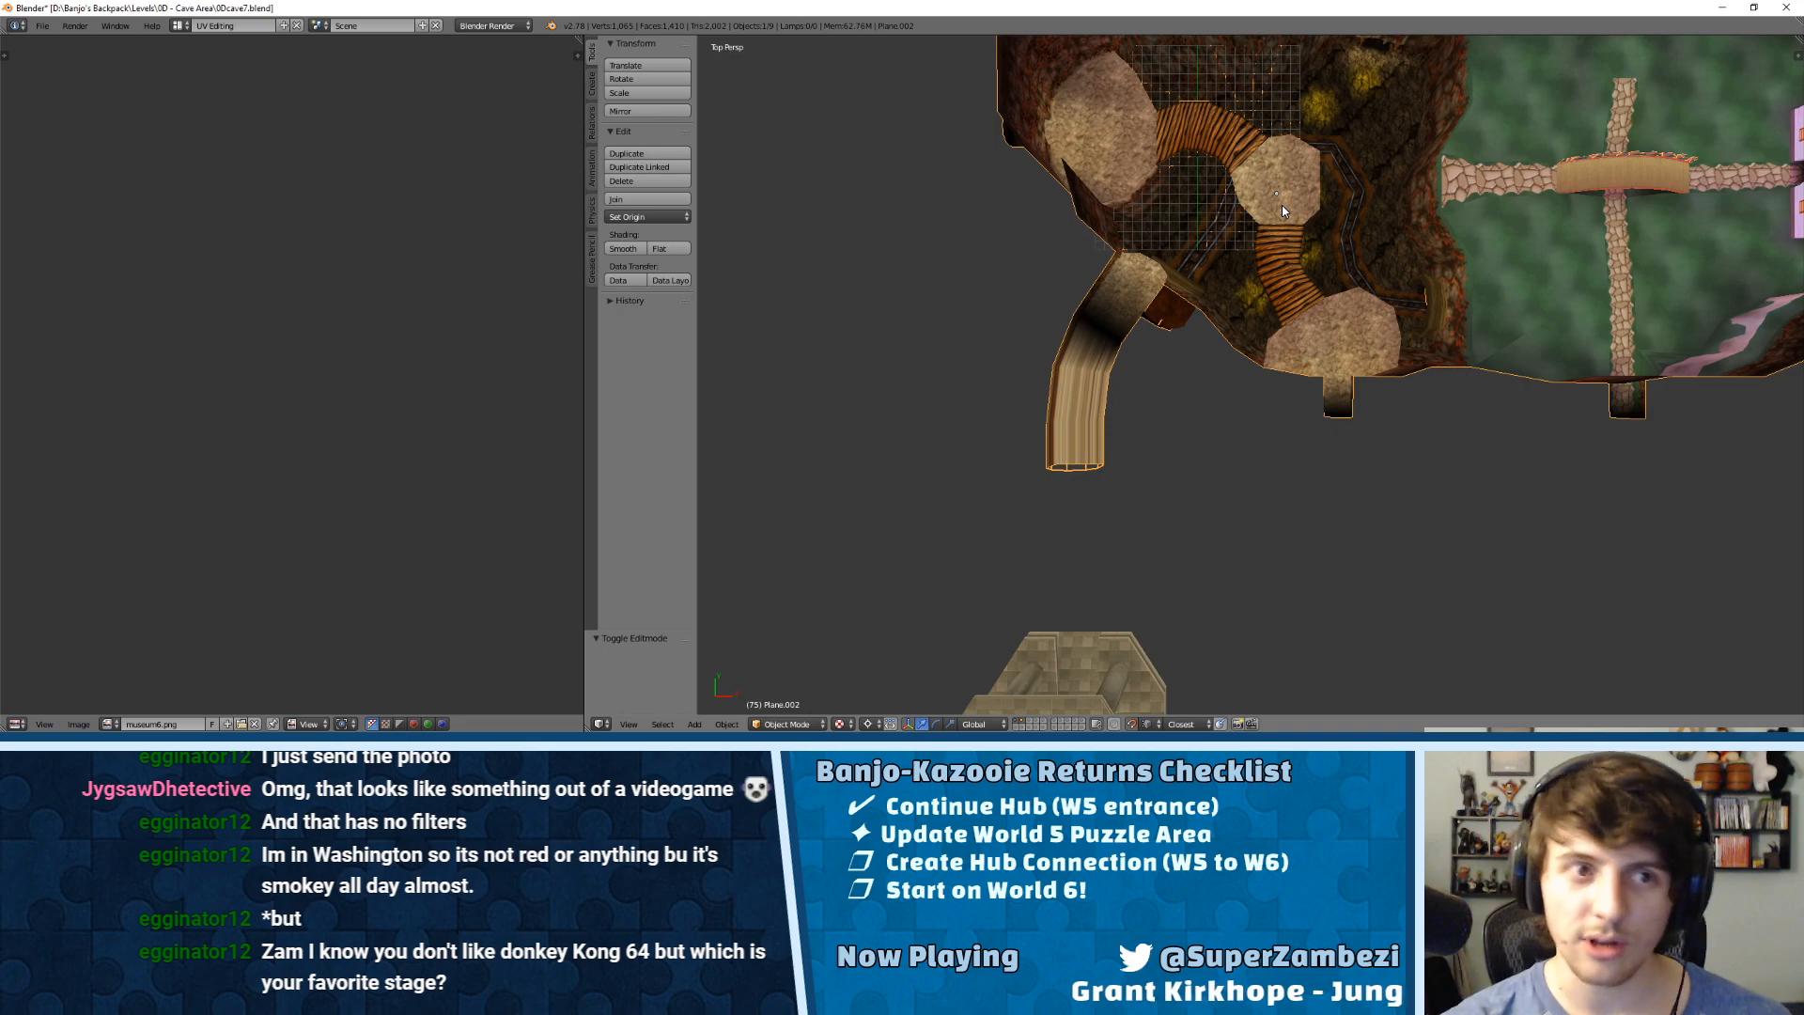
shift+middle_drag(1046, 440, 1200, 201)
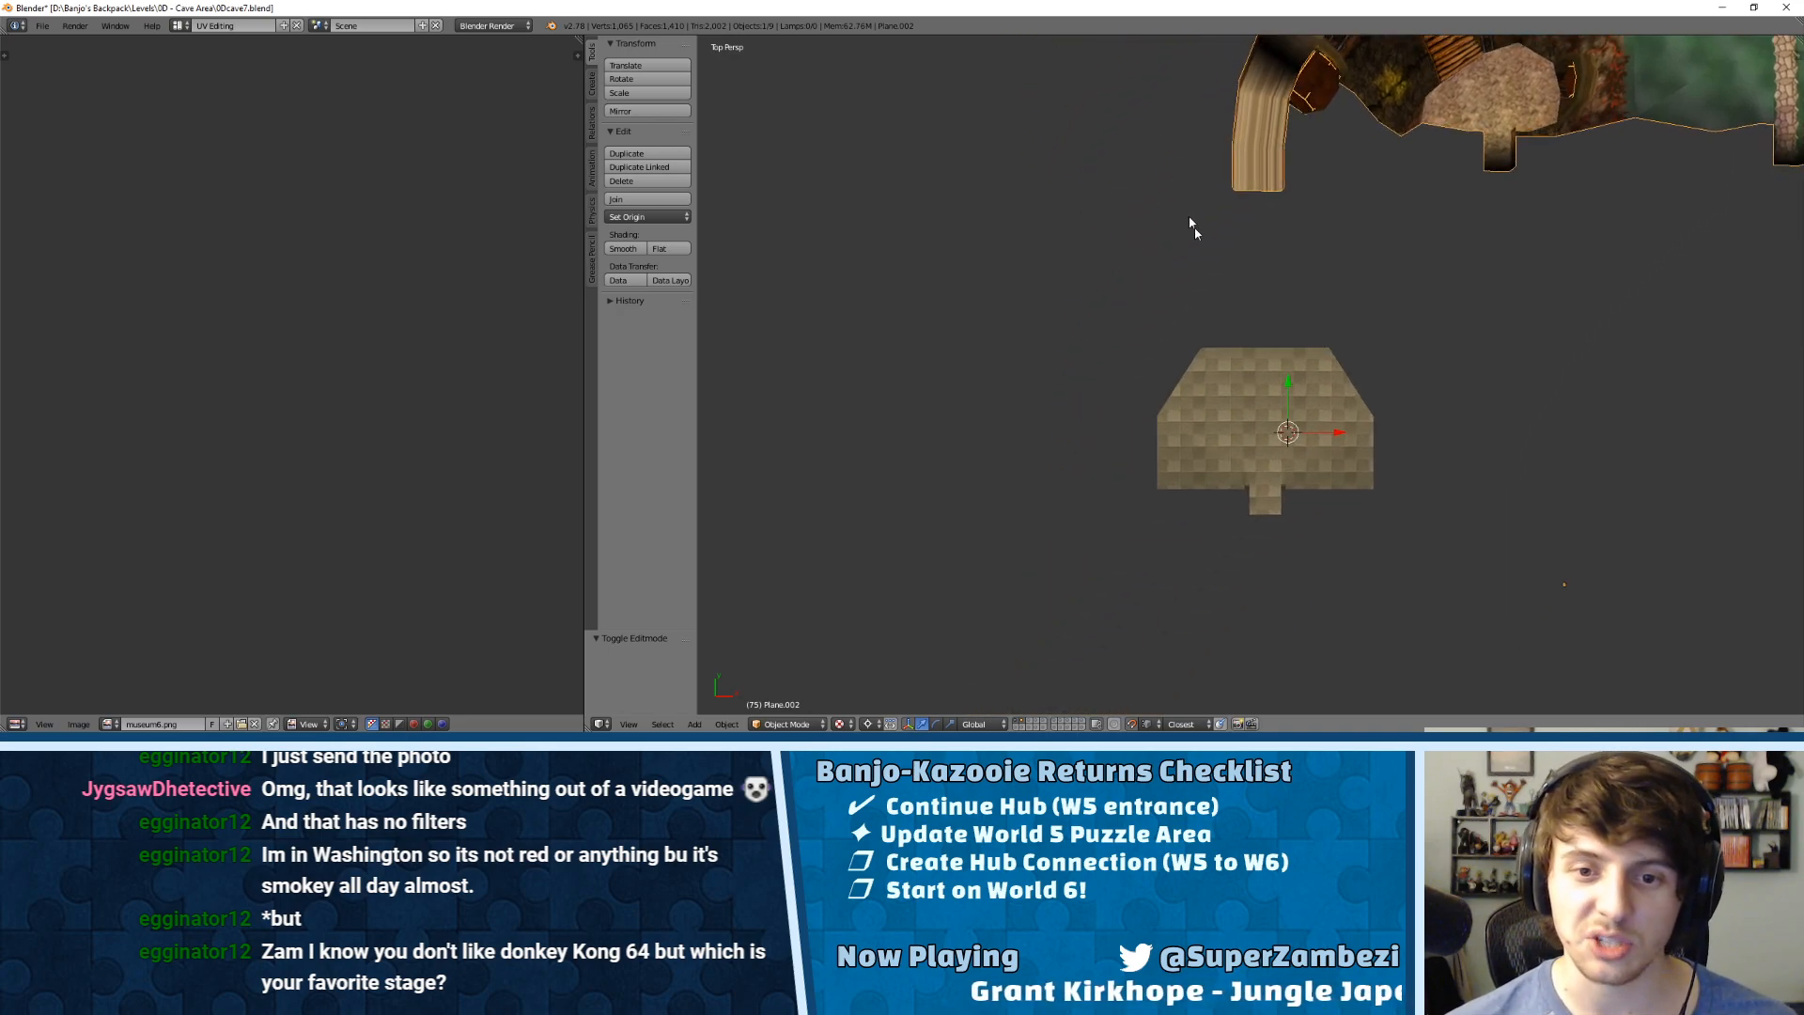
Step: Delete the two end vertices of the small slab protruding from the back of the porch roof
shift+middle_drag(1320, 329, 1324, 261)
right_click(1269, 391)
key(Tab)
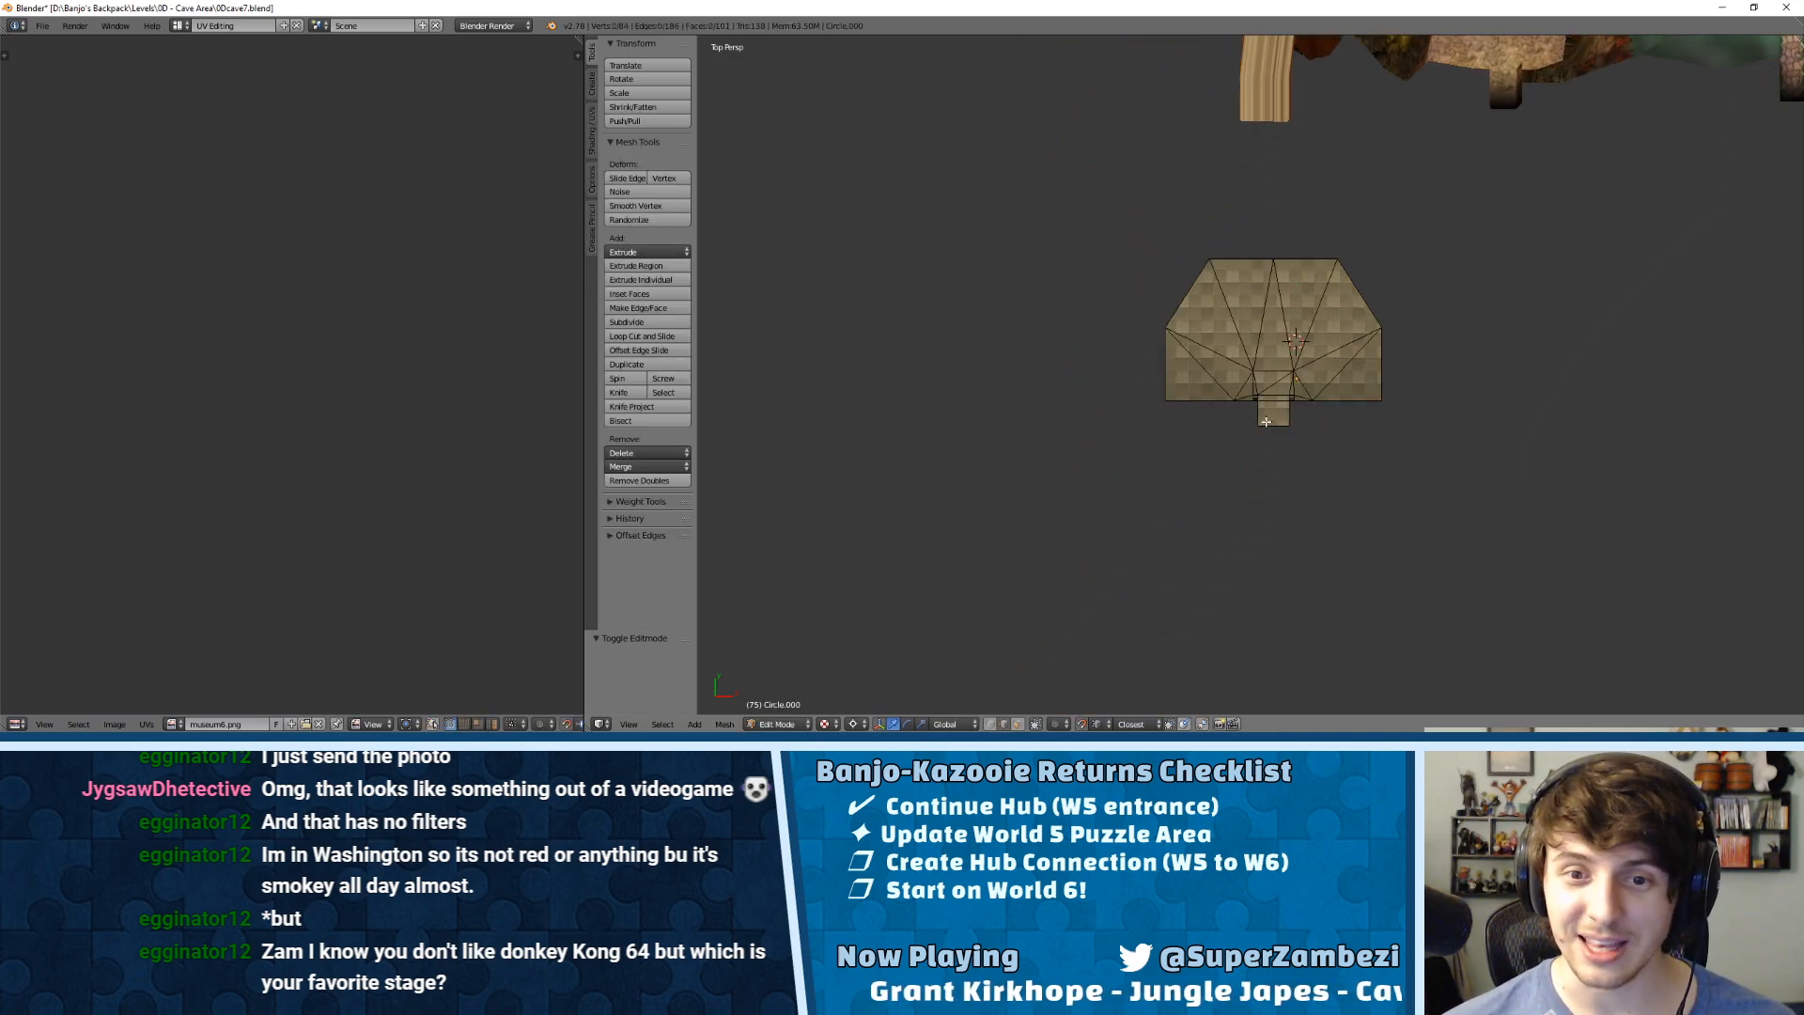
scroll(1266, 418, up, 12)
scroll(1278, 357, down, 2)
key(ctrl+Tab)
click(1184, 327)
right_click(1107, 387)
shift+right_click(1402, 391)
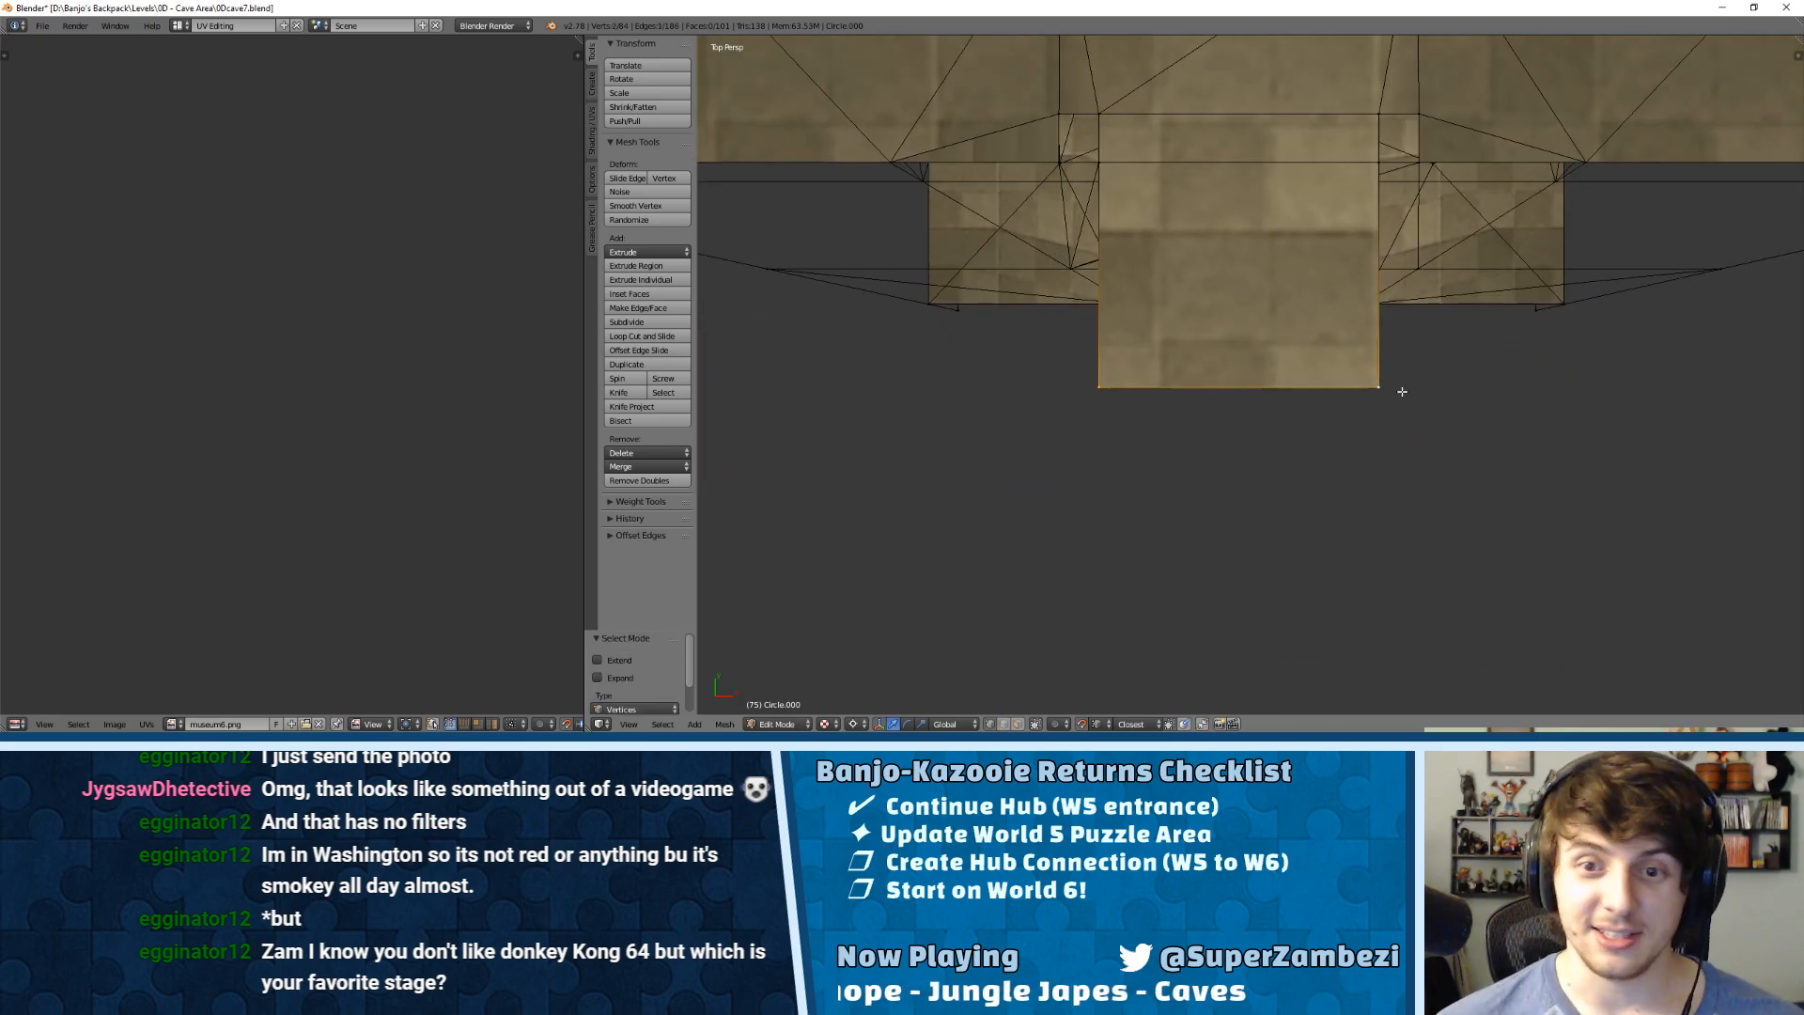
key(x)
click(1401, 395)
scroll(1170, 221, up, 4)
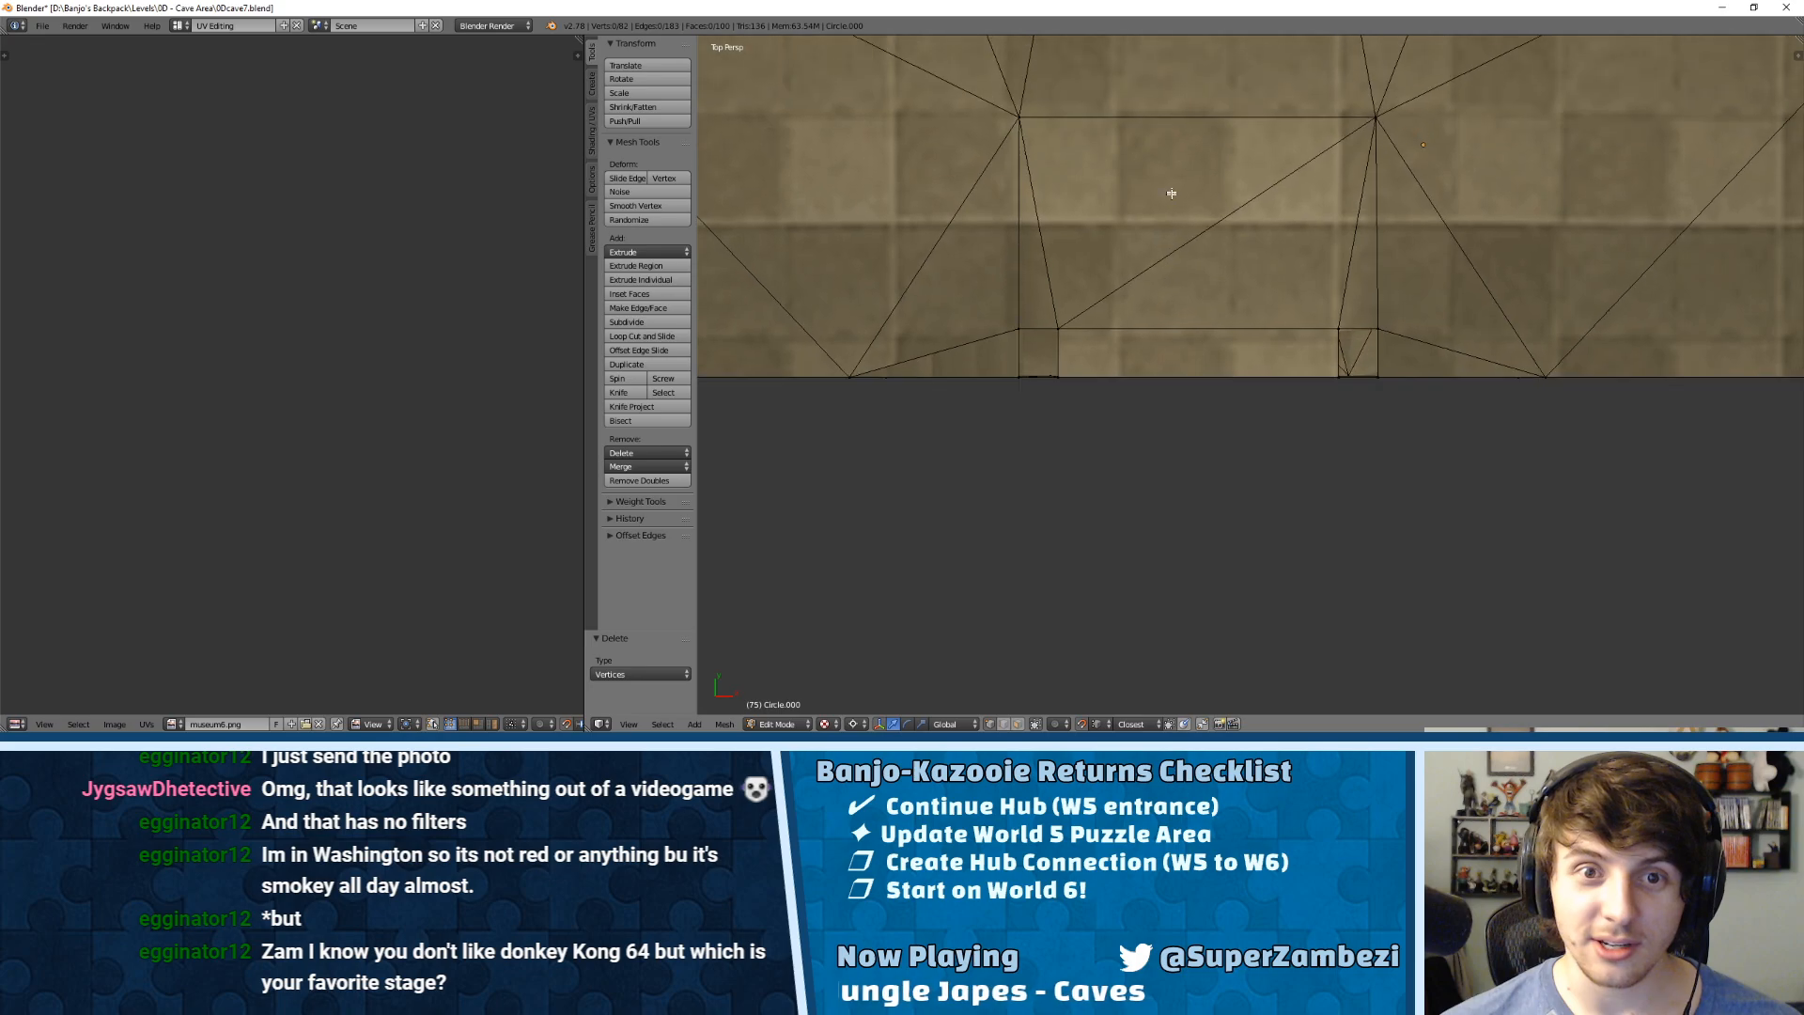
scroll(1170, 221, down, 5)
Step: Select the corner vertices around the upper and lower edges of the porch roof's outer rim
middle_drag(1170, 226, 1268, 329)
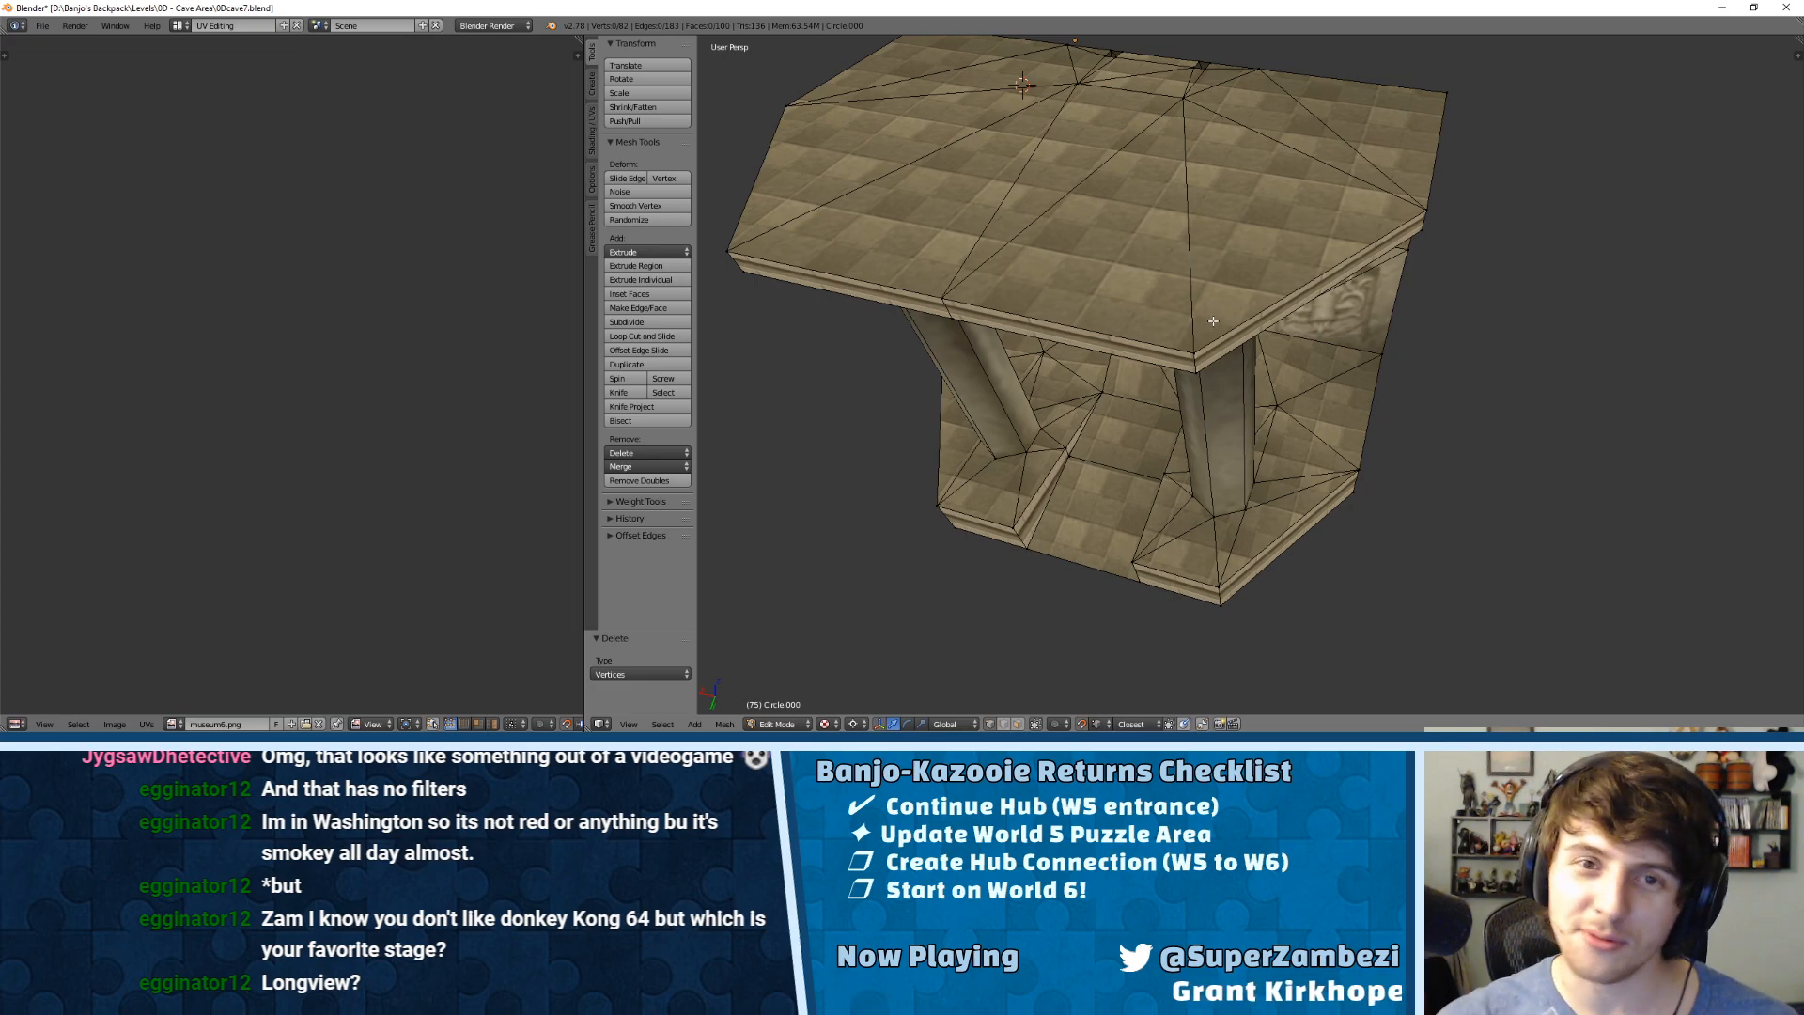
middle_drag(1004, 228, 1176, 325)
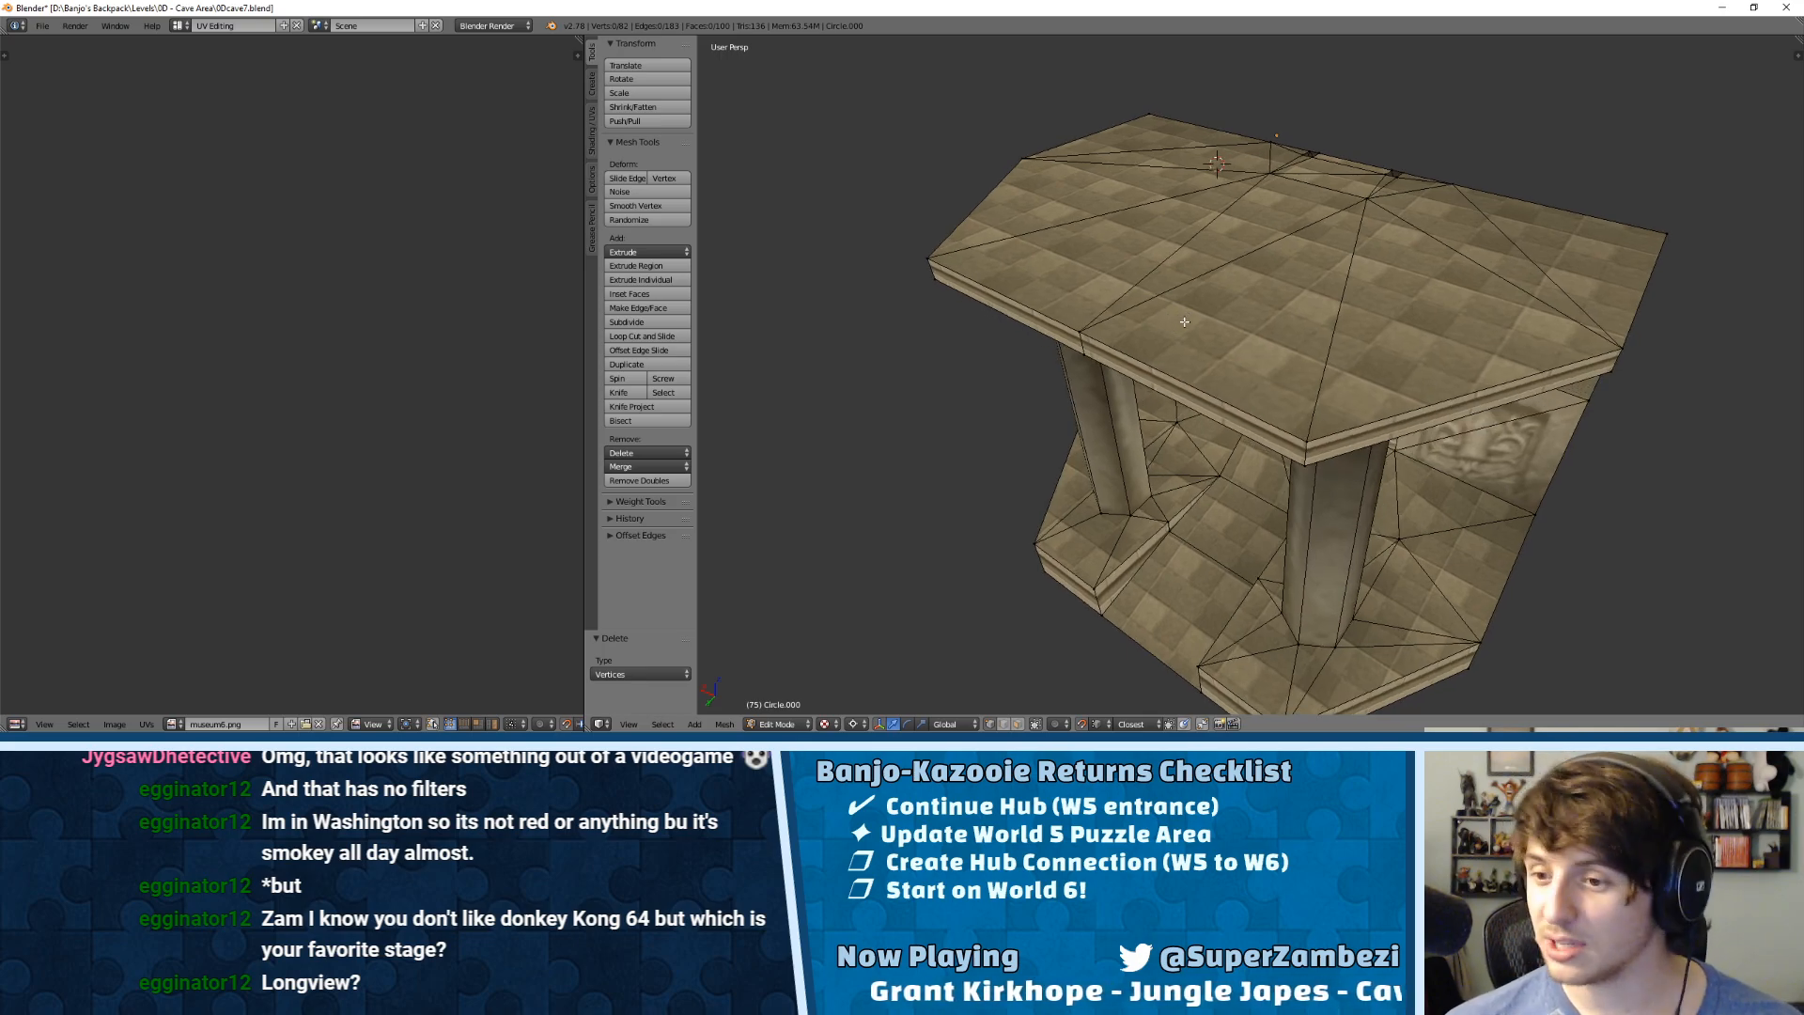
shift+middle_drag(1223, 342, 1251, 355)
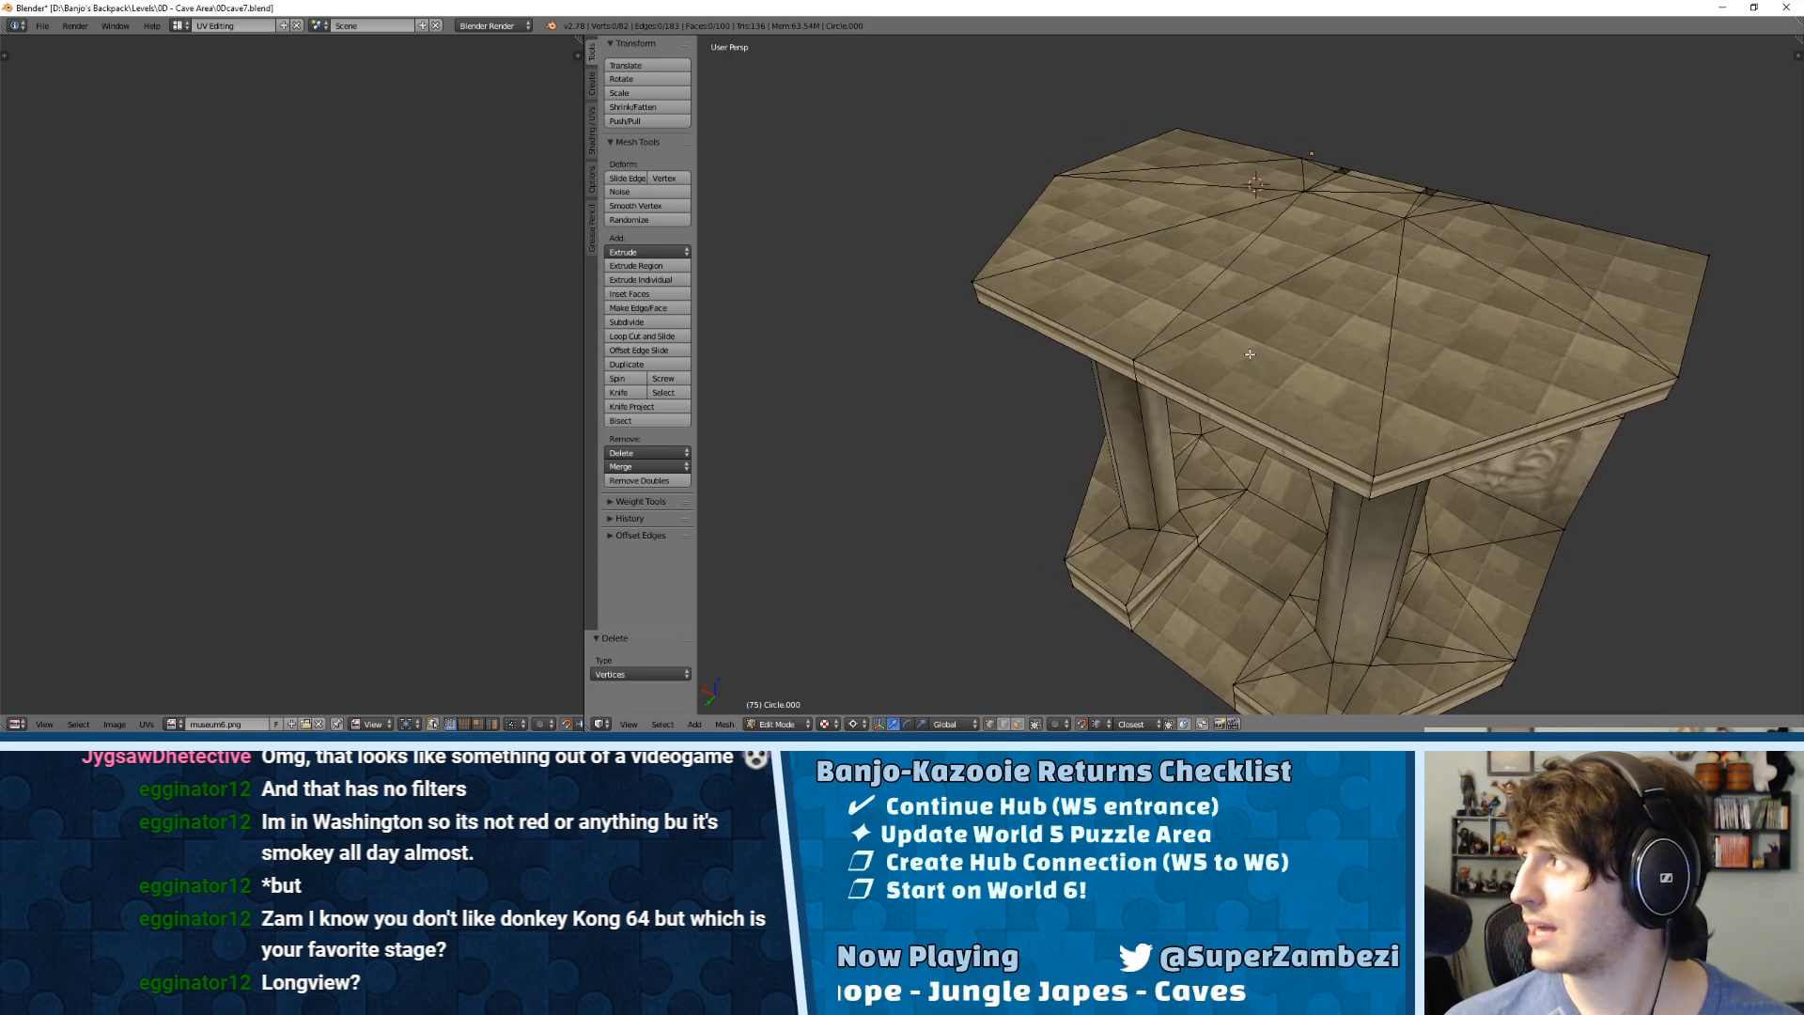
right_click(1374, 479)
shift+right_click(1135, 365)
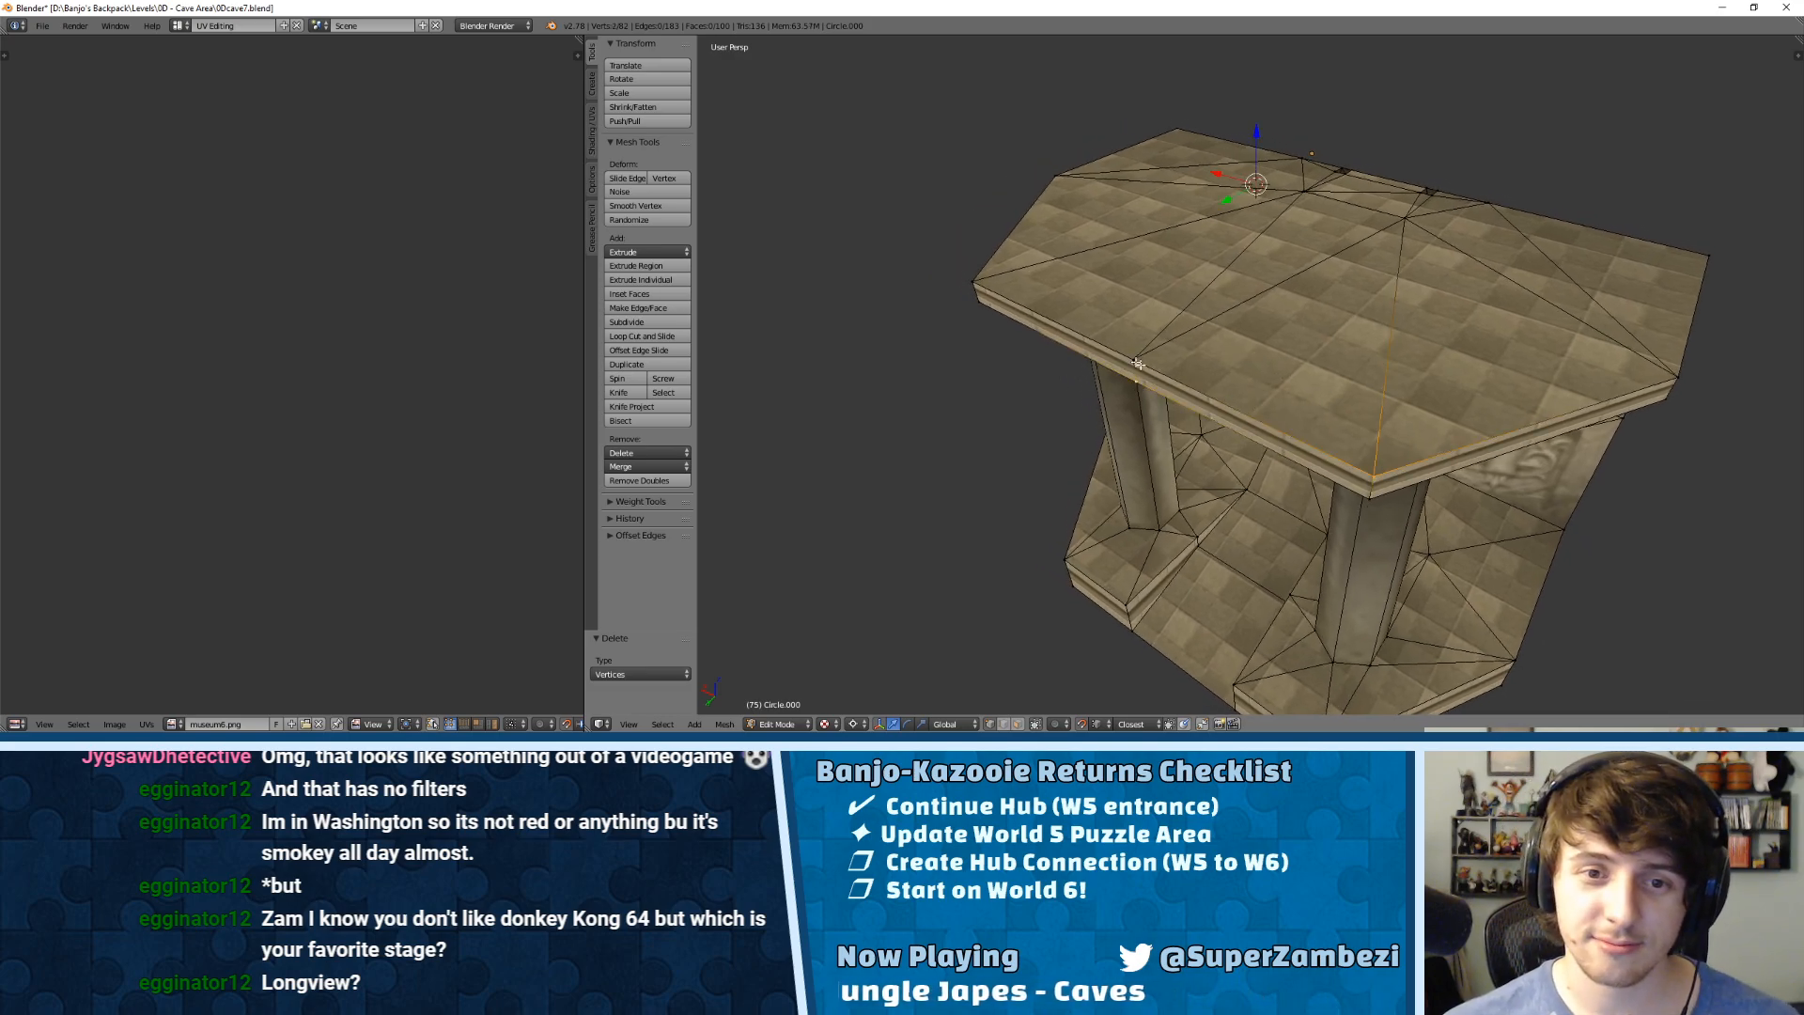
shift+right_click(1111, 355)
shift+right_click(996, 280)
shift+right_click(982, 296)
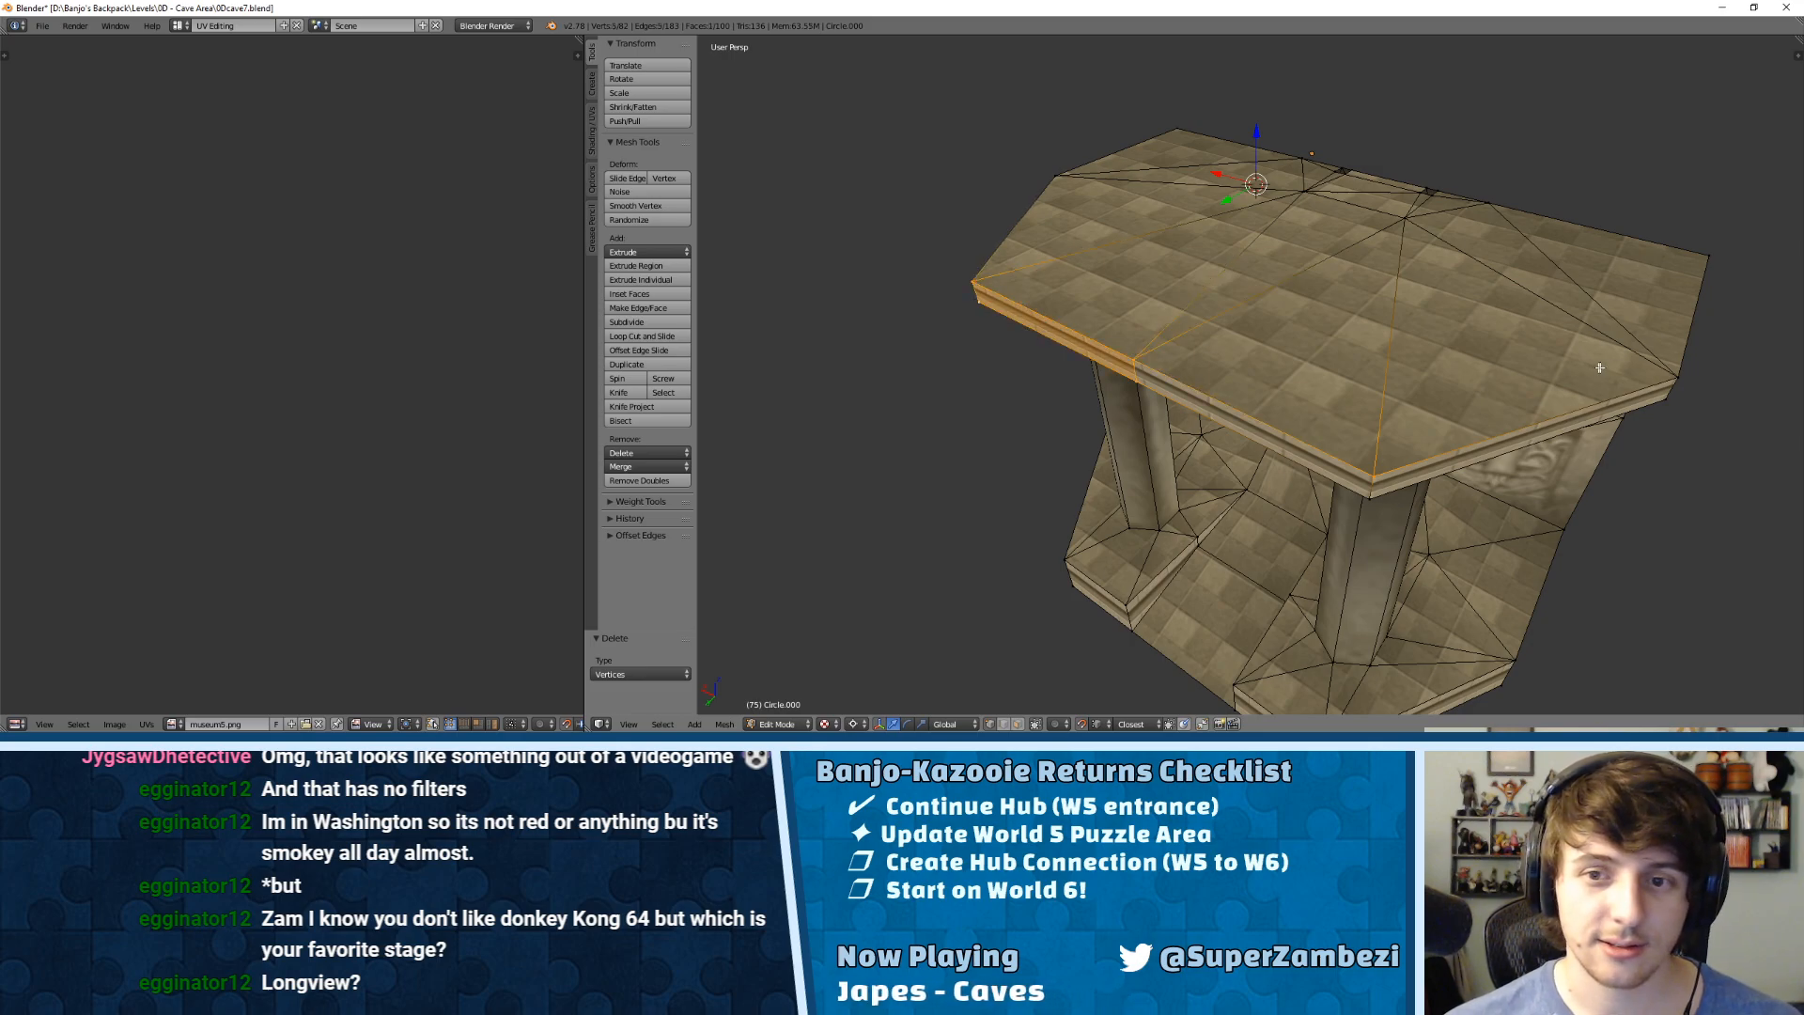
shift+right_click(1680, 395)
shift+right_click(1678, 400)
middle_drag(1421, 473, 1284, 432)
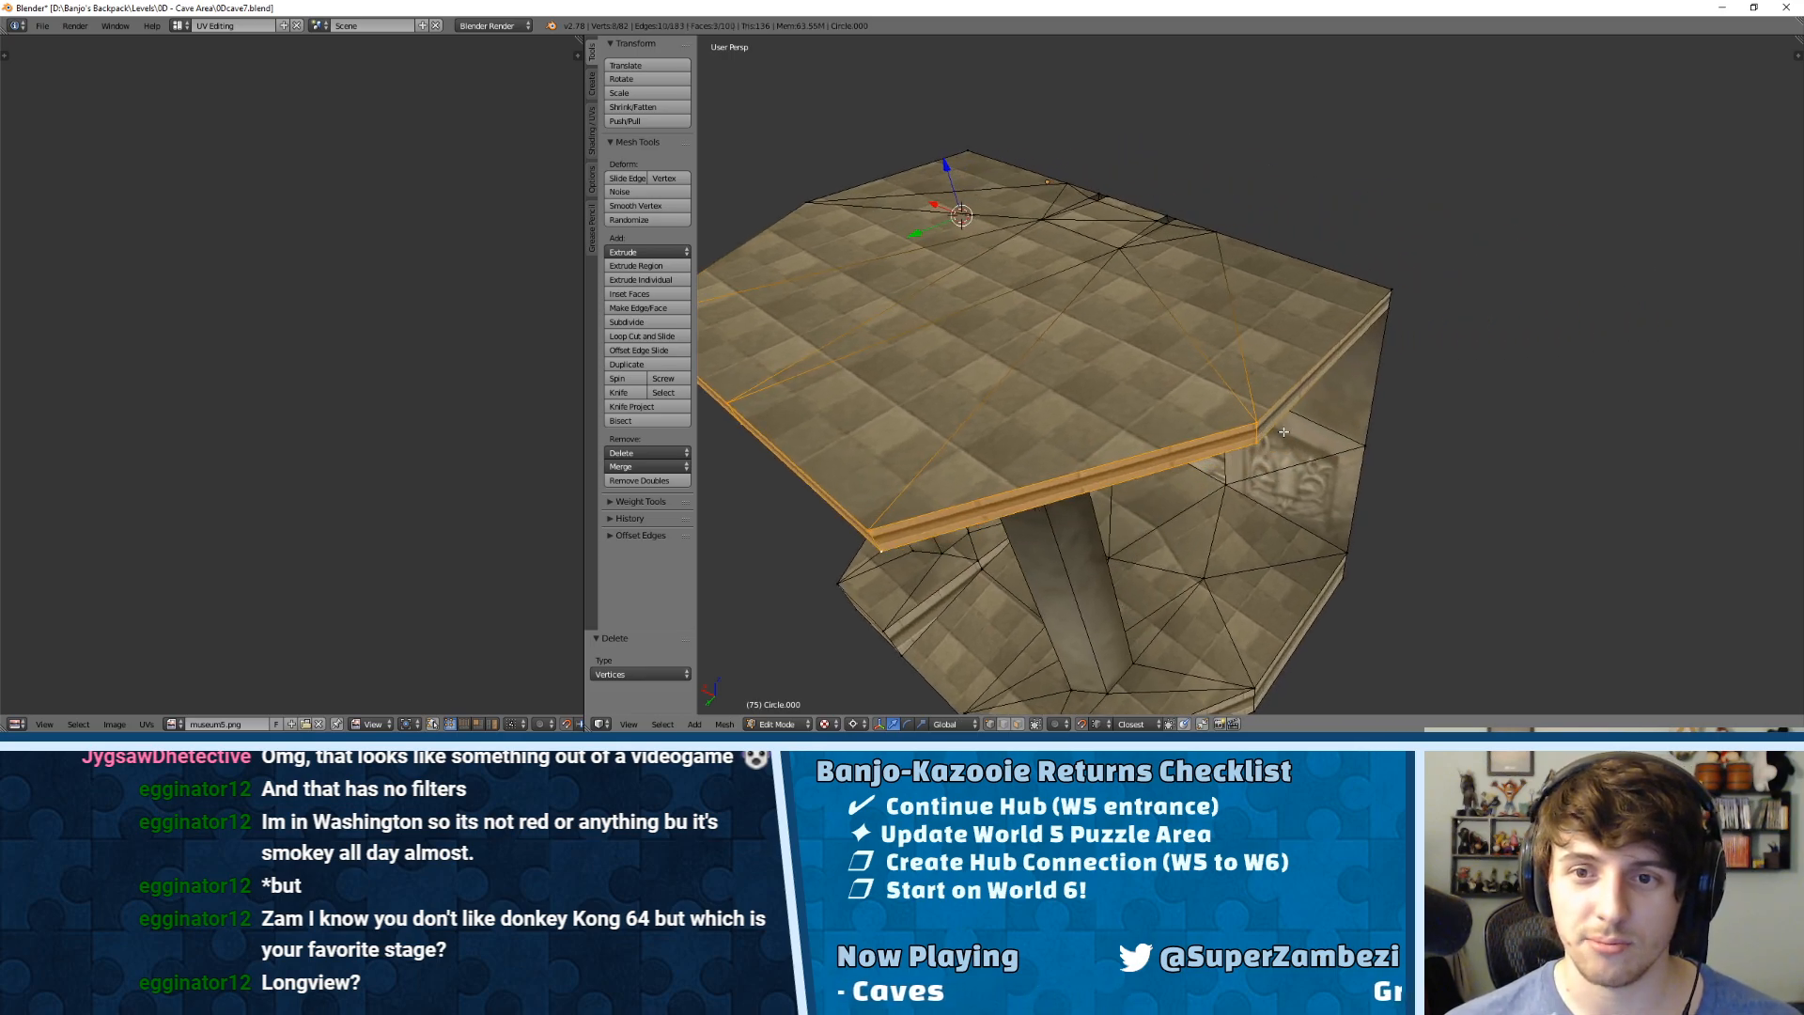
shift+right_click(1360, 303)
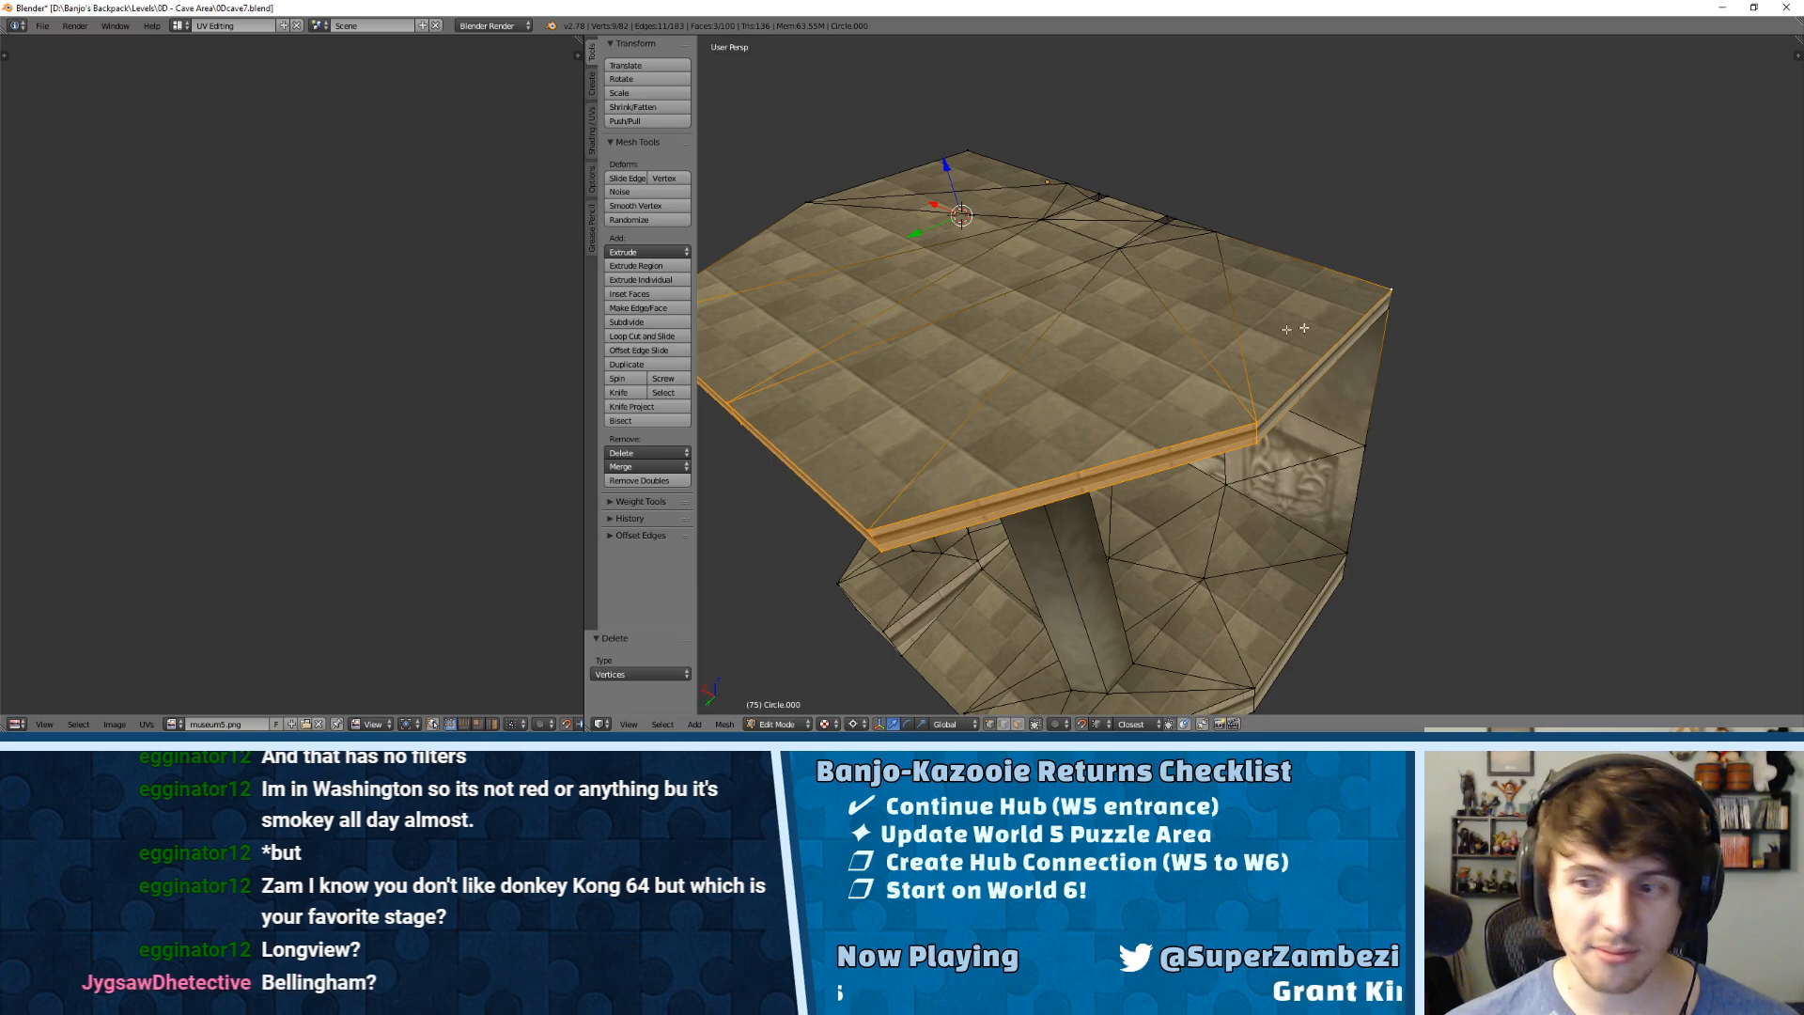
middle_drag(1063, 323, 1214, 317)
shift+right_click(1117, 322)
shift+right_click(1121, 342)
shift+right_click(1253, 209)
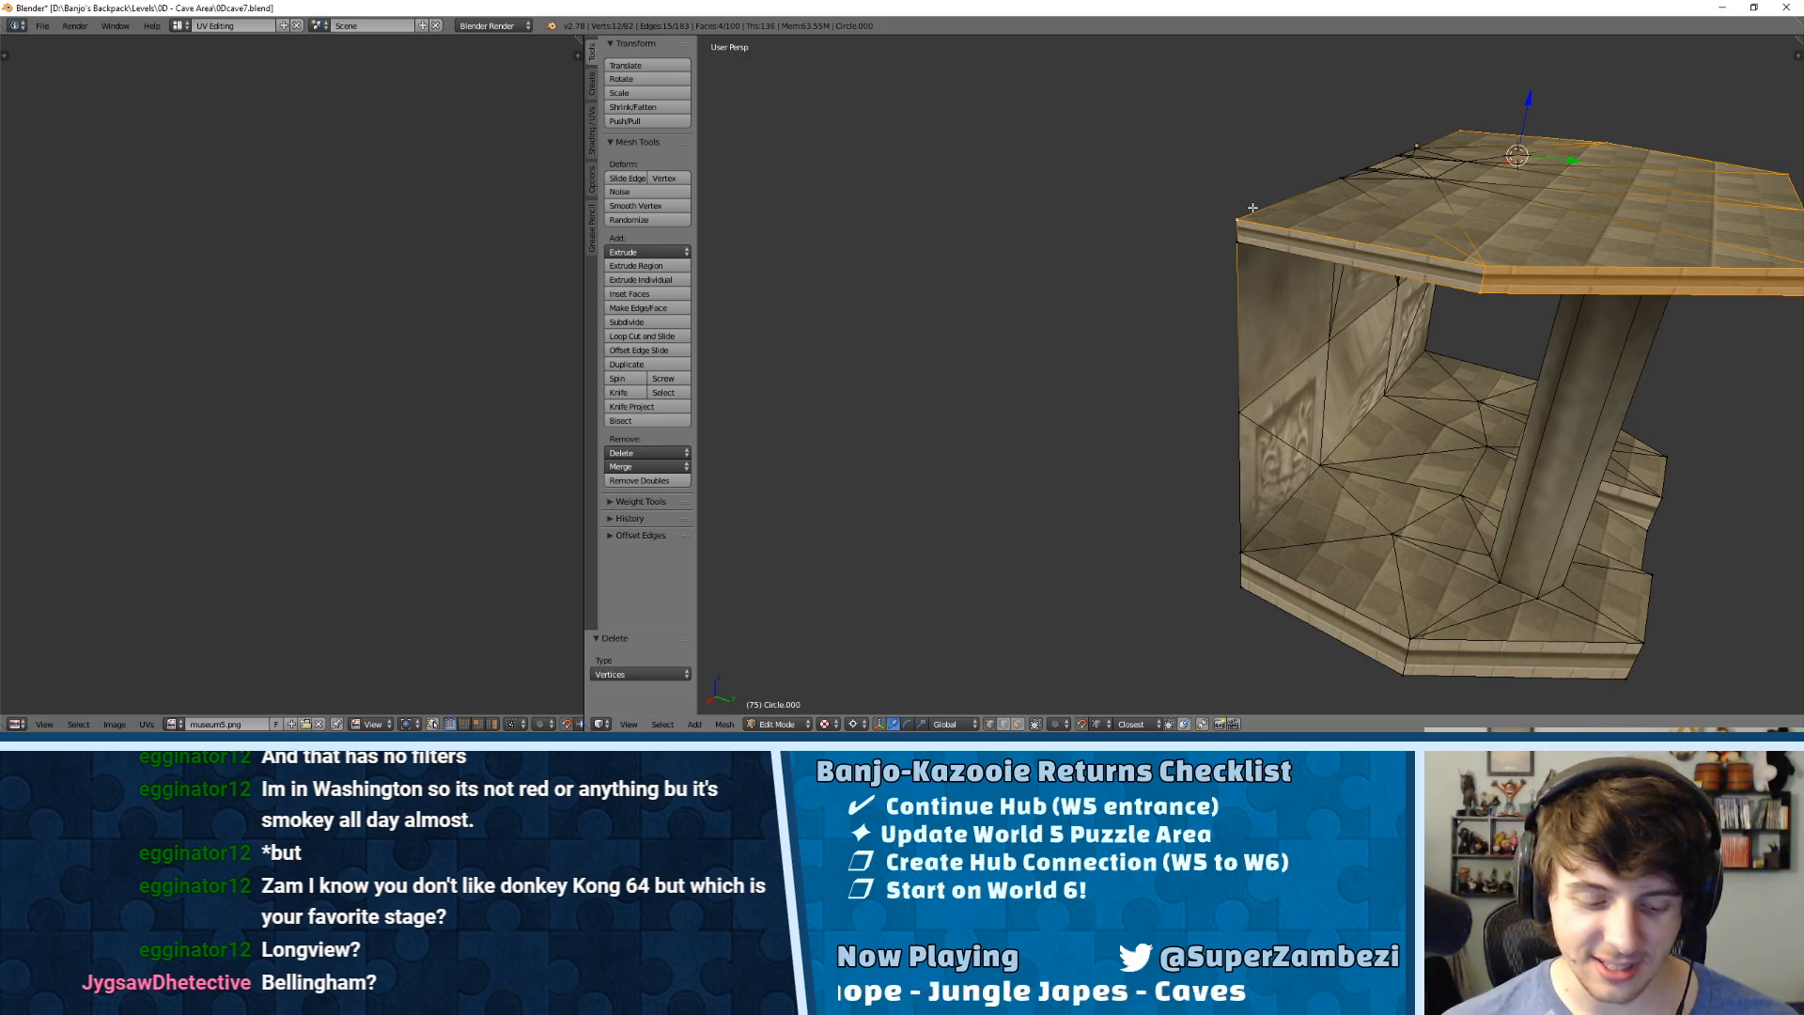
middle_drag(1250, 250, 1271, 284)
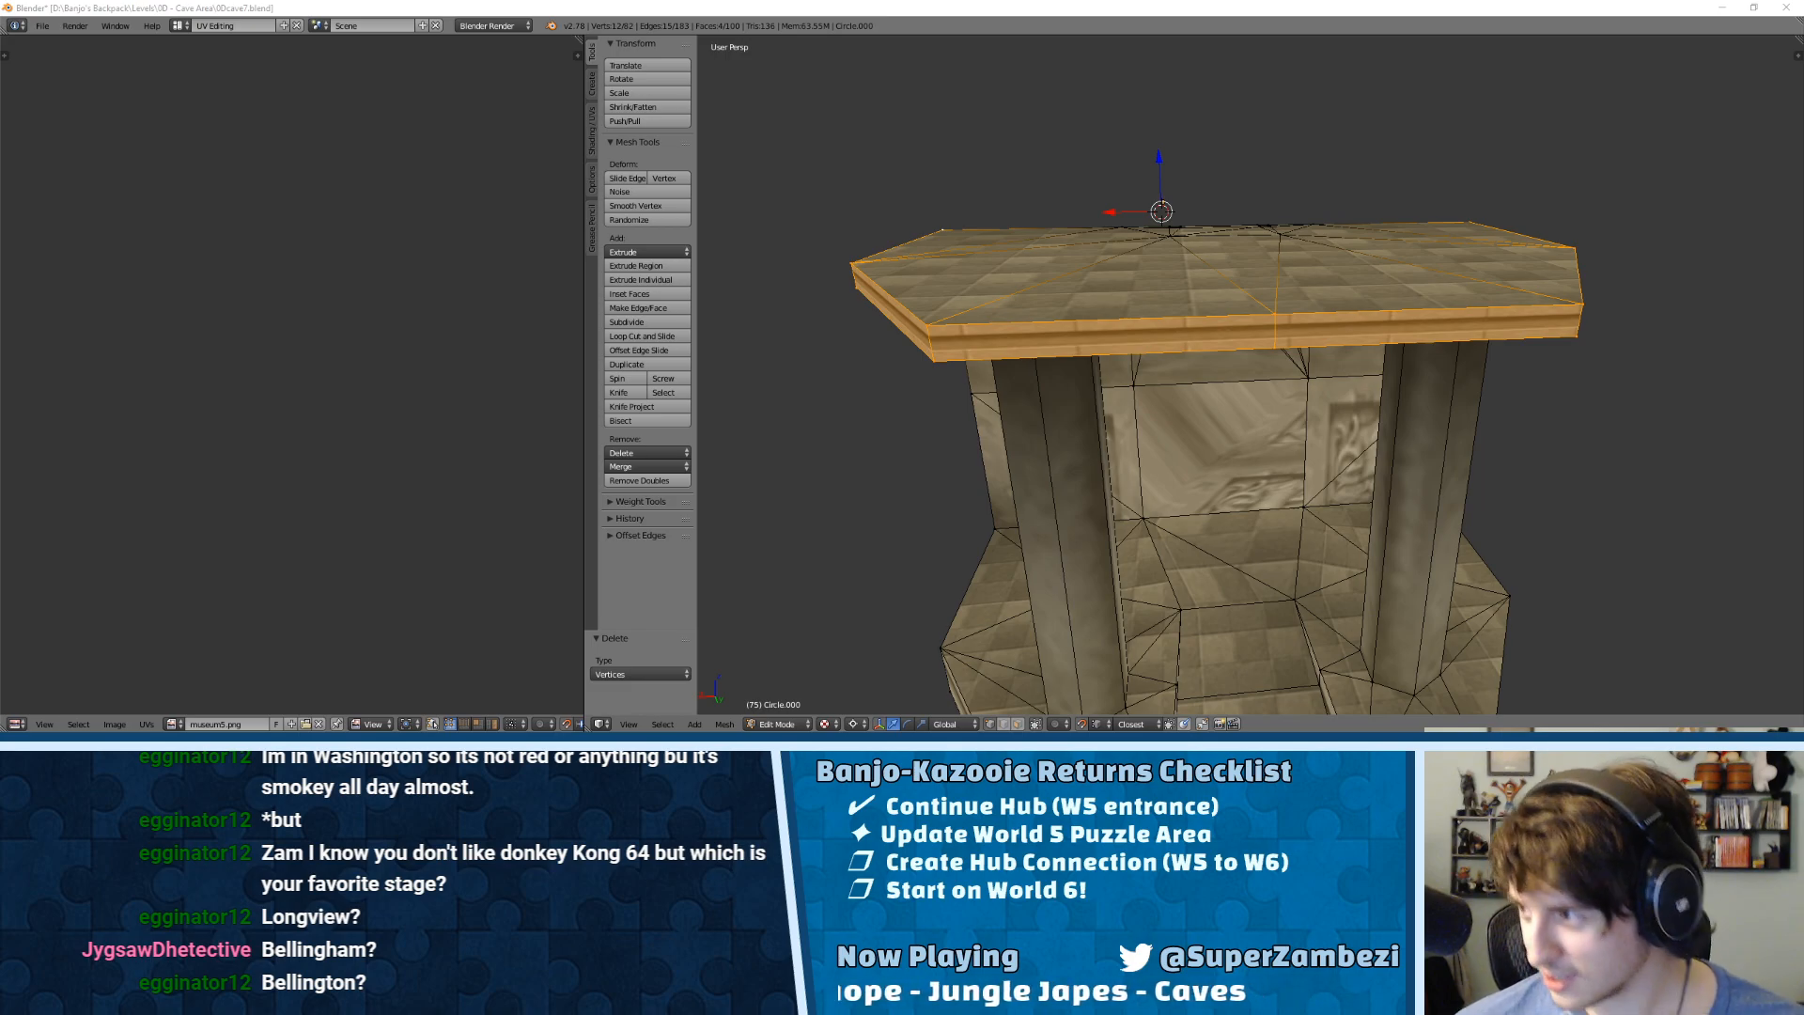
Step: Switch to Google Maps in the browser and clear the McDowell Mountain Regional Park place from the search
drag(1803, 77, 1042, 40)
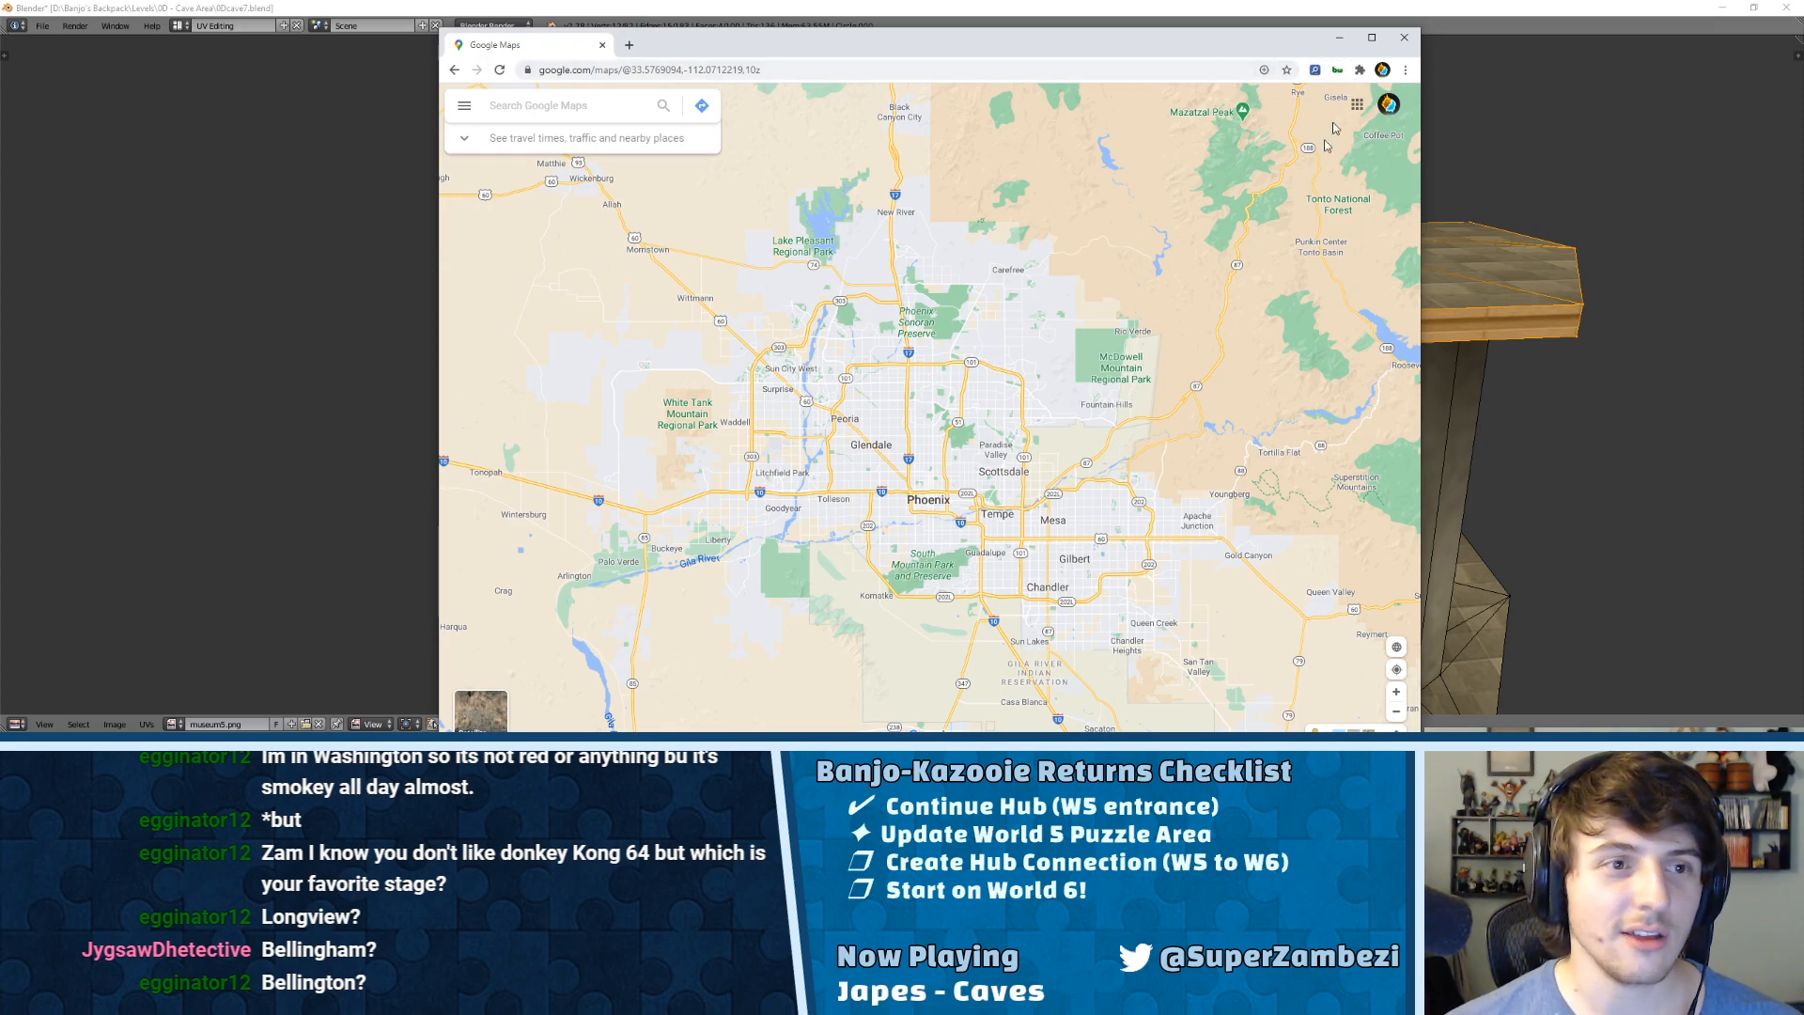
drag(622, 70, 1105, 116)
key(BackSpace)
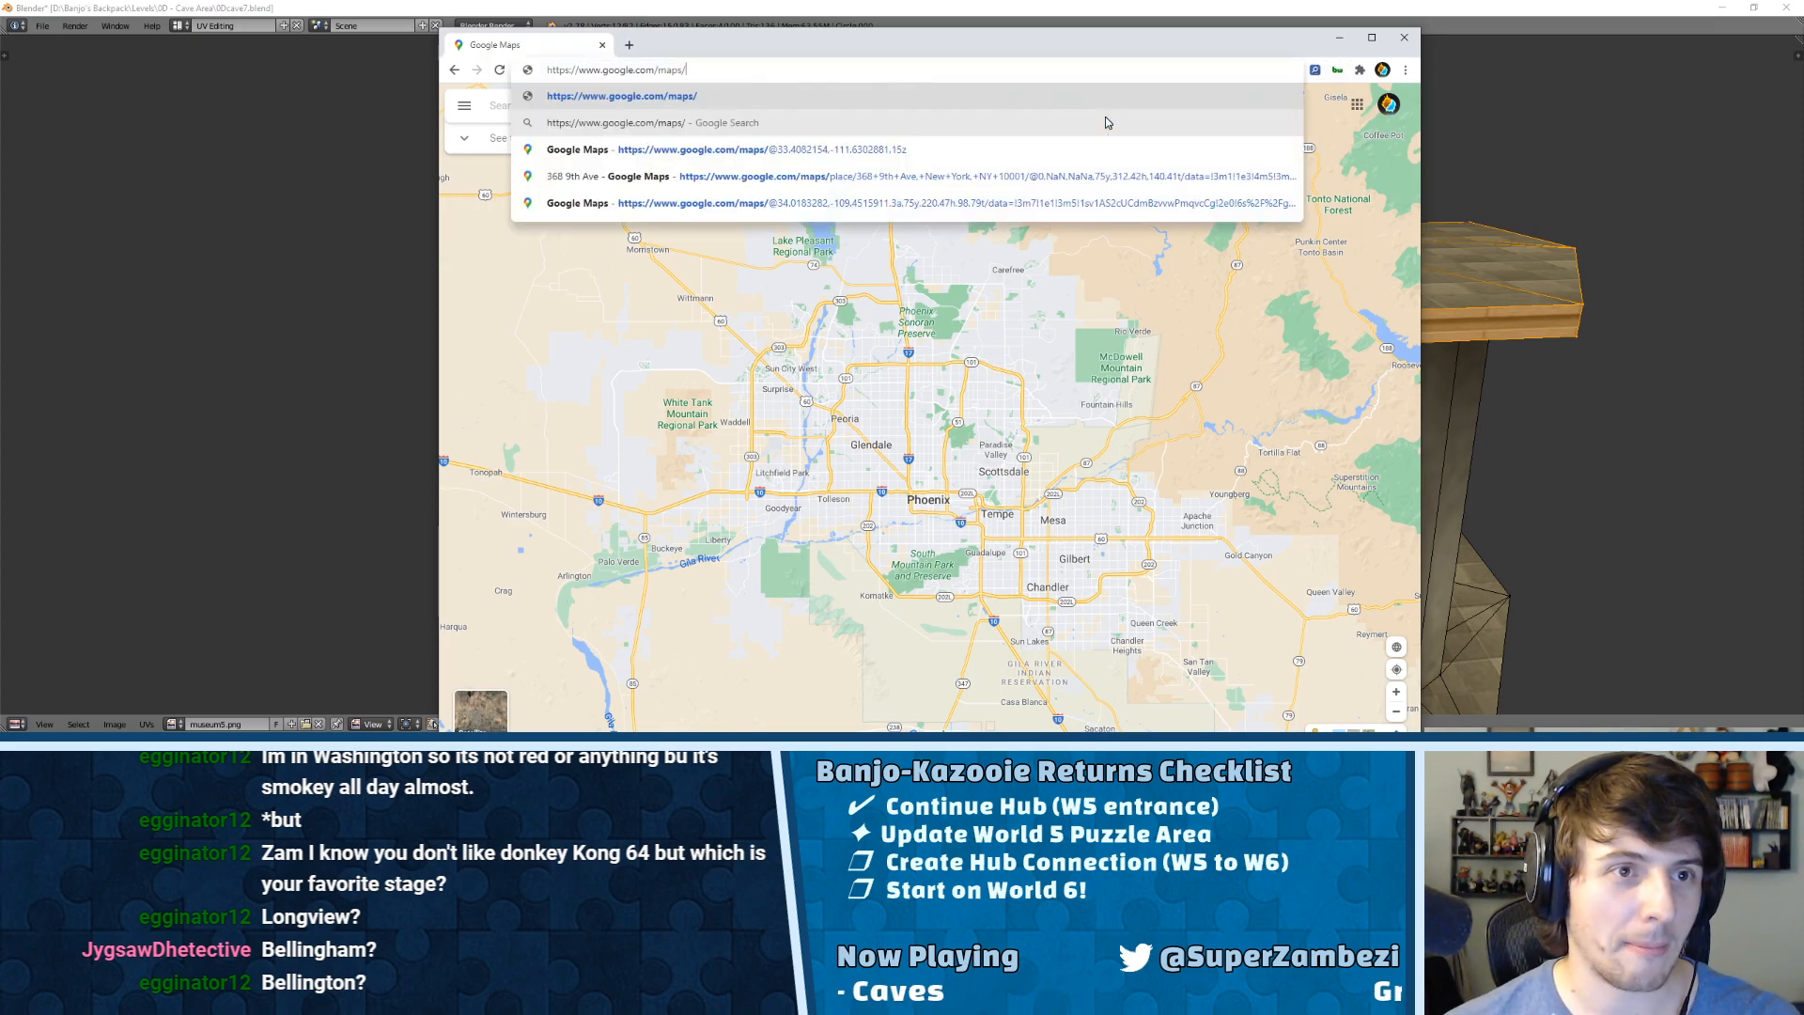
click(1121, 368)
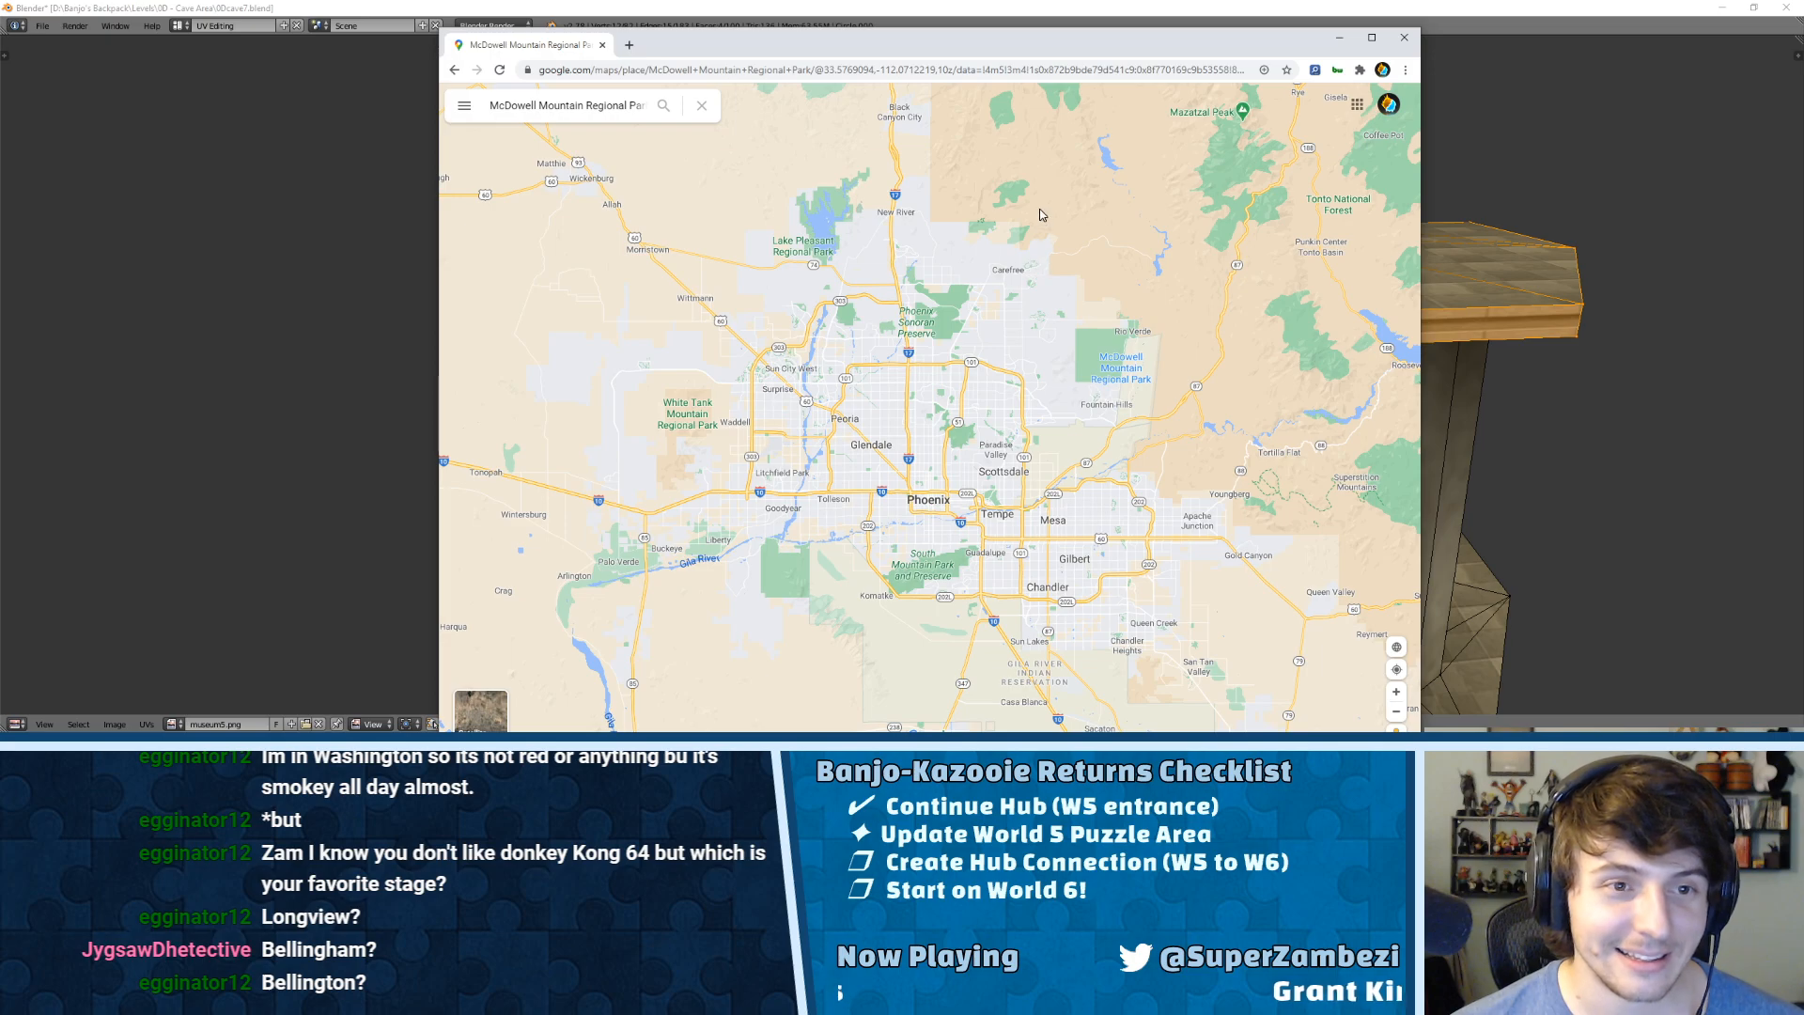
click(702, 105)
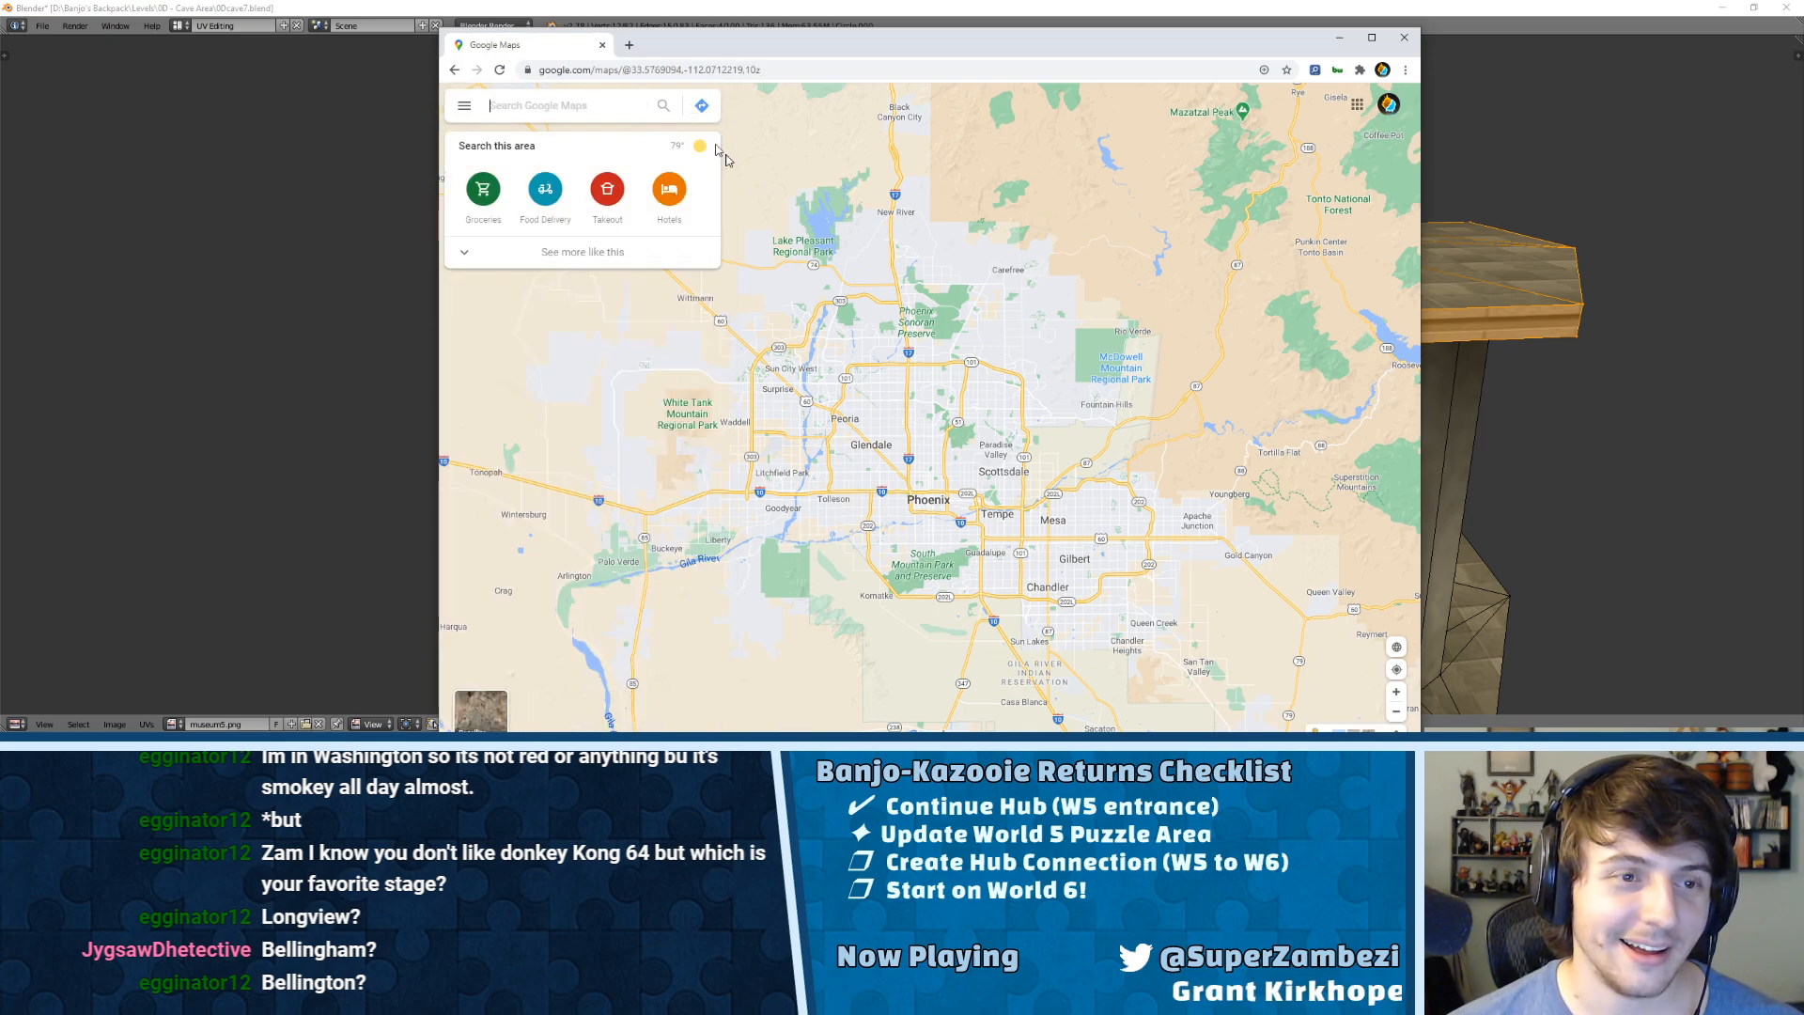
Step: Locate Bellingham, Washington on the map, going from Phoenix up the west coast past Seattle
scroll(942, 331, down, 1)
scroll(942, 330, down, 3)
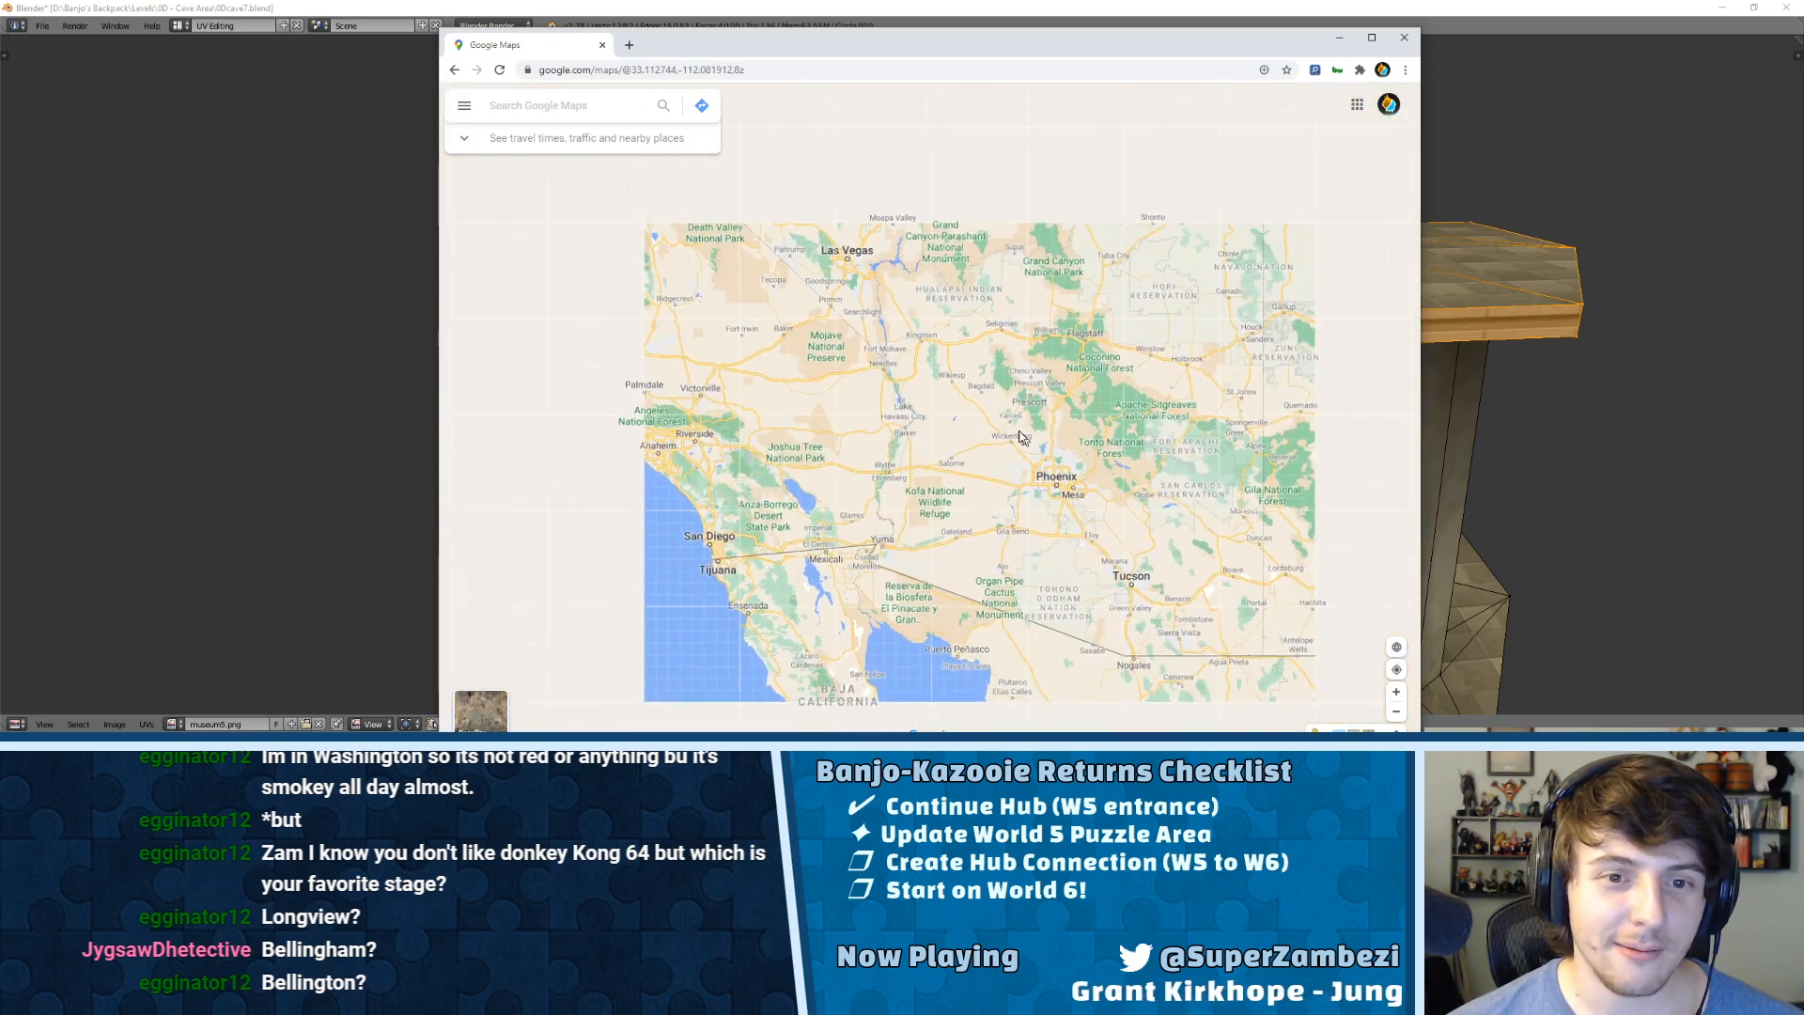
drag(897, 329, 1028, 466)
drag(849, 294, 1046, 562)
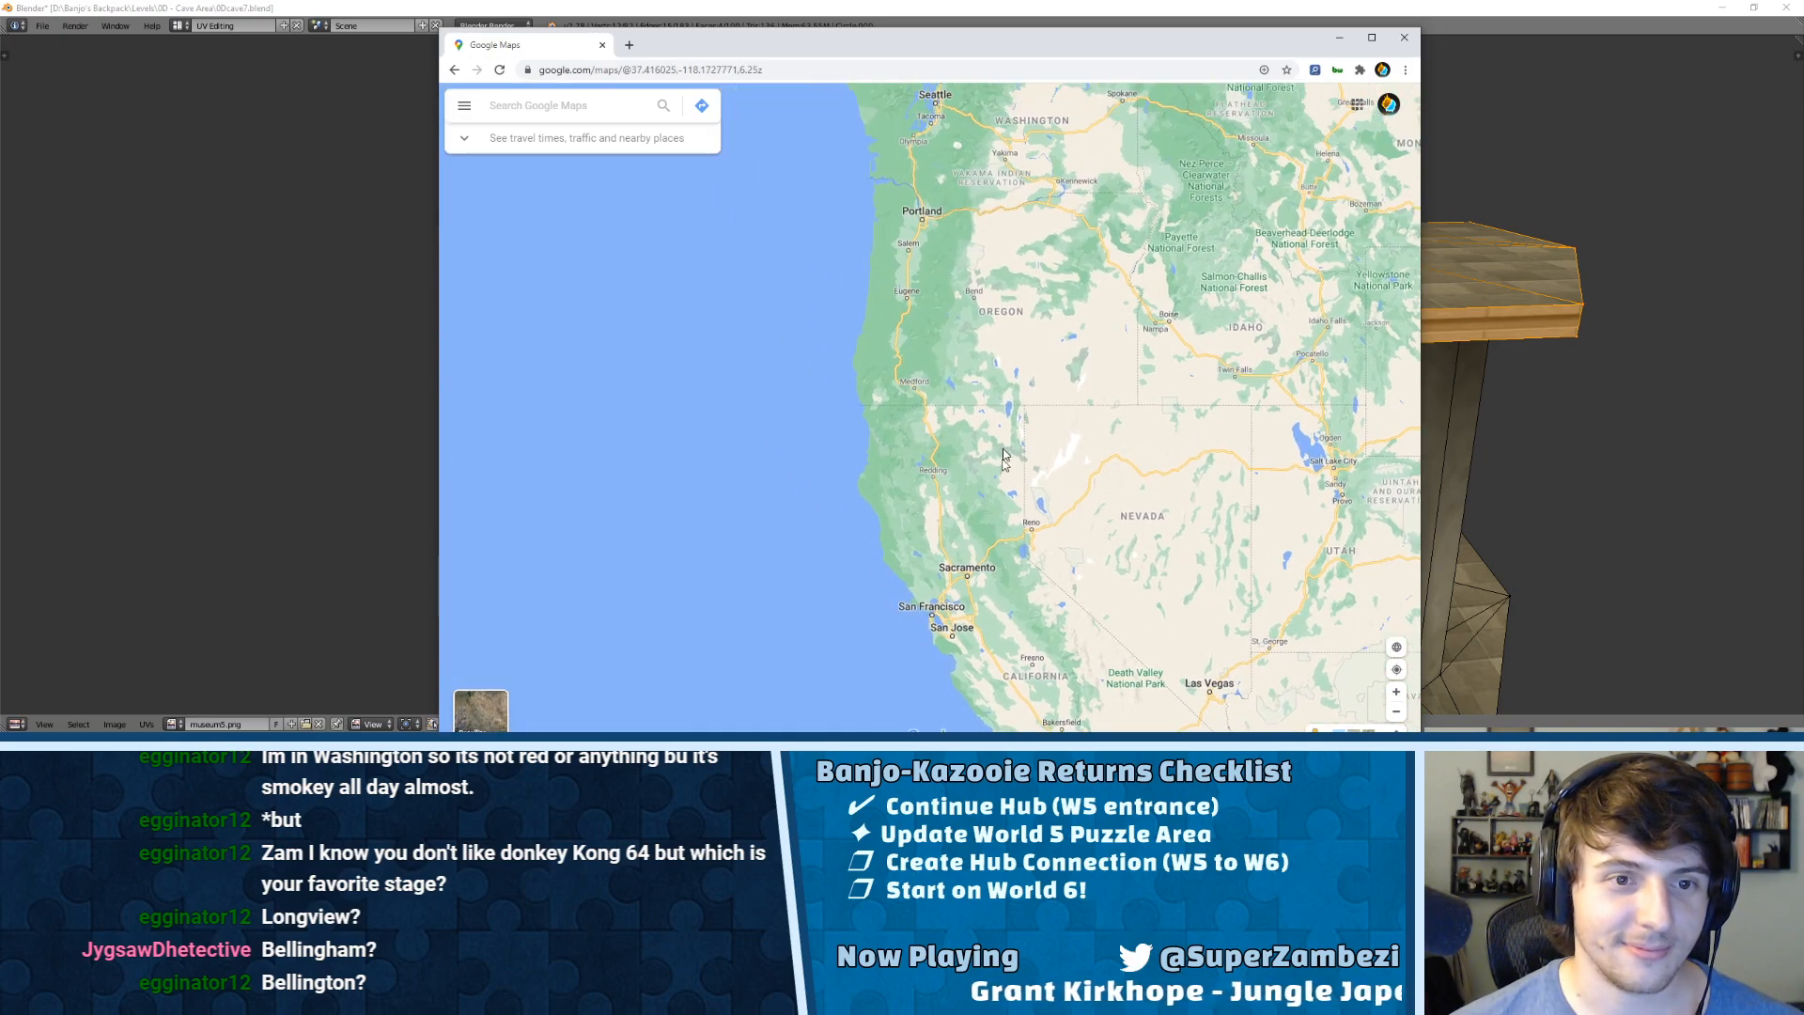
drag(949, 302, 959, 602)
scroll(935, 406, up, 3)
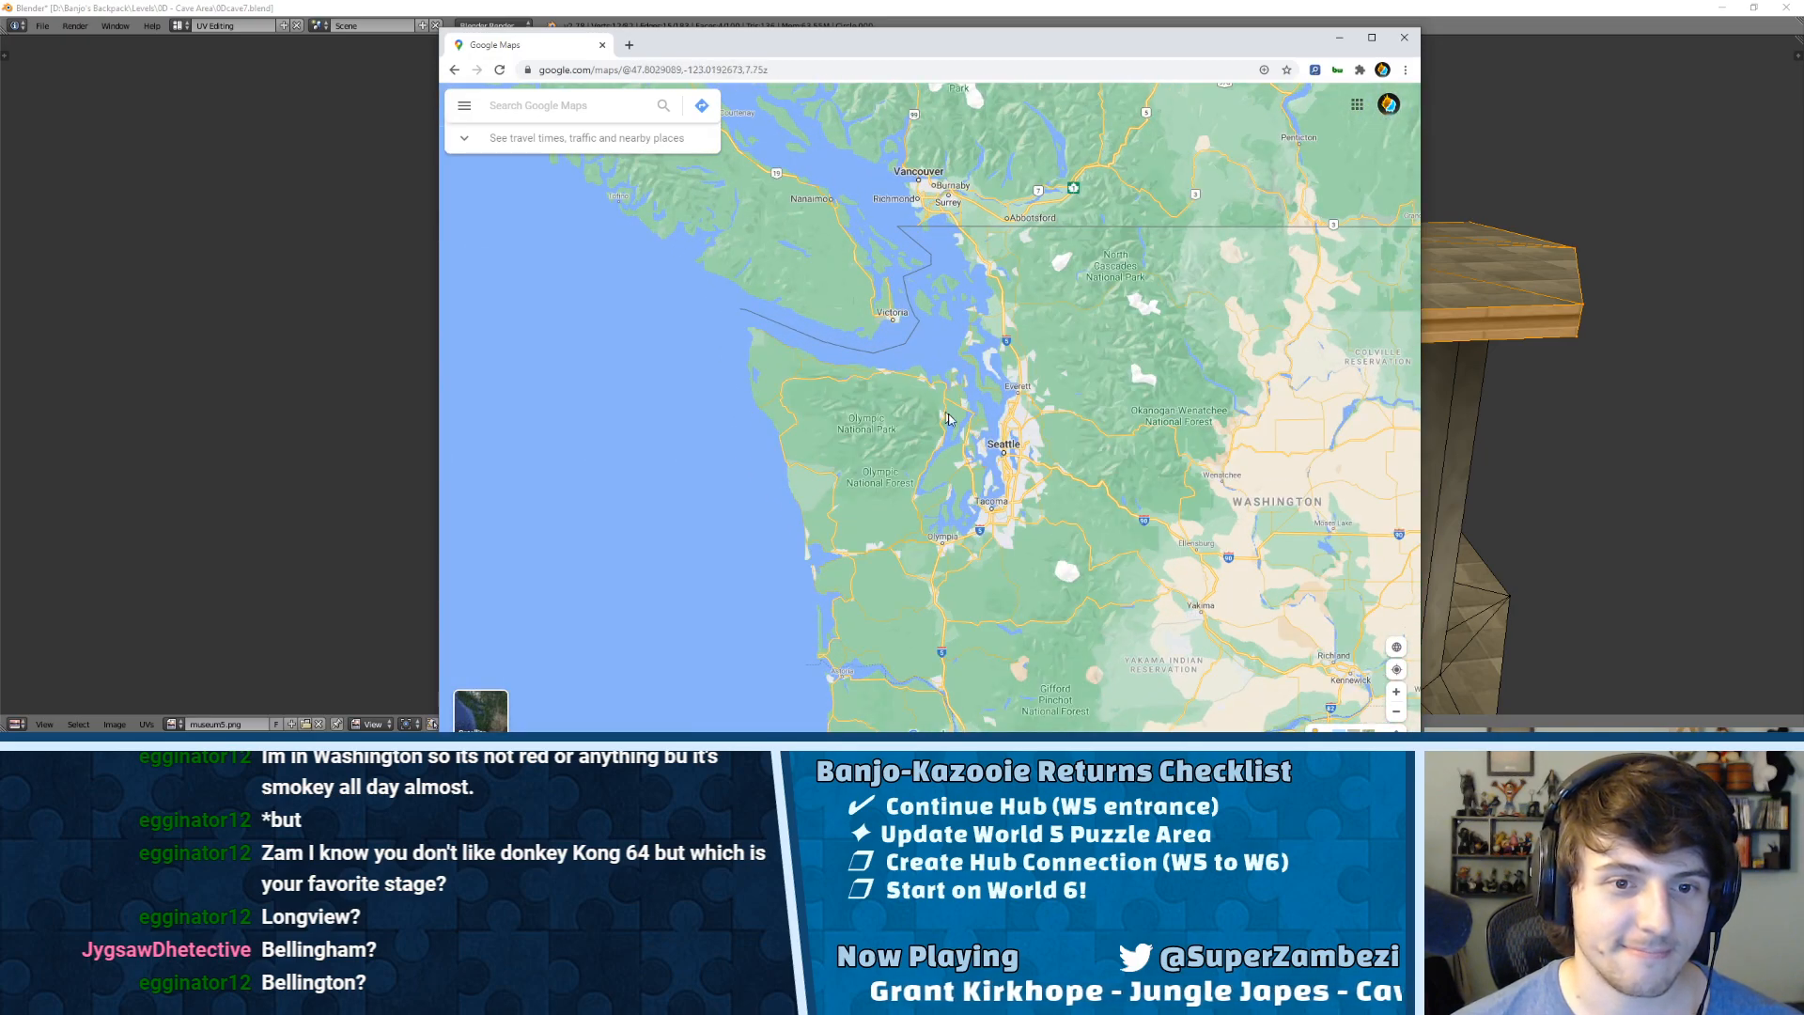
drag(1035, 252, 1012, 351)
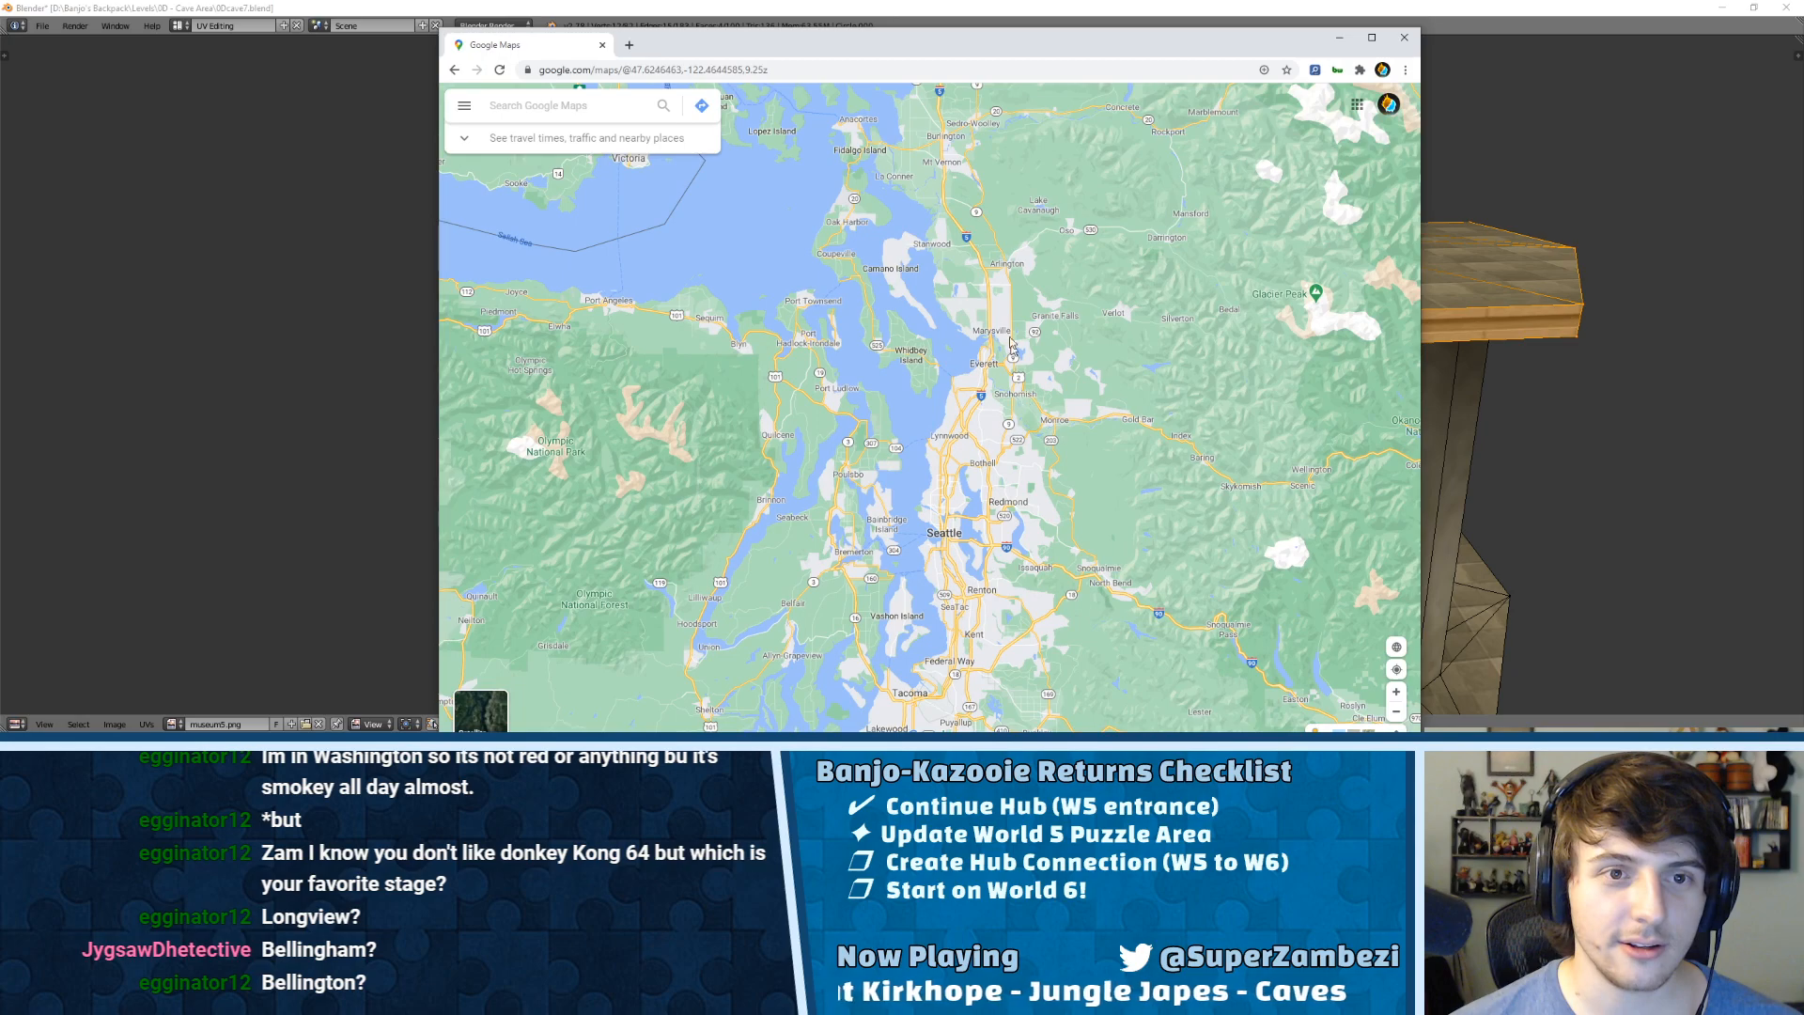
drag(1041, 271, 1053, 399)
scroll(982, 305, up, 3)
drag(944, 235, 979, 458)
scroll(912, 277, up, 4)
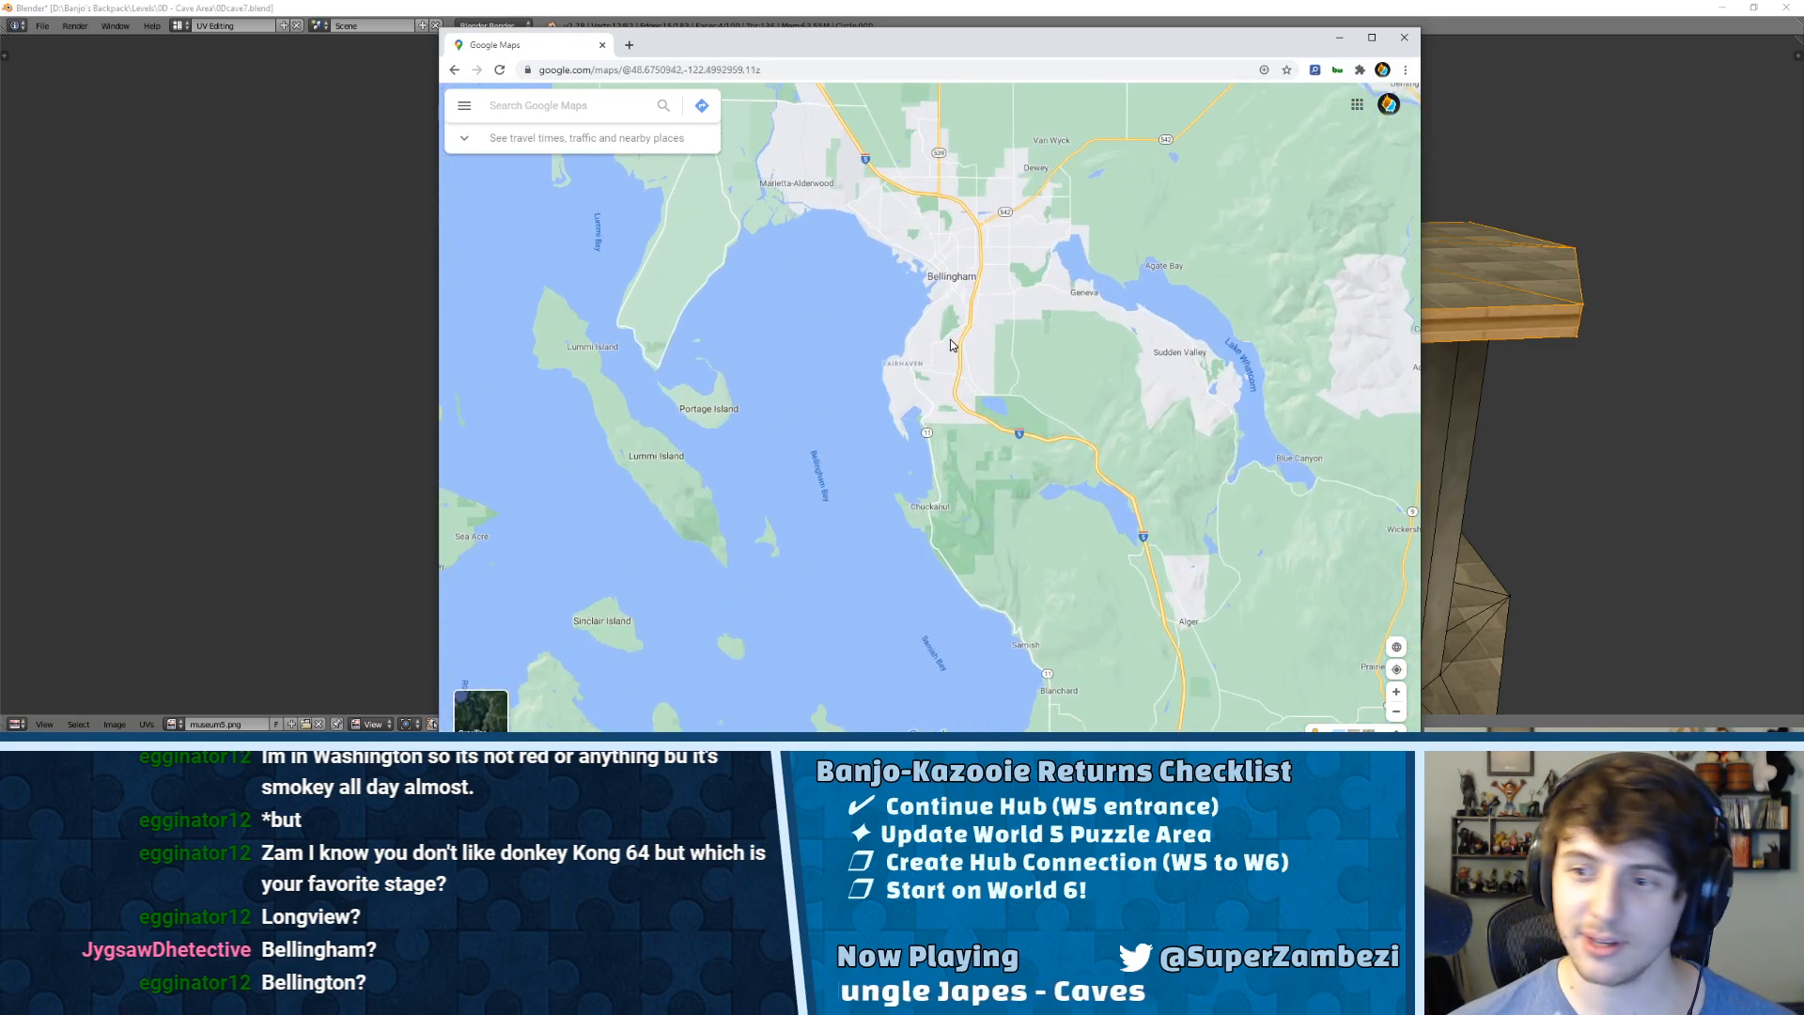
drag(938, 205, 949, 390)
scroll(948, 387, up, 5)
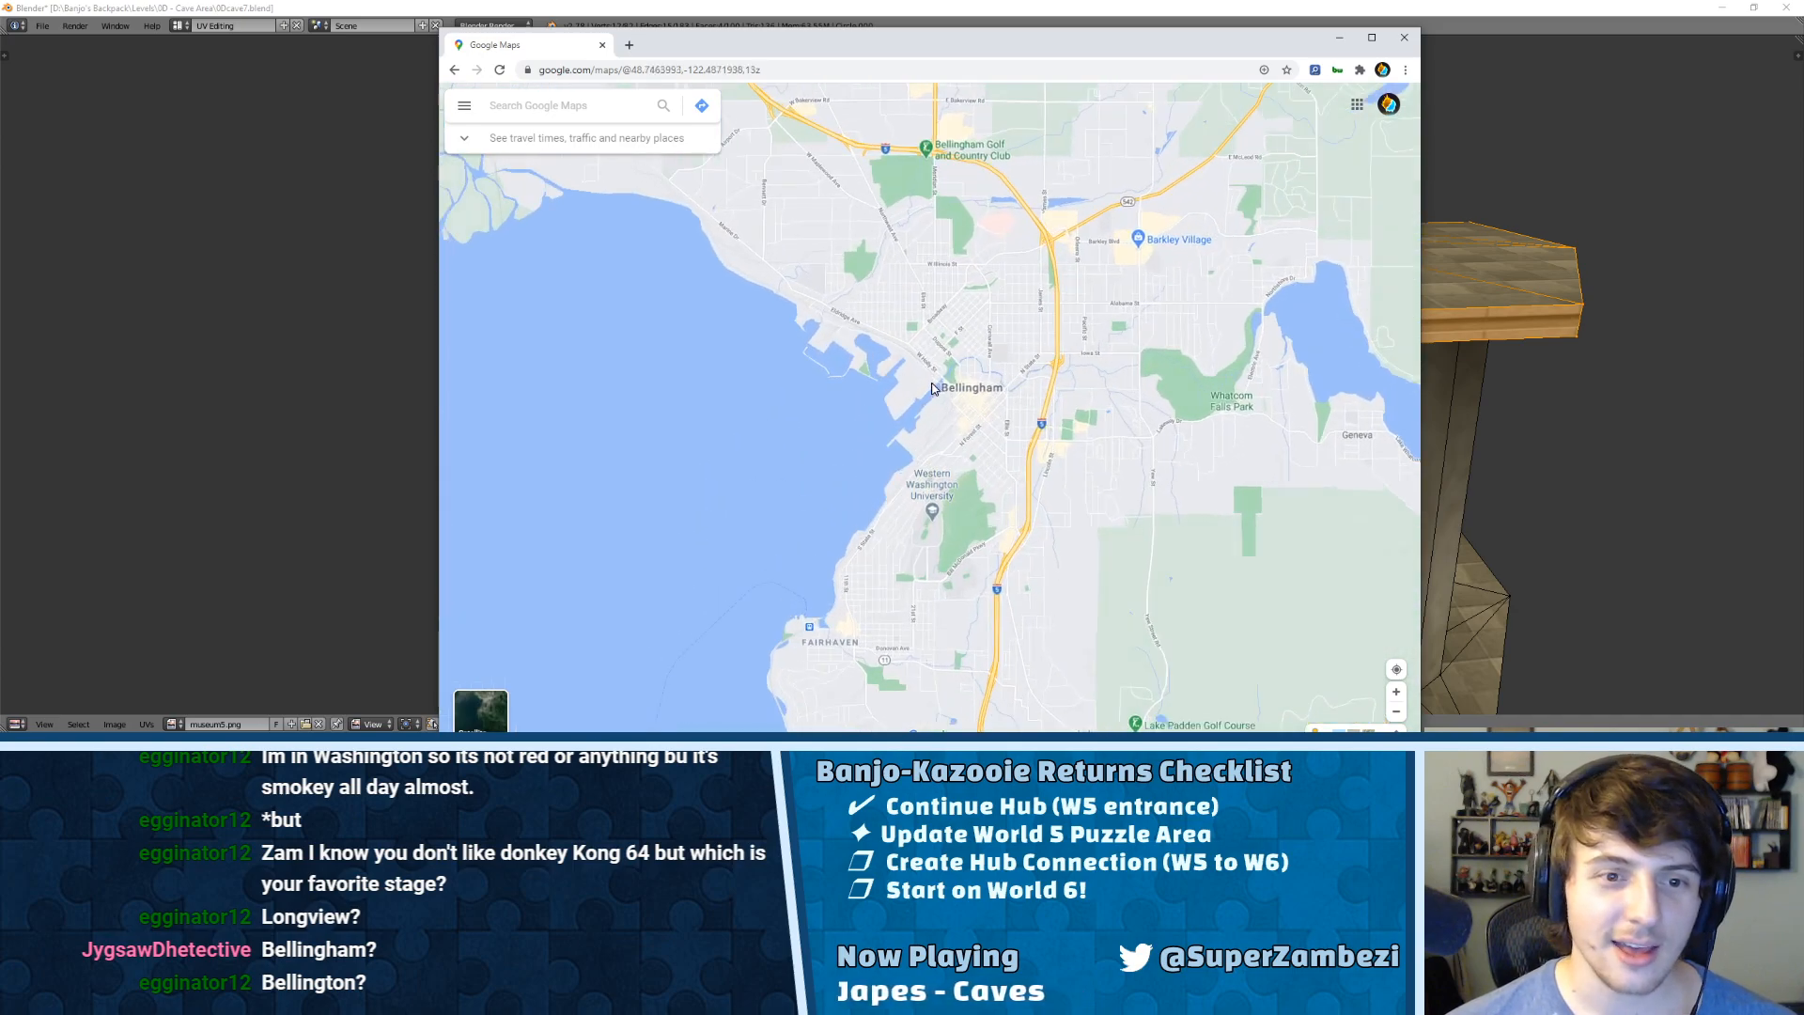
Step: Examine Bellingham's street map around the Columbia, Birchwood and Cornwall Park neighbourhoods, including its surroundings up to the Canadian border
drag(1017, 260, 1063, 431)
scroll(1055, 353, down, 2)
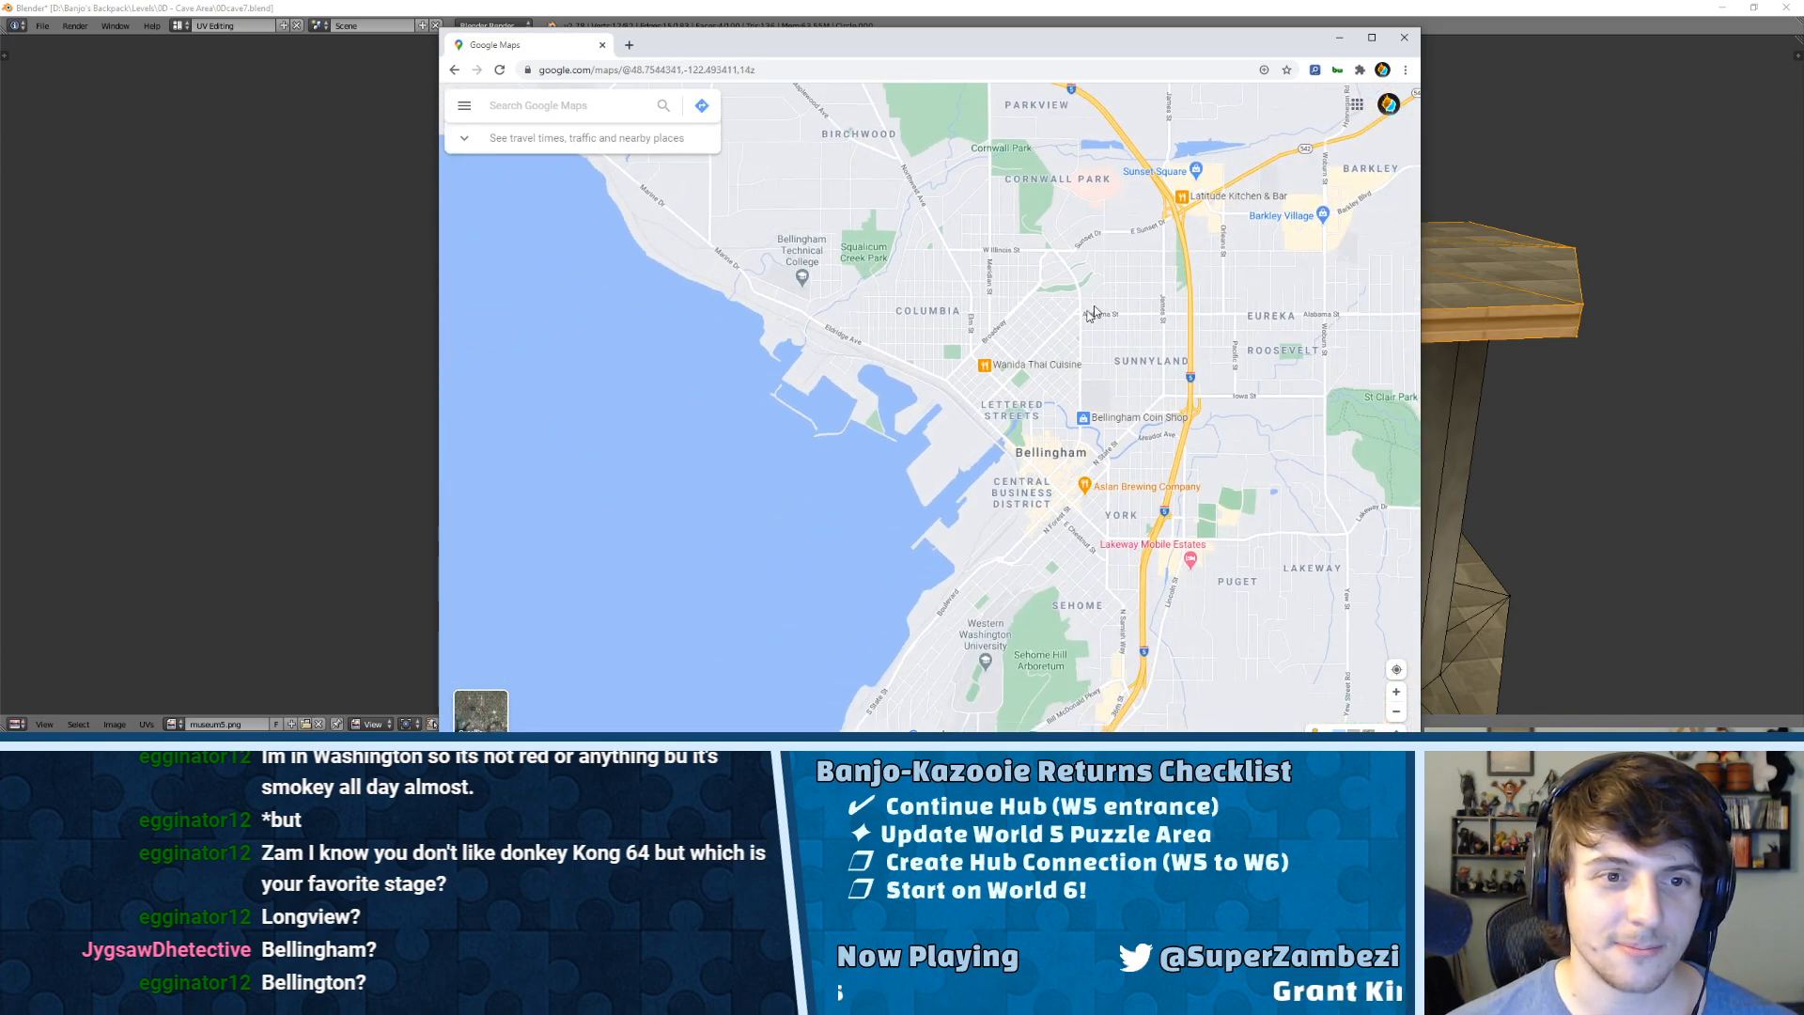
drag(1055, 353, 1001, 411)
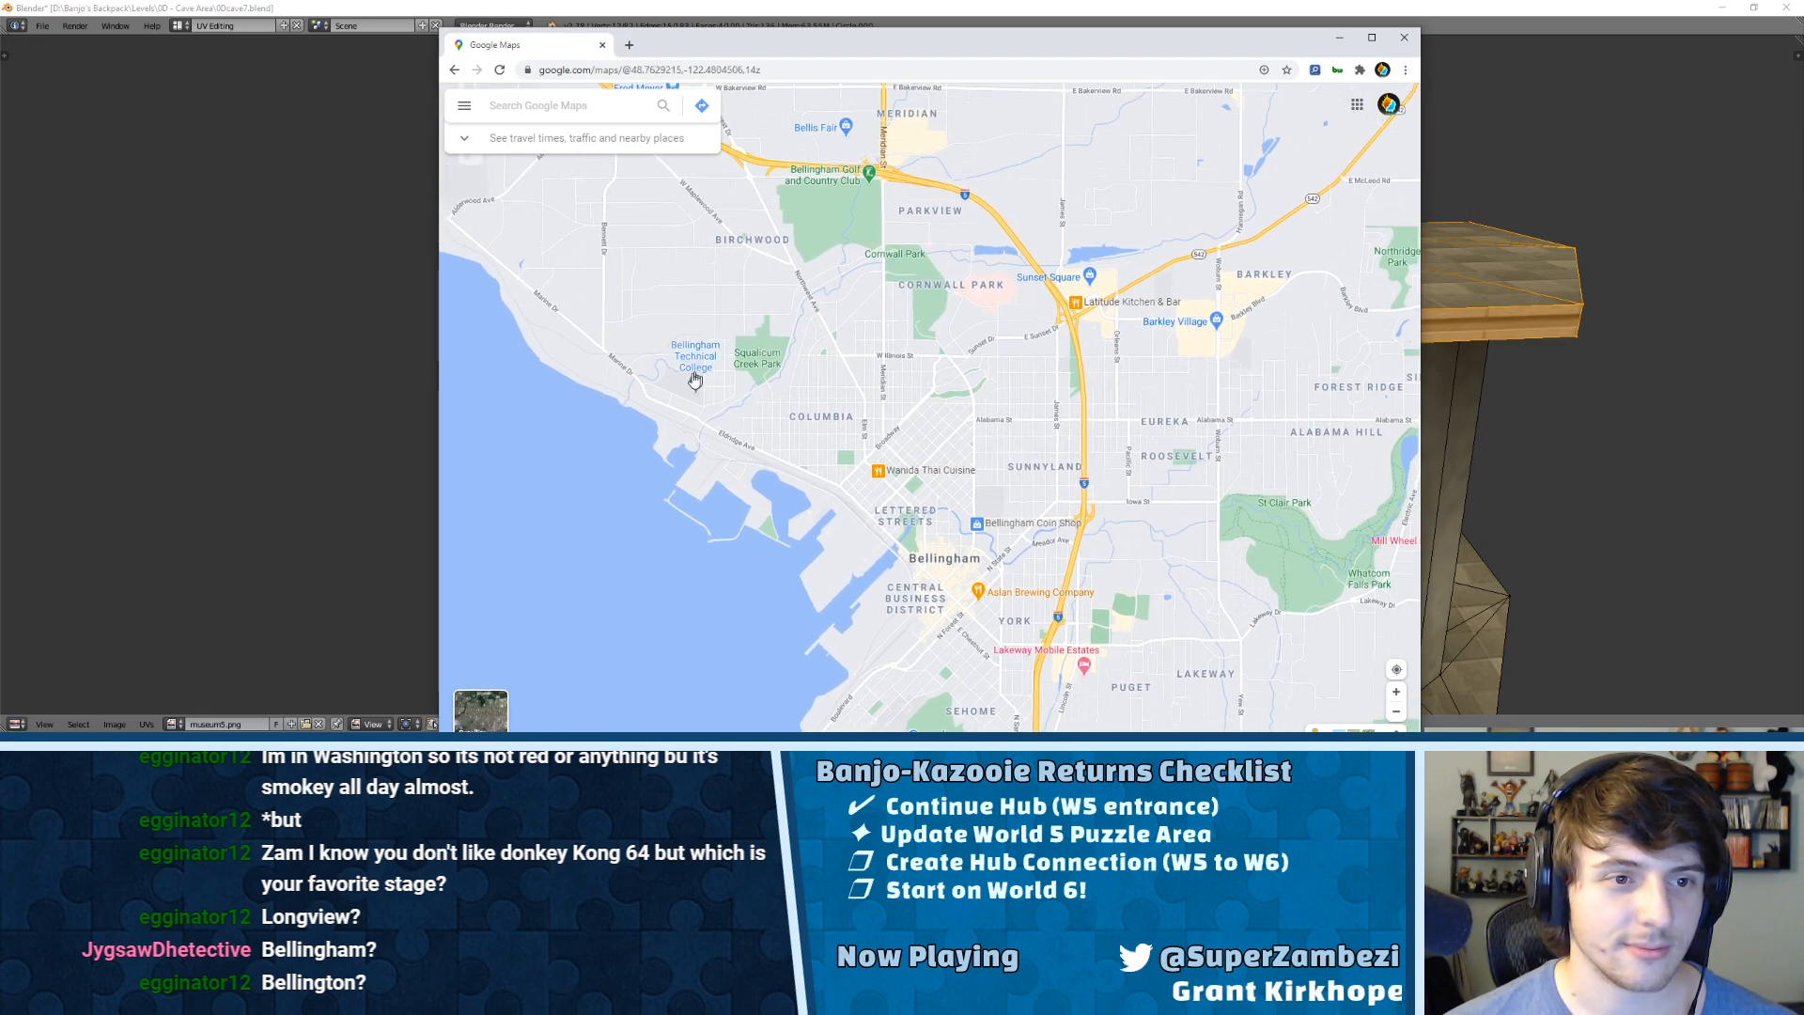
scroll(733, 430, up, 1)
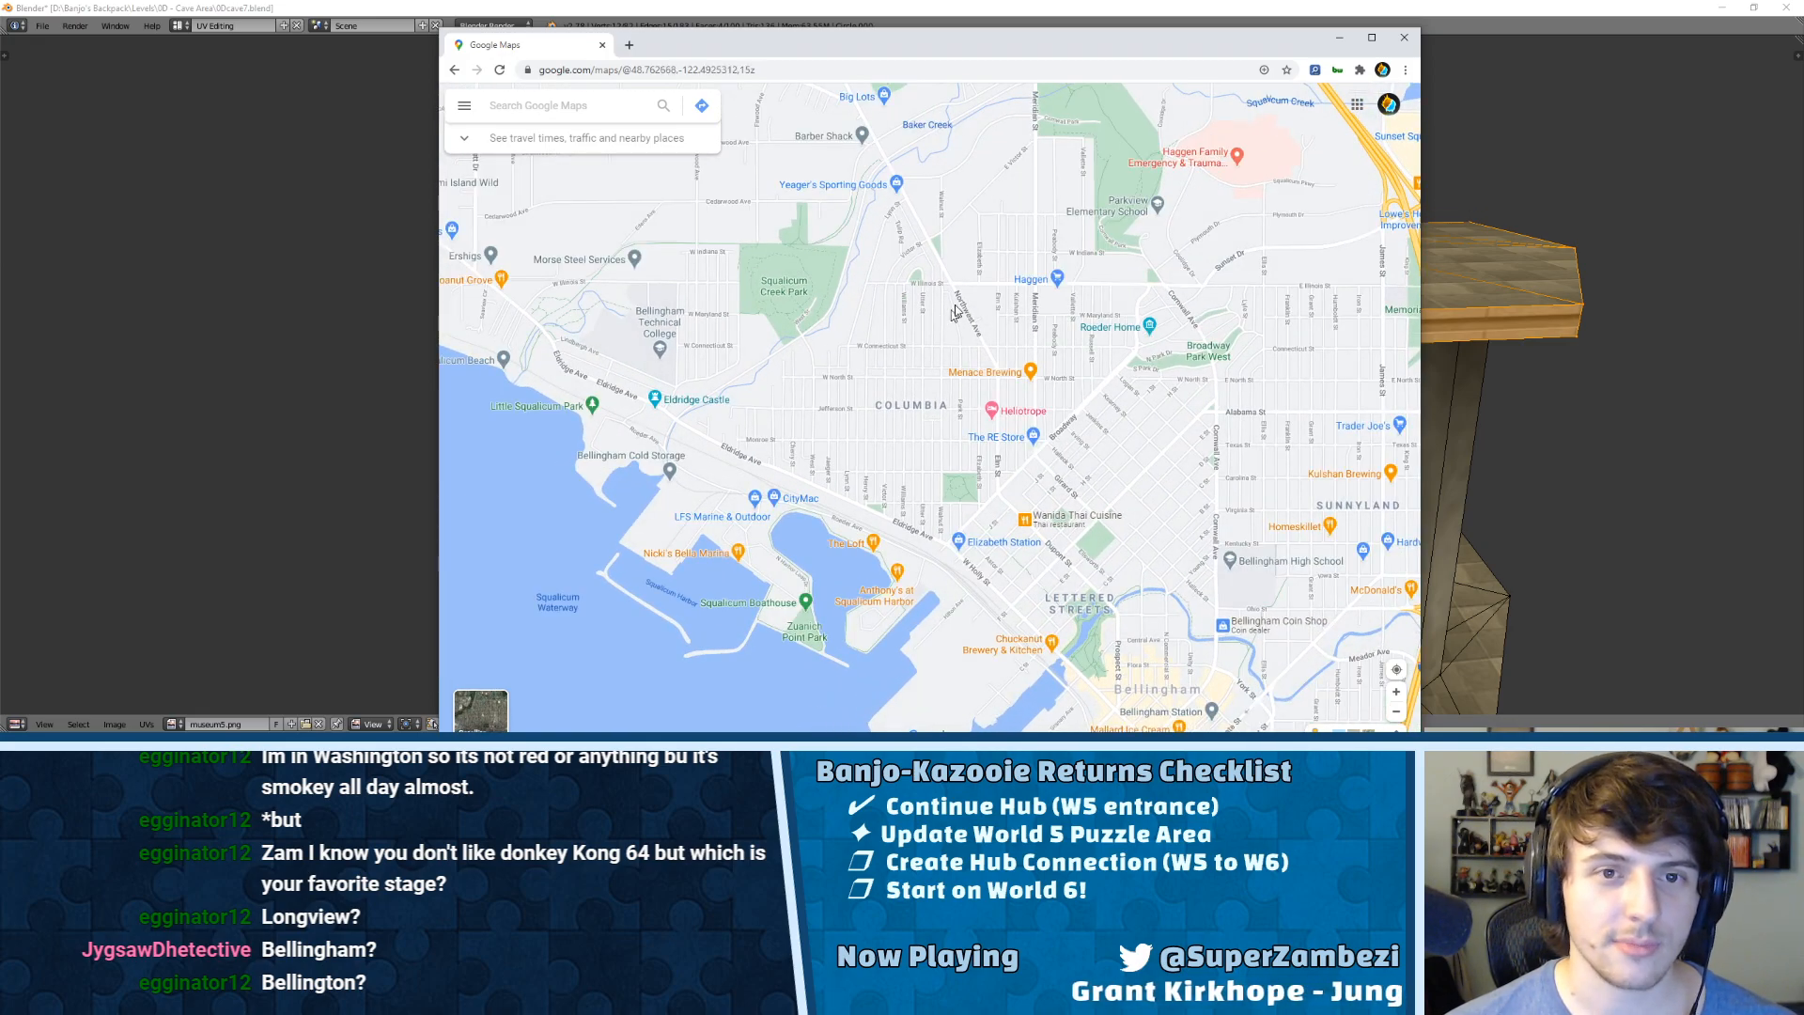
drag(1015, 192, 1013, 407)
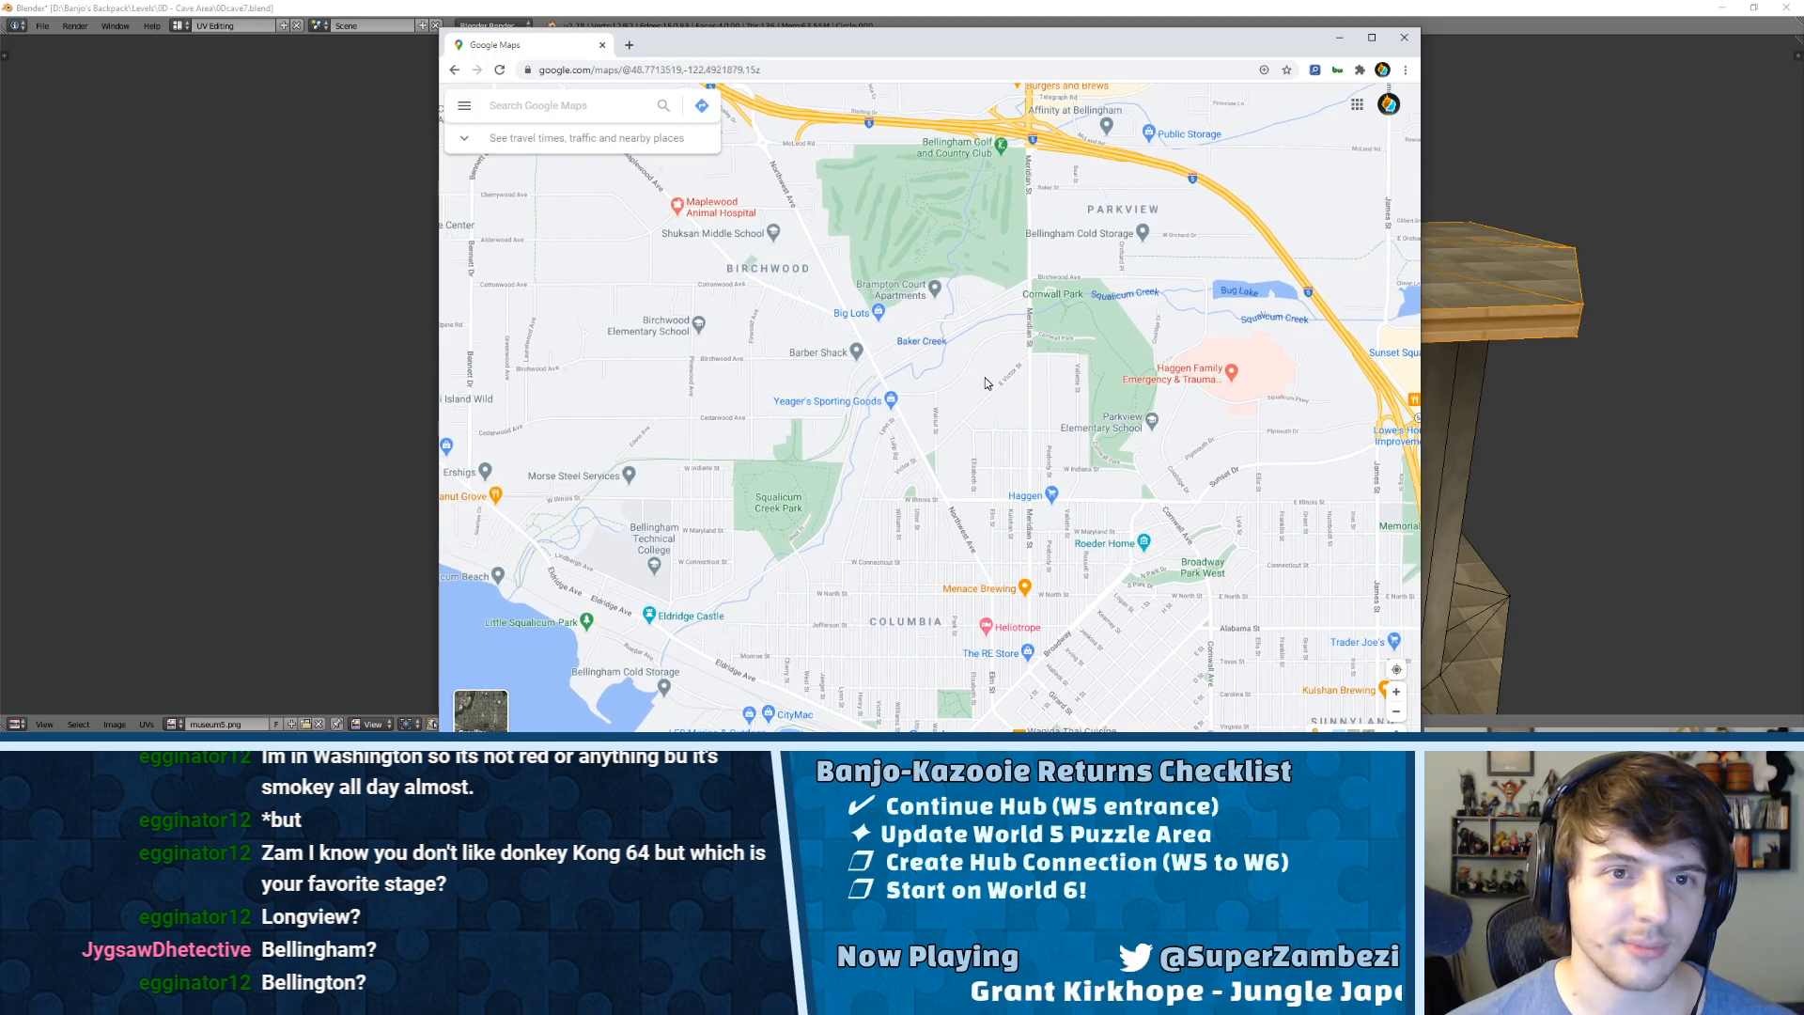
scroll(1013, 407, down, 1)
drag(1096, 465, 1054, 287)
scroll(986, 297, up, 1)
scroll(986, 297, down, 6)
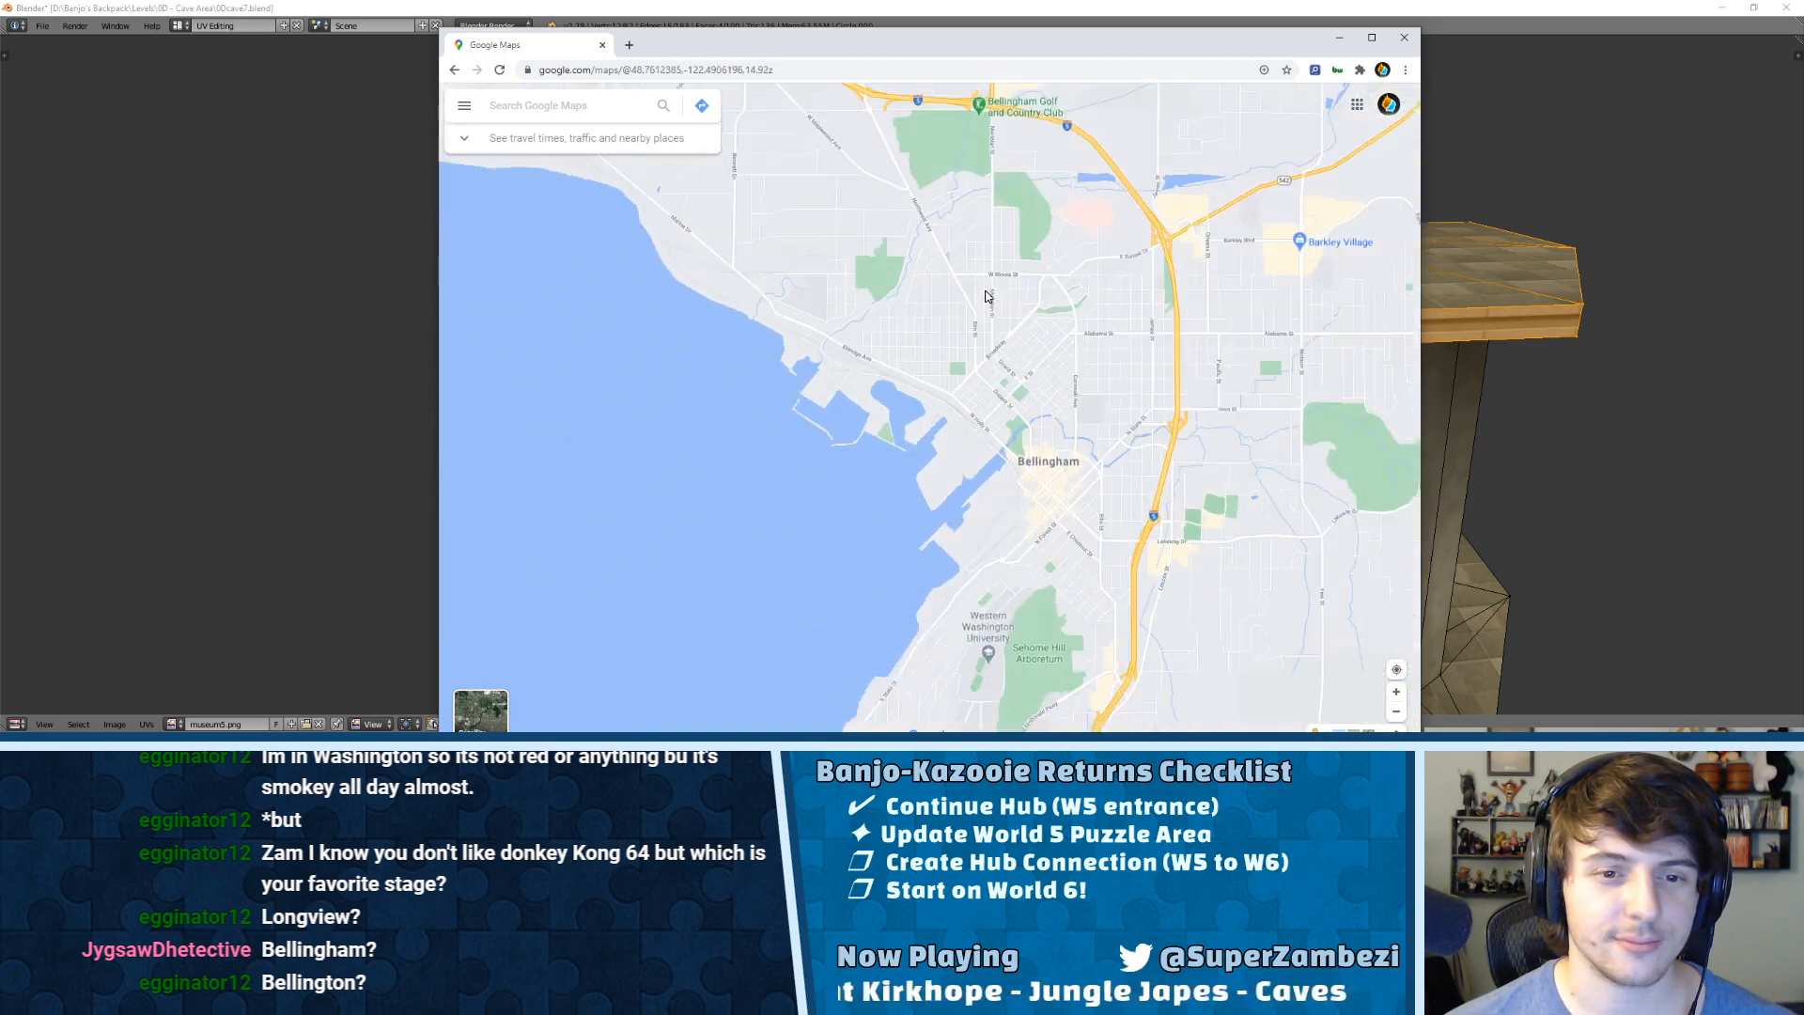
scroll(1052, 465, down, 3)
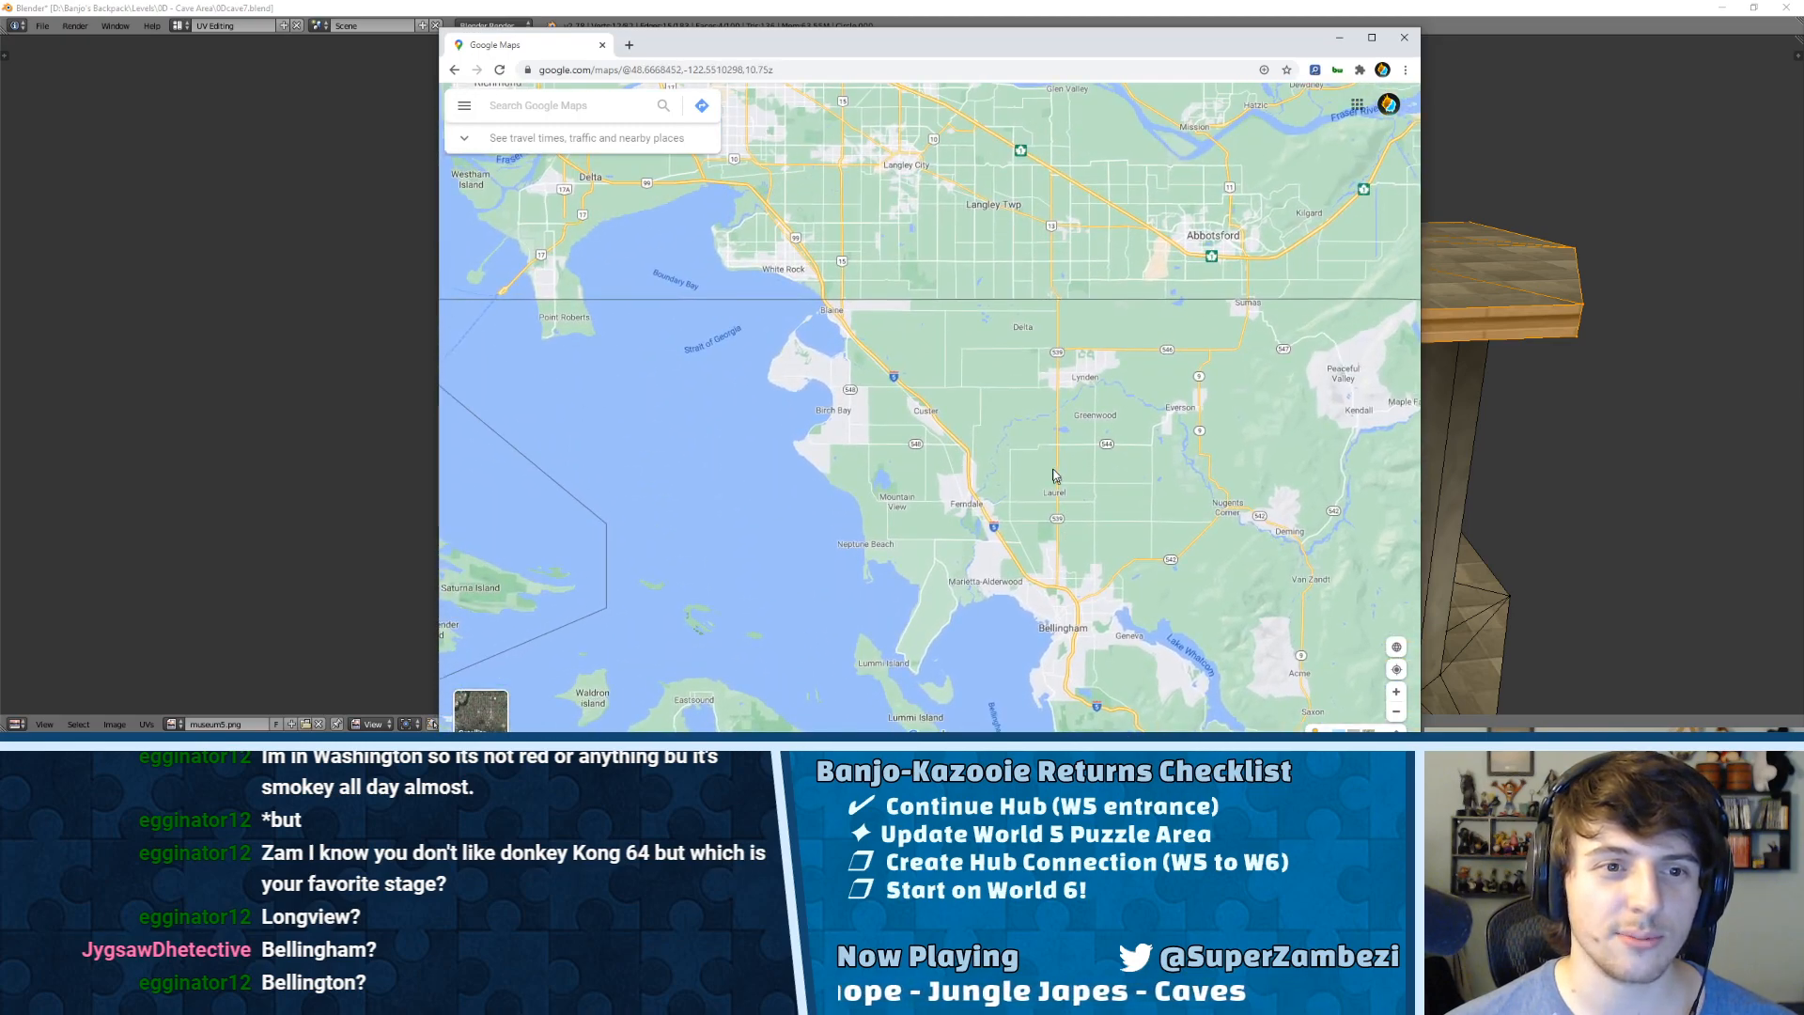
Step: Examine the Vancouver area on the map and its position relative to the border with Washington
drag(1034, 447, 1306, 883)
scroll(970, 315, up, 3)
scroll(813, 339, up, 3)
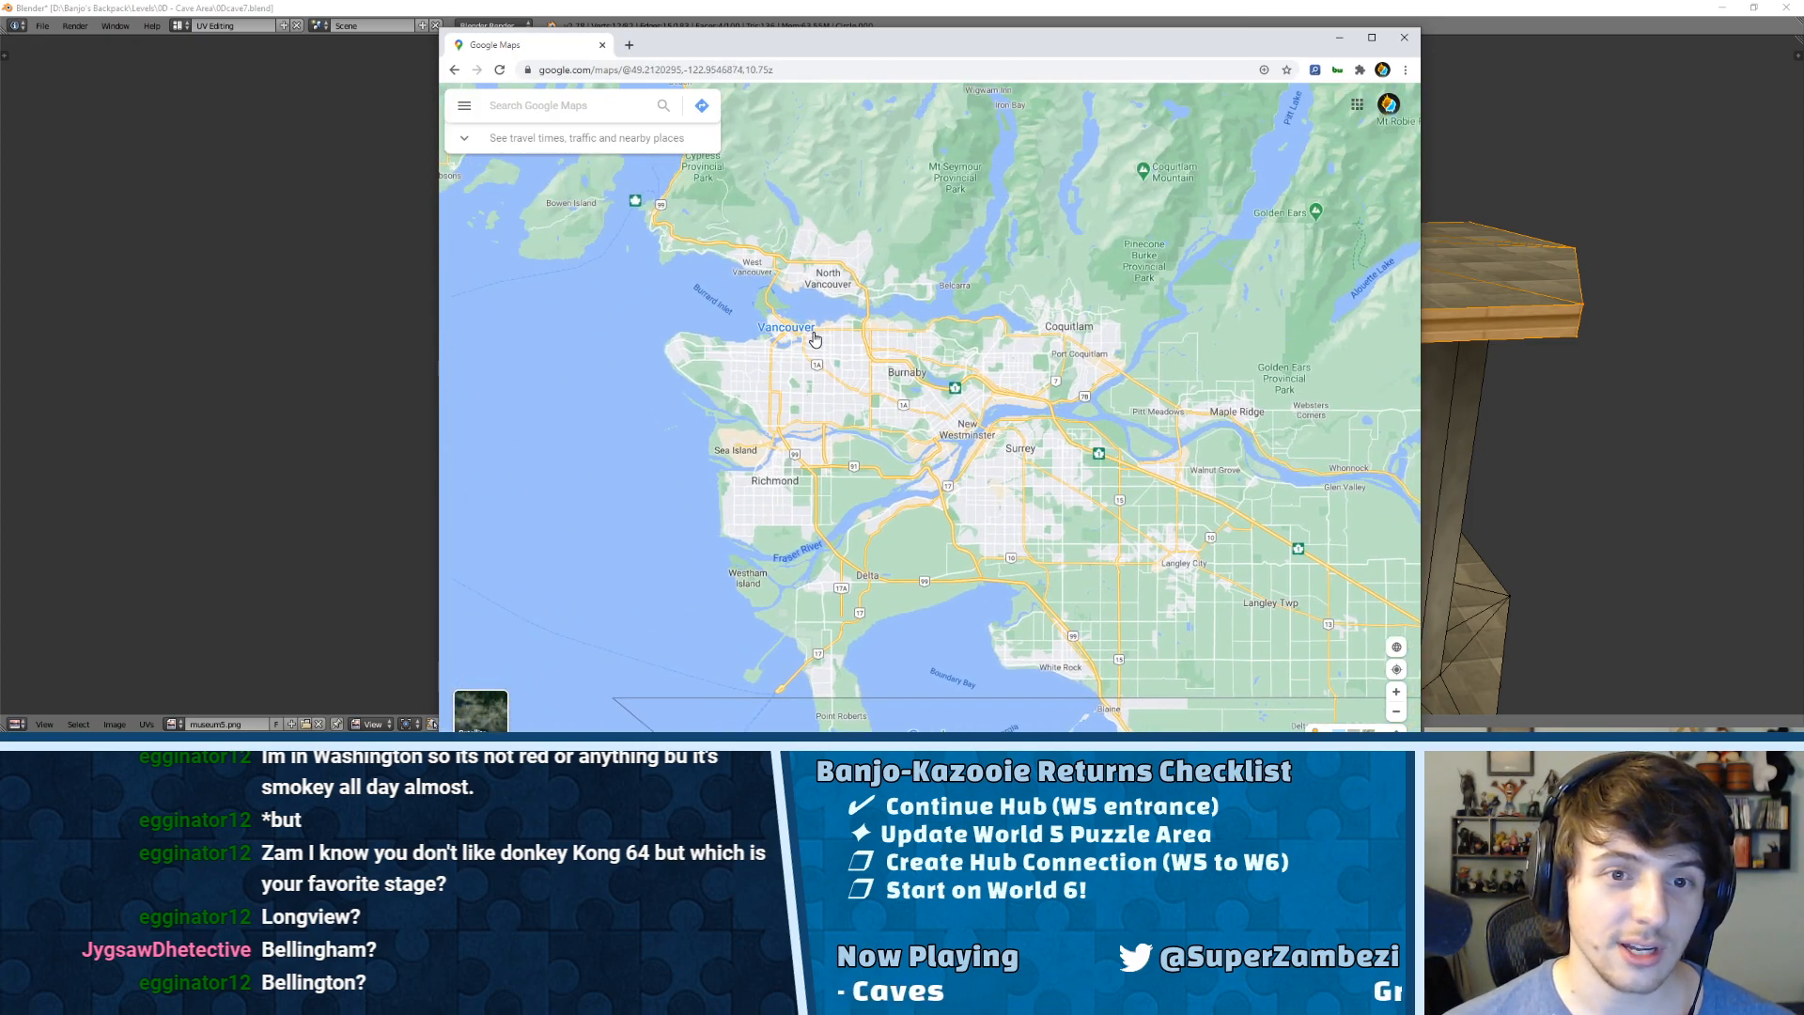
mouse_move(813, 330)
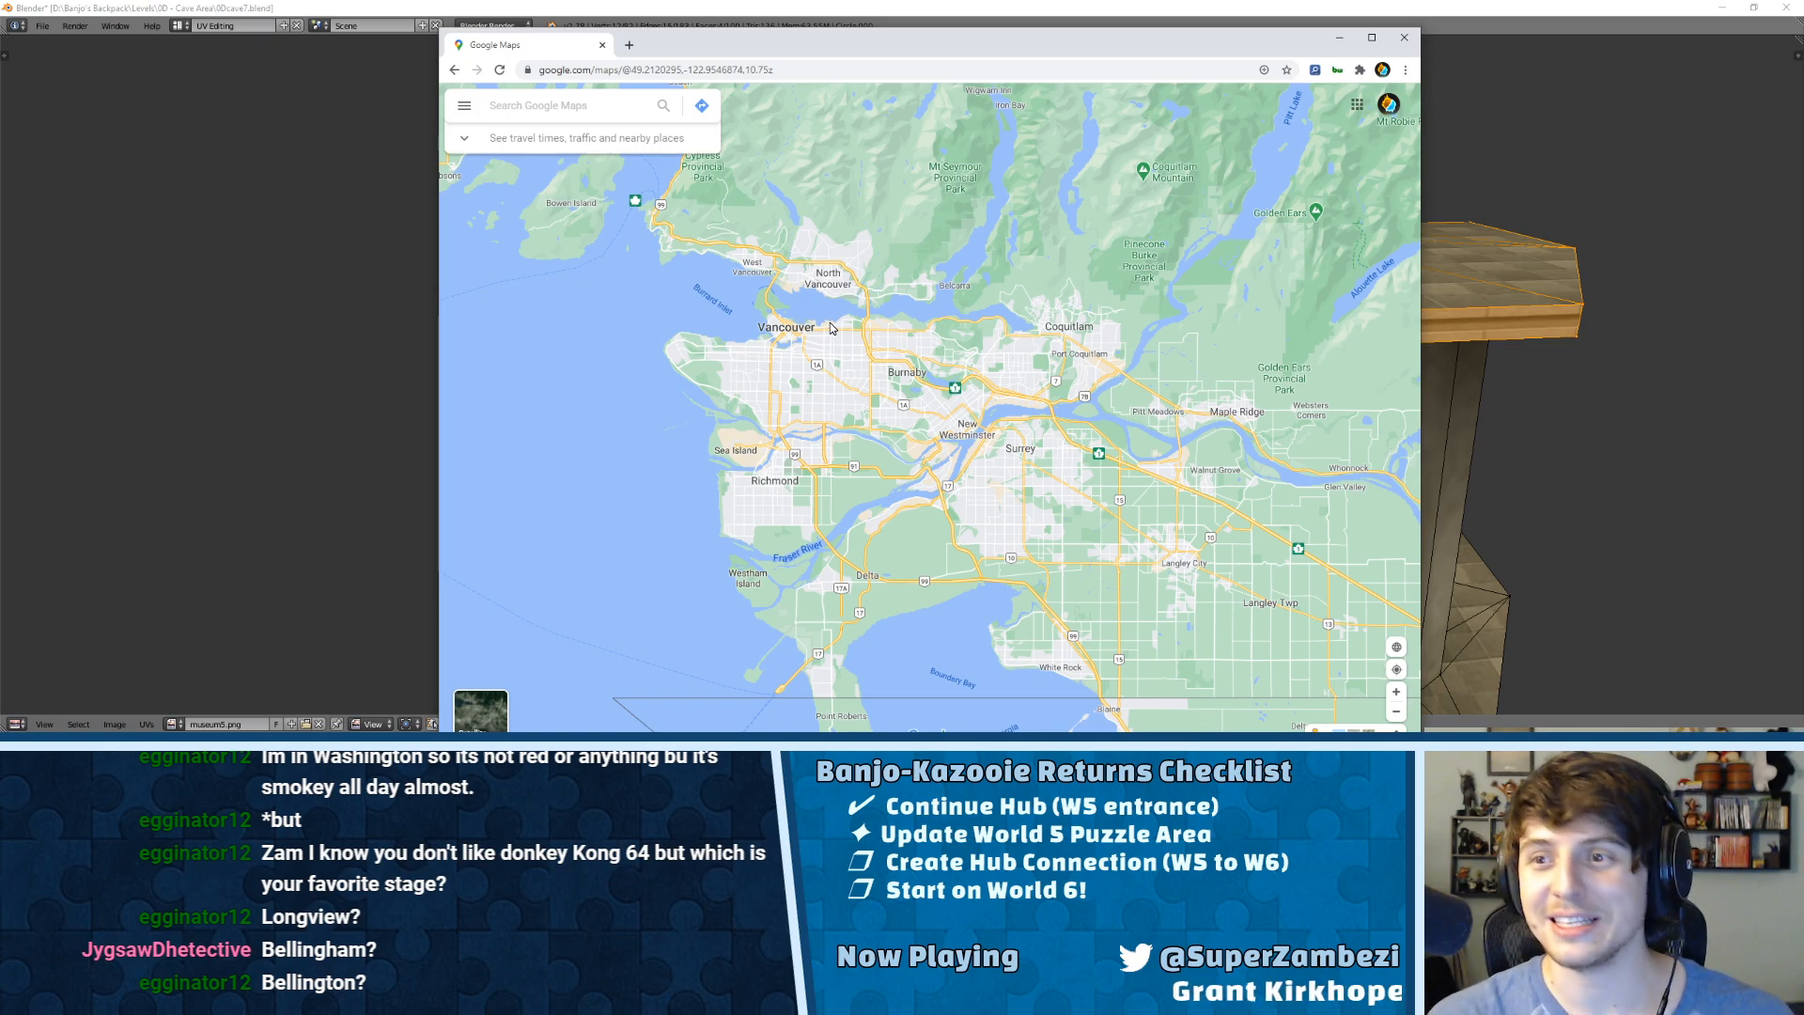
drag(1208, 668, 1076, 429)
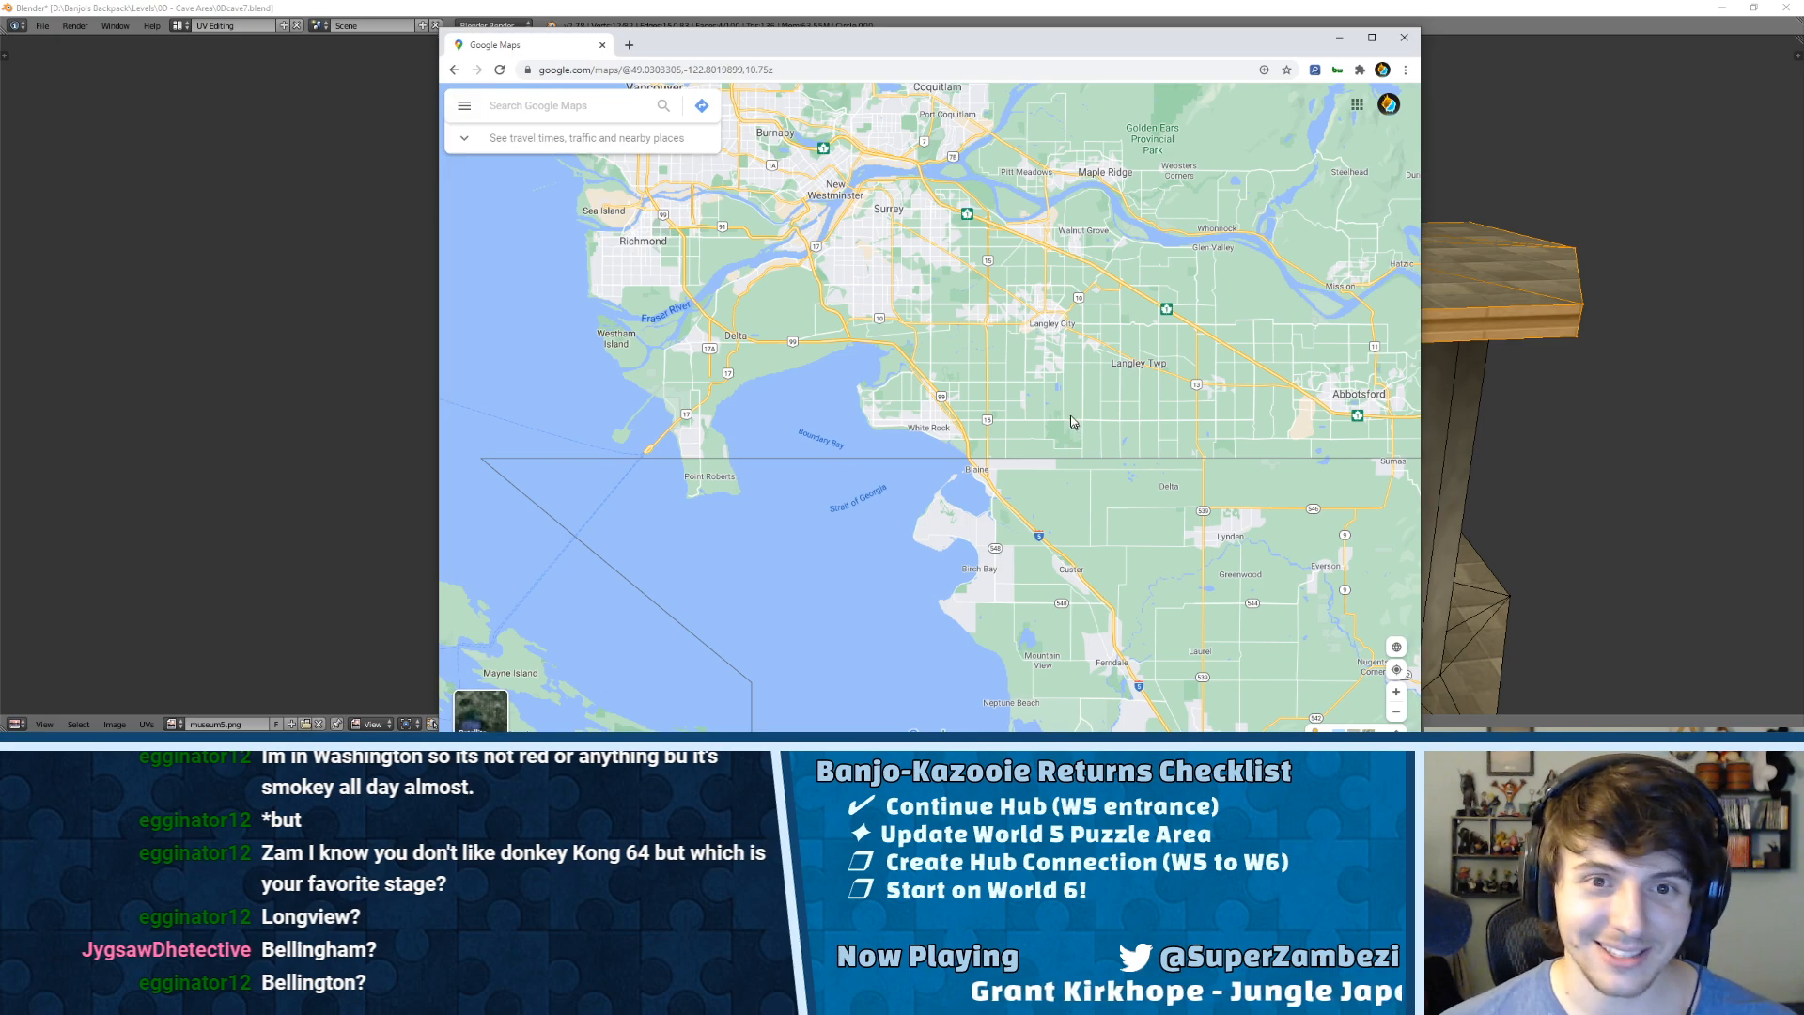
drag(1018, 374, 1076, 493)
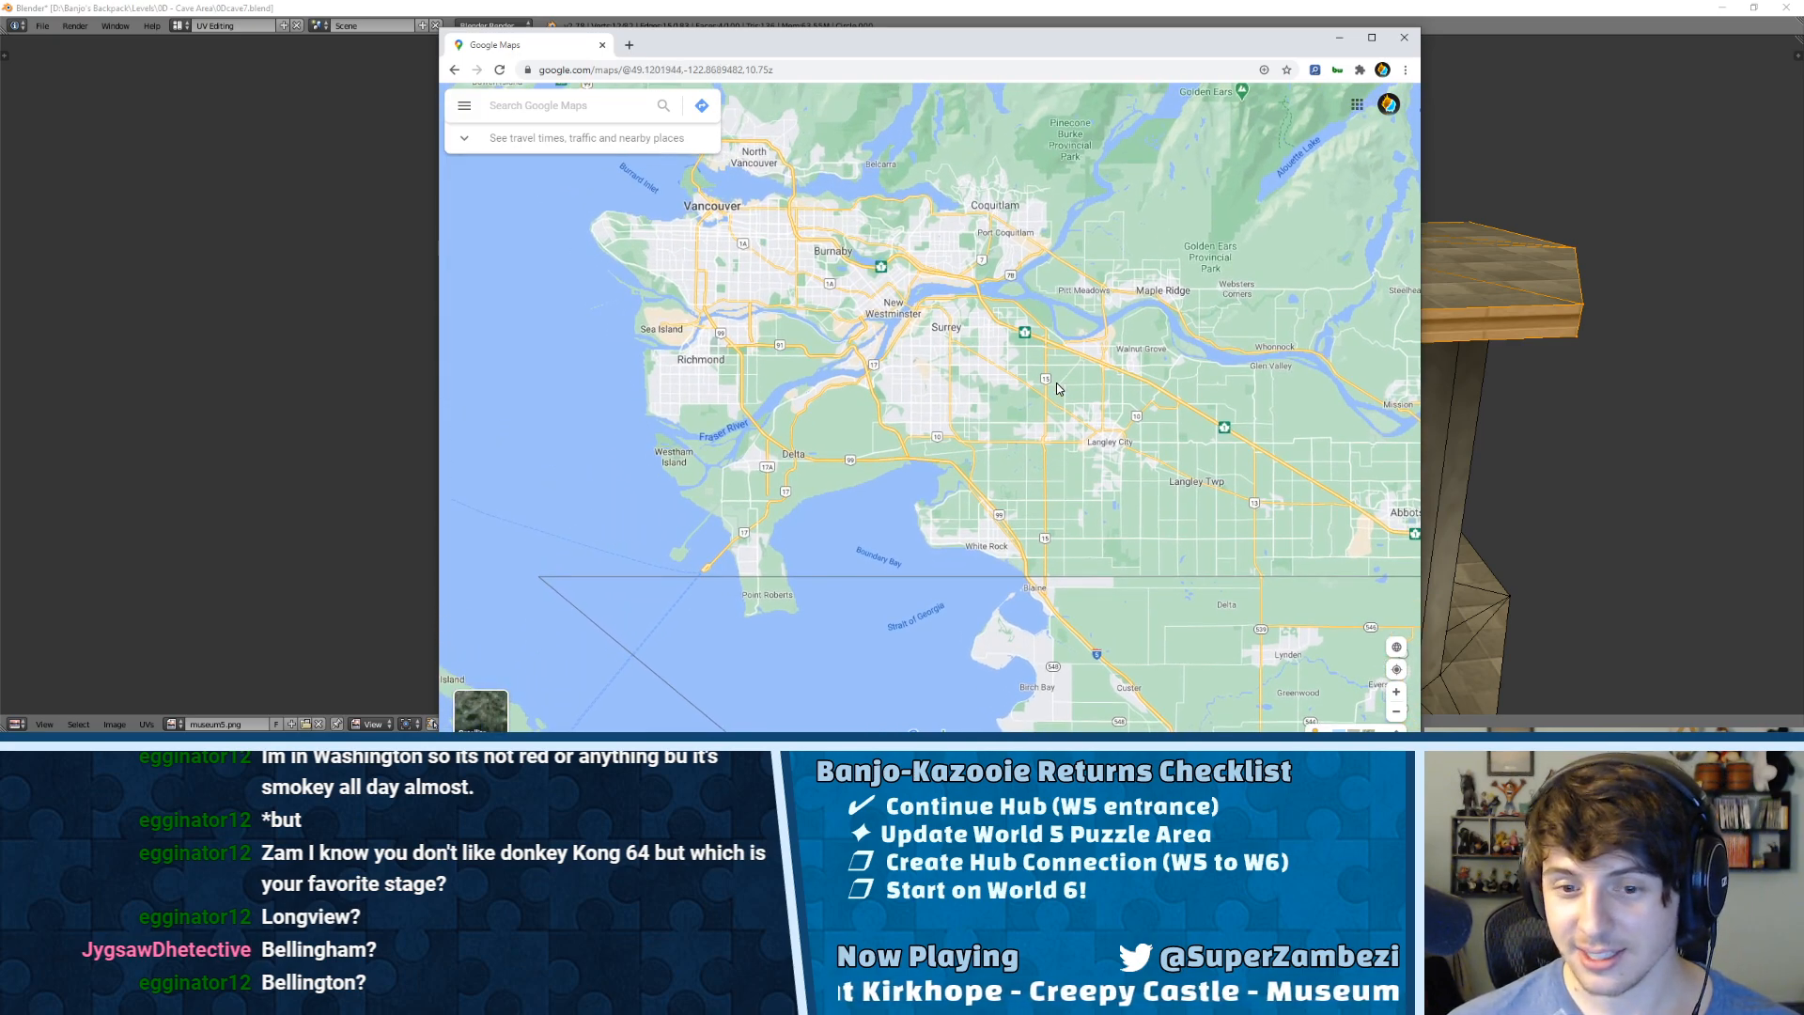
Step: Examine the coast and islands around Bellingham Bay, south toward Burlington and Mount Vernon
drag(1220, 470, 1062, 202)
drag(1144, 426, 1136, 240)
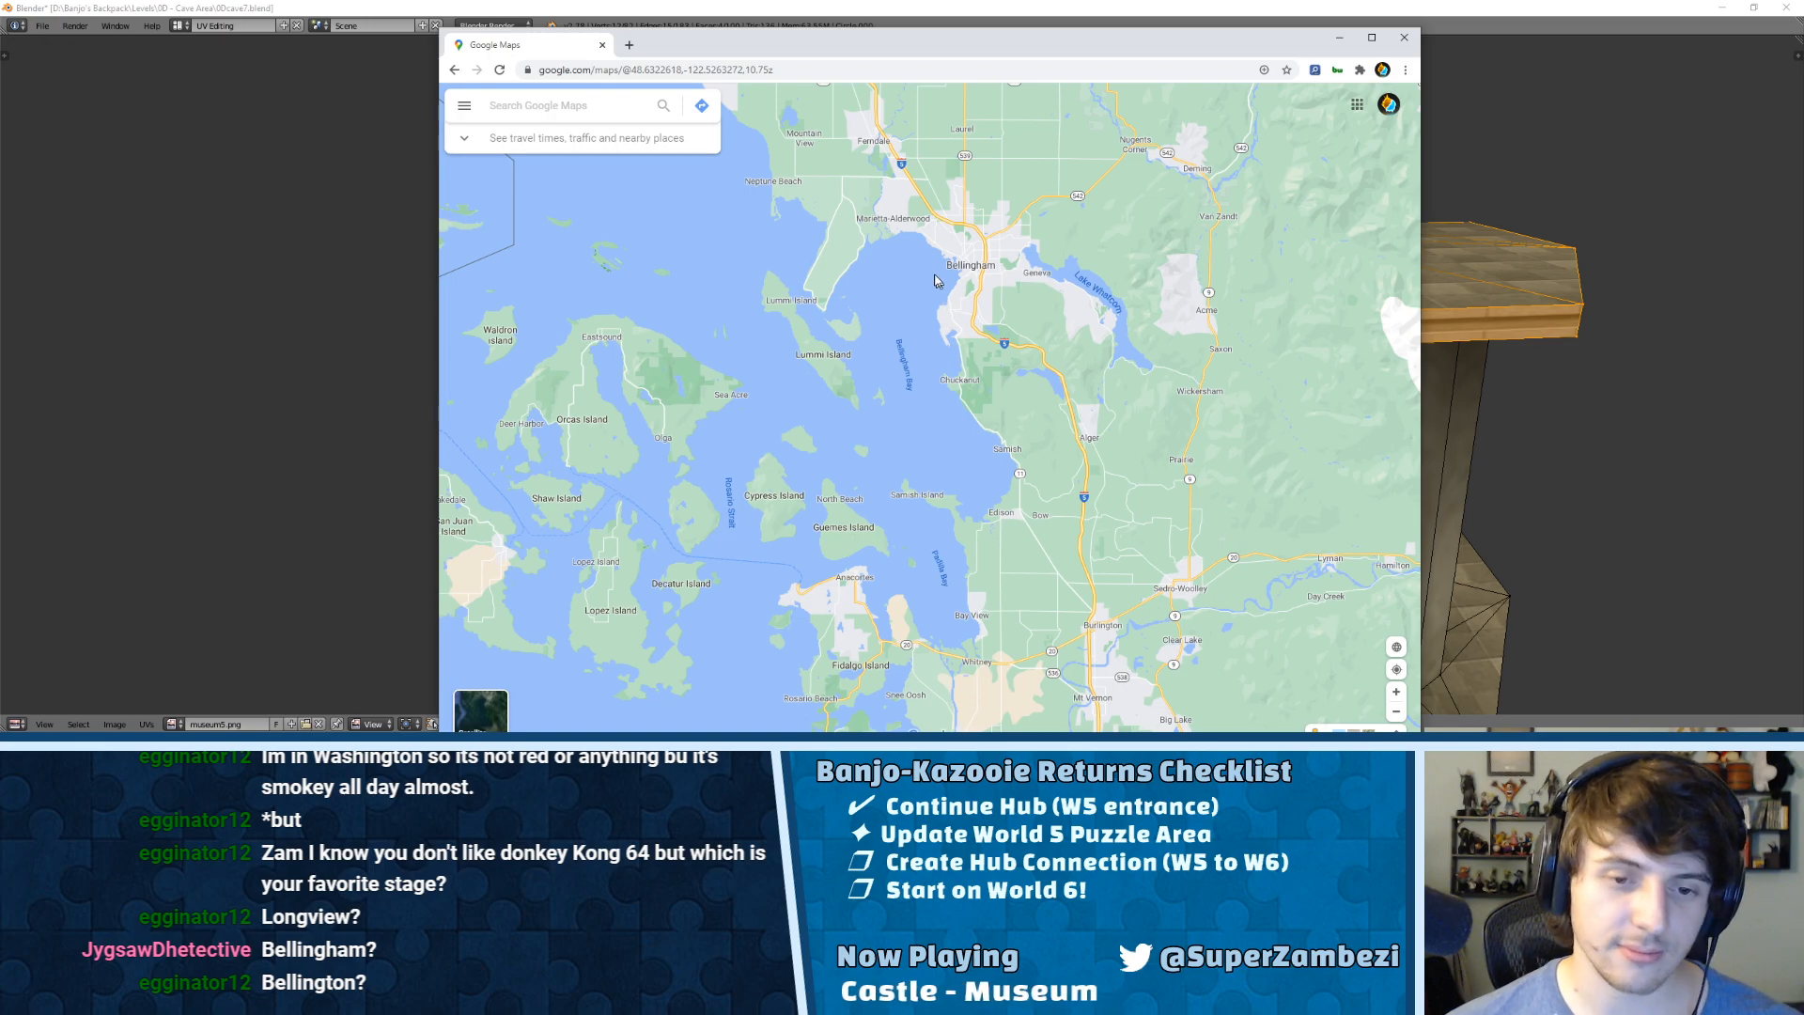
drag(911, 335, 940, 197)
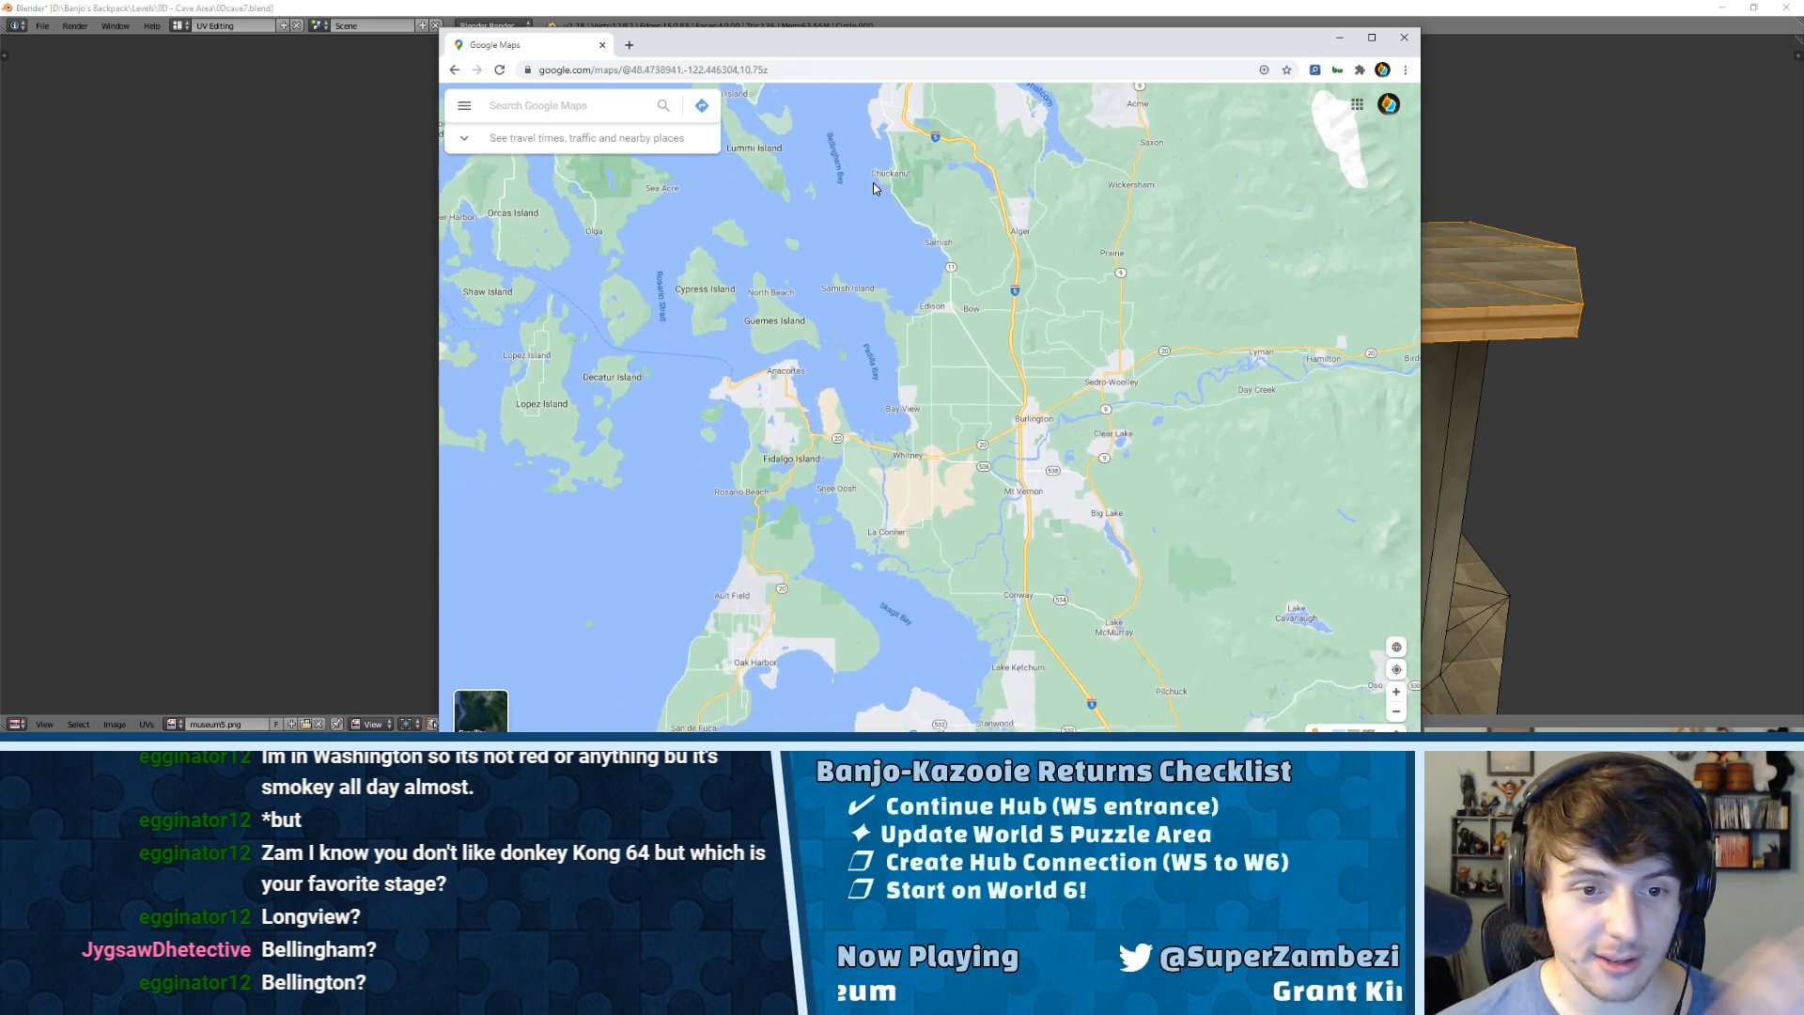
drag(853, 337, 902, 587)
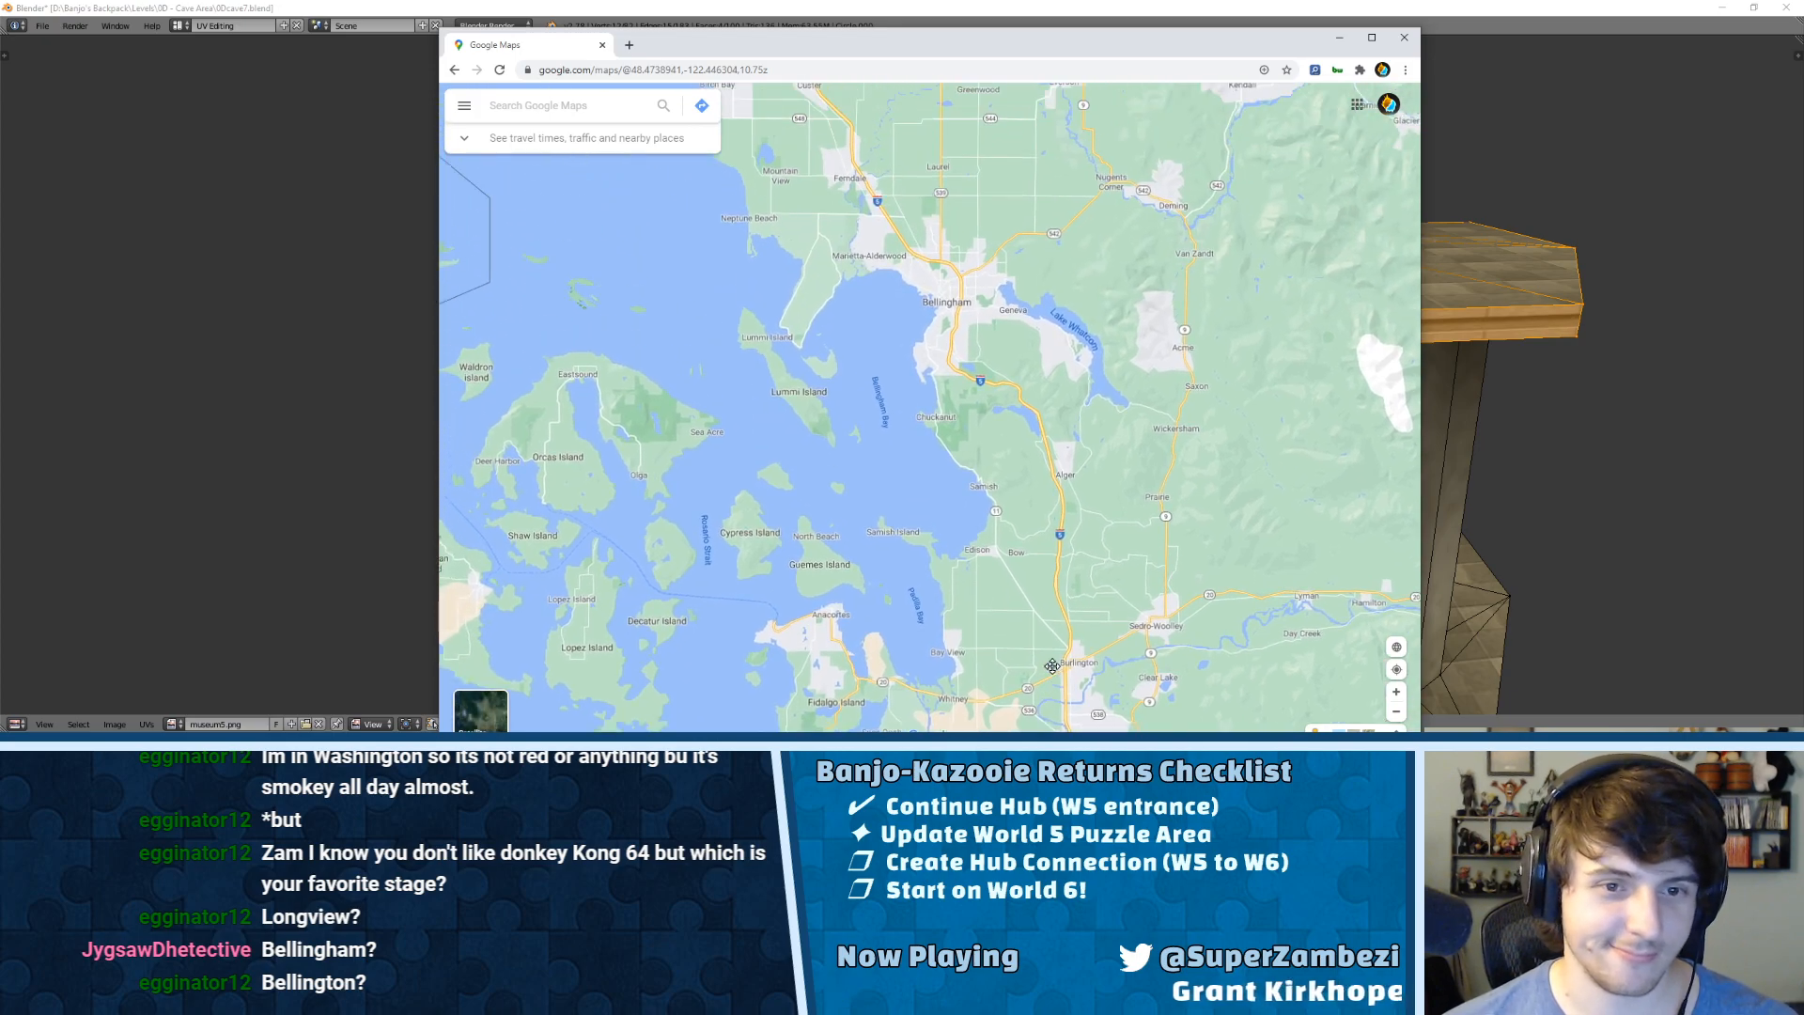
Step: Examine the streets of central Bellingham close up, from downtown to the Lettered Streets and Columbia neighbourhoods
drag(919, 338, 949, 475)
scroll(949, 475, up, 3)
scroll(949, 476, up, 8)
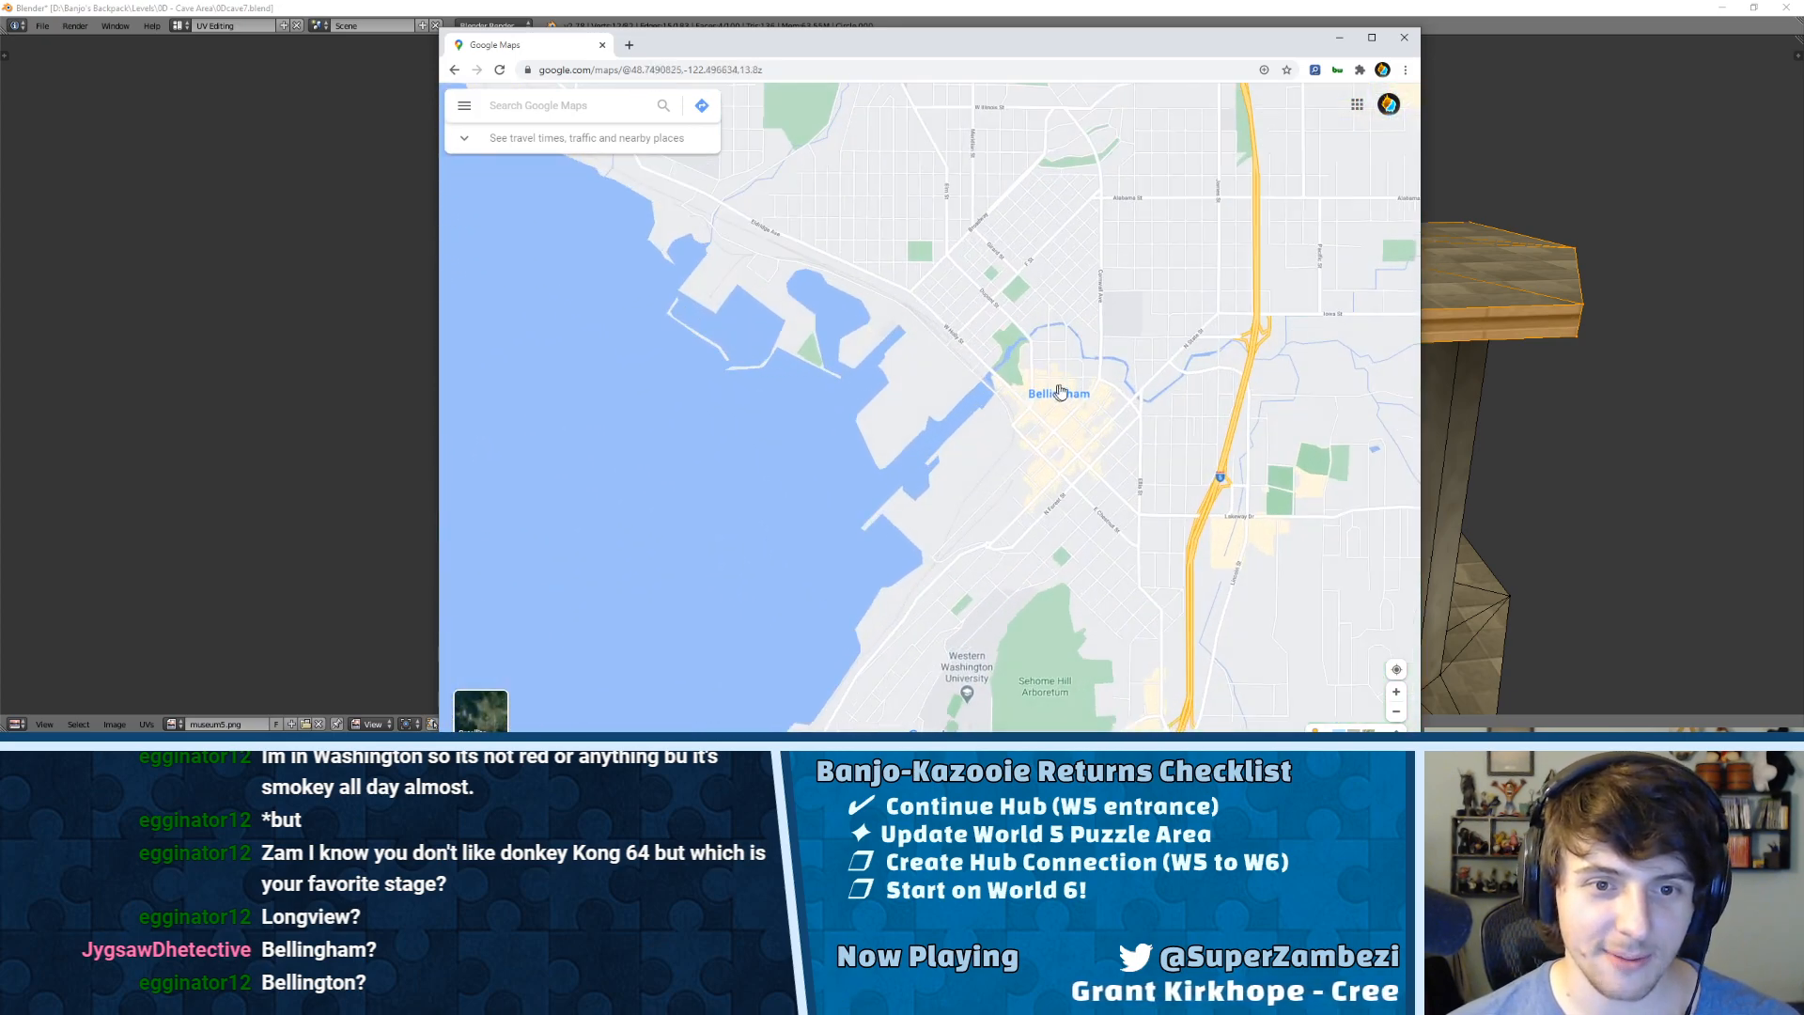
drag(1037, 356, 1048, 453)
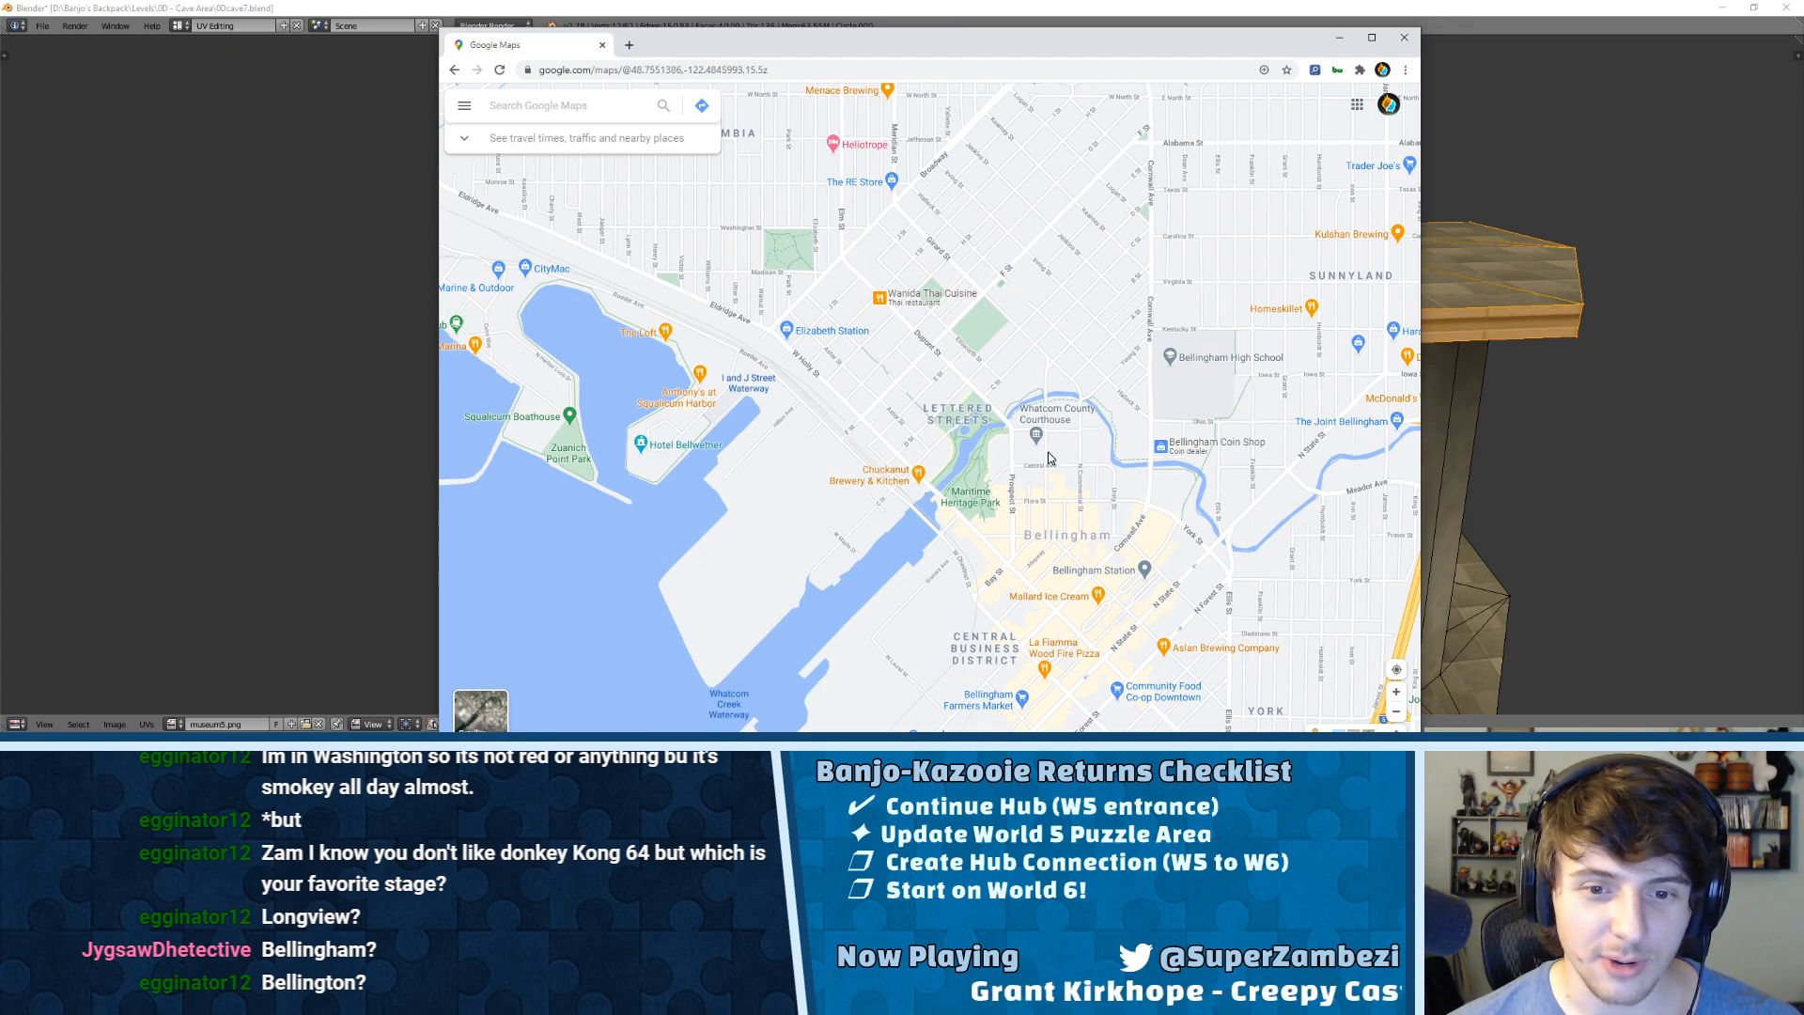
drag(998, 280, 1011, 447)
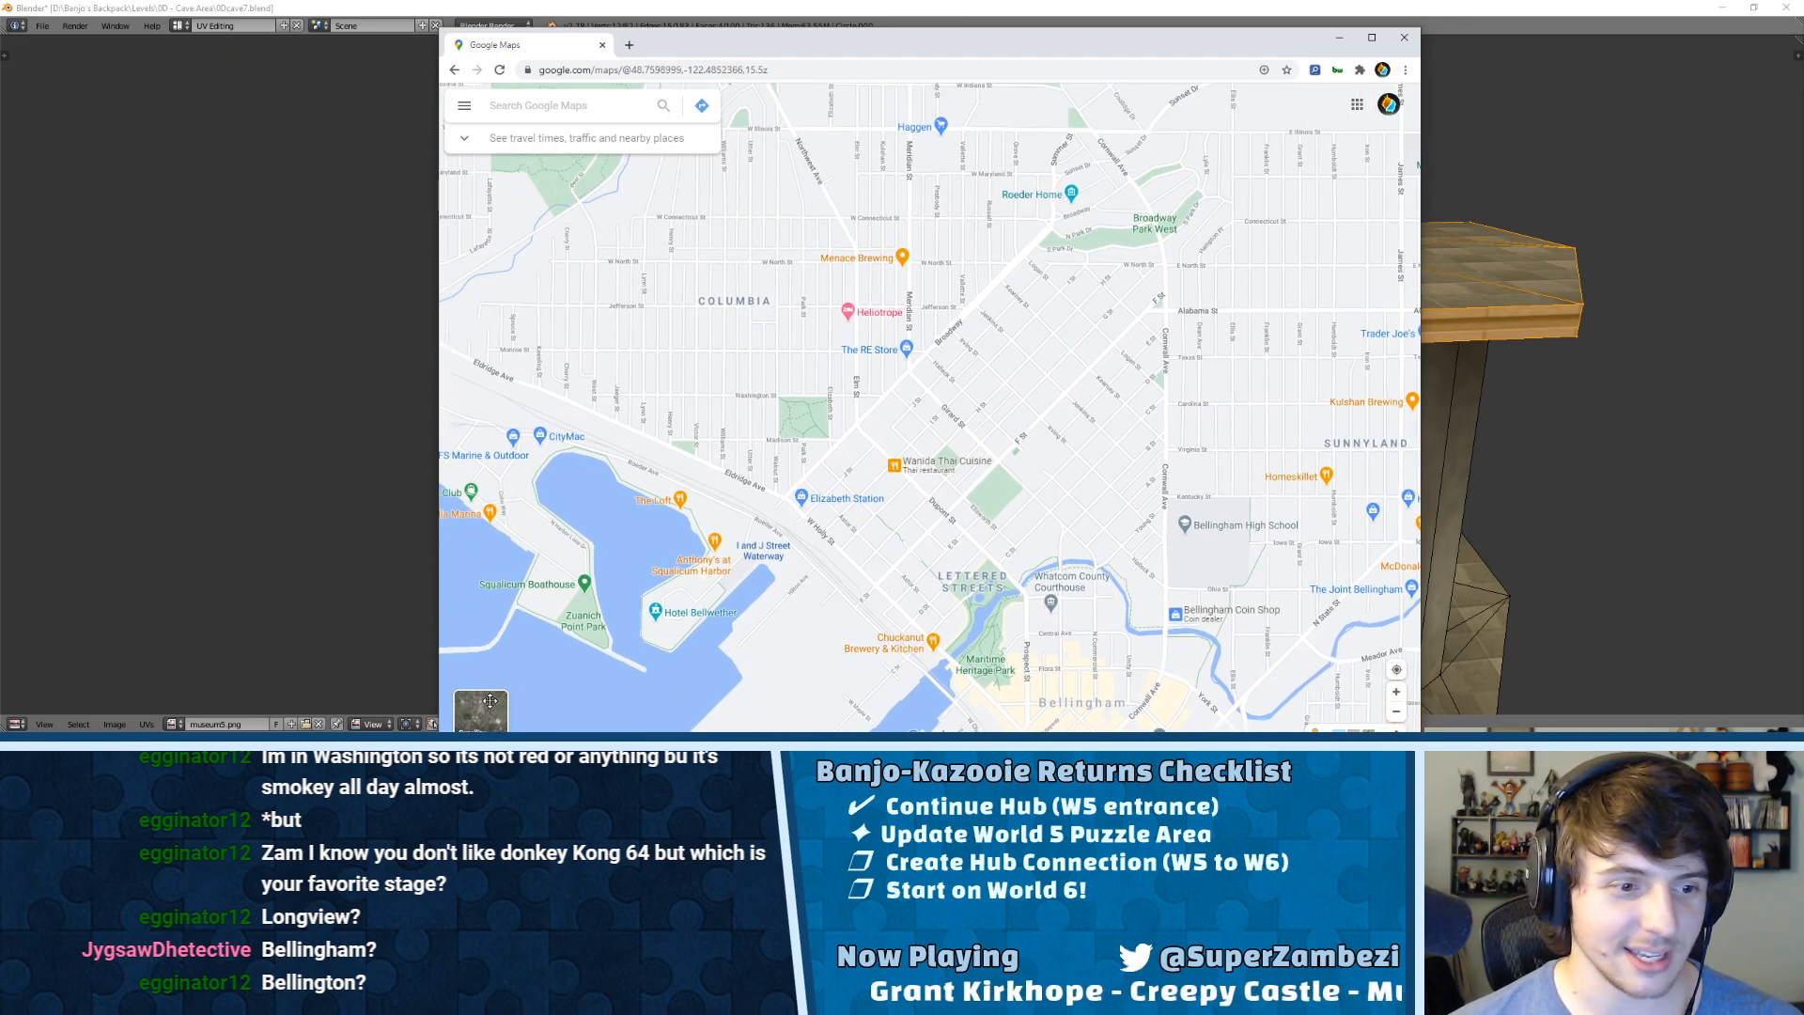
Step: Switch the map to satellite imagery and examine Bellingham from its northern neighbourhoods down to Fairhaven
click(490, 709)
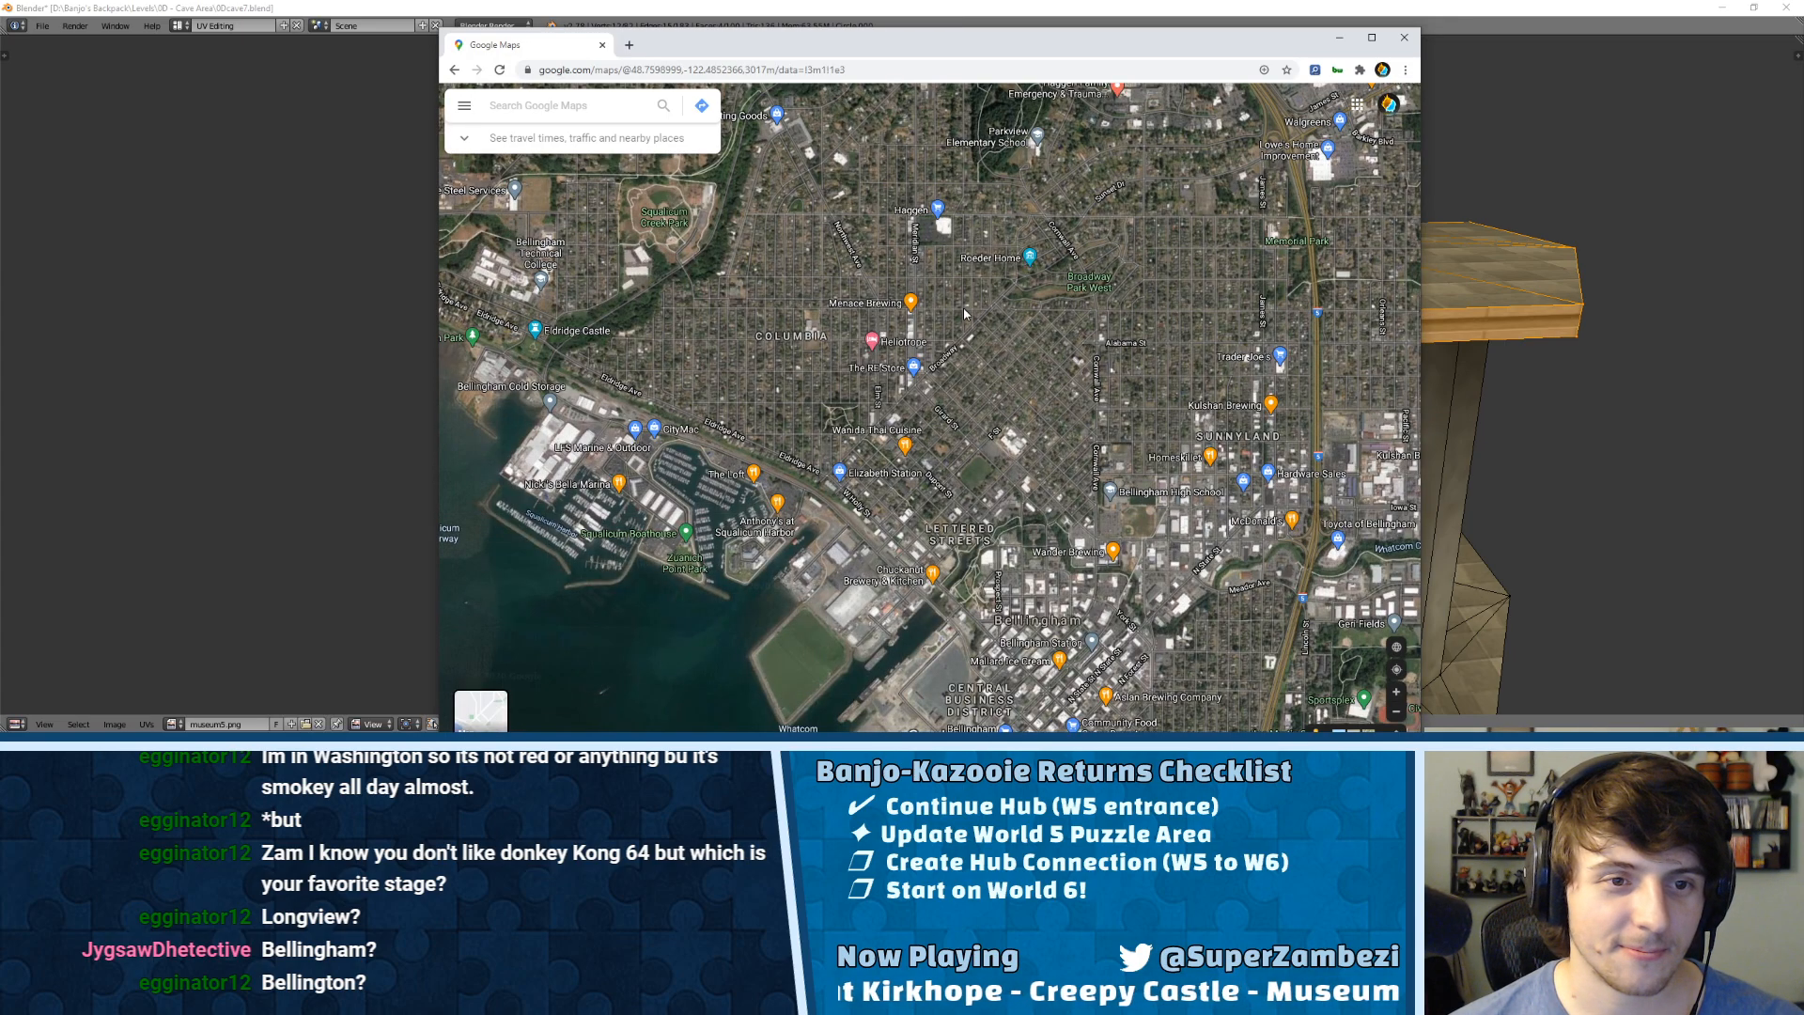
scroll(964, 313, down, 1)
drag(975, 301, 998, 374)
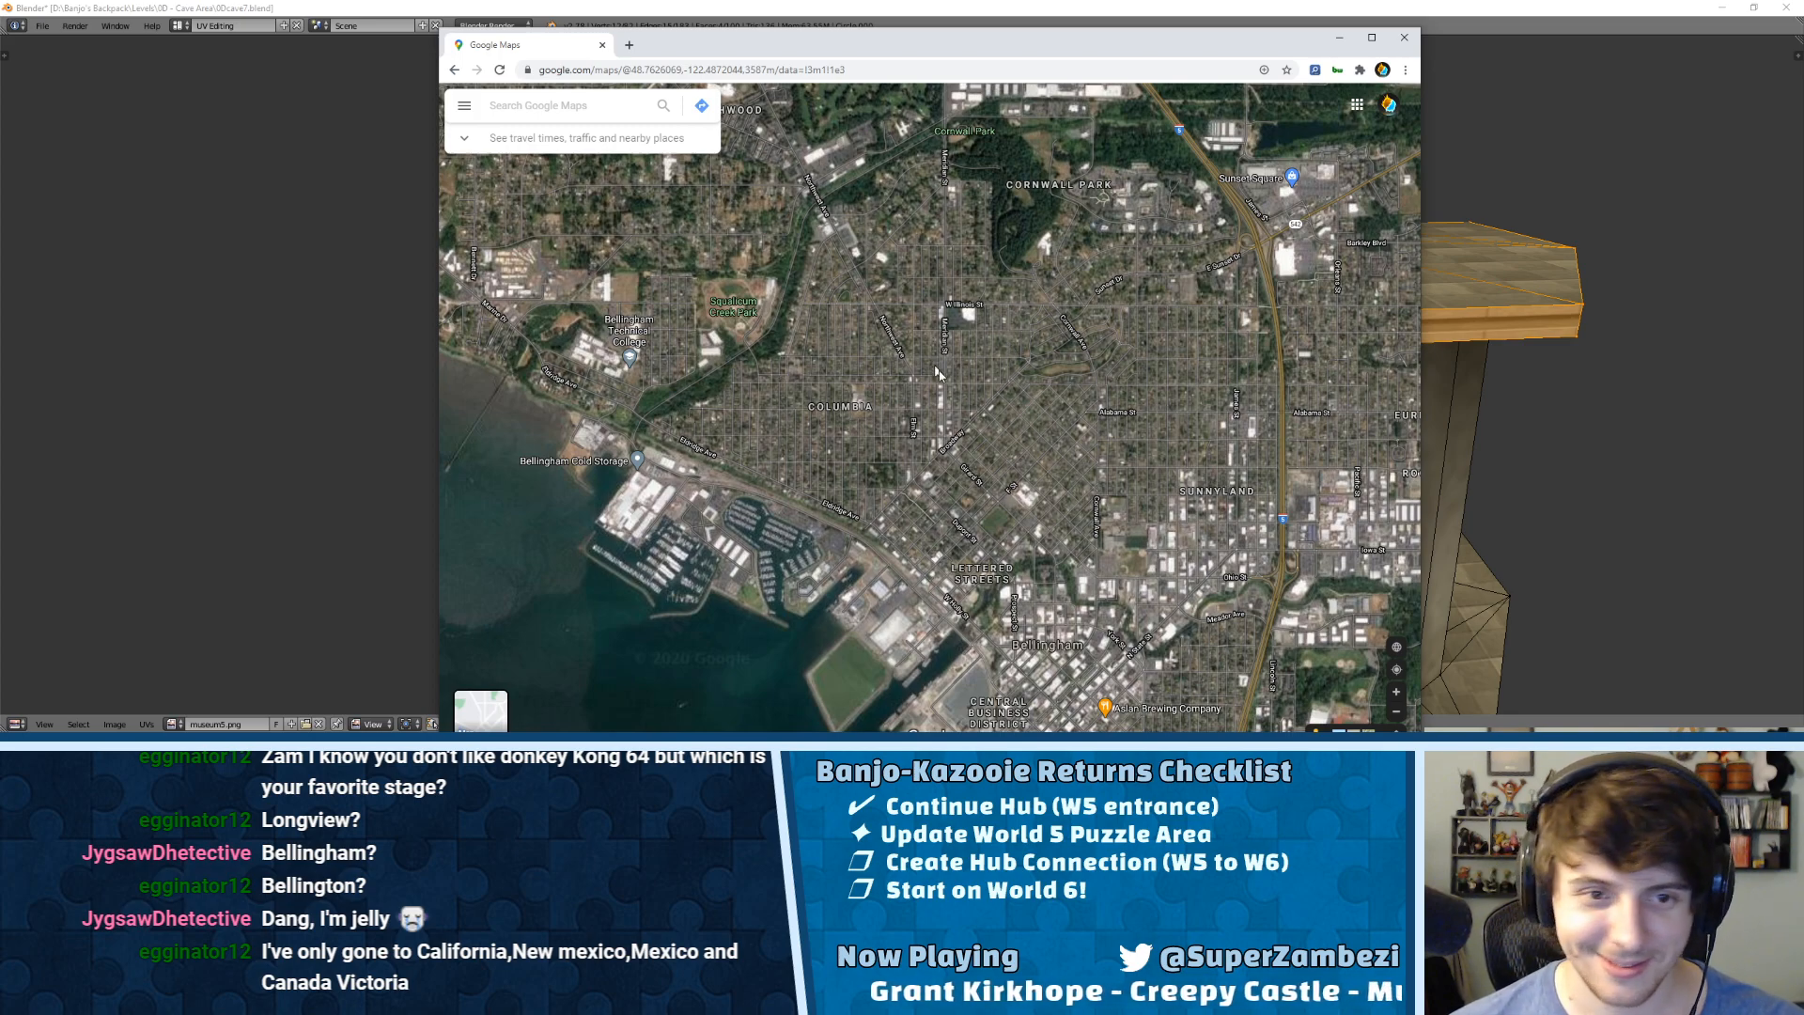
scroll(1023, 402, down, 2)
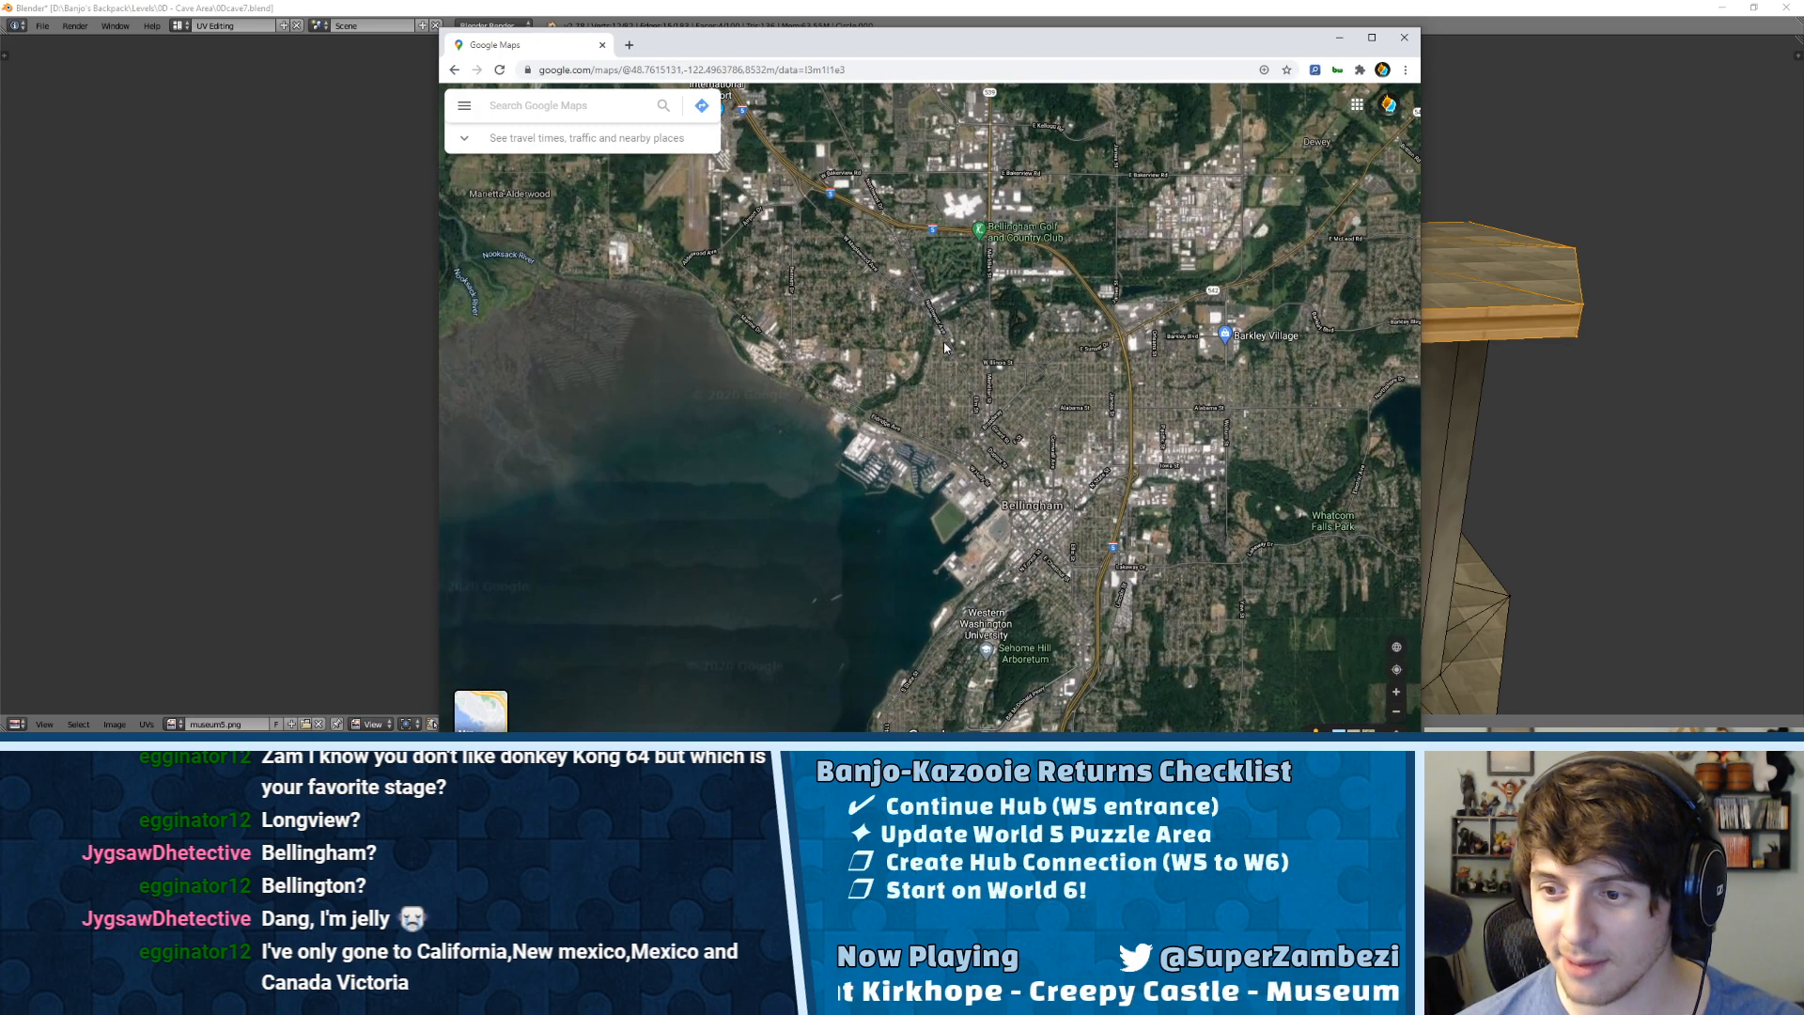
drag(1146, 441, 1109, 348)
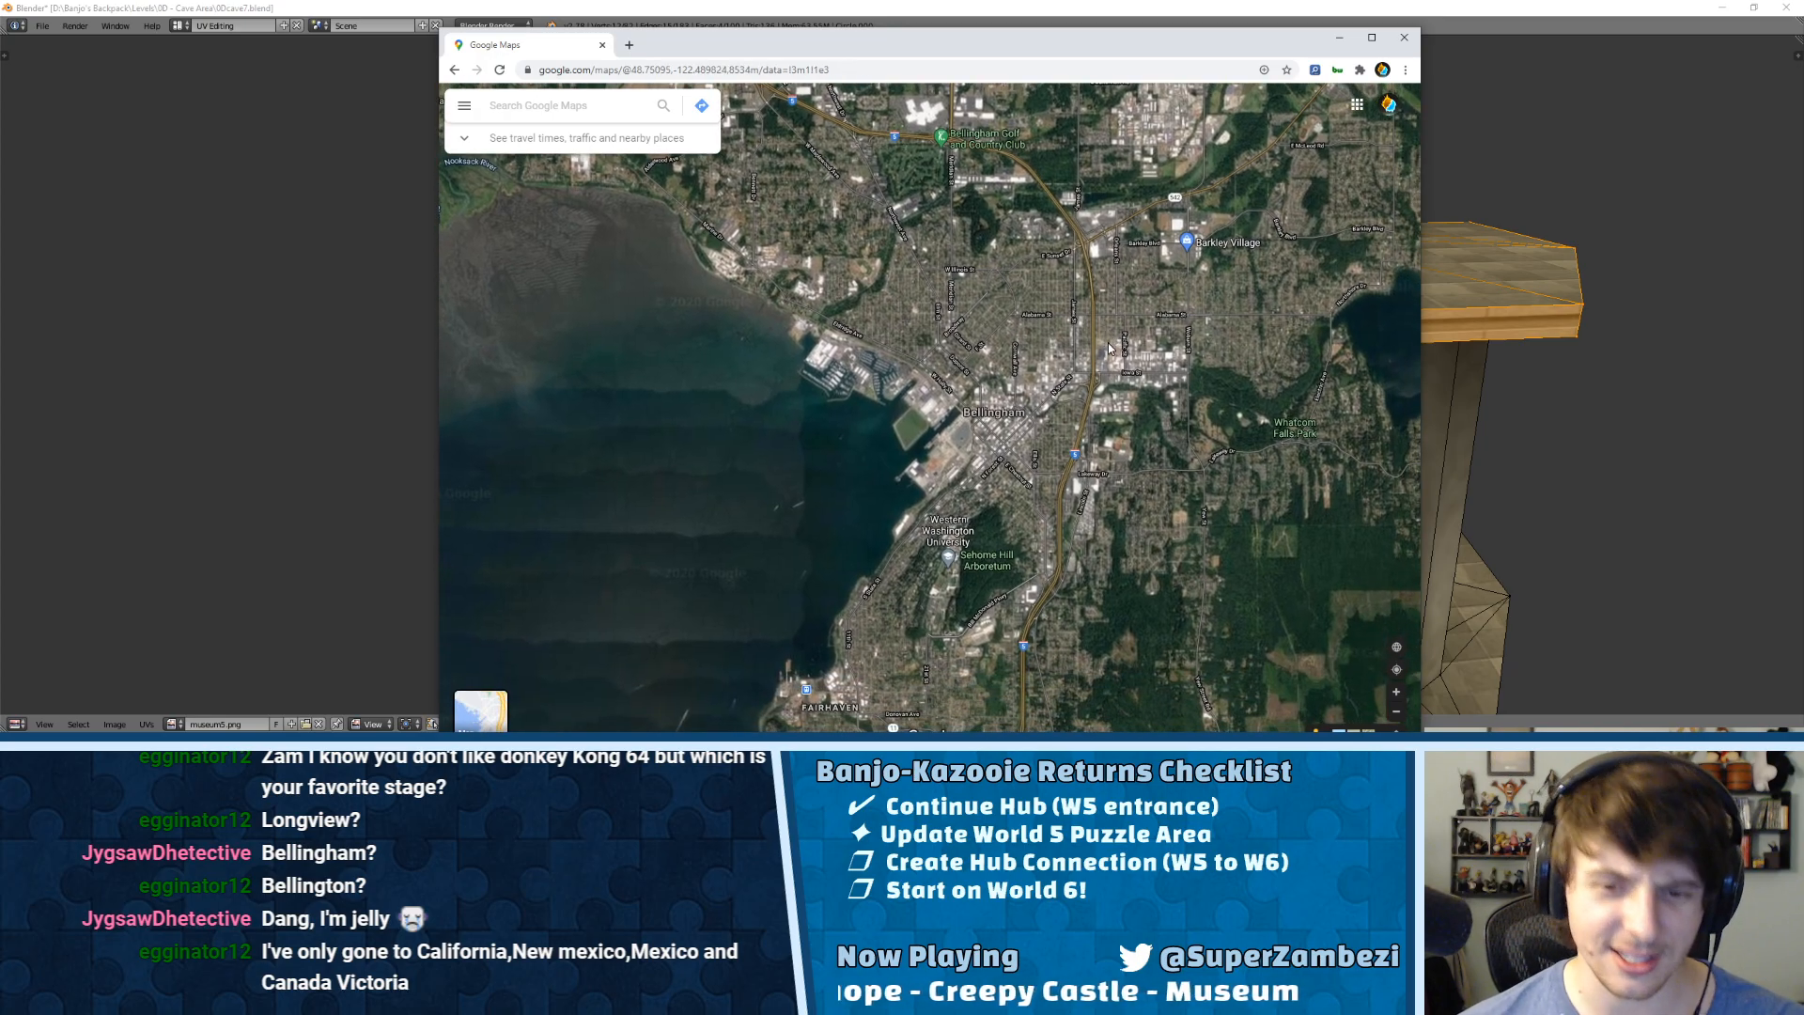
scroll(984, 370, up, 3)
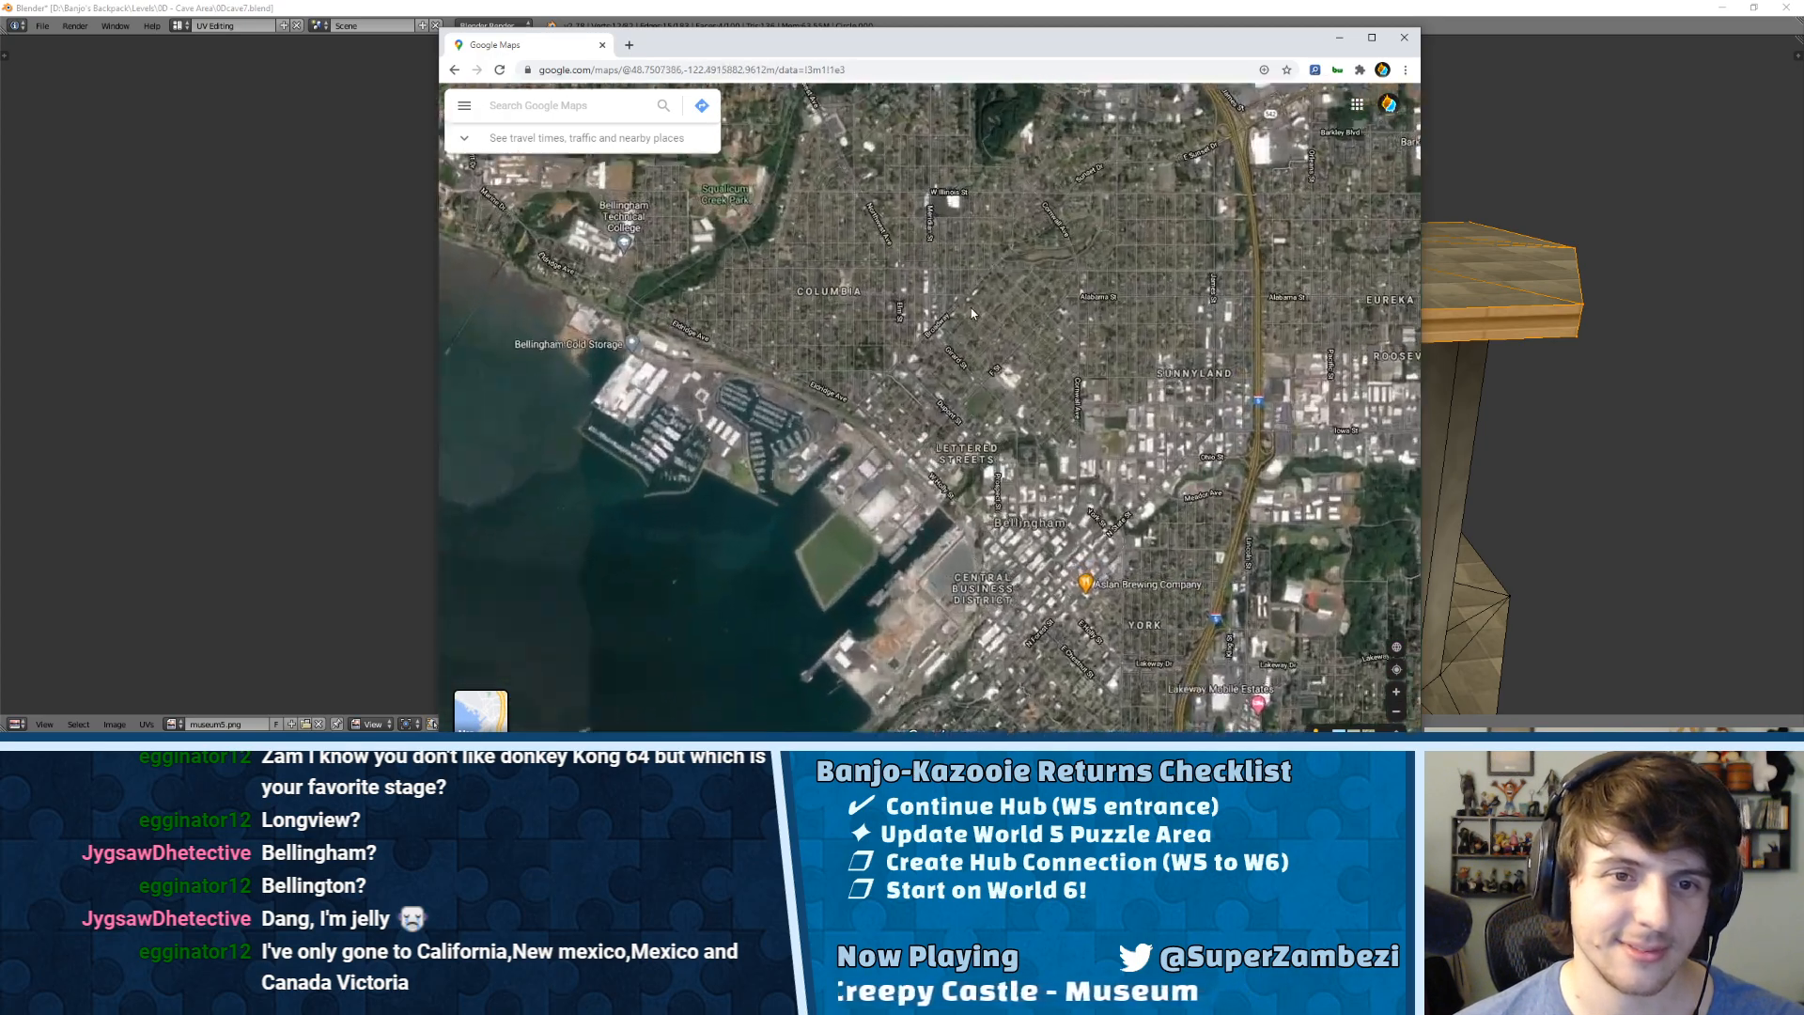
scroll(771, 498, up, 1)
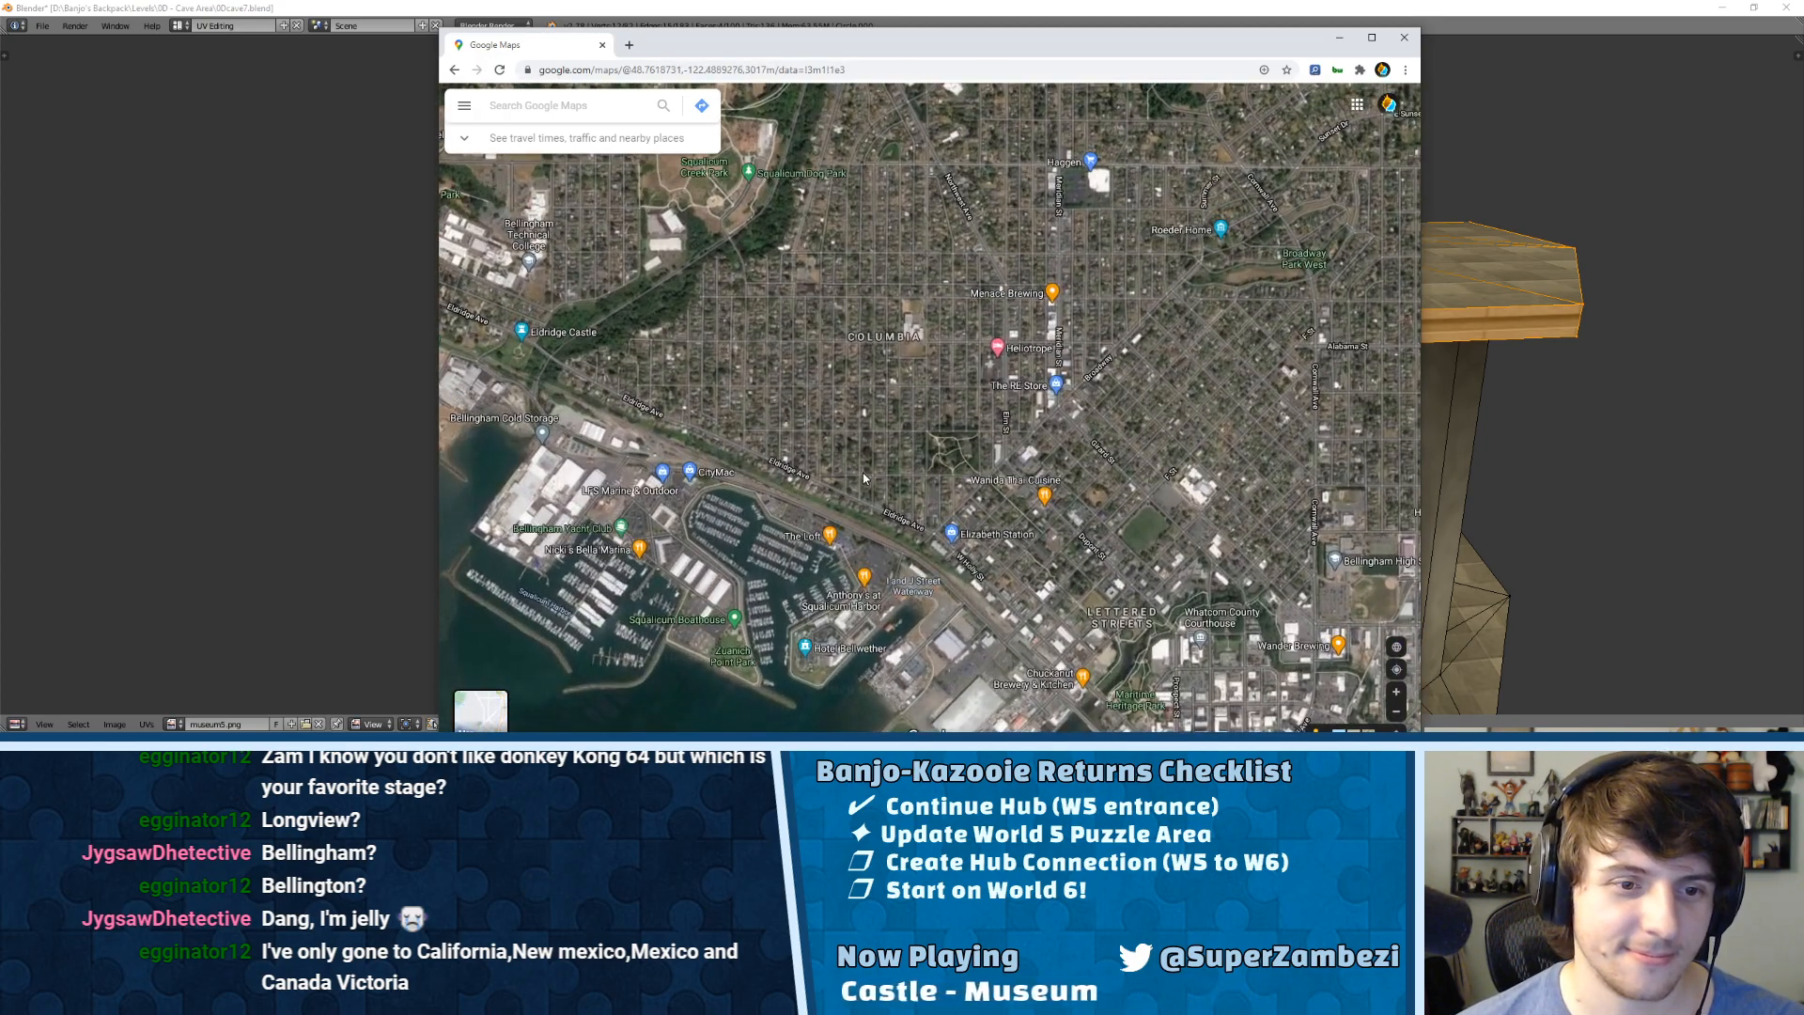
Step: Examine the satellite imagery of Bellingham's waterfront, from the Squalicum marina to the industrial buildings beside Little Squalicum Park
drag(747, 502, 855, 329)
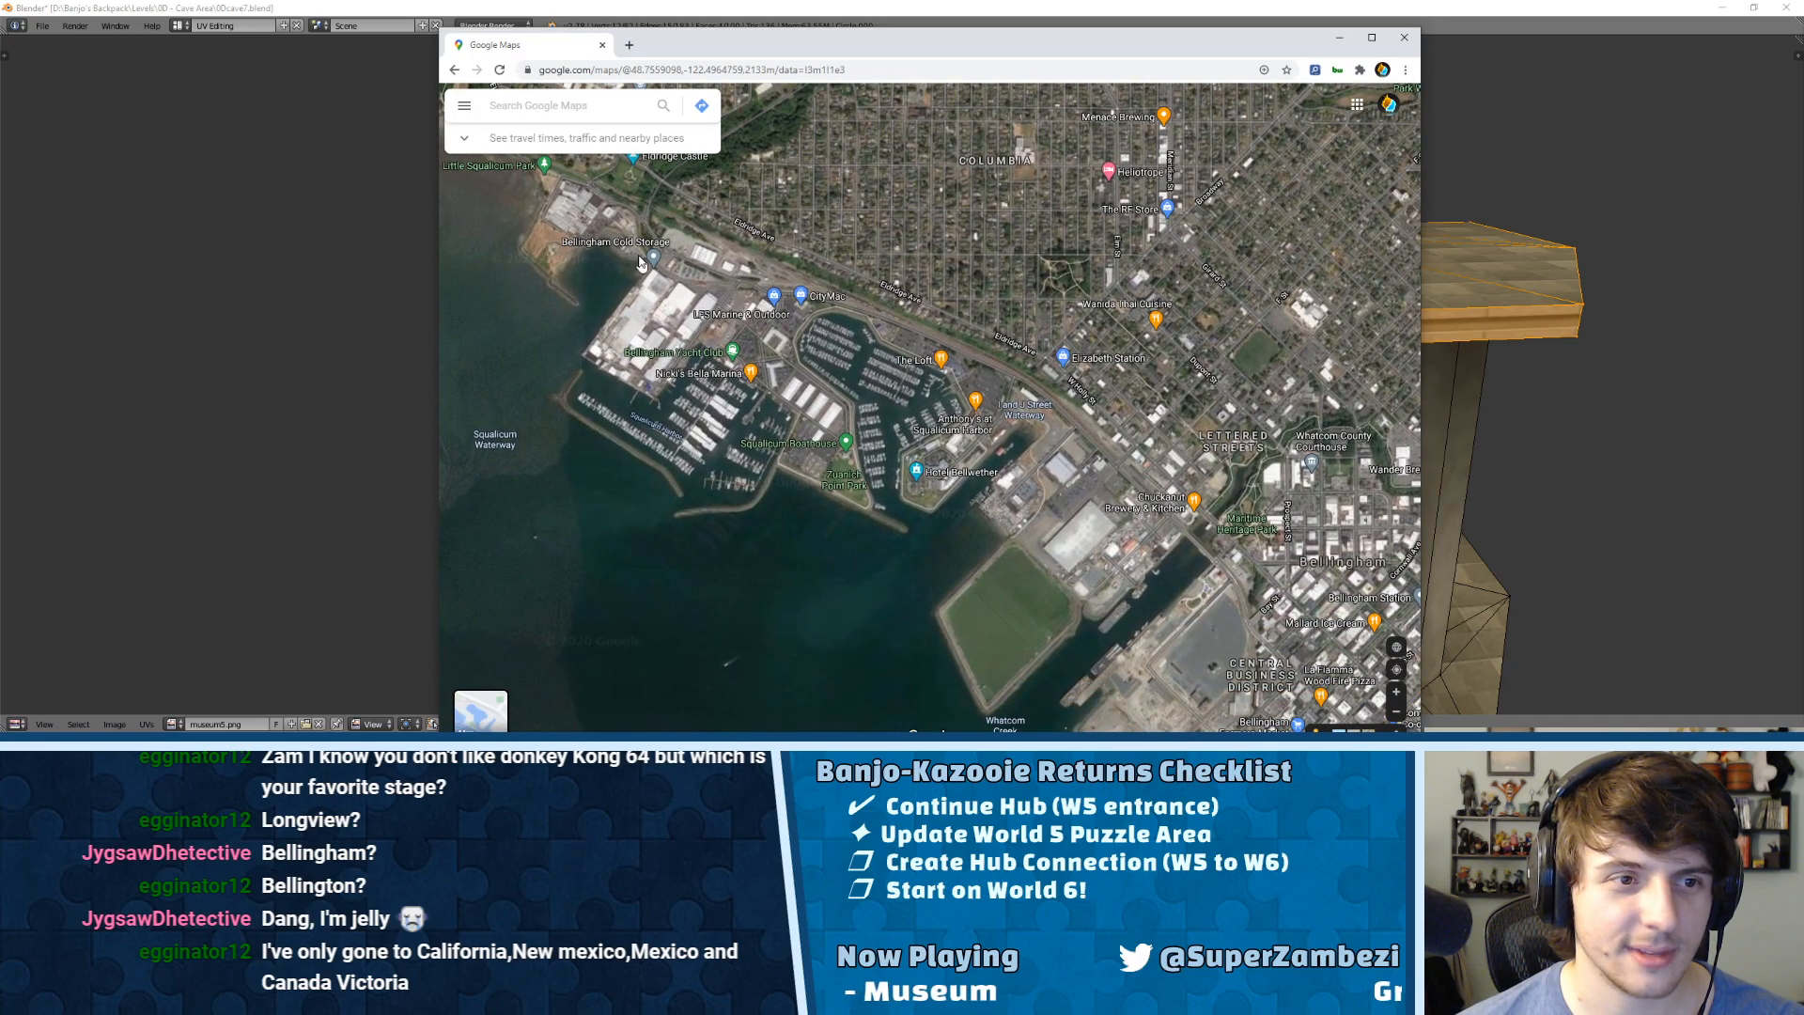
drag(500, 206, 814, 312)
scroll(876, 333, up, 6)
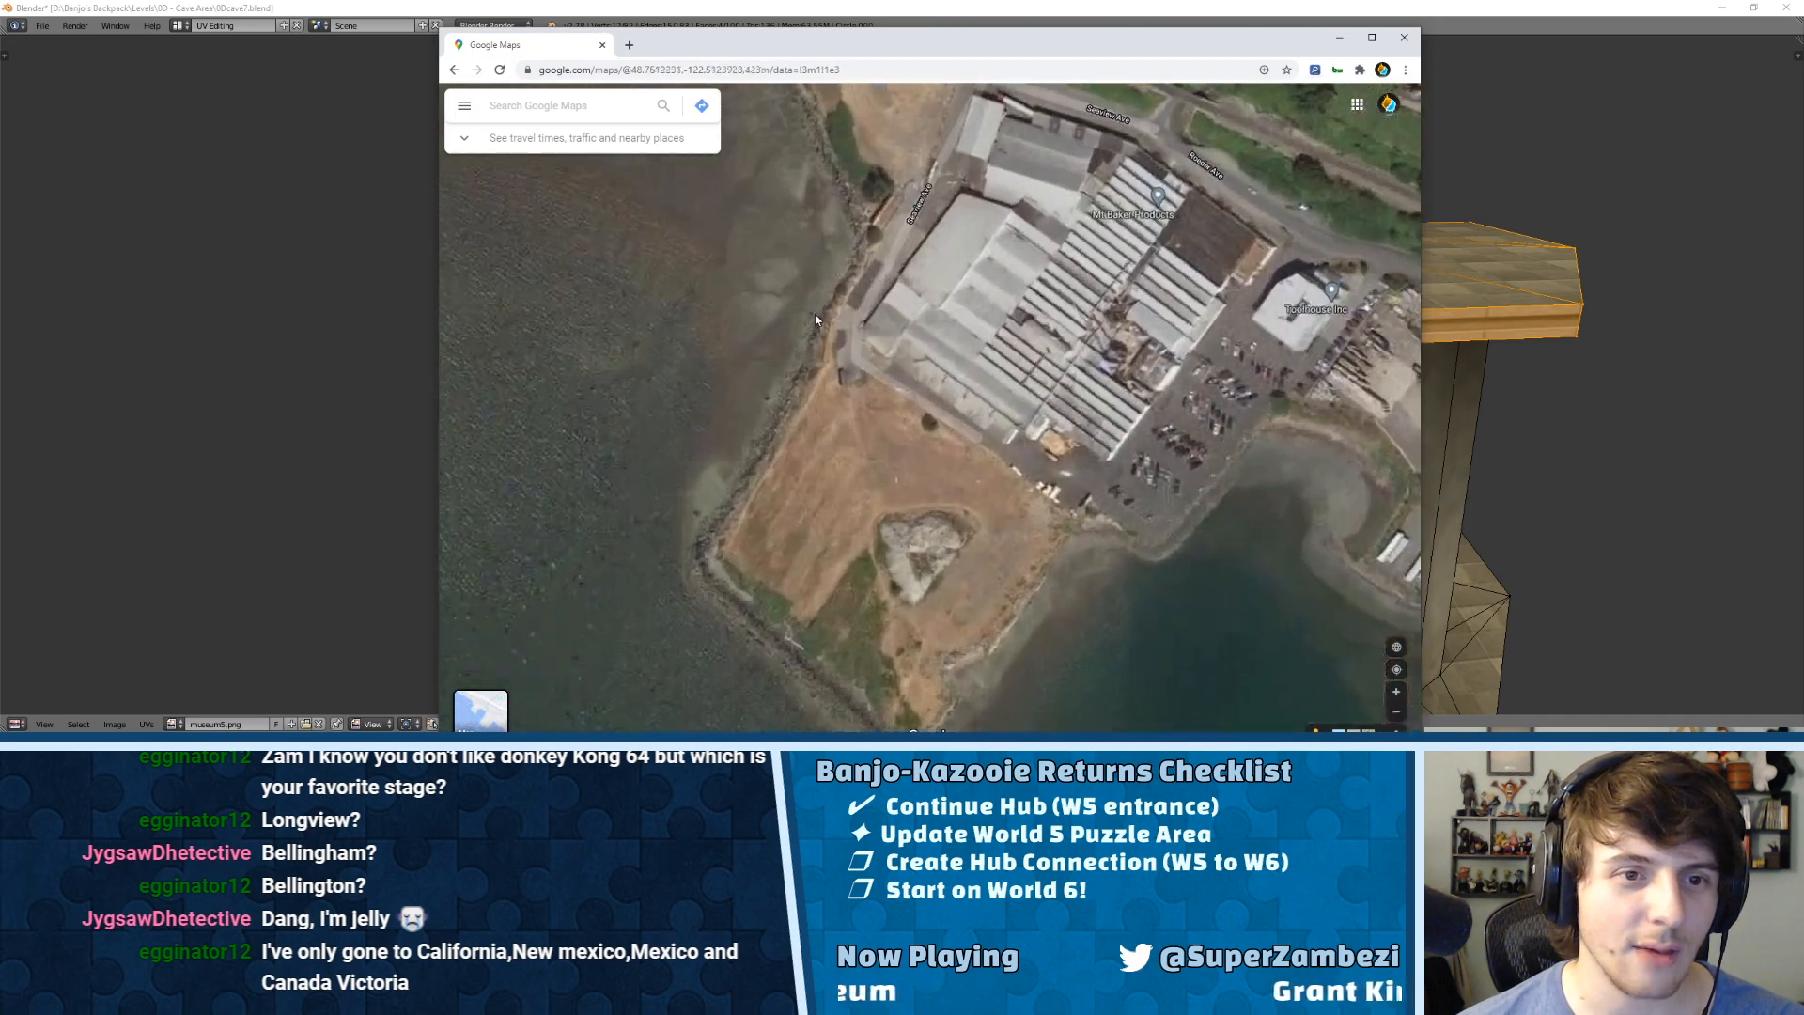
drag(951, 220, 842, 541)
scroll(969, 279, down, 3)
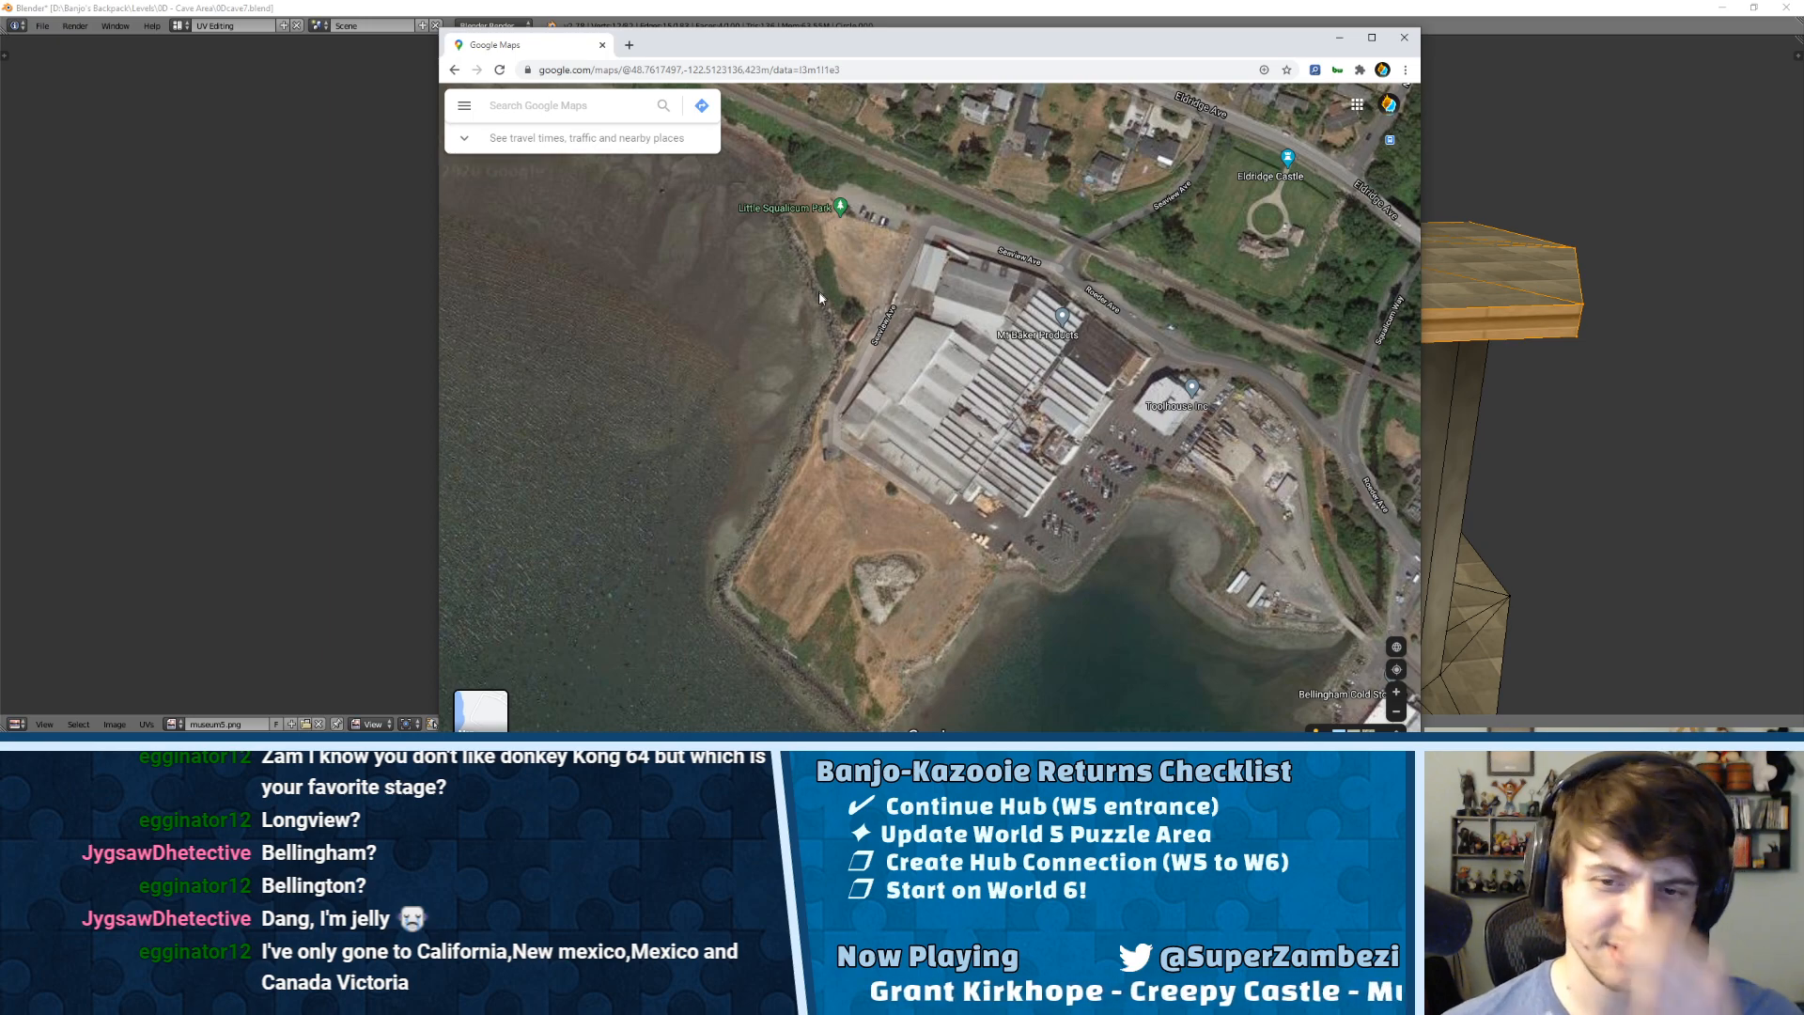
Step: Examine the satellite imagery of Little Squalicum Park and the warehouses along Seaview Ave close up
scroll(797, 319, down, 3)
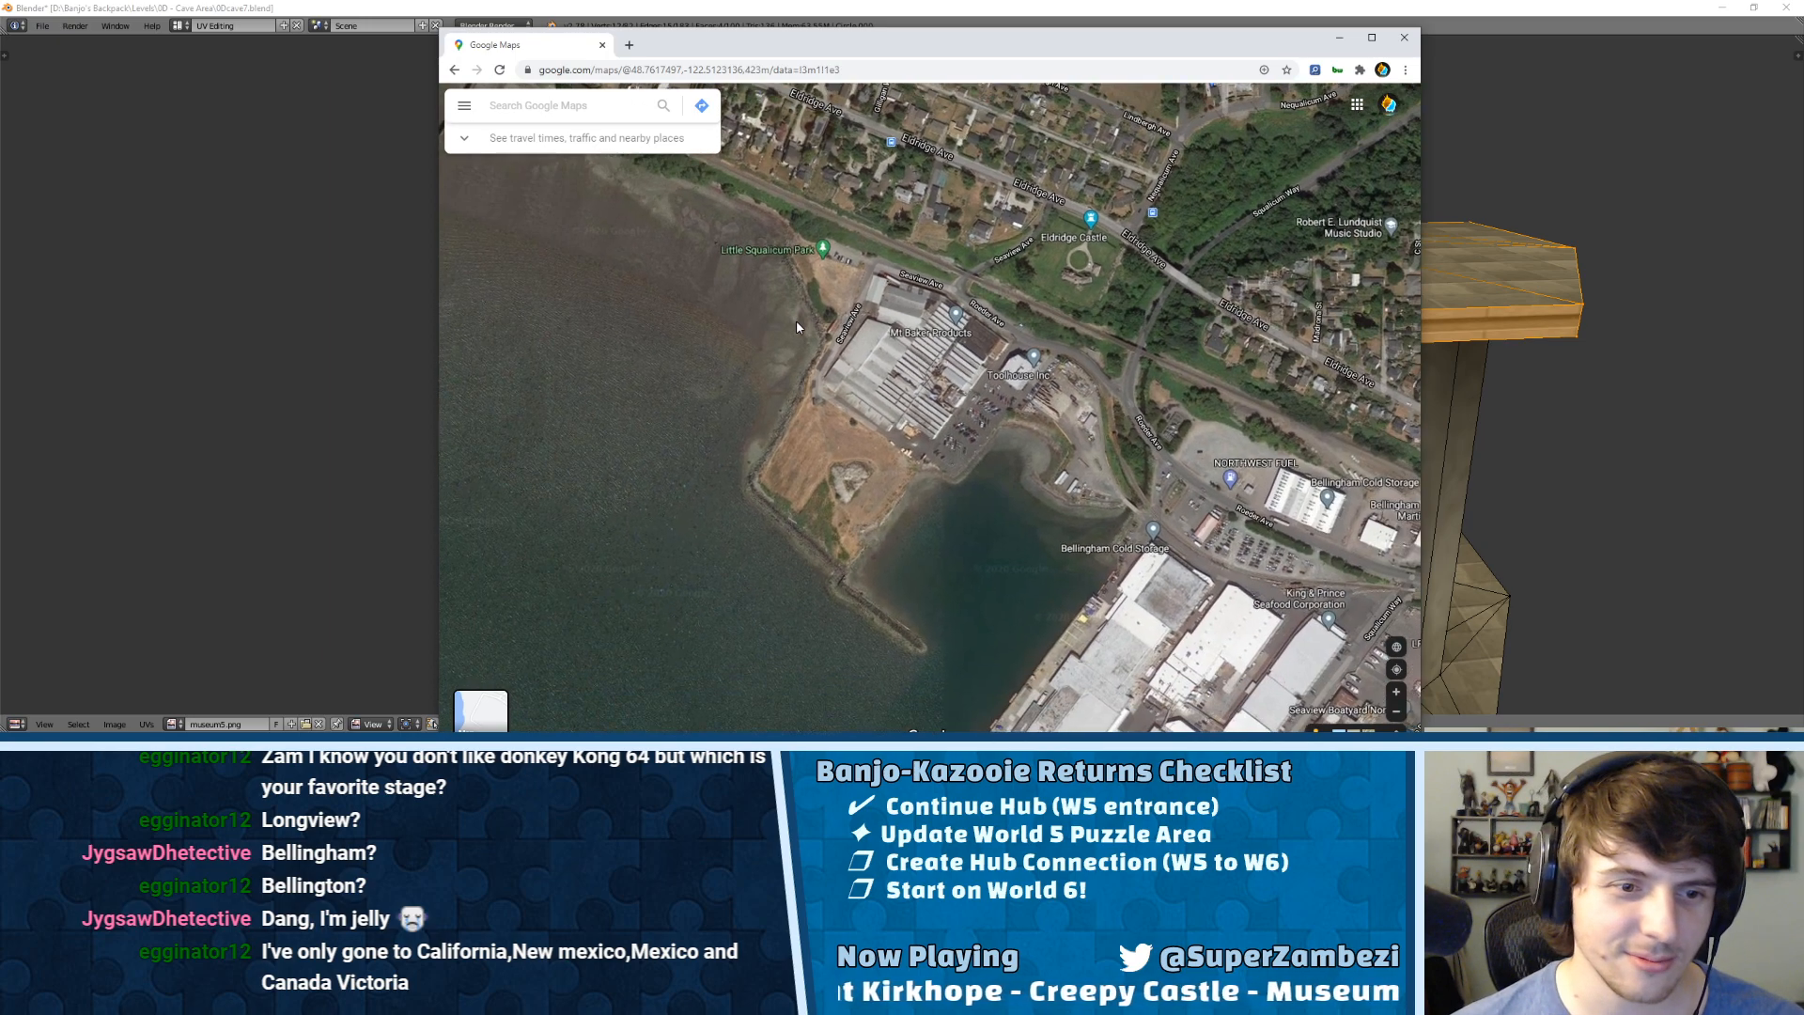
scroll(825, 428, up, 5)
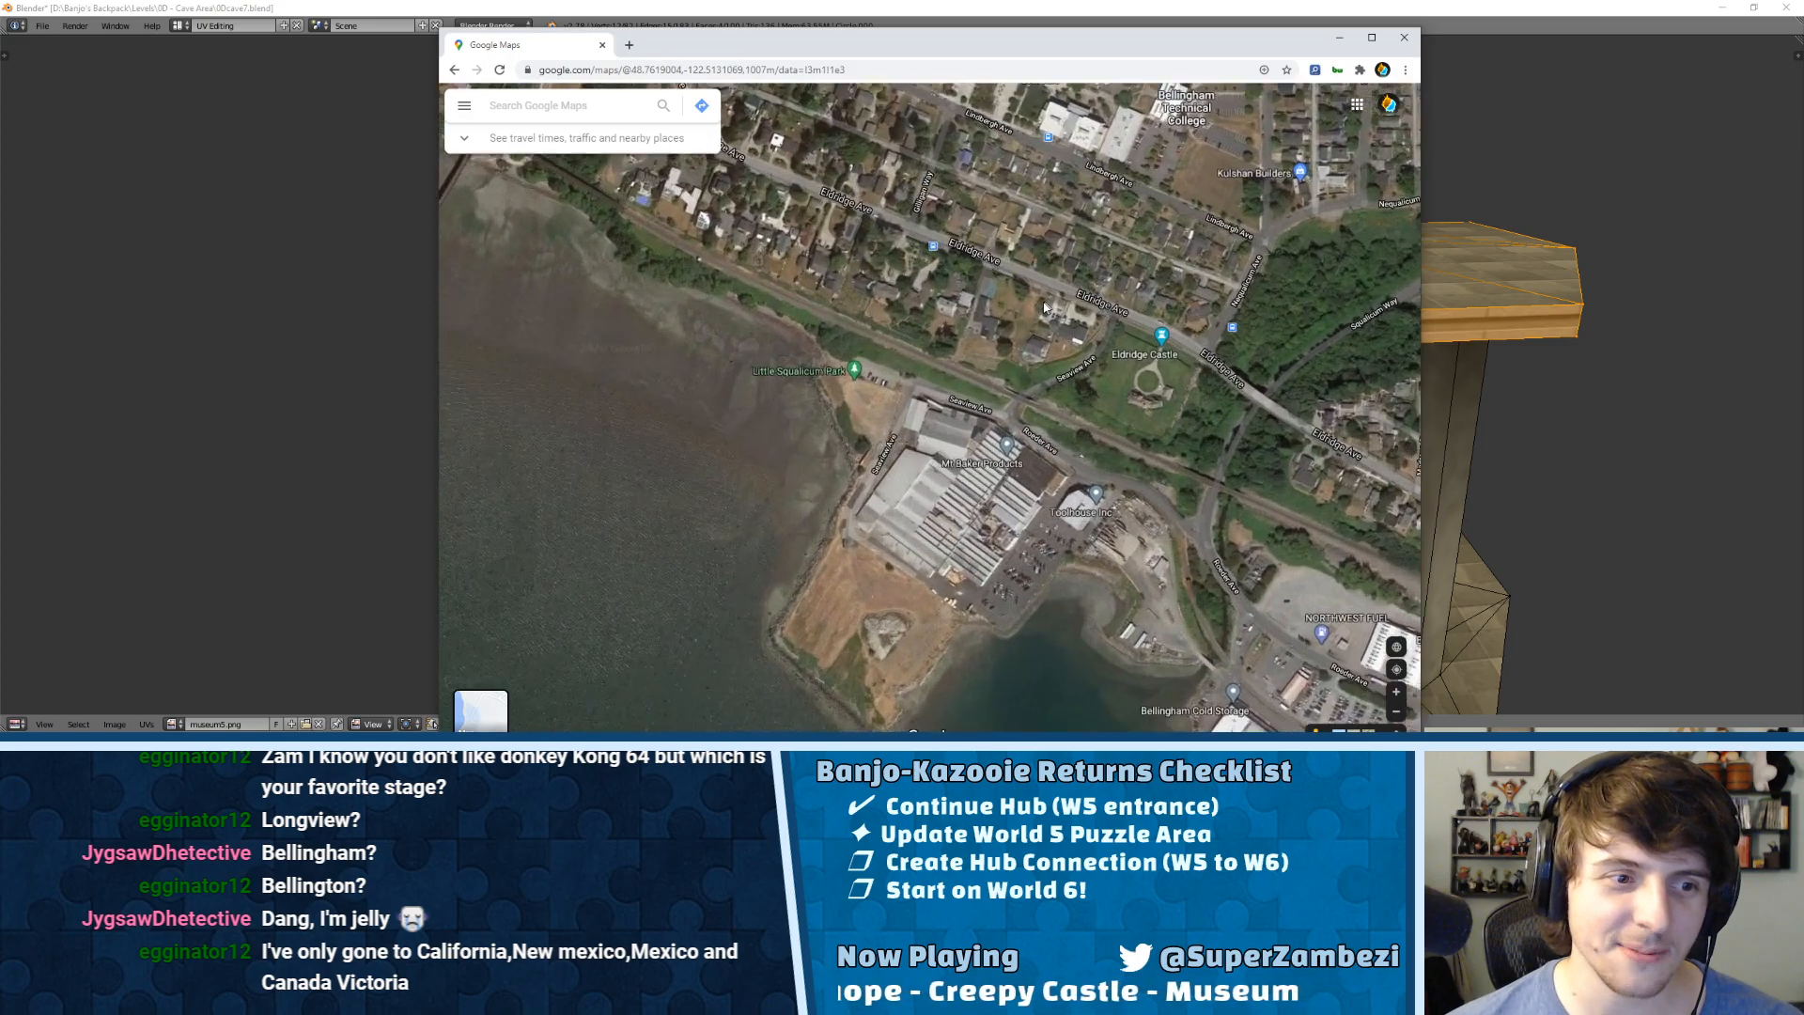
drag(892, 420, 1116, 247)
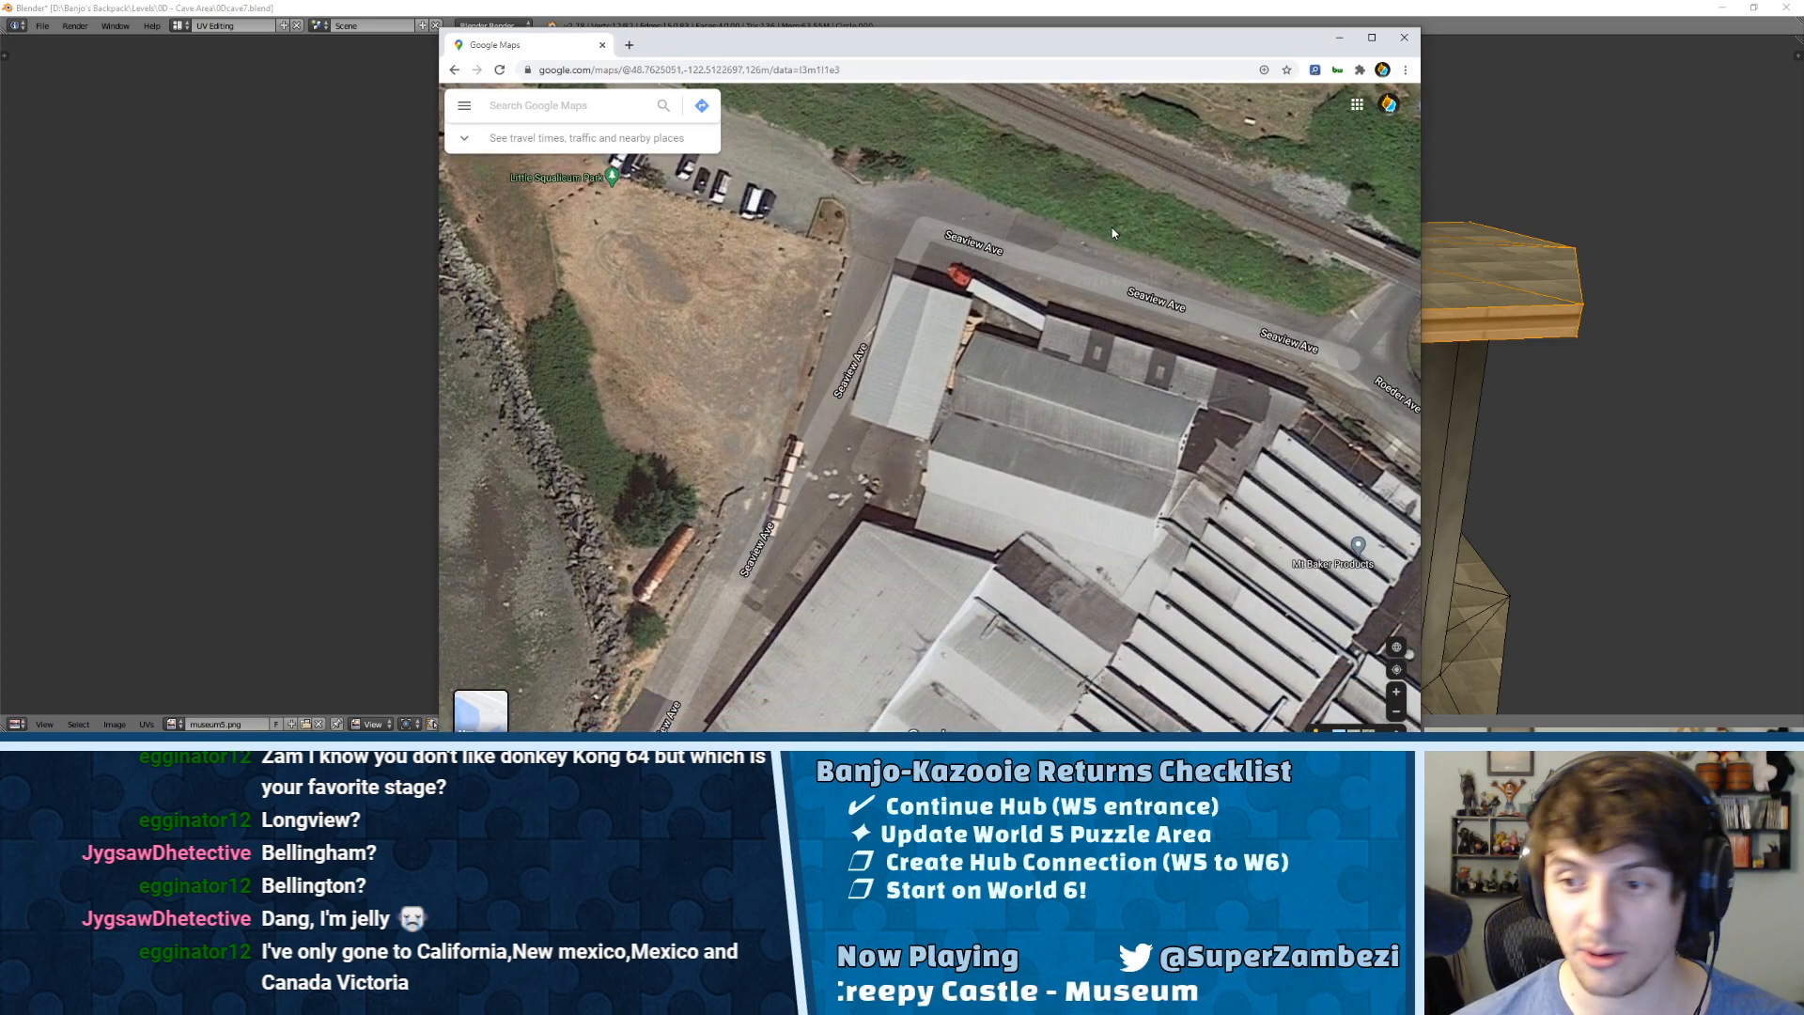
drag(921, 357, 1053, 241)
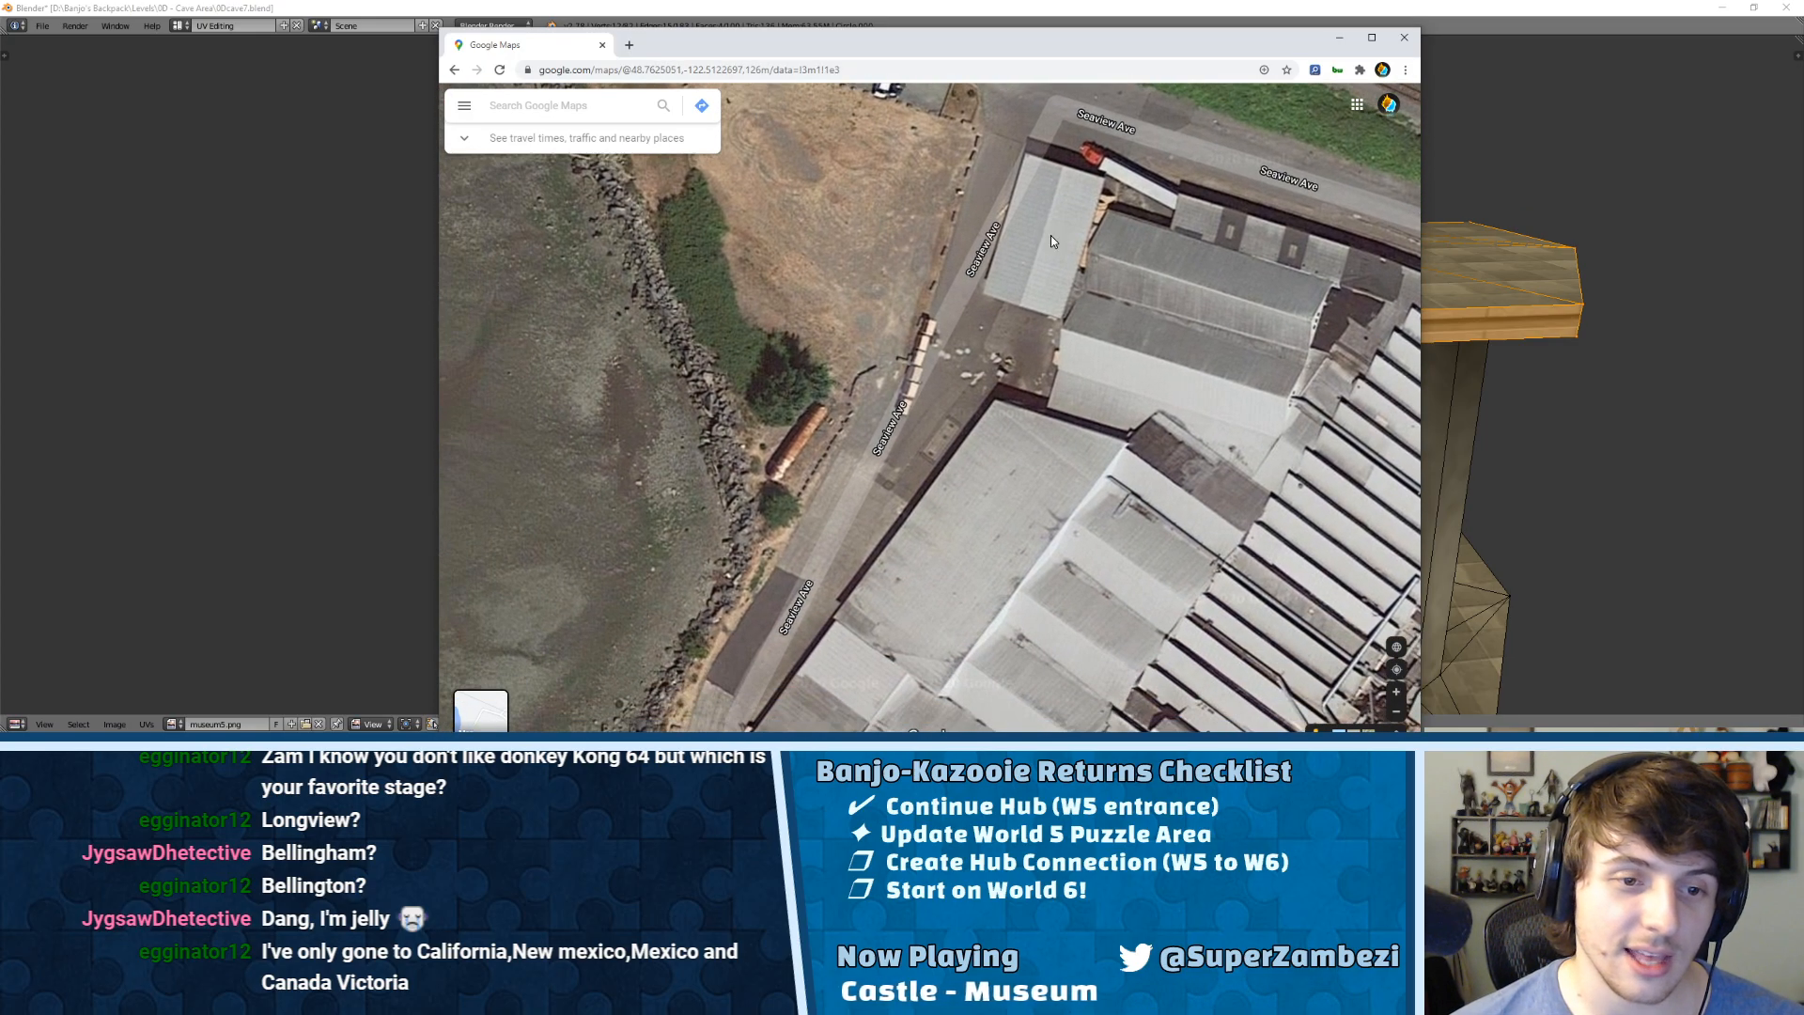
drag(922, 432, 949, 402)
Step: Examine Bellingham's Birchwood and Columbia neighbourhoods and the Squalicum marina from a wider satellite view
scroll(1052, 280, down, 5)
scroll(1085, 230, down, 3)
scroll(859, 569, down, 2)
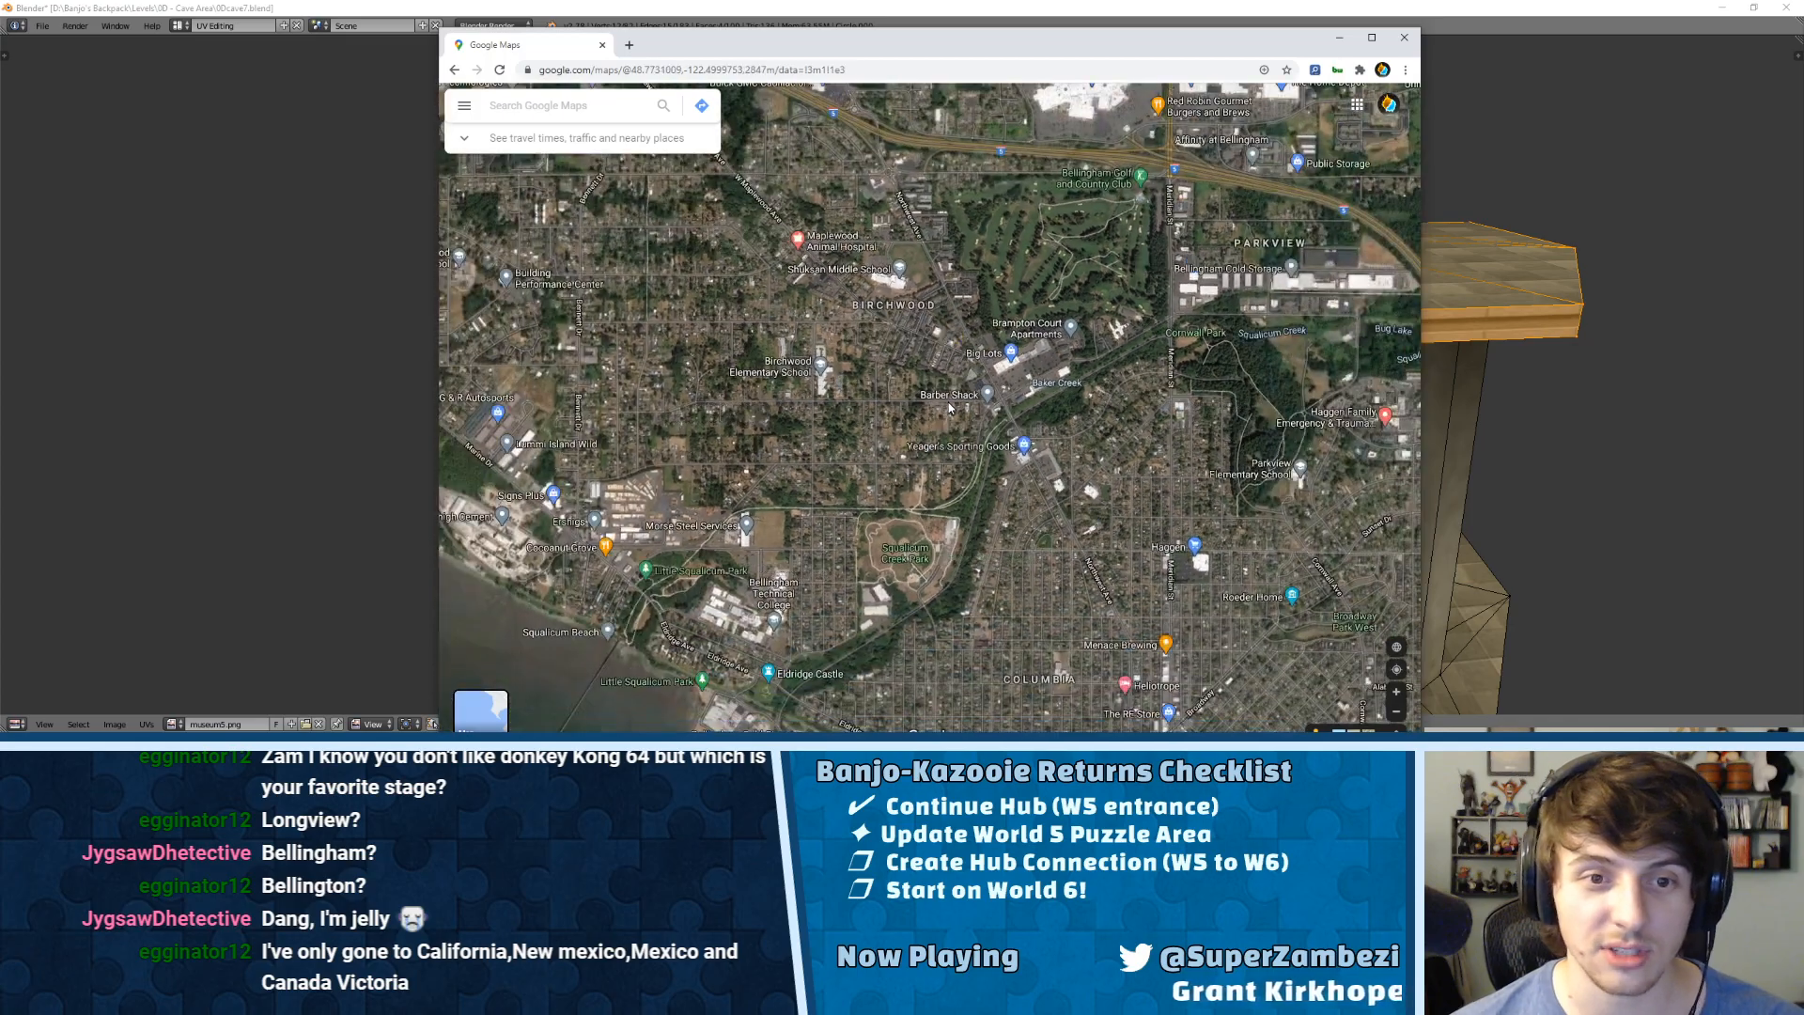
scroll(949, 402, down, 4)
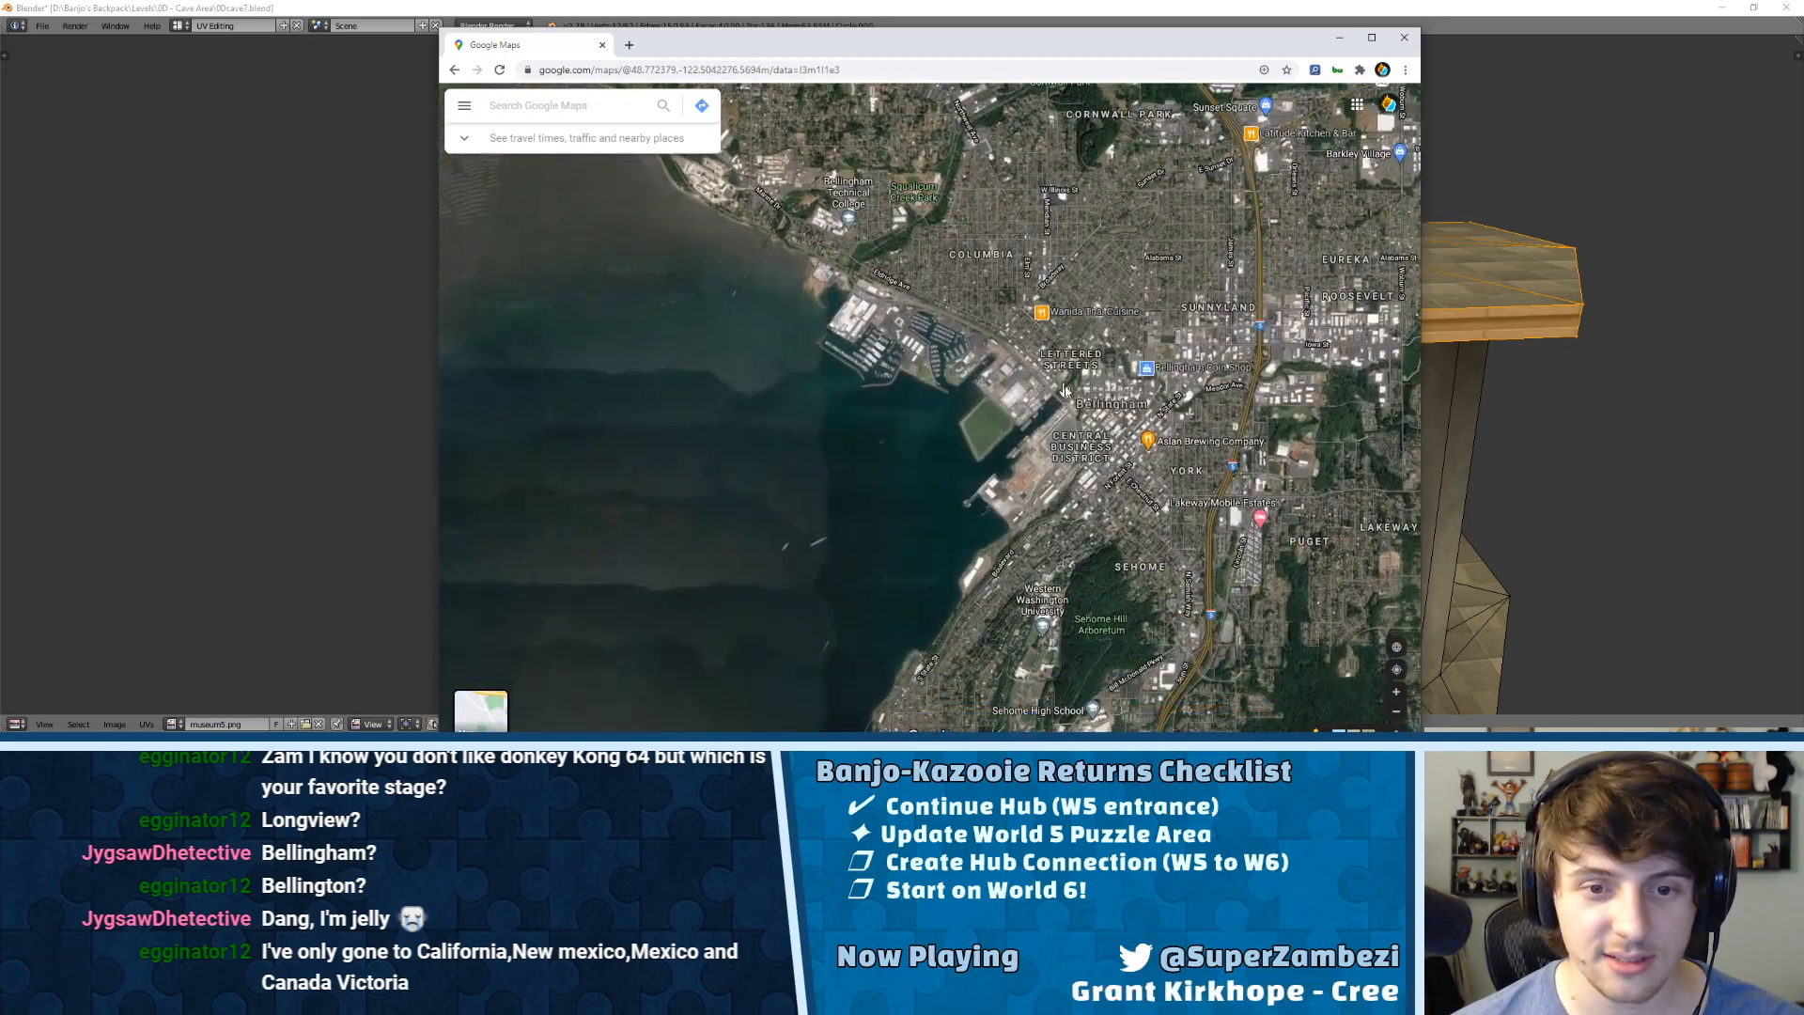
scroll(1096, 435, up, 5)
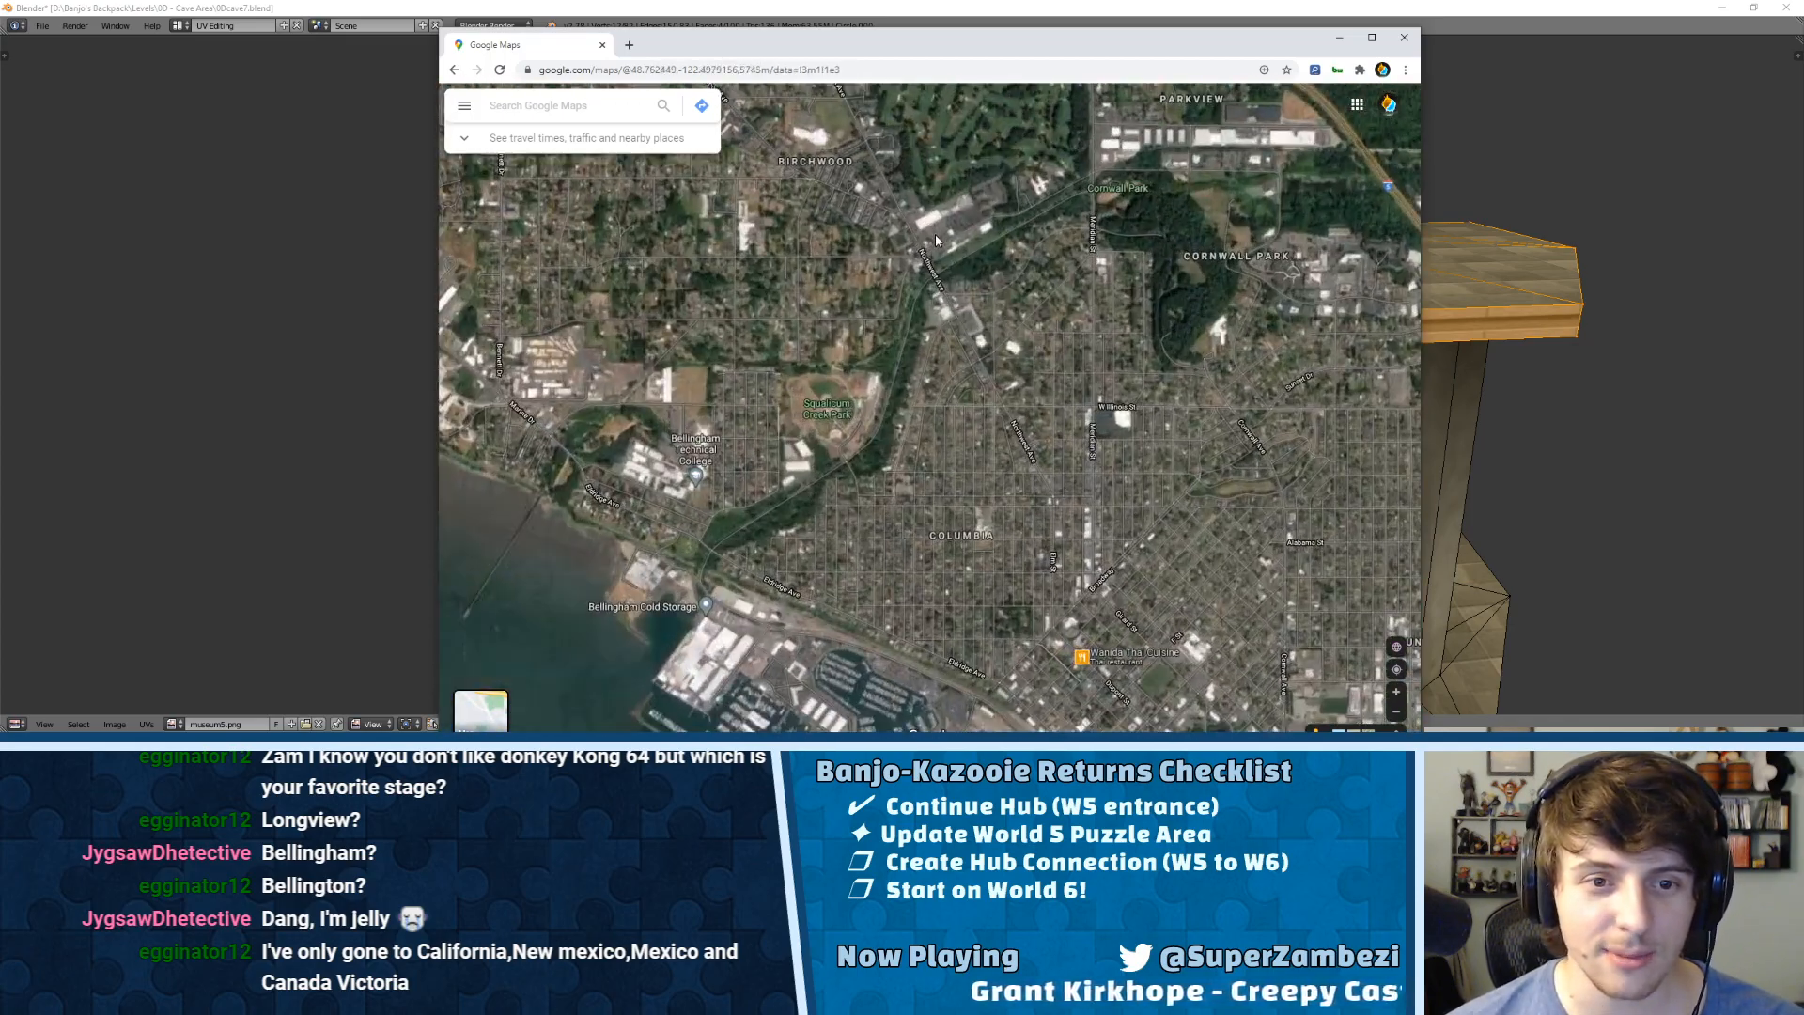
drag(1142, 402, 1060, 295)
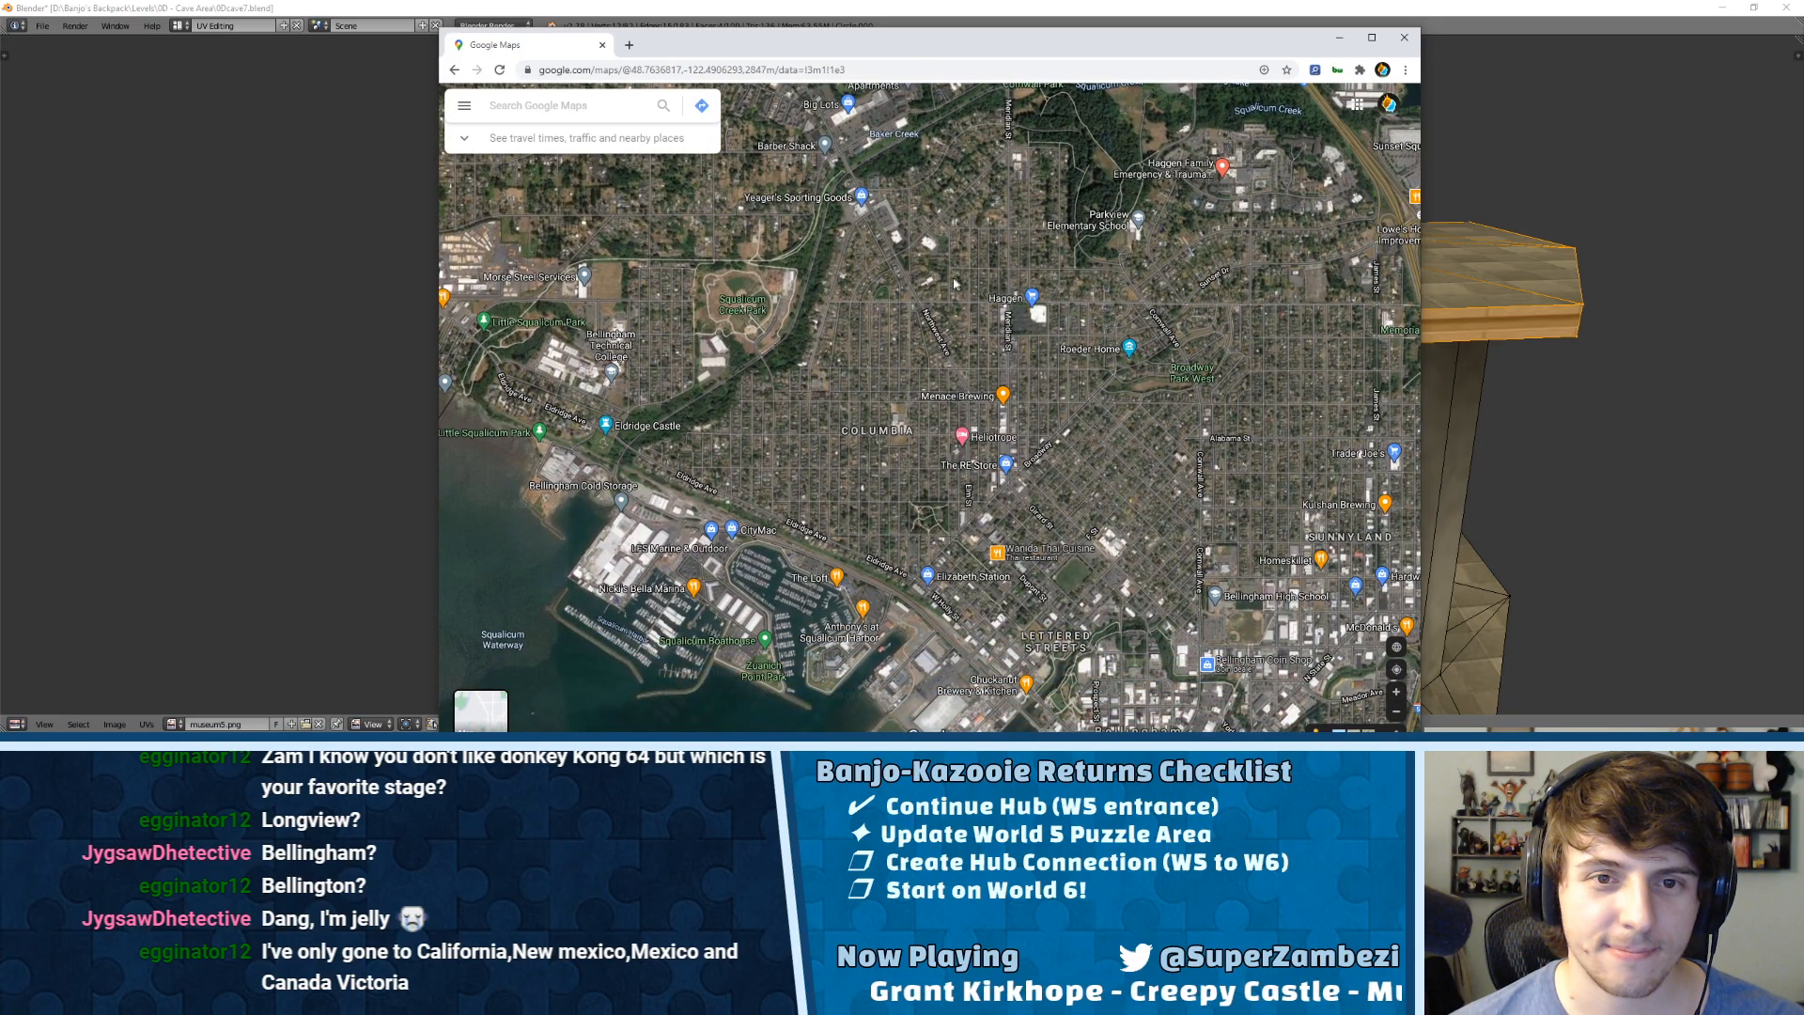
scroll(917, 282, down, 2)
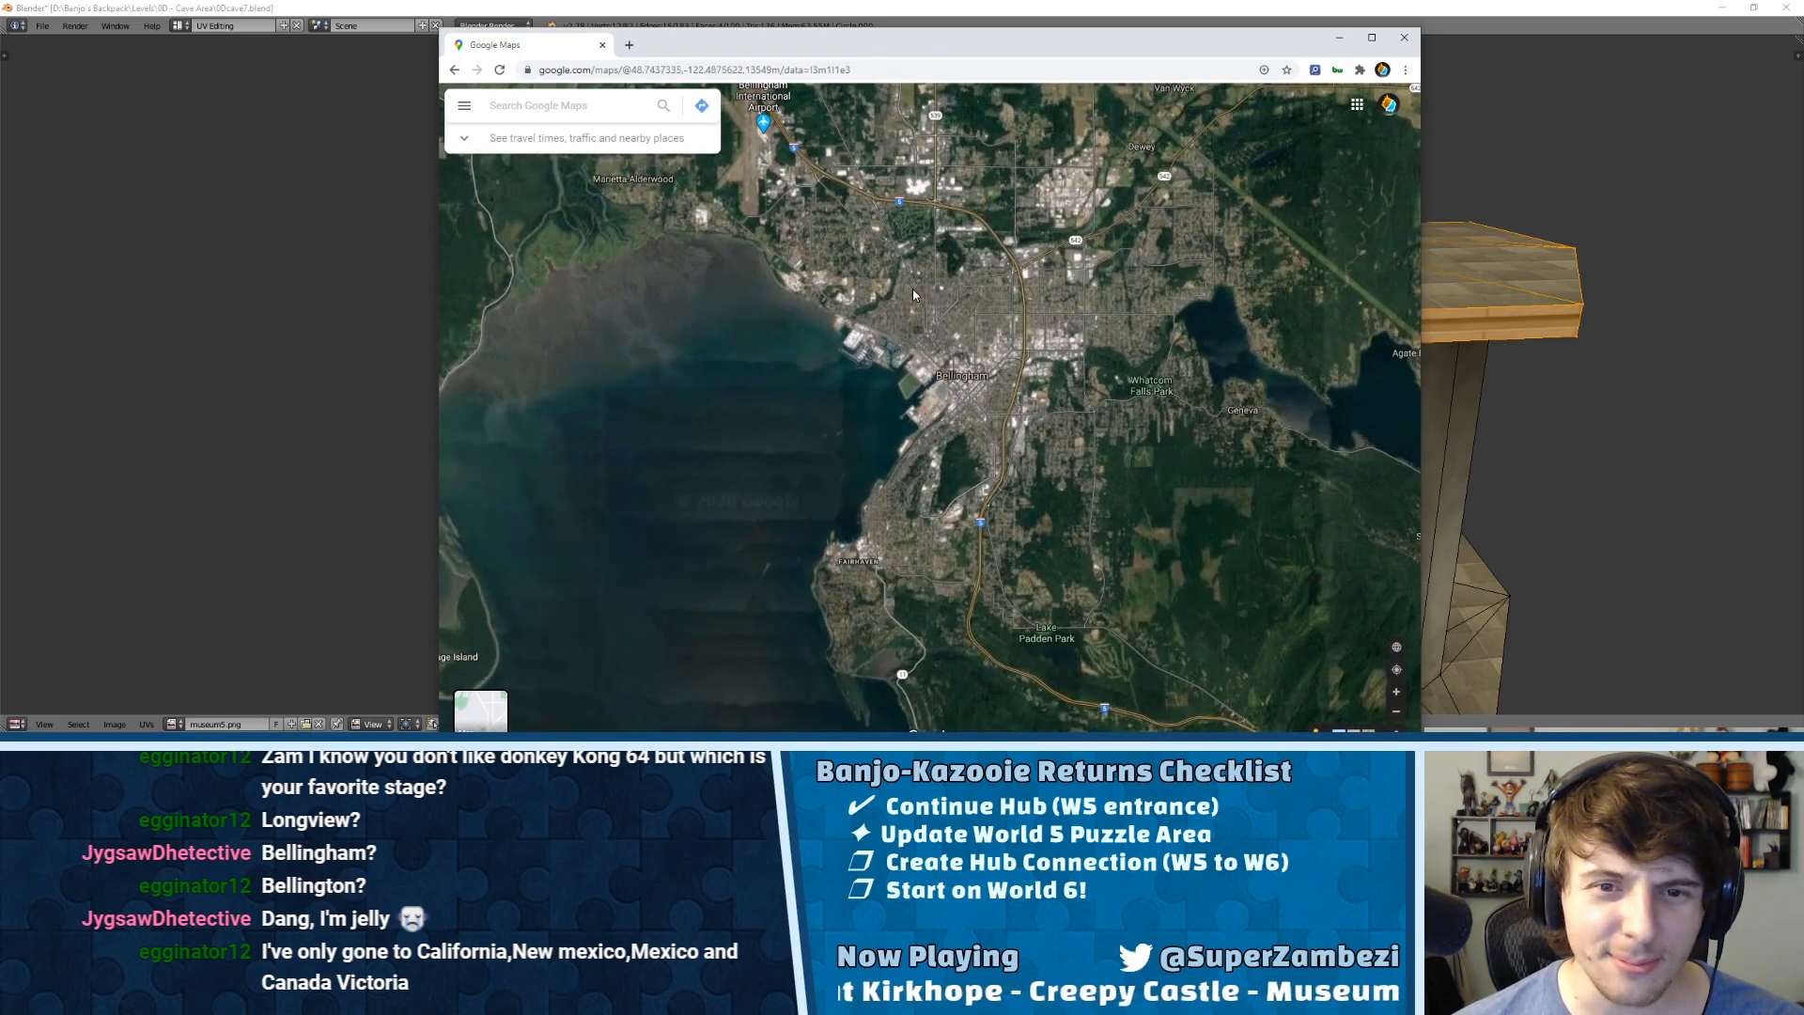
Step: Examine the lake east of Bellingham, from the Silver Beach shoreline to Bloedel Donovan Park close up
drag(927, 296, 526, 207)
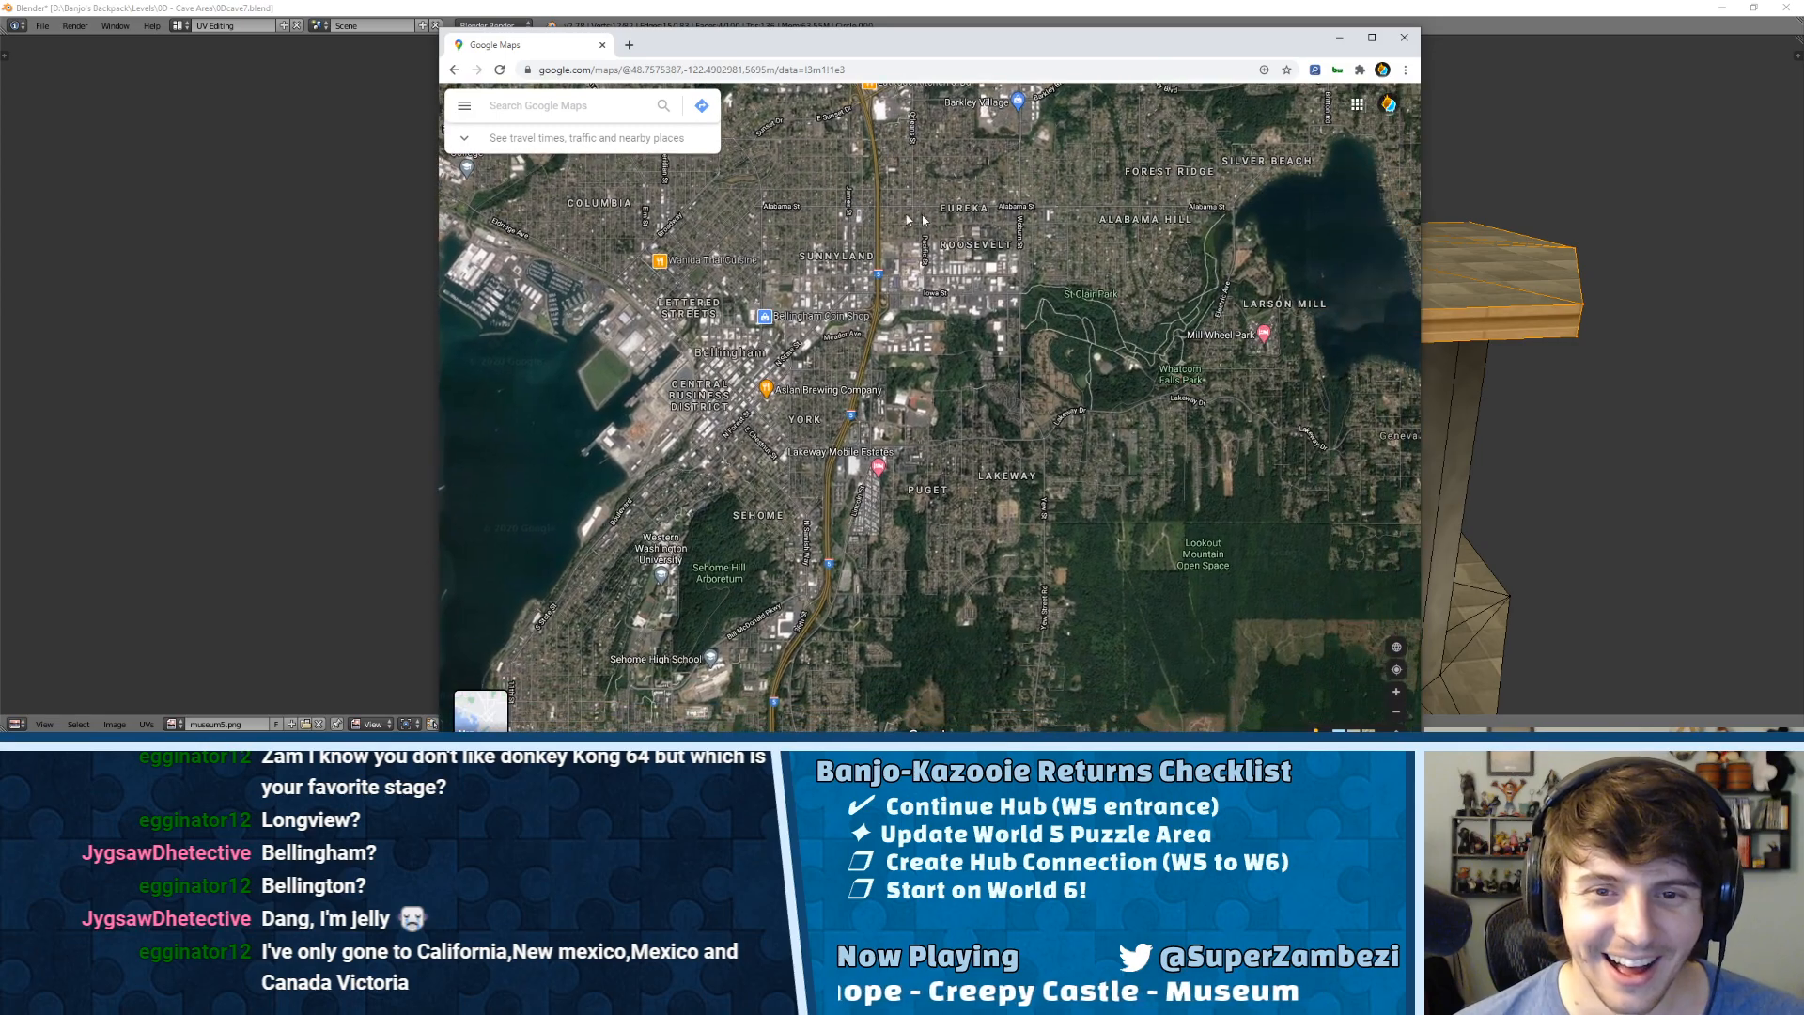
scroll(1334, 247, up, 1)
drag(1250, 247, 944, 399)
scroll(943, 398, up, 3)
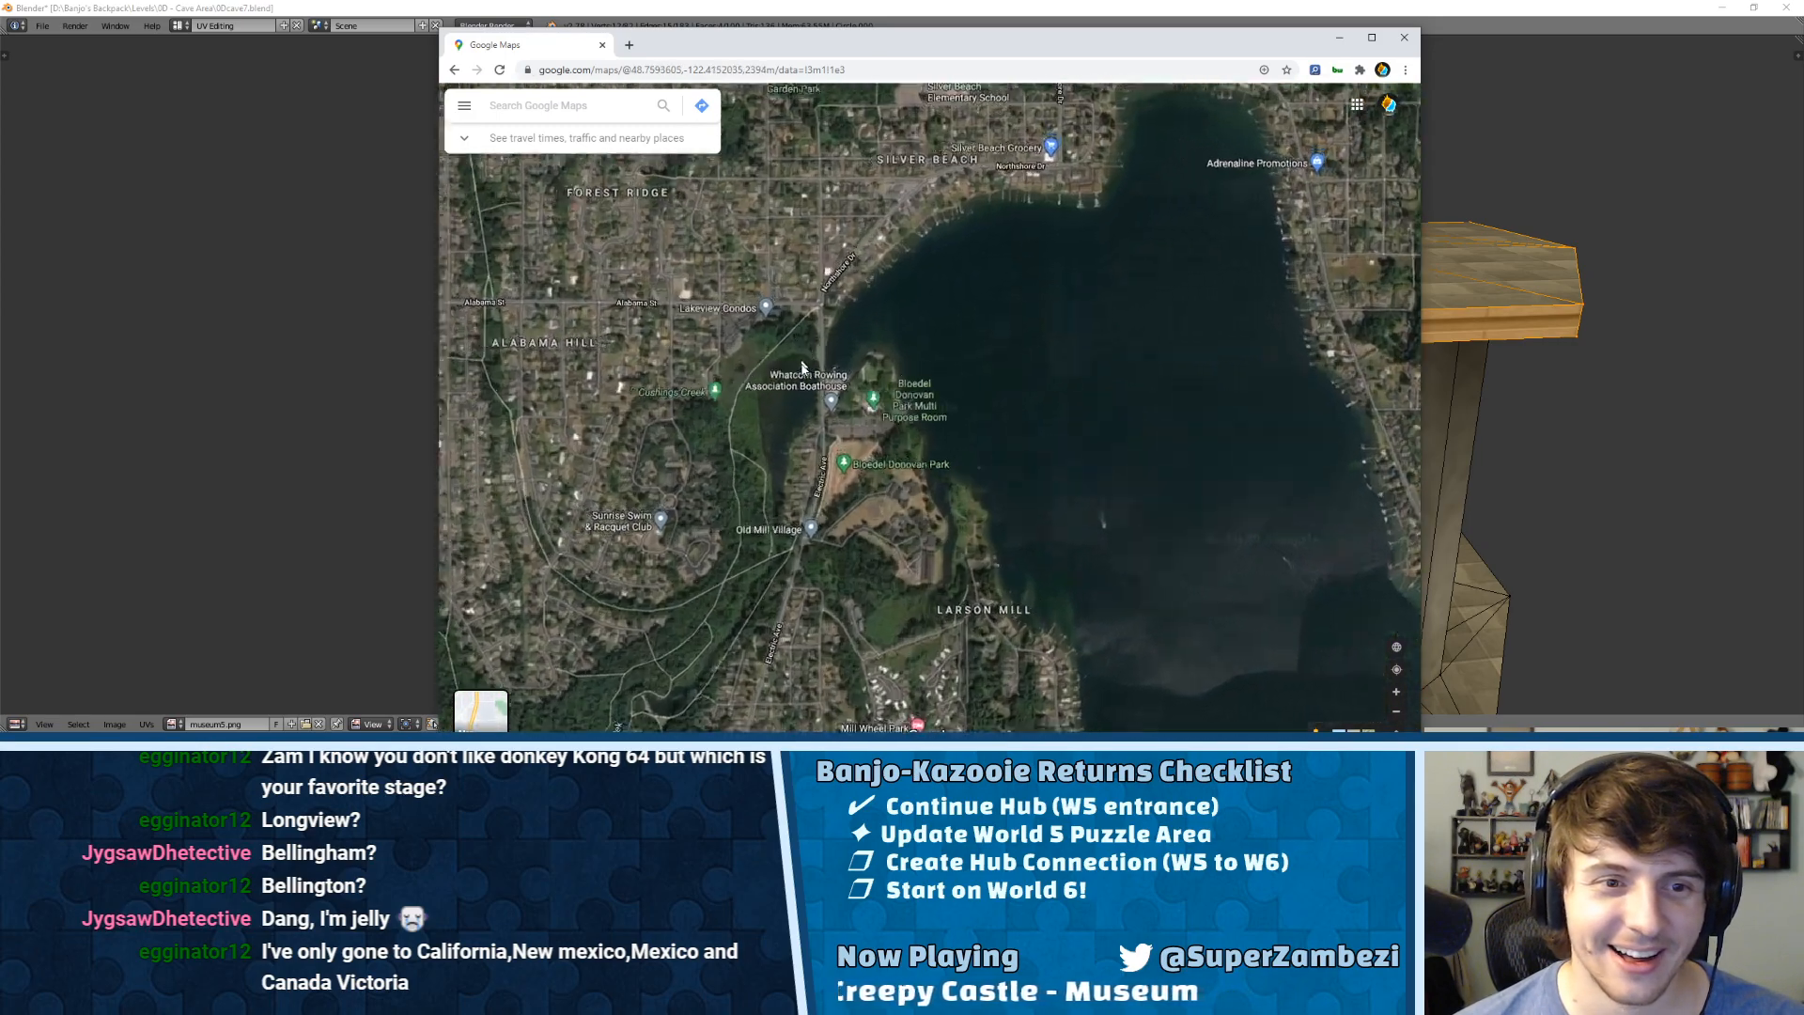
scroll(952, 390, down, 5)
drag(951, 375, 1130, 528)
scroll(1158, 431, up, 2)
drag(1158, 431, 928, 373)
scroll(927, 374, up, 5)
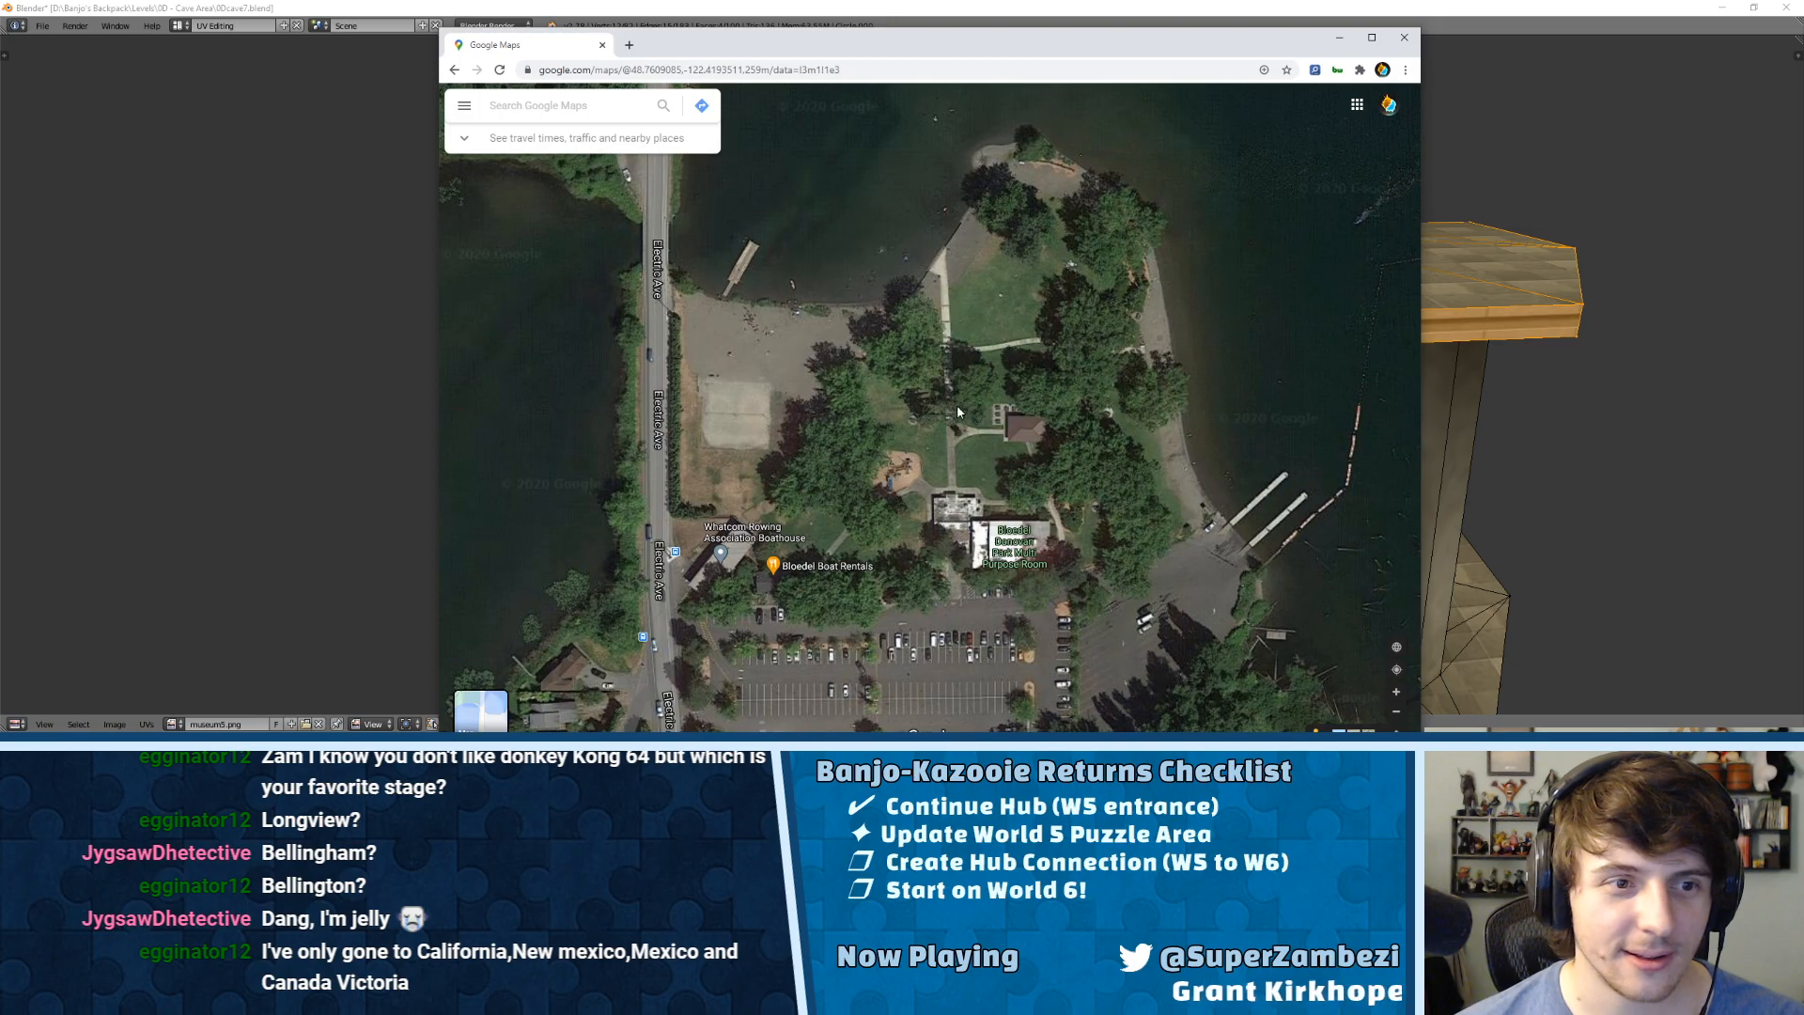
Step: Return to Bellingham's waterfront and examine the shoreline from the vacant lot by the warehouses to Little Squalicum Park and Squalicum Beach
scroll(939, 470, down, 4)
scroll(868, 466, down, 2)
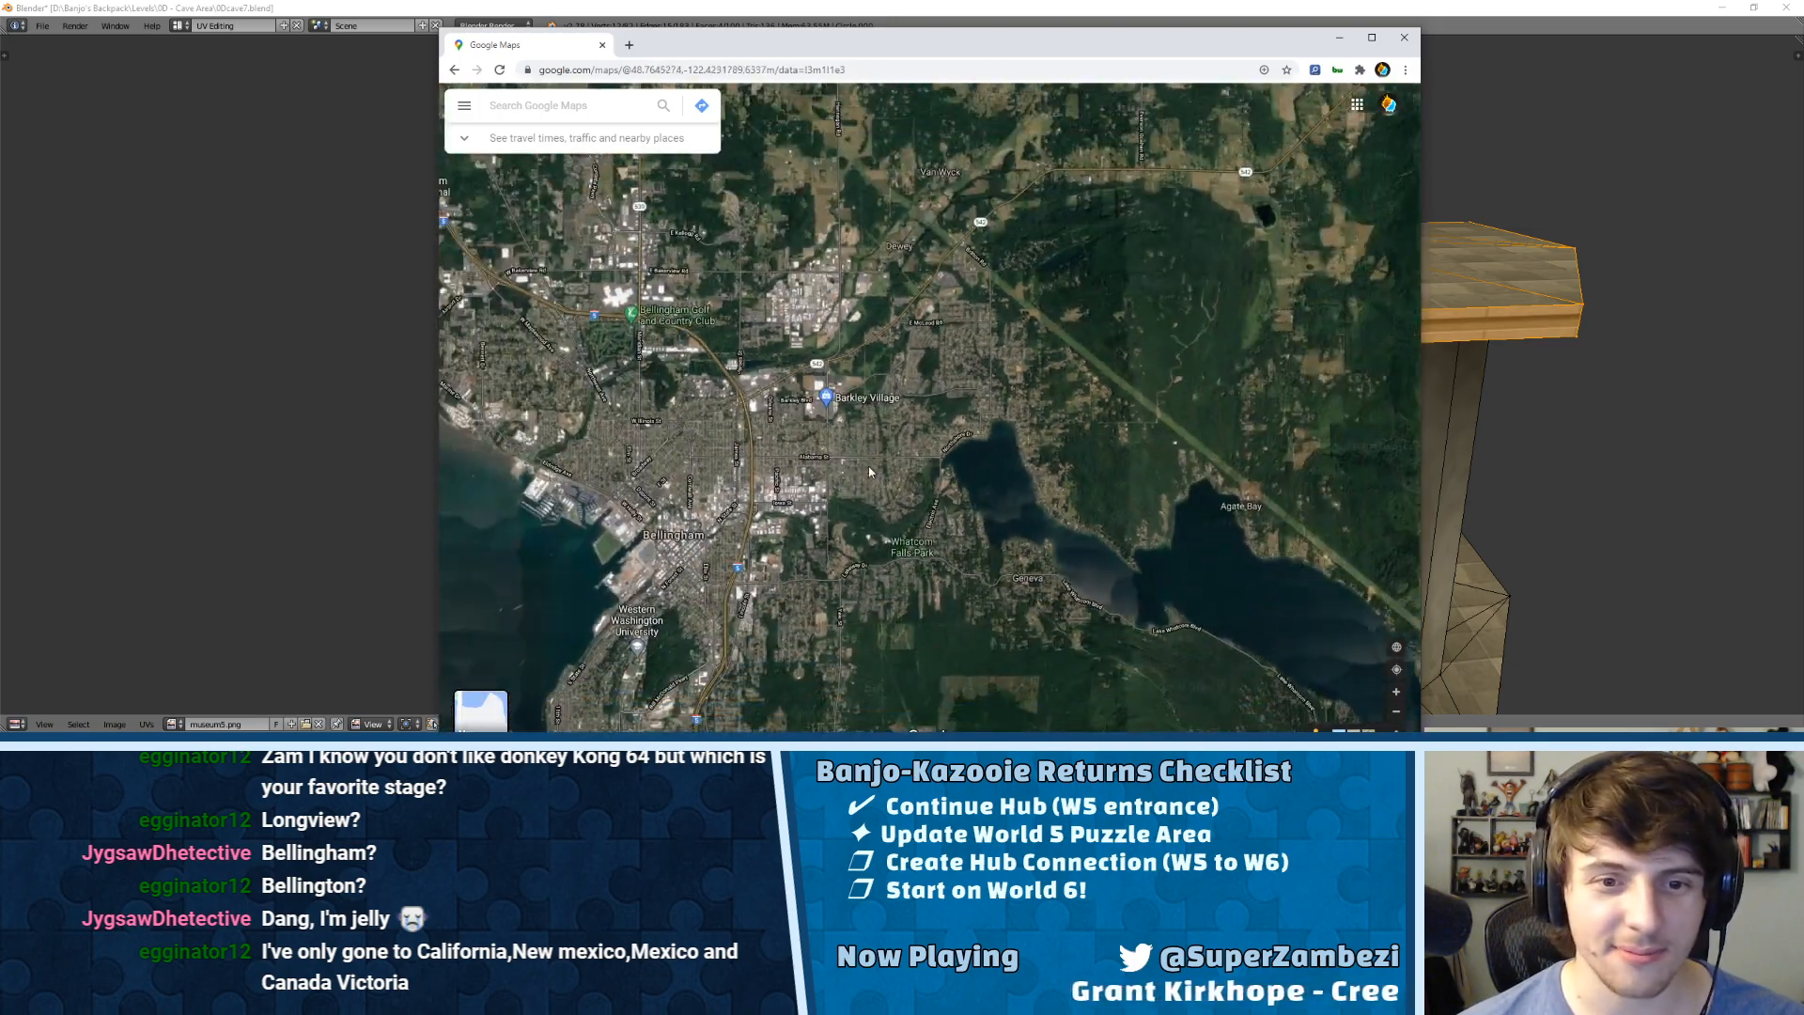
scroll(827, 395, up, 5)
drag(643, 204, 967, 410)
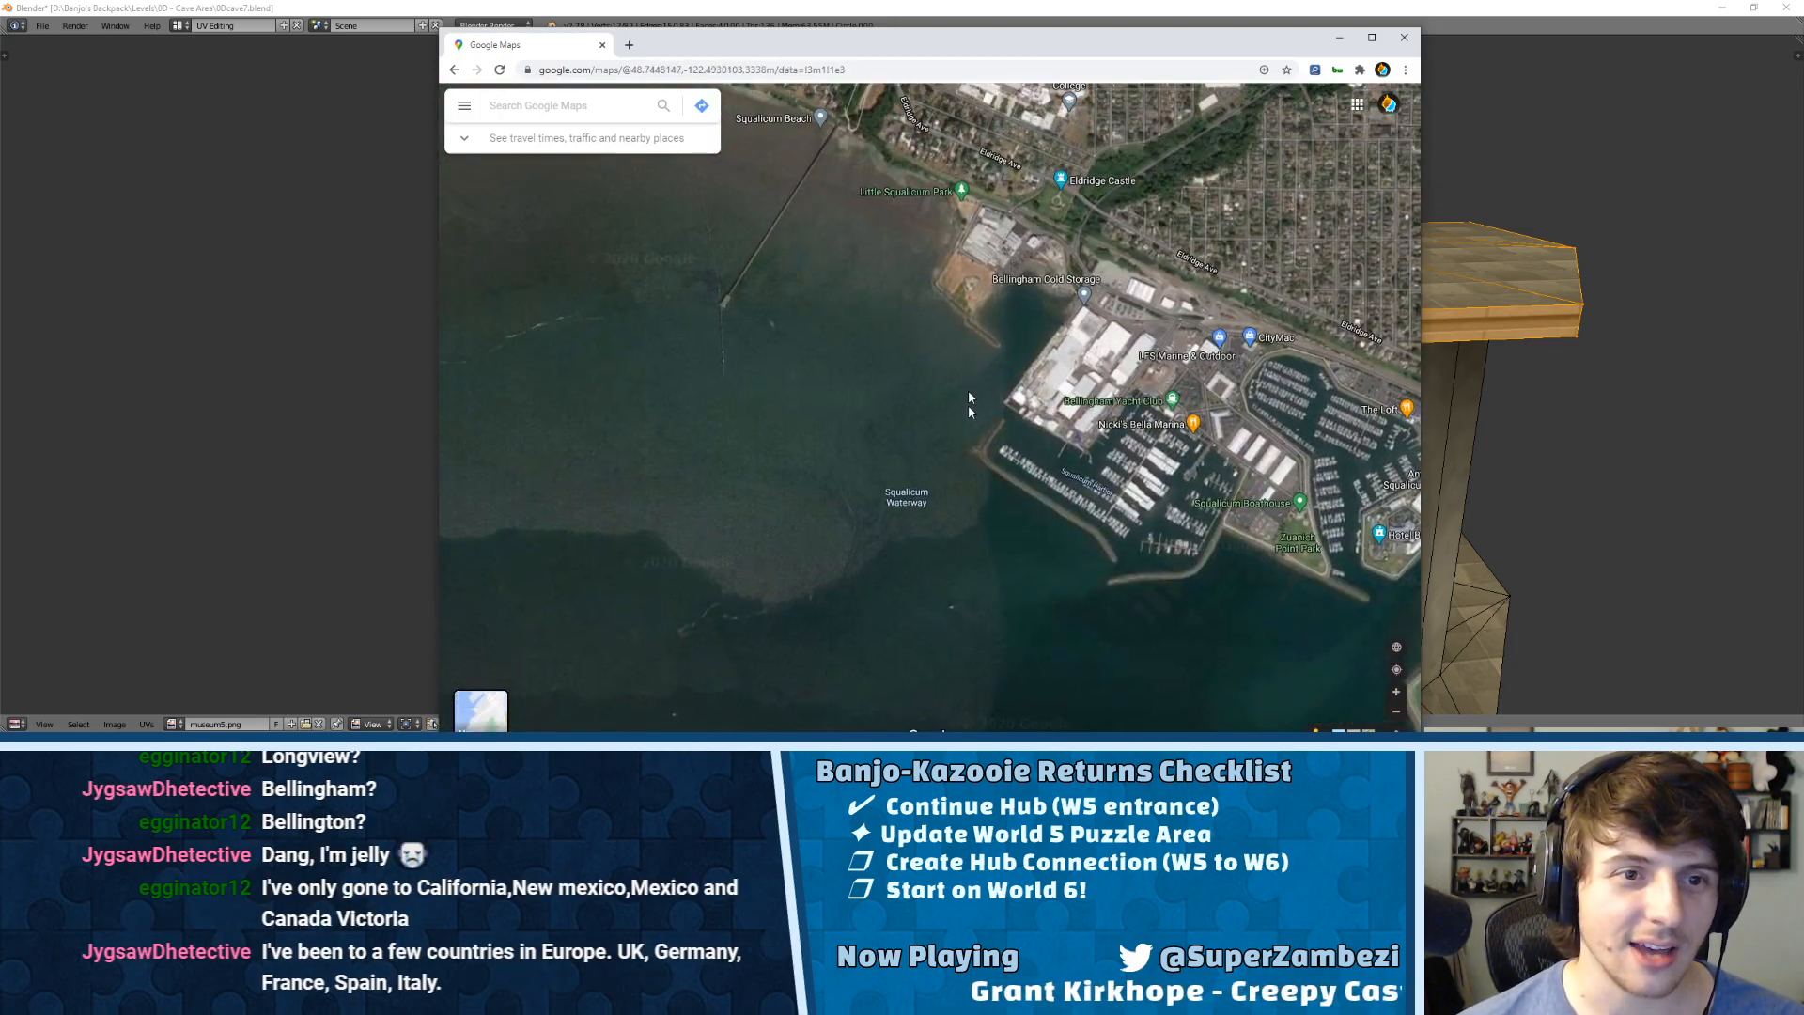
scroll(1081, 564, up, 4)
drag(1126, 651, 1166, 715)
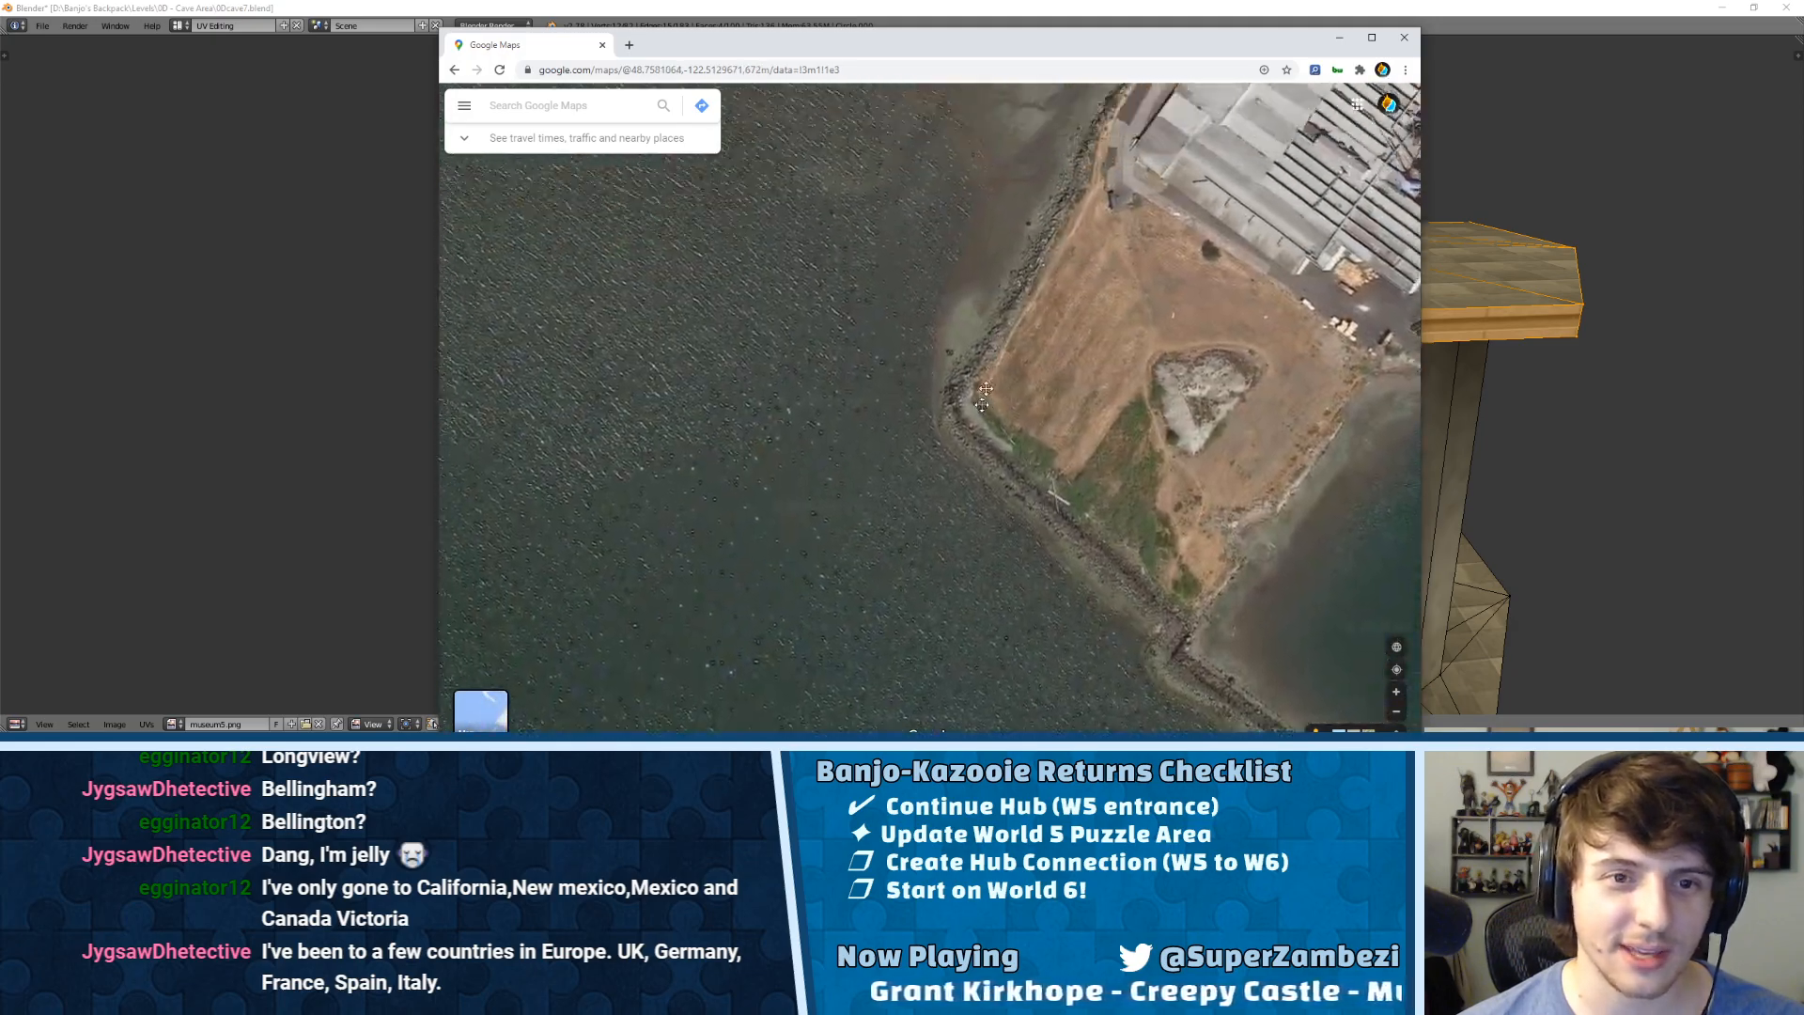
drag(1076, 235, 1013, 521)
drag(1076, 246, 961, 434)
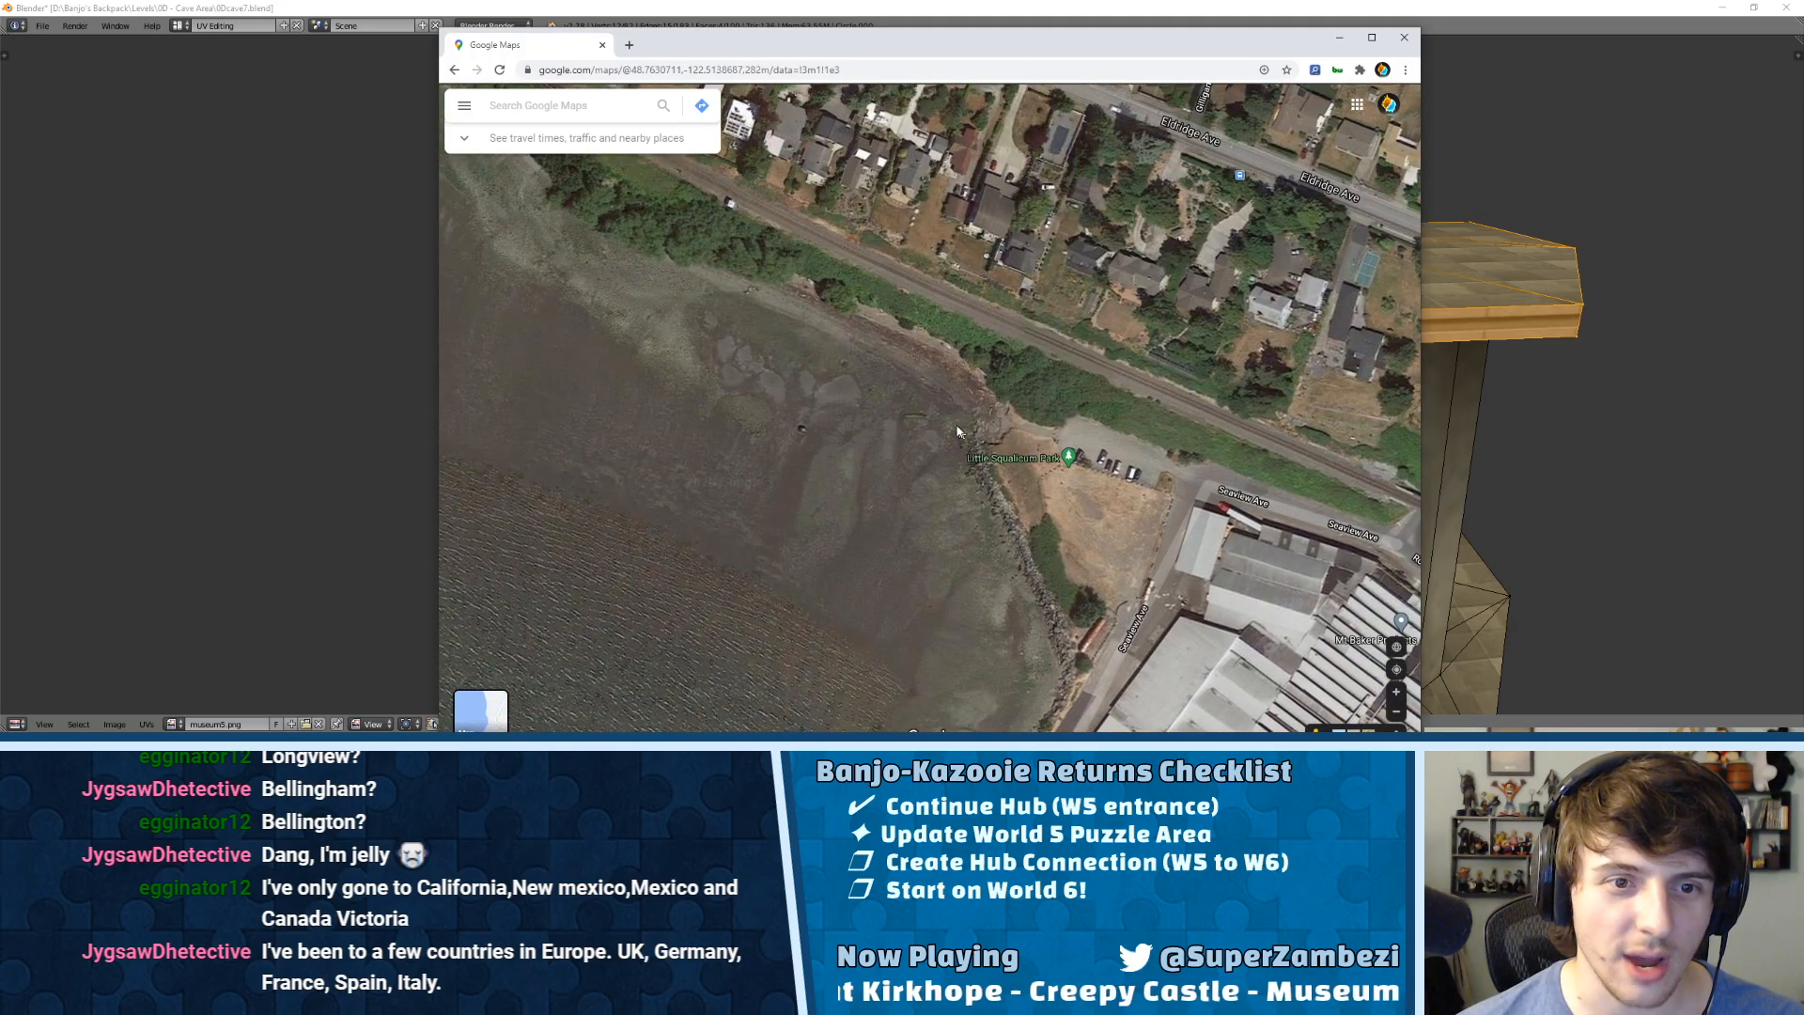
scroll(1027, 367, down, 5)
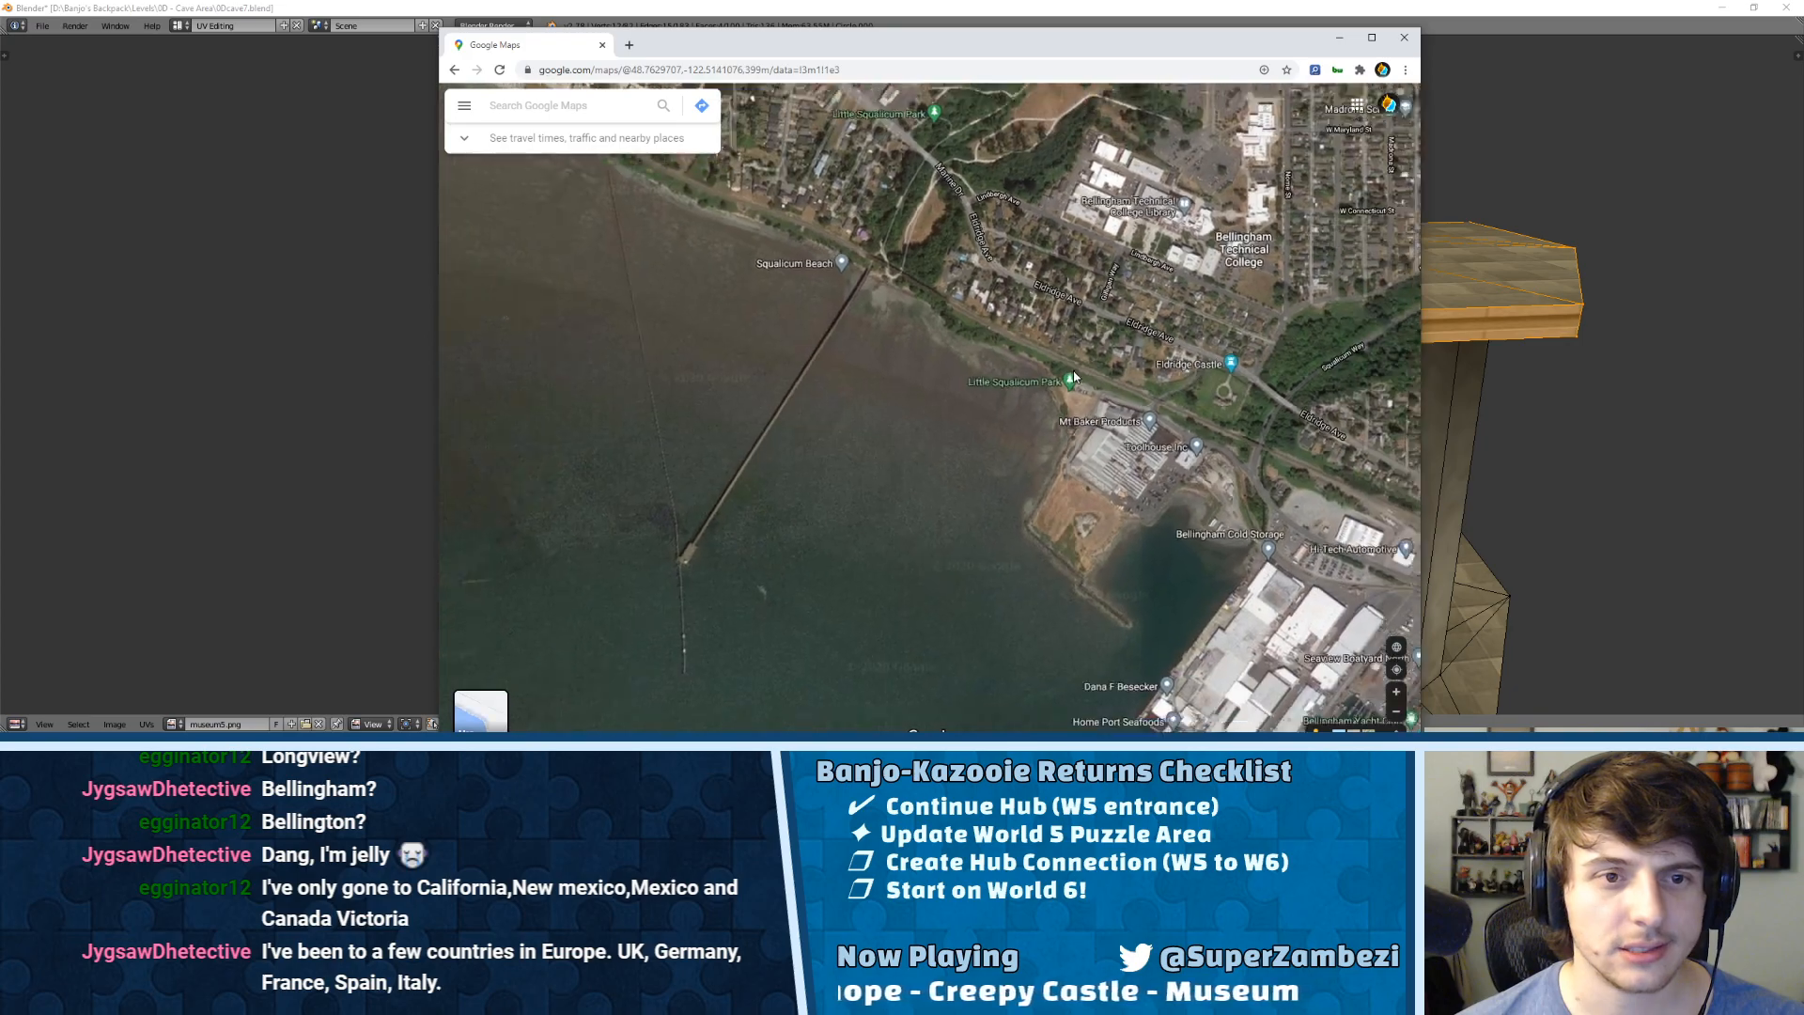
Step: Examine Bellingham Bay's western side, from Lummi Island and Portage Island up to the Nooksack River mouth
scroll(1072, 376, down, 5)
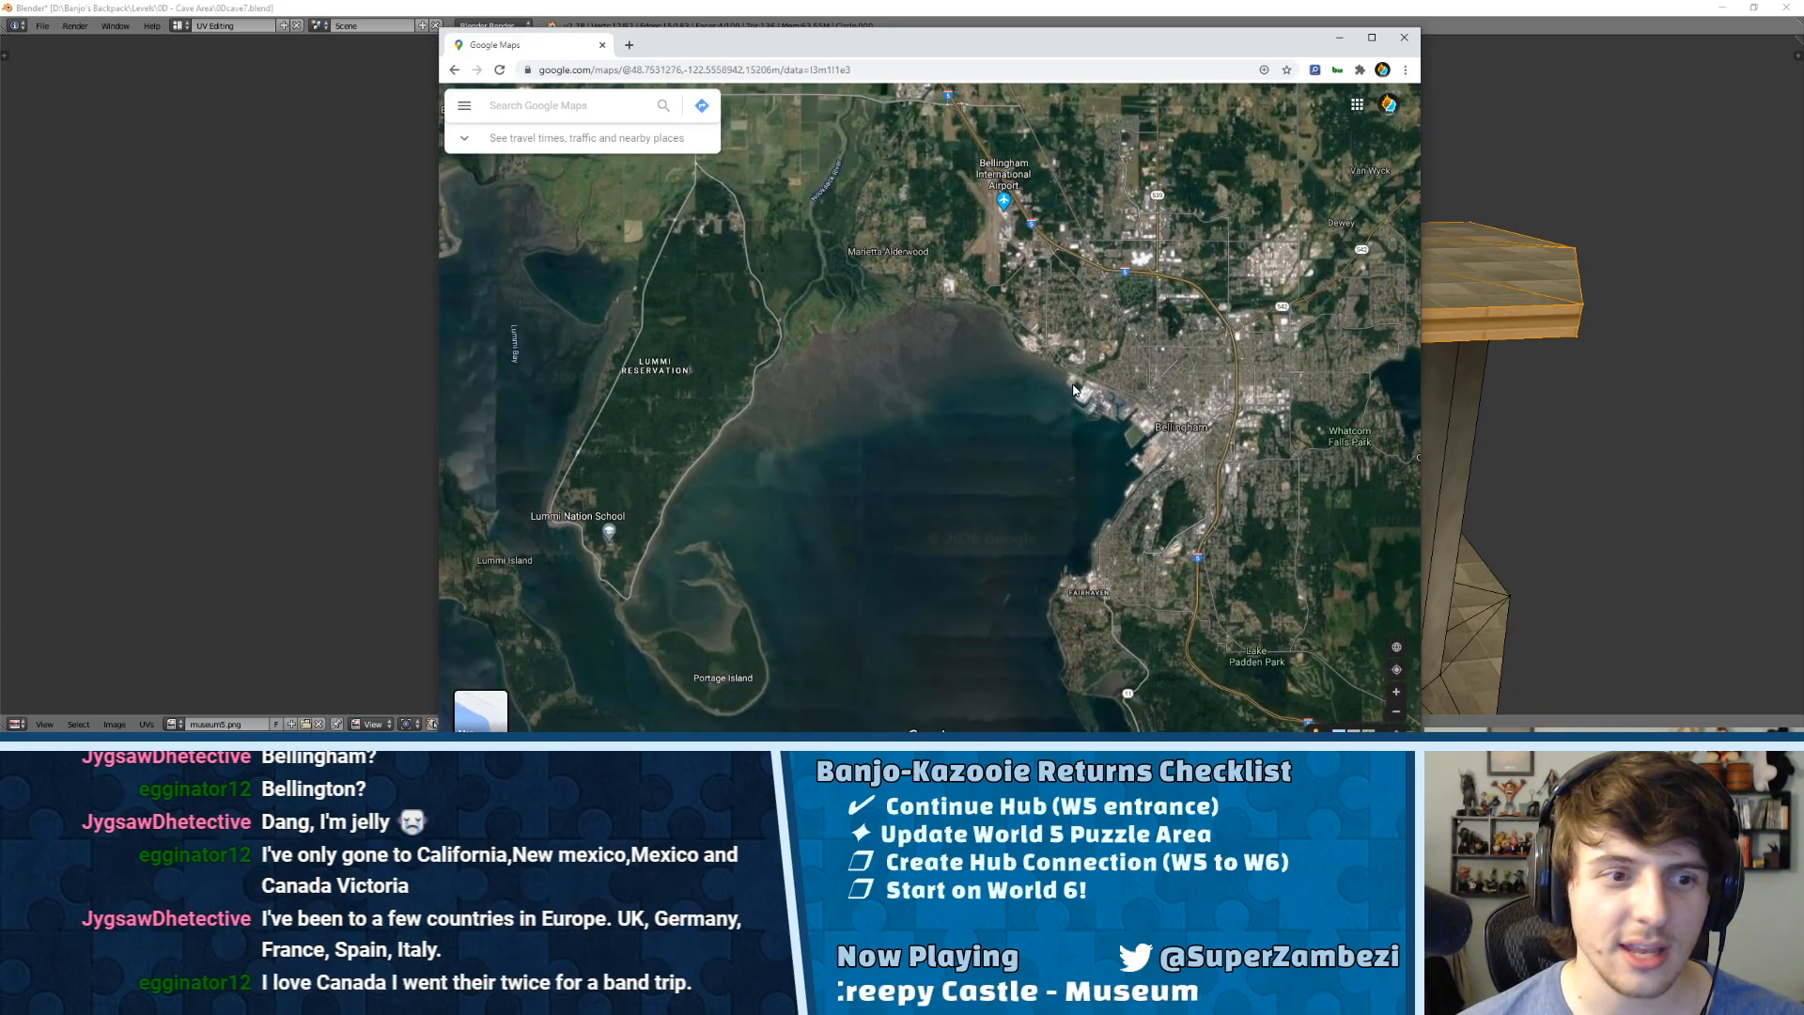
scroll(883, 470, down, 1)
drag(885, 476, 967, 311)
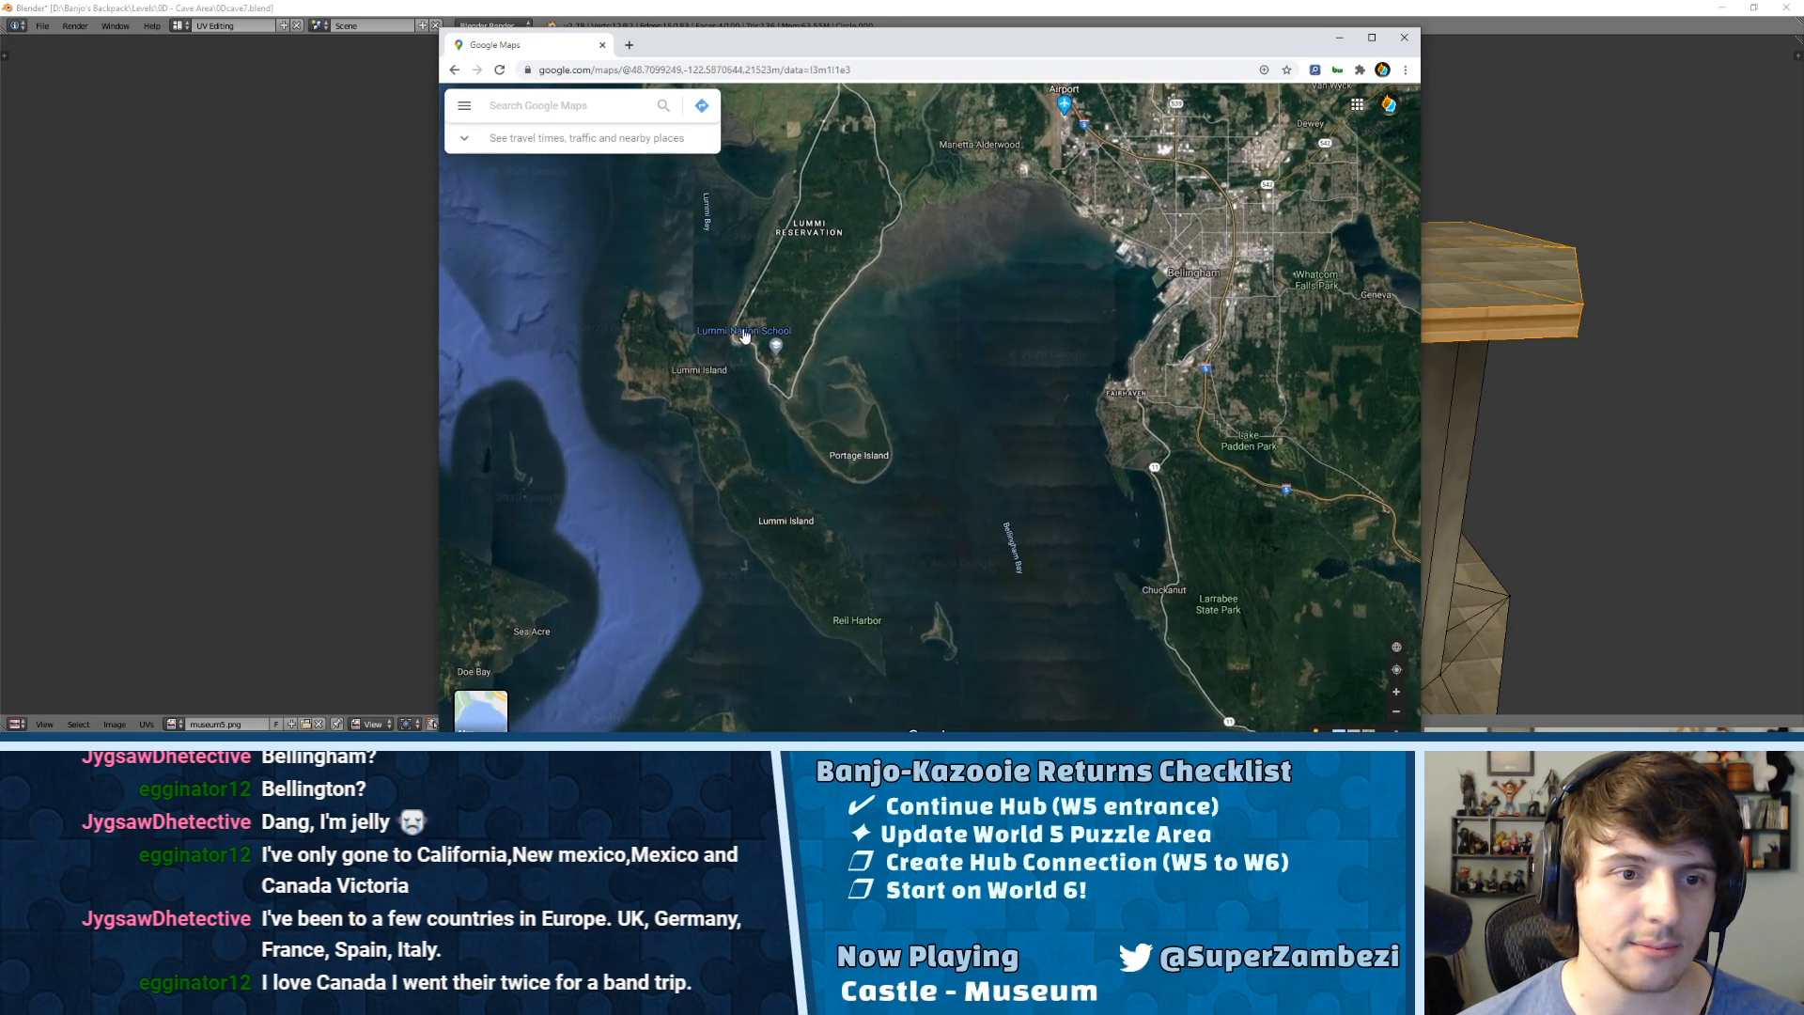
scroll(747, 333, up, 3)
drag(1095, 301, 824, 525)
drag(809, 256, 674, 476)
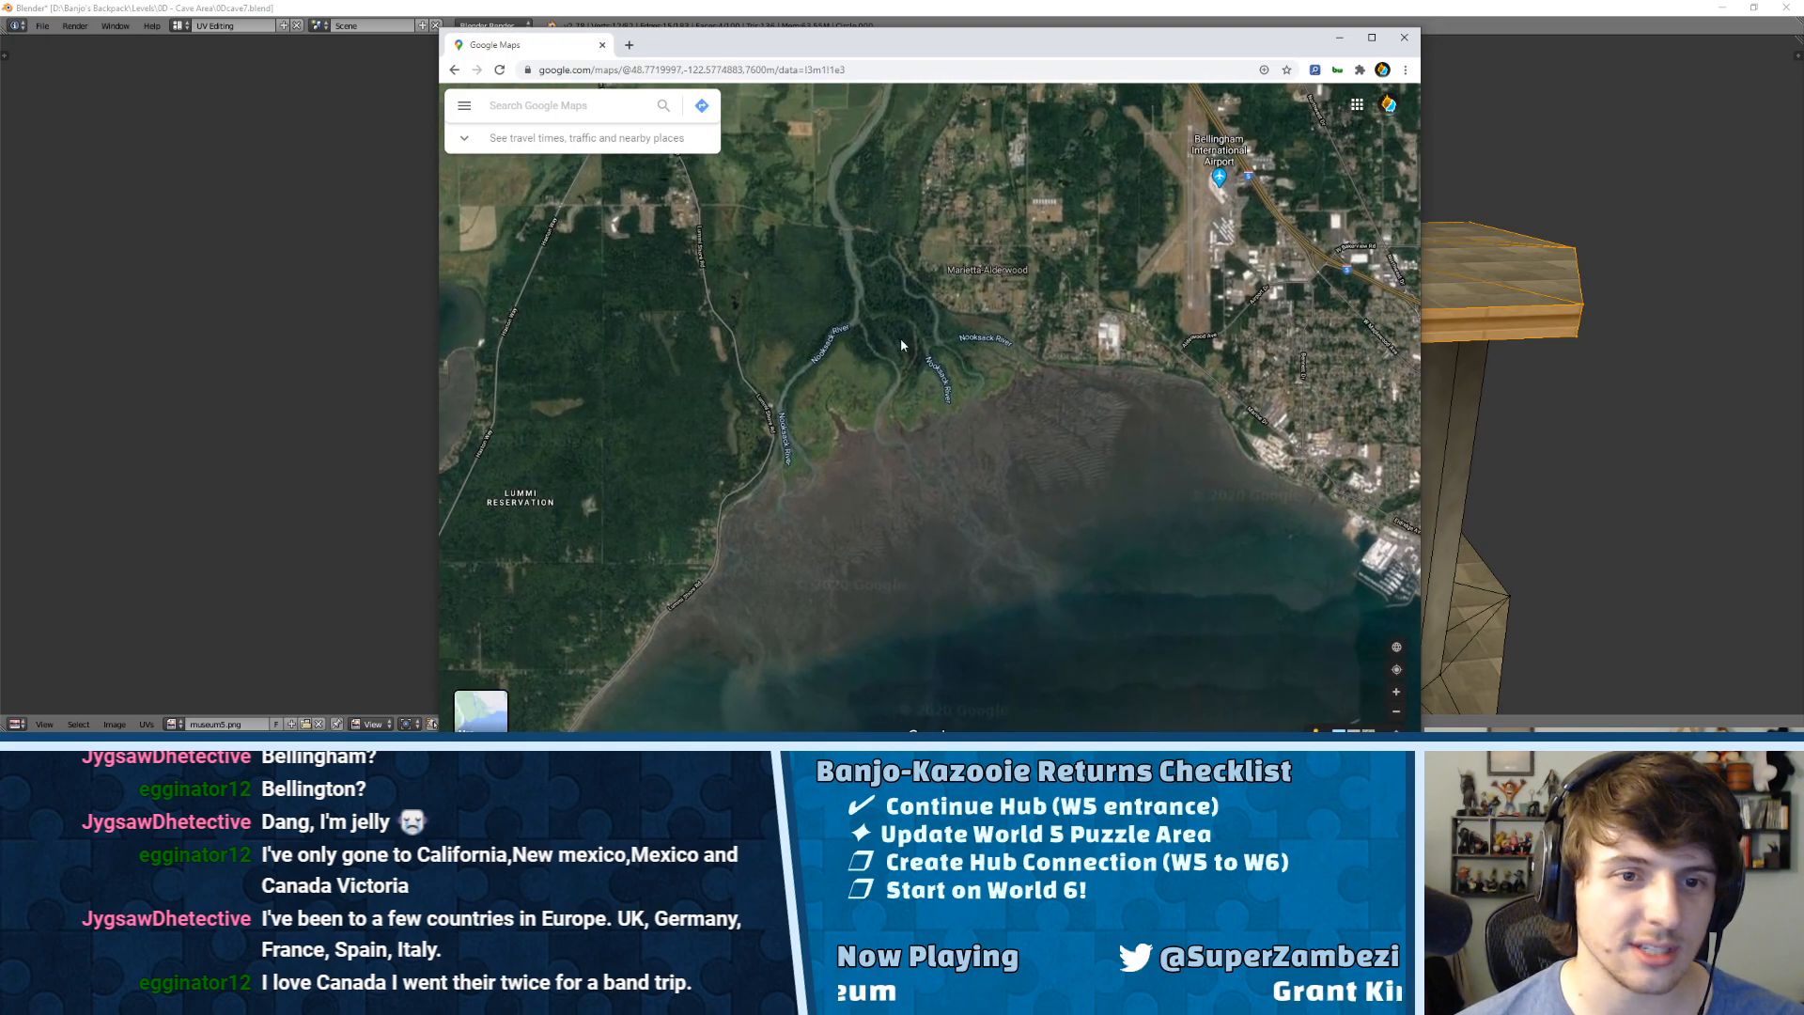
Step: Locate Fort Bellingham Market & Deli on Marine Dr, view its place details, and close them
scroll(825, 293, up, 1)
drag(1377, 378, 978, 318)
scroll(1110, 385, up, 1)
drag(1110, 385, 1425, 637)
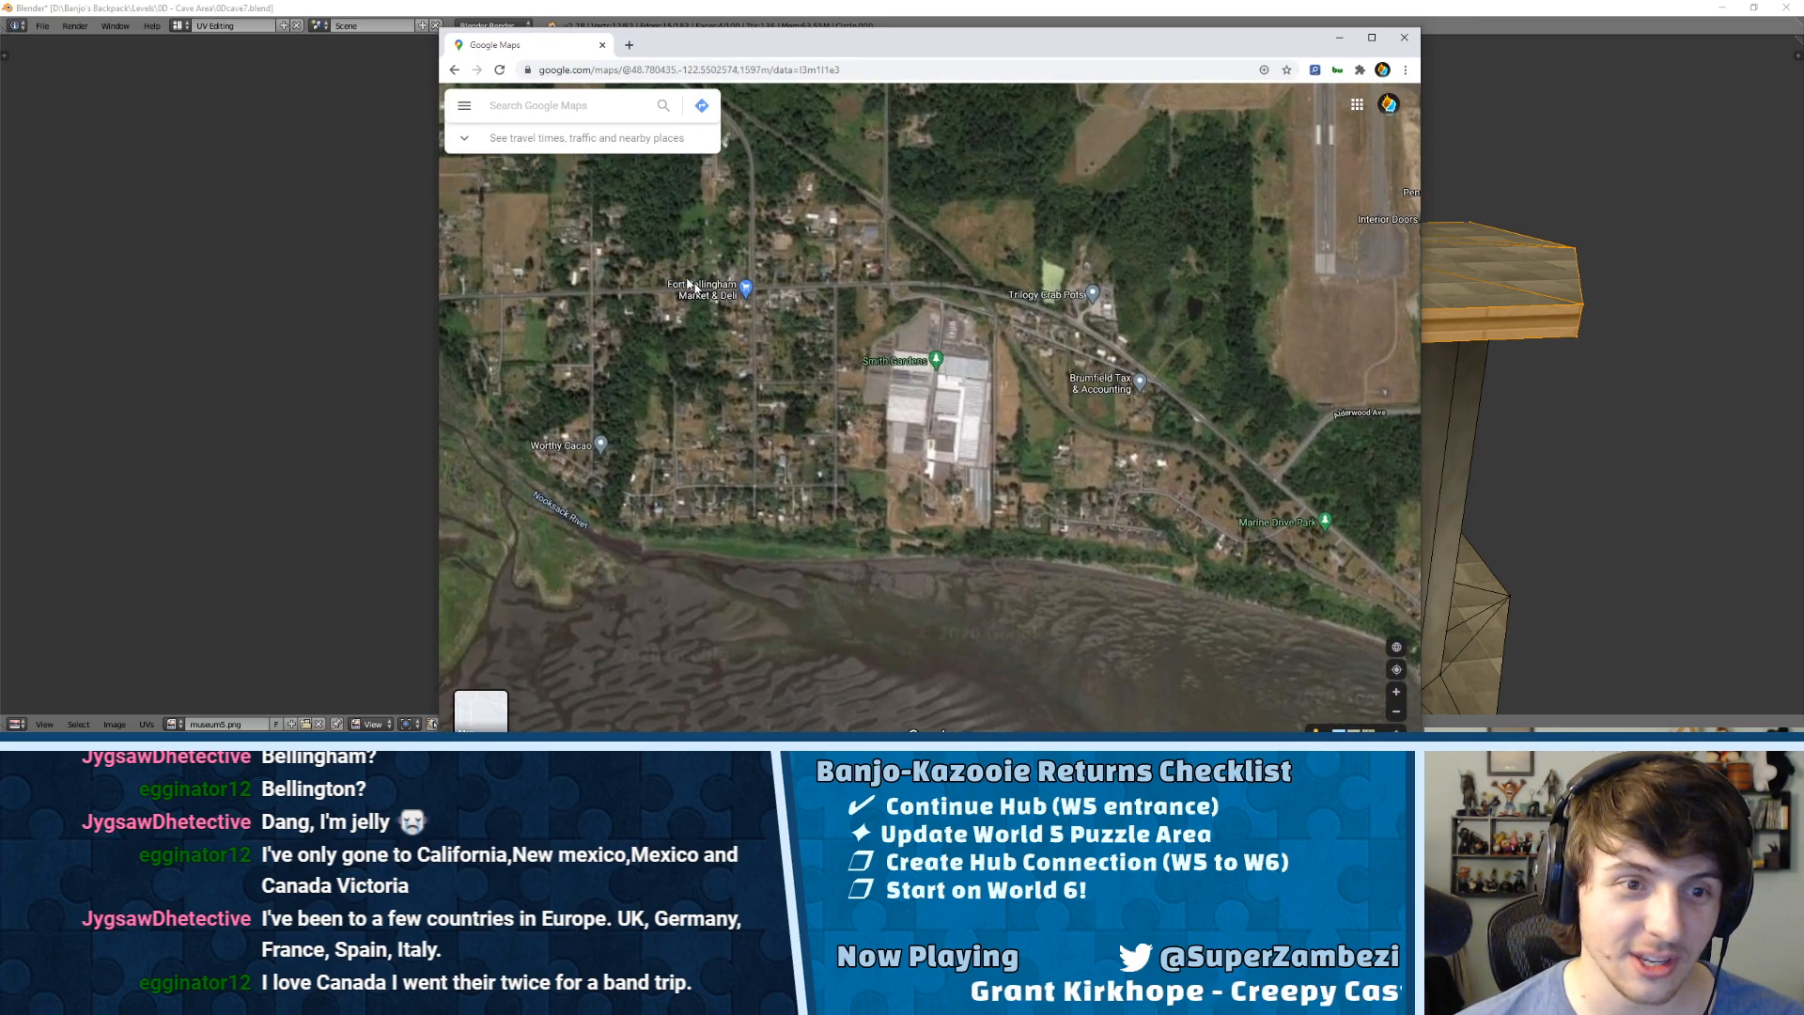
scroll(743, 290, up, 4)
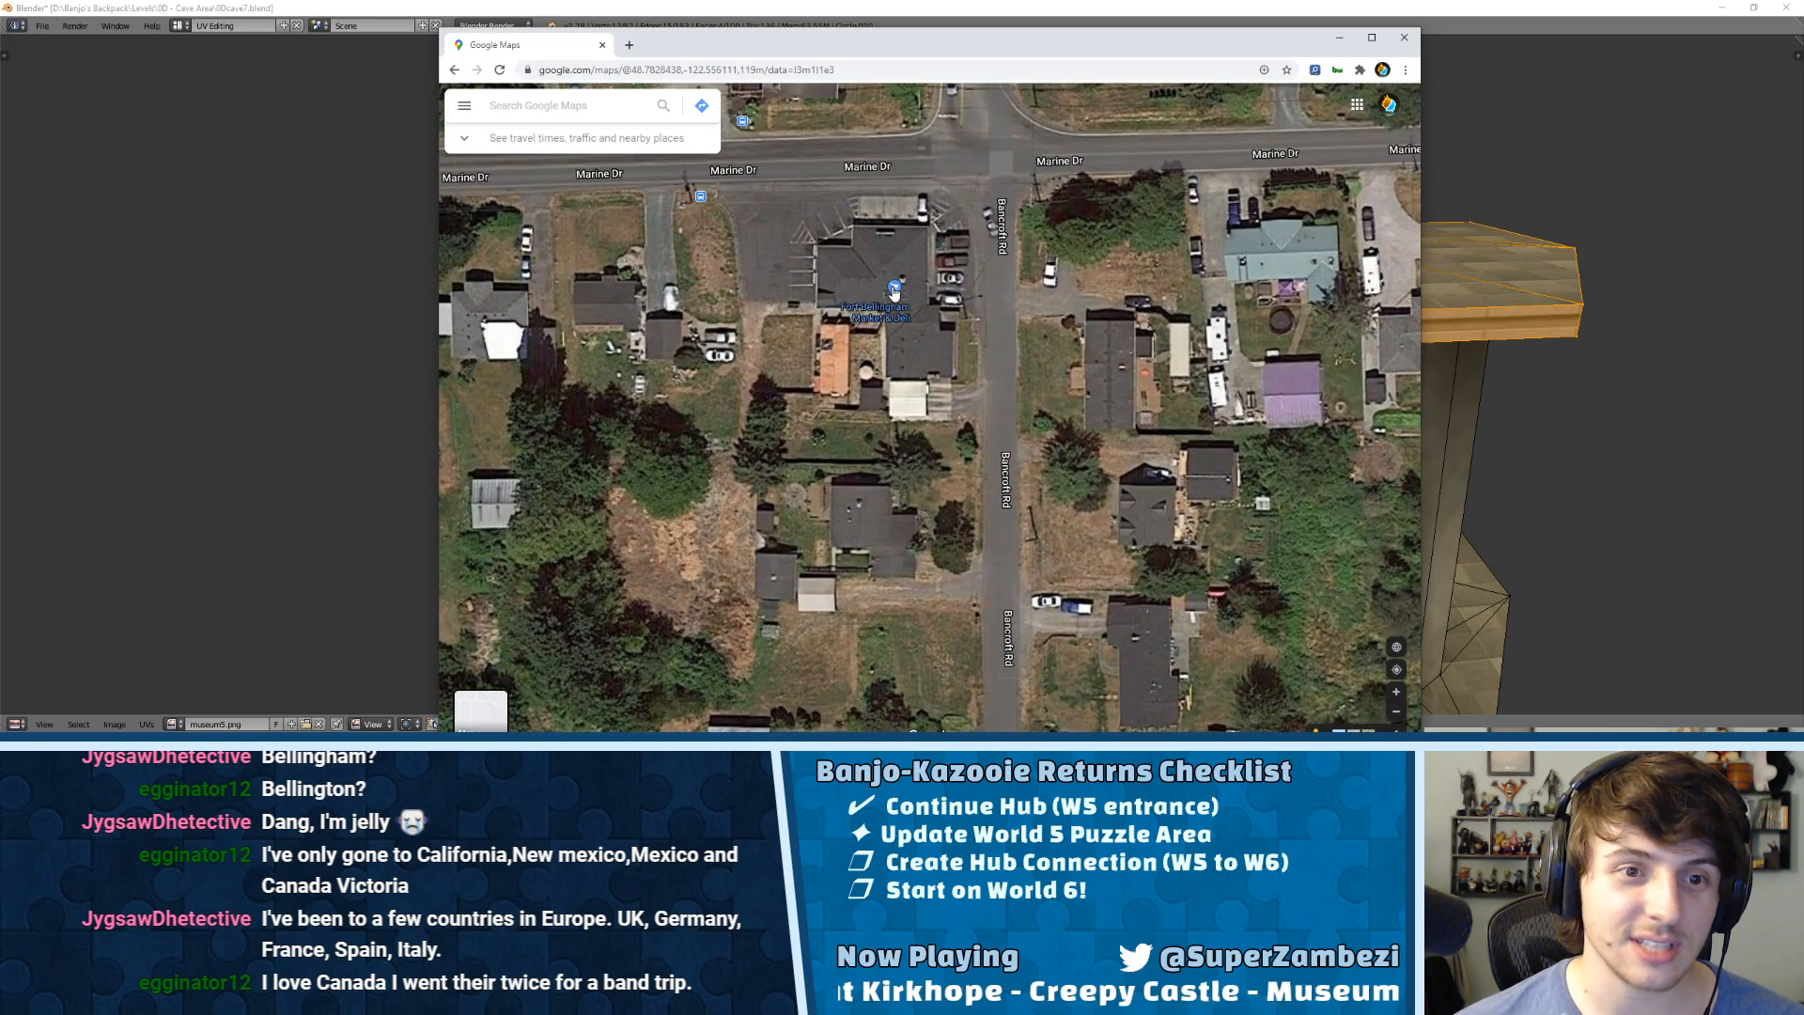
click(894, 288)
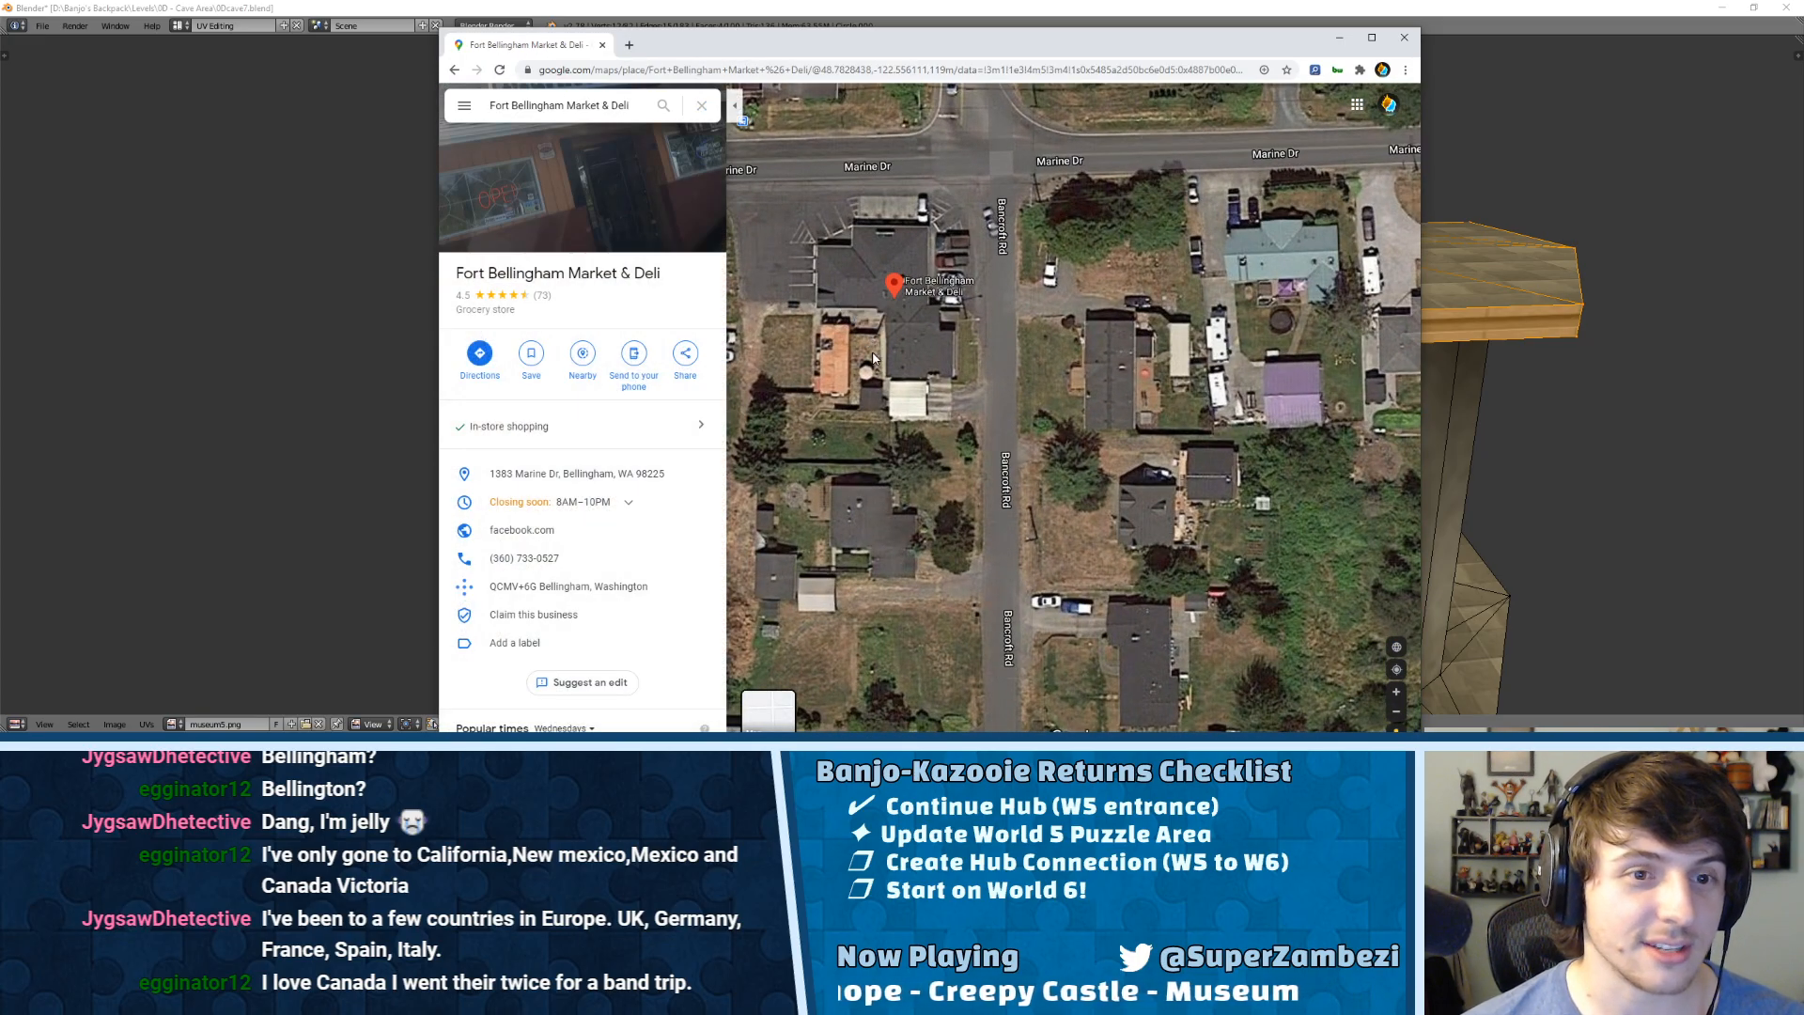
click(702, 106)
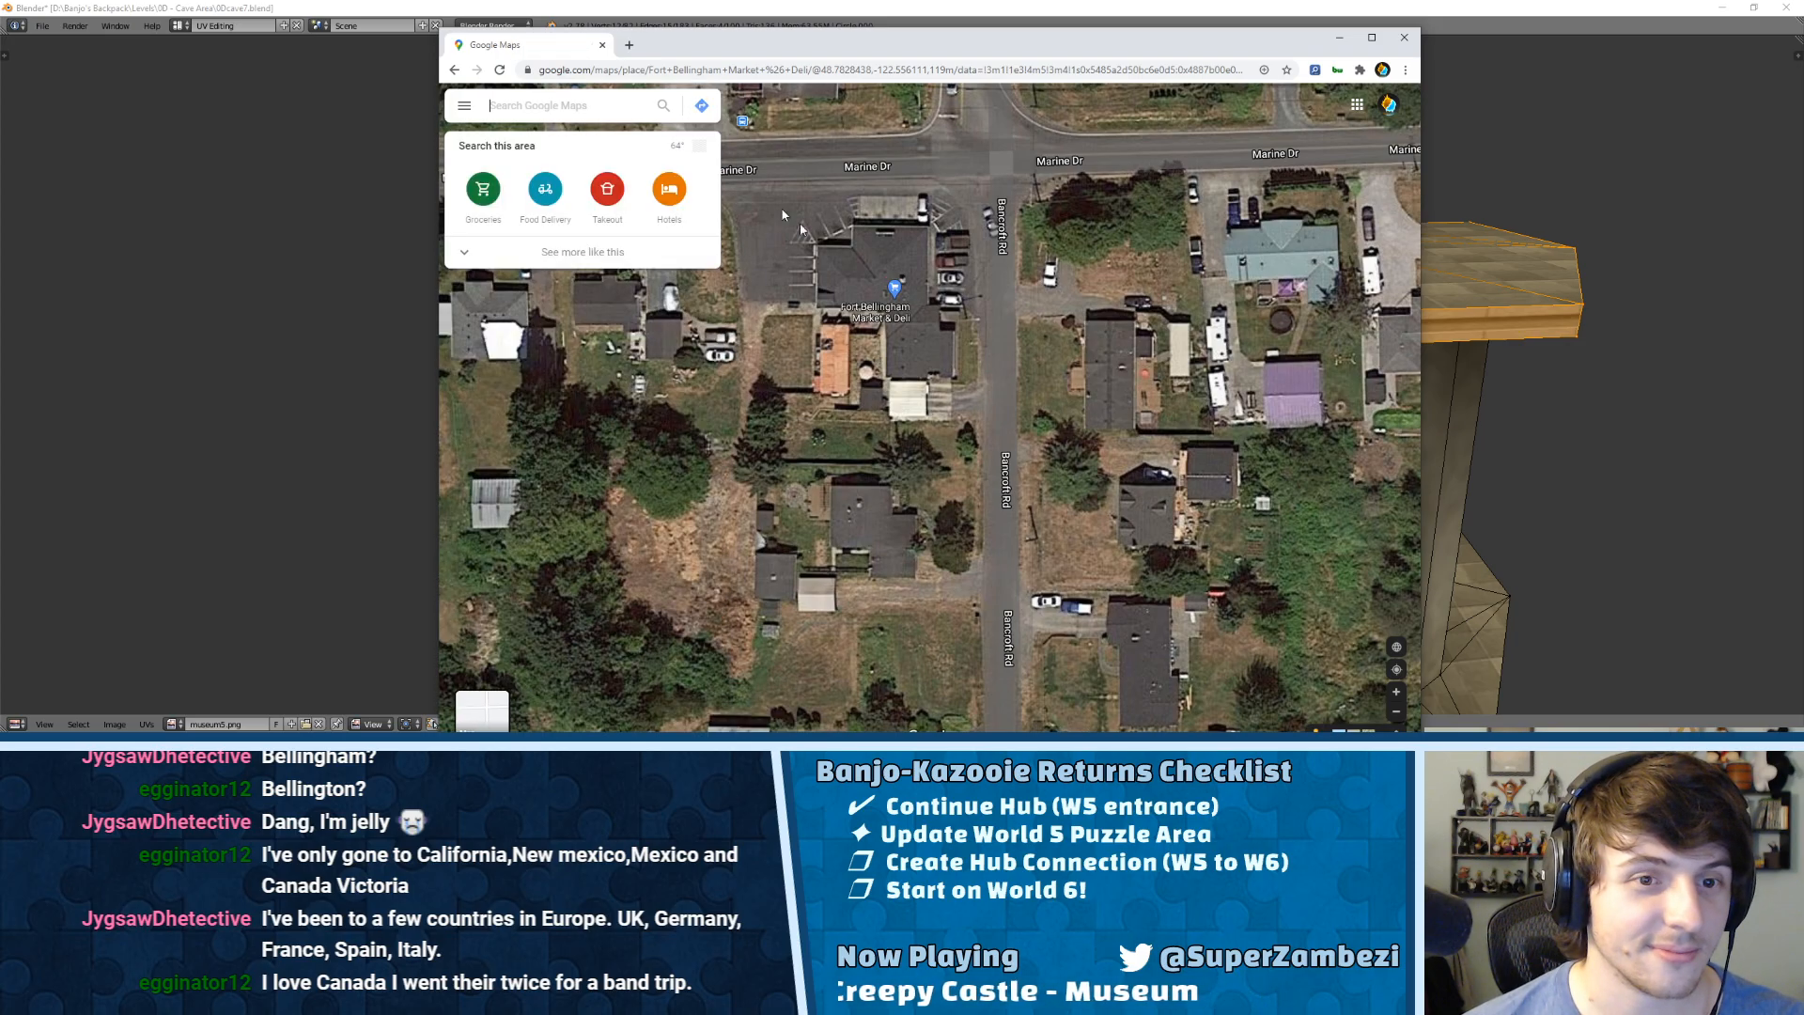
Step: Follow the satellite imagery along Marine Dr from the Nooksack River past Smith Gardens to Locust Beach
scroll(1040, 460, down, 3)
drag(1044, 545, 1012, 185)
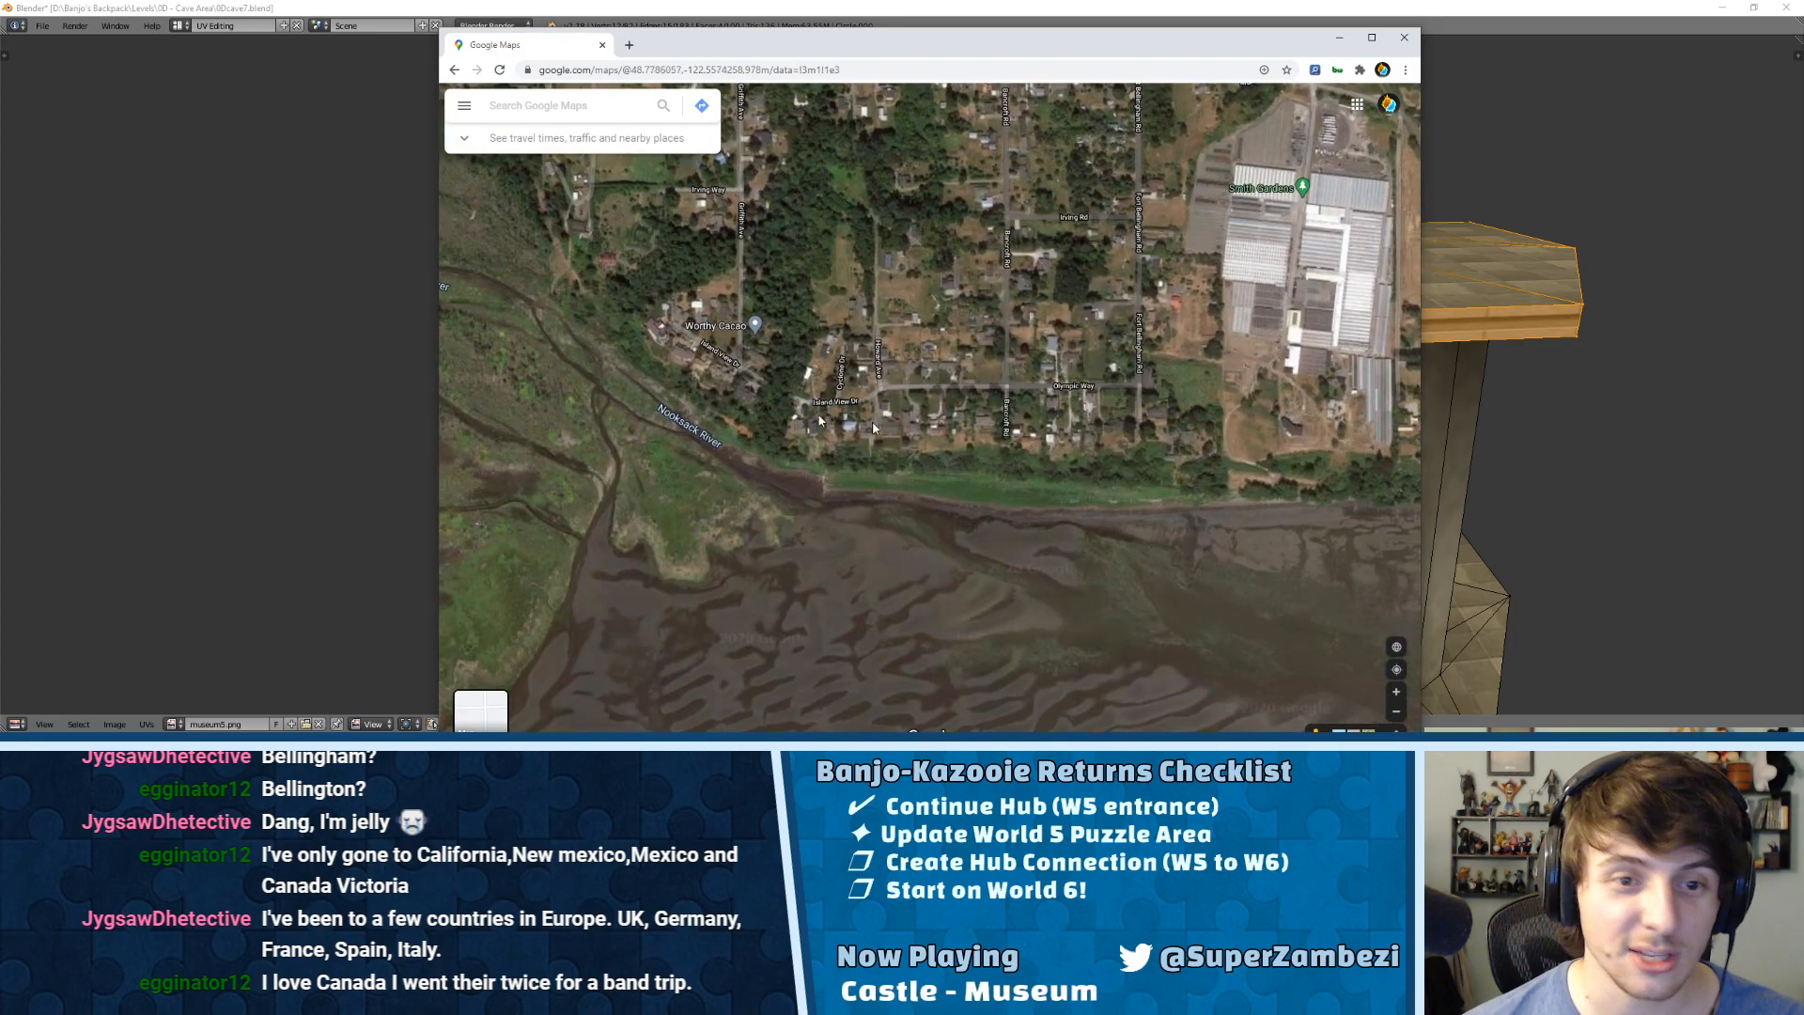
drag(1204, 365, 908, 485)
drag(1046, 355, 836, 363)
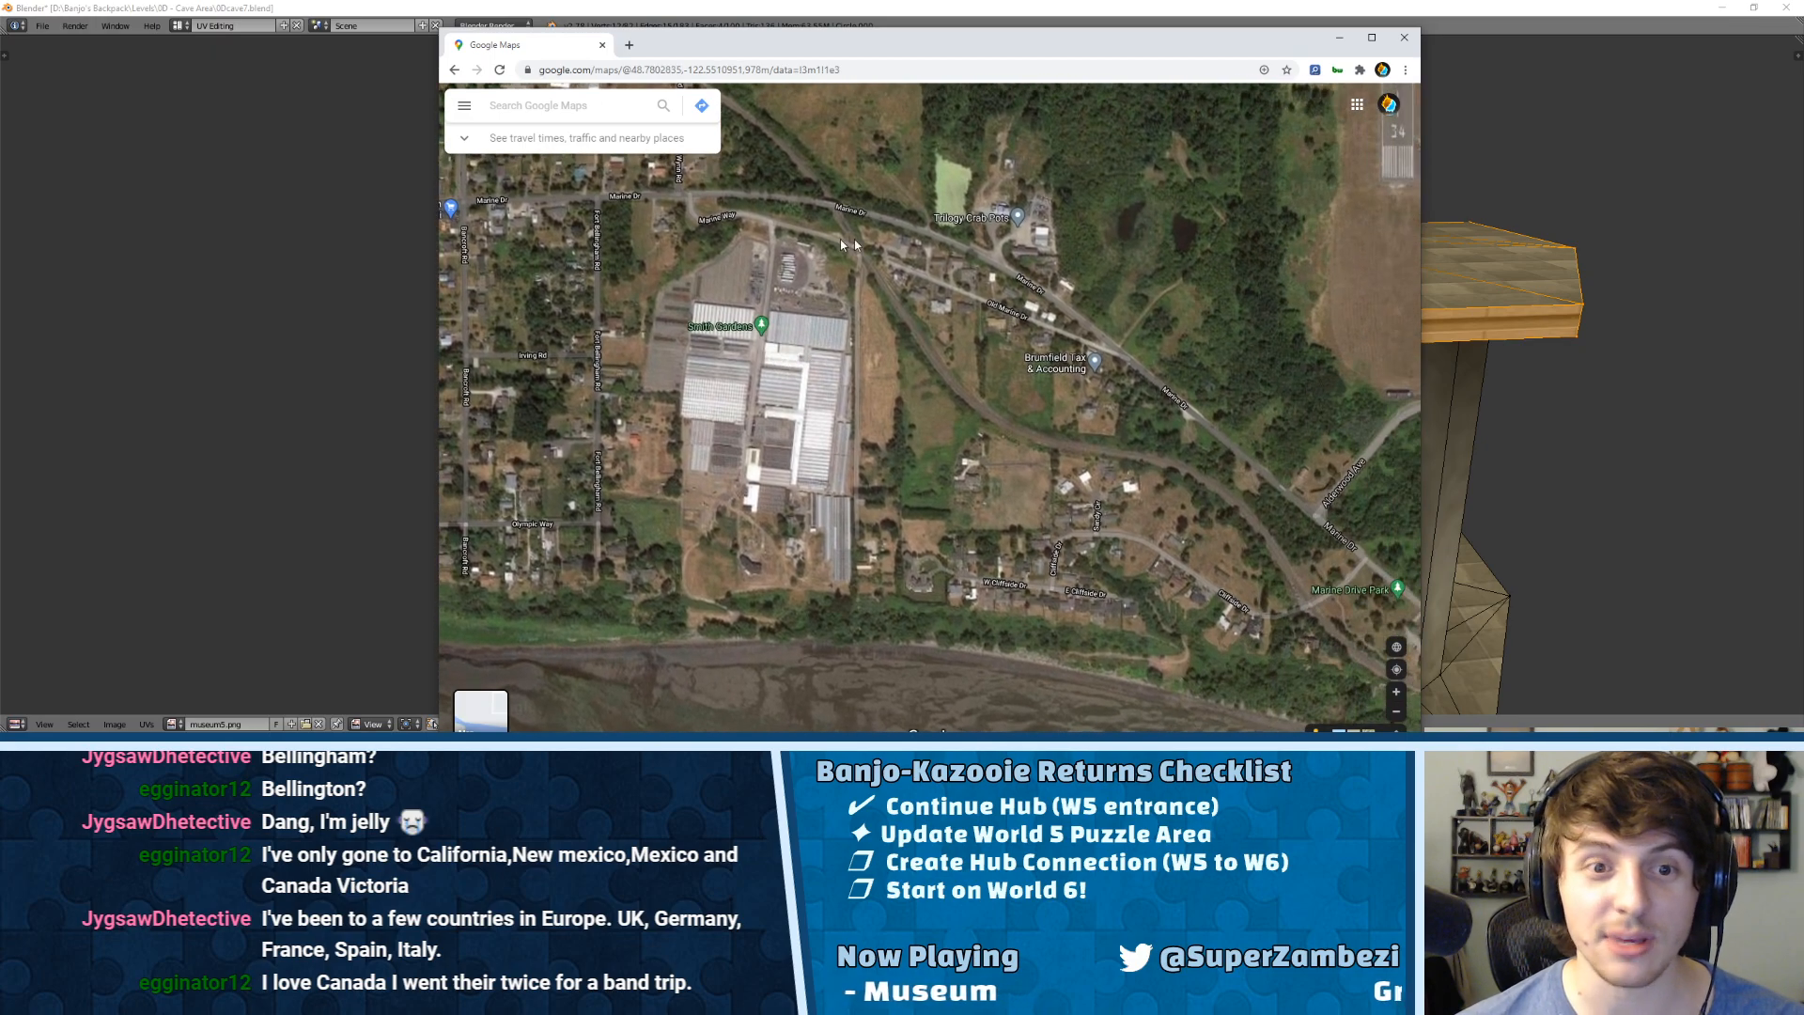
drag(1331, 512, 1123, 381)
drag(1217, 430, 937, 296)
drag(1174, 484, 916, 249)
drag(1266, 515, 996, 330)
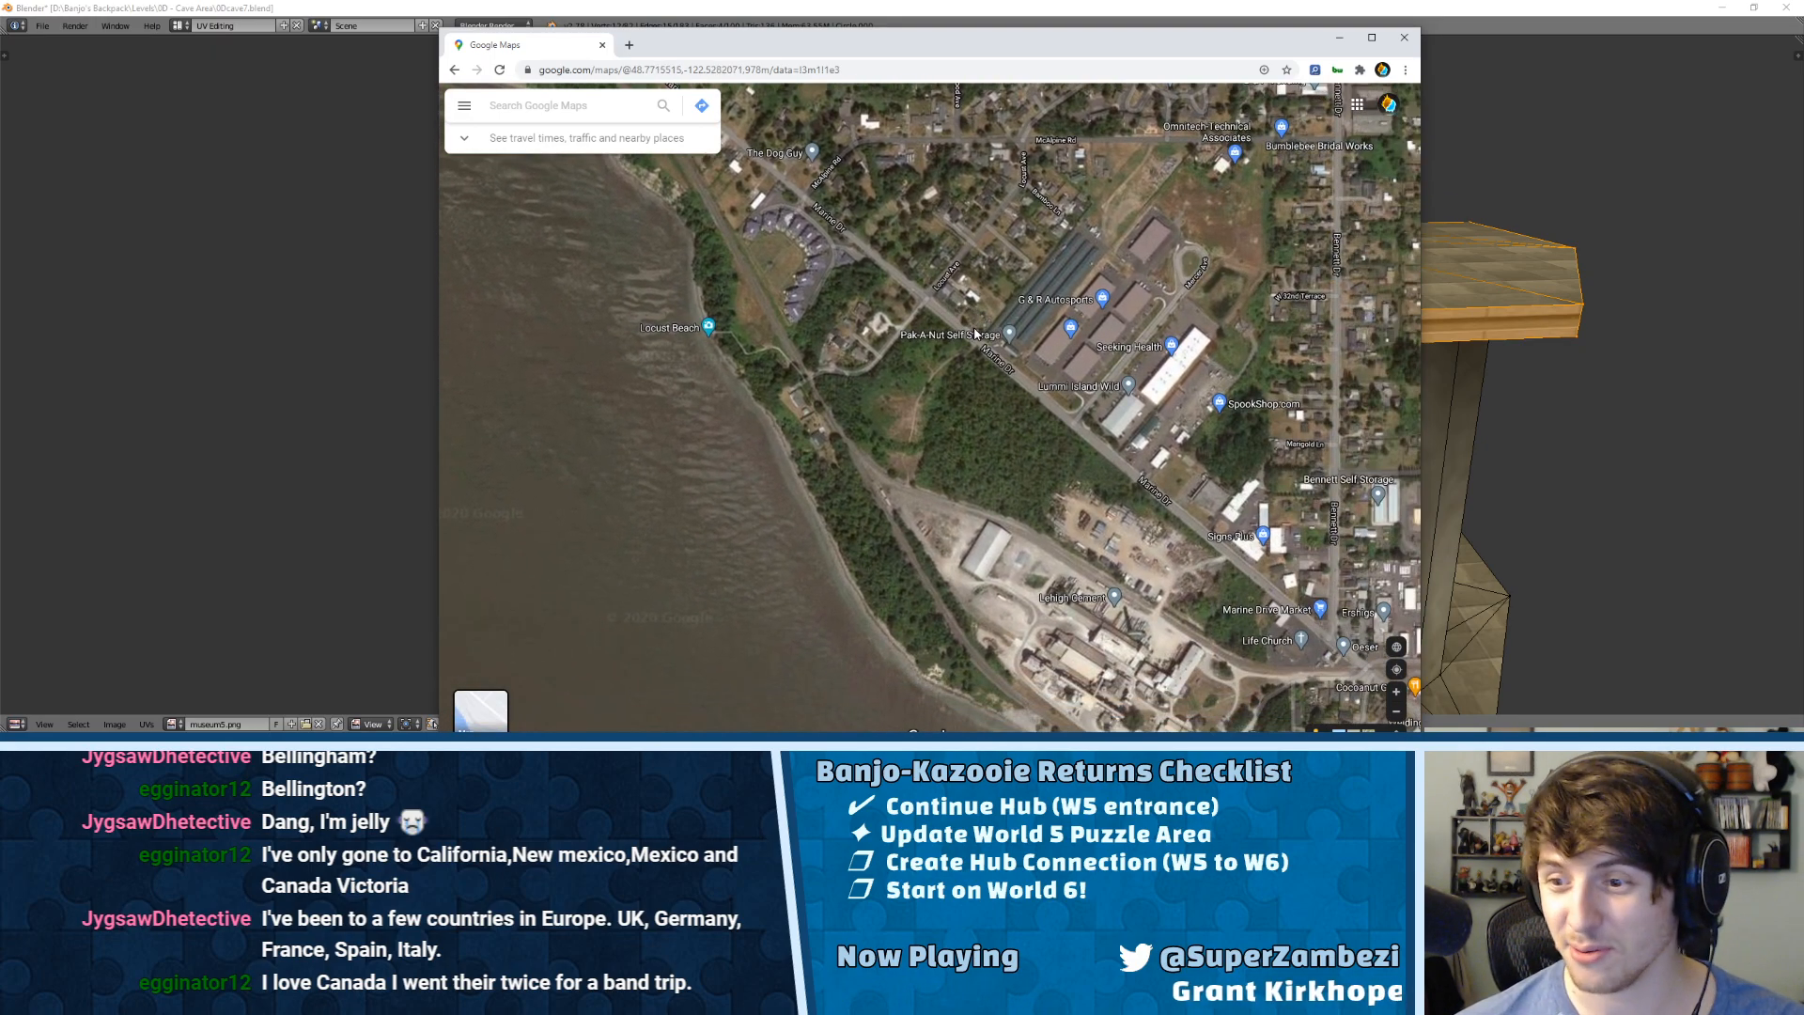
Step: Examine northern Bellingham from a wider satellite view, from the bay shore across to Barkley Village and the airport
scroll(1131, 285, down, 3)
drag(1193, 408, 937, 374)
scroll(1114, 364, down, 3)
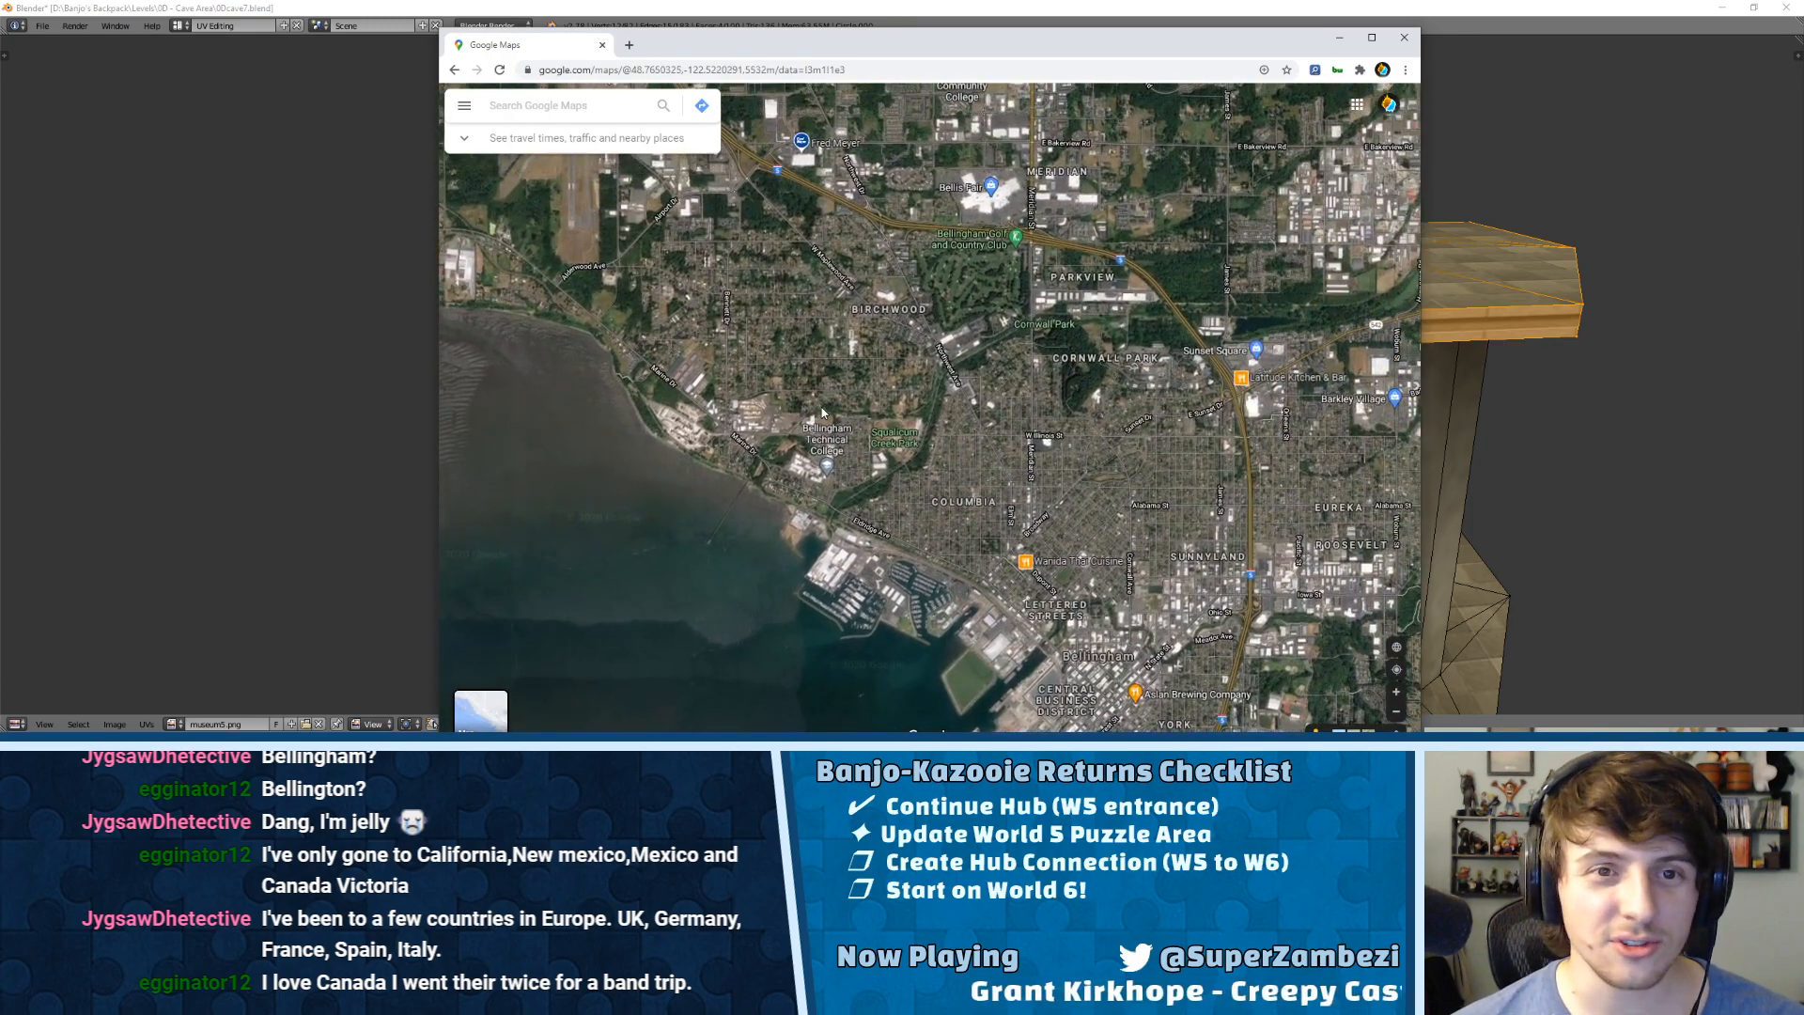
drag(1223, 366, 971, 462)
scroll(974, 462, down, 1)
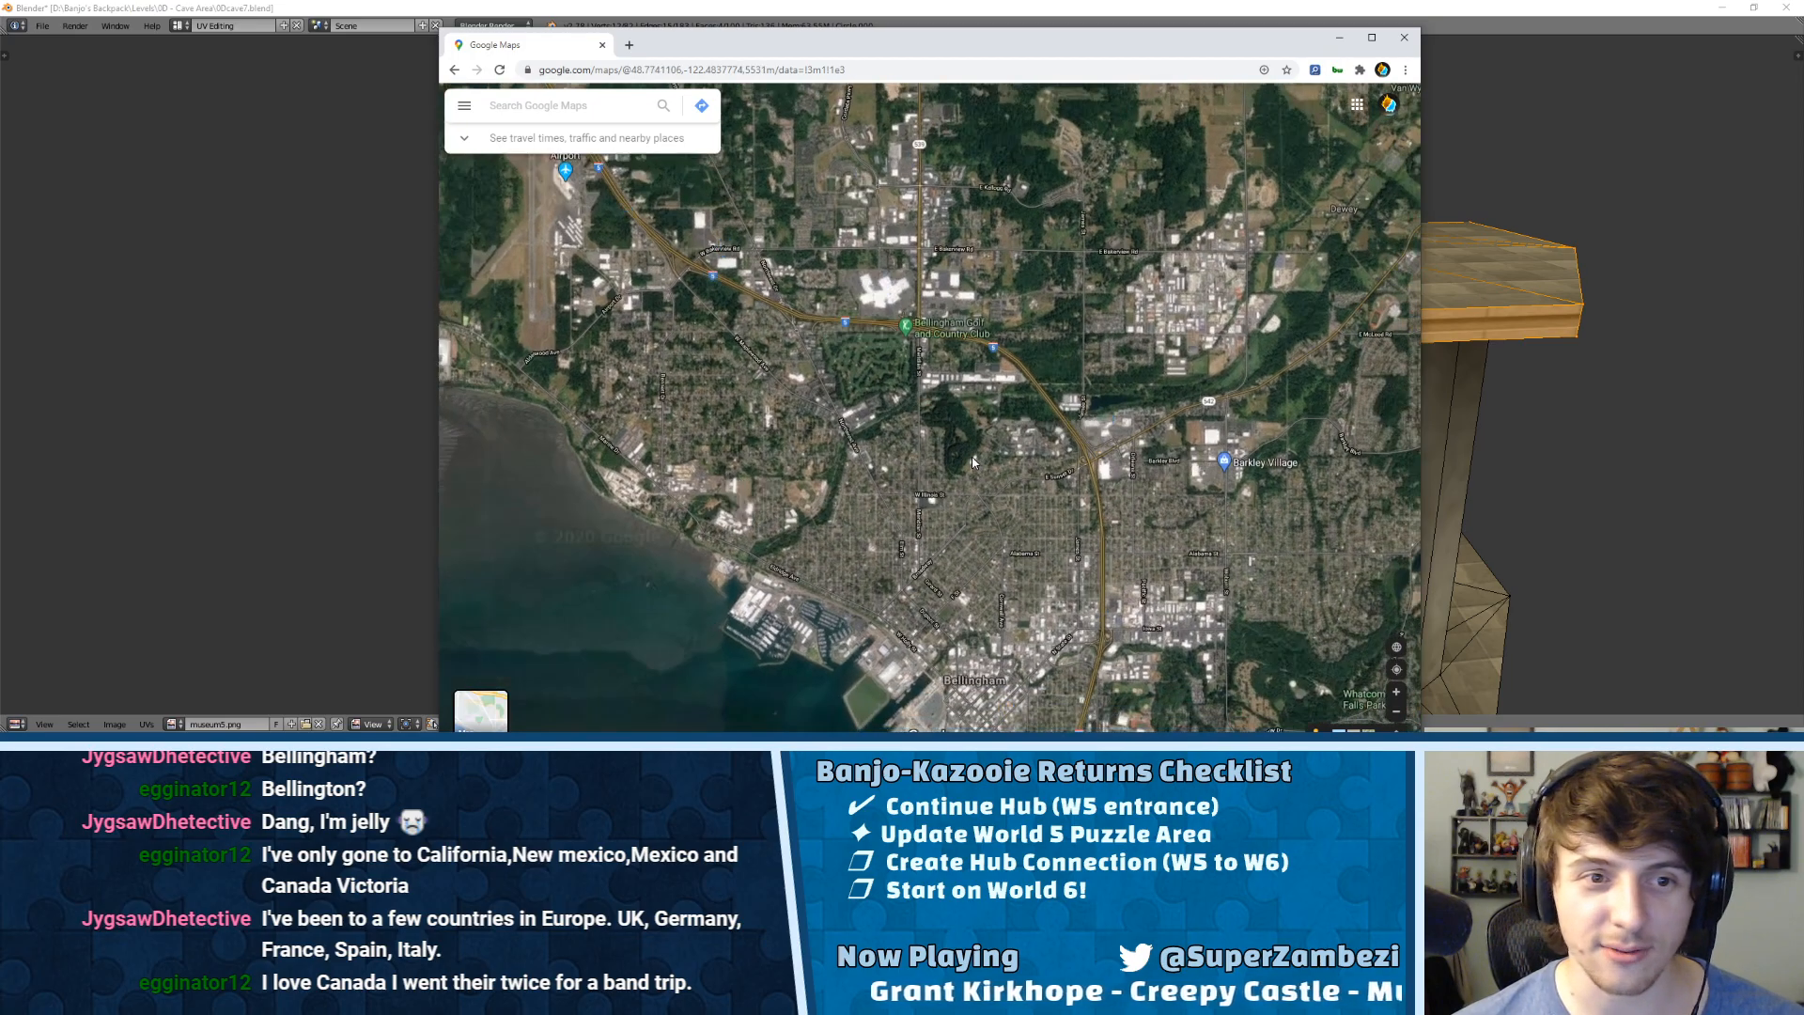
scroll(1000, 378, down, 1)
drag(839, 401, 888, 282)
Step: Examine the area from the airport runway and Marine Drive Park southeast to the Birchwood neighbourhood
scroll(928, 476, up, 2)
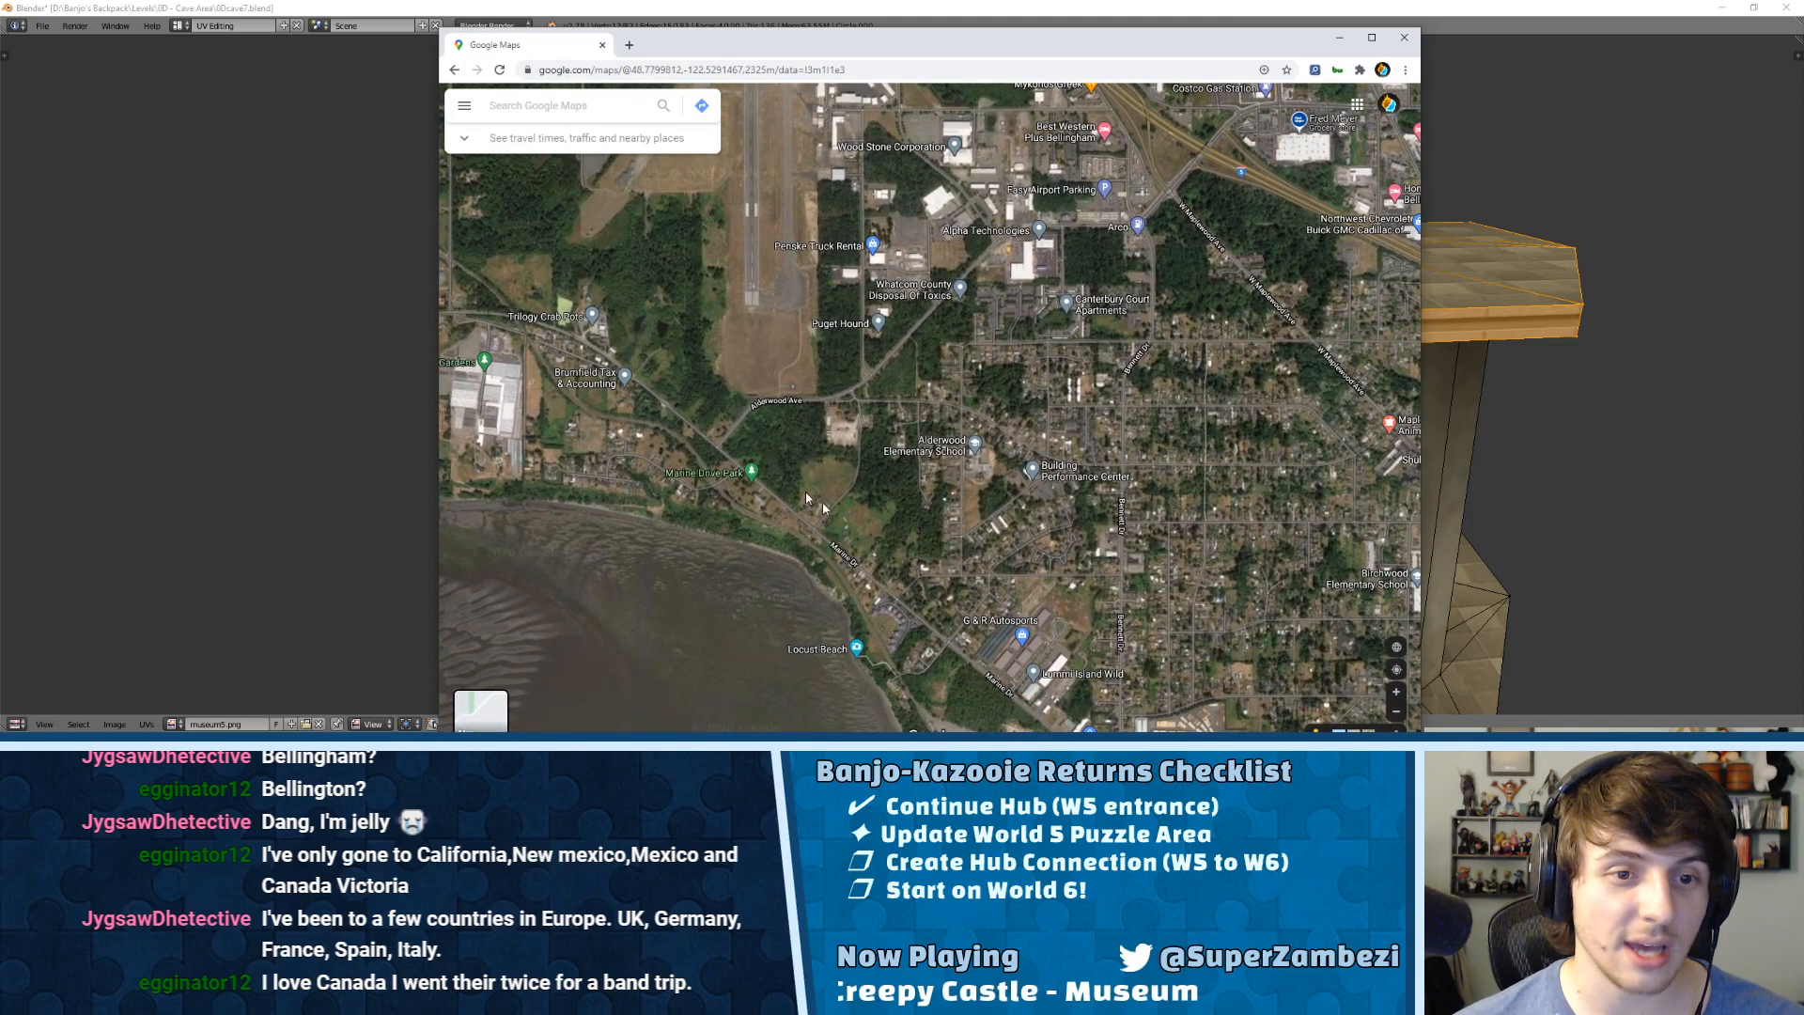
drag(1280, 577, 926, 396)
scroll(923, 394, down, 2)
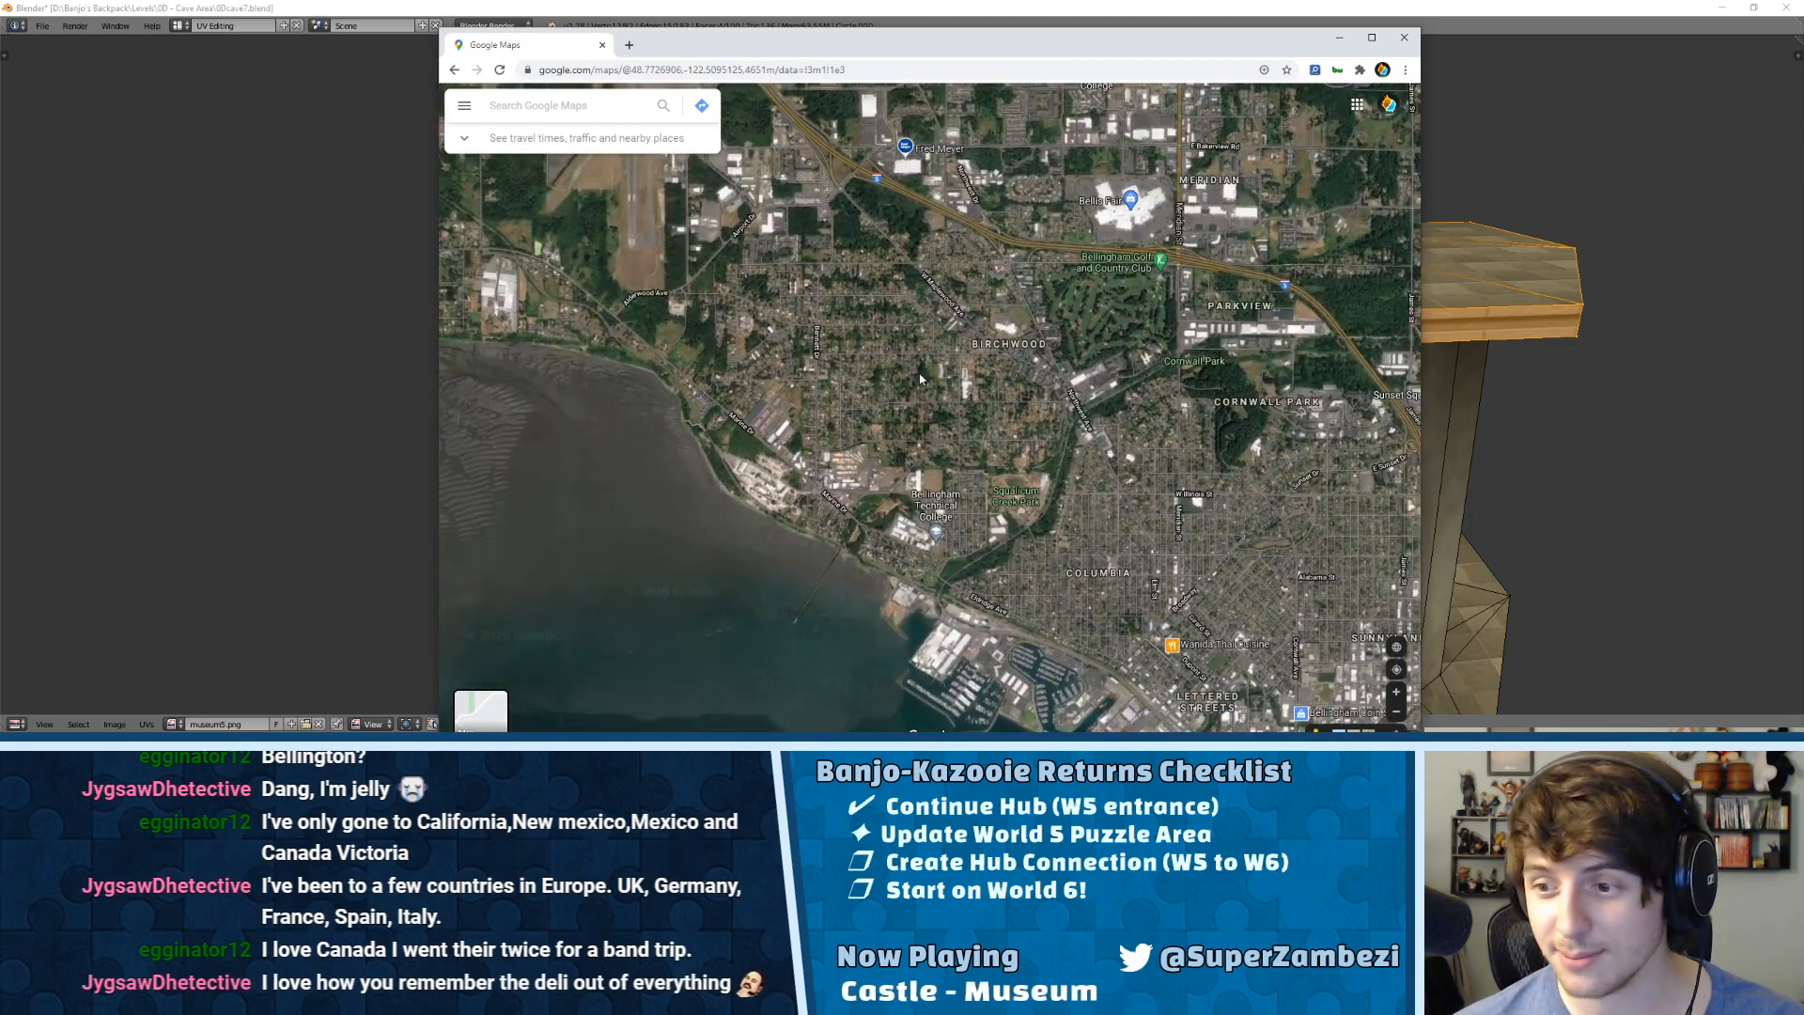
drag(1143, 387, 1145, 327)
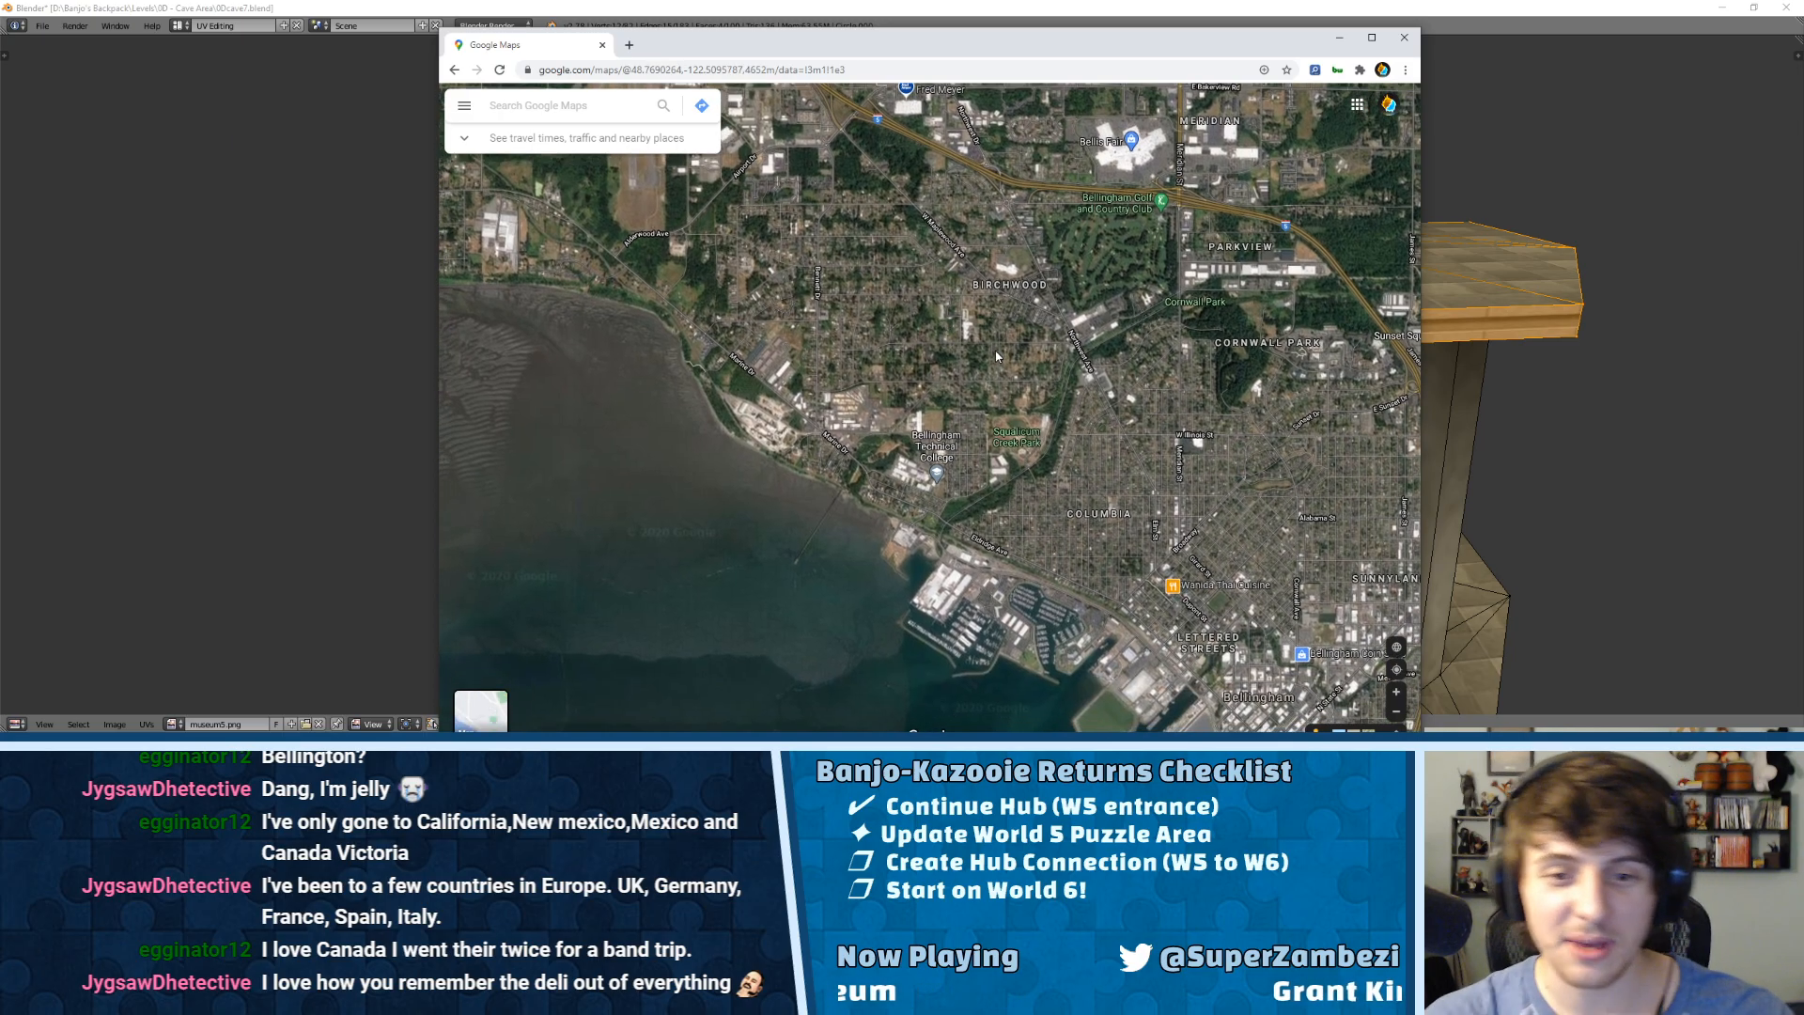
scroll(1088, 389, up, 2)
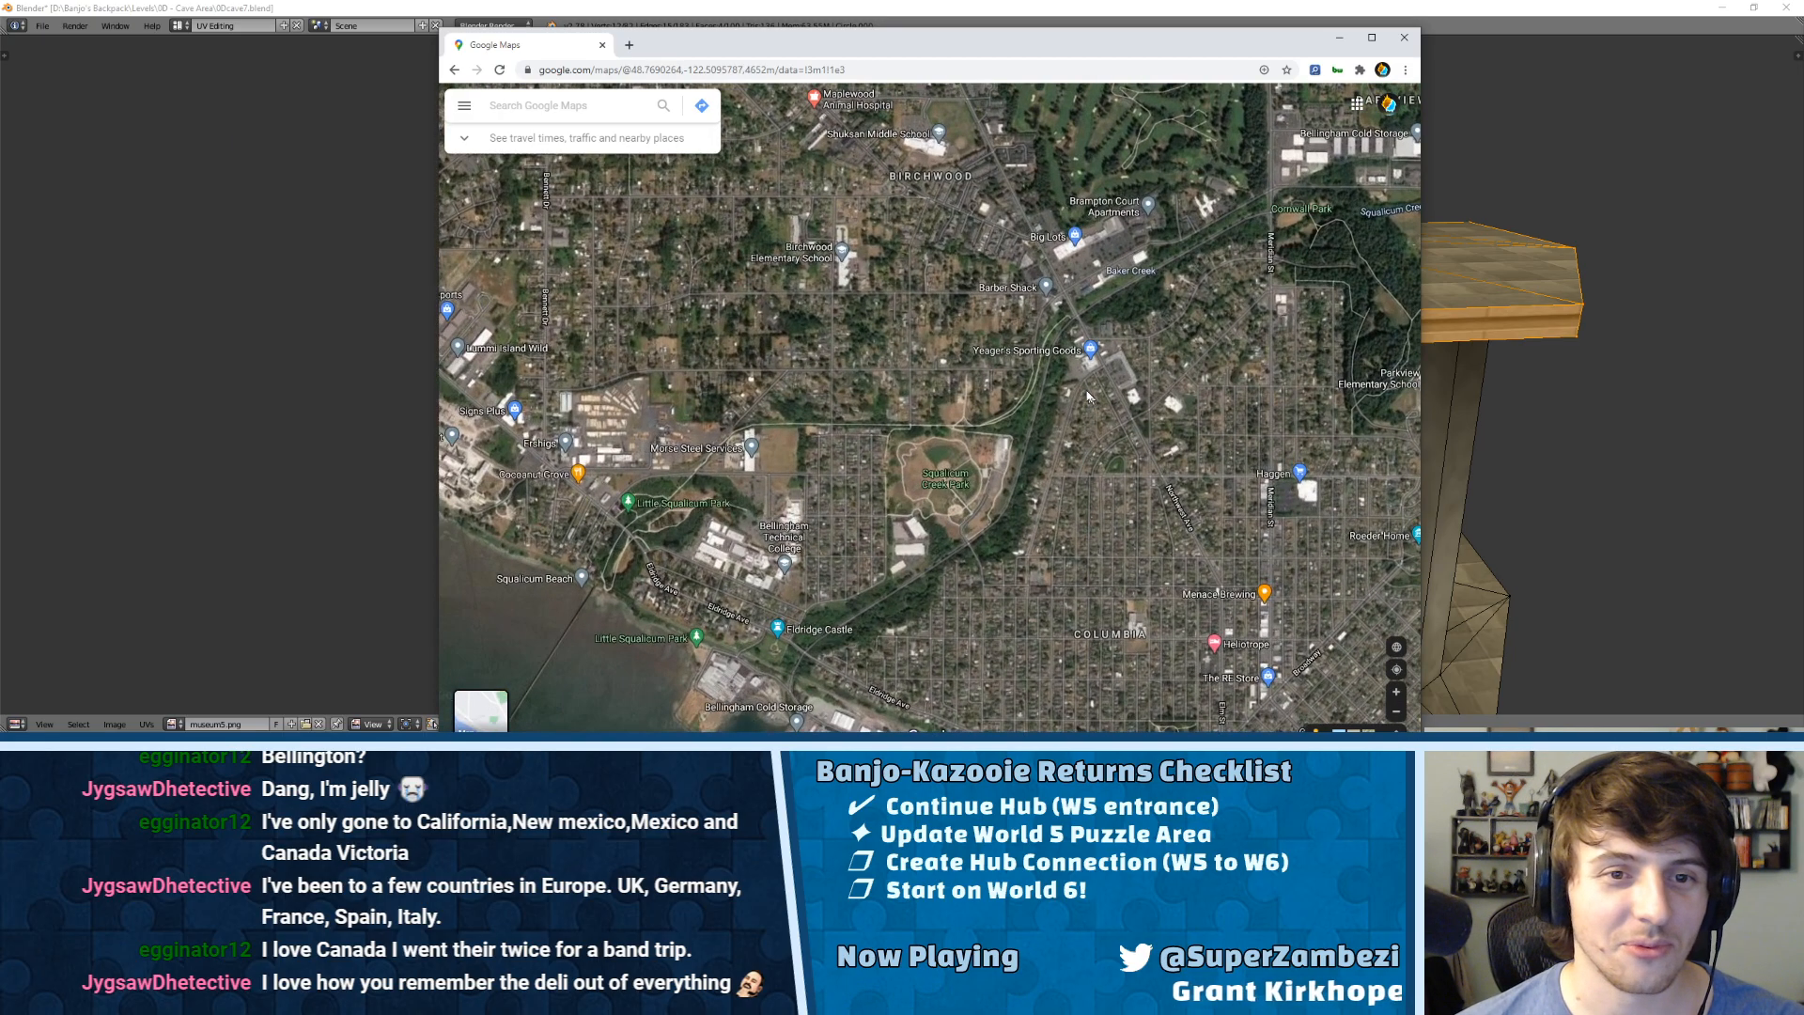
scroll(787, 295, down, 1)
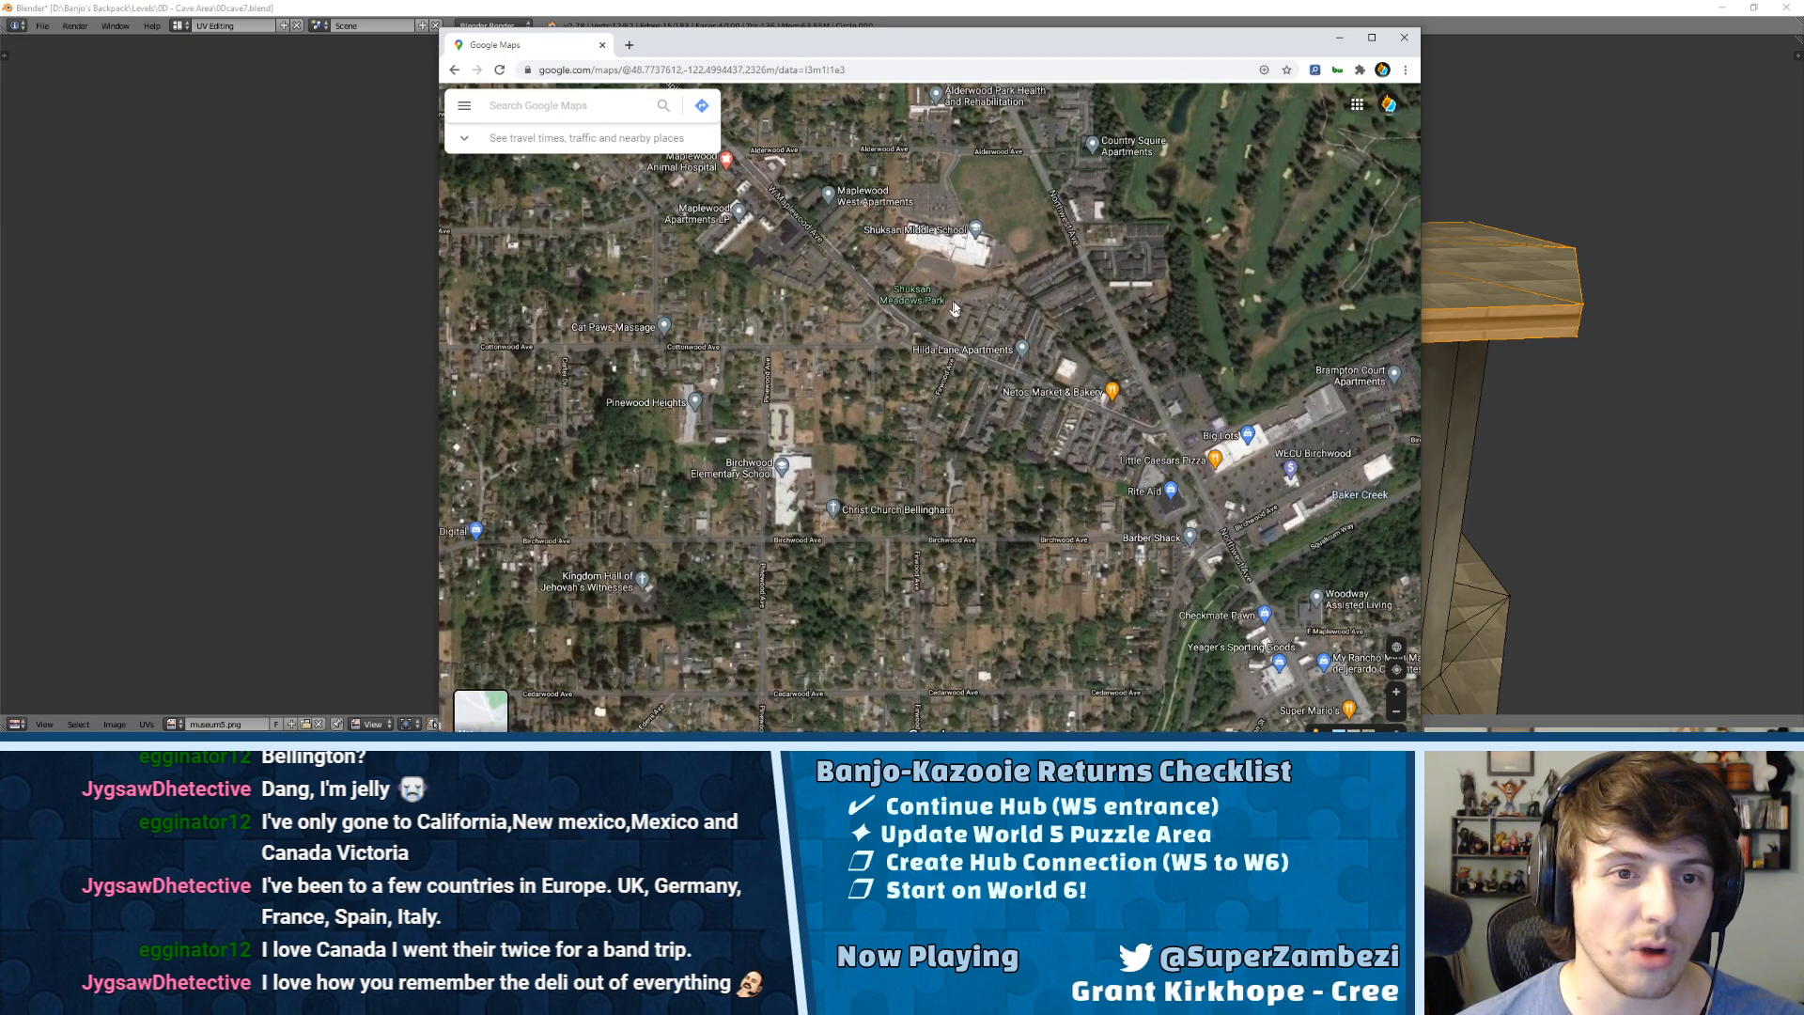
scroll(873, 326, down, 2)
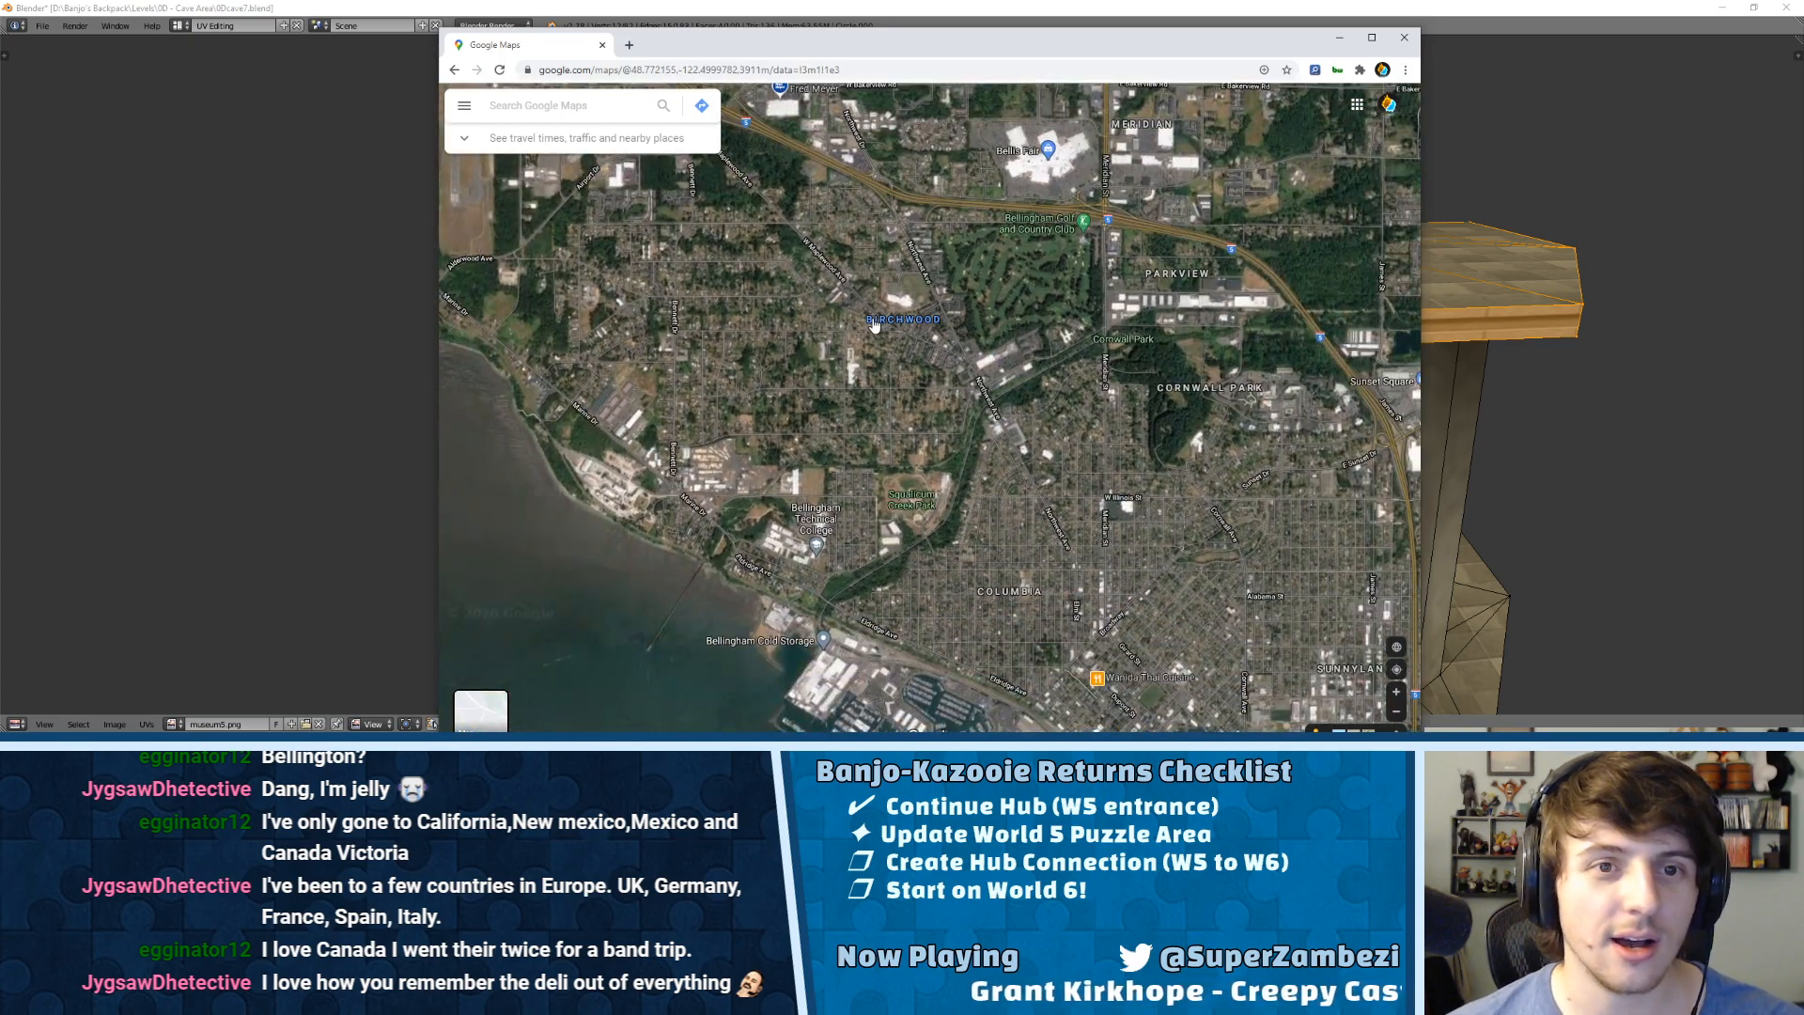
Step: Locate the Bellis Fair mall in the Meridian area and examine it in close-up satellite view
drag(873, 326, 823, 292)
drag(1036, 175, 992, 231)
scroll(989, 231, up, 3)
scroll(898, 256, up, 2)
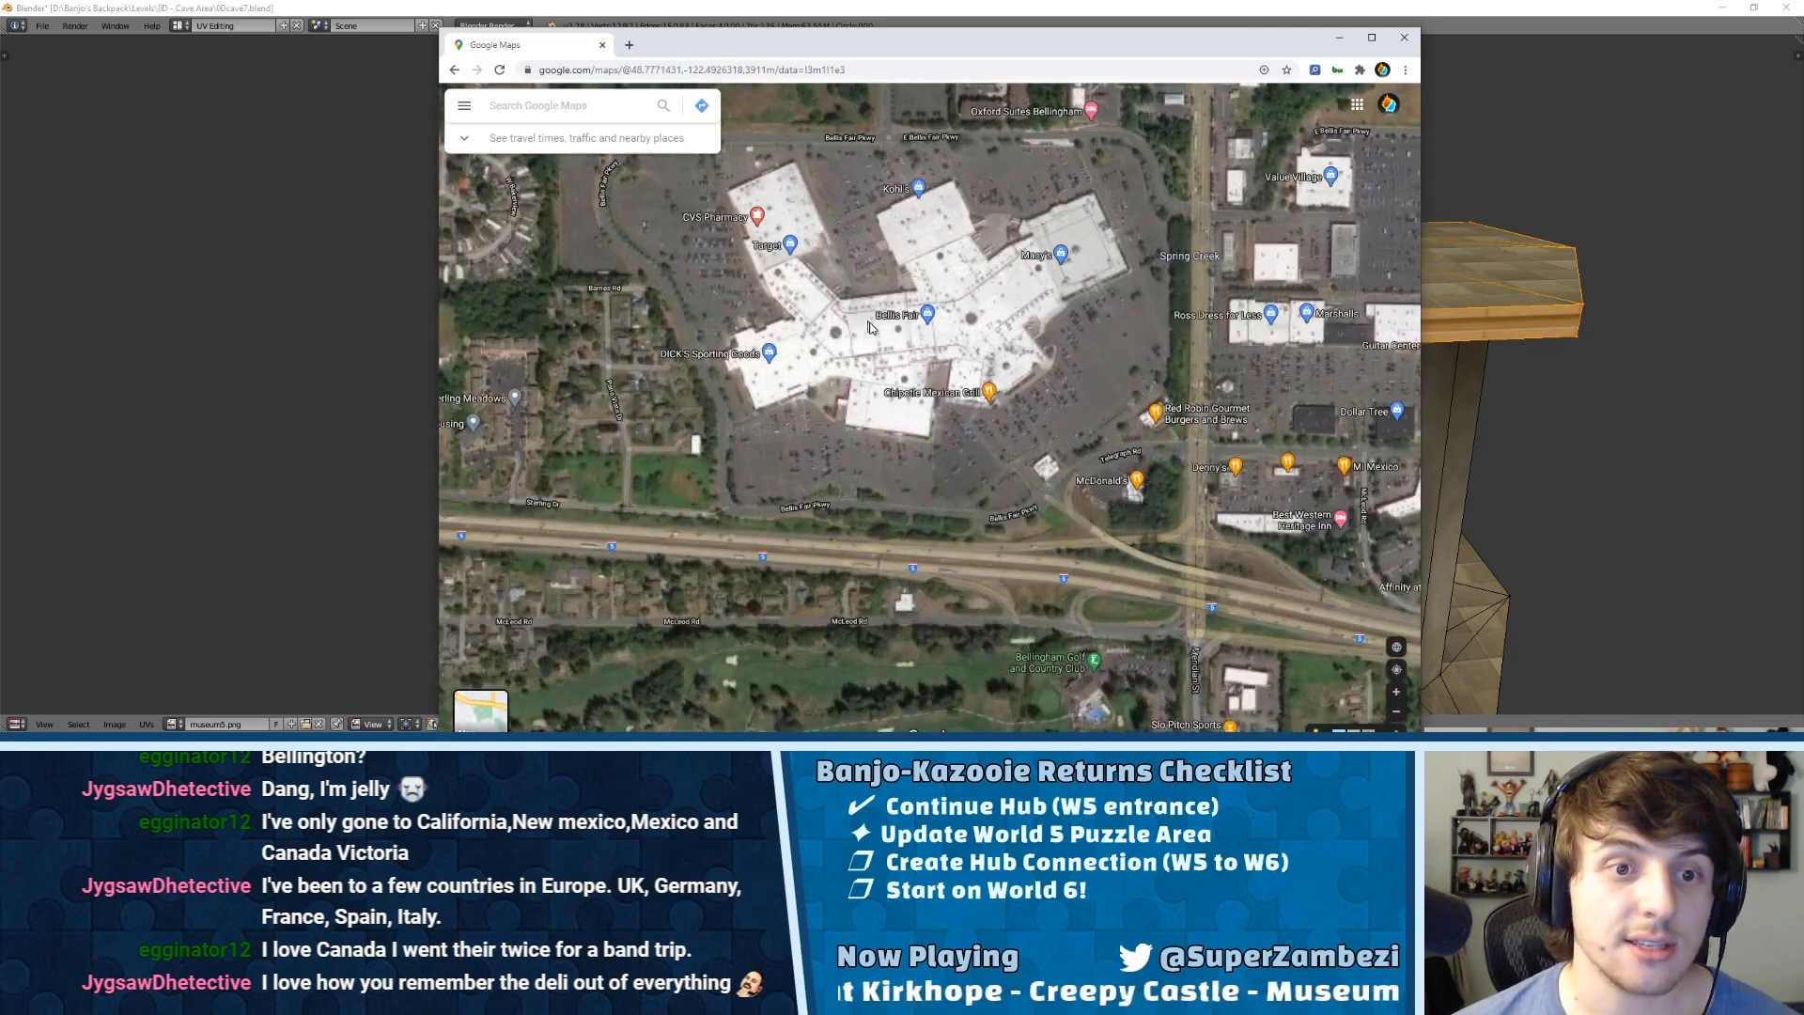
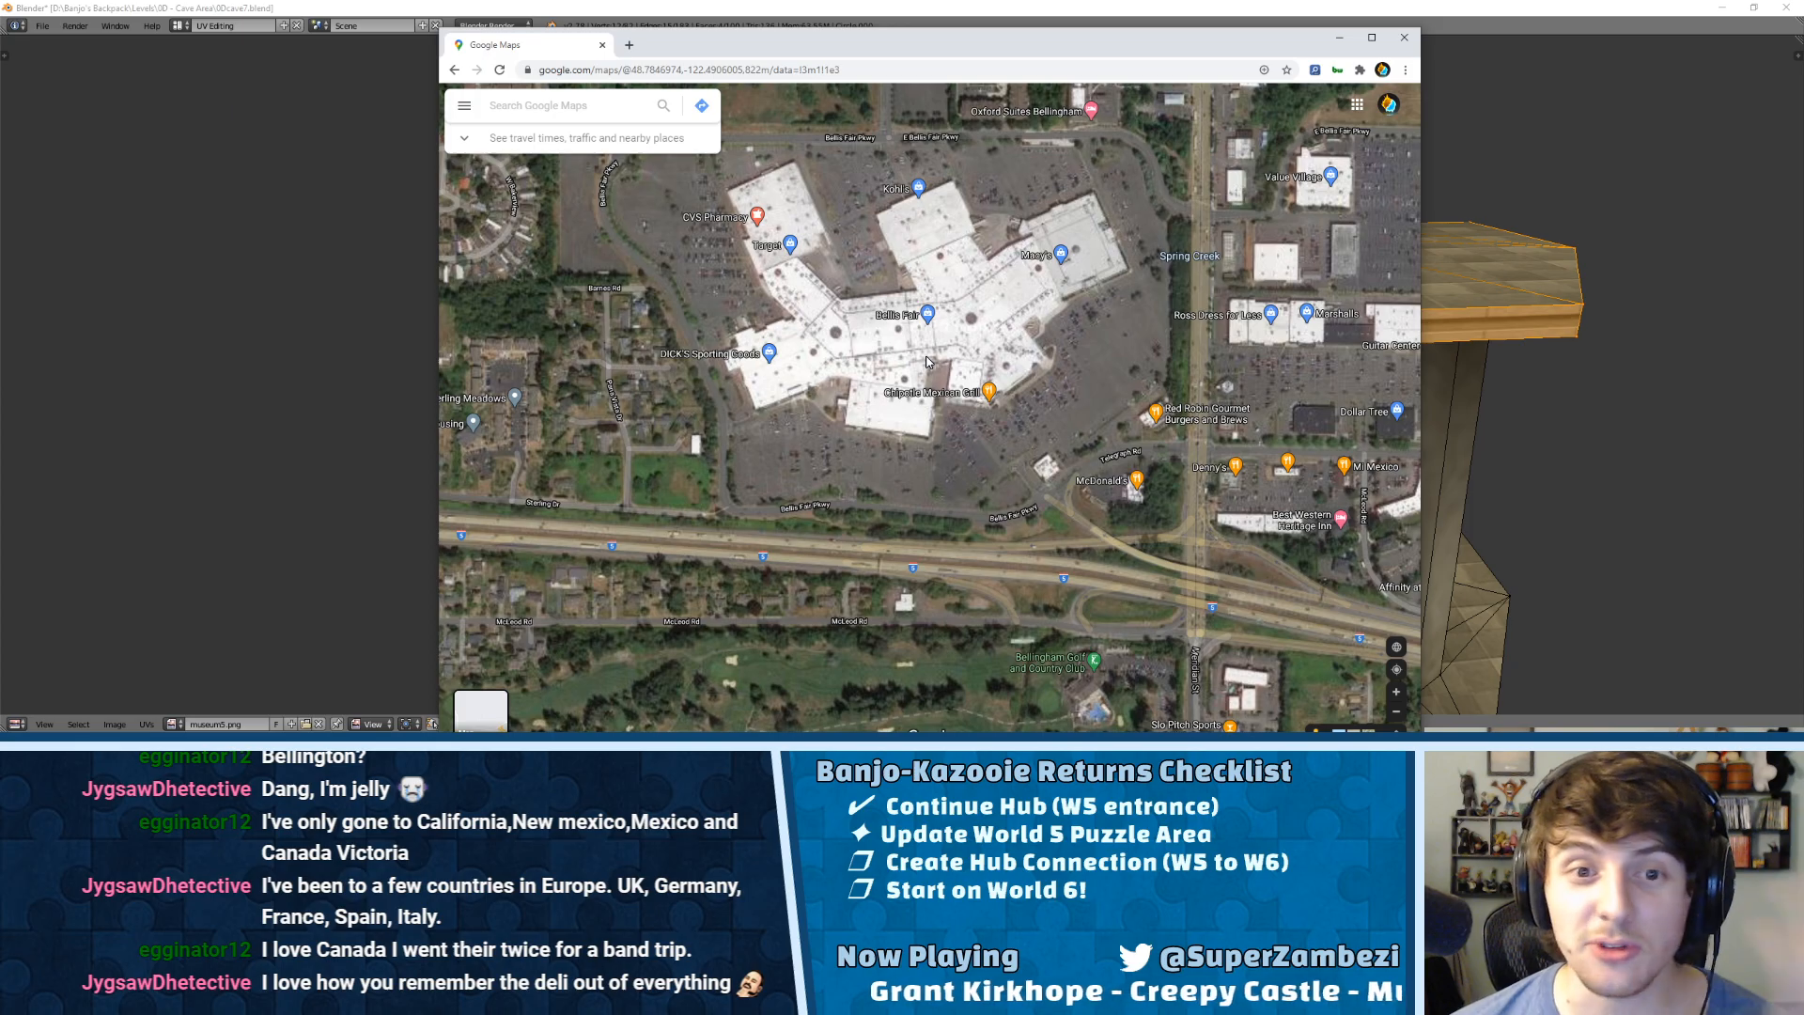
Step: Examine the area south of Bellis Fair, covering the Bellingham Golf and Country Club, Parkview and the Meridian St corridor
drag(1167, 528, 982, 305)
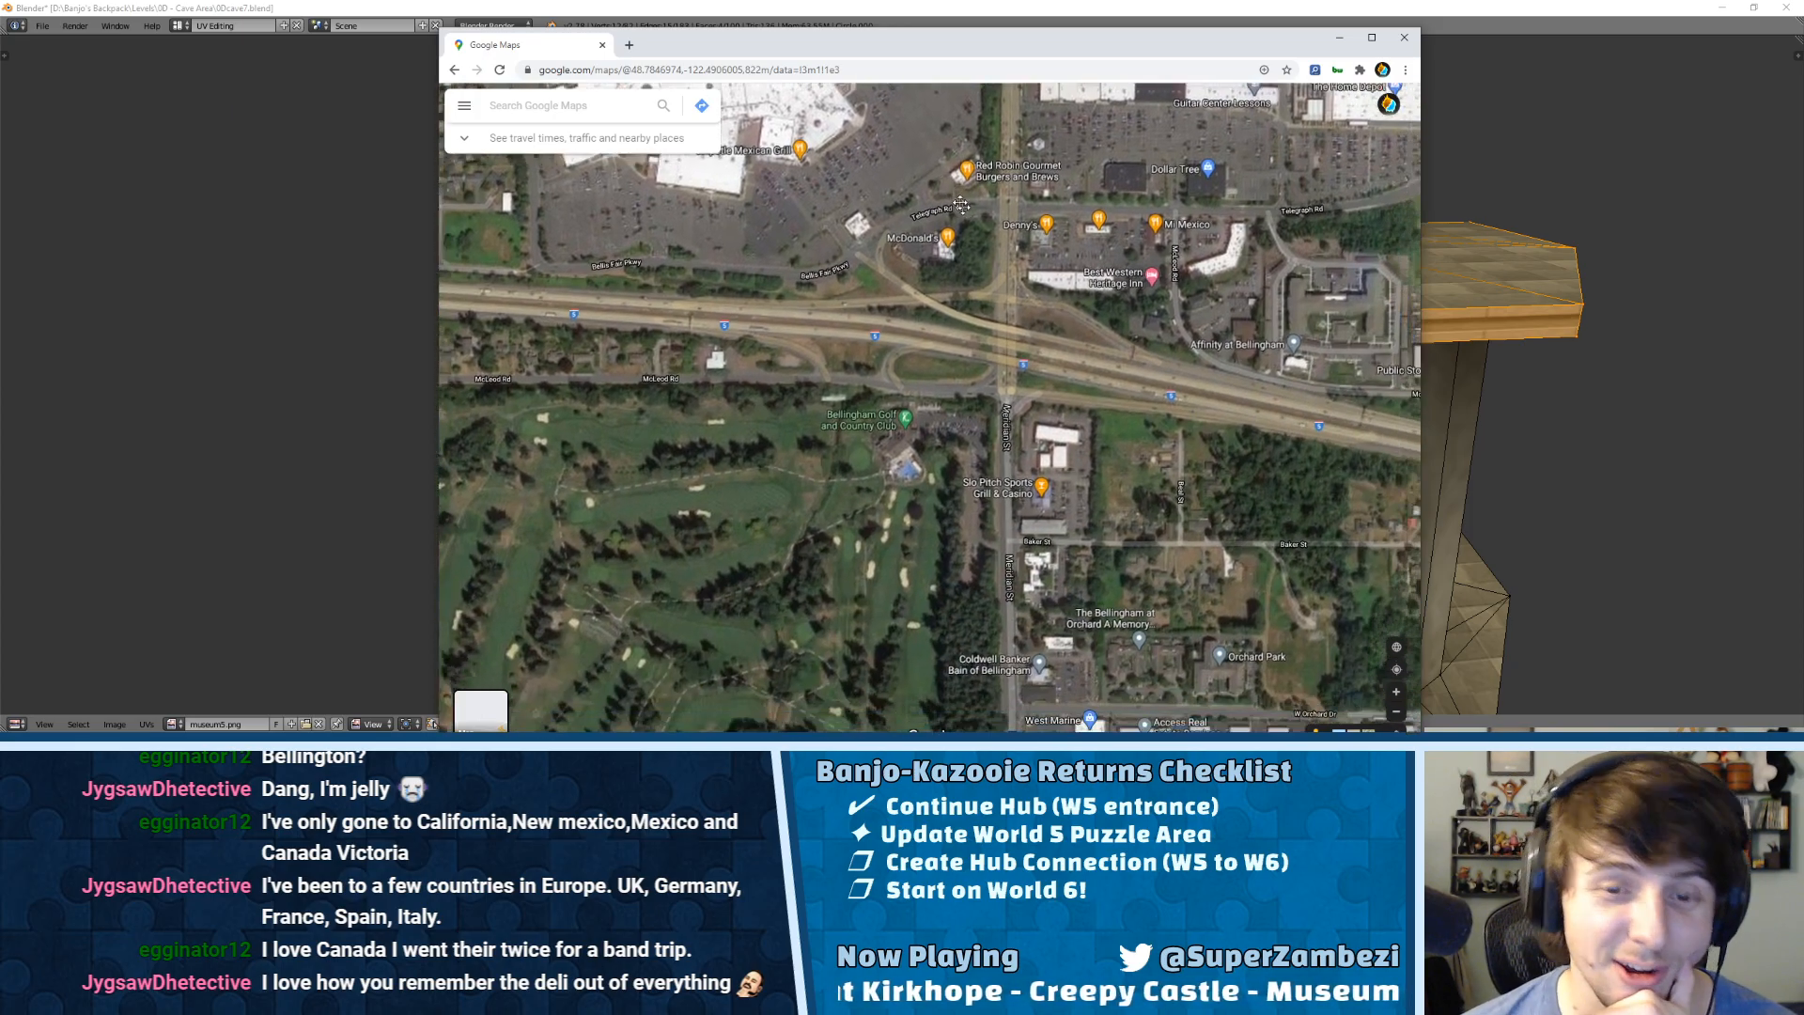
scroll(971, 341, down, 1)
scroll(971, 341, down, 1)
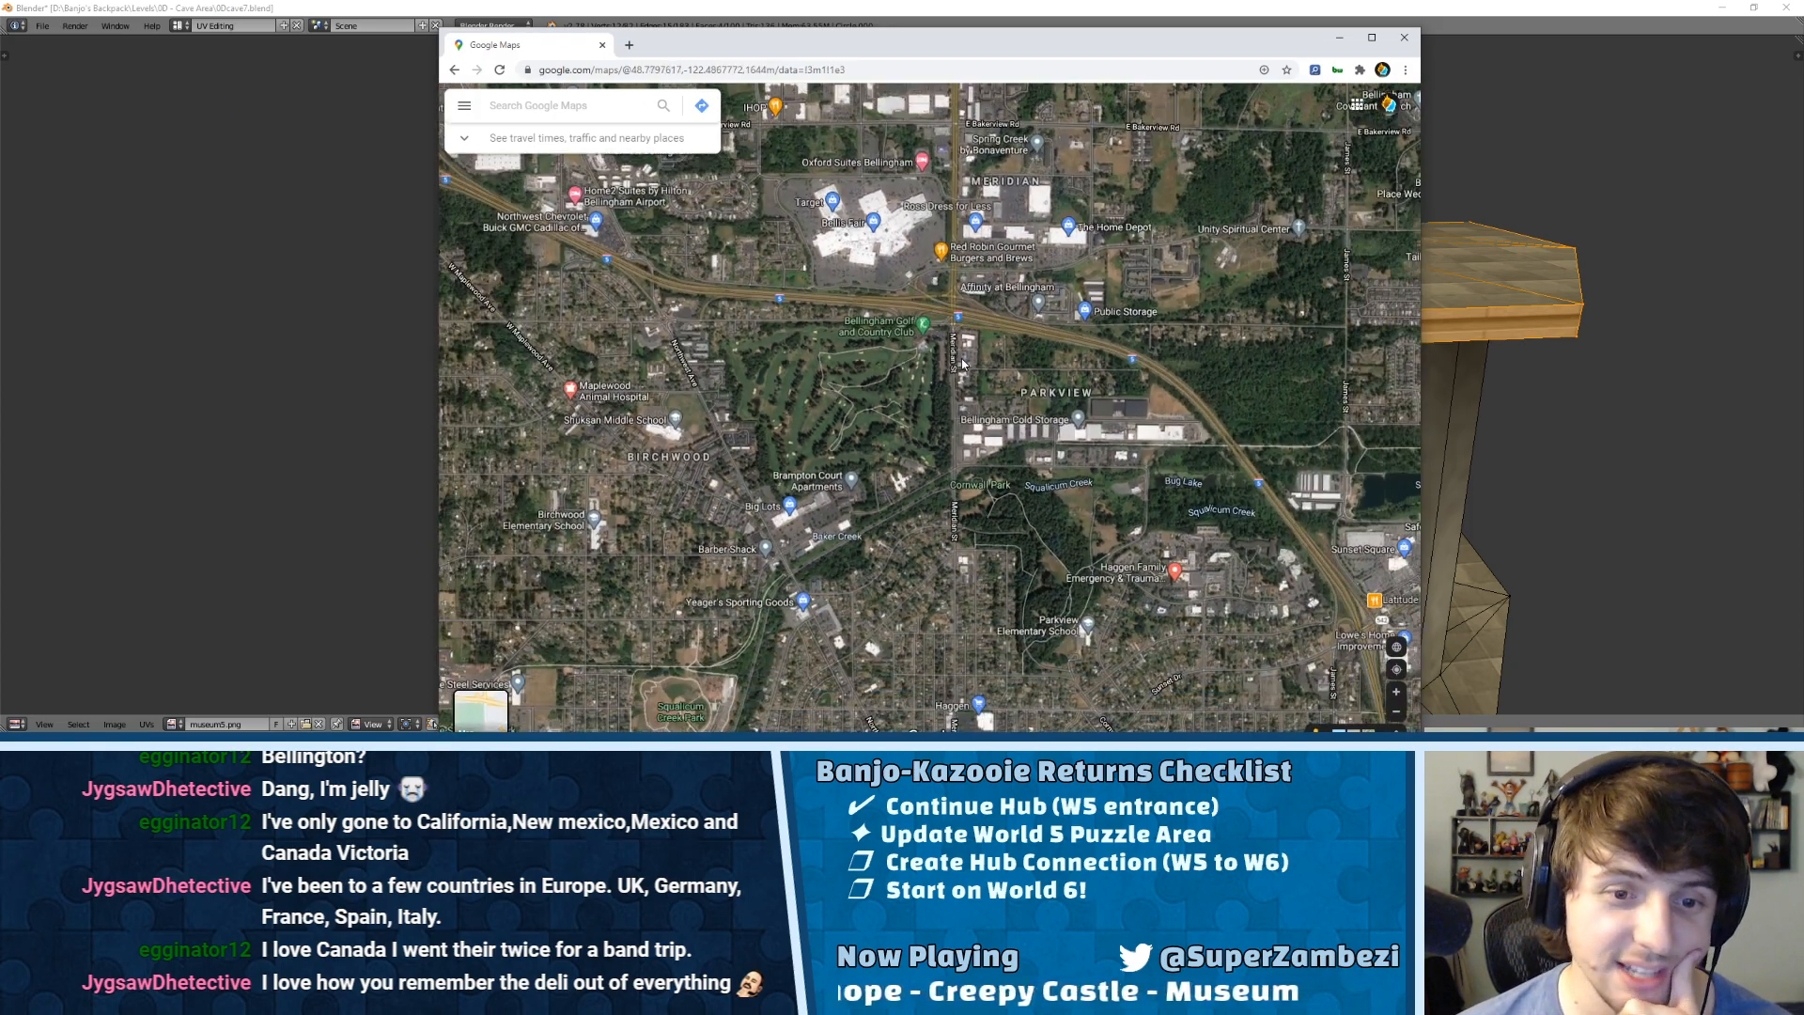
drag(1051, 502, 944, 295)
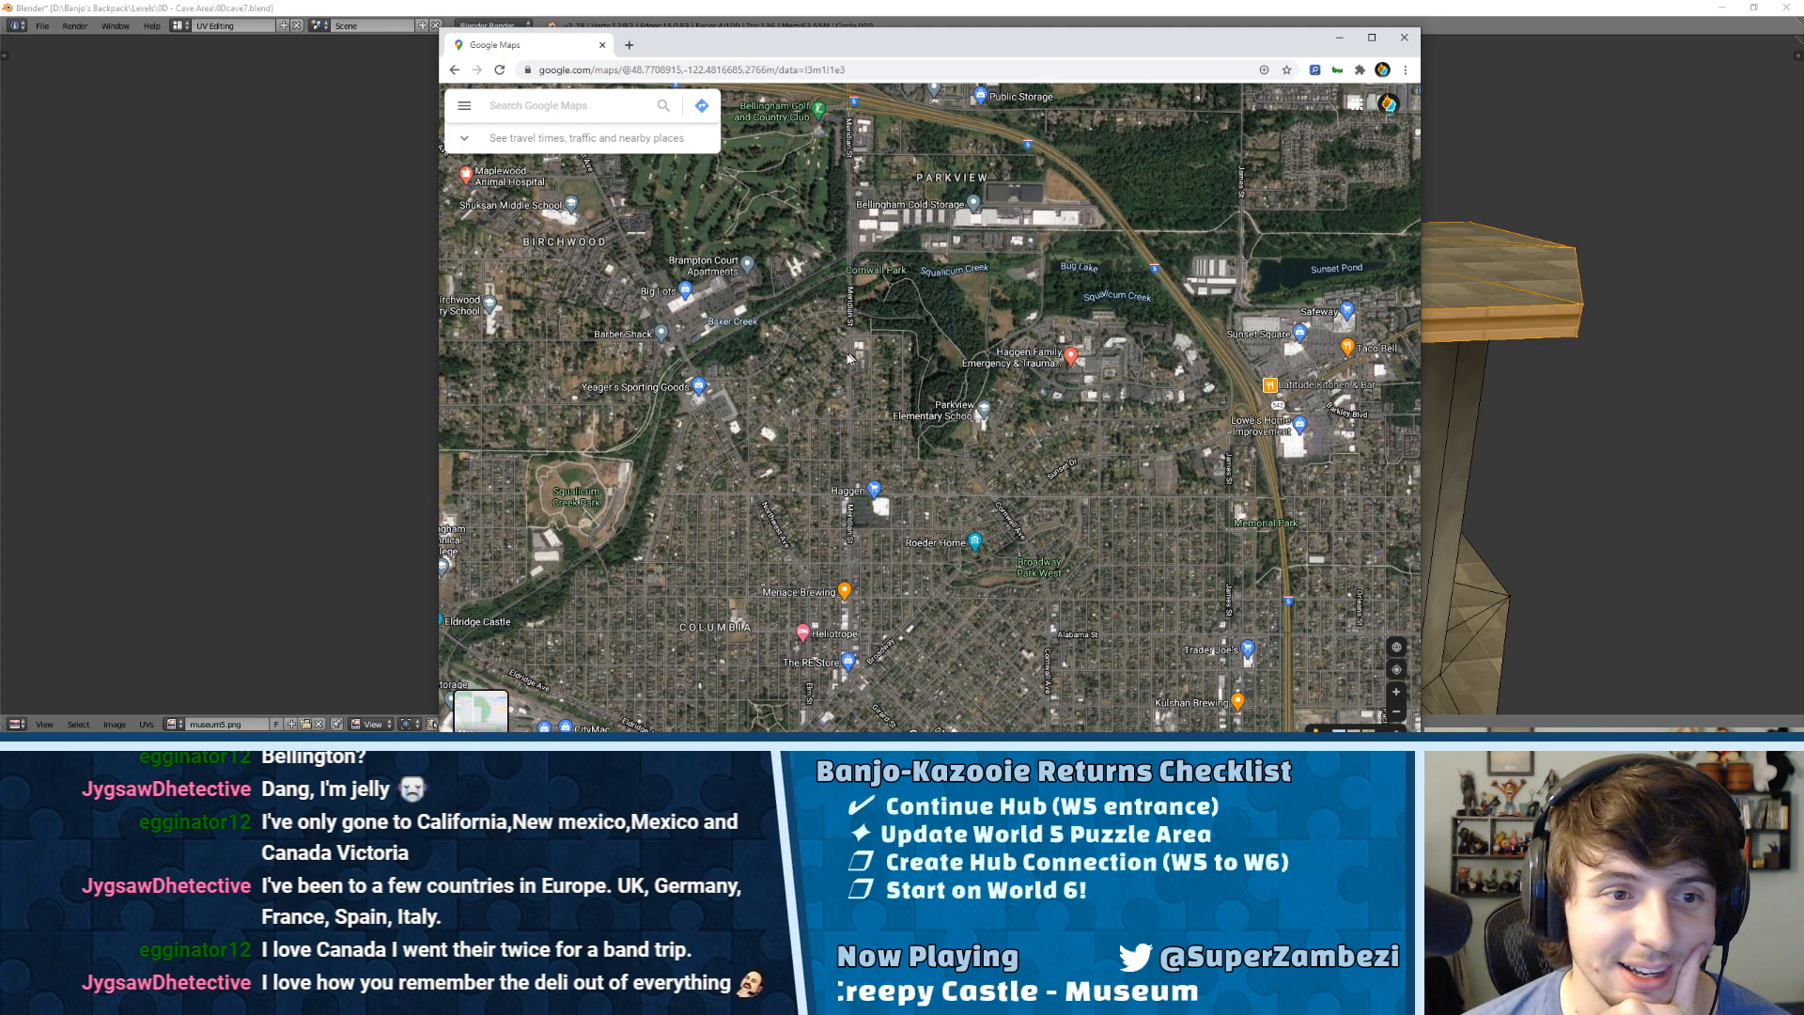
drag(827, 388, 1114, 635)
scroll(1124, 319, up, 1)
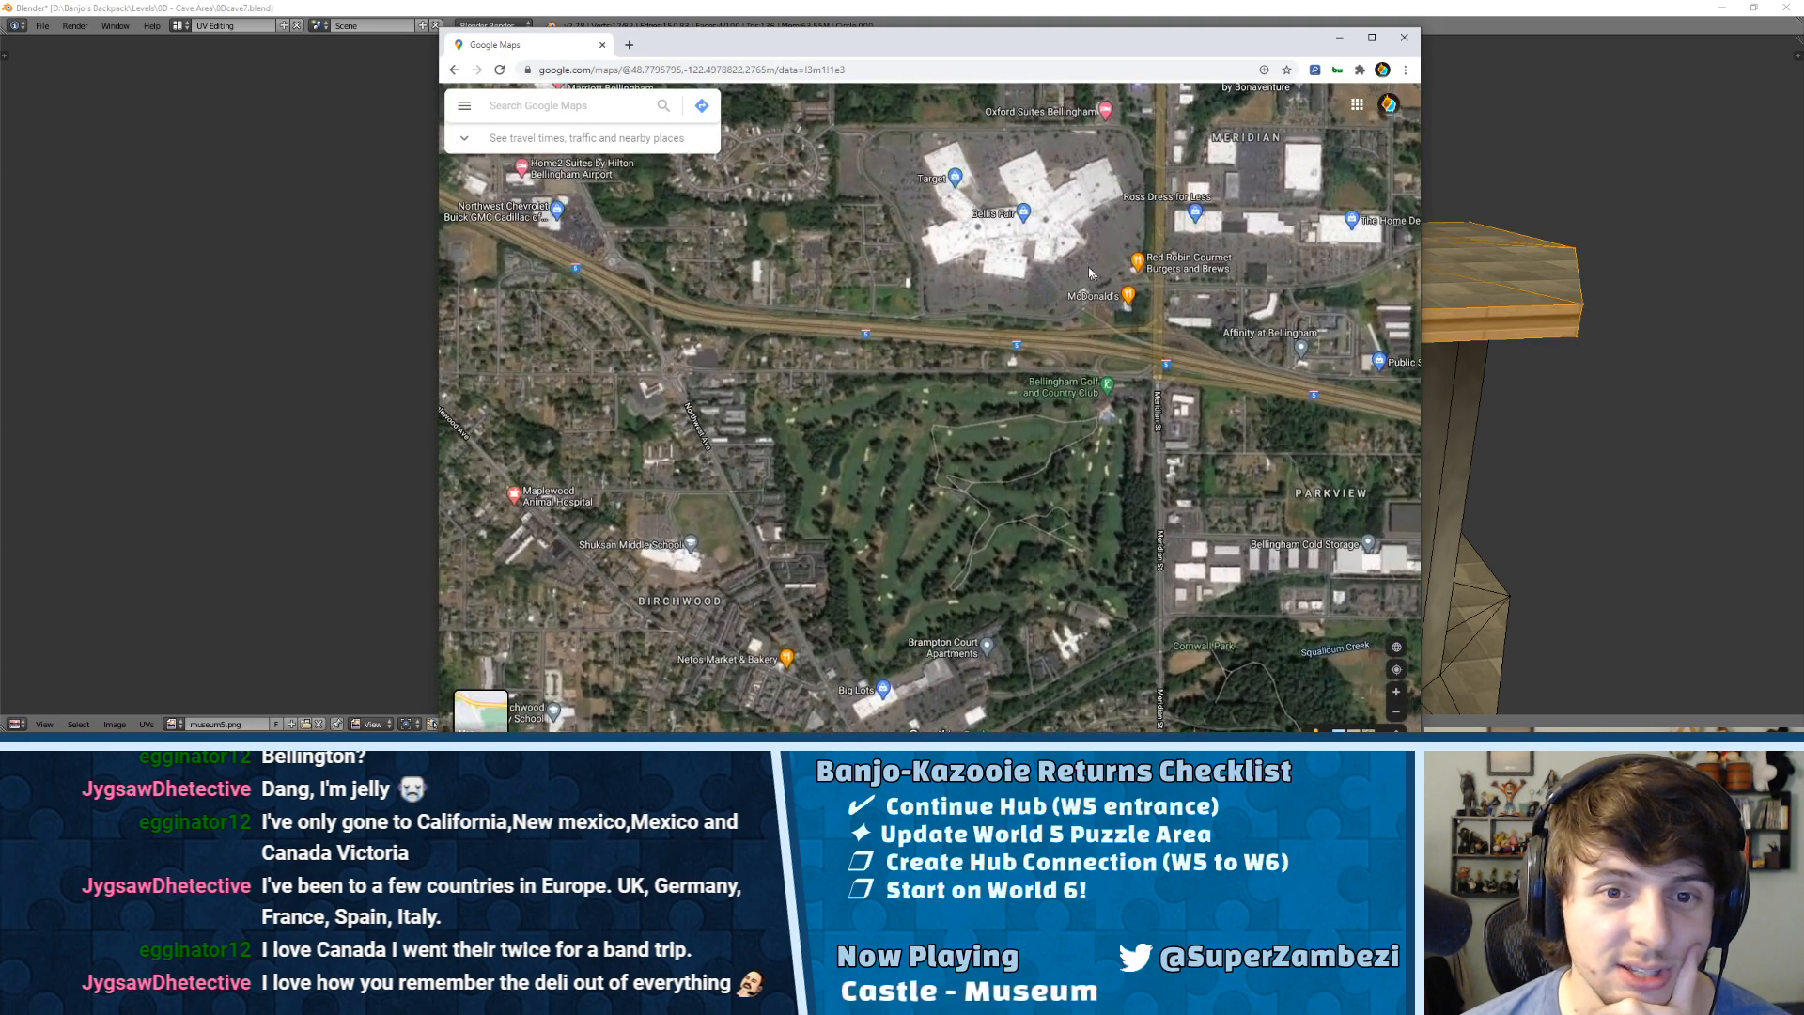
scroll(1222, 540, up, 1)
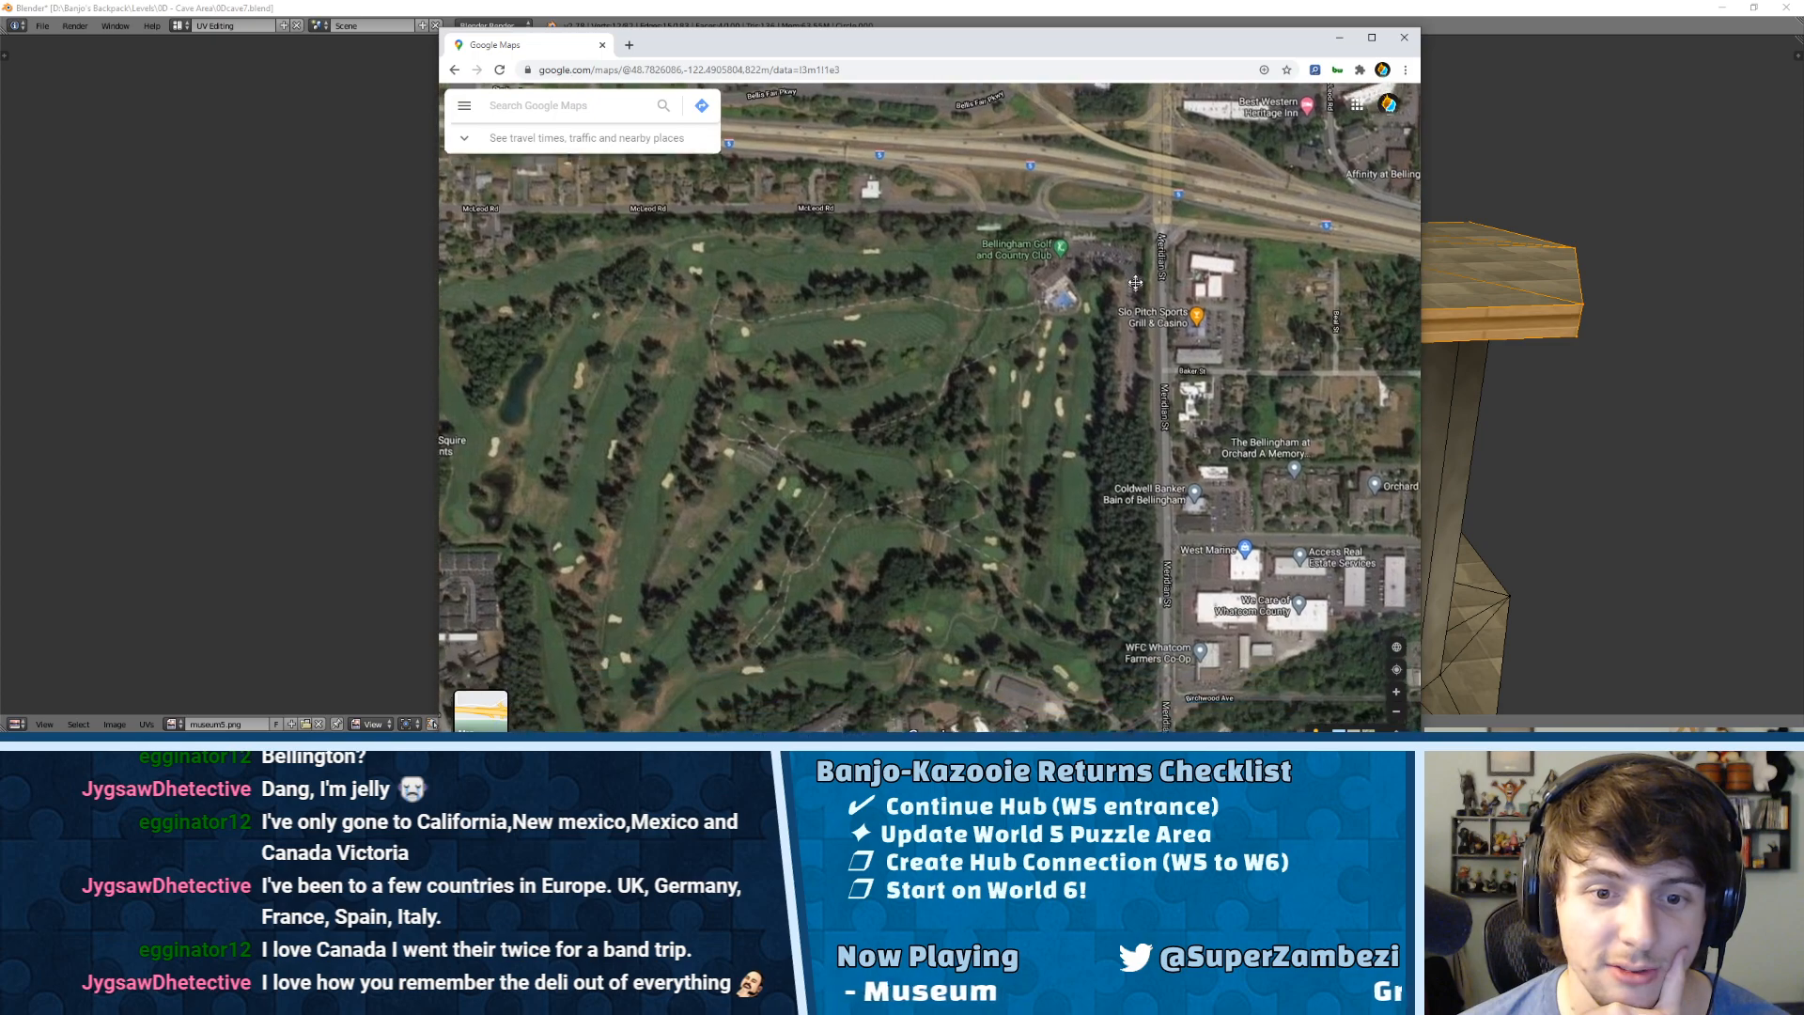
drag(1165, 507, 1137, 233)
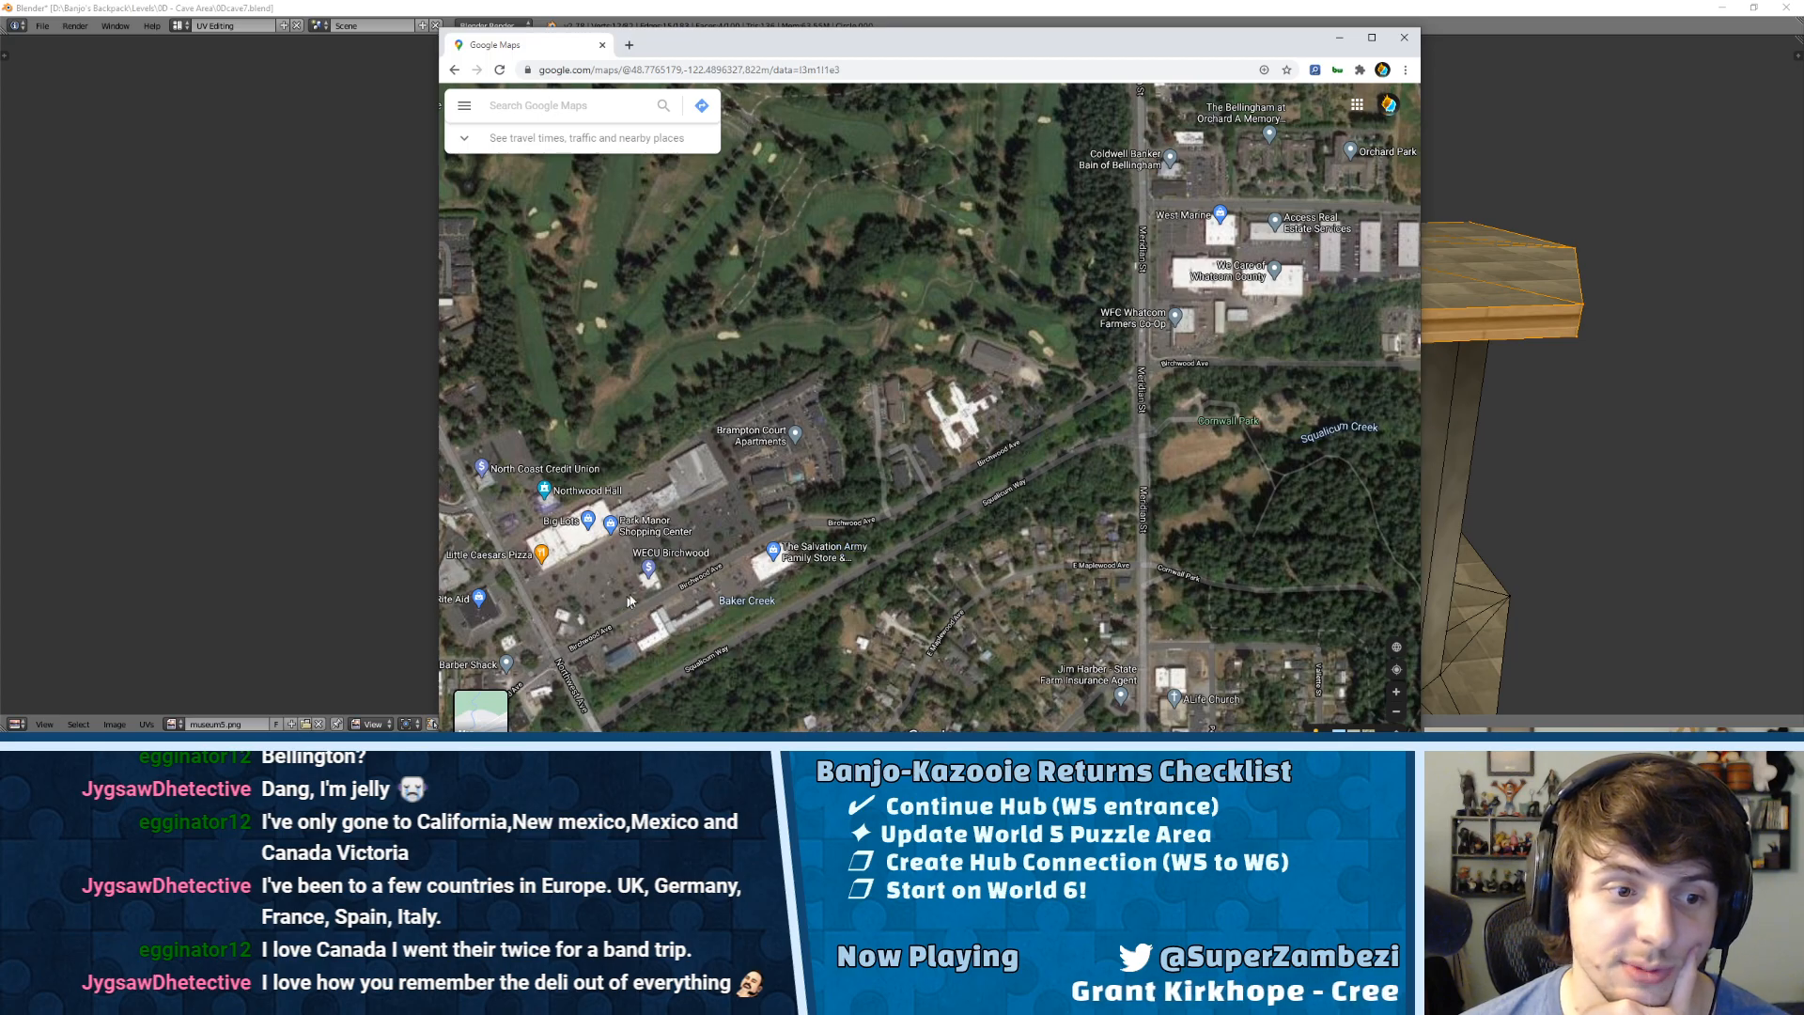
Step: Examine the imagery from the Birchwood shopping area south across Columbia to the Bellingham waterfront
drag(626, 603, 815, 312)
scroll(833, 369, down, 3)
drag(778, 426, 948, 267)
scroll(1046, 343, down, 3)
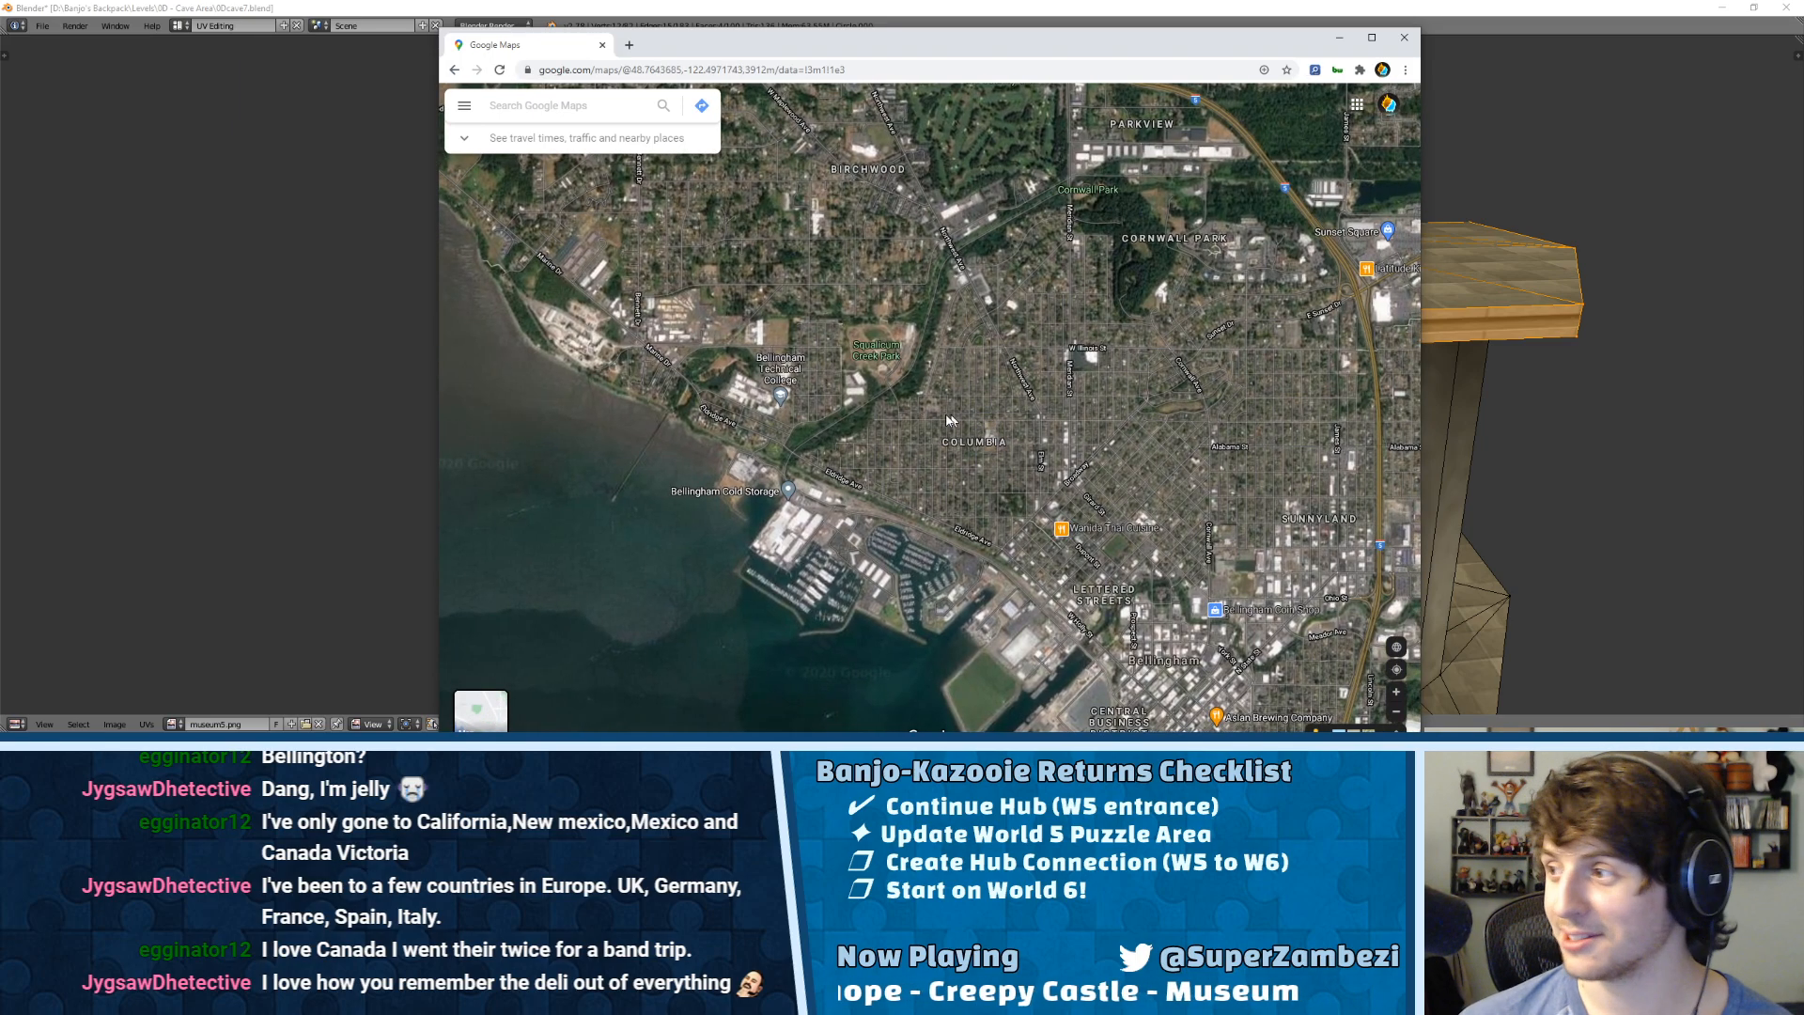
drag(1005, 456, 819, 335)
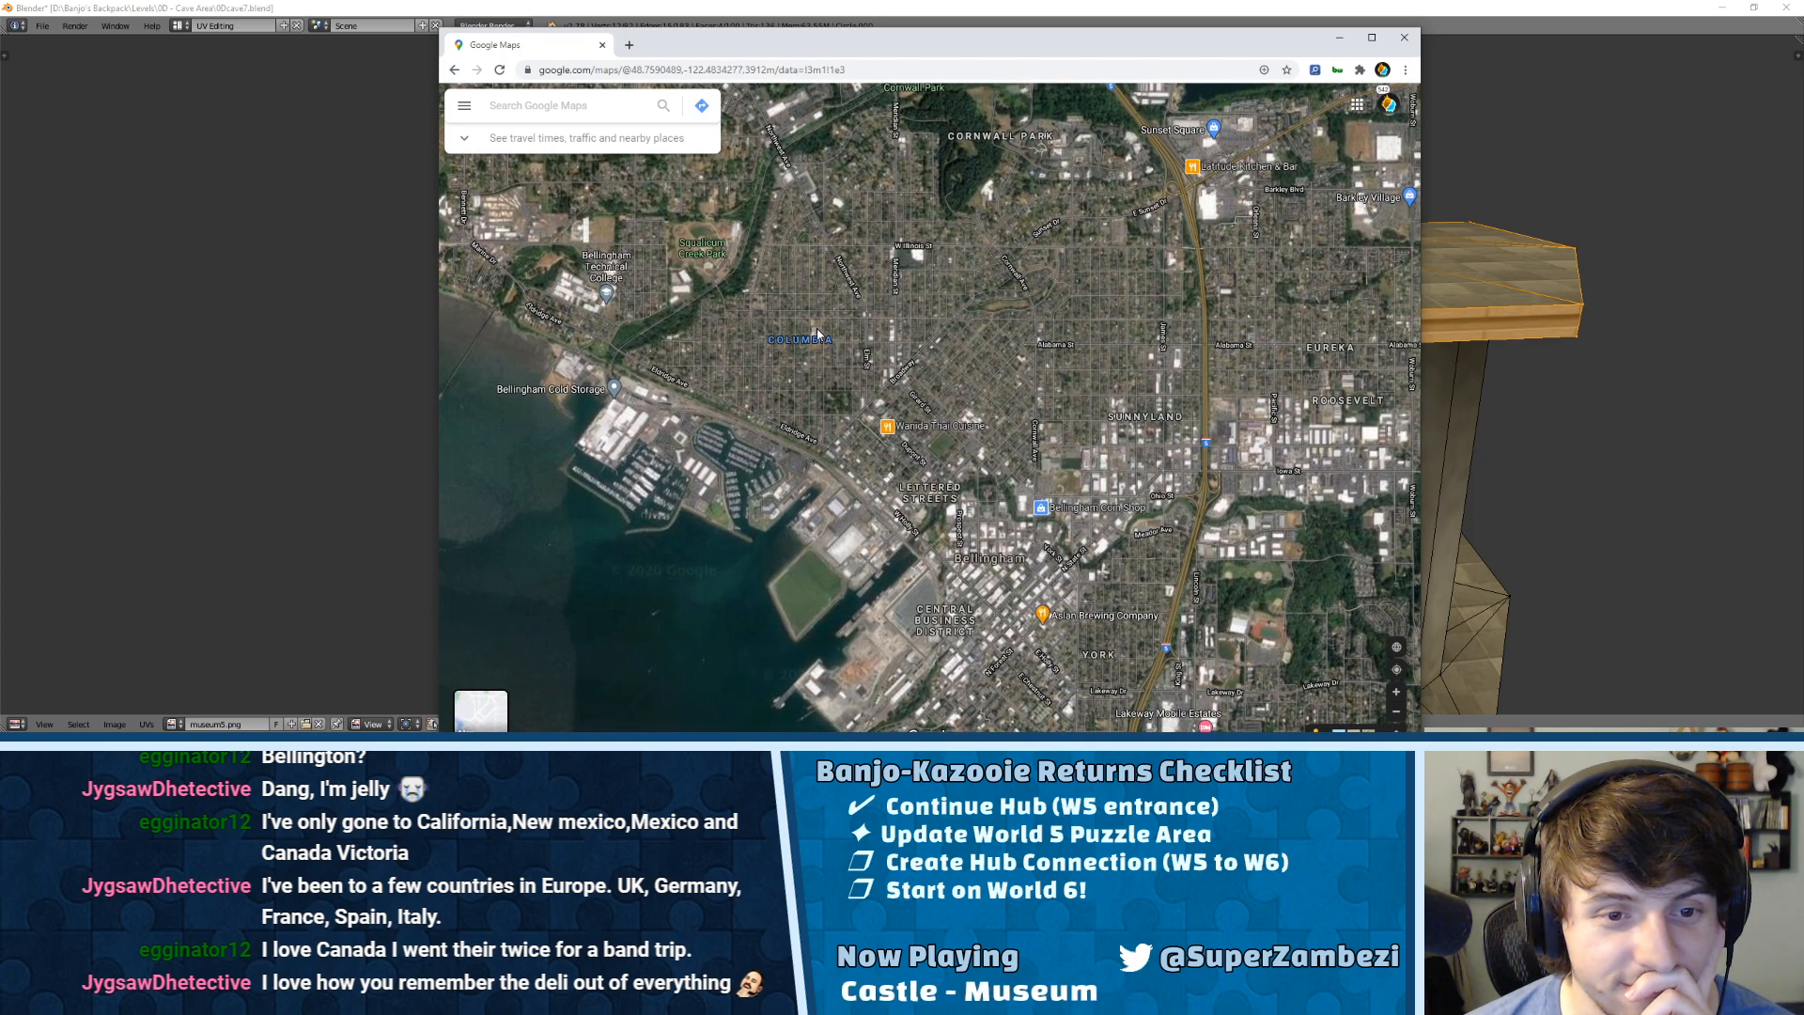
drag(925, 452, 890, 316)
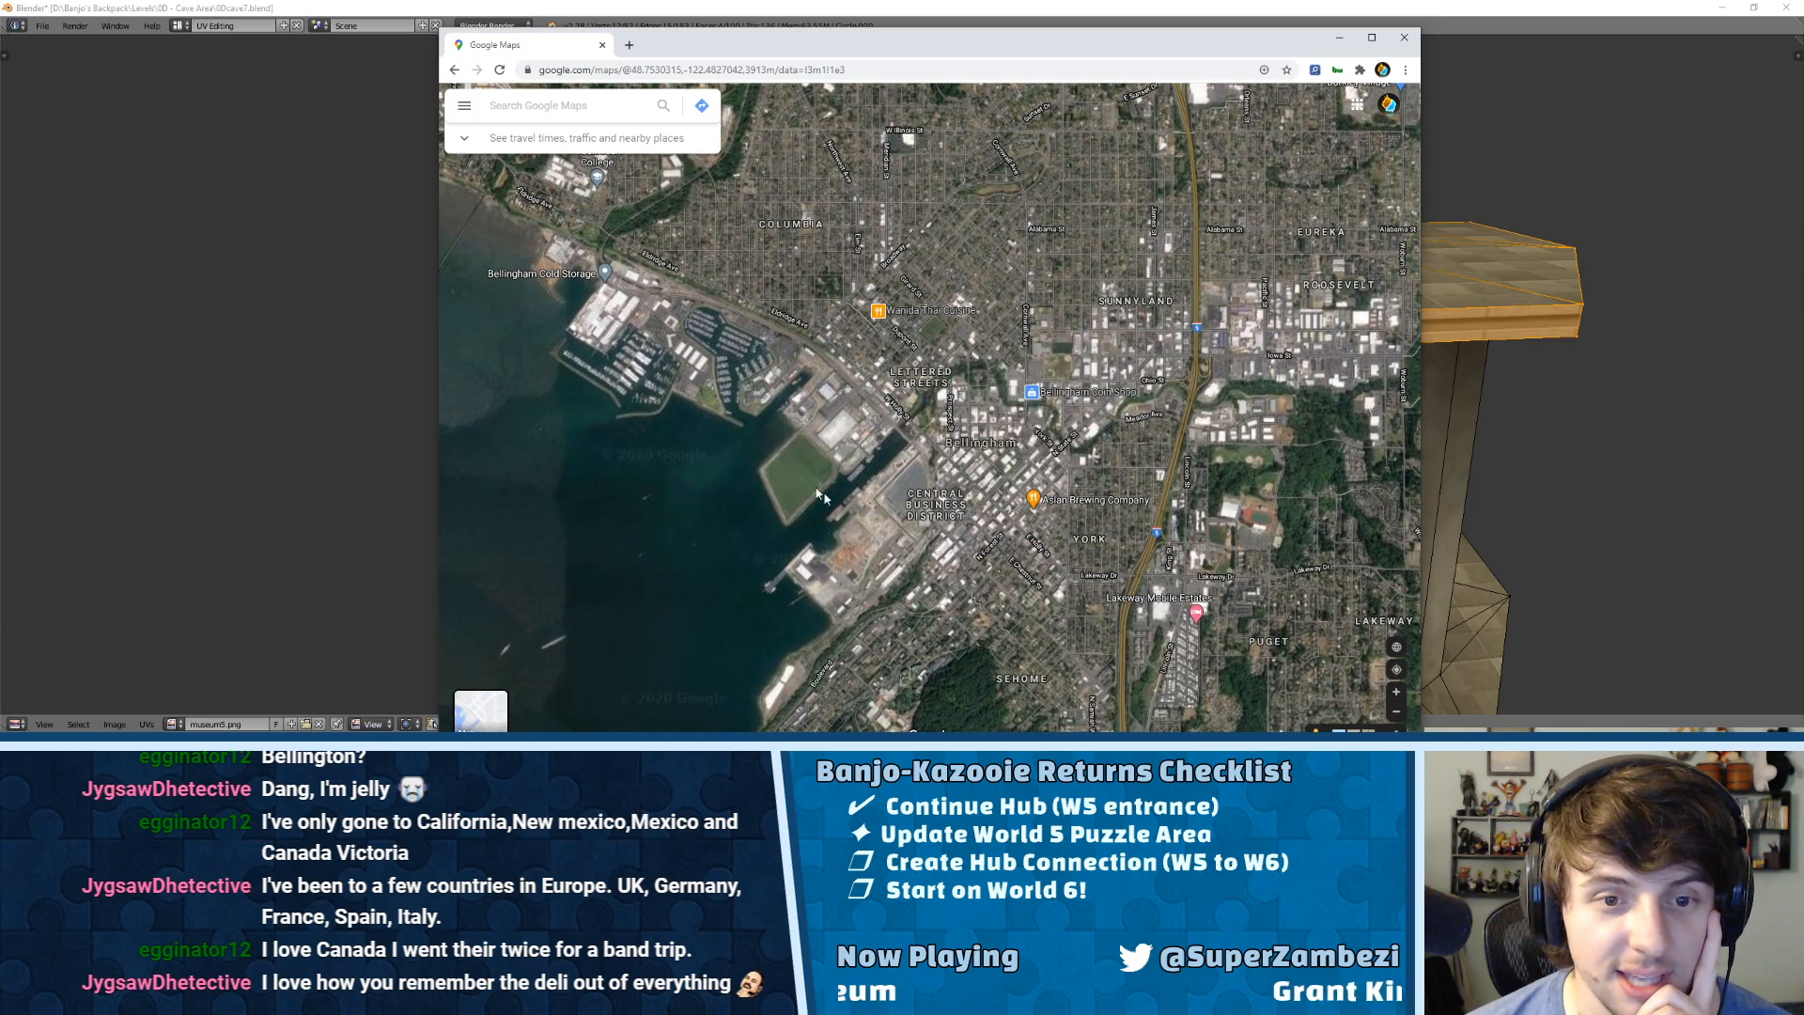
Step: Examine downtown Bellingham up close, from the Lettered Streets and Whatcom County Courthouse to the Central Business District
scroll(933, 502, up, 5)
drag(991, 393, 826, 448)
drag(798, 375, 740, 562)
scroll(899, 514, down, 2)
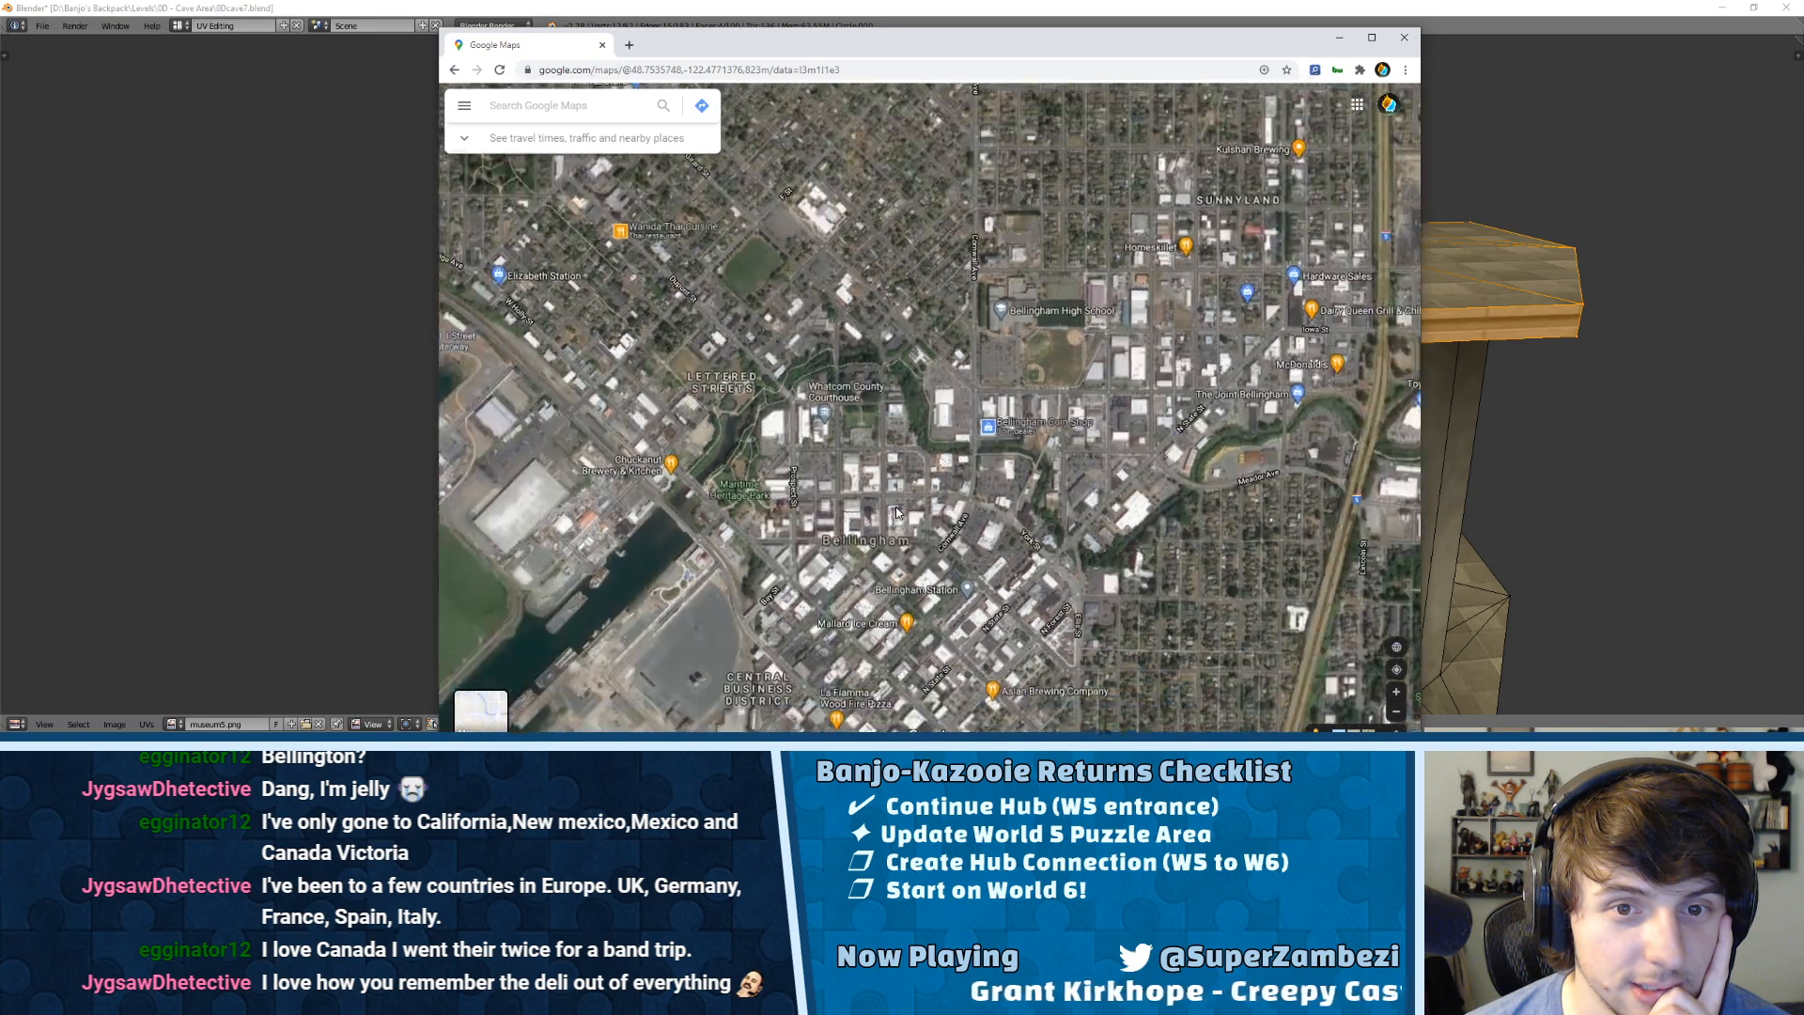
drag(946, 543, 920, 266)
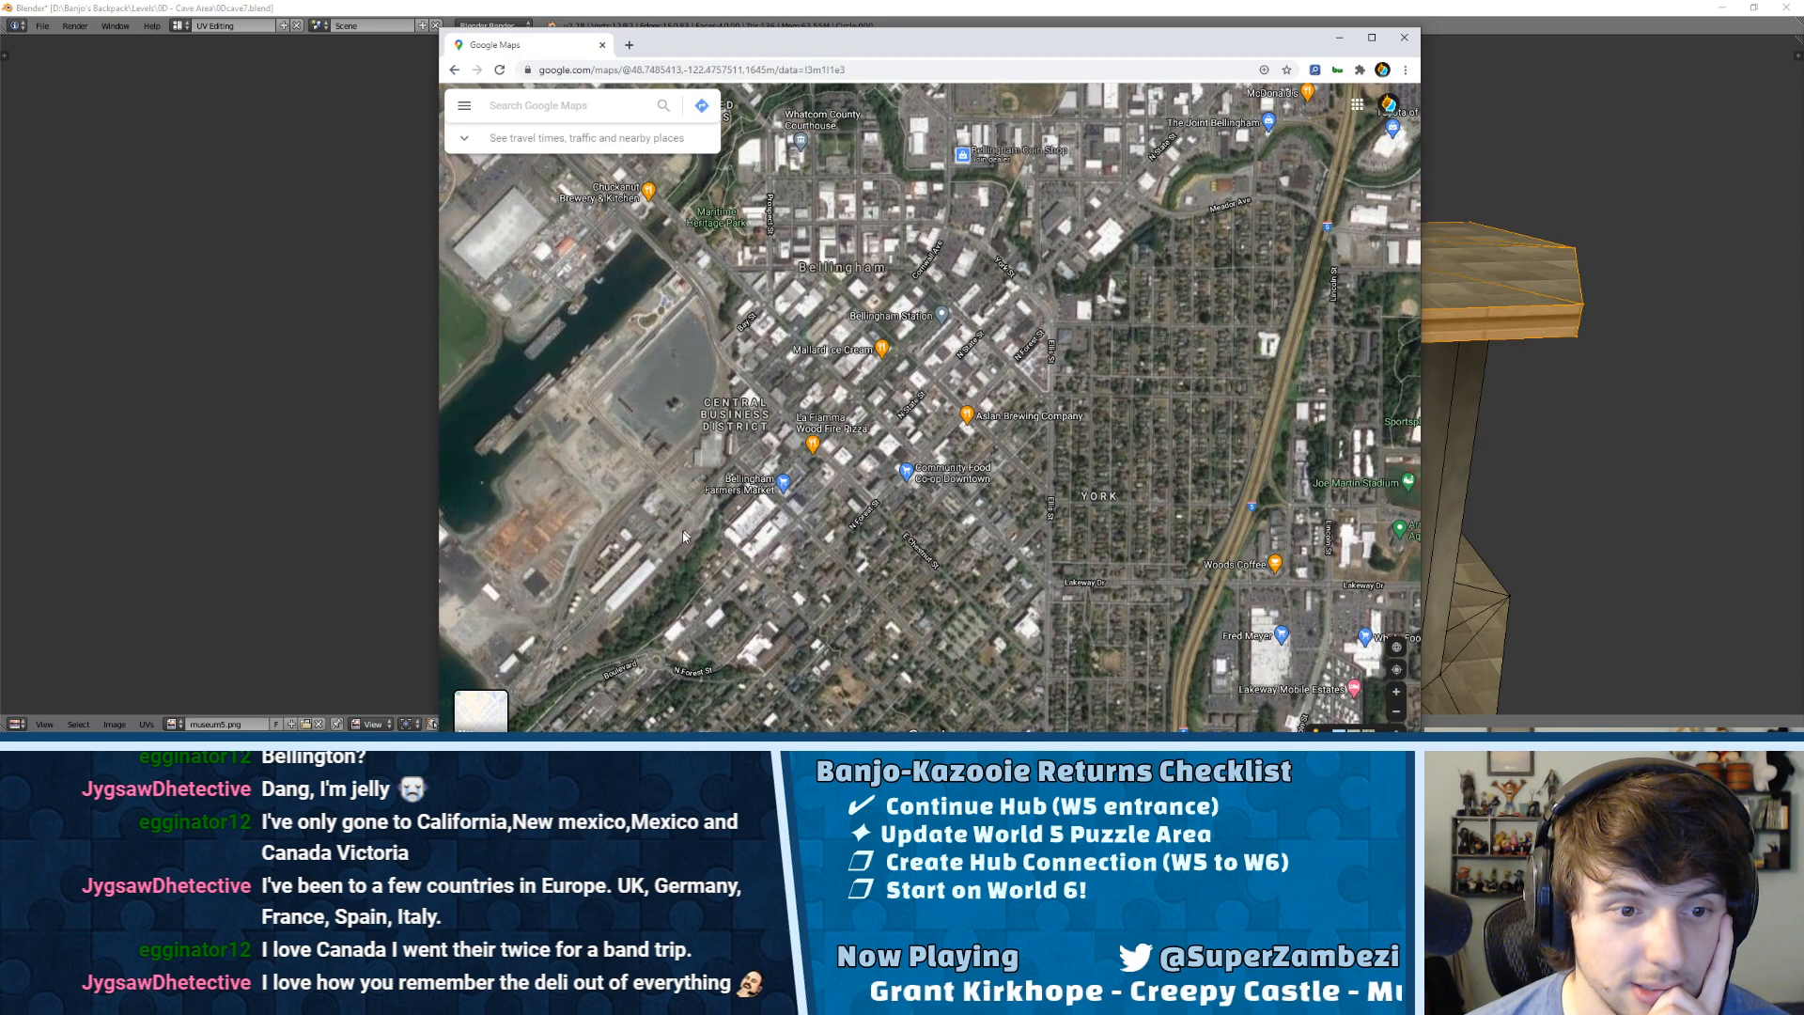
Step: Follow the imagery south from the Central Business District to the Sehome Hill Arboretum and examine the arboretum up close
drag(685, 527, 836, 319)
drag(825, 448, 897, 308)
scroll(863, 418, down, 2)
drag(943, 507, 959, 329)
scroll(983, 414, up, 3)
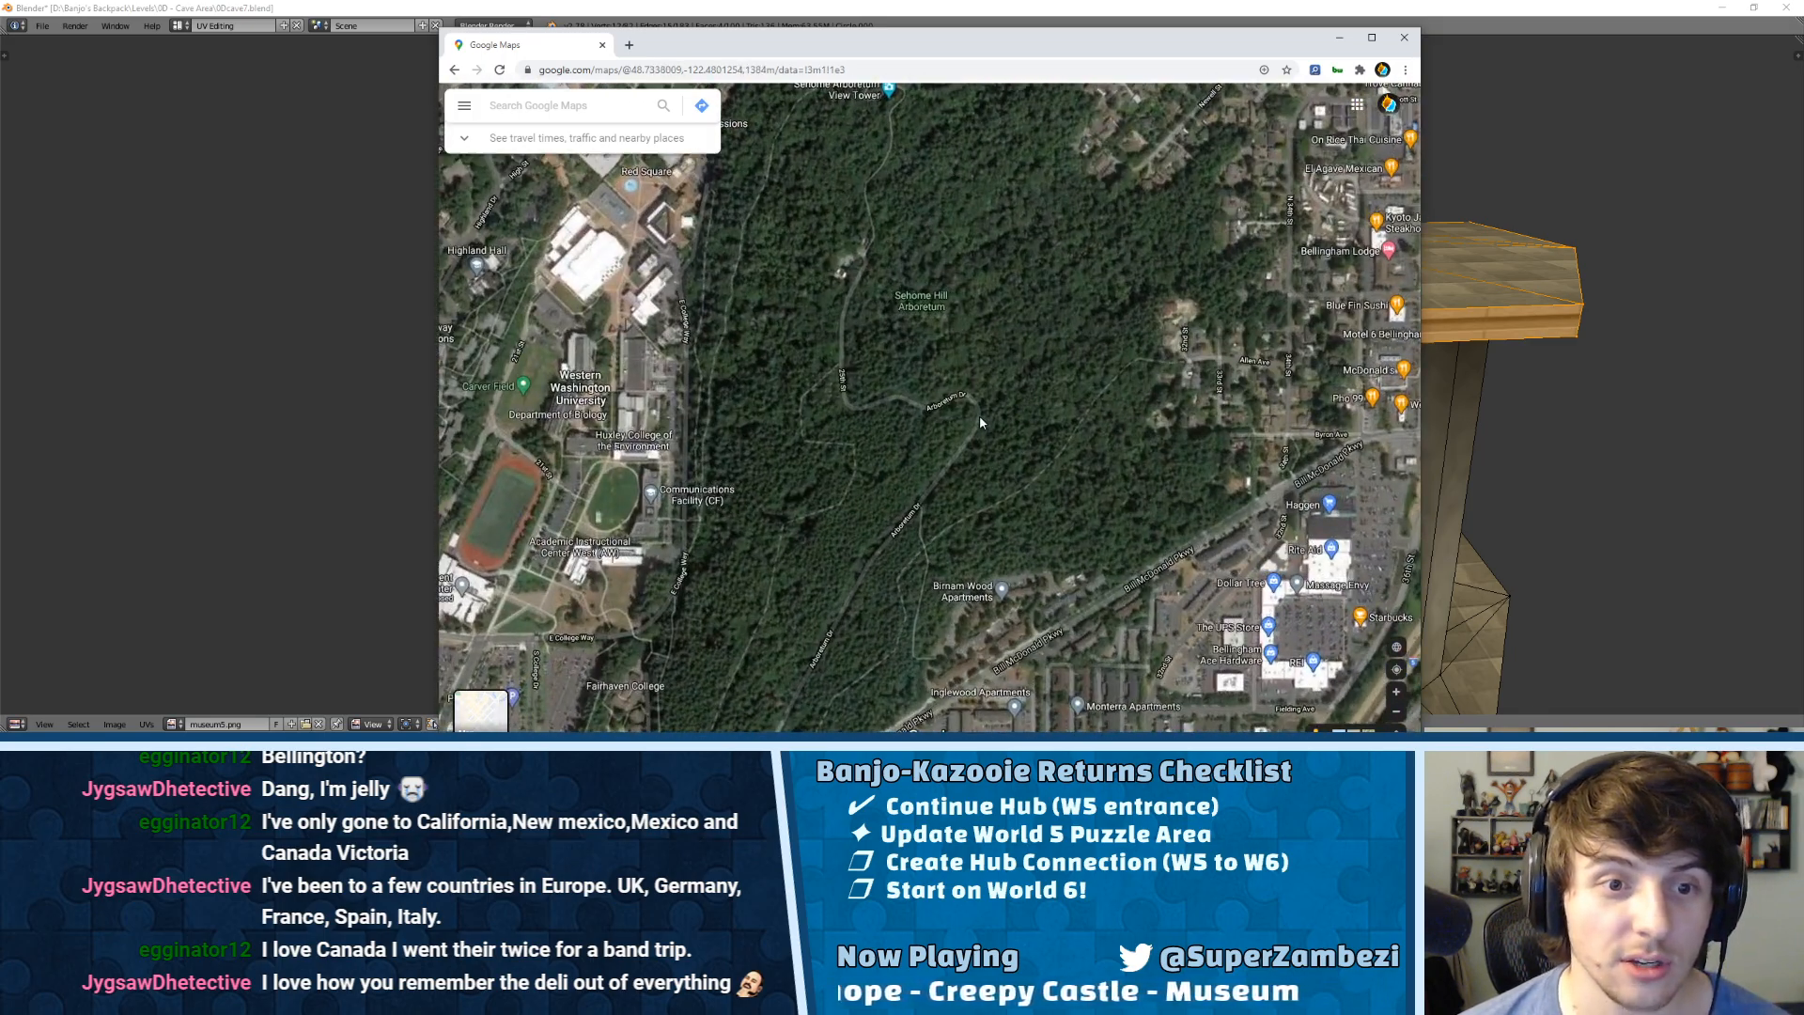
drag(1025, 307, 1048, 476)
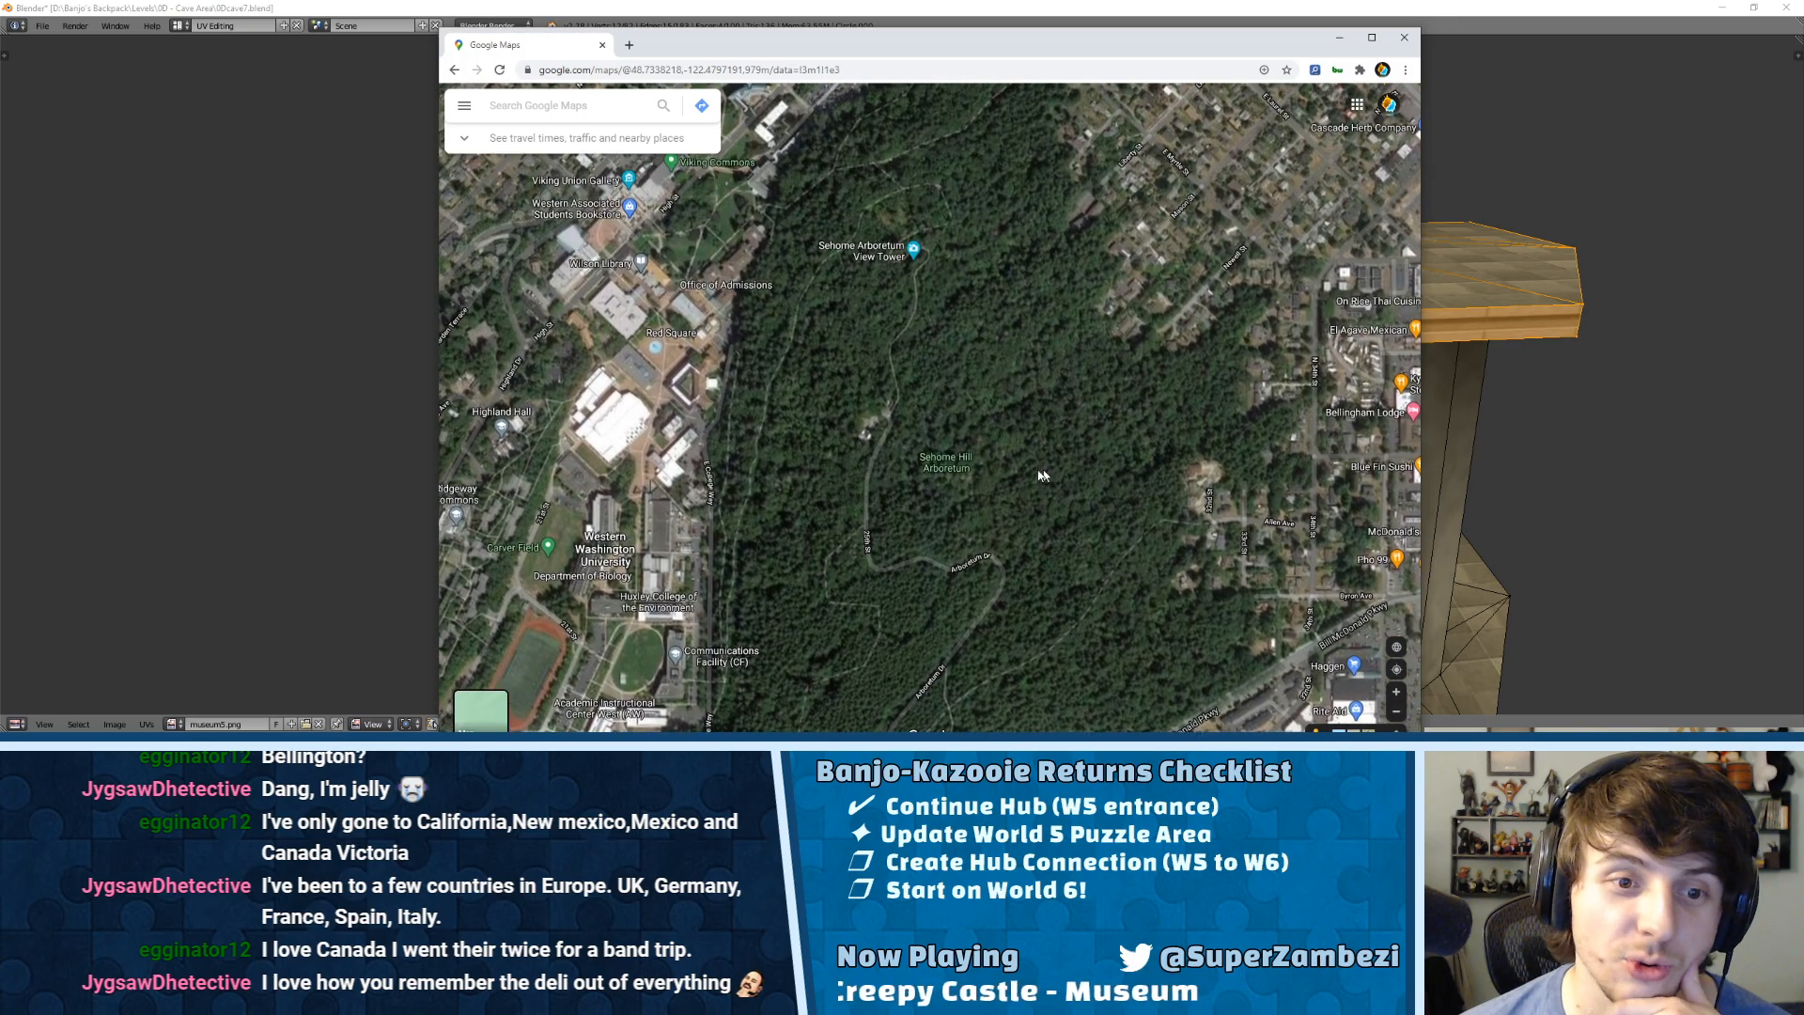
Step: Locate the Western Washington University campus beside the arboretum and examine its sports fields and parking areas up close
scroll(950, 454, down, 3)
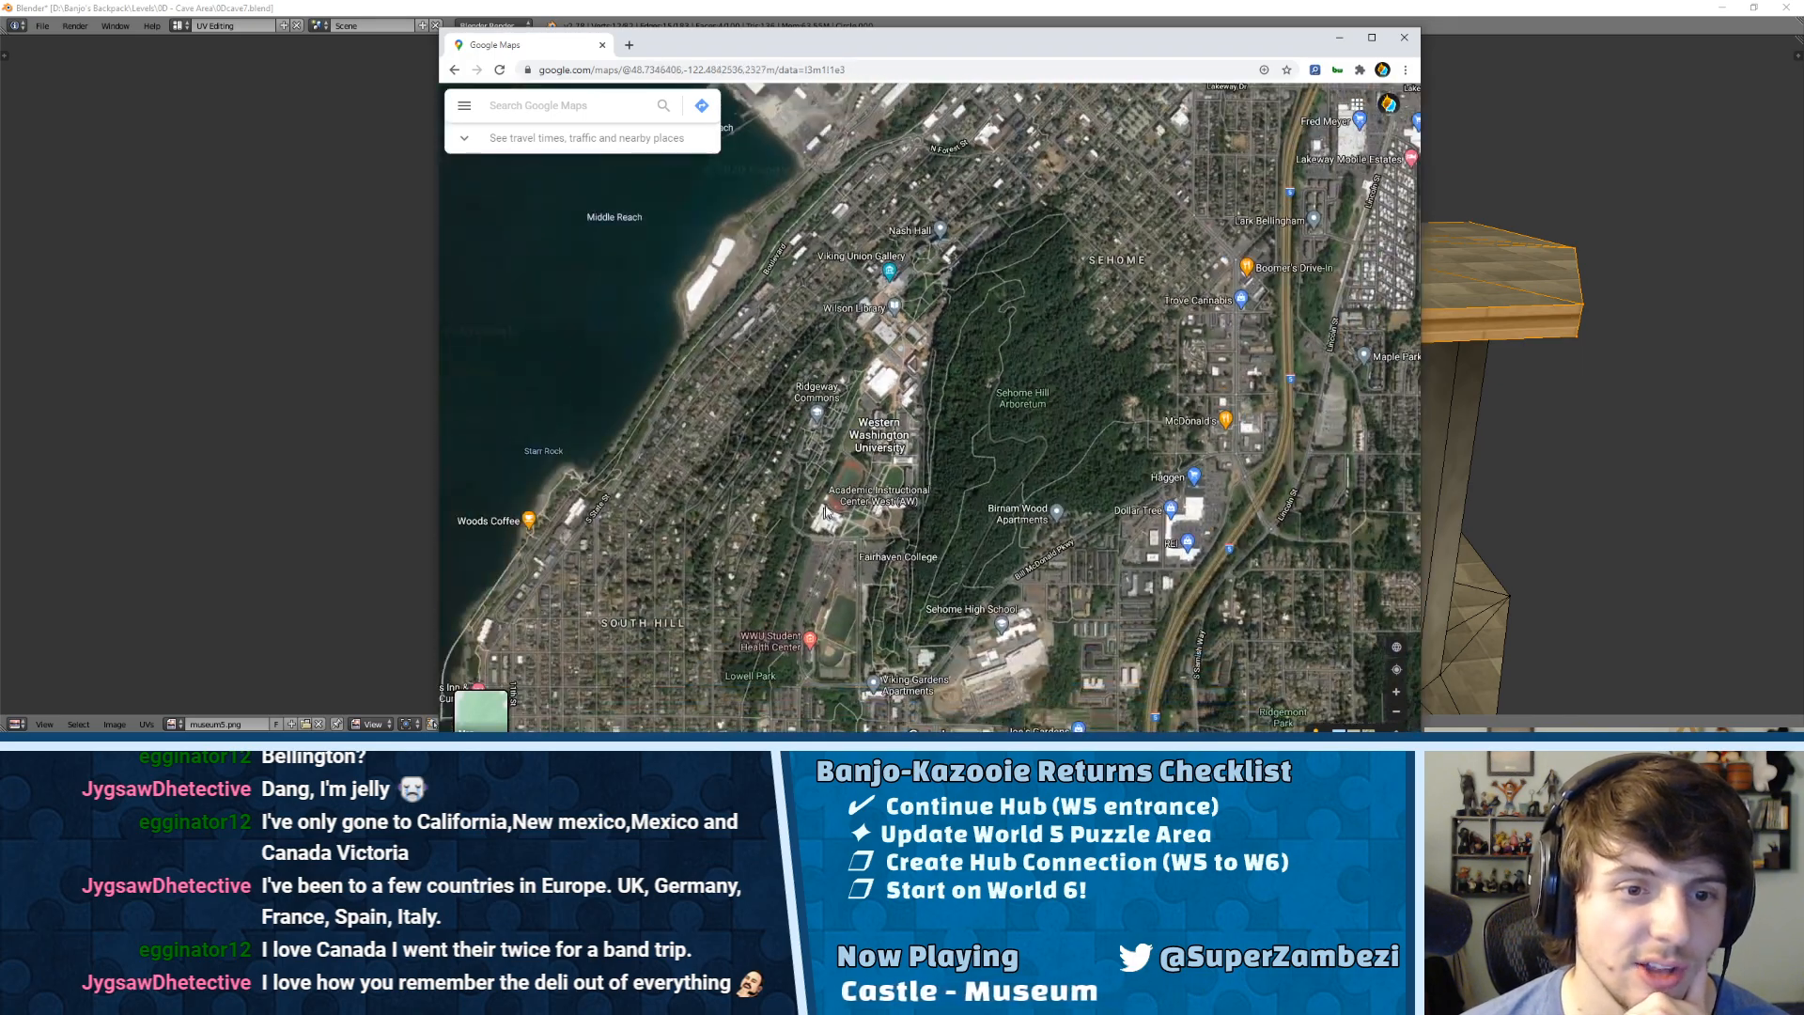
scroll(843, 473, up, 3)
drag(921, 575, 1026, 465)
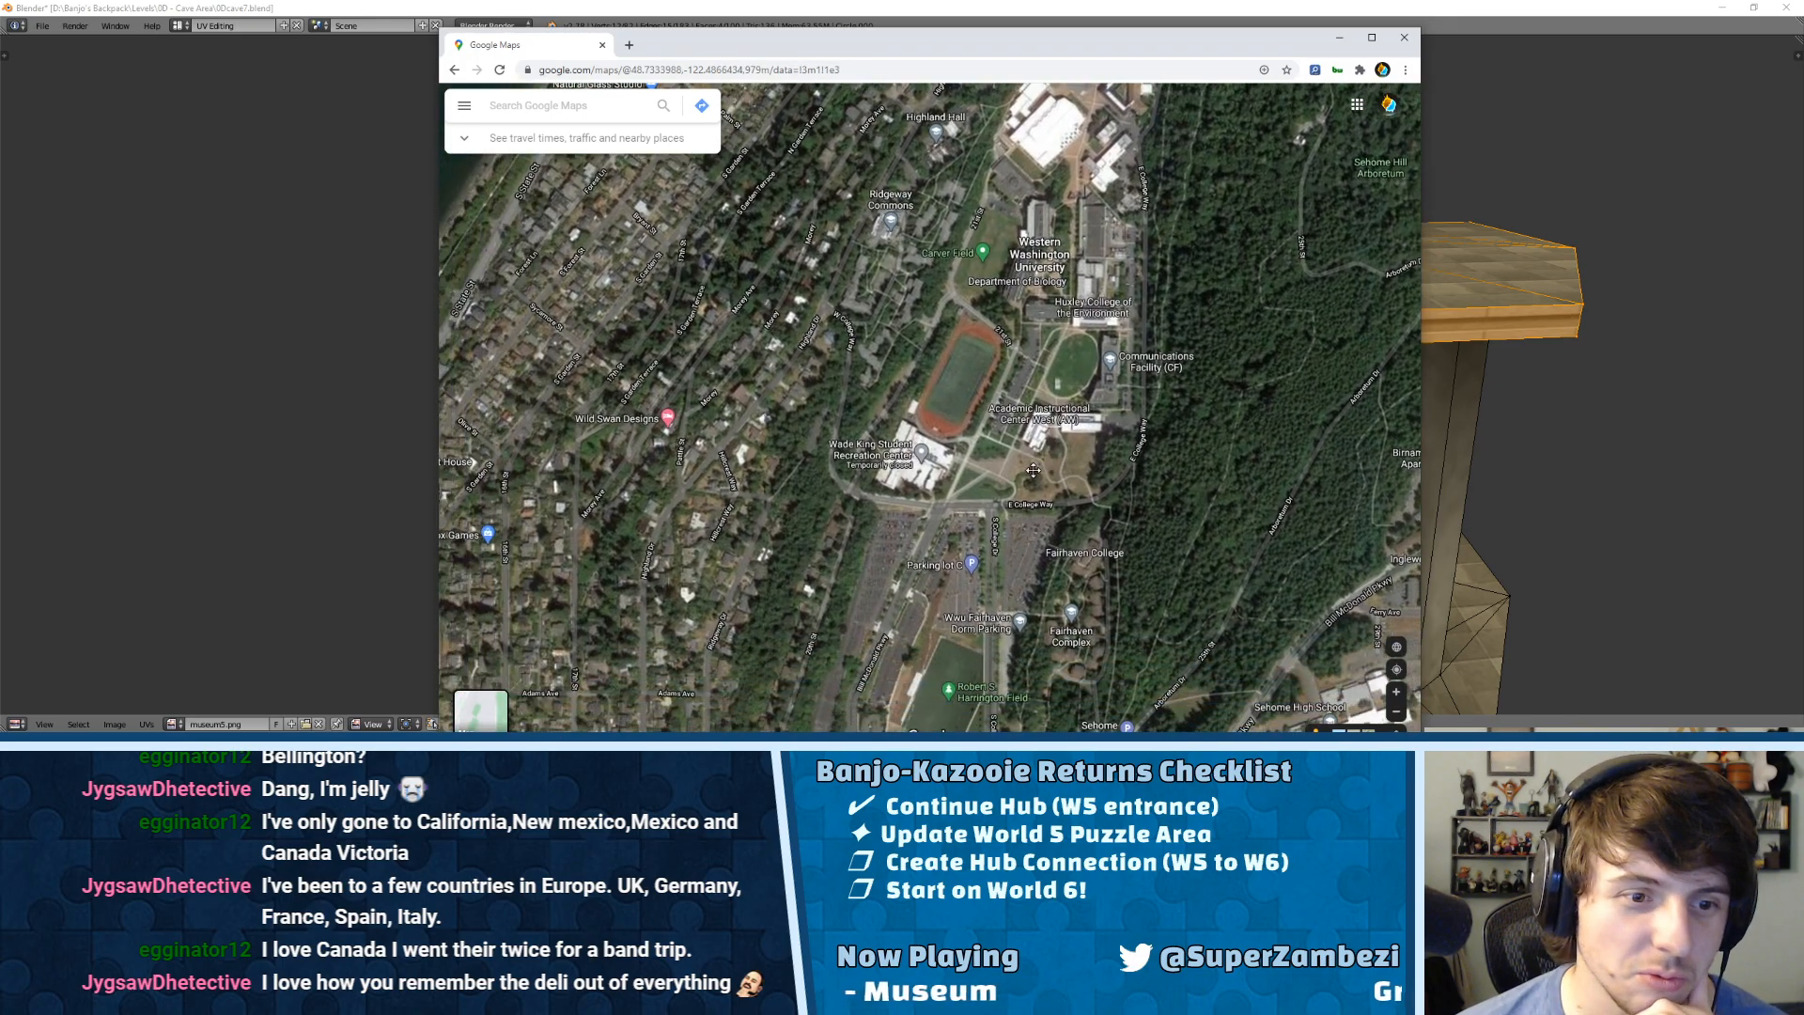
Step: Look over the Bellingham shoreline west of the university on the satellite map, and return to Blender
scroll(1056, 437, down, 2)
scroll(798, 431, up, 5)
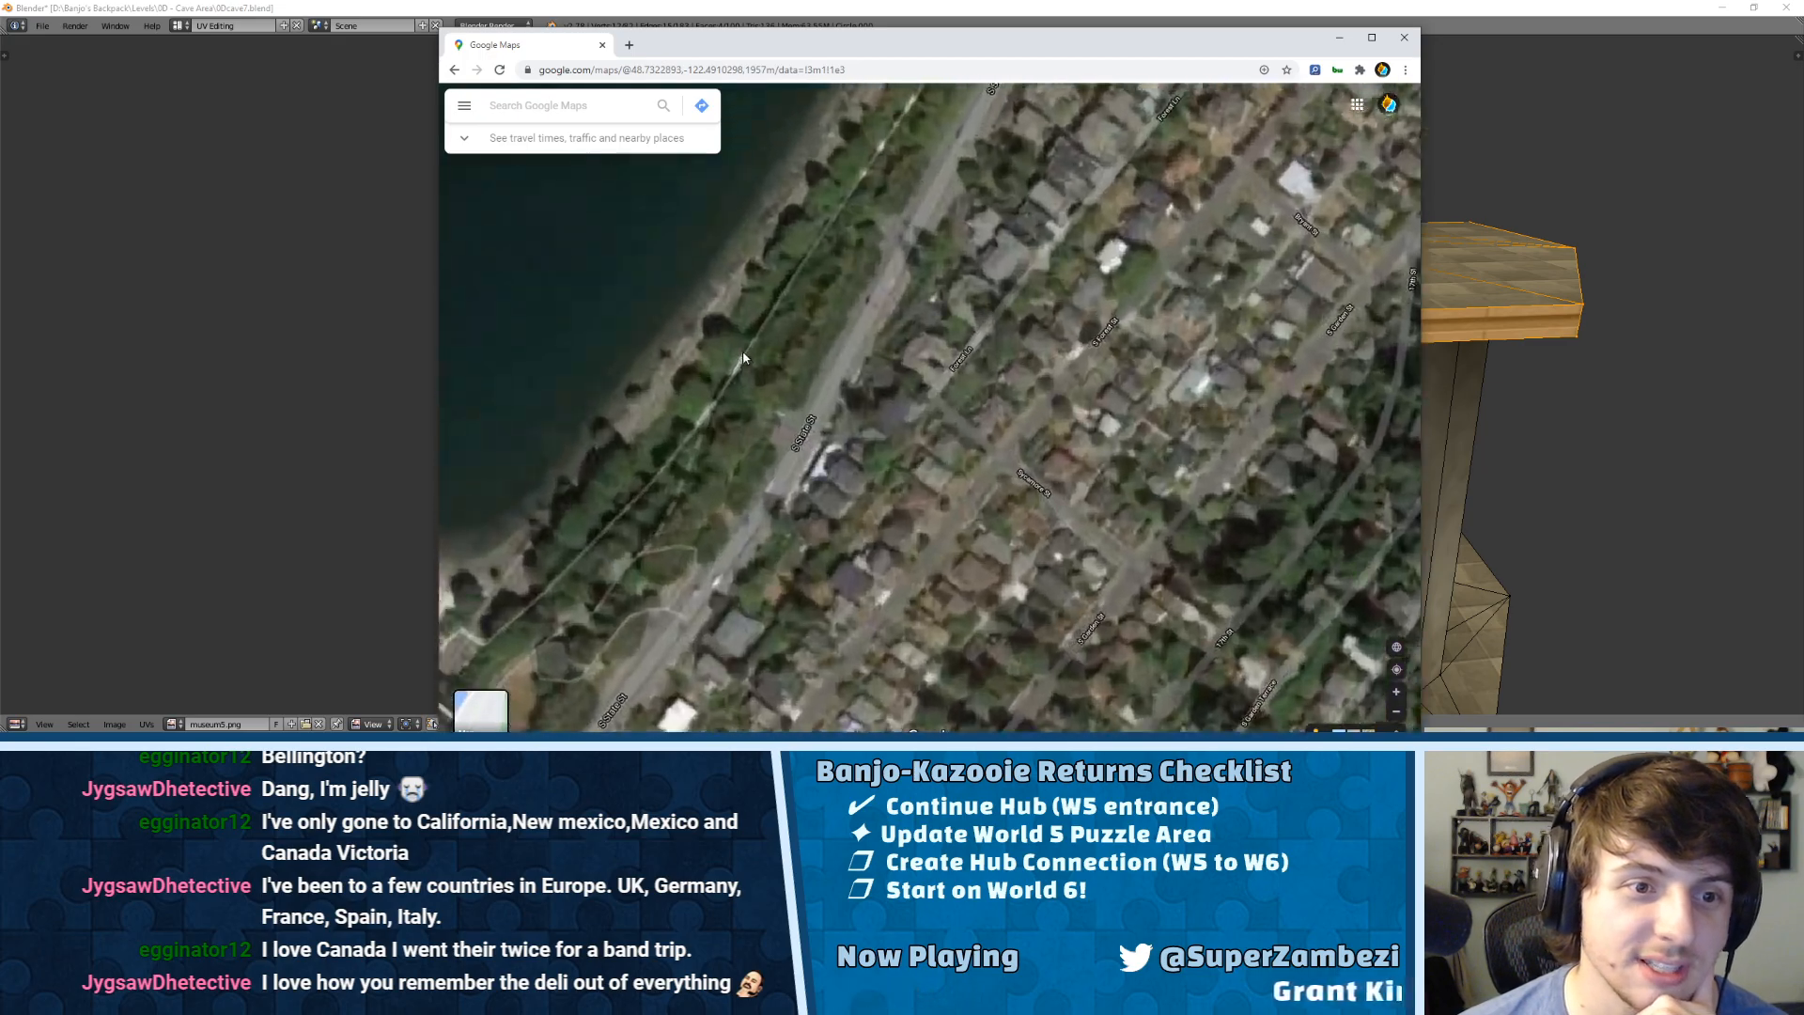
scroll(827, 356, down, 2)
drag(912, 388, 1048, 512)
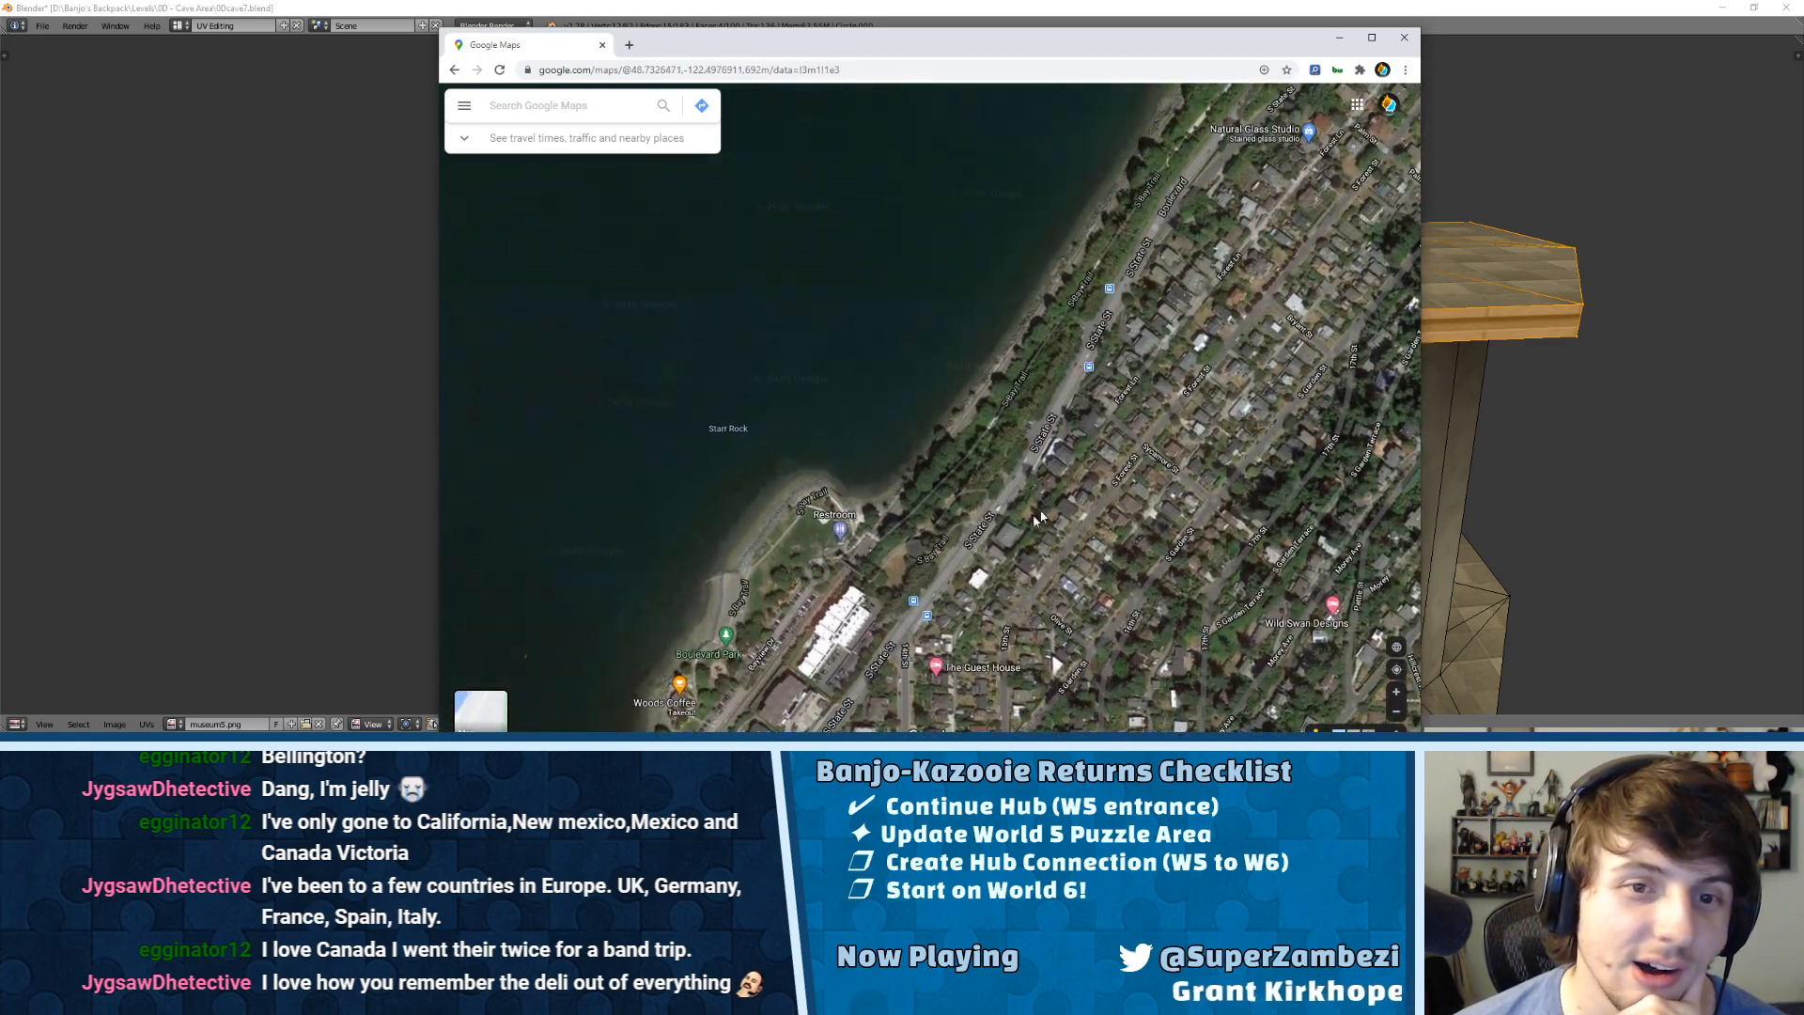
drag(1074, 327, 920, 498)
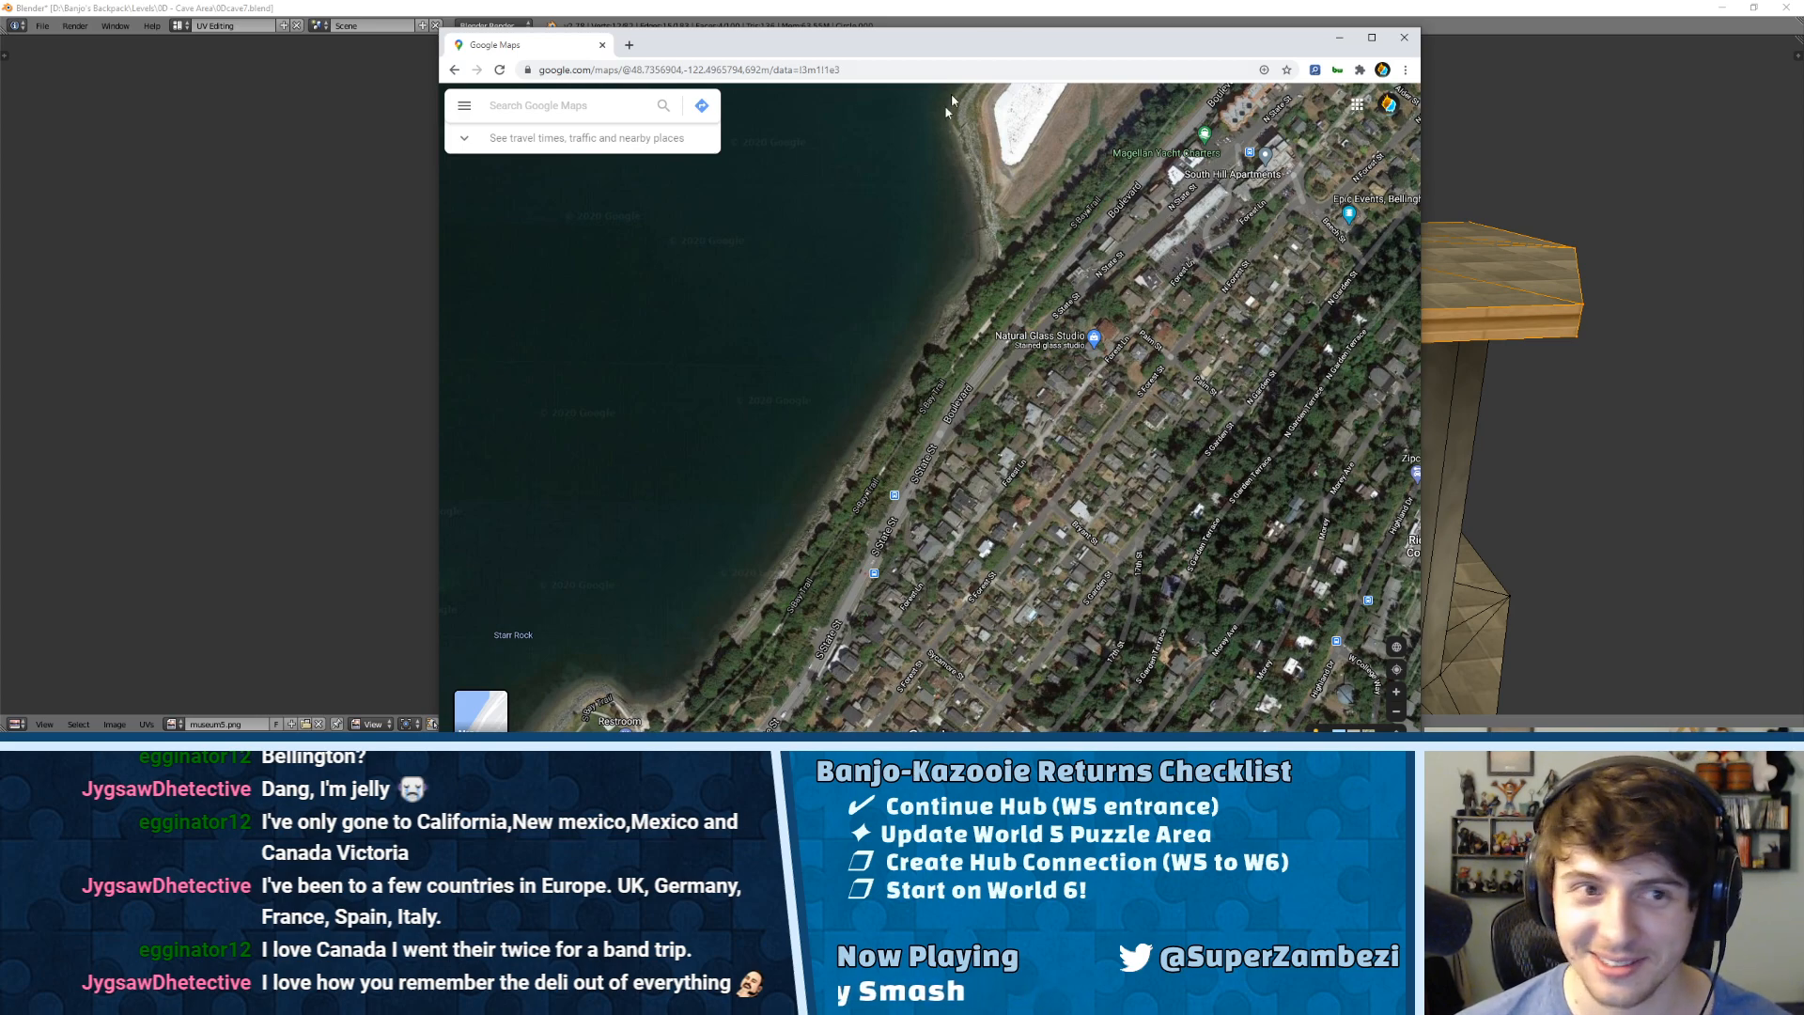
click(1355, 32)
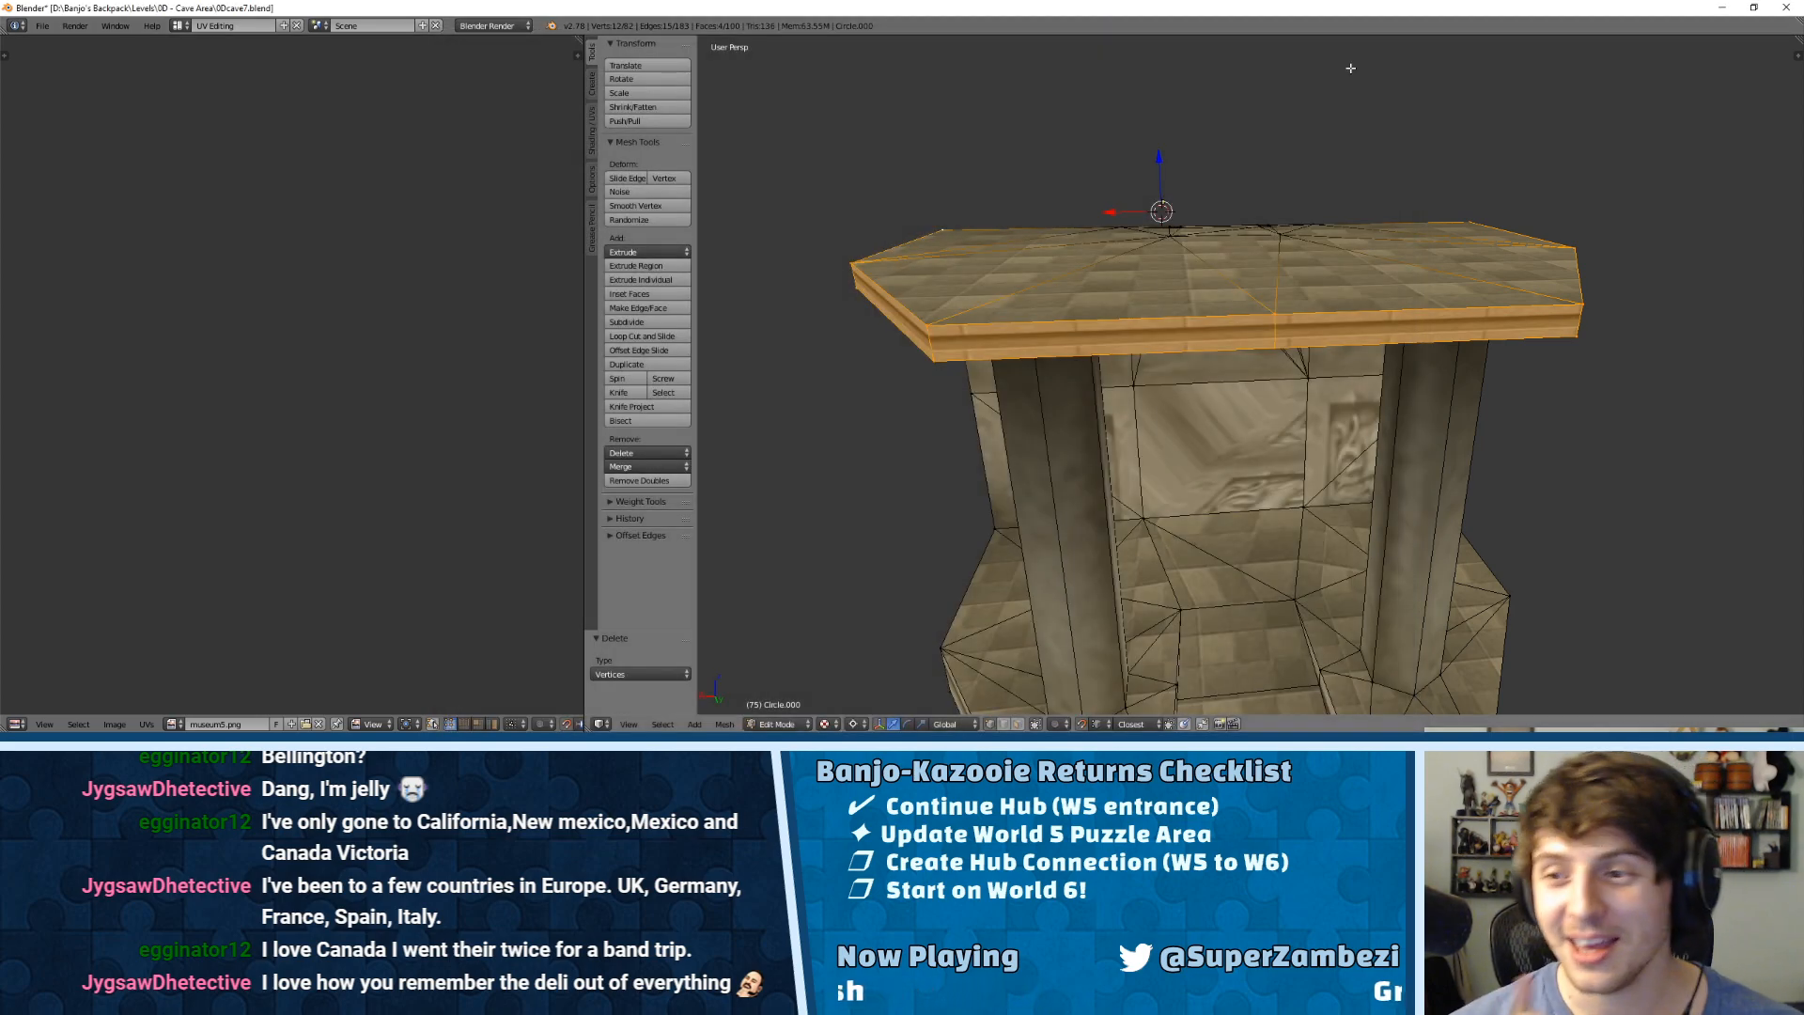
Step: Try to rip the selected roof slab faces away from the connected geometry
middle_drag(1351, 67, 1113, 240)
scroll(1131, 241, up, 3)
middle_drag(1210, 282, 1255, 311)
key(v)
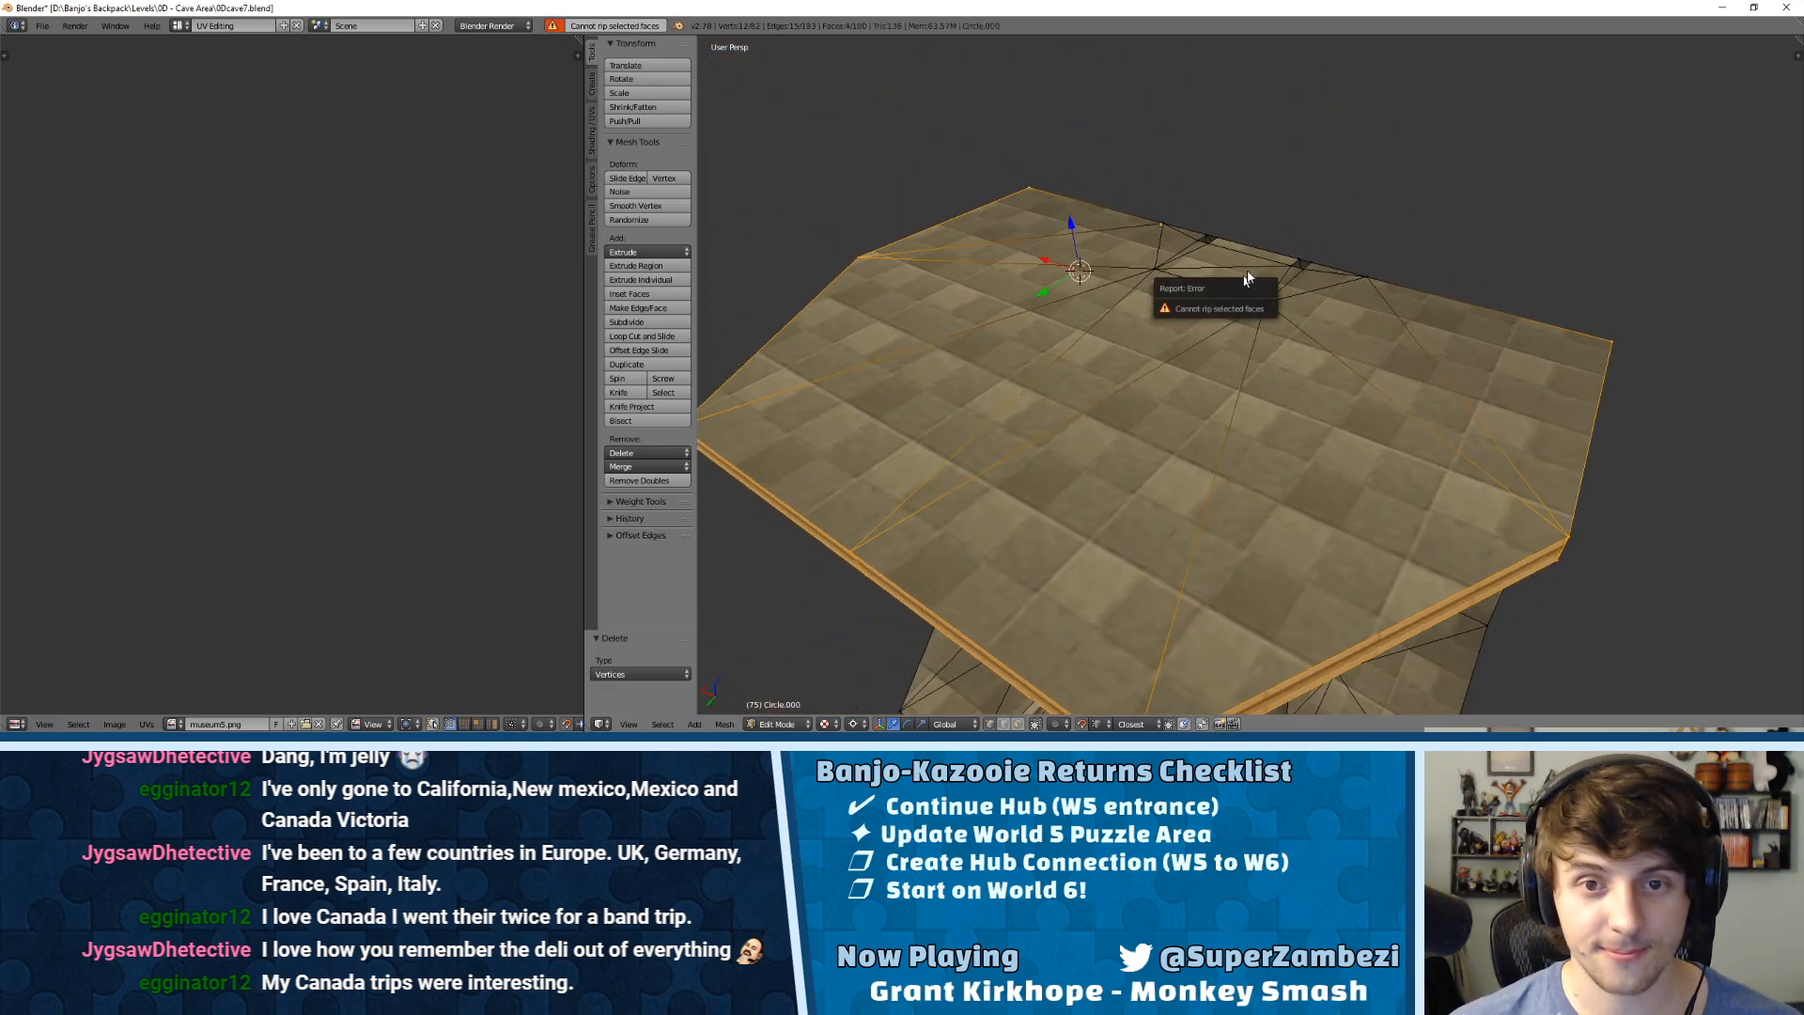
Step: Circle-select the remaining top surface of the roof slab and delete the slab's vertices
click(1285, 200)
key(c)
click(1269, 305)
drag(1269, 305, 1147, 256)
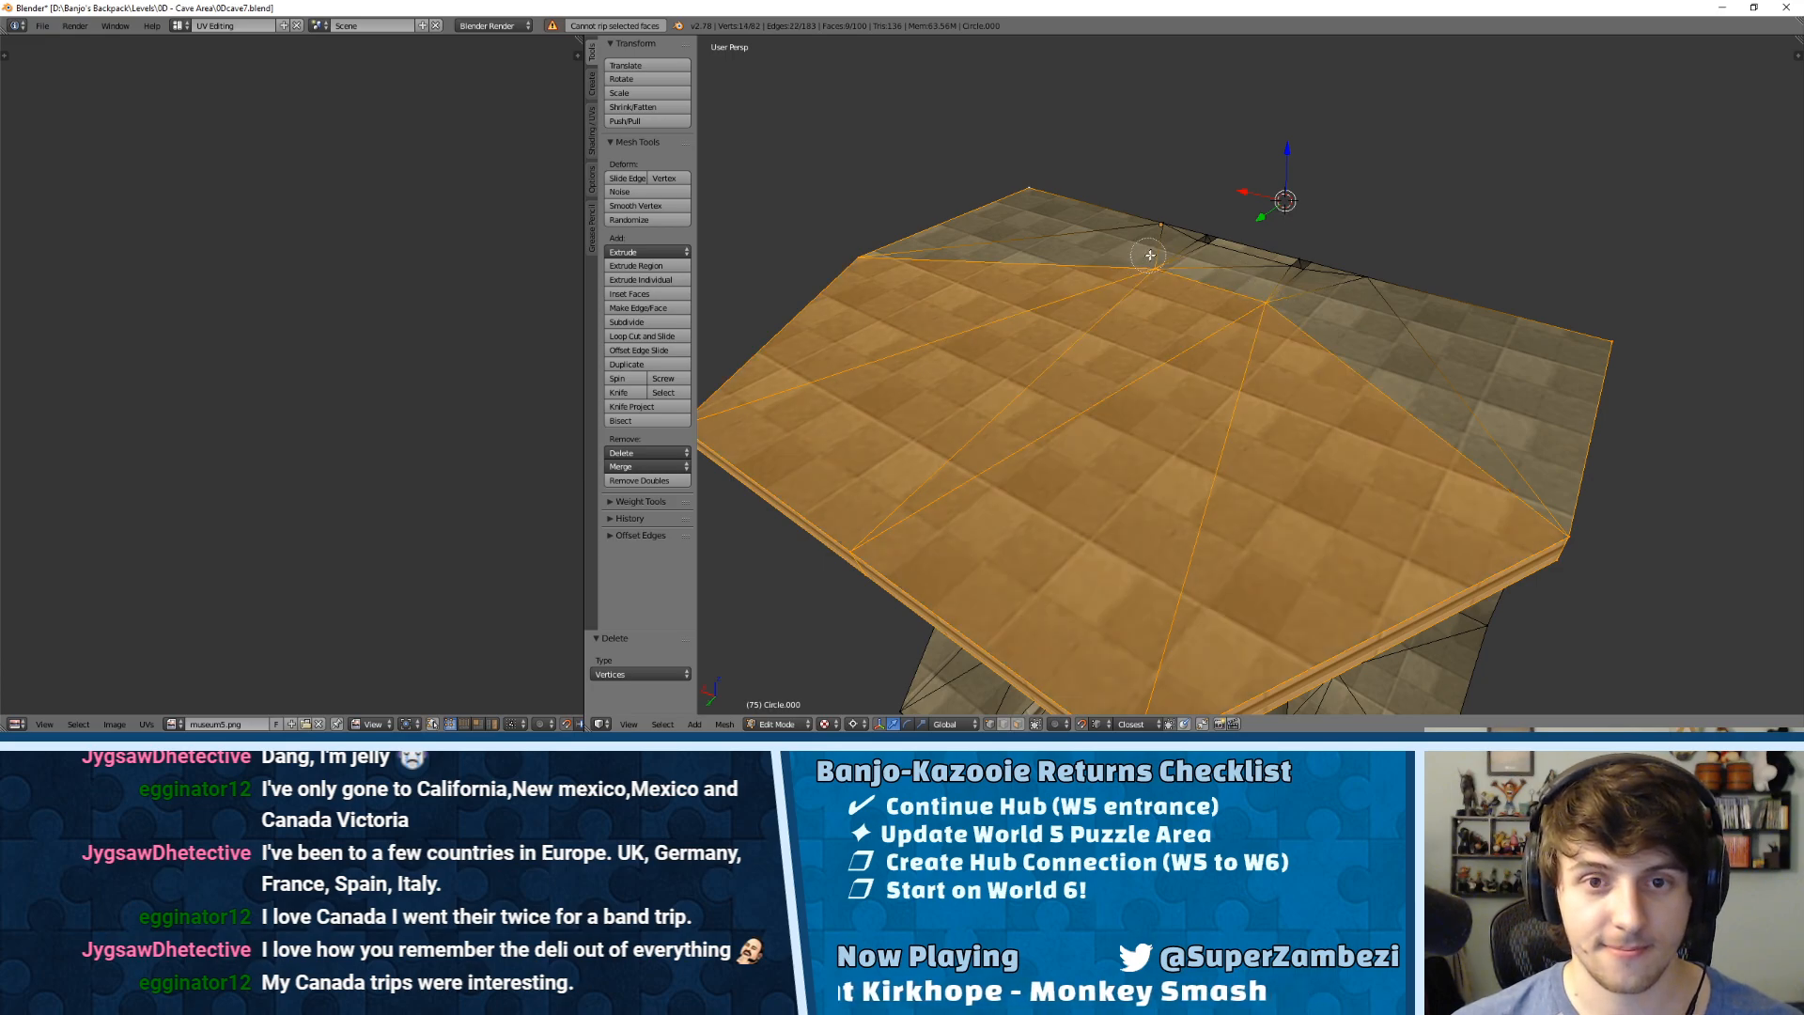
click(1293, 281)
right_click(1291, 296)
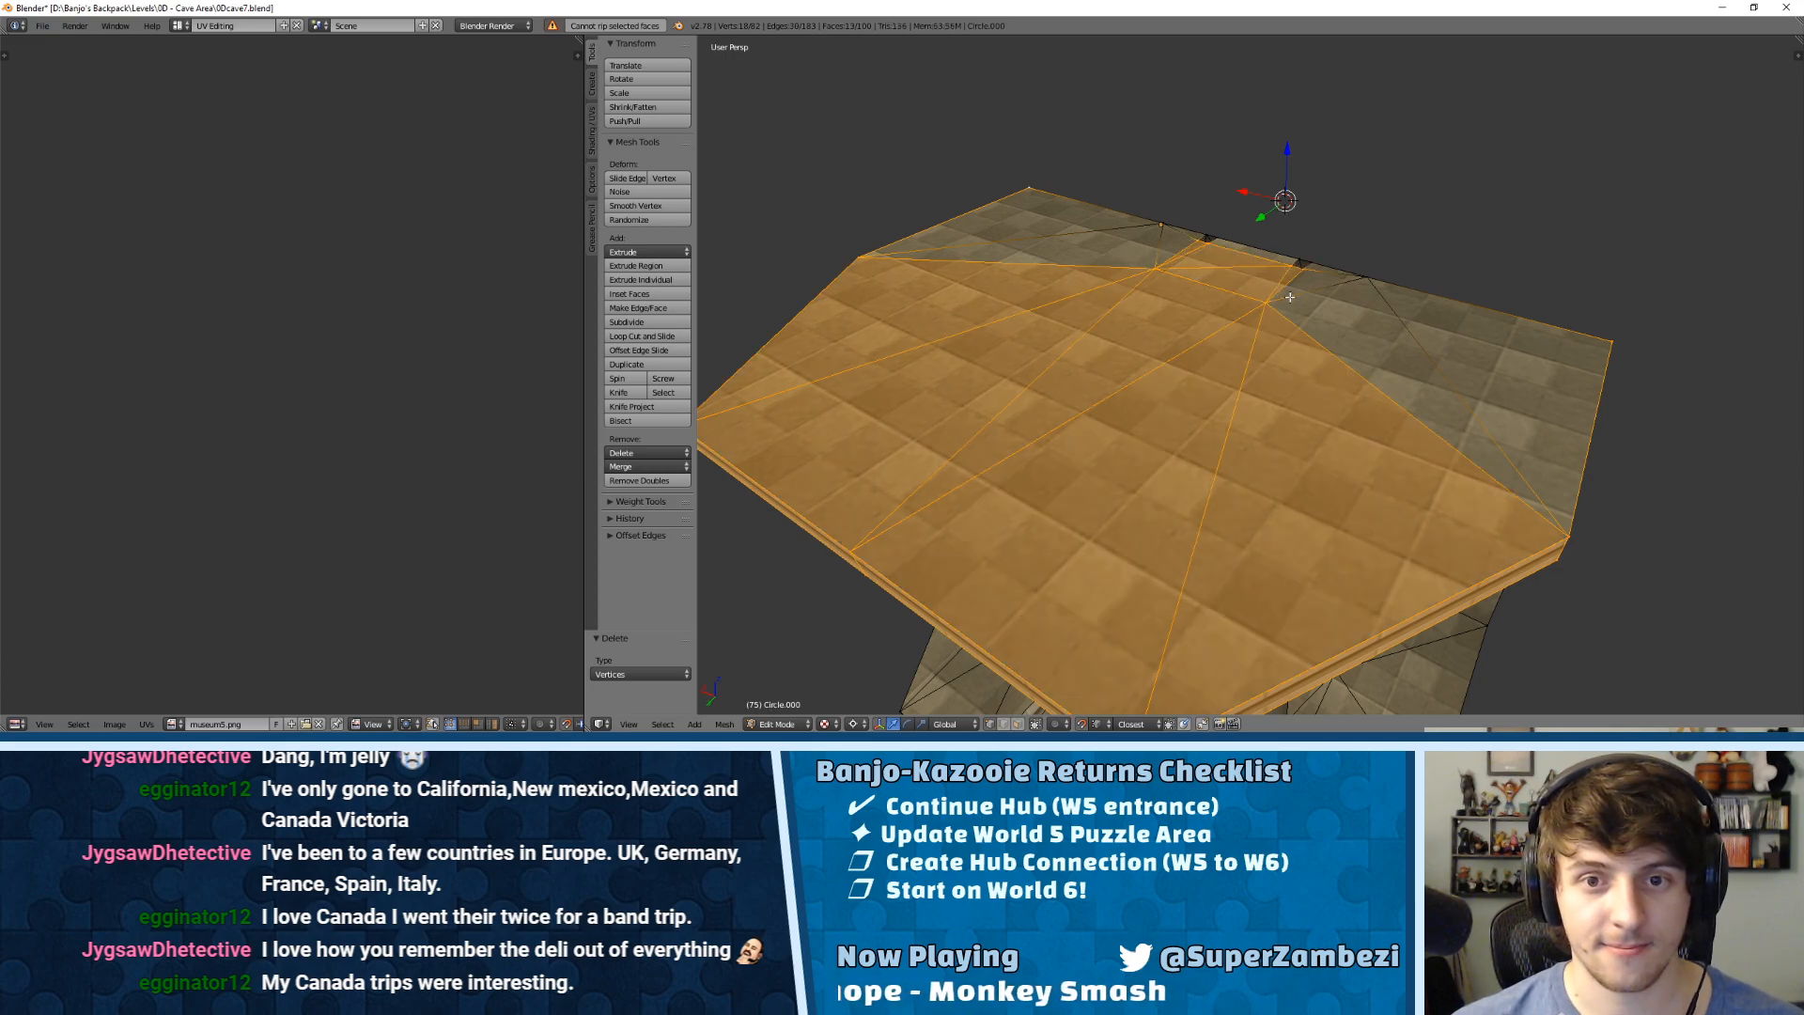
key(x)
click(1206, 268)
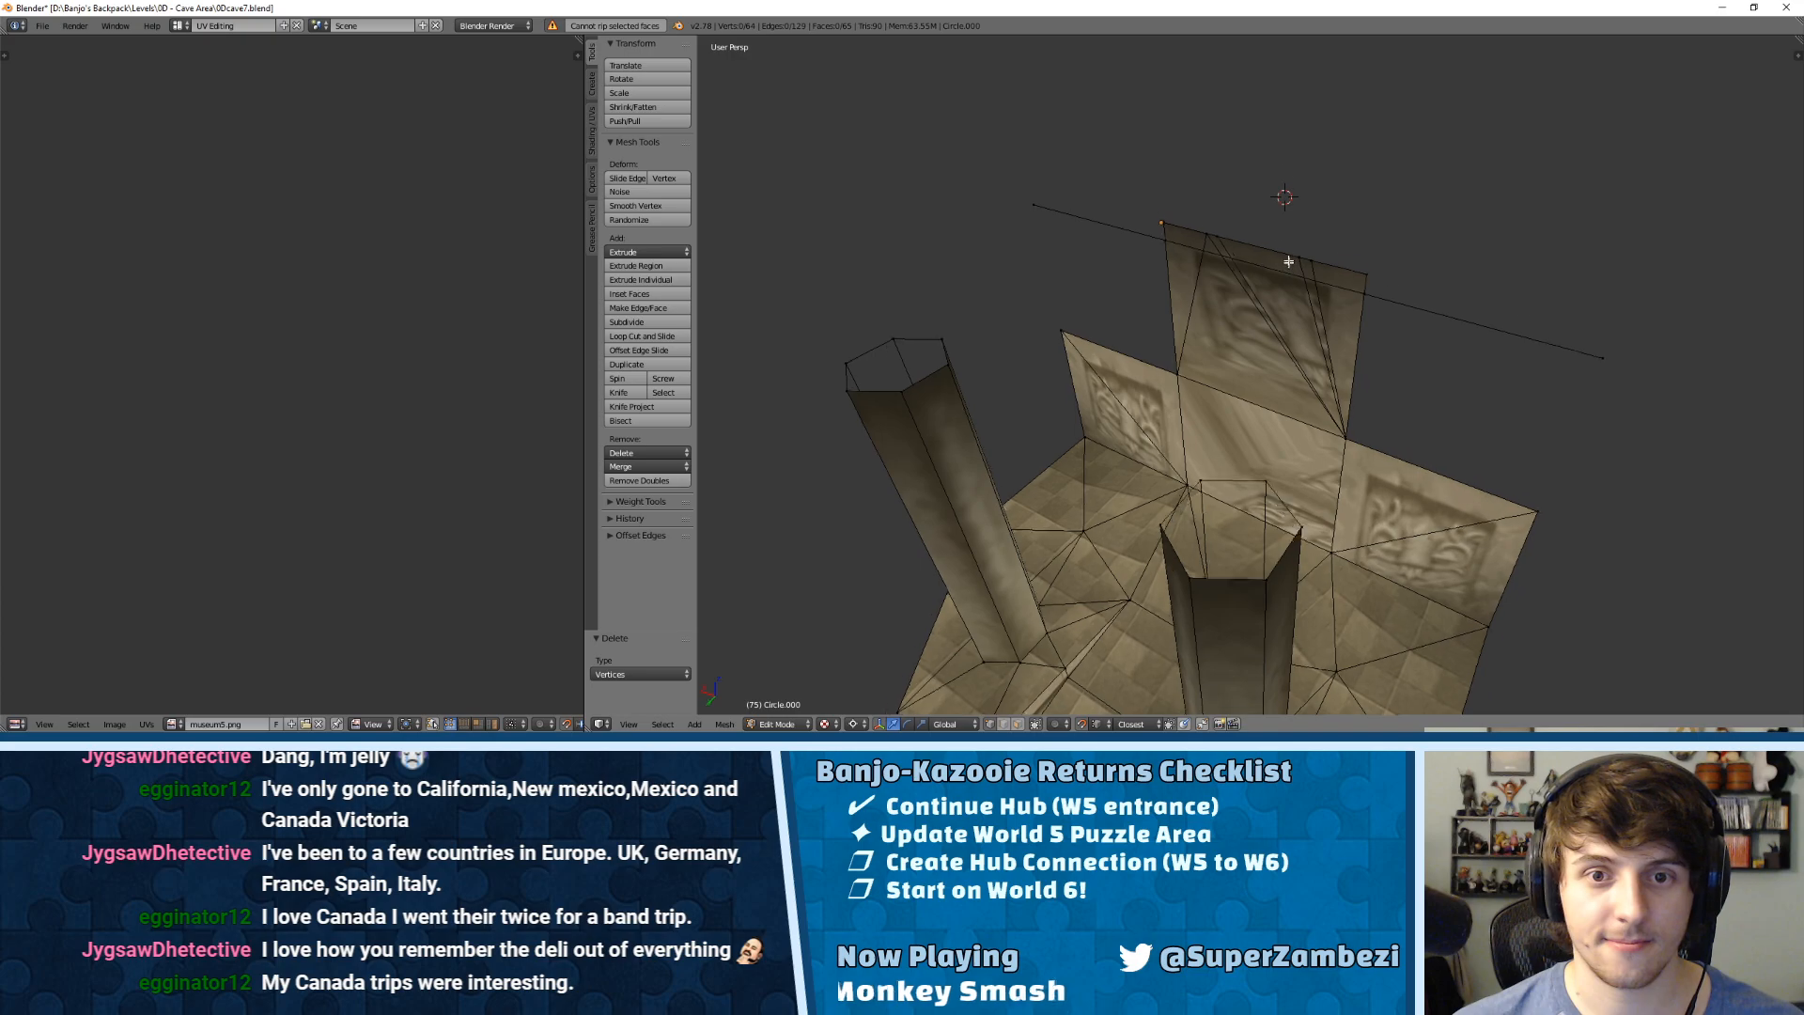
Step: Delete the loose roof edges left behind at the top of the back wall
middle_drag(1288, 266, 1105, 210)
key(l)
key(x)
click(1056, 207)
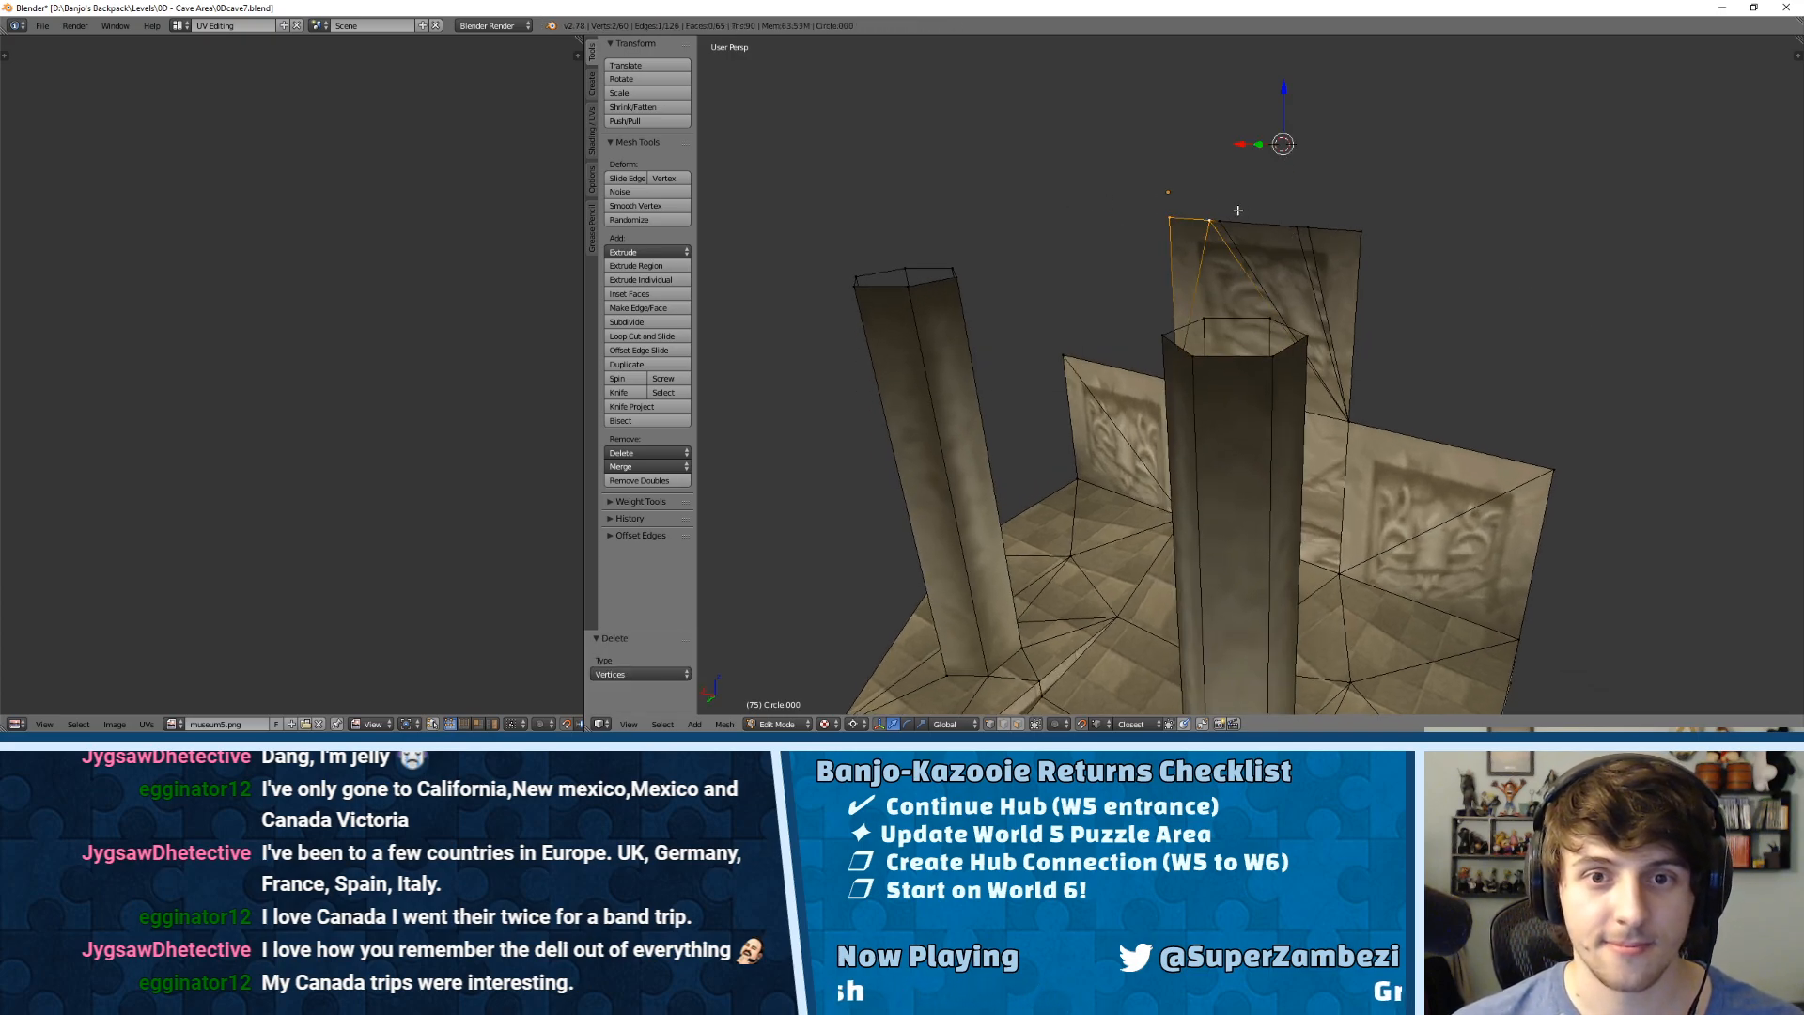
Step: Dissolve the extra vertices along the top edge of the central carved wall panel
shift+right_click(1319, 226)
key(x)
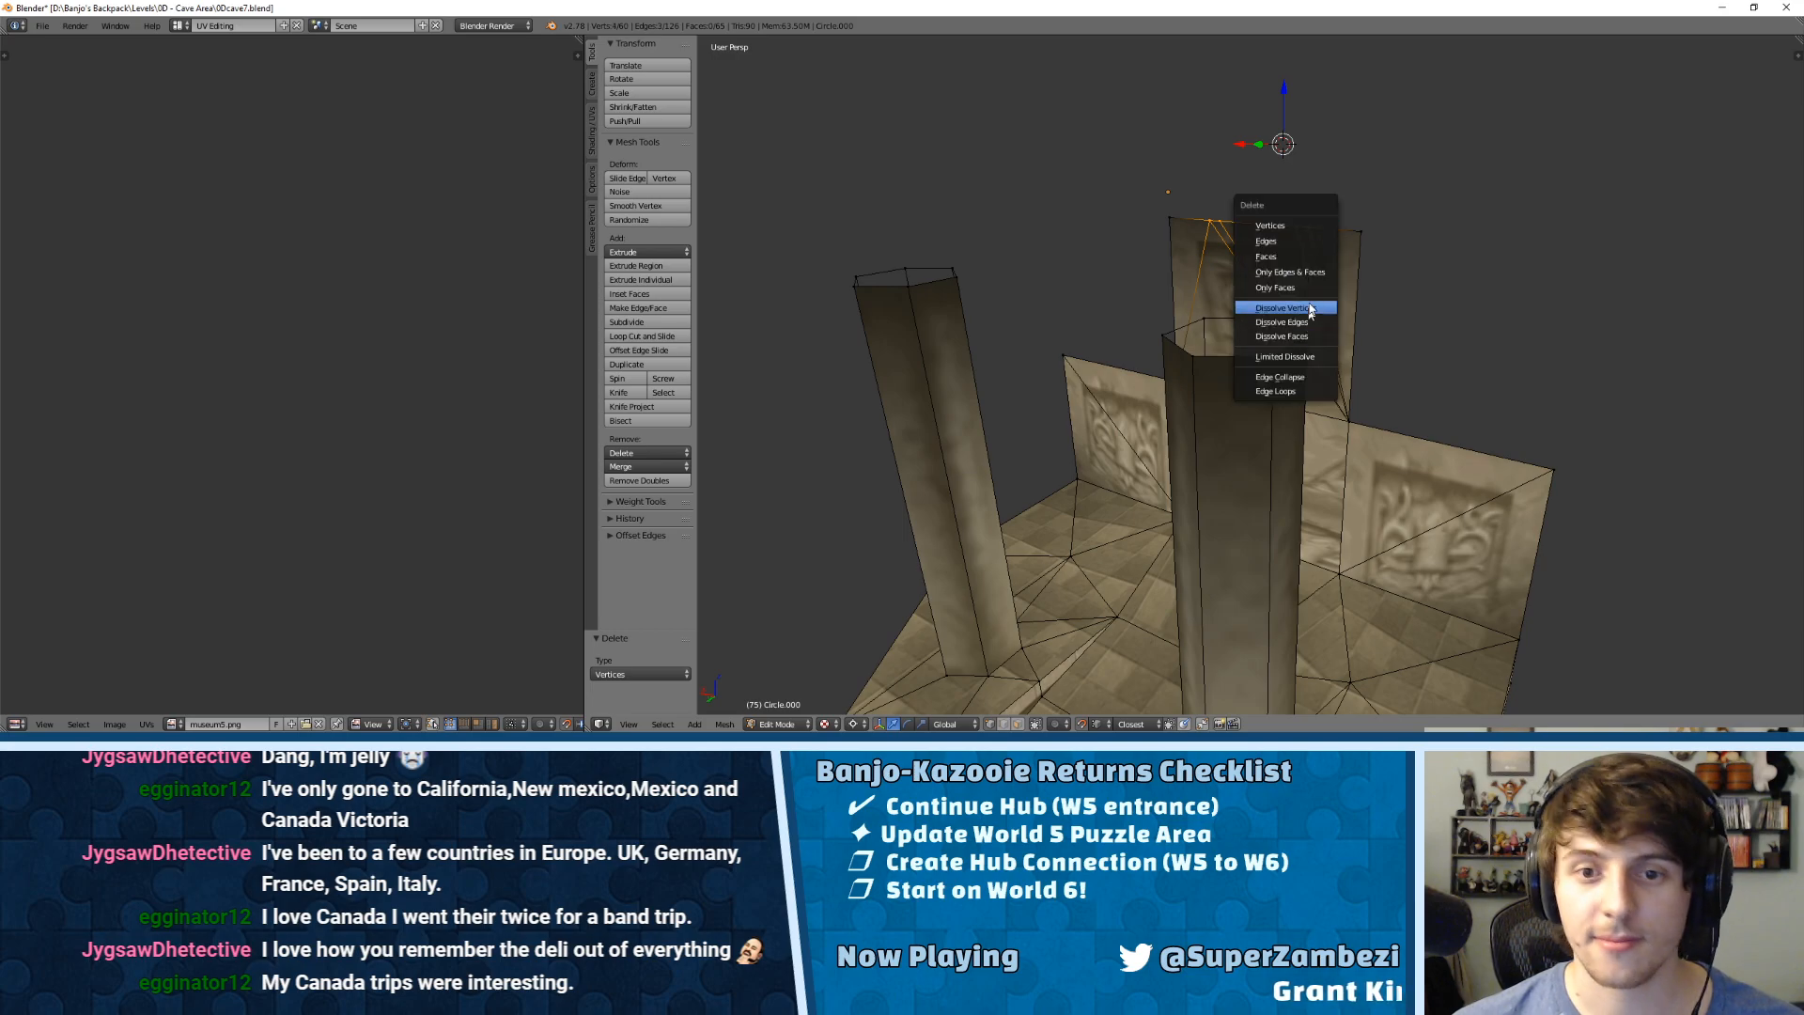
click(1301, 308)
middle_drag(1302, 308, 1420, 301)
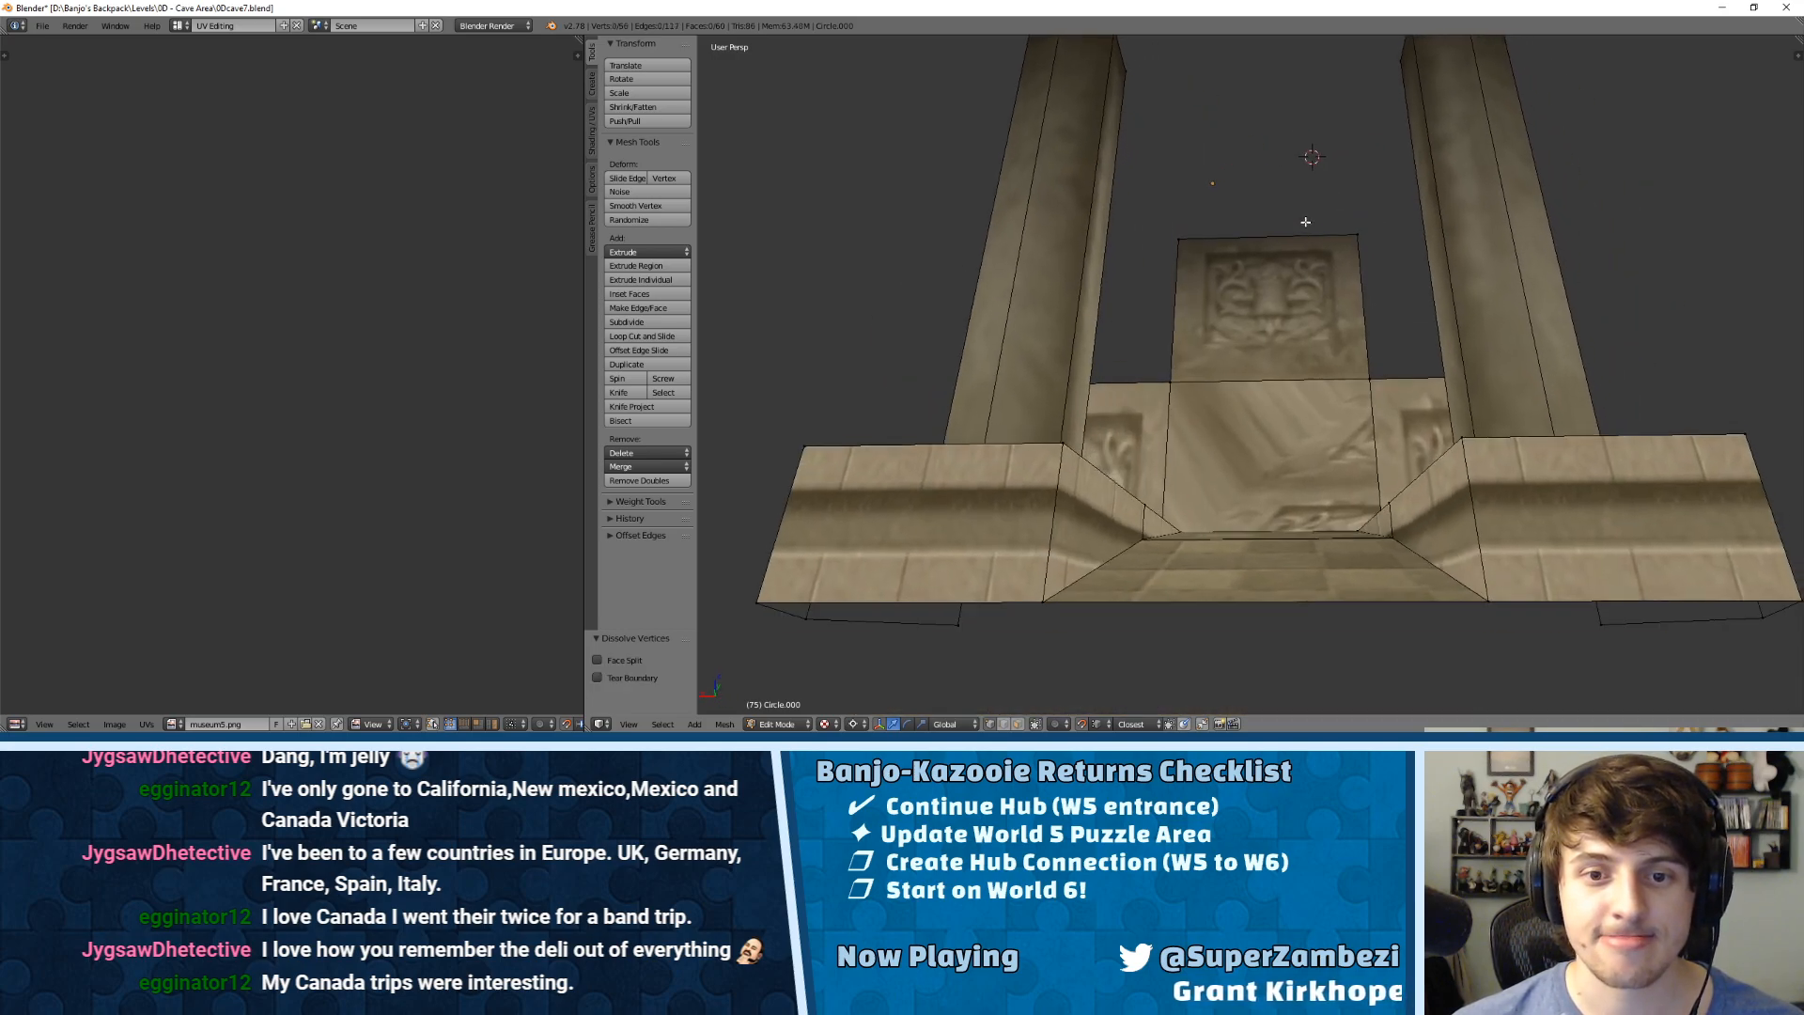
Step: Extrude the side wall panels' top edges up to the central panel's height, and remove duplicate vertices across the whole mesh
key(ctrl+Tab)
click(1217, 324)
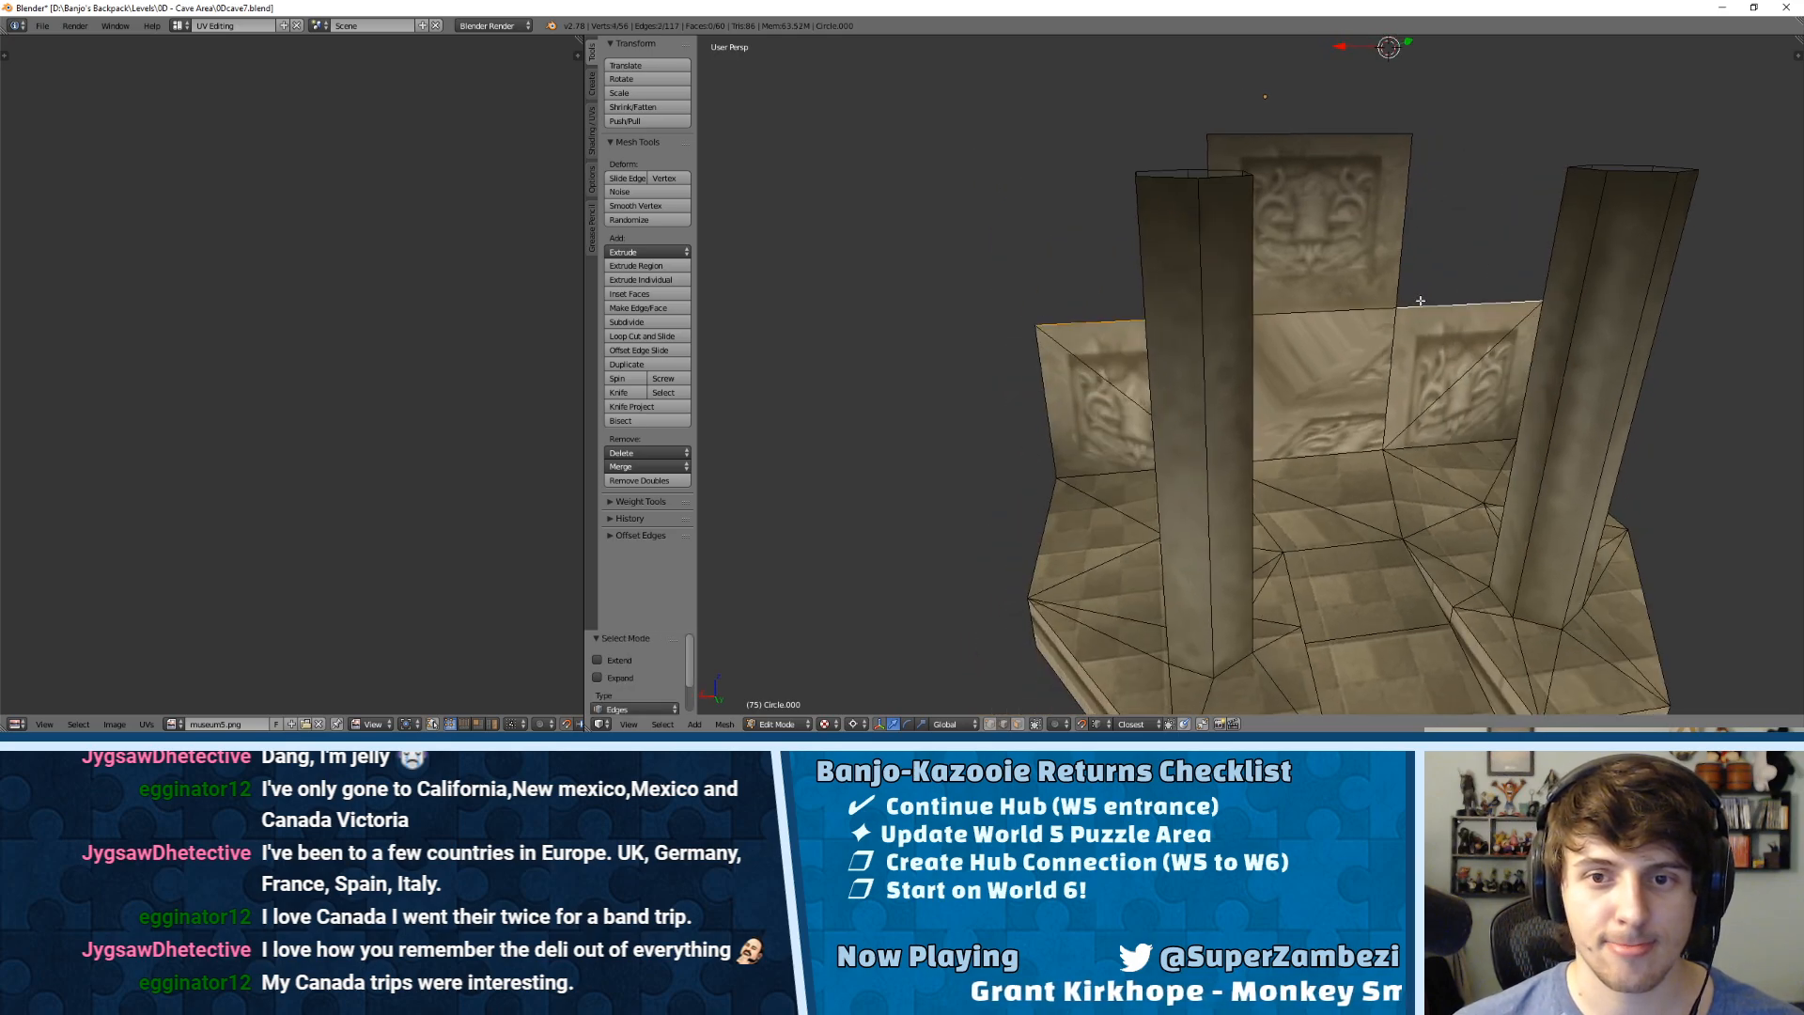
key(e)
click(1417, 159)
key(a)
key(w)
click(1414, 174)
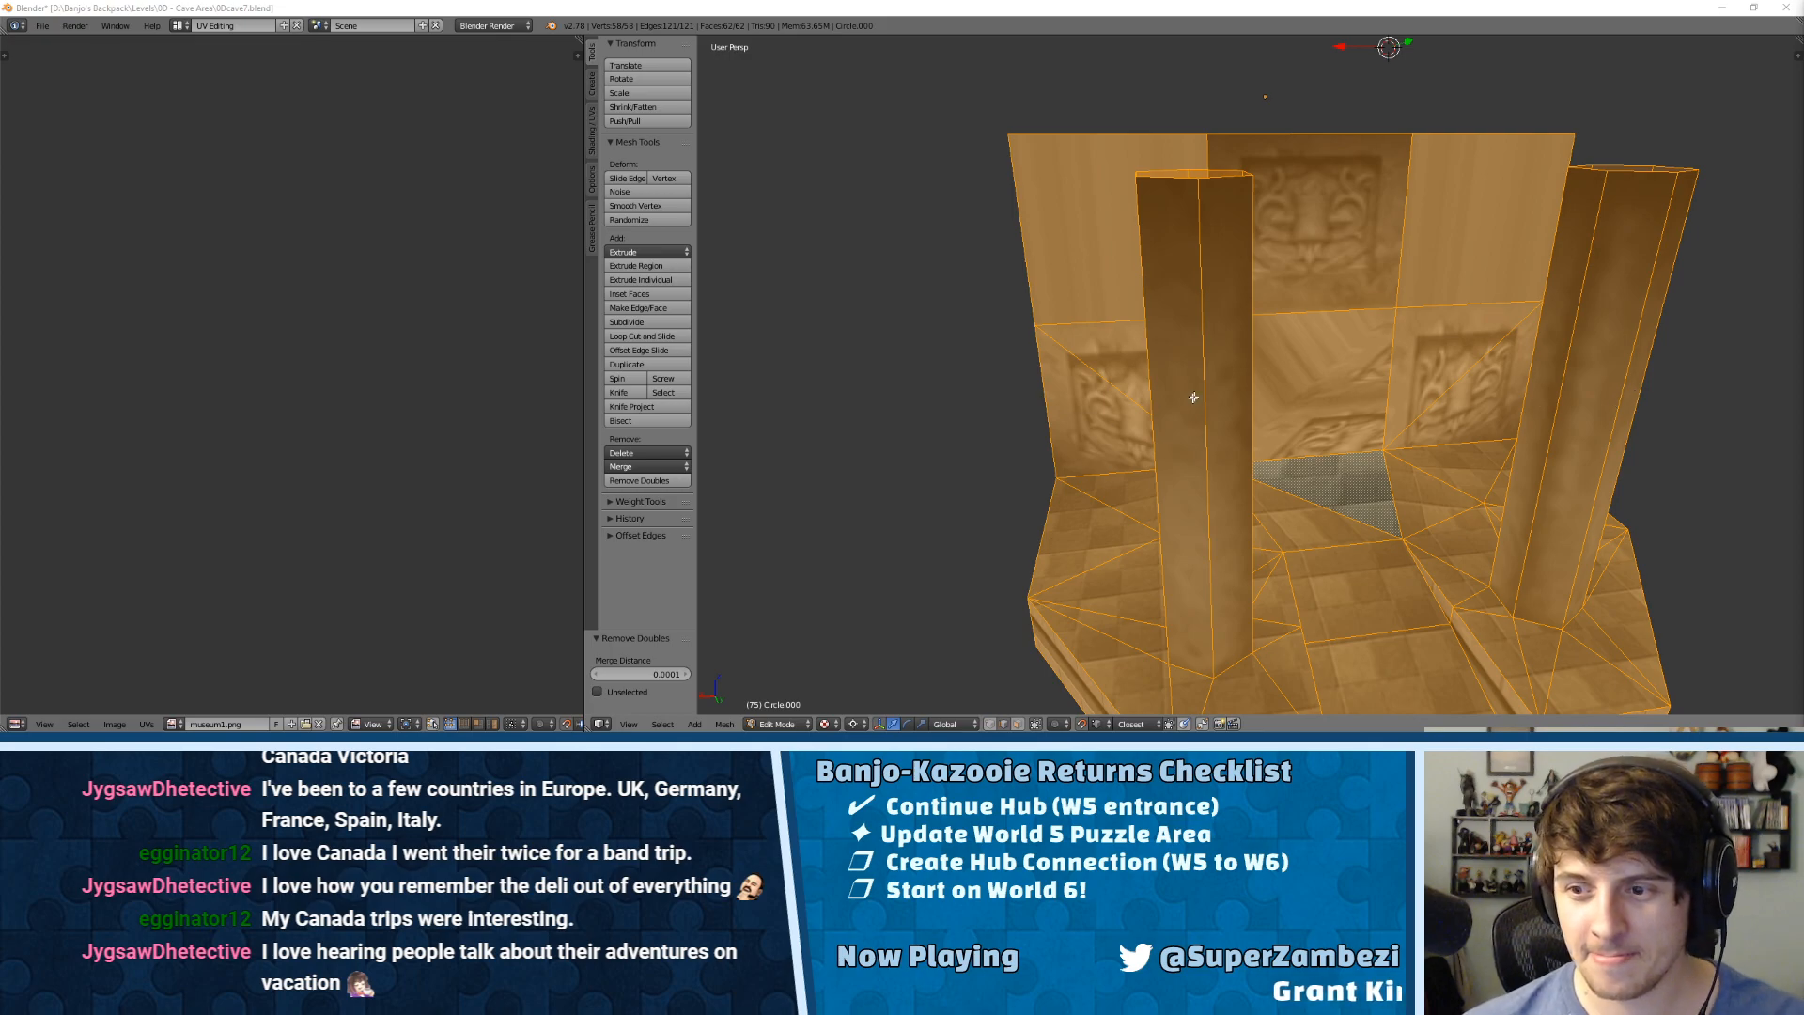
Step: Select the left pillar's open top edge loop and snap the 3D cursor to it
middle_drag(1312, 271, 1191, 272)
key(Tab)
key(Tab)
right_click(1147, 197)
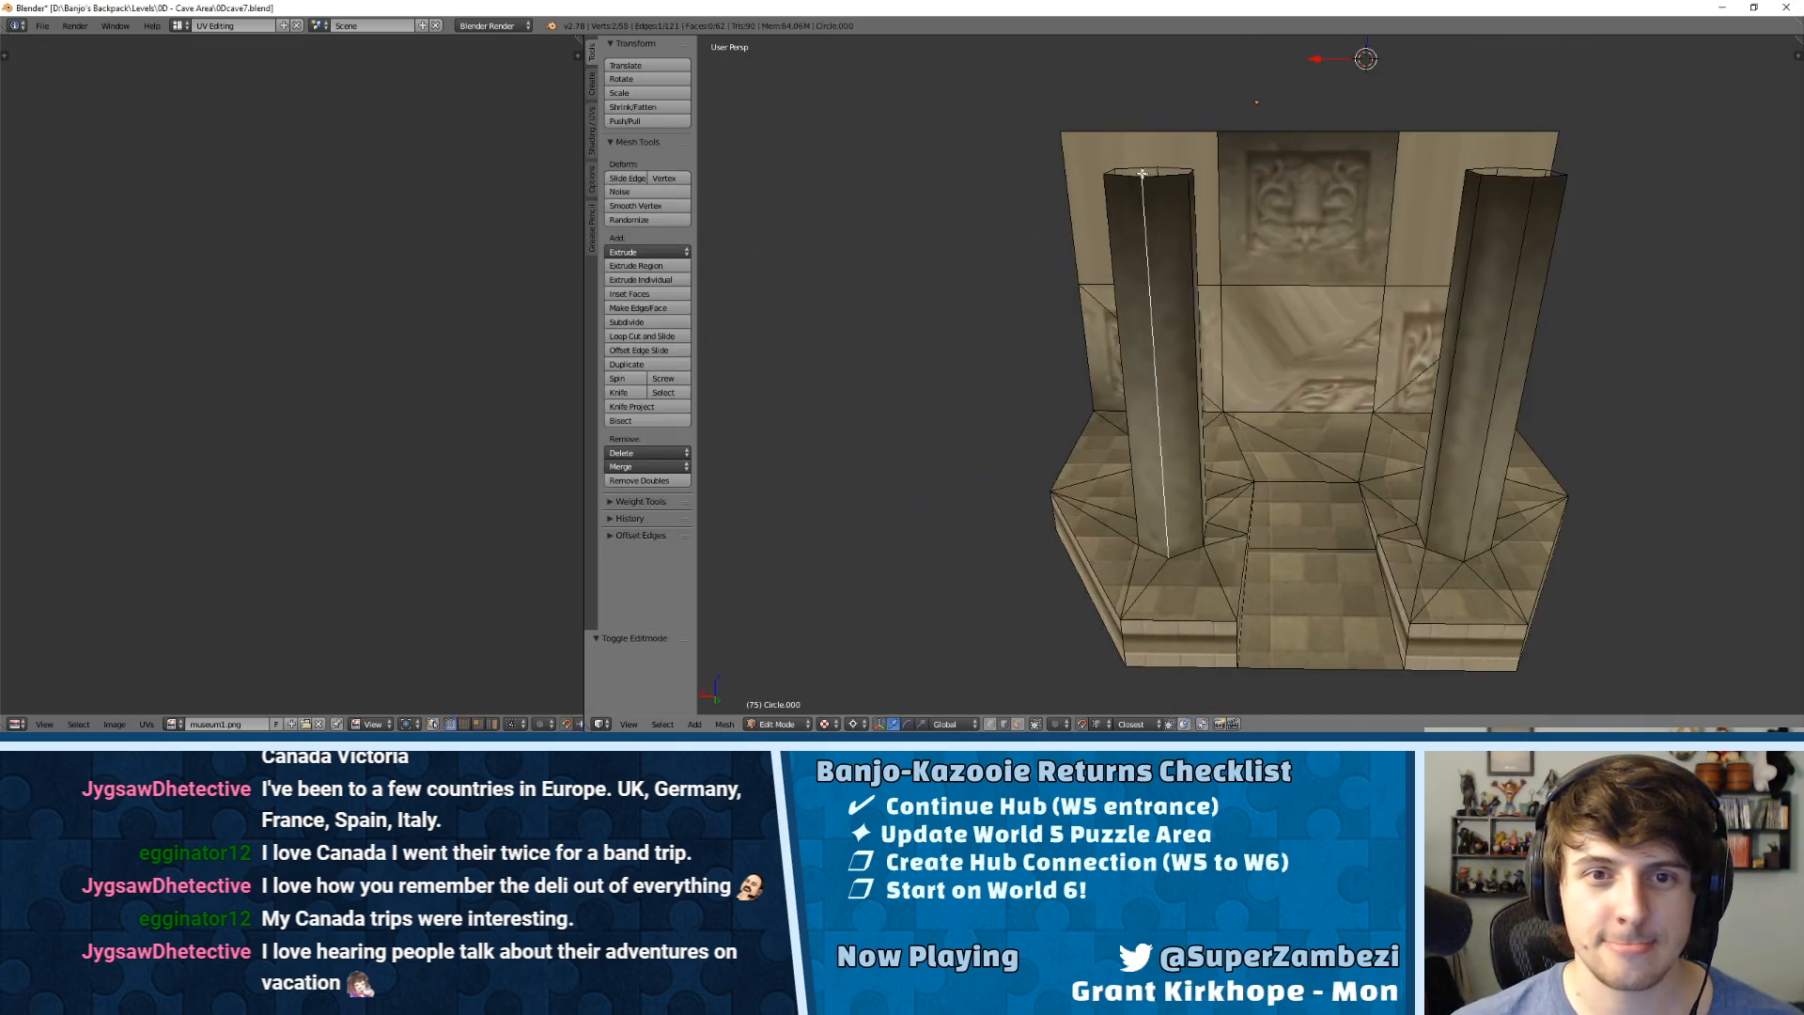
right_click(1165, 172)
alt+right_click(1151, 169)
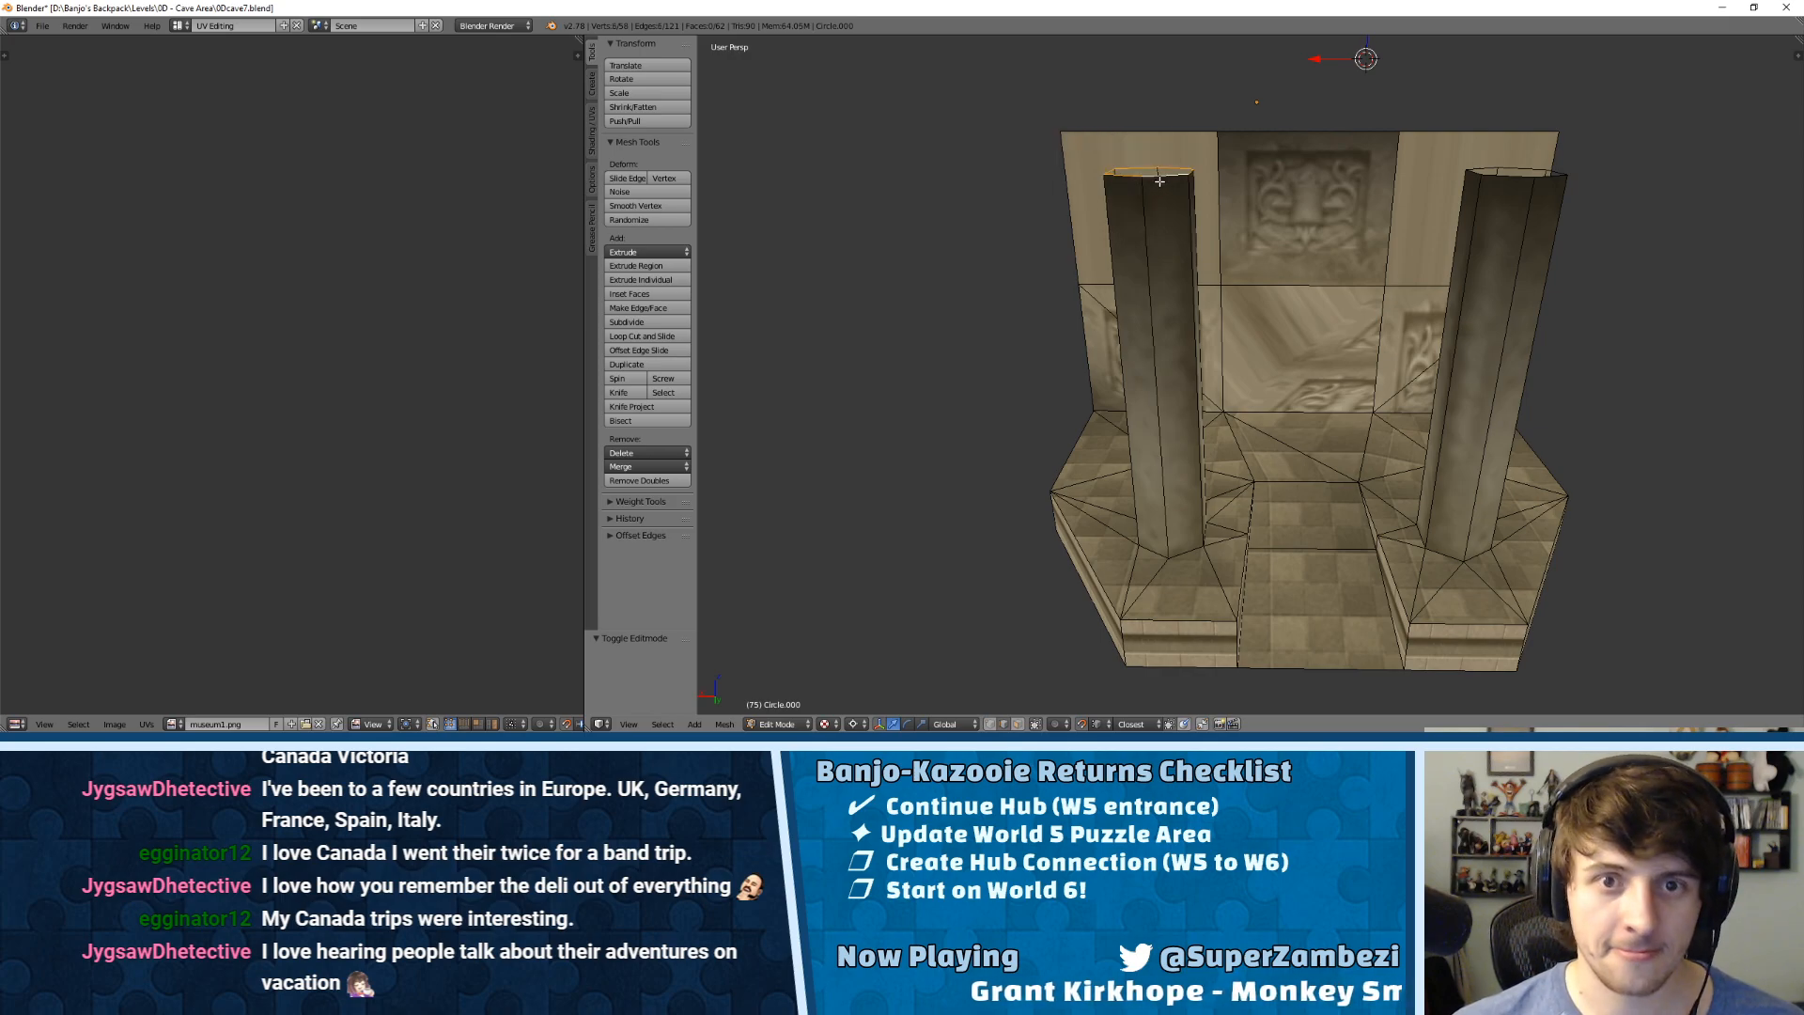
key(shift+s)
click(1175, 256)
Step: Try lowering the left pillar's top edge loop along Z and undo the move
key(g)
key(z)
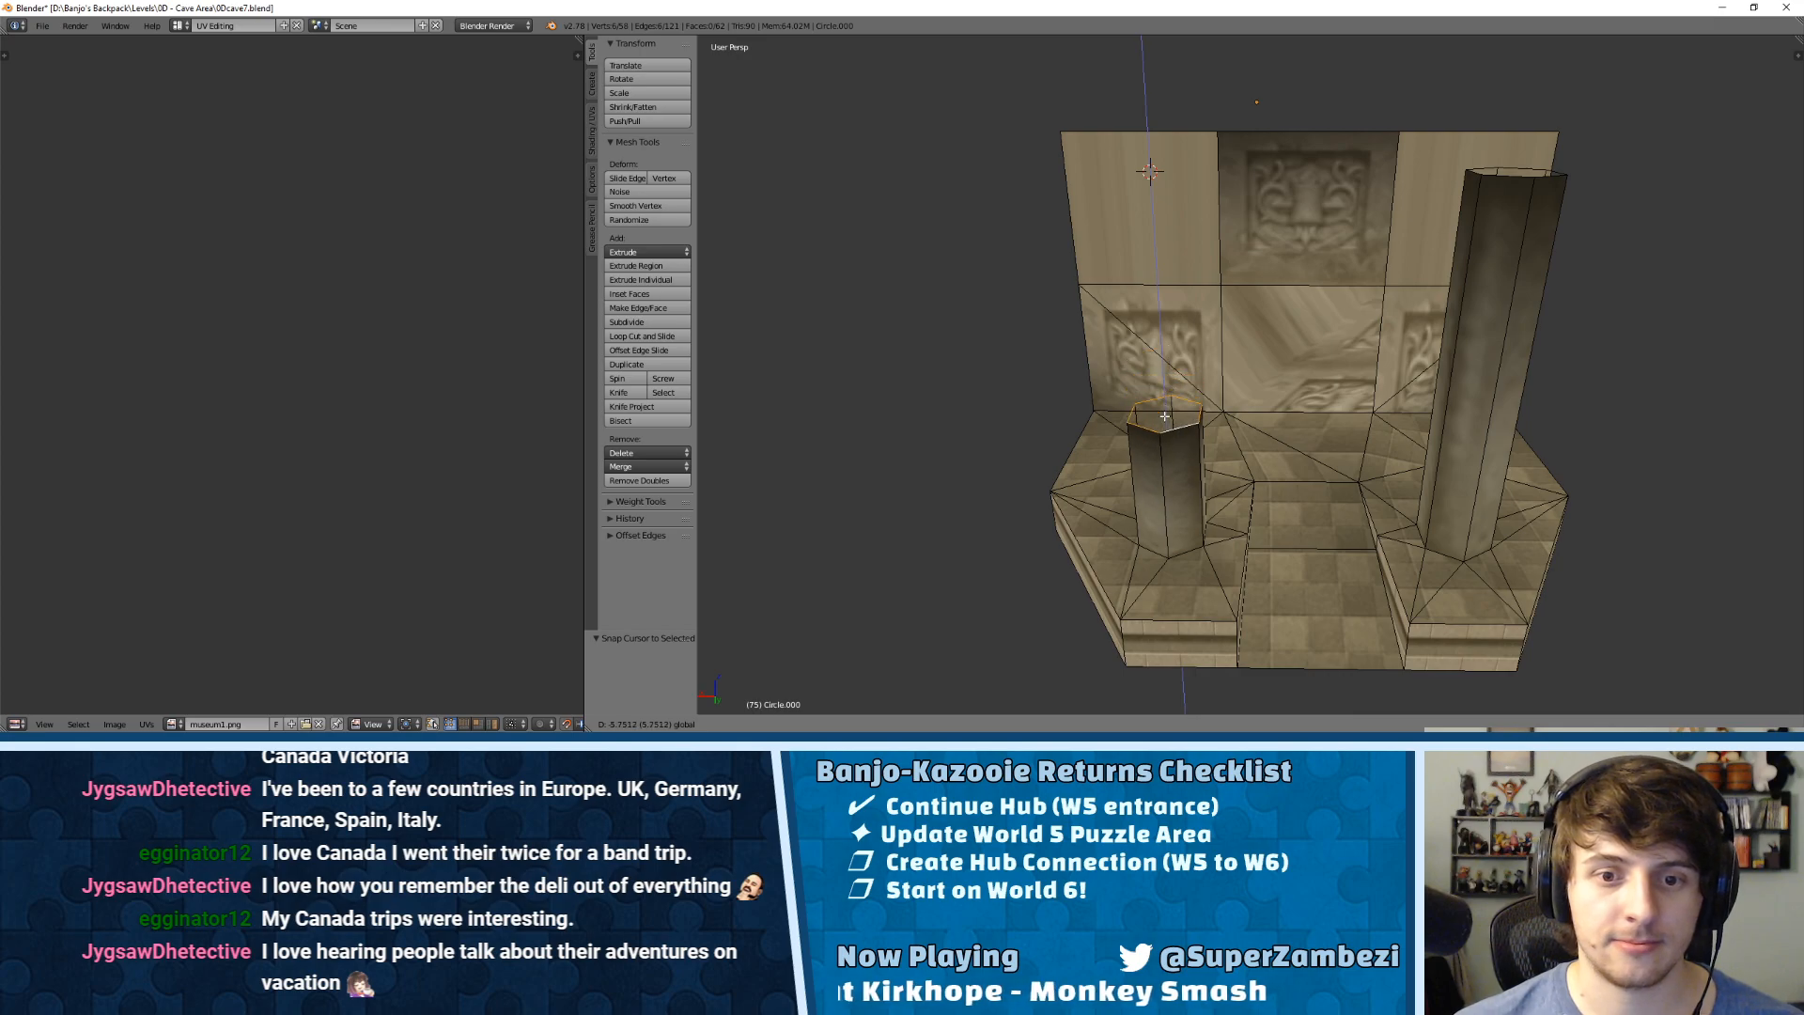
click(1251, 462)
middle_drag(1251, 462, 1265, 287)
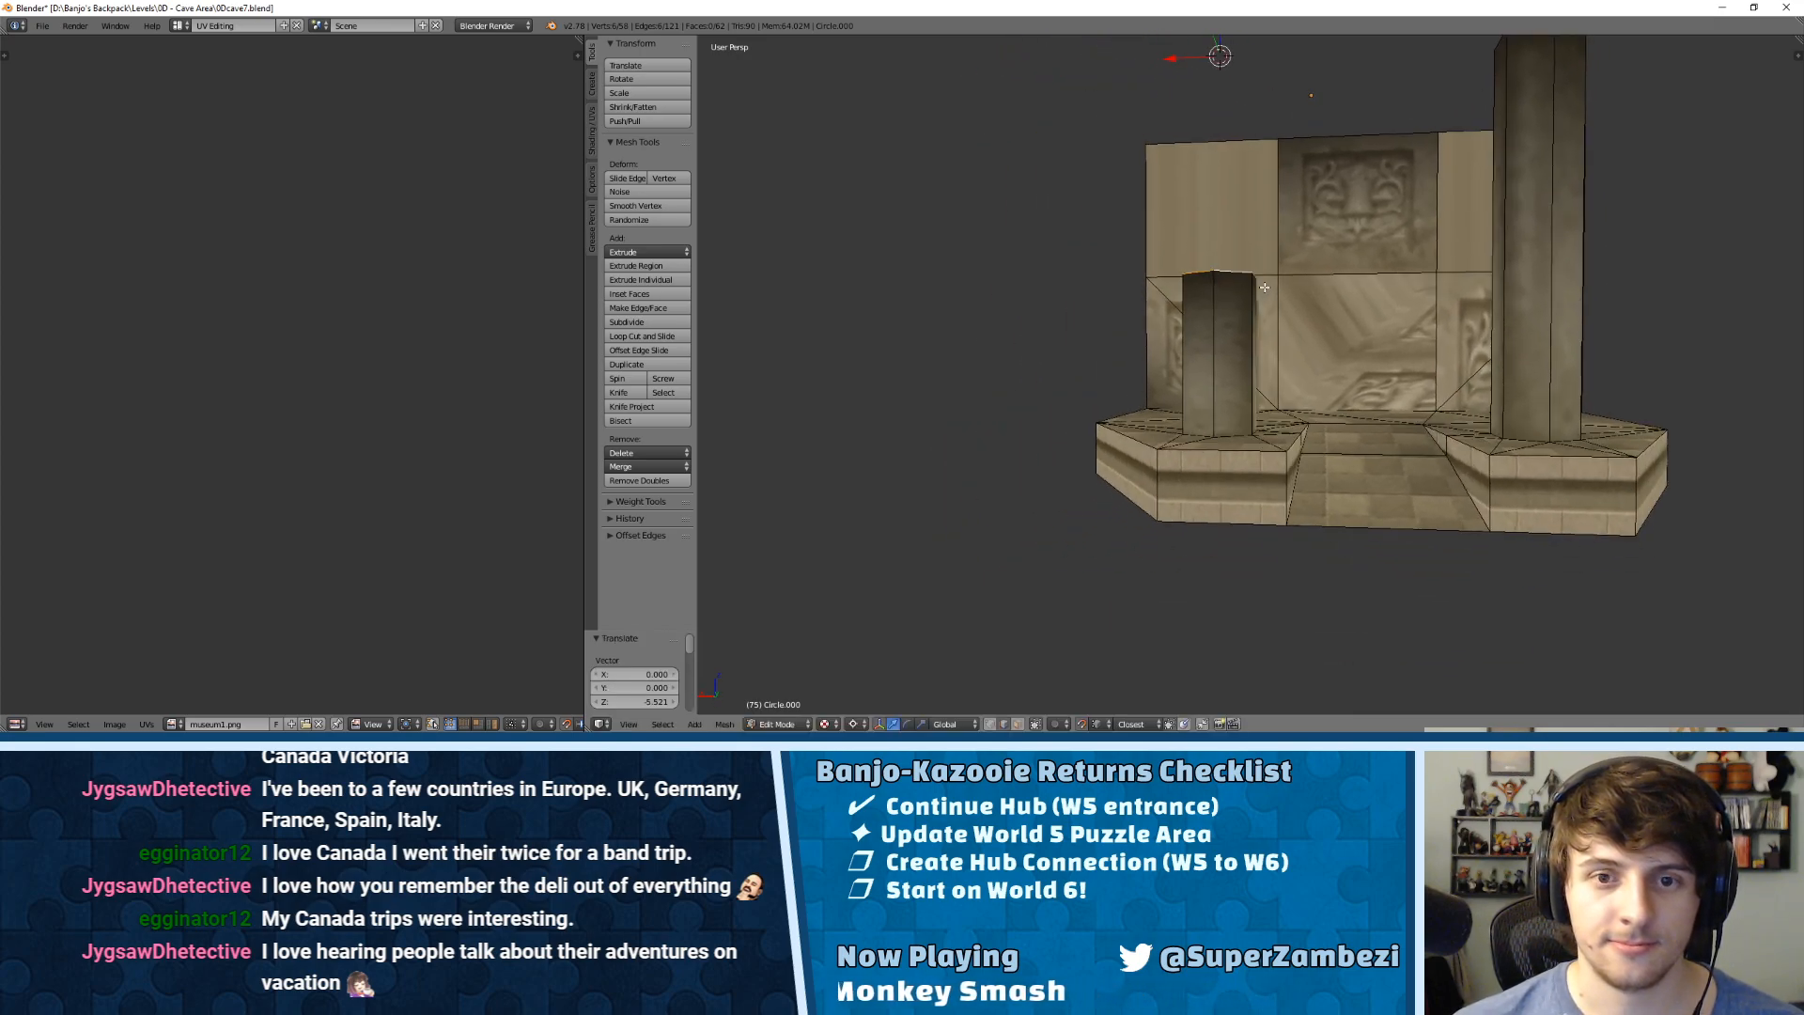
key(ctrl+z)
Step: Shorten the left pillar by lowering its top edge loop about 5.4 units along Z
scroll(1252, 234, up, 1)
drag(1230, 41, 1212, 290)
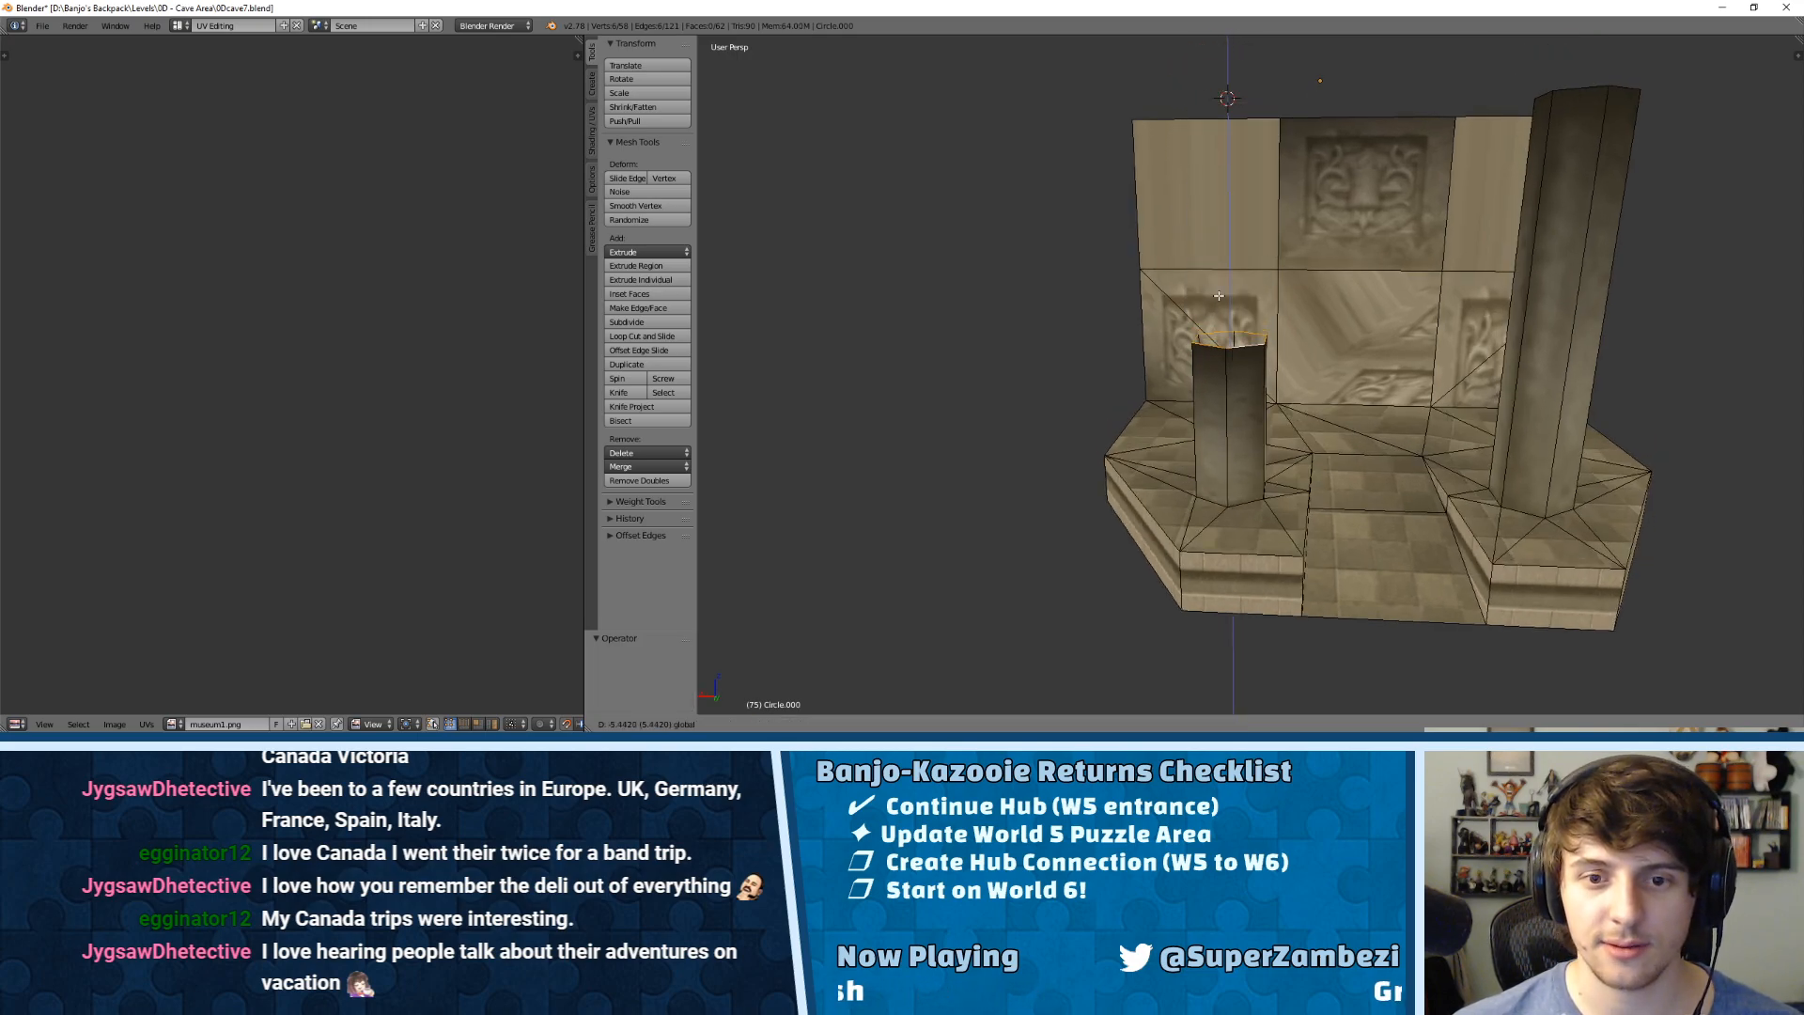
drag(1222, 294, 1223, 294)
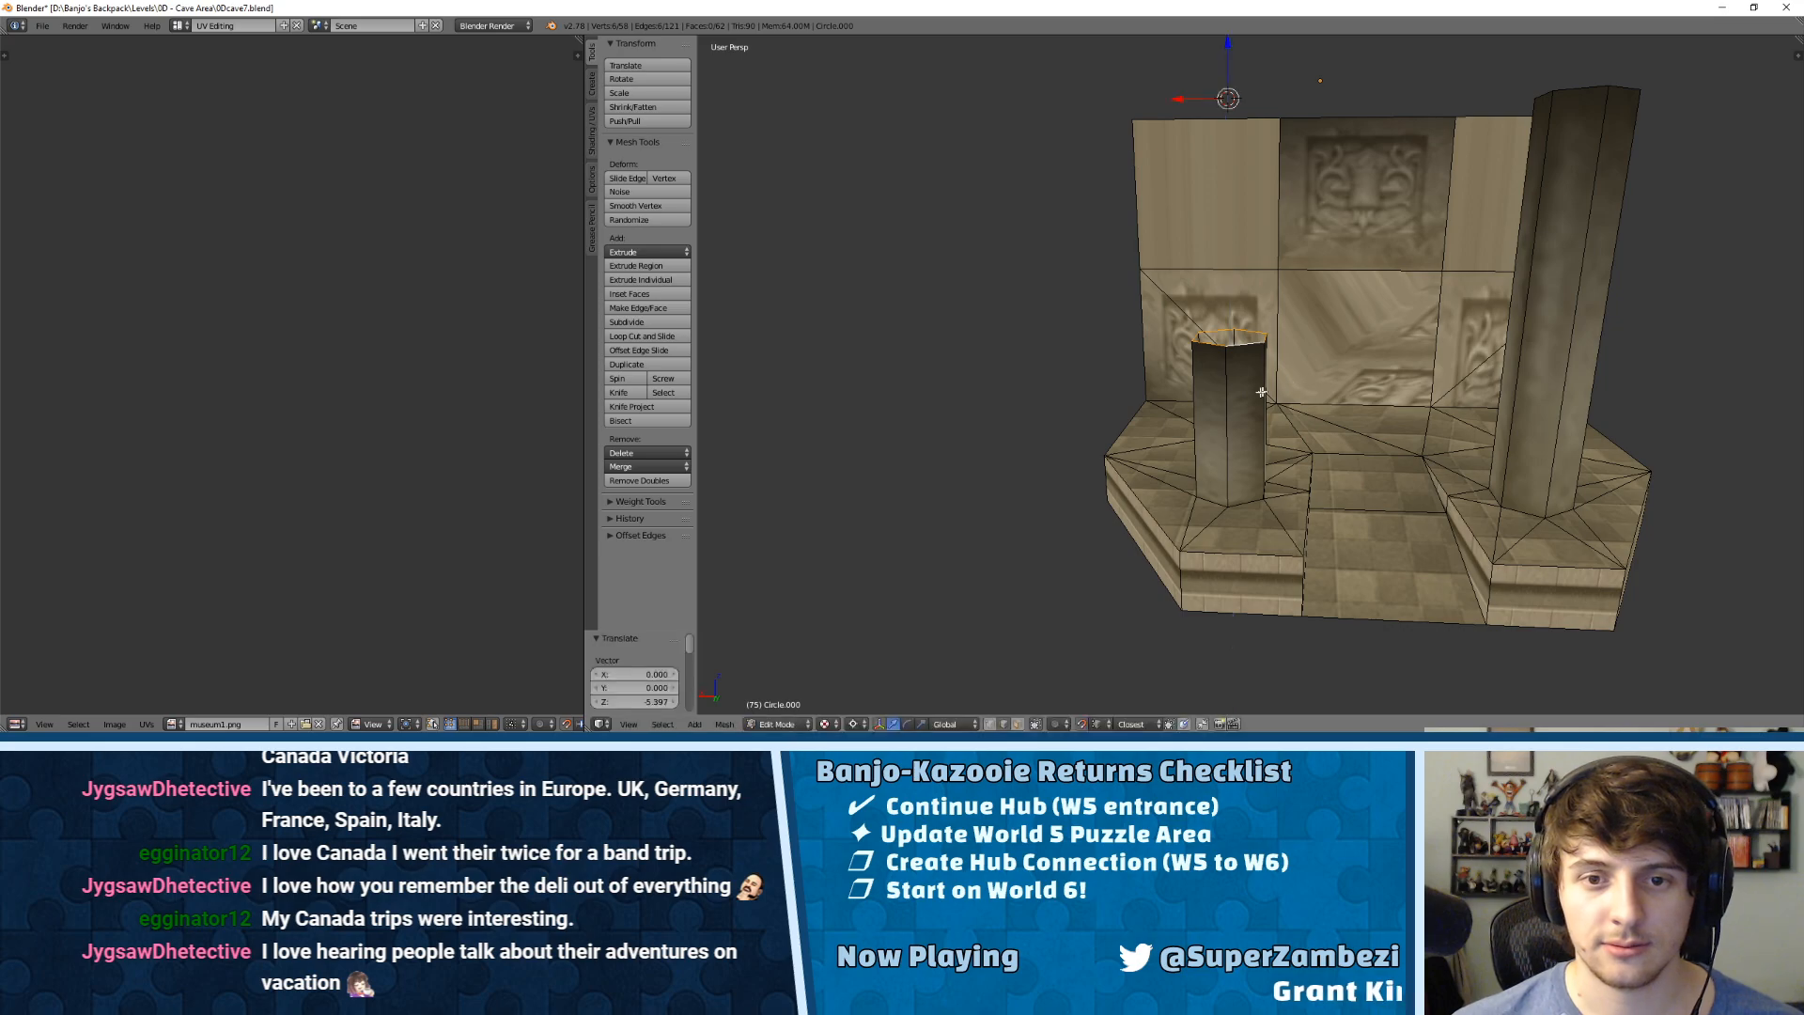
Step: Switch to vertex selection and fill the shortened pillar's open top with a cap face
scroll(1256, 393, up, 3)
key(ctrl+Tab)
click(1160, 302)
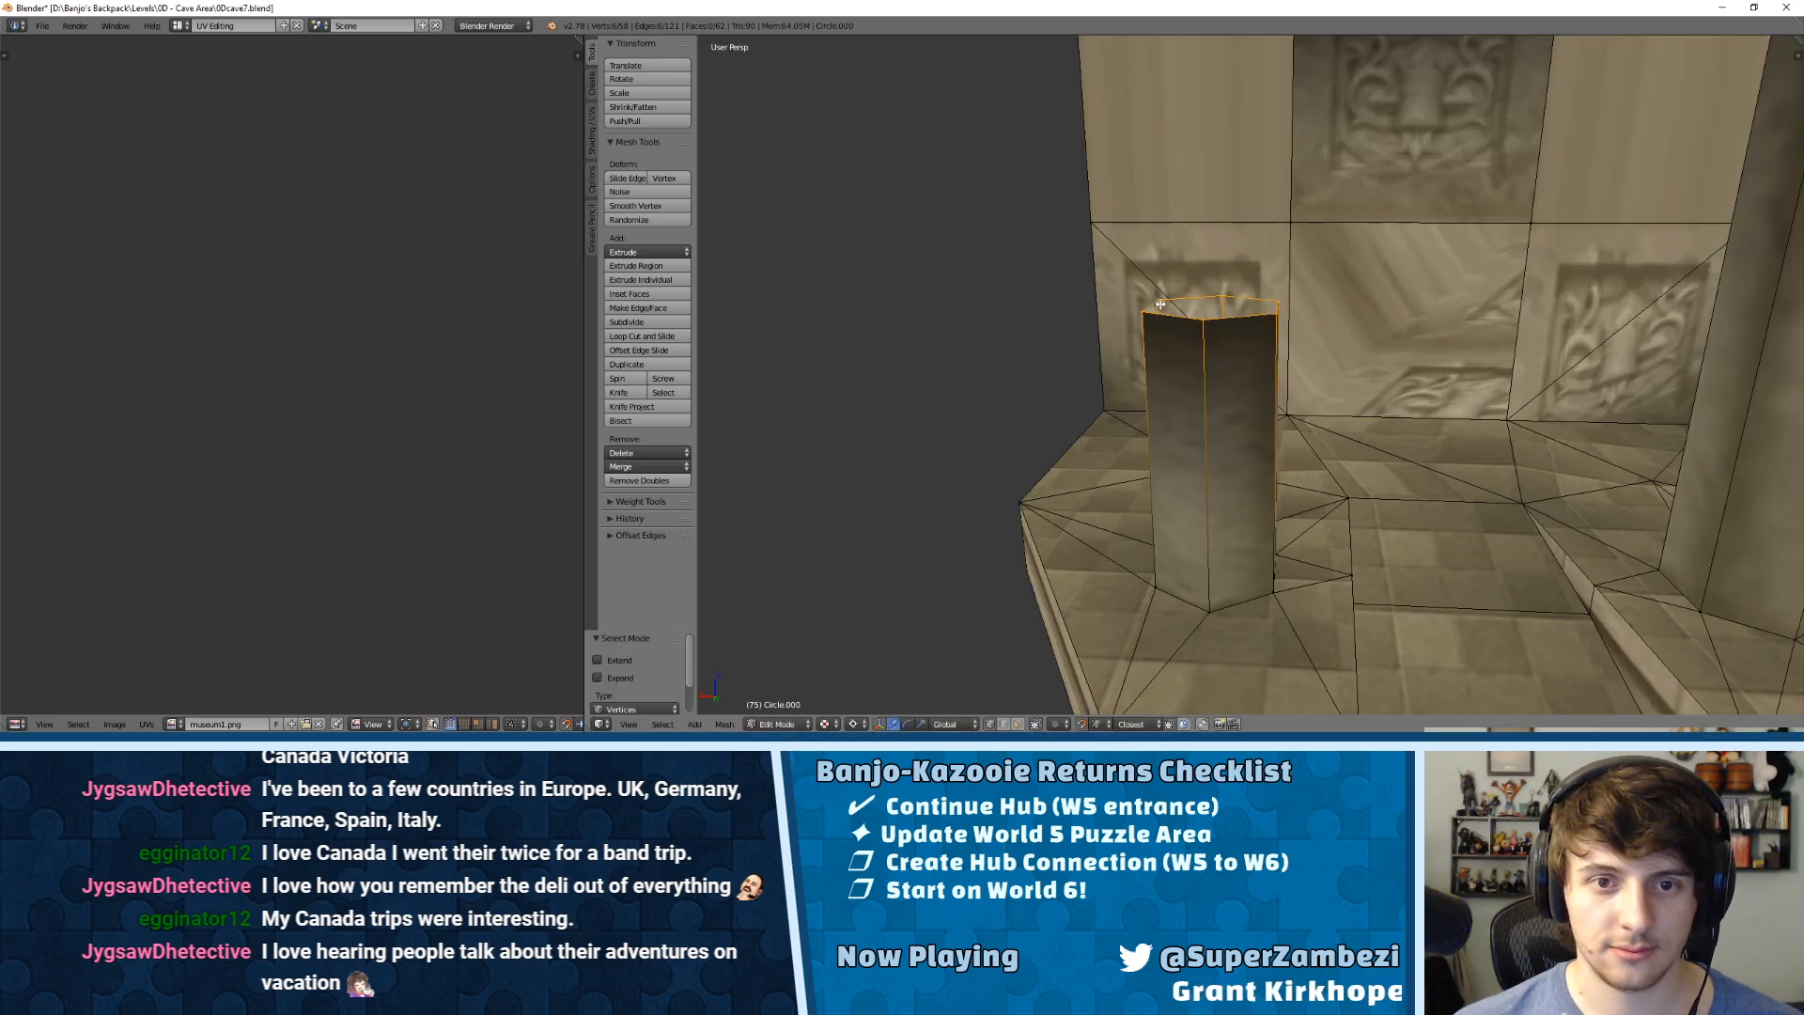
key(f)
Step: Lower individual cap vertices of the short pillar by about 1.1 to 1.6 units along Z to give it a broken, slanted top
right_click(1144, 310)
click(1182, 265)
drag(1184, 216, 1312, 275)
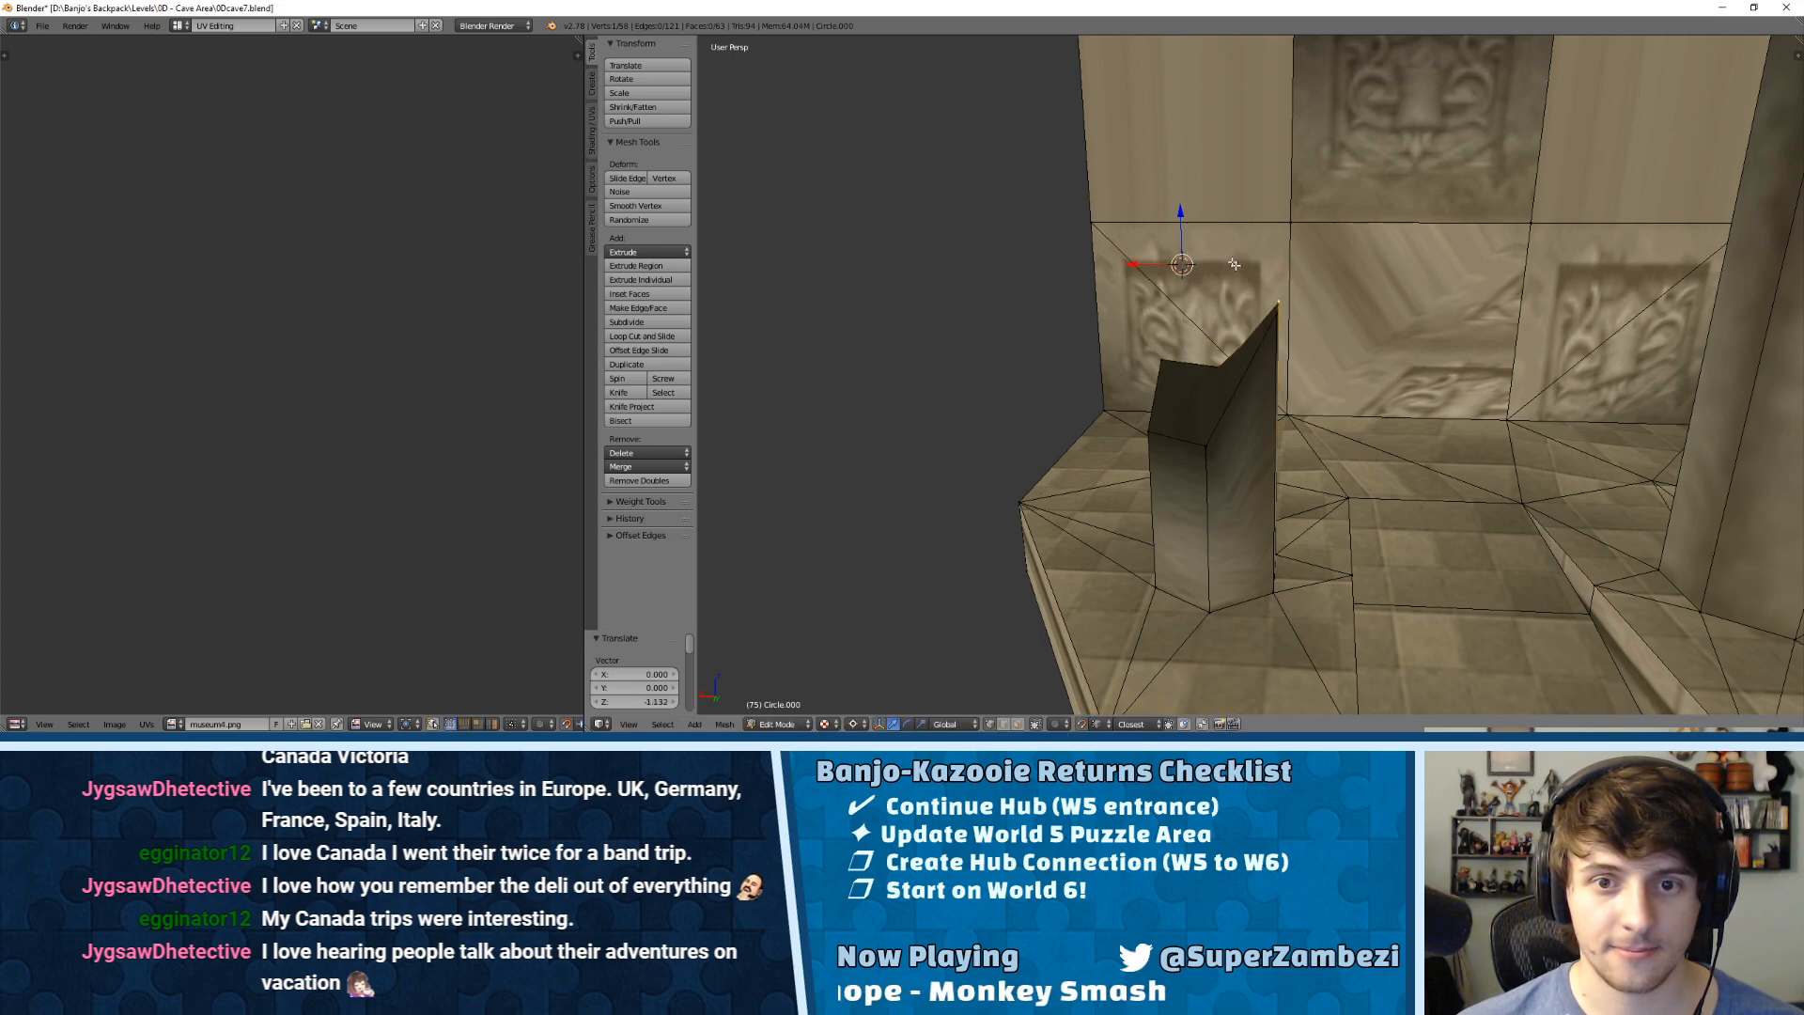
drag(1188, 220, 1313, 315)
drag(1182, 210, 1172, 286)
middle_drag(1212, 313, 1157, 404)
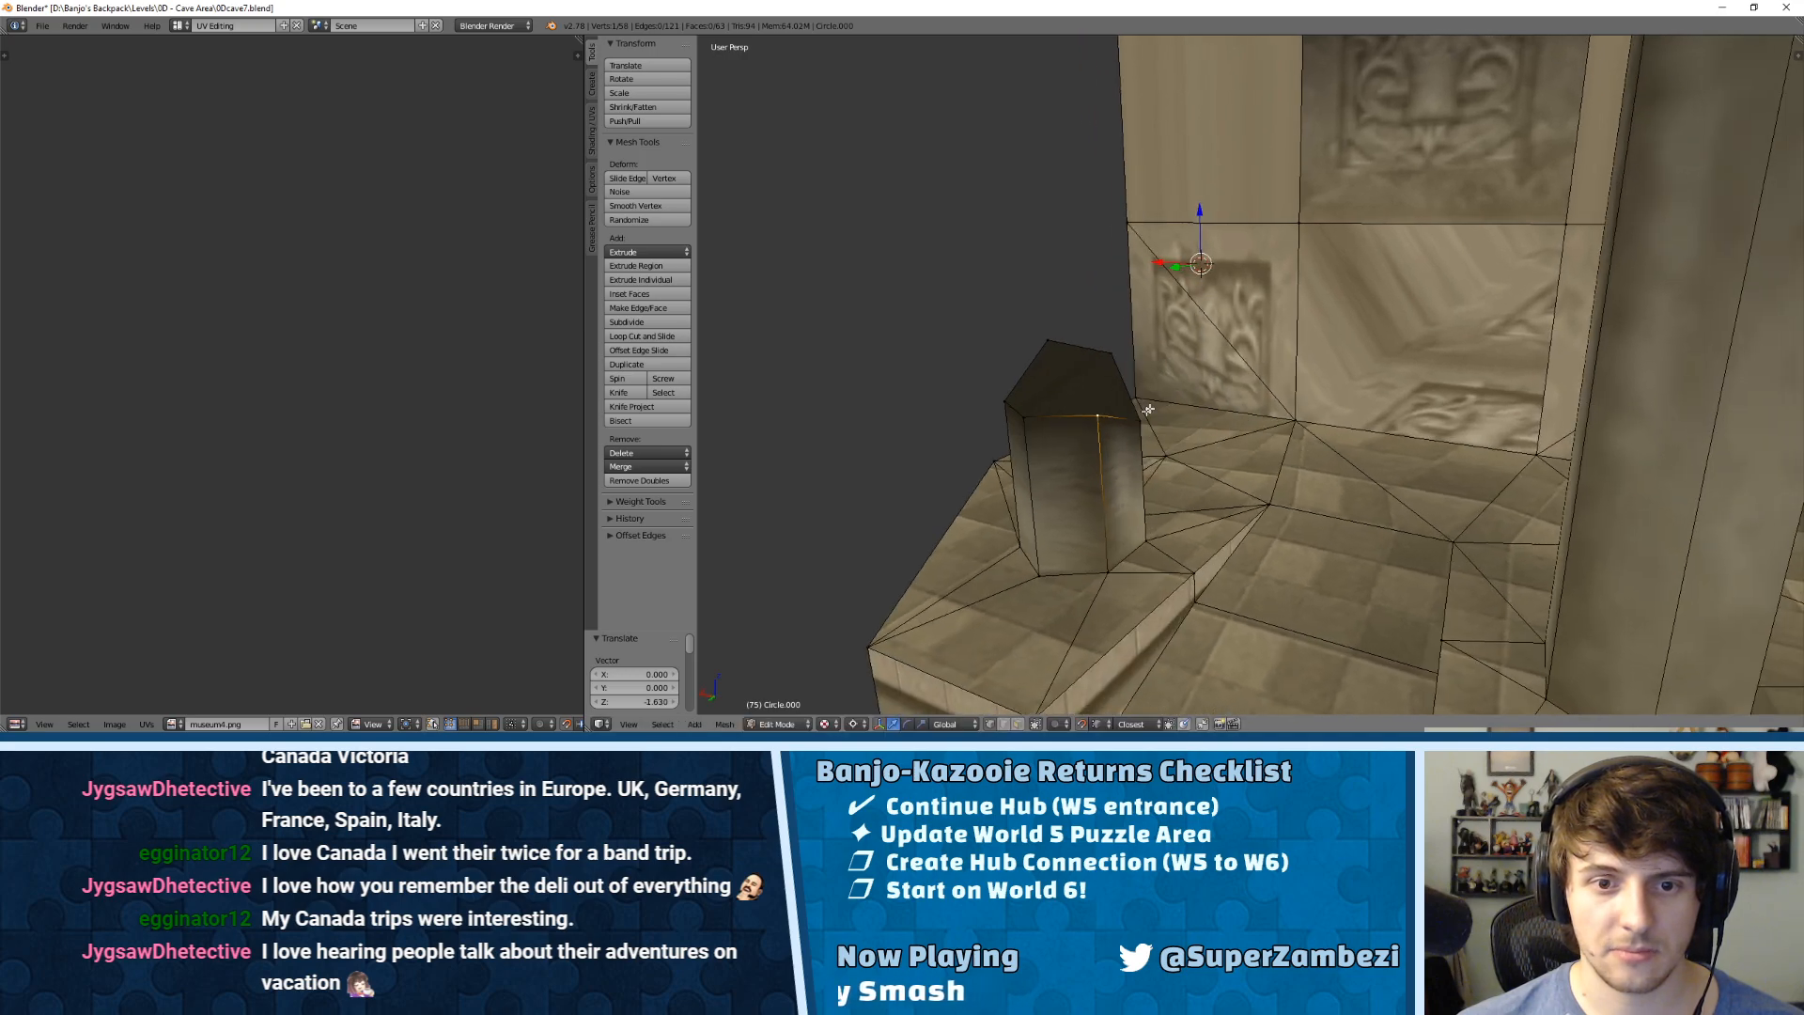
drag(1188, 226, 1202, 188)
middle_drag(1202, 188, 1119, 363)
Step: Select the short pillar's cap face in face selection mode and triangulate it
key(Tab)
key(Tab)
key(ctrl+Tab)
click(1181, 423)
right_click(1195, 381)
key(ctrl+t)
Step: Lower the short pillar's peaked cap vertex by about 0.41 units and its front cap vertex by about 0.36 units
middle_drag(1195, 381, 1255, 303)
key(ctrl+Tab)
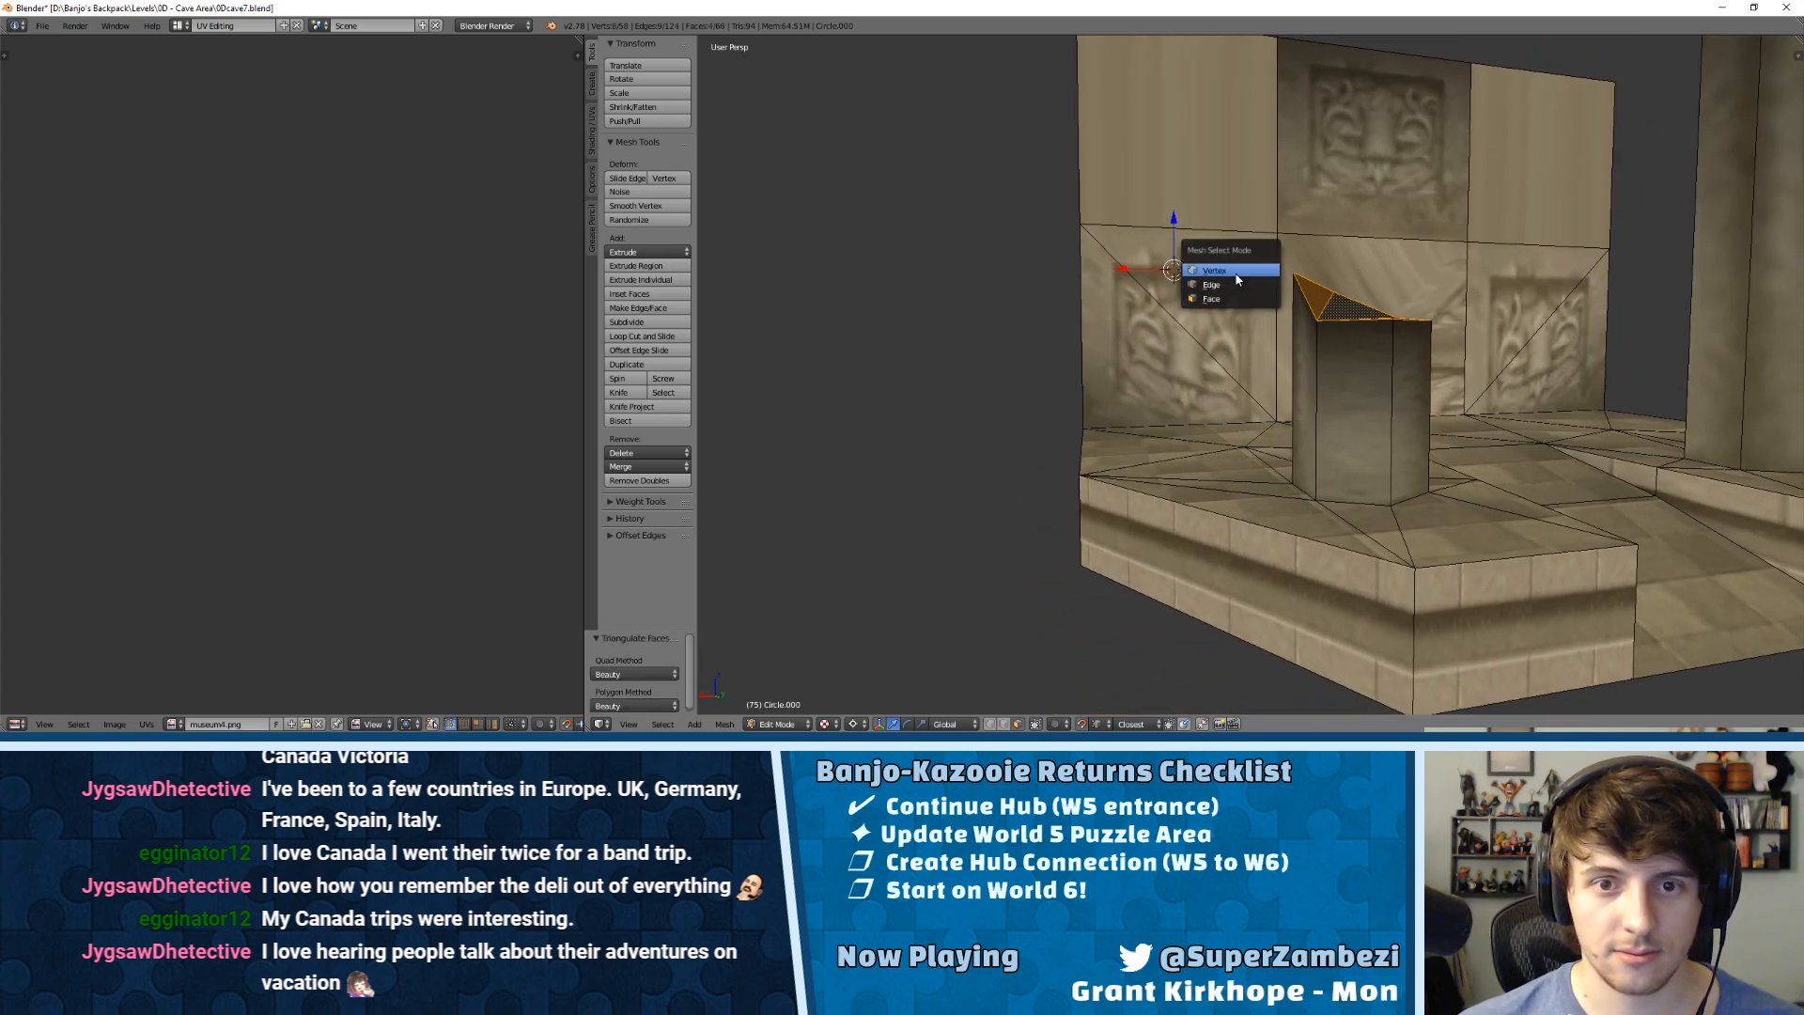
click(1236, 275)
right_click(1295, 274)
drag(1175, 218, 1176, 246)
middle_drag(1257, 249, 1305, 439)
right_click(1302, 476)
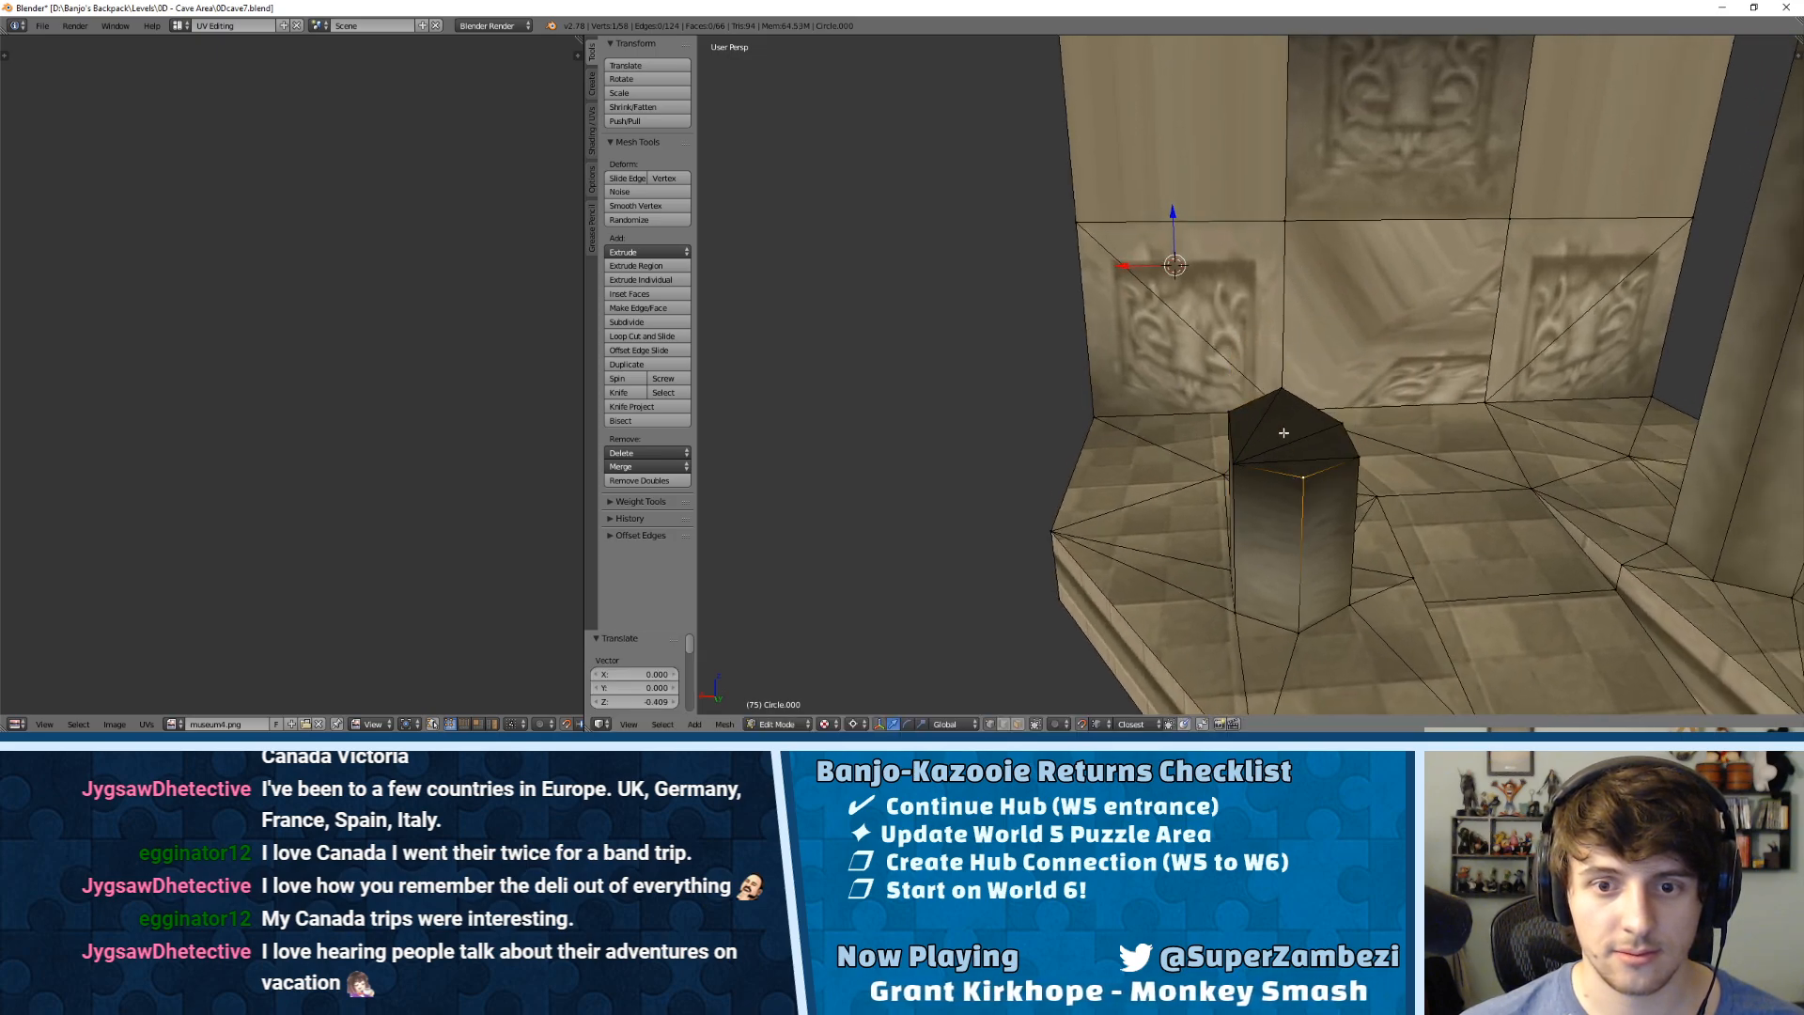
drag(1173, 218, 1175, 239)
Step: Raise the vertex at the right-hand corner of the short pillar's cap slightly along Z
middle_drag(1245, 381, 1234, 332)
scroll(1234, 332, up, 1)
right_click(1343, 337)
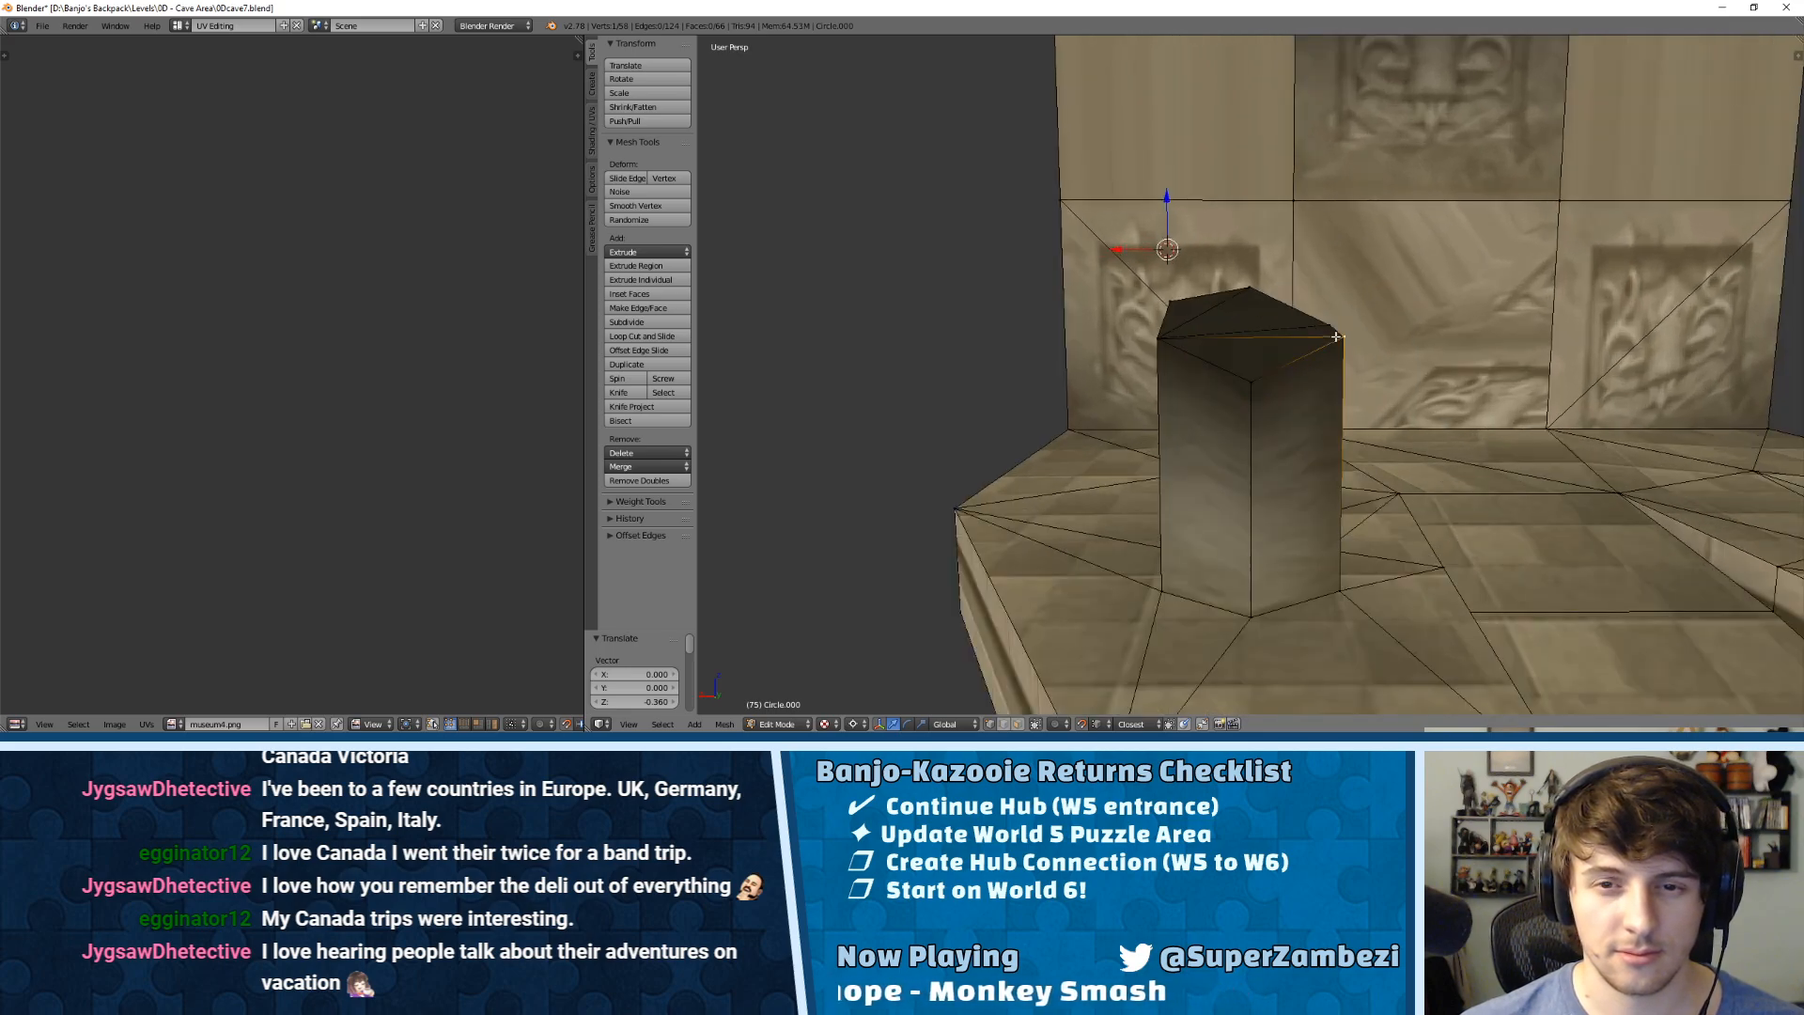
drag(1333, 216, 1334, 200)
Step: Try two more vertical moves of the selected cap vertex and undo each of them
middle_drag(1334, 199, 1280, 260)
drag(1327, 228, 1334, 215)
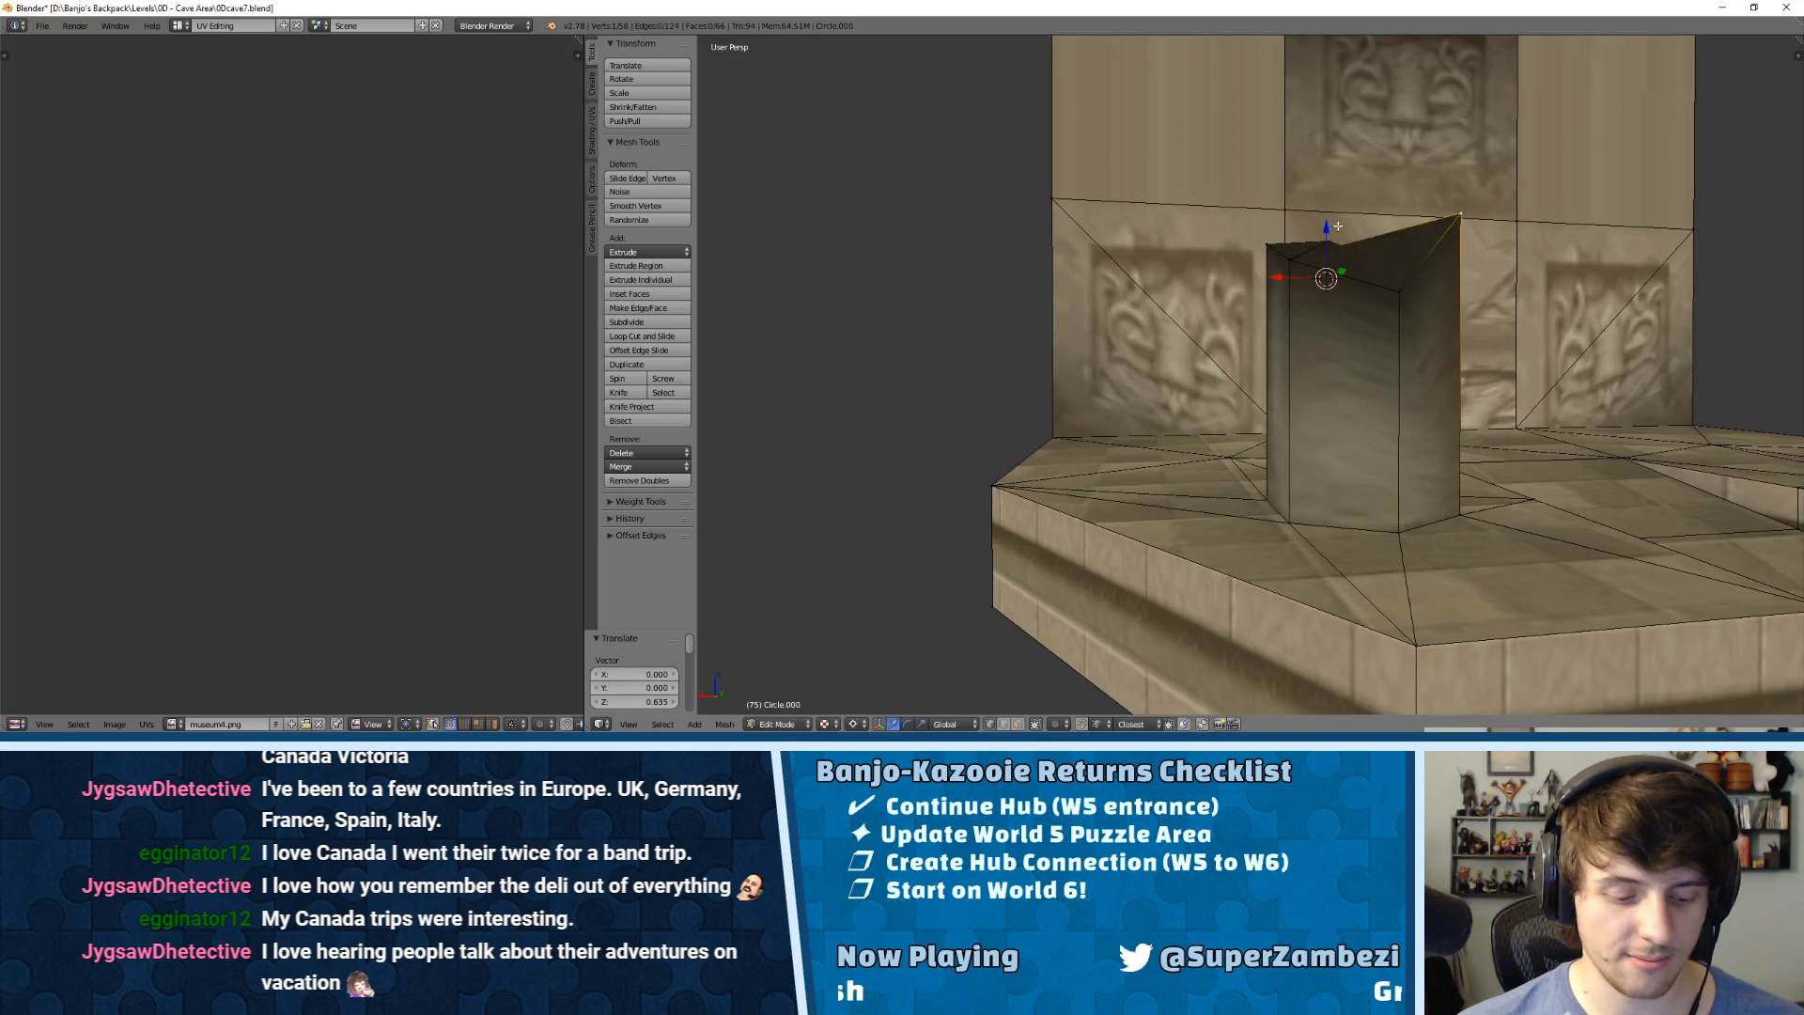
key(ctrl+z)
mouse_move(1328, 226)
mouse_down()
mouse_move(1363, 201)
mouse_move(1349, 248)
mouse_up()
key(ctrl+z)
Step: Check the broken short pillar in Object Mode, and return to Edit Mode
key(shift+Tab)
middle_drag(1388, 269, 1320, 315)
key(Tab)
scroll(1310, 278, down, 3)
scroll(1325, 222, up, 2)
key(Tab)
Step: Select all vertices around the tall right pillar's open top and fill them with a cap face
right_click(1330, 142)
ctrl+right_click(1375, 151)
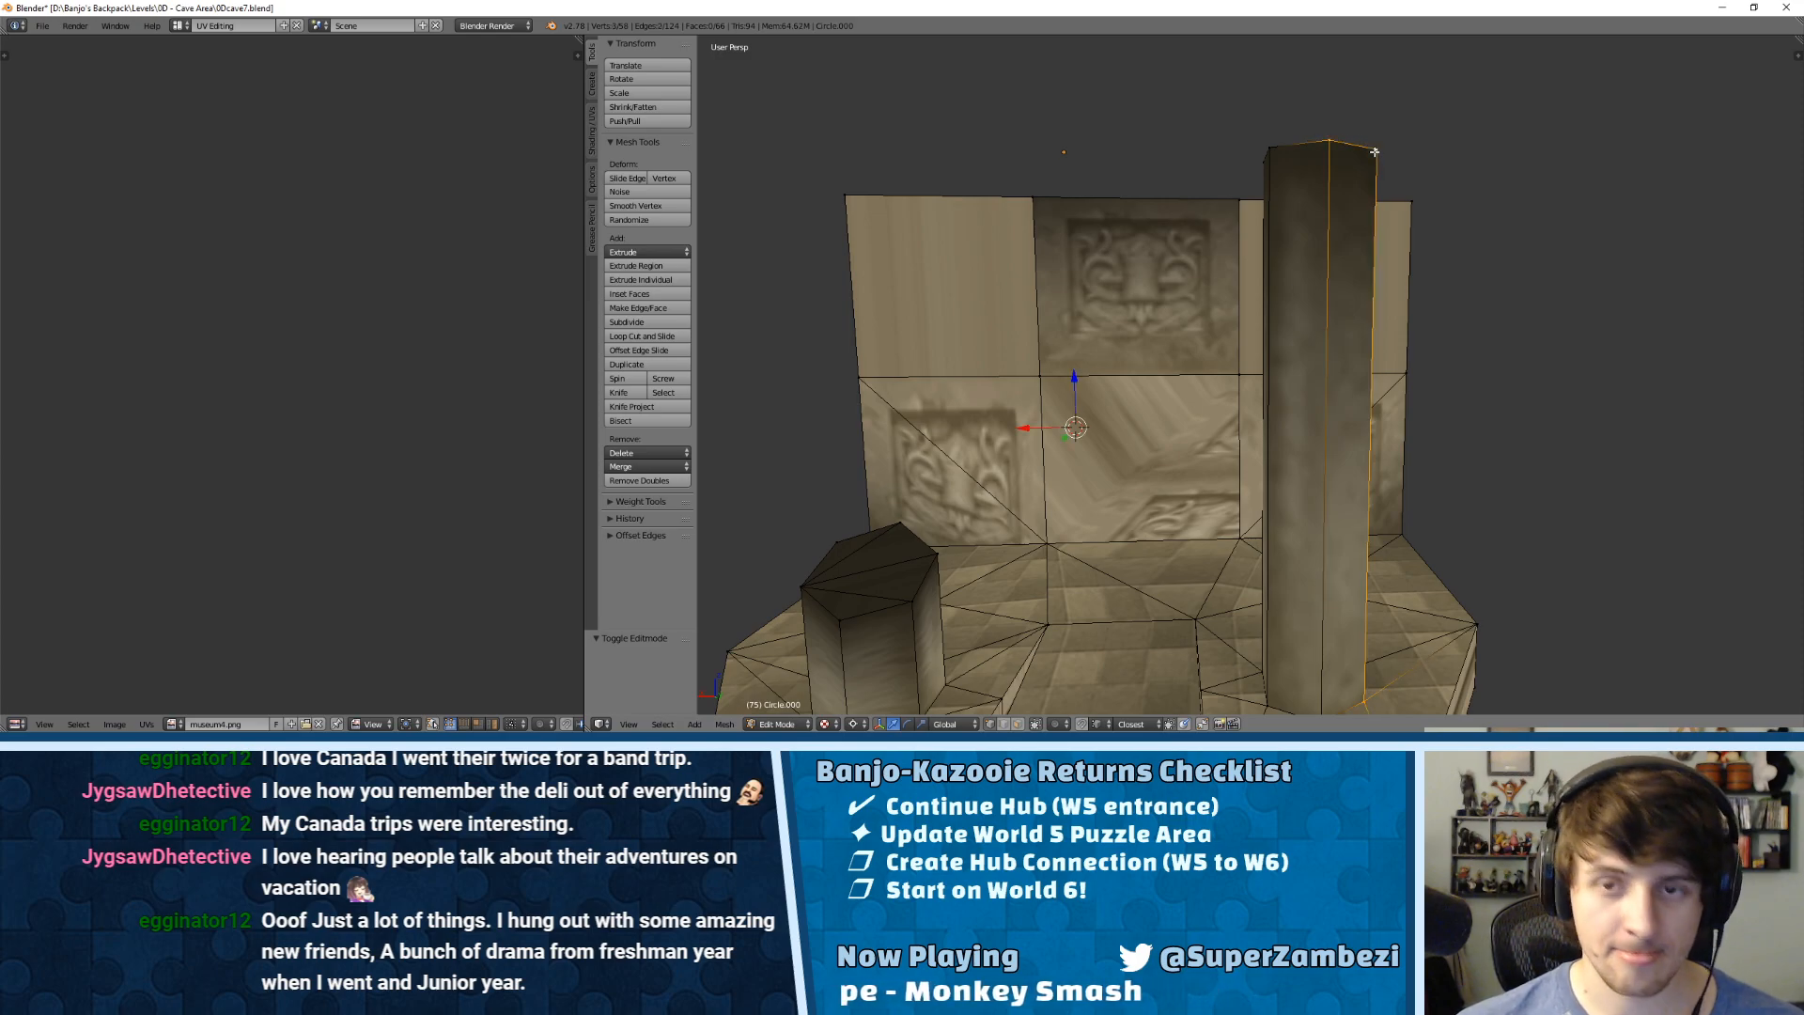
key(ctrl+l)
right_click(1273, 148)
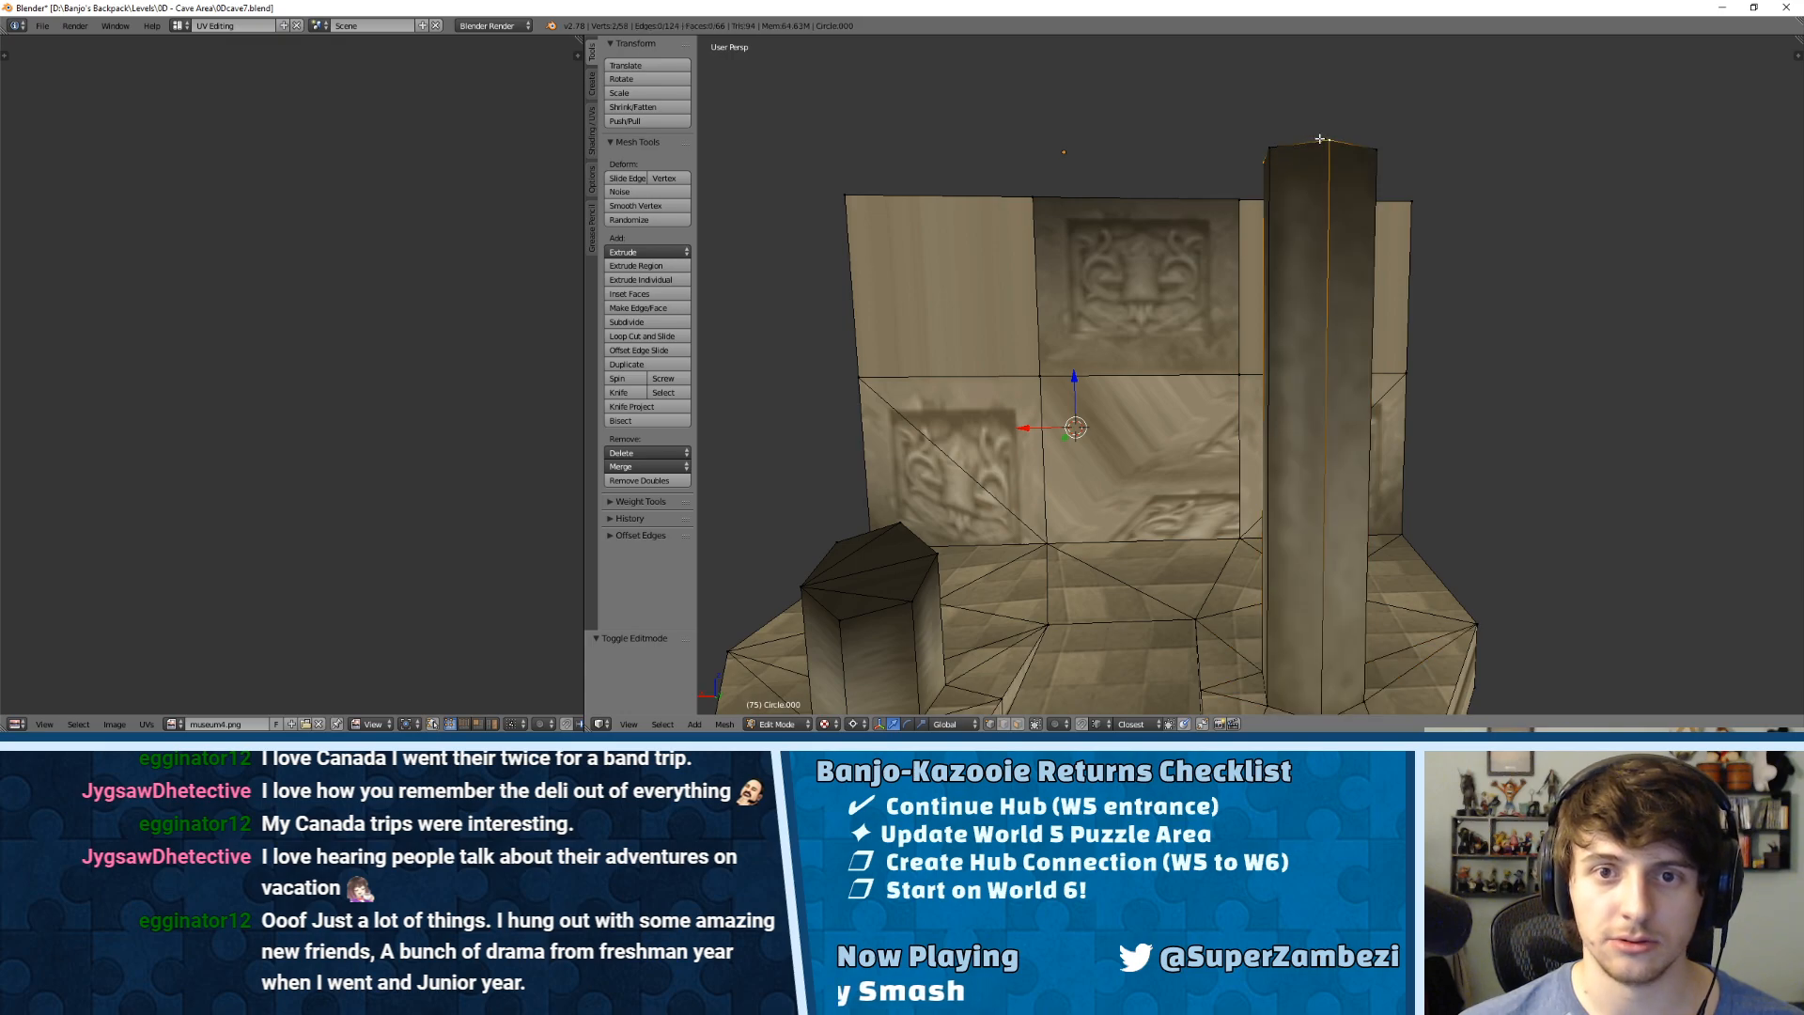
middle_drag(1357, 144, 1351, 234)
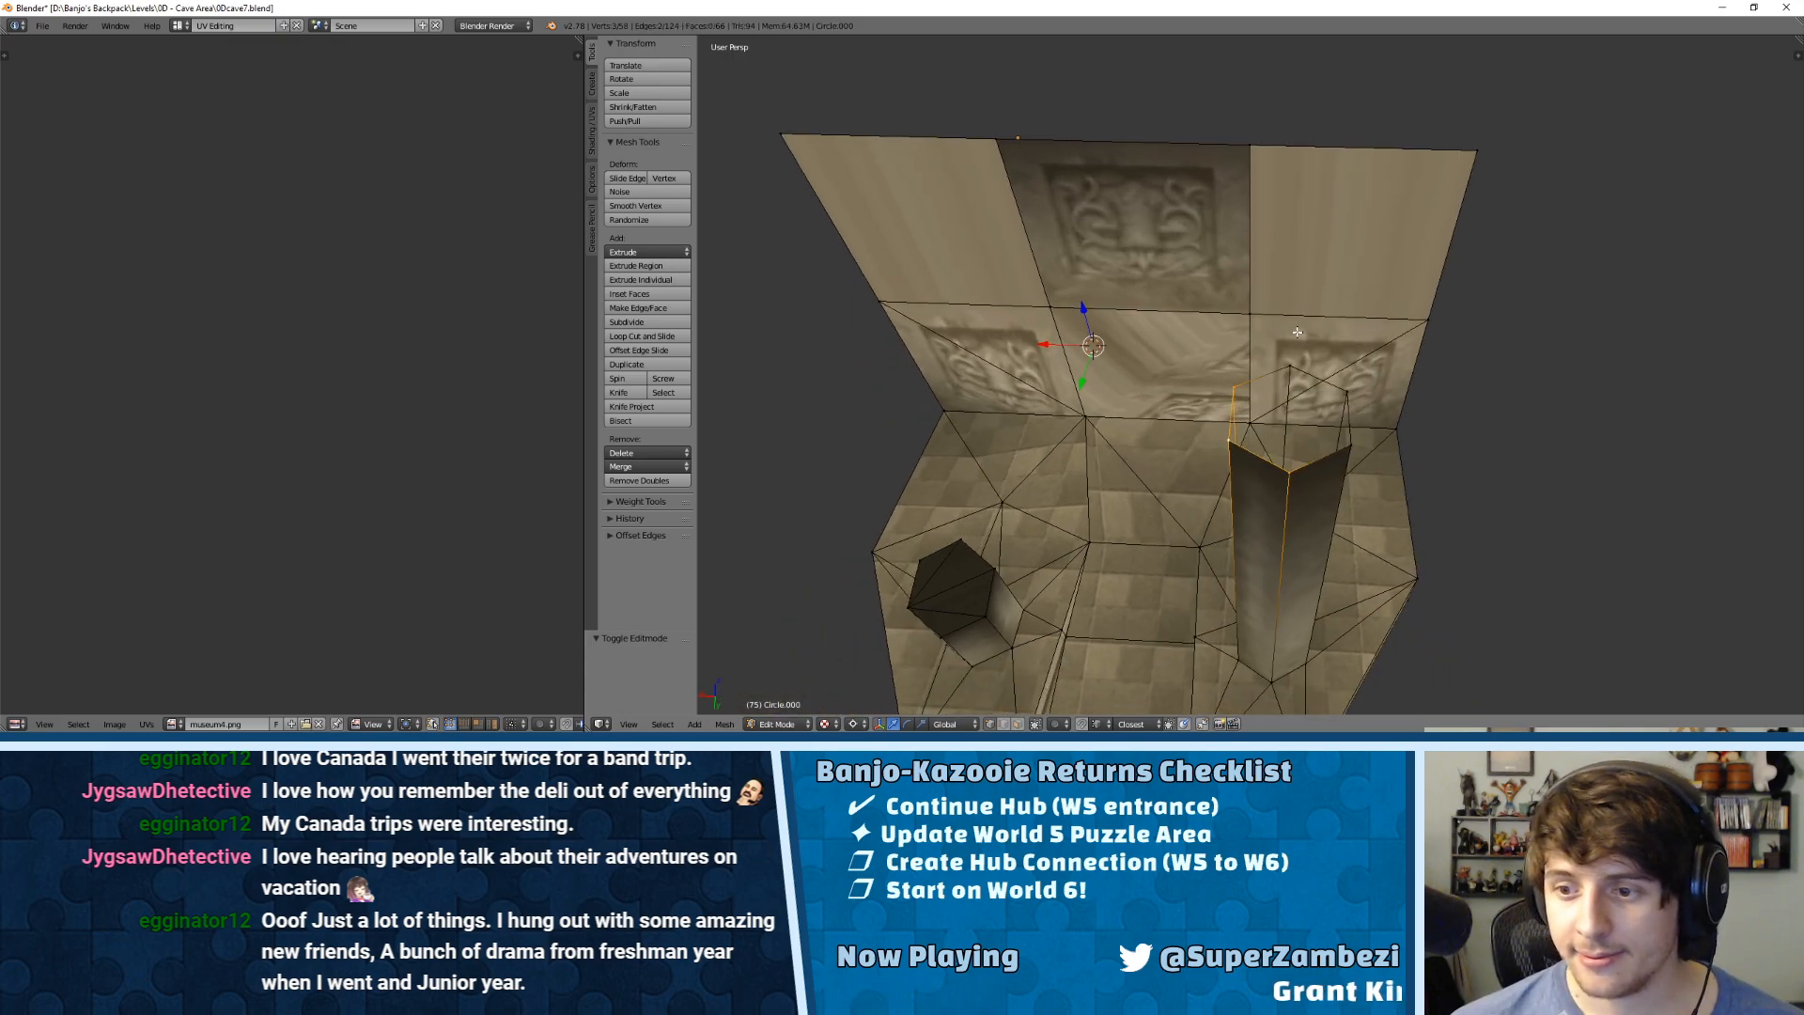
scroll(1309, 353, up, 1)
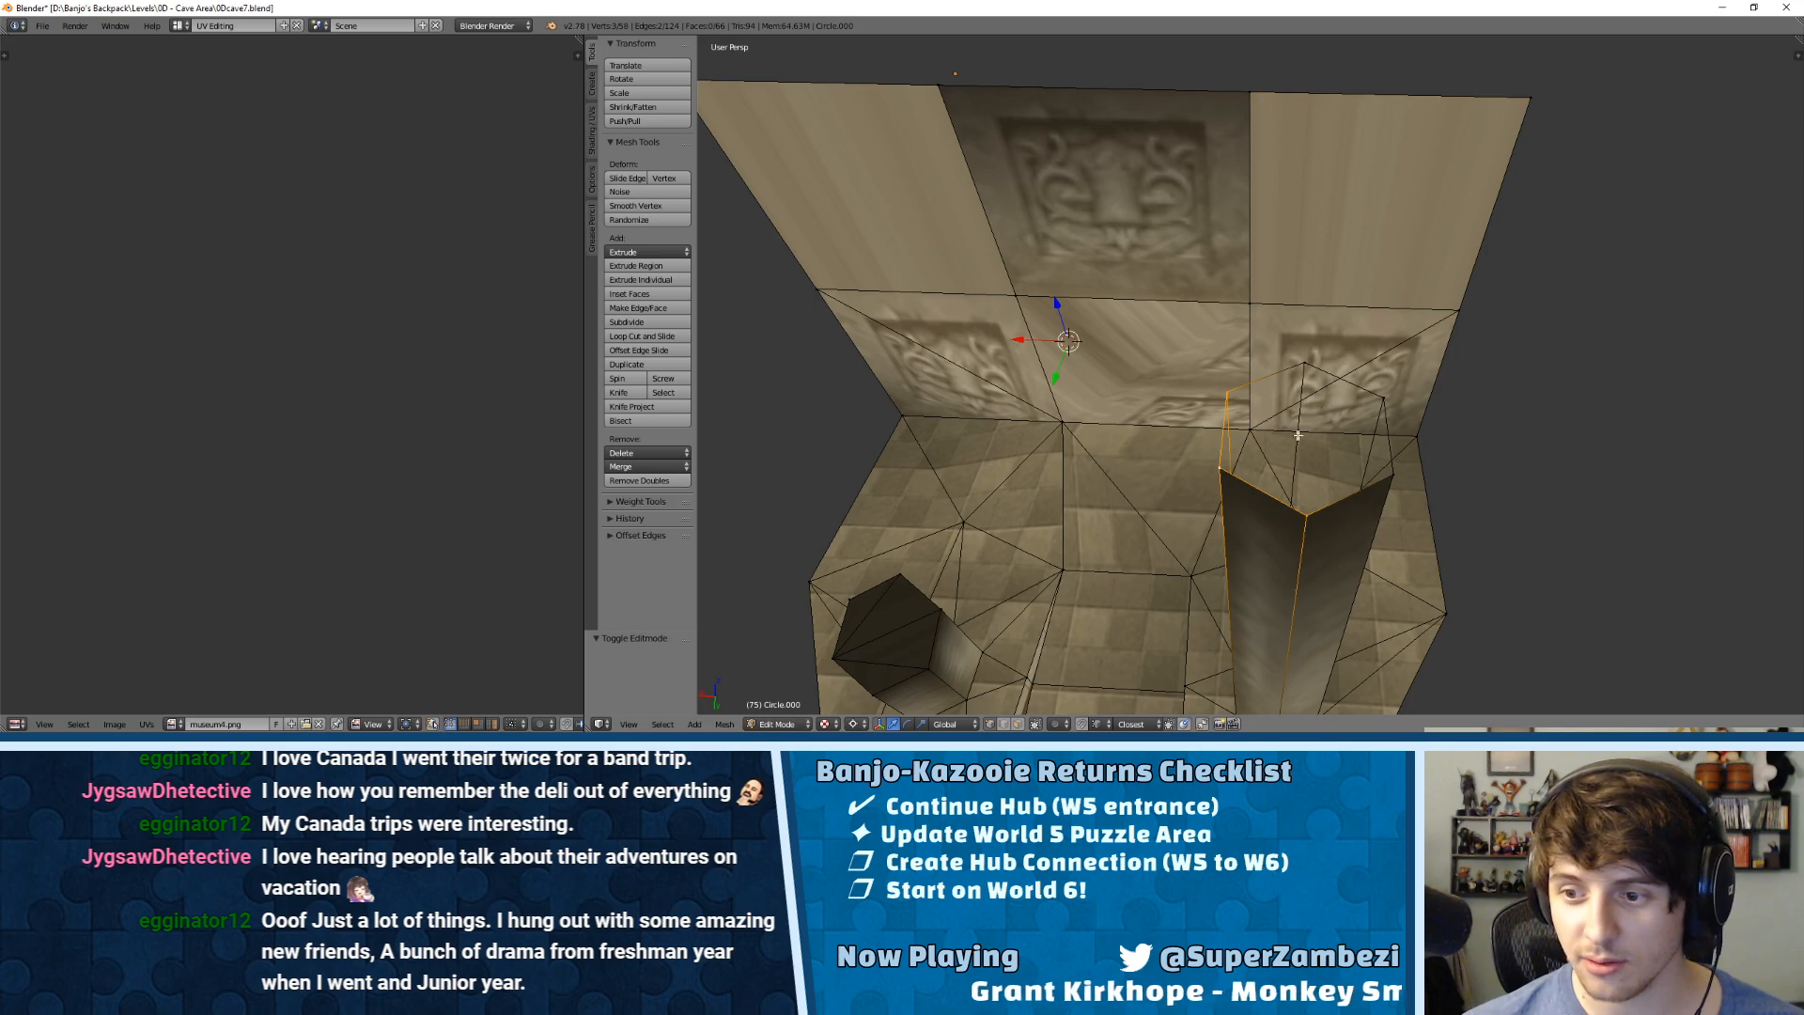
shift+right_click(1306, 365)
shift+right_click(1374, 394)
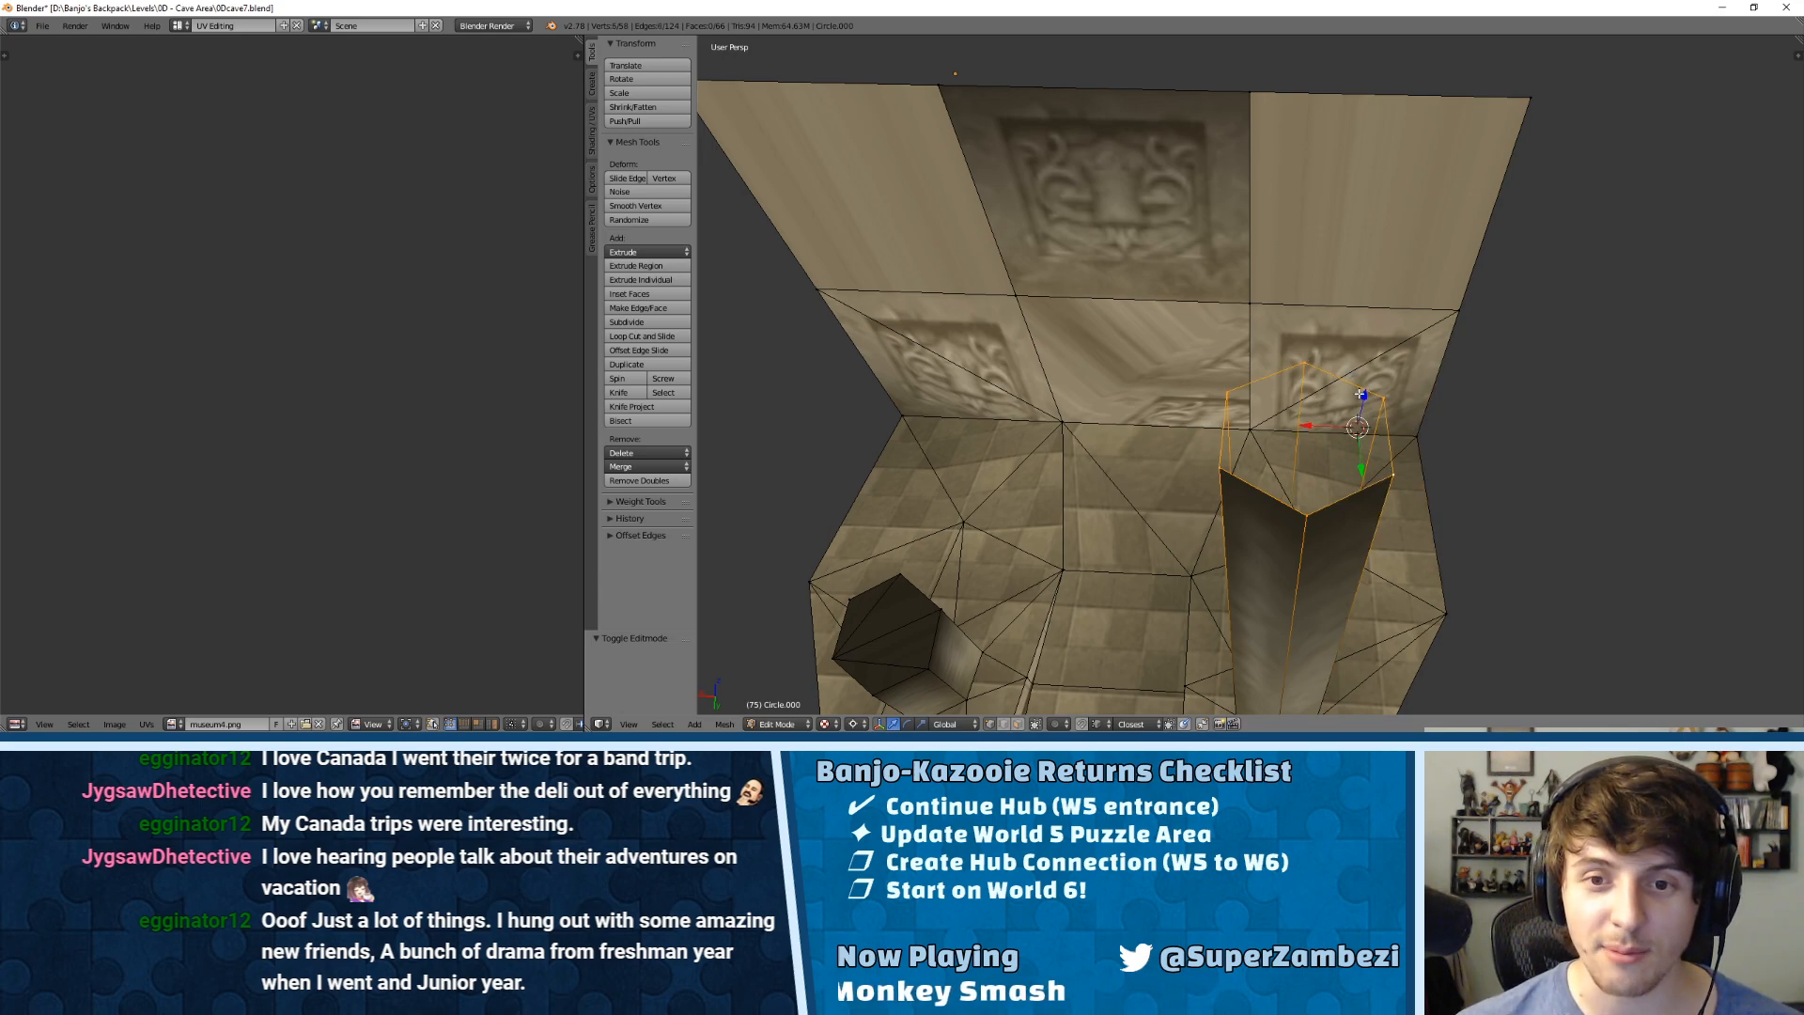
key(f)
Step: Lower several cap vertices of the tall pillar one by one along Z to start a sloped, broken top
middle_drag(1335, 399, 1335, 291)
right_click(1275, 197)
mouse_move(1271, 108)
mouse_down()
mouse_move(1272, 252)
mouse_move(1274, 132)
mouse_up()
right_click(1257, 179)
click(1270, 170)
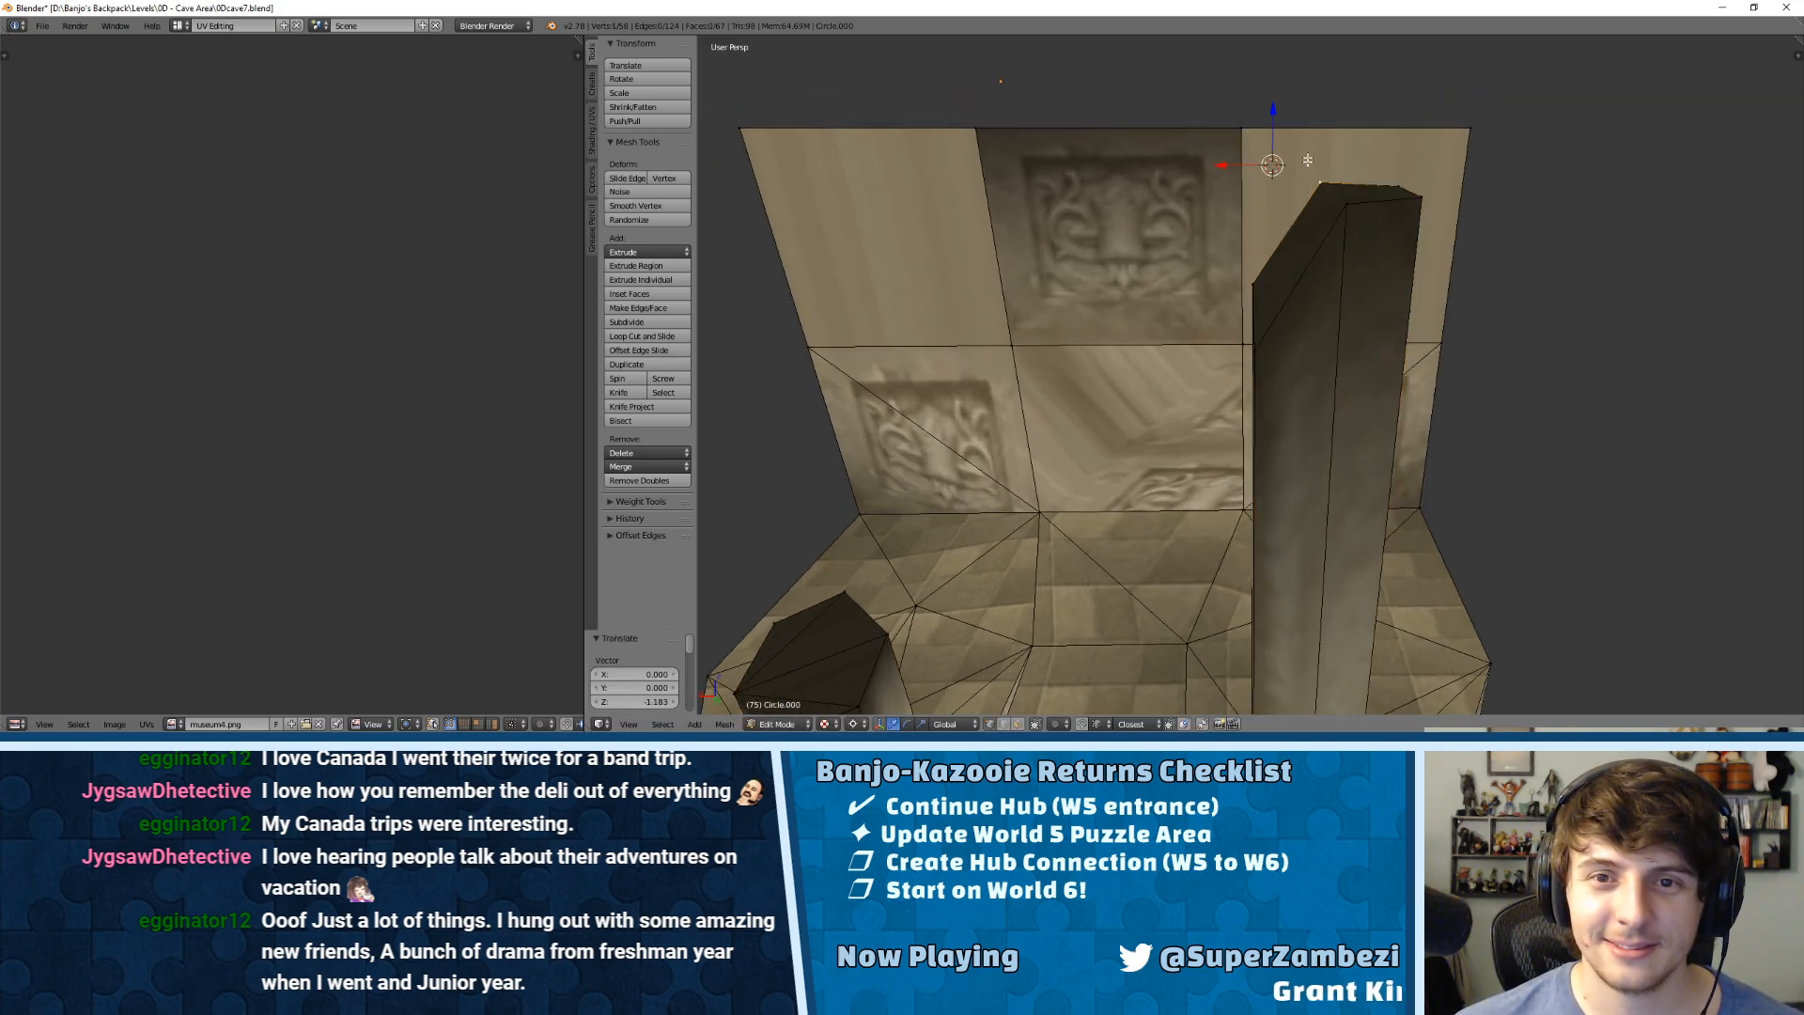
drag(1273, 119, 1345, 194)
drag(1277, 117, 1251, 255)
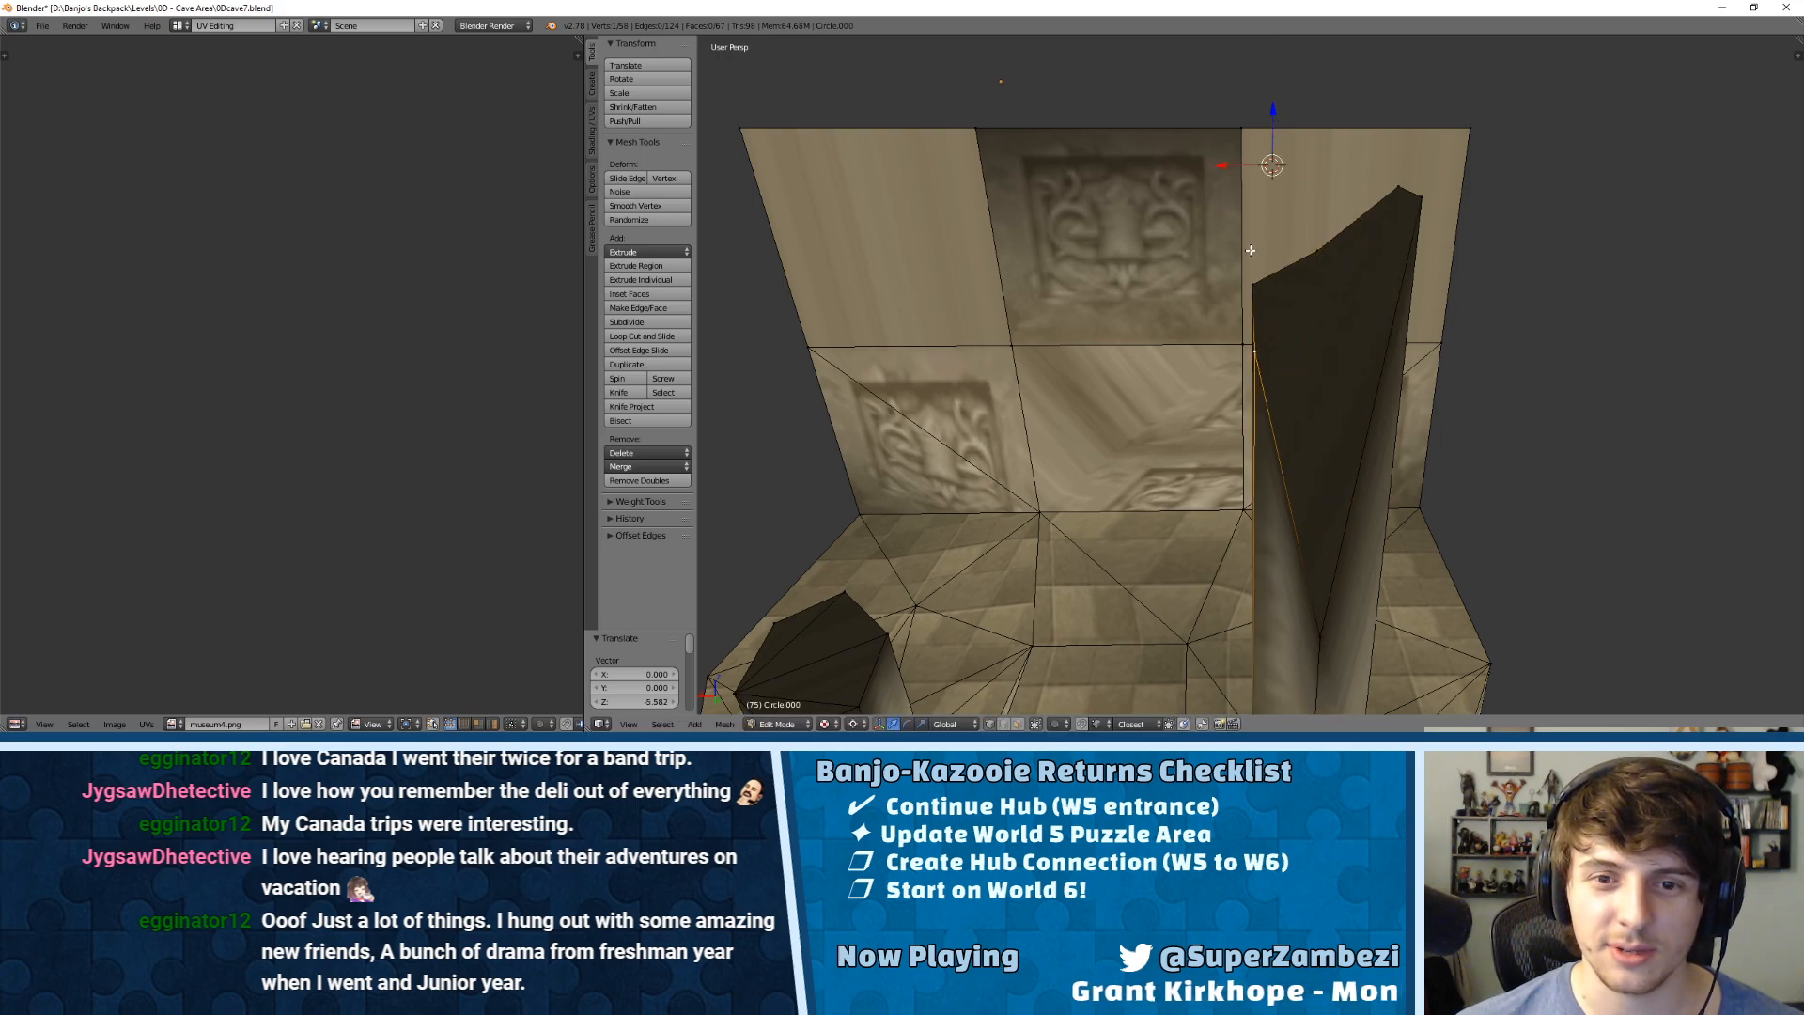
Step: Raise the tall pillar's deeply sunken front cap vertex and lower neighbouring cap vertices along Z to make the break more jagged
right_click(1326, 632)
drag(1317, 457, 1277, 323)
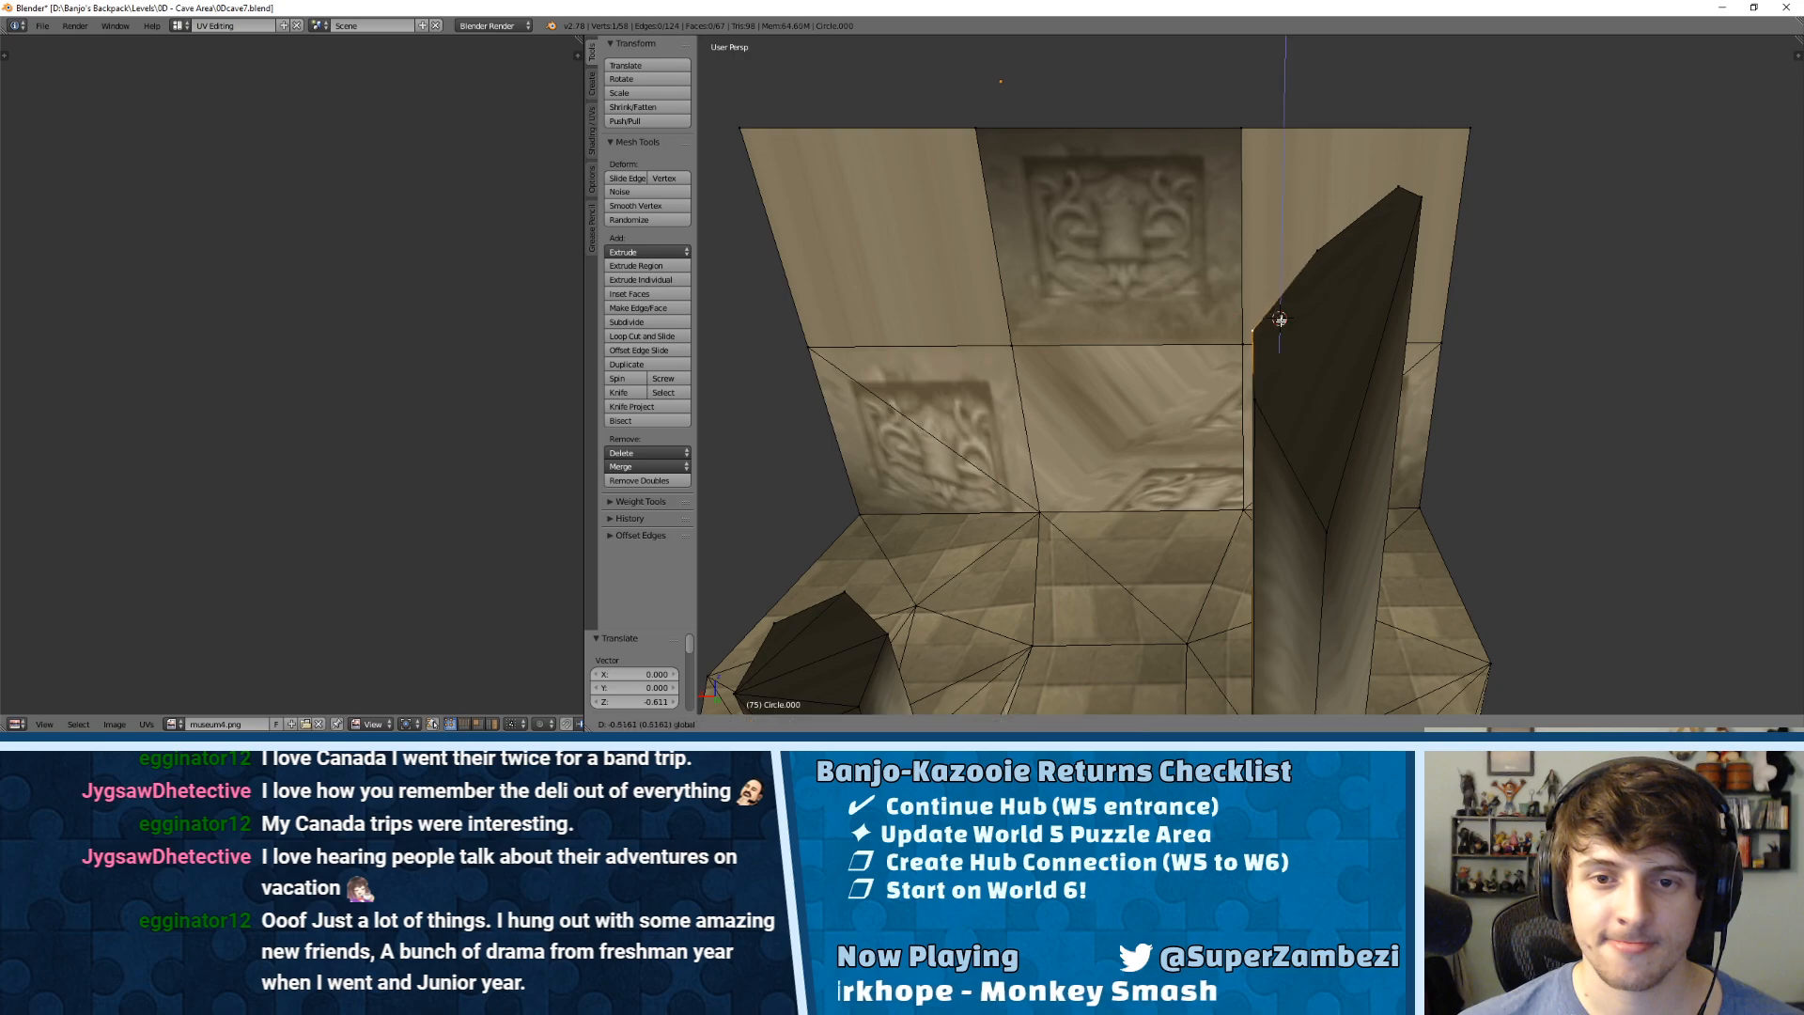
right_click(1316, 251)
key(g)
key(z)
click(1303, 361)
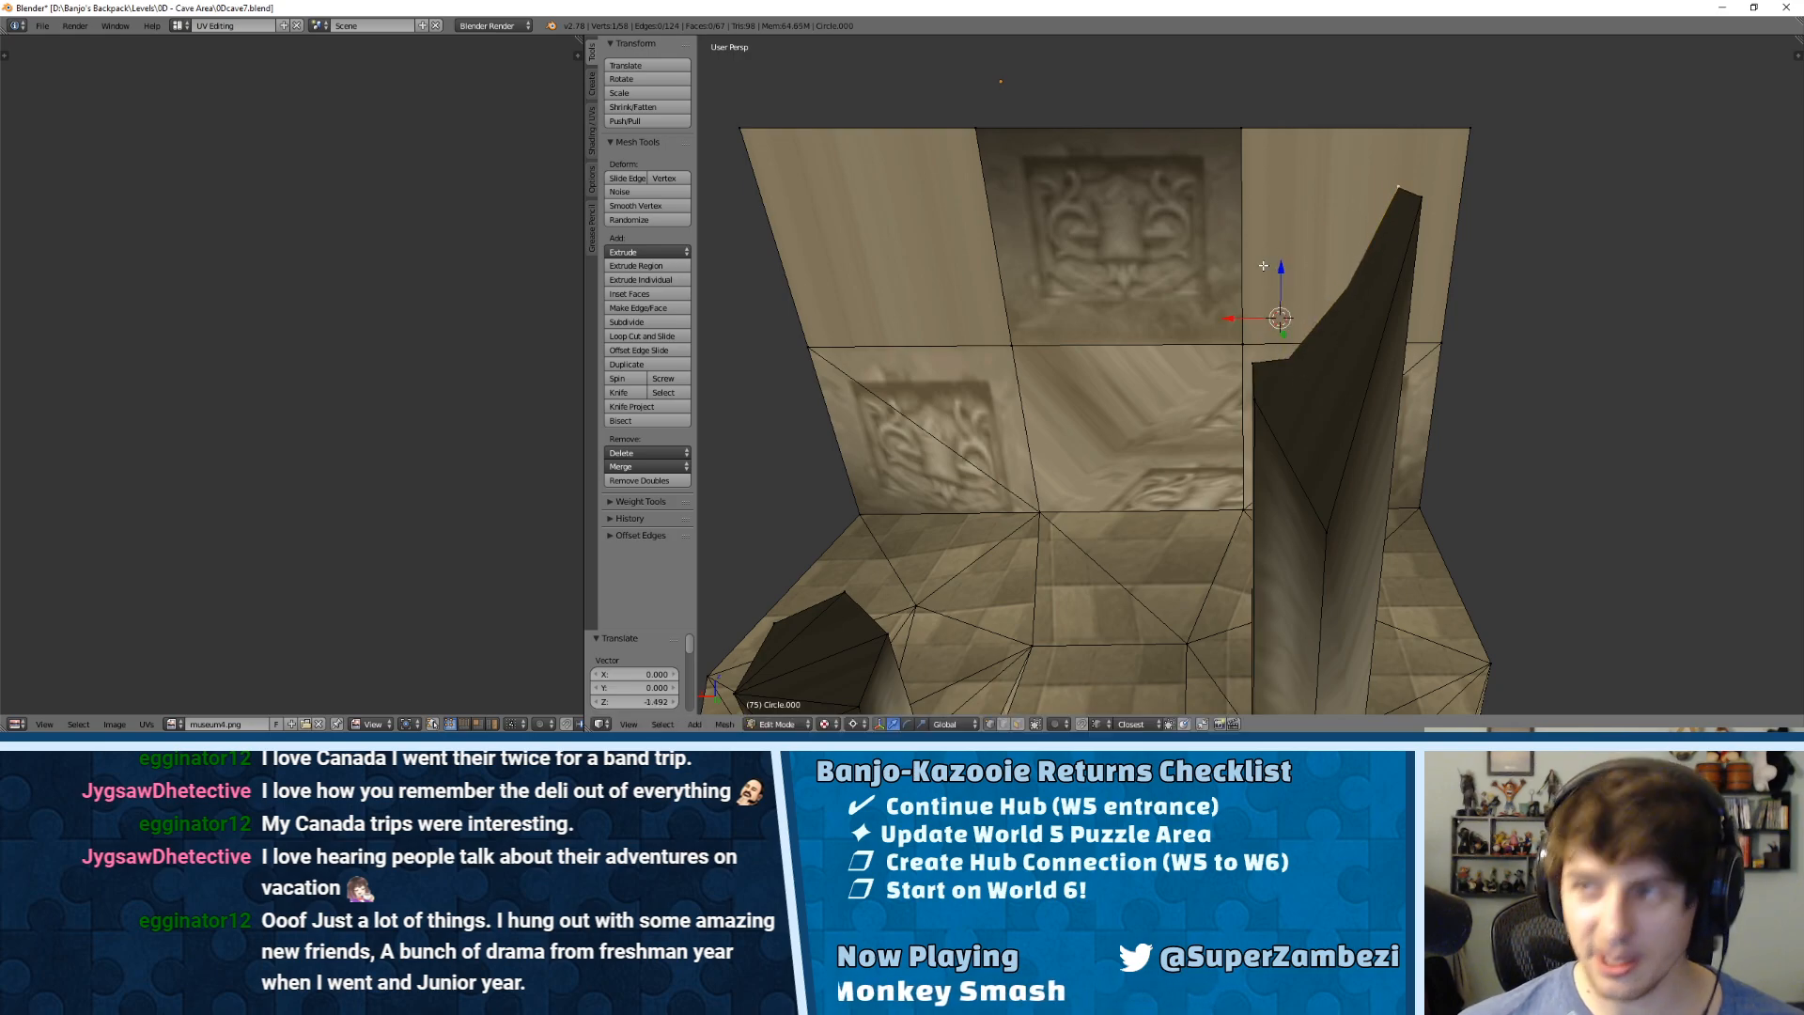
Step: Lower the tall pillar's highest cap vertex along Z, adjust a neighbouring vertex's height, and check the shape in Object Mode
drag(1269, 266, 1276, 434)
click(1283, 399)
right_click(1417, 205)
middle_drag(1276, 434, 1341, 349)
mouse_move(1338, 268)
mouse_down()
mouse_move(1334, 212)
mouse_move(1338, 263)
mouse_up()
right_click(1273, 236)
middle_drag(1337, 263, 1375, 319)
key(Tab)
key(Tab)
Step: Select the tall pillar's cap face in face select mode and triangulate it
right_click(1461, 335)
key(ctrl+Tab)
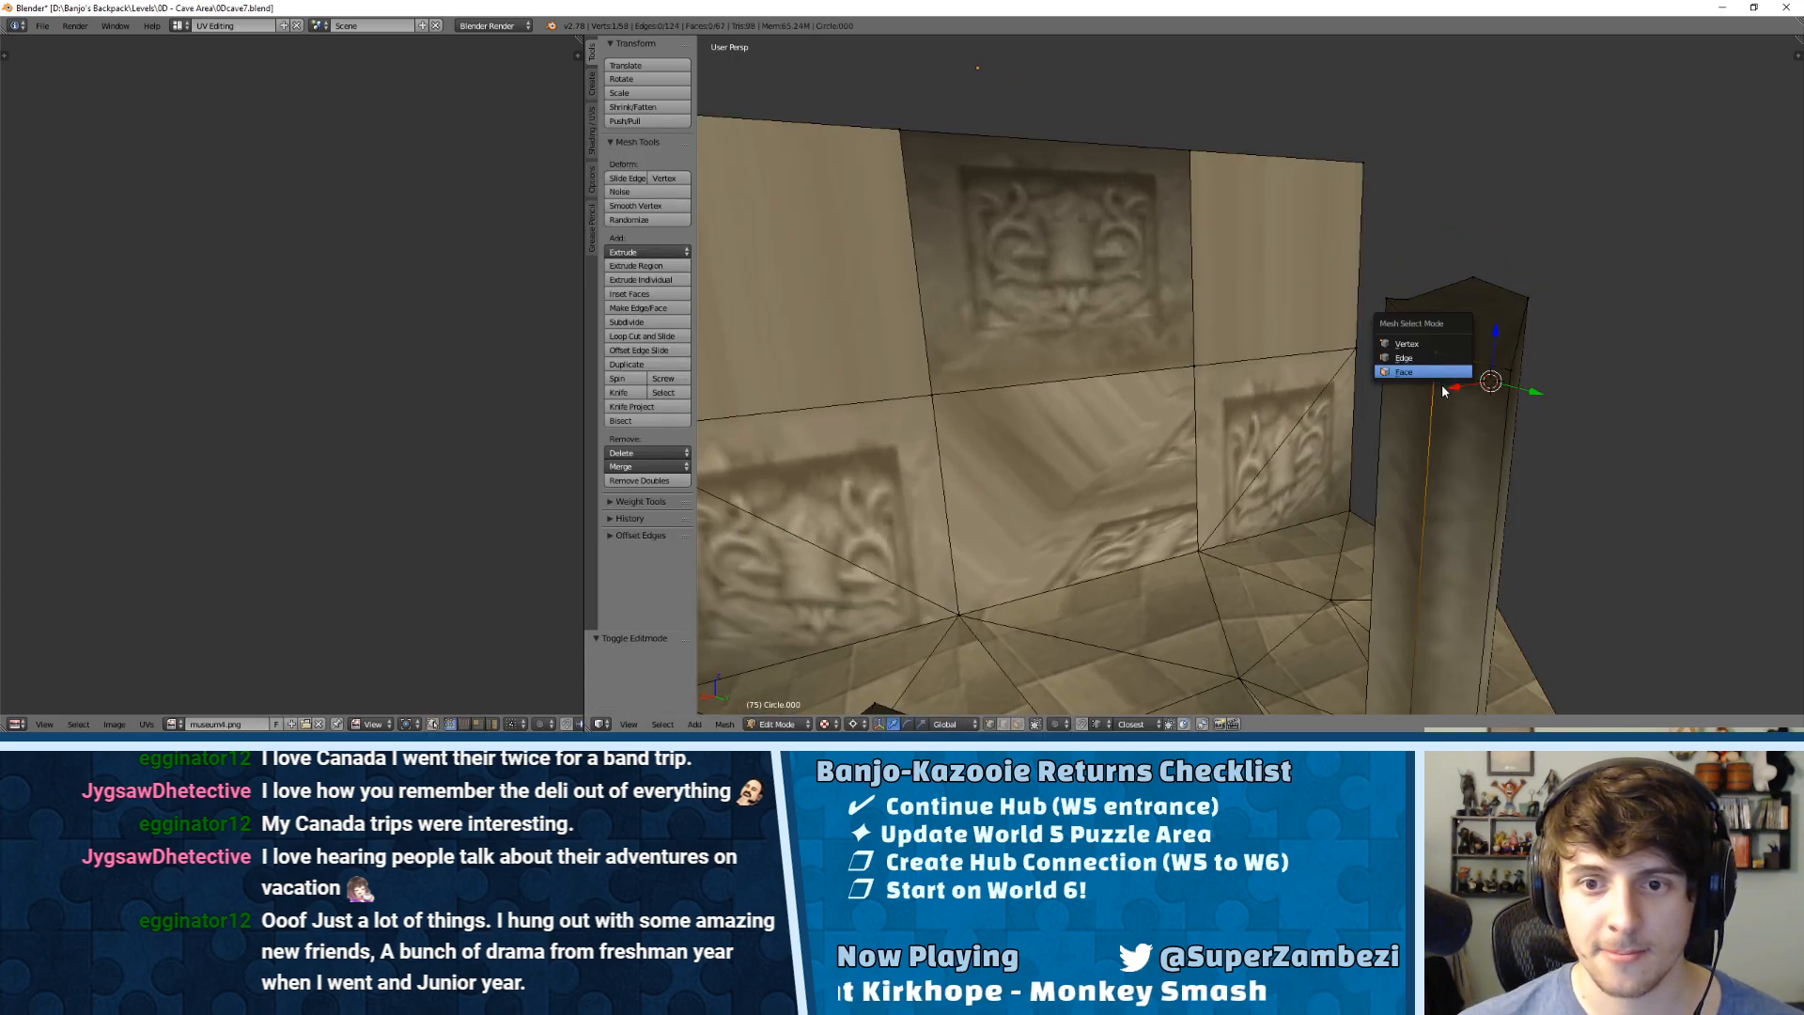
click(1441, 376)
right_click(1477, 333)
key(ctrl+t)
Step: Adjust the height of the vertex at the triangulated tall pillar top's left corner along Z in vertex select mode
middle_drag(1477, 334, 1309, 316)
key(ctrl+Tab)
click(1301, 285)
right_click(1256, 321)
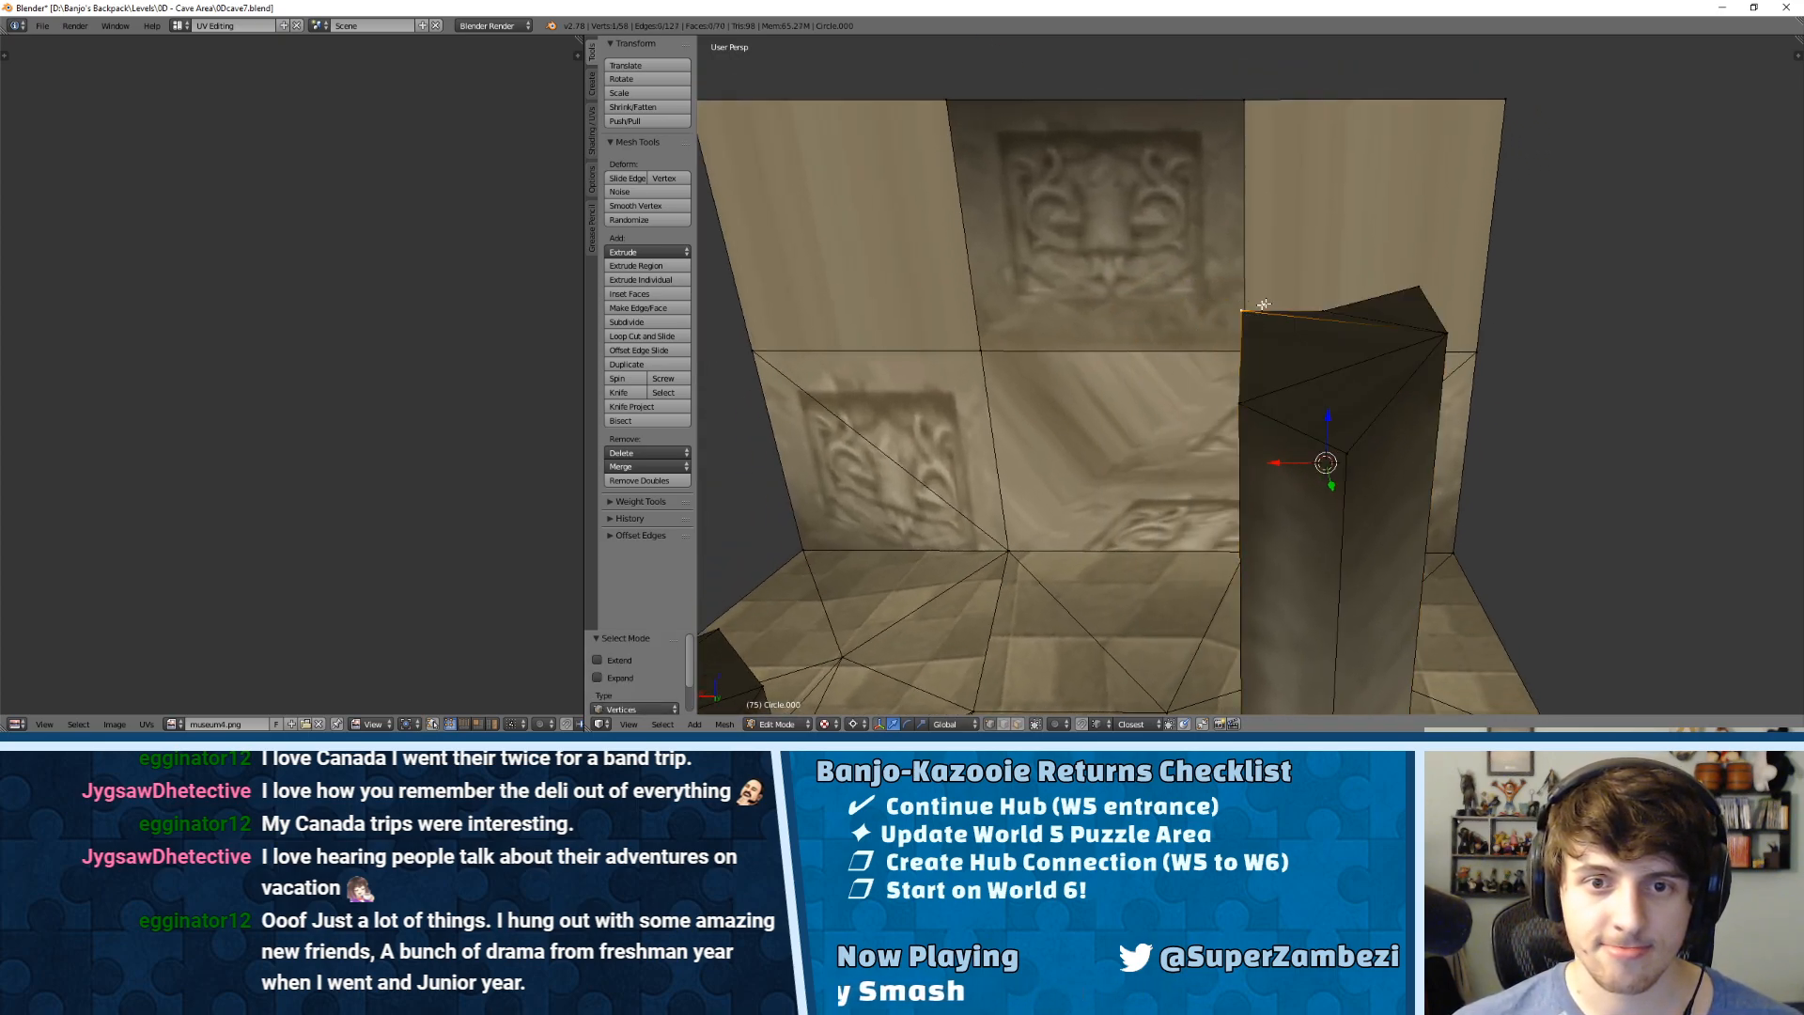
drag(1286, 244, 1288, 278)
middle_drag(1288, 278, 1280, 321)
scroll(1323, 303, down, 4)
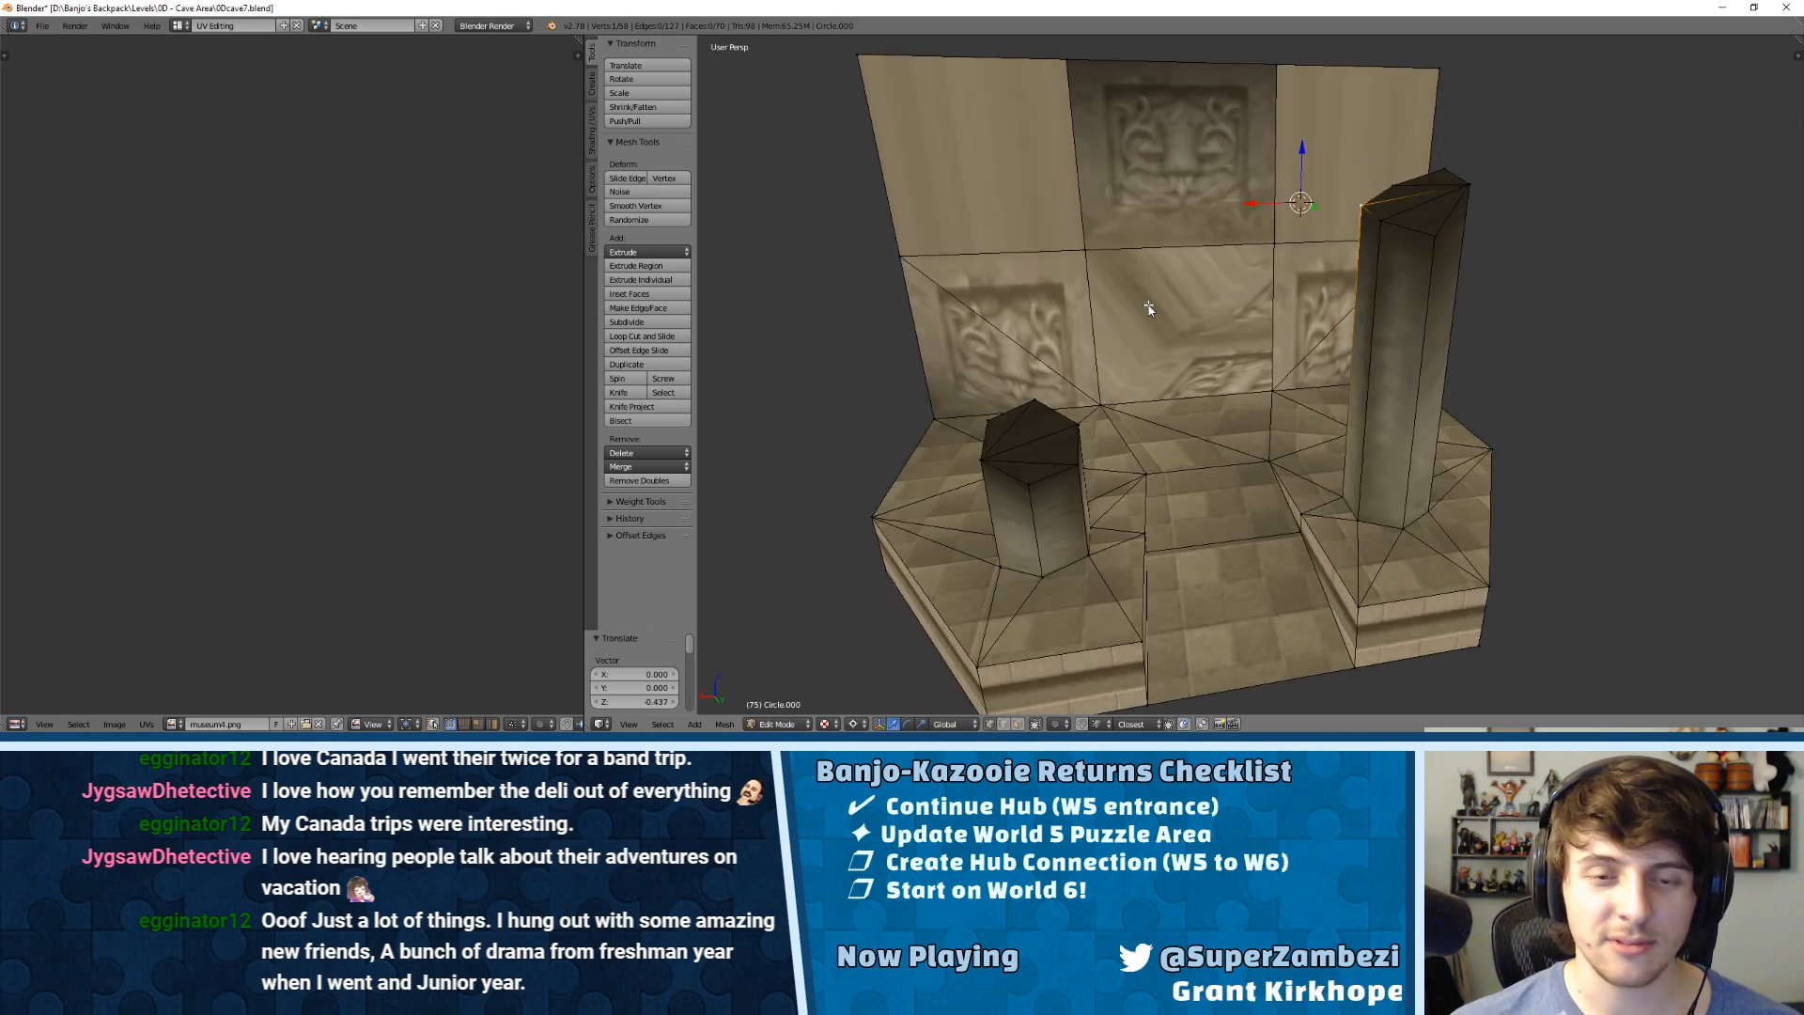
key(ctrl+Tab)
click(987, 268)
right_click(988, 326)
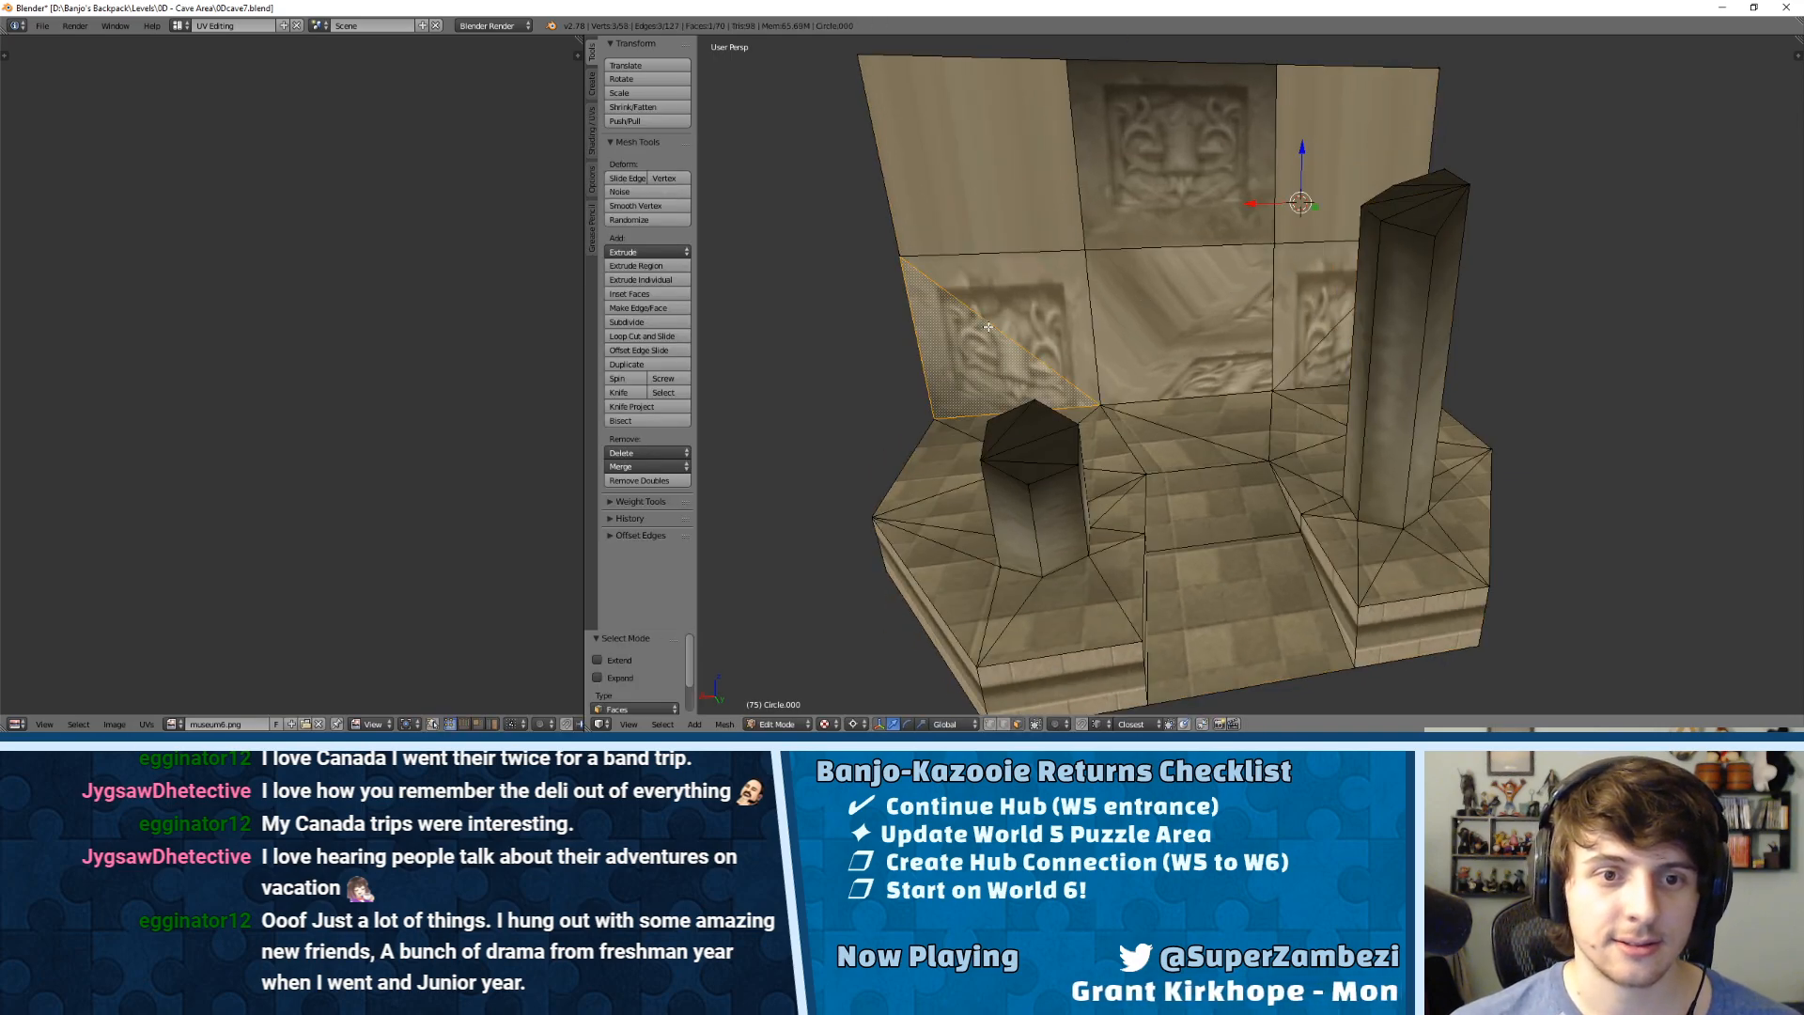
shift+right_click(1017, 301)
shift+right_click(1023, 208)
shift+right_click(1142, 193)
shift+right_click(1182, 299)
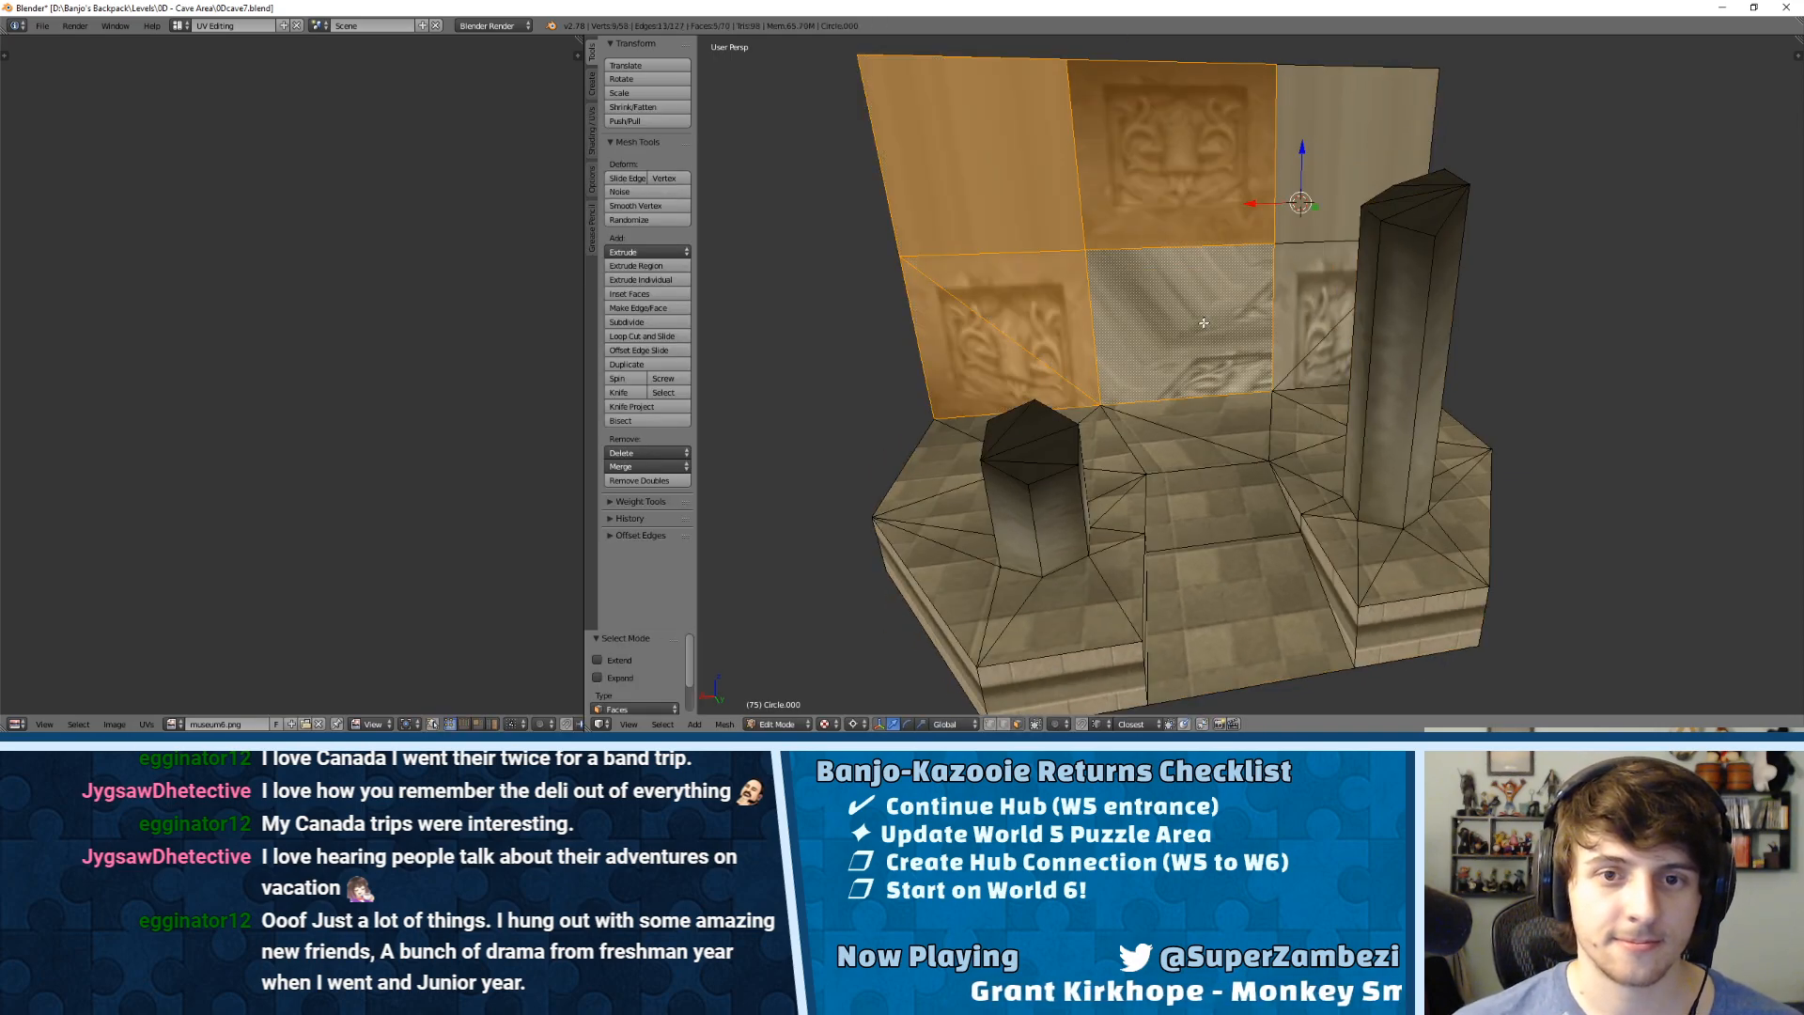
Step: Dissolve the diagonal edges across the back wall's lower-left and lower-right panels in edge select mode
key(ctrl+Tab)
click(1163, 314)
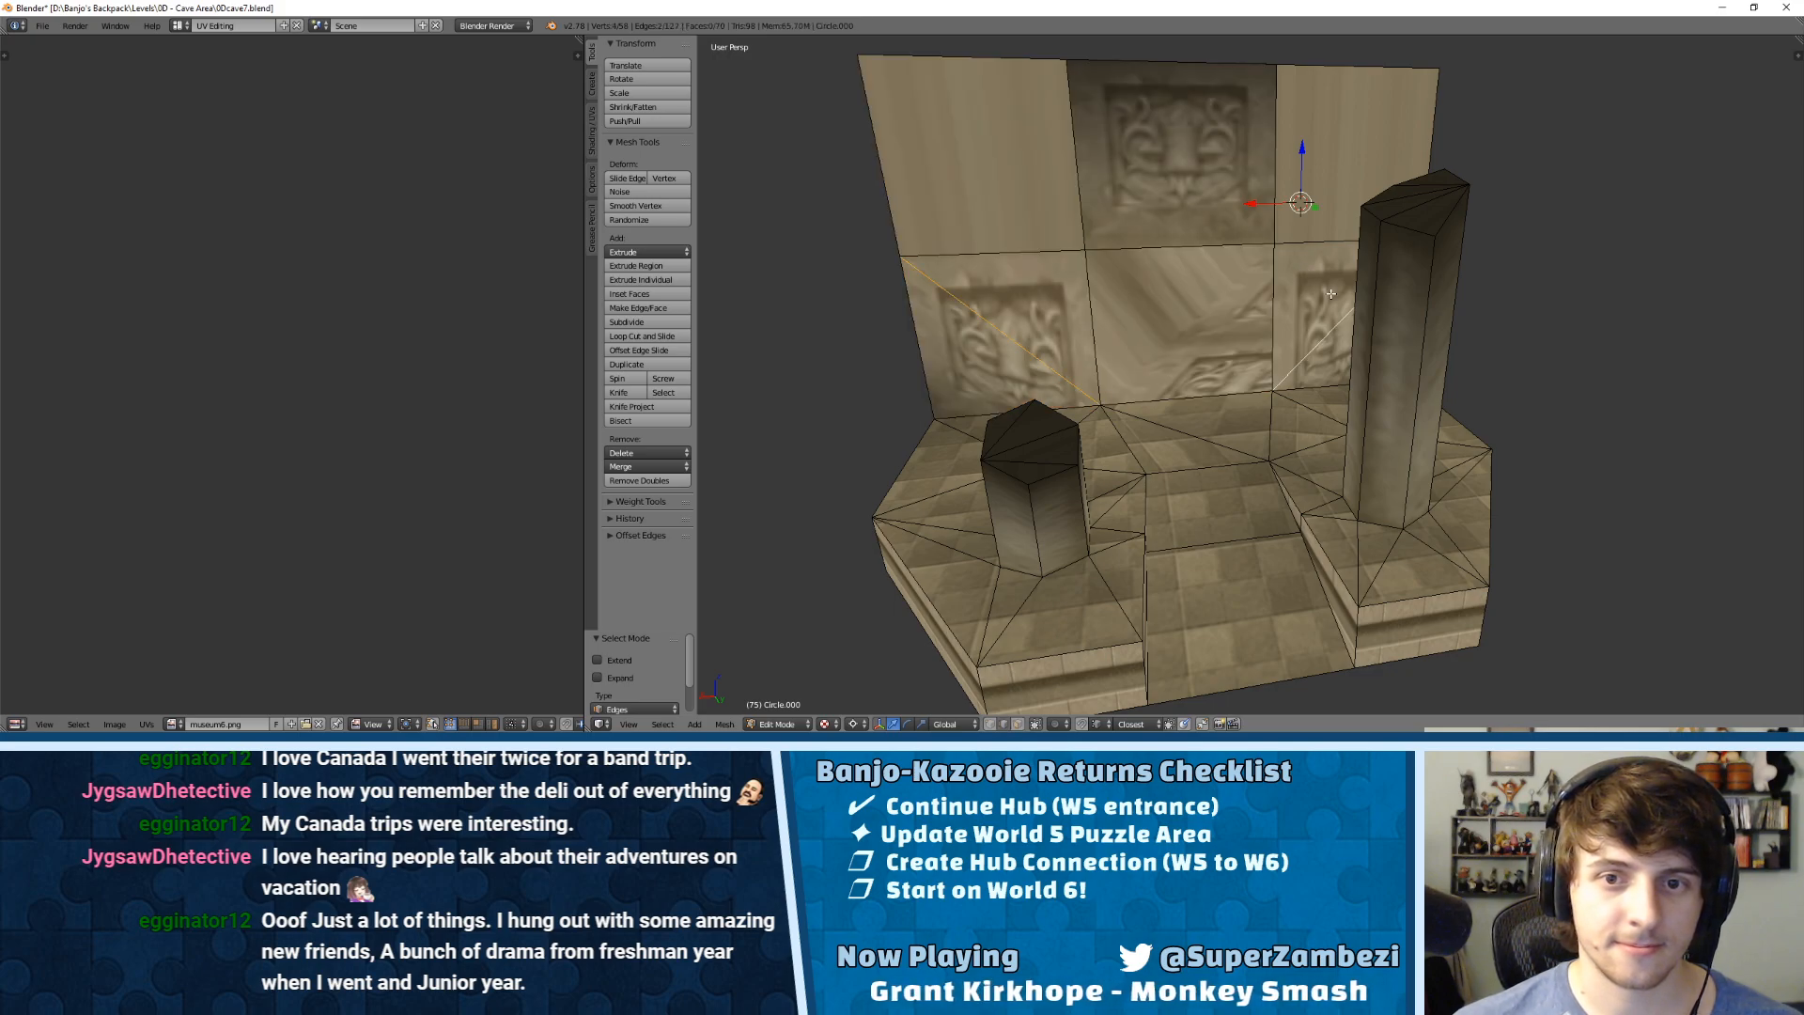
key(x)
click(1330, 308)
Step: Select all six back wall panel faces and reset their UVs so each one shows the full carved texture
key(ctrl+Tab)
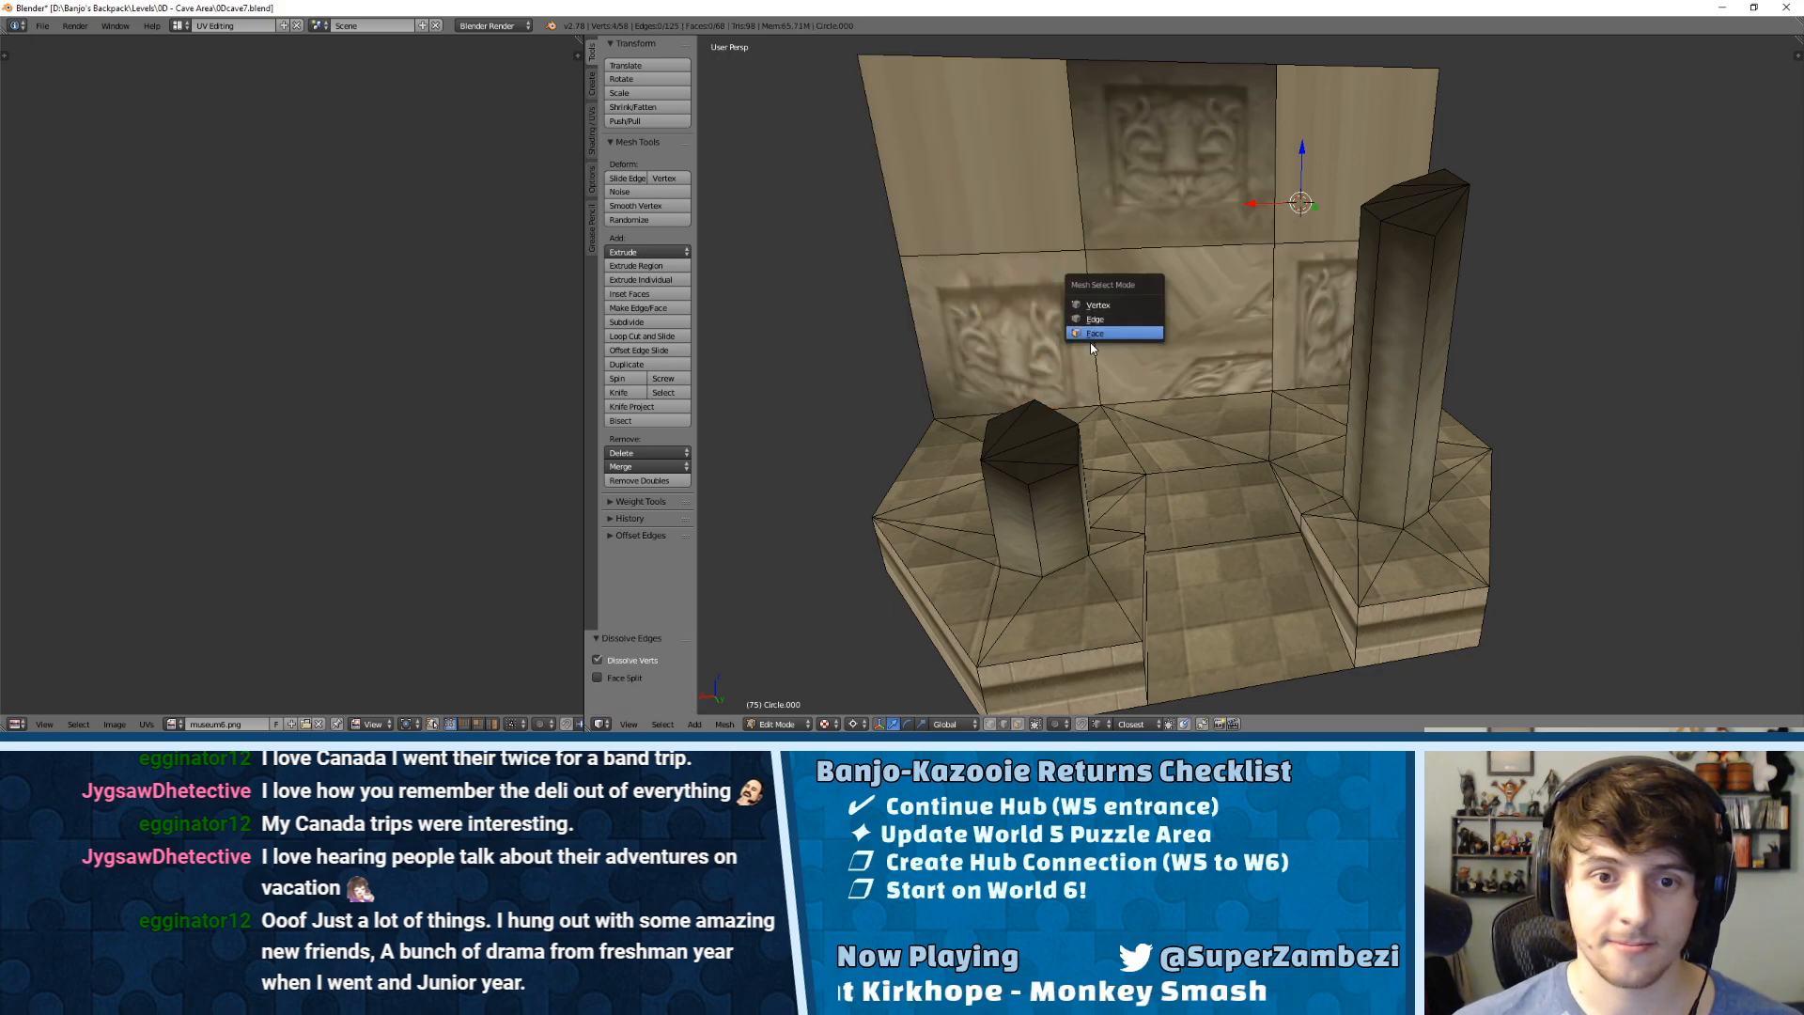
click(1091, 337)
right_click(1044, 324)
shift+right_click(1180, 315)
shift+right_click(1314, 293)
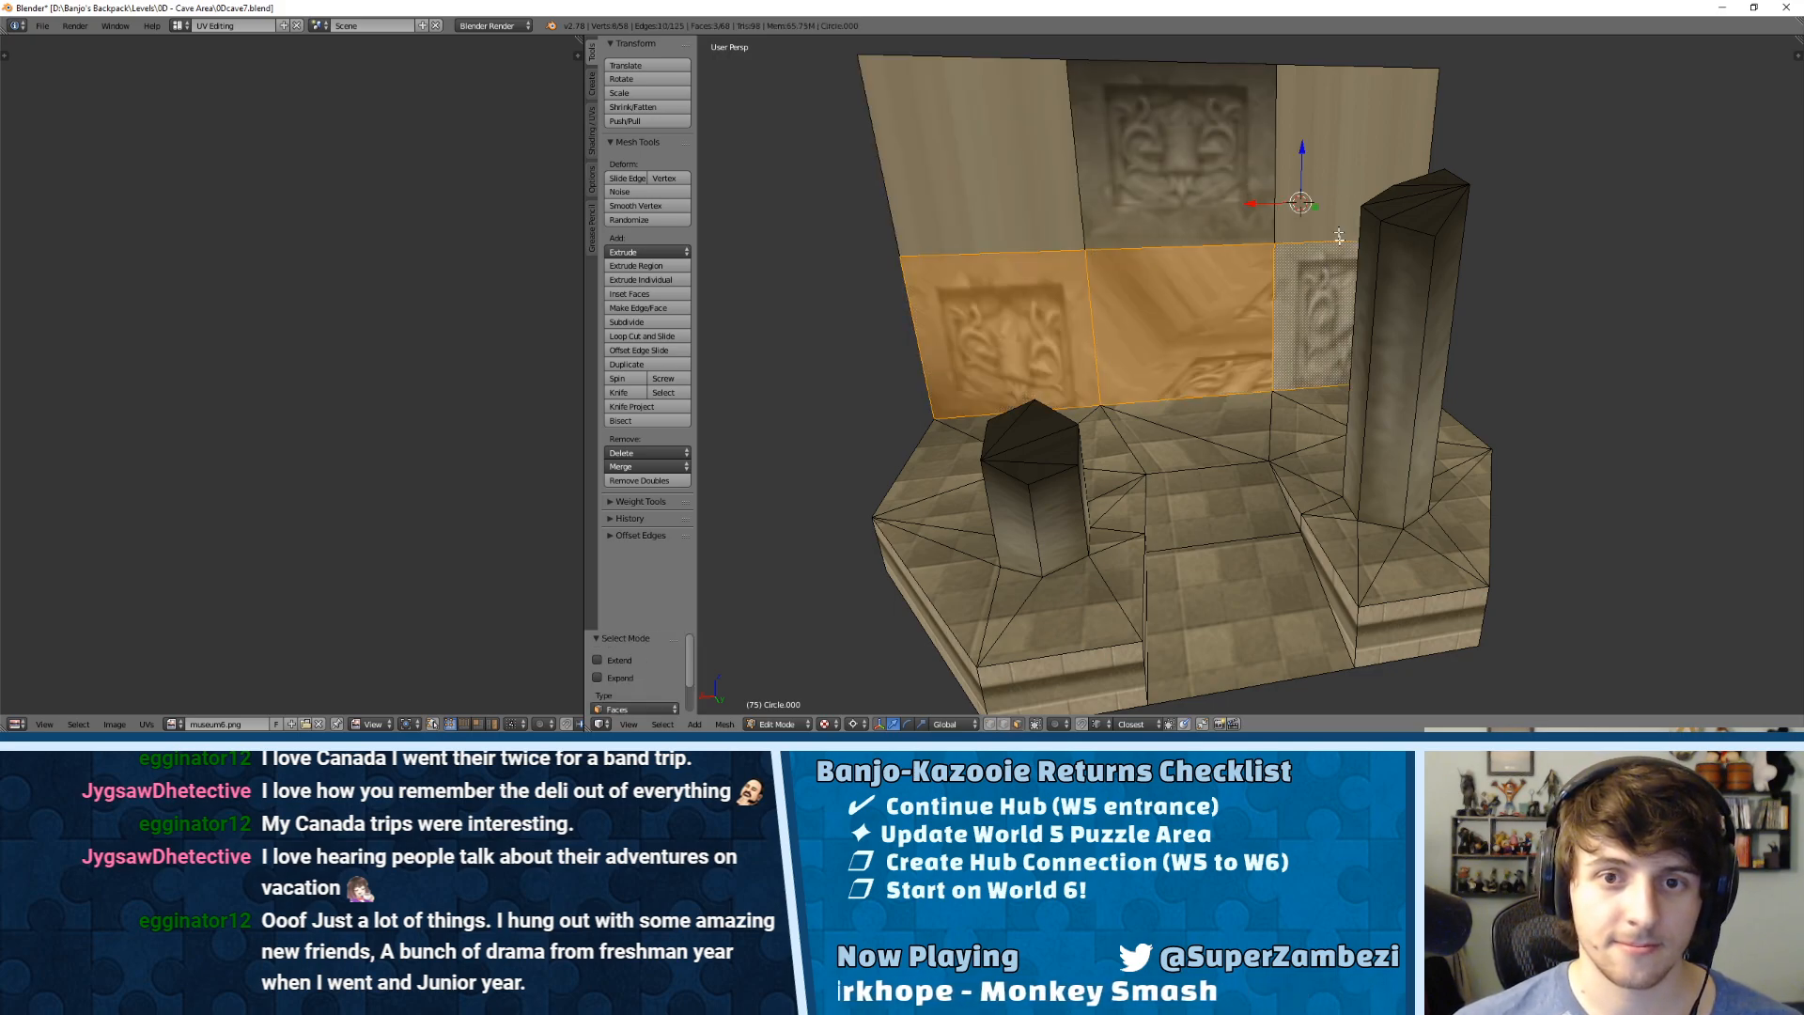
shift+right_click(1340, 235)
shift+right_click(1147, 183)
shift+right_click(946, 168)
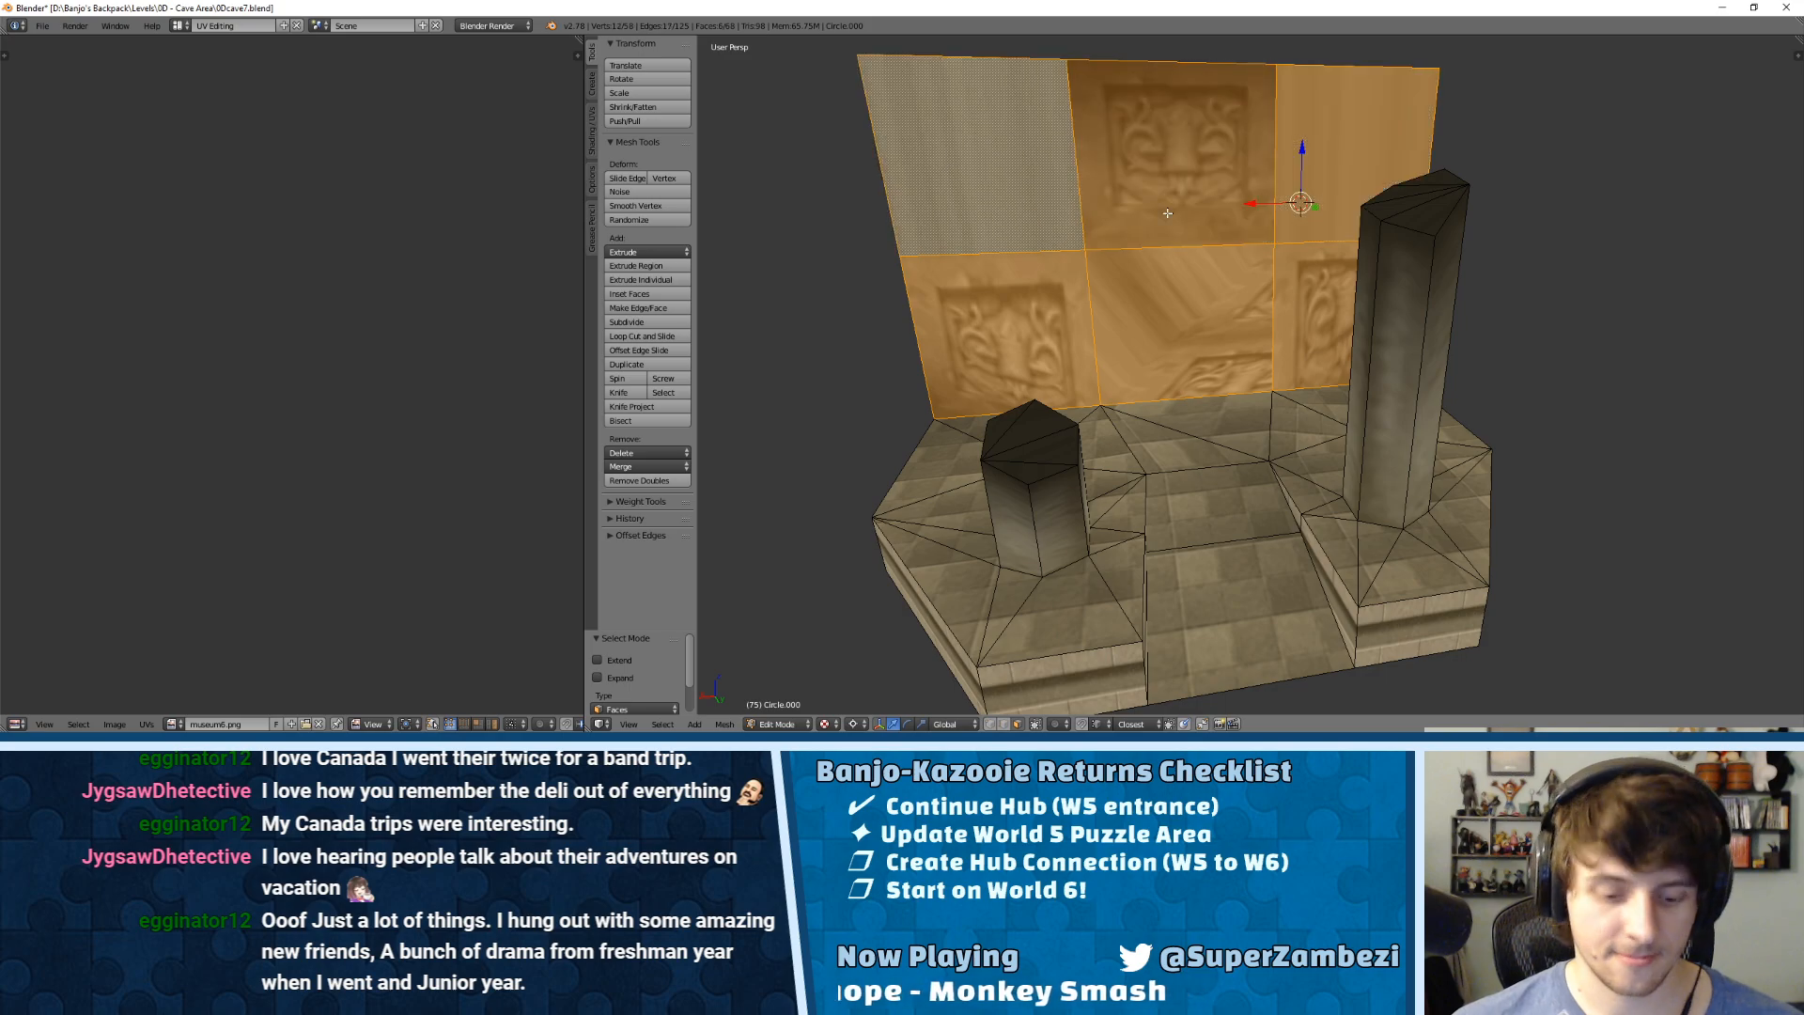
key(u)
click(1123, 348)
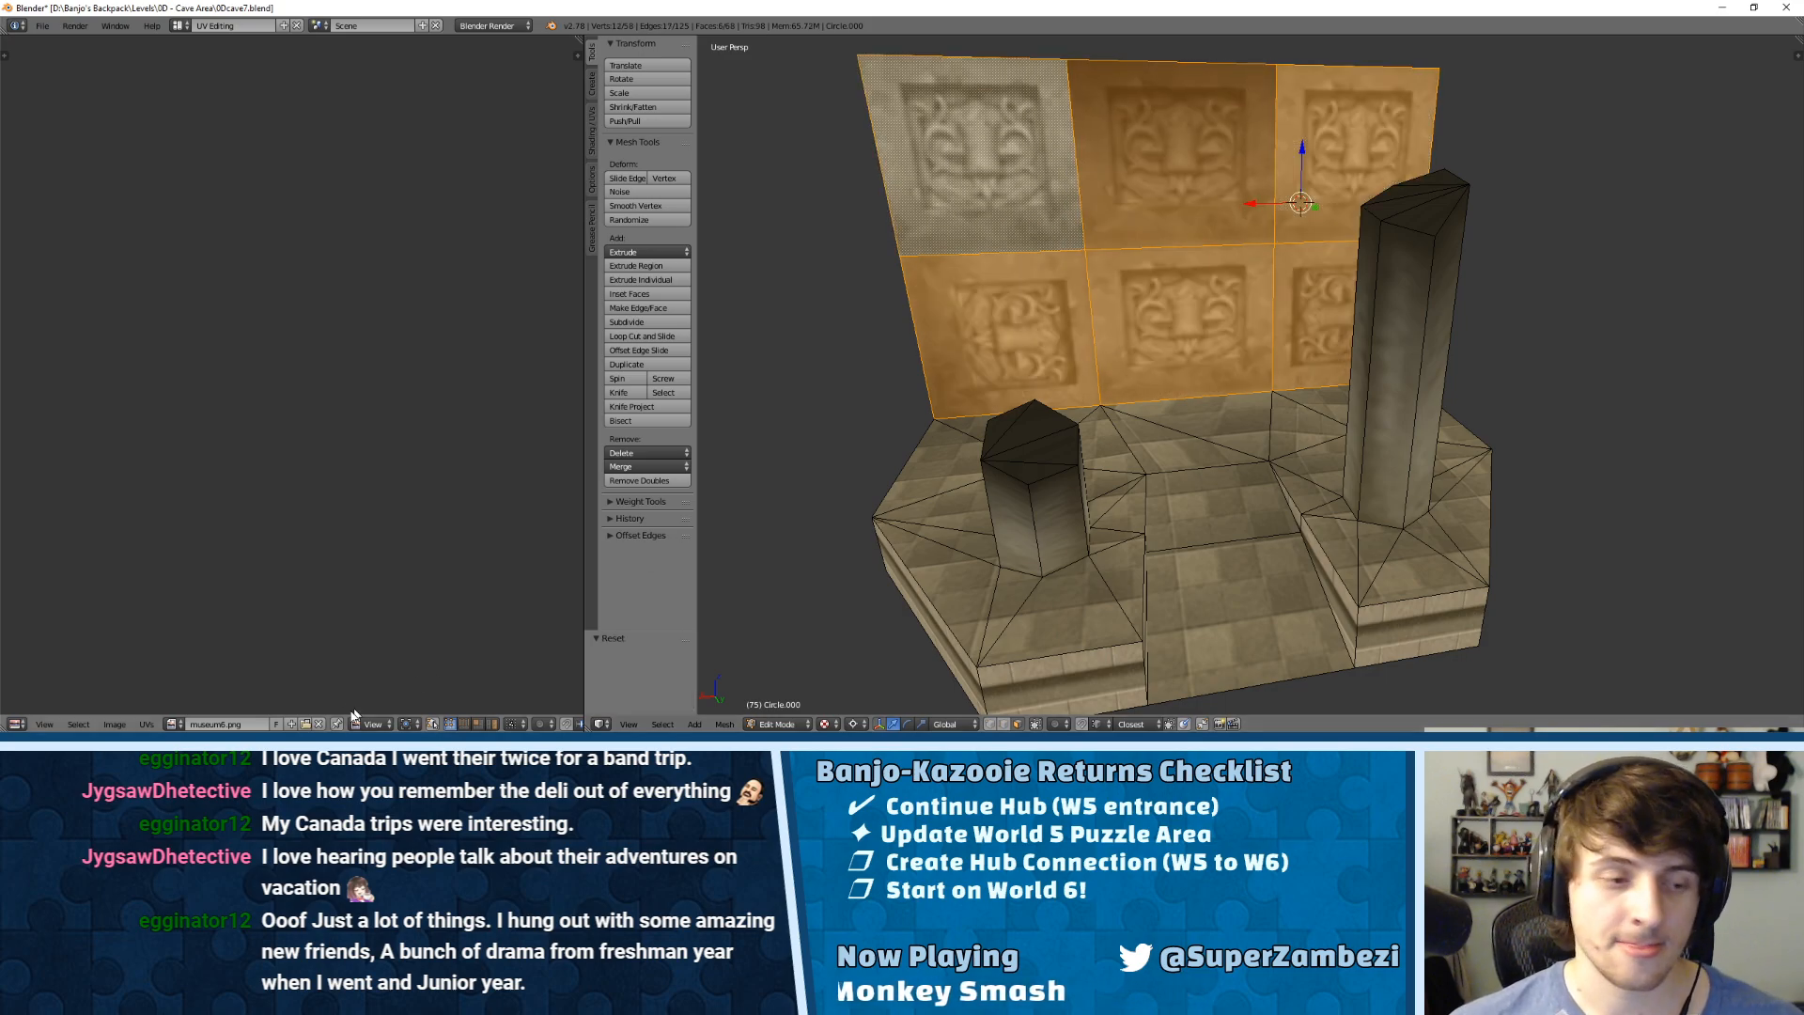
Step: Switch to File Explorer and open the 5A - World 5 folder inside Banjo's Backpack's Levels folder
middle_drag(1113, 413, 1229, 452)
right_click(1214, 416)
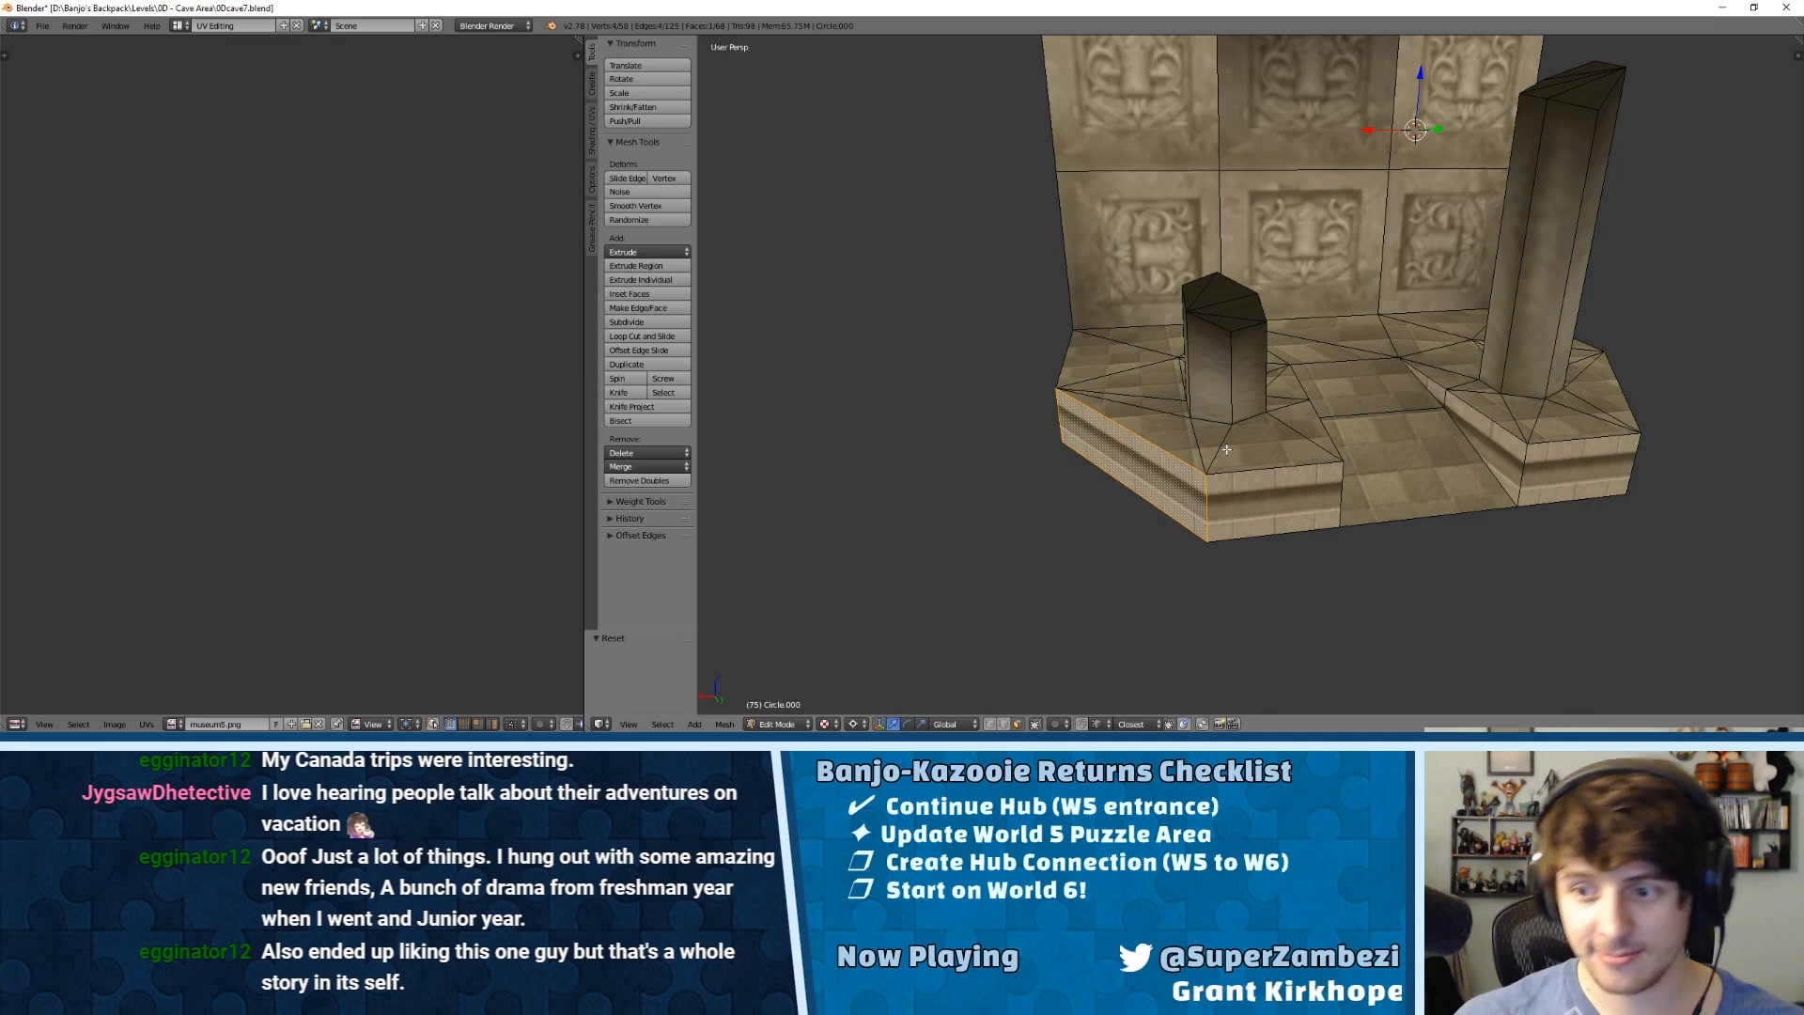
middle_drag(1172, 345, 1123, 366)
key(alt+Tab)
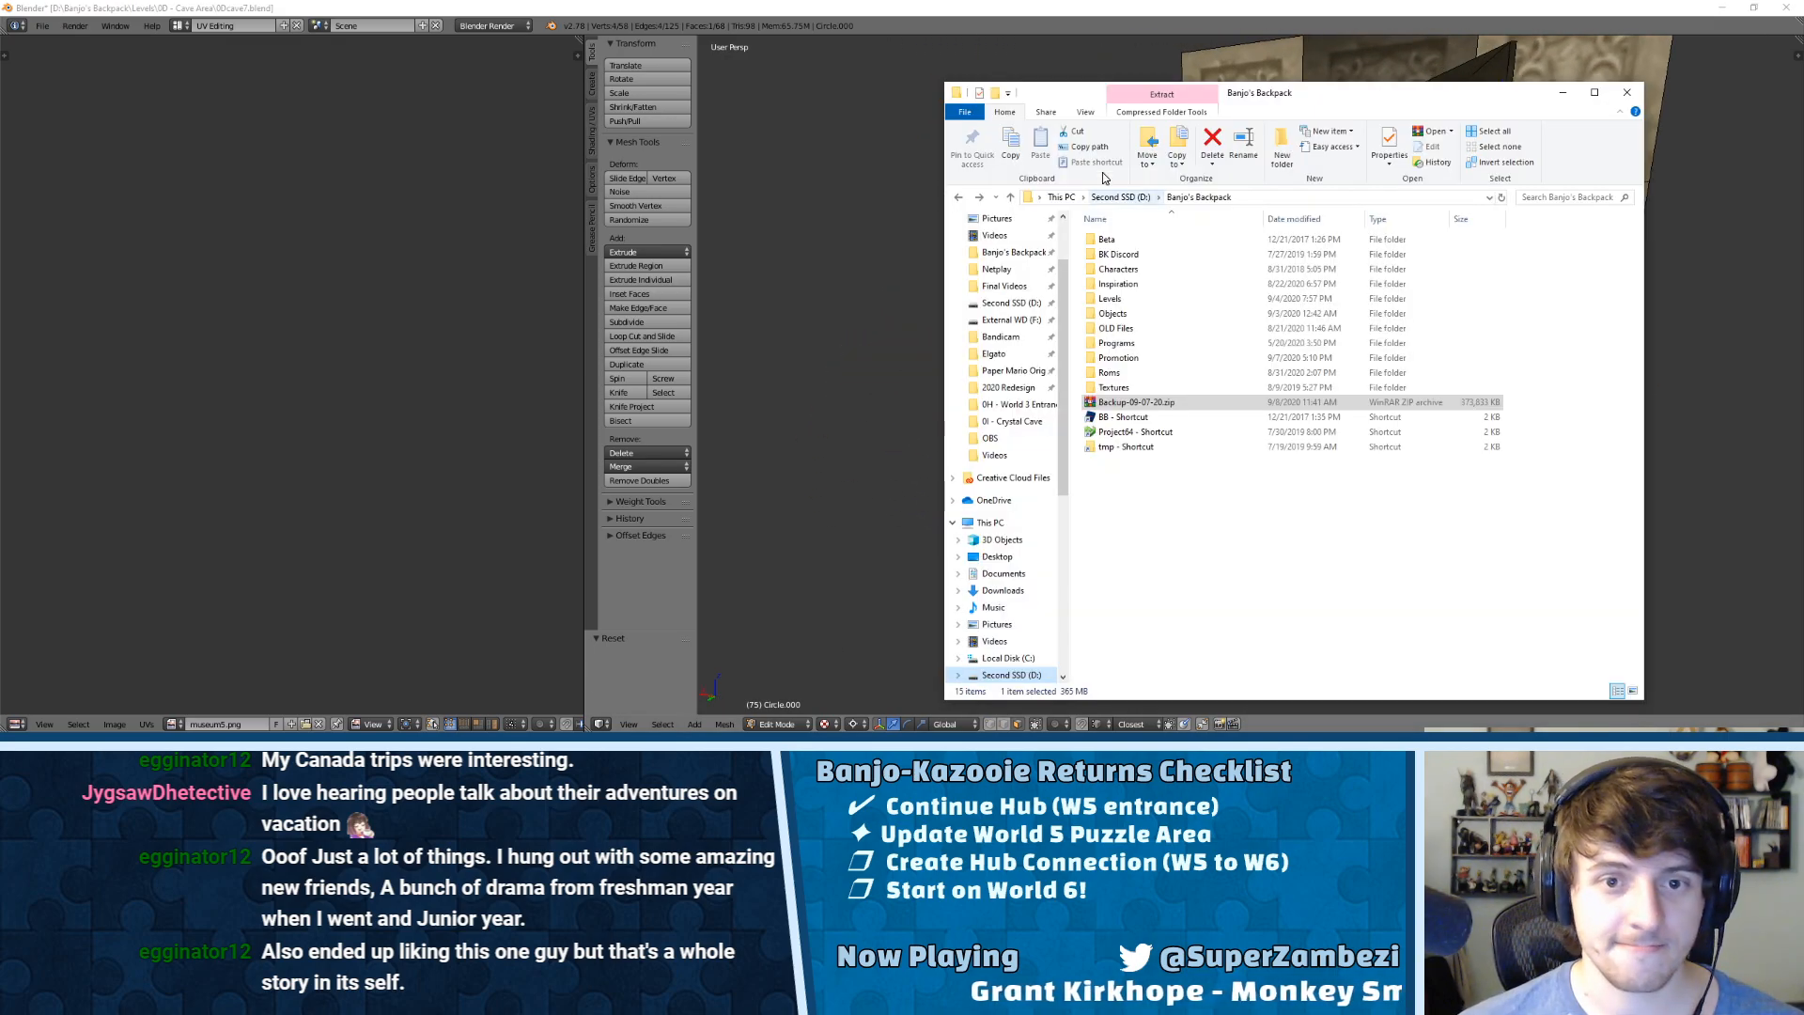
double_click(1106, 298)
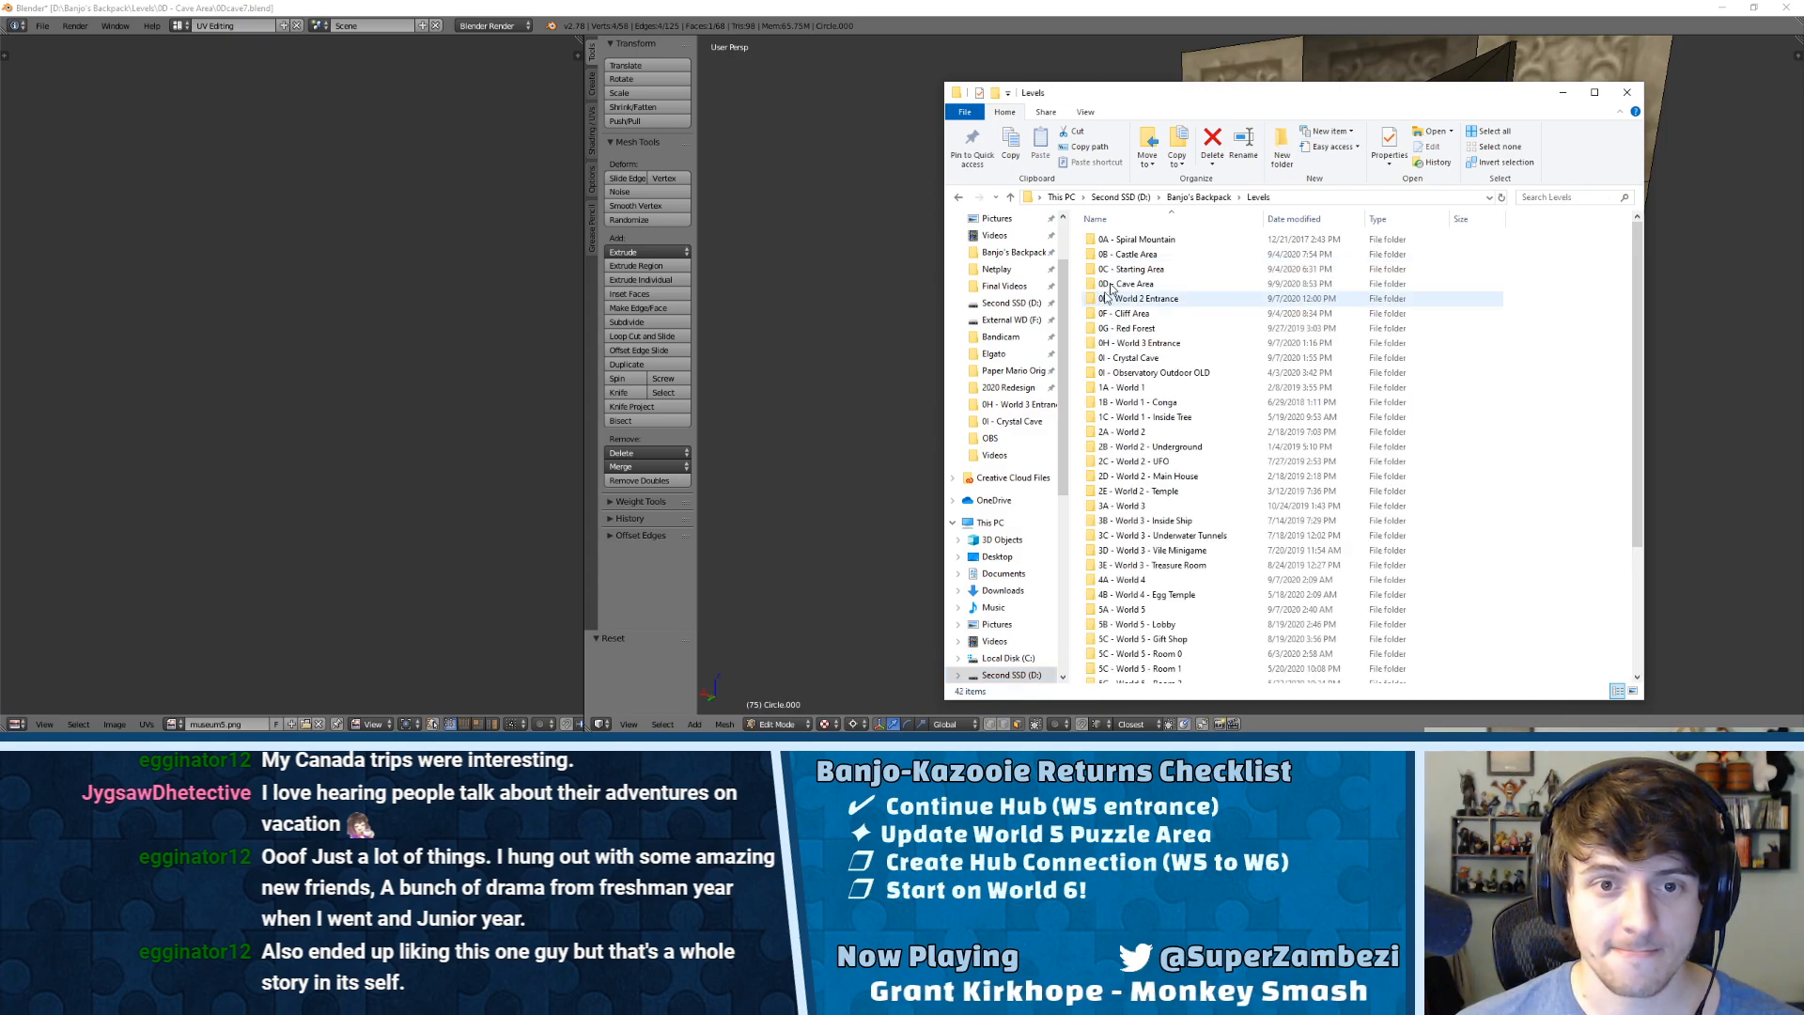
drag(1402, 92, 824, 73)
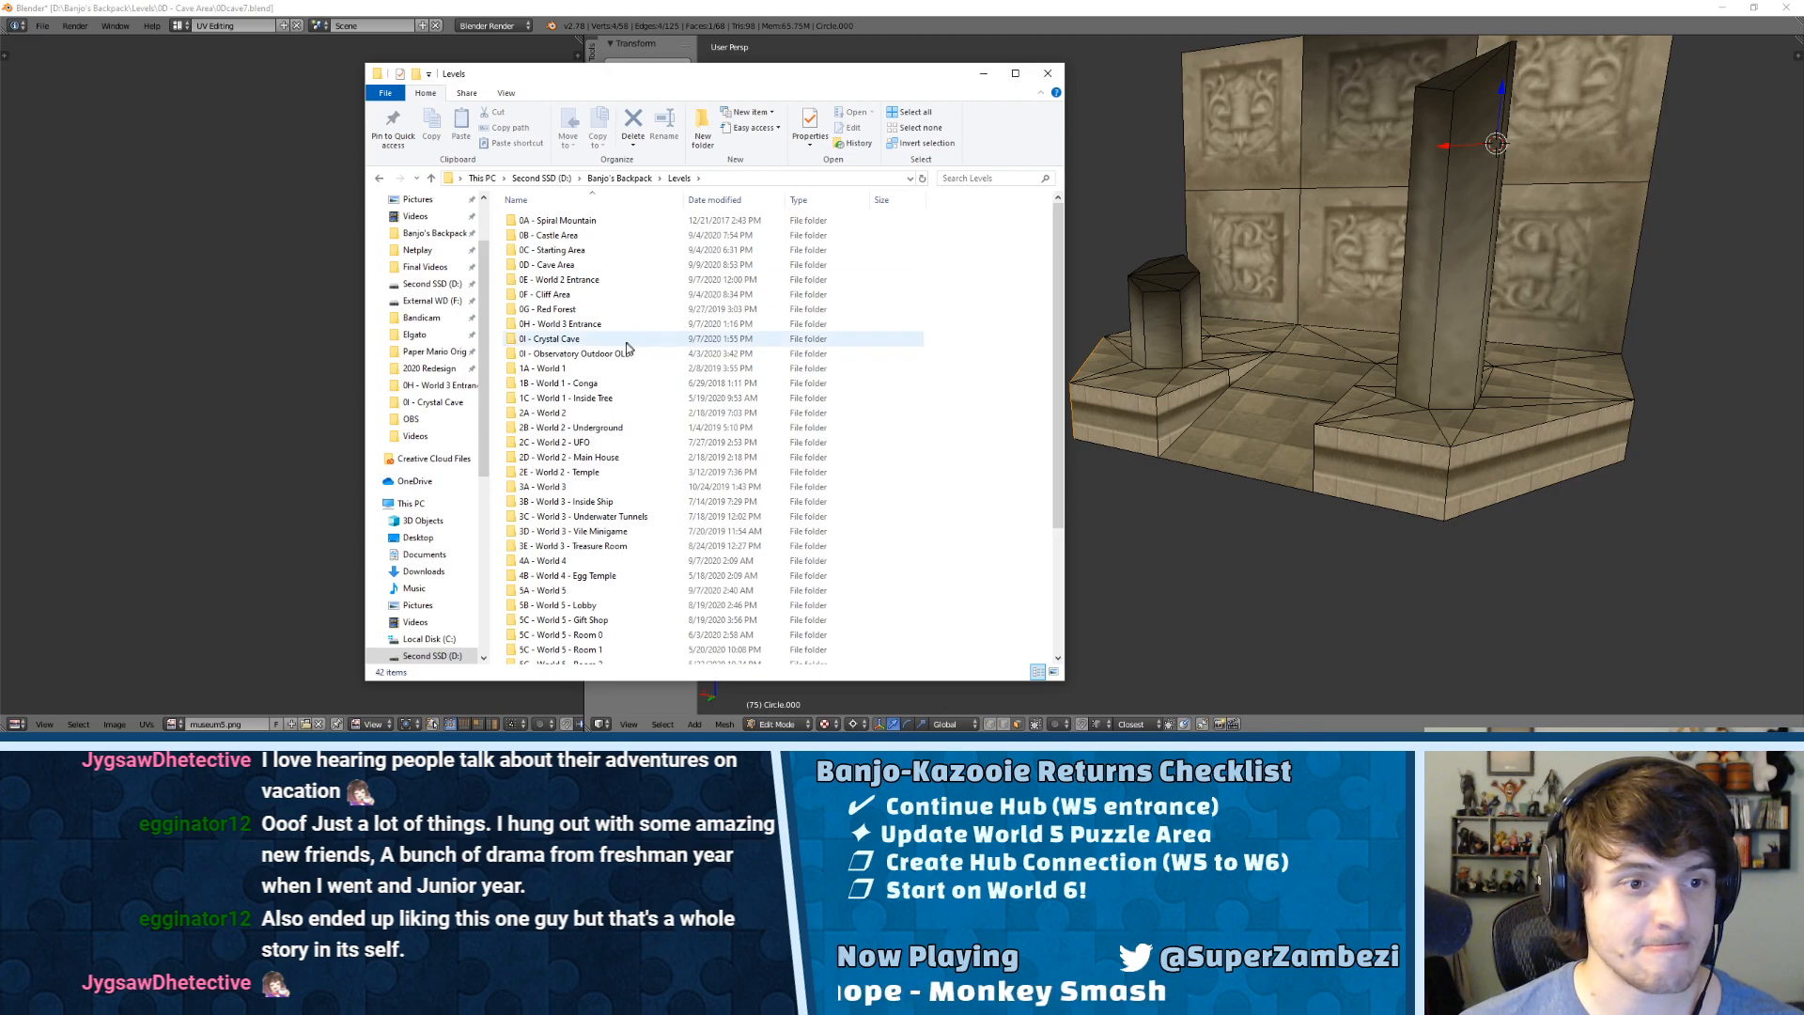
scroll(624, 351, down, 3)
scroll(589, 405, up, 3)
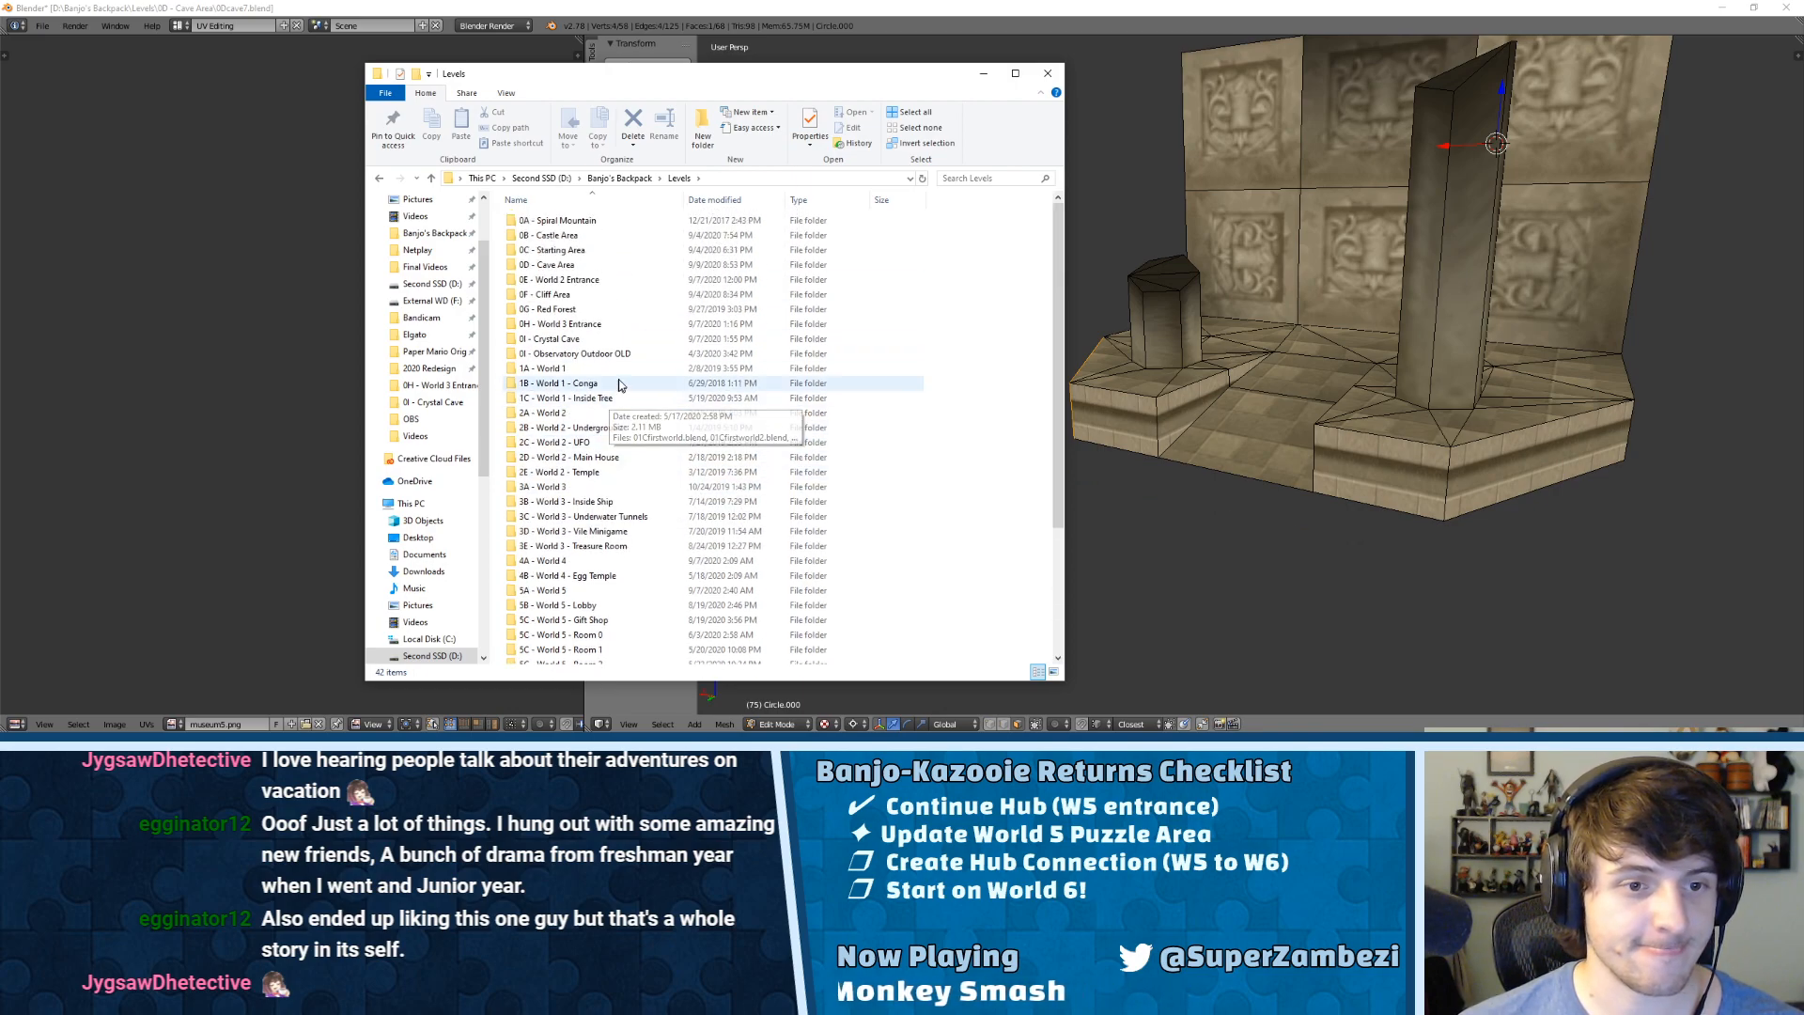
drag(876, 73, 1462, 70)
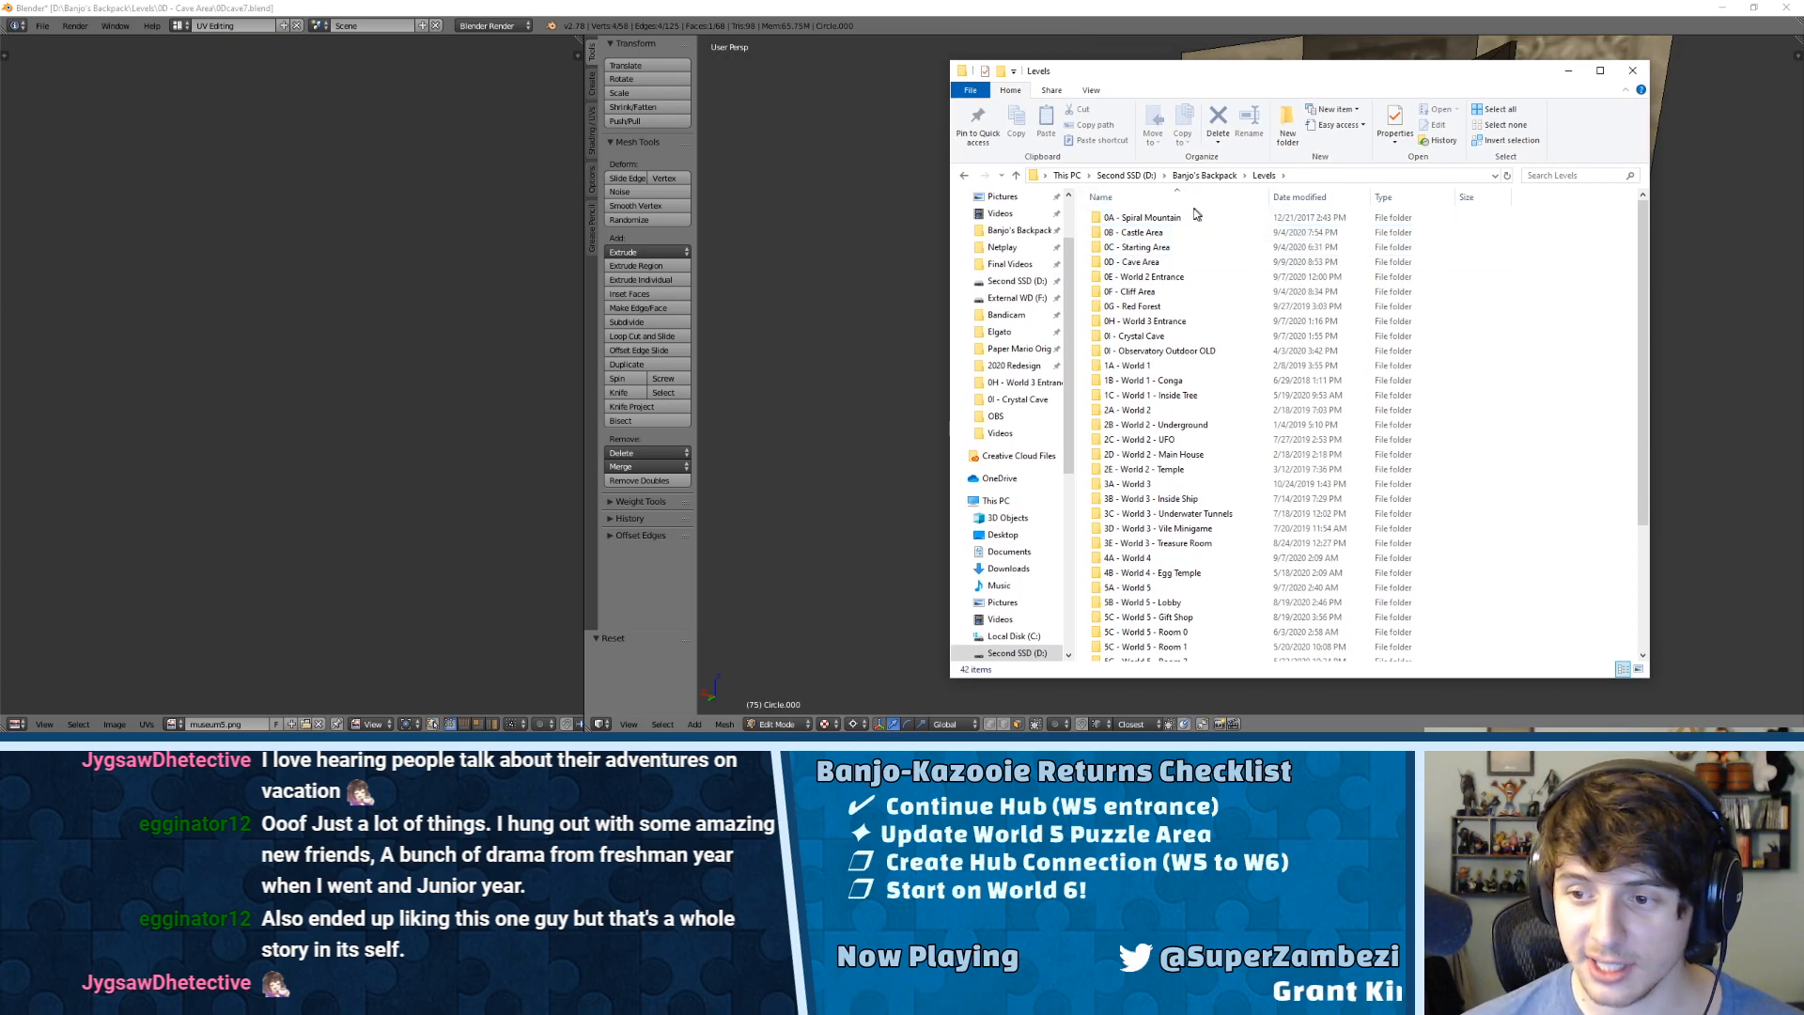
drag(1222, 71, 1221, 94)
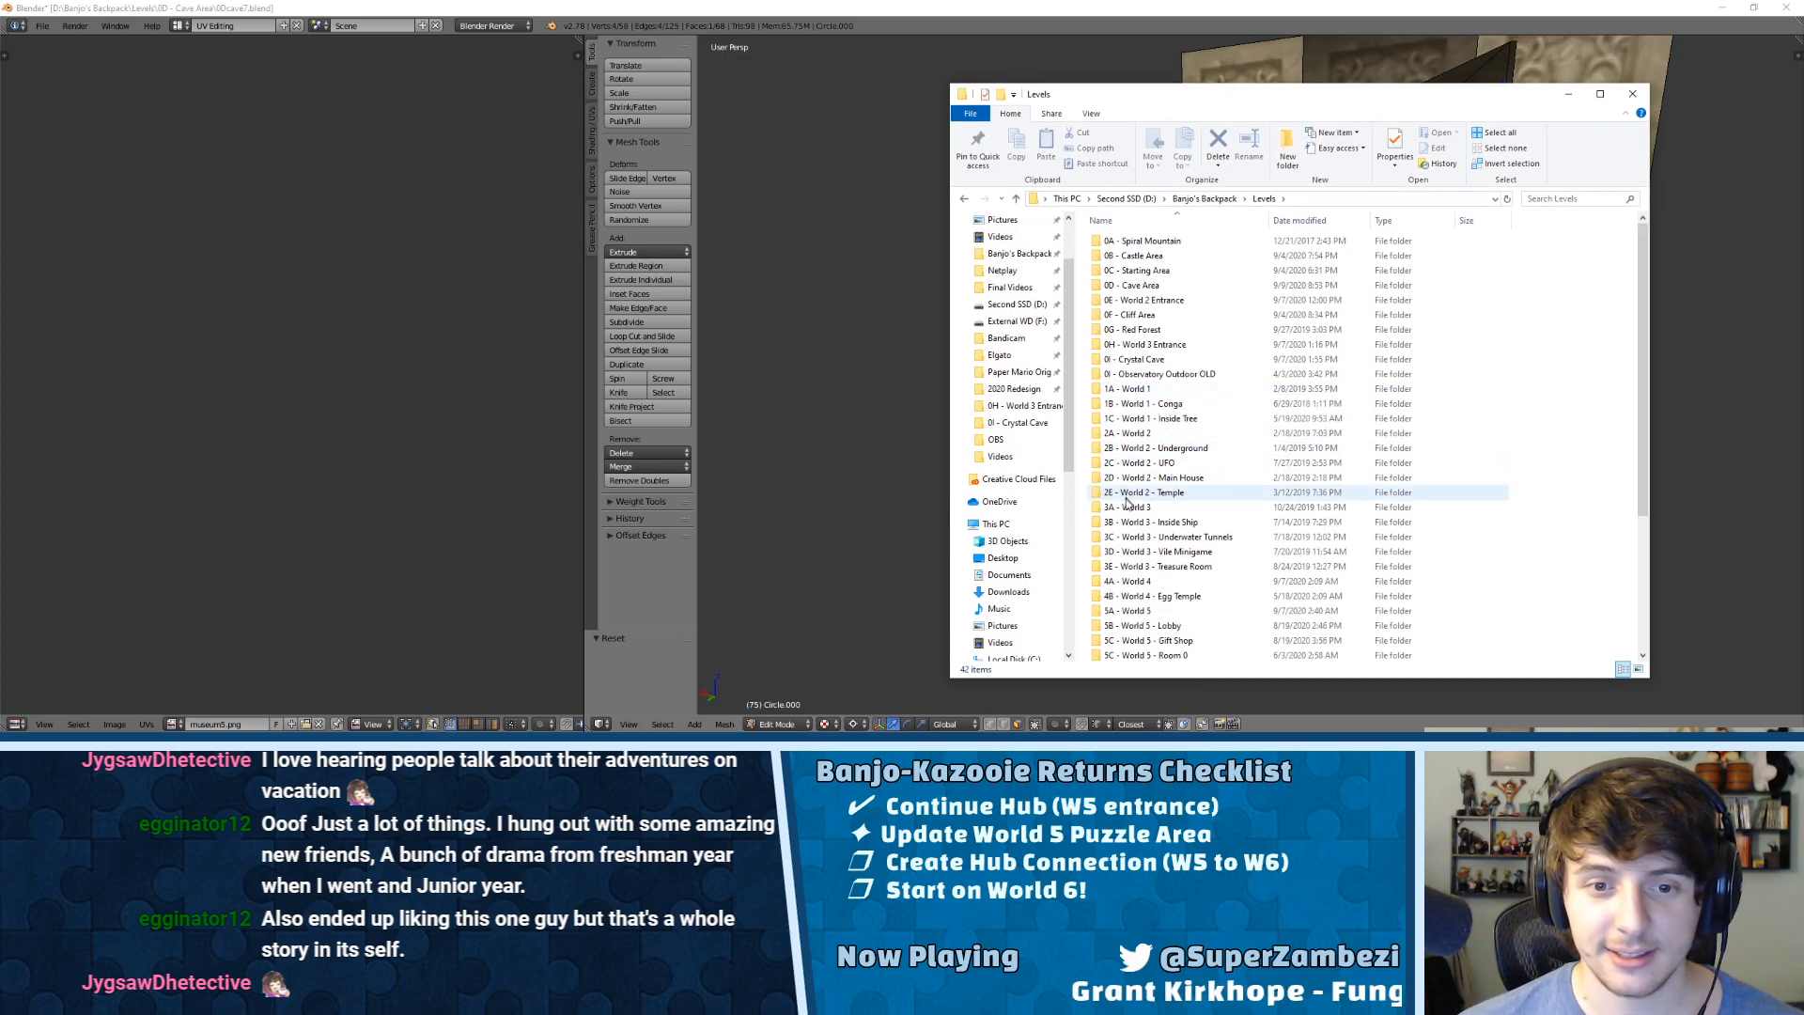
scroll(1144, 564, down, 1)
double_click(1144, 579)
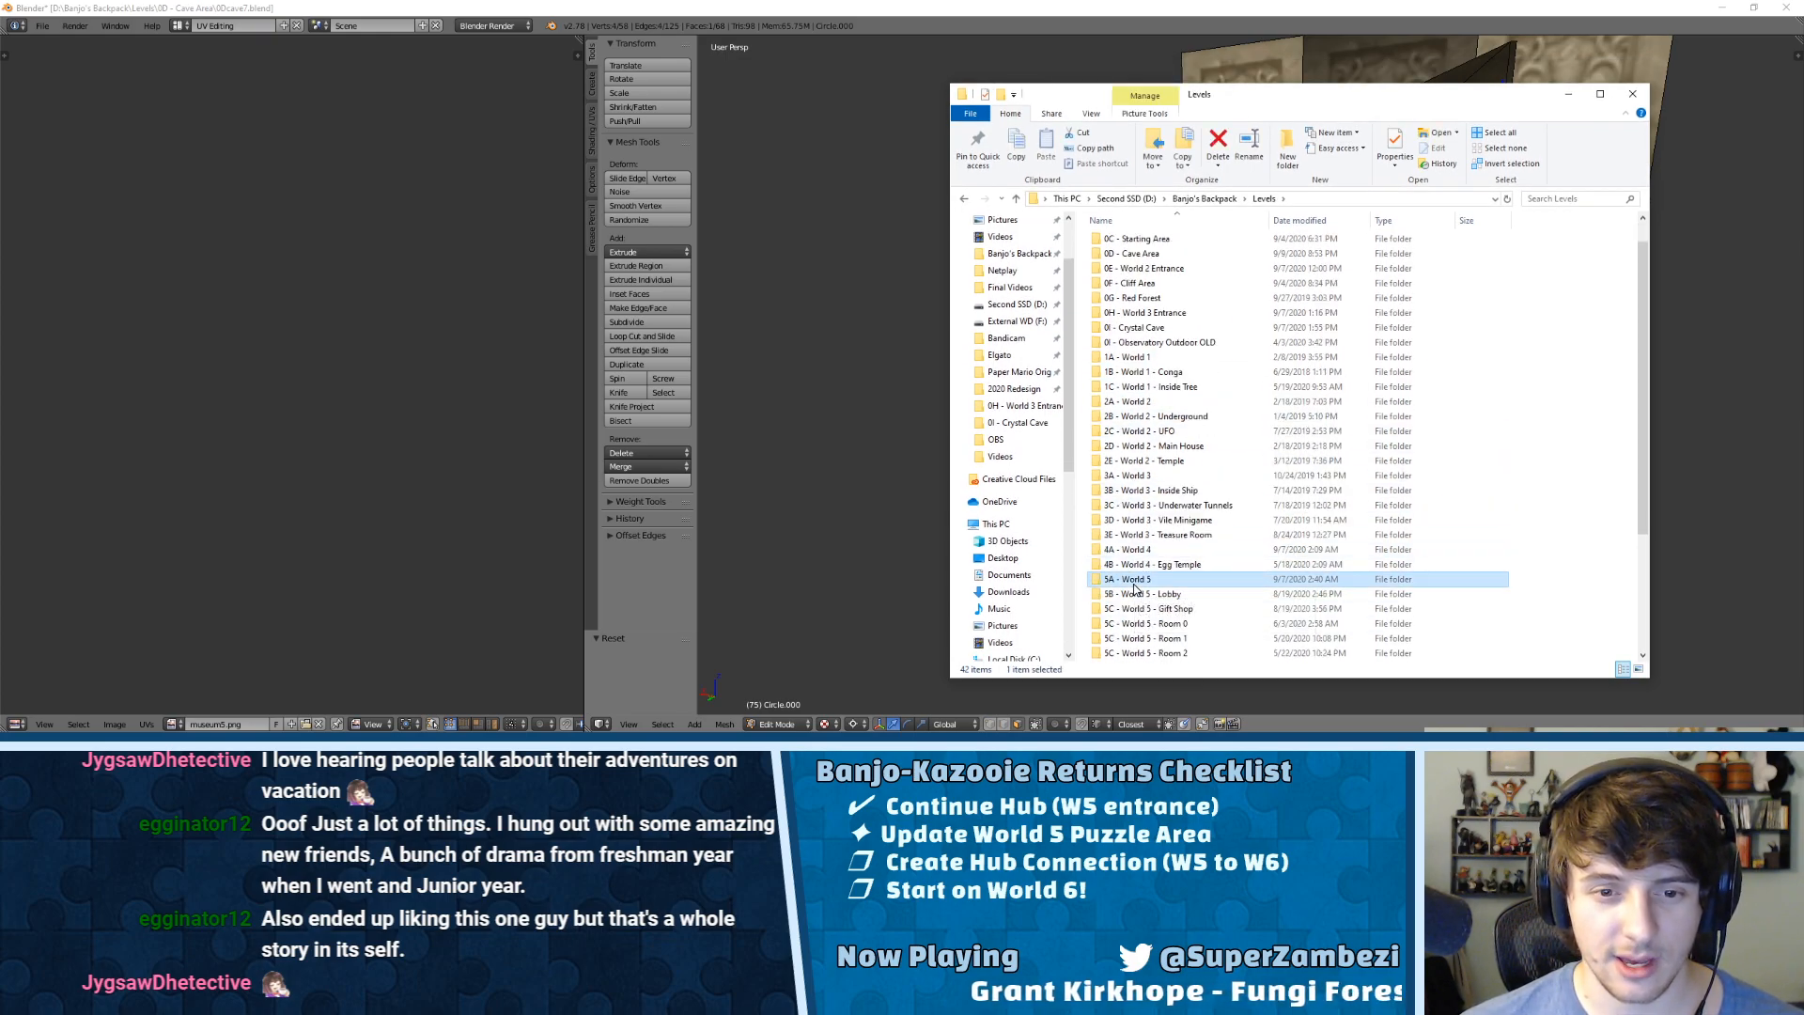
Step: Copy museum1.png, museum5.png and museum7.png from 5A - World 5 into the 0D - Cave Area folder
click(1421, 386)
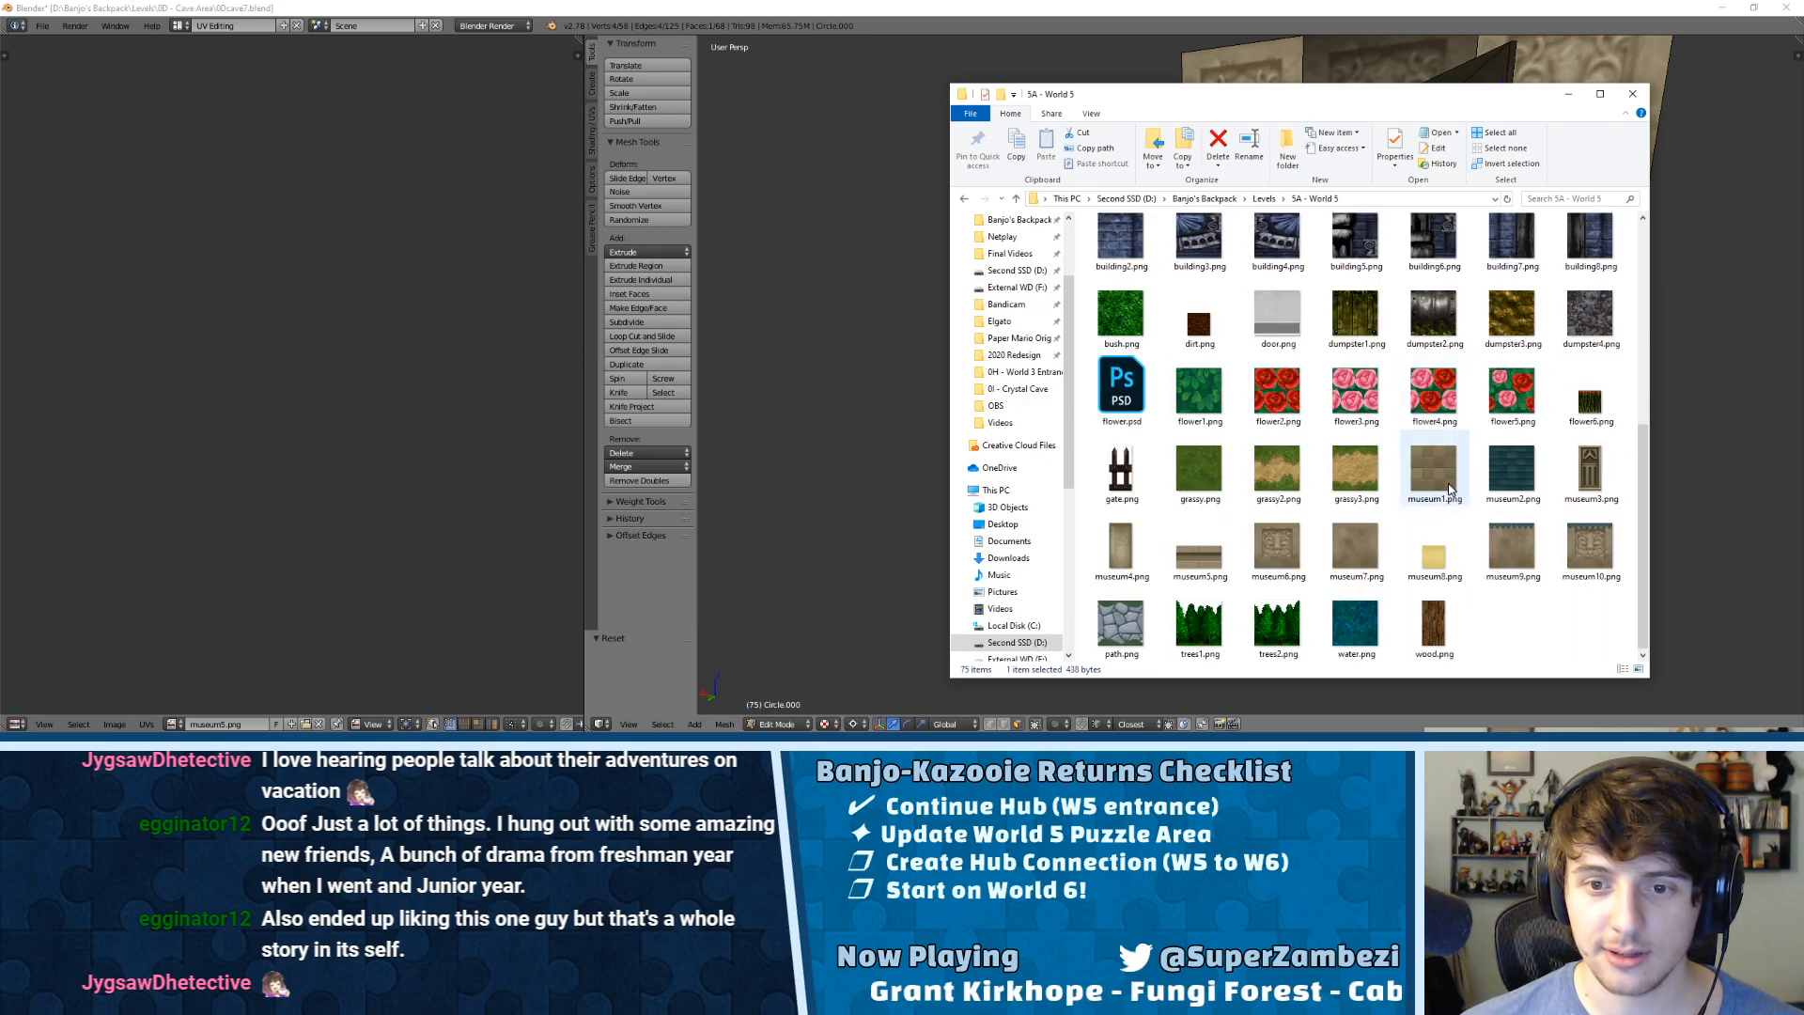
click(1452, 484)
ctrl+click(1356, 559)
ctrl+click(1201, 550)
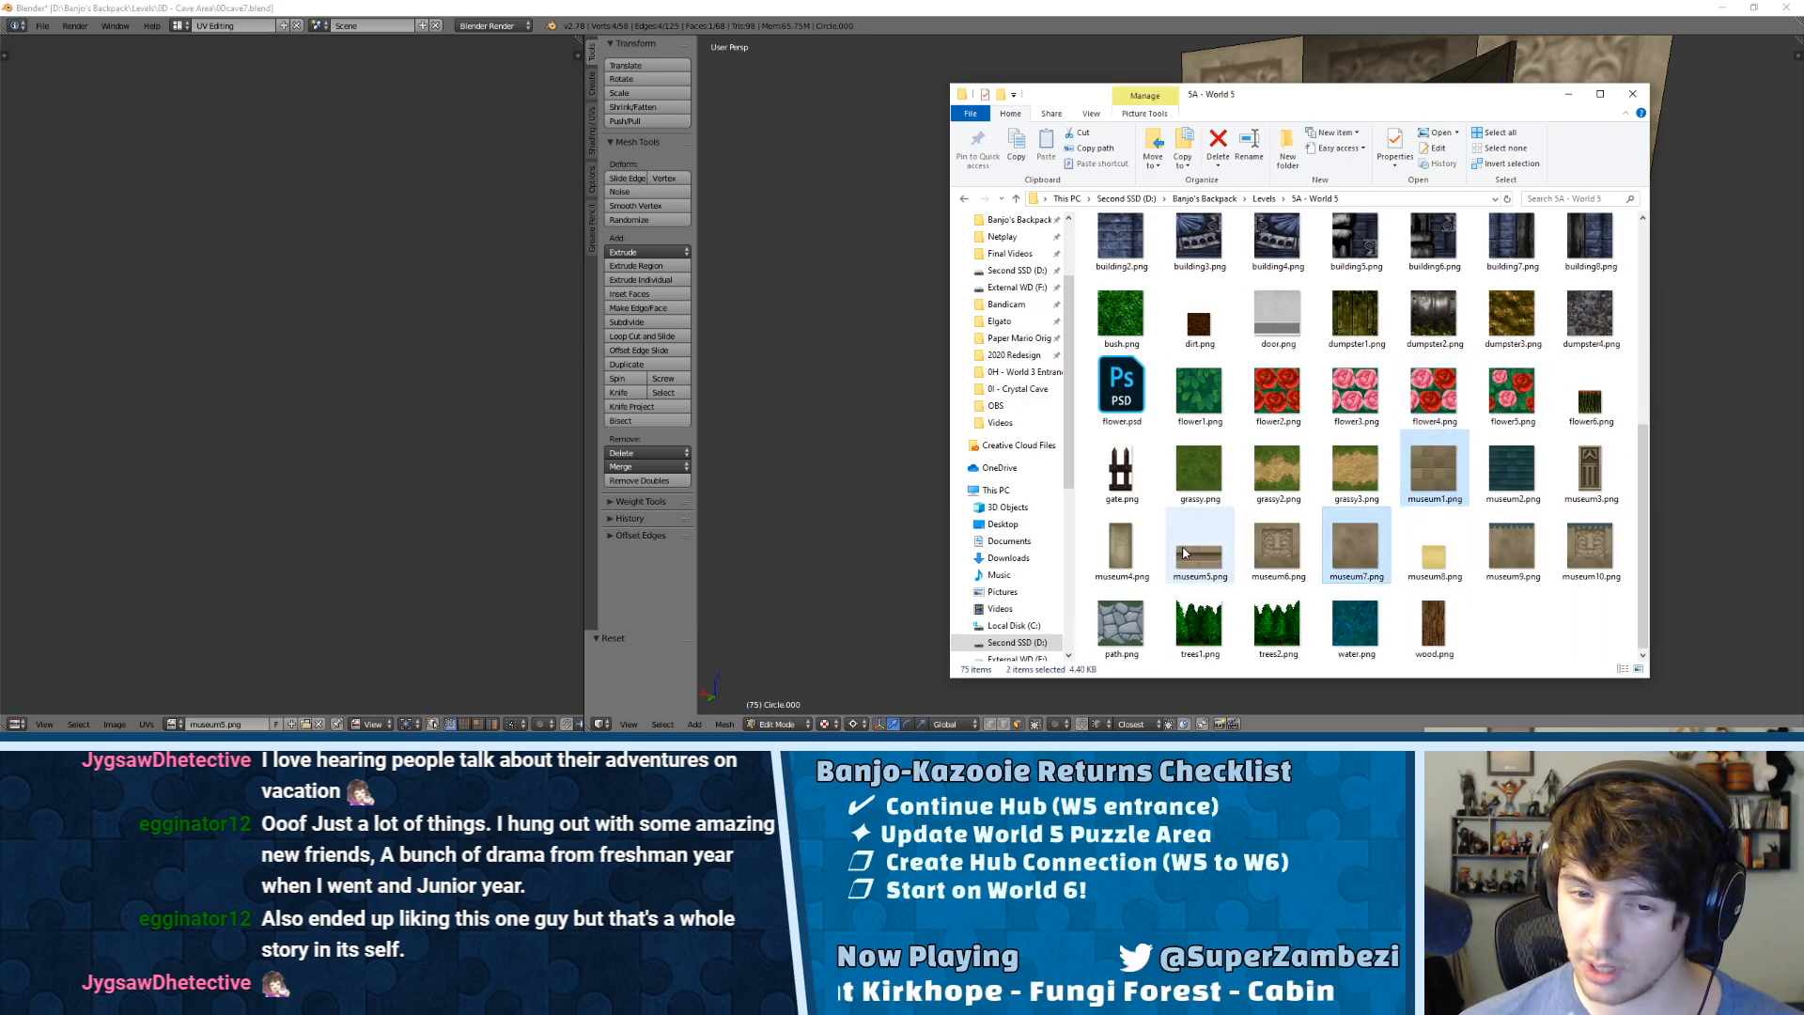
key(alt+Up)
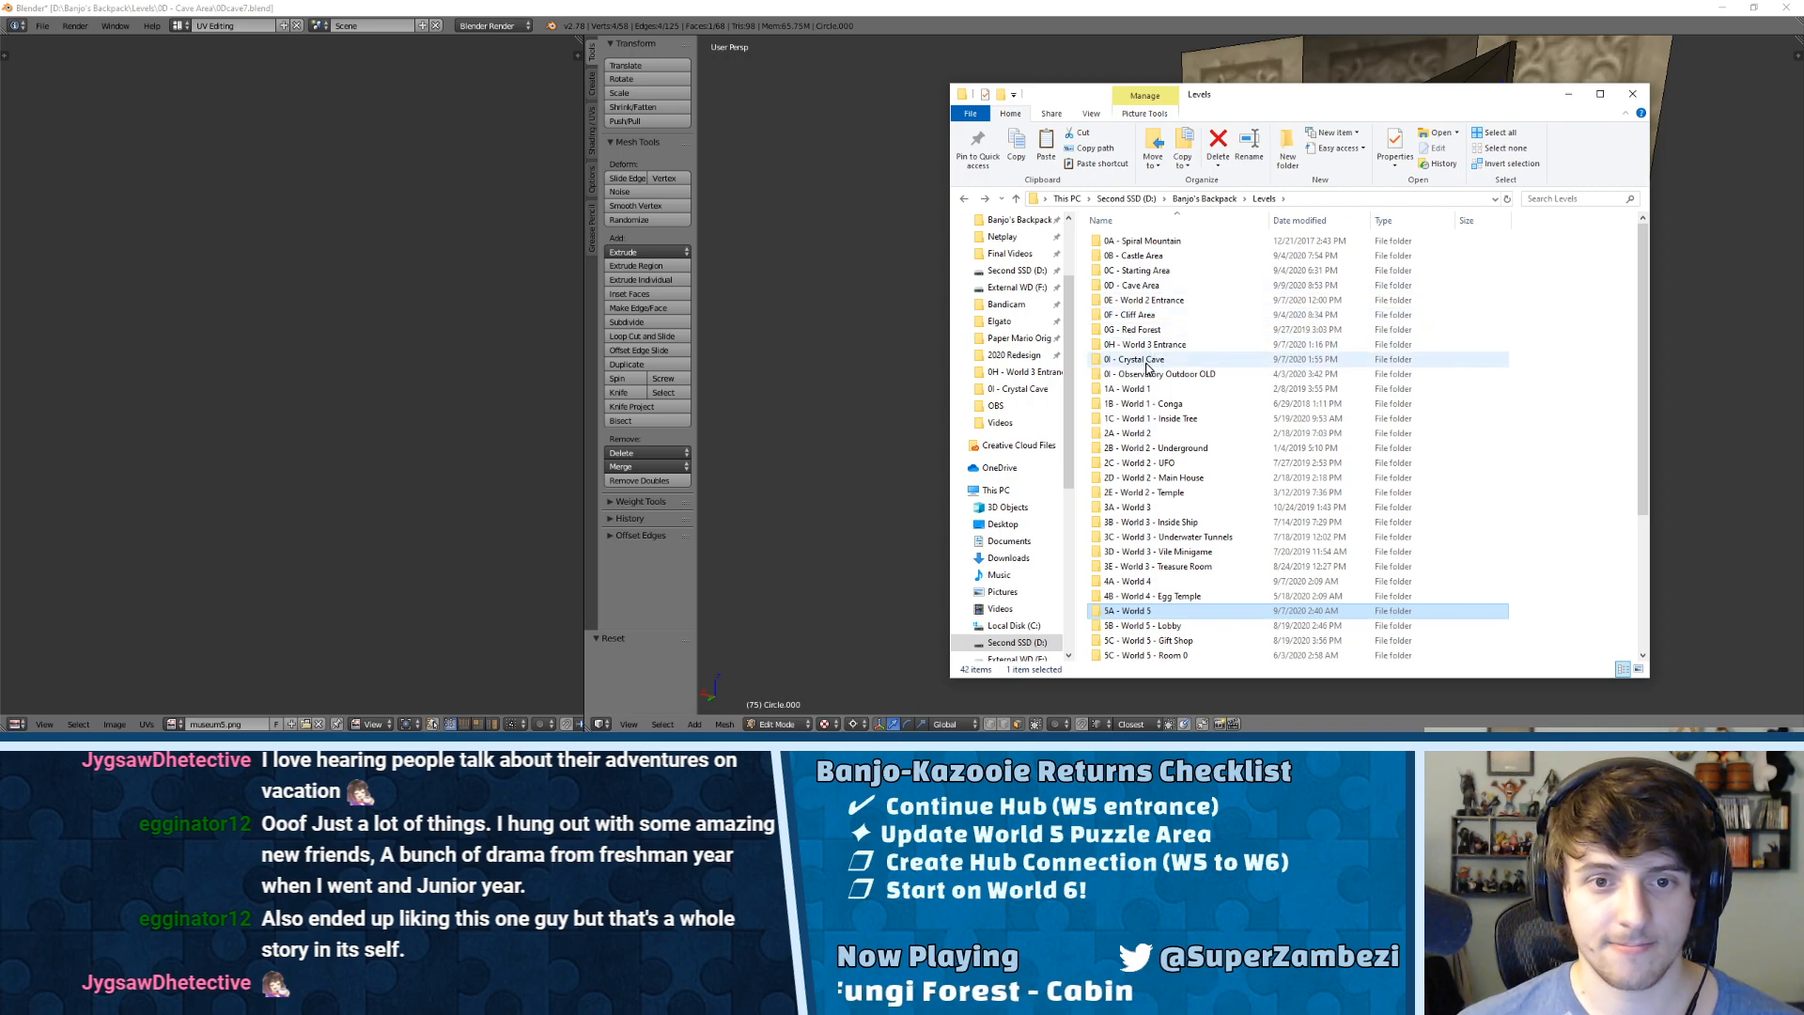
double_click(1143, 285)
key(ctrl+v)
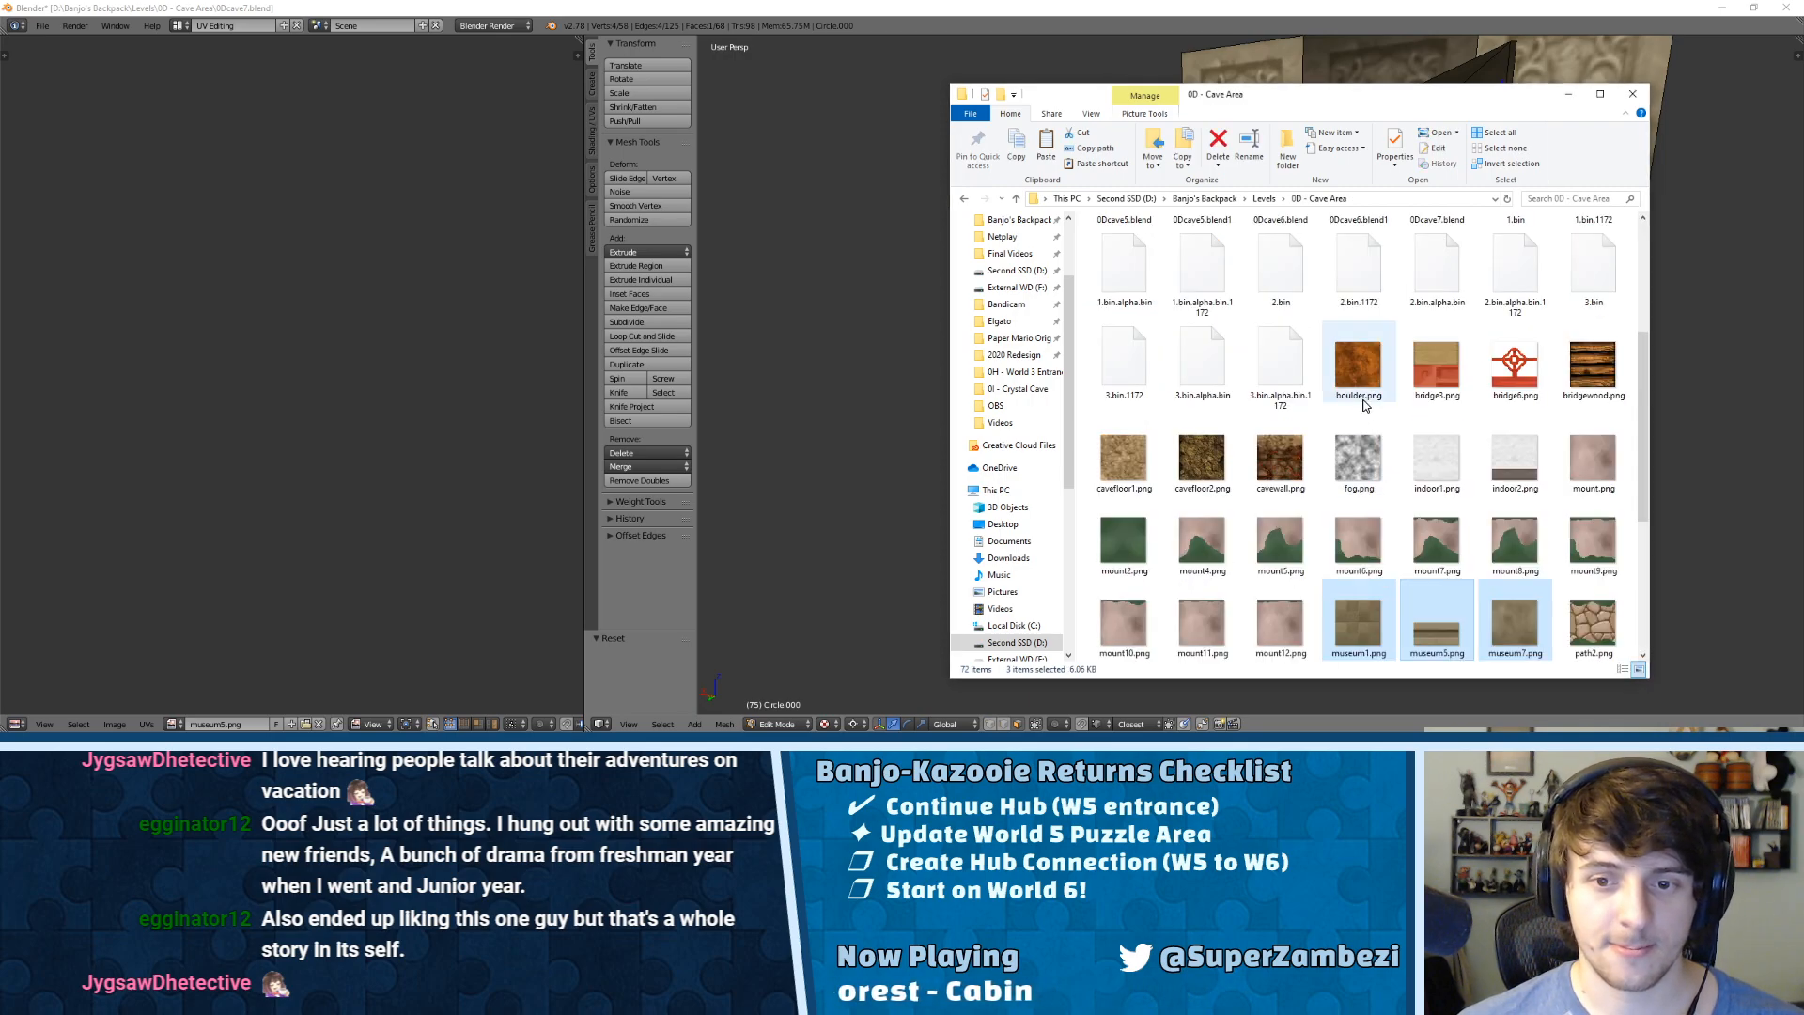
drag(1407, 111, 569, 110)
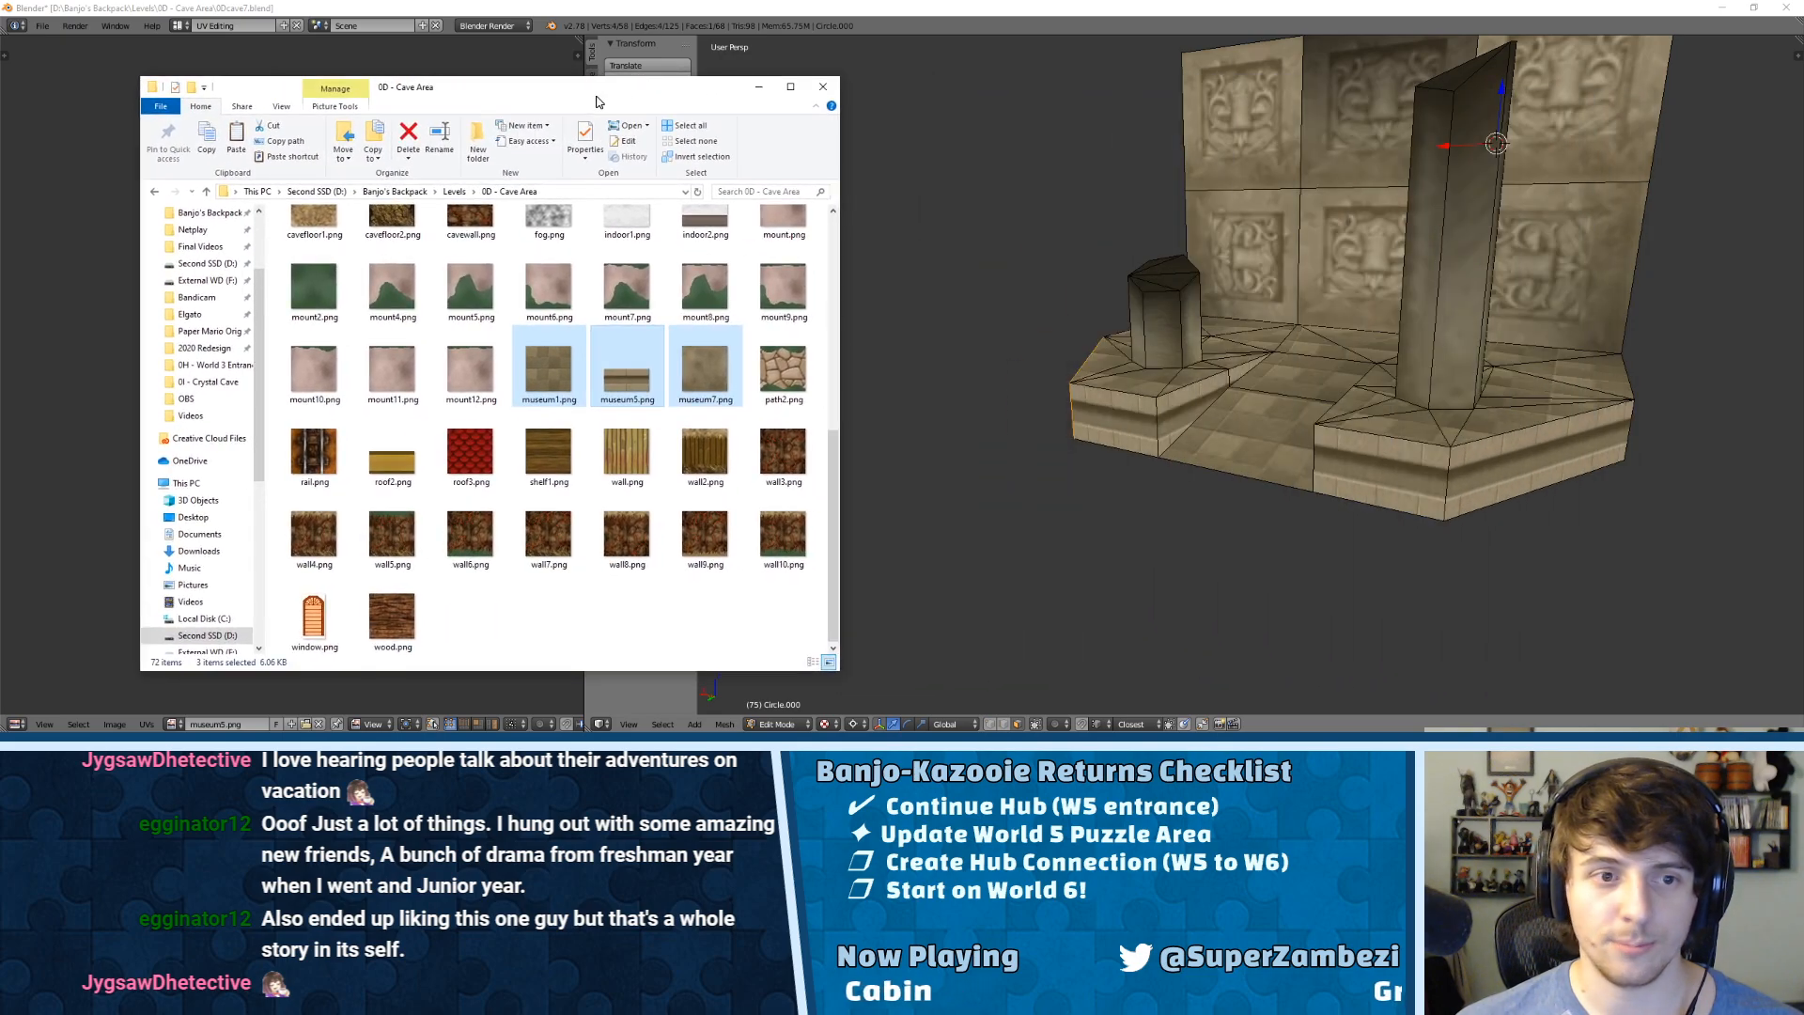
Step: Return to Blender, select the six back wall panel faces, and select all their UVs in the UV editor
right_click(1339, 204)
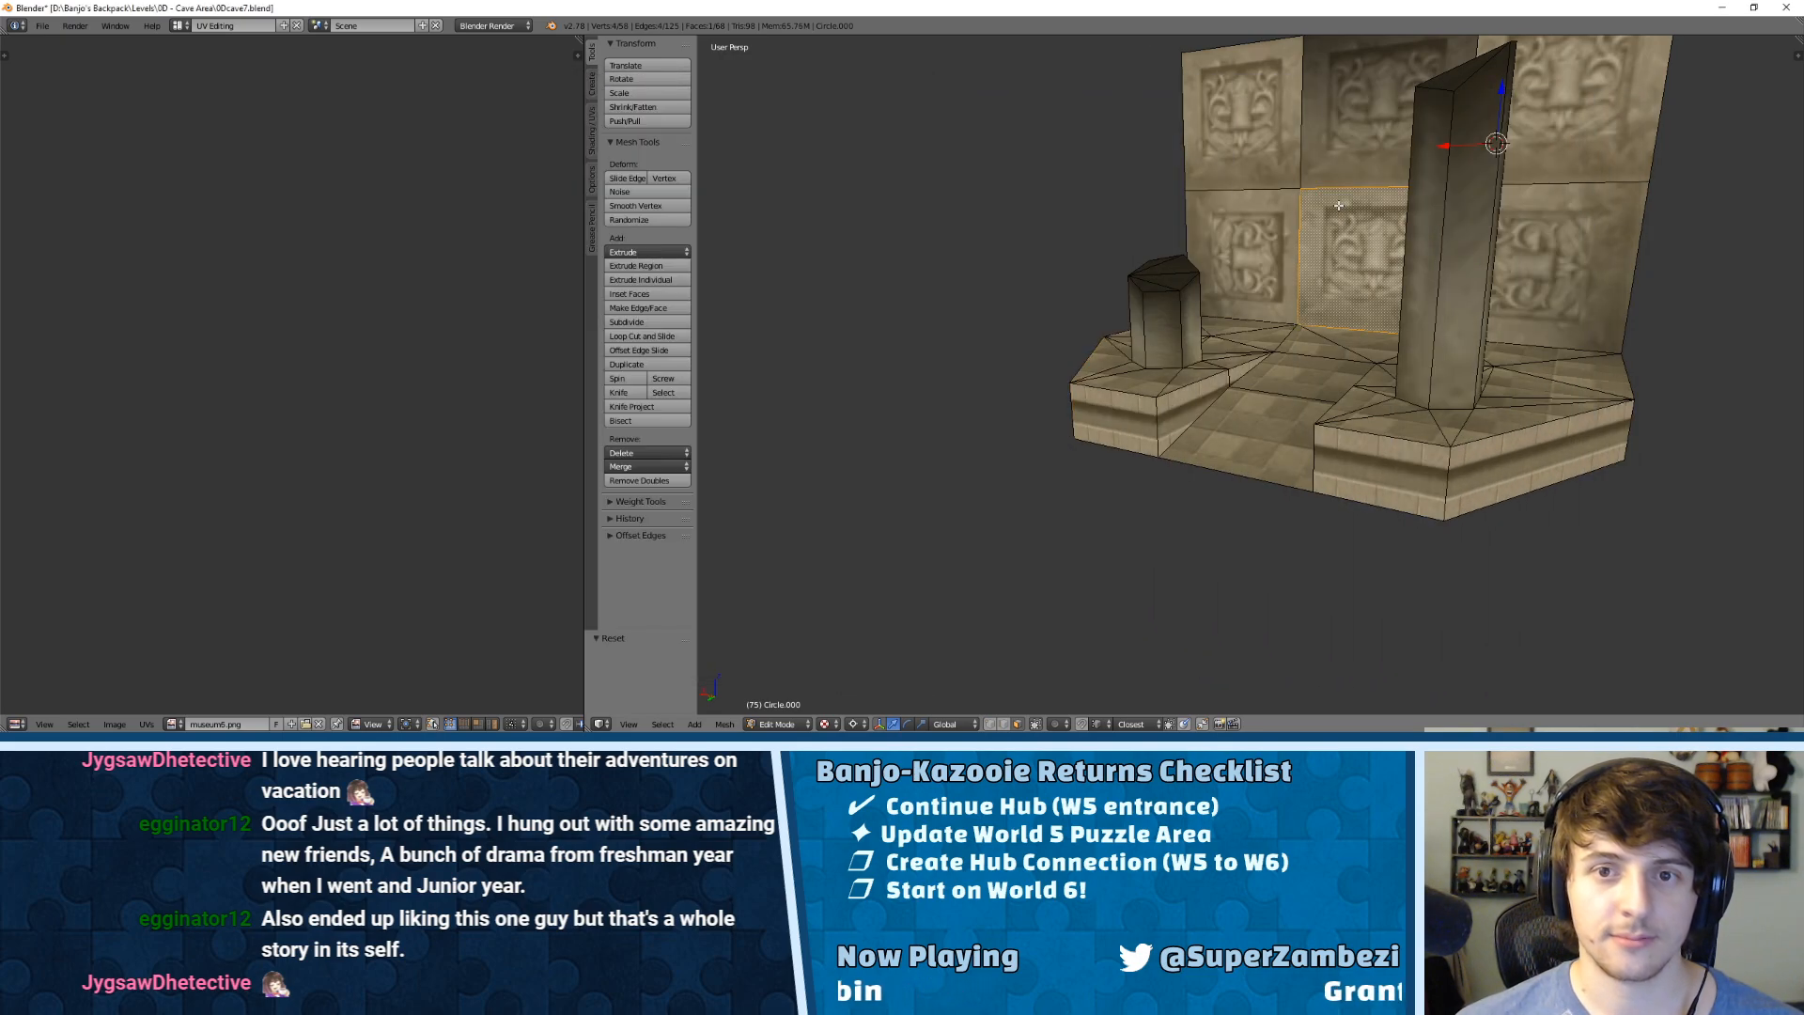
shift+right_click(1267, 223)
shift+right_click(1241, 113)
shift+right_click(1353, 104)
shift+right_click(1549, 169)
shift+right_click(1560, 263)
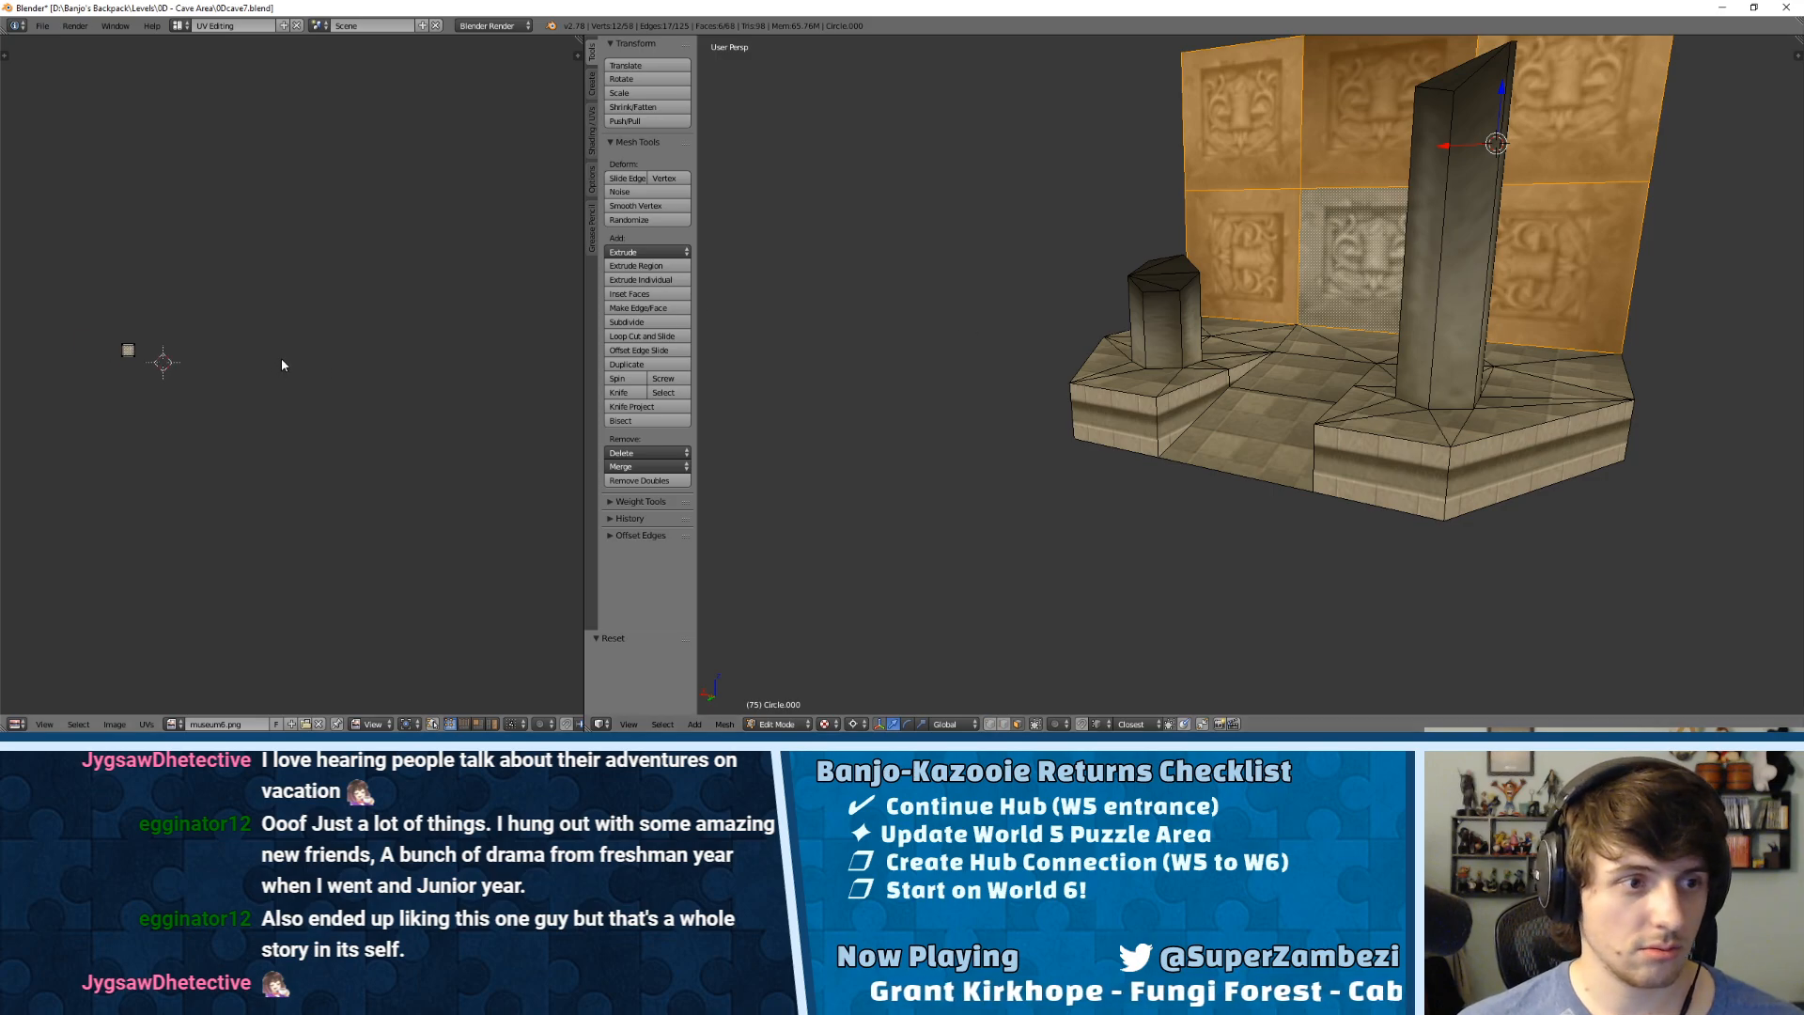
key(a)
key(a)
Step: Rotate the UVs of the back wall's lower-left panel by 90 degrees to turn its carving upright
middle_drag(1201, 170, 1307, 289)
scroll(1298, 172, up, 1)
right_click(1128, 314)
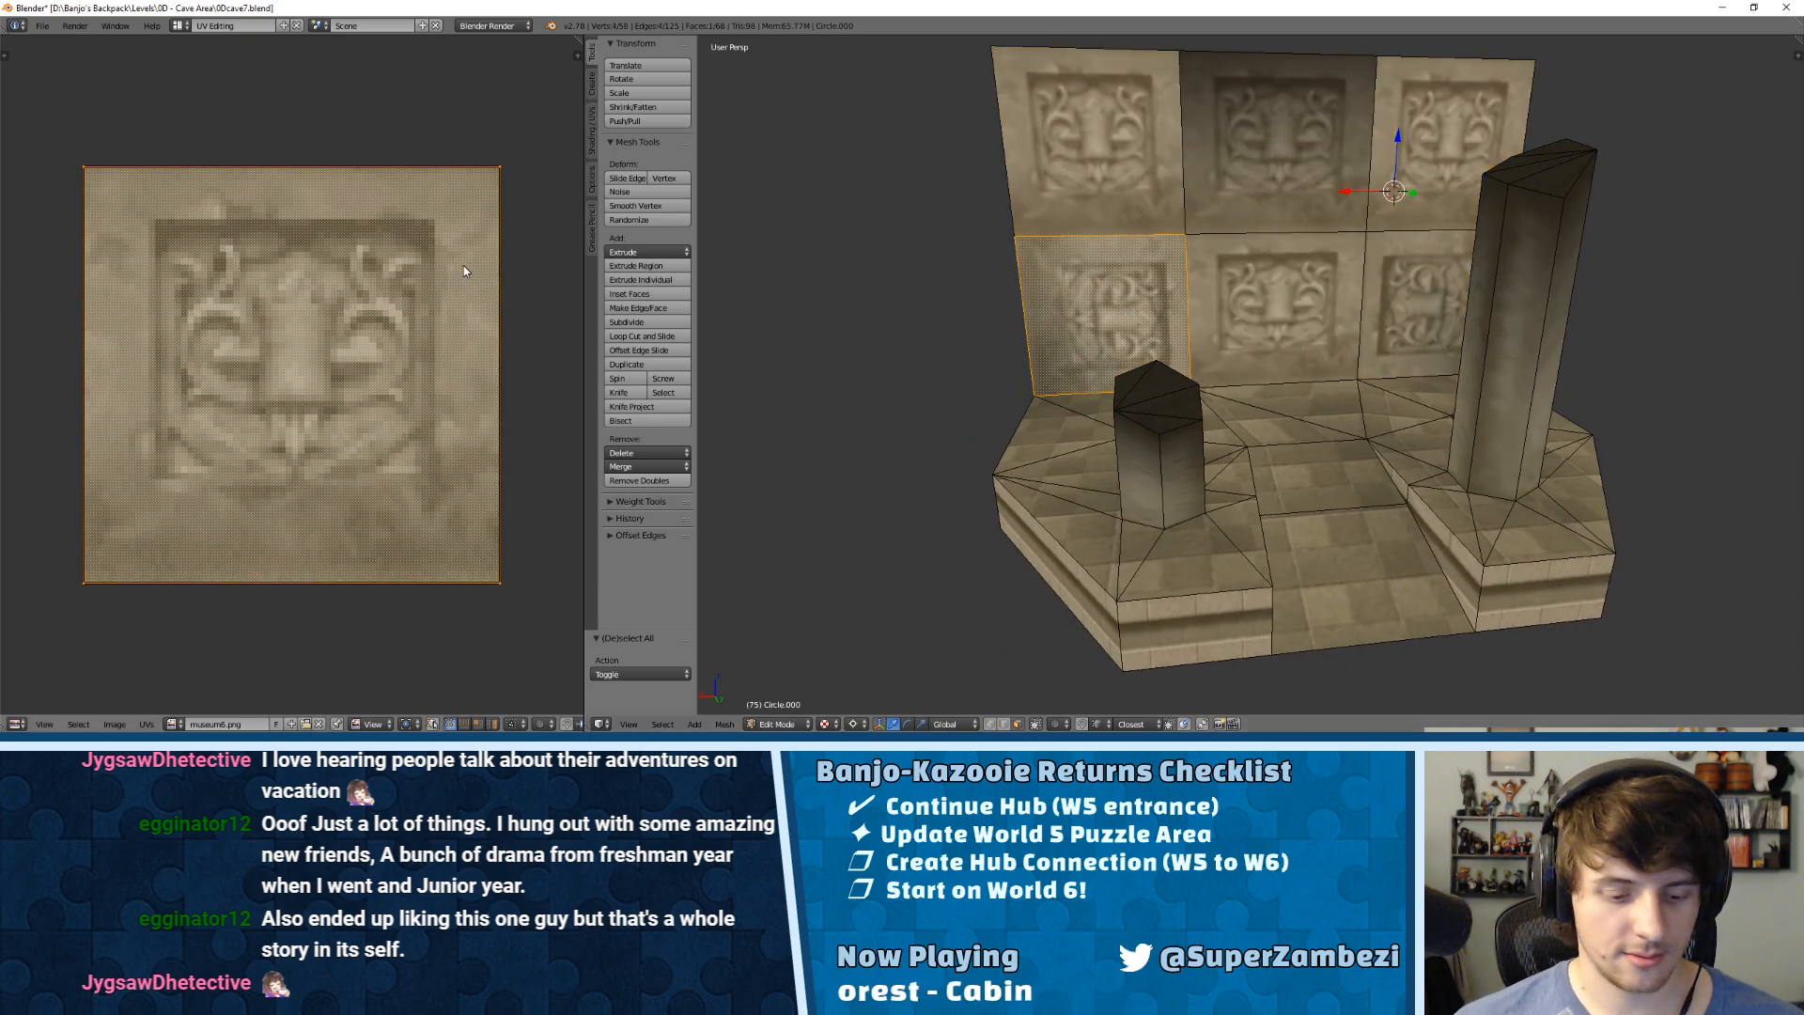
text(r90)
key(Return)
Step: Rotate the UVs of the back wall's lower-right panel by 270 degrees to turn its carving upright
right_click(1427, 294)
text(r)
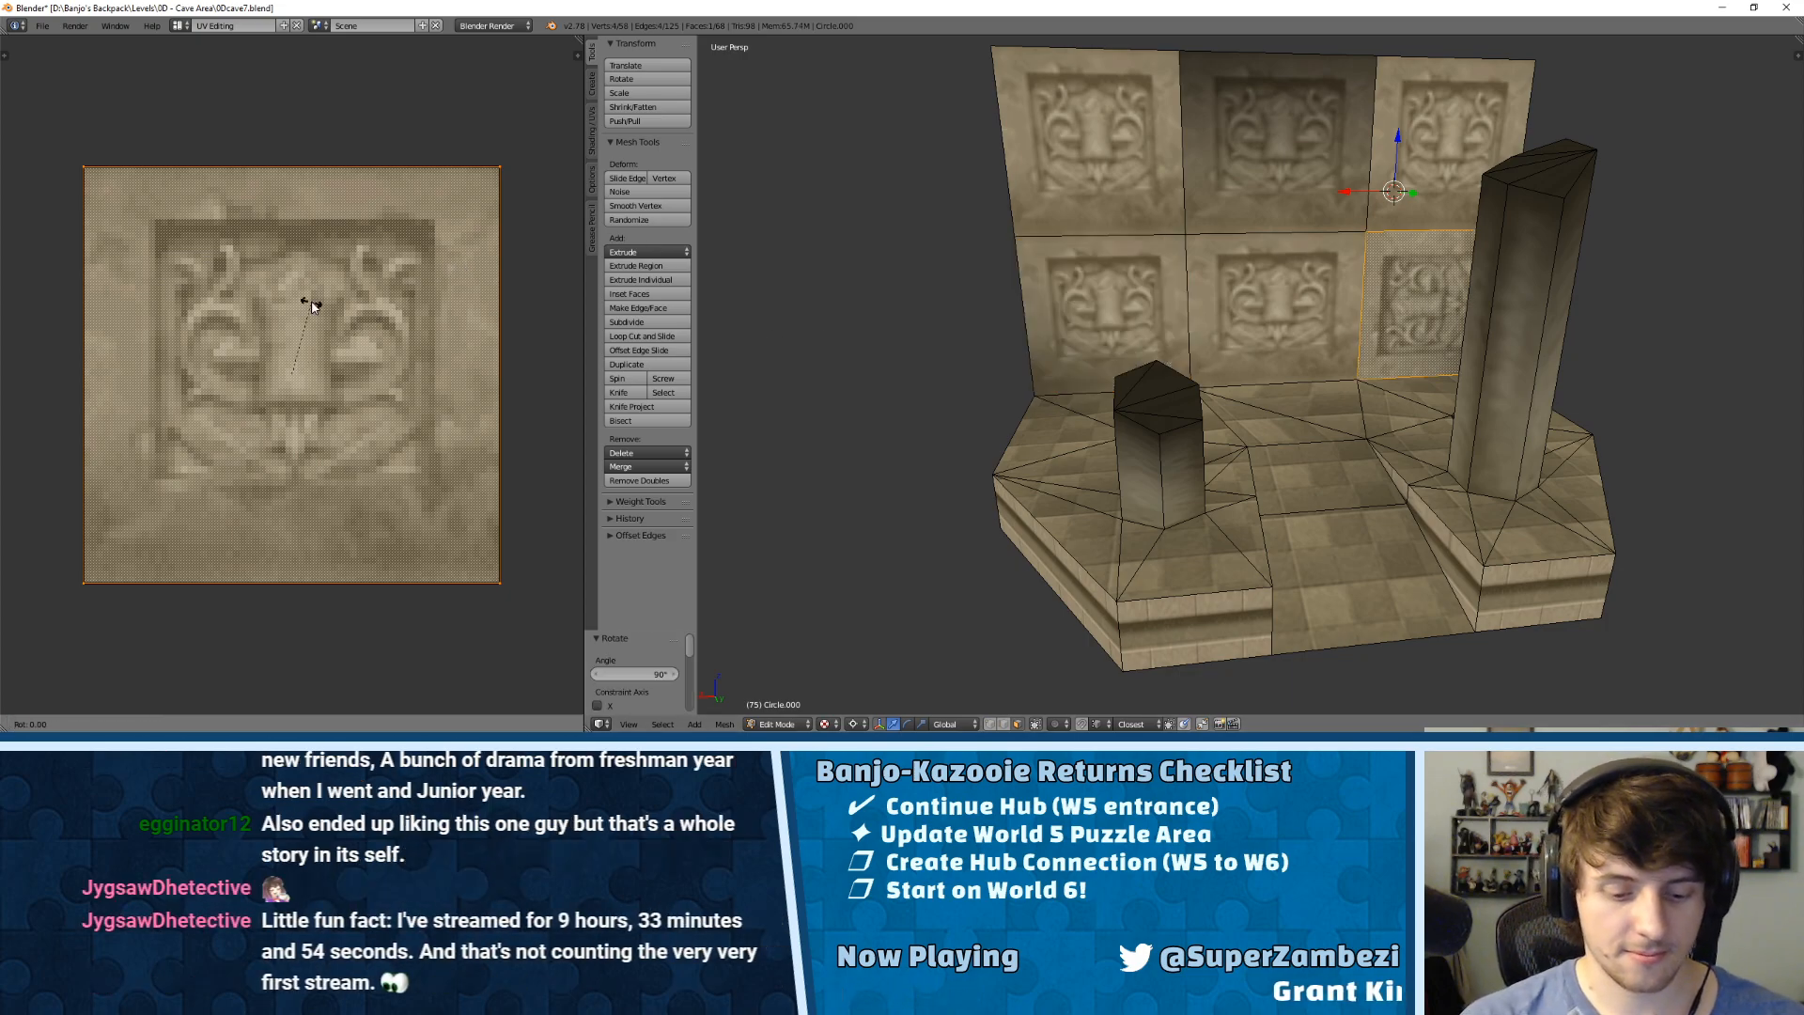
text(270)
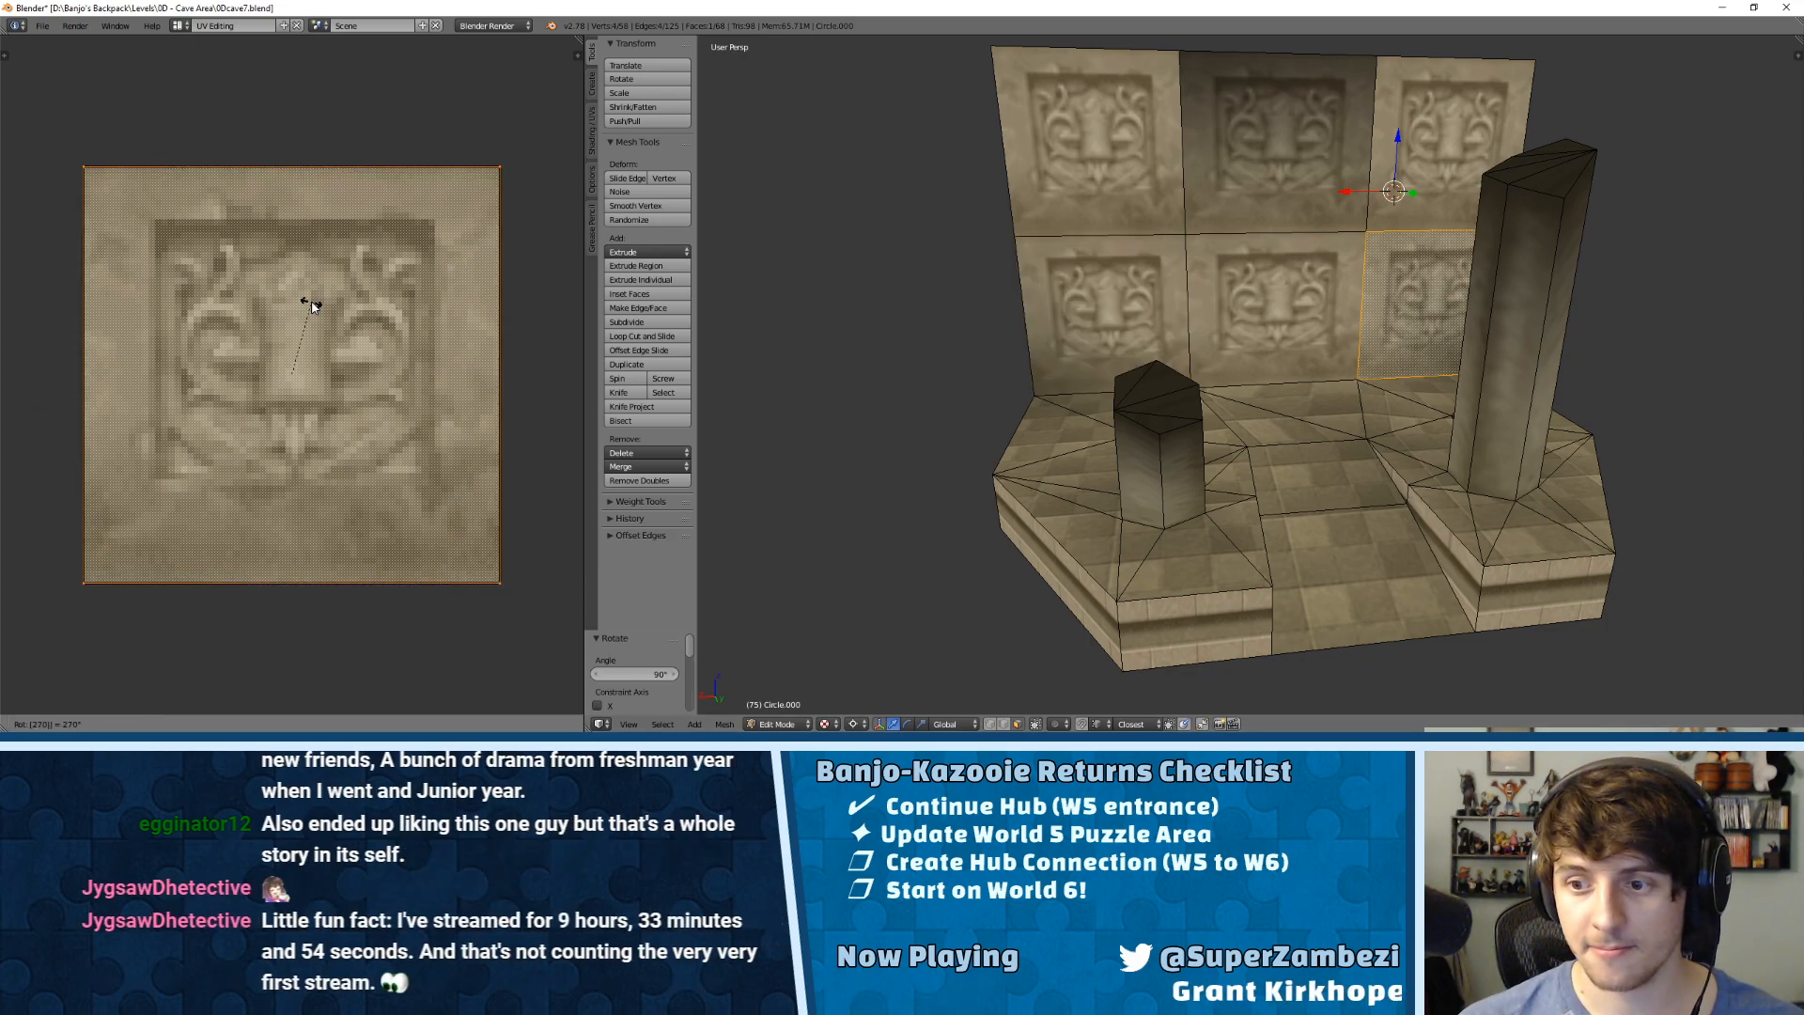
key(Return)
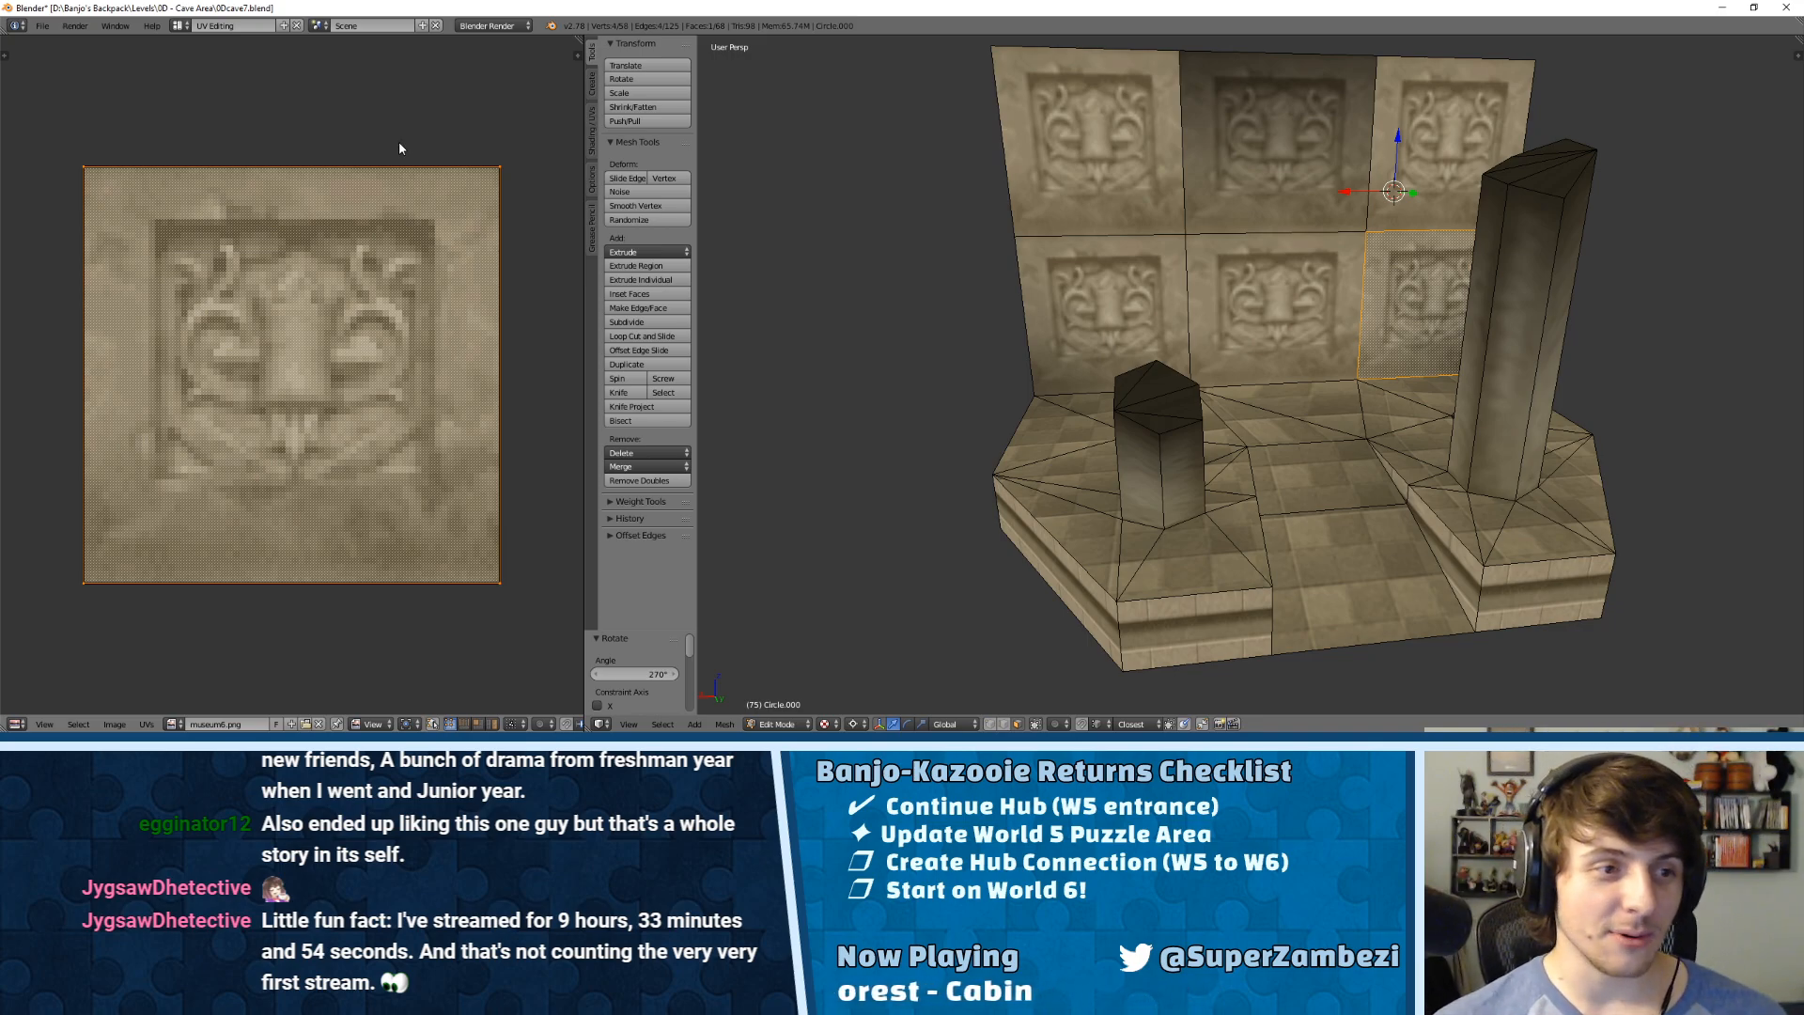
Step: Examine the textured back wall and broken pillars in Object Mode and from several angles and distances
middle_drag(1310, 192, 1244, 301)
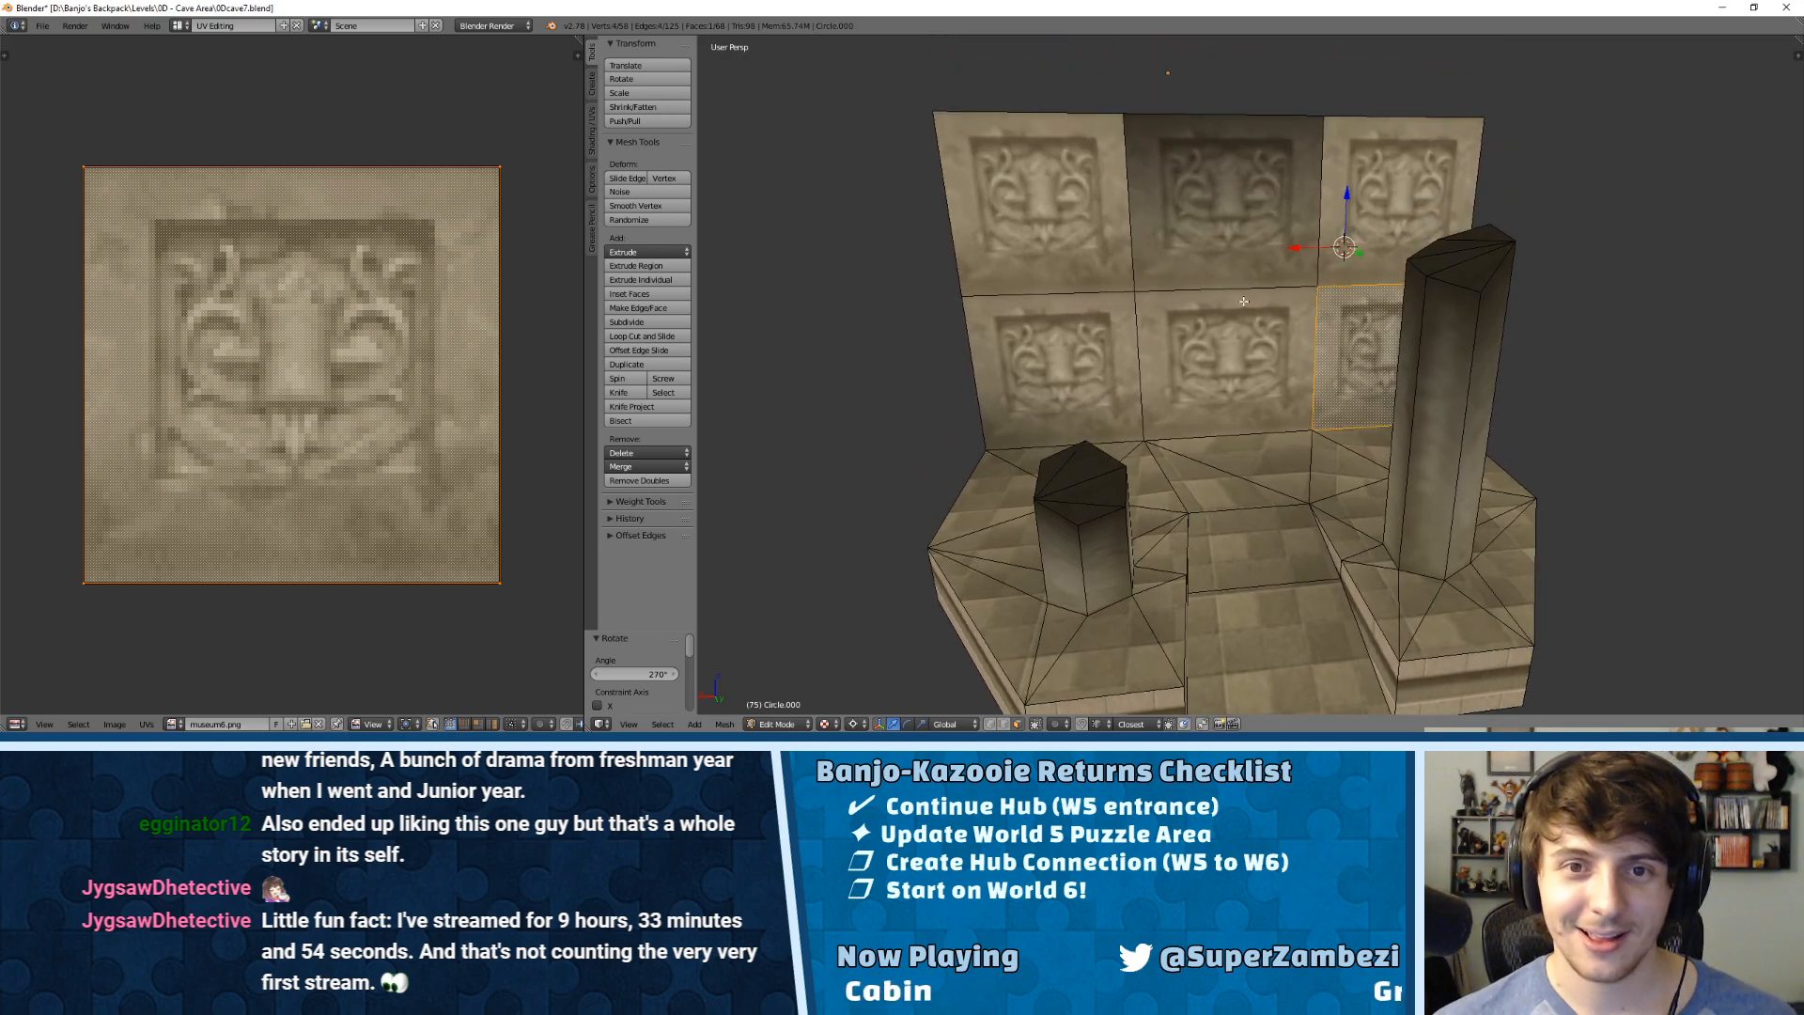
key(Tab)
key(Tab)
key(ctrl+Tab)
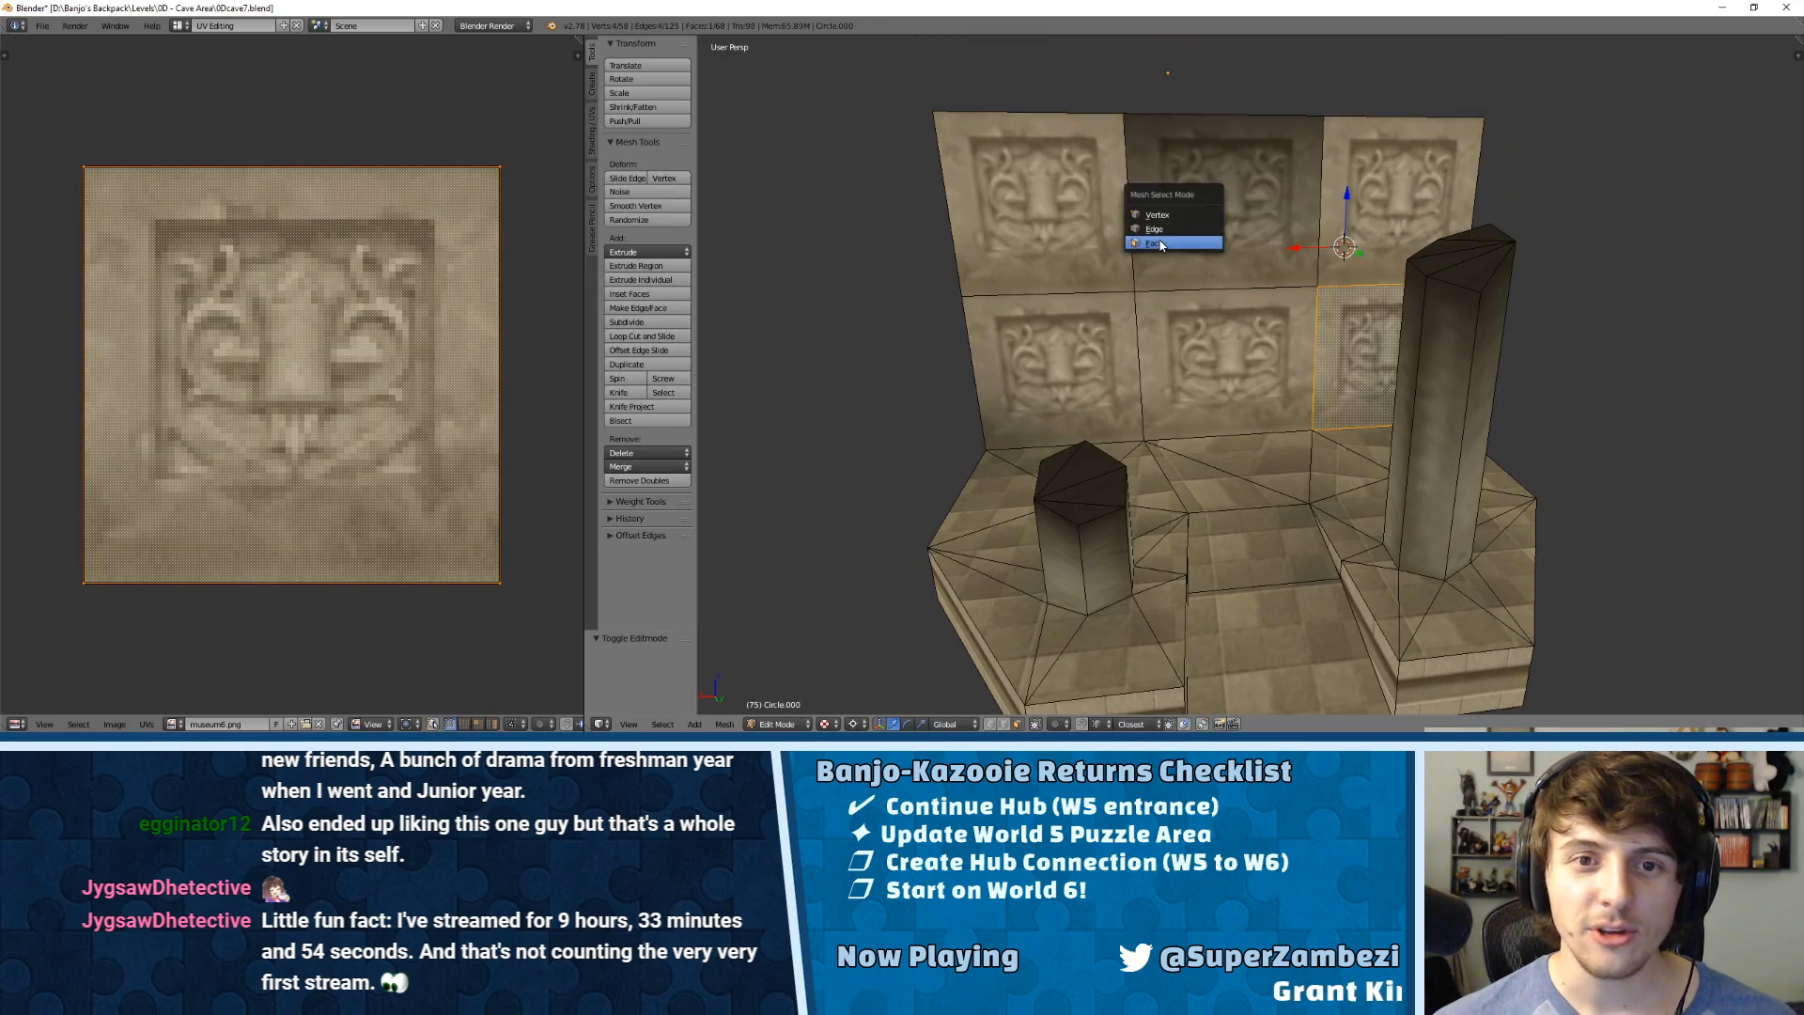
click(1161, 246)
right_click(1218, 242)
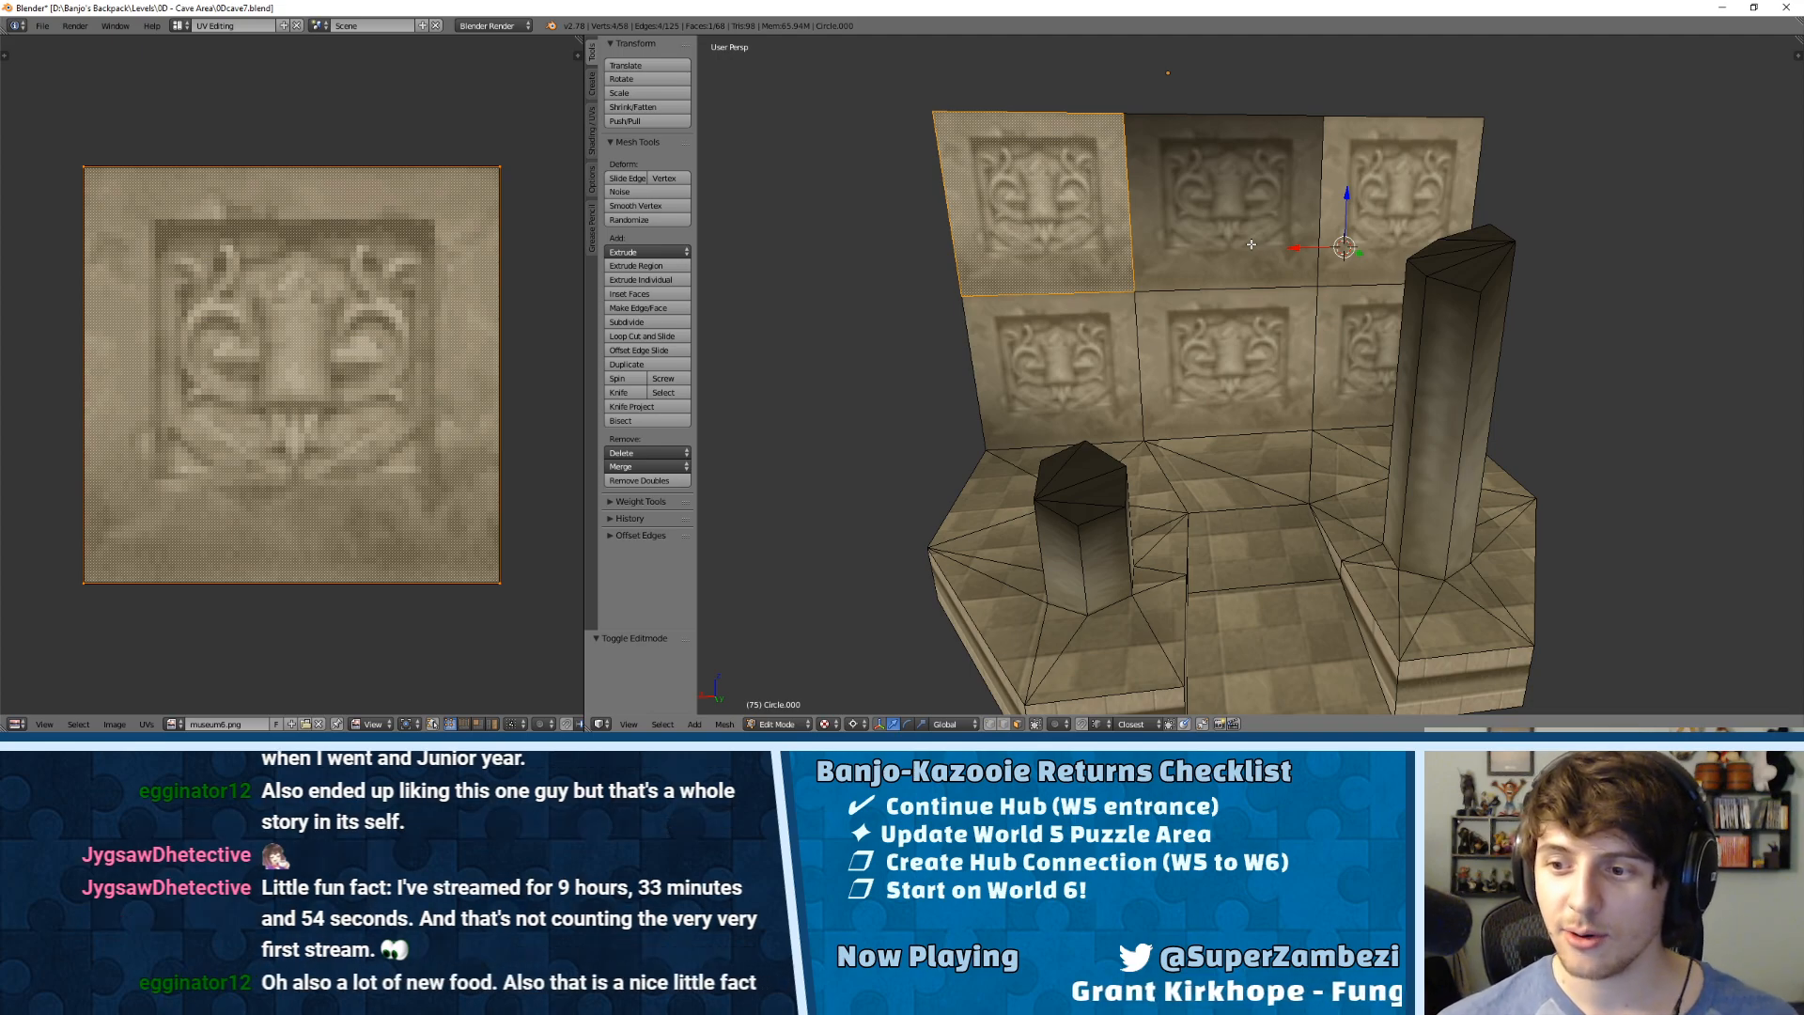
scroll(1267, 280, down, 1)
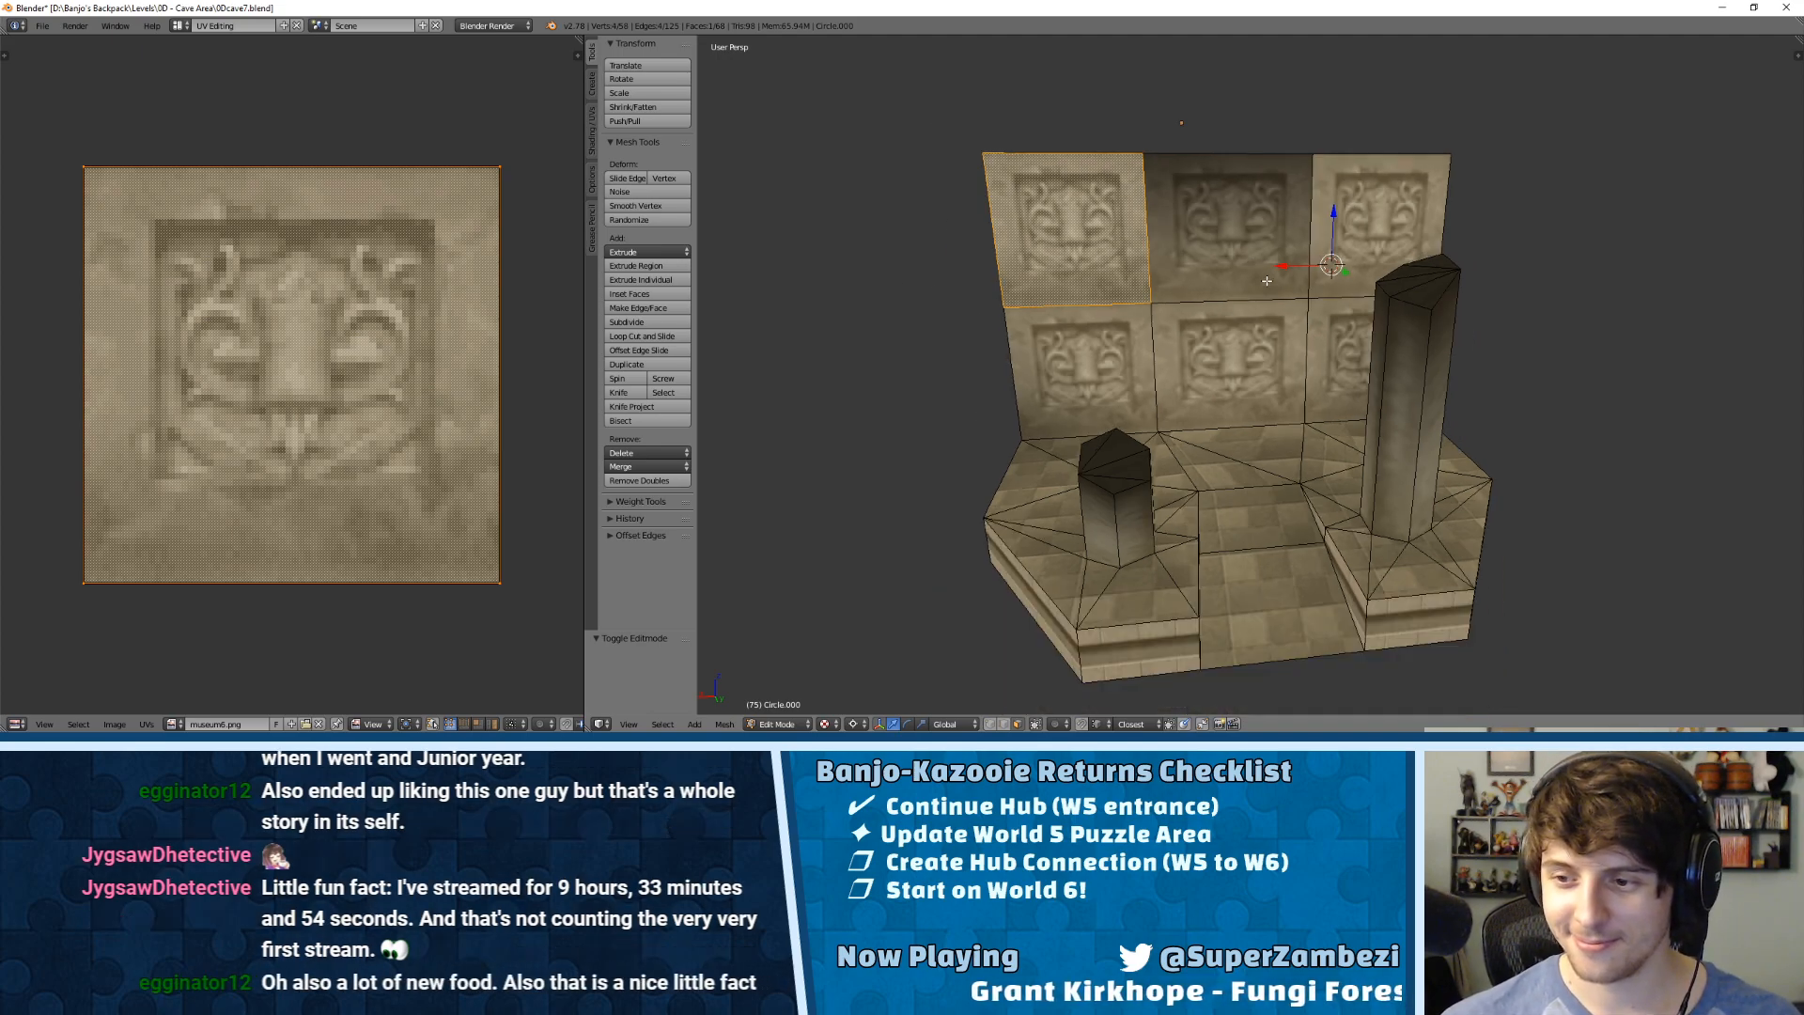
scroll(1267, 281, up, 4)
middle_drag(1265, 281, 1291, 369)
scroll(1273, 344, down, 4)
shift+middle_drag(1349, 449, 1267, 414)
scroll(1246, 354, down, 4)
scroll(1265, 330, up, 6)
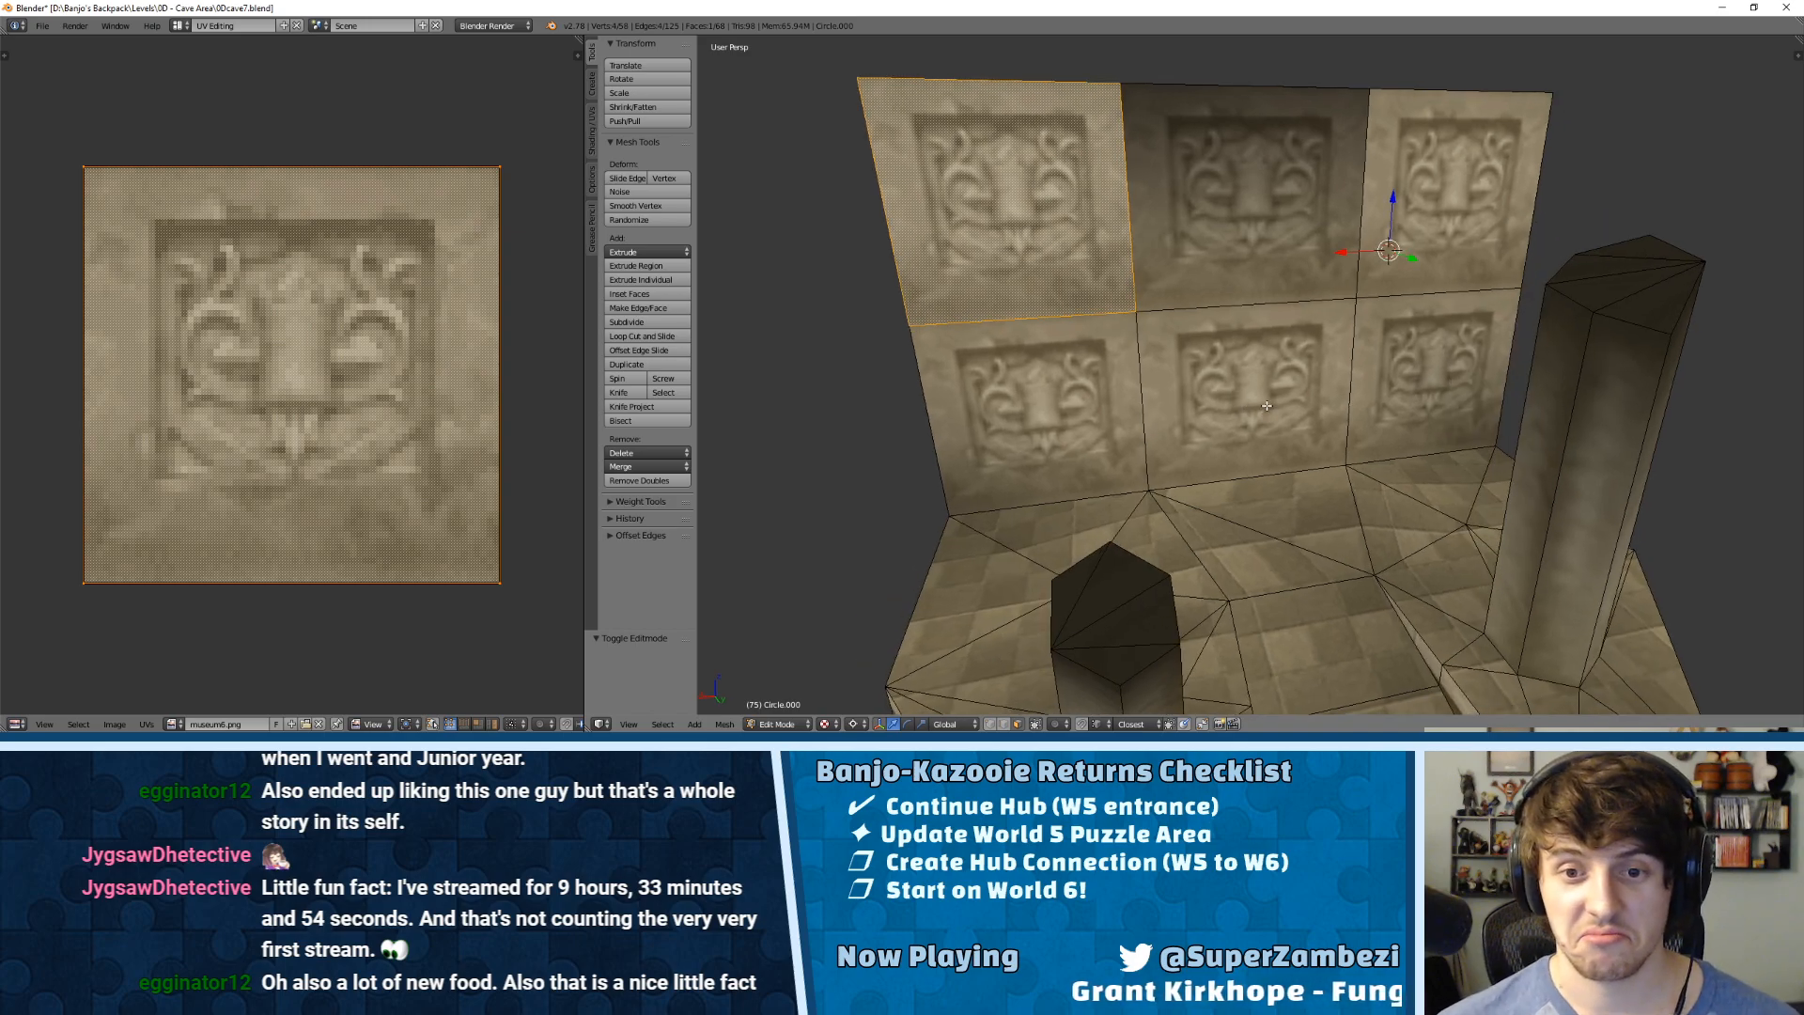
scroll(1267, 406, down, 6)
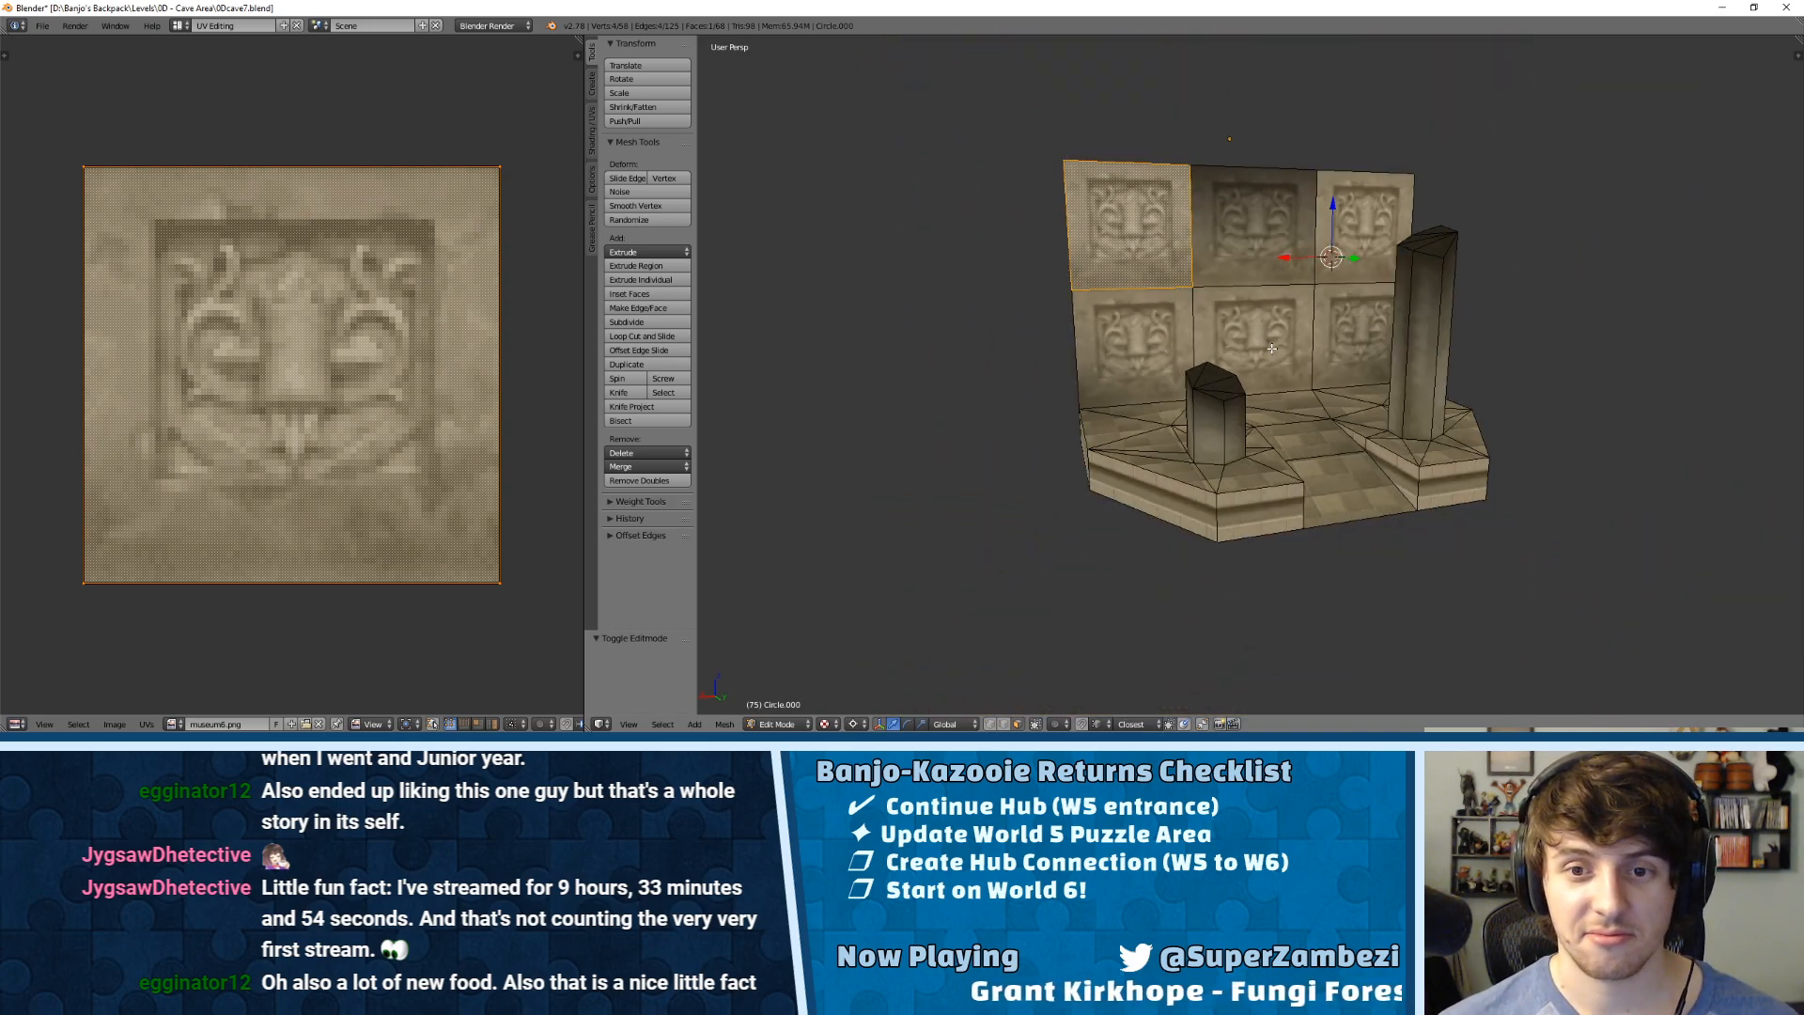
Step: Replace the carved texture on the six back wall panels with museum7.png and check the plain wall in Object Mode
right_click(1169, 322)
shift+right_click(1249, 324)
shift+right_click(1250, 239)
shift+right_click(1151, 235)
shift+right_click(1358, 233)
shift+right_click(1368, 331)
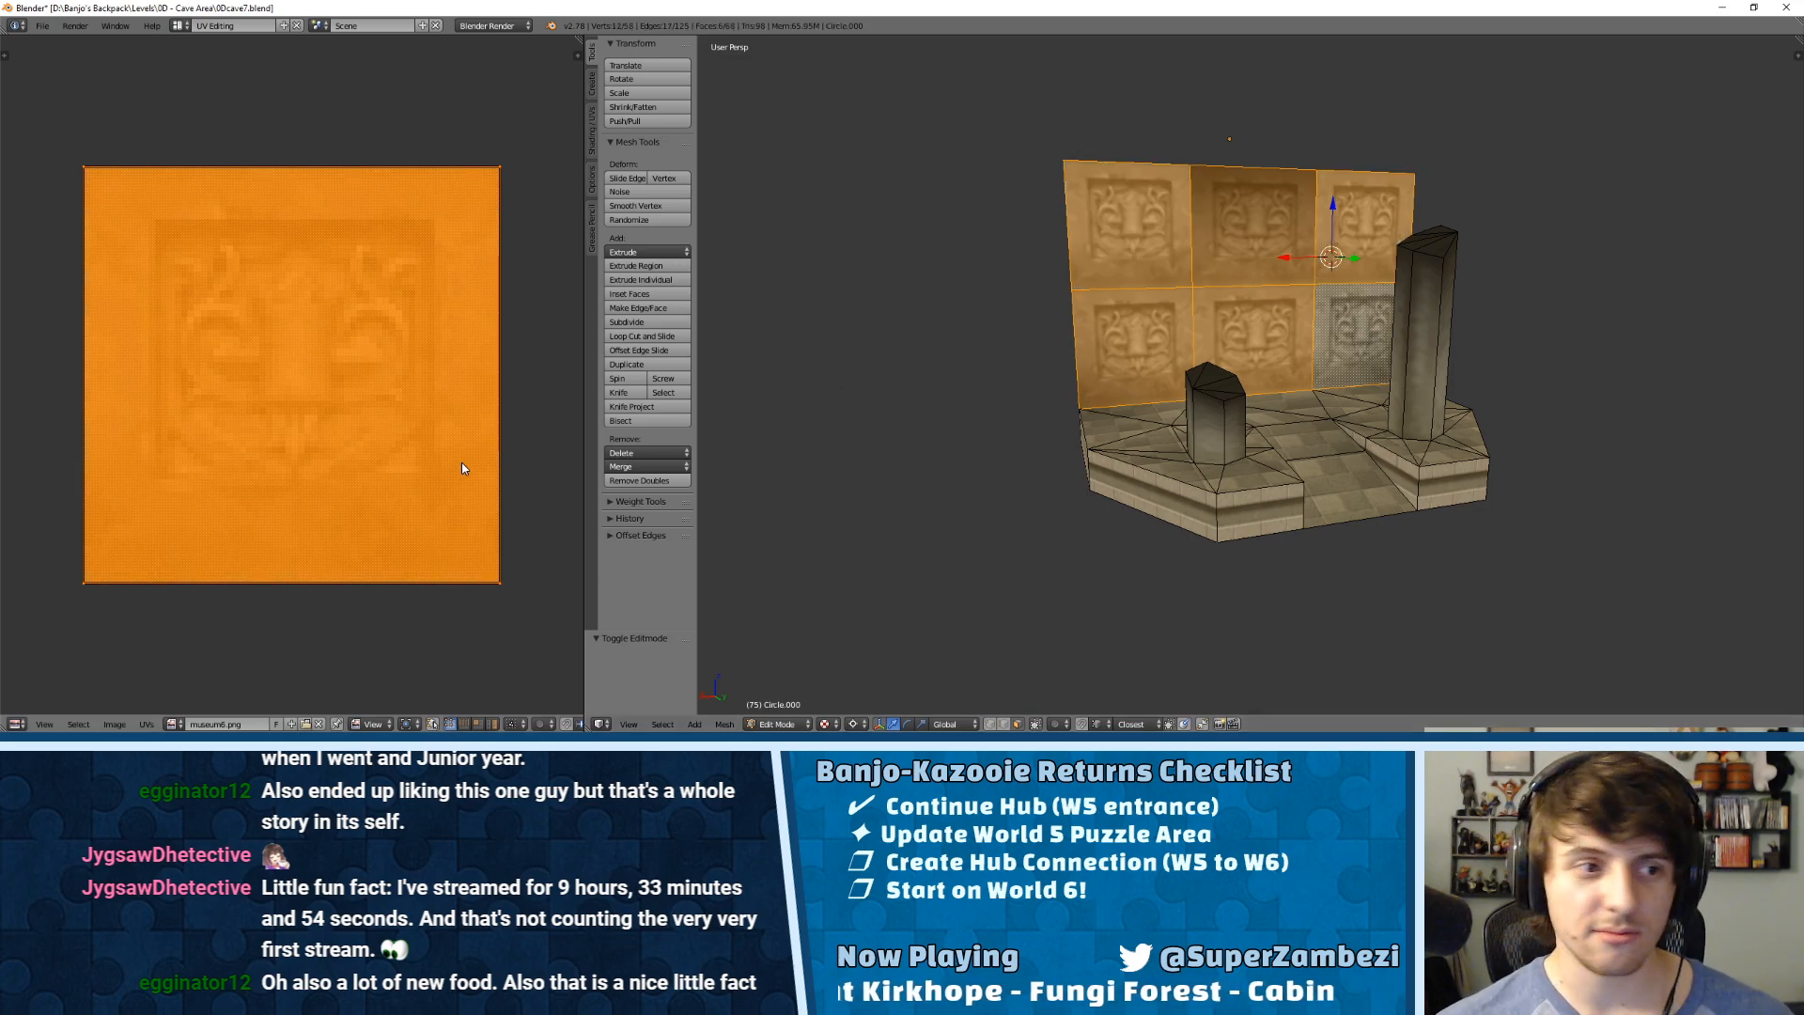
click(105, 727)
click(122, 697)
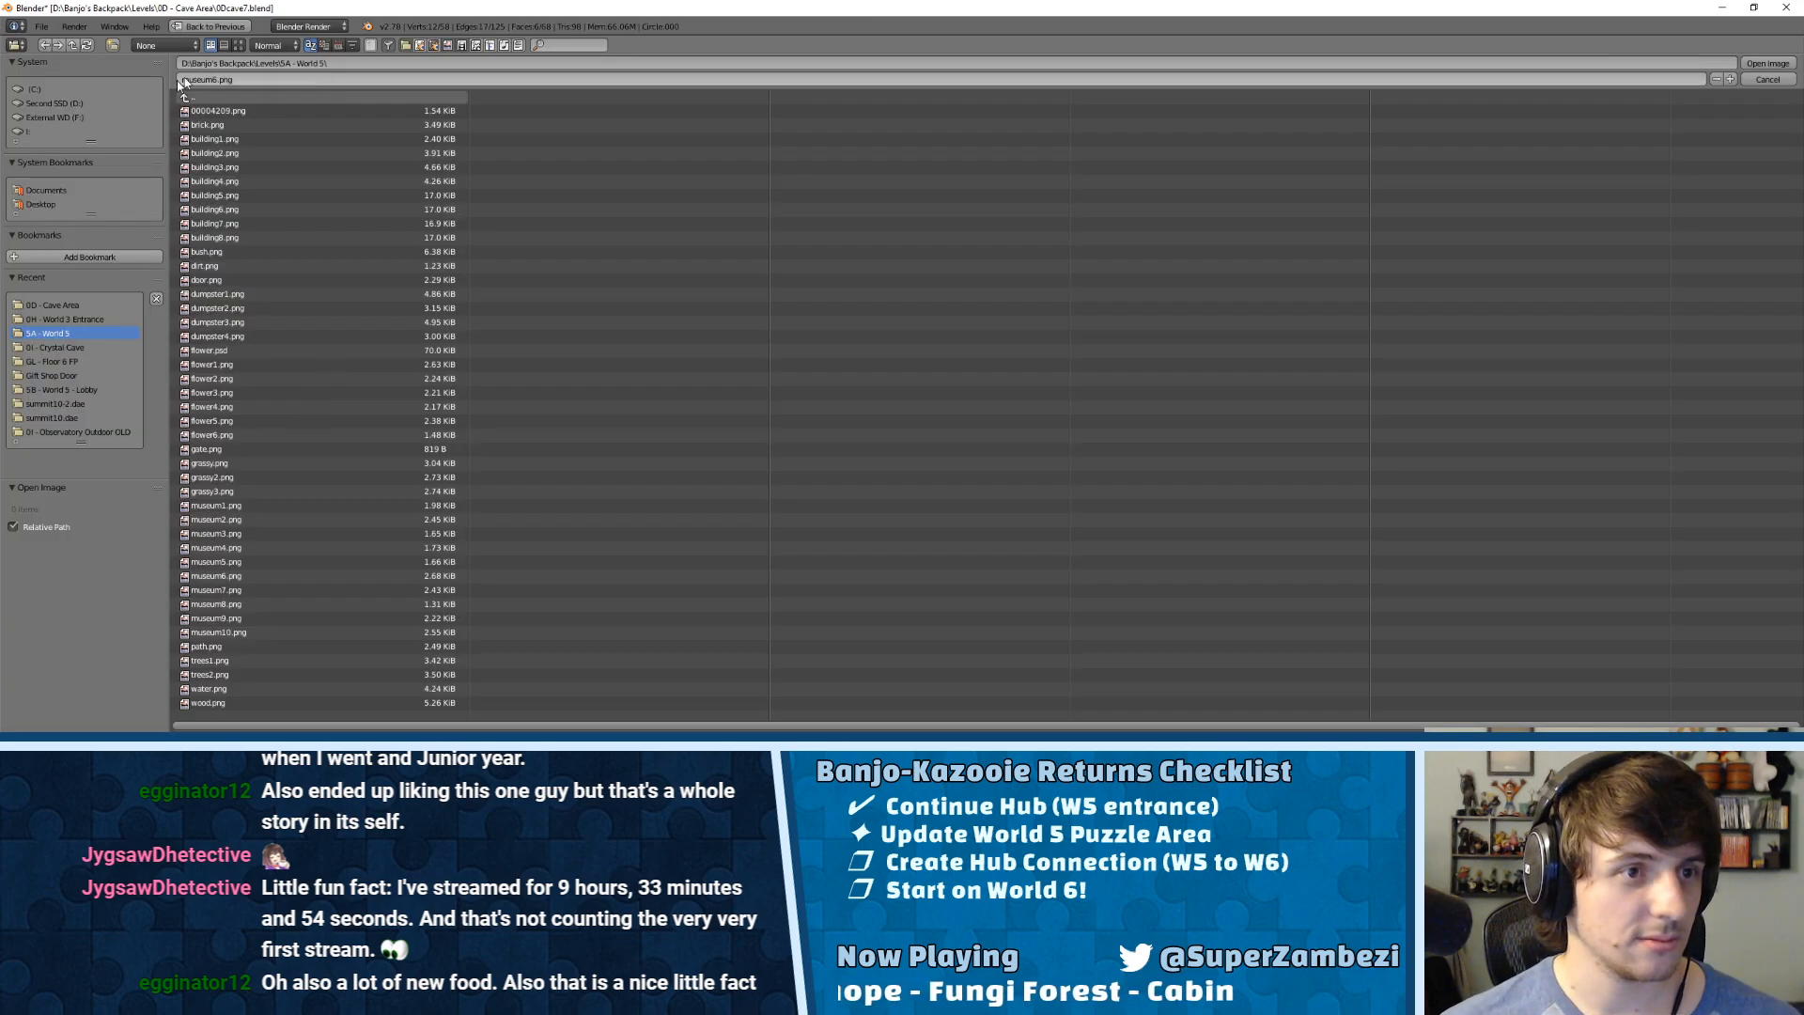
click(239, 46)
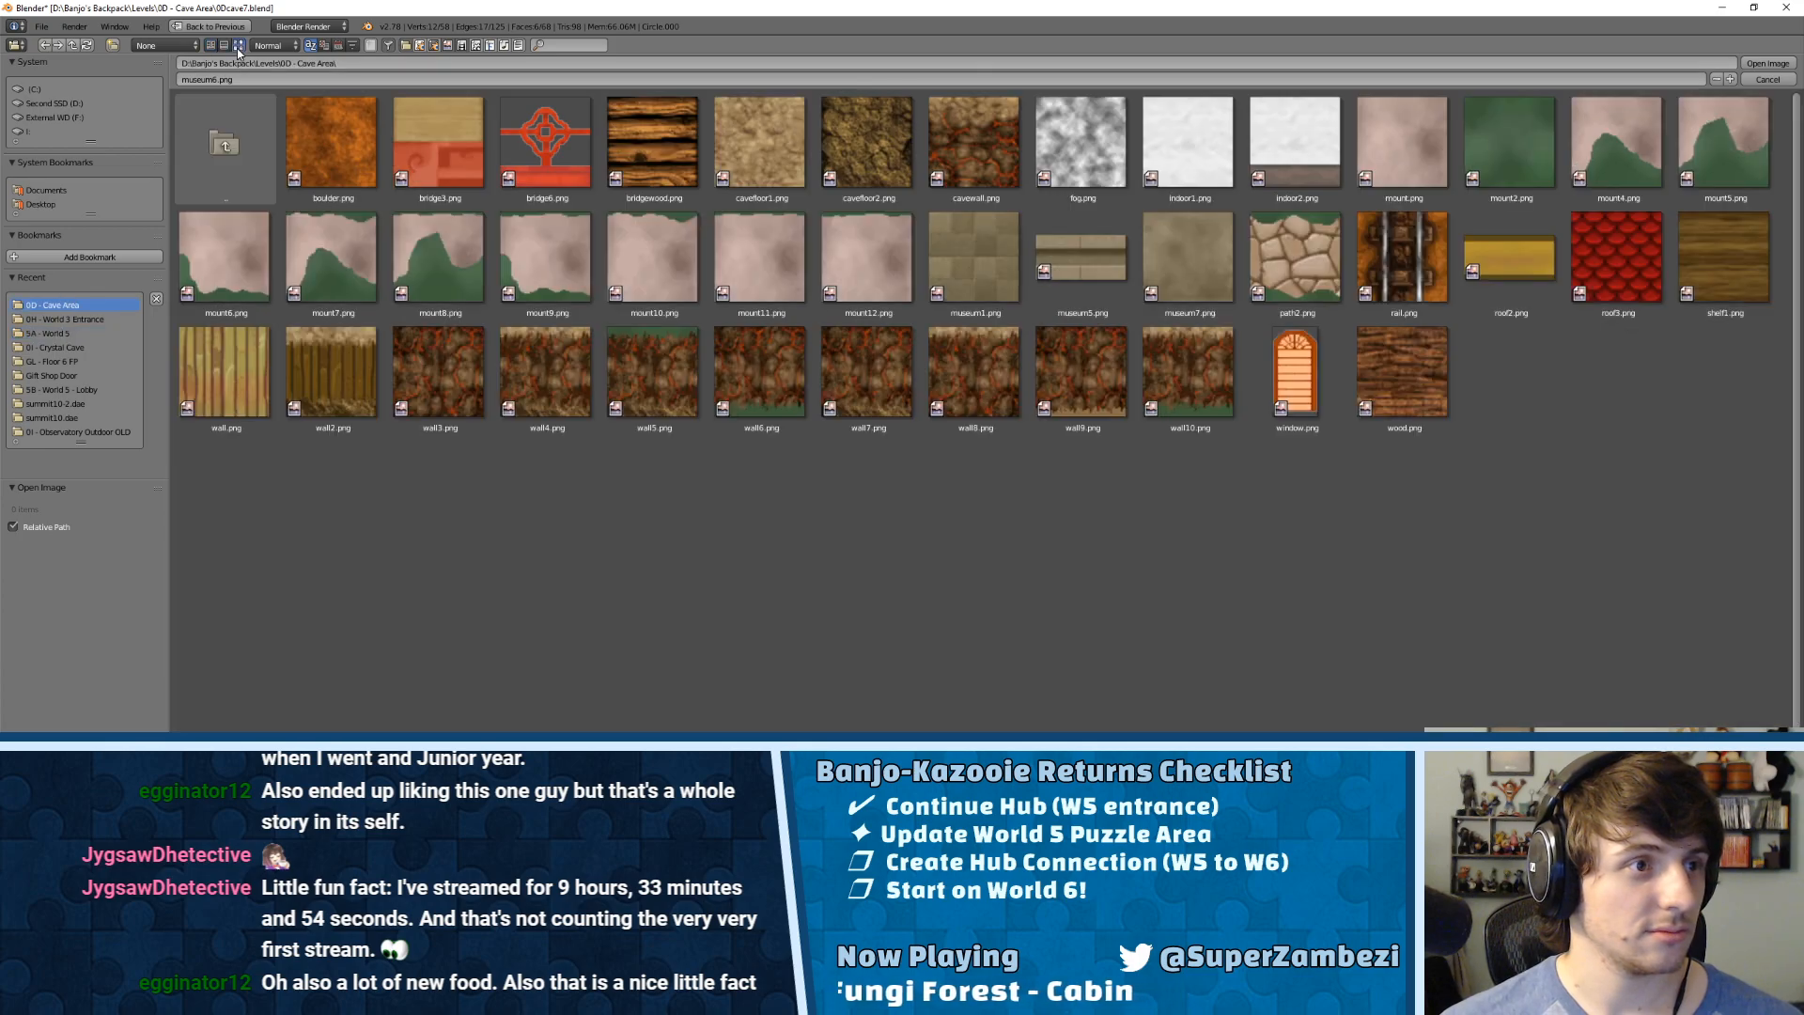
double_click(1192, 256)
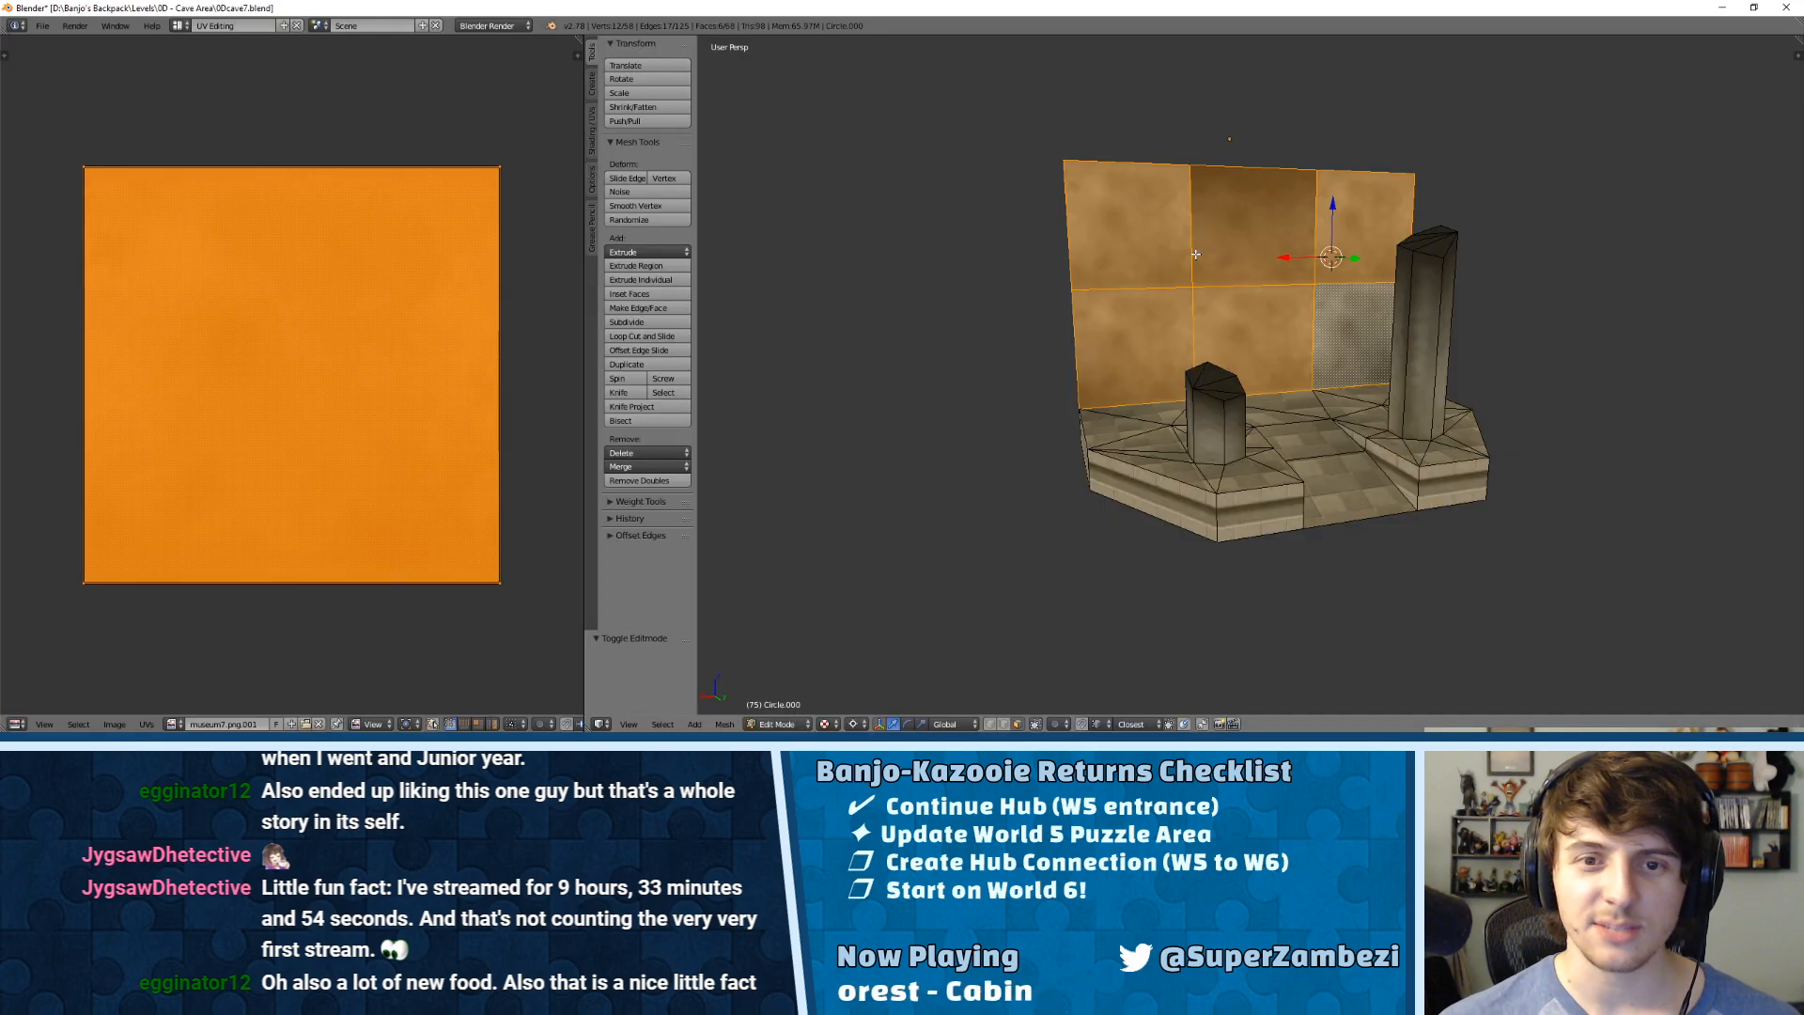
key(a)
scroll(1306, 352, up, 4)
key(Tab)
middle_drag(1328, 332, 1260, 379)
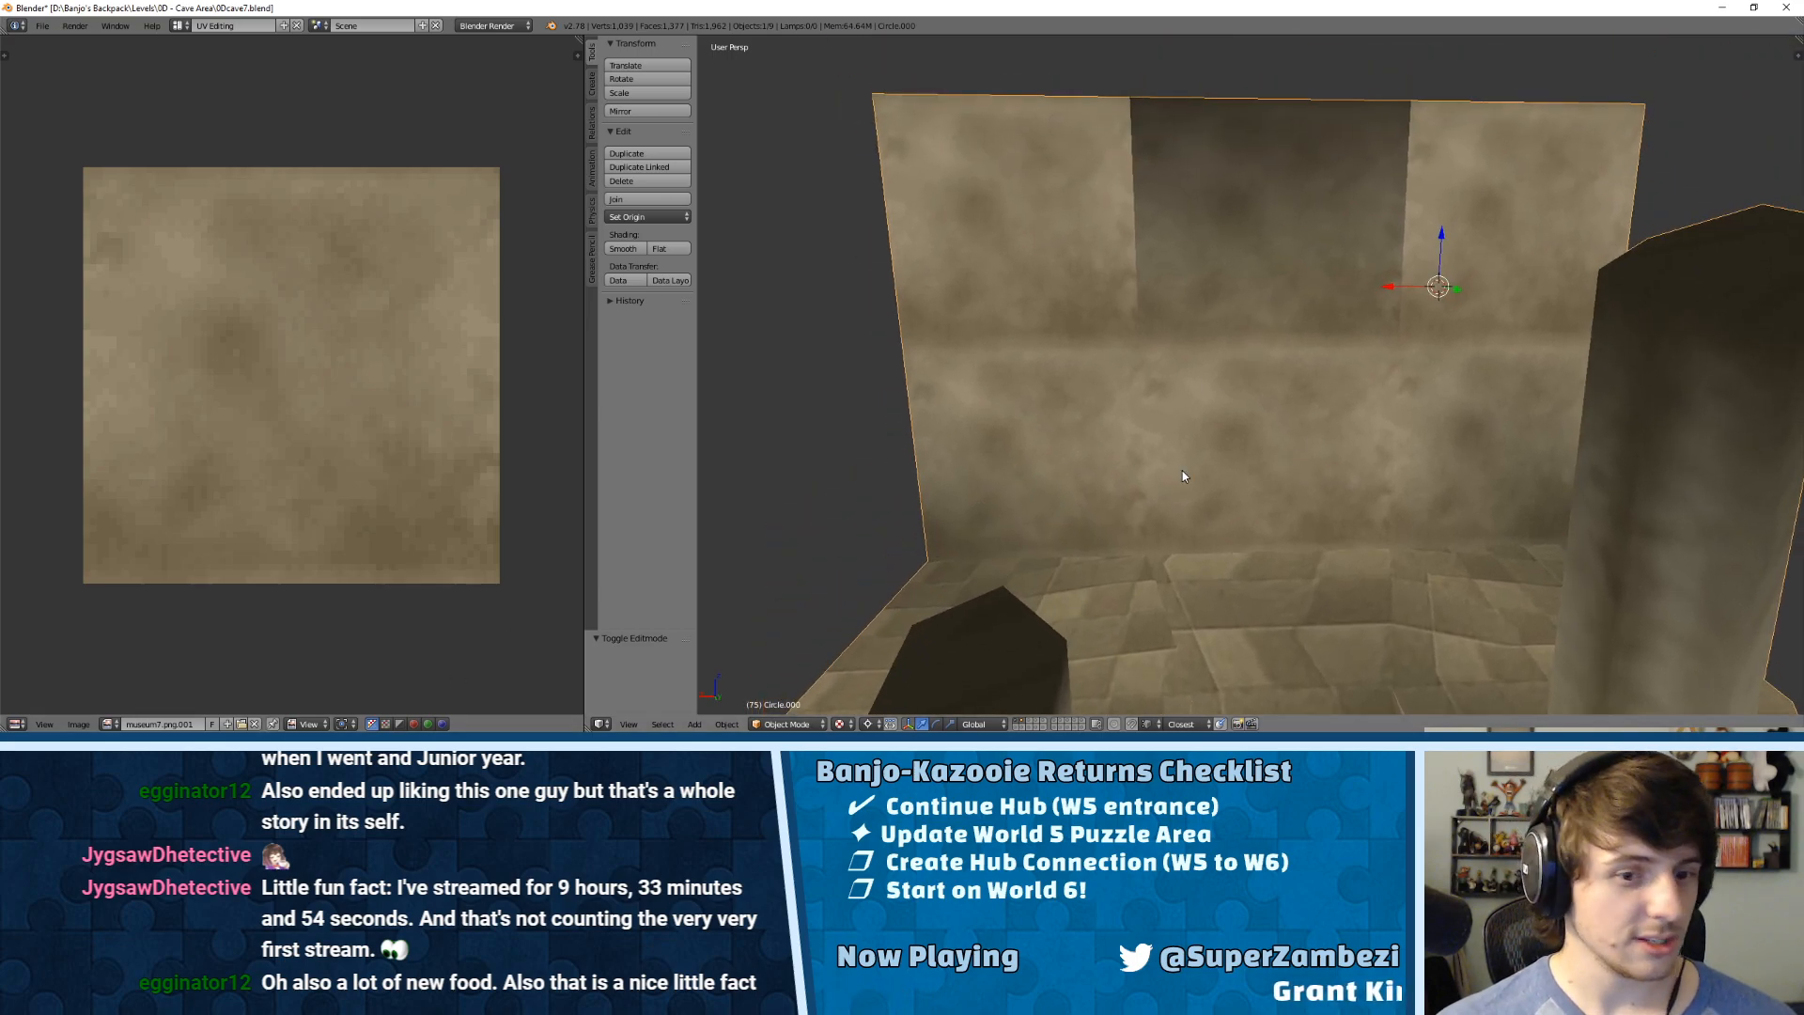
Step: Paint the dark upper-middle back wall panel white in Vertex Paint mode so its shading matches the neighbouring panels
key(Tab)
click(792, 724)
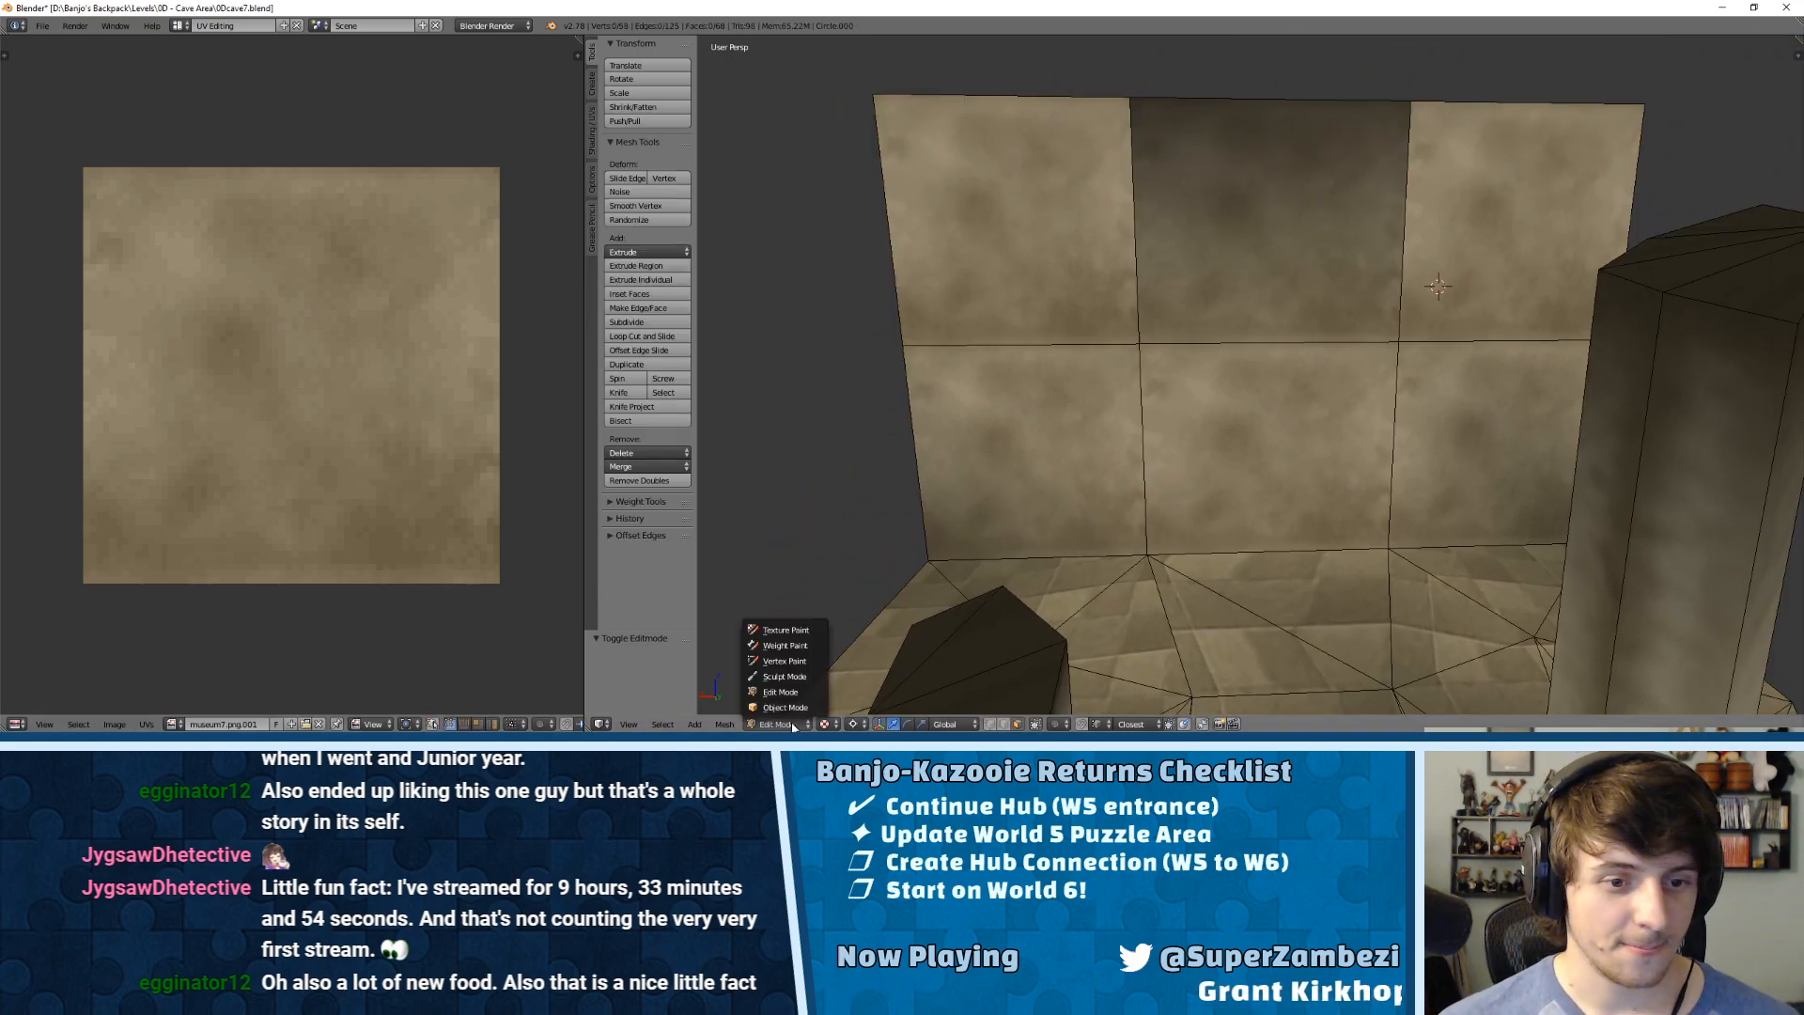
click(784, 661)
key(a)
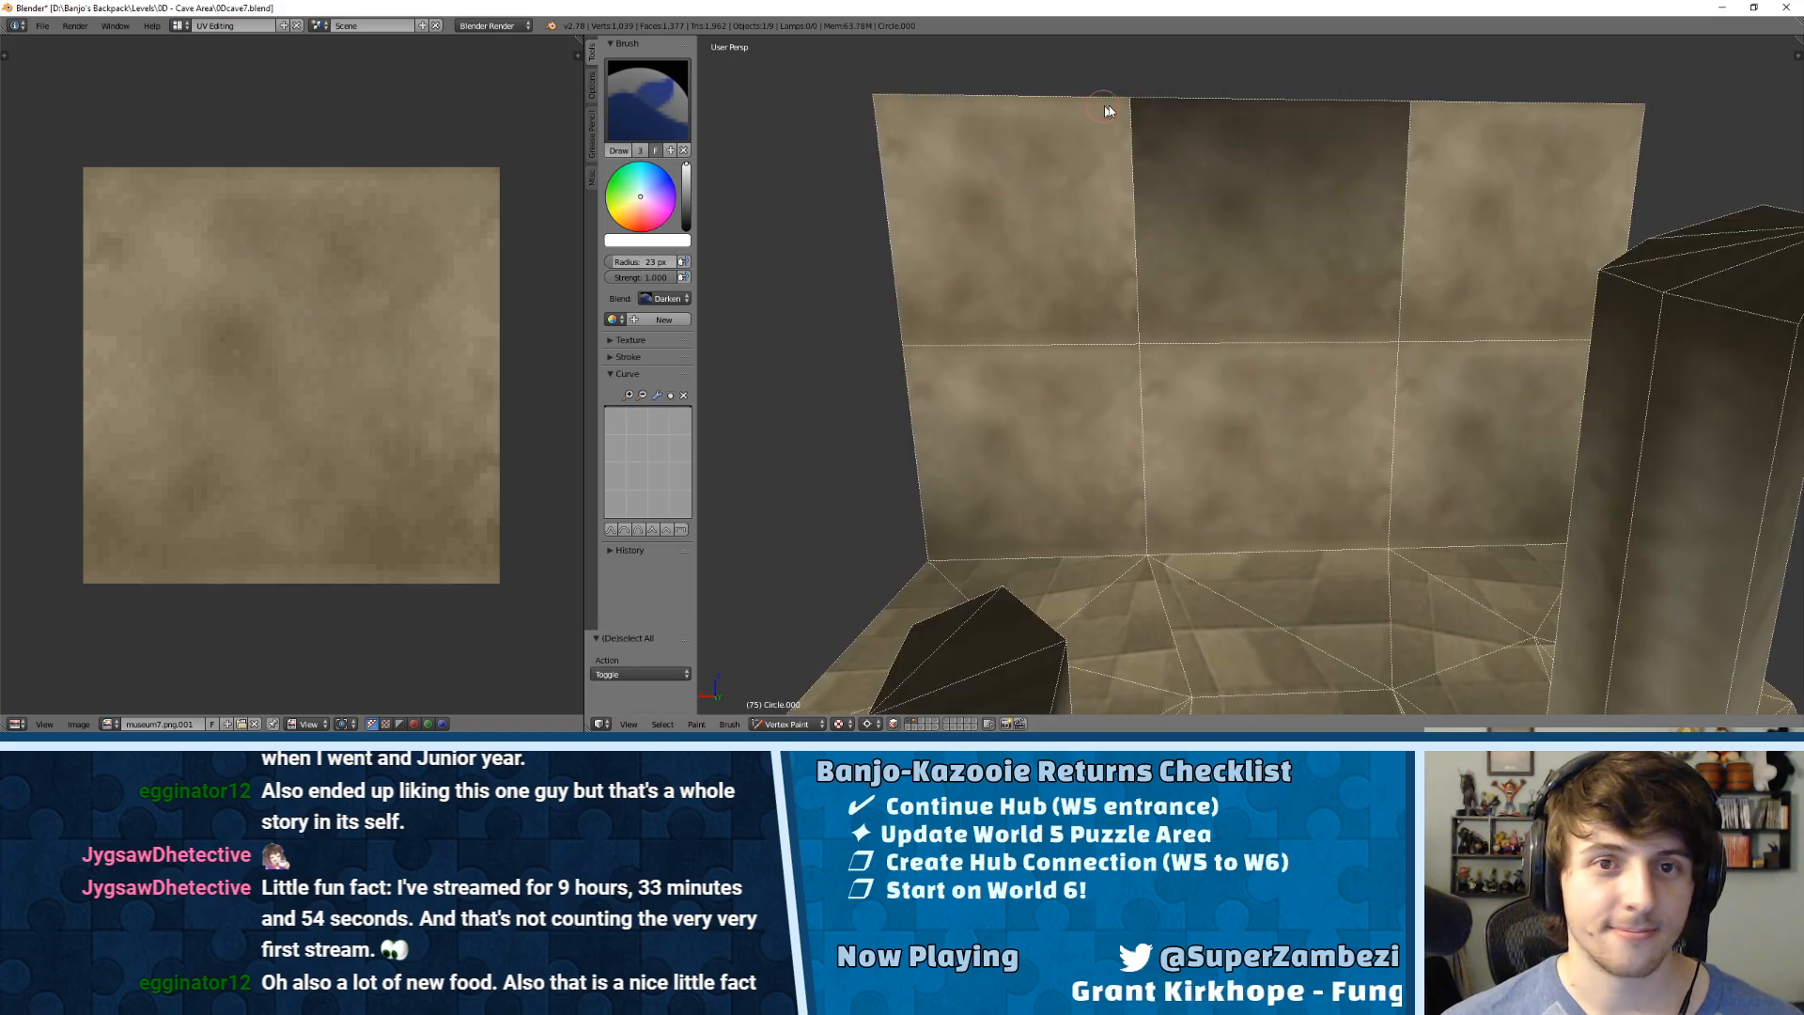
middle_drag(1289, 369, 1065, 342)
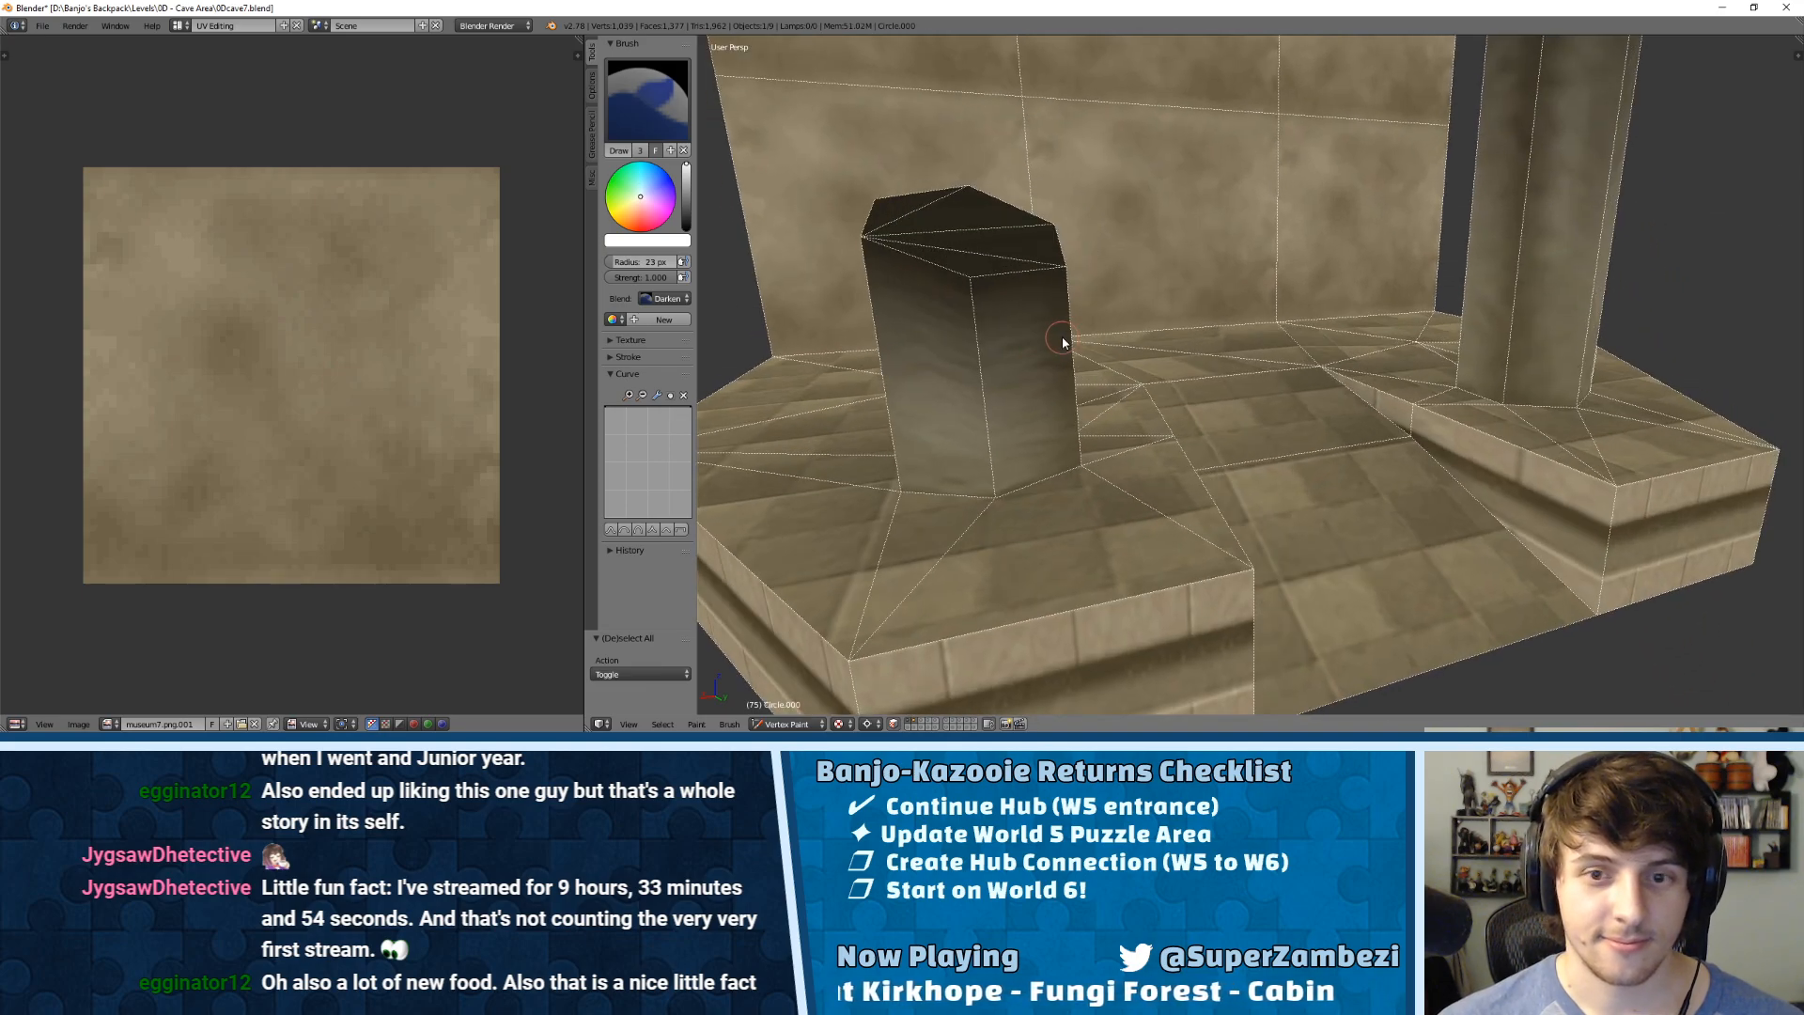
scroll(1220, 419, down, 8)
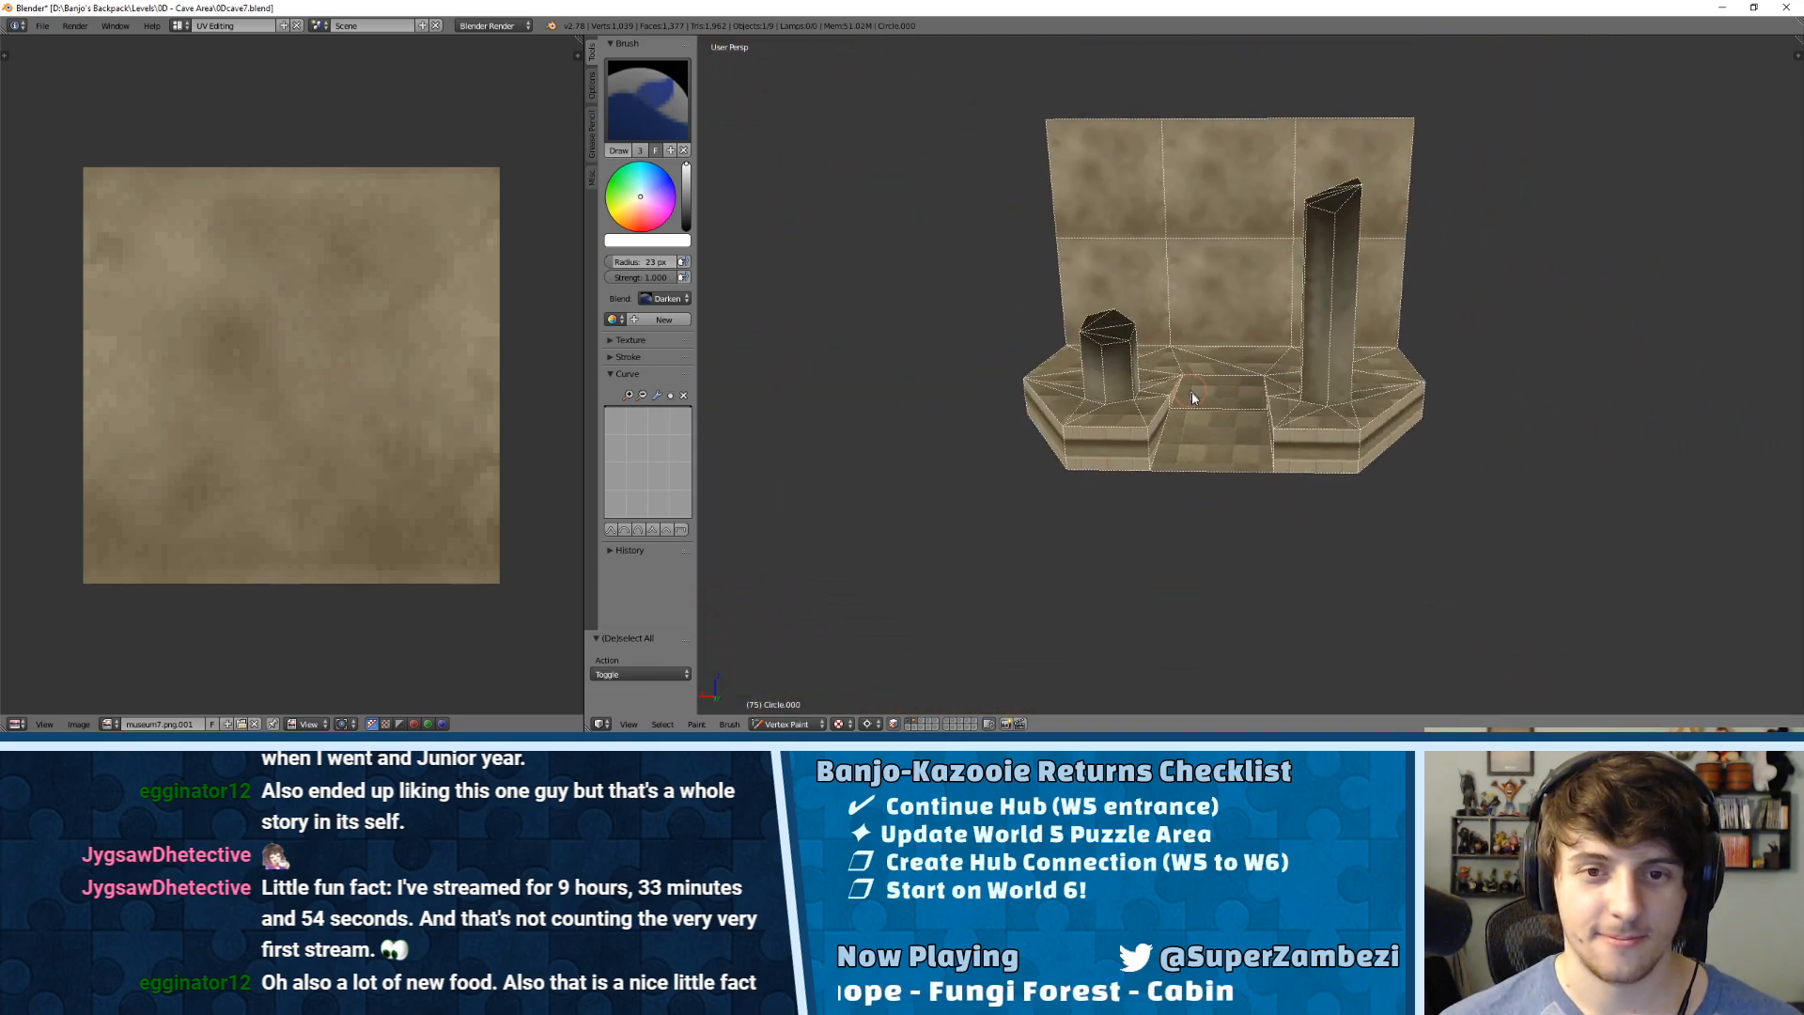
Step: Select the back wall's vertical outer edges on both ends in edge select mode and extrude them about 1.6 units backward along Y
key(Tab)
middle_drag(1220, 415, 1272, 299)
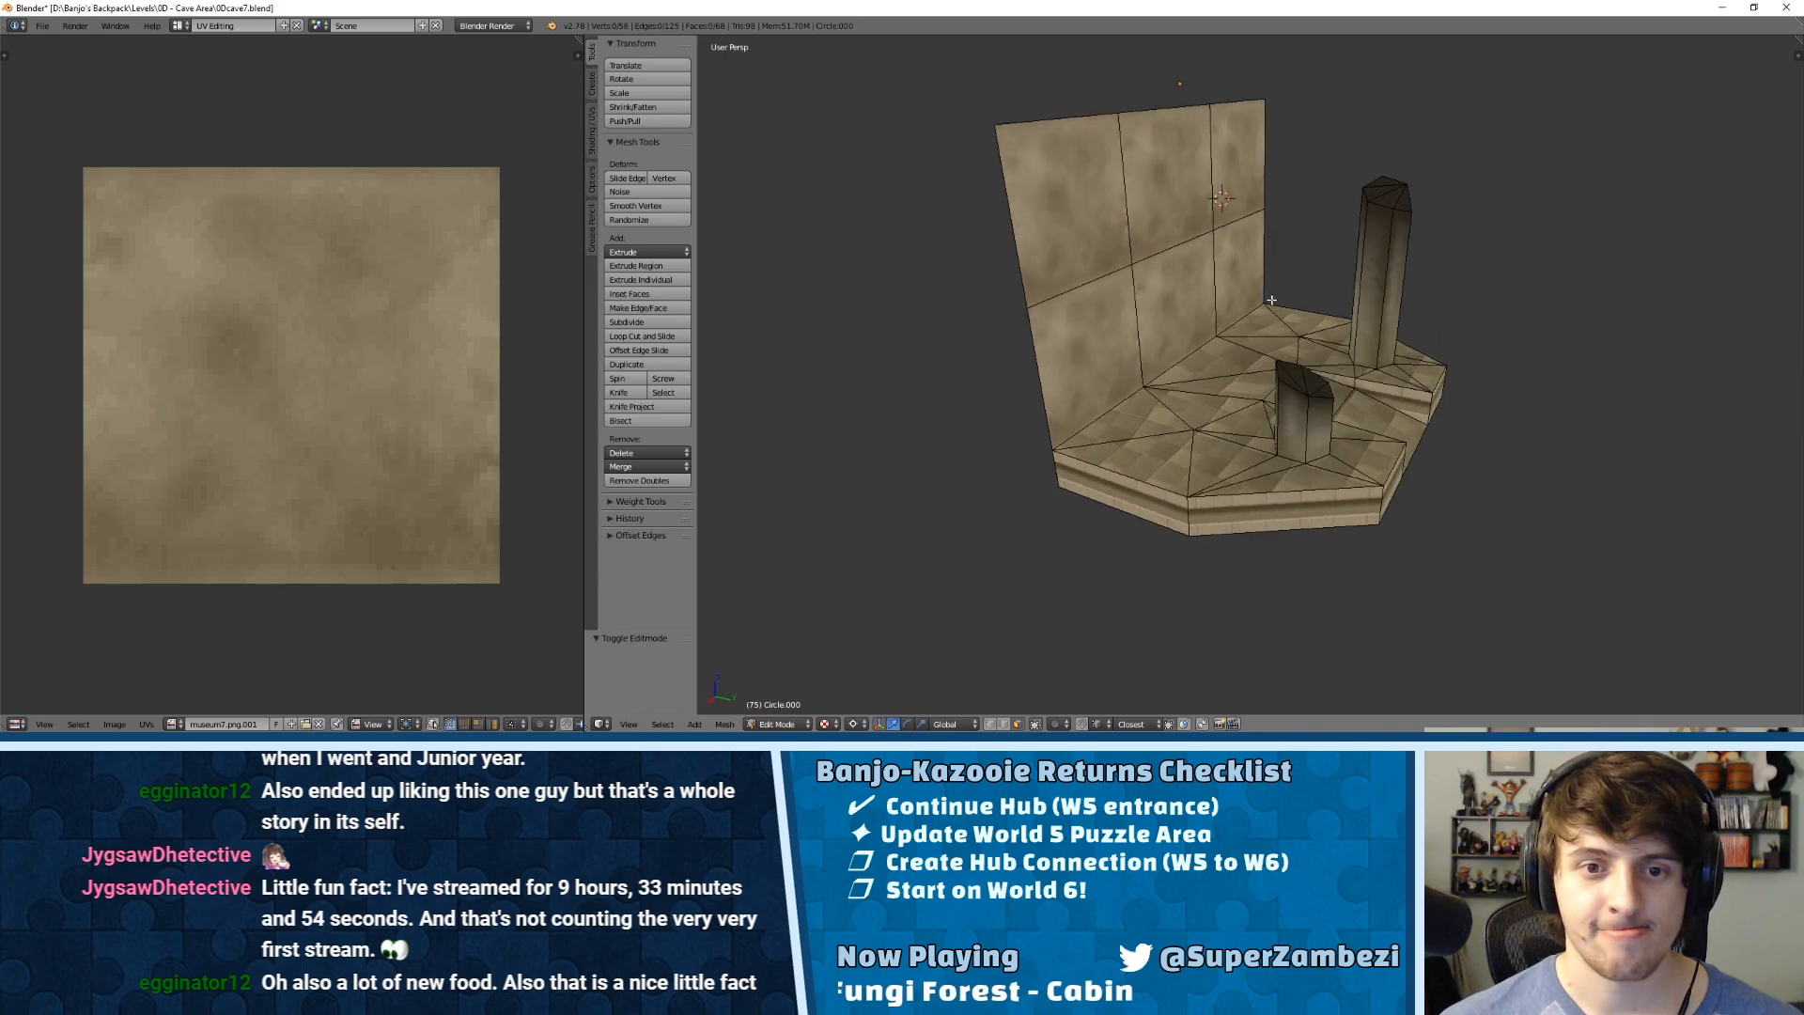
middle_drag(1121, 342, 1133, 341)
right_click(1057, 375)
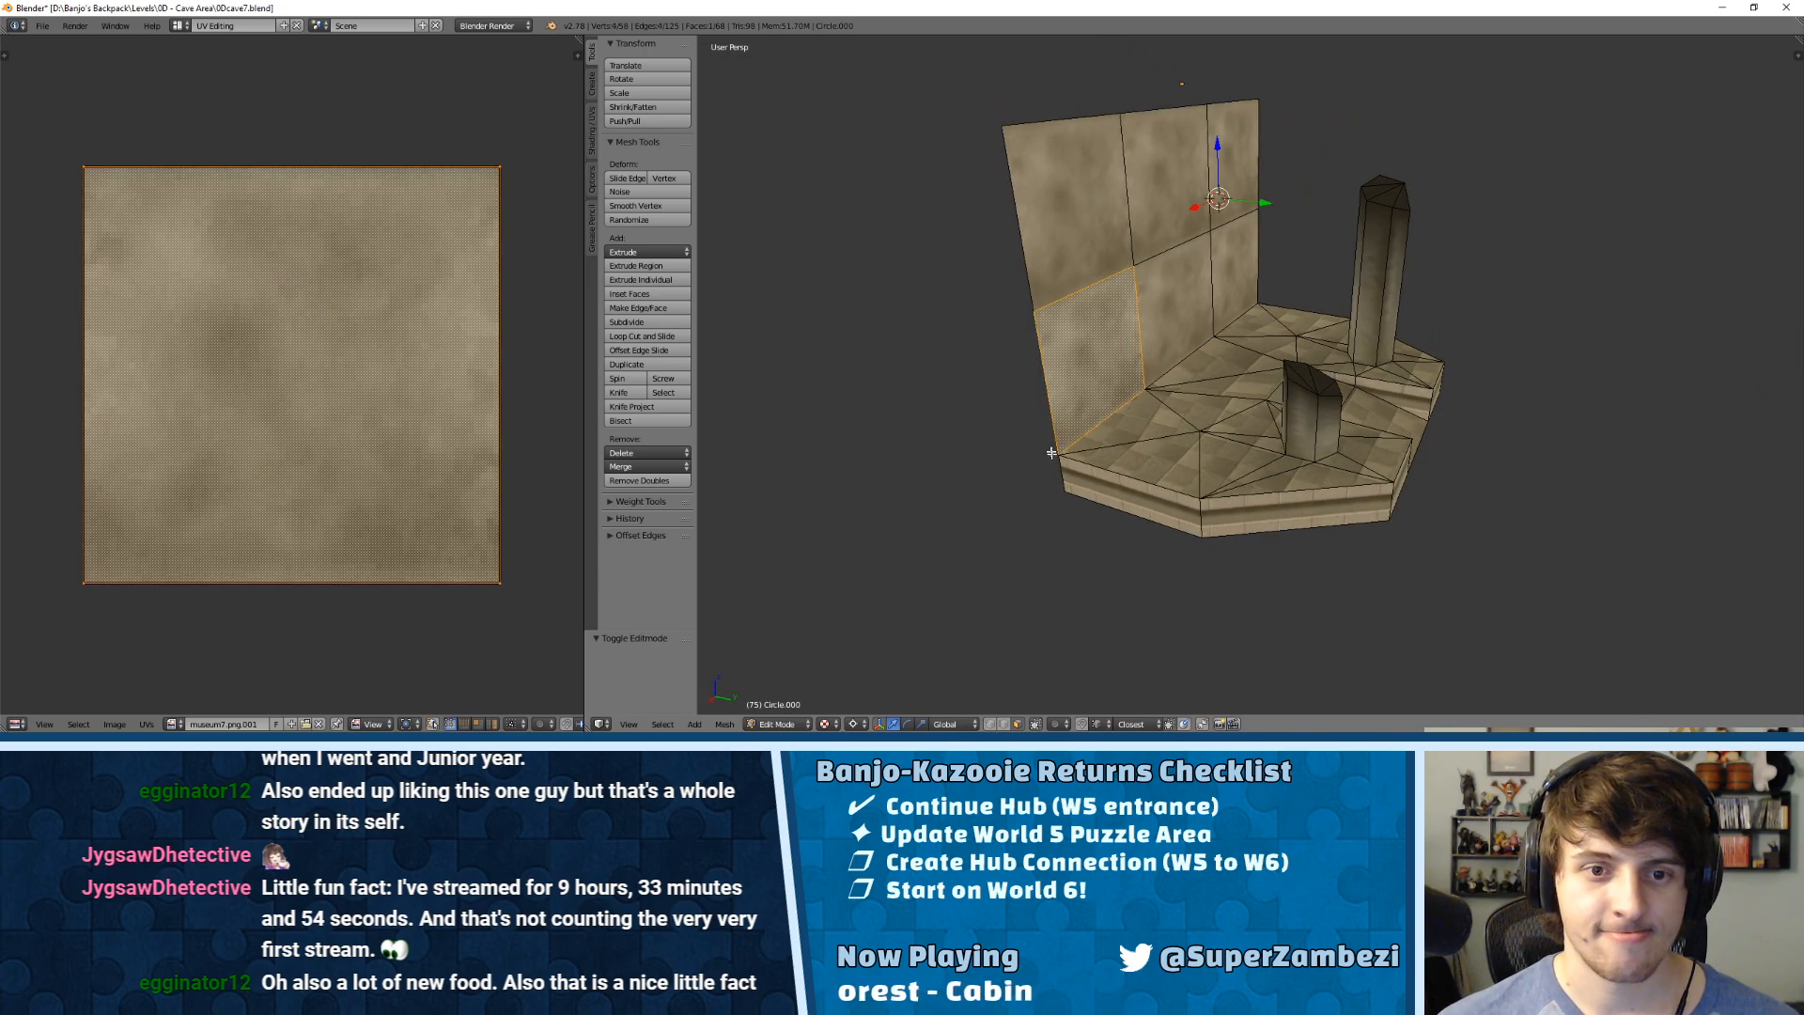
key(ctrl+Tab)
click(1022, 398)
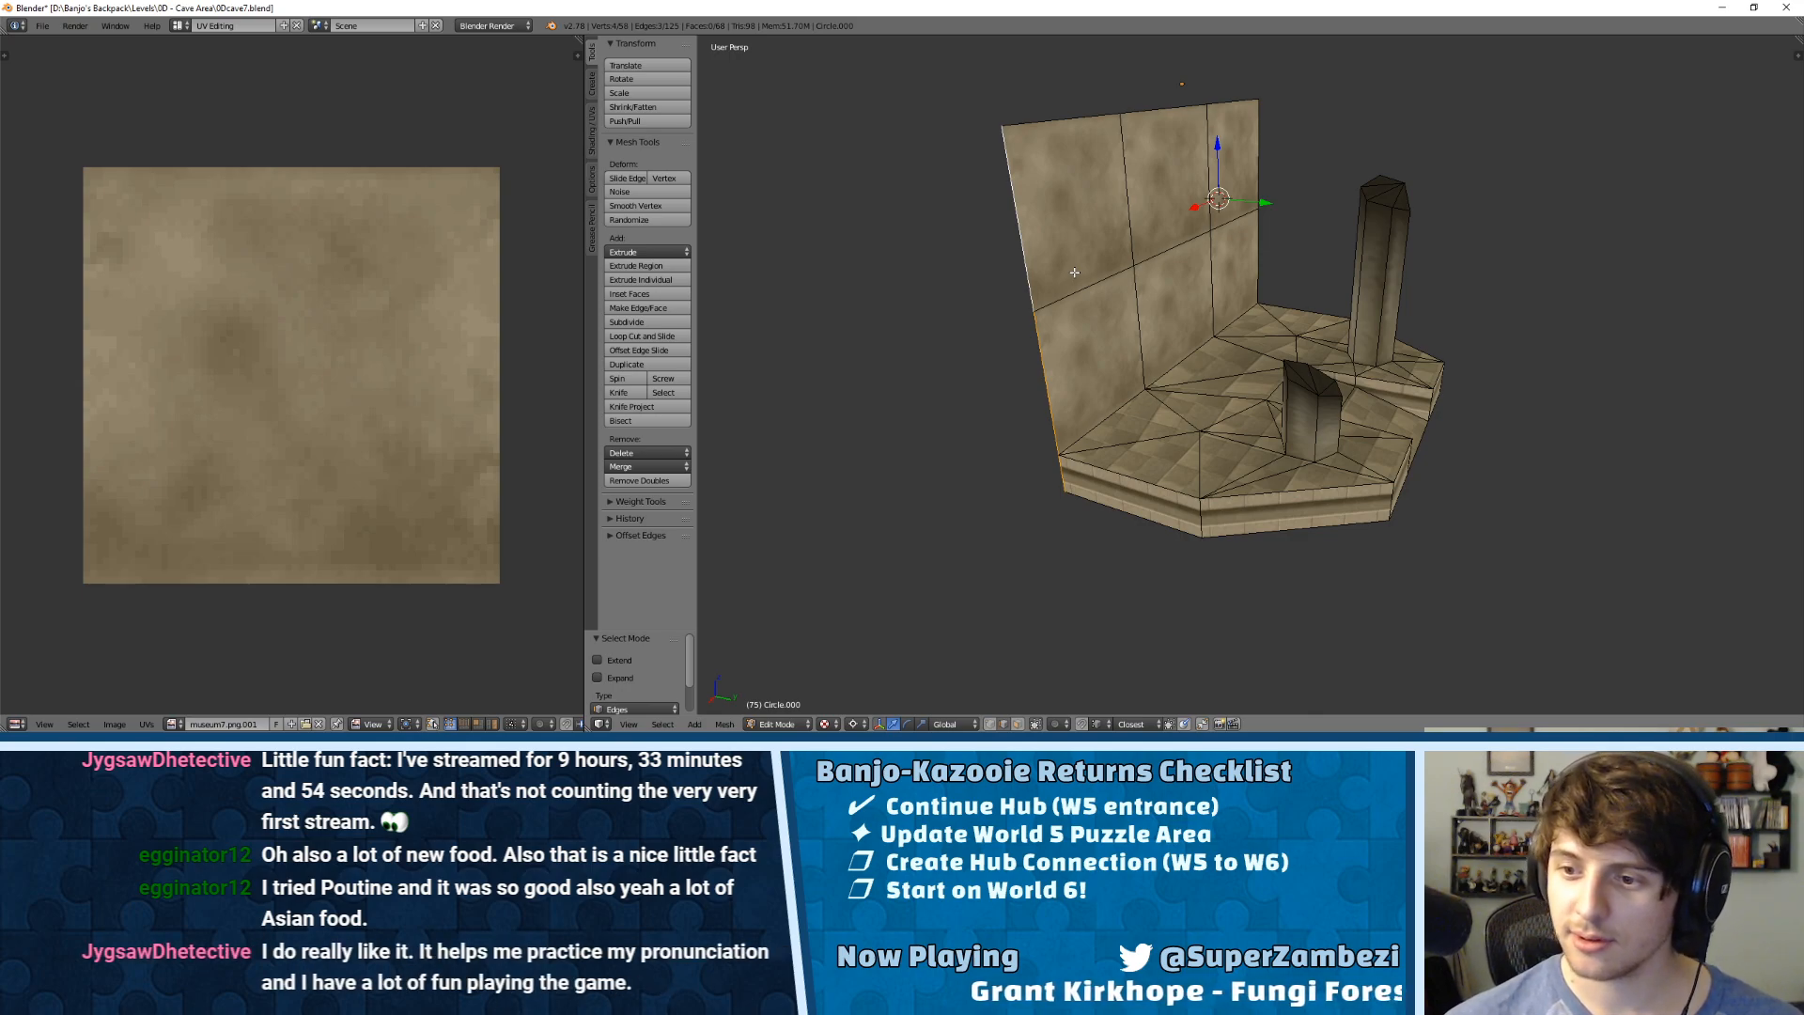
middle_drag(1074, 273, 1244, 316)
shift+right_click(1377, 401)
shift+right_click(1389, 394)
shift+right_click(1414, 242)
key(e)
key(y)
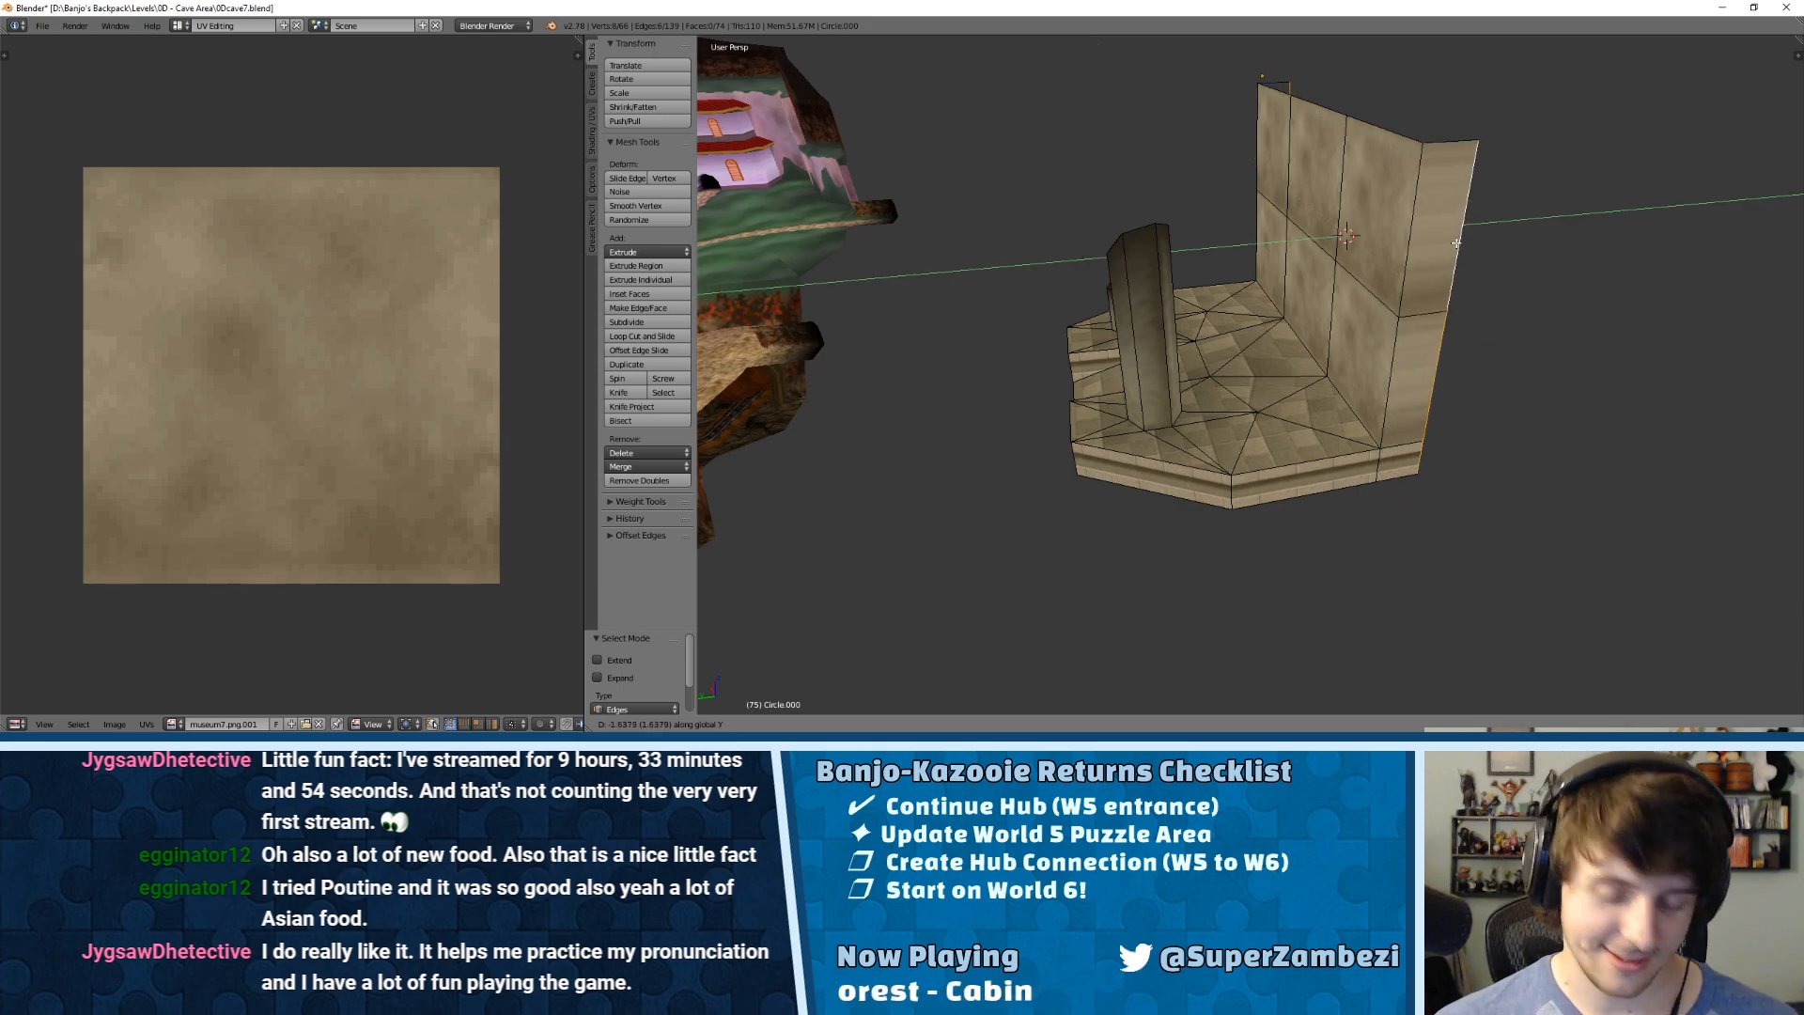
click(1456, 242)
Step: Extrude the back wall's top edges backward along Y to meet the corners of the extruded side faces
middle_drag(1456, 242, 1226, 101)
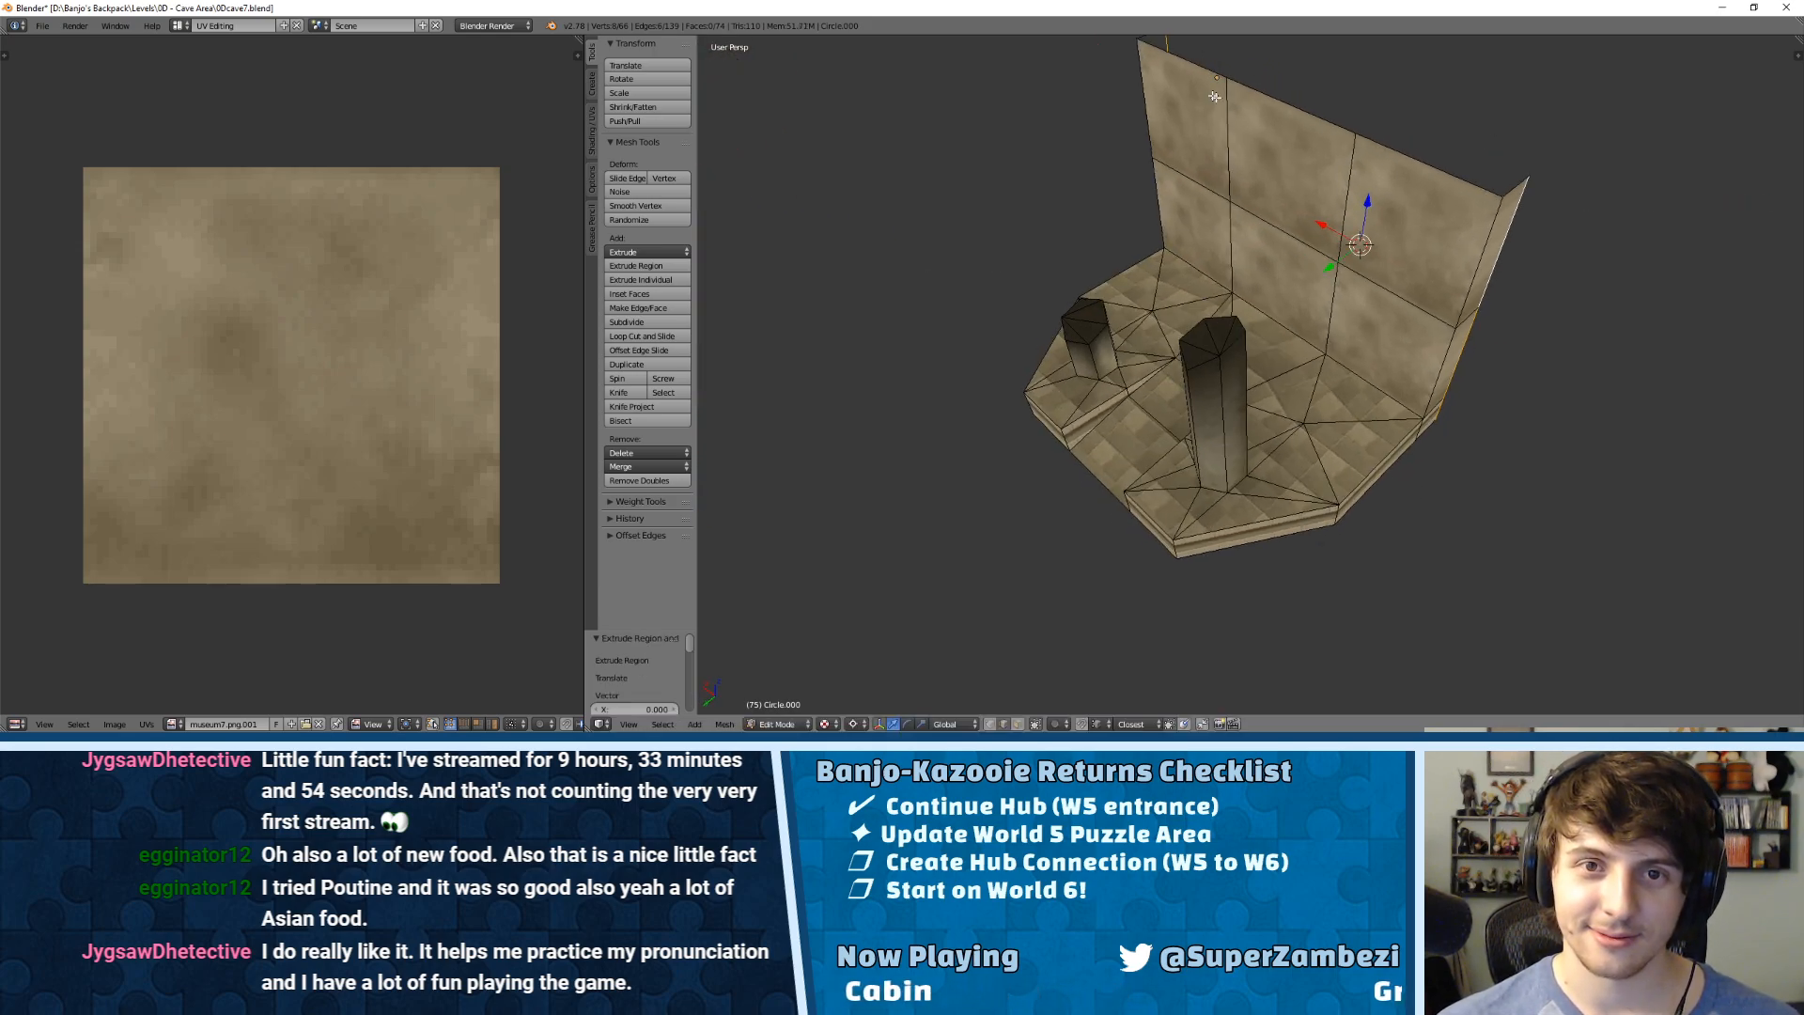
alt+right_click(1429, 161)
key(e)
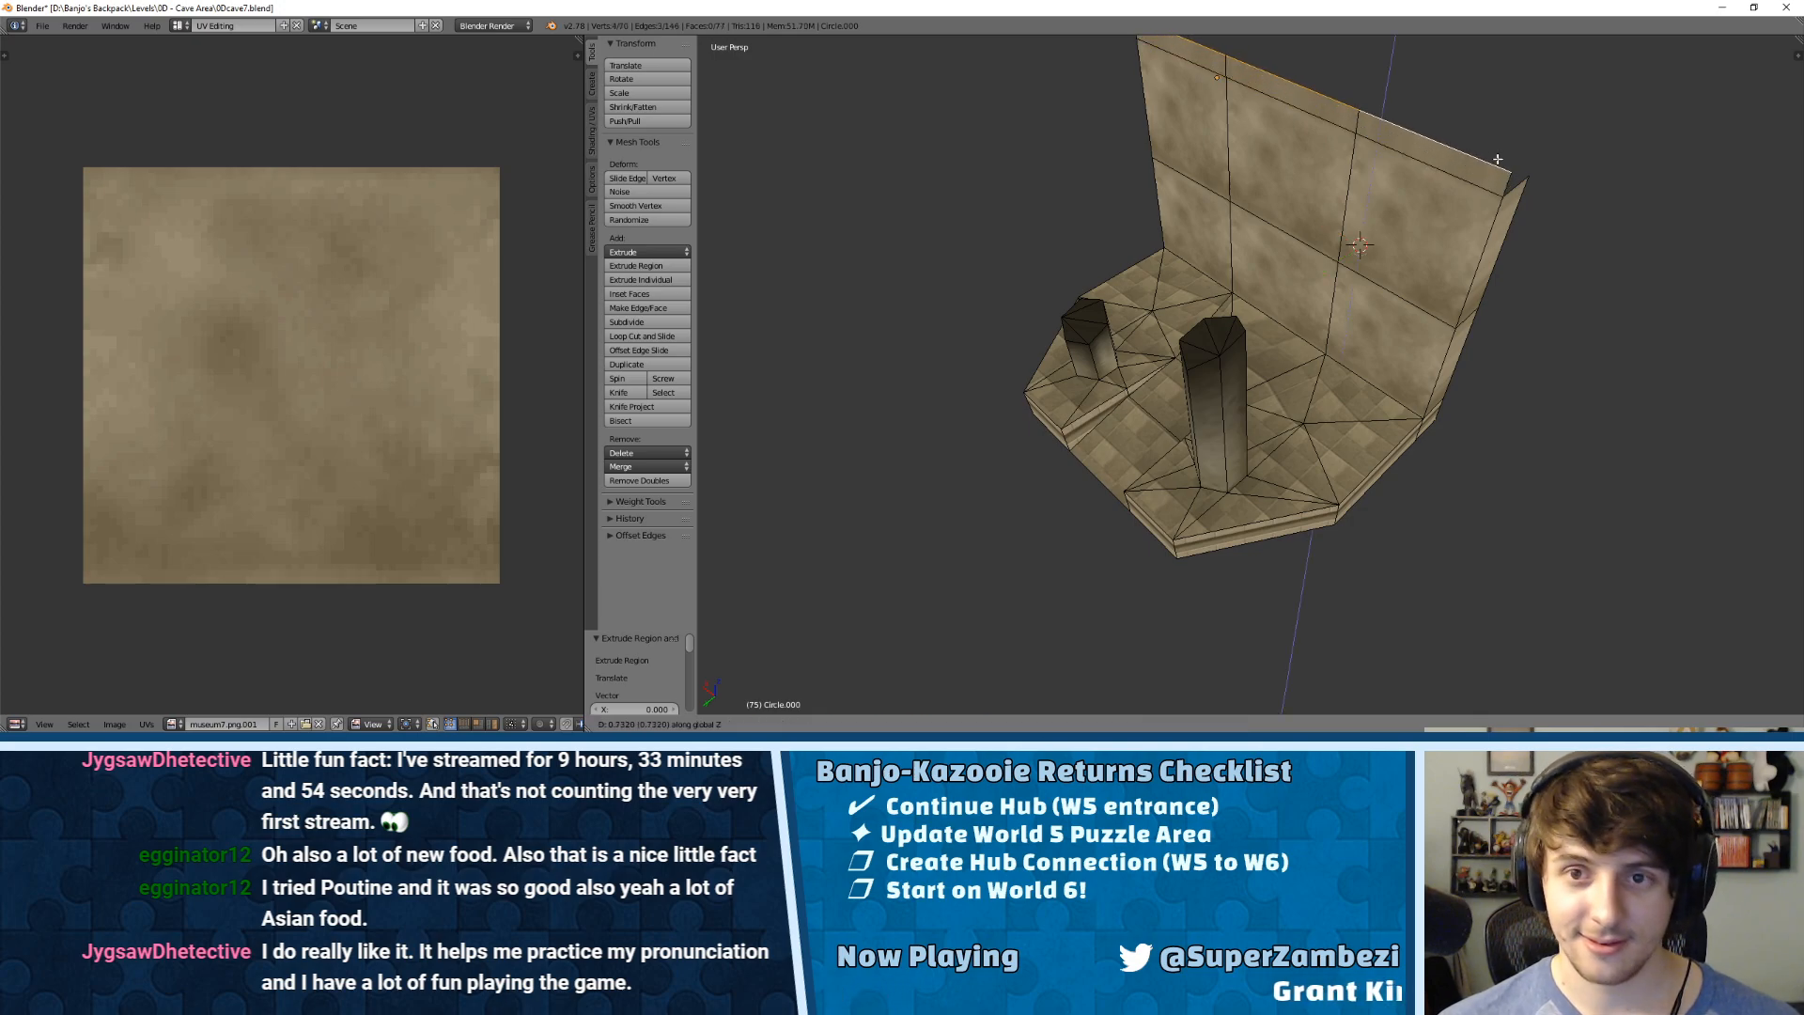
key(y)
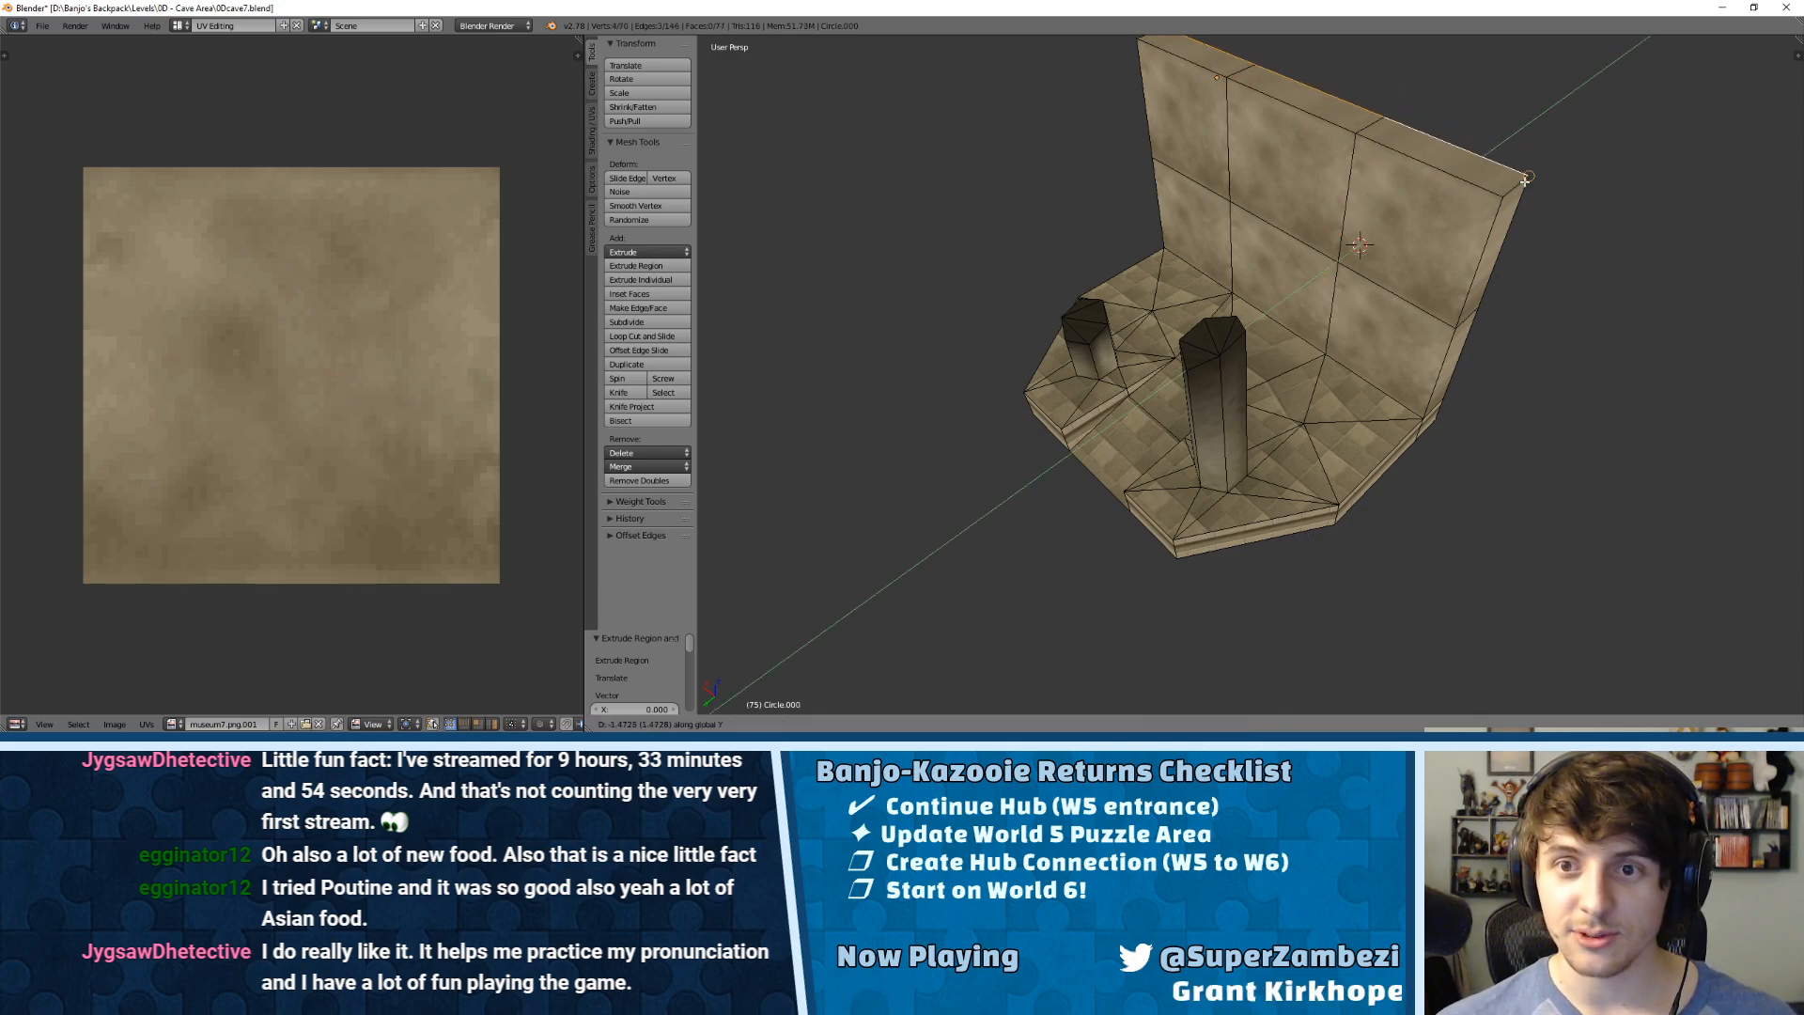
click(1651, 357)
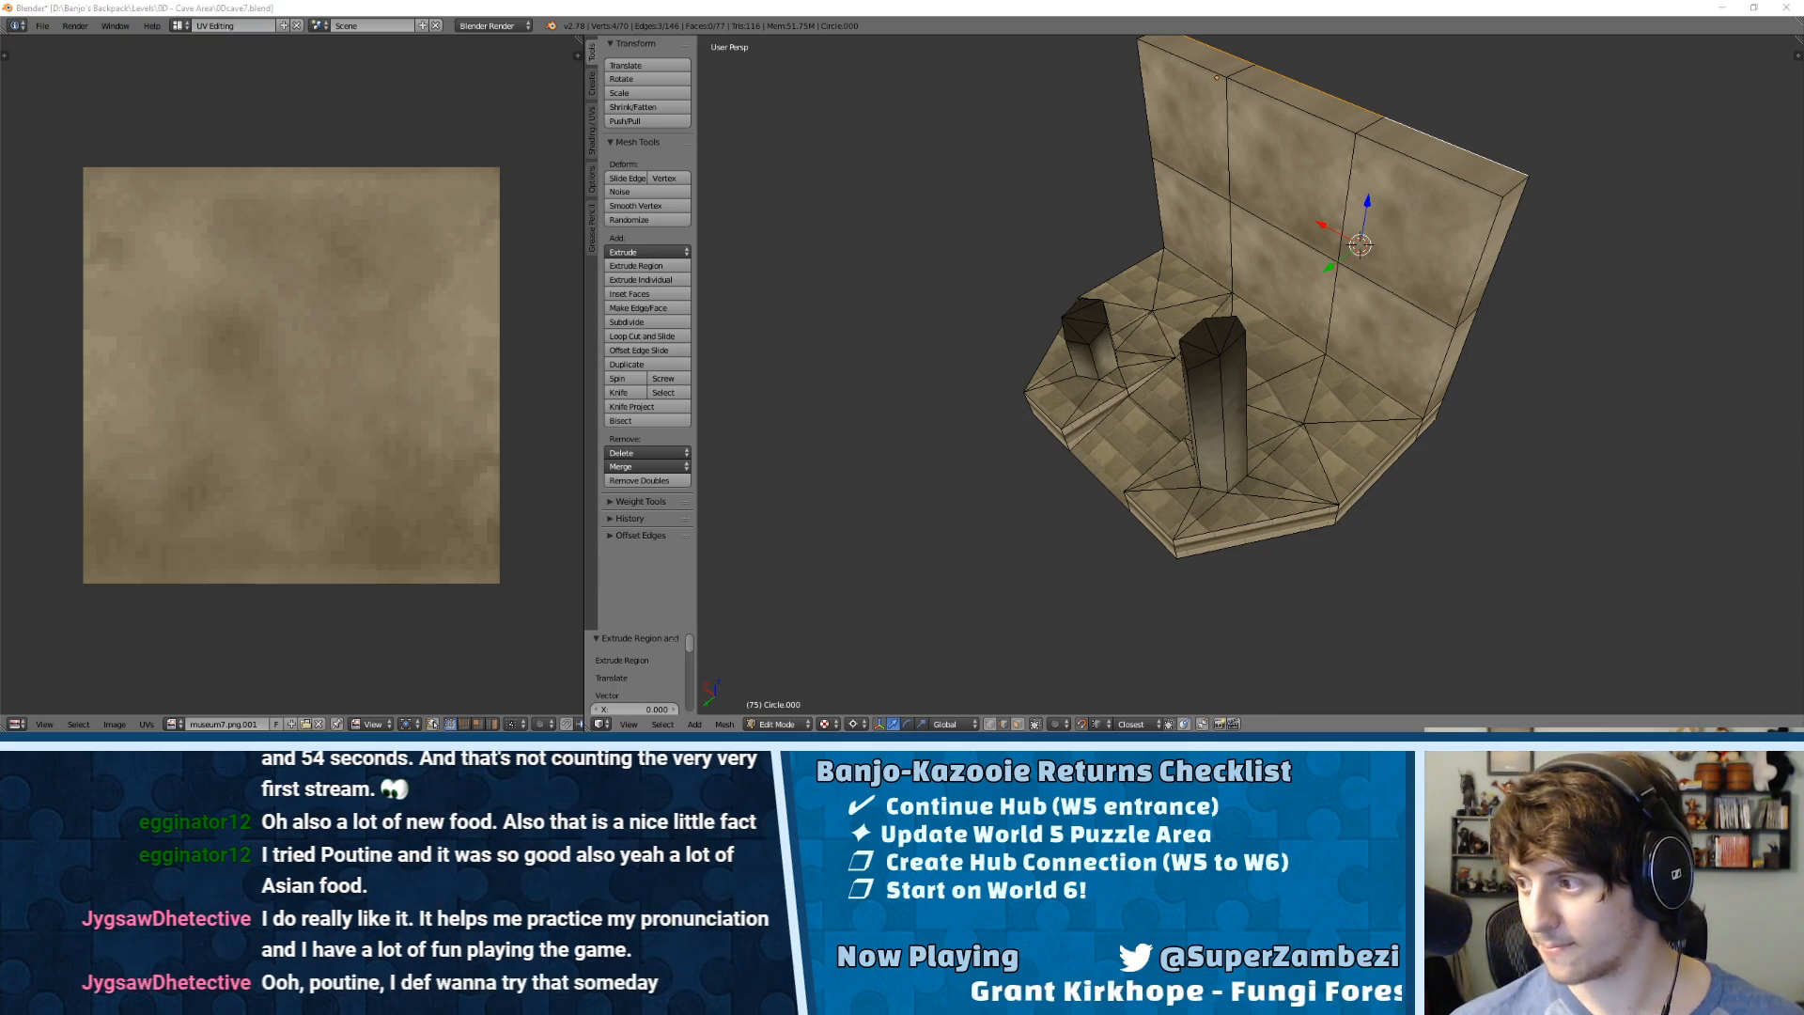
Step: Examine the ruin's scale and shading against the whole cave level from a distance in Vertex Paint mode
scroll(1294, 427, down, 10)
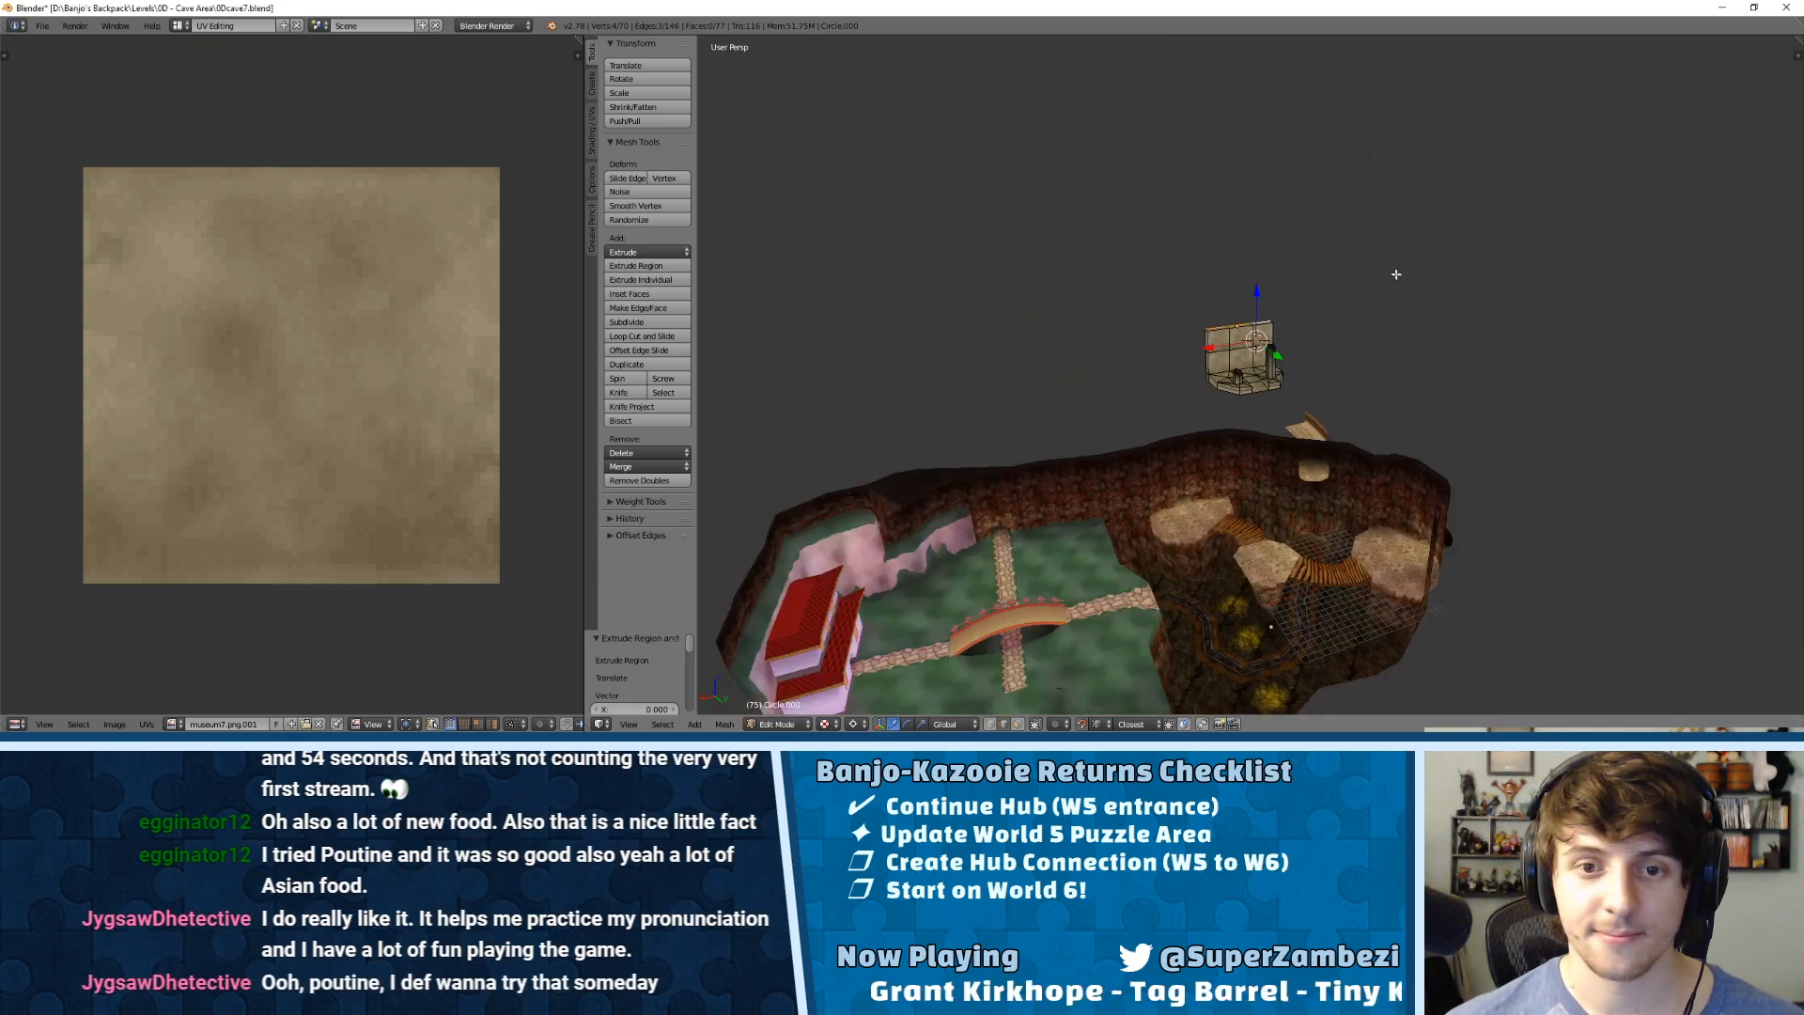
shift+middle_drag(1294, 428, 1334, 113)
scroll(1447, 205, up, 5)
shift+middle_drag(1617, 169, 1226, 277)
key(a)
key(Tab)
key(v)
shift+middle_drag(1317, 213, 1201, 392)
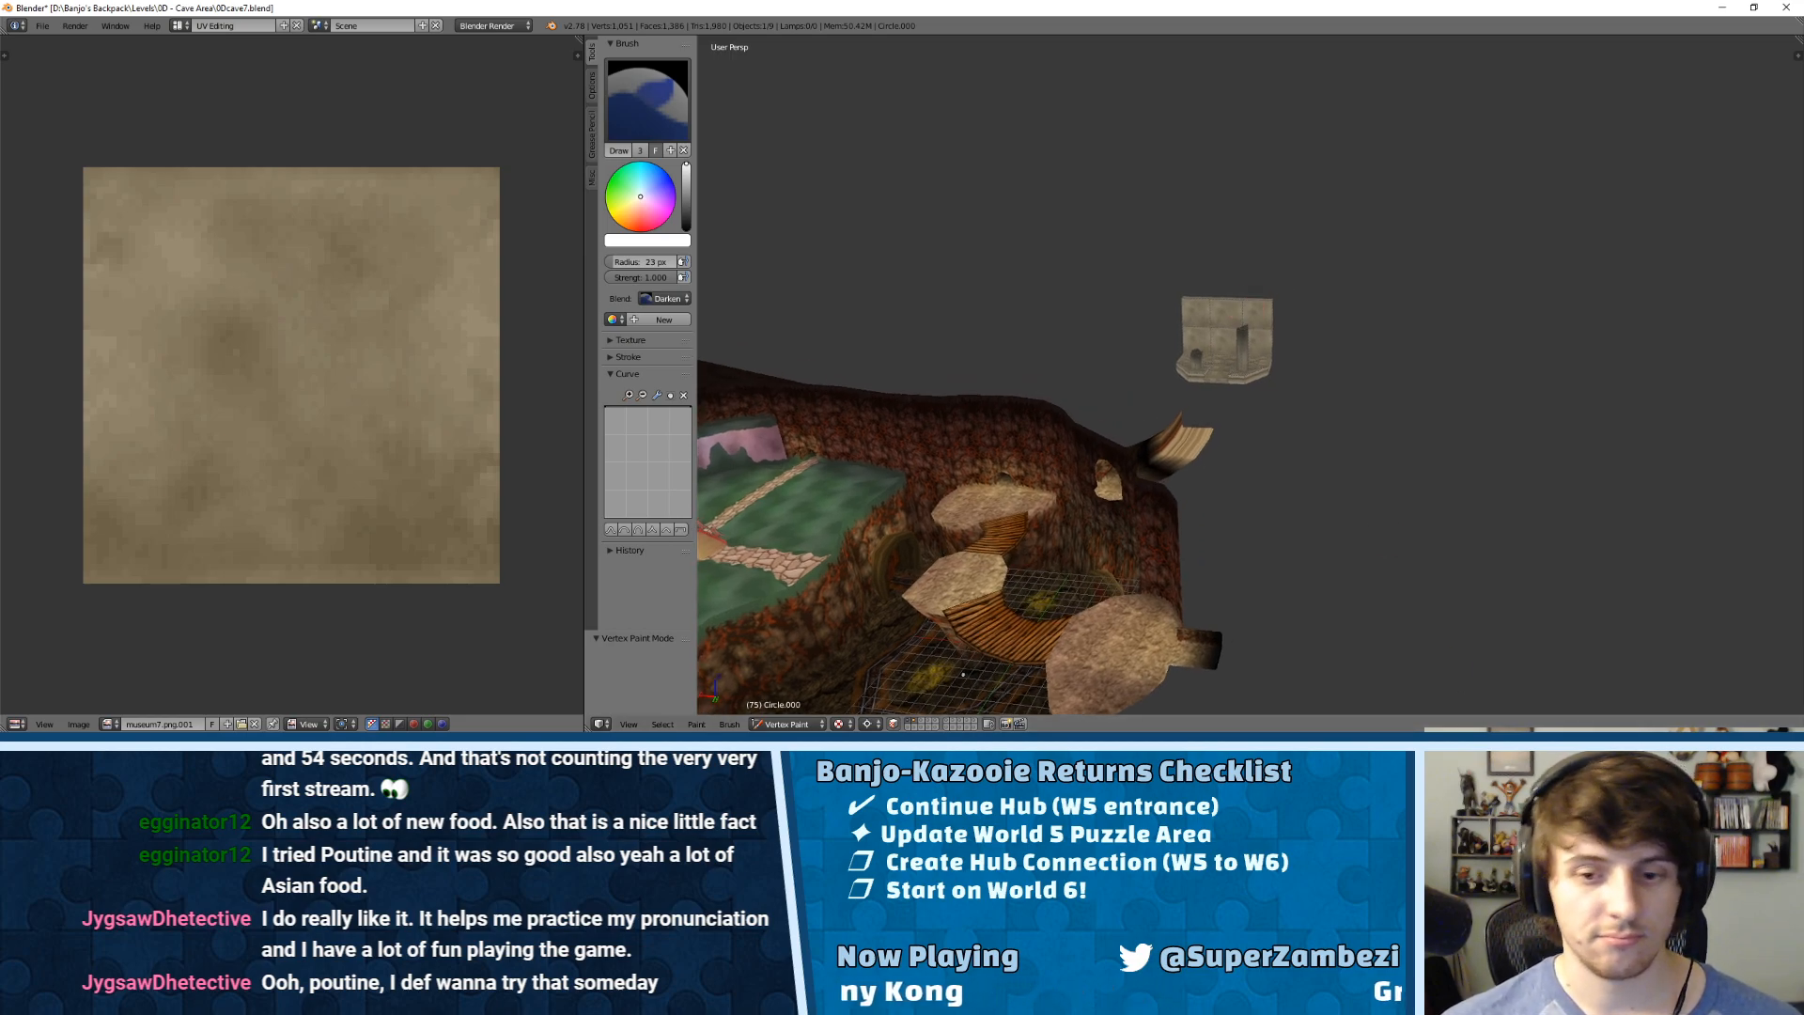
Step: Bring the snow area object with the snowman picture from the other Blender window into the cave scene in Object Mode
key(alt+Tab)
key(alt+Tab)
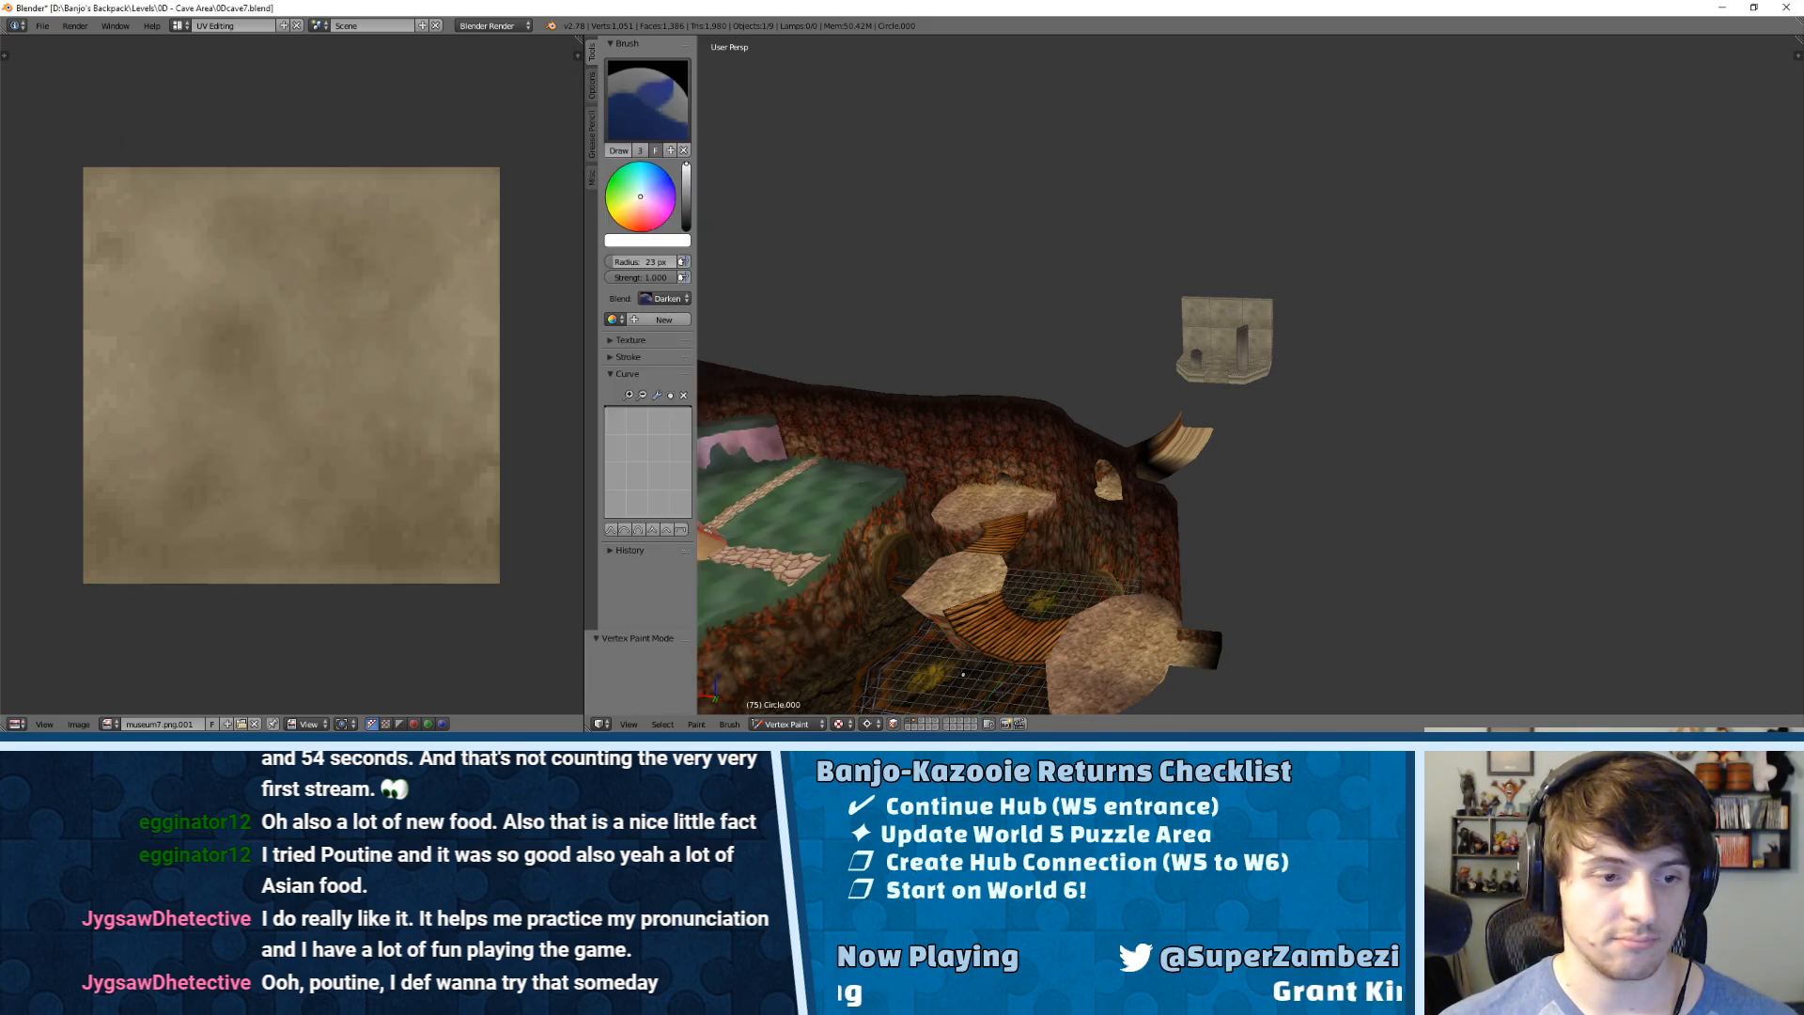
key(alt+Tab)
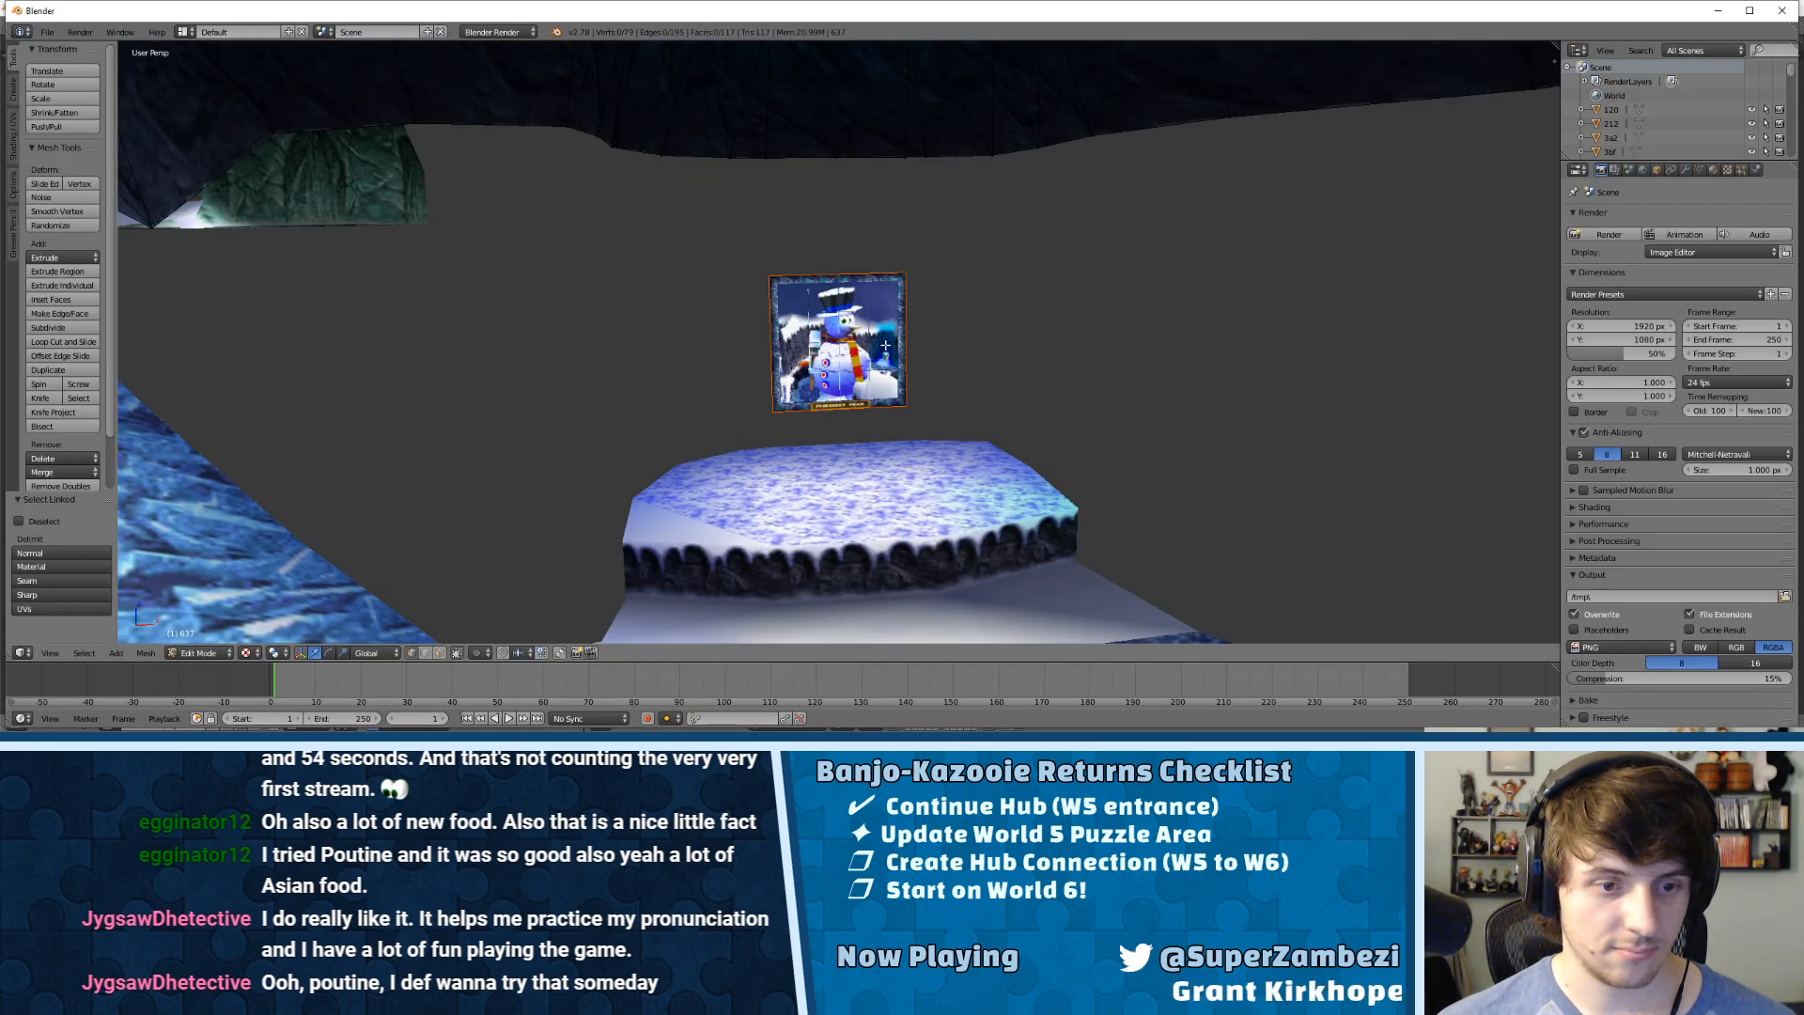
key(alt+Tab)
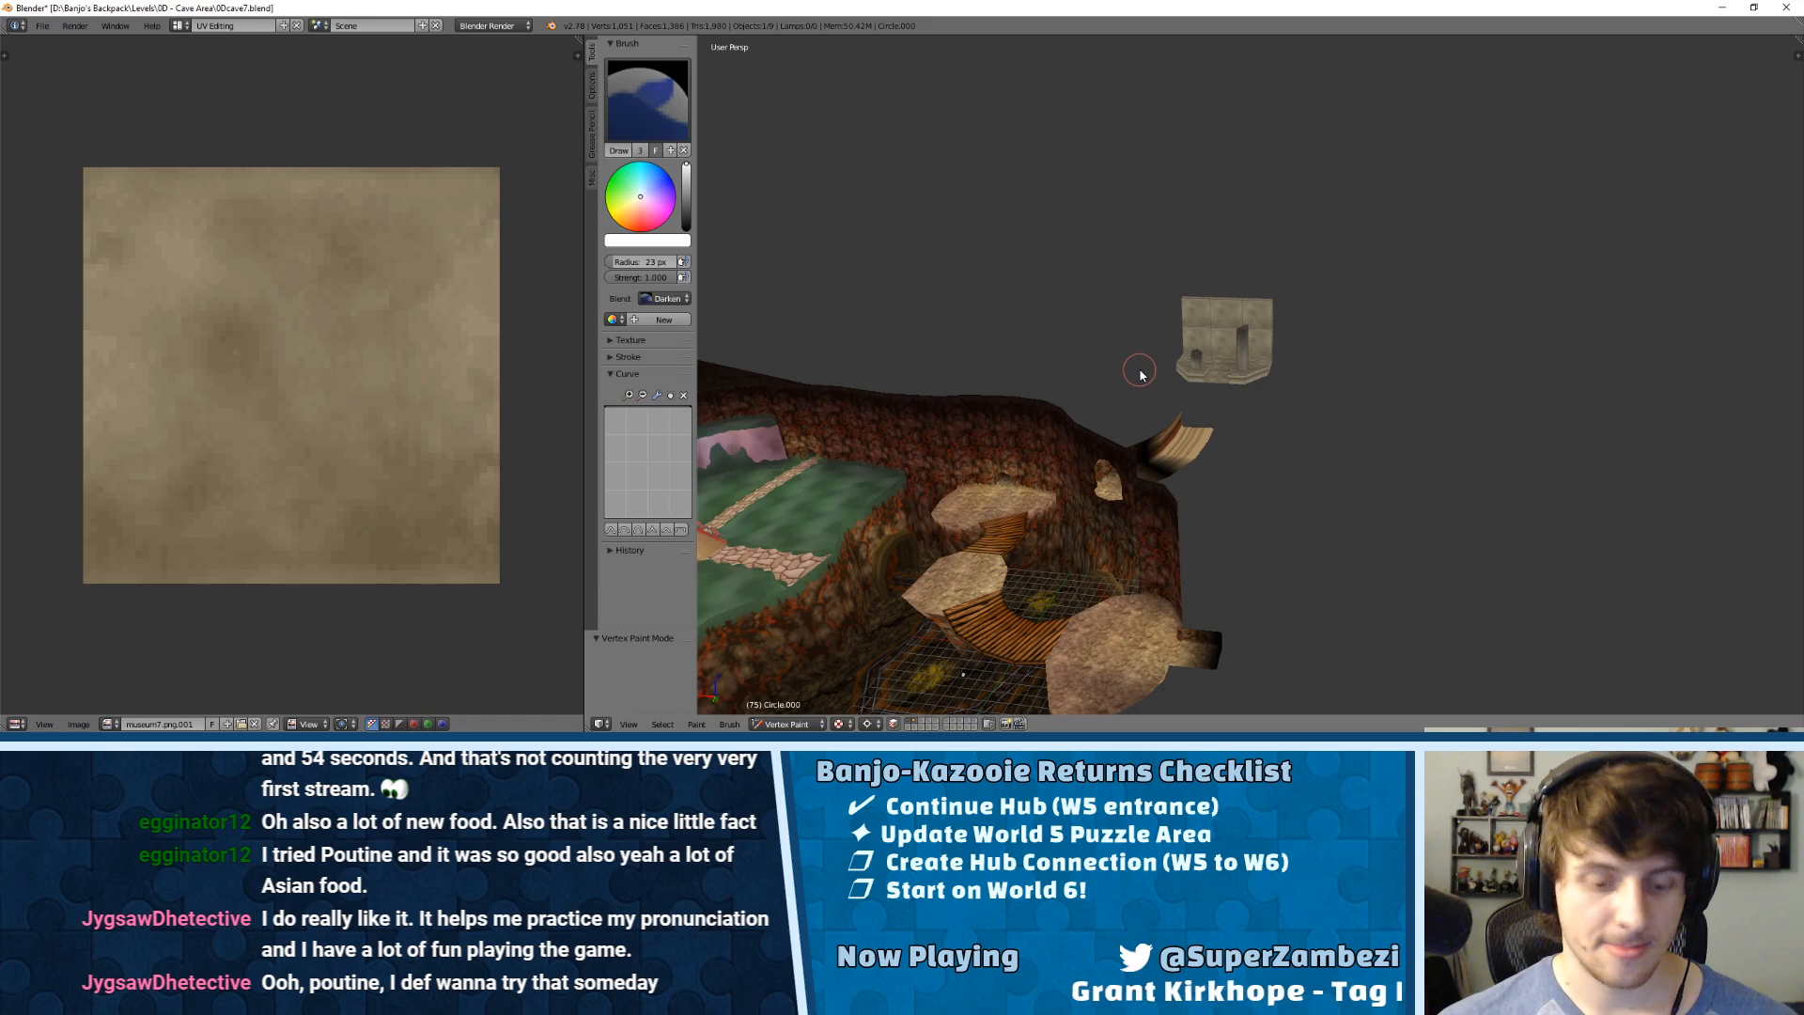
key(Tab)
click(784, 723)
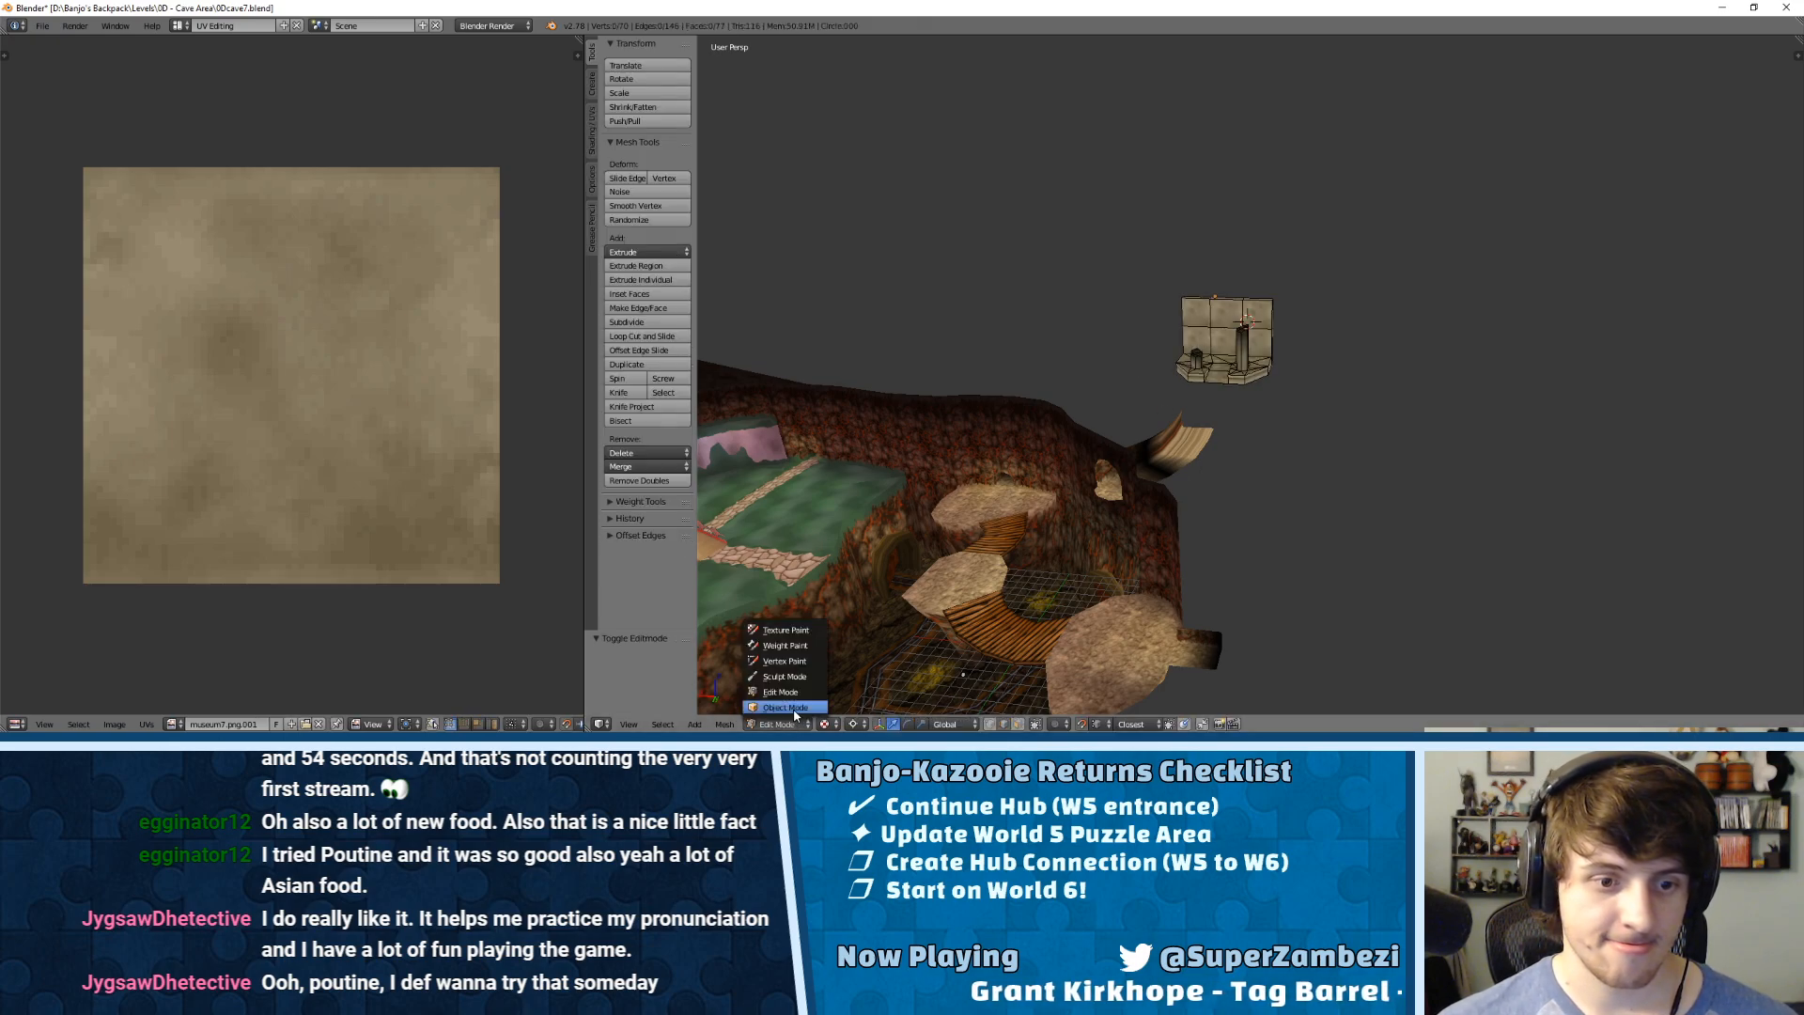
click(784, 707)
key(ctrl+v)
scroll(1205, 344, down, 4)
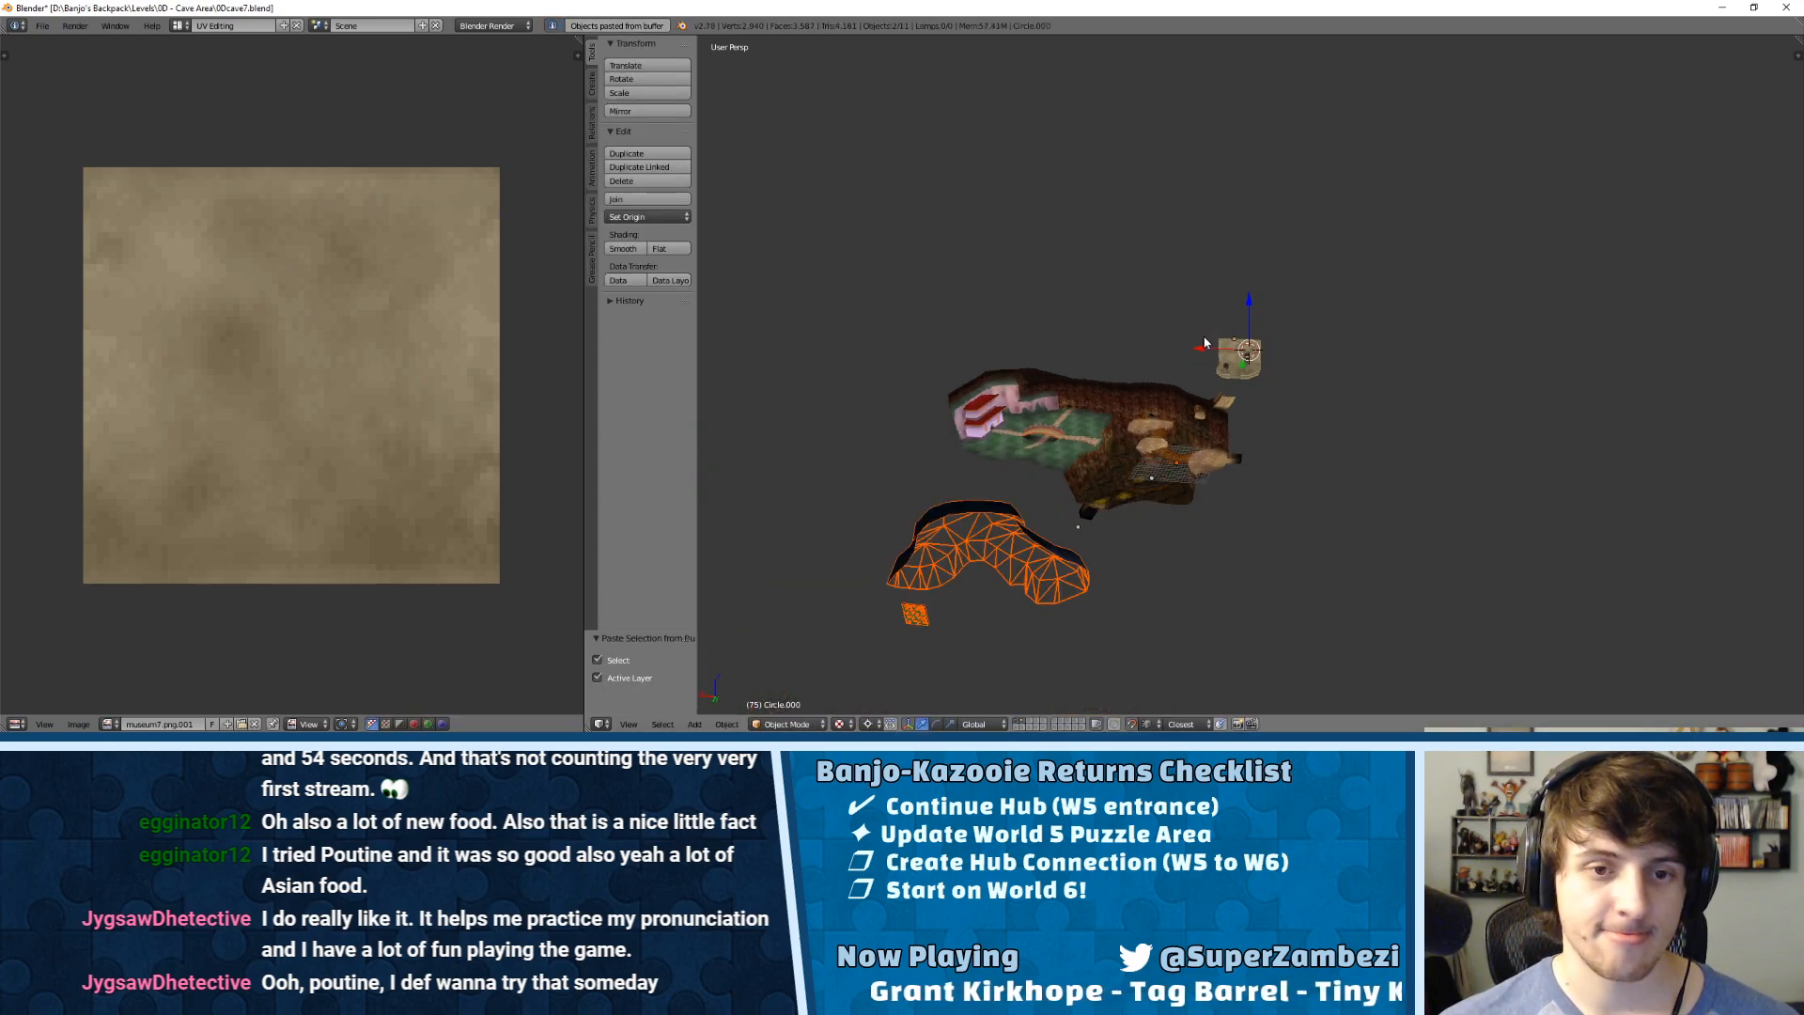
Step: Remove doubles from the entire mesh of the pasted snow area object in Edit Mode
middle_drag(1205, 344, 1291, 305)
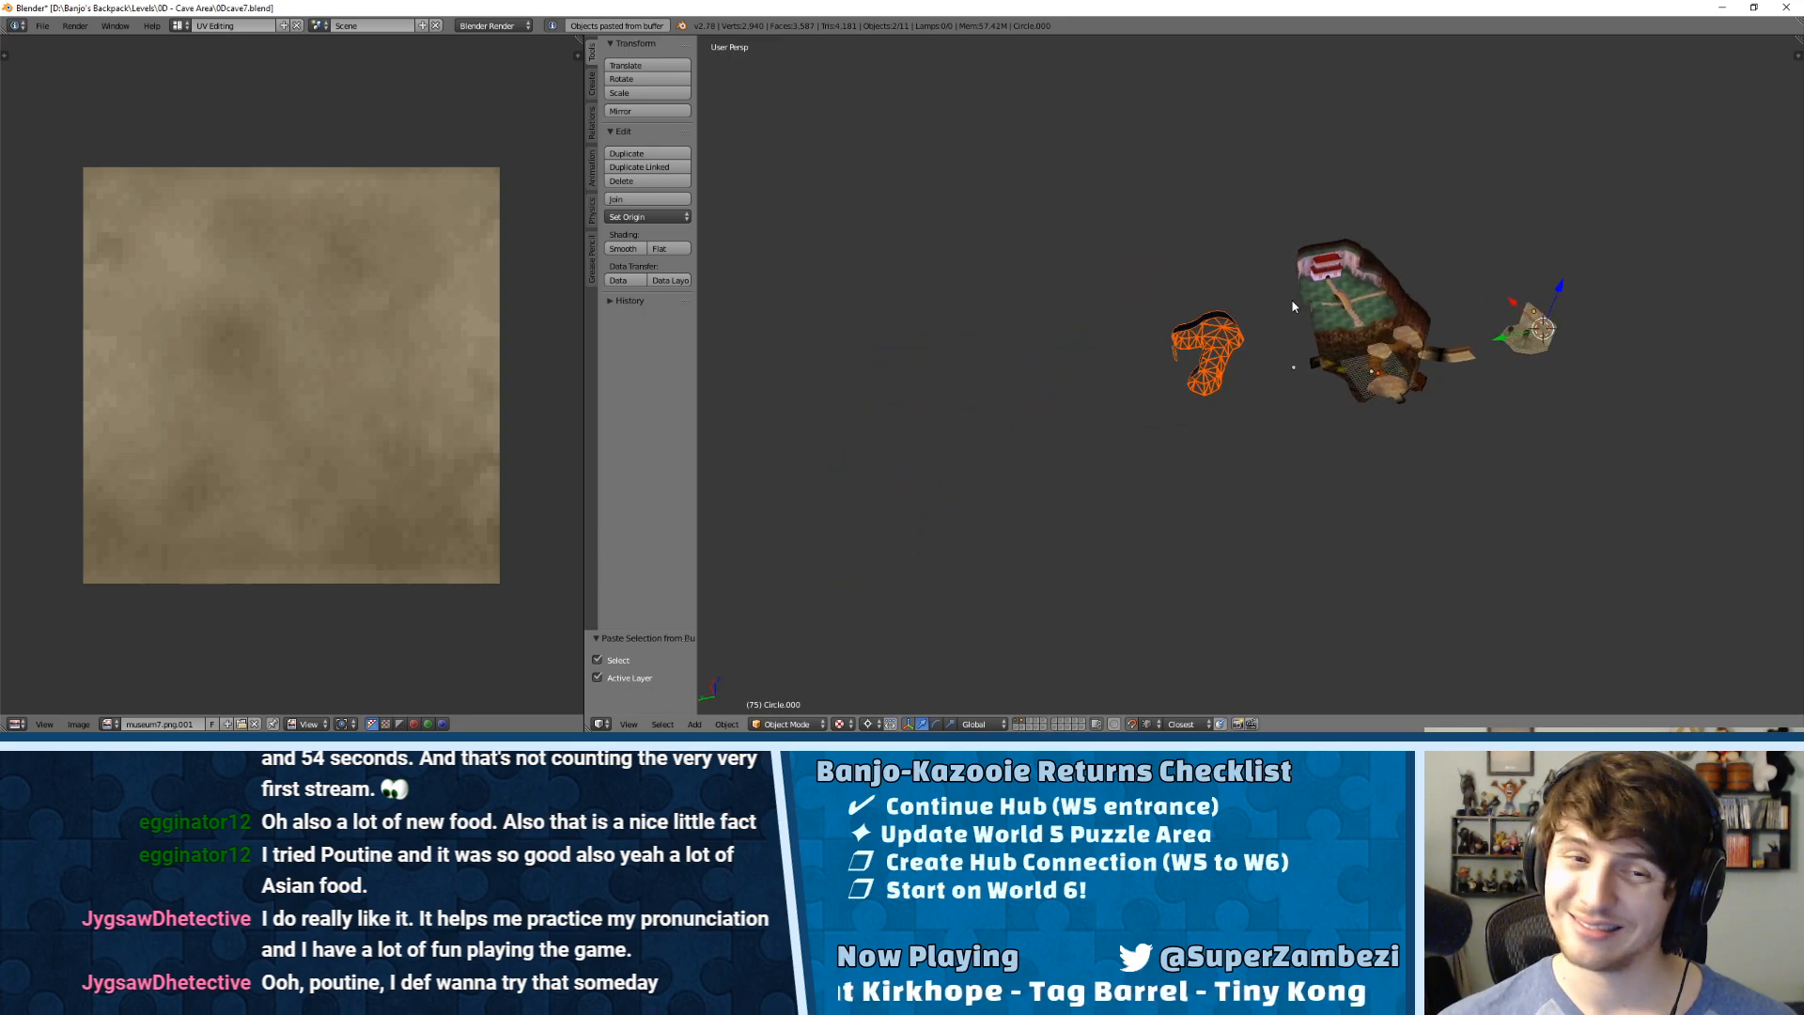
scroll(1291, 305, up, 7)
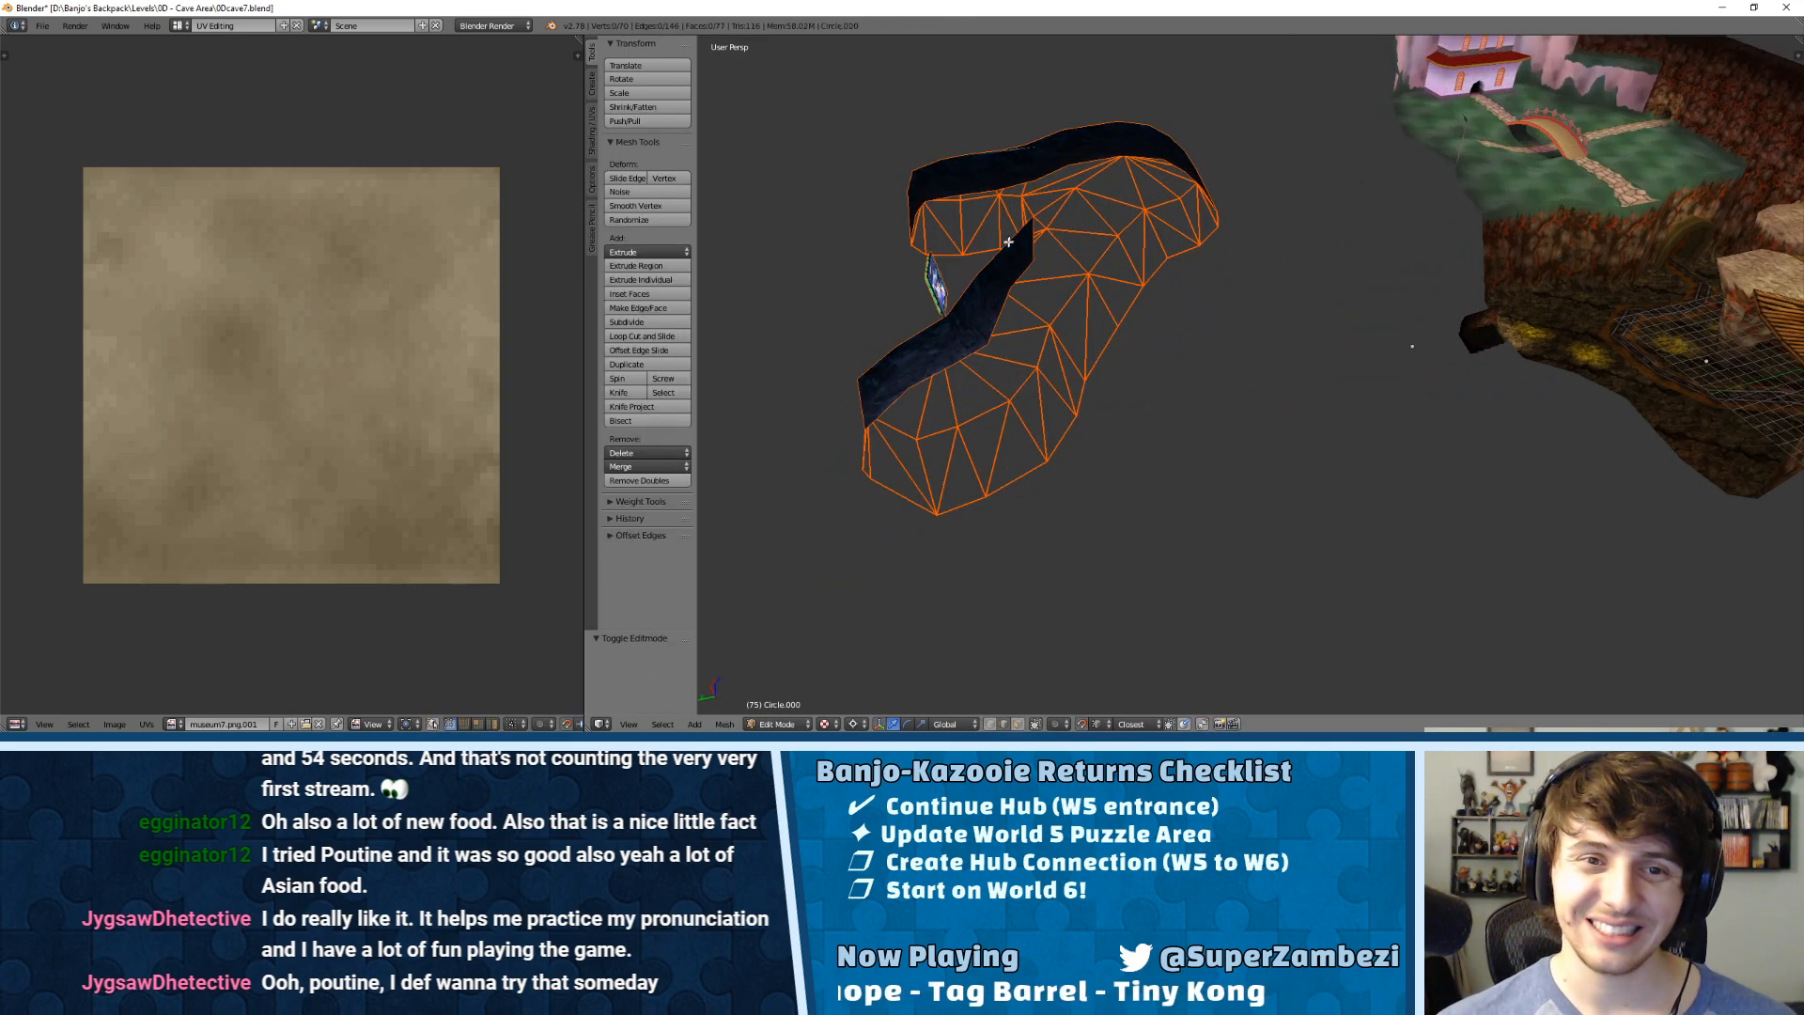
key(Tab)
right_click(1016, 285)
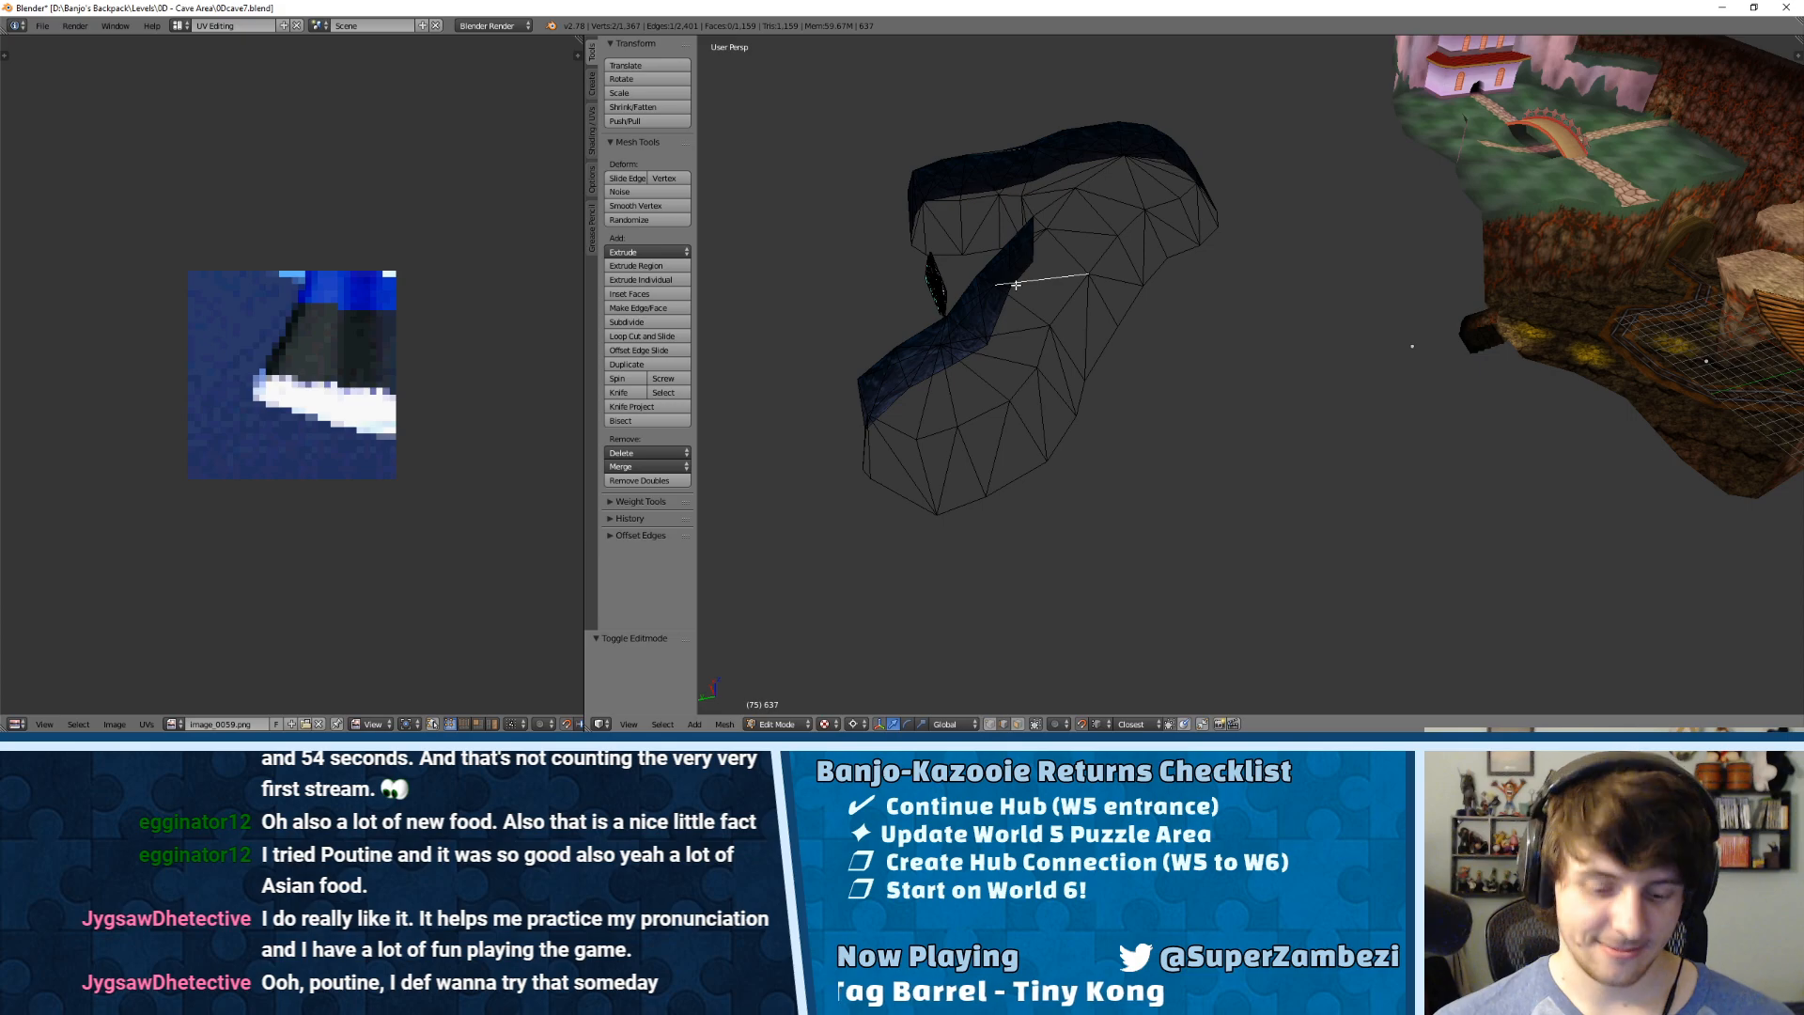
key(l)
key(l)
key(l)
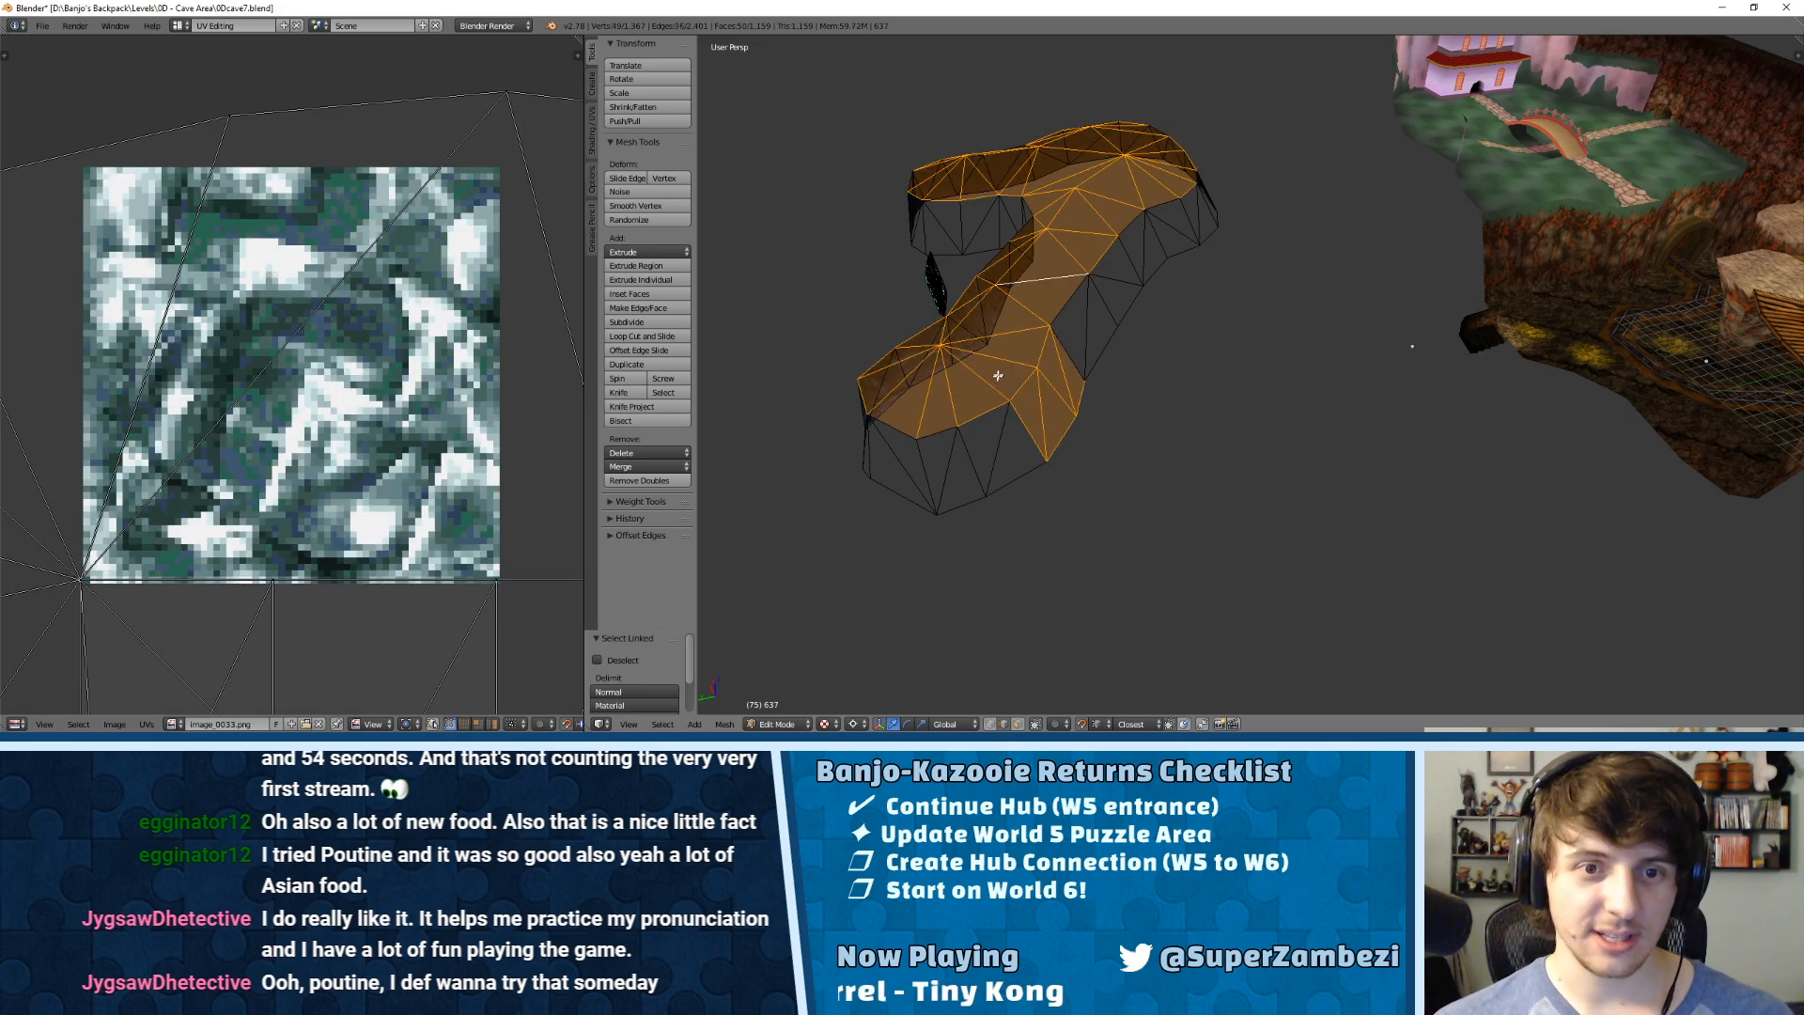
key(l)
key(a)
key(w)
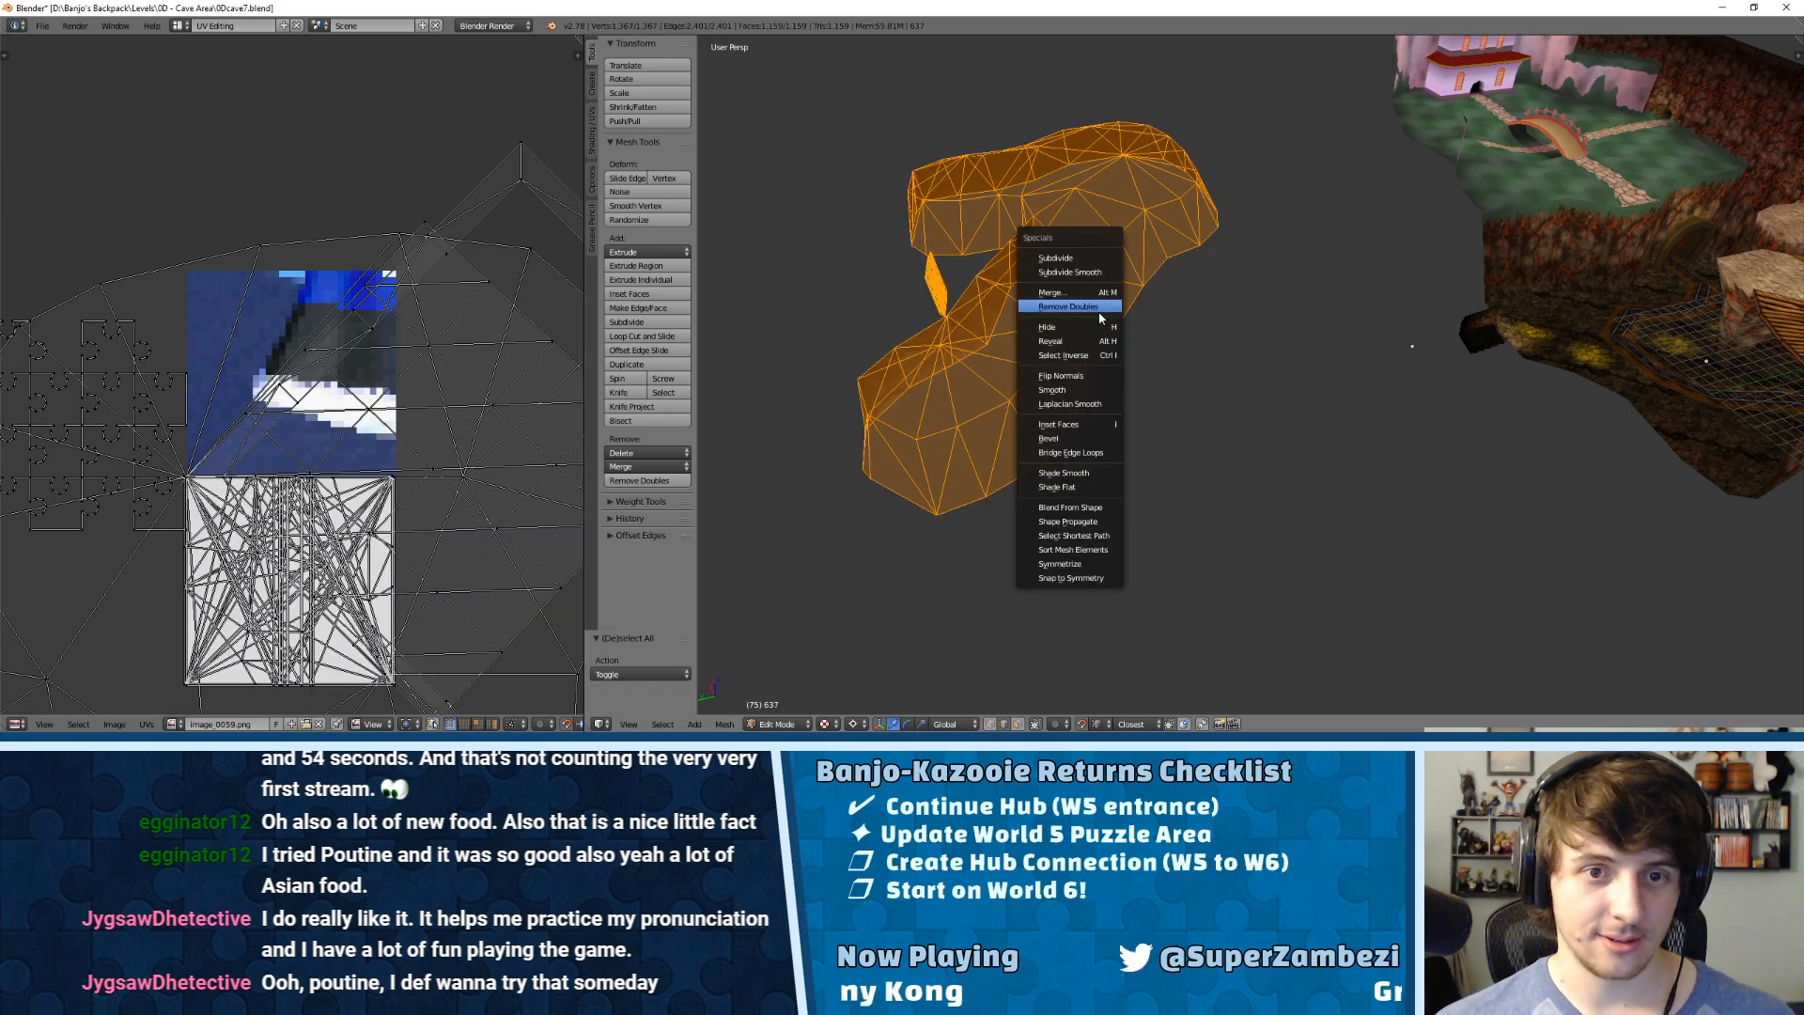
click(1100, 314)
Step: Delete the linked snow cave wall geometry from the pasted object, leaving only the picture piece
key(a)
key(l)
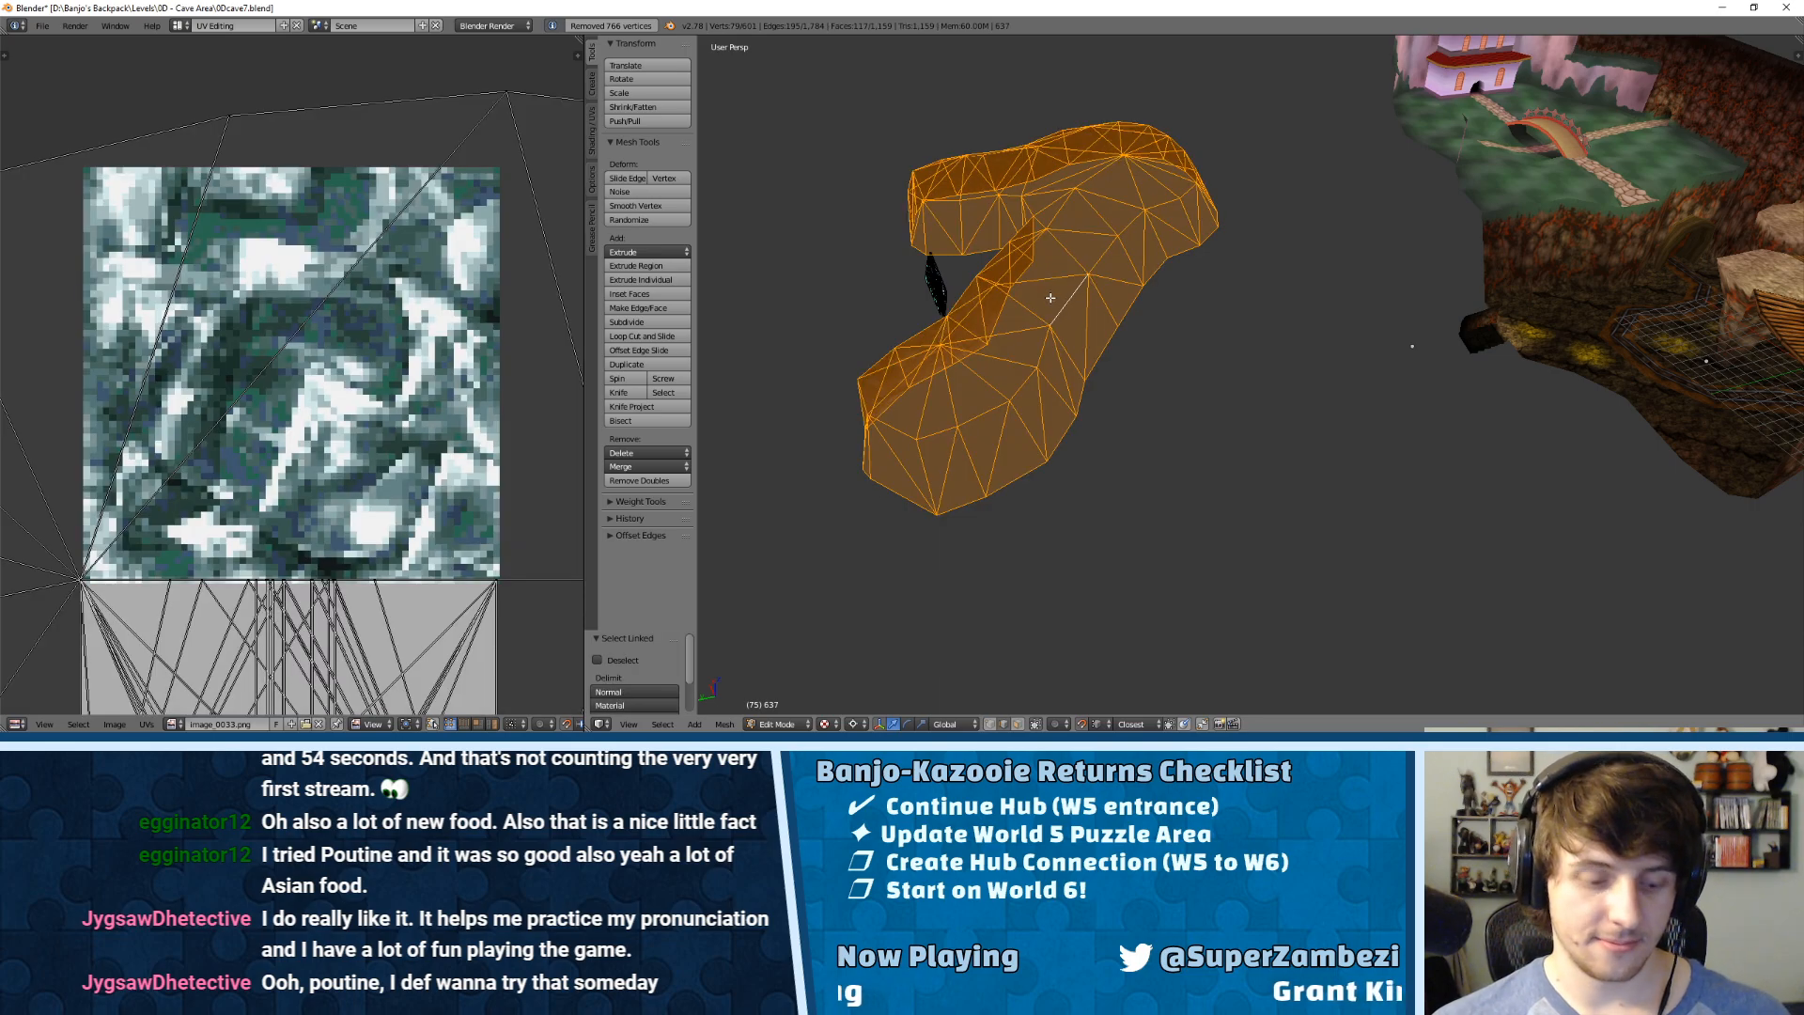
key(x)
click(1023, 230)
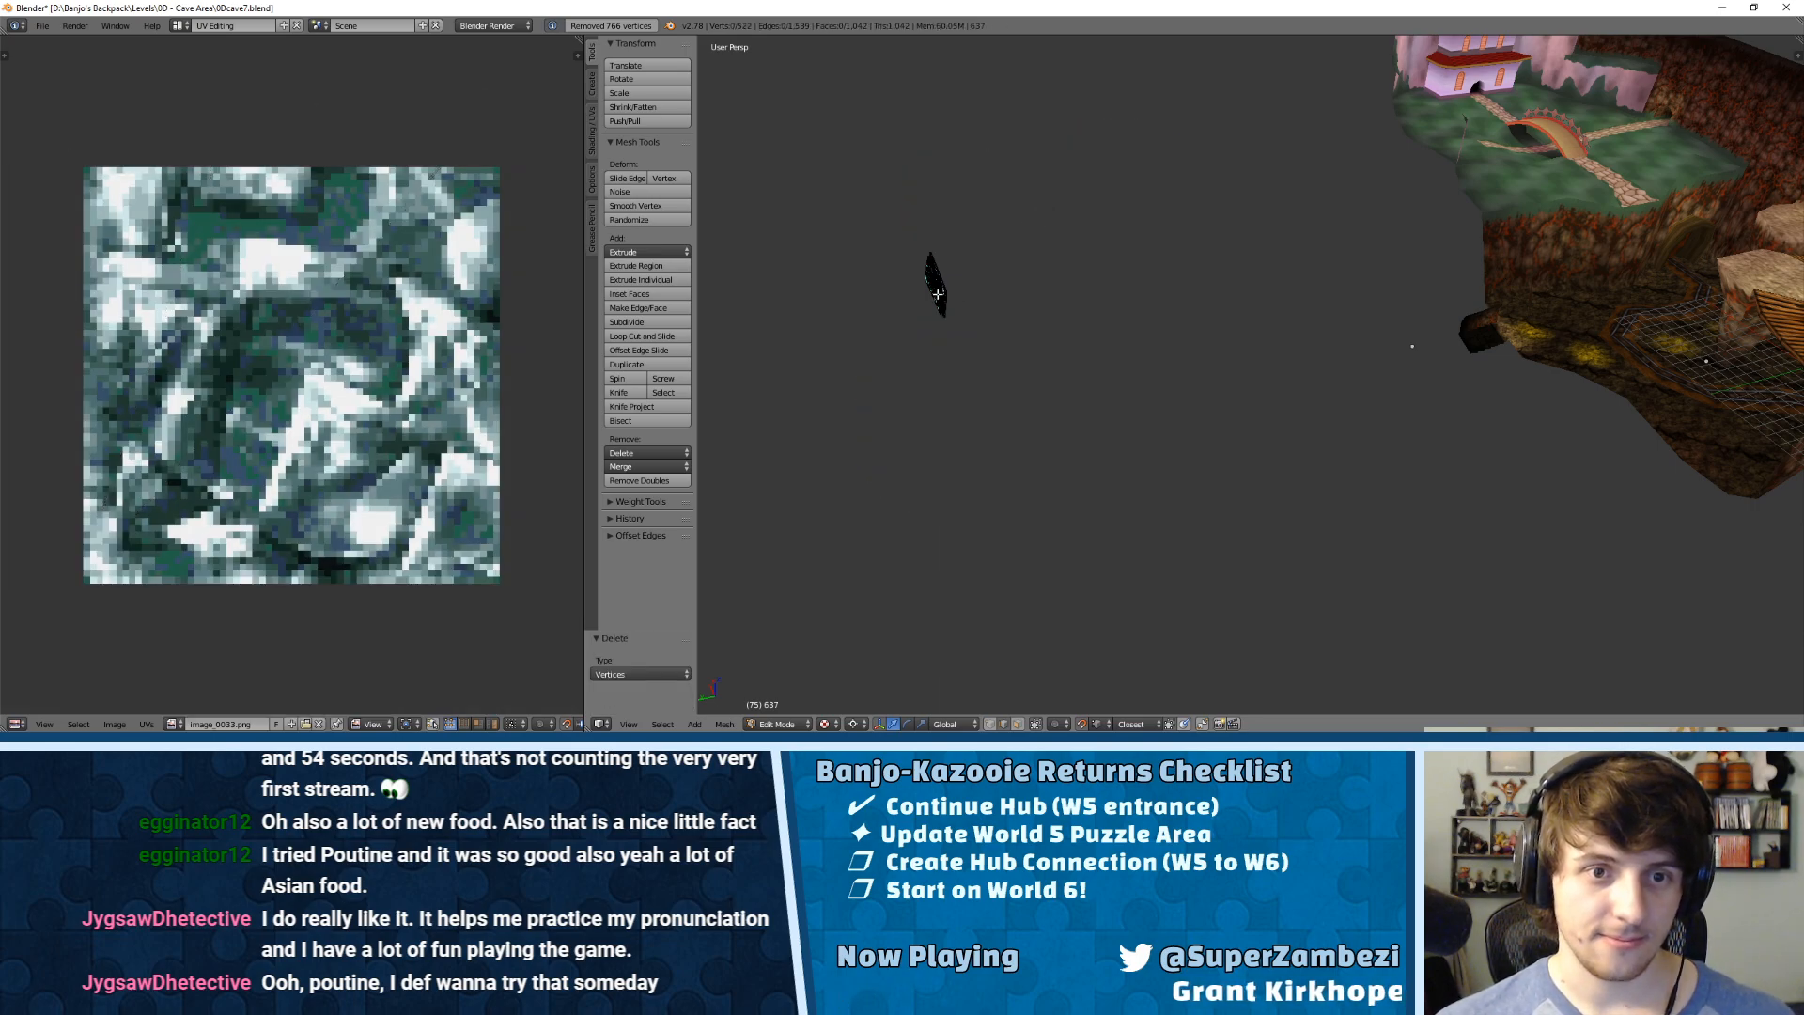
Step: Try to move the linked picture piece across the scene toward the ramp between the cave and the ruin
key(l)
middle_drag(938, 295, 1086, 298)
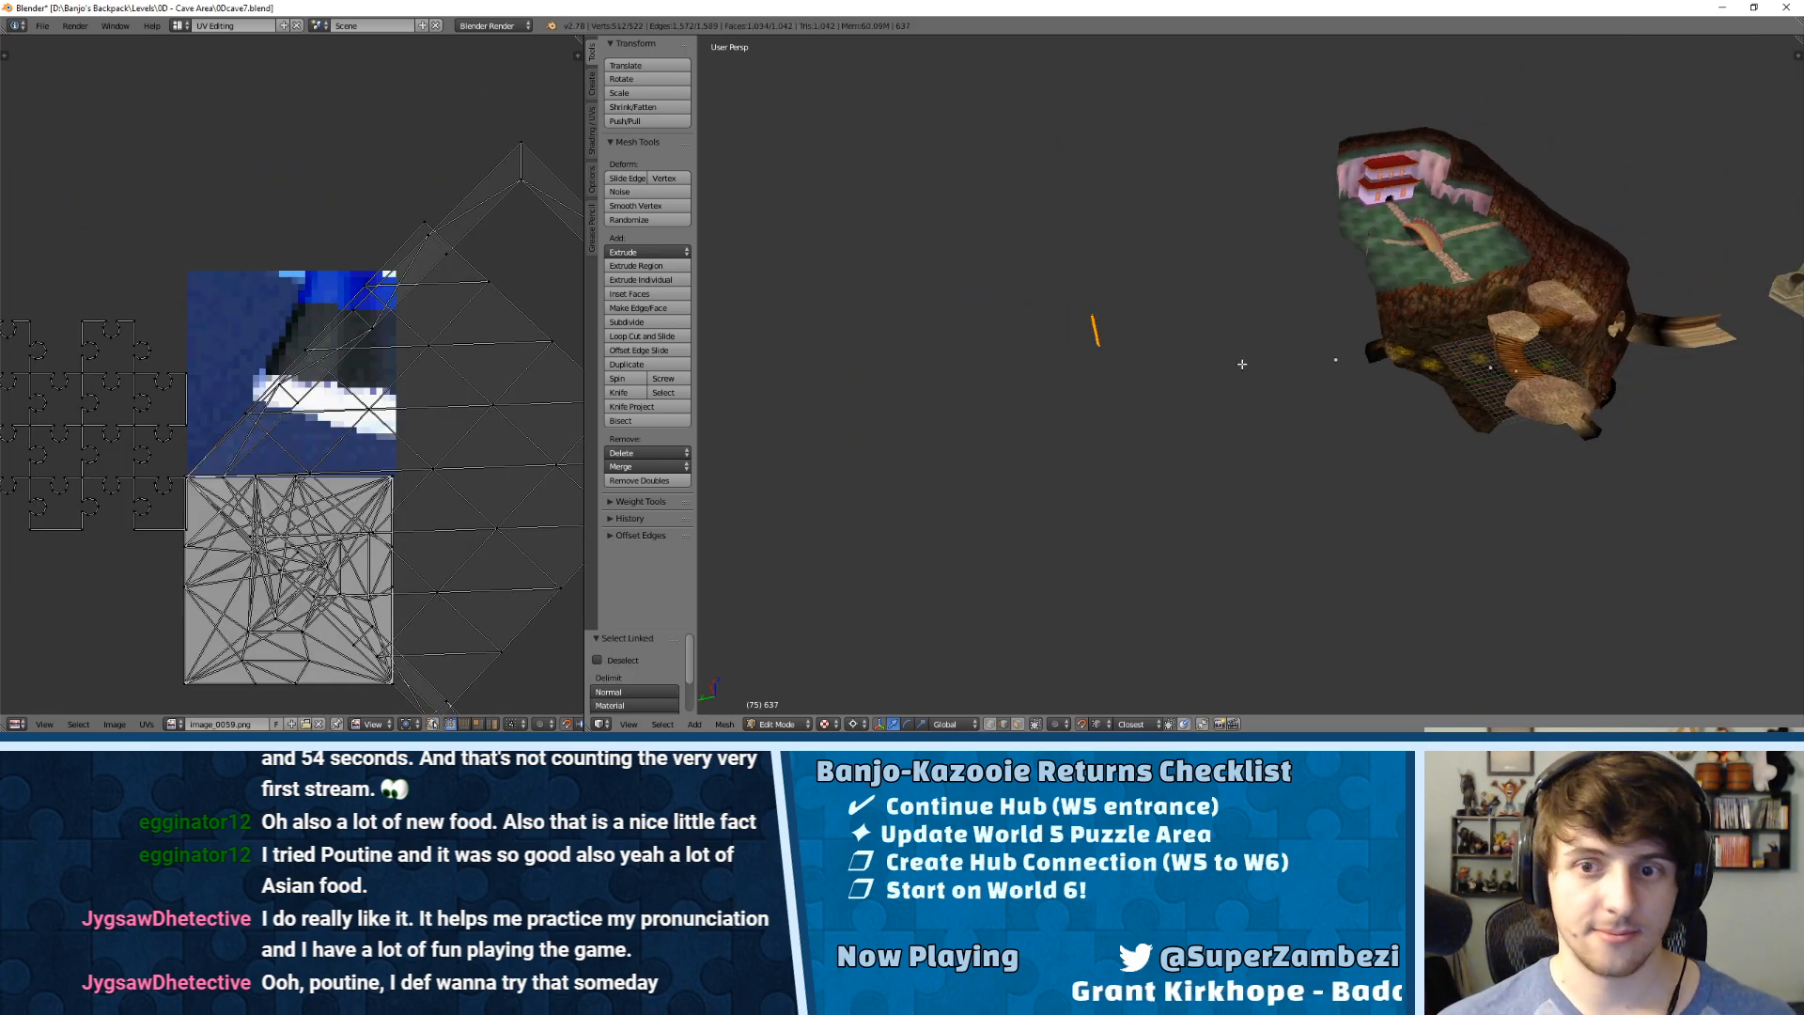
scroll(1242, 364, down, 2)
key(g)
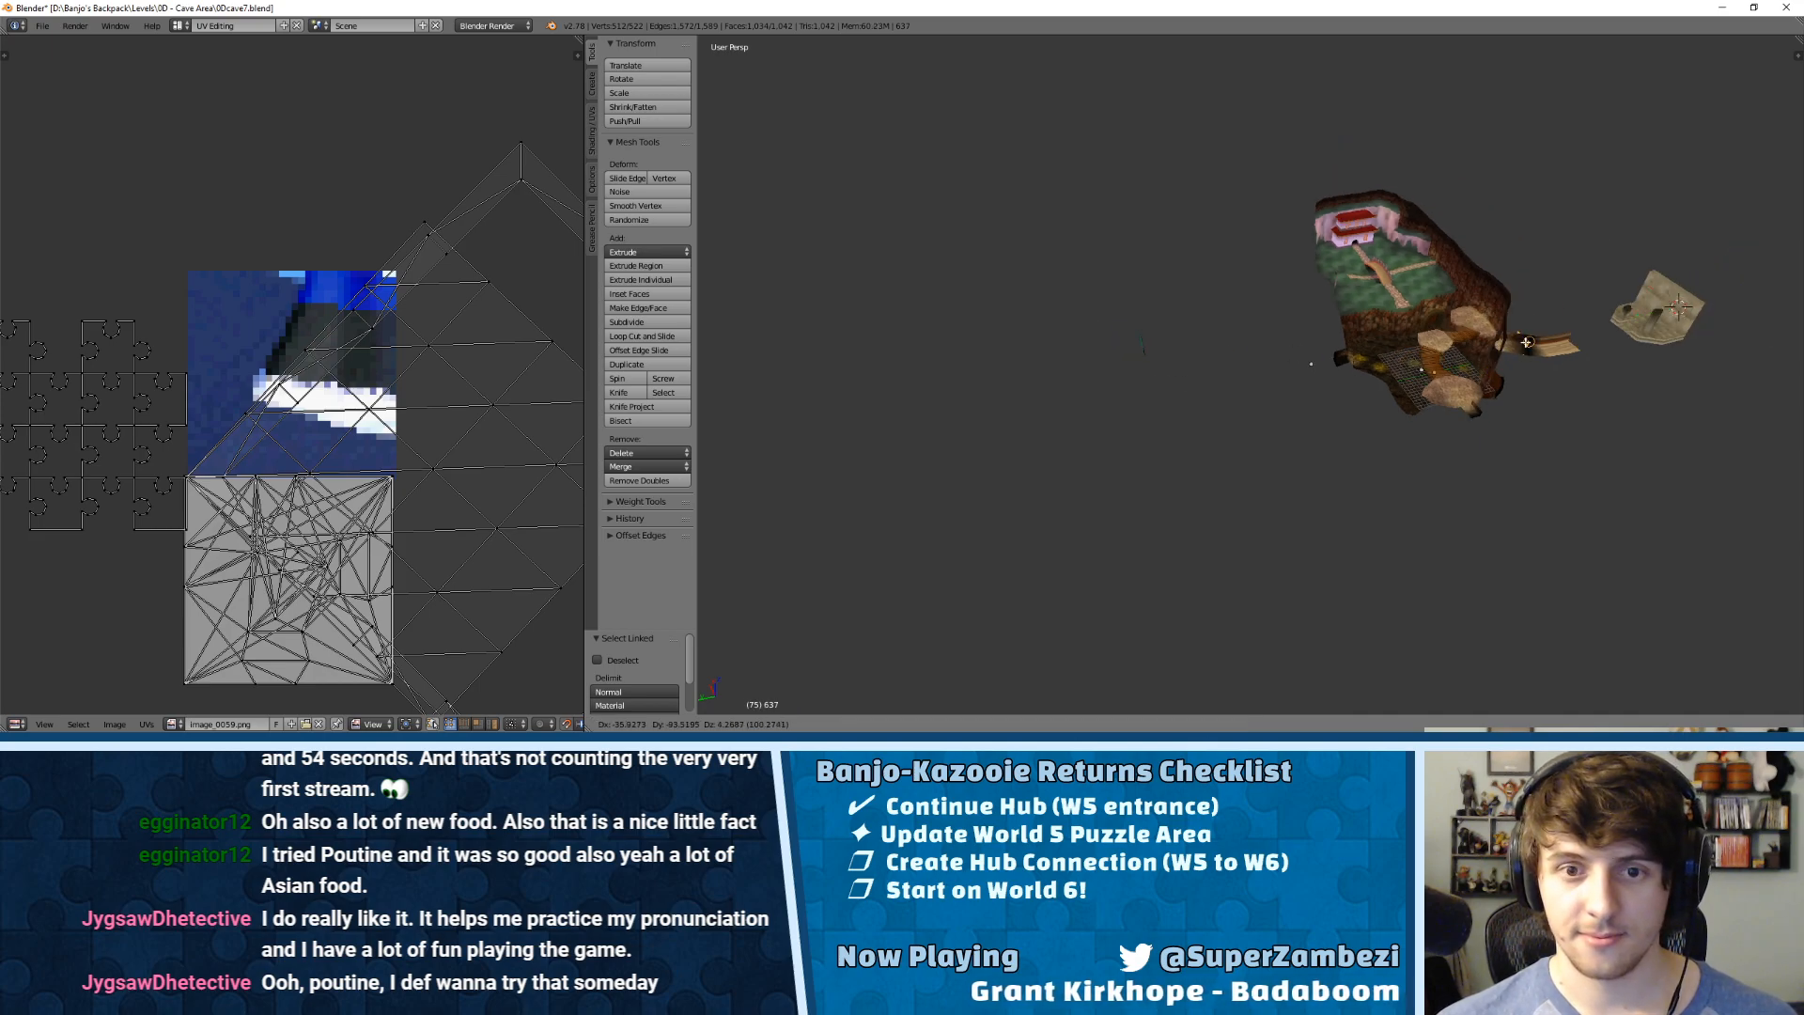
click(1529, 342)
Step: Select all of the remaining picture mesh, try a small move, and undo that move
key(a)
key(a)
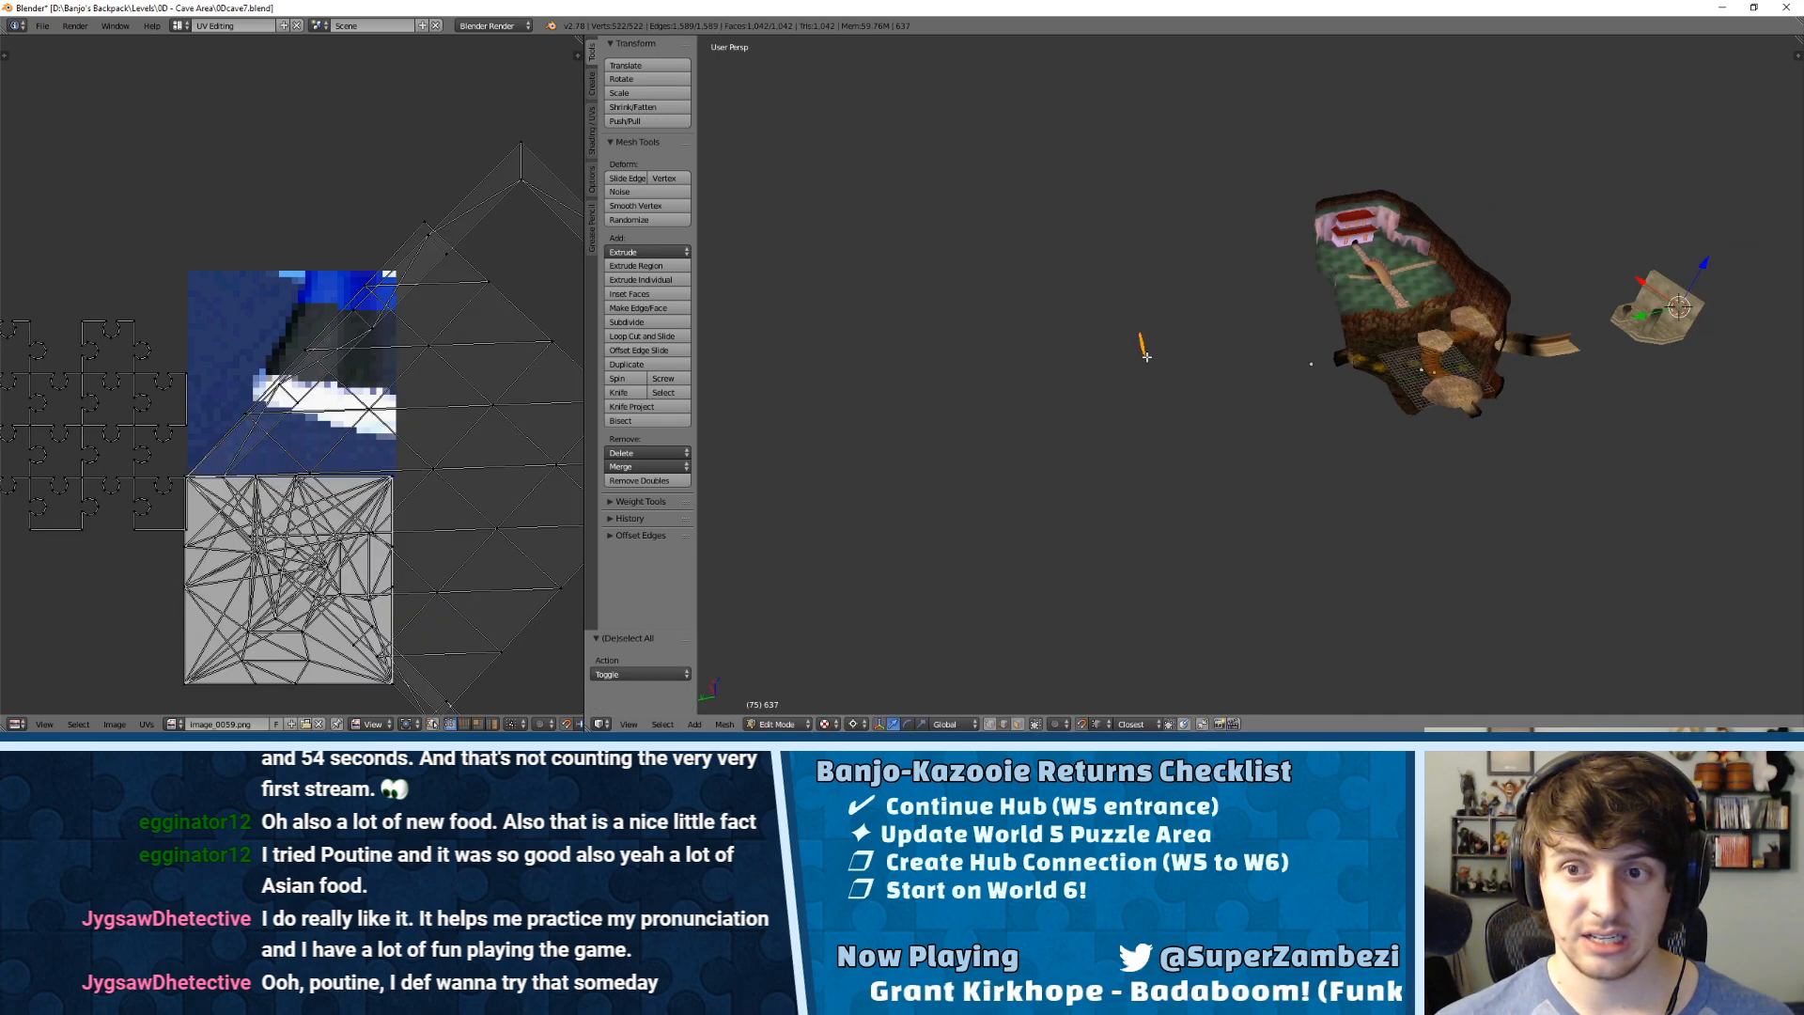
key(g)
click(1148, 356)
key(ctrl+z)
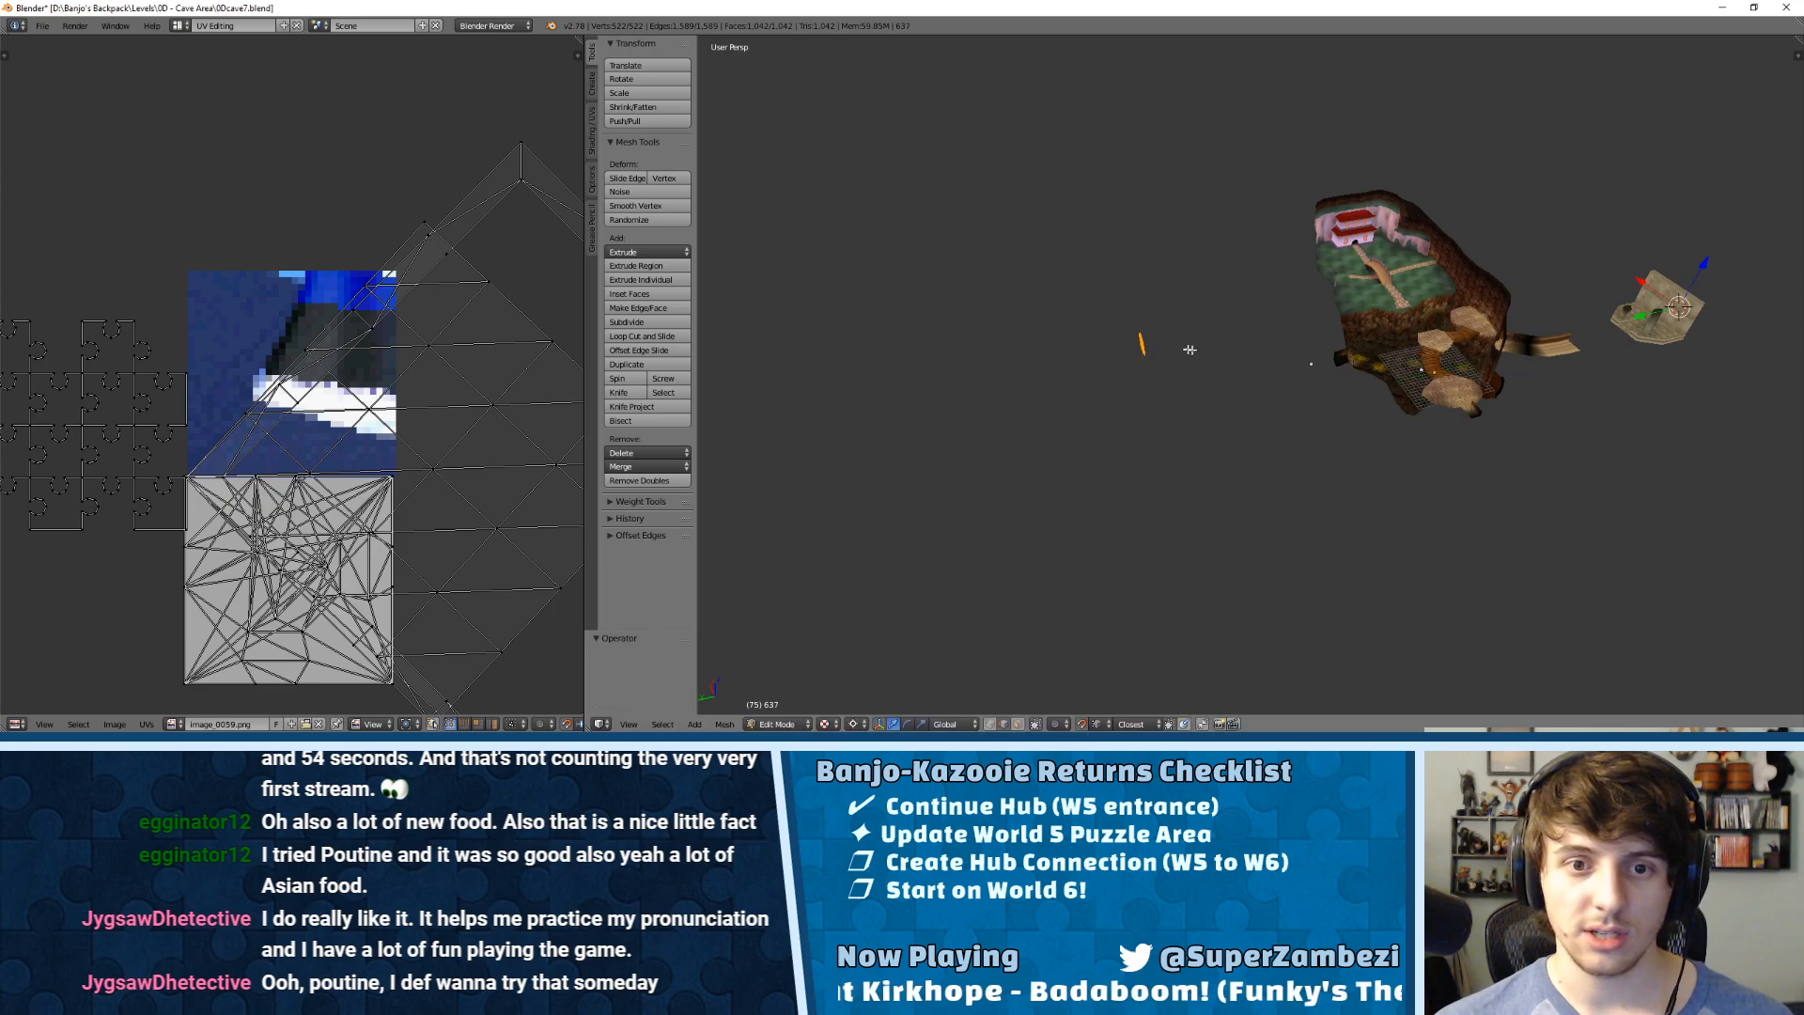
Step: Deselect the picture mesh, leave Edit Mode and try to move the picture object toward the cave
key(a)
key(a)
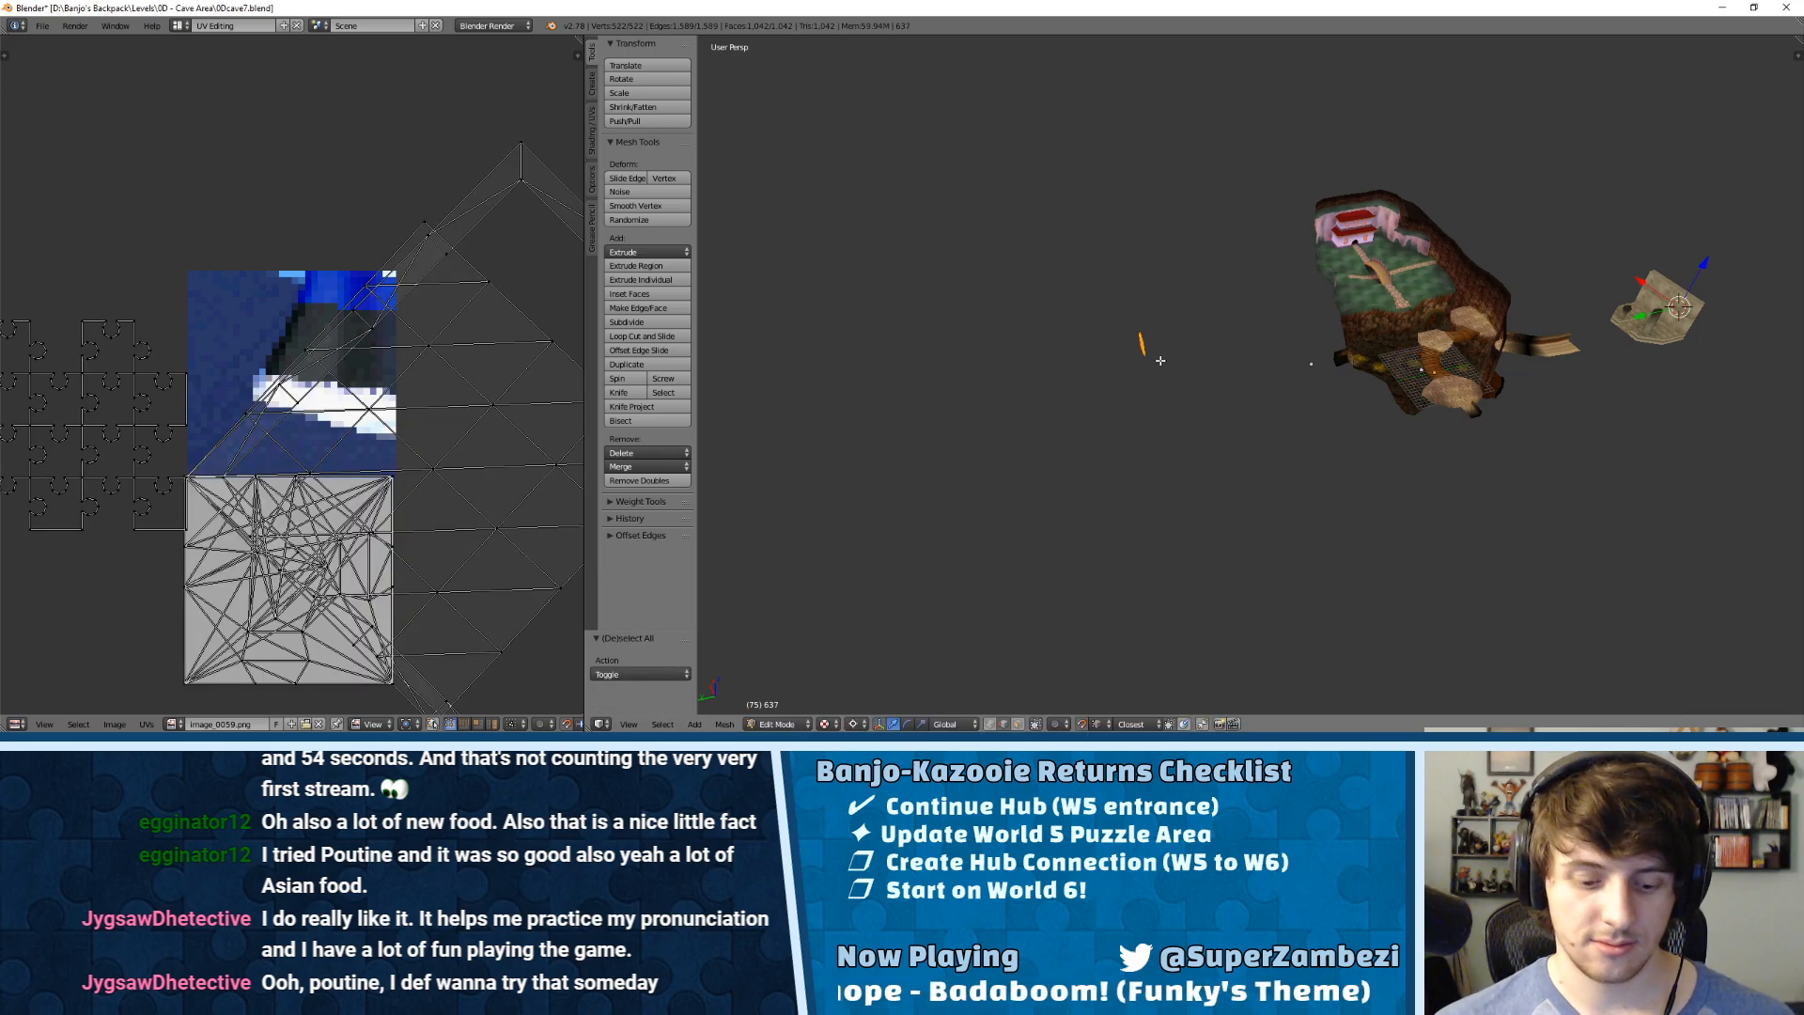
key(a)
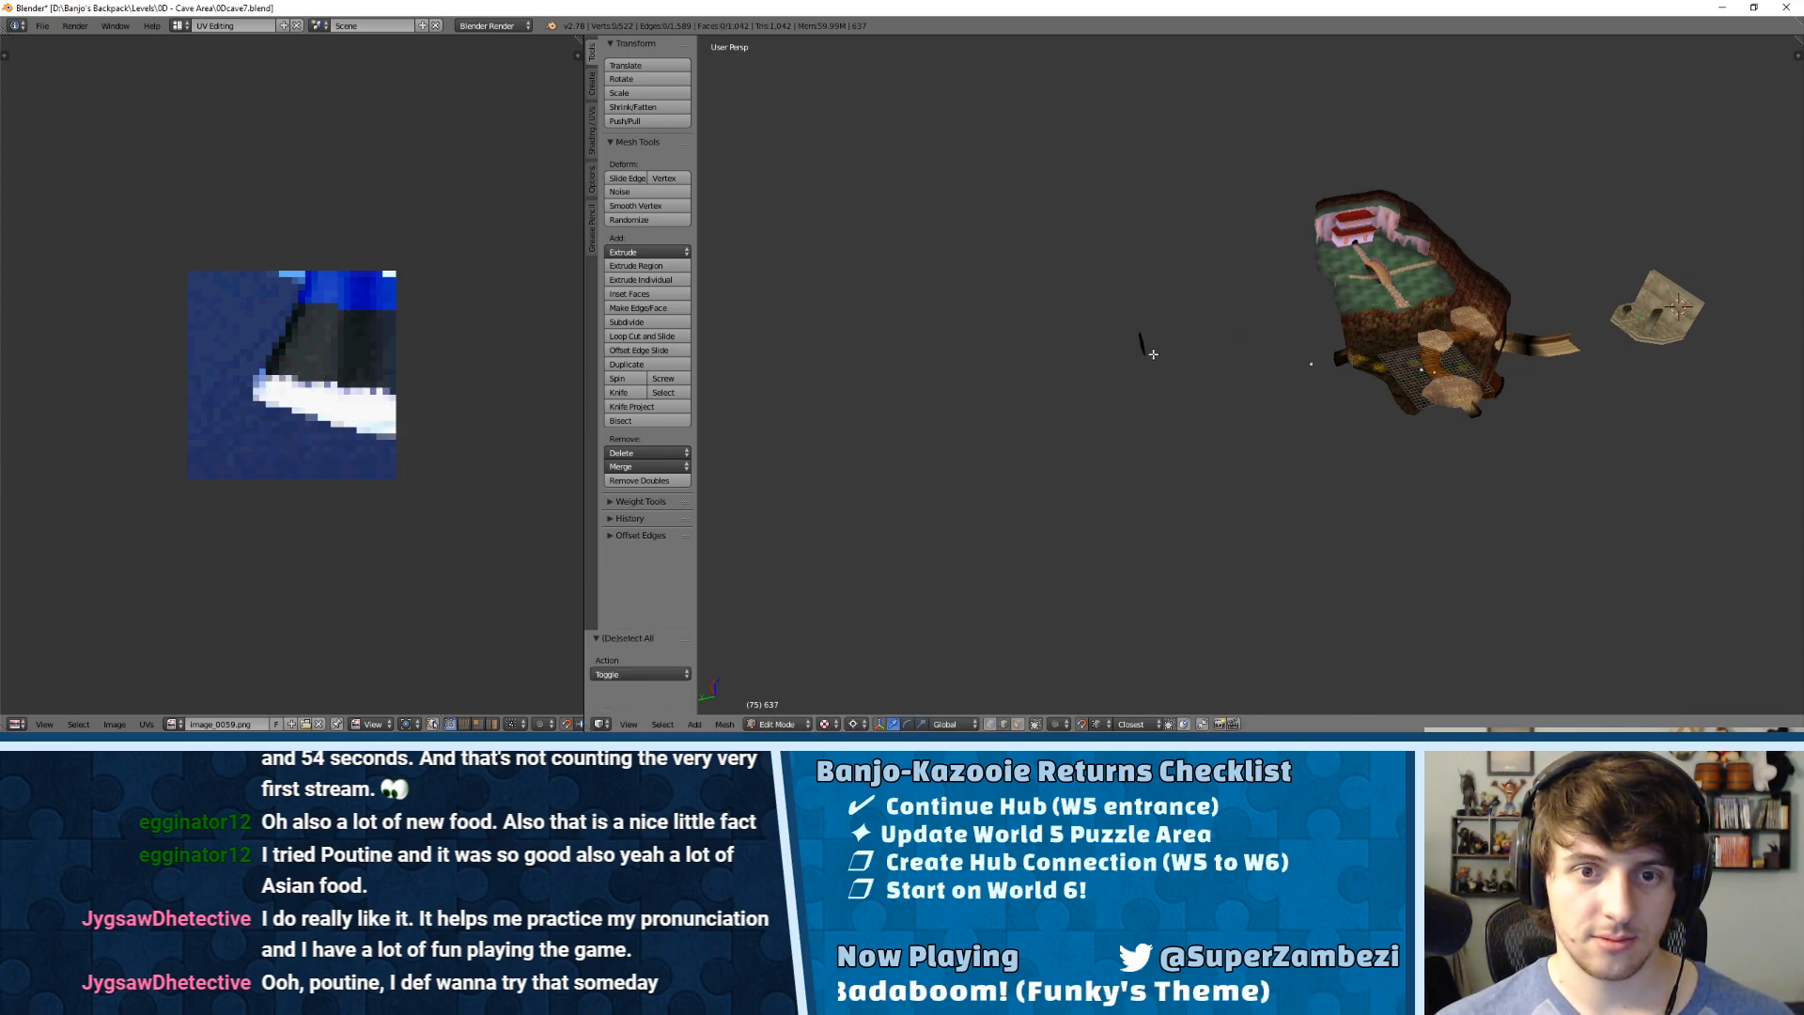
key(Tab)
key(g)
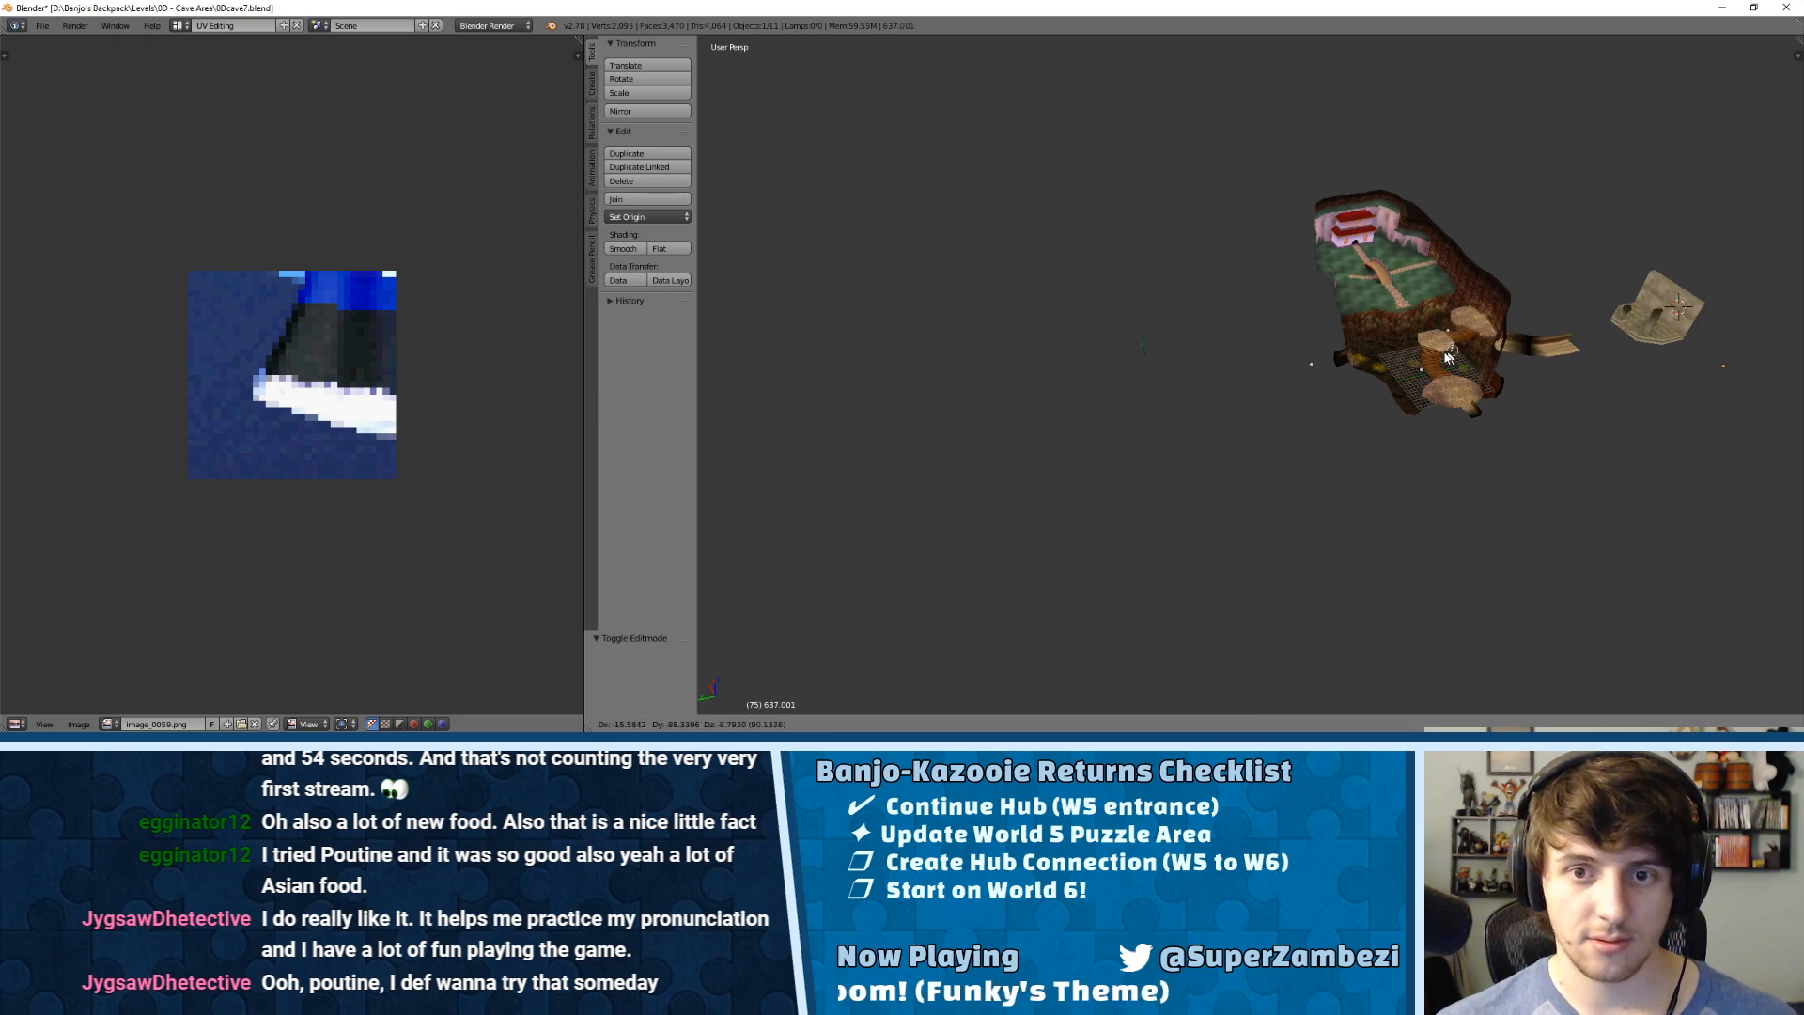
click(1210, 355)
right_click(1126, 344)
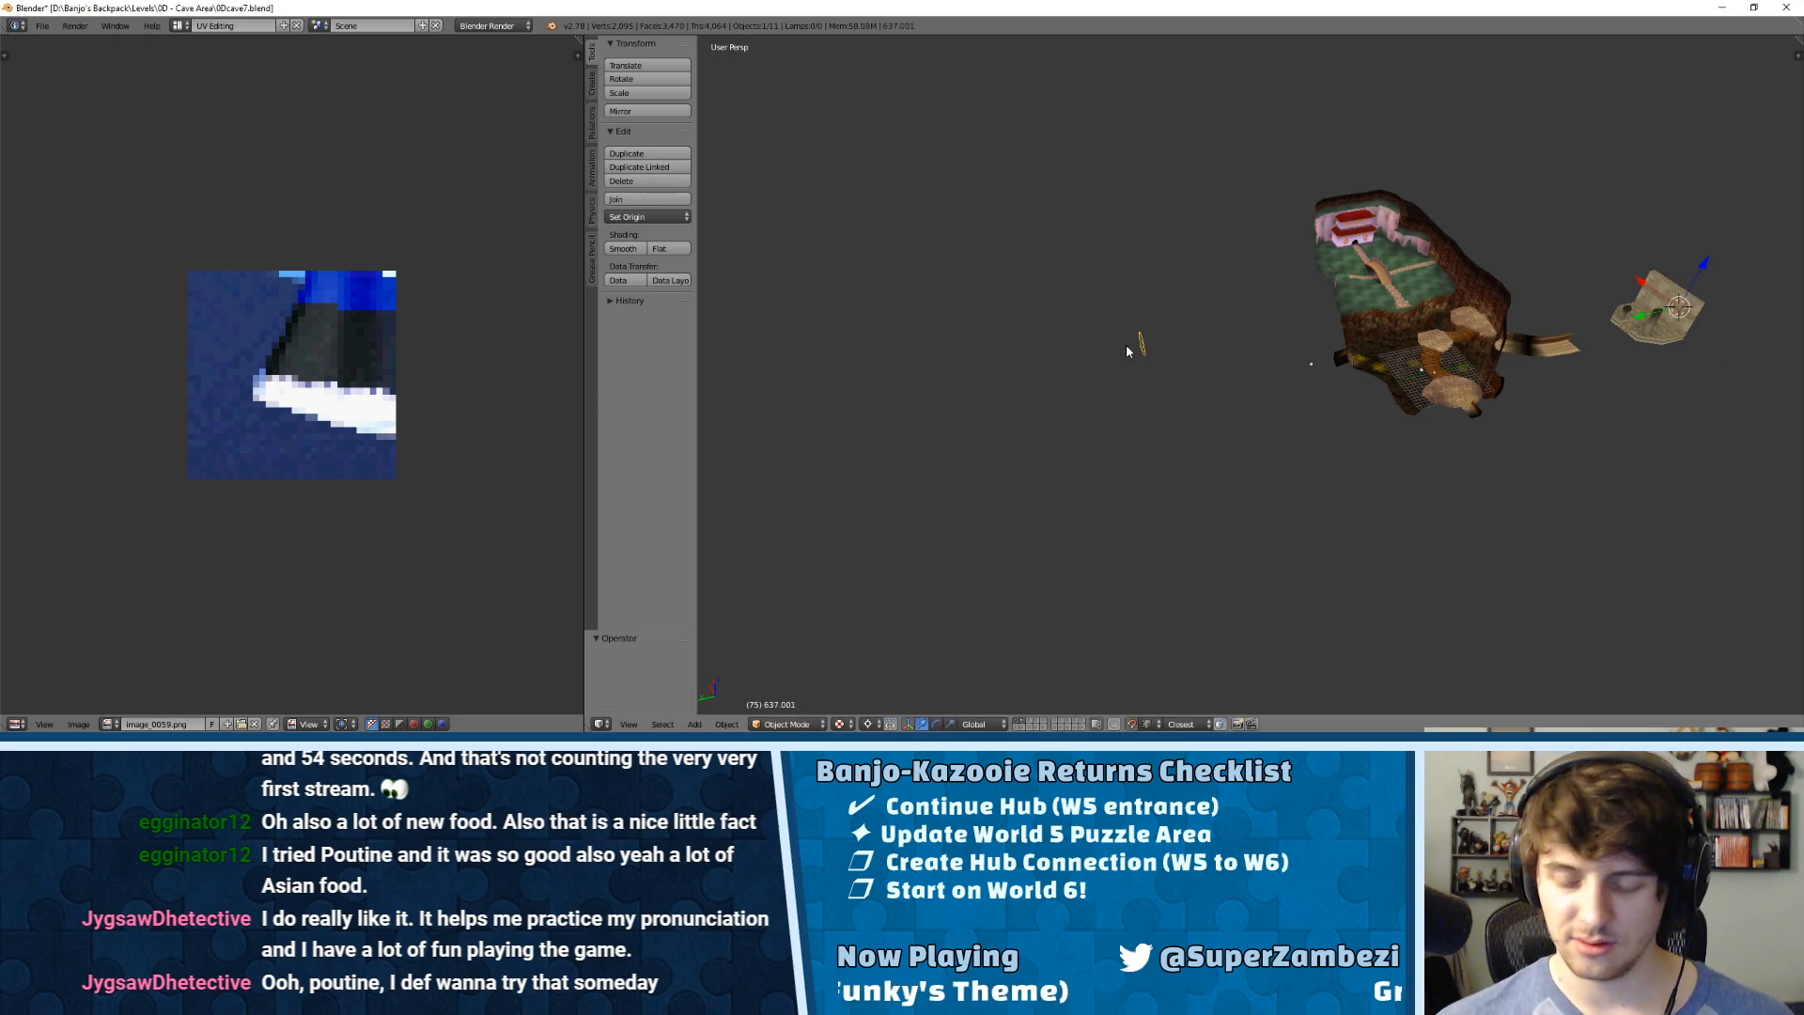
Step: Join the two selected picture objects, including the green backing, into one object and try a small move
key(KP_Decimal)
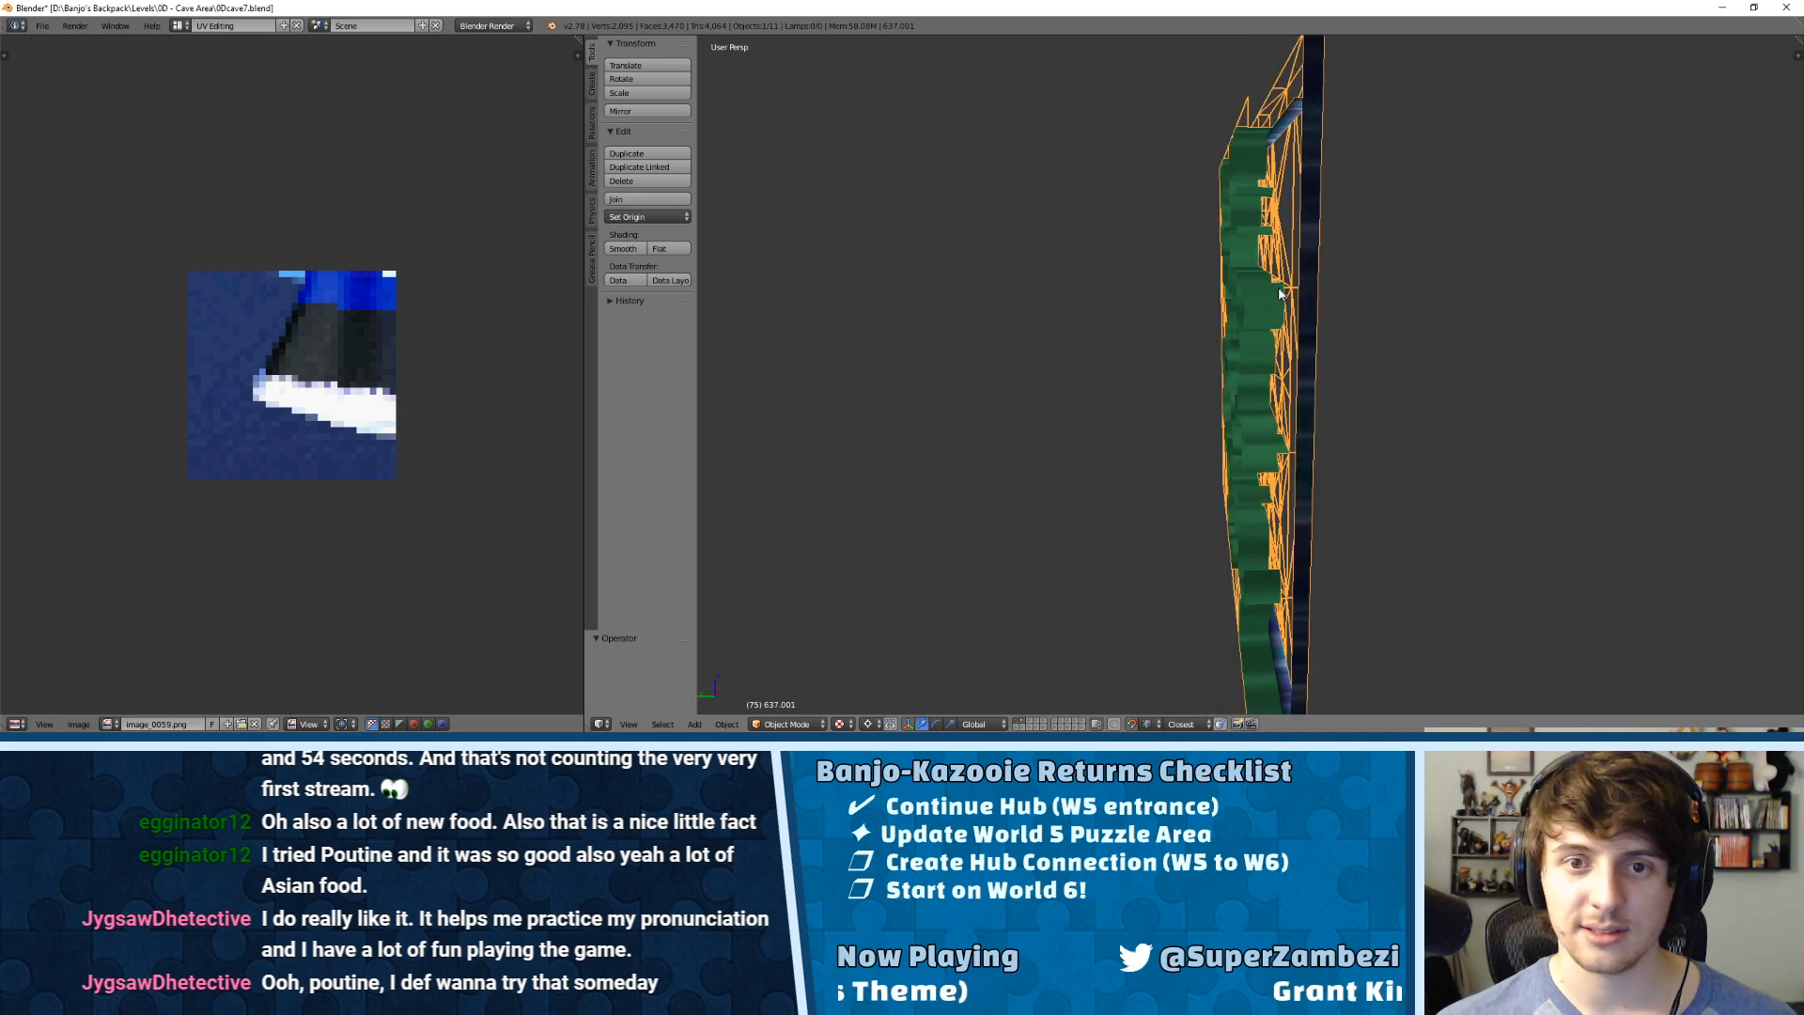
shift+right_click(1256, 315)
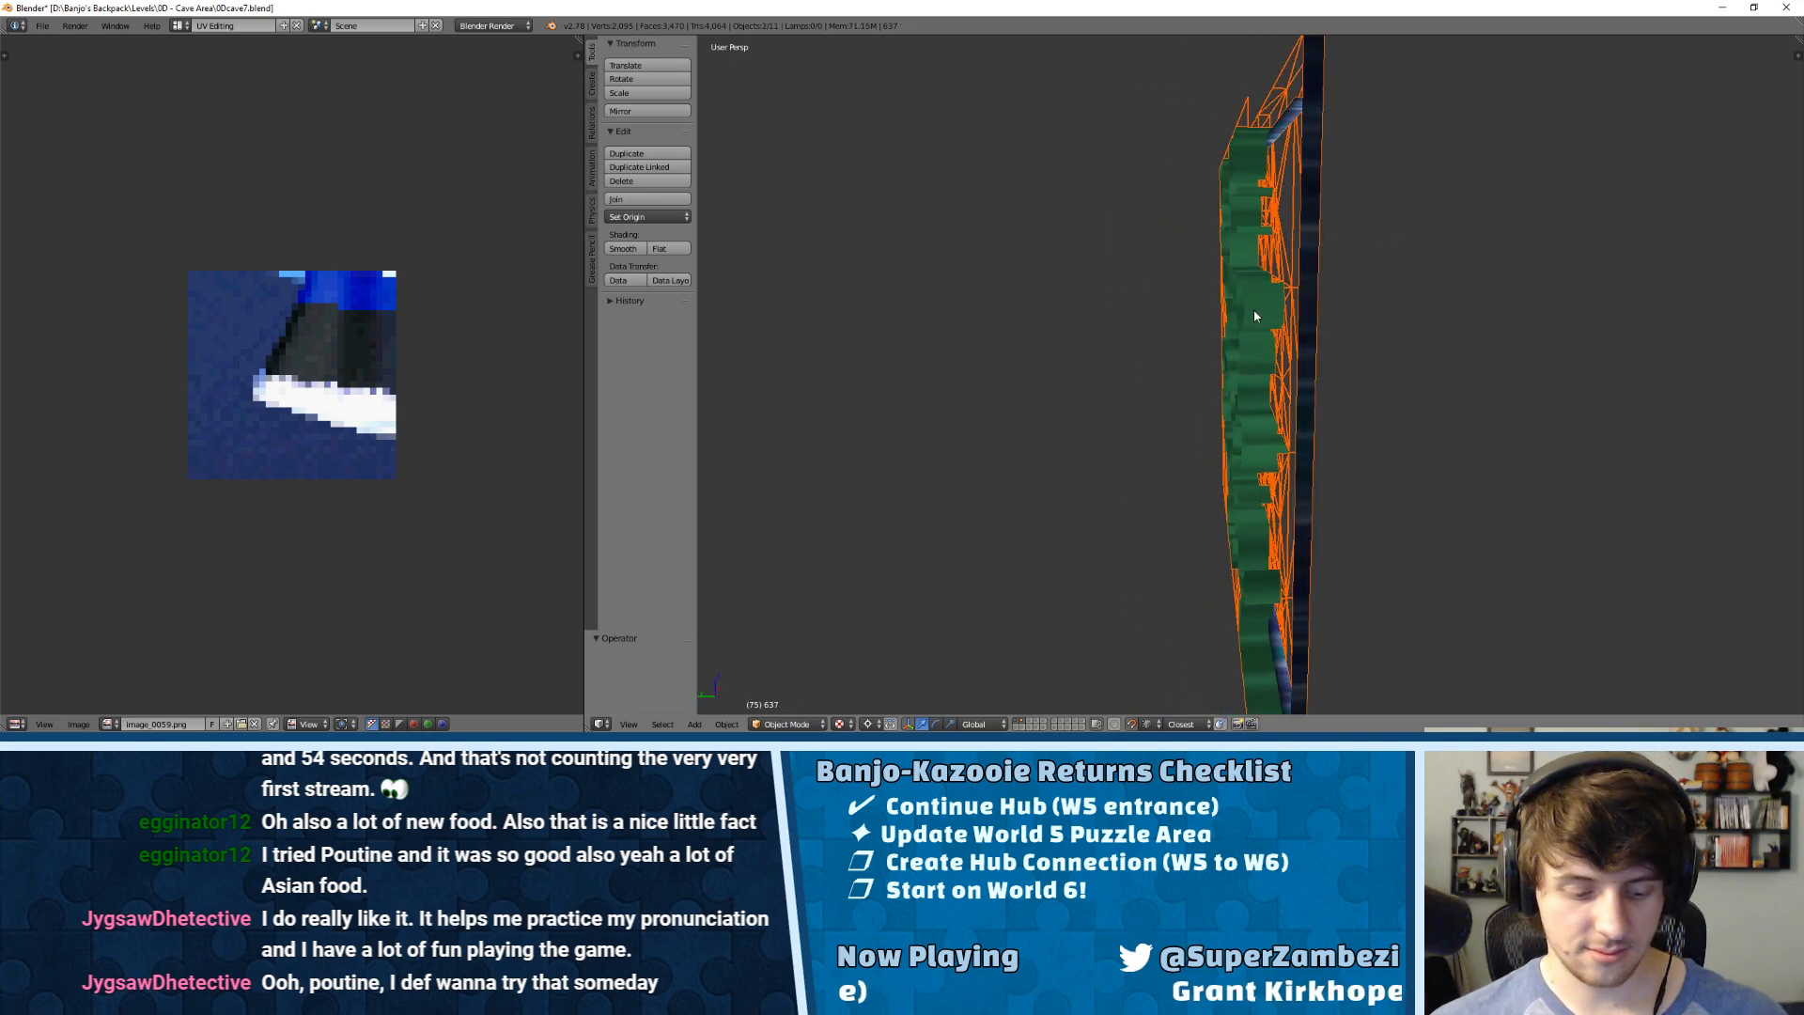
key(ctrl+j)
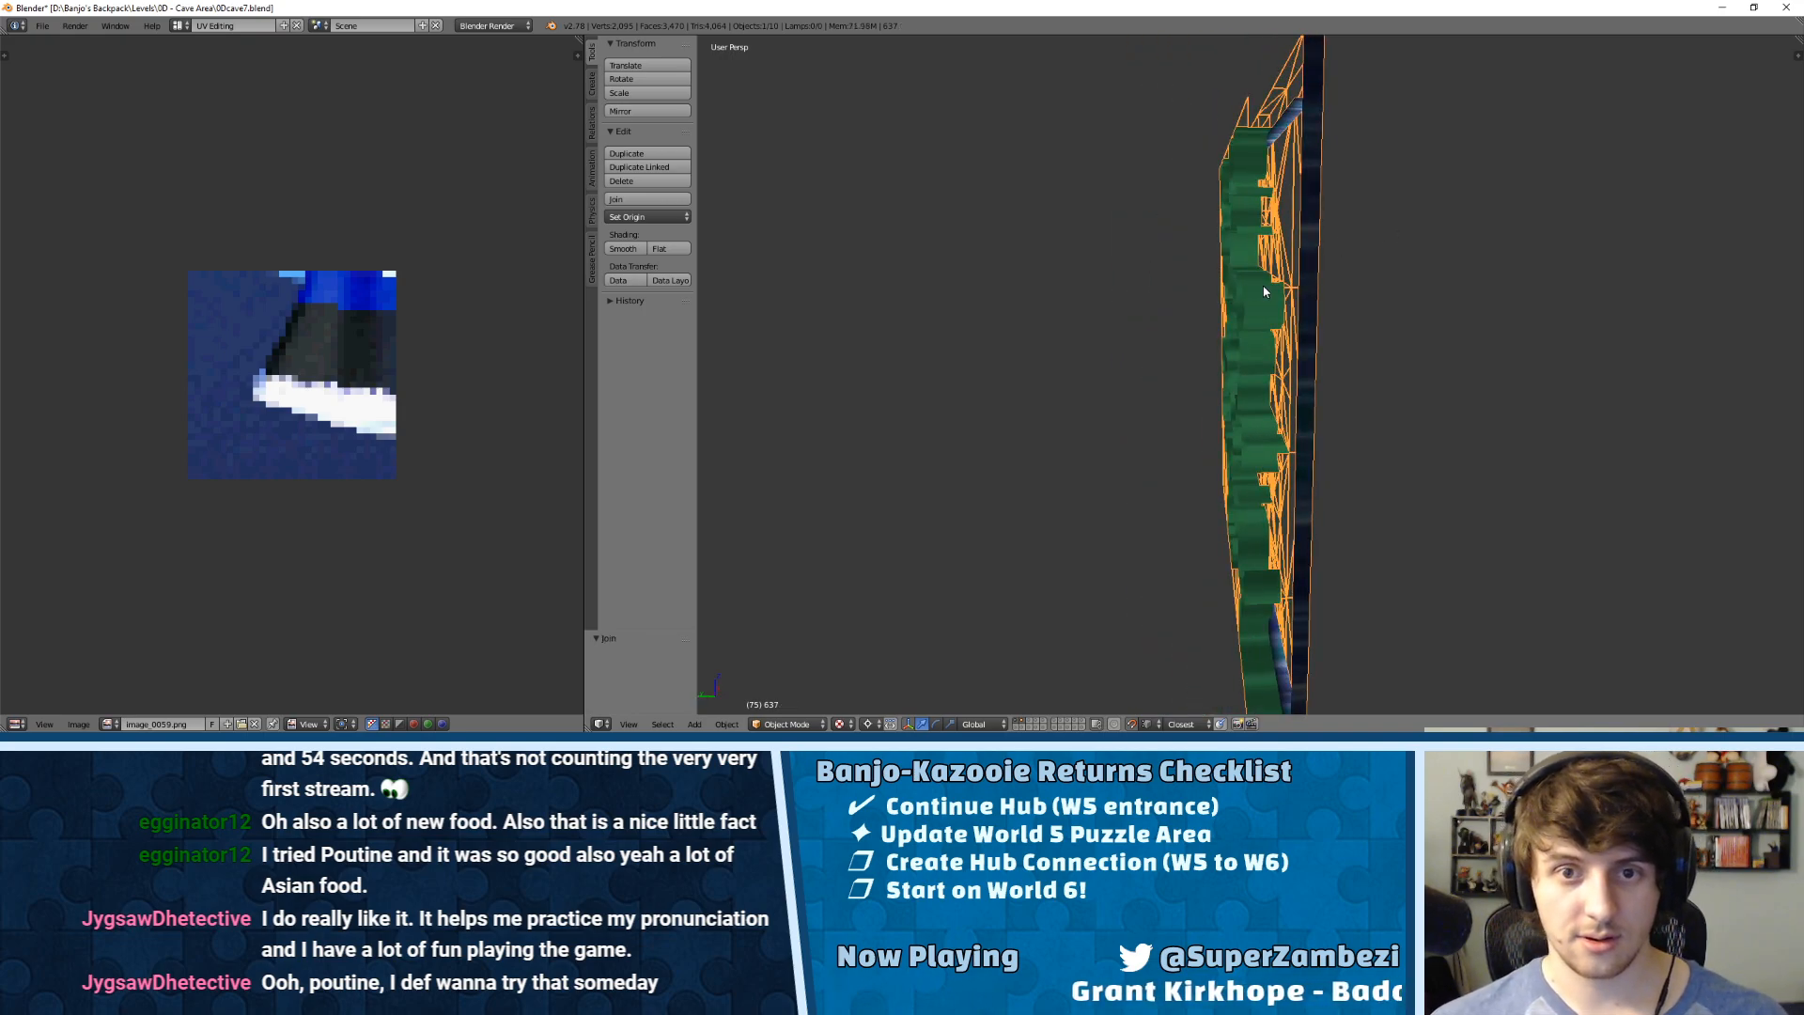
key(g)
click(1365, 315)
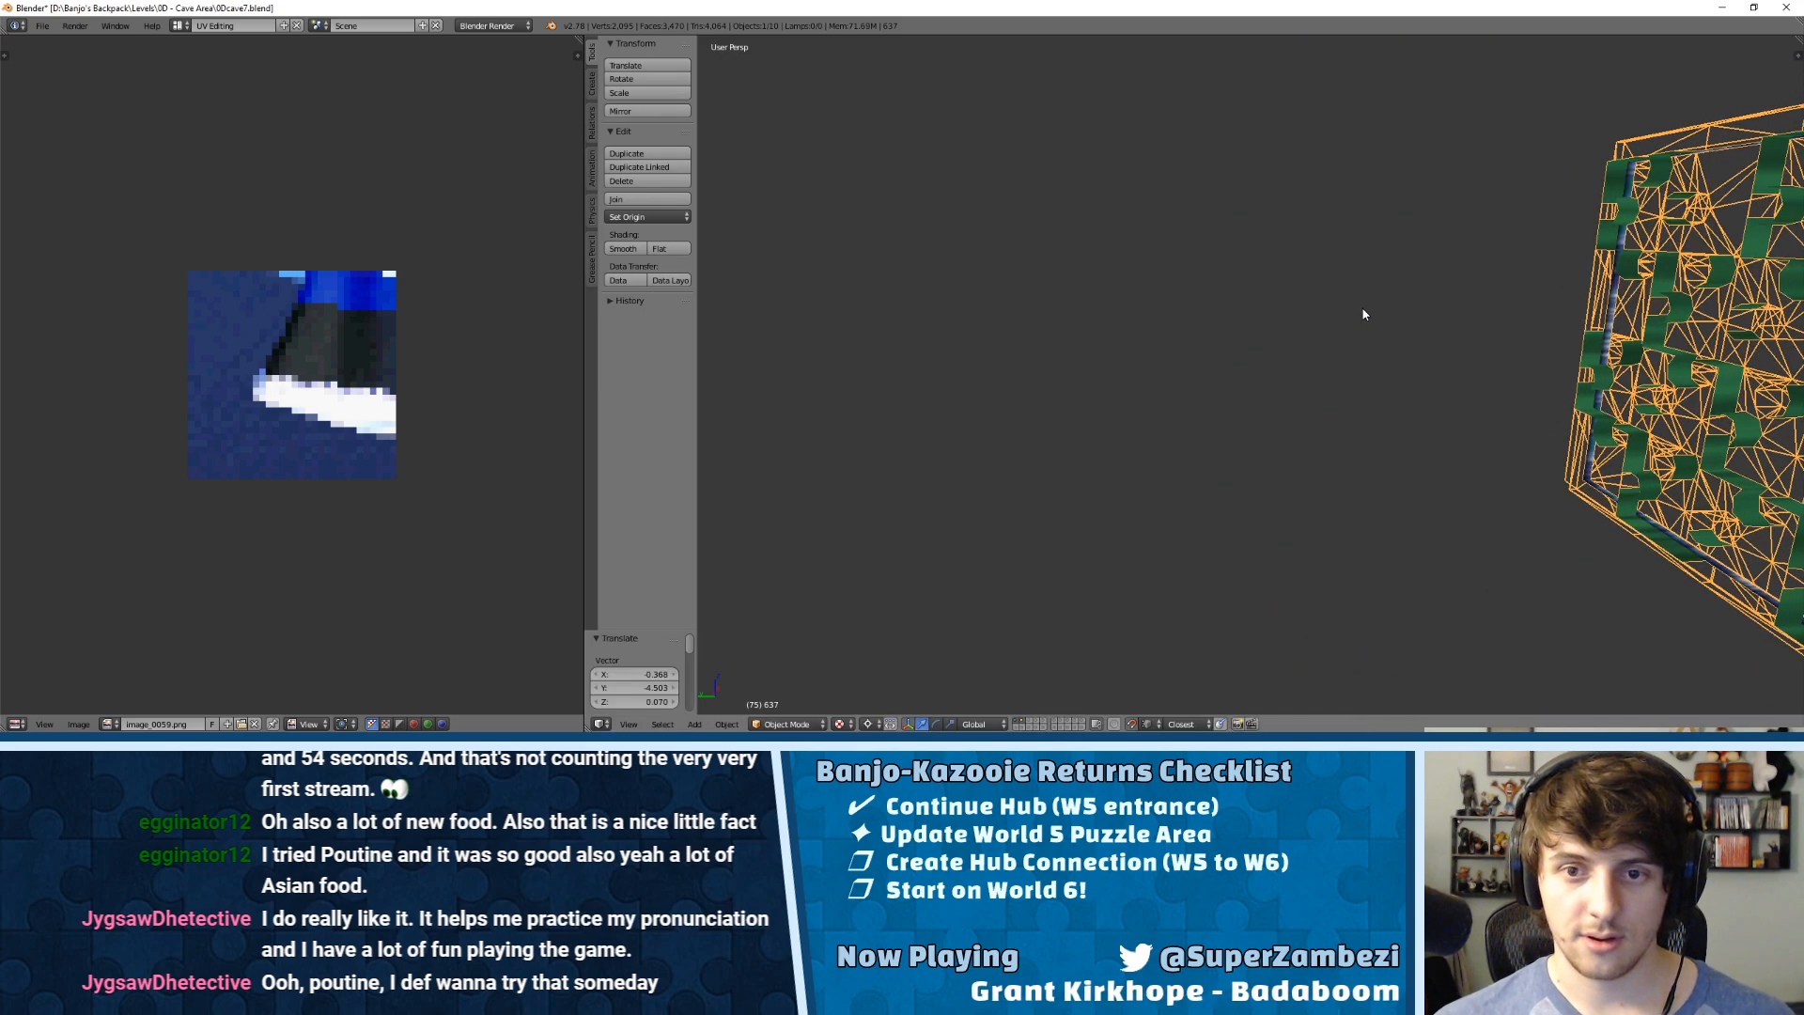
scroll(1364, 315, down, 6)
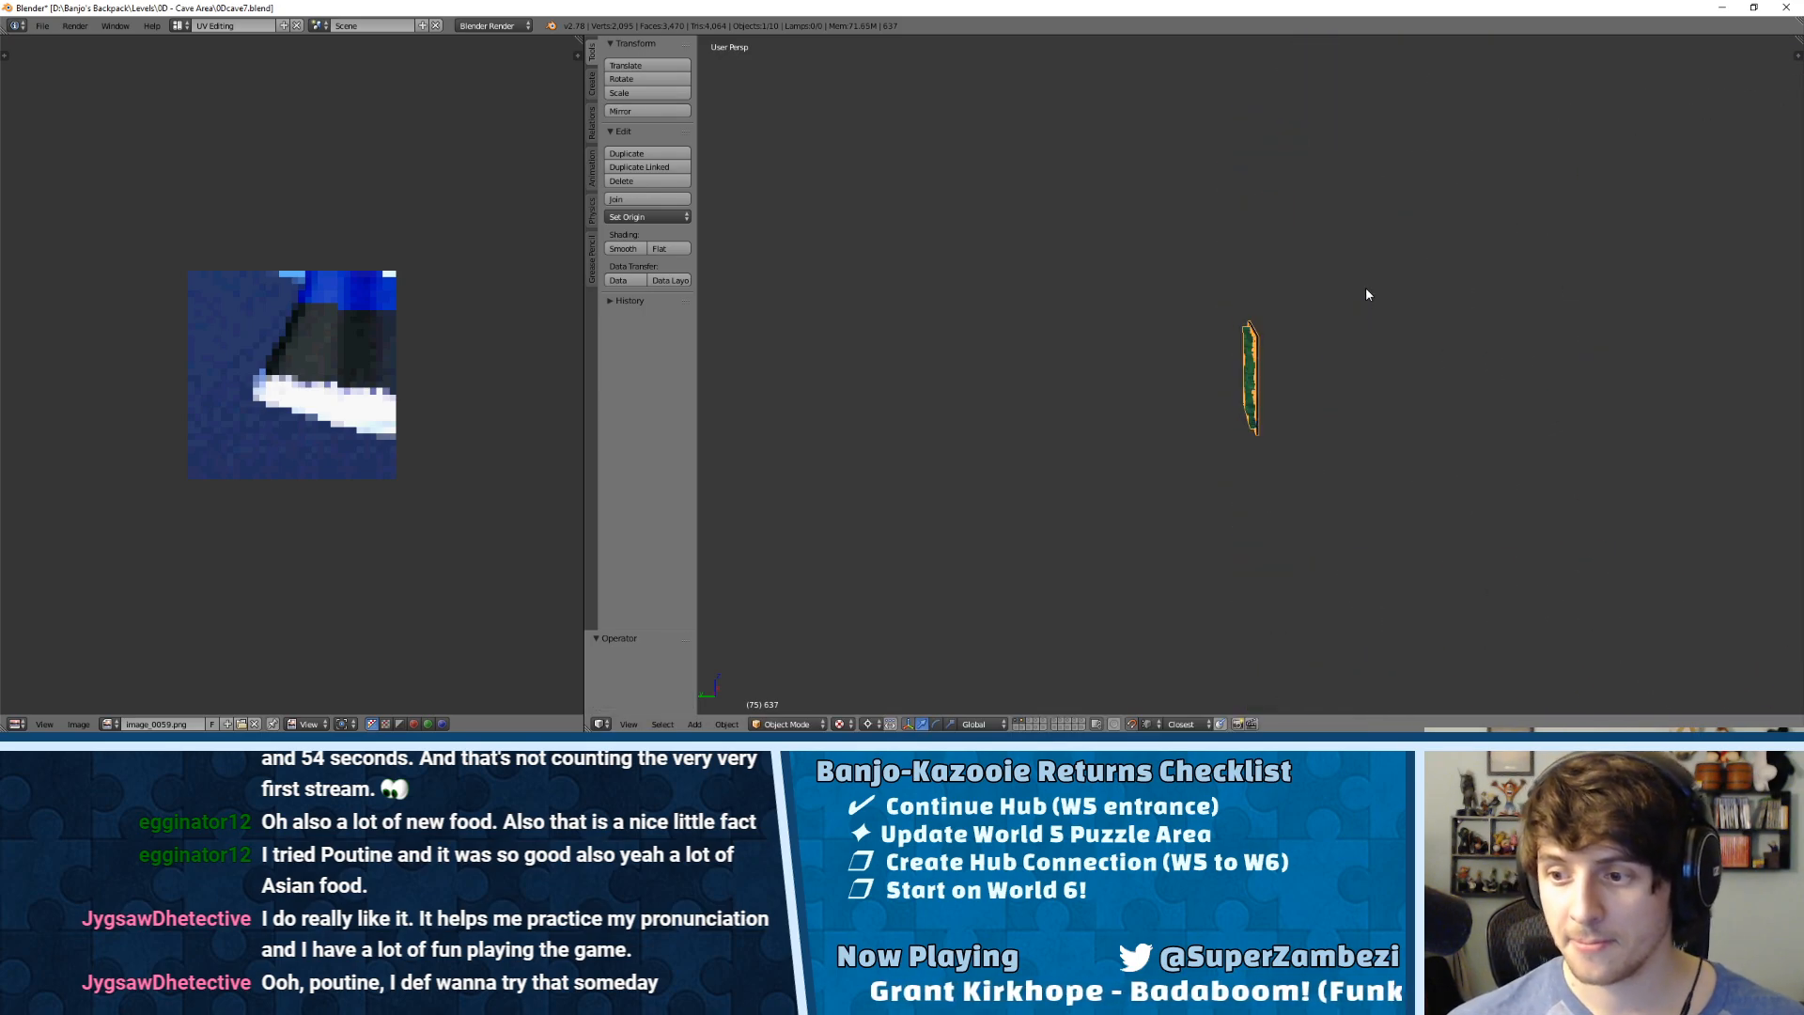
Step: Move the joined snowman picture across the scene, seen from the top, to just outside the ruin on the cave side
key(KP_Decimal)
key(KP_7)
scroll(1423, 280, down, 10)
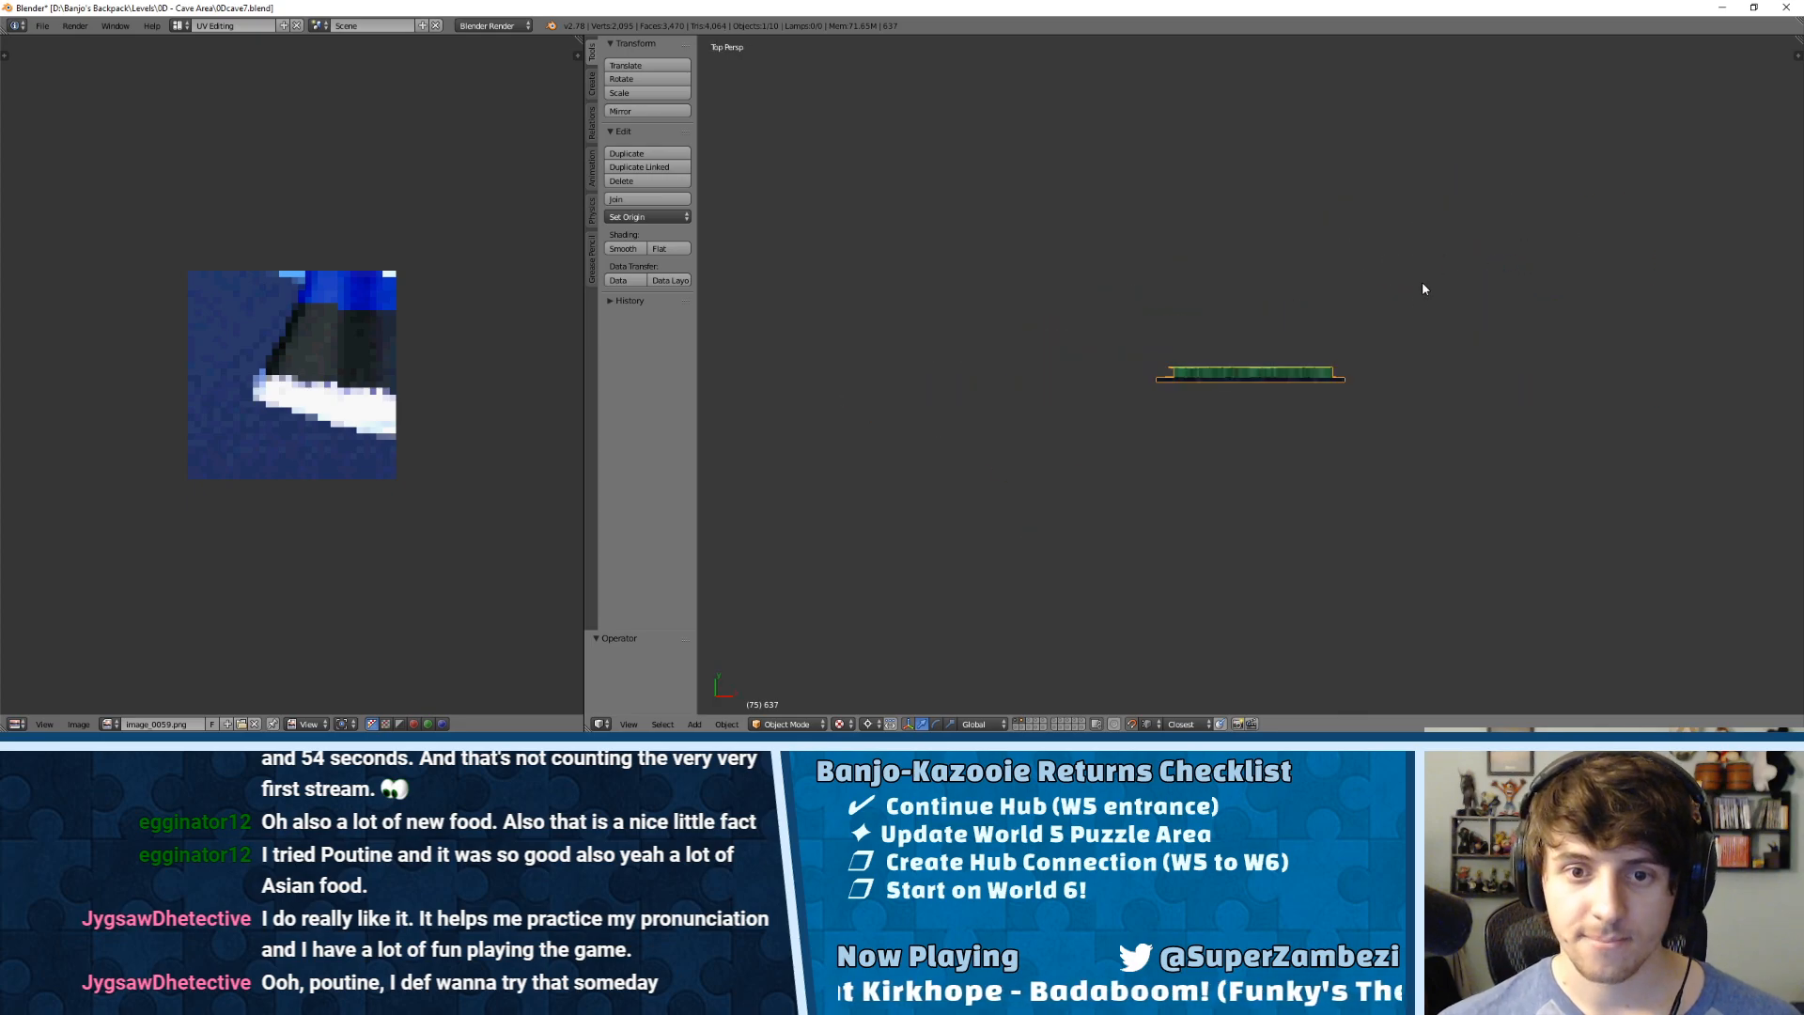
shift+scroll(1358, 354, down, 5)
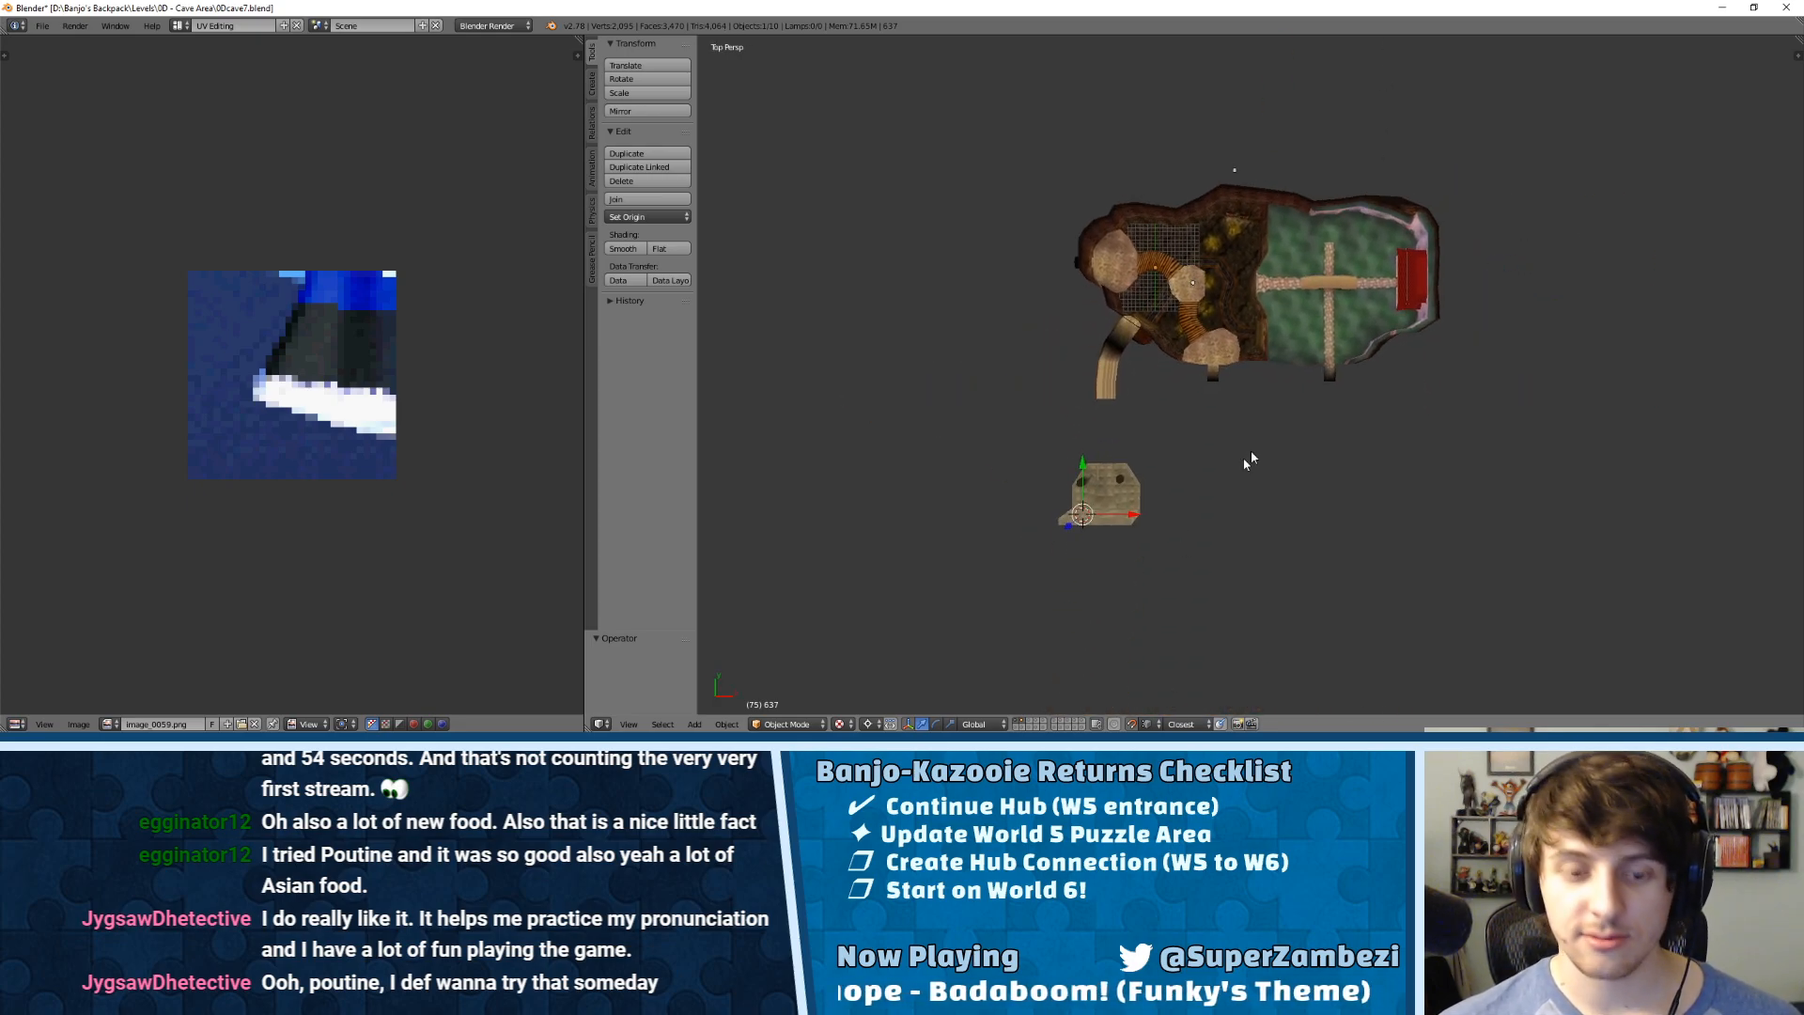
key(g)
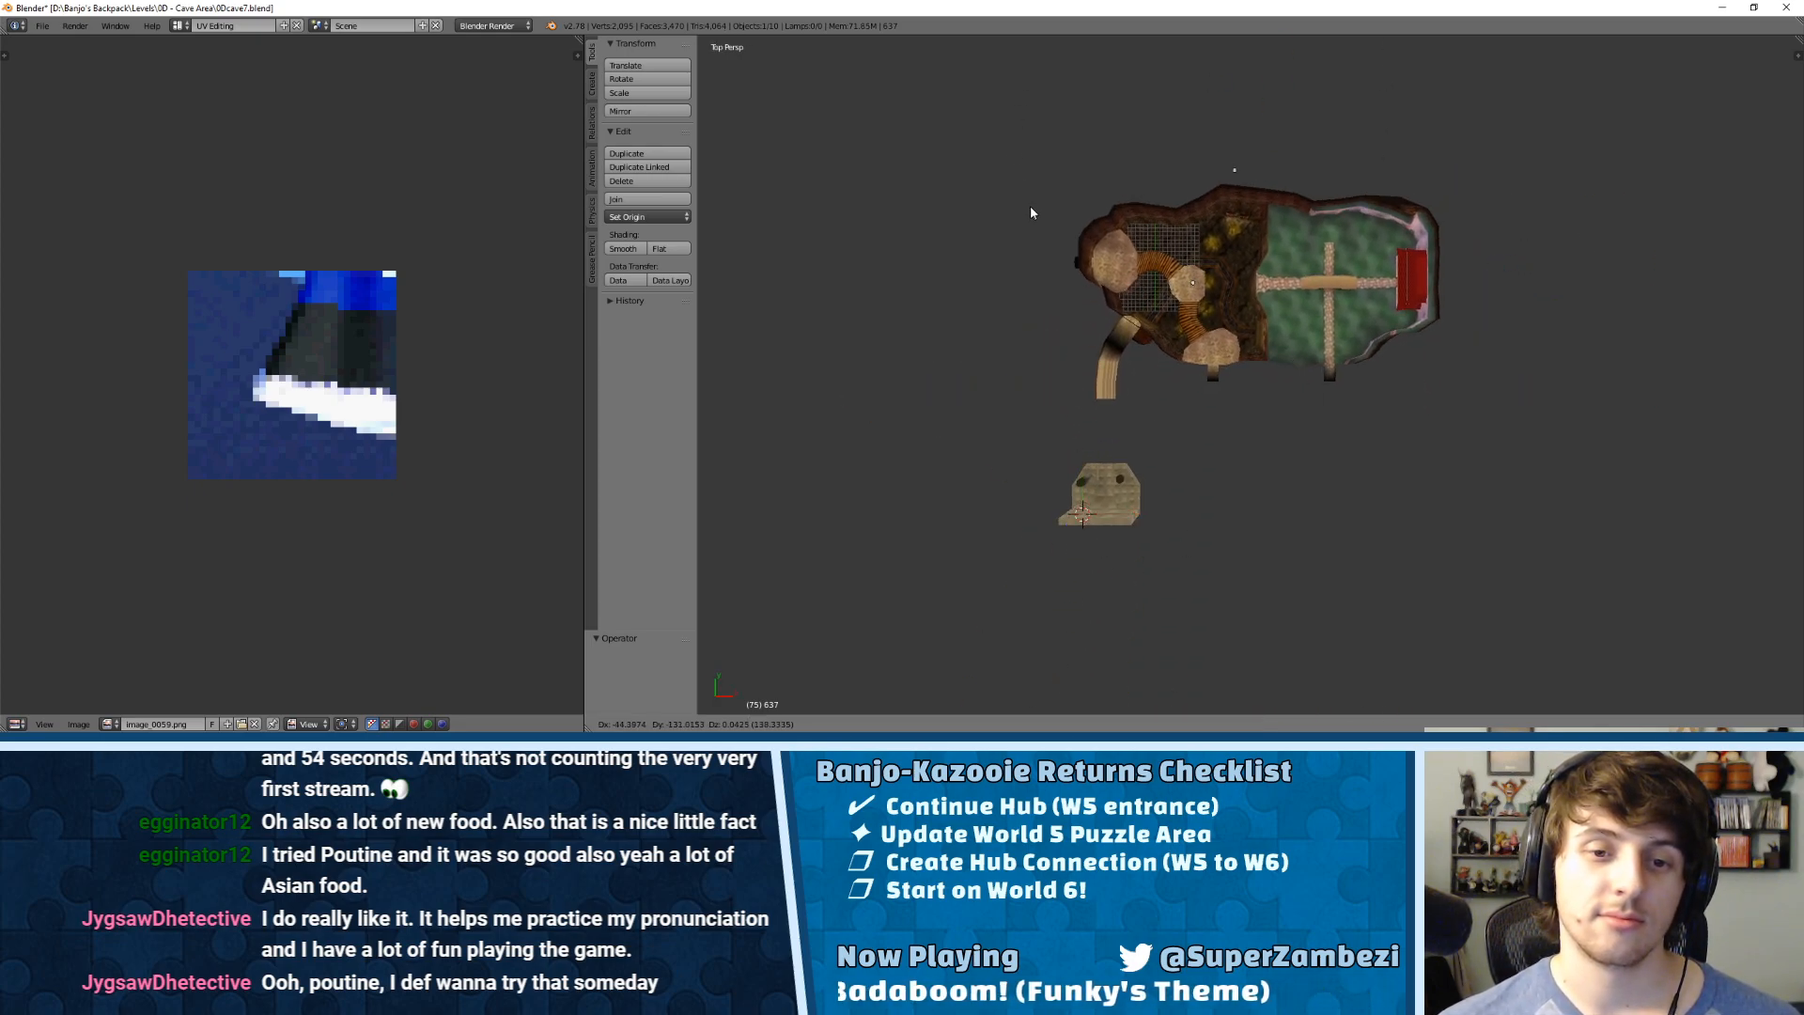
click(1047, 165)
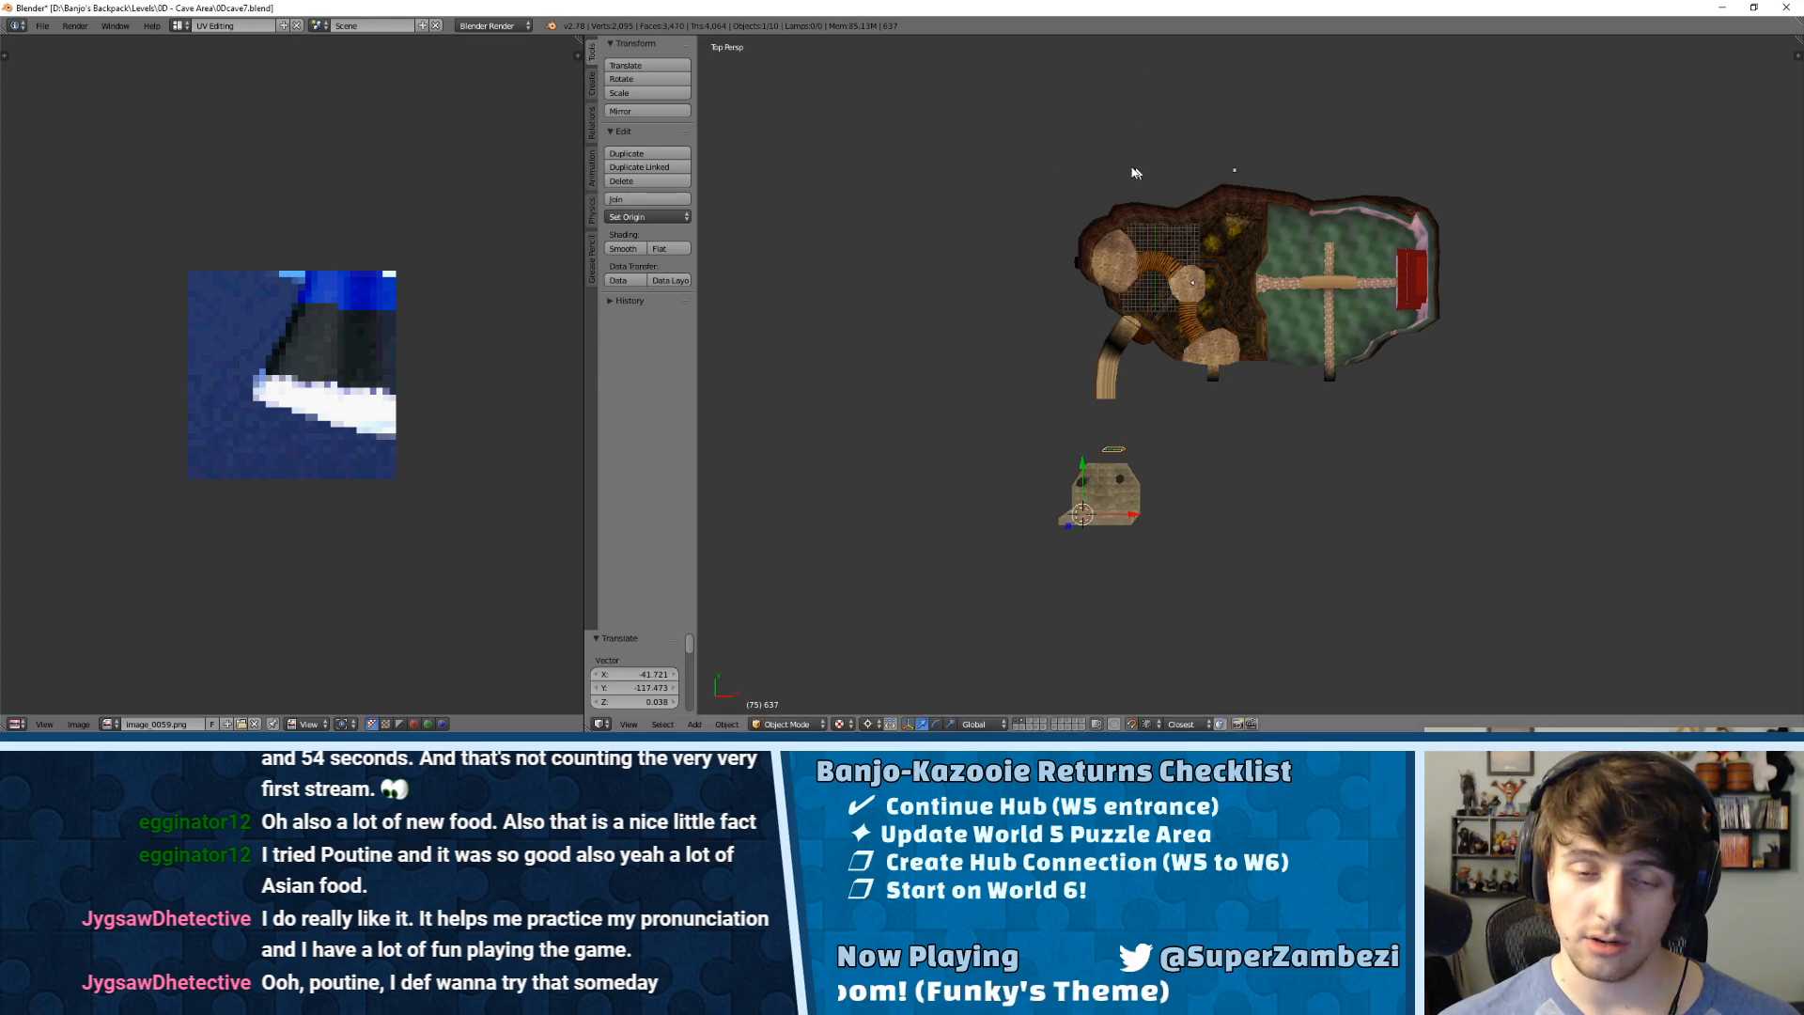
Step: Raise the snowman picture about 15.7 units along the Z axis to the level of the ruin
middle_drag(1148, 177, 1008, 57)
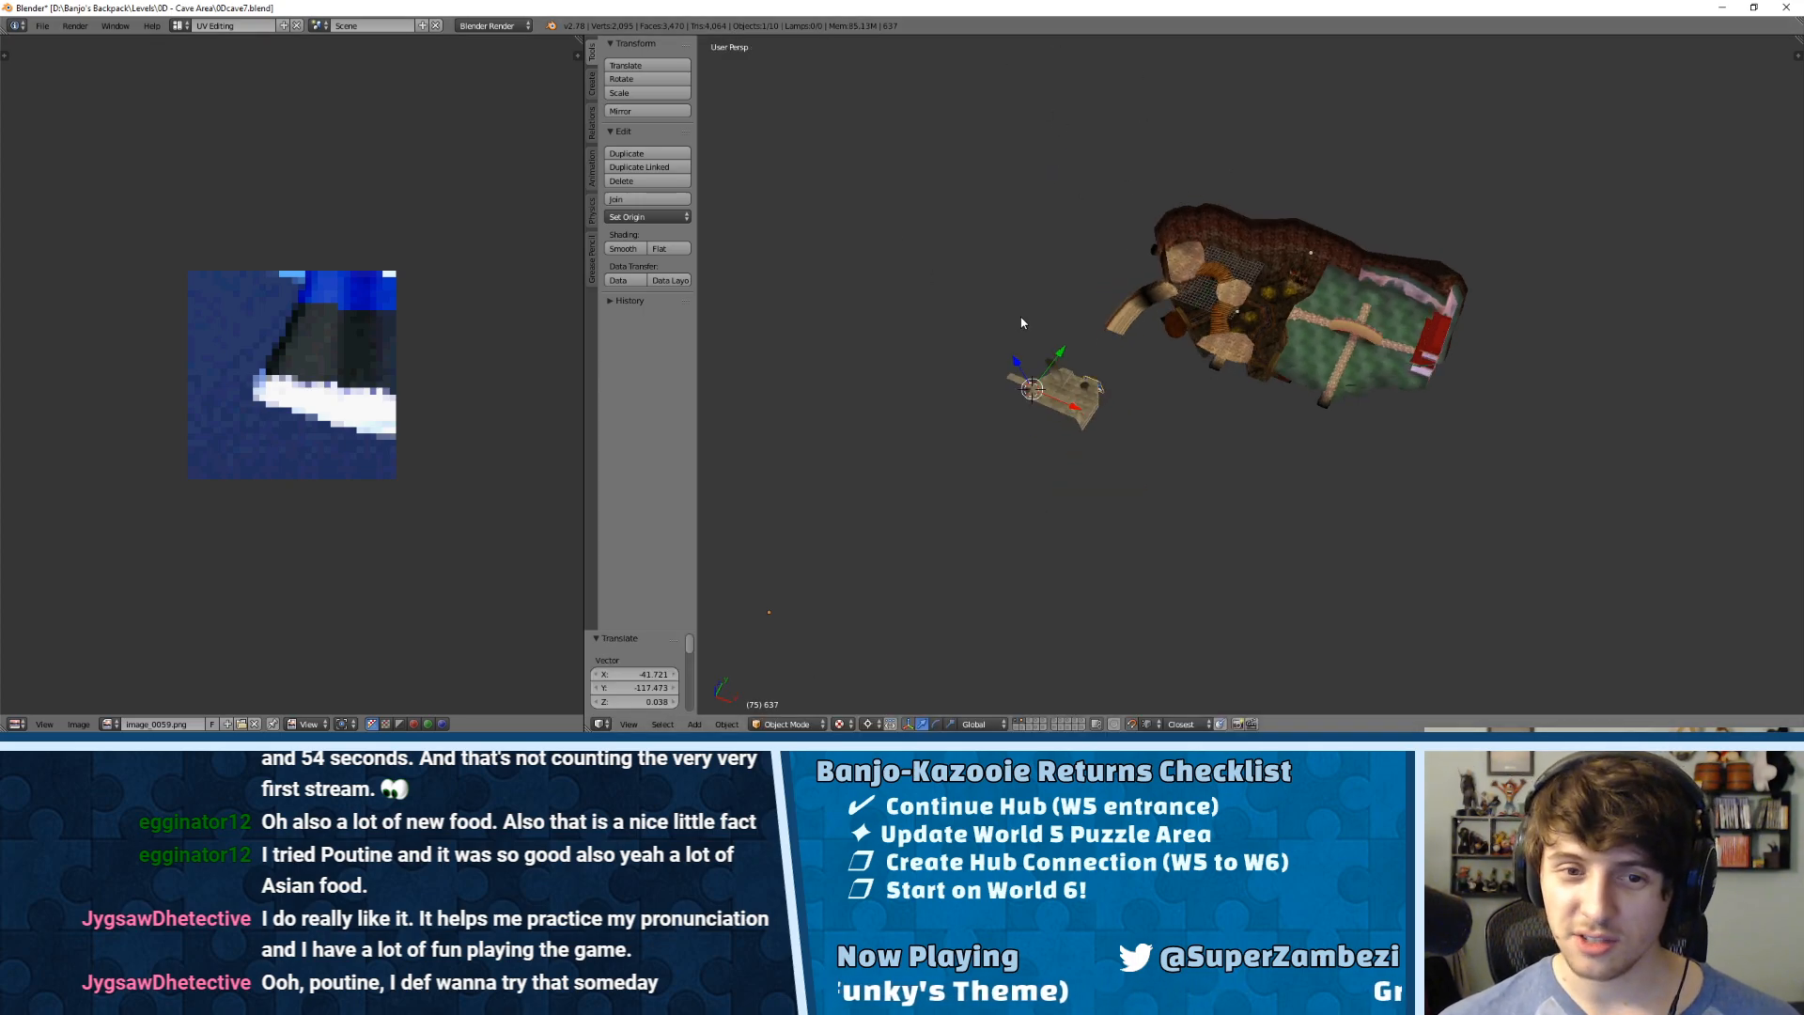
key(KP_Decimal)
scroll(1314, 310, down, 6)
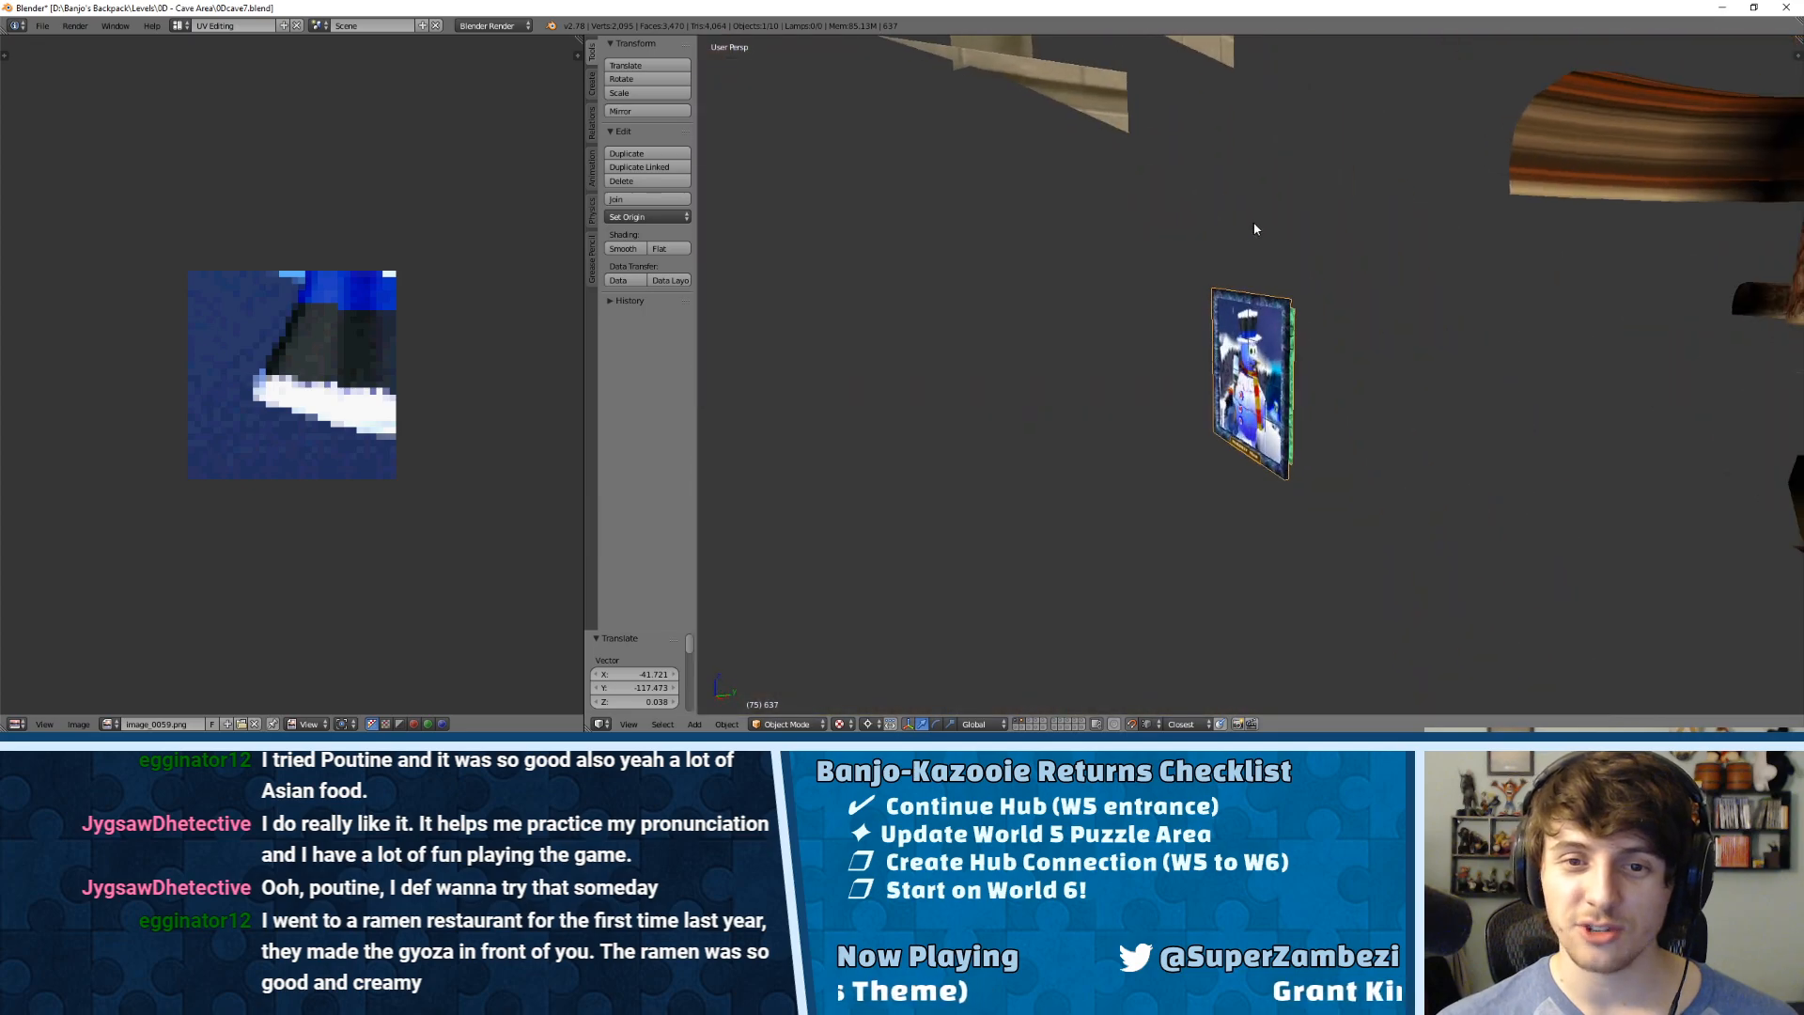
scroll(1254, 229, down, 3)
middle_drag(1096, 162, 1133, 190)
key(g)
key(z)
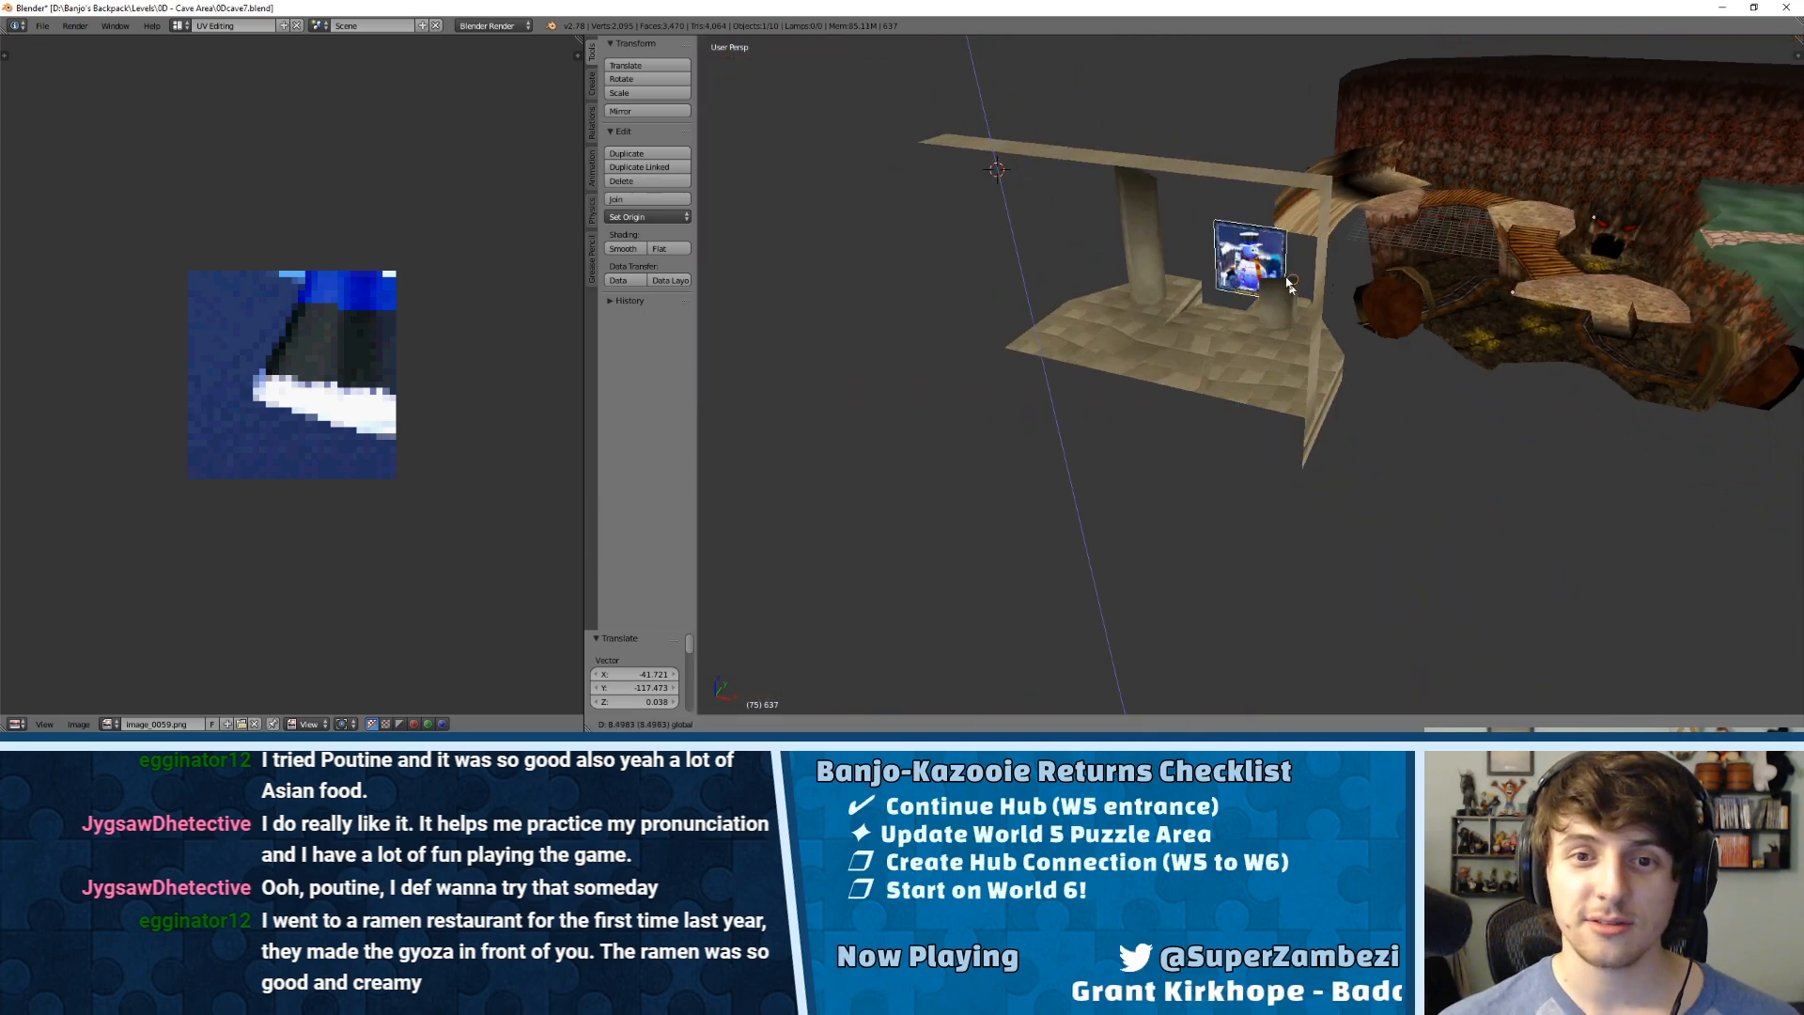
click(1325, 179)
Step: Move the picture onto the ruin's back wall in top view and rotate it 180 degrees
middle_drag(1325, 179, 1045, 194)
scroll(1045, 194, up, 3)
key(KP_7)
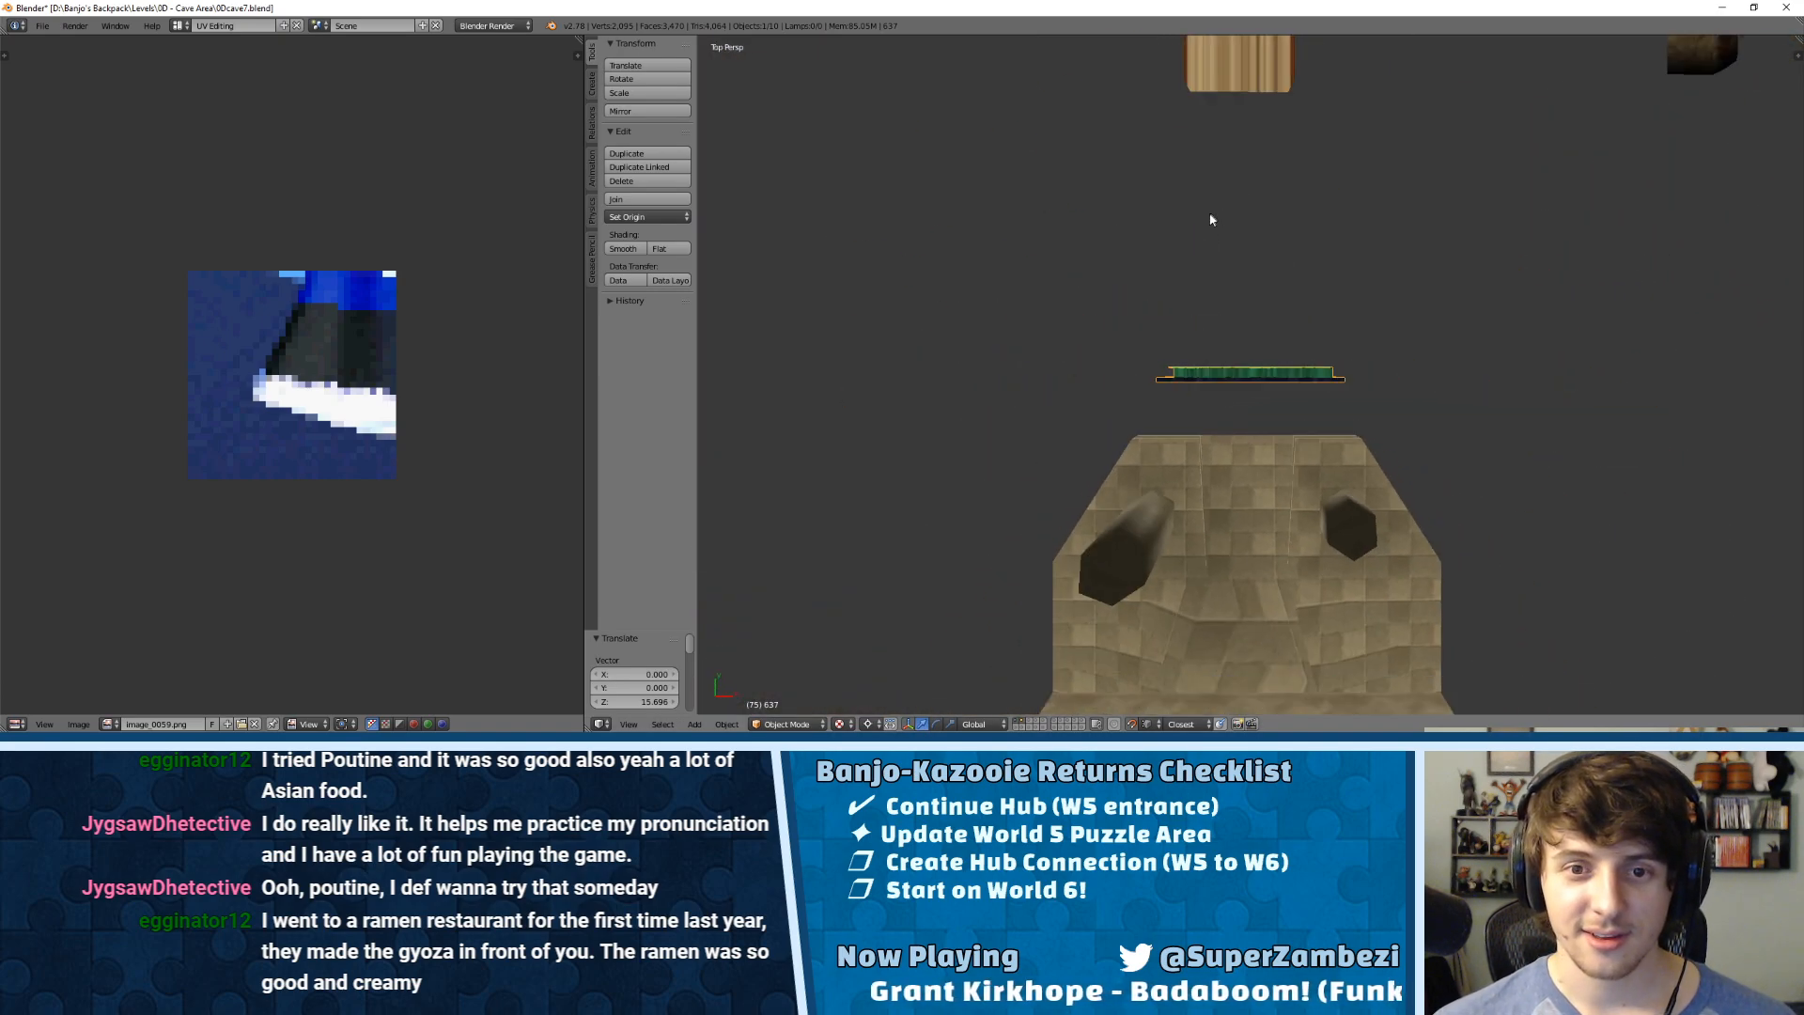
scroll(1183, 488, down, 1)
shift+middle_drag(1183, 488, 1182, 302)
key(g)
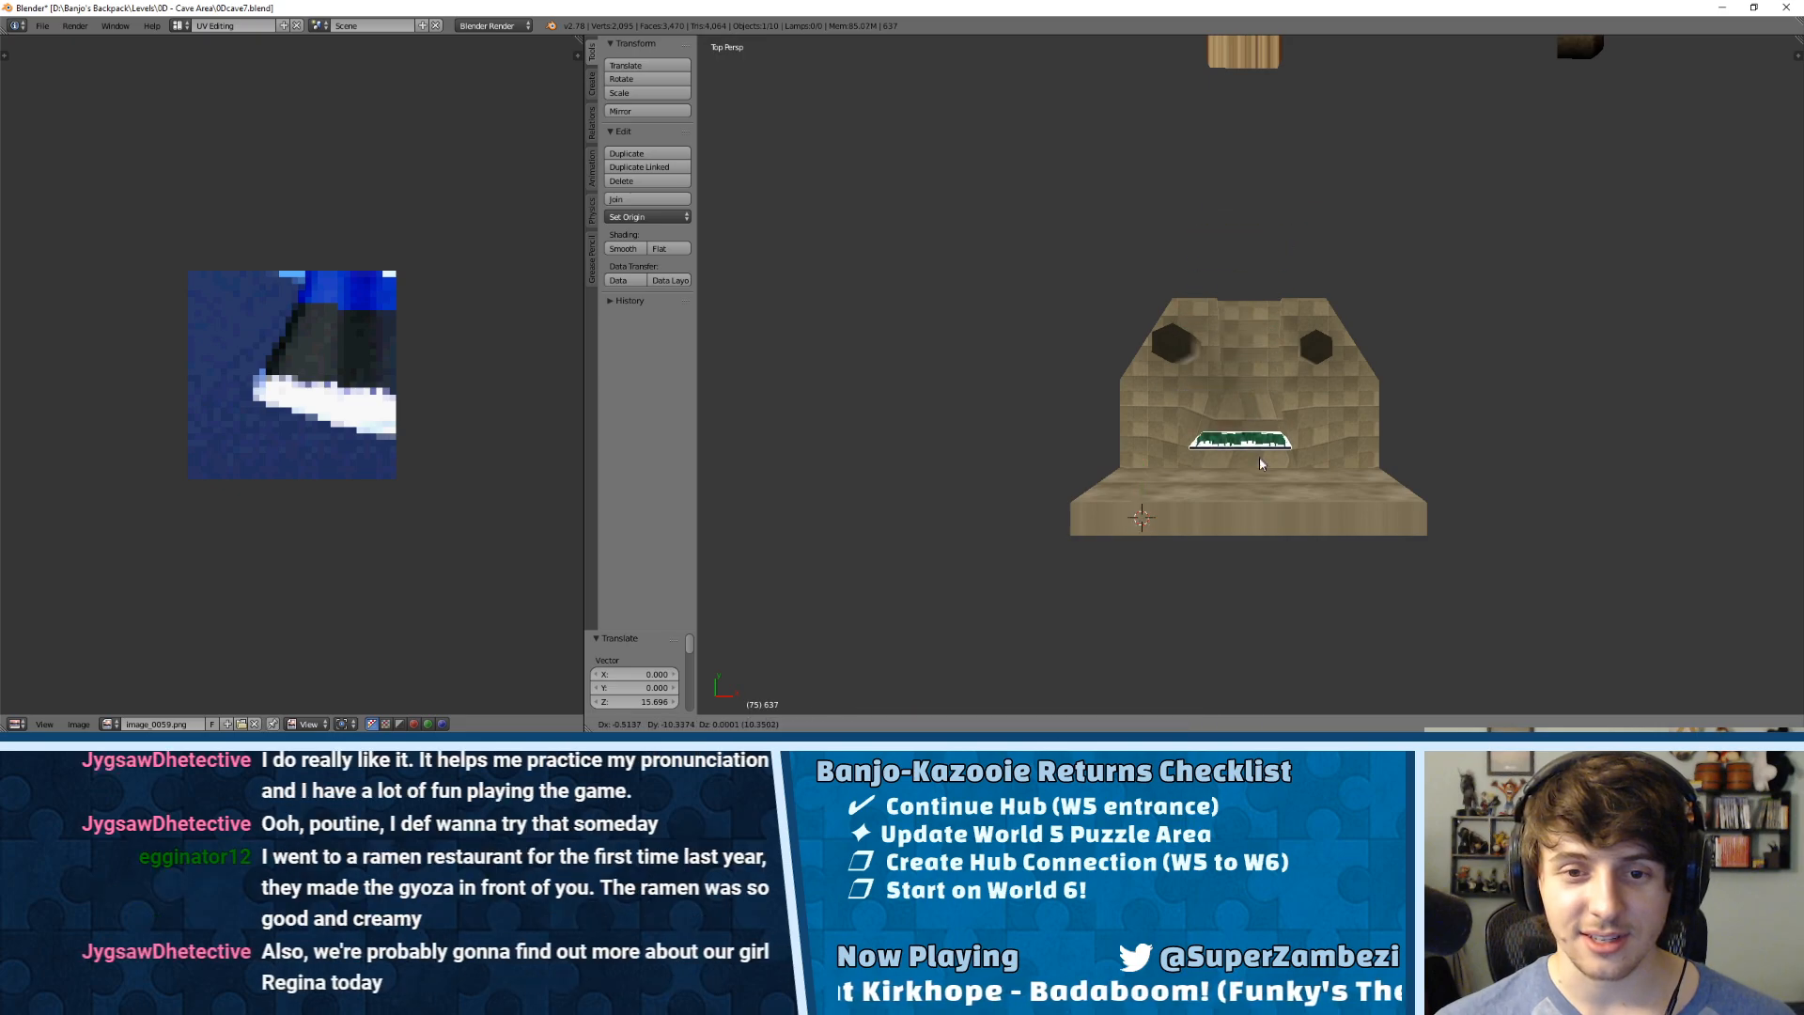
click(1265, 488)
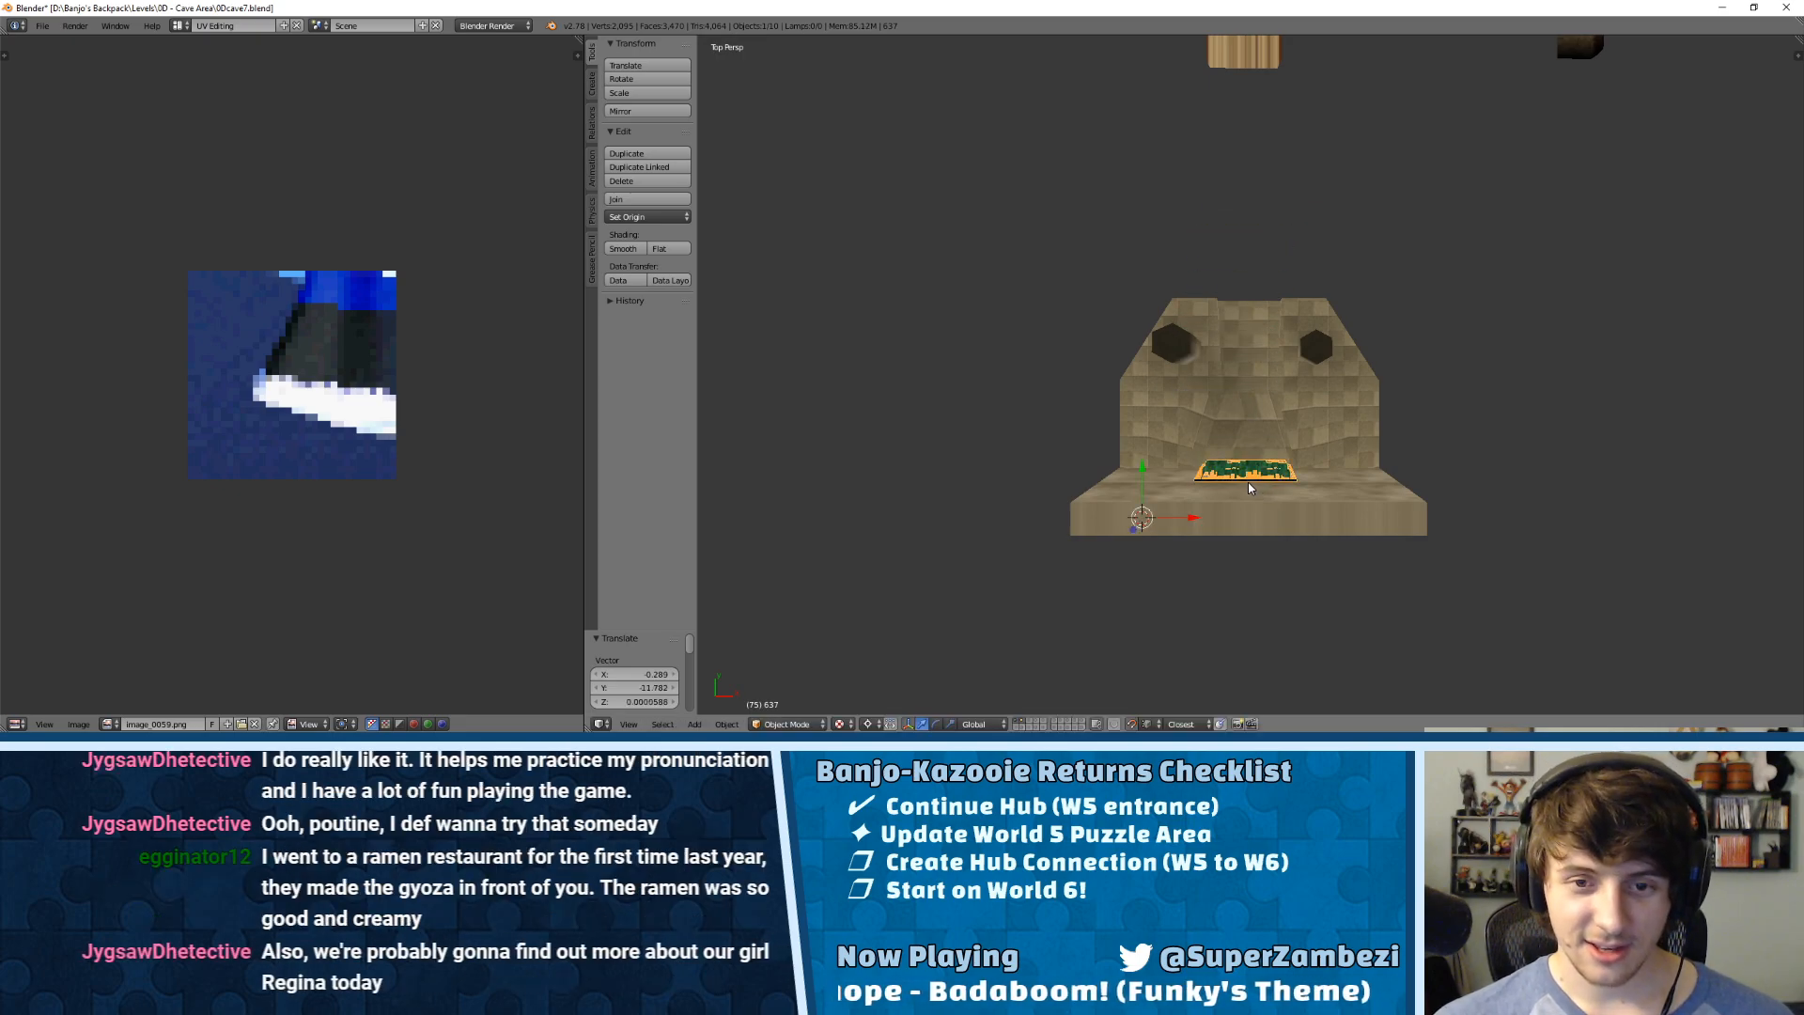
text(r180)
key(Return)
Step: Adjust the picture's height on the back wall, lowering it about 3.8 units and raising it about 0.46
middle_drag(1170, 487, 1297, 174)
scroll(1142, 230, up, 5)
drag(1297, 174, 1263, 322)
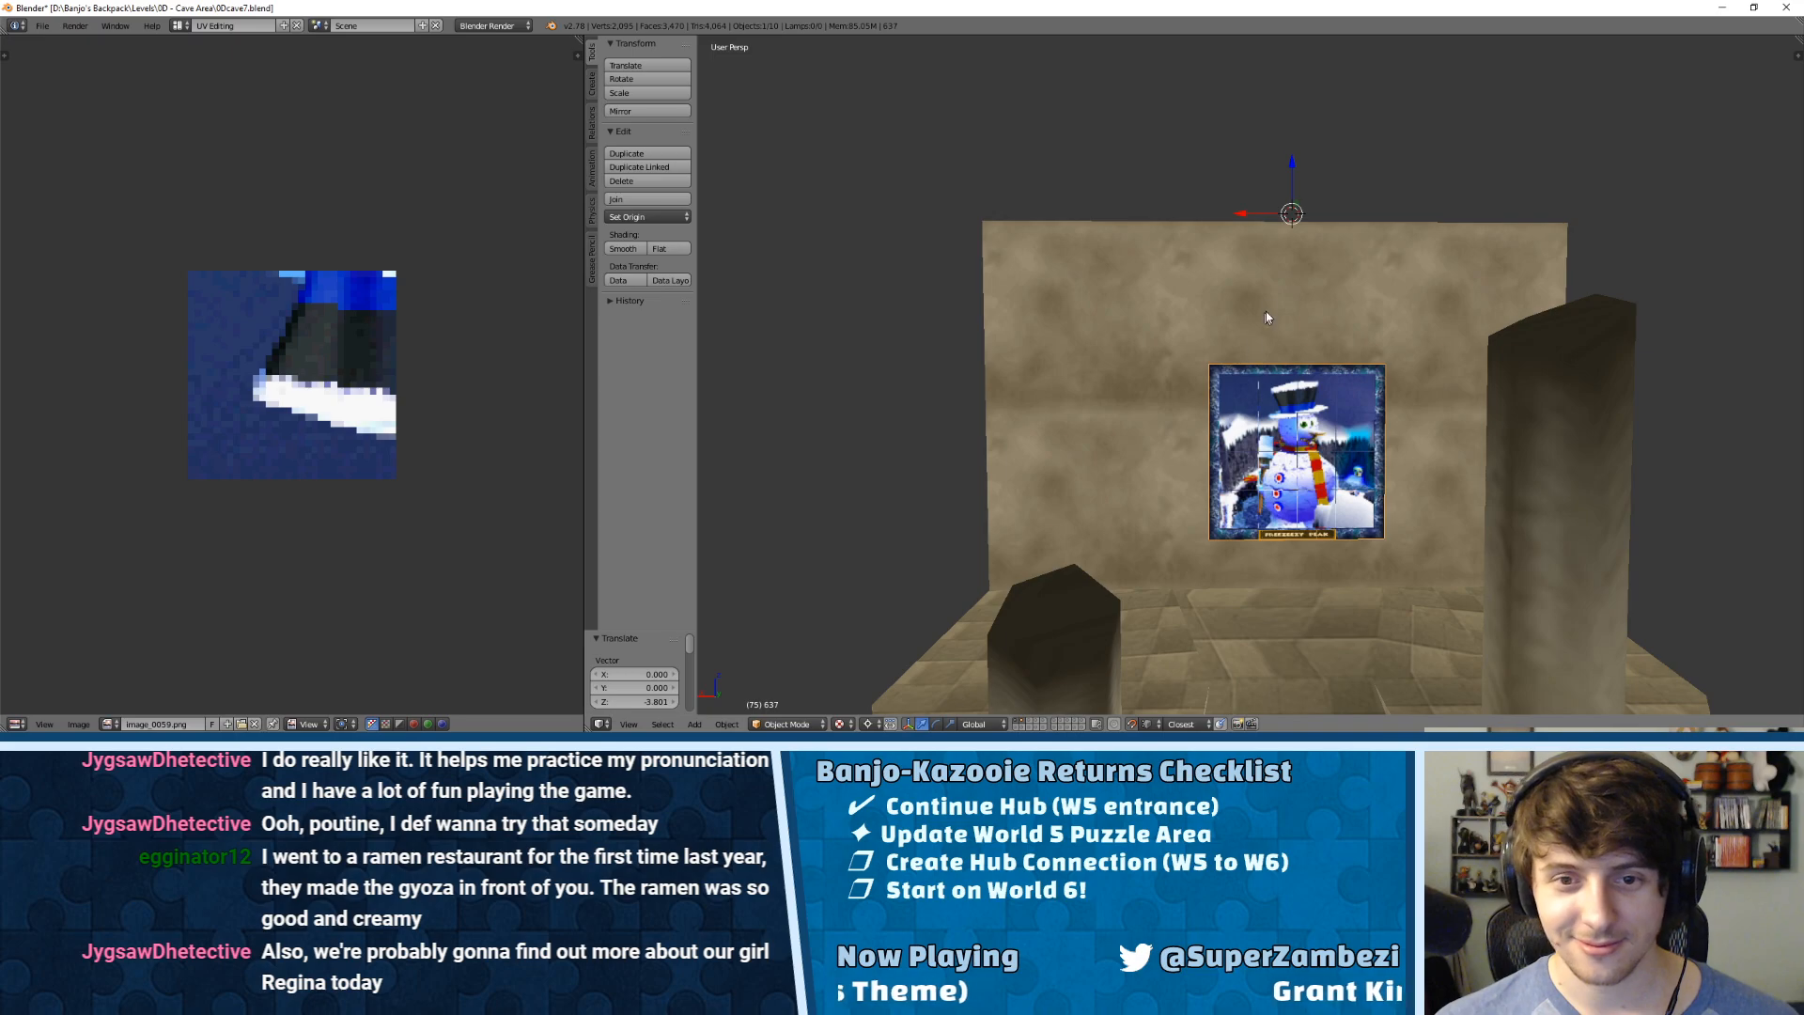
drag(1249, 215, 1288, 147)
middle_drag(1338, 336, 1226, 160)
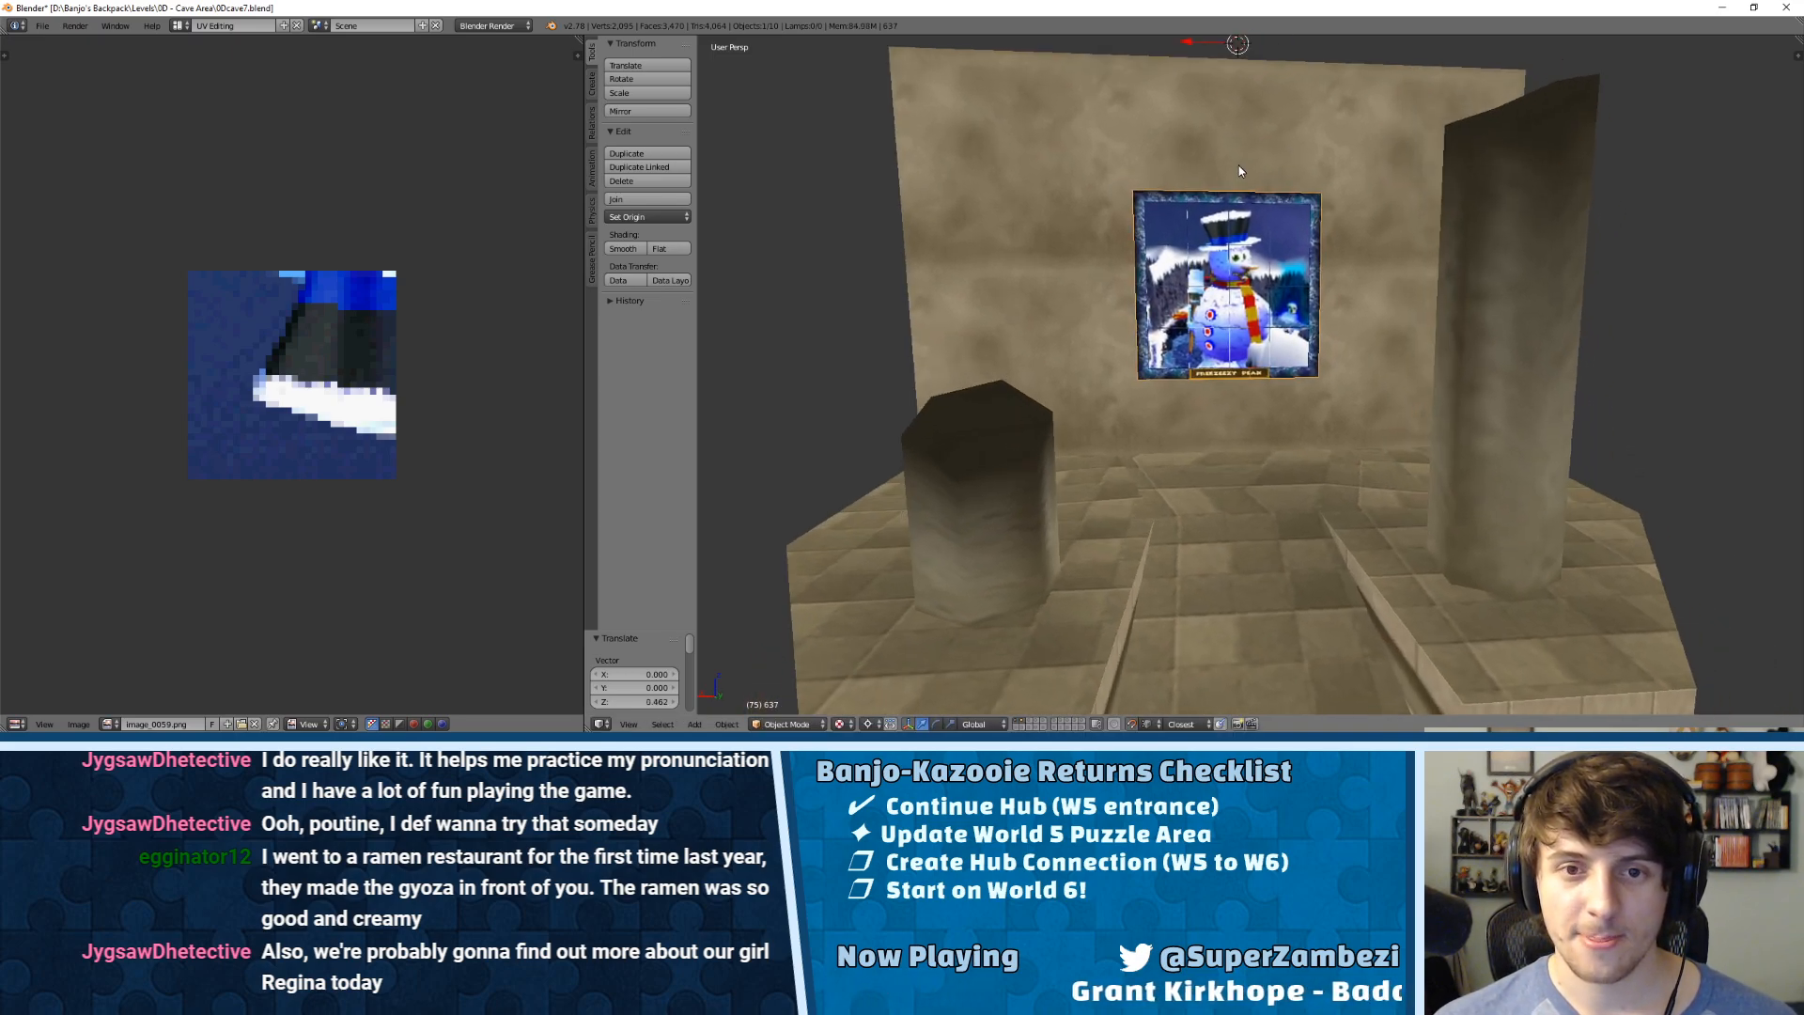
Step: Subdivide the ruin's floor edge along the back wall below the picture with one cut
key(Tab)
key(Tab)
right_click(1227, 160)
key(Tab)
scroll(1252, 192, down, 2)
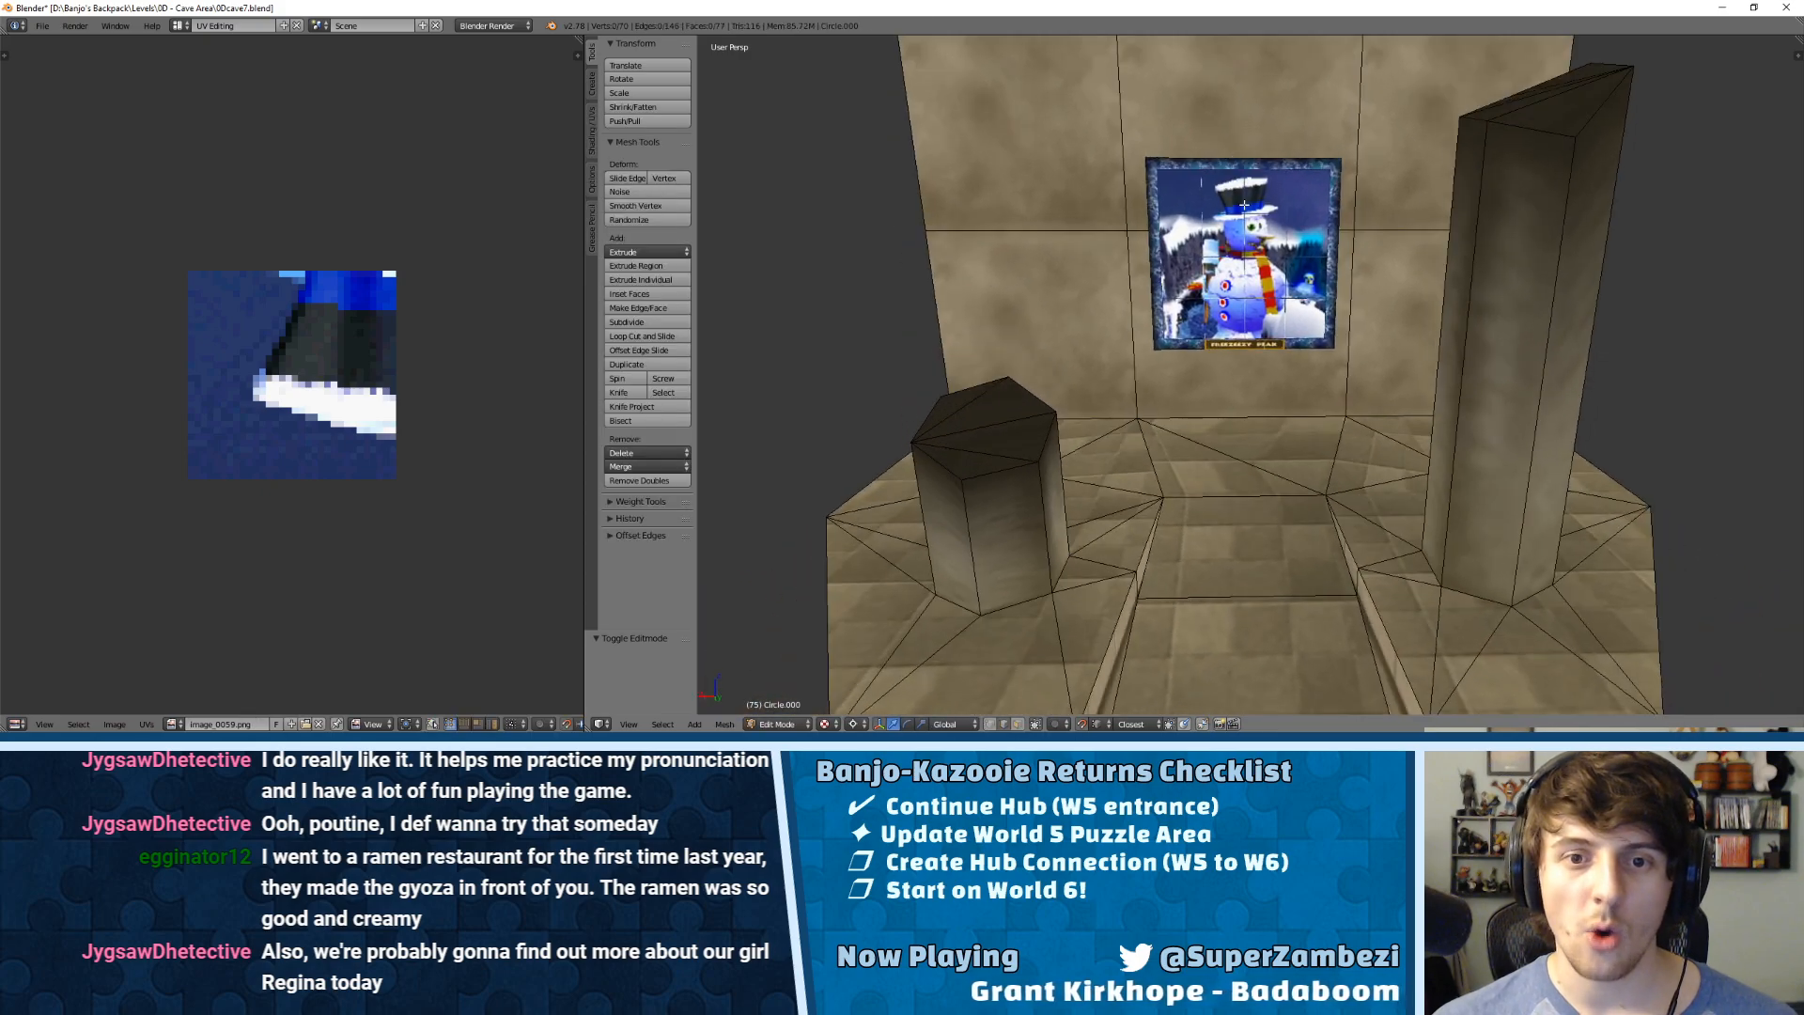
scroll(1212, 191, down, 4)
scroll(1207, 188, up, 6)
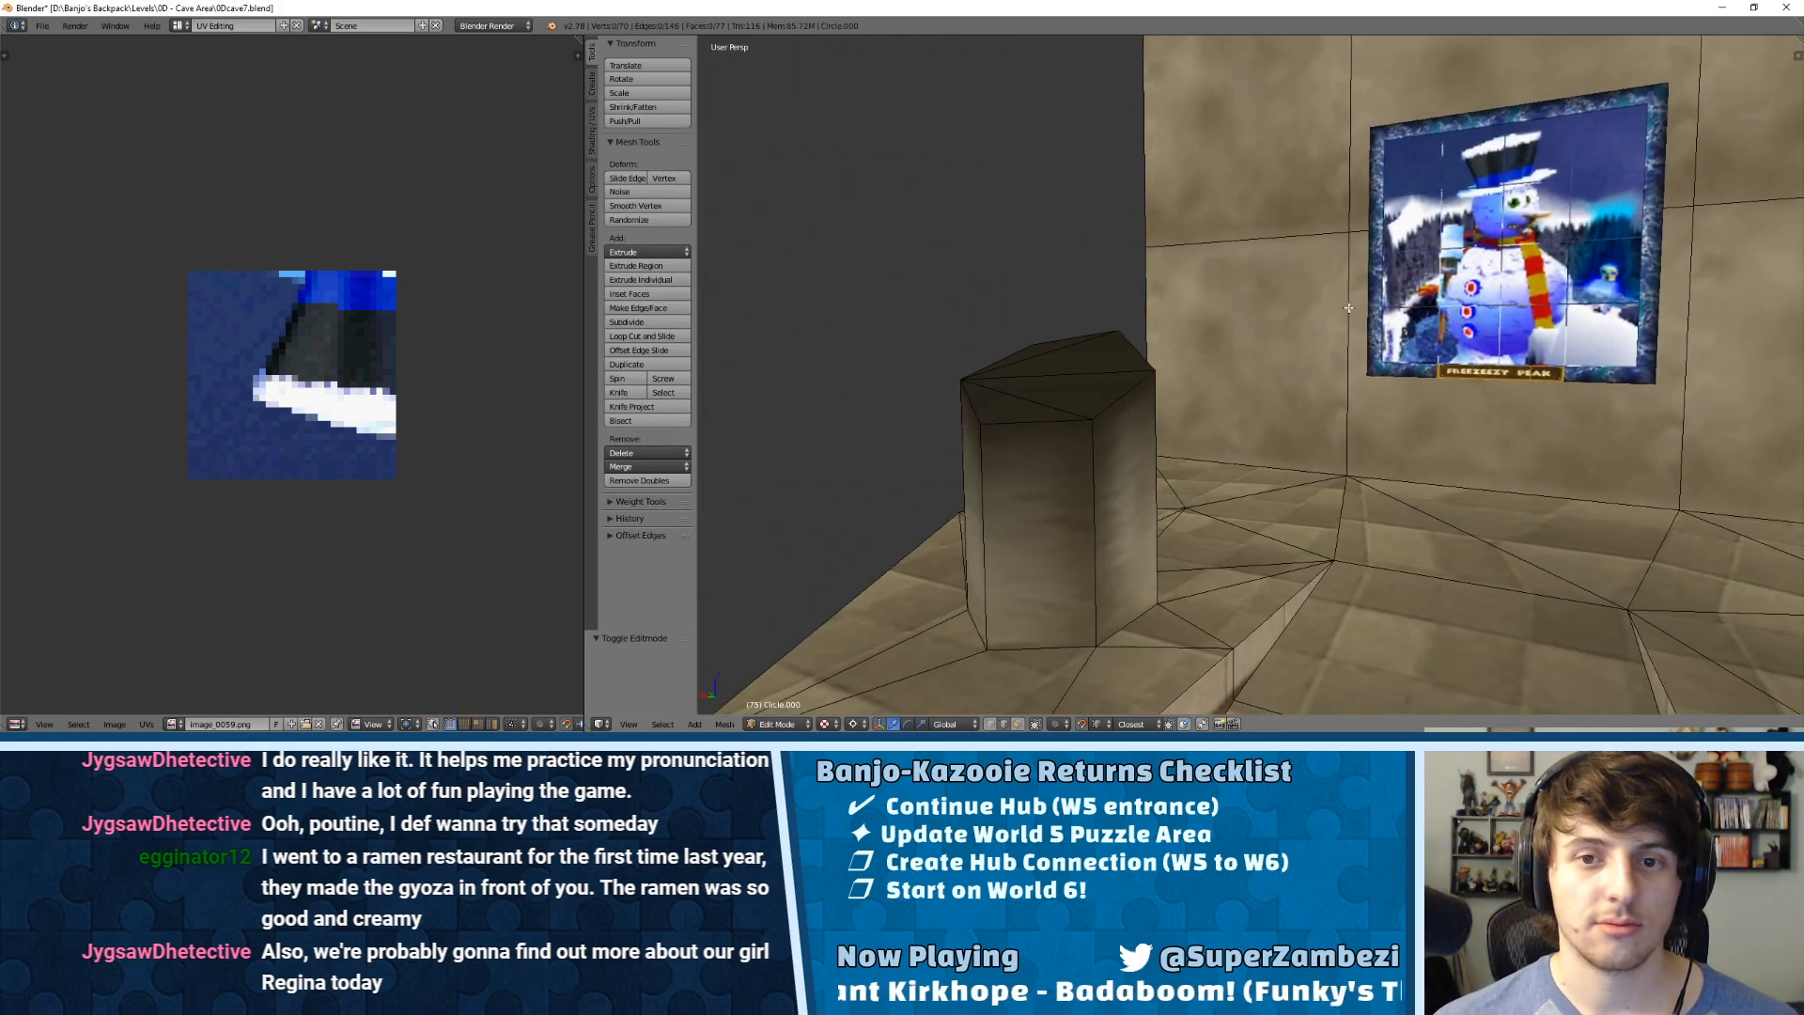
middle_drag(1349, 308, 1391, 376)
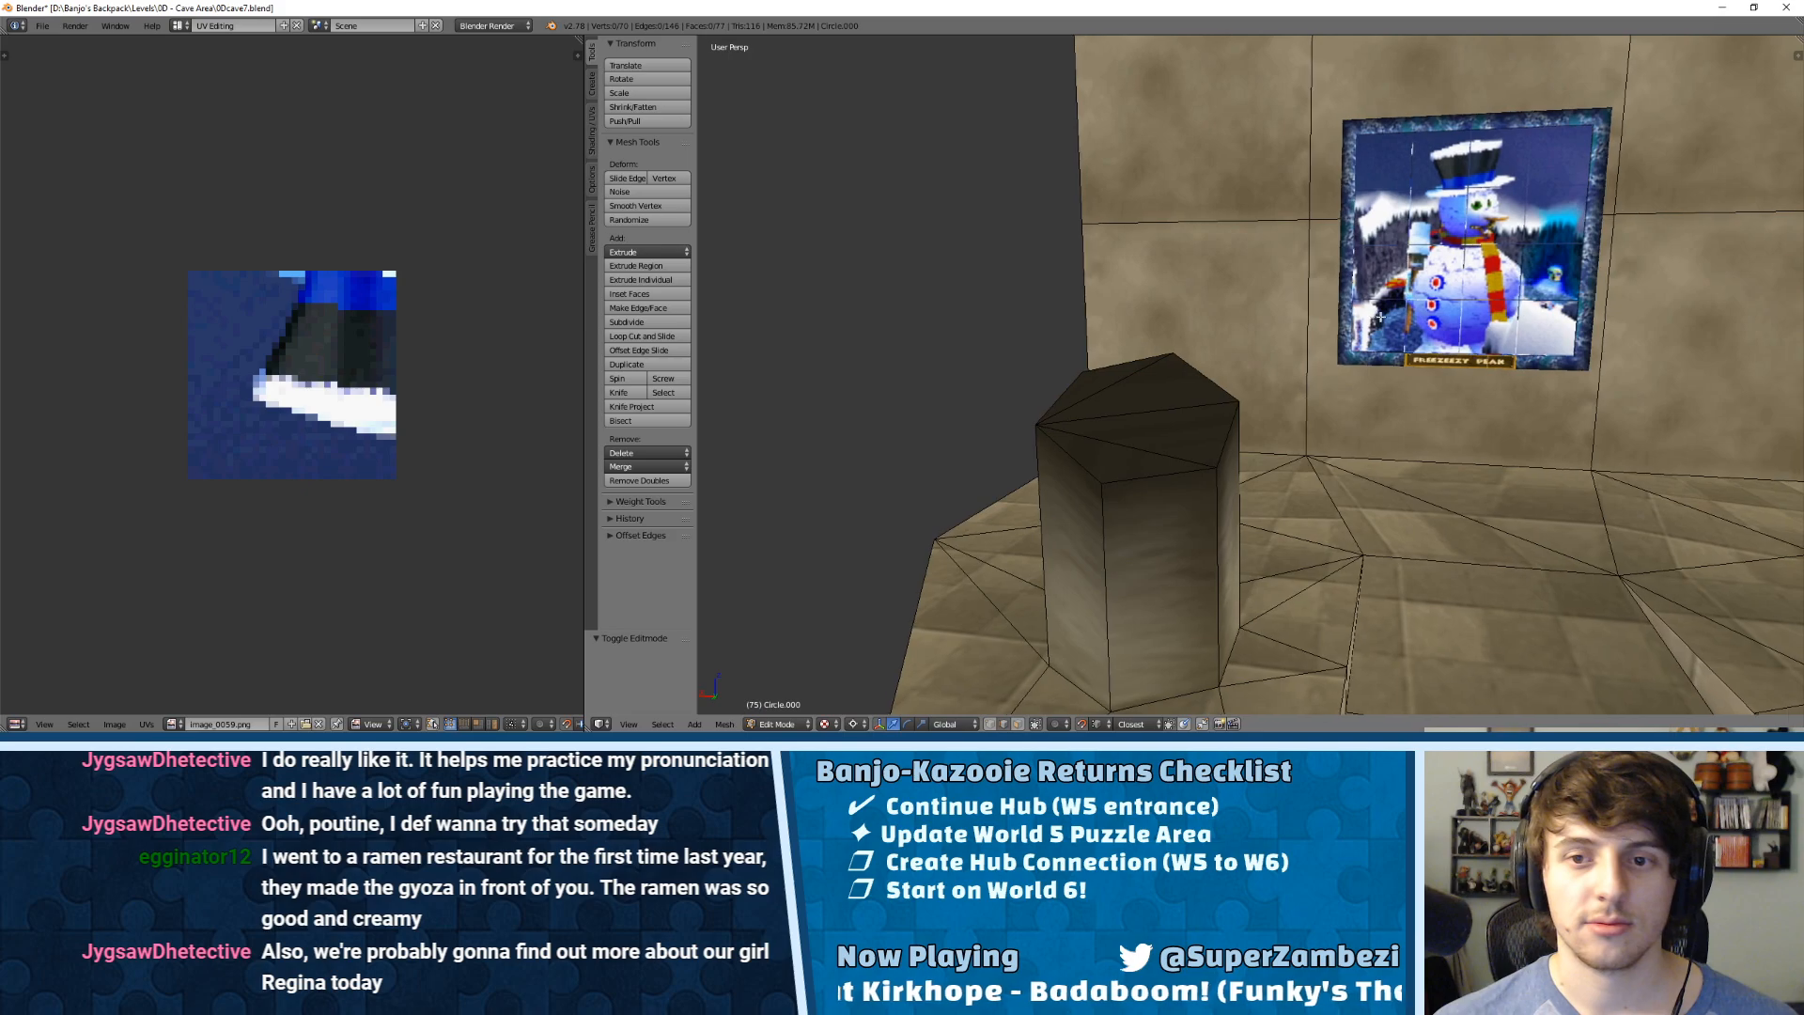
right_click(1437, 469)
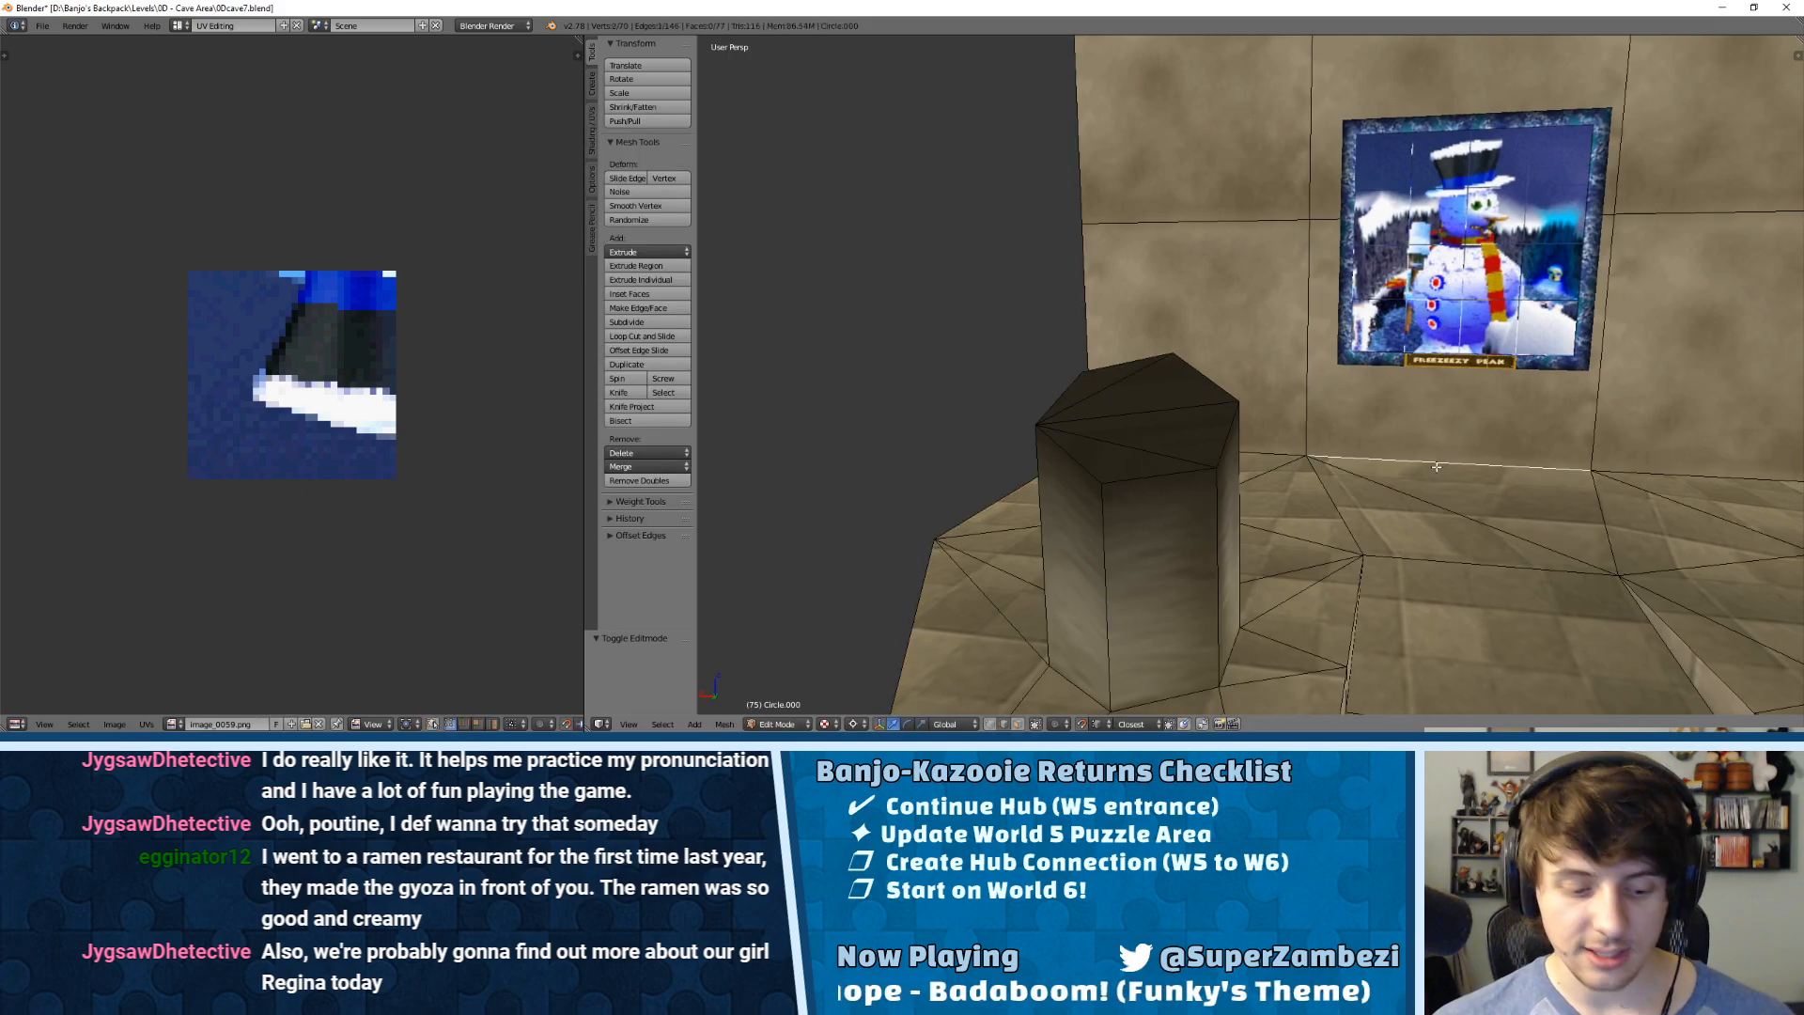
key(w)
click(1424, 399)
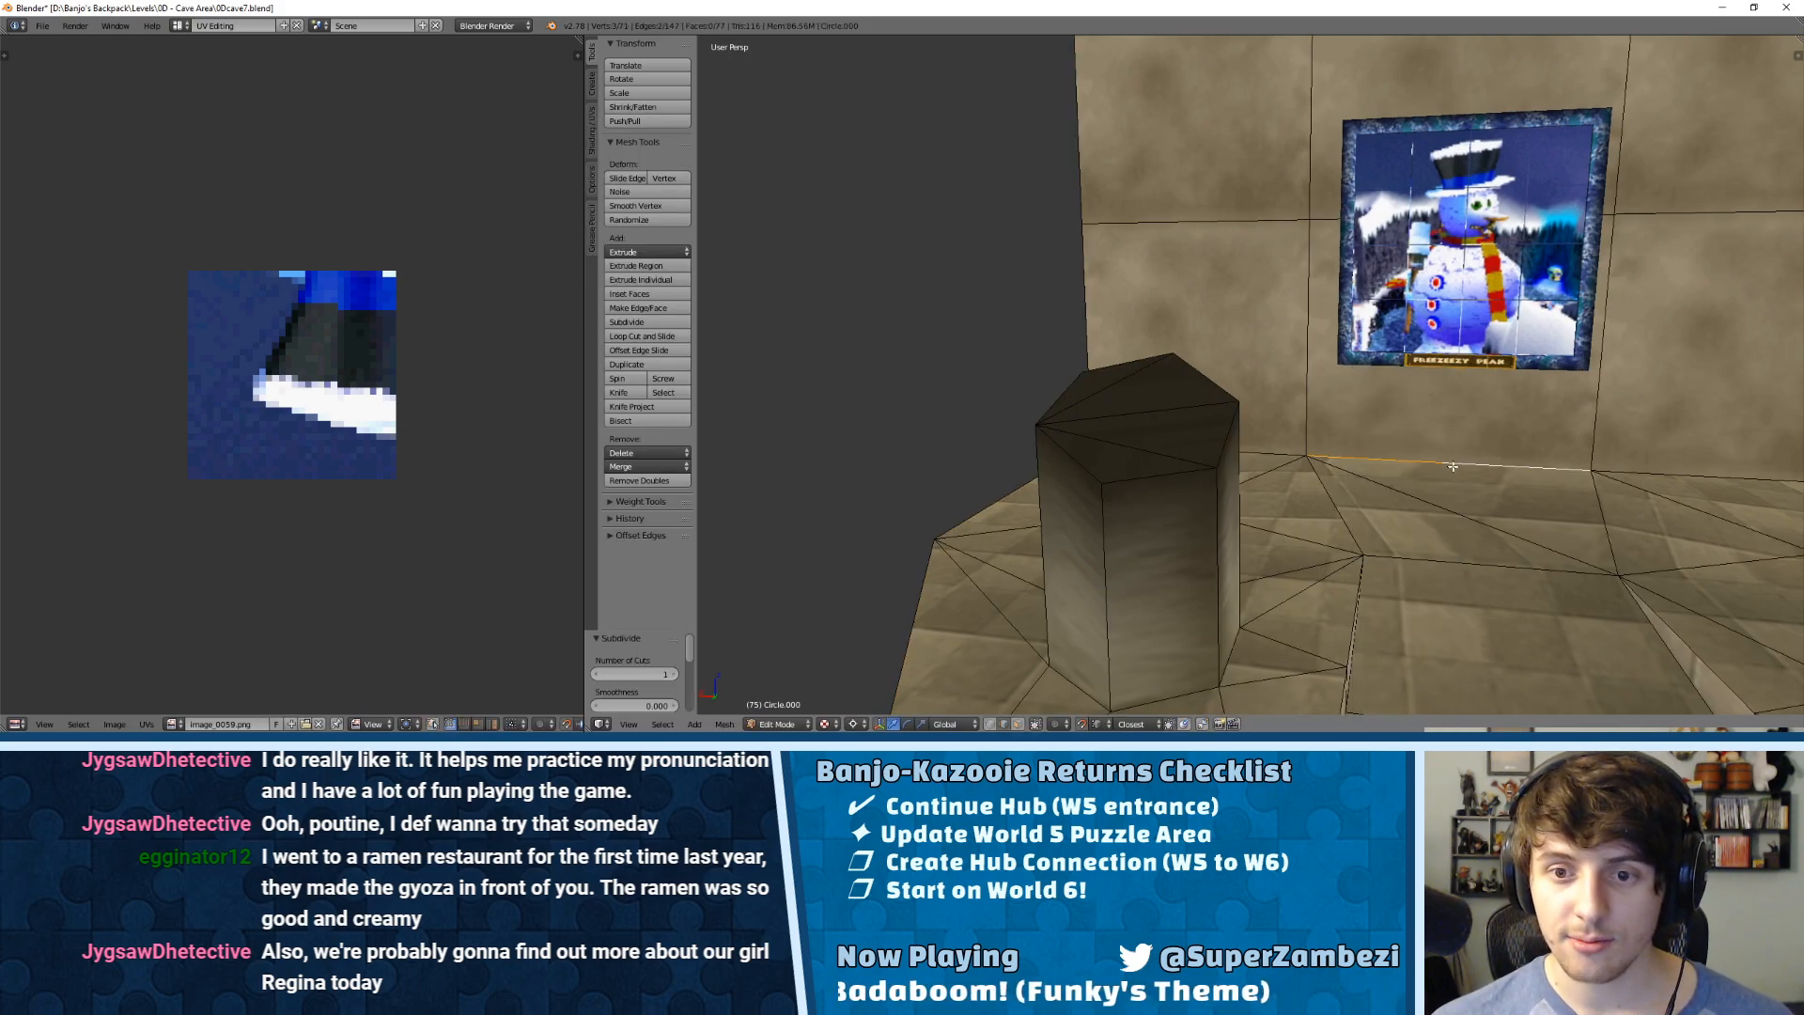
key(Tab)
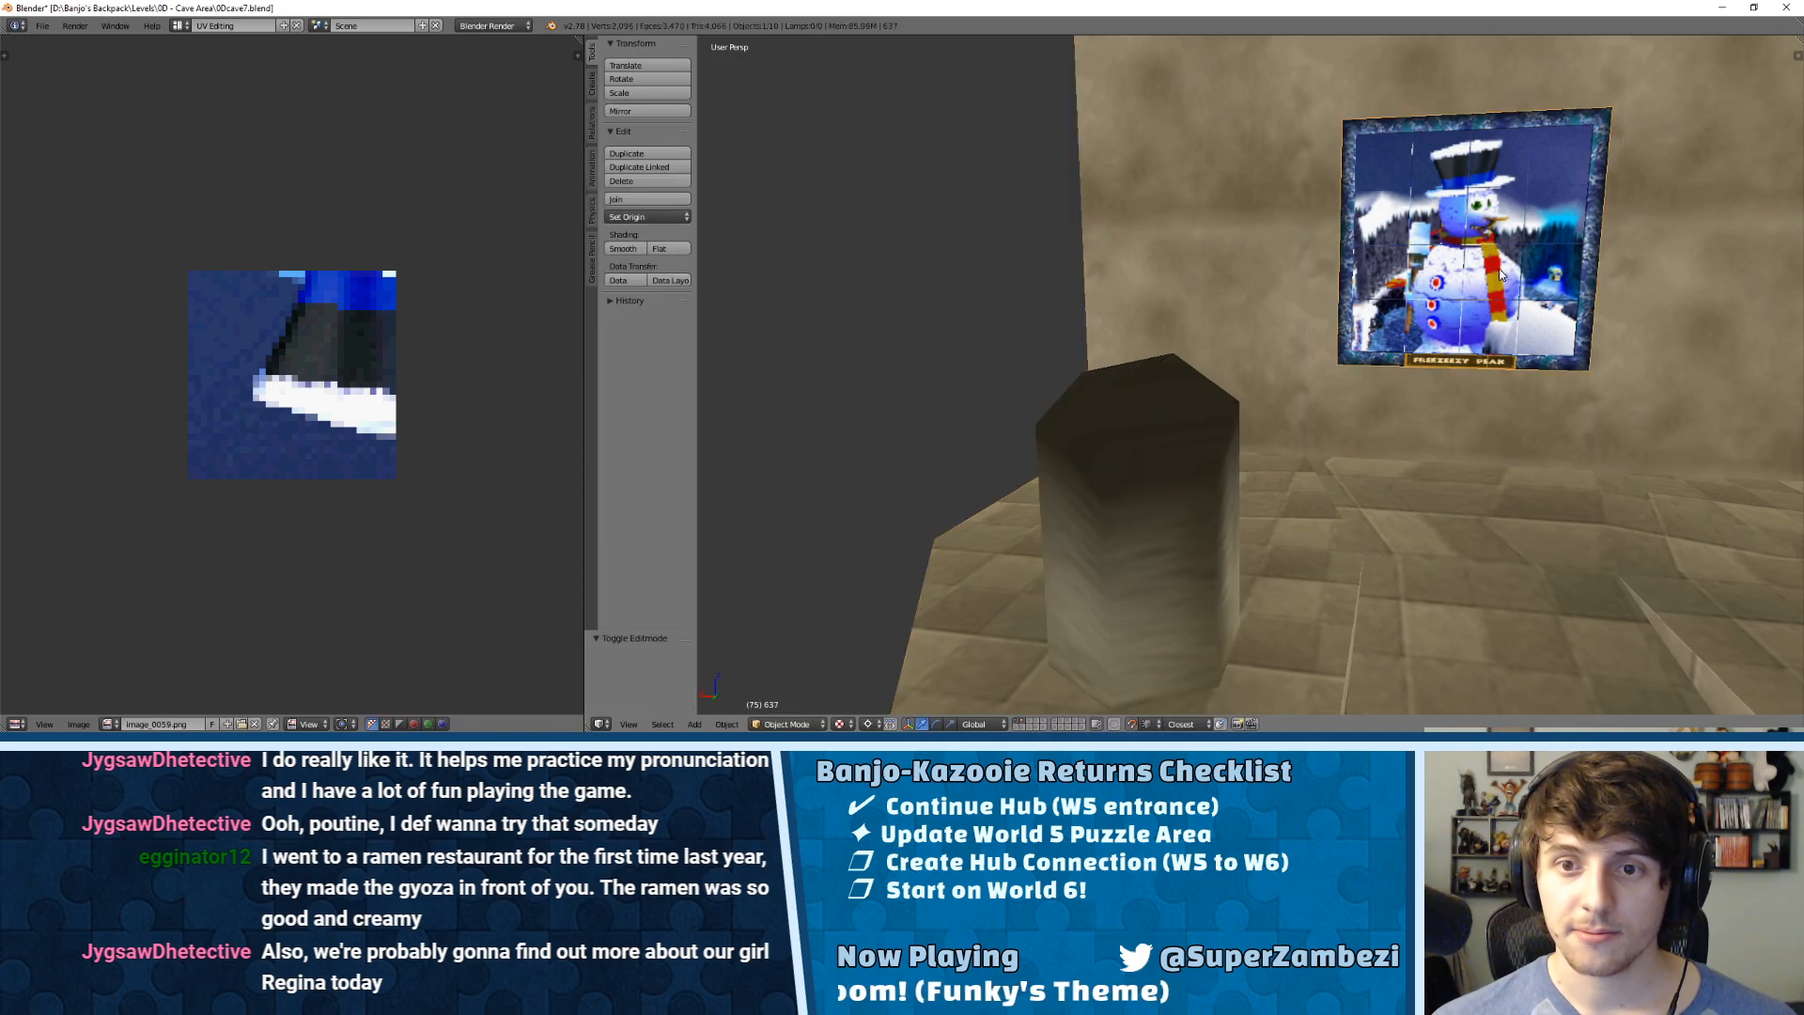
Step: Shift the snowman picture slightly along the X axis toward the middle of the back wall
scroll(1501, 274, down, 5)
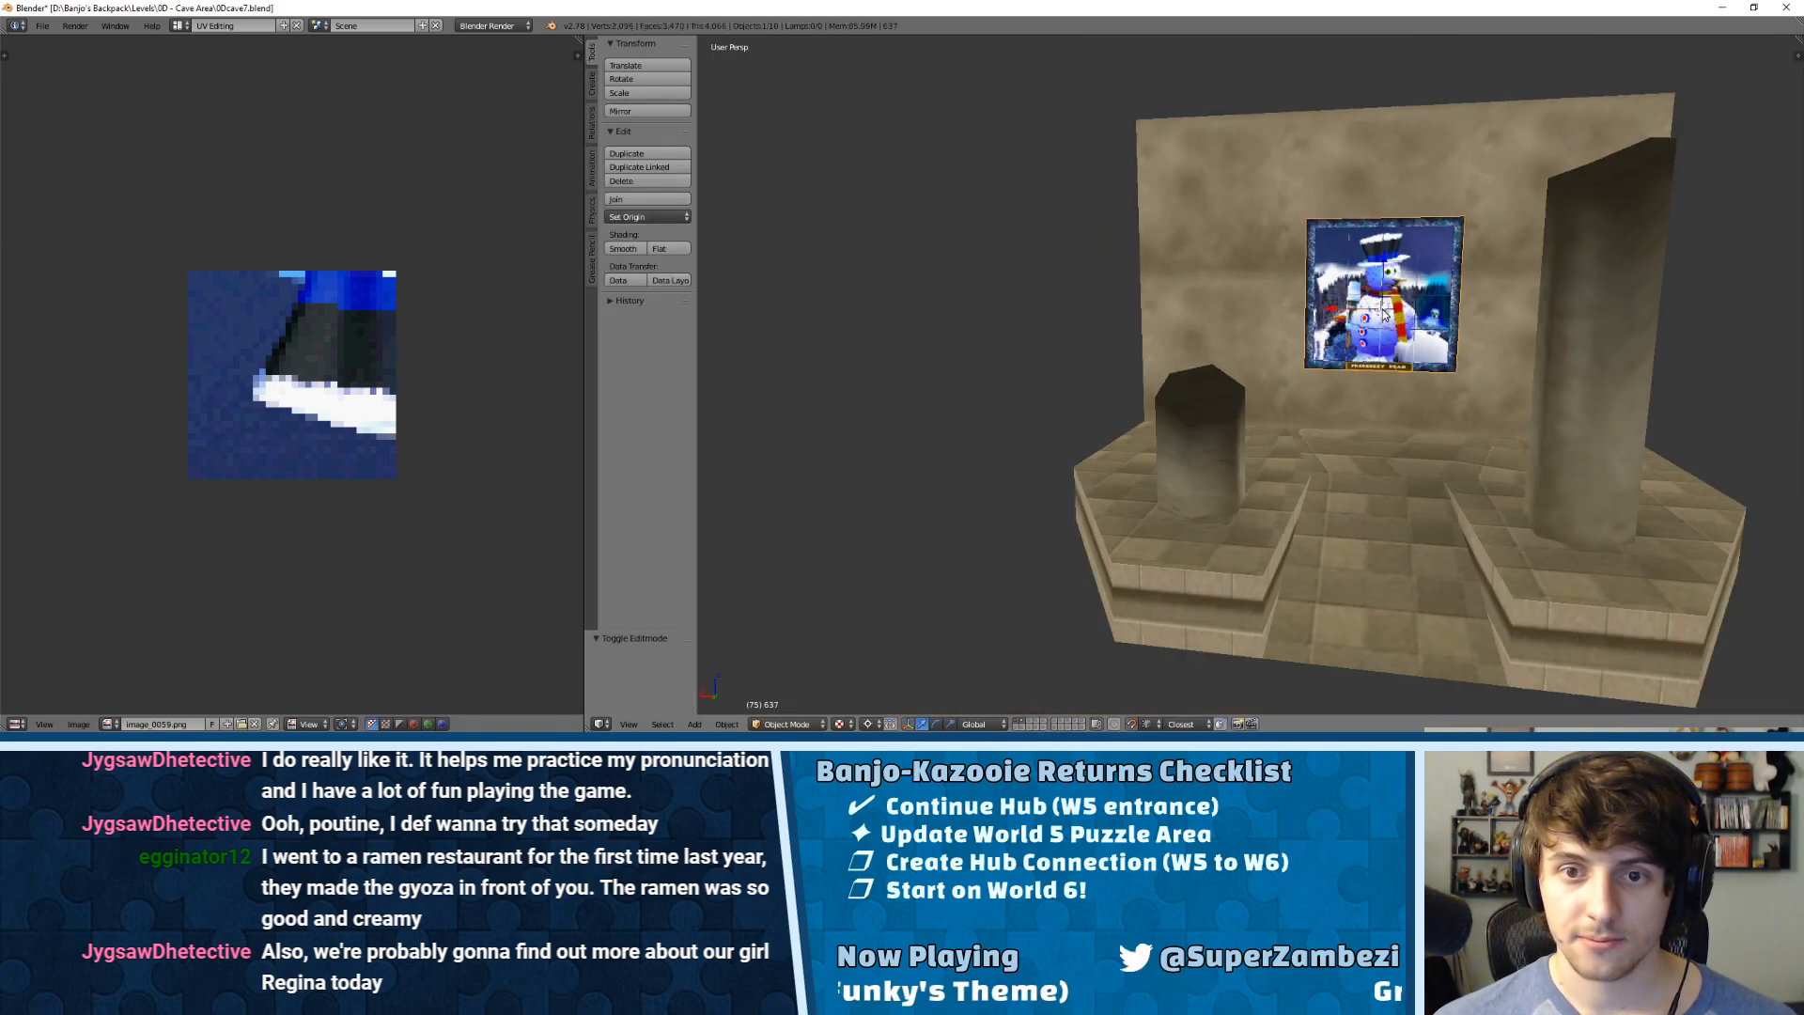
key(g)
key(x)
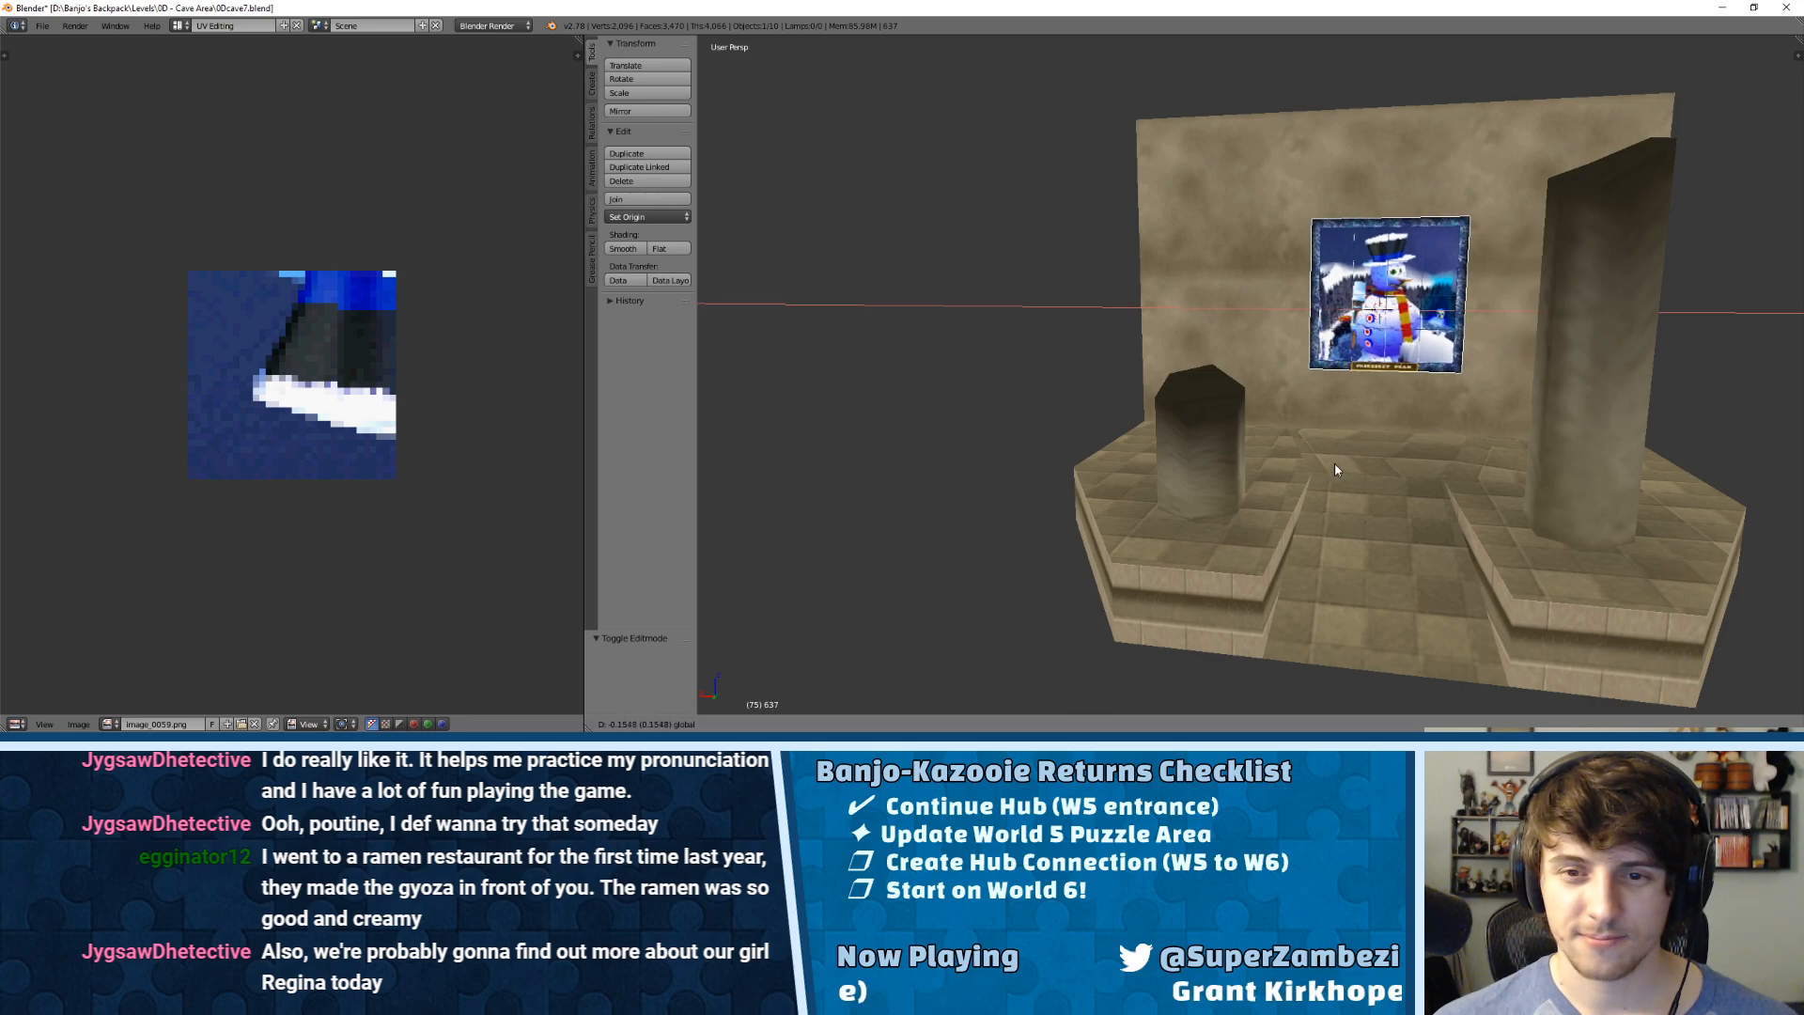
click(1327, 686)
Step: Extrude the vertex at the bottom centre of the picture downward into a short edge, using vertex select mode
scroll(1458, 338, up, 4)
scroll(1458, 339, up, 2)
key(Tab)
scroll(1452, 310, up, 2)
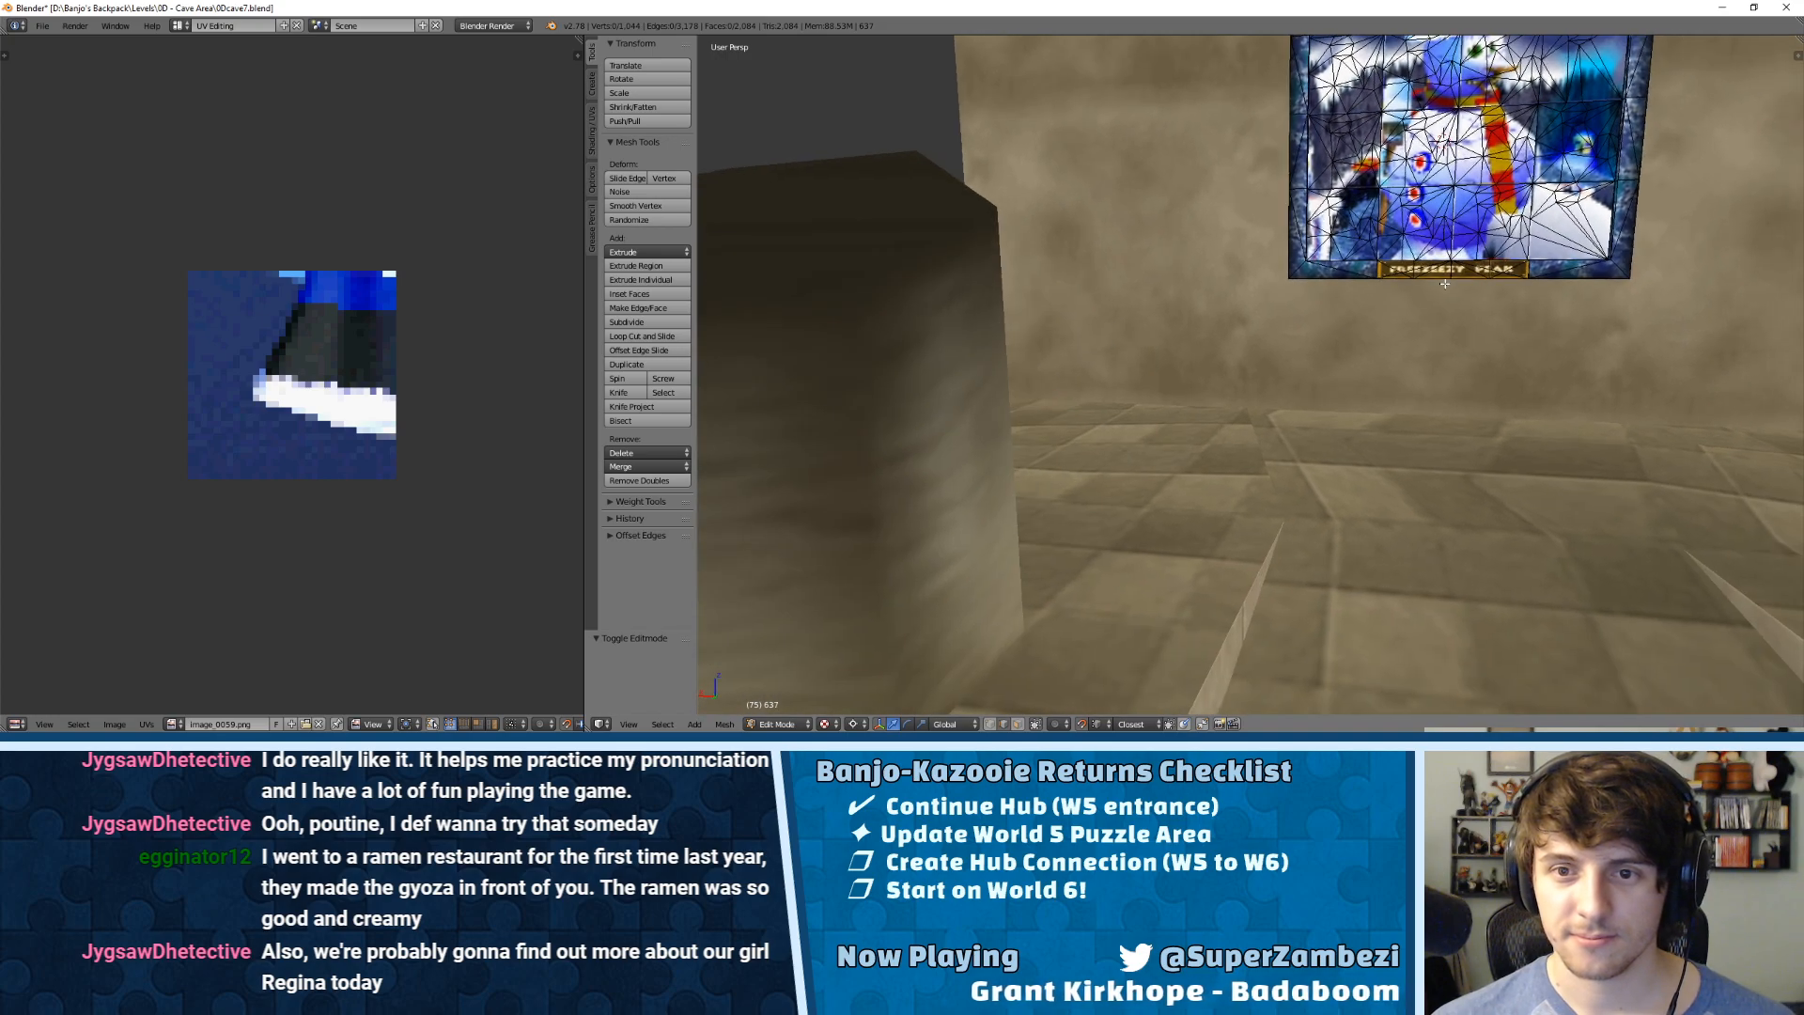
key(ctrl+Tab)
click(1447, 269)
right_click(1448, 282)
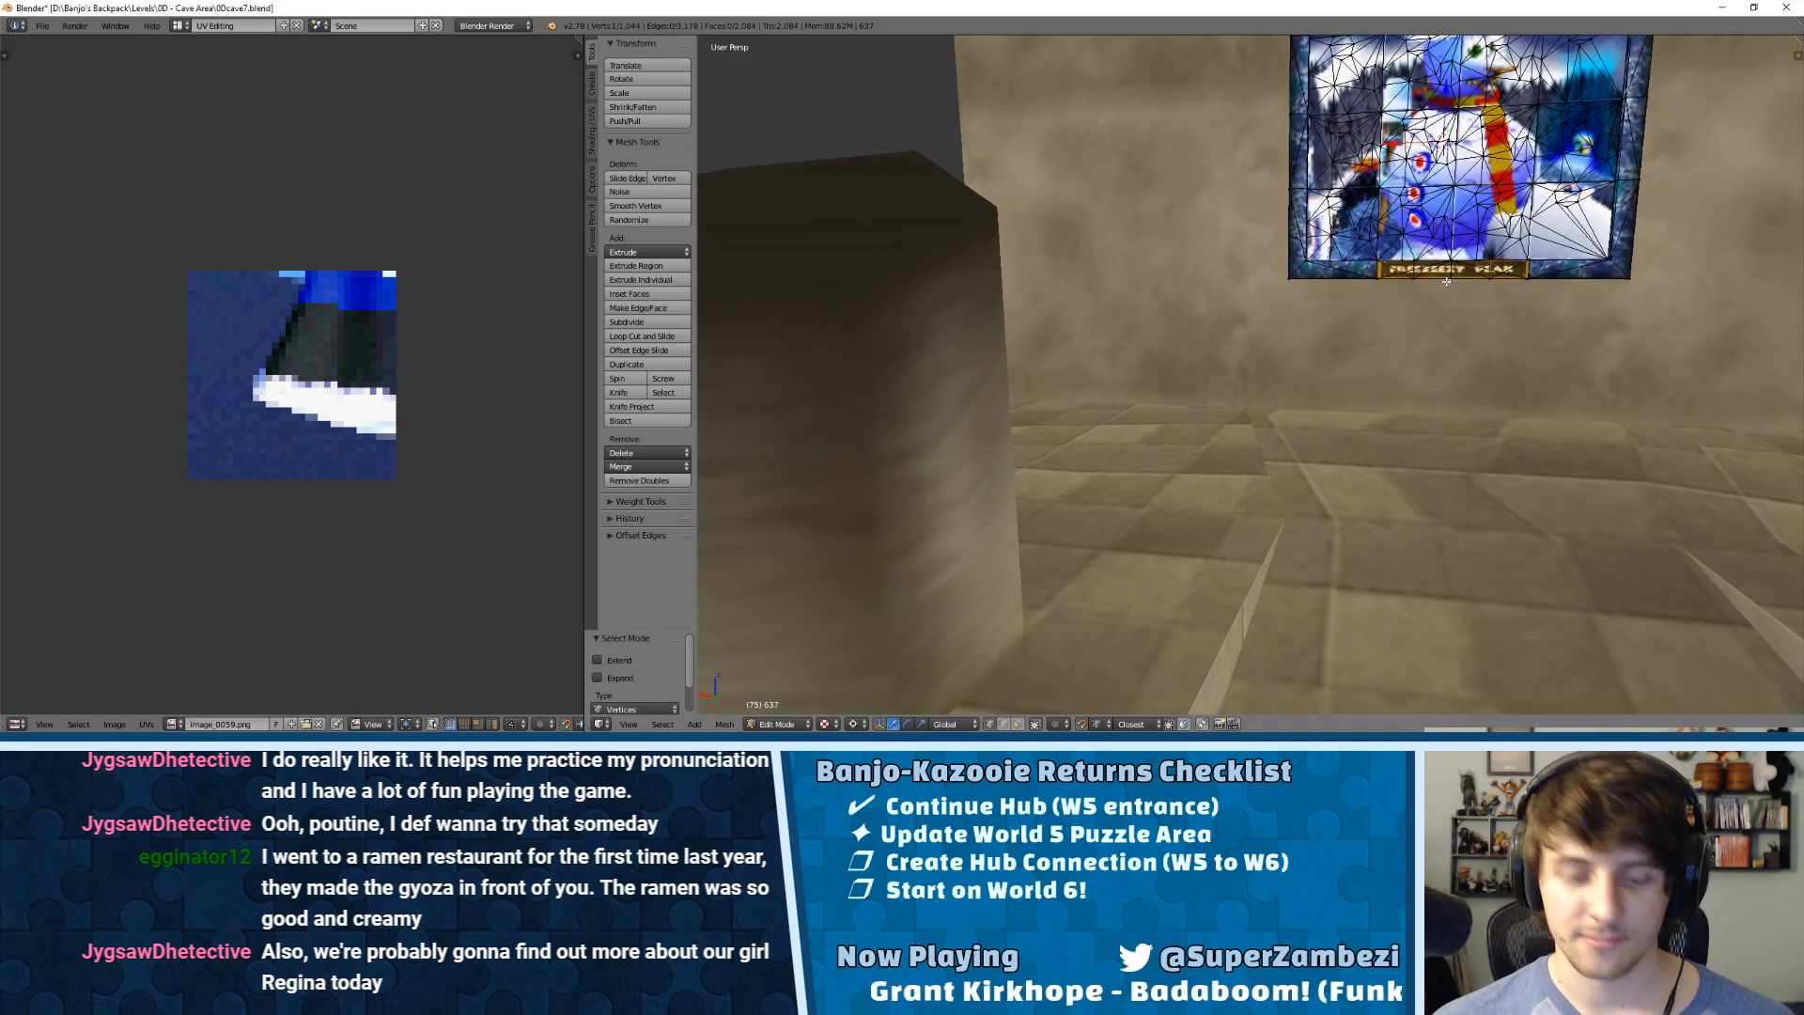
key(e)
click(1453, 354)
Step: Move the whole snowman picture about 0.19 units along the X axis toward the middle of the back wall
key(Tab)
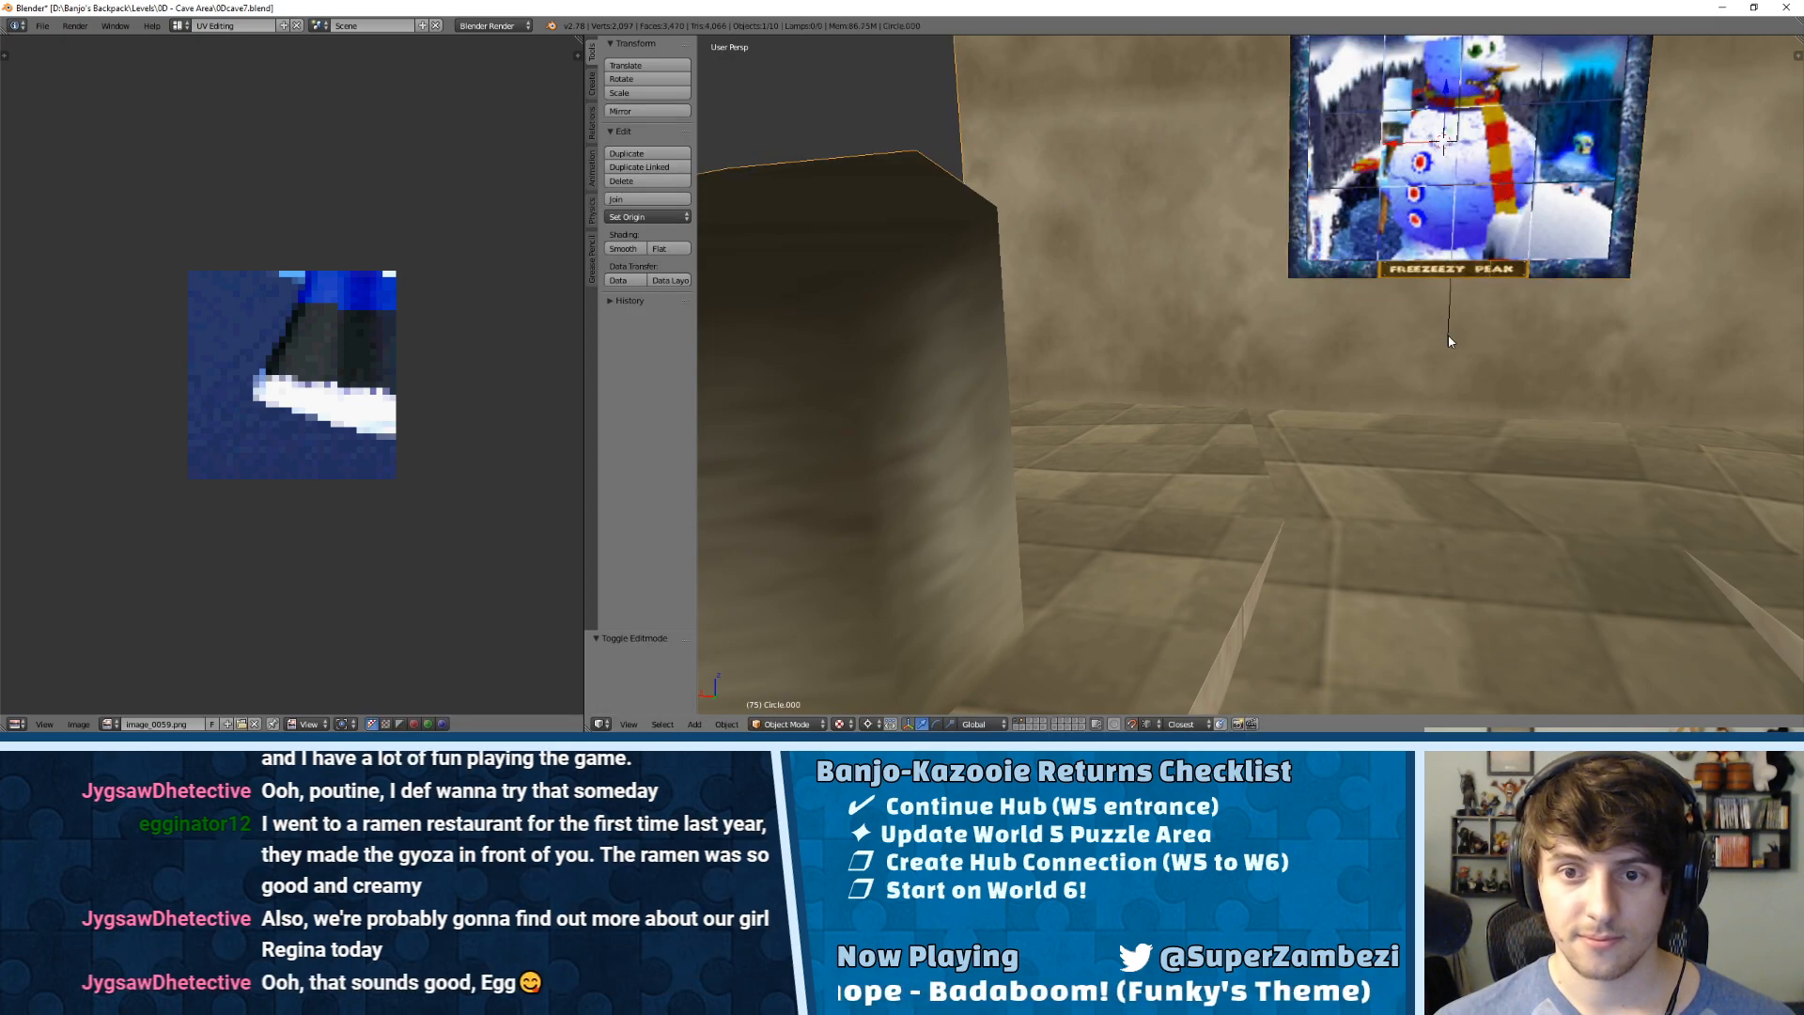
key(Tab)
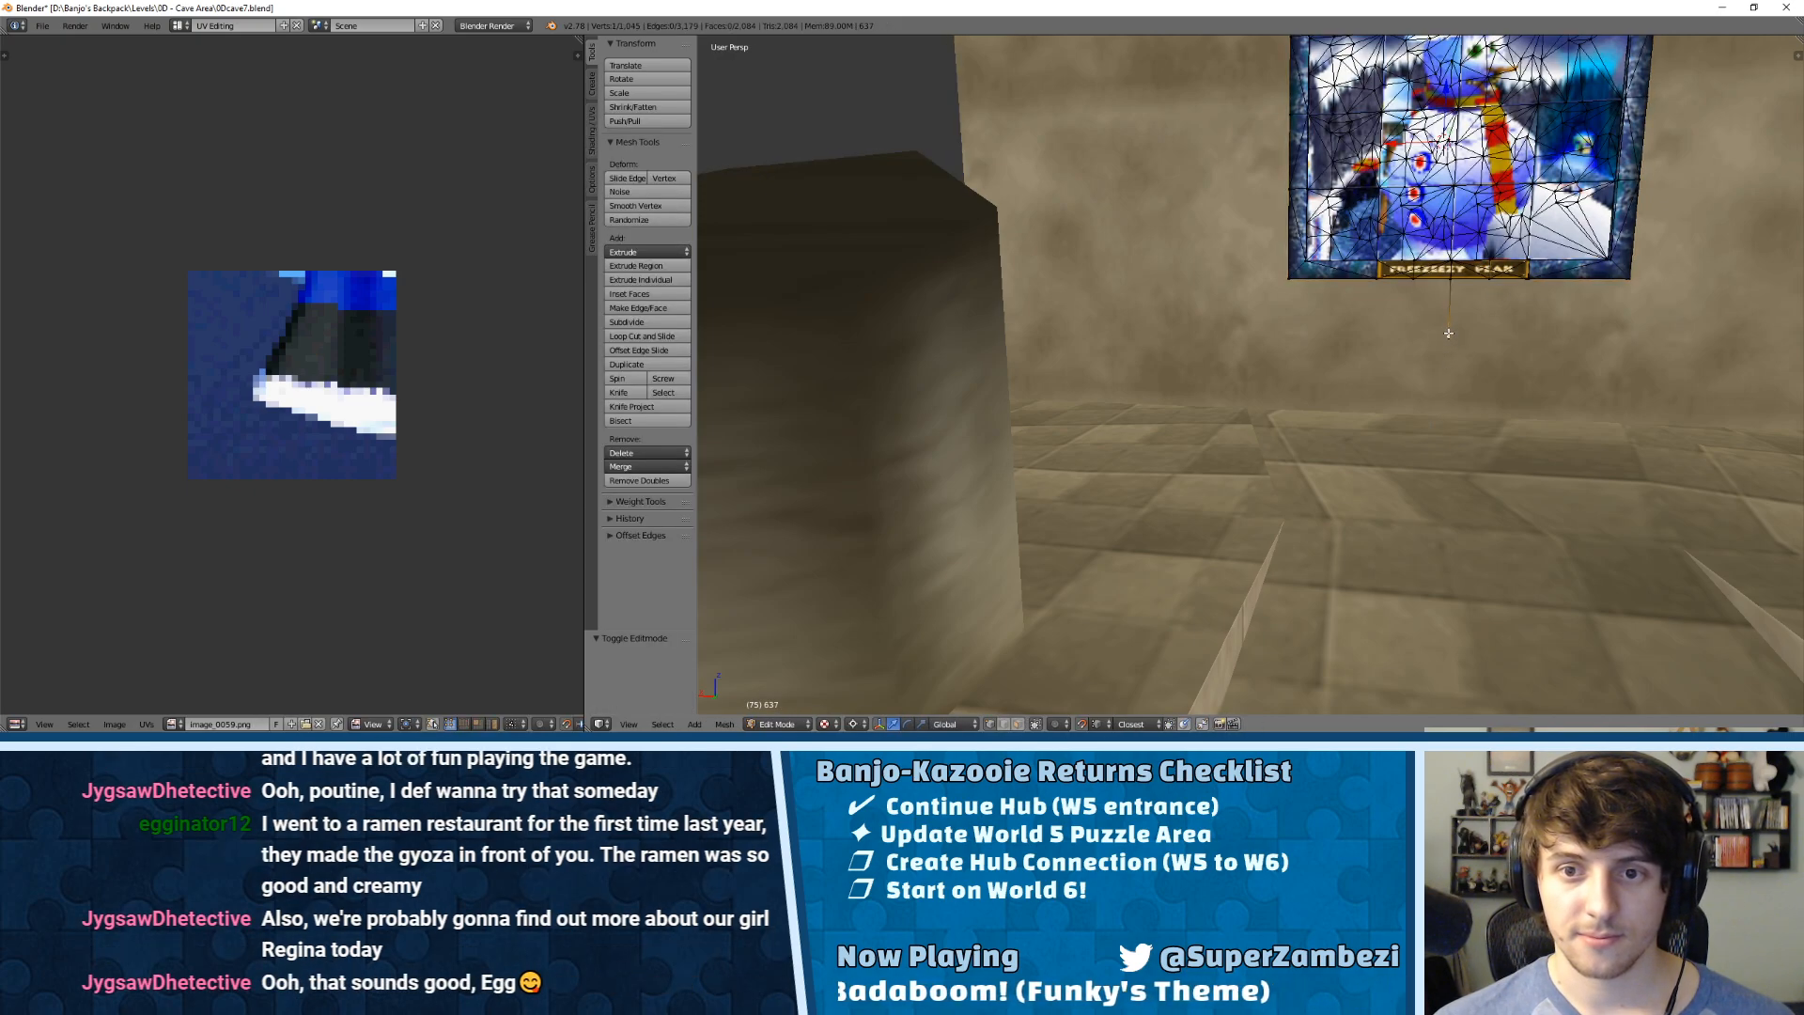
key(a)
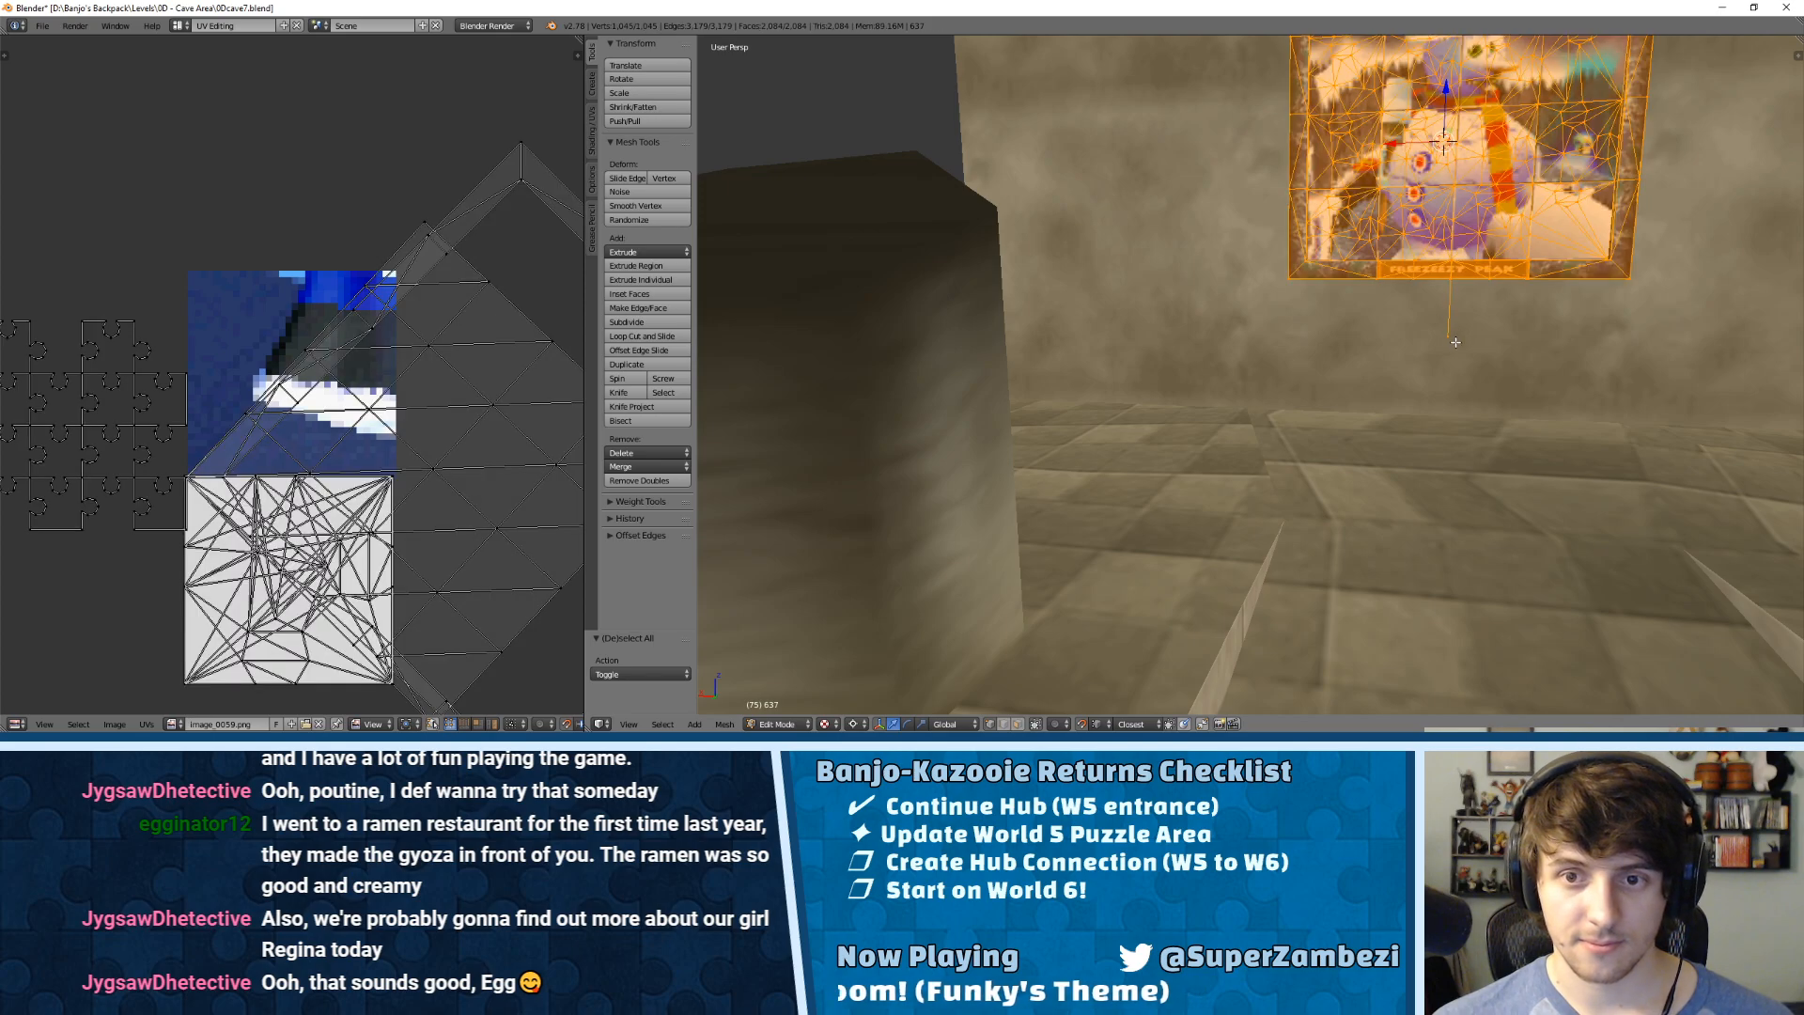
key(g)
key(x)
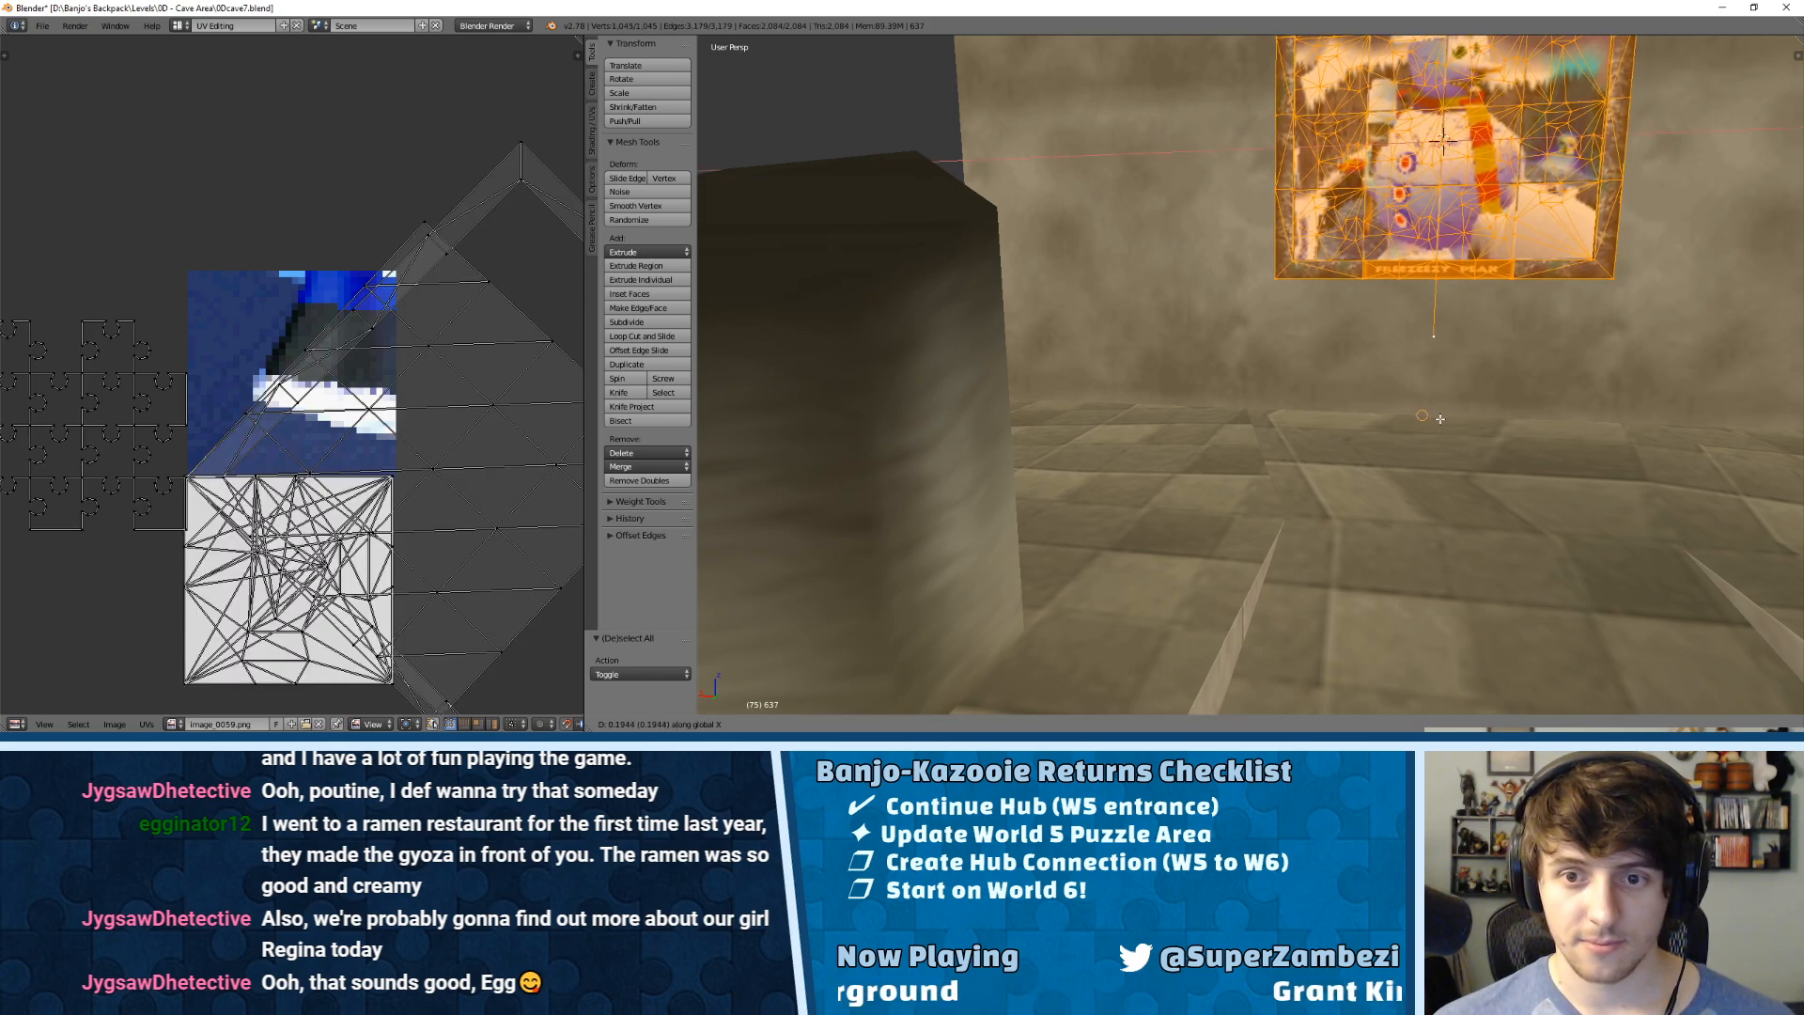
click(1423, 416)
Step: Move the snowman picture along the Y axis, closer to the back wall
mouse_move(1423, 417)
middle_down()
mouse_move(1438, 431)
mouse_move(1427, 303)
middle_up()
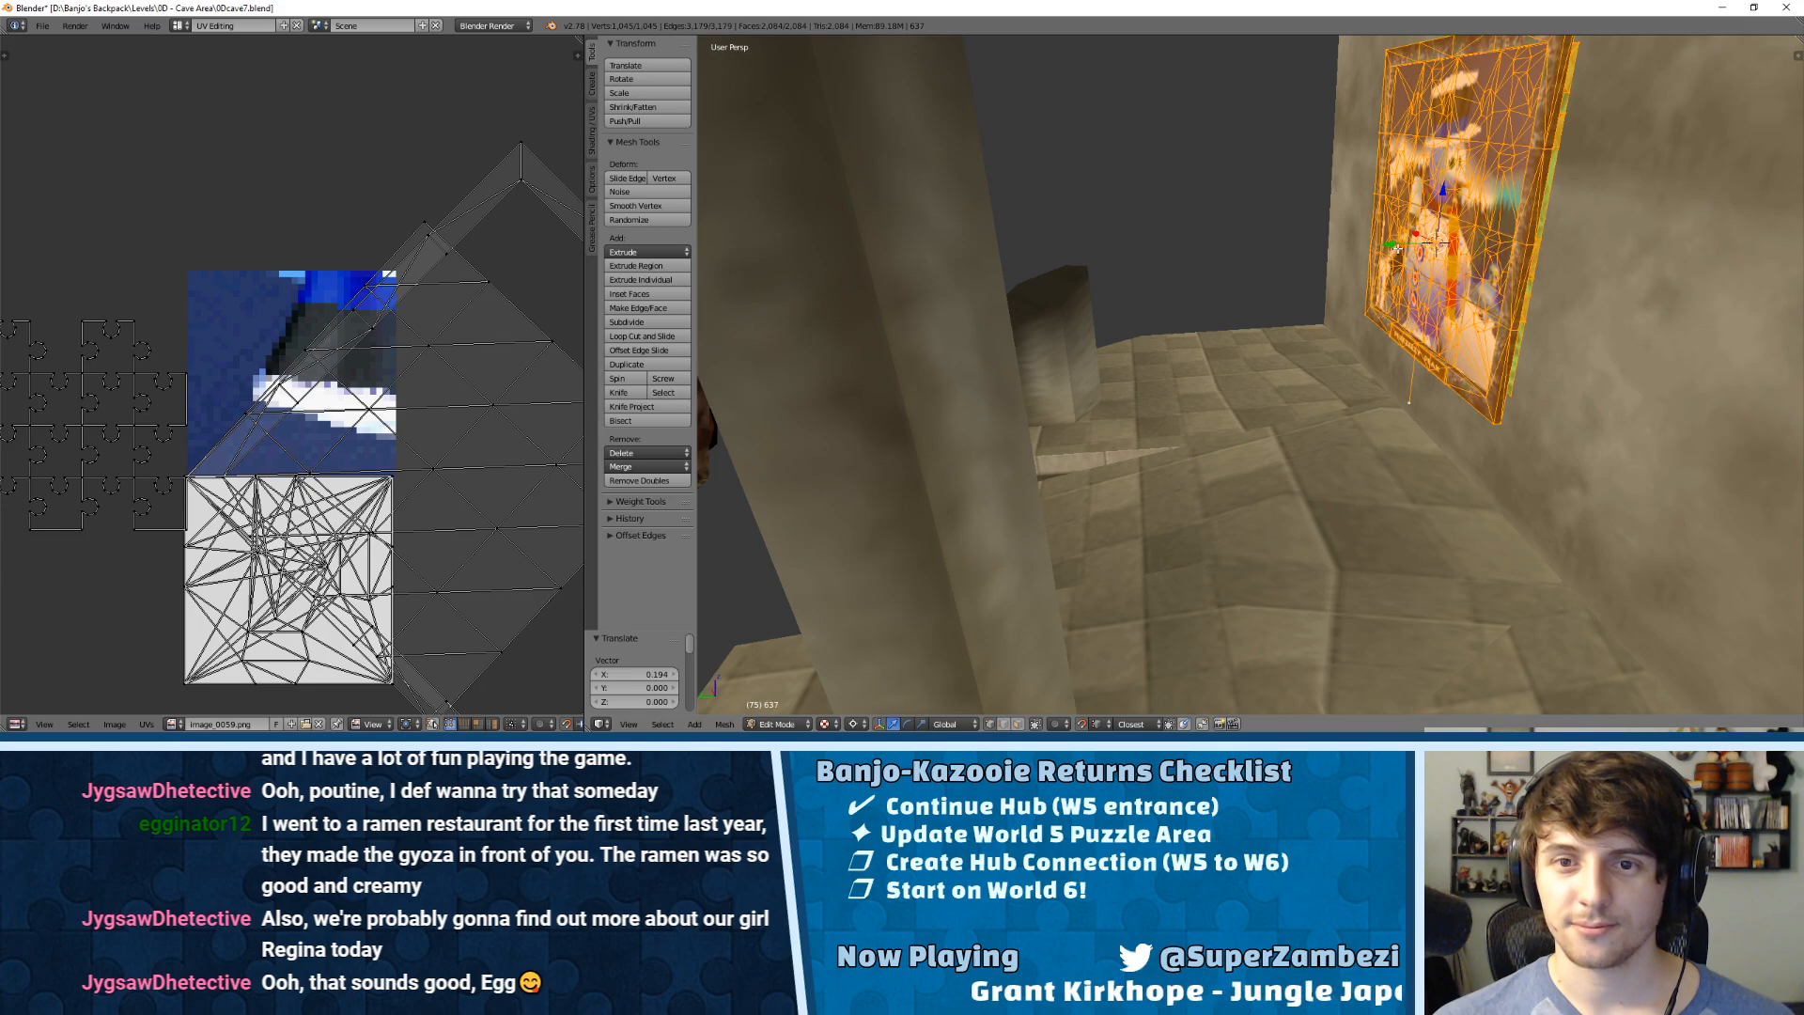
key(g)
key(y)
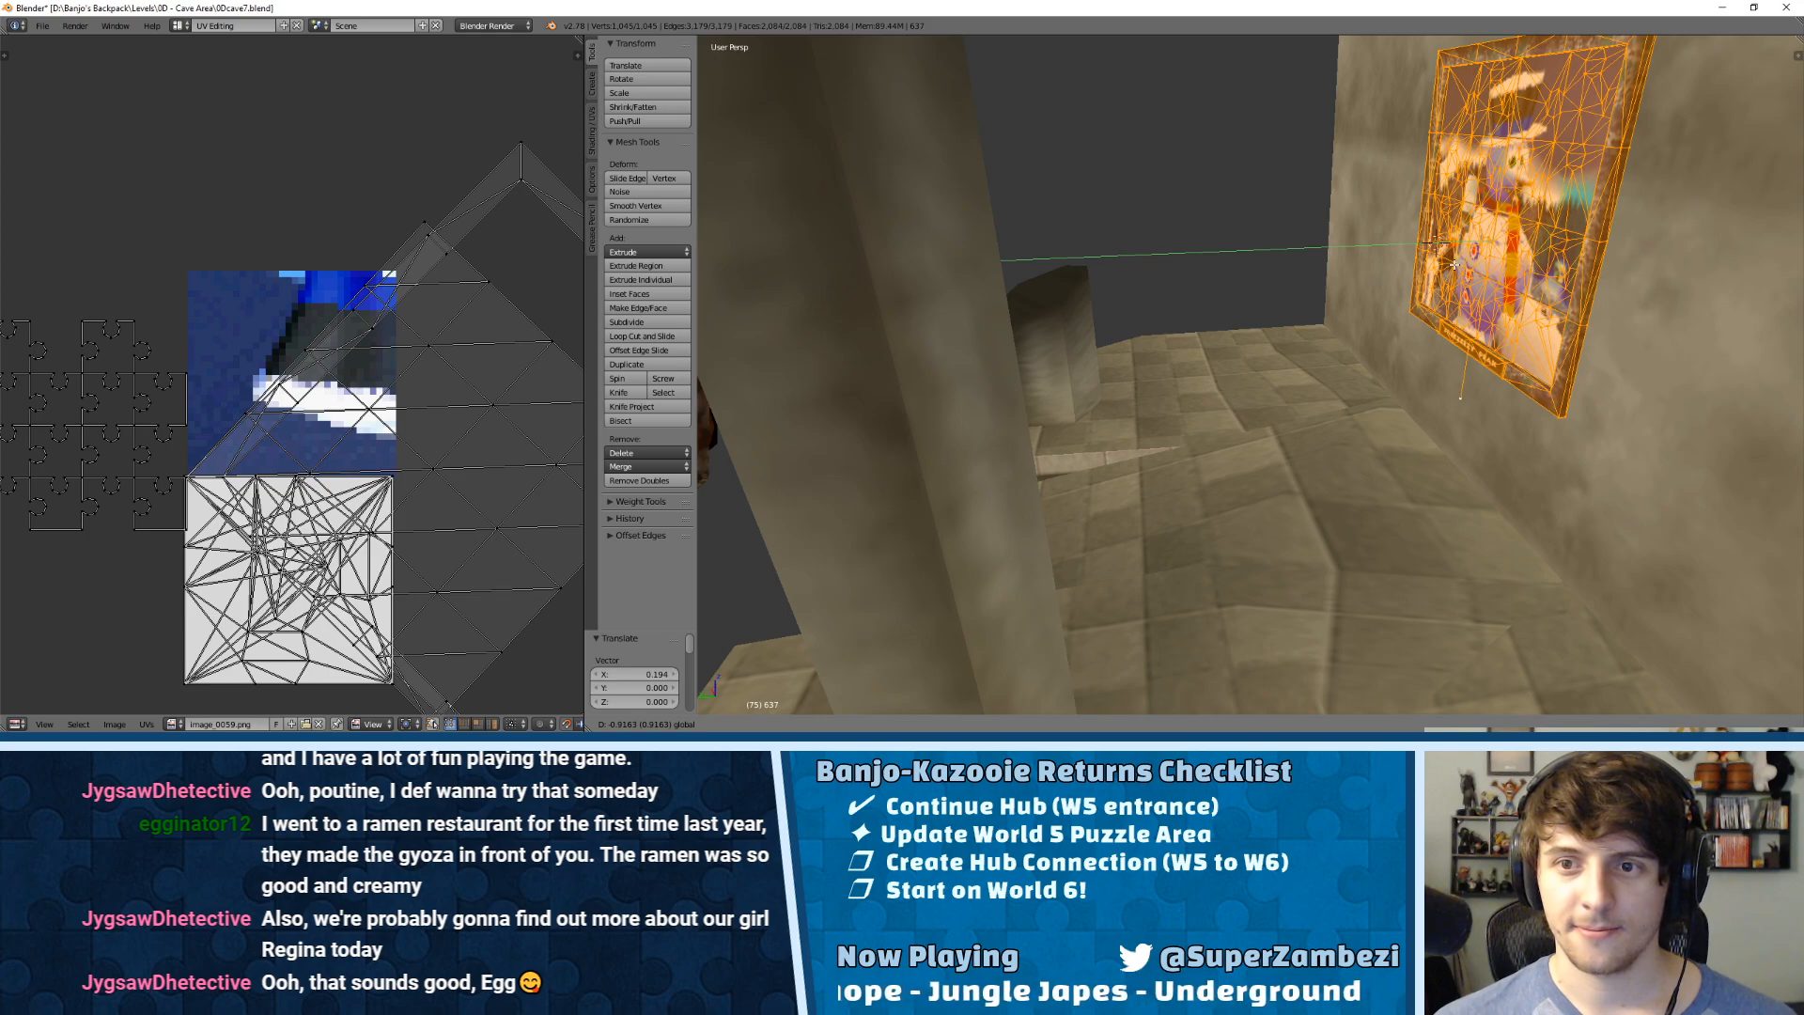
click(1454, 265)
mouse_move(1454, 265)
middle_down()
mouse_move(1498, 282)
mouse_move(1465, 204)
mouse_move(1393, 402)
middle_up()
Step: Join the museum ruin and the snowman picture into a single object
drag(1285, 268, 1344, 641)
scroll(1357, 518, down, 2)
mouse_move(1324, 475)
middle_down()
mouse_move(1357, 519)
mouse_move(1294, 437)
middle_up()
key(Tab)
right_click(1301, 464)
key(Tab)
key(Tab)
right_click(1291, 456)
key(Tab)
key(Tab)
right_click(1322, 475)
shift+right_click(1309, 391)
key(ctrl+j)
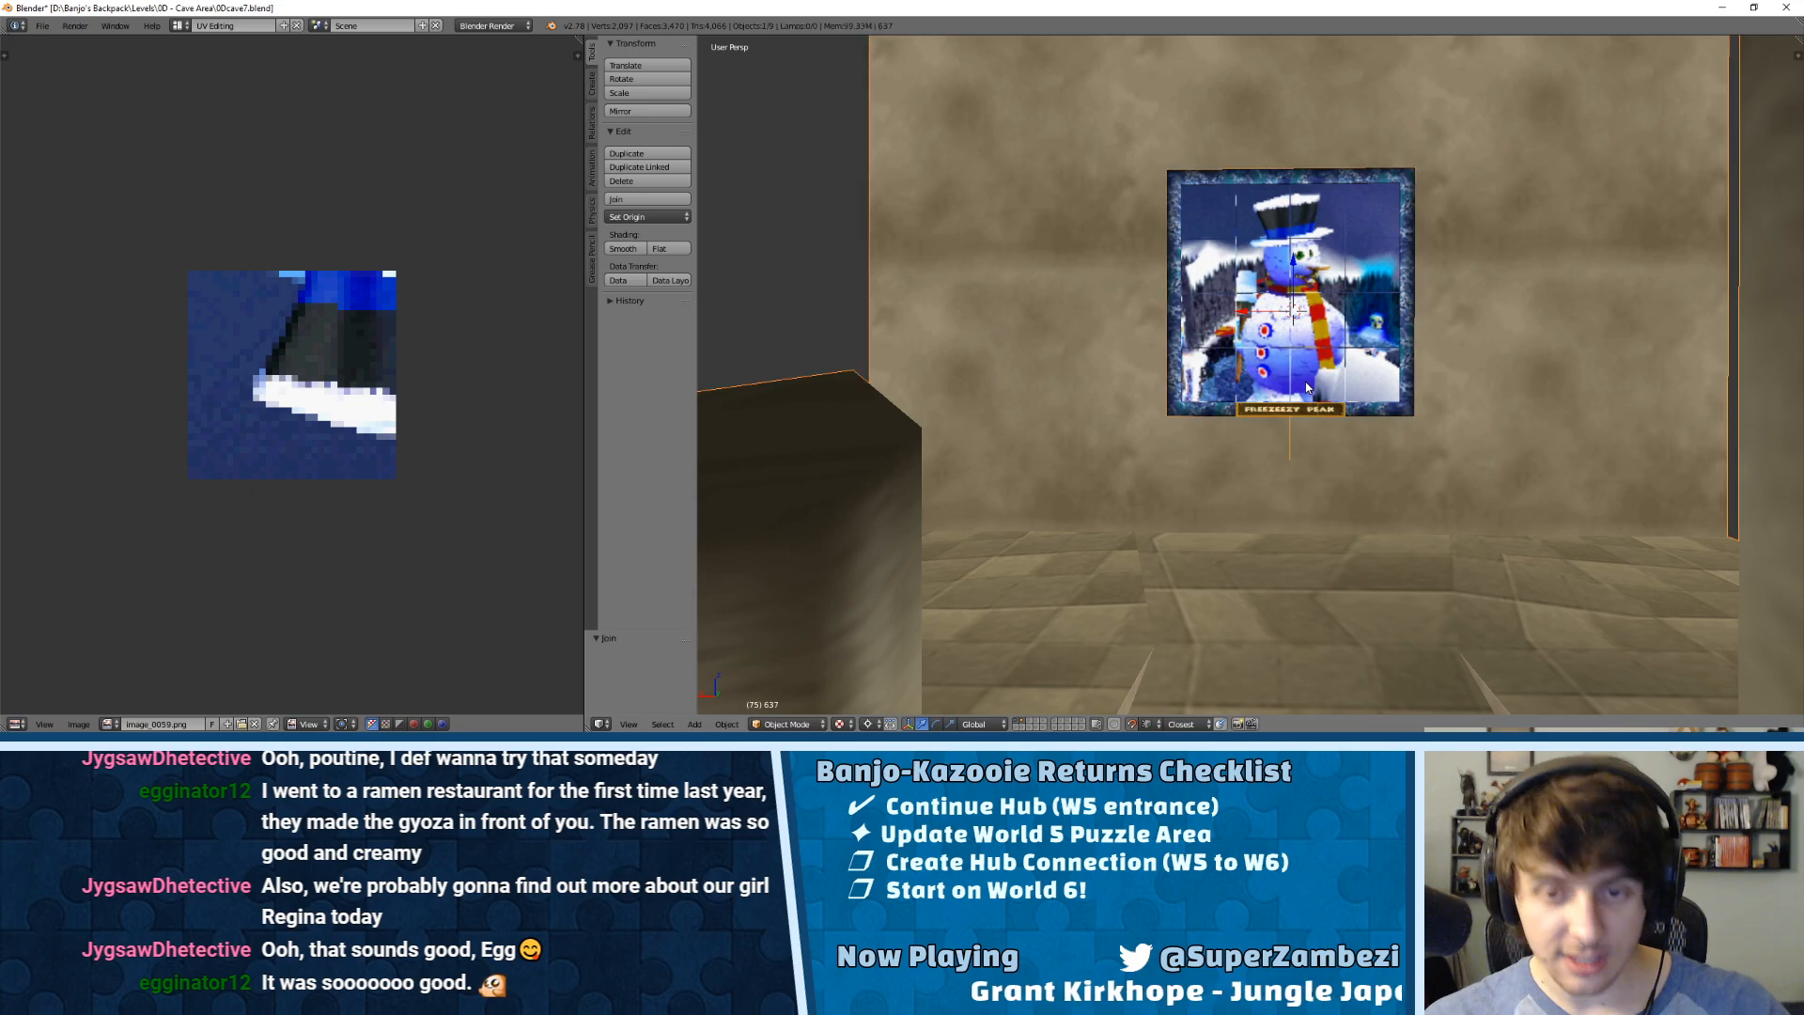
Step: Delete the extruded guide vertex hanging below the picture's bottom centre
key(Tab)
right_click(1286, 515)
right_click(1294, 458)
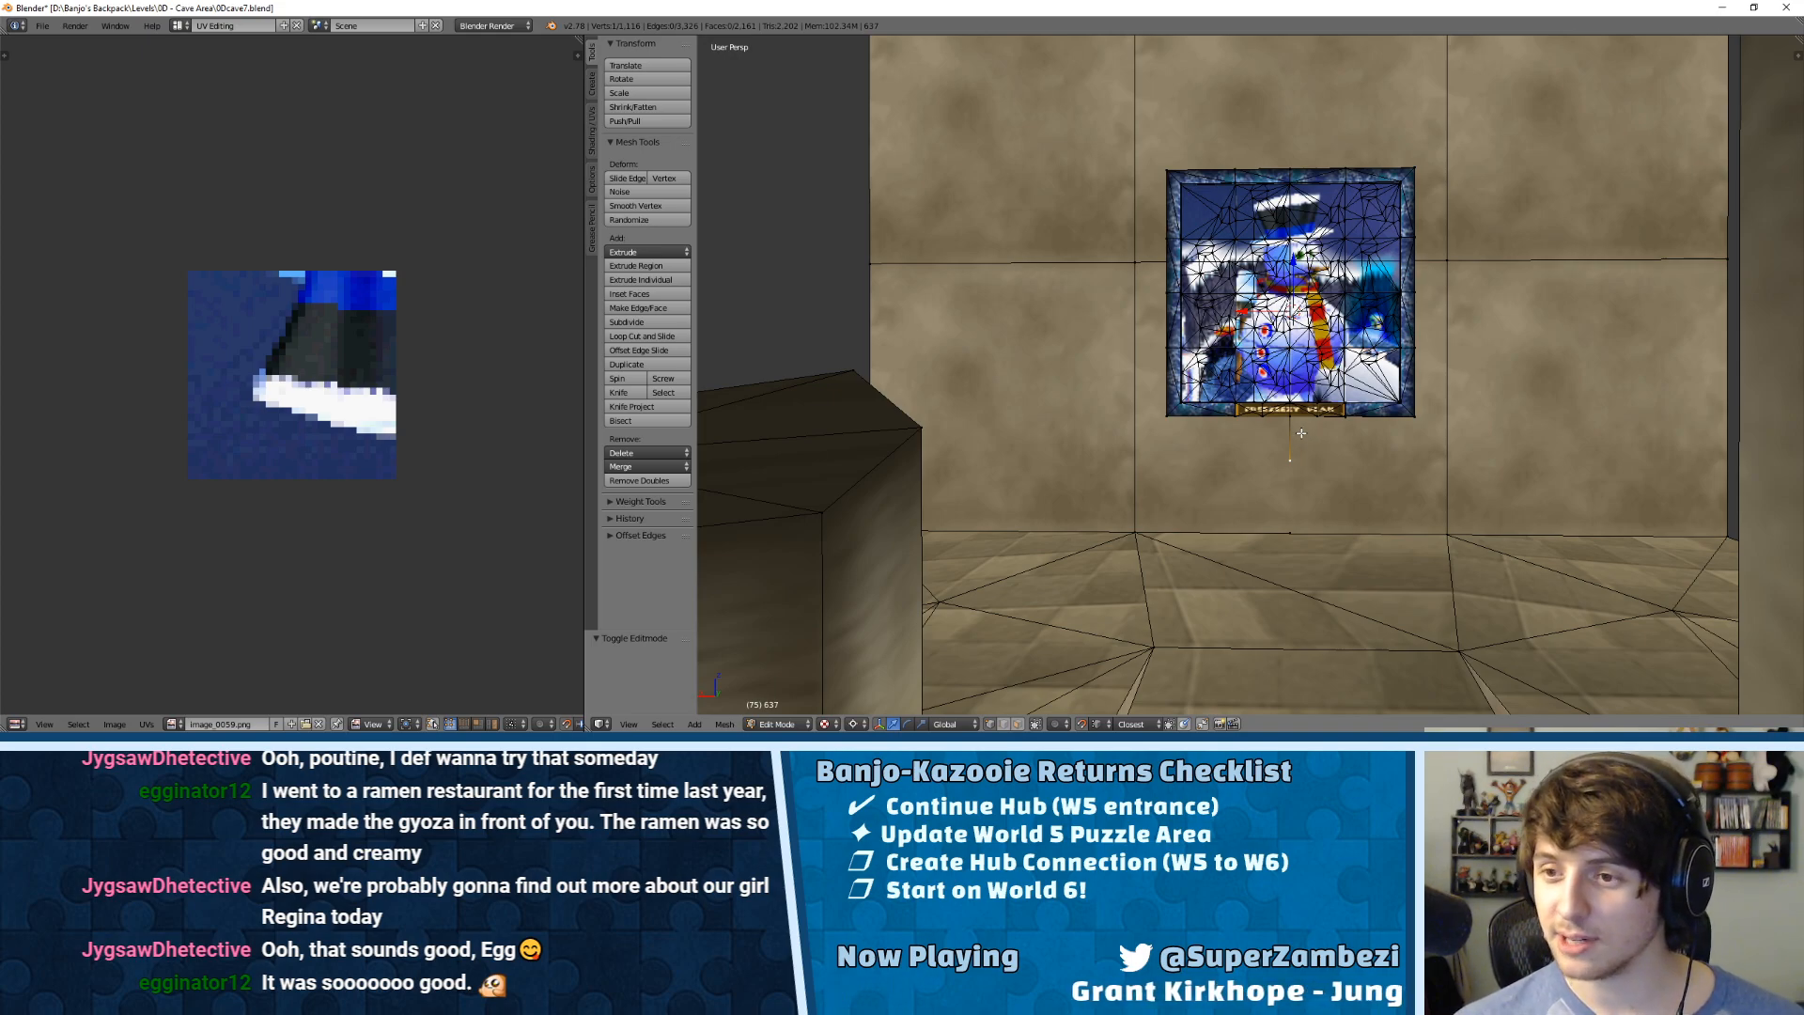
key(x)
click(1301, 432)
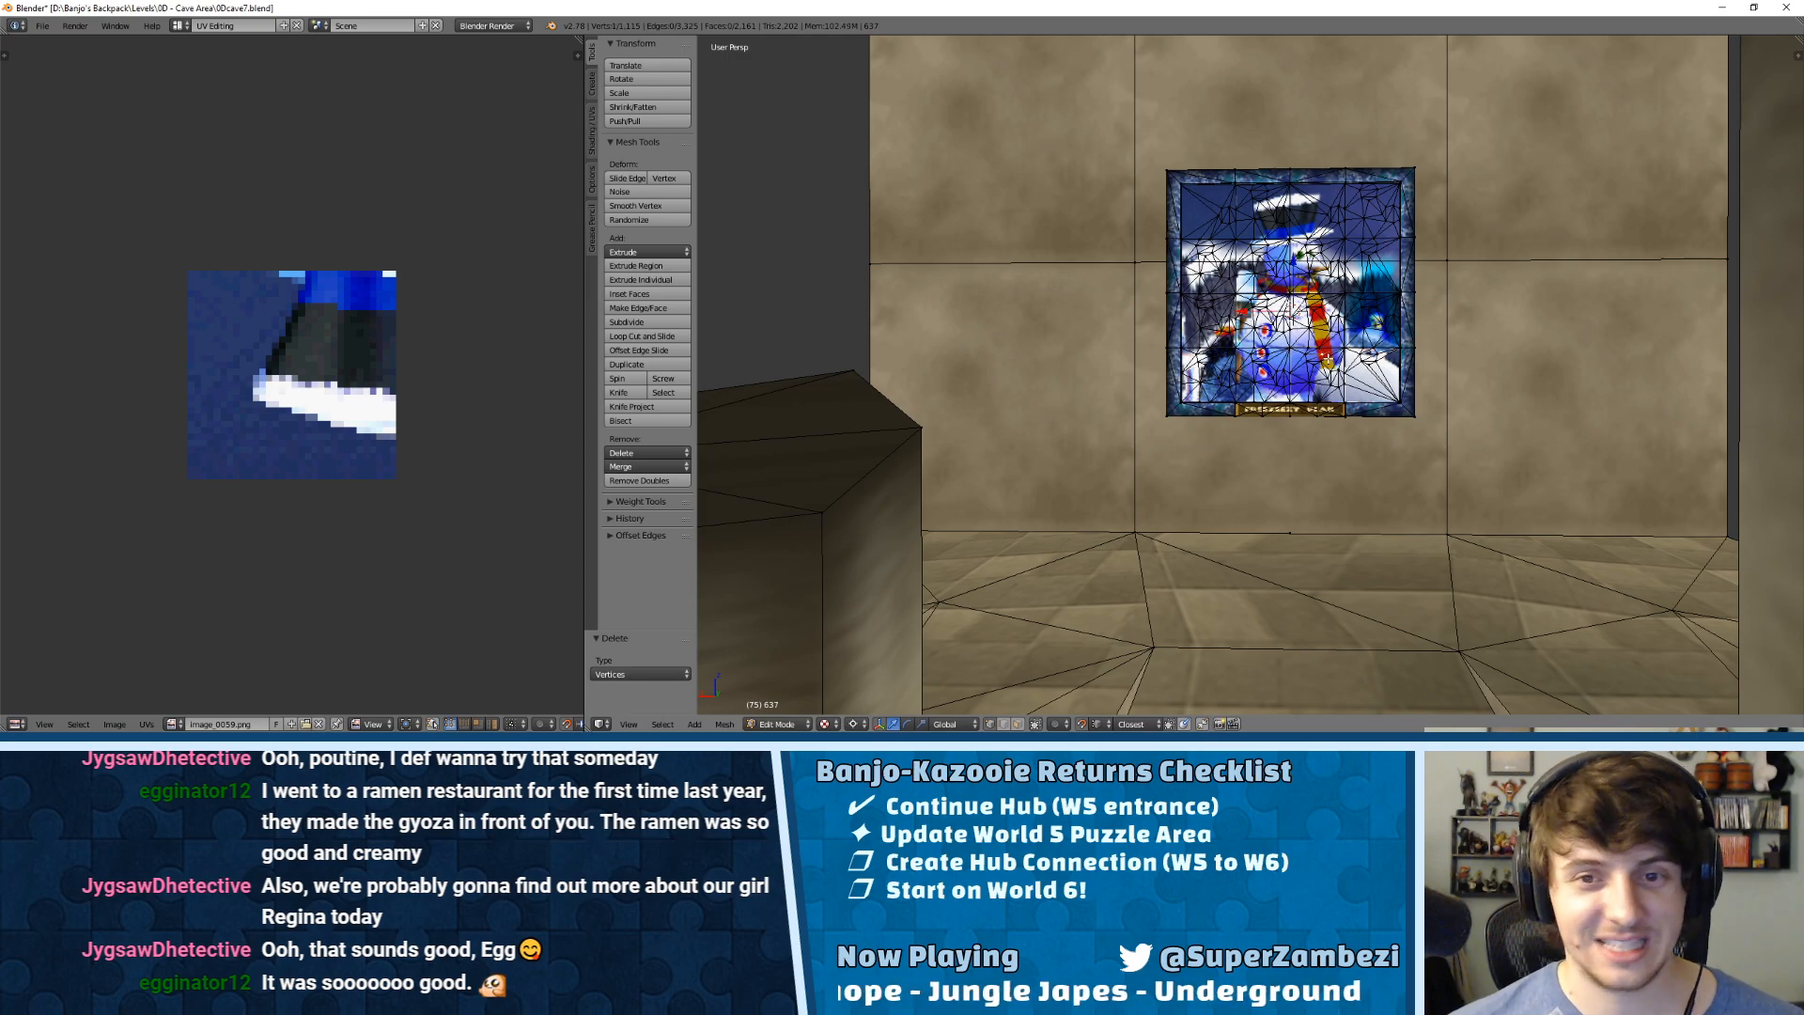
Step: Dissolve the midpoint vertex on the floor edge along the back wall below the picture
key(l)
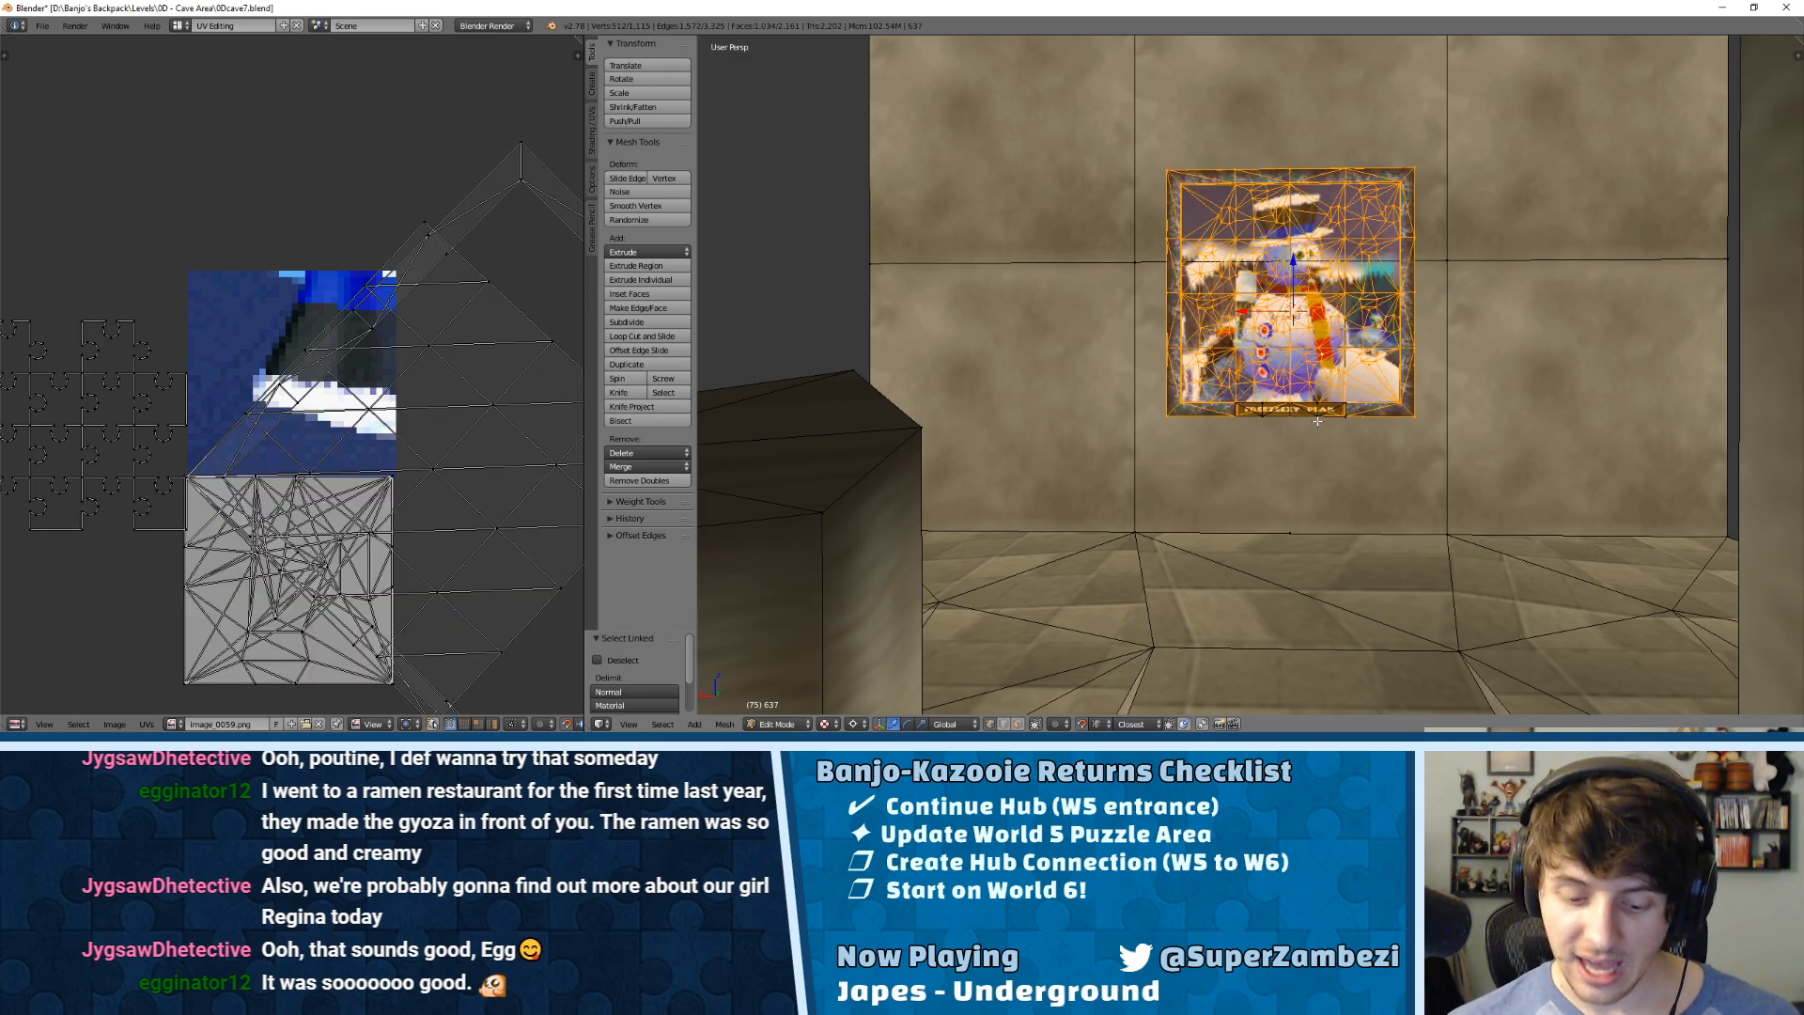
key(l)
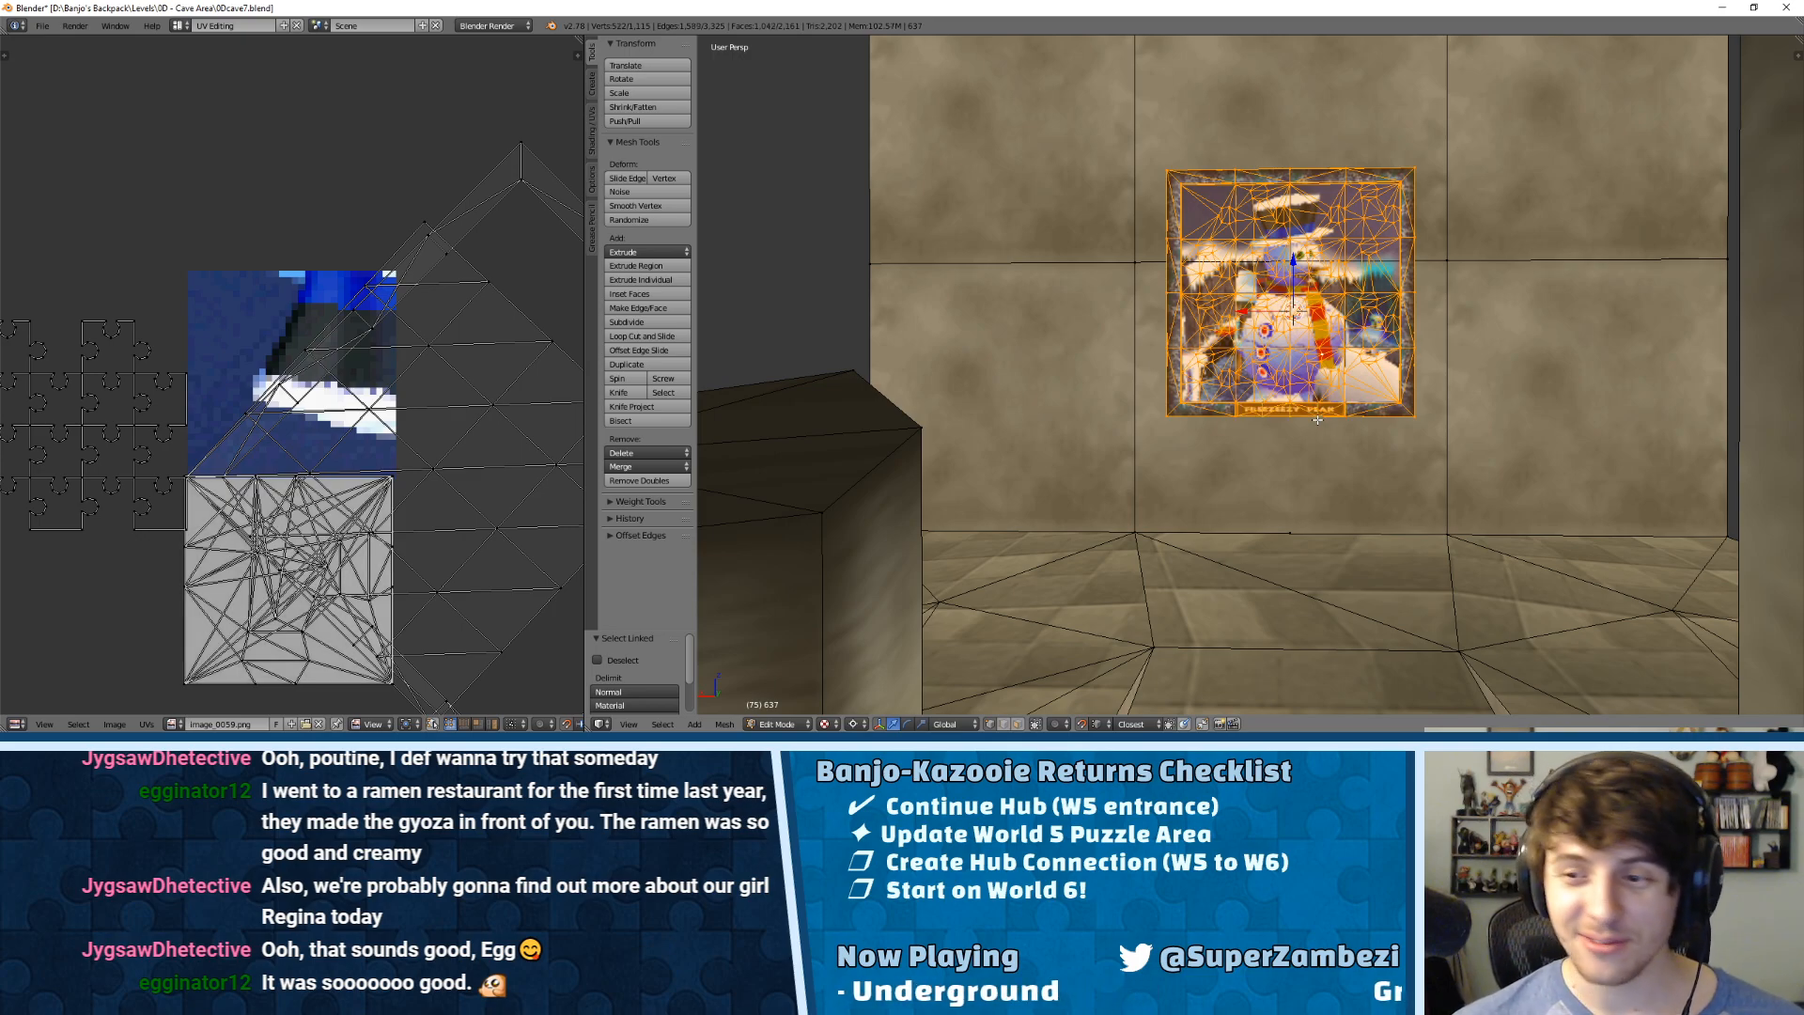
shift+middle_drag(1297, 487, 1270, 383)
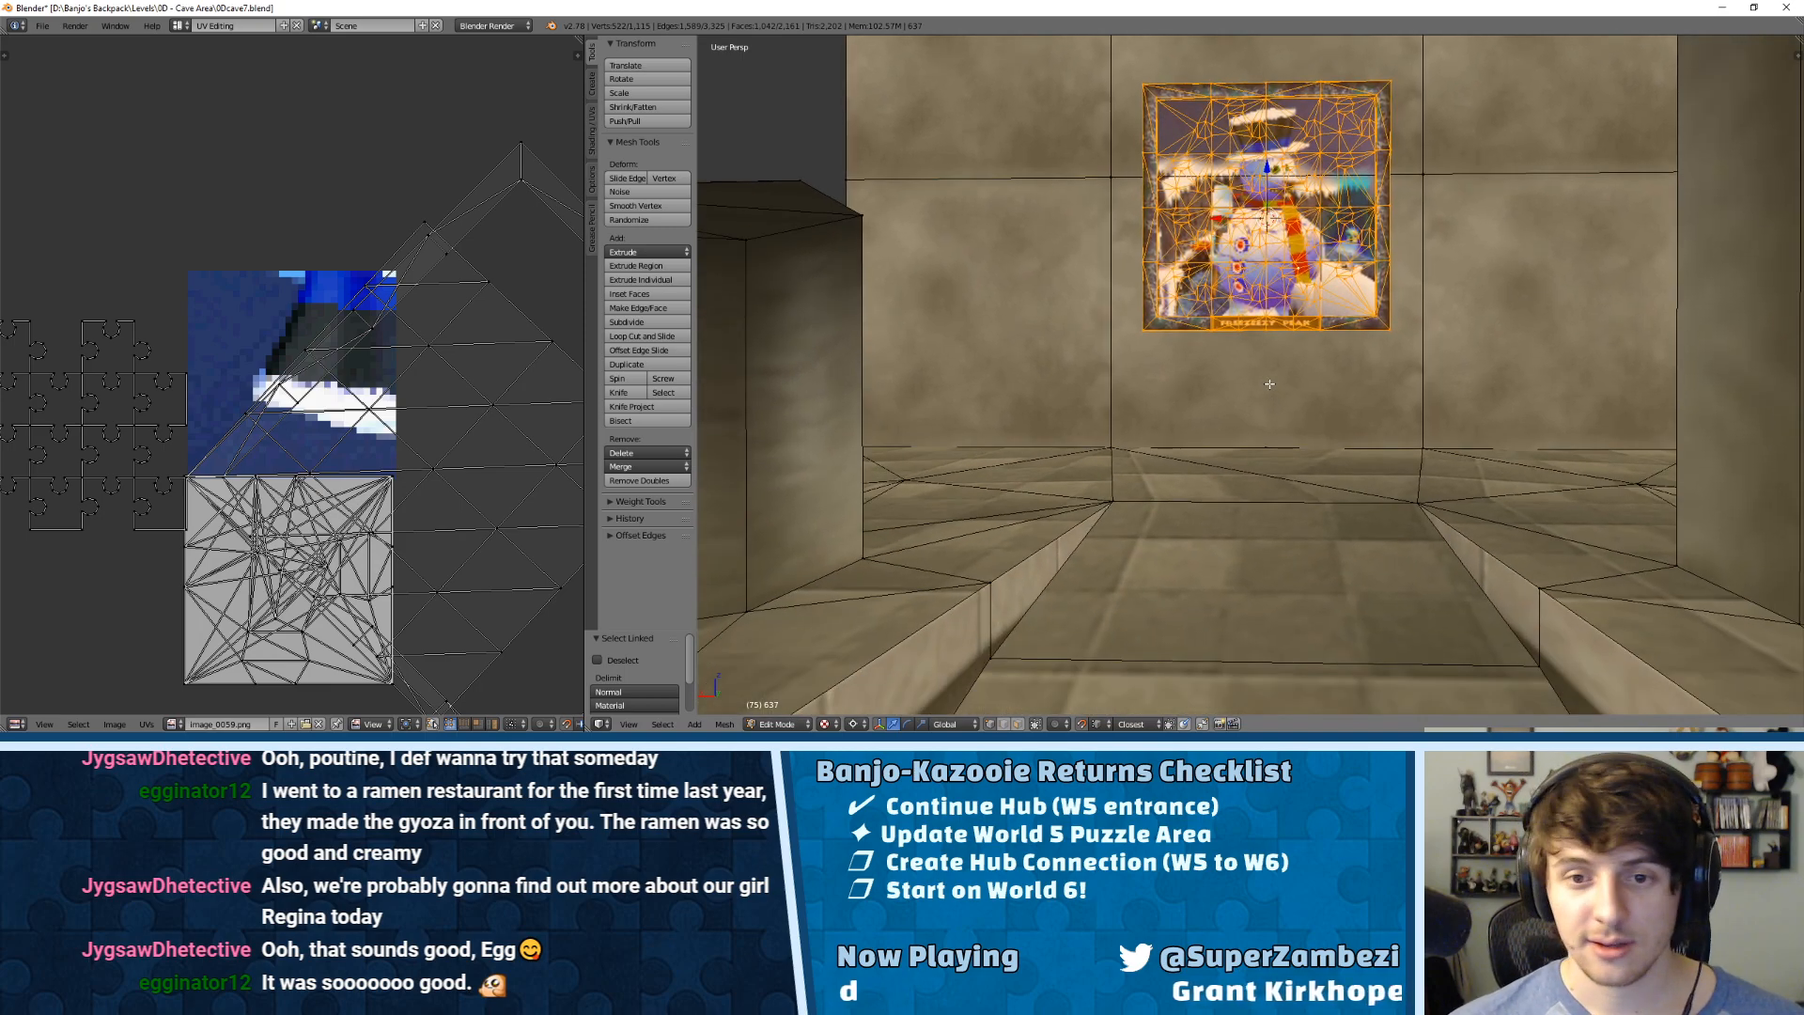
scroll(1270, 383, down, 3)
scroll(1269, 404, up, 6)
right_click(1268, 428)
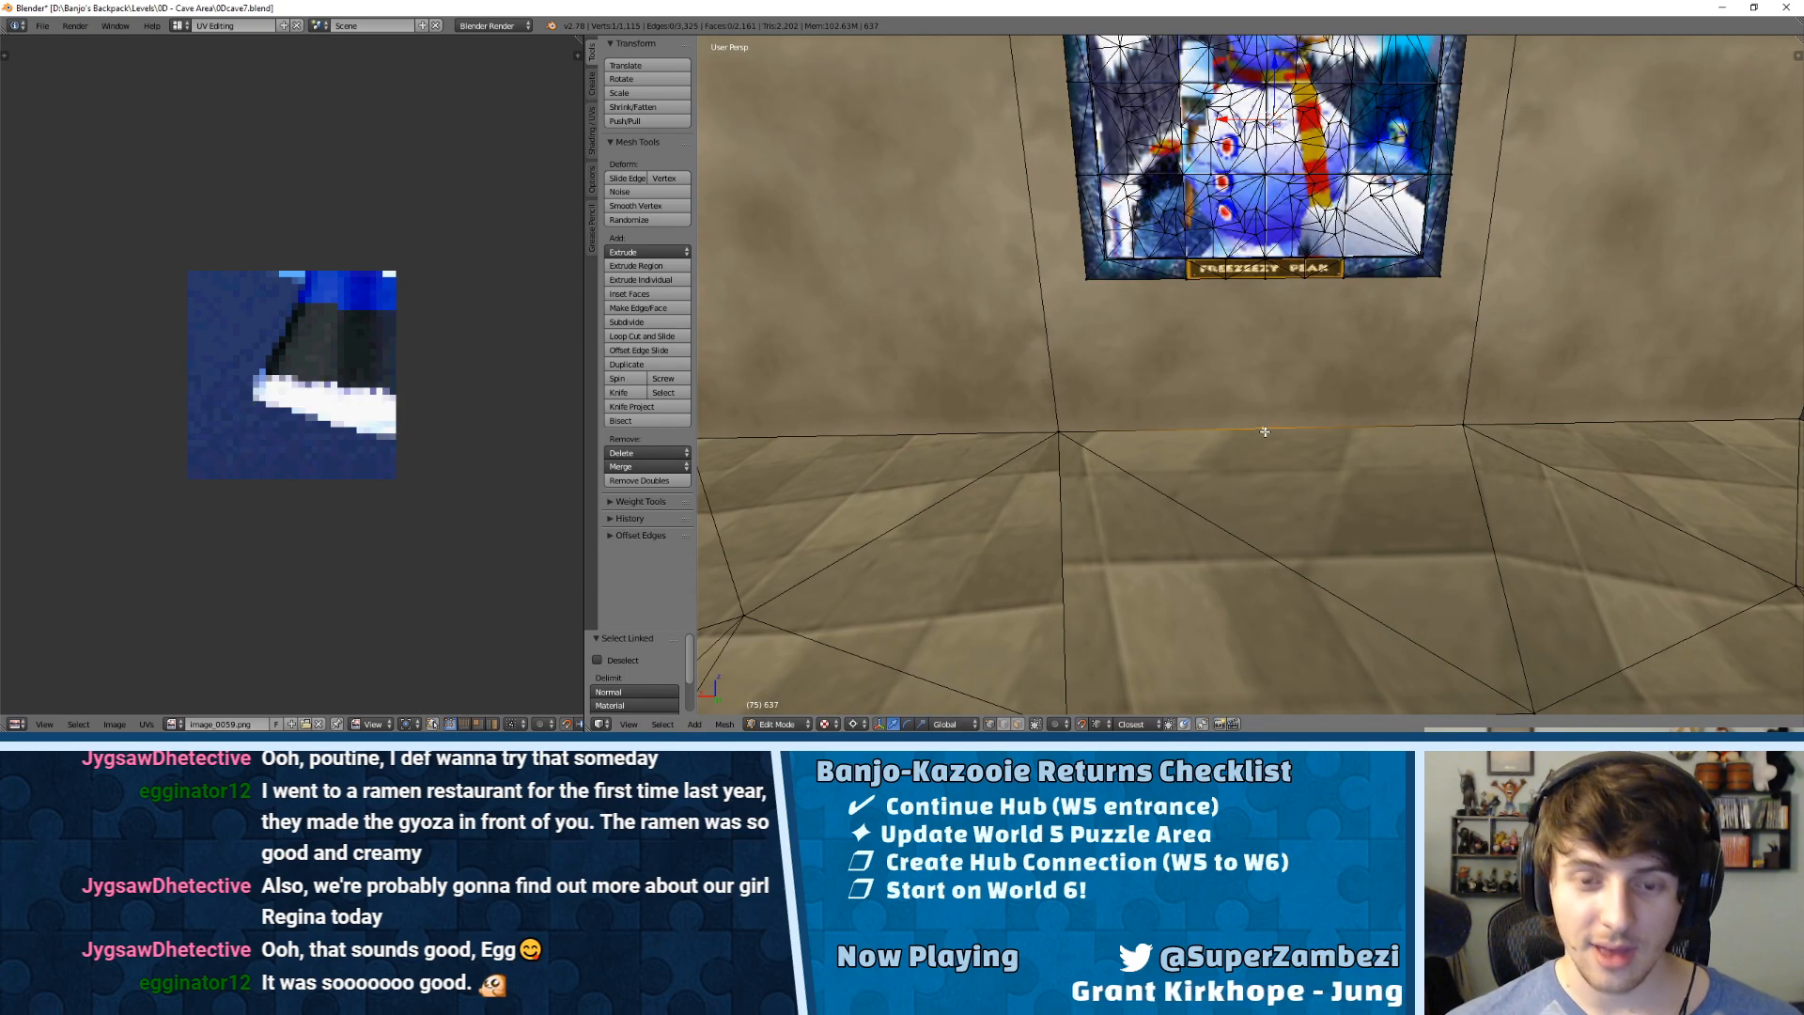
key(ctrl+Tab)
click(1260, 433)
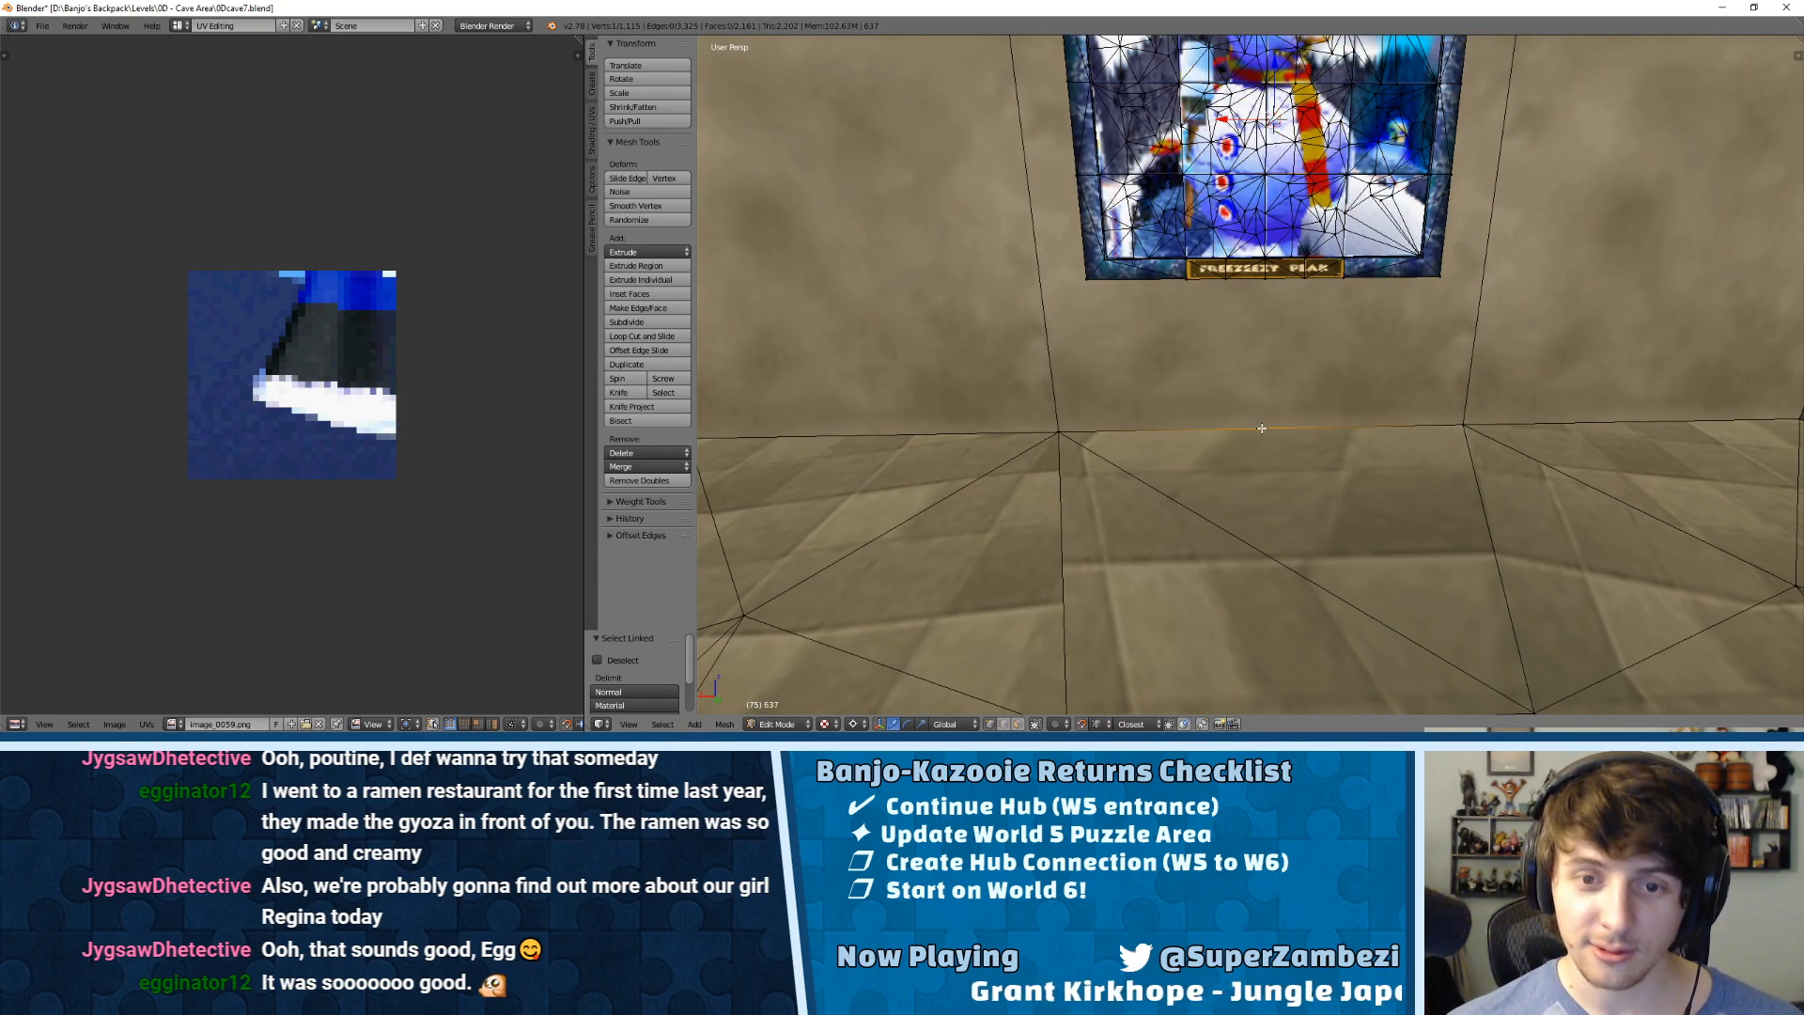
key(x)
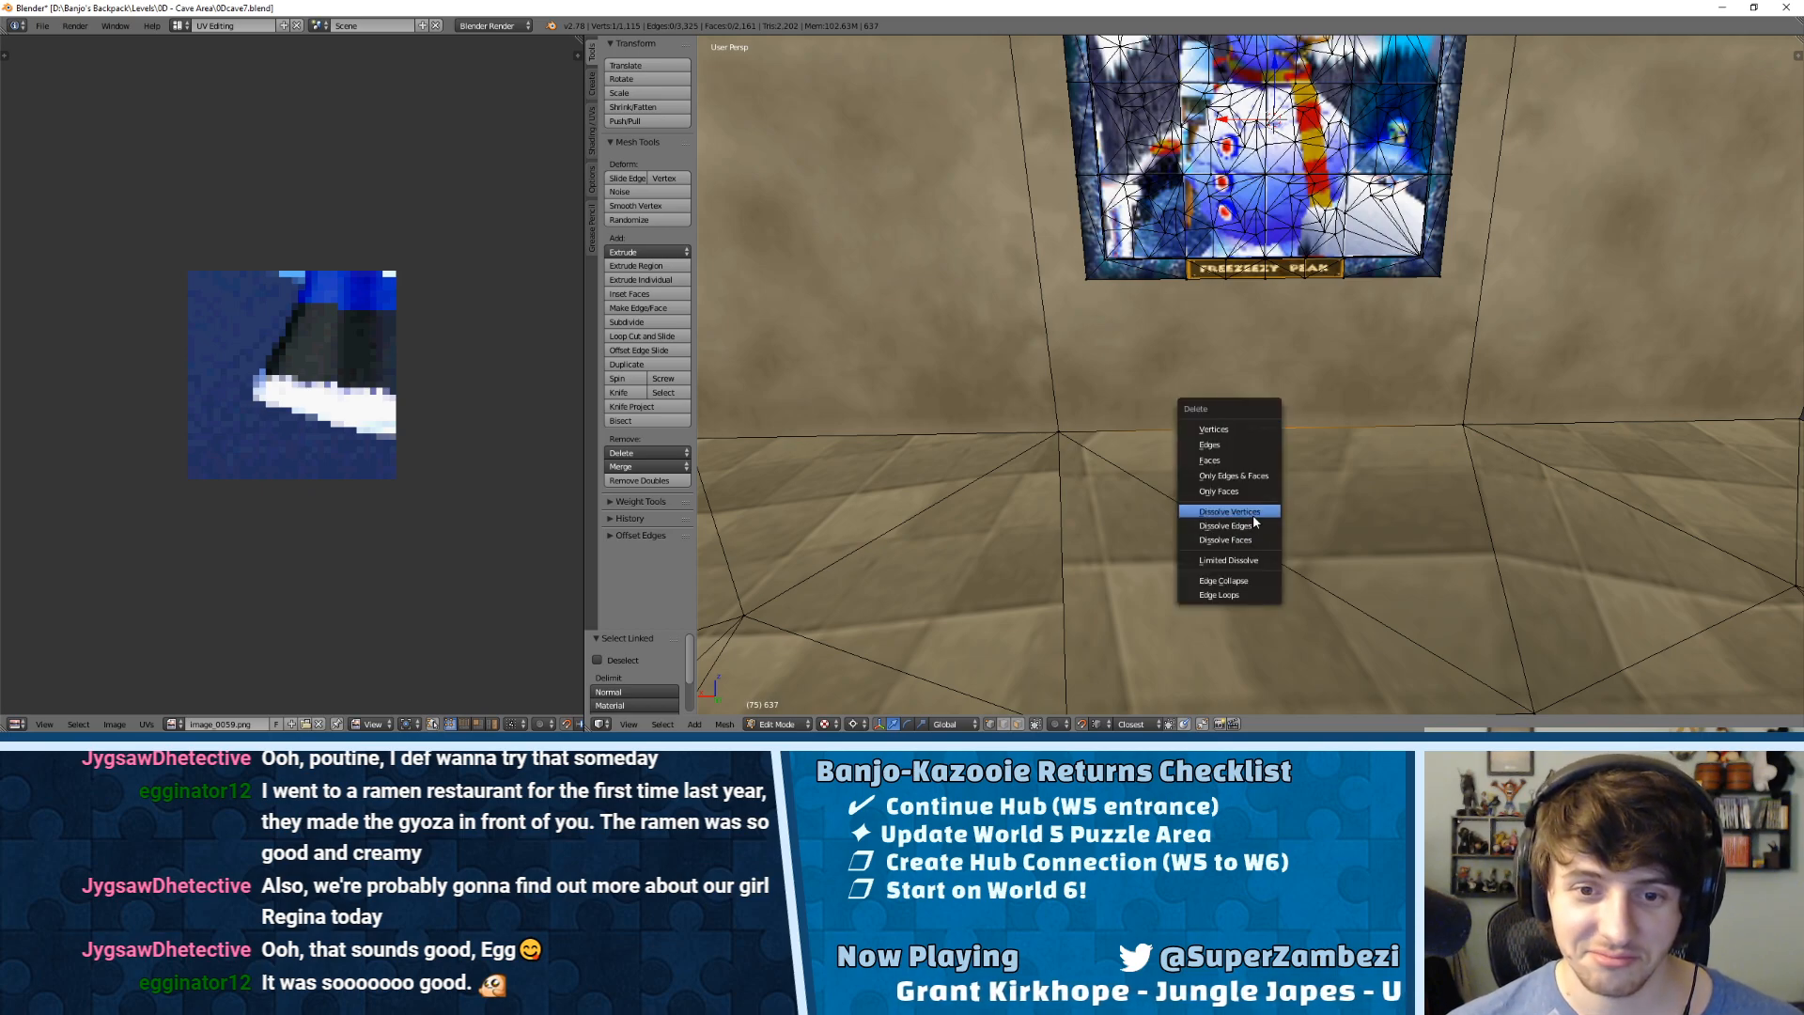
click(1253, 512)
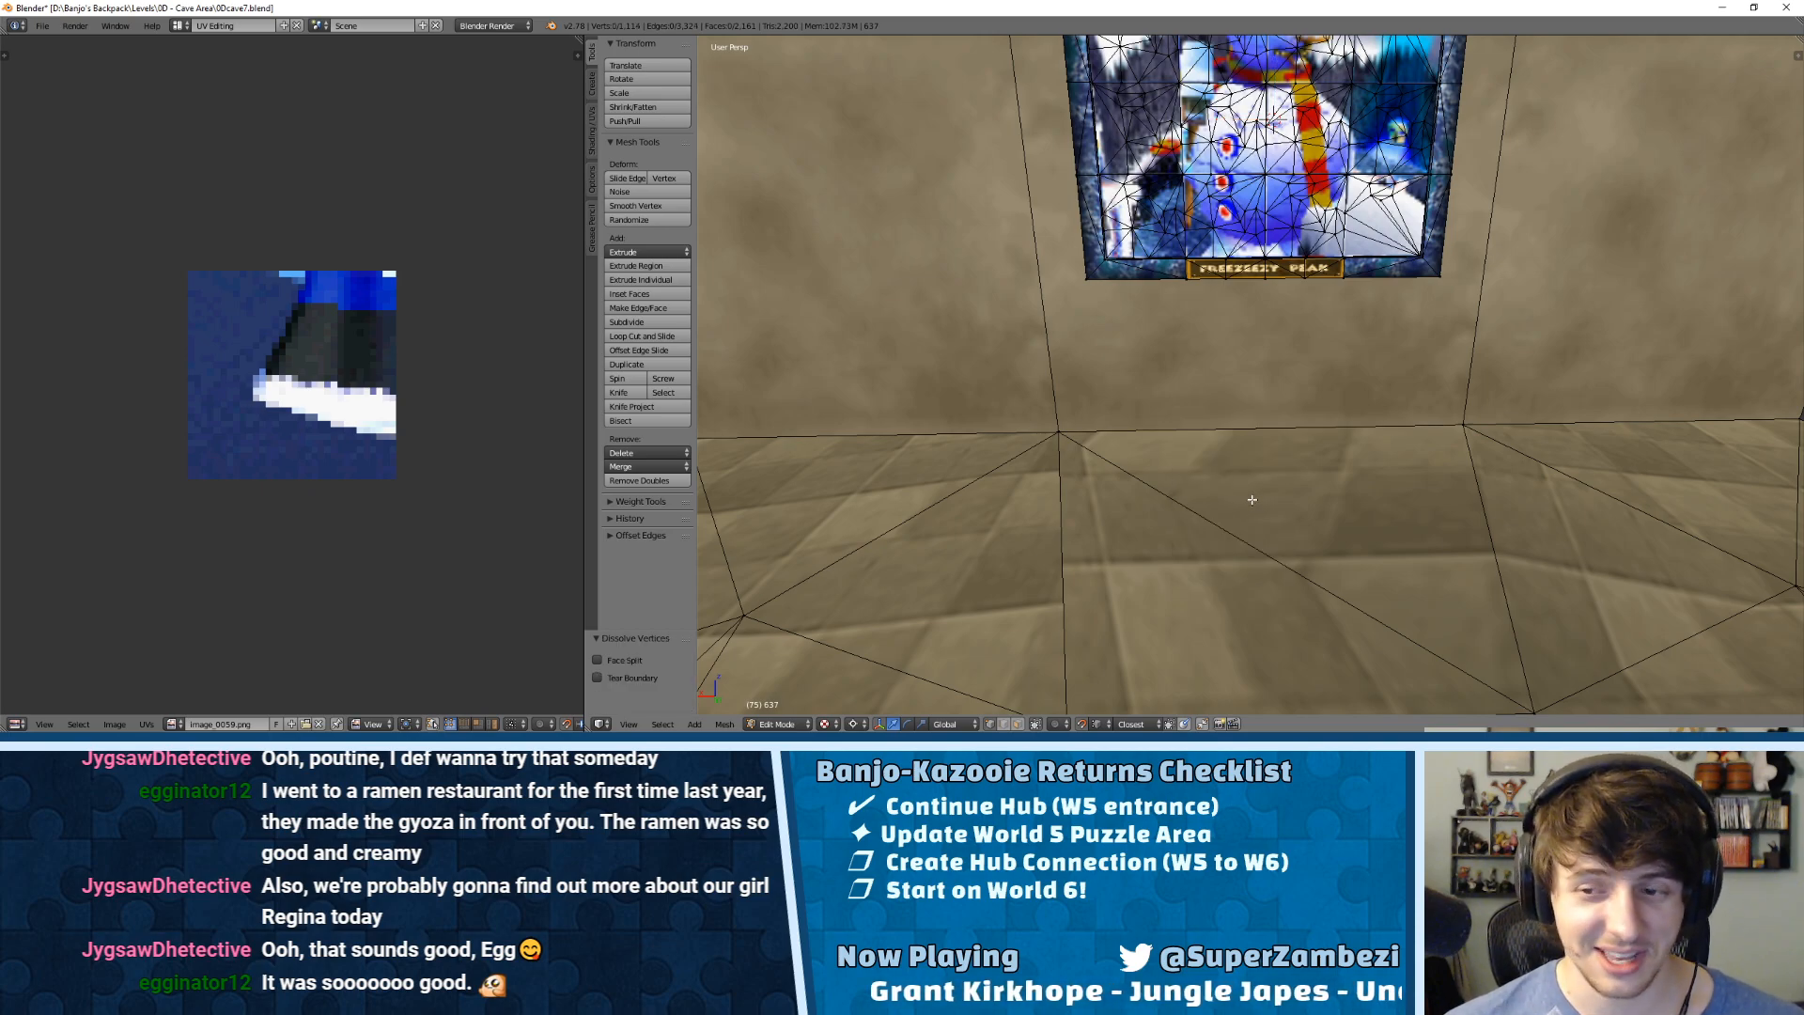
Step: Dissolve the horizontal edge of the back wall that runs behind the picture, using edge select mode
middle_drag(1453, 395, 1151, 328)
key(ctrl+Tab)
click(1111, 323)
right_click(1125, 324)
right_click(1130, 311)
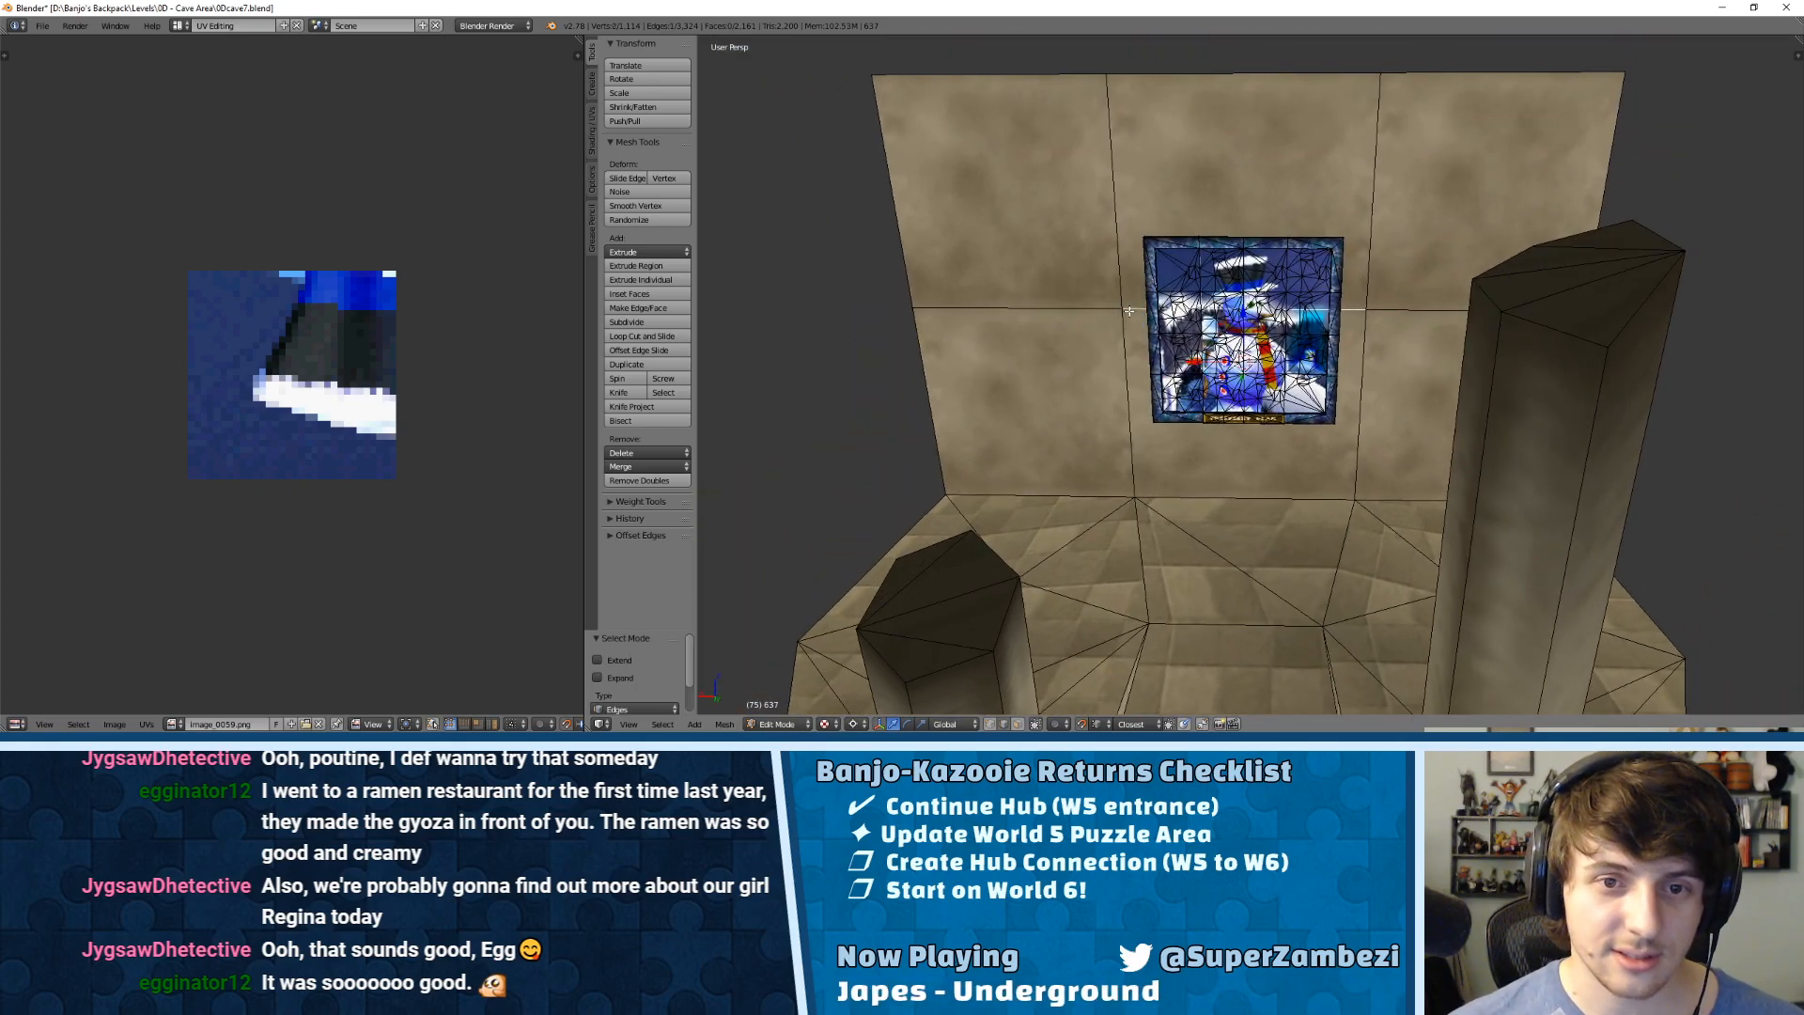
key(x)
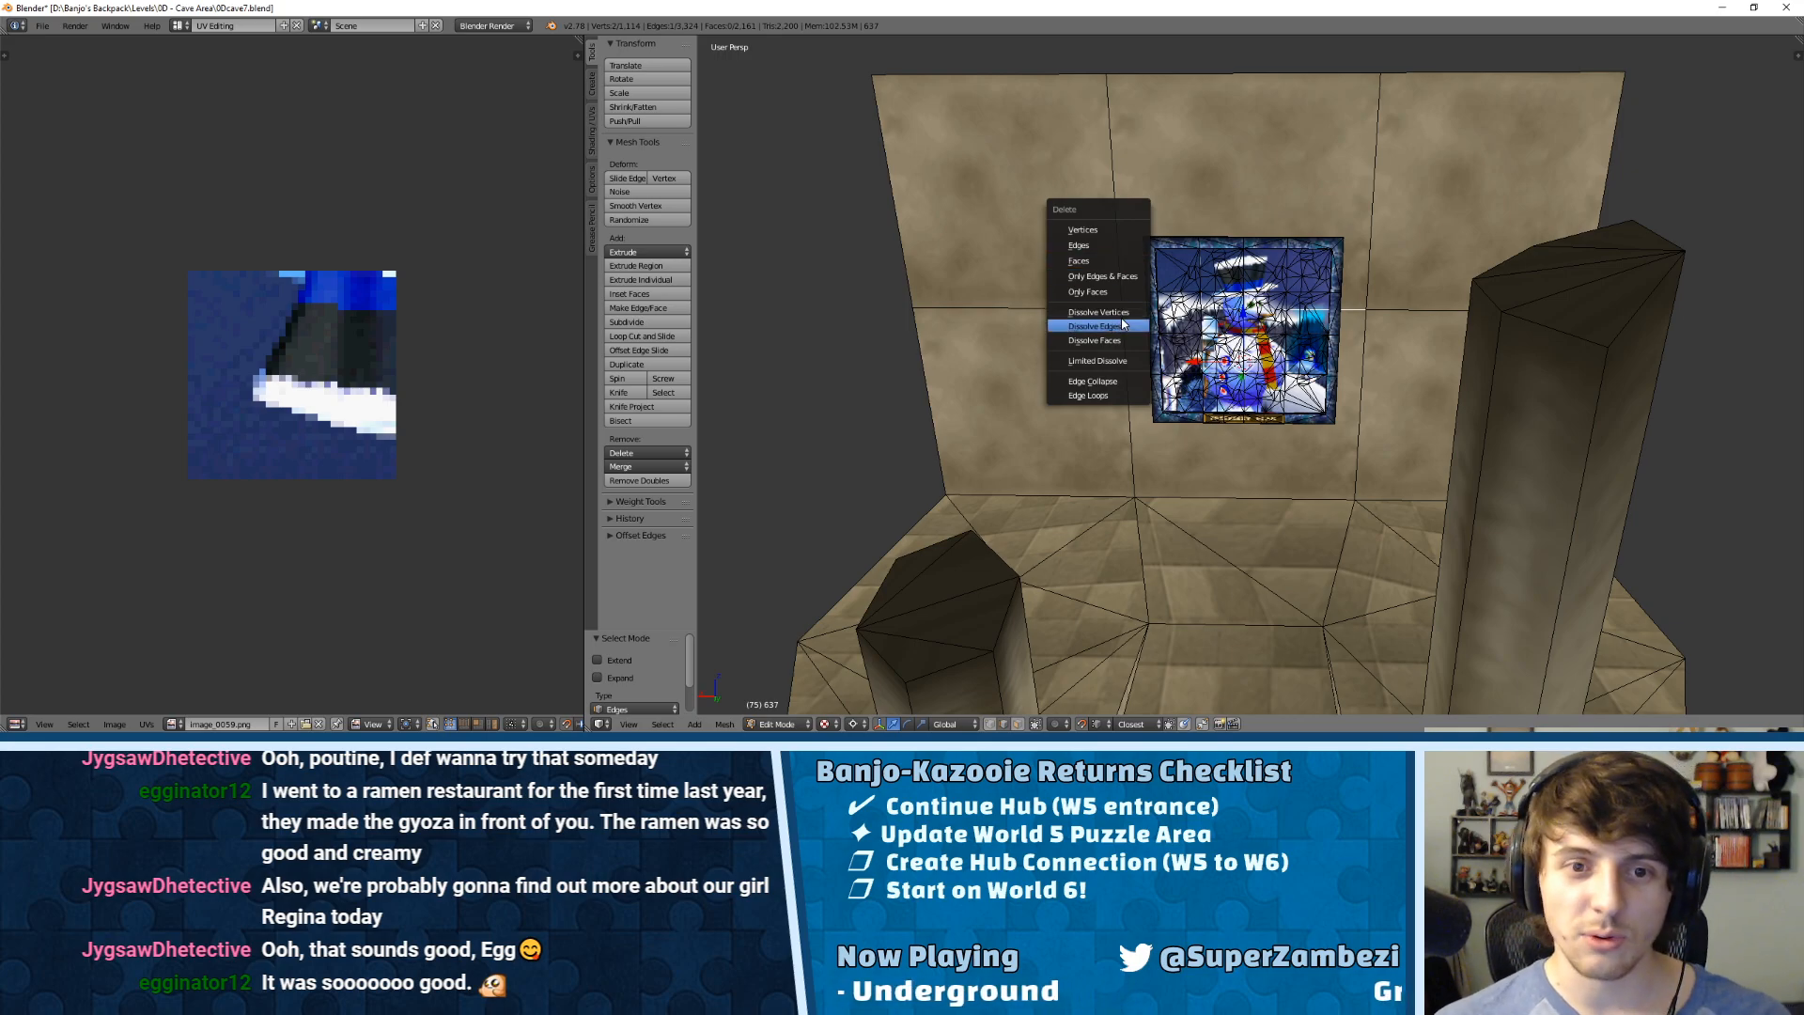
click(1116, 326)
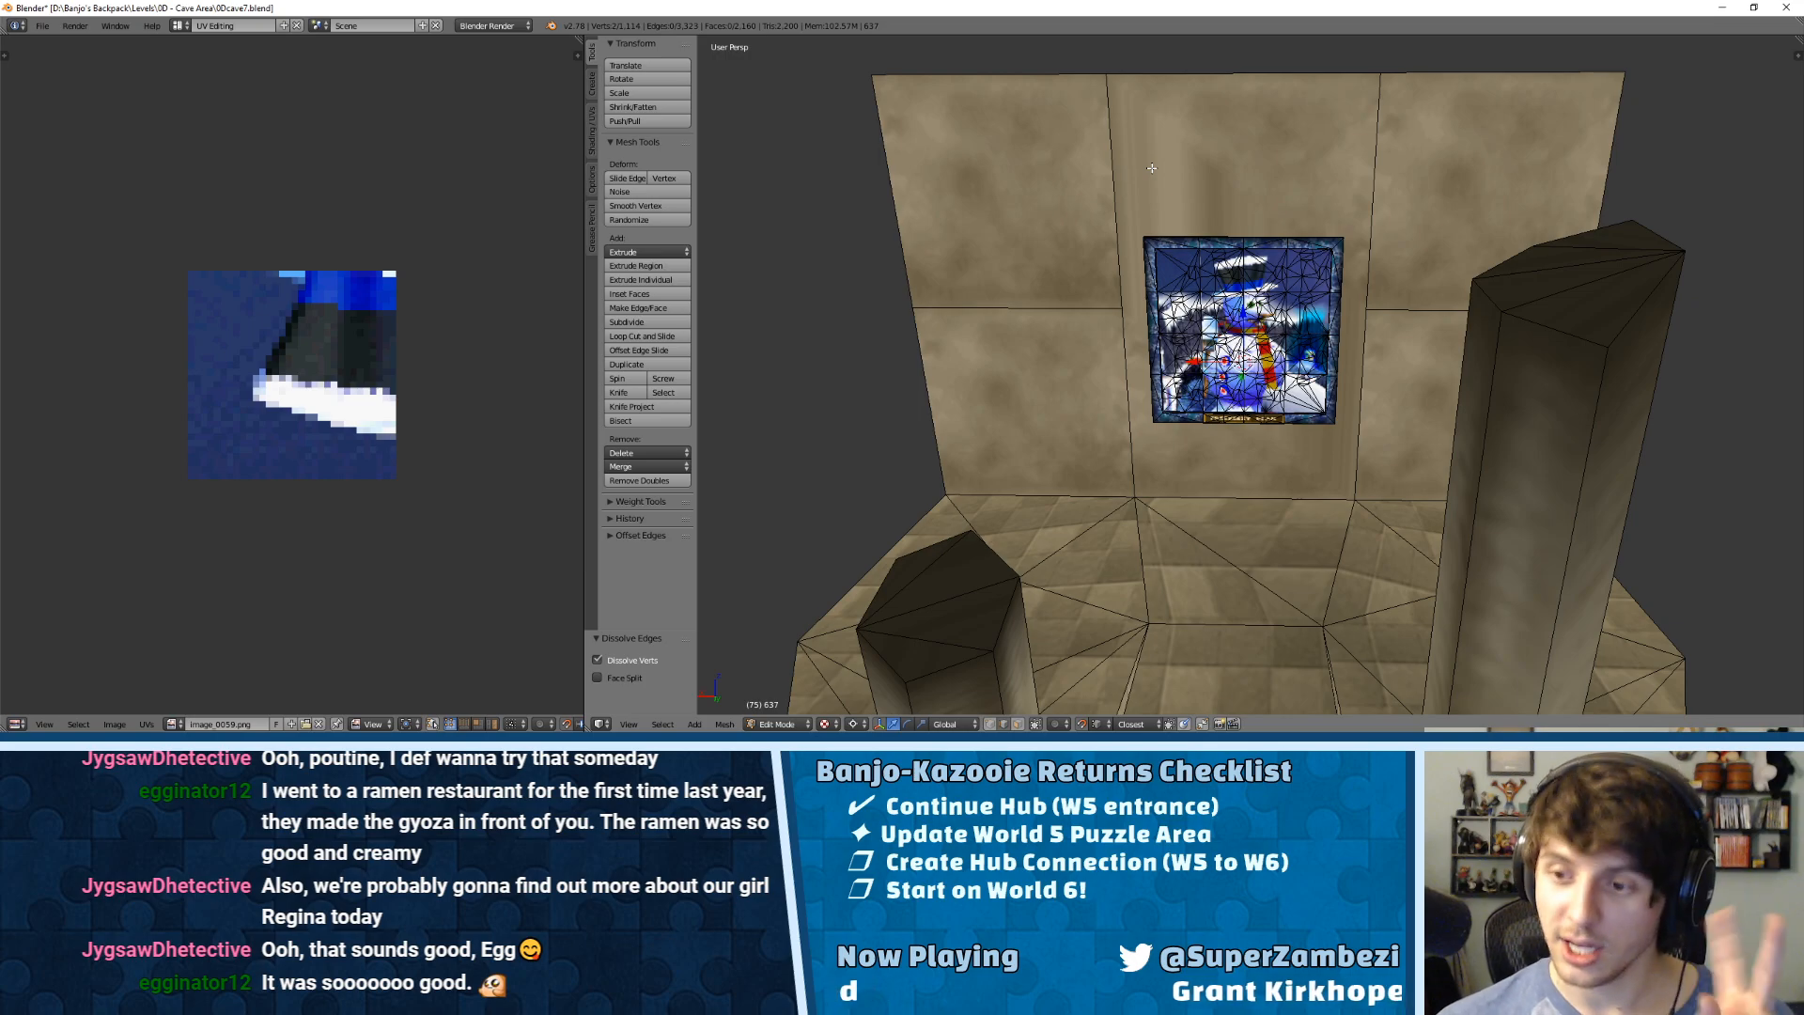
Step: Knife-cut a rectangle just outside the picture frame into the wall face behind it, constraining the cut angles
scroll(1181, 209, up, 4)
middle_drag(1203, 244, 1279, 362)
shift+middle_drag(1156, 371, 1335, 320)
middle_drag(1240, 362, 1305, 358)
shift+middle_drag(1085, 434, 1069, 363)
key(ctrl+Tab)
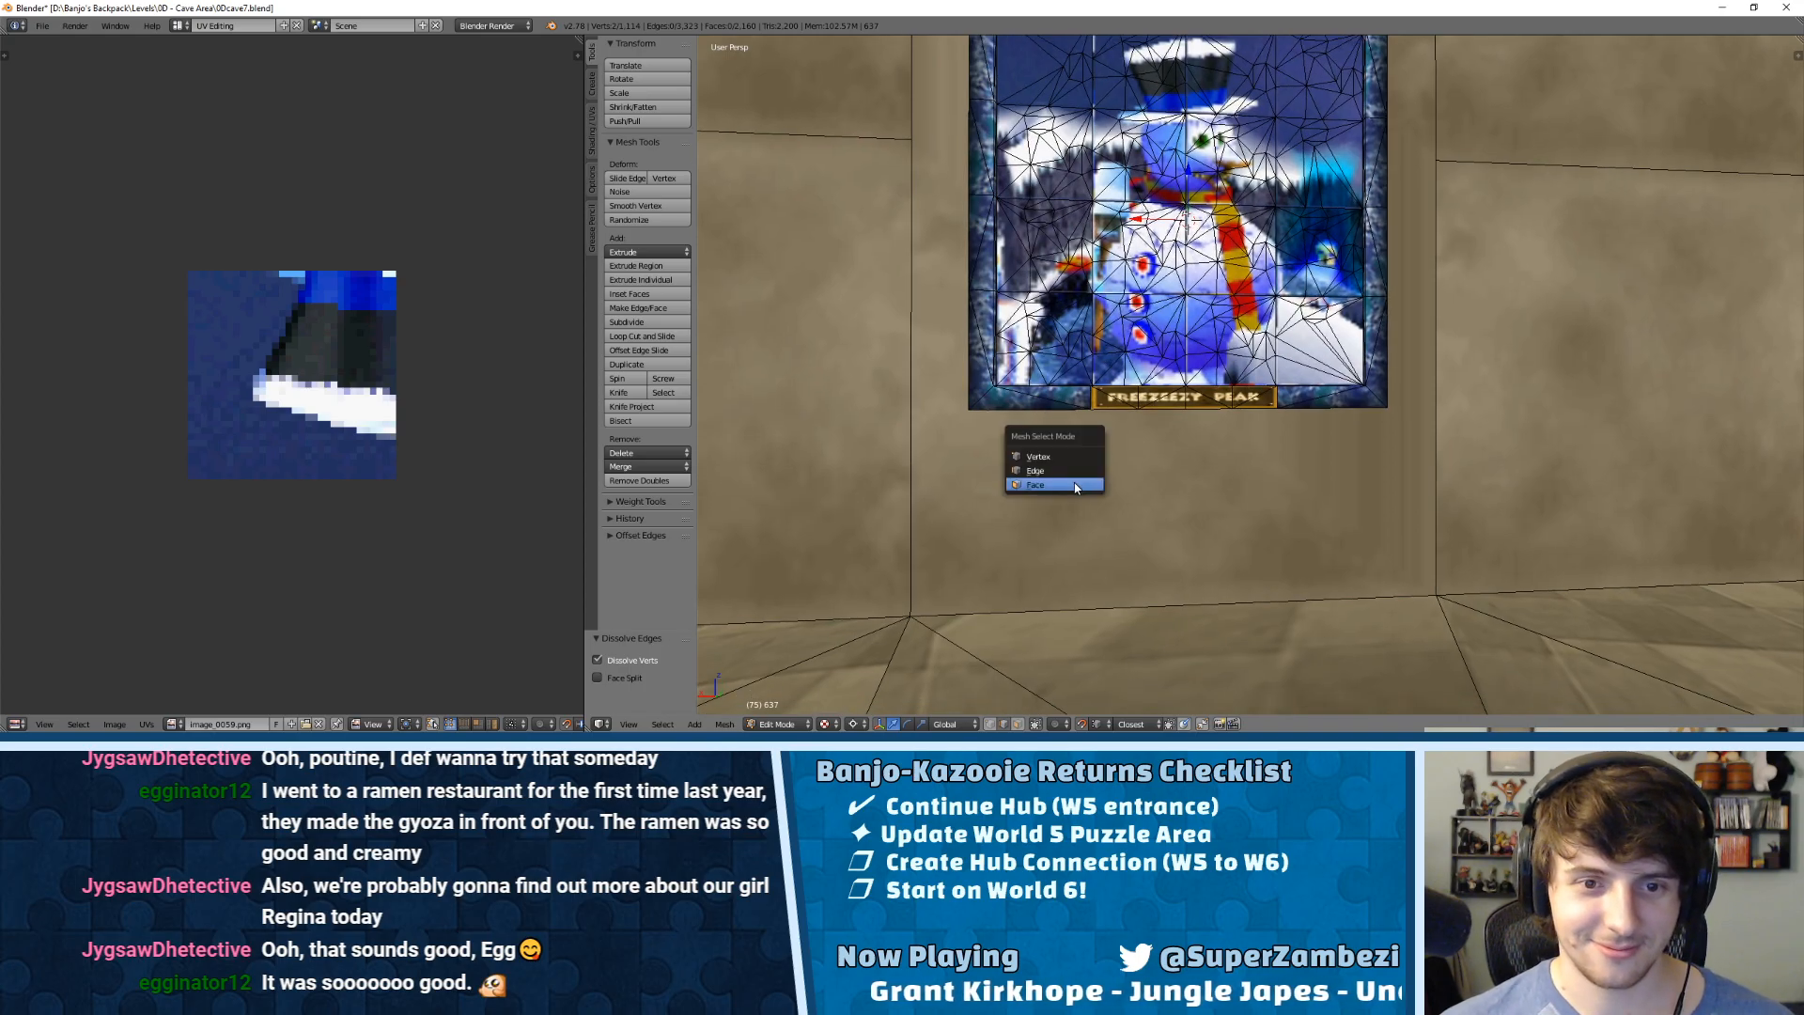
click(1078, 484)
right_click(1078, 480)
key(KP_1)
key(KP_6)
key(KP_6)
key(KP_6)
key(KP_6)
key(KP_6)
key(KP_6)
key(KP_6)
key(KP_6)
key(KP_6)
key(KP_6)
key(KP_6)
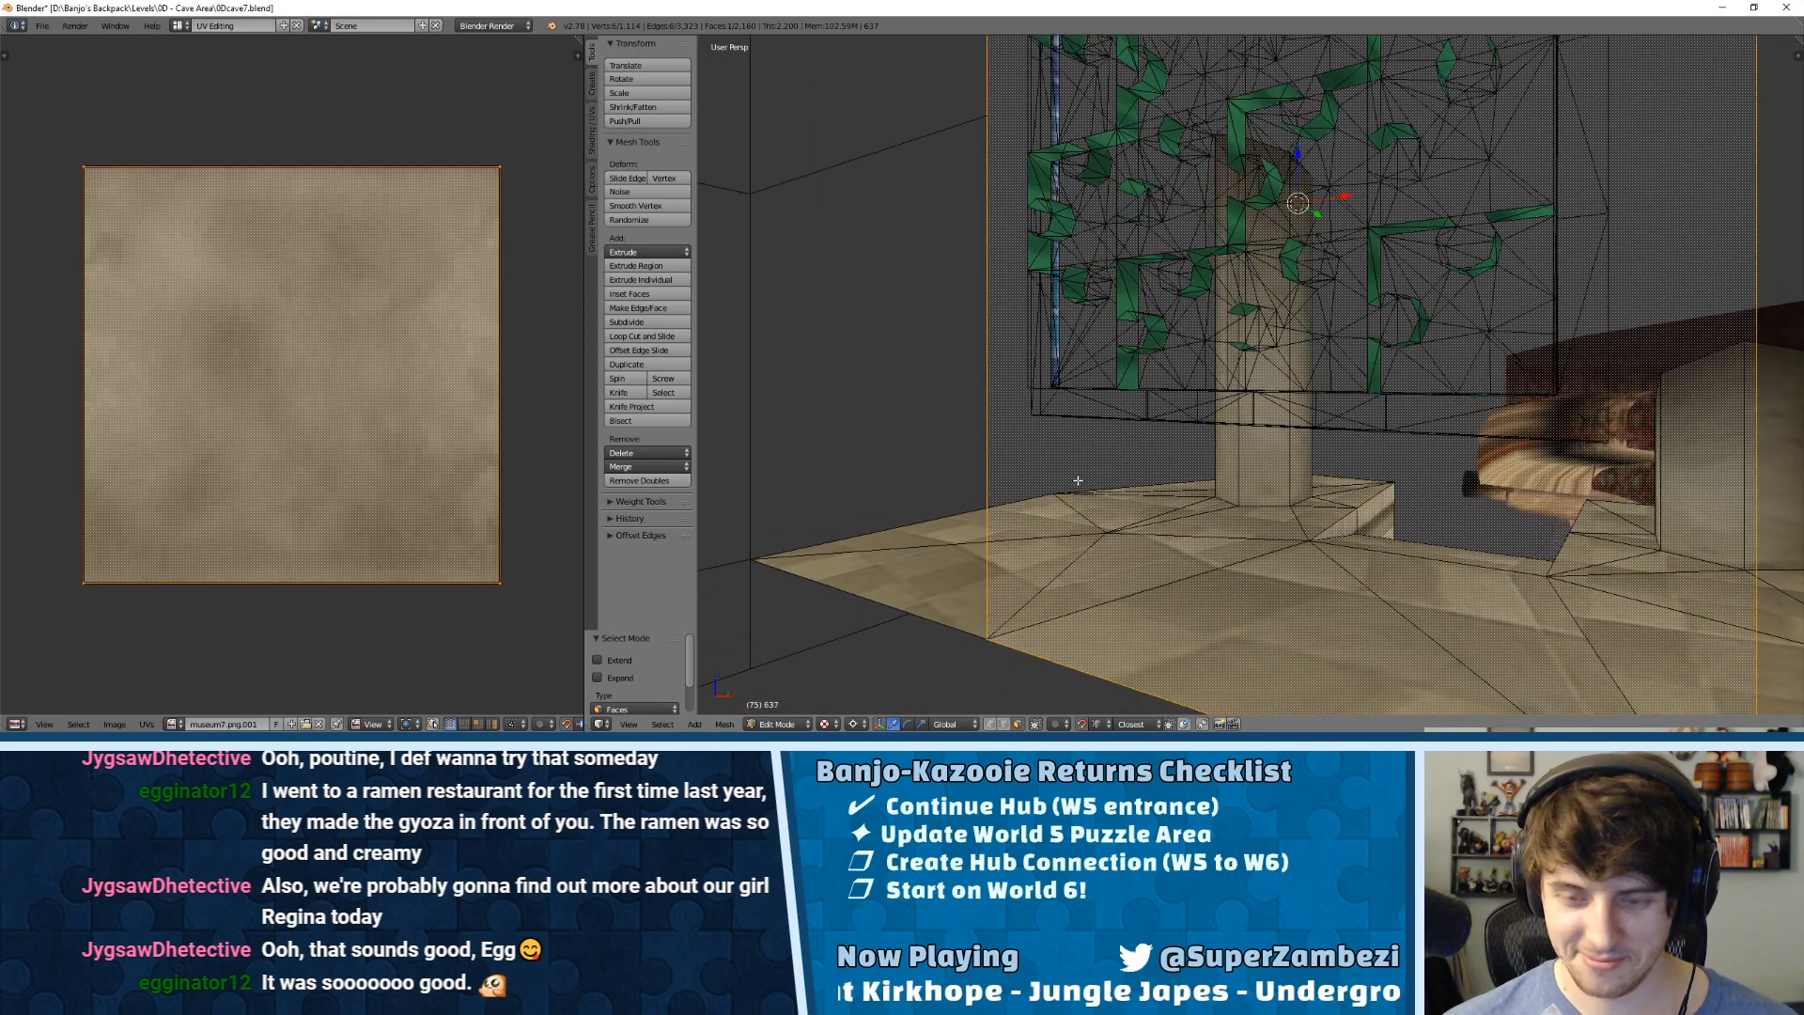
key(KP_6)
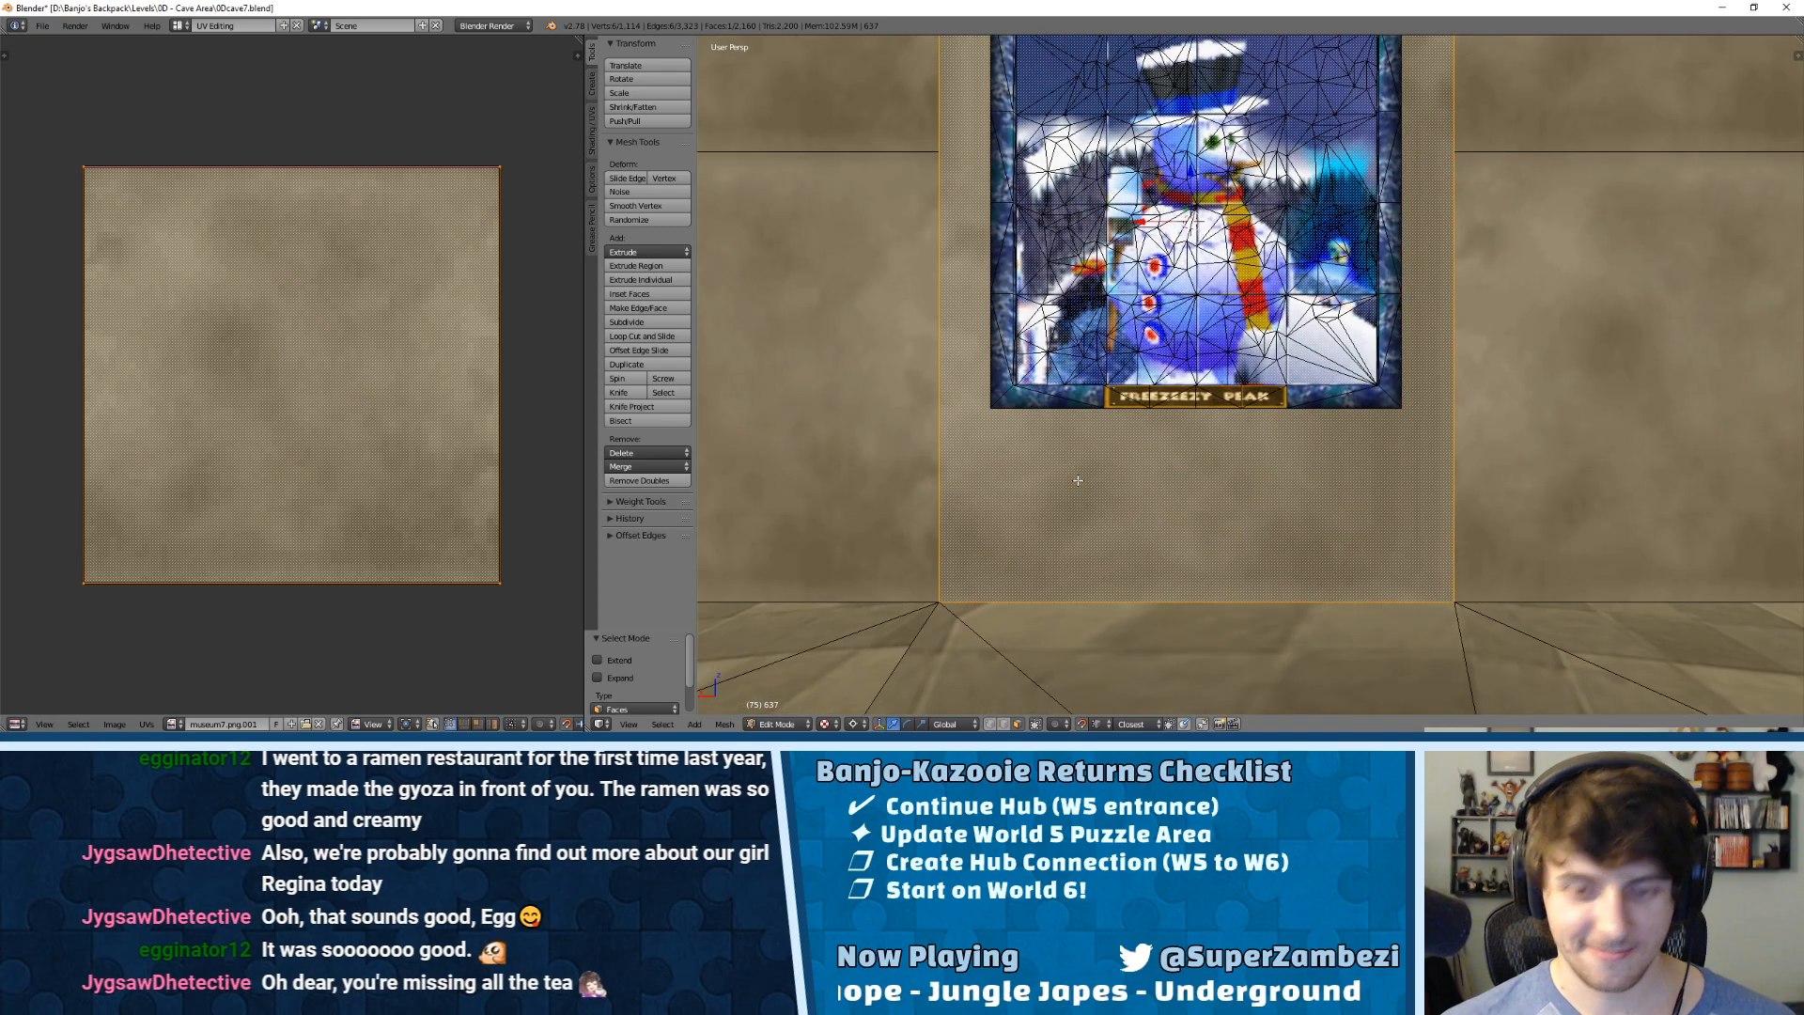
key(KP_Decimal)
scroll(1077, 480, up, 5)
shift+middle_drag(1153, 526, 1140, 299)
scroll(1140, 299, down, 3)
key(k)
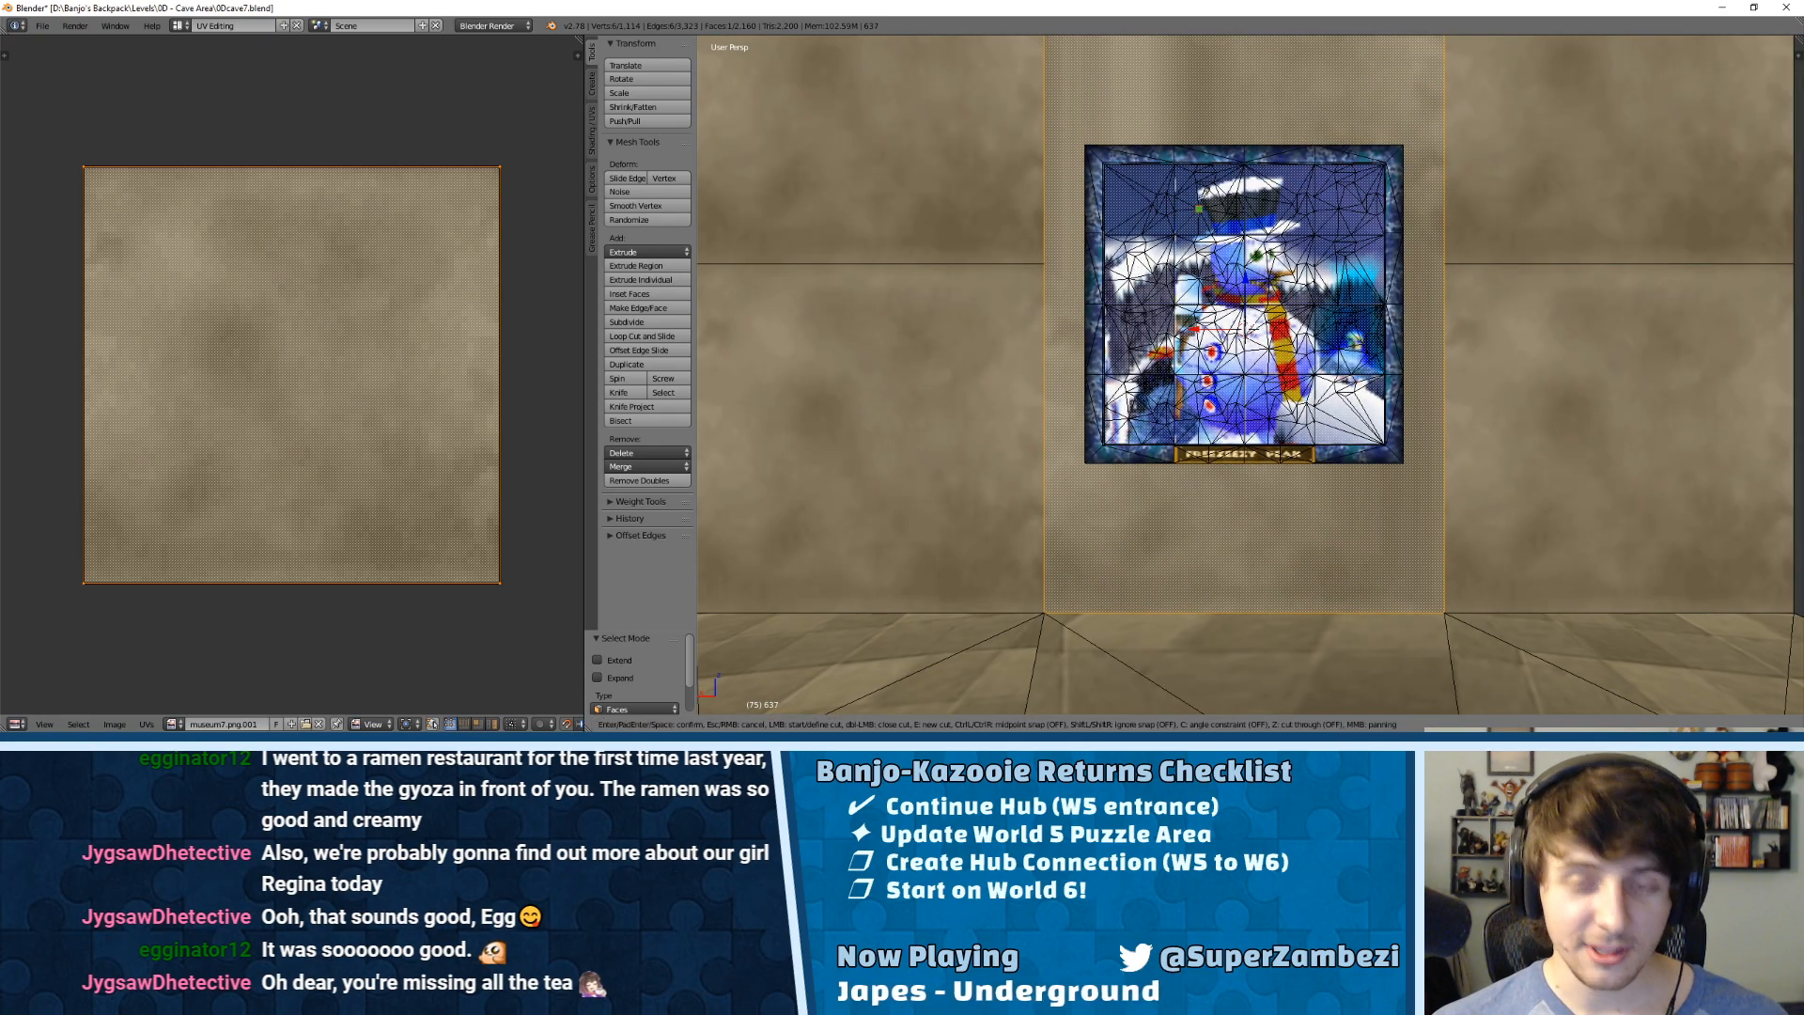
click(1082, 143)
key(c)
click(1084, 467)
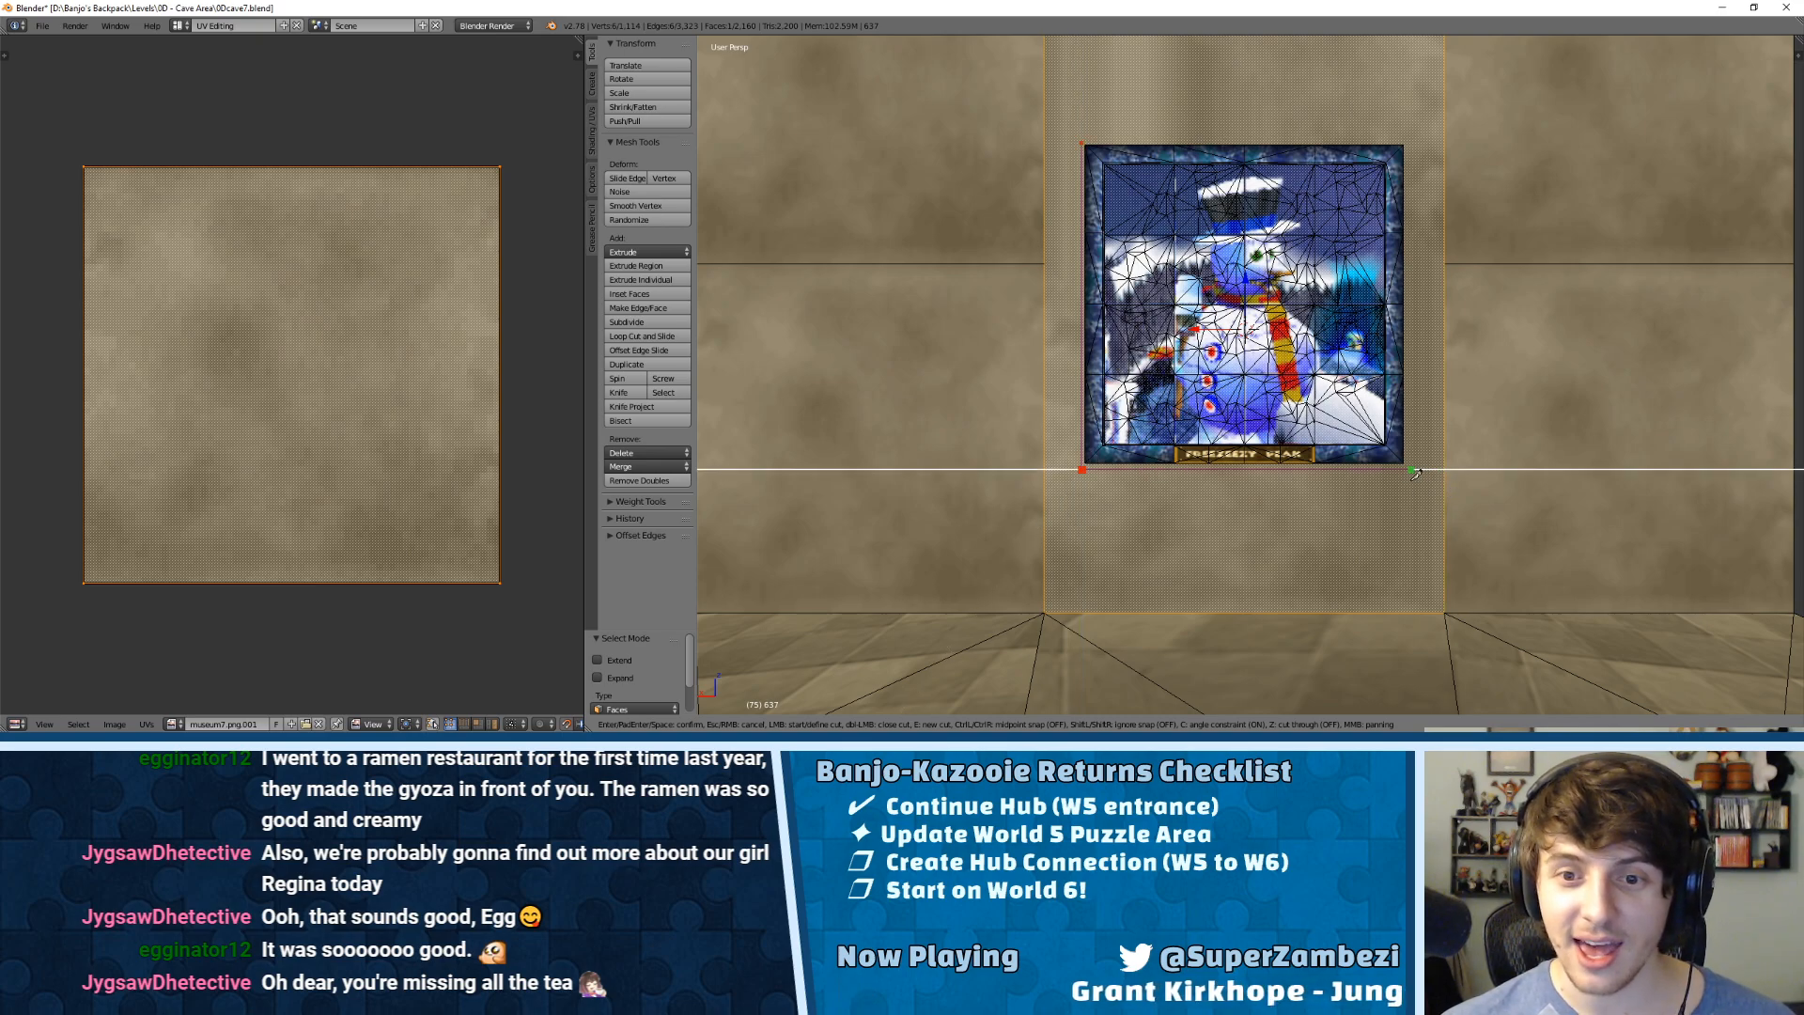
click(1410, 469)
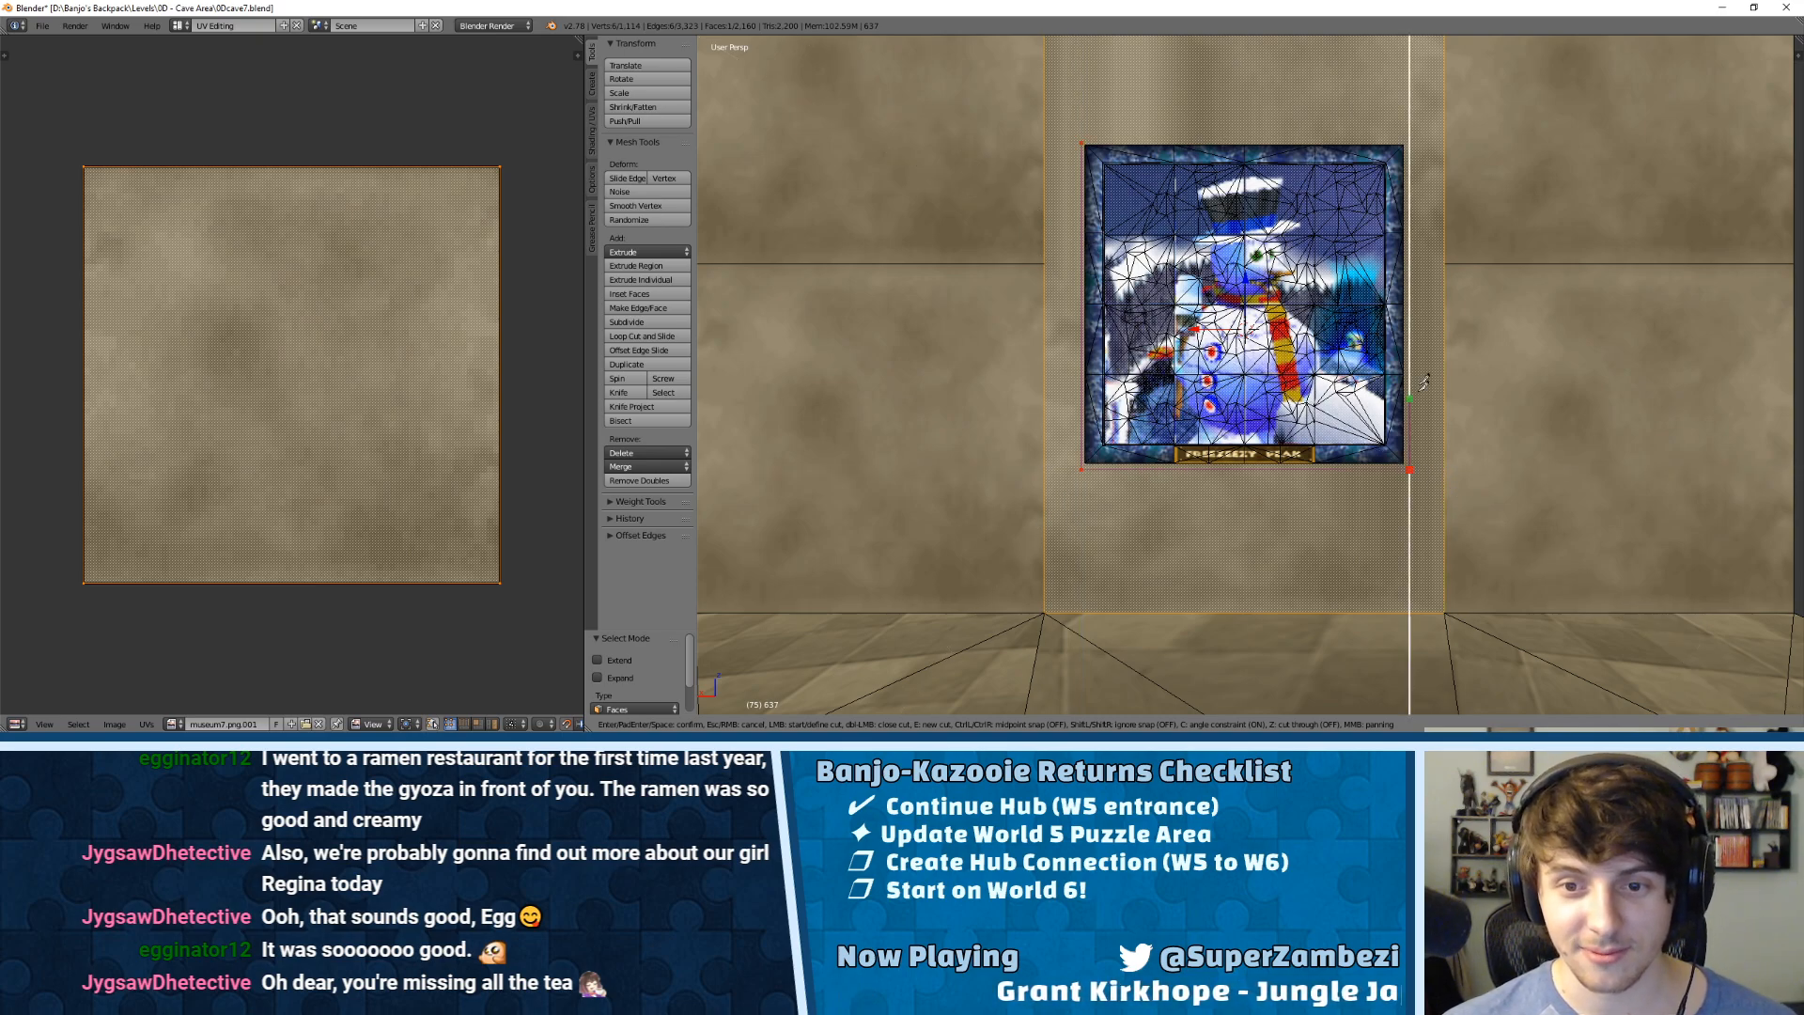
click(1399, 134)
click(1085, 133)
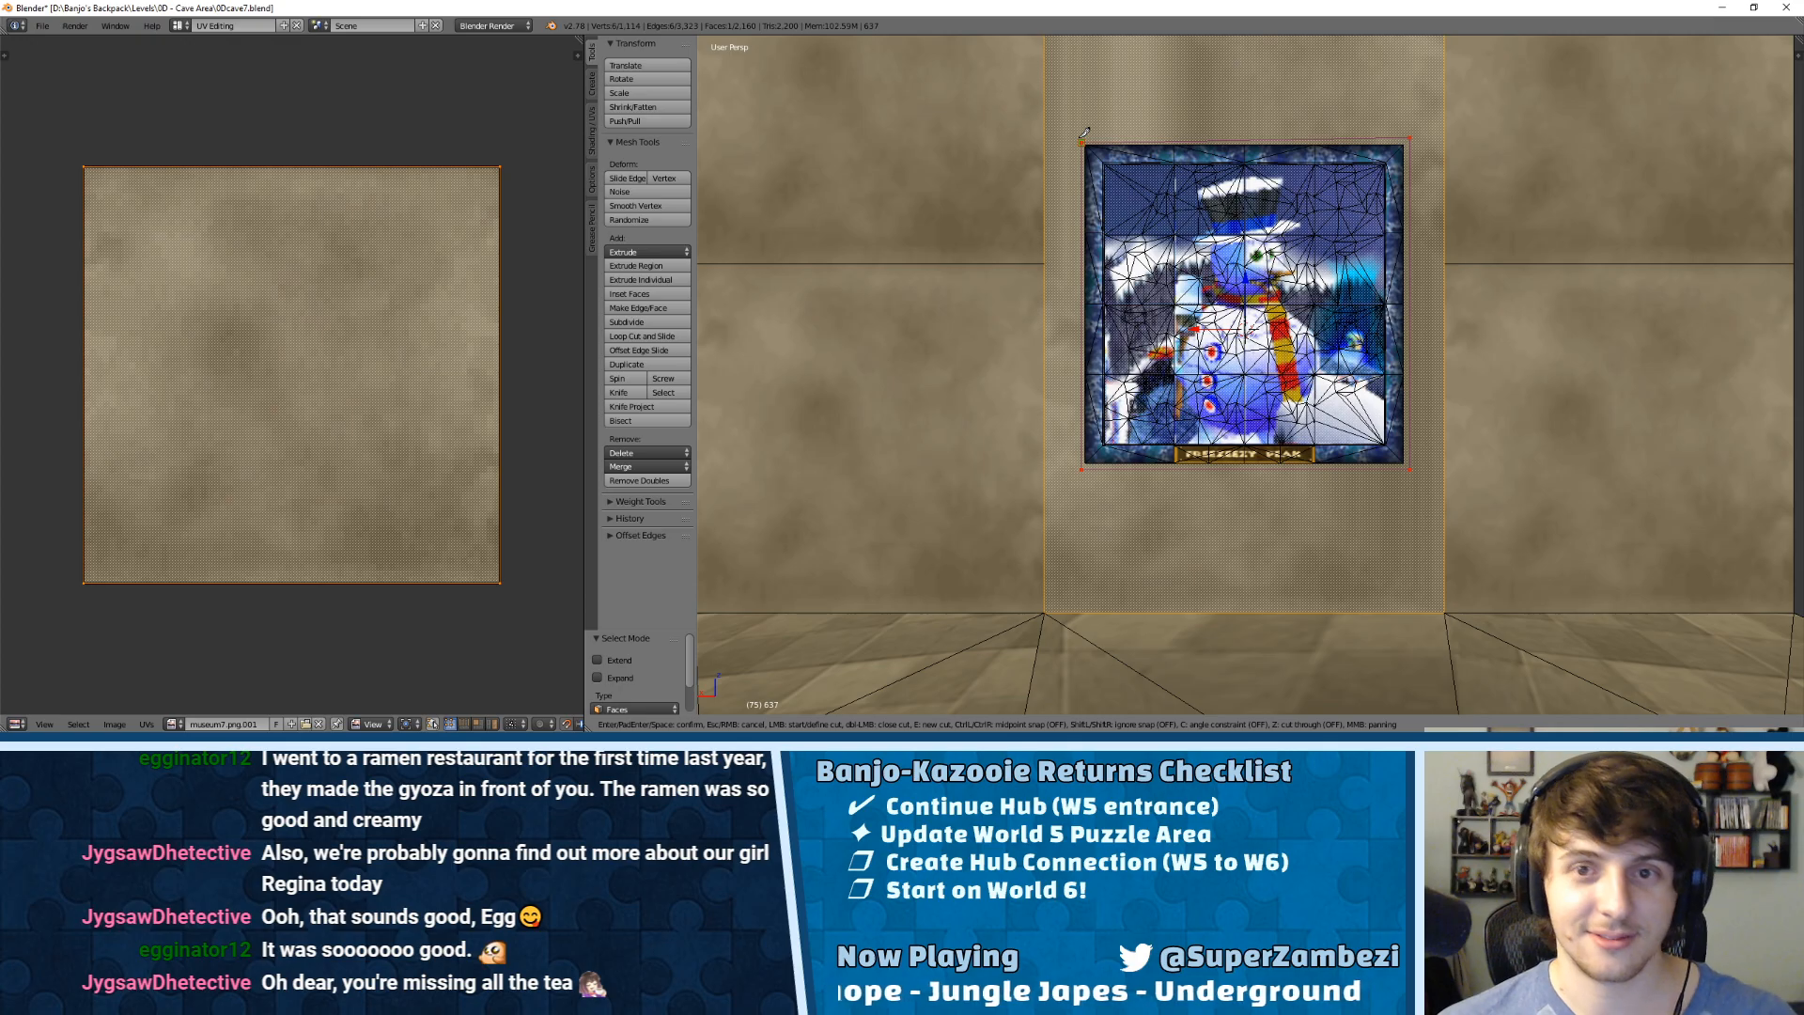
key(Return)
Step: Try to move the linked picture geometry along the Y axis, using face select mode
key(ctrl+Tab)
click(1053, 85)
scroll(1096, 150, up, 2)
middle_drag(1096, 149, 1336, 278)
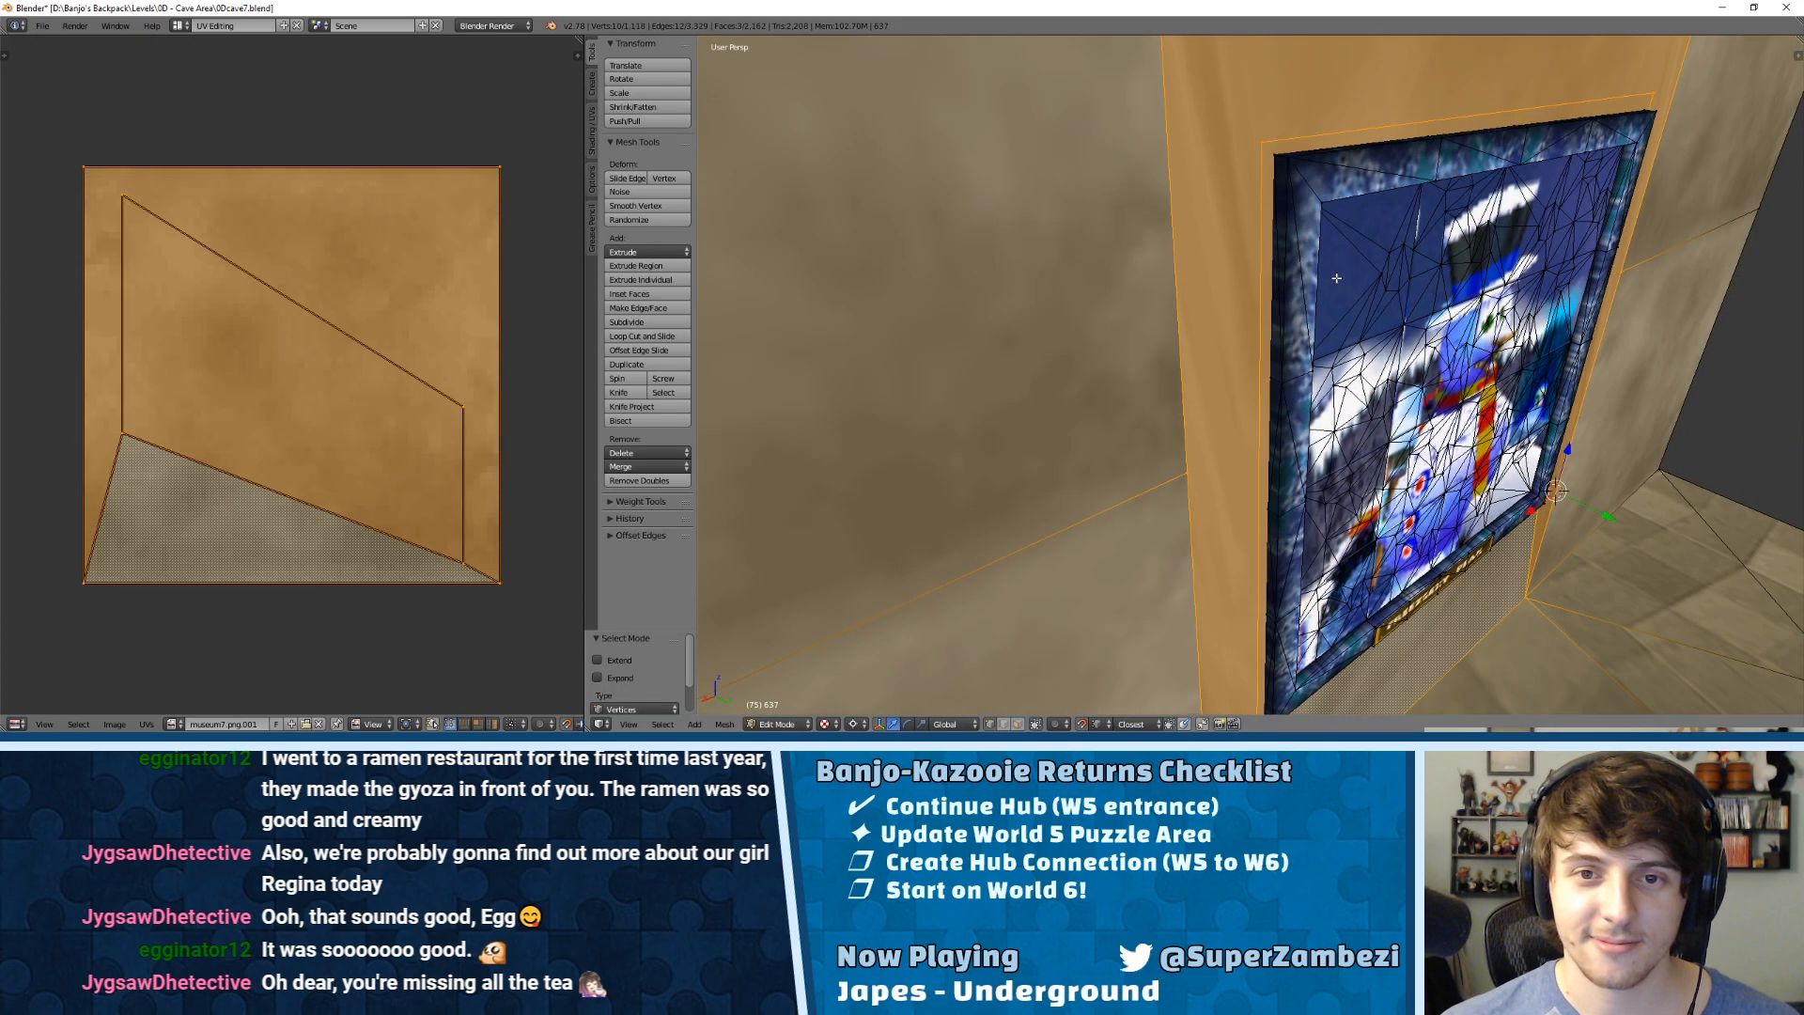
key(ctrl+Tab)
click(1250, 393)
right_click(1344, 354)
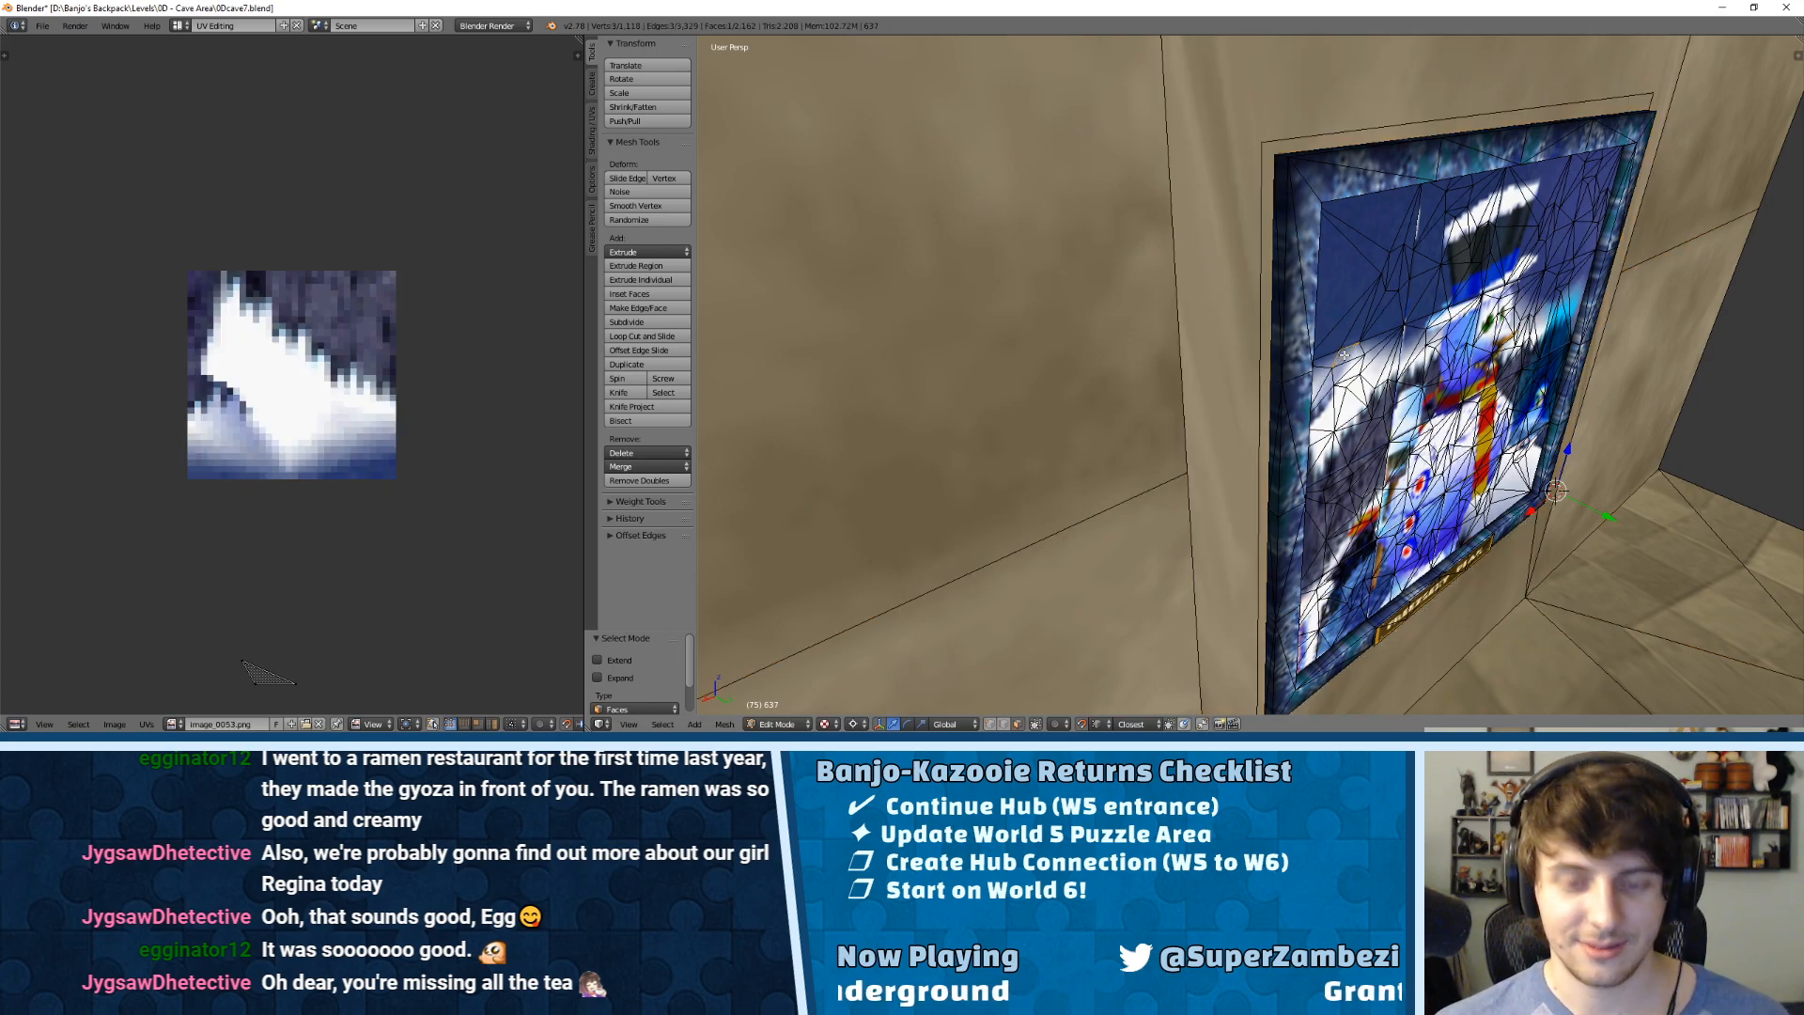
middle_drag(1283, 157, 1302, 192)
right_click(1302, 192)
key(l)
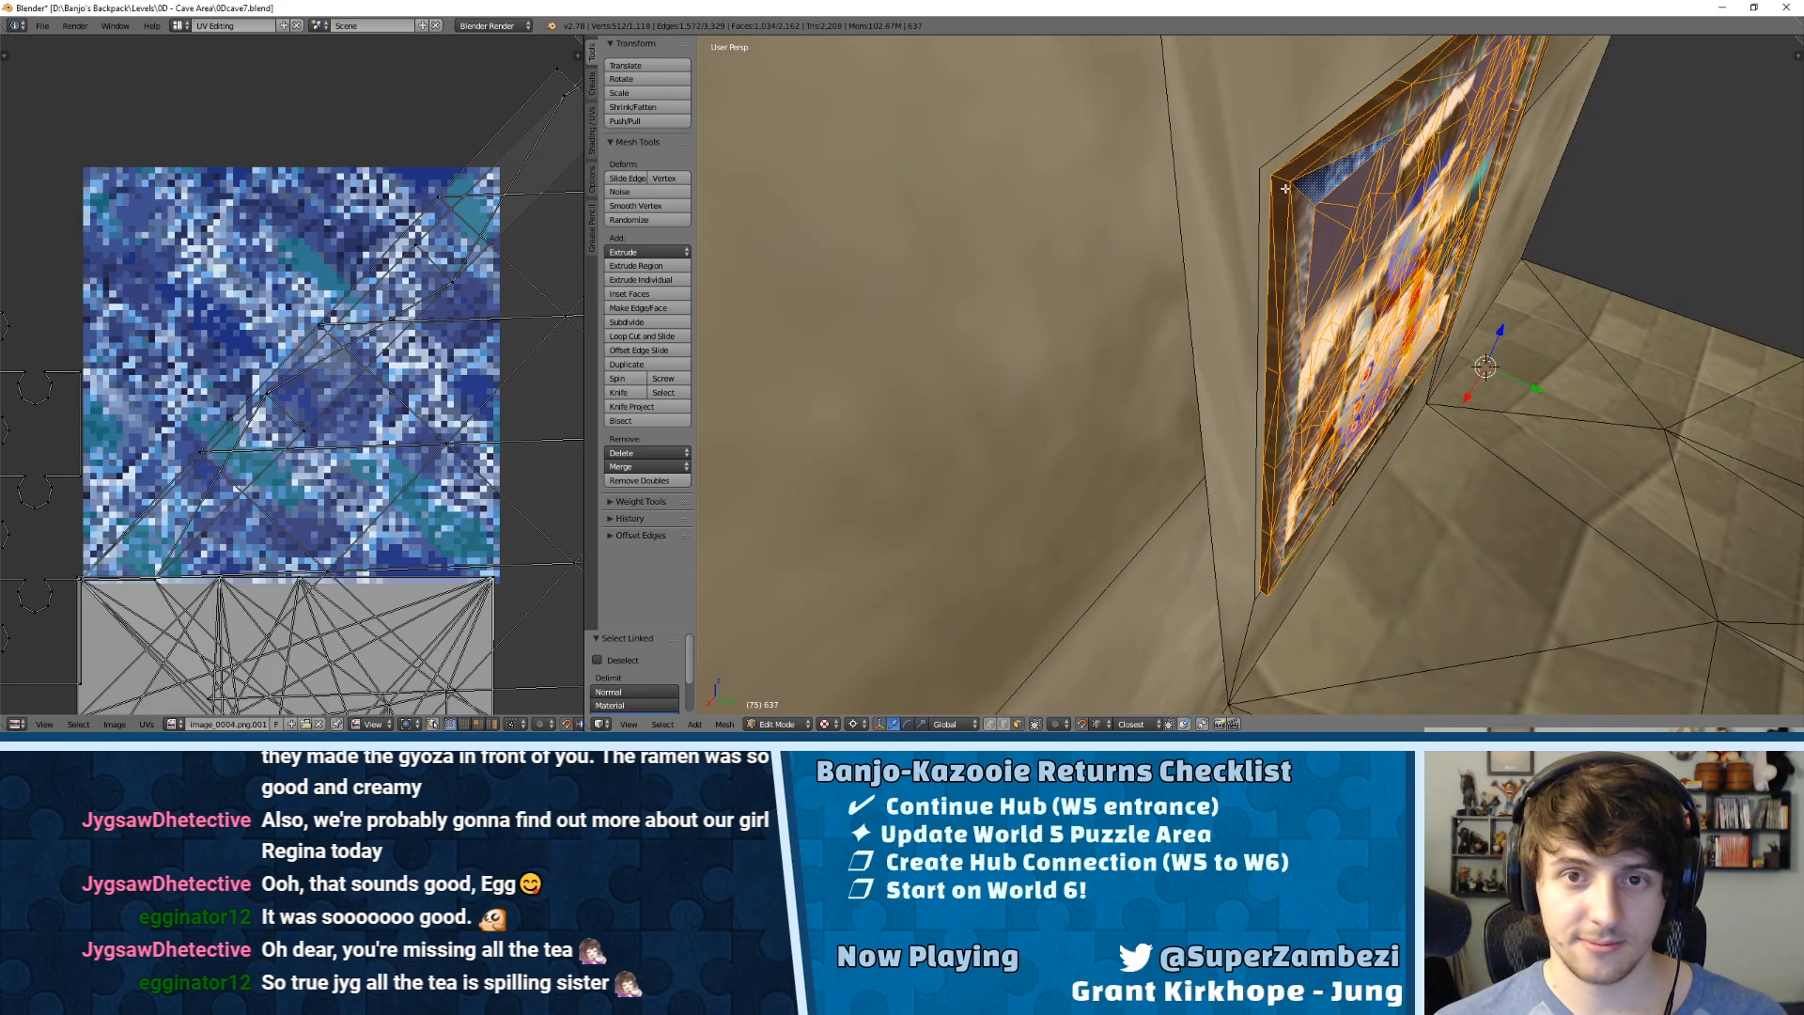
key(g)
key(y)
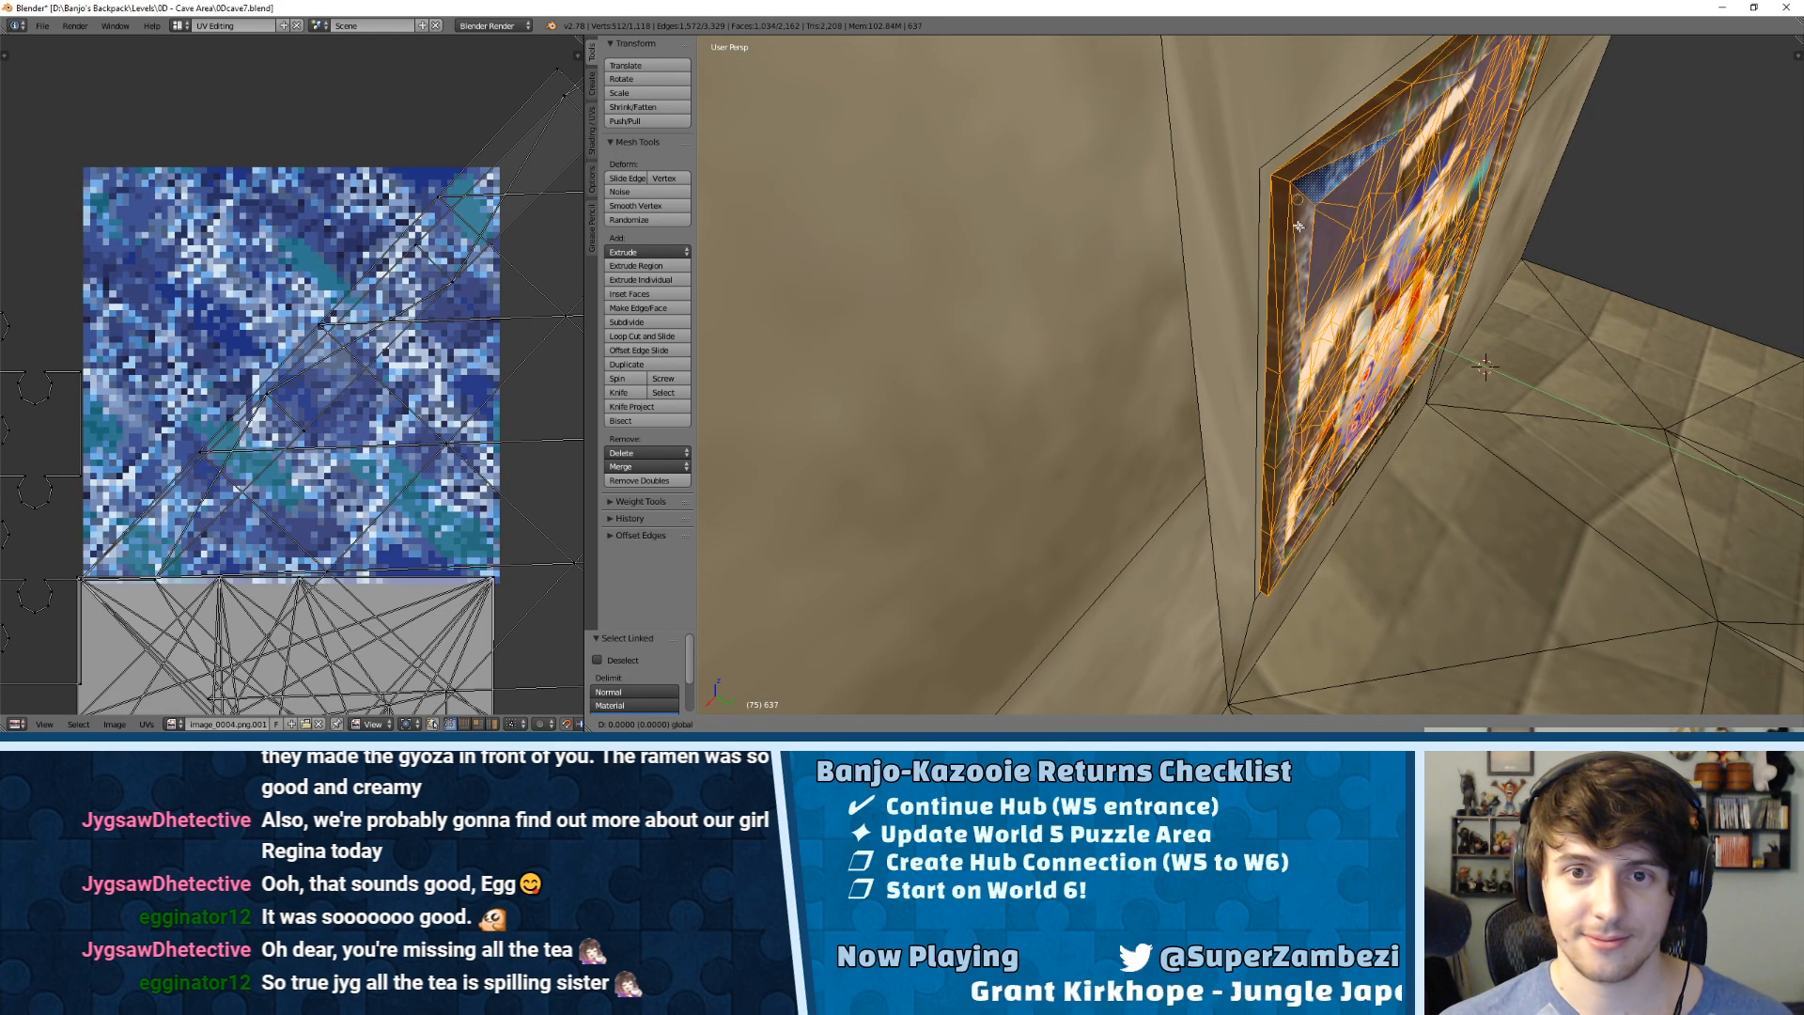
click(1465, 382)
Step: Undo the picture's Y-axis move and the selections made before it
key(ctrl+z)
middle_drag(1380, 345, 1526, 534)
drag(1632, 541, 889, 655)
key(ctrl+z)
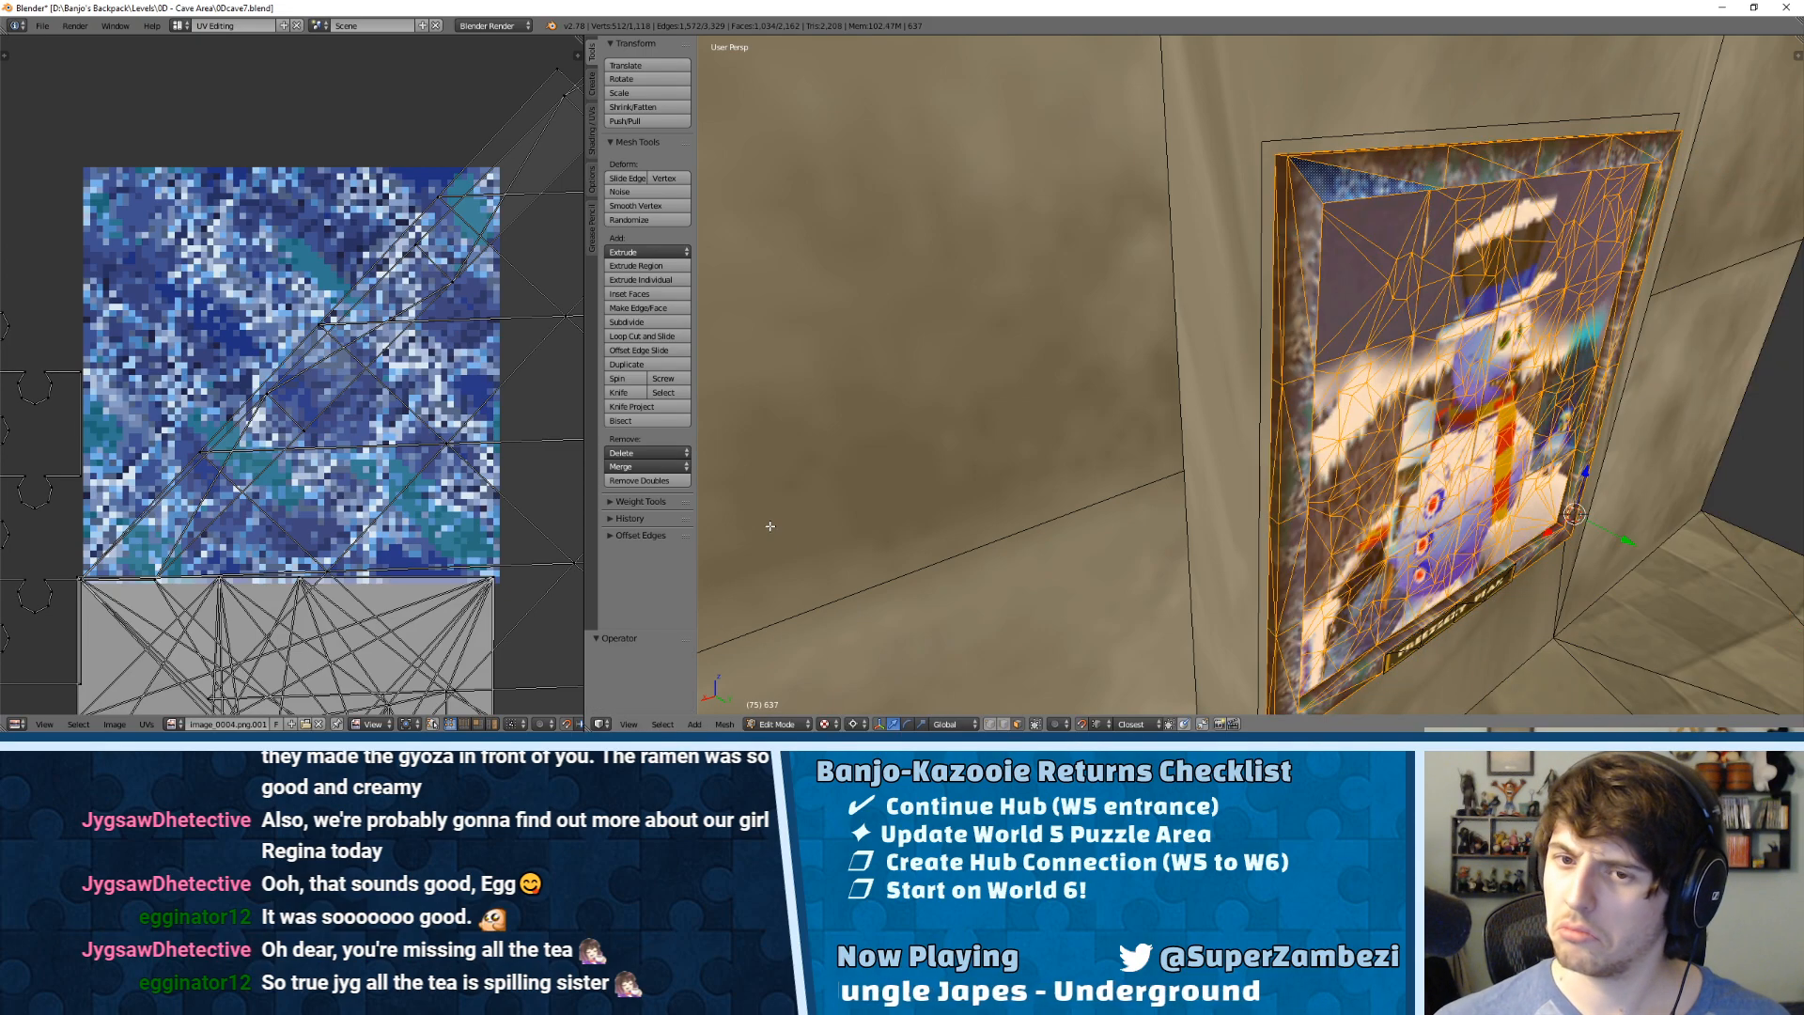
key(ctrl+z)
key(ctrl+z)
key(ctrl+z)
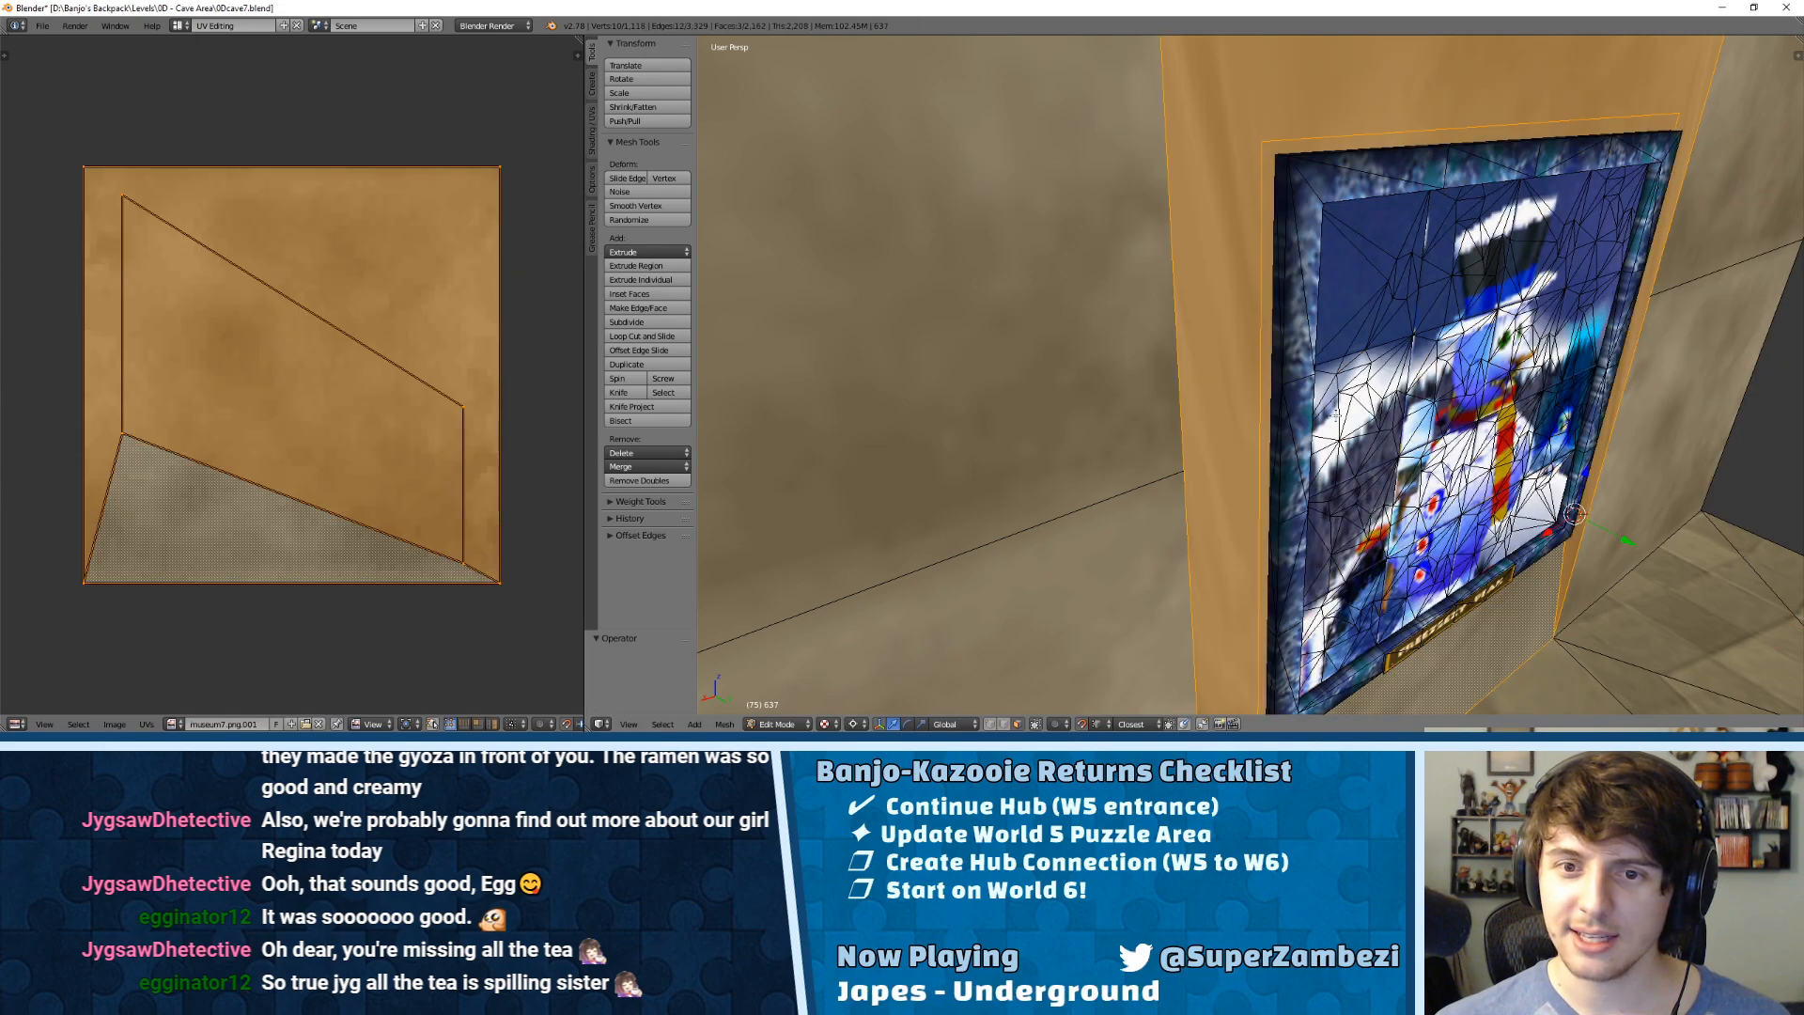
Step: Select one copy of the linked snowman picture geometry and delete its vertices to remove the overlapping duplicate
right_click(1367, 344)
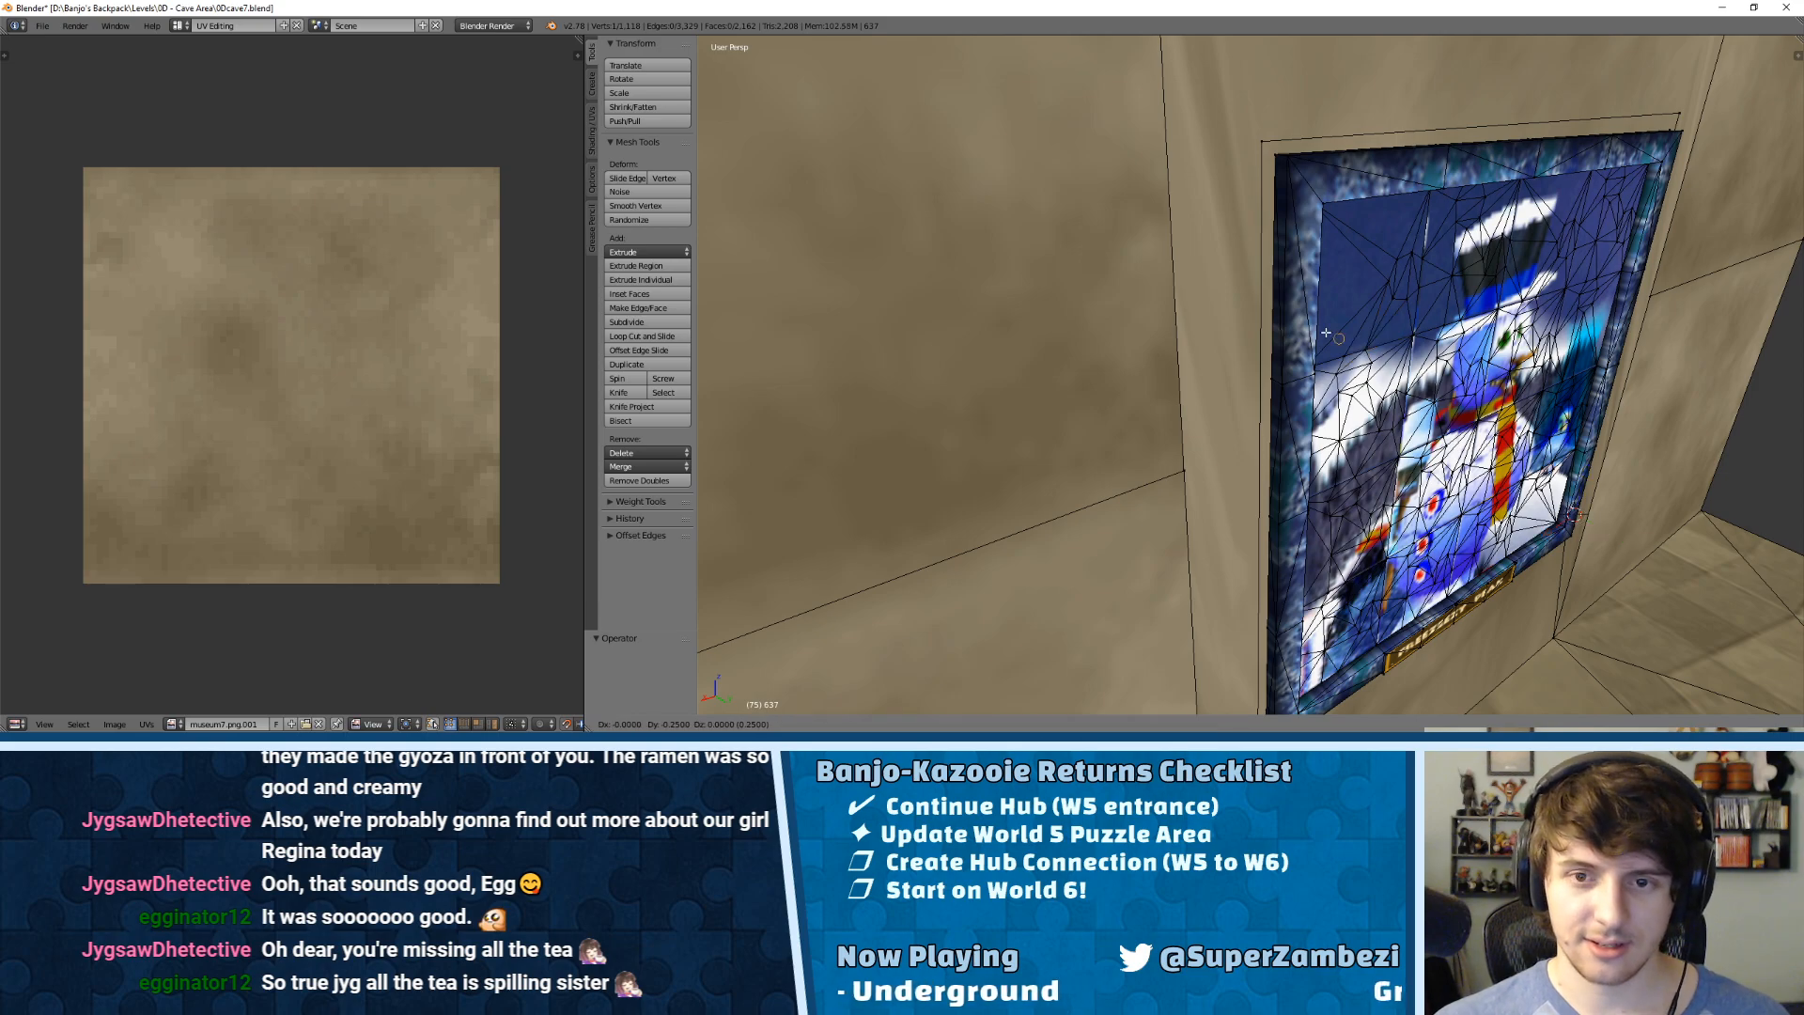
key(l)
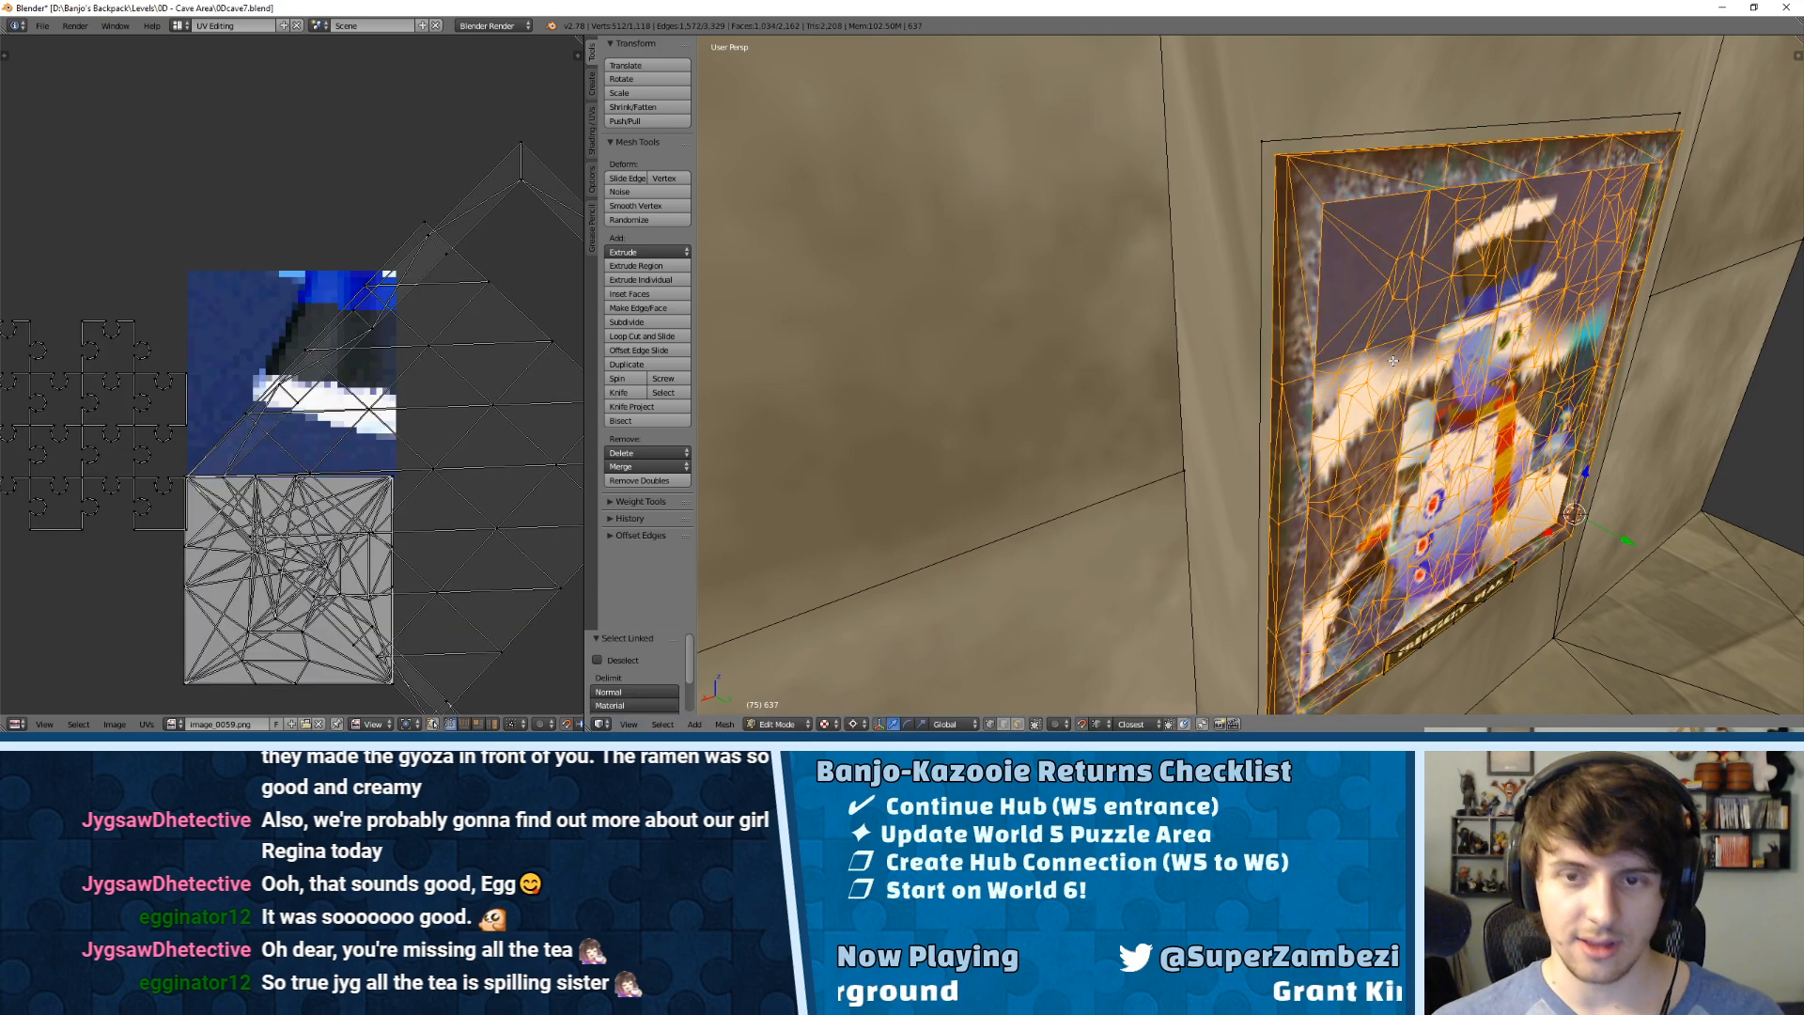
key(x)
click(1373, 265)
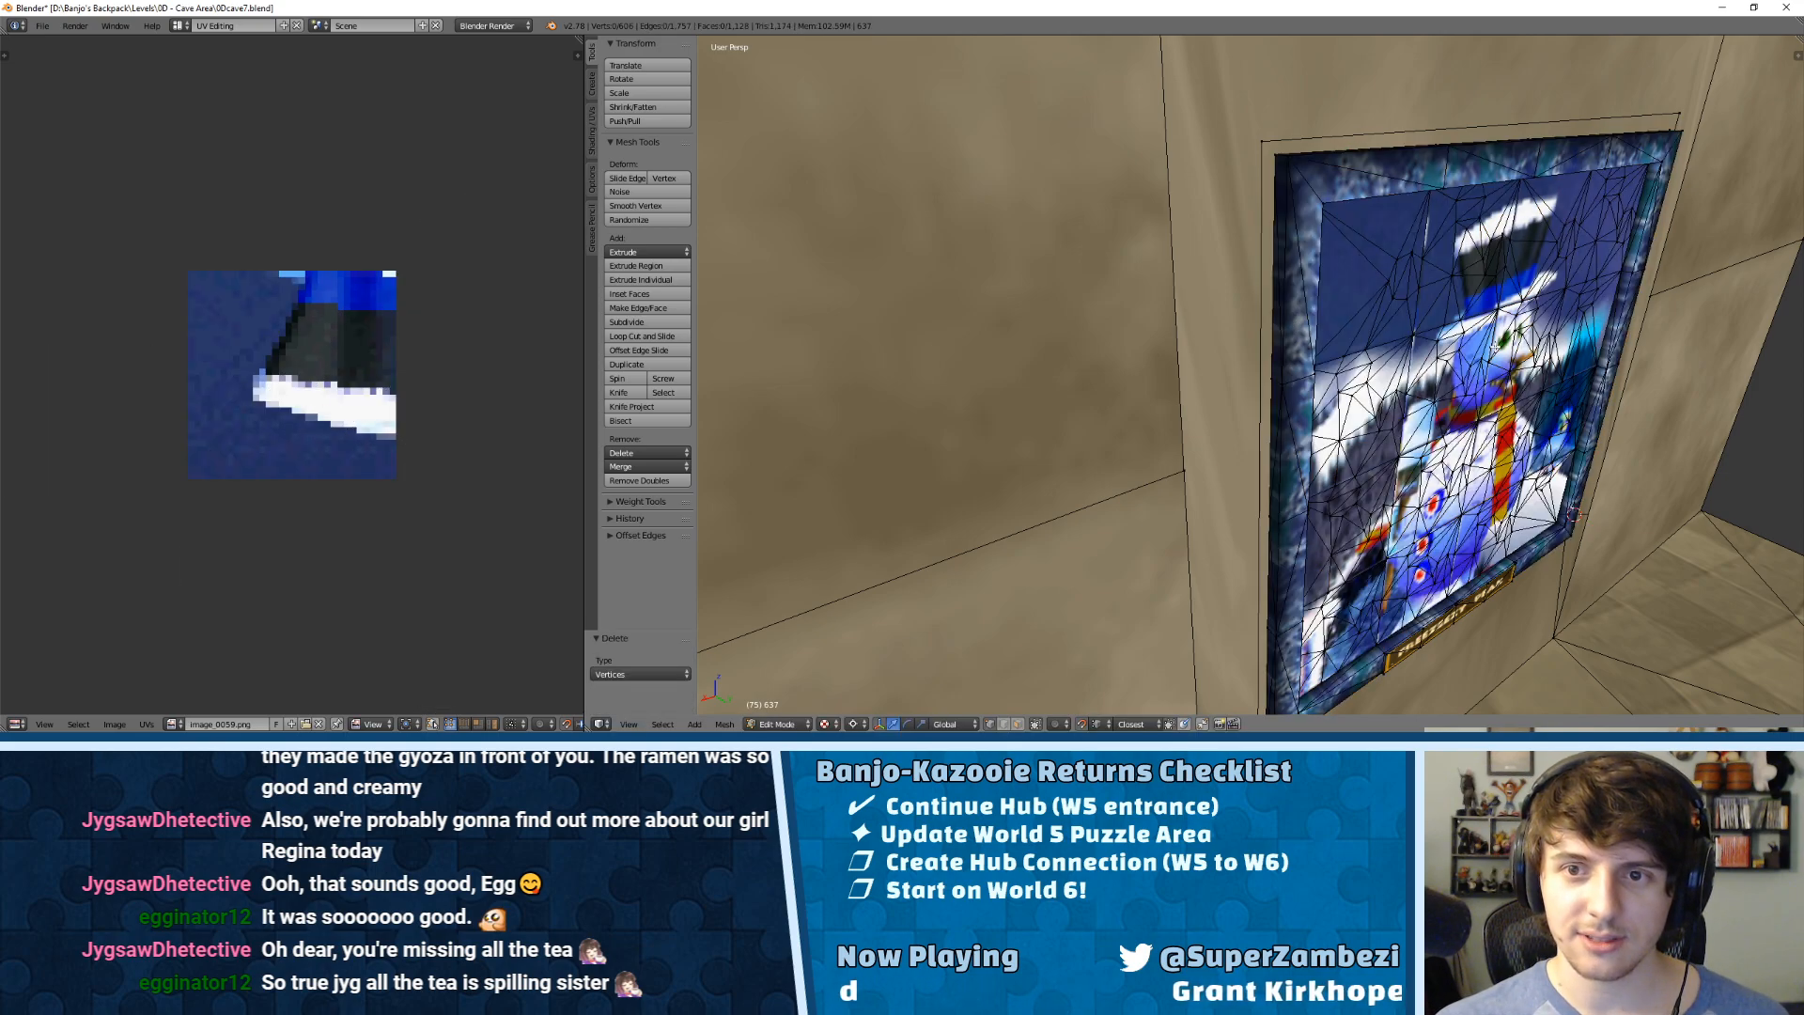
Step: Try deleting the vertices of the linked snowman picture geometry, and undo the deletion
key(l)
key(x)
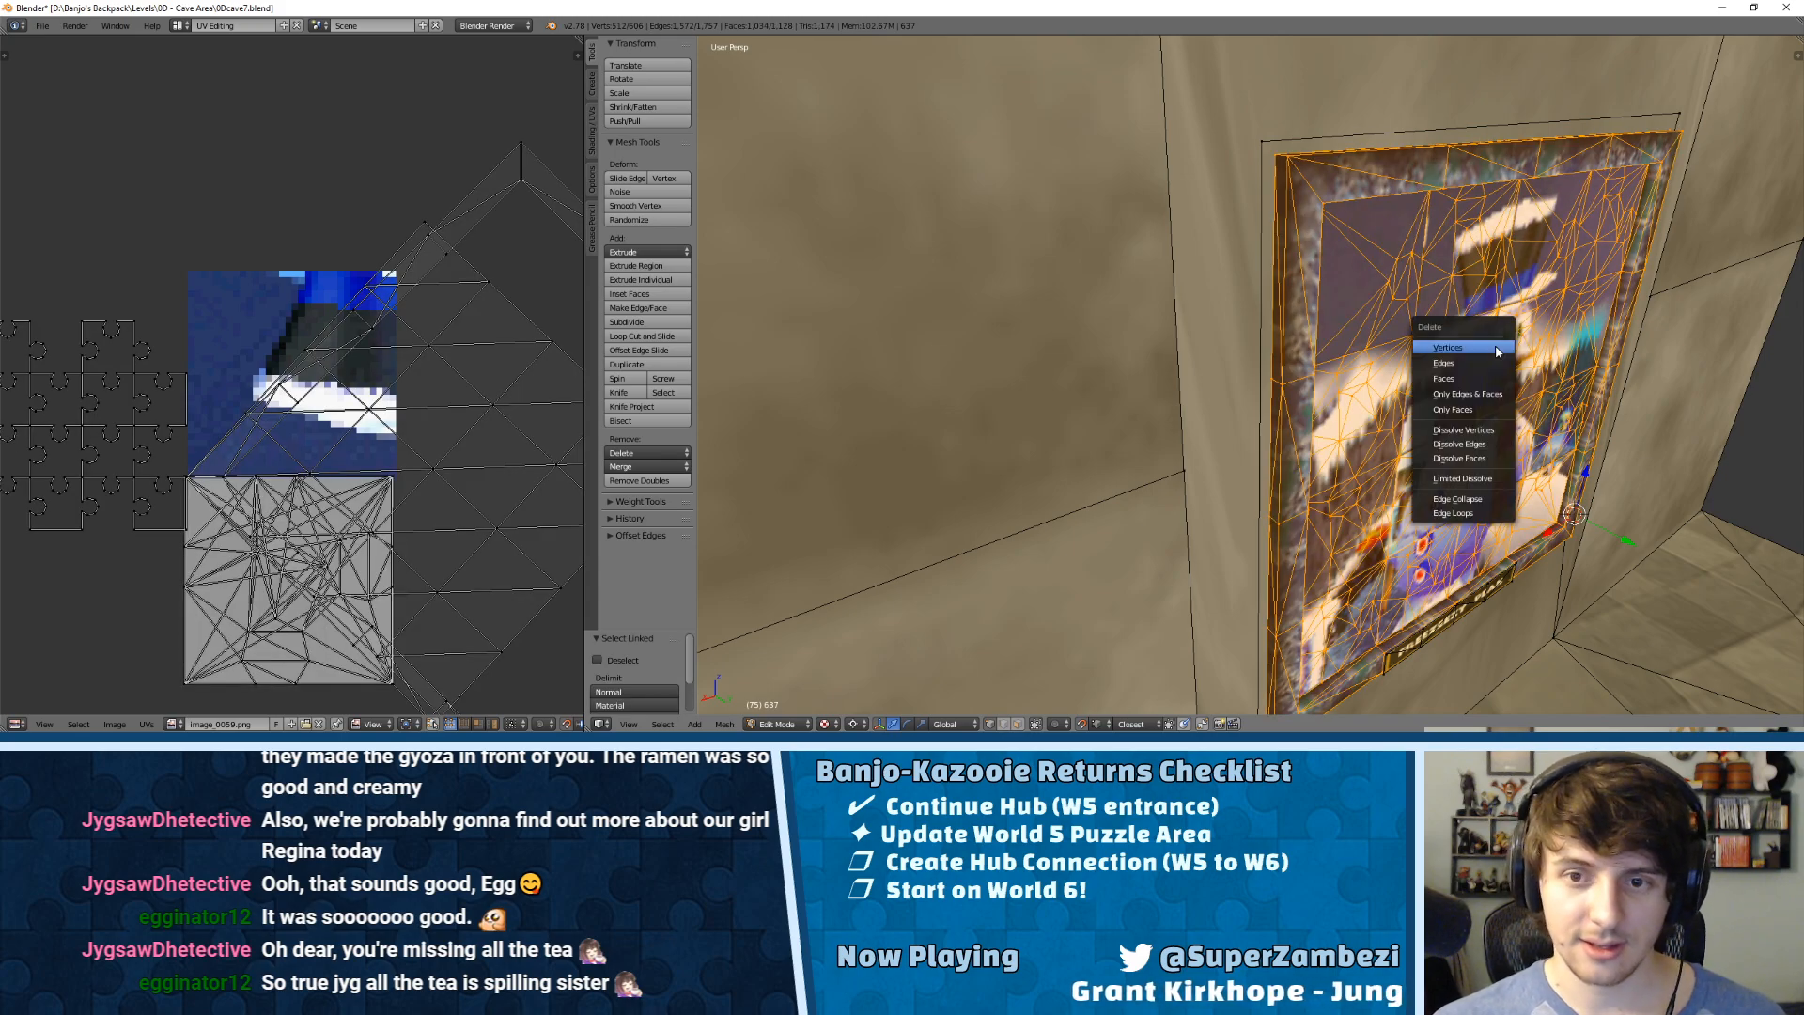
click(1496, 348)
key(ctrl+z)
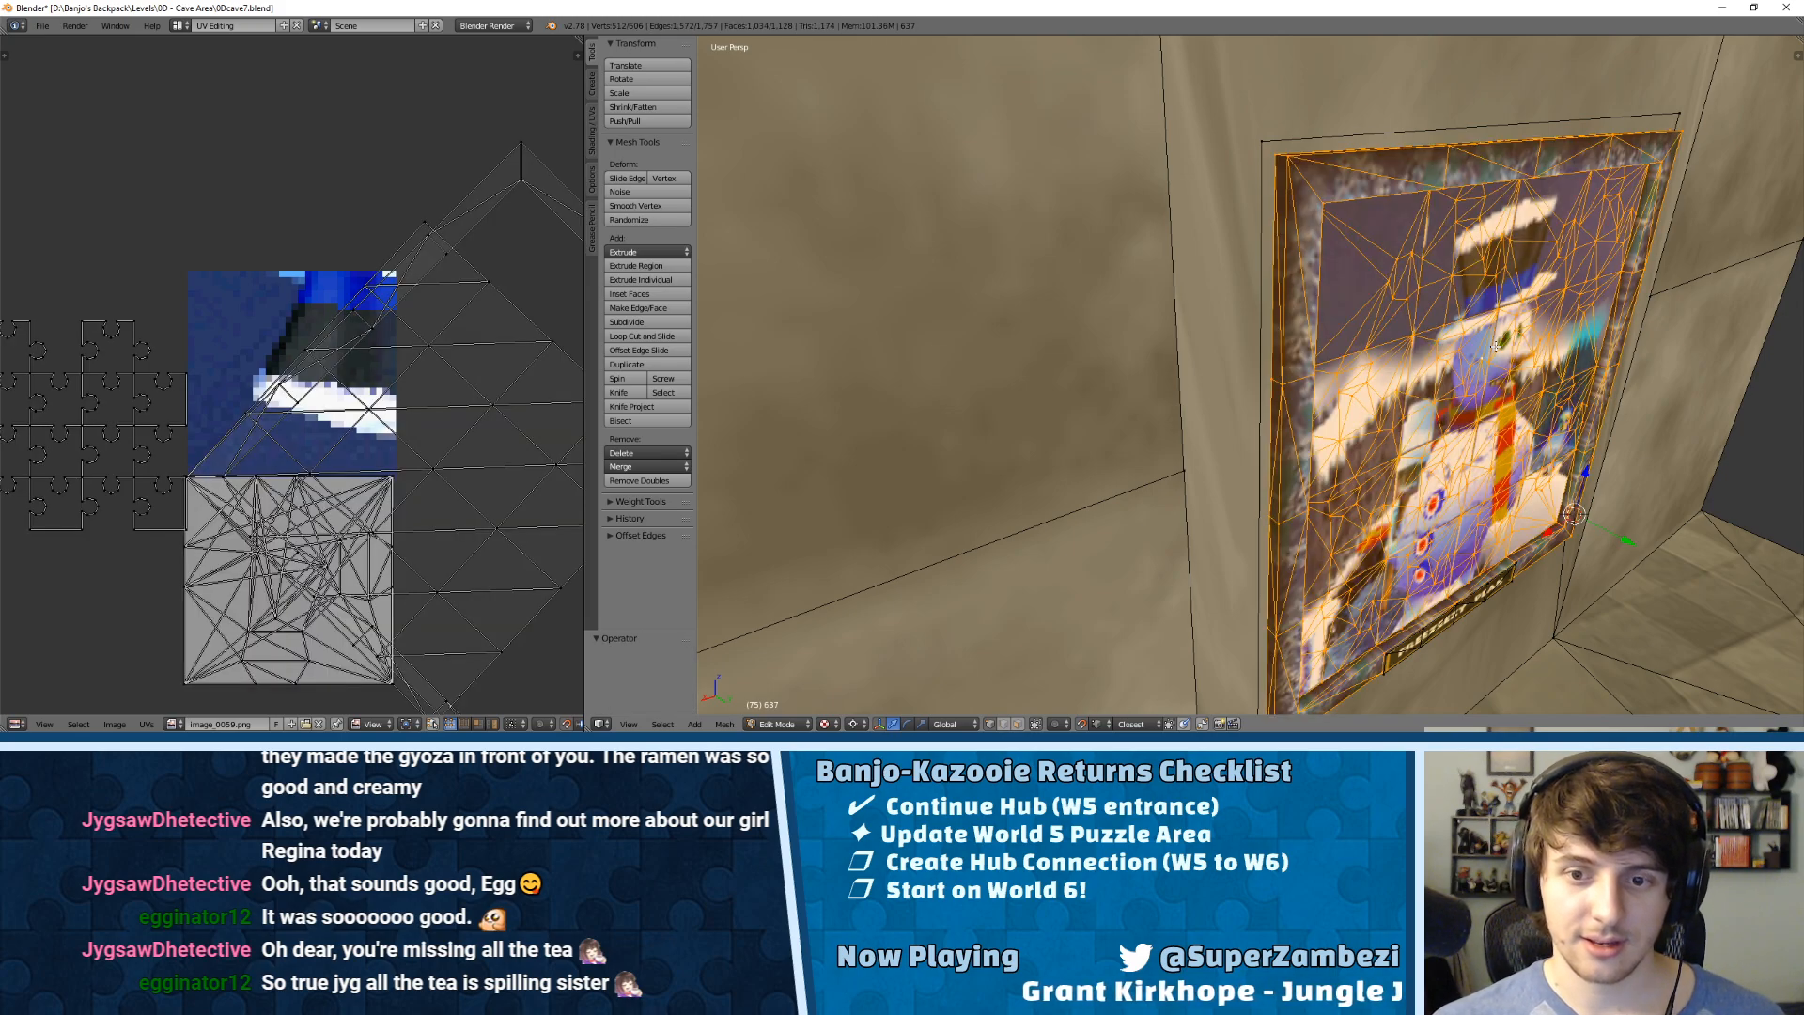
Step: Select one copy of the linked nameplate below the picture and delete its vertices to remove the duplicate
right_click(1415, 648)
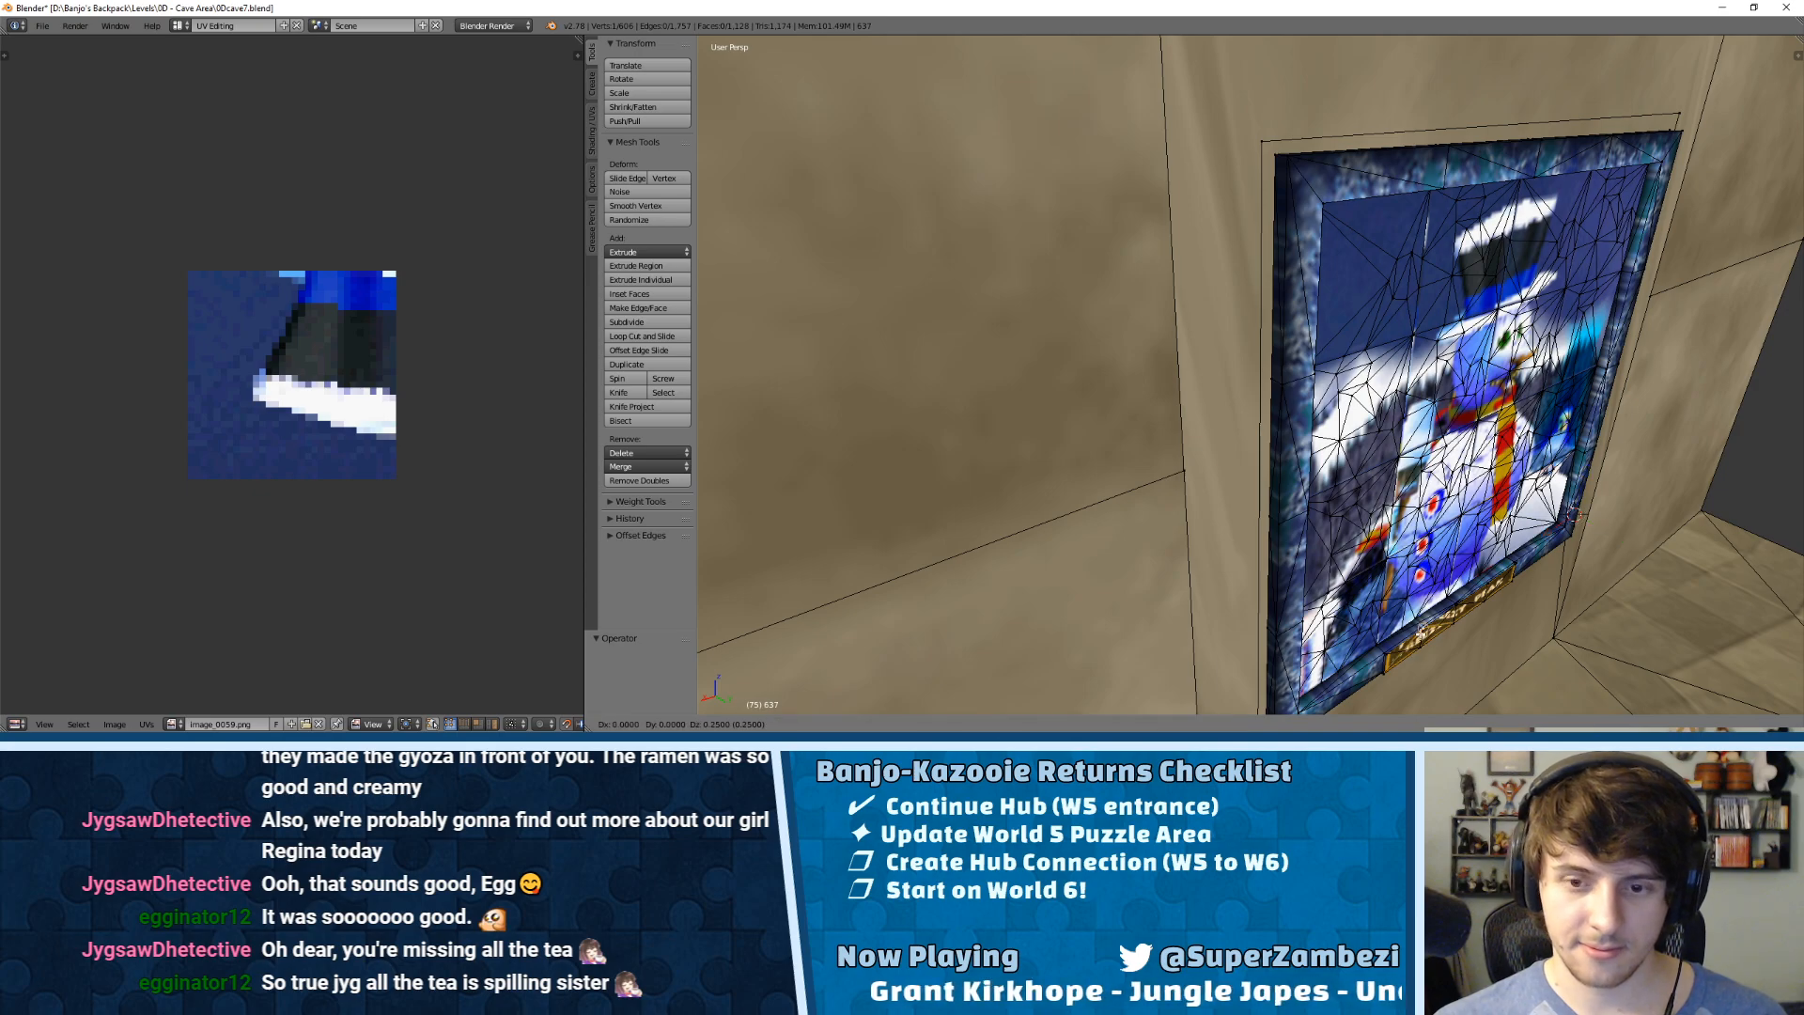
key(l)
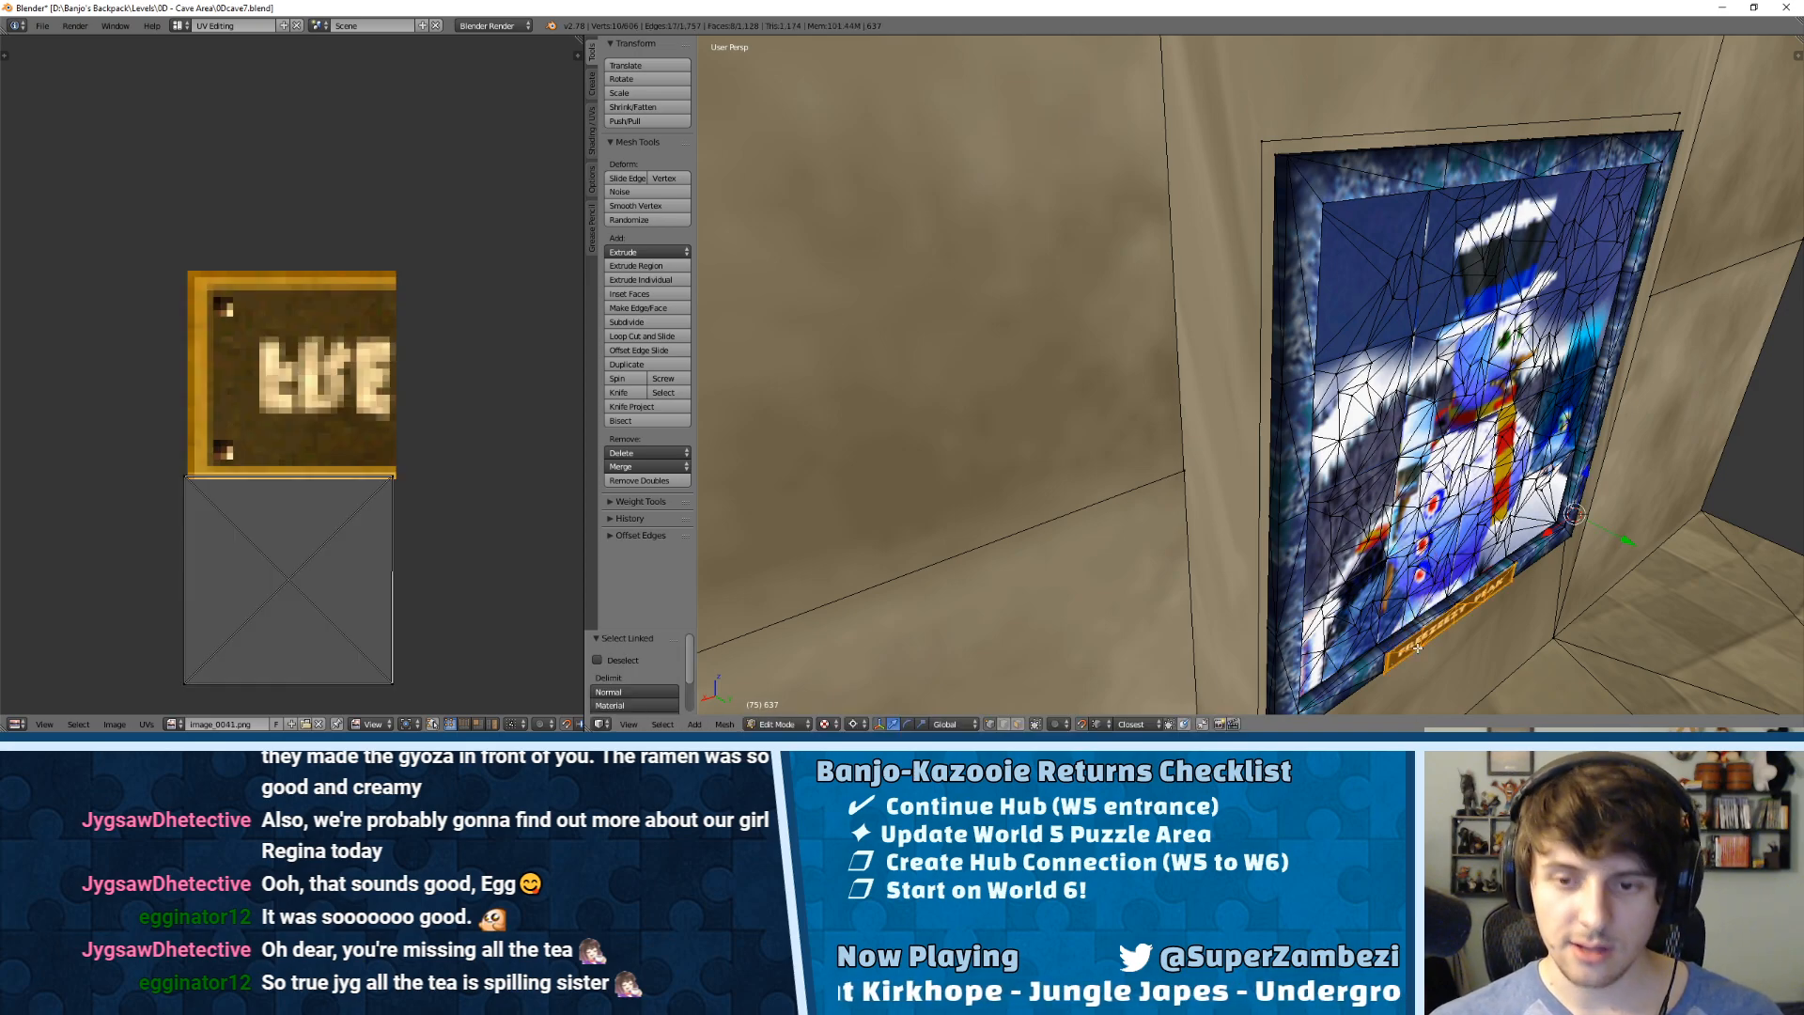
key(x)
click(1387, 565)
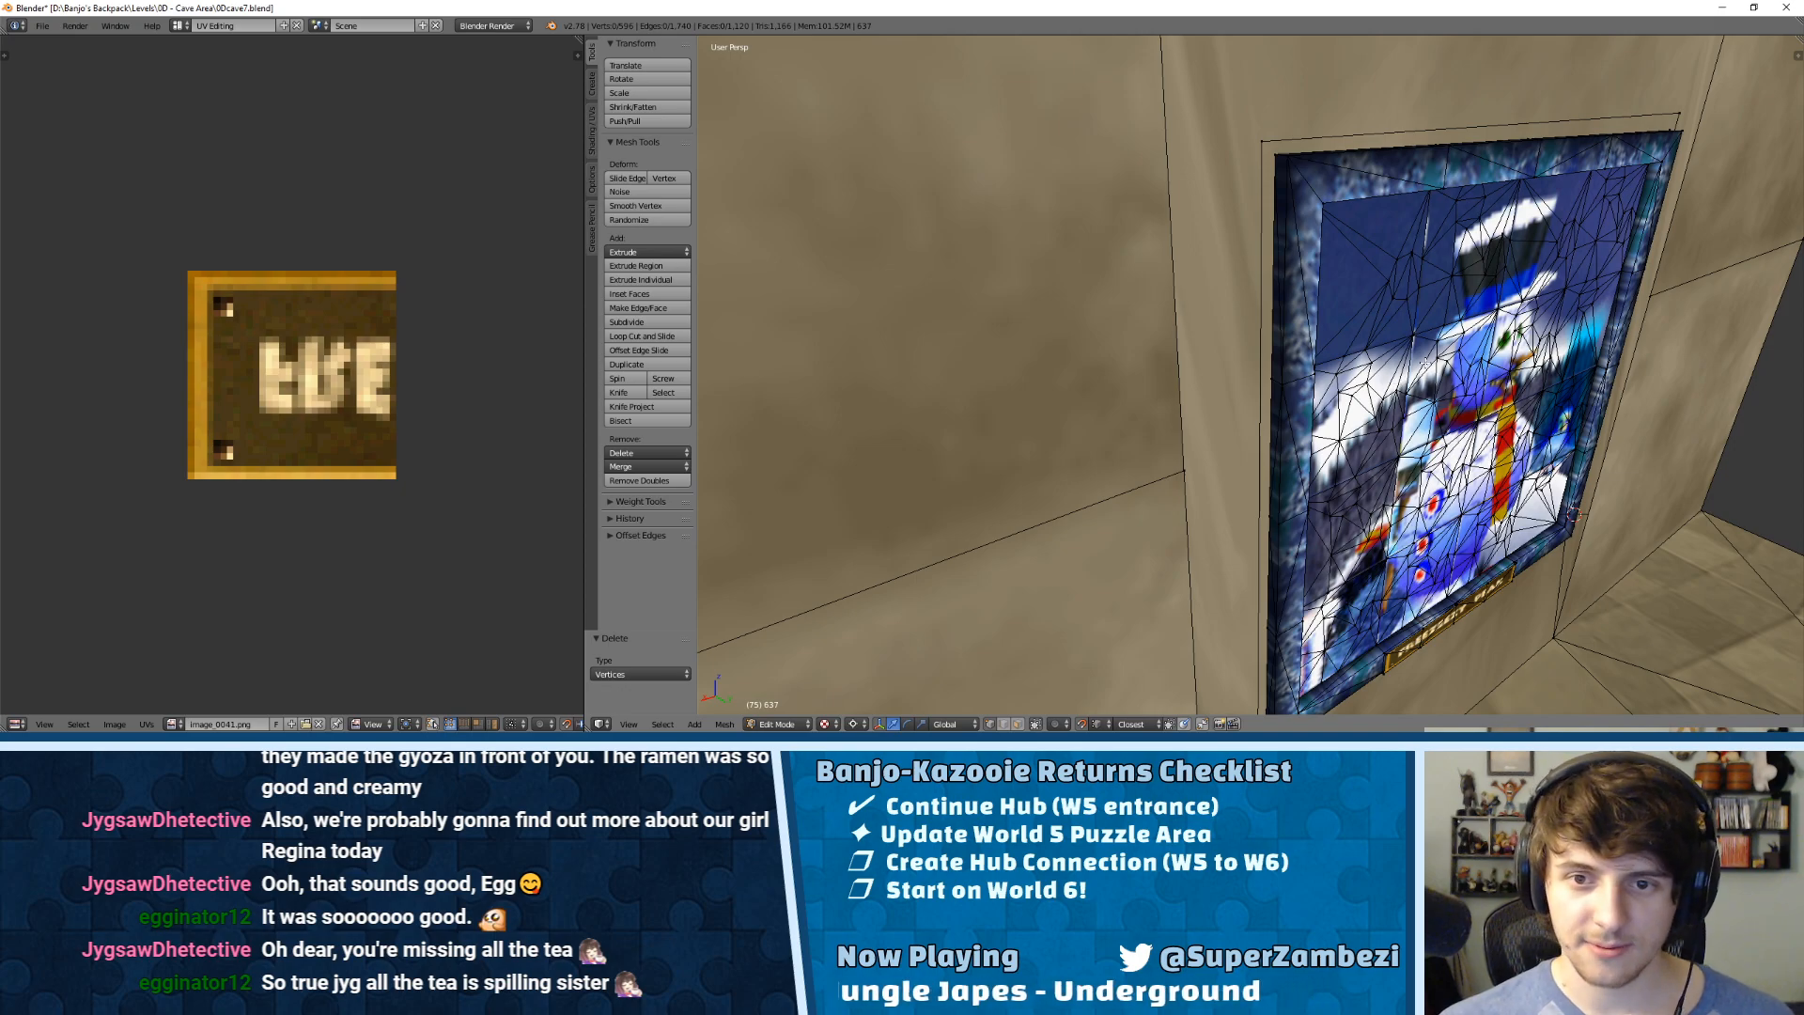
Step: Select the linked picture and nameplate geometry and move it about -0.007 along the Y axis, aligned with the wall cut
key(l)
key(l)
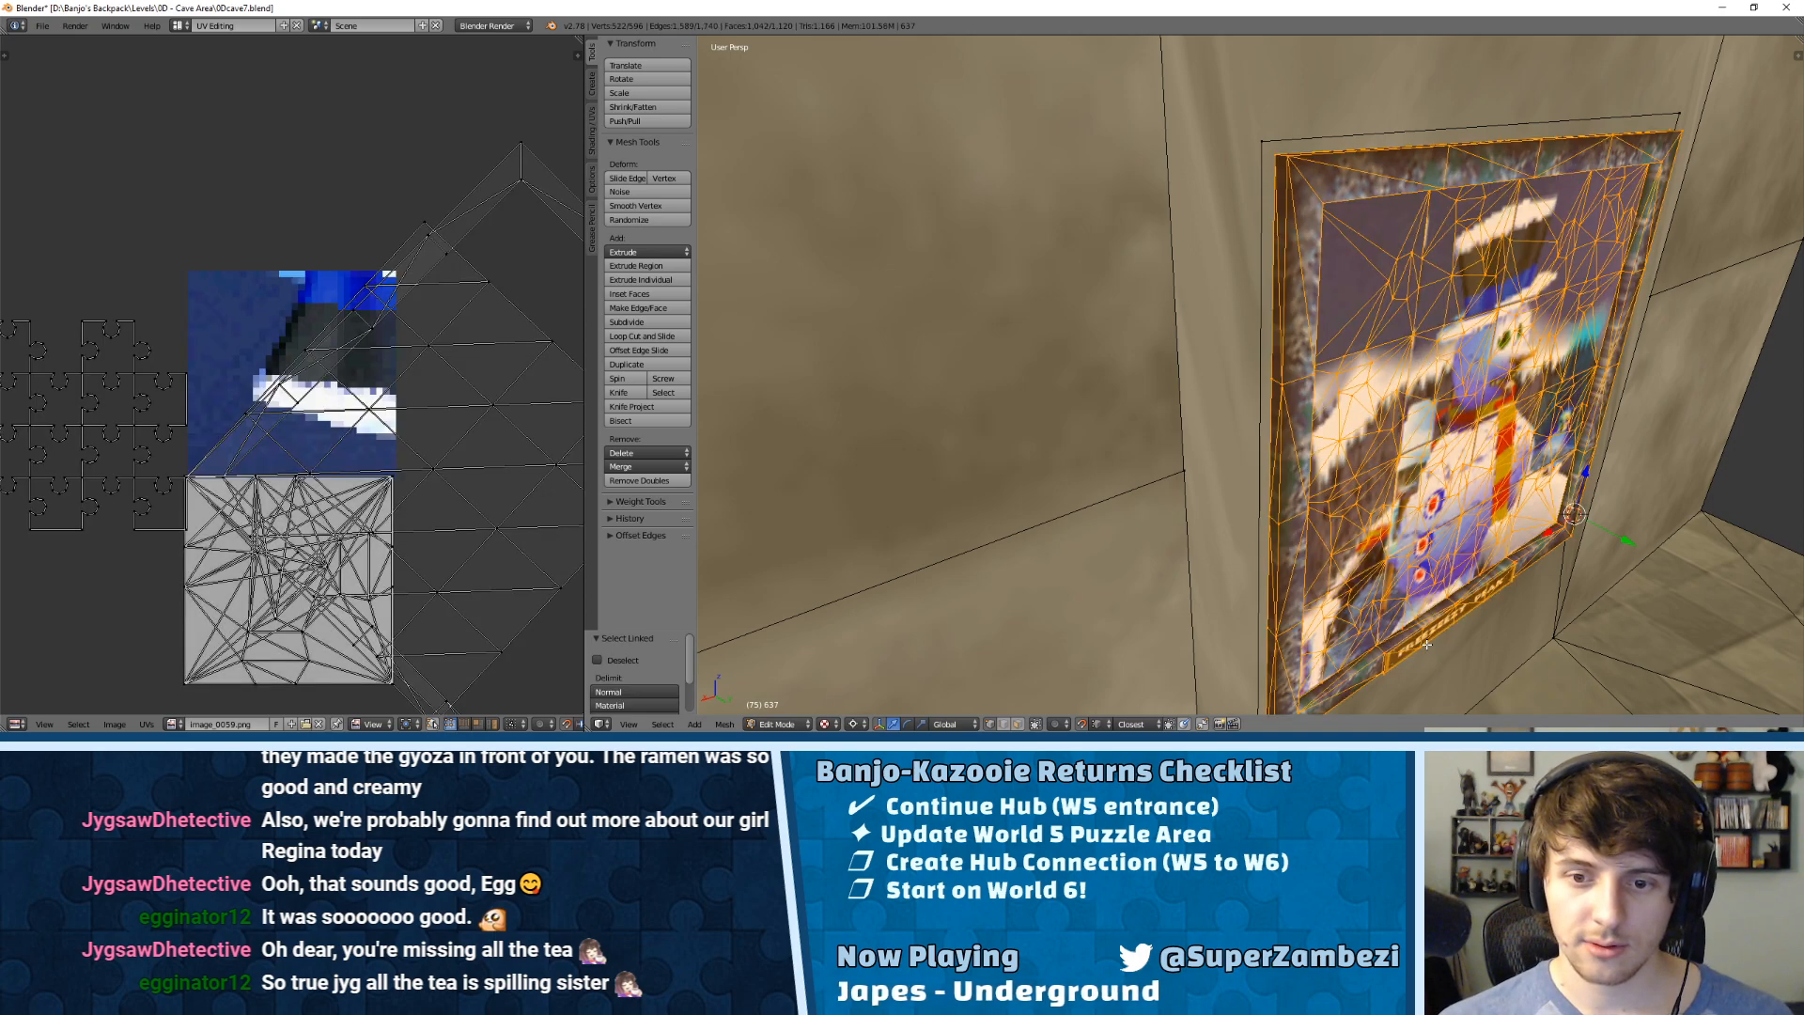
key(g)
key(y)
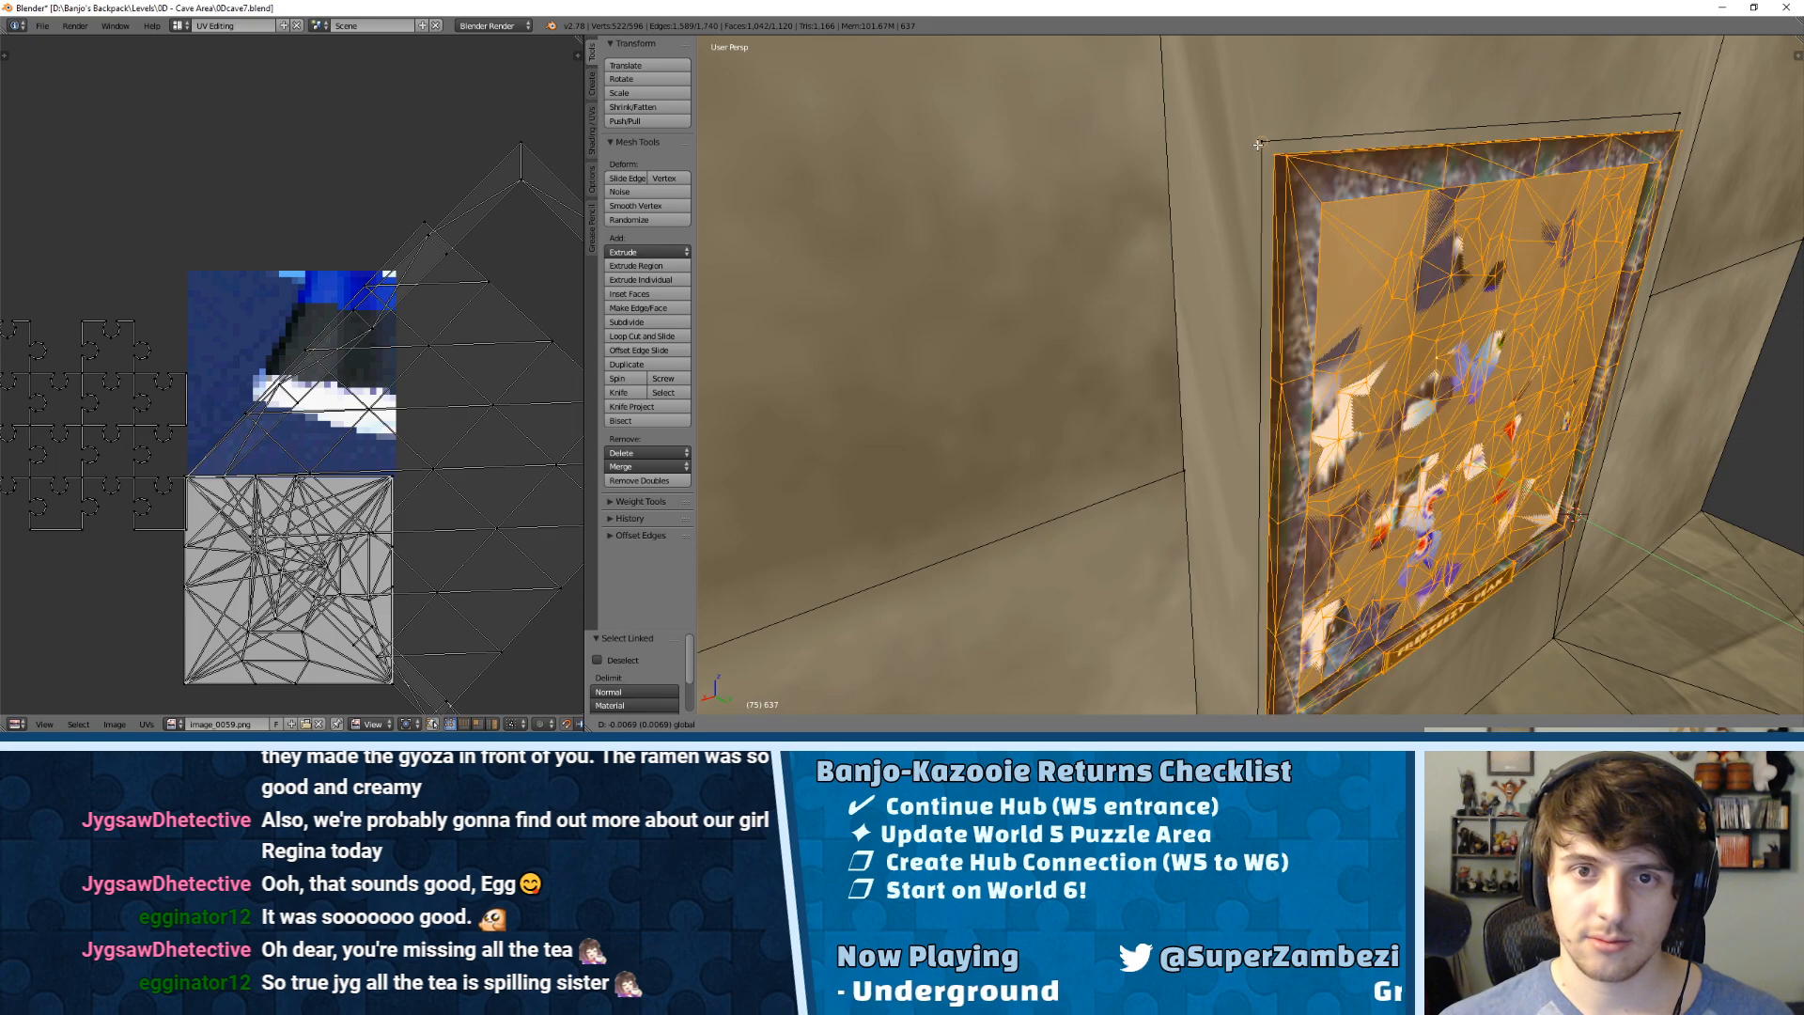
click(1262, 141)
mouse_move(1261, 141)
middle_down()
mouse_move(1427, 211)
mouse_move(1276, 227)
middle_up()
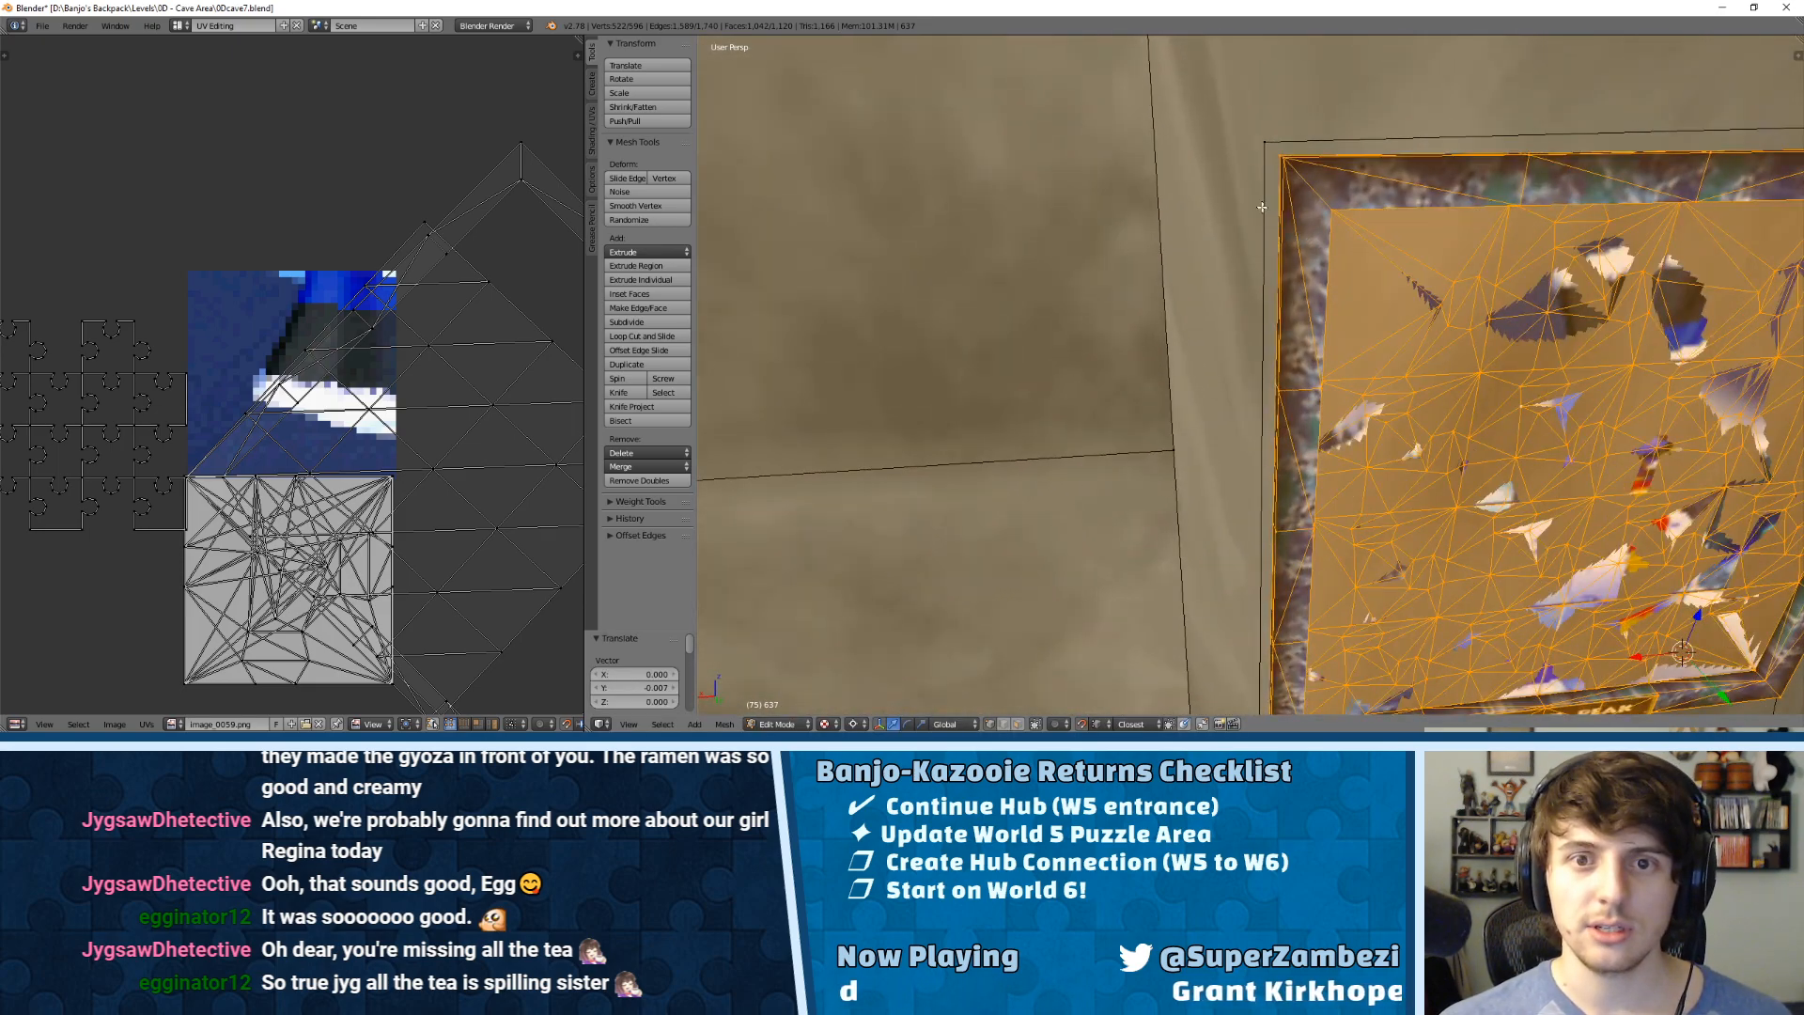
Step: Select the rectangular wall face cut out behind the picture and delete it, using face select mode
key(ctrl+Tab)
click(1233, 91)
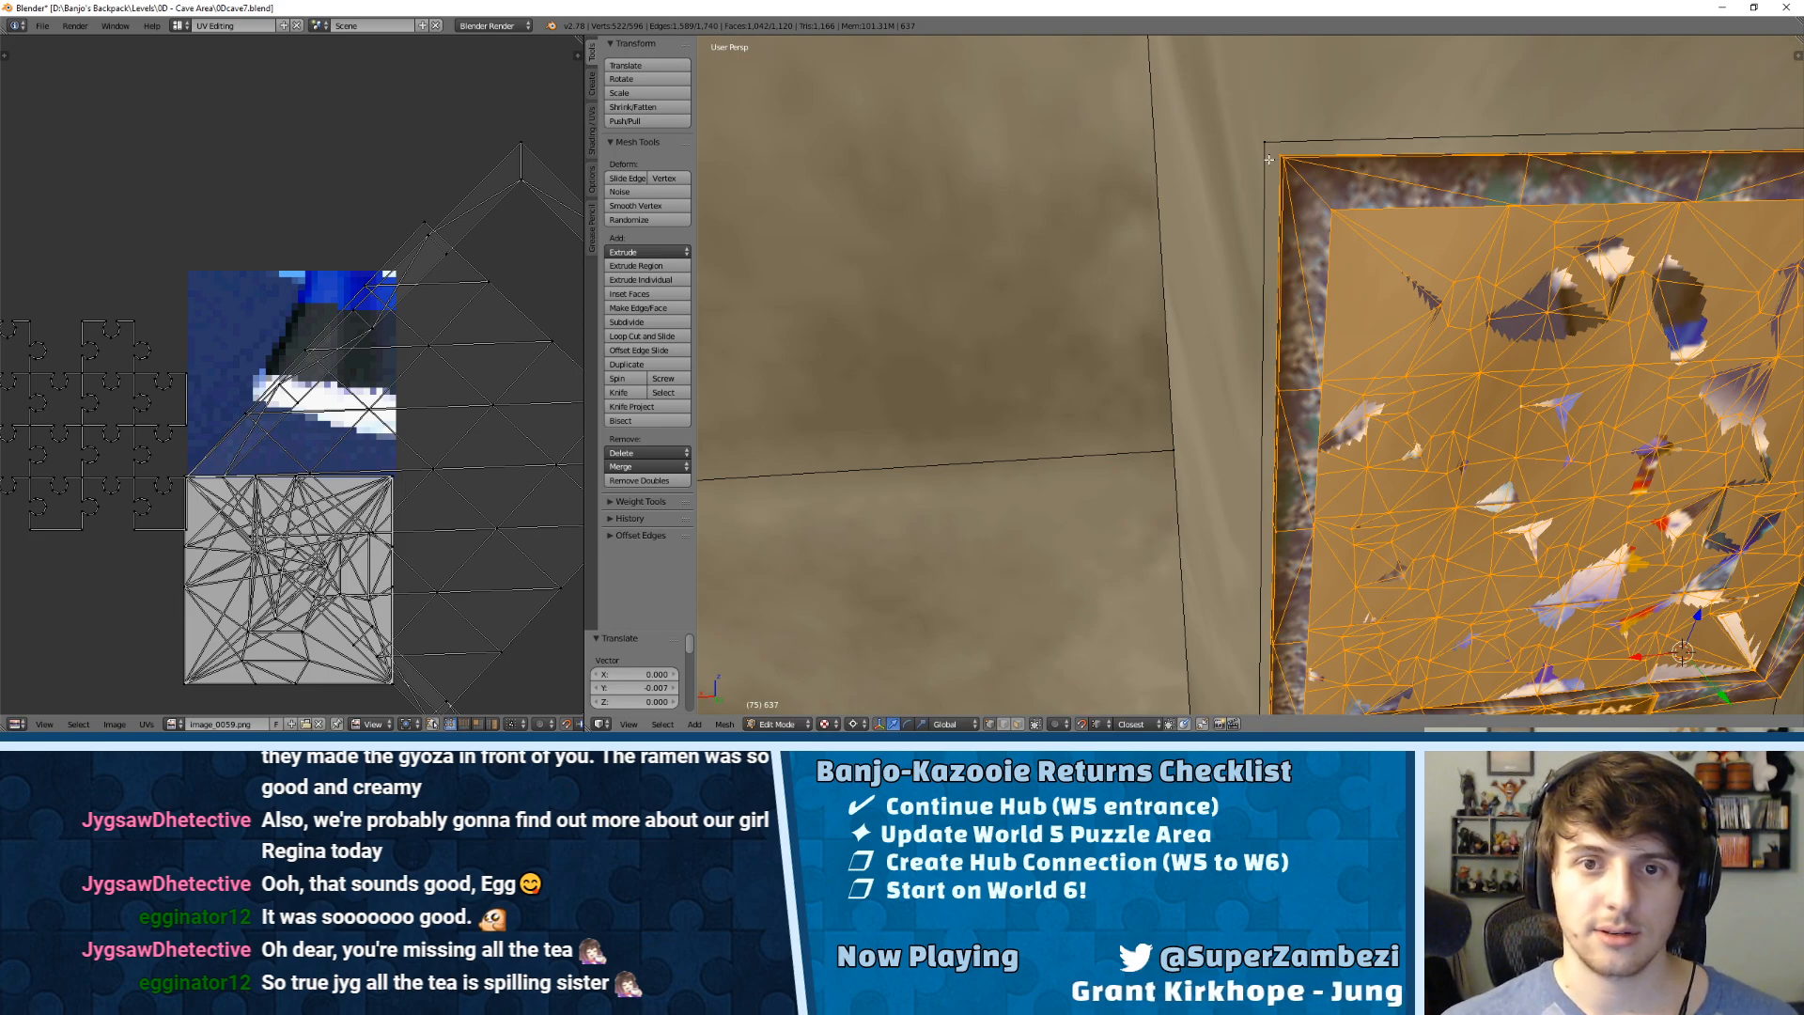
key(ctrl+Tab)
click(1250, 189)
right_click(1272, 176)
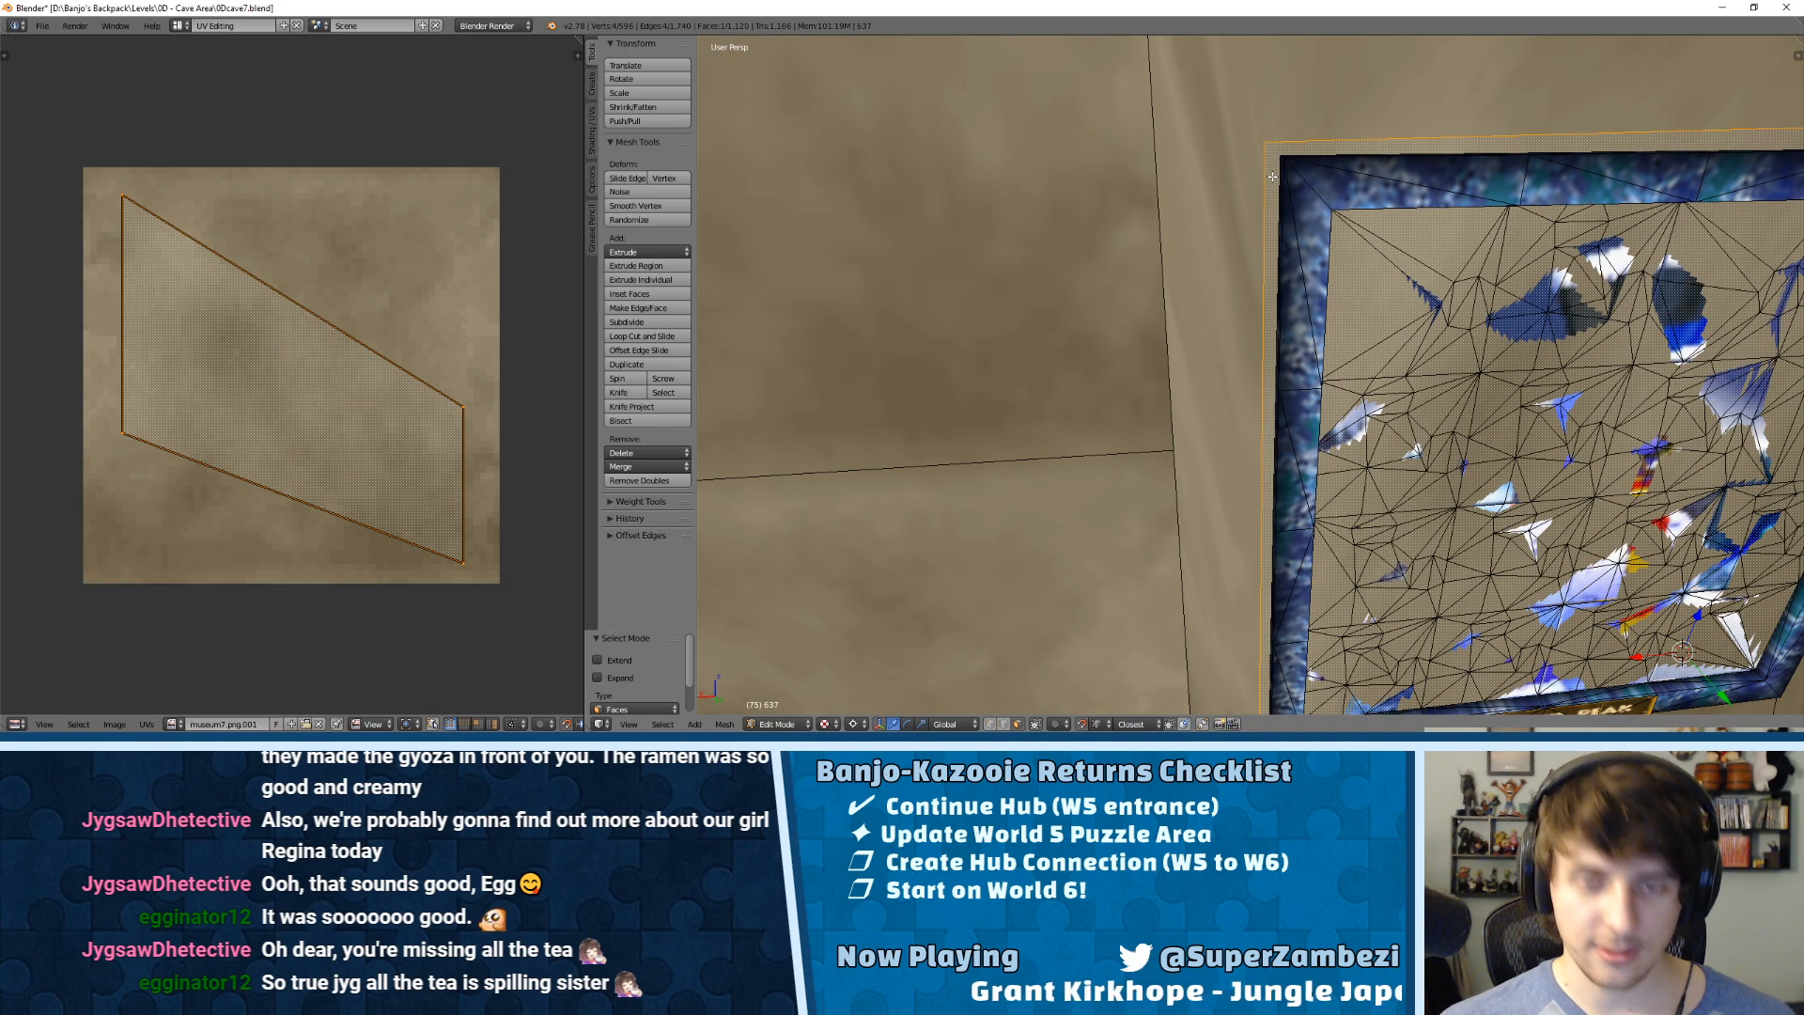
key(x)
click(1250, 211)
Step: Move the four corner vertices of the wall opening onto the picture frame's outer corners, using vertex select mode
key(ctrl+Tab)
click(1227, 111)
key(g)
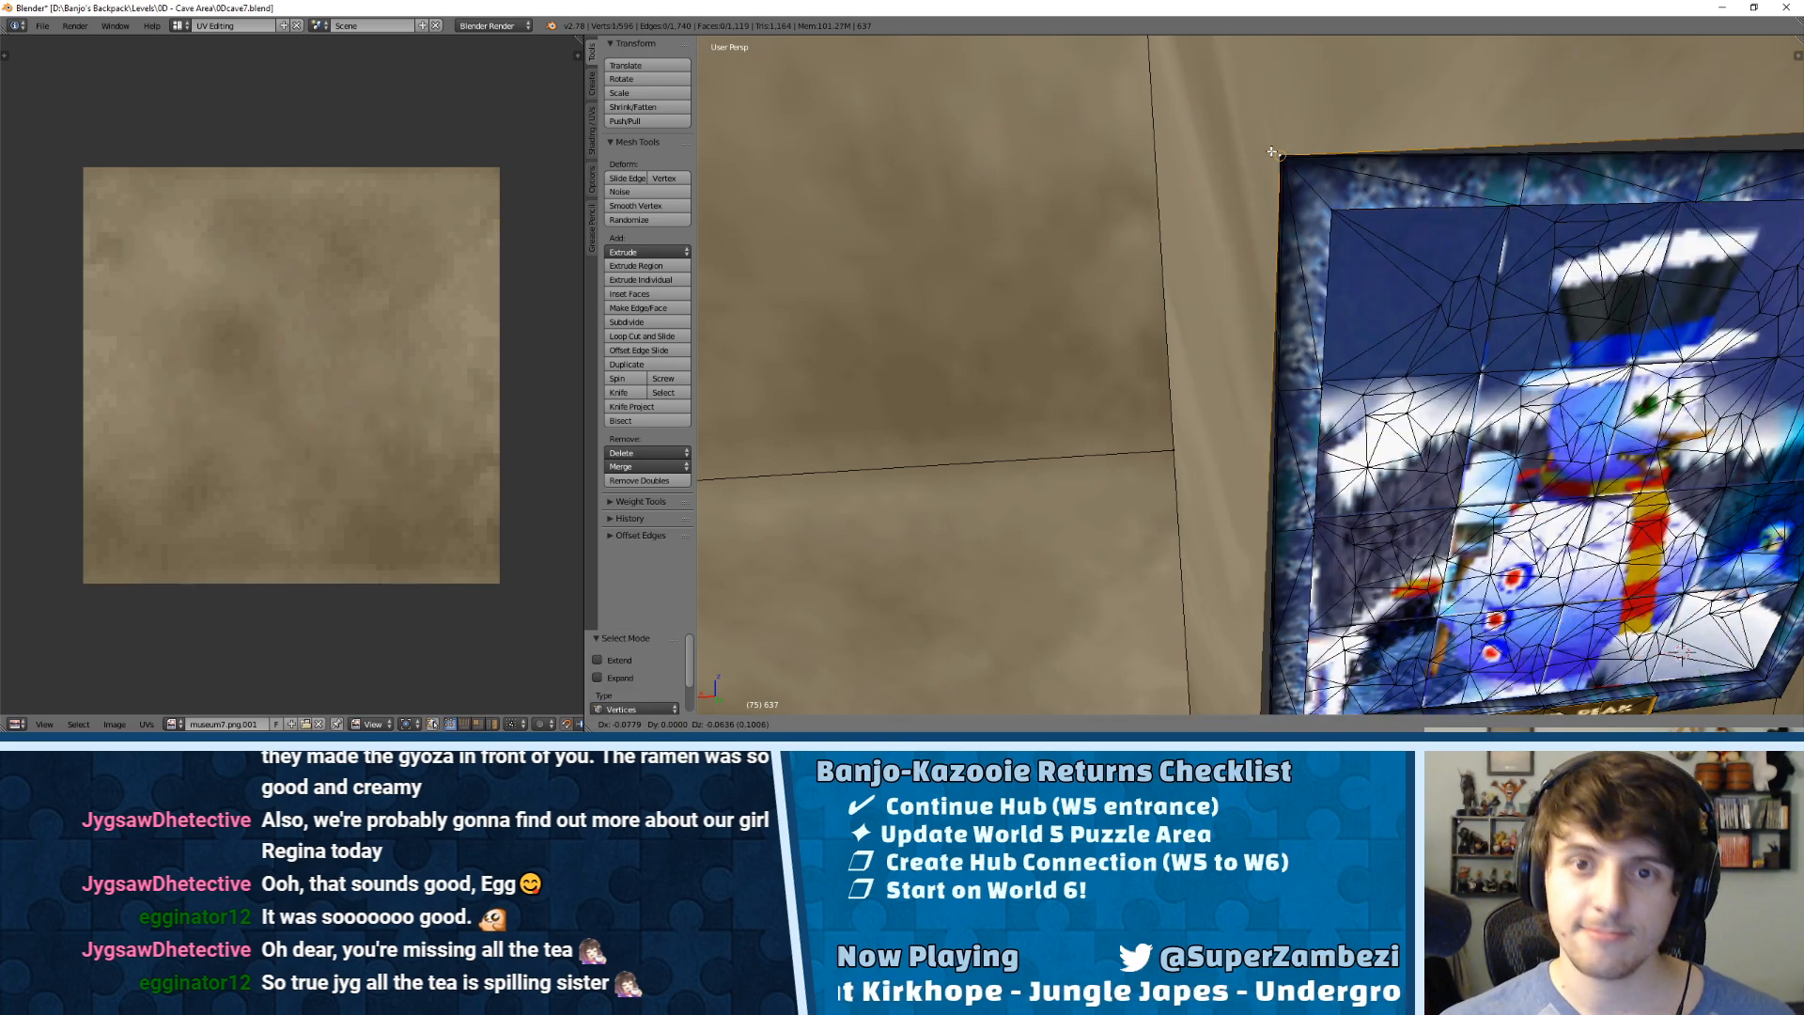
click(1242, 141)
middle_drag(1243, 141, 1421, 217)
right_click(1463, 196)
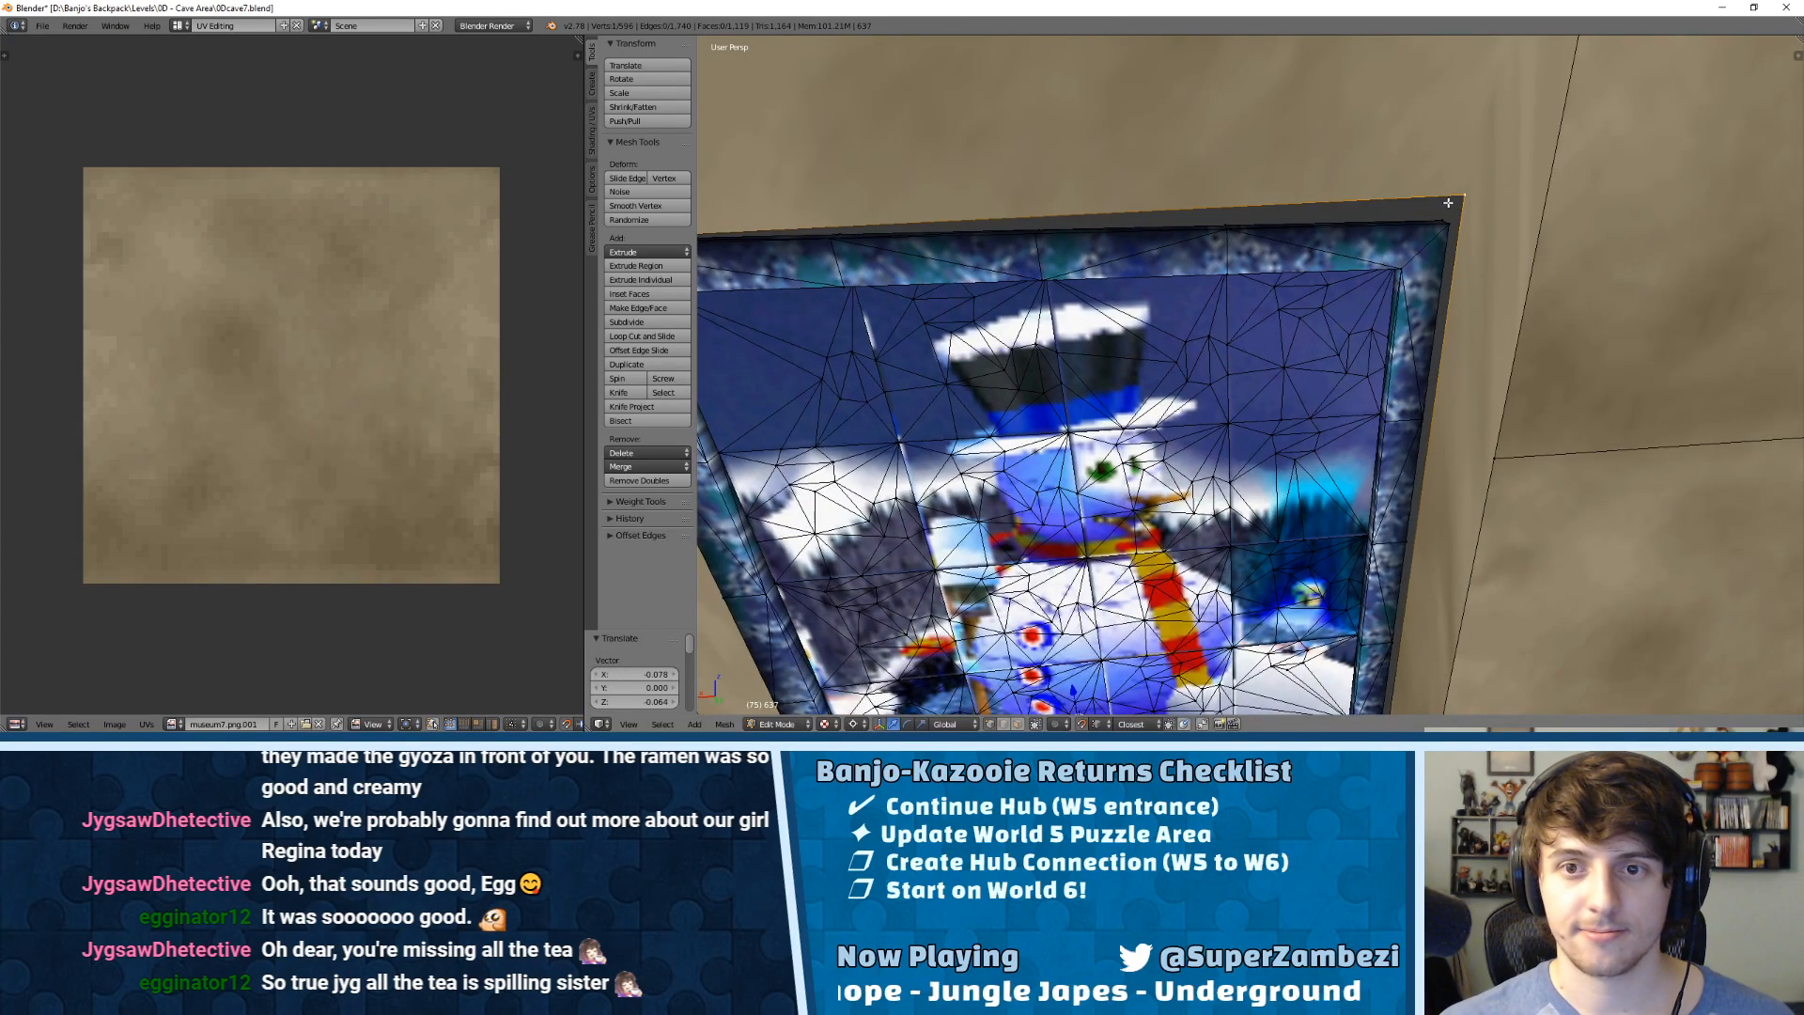
key(g)
click(1445, 218)
shift+middle_drag(1400, 663, 1332, 347)
key(g)
click(1420, 536)
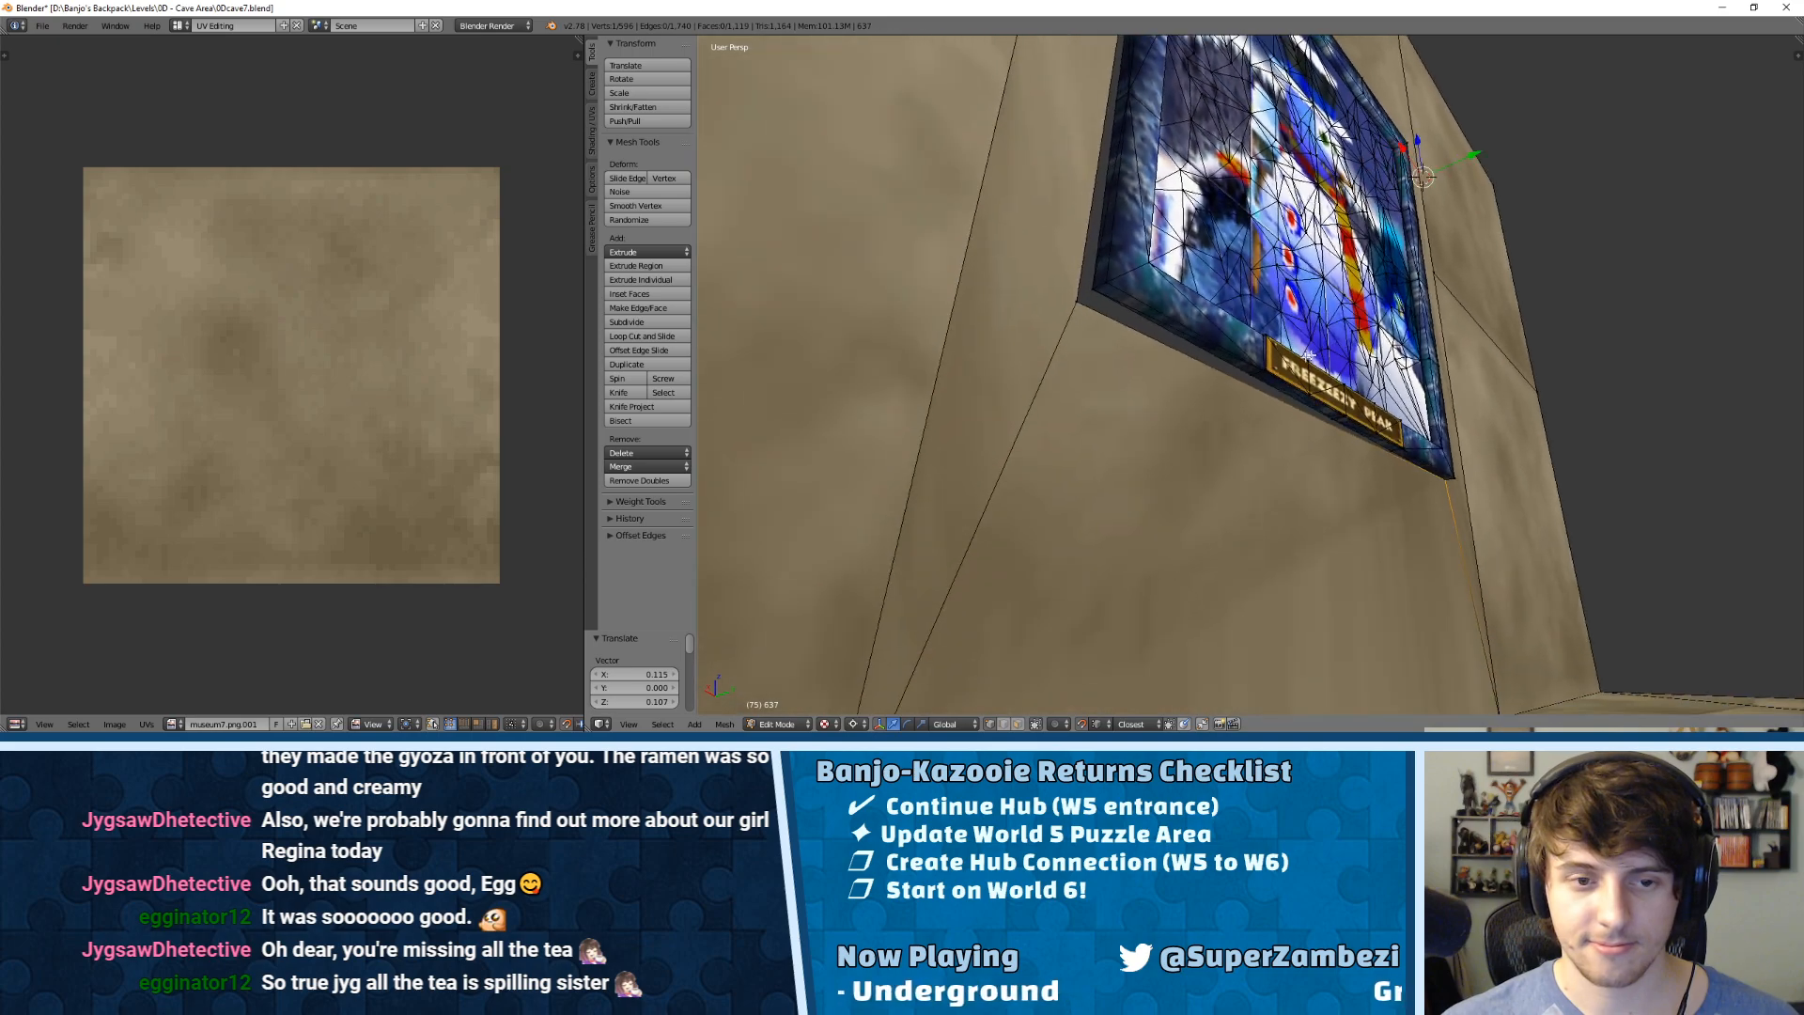
middle_drag(1036, 312, 1208, 299)
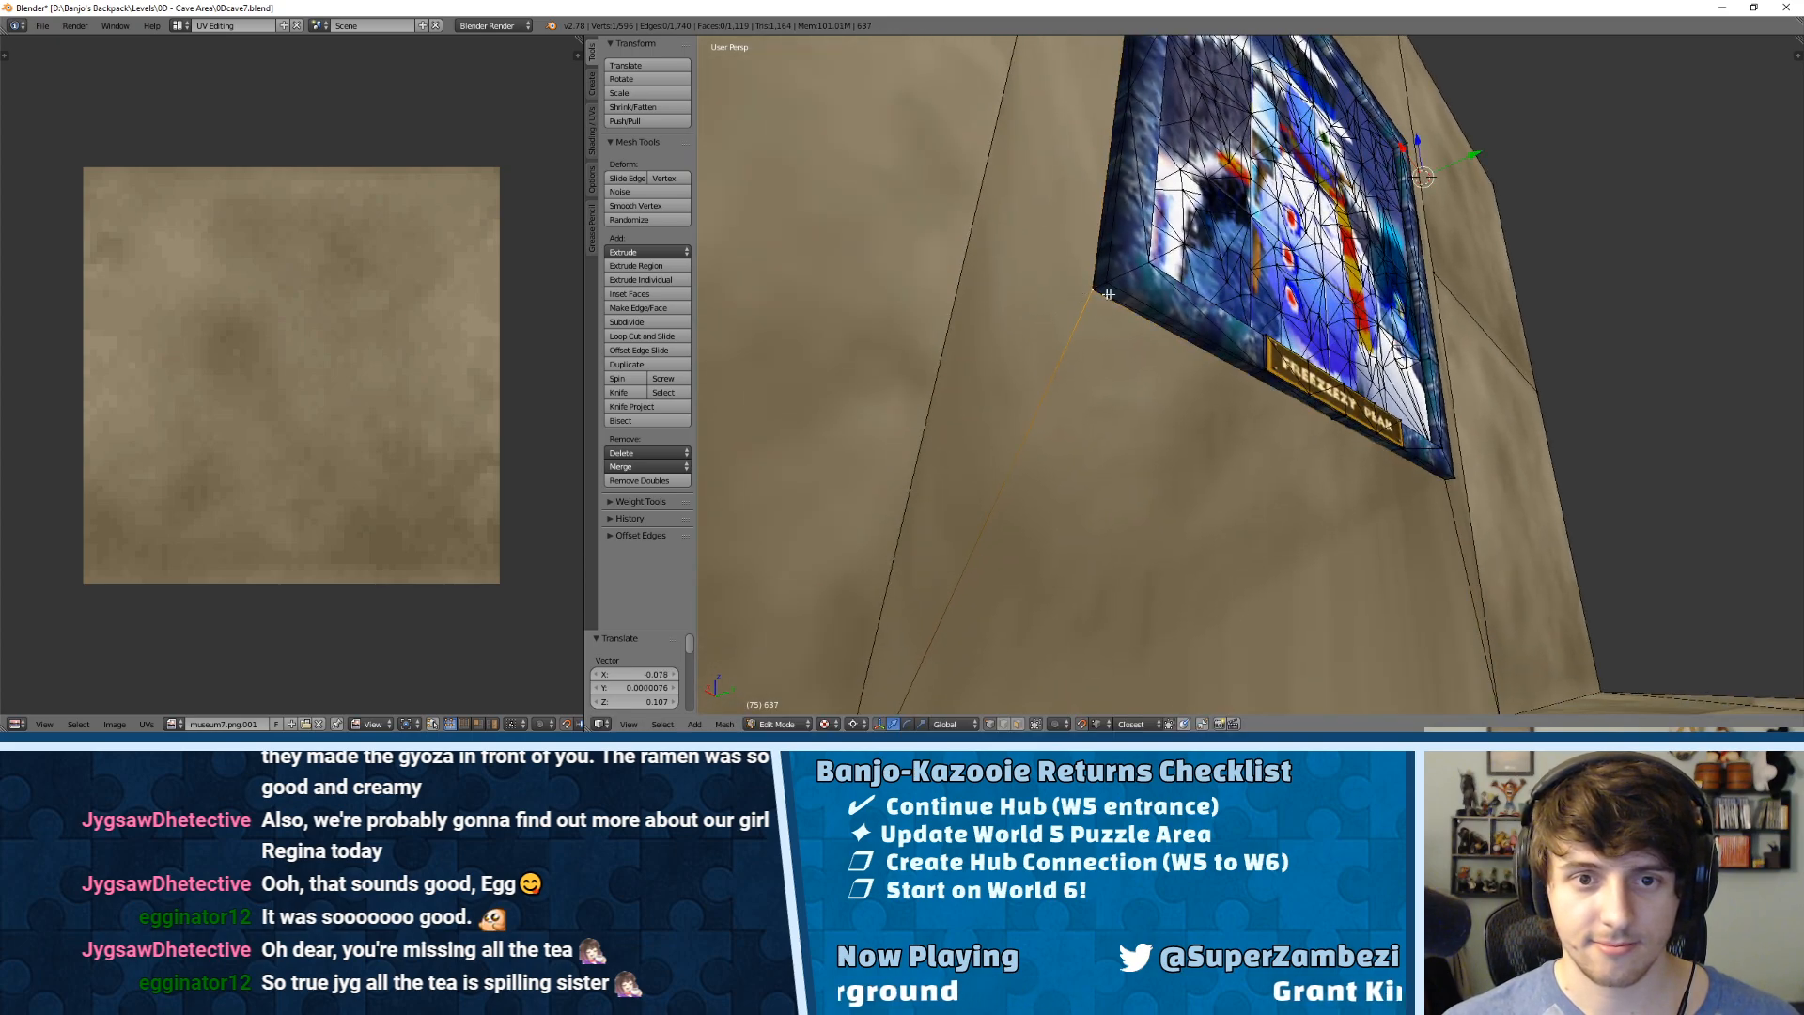
Step: Select the whole mesh and remove doubles to merge the picture frame's corners with the wall opening
key(a)
key(a)
key(w)
click(1177, 340)
middle_drag(1177, 340, 1307, 222)
scroll(1307, 221, up, 4)
middle_drag(1278, 418, 1249, 310)
scroll(1314, 327, down, 5)
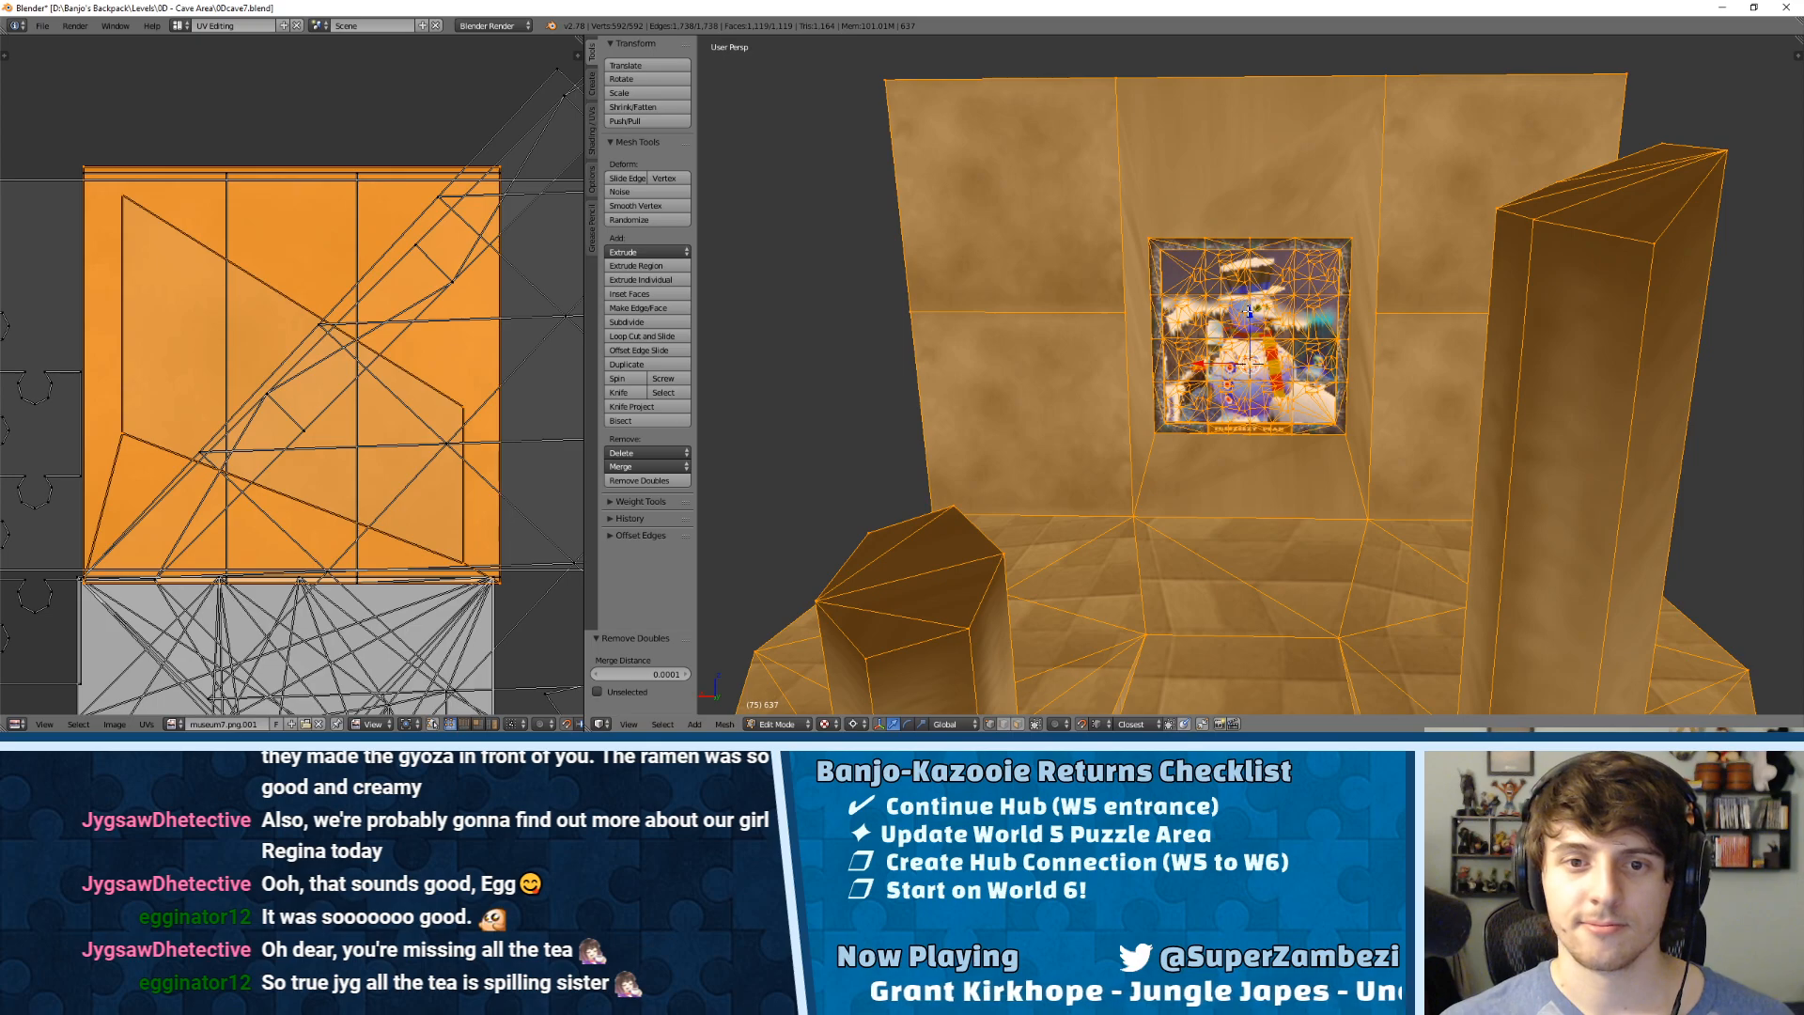
Step: Triangulate the centre wall face surrounding the picture, using face select mode
key(ctrl+Tab)
click(1122, 330)
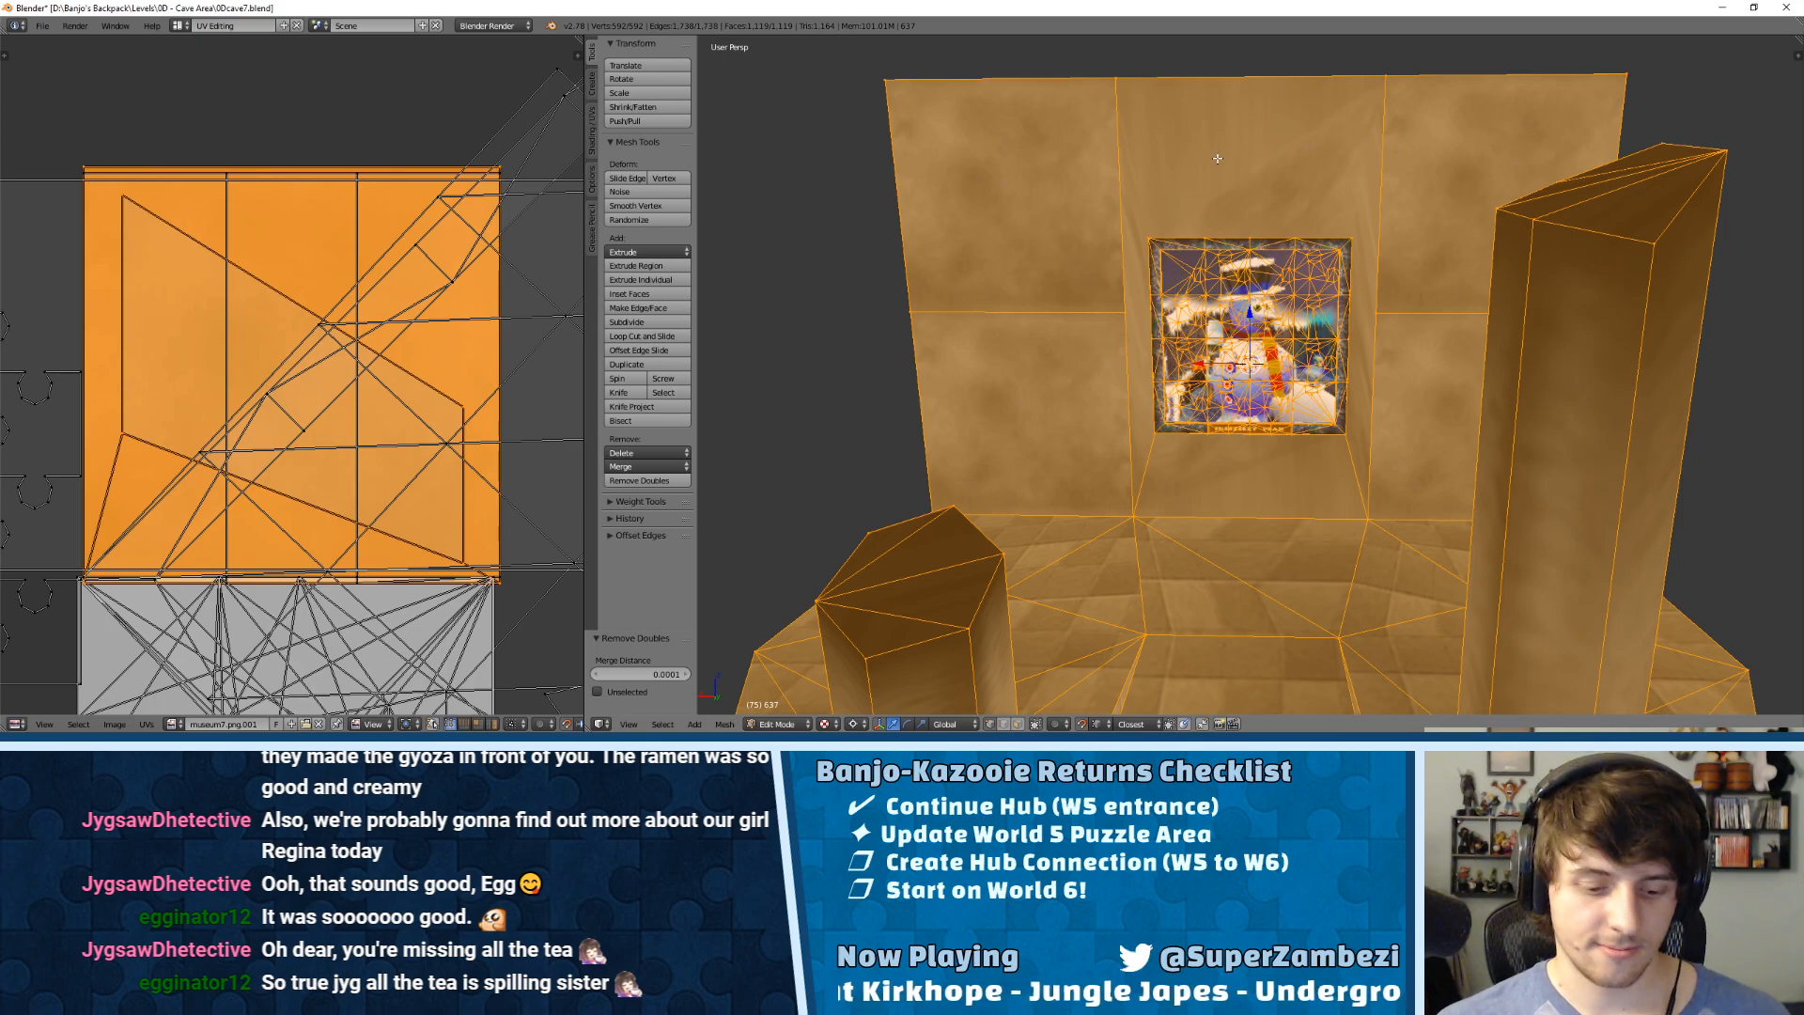
key(ctrl+Tab)
click(1141, 318)
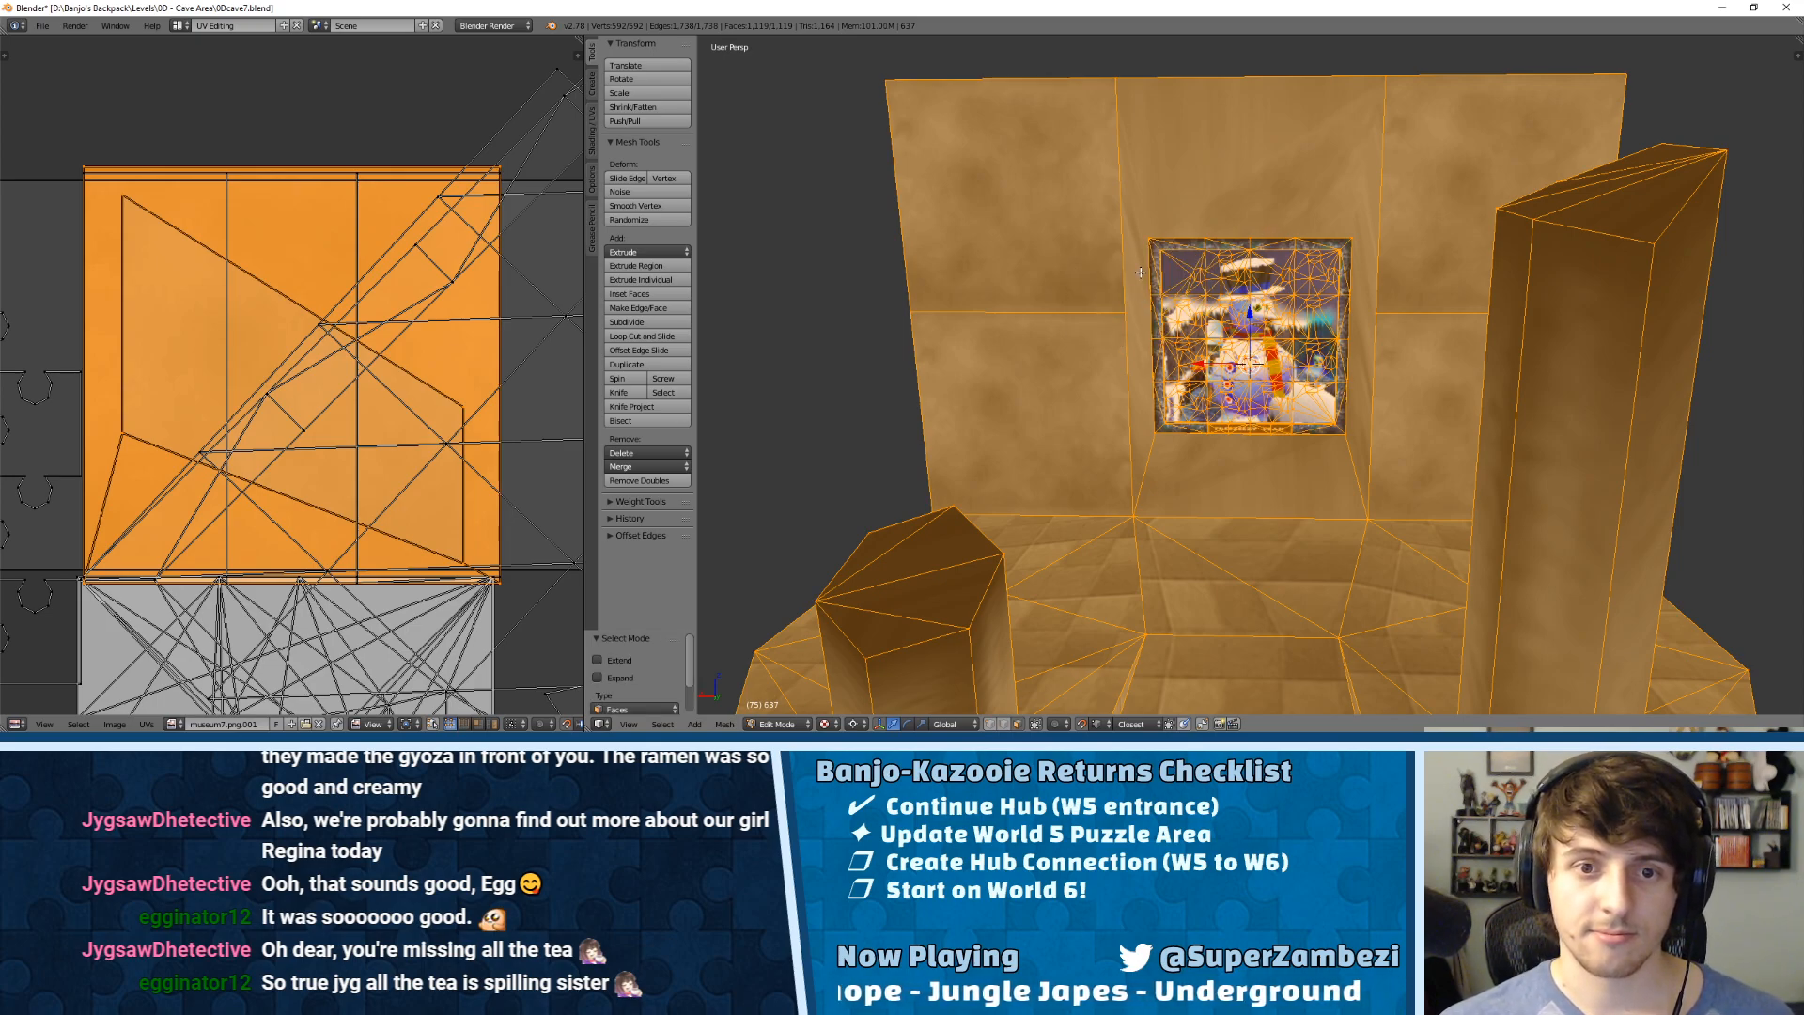
right_click(1109, 205)
key(ctrl+t)
Step: Select all wall faces that share the same image and unwrap their UVs
middle_drag(1105, 209, 1103, 313)
key(ctrl+Tab)
click(1100, 310)
right_click(1097, 318)
shift+right_click(1070, 245)
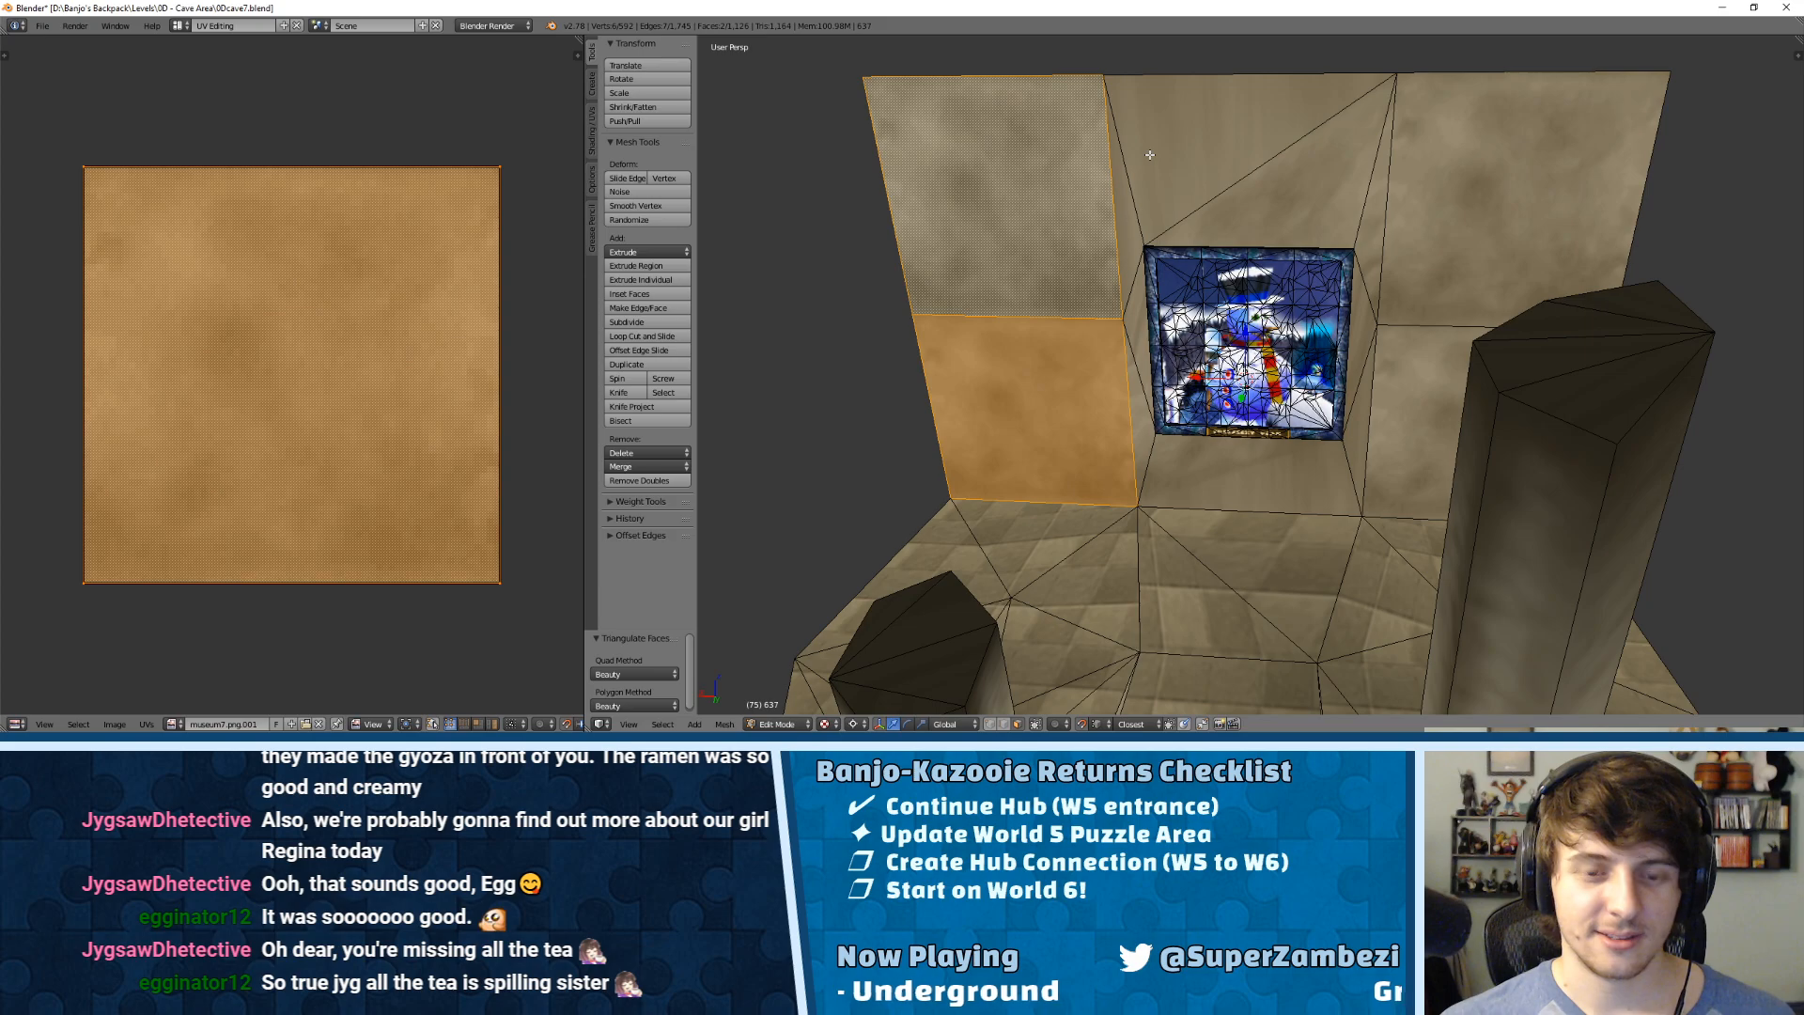
key(shift+g)
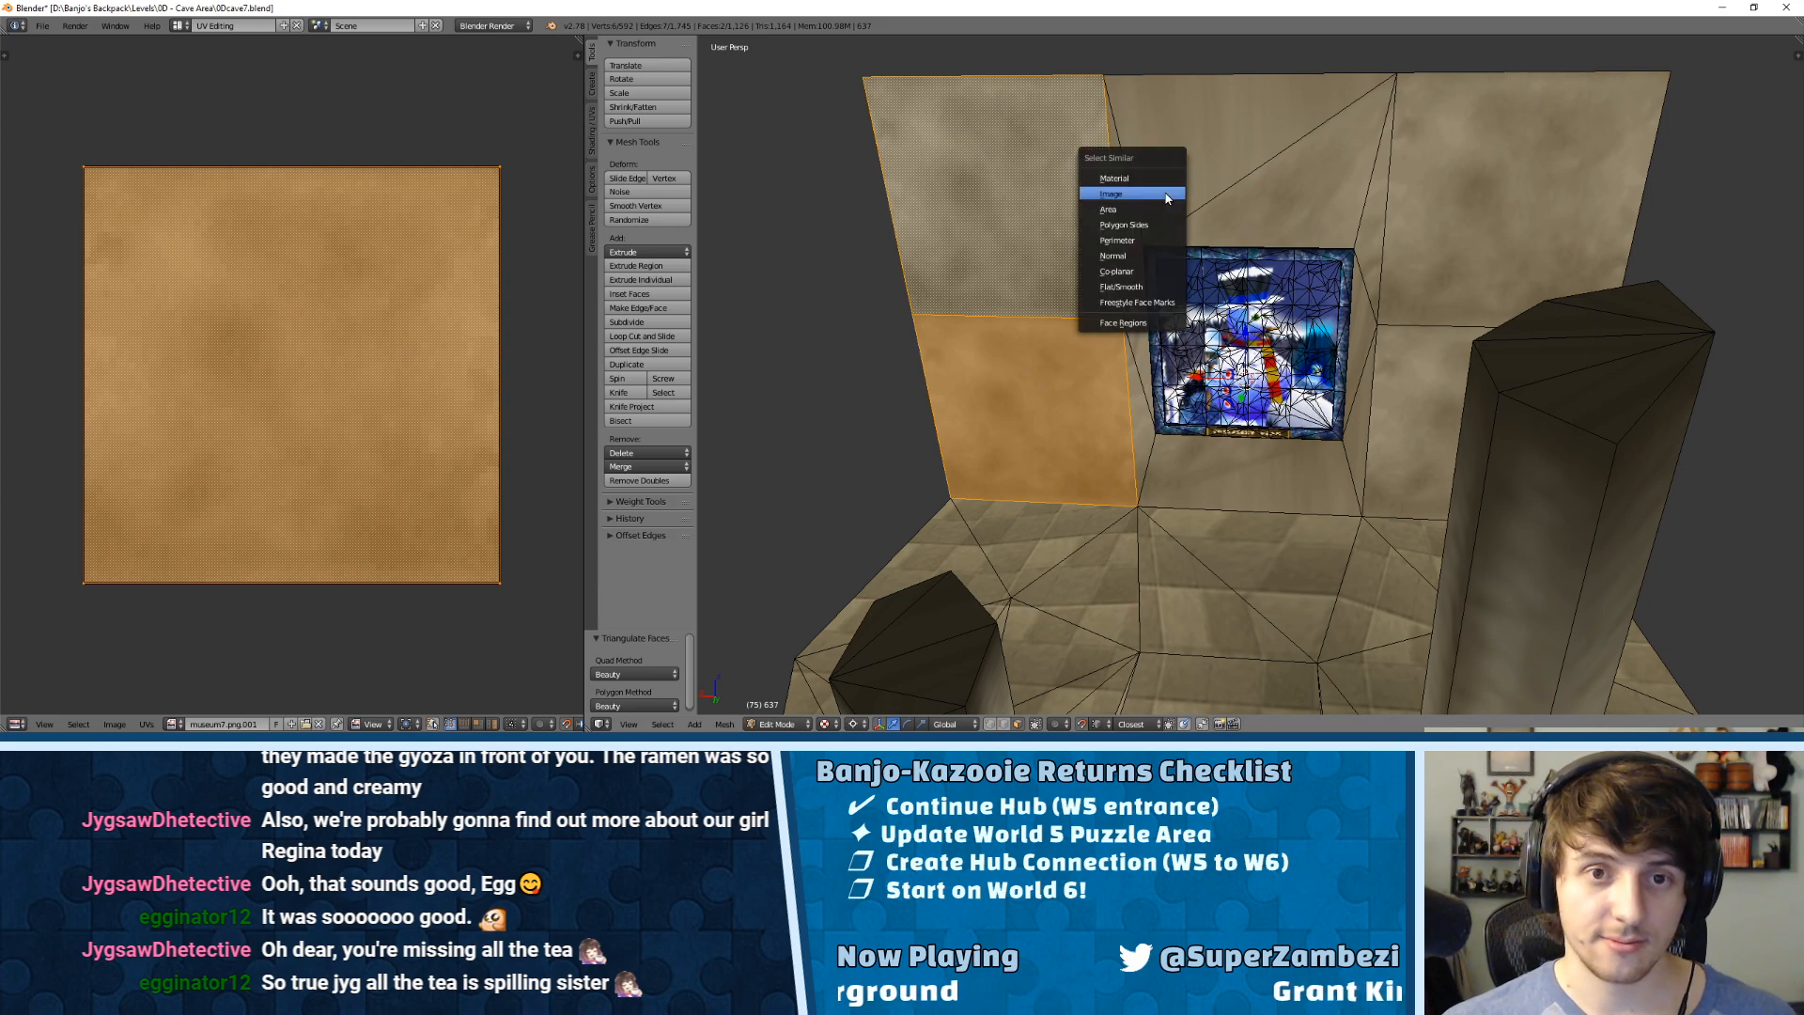
click(1165, 194)
key(u)
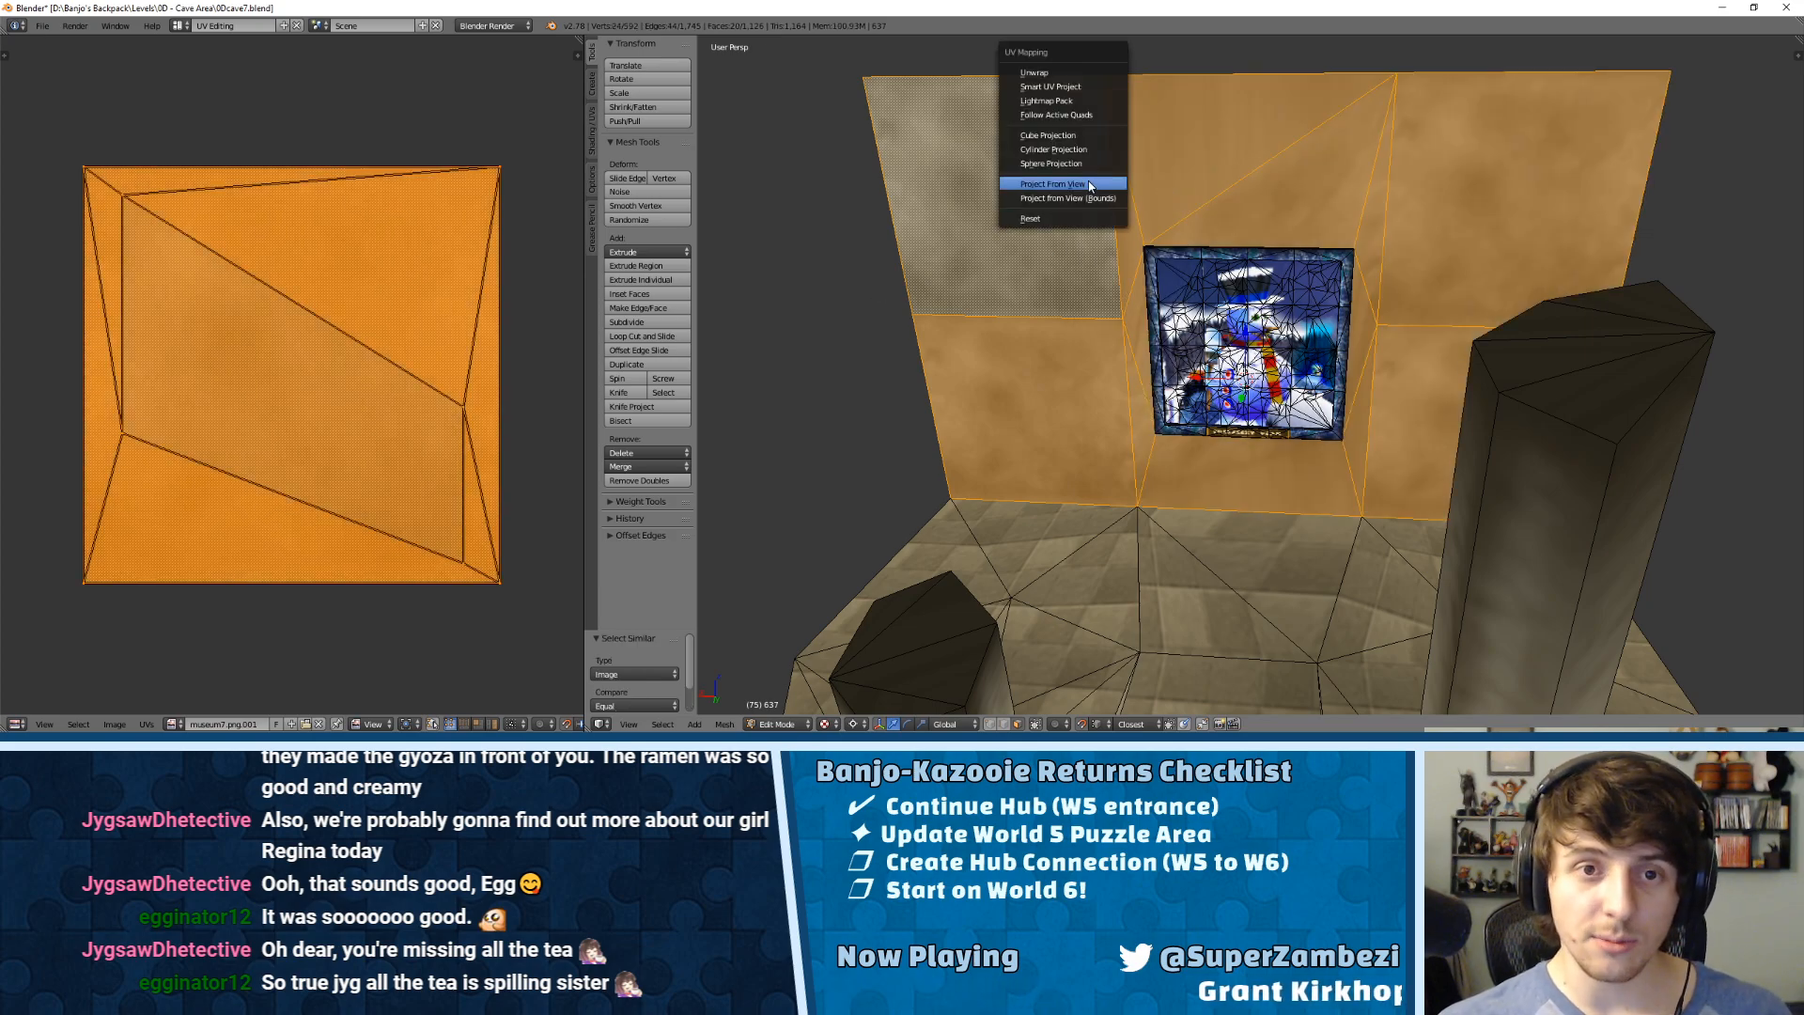
click(1062, 79)
Step: Enlarge the wall's UV layout, reposition it over the texture, and scale it again by a factor of 2
key(s)
key(2)
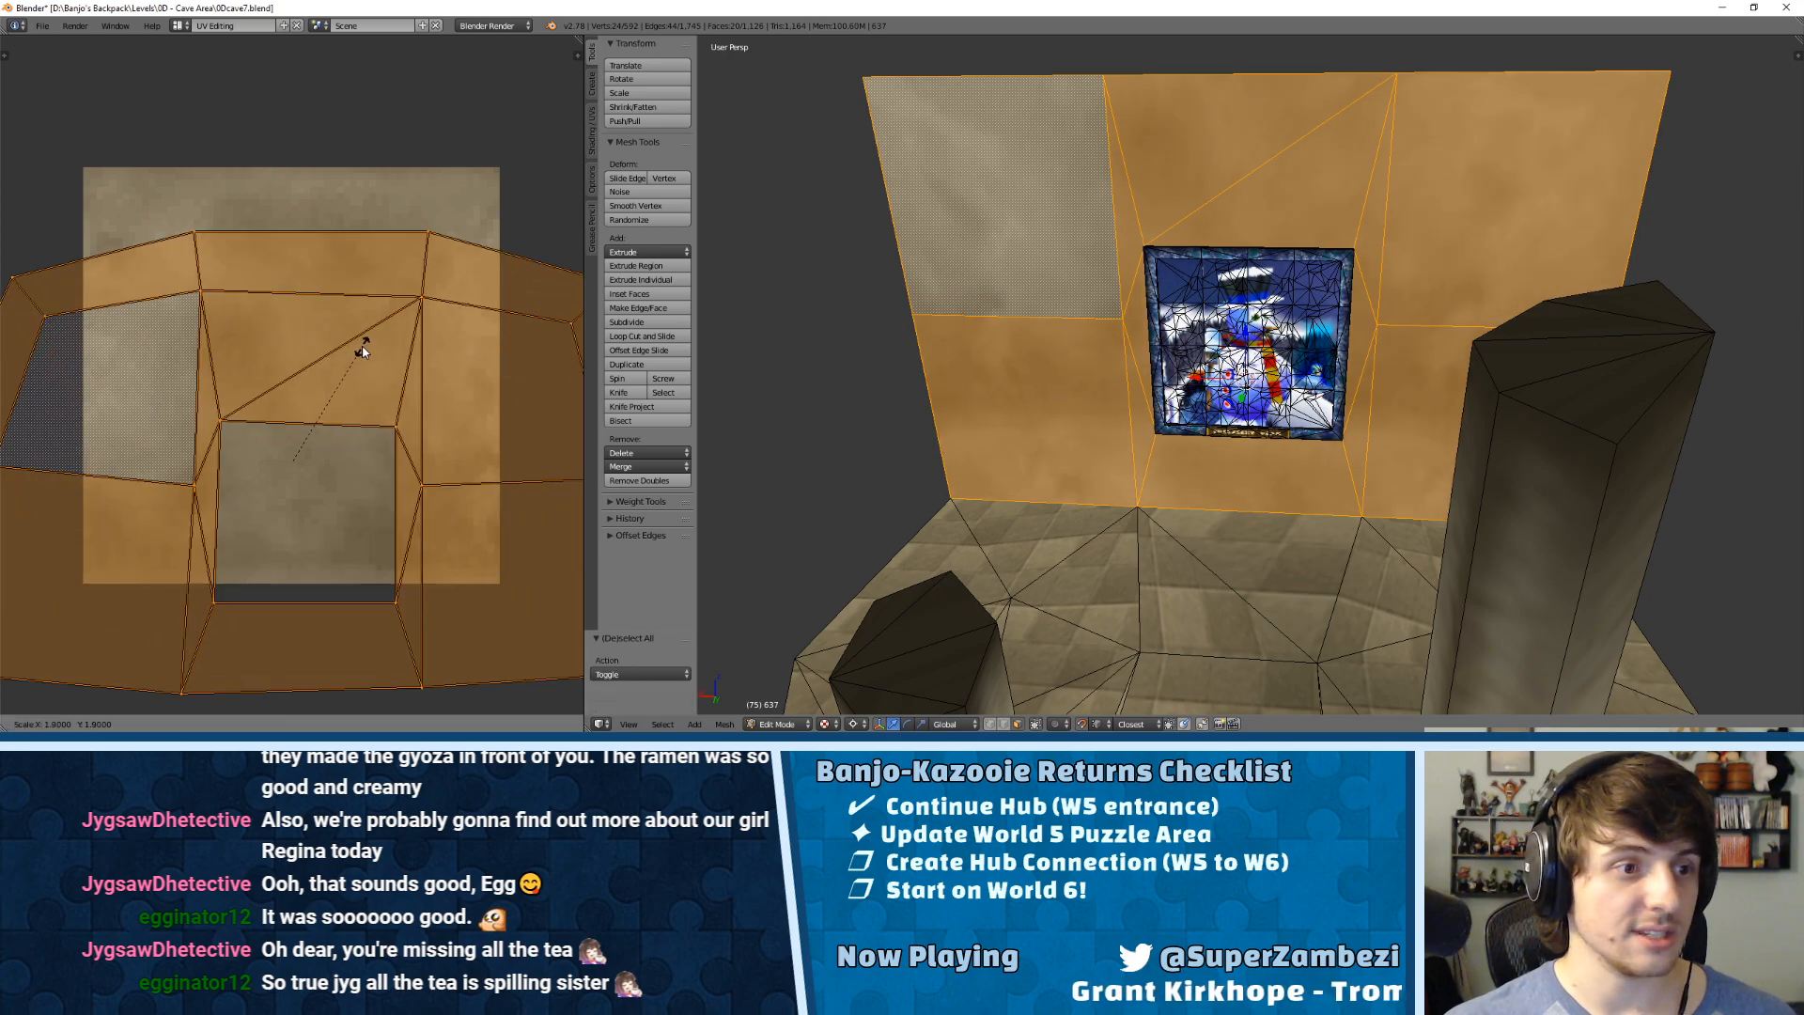
key(Return)
key(g)
click(331, 344)
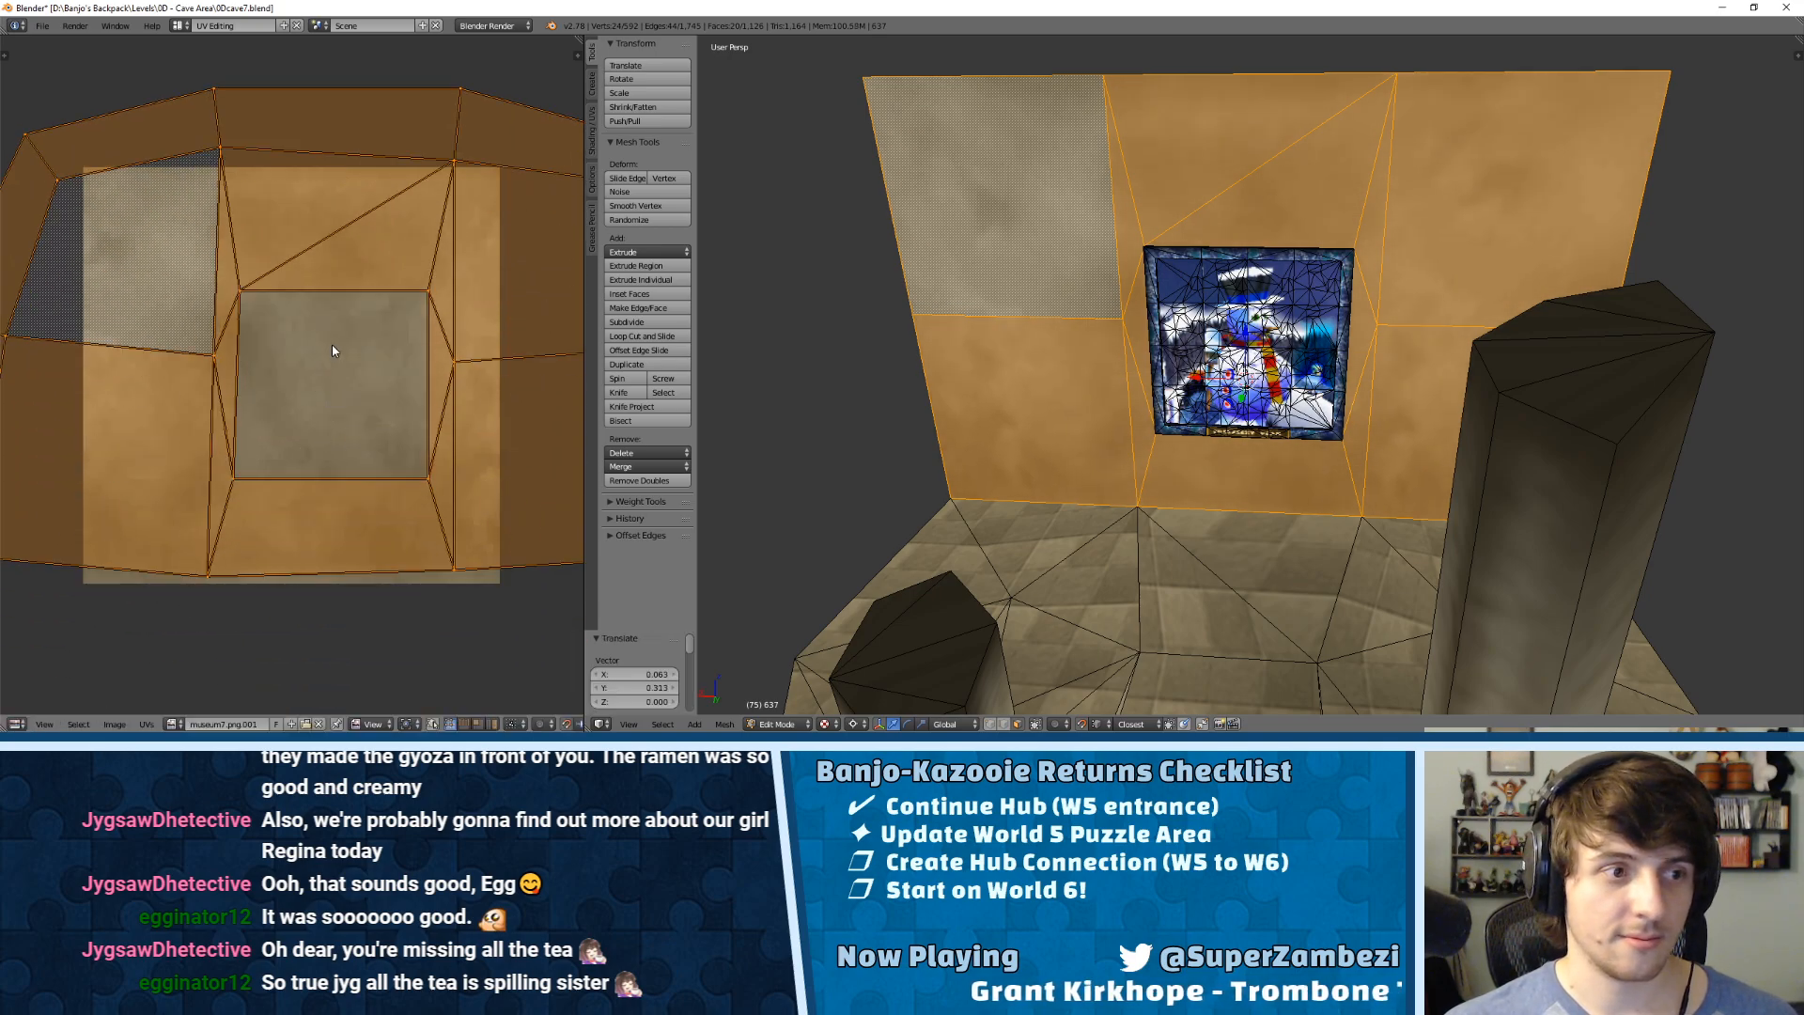
key(s)
key(2)
key(Return)
Step: Move the wall's UV layout straight down so its upper edge lines up with the texture's upper edge
scroll(1050, 274, down, 2)
scroll(1051, 275, down, 1)
middle_drag(1051, 275, 1098, 338)
scroll(1099, 338, down, 1)
scroll(452, 362, down, 3)
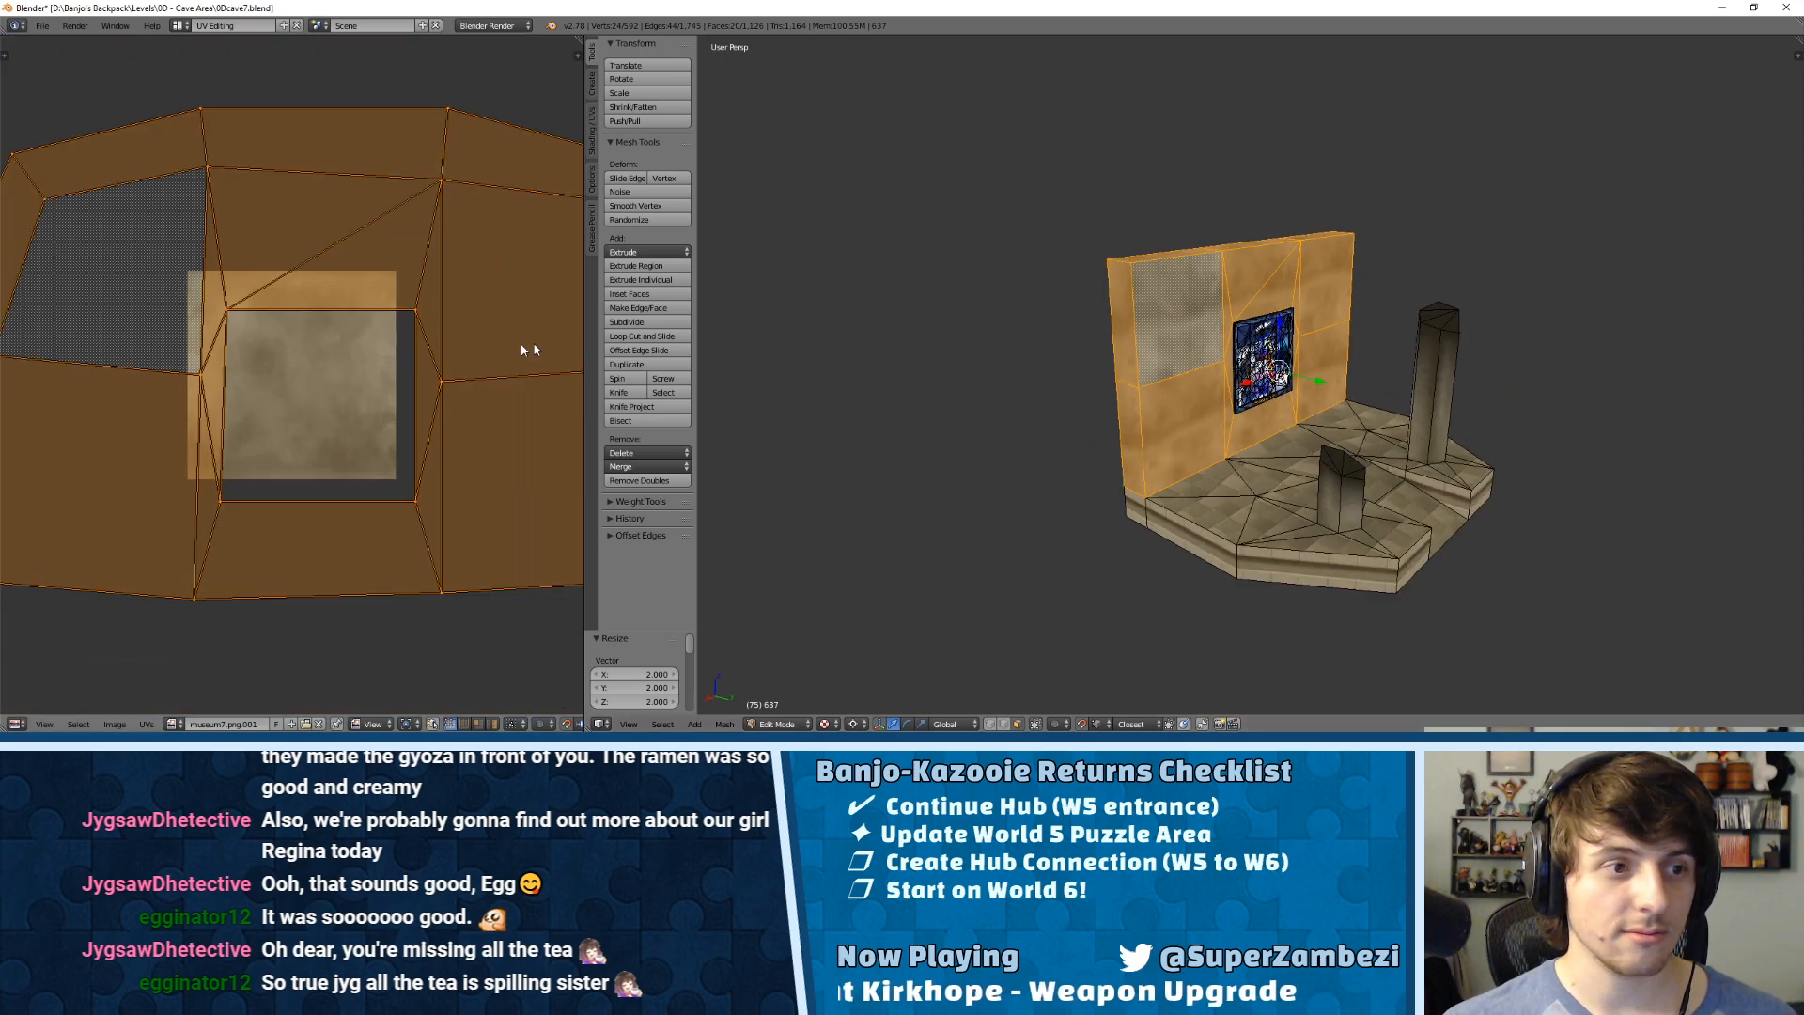
key(Tab)
key(Tab)
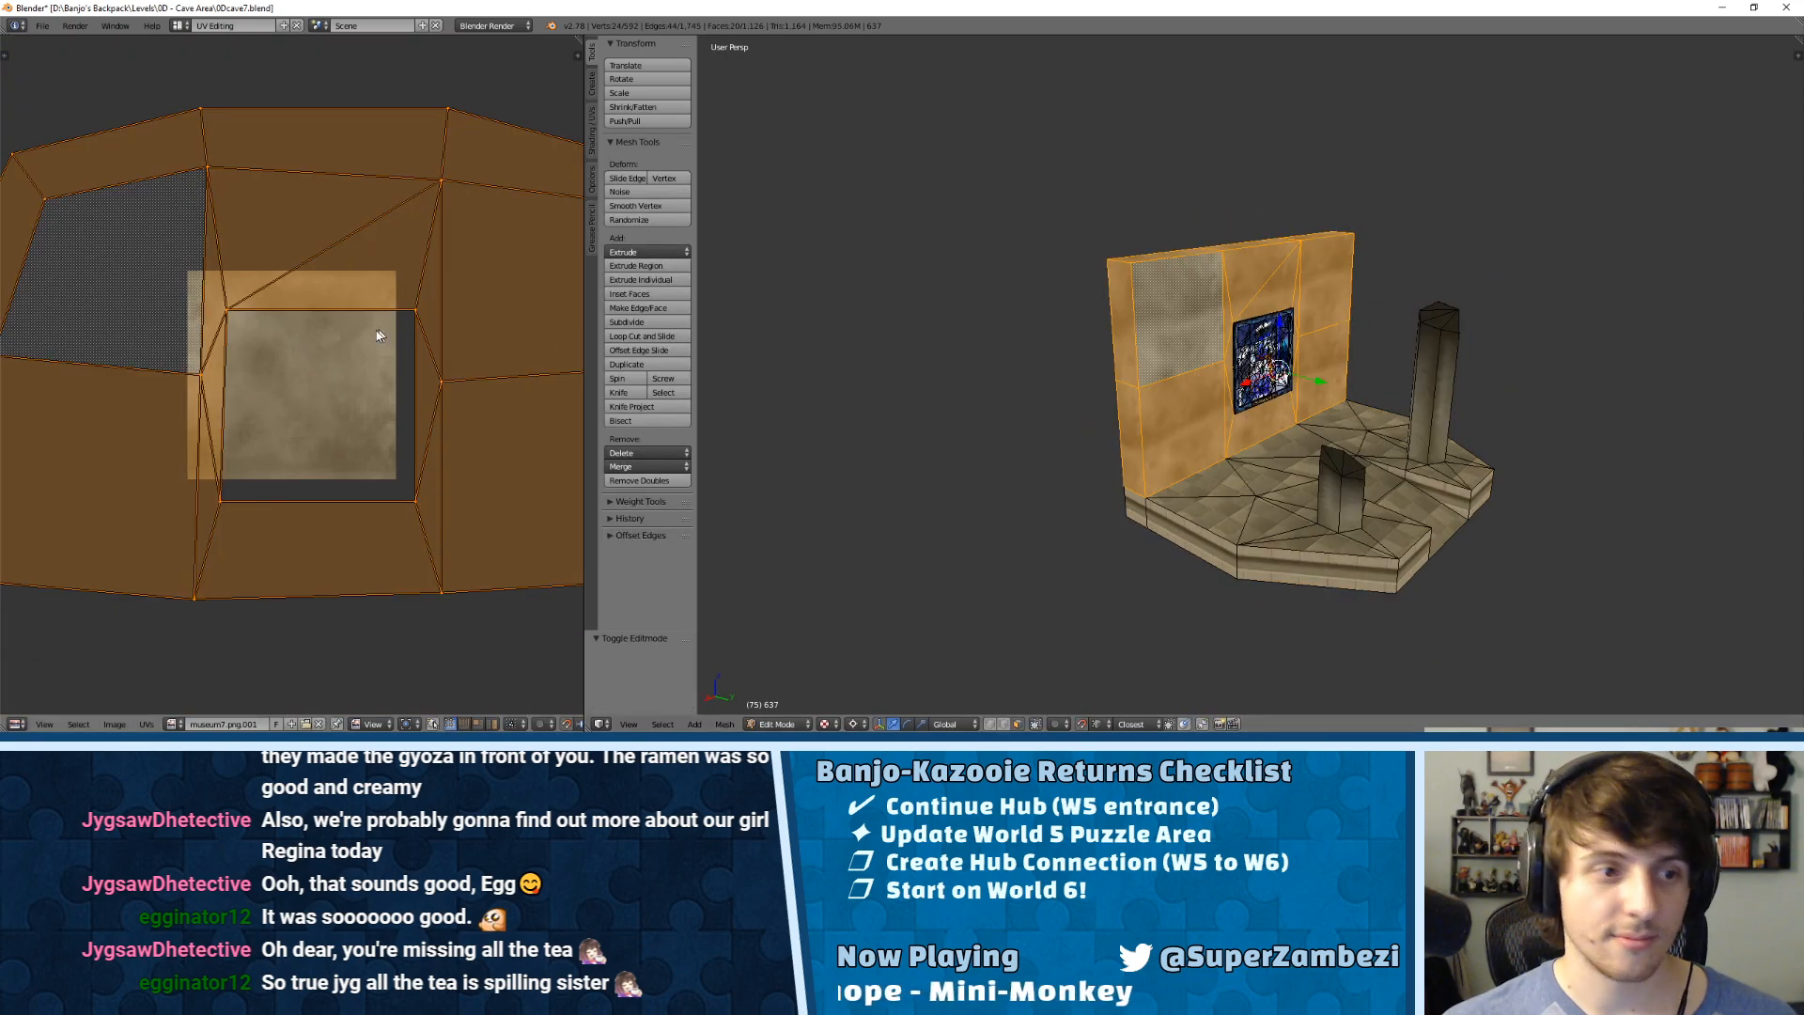
key(g)
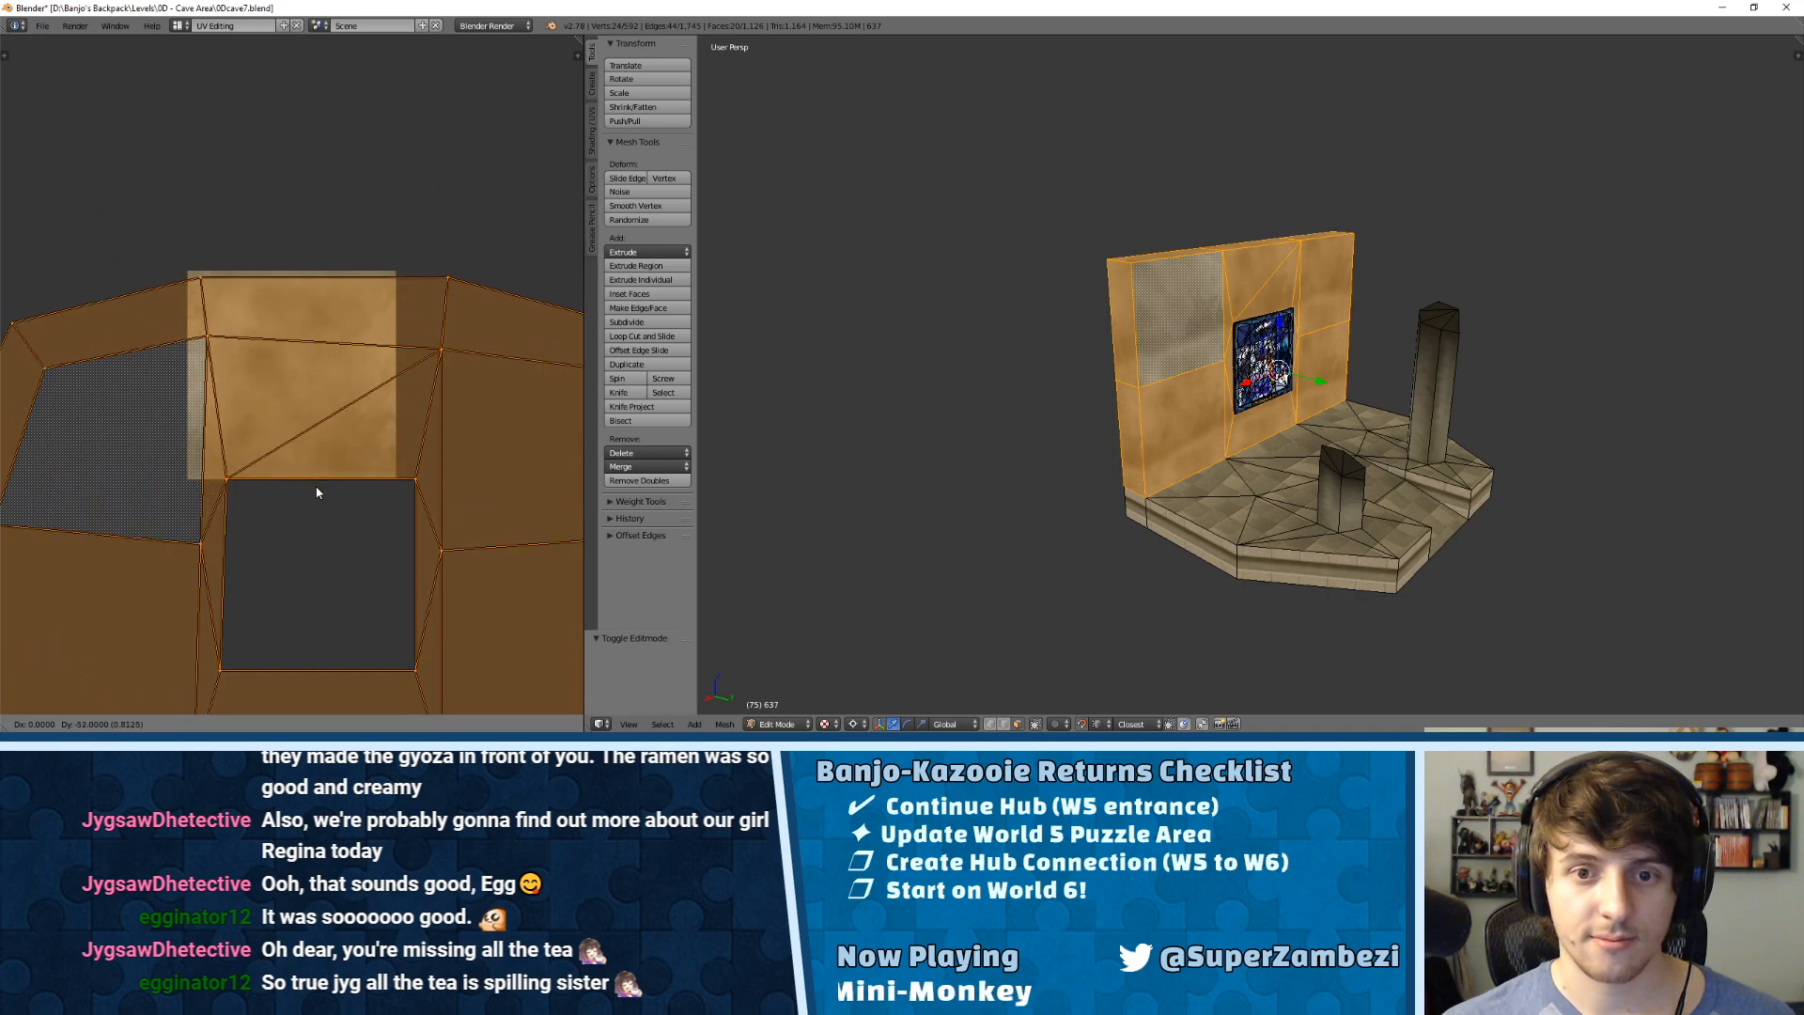
click(316, 492)
Step: Examine the remapped wall texture around the picture and the side of the ruin's base
key(a)
key(Tab)
mouse_move(1108, 470)
middle_down()
mouse_move(1203, 382)
mouse_move(1128, 376)
middle_up()
scroll(1203, 381, up, 4)
key(Tab)
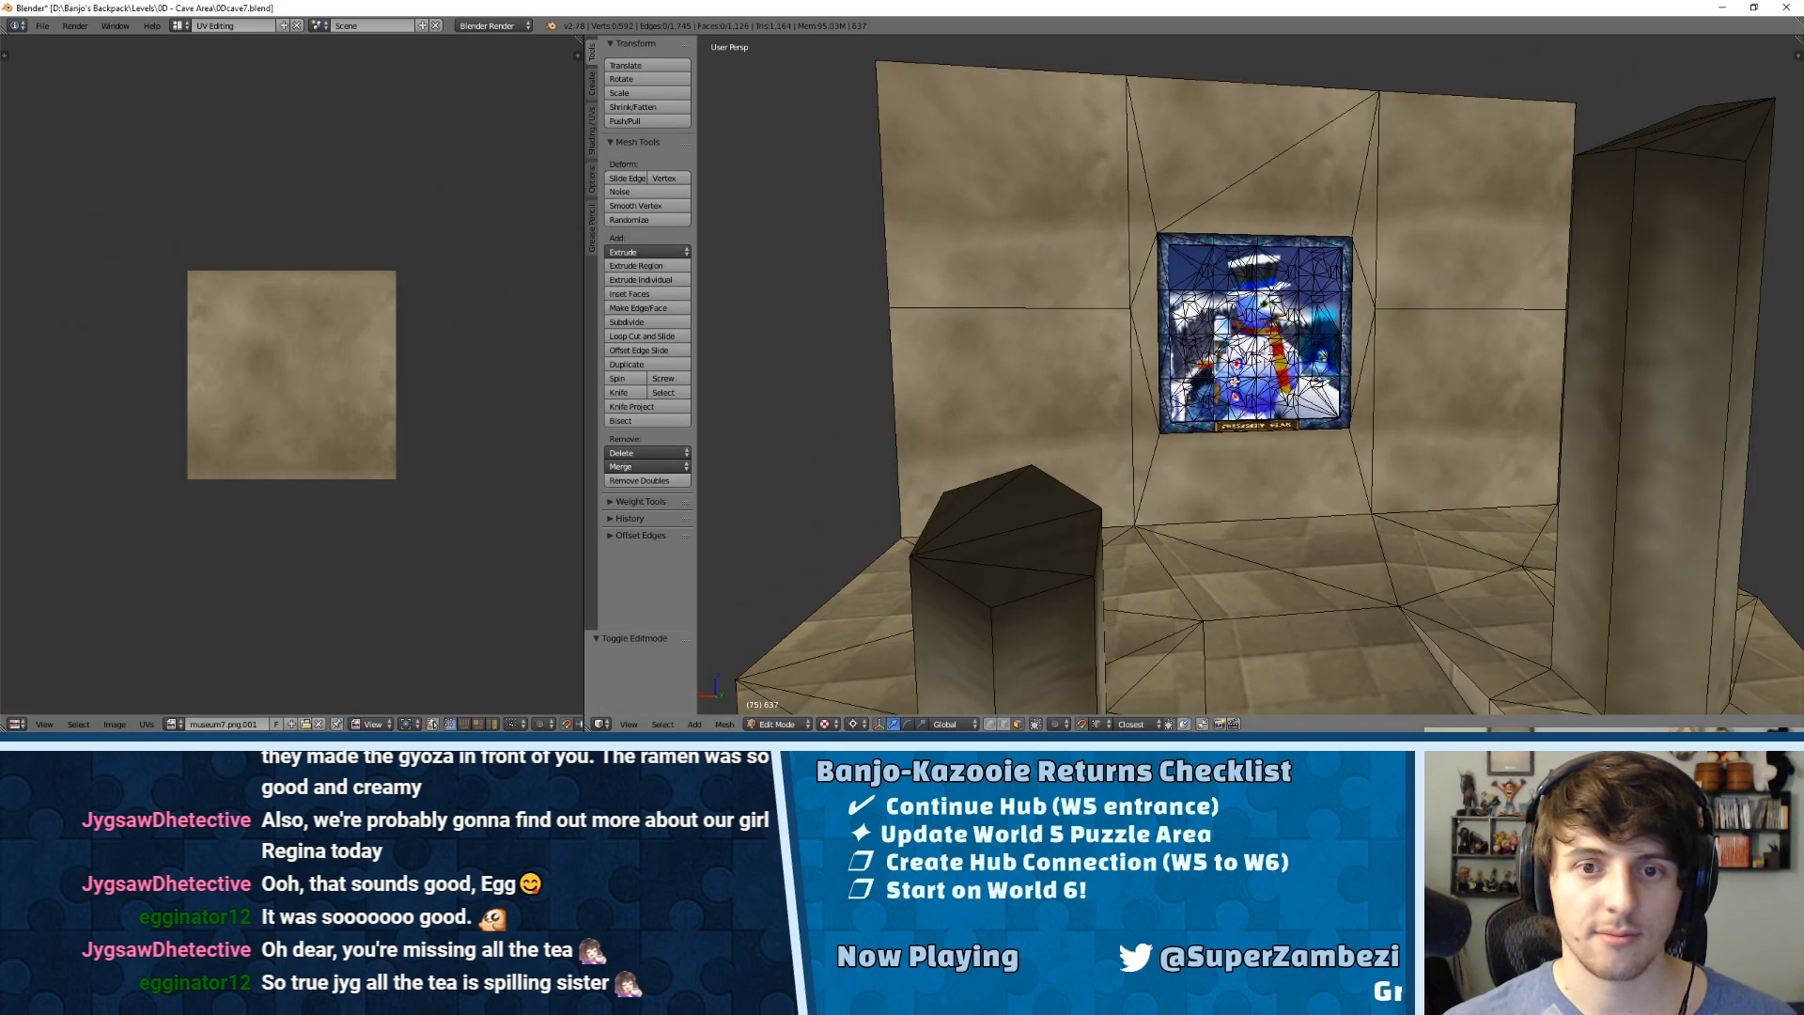
right_click(919, 366)
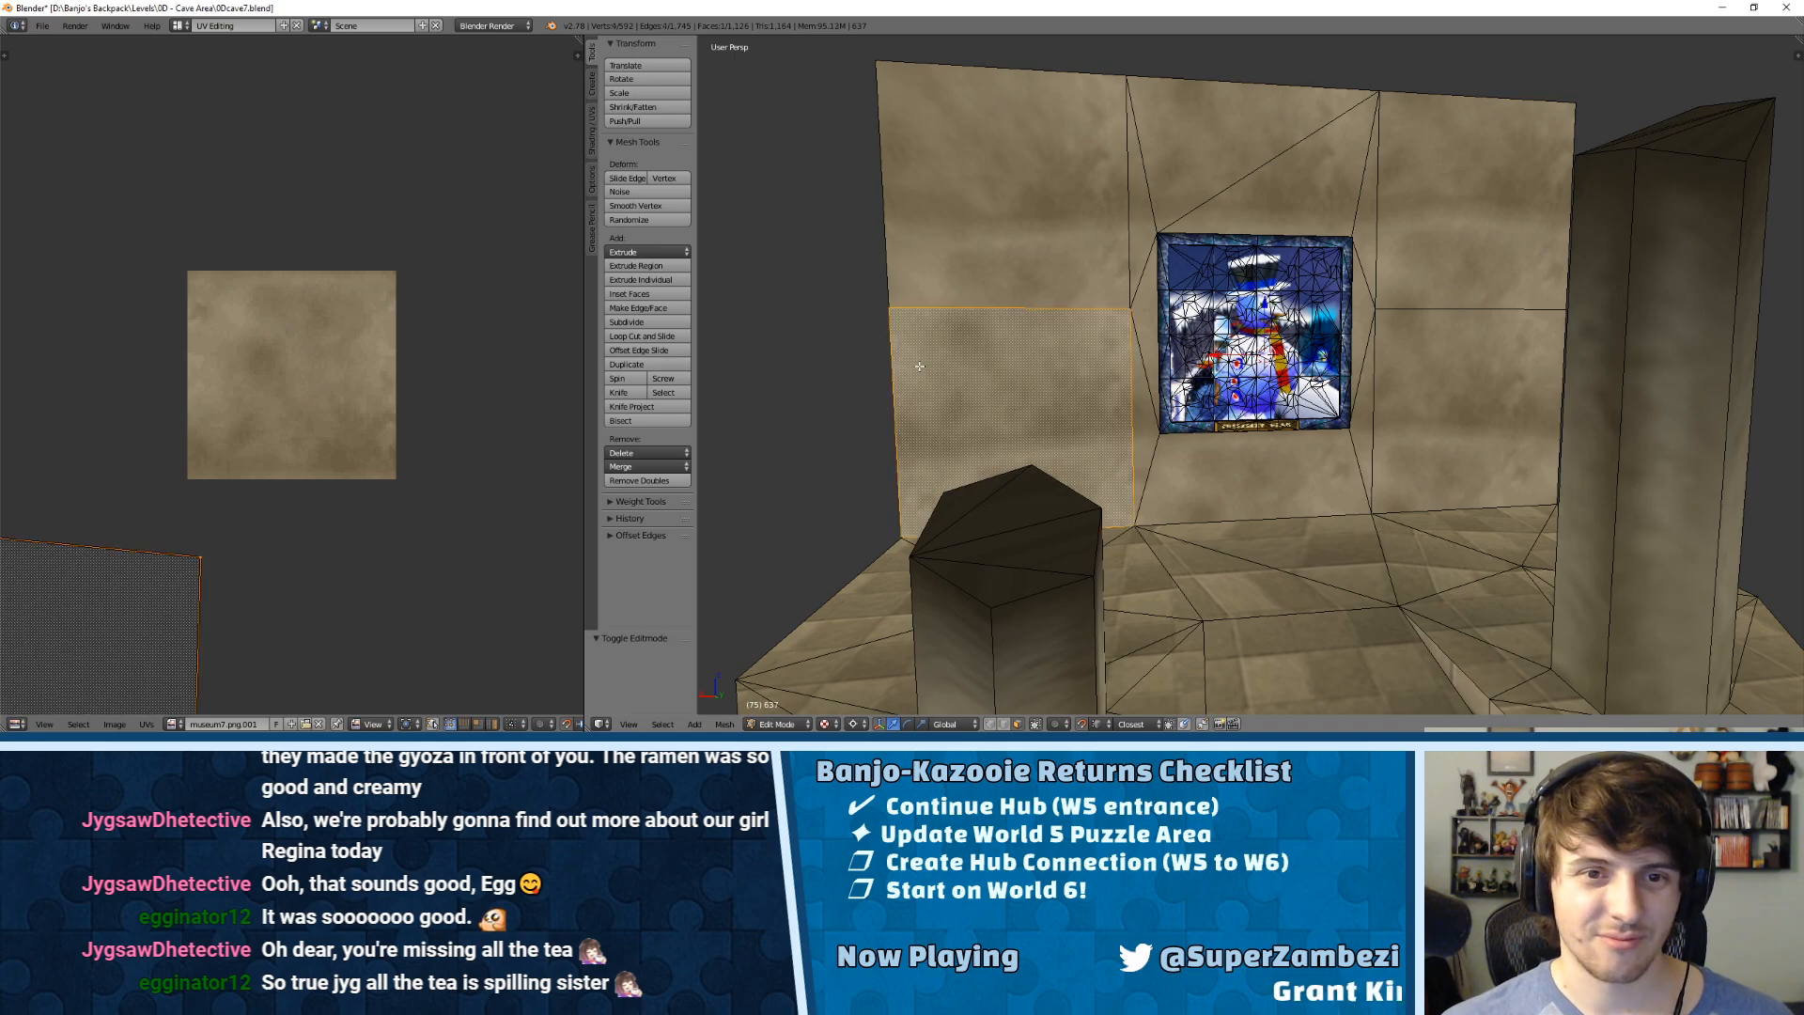
key(Tab)
mouse_move(1090, 385)
middle_down()
mouse_move(1196, 385)
mouse_move(1192, 405)
mouse_move(1111, 412)
mouse_move(1229, 352)
middle_up()
scroll(1108, 409, down, 2)
shift+middle_drag(1232, 515, 1215, 434)
Step: Remap the short trim face beneath the wall from the adjacent long face with Follow Active Quads, using Length Average
key(Tab)
shift+right_click(1278, 441)
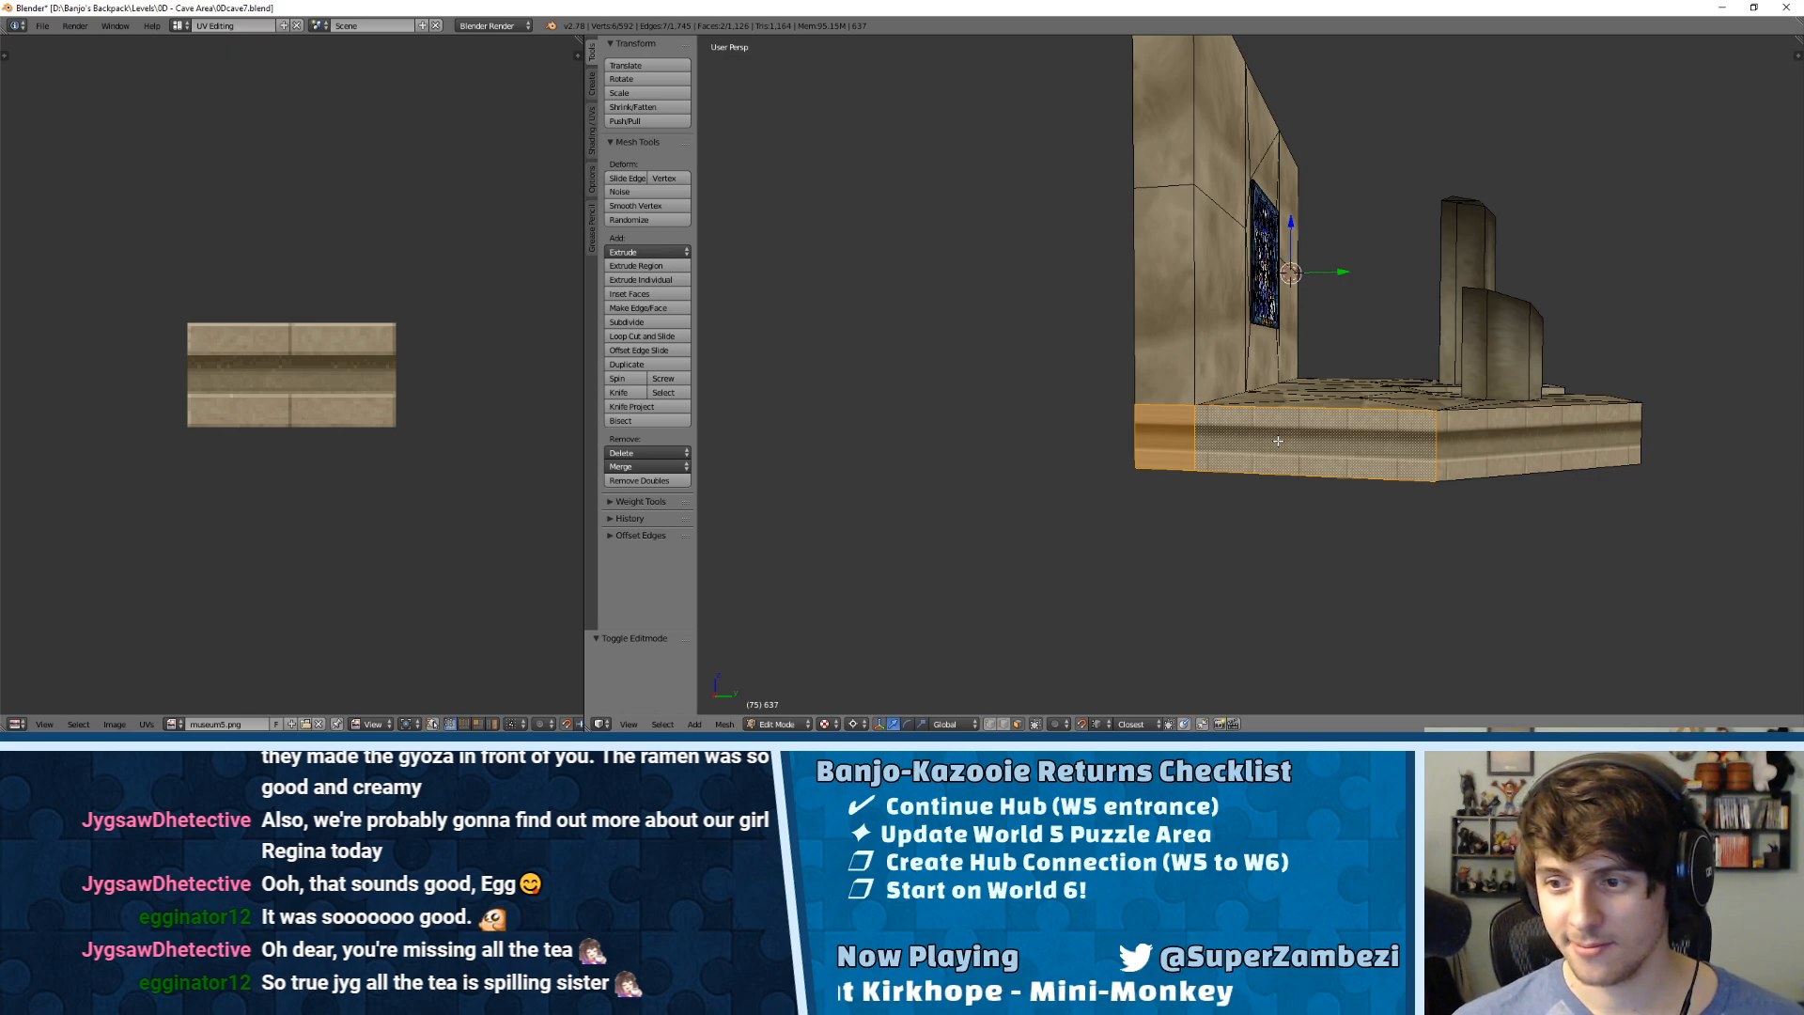
key(u)
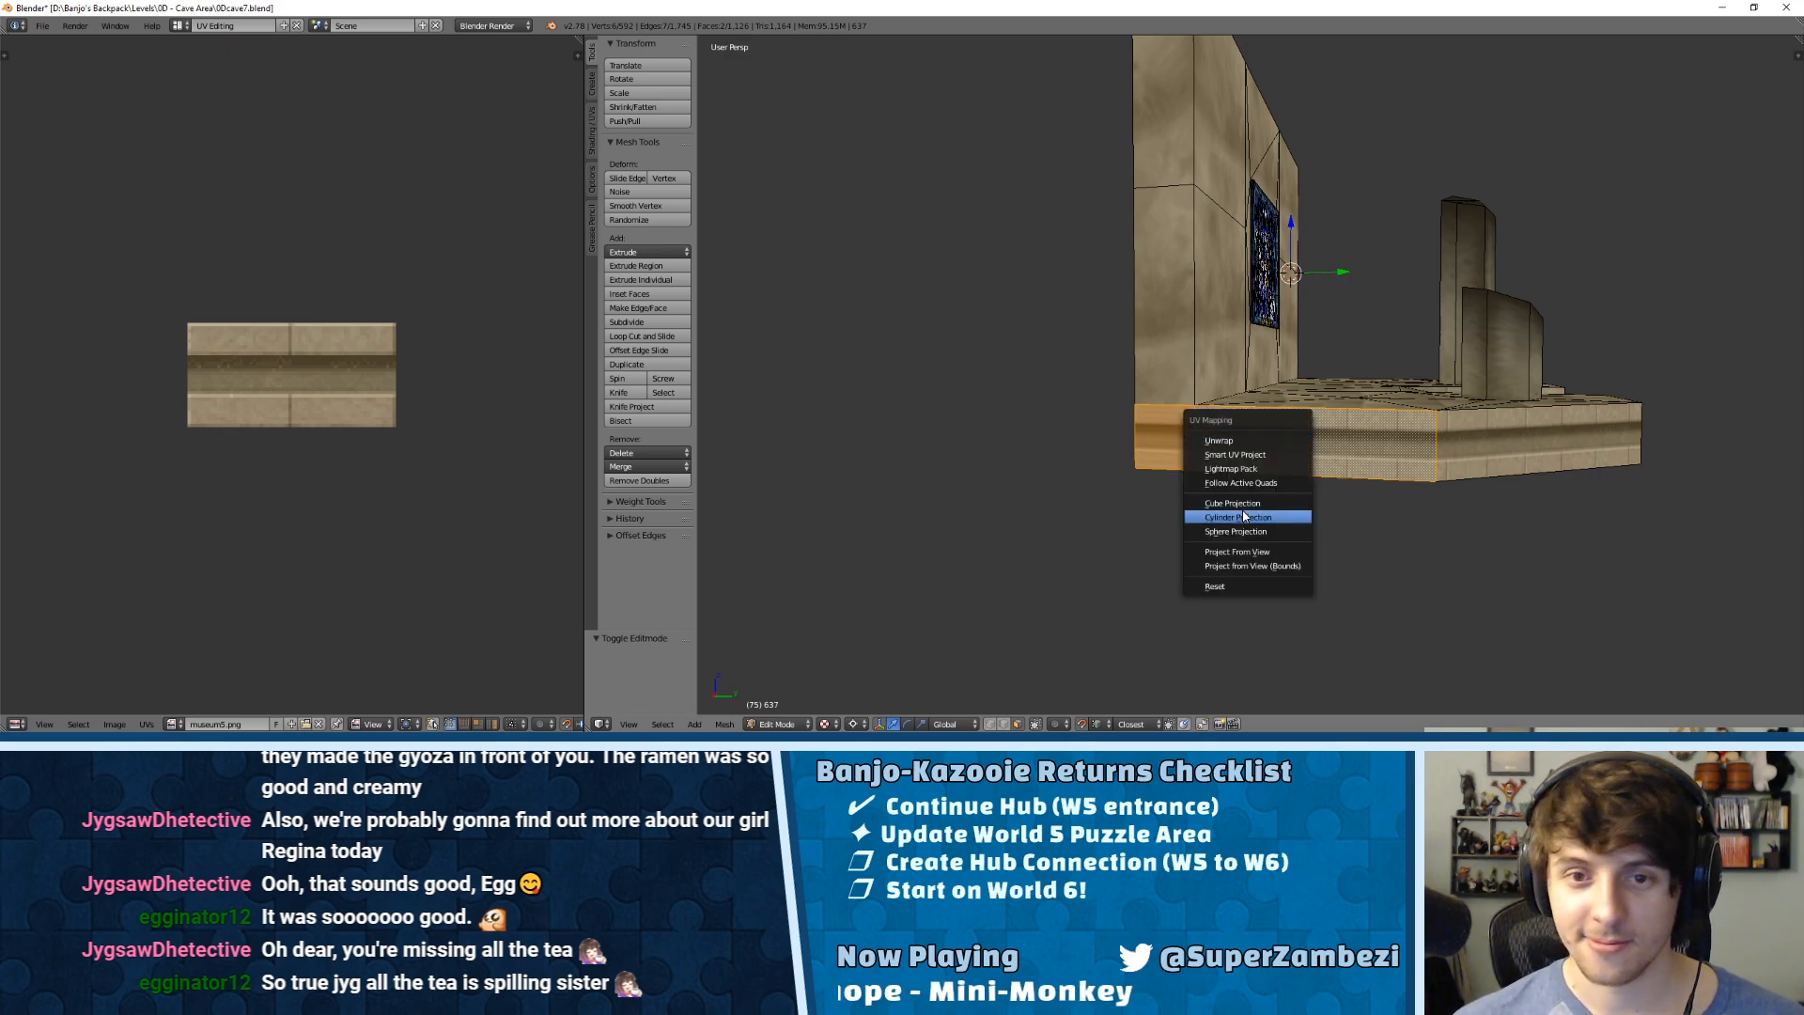
click(1248, 482)
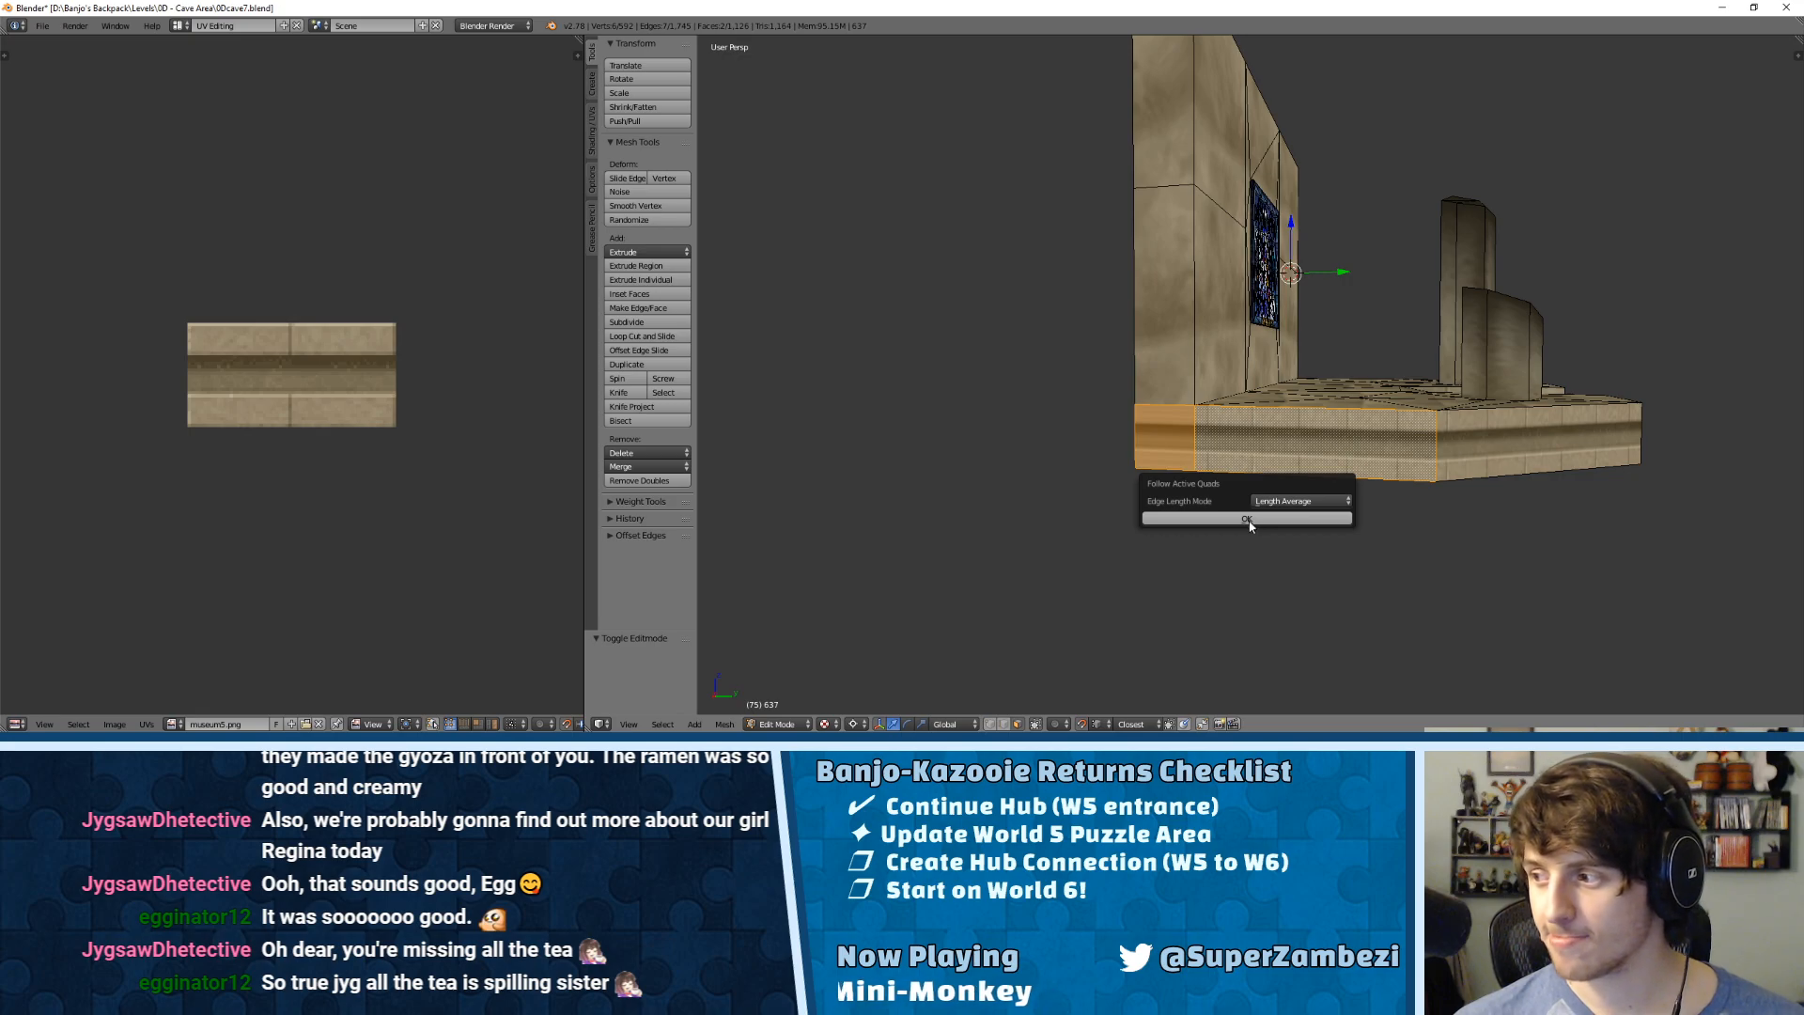
click(1169, 516)
Step: Apply Follow Active Quads to the matching pair of trim faces on the opposite side of the ruin's base
middle_drag(1175, 512, 1201, 448)
right_click(1270, 537)
right_click(1320, 528)
shift+right_click(1254, 539)
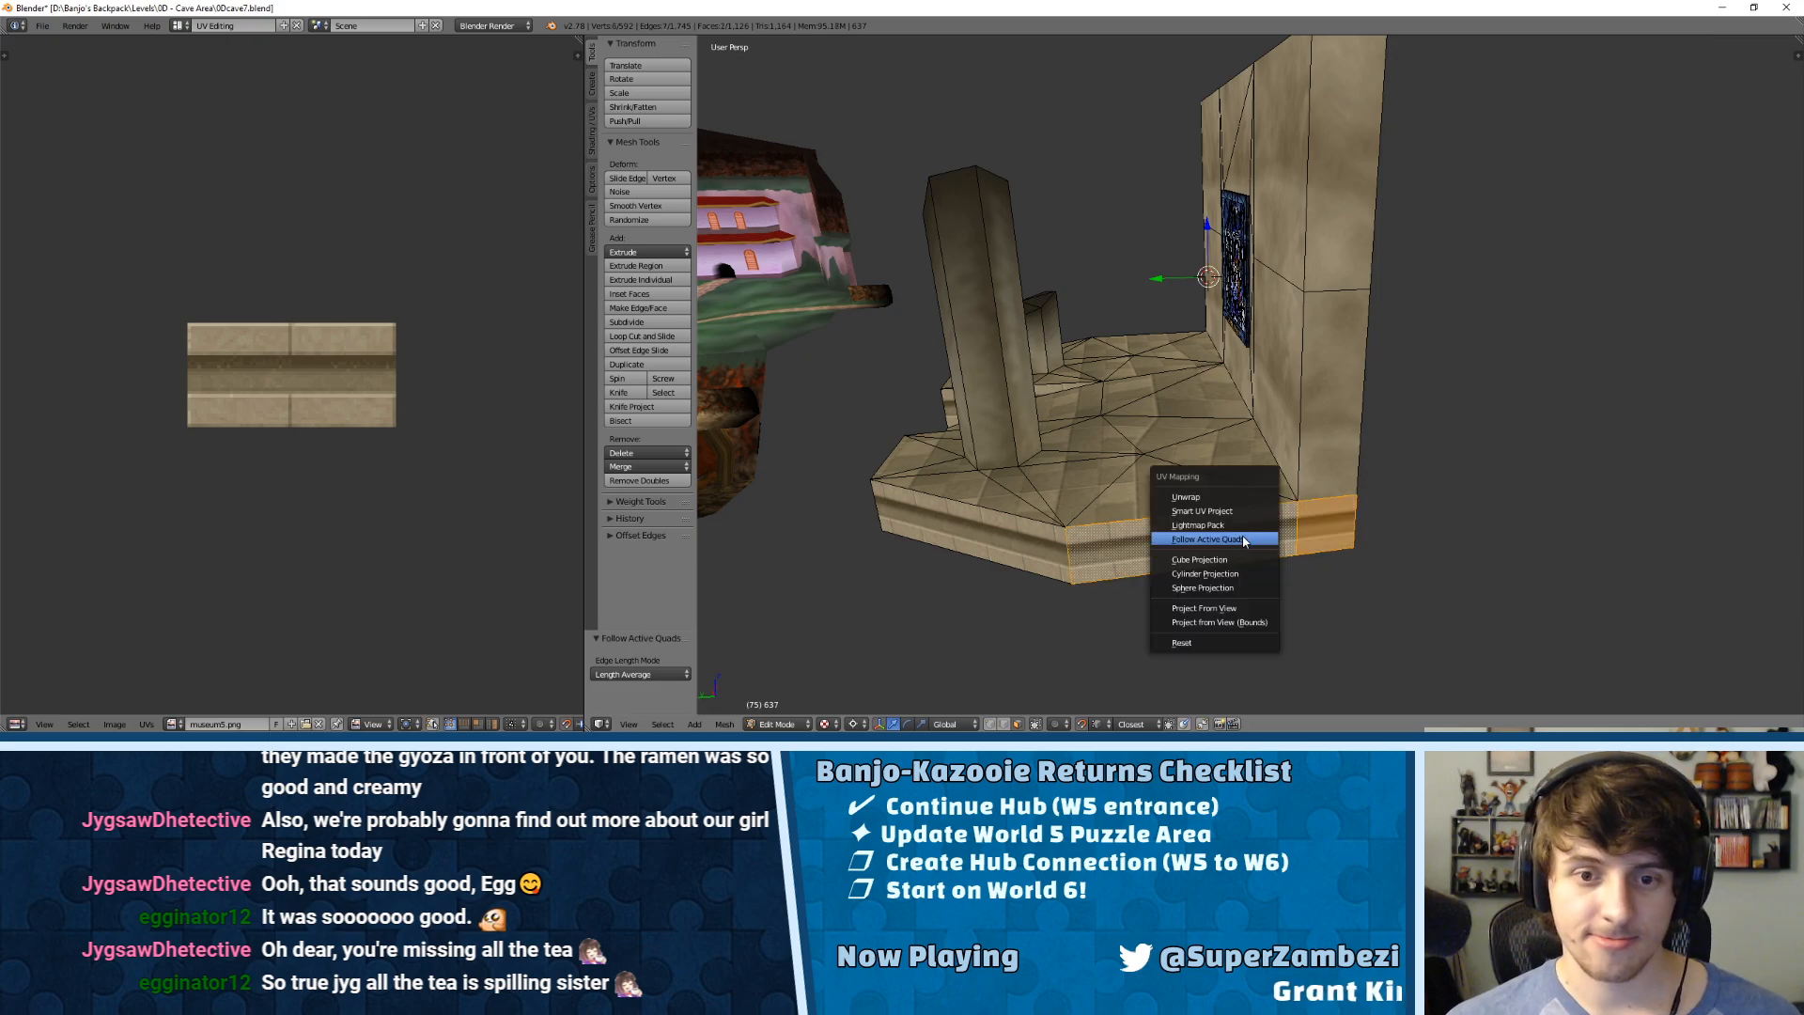
click(1245, 541)
click(1245, 570)
Step: Join the museum ruin with the cave level into one mesh and edit it in edge select mode
key(a)
middle_drag(1206, 478, 1340, 601)
scroll(1381, 437, down, 7)
scroll(1072, 282, up, 3)
key(ctrl+Tab)
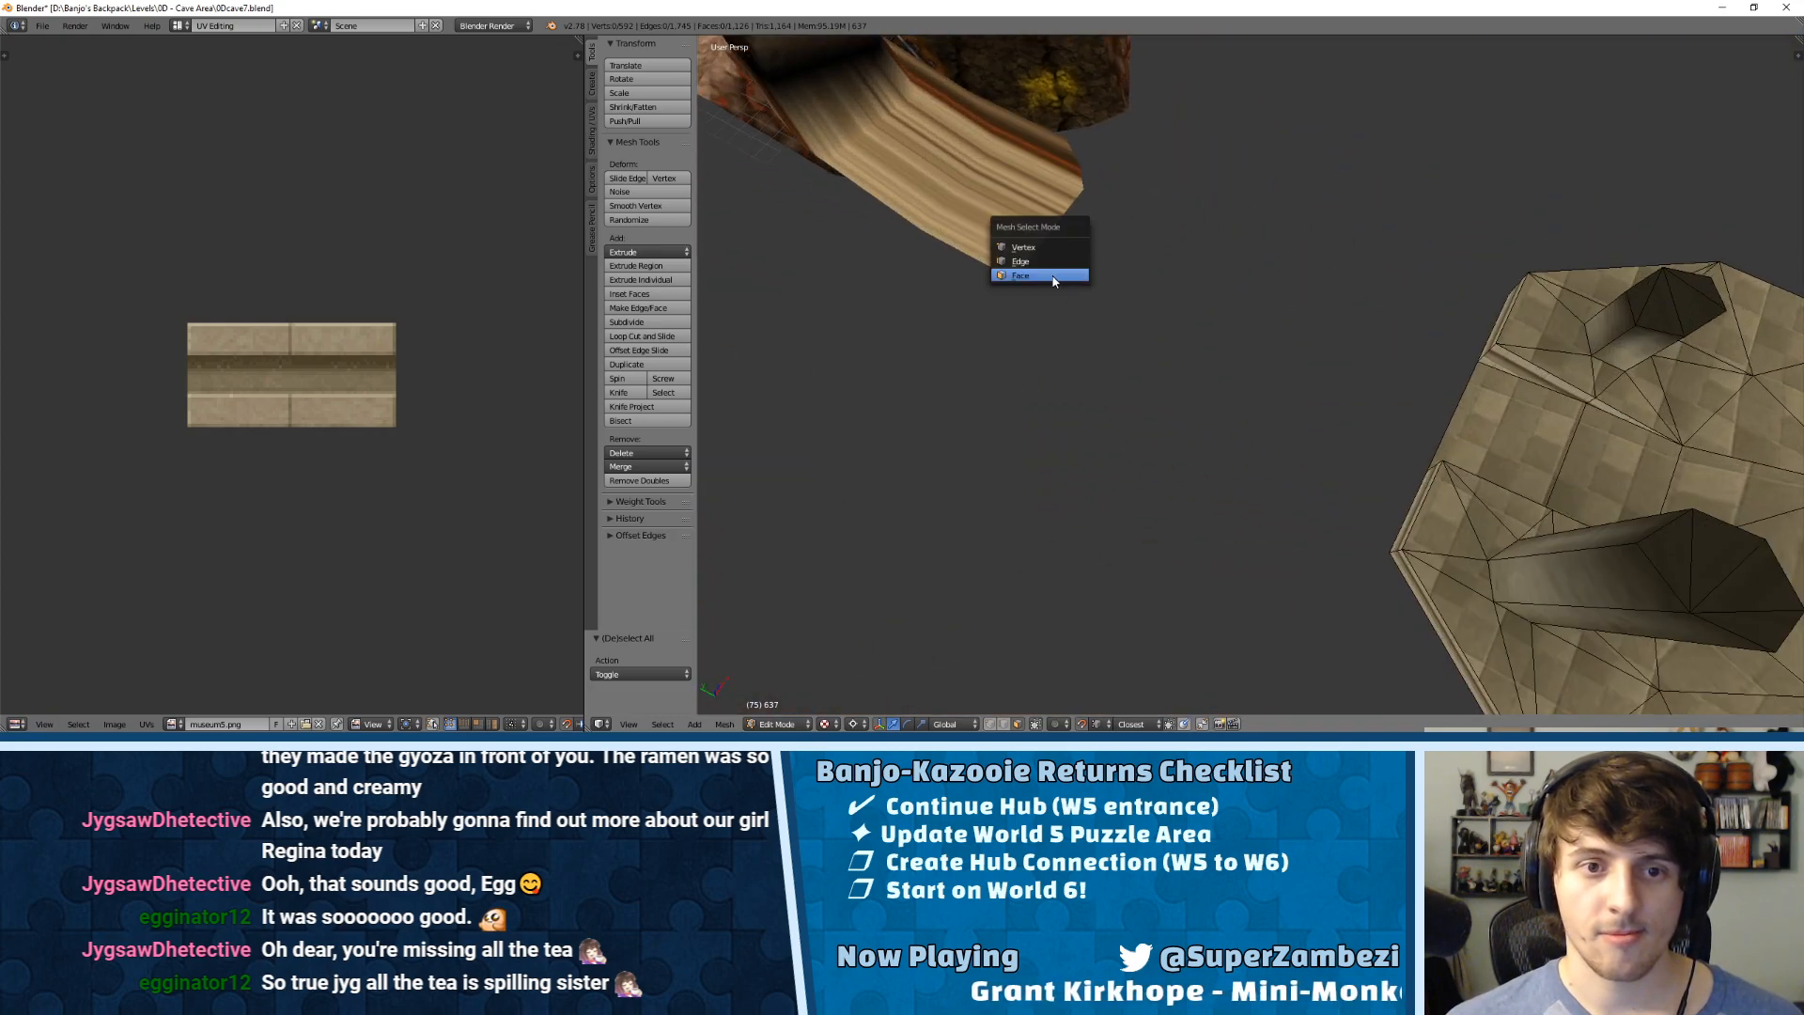
click(1043, 264)
key(Tab)
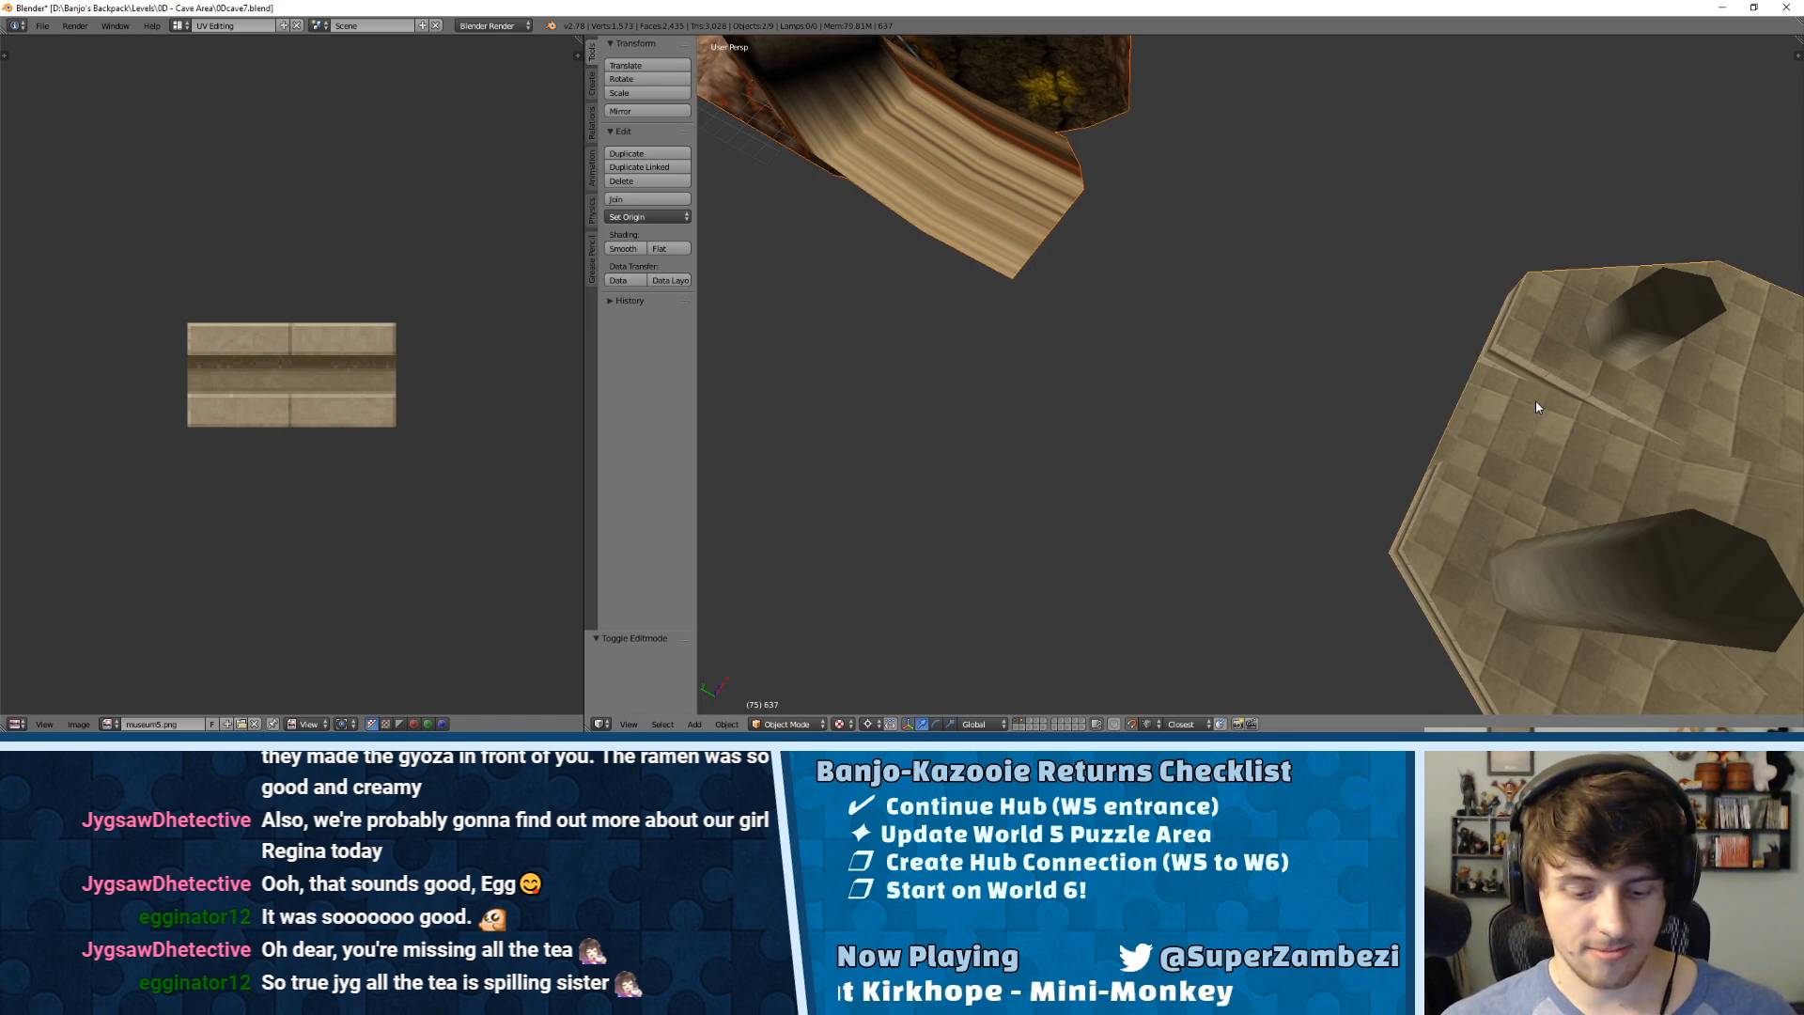
key(ctrl+j)
key(Tab)
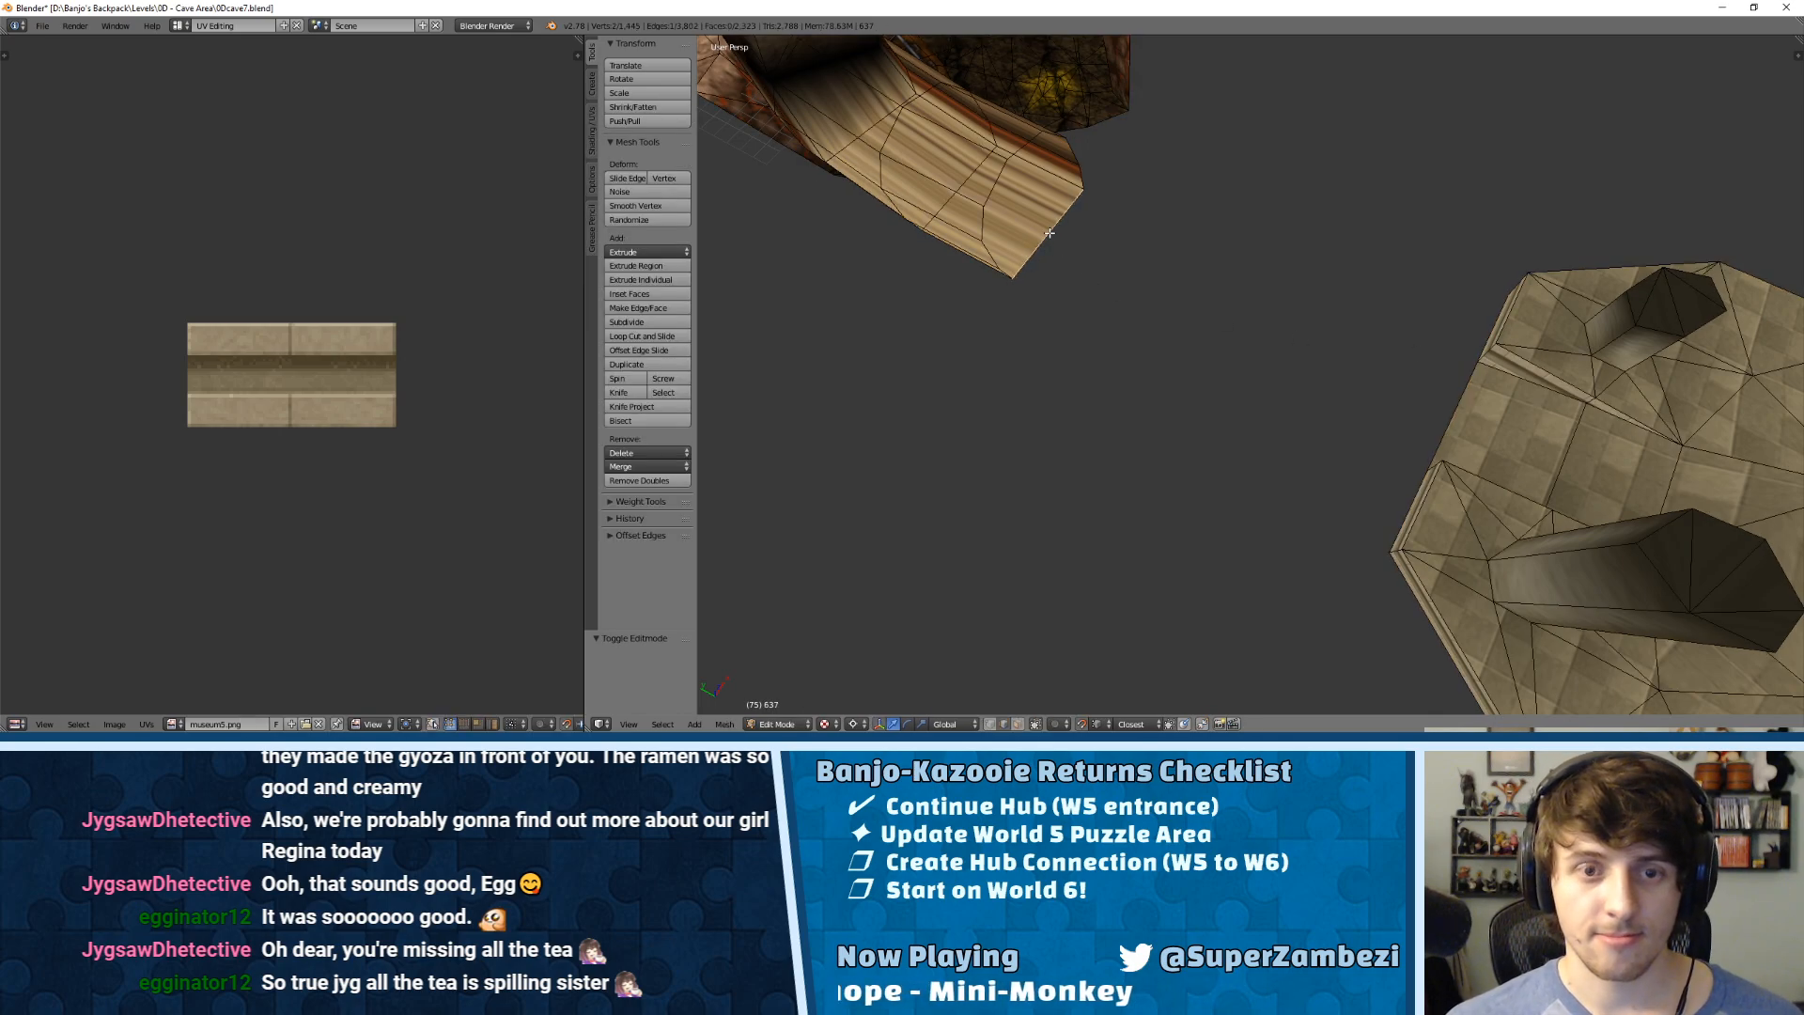
Step: Extrude the cave path's end edge toward the museum ruin and scale the new edge down to narrow the path
key(KP_Decimal)
key(KP_7)
scroll(1139, 232, down, 10)
shift+middle_drag(1261, 402, 1238, 268)
key(e)
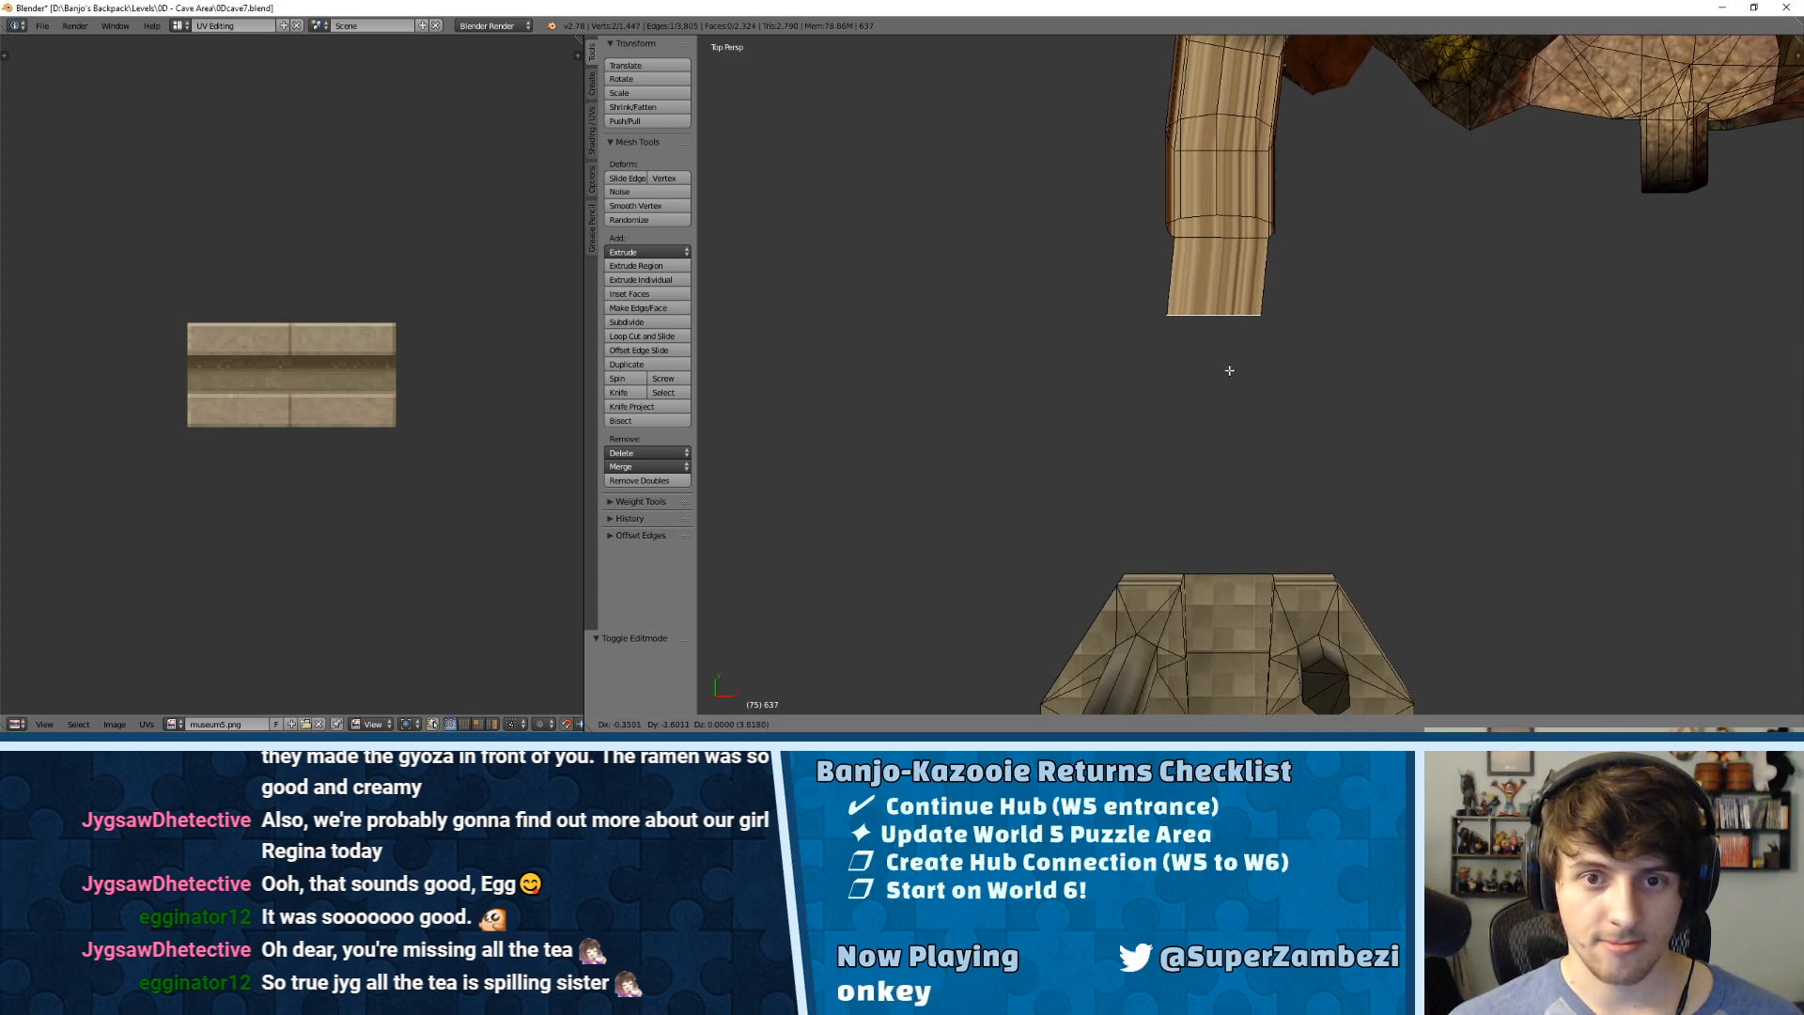
click(1270, 340)
key(s)
click(1263, 342)
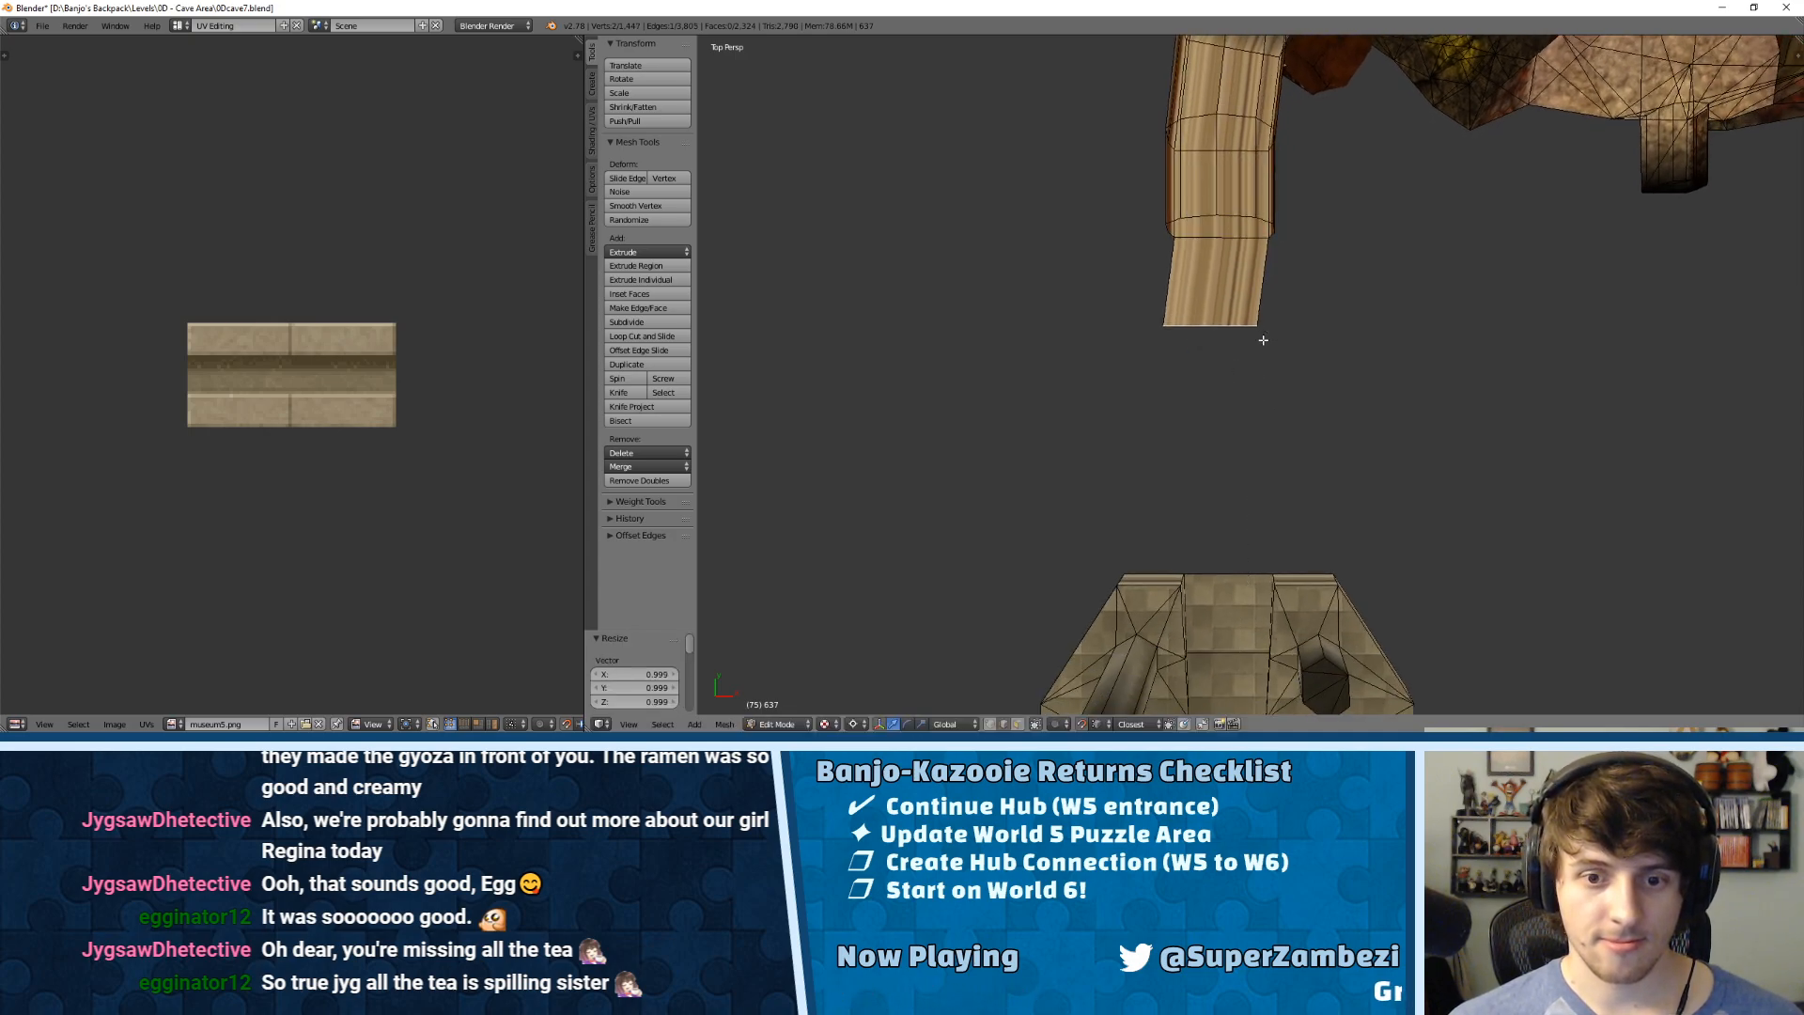
key(ctrl+z)
key(s)
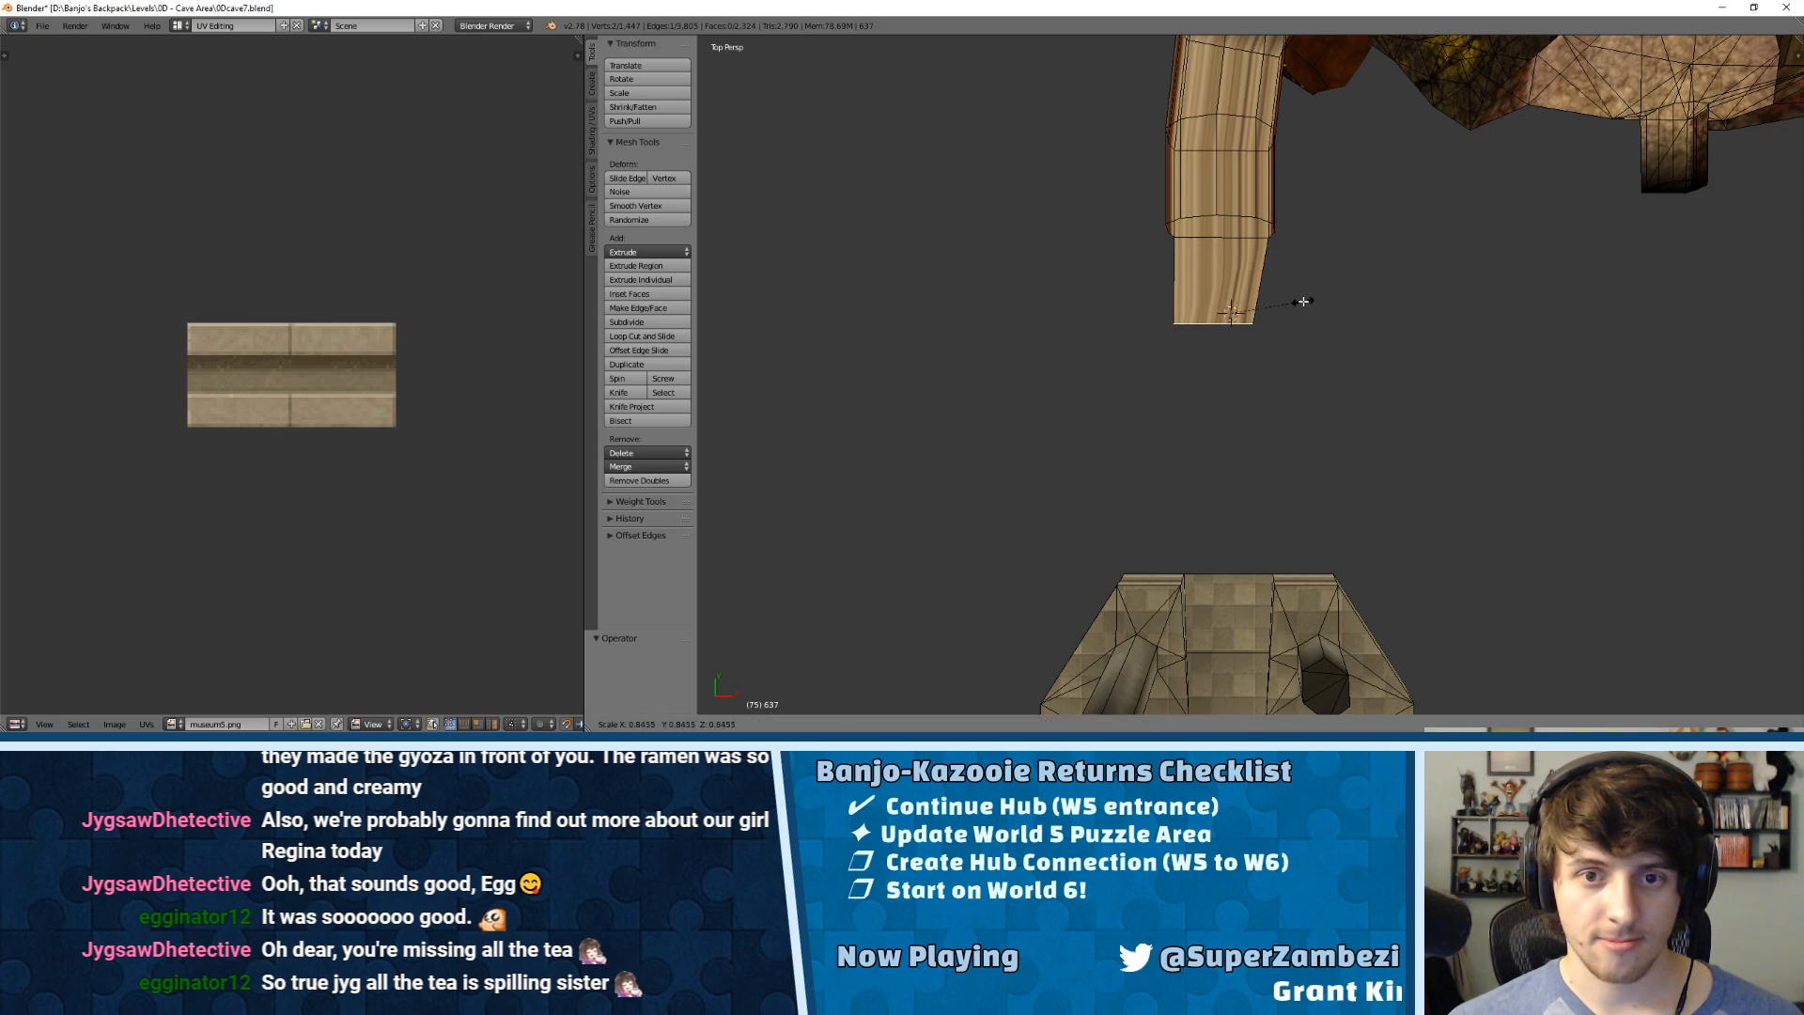
click(1278, 315)
Step: Extrude a second path segment toward the ruin and rotate its end edge by about 11.6 degrees
key(e)
click(1245, 425)
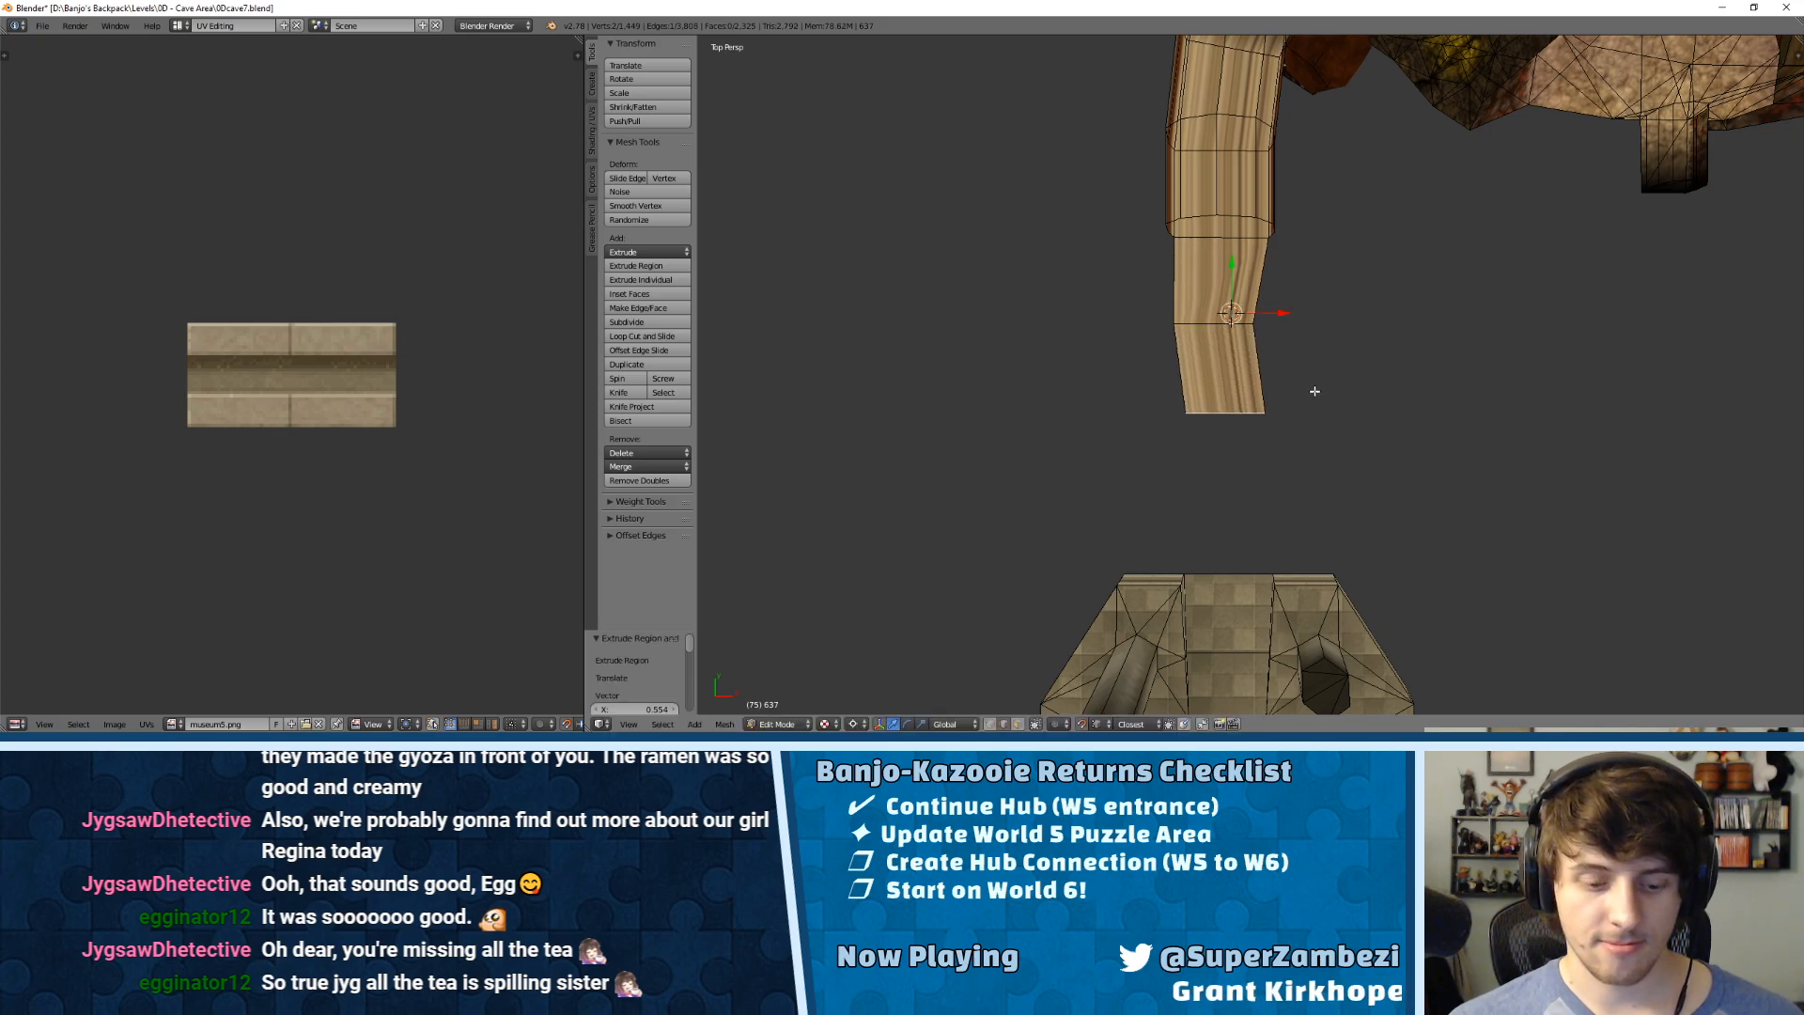
key(r)
click(1302, 381)
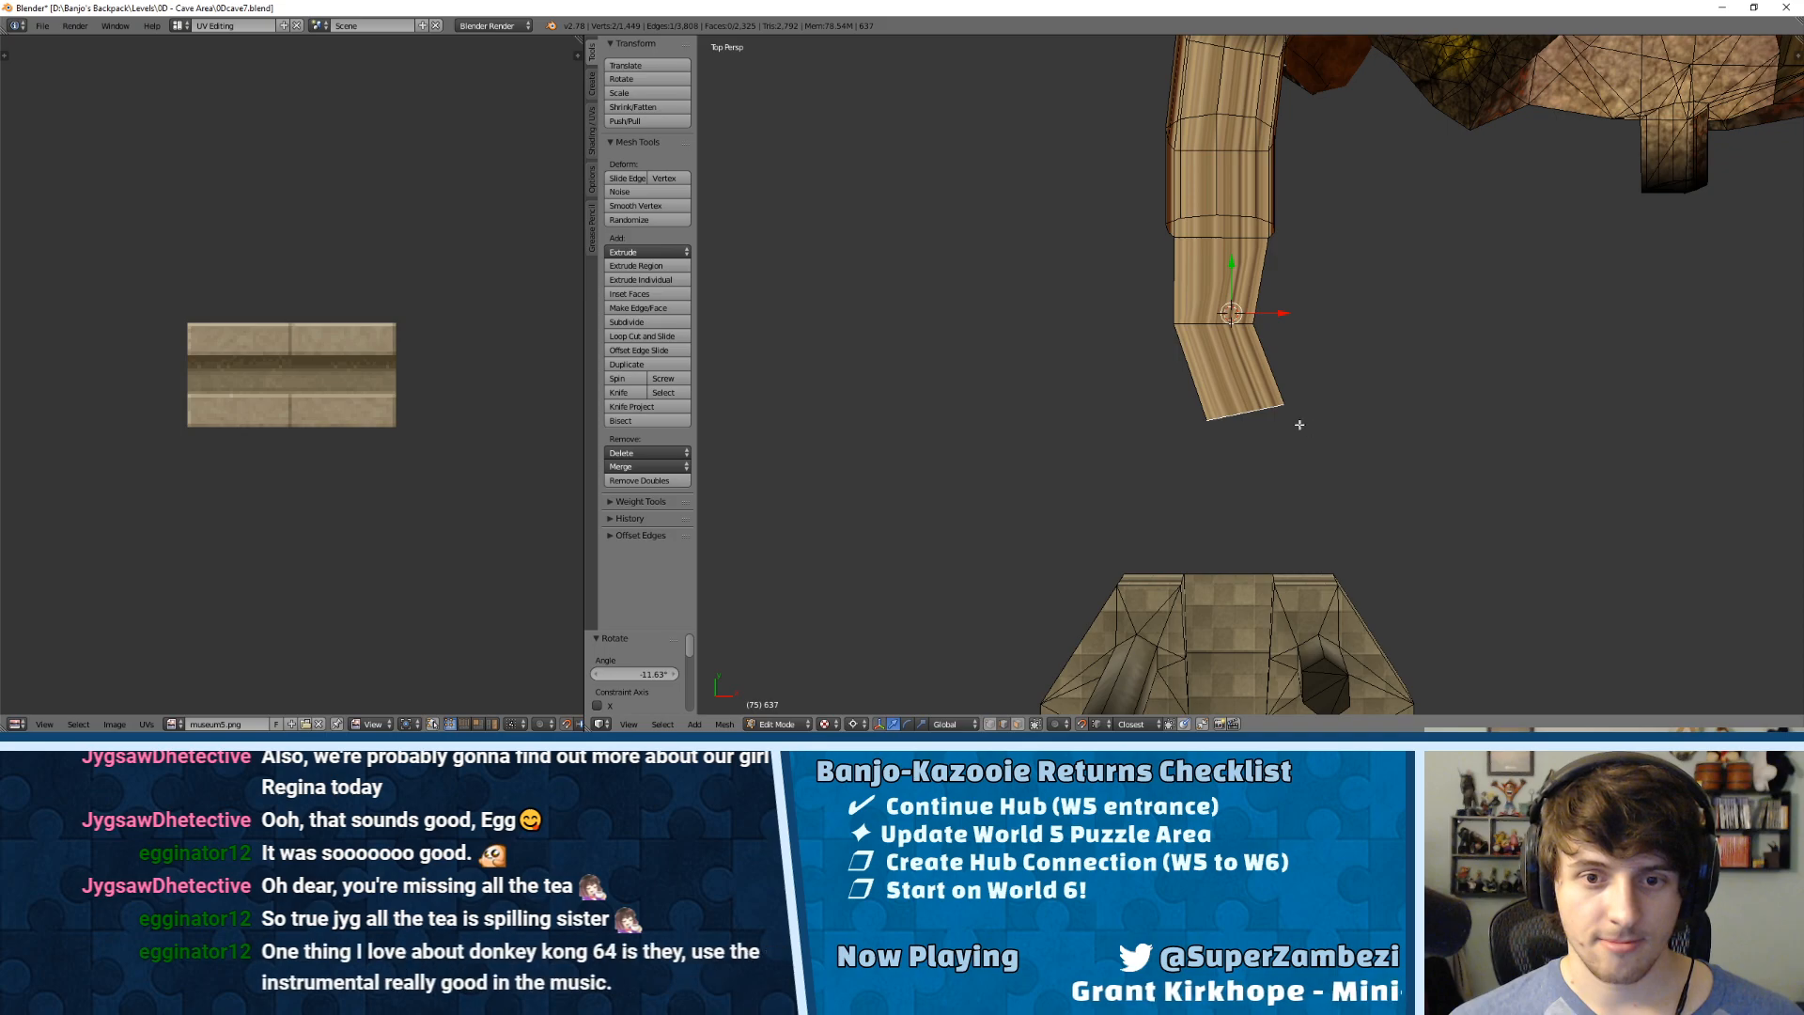
Step: Move the first bend edge about 0.55 along Y and rotate it slightly, and move the path's end edge about 0.82 along Y
right_click(1276, 311)
drag(1275, 312, 1235, 257)
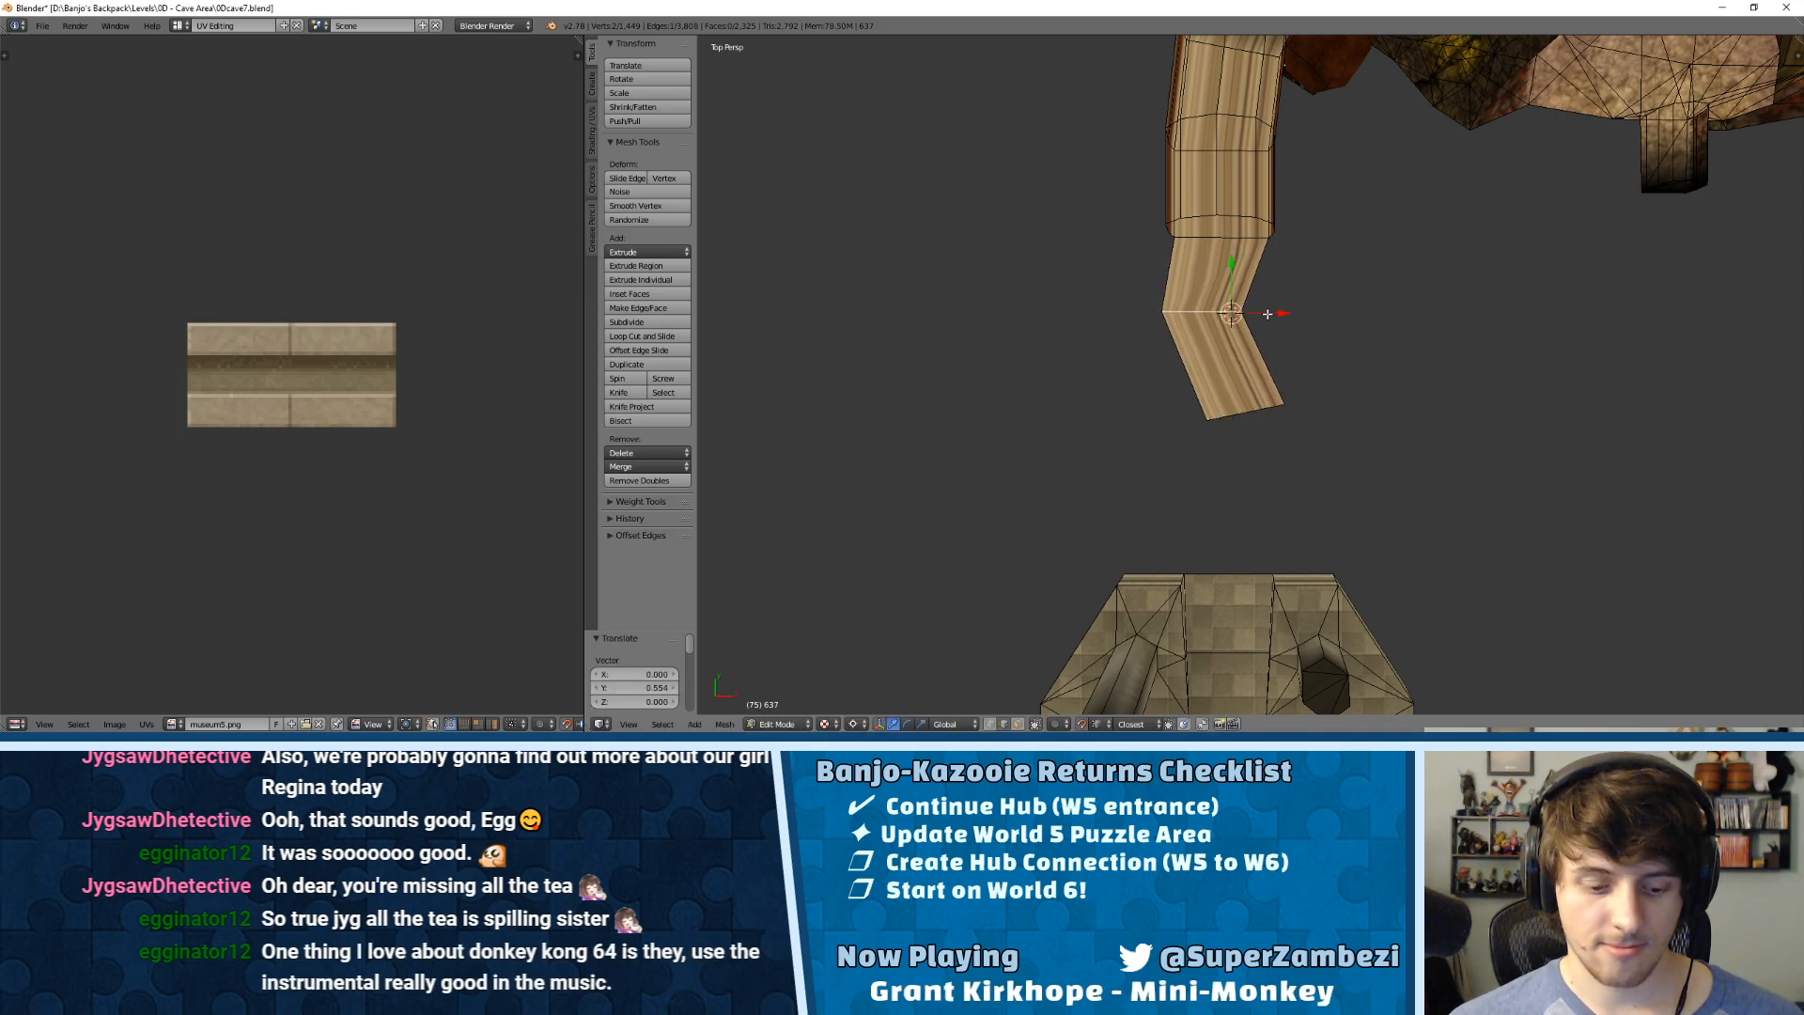
key(r)
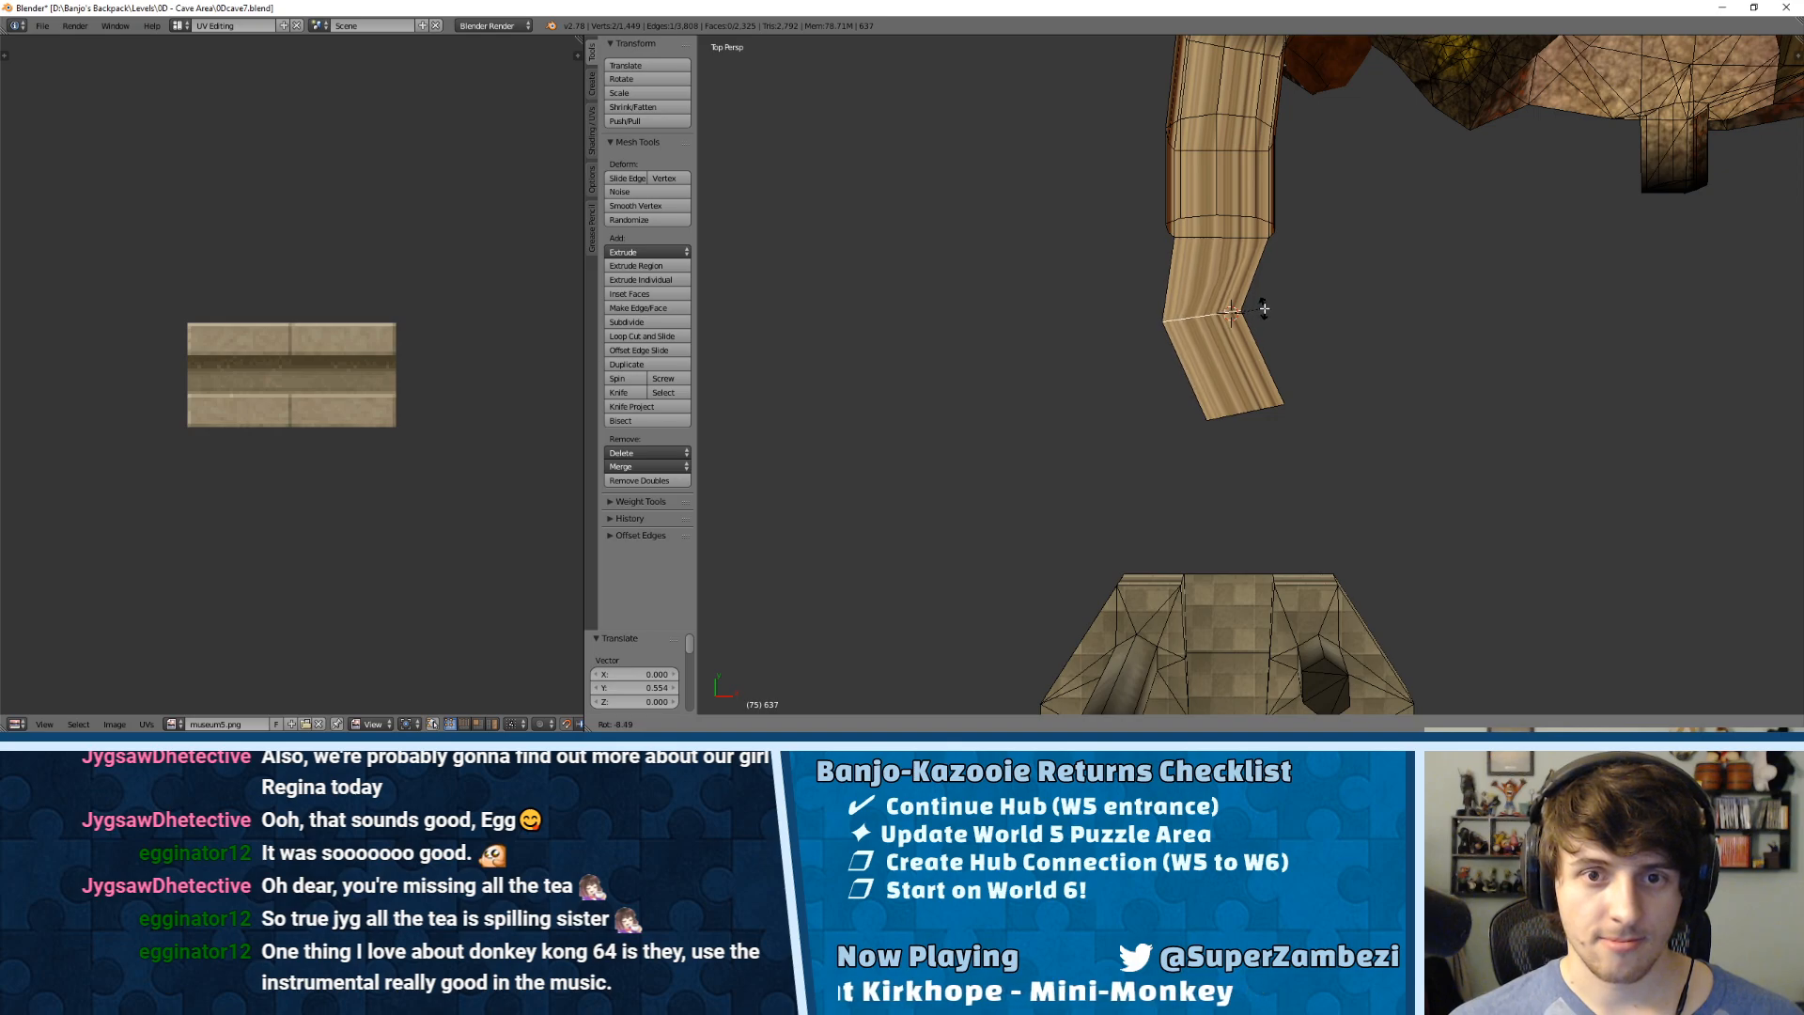
click(1262, 311)
drag(1232, 265, 1233, 247)
Step: Extrude a third path segment toward the ruin and extrude the ruin's entrance edge along Y to meet it
key(e)
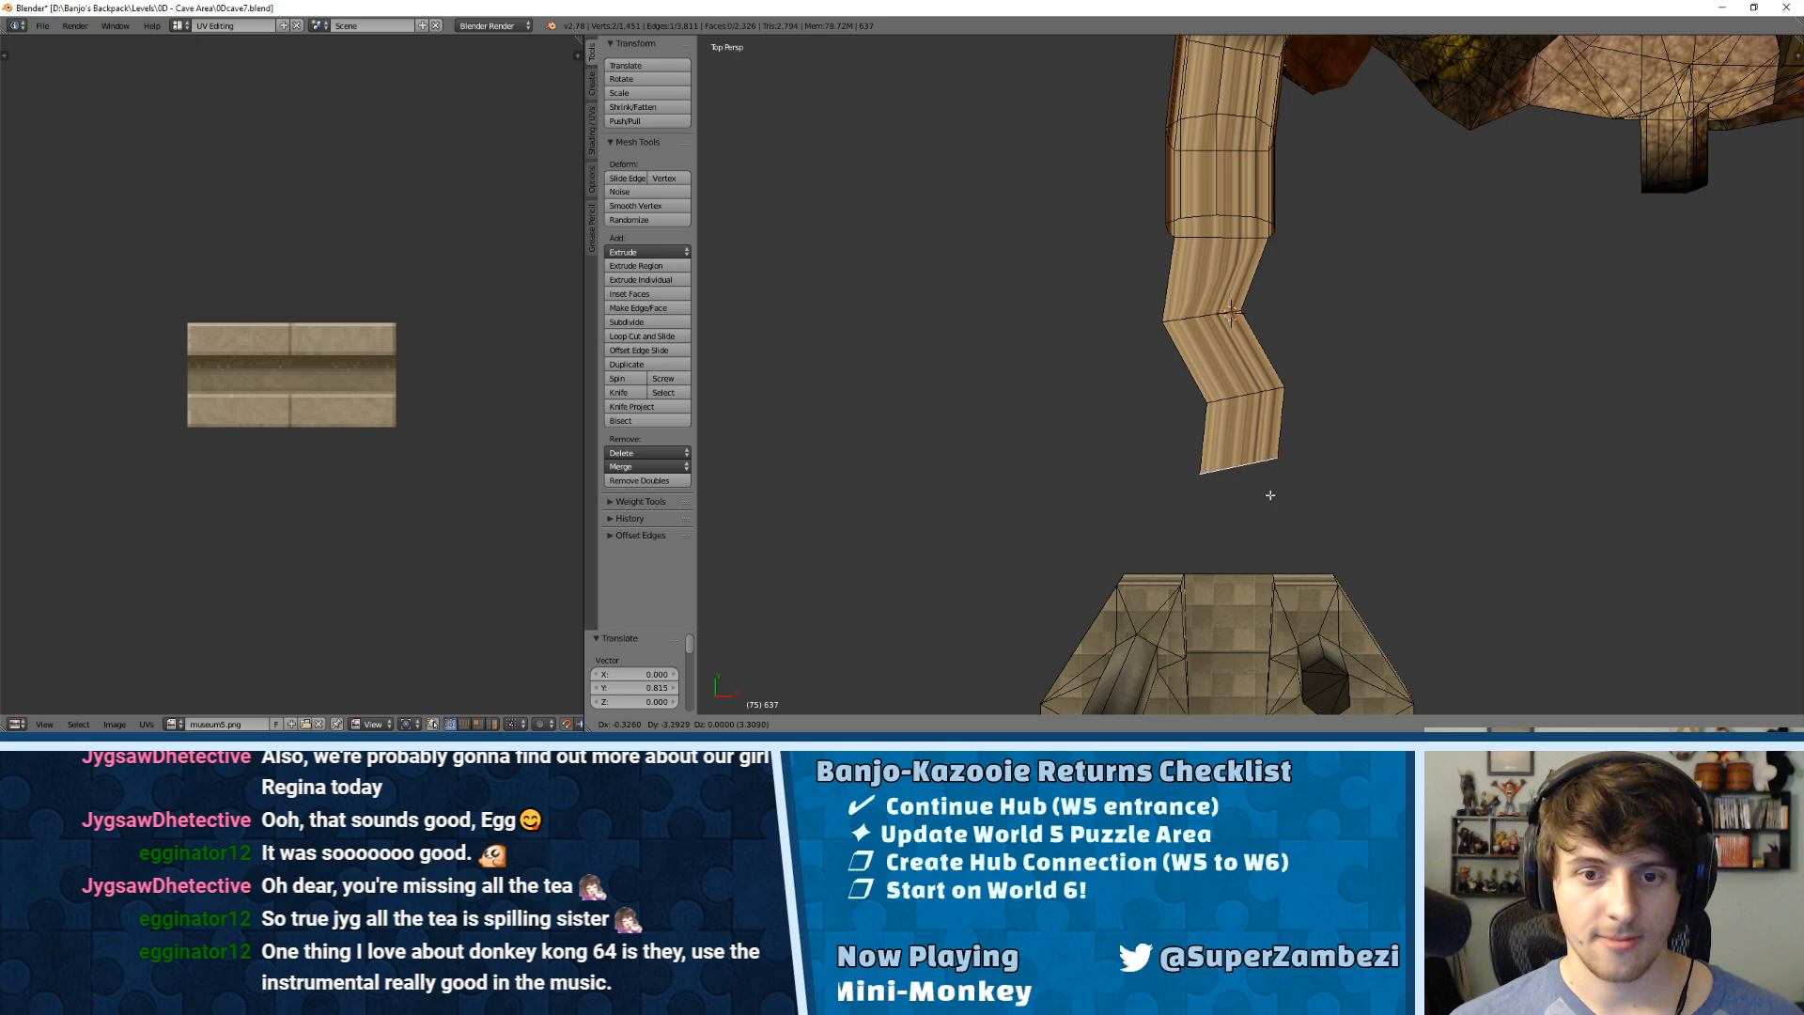
click(1264, 526)
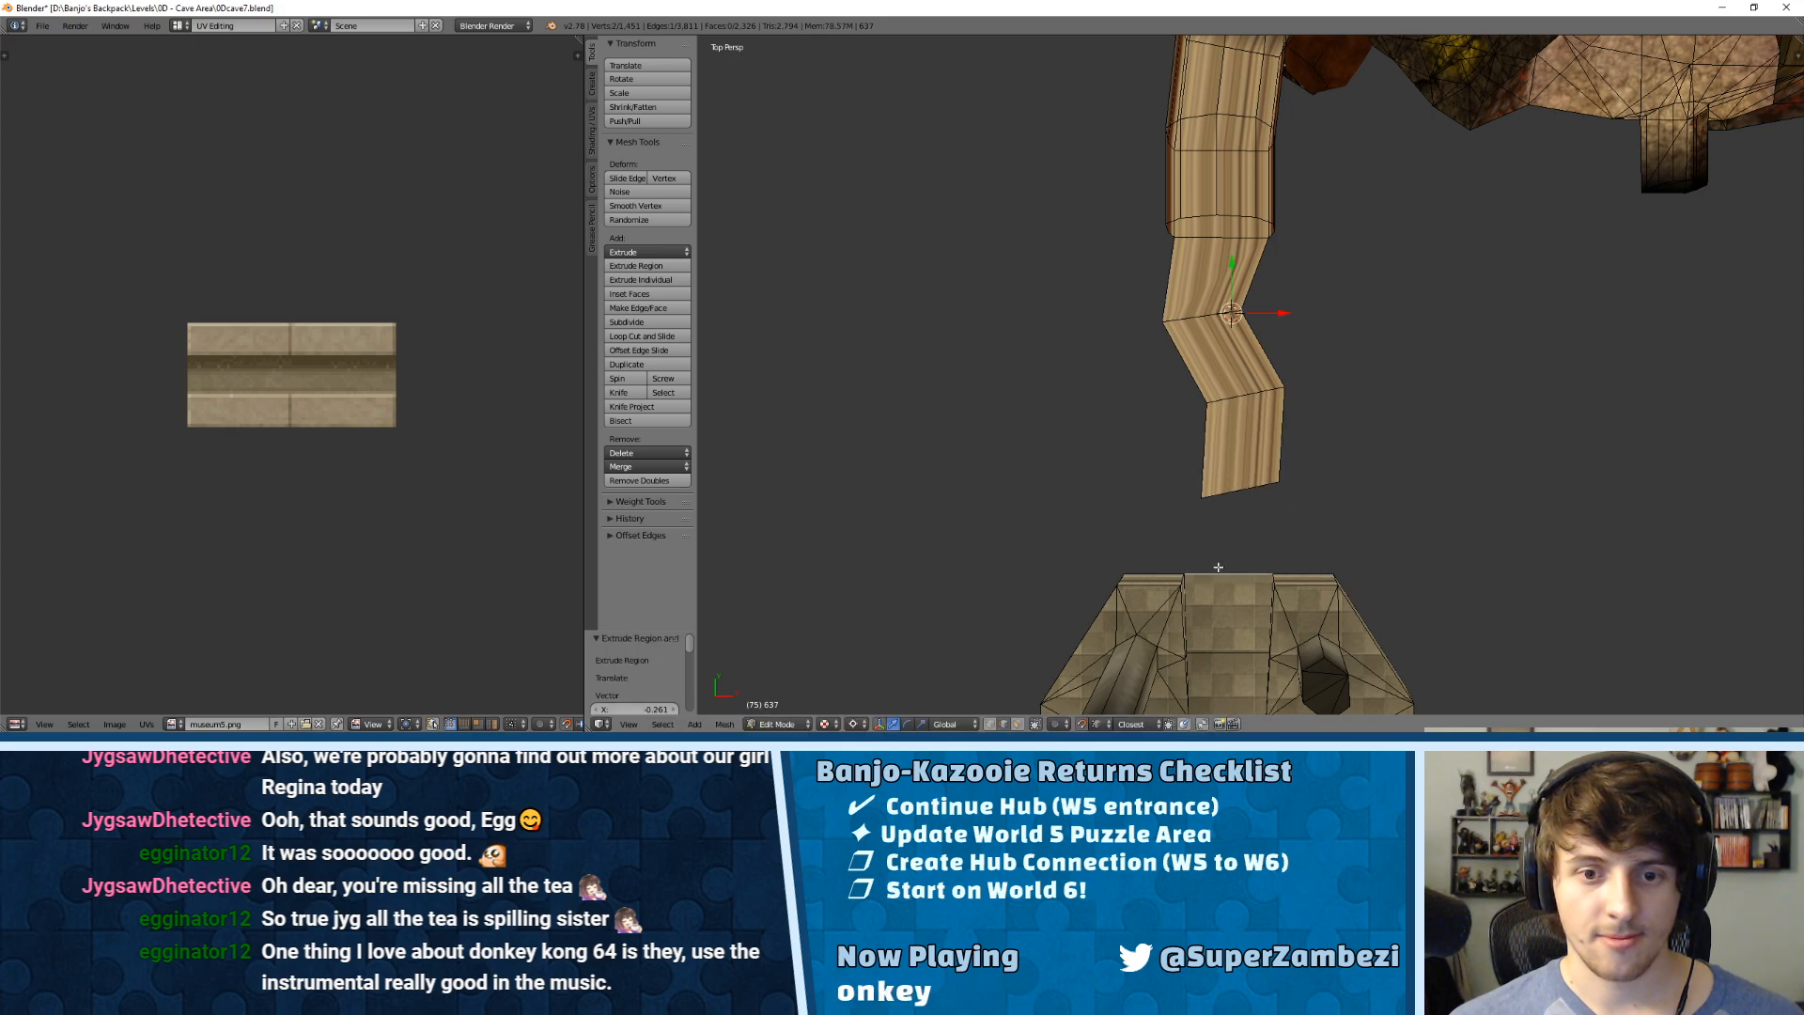
key(e)
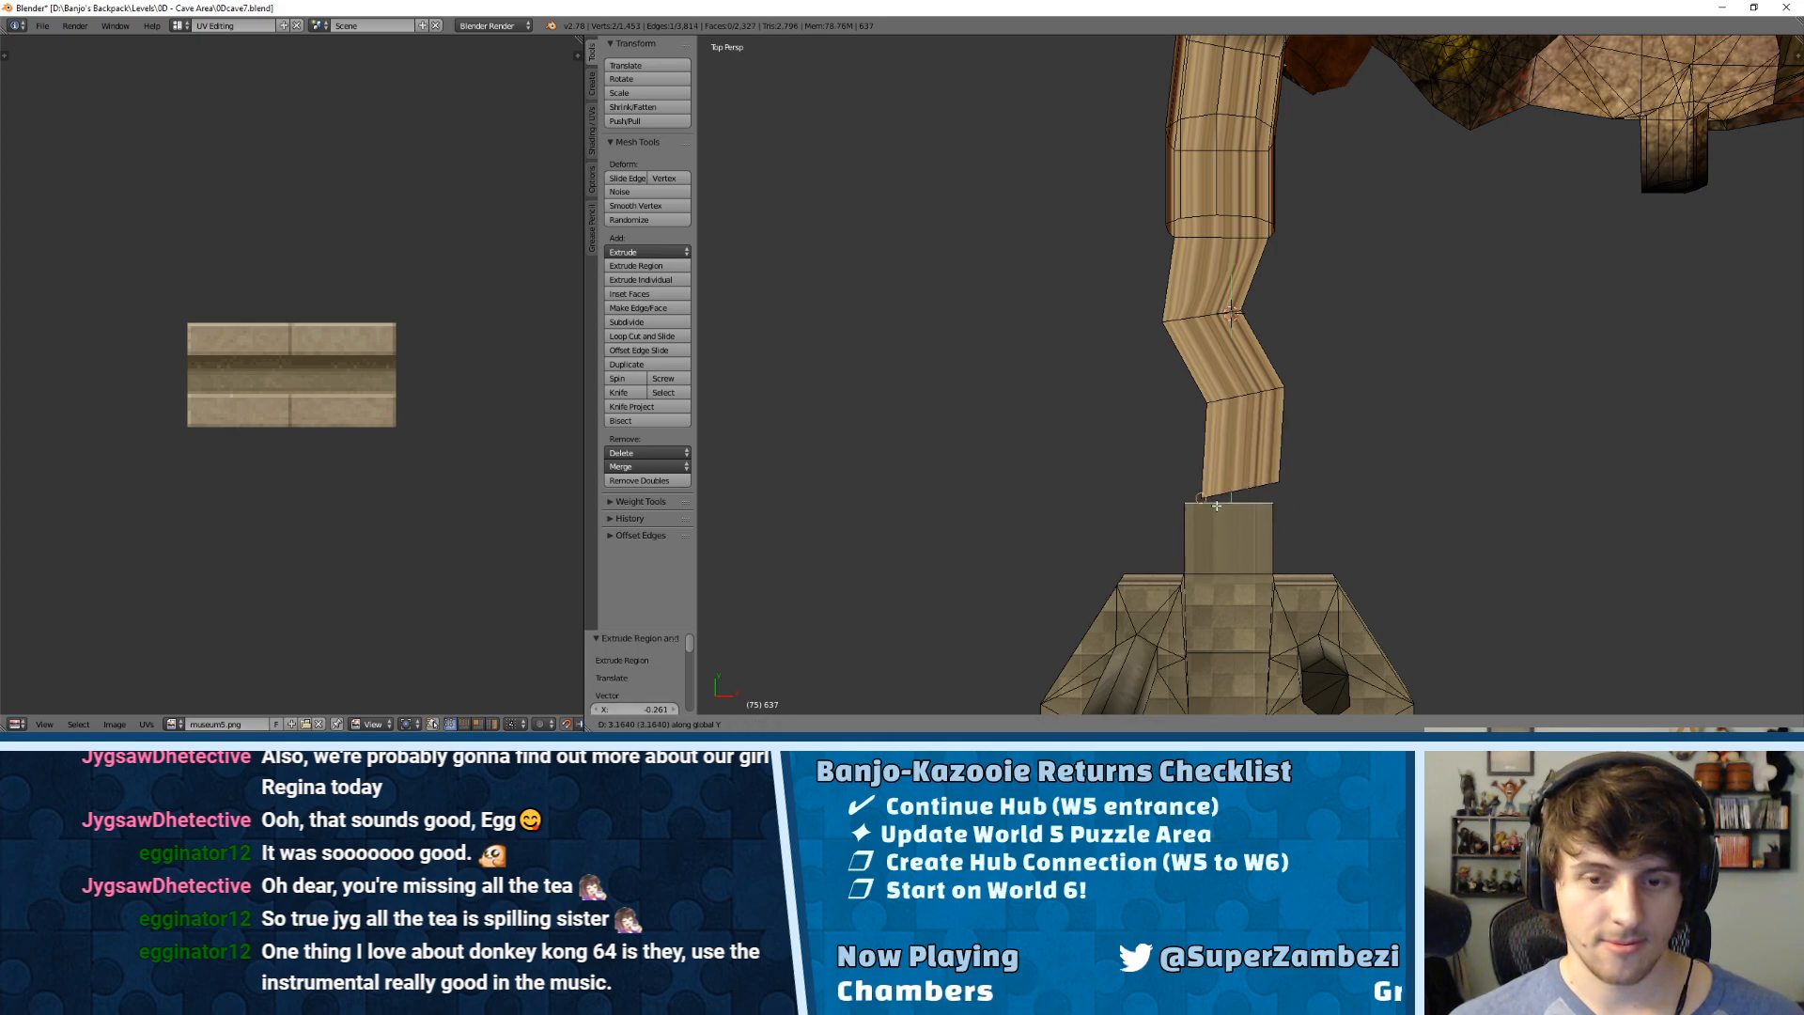
click(1242, 487)
Step: In vertex select mode, snap both end vertices of the path onto the corners of the ruin's extruded walkway
key(ctrl+Tab)
click(1231, 477)
right_click(1212, 498)
key(g)
ctrl+click(1188, 502)
right_click(1282, 480)
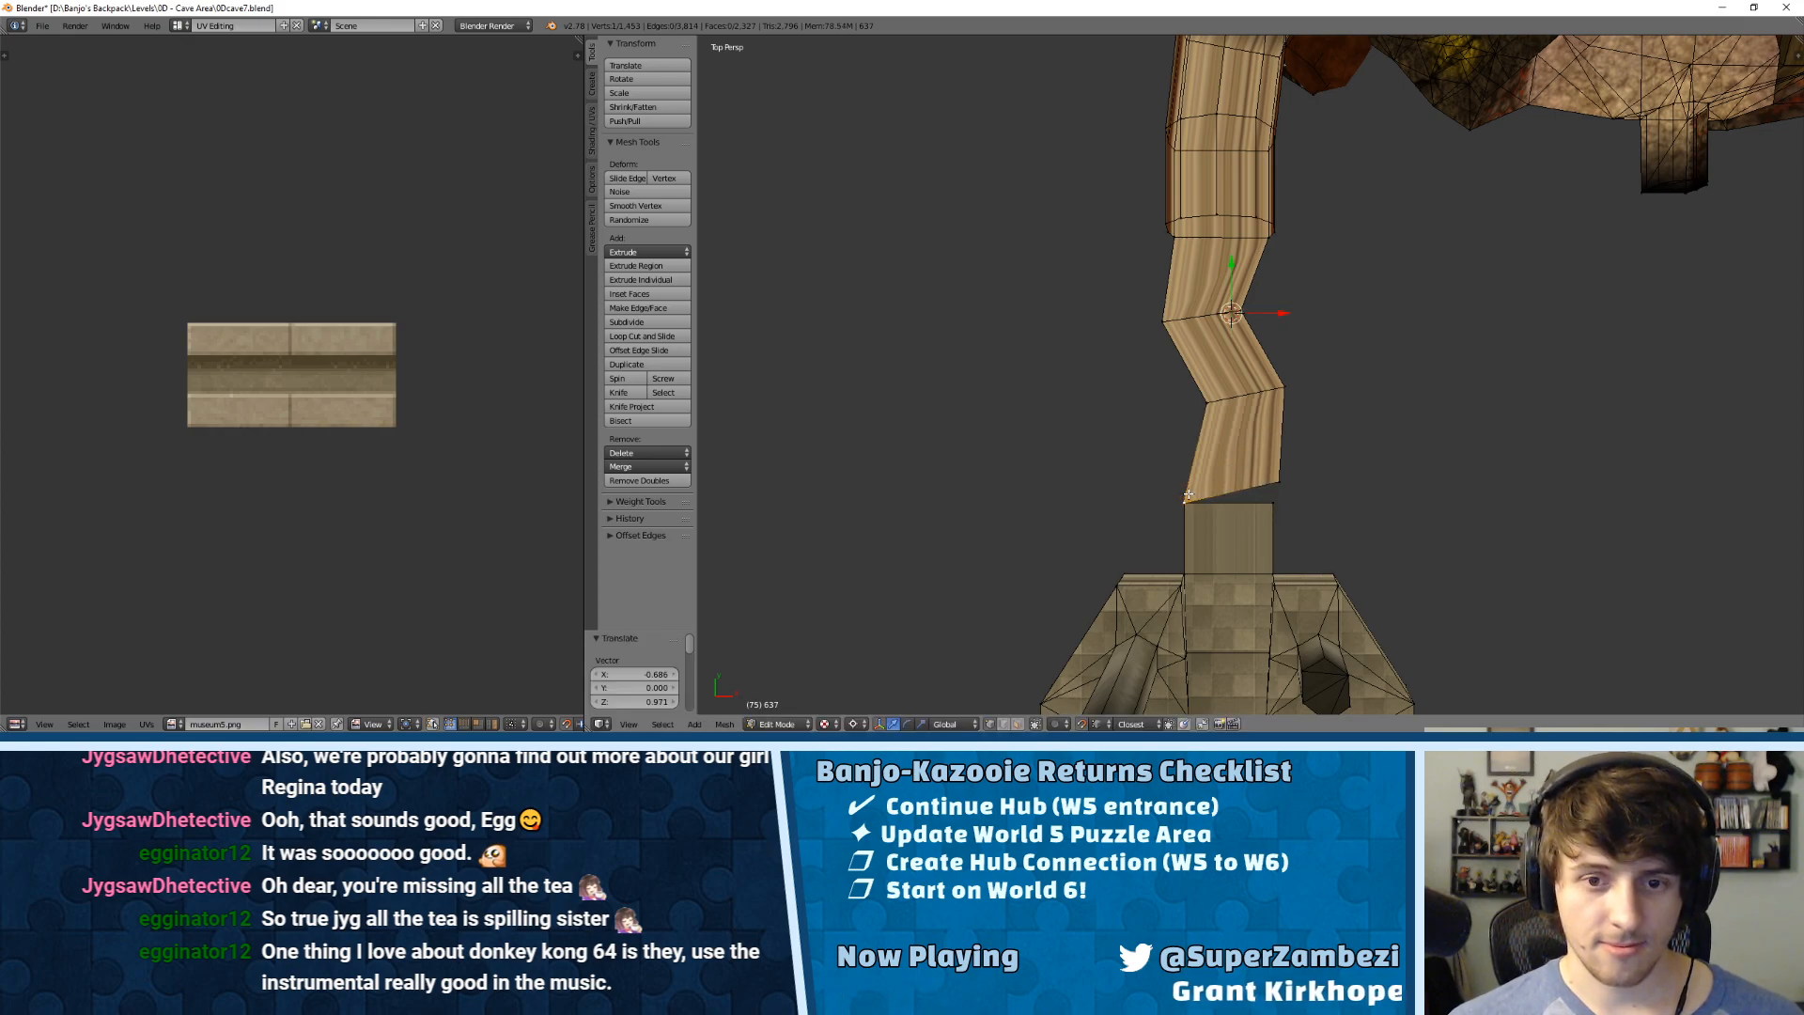
key(g)
ctrl+click(1276, 498)
Step: Reposition the four vertices of the path's two bends to even out the width of the new segments
right_click(1281, 391)
key(g)
click(1289, 411)
right_click(1198, 404)
key(g)
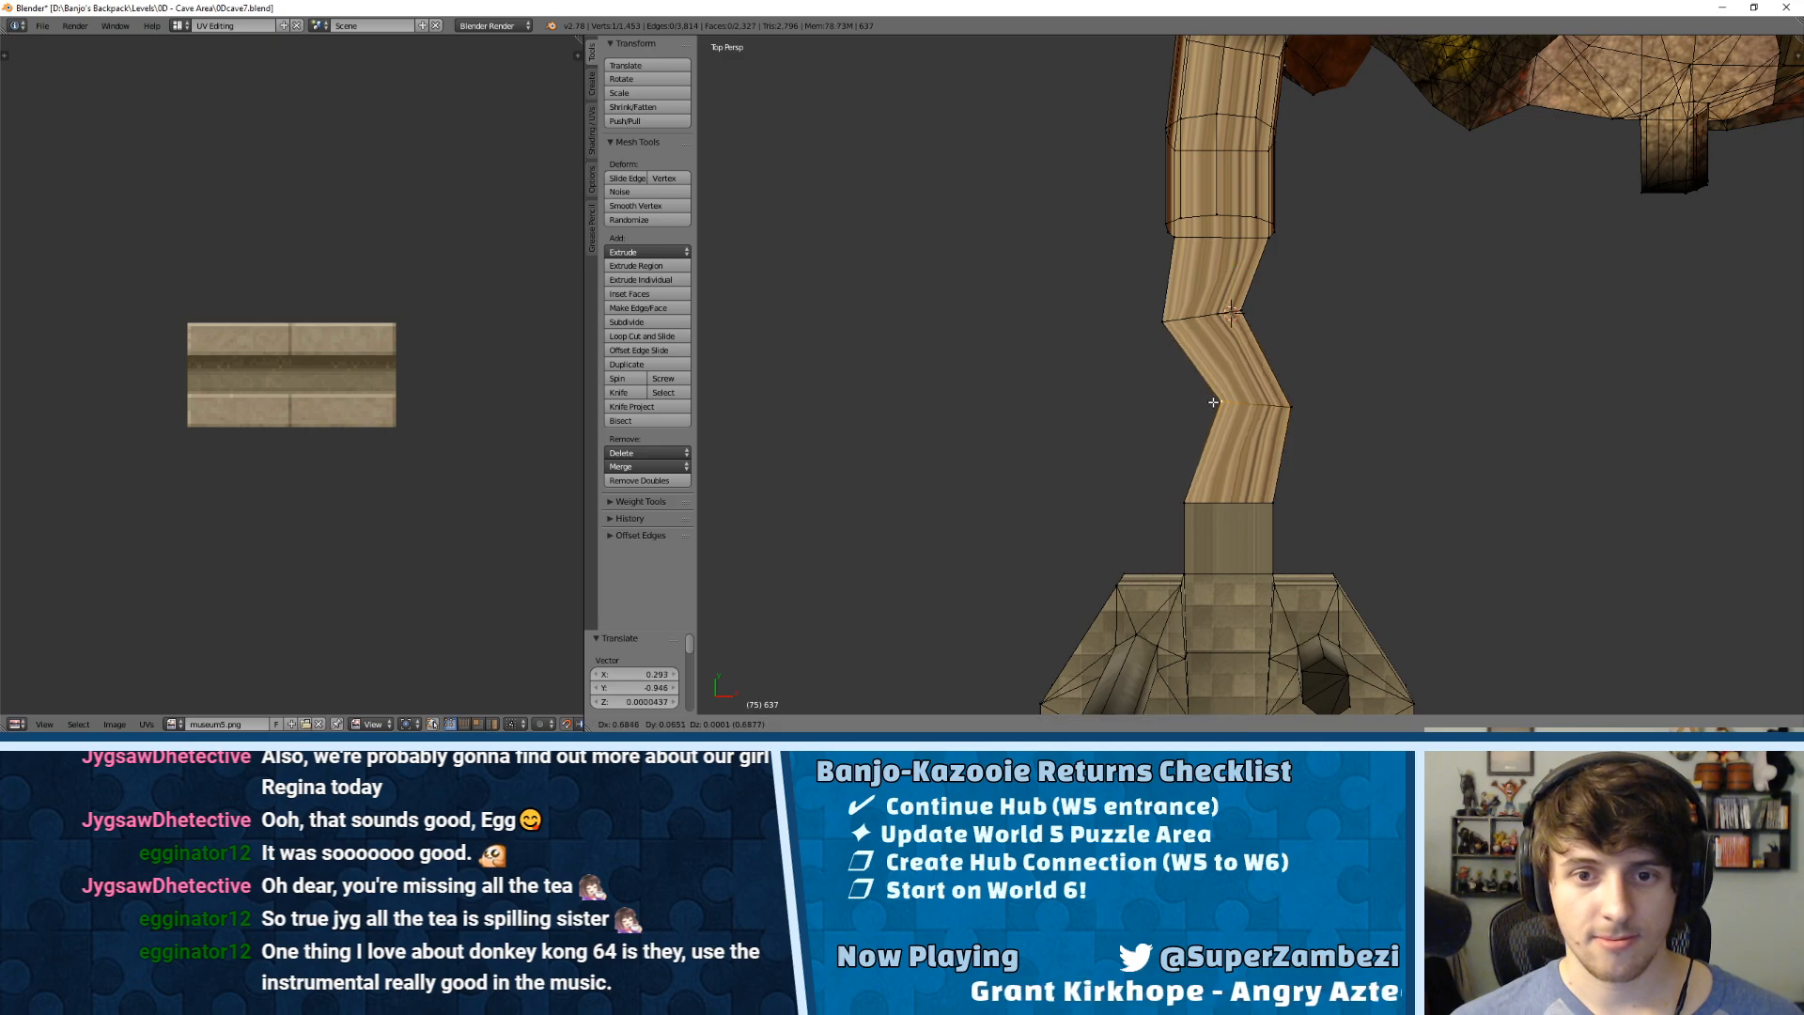
click(1219, 401)
right_click(1242, 313)
key(g)
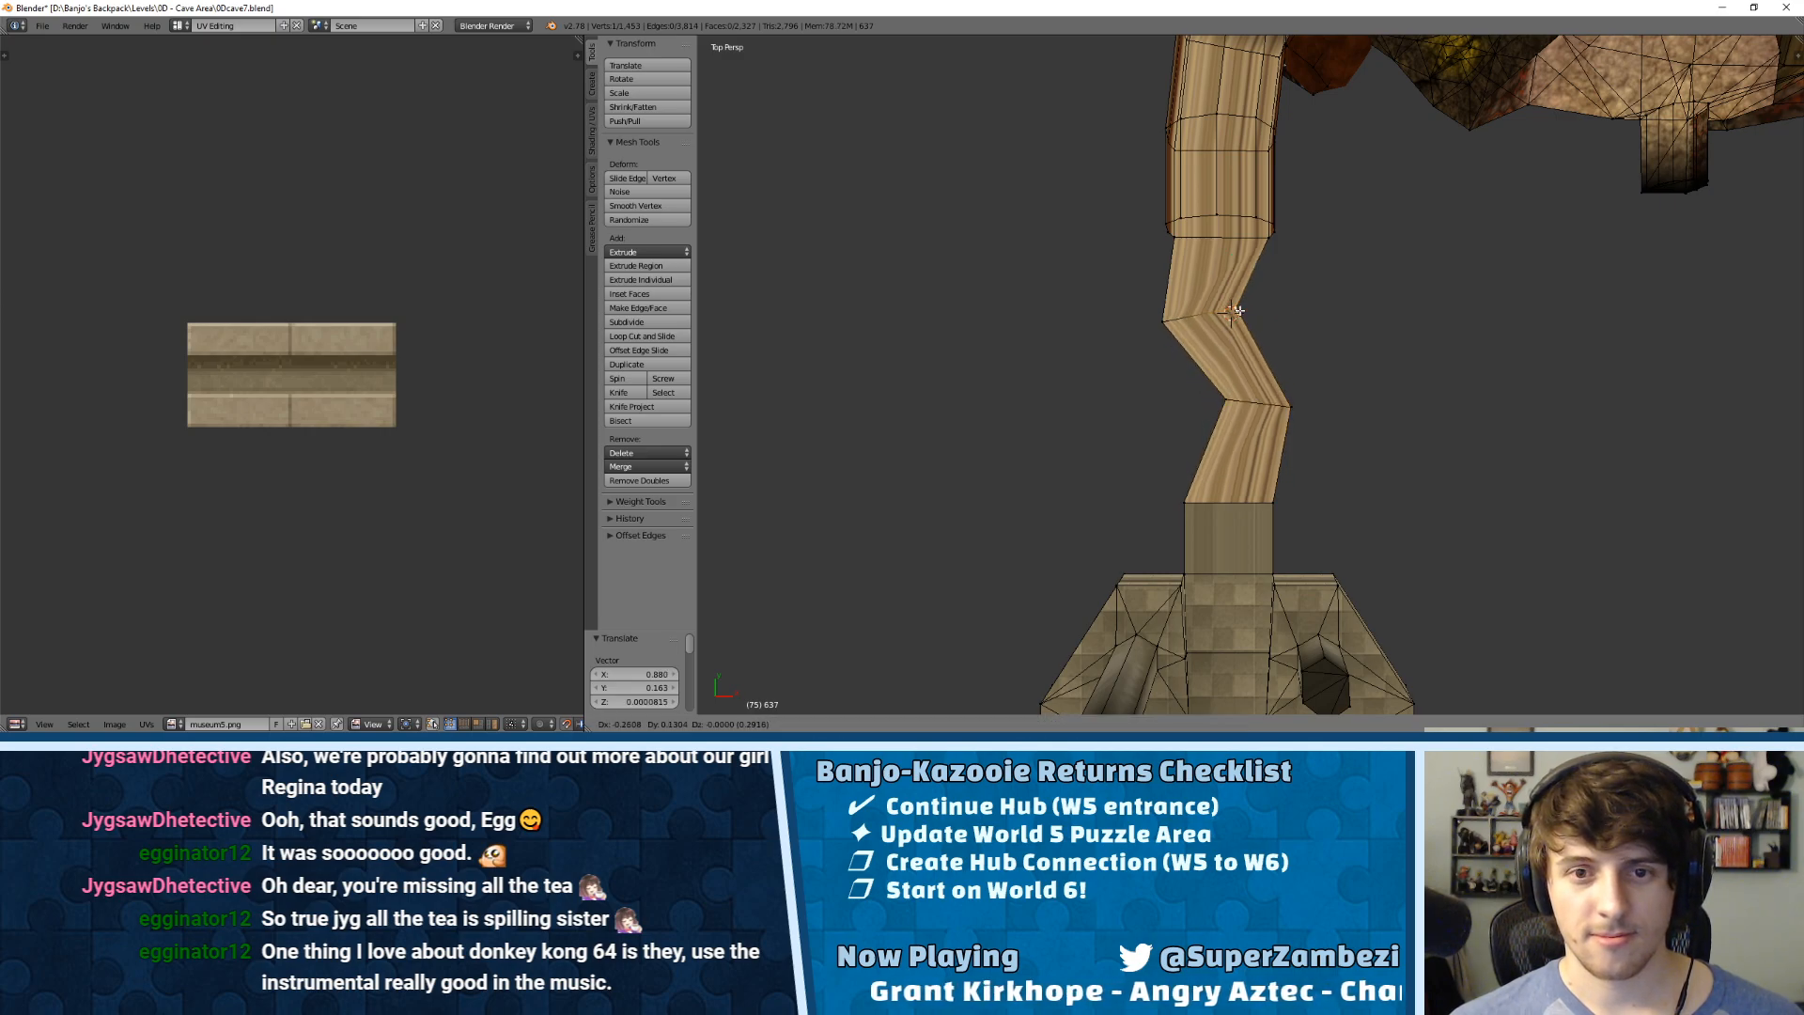
click(1244, 305)
right_click(1175, 329)
key(g)
click(1191, 322)
Step: Move the two vertices of the bend nearer the cave along X, by about 1.31 and 0.04
middle_drag(1190, 376, 1622, 352)
scroll(1334, 357, up, 3)
middle_drag(1292, 362, 1174, 282)
key(g)
key(x)
click(1166, 237)
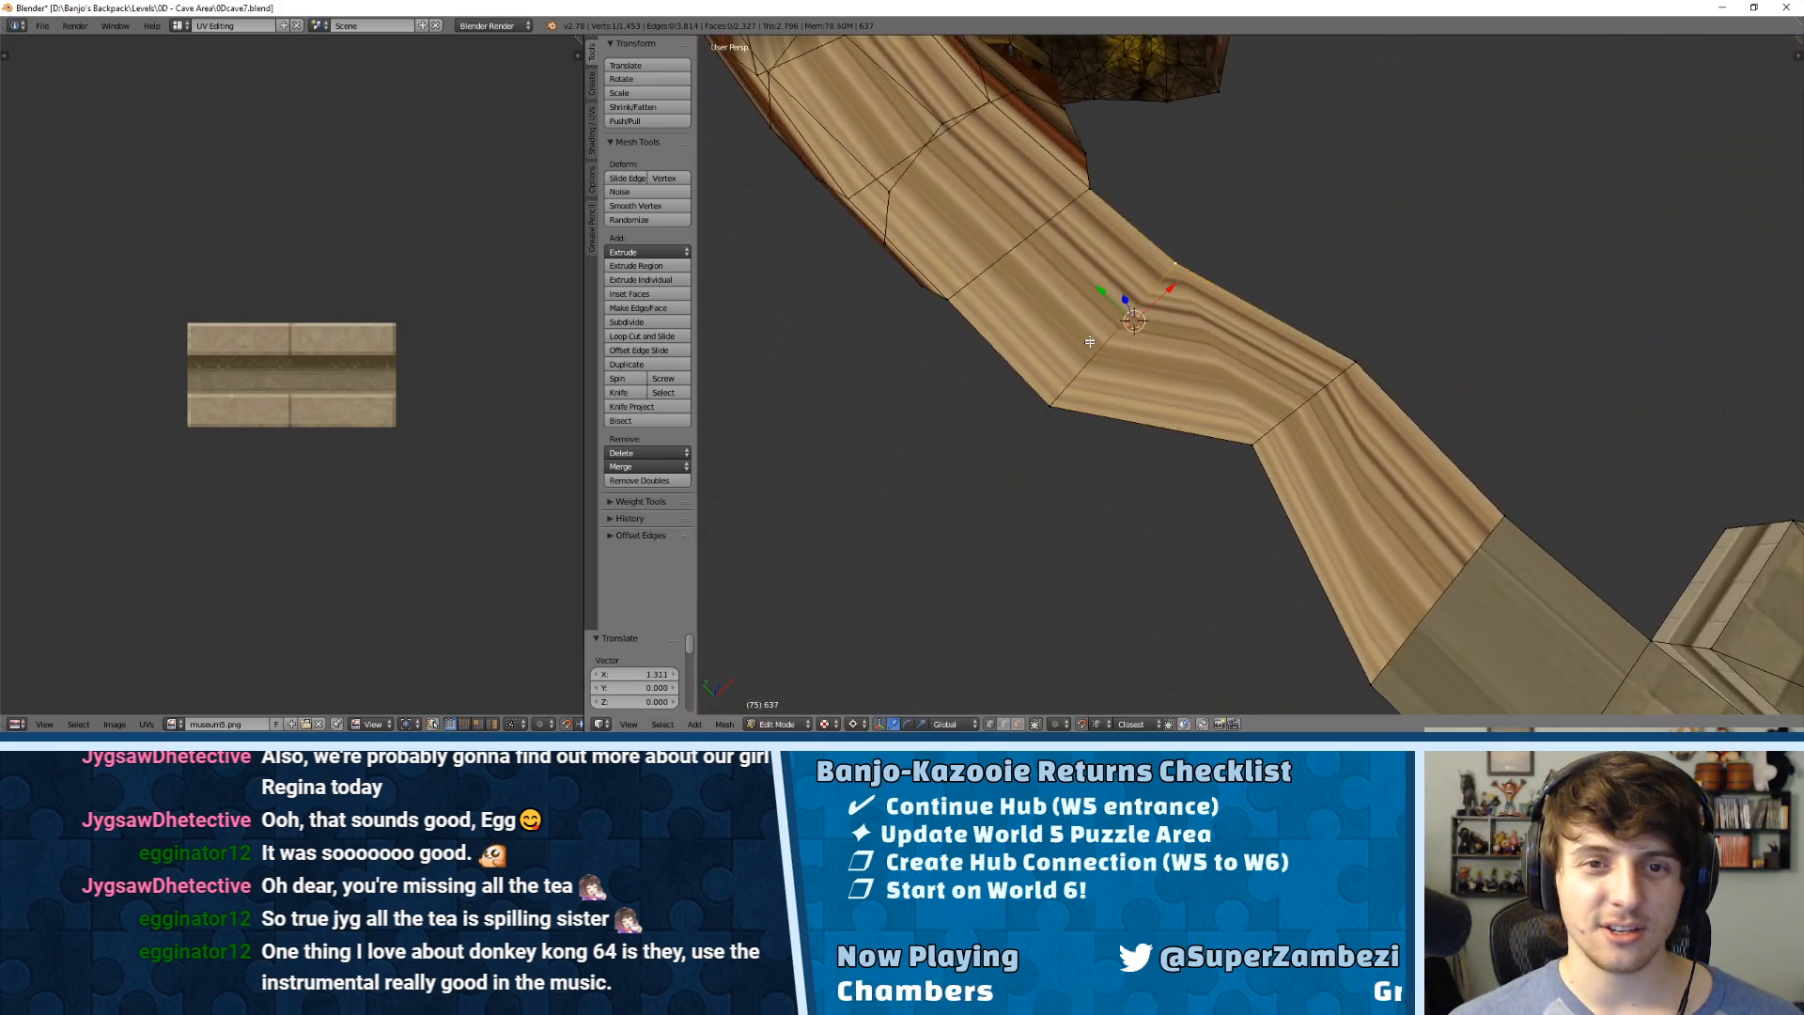
key(g)
key(x)
click(1118, 315)
Step: Straighten the bend nearer the ruin by moving its vertices about 1.83 and 0.87 in negative X, and adjust along Y by about 0.37
middle_drag(1118, 315, 1292, 464)
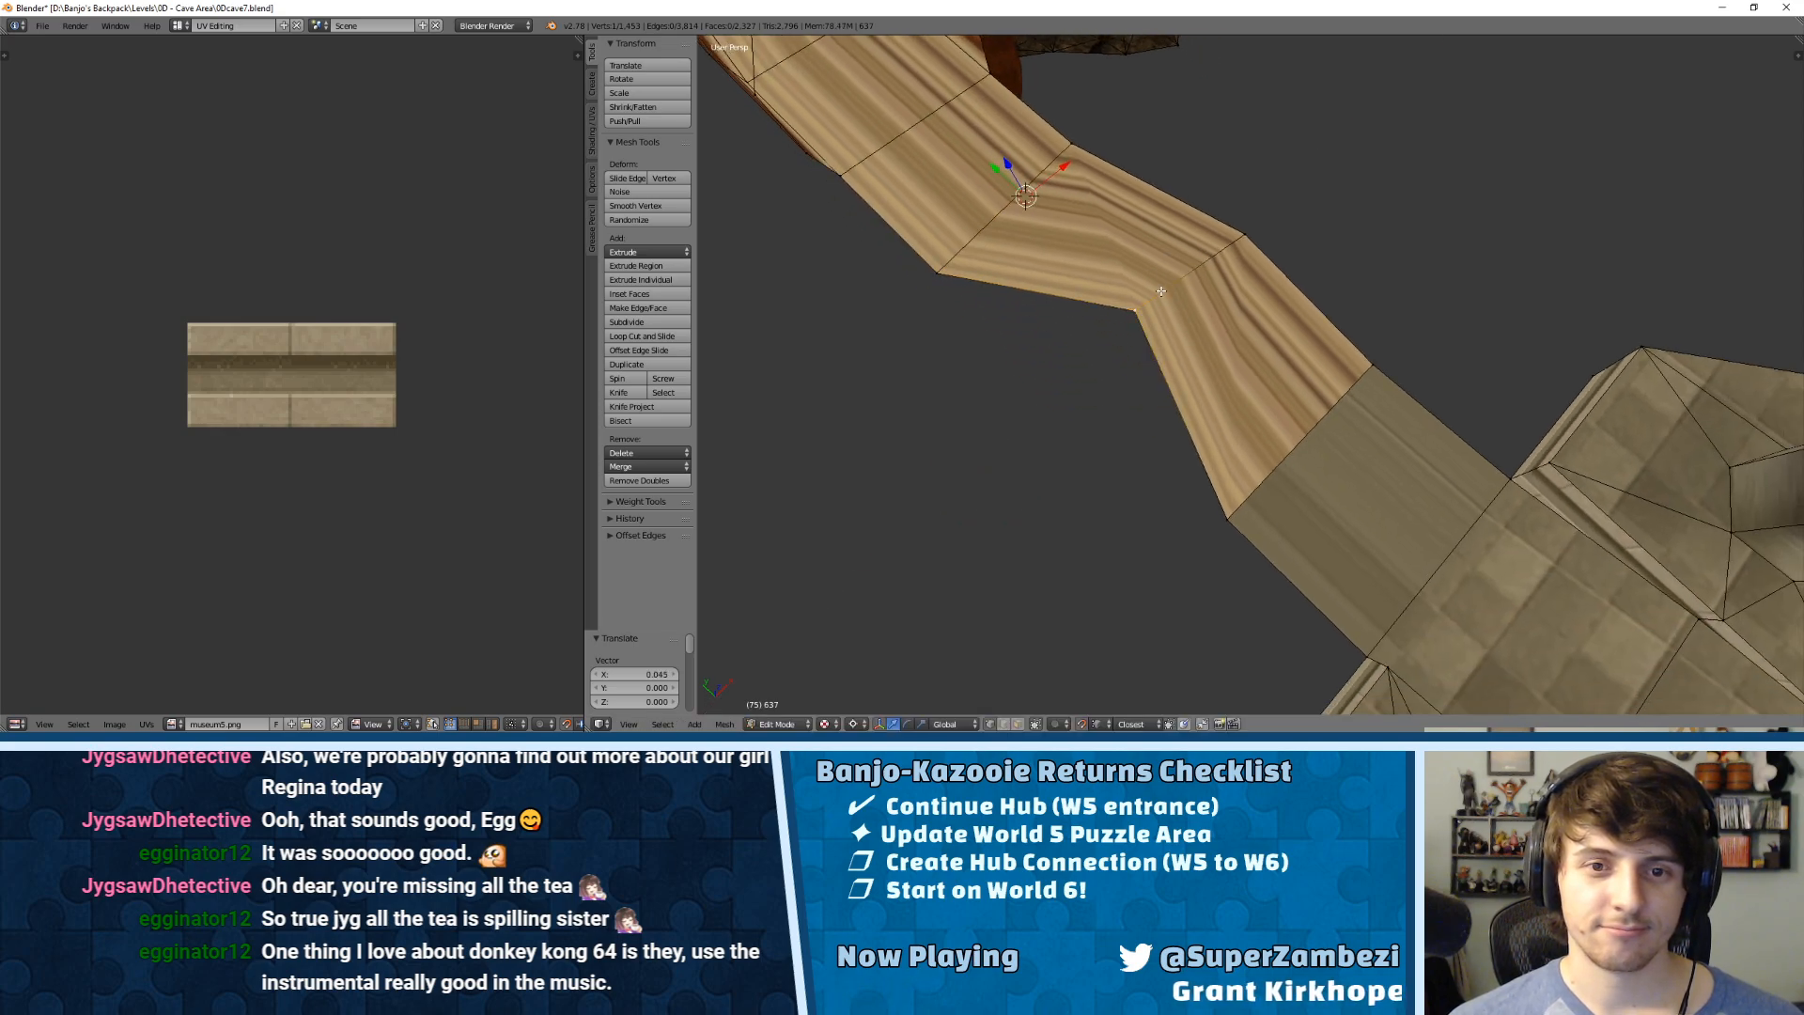
key(g)
key(x)
click(1273, 236)
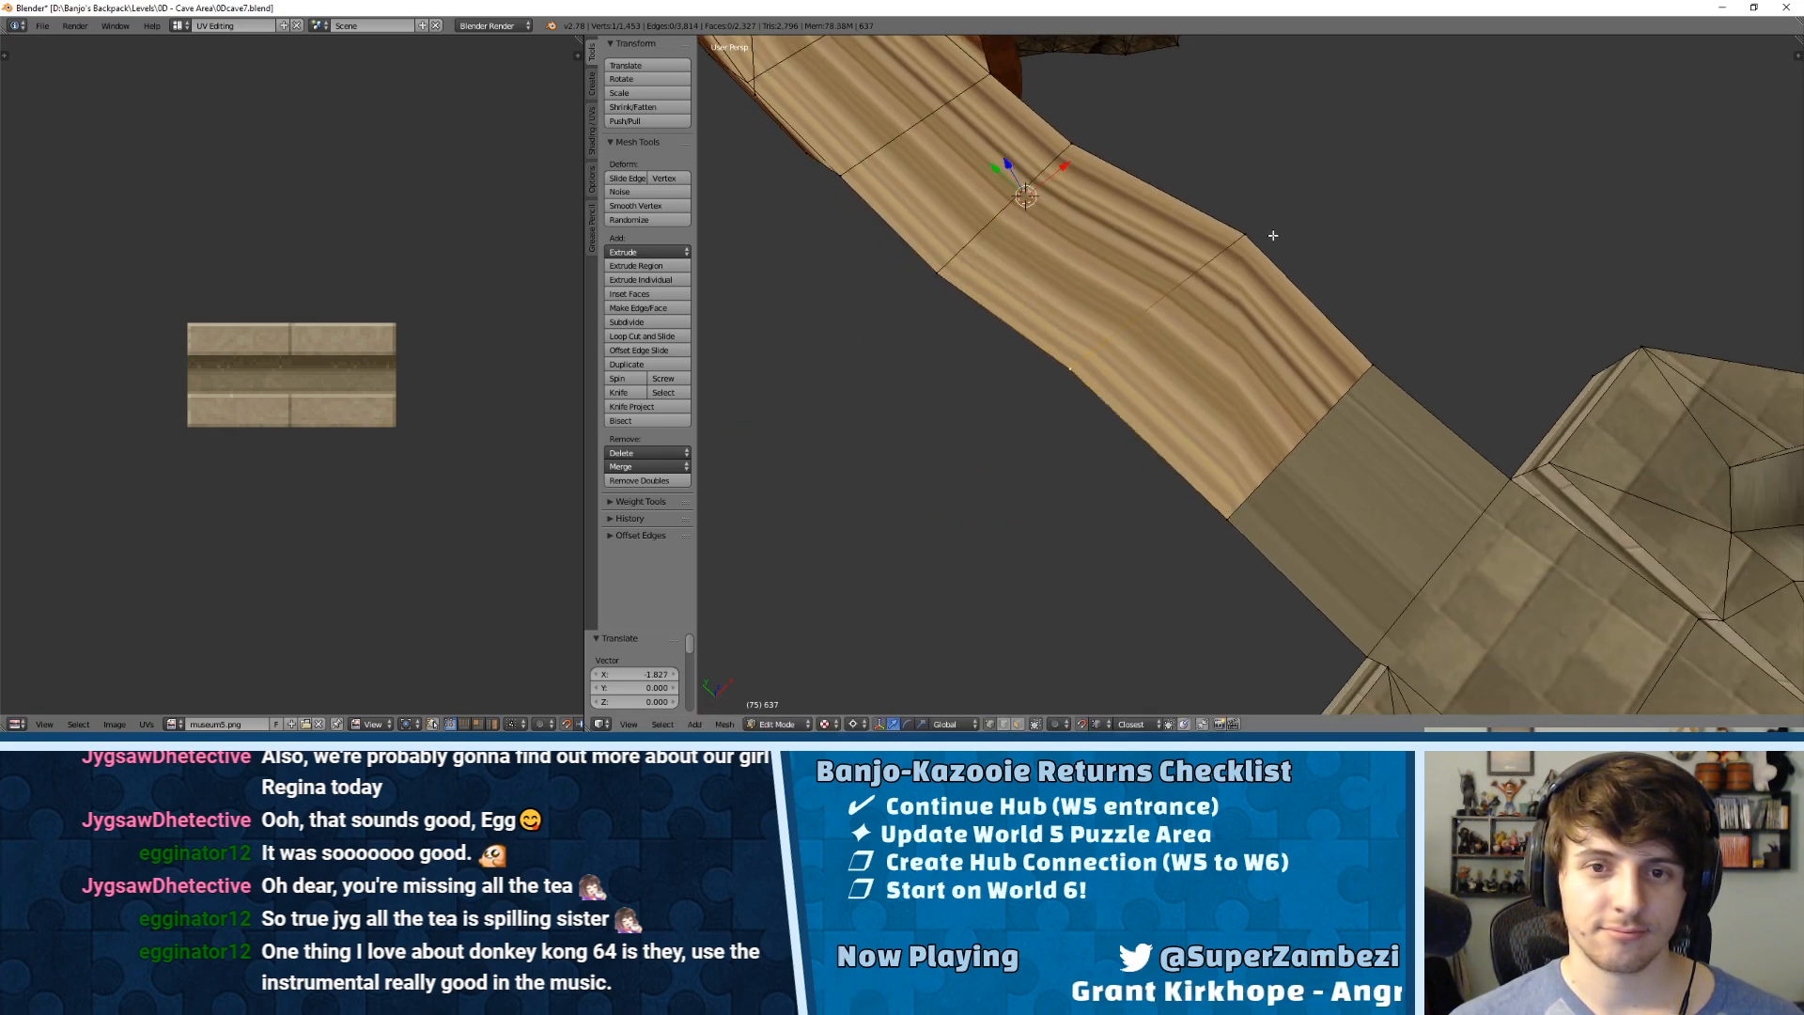
key(g)
key(x)
click(1128, 168)
middle_drag(1128, 167, 893, 418)
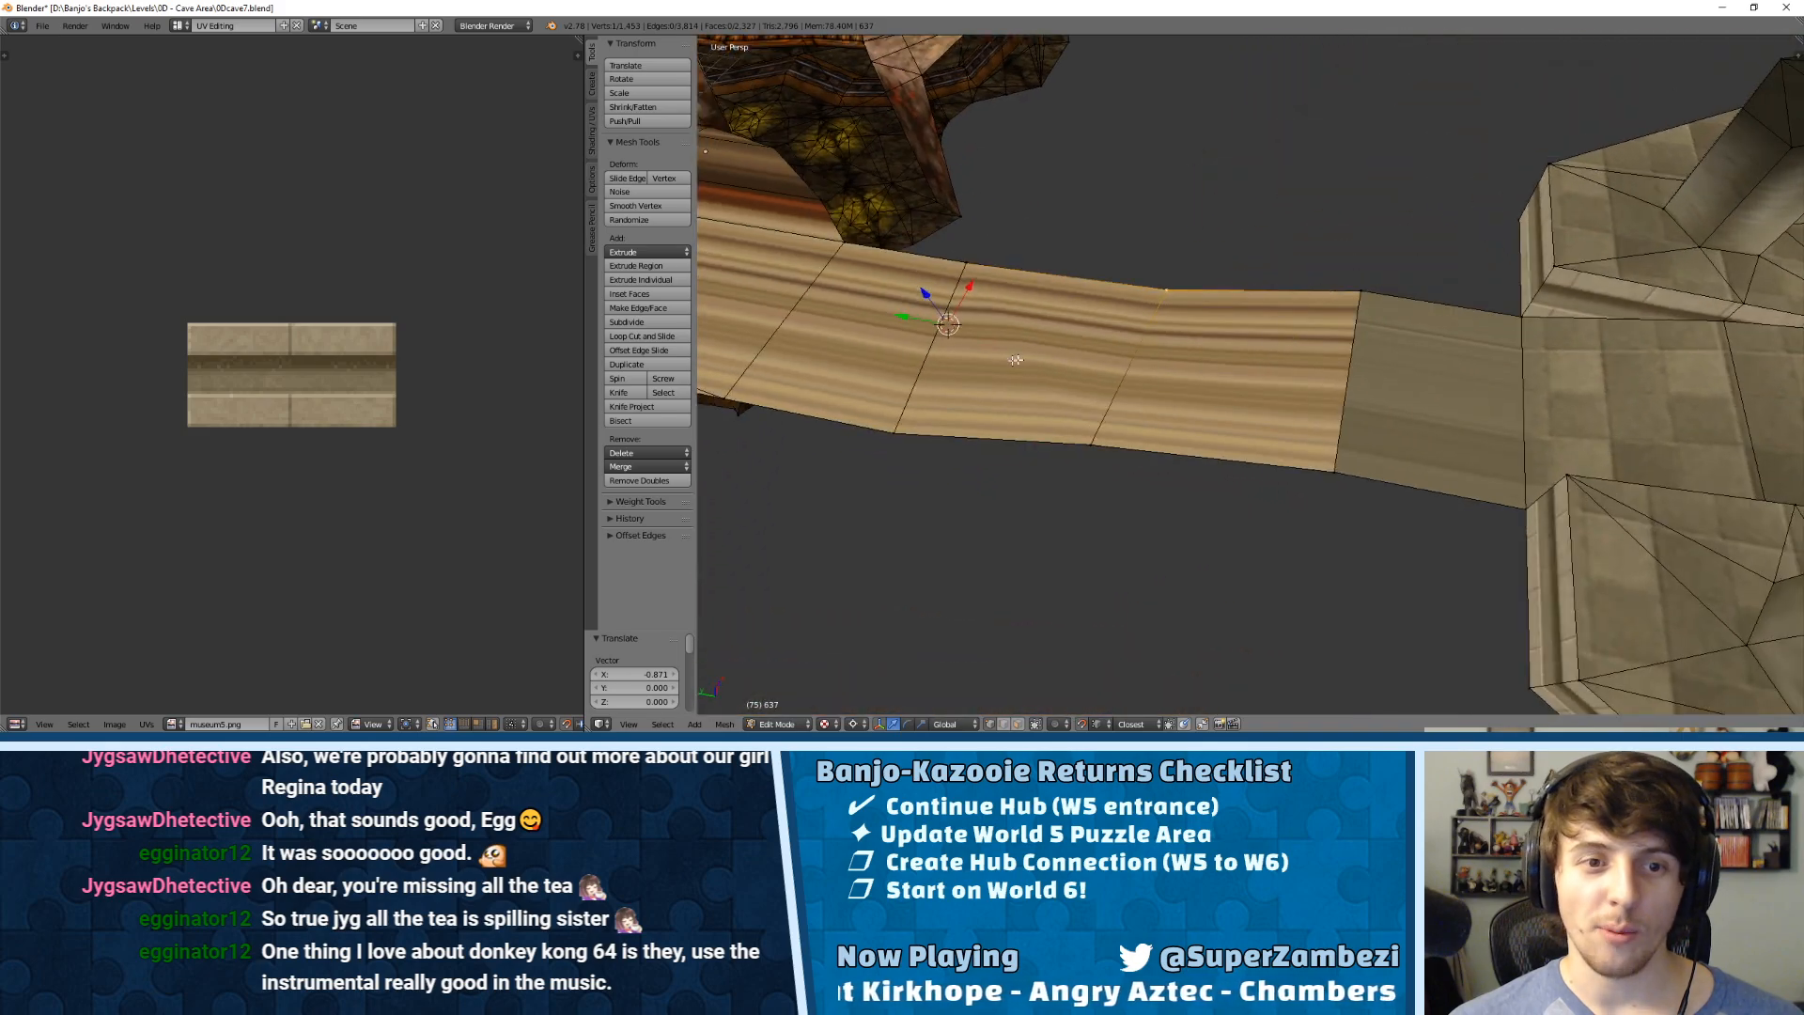
key(g)
key(y)
click(1086, 404)
drag(913, 314, 949, 322)
middle_drag(1316, 282, 1238, 325)
Step: Select the ruin's linked faces in face select mode and shift the ruin slightly in negative X
key(ctrl+Tab)
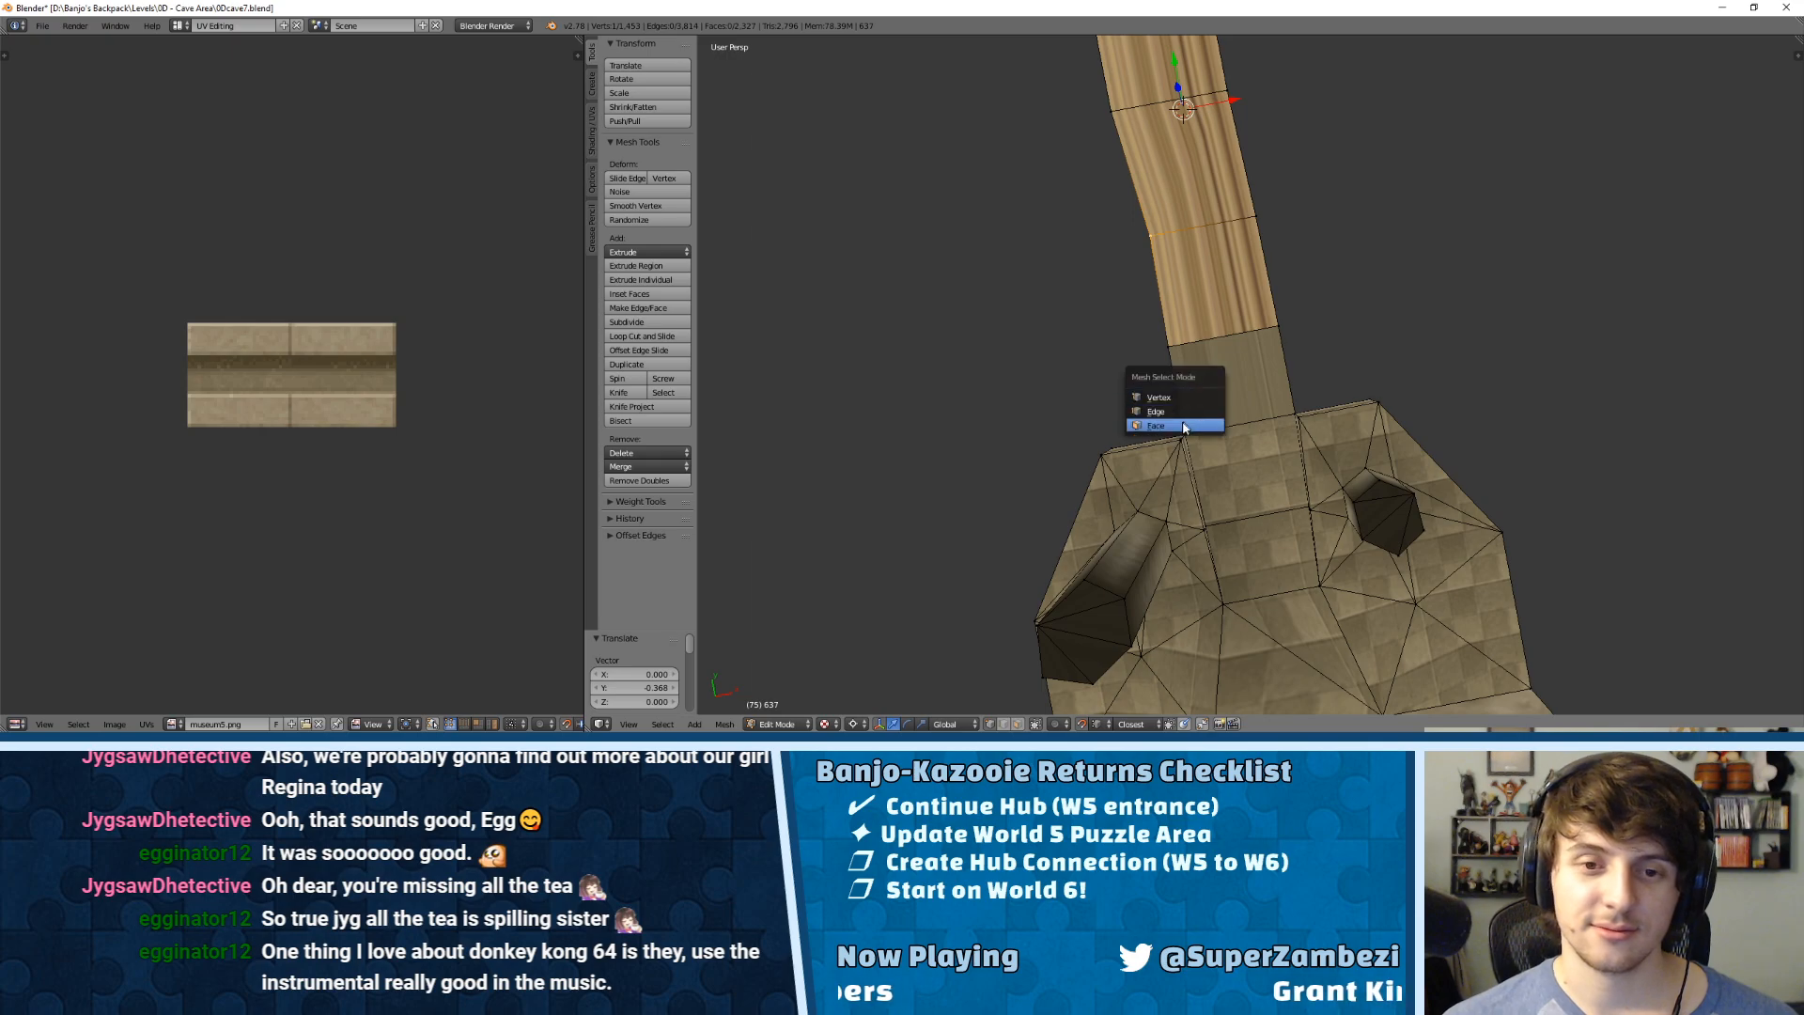
click(1182, 422)
right_click(1231, 492)
key(k)
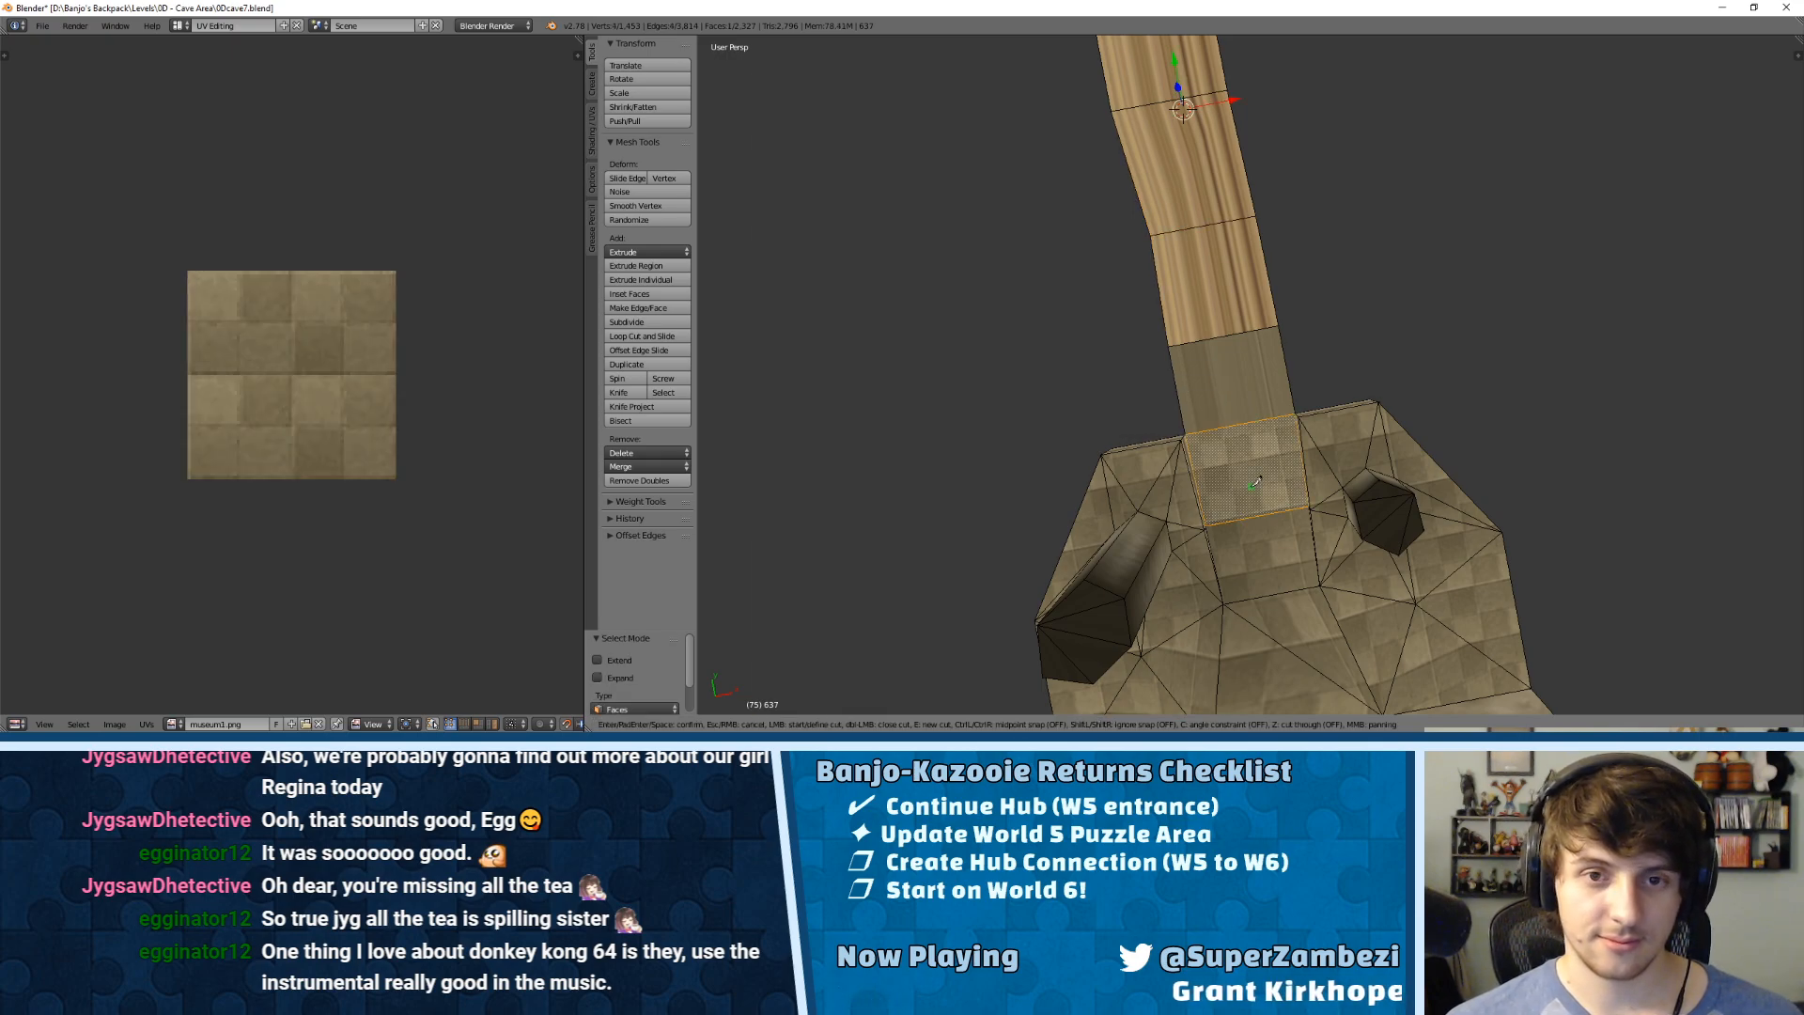
key(Escape)
key(l)
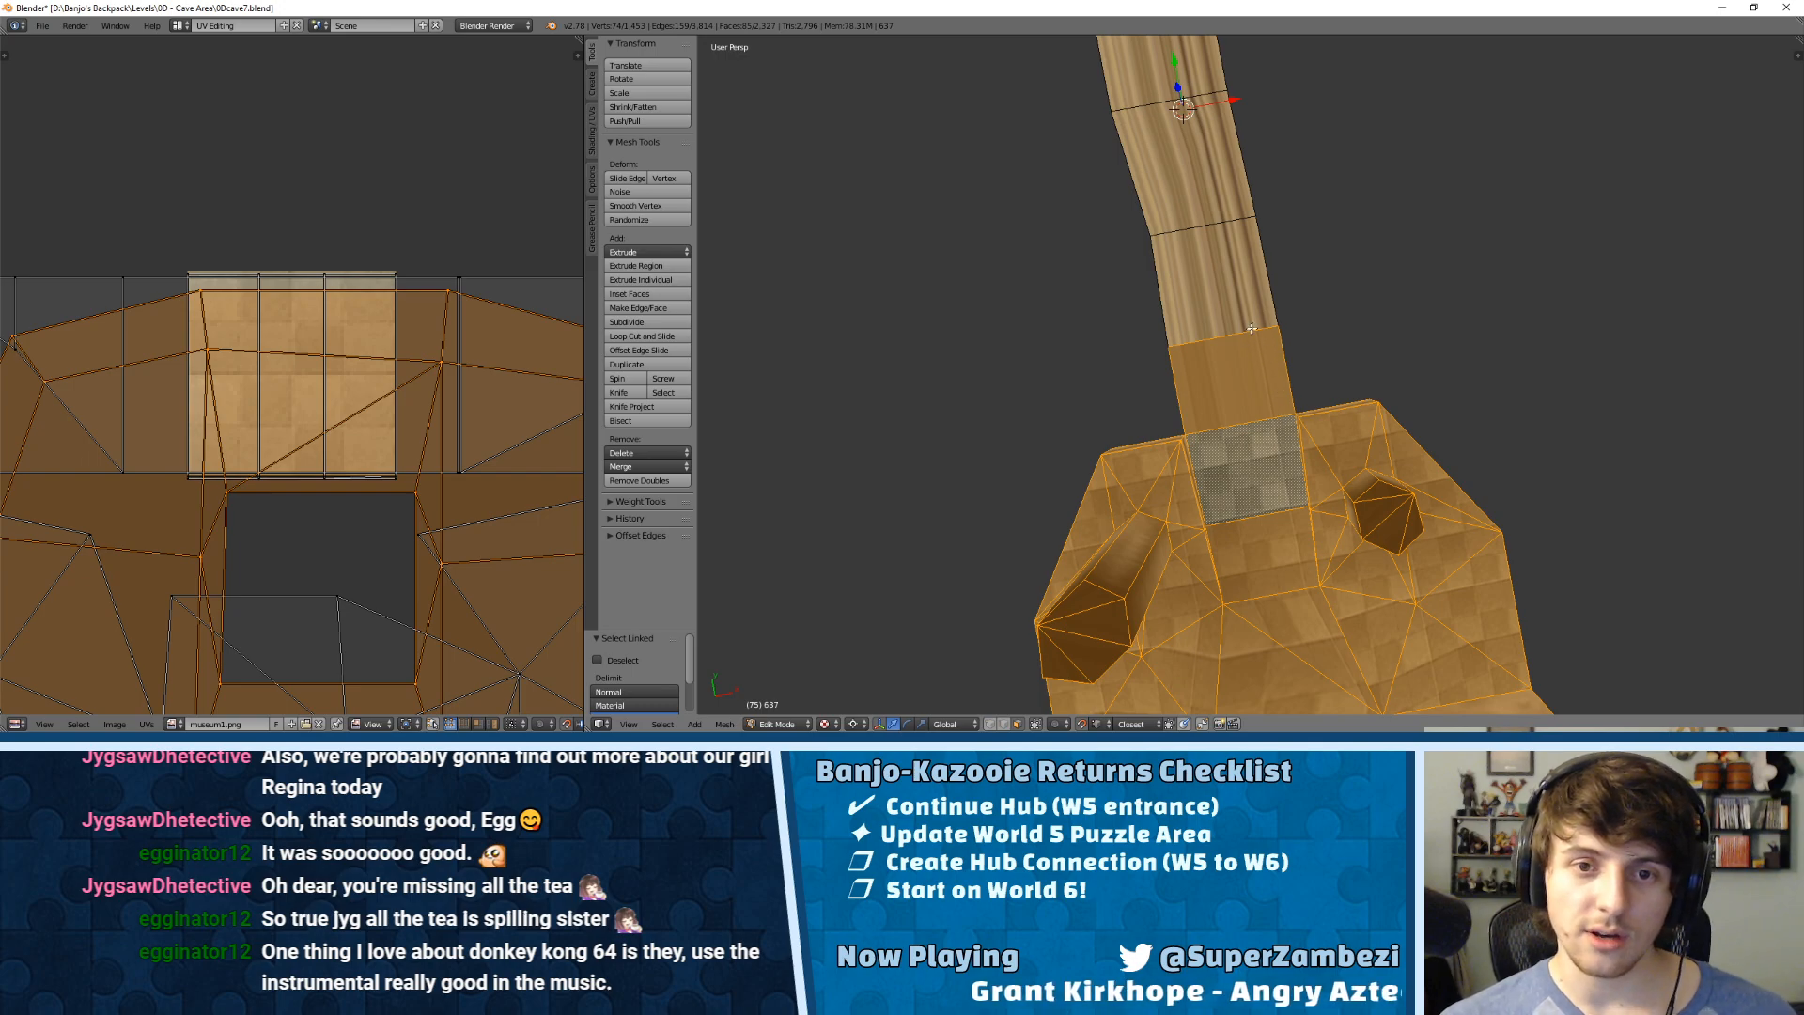
drag(1229, 98, 1299, 495)
Step: Move the path's end edge about 0.18 in negative X to line it up with the ruin's walkway
key(ctrl+Tab)
click(1186, 261)
right_click(1209, 319)
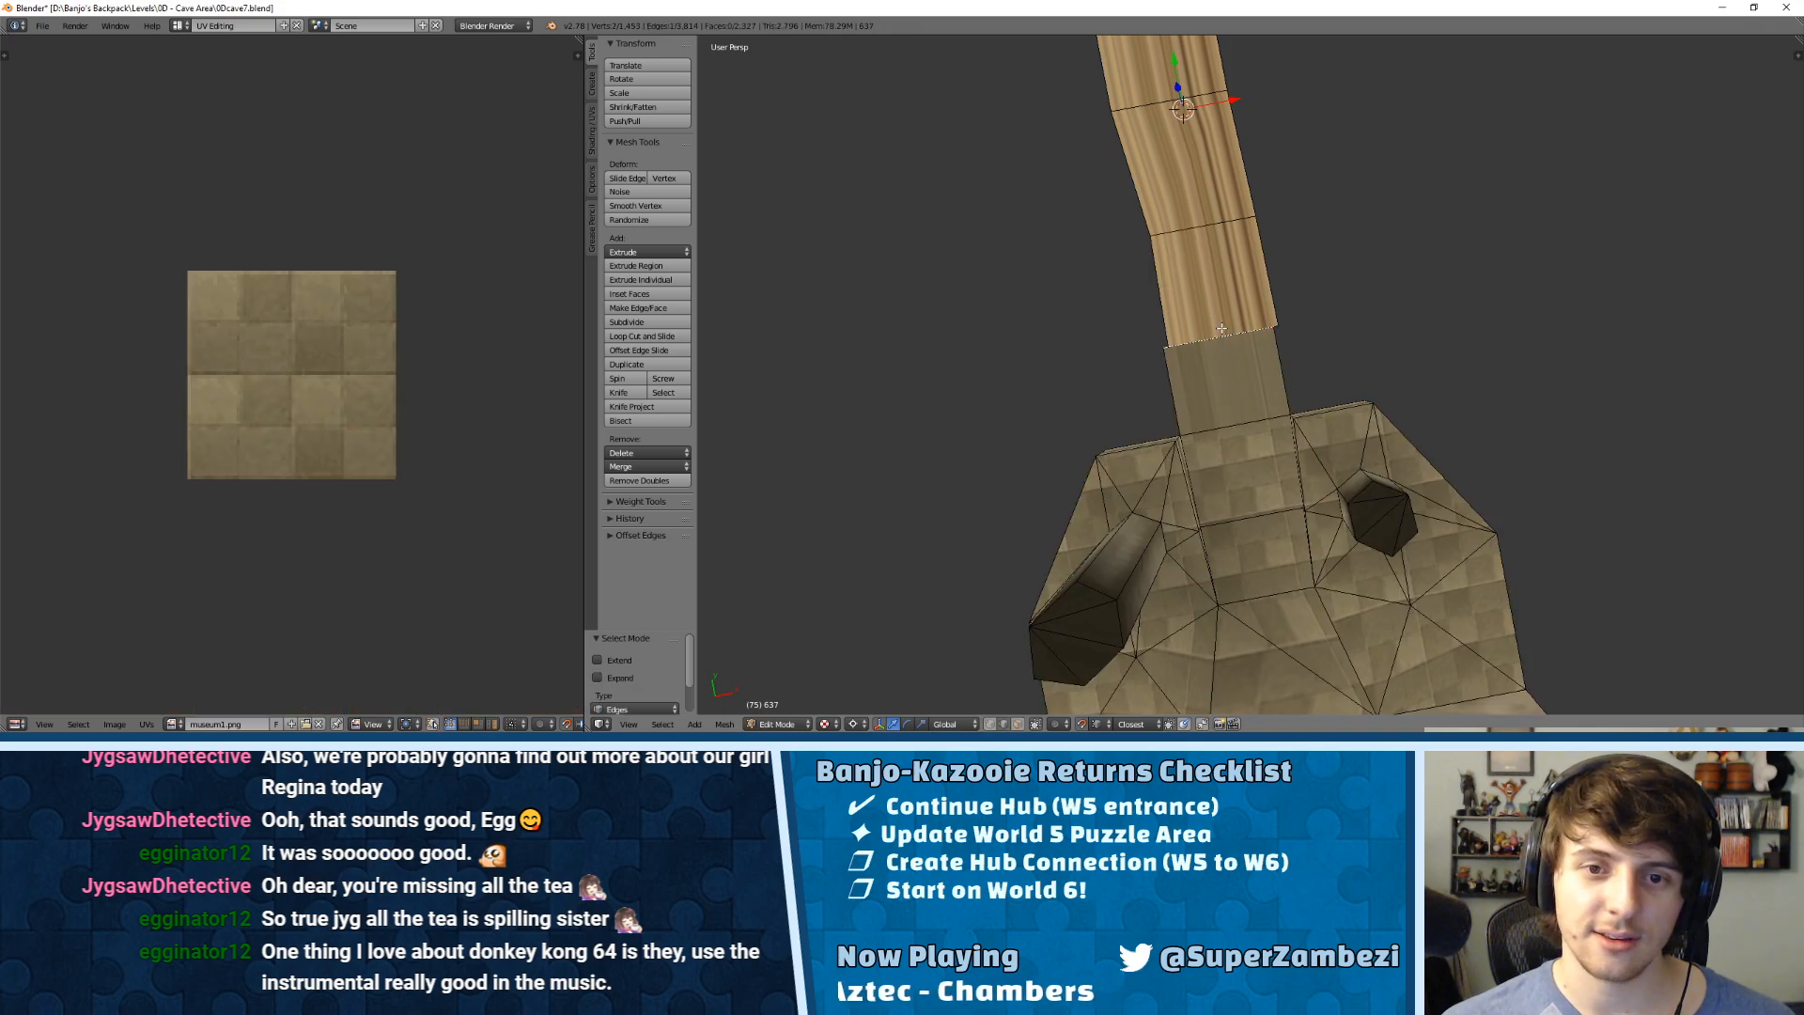
key(g)
key(x)
right_click(1269, 335)
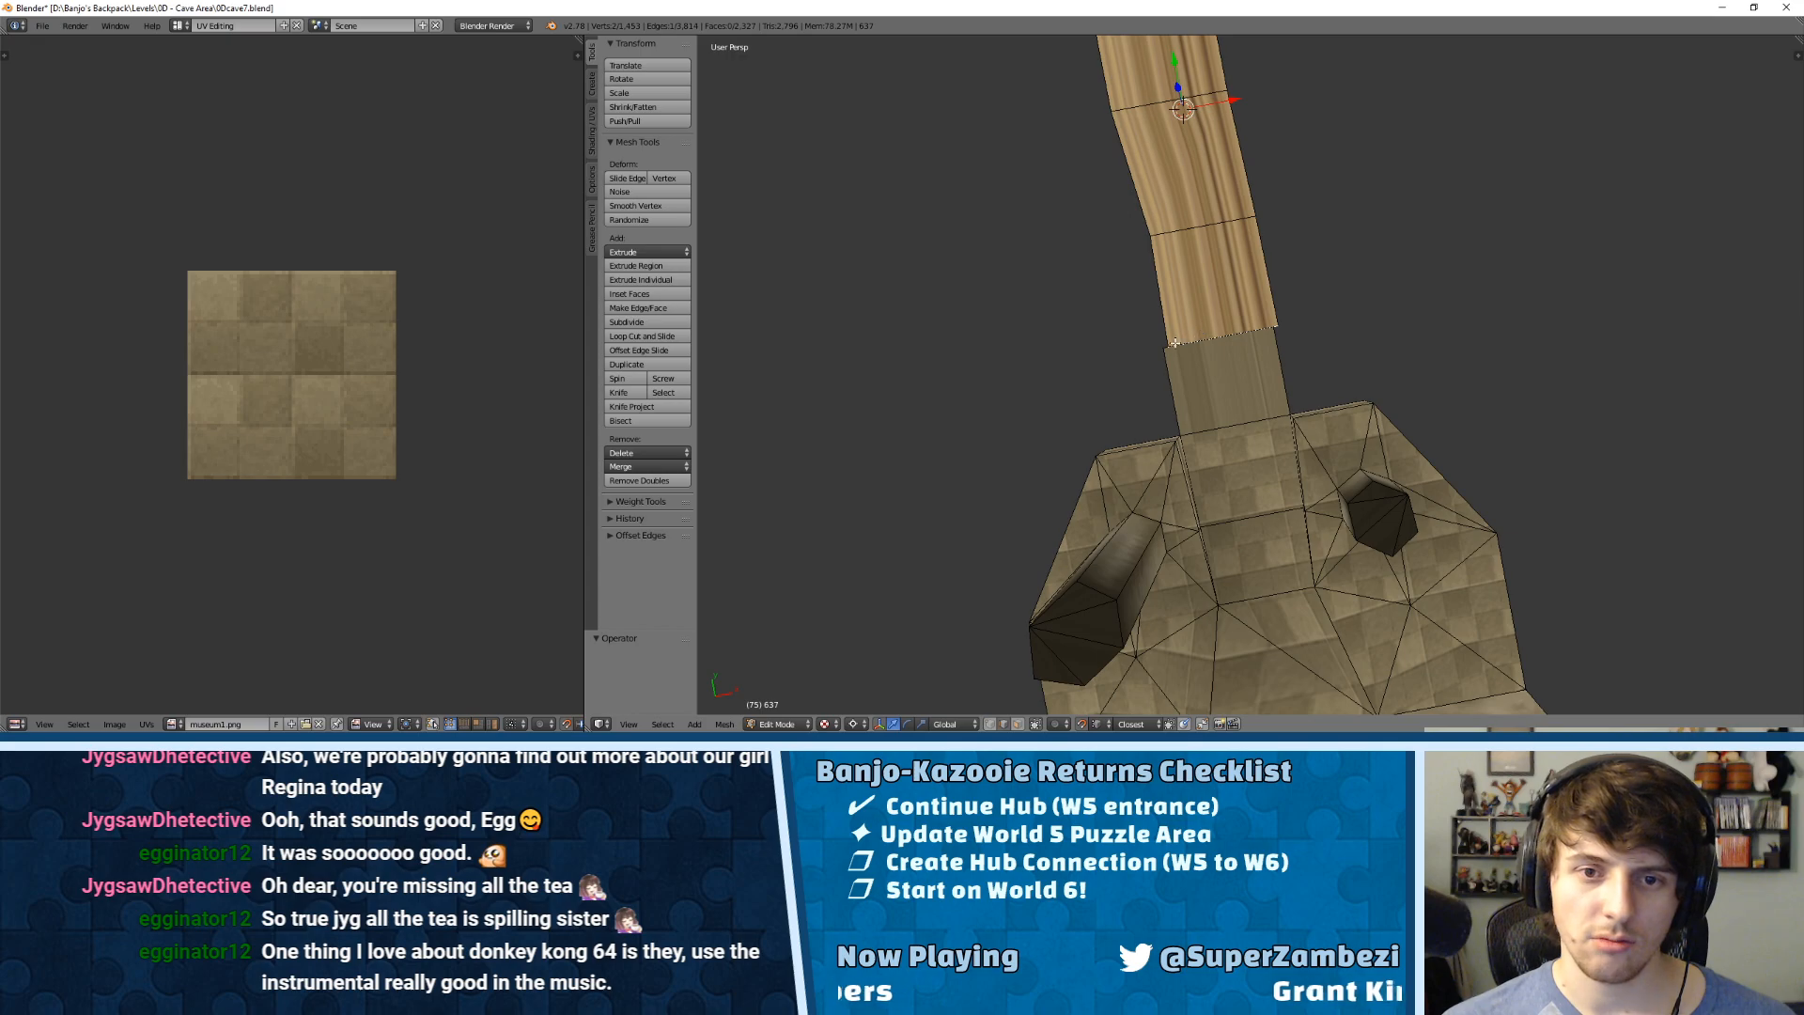
key(g)
key(x)
click(1265, 334)
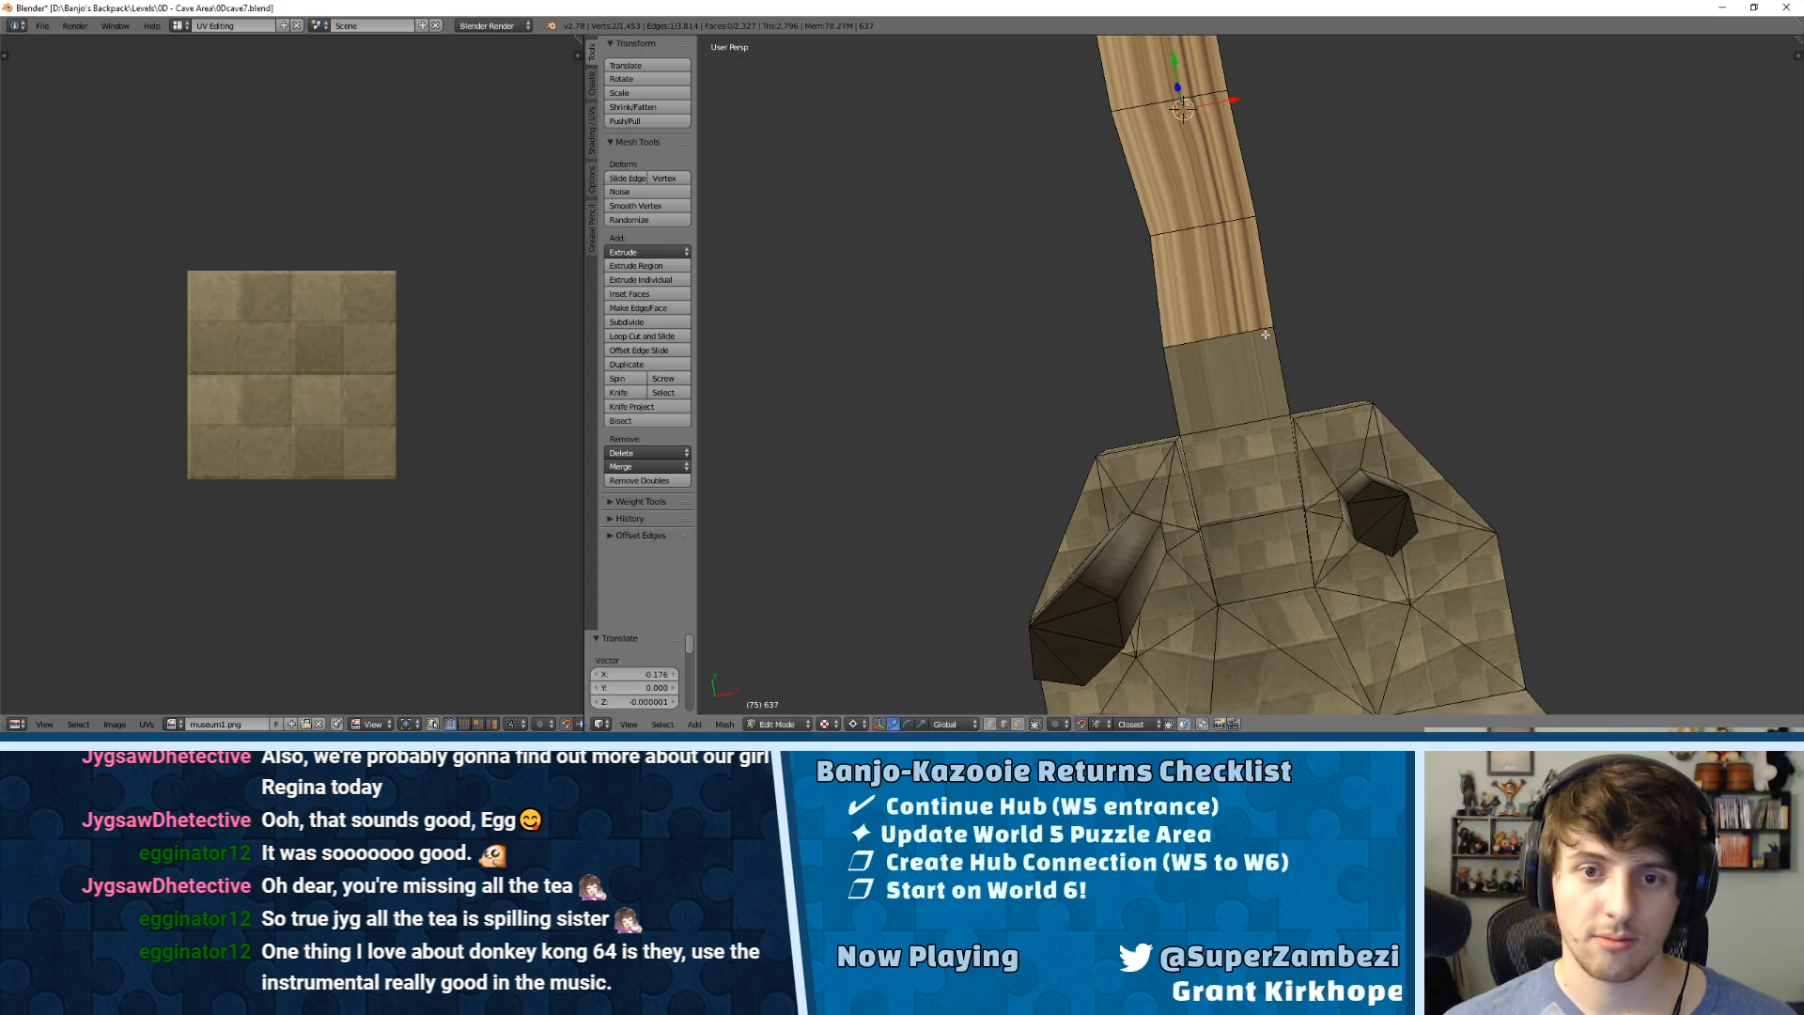
Step: Nudge the path's bend edge nearest the ruin along X and fine-tune one of its vertices
drag(1237, 100, 1254, 335)
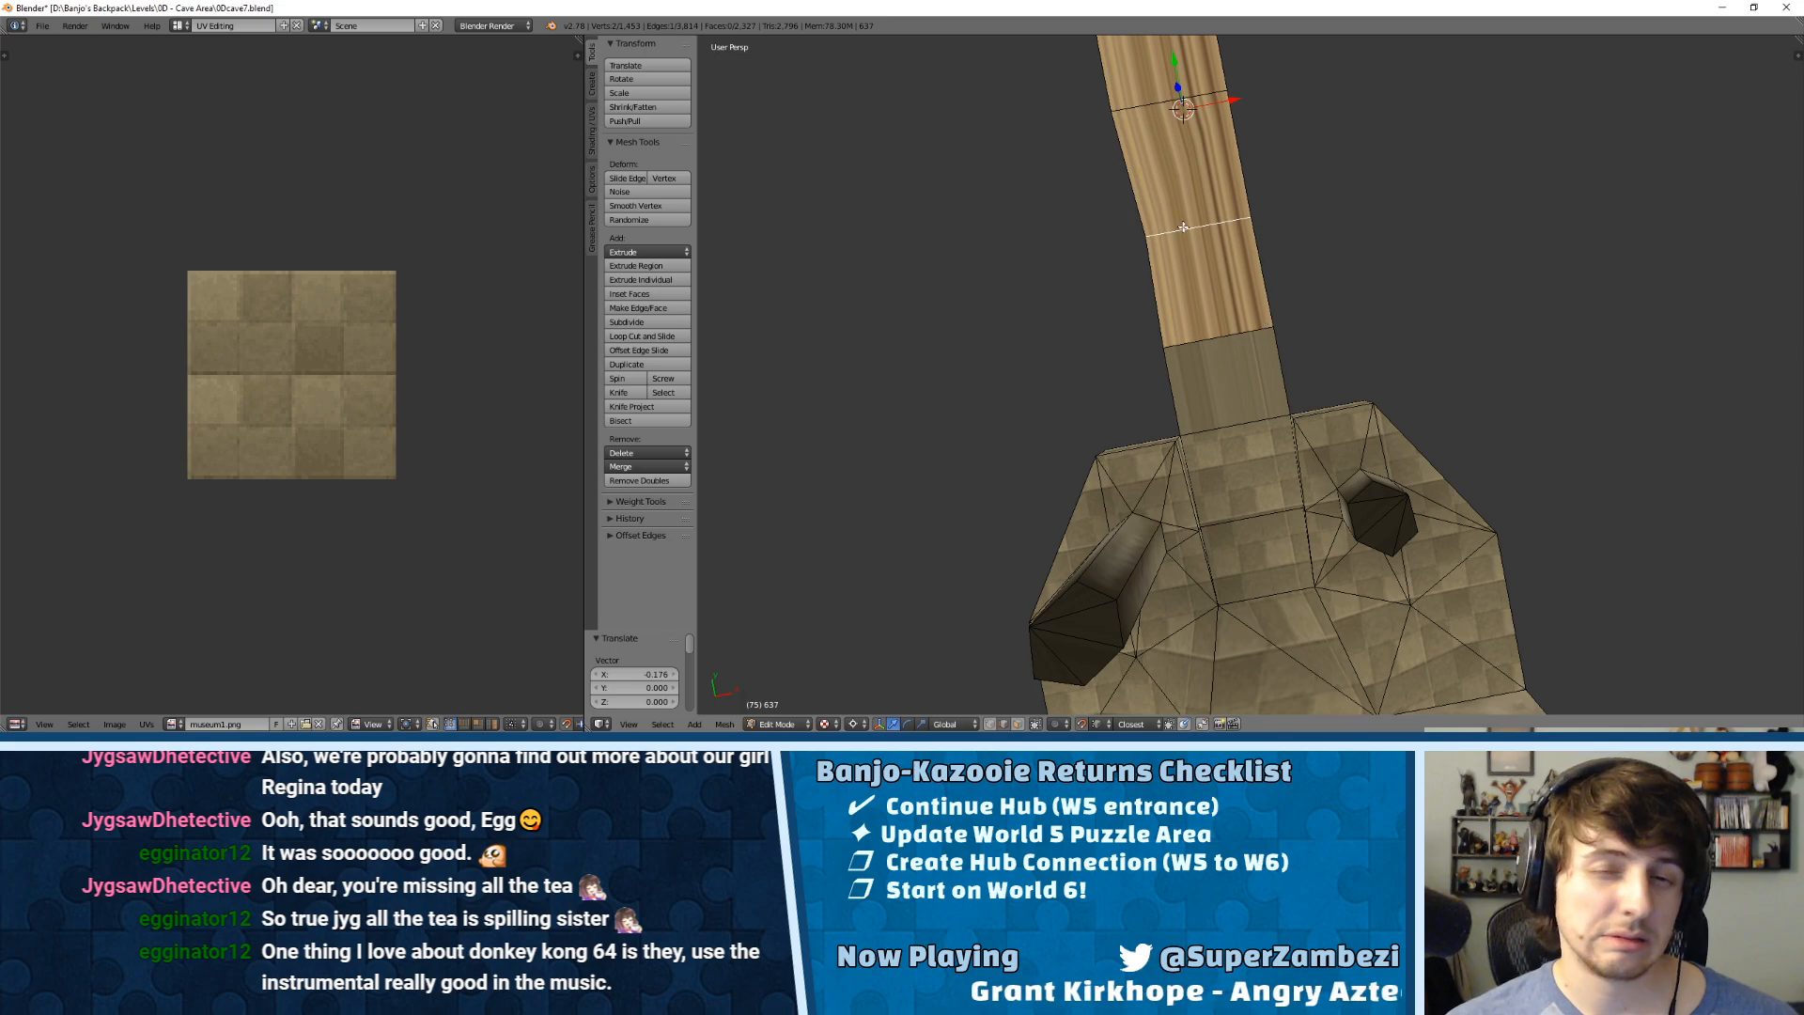
click(1114, 149)
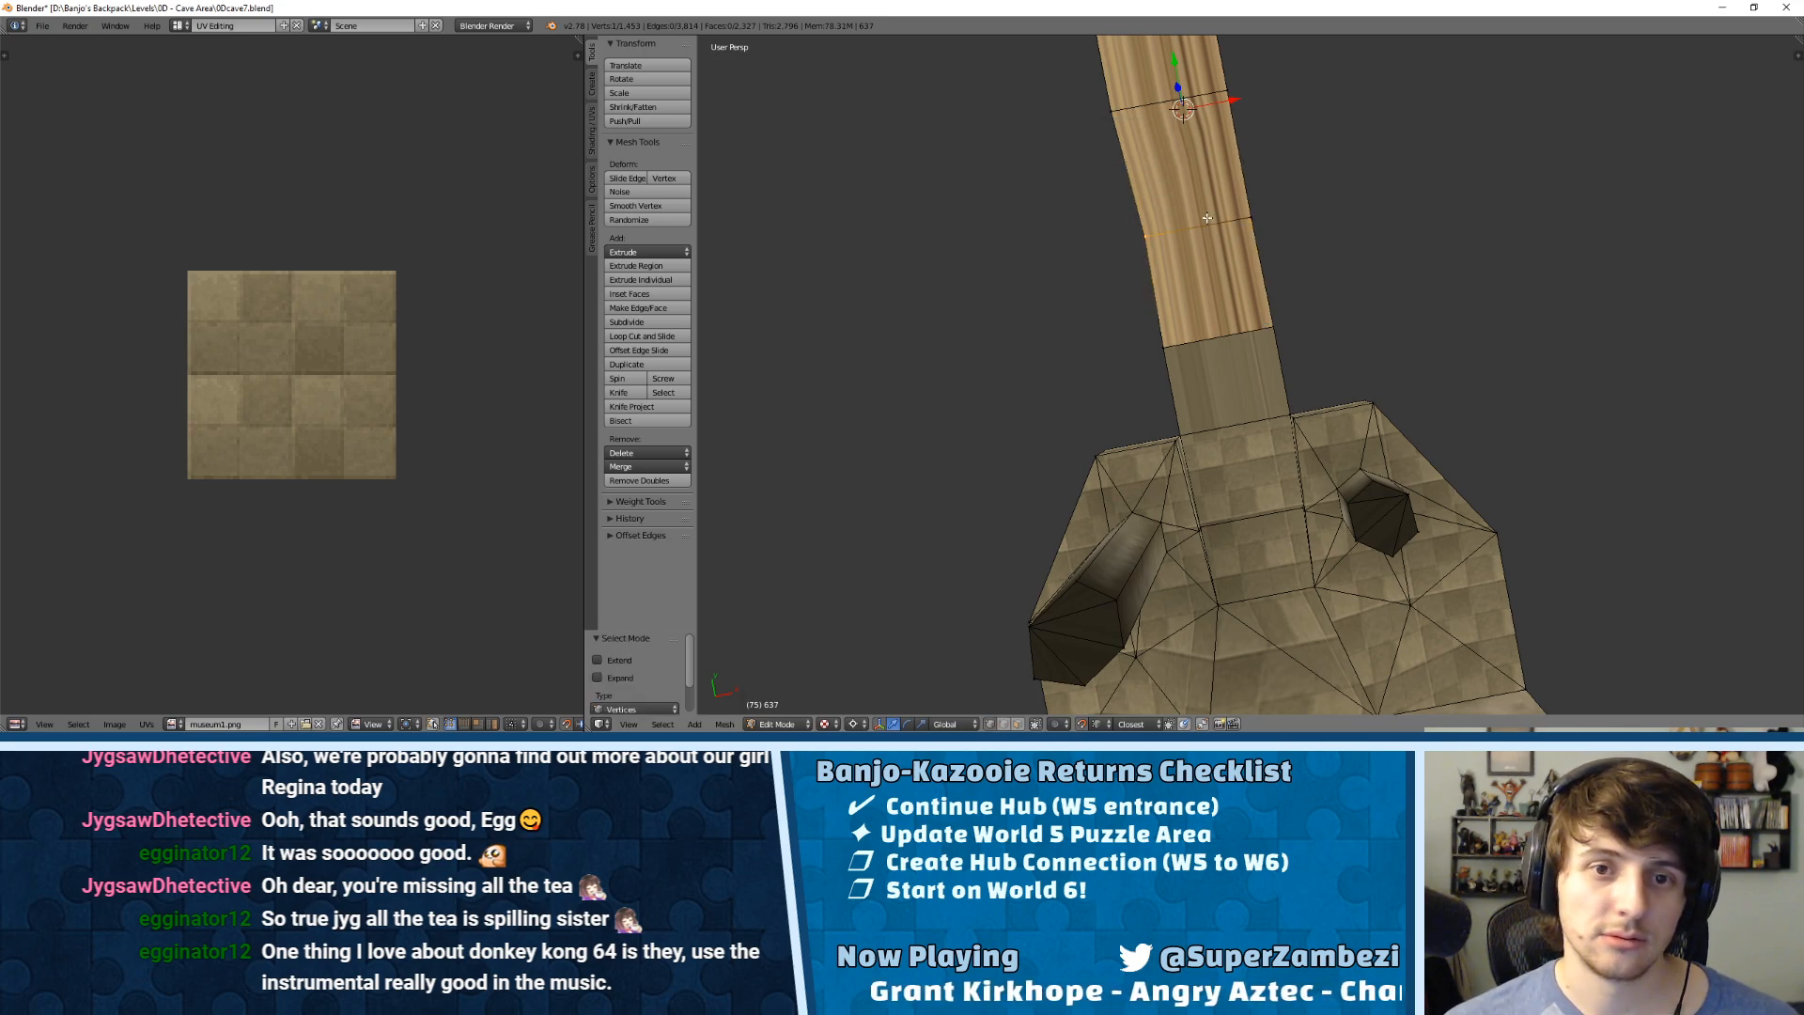
drag(1238, 103, 1243, 164)
key(a)
Step: Try lowering the walkway's edge at the joint with the path by about 1.06 along Z
middle_drag(1212, 193, 1664, 113)
scroll(1524, 112, down, 5)
key(ctrl+Tab)
click(1147, 340)
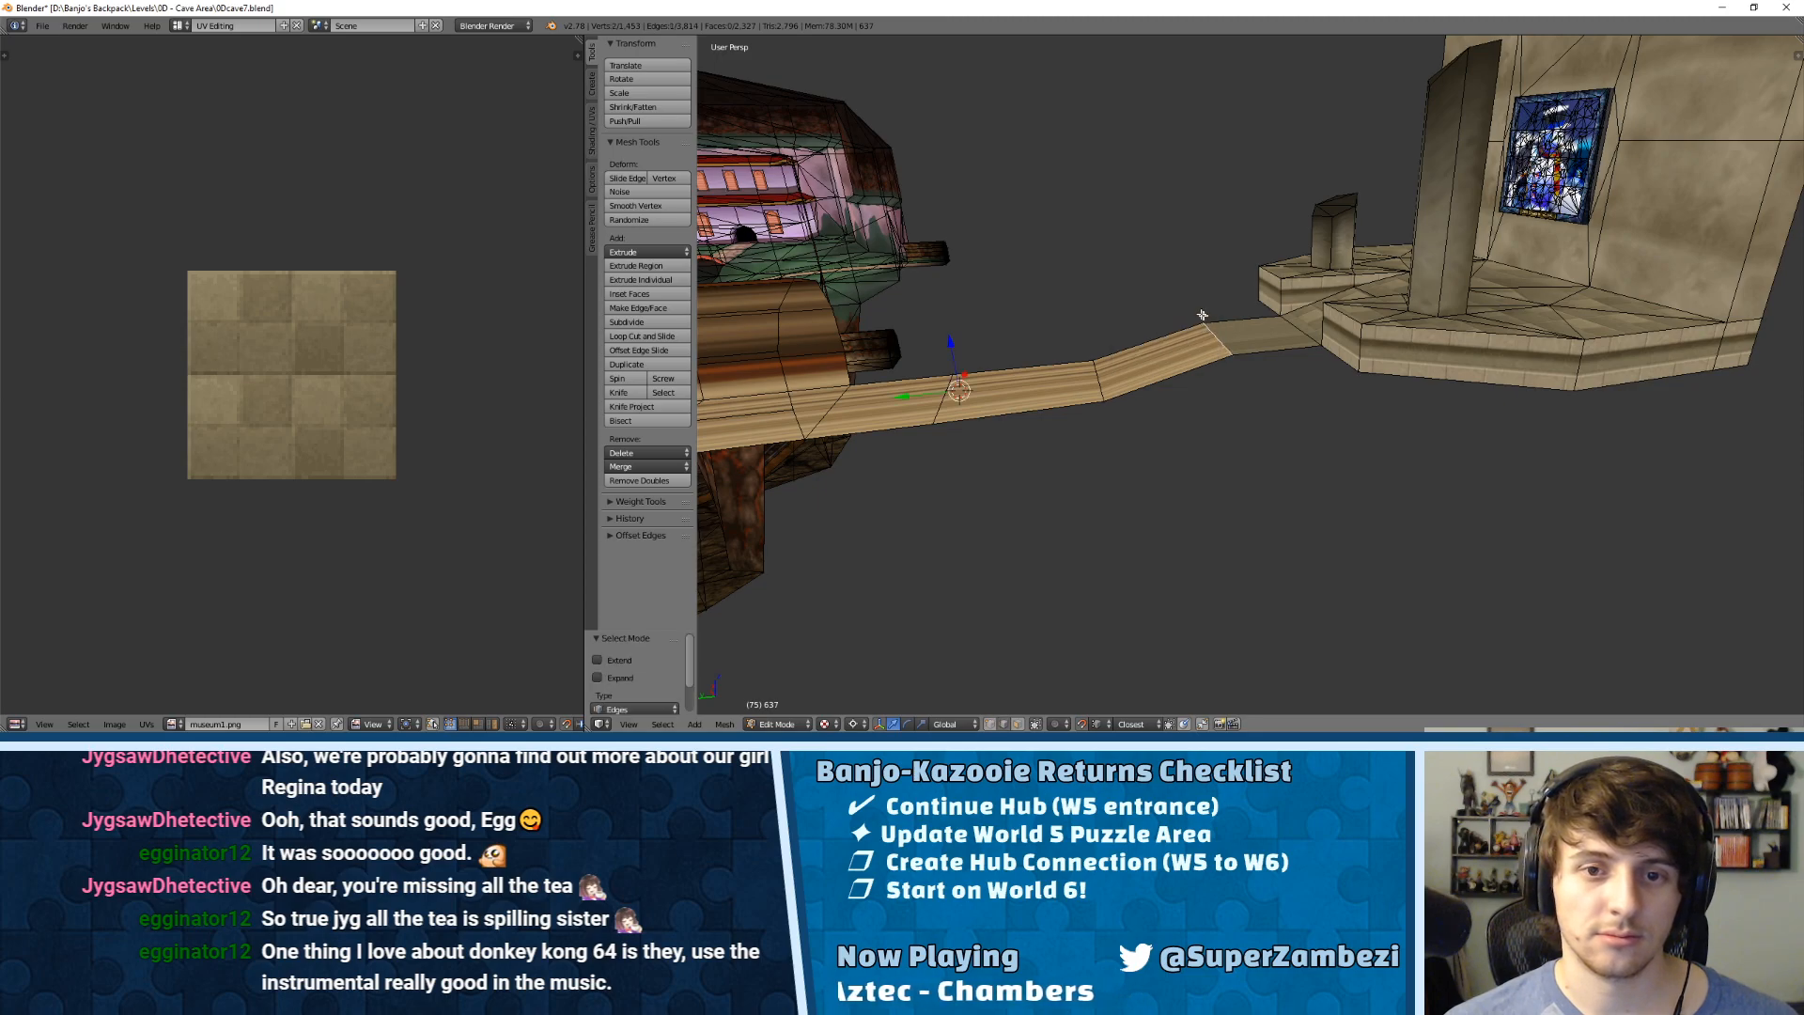
key(g)
key(z)
click(951, 359)
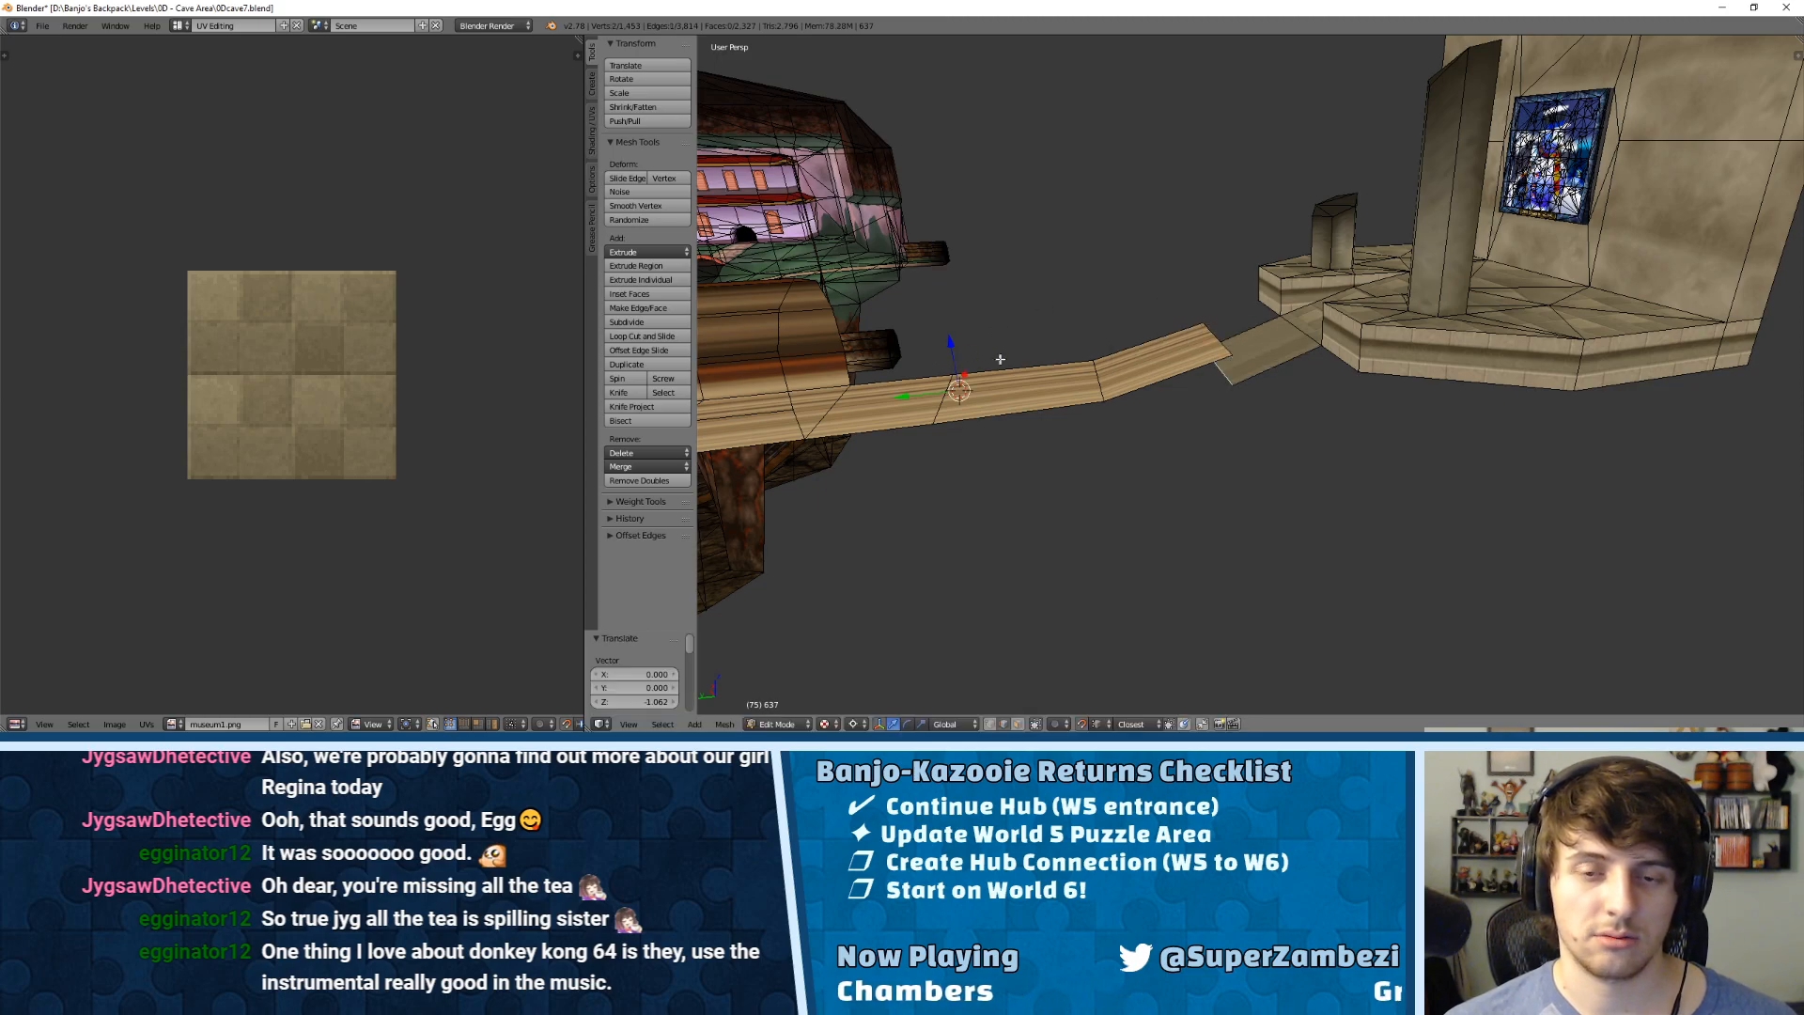
Step: Select the whole mesh and remove doubles with a merge distance of 0.0001
key(a)
key(a)
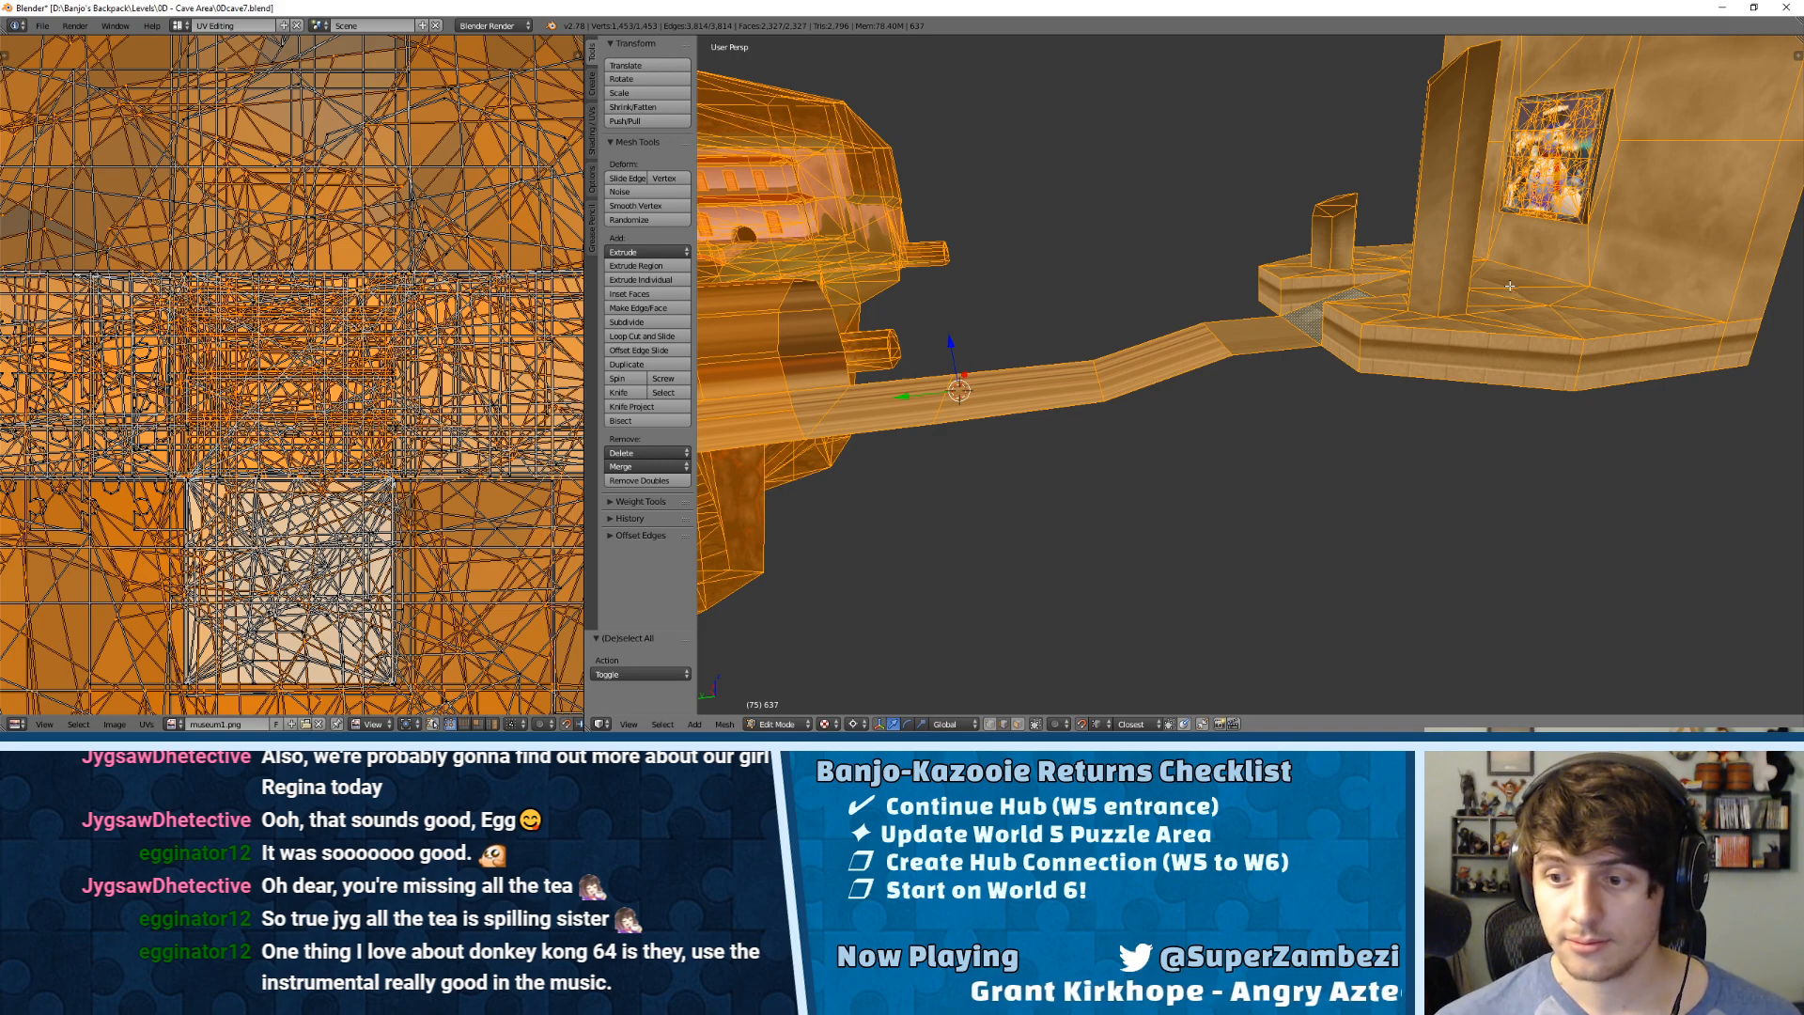
key(w)
key(Escape)
key(w)
click(1503, 224)
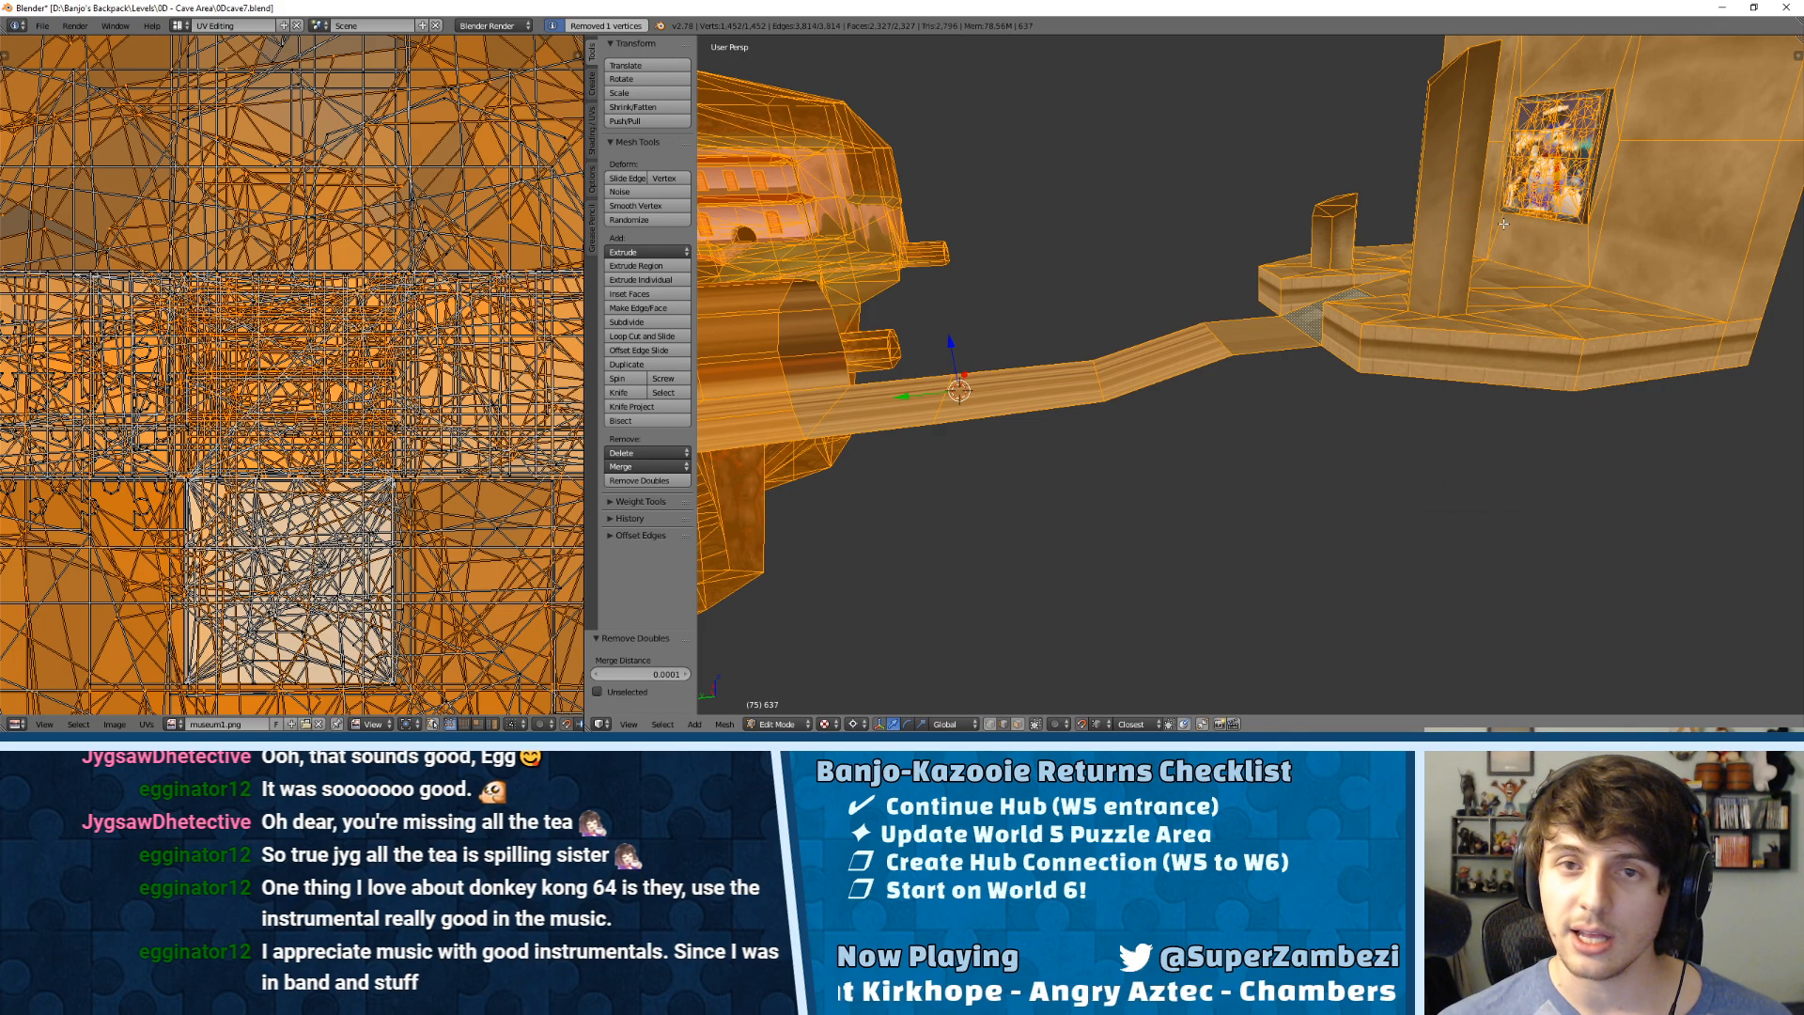
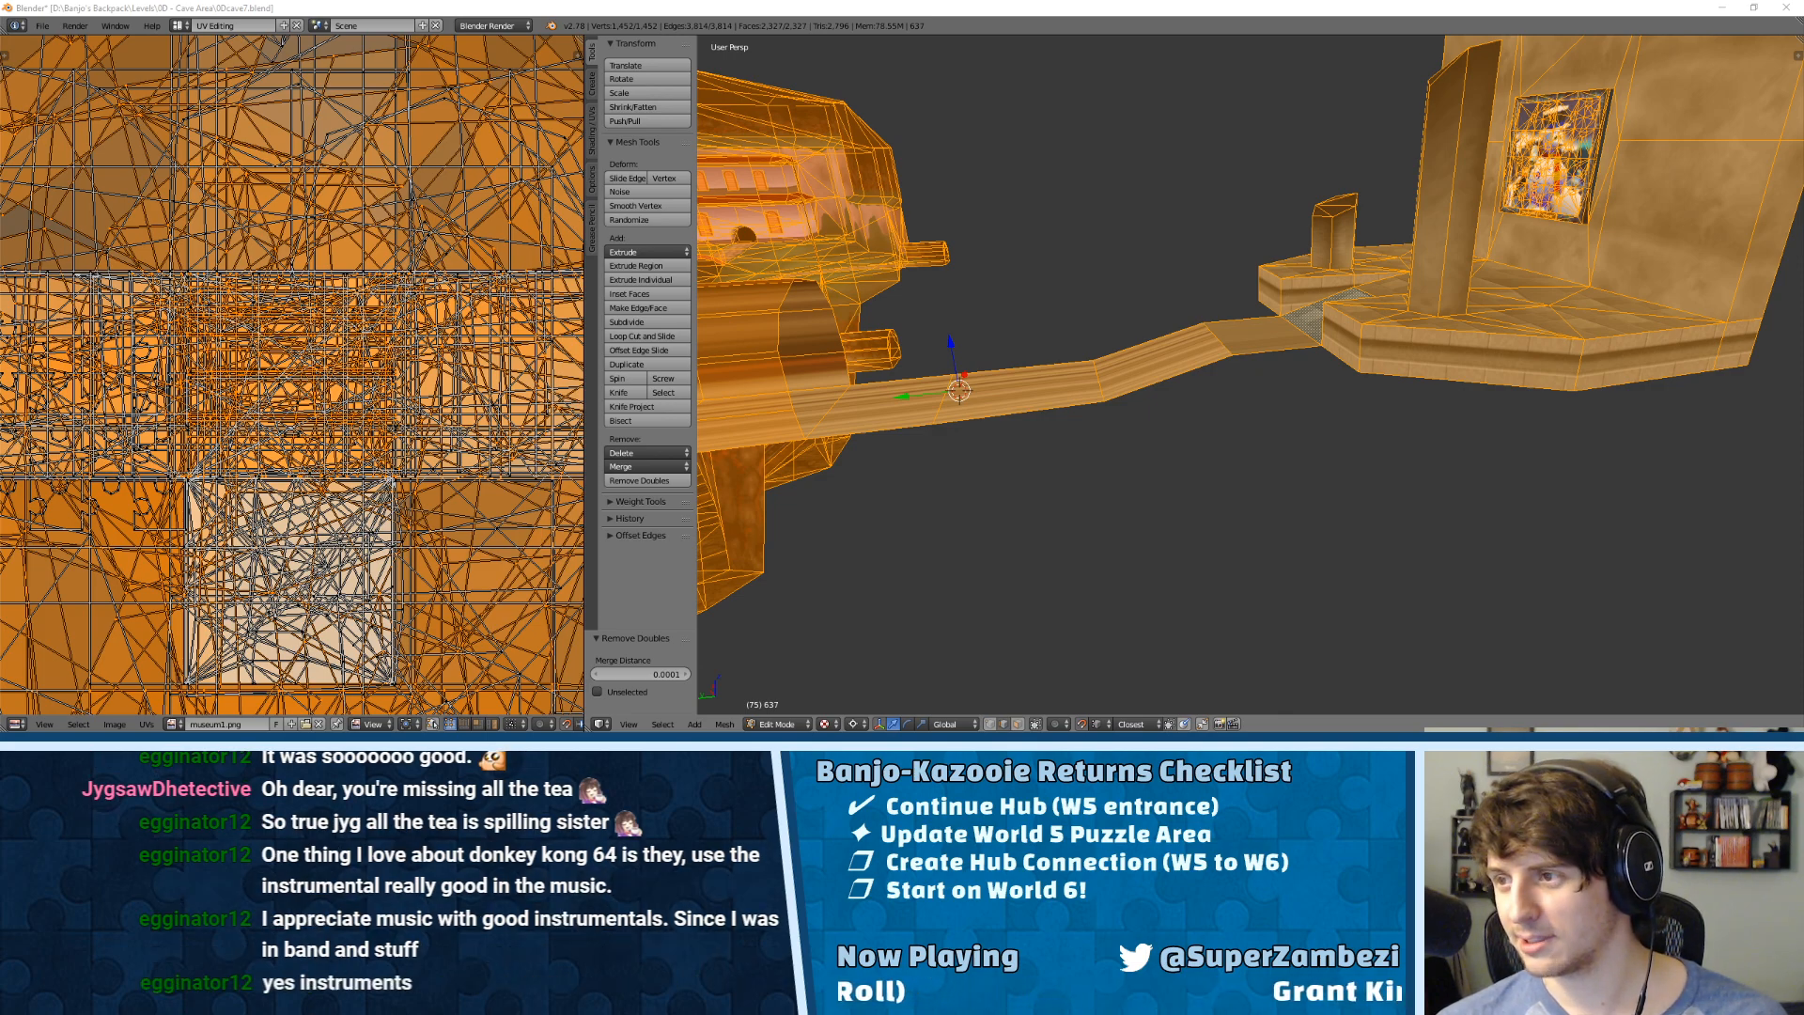
Step: Try moving a vertex at the seam between the wooden path and the ruin's walkway
mouse_move(1067, 256)
middle_down()
mouse_move(1109, 222)
mouse_move(1052, 240)
middle_up()
key(ctrl+Tab)
click(1045, 250)
right_click(1223, 337)
click(1166, 281)
drag(1162, 230, 1165, 241)
key(a)
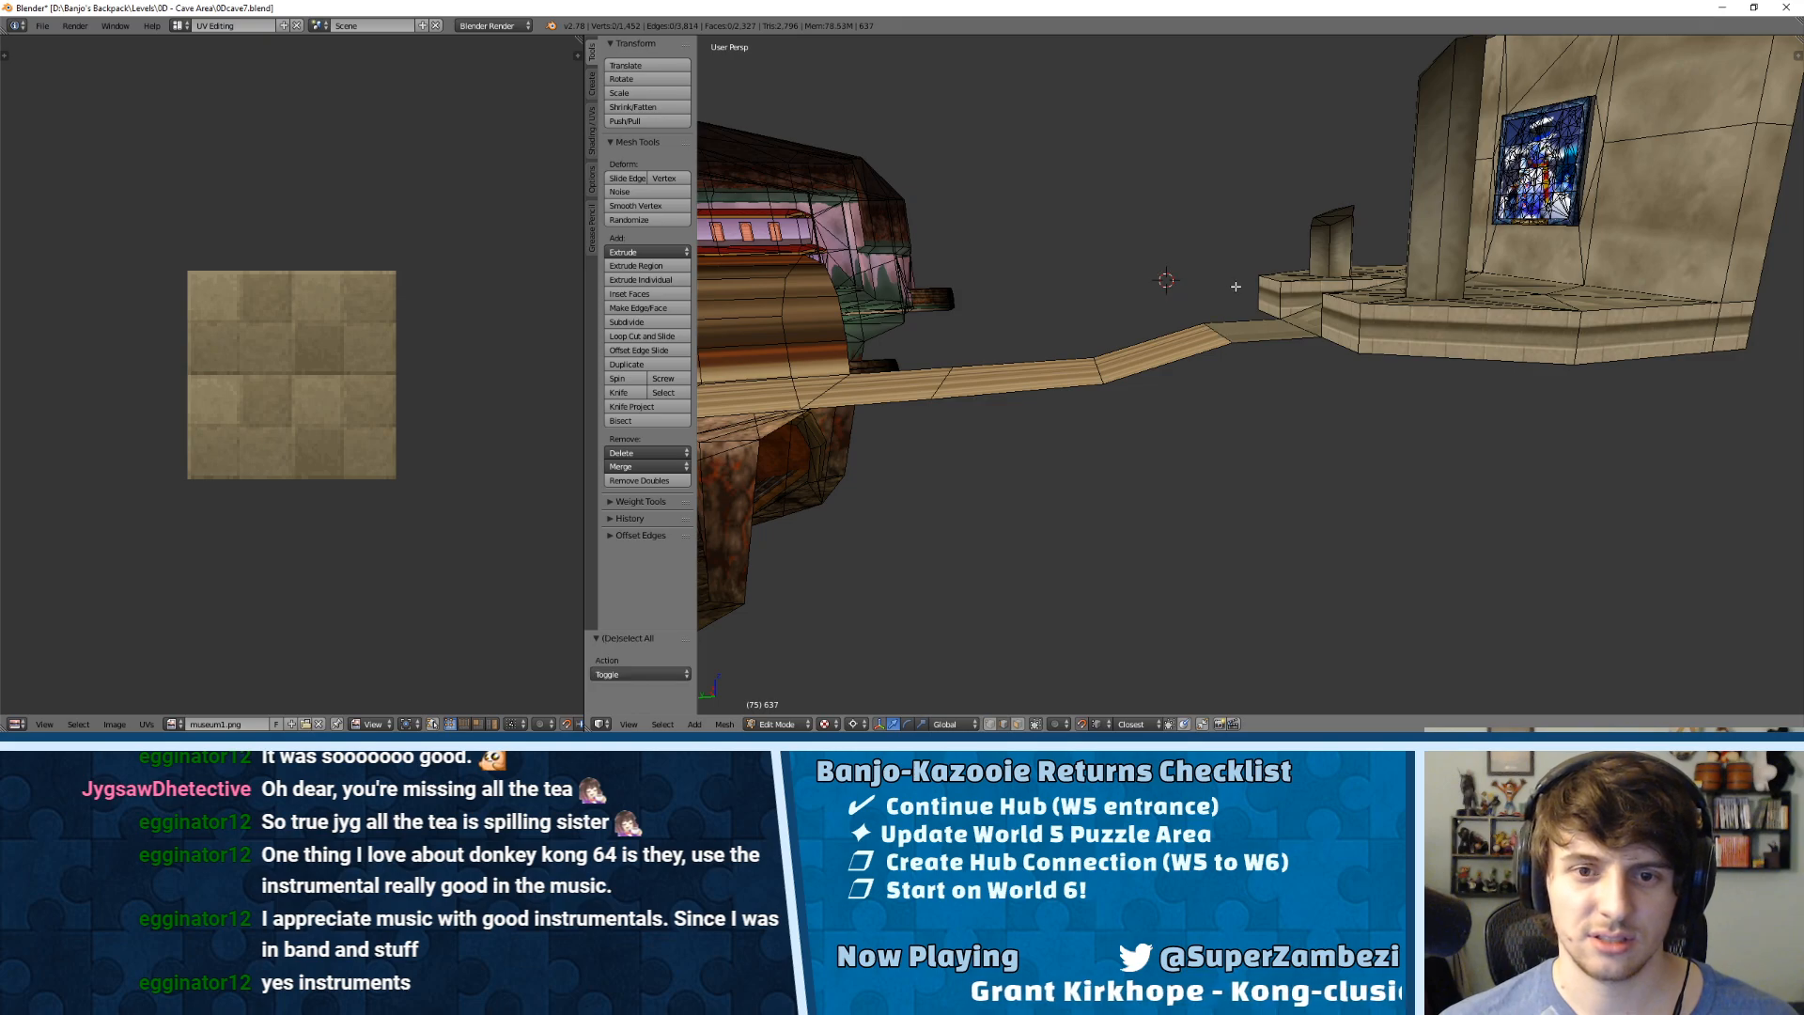
key(ctrl+Tab)
click(1161, 297)
right_click(1209, 346)
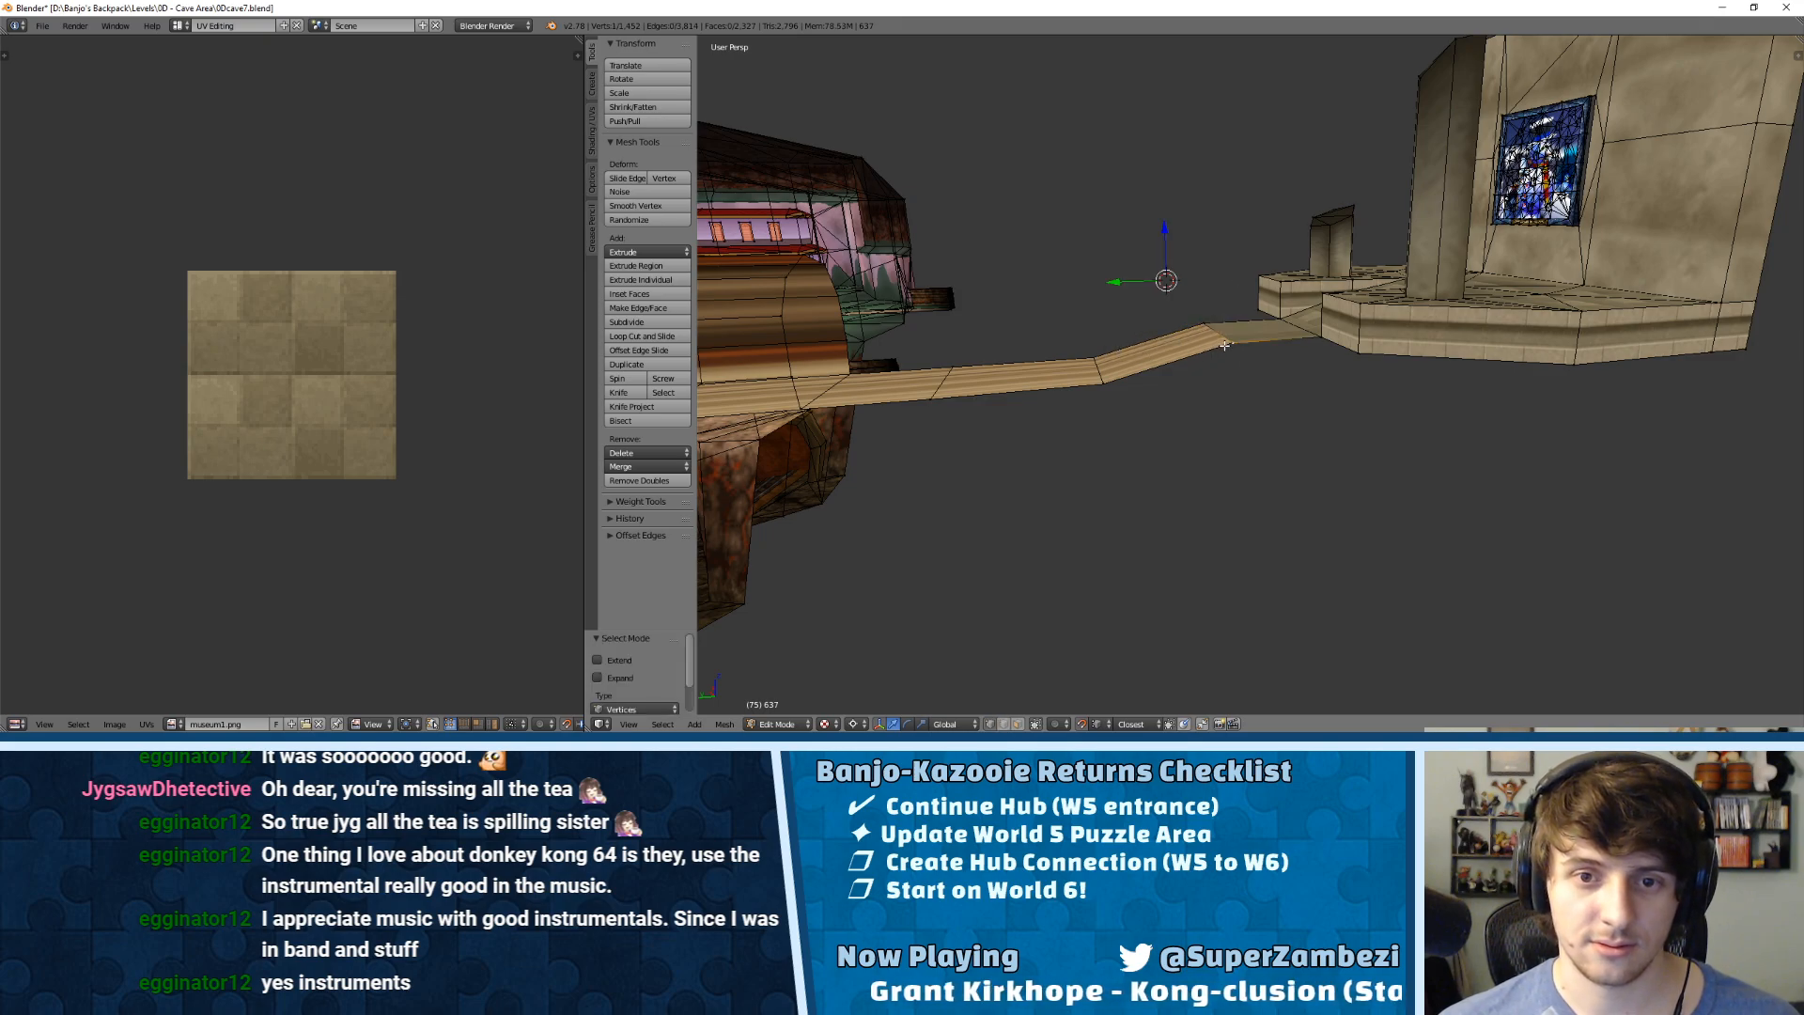
key(g)
click(1216, 344)
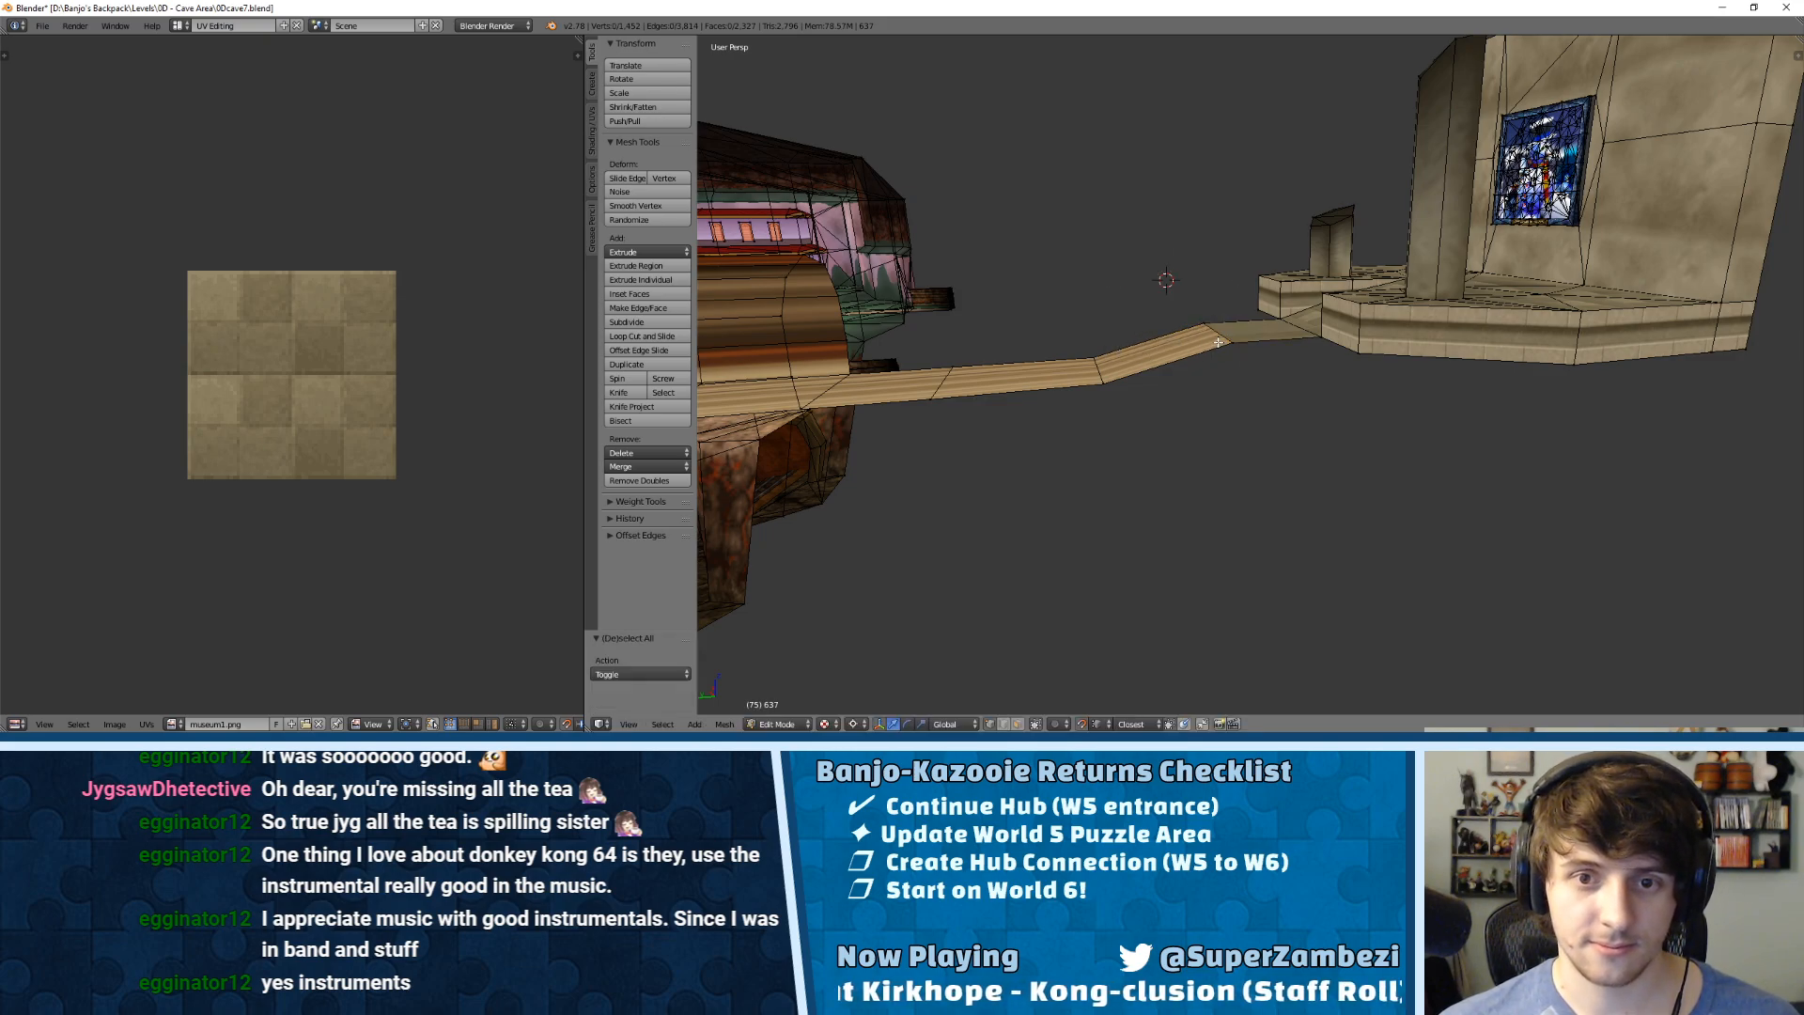
Step: Remove doubles across the whole mesh with the merge distance set to 0.001
key(a)
key(w)
click(1214, 343)
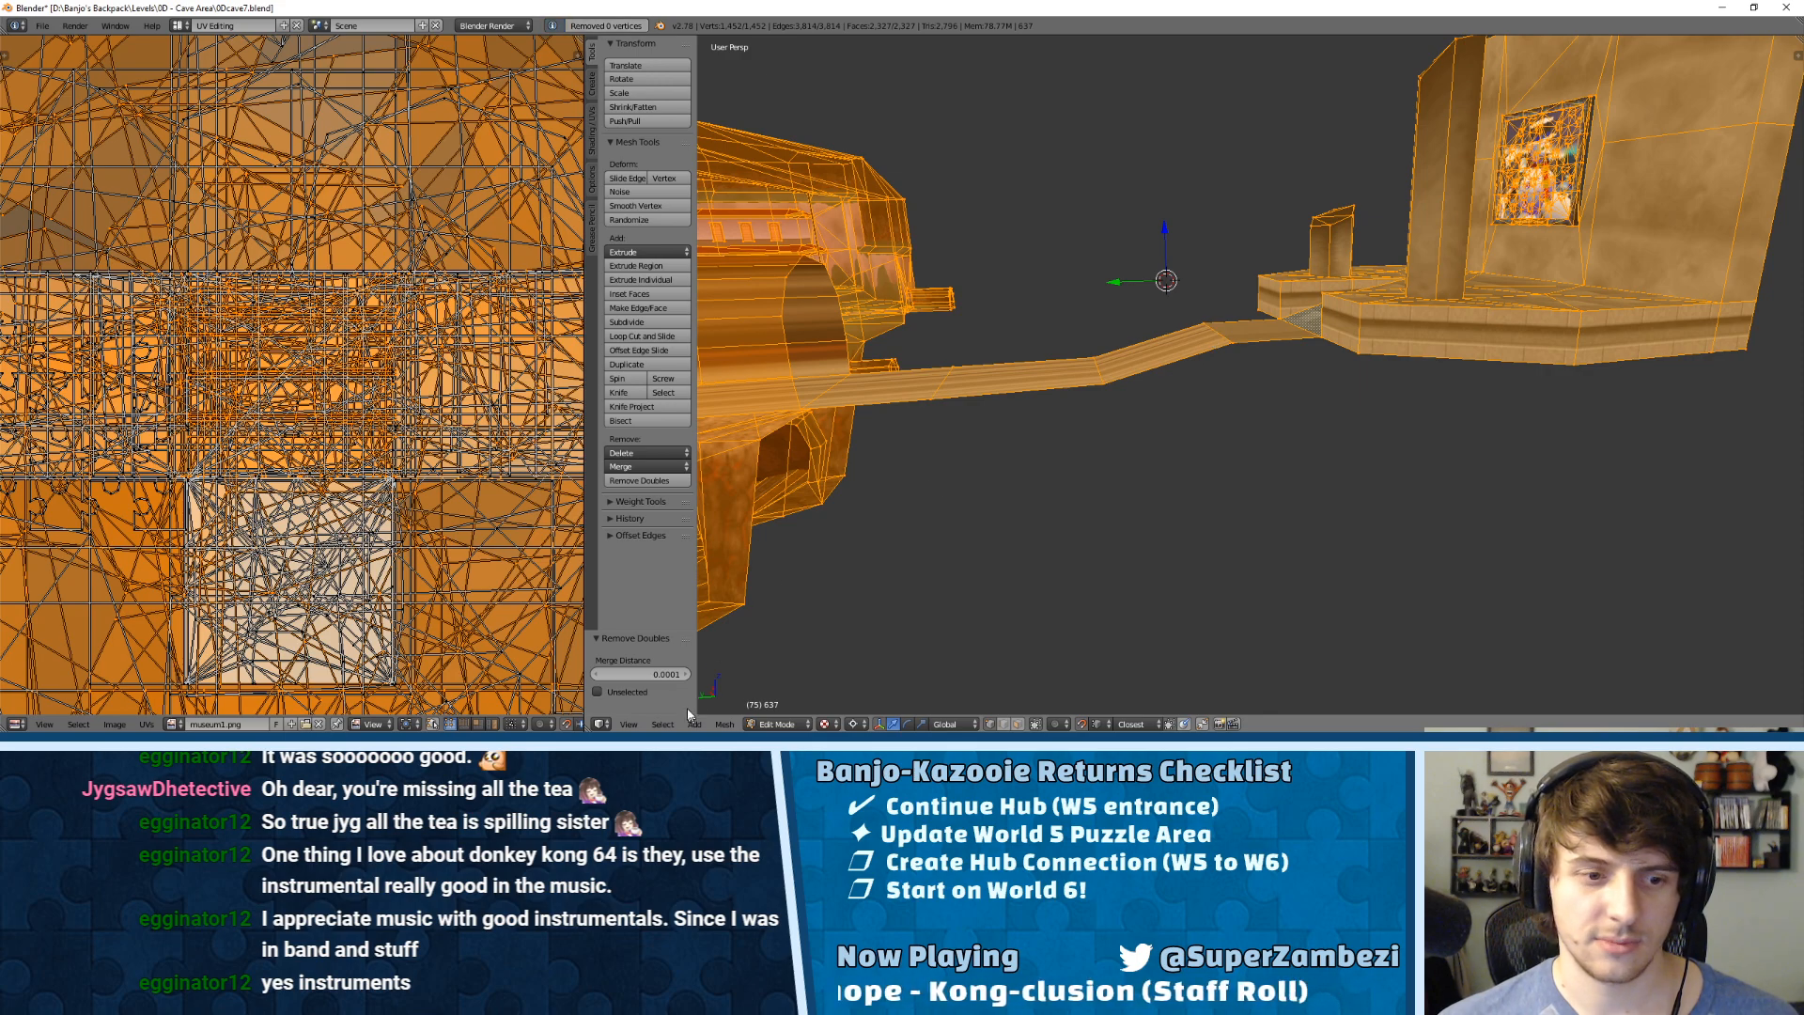
click(673, 674)
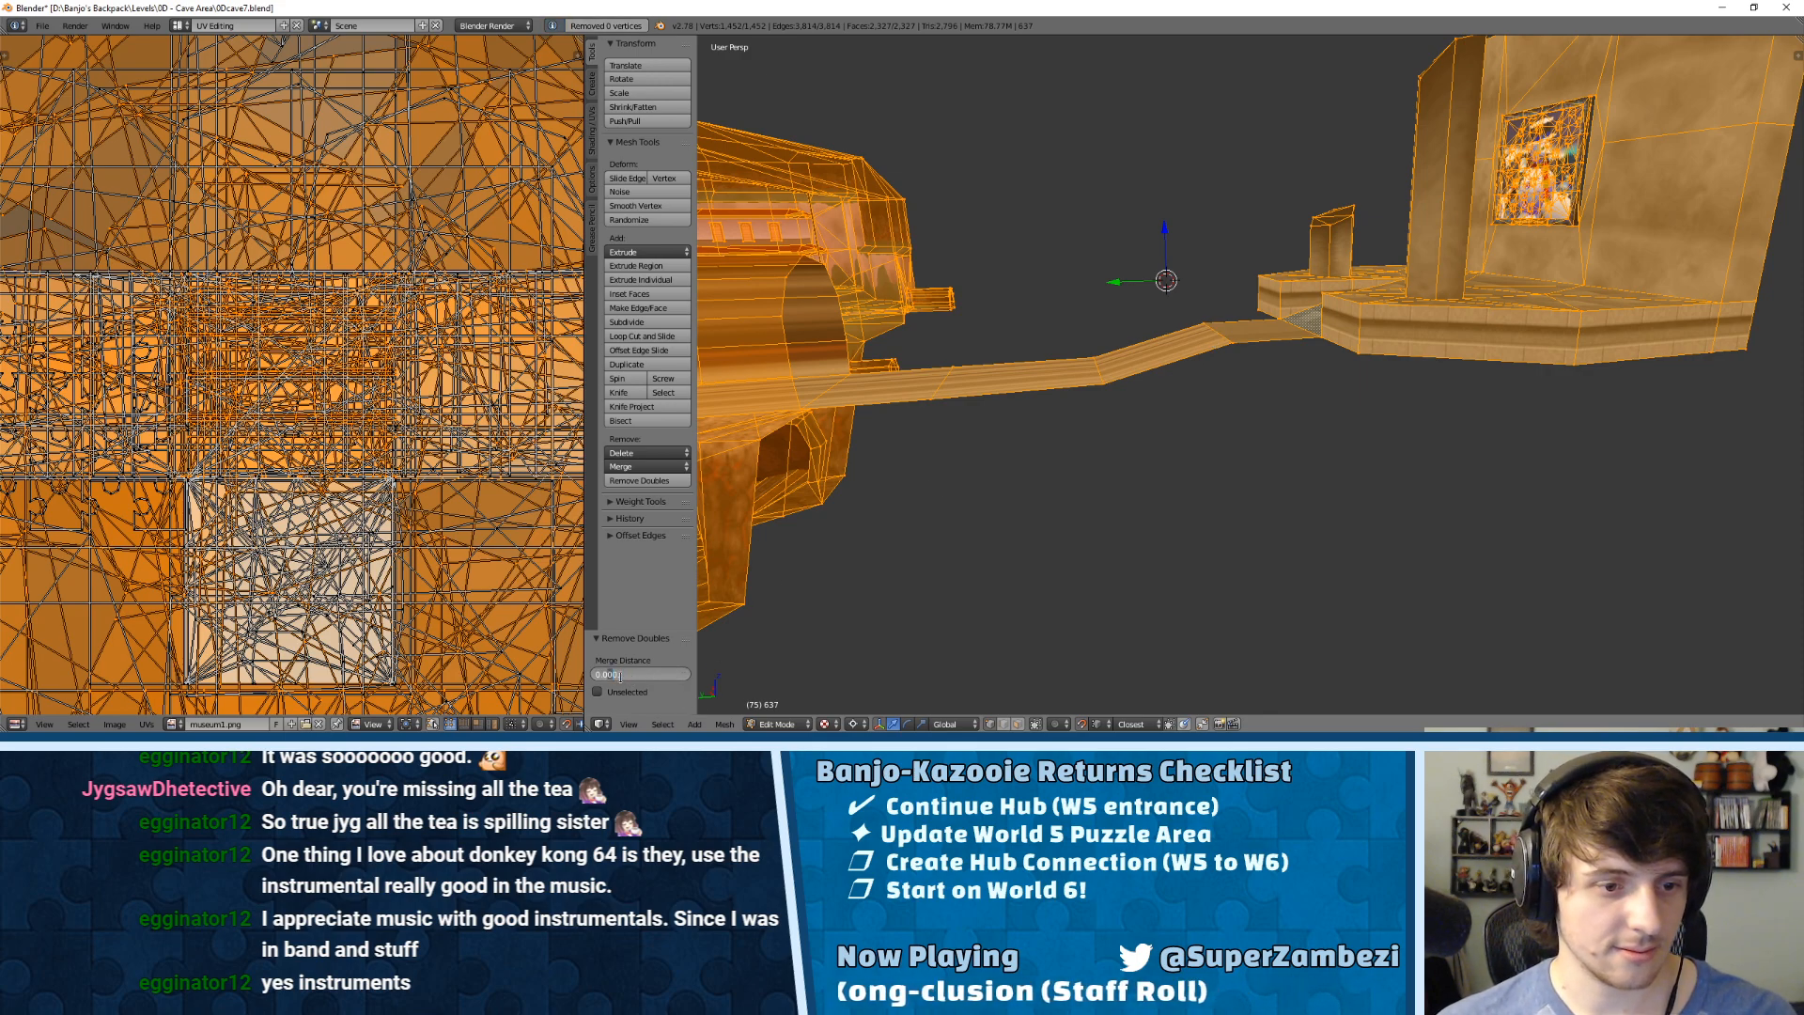
key(Return)
Step: Lower the seam vertex between the wooden path and the walkway by 0.33 along Z, with a slight nudge back up
right_click(1250, 351)
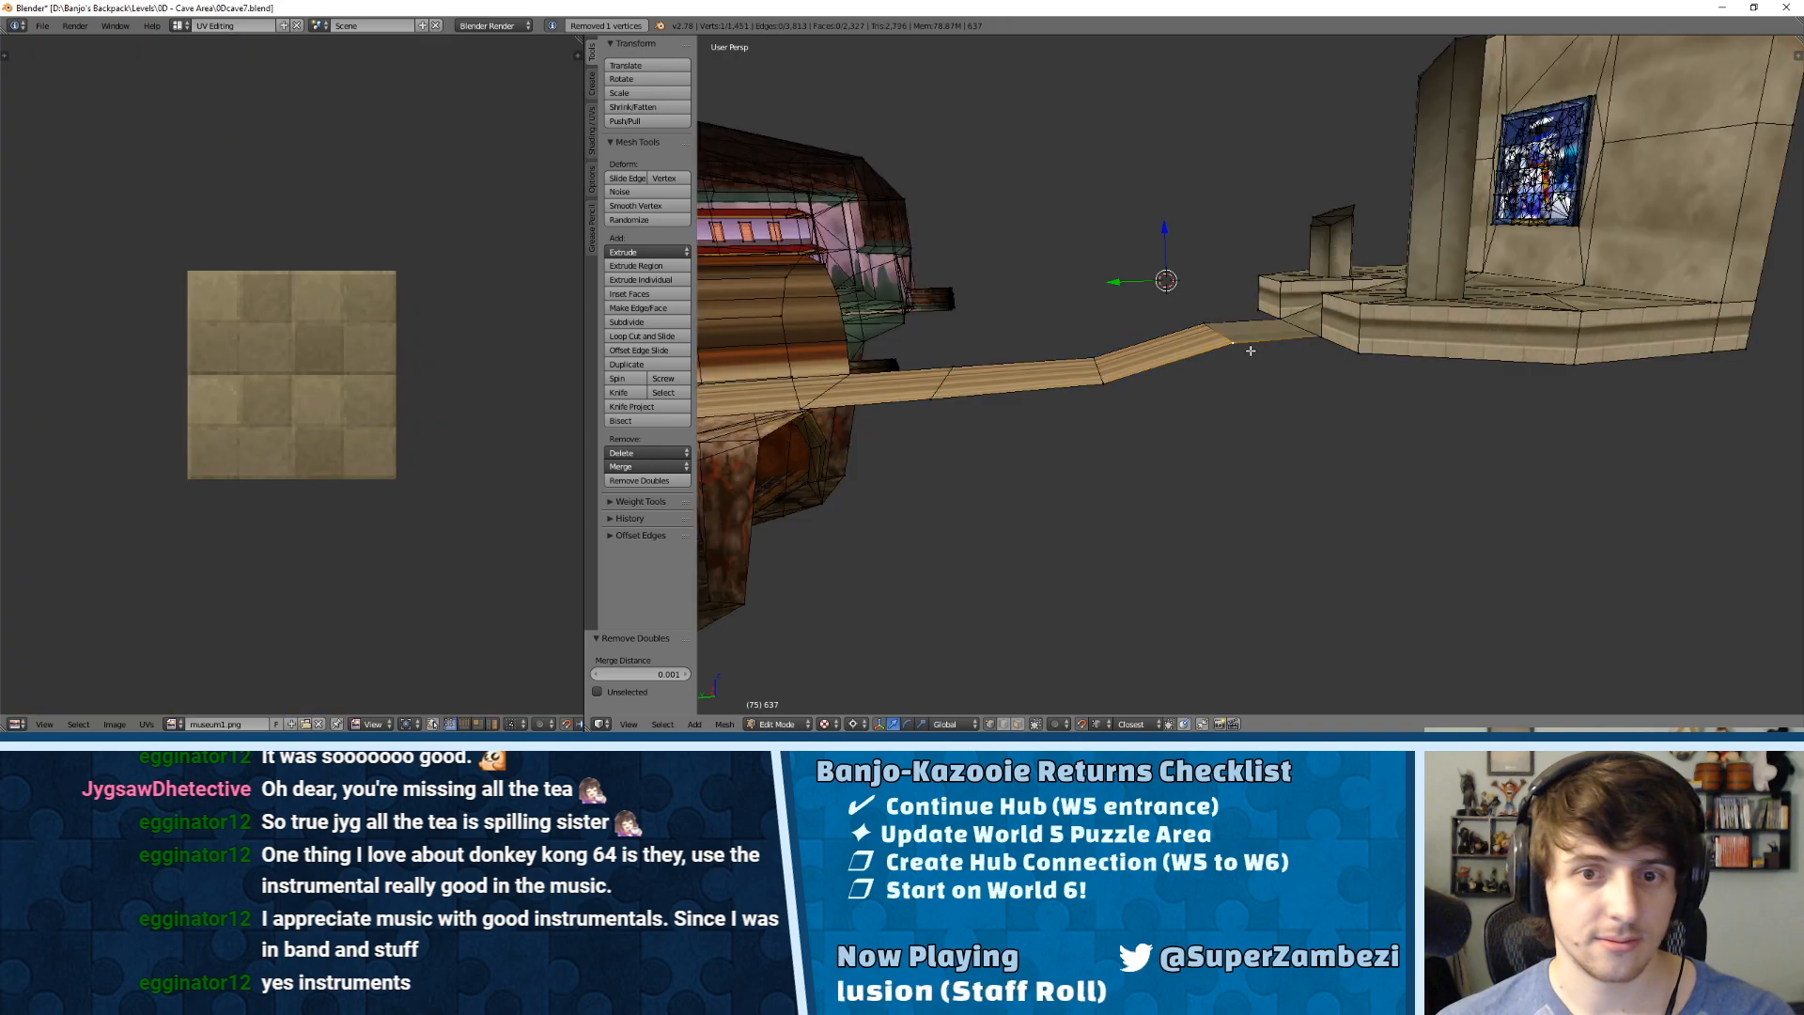
key(g)
key(z)
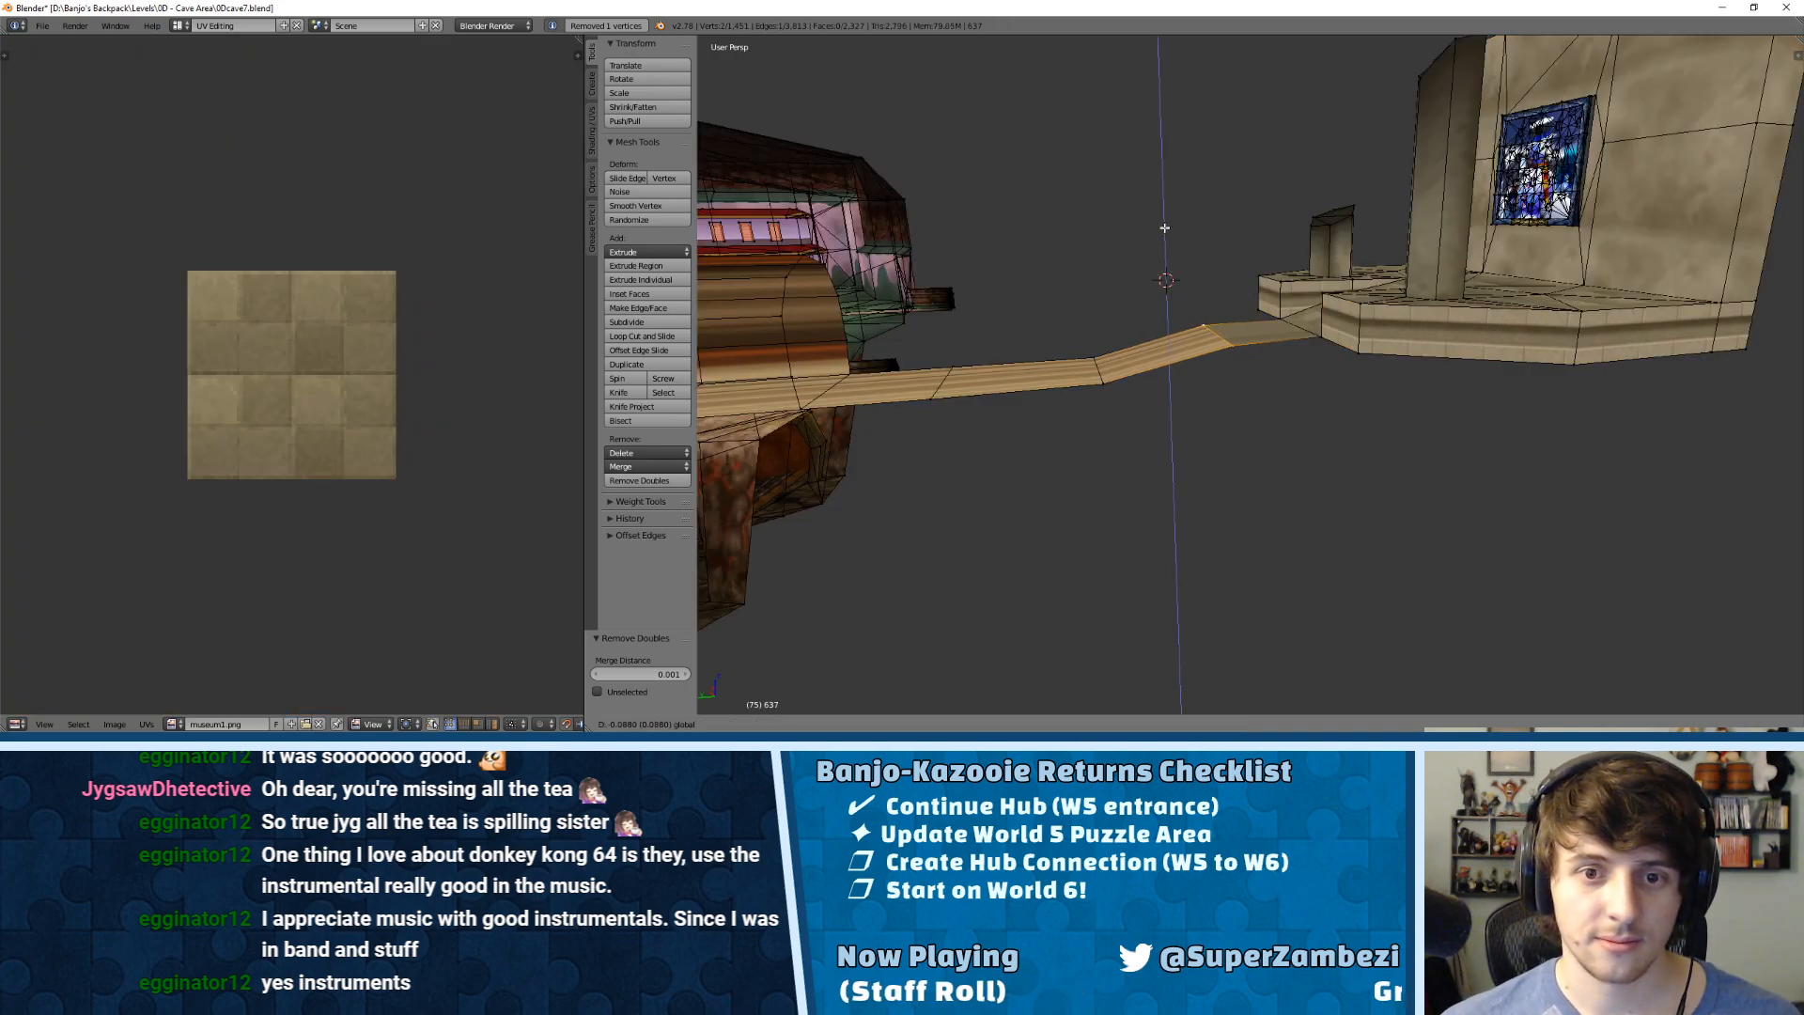
click(1164, 234)
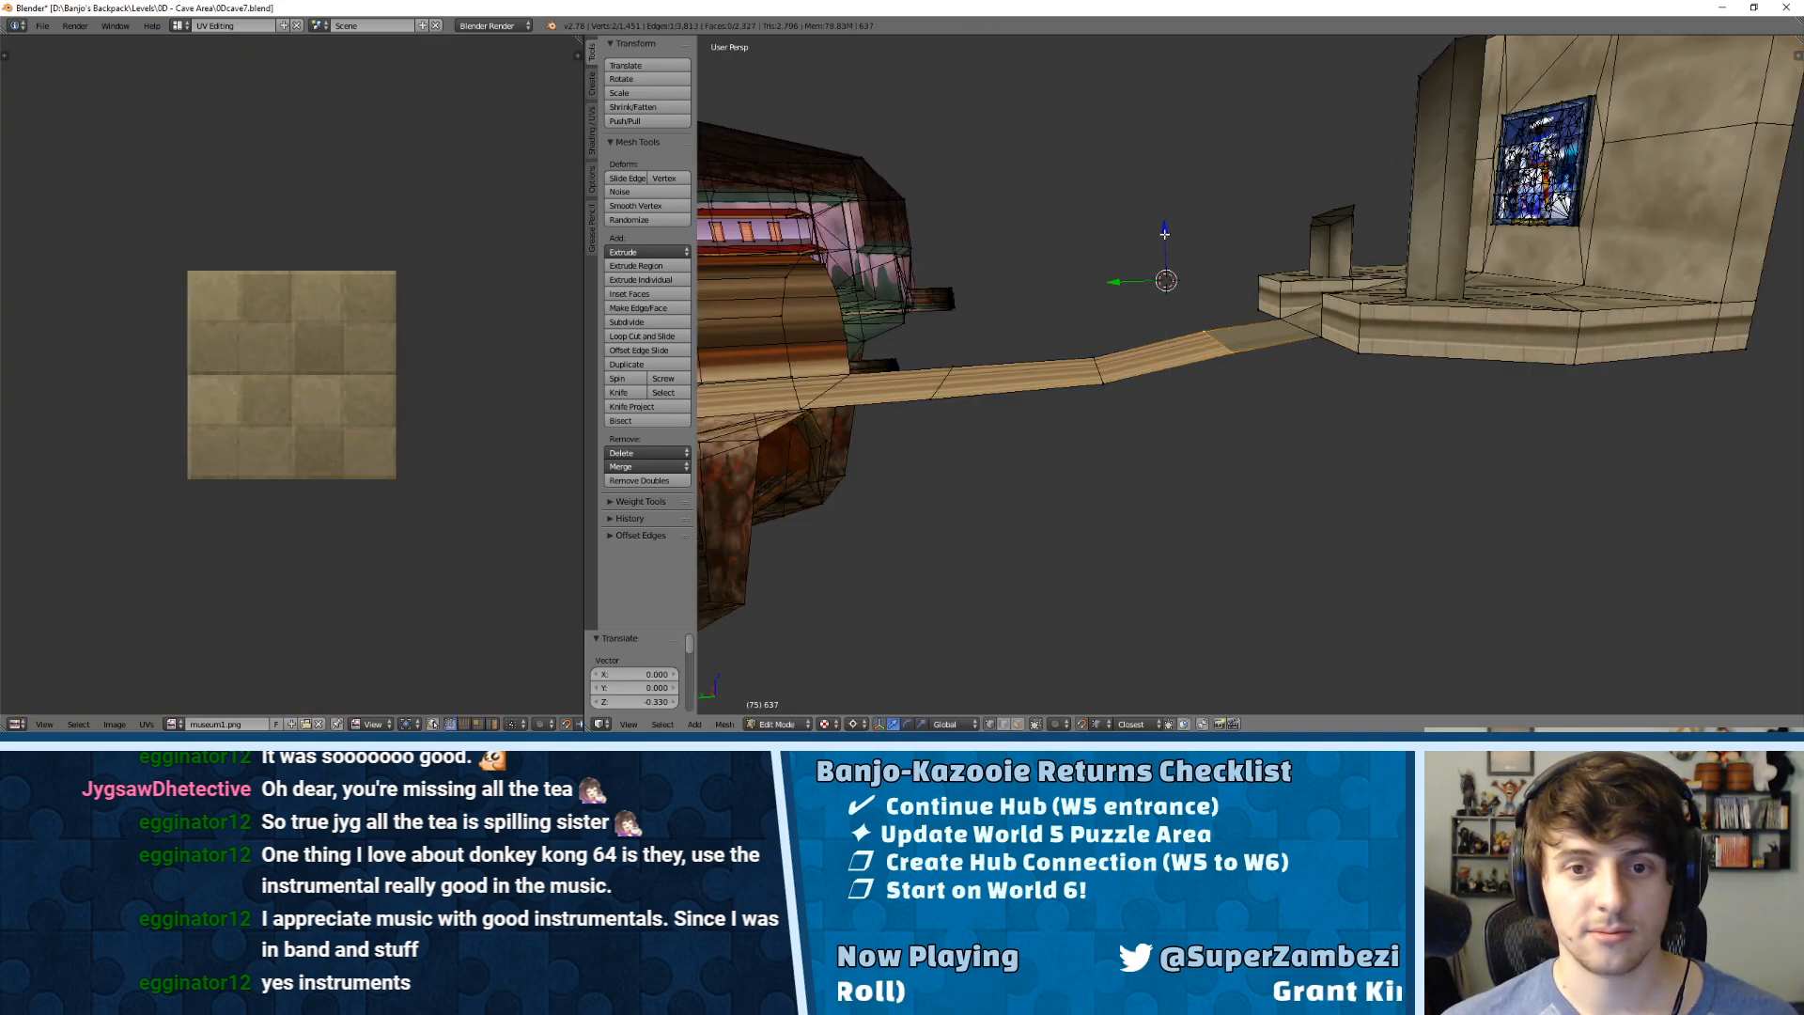
drag(1162, 228, 1164, 223)
Step: Raise the walkway's edge where it meets the ruin's platform by 0.5 along Z
right_click(940, 393)
middle_drag(903, 246, 1128, 368)
shift+middle_drag(1382, 249, 1081, 323)
scroll(1092, 341, up, 4)
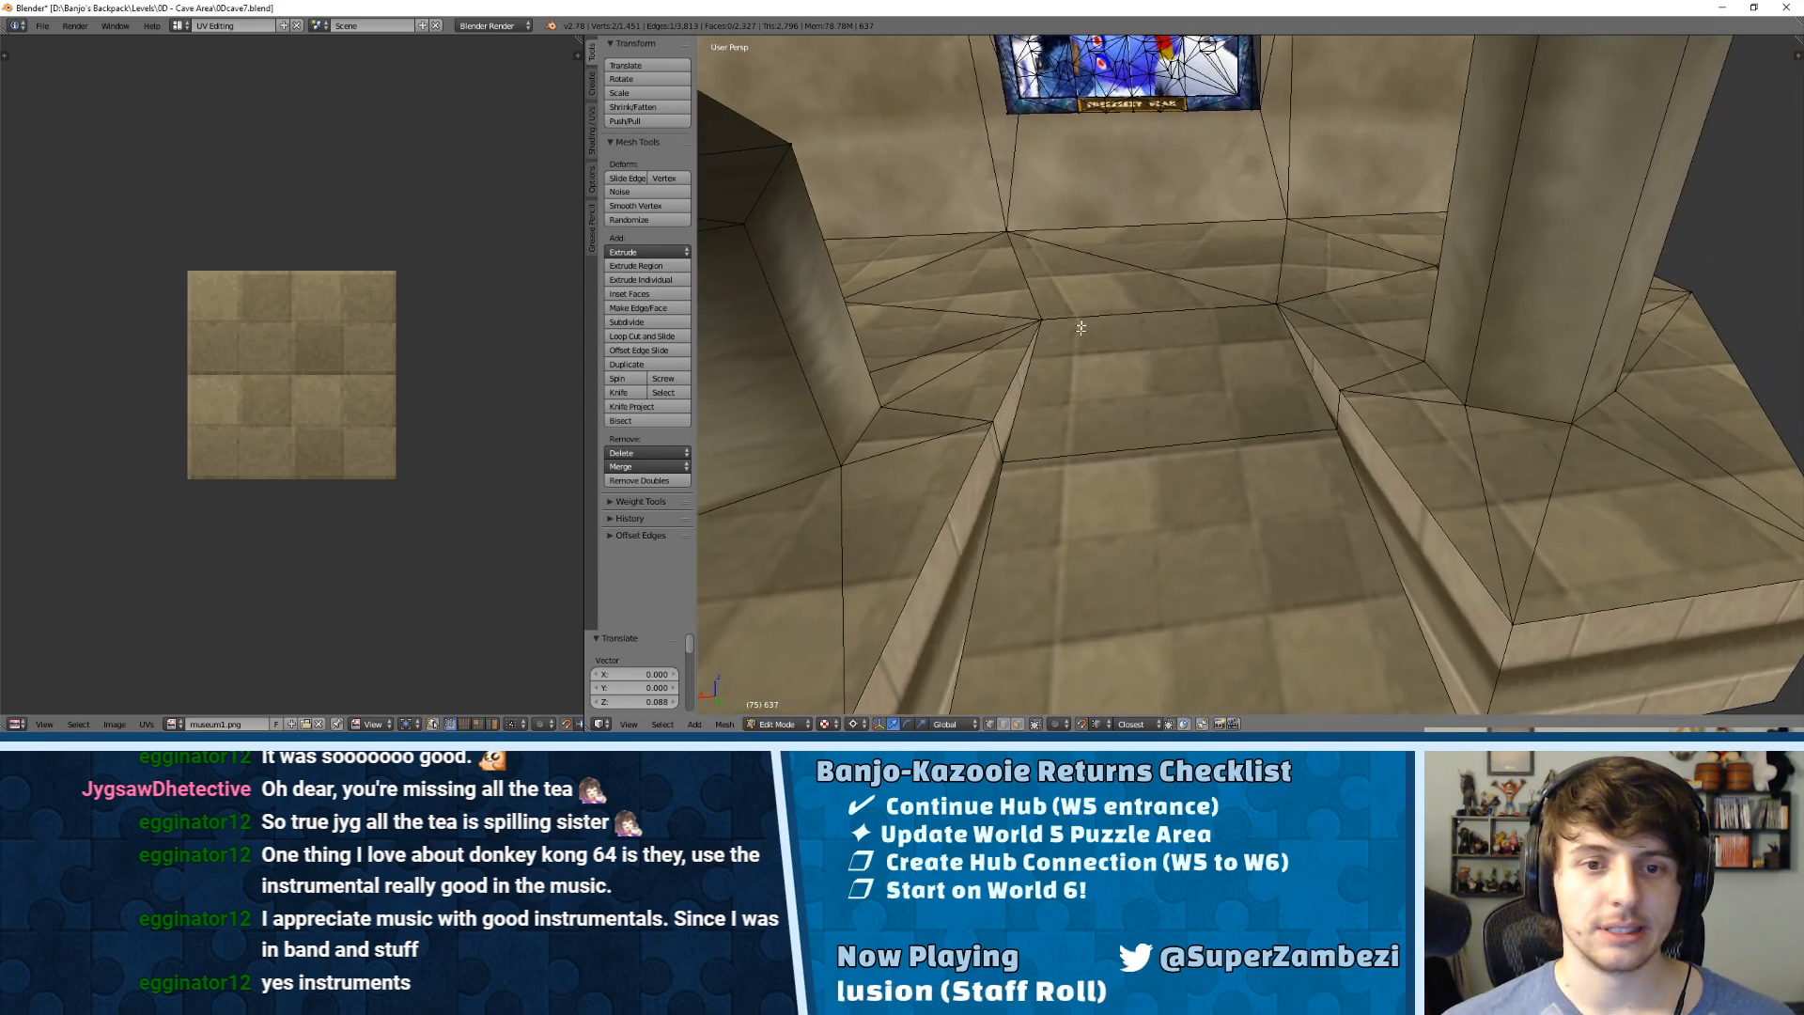
key(ctrl+Tab)
click(1109, 453)
right_click(1113, 449)
ctrl+drag(1119, 356, 1336, 386)
middle_drag(1337, 386, 1154, 315)
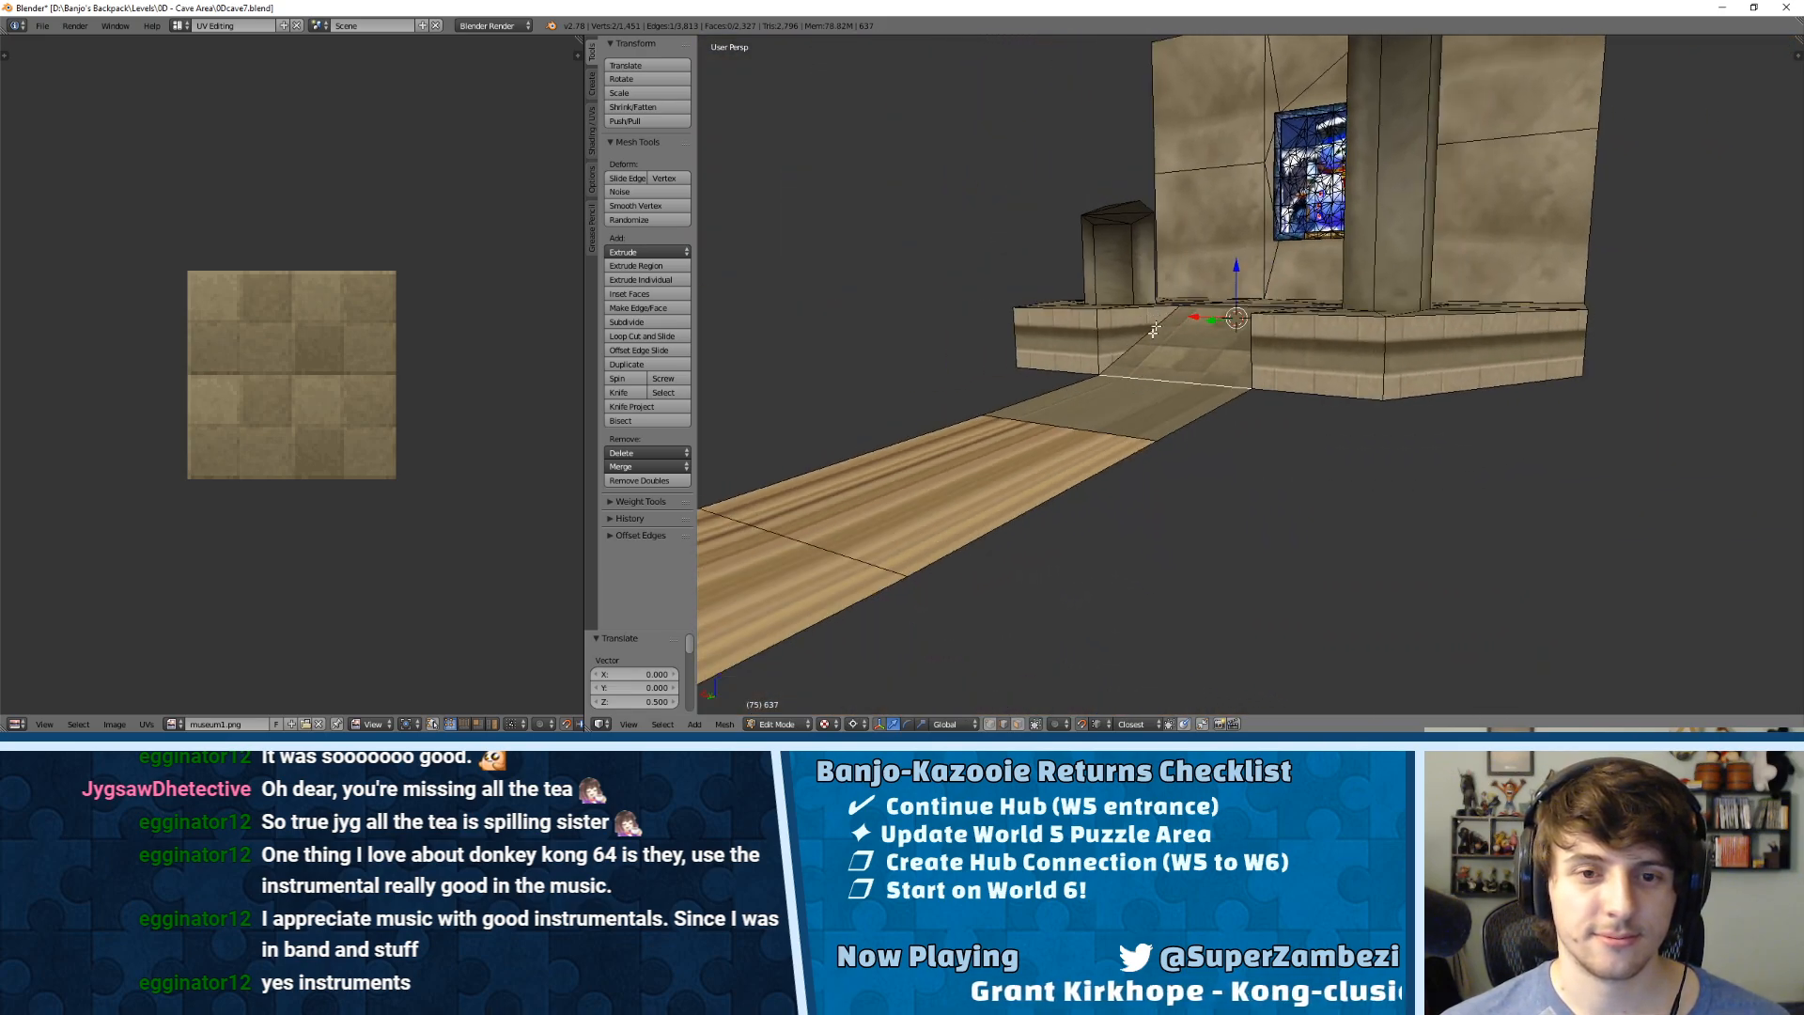
Step: Try raising the walkway's edge at the ruin by about another 0.51 along Z
key(g)
key(z)
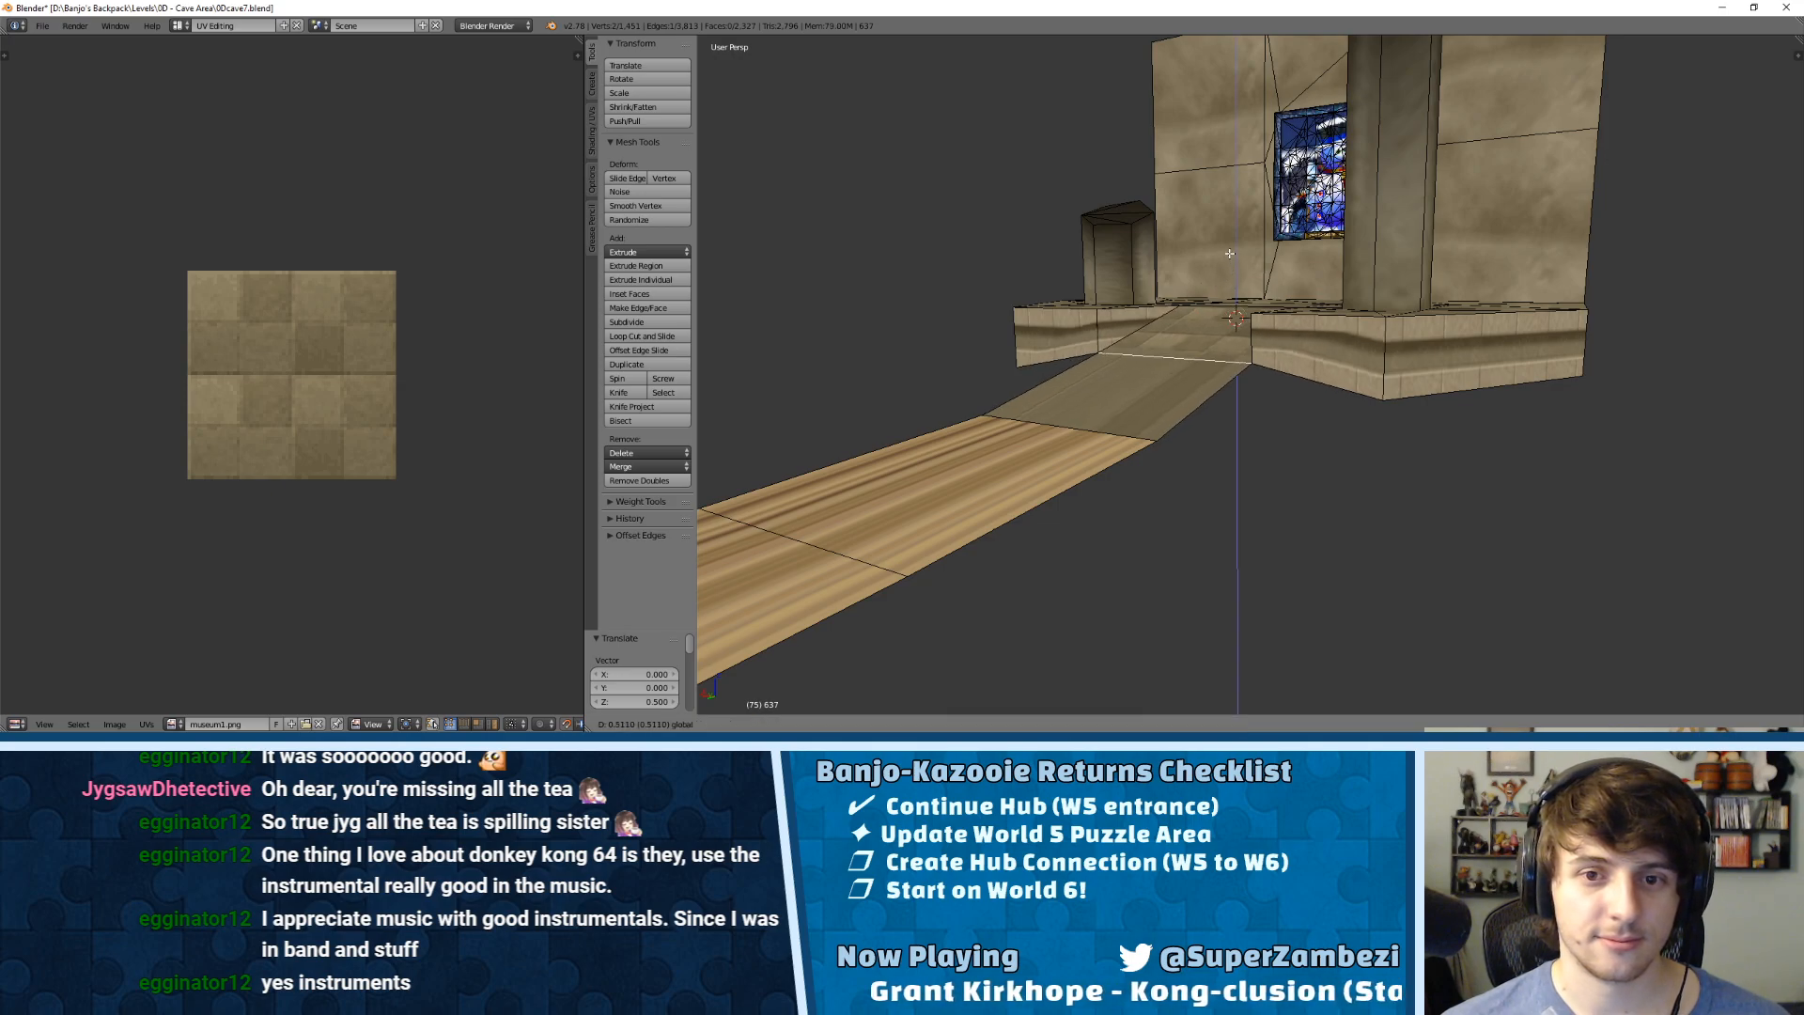
right_click(1229, 252)
middle_drag(1230, 251, 1289, 295)
key(a)
scroll(1219, 290, down, 3)
key(a)
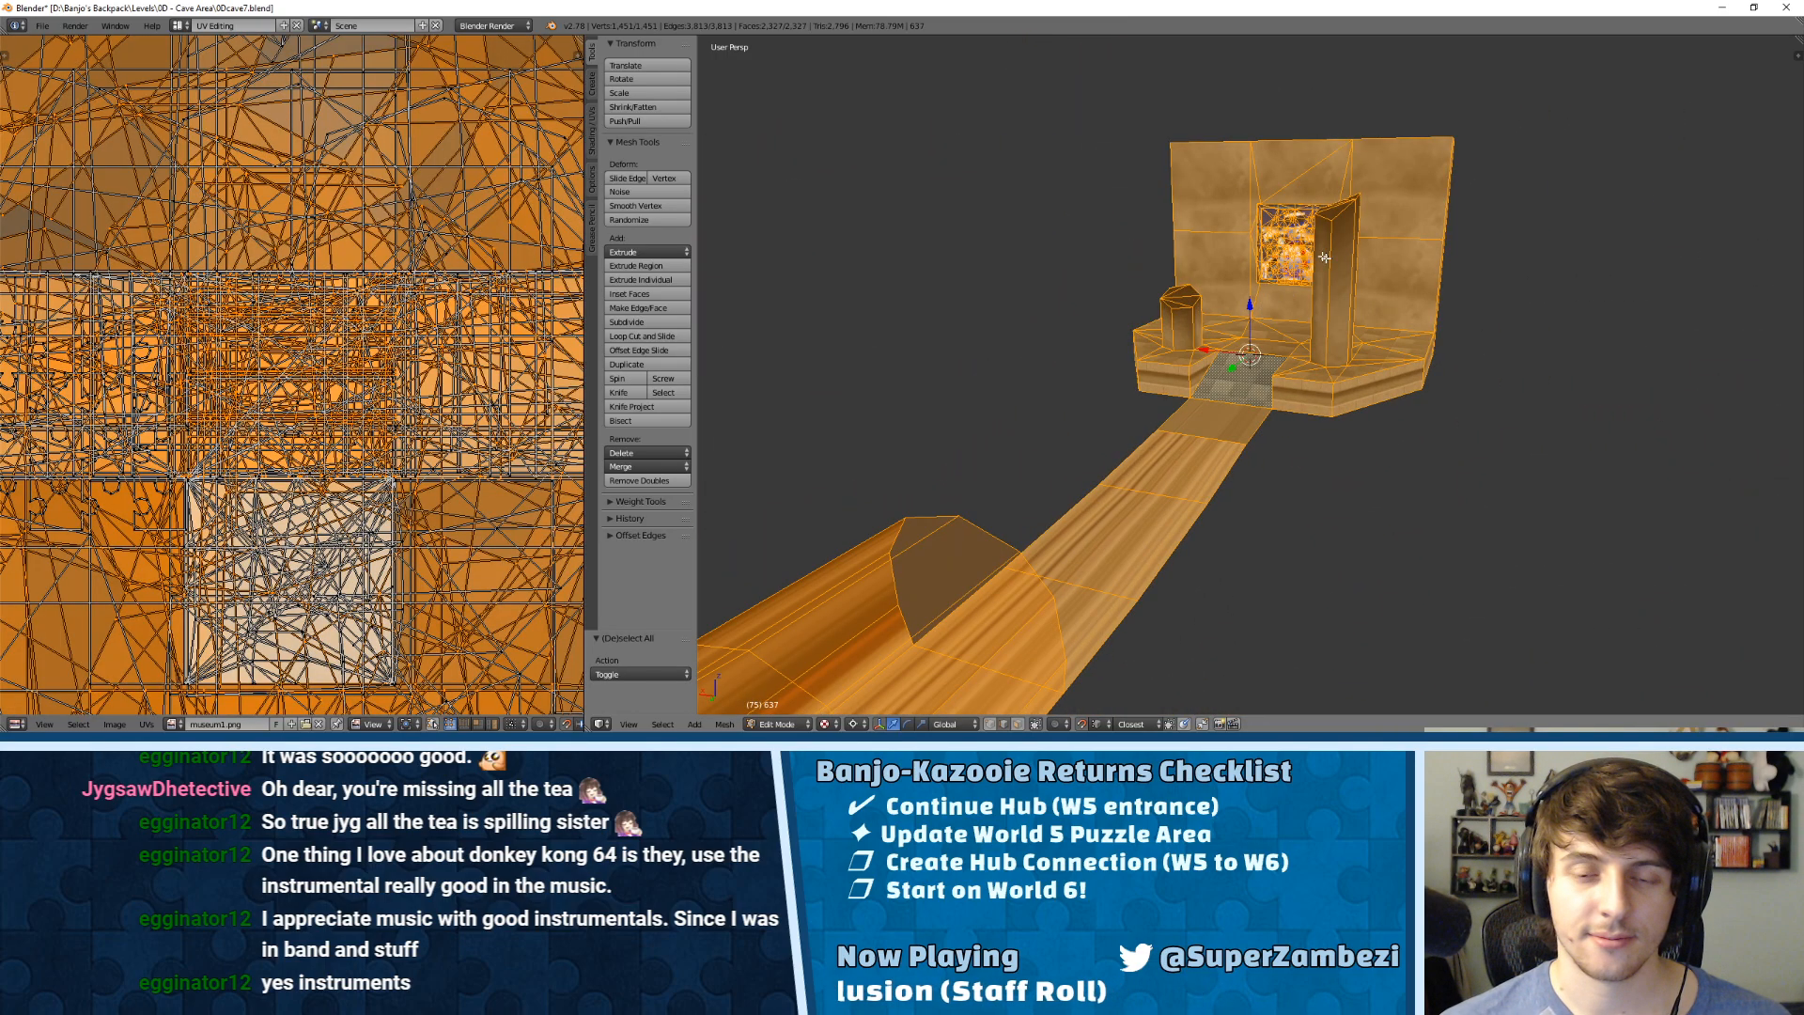
key(a)
middle_drag(1278, 280, 1280, 314)
scroll(1280, 314, up, 2)
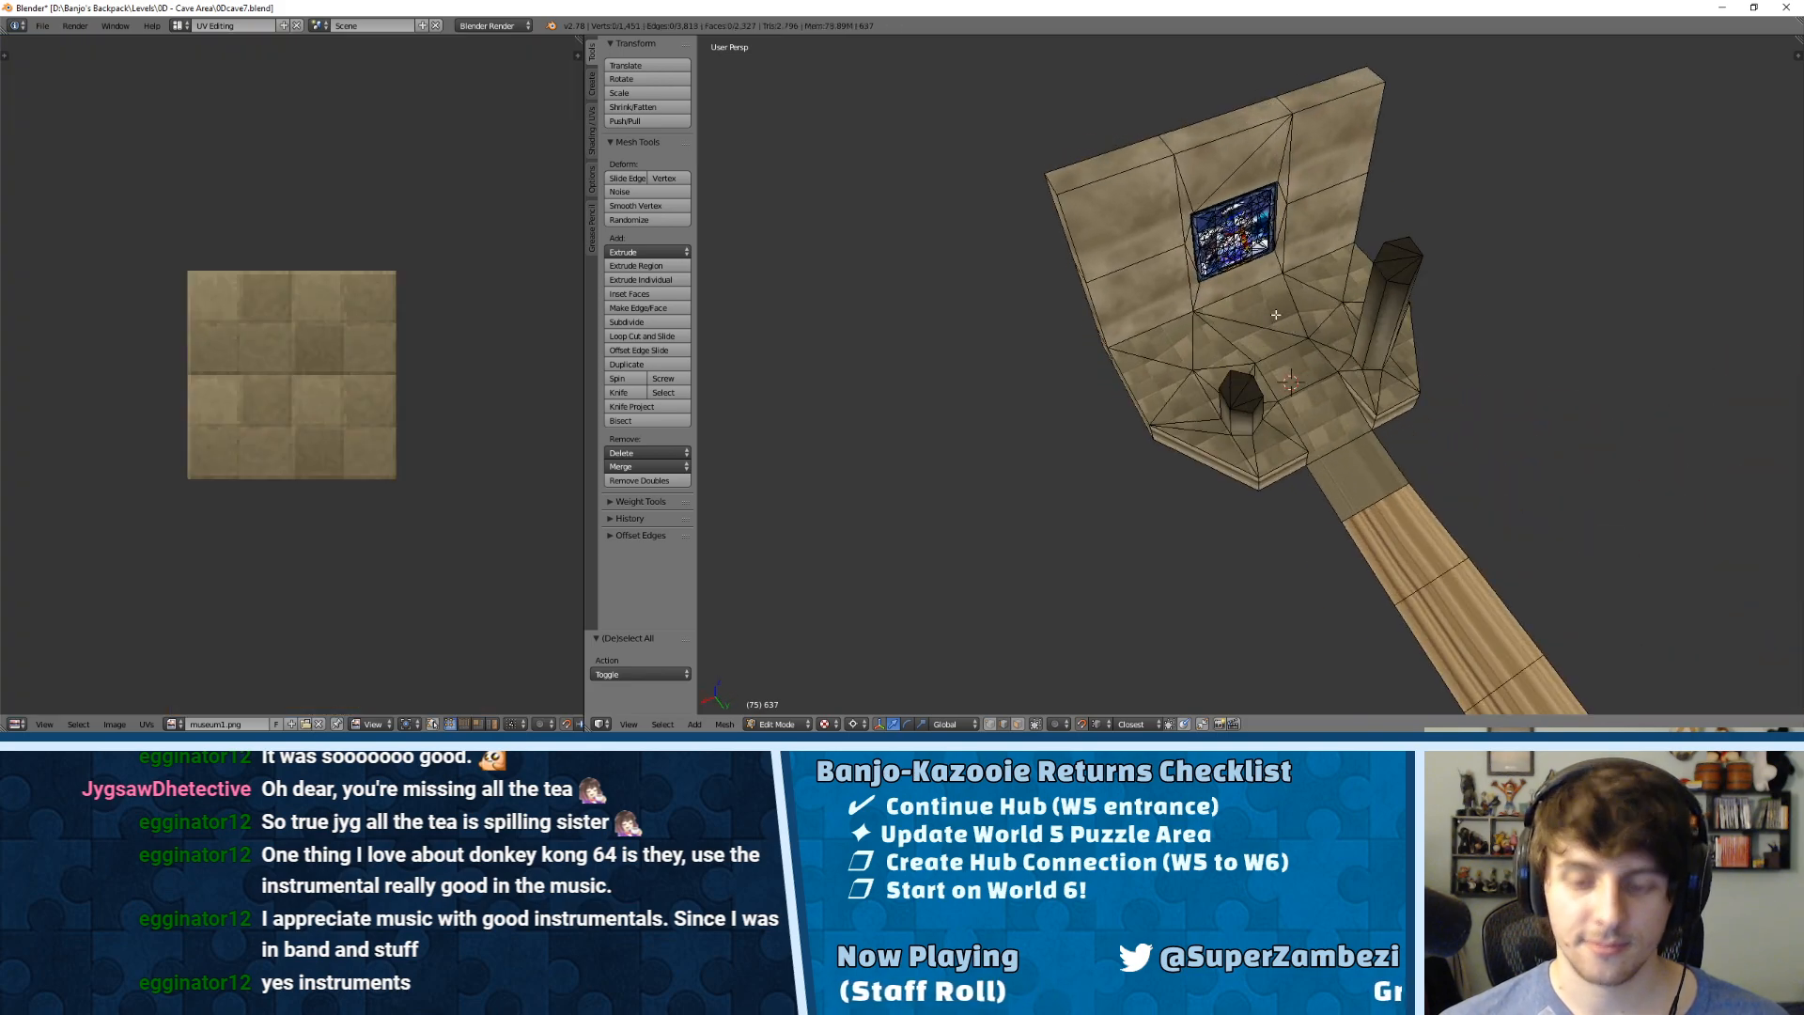
Step: Extrude three outline vertices in top view from the corner of the ruin's back wall, curving outward and toward the cave
key(KP_7)
scroll(1283, 296, down, 2)
scroll(1288, 273, up, 3)
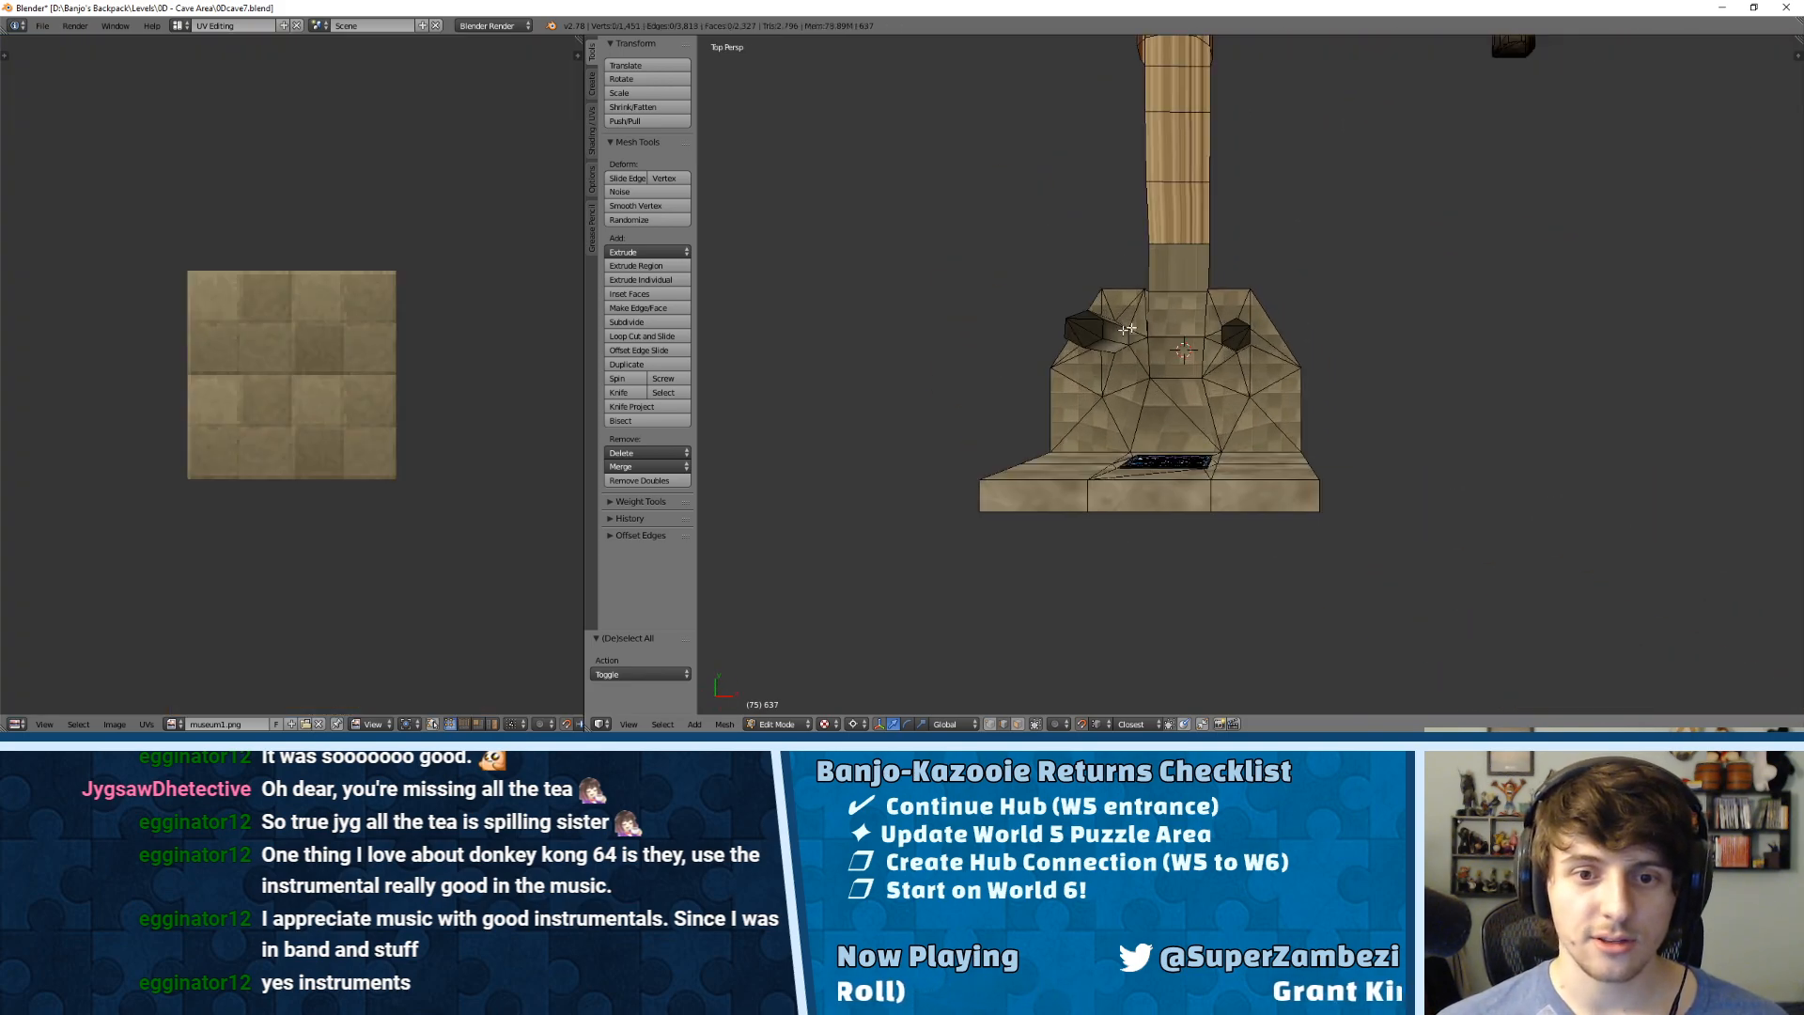
shift+middle_drag(1131, 327, 1264, 357)
key(ctrl+Tab)
click(1159, 329)
shift+middle_drag(1079, 412, 1353, 418)
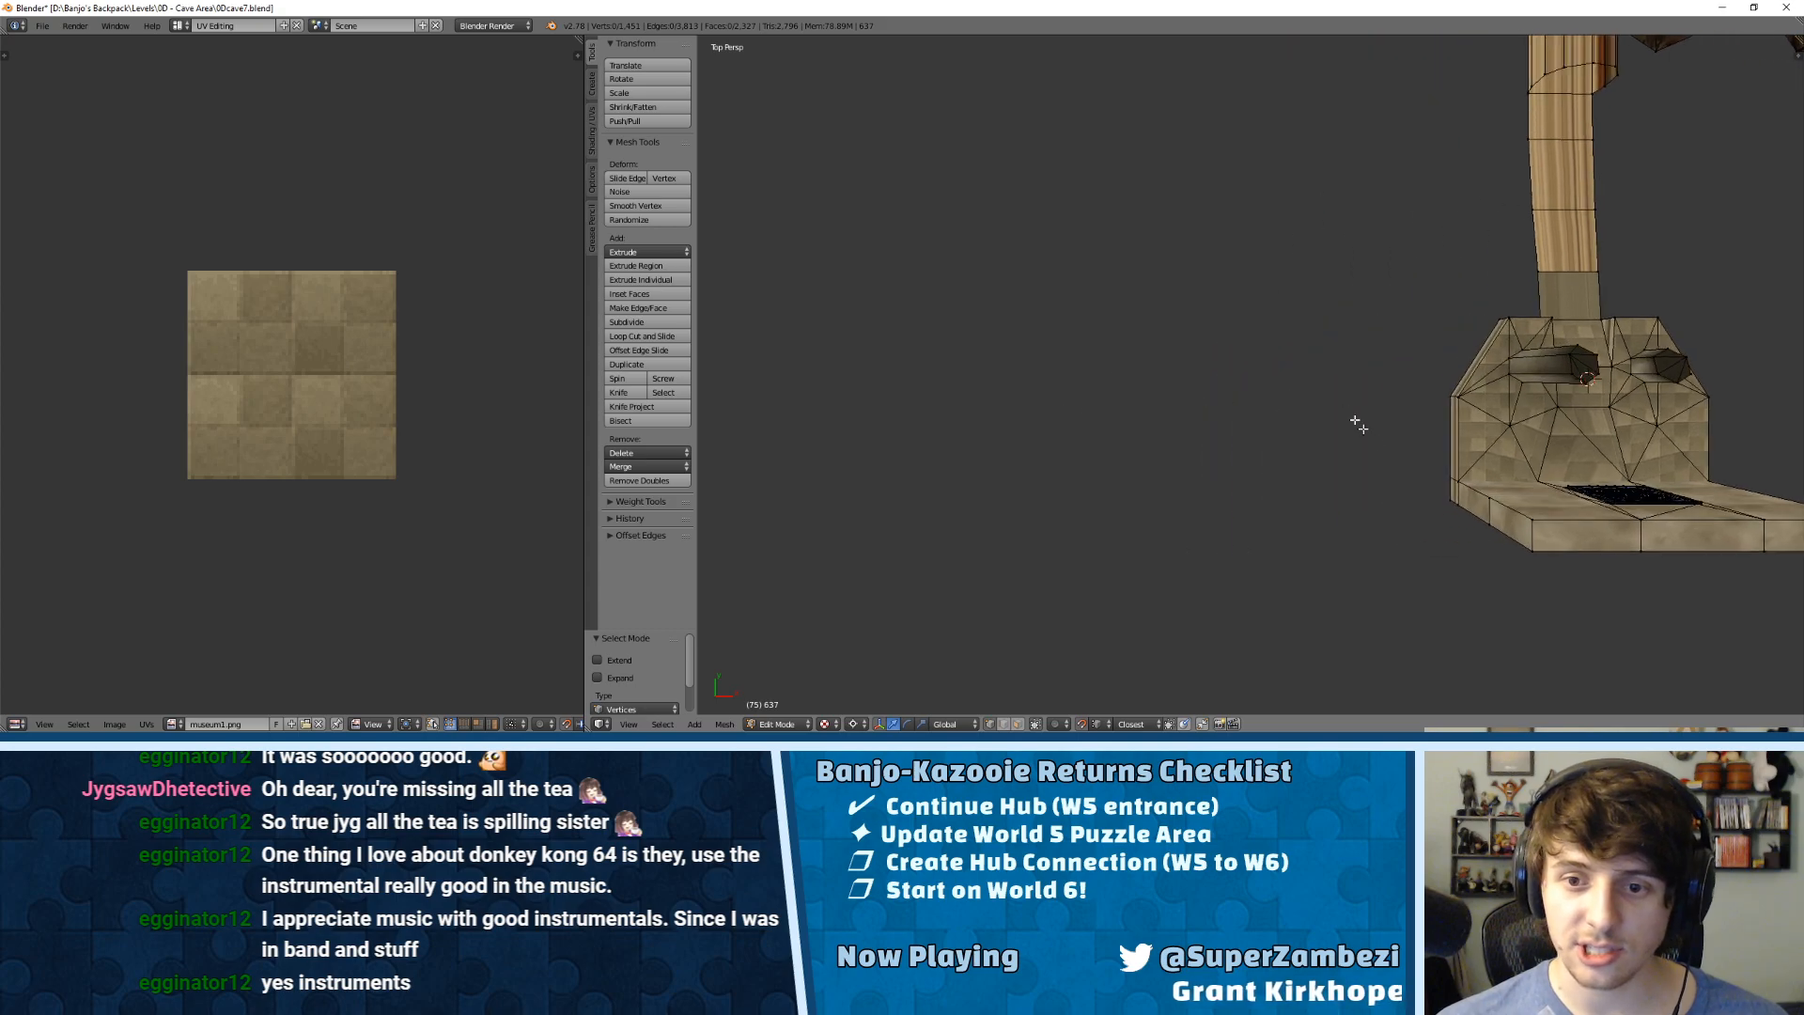
right_click(1588, 378)
shift+middle_drag(1404, 498, 1274, 510)
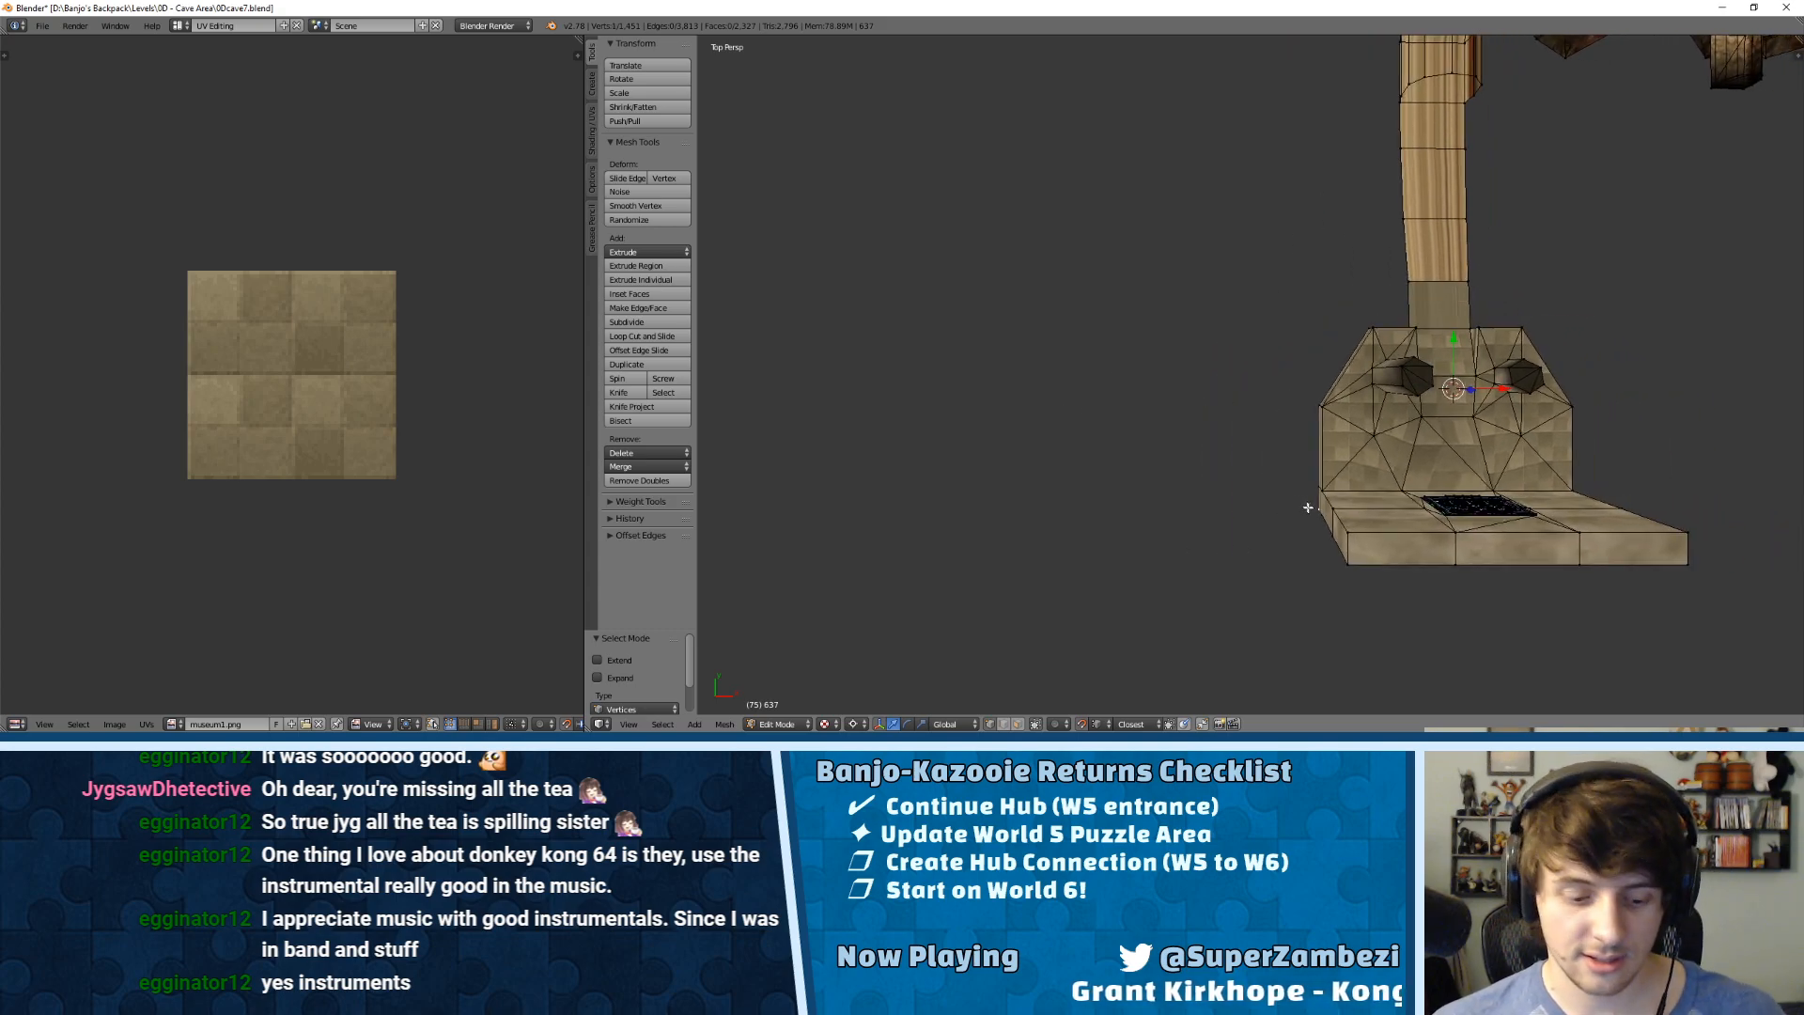
key(e)
click(1254, 499)
key(e)
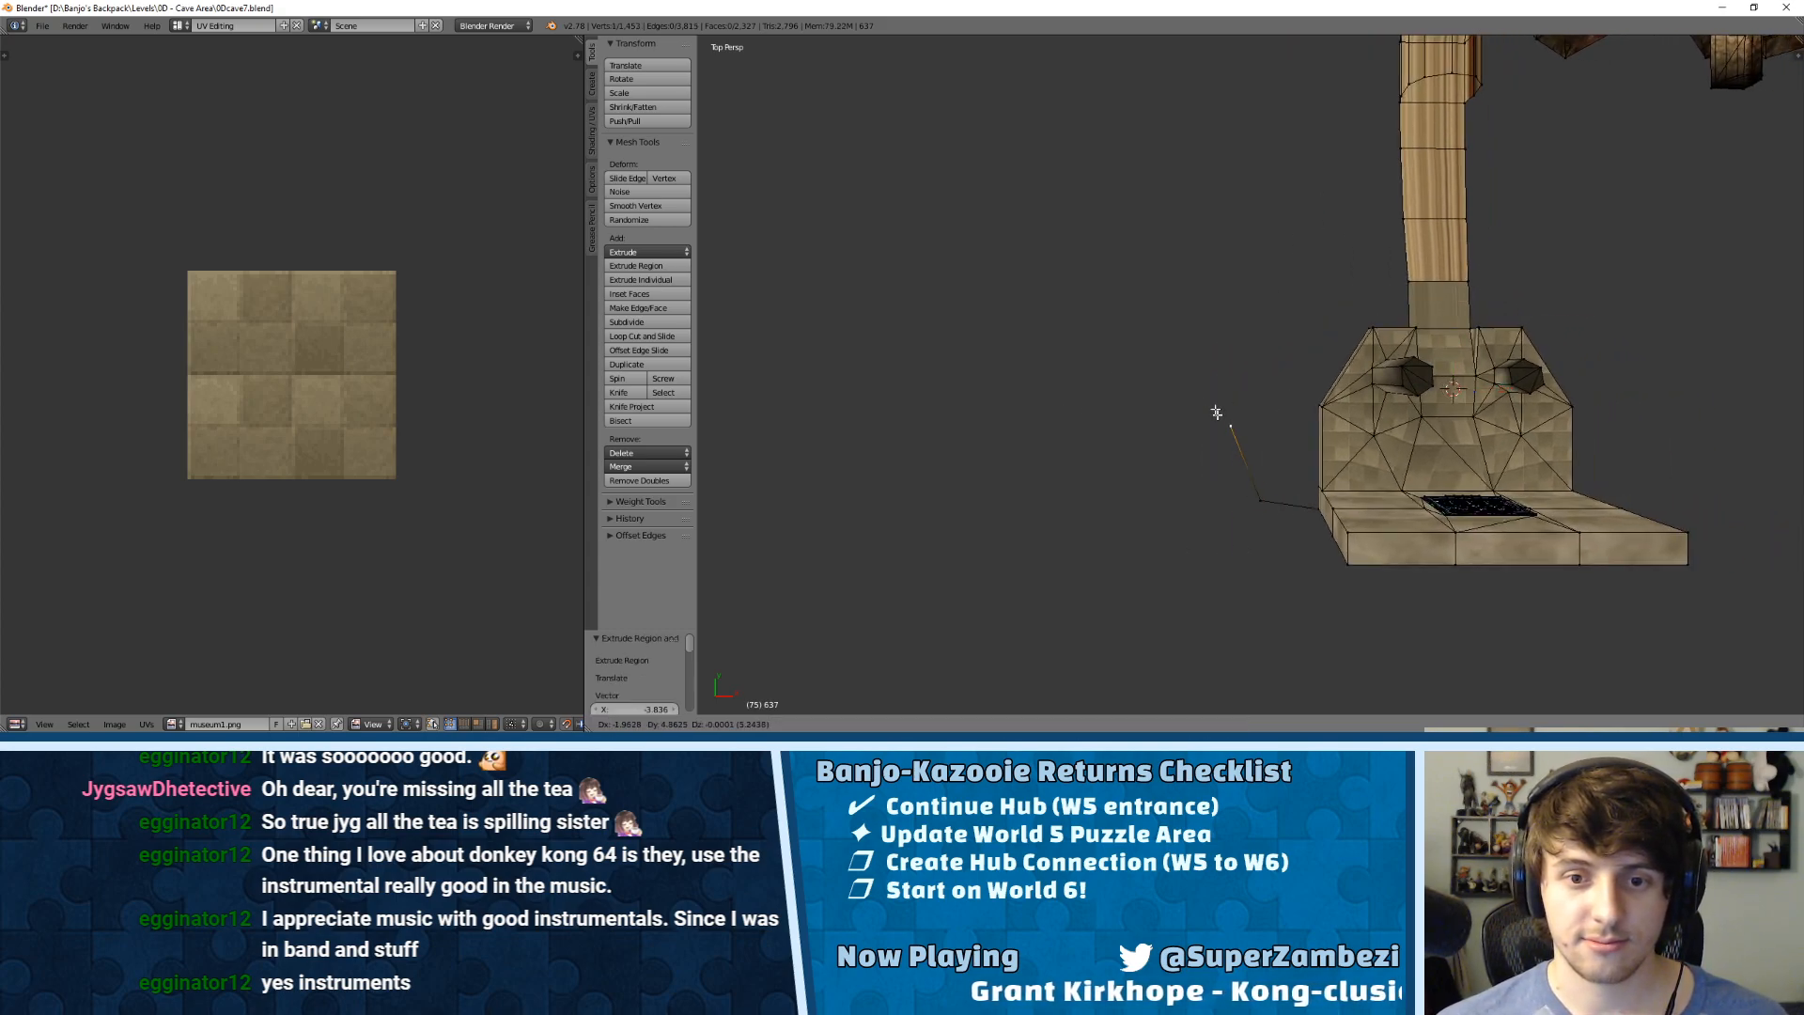
click(1214, 413)
key(e)
click(1204, 289)
Step: Extend the curved outline with two more extruded vertices that bend back toward the wooden path
shift+middle_drag(1204, 290, 1184, 474)
key(e)
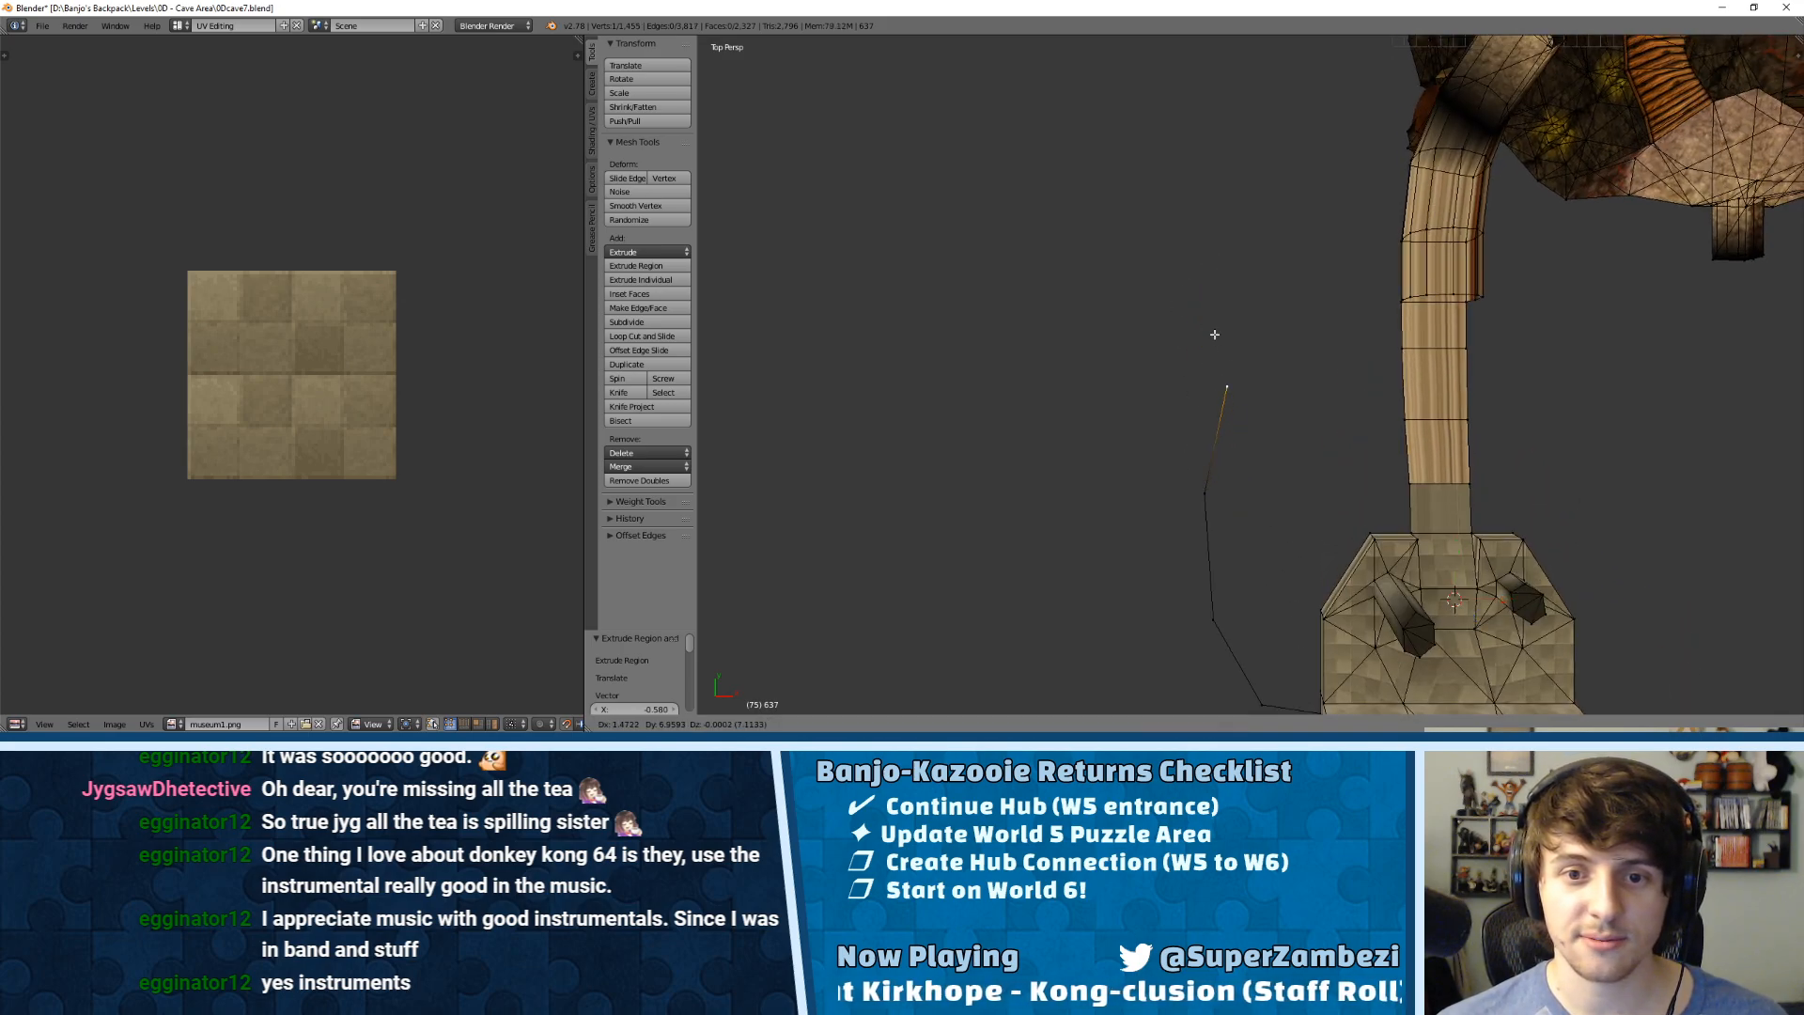
click(1232, 317)
key(e)
click(1302, 256)
shift+middle_drag(1302, 256, 1182, 507)
scroll(1222, 512, up, 2)
Step: Extrude the path vertex at the tunnel mouth outward along X by about 1.16, on the side facing the outline
middle_drag(1485, 527, 1167, 476)
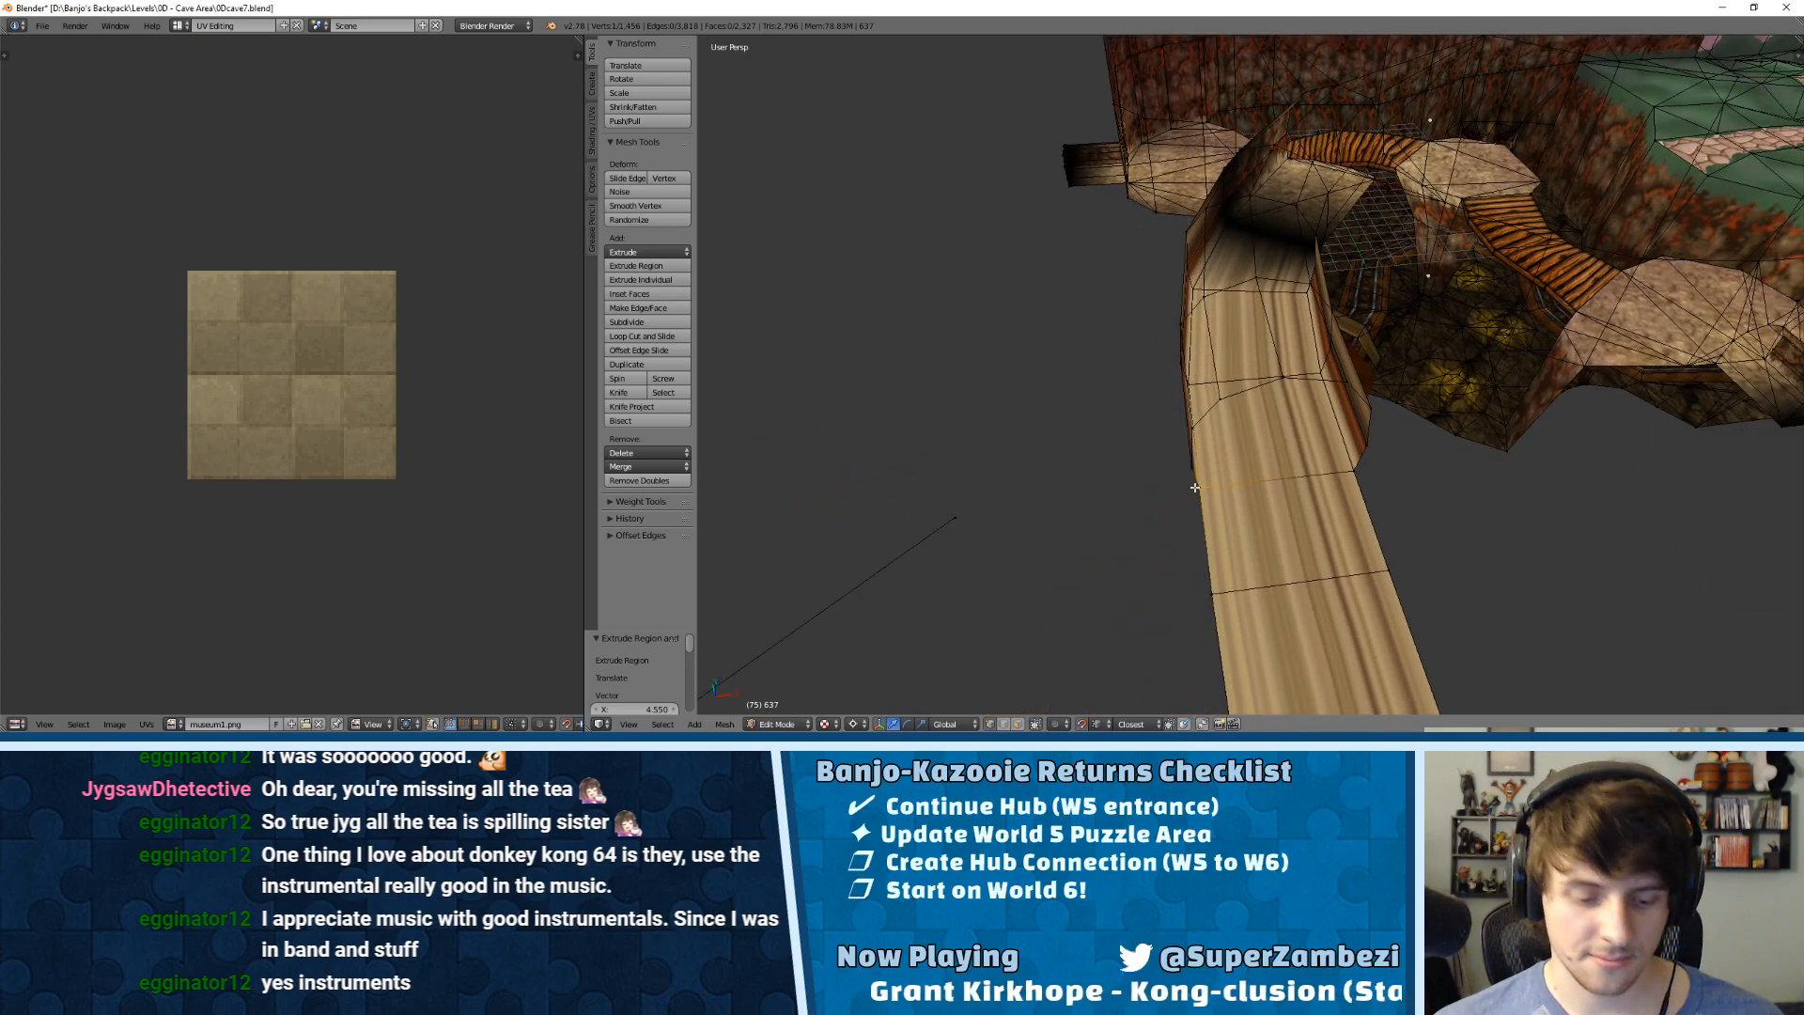
key(e)
key(y)
key(x)
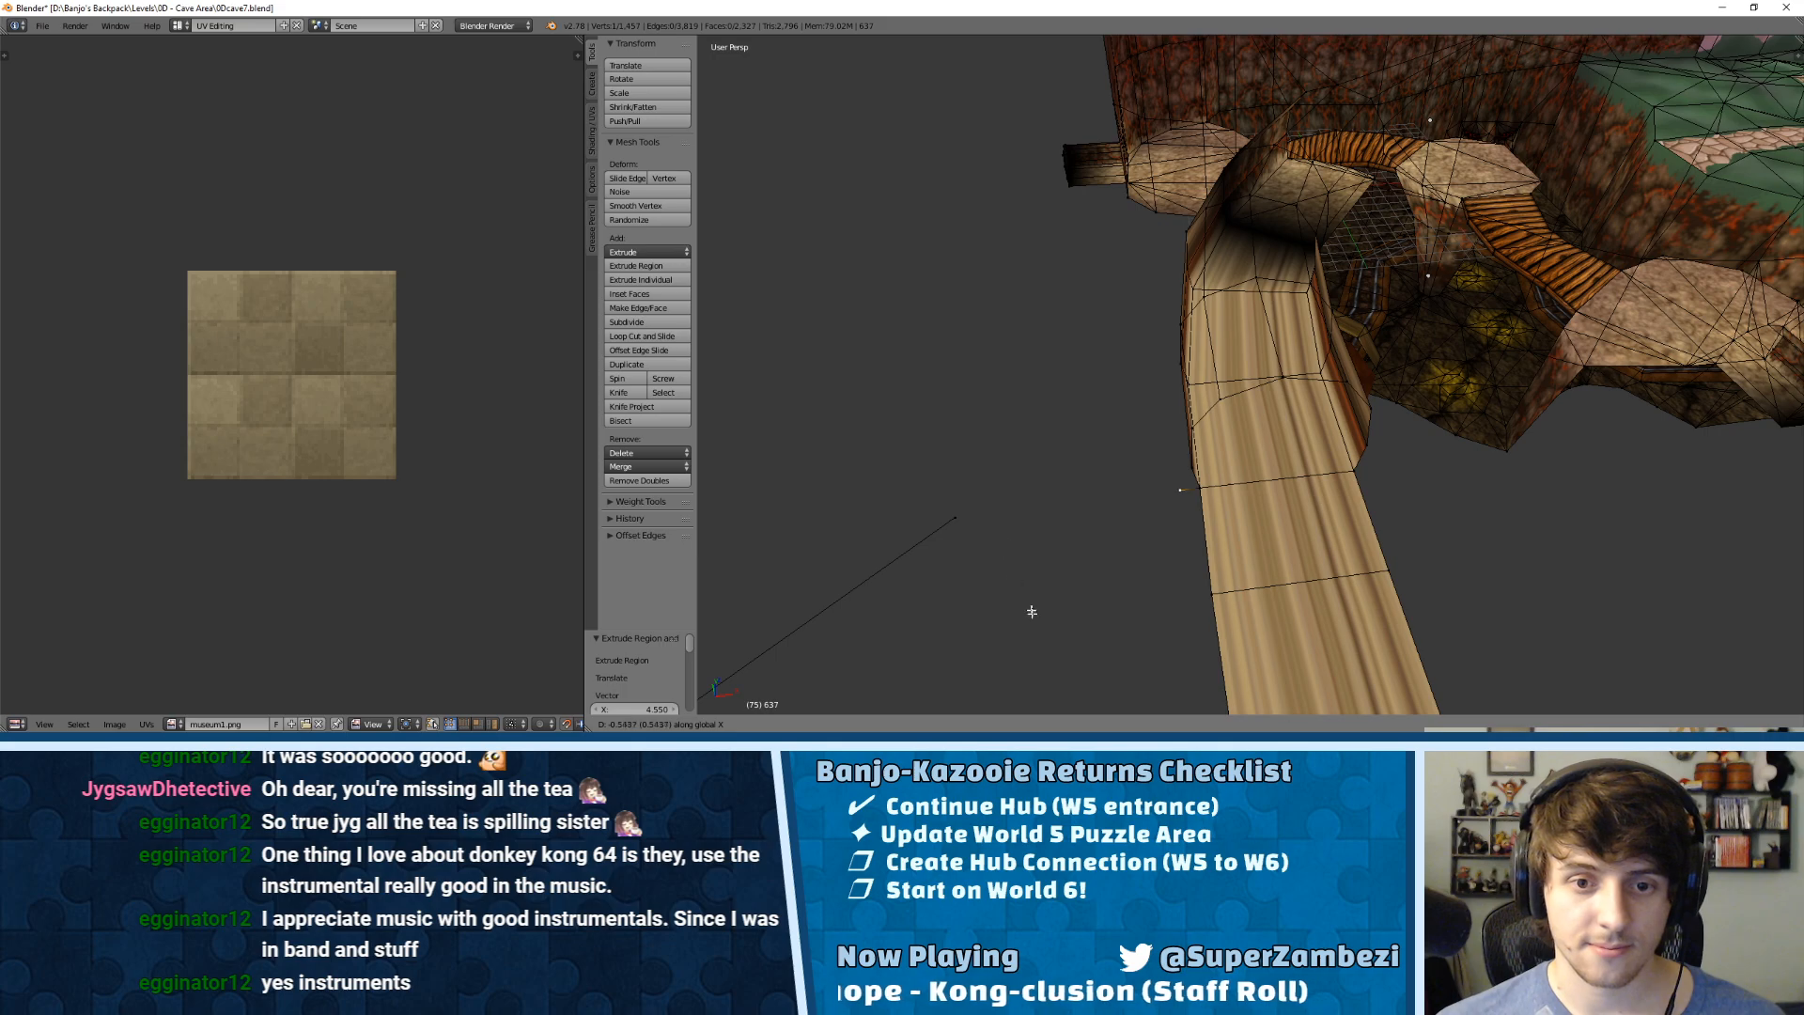
click(897, 654)
middle_drag(1116, 503, 1131, 517)
Step: Extrude the opposite path vertex at the tunnel mouth outward along X by about 1.125
right_click(1357, 478)
key(e)
key(y)
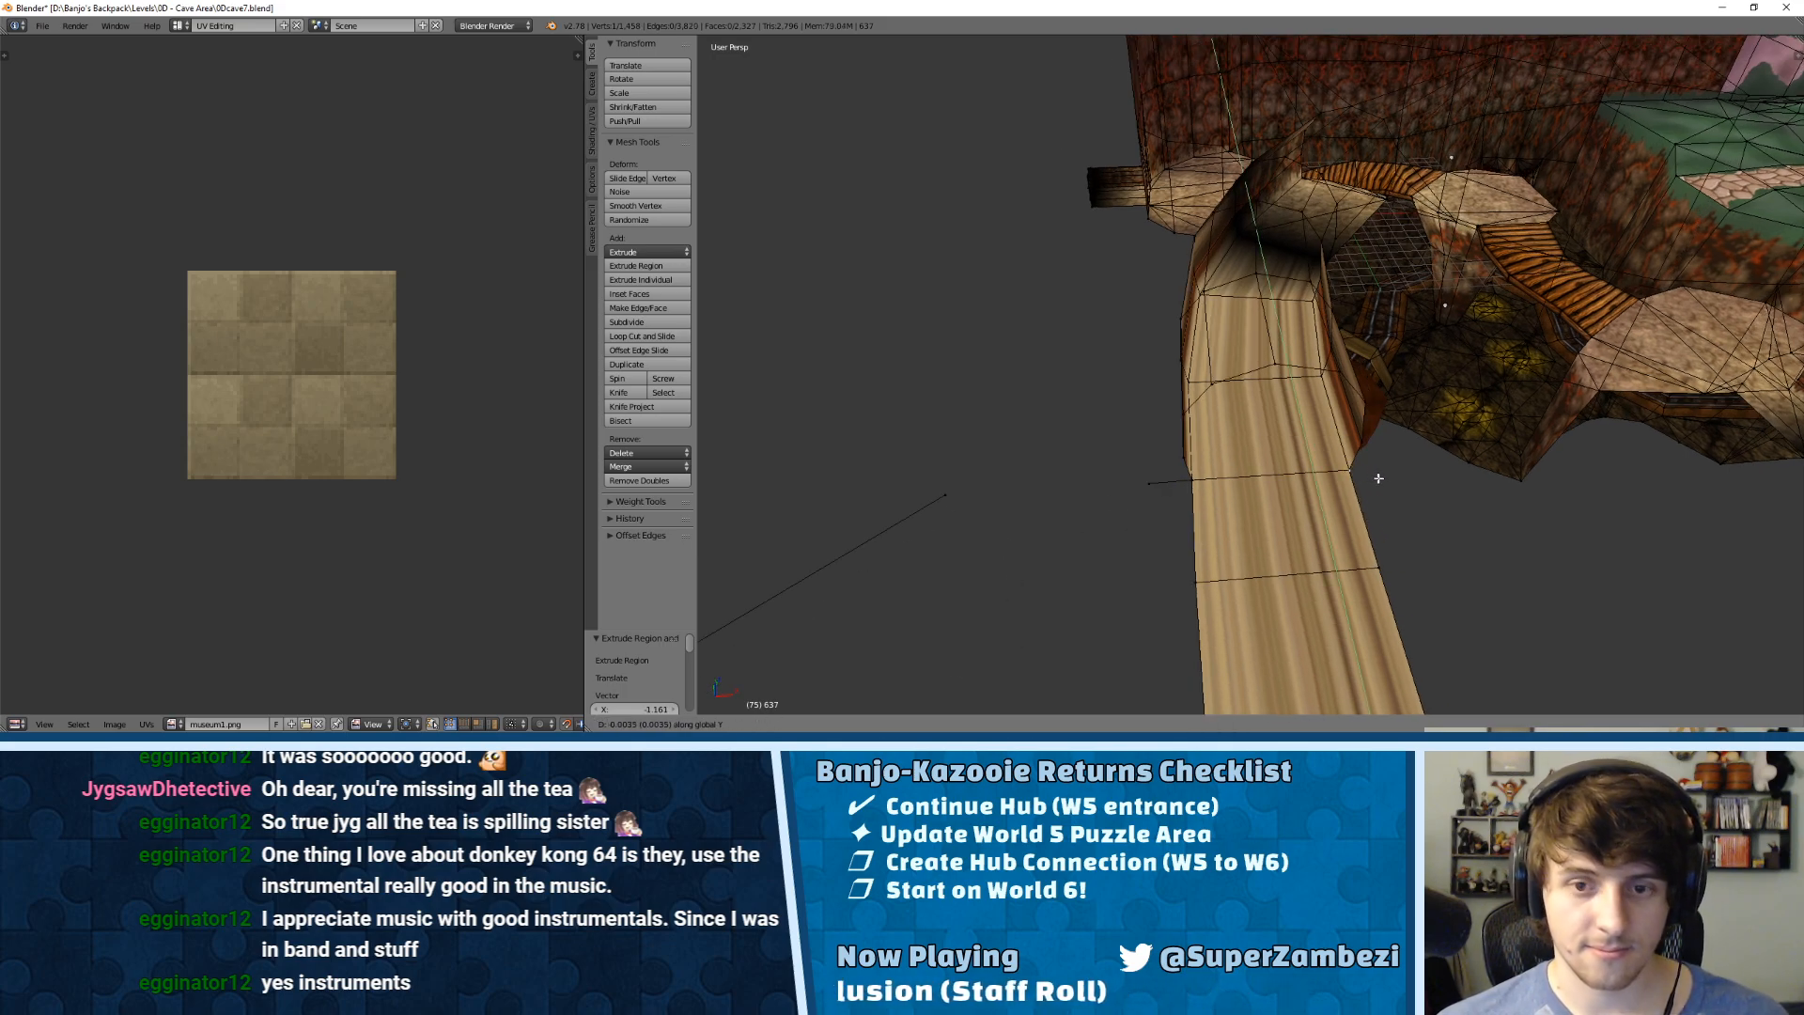
key(x)
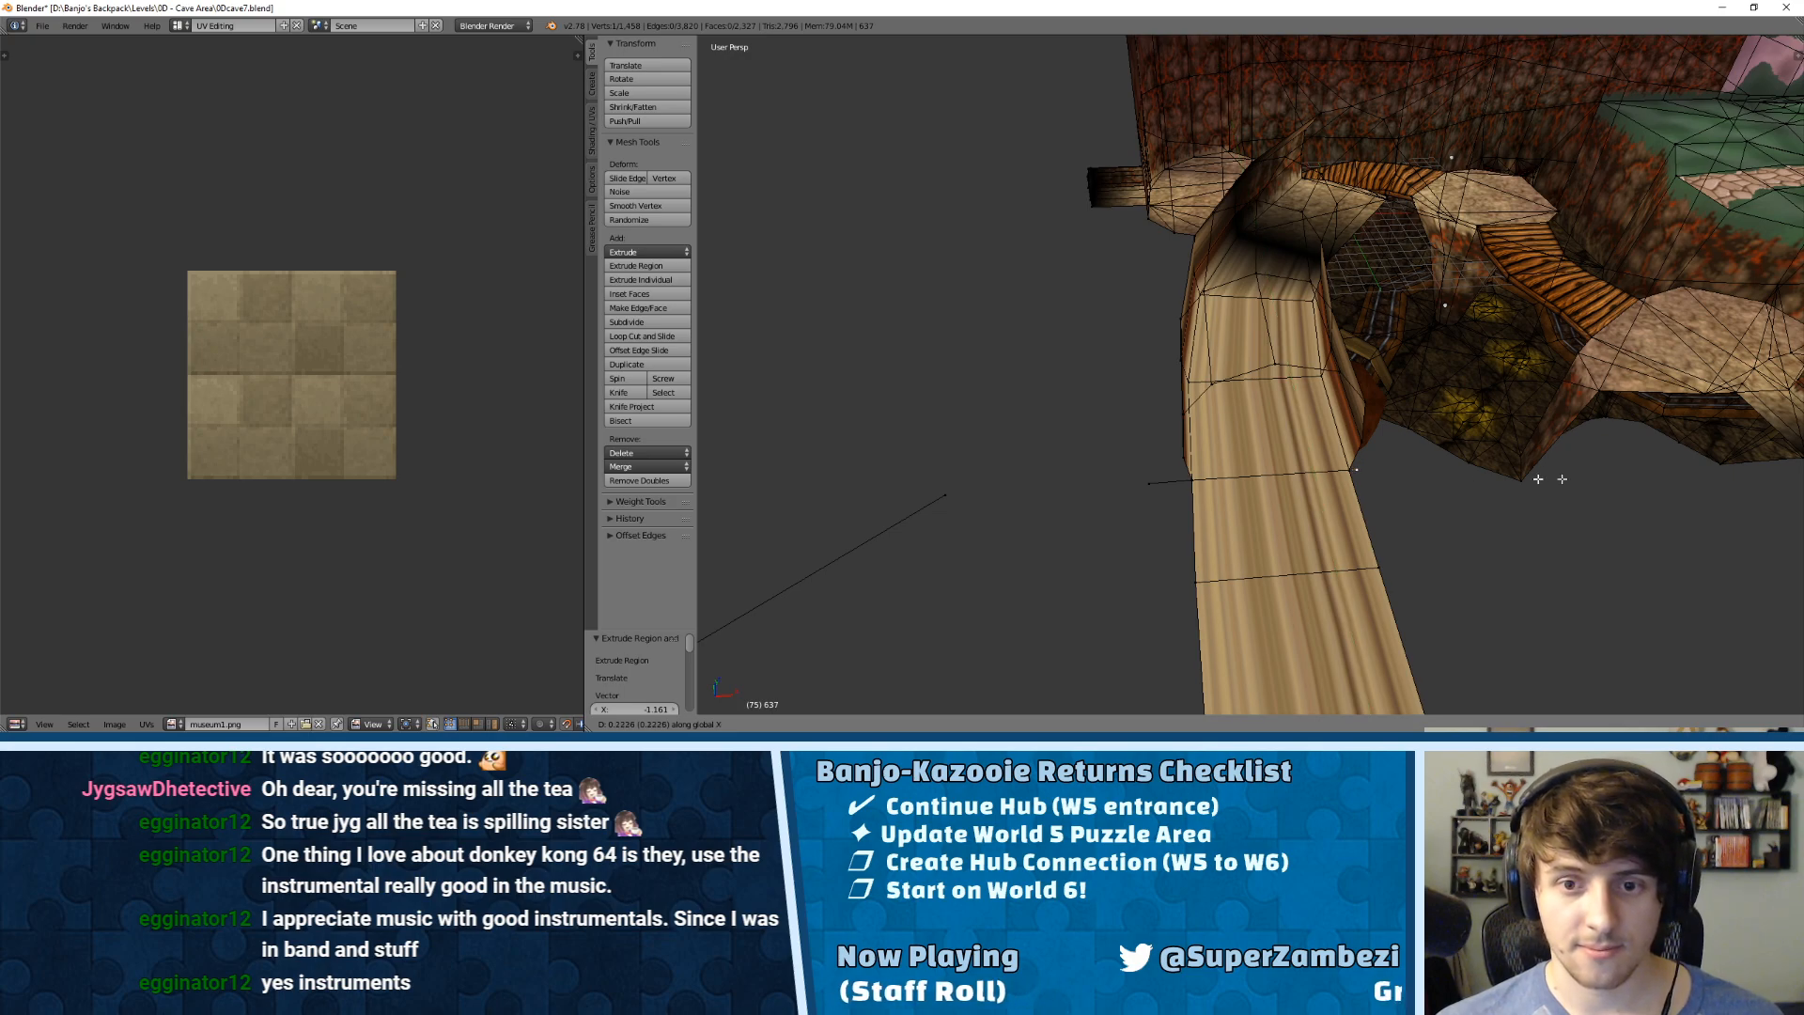
click(1077, 507)
Step: Extrude both outer vertices upward along Z above the tunnel mouth and join their tops with an edge
shift+middle_drag(1344, 477, 1175, 382)
shift+right_click(987, 384)
key(e)
key(z)
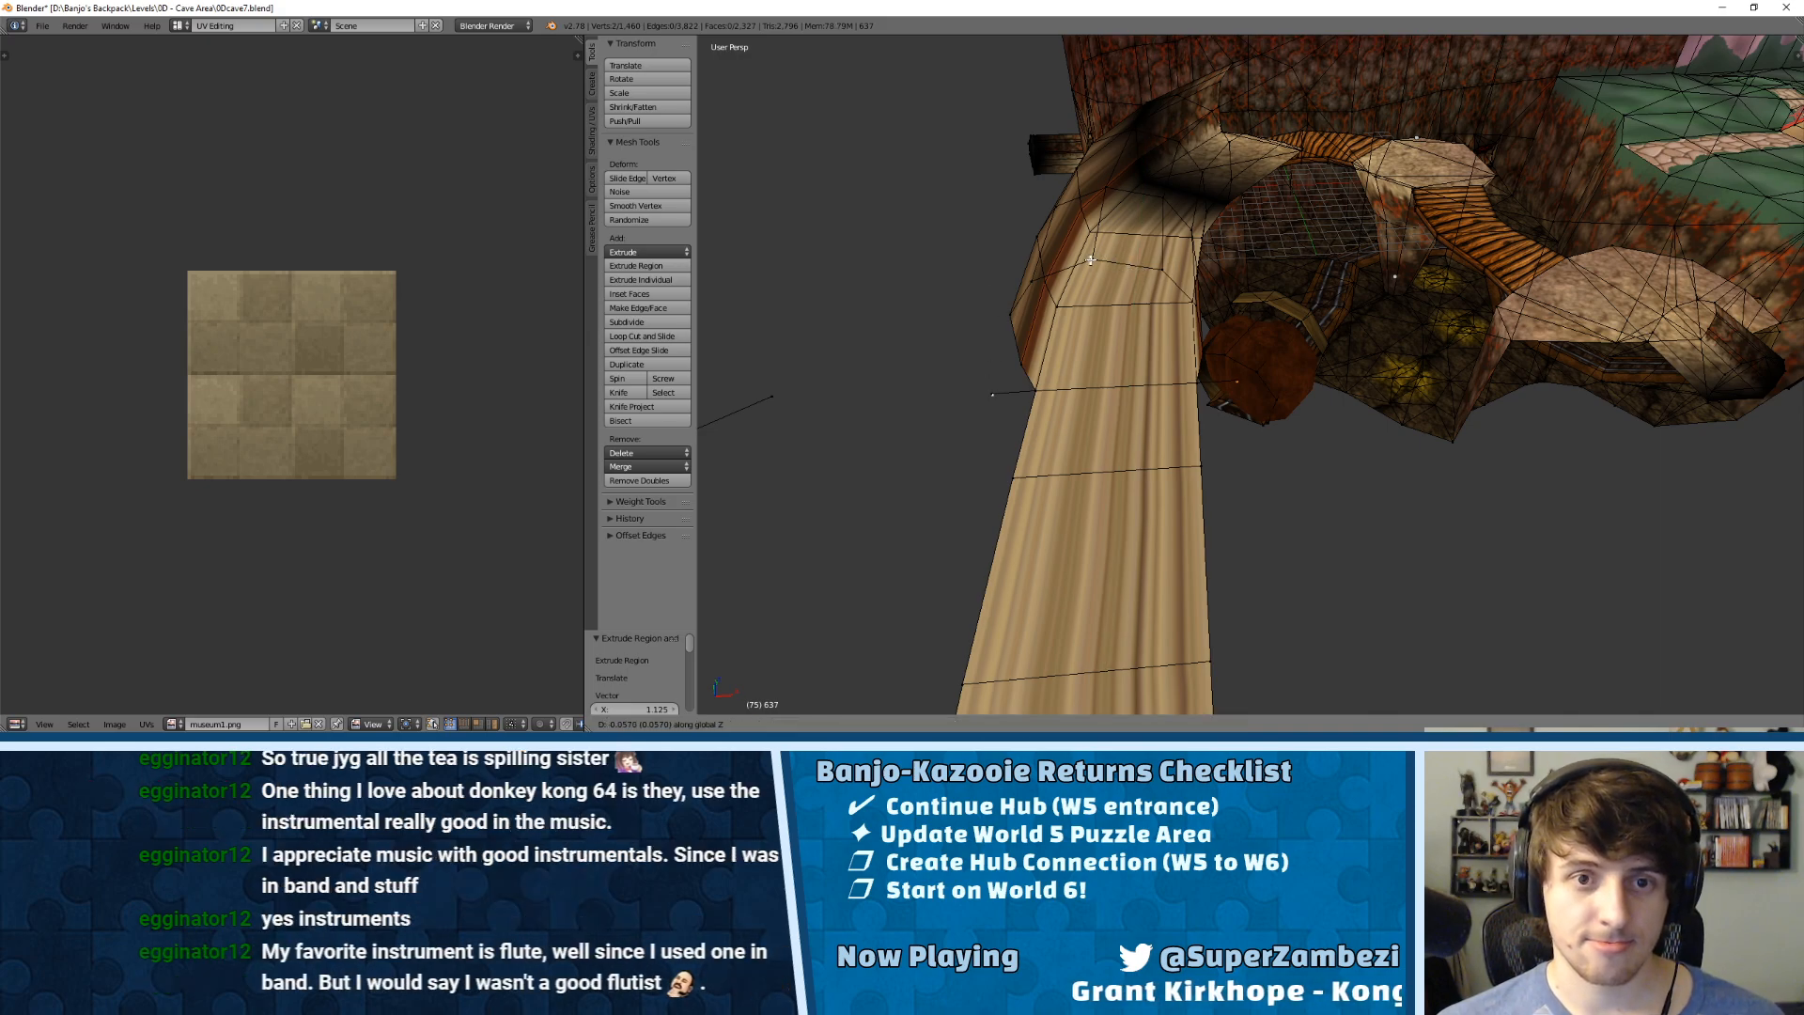
click(1095, 278)
middle_drag(1094, 279, 1125, 217)
click(1056, 135)
drag(1055, 77, 1025, 665)
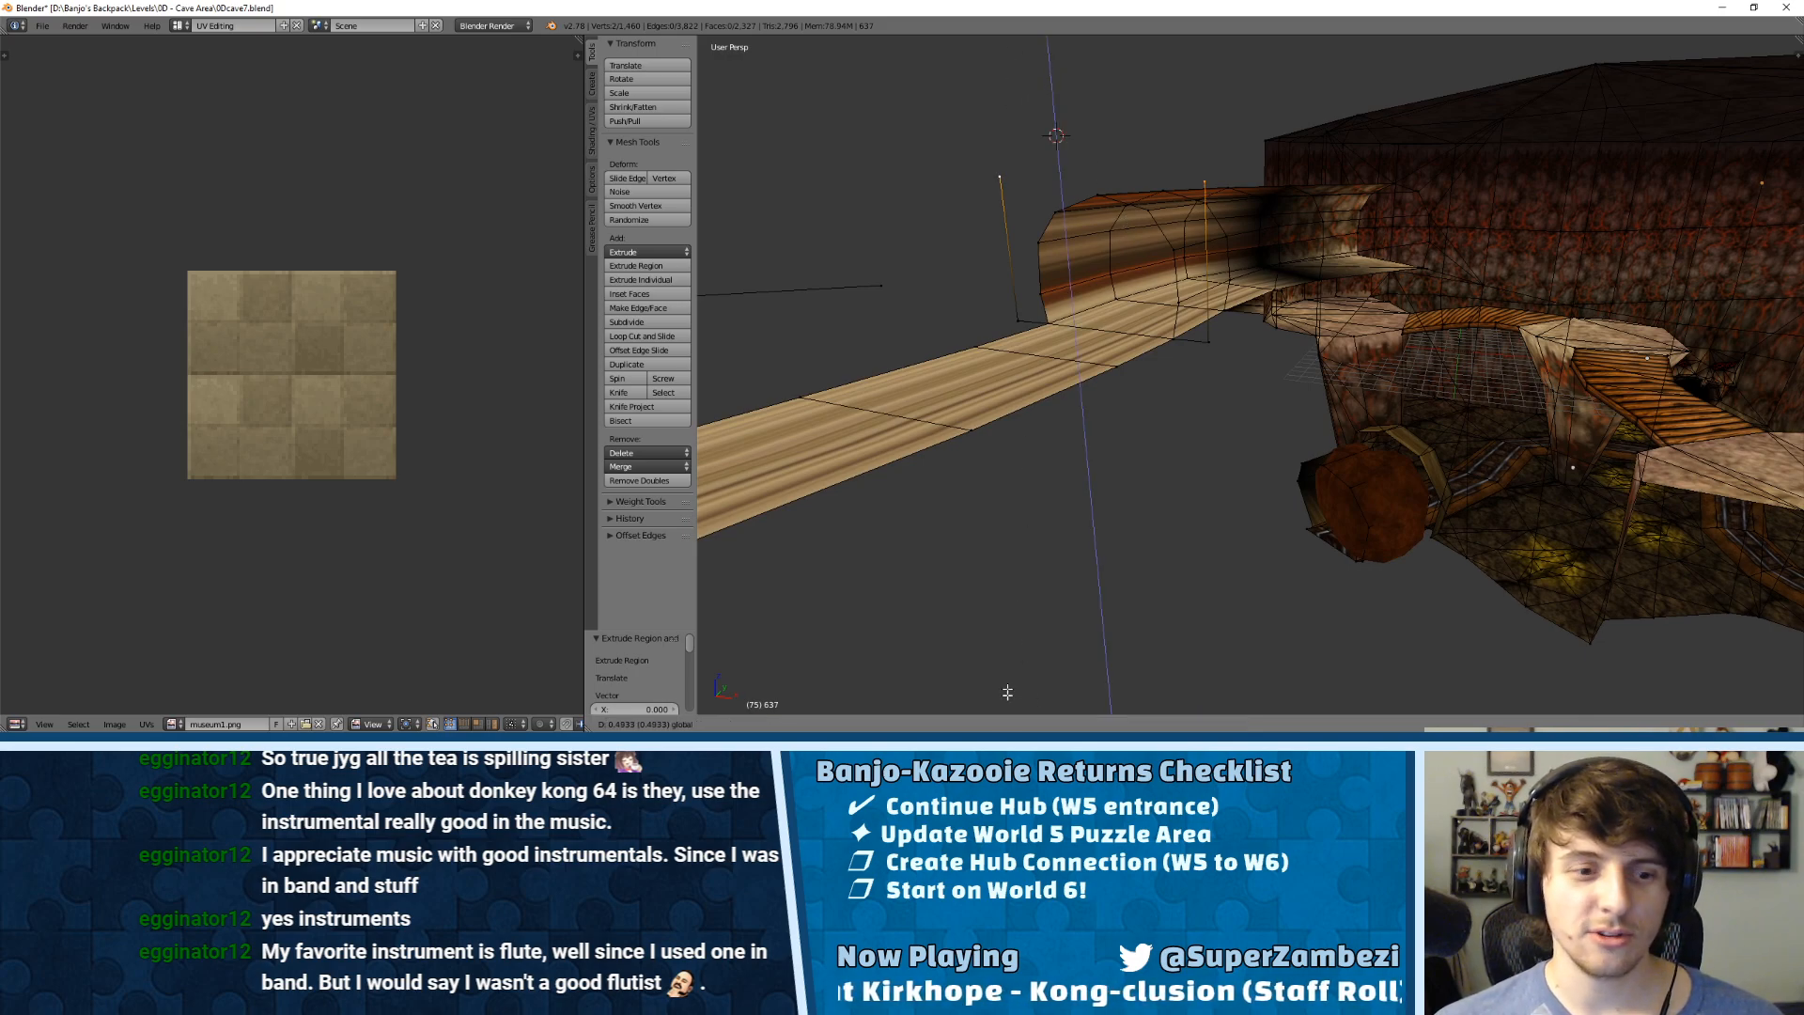
click(1001, 249)
key(f)
Step: Fill the area between the tunnel mouth's edge loop and the surrounding frame edges with a face and triangulate it
middle_drag(1062, 286, 1165, 329)
key(ctrl+Tab)
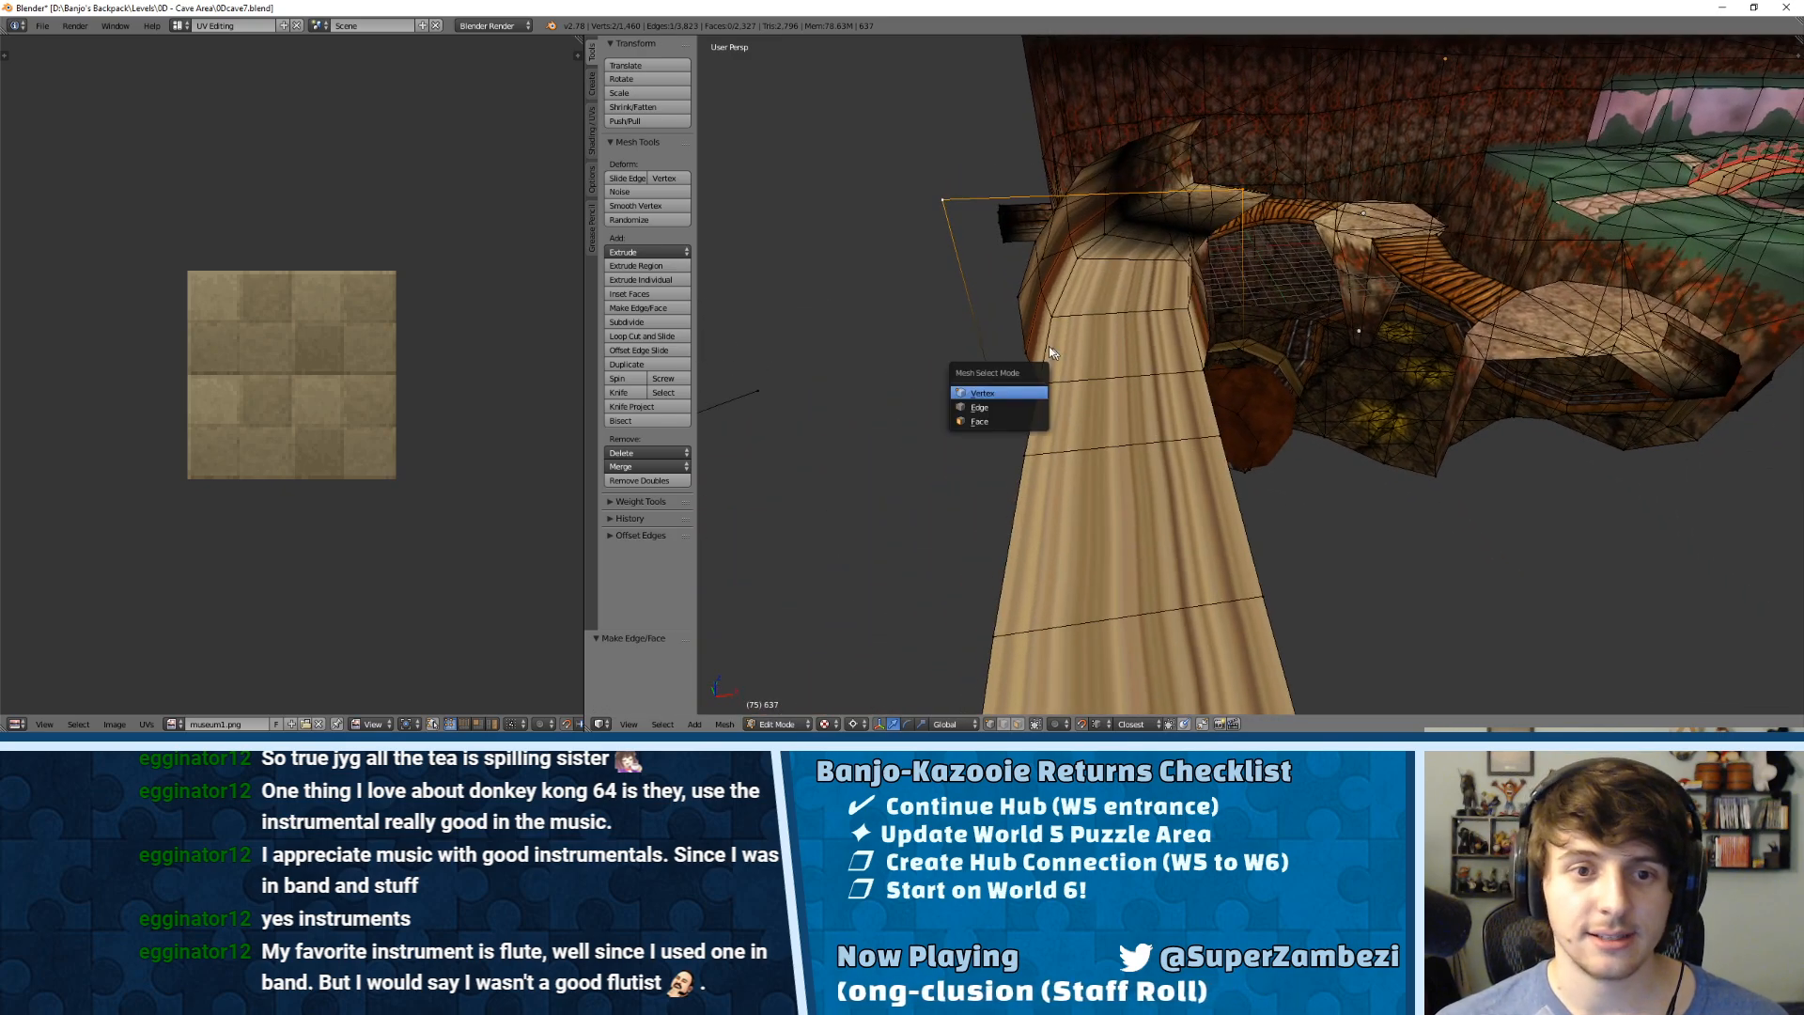
click(1011, 408)
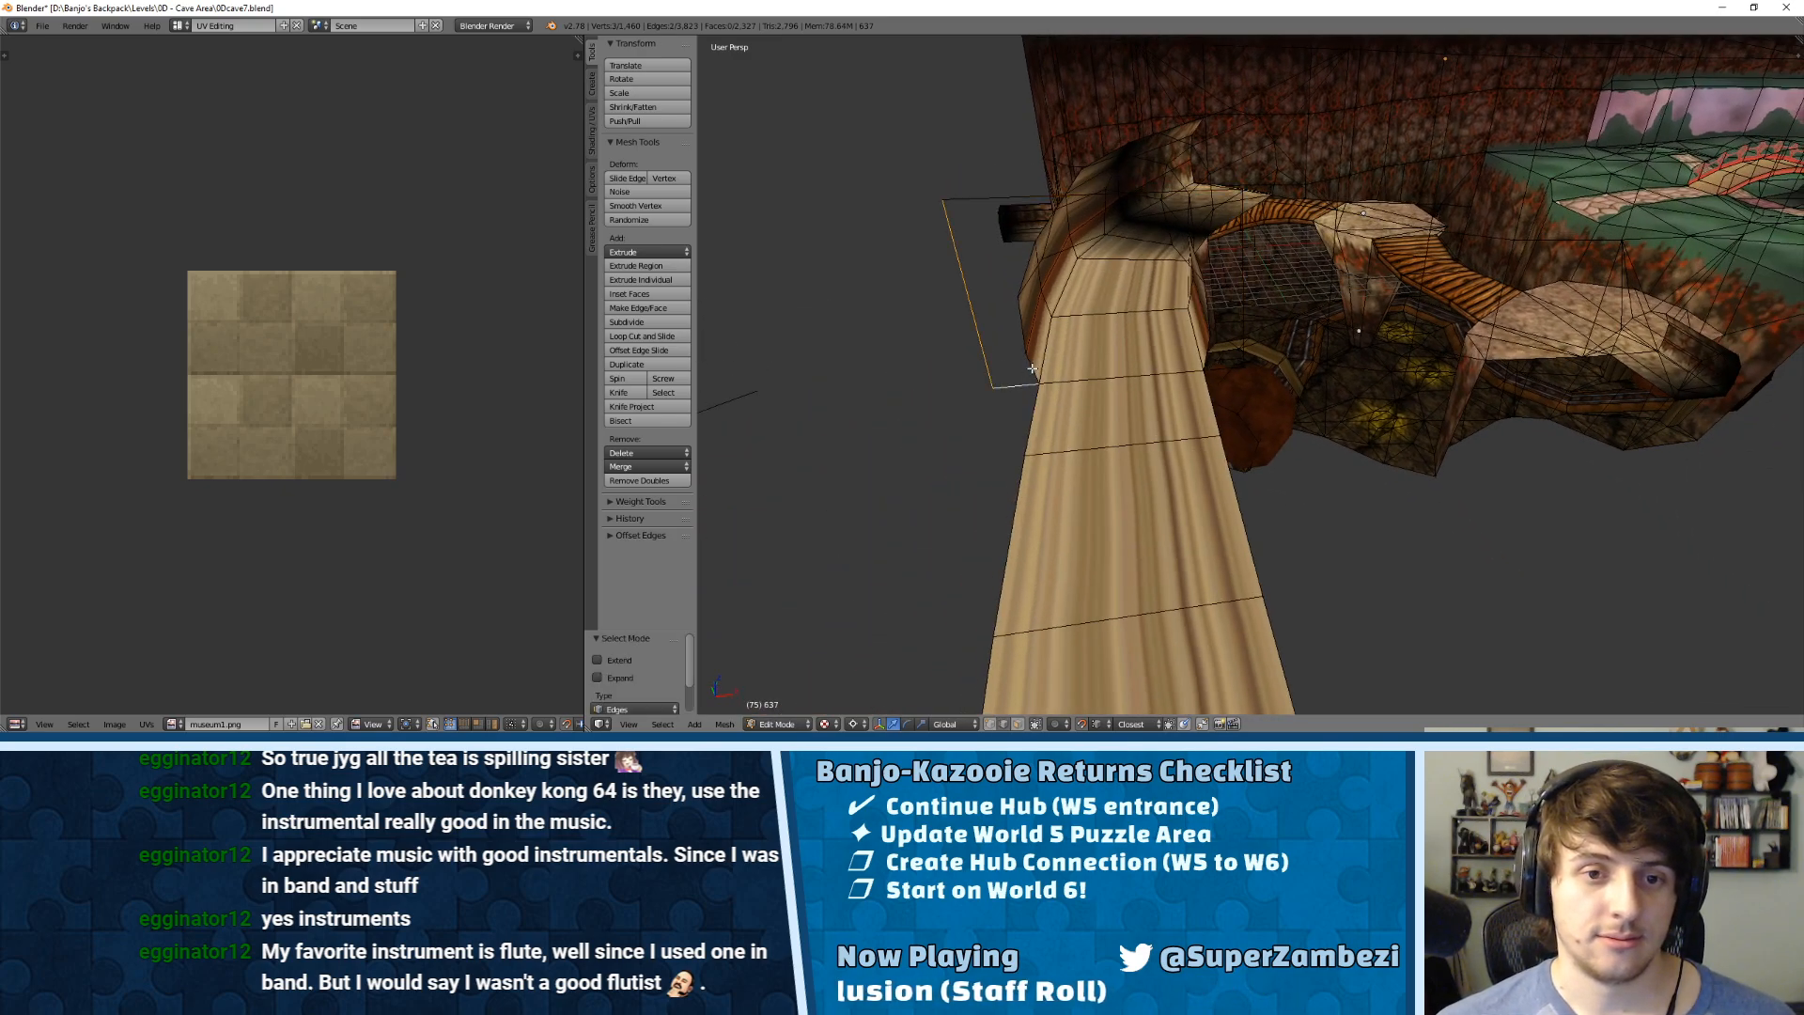
alt+right_click(1034, 368)
shift+right_click(967, 318)
shift+right_click(988, 175)
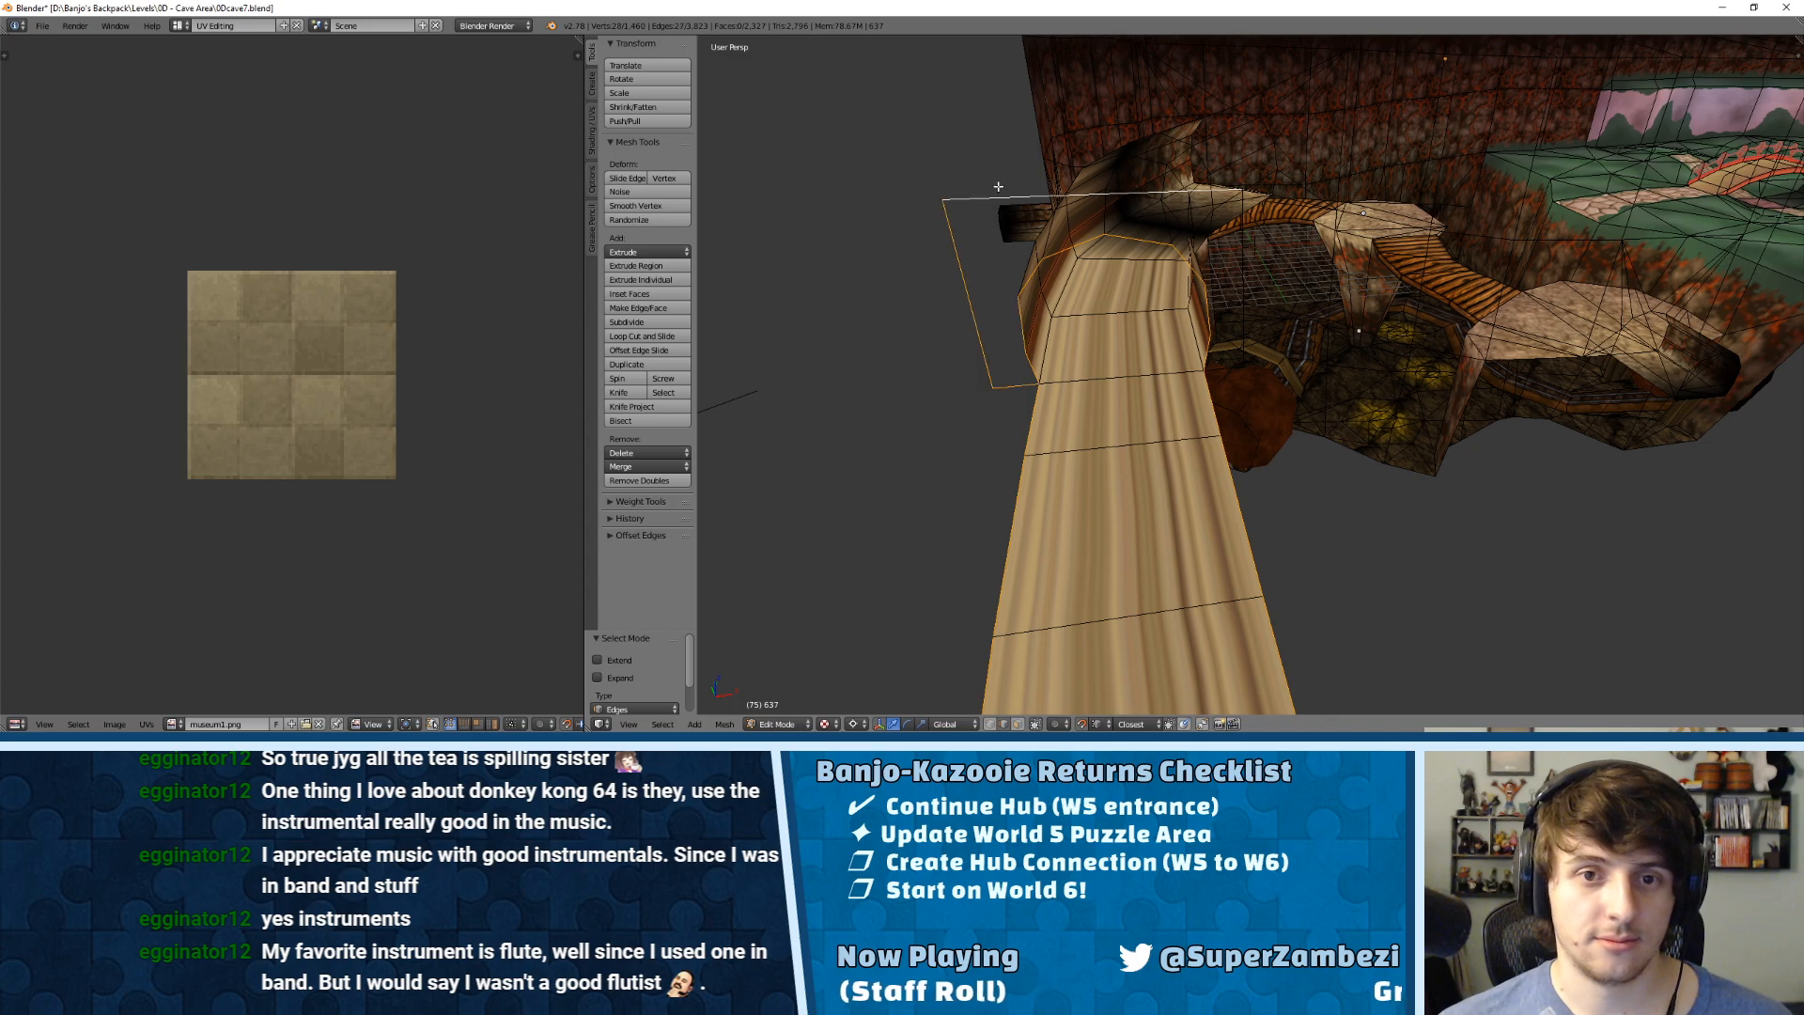
shift+right_click(1242, 361)
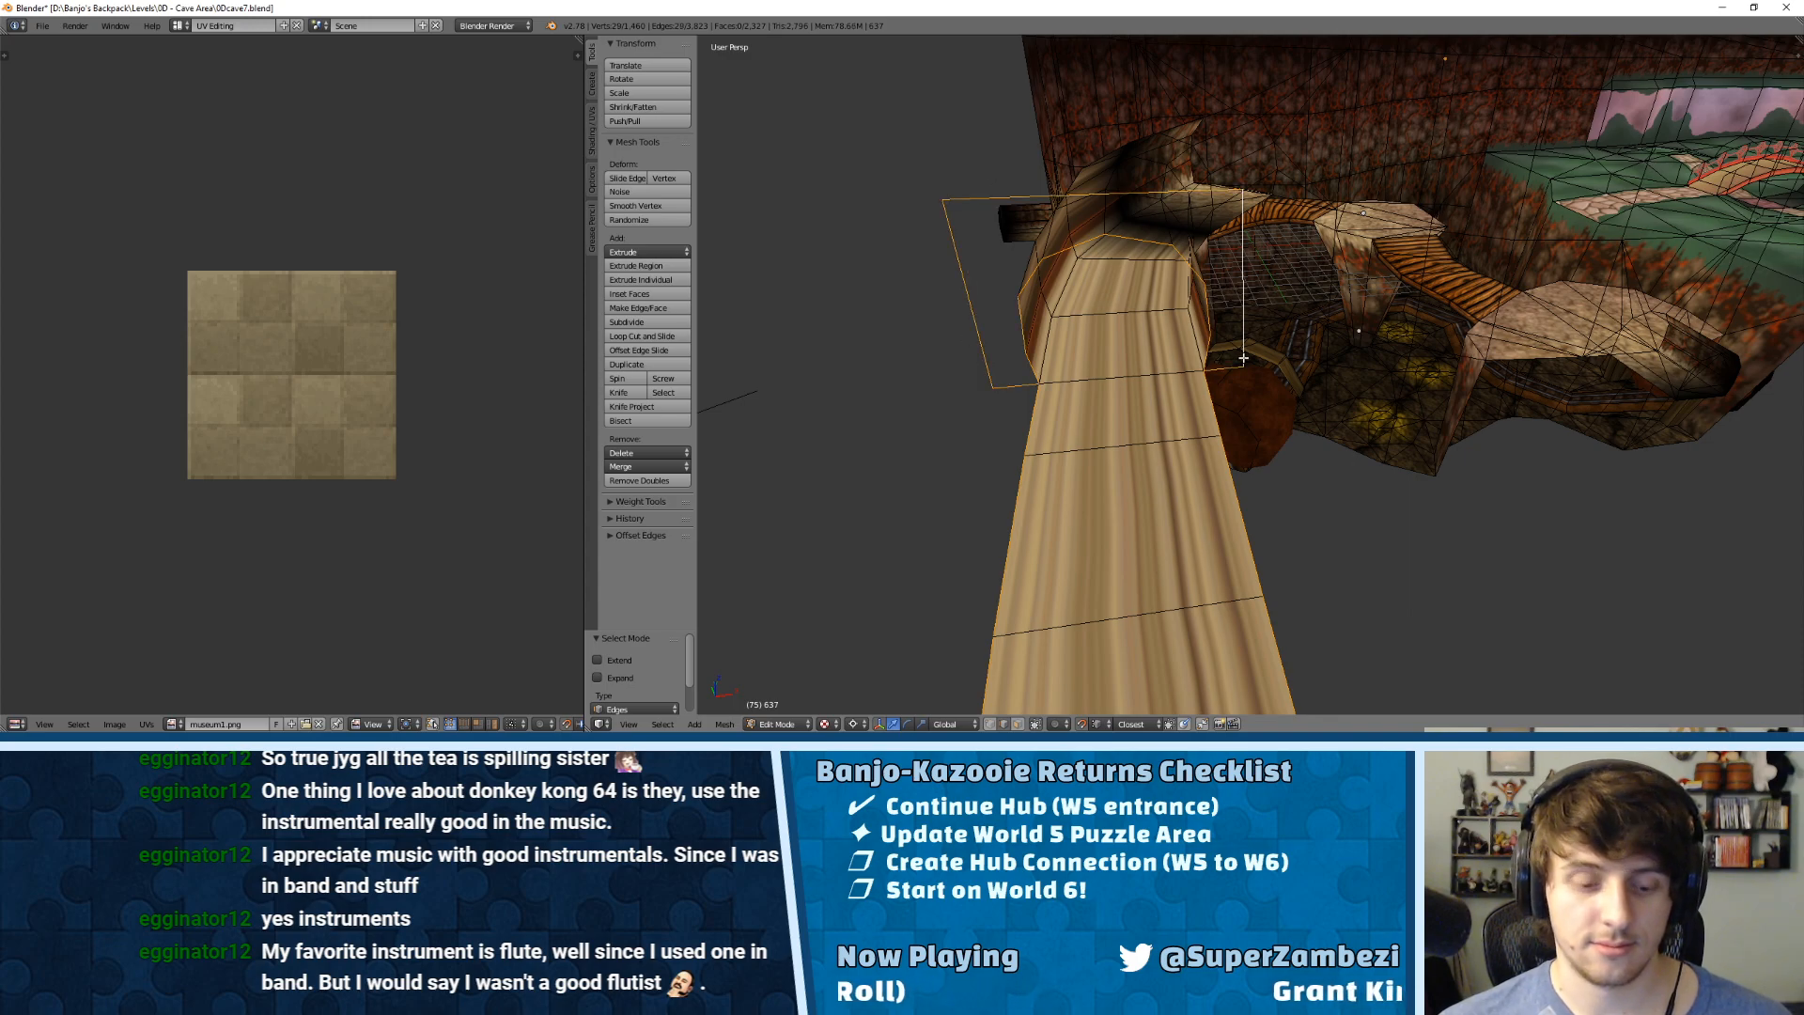
key(f)
key(ctrl+t)
key(a)
middle_drag(1244, 358, 1148, 303)
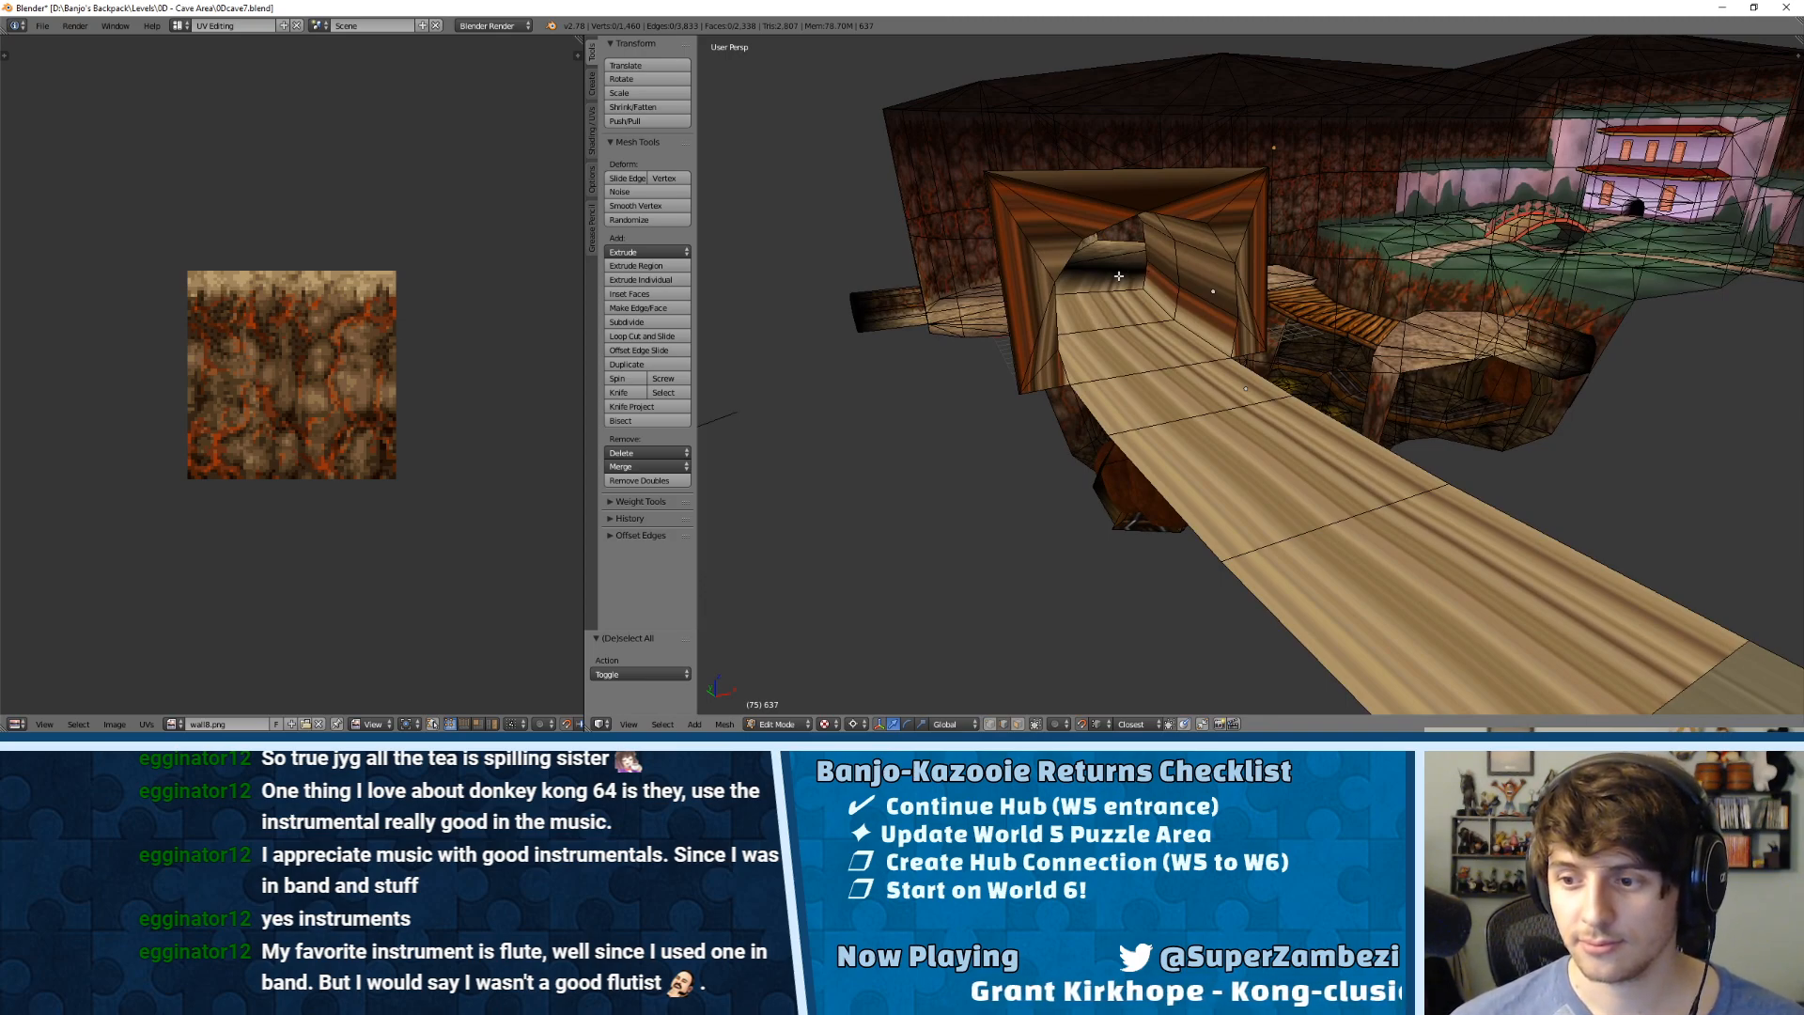
Step: Connect the tunnel frame's lower corner vertex to the end of the curved outline with an edge
key(ctrl+Tab)
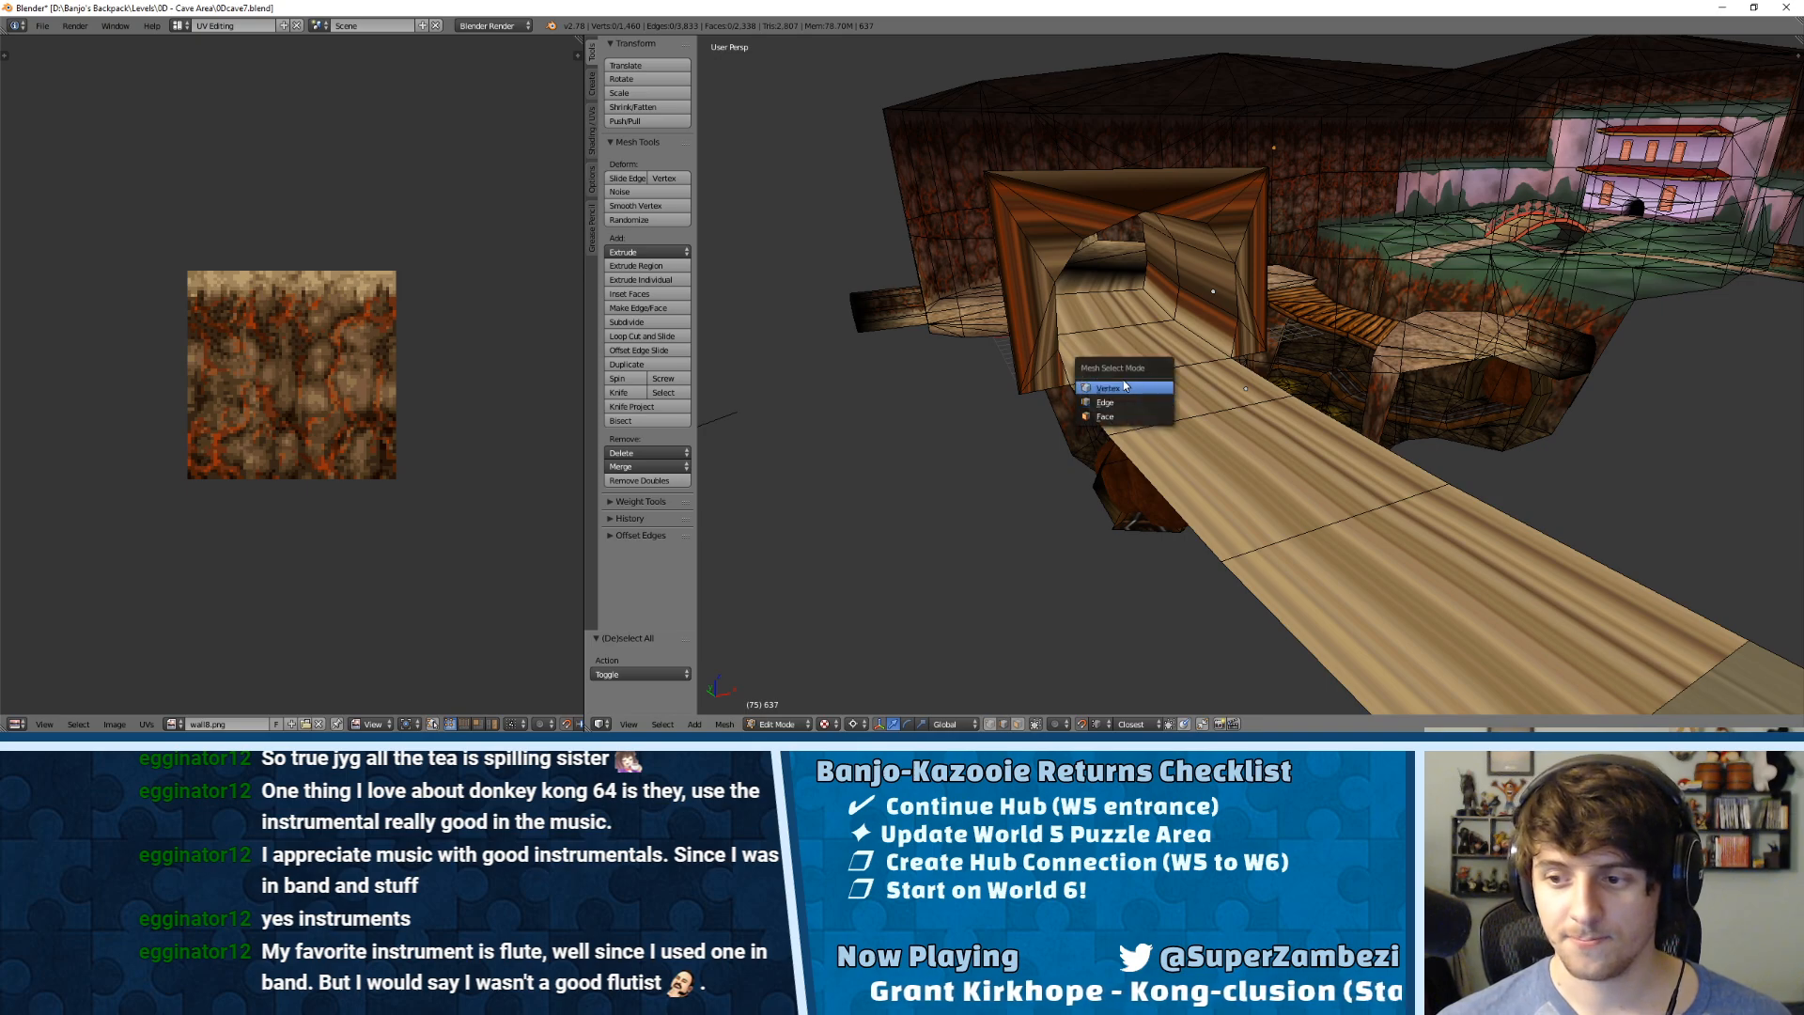
click(1129, 393)
middle_drag(1129, 393, 1164, 460)
right_click(1273, 551)
shift+right_click(1085, 592)
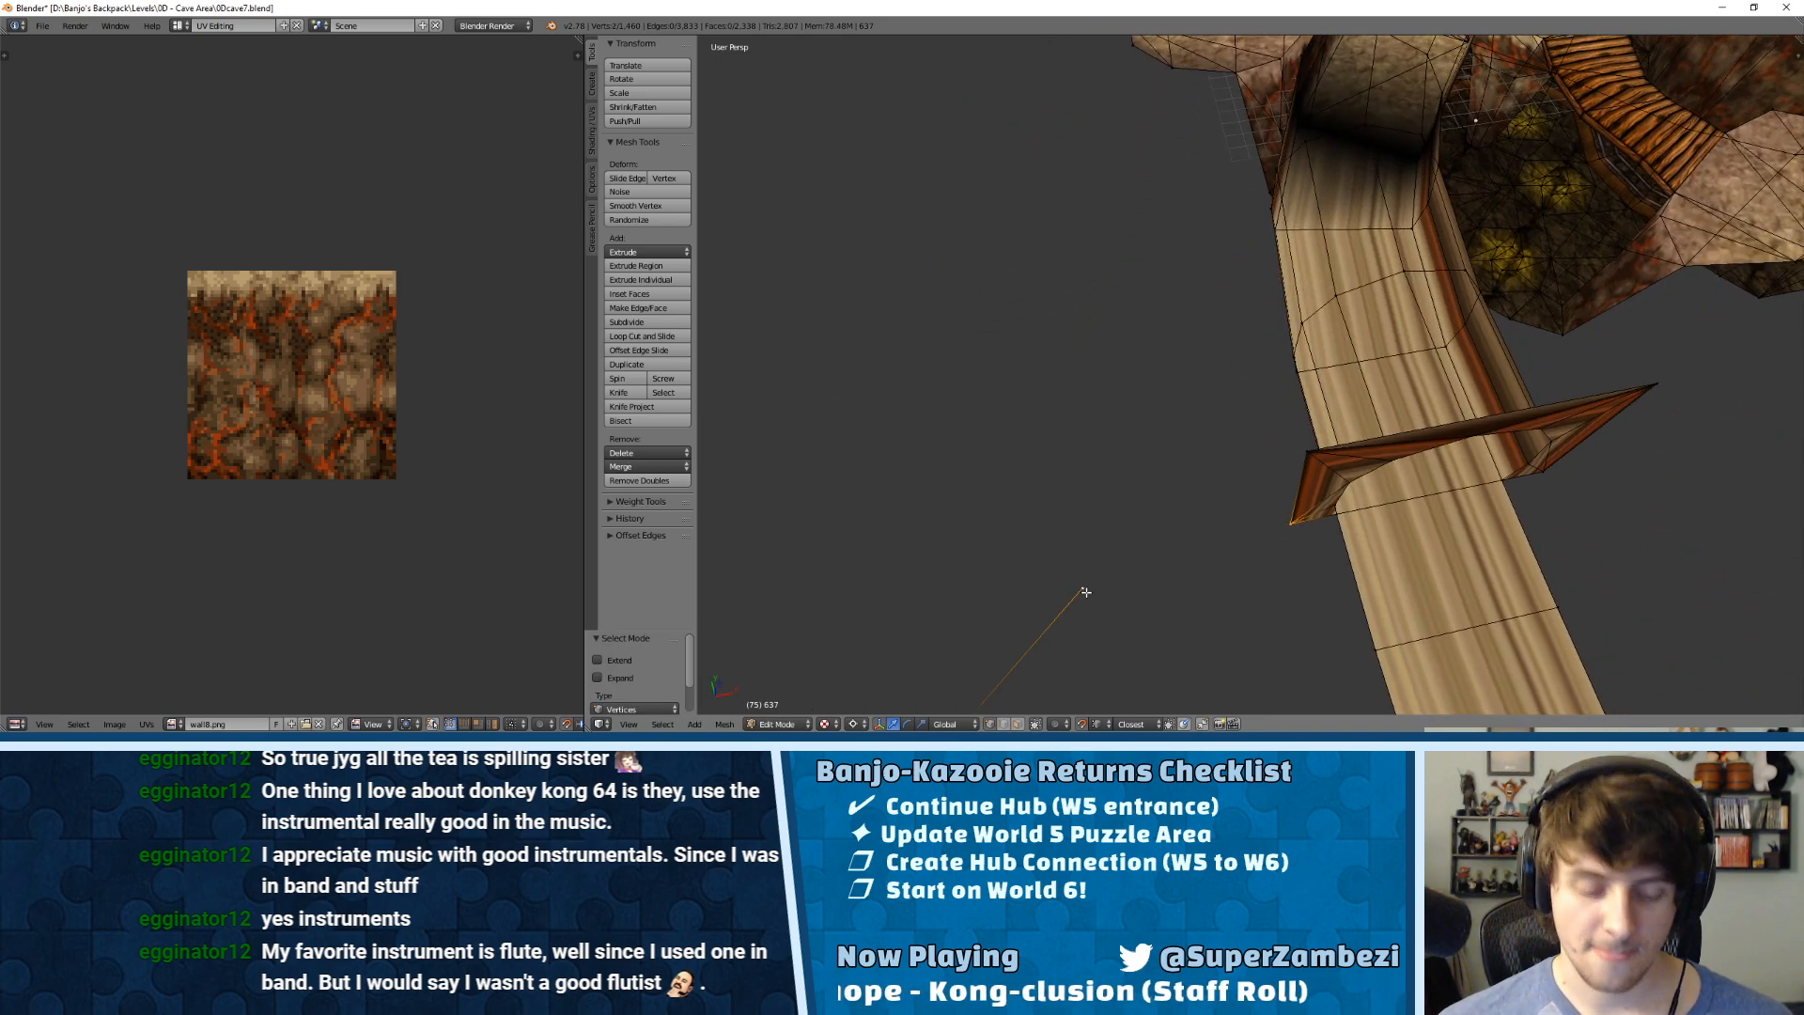
key(f)
Step: Reposition the two outline vertices nearest the tunnel frame in top view to smooth the curve
middle_drag(1100, 582, 1306, 178)
scroll(1188, 238, down, 5)
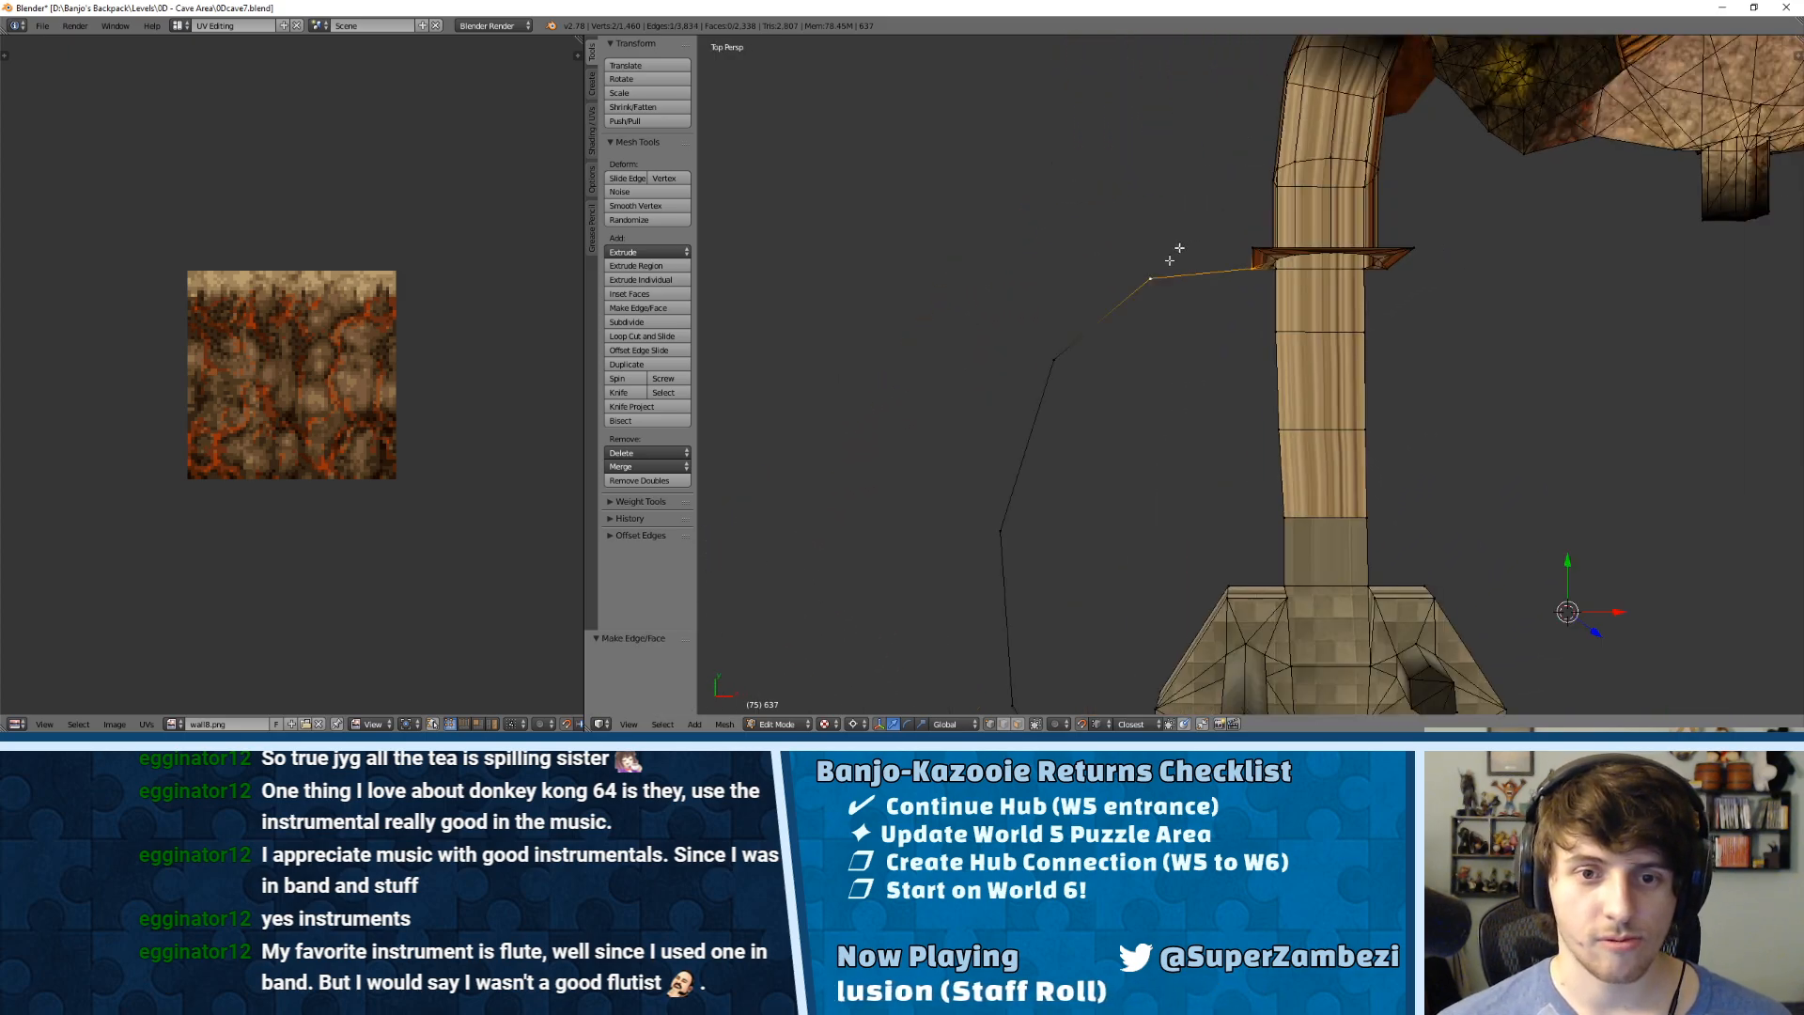
key(KP_7)
right_click(1164, 299)
key(g)
click(1174, 299)
right_click(1088, 366)
key(g)
click(1077, 393)
shift+middle_drag(1312, 437, 1175, 208)
shift+middle_drag(1305, 374, 1142, 517)
key(e)
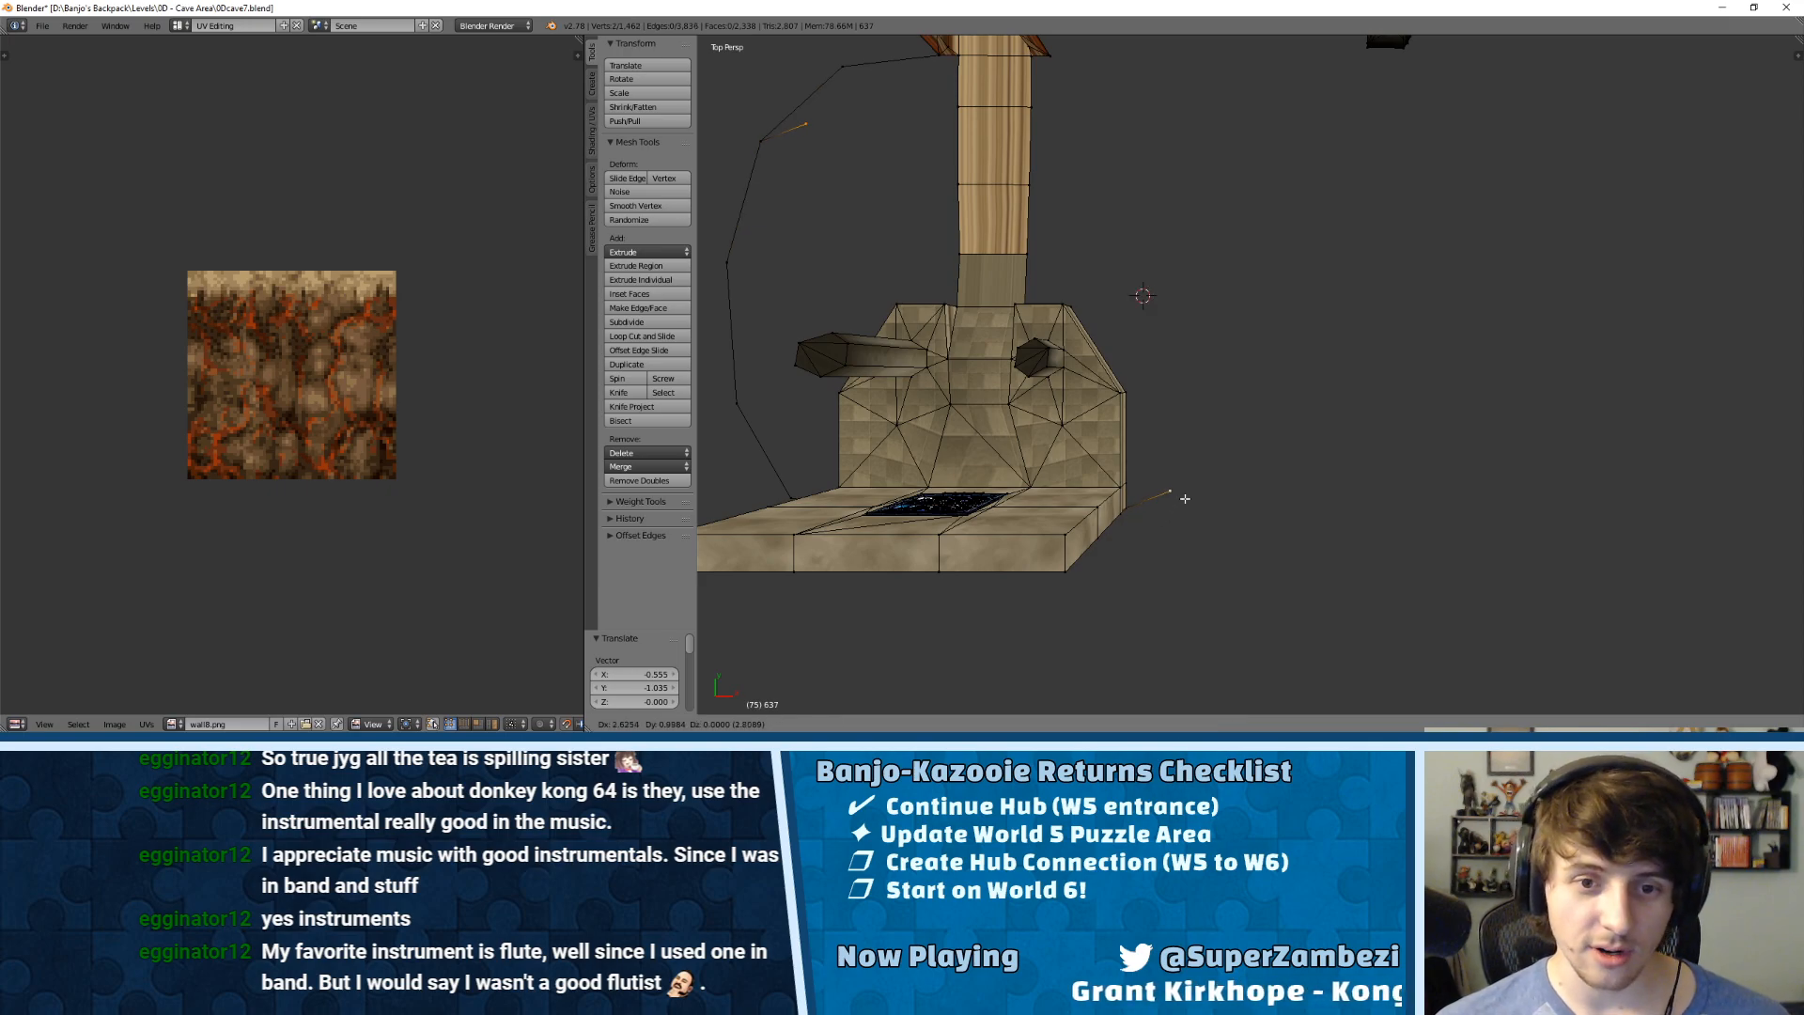
right_click(1190, 499)
key(ctrl+z)
Step: Extrude one vertex outward from the opposite corner of the ruin's back wall
right_click(1141, 522)
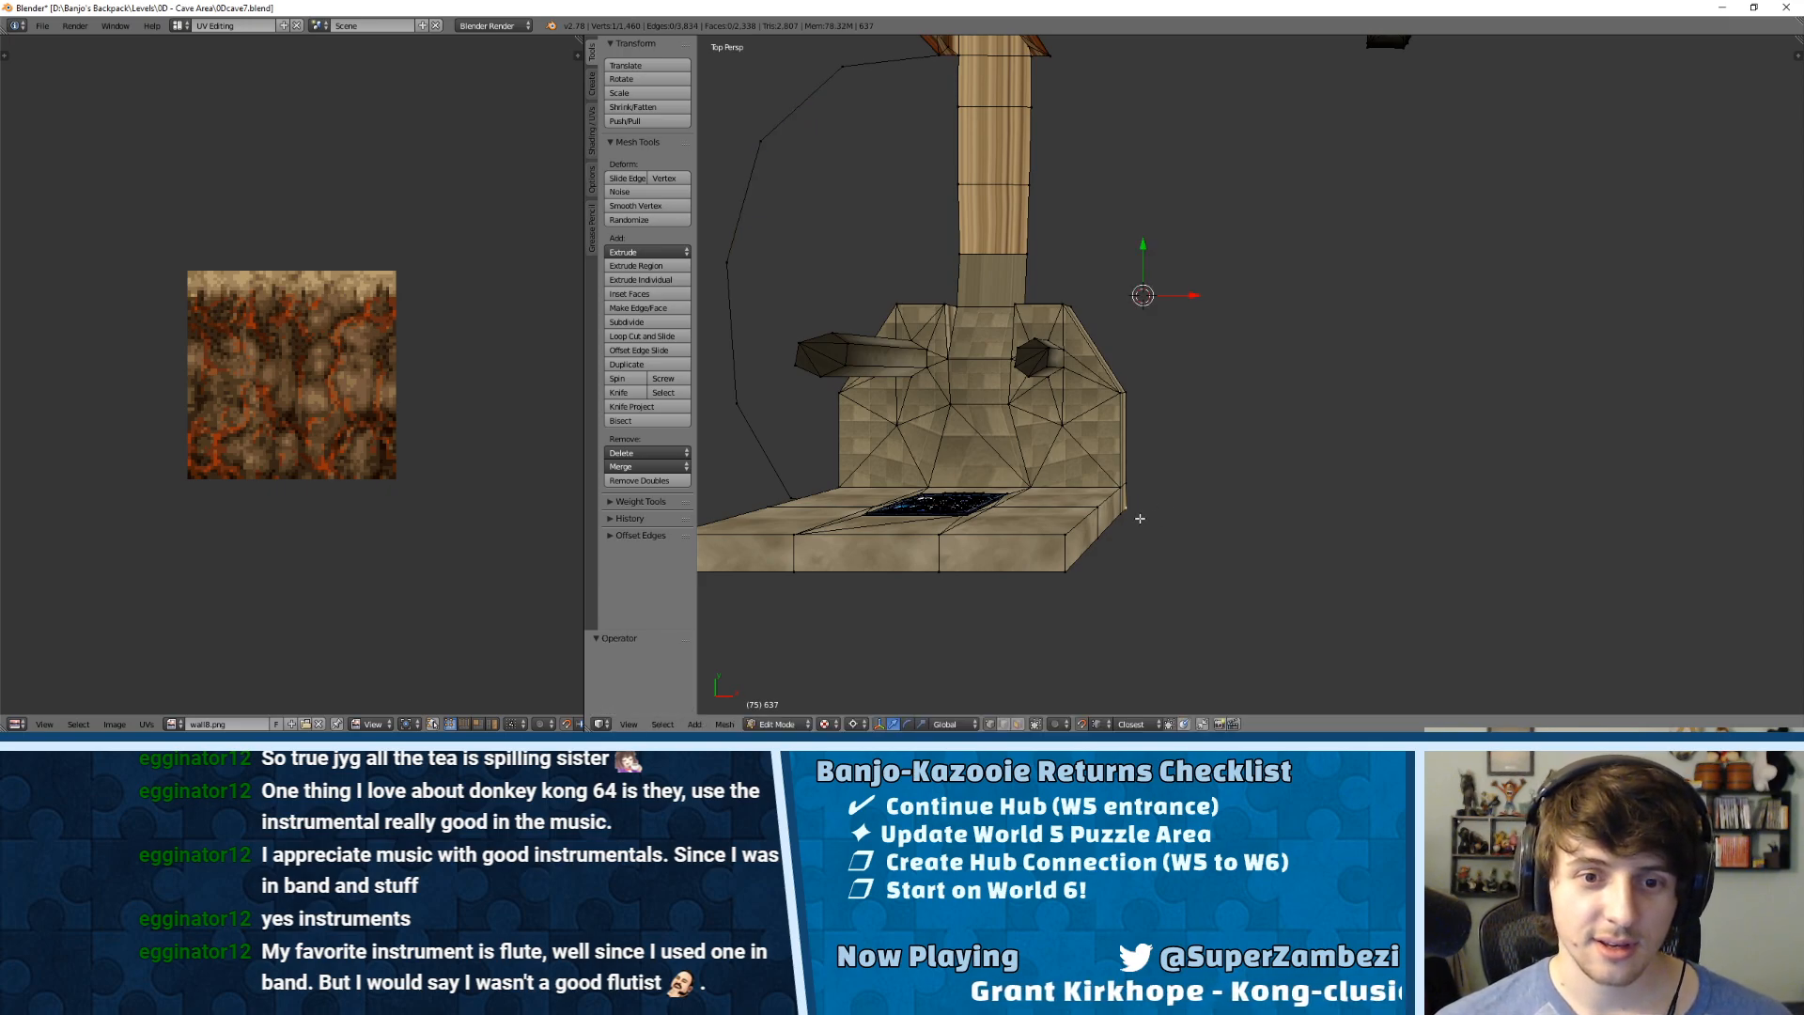
key(e)
click(1210, 507)
Step: Move the outline's first vertex beside the back wall corner by -0.58 along Y and 1.481 along X
shift+middle_drag(756, 489, 1246, 408)
drag(1539, 147, 1250, 486)
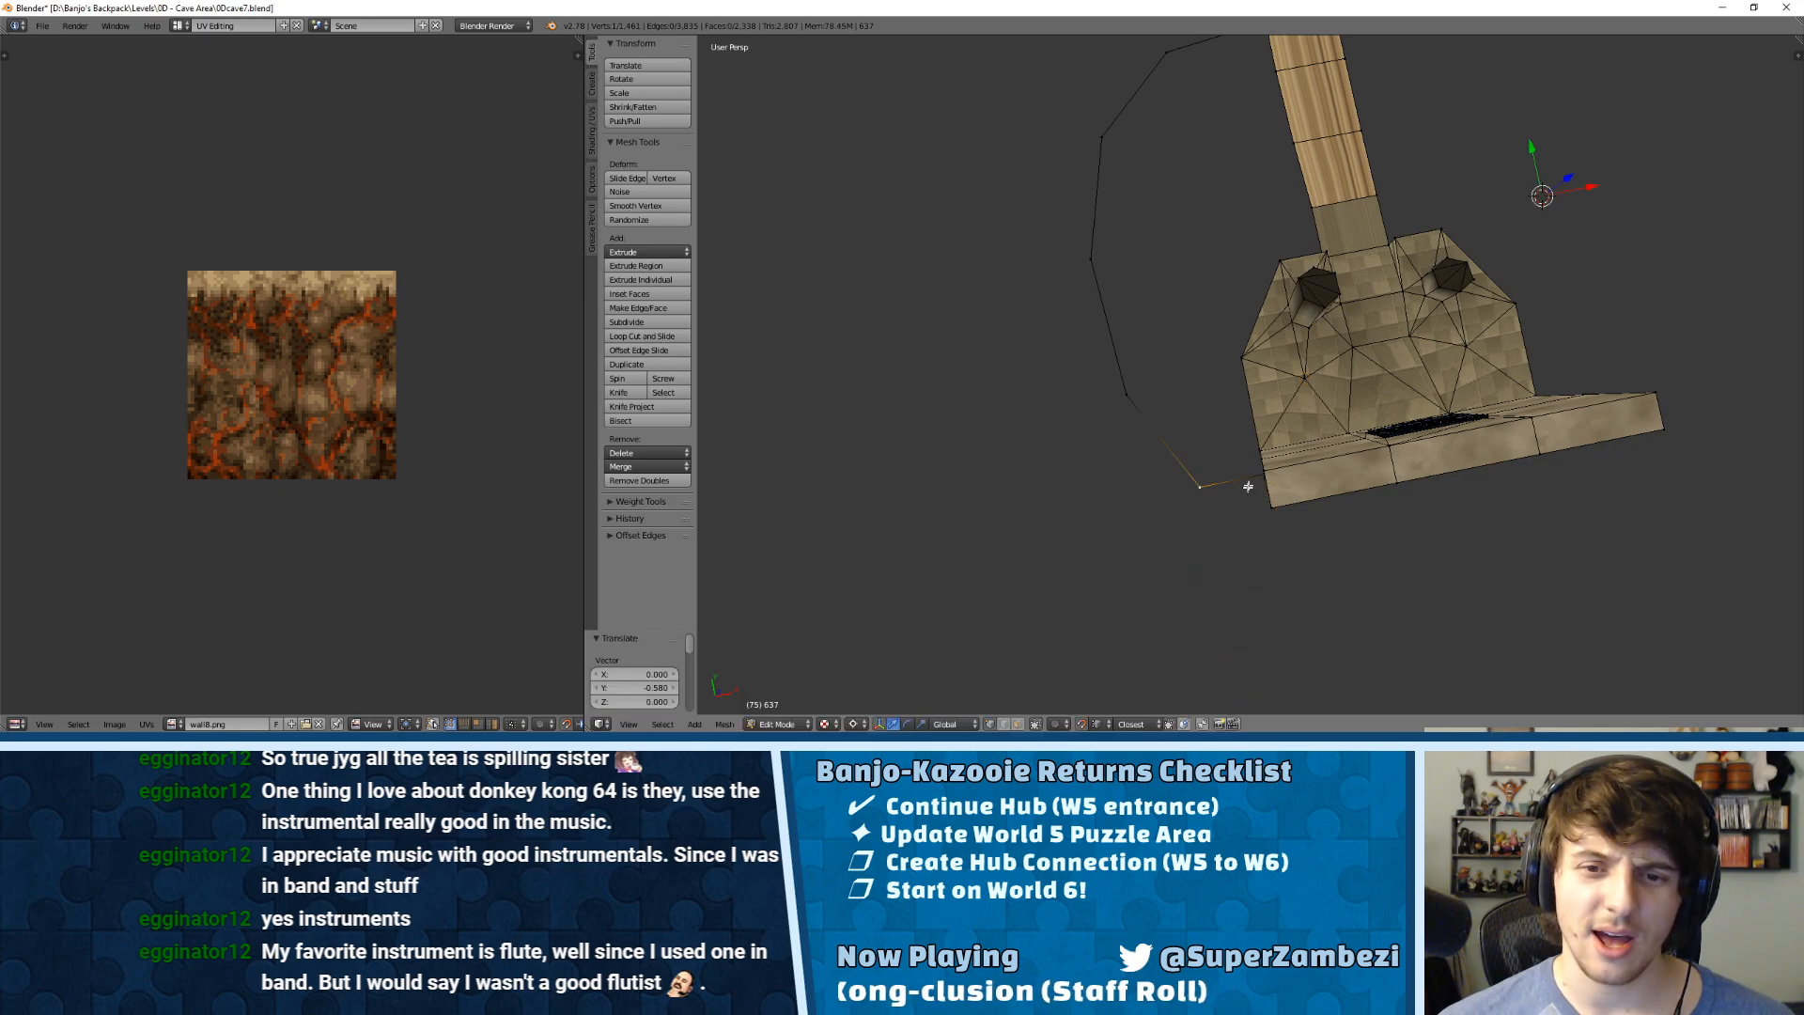
middle_drag(1250, 487, 1258, 408)
click(1294, 476)
drag(1342, 468, 1365, 478)
Step: Reposition two neighbouring vertices of the first curved outline in top view, shifting the second by -0.369 in X and -0.949 in Y
middle_drag(1366, 479, 1140, 383)
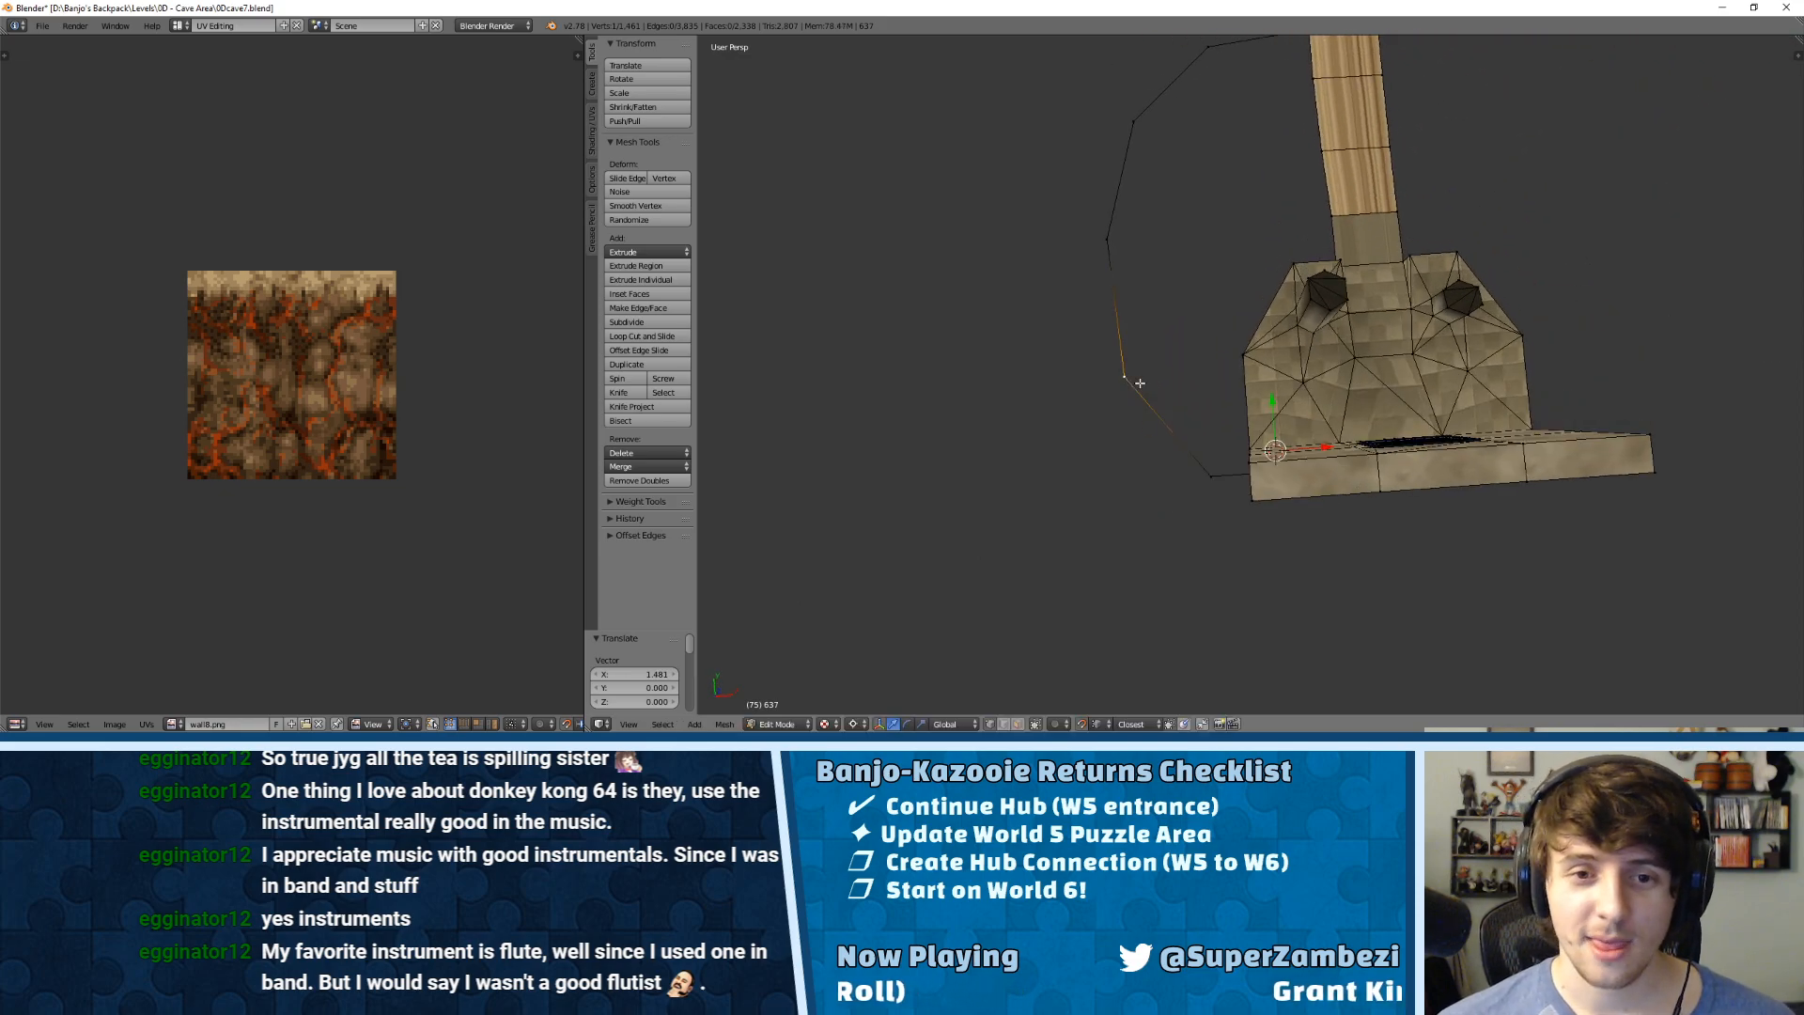
key(KP_7)
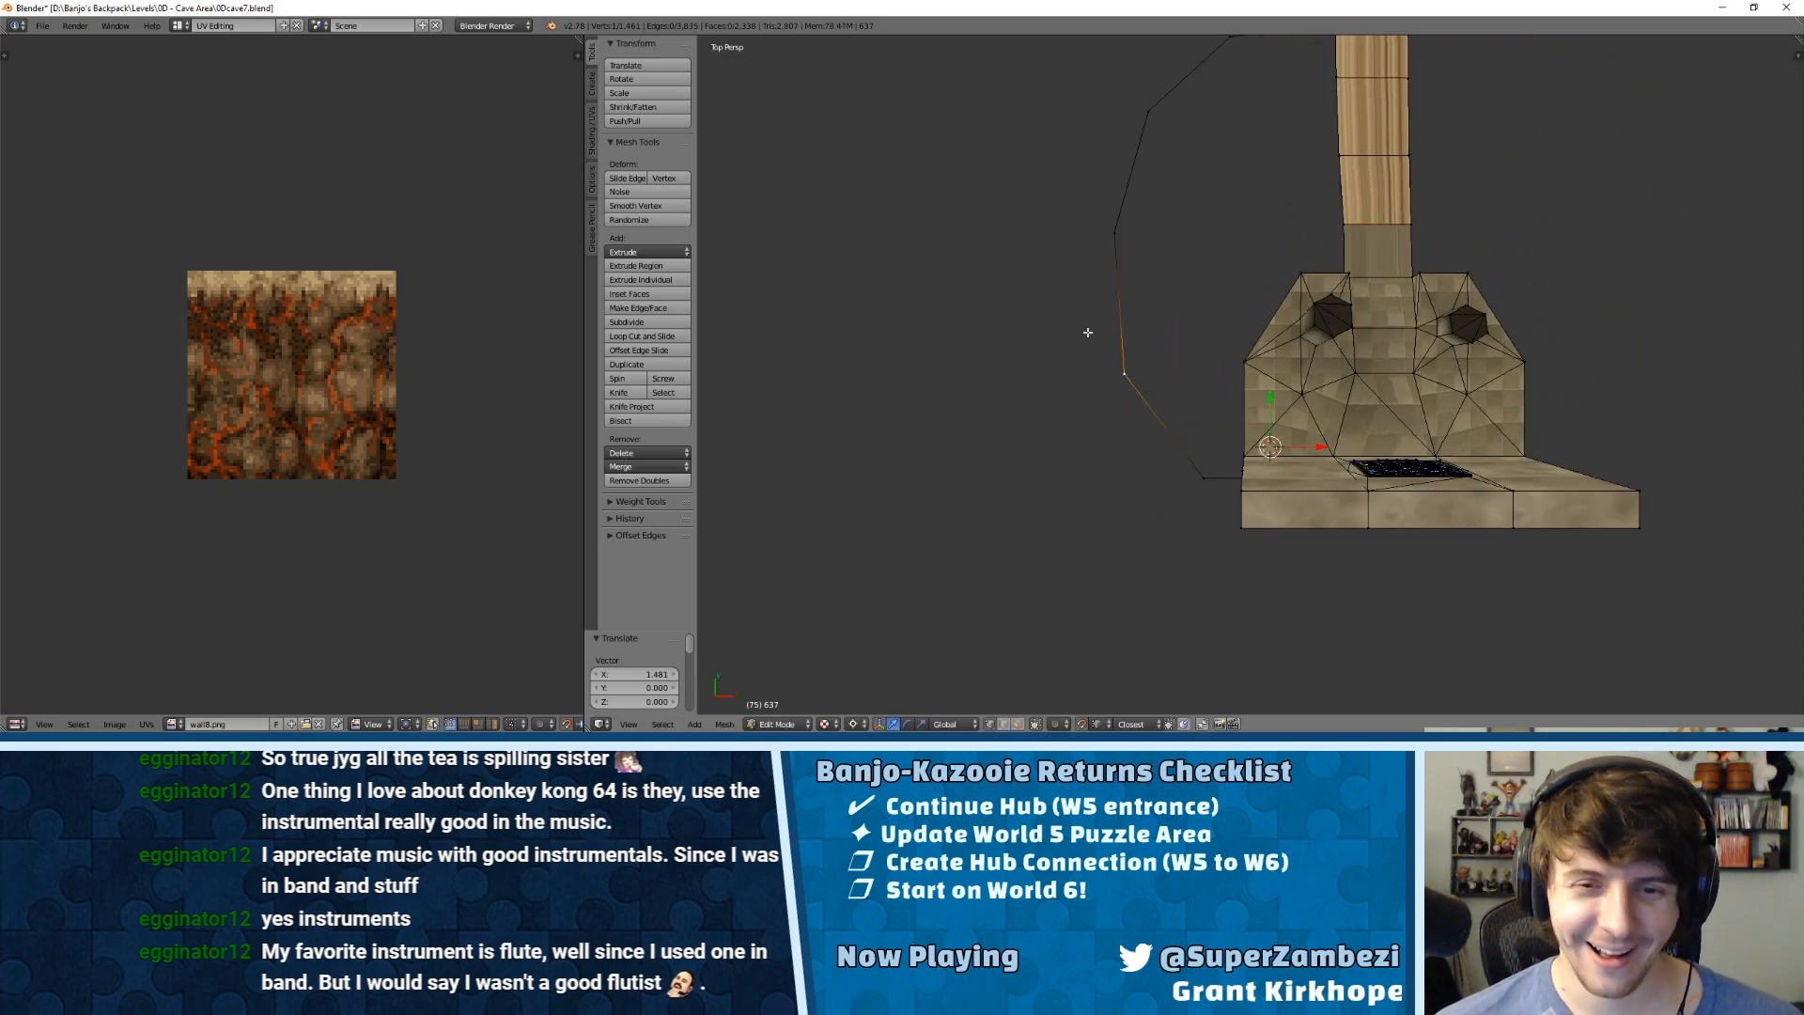
key(g)
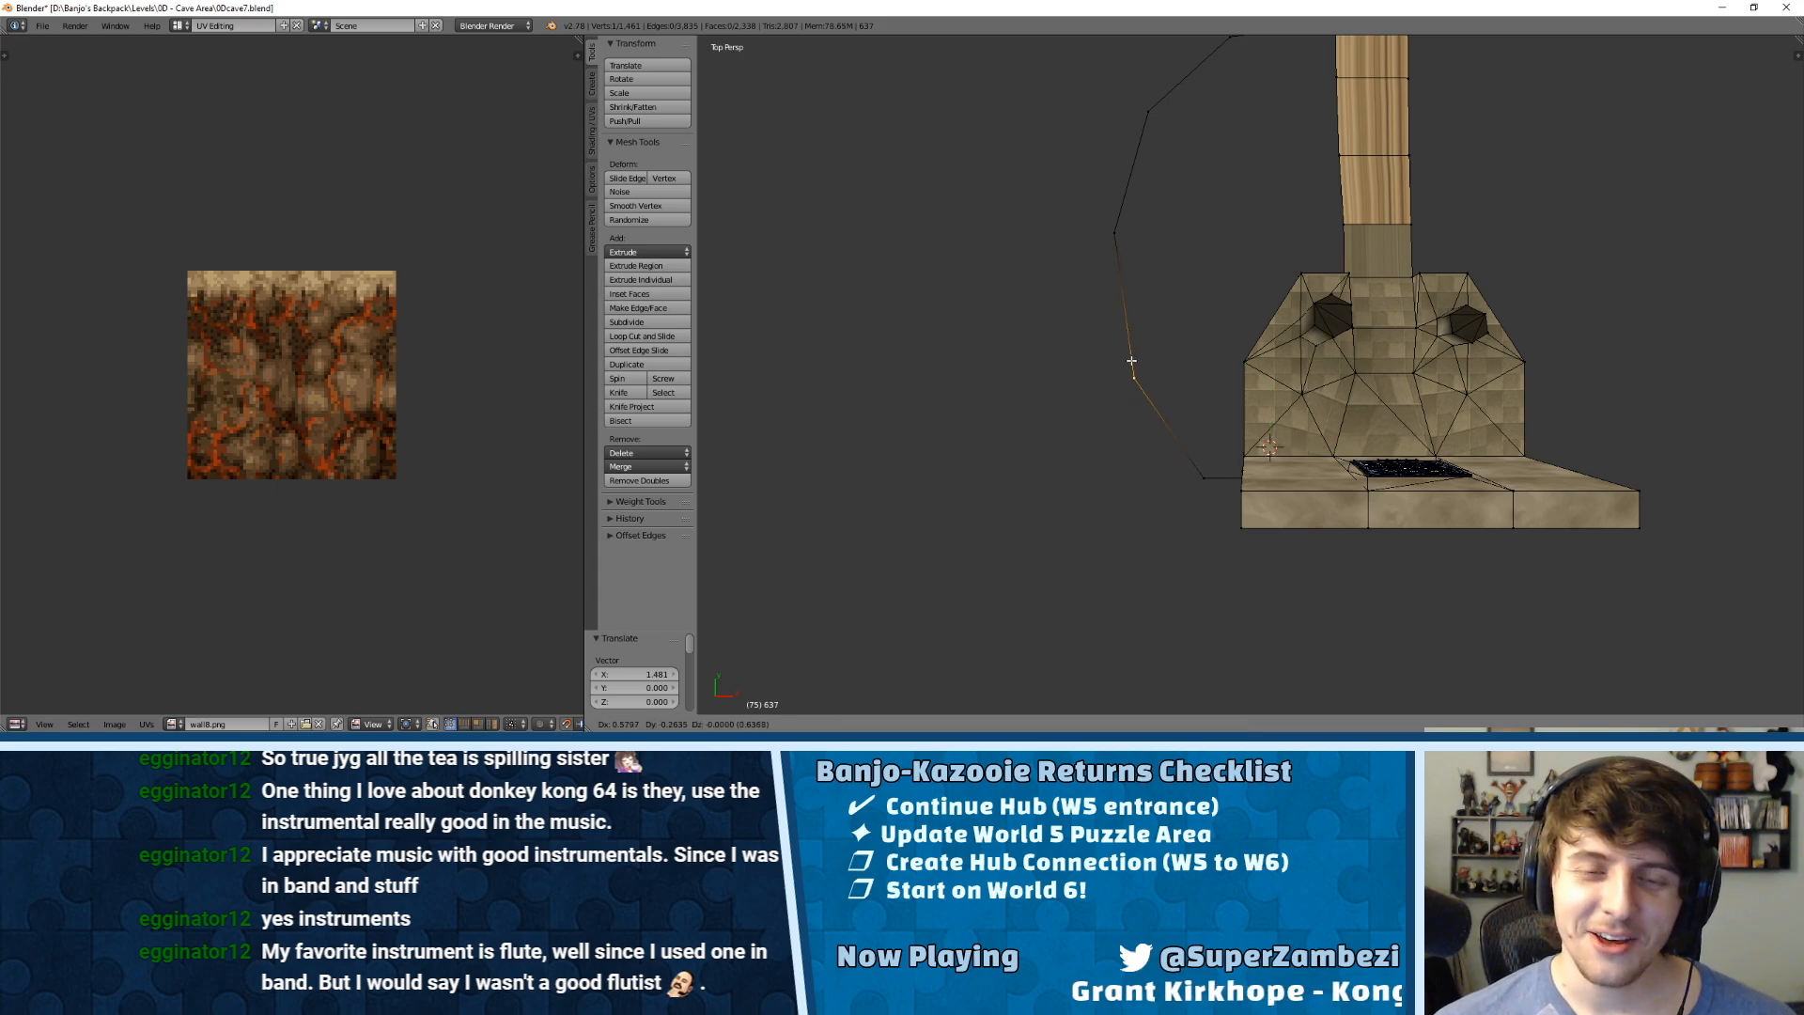
click(1131, 361)
right_click(1109, 232)
key(g)
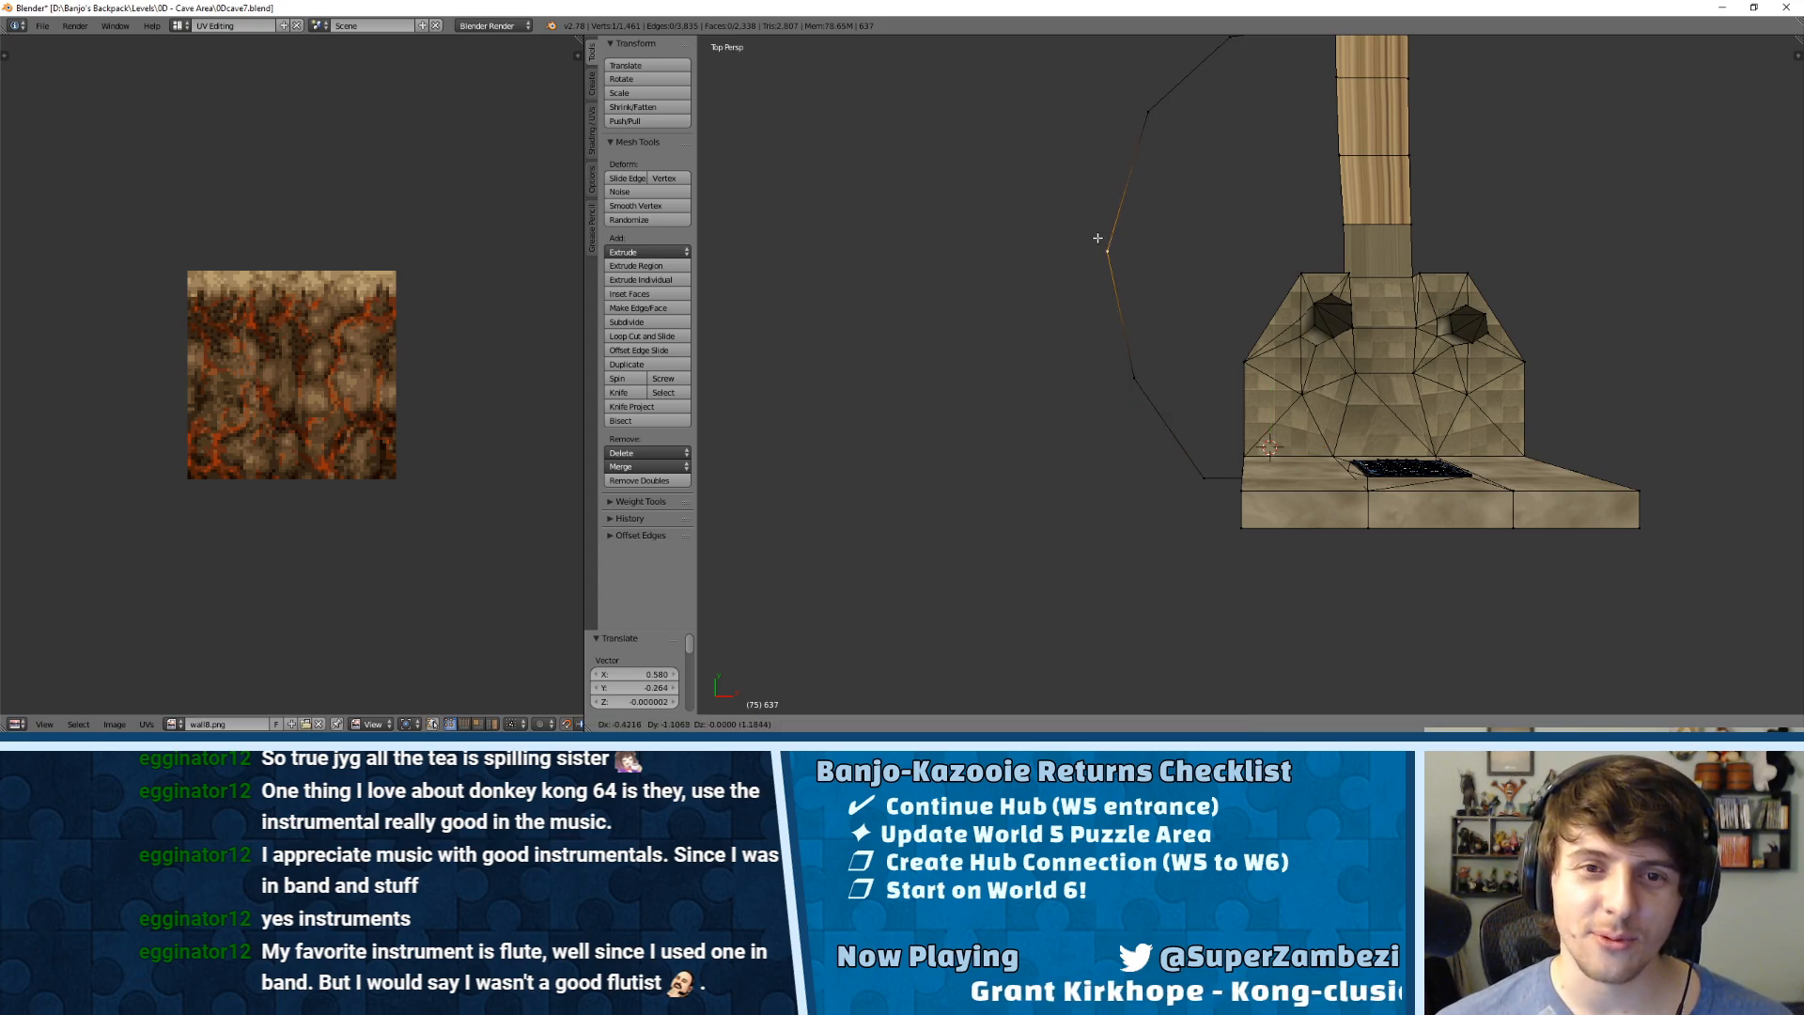
click(1098, 236)
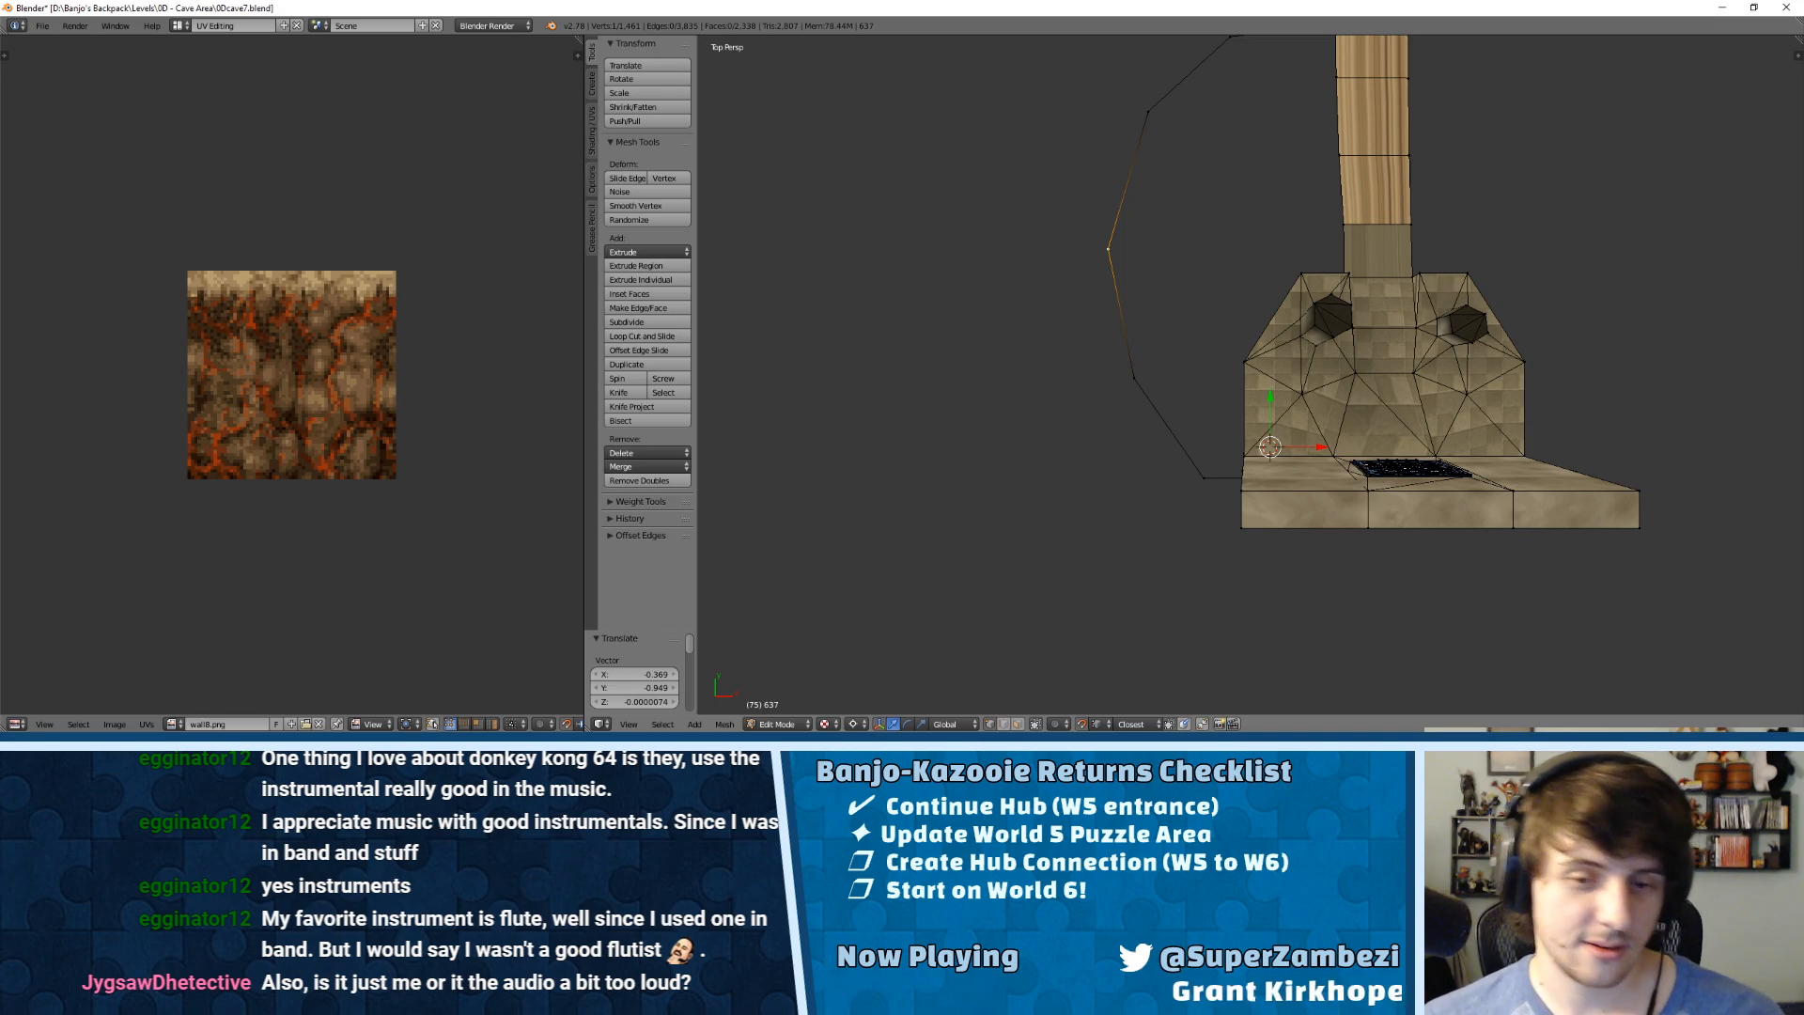
Step: Adjust the vertex extruded beside the ruin's opposite back wall corner by -0.37 along Y and -0.264 along X
middle_drag(1530, 322, 1361, 470)
click(1301, 434)
drag(1303, 388, 1238, 481)
key(g)
key(x)
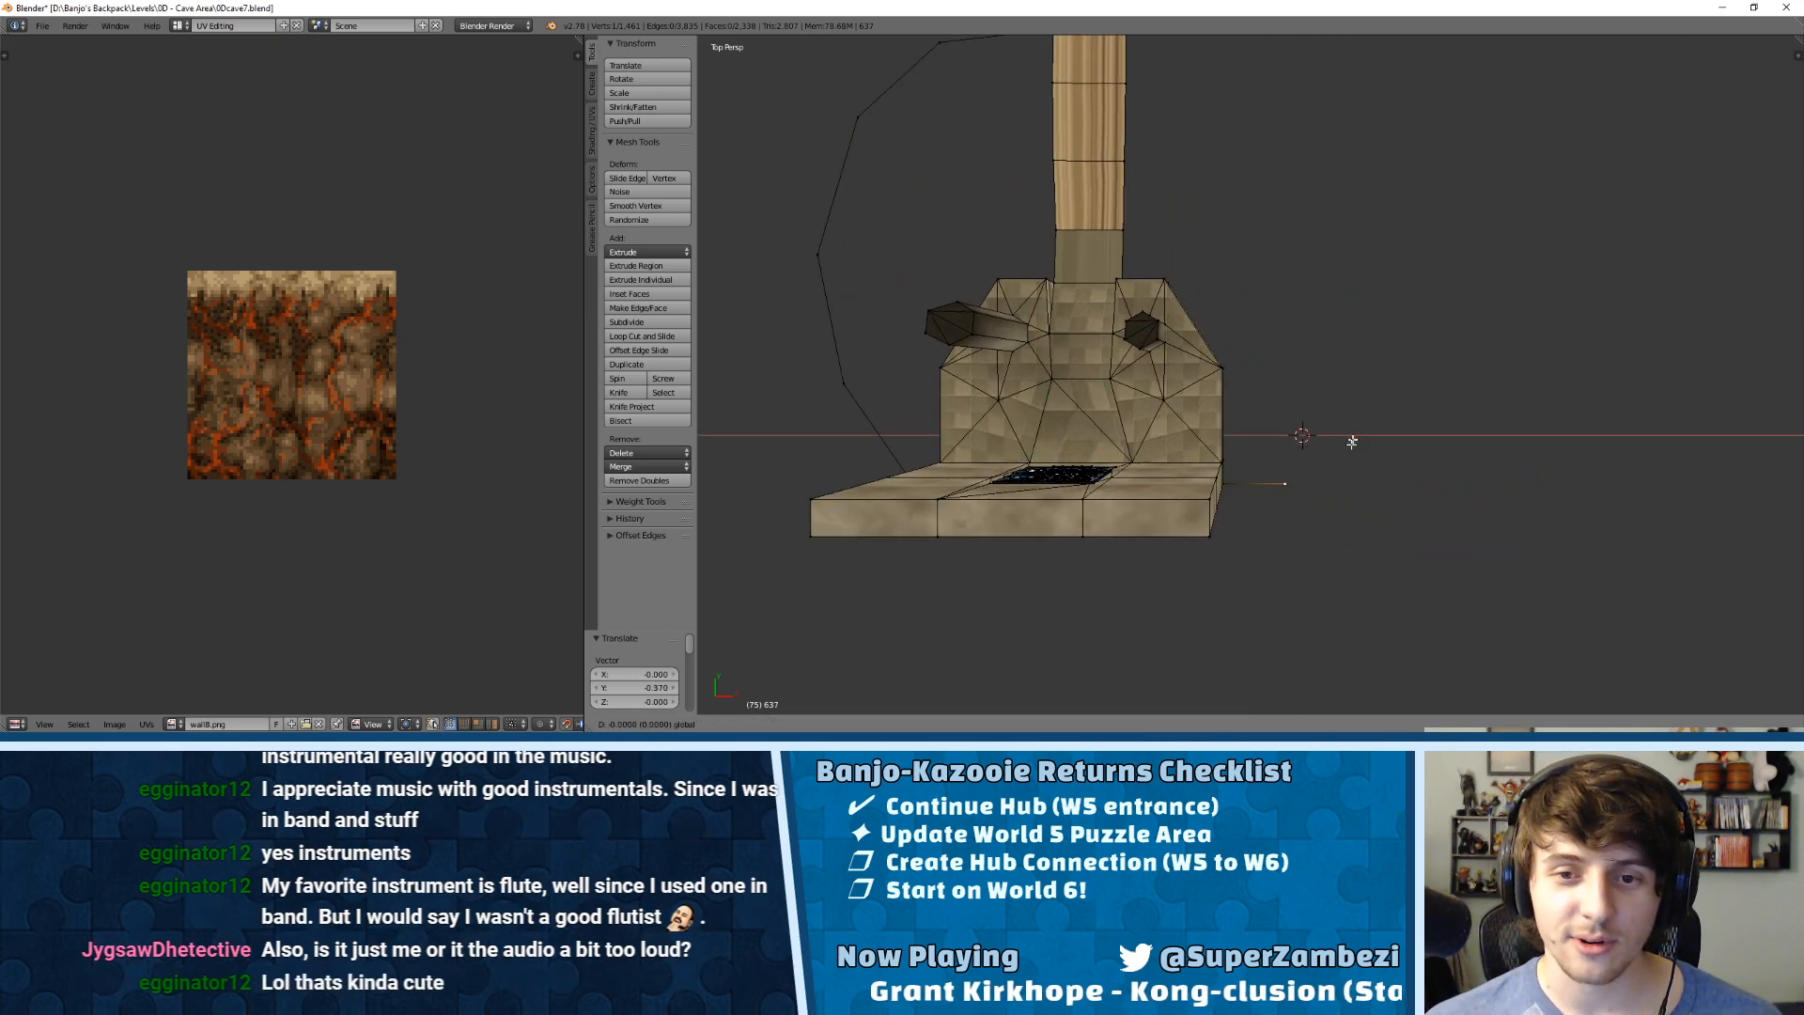
click(1349, 506)
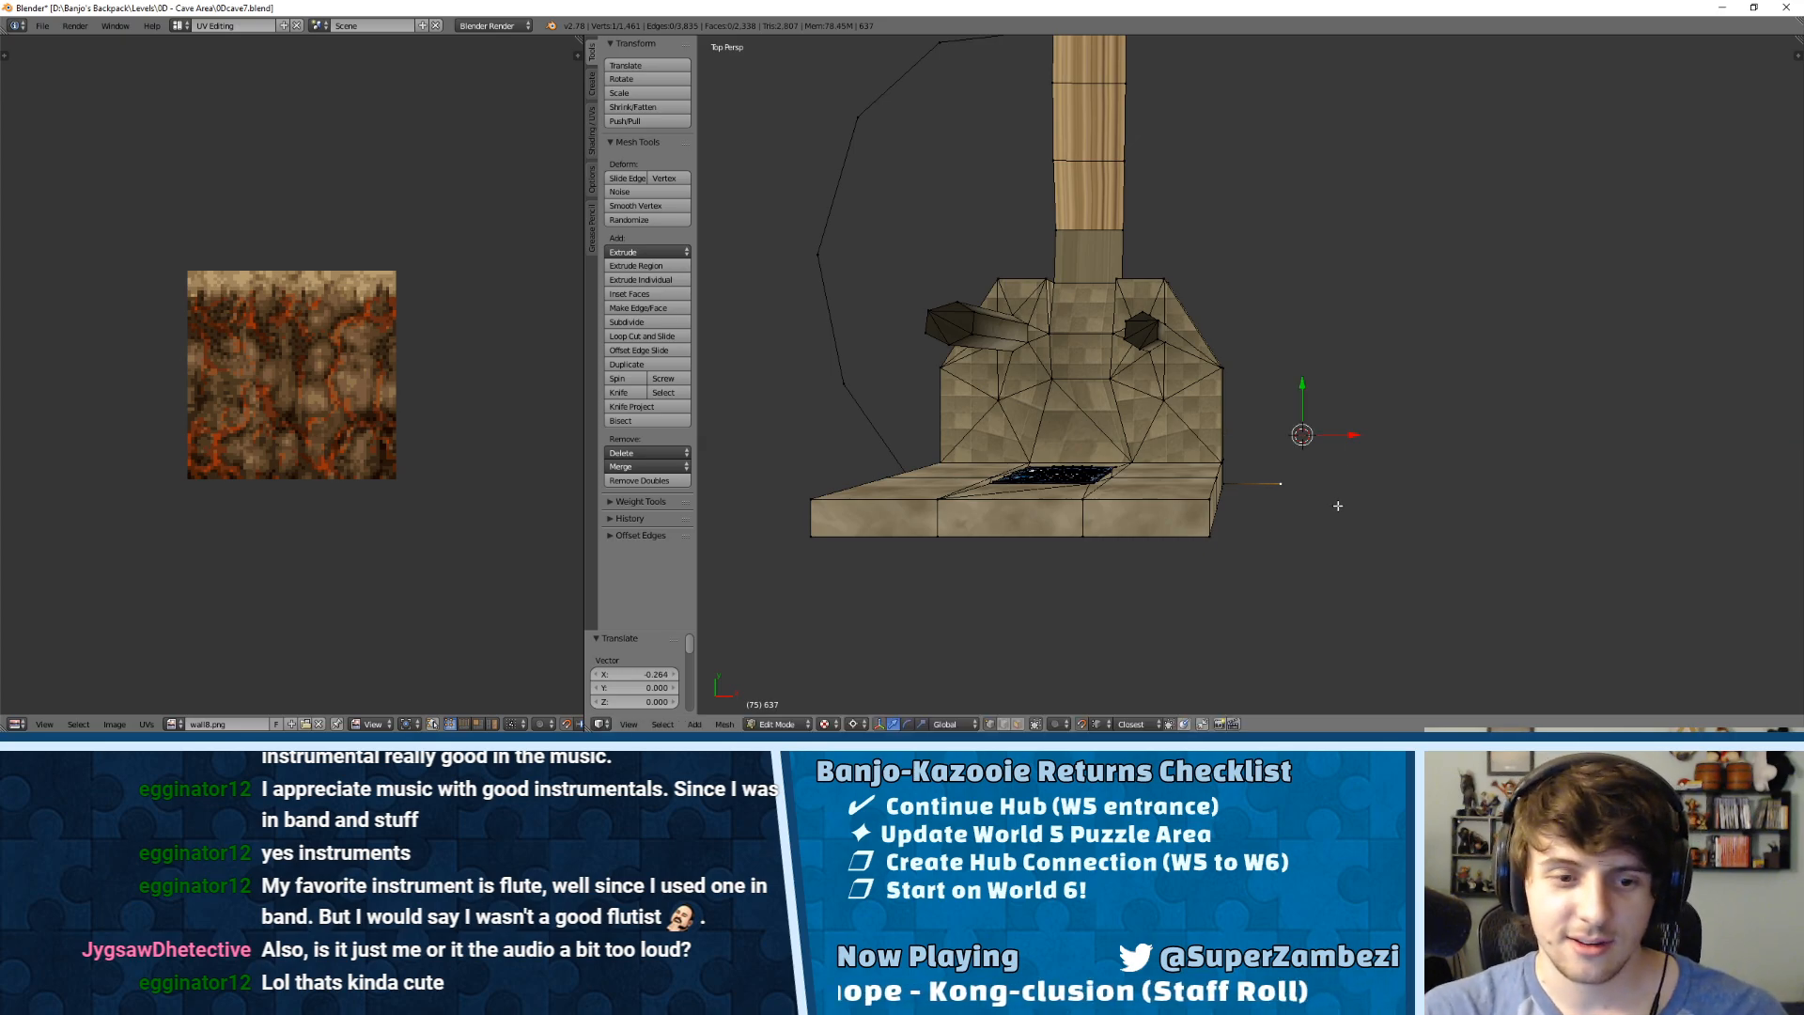
Step: Extrude two outline vertices from that corner vertex, mirroring the opposite curve in top view and aligning their Y positions with it
shift+middle_drag(1174, 432, 1229, 527)
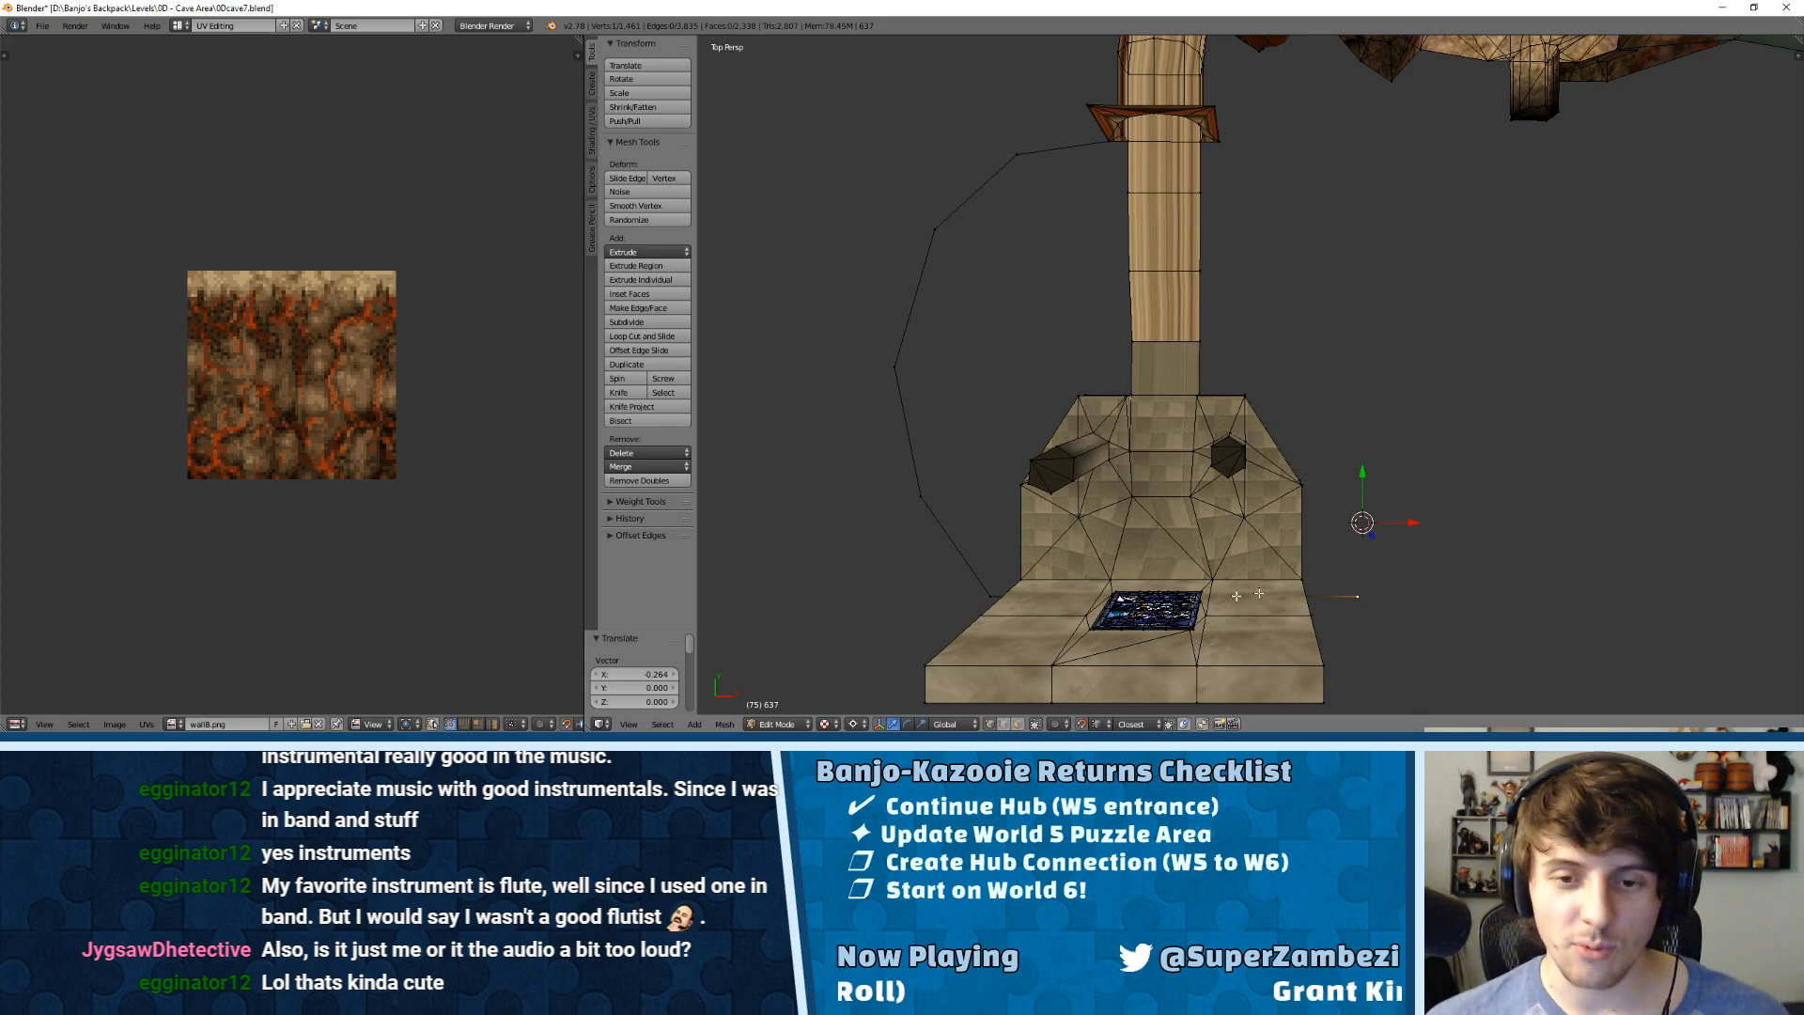
key(e)
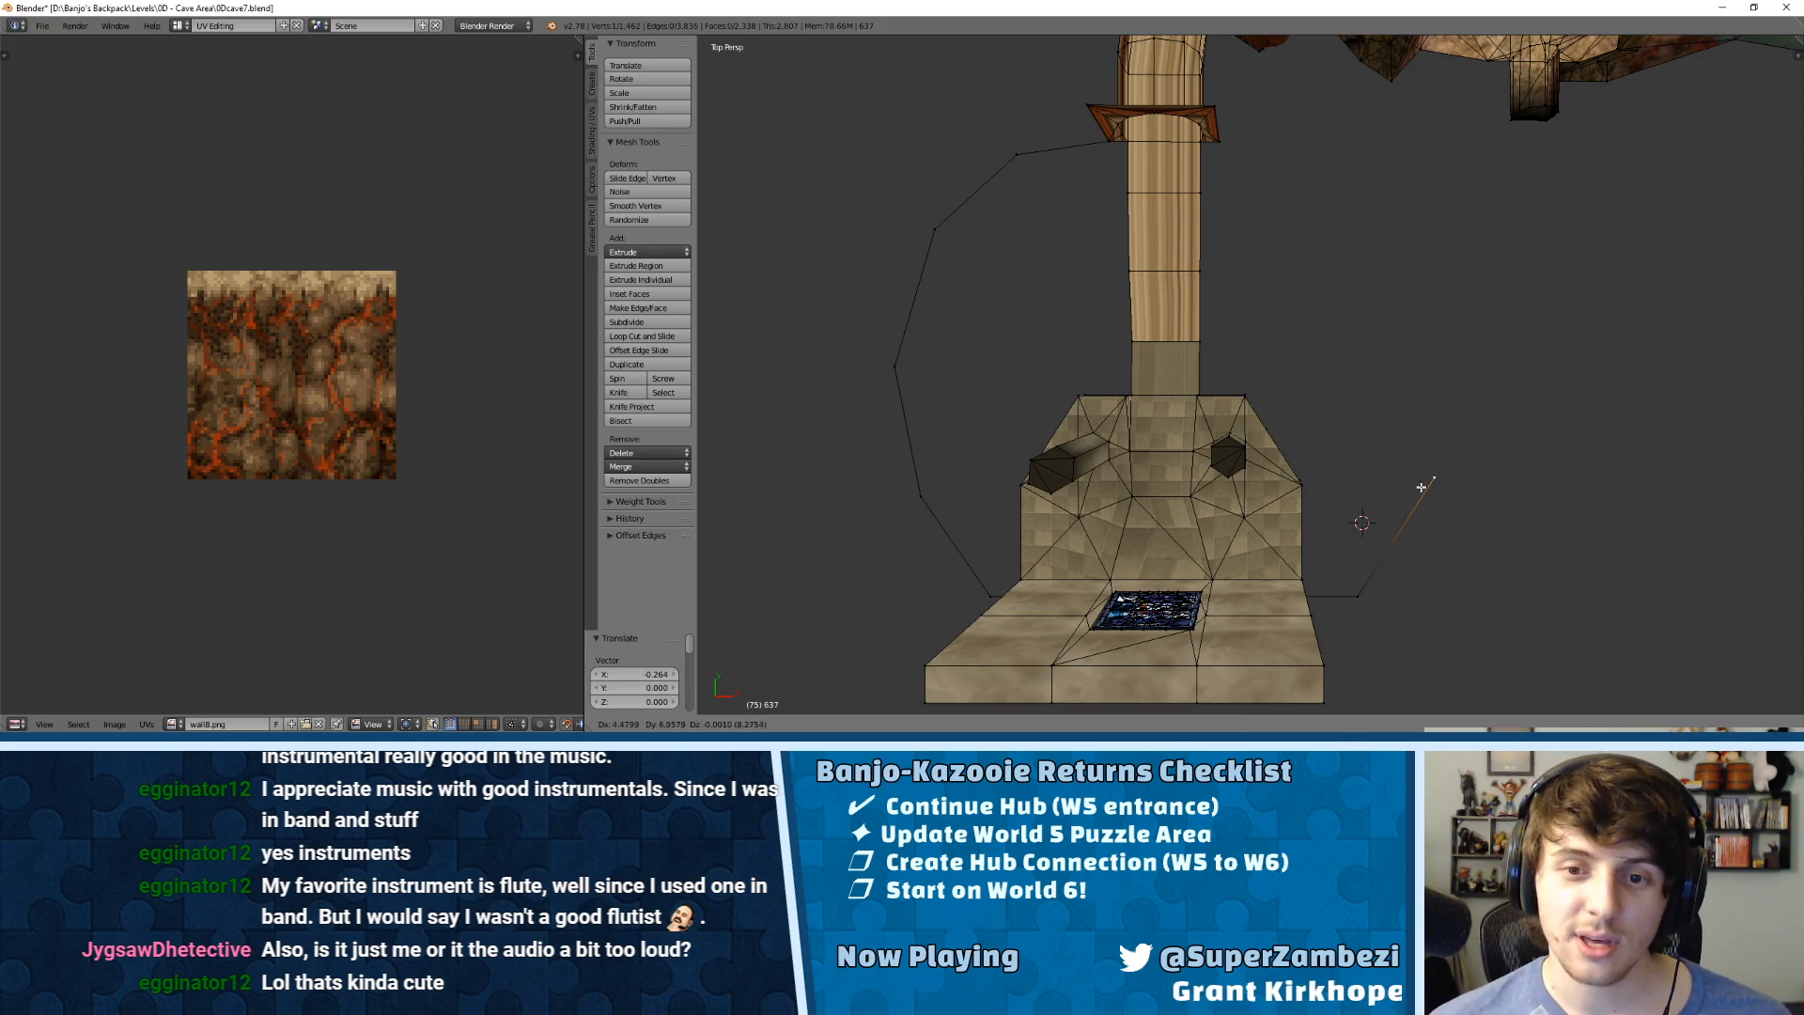
click(1417, 507)
ctrl+drag(1360, 479, 920, 498)
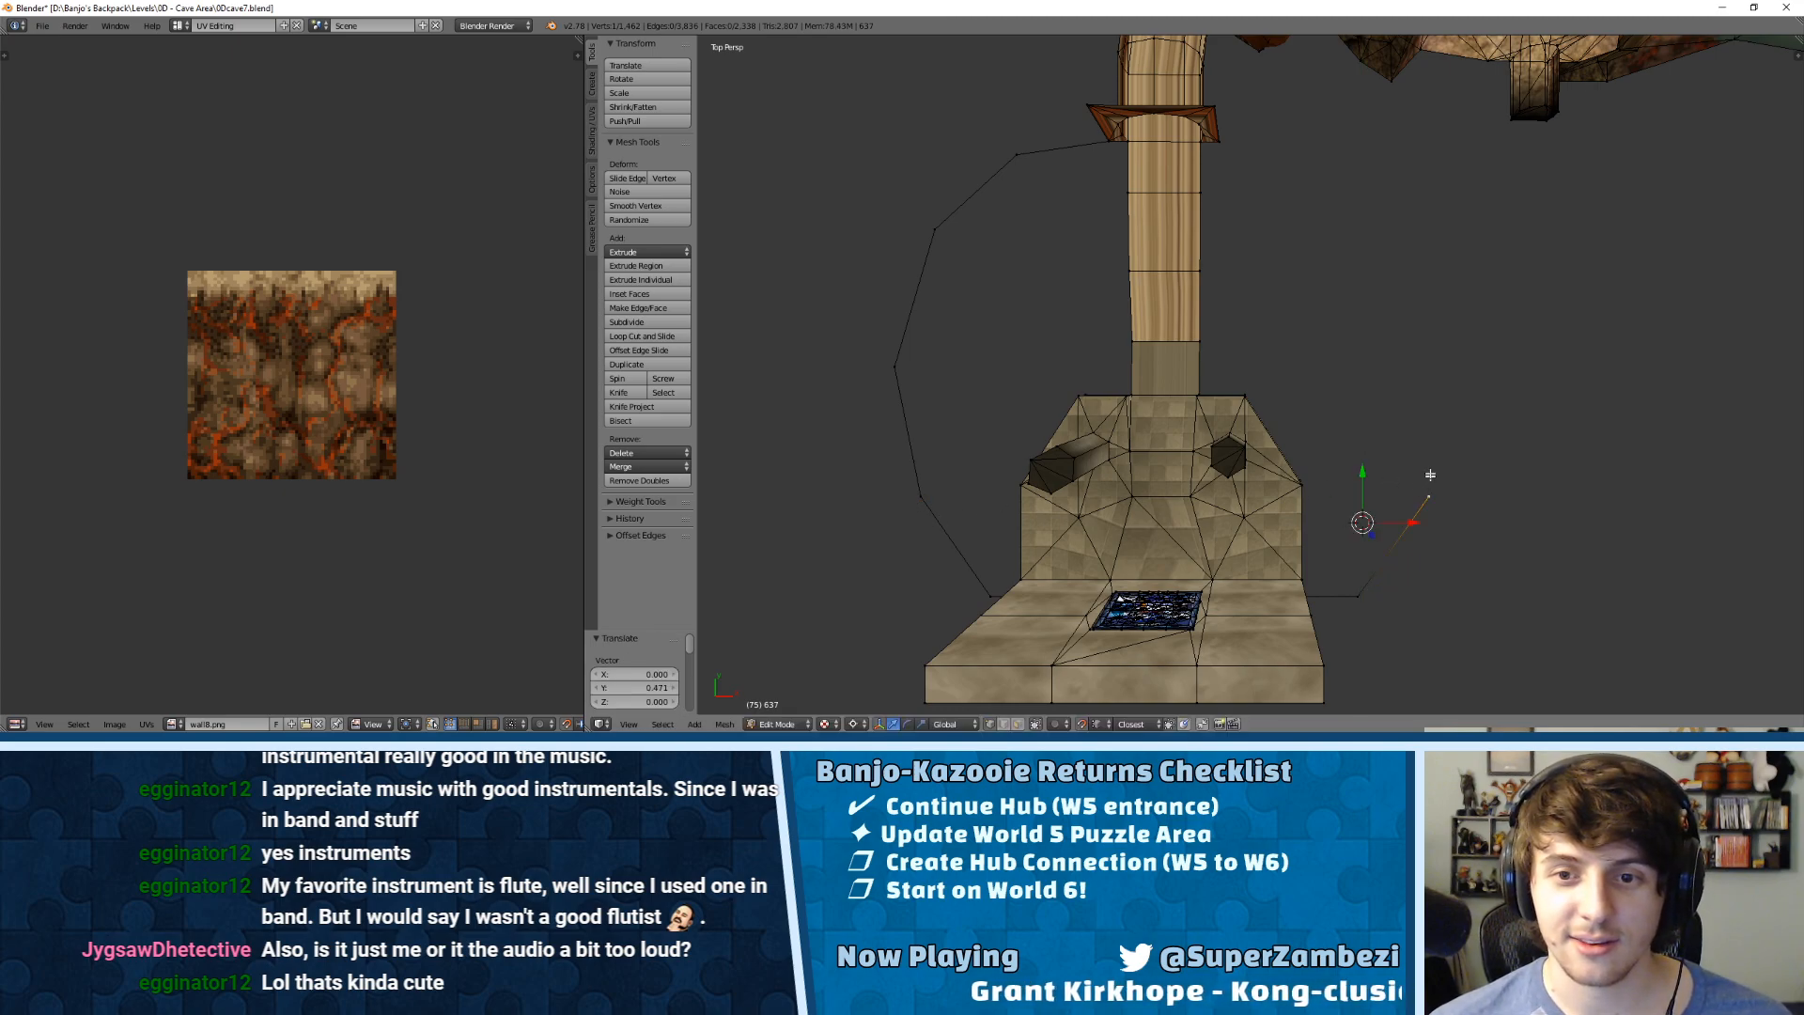
key(e)
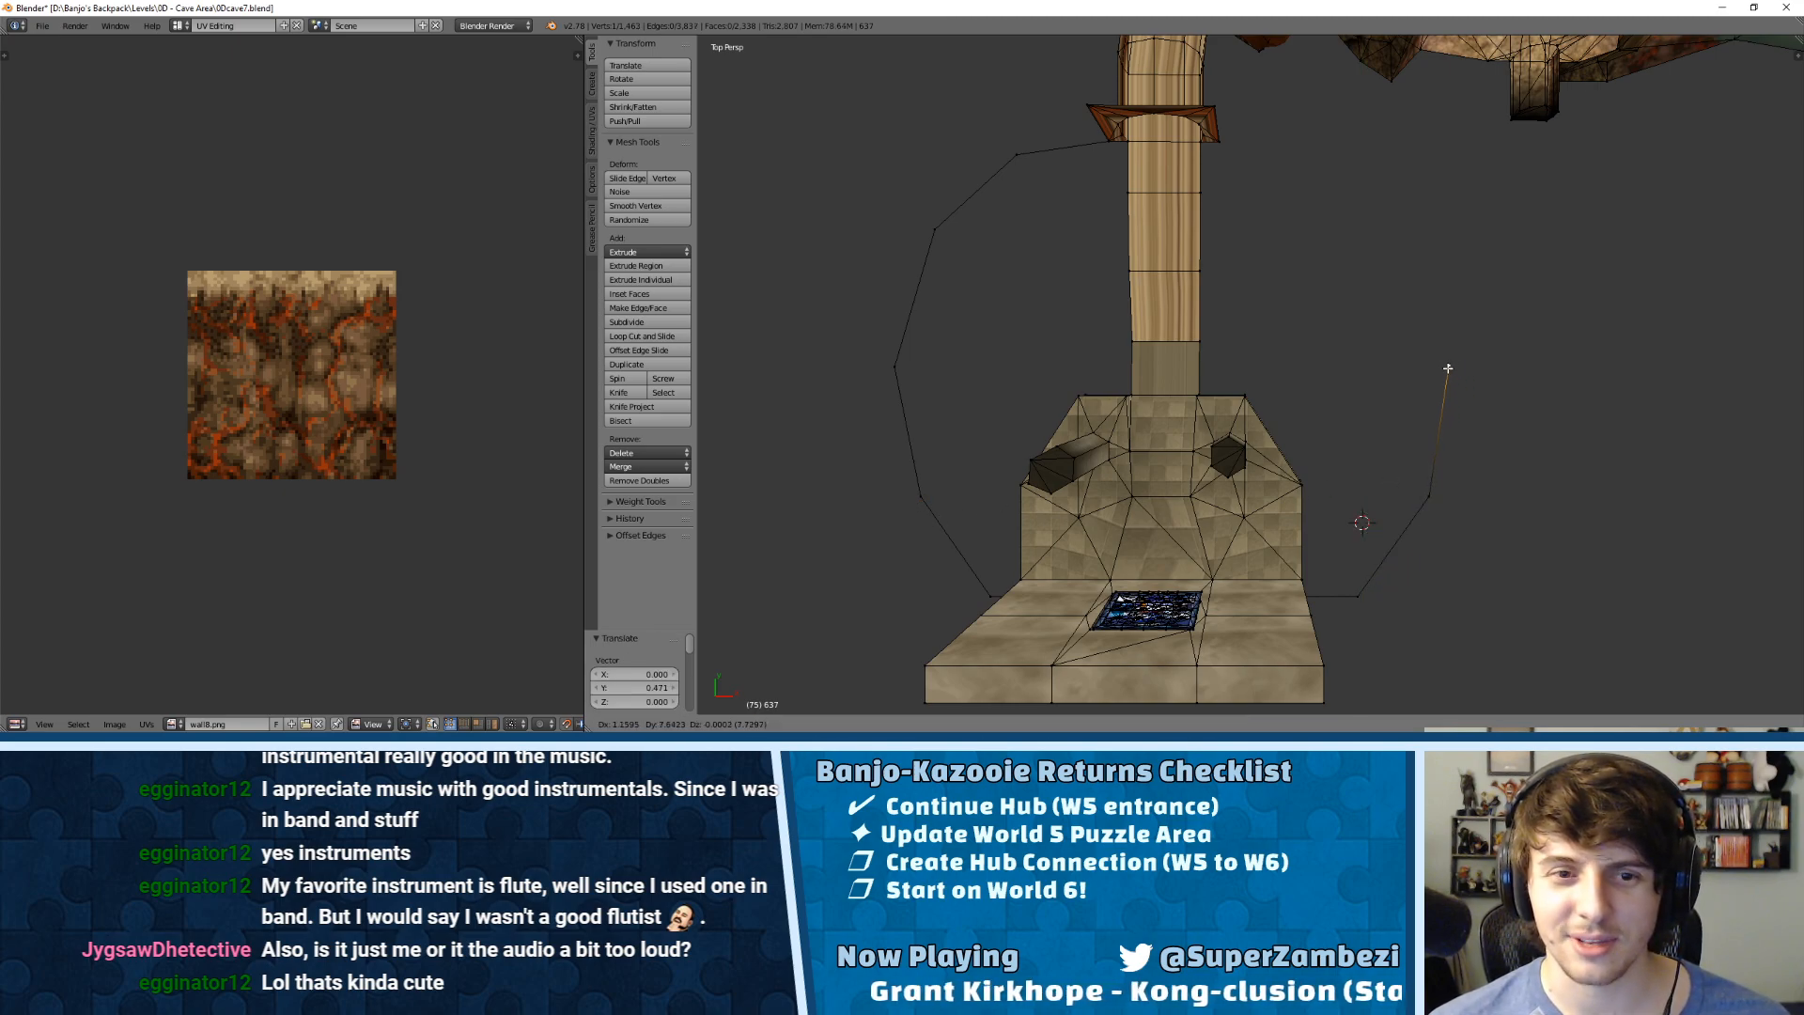
click(1449, 365)
ctrl+drag(1358, 475, 894, 368)
Step: Extrude two more vertices that curve the outline back toward the tunnel frame, level with the opposite side's vertices
key(e)
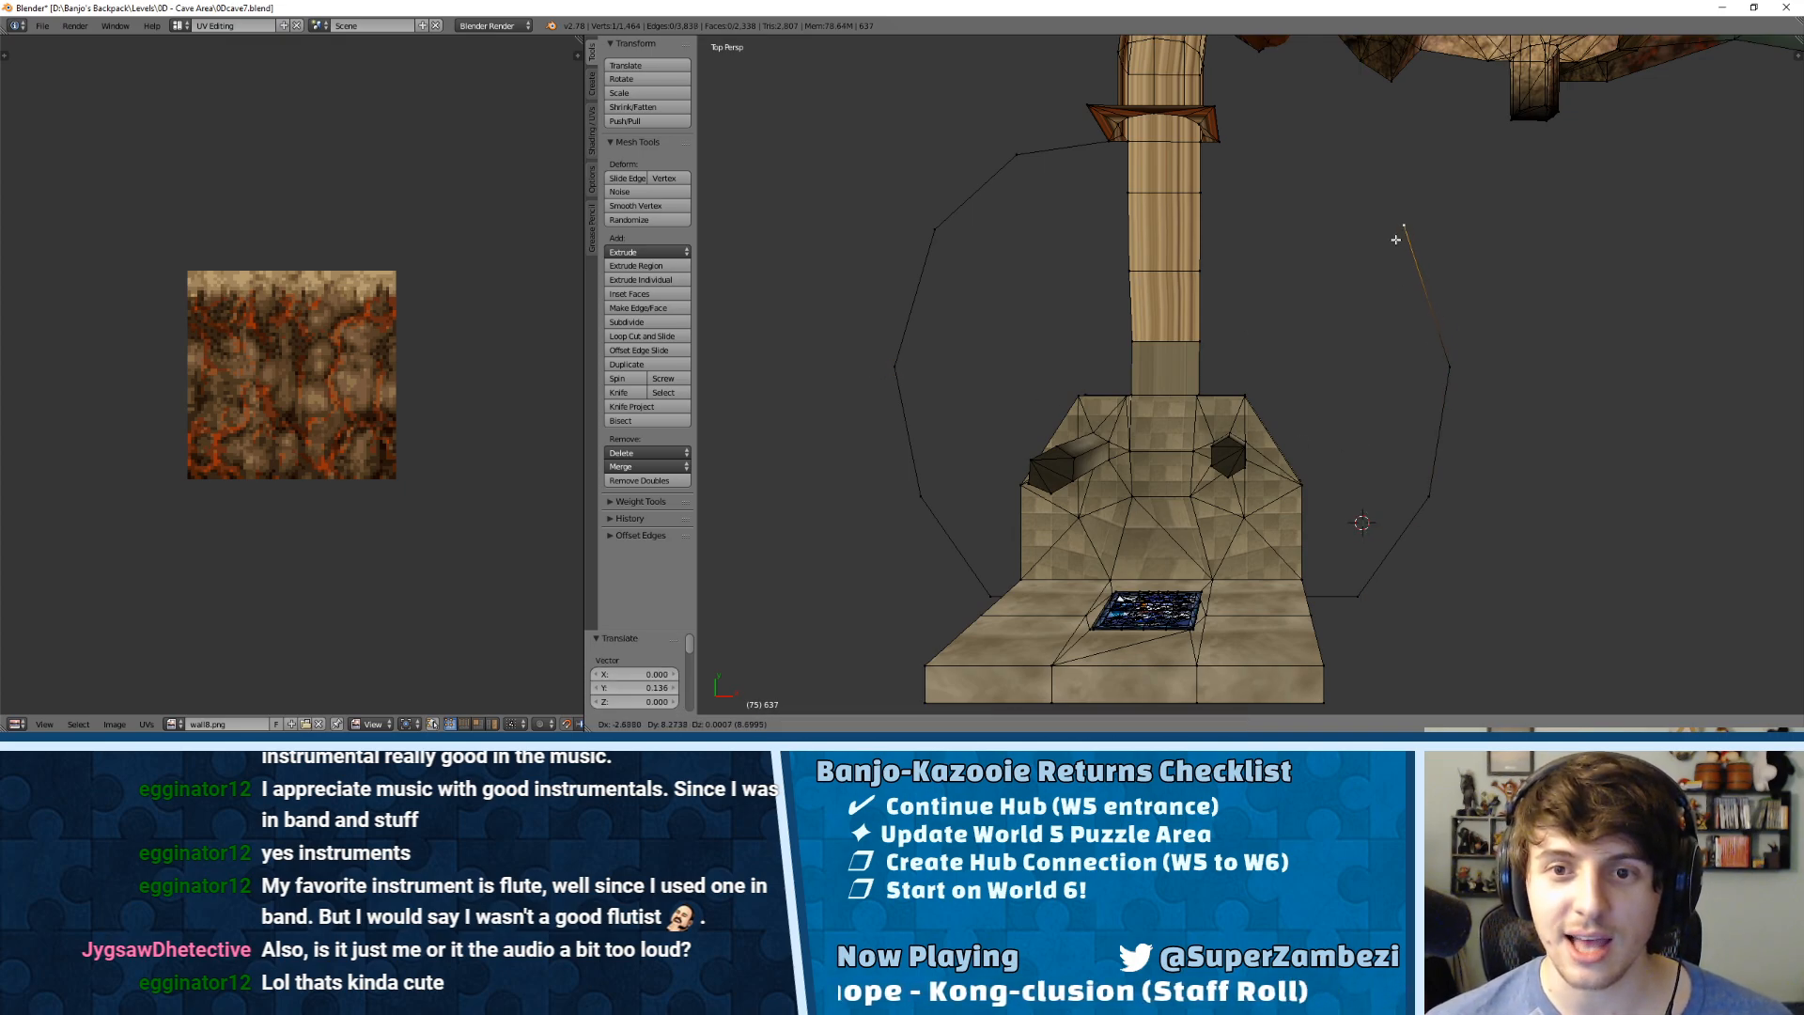
click(1393, 257)
click(1367, 268)
ctrl+drag(1365, 224, 922, 241)
key(e)
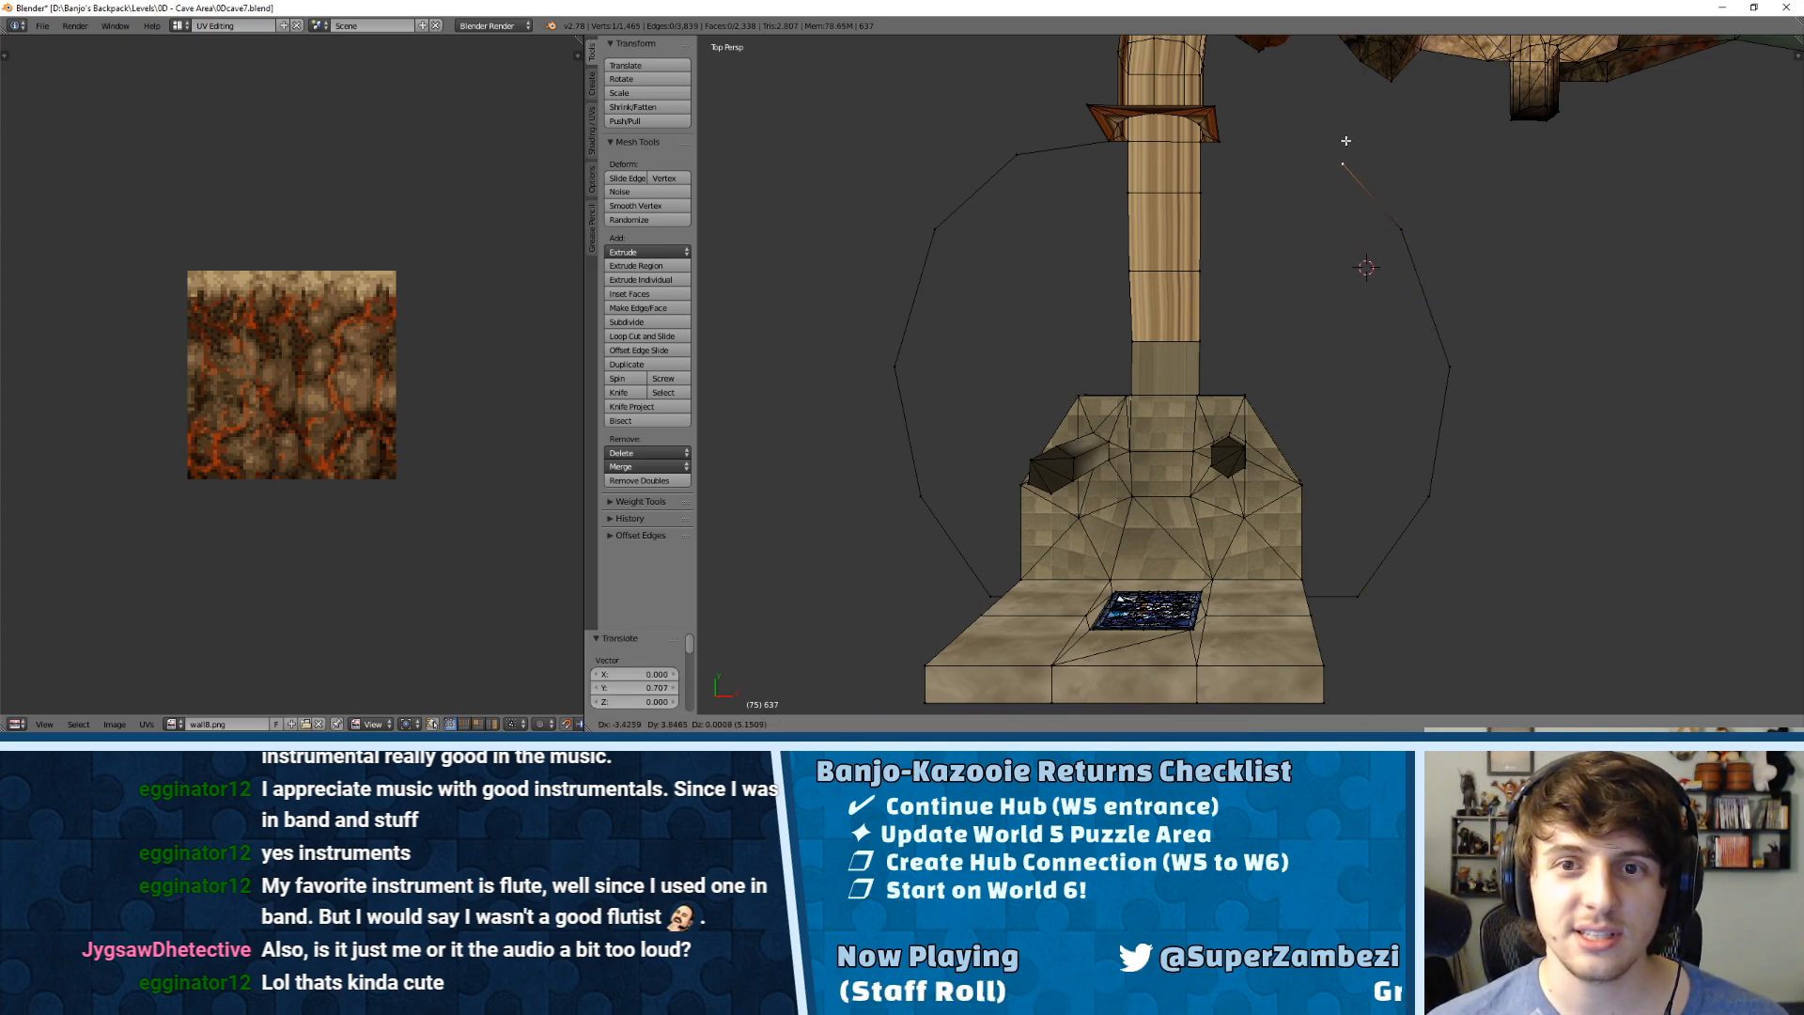
click(1347, 134)
drag(1358, 217, 1015, 155)
drag(1423, 277, 1389, 284)
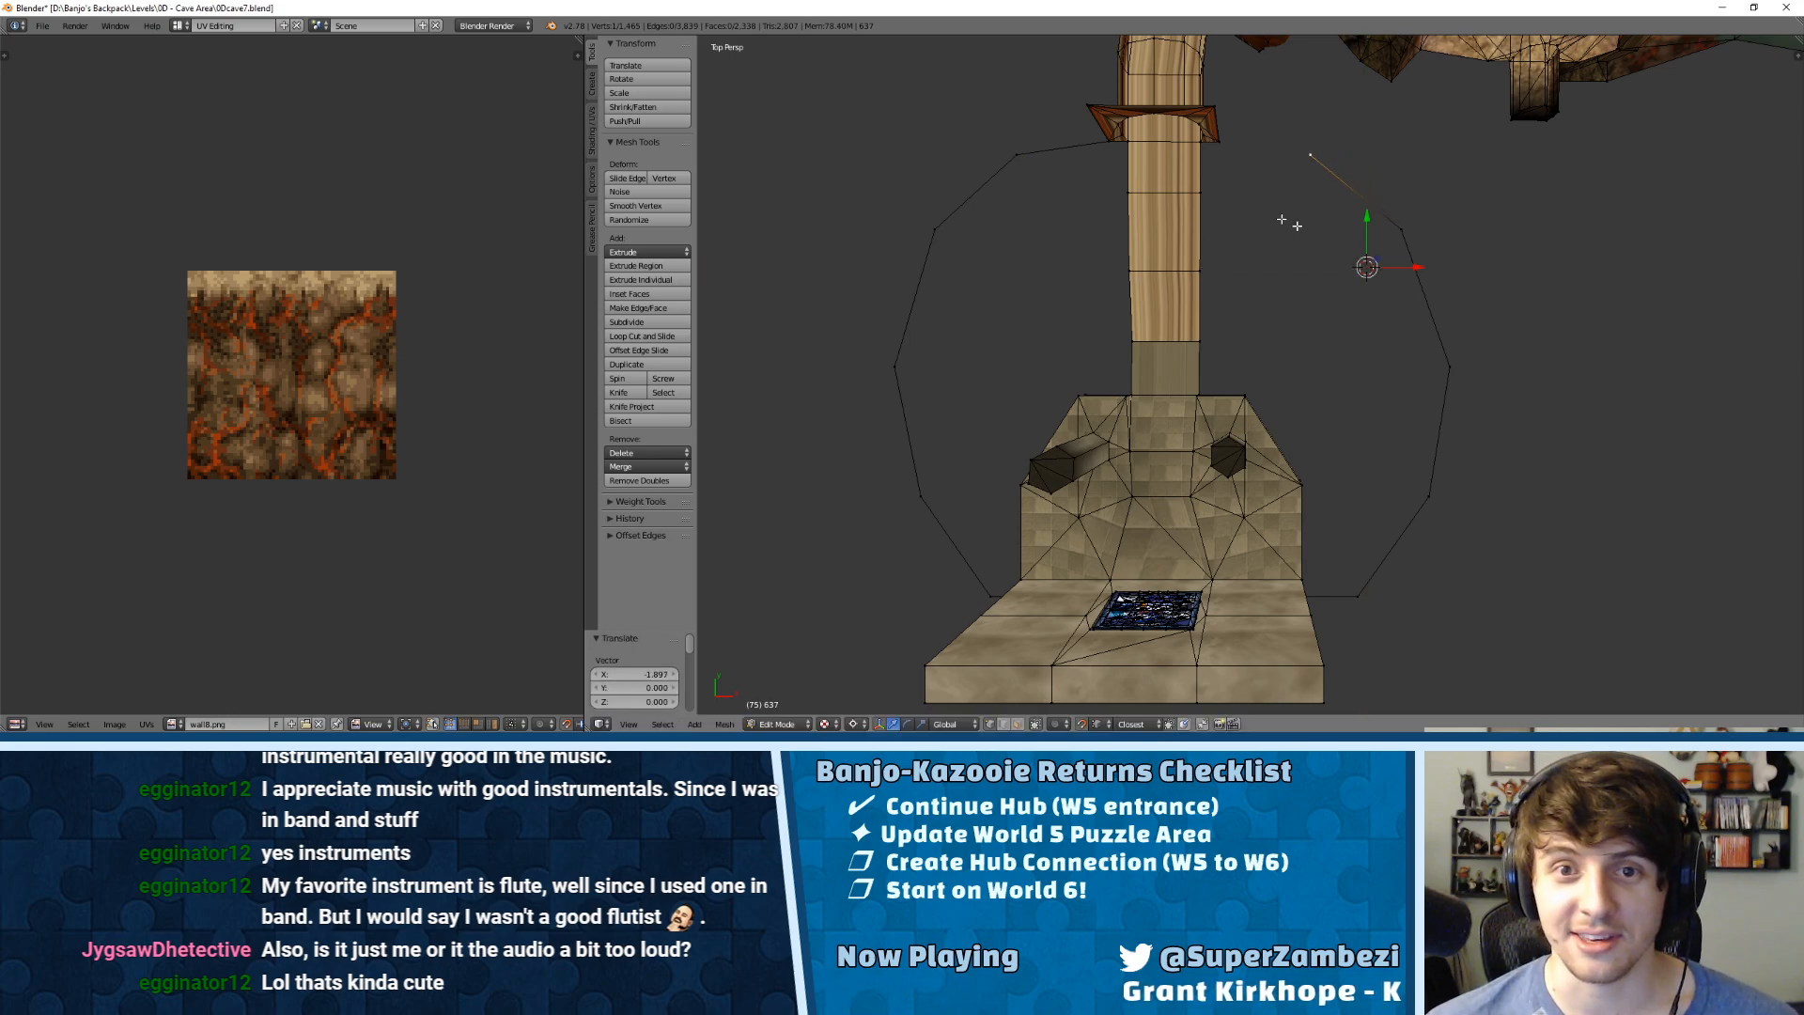
Step: Connect the last outline vertex to the tunnel frame's lower corner with an edge
shift+click(1222, 143)
key(f)
middle_drag(1265, 280, 1410, 269)
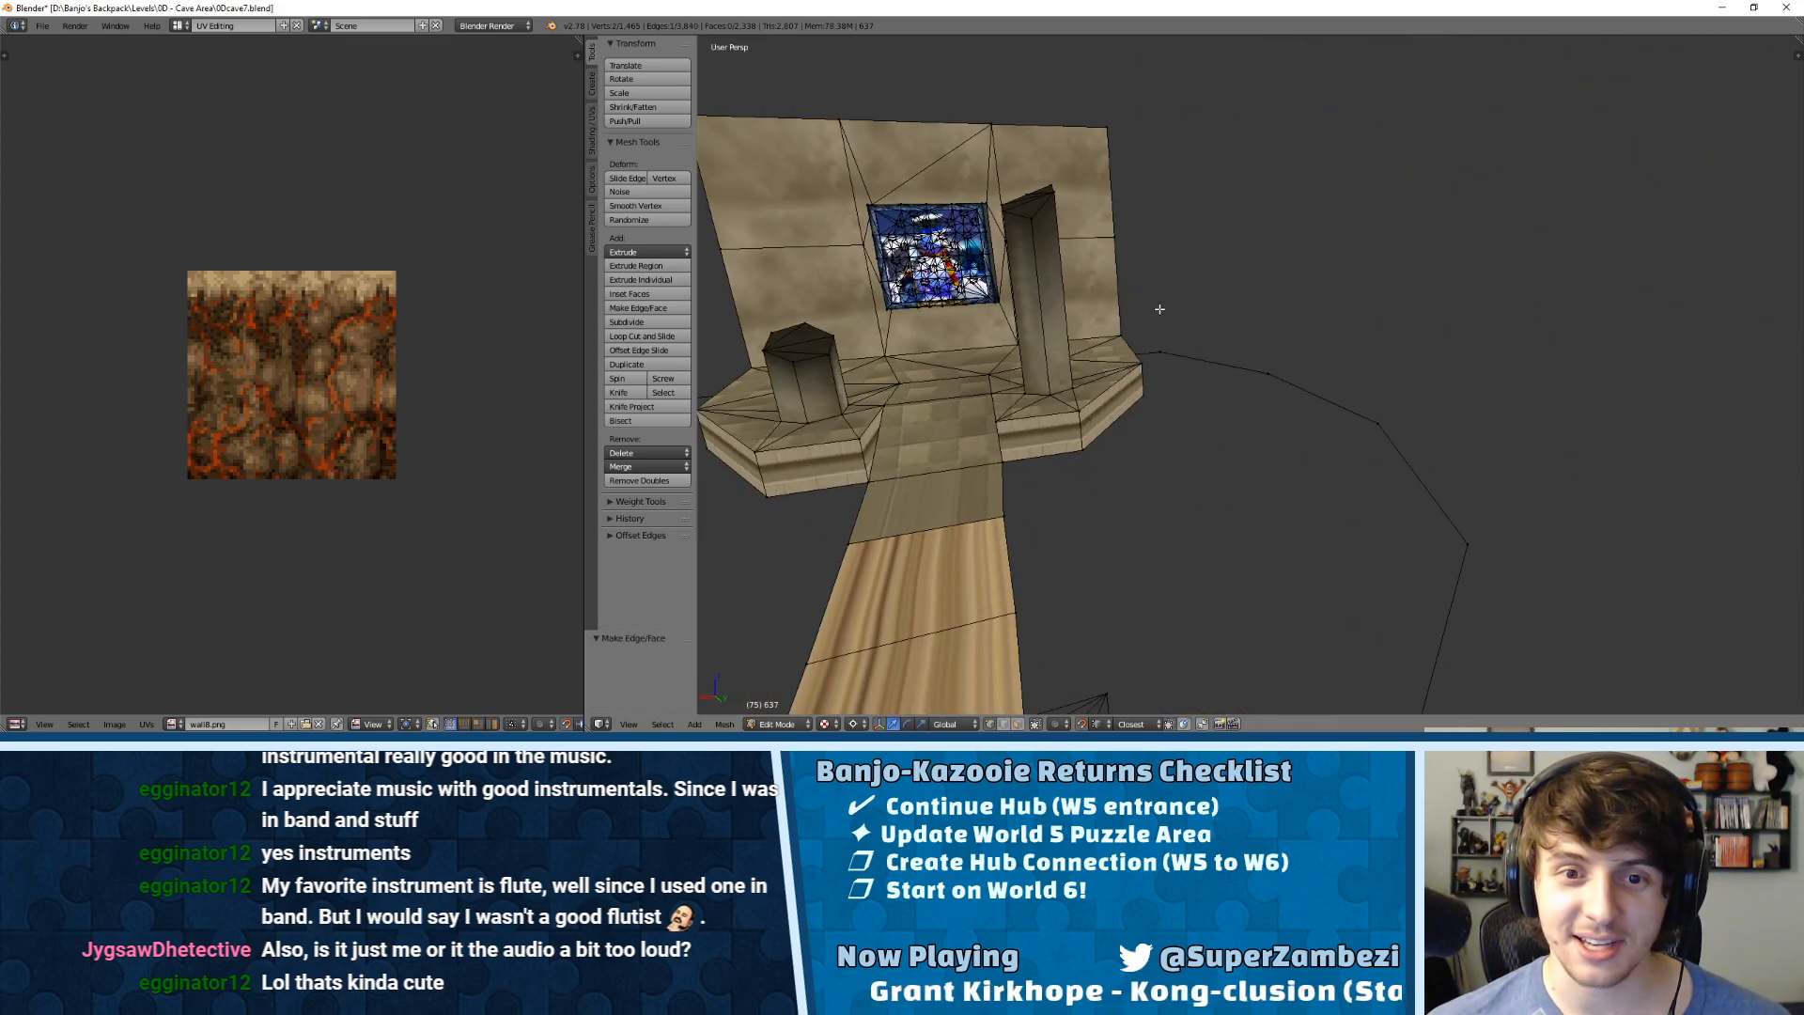
Step: Select every edge of the curved outline on both sides of the tunnel frame and extrude them upward into a wall strip
key(ctrl+Tab)
click(1156, 323)
shift+right_click(1215, 363)
shift+right_click(1323, 398)
shift+right_click(1429, 474)
shift+right_click(1469, 561)
middle_drag(1469, 561, 1410, 498)
shift+right_click(1420, 363)
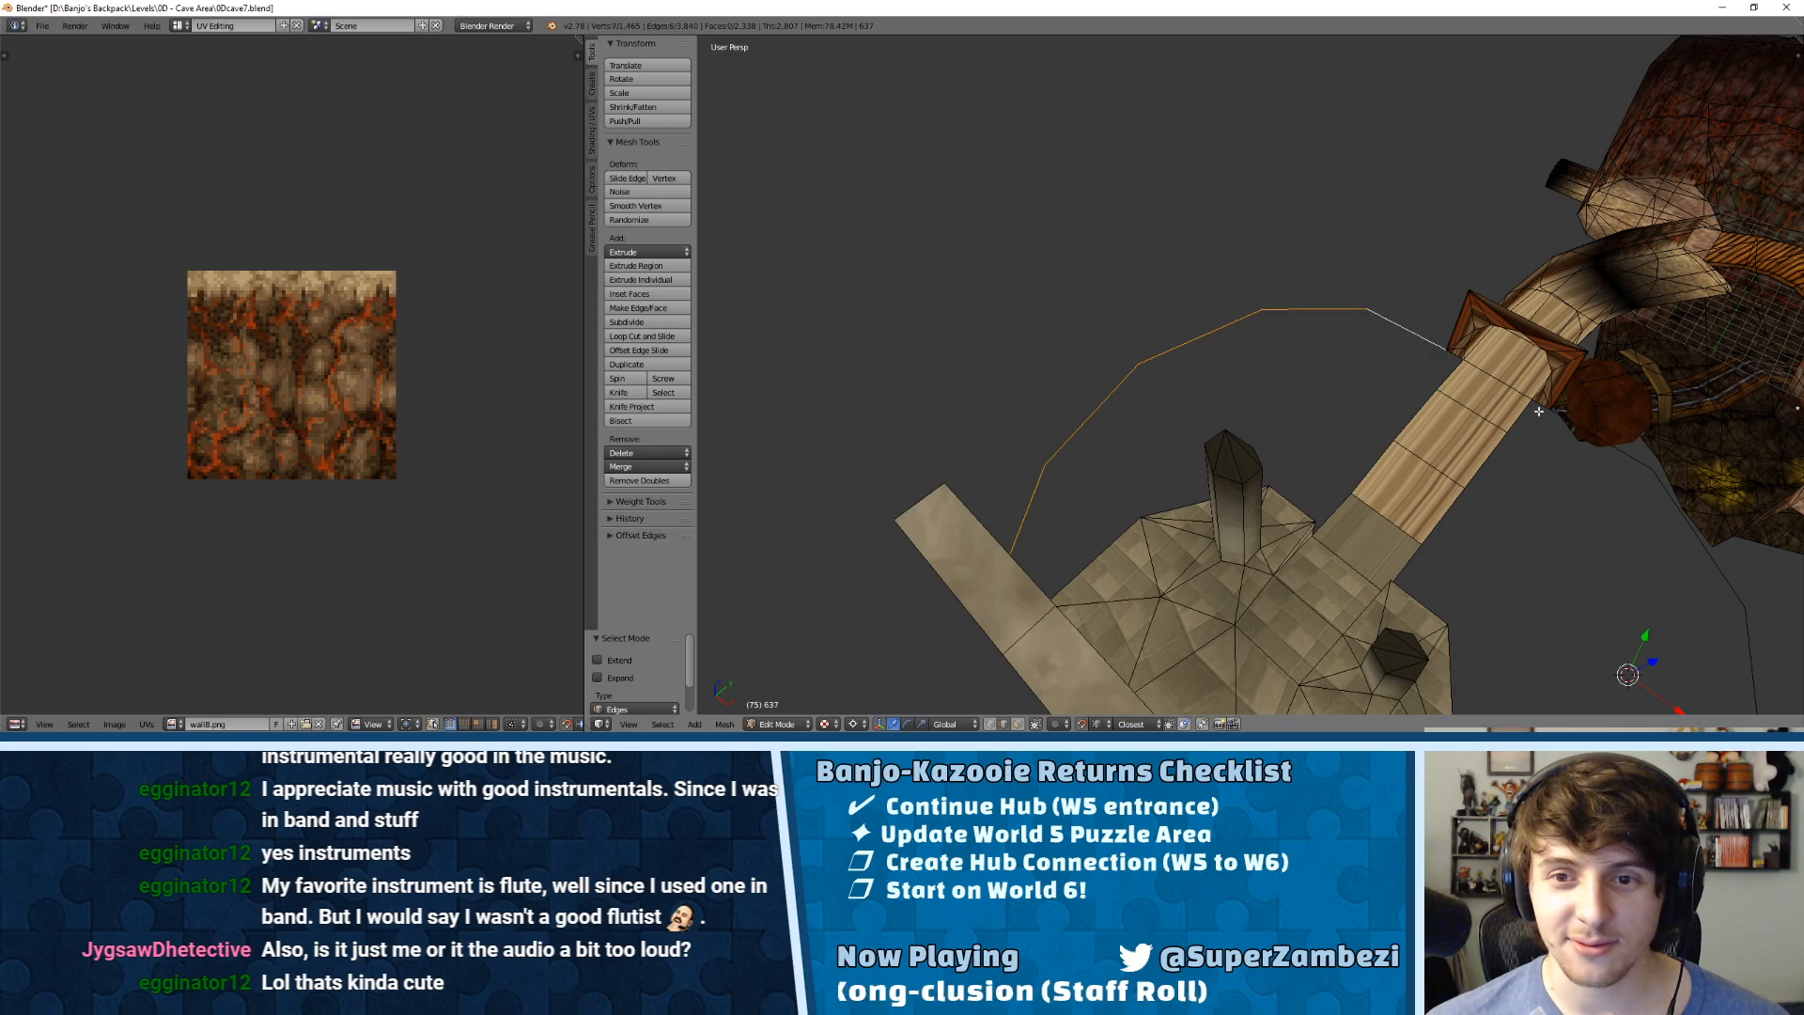
shift+middle_drag(1540, 411, 1217, 336)
middle_drag(1217, 336, 1156, 301)
shift+right_click(1184, 320)
shift+right_click(1224, 409)
shift+right_click(1221, 516)
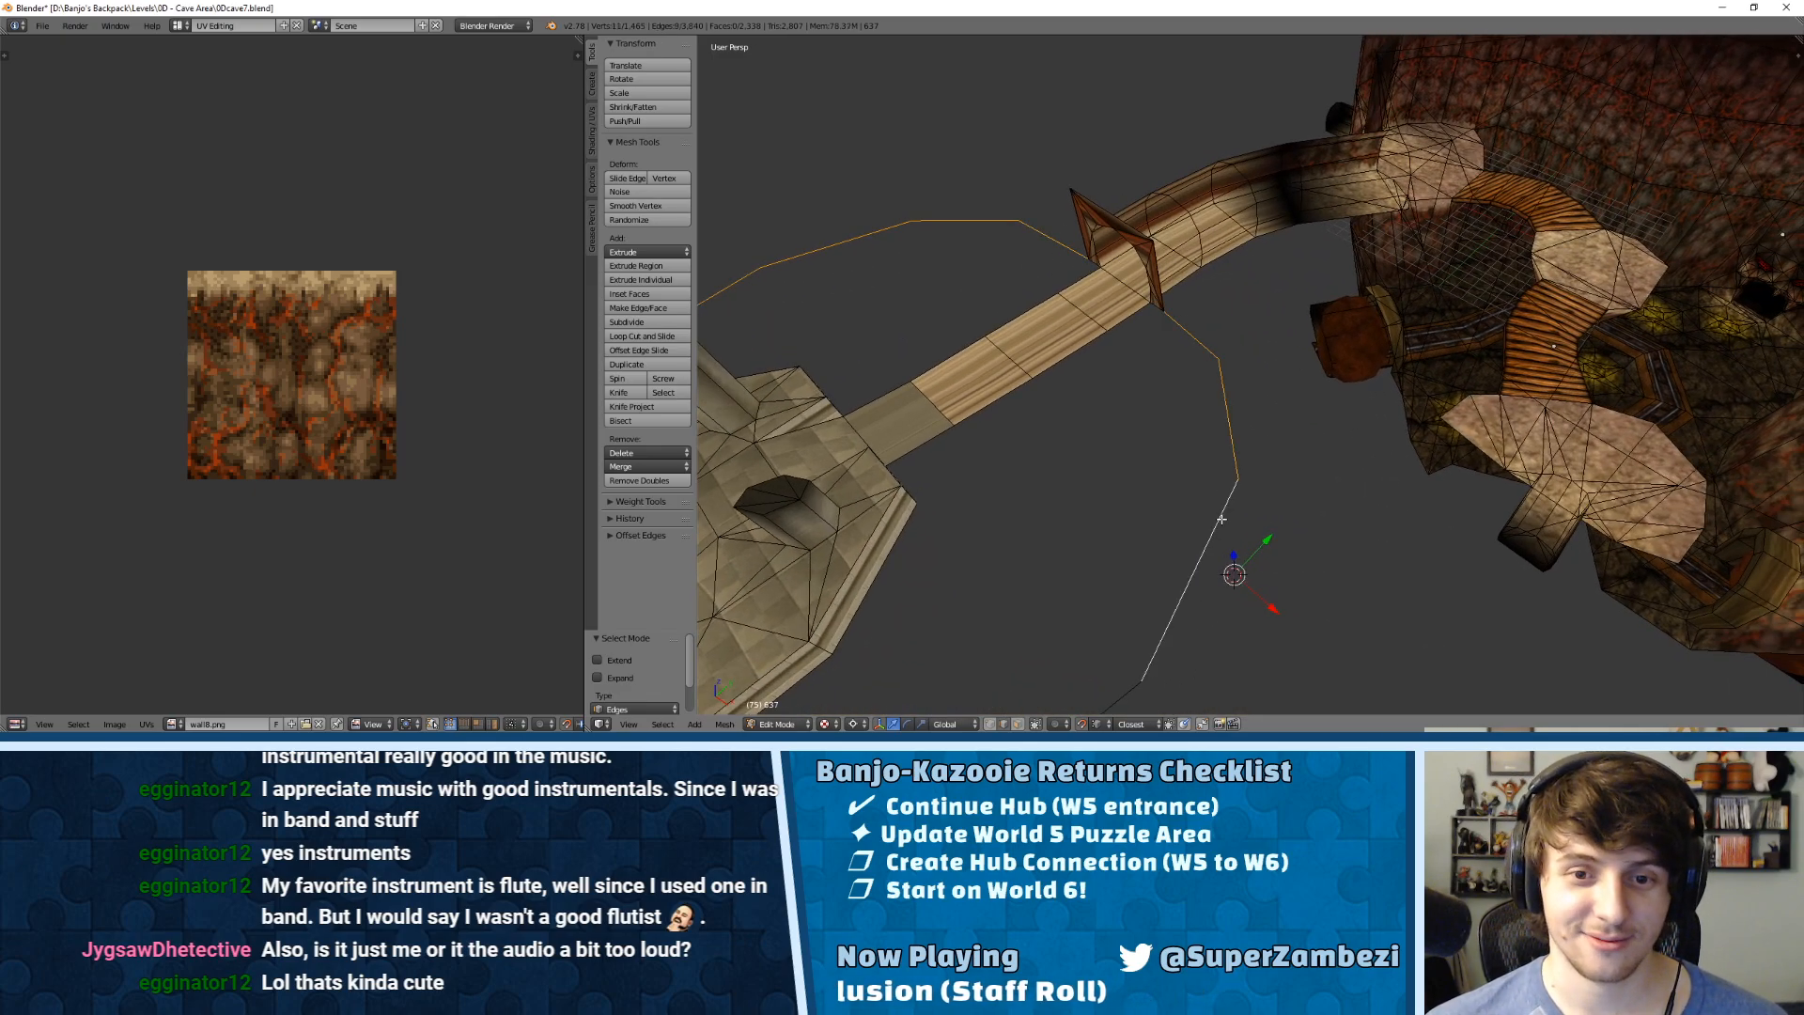
shift+middle_drag(1198, 572, 1258, 386)
shift+right_click(1173, 405)
shift+right_click(949, 496)
shift+right_click(808, 499)
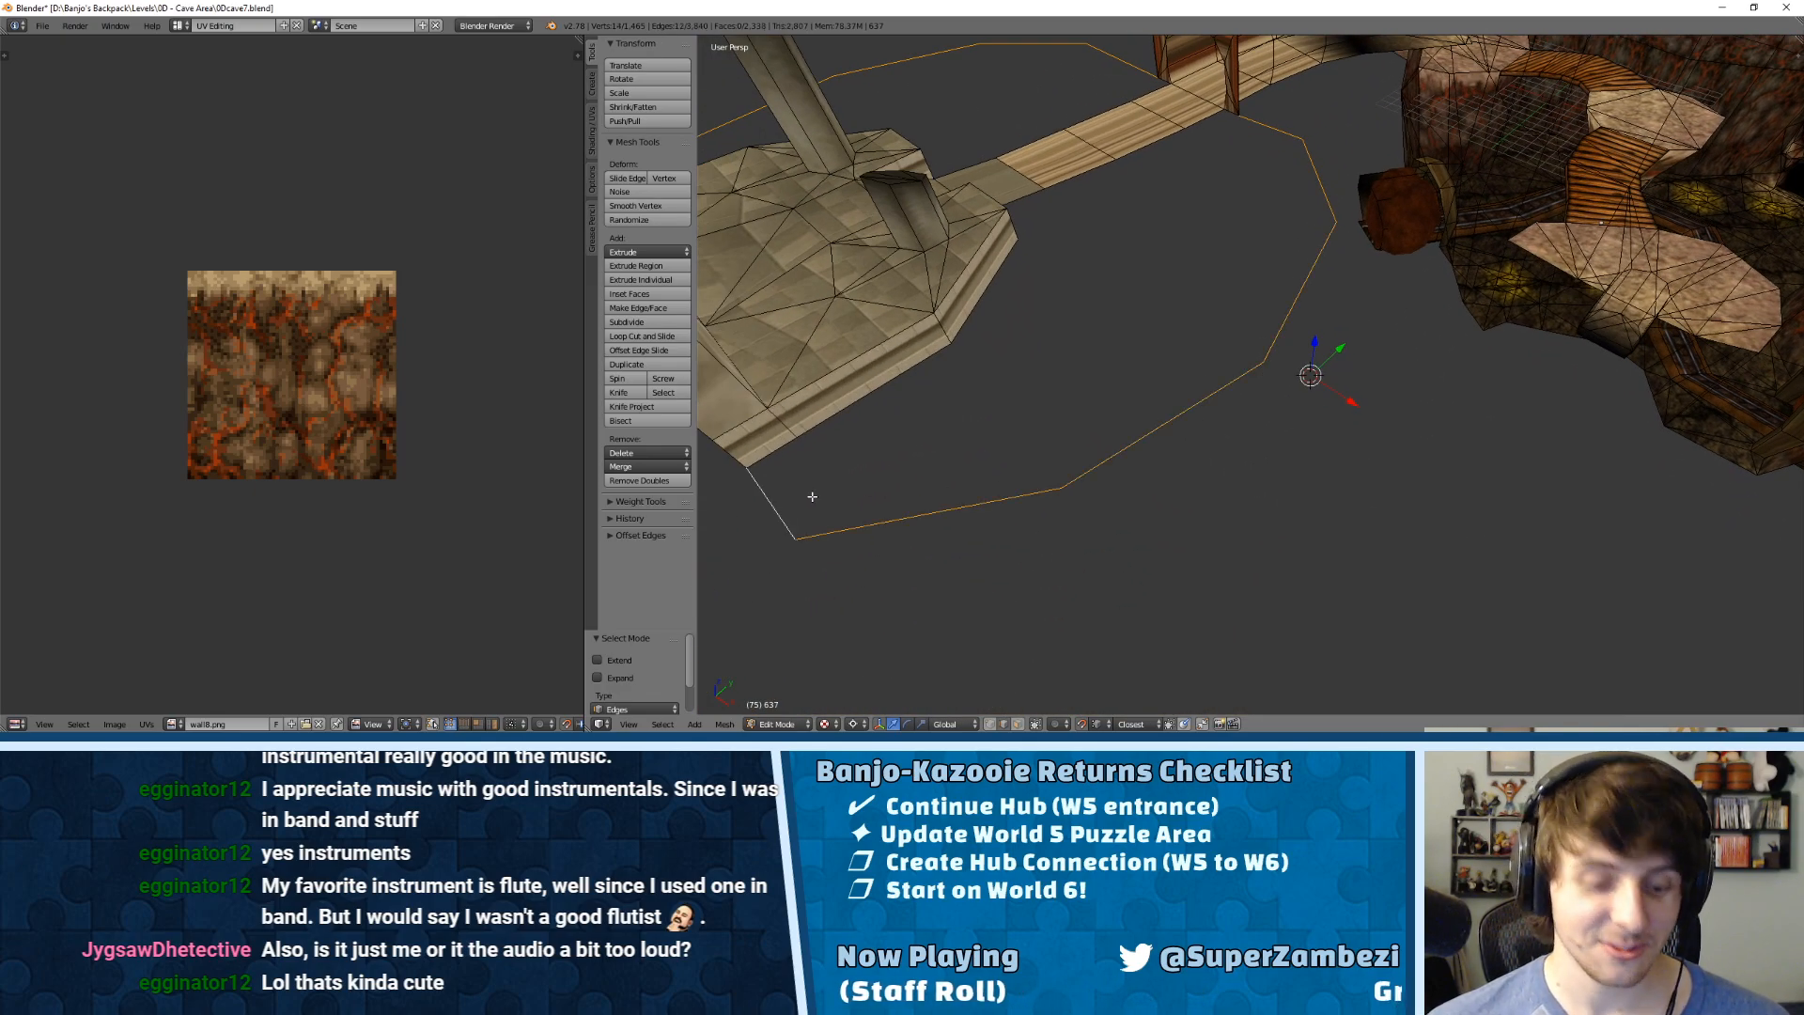
key(e)
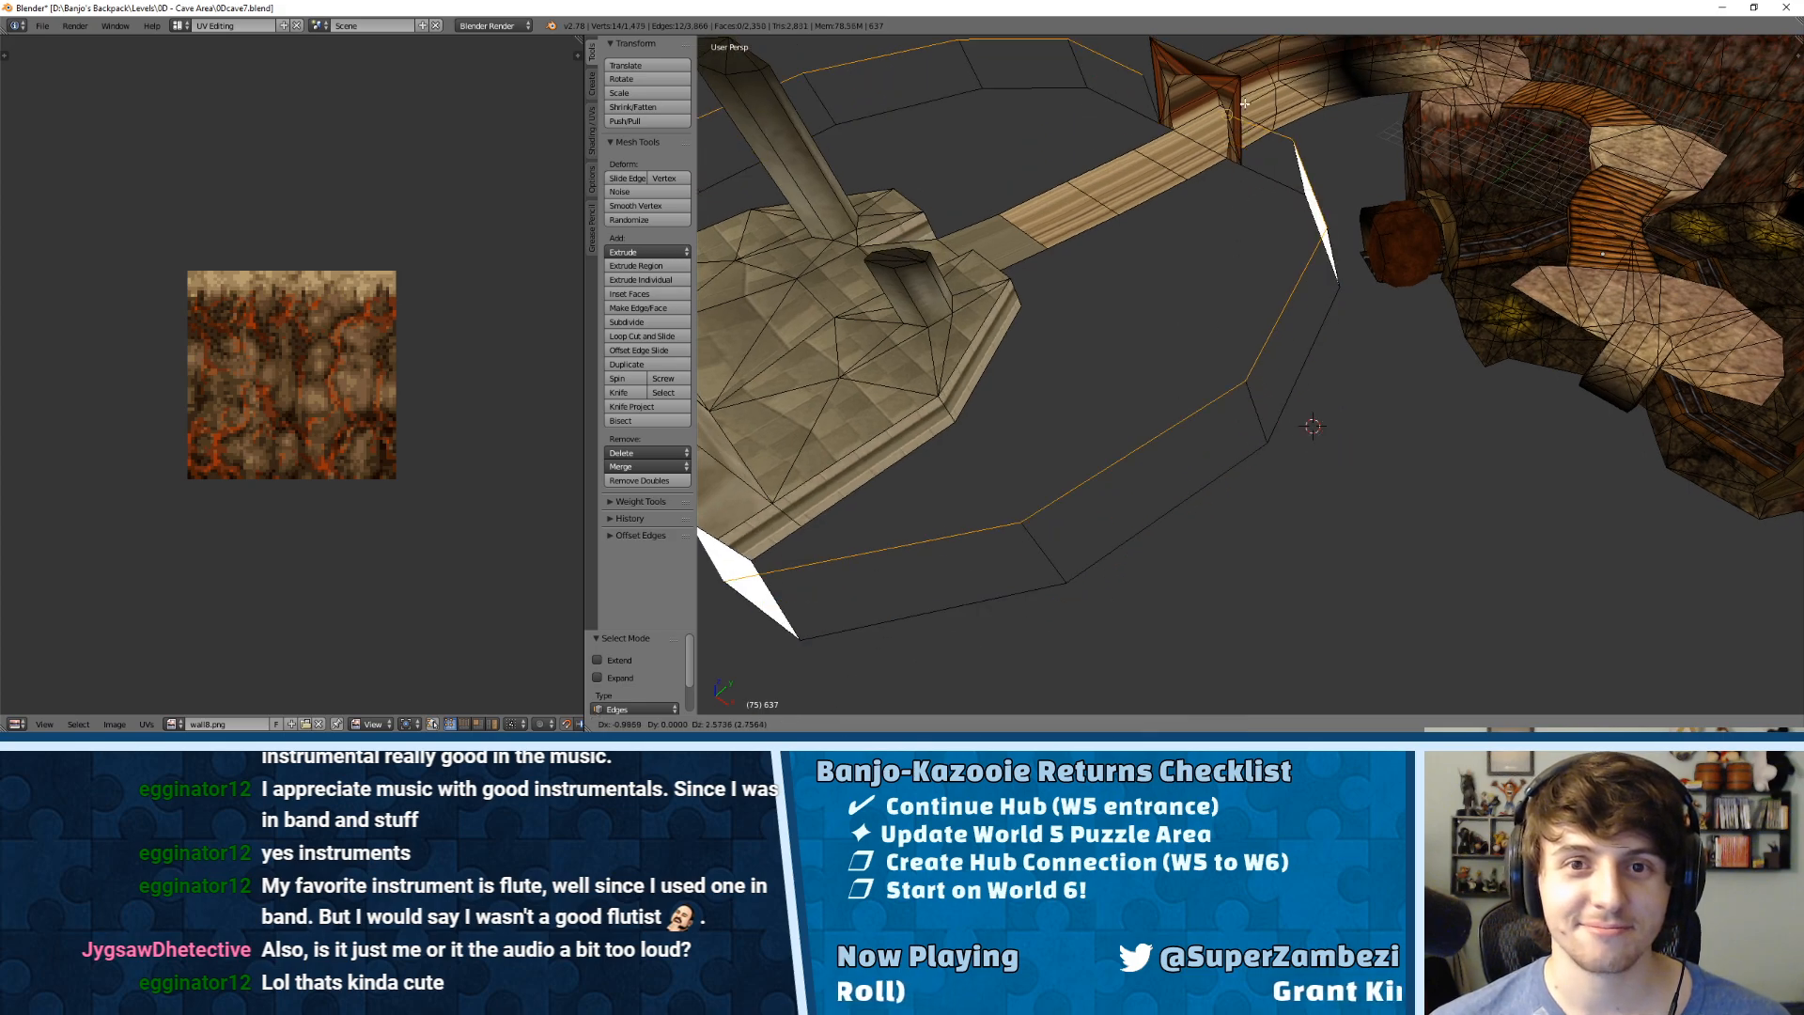
click(1222, 273)
Step: Select the wall strip faces that point outward and flip their normals so they face the ruin
key(ctrl+Tab)
middle_drag(1222, 273, 1503, 252)
click(1186, 237)
right_click(1422, 424)
shift+right_click(1589, 418)
shift+middle_drag(1588, 404, 1124, 415)
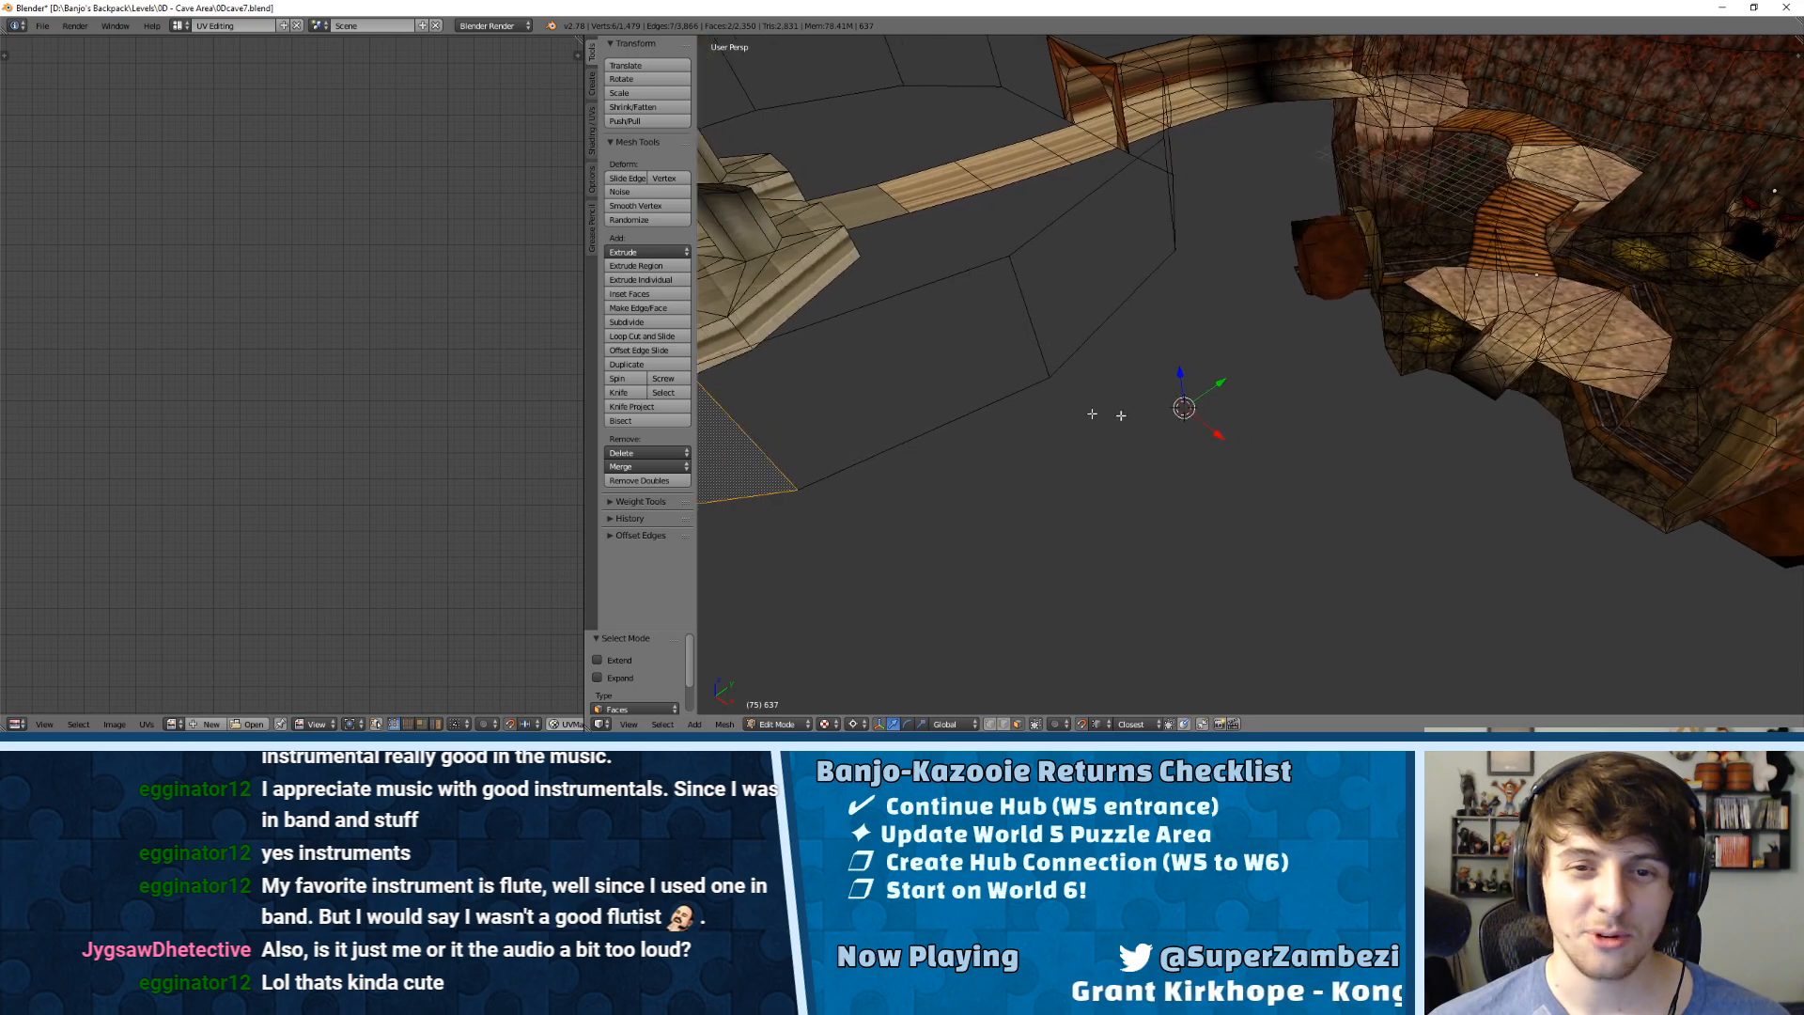
shift+right_click(997, 376)
shift+right_click(1055, 306)
middle_drag(1056, 306, 1179, 324)
shift+right_click(1150, 282)
middle_drag(1486, 234, 1226, 253)
shift+middle_drag(1545, 364, 1410, 357)
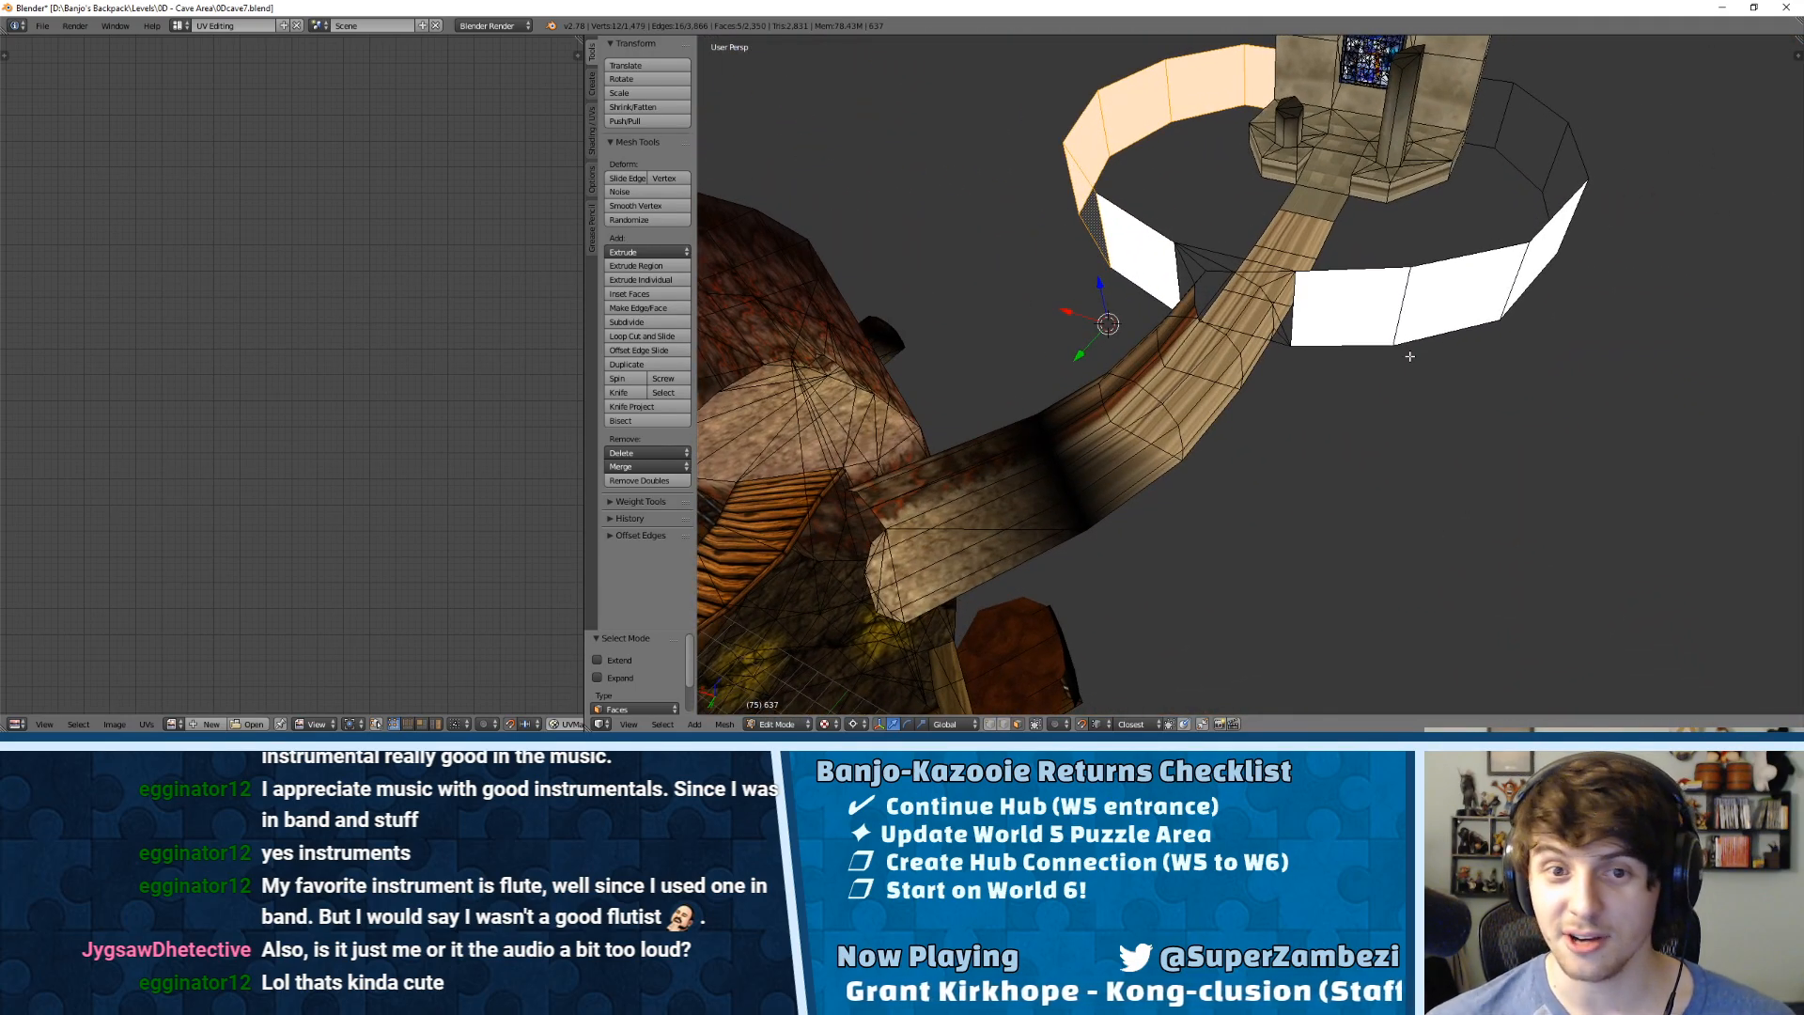
right_click(1135, 262)
shift+right_click(1358, 294)
shift+right_click(1468, 281)
shift+right_click(1554, 249)
middle_drag(1566, 258, 1449, 290)
shift+right_click(1572, 396)
middle_drag(1571, 397, 1035, 287)
shift+right_click(1232, 384)
shift+right_click(1036, 287)
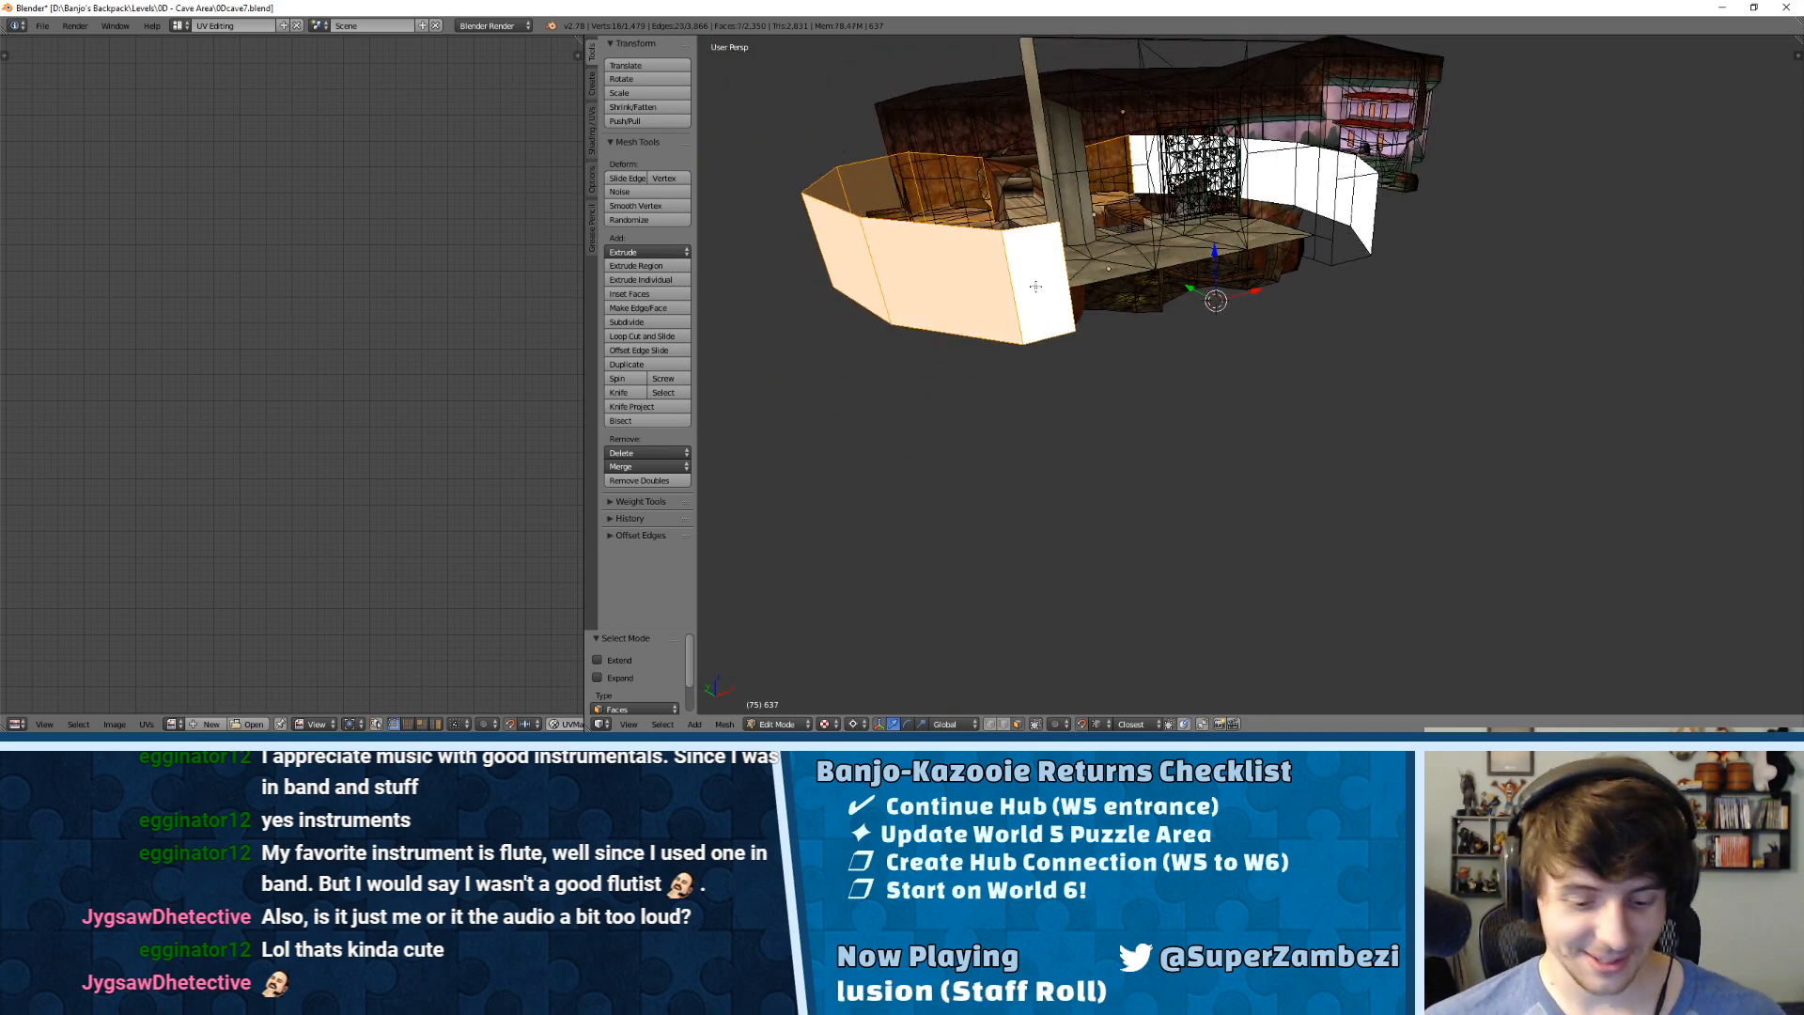
key(w)
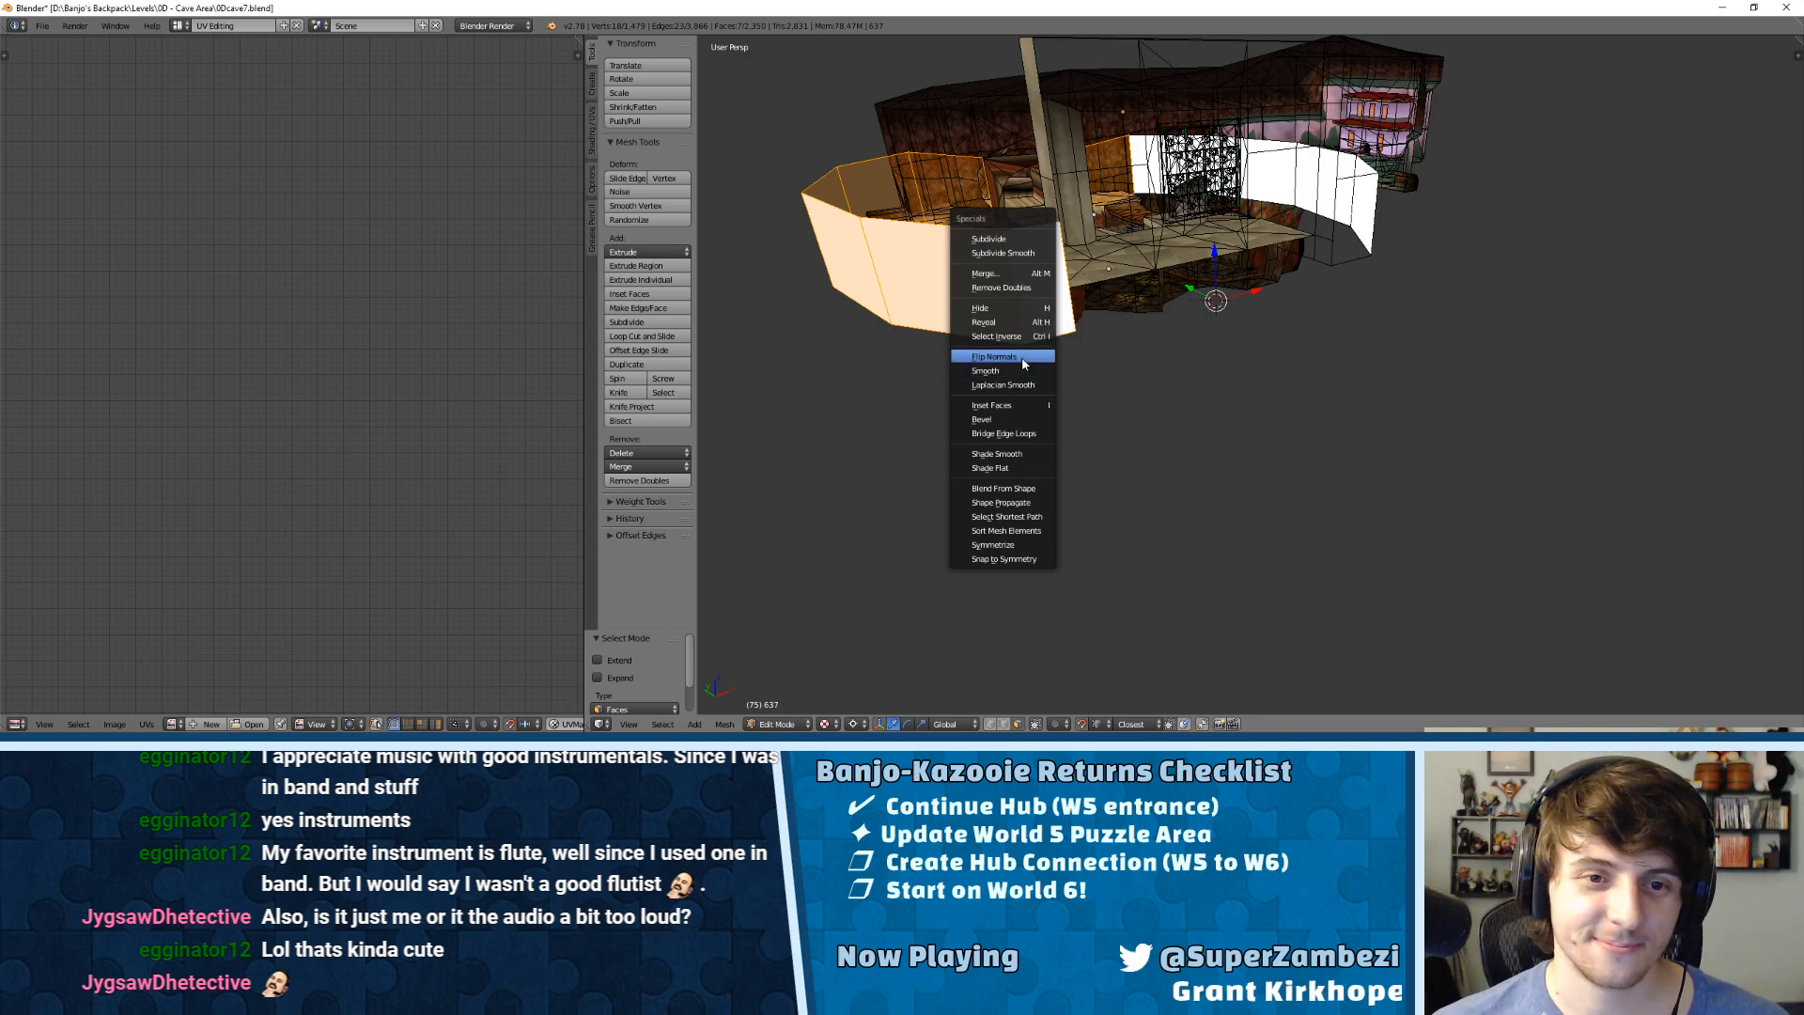
click(994, 358)
middle_drag(994, 357, 1027, 260)
middle_drag(1280, 247, 1325, 234)
Step: Raise the tunnel frame's top edge by 1.067 along Z to meet the wall strip
key(a)
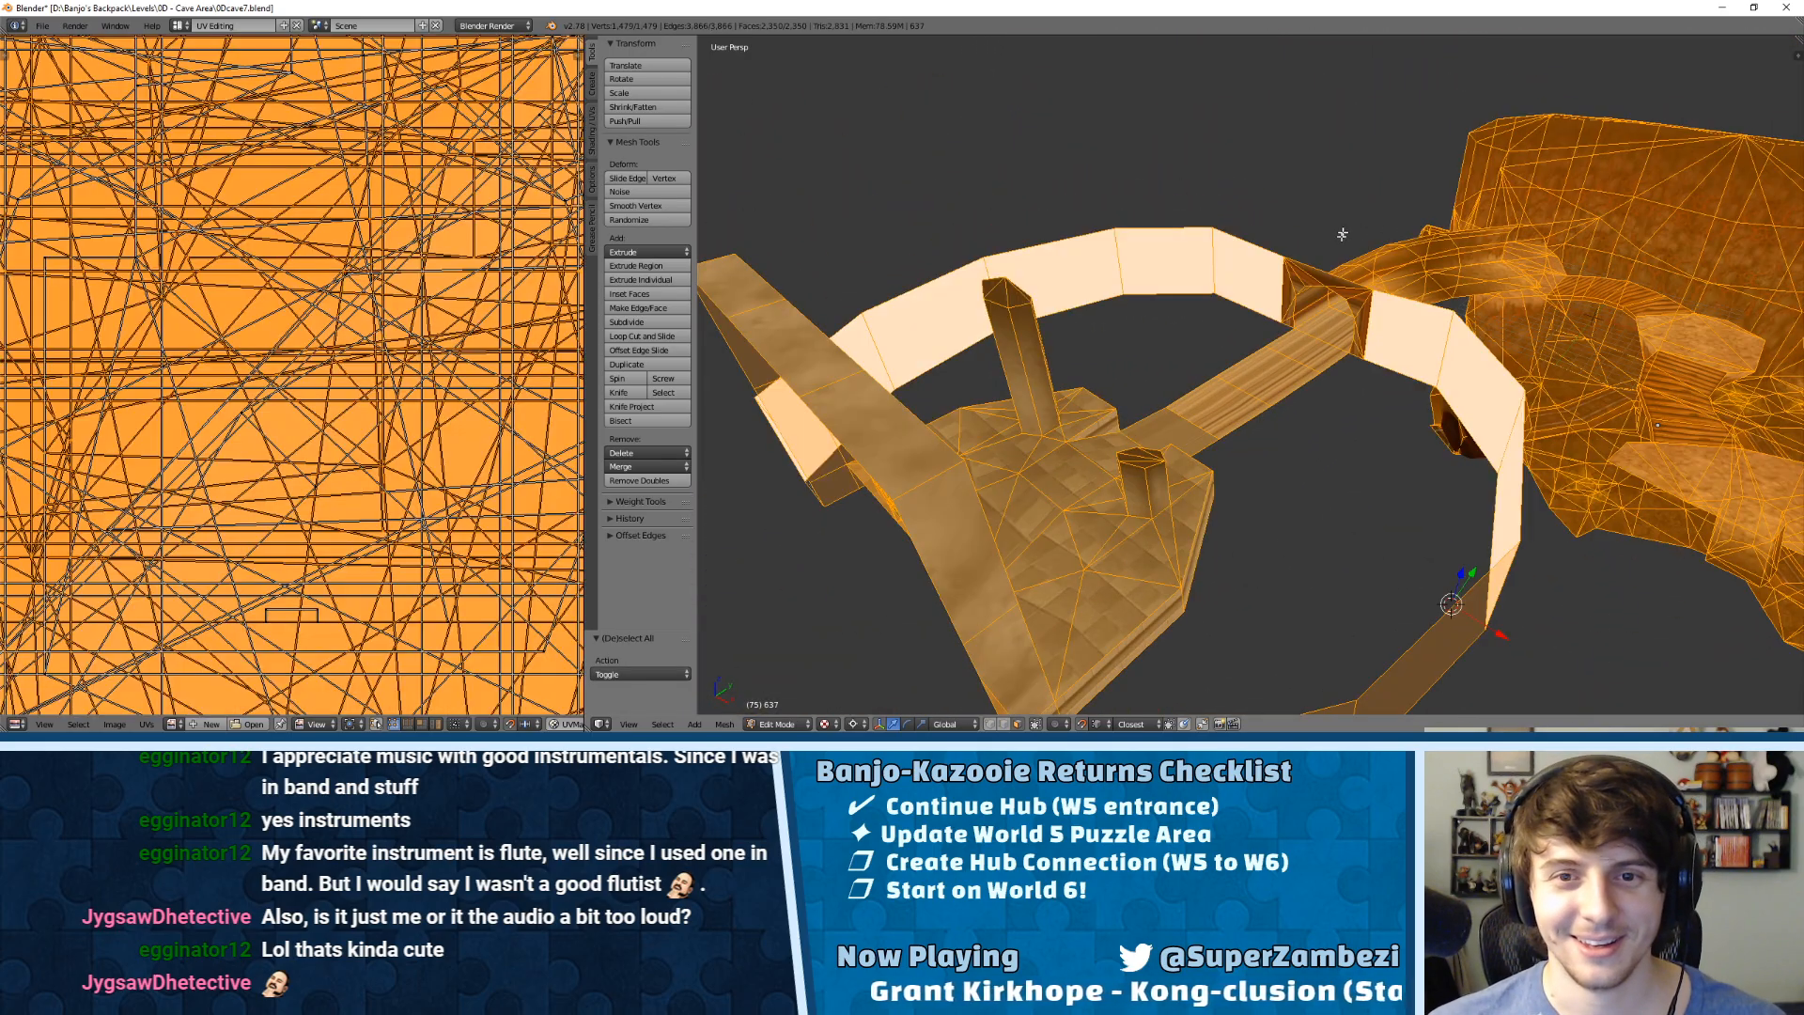
middle_drag(1307, 308, 1157, 350)
key(ctrl+Tab)
click(1064, 283)
right_click(1083, 312)
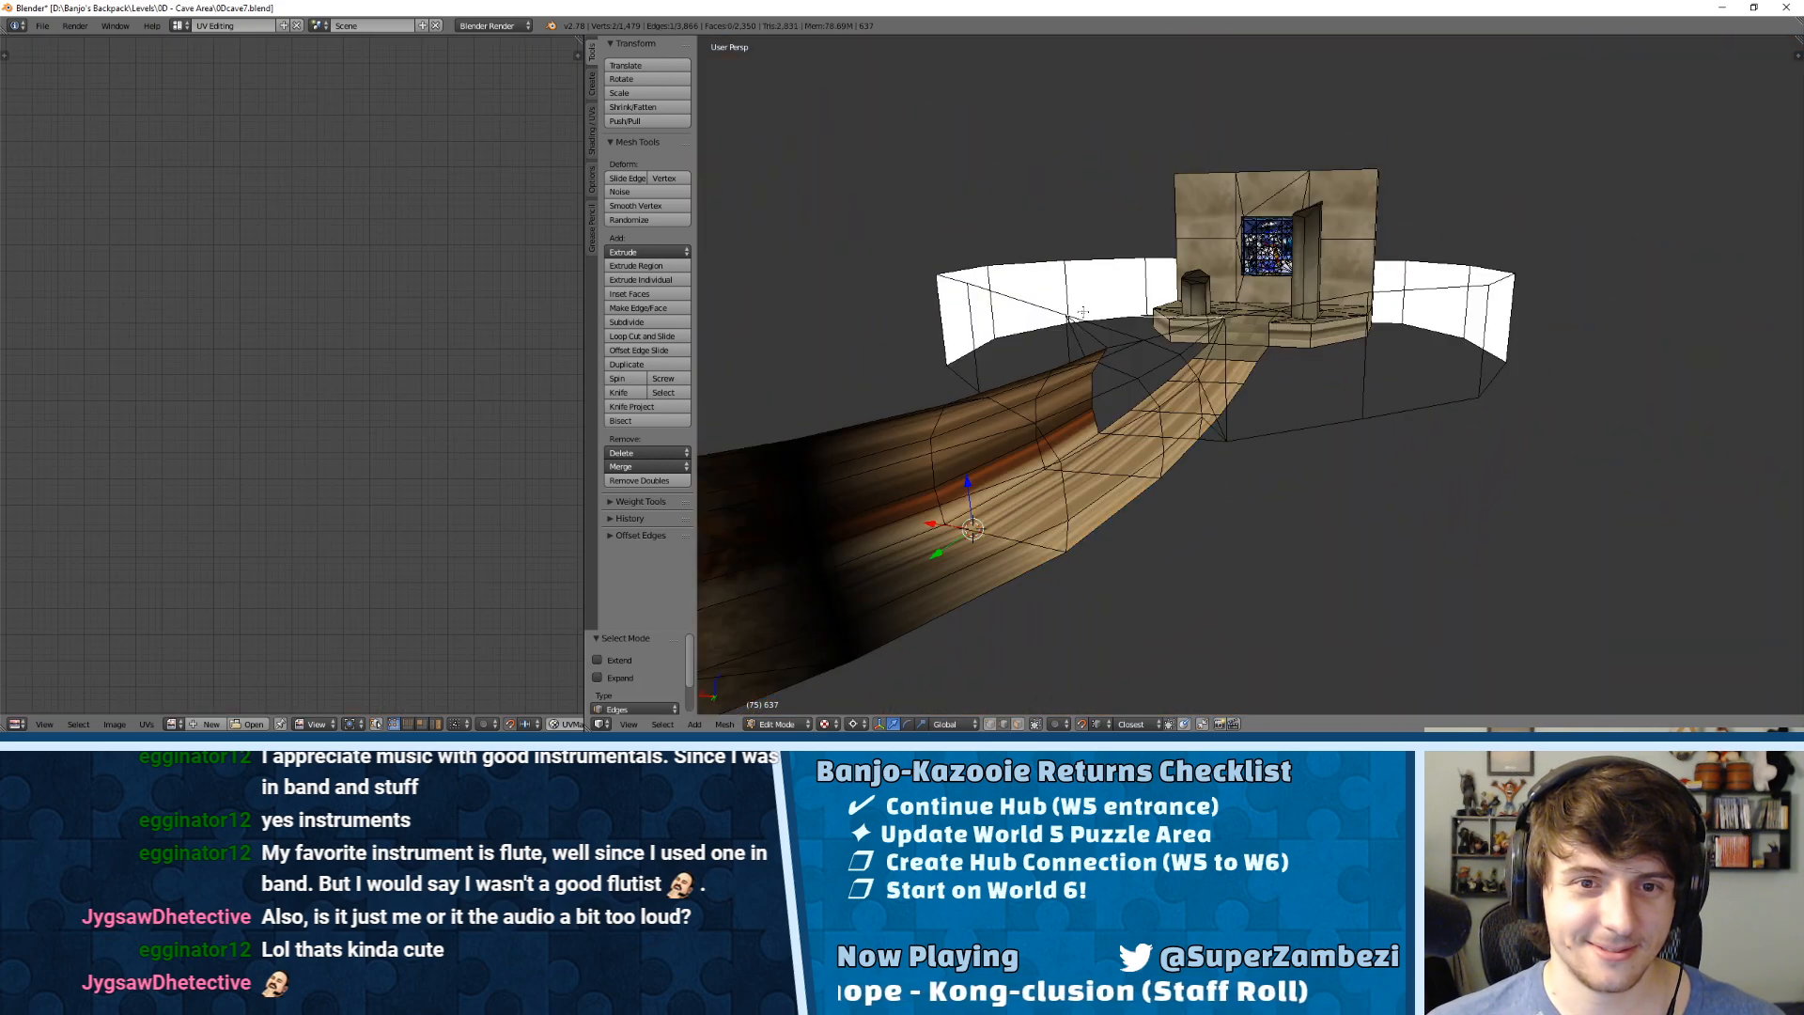
click(1090, 185)
key(g)
key(z)
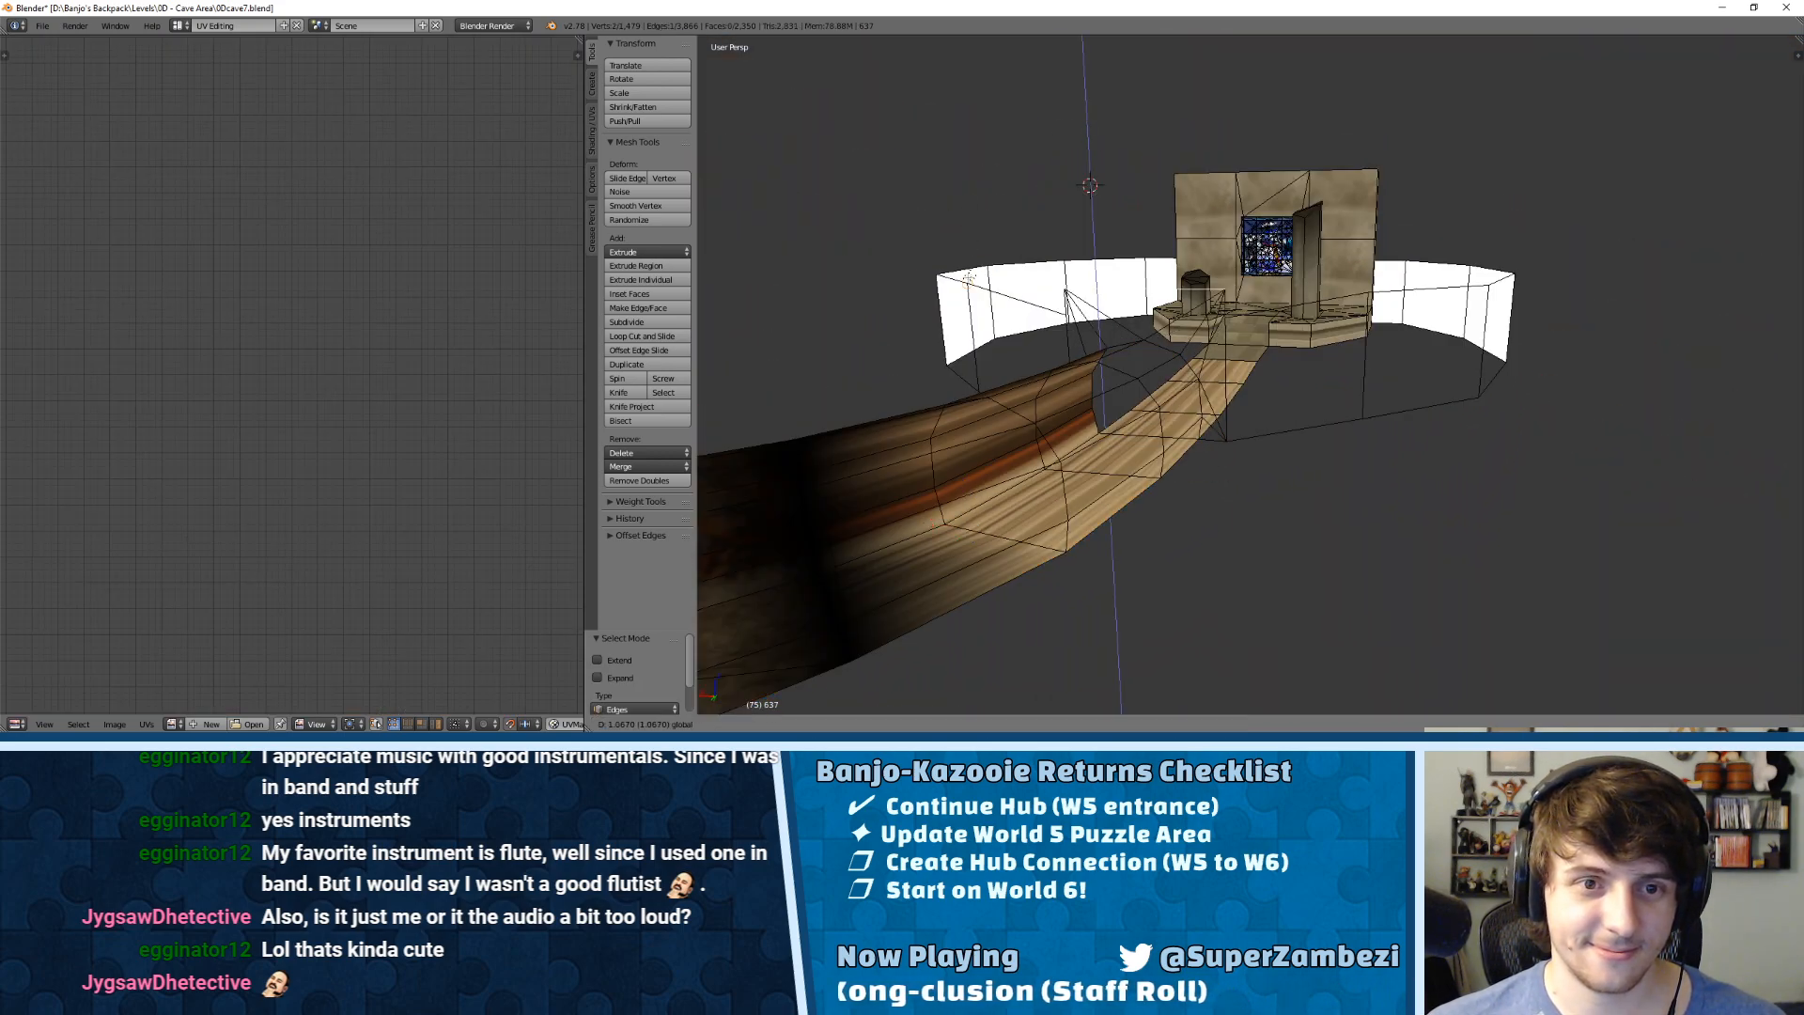
click(962, 283)
Step: Select the whole mesh and merge its overlapping vertices with Remove Doubles
middle_drag(962, 282, 1109, 357)
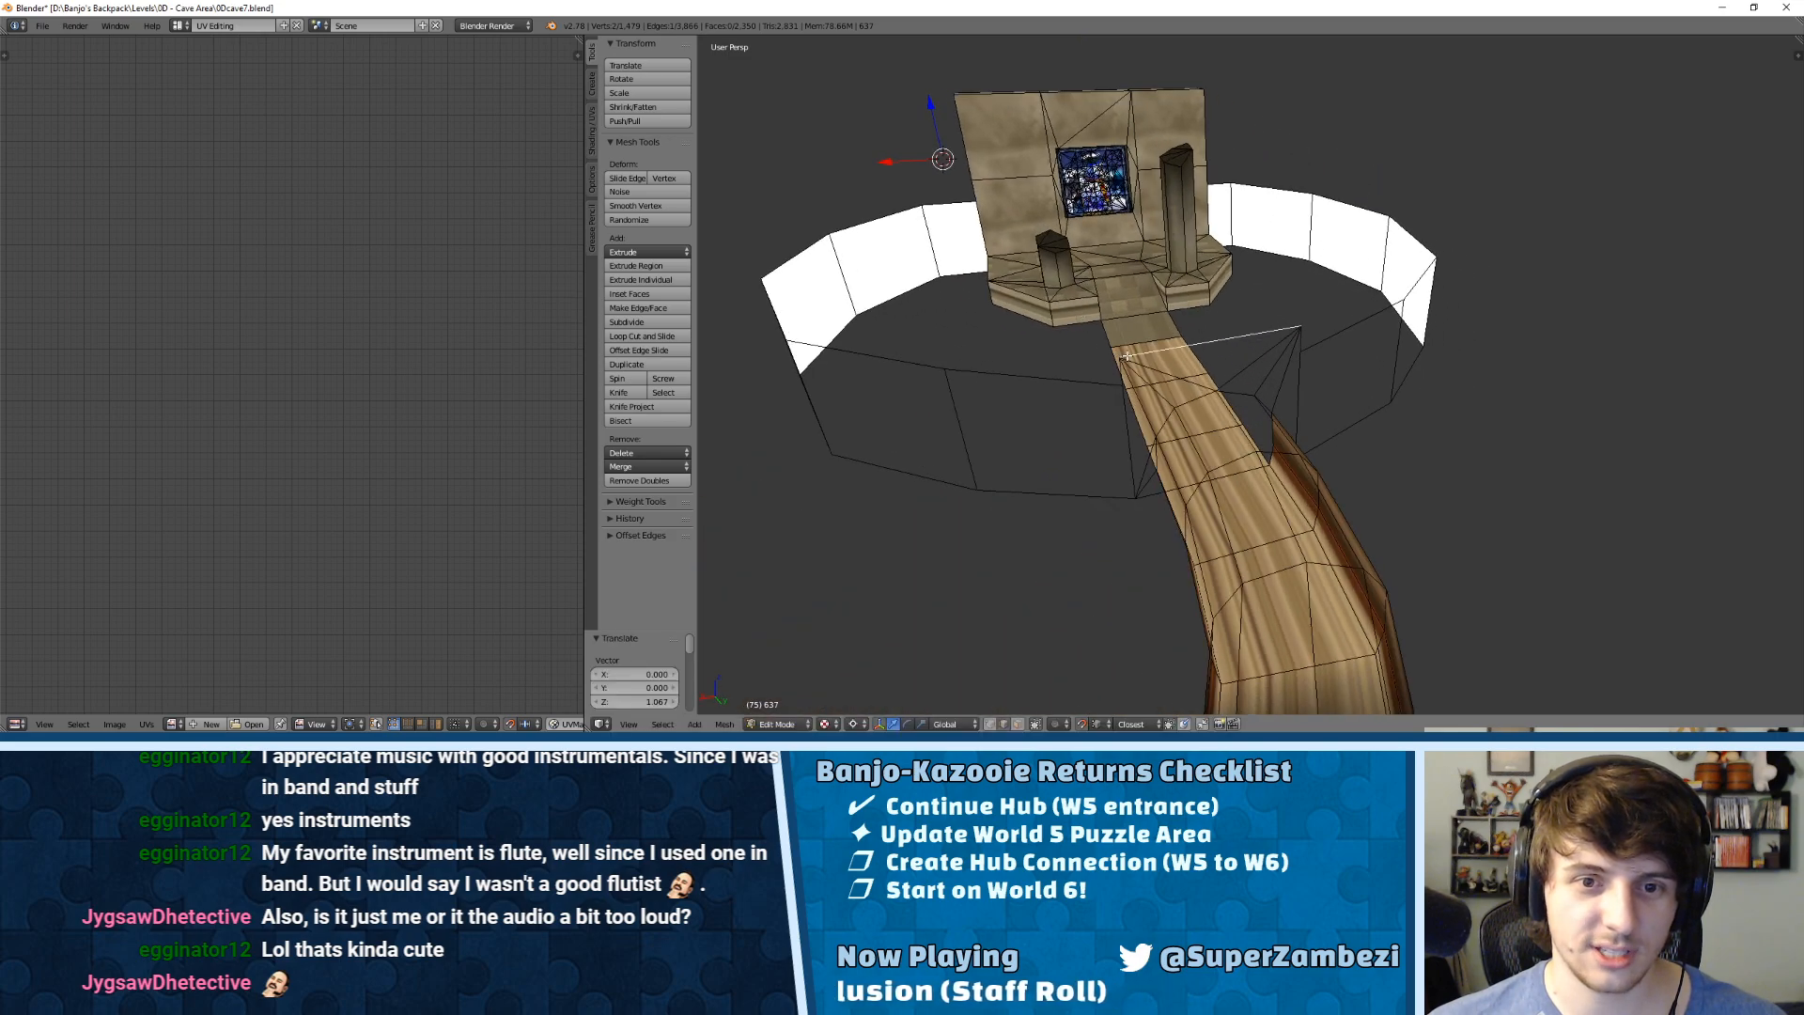
key(a)
key(w)
click(1111, 294)
middle_drag(1110, 297, 1101, 336)
right_click(1101, 335)
right_click(1103, 338)
drag(1053, 108, 947, 293)
Step: Lower the bottom wall vertices nearest the tunnel frame by 0.882 along Z
middle_drag(1122, 312, 1210, 246)
key(ctrl+Tab)
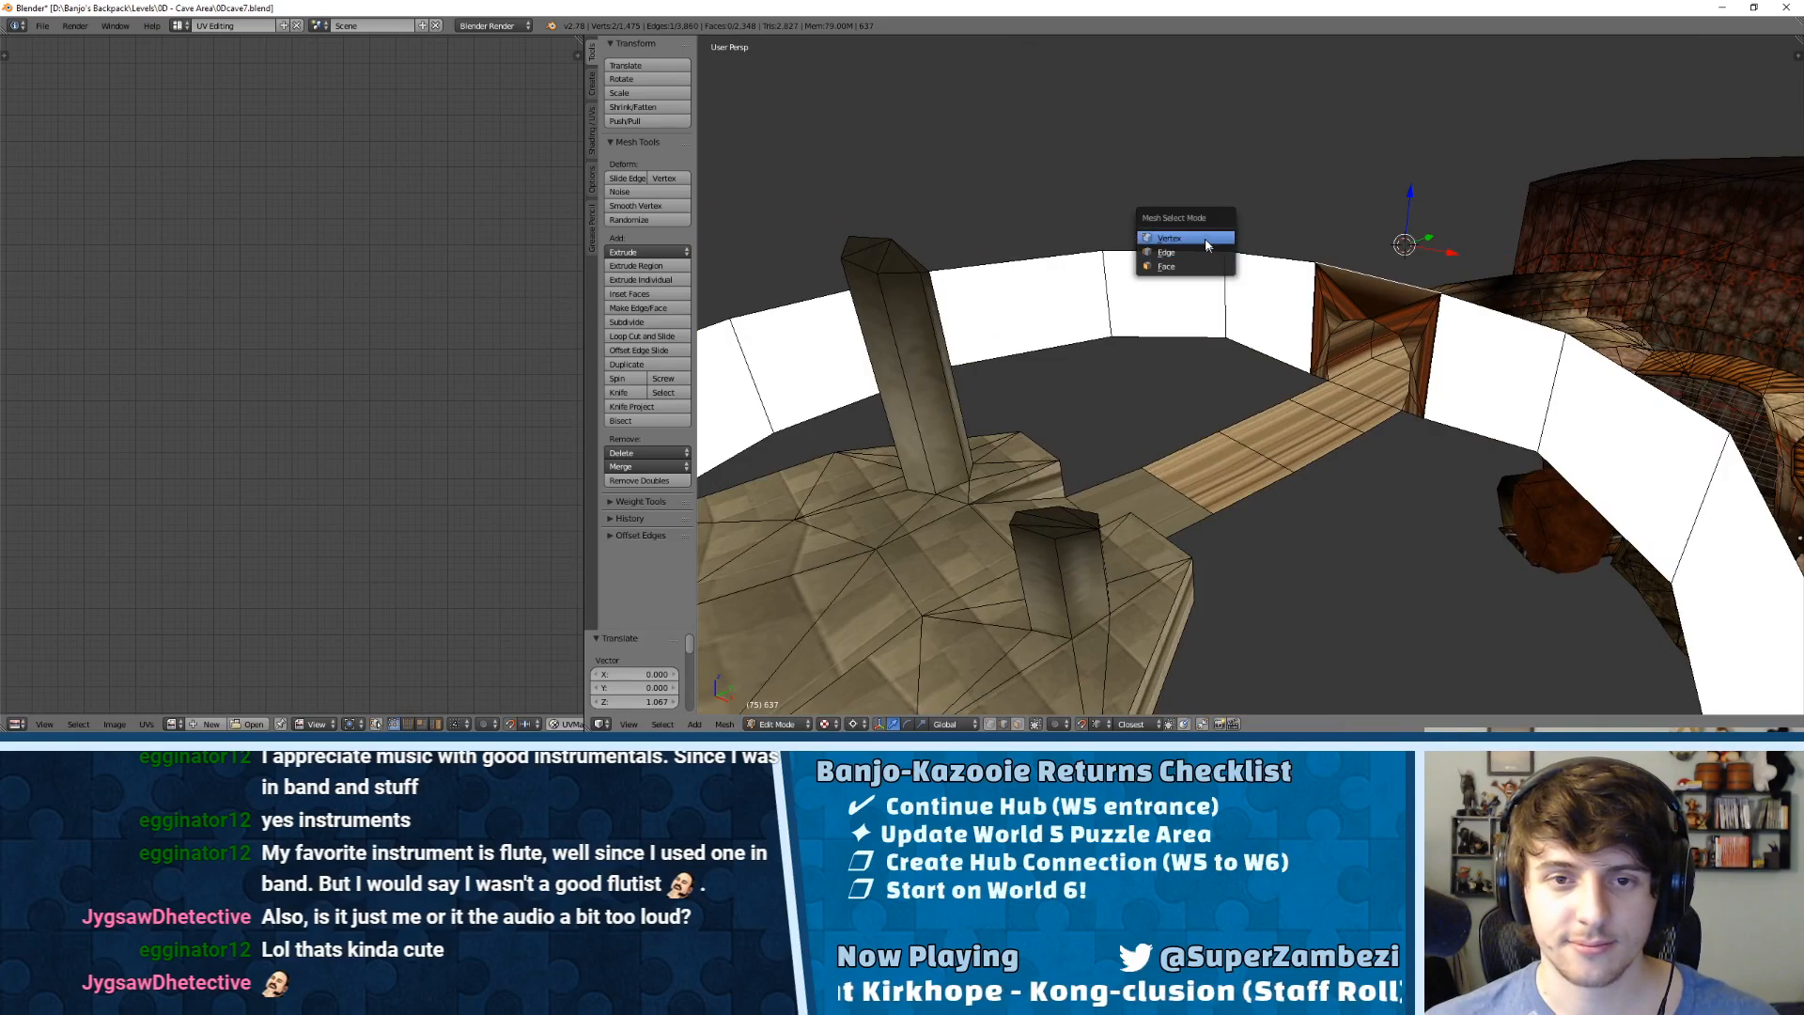
click(1170, 237)
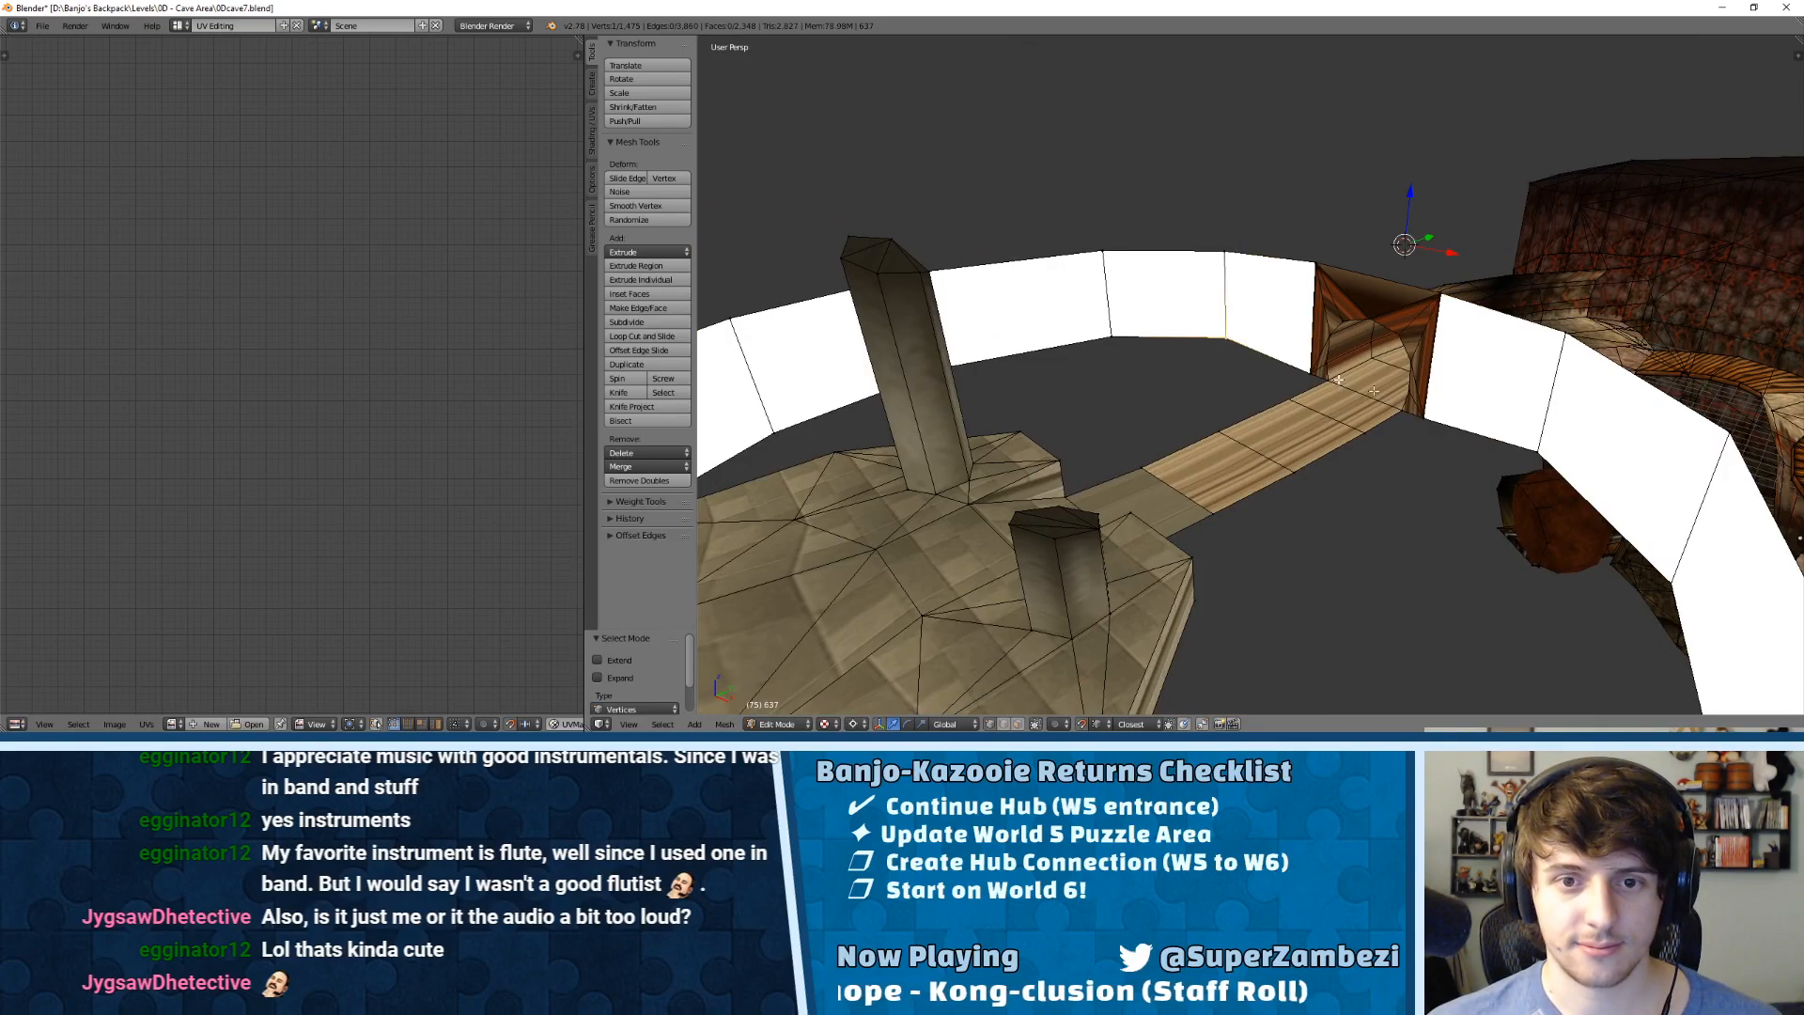
drag(1410, 197, 1323, 378)
middle_drag(1326, 423, 1642, 461)
Step: Raise the next pair of bottom wall vertices, one on each side of the frame, by 0.541 along Z
drag(1517, 262, 1119, 368)
click(1118, 369)
key(g)
key(z)
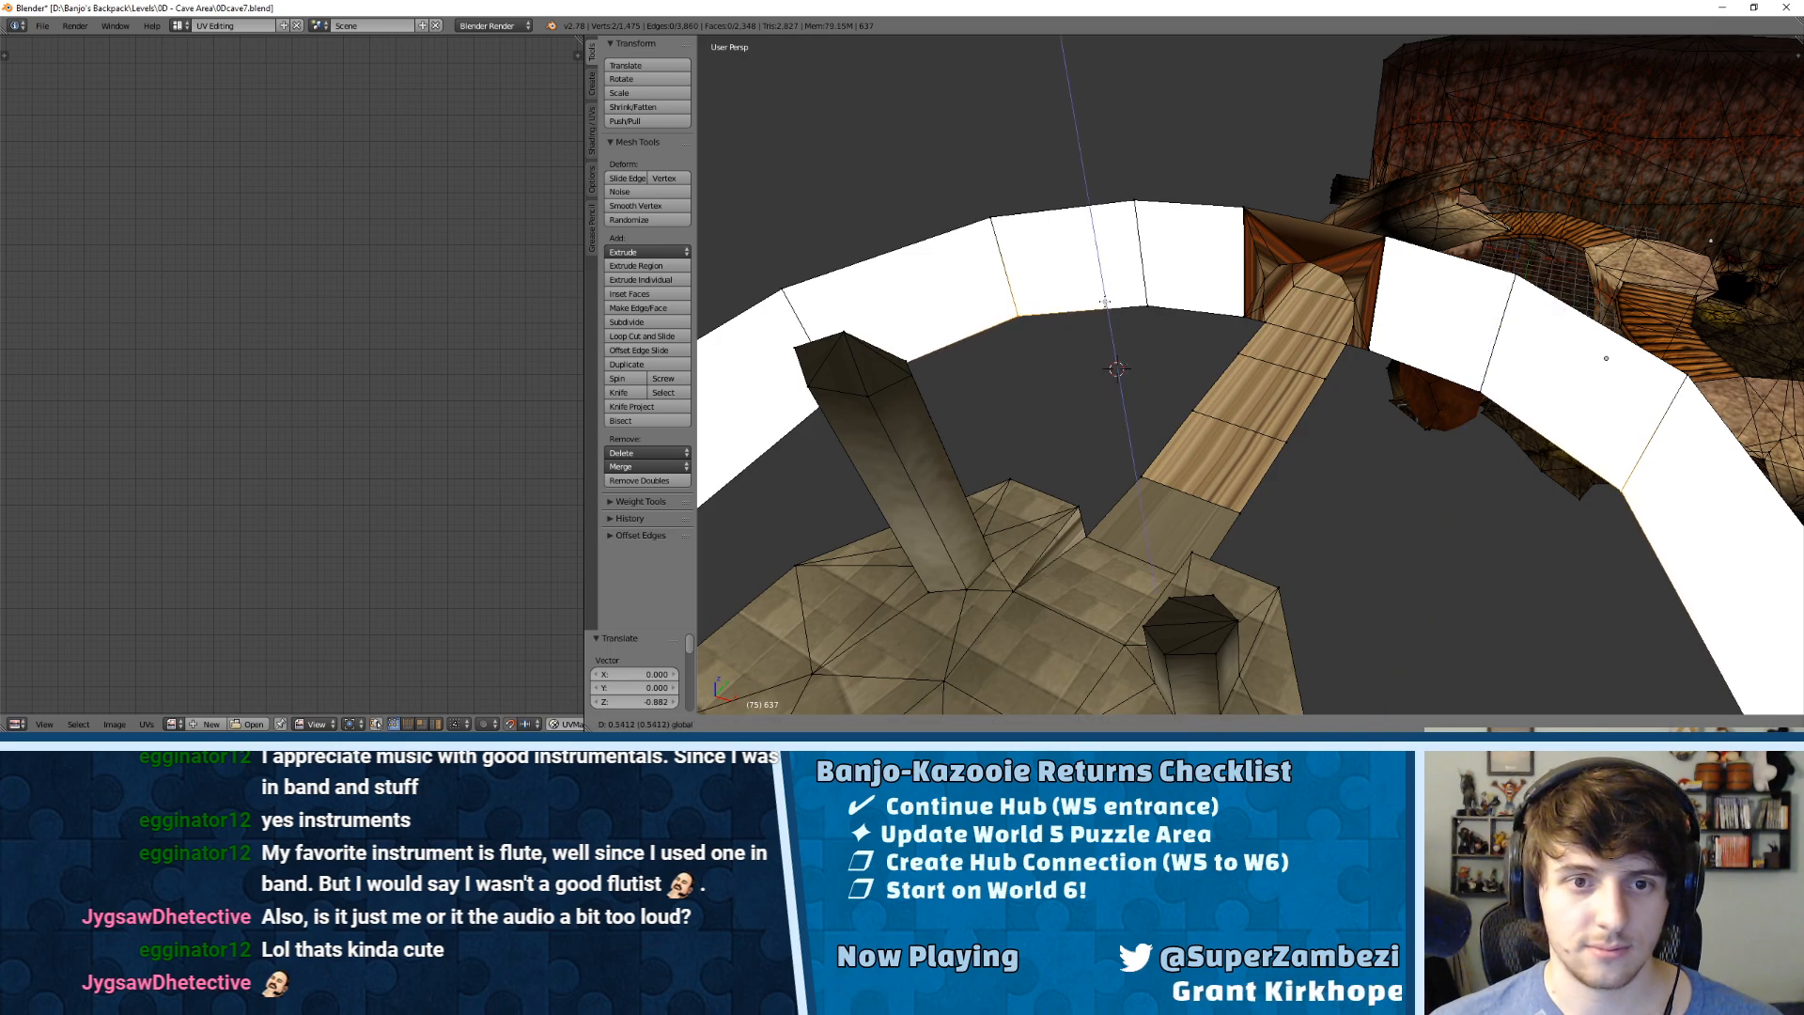
click(1104, 303)
Step: Adjust the height of the following pair of bottom wall vertices, farther from the tunnel frame, along Z
middle_drag(1104, 303, 932, 330)
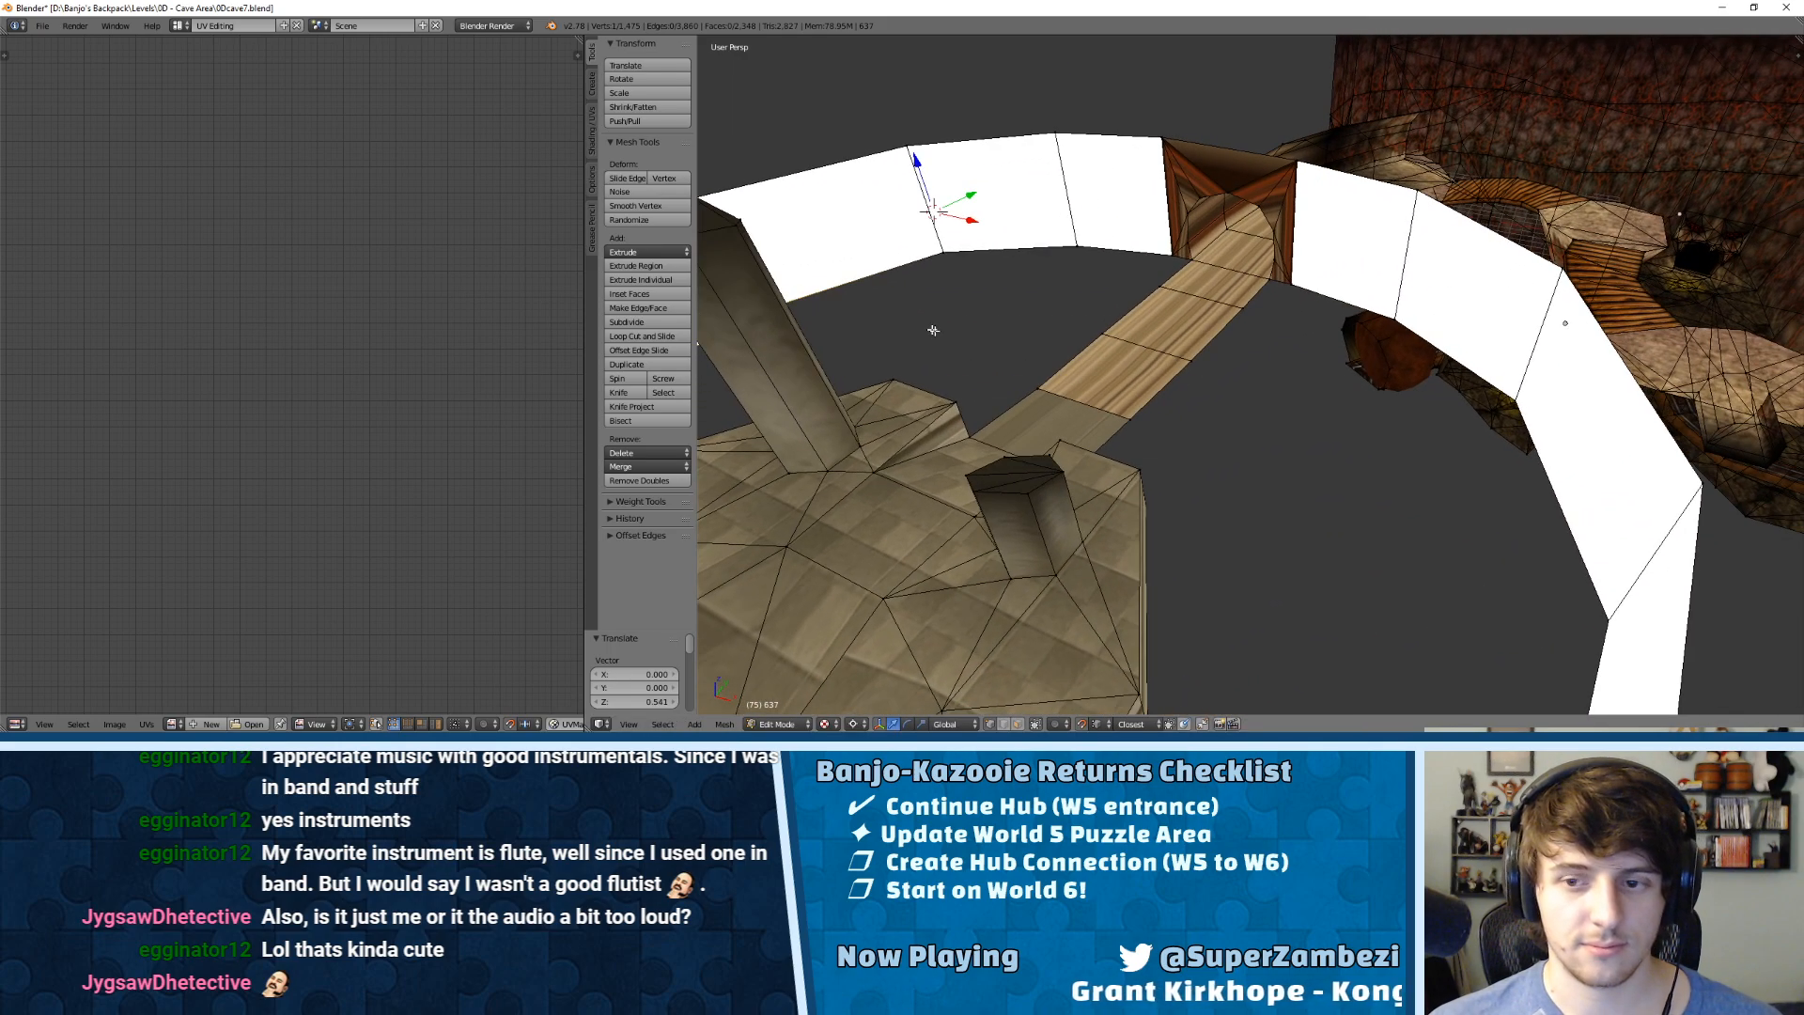
shift+right_click(1601, 629)
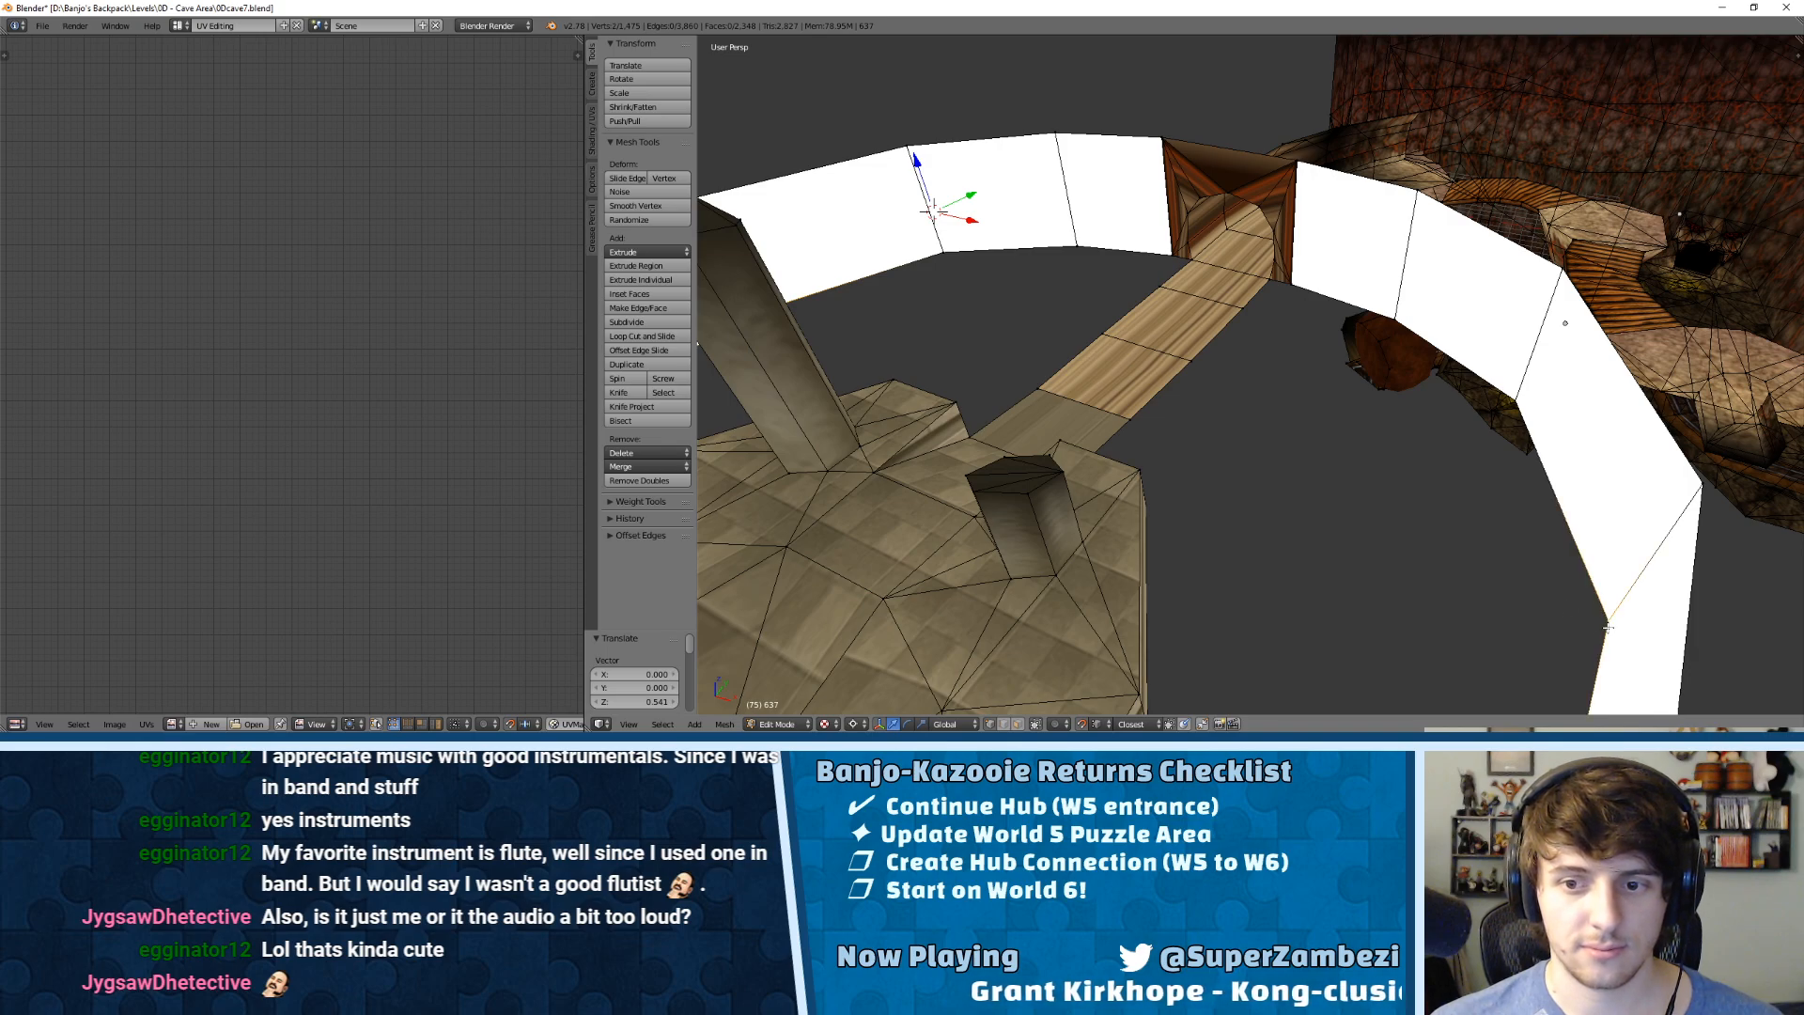
middle_drag(1413, 508, 1474, 567)
scroll(1344, 501, down, 4)
middle_drag(1345, 501, 1362, 527)
click(1129, 424)
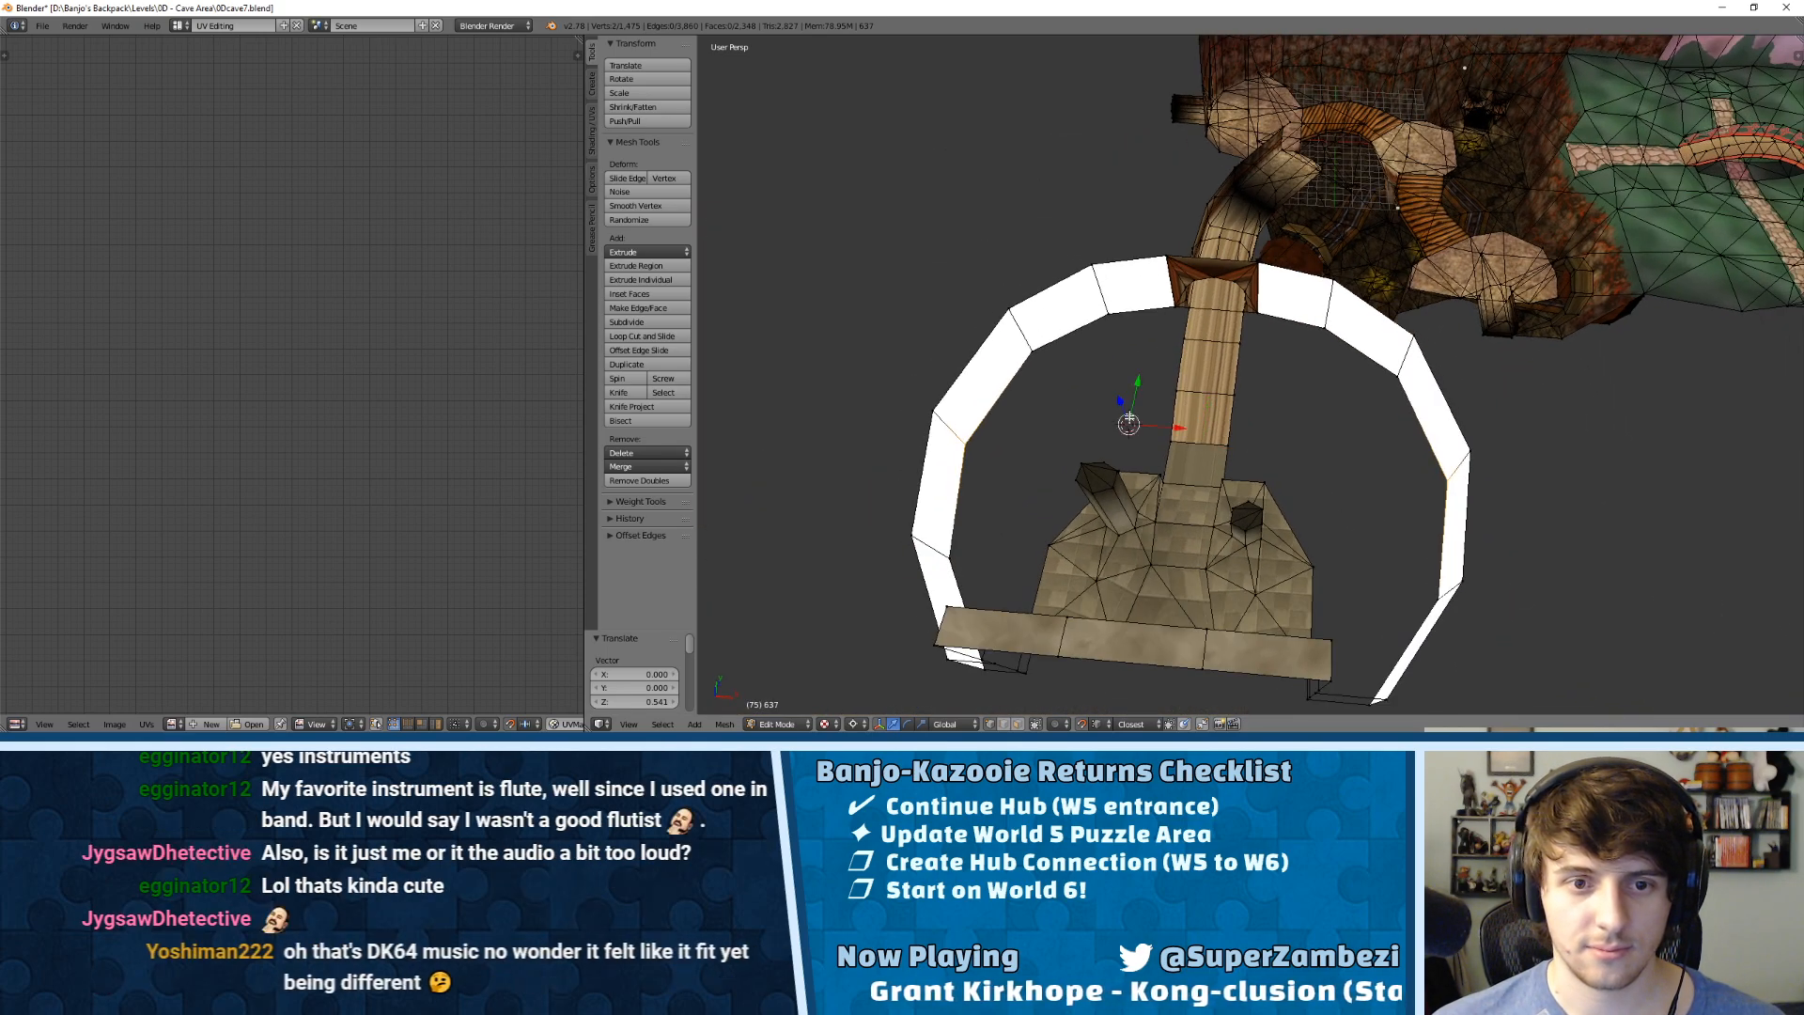
key(g)
key(z)
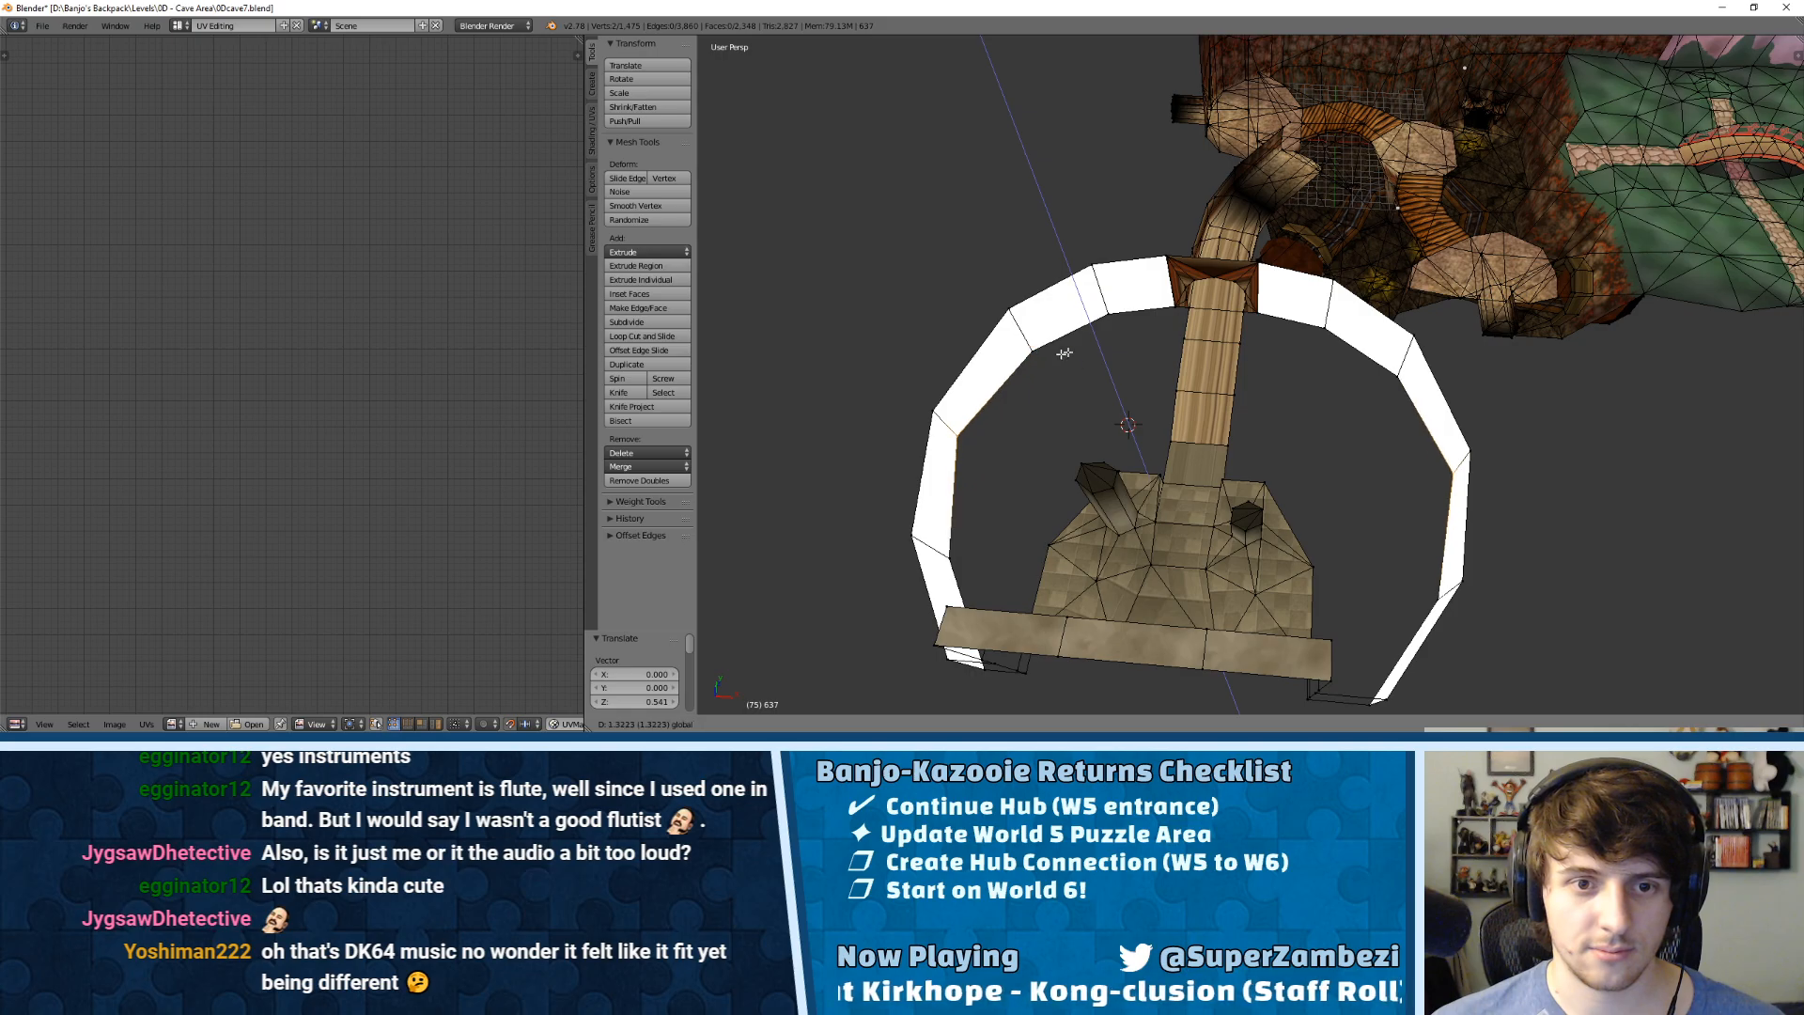
click(1038, 362)
middle_drag(1037, 362, 1408, 305)
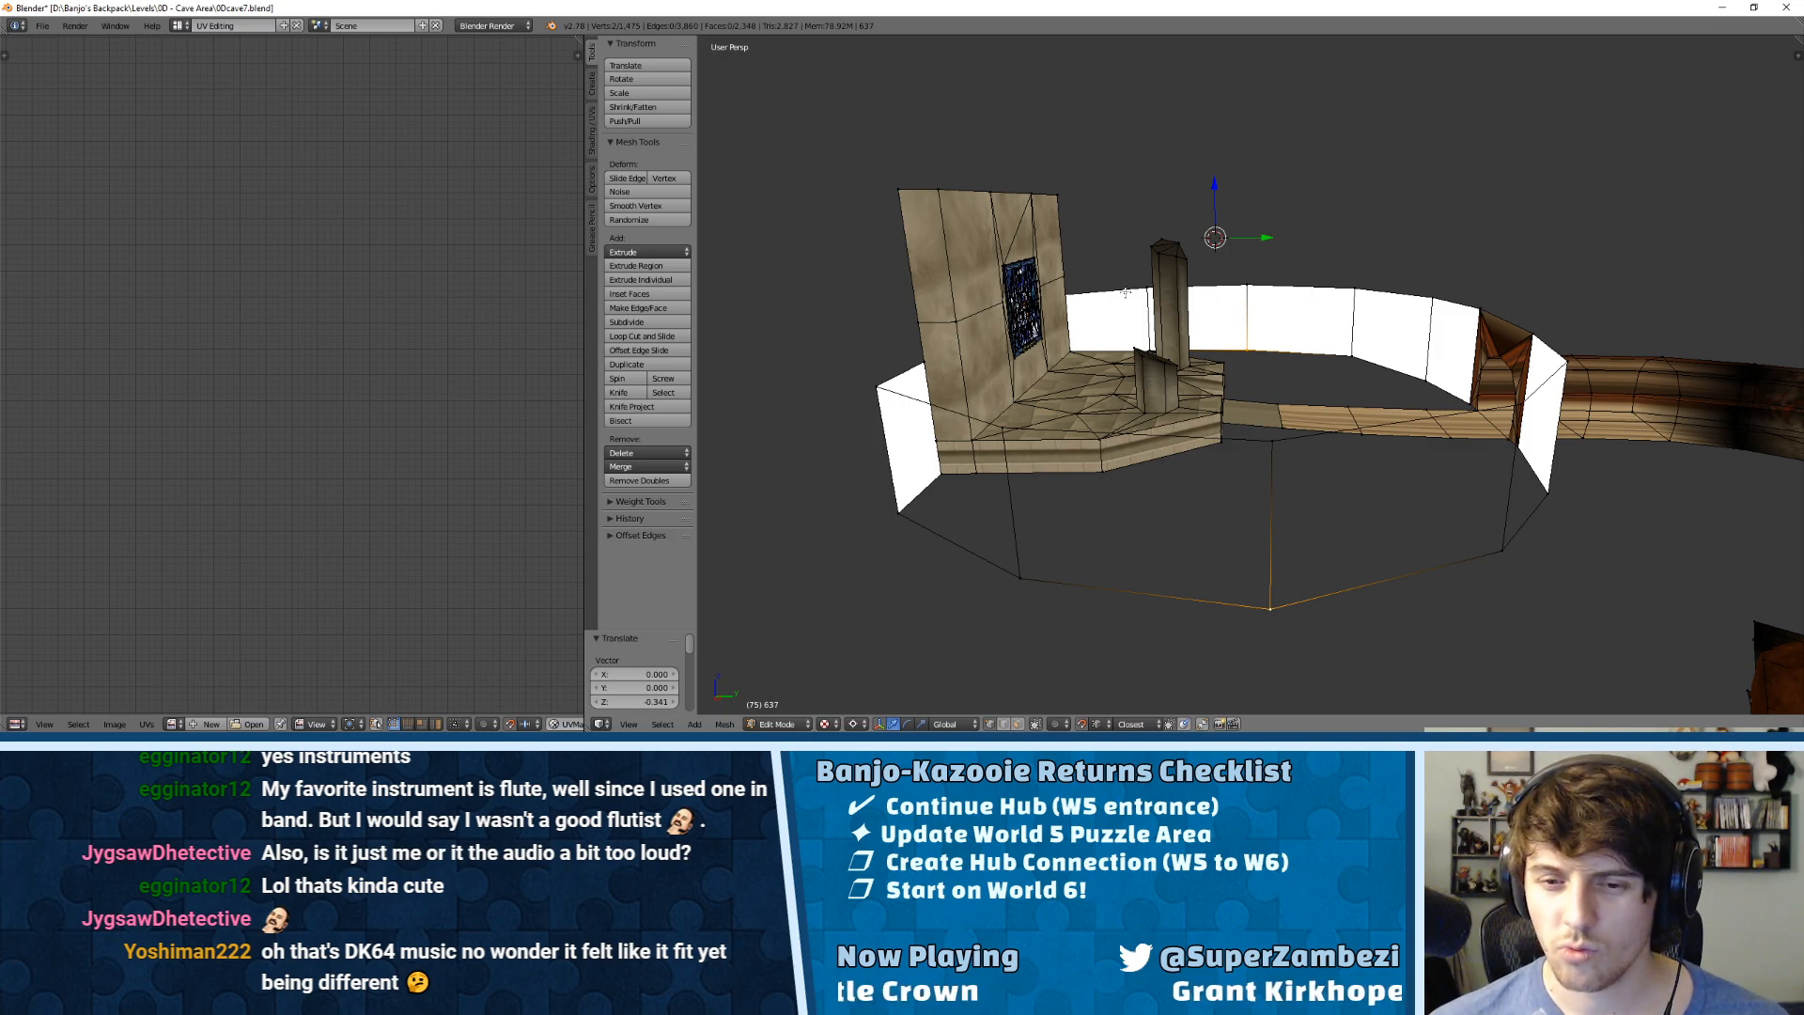
Step: Switch to File Explorer, open the 5A - World 5 folder inside Levels, and look through its texture images
mouse_move(541, 731)
click(495, 697)
key(BackSpace)
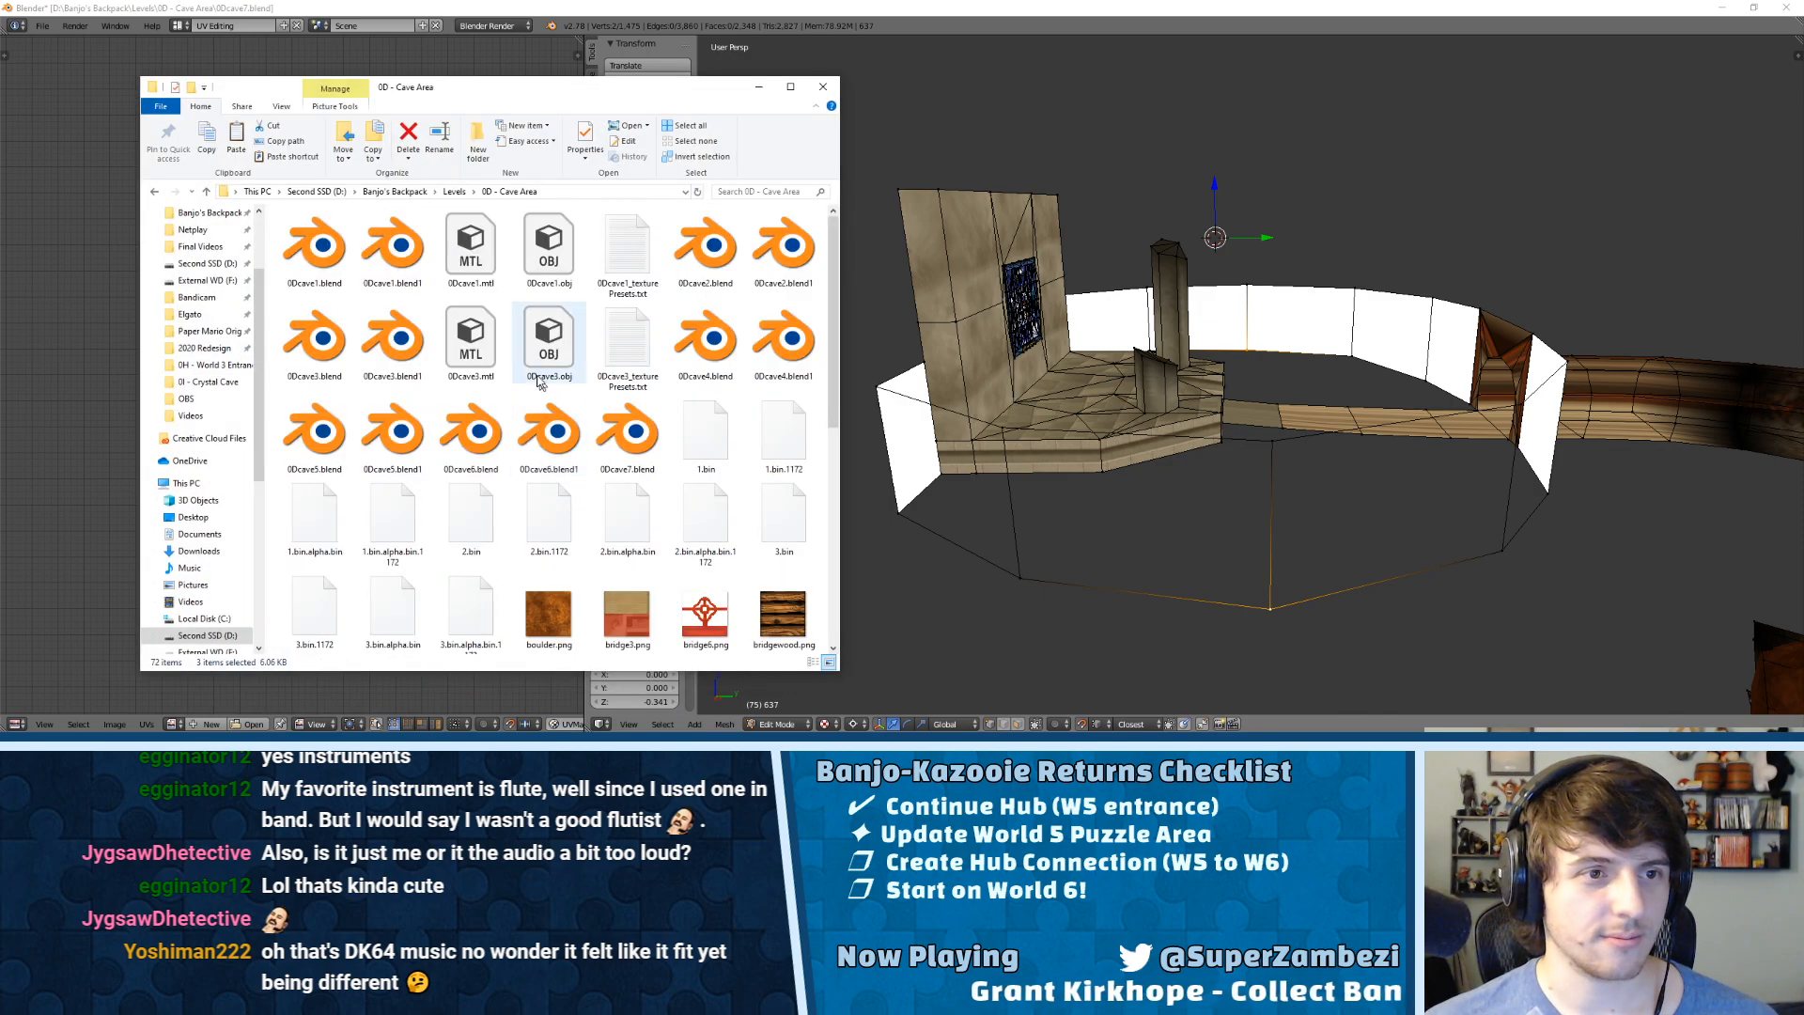
key(BackSpace)
scroll(376, 601, down, 1)
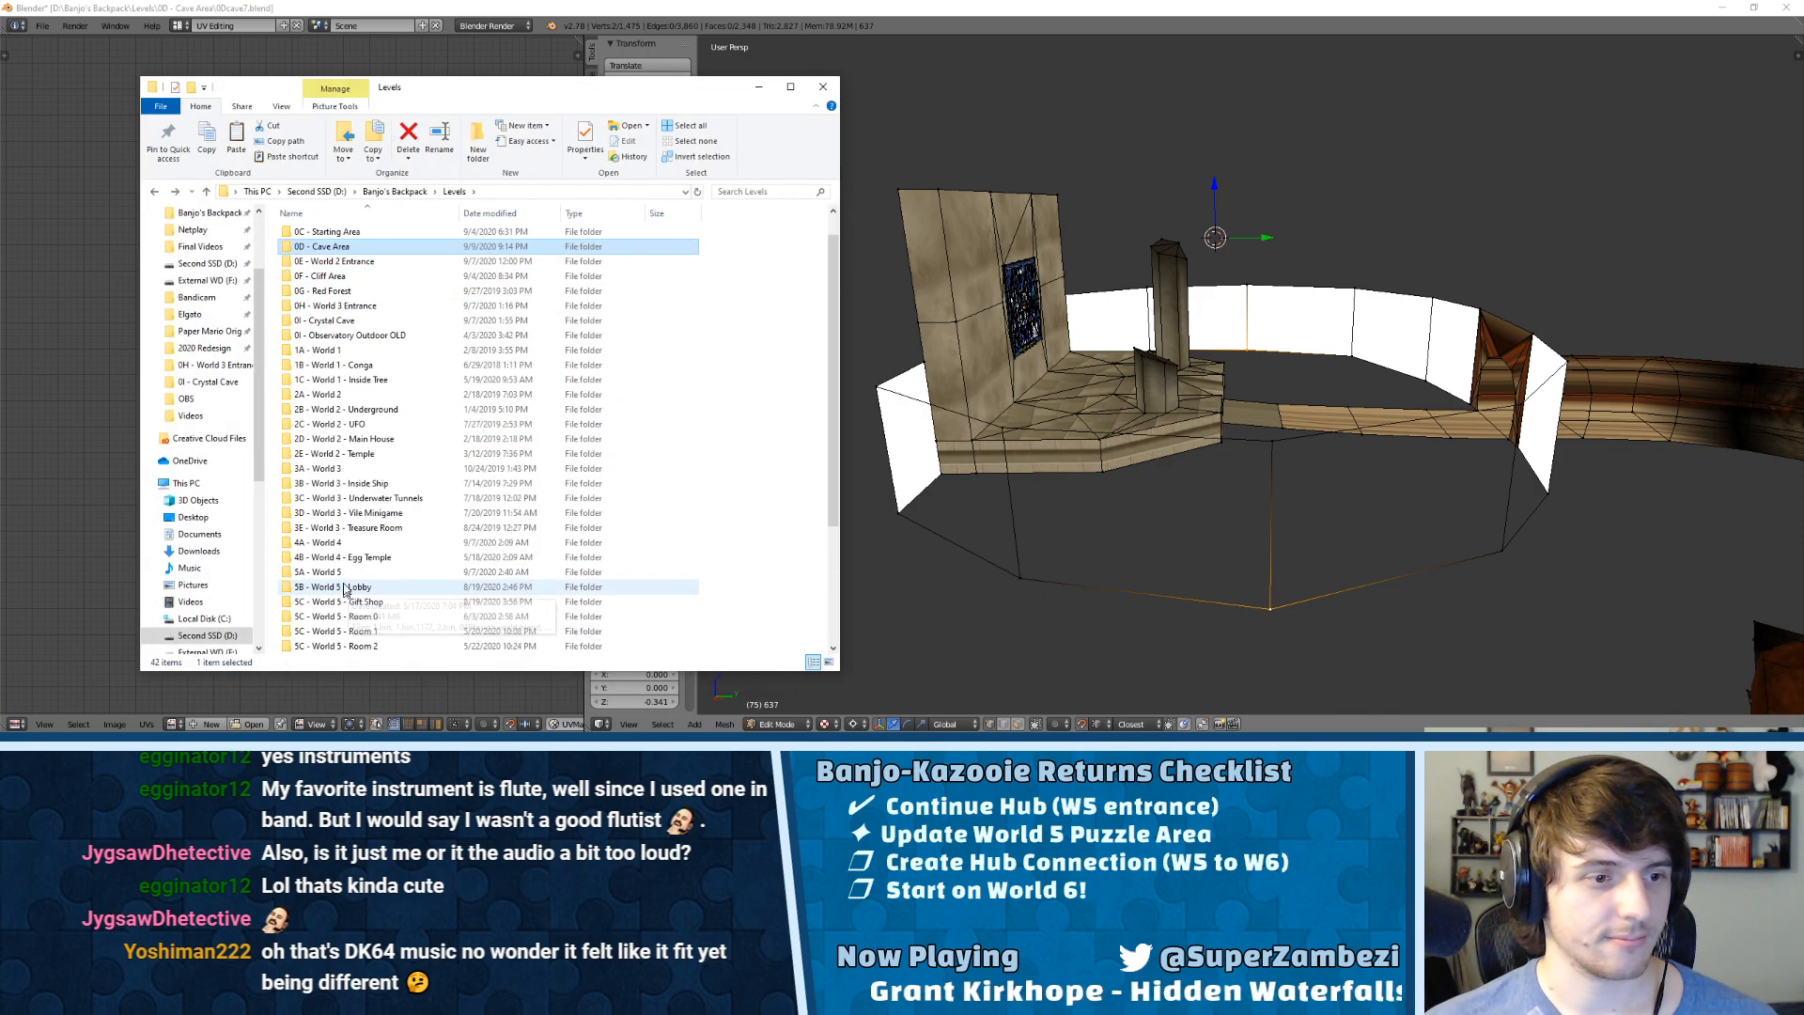
click(1718, 644)
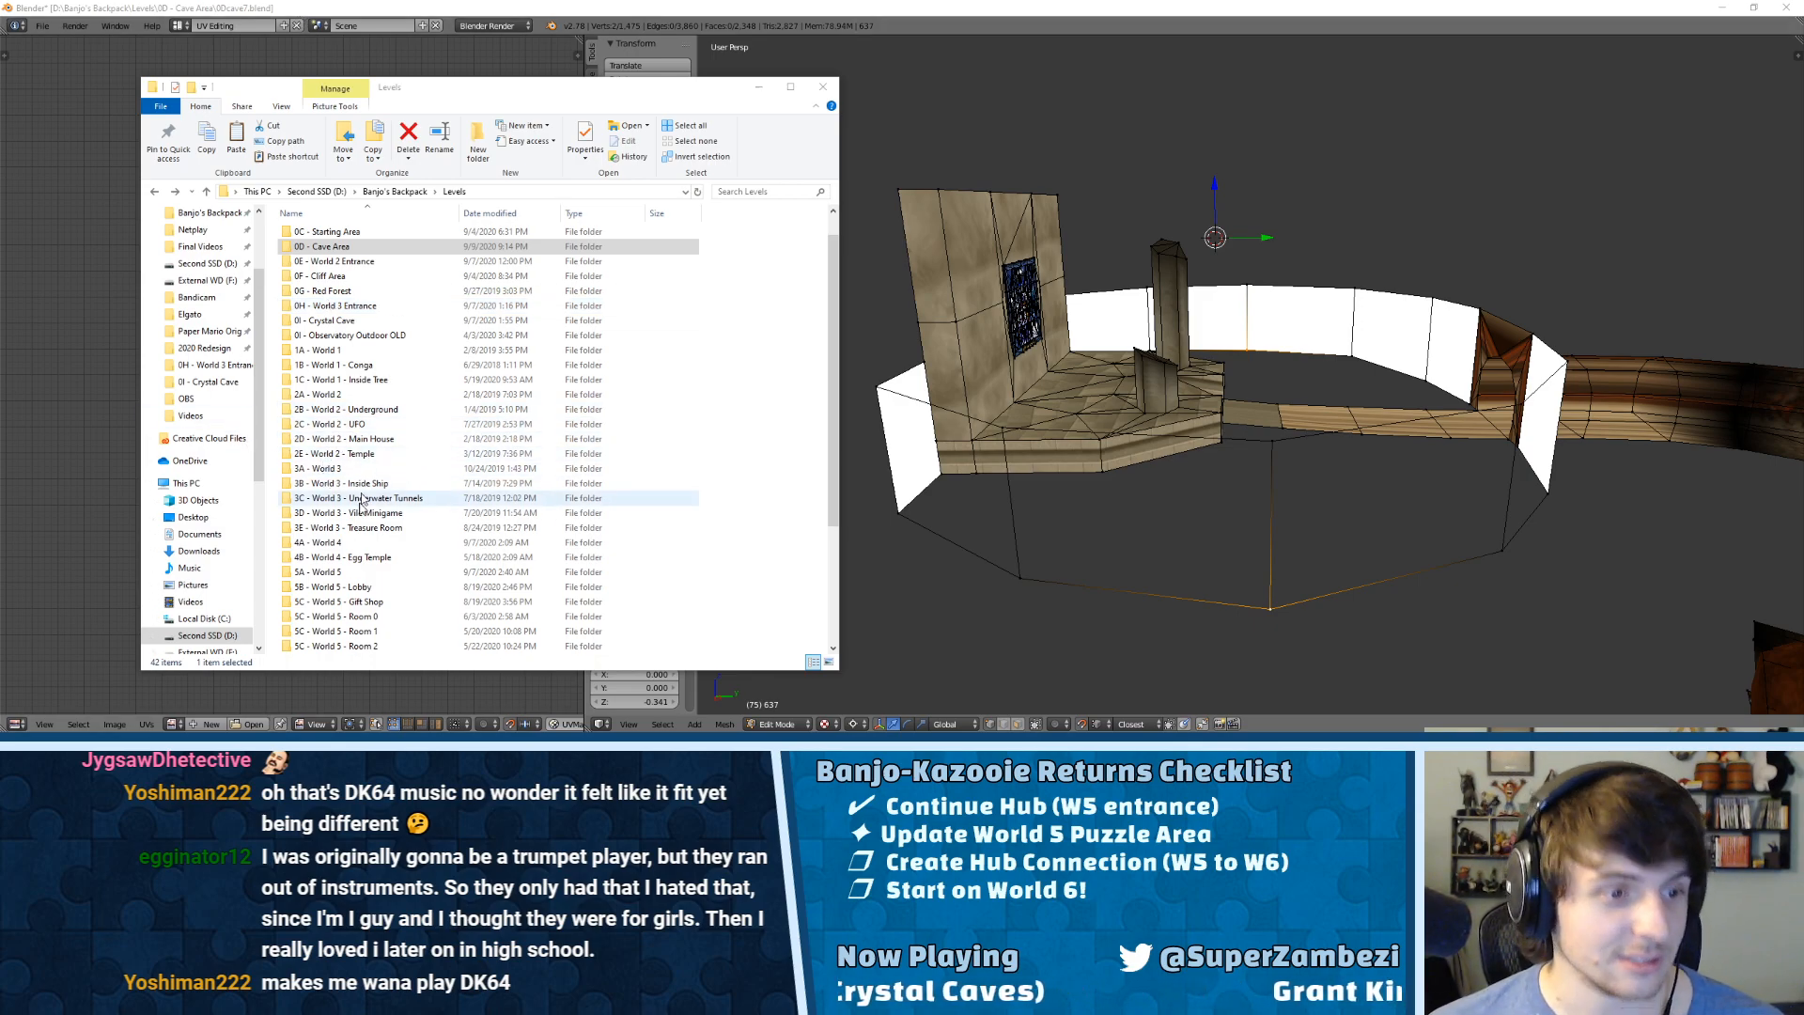
click(338, 577)
scroll(496, 434, down, 5)
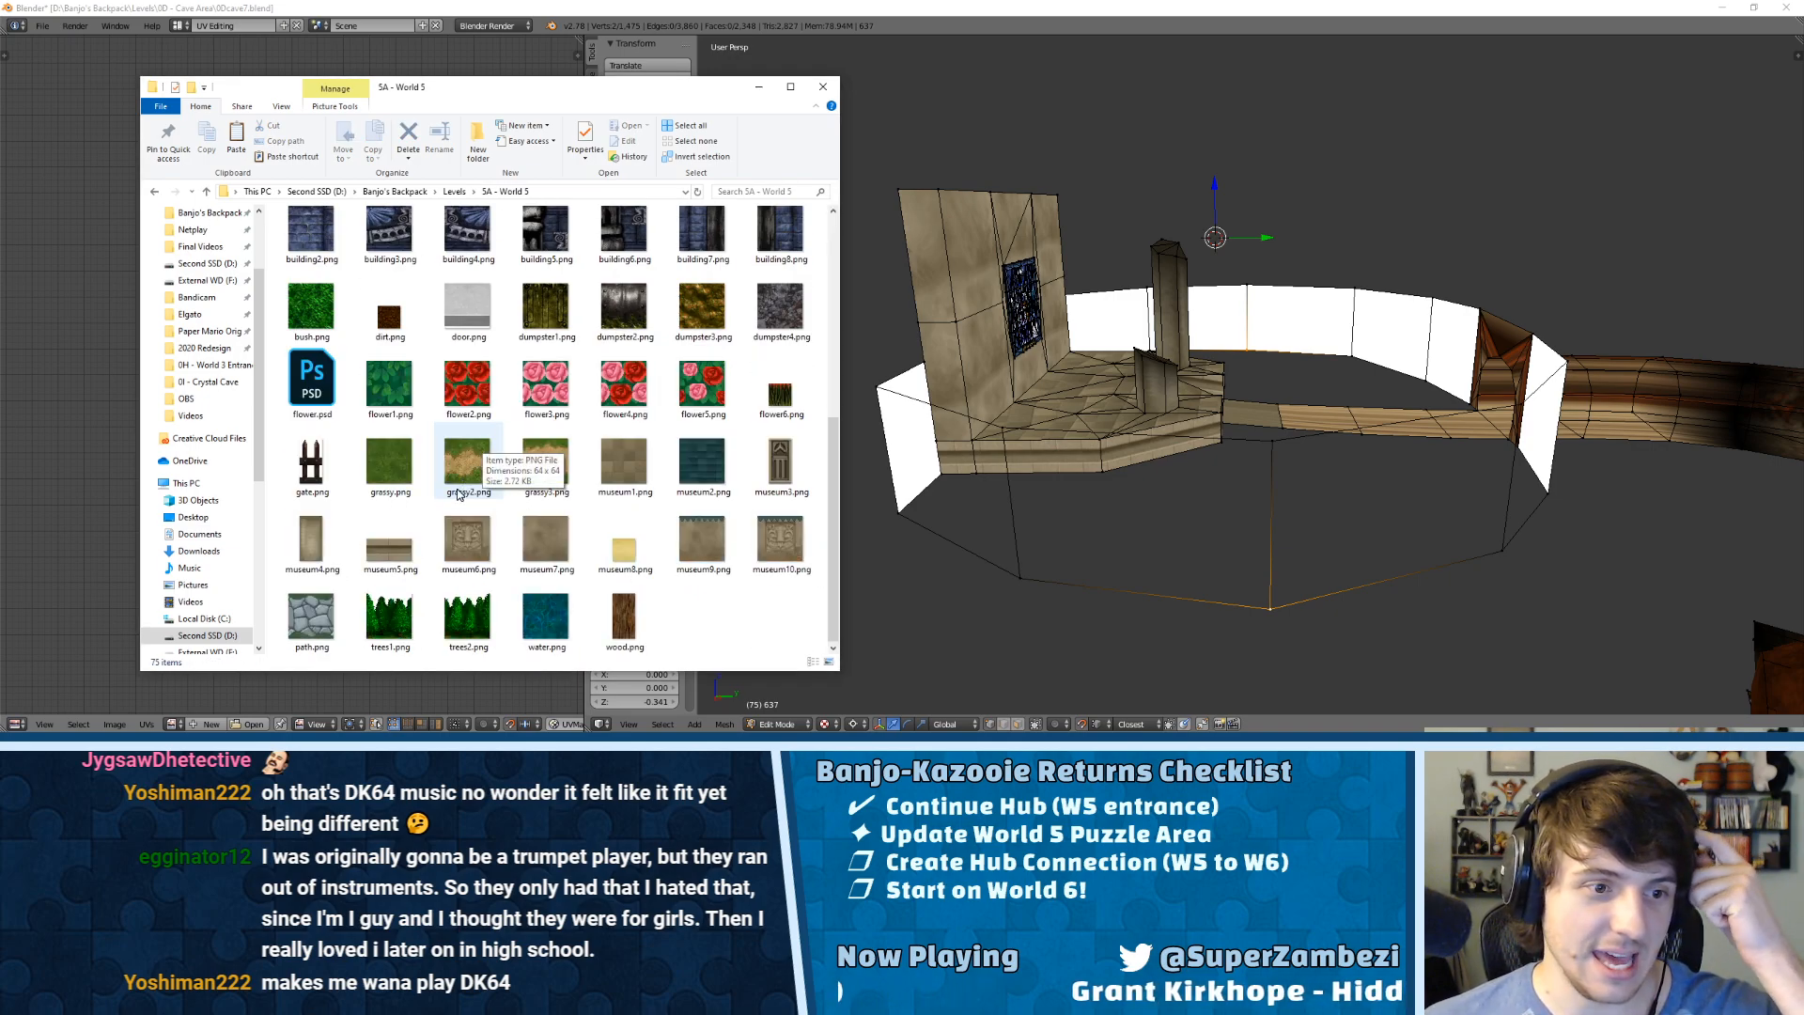
scroll(470, 507, up, 3)
scroll(470, 507, up, 2)
scroll(470, 503, down, 6)
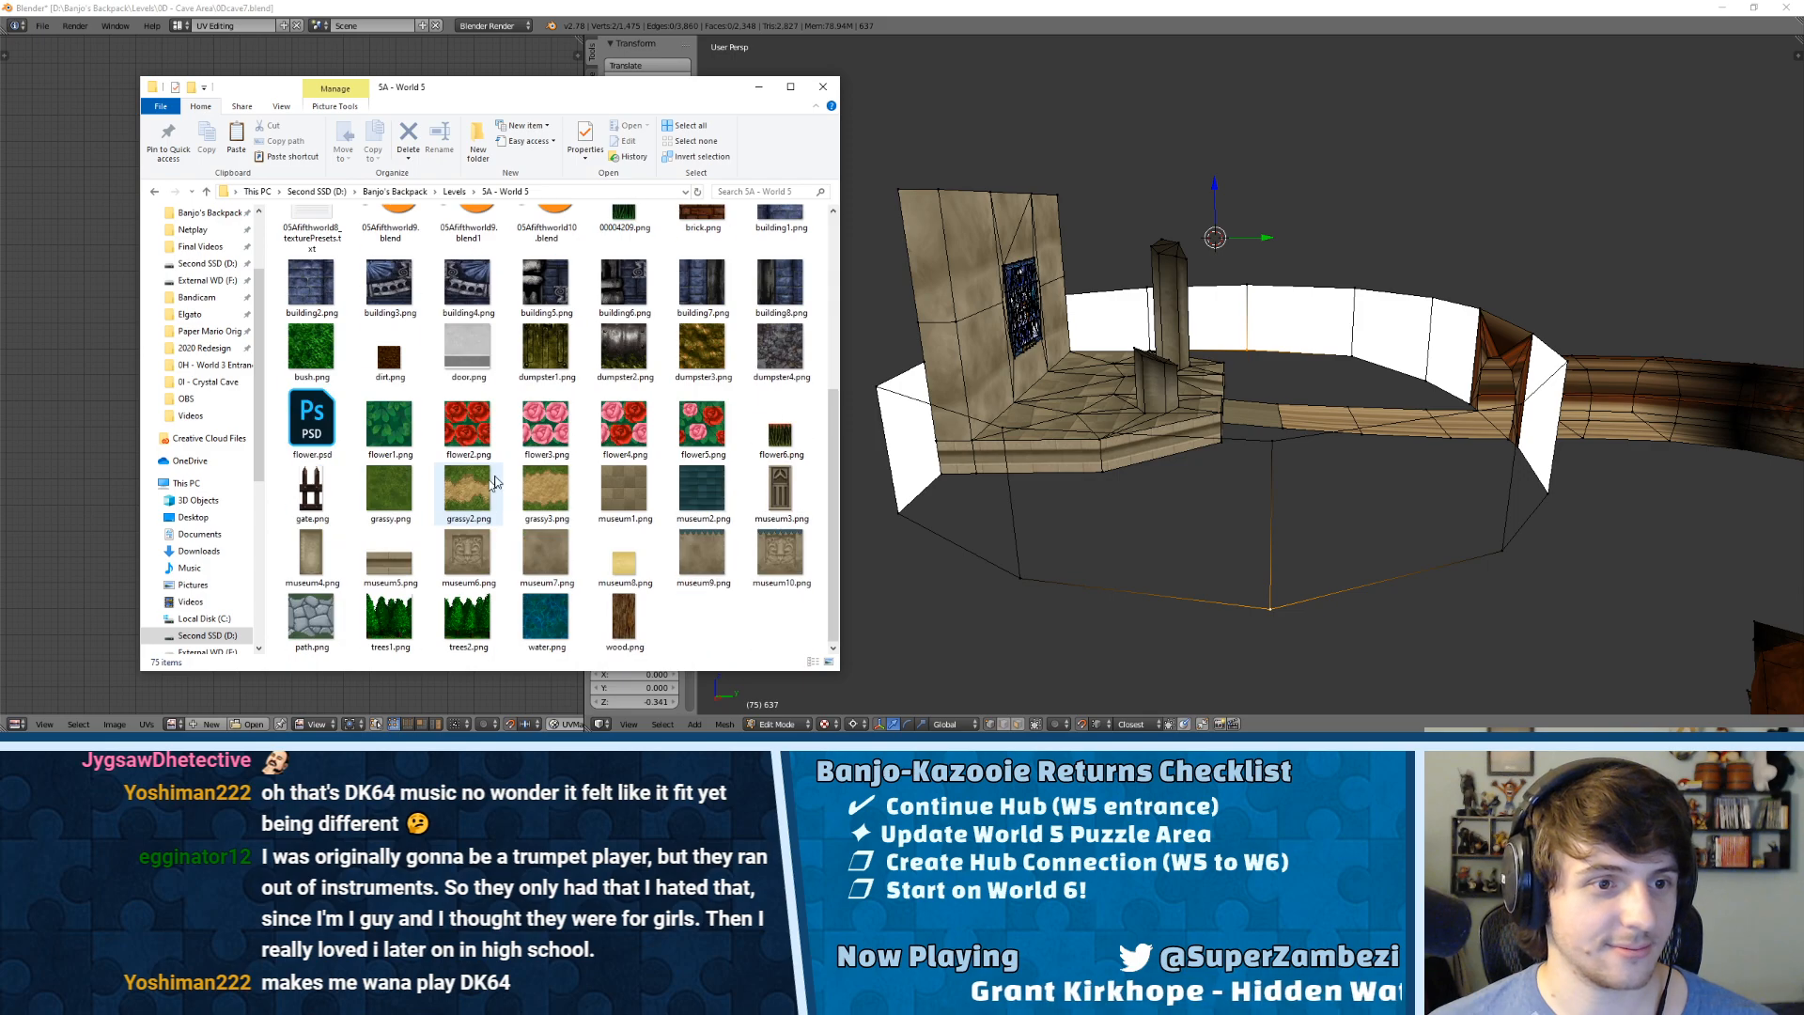
Step: Select the top edge loop of the circular wall around the platform and raise it about 6.6 units along Z
click(561, 499)
middle_drag(1111, 381, 968, 401)
middle_drag(1165, 348, 994, 346)
key(ctrl+Tab)
click(975, 355)
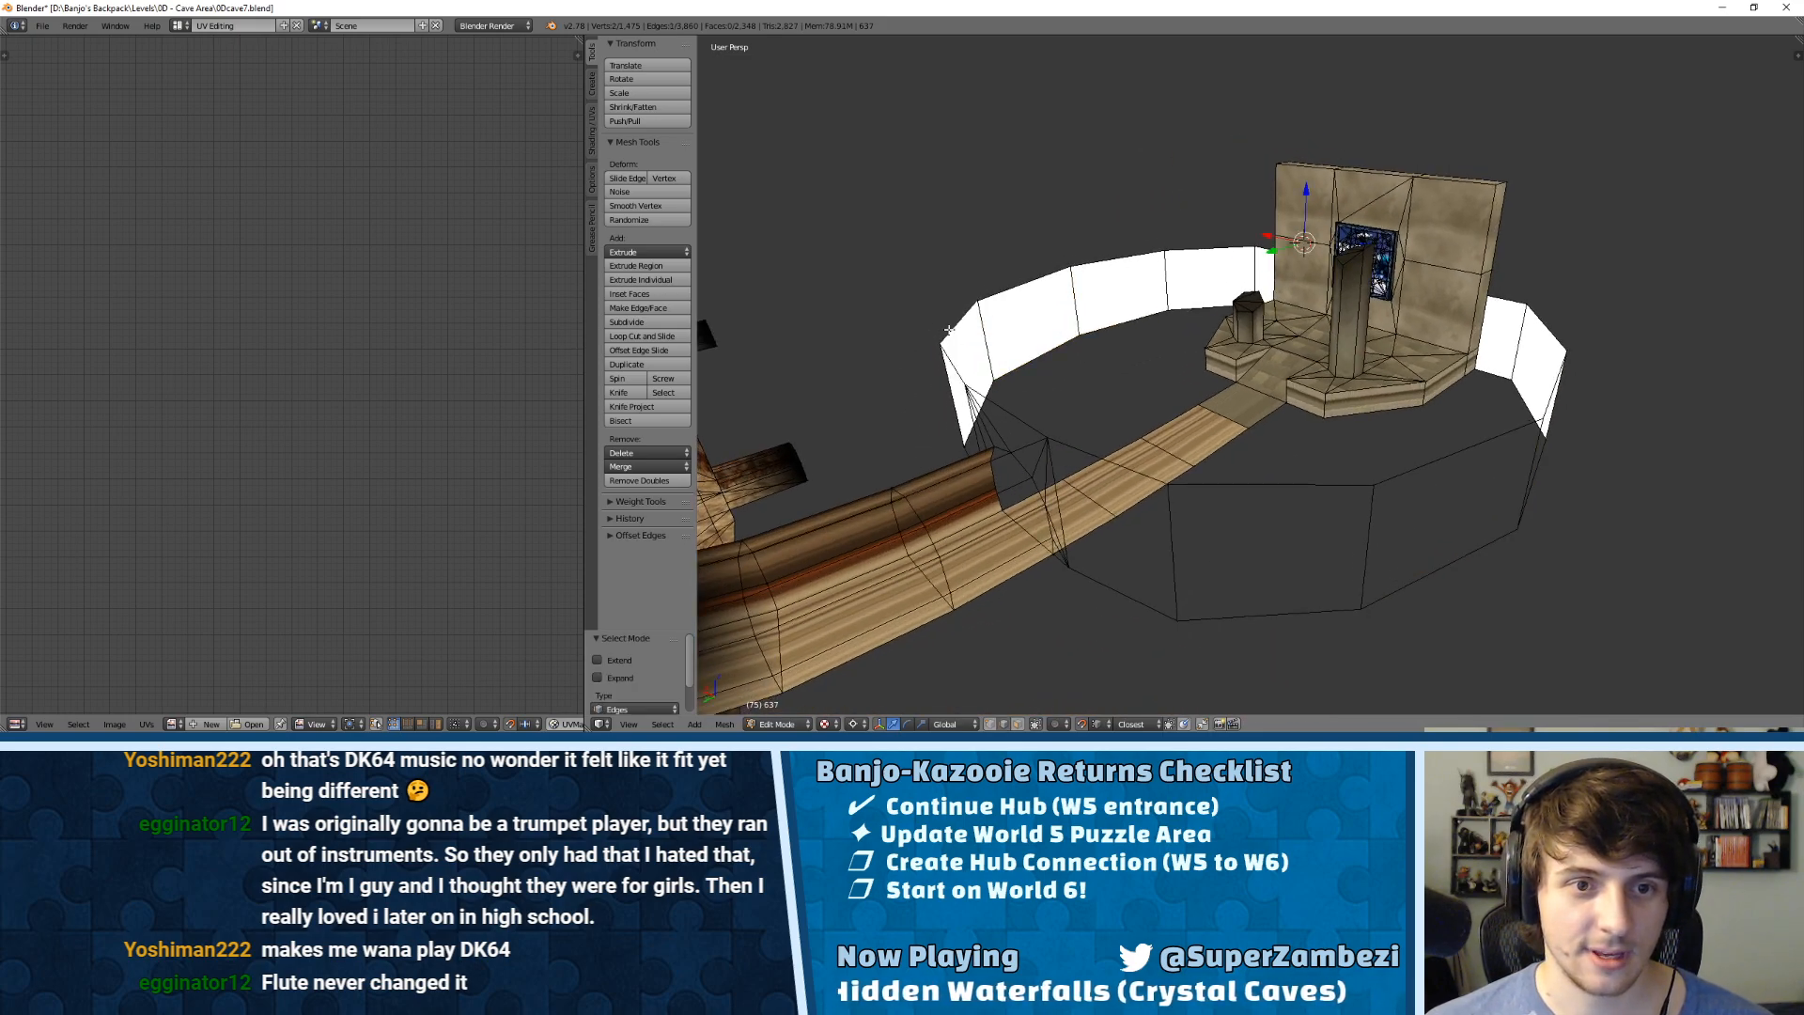
alt+right_click(995, 286)
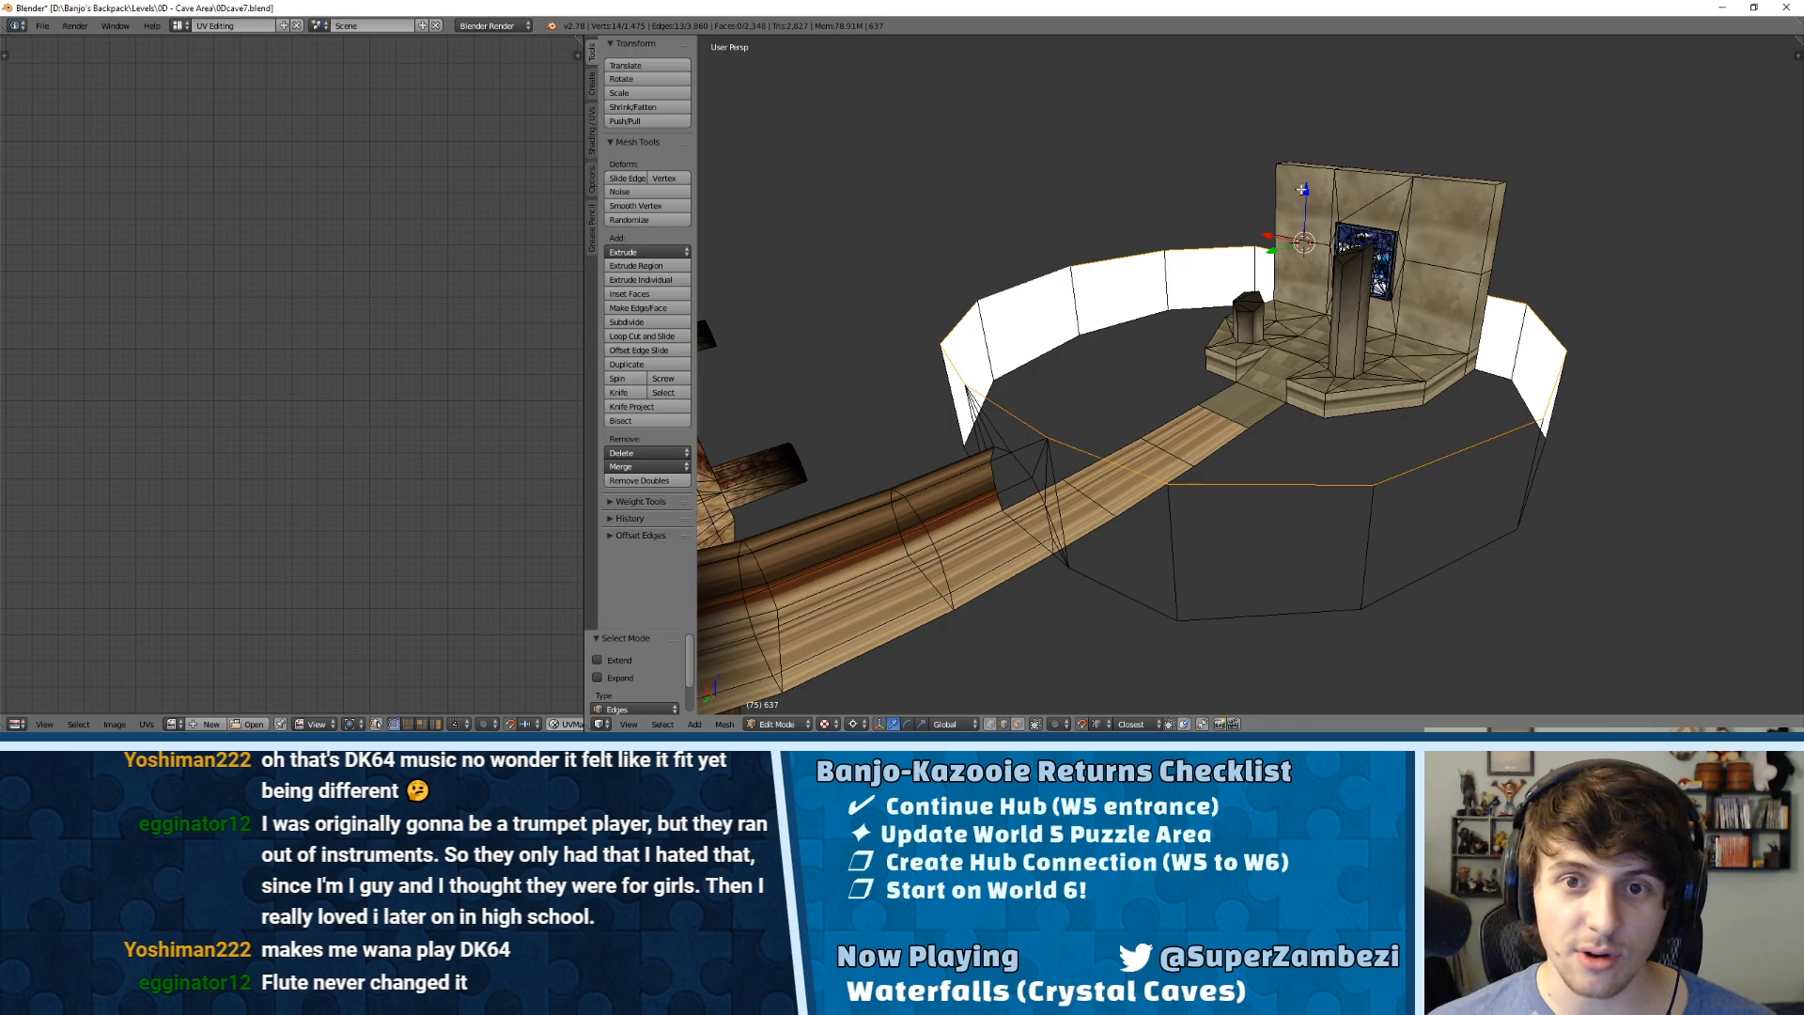
key(g)
key(z)
click(1491, 187)
middle_drag(1491, 188, 1148, 297)
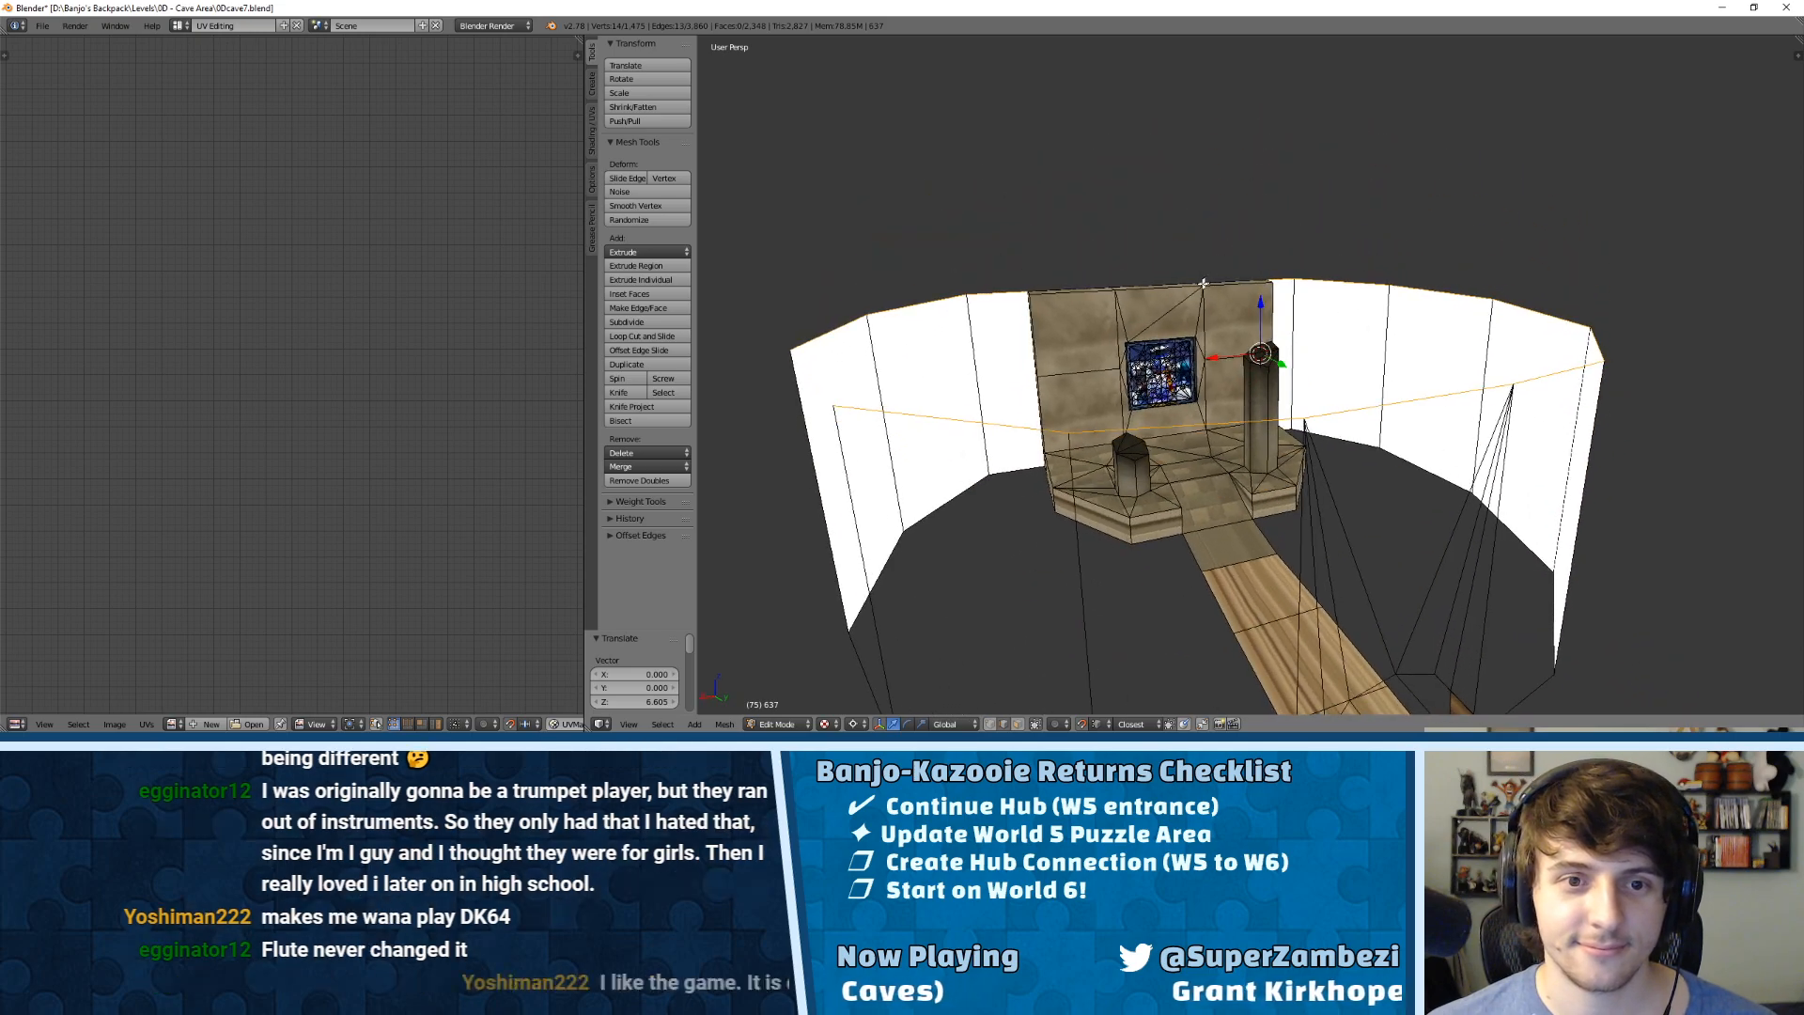
Step: Select the whole mesh and remove its doubled vertices
key(a)
key(a)
key(w)
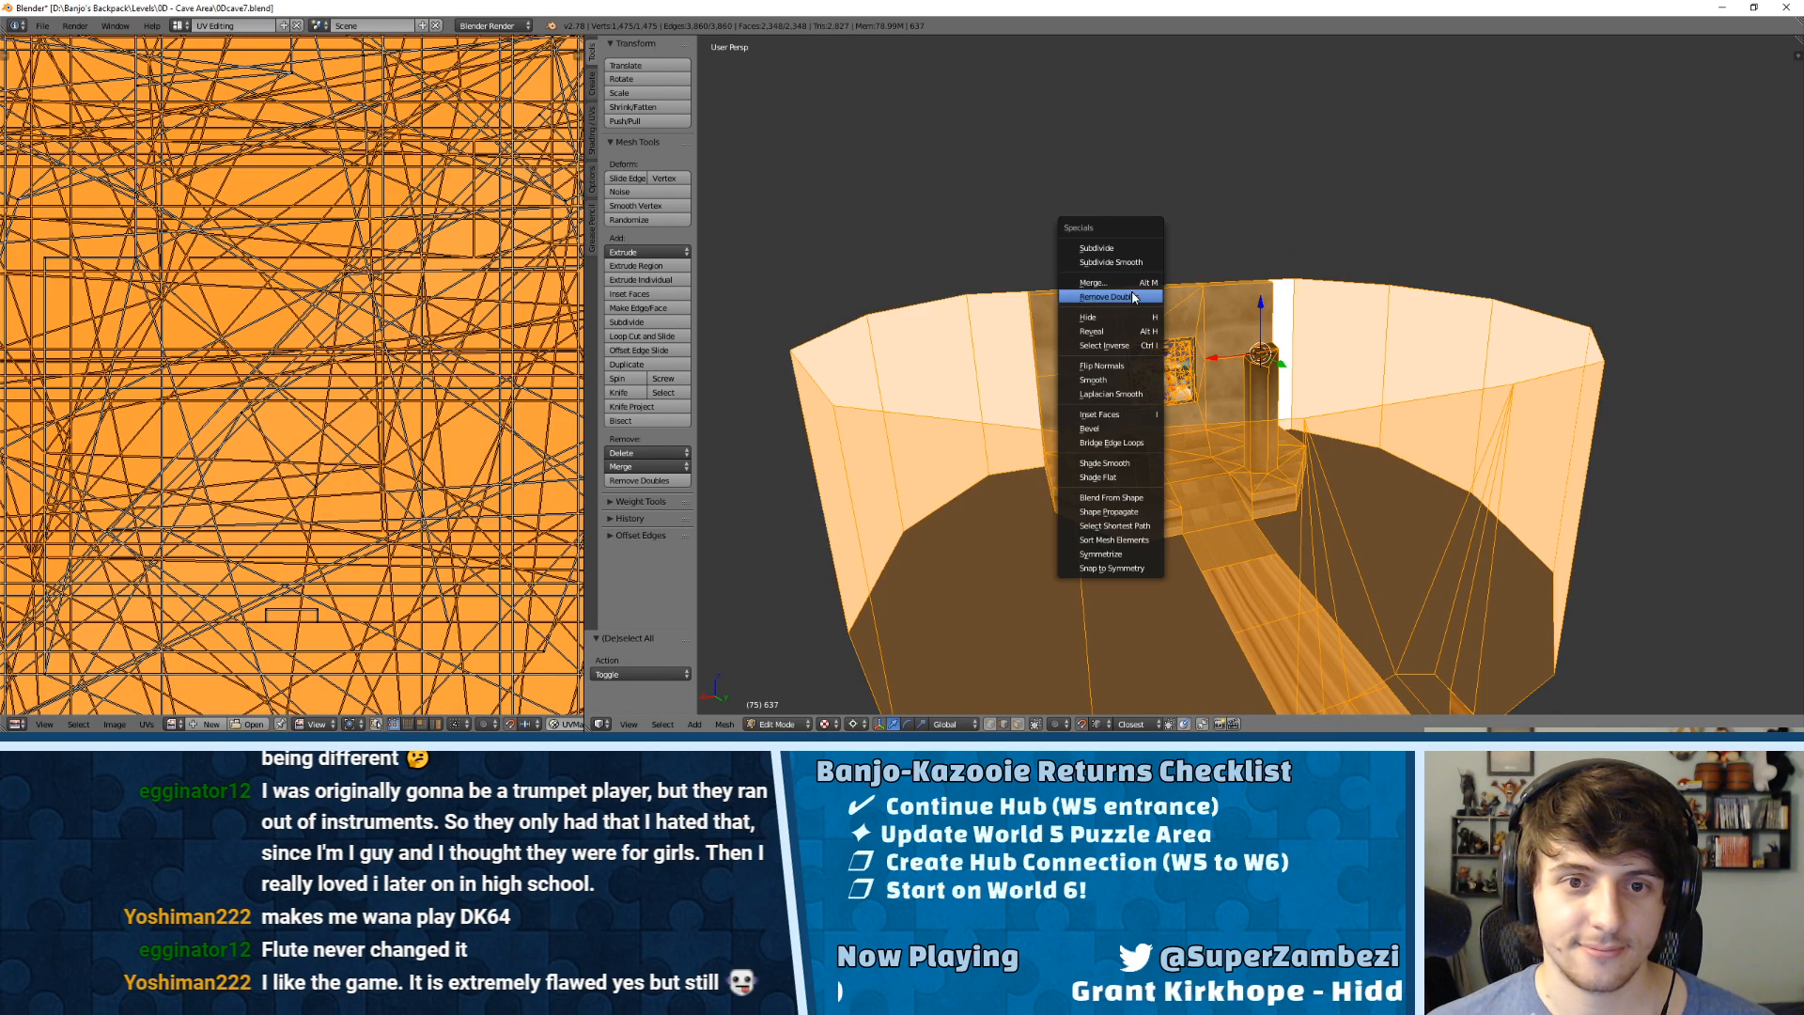
click(1143, 298)
Step: In face select mode, select the circular wall's faces on the bridge side, including the triangles around the tunnel opening
middle_drag(1143, 298, 902, 381)
key(ctrl+Tab)
click(1095, 375)
right_click(1141, 342)
key(c)
mouse_move(1234, 301)
mouse_down()
mouse_move(1186, 256)
mouse_move(841, 305)
mouse_move(791, 378)
mouse_move(814, 390)
mouse_move(812, 457)
mouse_move(839, 428)
mouse_up()
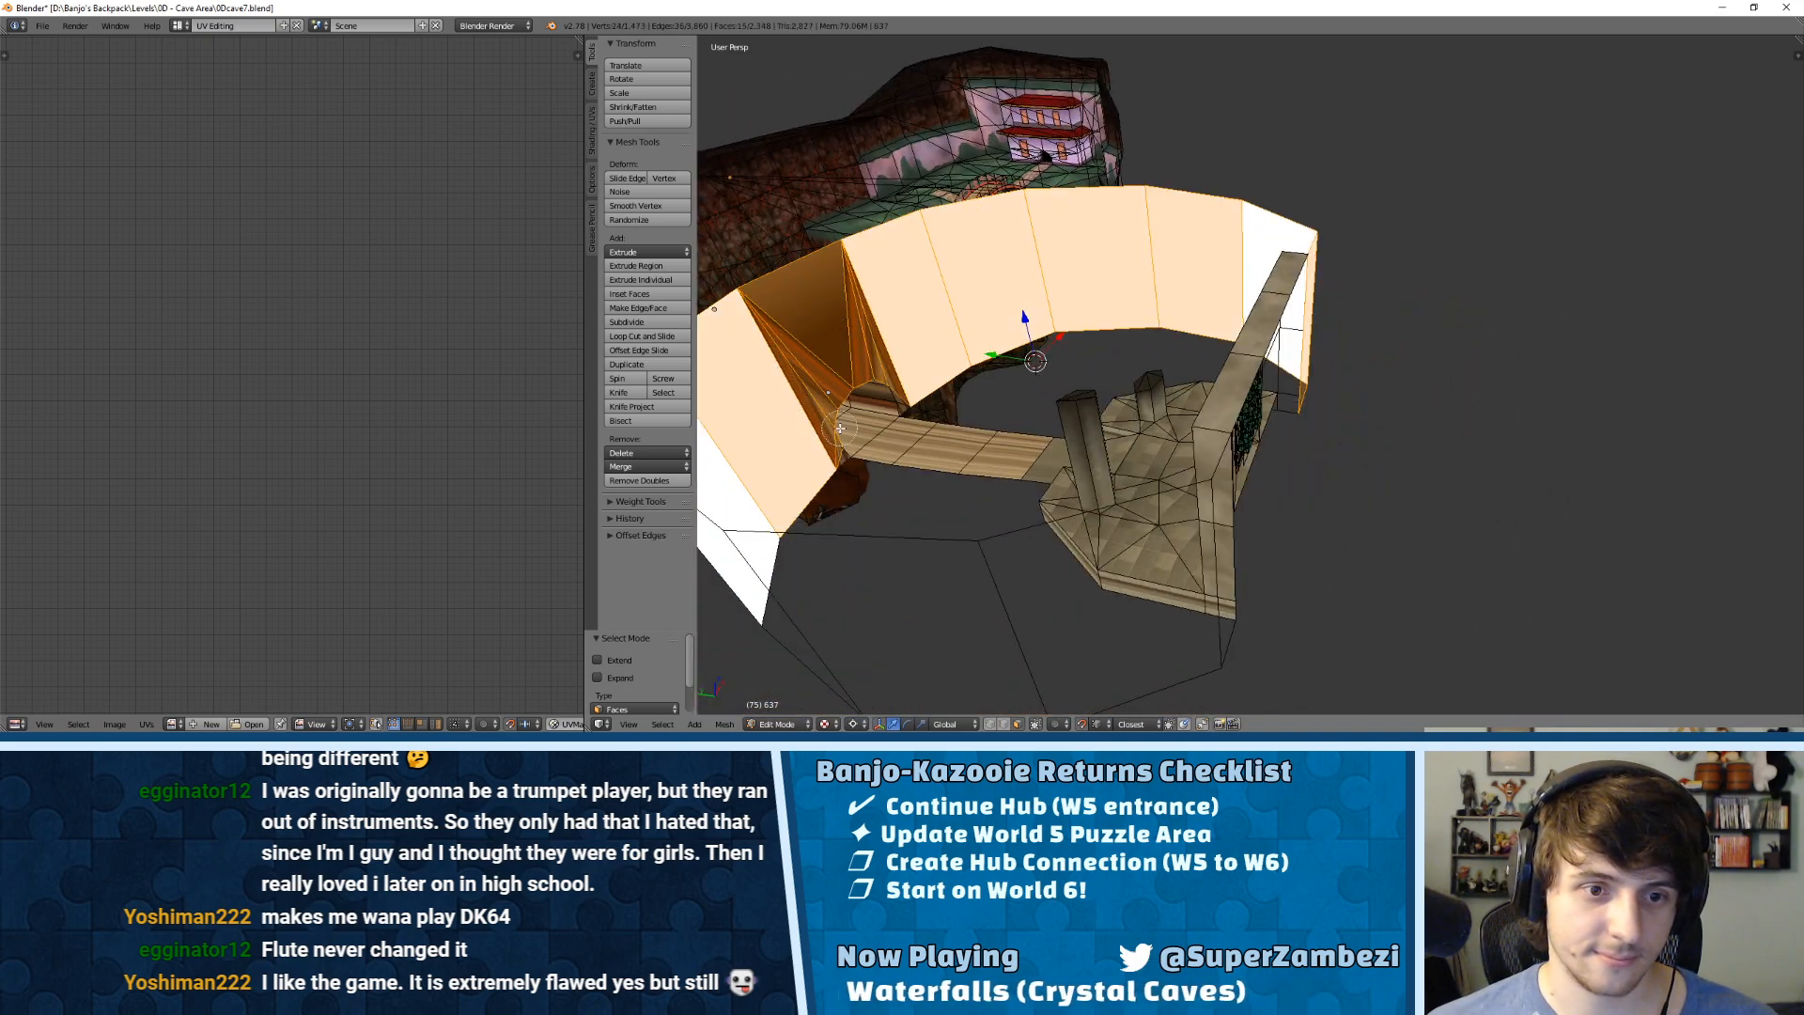
right_click(908, 375)
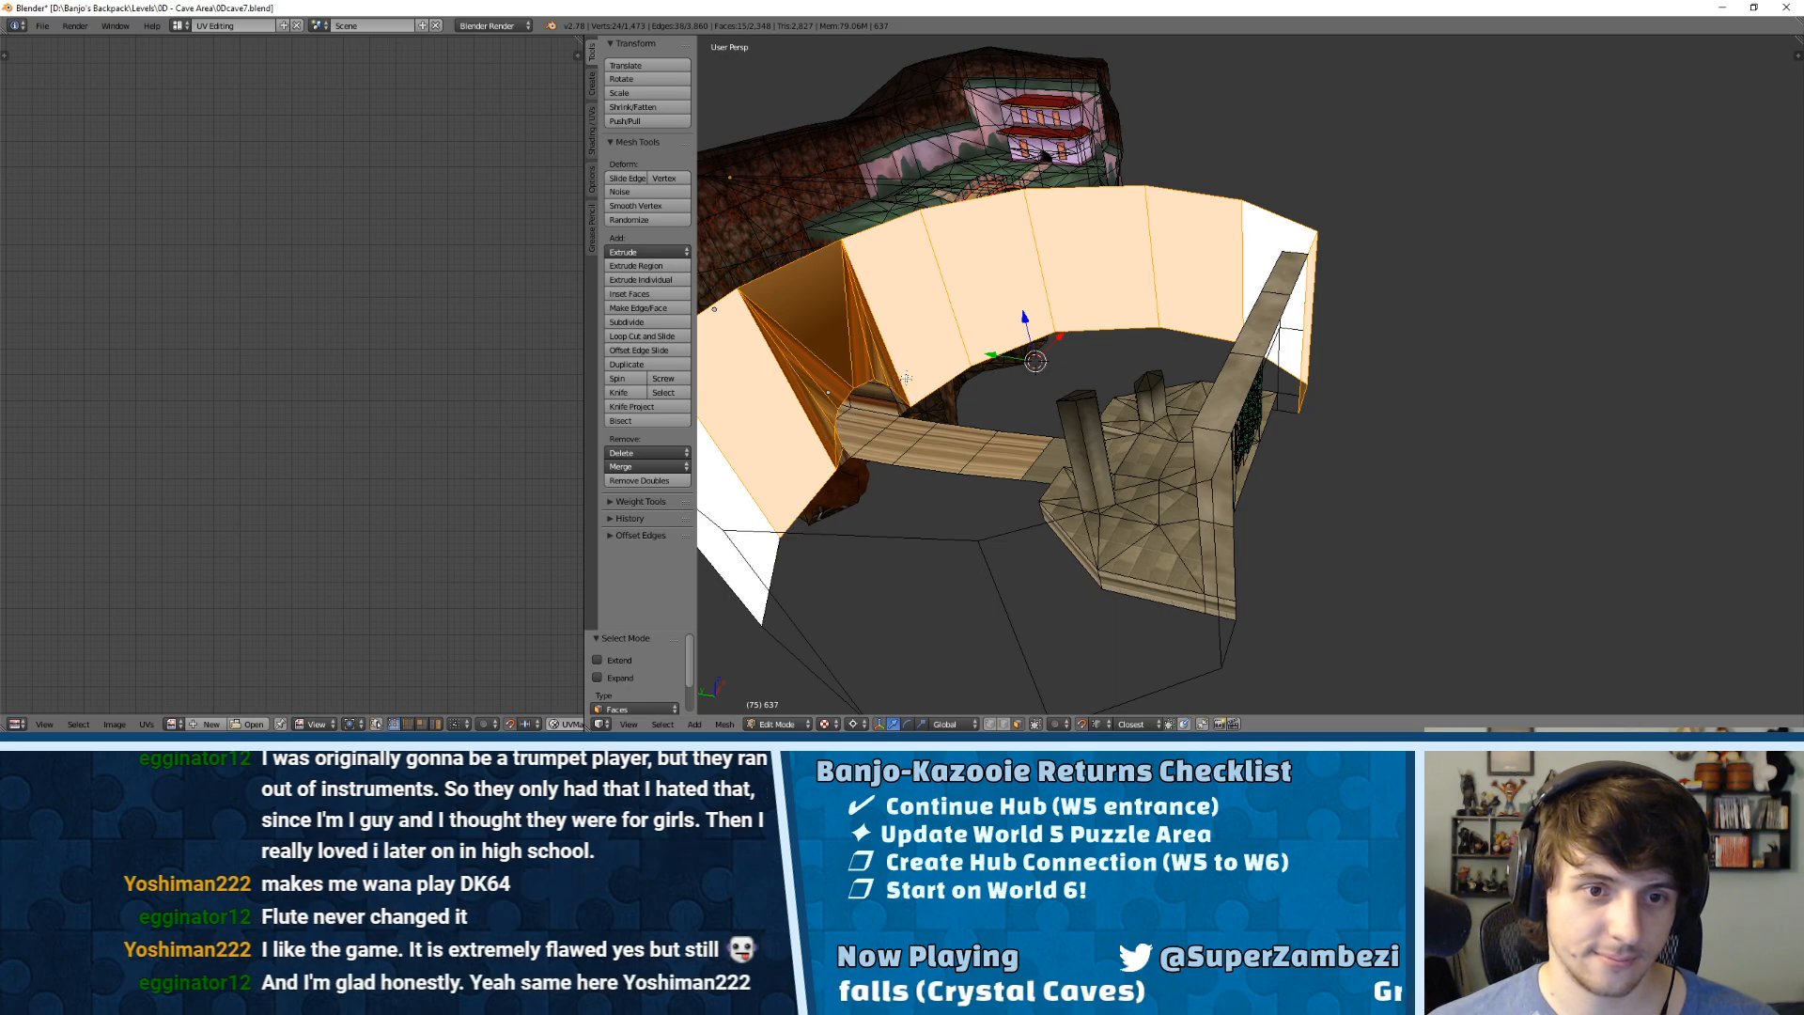
shift+right_click(902, 411)
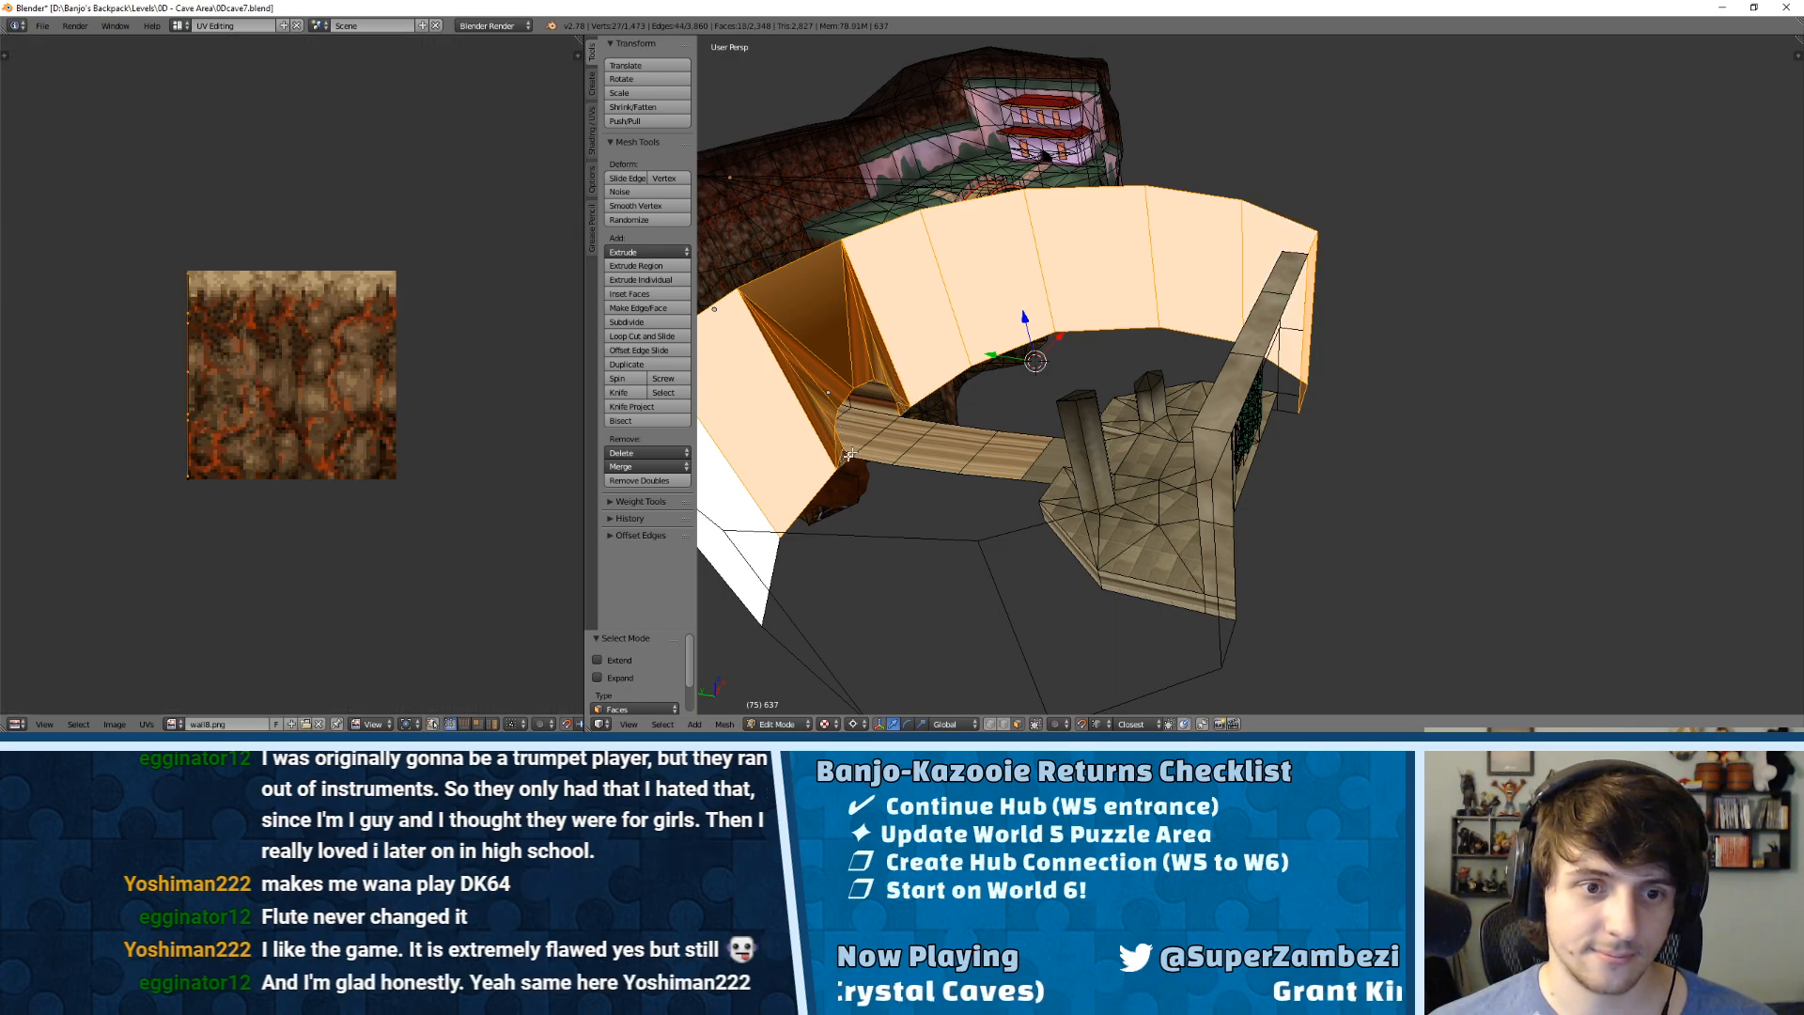
Step: Add the remaining circular wall faces leading to the stone backdrop to the selection
middle_drag(1008, 383, 851, 395)
scroll(1547, 294, up, 4)
shift+middle_drag(1386, 234, 1363, 315)
shift+middle_drag(1603, 429, 1281, 228)
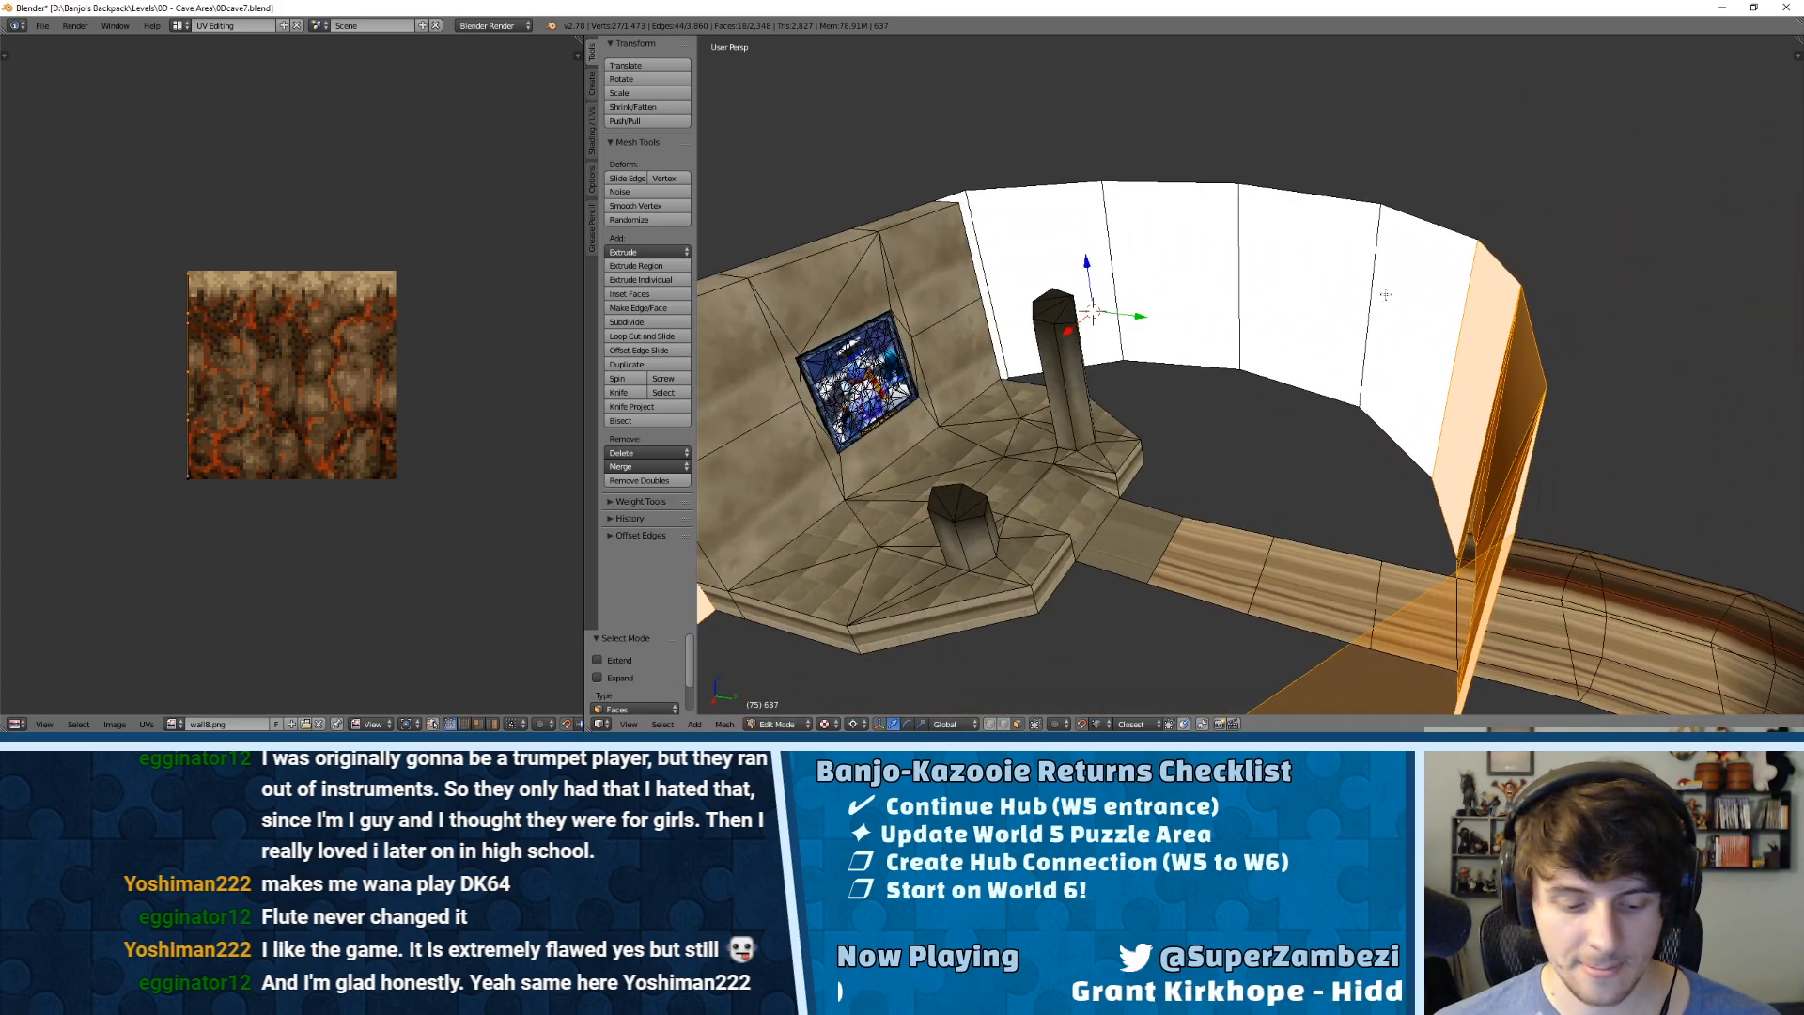
key(c)
drag(1426, 318, 988, 209)
key(Escape)
Step: Unwrap the selected wall faces and select all of their UVs
mouse_move(988, 209)
middle_down()
mouse_move(1081, 249)
mouse_move(1085, 306)
mouse_move(1277, 339)
mouse_move(1154, 279)
middle_up()
key(u)
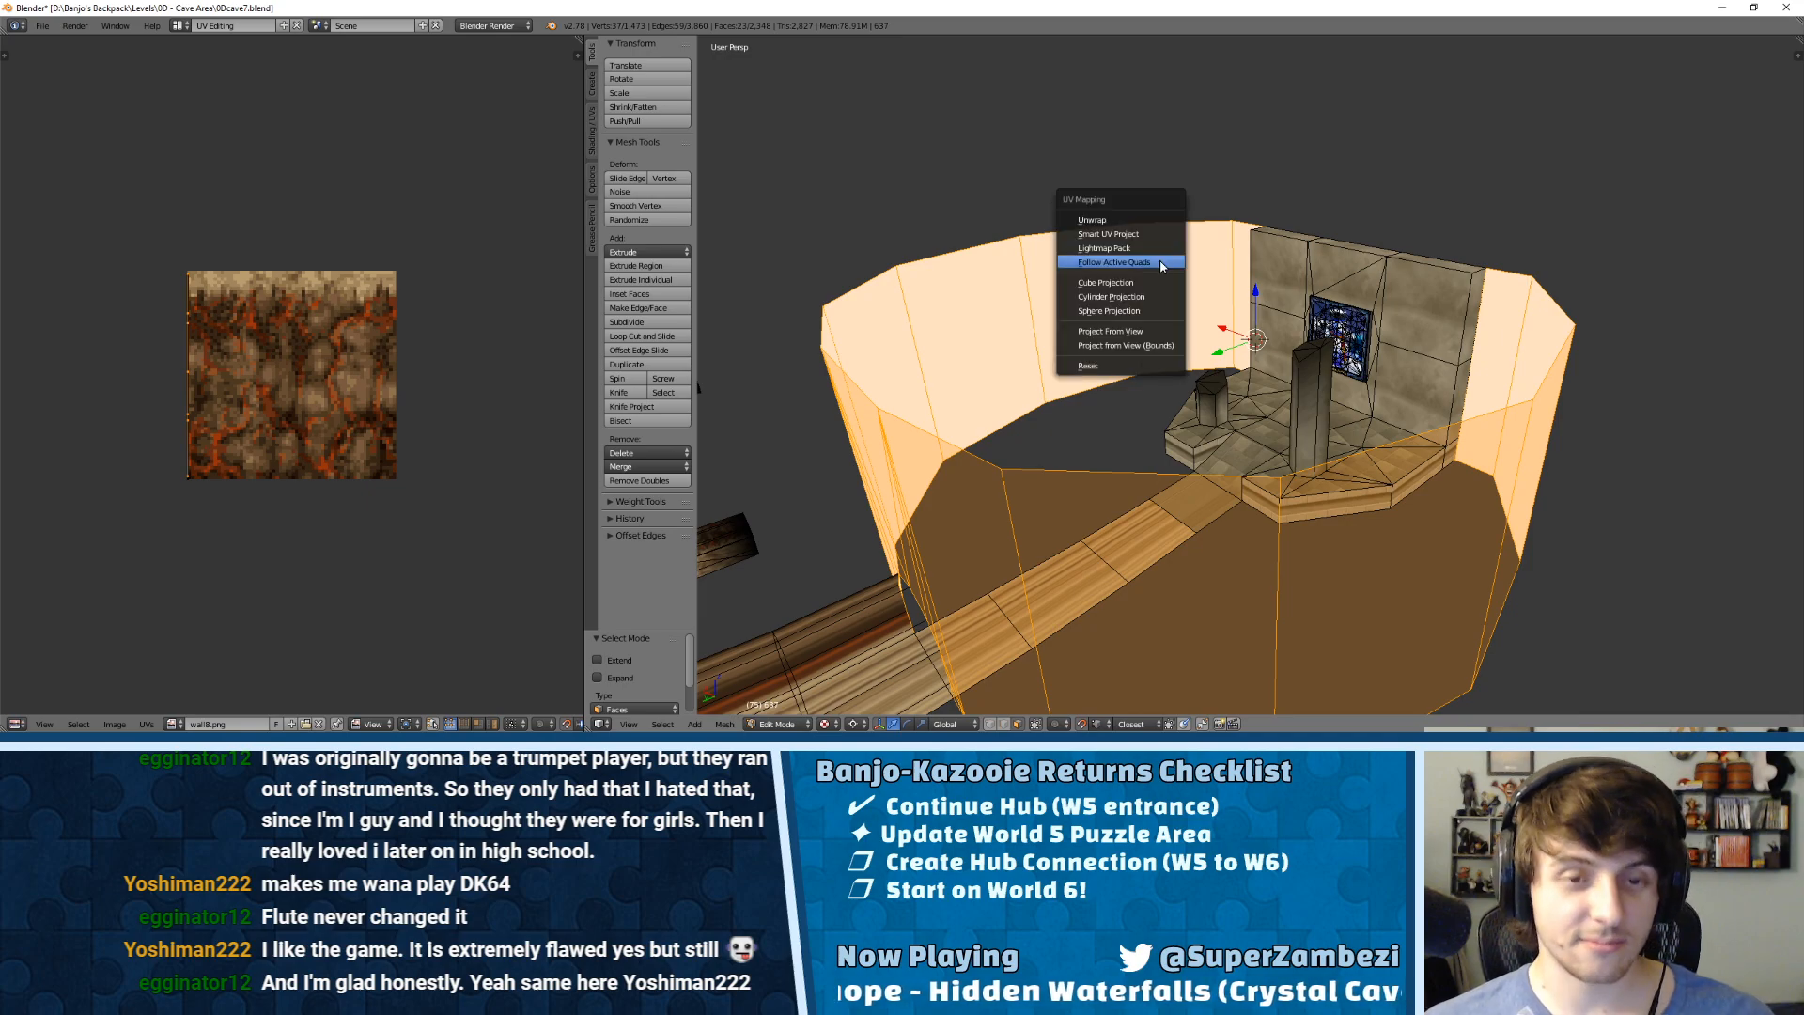
click(1139, 224)
scroll(377, 351, down, 3)
key(a)
key(a)
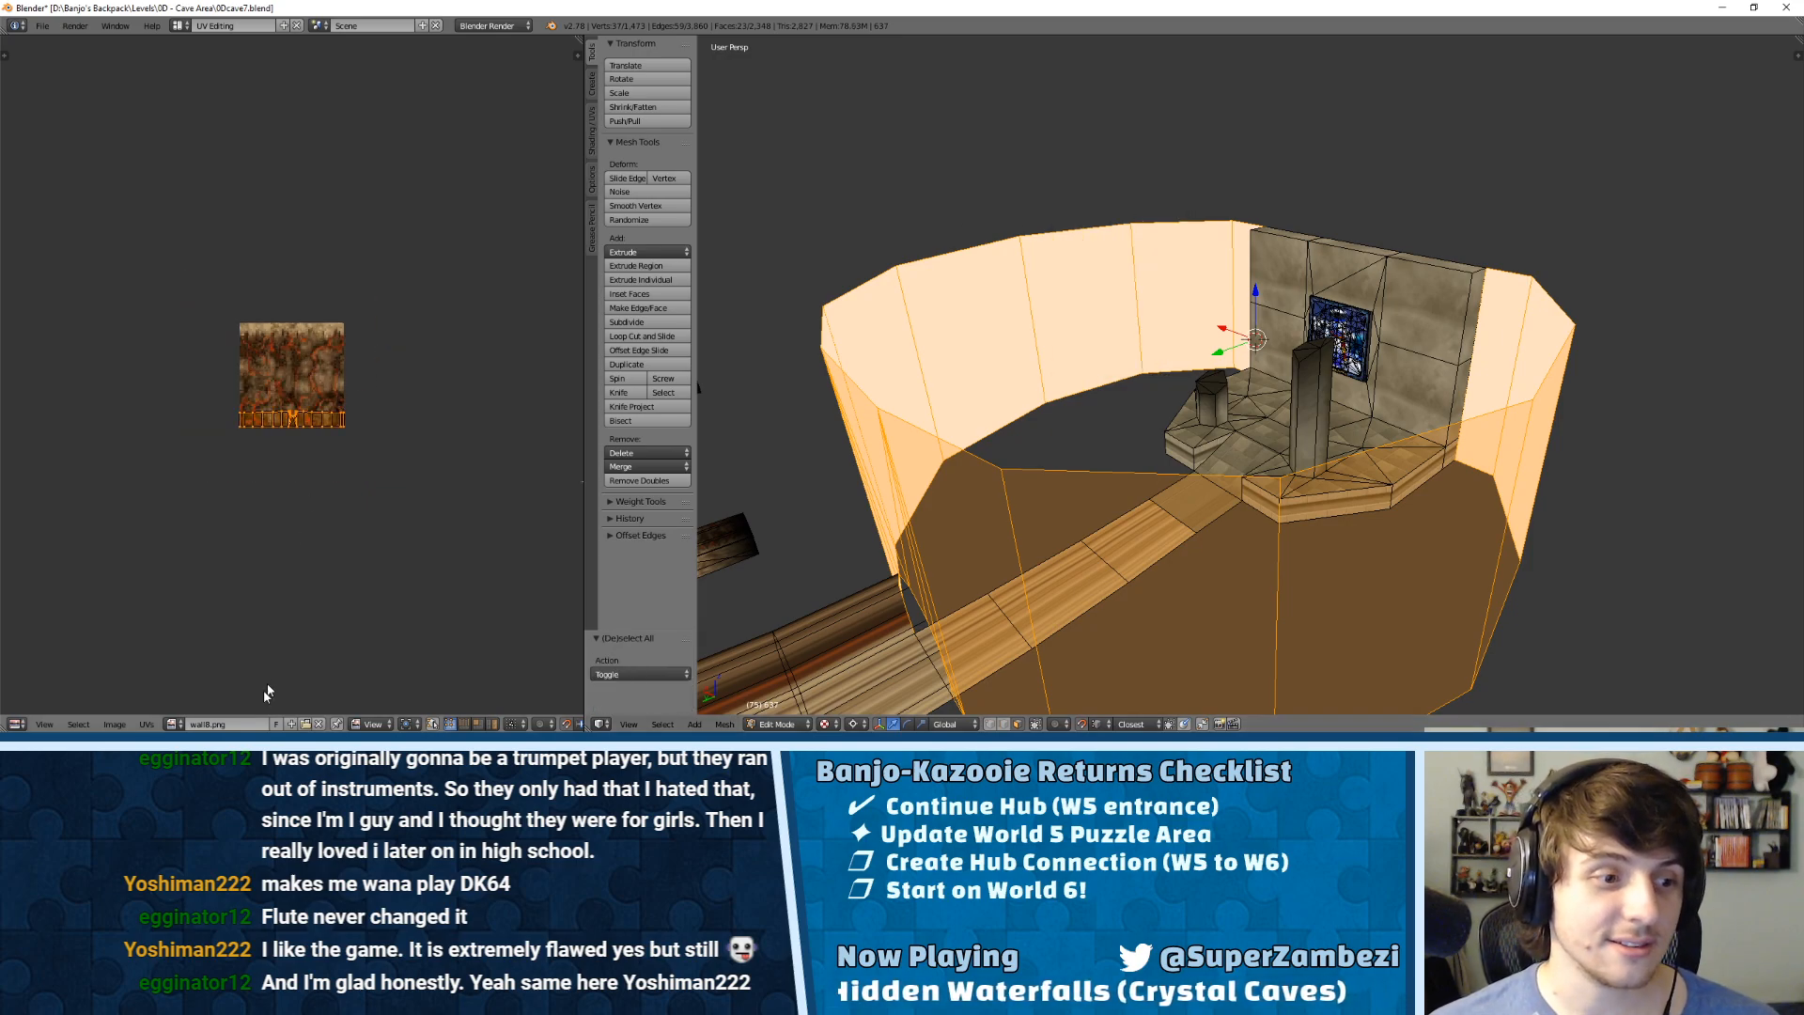
Step: In File Explorer, copy grassy.png, grassy2.png and grassy3.png from 5A - World 5 into the 0D - Cave Area folder
click(128, 725)
click(521, 746)
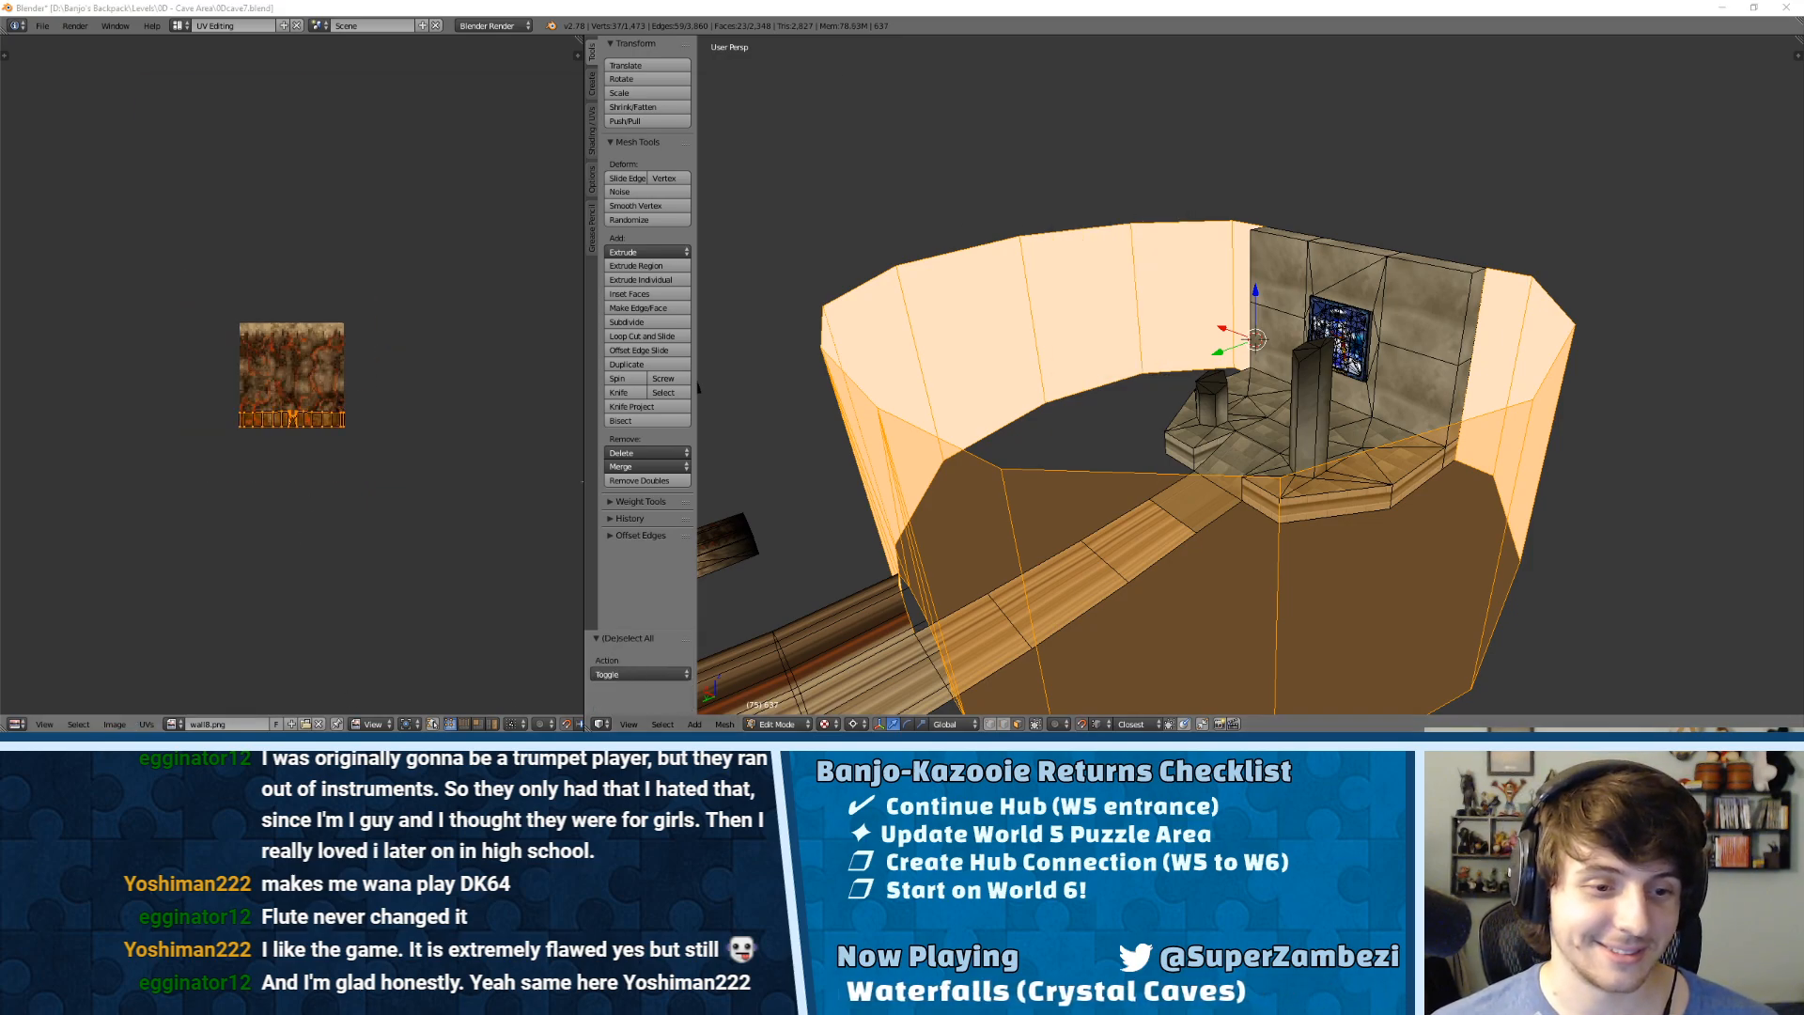
ctrl+click(390, 491)
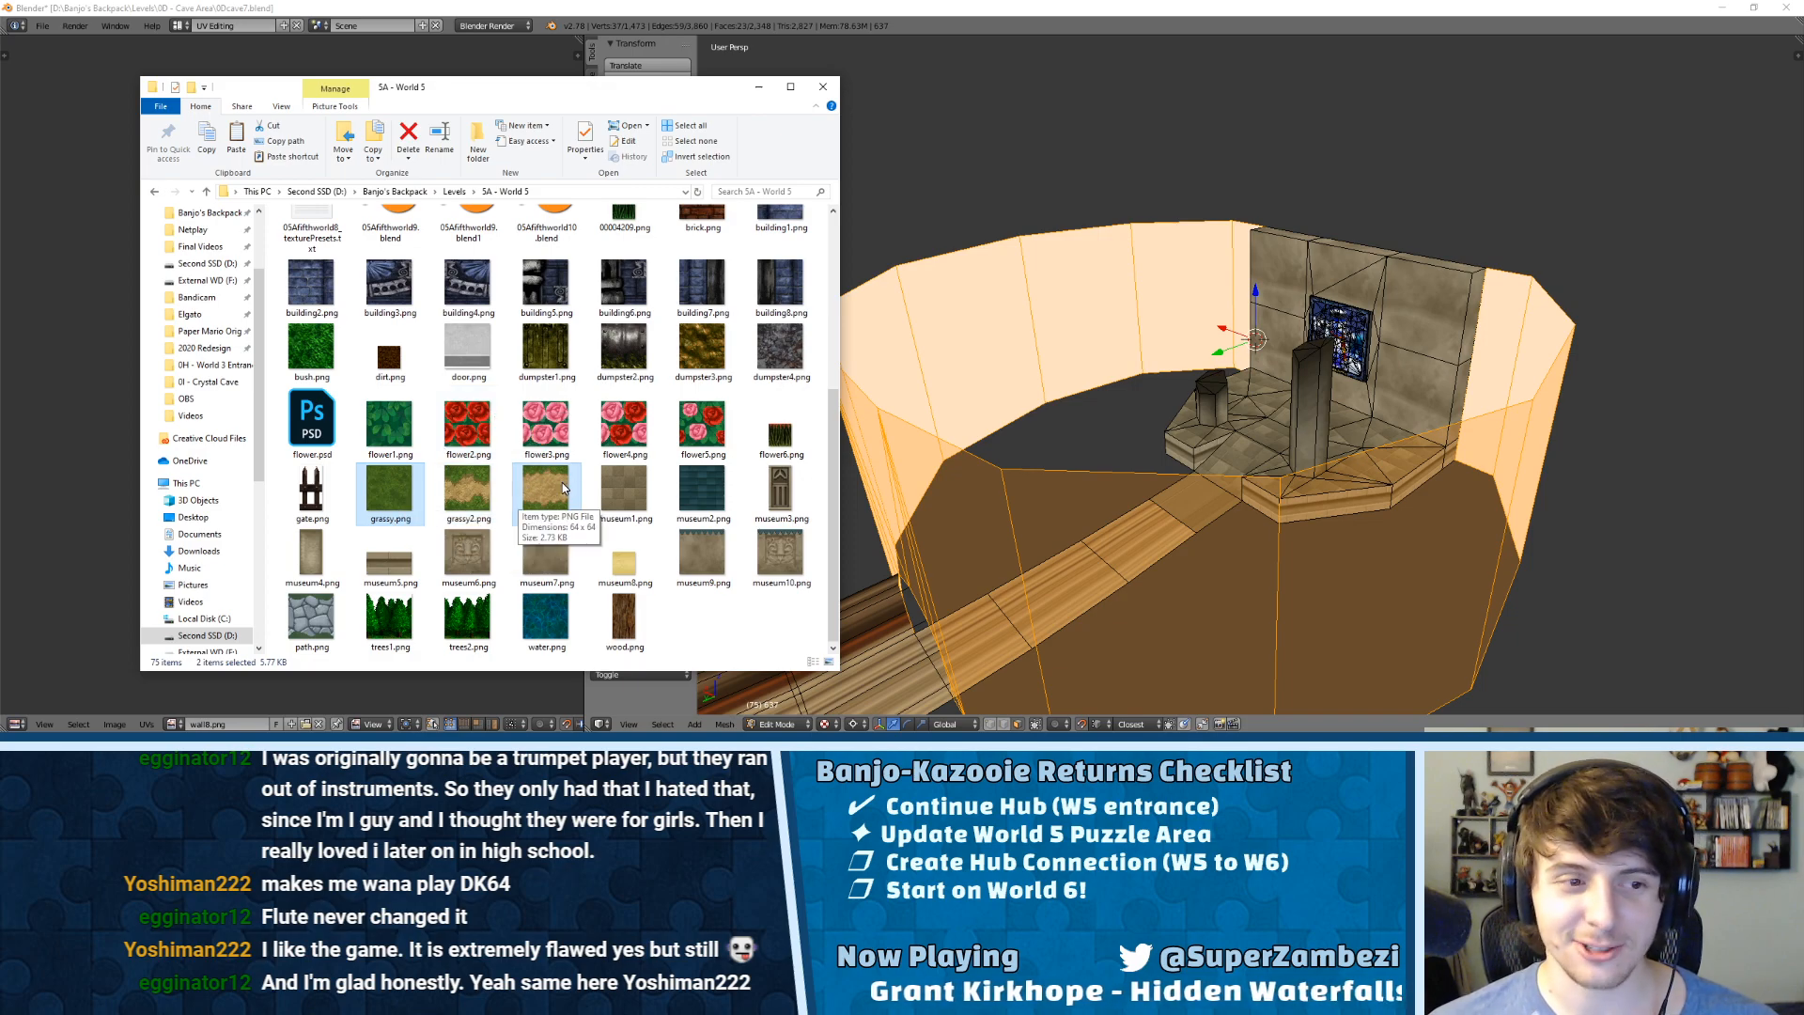
ctrl+click(489, 488)
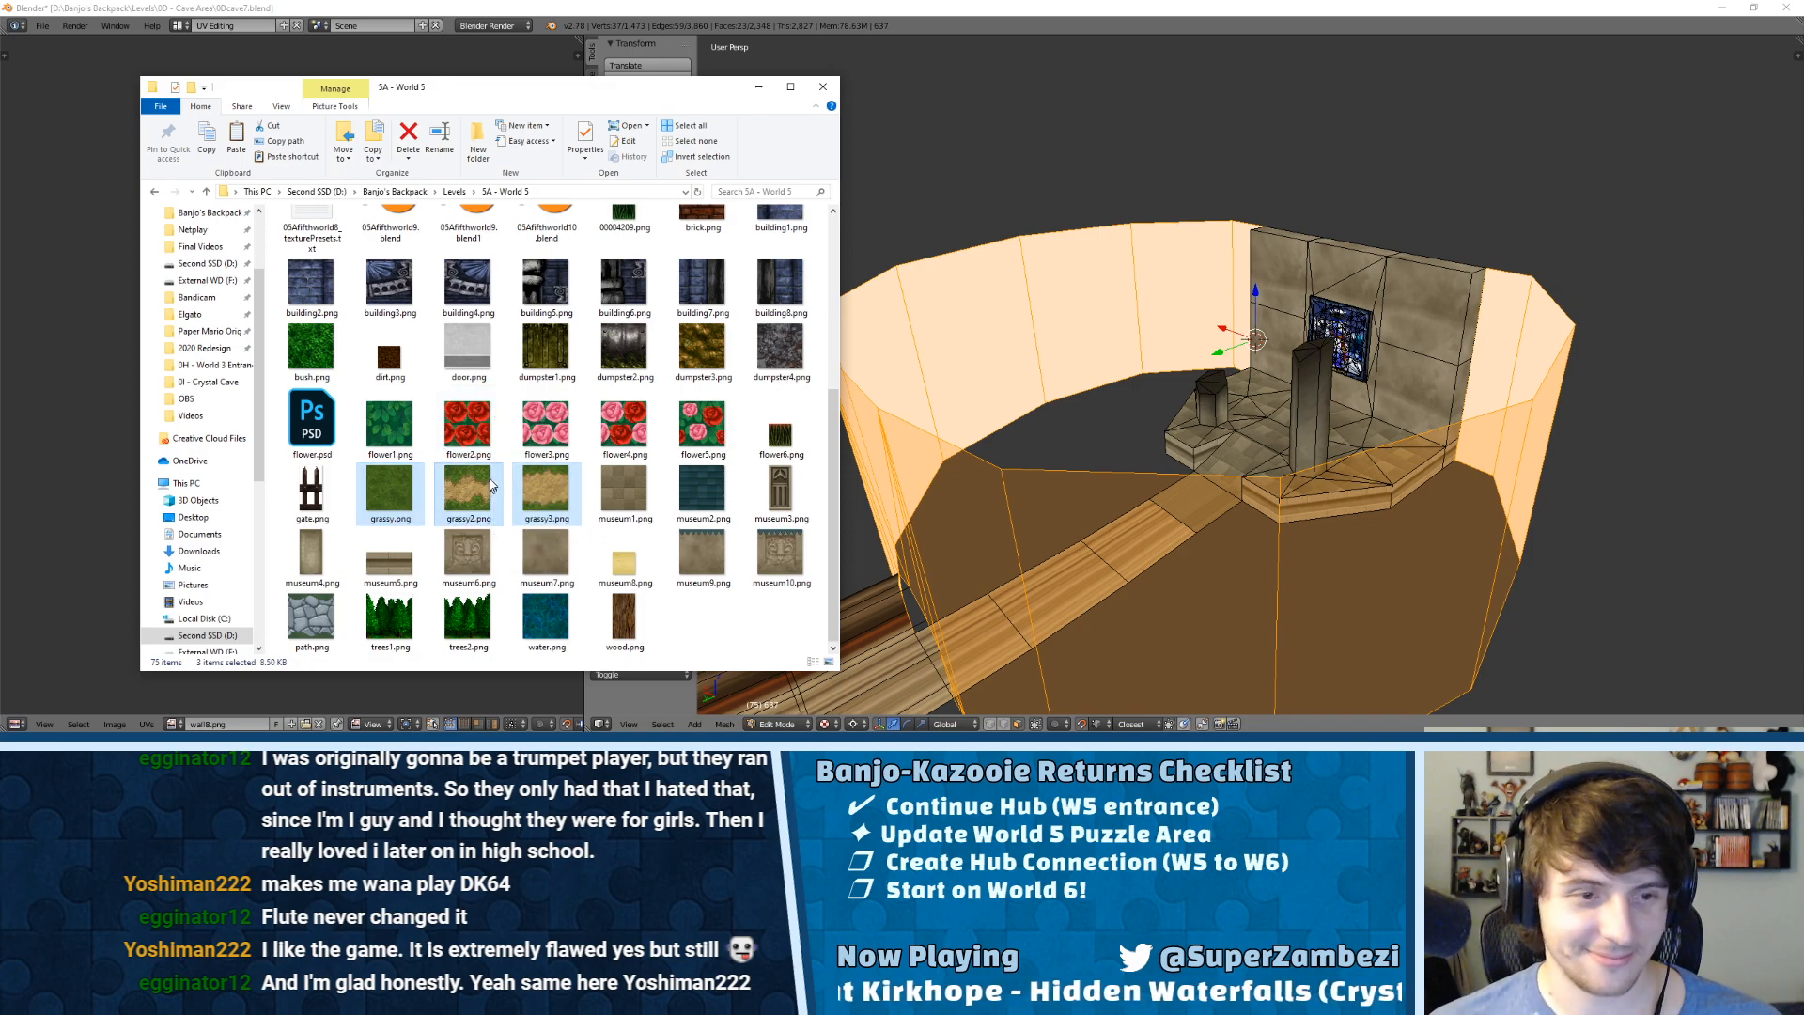
key(BackSpace)
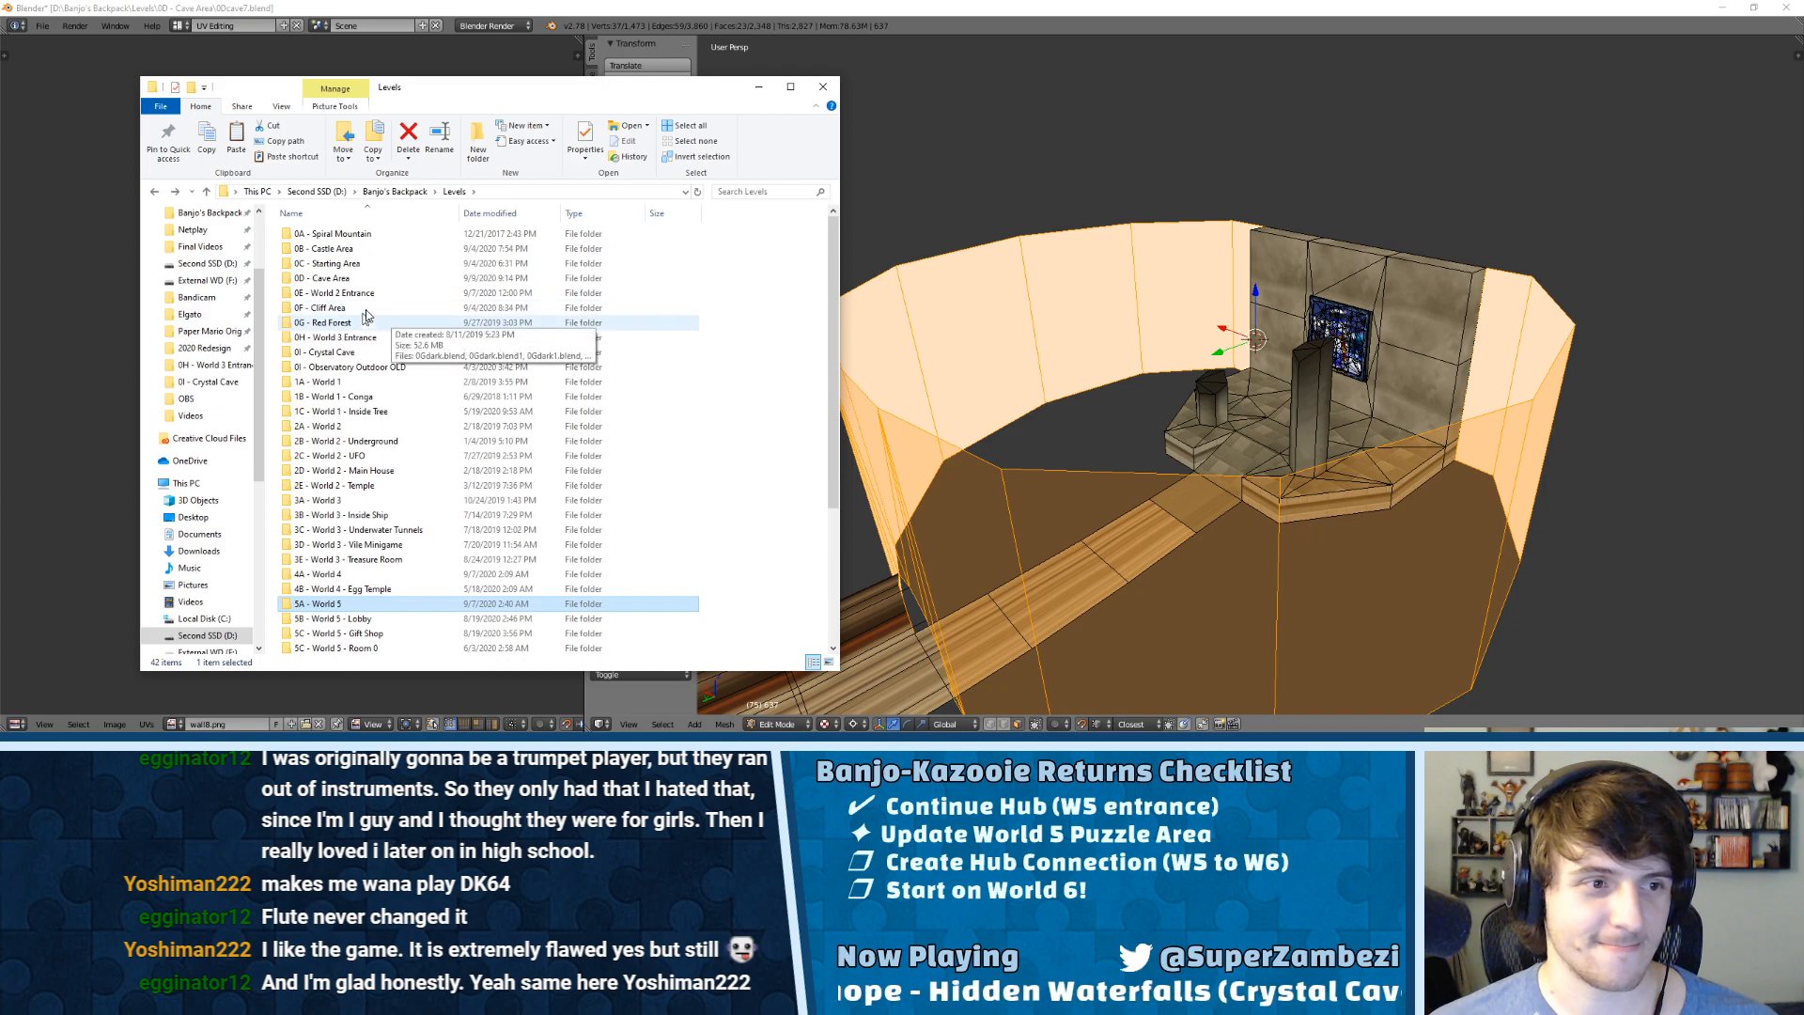
double_click(339, 278)
scroll(508, 372, down, 5)
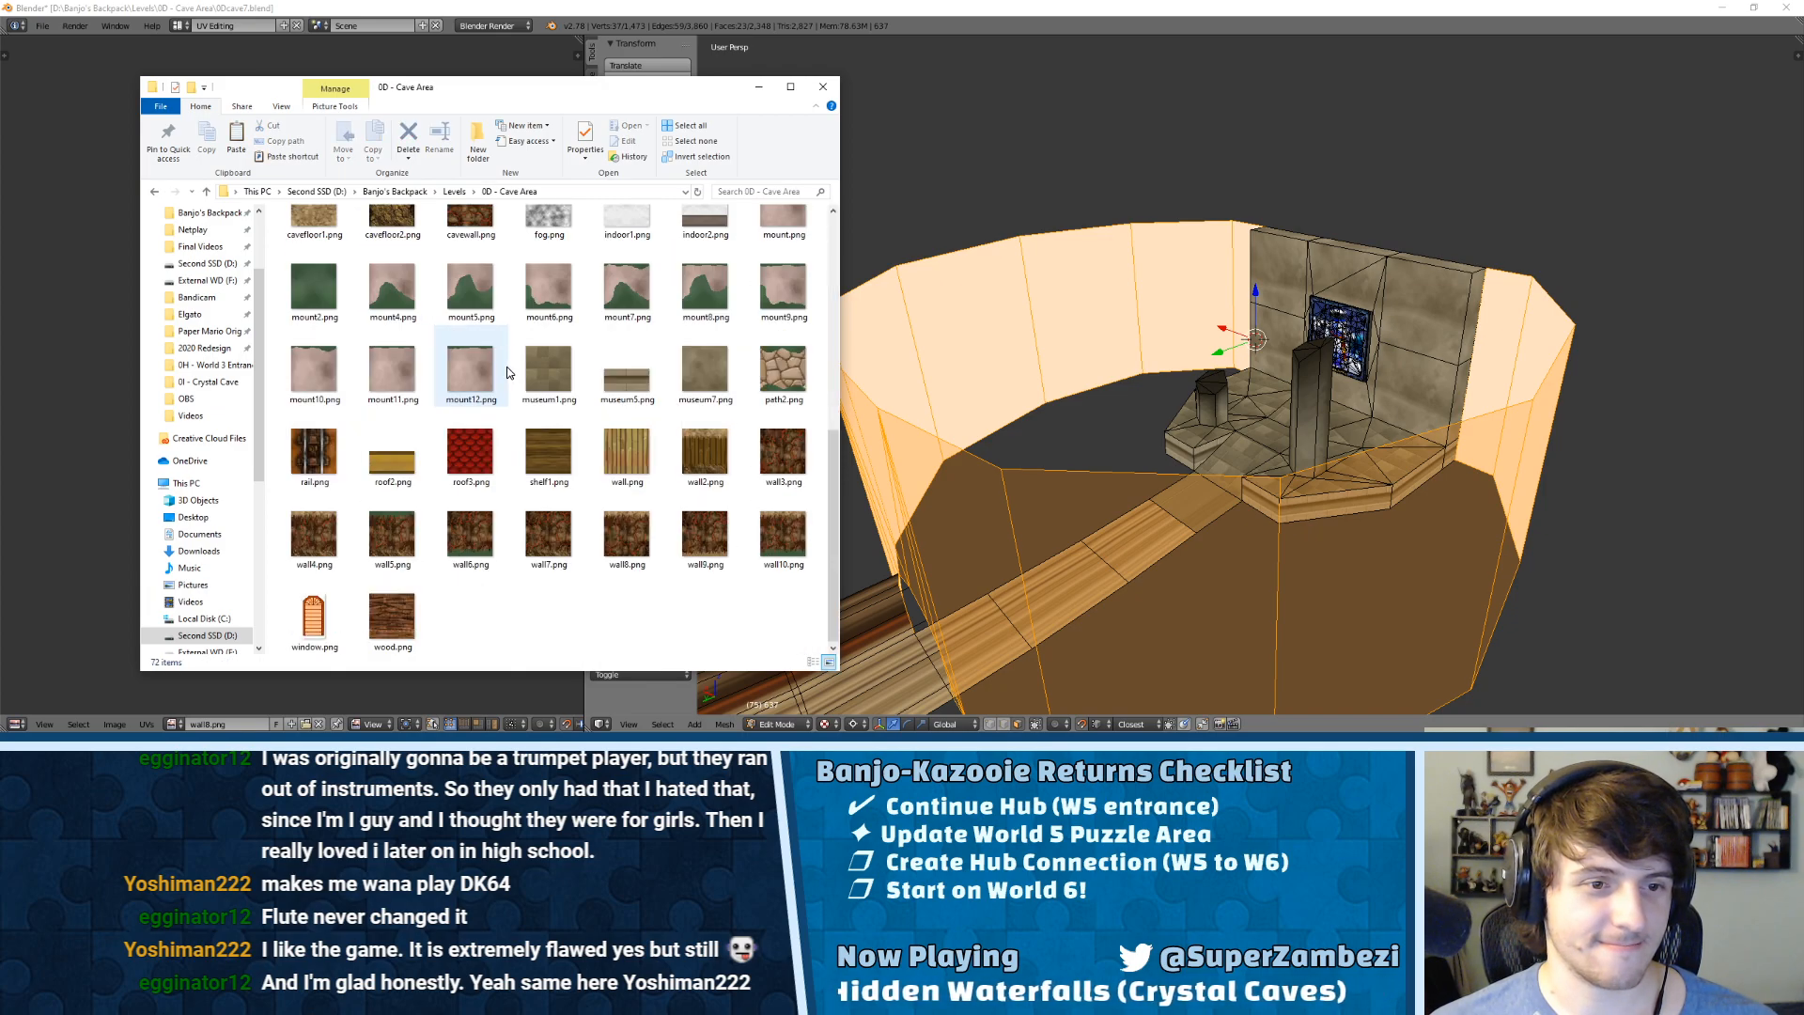
key(ctrl+v)
click(1209, 6)
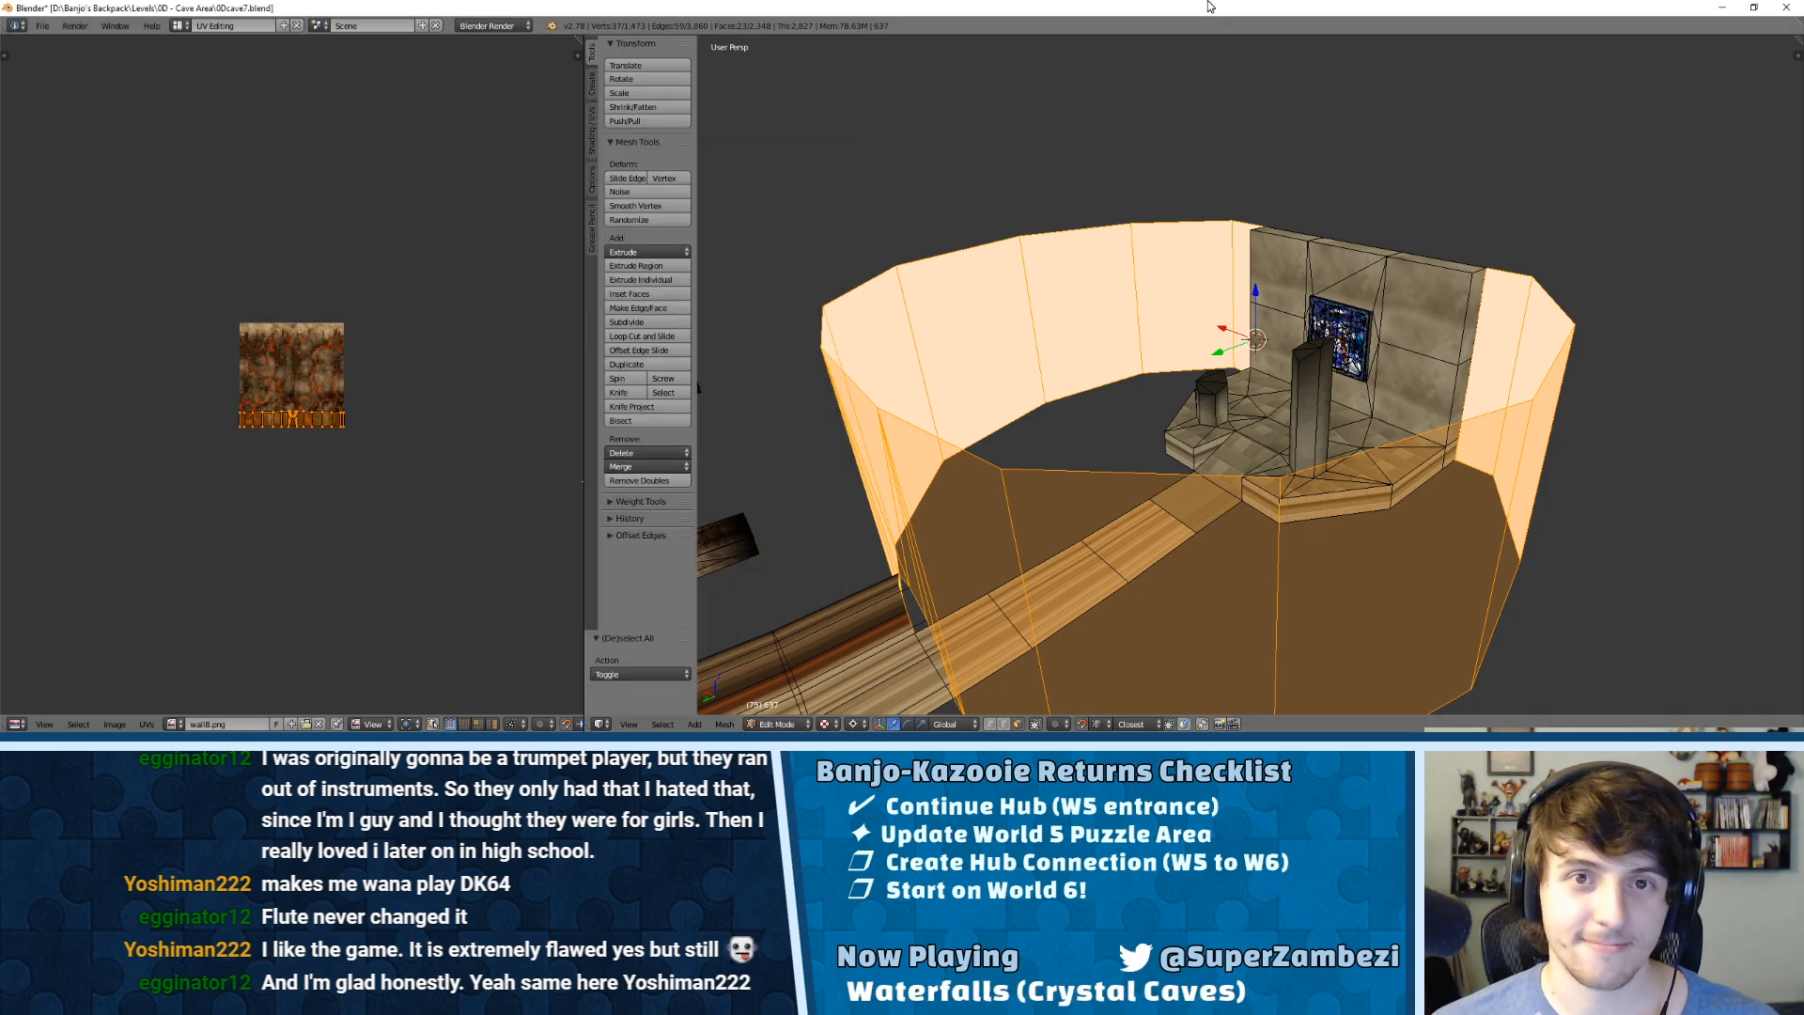
Step: Open grassy3.png from the Cave Area folder as the texture of the selected wall faces
click(117, 725)
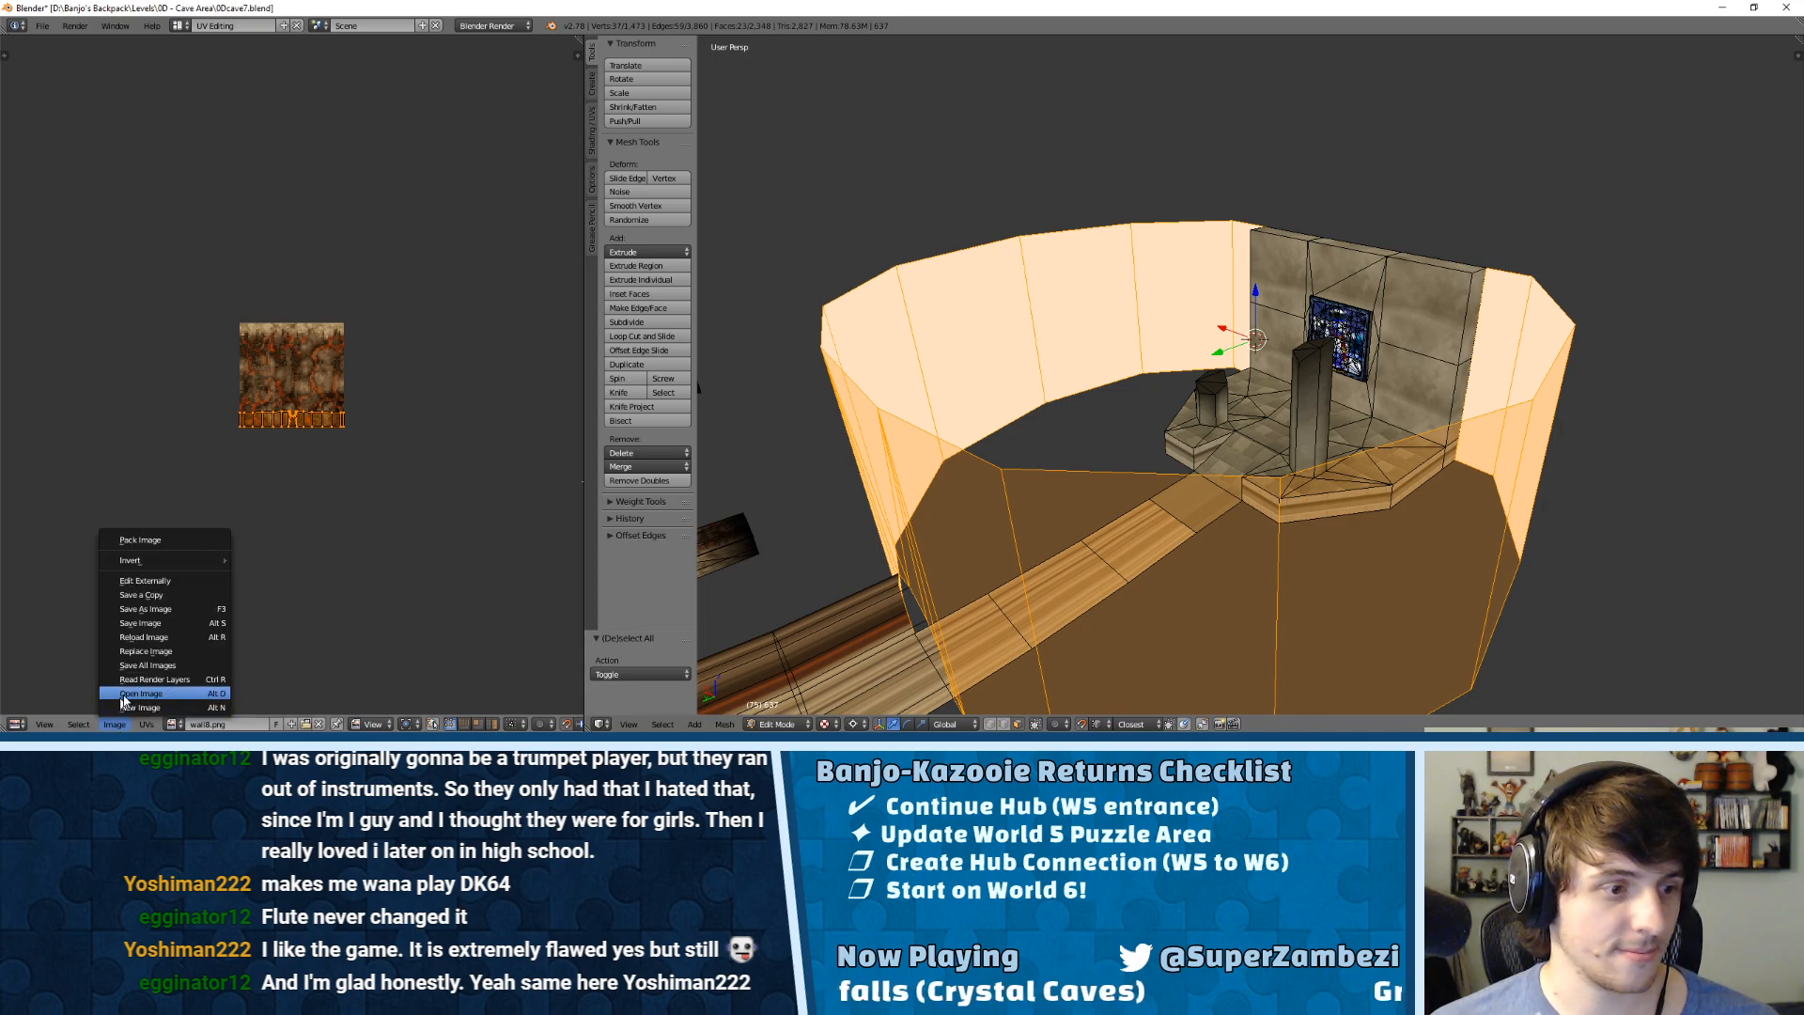
click(123, 697)
click(239, 45)
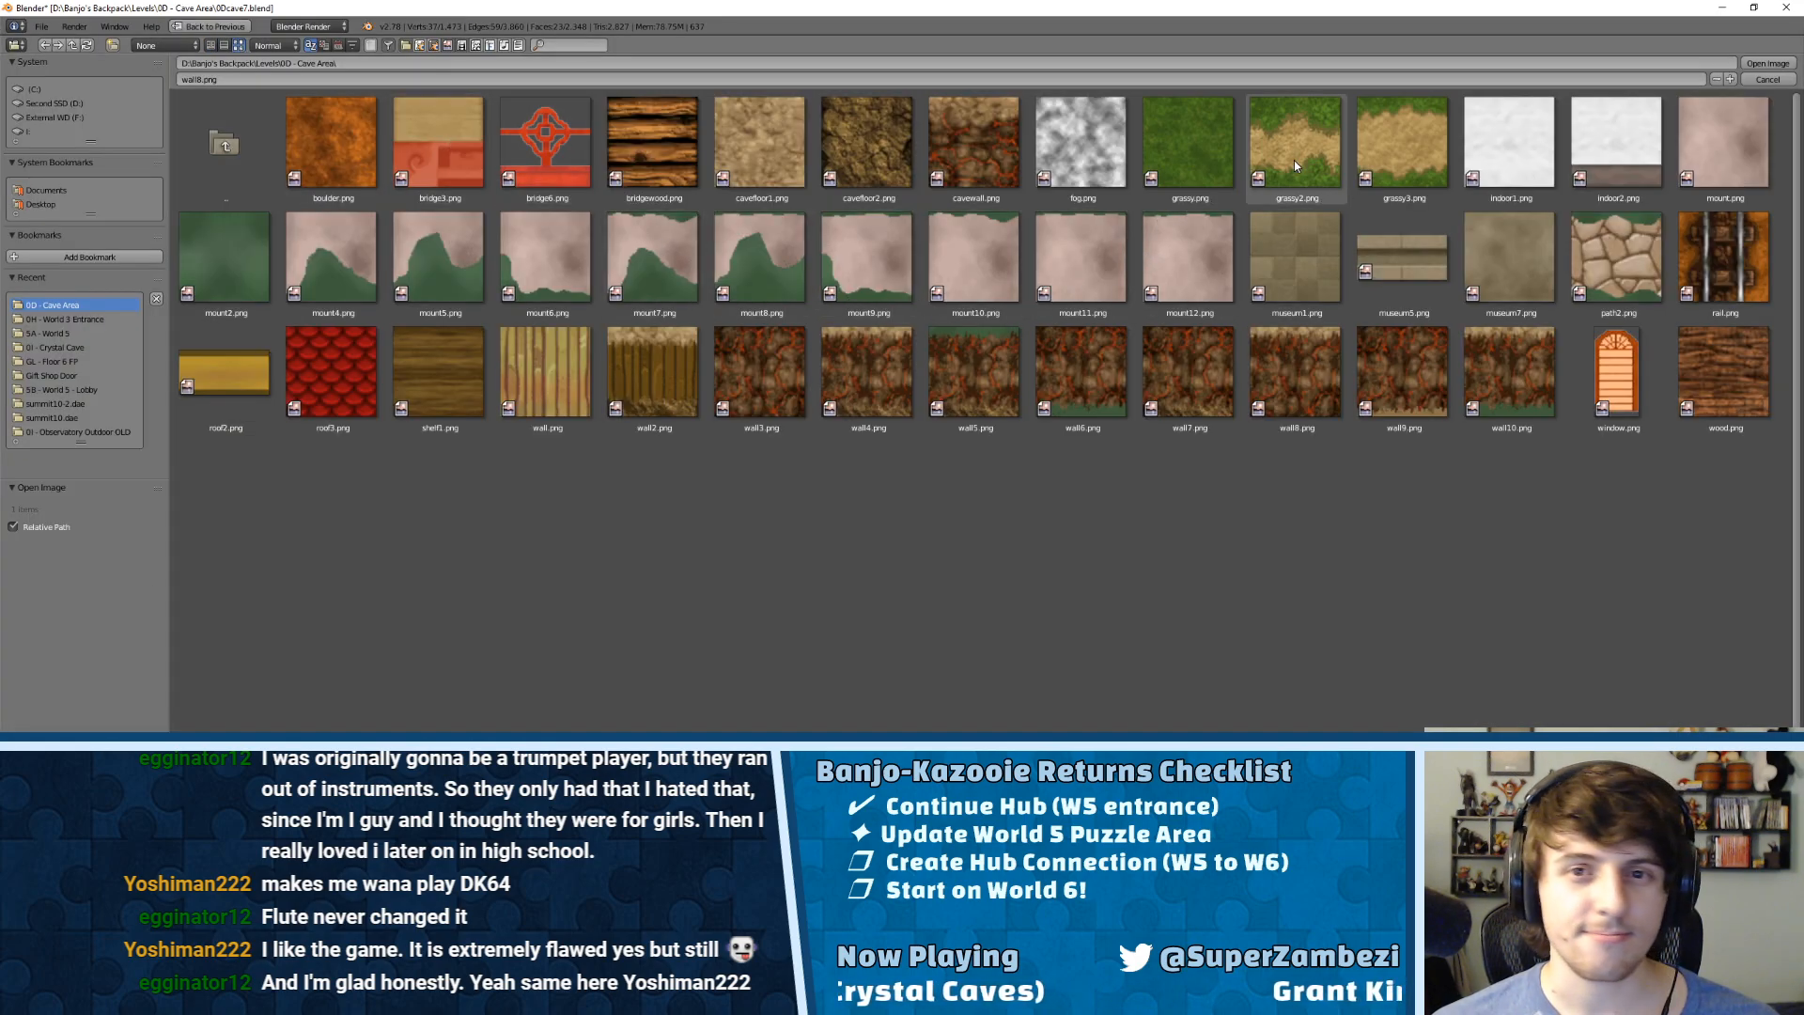
double_click(1378, 137)
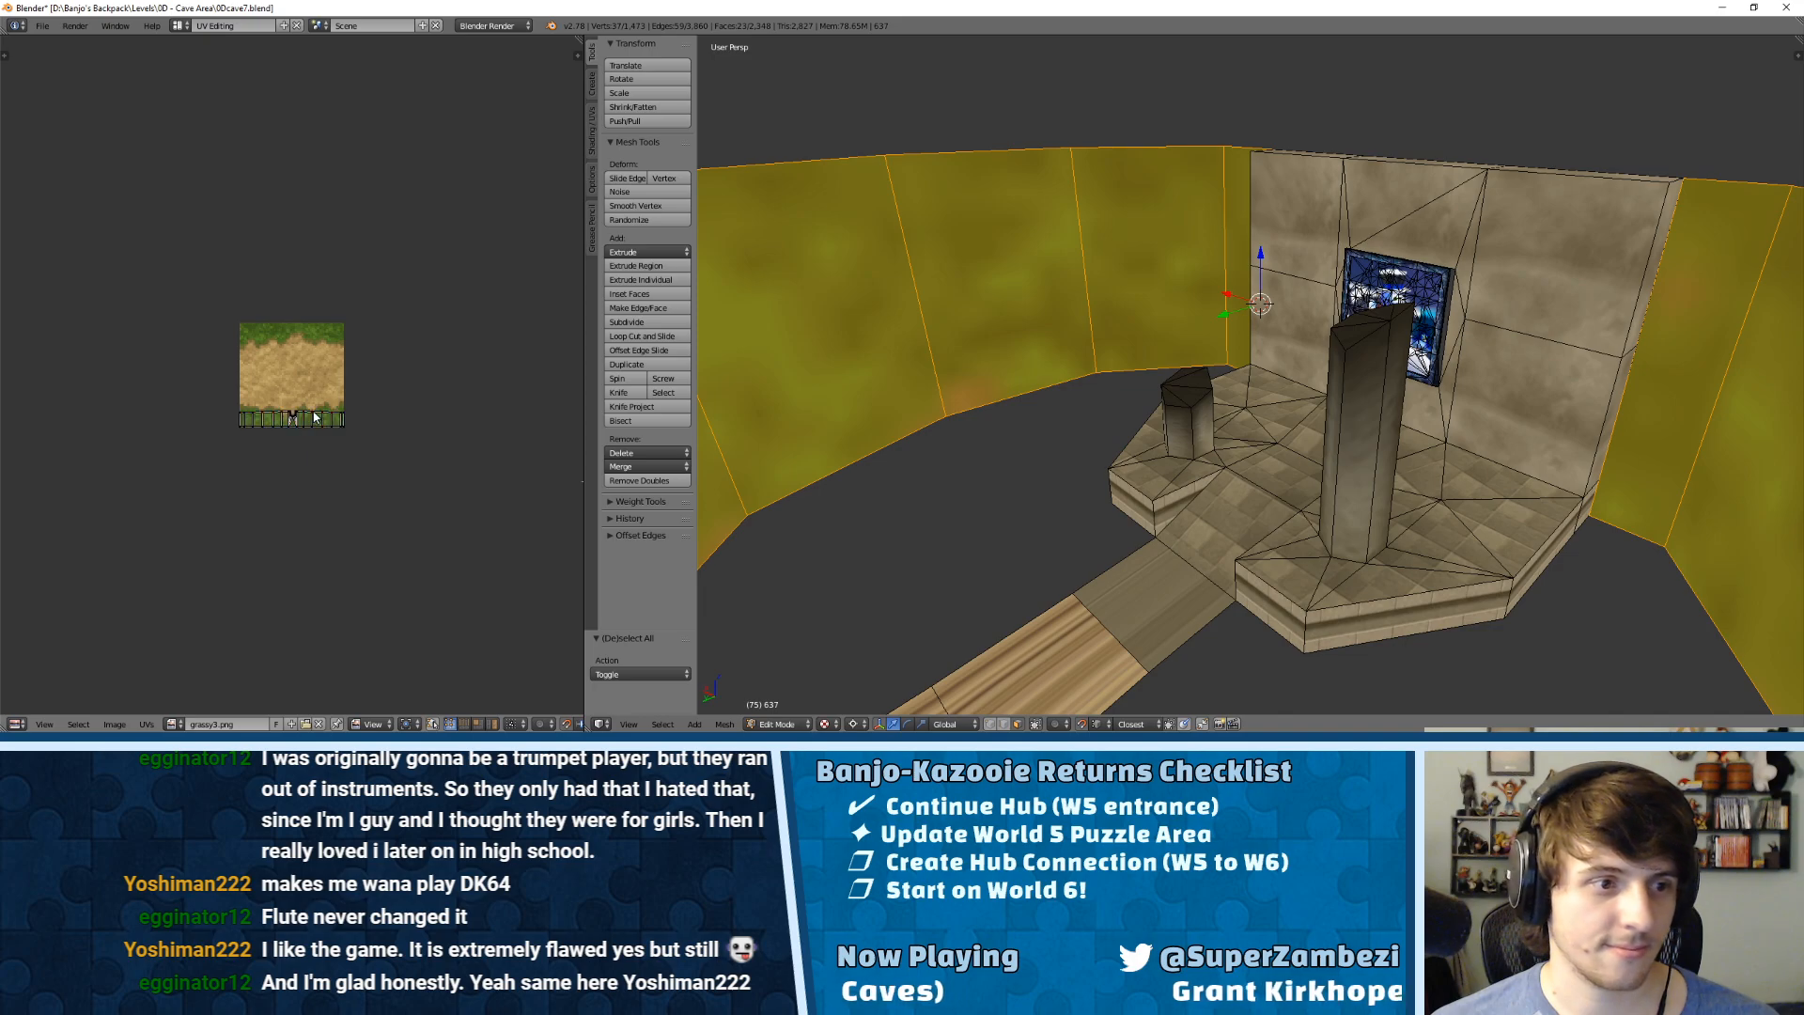
Step: Scale the wall's UVs up by about 2.6 and rotate them 180 degrees
key(a)
key(s)
click(359, 372)
text(r180)
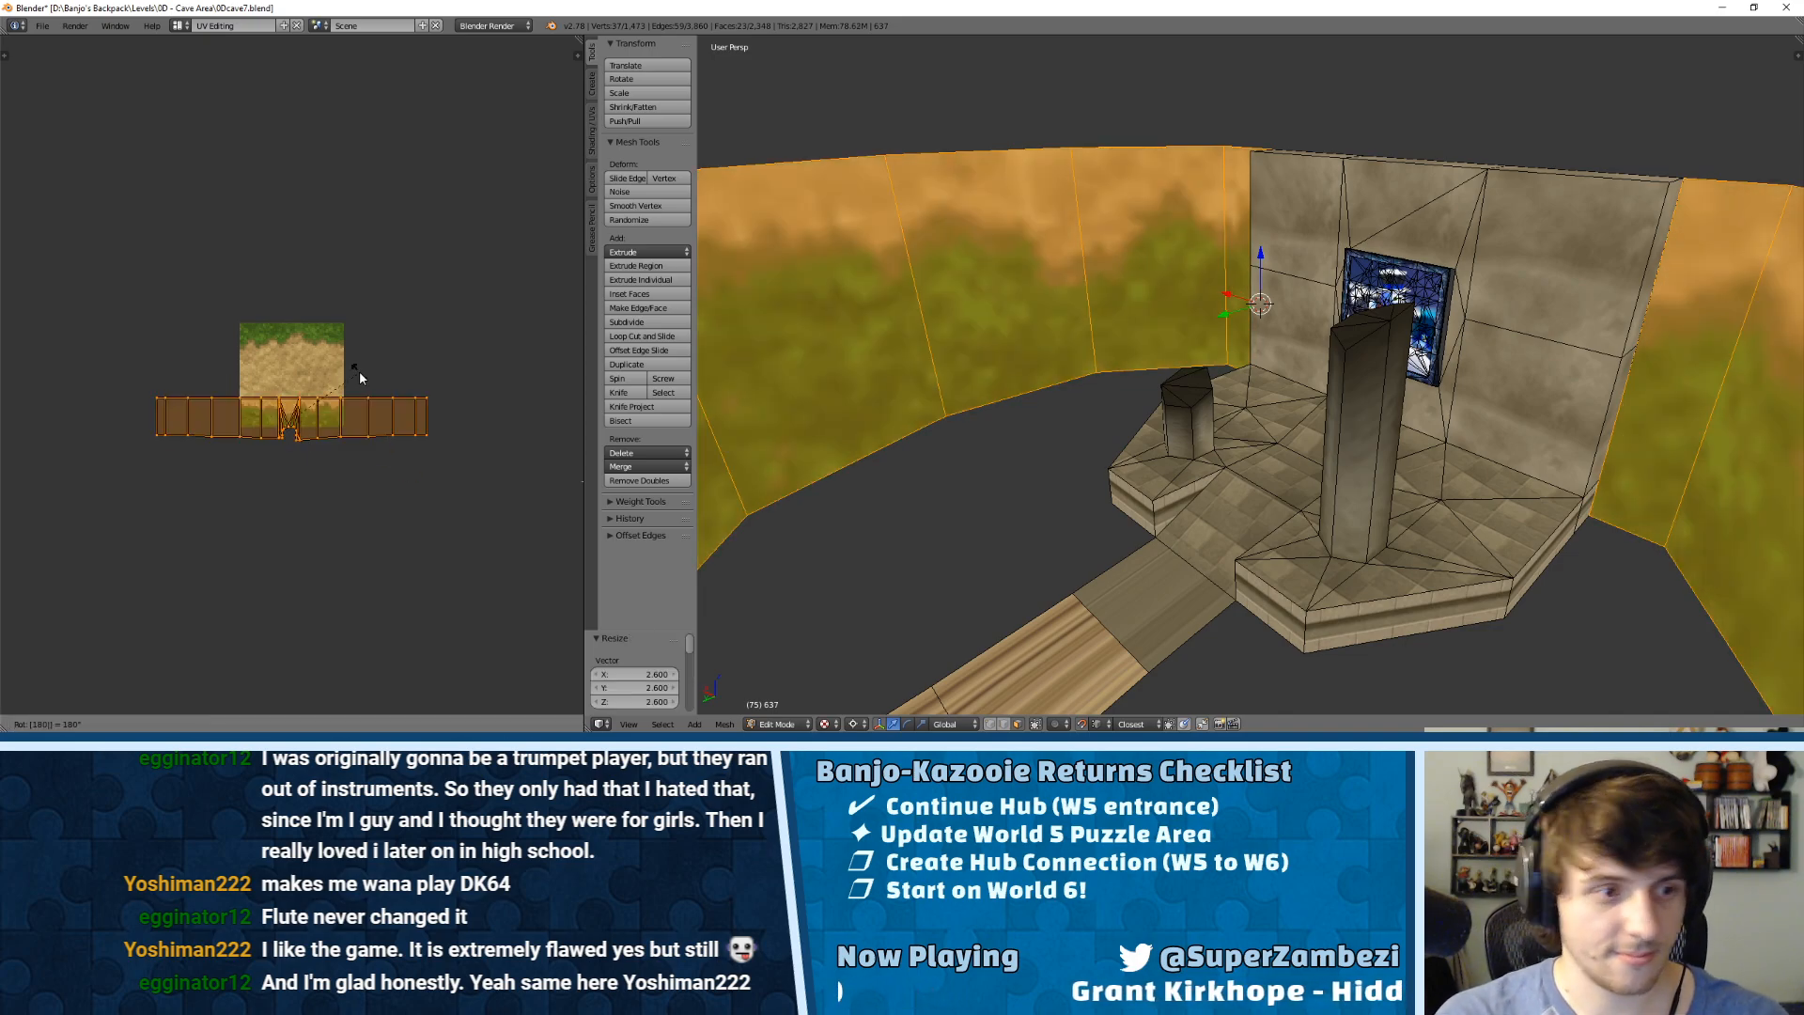
key(Return)
Step: Centre the wall's UVs over the grassy texture and enlarge them to span roughly the image's full height
key(g)
click(346, 397)
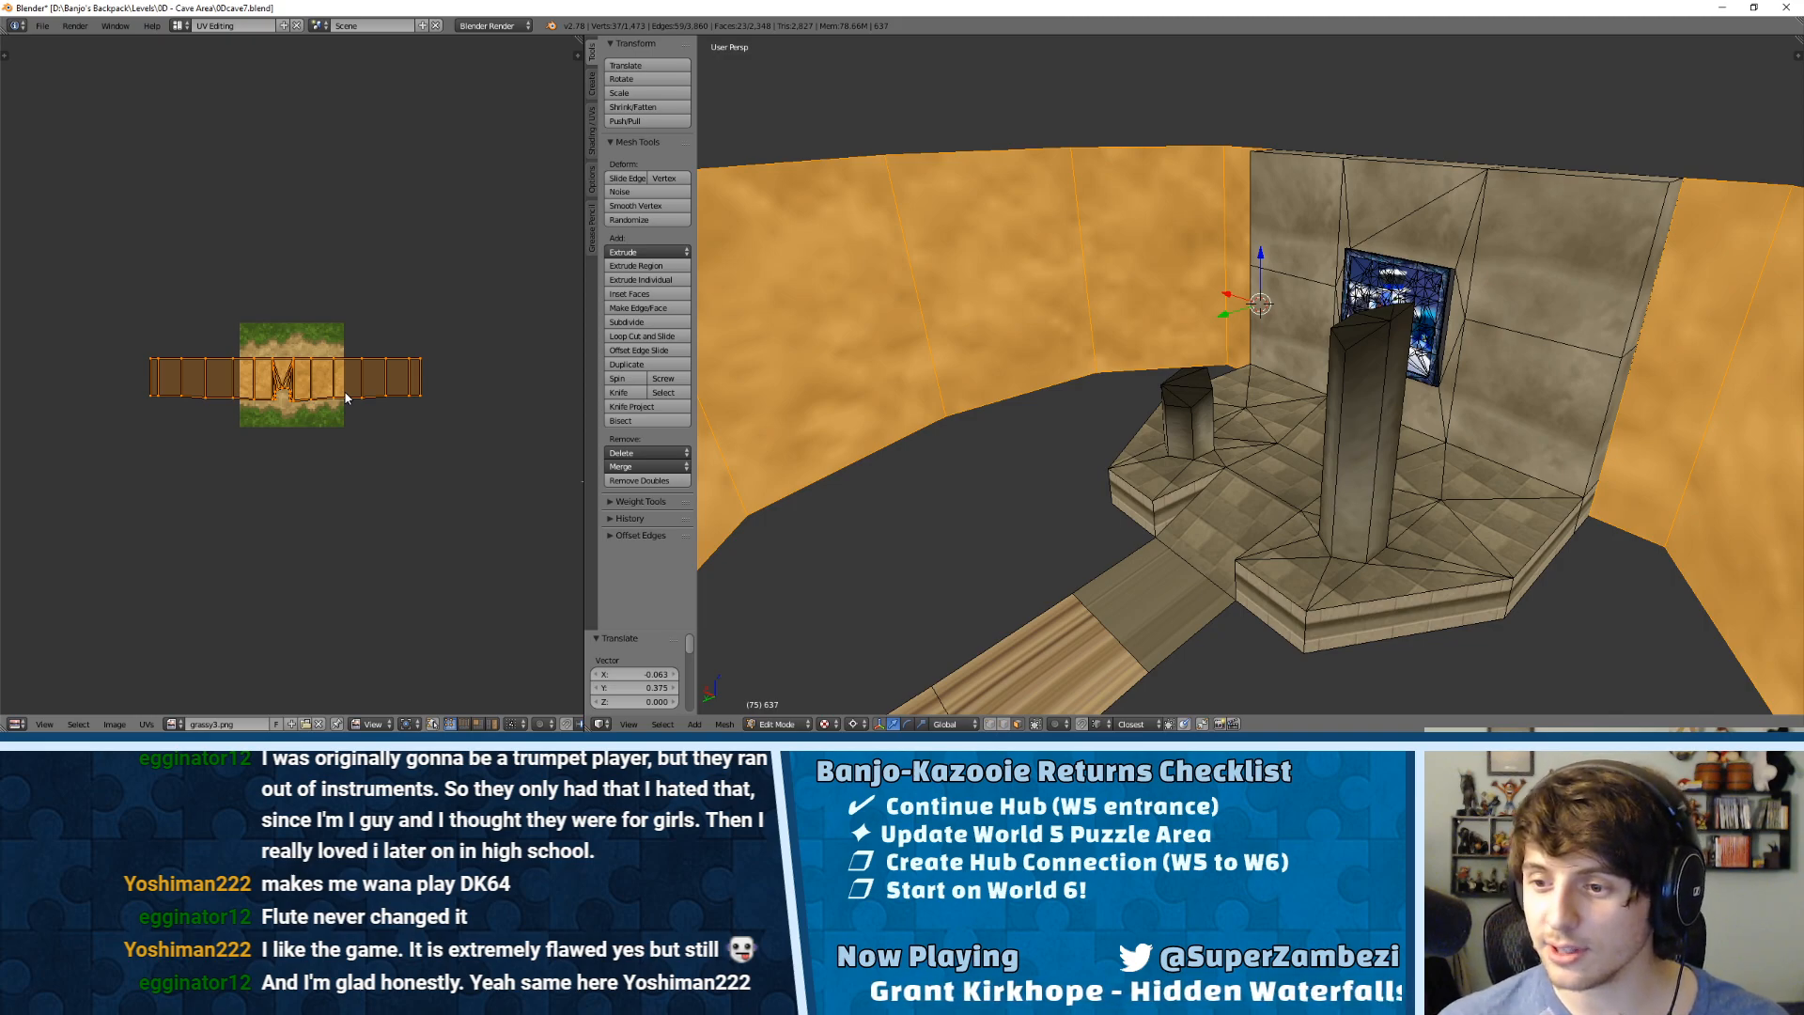
key(s)
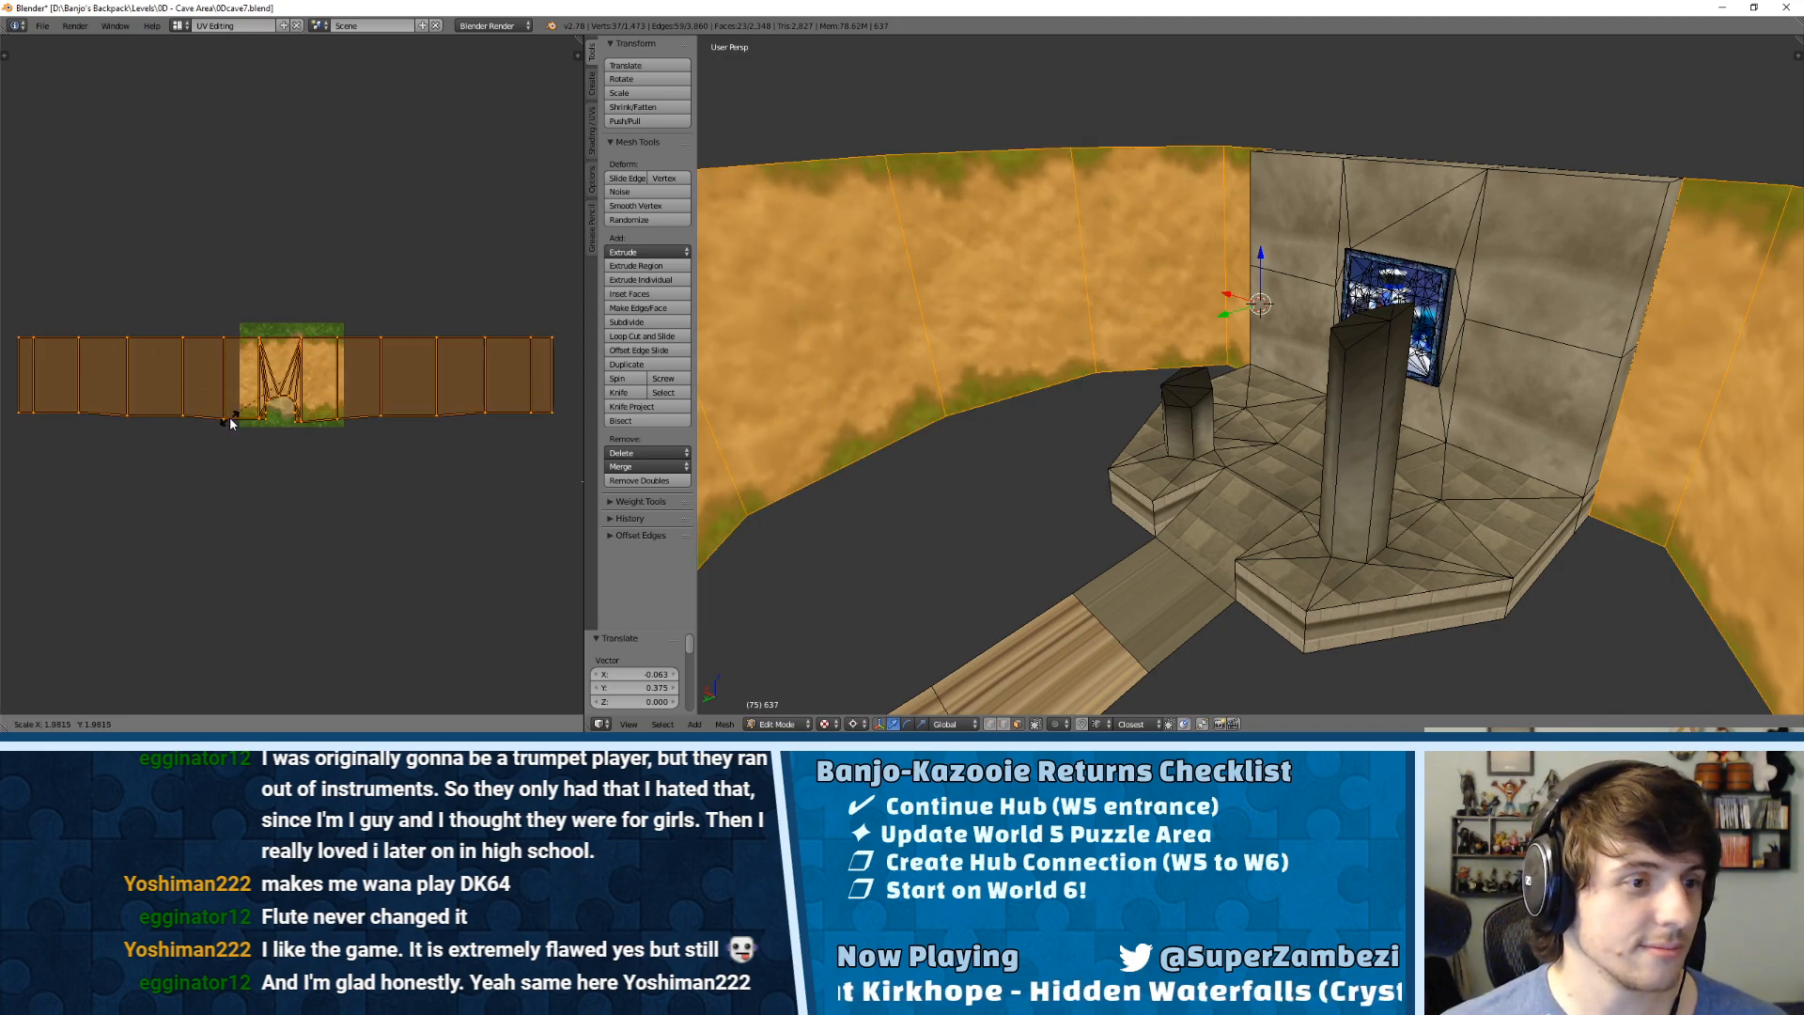
click(218, 430)
click(265, 384)
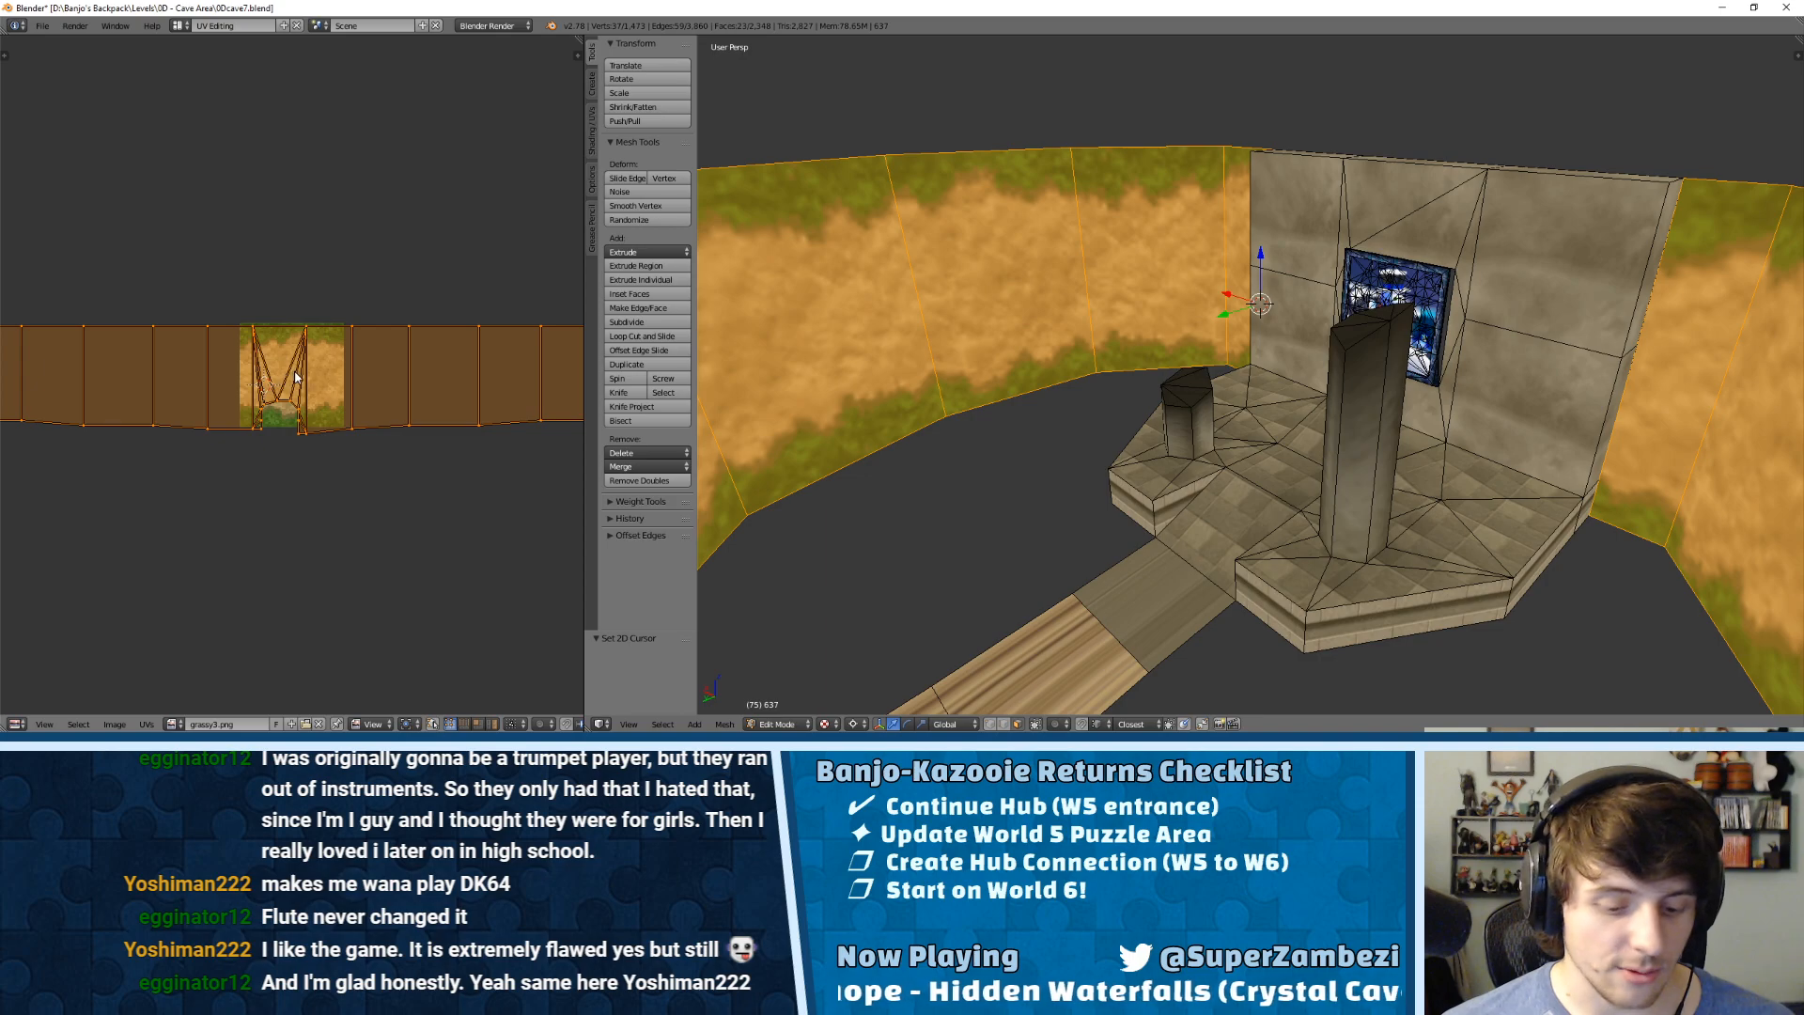
key(g)
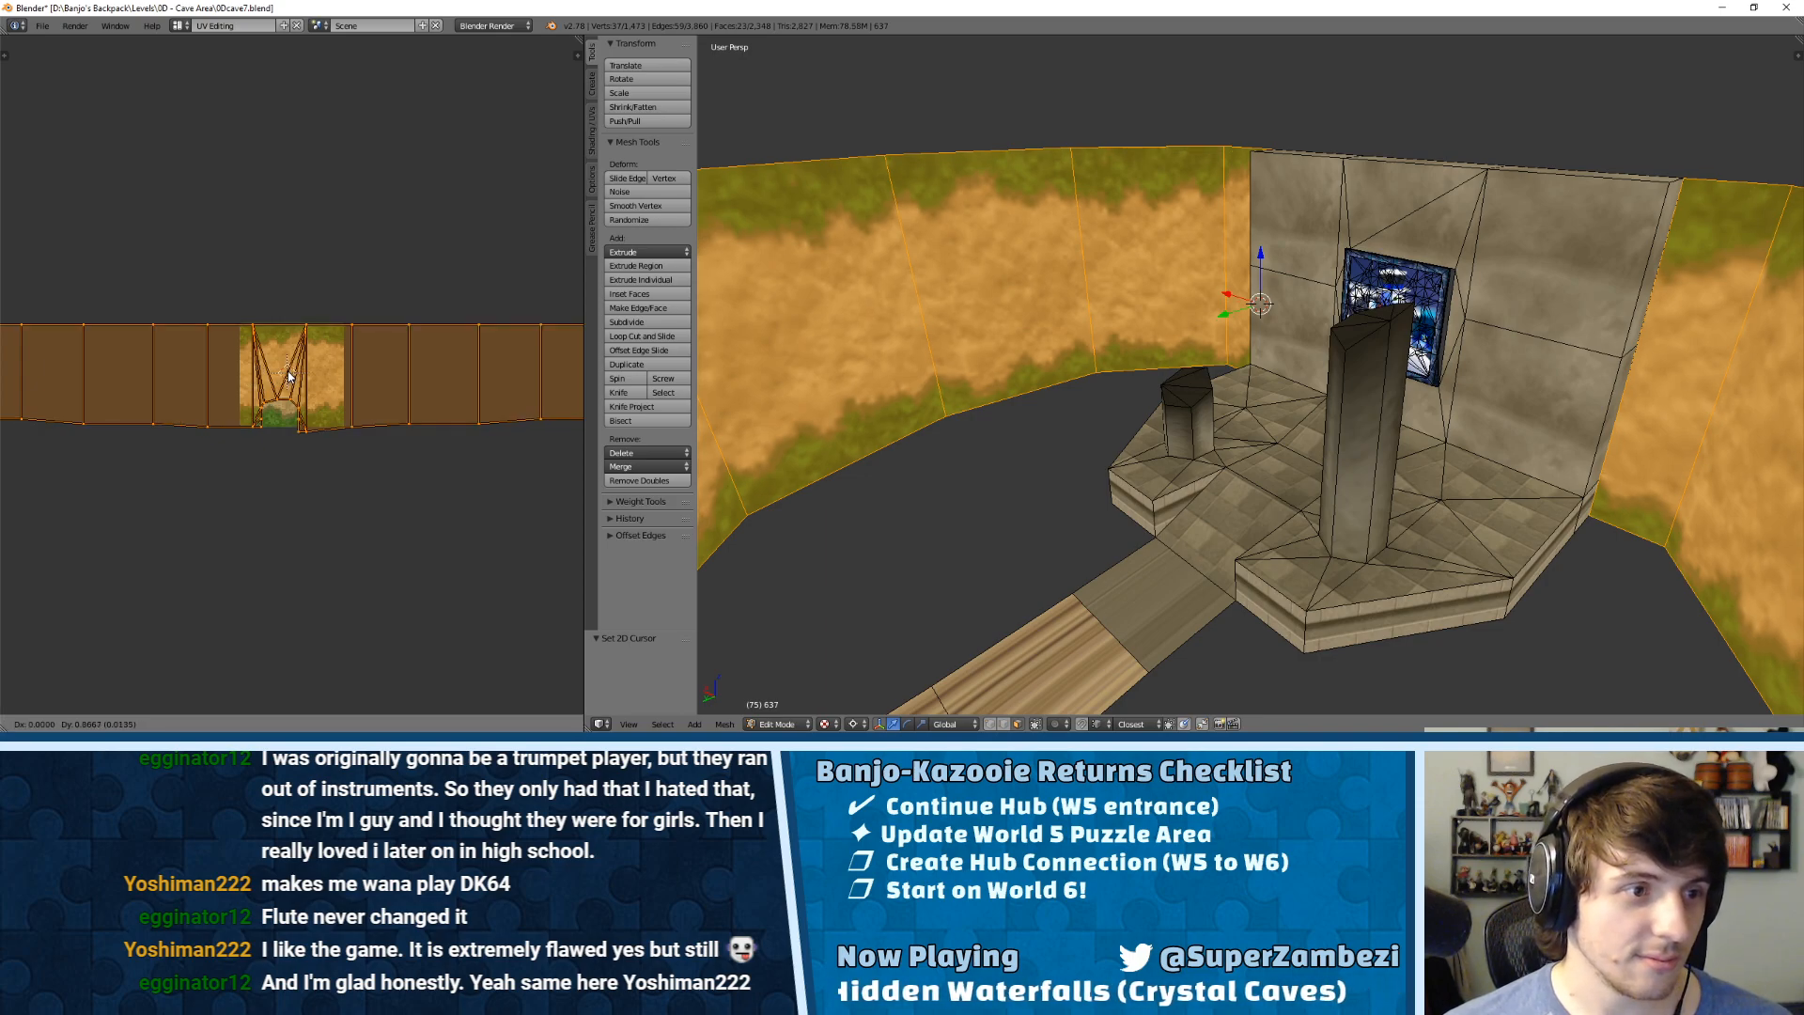
click(290, 376)
Step: Nudge the wall's UVs vertically so their upper edge lines up with the texture's upper edge
scroll(226, 376, up, 6)
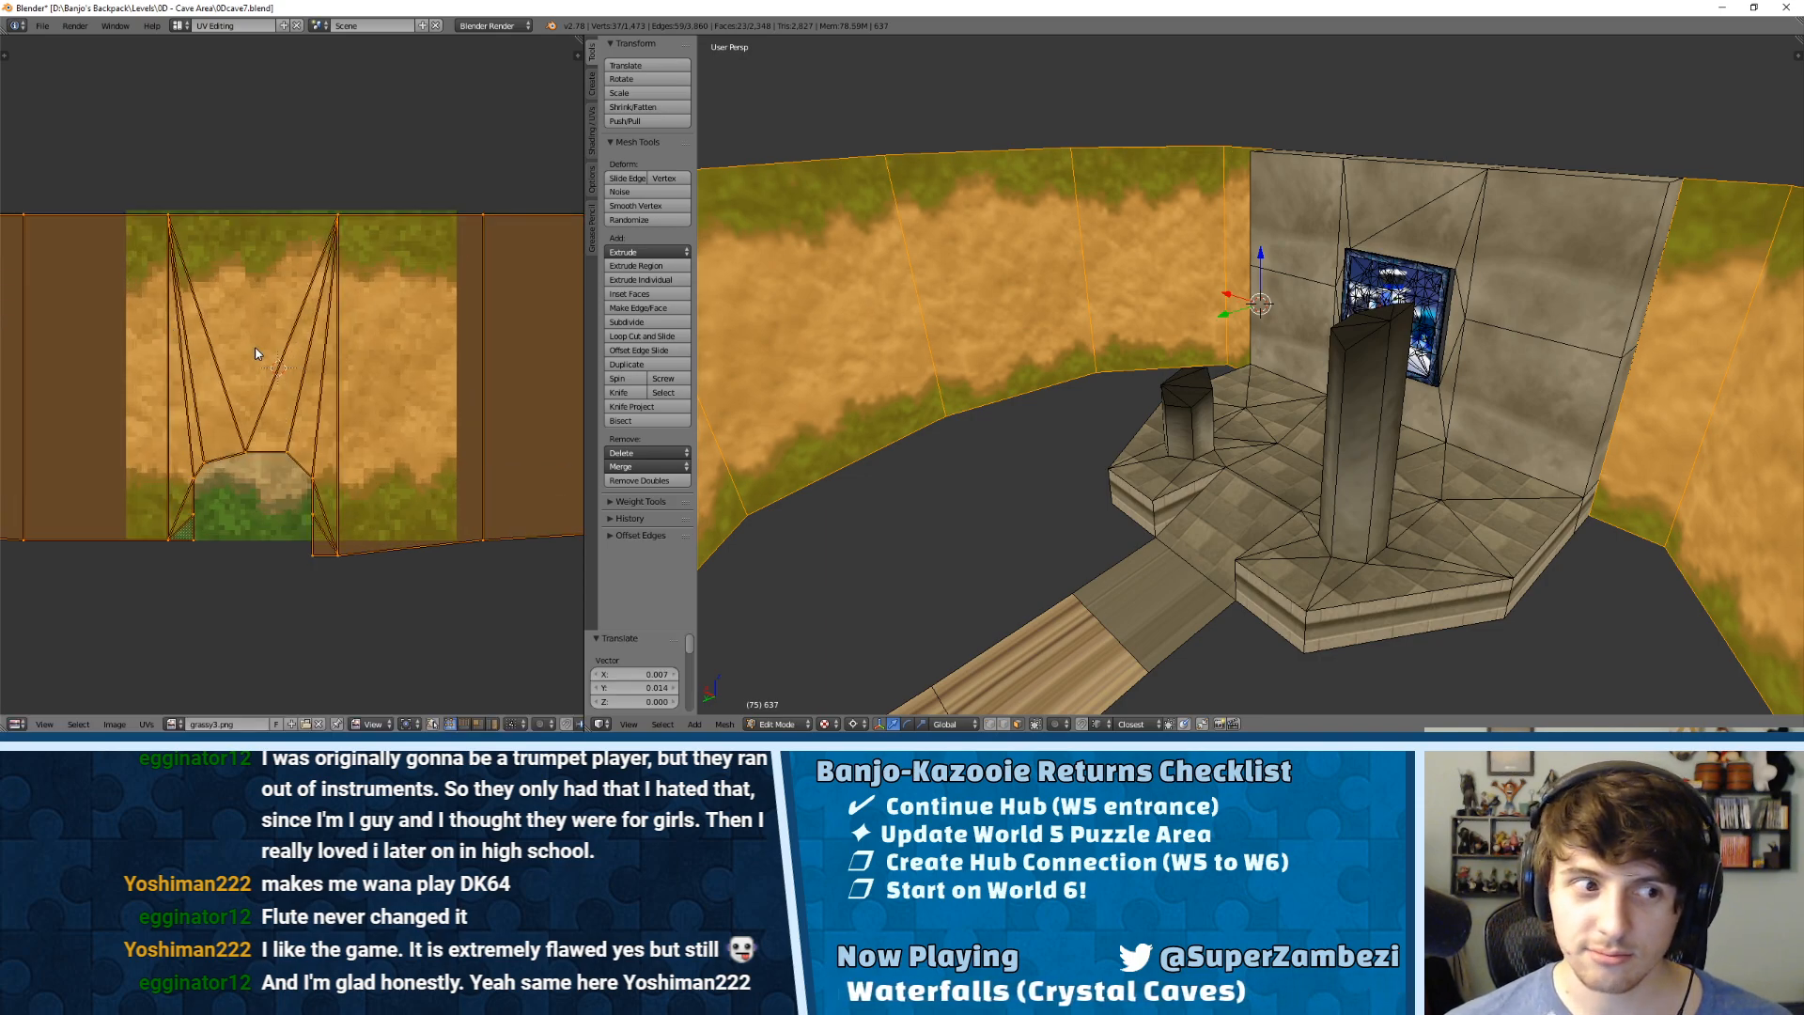
key(g)
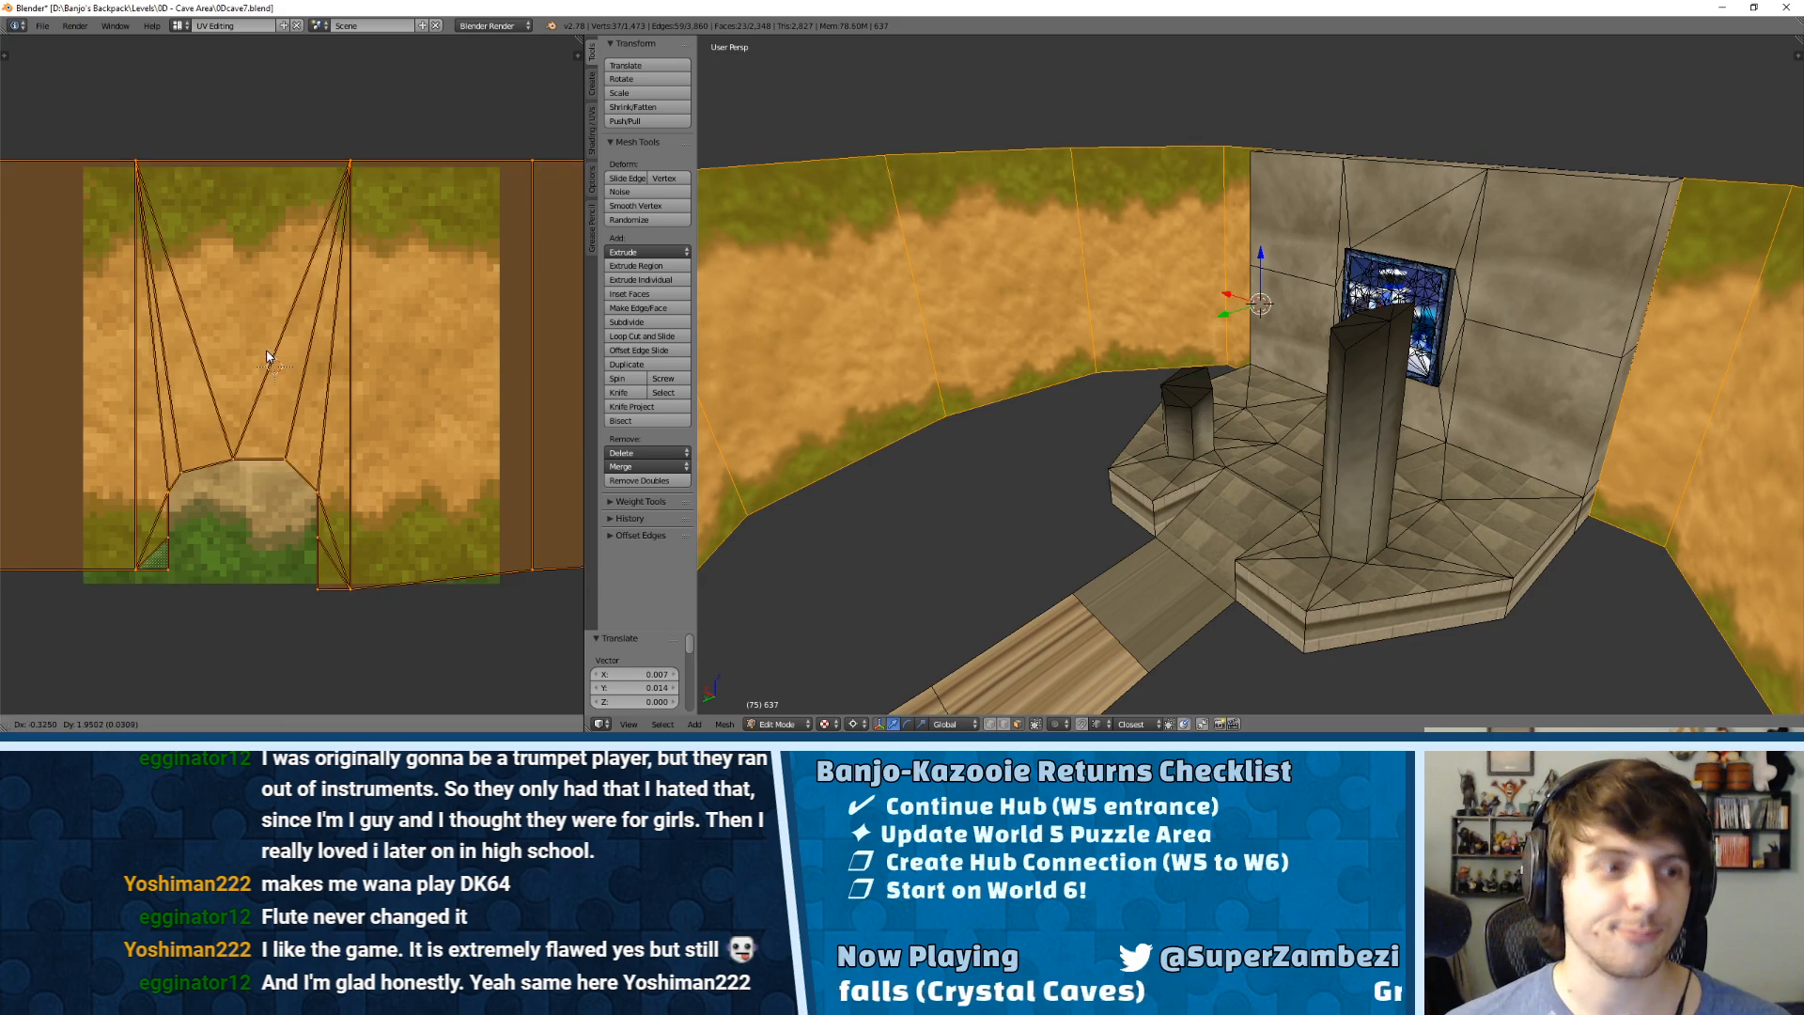
click(268, 357)
scroll(268, 357, down, 8)
scroll(348, 442, up, 6)
scroll(320, 373, up, 1)
key(g)
click(359, 276)
scroll(364, 376, down, 5)
scroll(367, 393, down, 1)
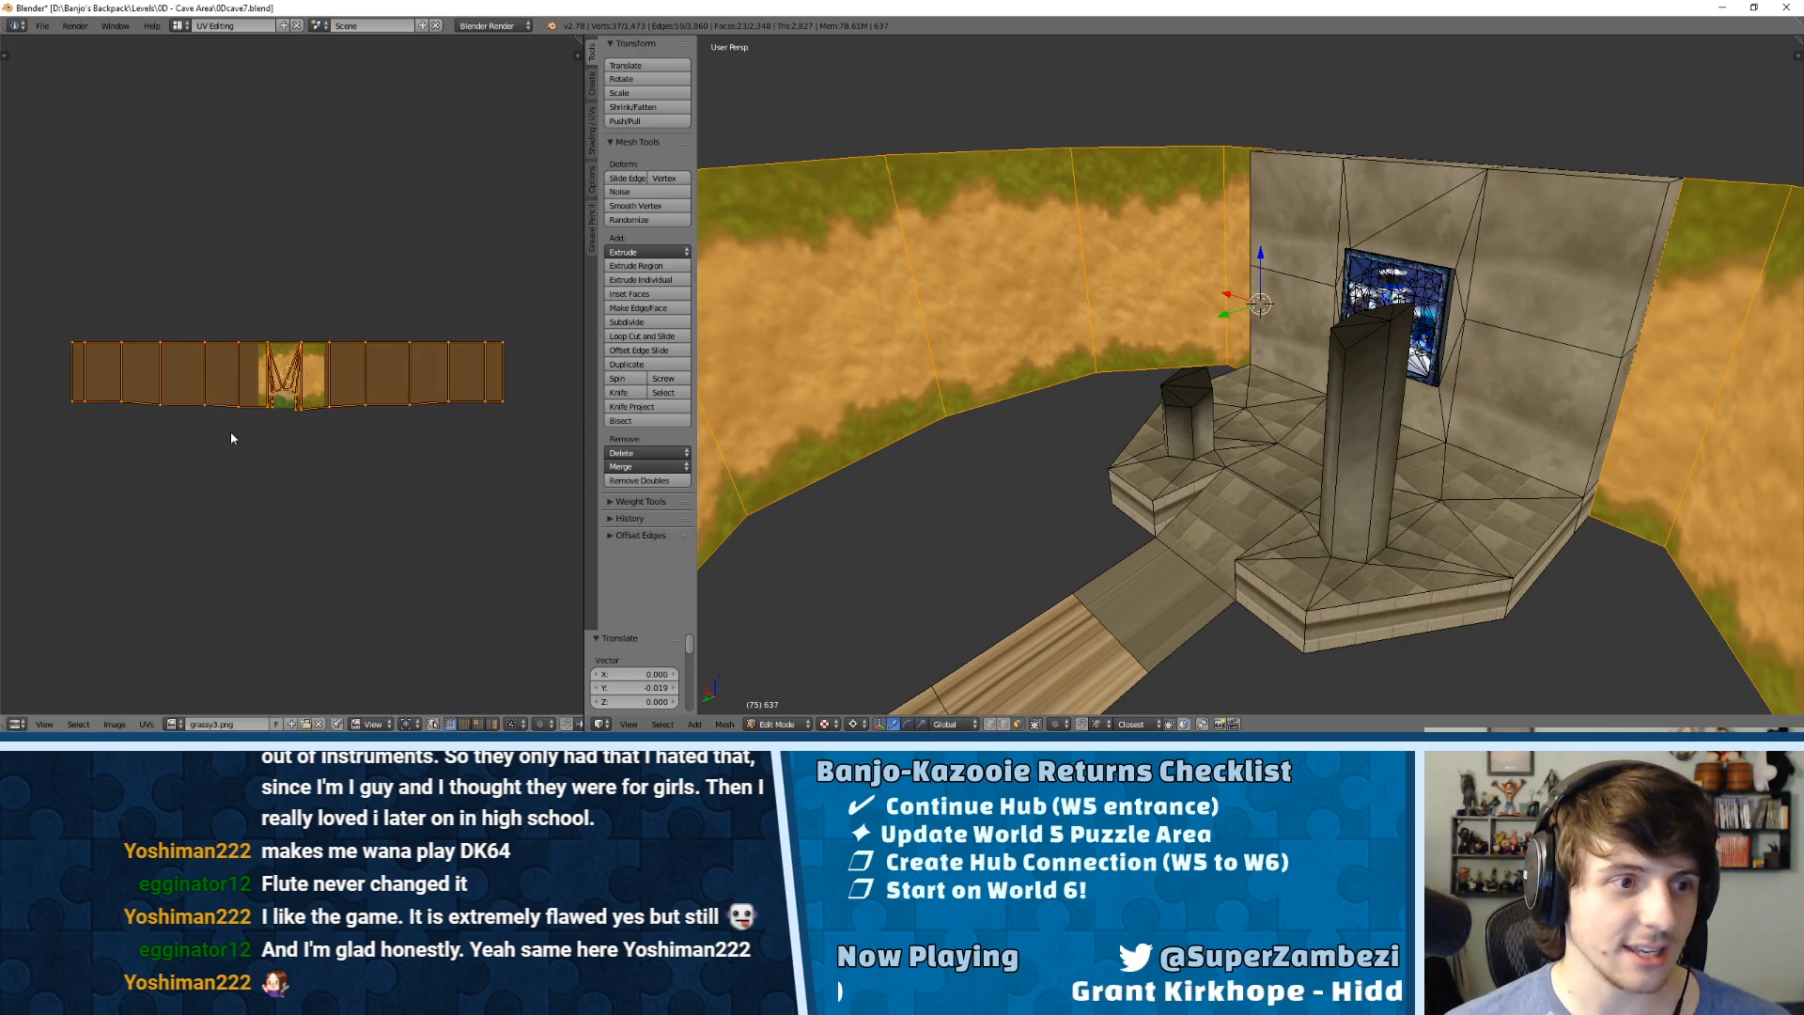
Step: Box-select the lower row of the wall's UV vertices and move it slightly down past the texture's lower edge
key(a)
key(b)
drag(47, 439, 528, 409)
scroll(172, 410, up, 8)
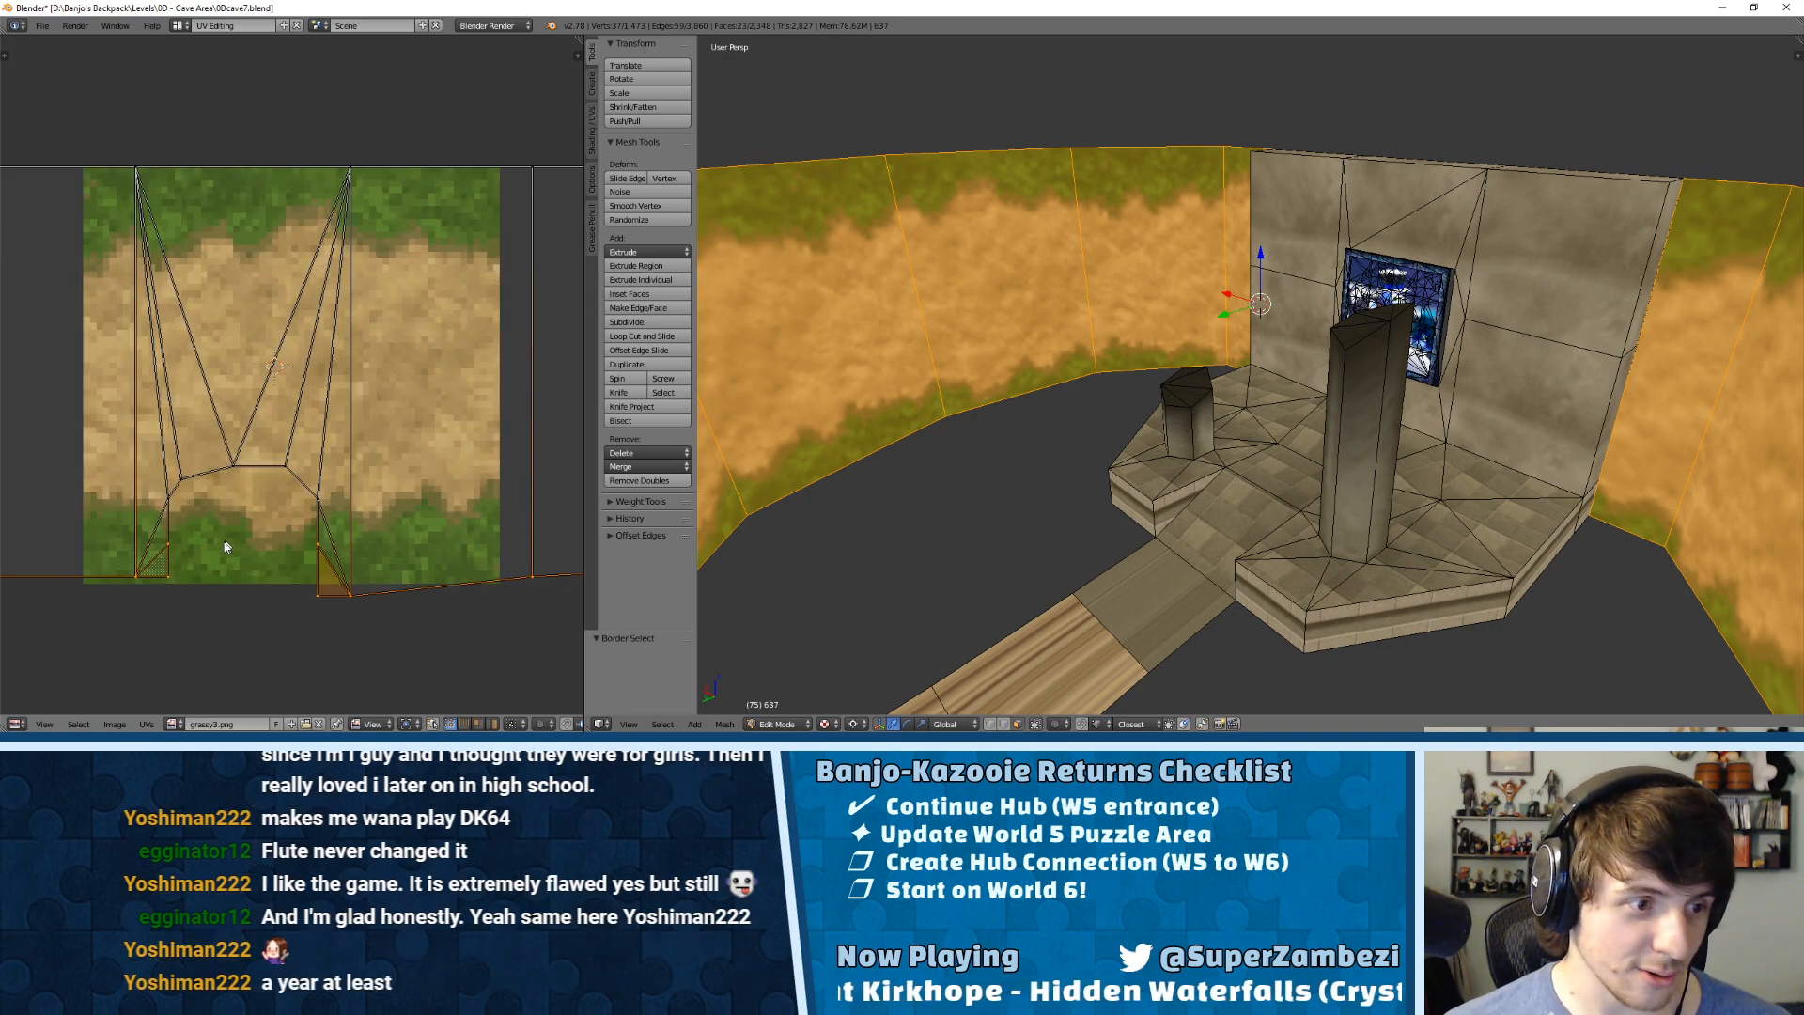
scroll(313, 510, down, 5)
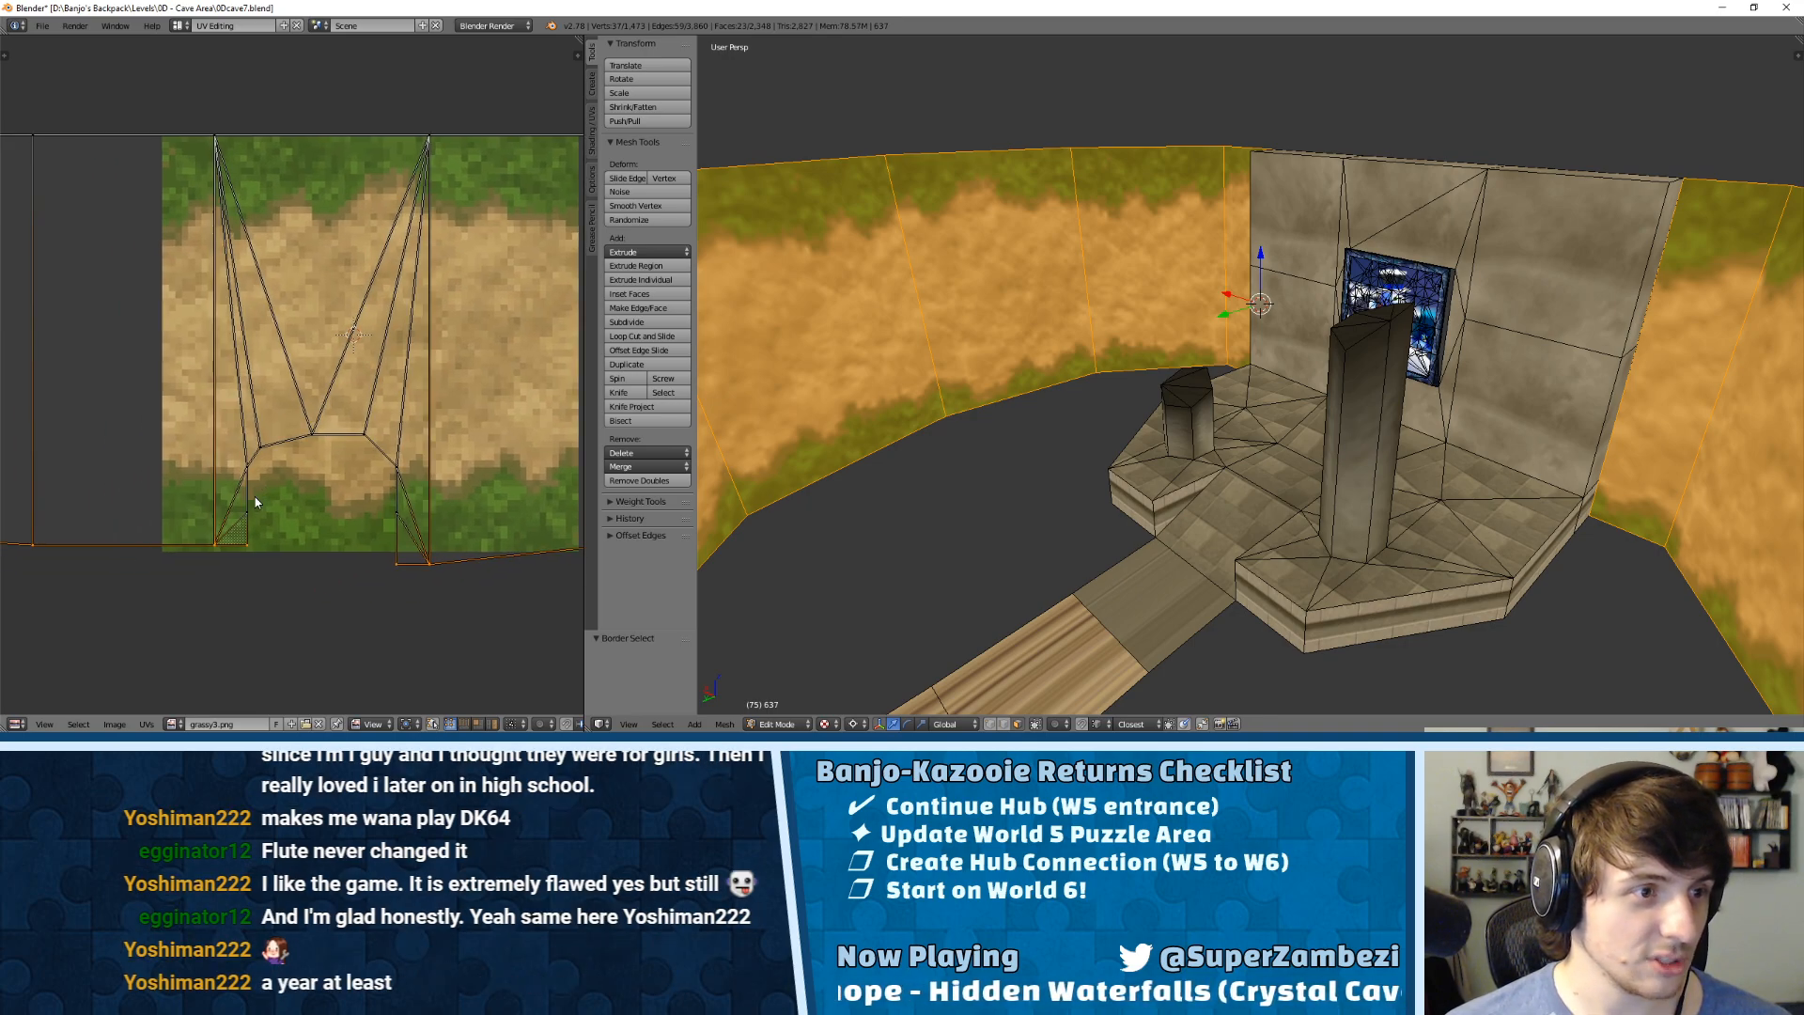
key(g)
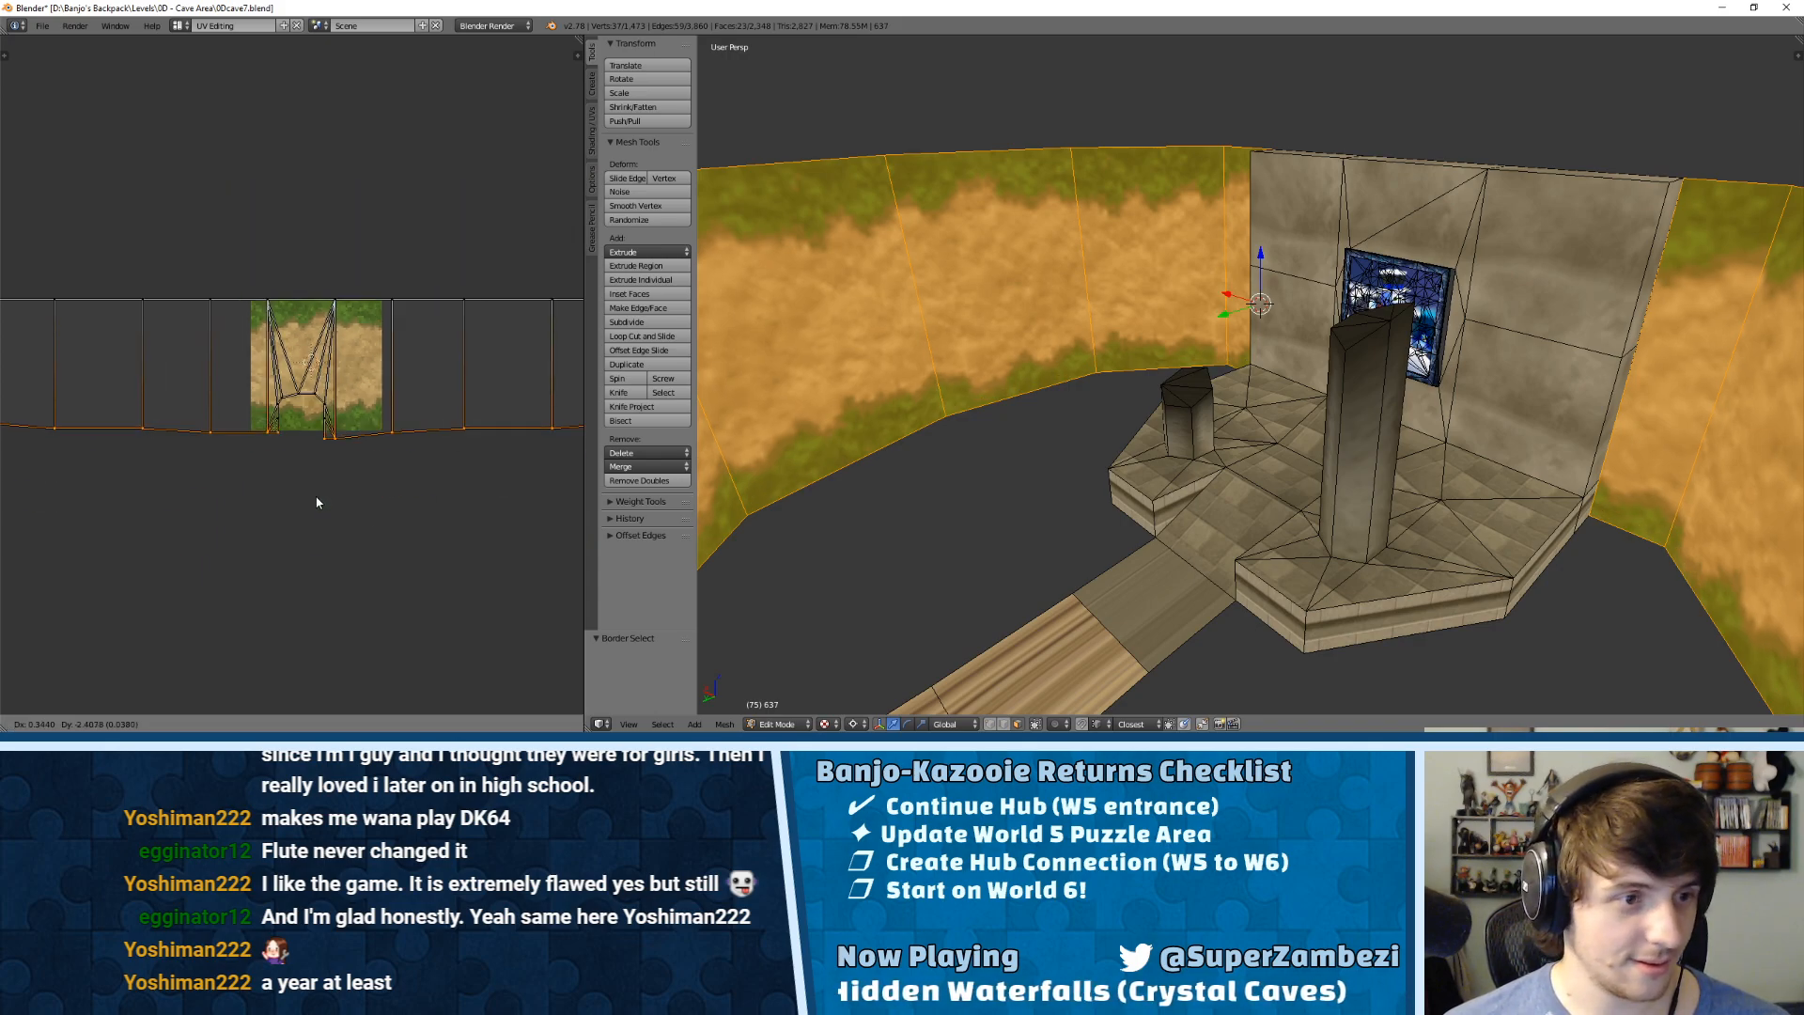
click(317, 506)
key(s)
key(x)
key(0)
key(Return)
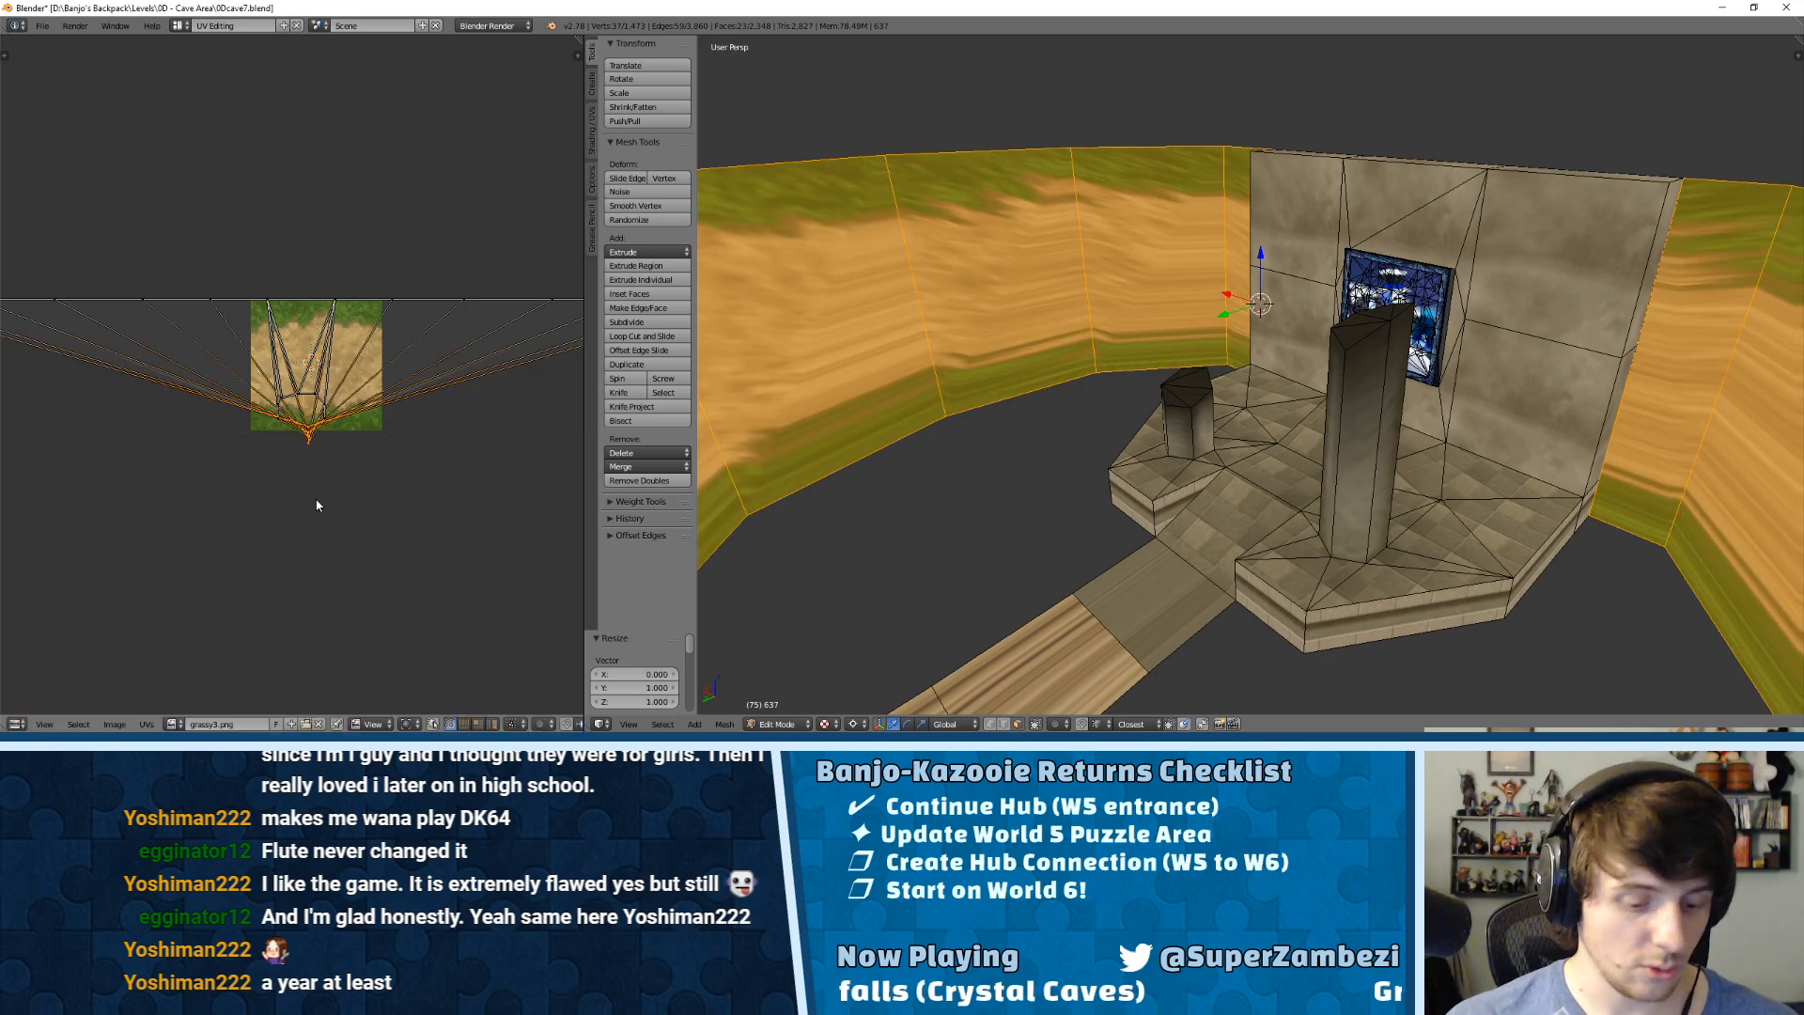
key(ctrl+z)
key(s)
key(0)
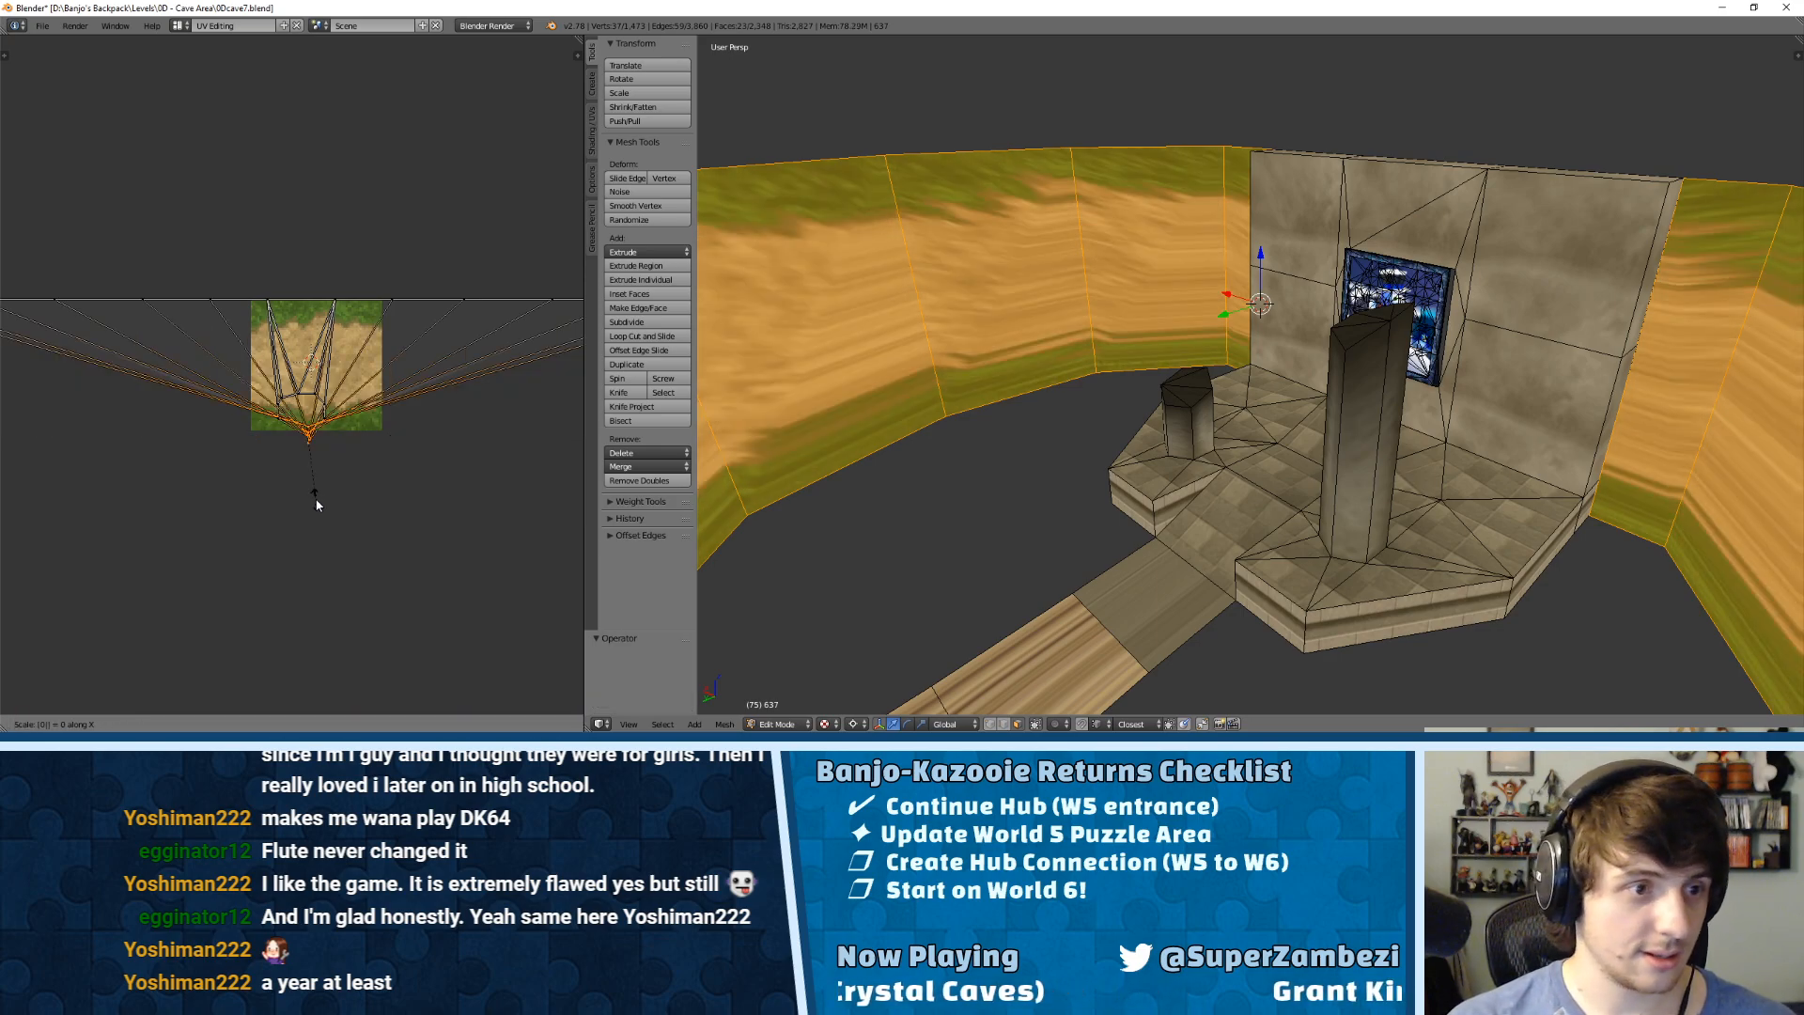
key(Return)
key(ctrl+z)
Step: Flatten the selected lower UV vertices into a straight row by scaling them to 0 along Y
key(s)
key(y)
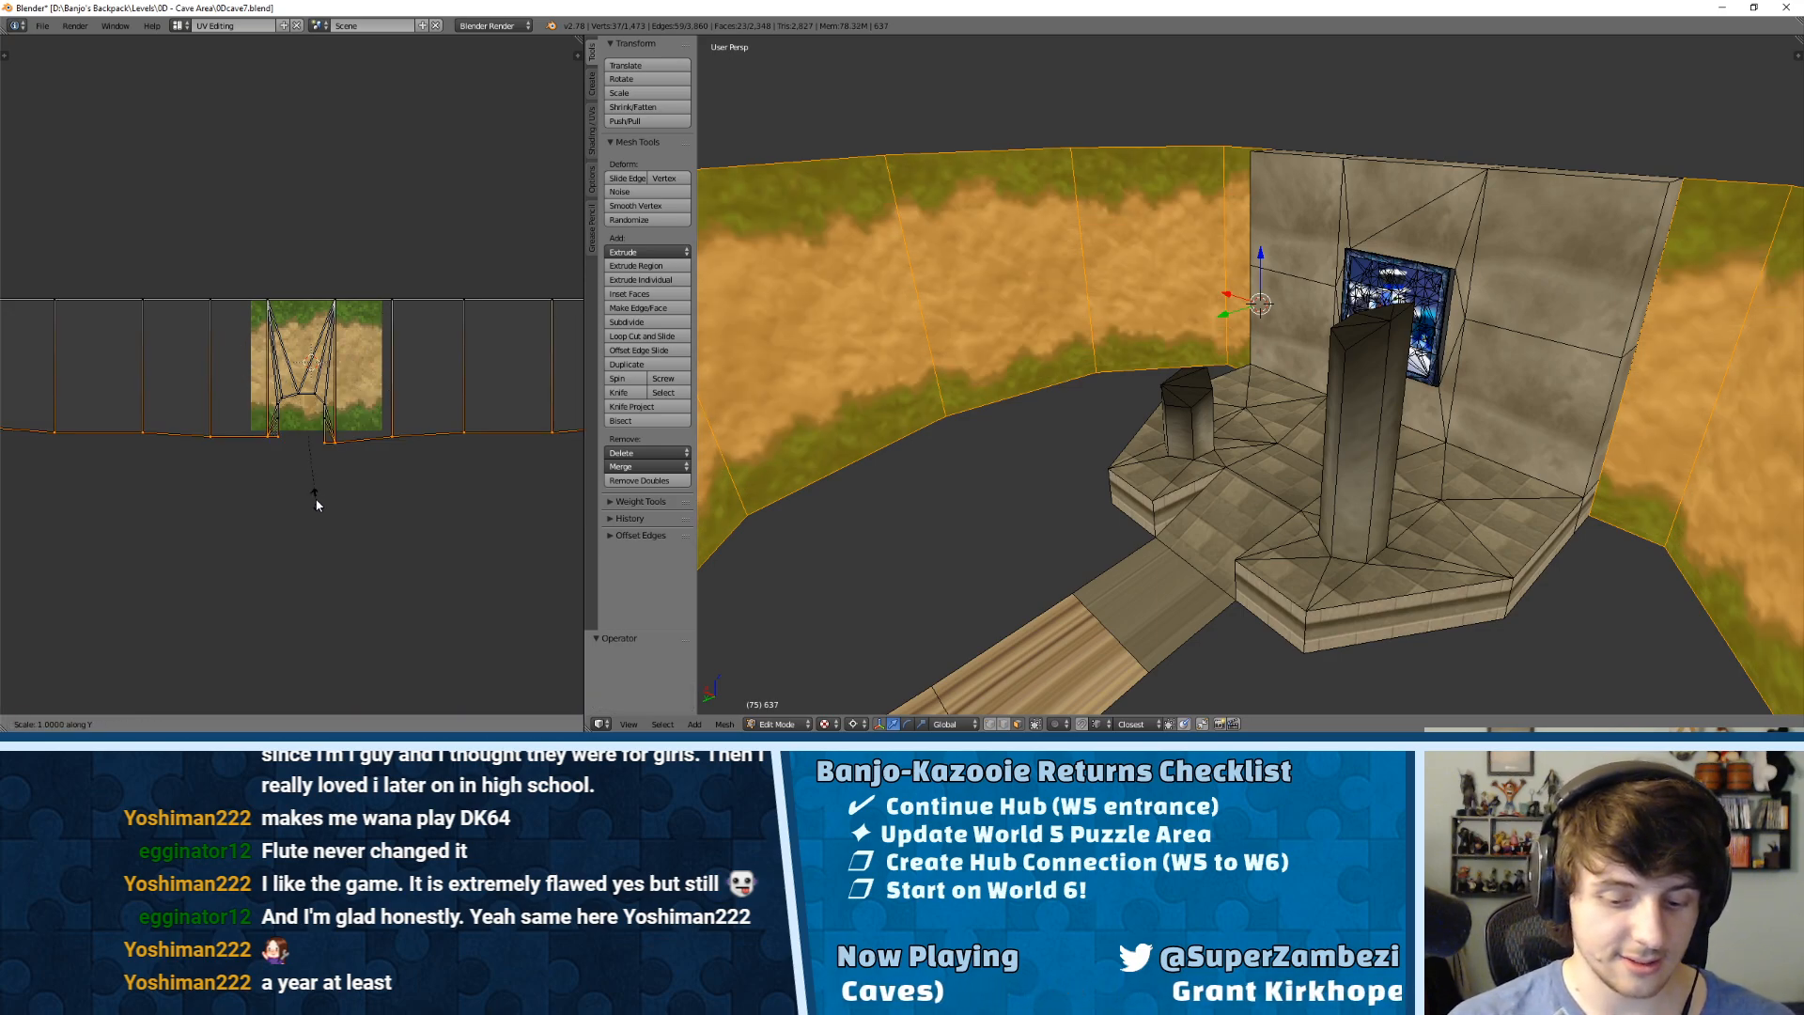
key(0)
key(Return)
Step: Open the 3D view's properties sidebar and look through its display and shading settings
key(t)
key(t)
key(n)
scroll(1767, 595, down, 8)
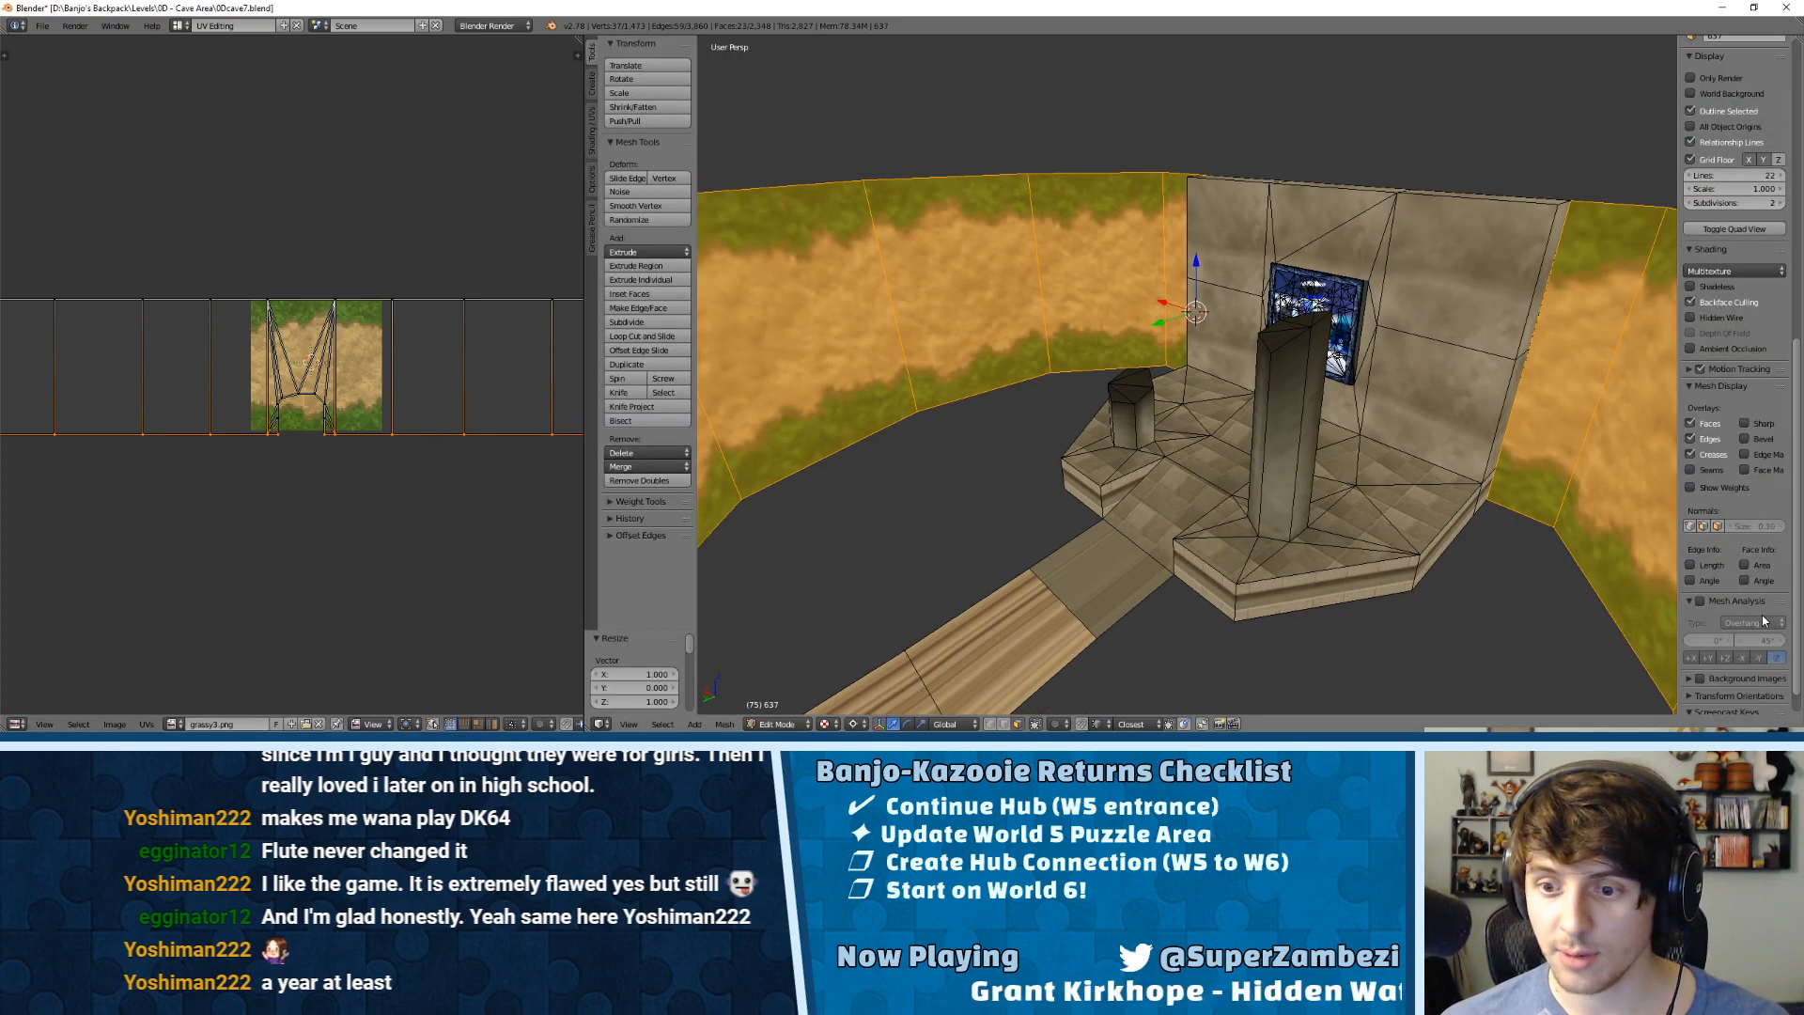
scroll(1767, 595, up, 8)
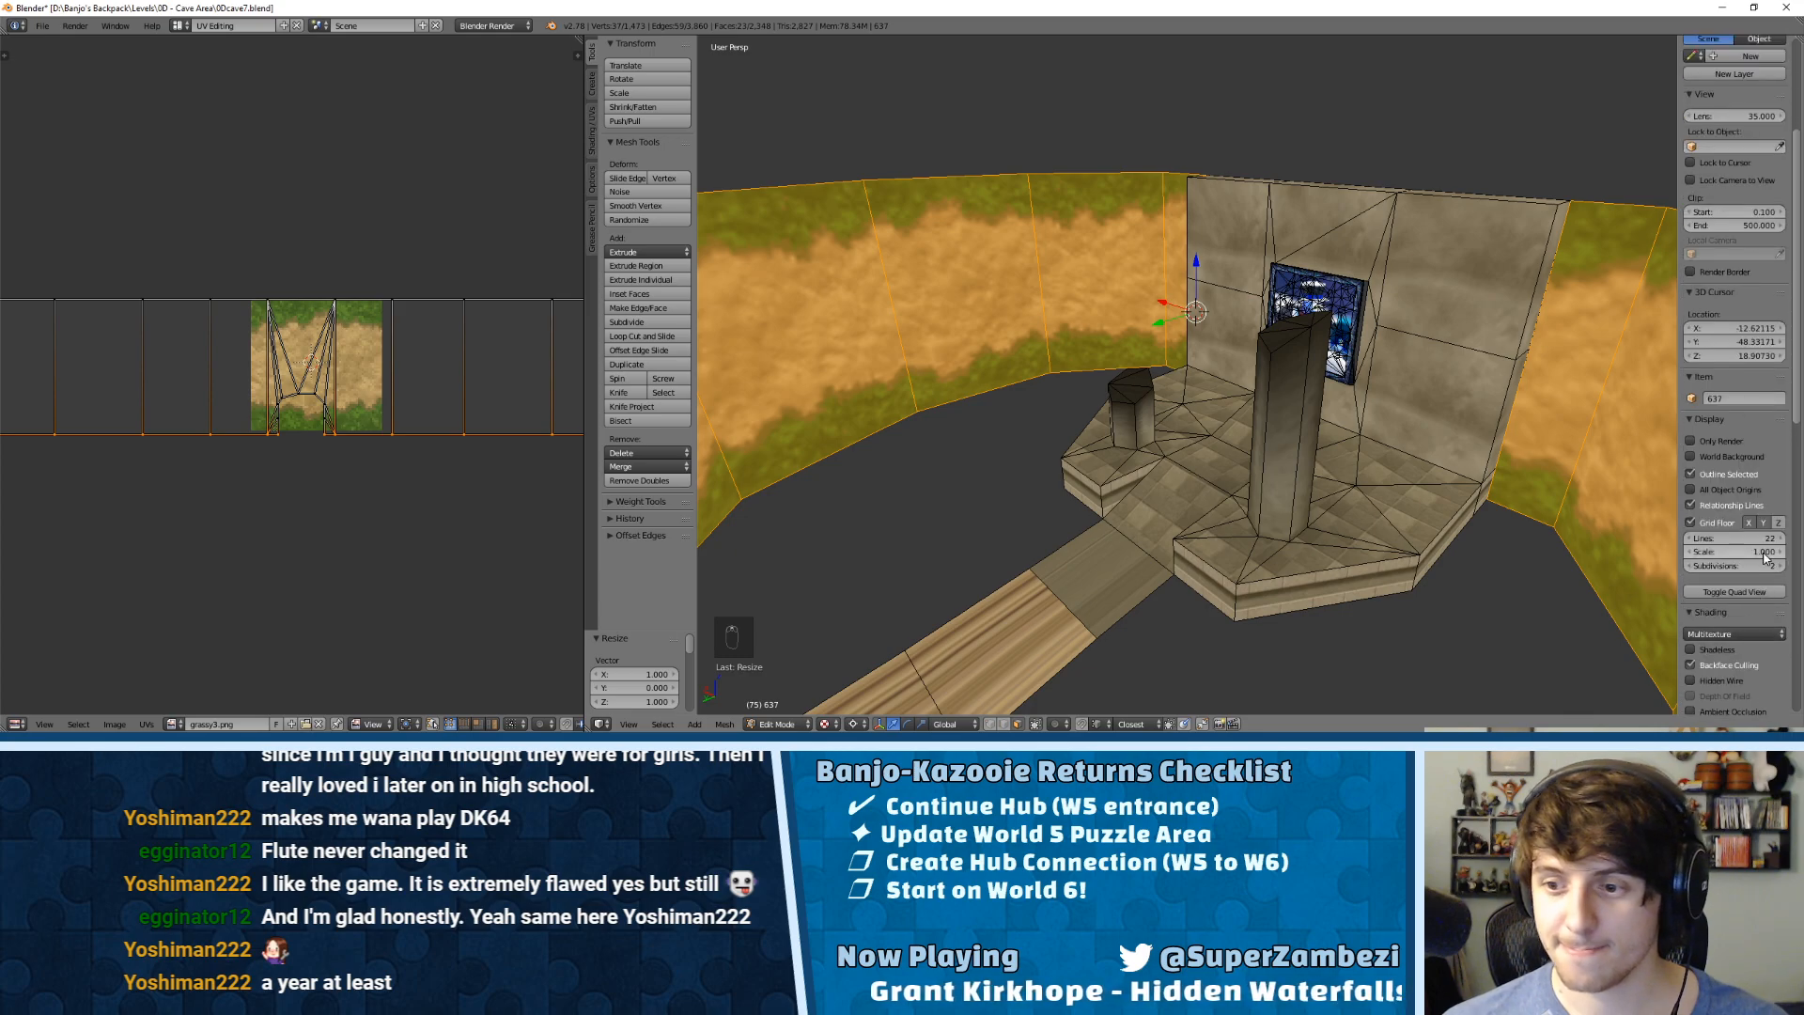
Step: Move the lower row of the wall's UV vertices vertically onto the texture's lower edge and leave mesh editing
scroll(373, 519, up, 6)
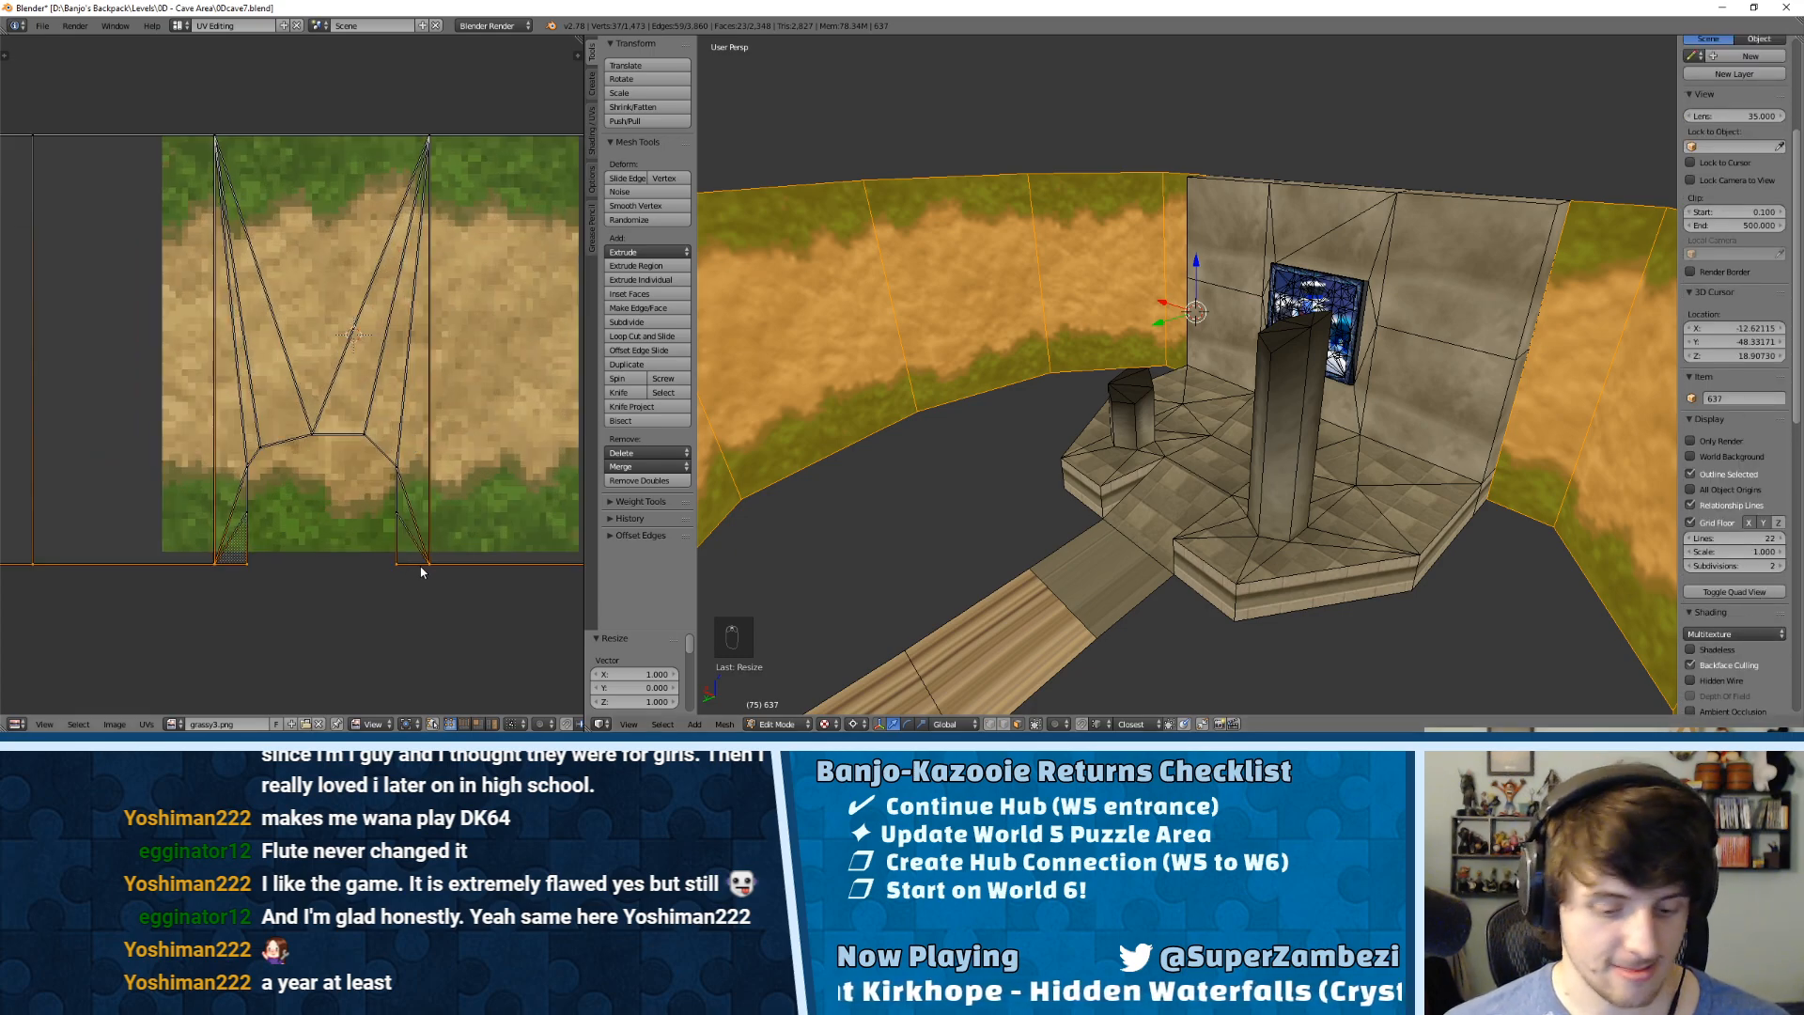
key(g)
key(y)
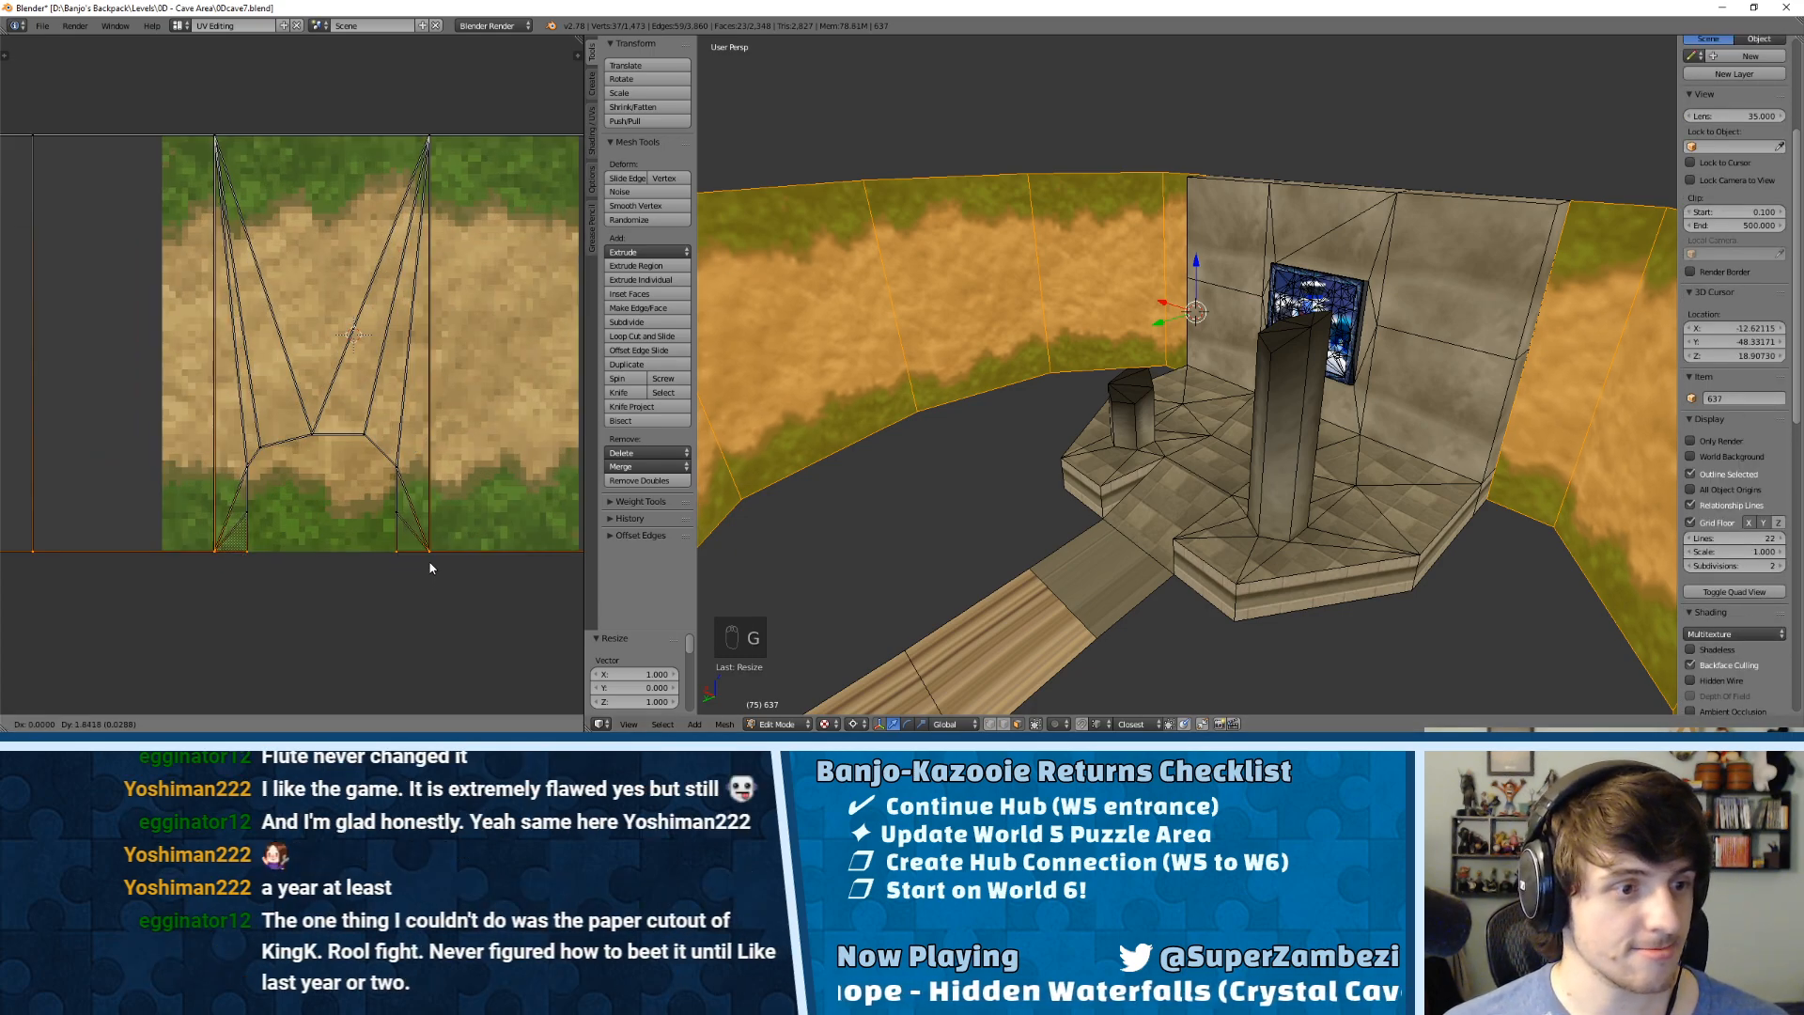
click(429, 567)
scroll(404, 507, down, 9)
key(a)
key(Tab)
Step: Select the walkway faces between the stone platform and the tunnel, starting from the top view
middle_drag(1129, 326, 1172, 308)
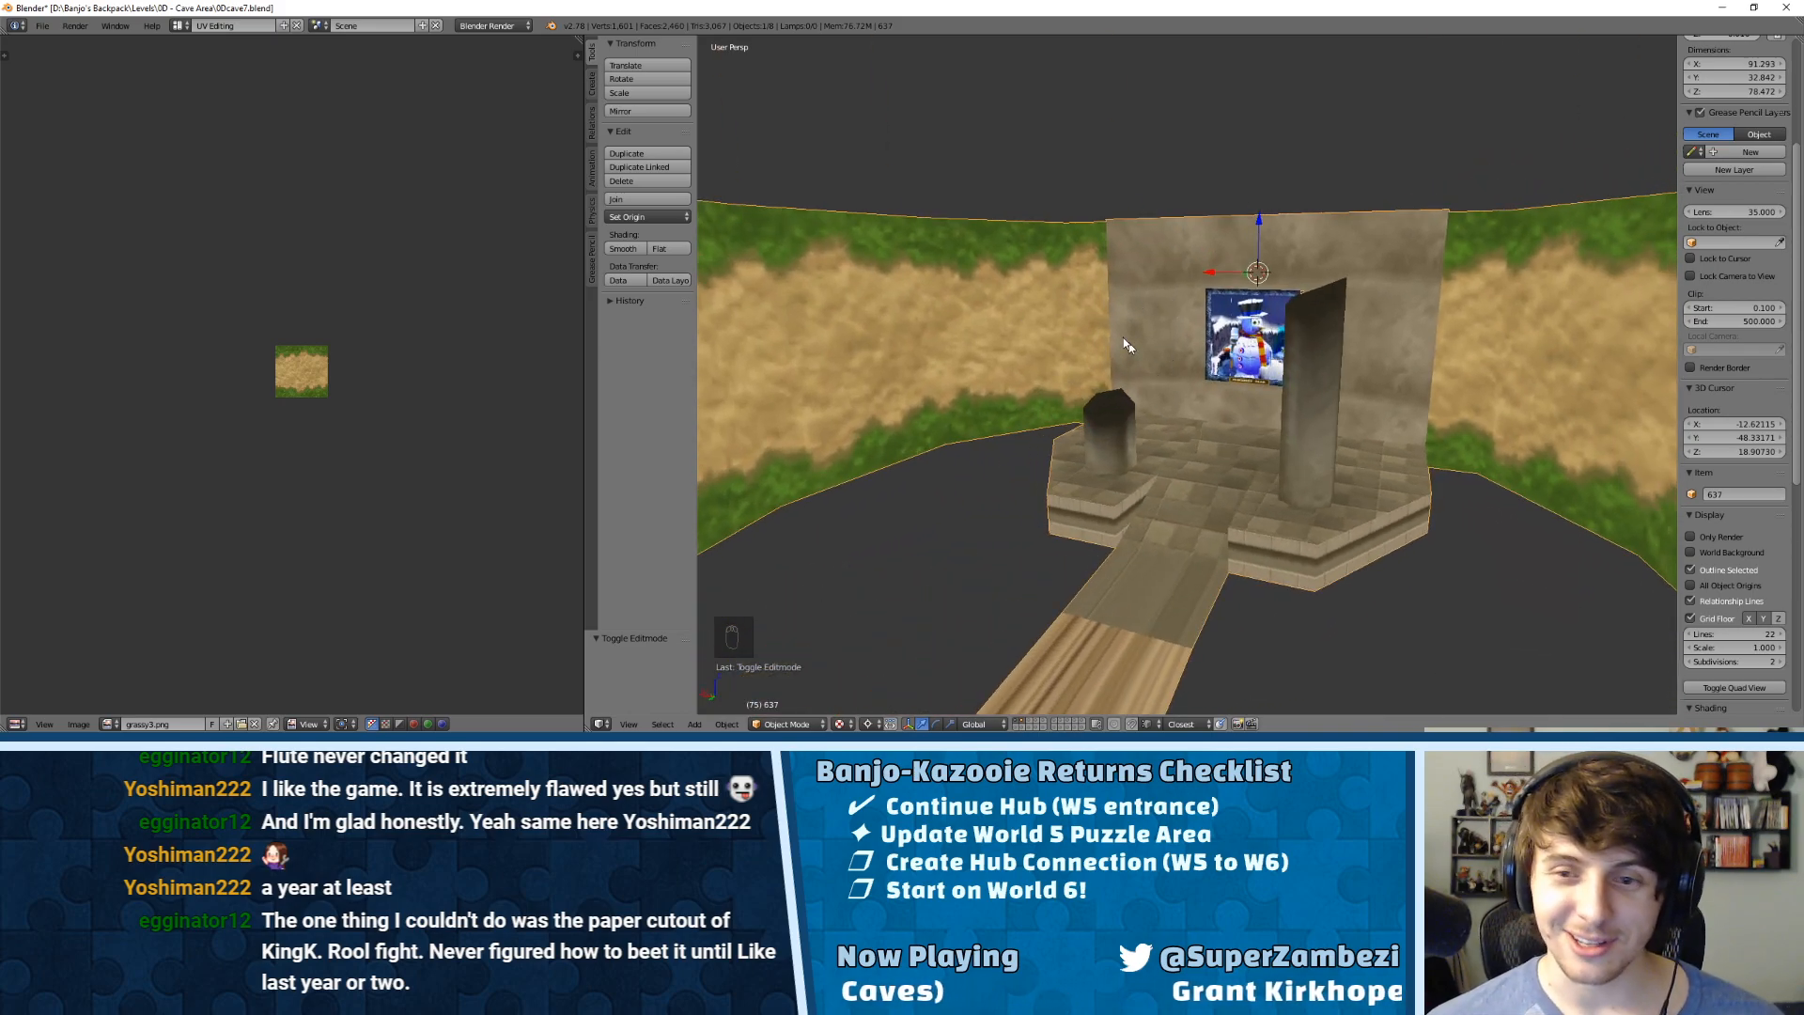
shift+middle_drag(1203, 428, 1117, 433)
key(KP_7)
scroll(921, 306, down, 3)
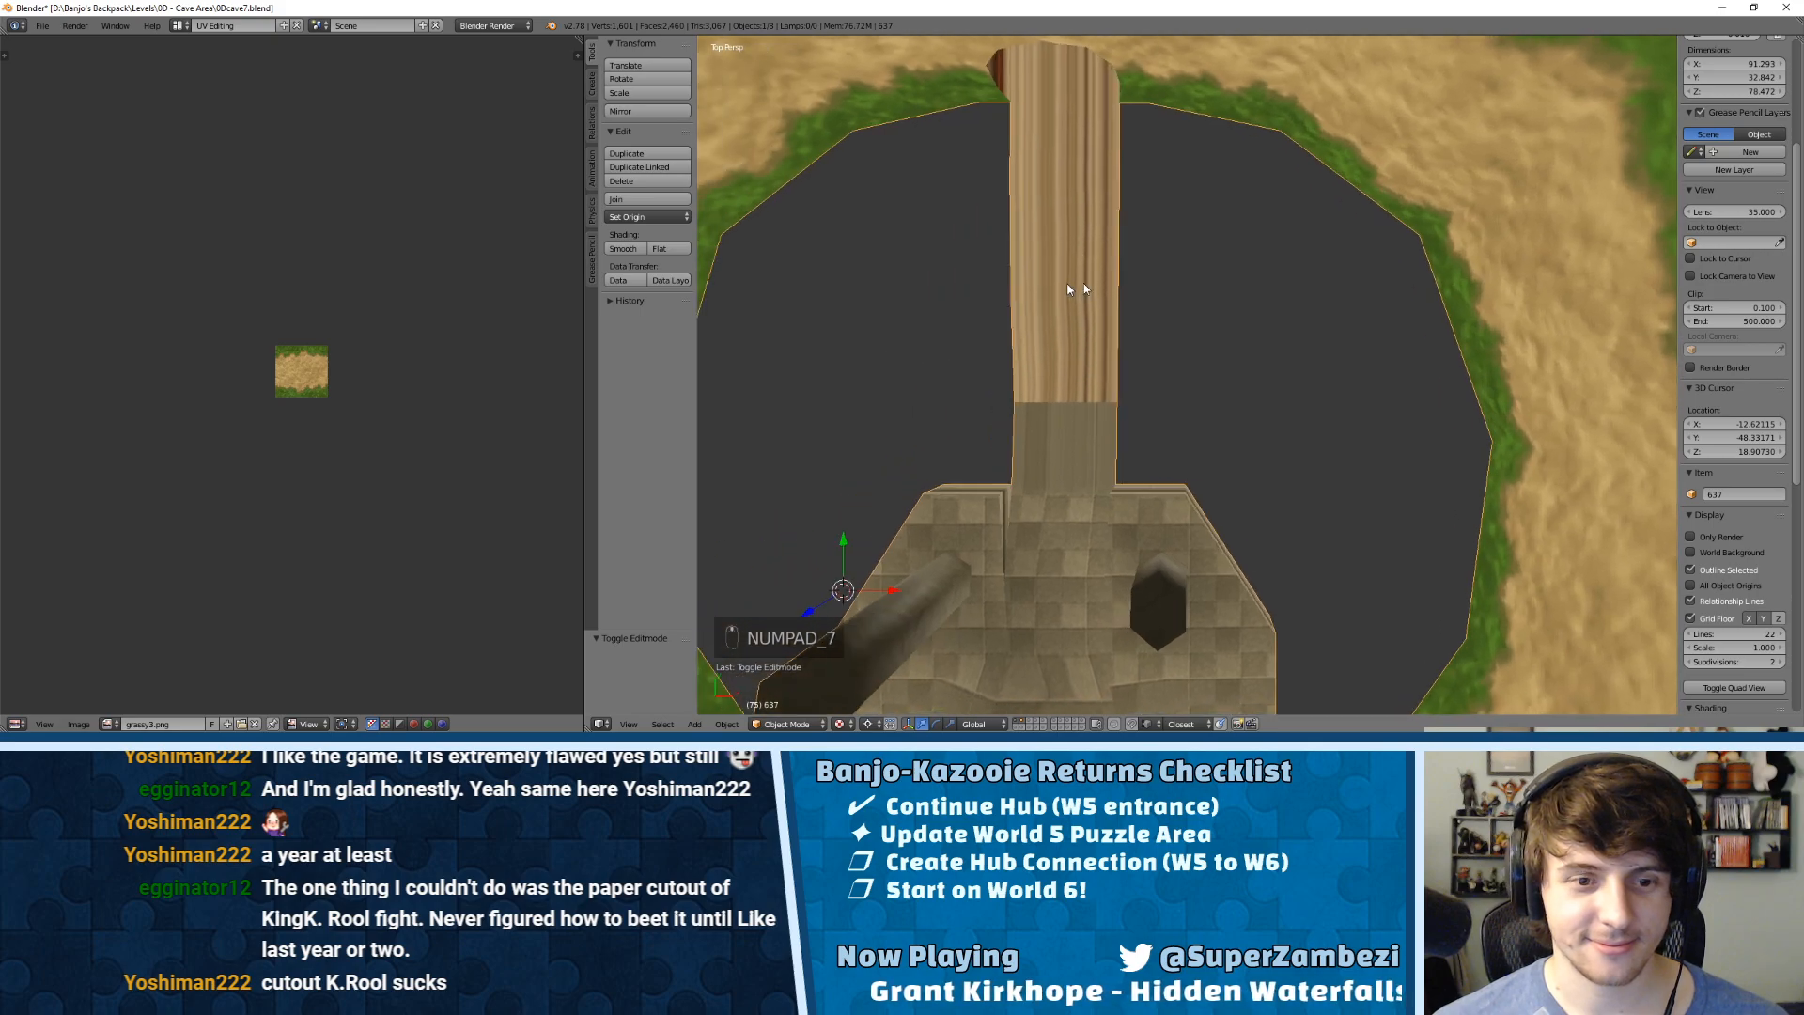
key(Tab)
shift+right_click(1128, 251)
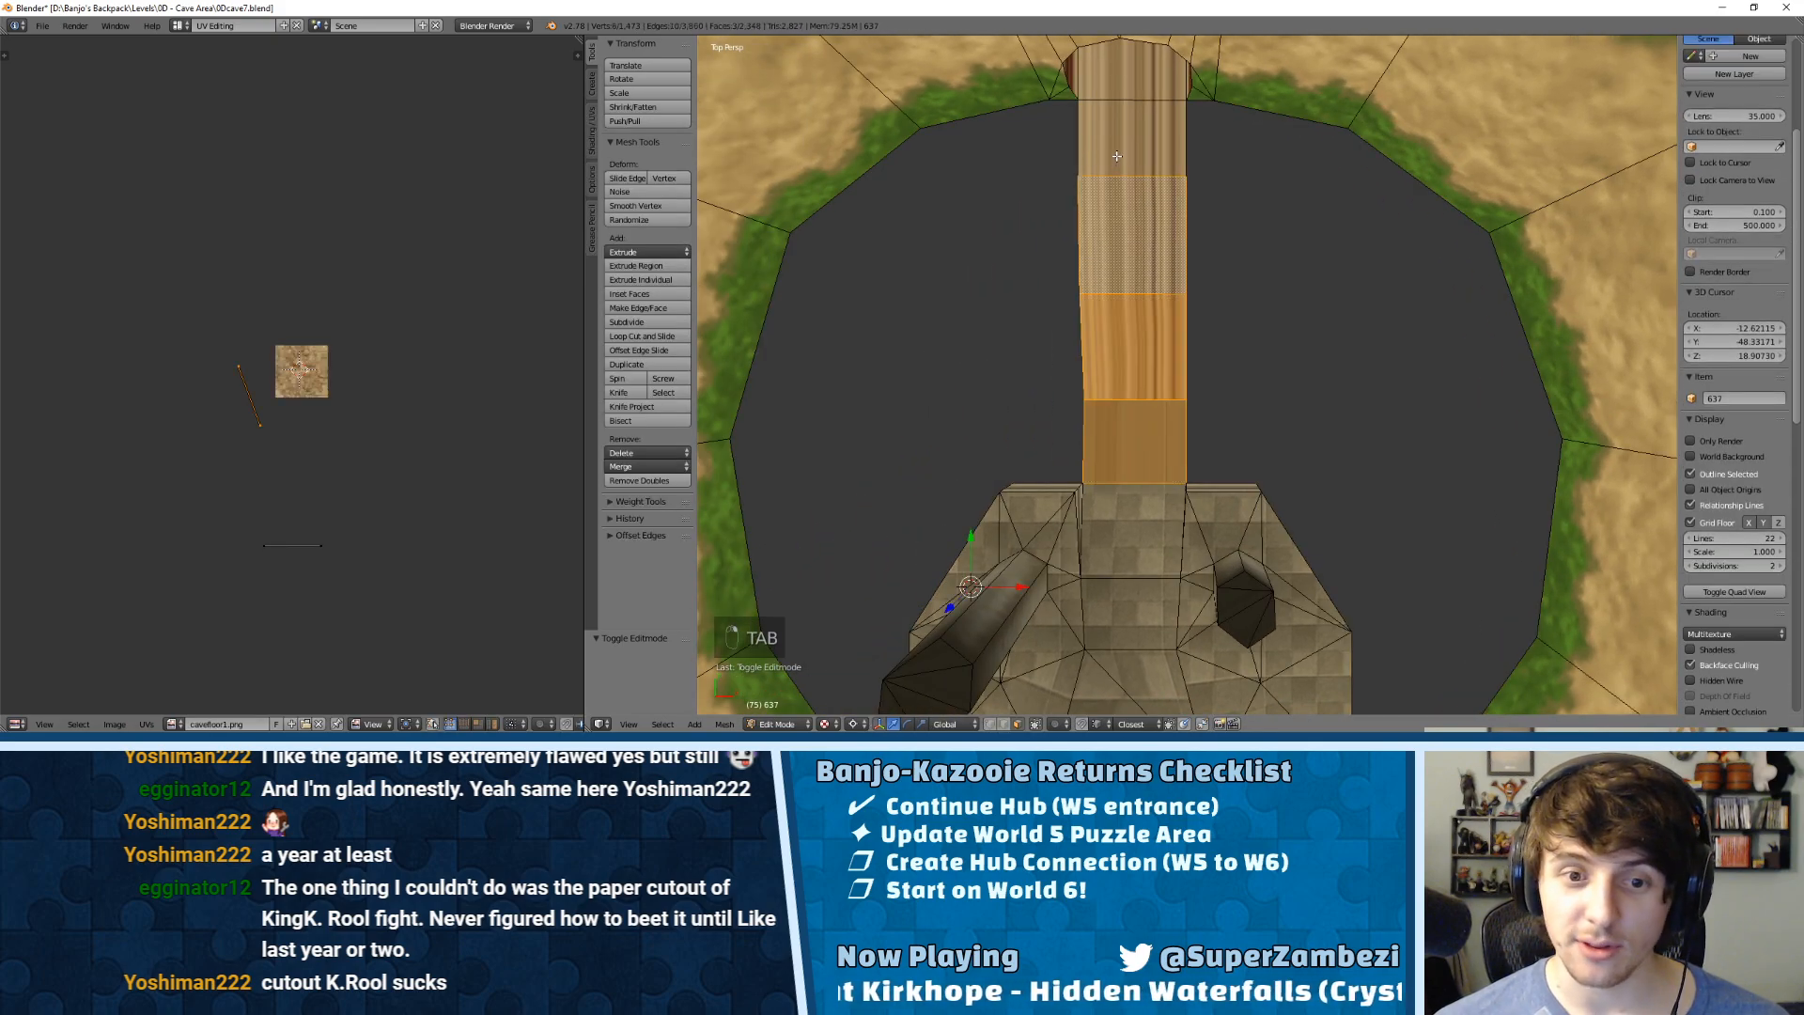
shift+right_click(1118, 141)
middle_drag(1118, 141, 1324, 412)
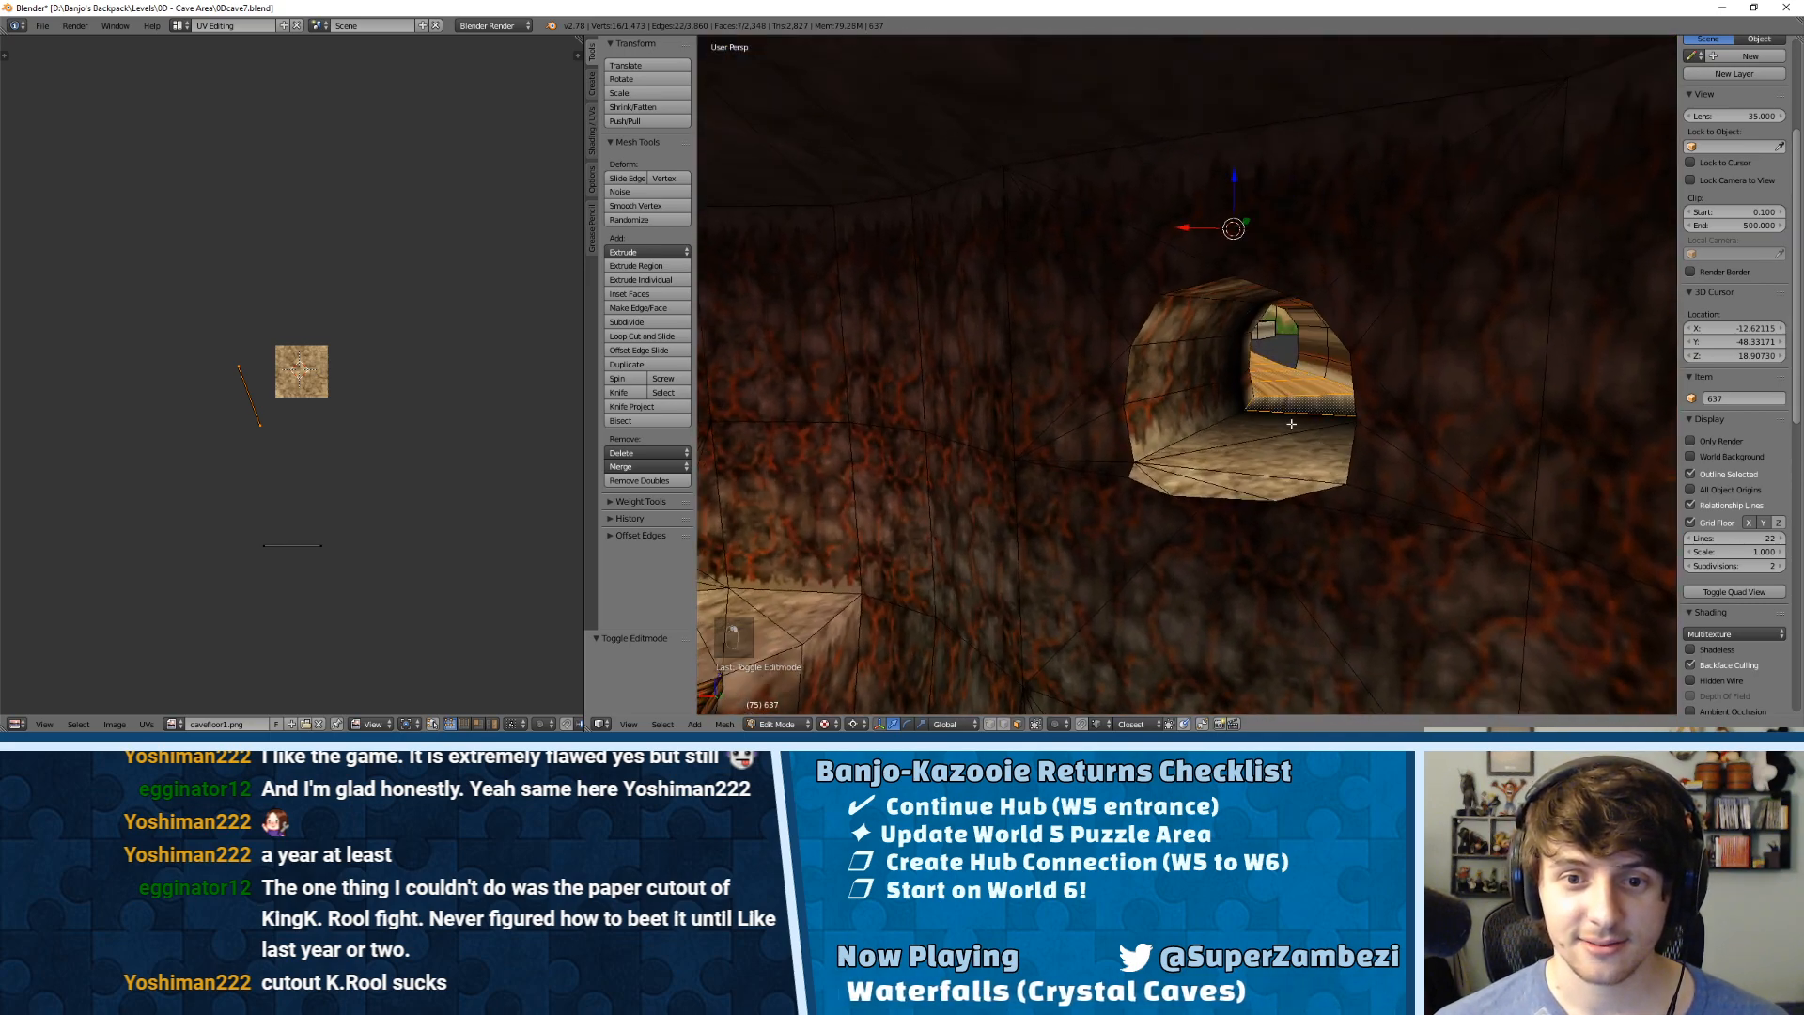
key(ctrl+Tab)
click(1239, 420)
mouse_move(1239, 420)
middle_down()
mouse_move(1212, 406)
mouse_move(1229, 394)
middle_up()
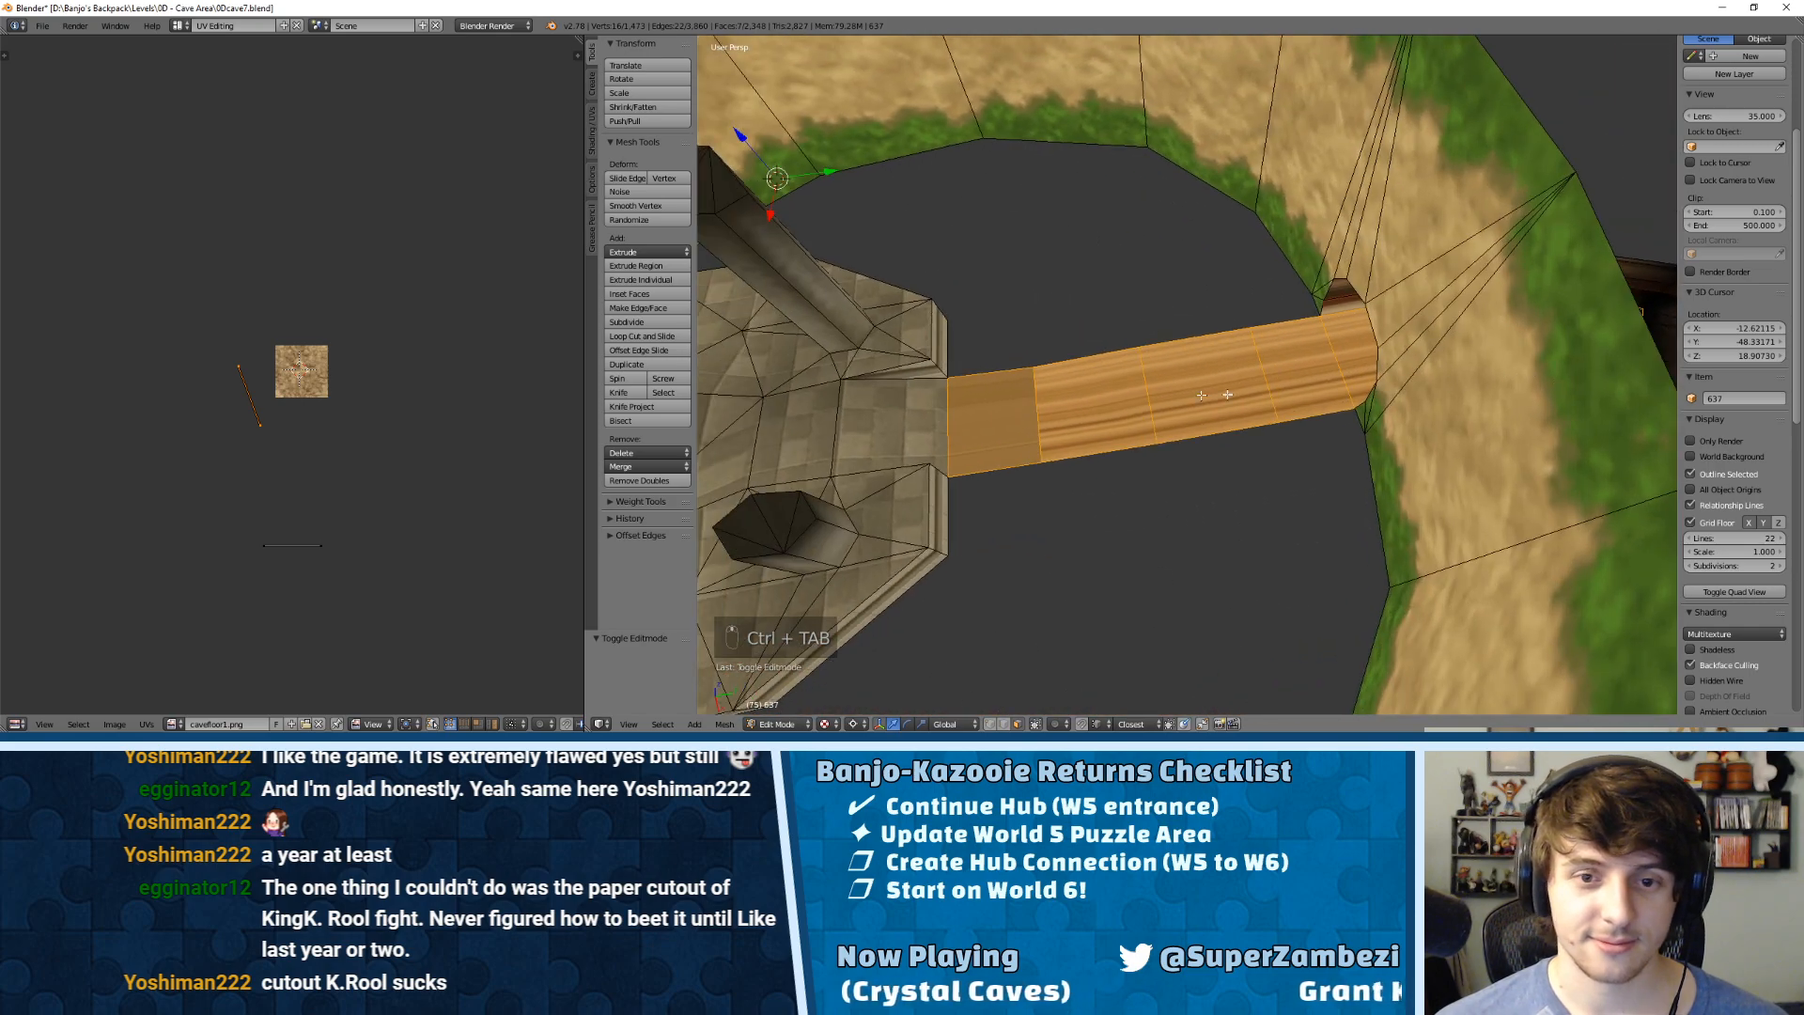
Step: Unwrap the walkway face beside the stone platform and apply grassy2.png from the Cave Area folder to it
right_click(1014, 420)
key(u)
click(996, 408)
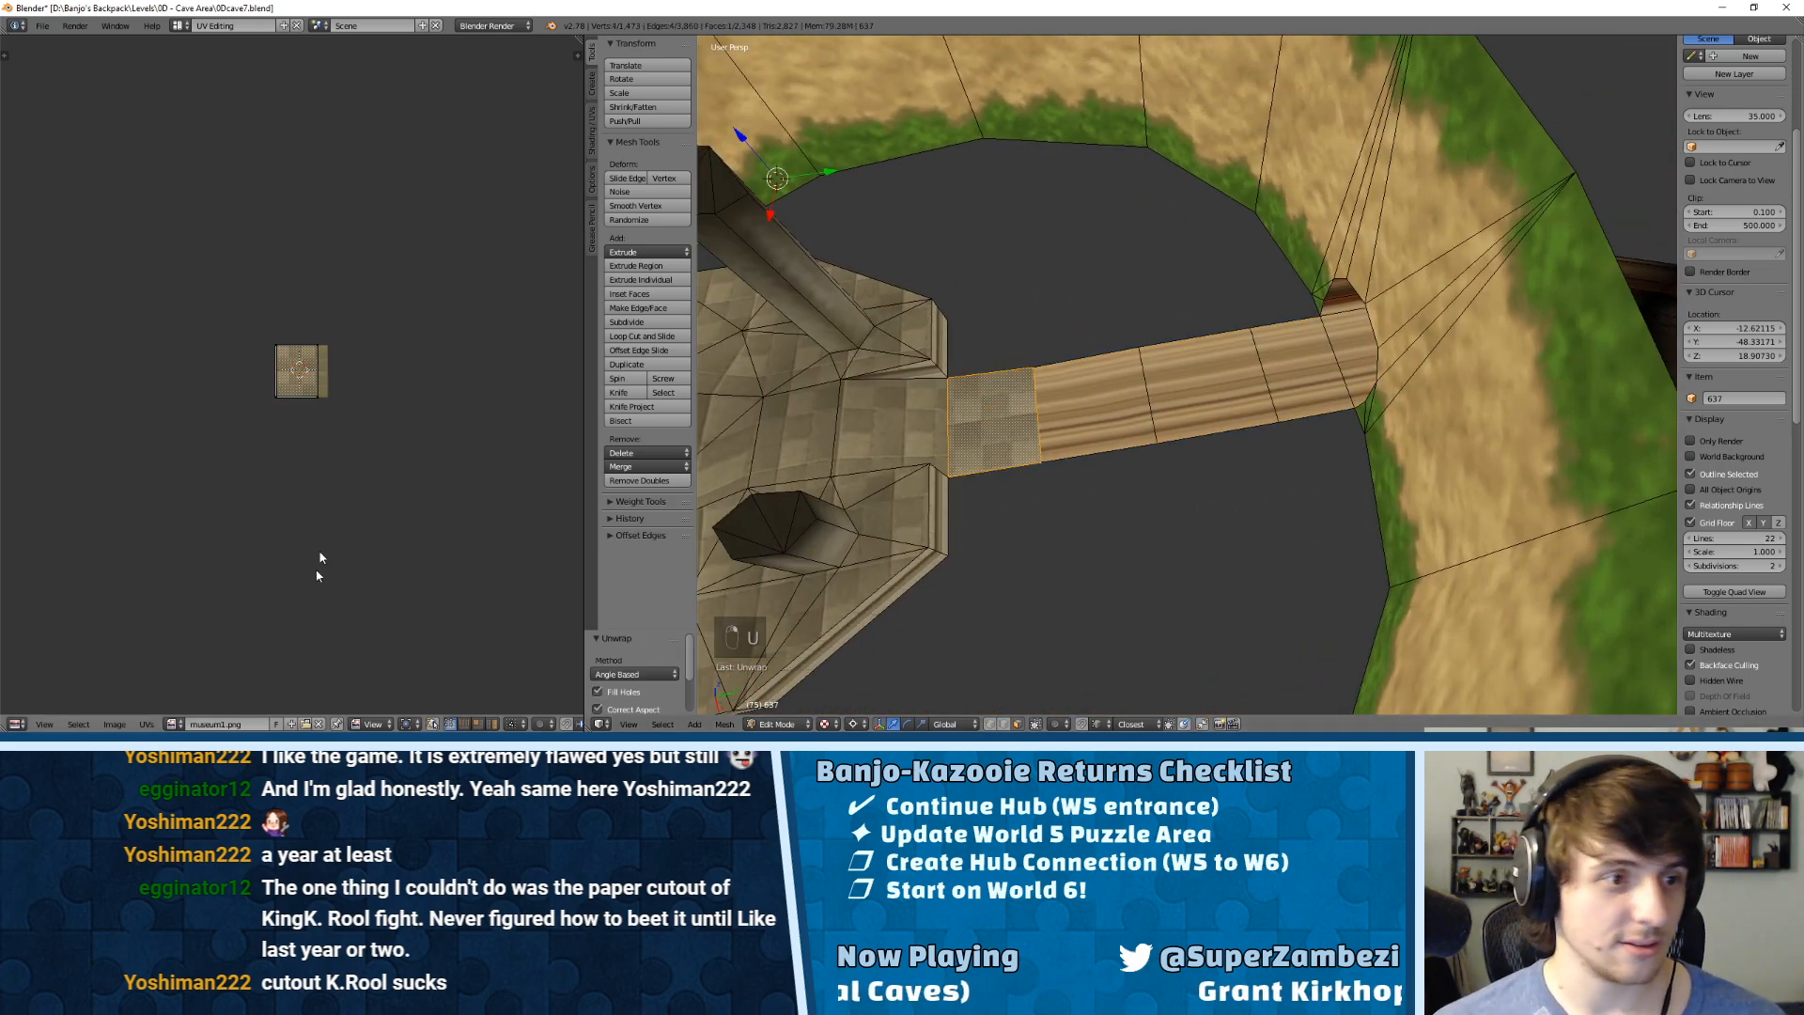
click(114, 724)
click(131, 693)
click(52, 333)
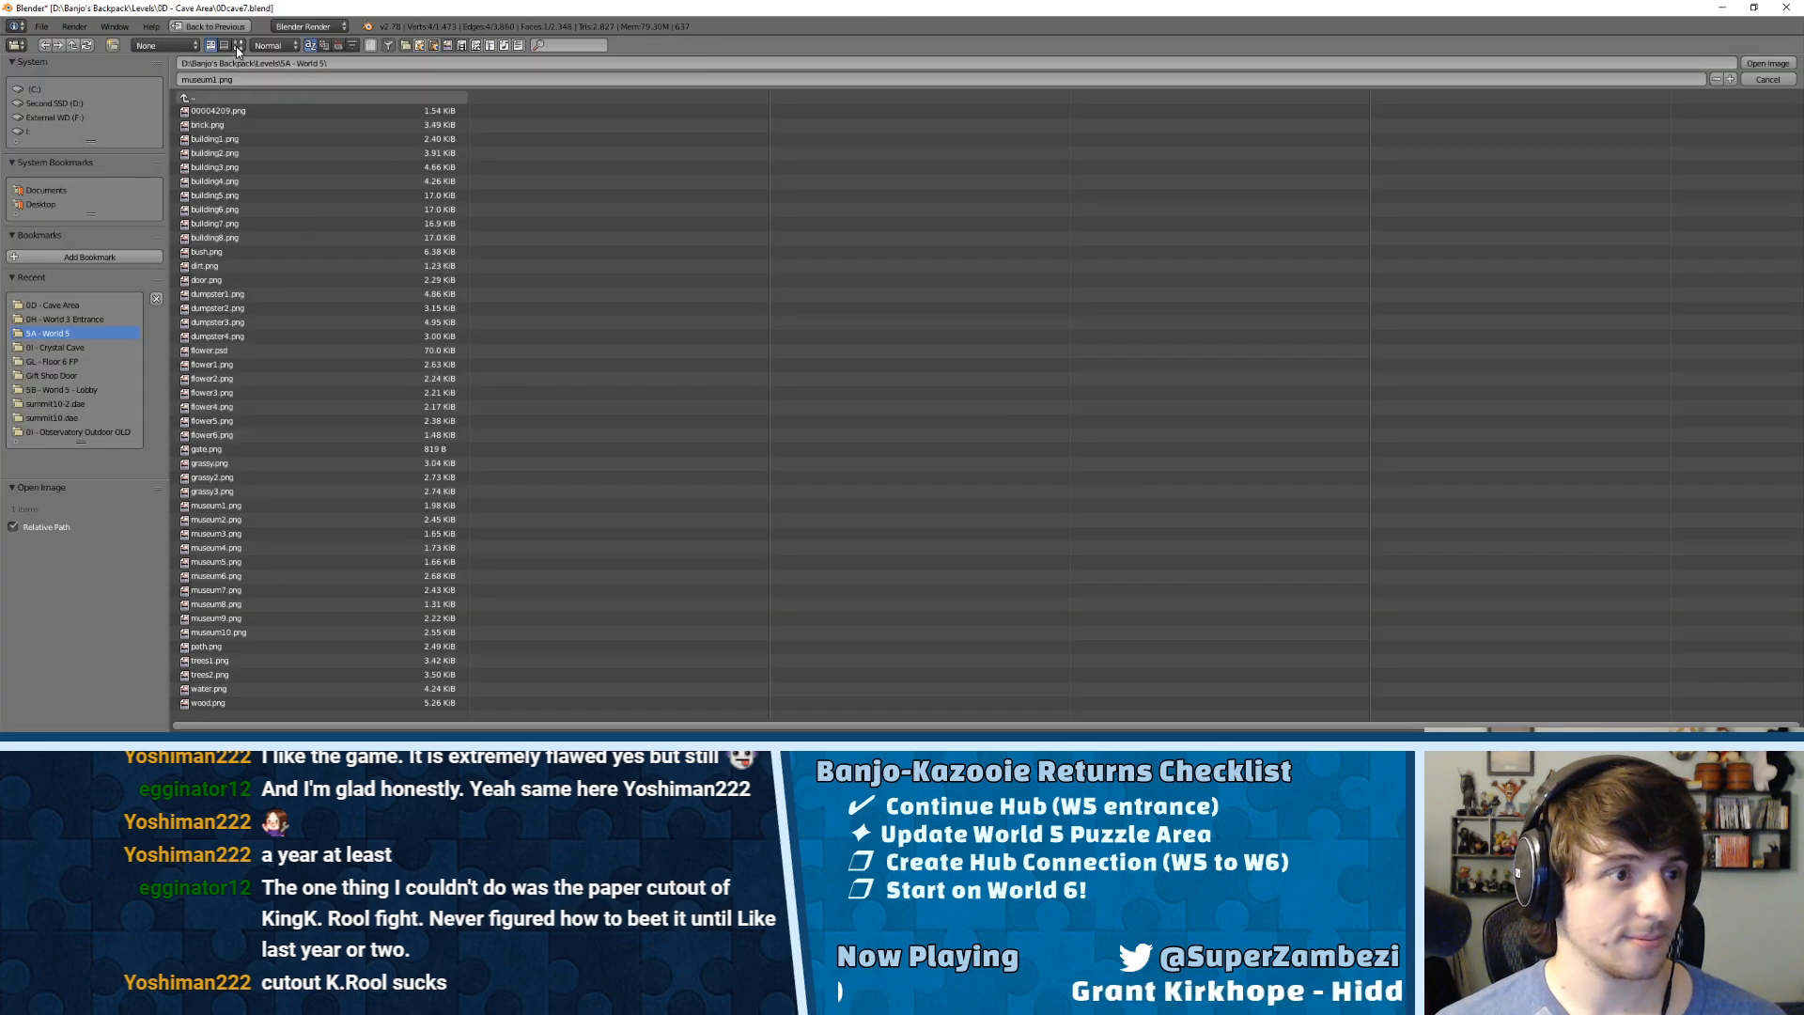
double_click(1297, 146)
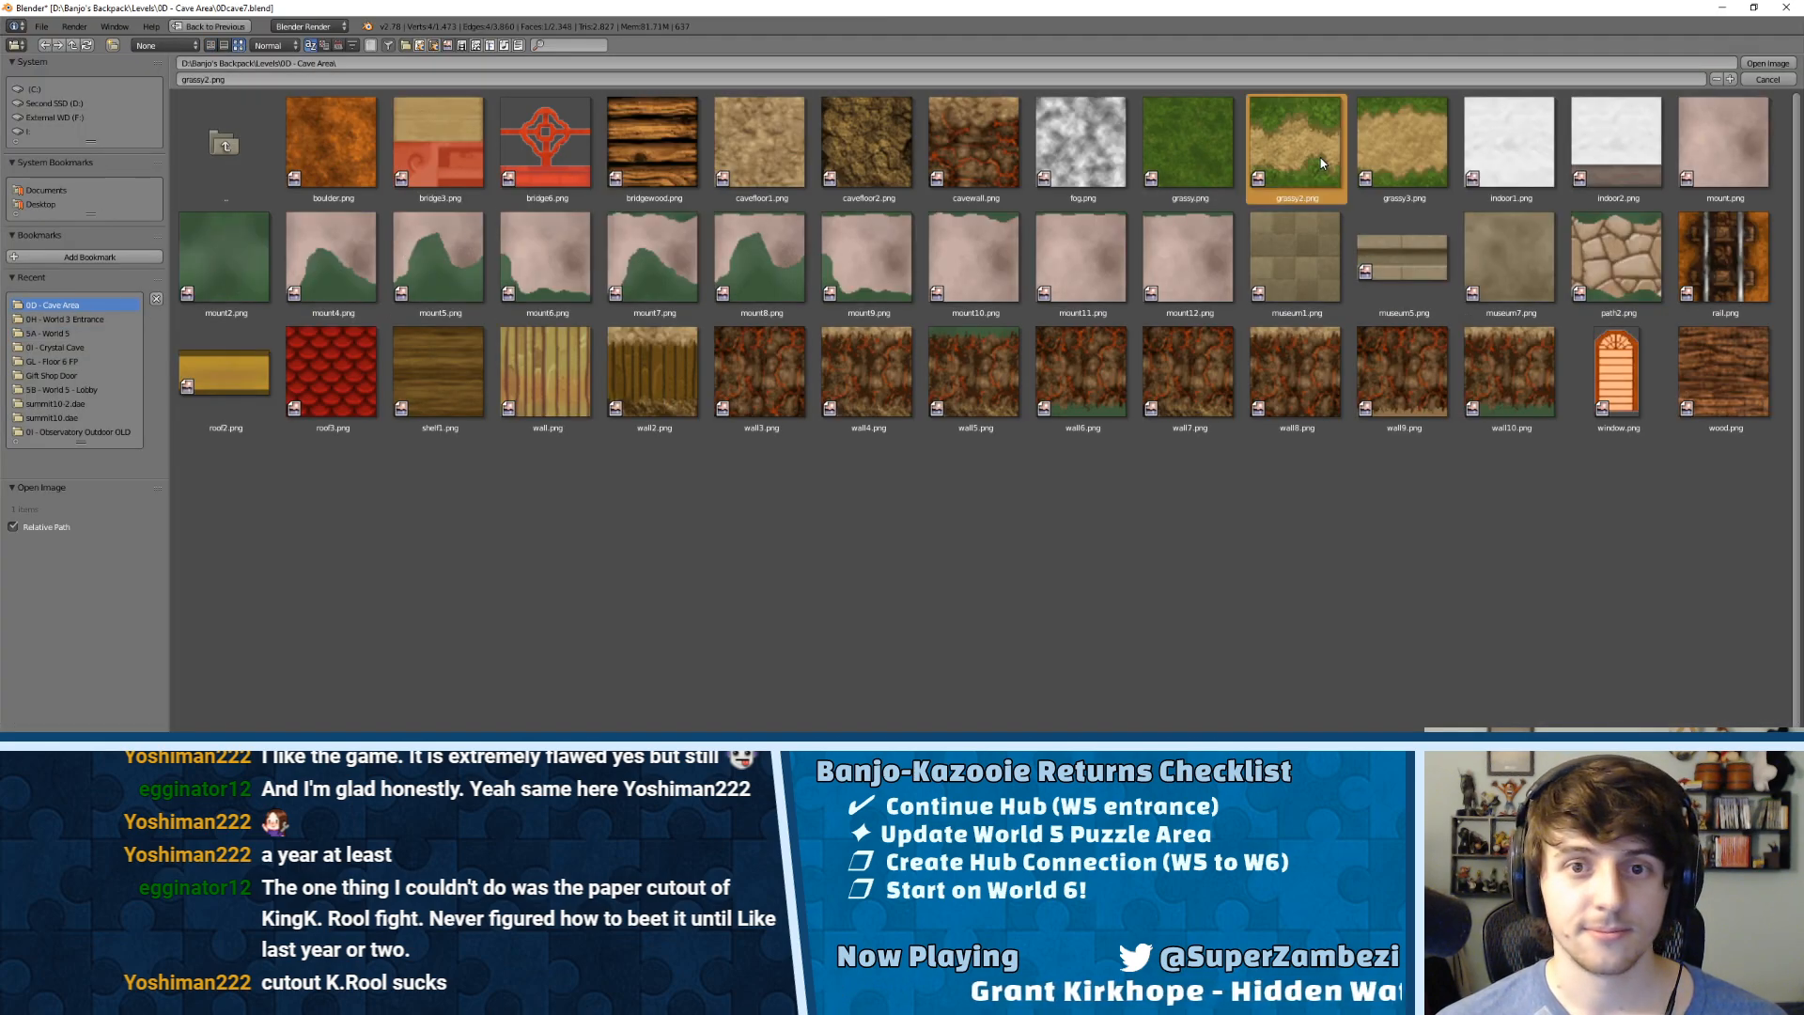
scroll(832, 395, up, 1)
scroll(357, 376, up, 8)
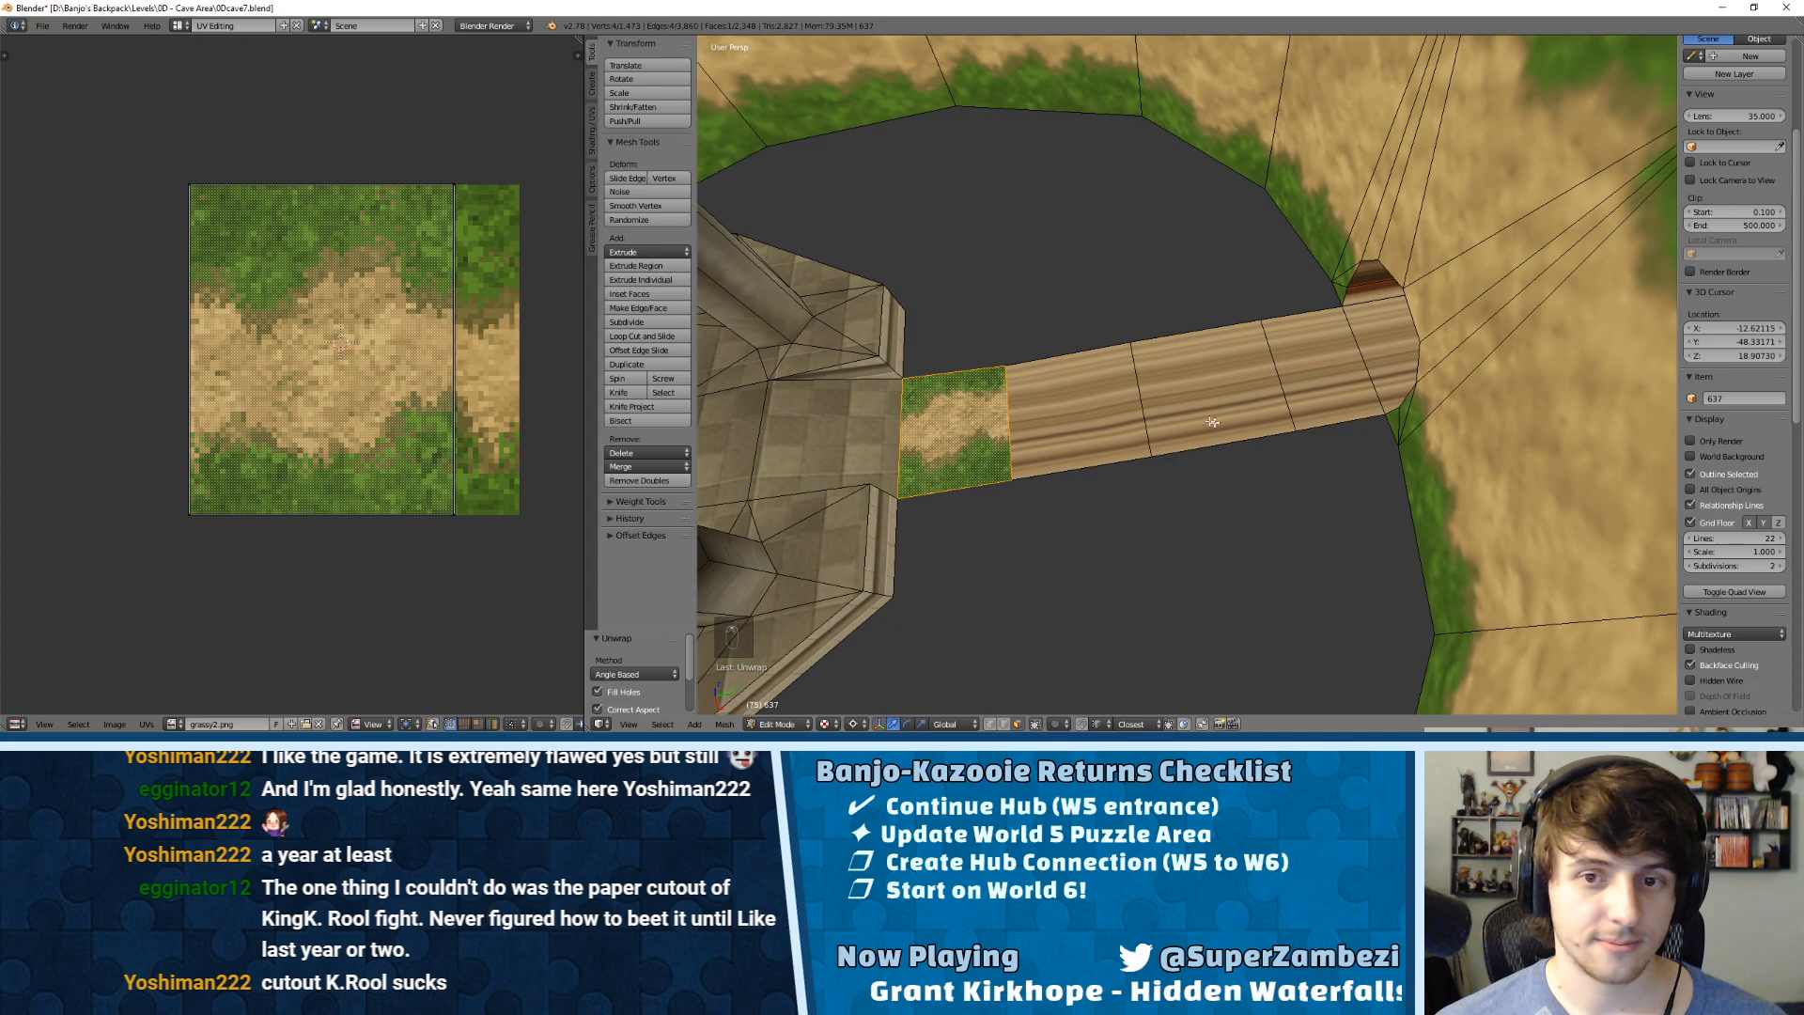
Step: Dissolve the edge crossing the tunnel floor, working in edge select mode
middle_drag(1300, 386, 1199, 548)
key(ctrl+Tab)
click(1197, 541)
key(x)
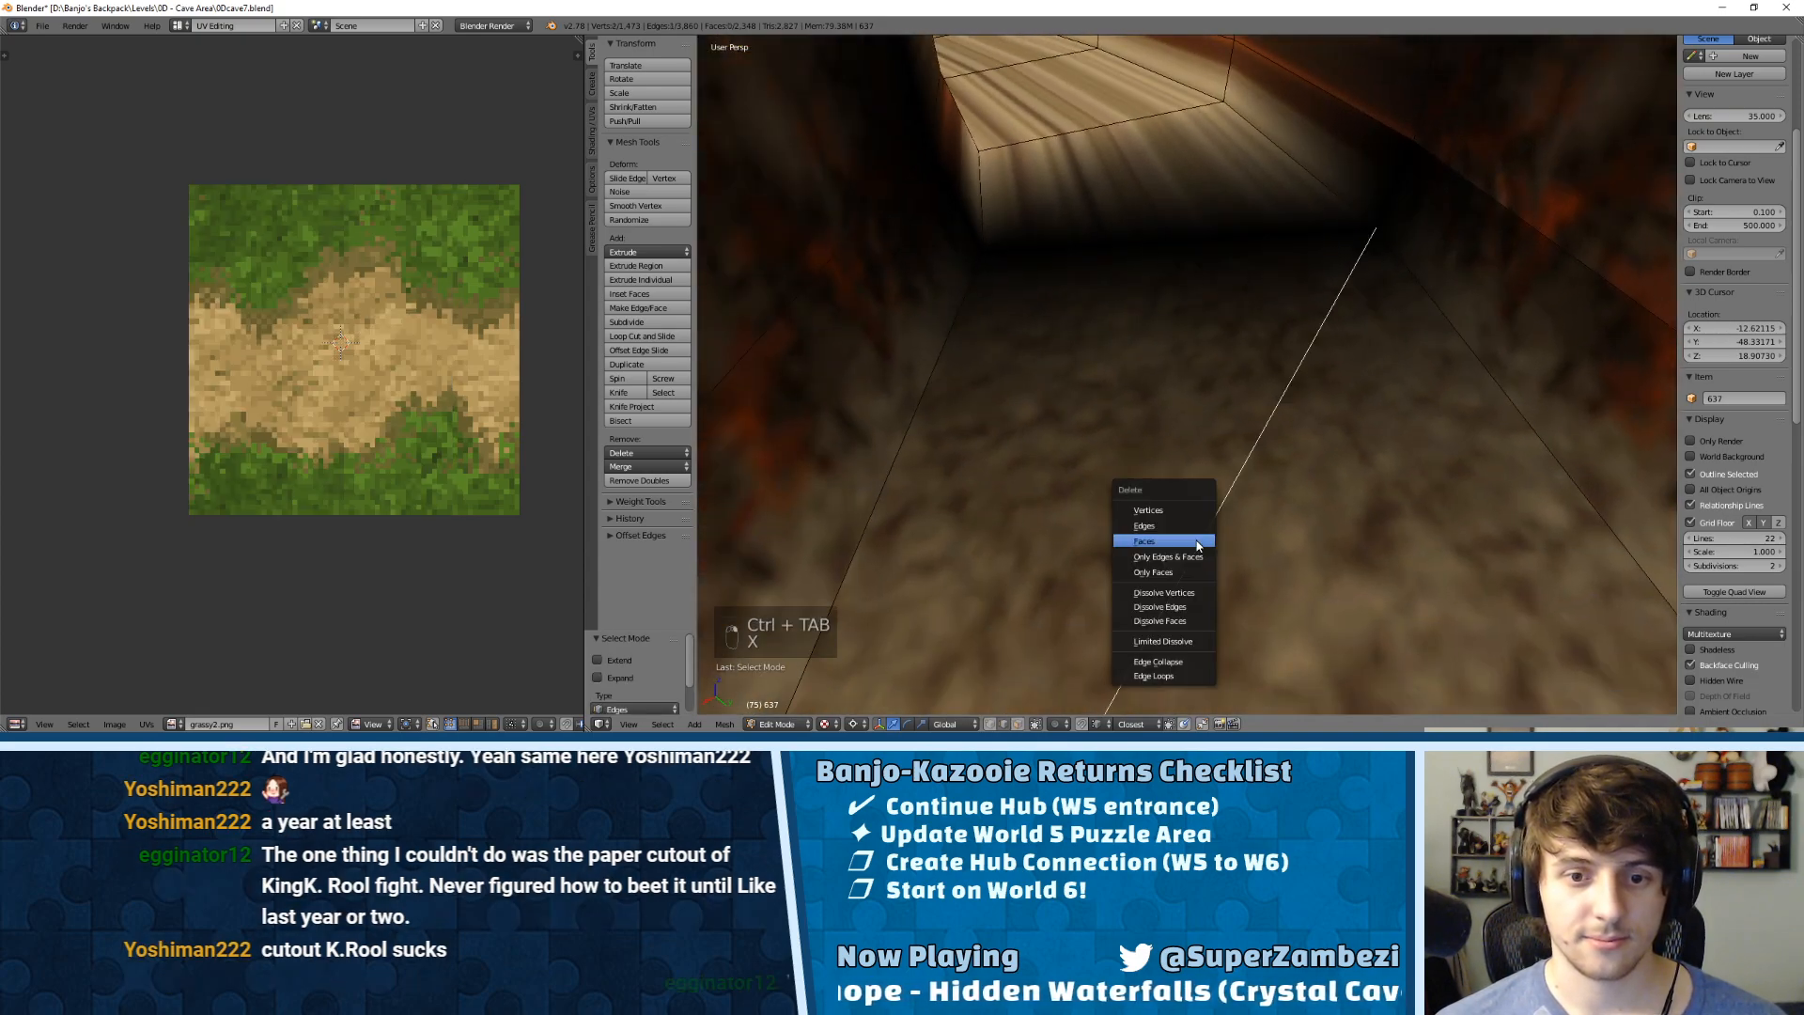
click(1168, 607)
middle_drag(1168, 607, 1190, 418)
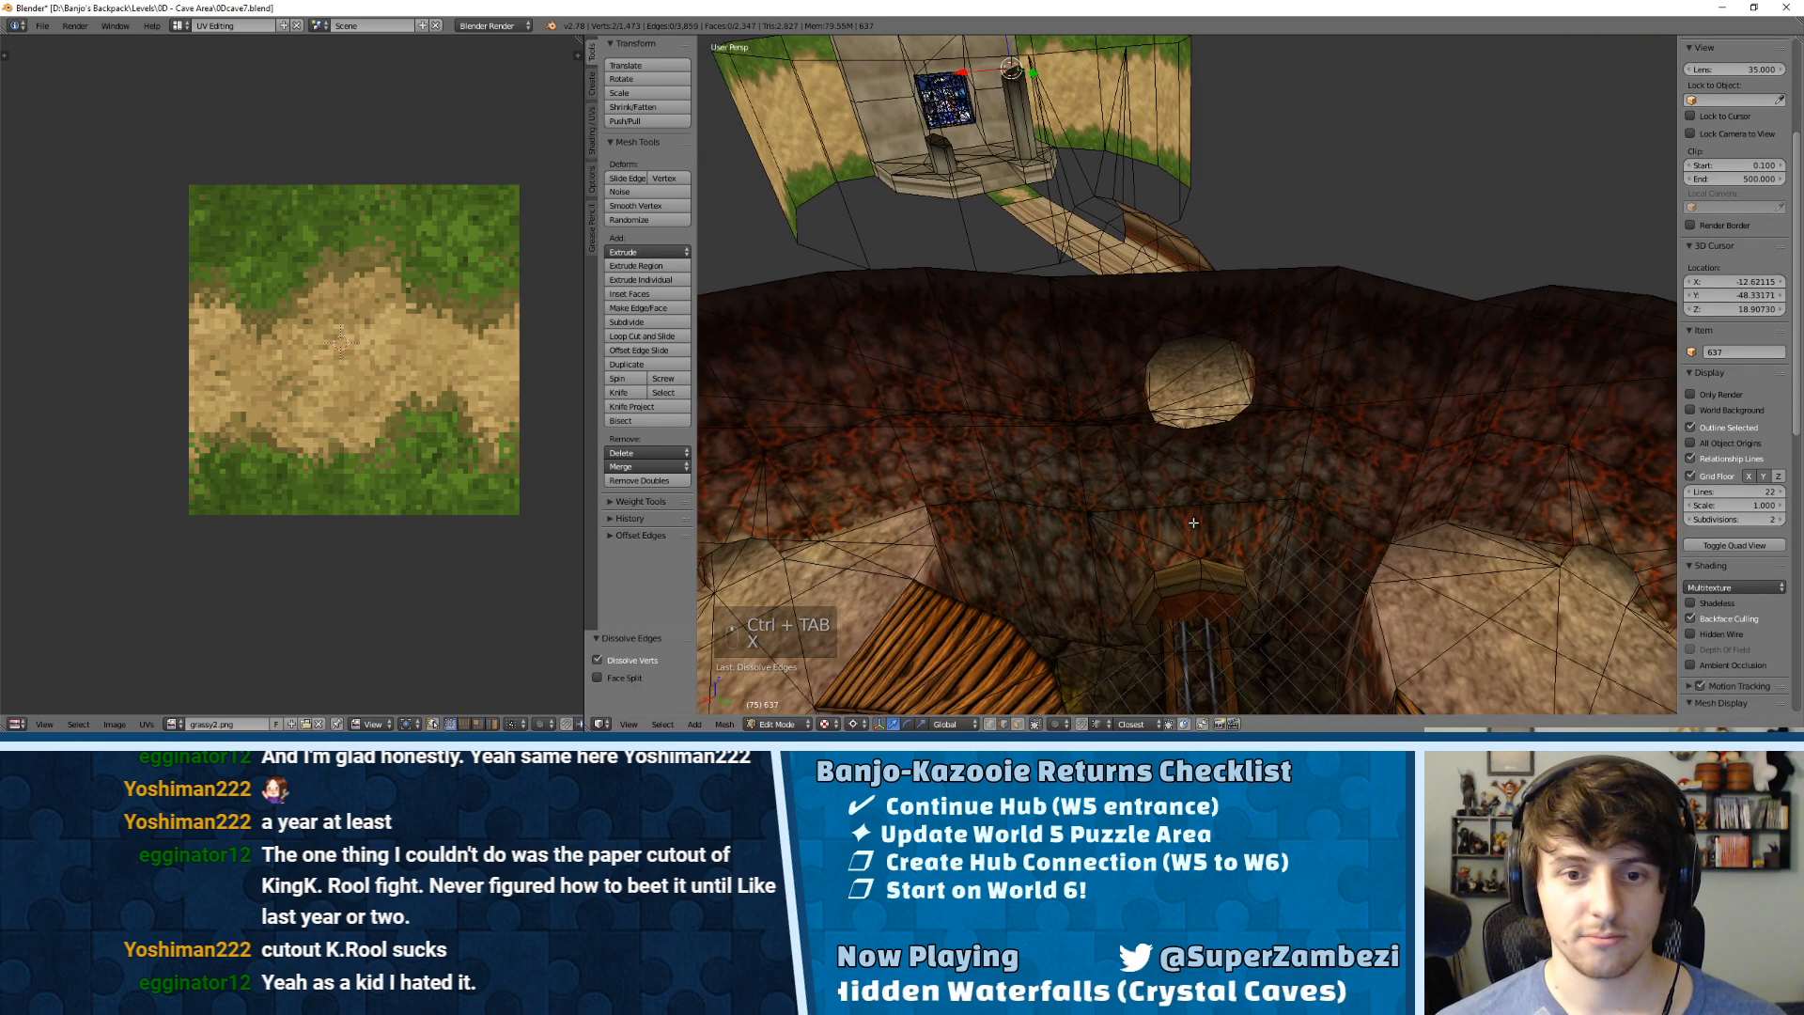
scroll(1190, 417, up, 8)
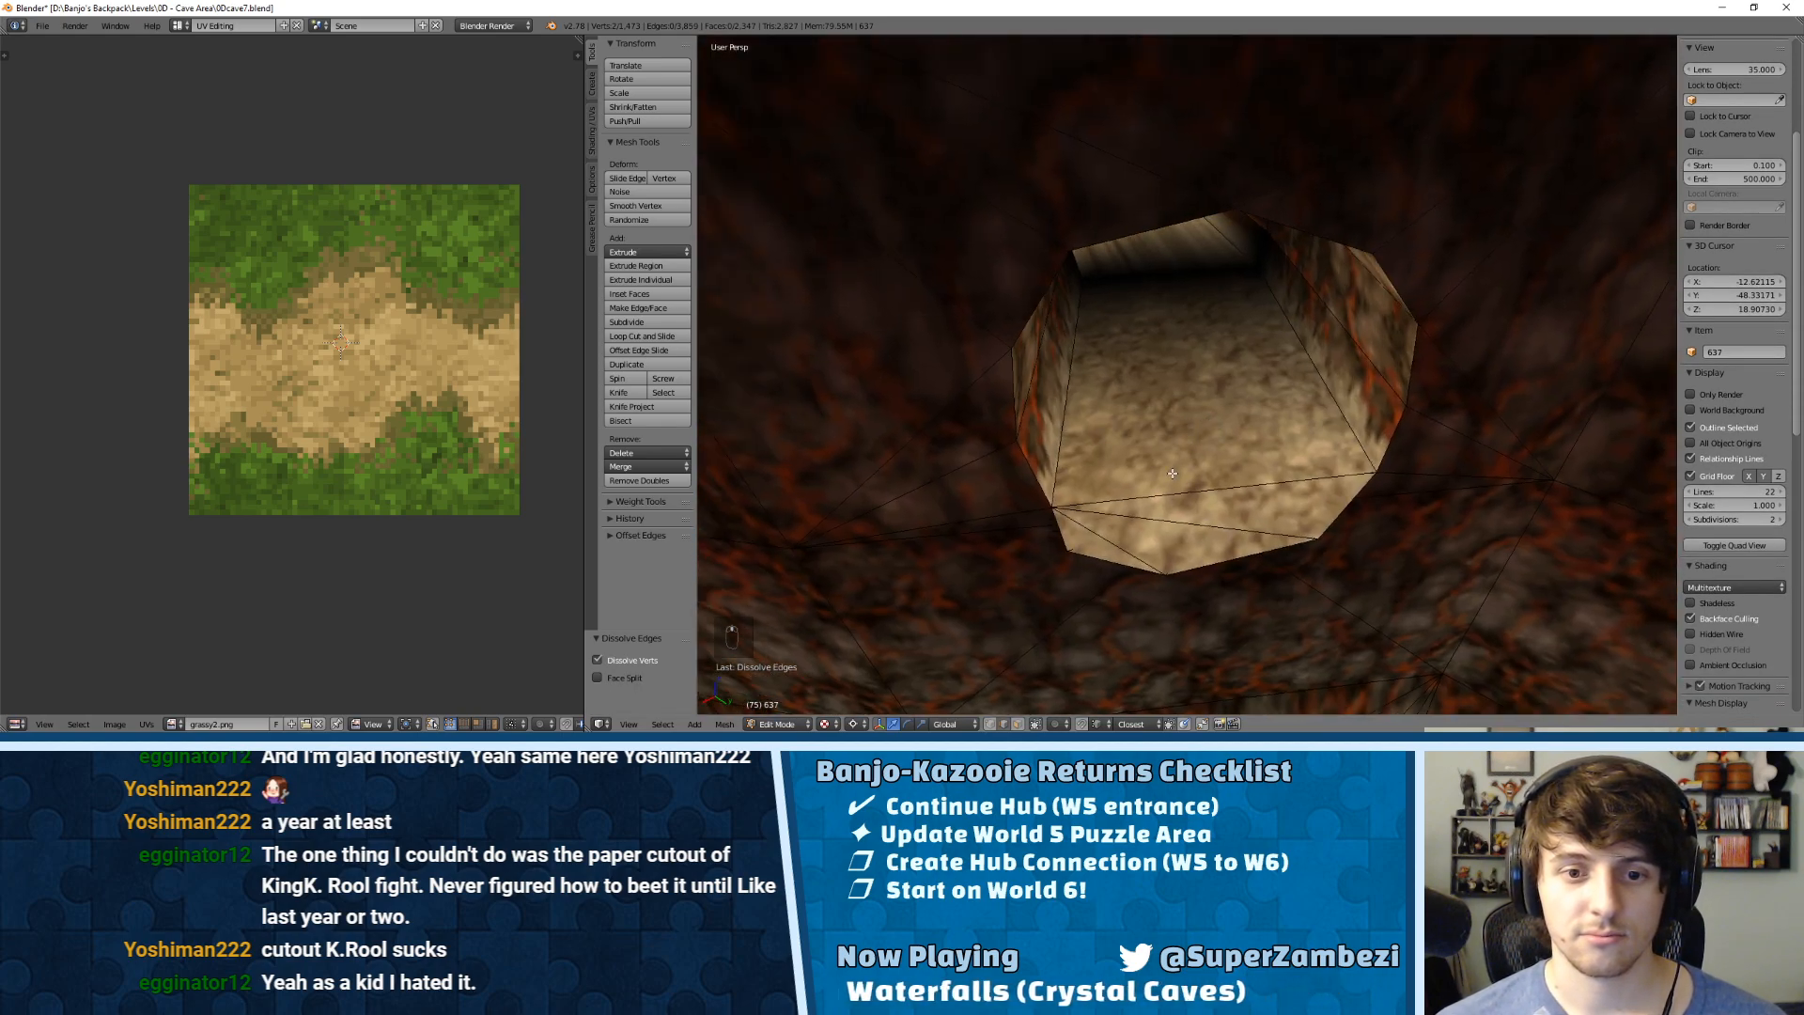
Step: Switch to face selection and select the wood-textured walkway faces between the grassy face and the tunnel
scroll(1061, 439, down, 5)
key(ctrl+Tab)
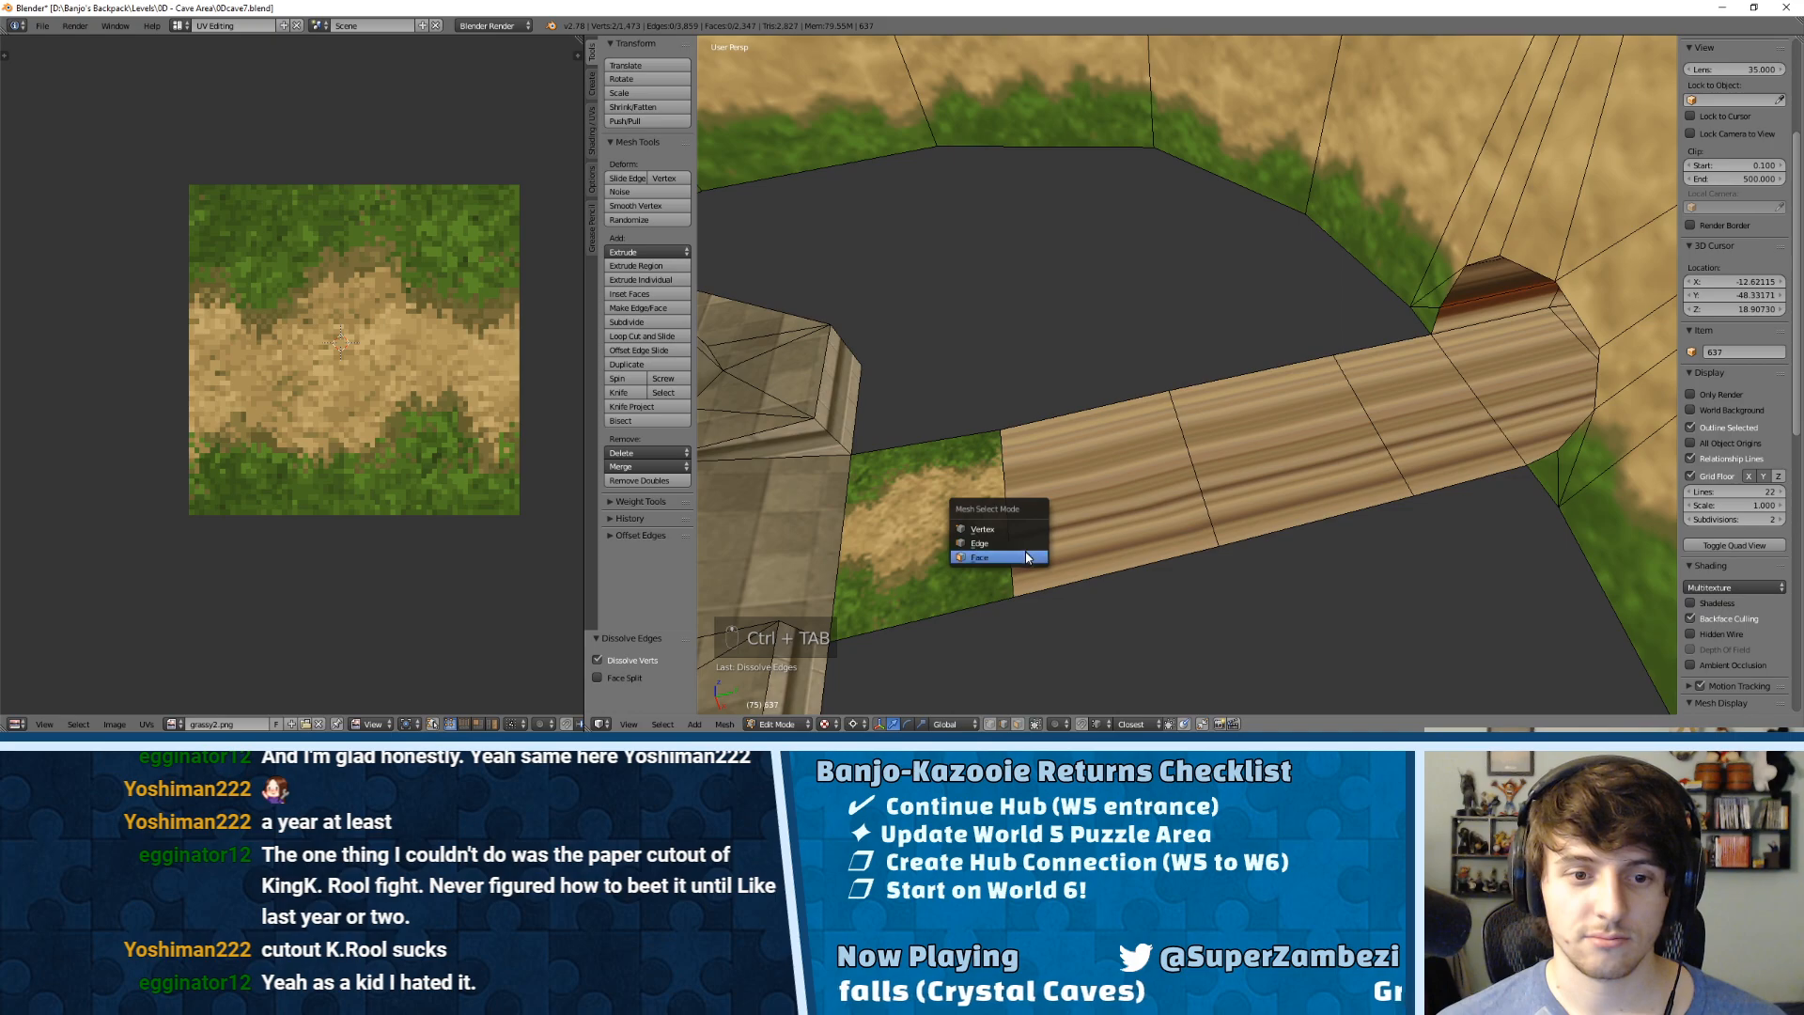
click(996, 553)
right_click(1497, 395)
right_click(926, 531)
right_click(1260, 460)
shift+right_click(1148, 460)
shift+right_click(1437, 413)
shift+right_click(1522, 371)
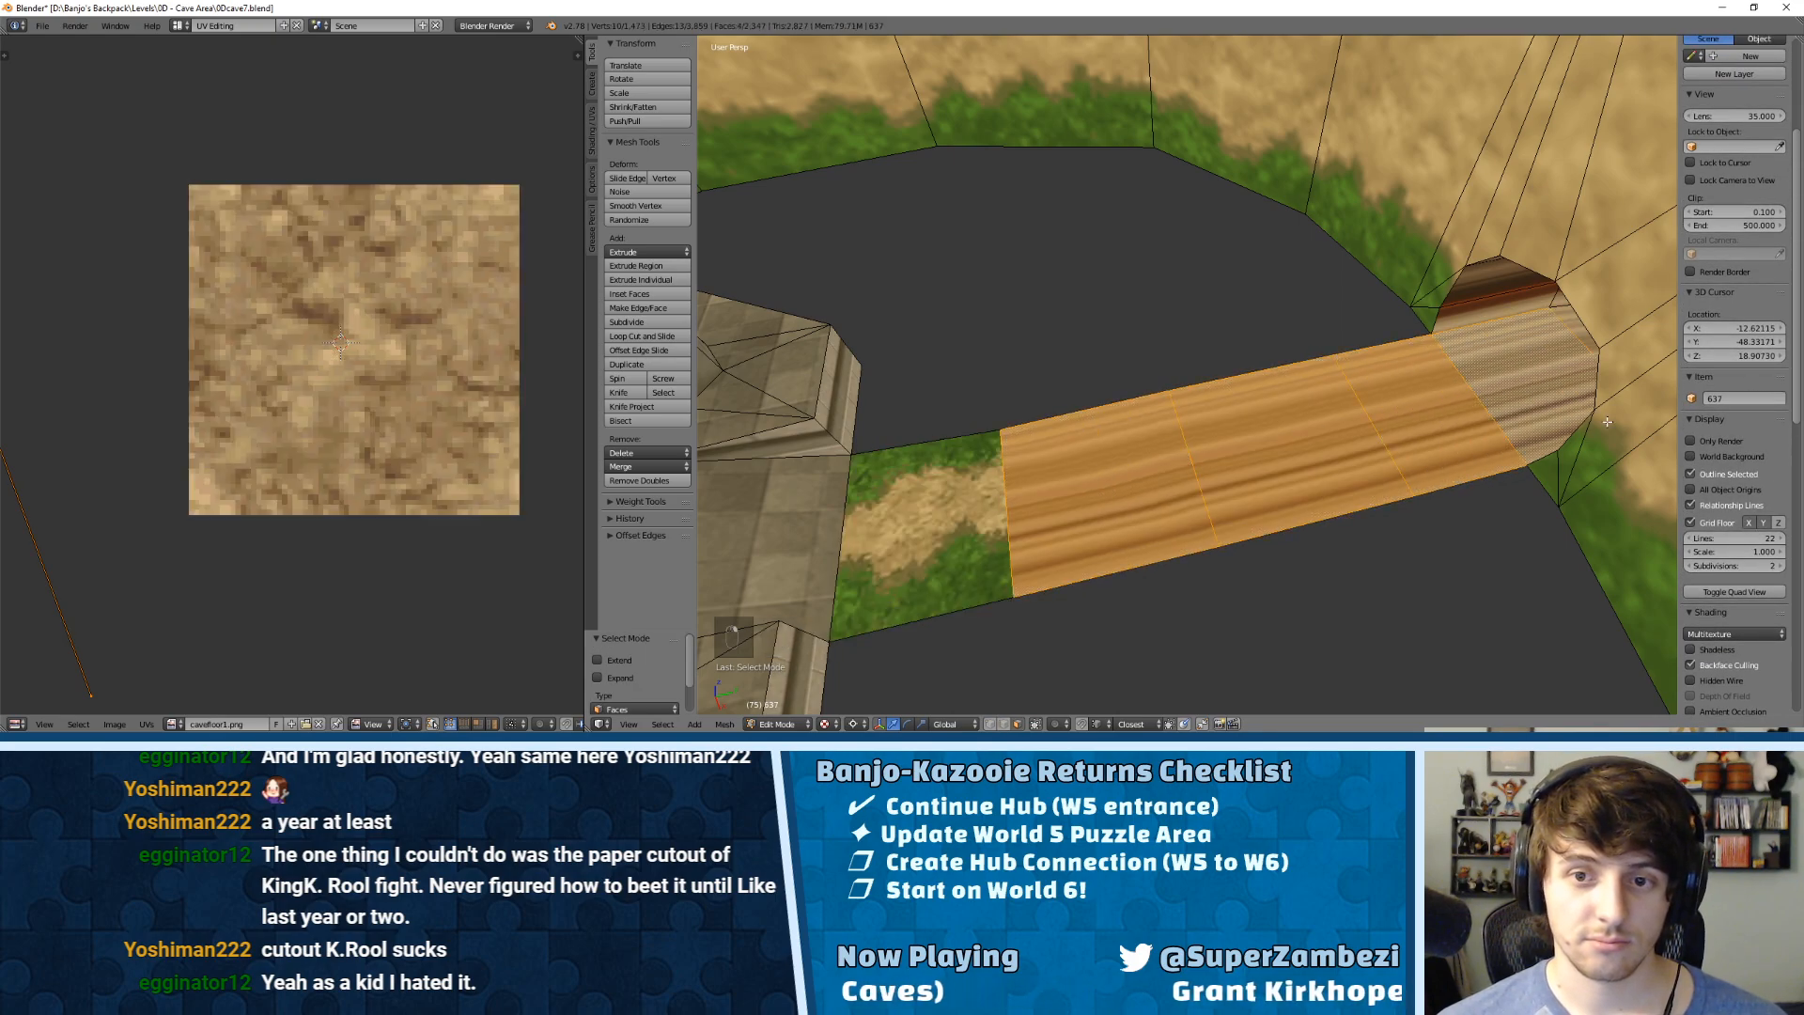
Step: Extend the selection with the remaining tunnel floor faces and make the grassy face beside the platform the active one
scroll(1468, 371, up, 6)
shift+right_click(1010, 353)
shift+right_click(1050, 477)
scroll(1049, 477, up, 3)
middle_drag(1050, 477, 1025, 431)
shift+right_click(1228, 431)
scroll(1228, 431, down, 4)
shift+right_click(1025, 428)
Step: Unwrap the selected walkway with Follow Active Quads using Length Average and assign grassy2.png to it
key(u)
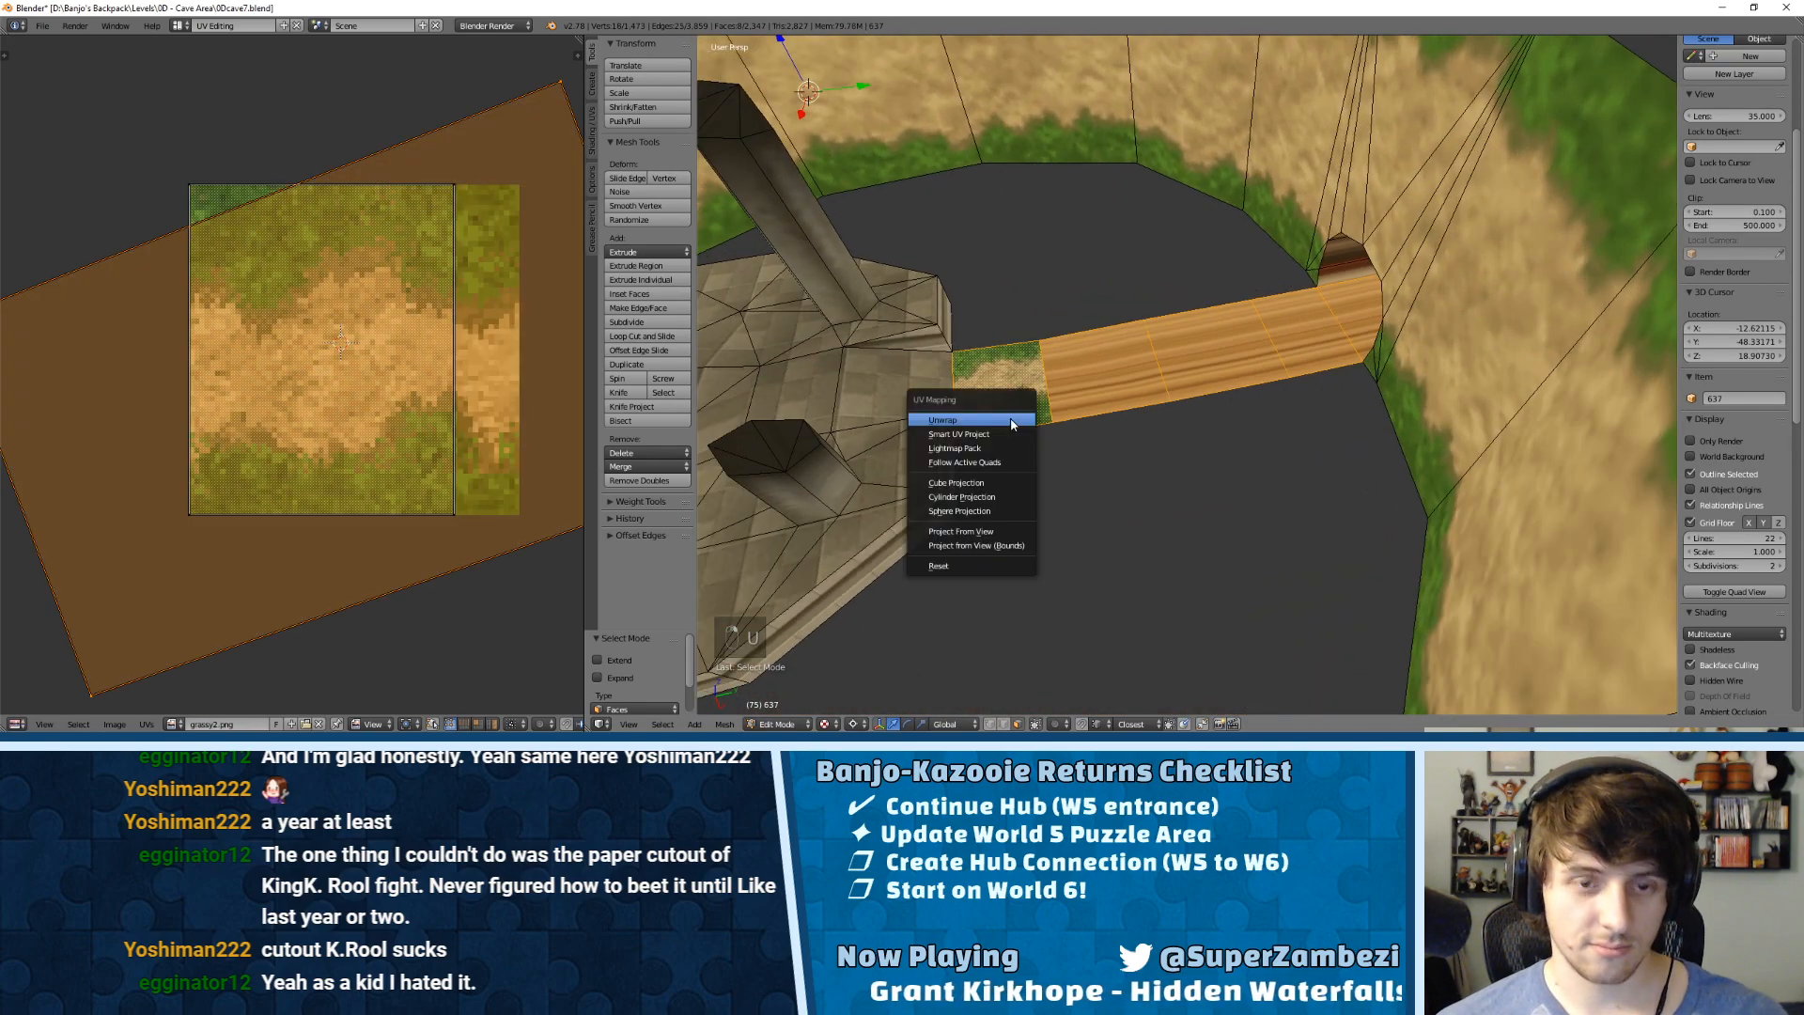
click(993, 461)
click(993, 488)
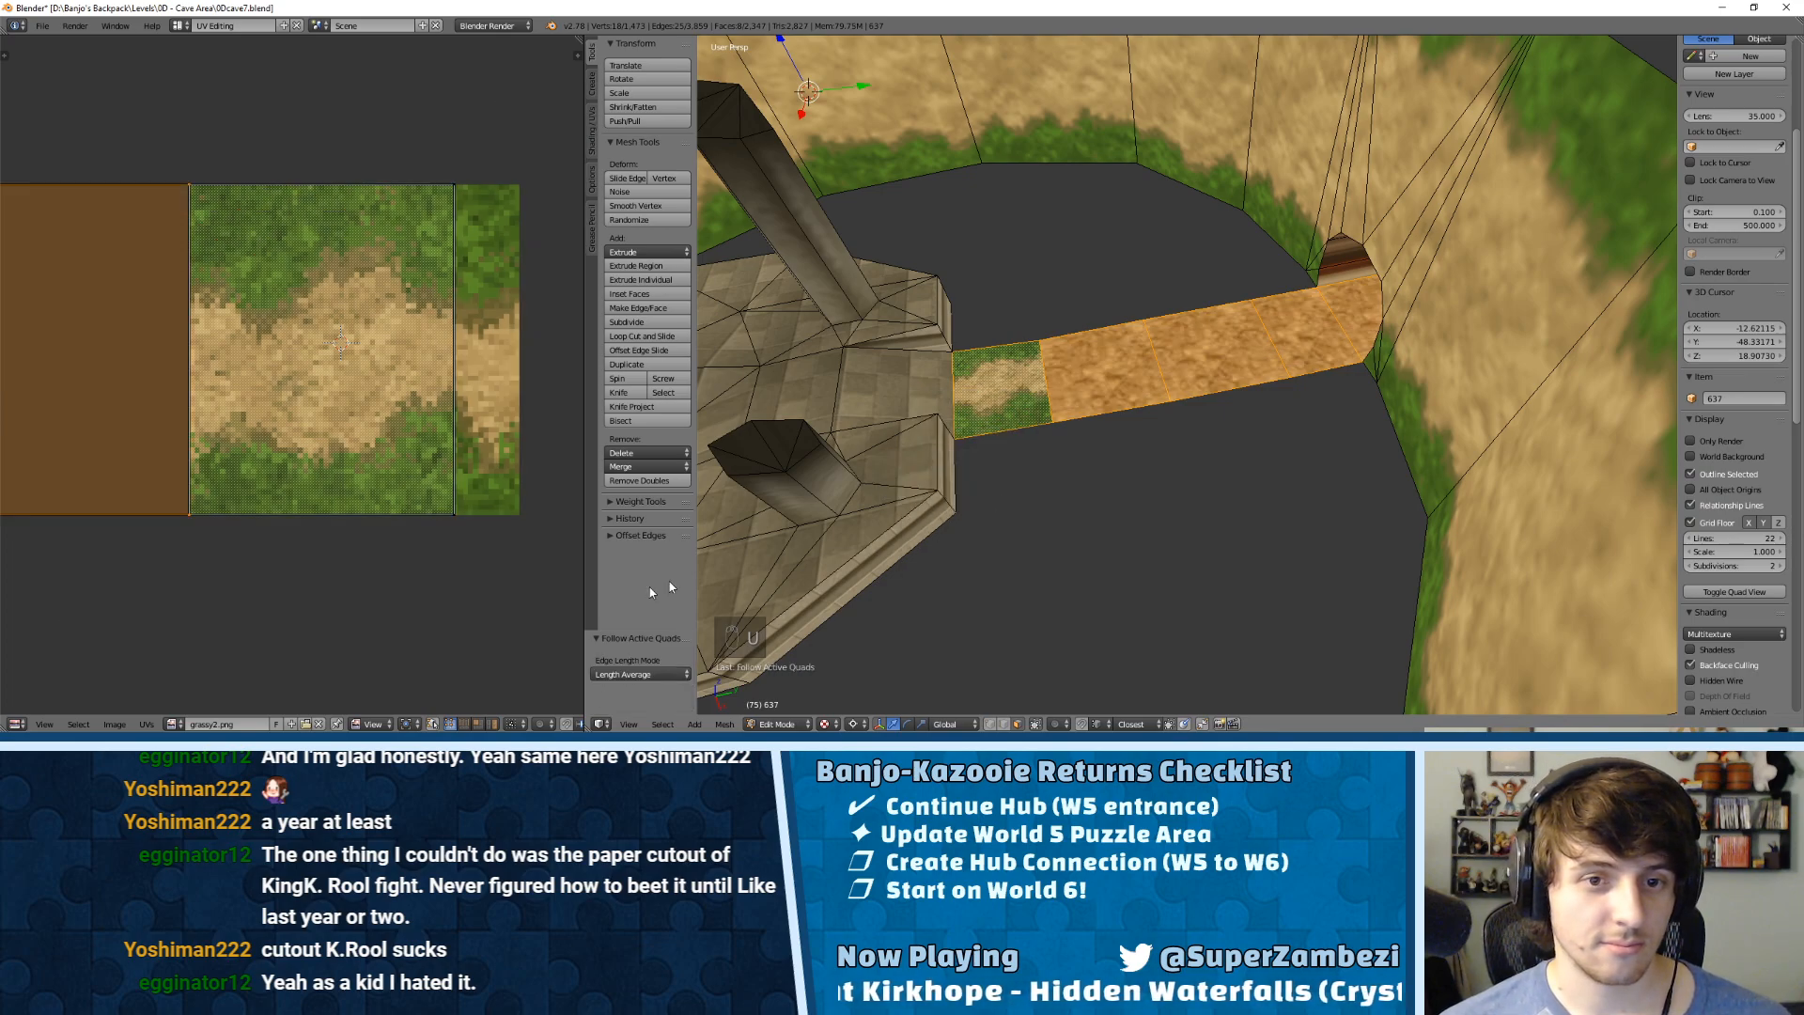
click(175, 724)
click(207, 654)
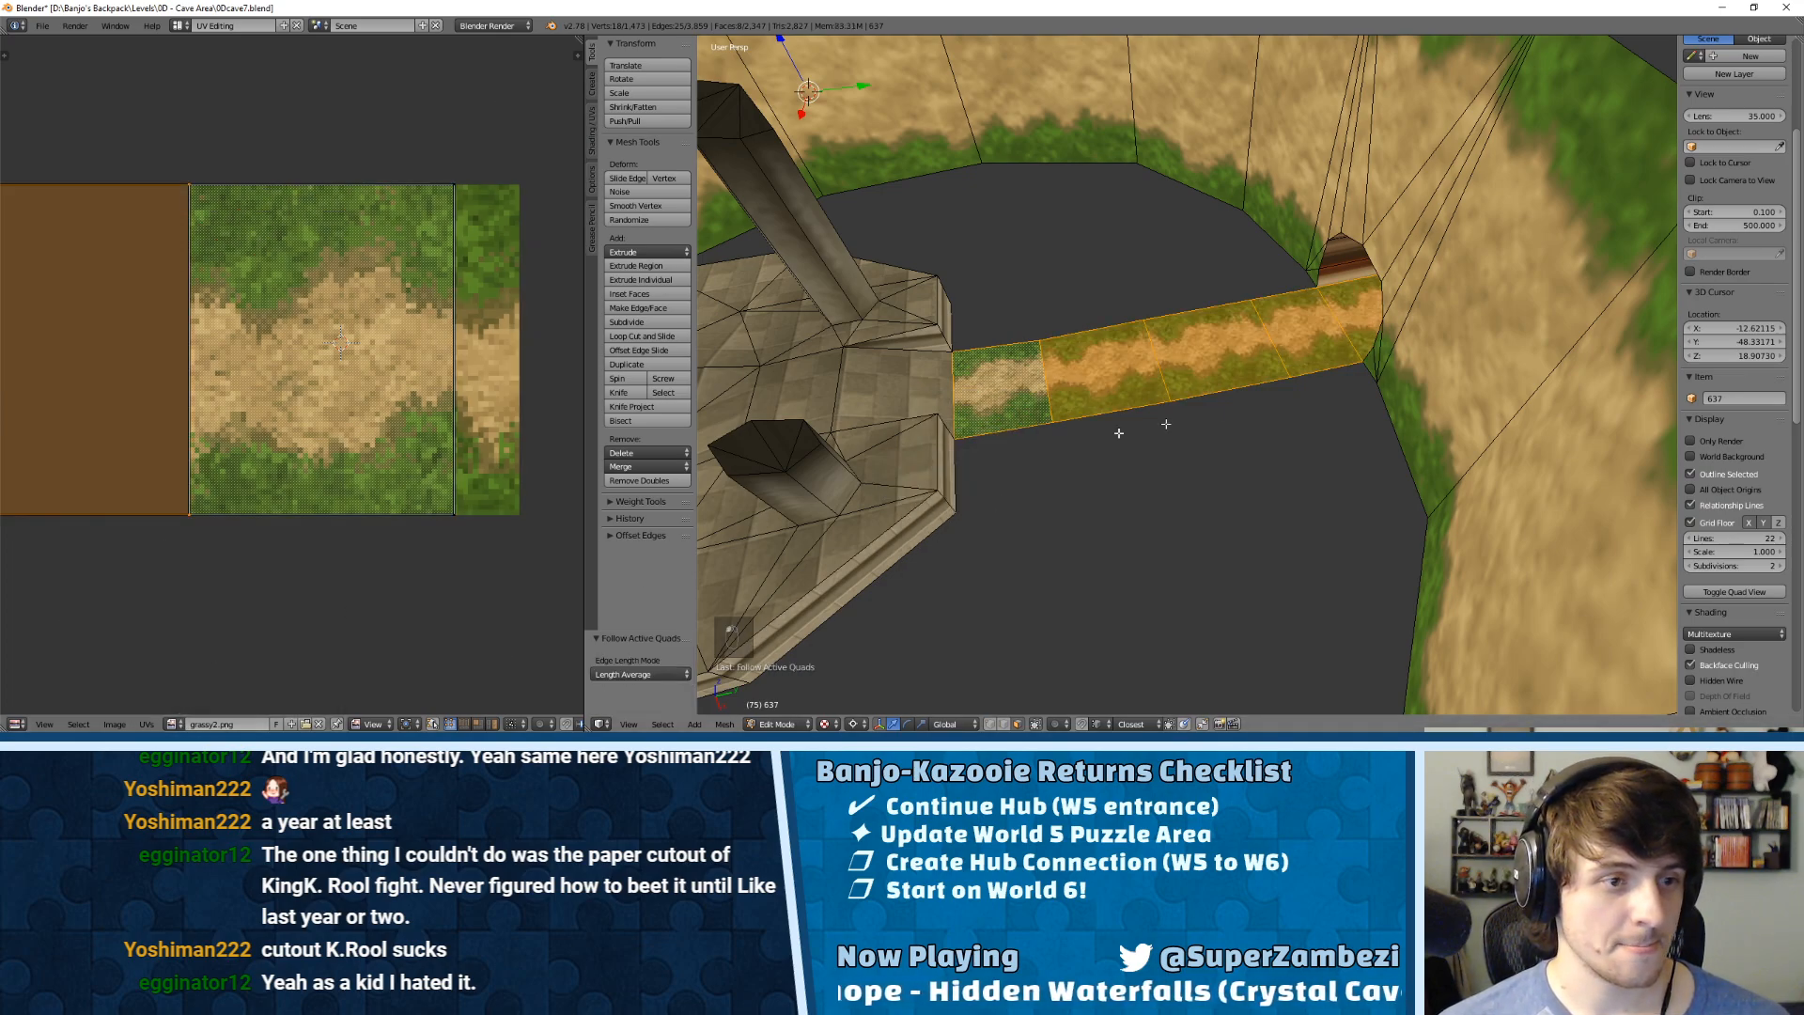
Step: Review the path inside the tunnel, then select one path face and extend the selection to all similar grassy path faces
key(a)
key(Tab)
middle_drag(1329, 366, 1166, 387)
scroll(1180, 323, up, 4)
scroll(1180, 317, down, 5)
scroll(1141, 317, up, 2)
key(Tab)
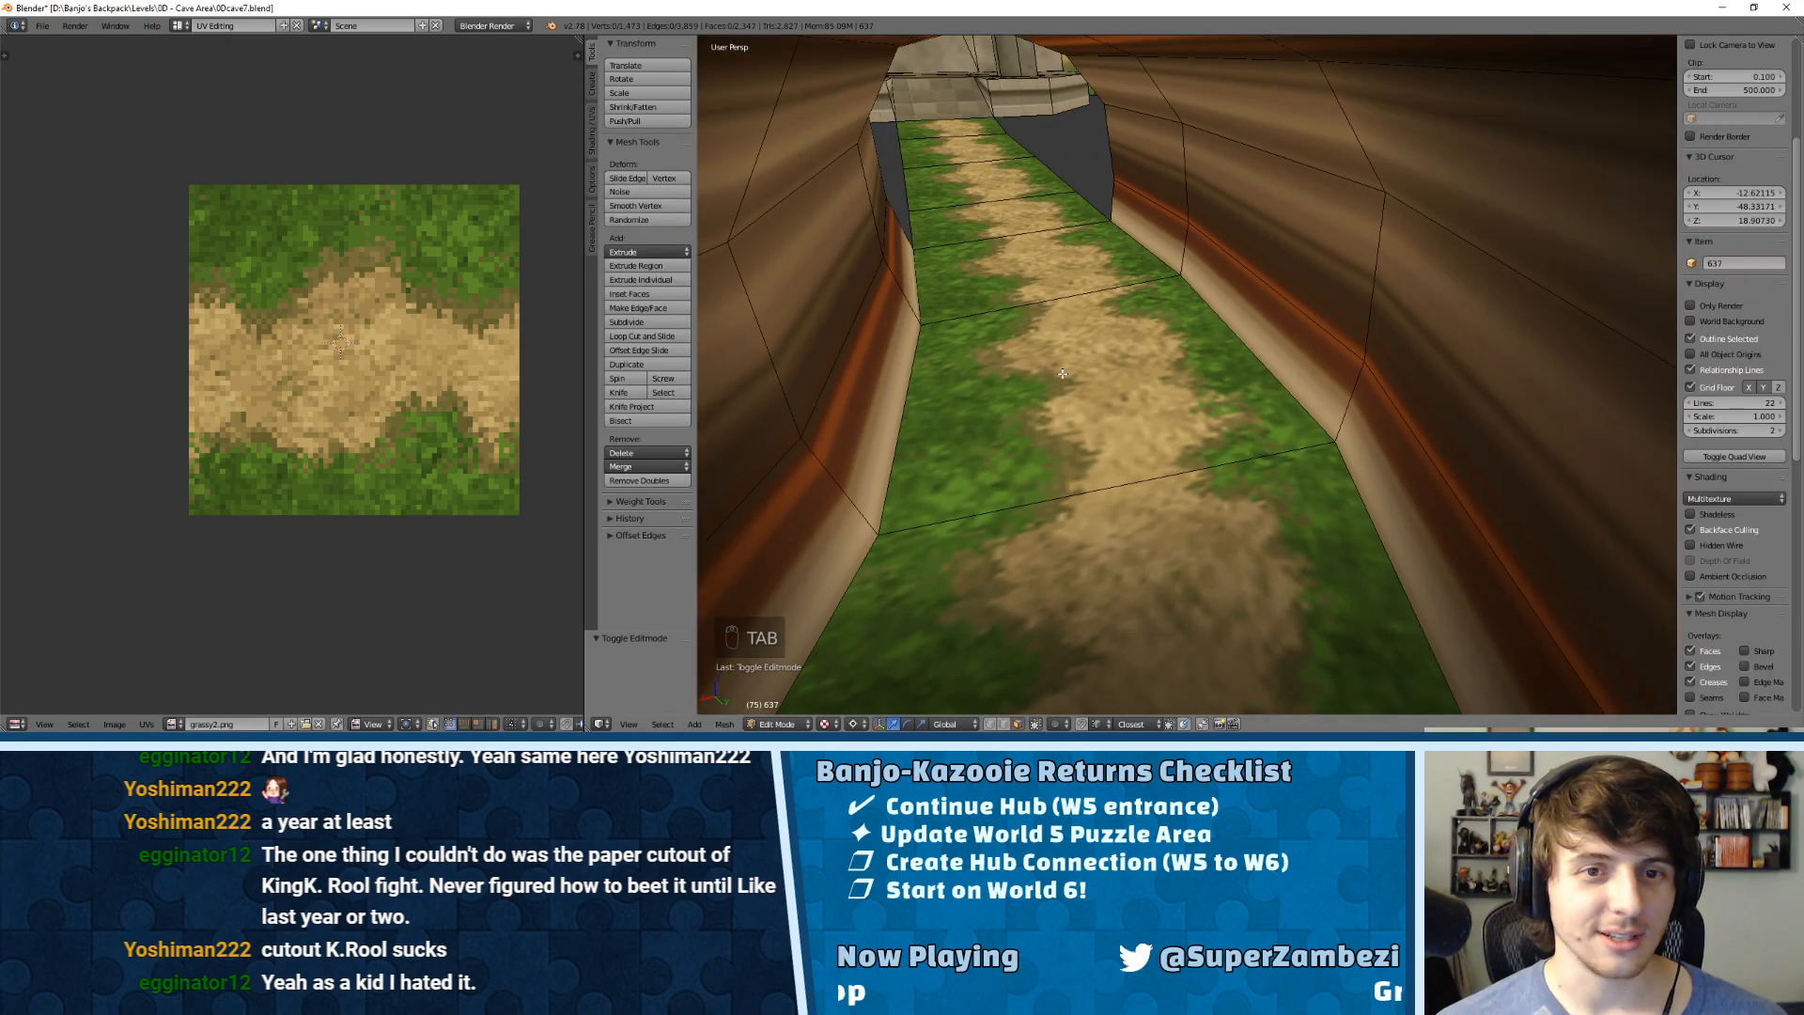
right_click(1062, 374)
key(shift+g)
click(1064, 376)
Step: Scale all of the path's UVs to about 0.973 and shift them slightly down over the grassy texture
key(a)
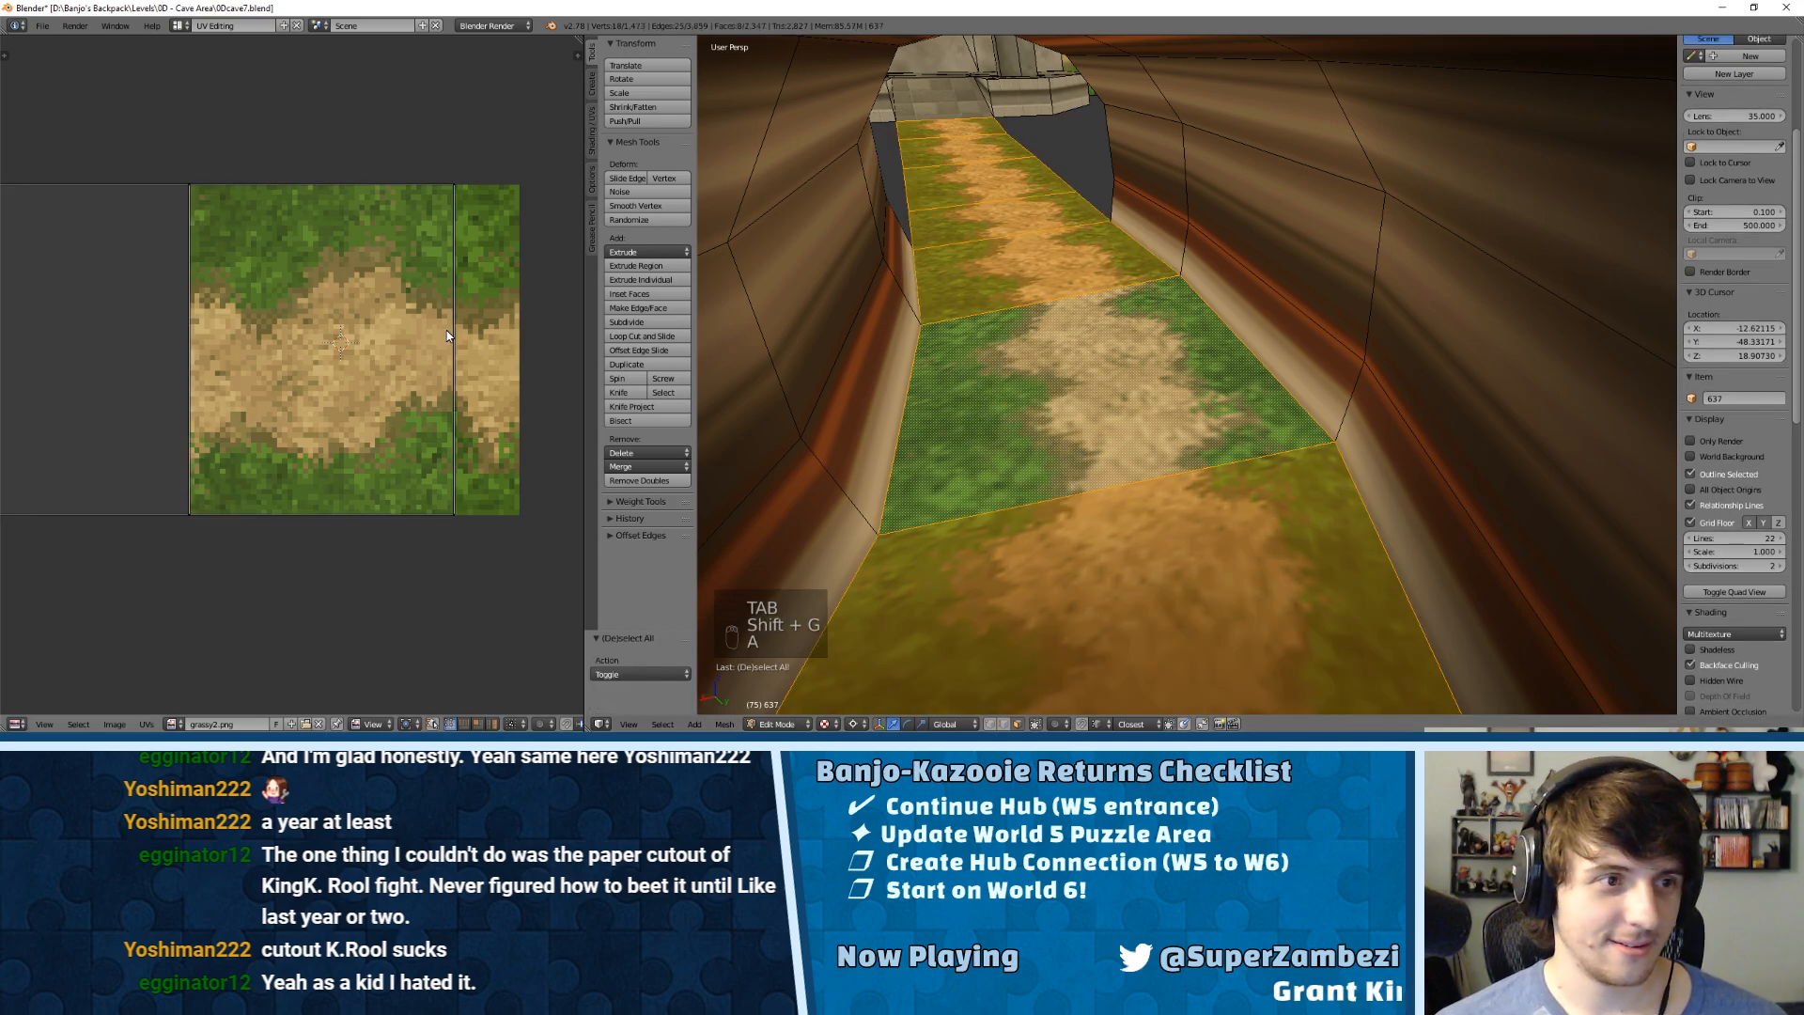
key(a)
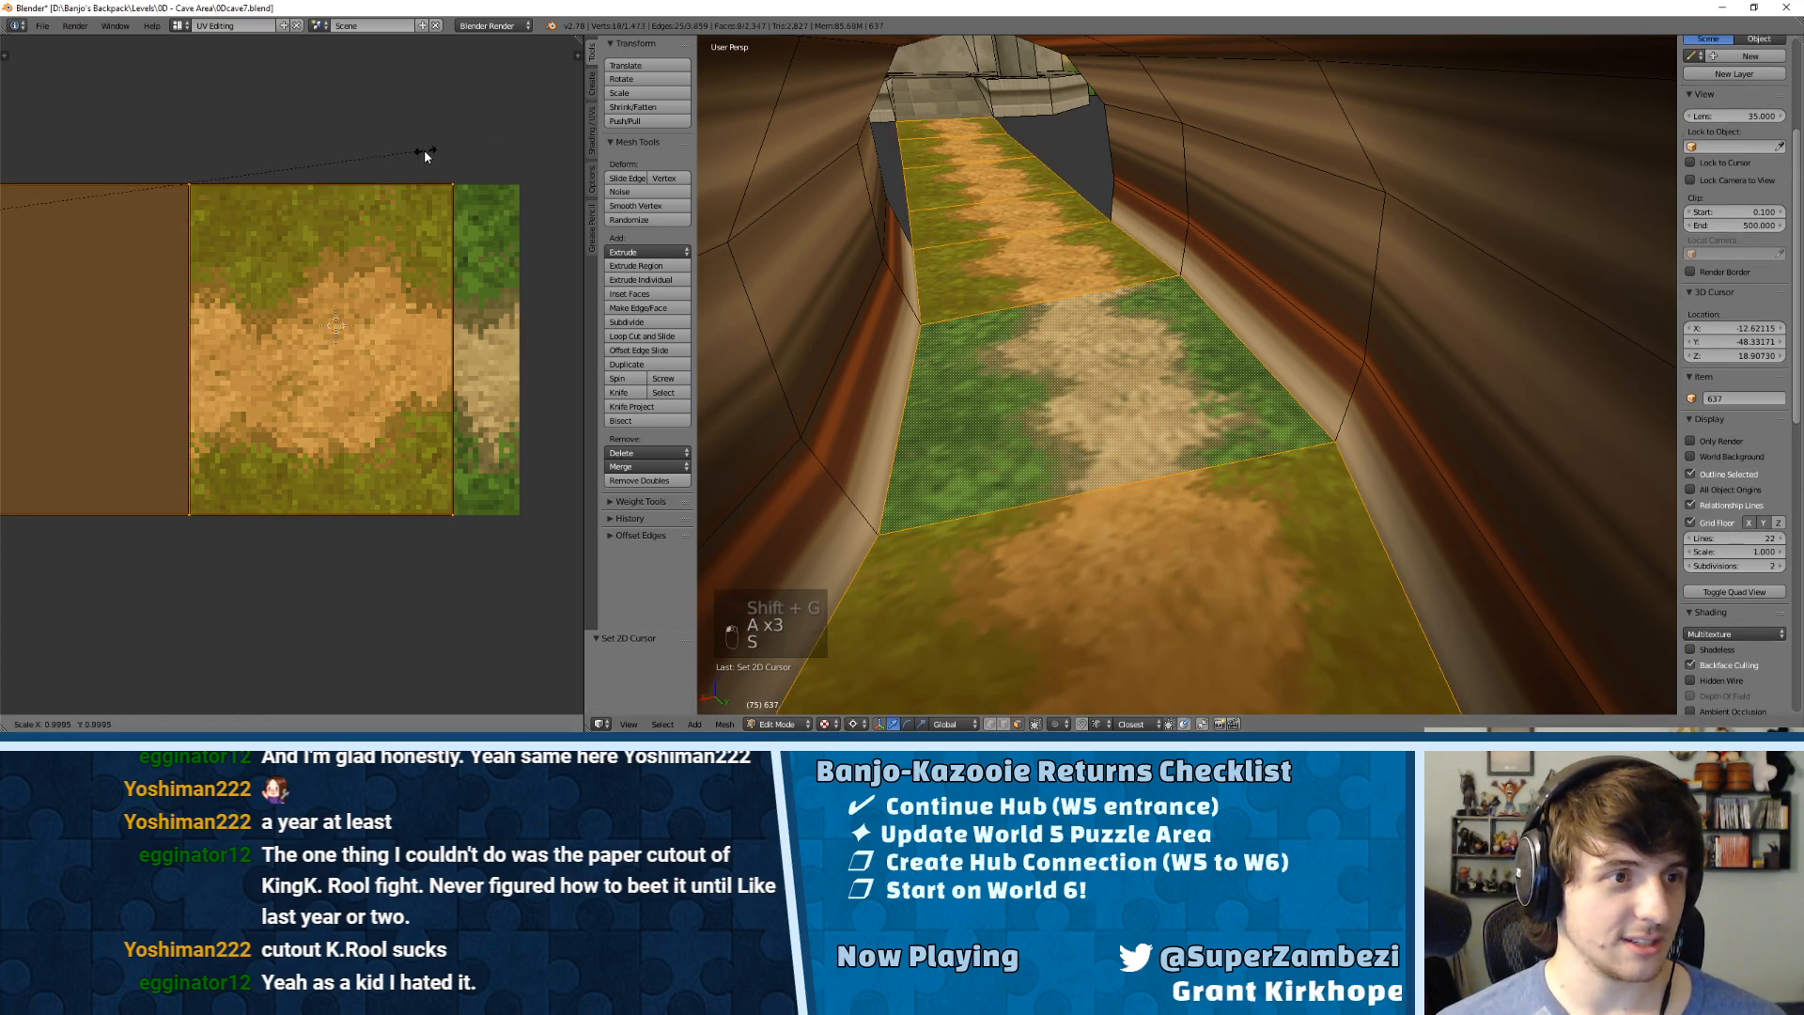
key(s)
click(391, 179)
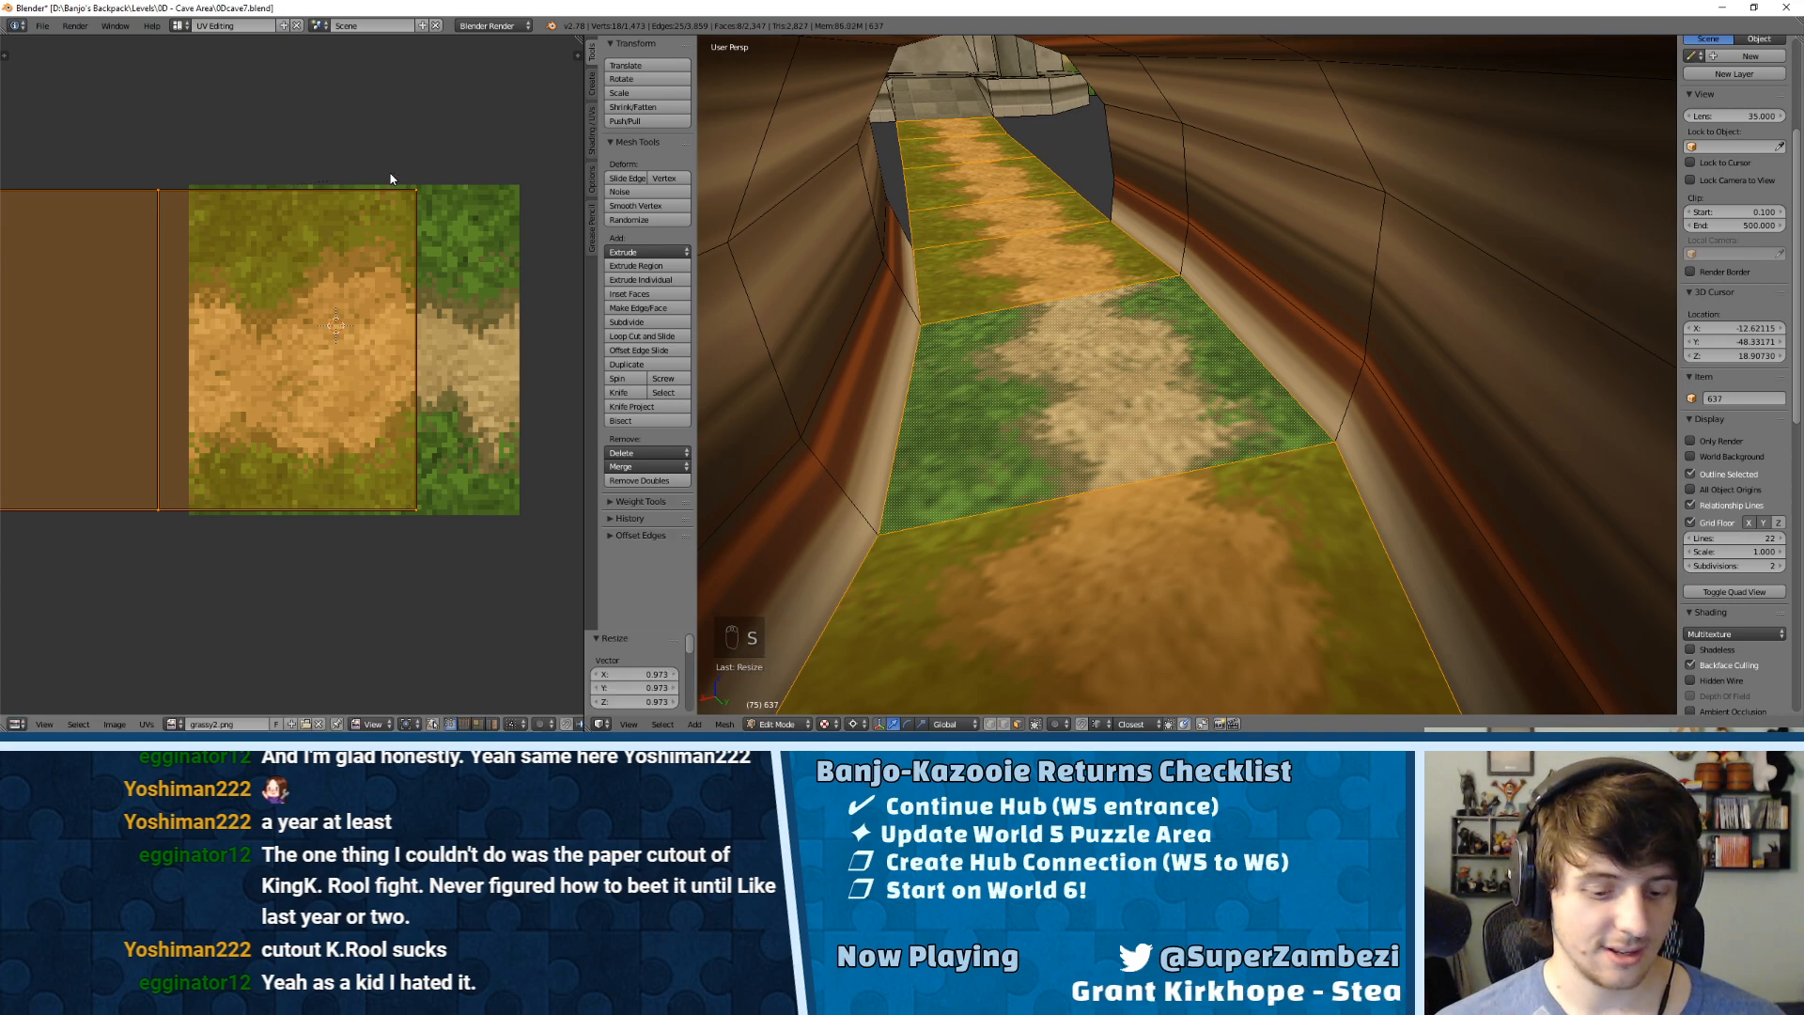
key(g)
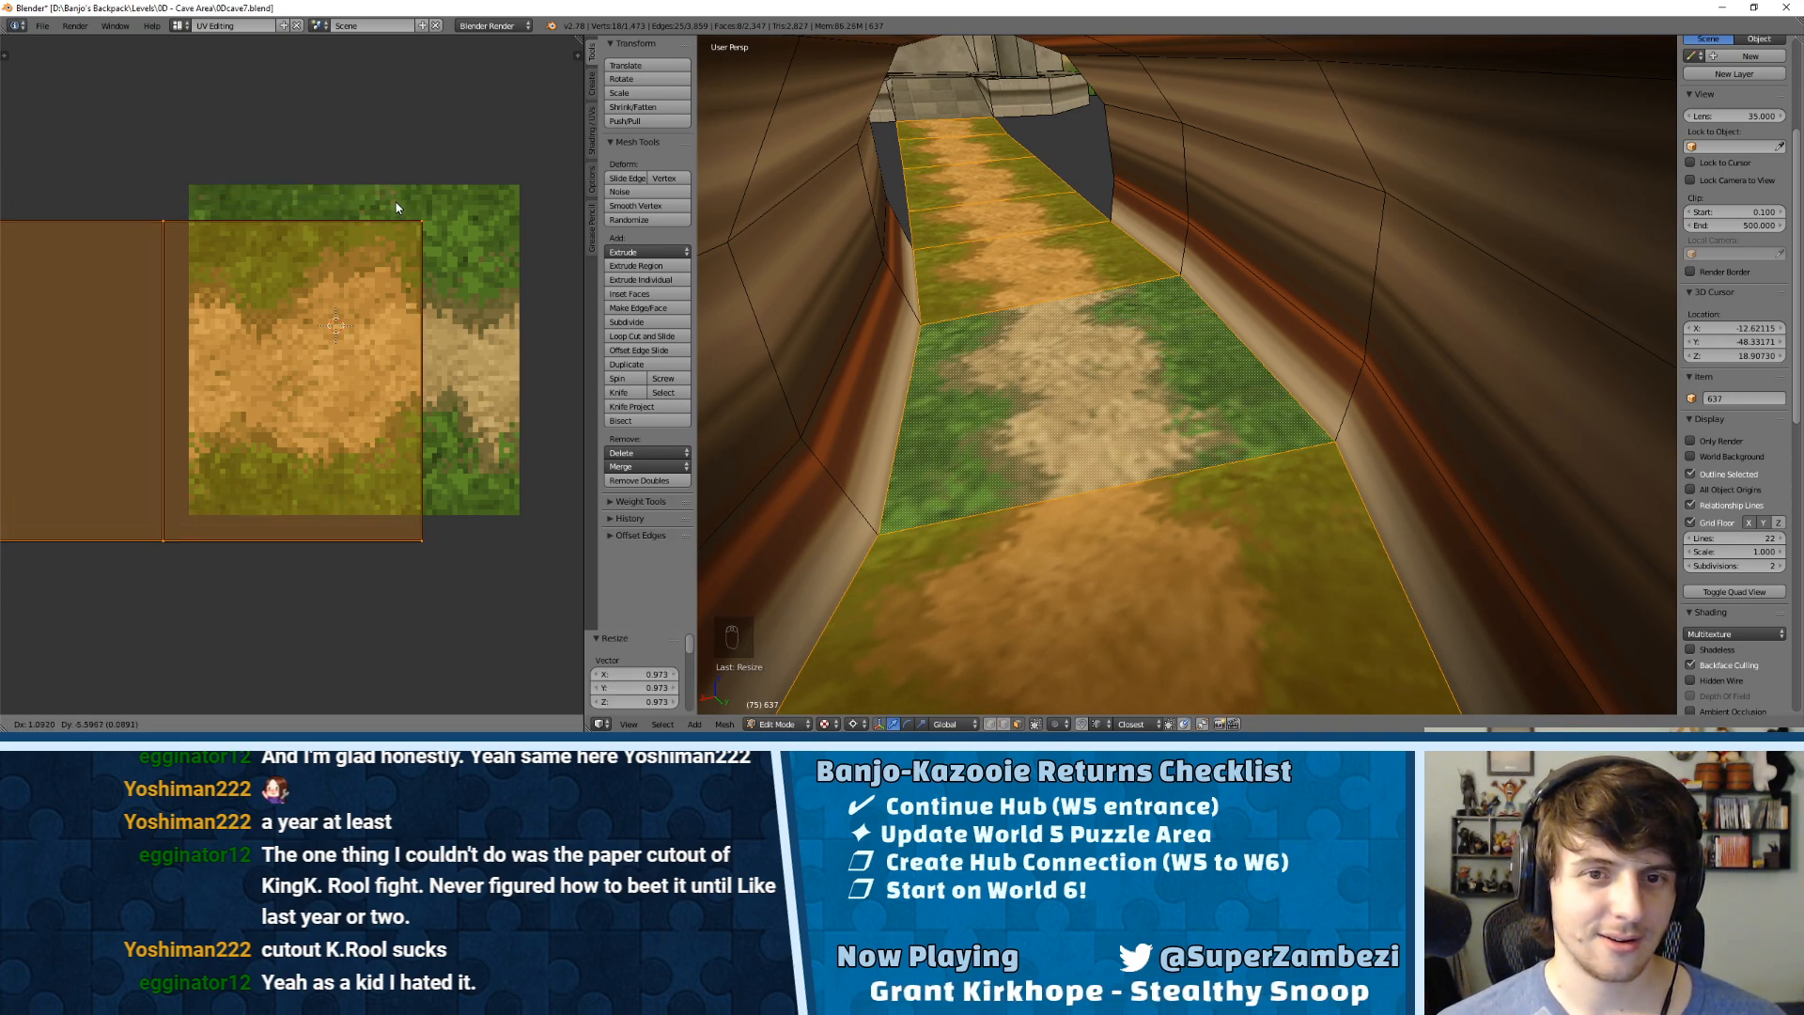
click(397, 197)
key(a)
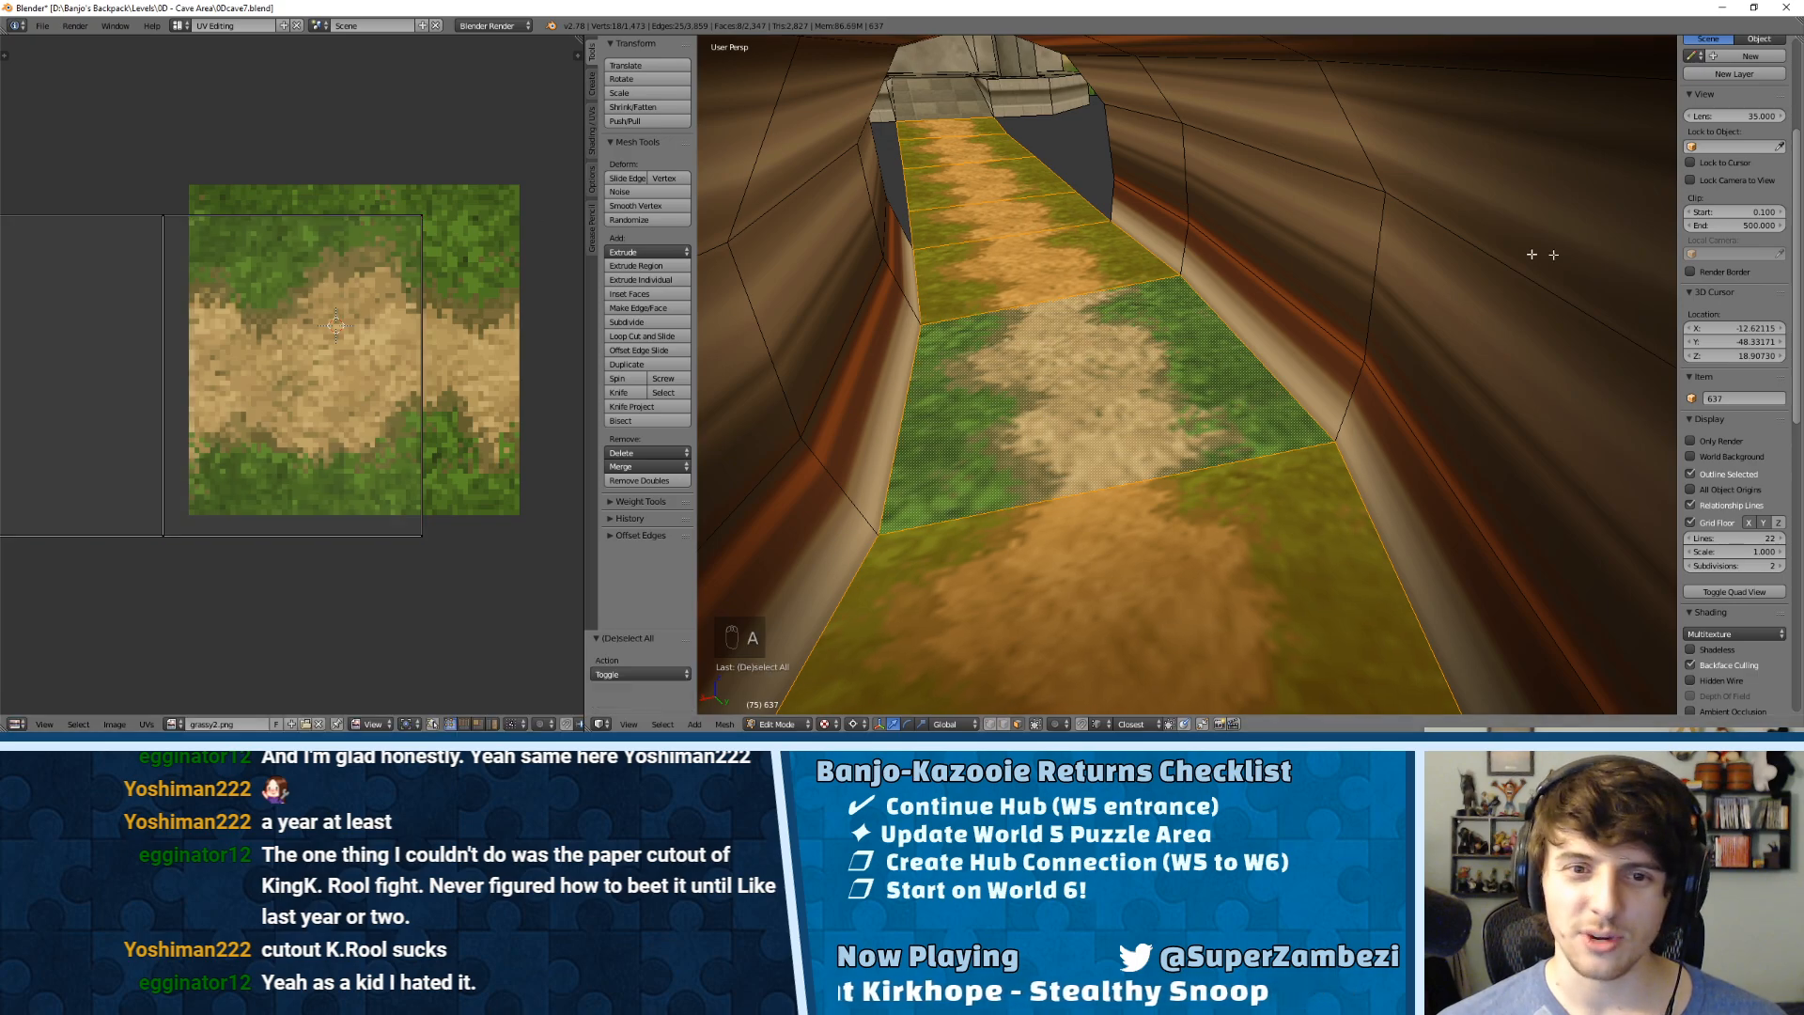
Step: Examine the grassy path through the tunnel opening from the cave side outside mesh editing
key(Tab)
scroll(1156, 365, down, 6)
scroll(1120, 349, down, 4)
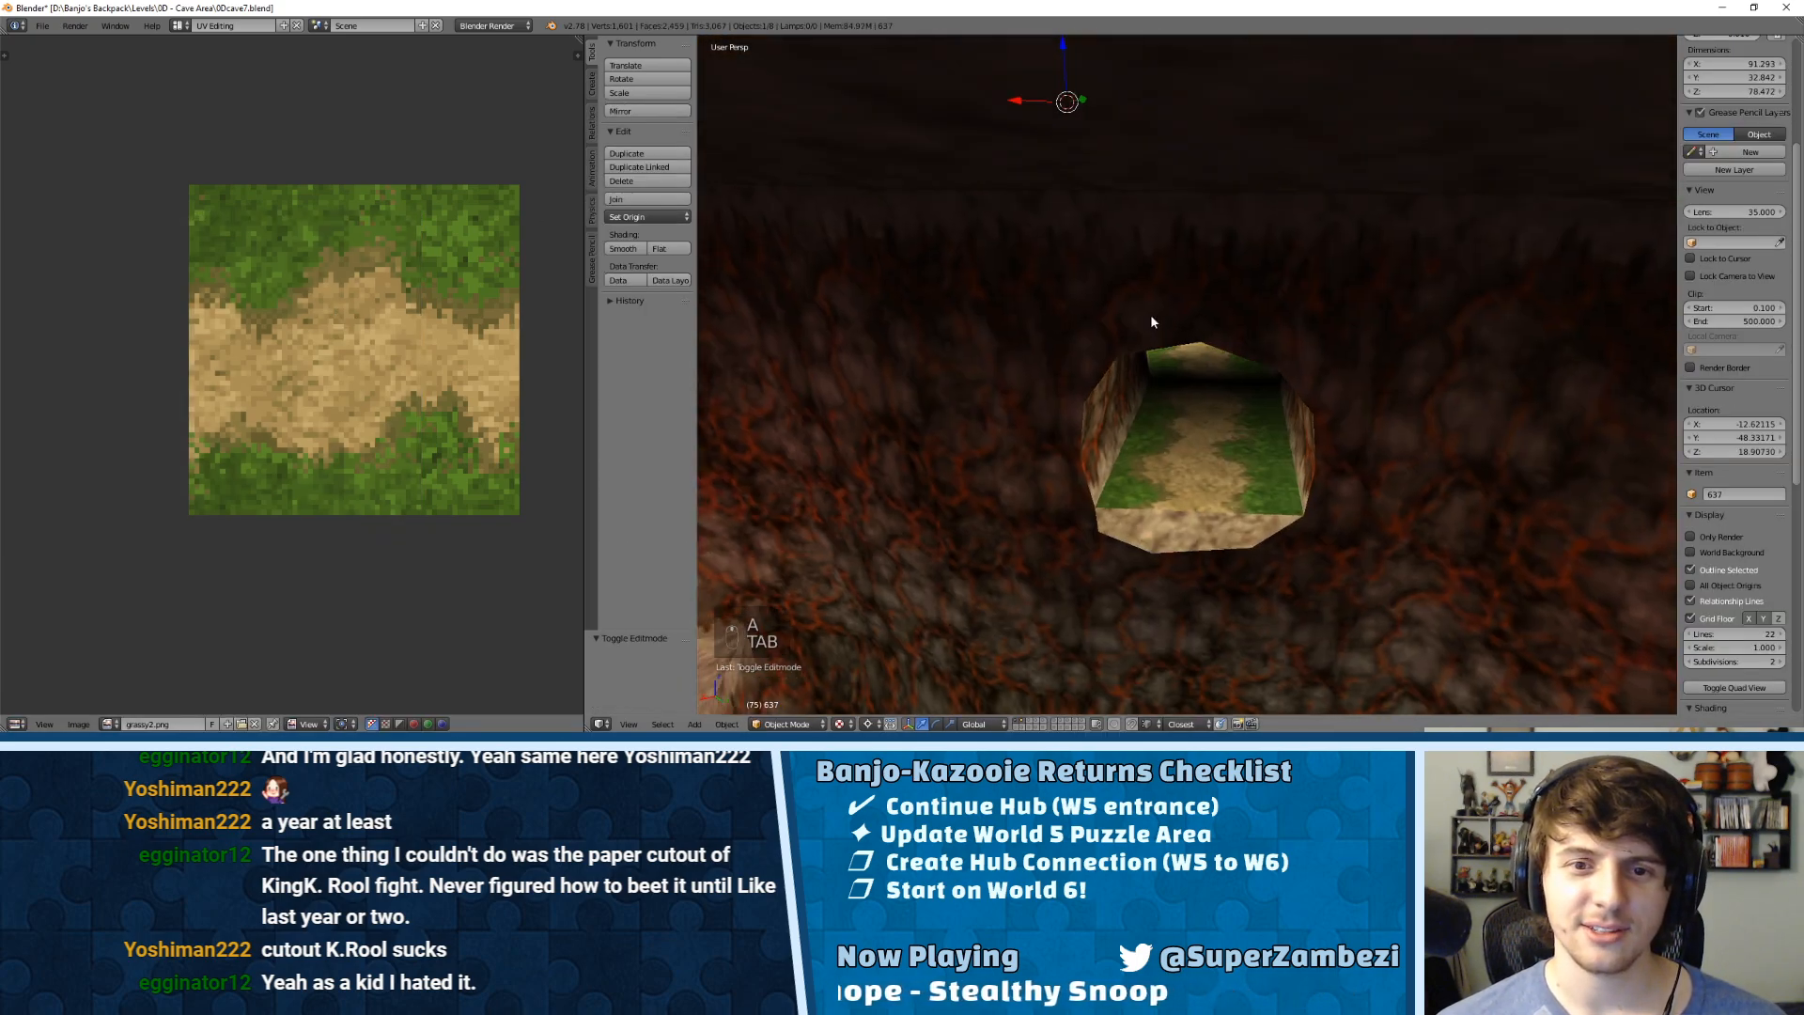
scroll(1160, 334, up, 6)
scroll(1175, 337, down, 5)
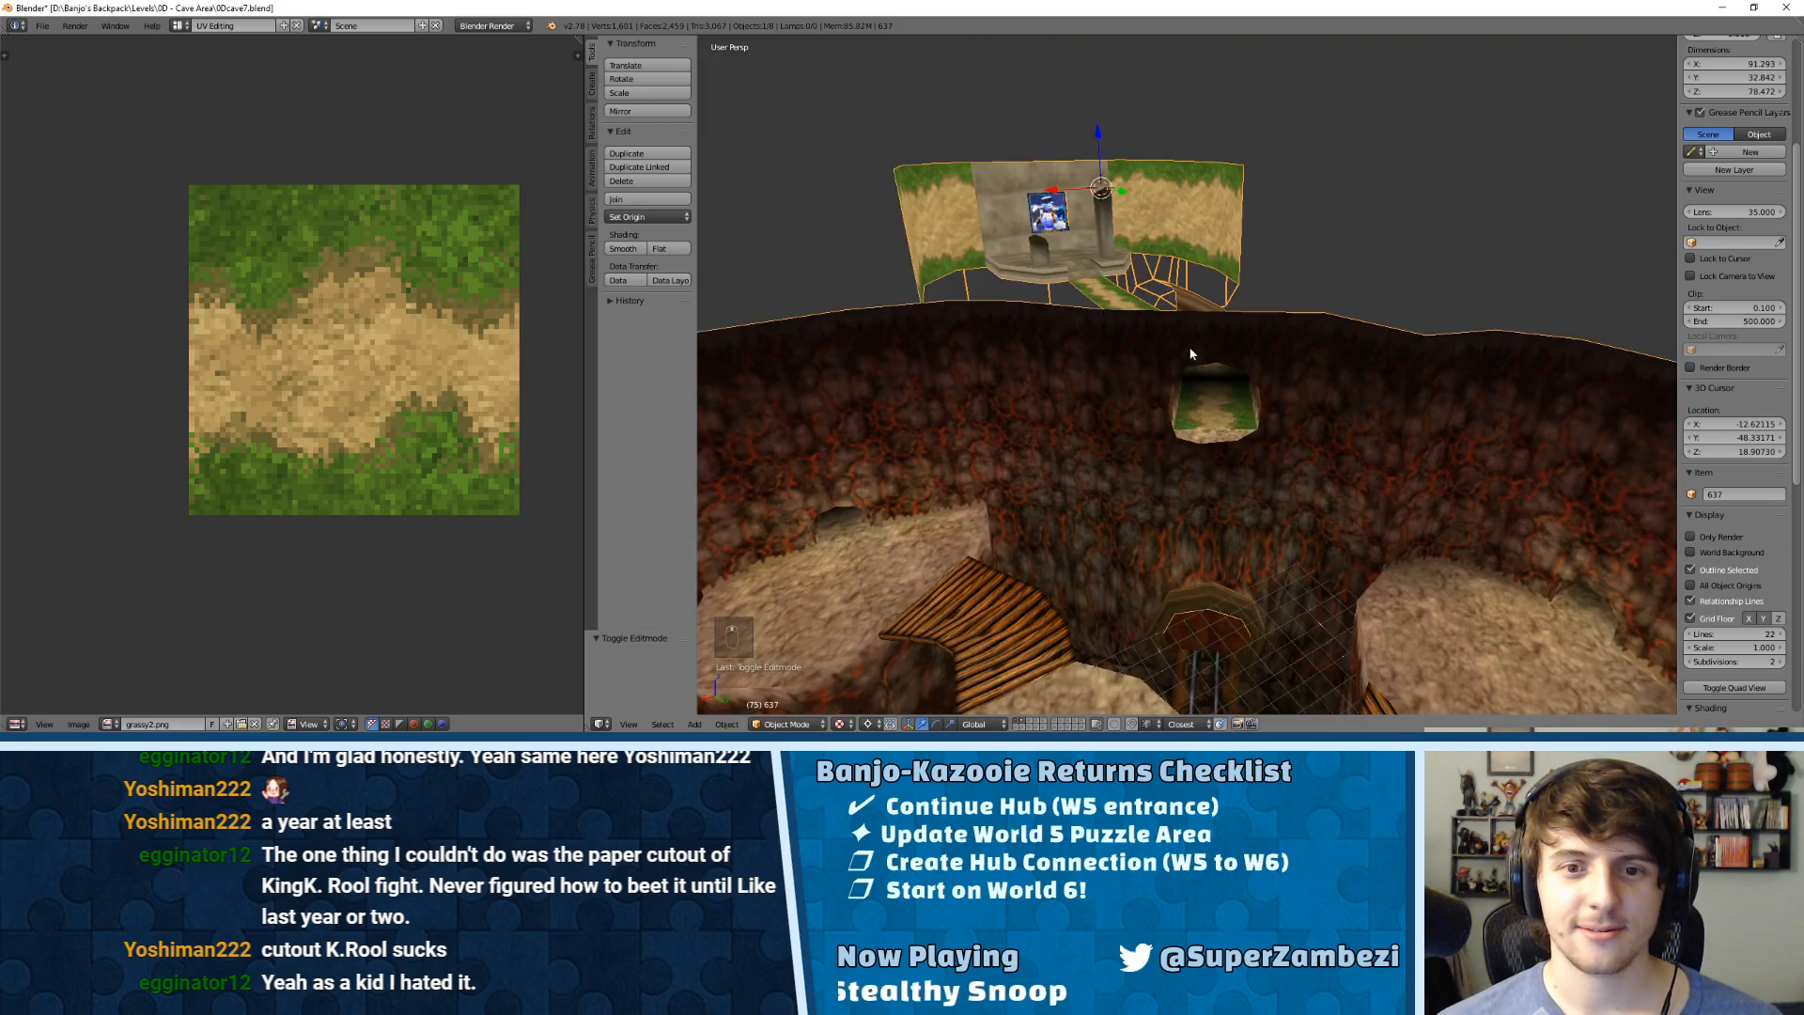
scroll(1180, 331, up, 6)
scroll(1165, 320, up, 5)
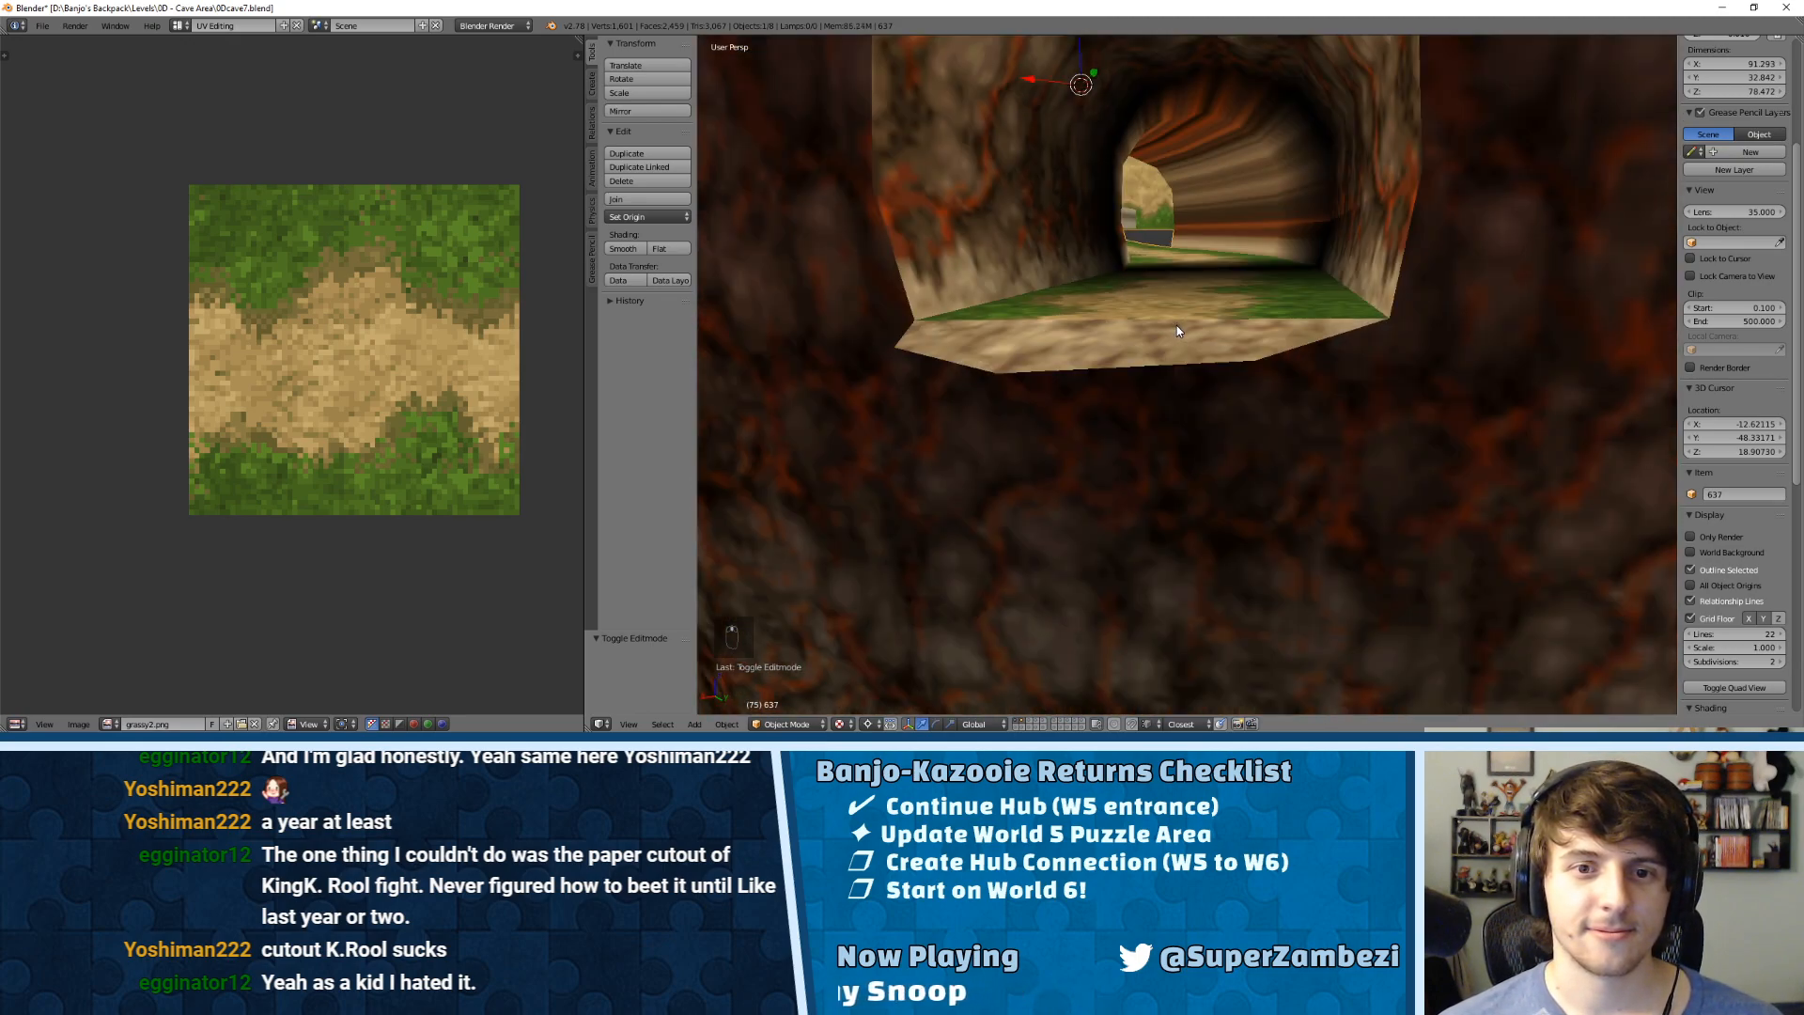
Step: Unwrap the cave-floor ledge below the tunnel opening and move its UVs by about 0.481 in X and 2.289 in Y
key(Tab)
right_click(1120, 580)
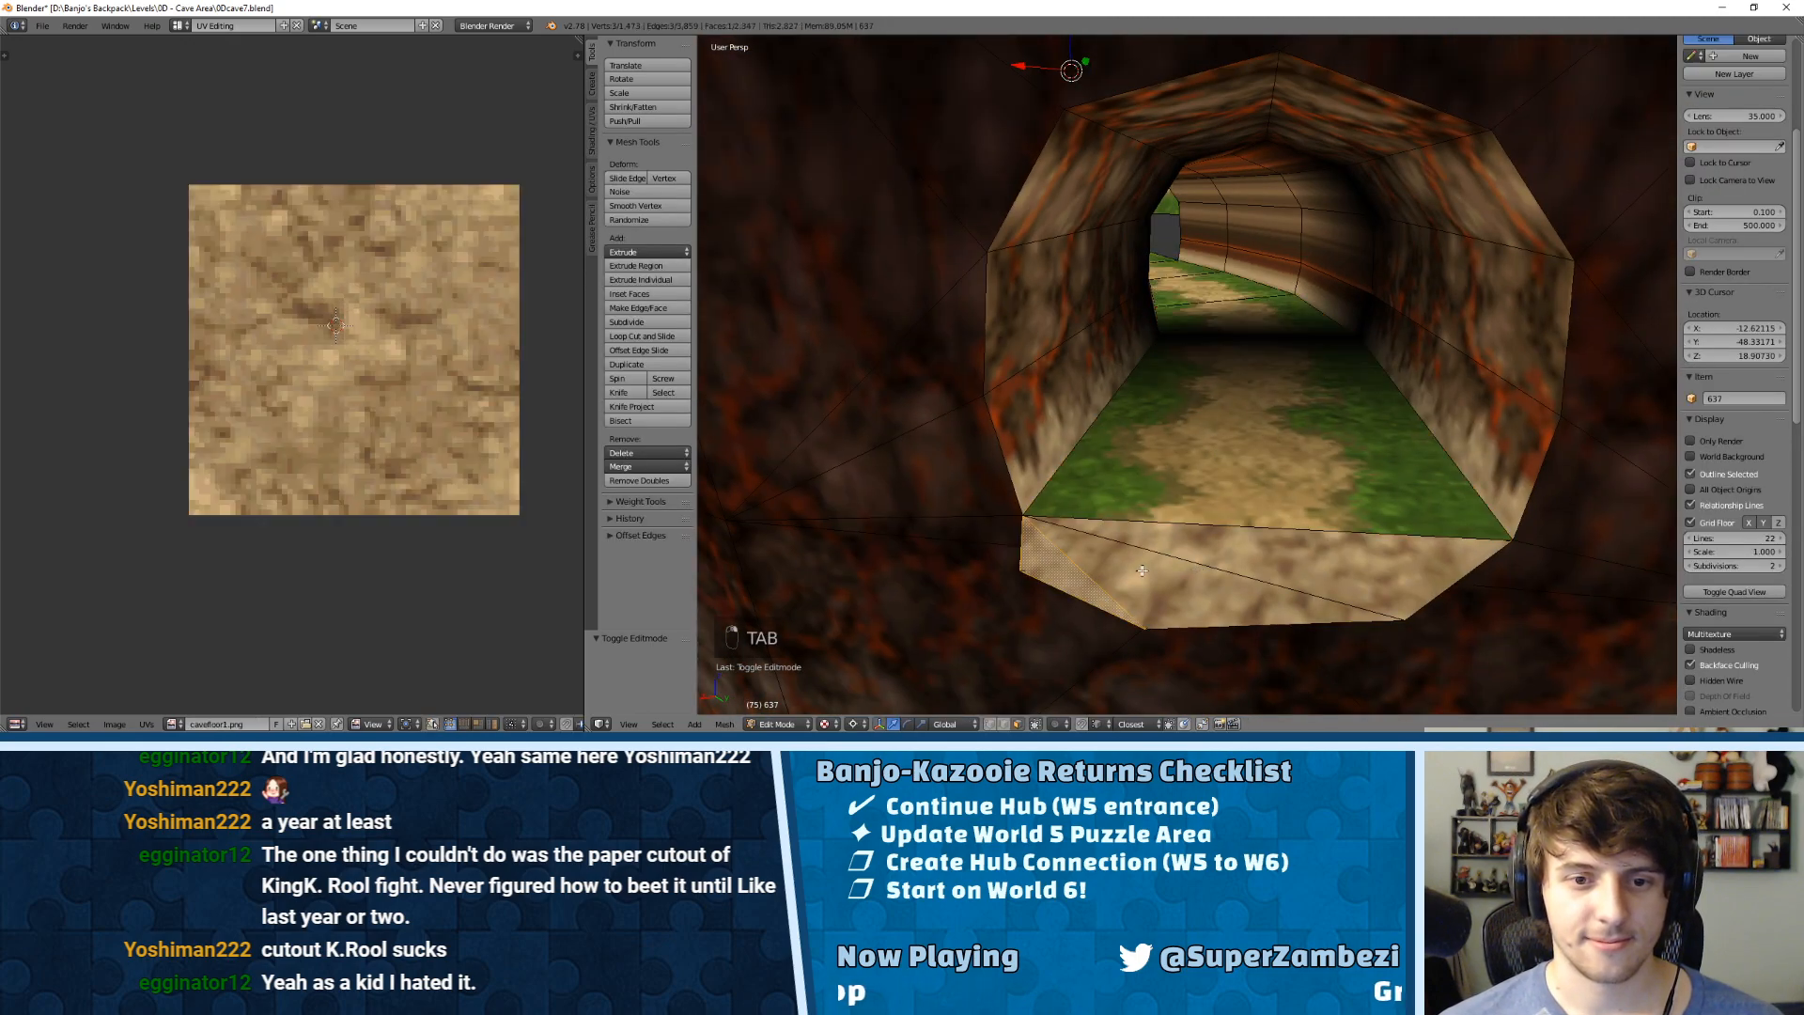
key(u)
click(1156, 528)
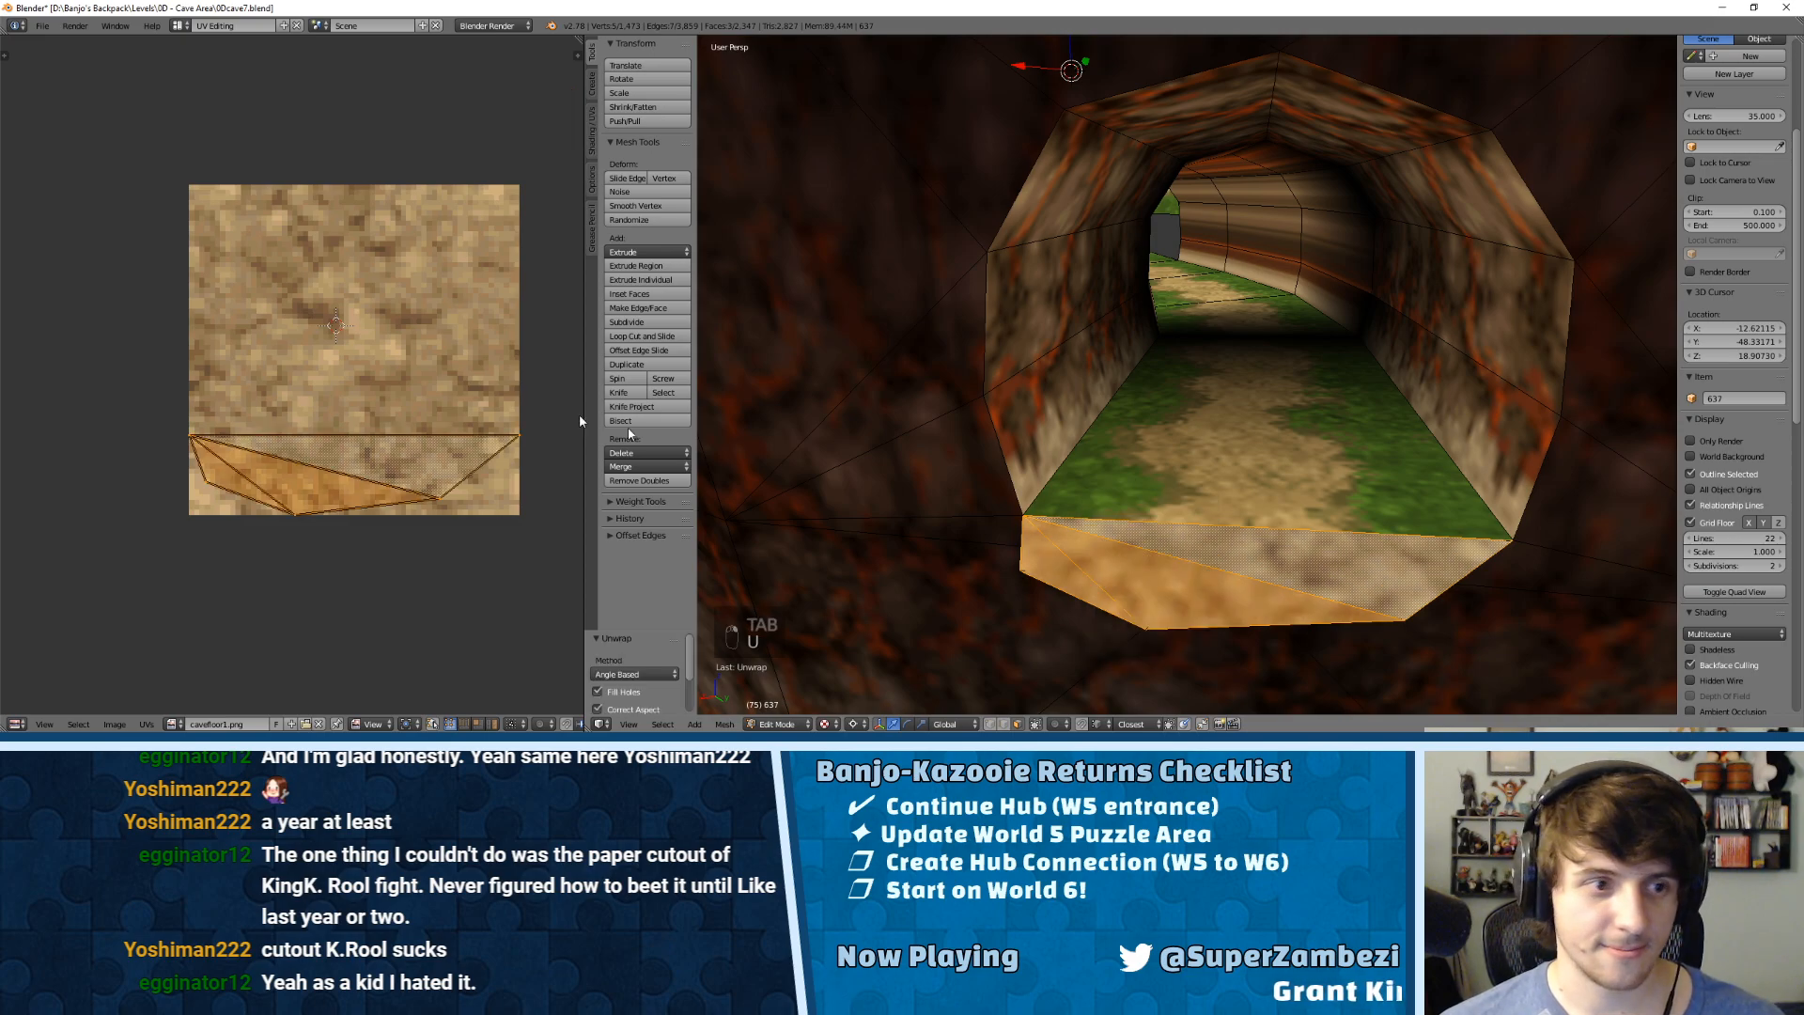
scroll(413, 399, down, 5)
key(a)
key(g)
click(445, 200)
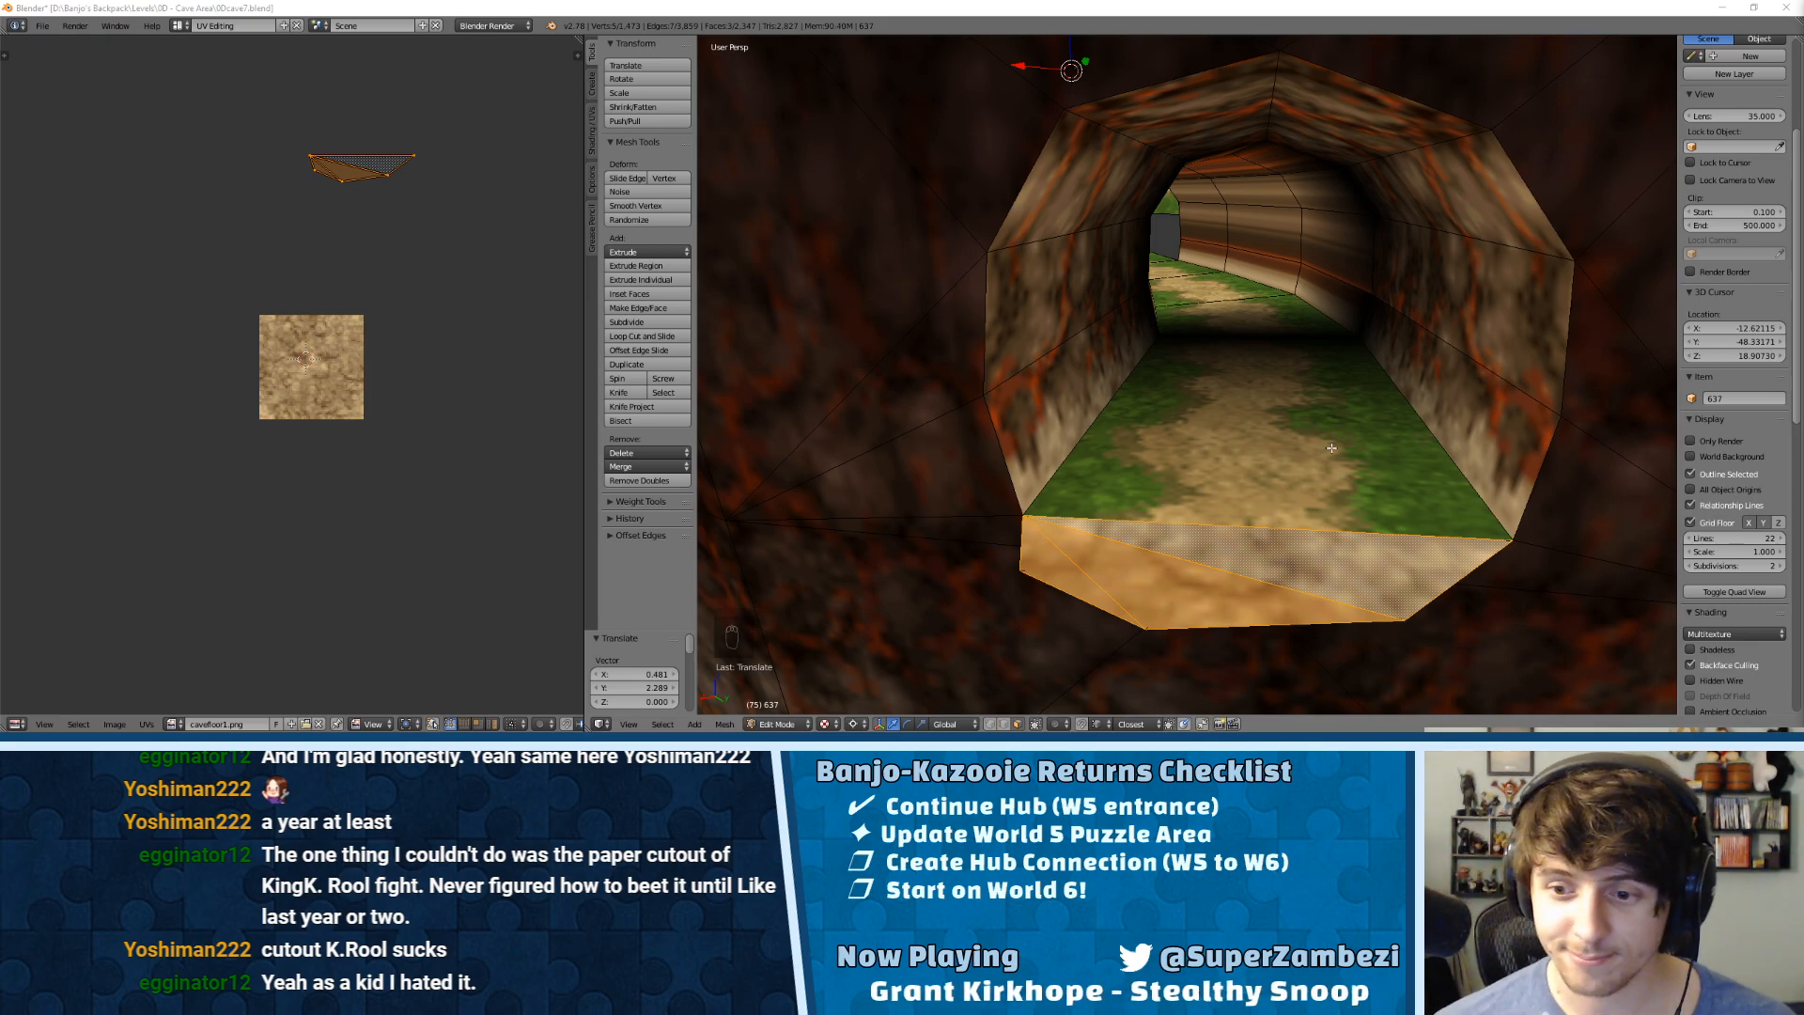
Step: Select the path face at the tunnel mouth together with the ledge faces, and move the ledge's UVs close beside the path's UVs
right_click(1173, 431)
scroll(355, 376, down, 5)
scroll(358, 384, down, 4)
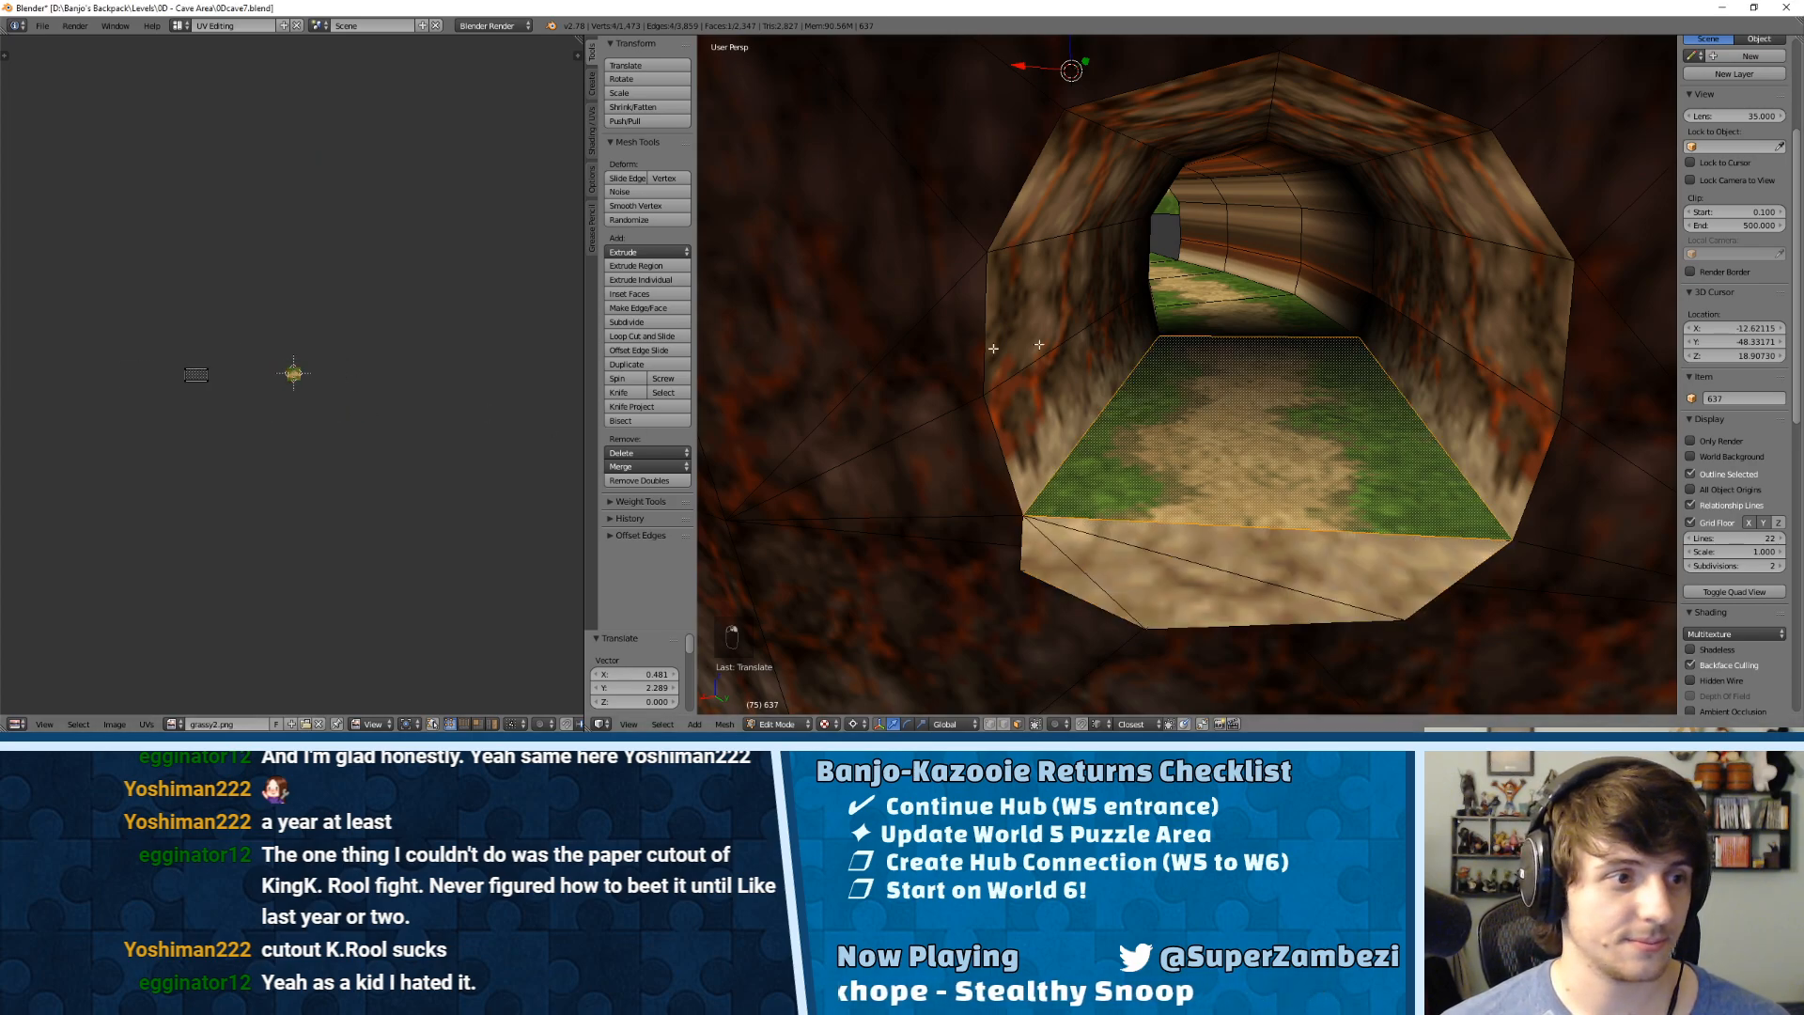
shift+right_click(1227, 316)
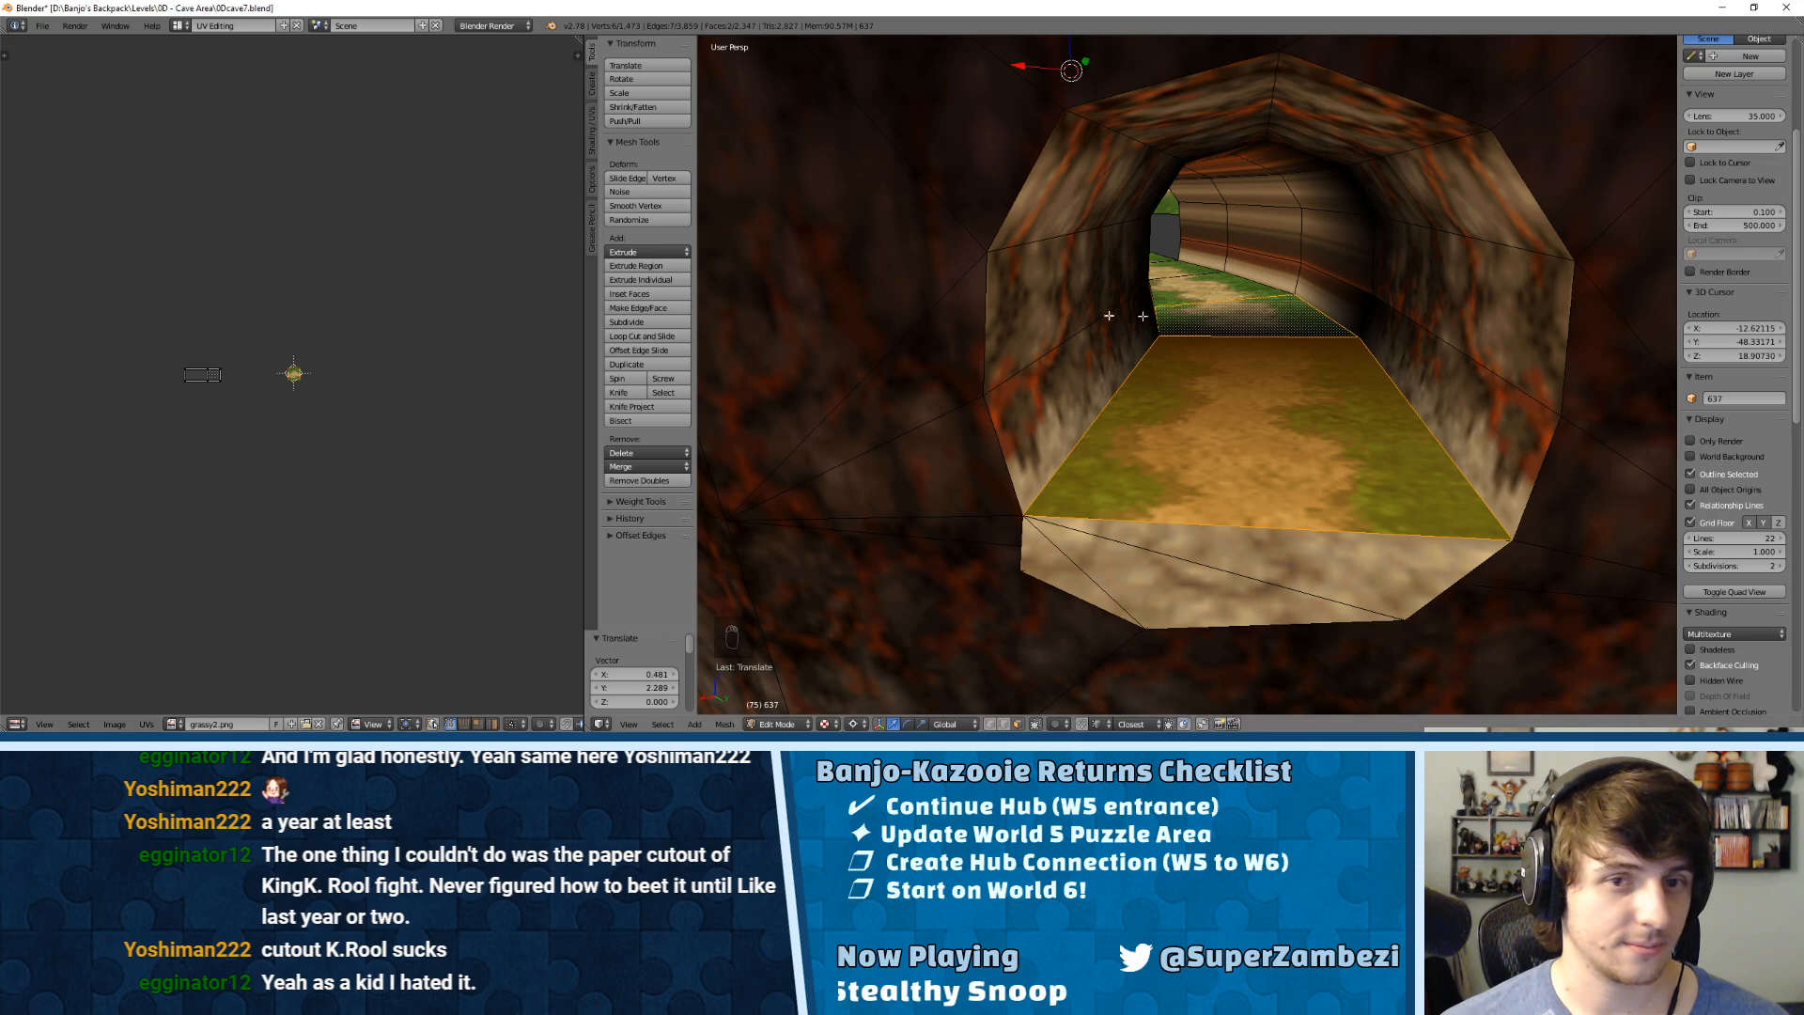
shift+right_click(1087, 587)
shift+right_click(1186, 590)
shift+right_click(1306, 563)
key(g)
click(278, 394)
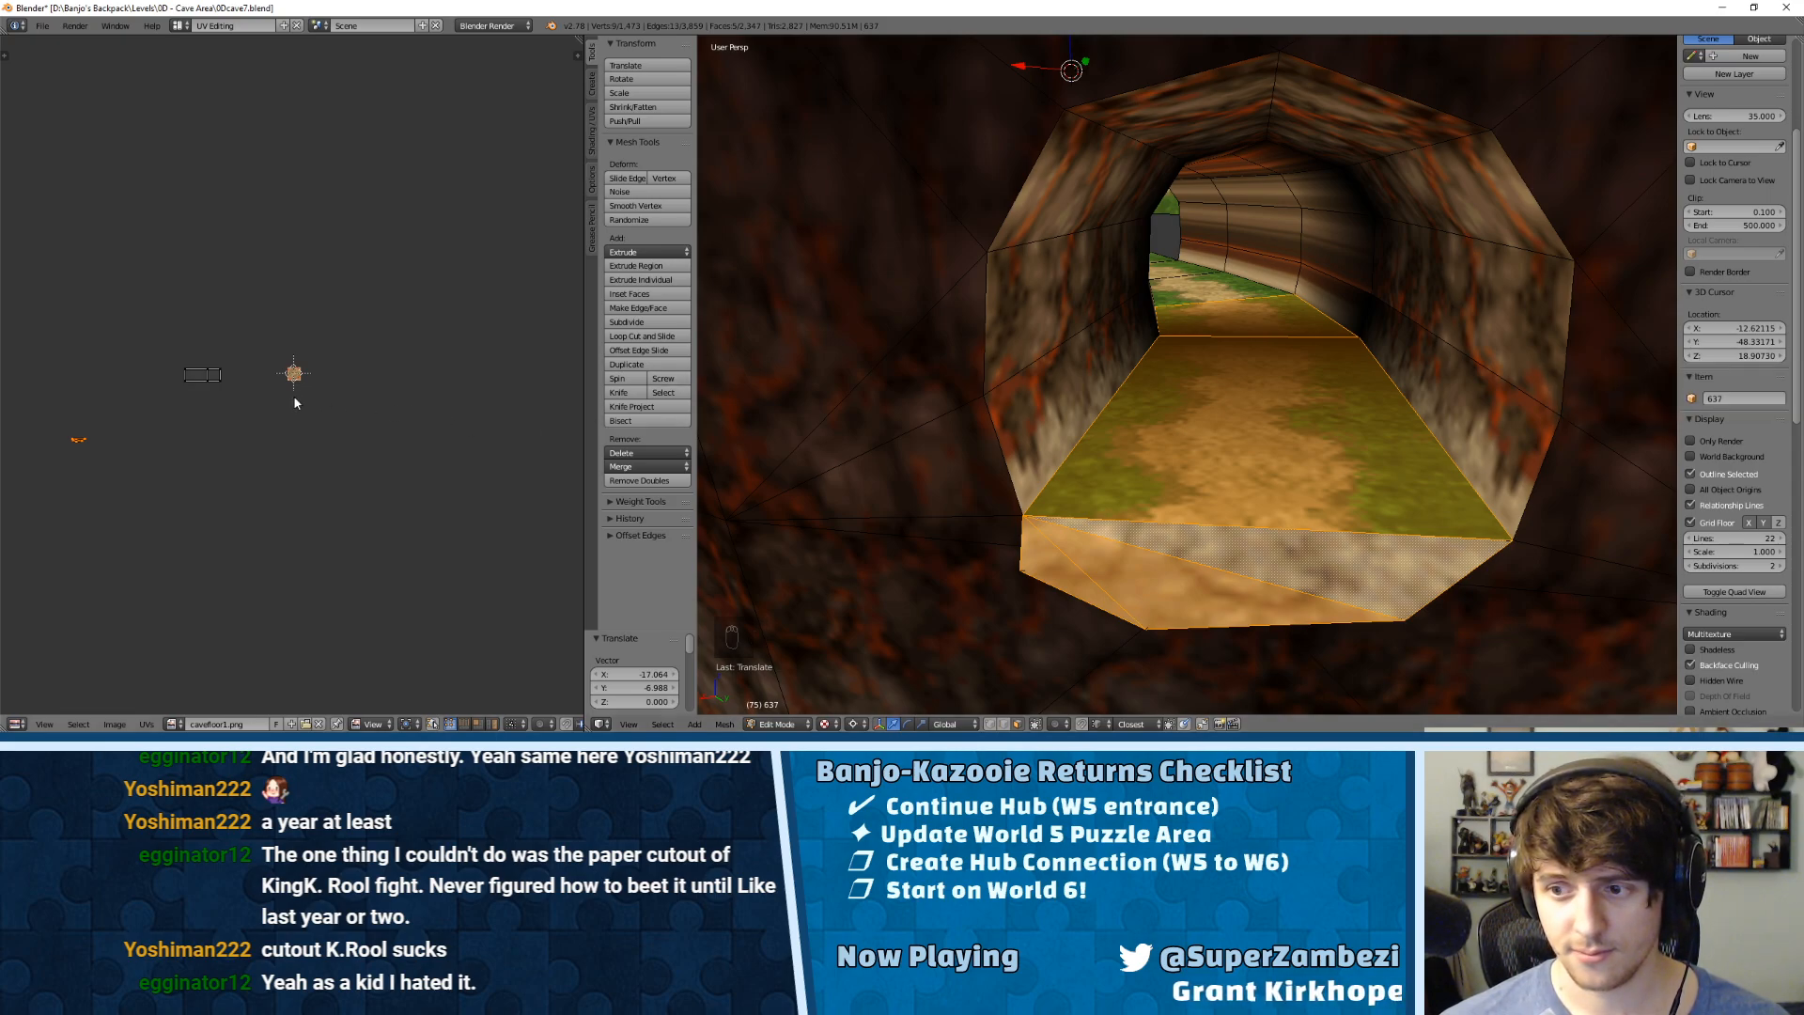
key(g)
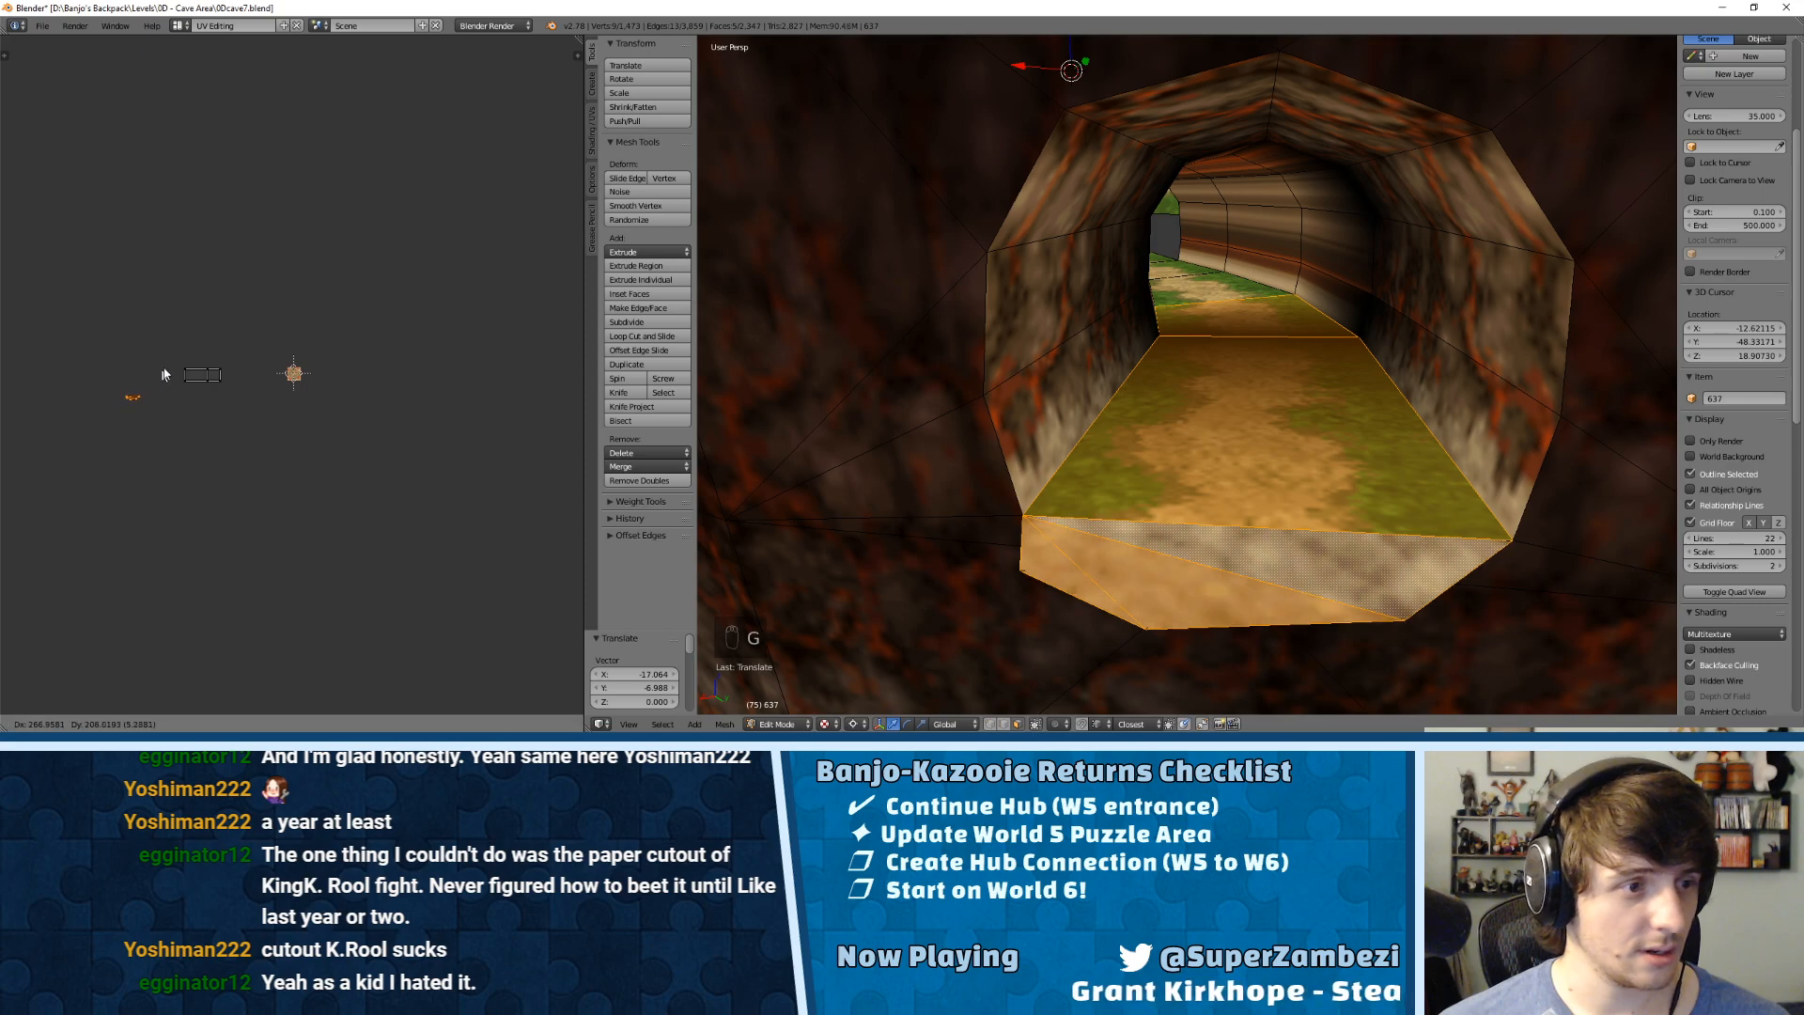
click(193, 353)
key(KP_Decimal)
scroll(194, 351, down, 4)
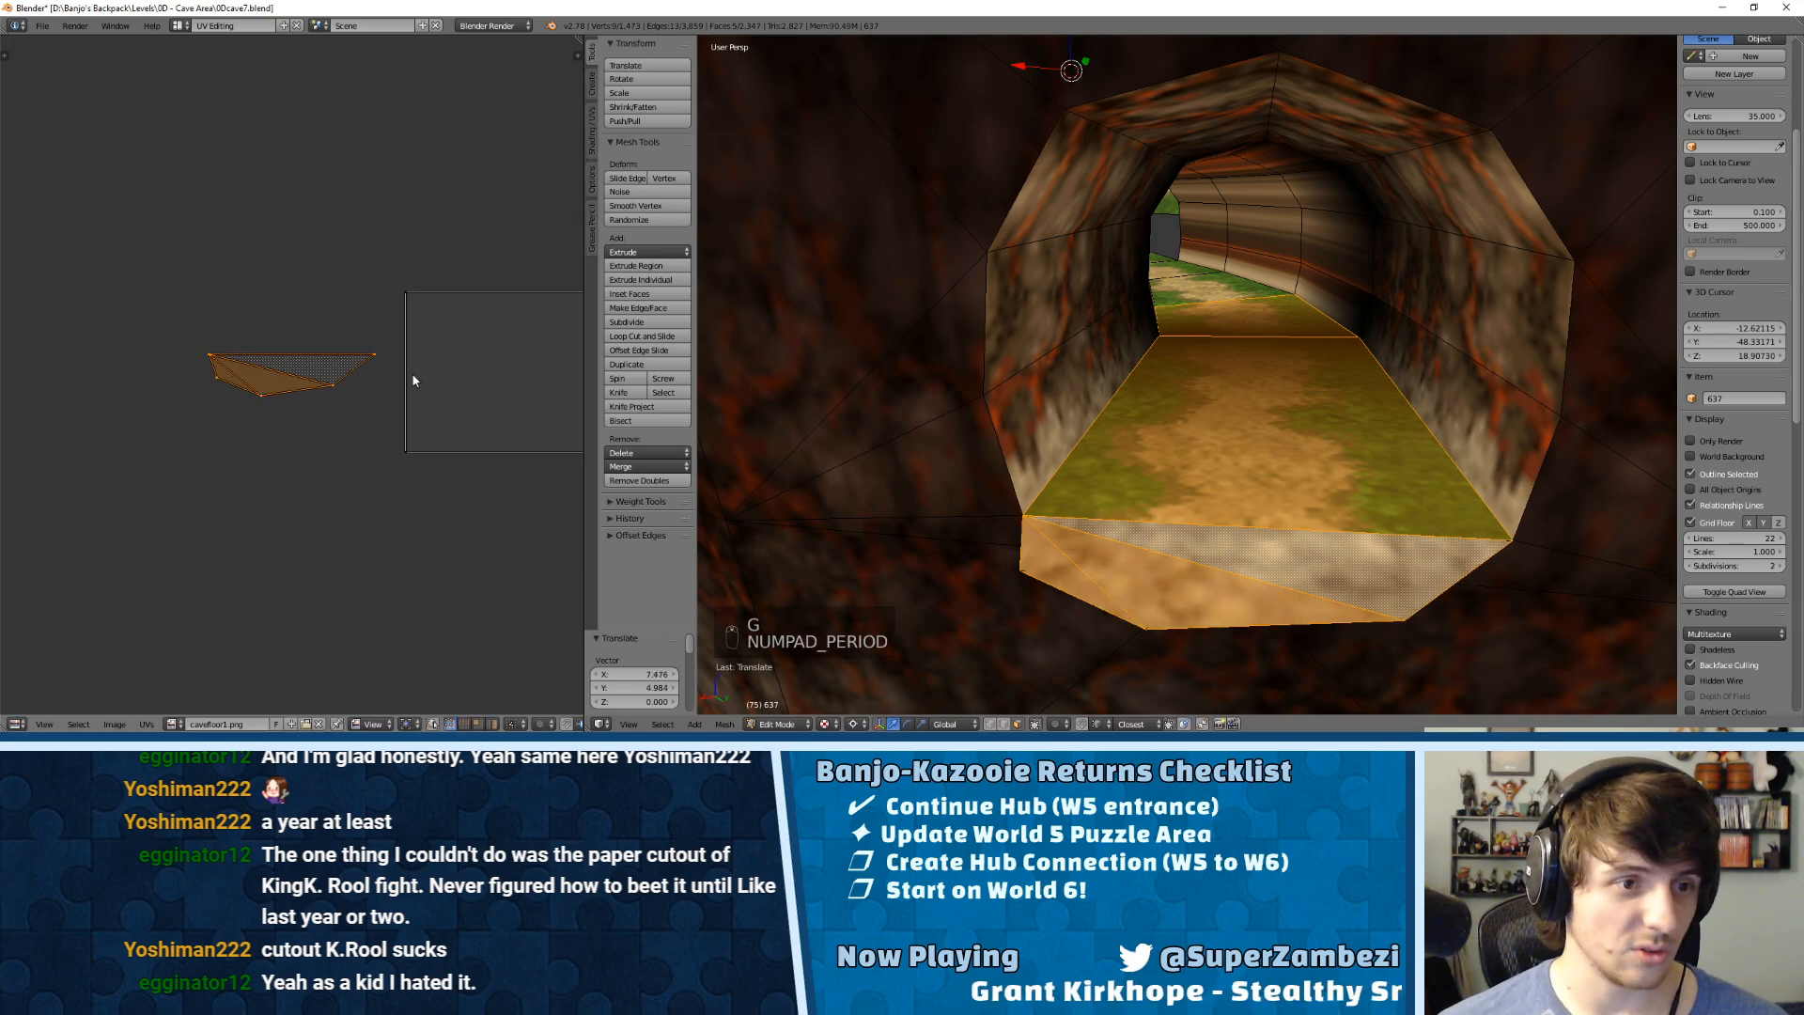
Step: Rotate the ledge's UVs by about 90 degrees and move them about 0.563 in X against the path's UV edge
click(255, 367)
key(r)
key(r)
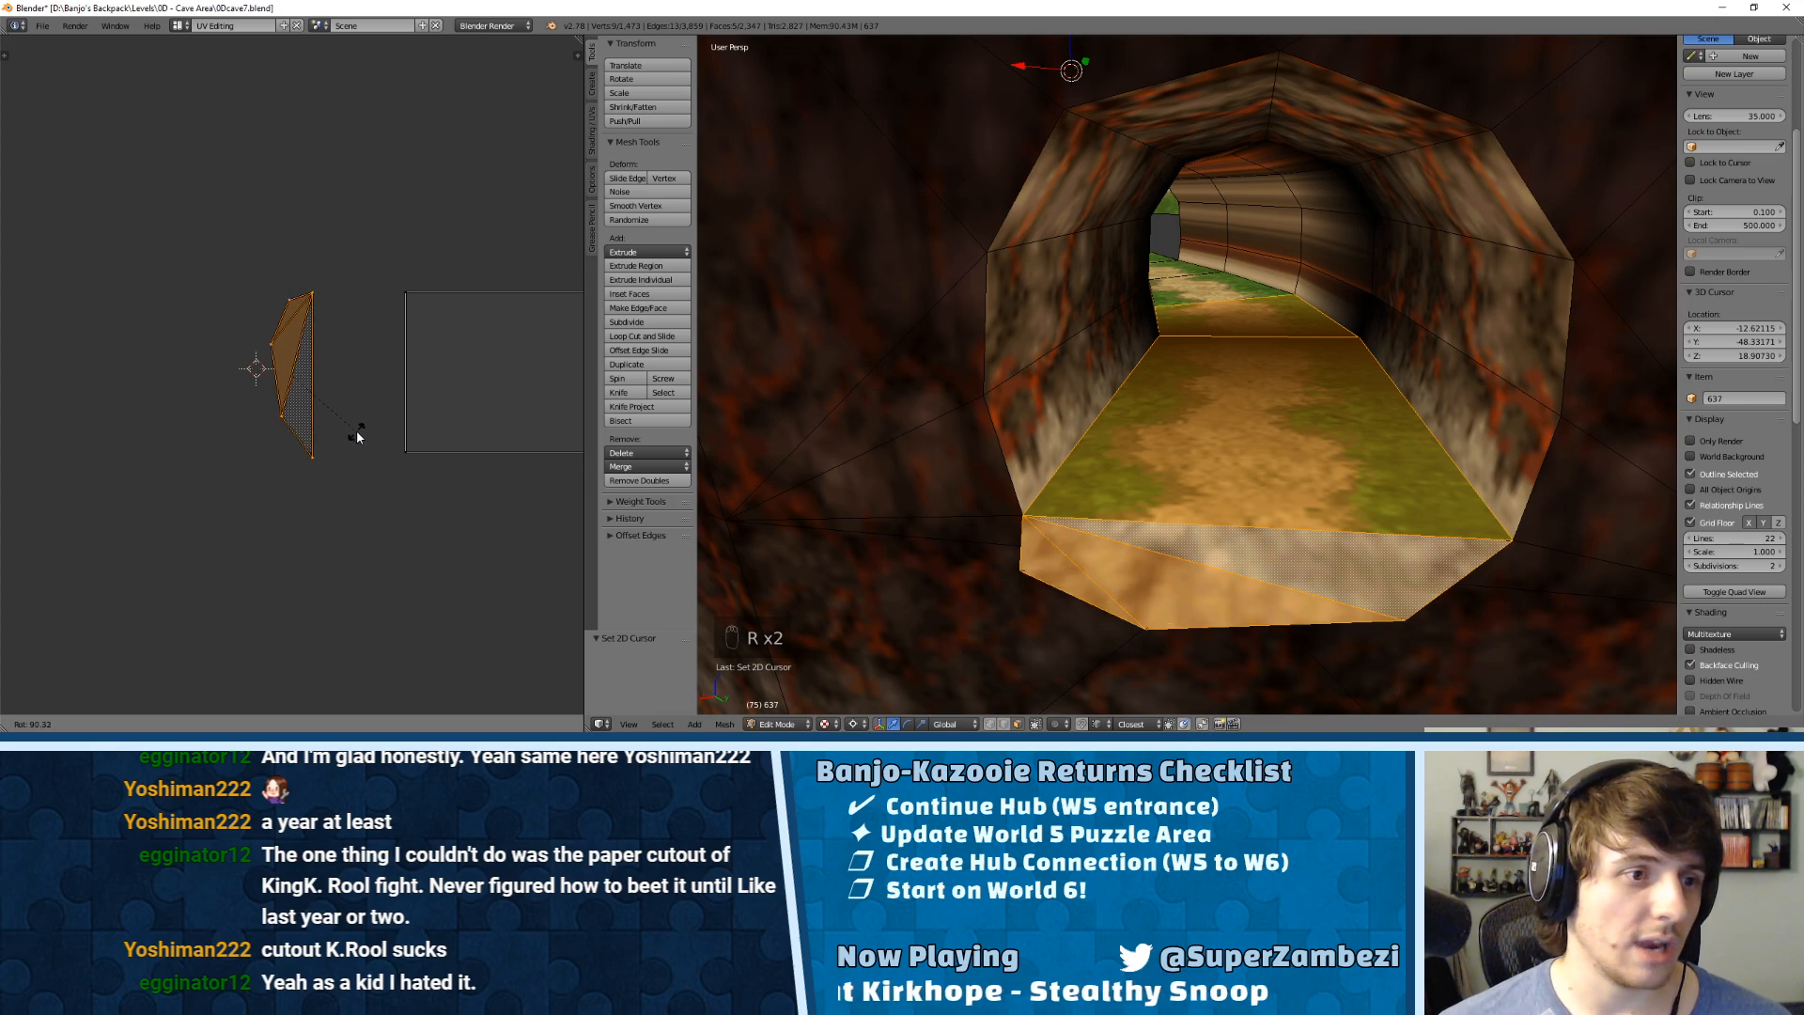
click(357, 433)
key(g)
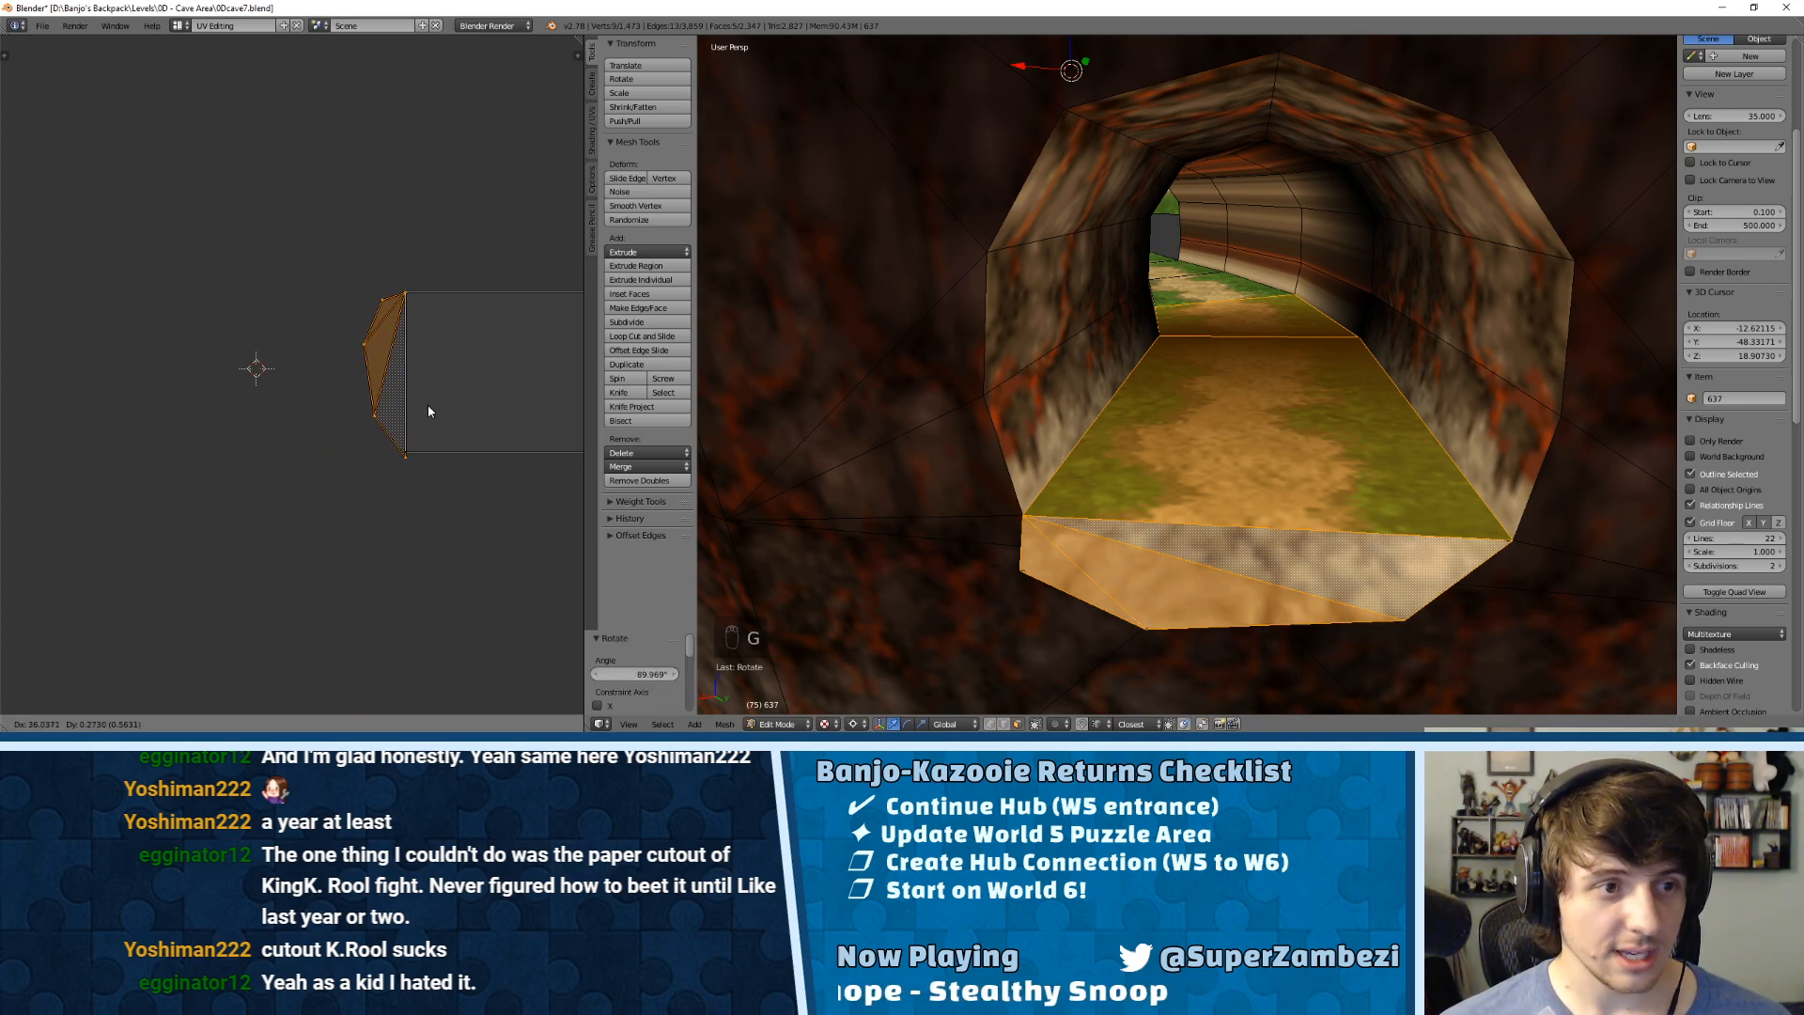
click(426, 405)
Step: Fine-tune the ledge's UV position and move its corner points onto the corners of the path's UV edge
key(g)
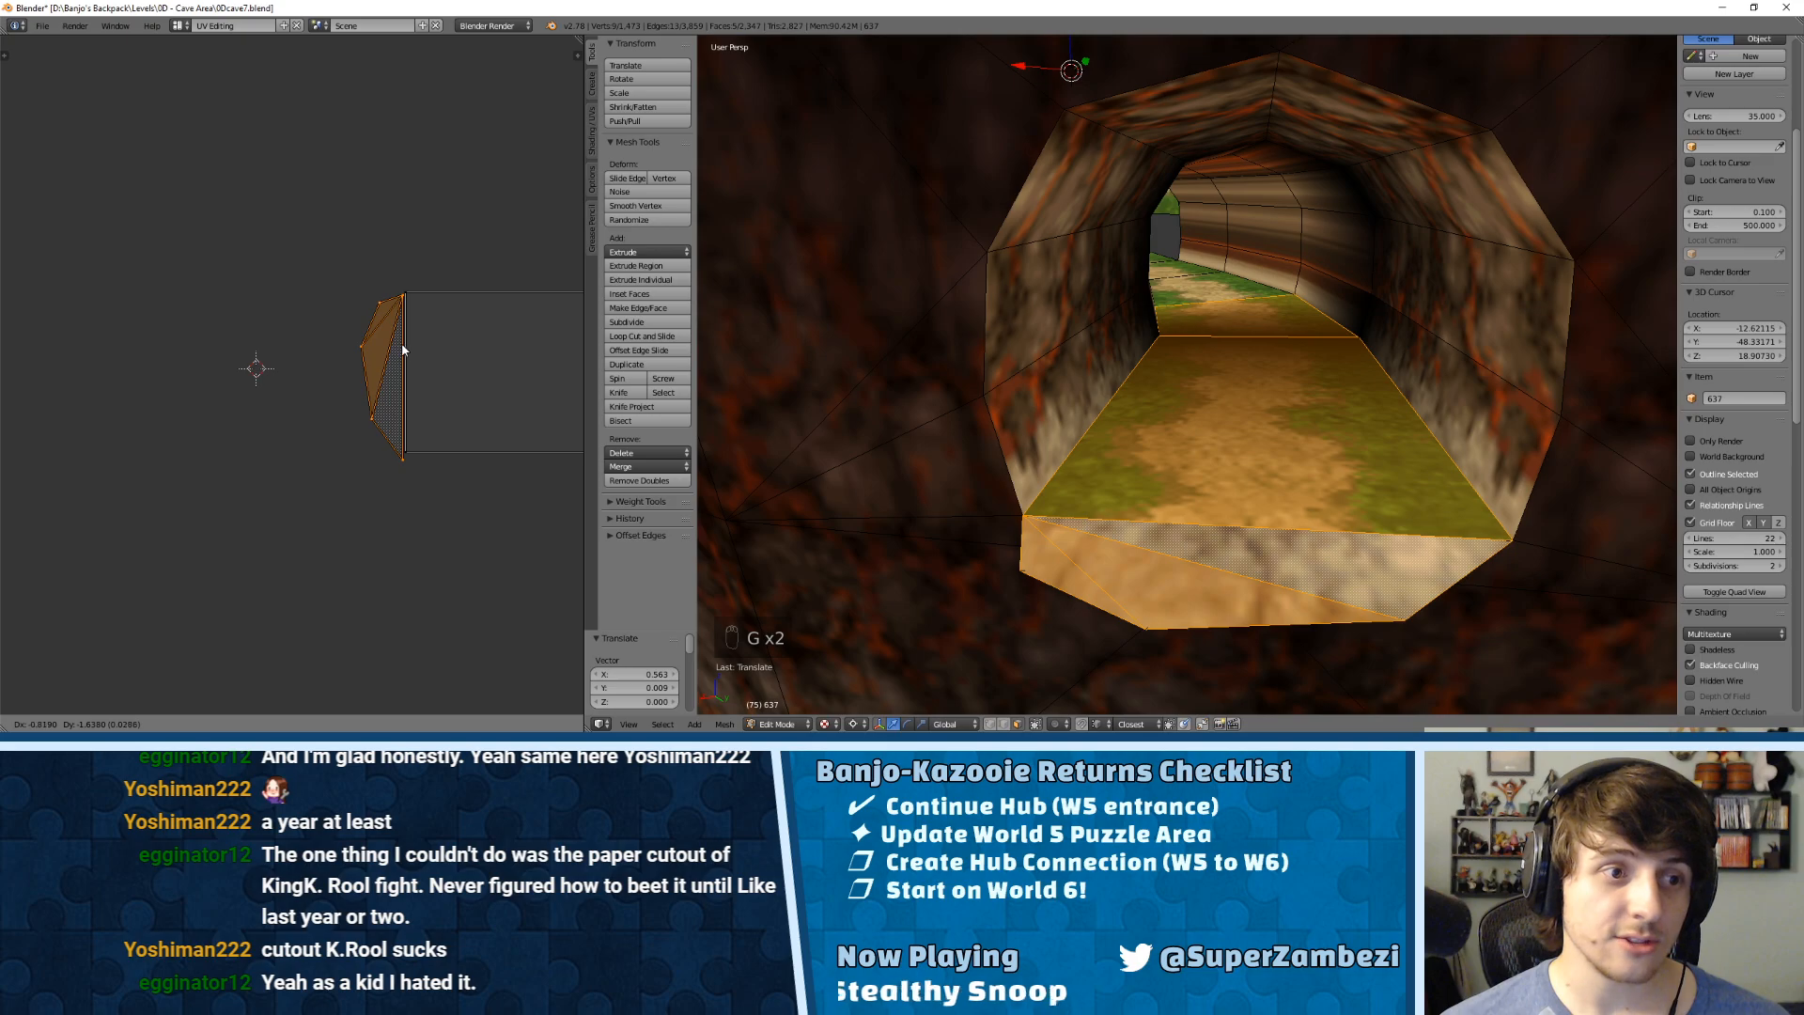
click(406, 349)
key(g)
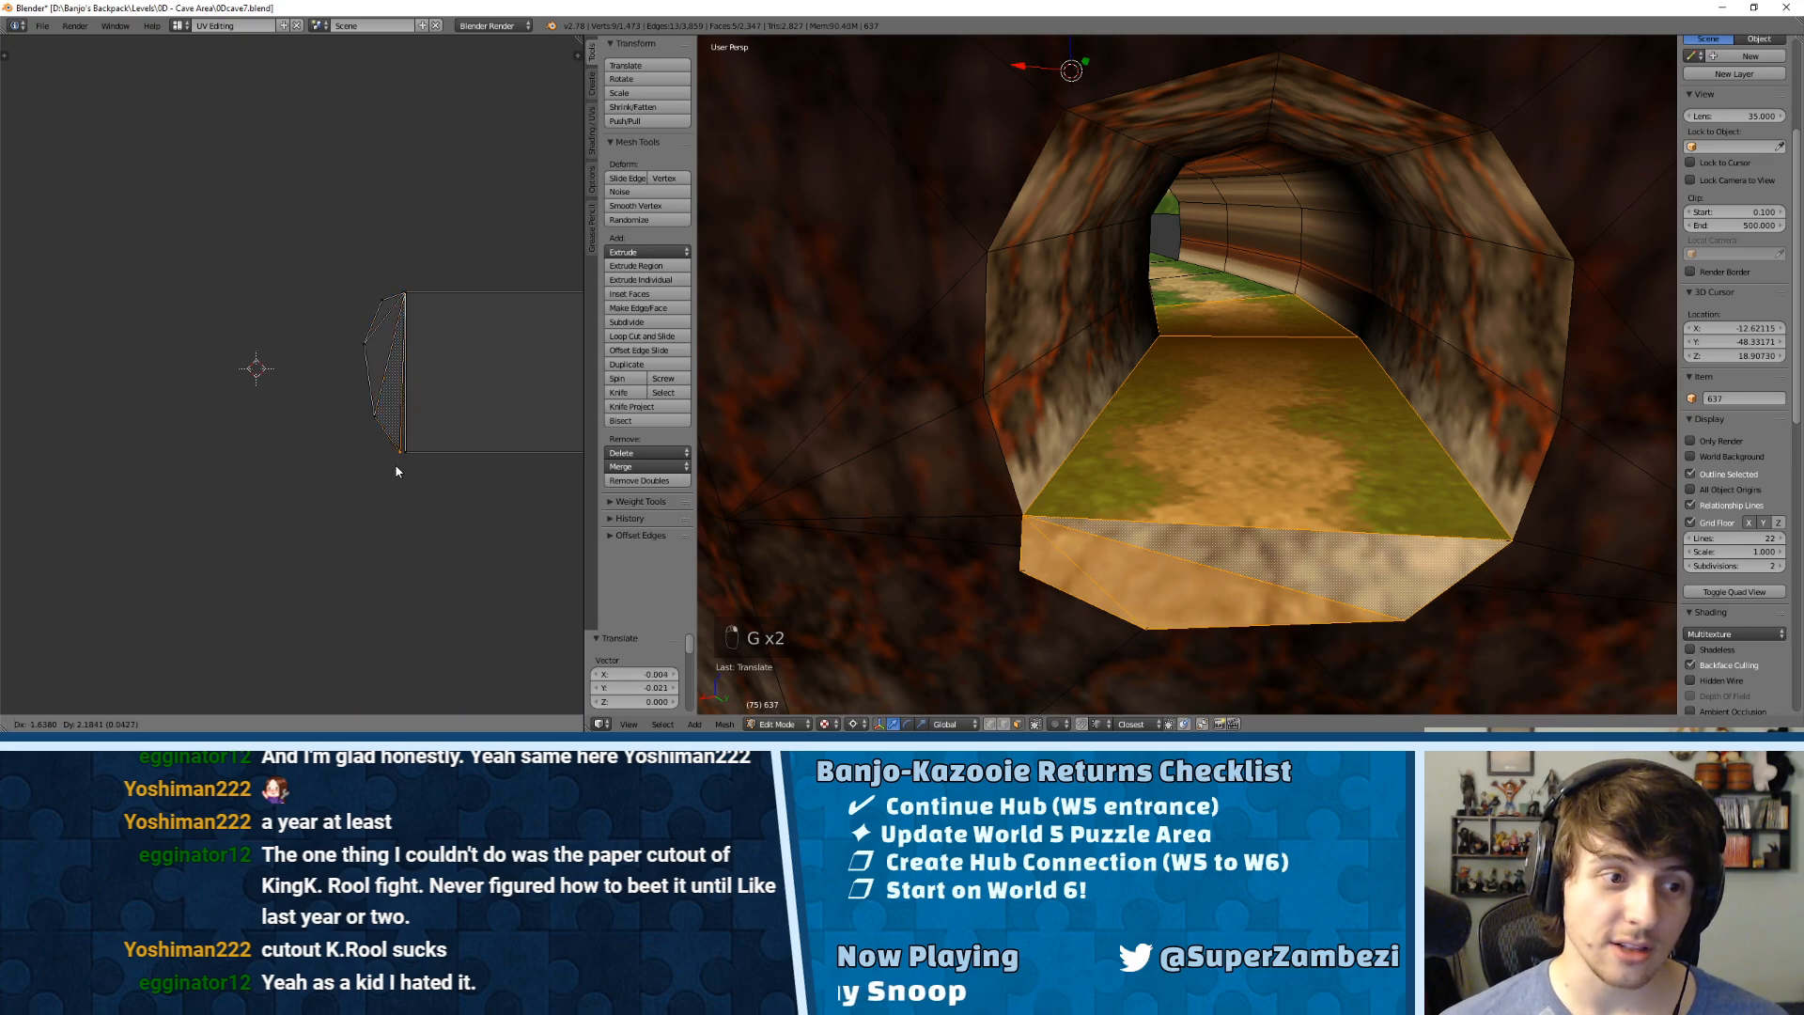
click(403, 471)
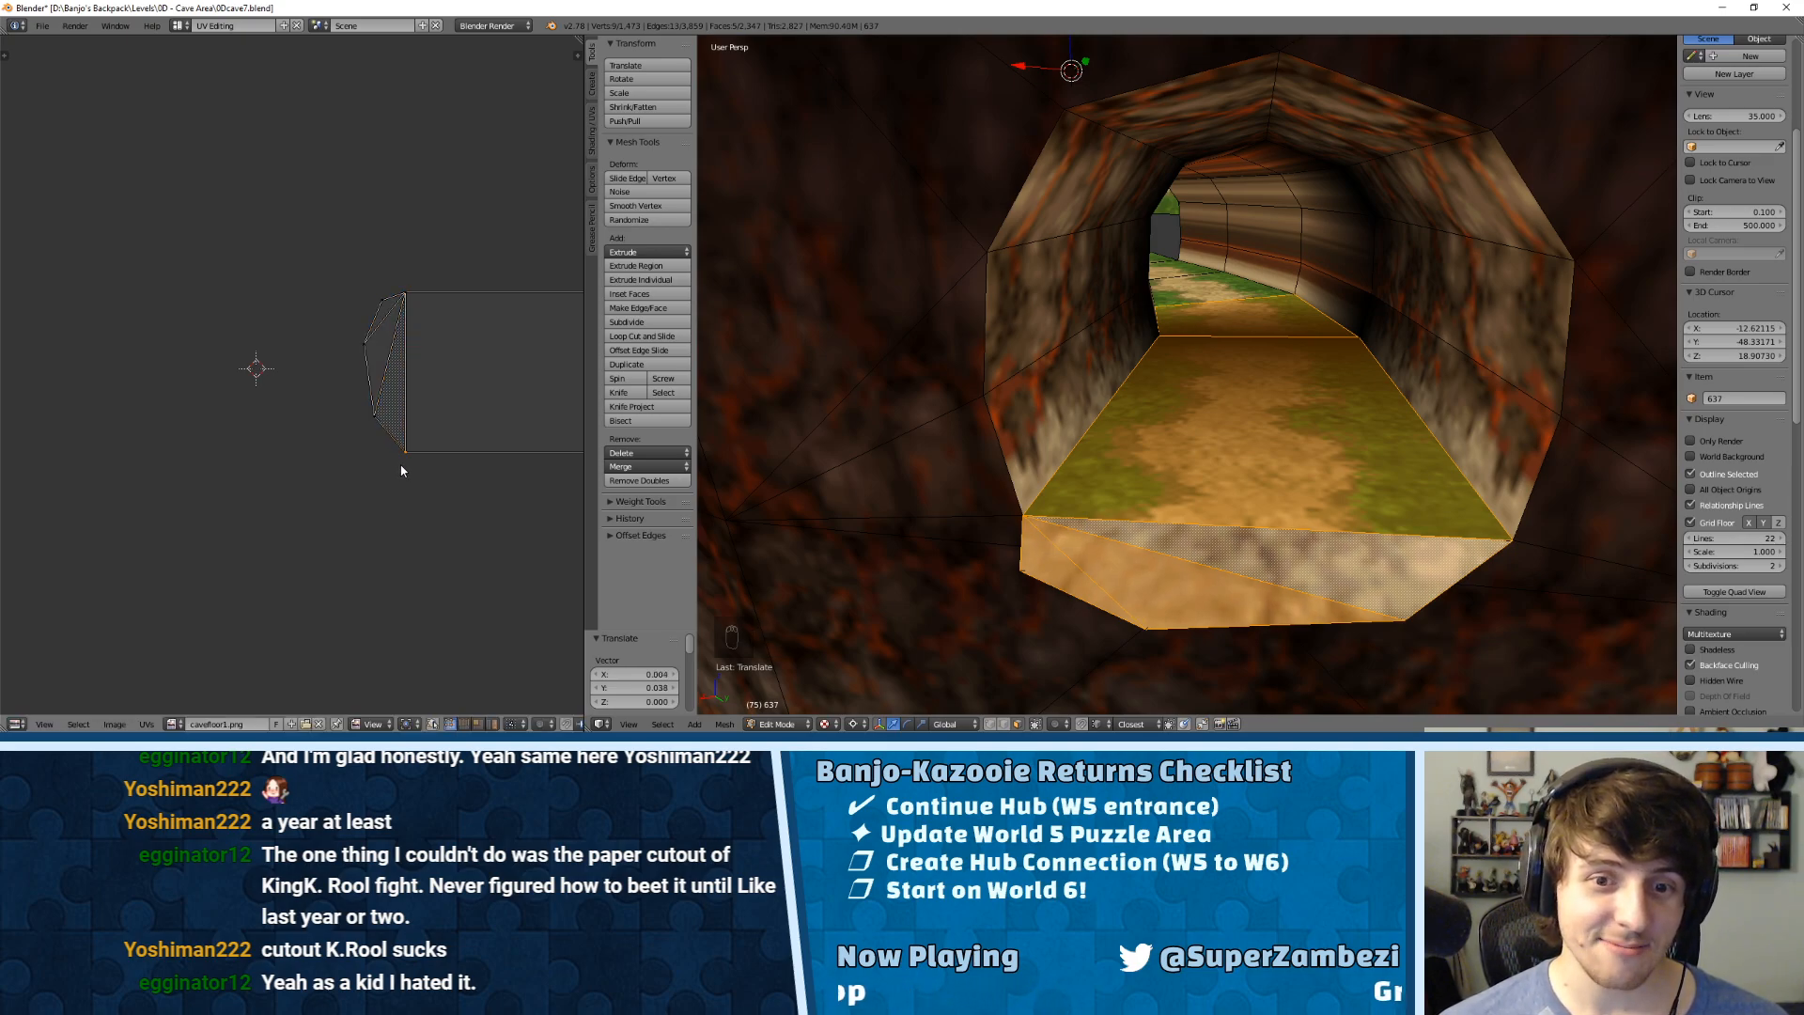
Step: Assign the grassy2.png texture to the tunnel-mouth ledge, then clear the selection and leave mesh editing
click(175, 724)
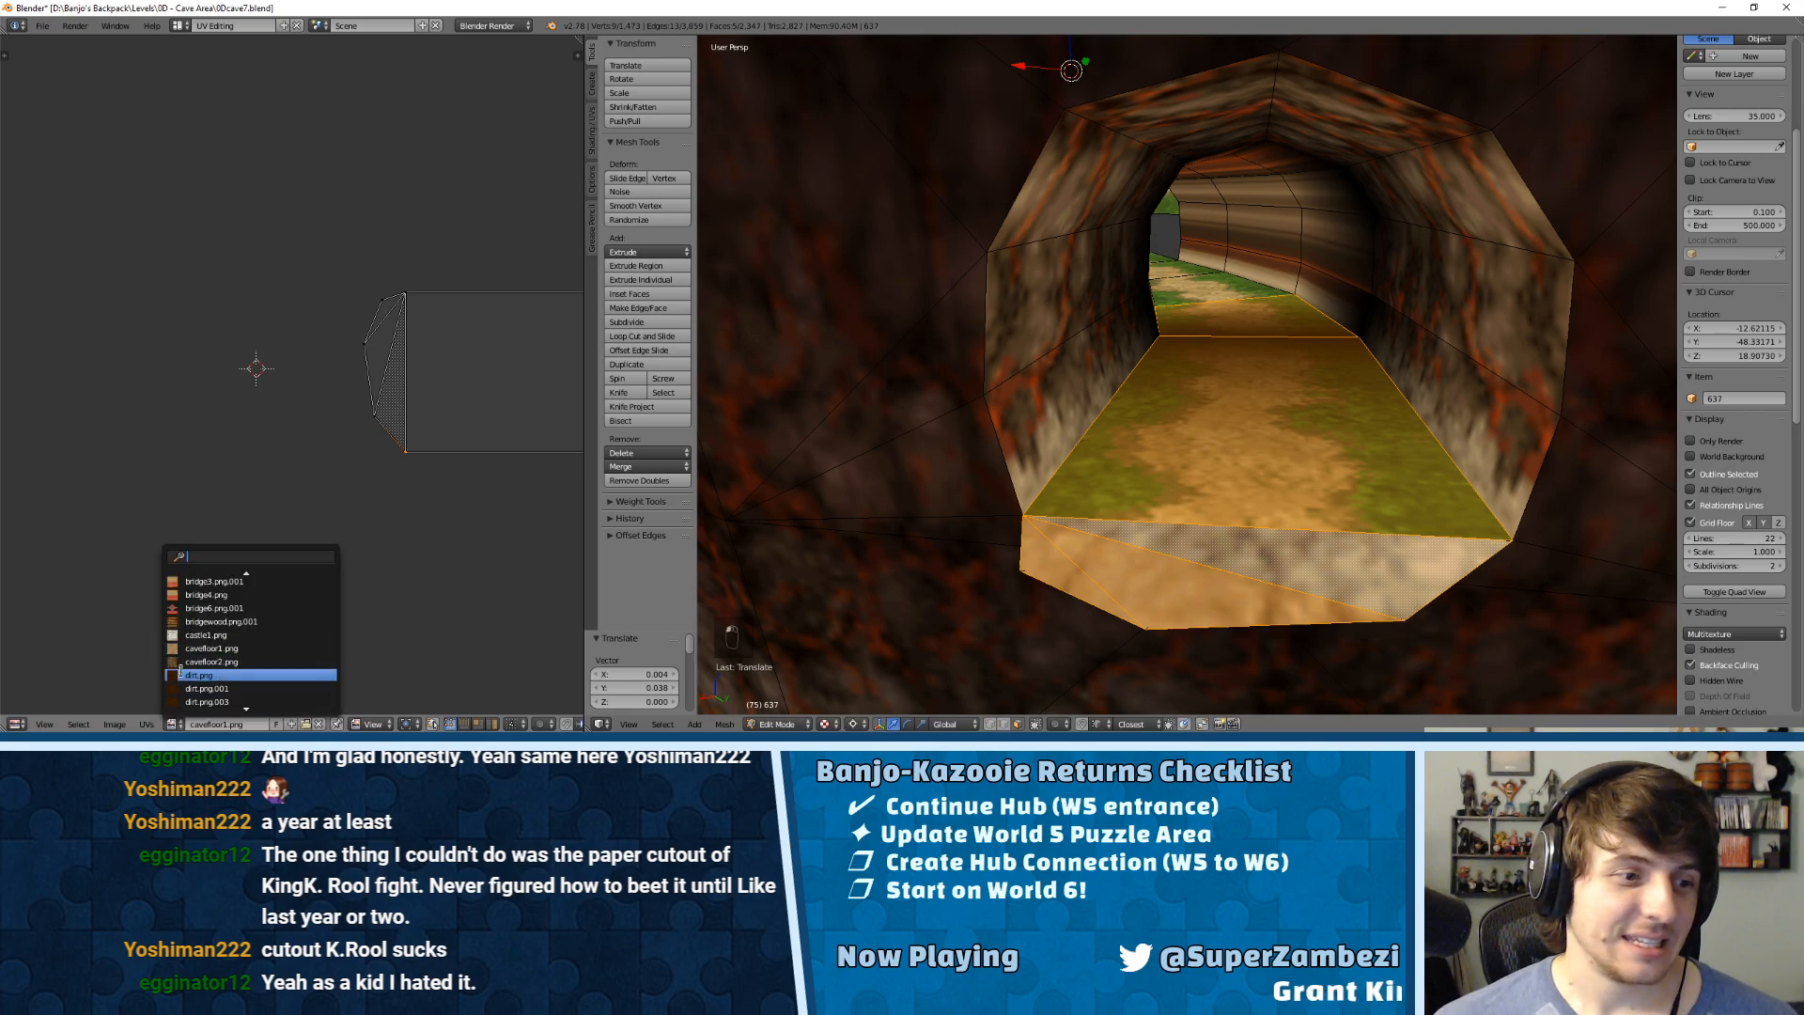
text(gra)
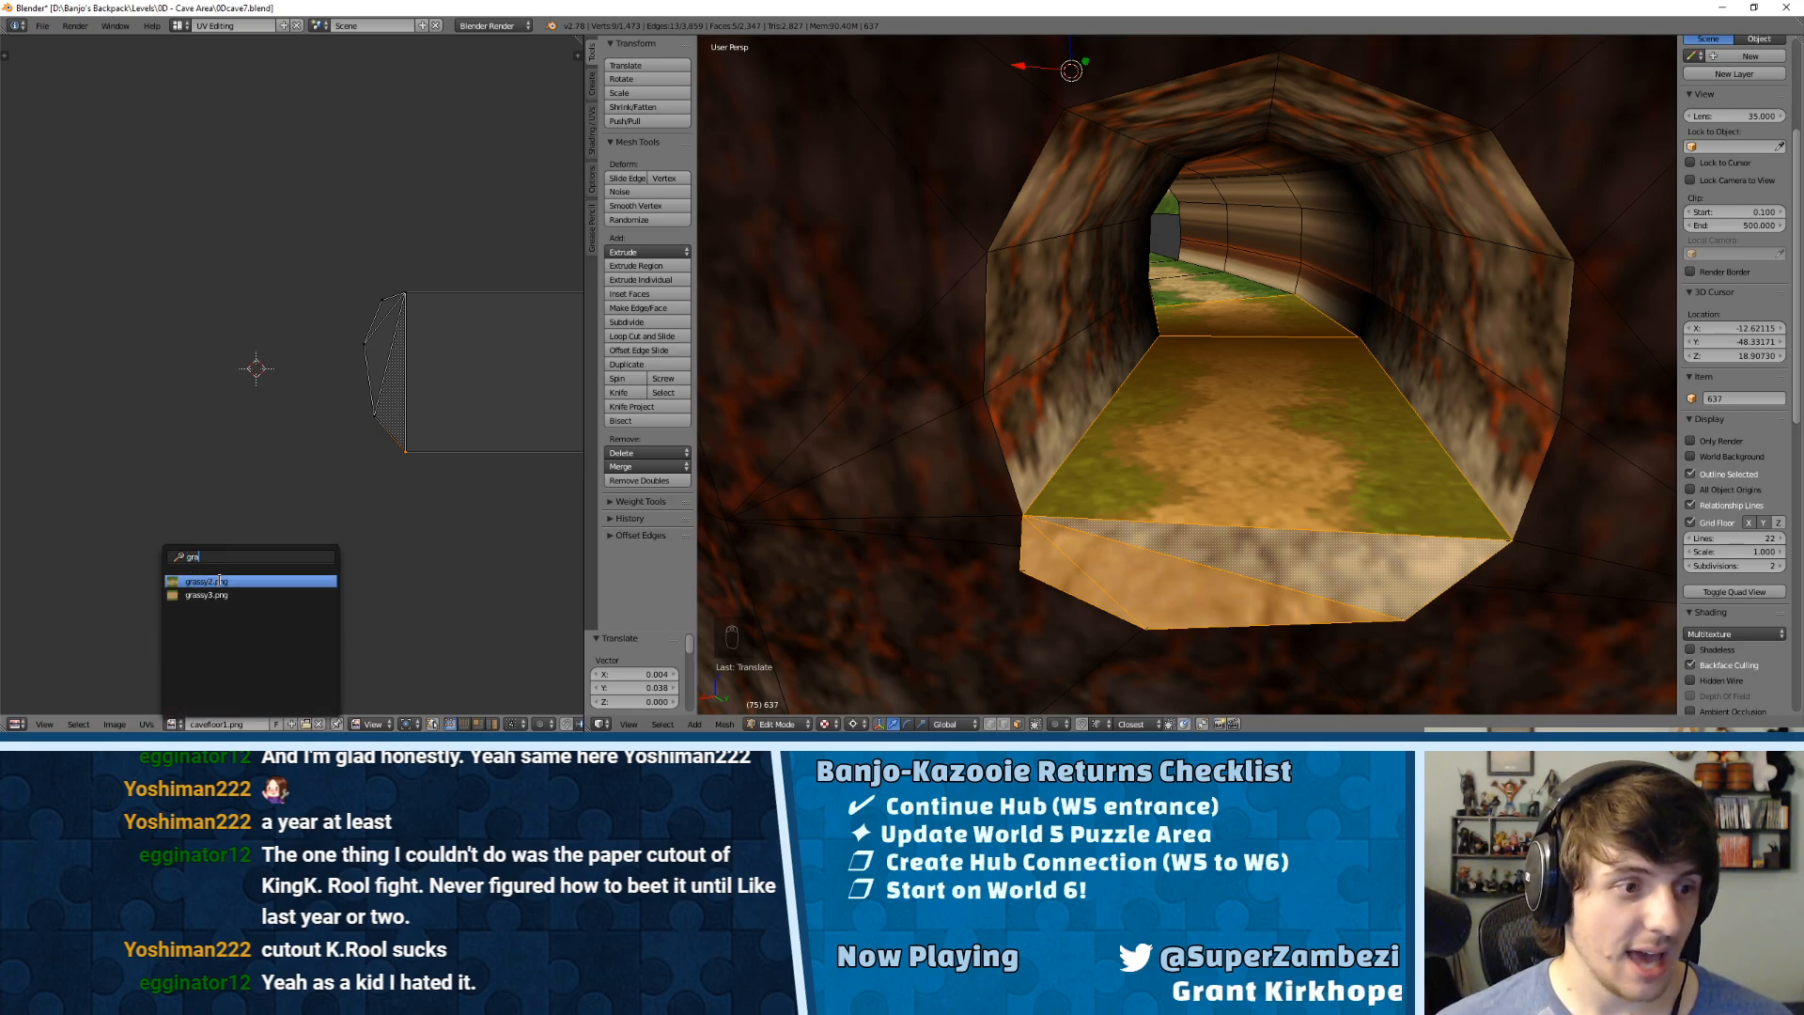
click(219, 580)
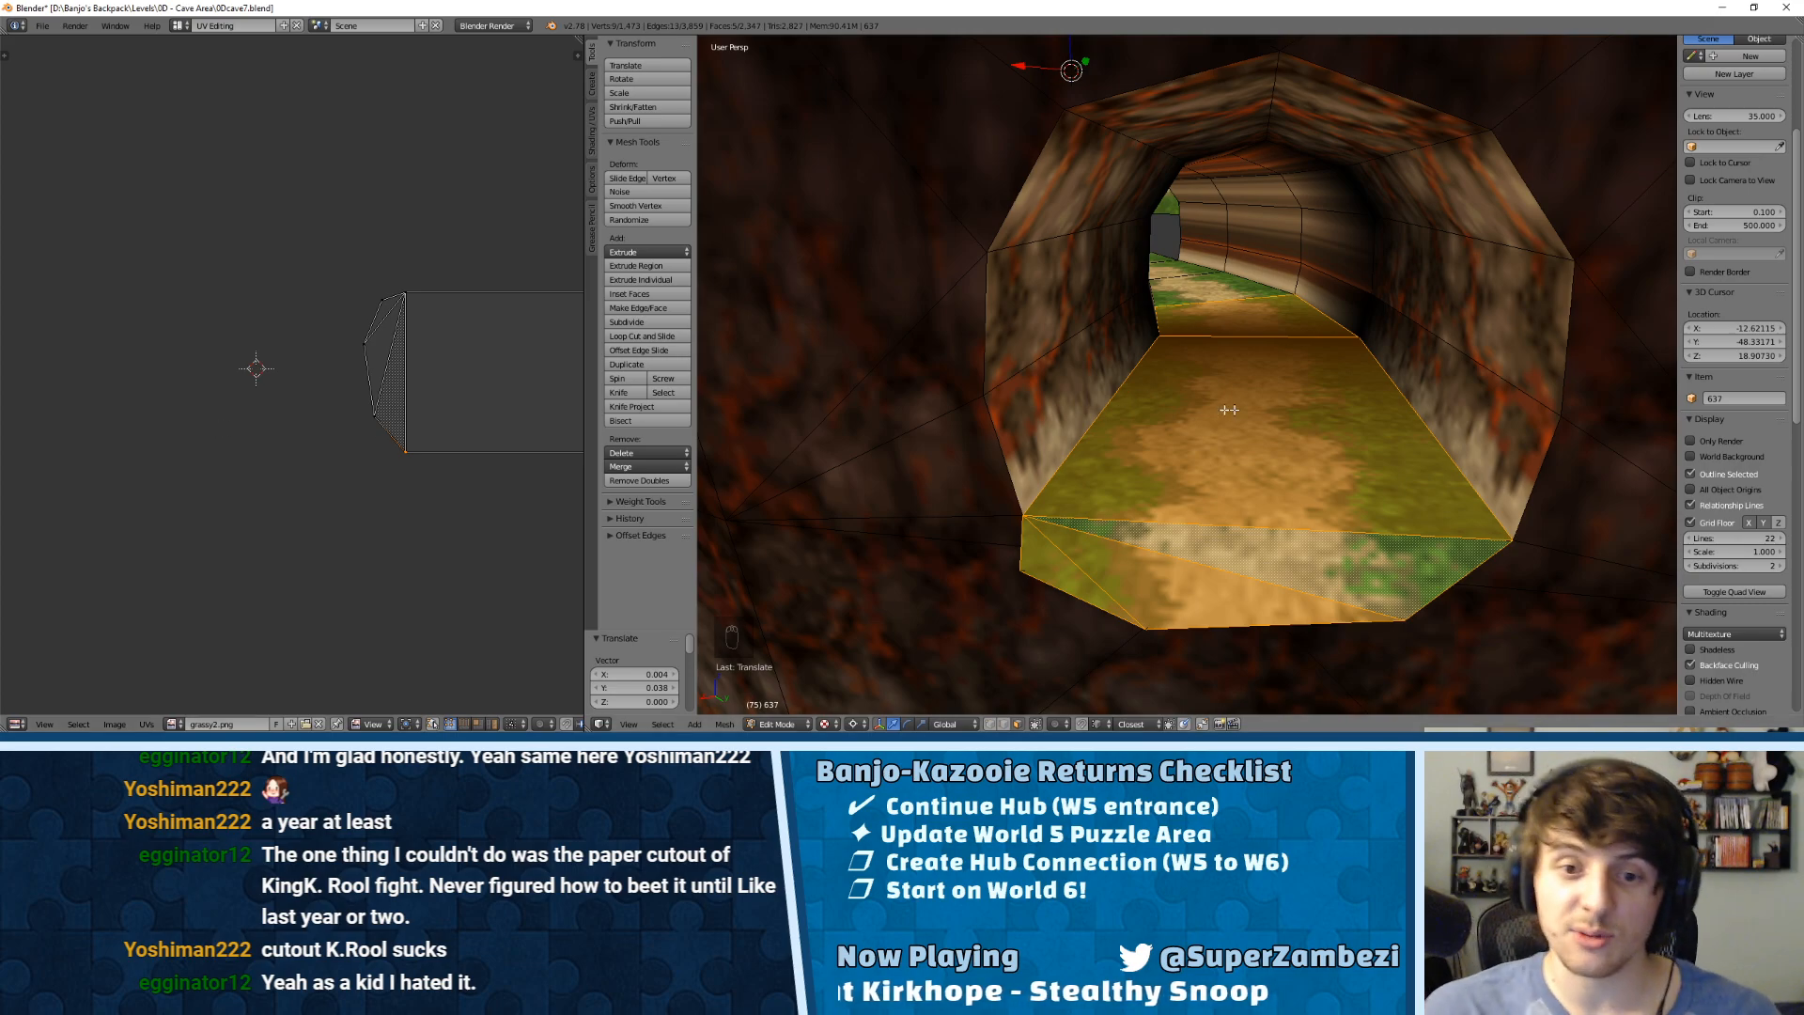
key(a)
key(Tab)
Step: Edit the walkway mesh in vertex selection mode, viewed from directly above around the stone platform
middle_drag(1321, 404, 1307, 272)
key(Tab)
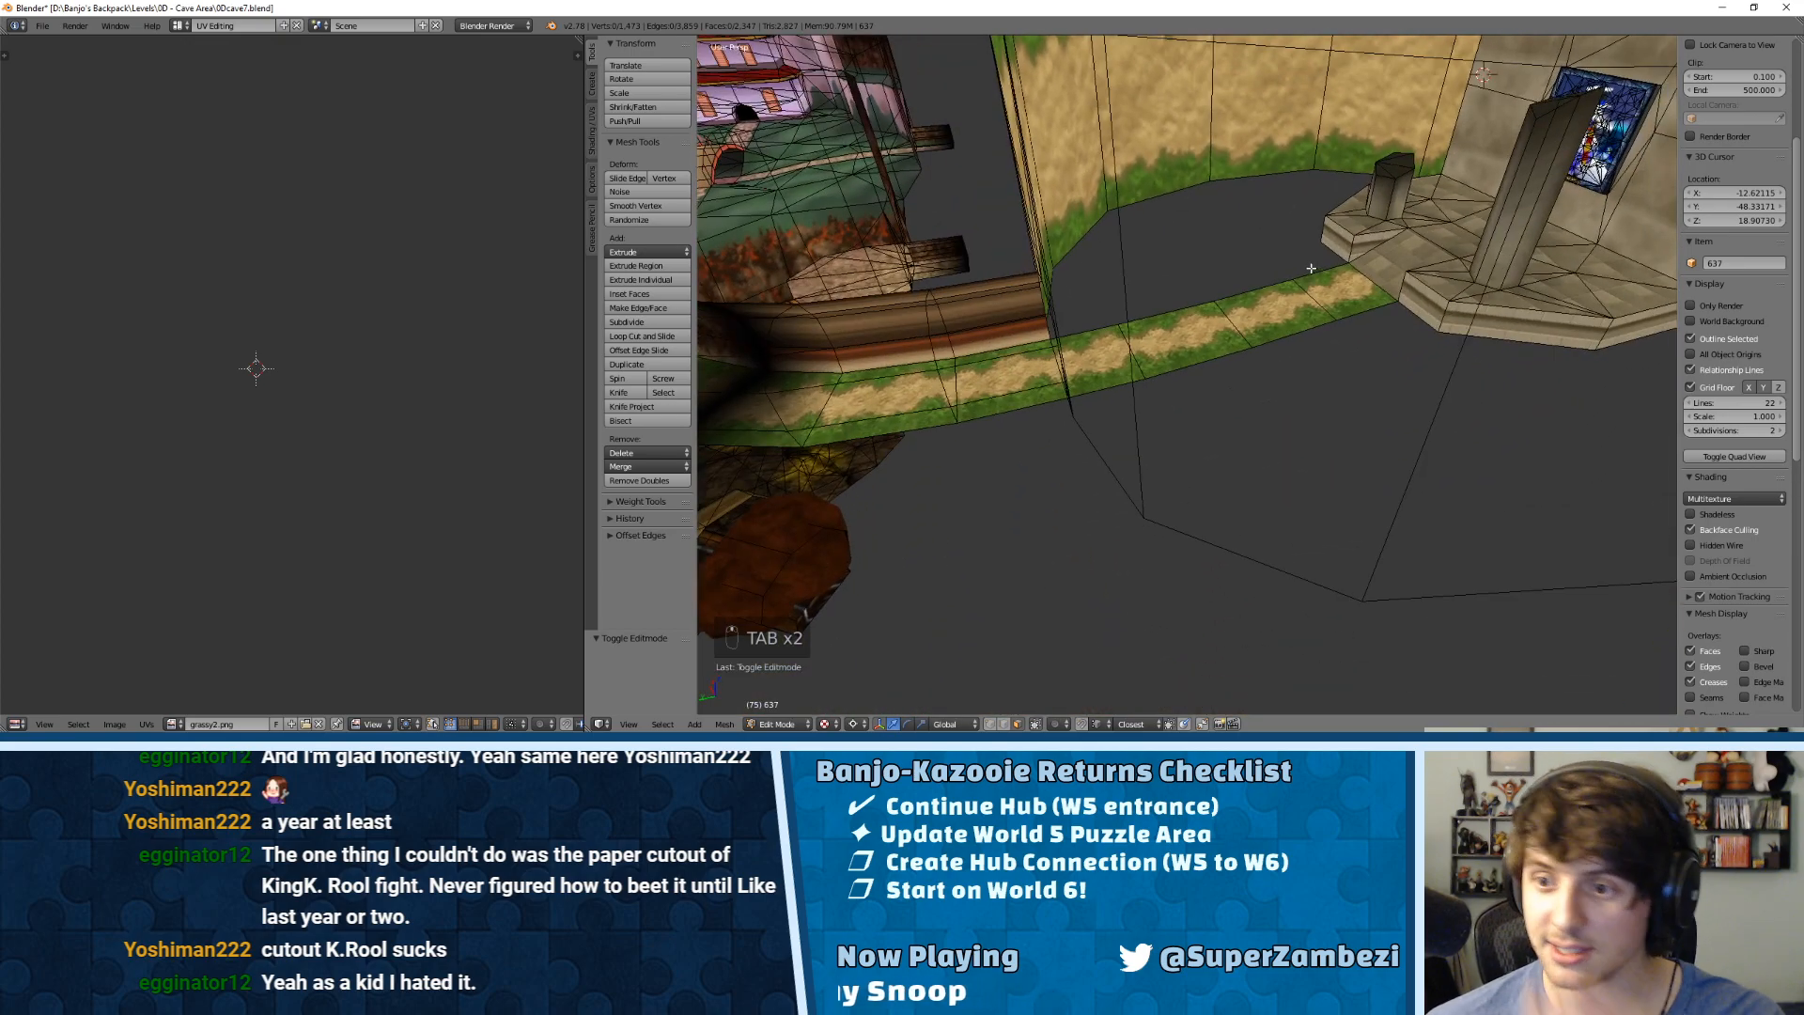
middle_drag(1275, 238, 1167, 355)
key(ctrl+Tab)
click(1081, 249)
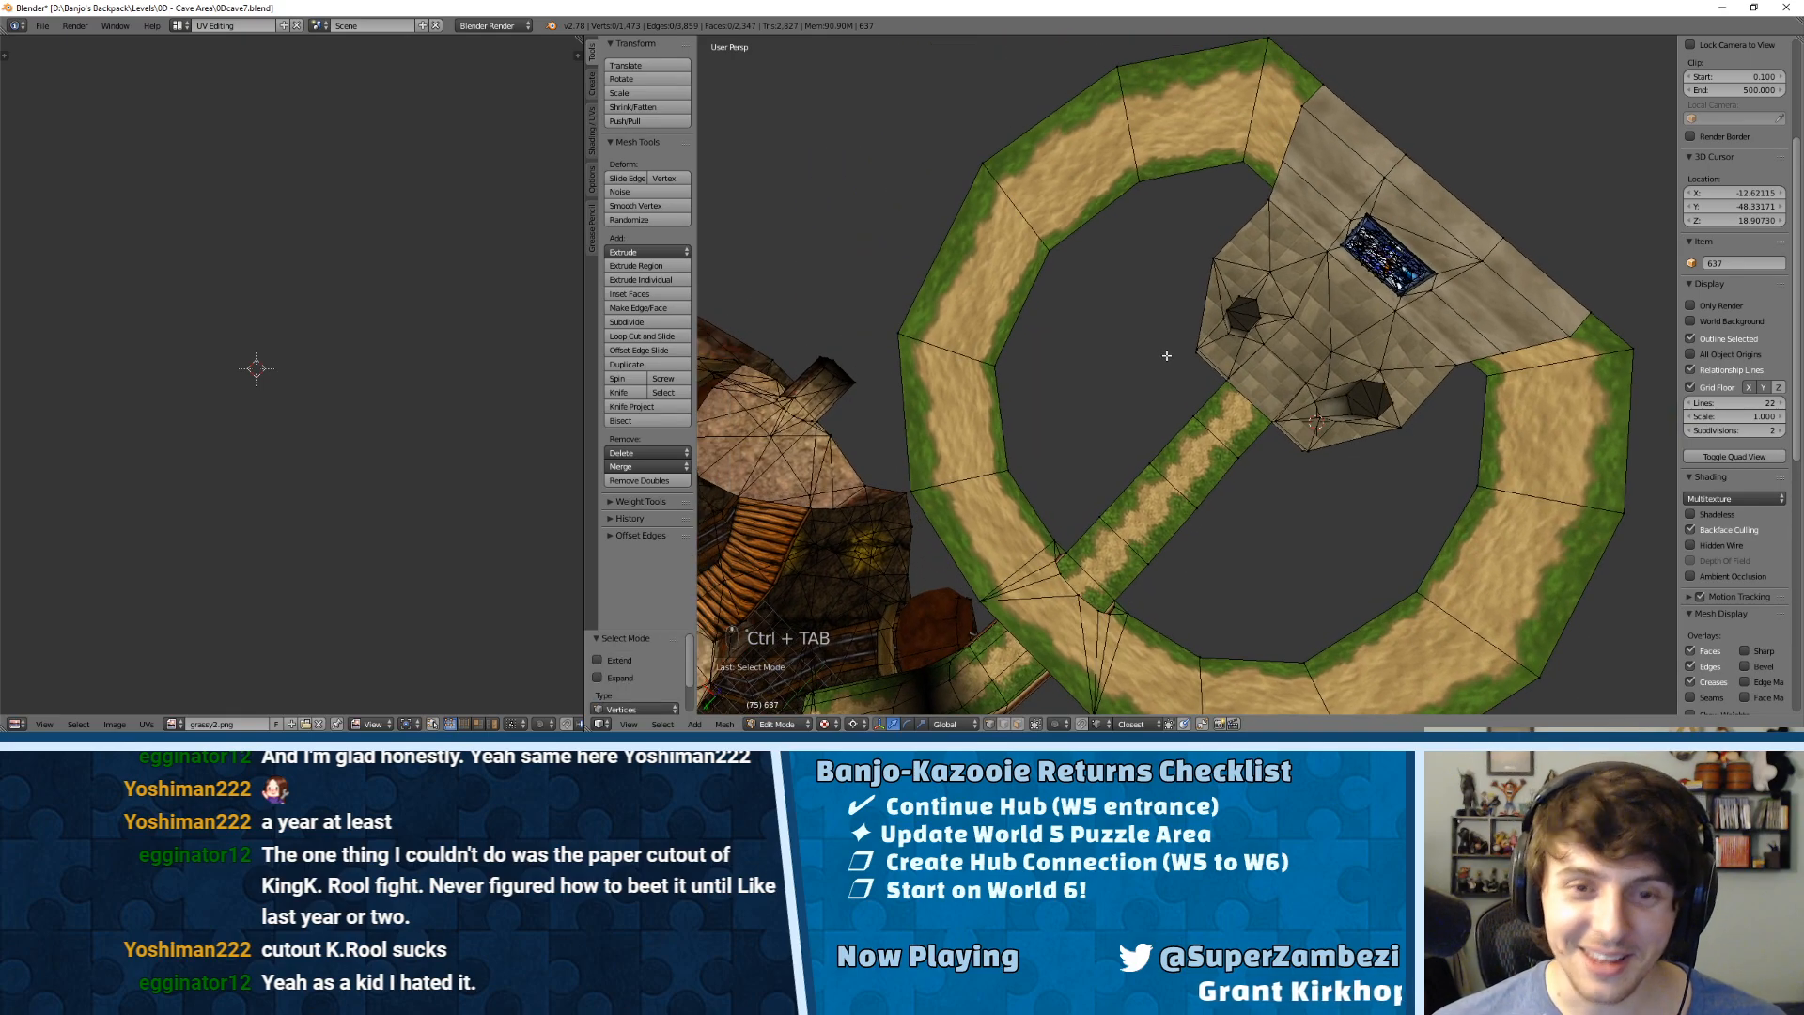
right_click(1257, 337)
key(KP_Decimal)
key(KP_0)
key(KP_7)
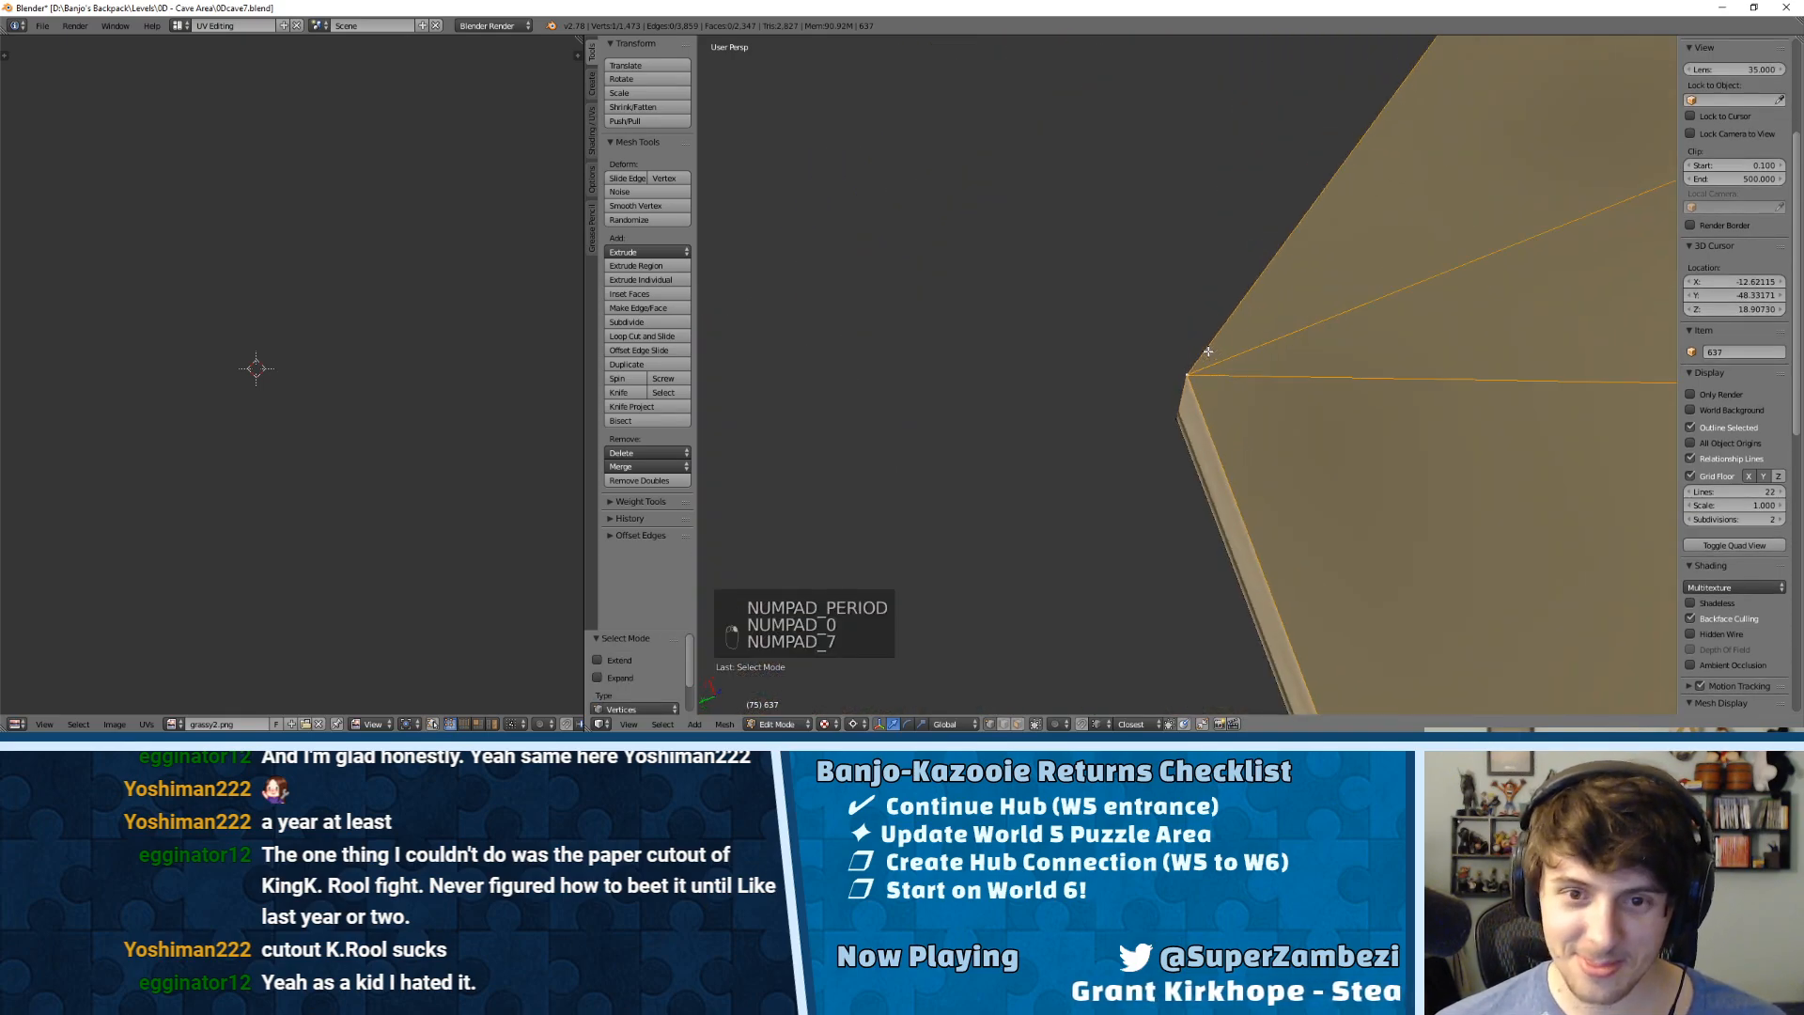
scroll(1068, 444, down, 6)
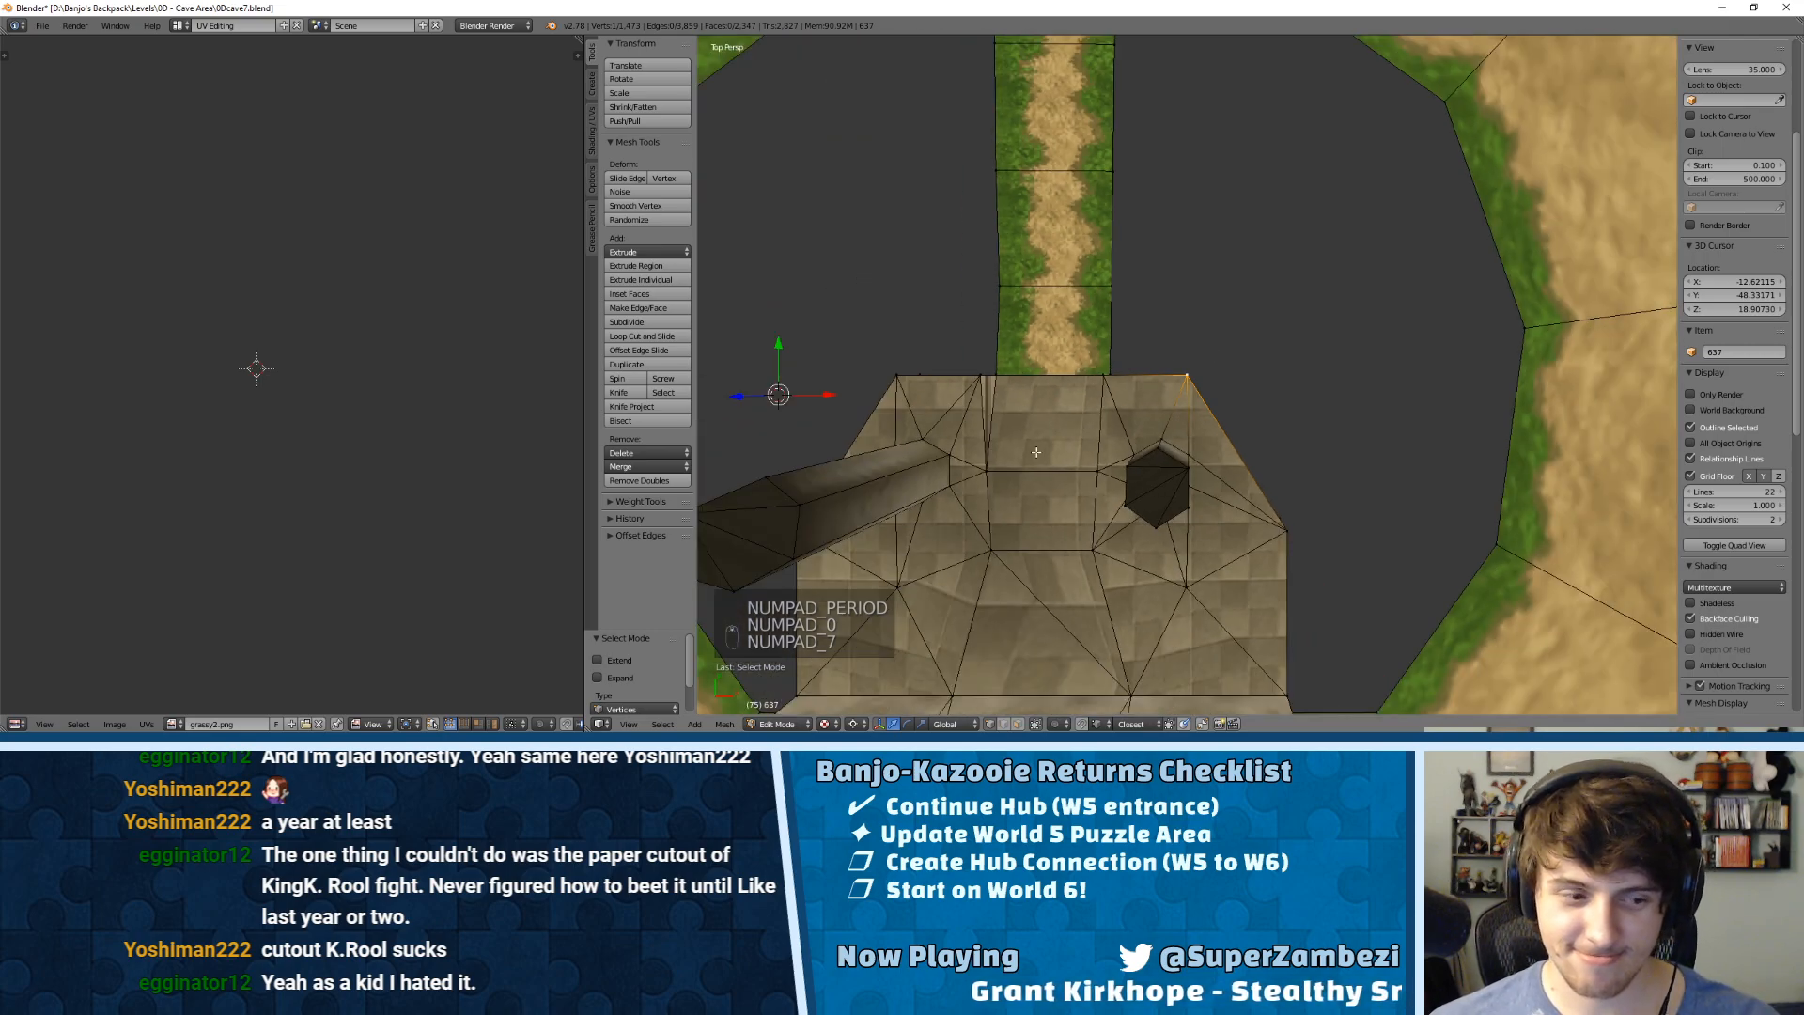
shift+middle_drag(1276, 232, 1120, 384)
Step: Extrude a vertex from the walkway's +X edge by about 5.9 in X, then extrude it about 3.28 further in X toward the platform
key(e)
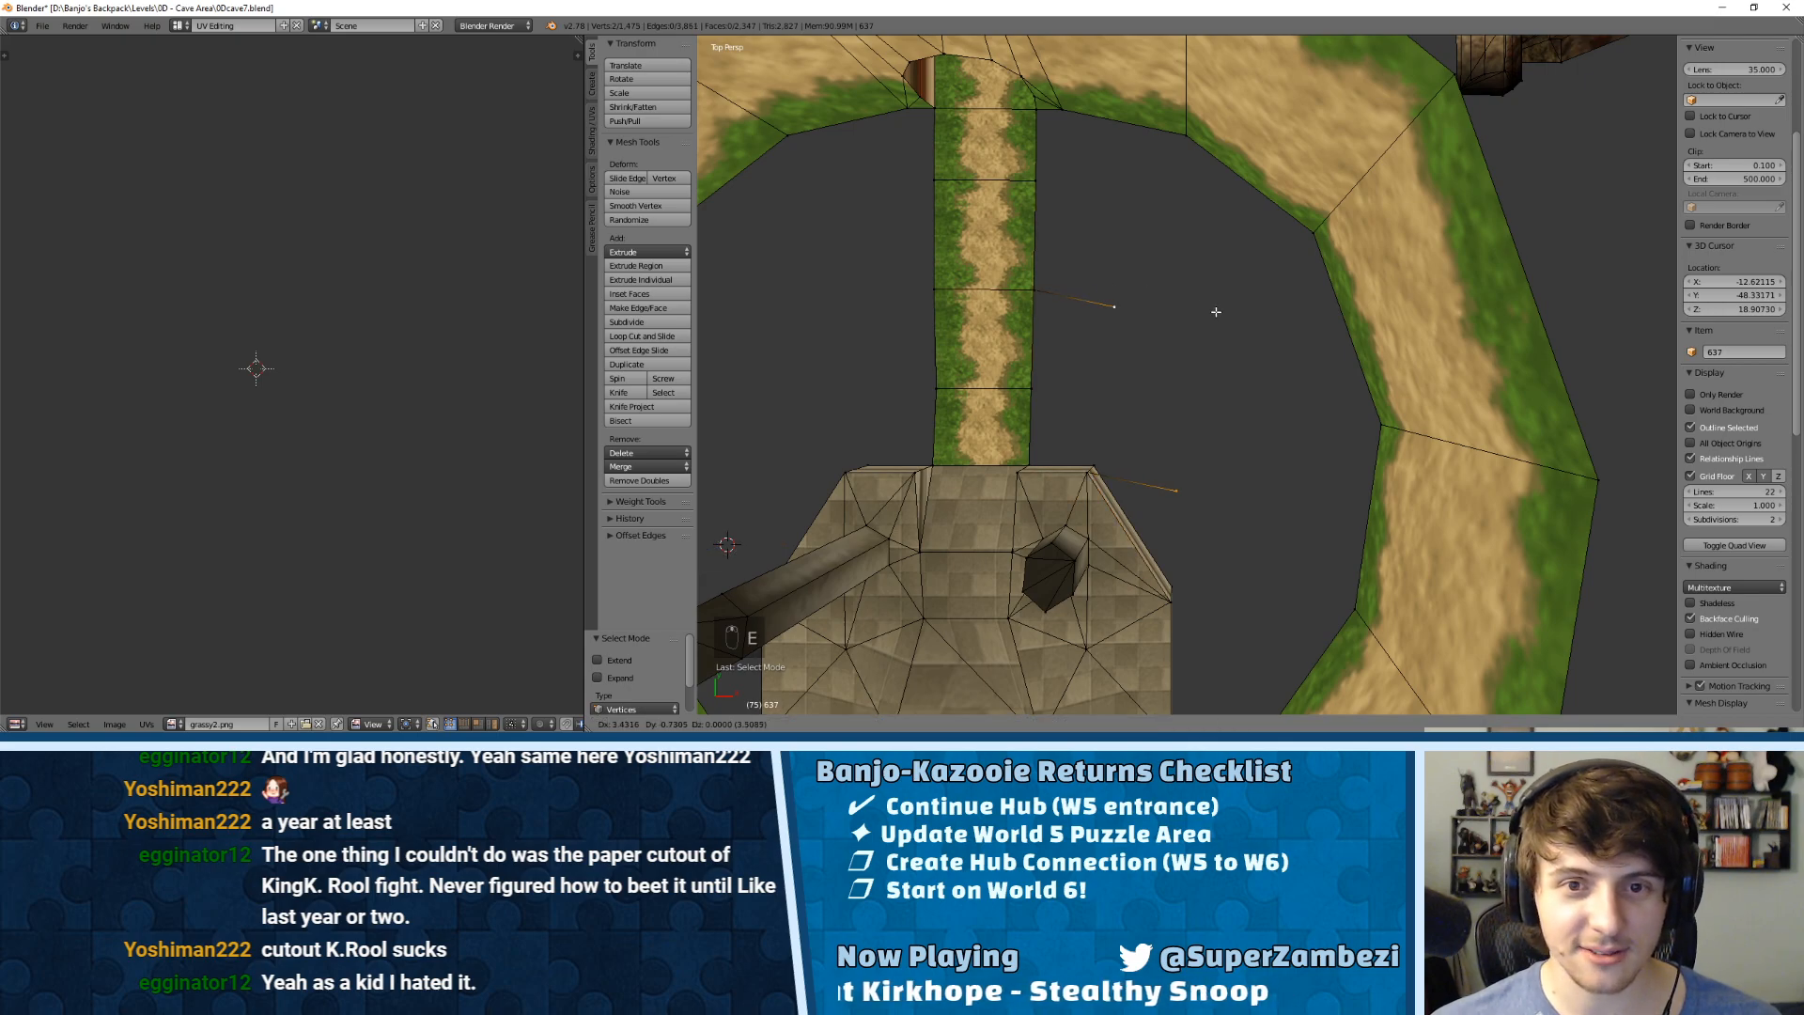
key(ctrl+z)
key(e)
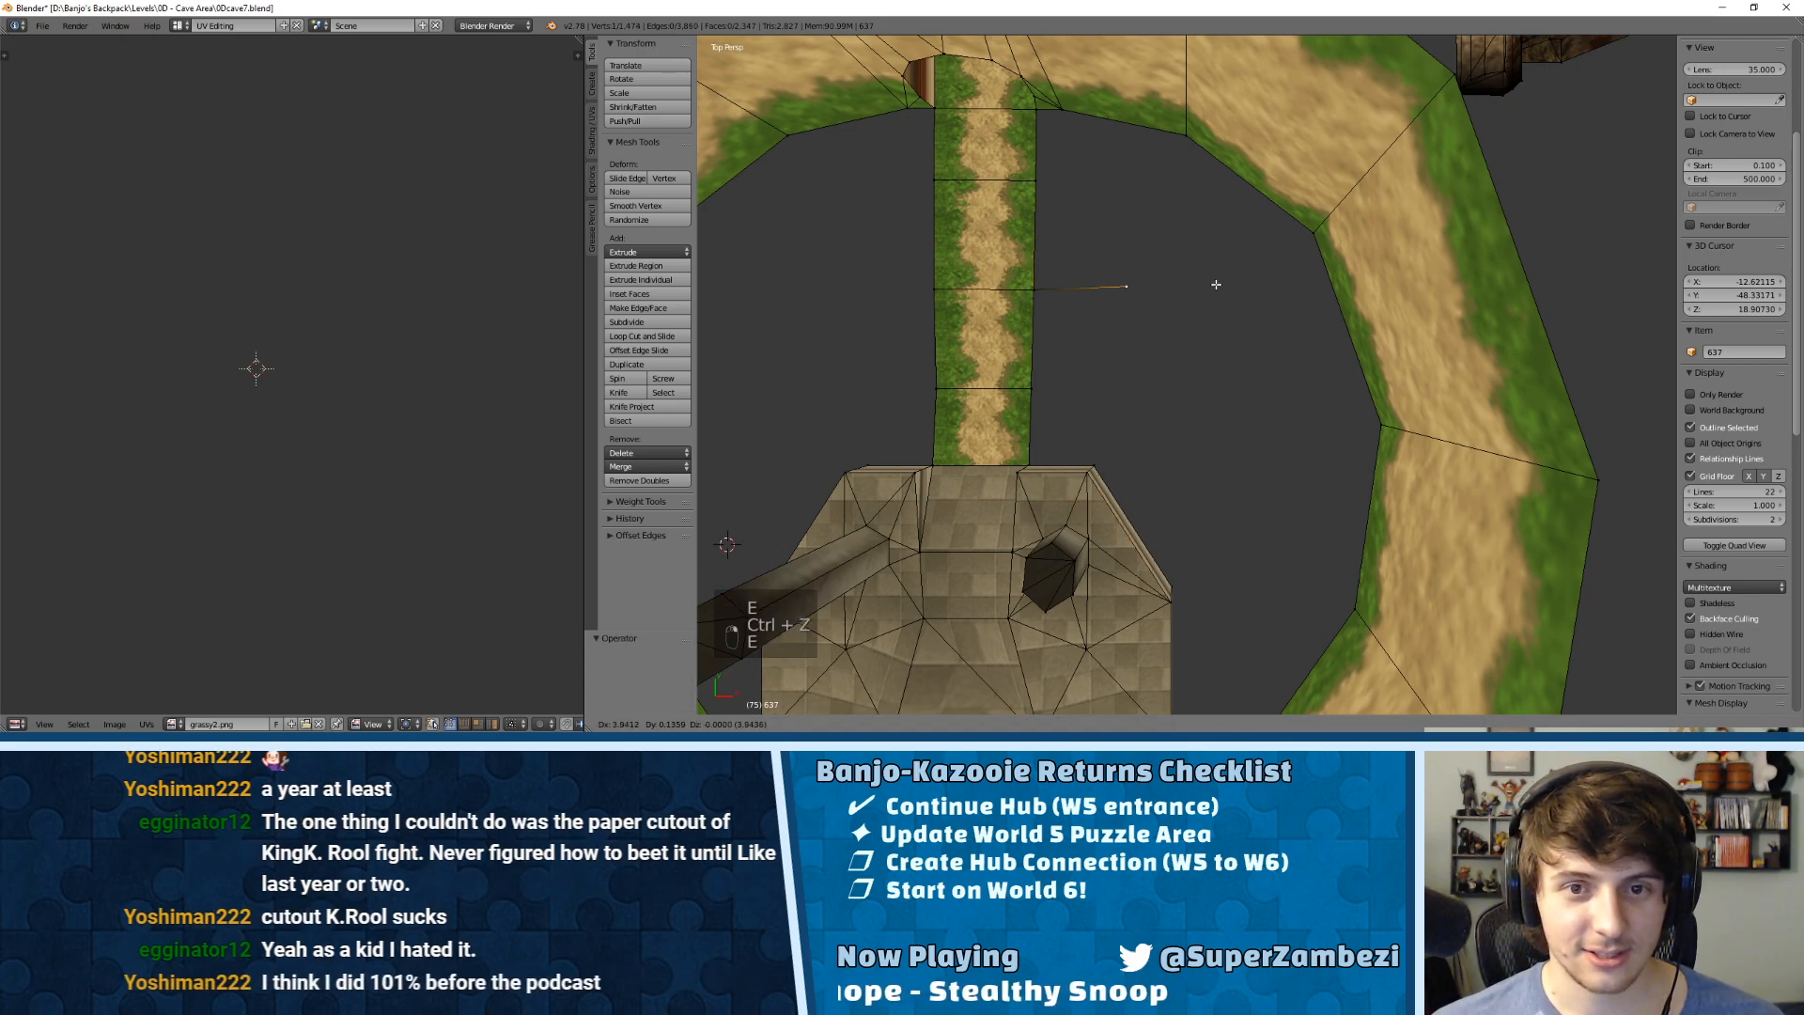
click(1297, 294)
shift+middle_drag(1297, 290, 1128, 225)
key(e)
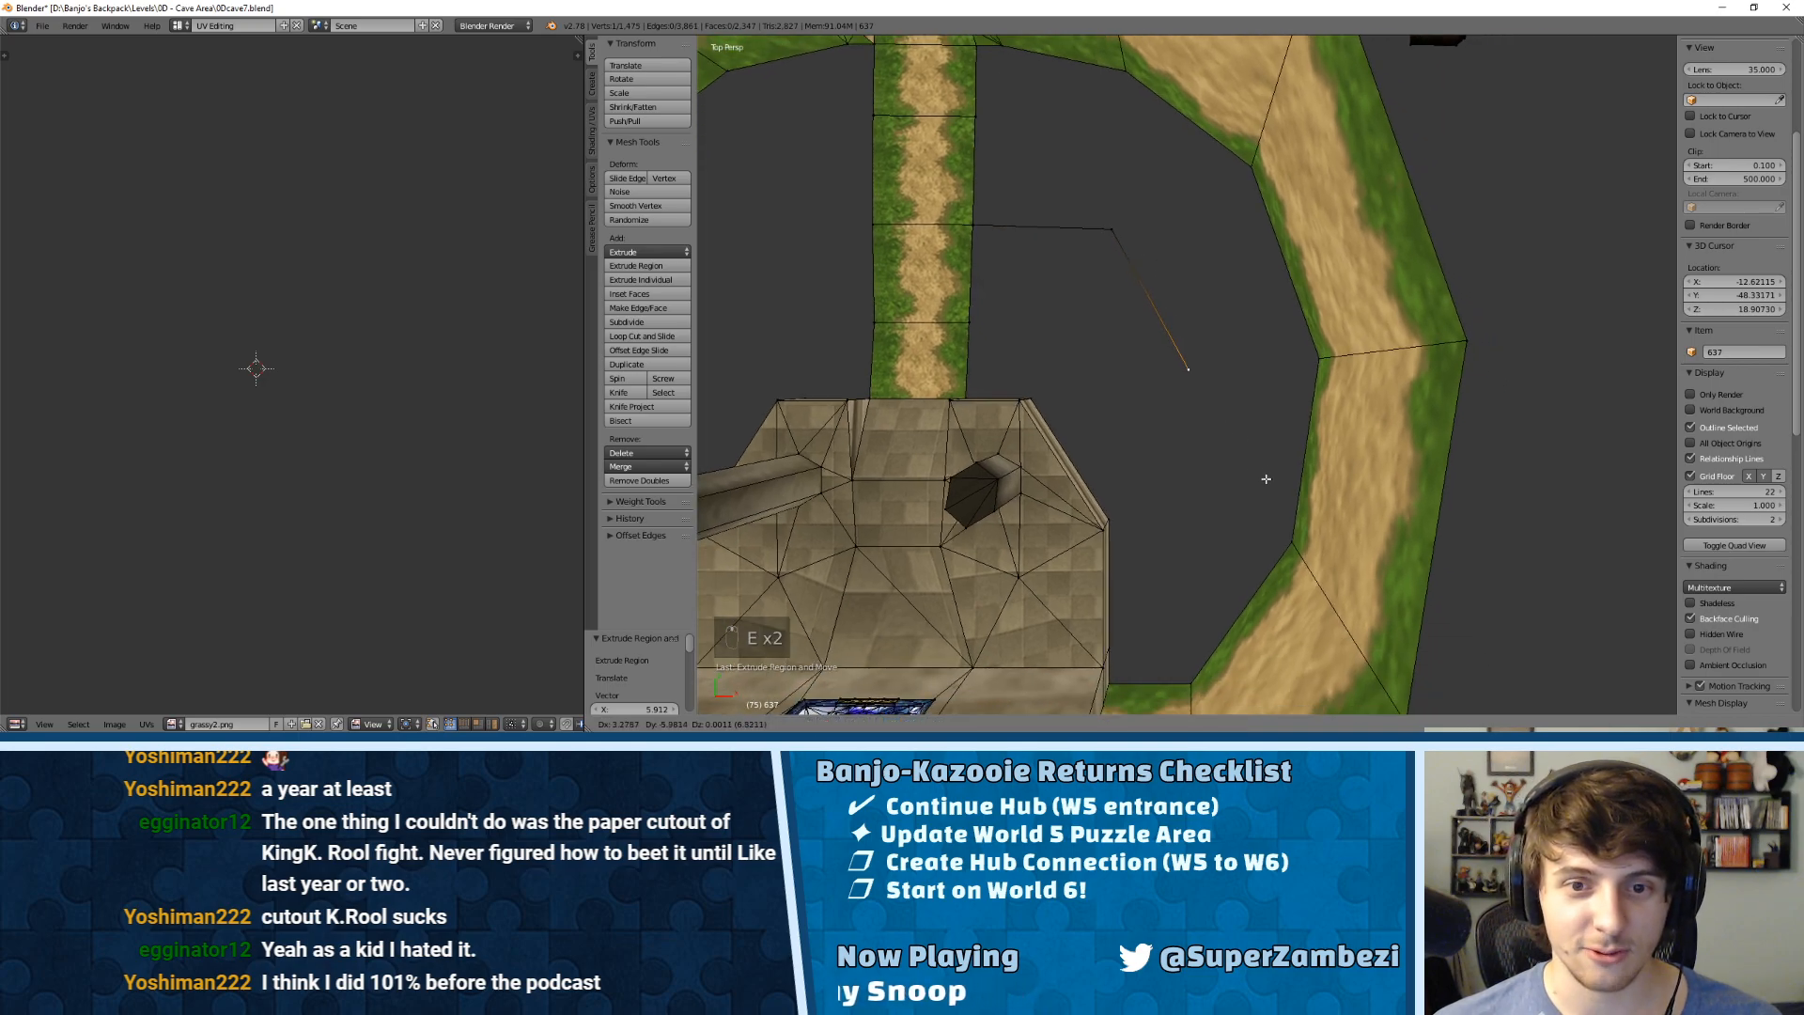
click(1266, 479)
Step: Extrude a vertex from the walkway's opposite edge by about -5.35 in X, then extrude it again diagonally toward the platform
shift+middle_drag(1180, 415, 1472, 427)
key(e)
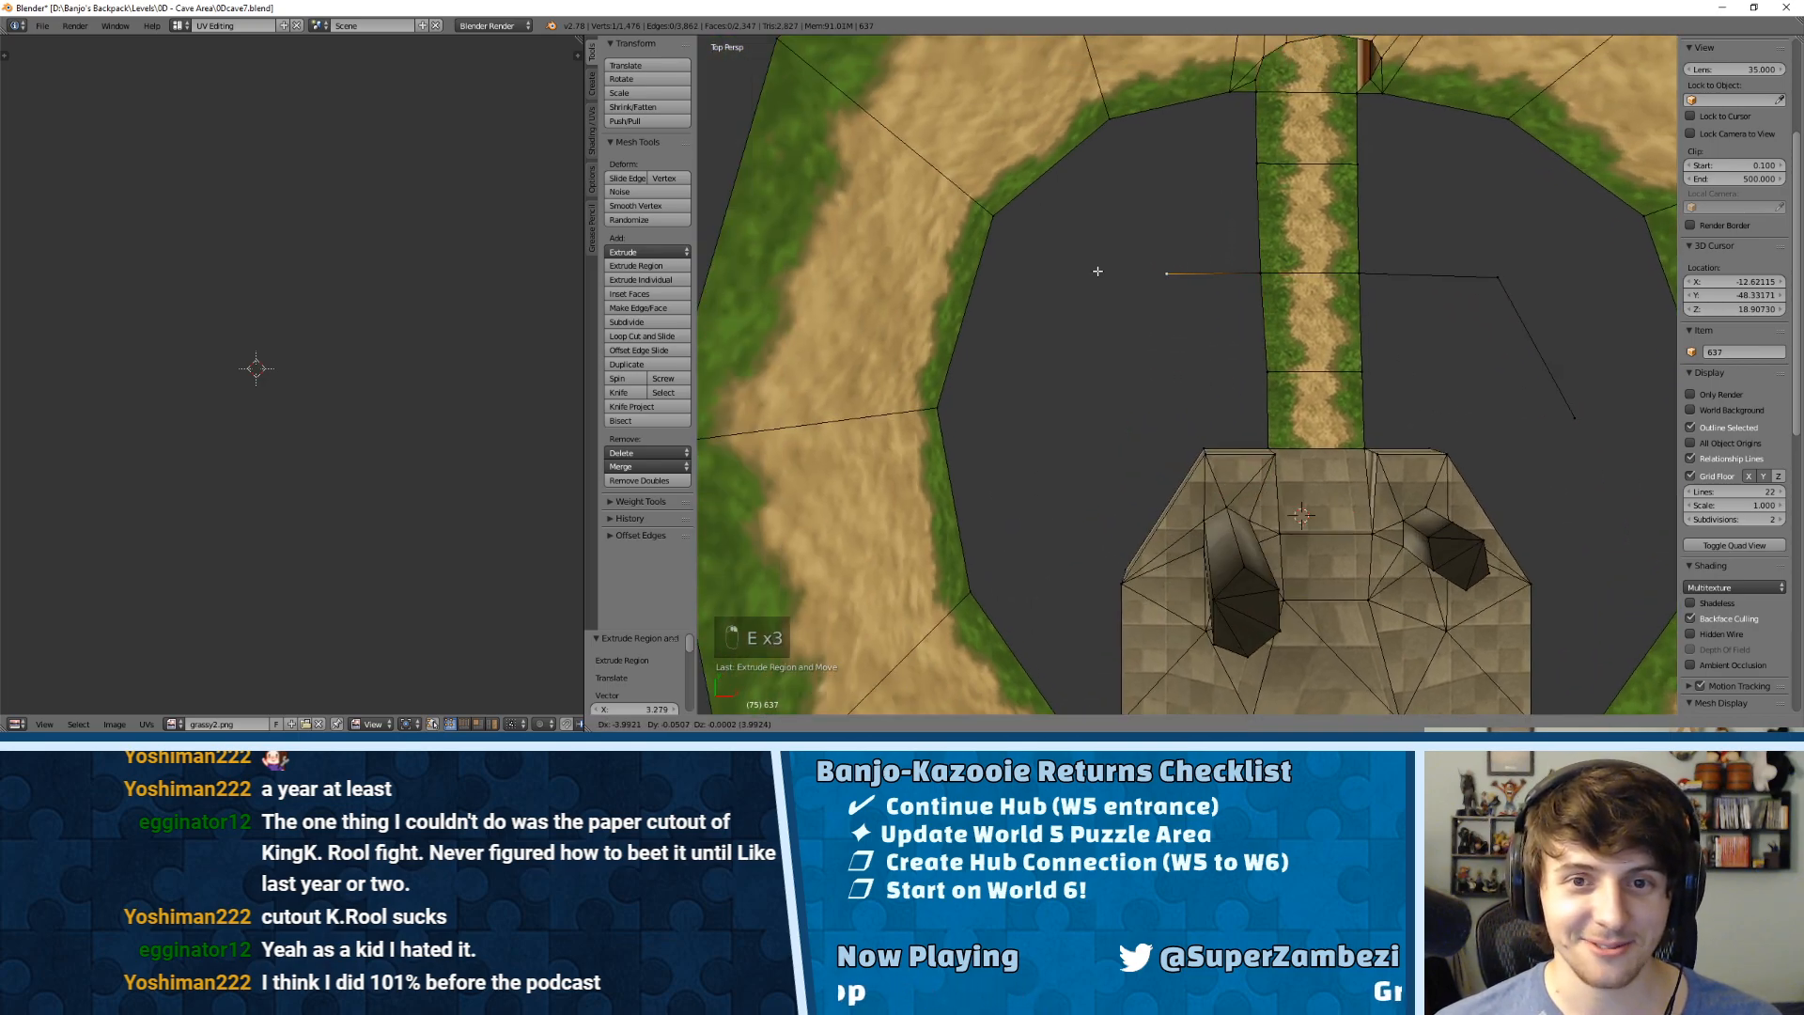
click(1045, 276)
key(e)
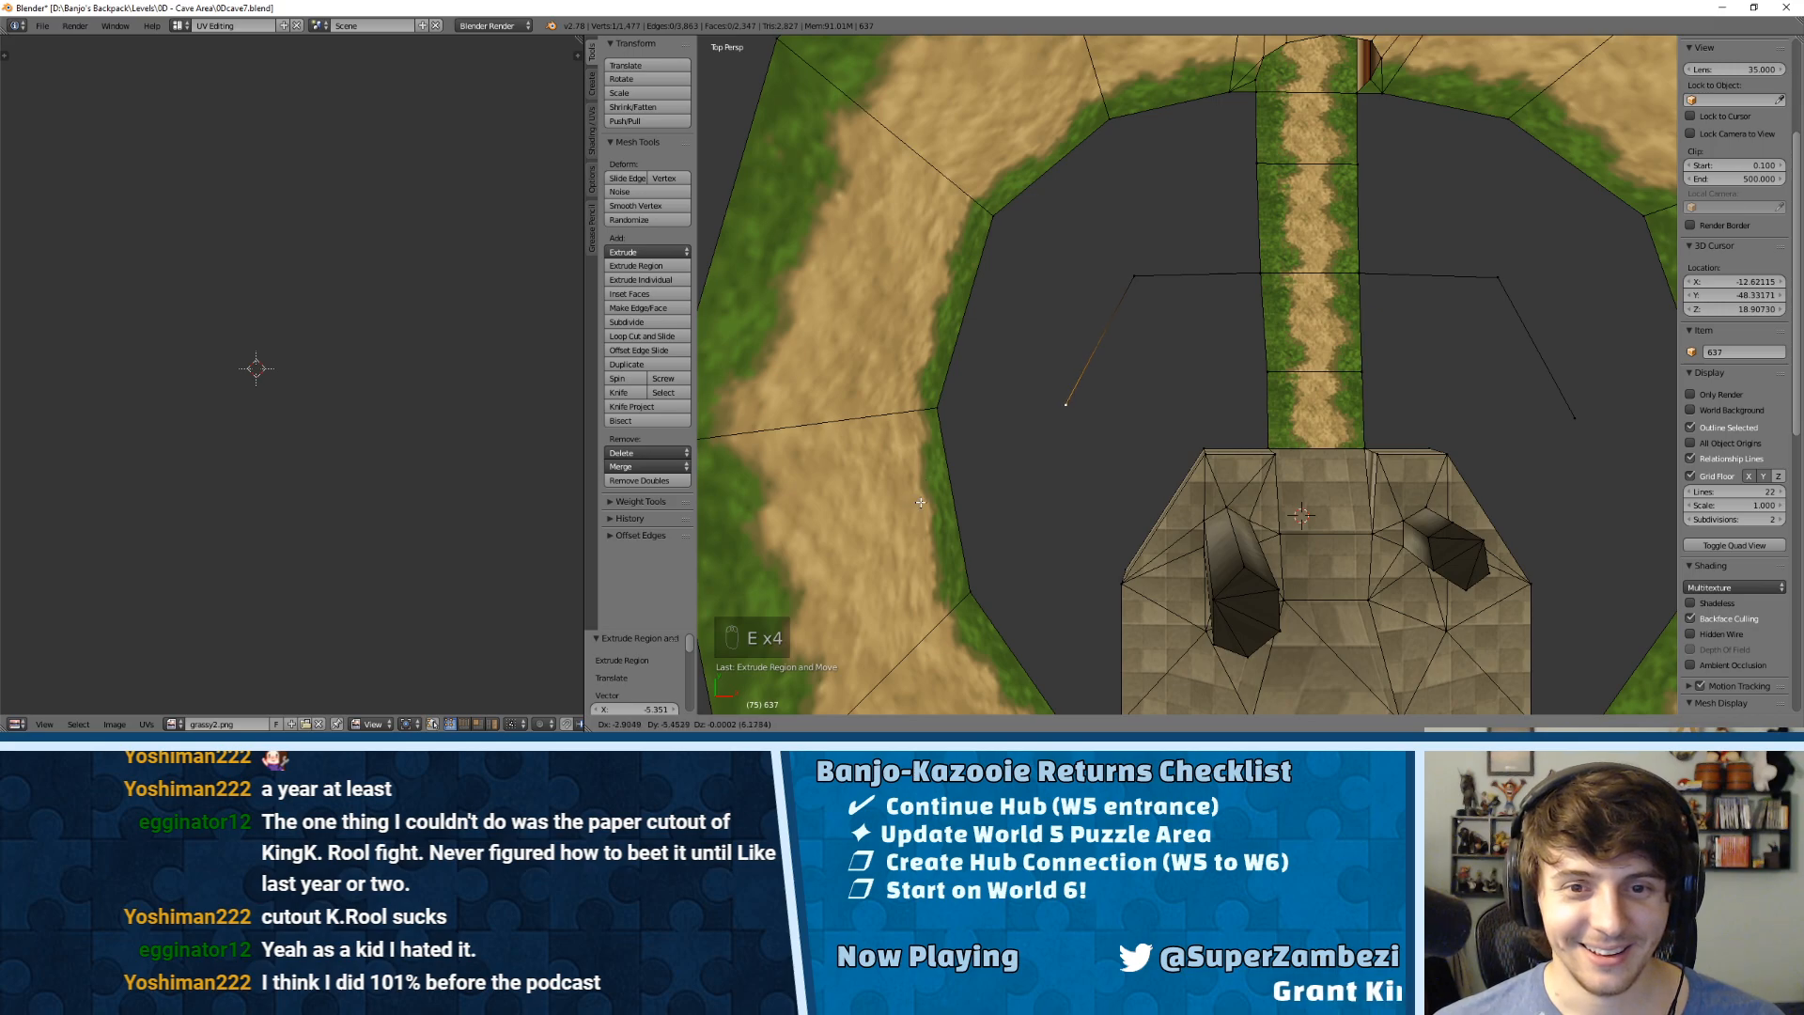
click(921, 503)
Step: In edge selection mode, fill and triangulate the area between the -X guide edge, the walkway and the circular path
middle_drag(921, 503, 1196, 391)
key(ctrl+Tab)
click(1174, 390)
right_click(1188, 389)
shift+right_click(1280, 297)
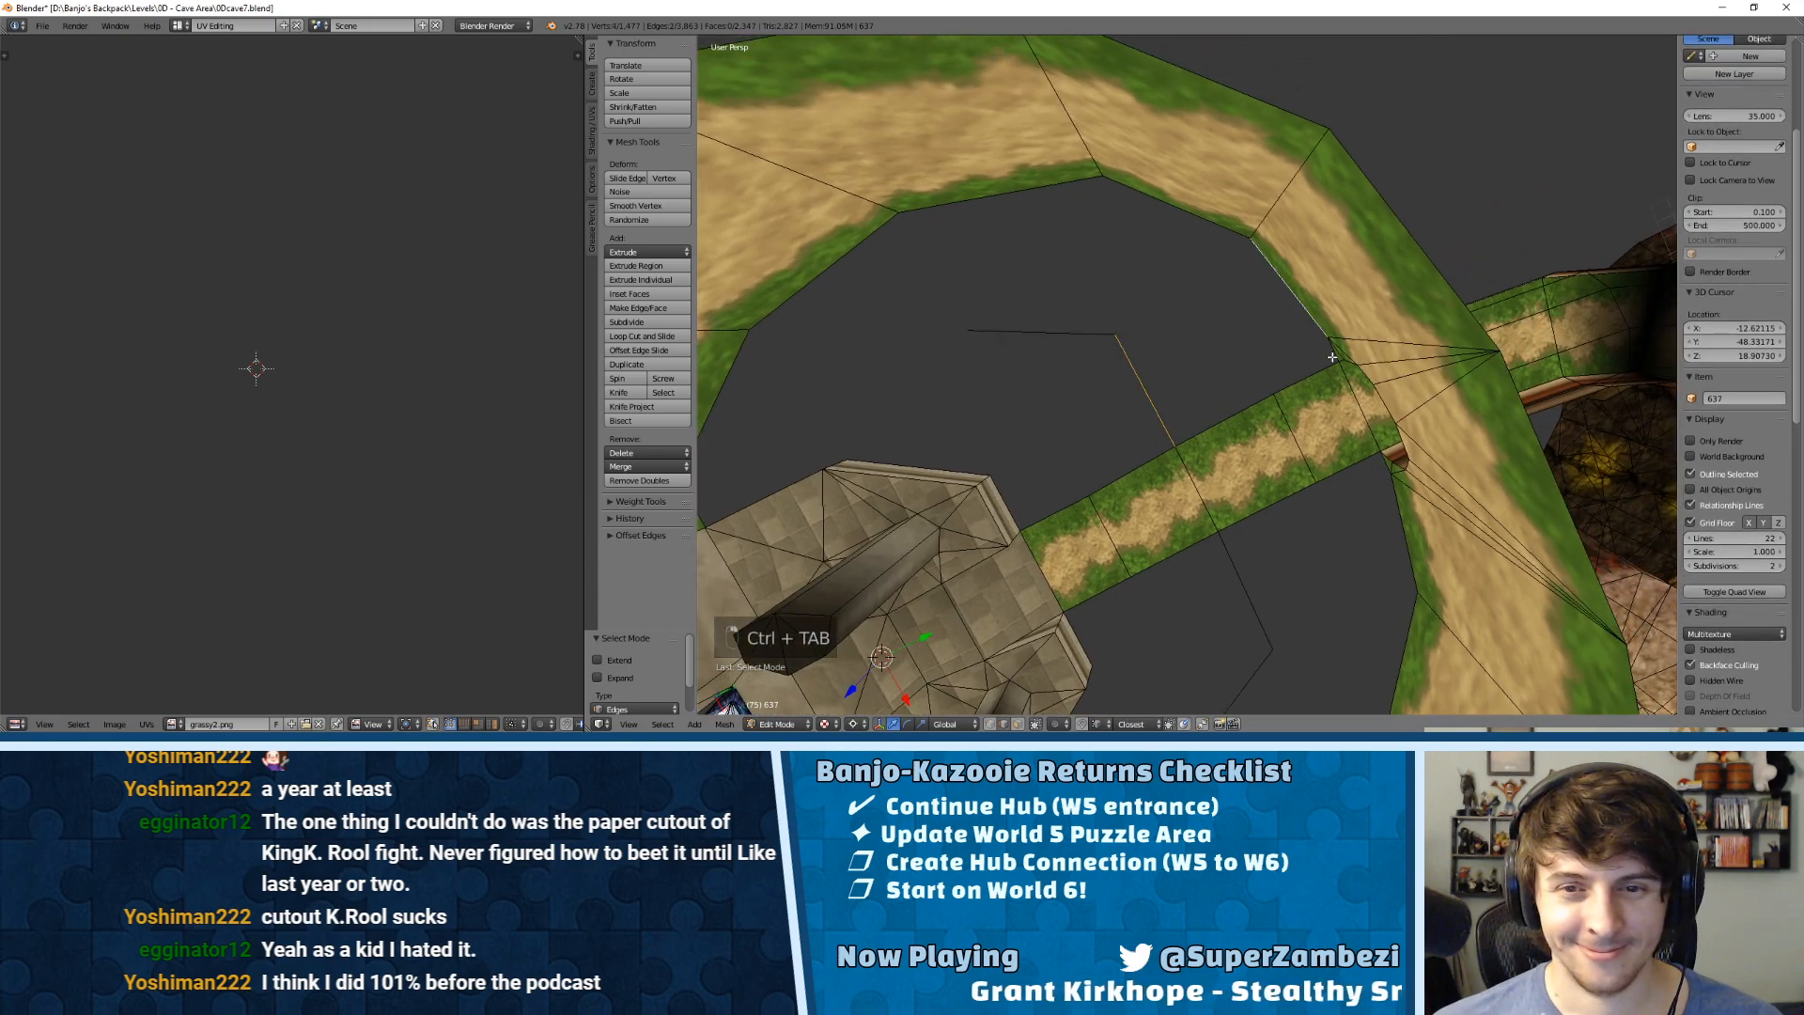
key(f)
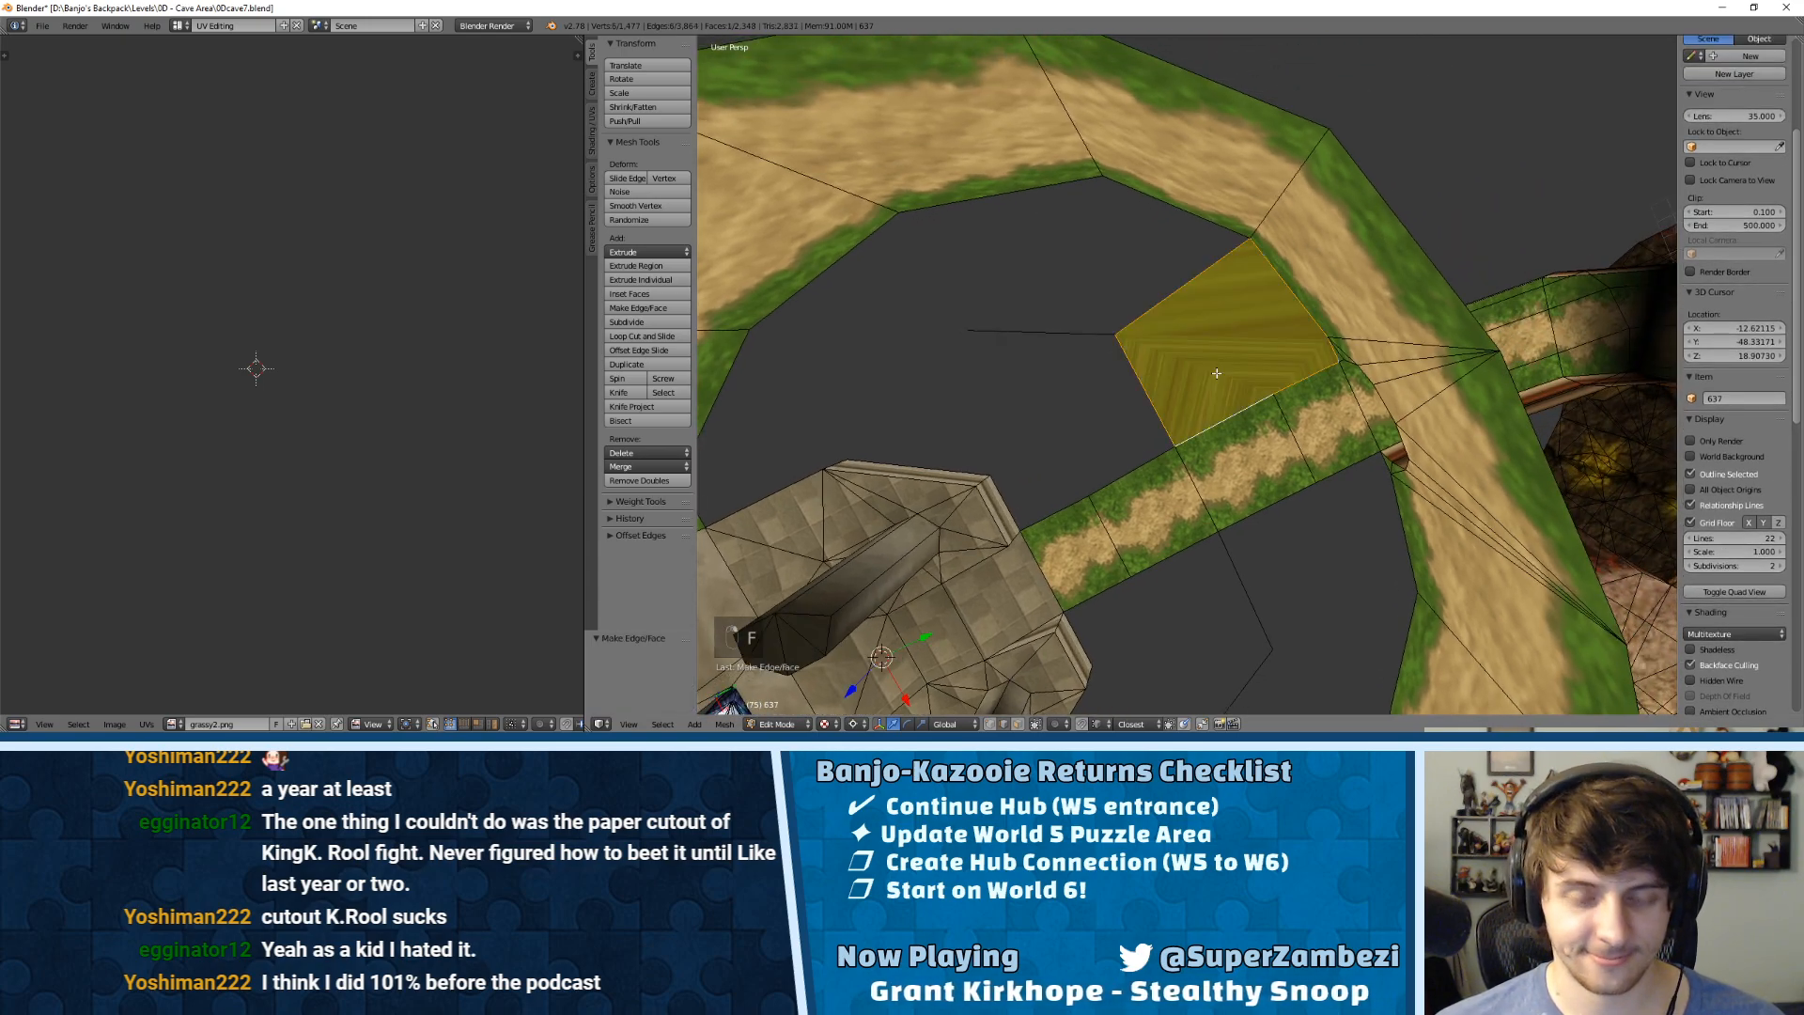
key(ctrl+t)
Step: Fill and triangulate the adjoining area between the outer -X guide edge and the circular path
right_click(1088, 307)
shift+right_click(1172, 207)
shift+right_click(1018, 197)
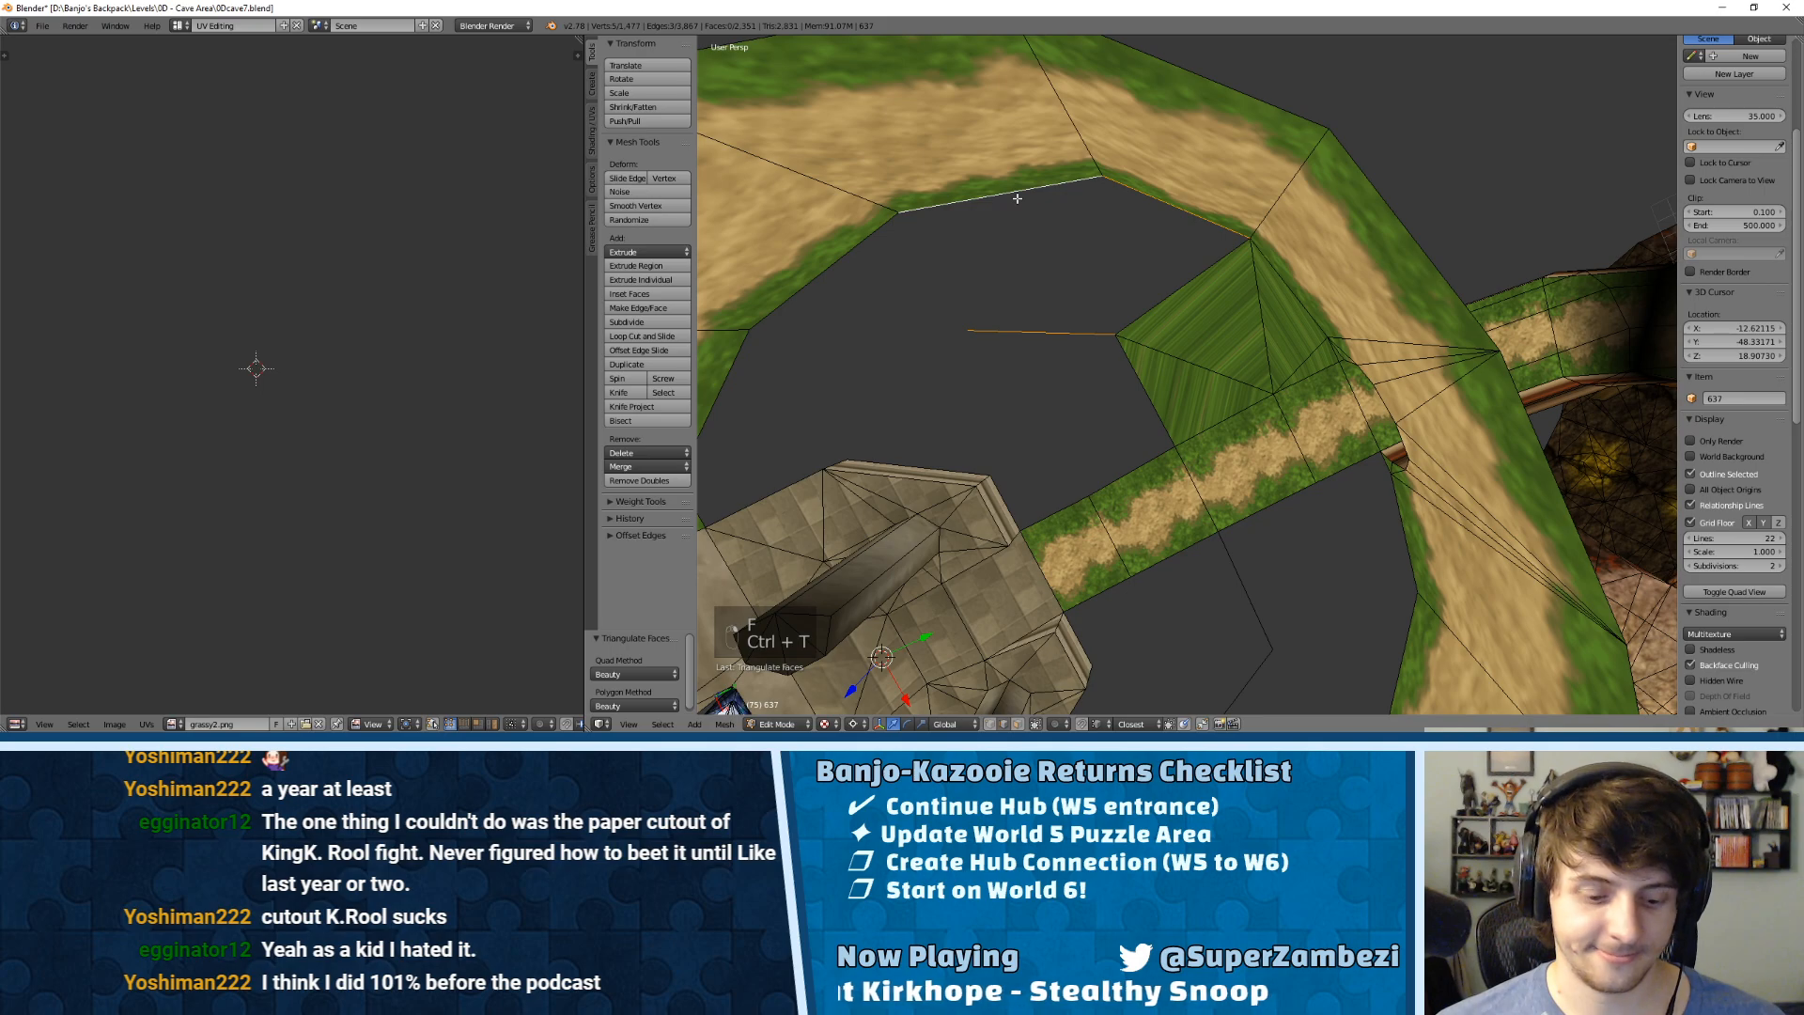
key(f)
key(ctrl+t)
middle_drag(1018, 198, 1260, 398)
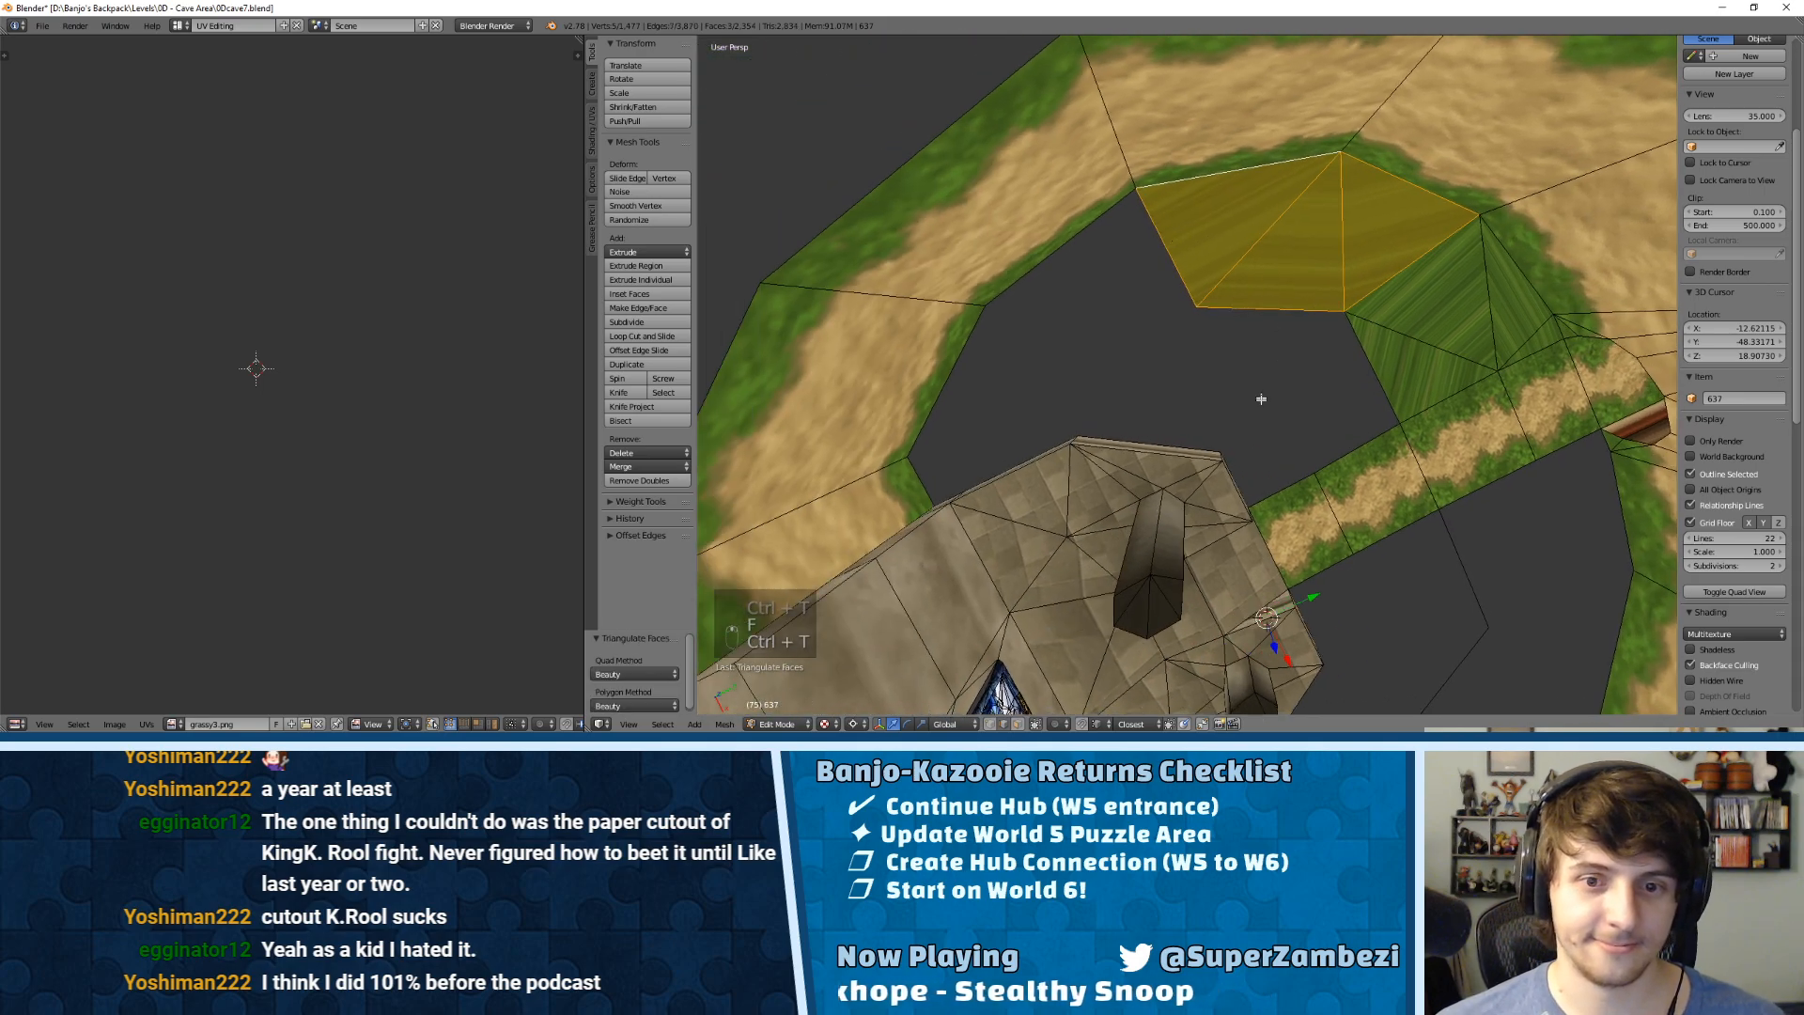
Step: Select the boundary edges of the remaining -X gap up to the stone platform, then fill and triangulate it
right_click(1203, 419)
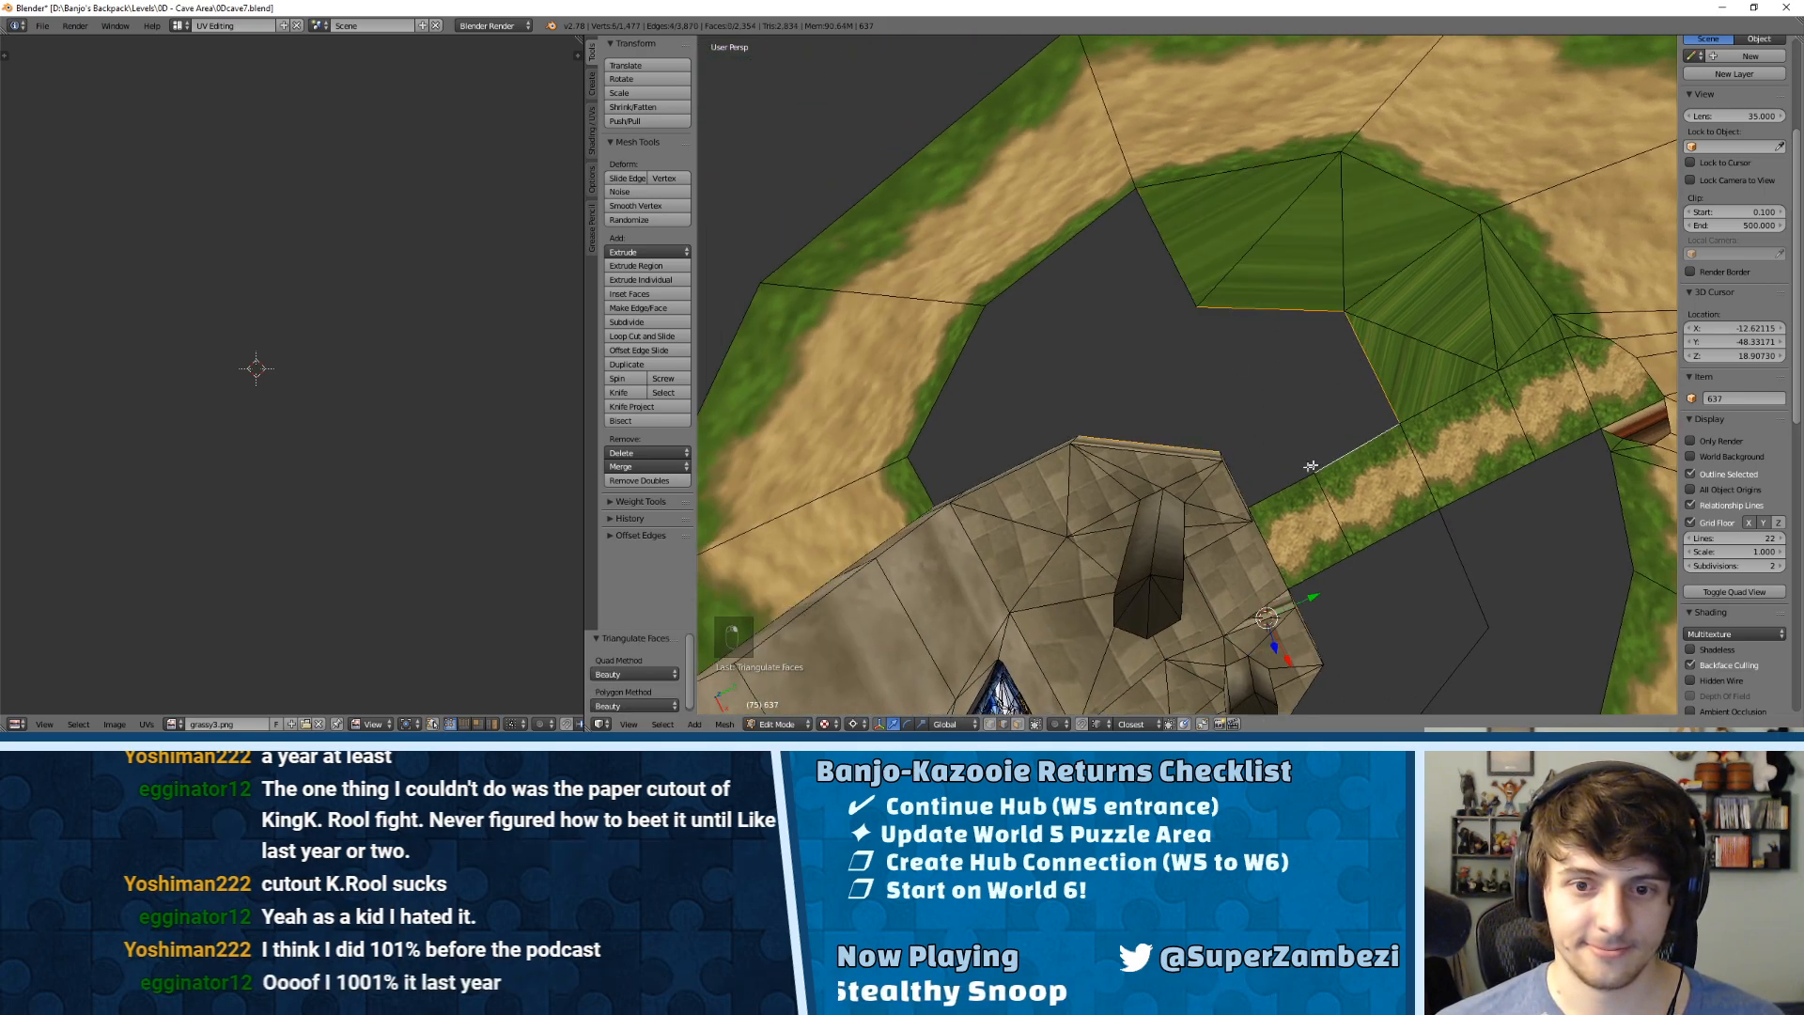
shift+middle_drag(1288, 427, 1151, 453)
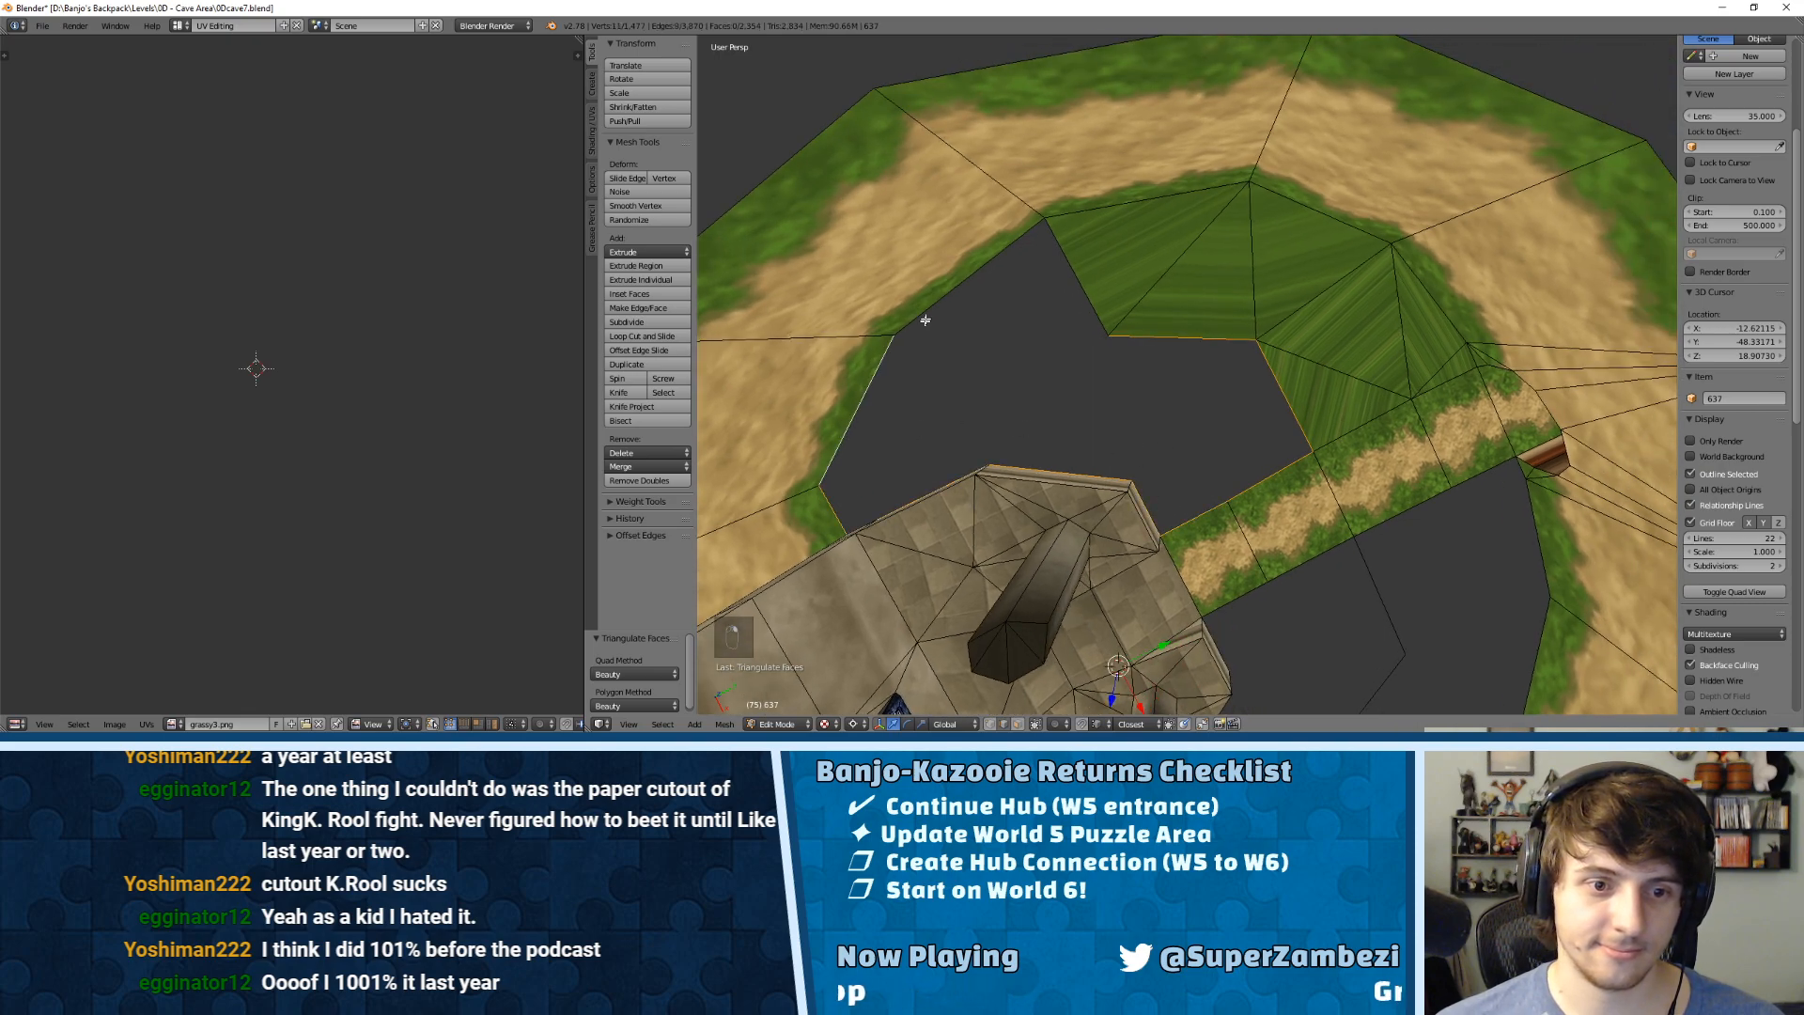
middle_drag(1018, 242, 1166, 362)
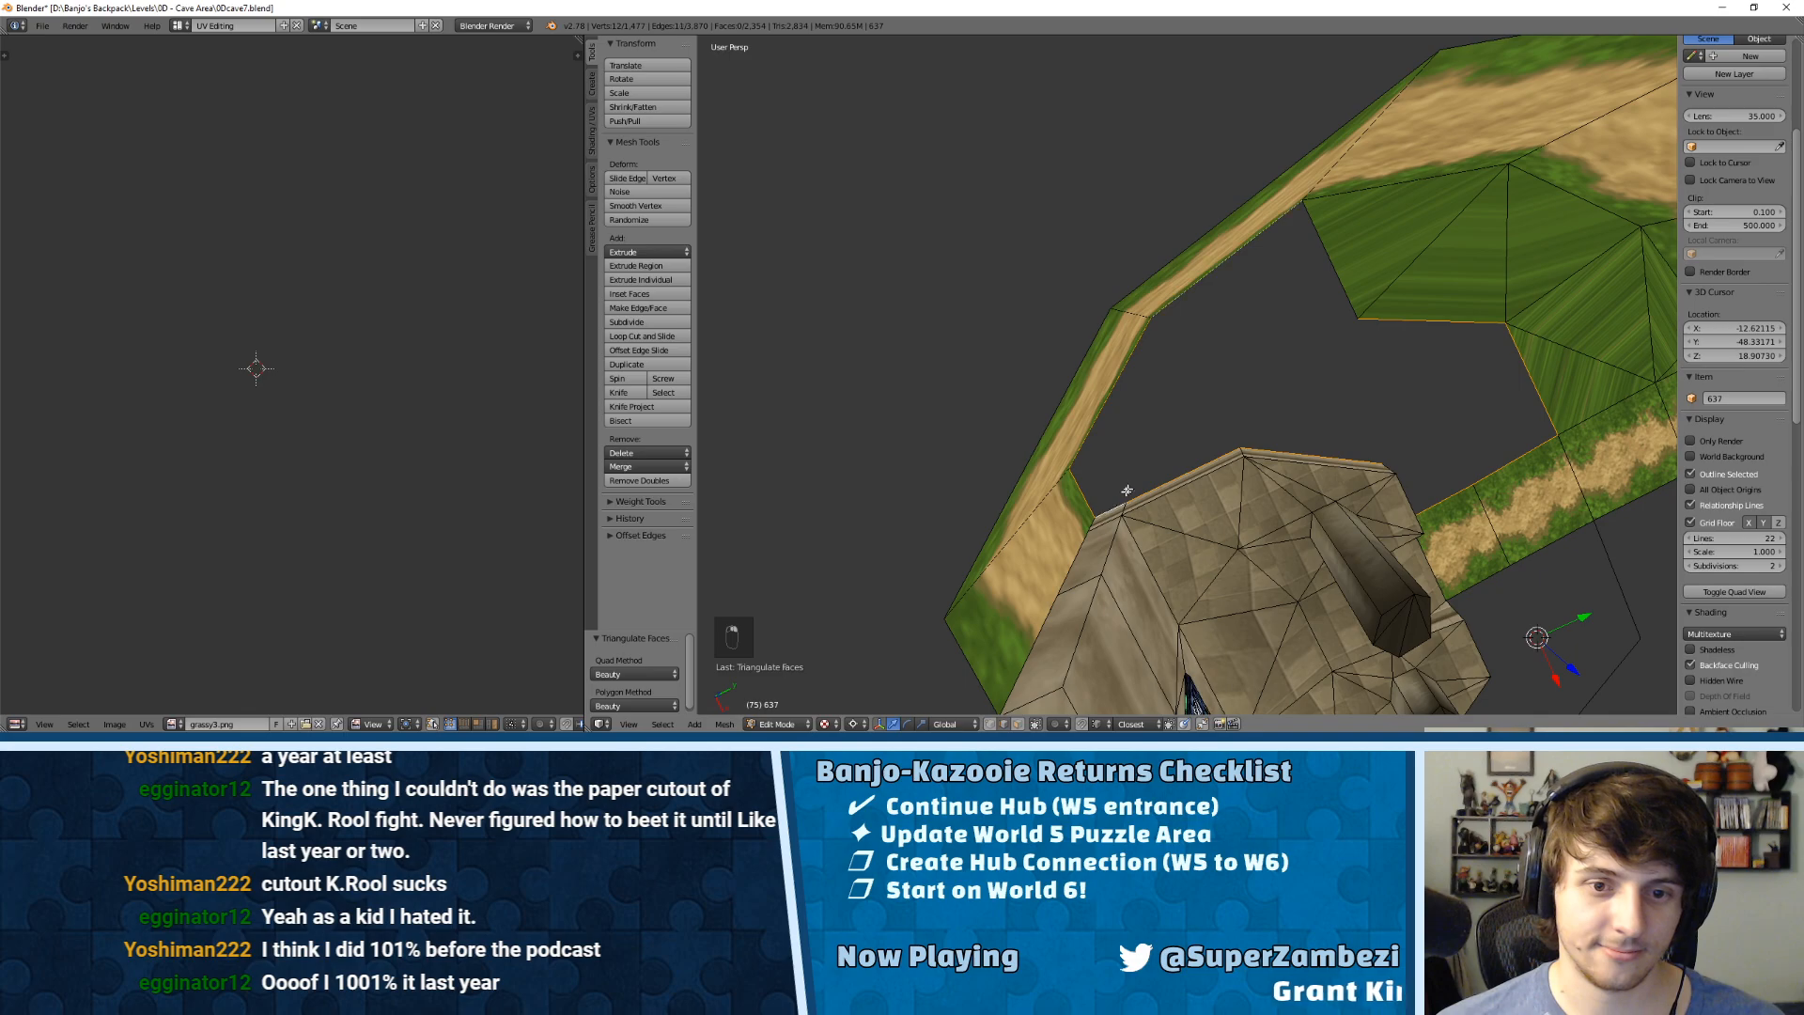
key(f)
key(ctrl+t)
Step: Fill and triangulate the area between the +X guide edge, the walkway and the circular path
shift+middle_drag(1469, 440, 1269, 324)
scroll(1257, 384, up, 1)
right_click(1282, 364)
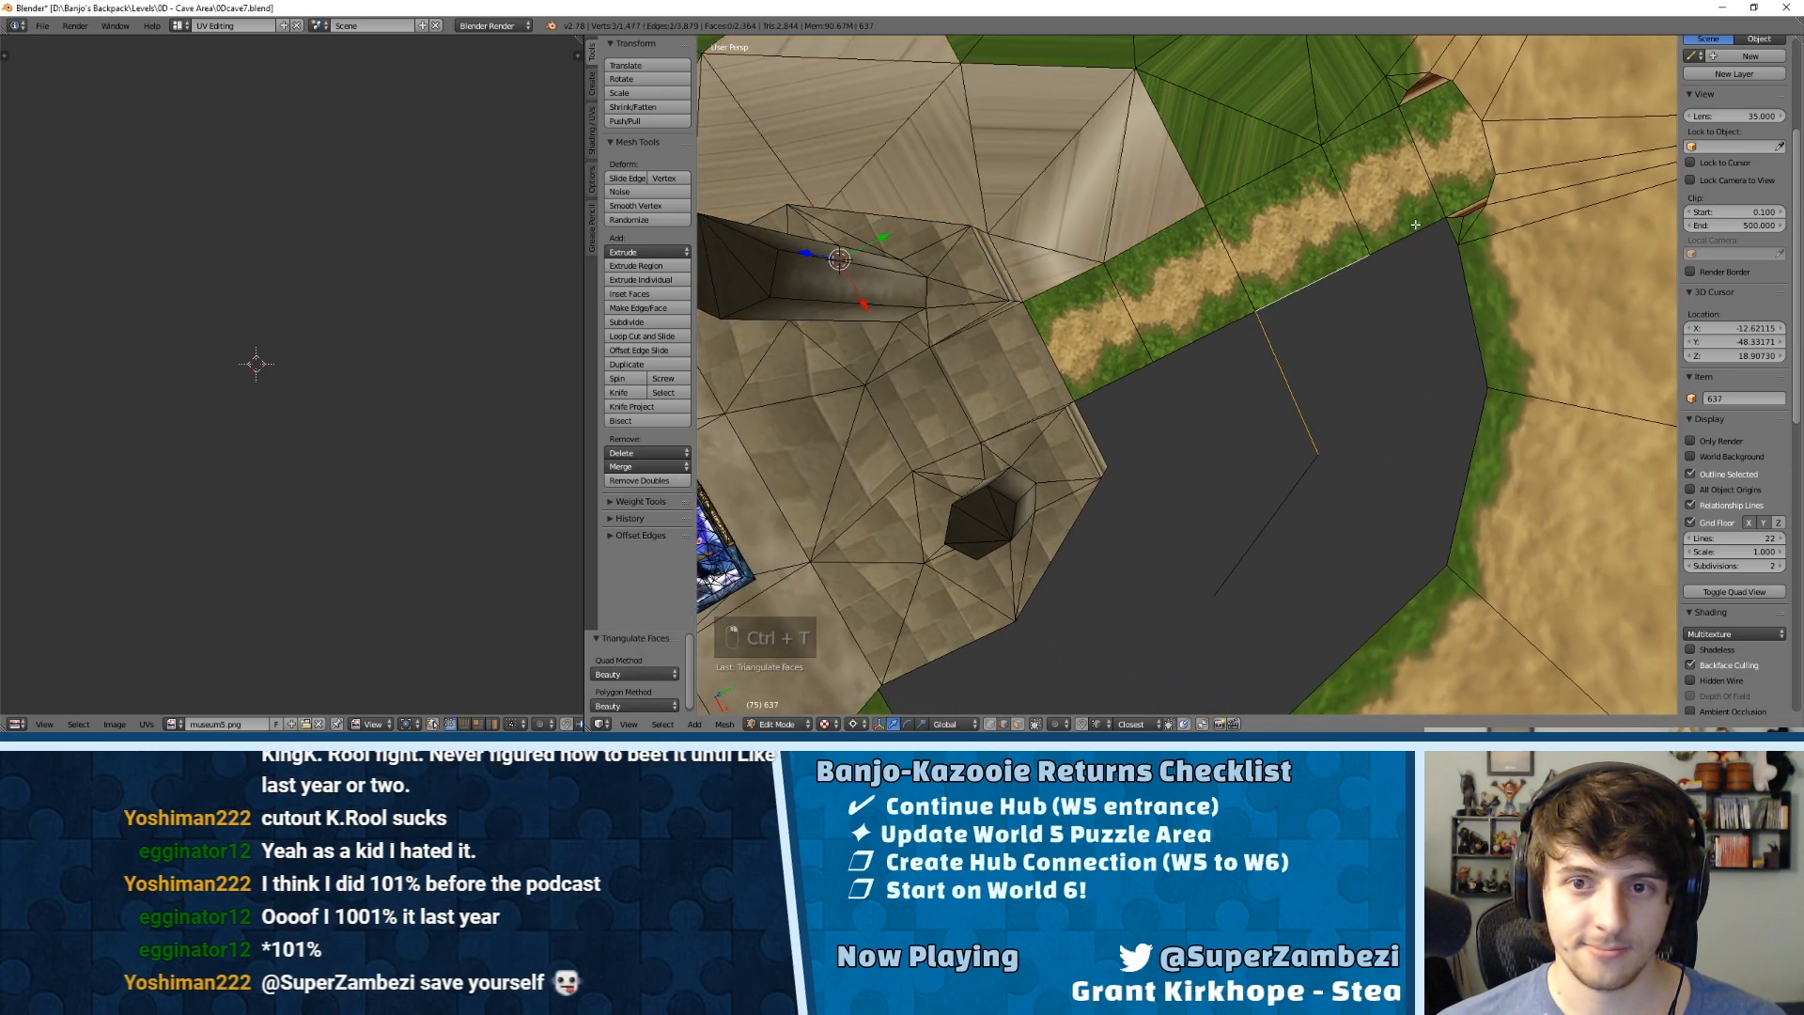
shift+right_click(1453, 232)
key(f)
key(ctrl+t)
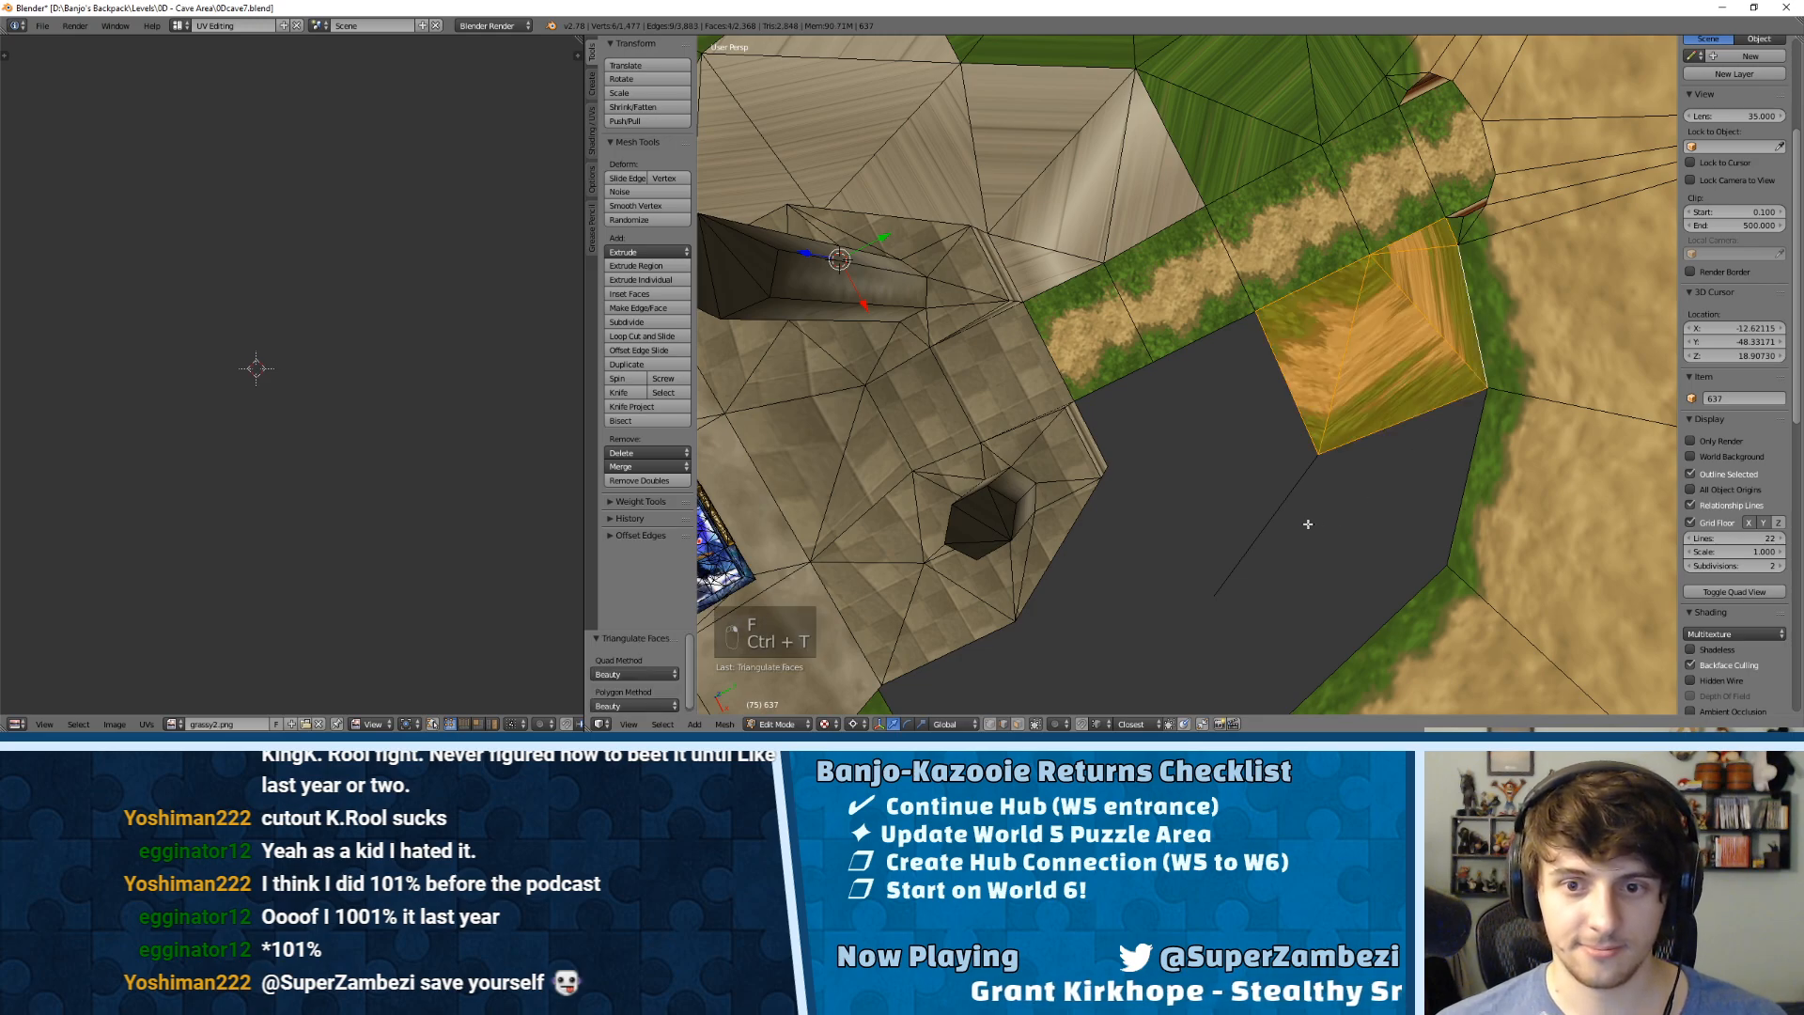
Step: Fill and triangulate the adjoining area between the outer +X guide edge and the circular path
right_click(1301, 528)
shift+right_click(1384, 609)
shift+right_click(1457, 520)
key(f)
key(ctrl+t)
Step: Select the edges between the walkway, the +X guide edges and the platform, and try to fill and triangulate that gap
right_click(1262, 504)
shift+right_click(1278, 387)
shift+right_click(1215, 352)
shift+right_click(1136, 379)
shift+right_click(1116, 438)
shift+right_click(1113, 490)
key(f)
key(ctrl+t)
middle_drag(1114, 491, 949, 279)
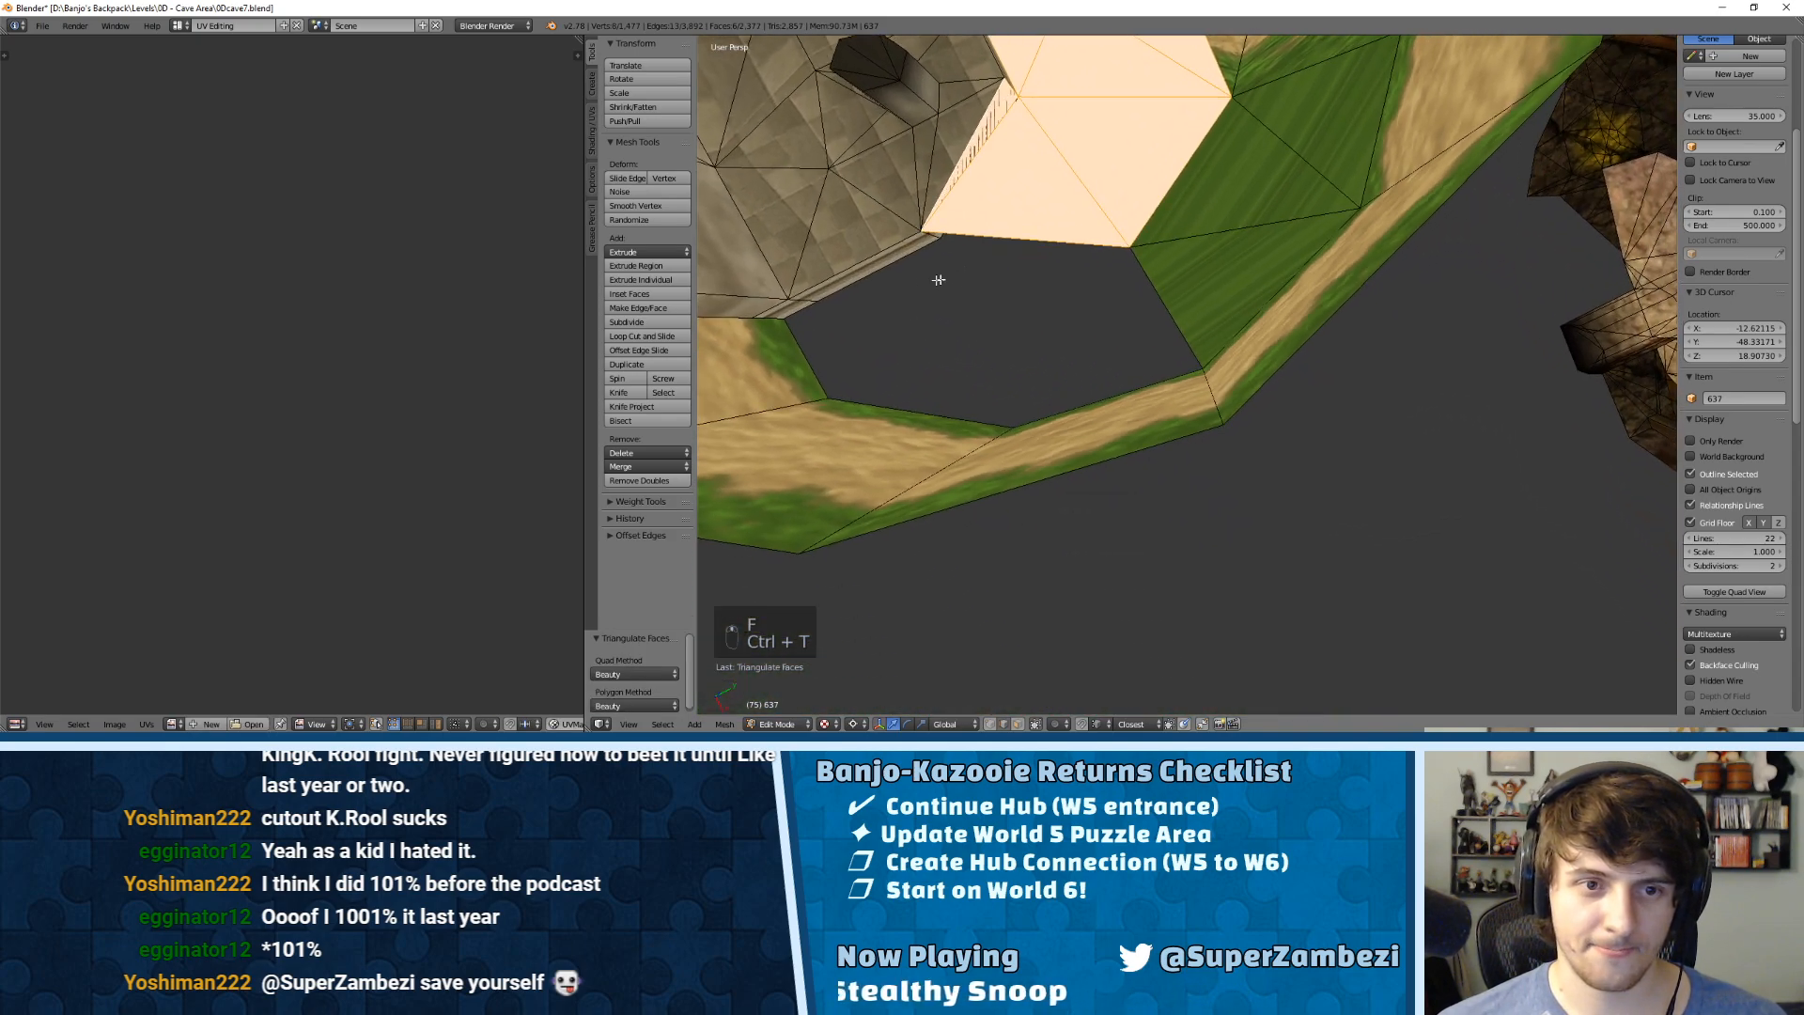
Step: Undo the fill between the walkway, the +X guide edges and the platform, then fill and triangulate that gap again
right_click(803, 317)
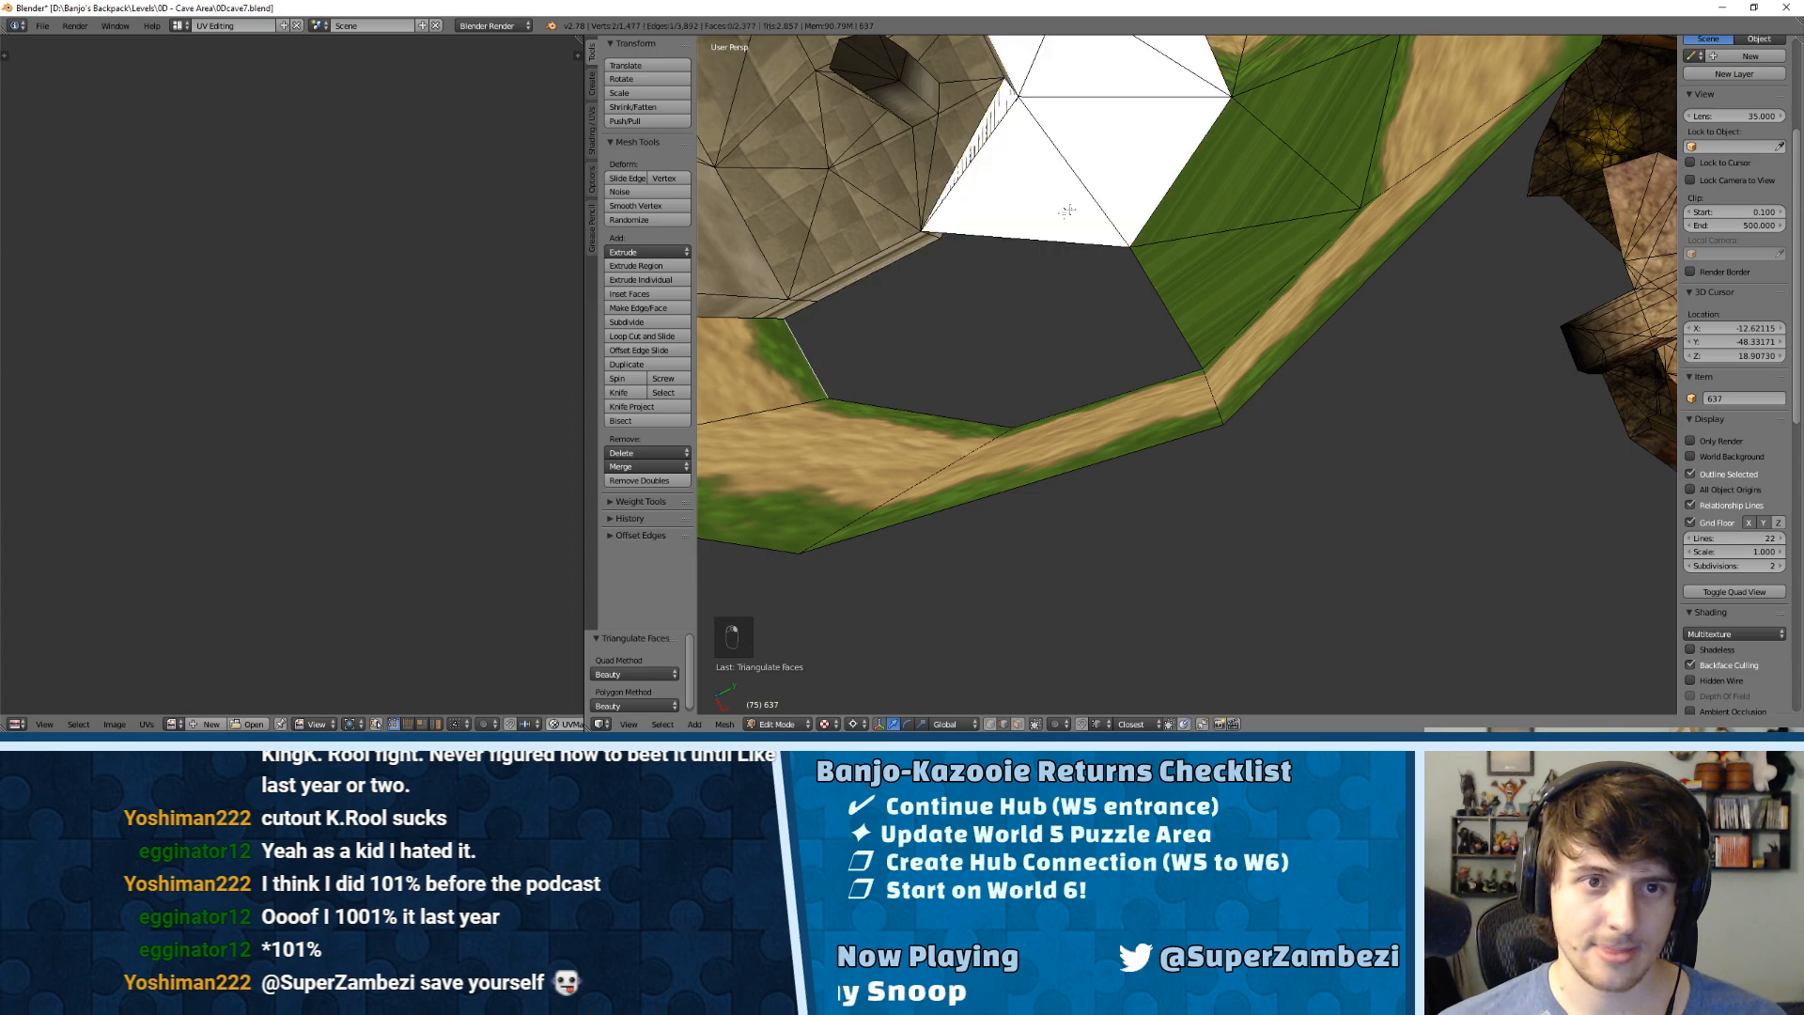
key(ctrl+z)
key(ctrl+z)
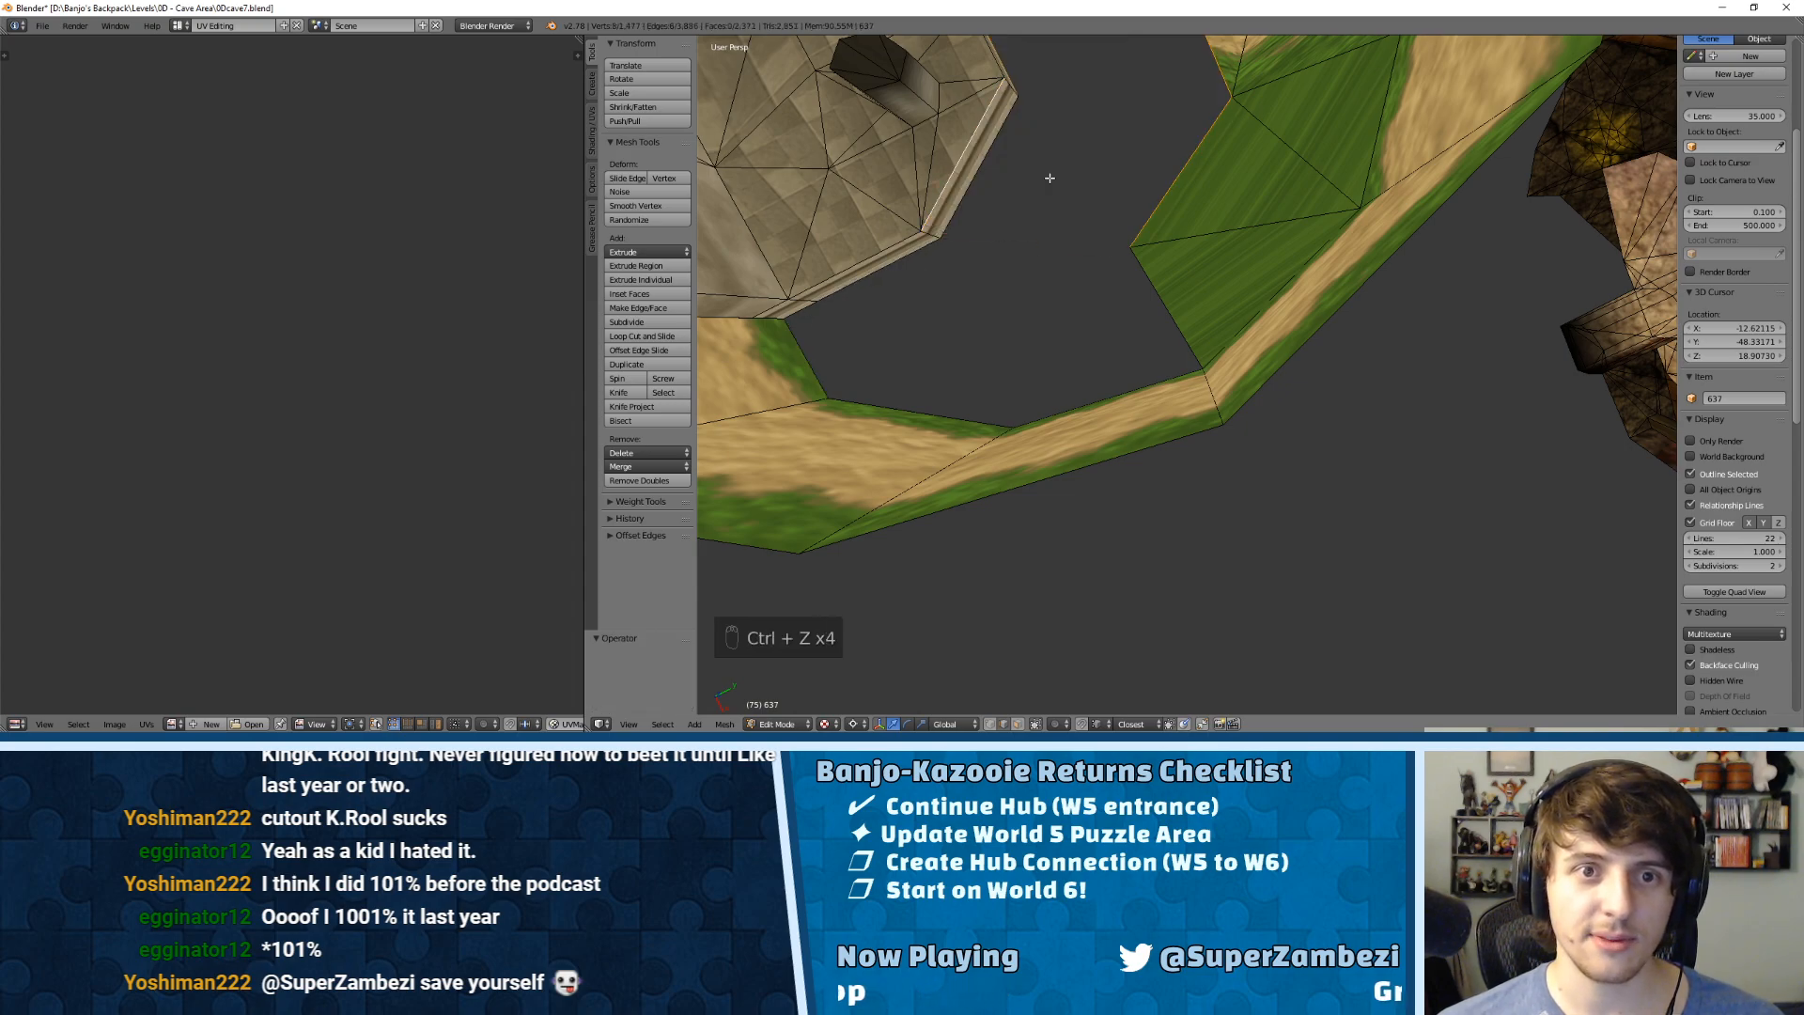
key(f)
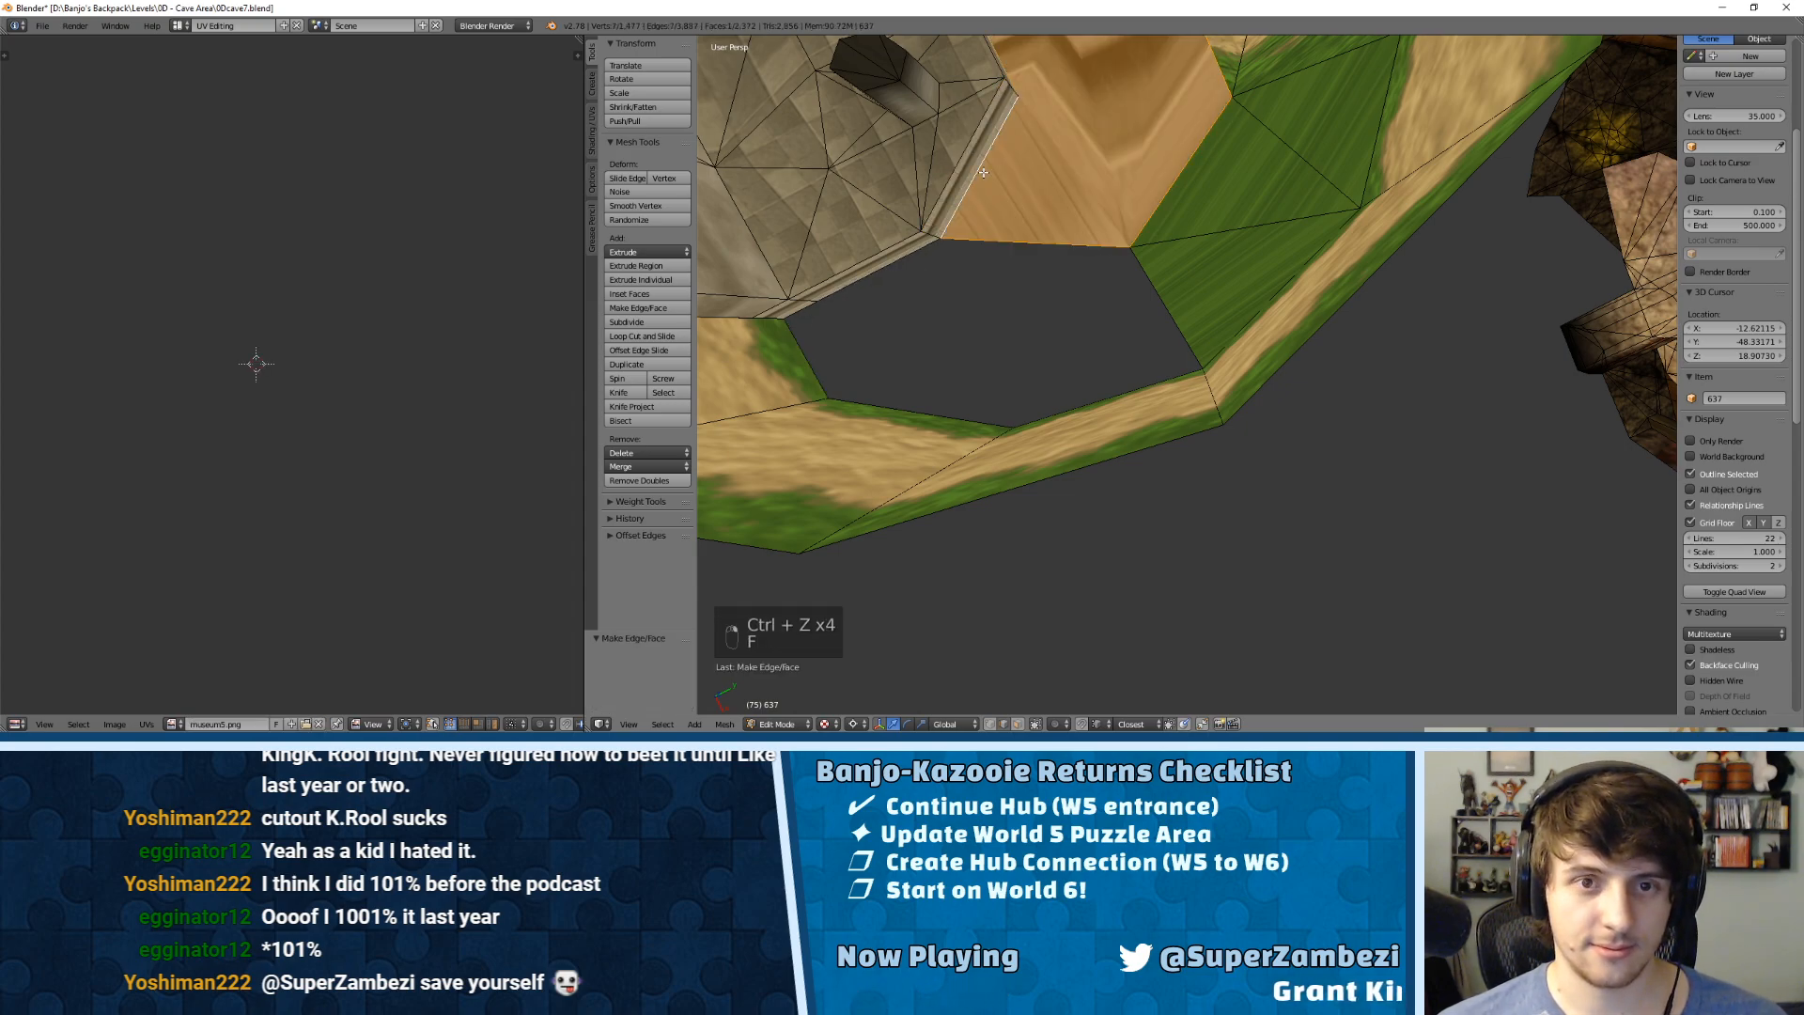
key(ctrl+t)
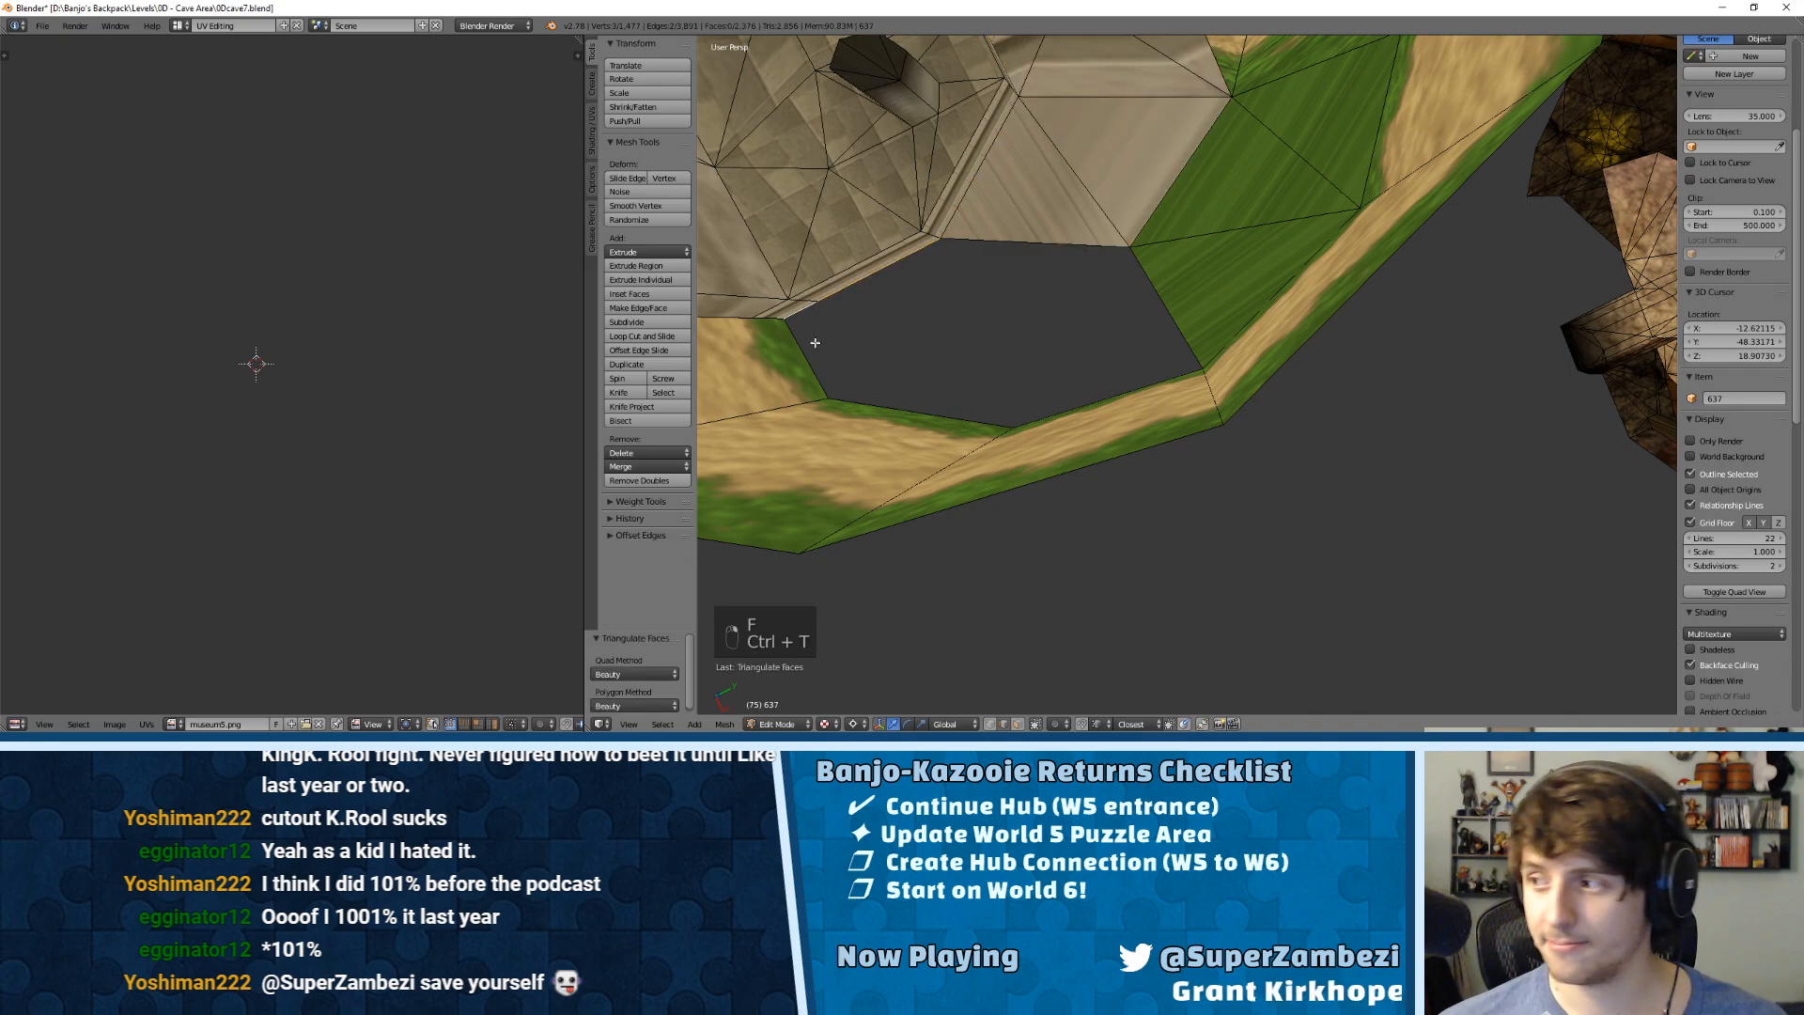
Step: Select the boundary edges of the last gap between the platform and the circular path, then fill and triangulate it
right_click(1033, 261)
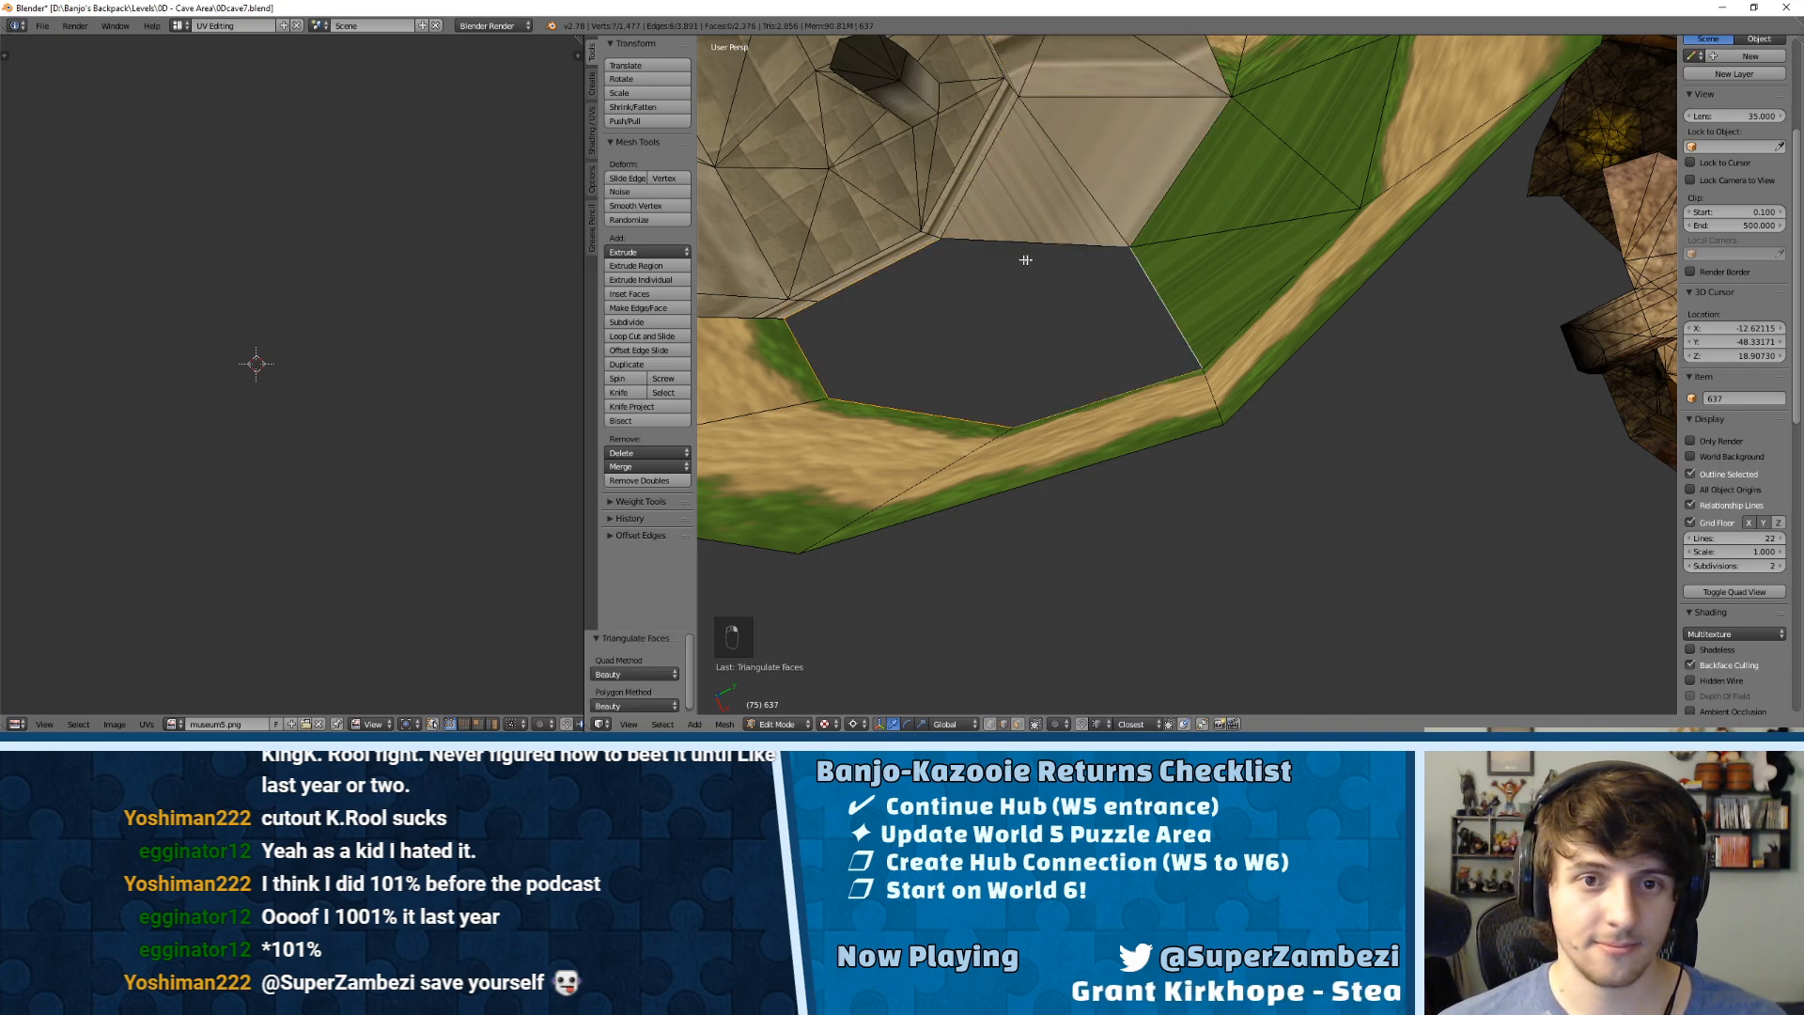
key(f)
key(ctrl+t)
Step: In face select mode, select all the filled faces on both sides of the walkway and unwrap them
middle_drag(1140, 266, 1122, 344)
key(ctrl+Tab)
click(1041, 384)
key(c)
mouse_move(1102, 320)
mouse_down()
mouse_move(1216, 250)
mouse_move(1161, 113)
mouse_move(1340, 131)
mouse_move(1356, 63)
mouse_up()
middle_drag(1356, 63, 1360, 381)
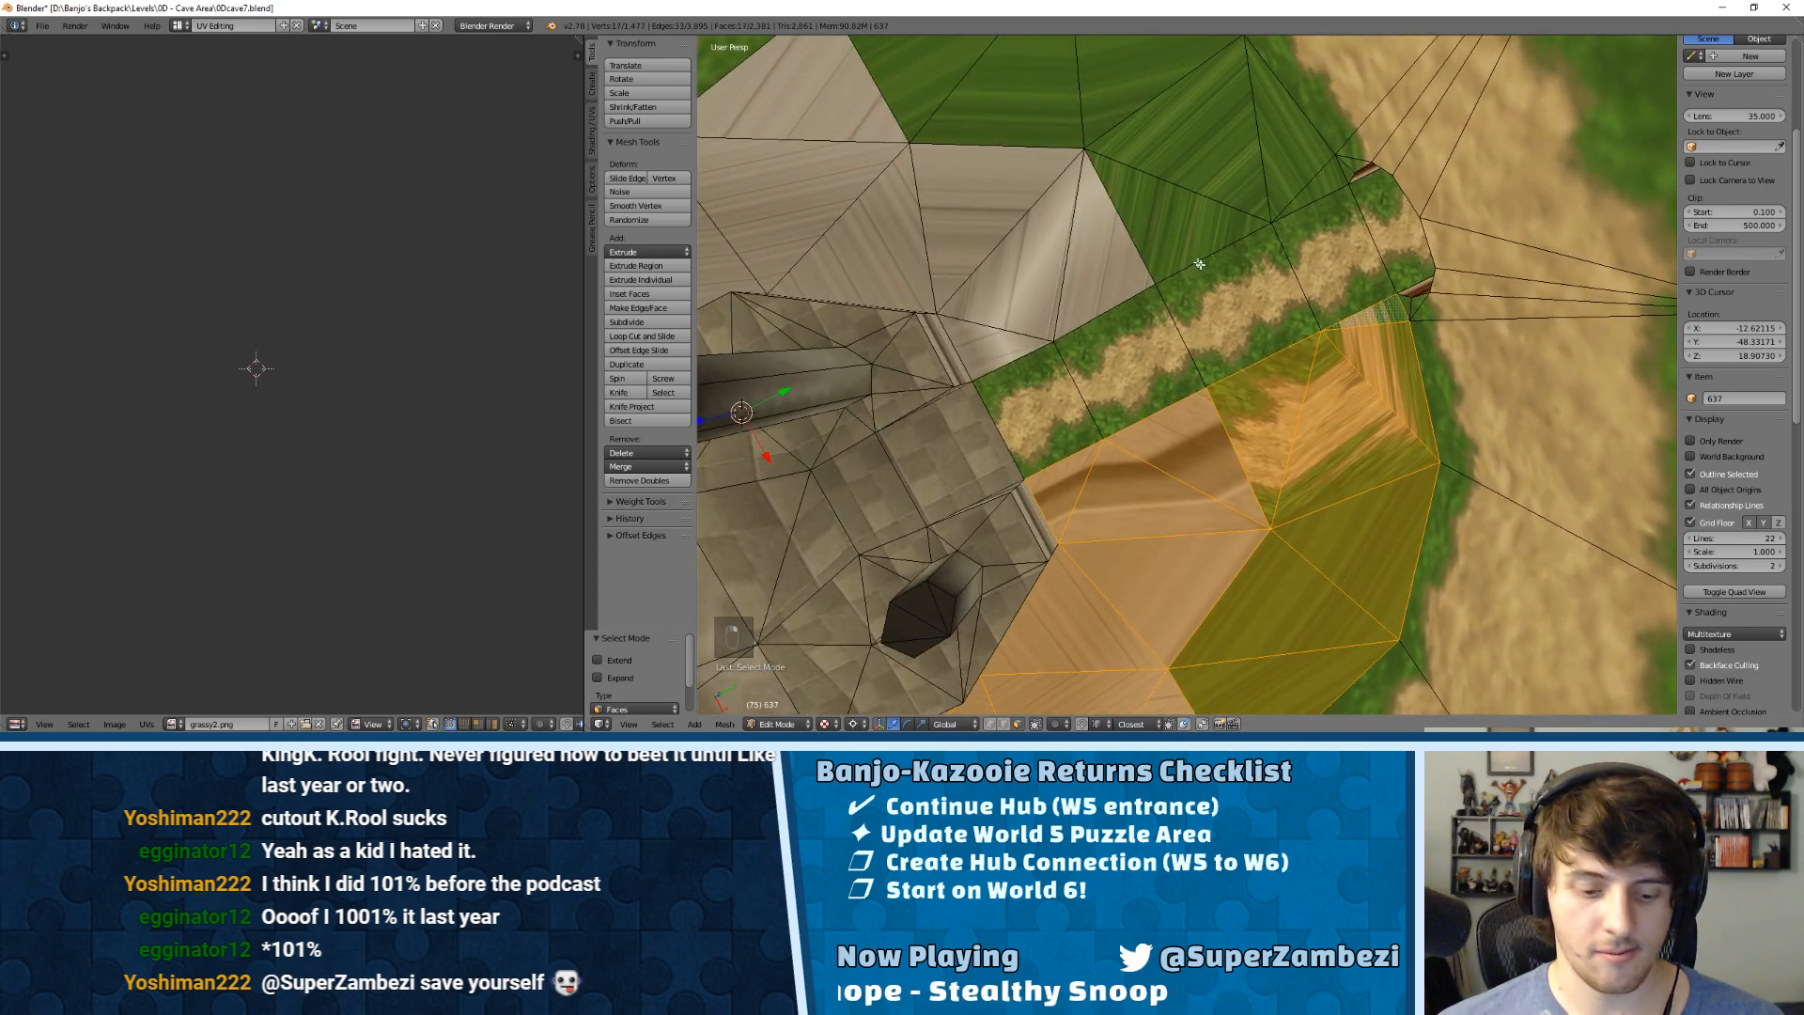
drag(1255, 193, 1036, 268)
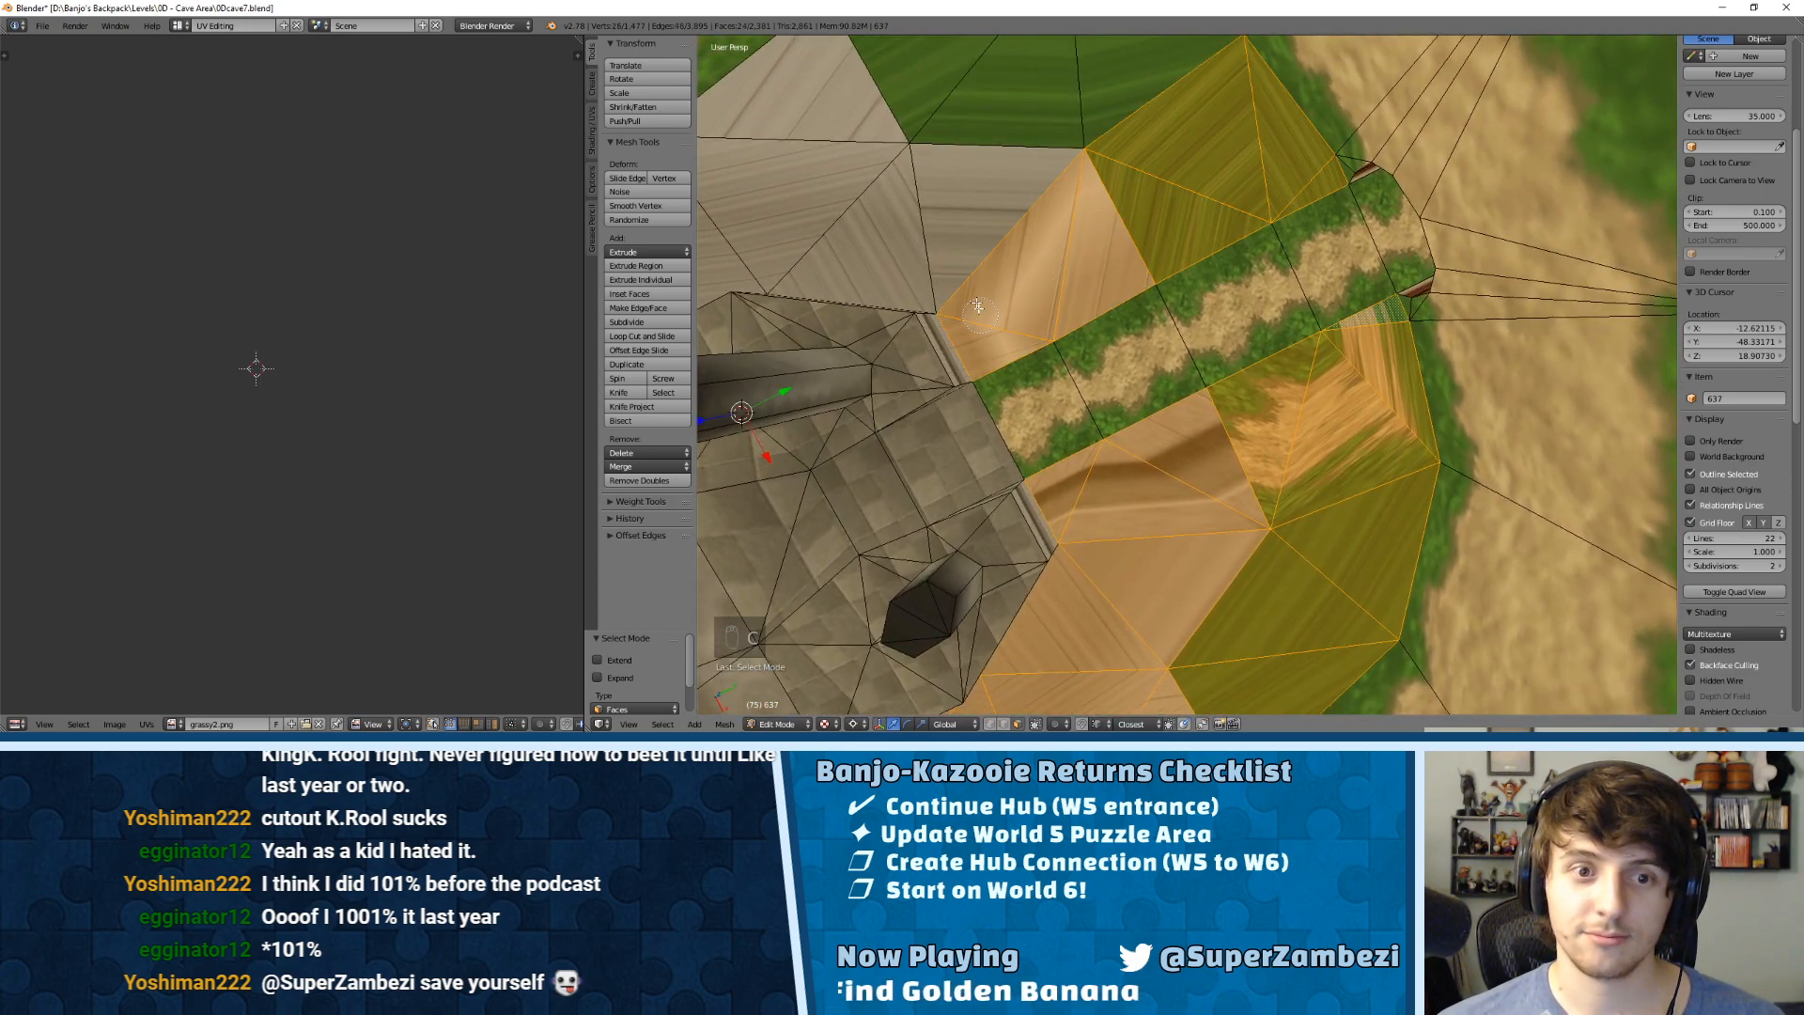
drag(883, 129, 1128, 99)
middle_drag(1128, 99, 1201, 257)
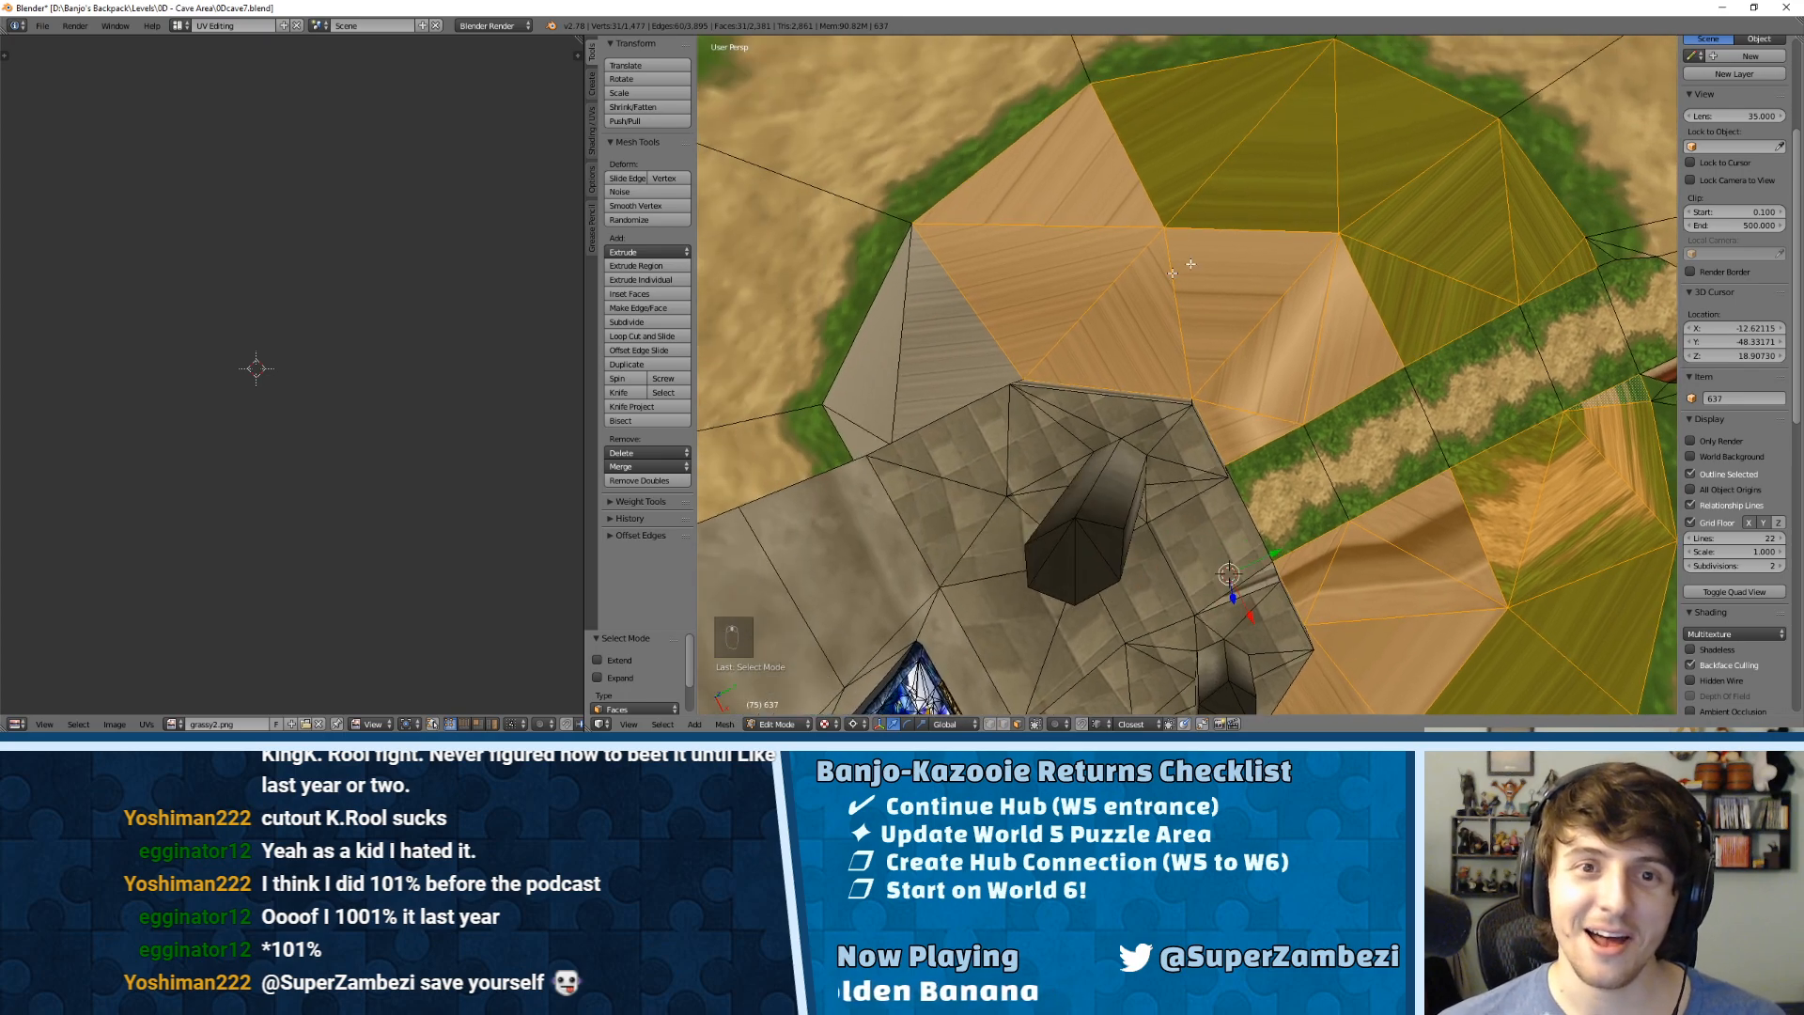
key(u)
click(1094, 382)
scroll(1094, 382, down, 5)
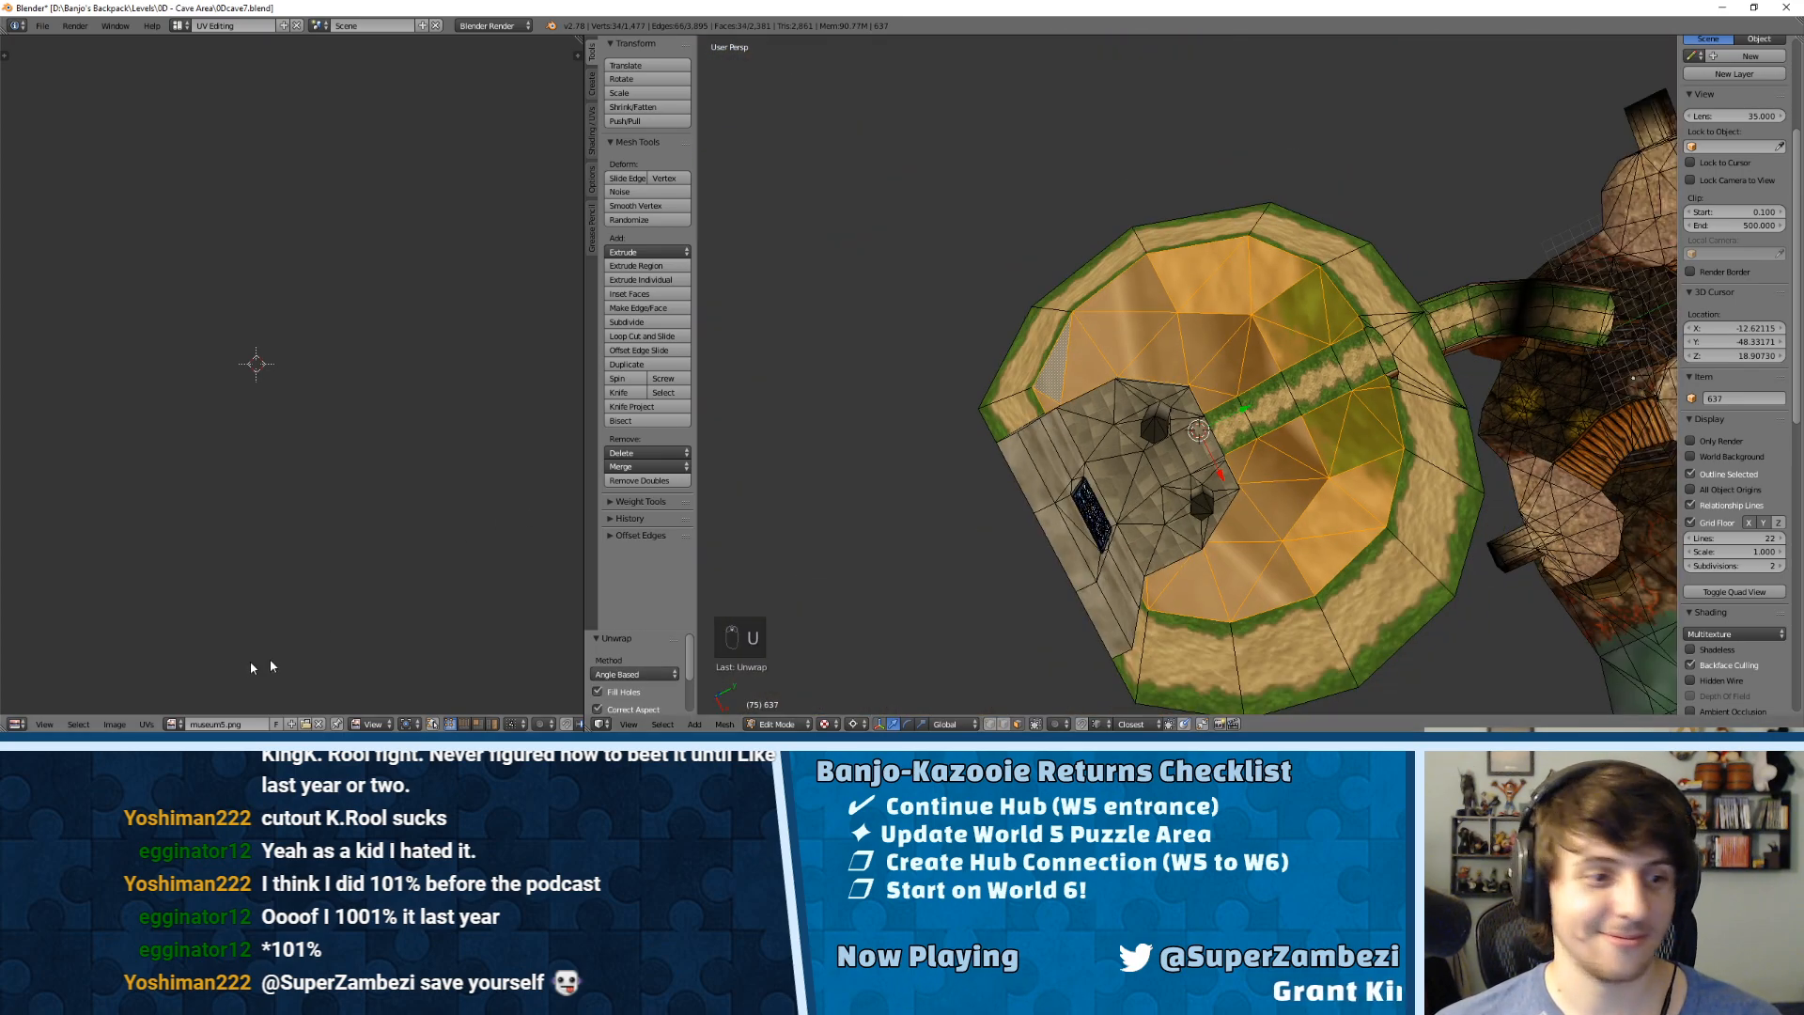
Step: Load grassy.png from the World 5 folder as the texture of the selected filler faces
click(117, 724)
click(141, 693)
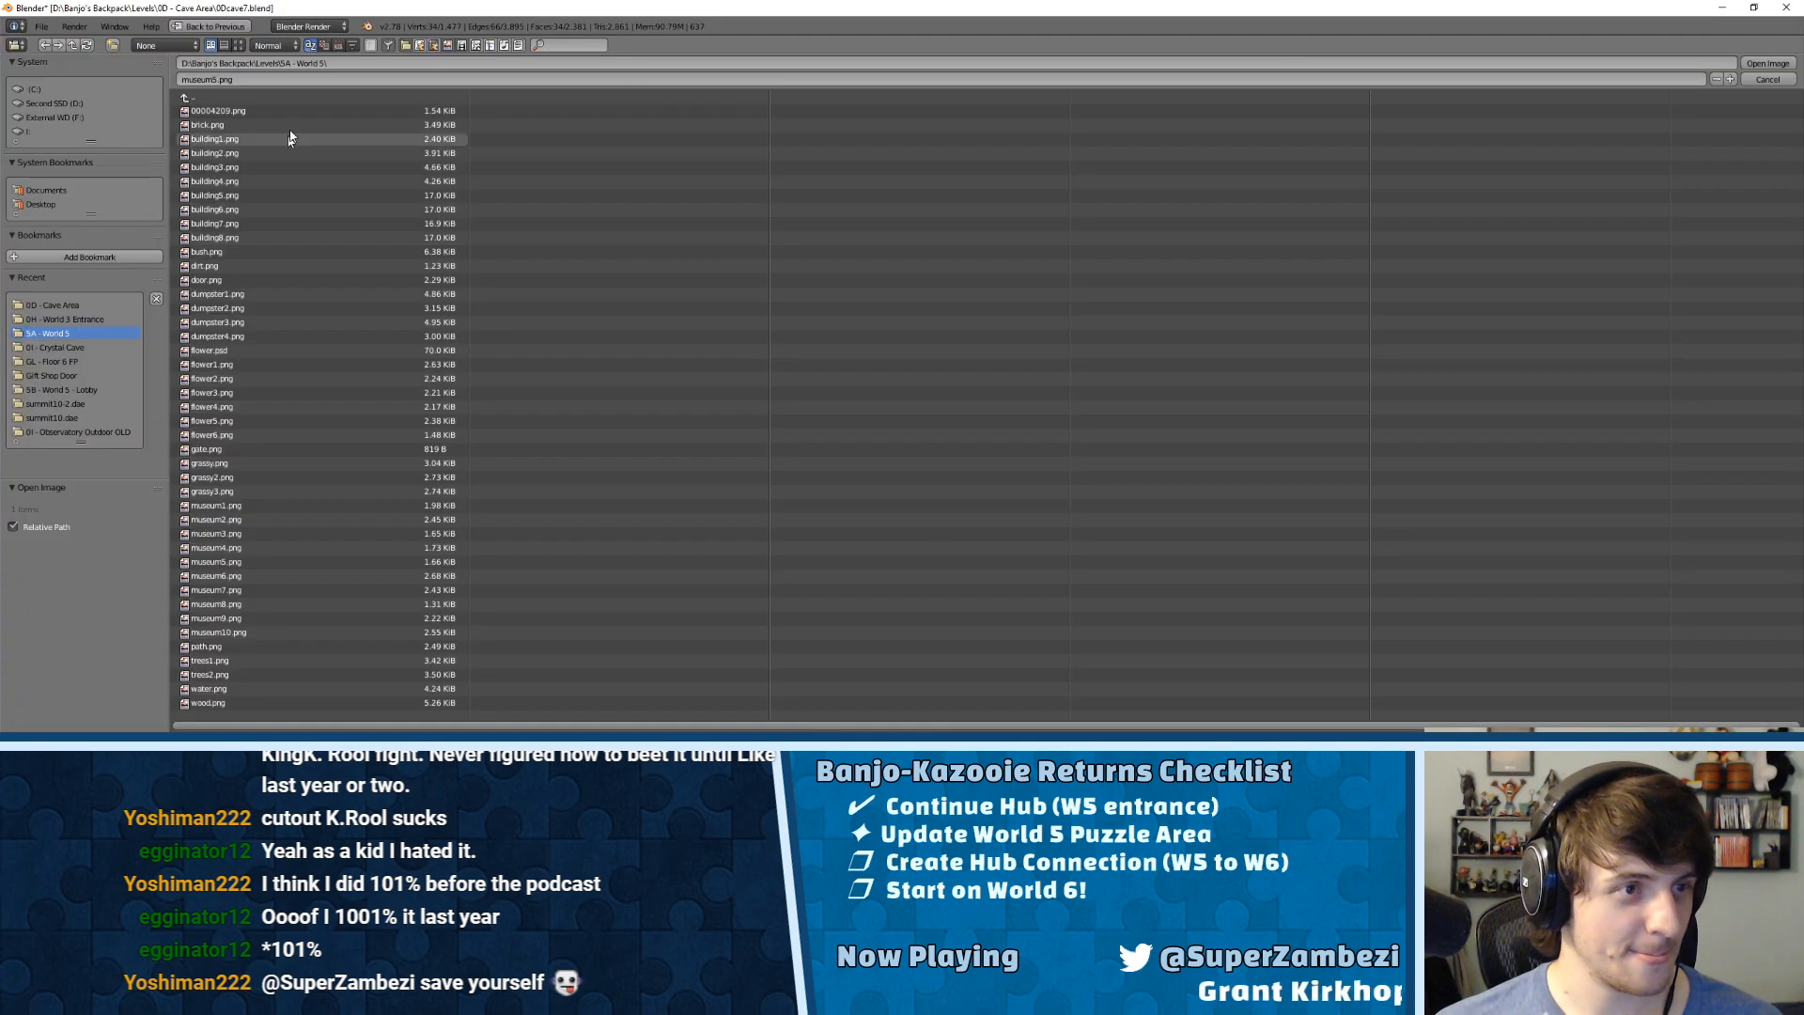
click(238, 45)
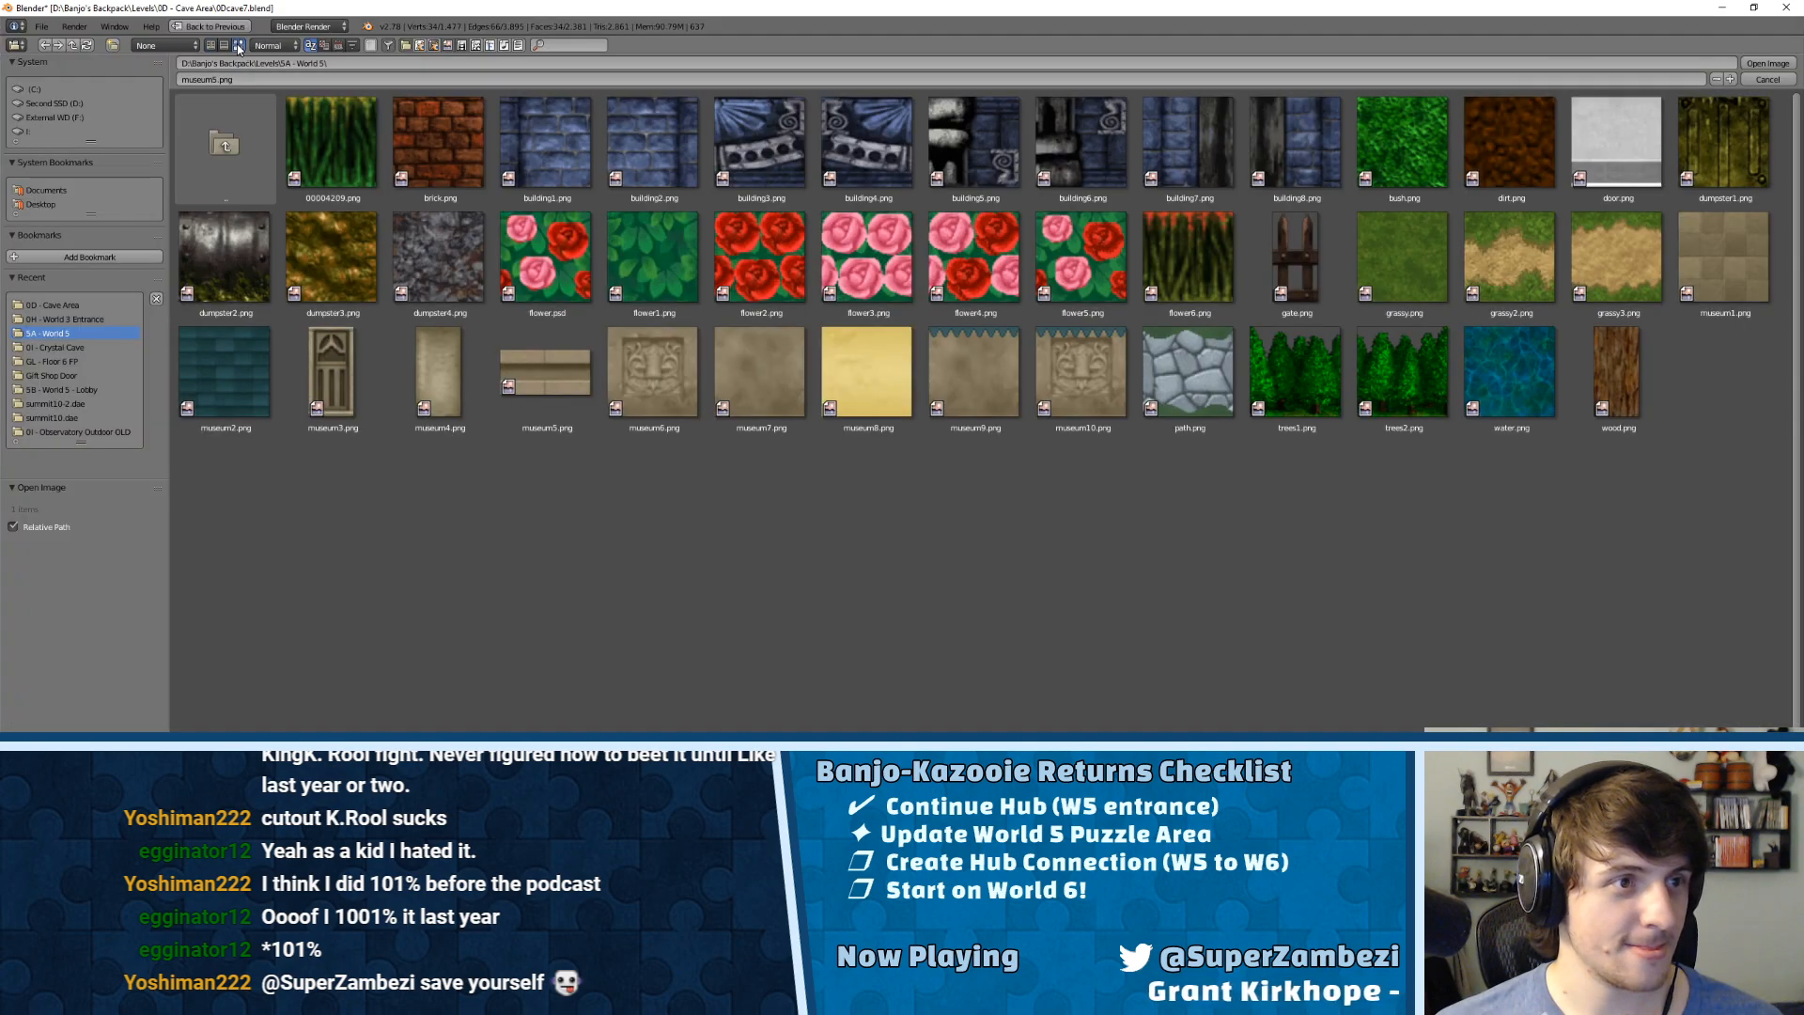
double_click(1363, 226)
Step: Load grassy.png from the Cave Area folder as the texture of the selected filler faces
click(114, 724)
click(141, 694)
click(43, 320)
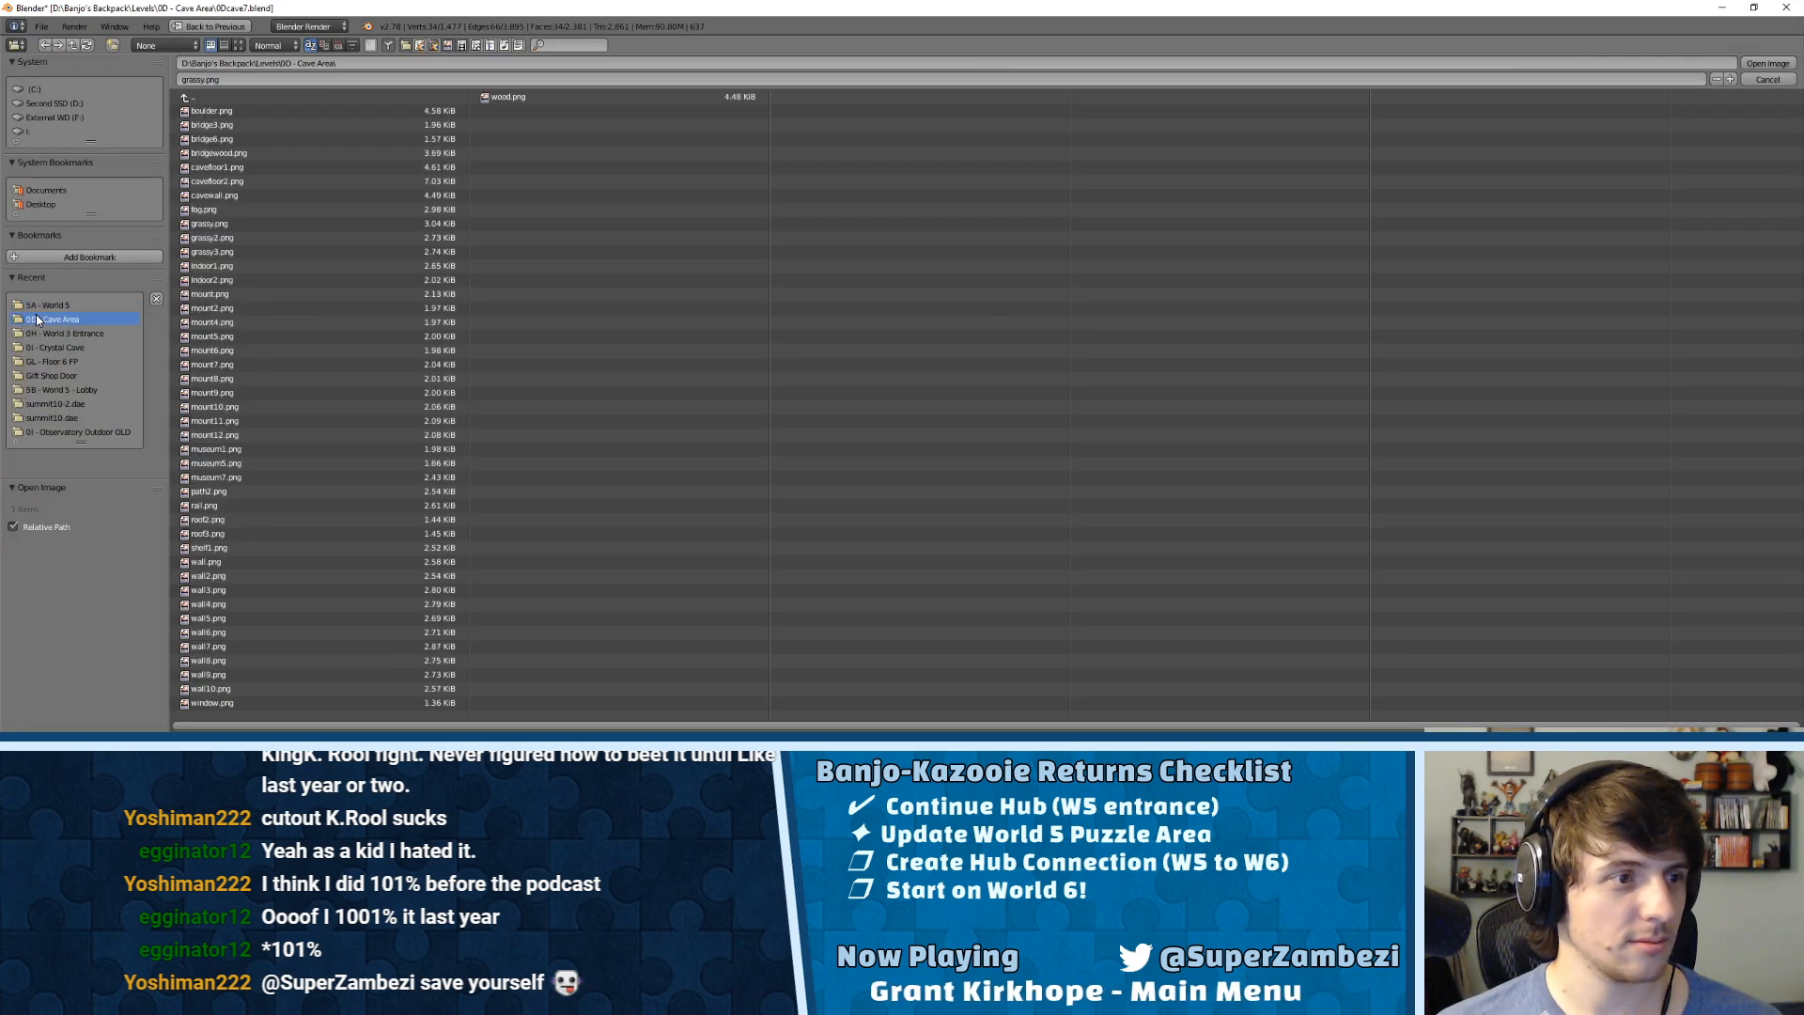
click(239, 45)
double_click(1215, 159)
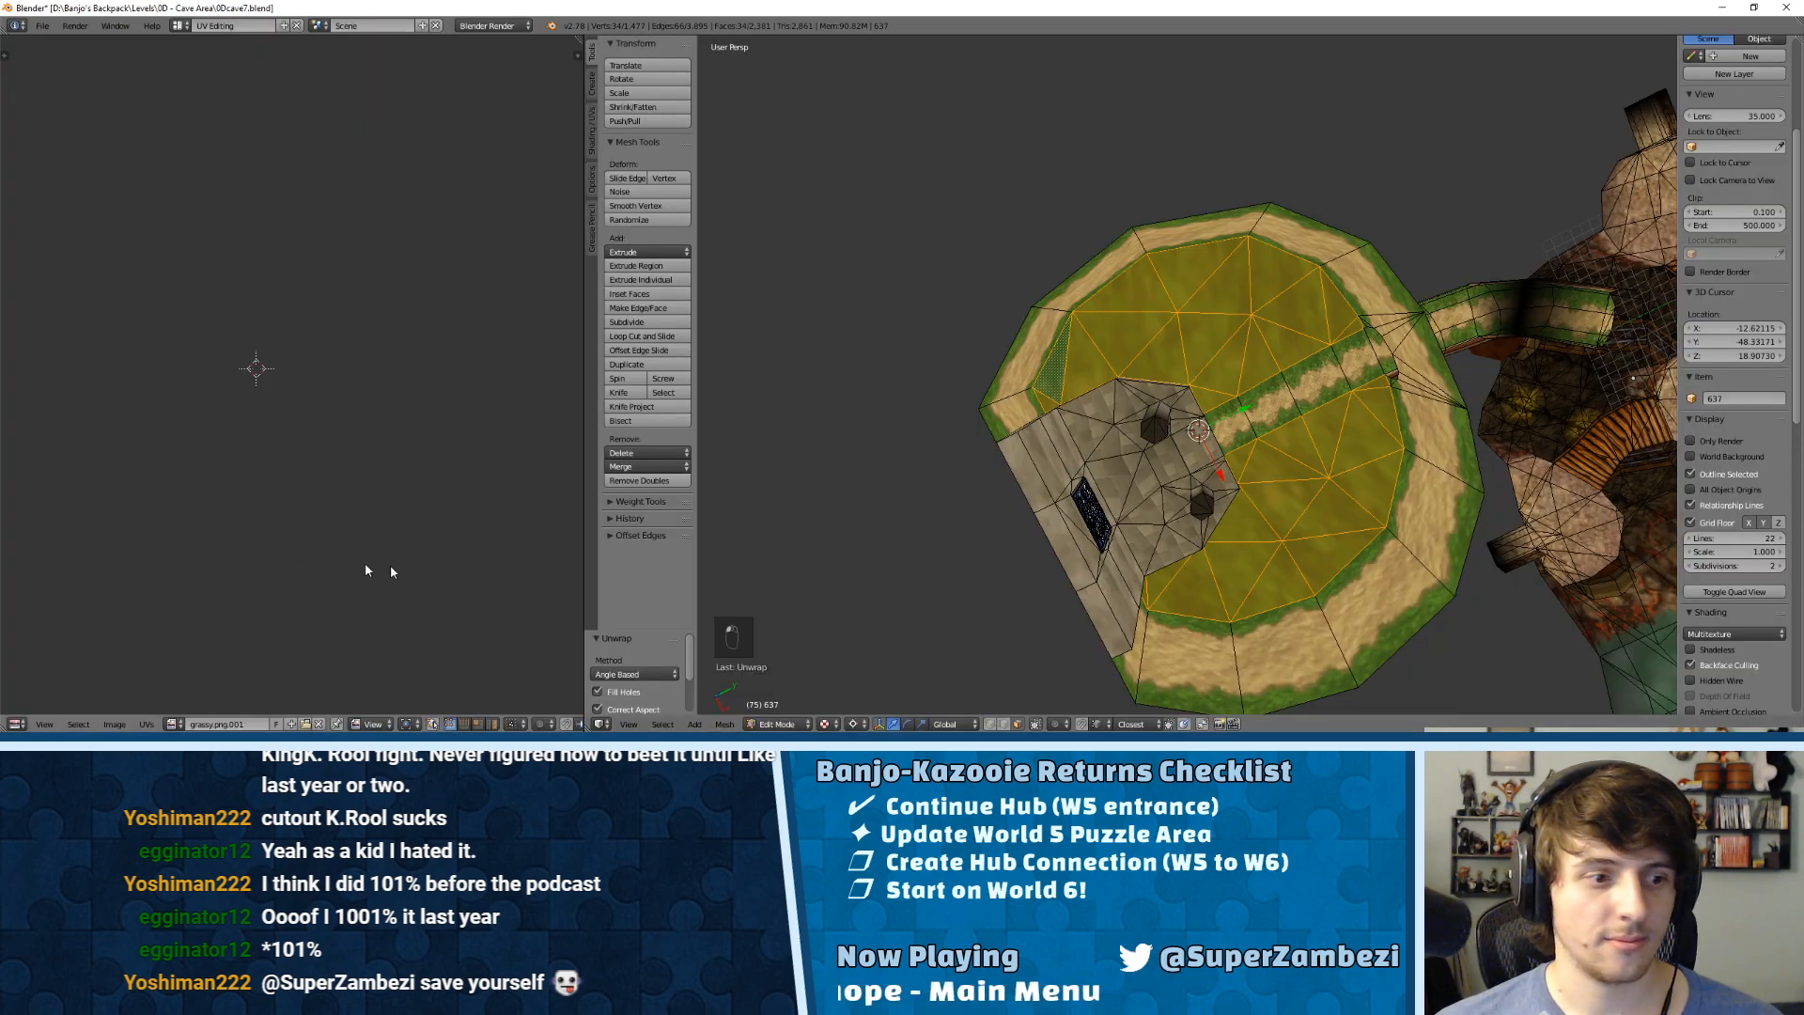
Step: Remap the UVs of the grass faces and scale the whole UV layout up by about 3.28
key(u)
click(1253, 298)
key(a)
key(a)
key(a)
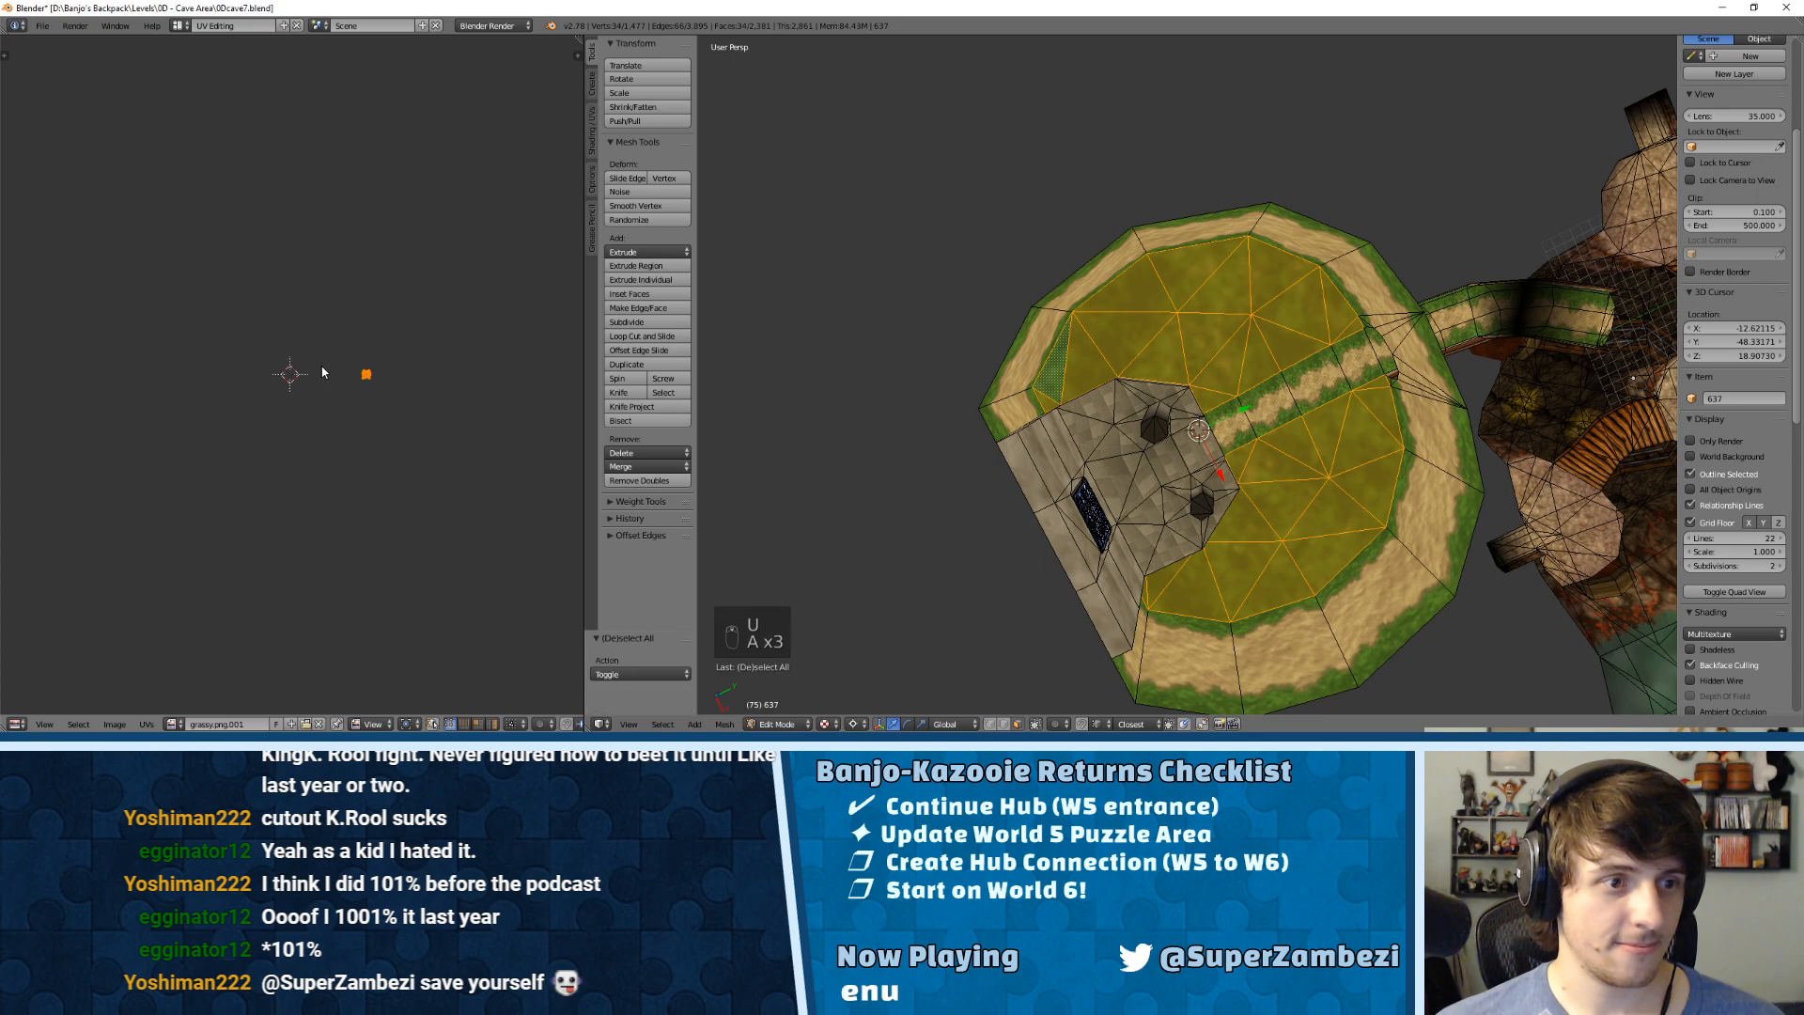
key(KP_Decimal)
key(s)
key(s)
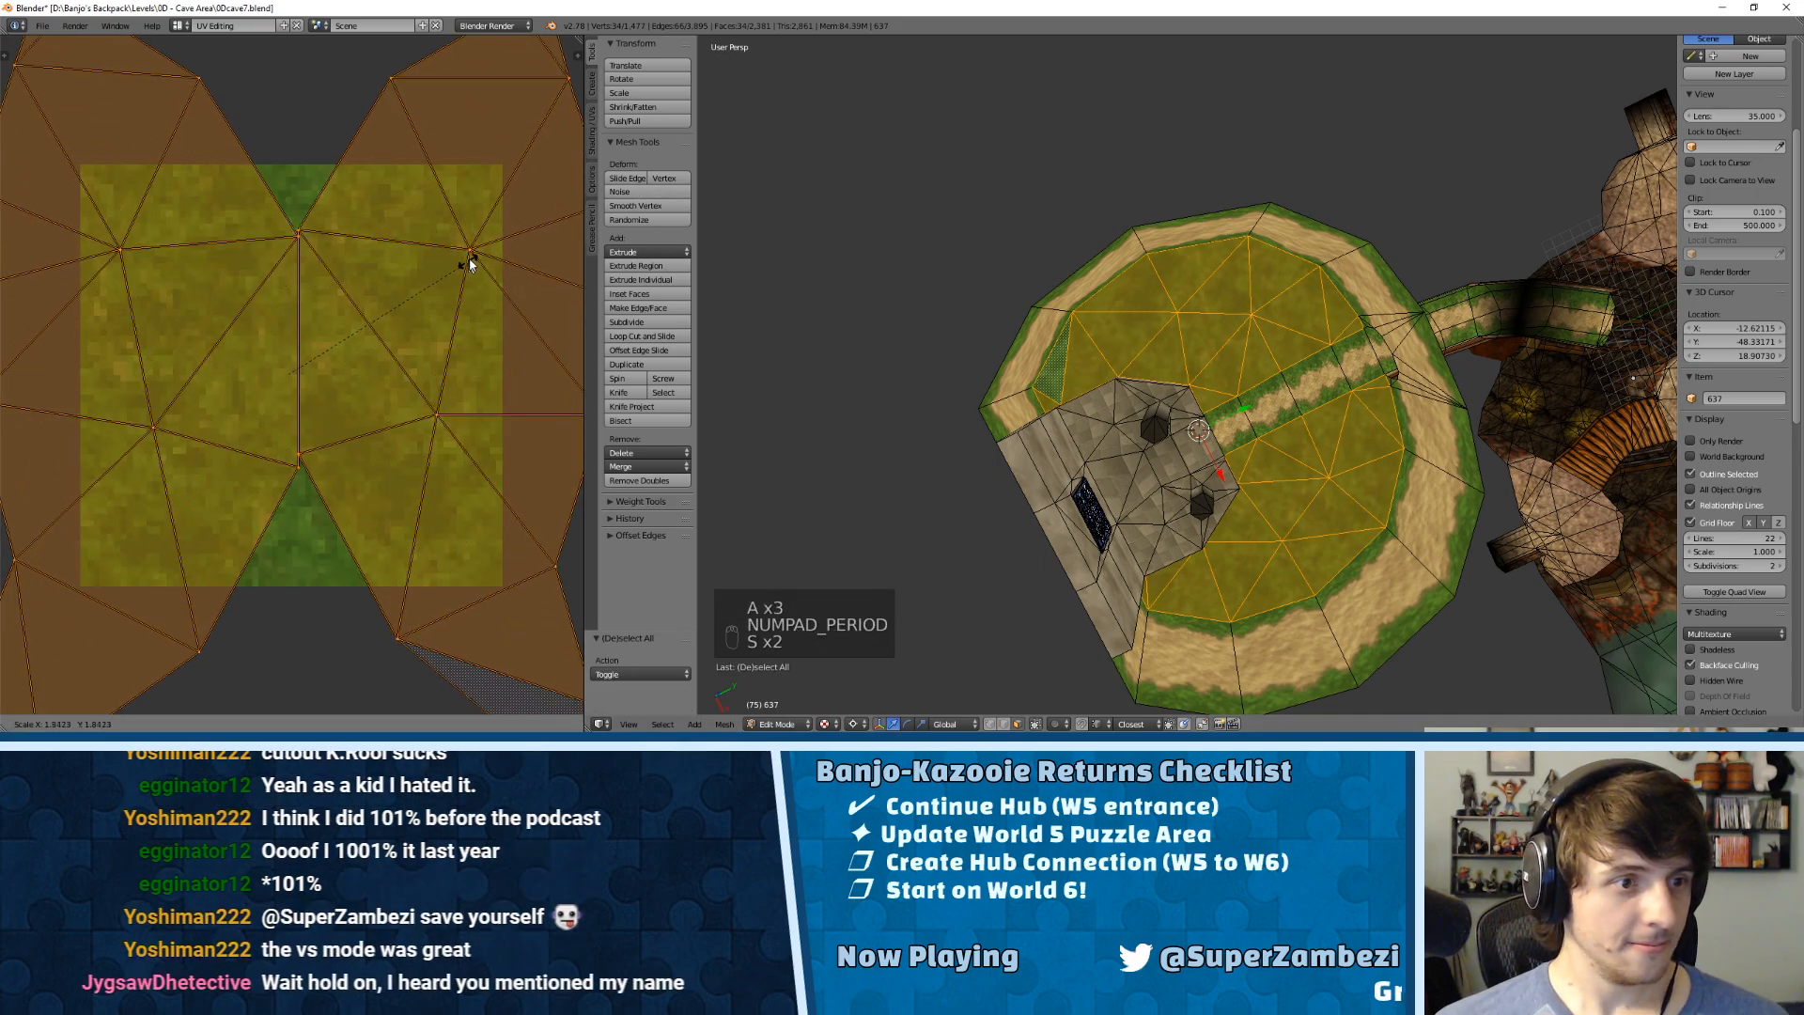
click(565, 127)
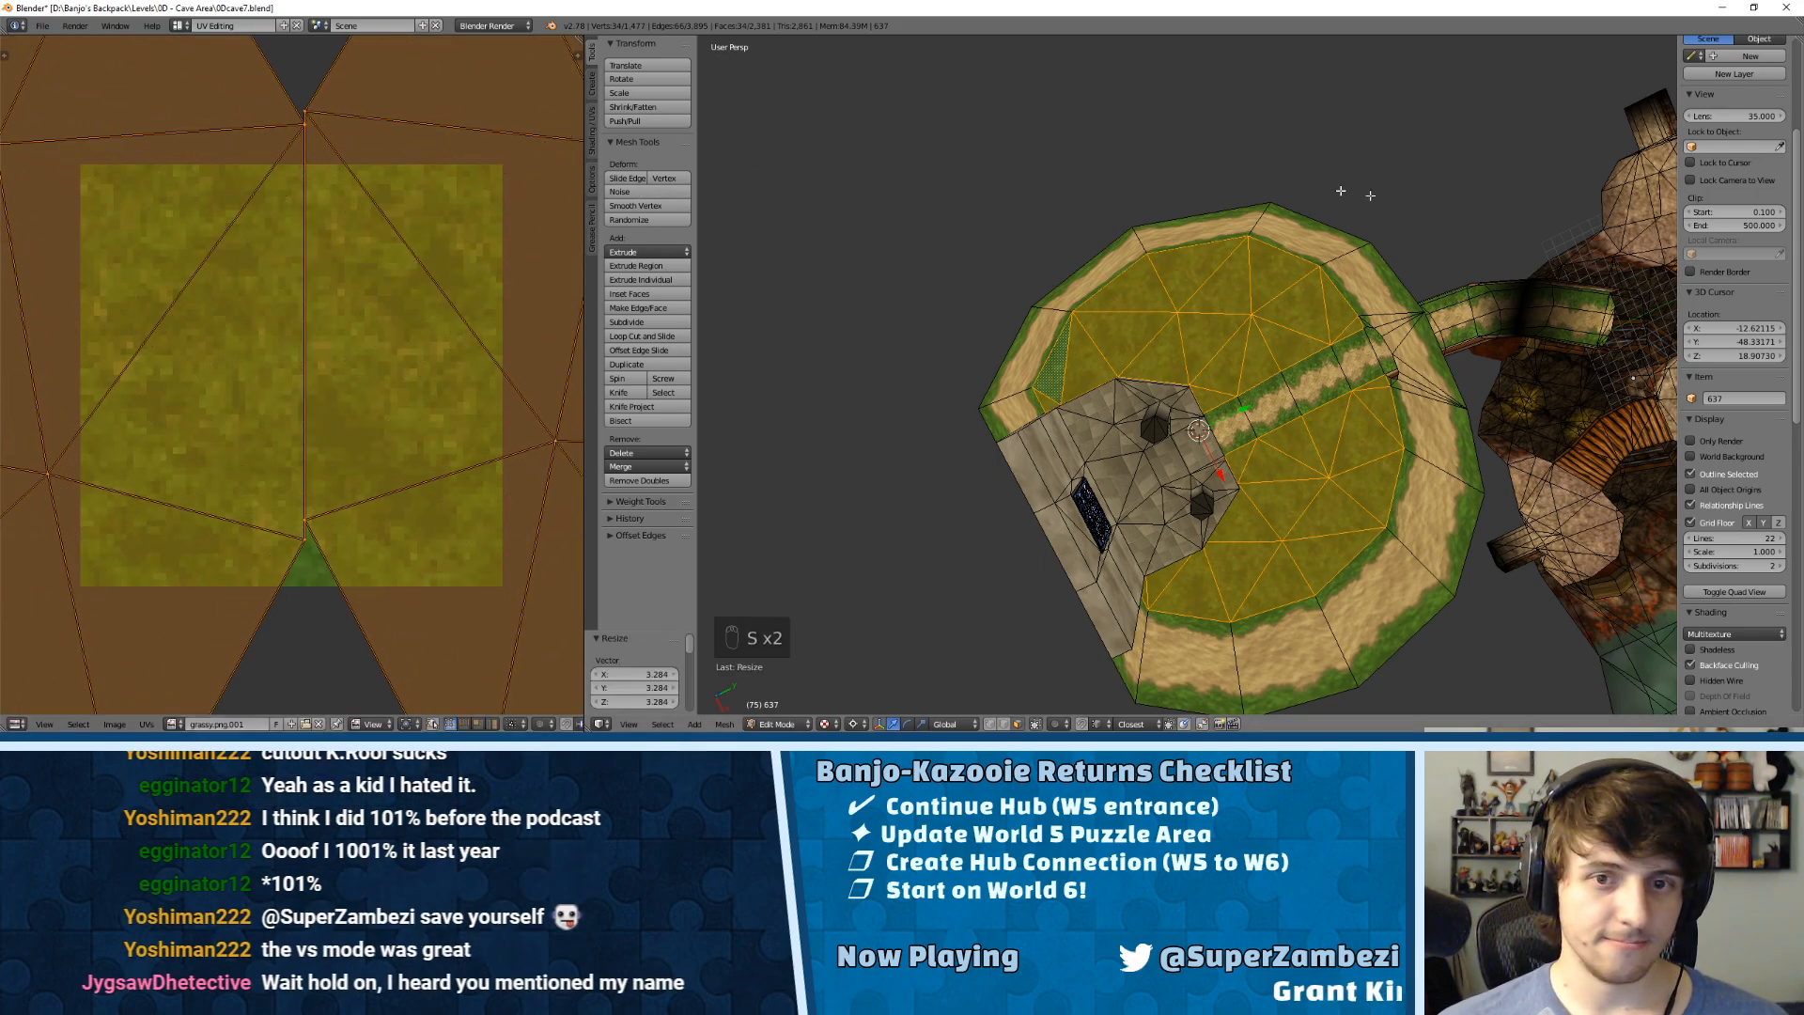
Step: Leave Edit Mode, inspect the grass around the platform, and save the cave level file
key(a)
key(Tab)
middle_drag(1315, 397, 1447, 235)
scroll(1167, 289, up, 5)
middle_drag(1167, 289, 1190, 369)
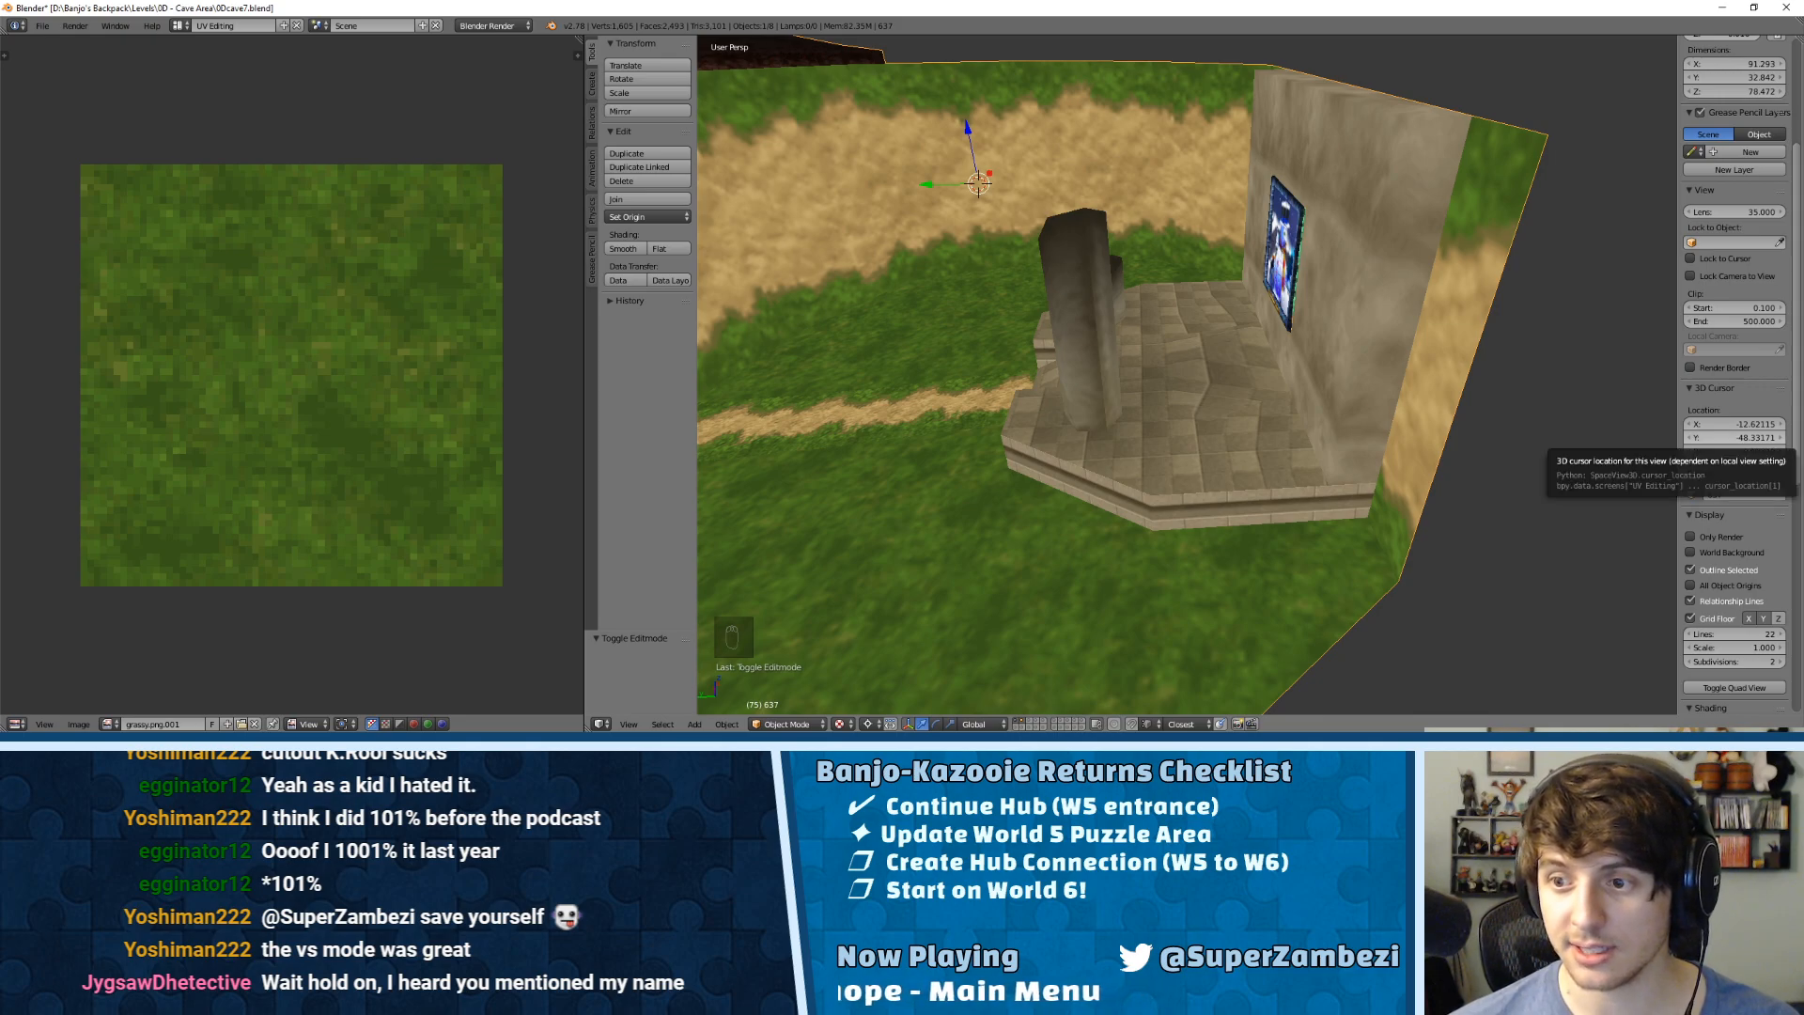
click(43, 25)
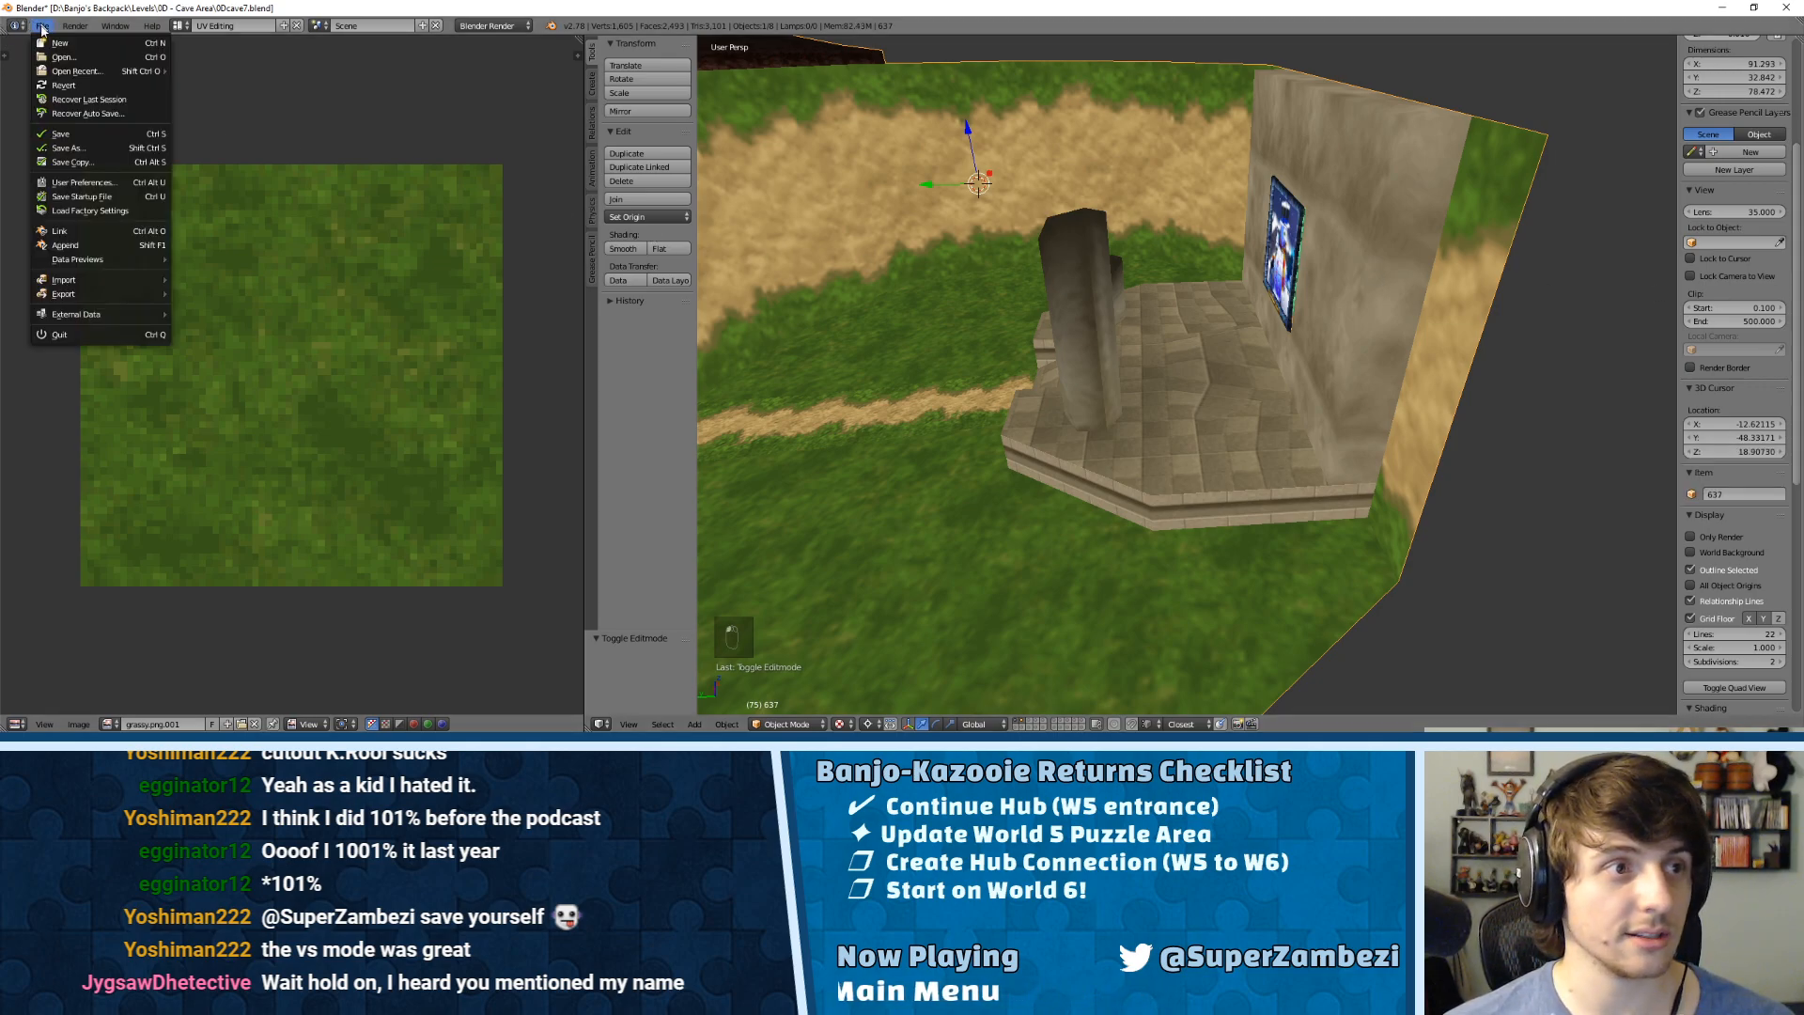
click(57, 136)
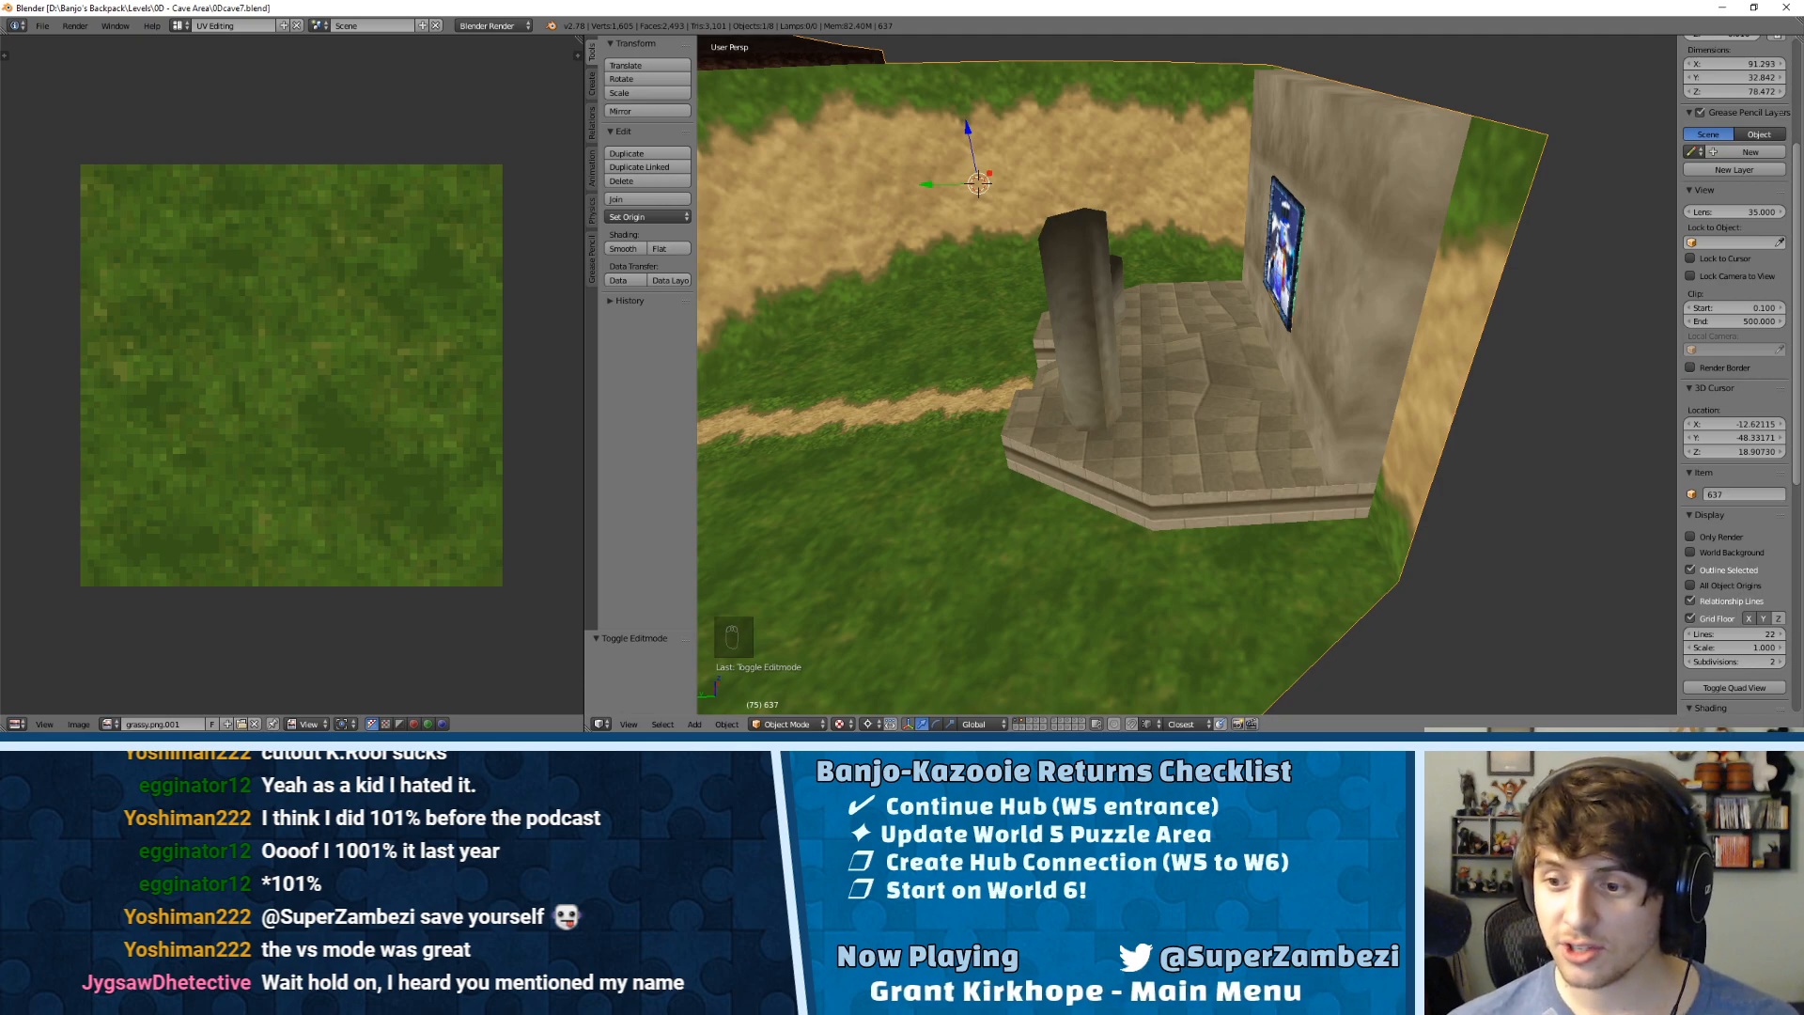
Step: Select the first ring of wall and ceiling faces at the tunnel entrance and unwrap it
middle_drag(971, 347, 1010, 421)
scroll(1149, 357, down, 5)
middle_drag(1142, 357, 1161, 275)
scroll(1307, 311, up, 3)
scroll(1245, 248, up, 2)
scroll(1126, 284, up, 1)
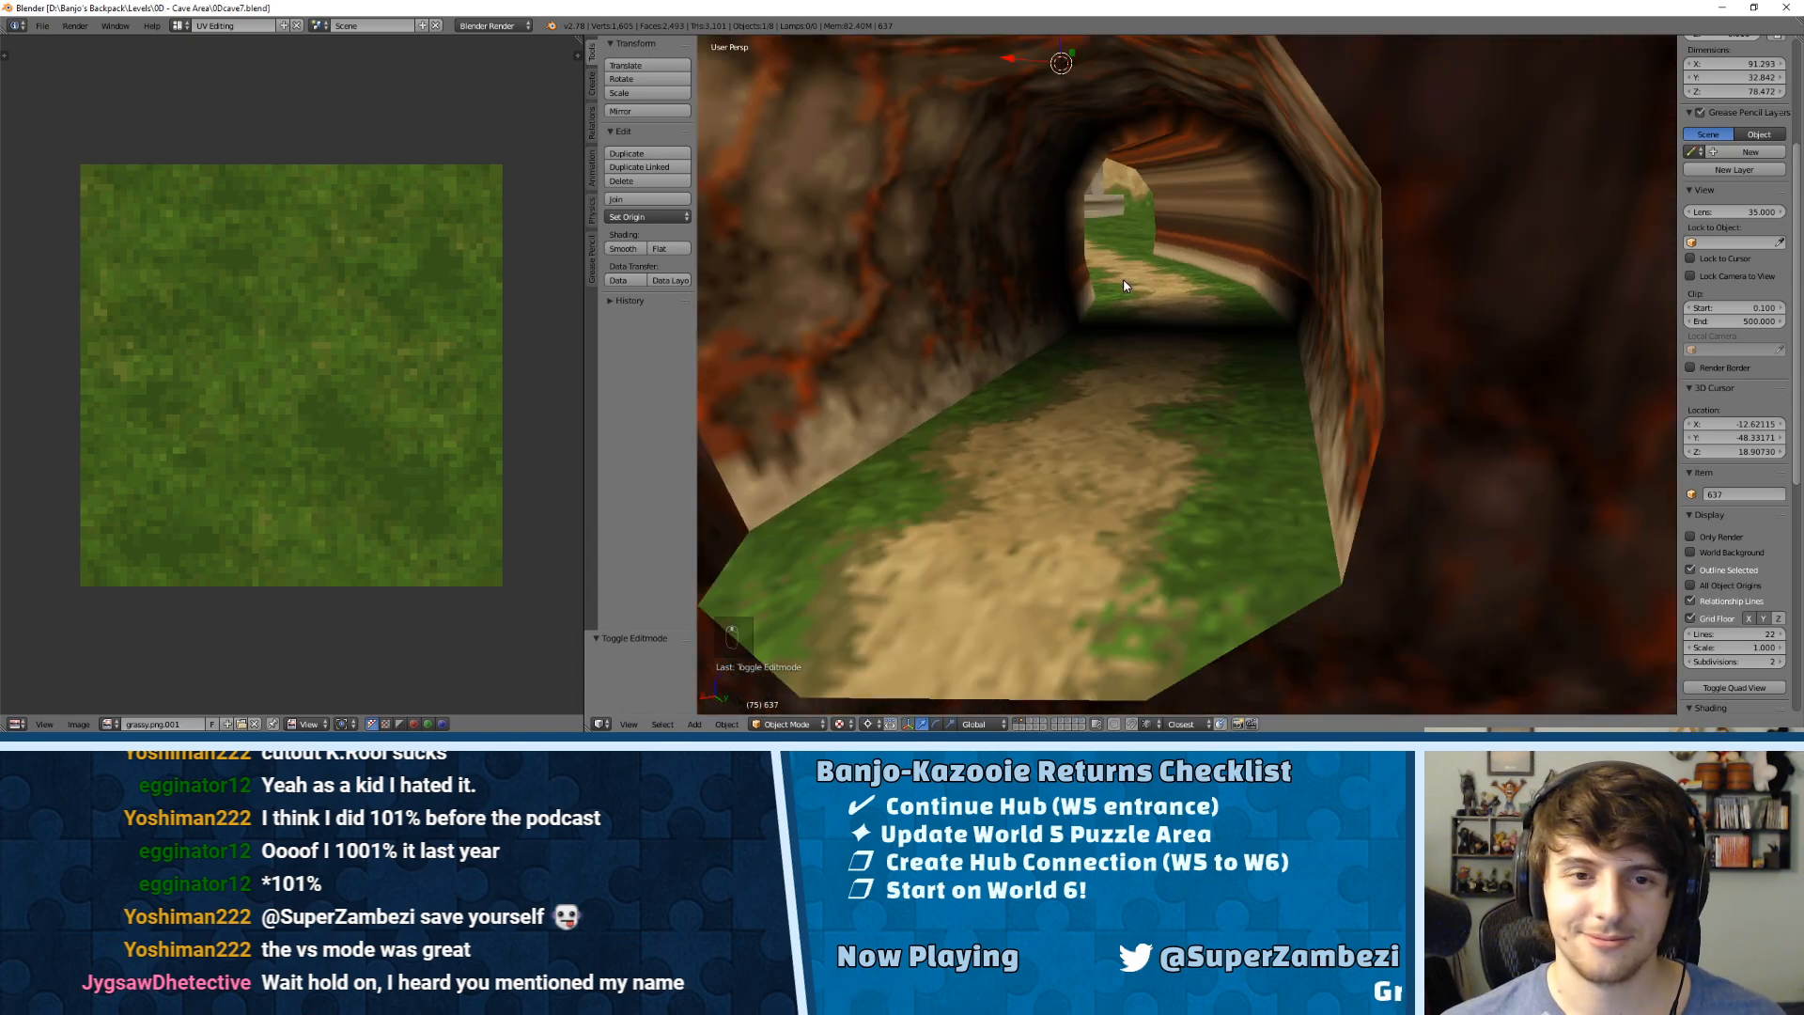
key(Tab)
shift+right_click(1171, 60)
middle_drag(1171, 141, 1515, 166)
shift+right_click(1516, 168)
shift+right_click(1512, 282)
shift+right_click(1475, 384)
middle_drag(1413, 369, 1376, 345)
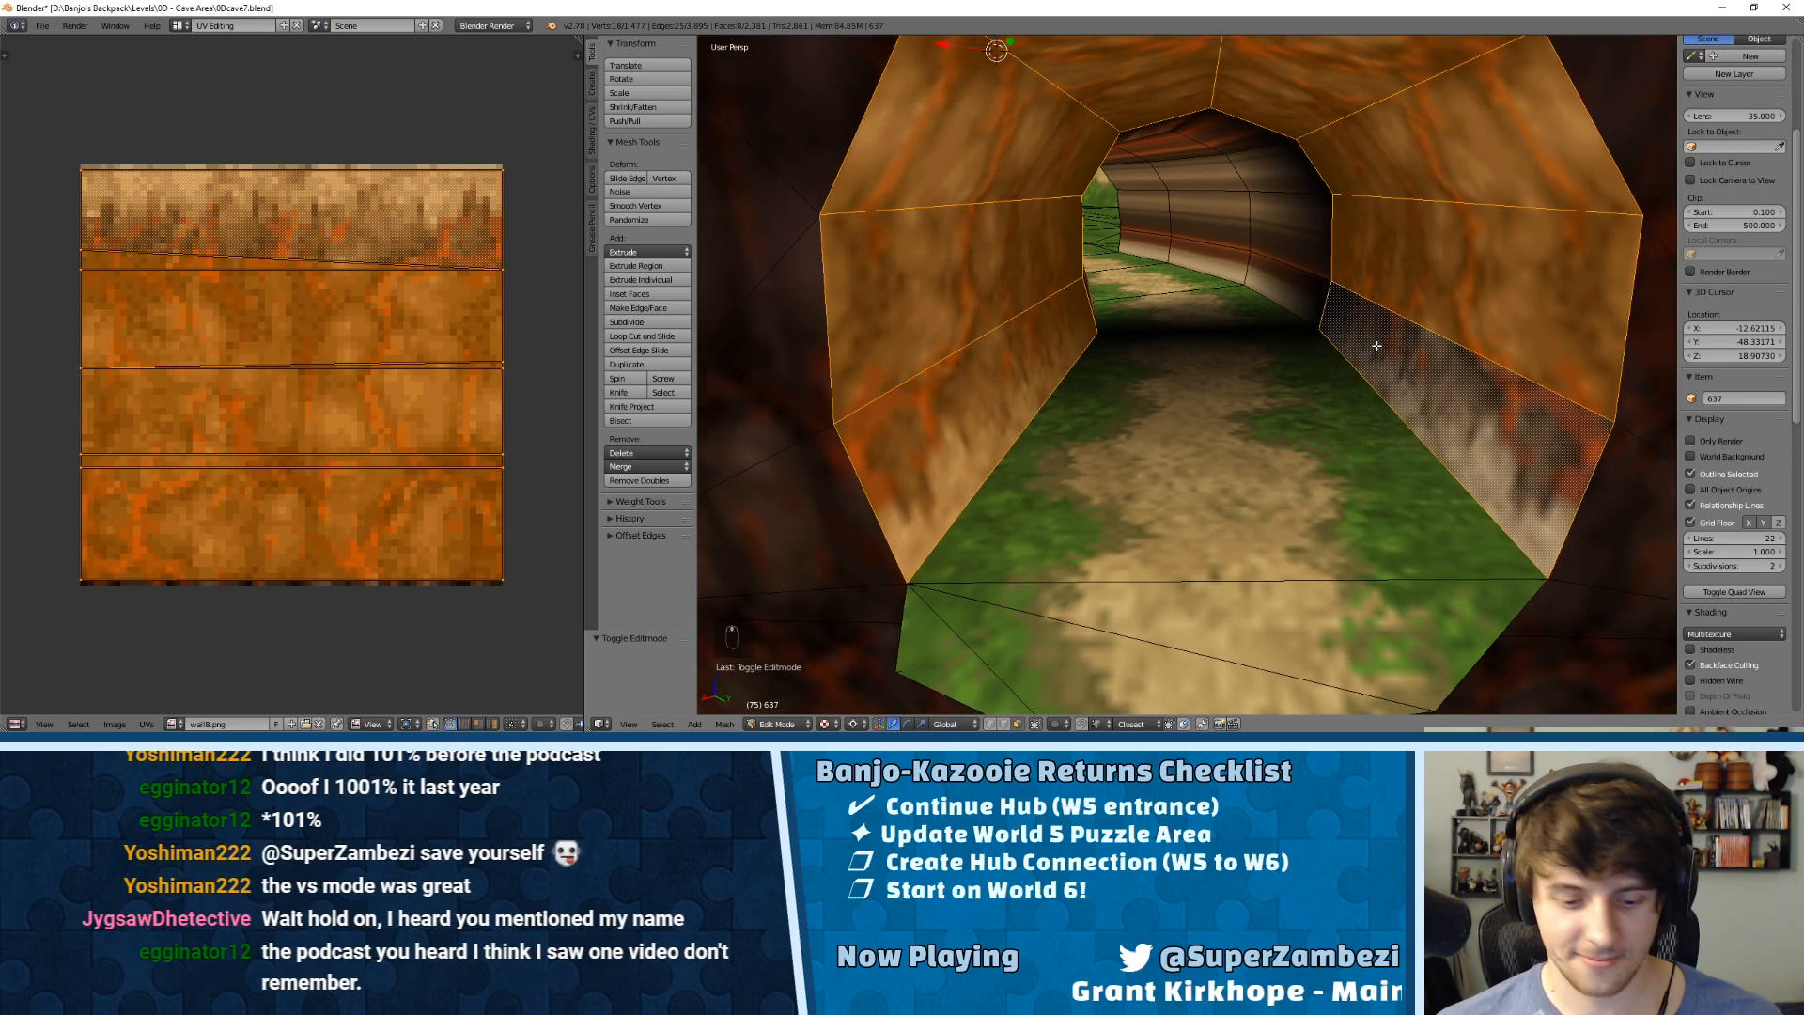
key(u)
click(1377, 356)
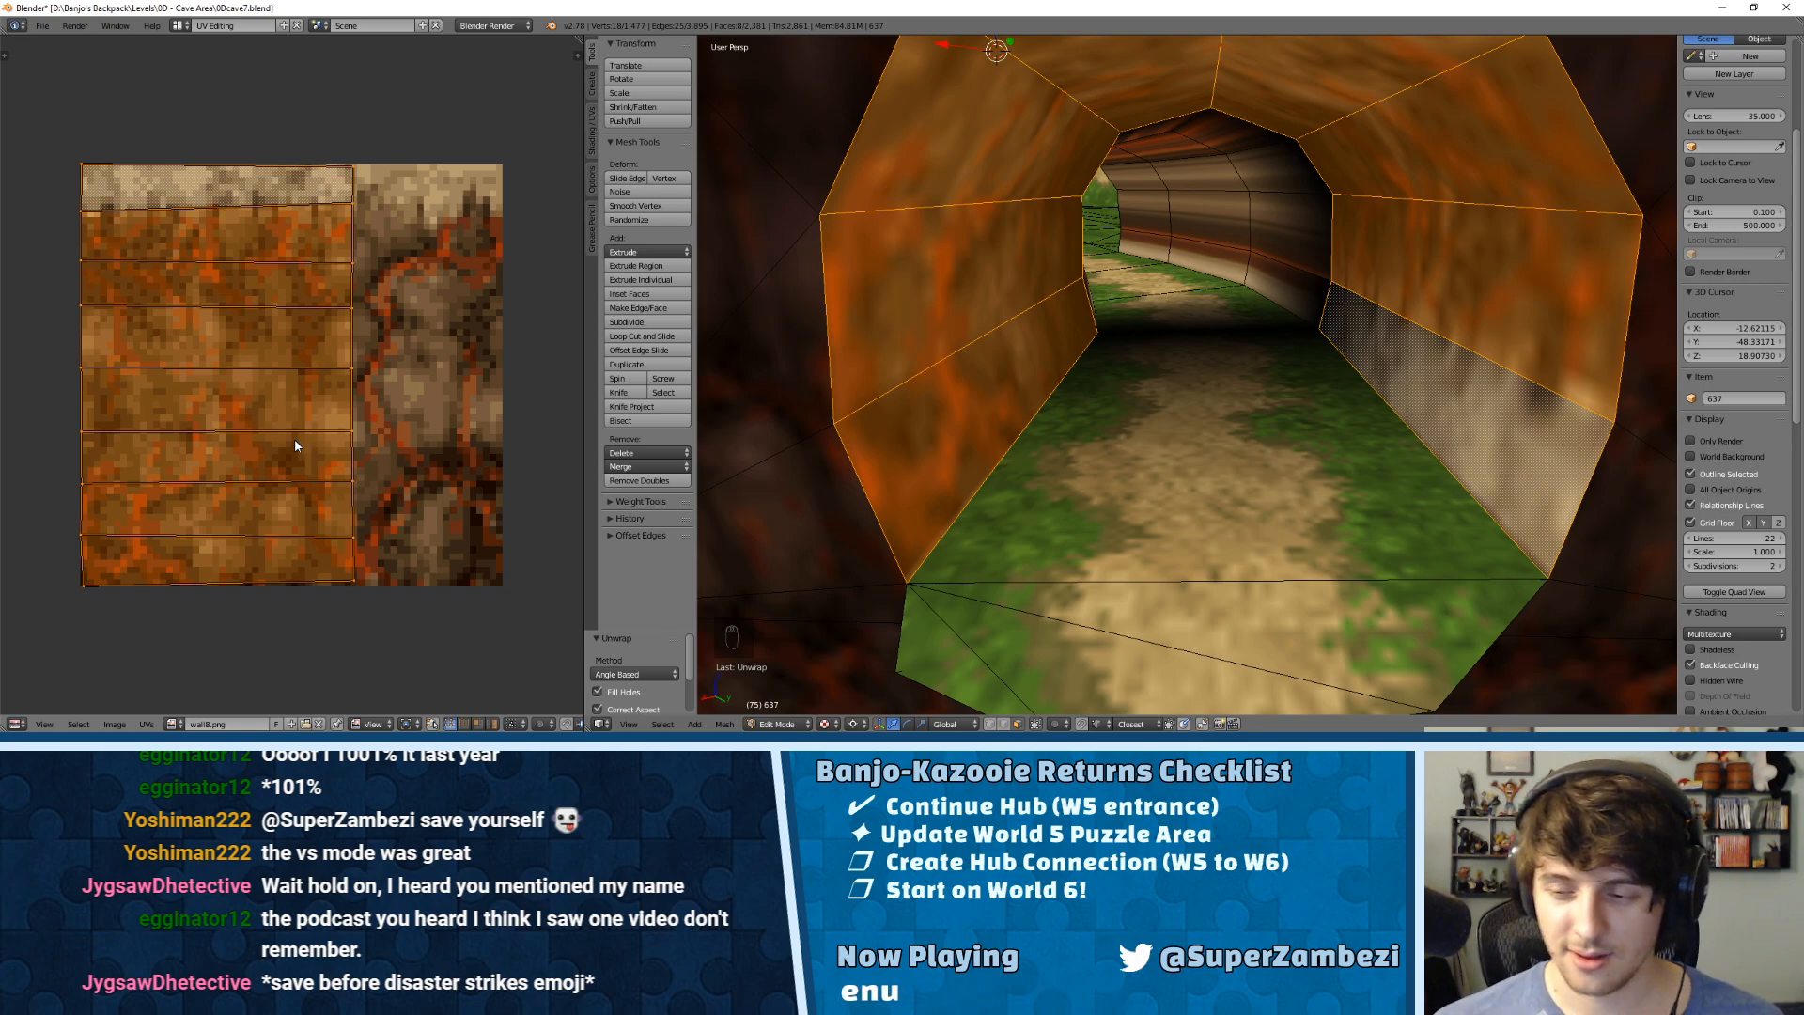
Step: Apply grassy2.png to the tunnel ring and shift its UV island horizontally by about 0.17 towards the middle of the image
scroll(310, 547, down, 1)
click(123, 724)
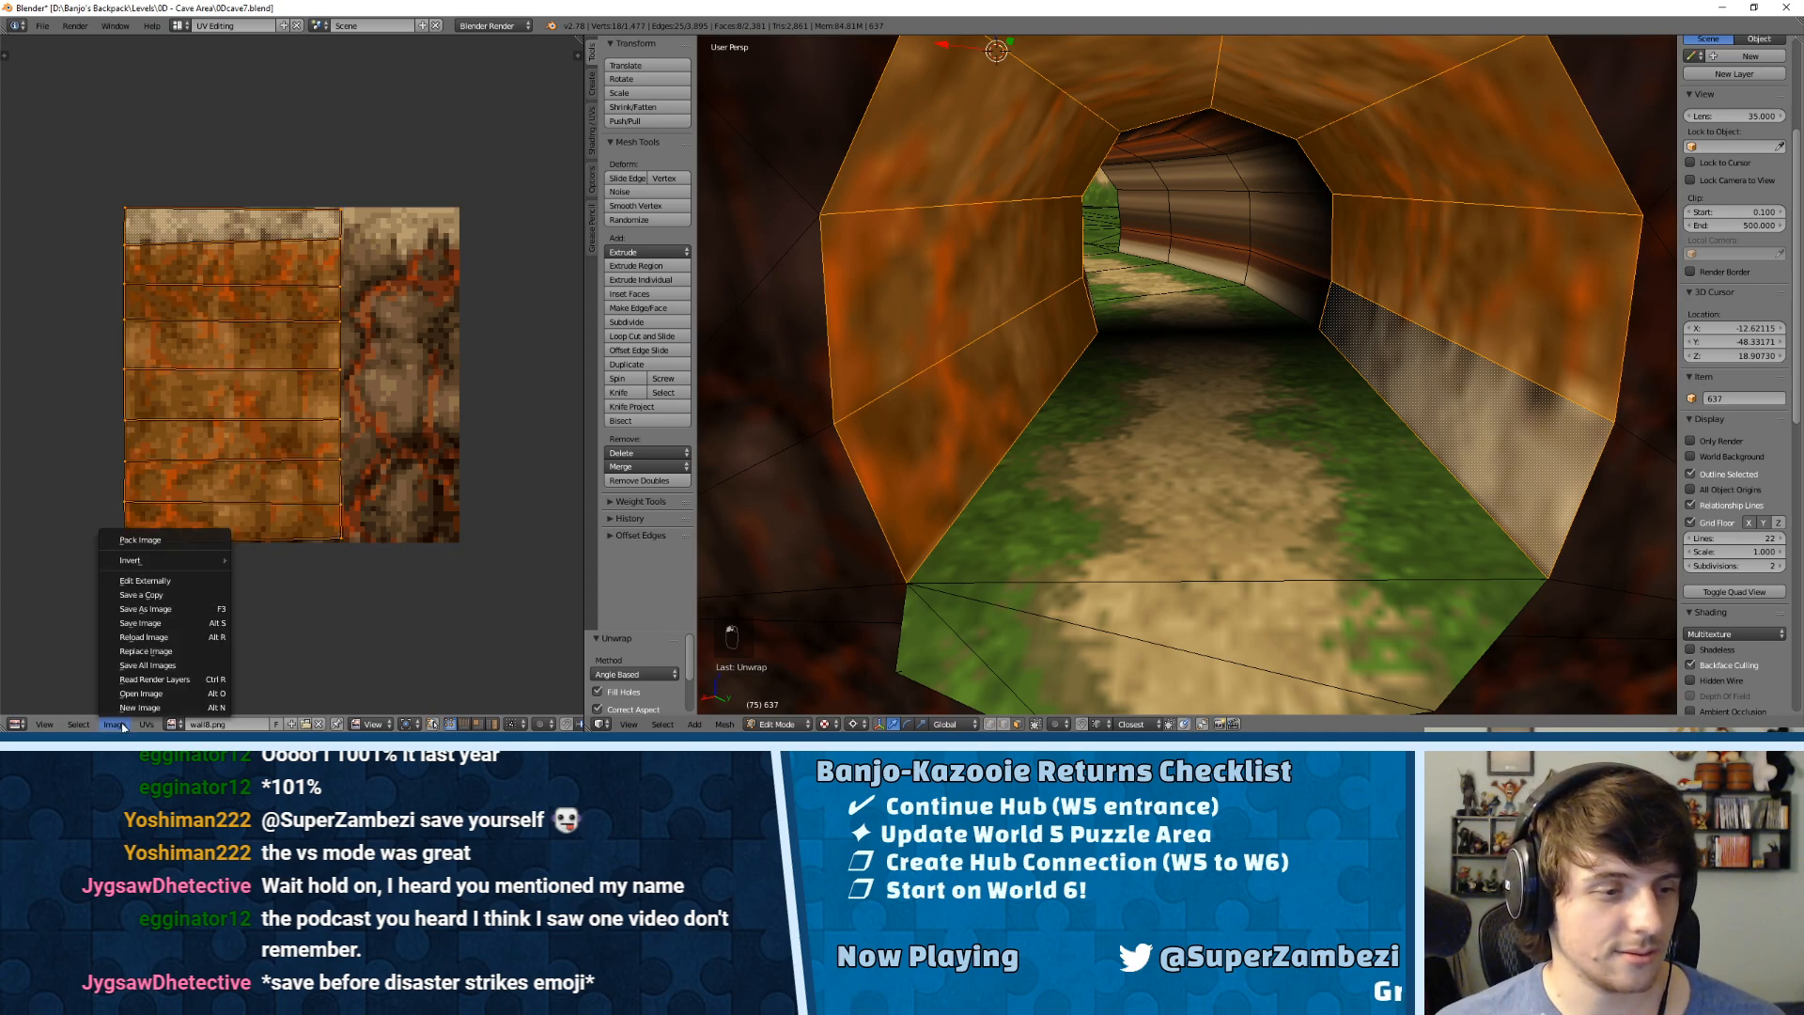
click(178, 723)
click(177, 724)
text(grass)
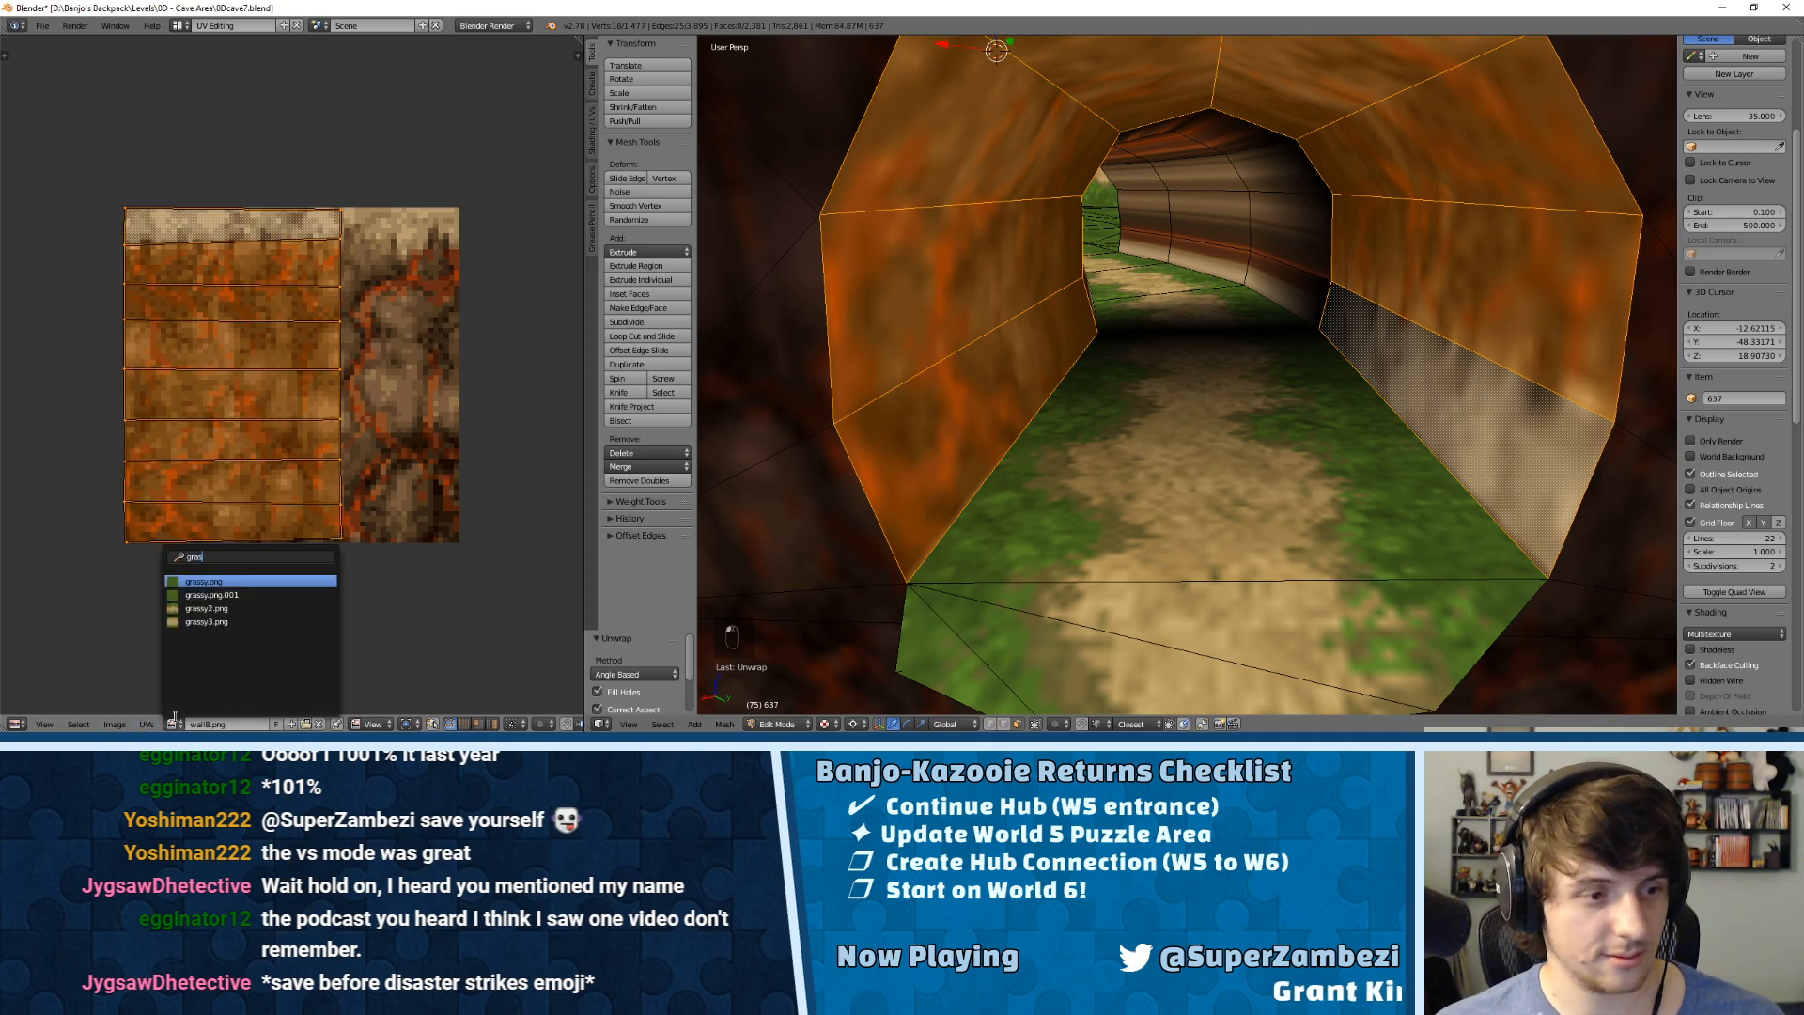
click(223, 610)
scroll(292, 301, up, 1)
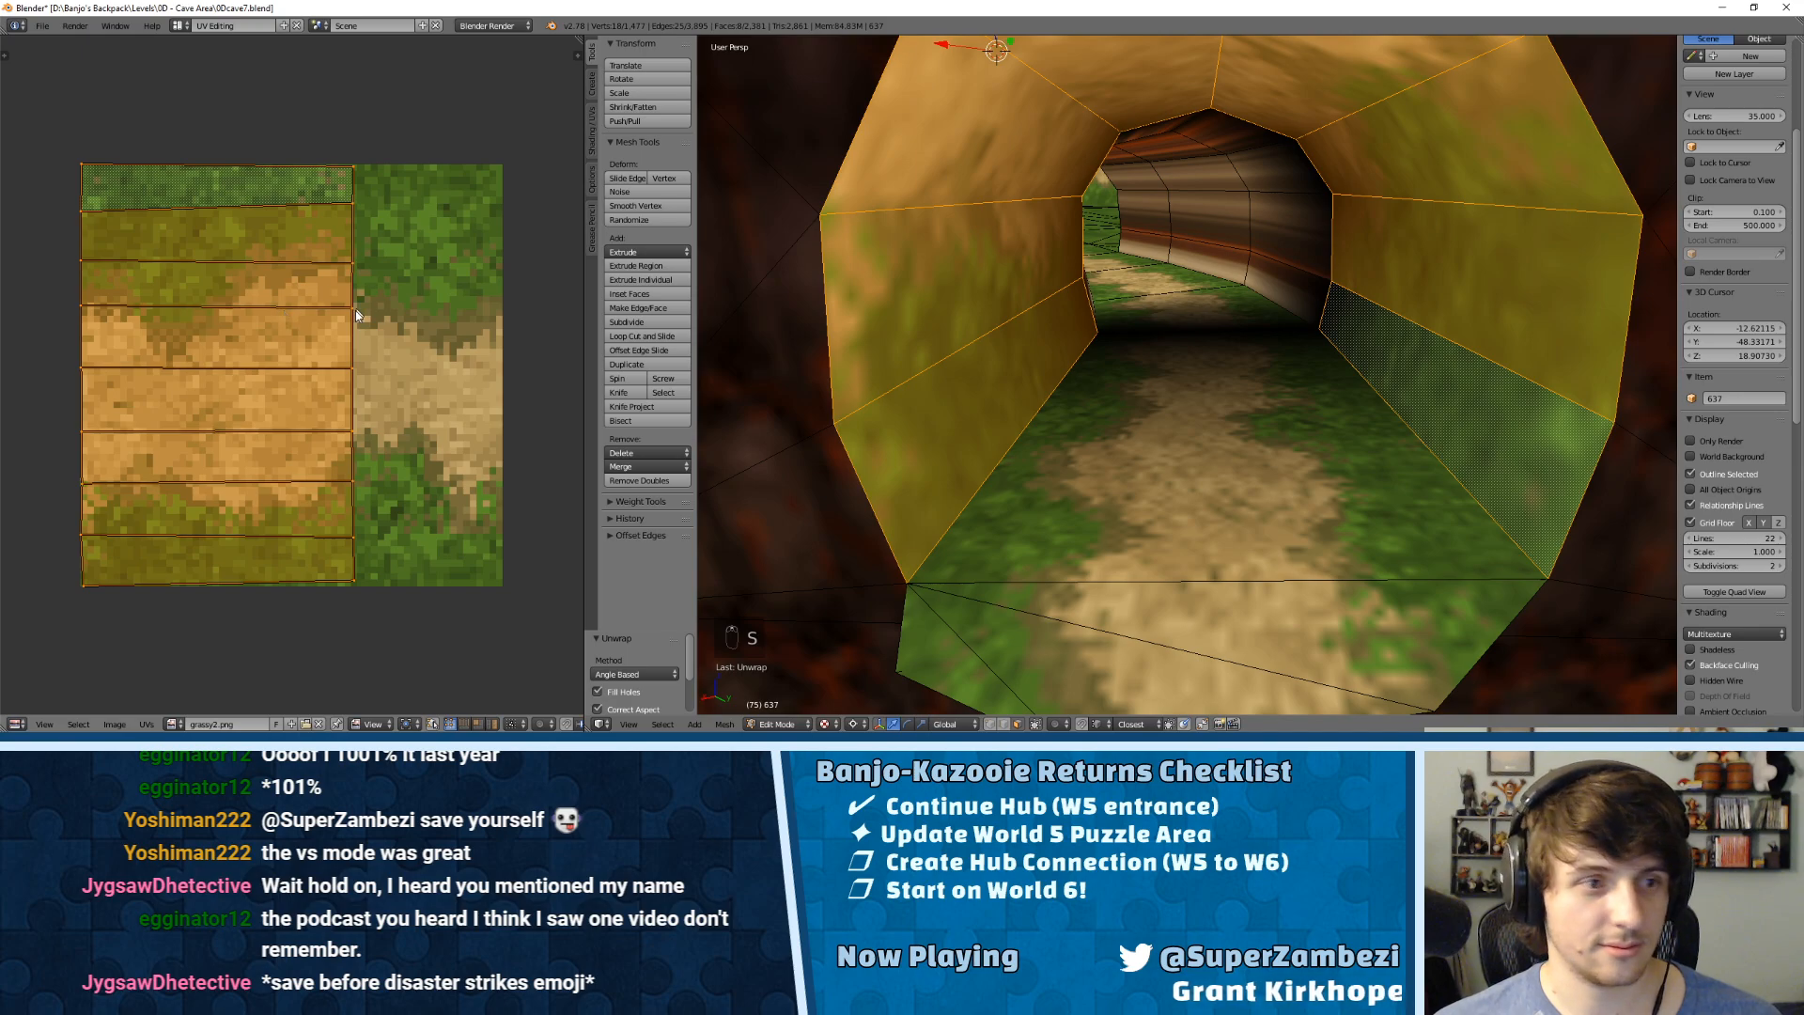
key(g)
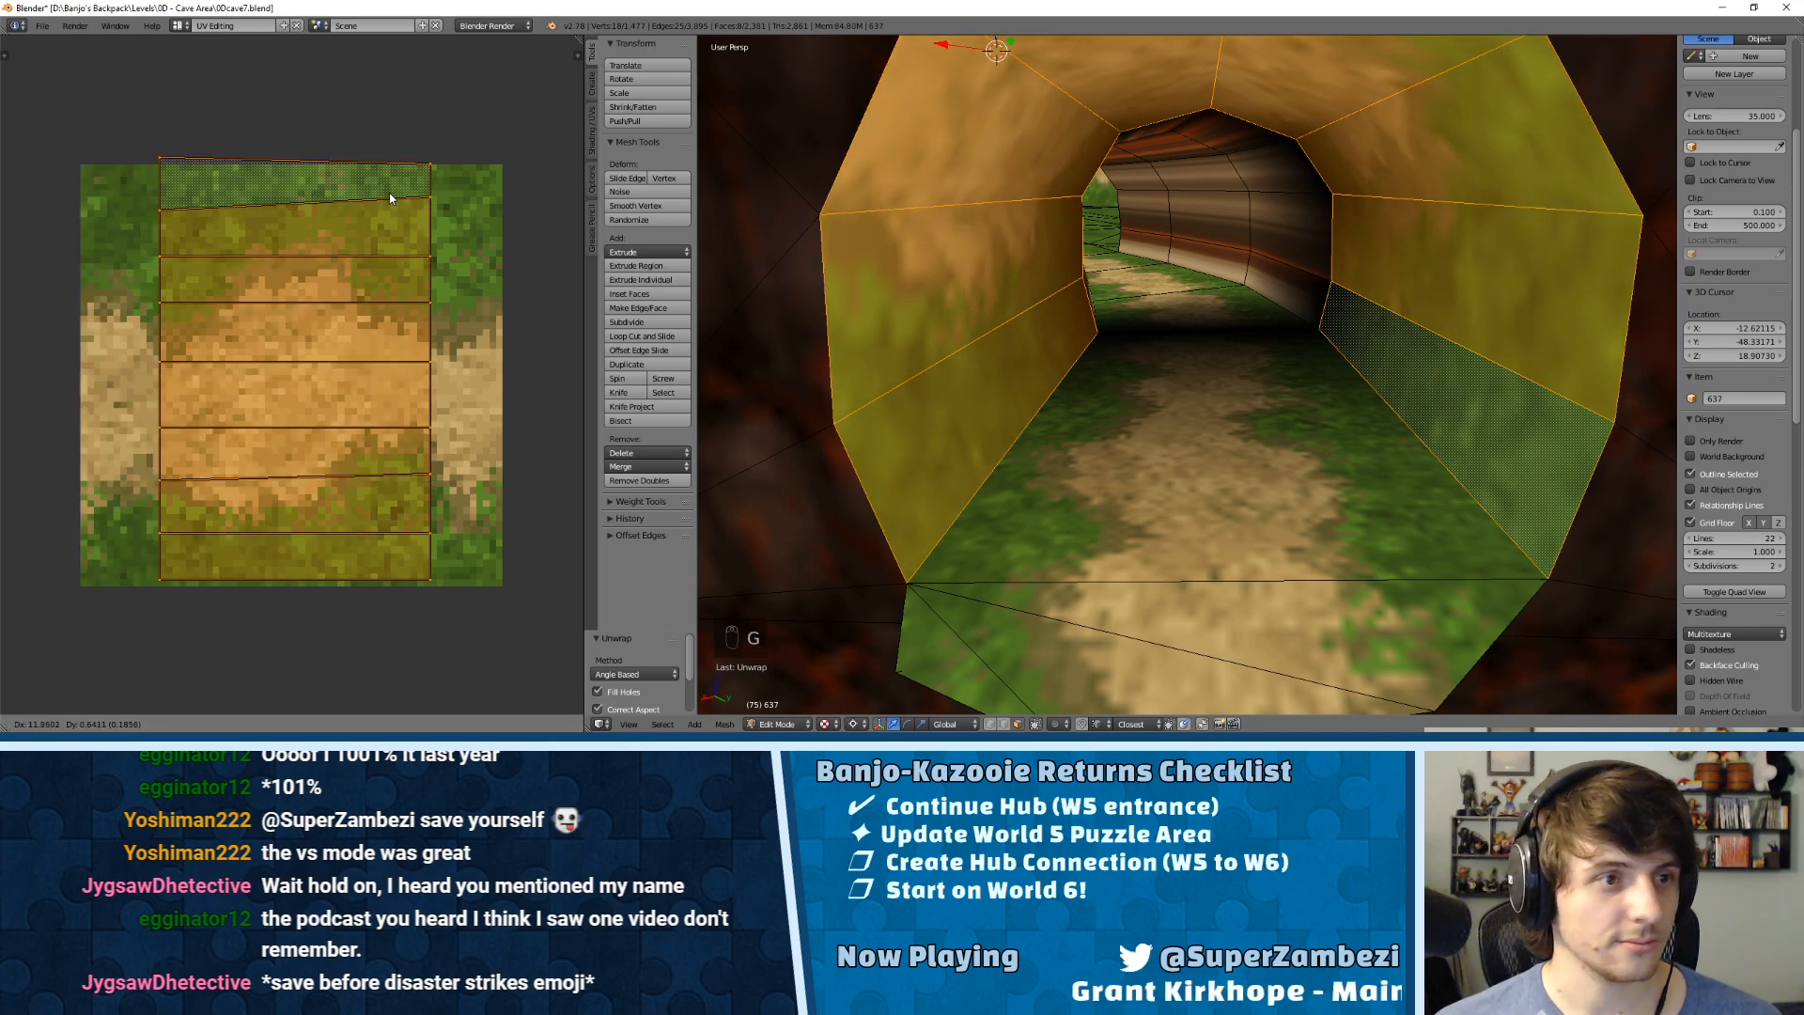
click(385, 200)
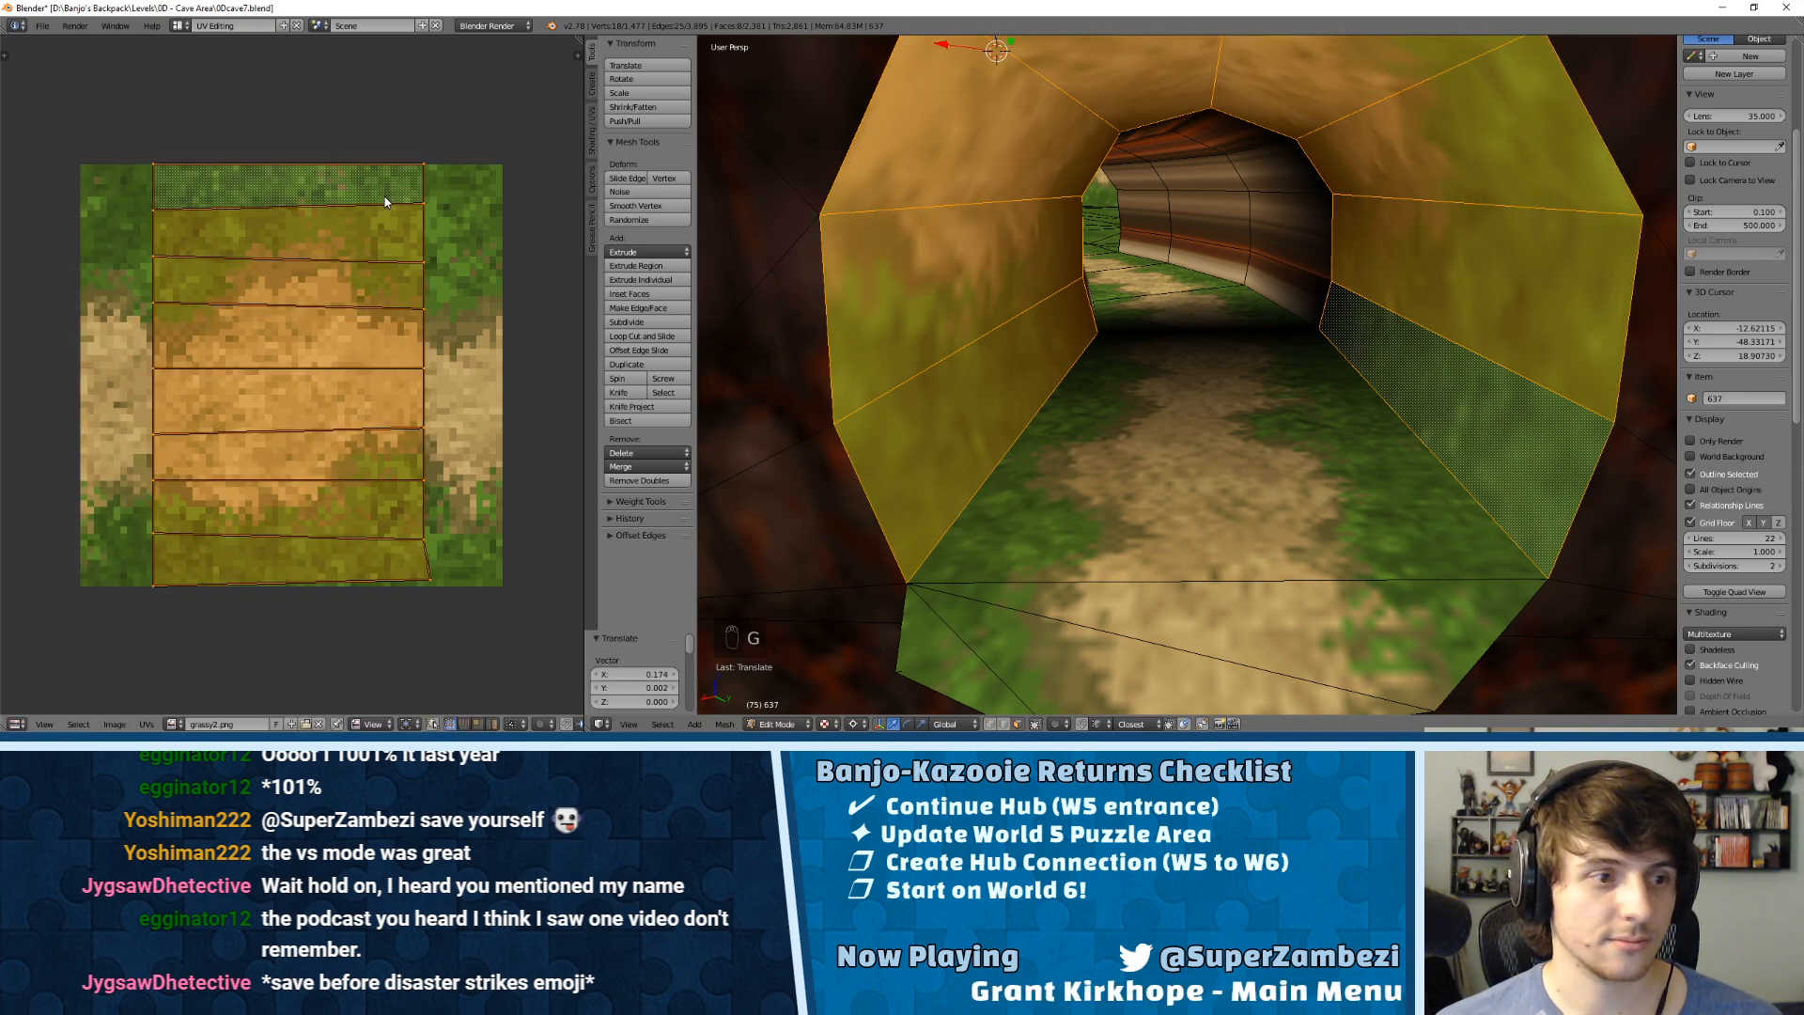
Step: Straighten the lower rows of the tunnel ring's UV island by moving their corner vertices level with each other
right_click(425, 583)
key(g)
click(419, 586)
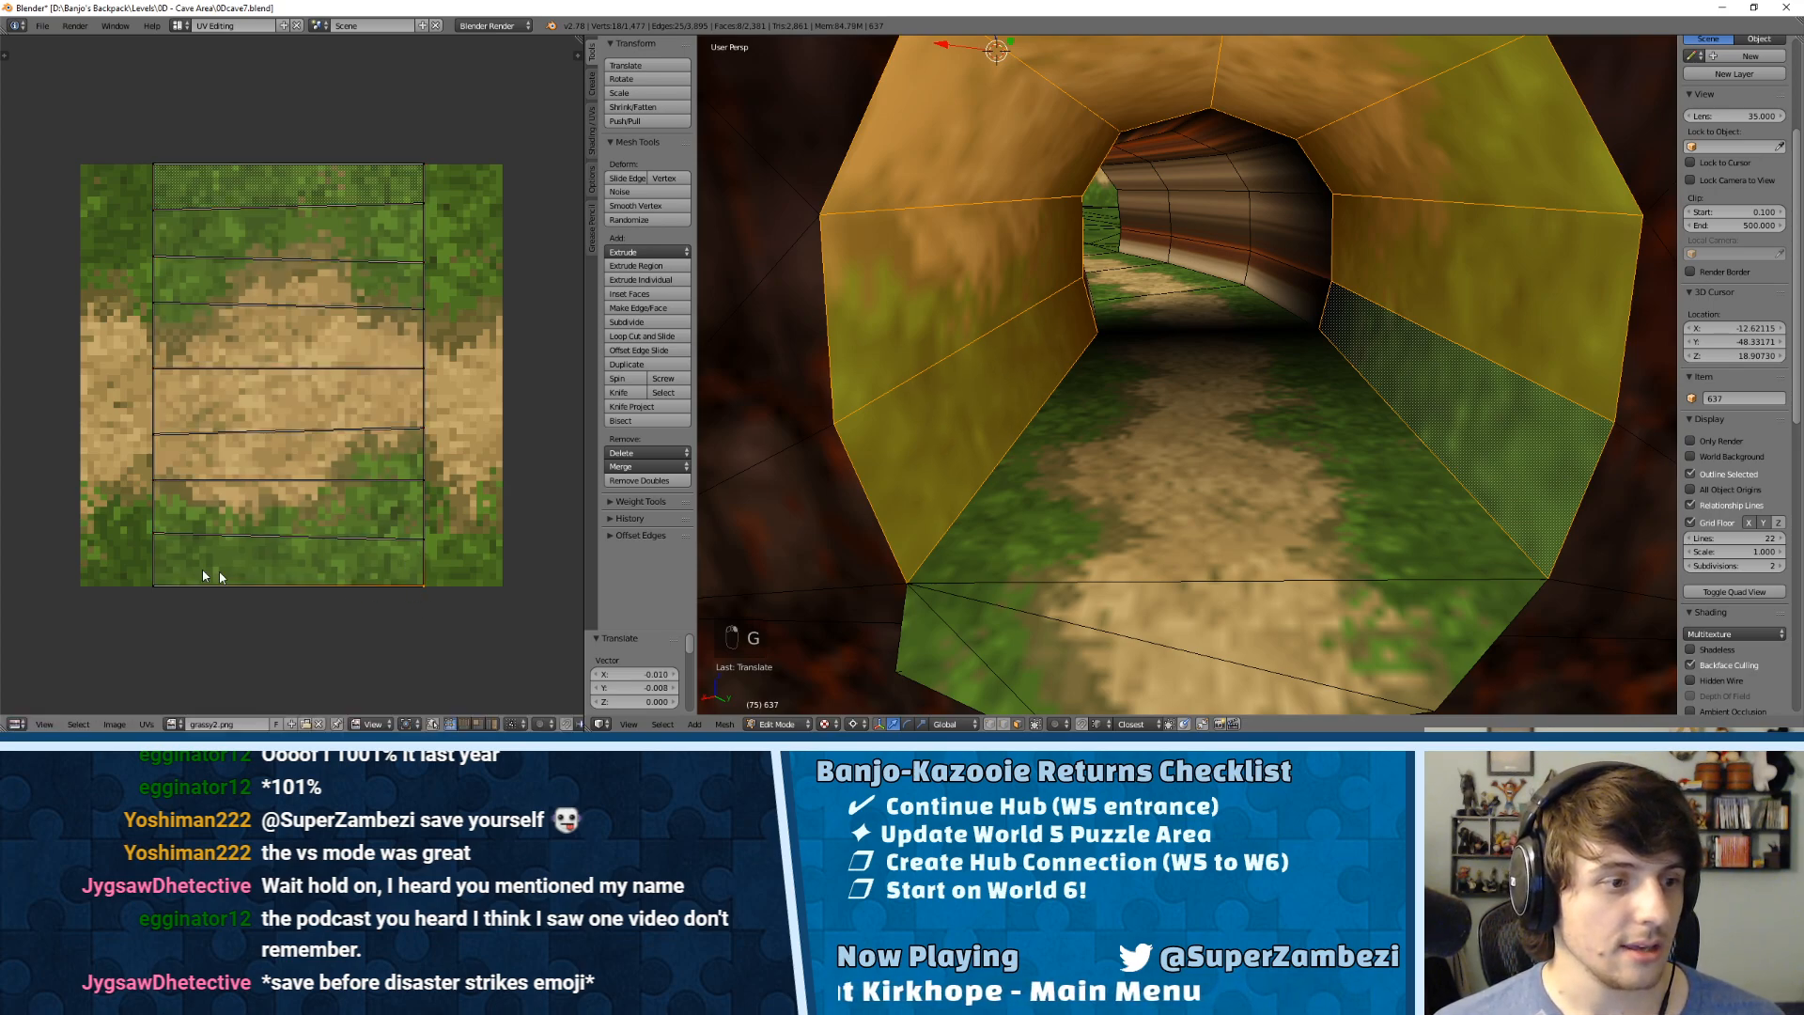
right_click(162, 537)
key(g)
click(162, 545)
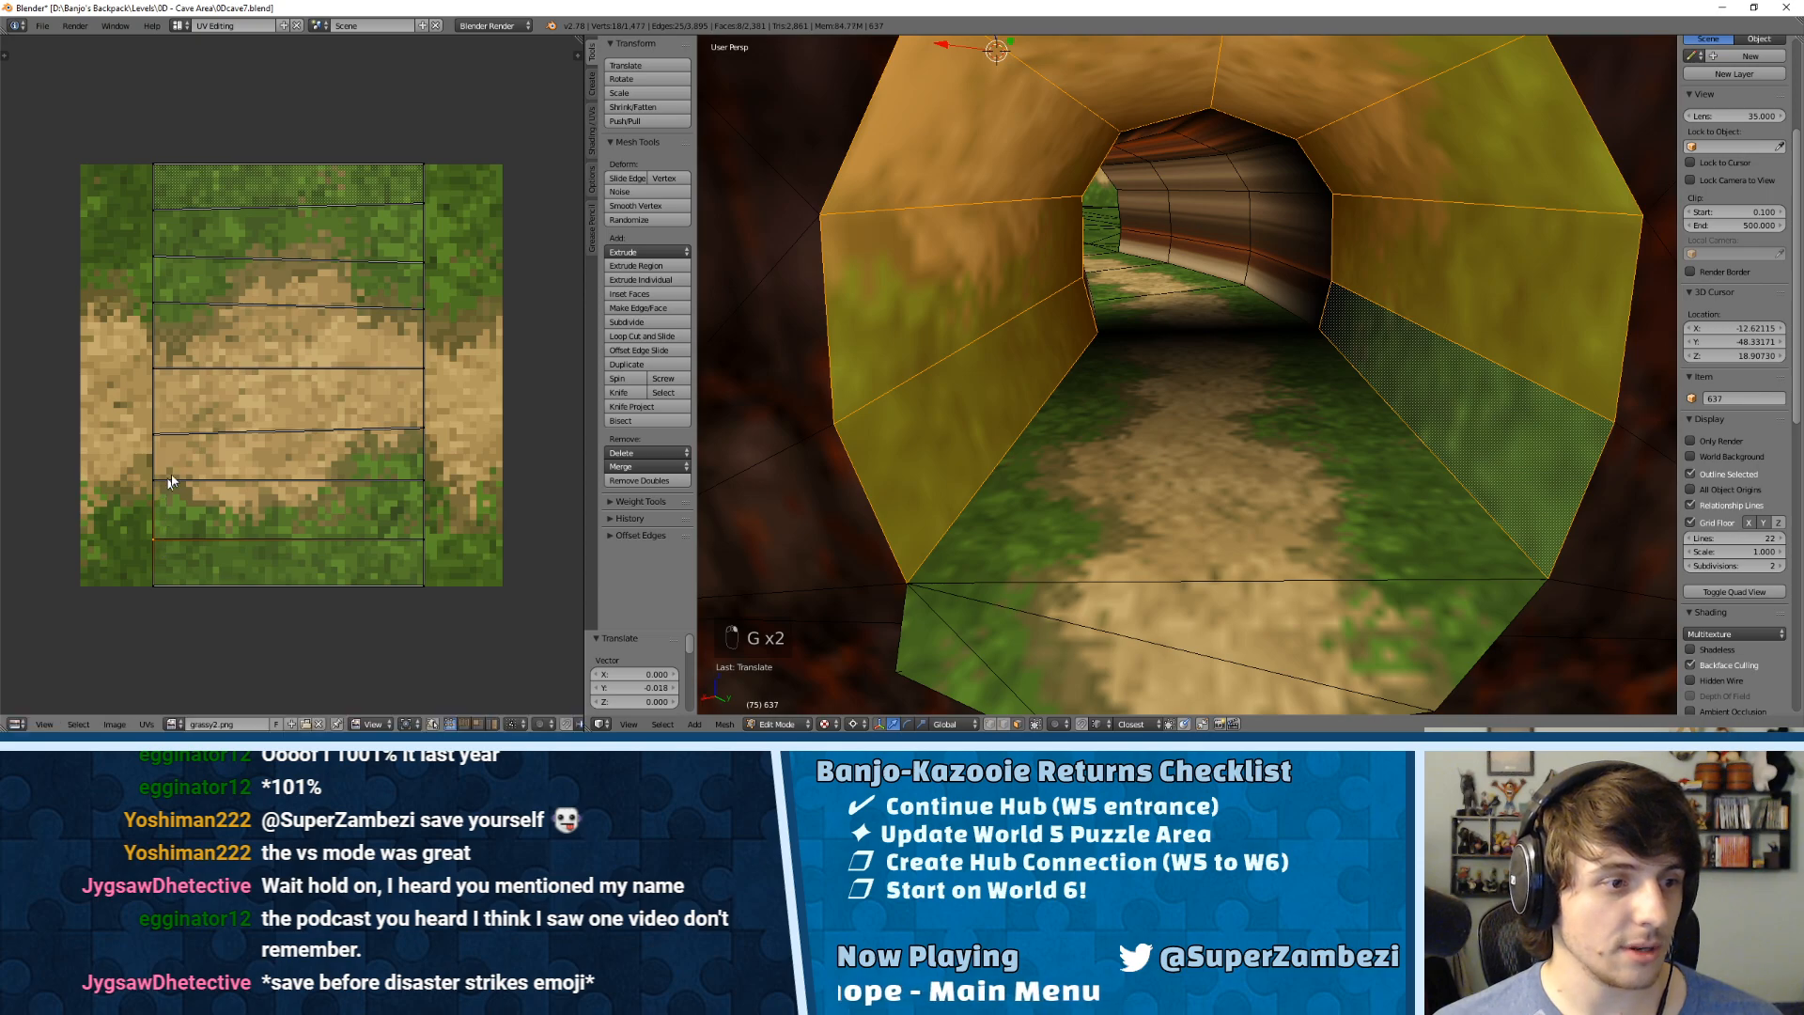
right_click(155, 432)
key(g)
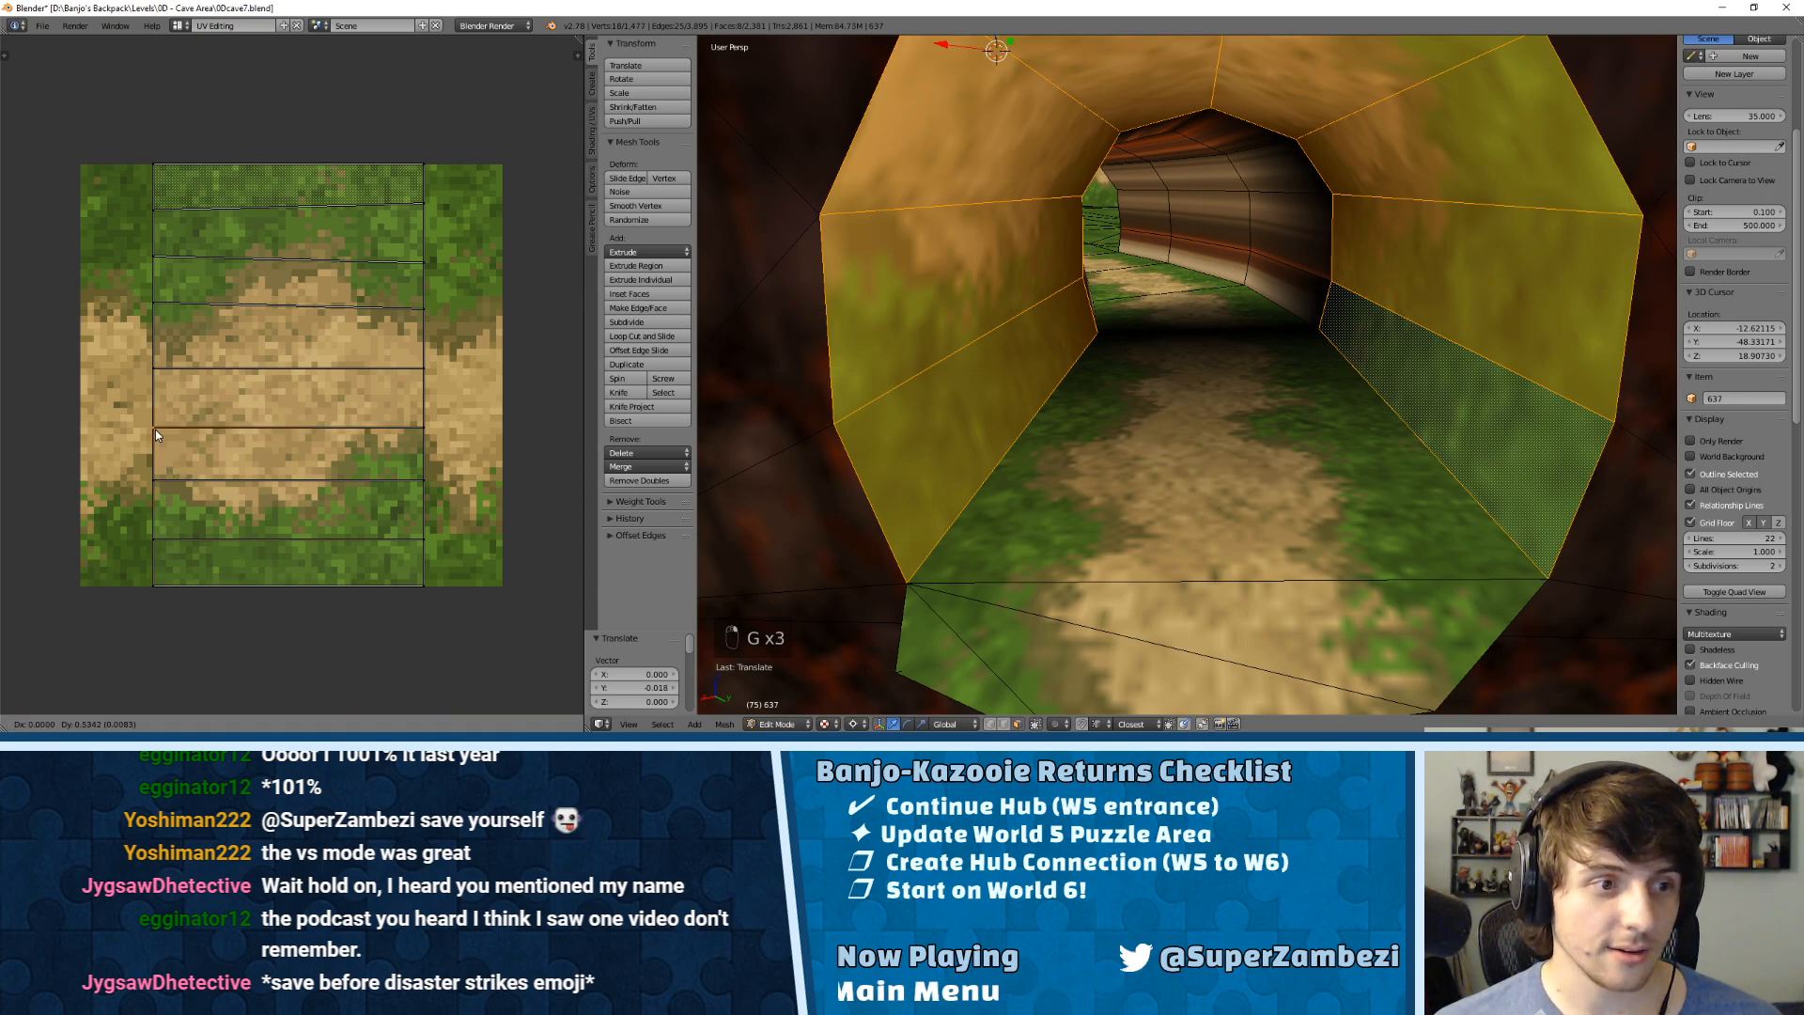
click(155, 430)
Step: Level the vertices of the upper UV rows of the tunnel ring, then select the entire UV island
key(g)
click(148, 317)
right_click(420, 264)
key(g)
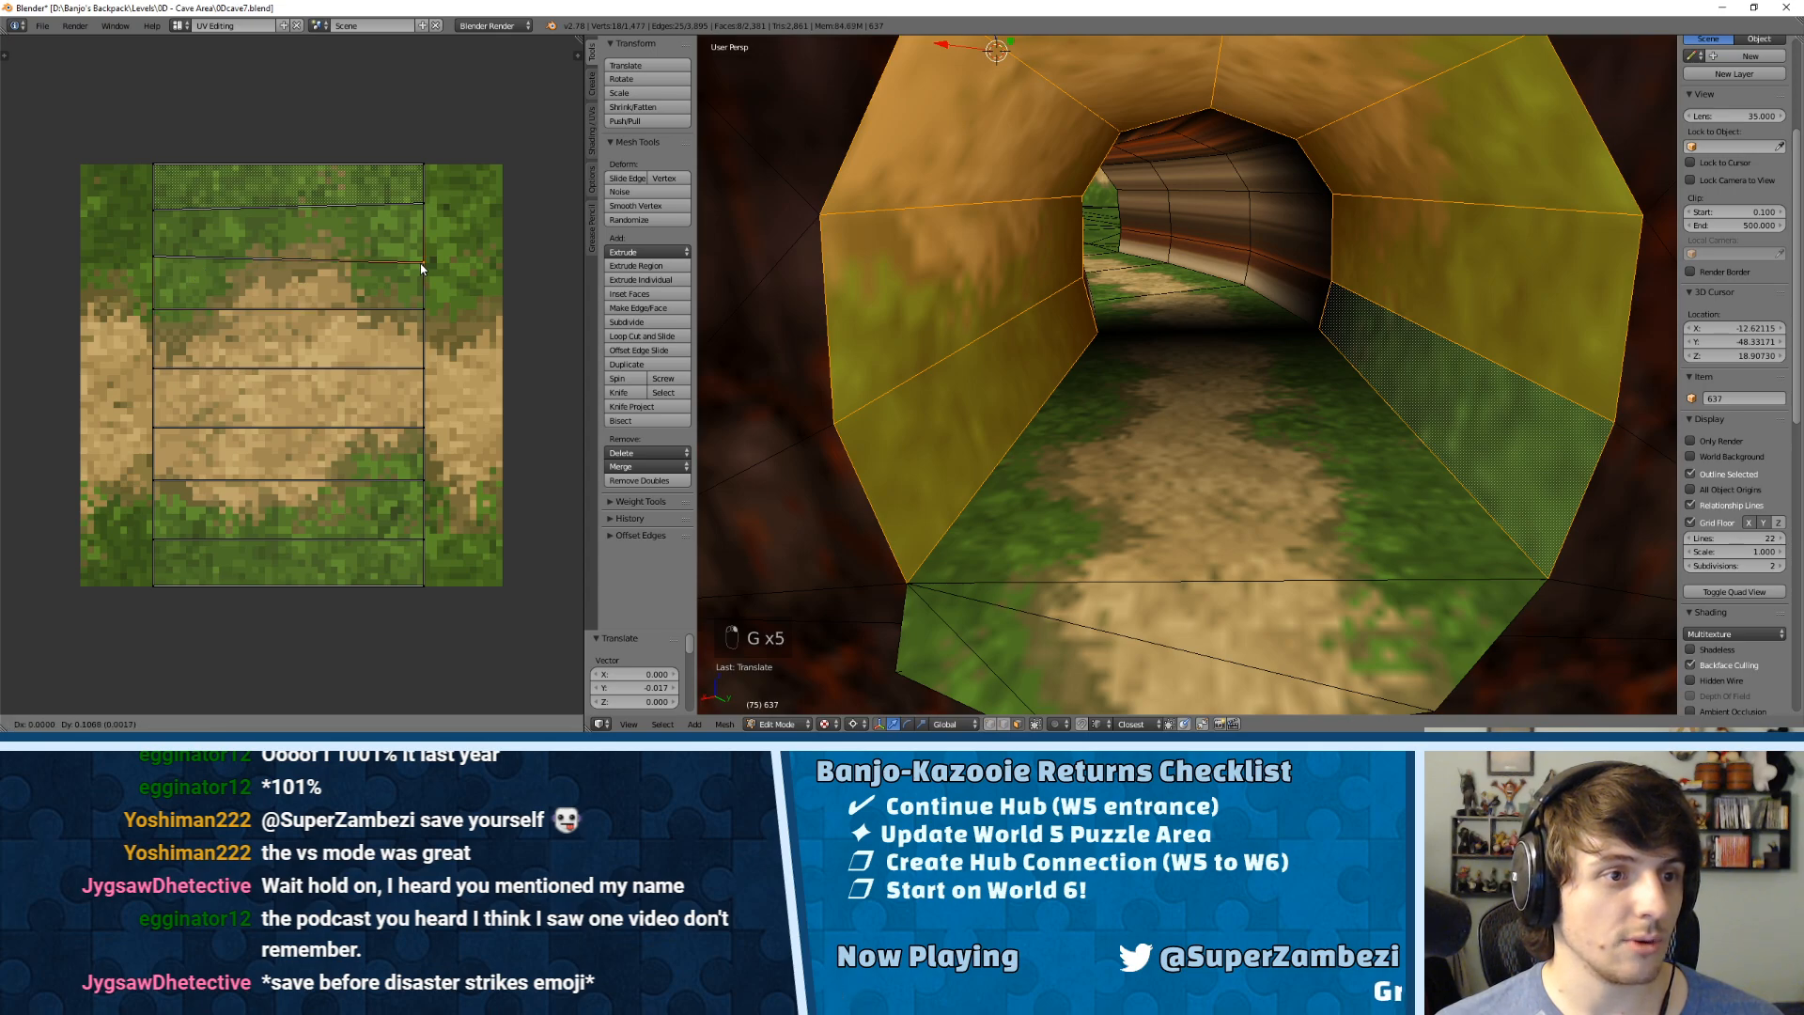
click(420, 262)
key(g)
click(165, 206)
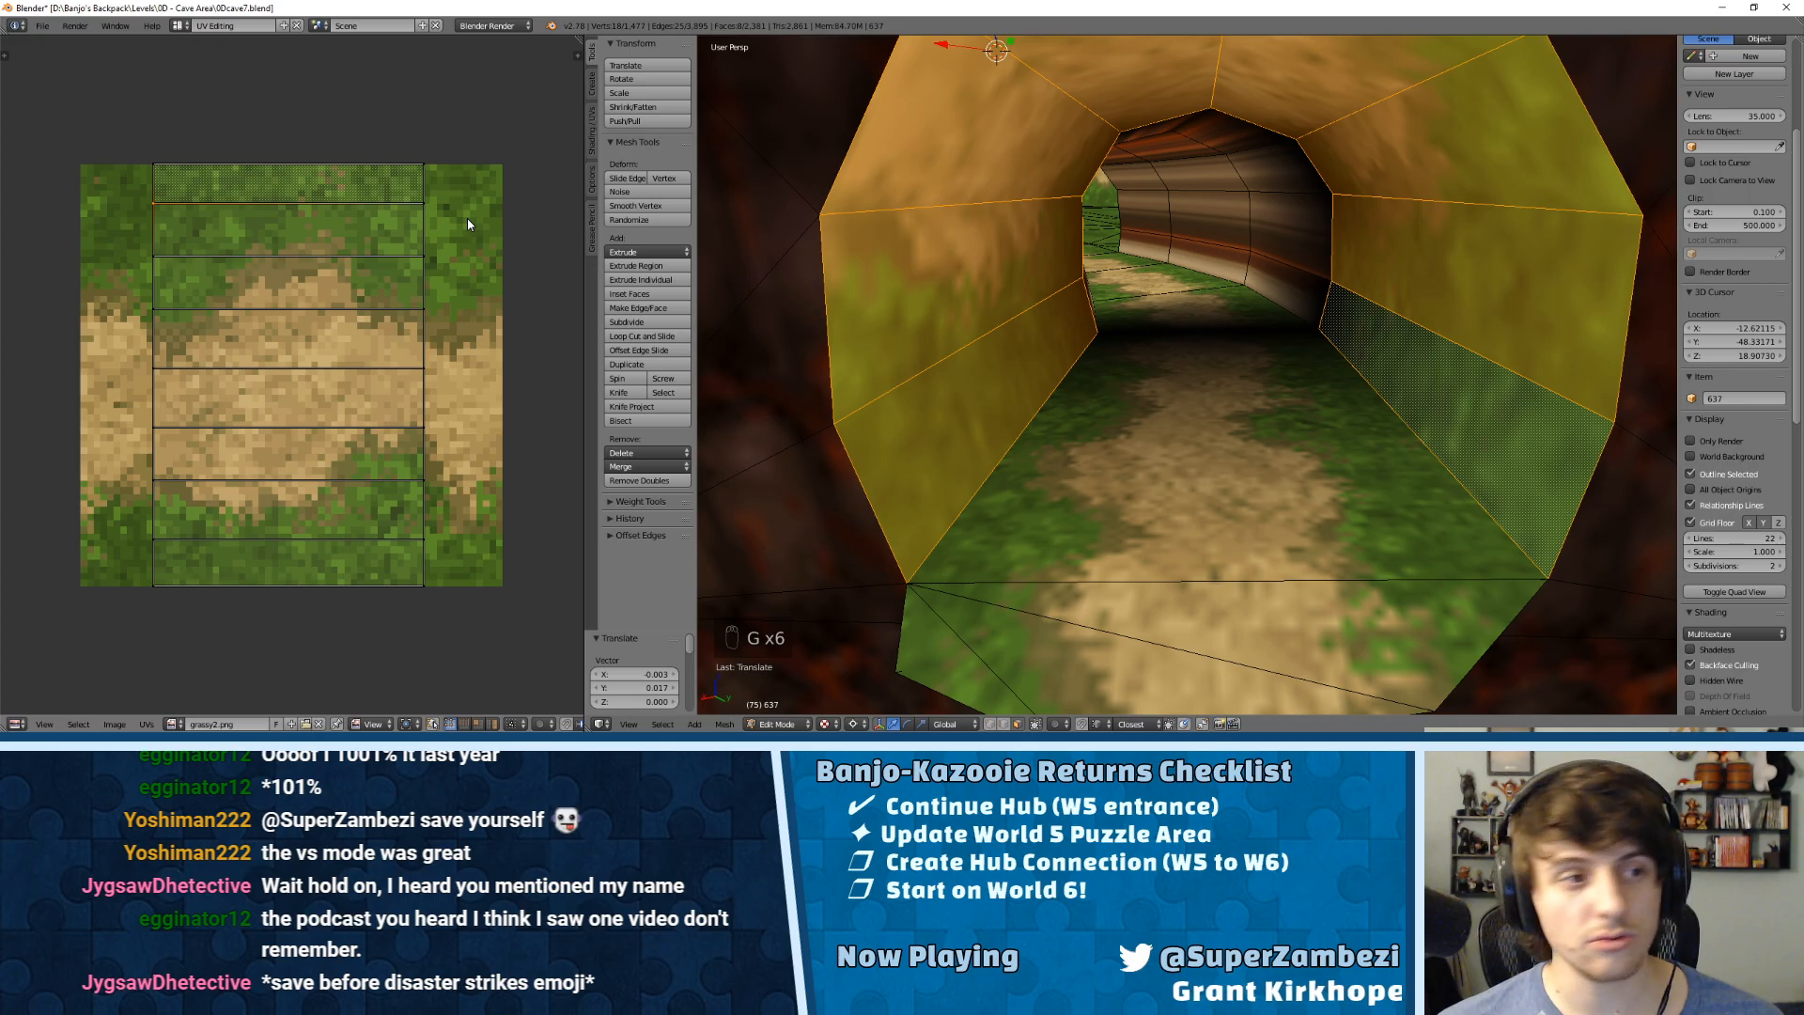
key(a)
key(a)
key(a)
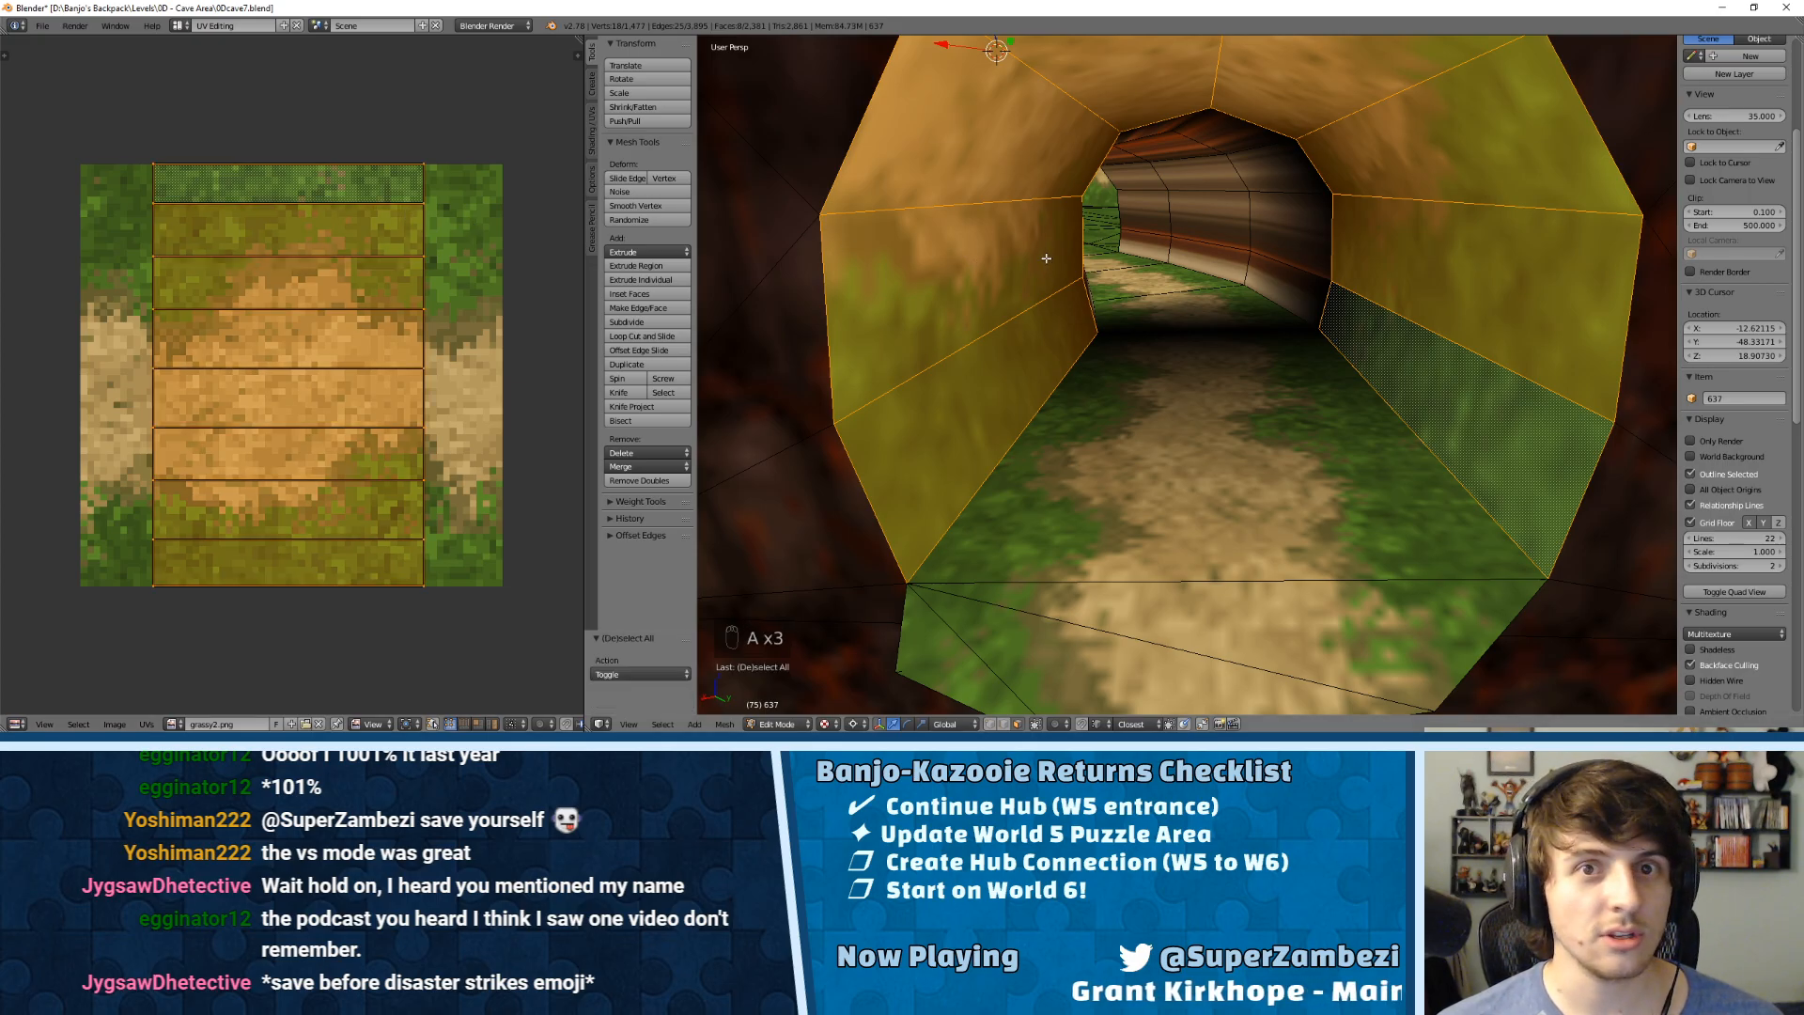
Step: Check the tunnel texture in Object Mode, then reselect the ring's wall and ceiling faces one after another in Edit Mode
mouse_move(1211, 259)
middle_down()
mouse_move(1135, 307)
mouse_move(912, 289)
mouse_move(1303, 297)
mouse_move(1210, 289)
middle_up()
key(Tab)
key(Tab)
key(Tab)
key(Tab)
right_click(972, 369)
shift+right_click(953, 260)
shift+right_click(968, 141)
shift+right_click(1146, 75)
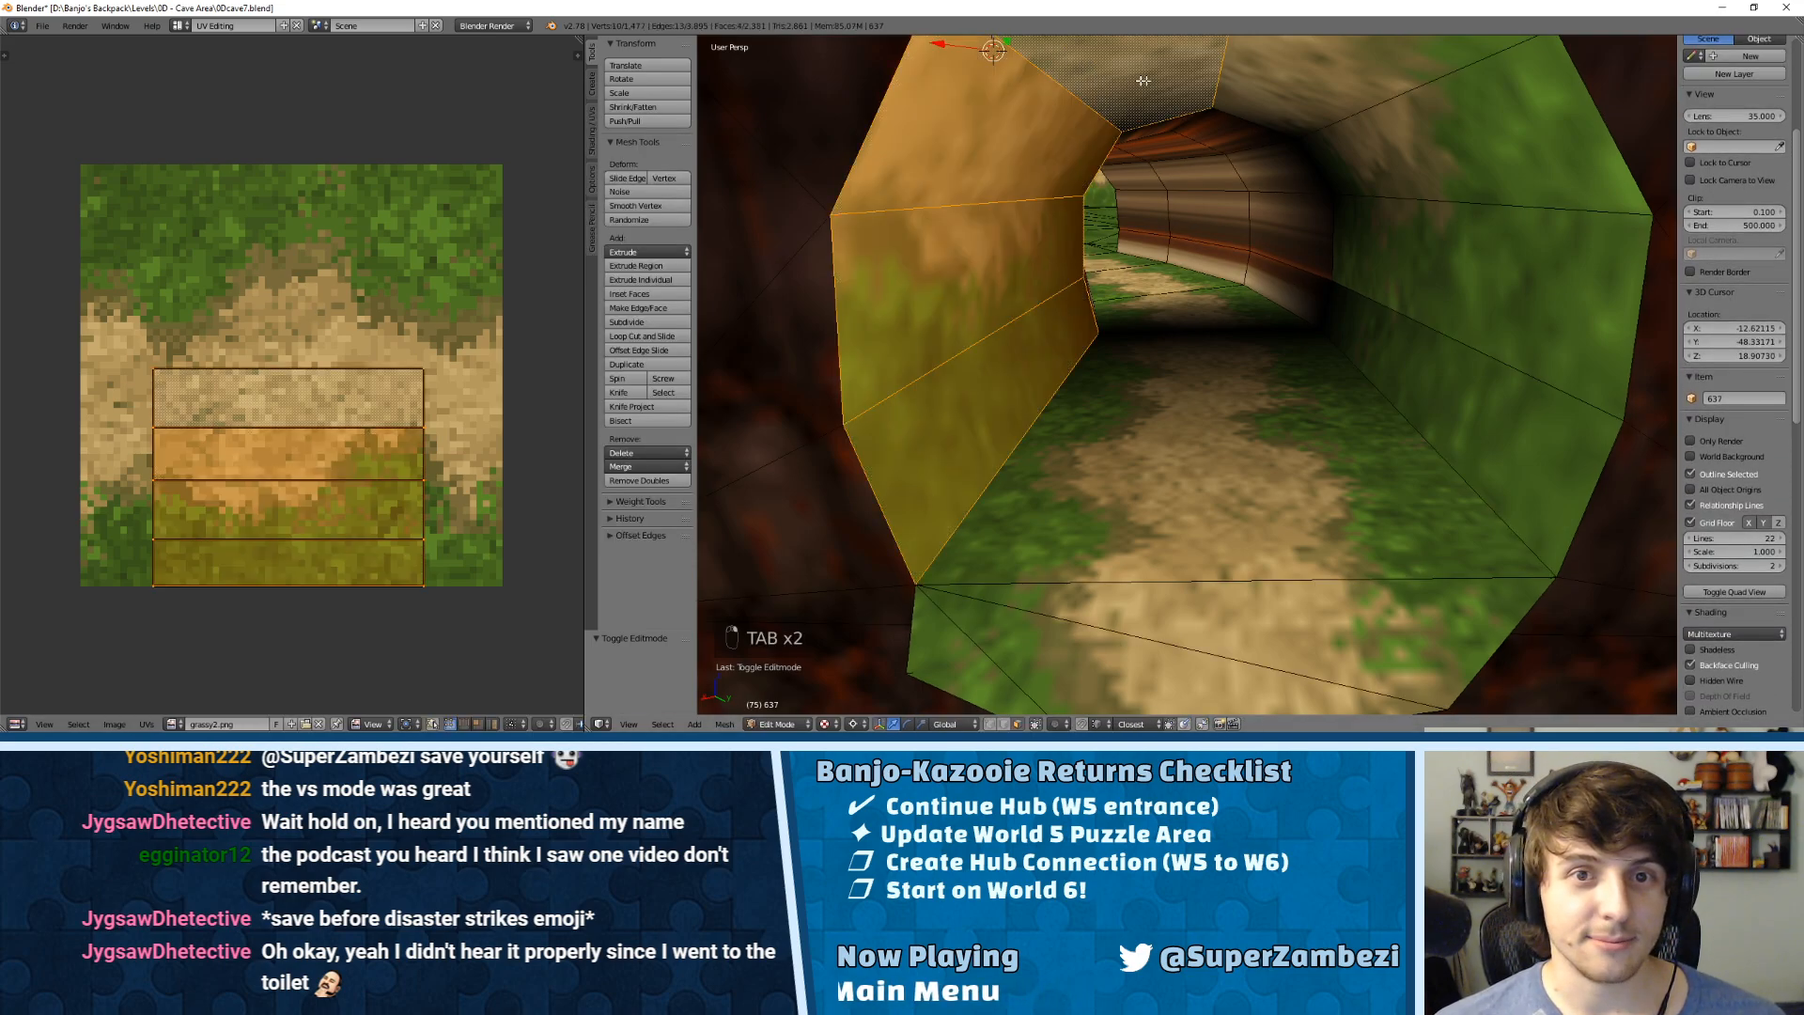
shift+right_click(1315, 75)
shift+right_click(1466, 141)
shift+right_click(1485, 282)
shift+right_click(1466, 432)
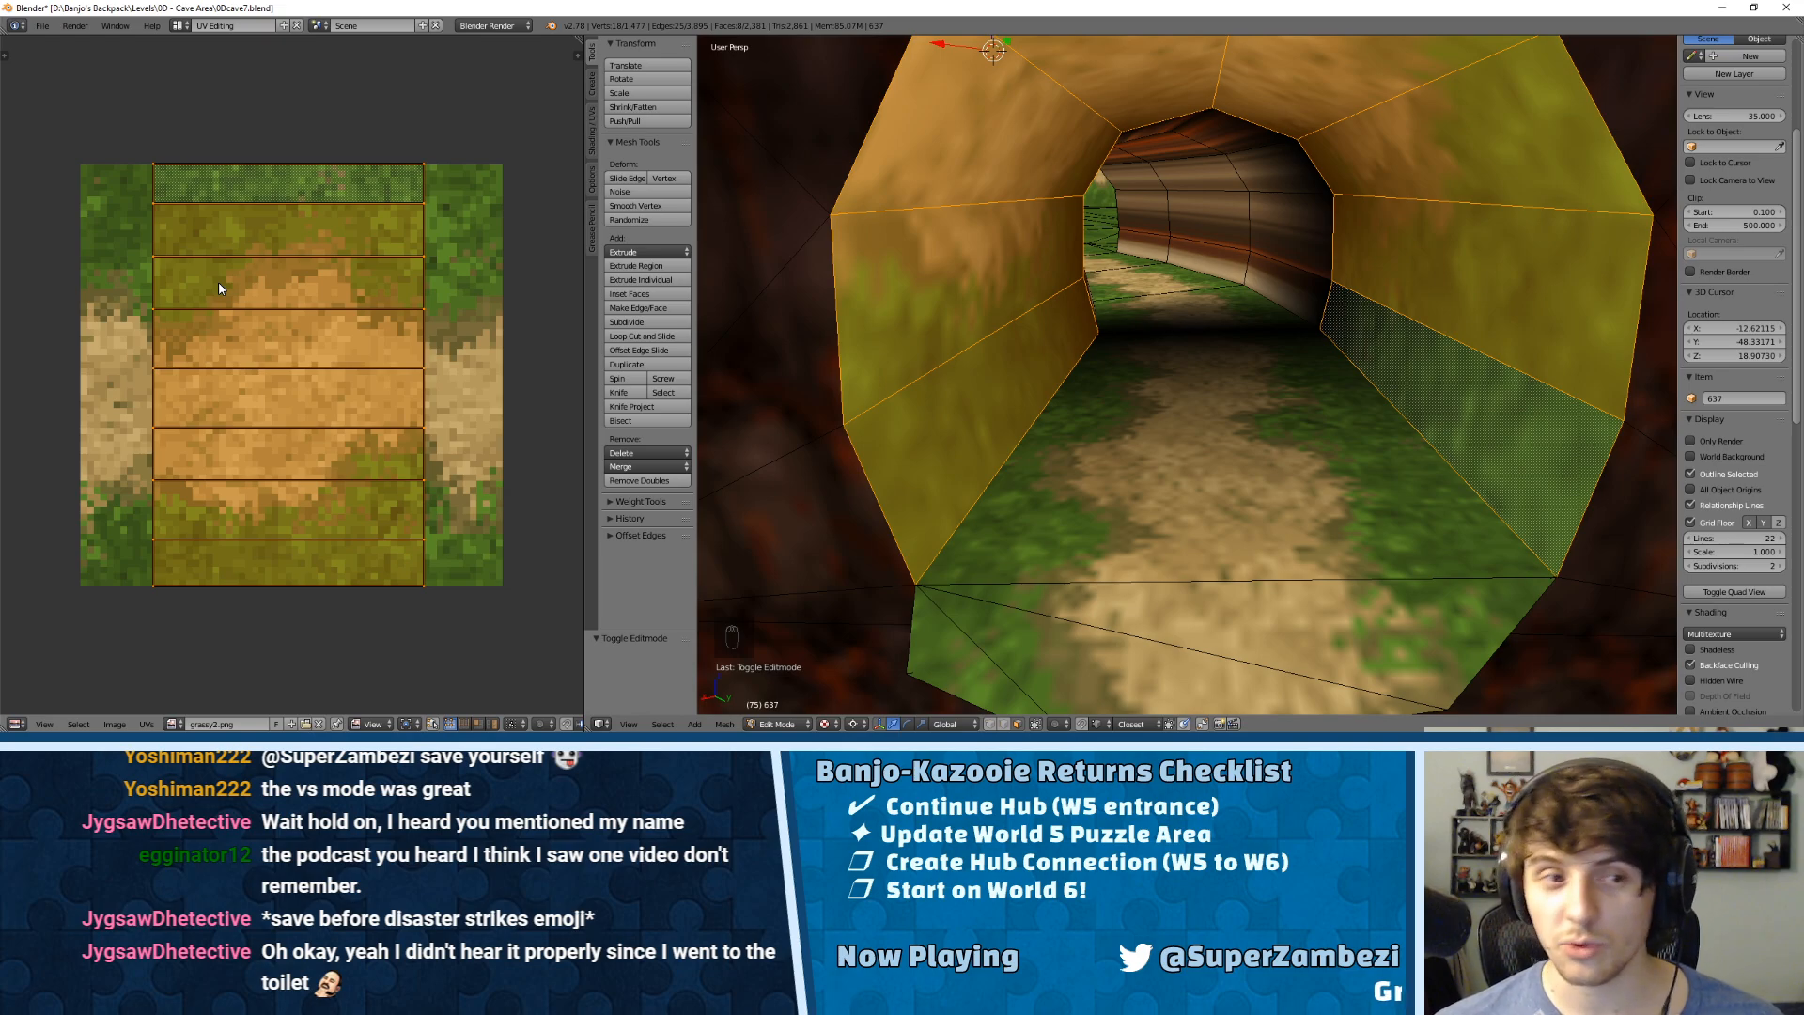
Step: Scale the tunnel ring's UV island by about 0.943 and move it towards the lower left of the grass image
click(264, 367)
key(s)
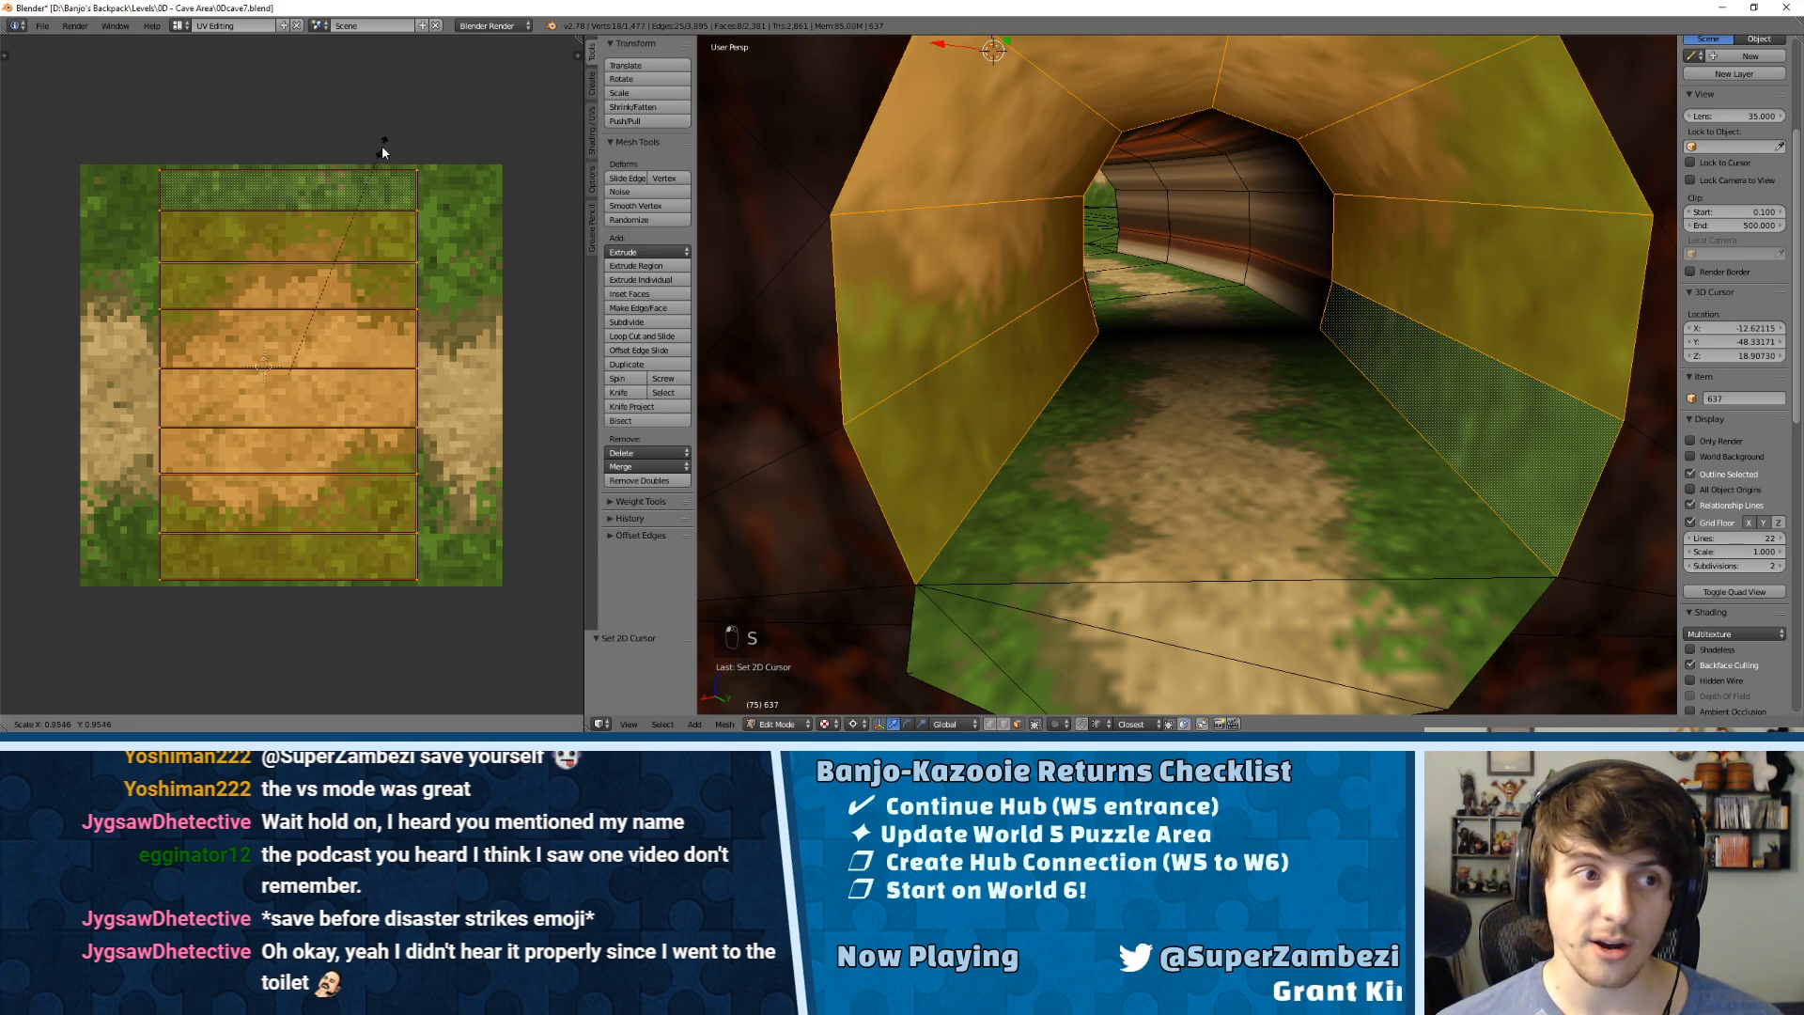
click(380, 149)
key(g)
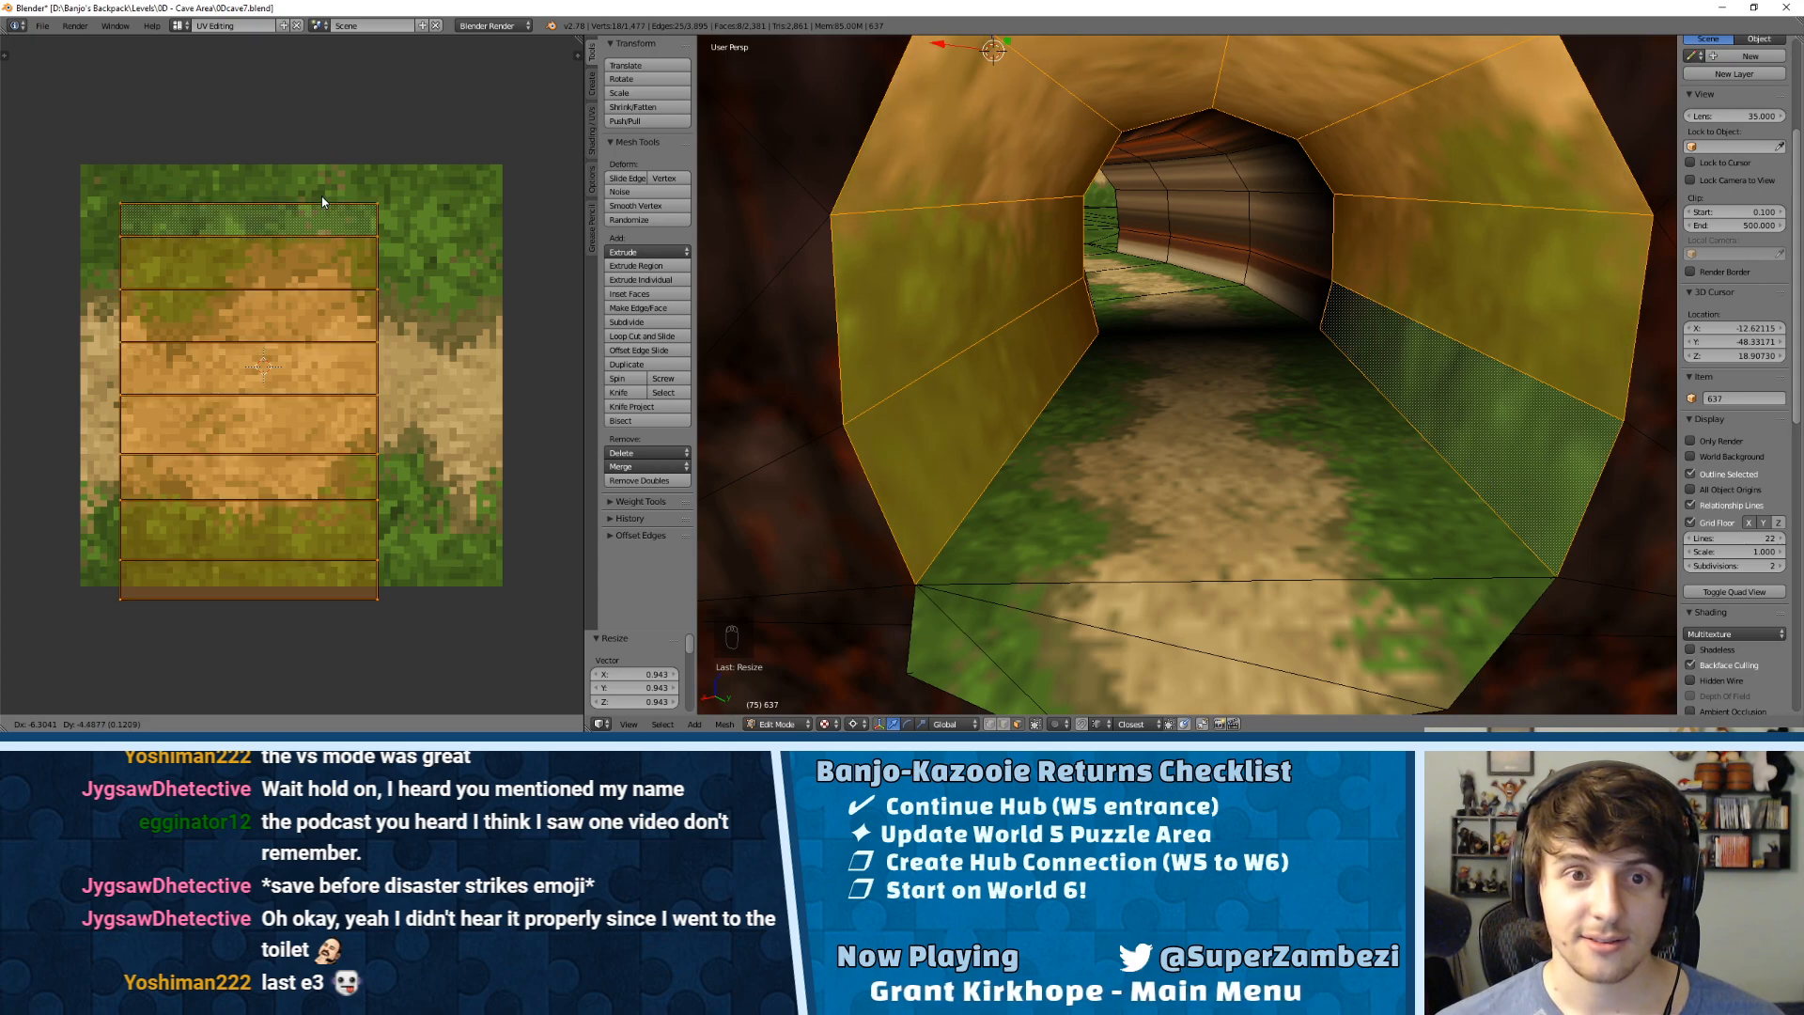
click(320, 199)
Step: Deselect the ring, check the tunnel in Object Mode, and circle-select the rock-textured faces of the inner tunnel in Edit Mode
key(a)
key(Tab)
middle_drag(1323, 306, 1155, 246)
key(Tab)
key(c)
mouse_move(1056, 237)
mouse_down()
mouse_move(1109, 94)
mouse_move(1174, 57)
mouse_move(1299, 52)
mouse_move(1508, 197)
mouse_move(1413, 311)
mouse_up()
drag(902, 436, 887, 91)
key(Escape)
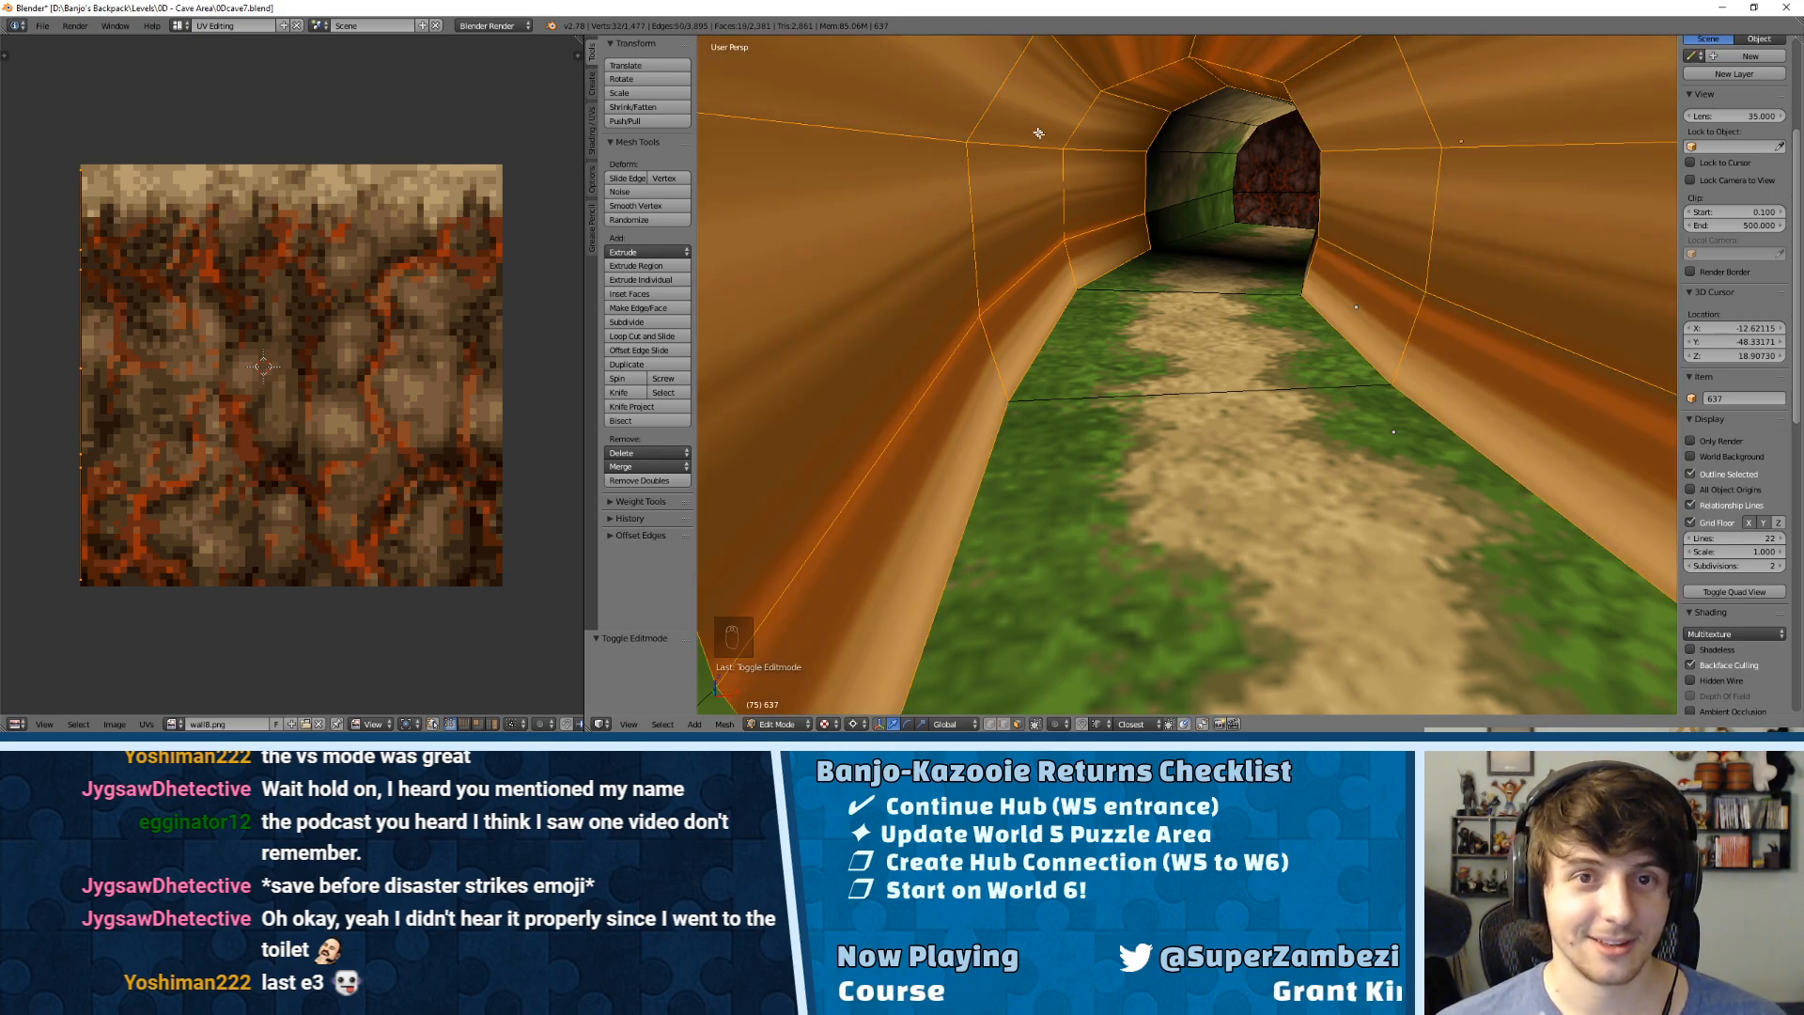
Step: Add the missed ceiling and wall faces of the rock-textured tunnel section to the selection
scroll(1081, 155, down, 3)
mouse_move(1206, 164)
middle_down()
mouse_move(1209, 105)
mouse_move(1207, 161)
middle_up()
shift+right_click(1207, 162)
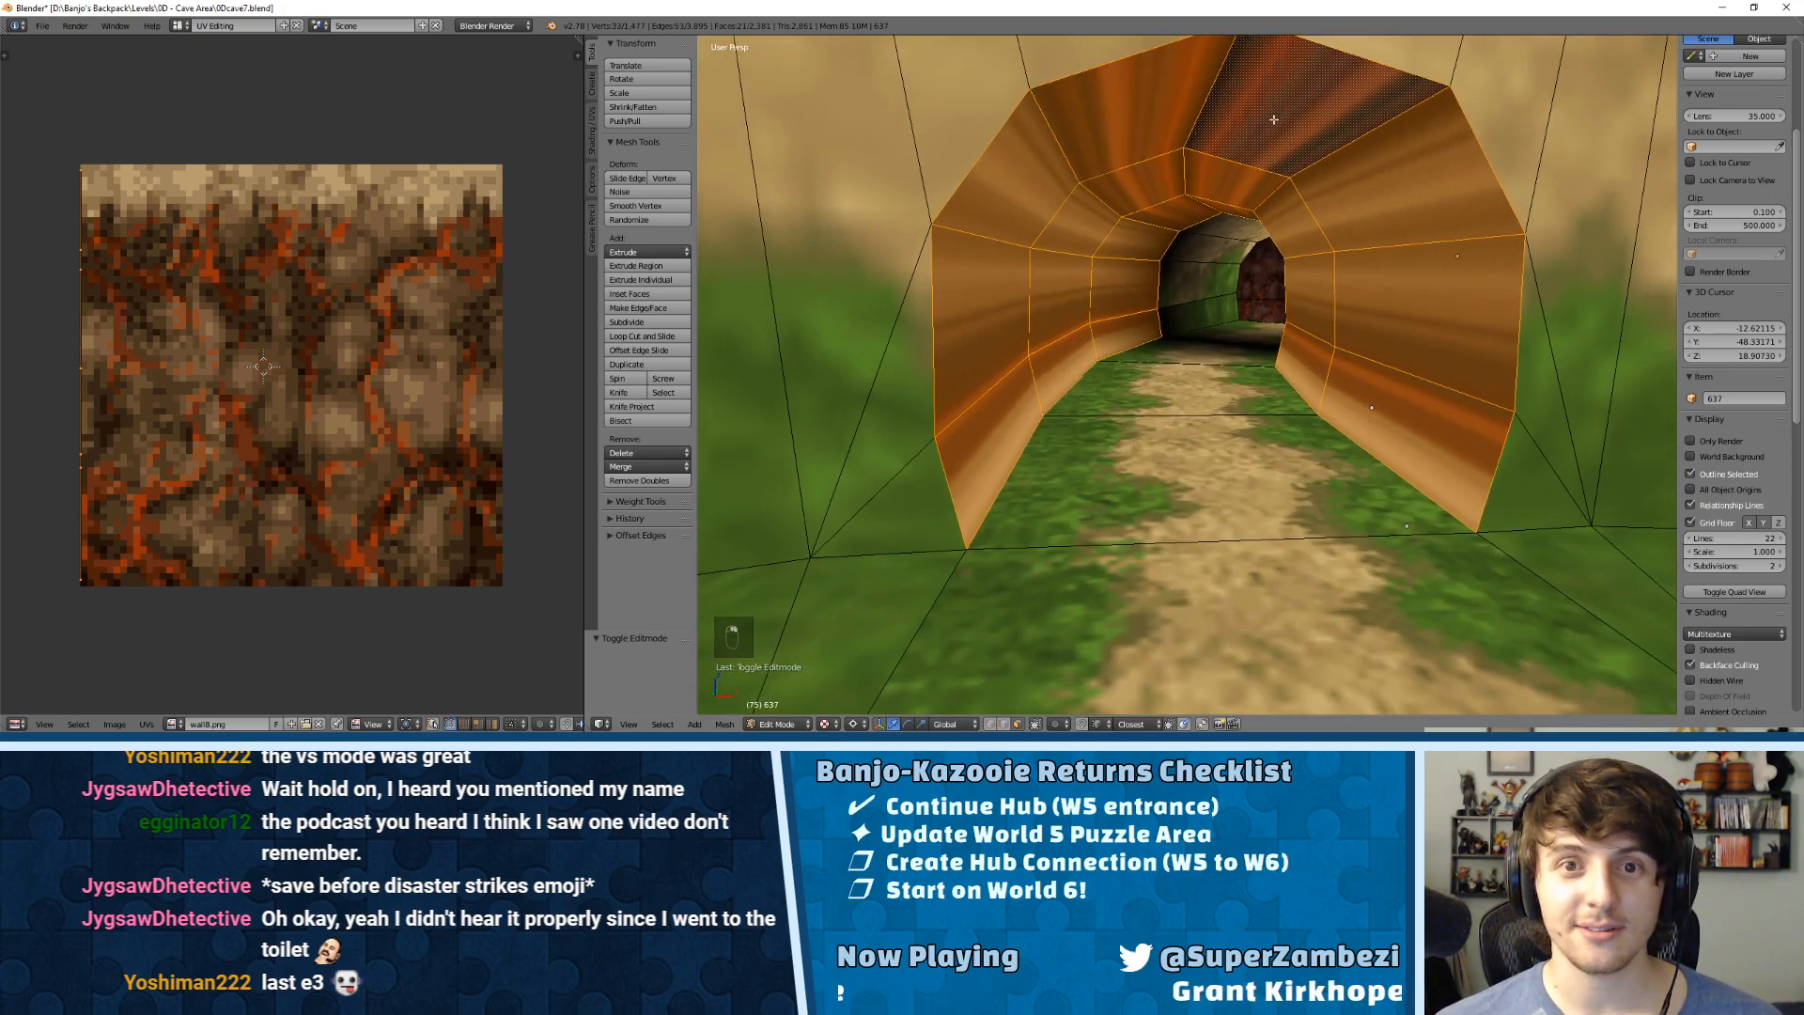
scroll(1207, 161, up, 6)
shift+right_click(1399, 246)
shift+right_click(1460, 162)
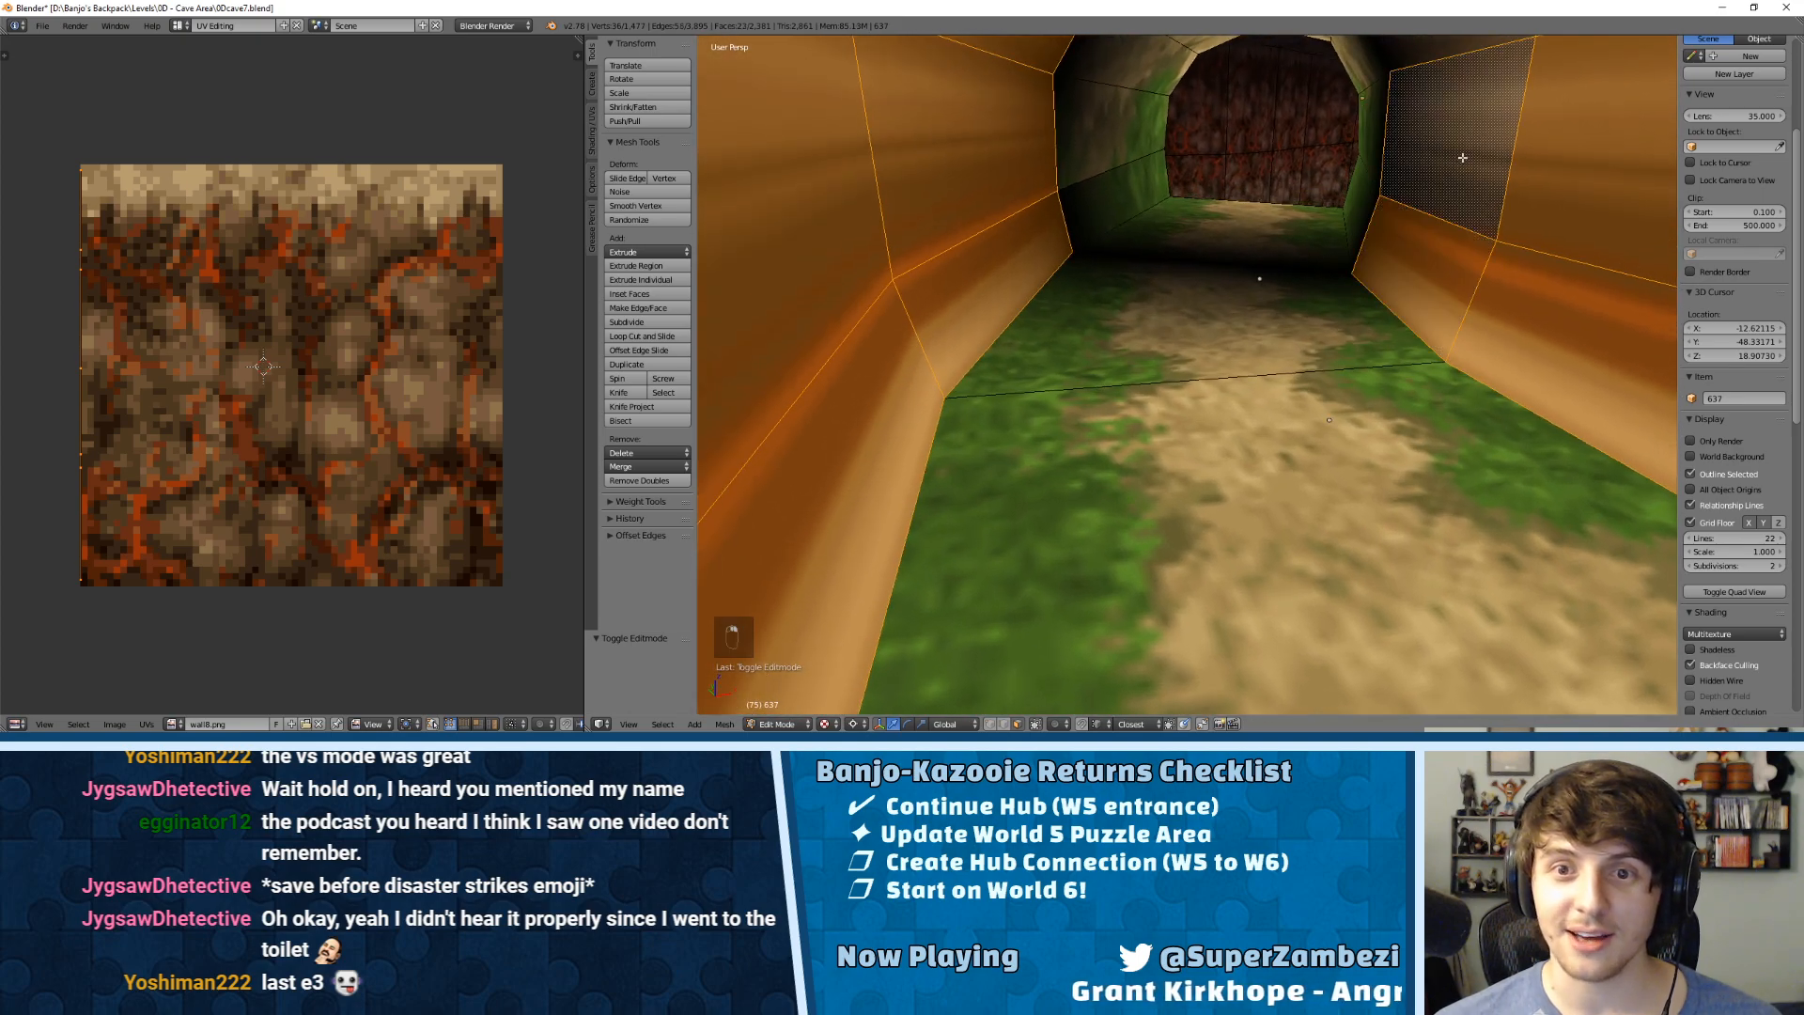
shift+middle_drag(1423, 70, 1365, 169)
shift+right_click(1364, 164)
Step: Make the adjoining grass face of the ring active and unwrap the selection with Follow Active Quads using Length Average
shift+right_click(1087, 264)
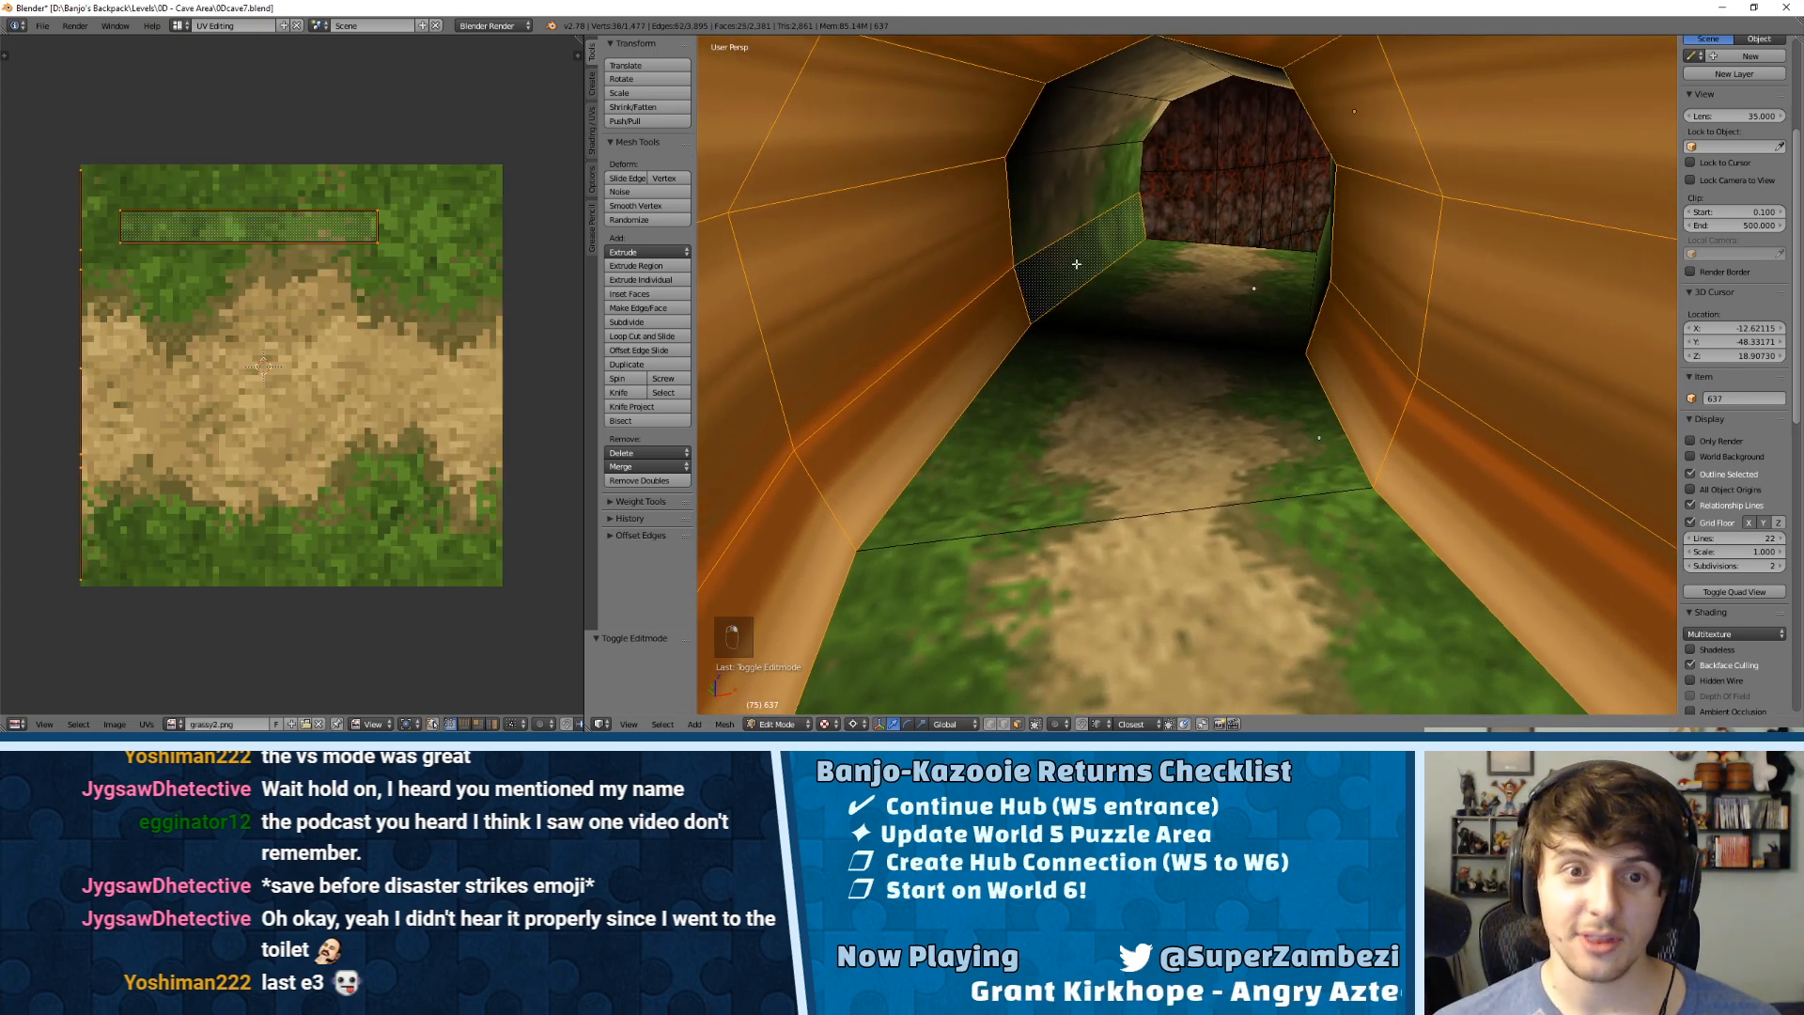
key(u)
click(1064, 302)
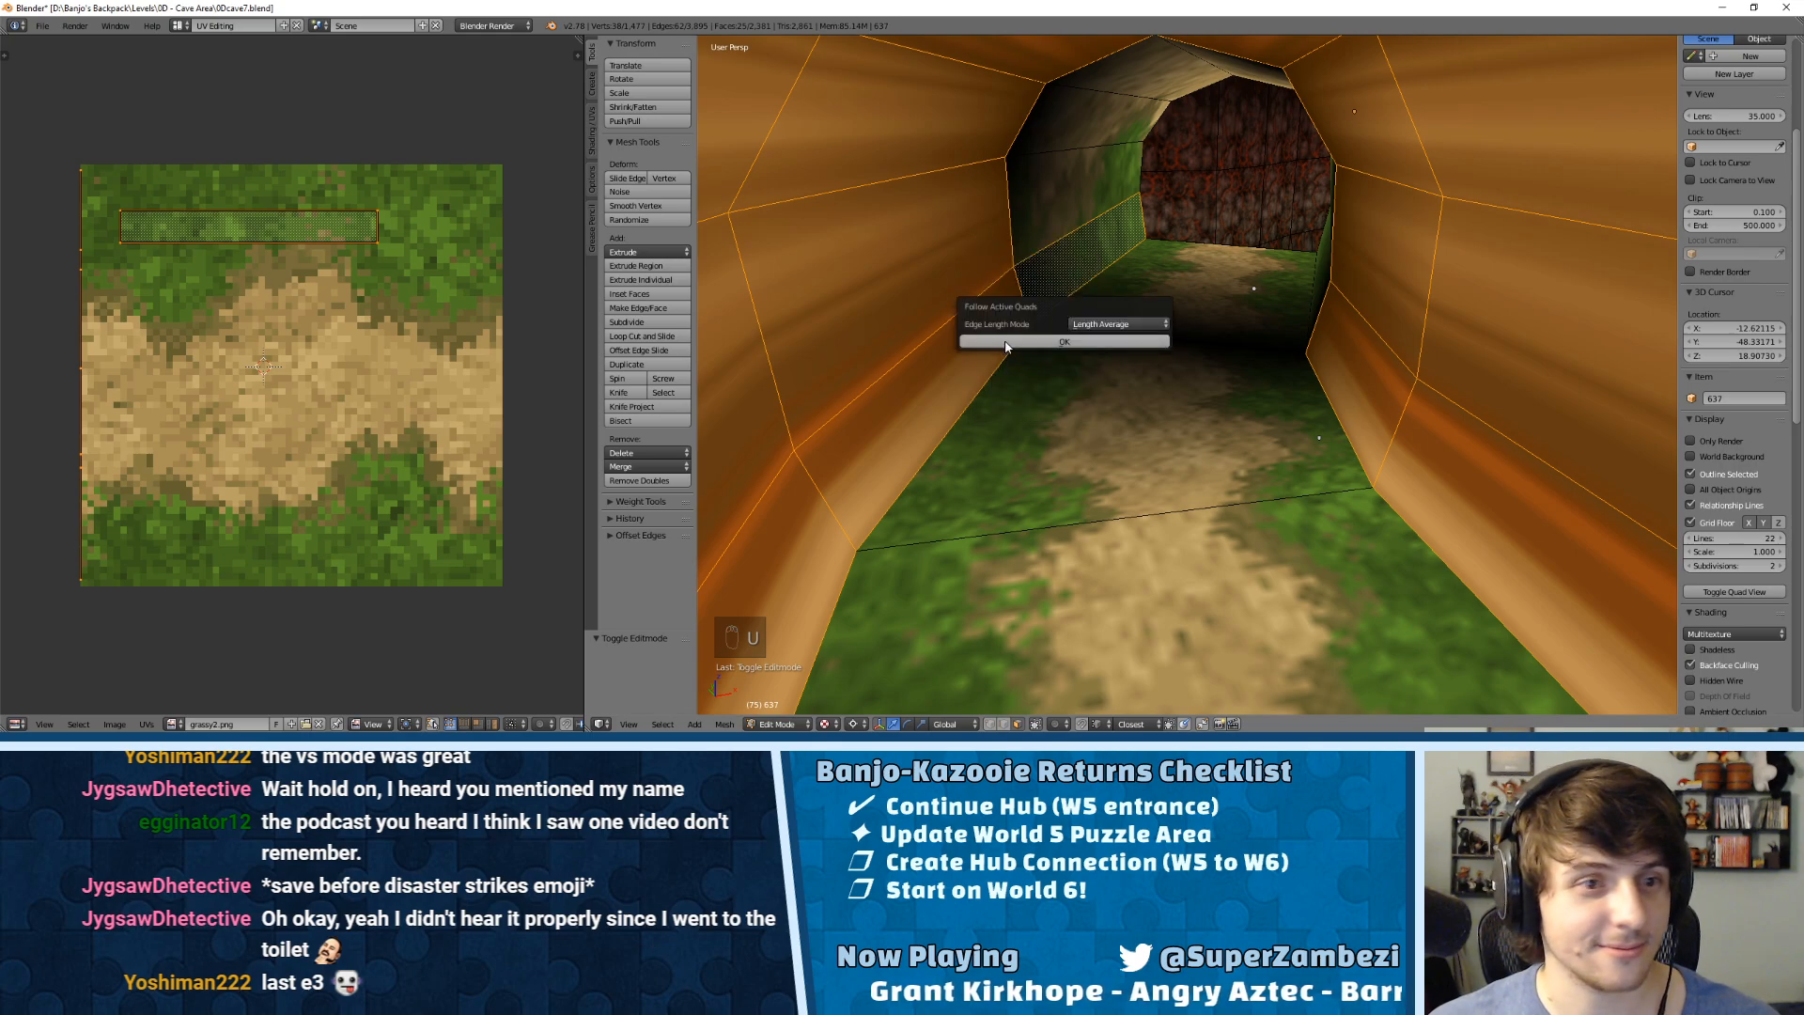
click(1065, 341)
Step: Add the ring's other grass wall and ceiling faces to the selection, then deselect all UVs
shift+right_click(1079, 179)
shift+right_click(1102, 124)
shift+right_click(1139, 73)
middle_drag(1140, 74, 1180, 113)
shift+right_click(1170, 52)
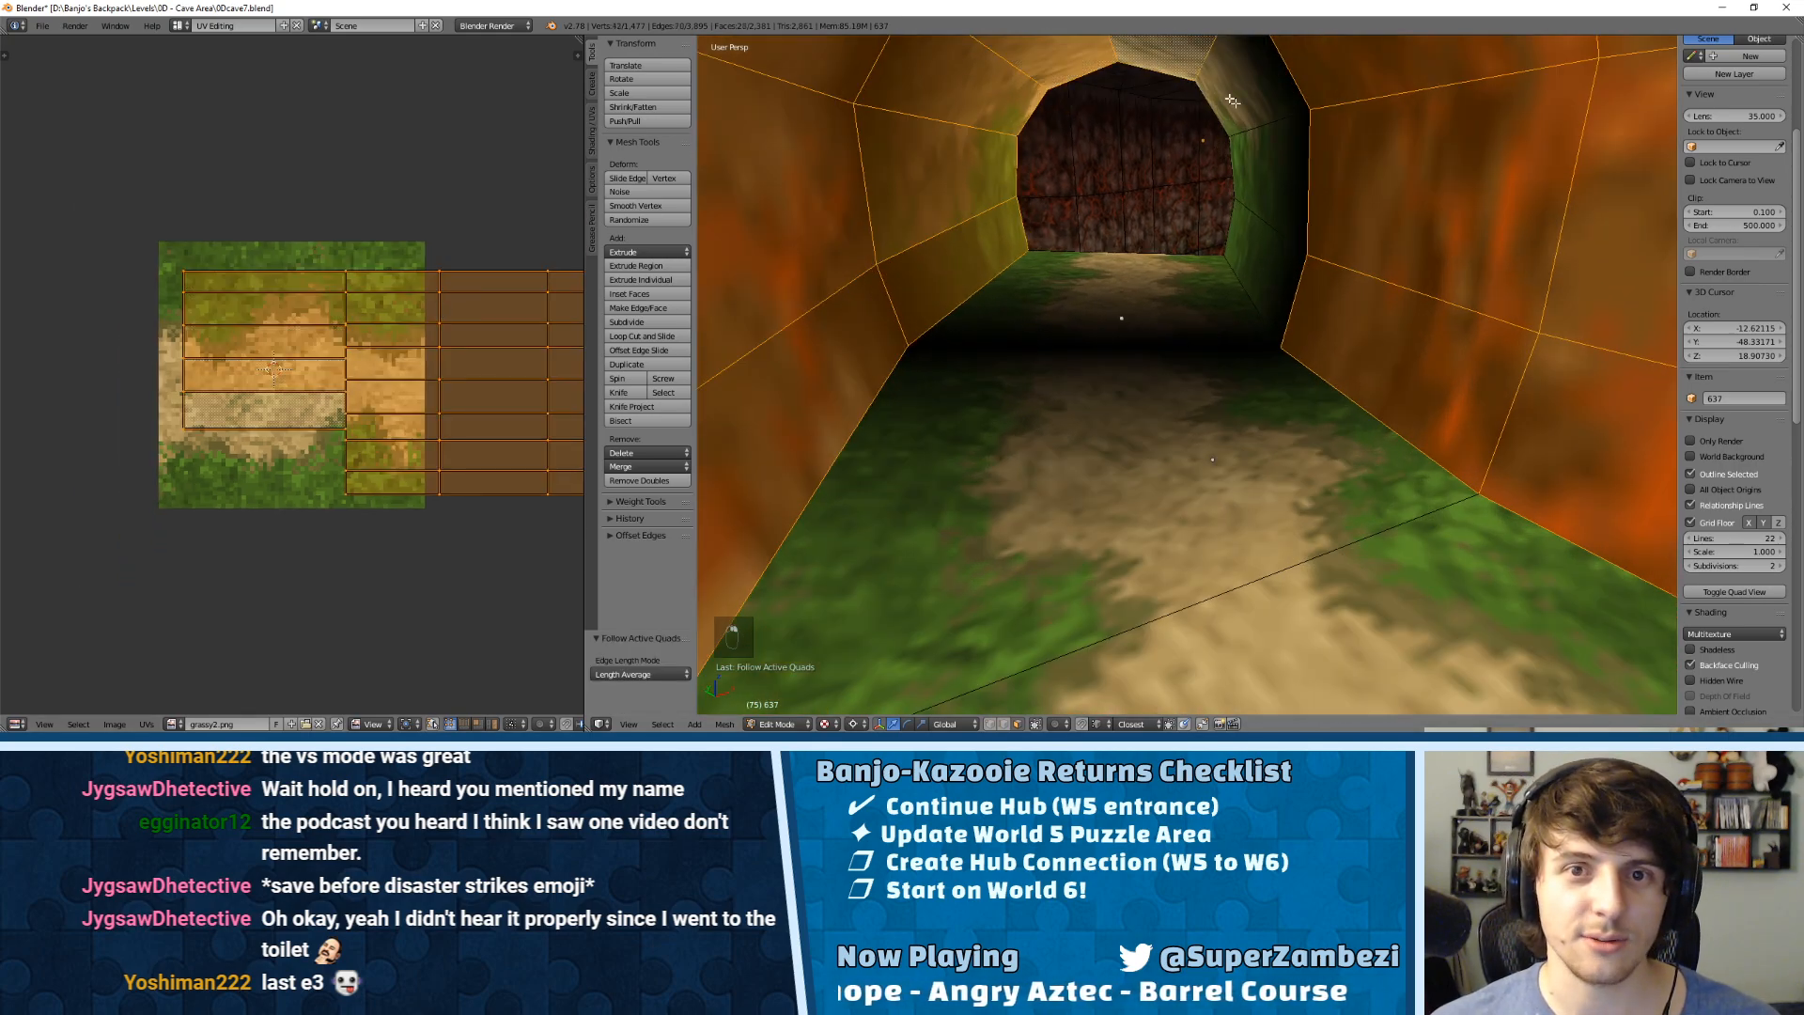
shift+right_click(1245, 80)
shift+right_click(1269, 178)
shift+right_click(1264, 273)
scroll(393, 455, up, 3)
middle_drag(391, 424, 318, 336)
scroll(279, 249, down, 1)
key(a)
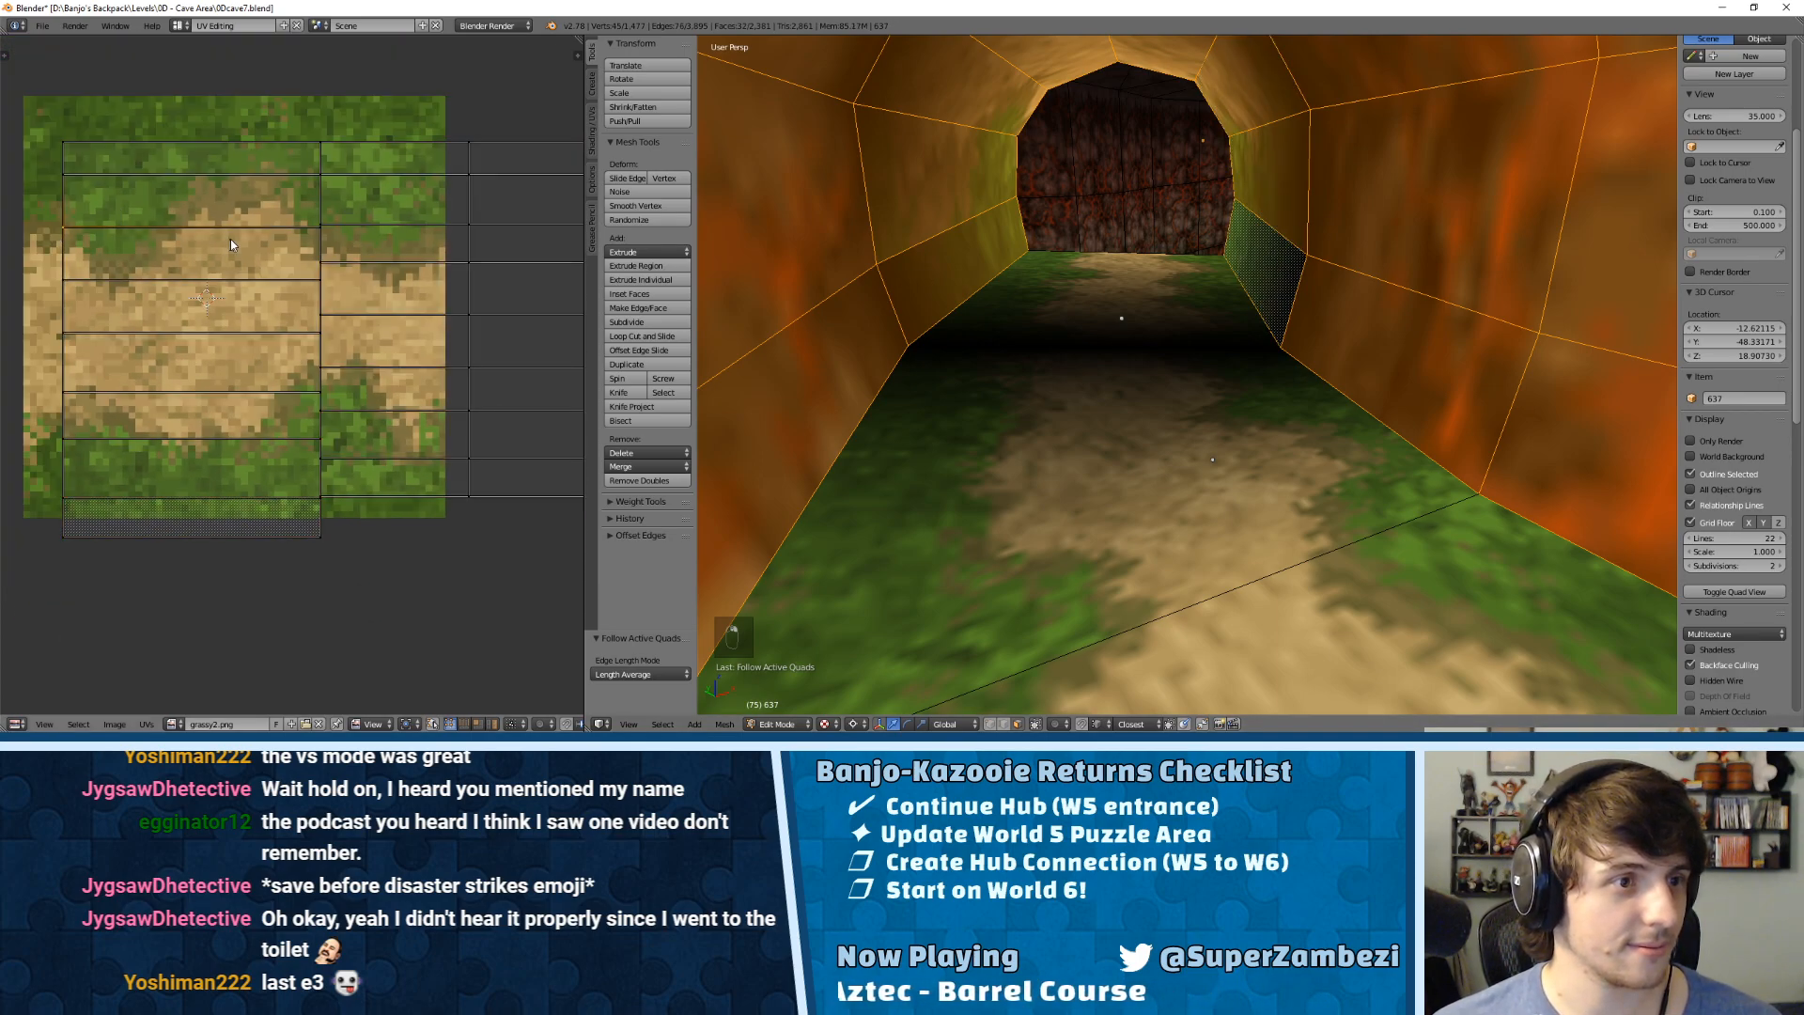
Step: Lower the two bottom UV rows of the inner tunnel by about 0.096 and 0.087 to line up with the ring's rows
middle_drag(406, 339, 239, 325)
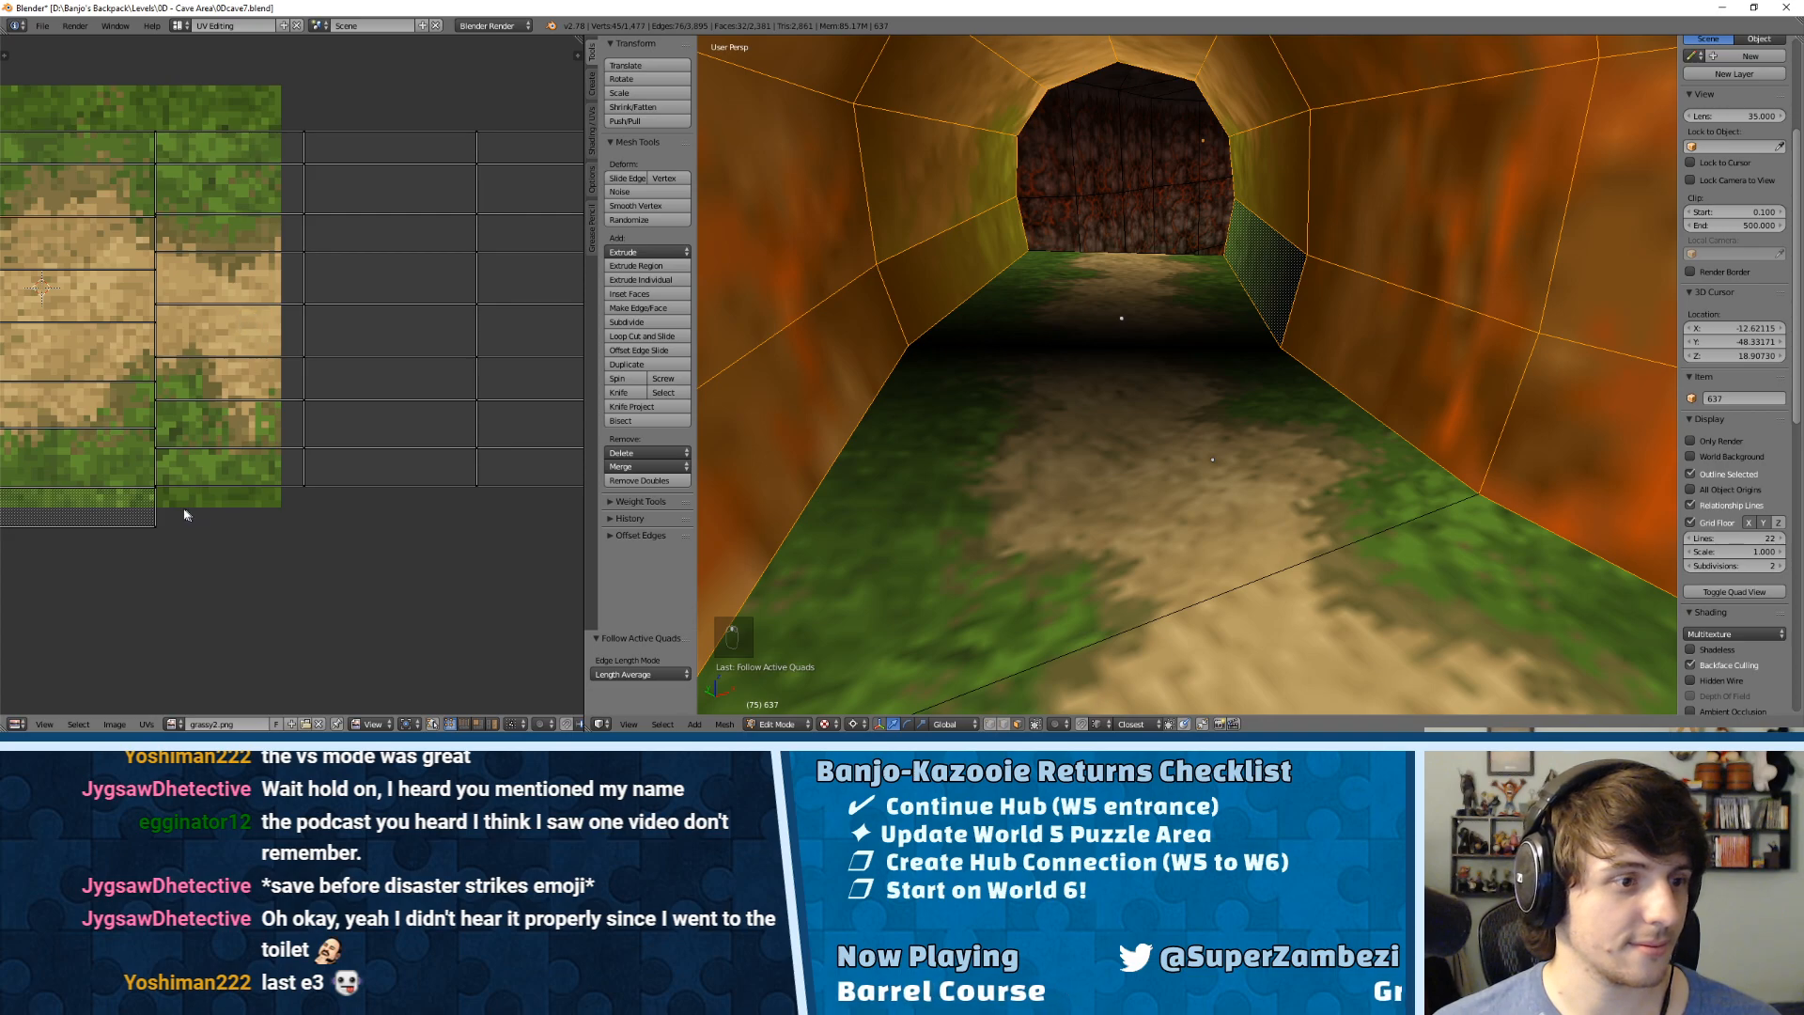
scroll(188, 515, down, 2)
middle_drag(323, 508, 363, 469)
key(b)
drag(552, 447, 304, 434)
key(g)
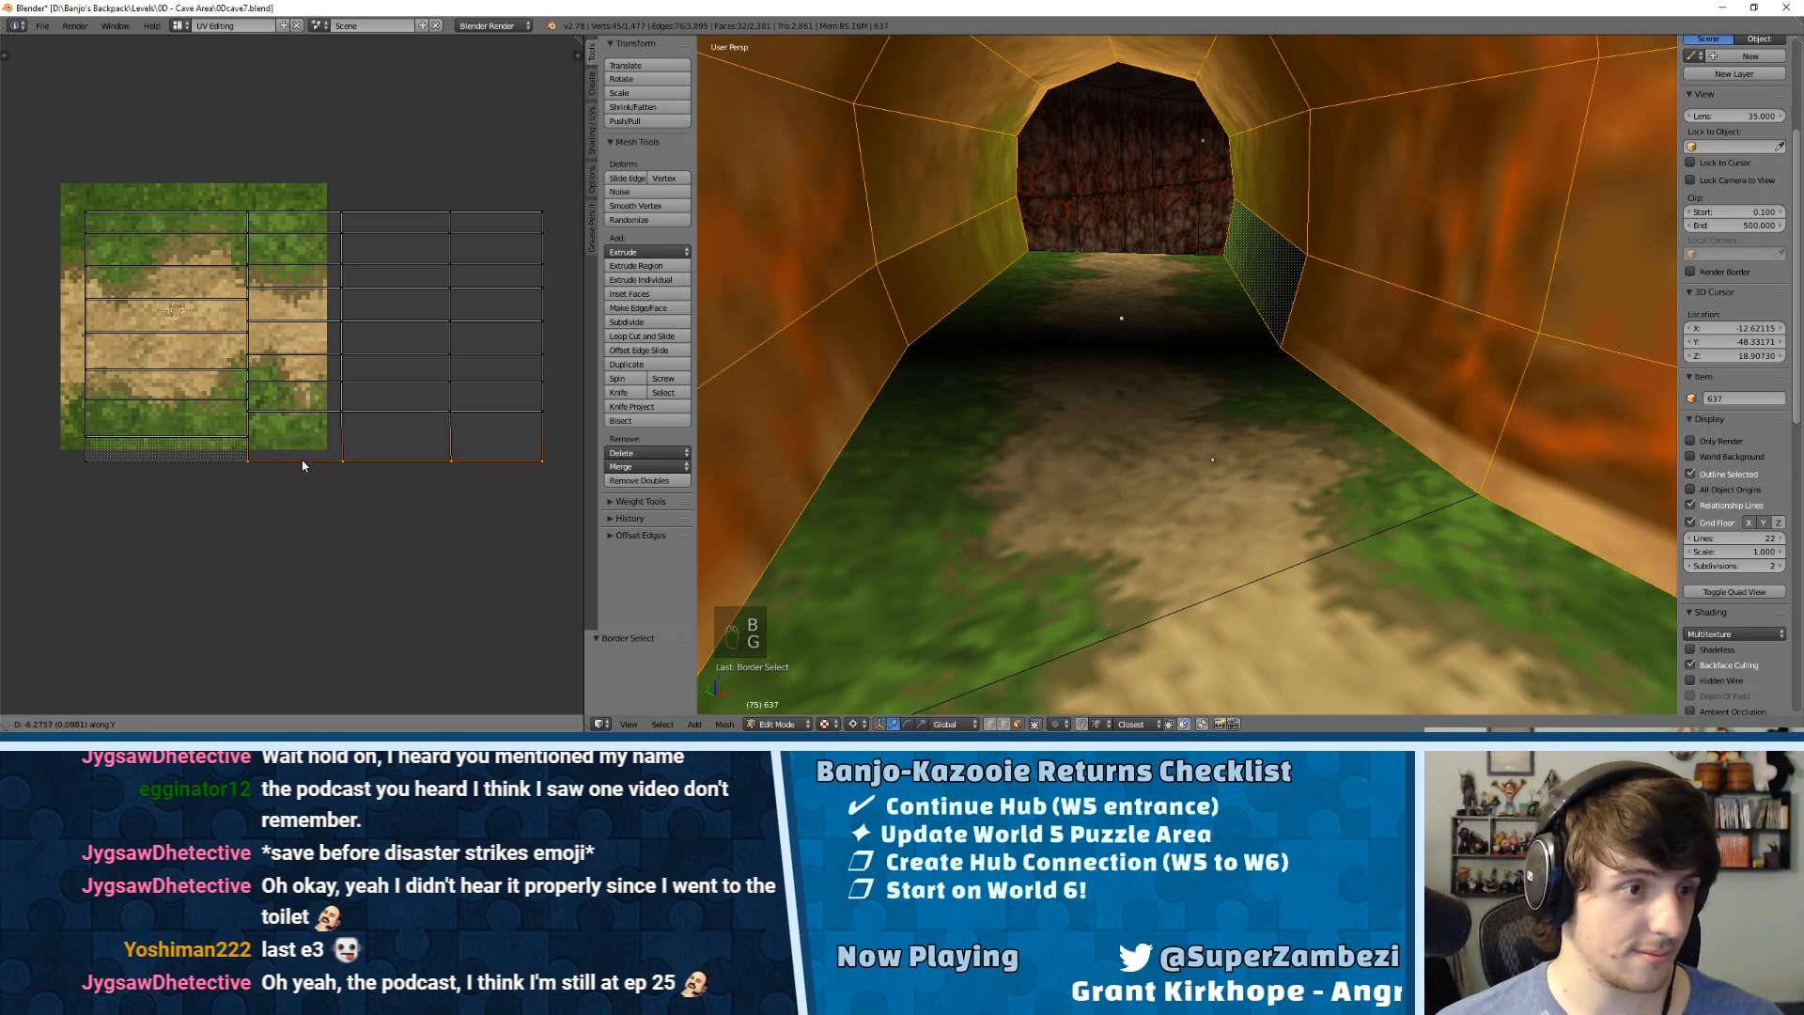
click(308, 460)
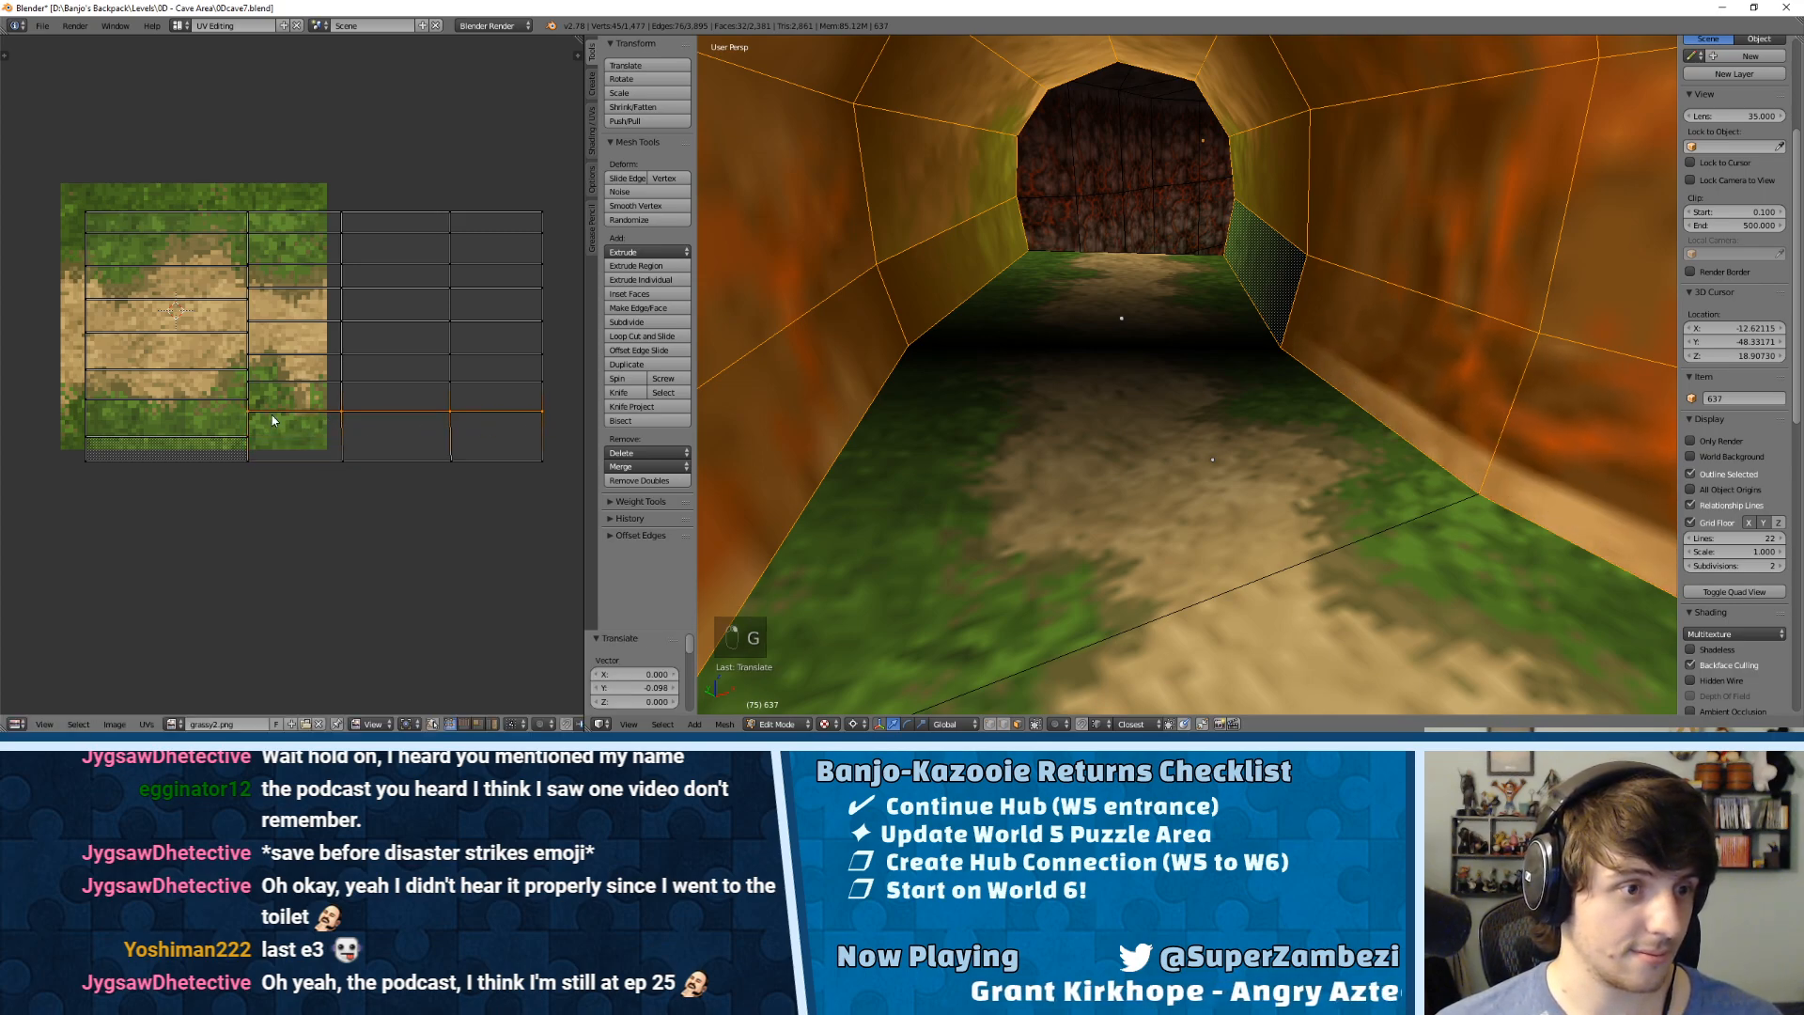
key(g)
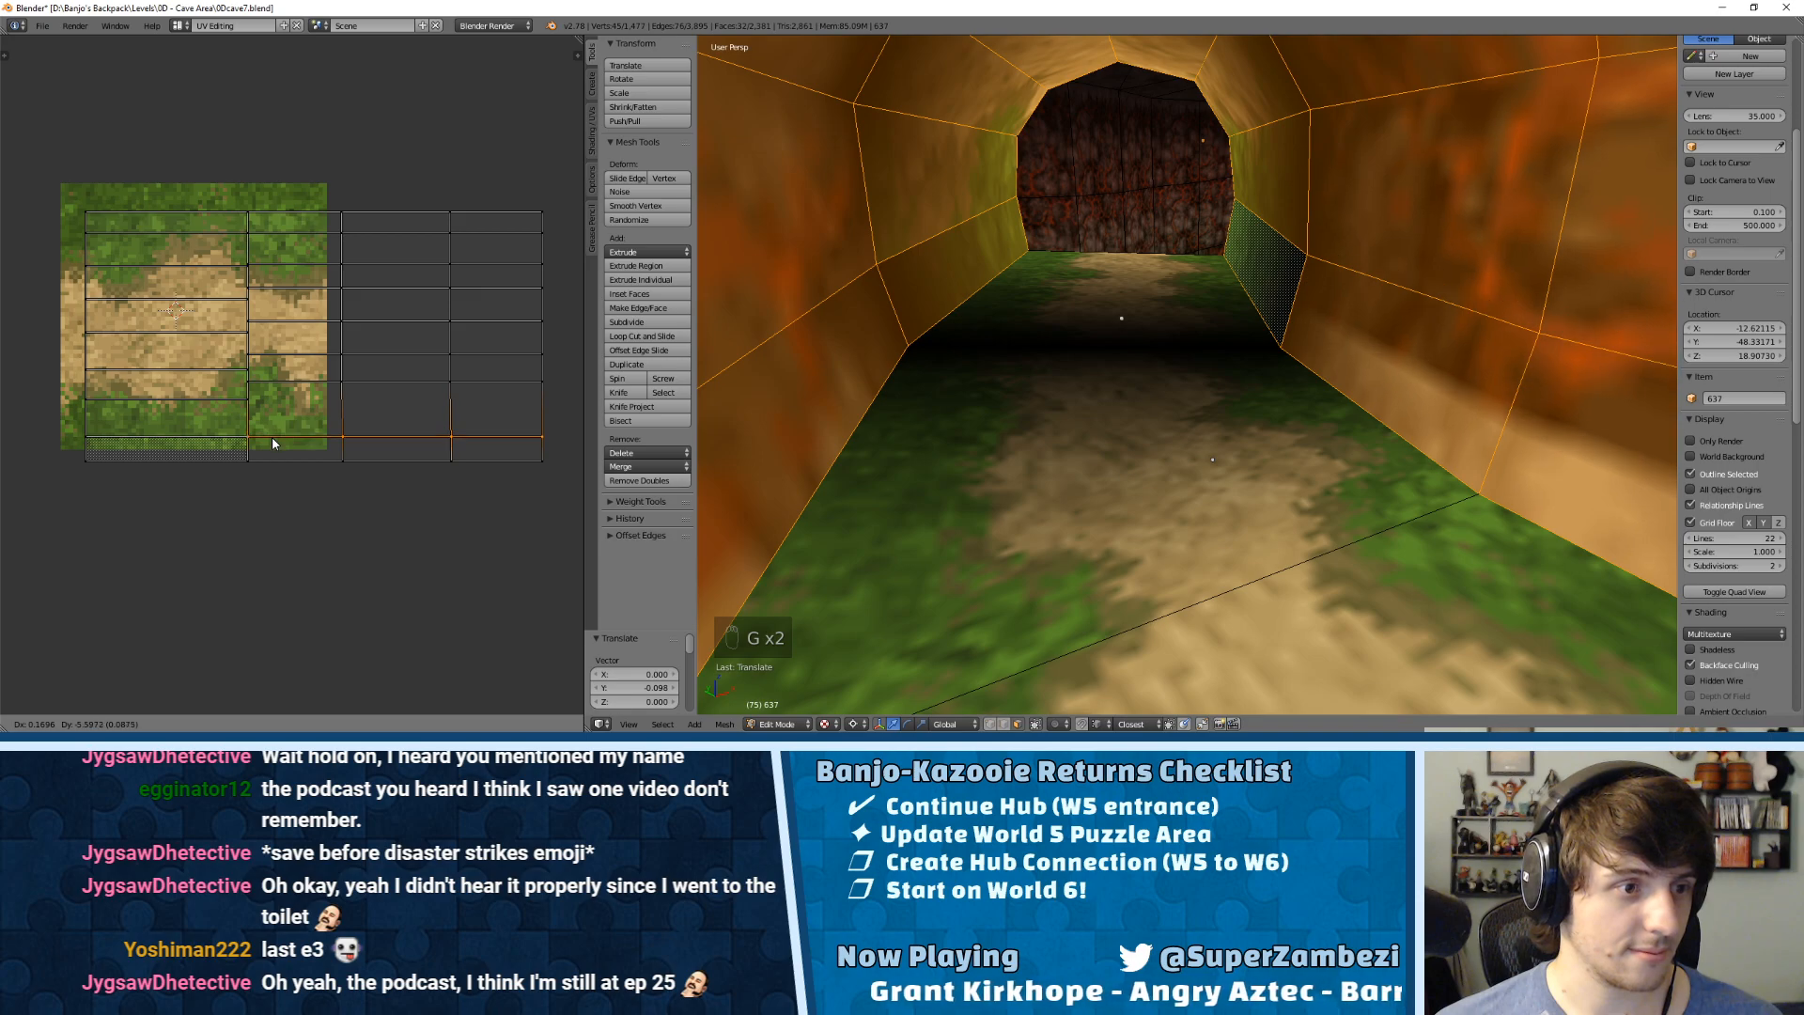
click(273, 436)
Step: Lower the third UV row from the bottom by about 0.072 and level its vertices with the ring's row
right_click(485, 397)
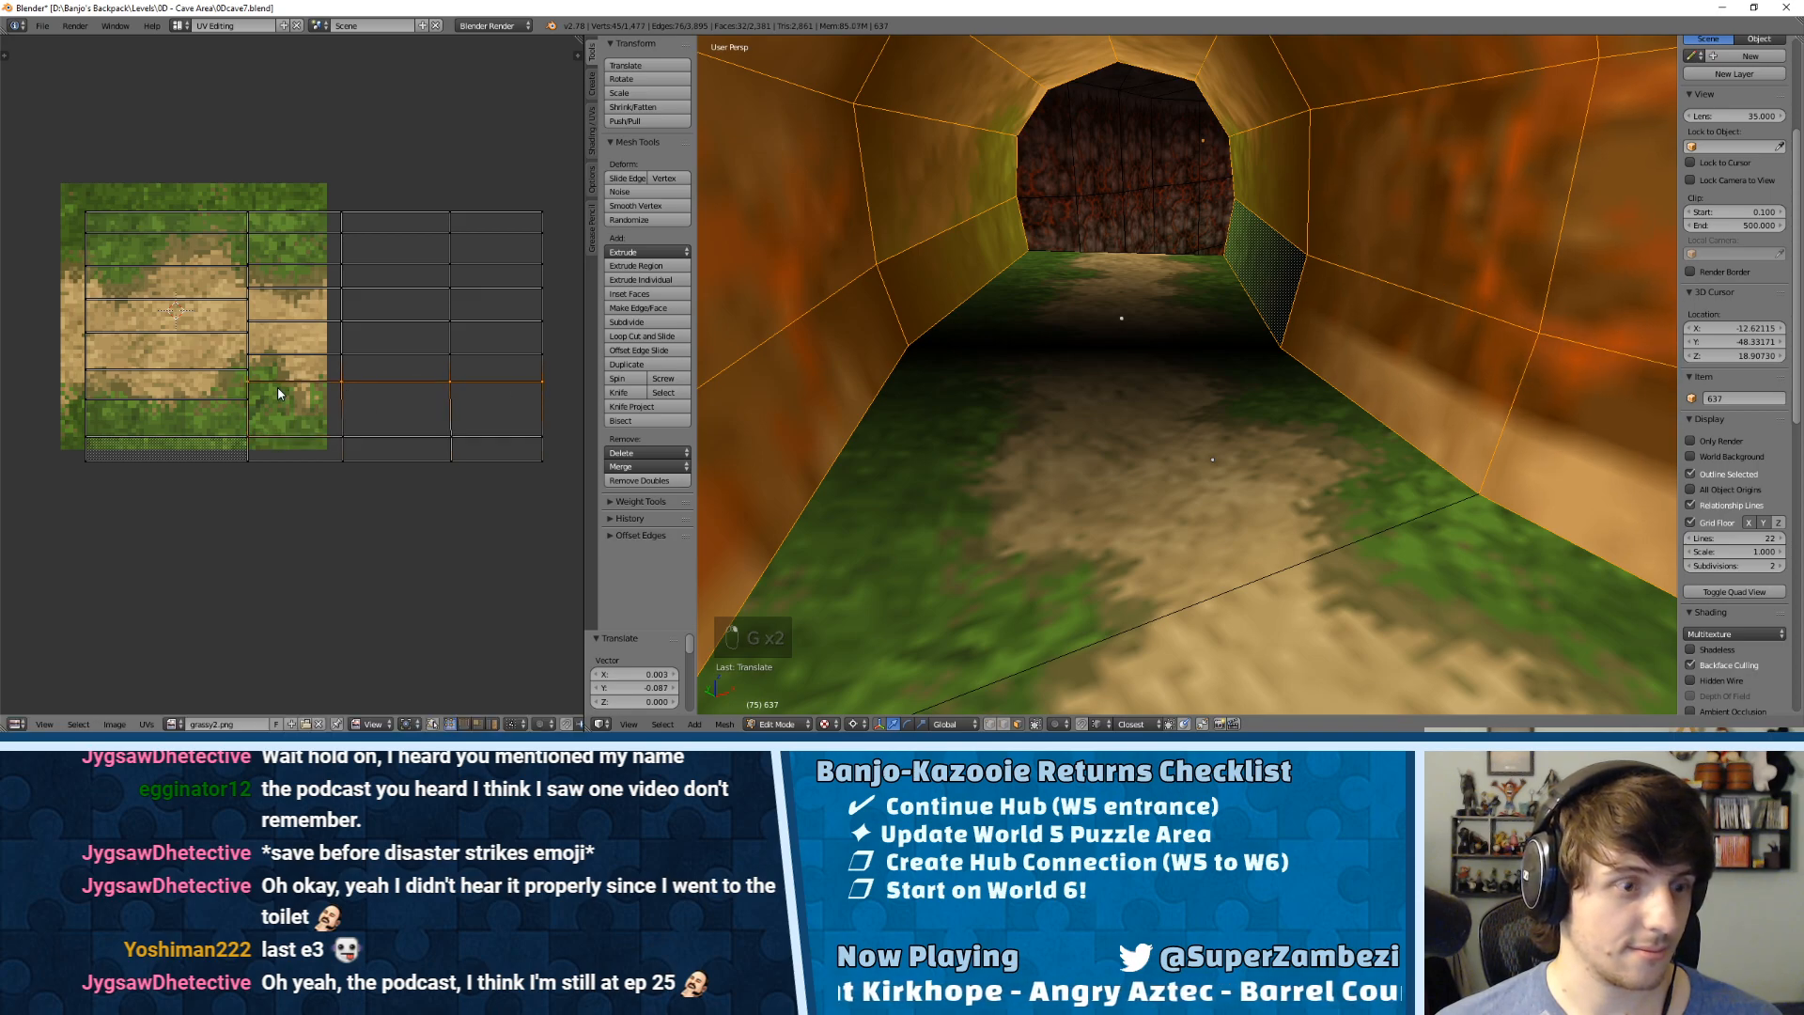
key(g)
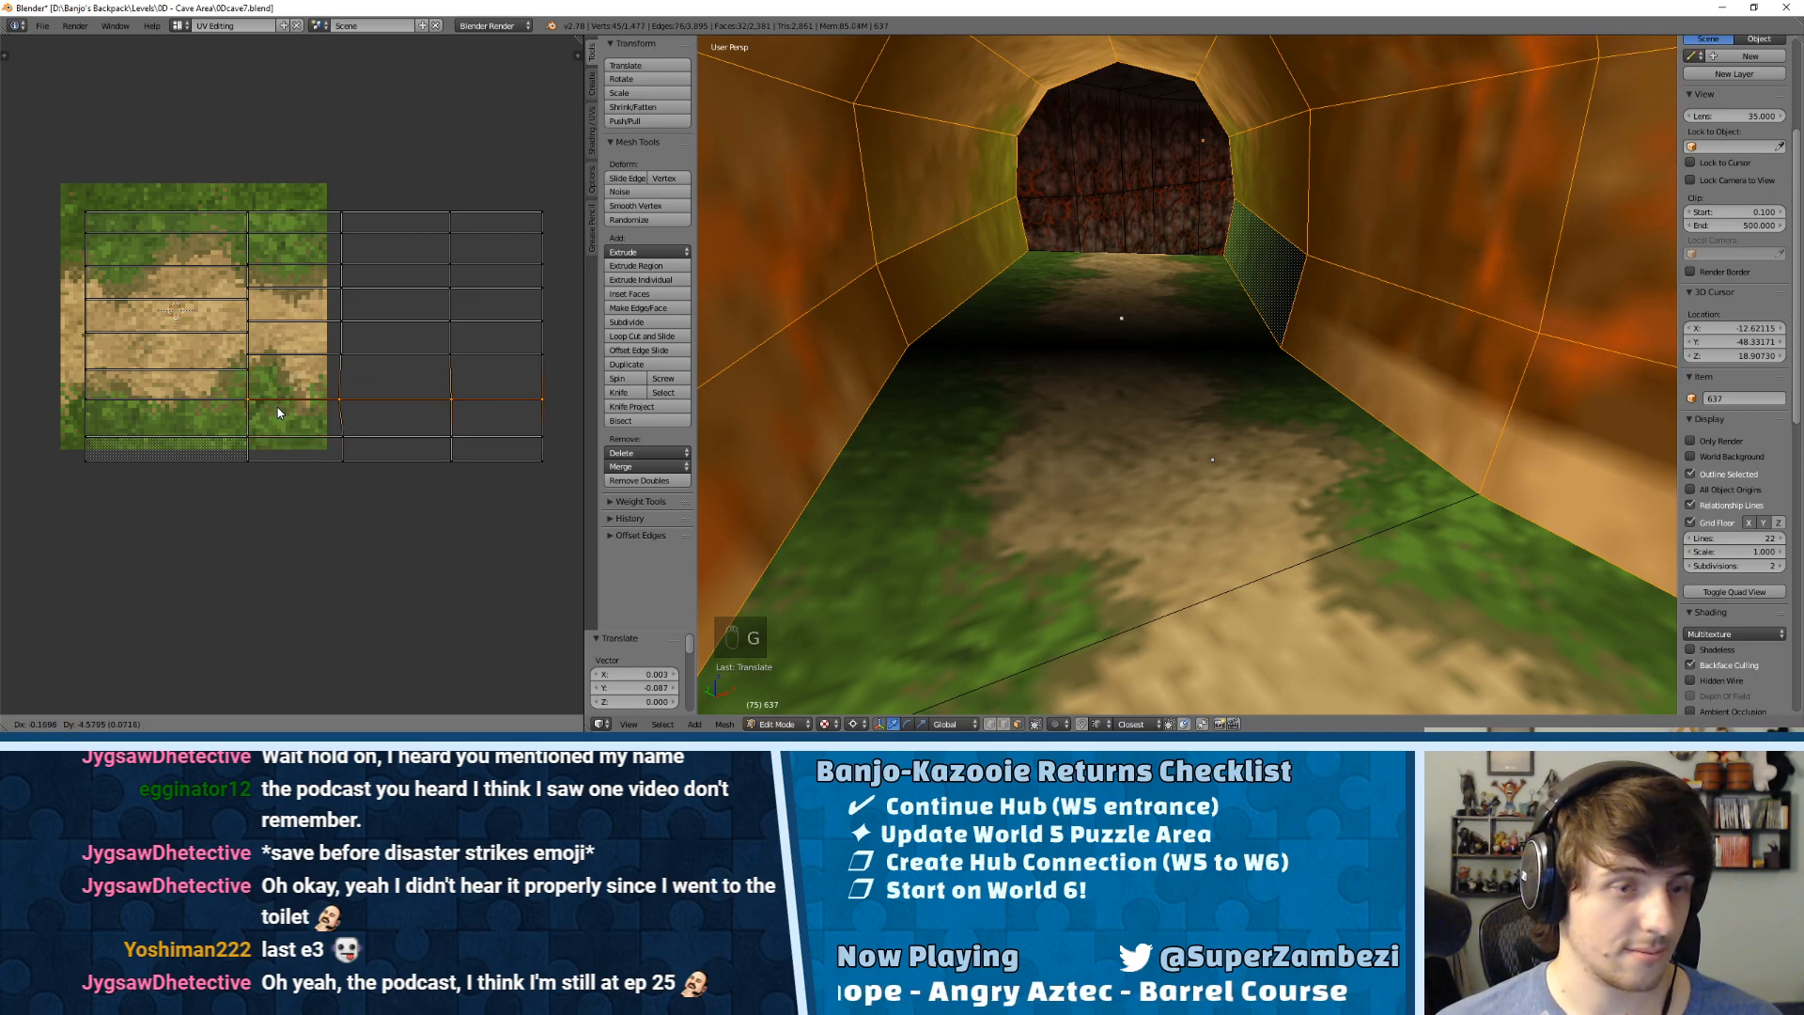
click(278, 411)
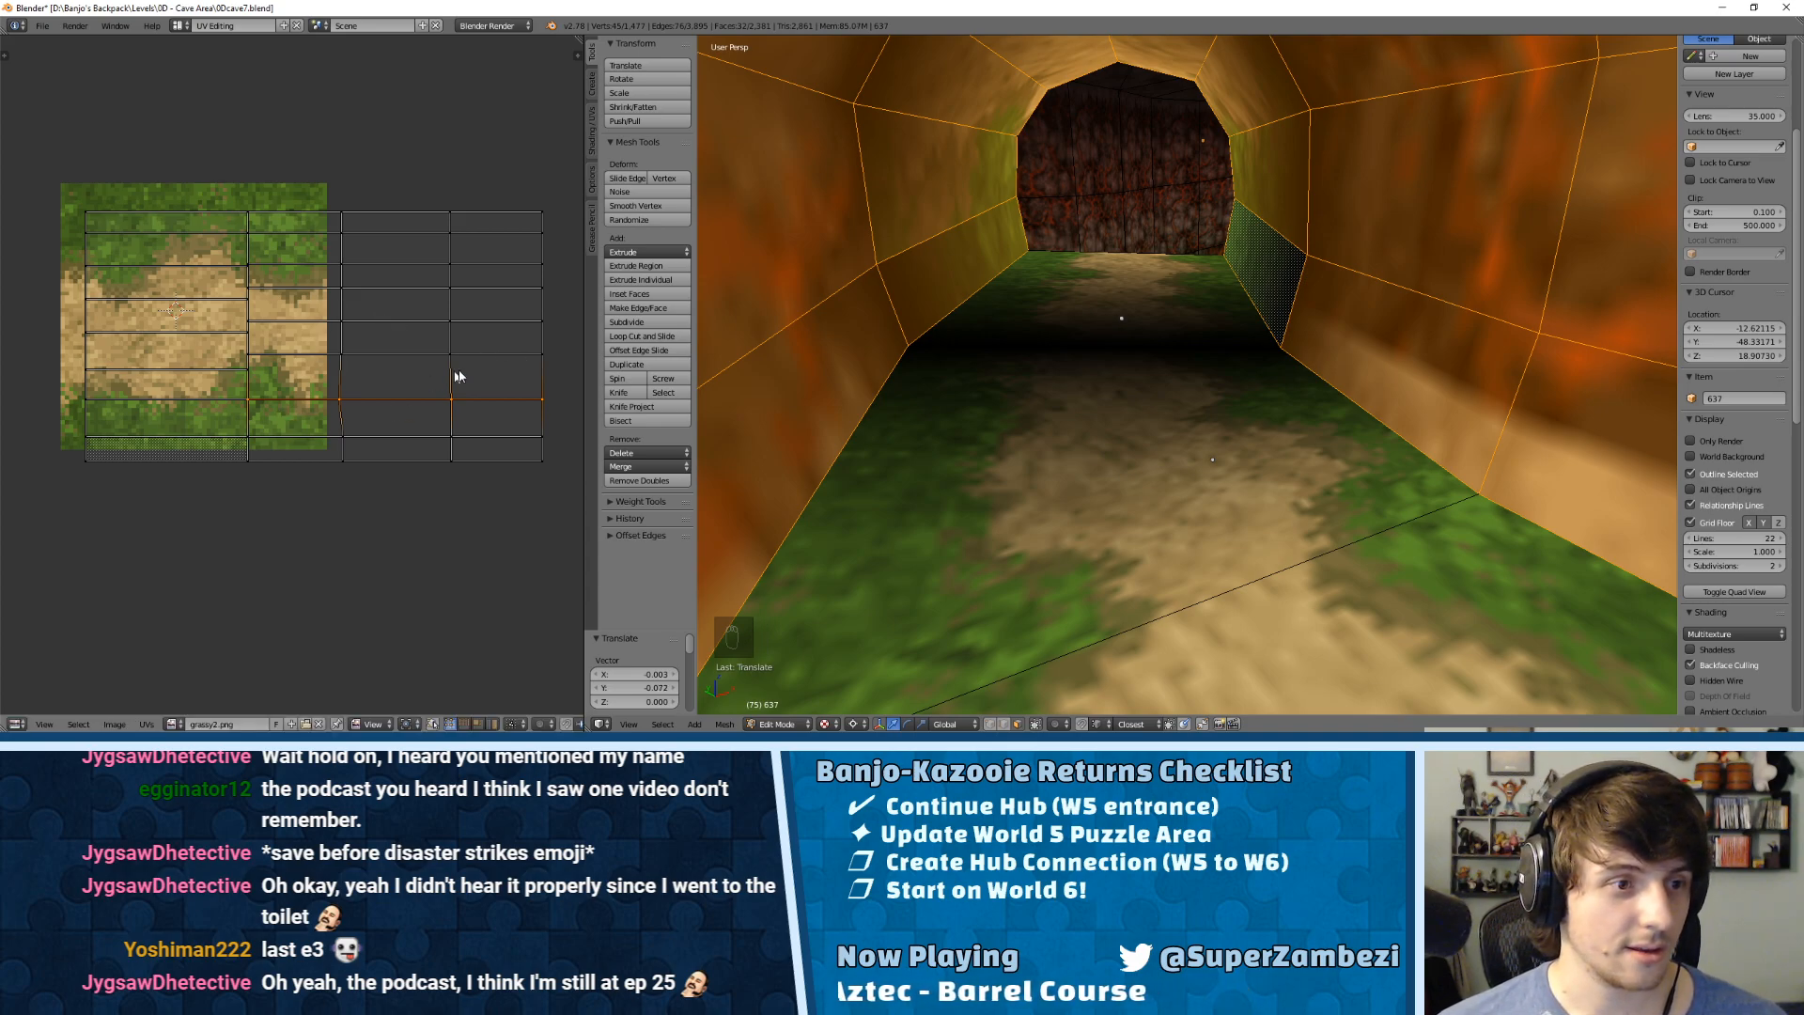
key(g)
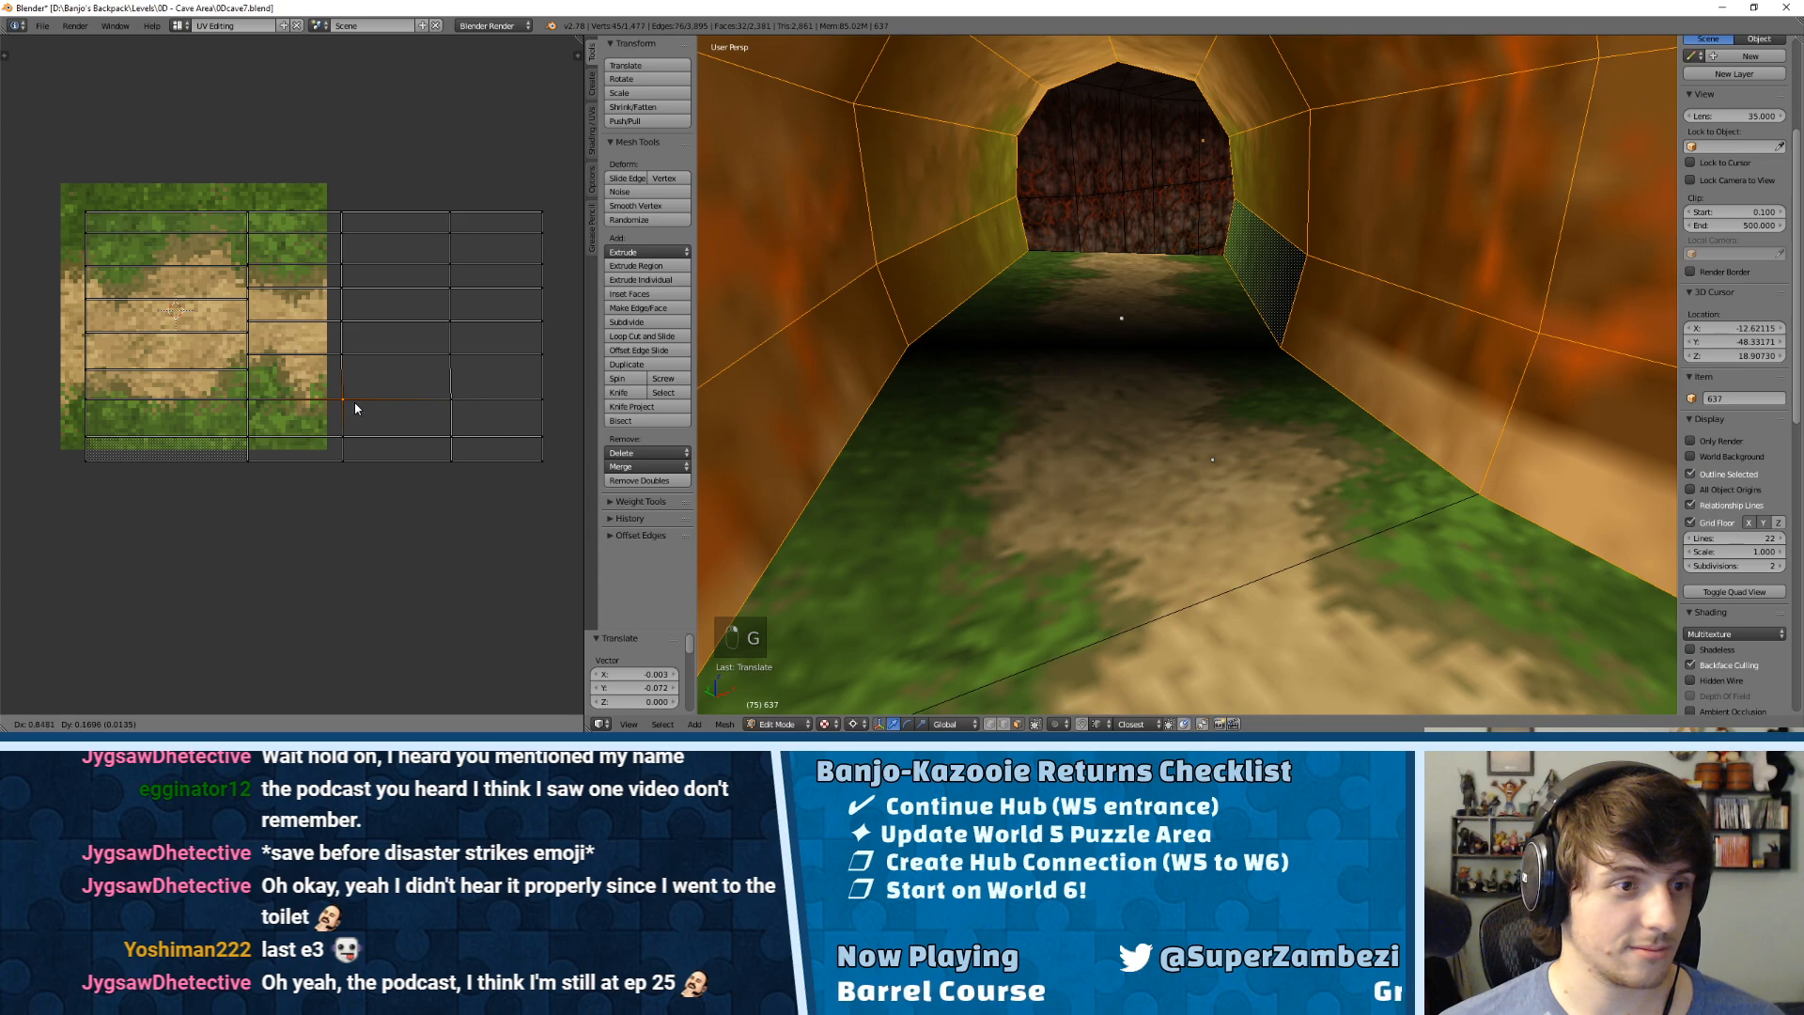
click(356, 403)
key(g)
click(427, 396)
Step: Lower the two middle UV rows of the inner tunnel onto the matching rows of the ring's island
right_click(542, 355)
key(g)
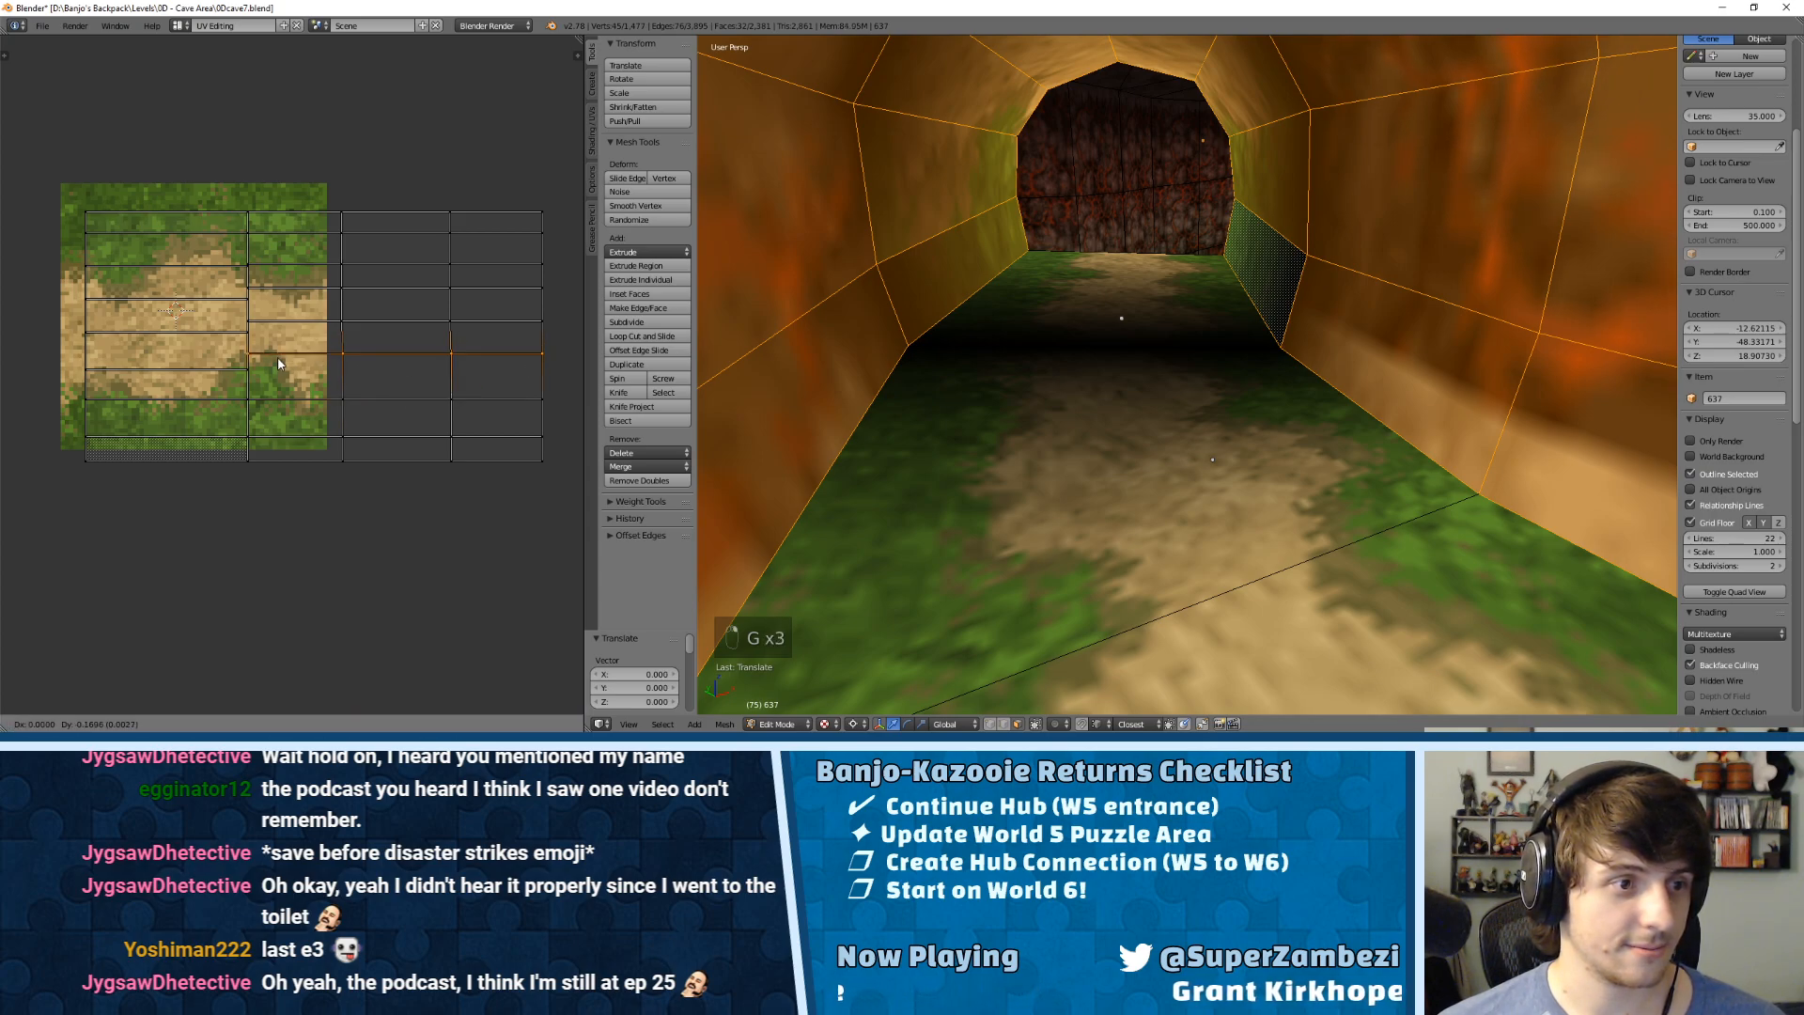
click(360, 339)
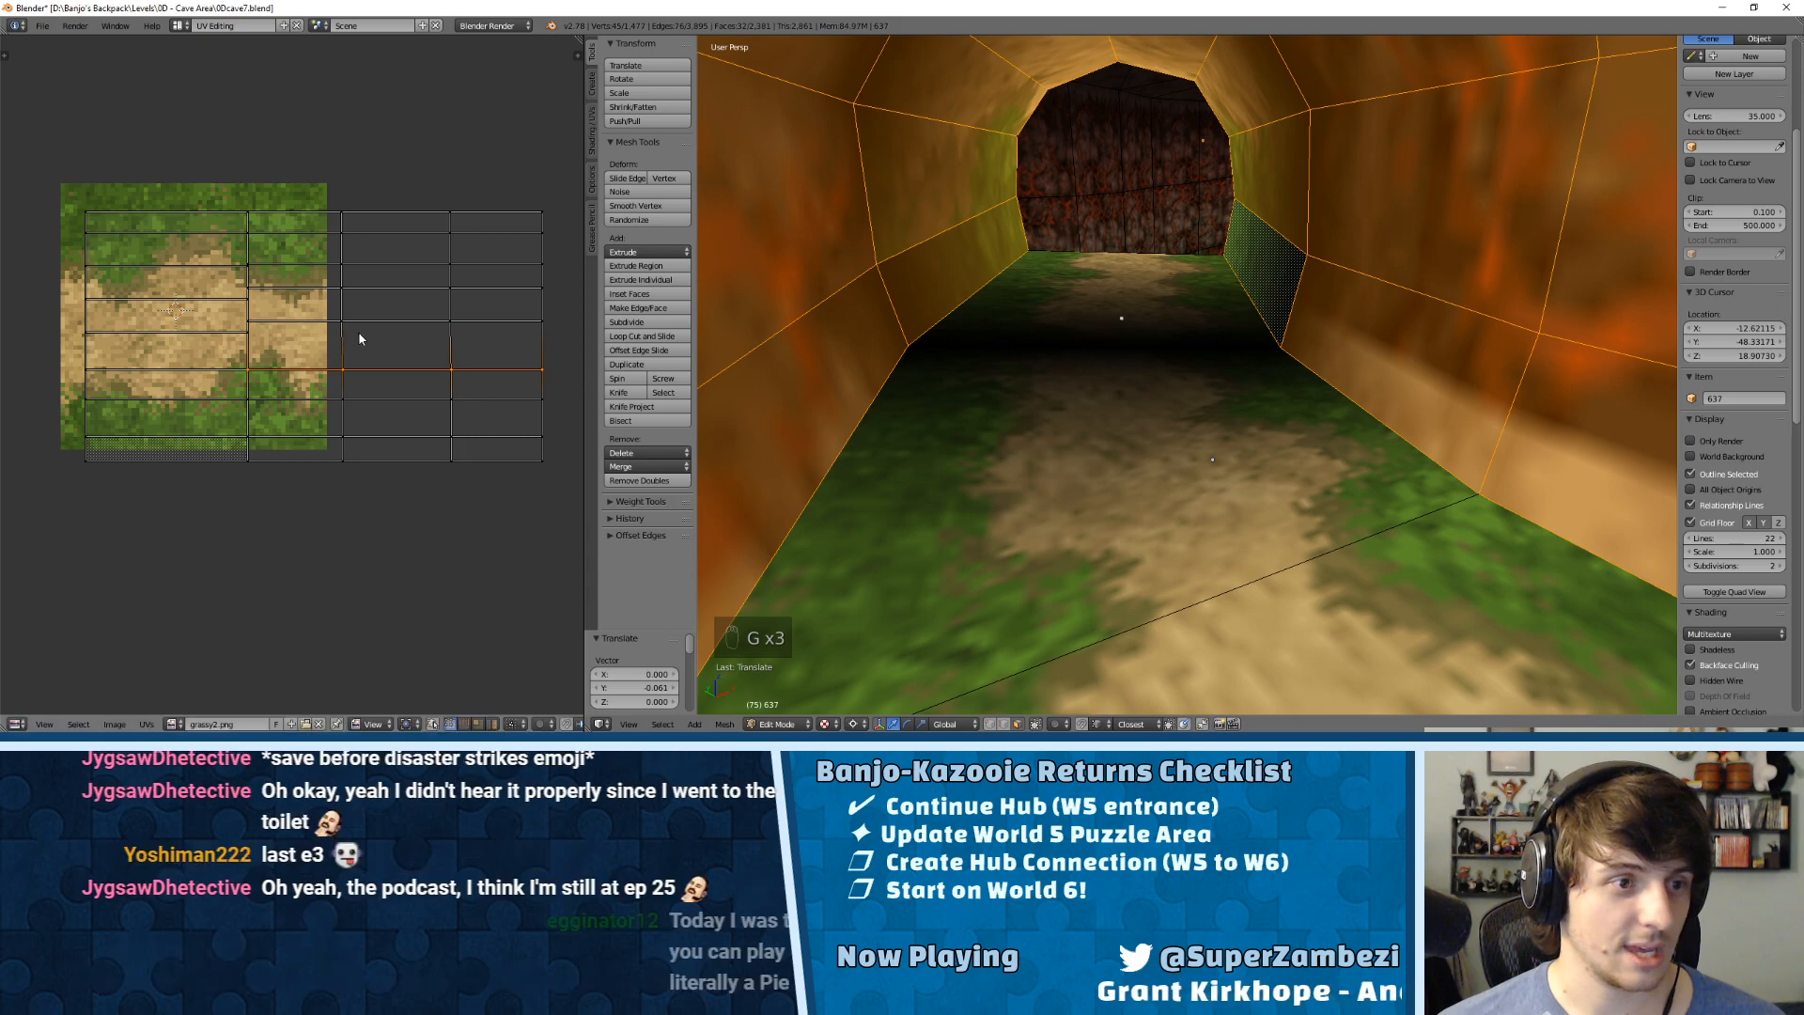
right_click(554, 322)
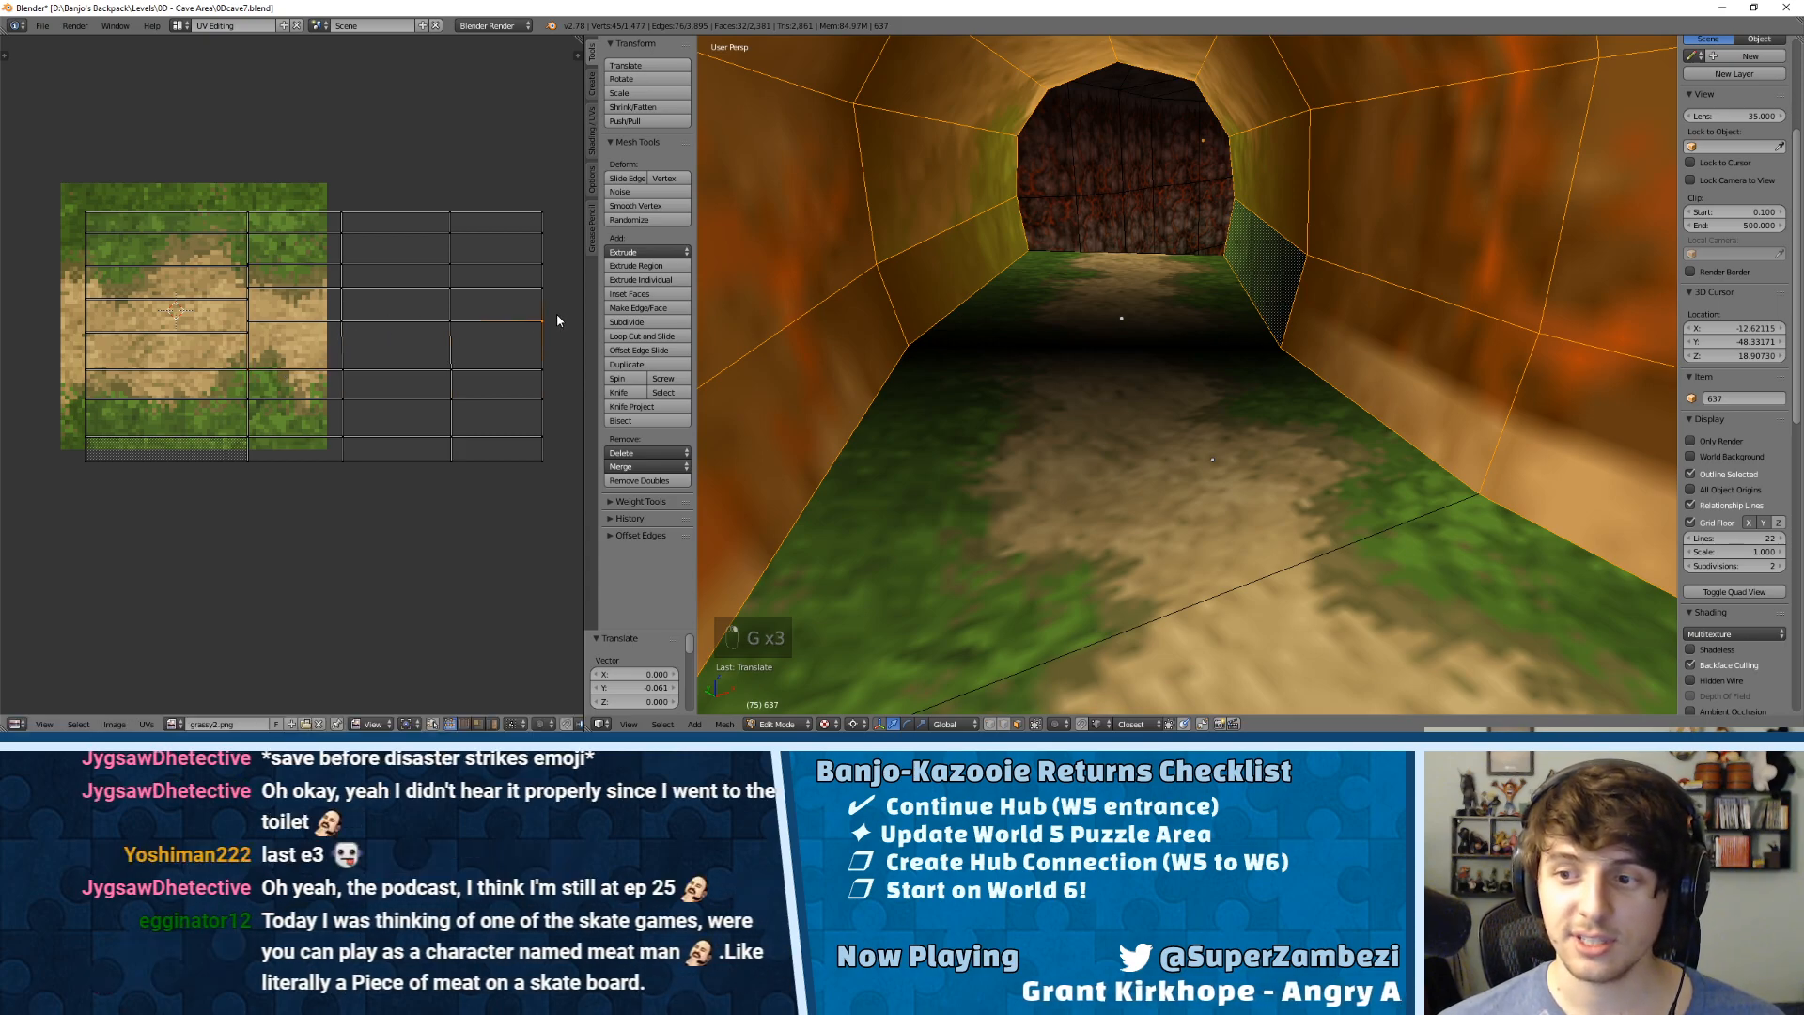
key(g)
click(264, 335)
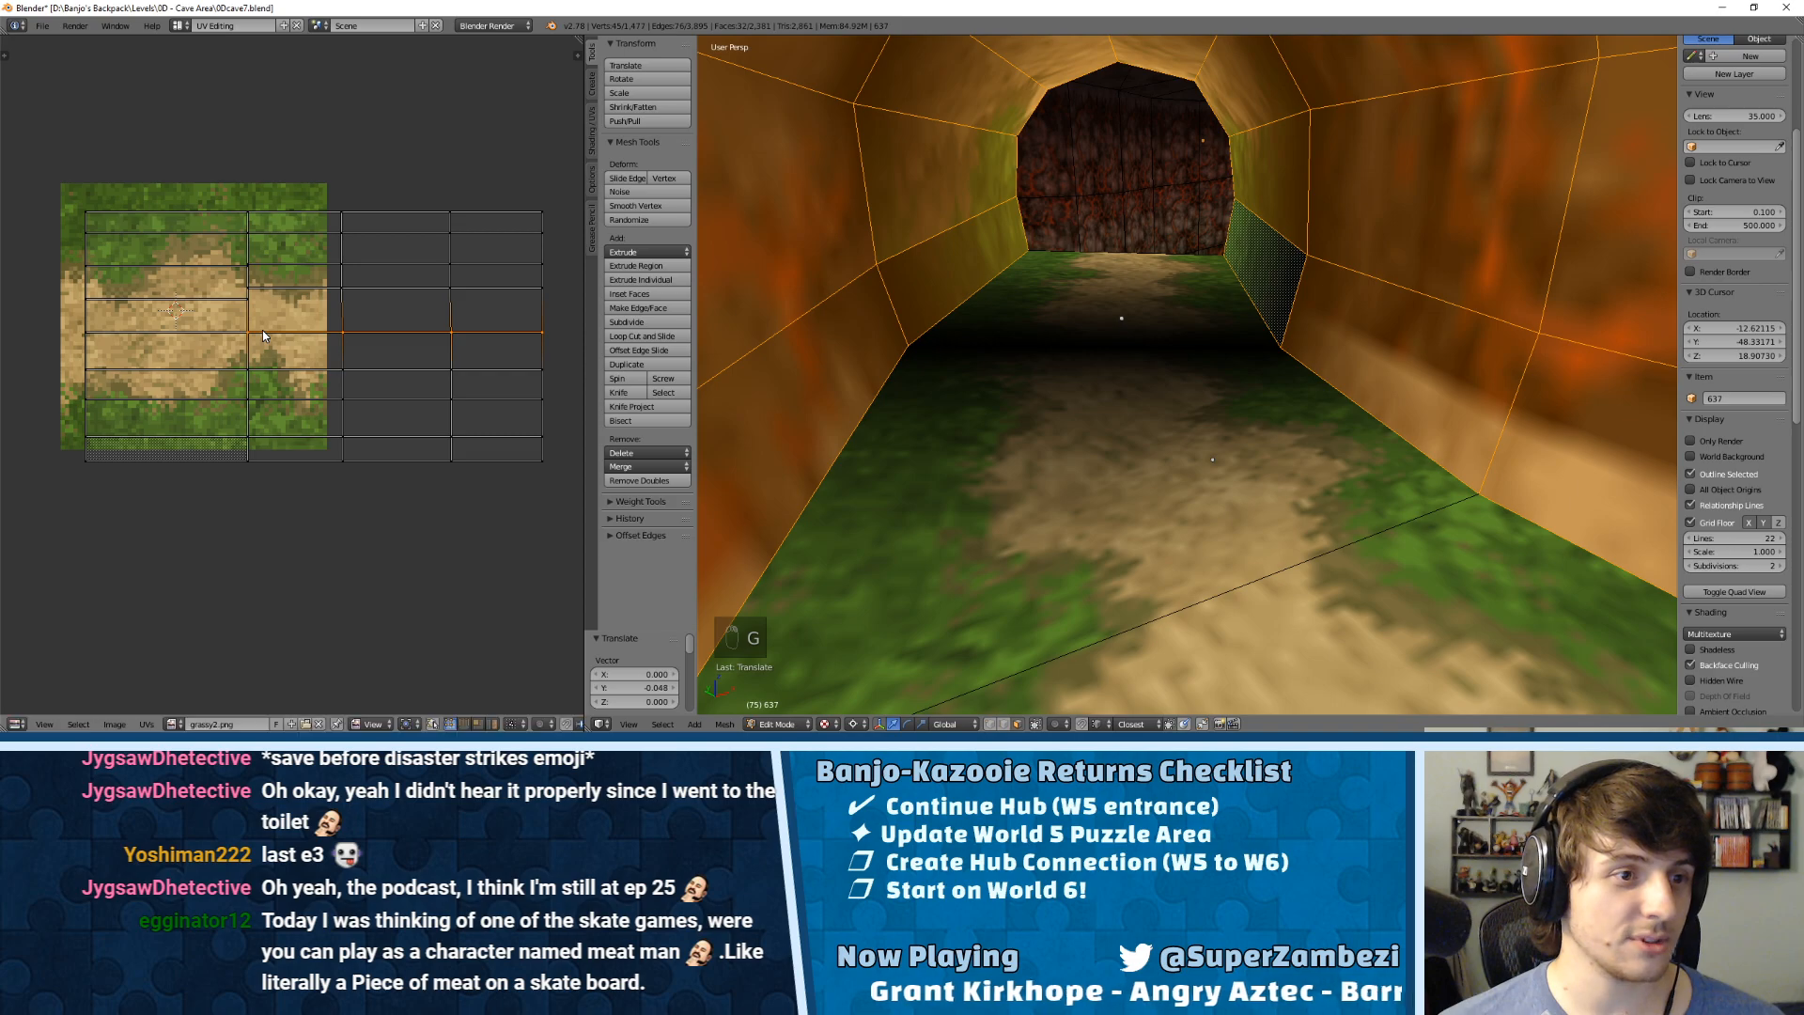
Step: Lower the UV row just above the middle onto the ring's matching row and level its stray vertices
right_click(488, 295)
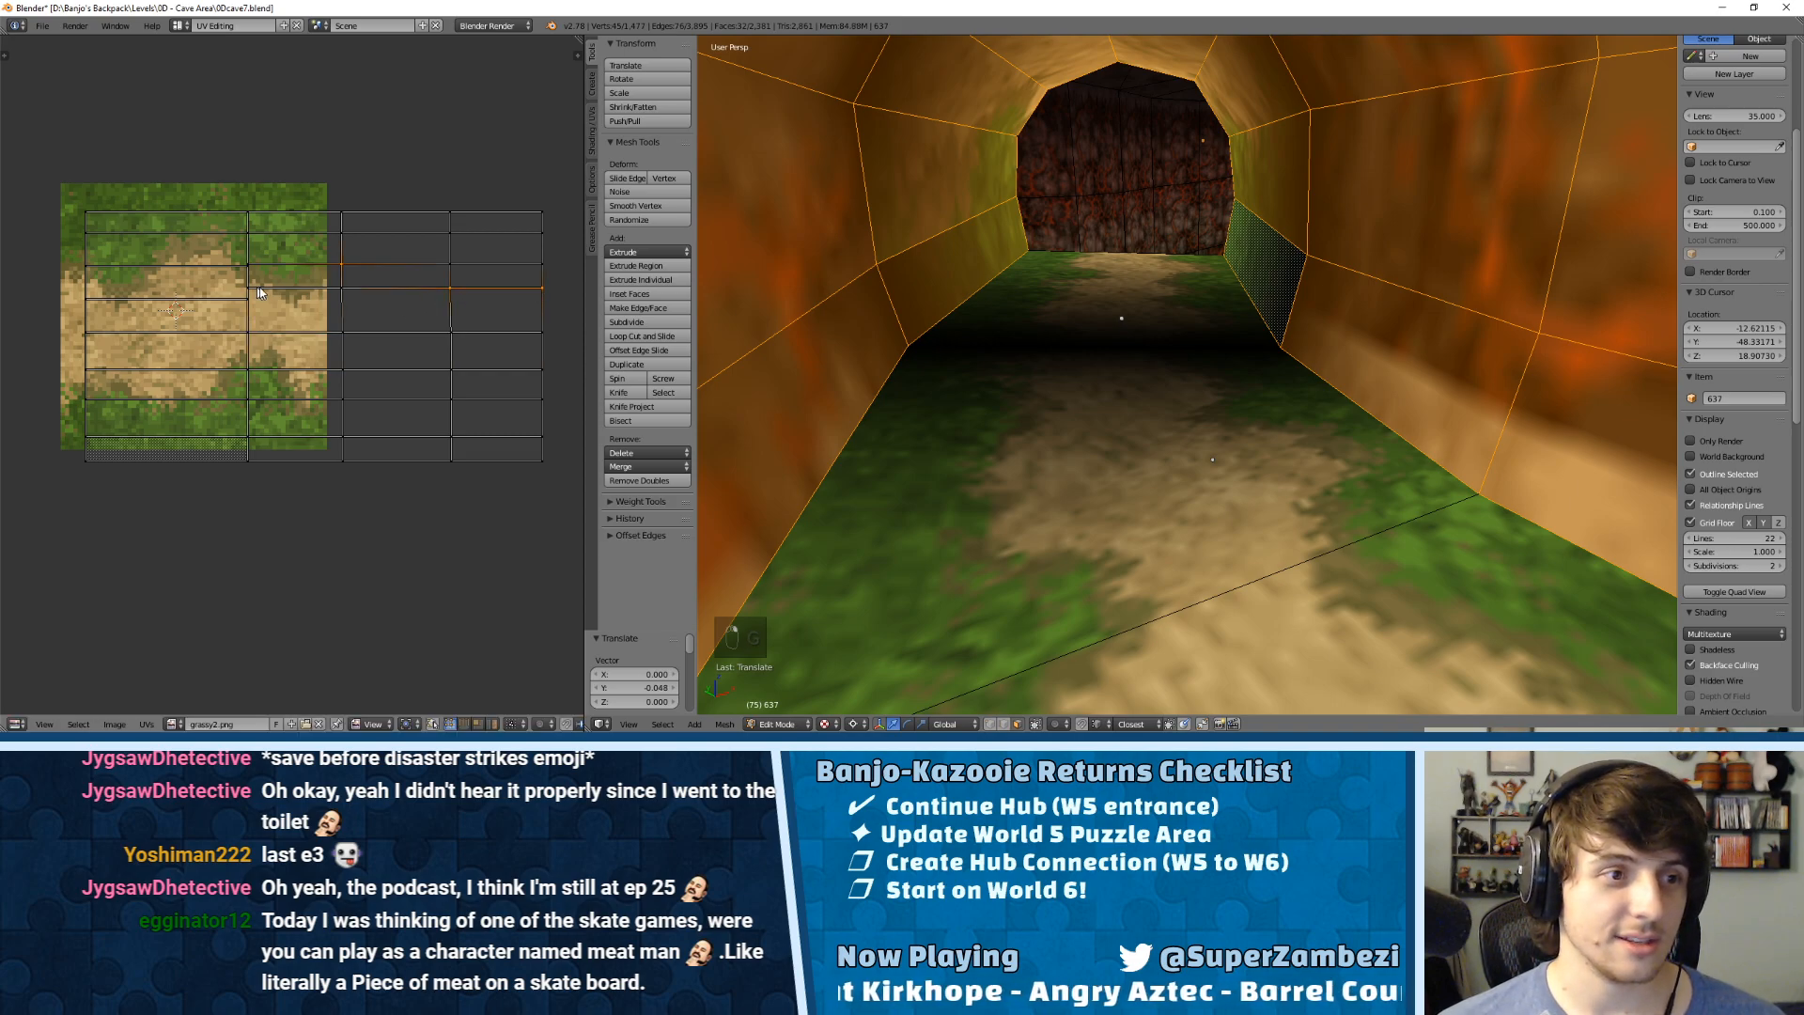
key(g)
click(527, 306)
key(g)
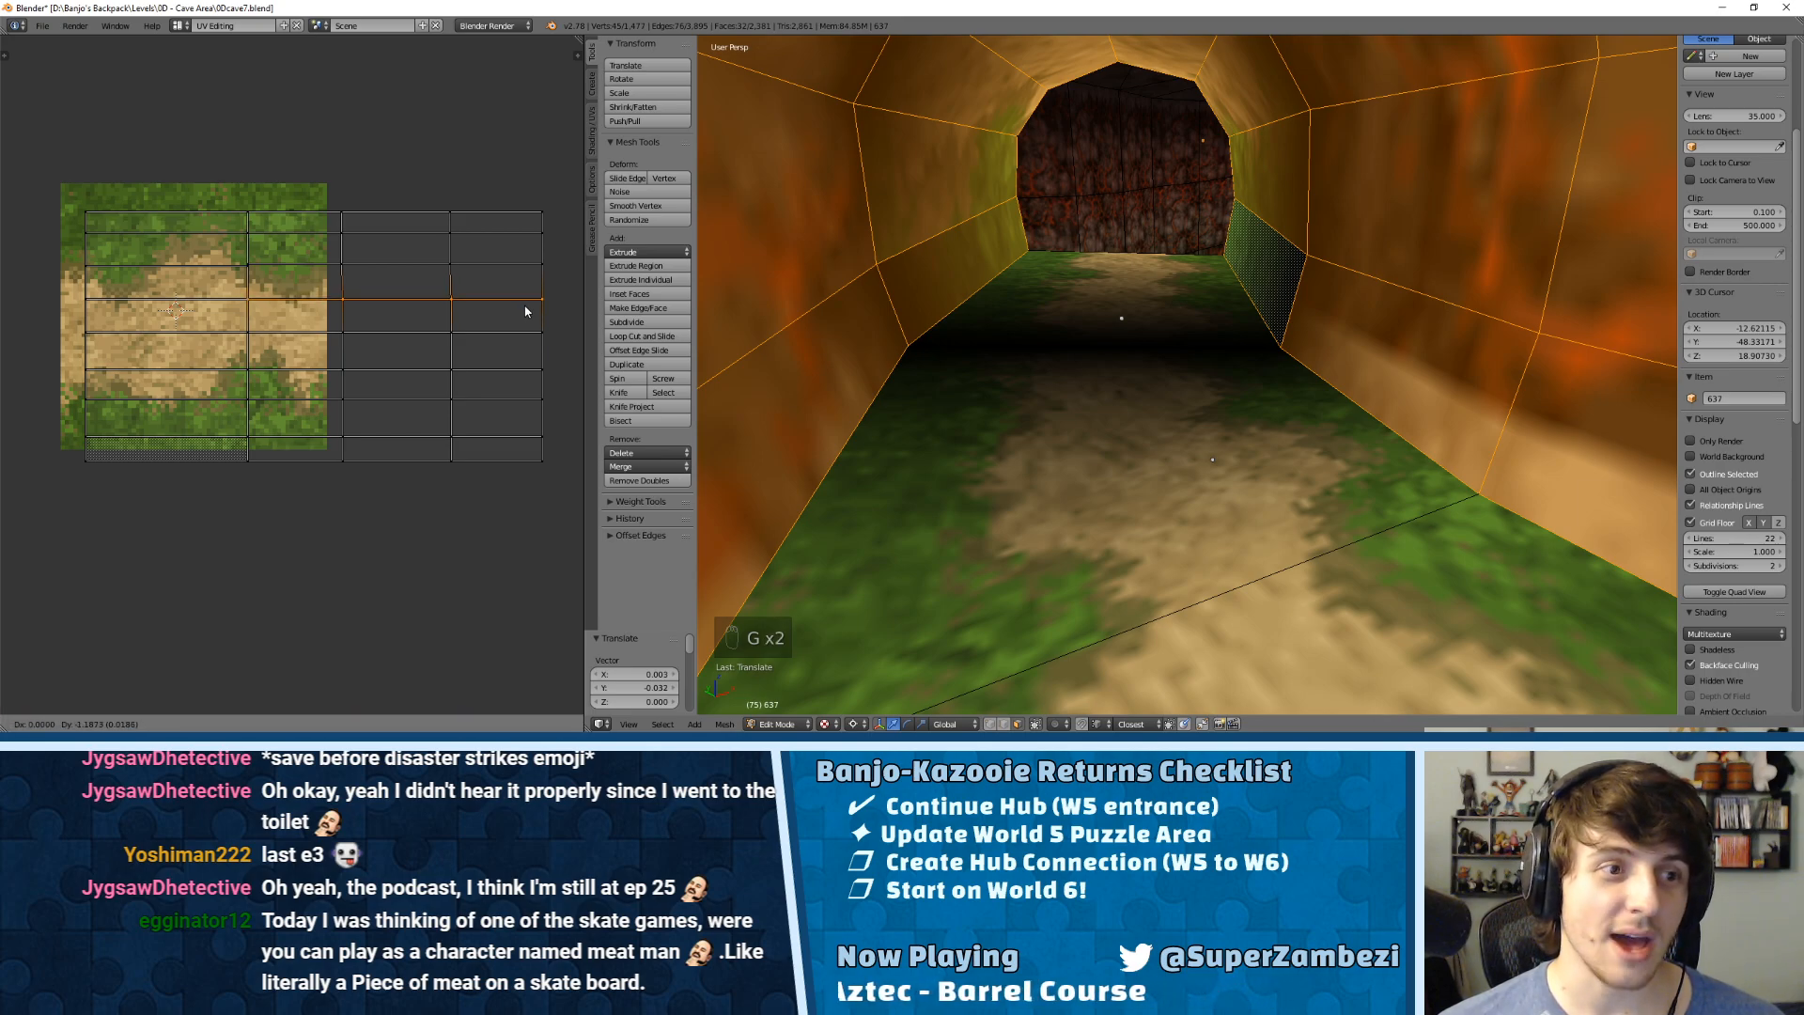
click(524, 301)
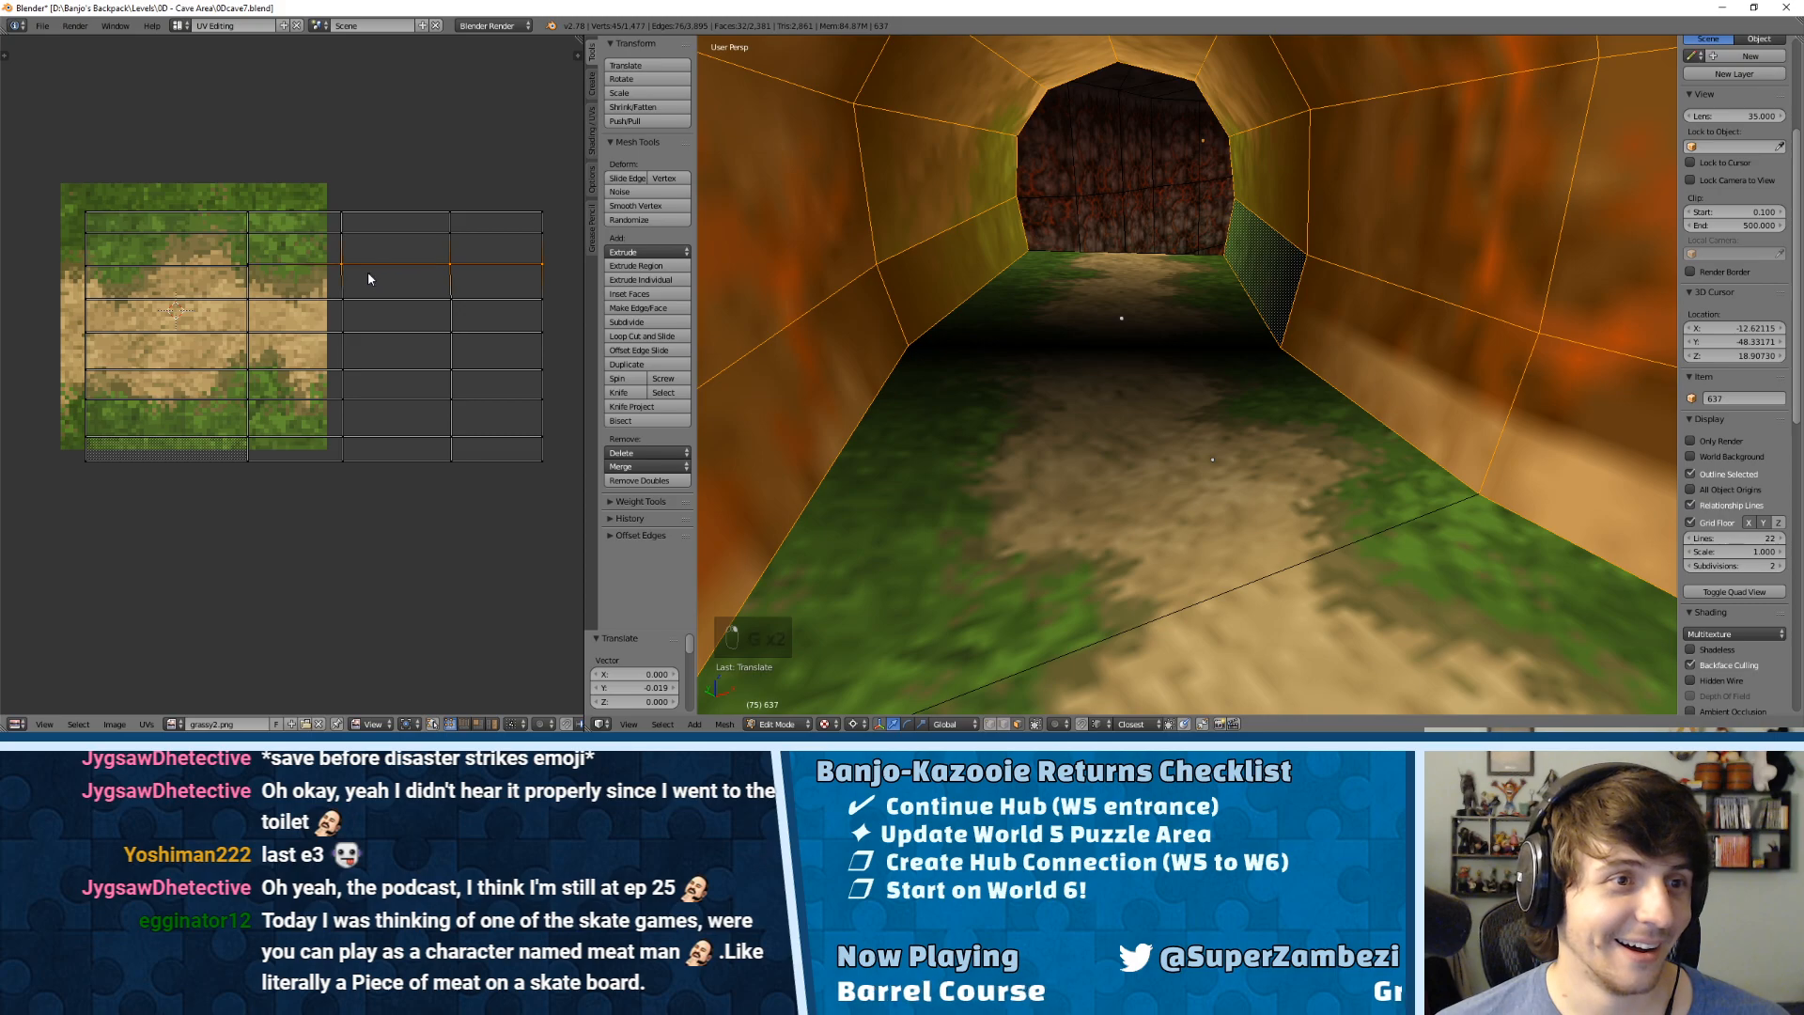
Step: Align the vertices of the remaining upper UV rows with the top rows of the ring's island
key(g)
click(255, 264)
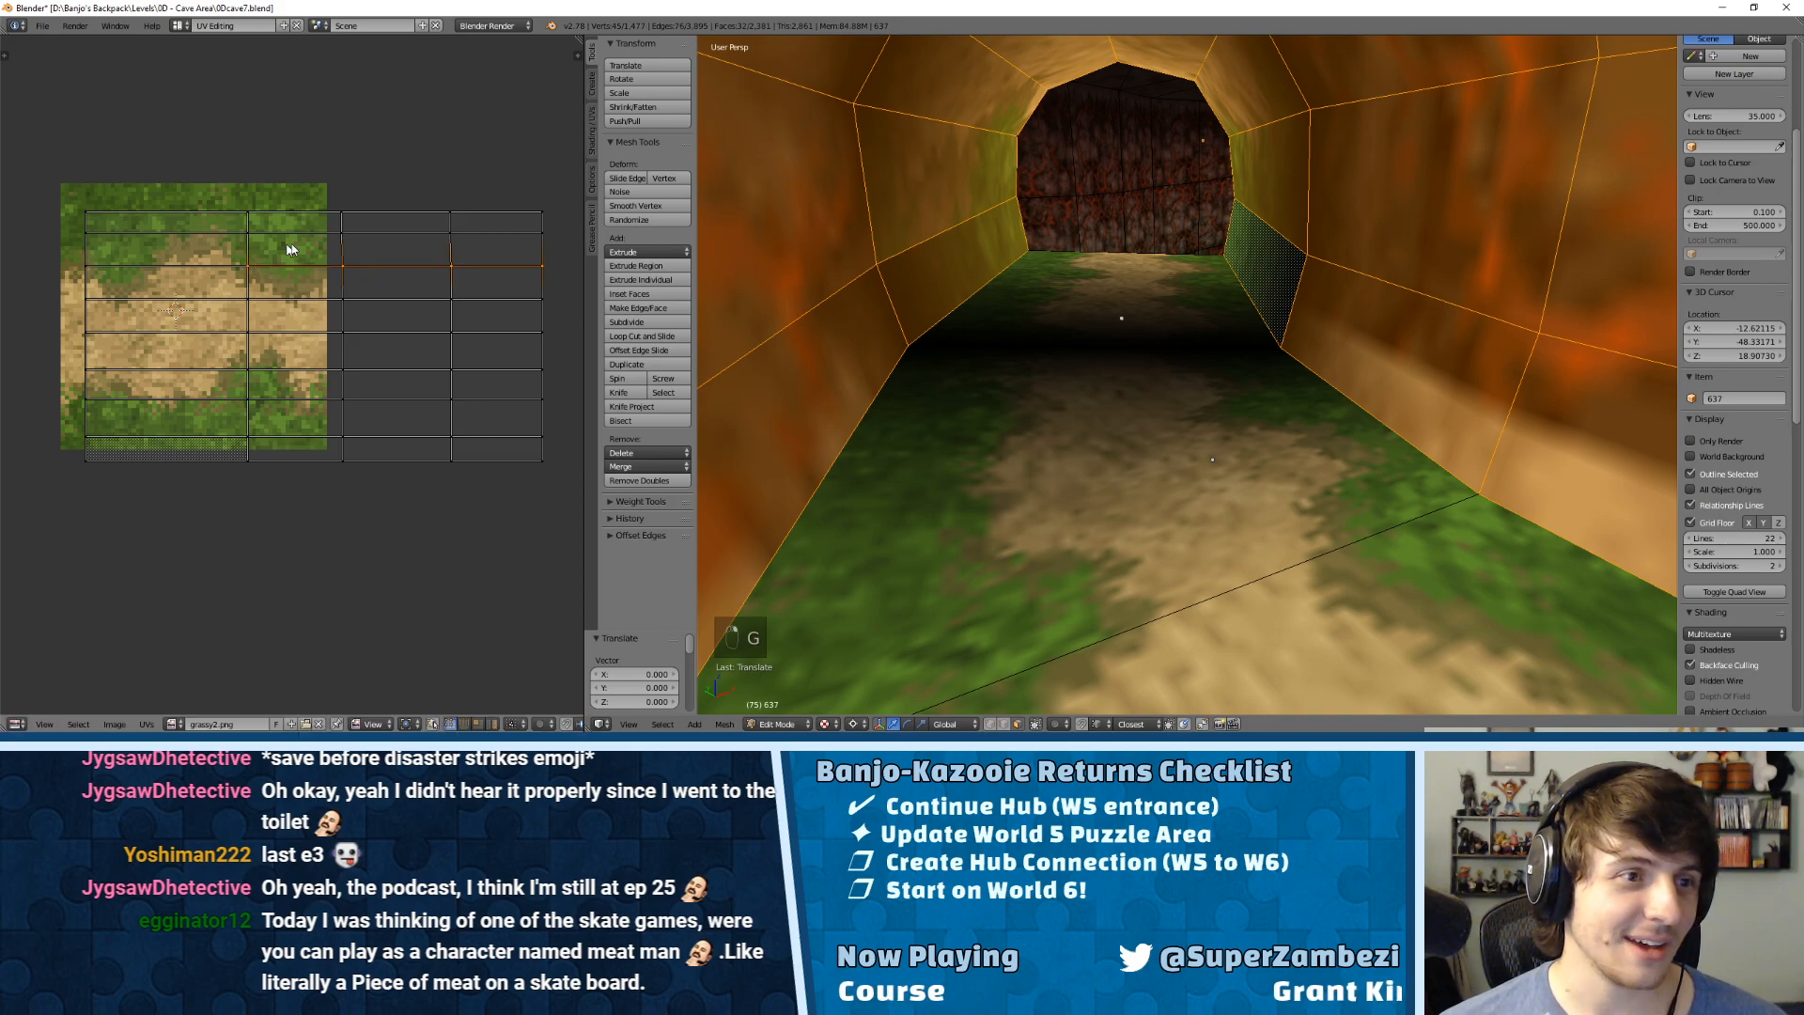
key(g)
click(355, 222)
key(g)
click(354, 221)
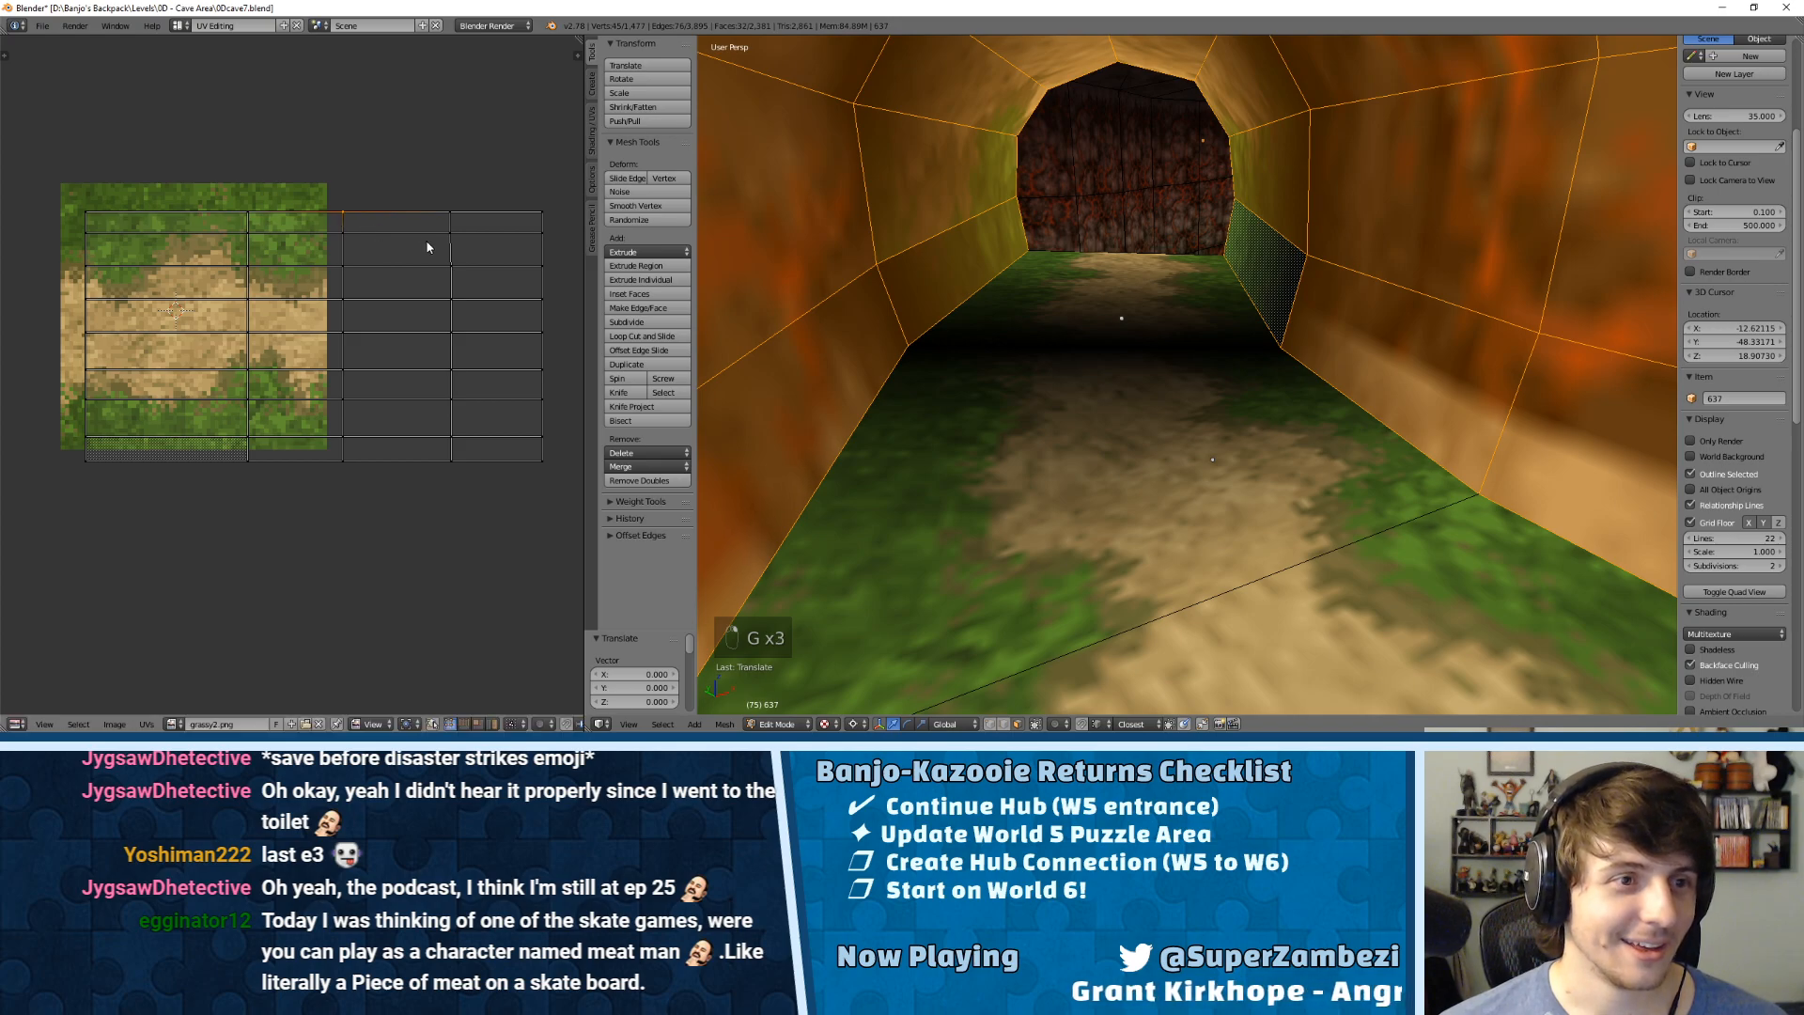
key(g)
click(447, 230)
key(g)
click(447, 230)
right_click(507, 224)
key(g)
click(527, 217)
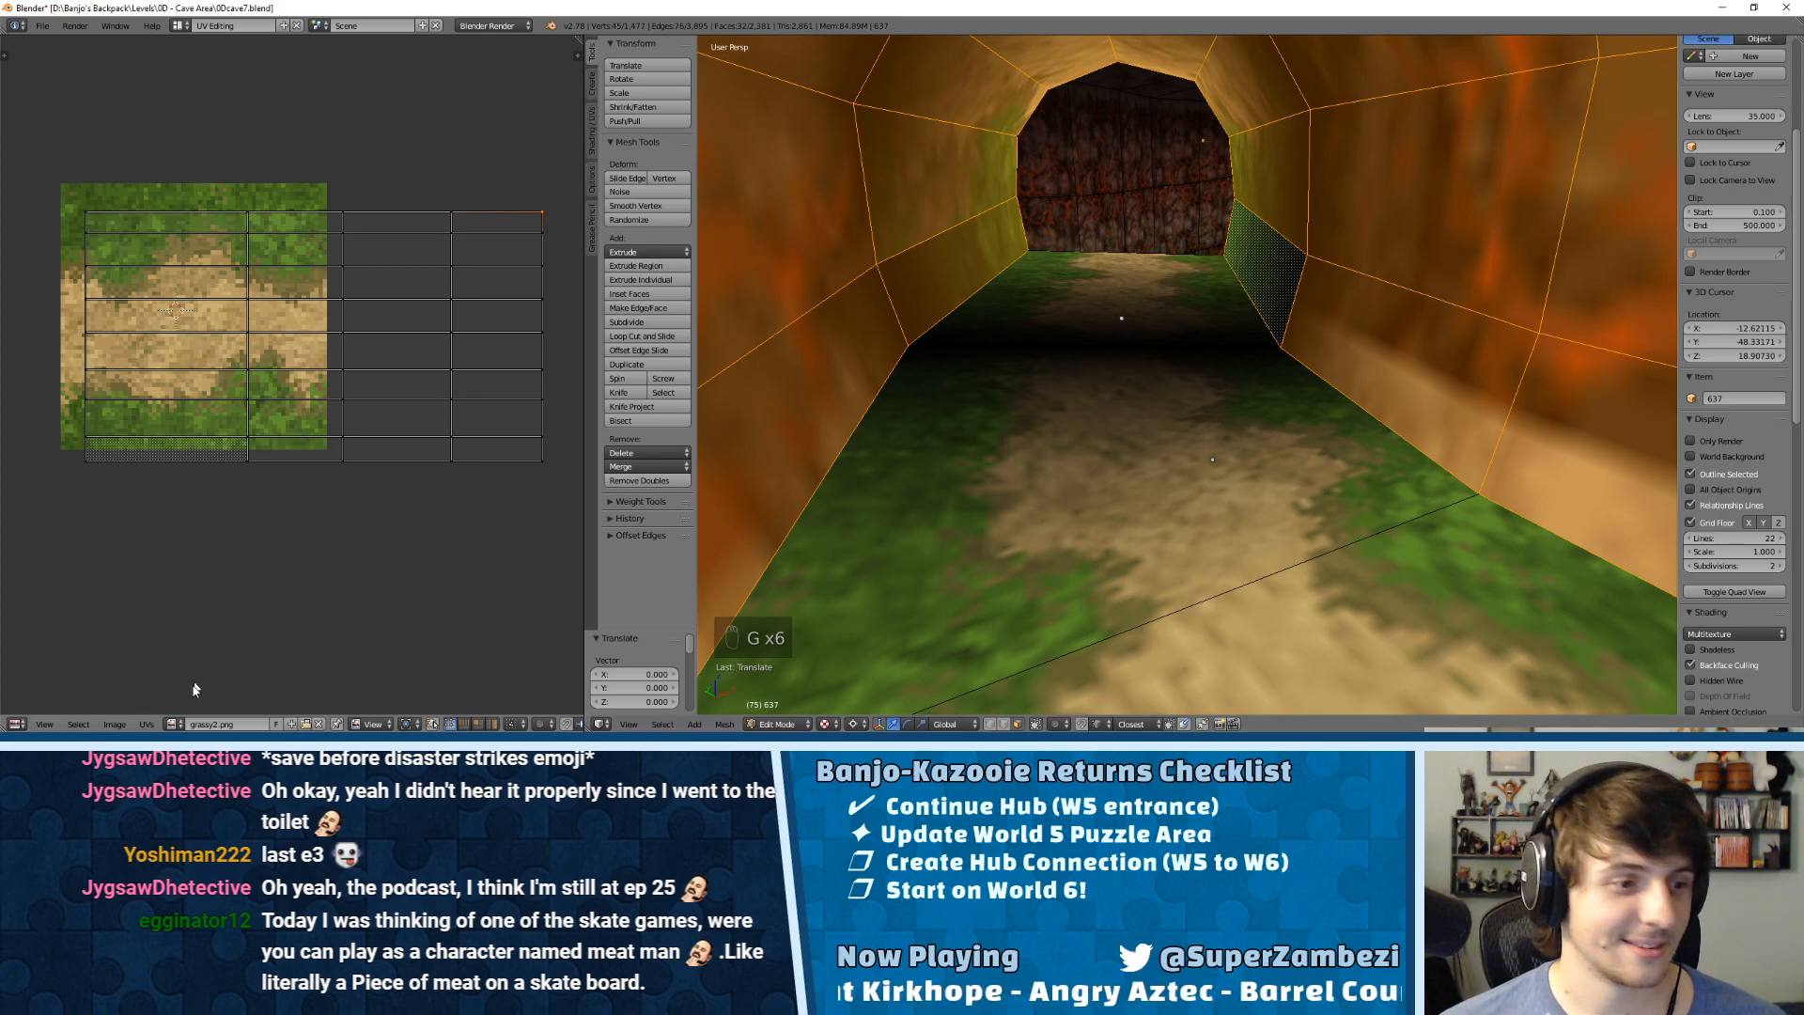
Step: Assign grassy2.png to the selected tunnel faces and deselect everything
click(174, 724)
key(a)
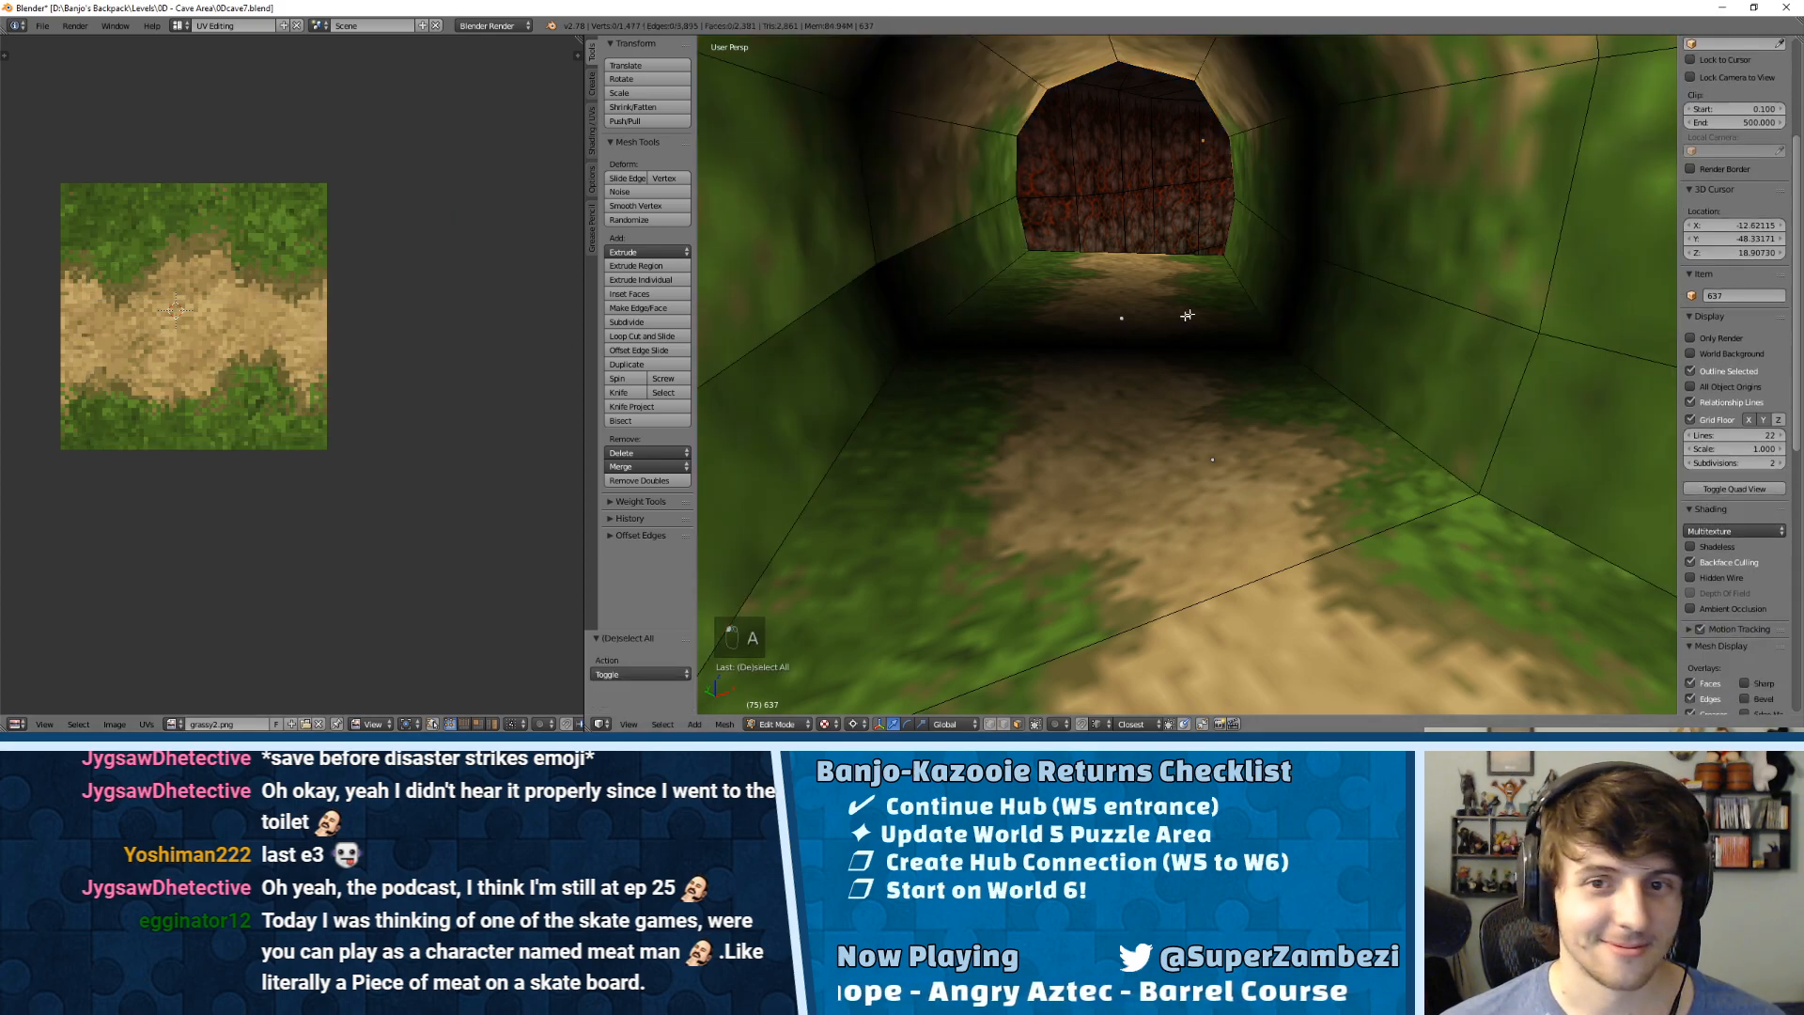
scroll(1293, 292, down, 3)
scroll(1293, 292, up, 8)
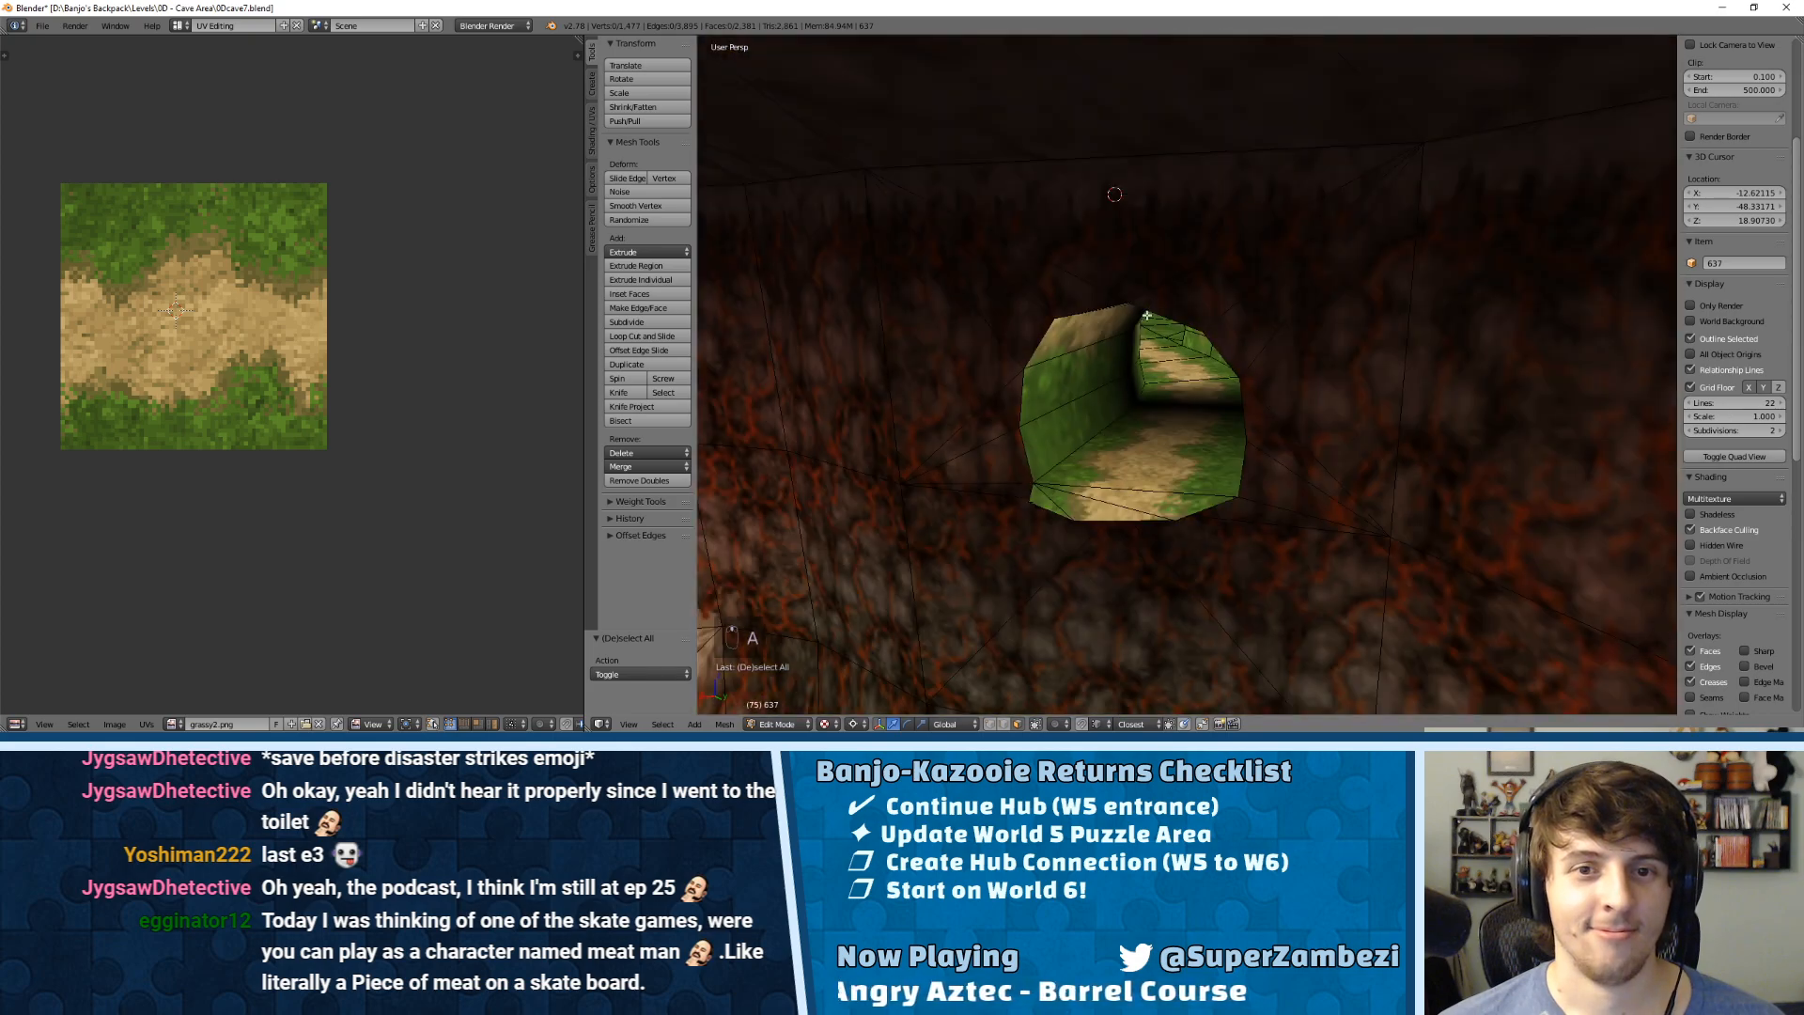
Step: Examine how the retextured tunnel opening looks from the platforms and from the bridge area of the cave
scroll(1259, 316, down, 7)
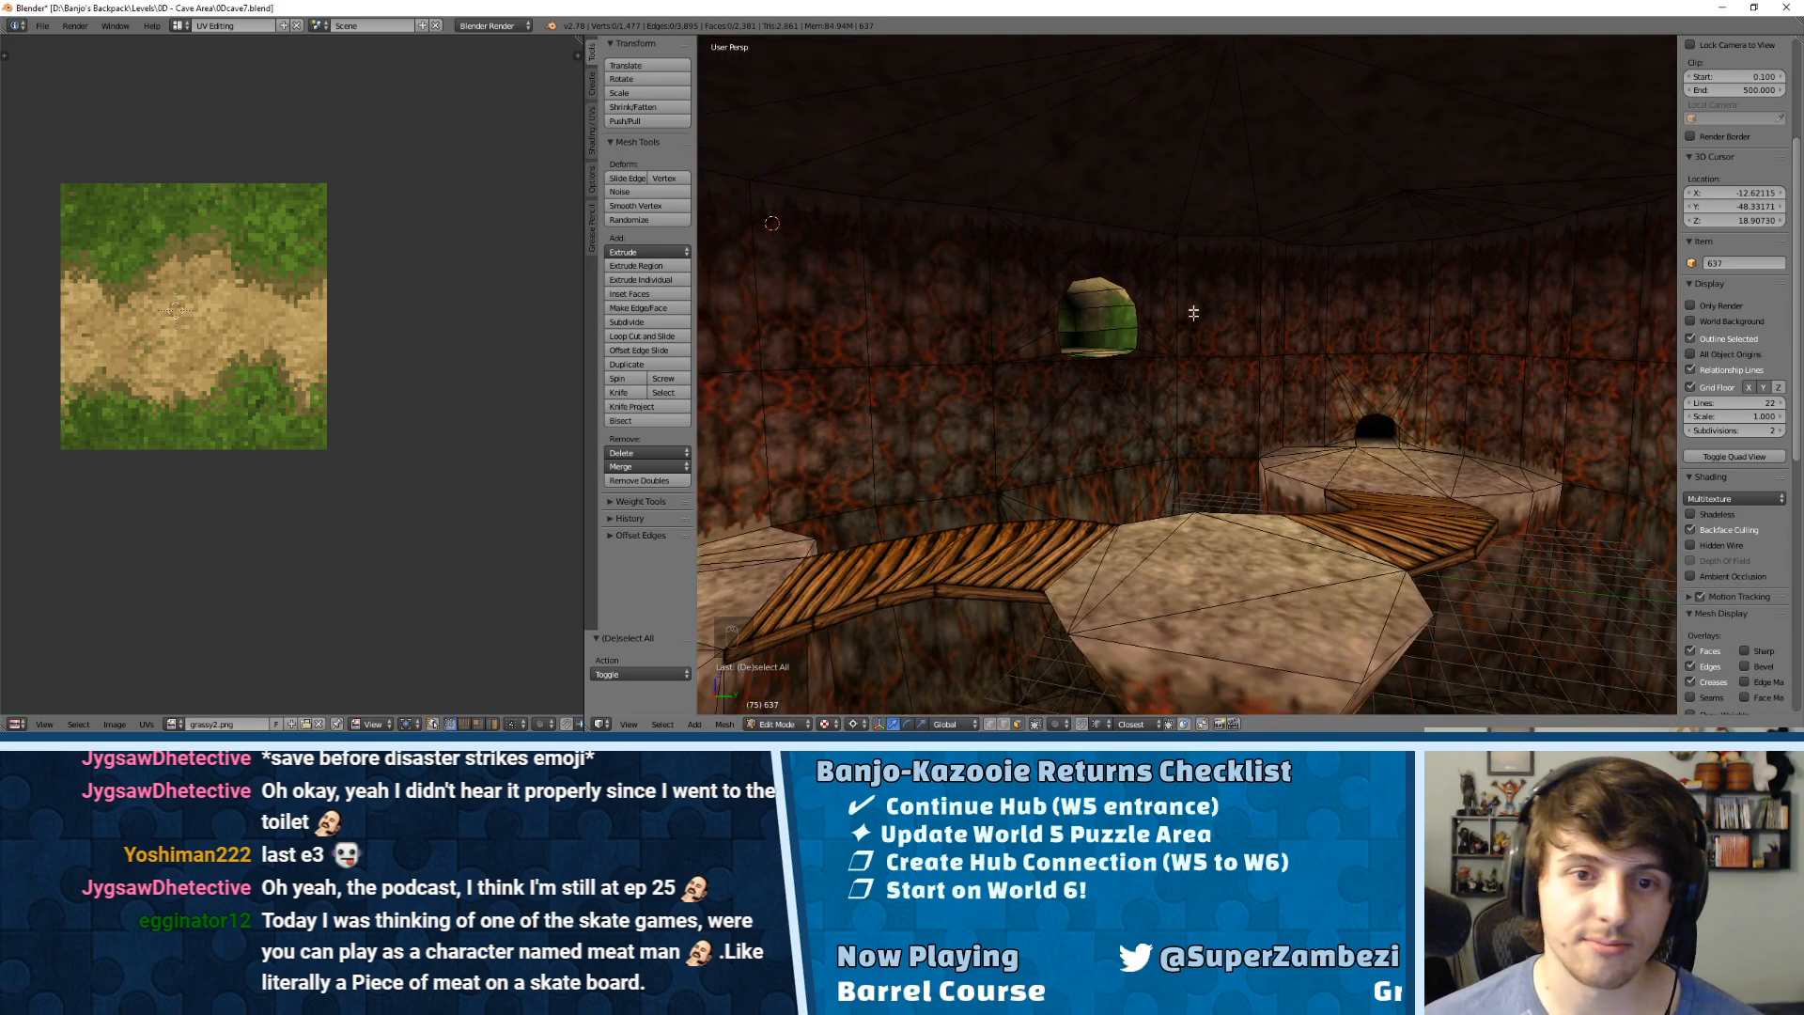
scroll(1157, 355, down, 4)
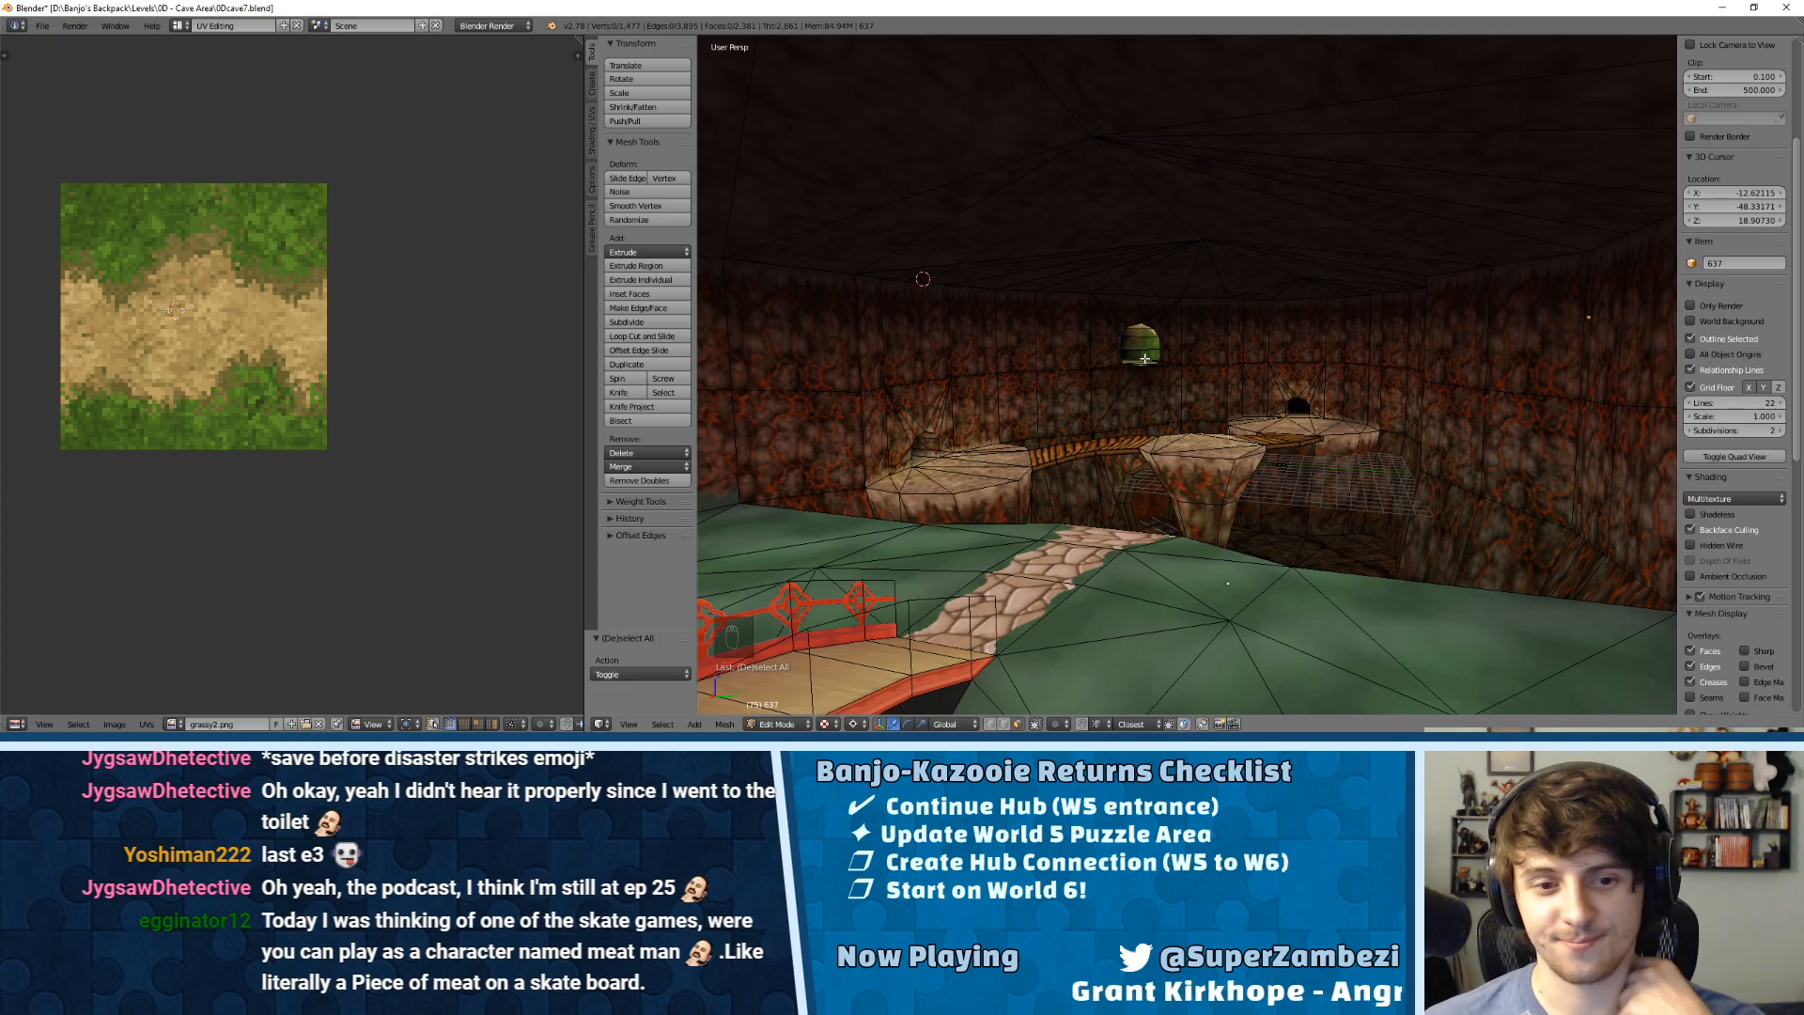
scroll(1168, 331, down, 8)
middle_drag(1195, 384, 1143, 407)
scroll(1008, 378, up, 8)
scroll(1217, 324, down, 2)
scroll(1218, 324, down, 2)
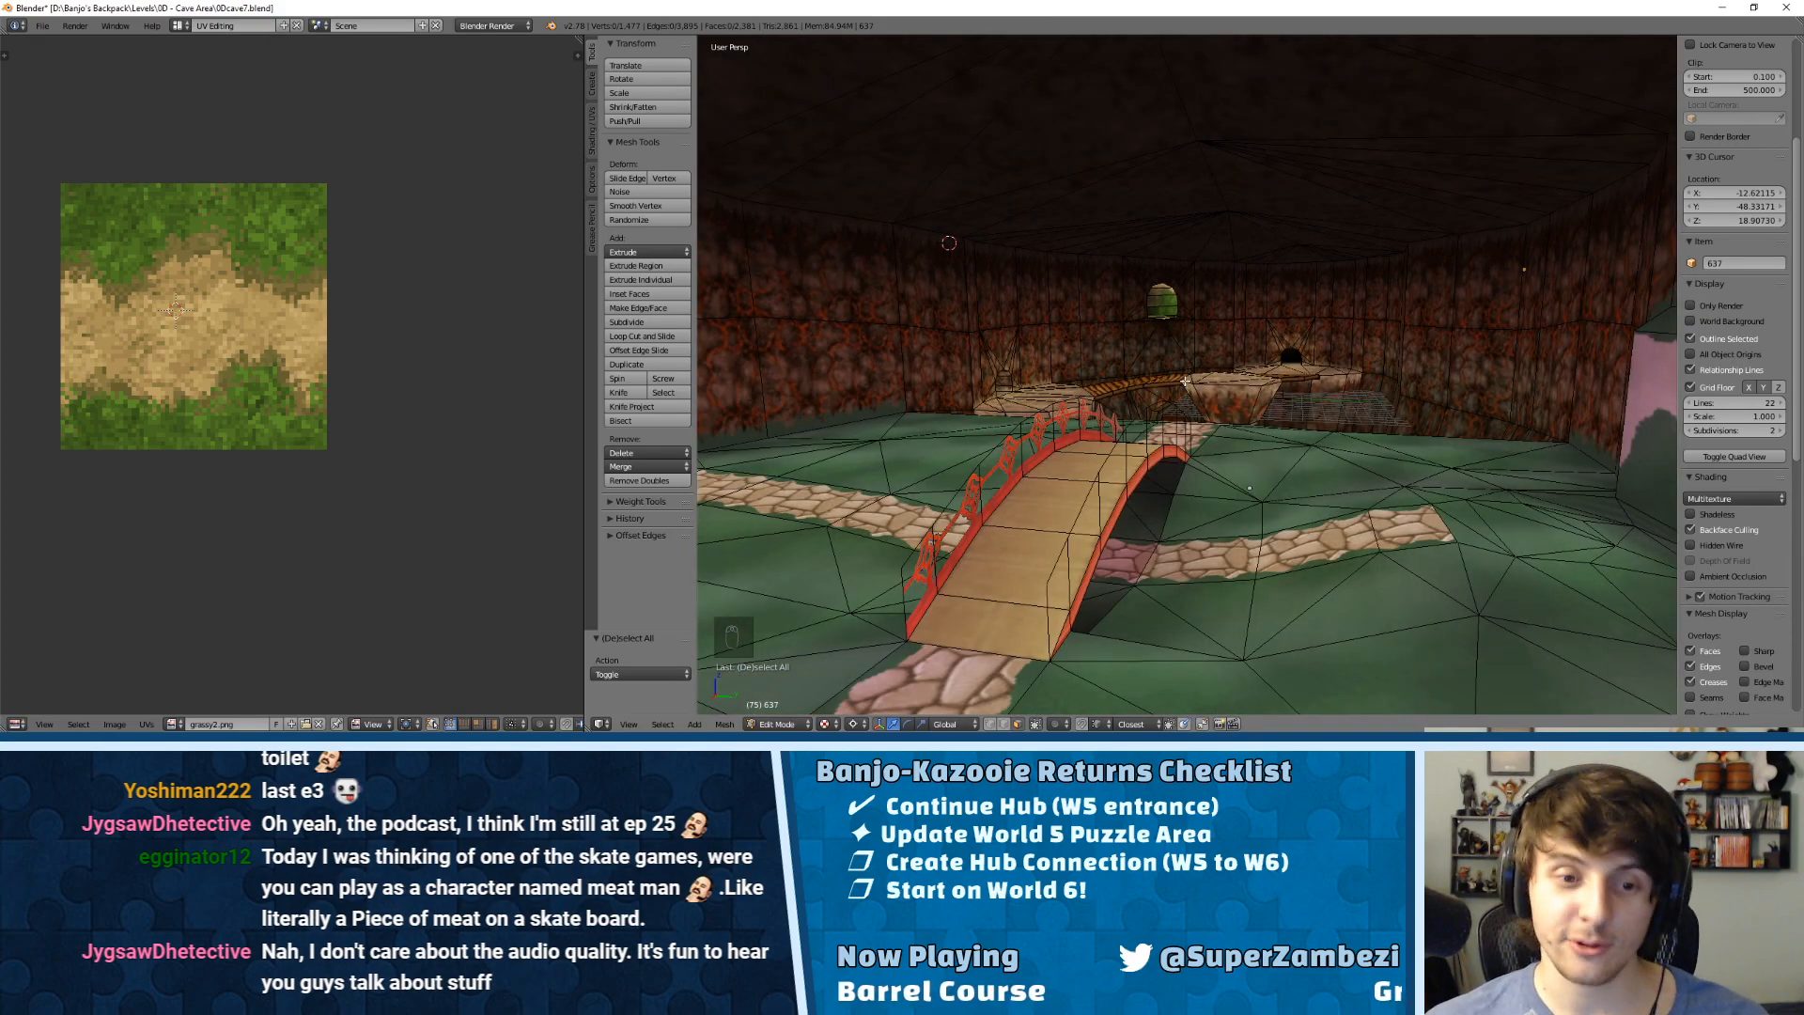
middle_drag(1217, 436, 1348, 542)
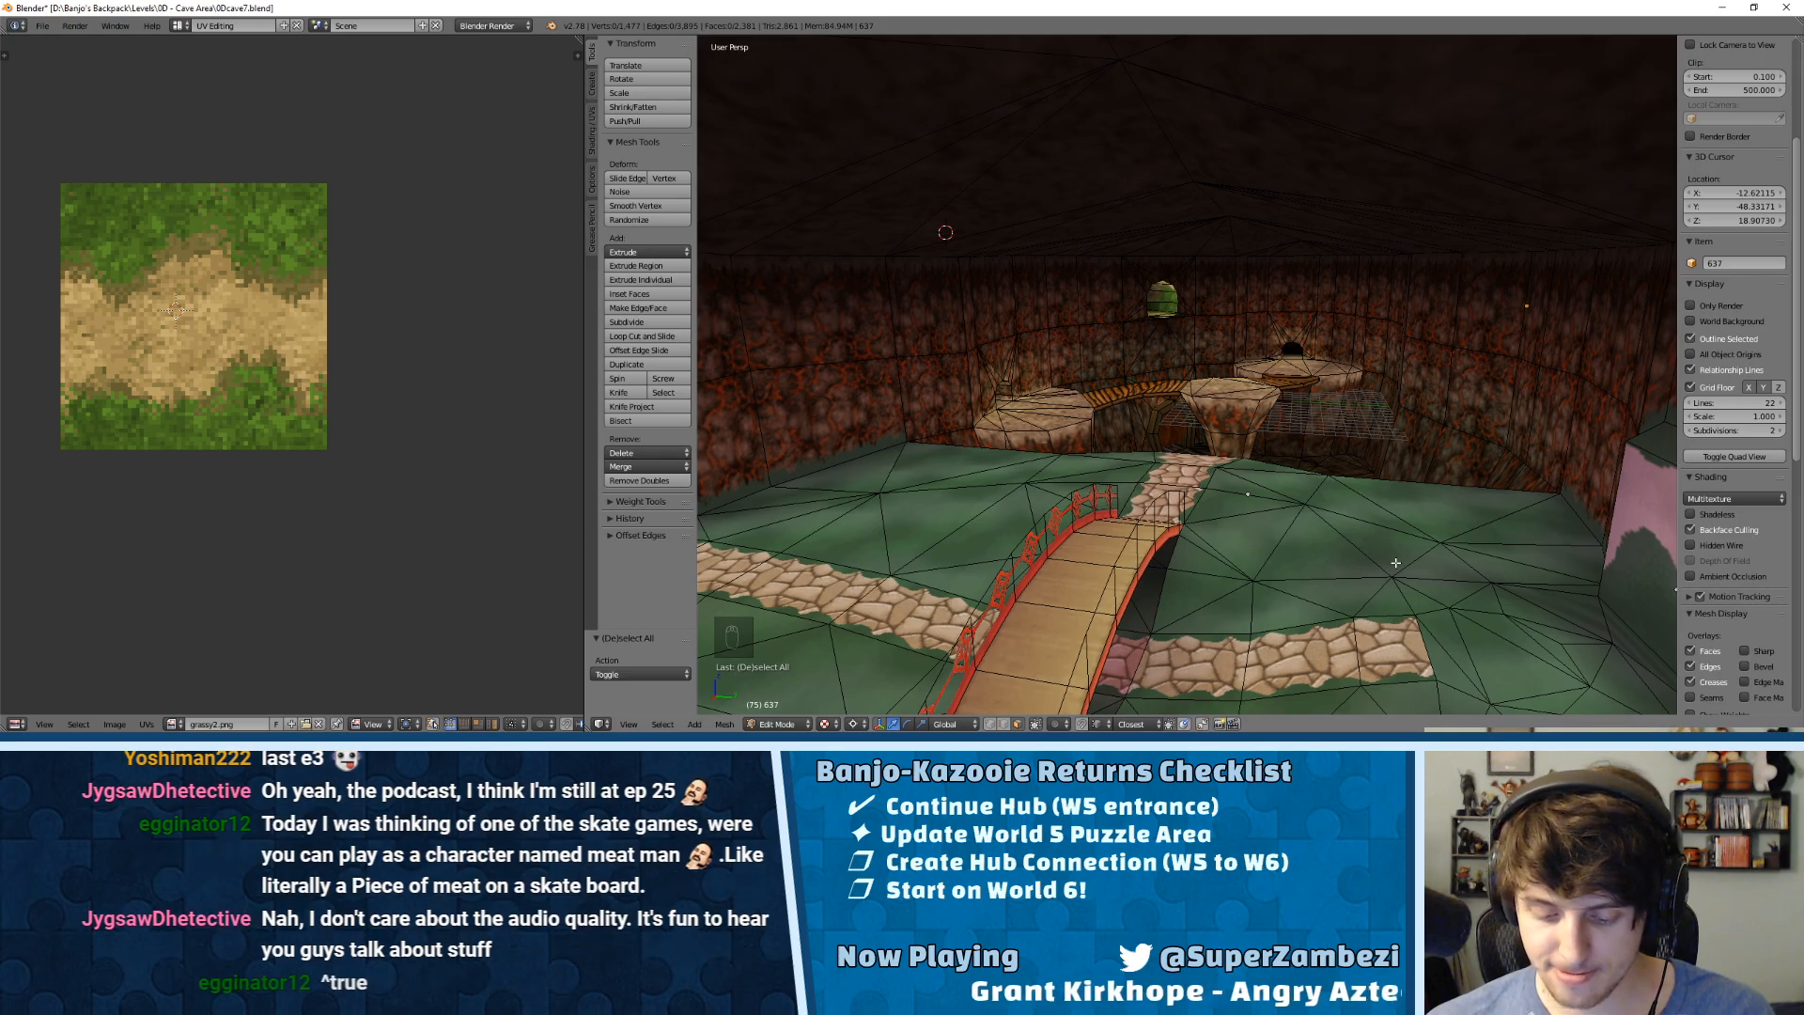
scroll(1249, 351, down, 4)
middle_drag(1249, 351, 1441, 311)
scroll(1441, 311, up, 4)
scroll(1235, 364, up, 6)
scroll(1234, 364, down, 7)
middle_drag(1235, 363, 939, 338)
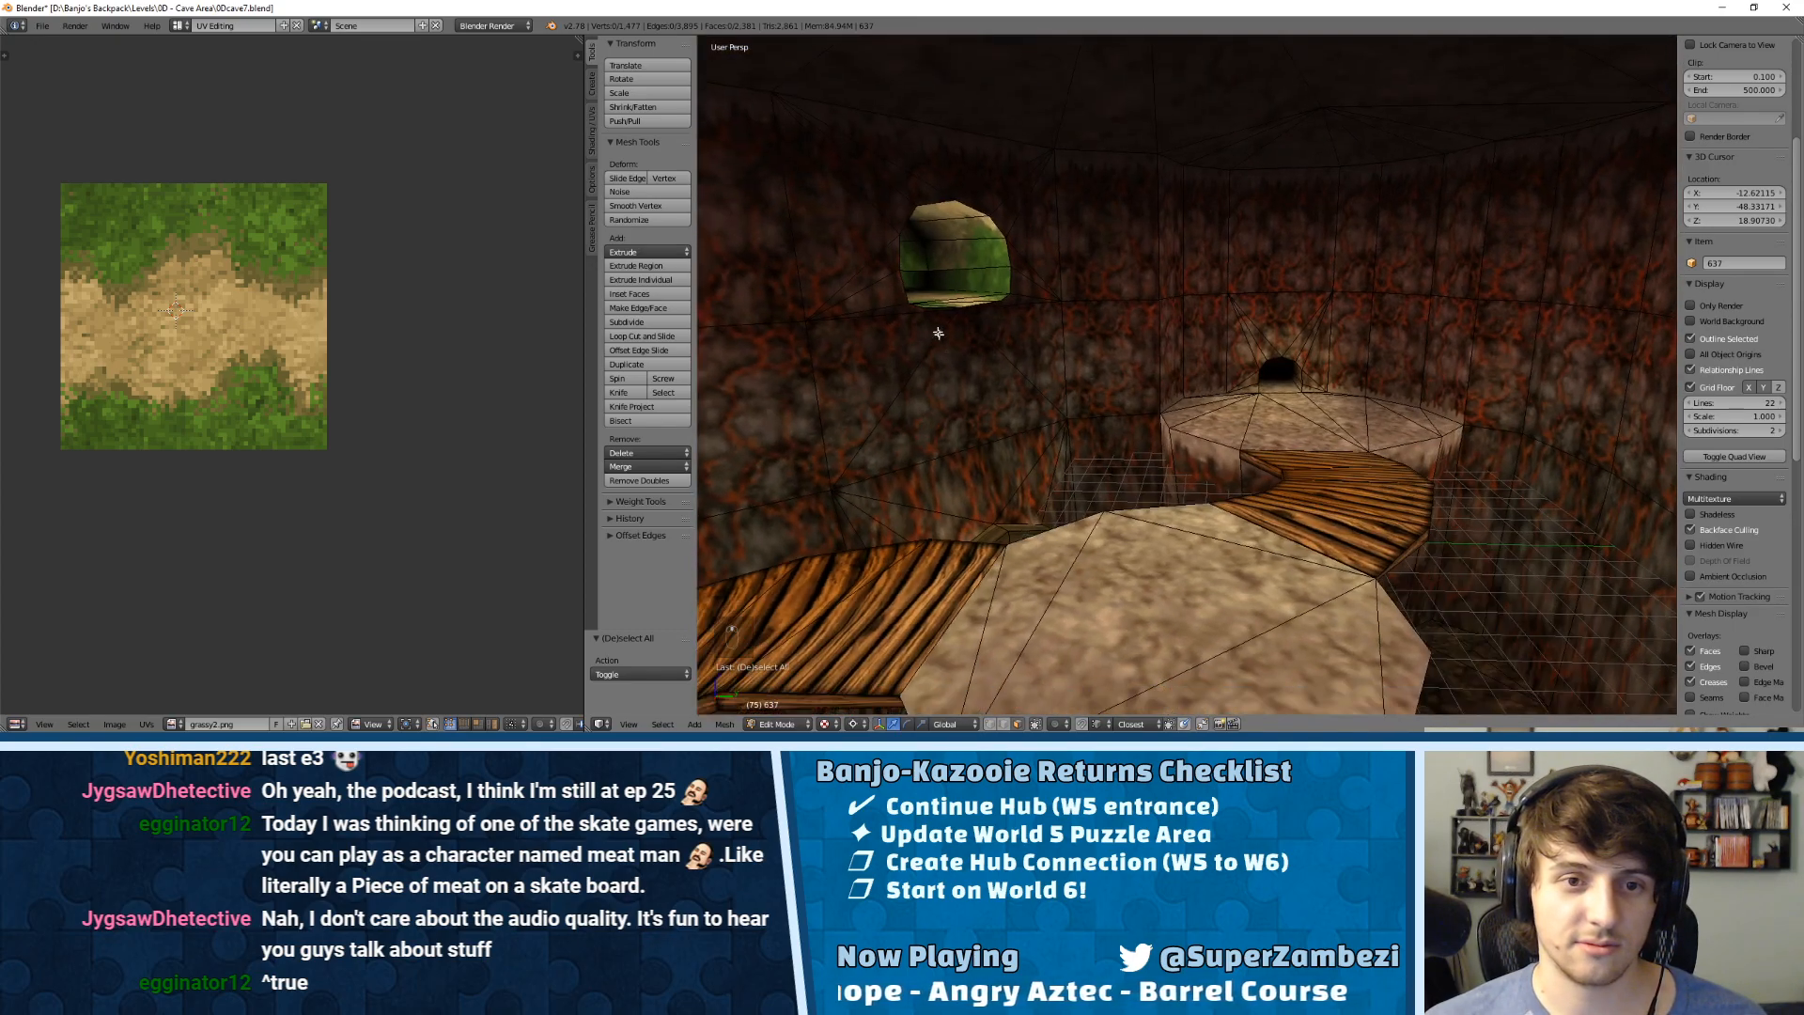
Step: Select a wall face of the ring at the tunnel opening and focus the view on it
right_click(942, 267)
key(KP_Decimal)
scroll(947, 266, down, 1)
middle_drag(1198, 314, 1043, 268)
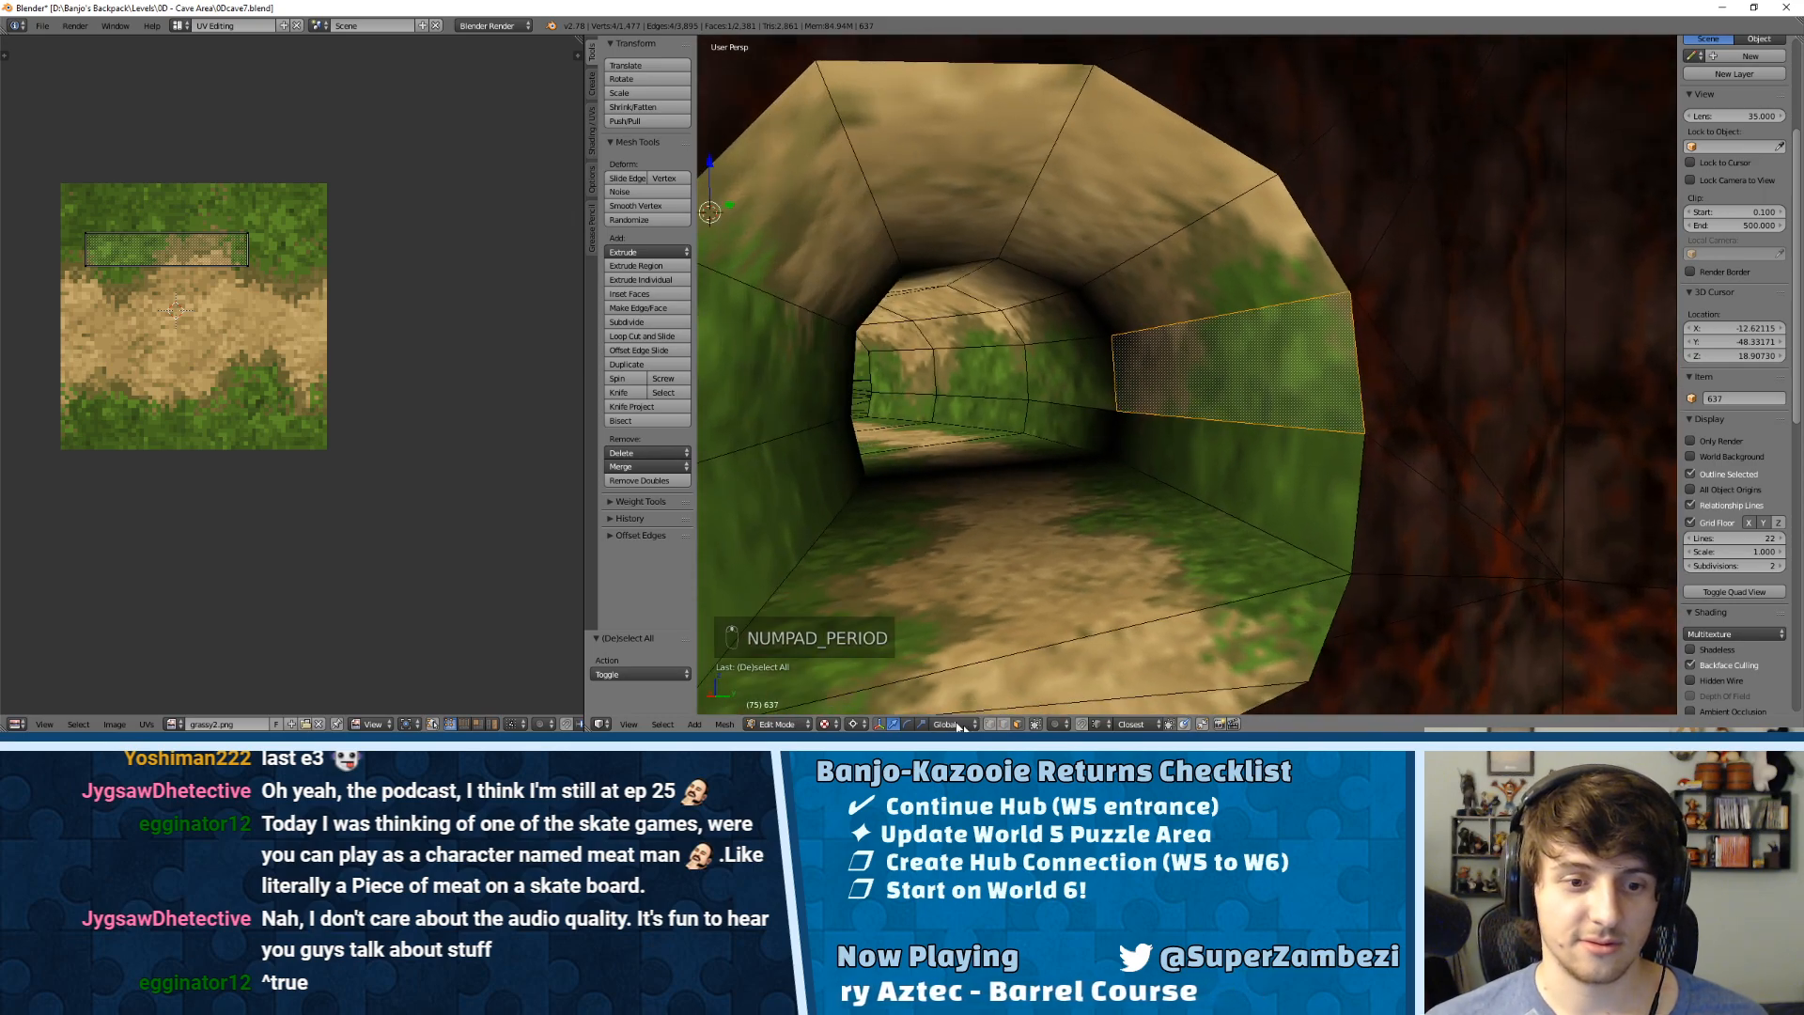
Step: Switch the cave mesh to Vertex Paint mode with face masking enabled, and include all faces in the paint mask
click(752, 726)
click(776, 671)
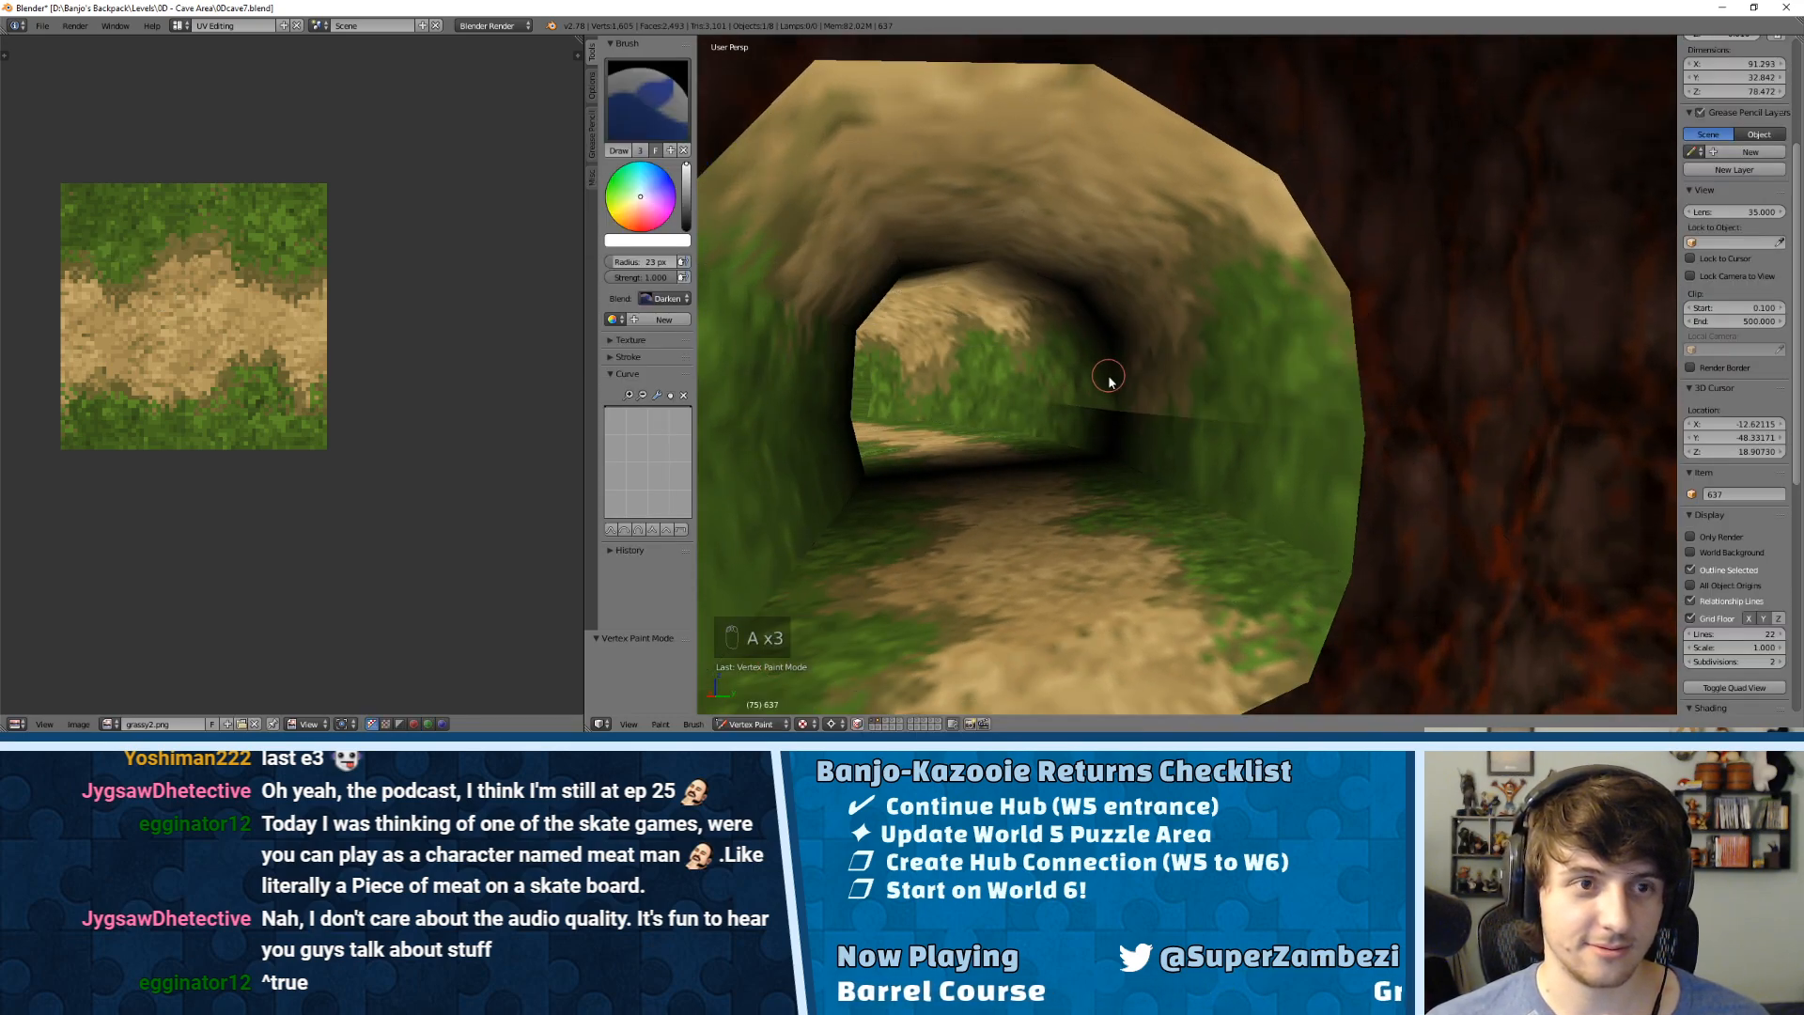
click(859, 724)
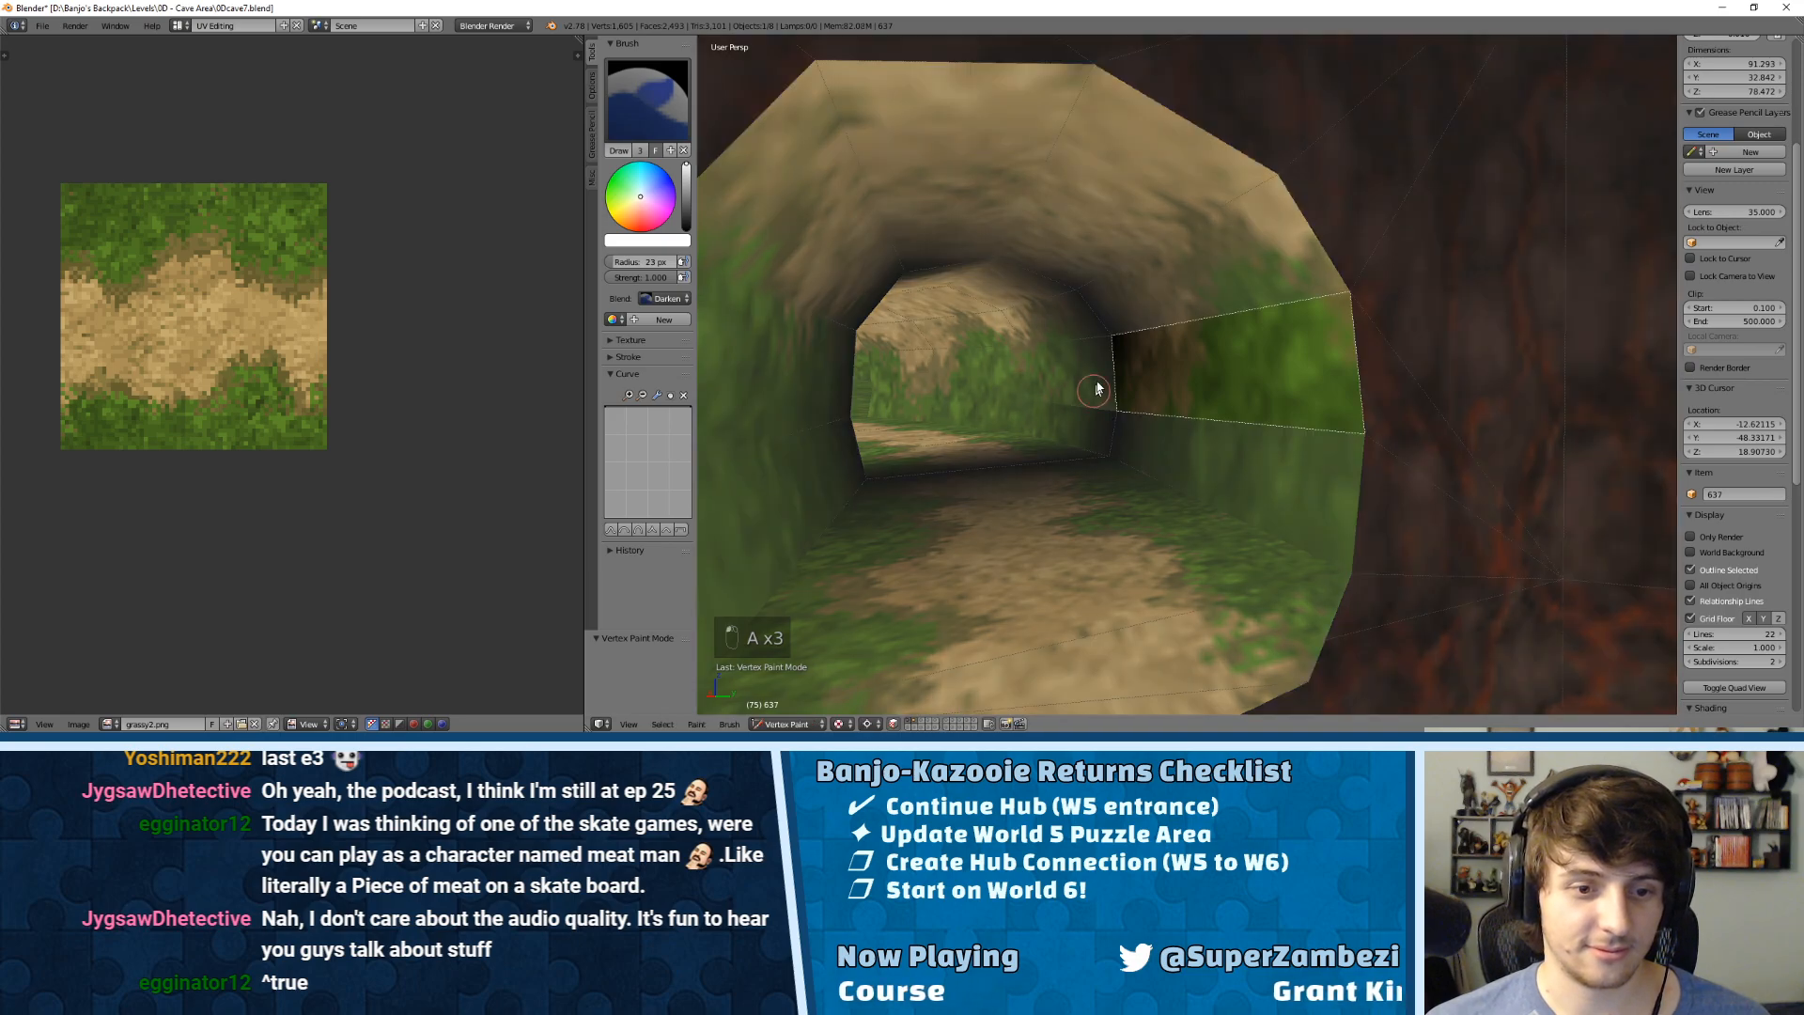
key(a)
key(a)
key(a)
Step: Paint the dark vertices inside the tunnel opening white
mouse_move(1027, 273)
mouse_down()
mouse_move(917, 254)
mouse_move(868, 302)
mouse_up()
middle_drag(940, 306, 857, 322)
drag(951, 303, 954, 409)
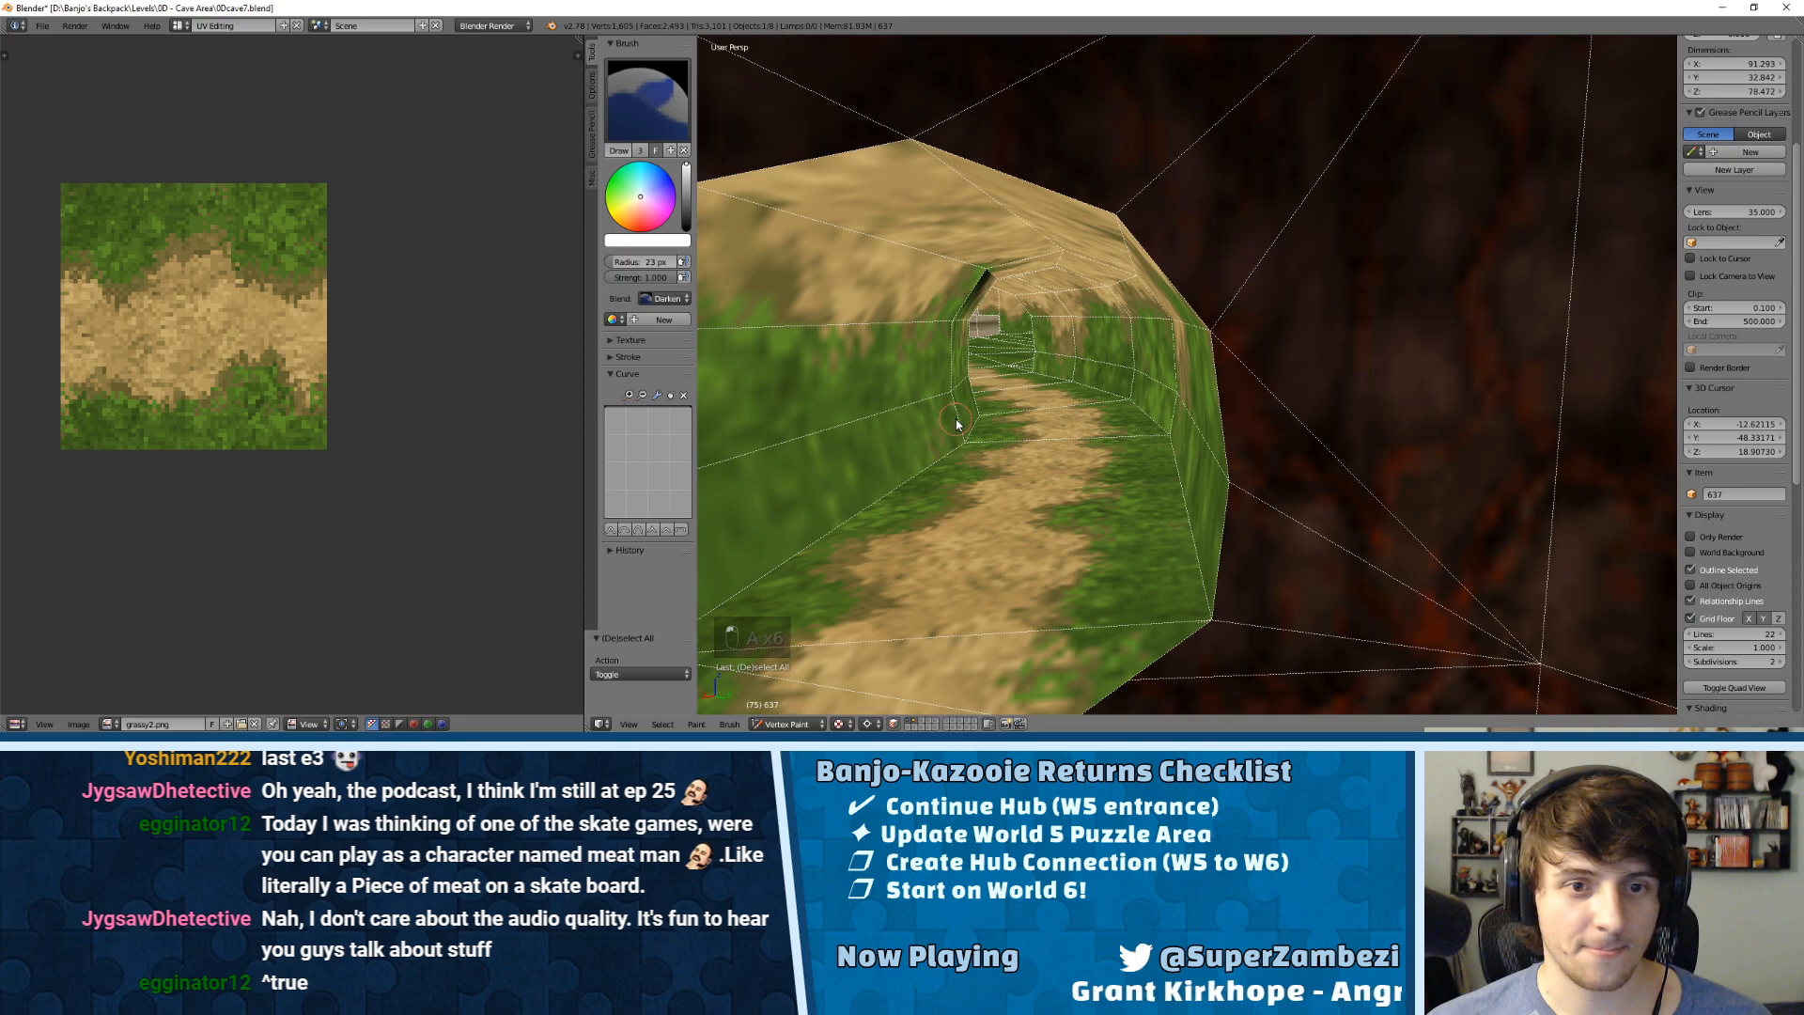
Step: Try tinting a lower corner vertex of the tunnel opening with a reddish-orange brush colour
click(637, 222)
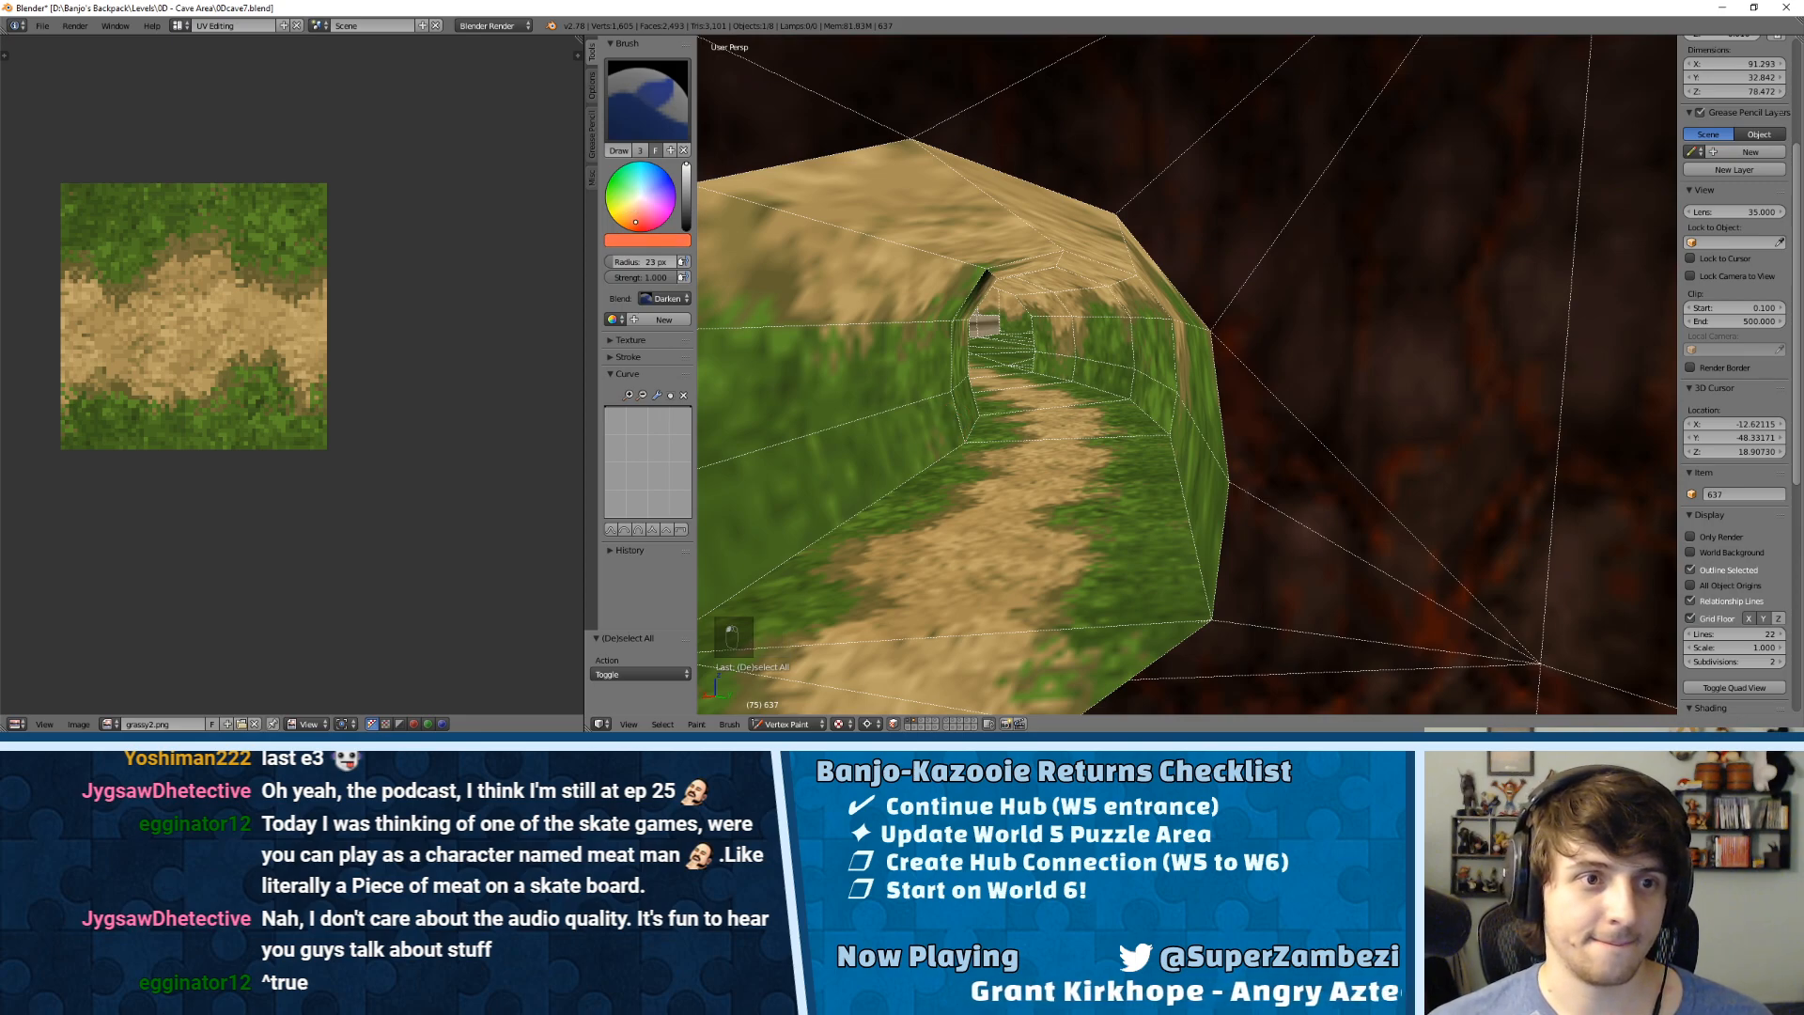
middle_drag(891, 344, 989, 349)
click(1328, 606)
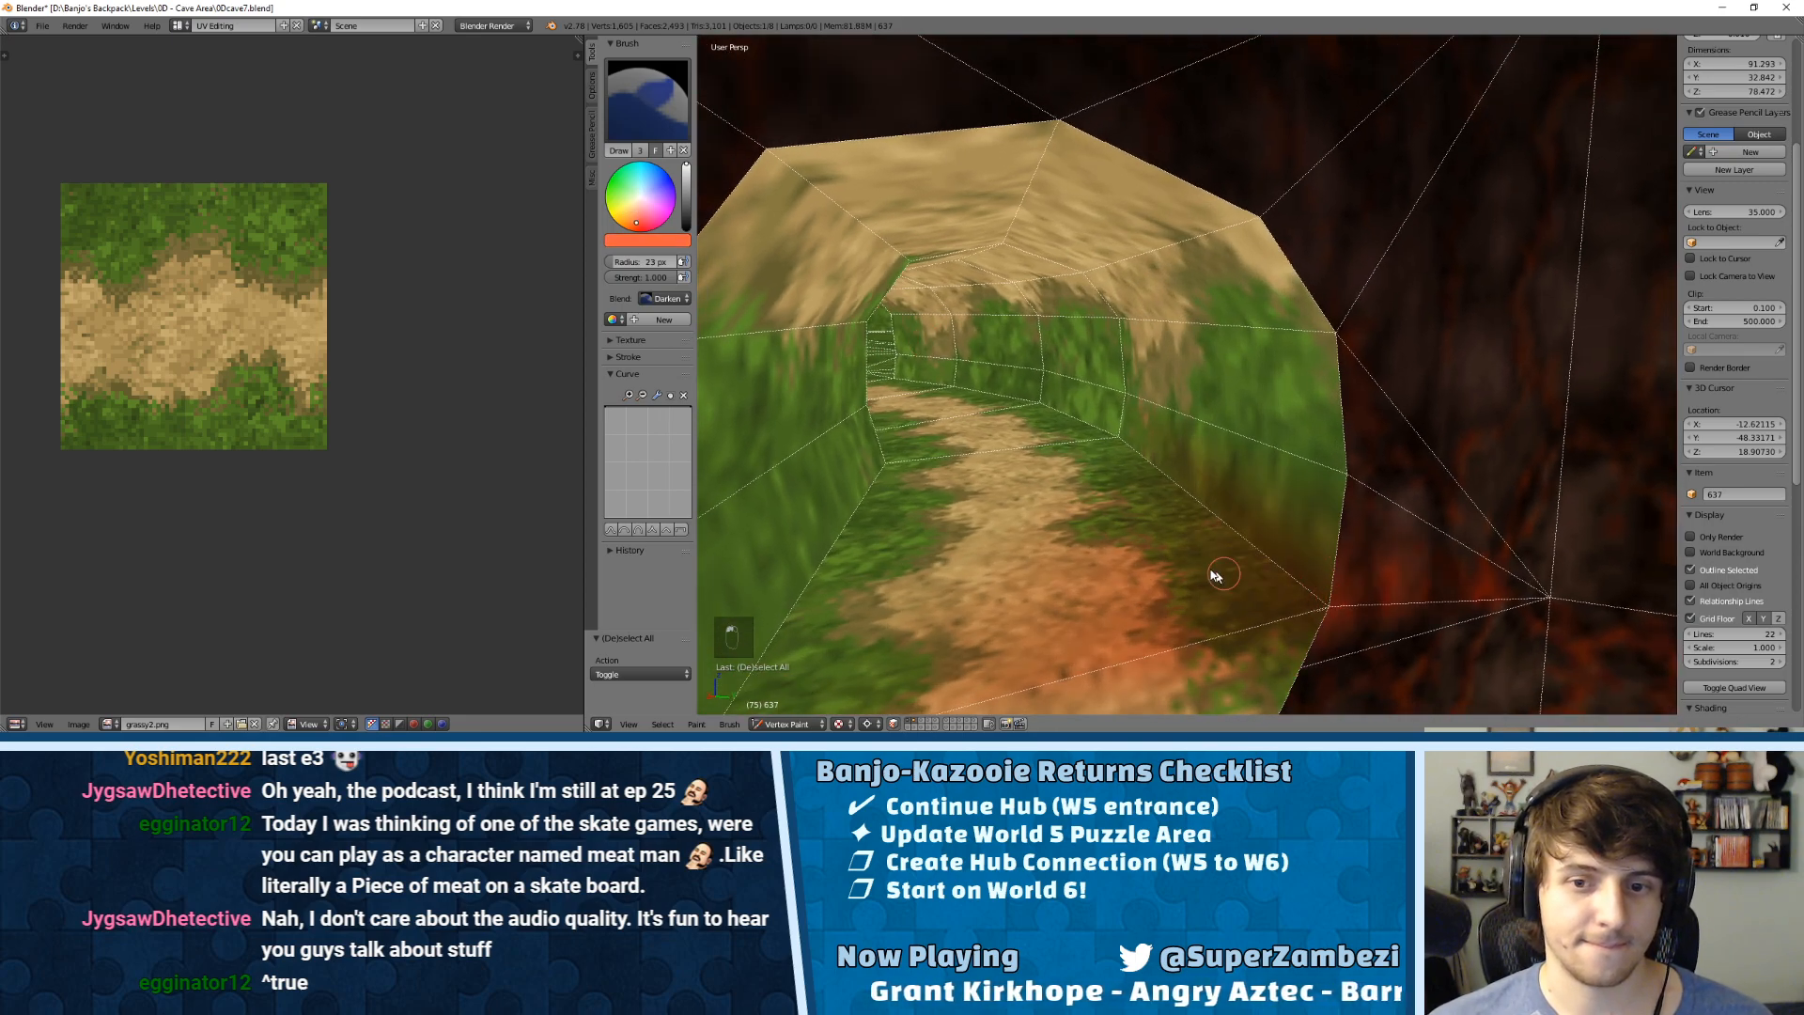
scroll(1253, 420, down, 2)
scroll(1260, 448, up, 2)
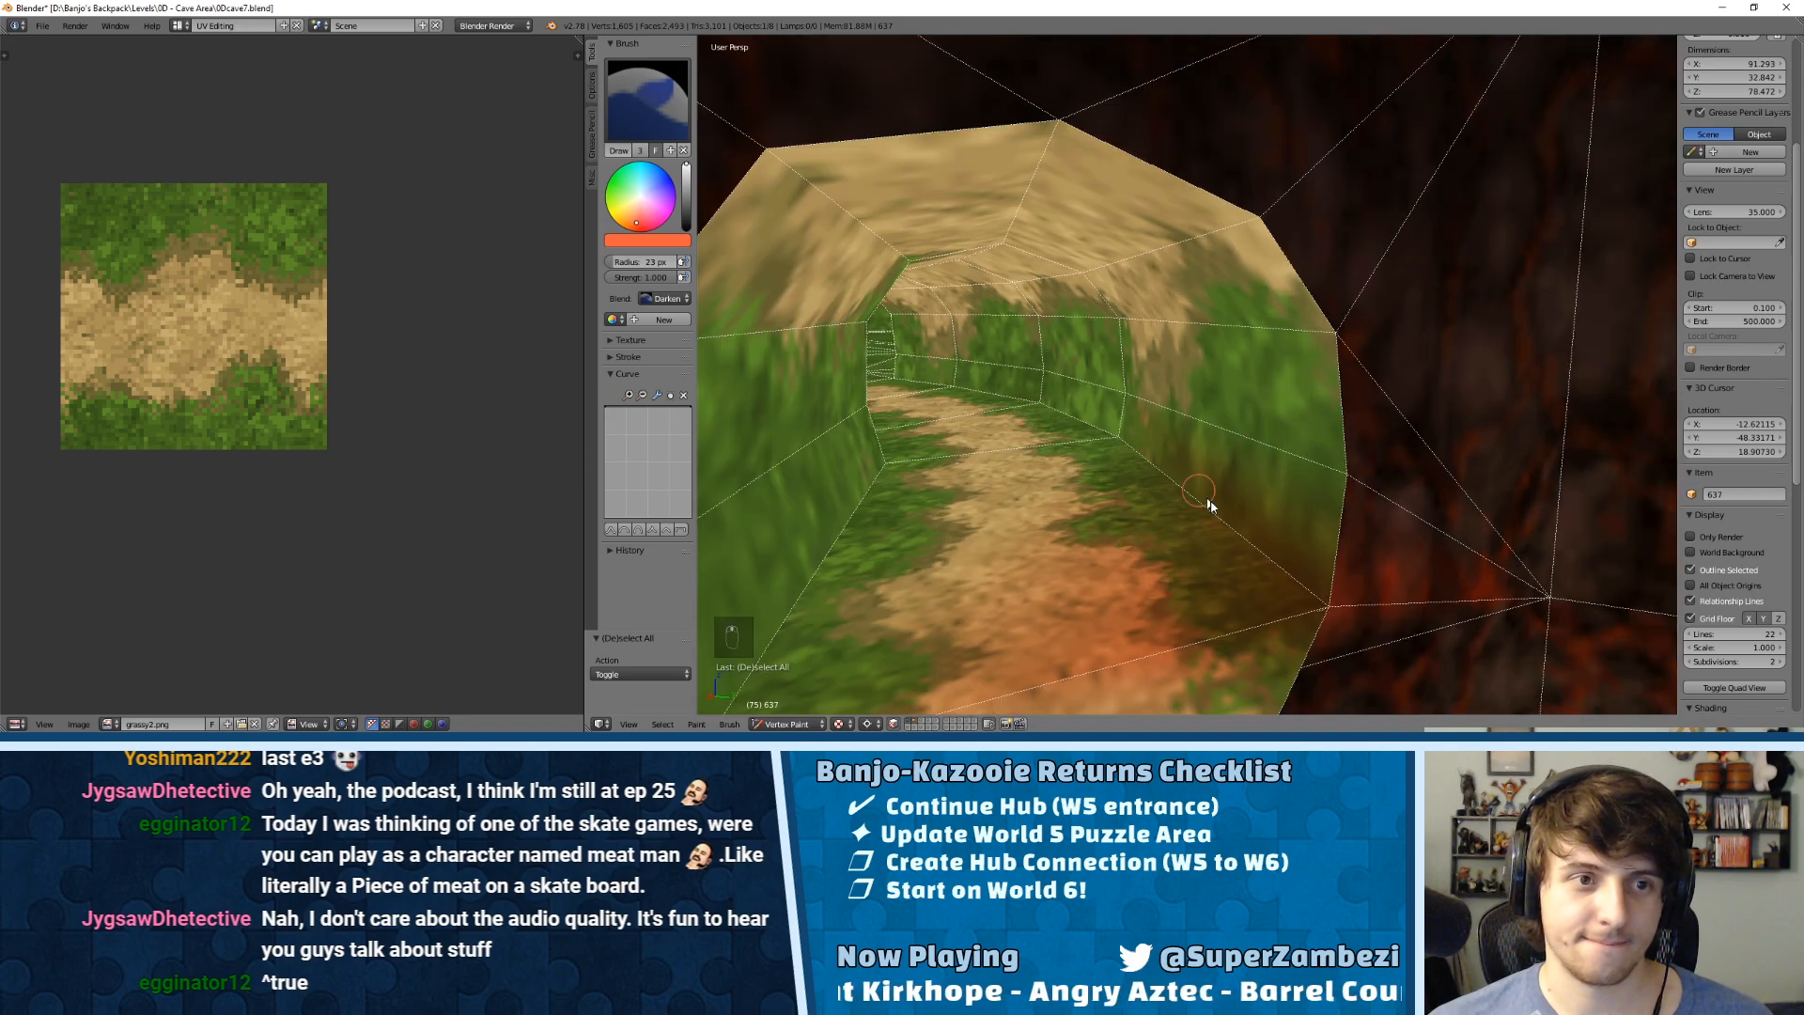
shift+middle_drag(1221, 505, 1191, 454)
Step: Paint the rim vertices of the tunnel opening with a light peach-orange brush colour
click(630, 208)
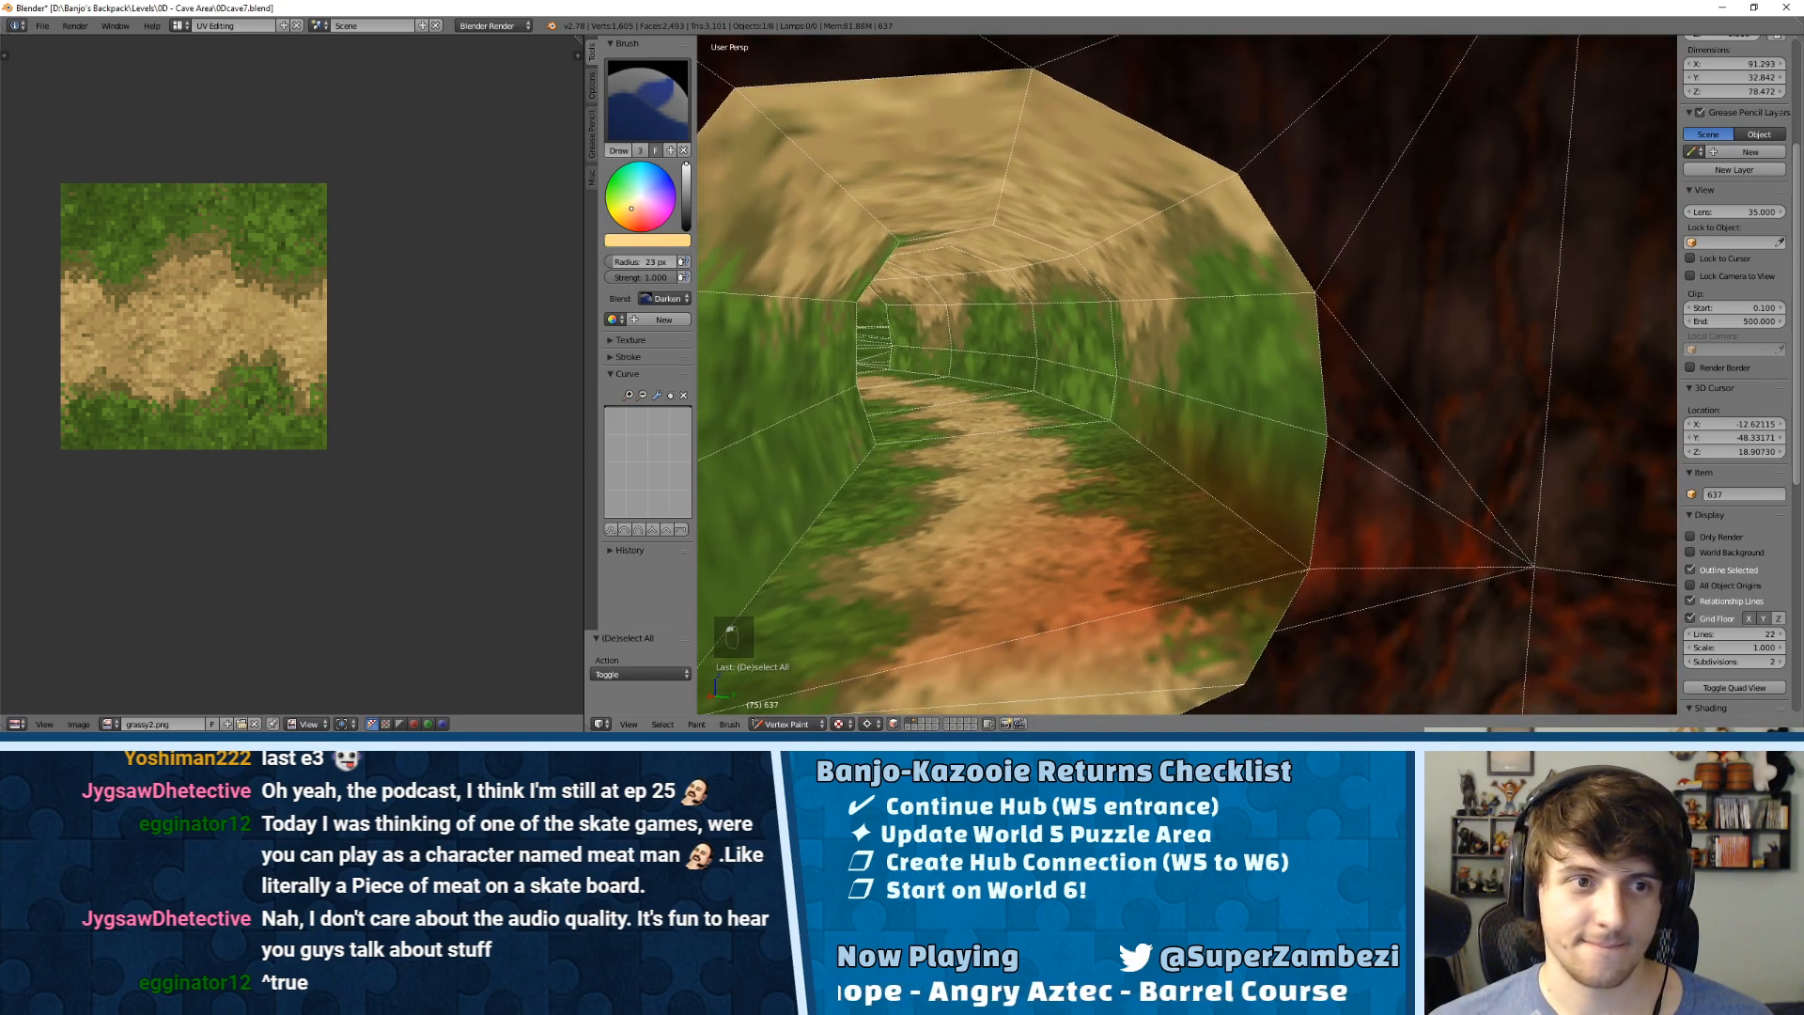
mouse_move(1060, 374)
middle_down()
mouse_move(1172, 435)
mouse_move(1109, 376)
middle_up()
click(1221, 450)
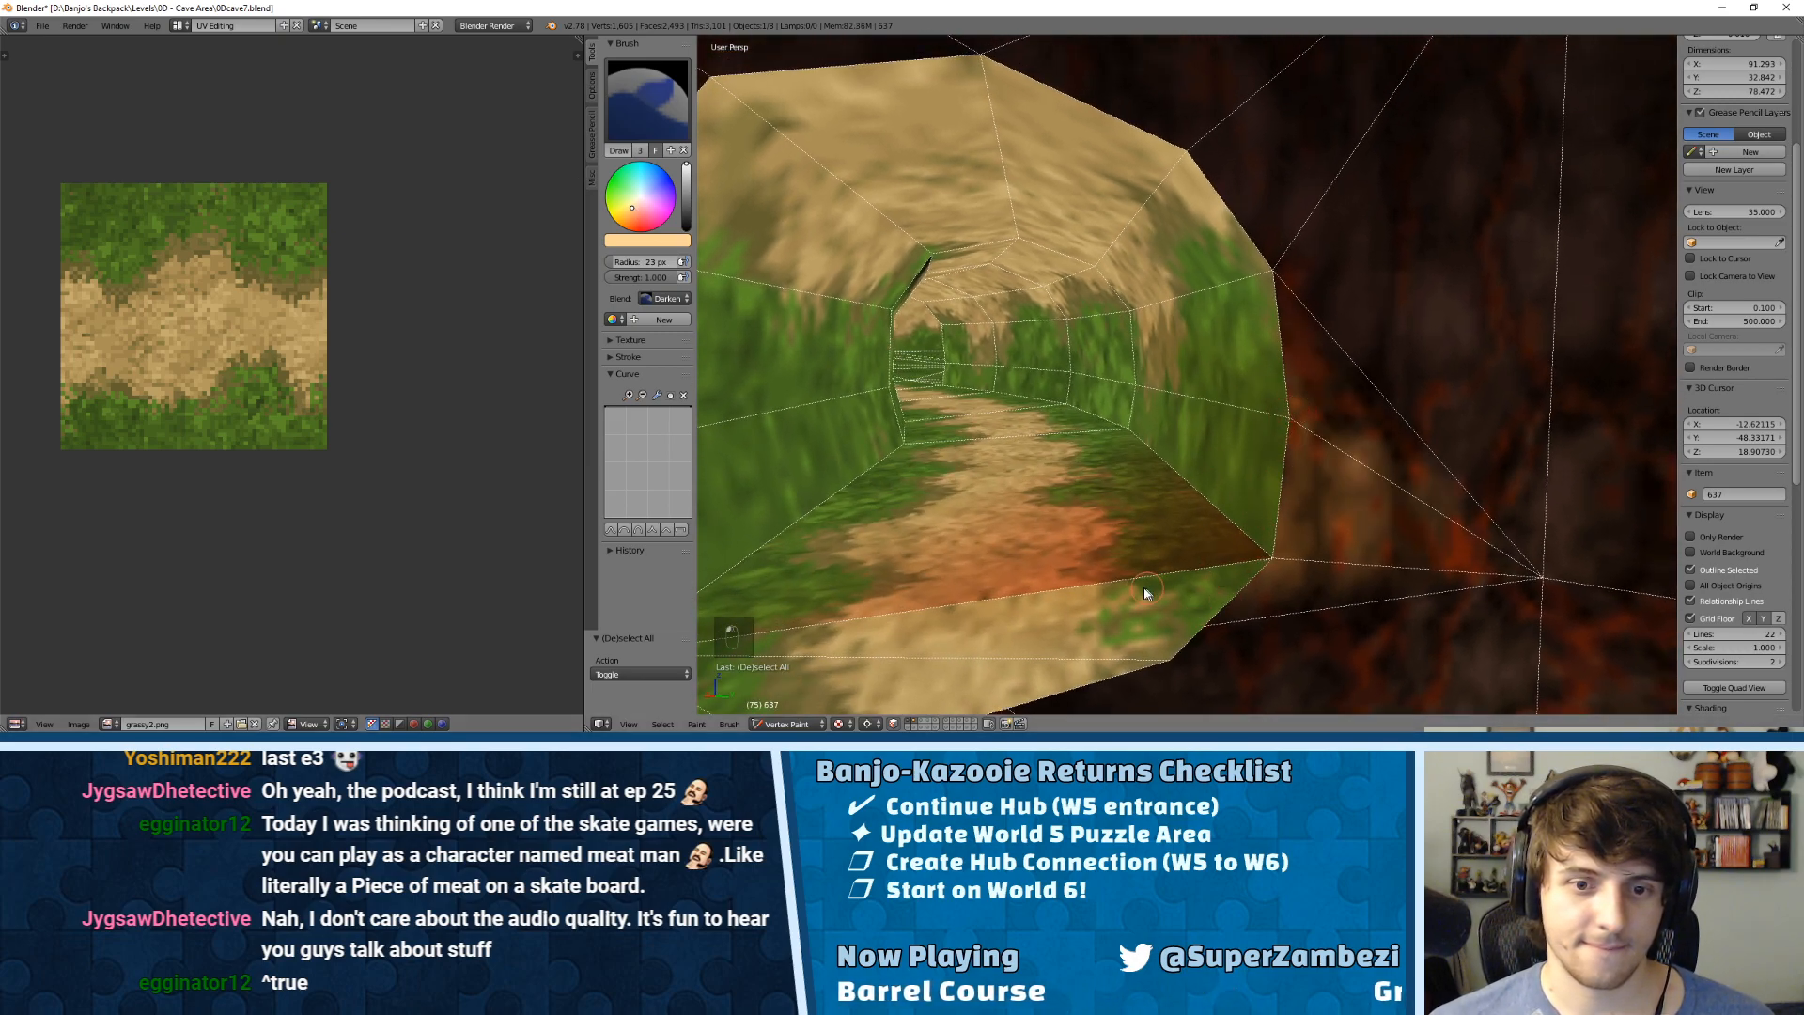
scroll(1154, 592, down, 2)
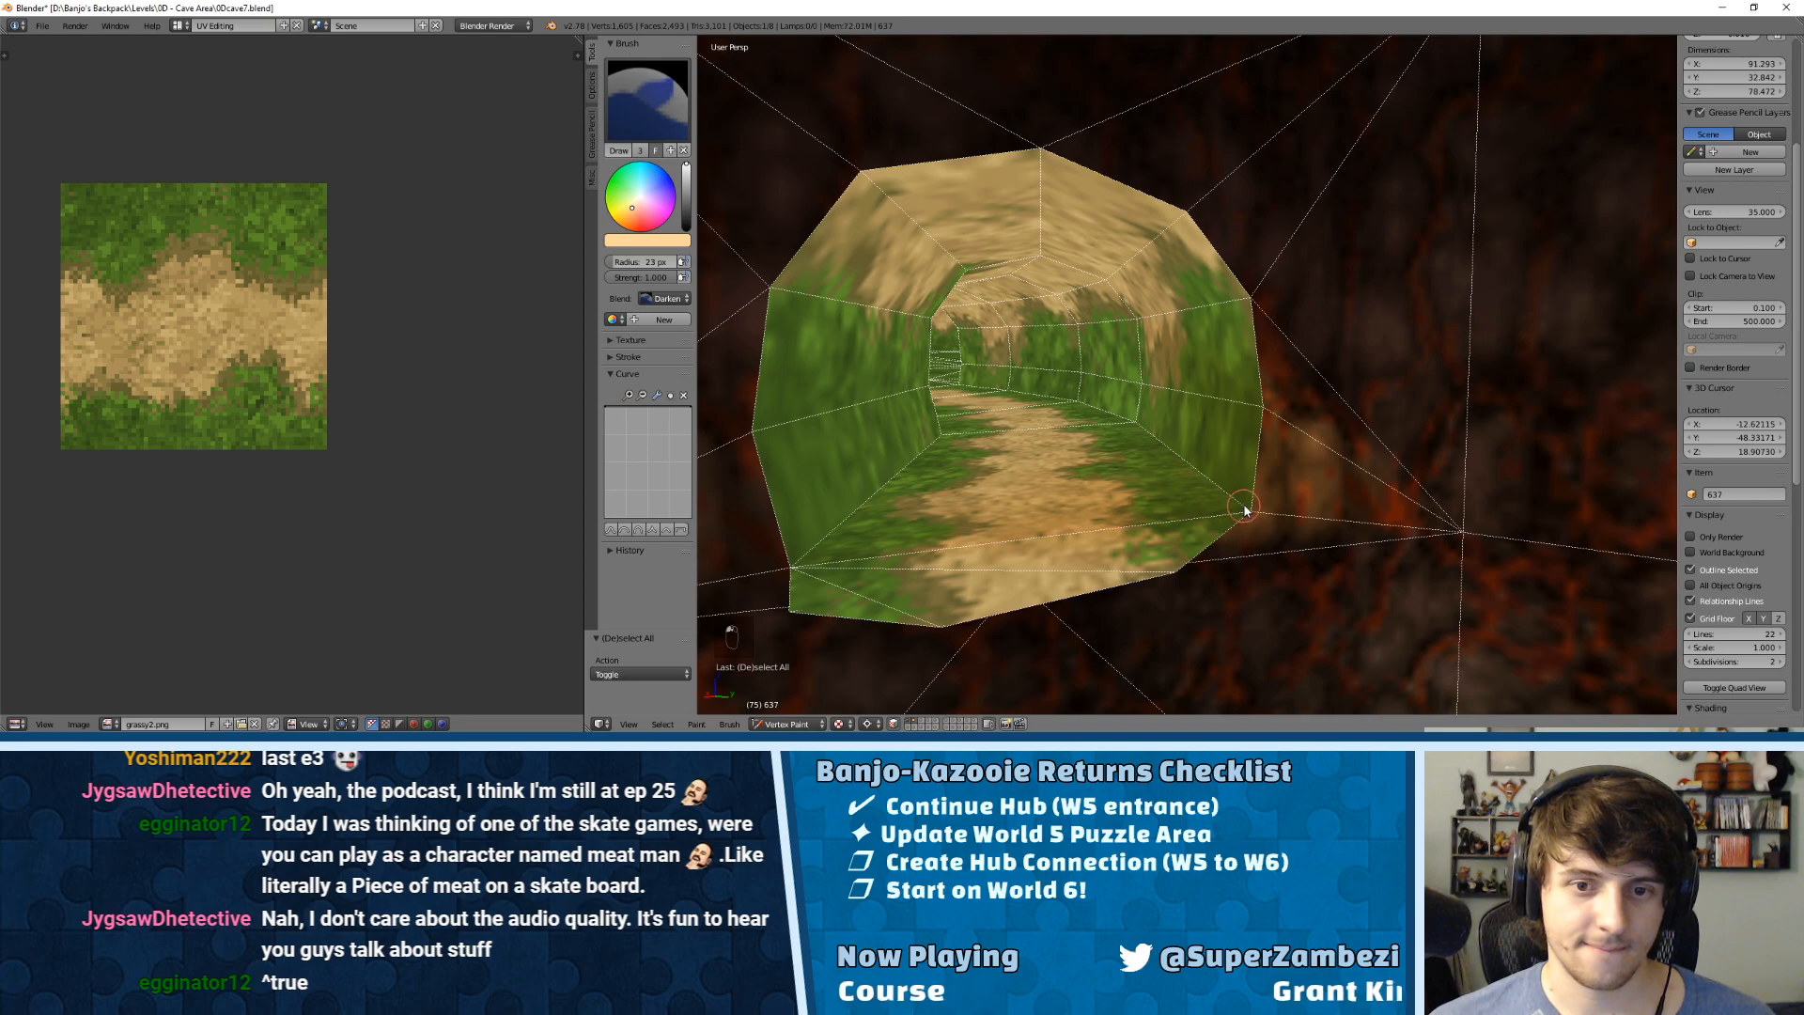
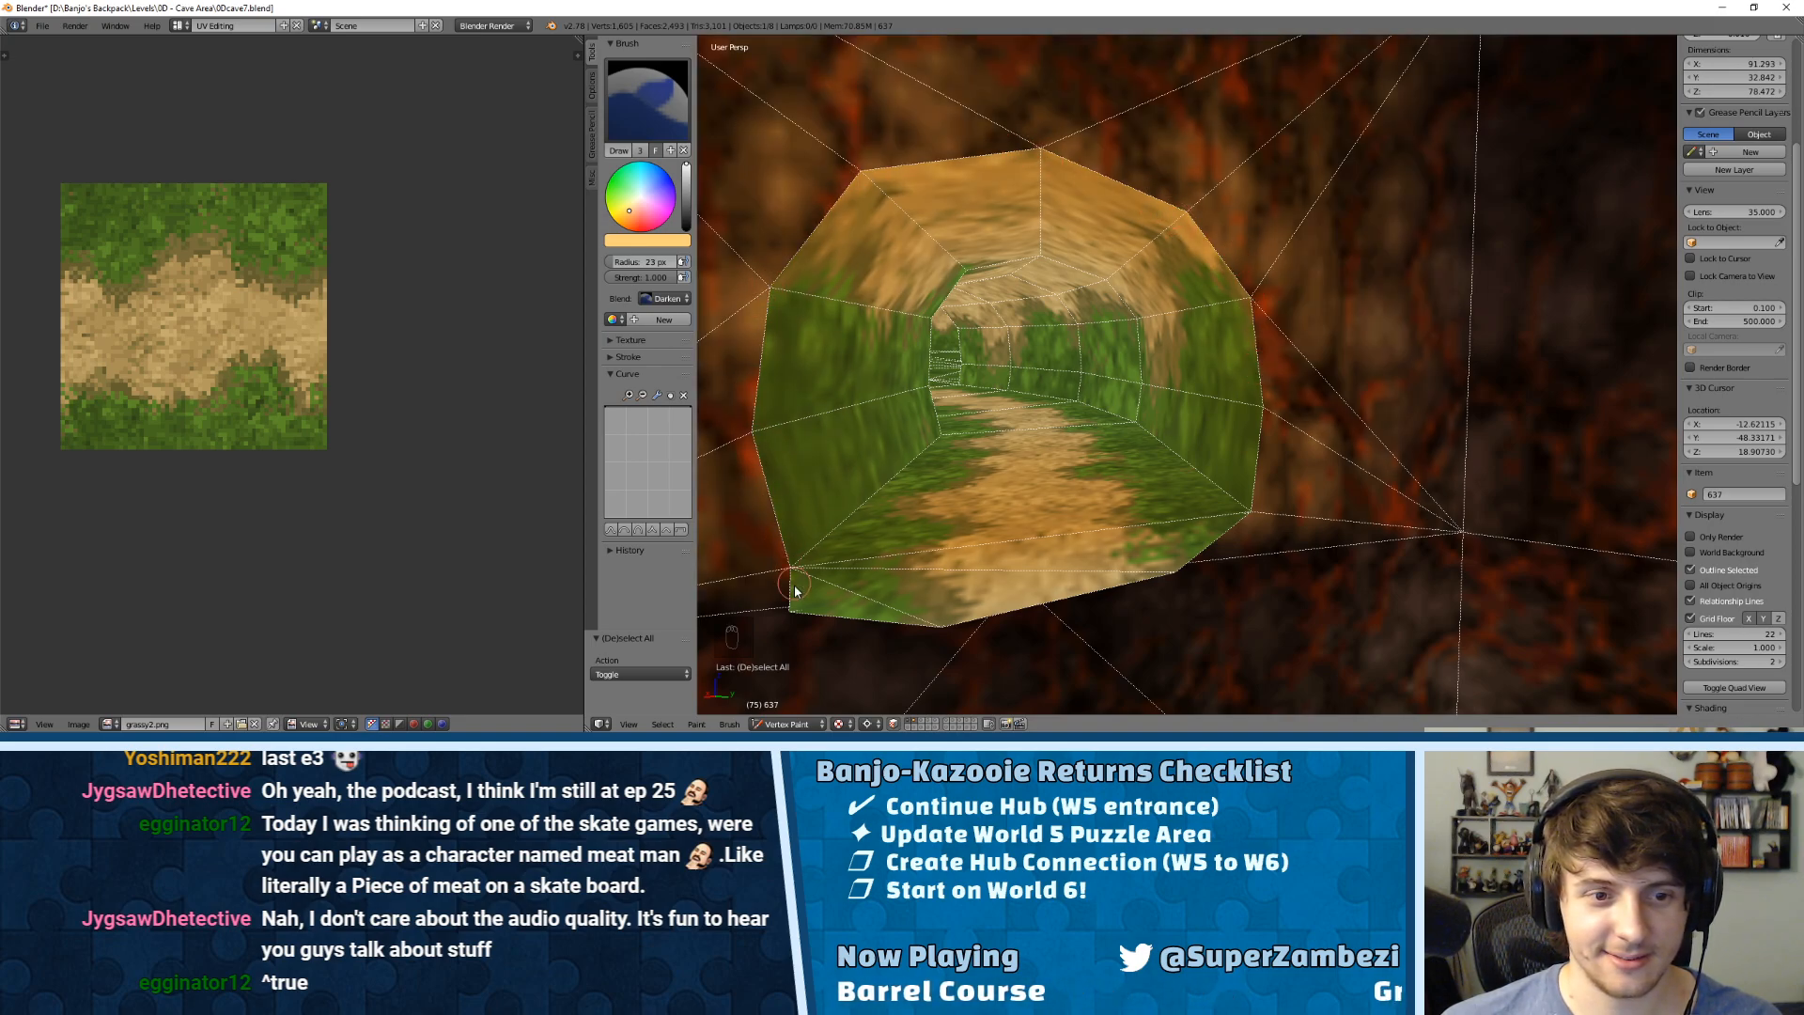
Step: Try painting the cave wall vertex just below the tunnel opening light orange, and undo the stroke
scroll(1101, 564, down, 6)
scroll(1247, 494, down, 1)
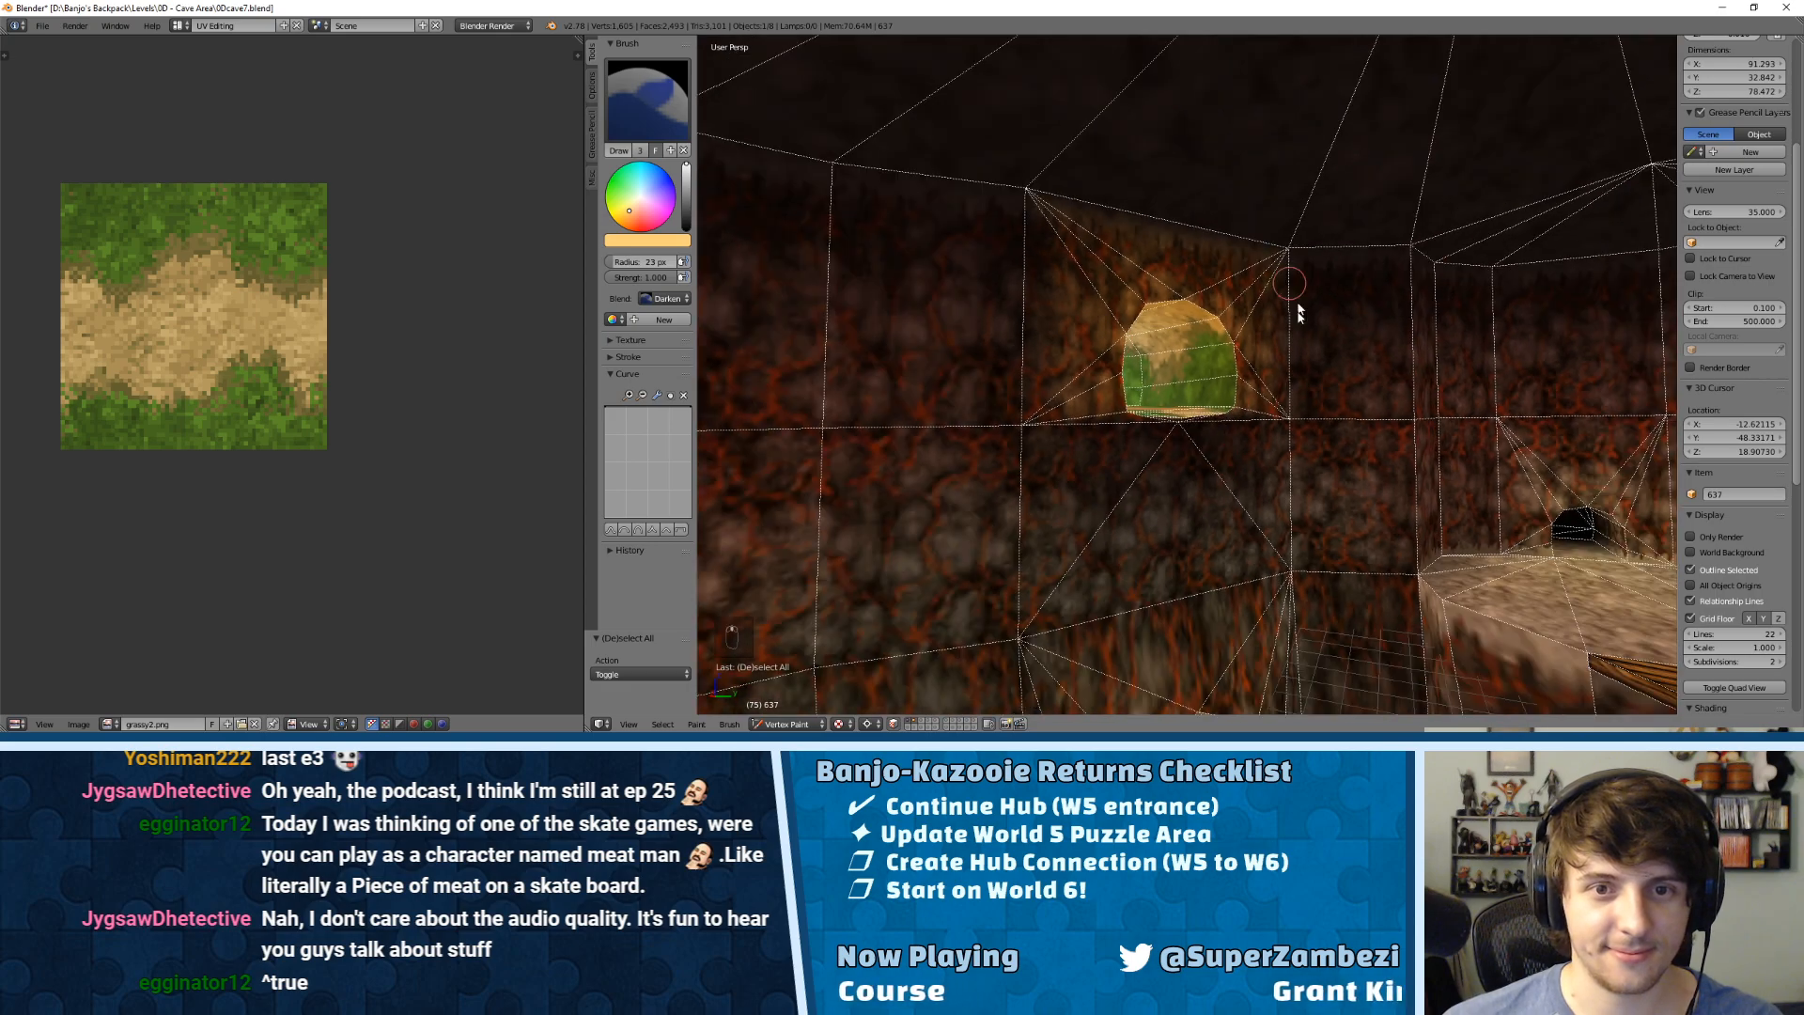
scroll(1139, 421, up, 4)
middle_drag(1081, 447, 1156, 237)
click(1240, 275)
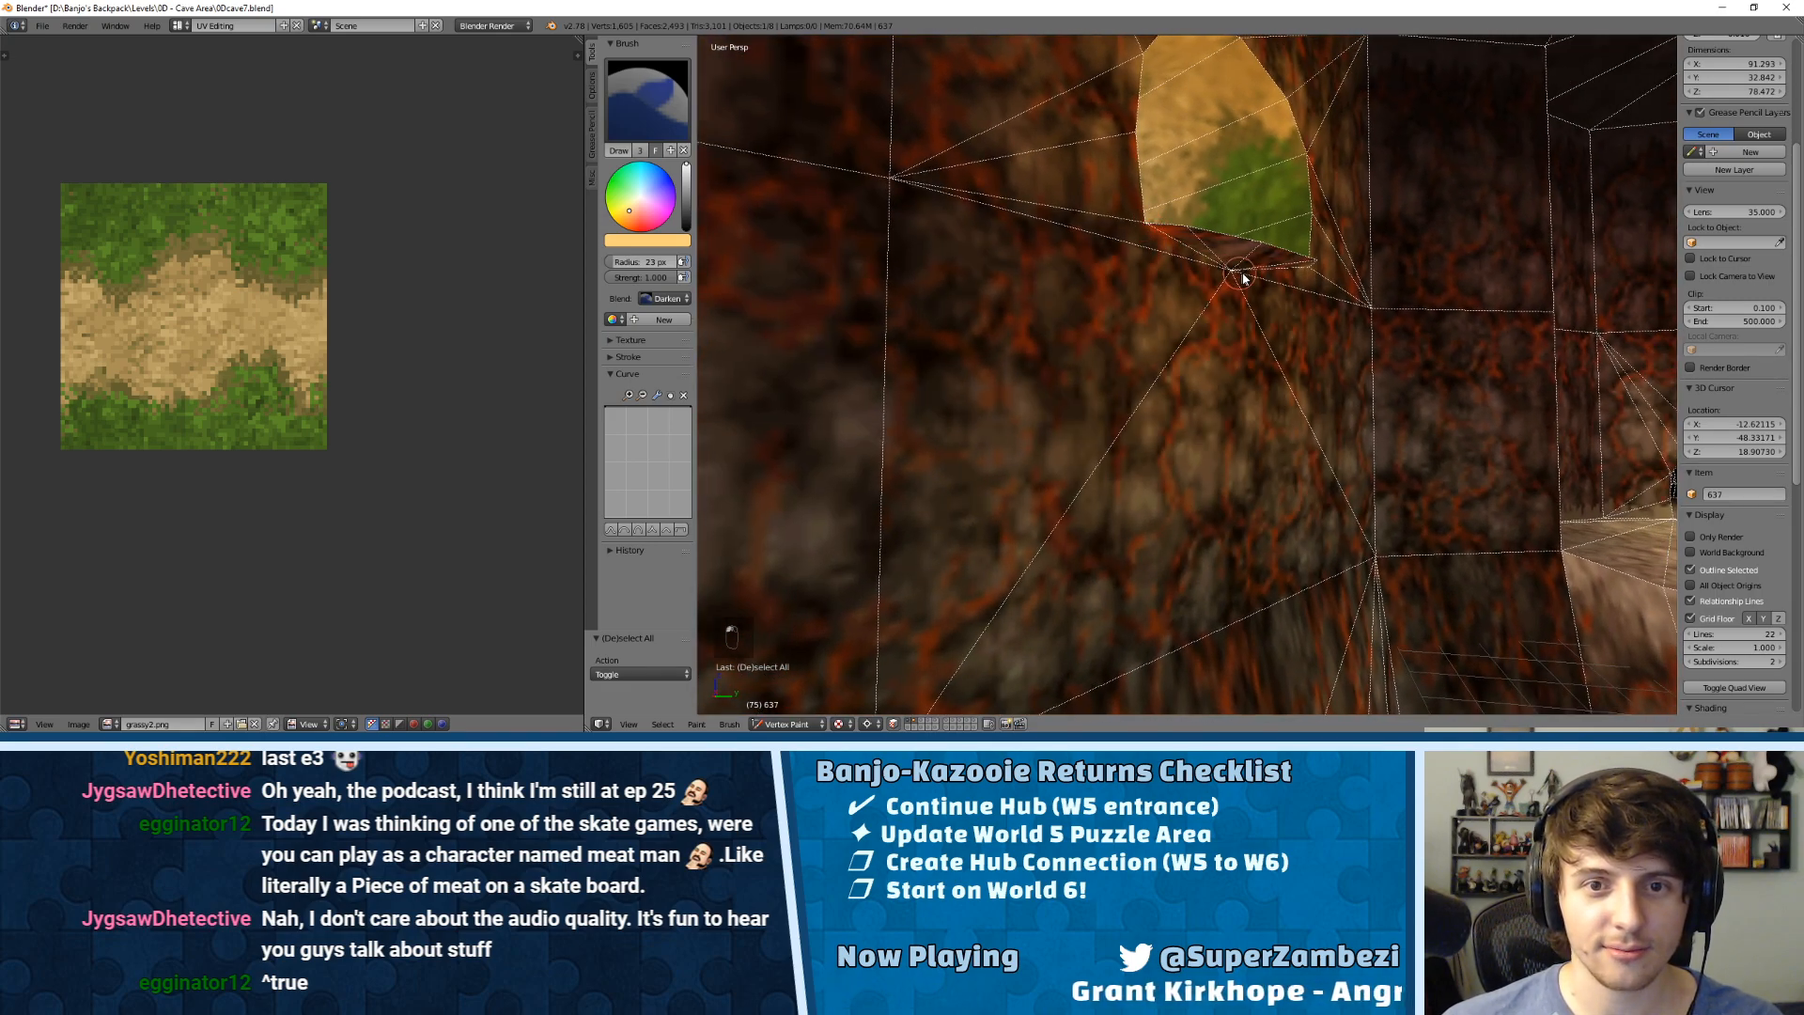
middle_drag(1240, 276, 1125, 284)
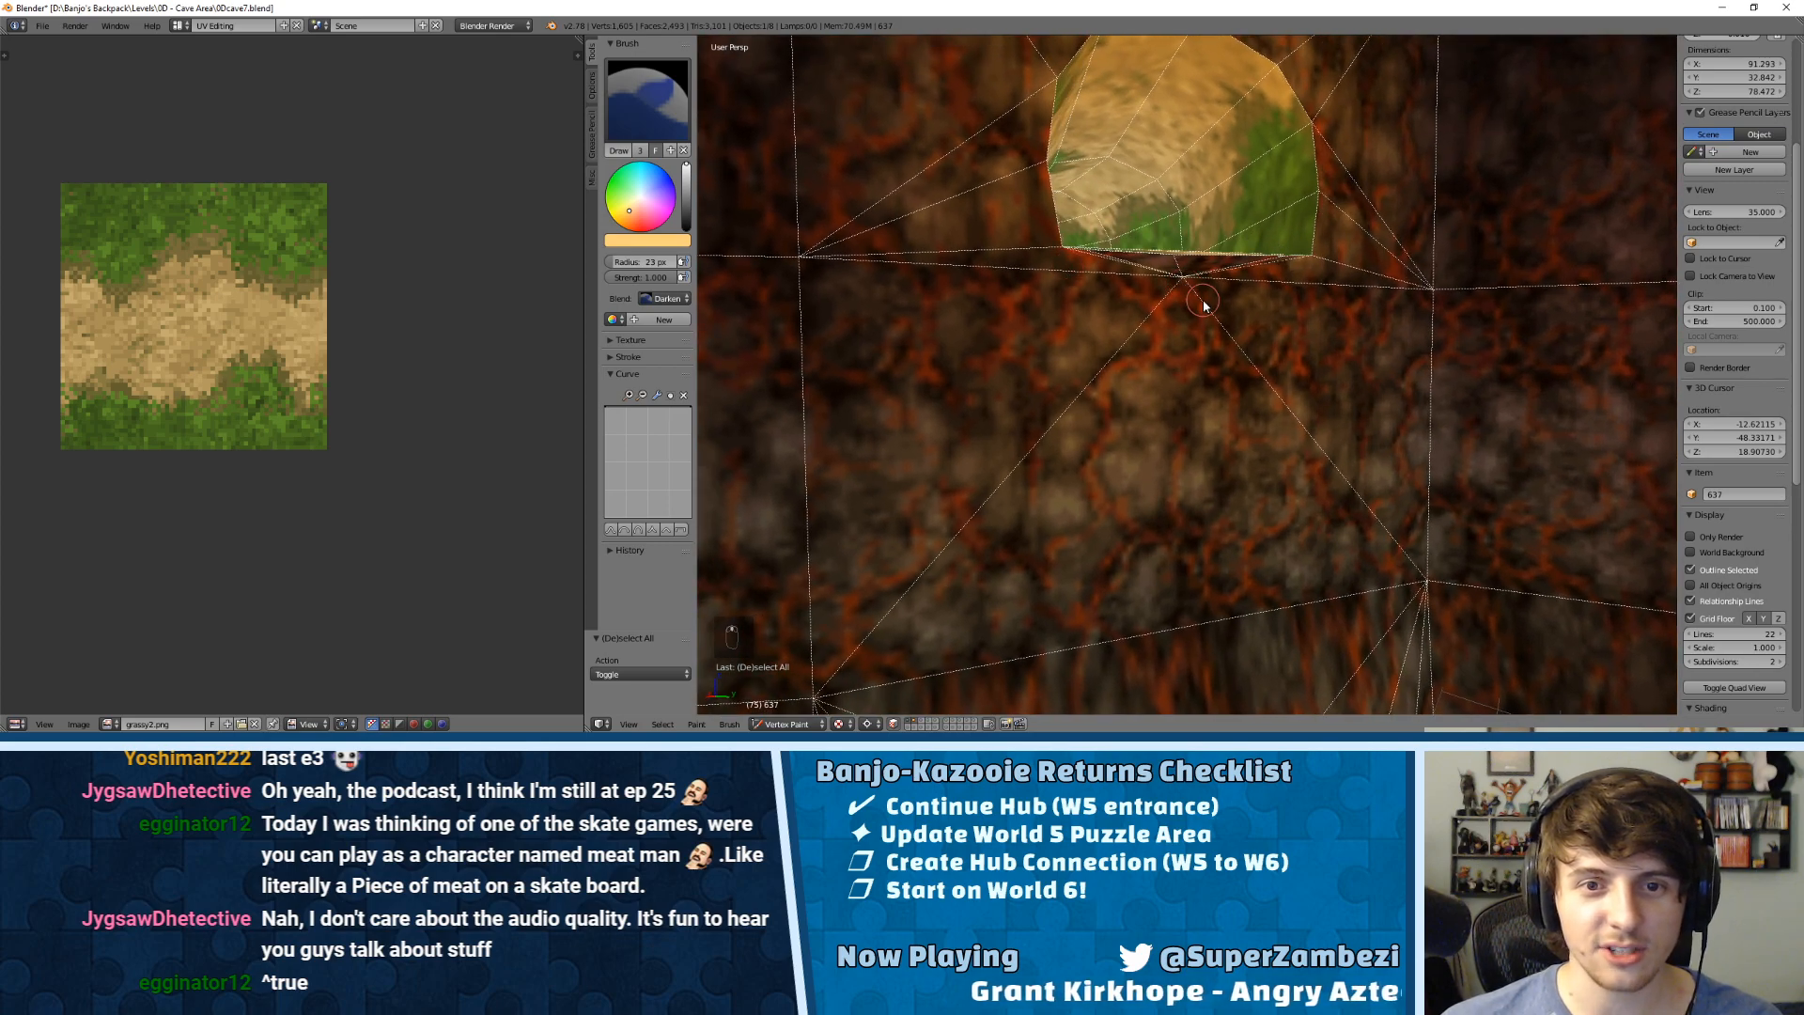
key(ctrl+z)
Step: Paint the vertices along the bottom edge of the tunnel opening light orange
scroll(1197, 298, up, 5)
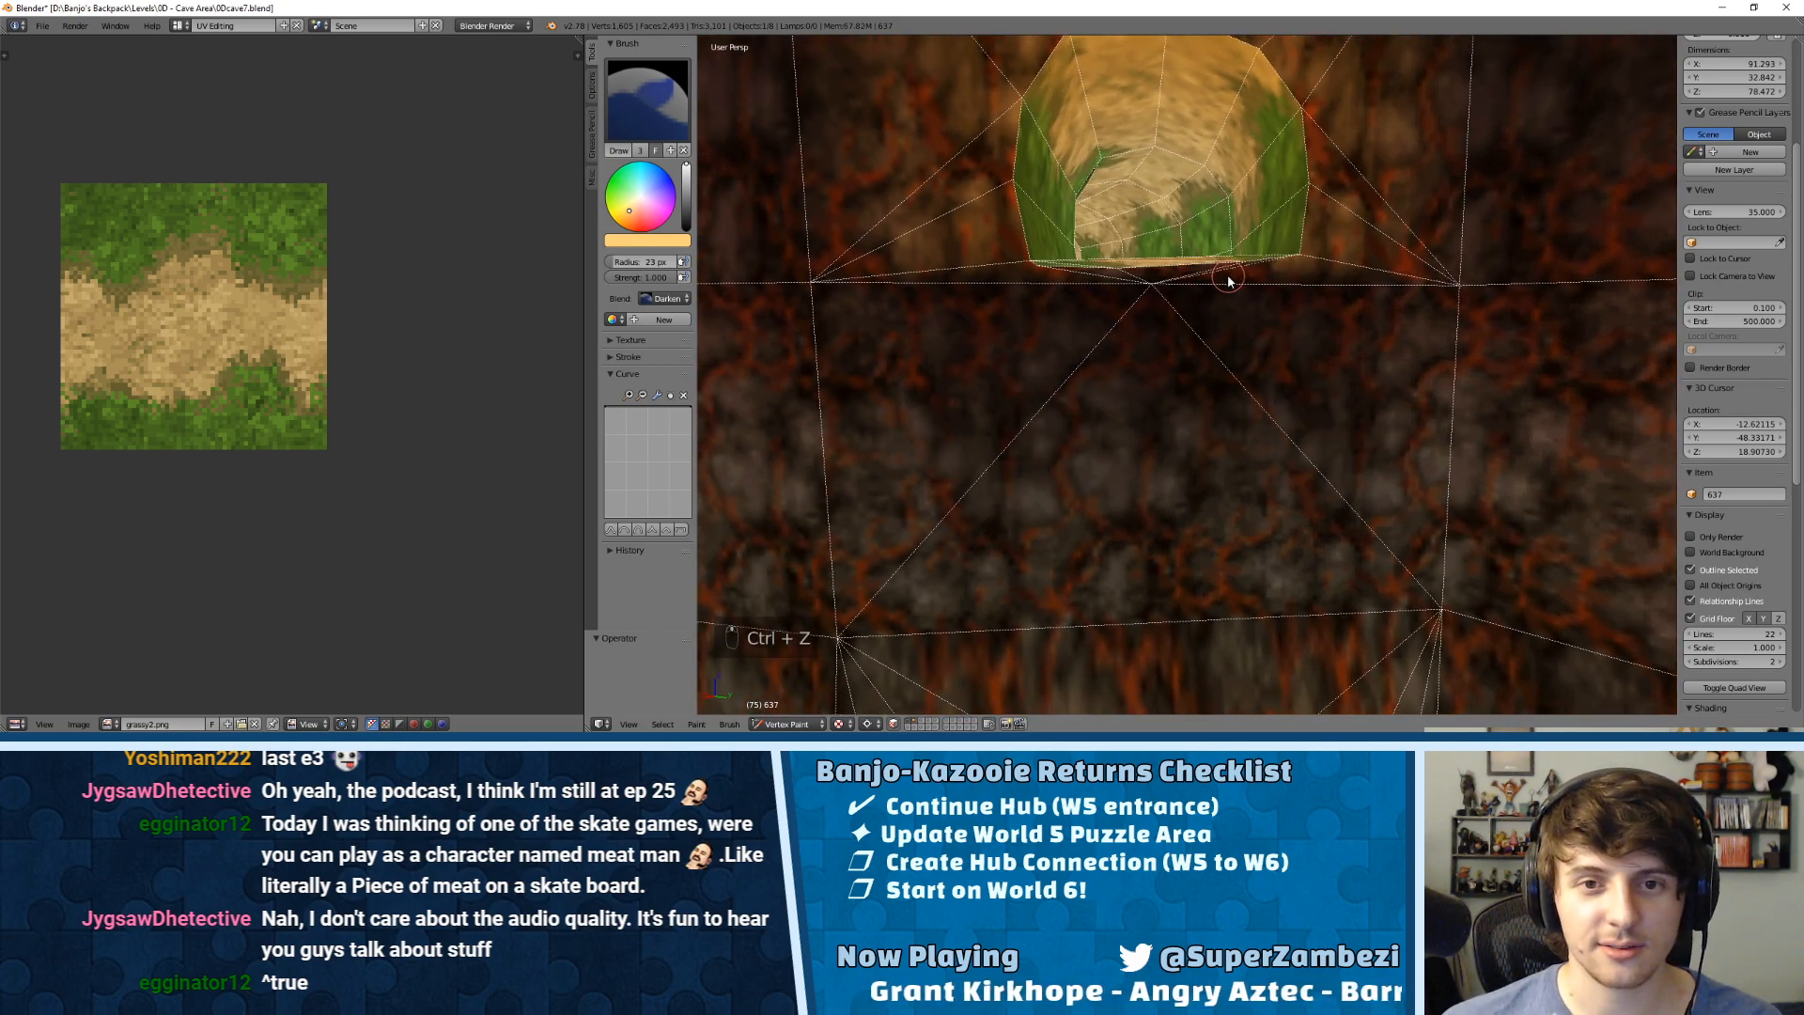
middle_drag(1337, 216, 1022, 137)
middle_drag(959, 193, 1051, 291)
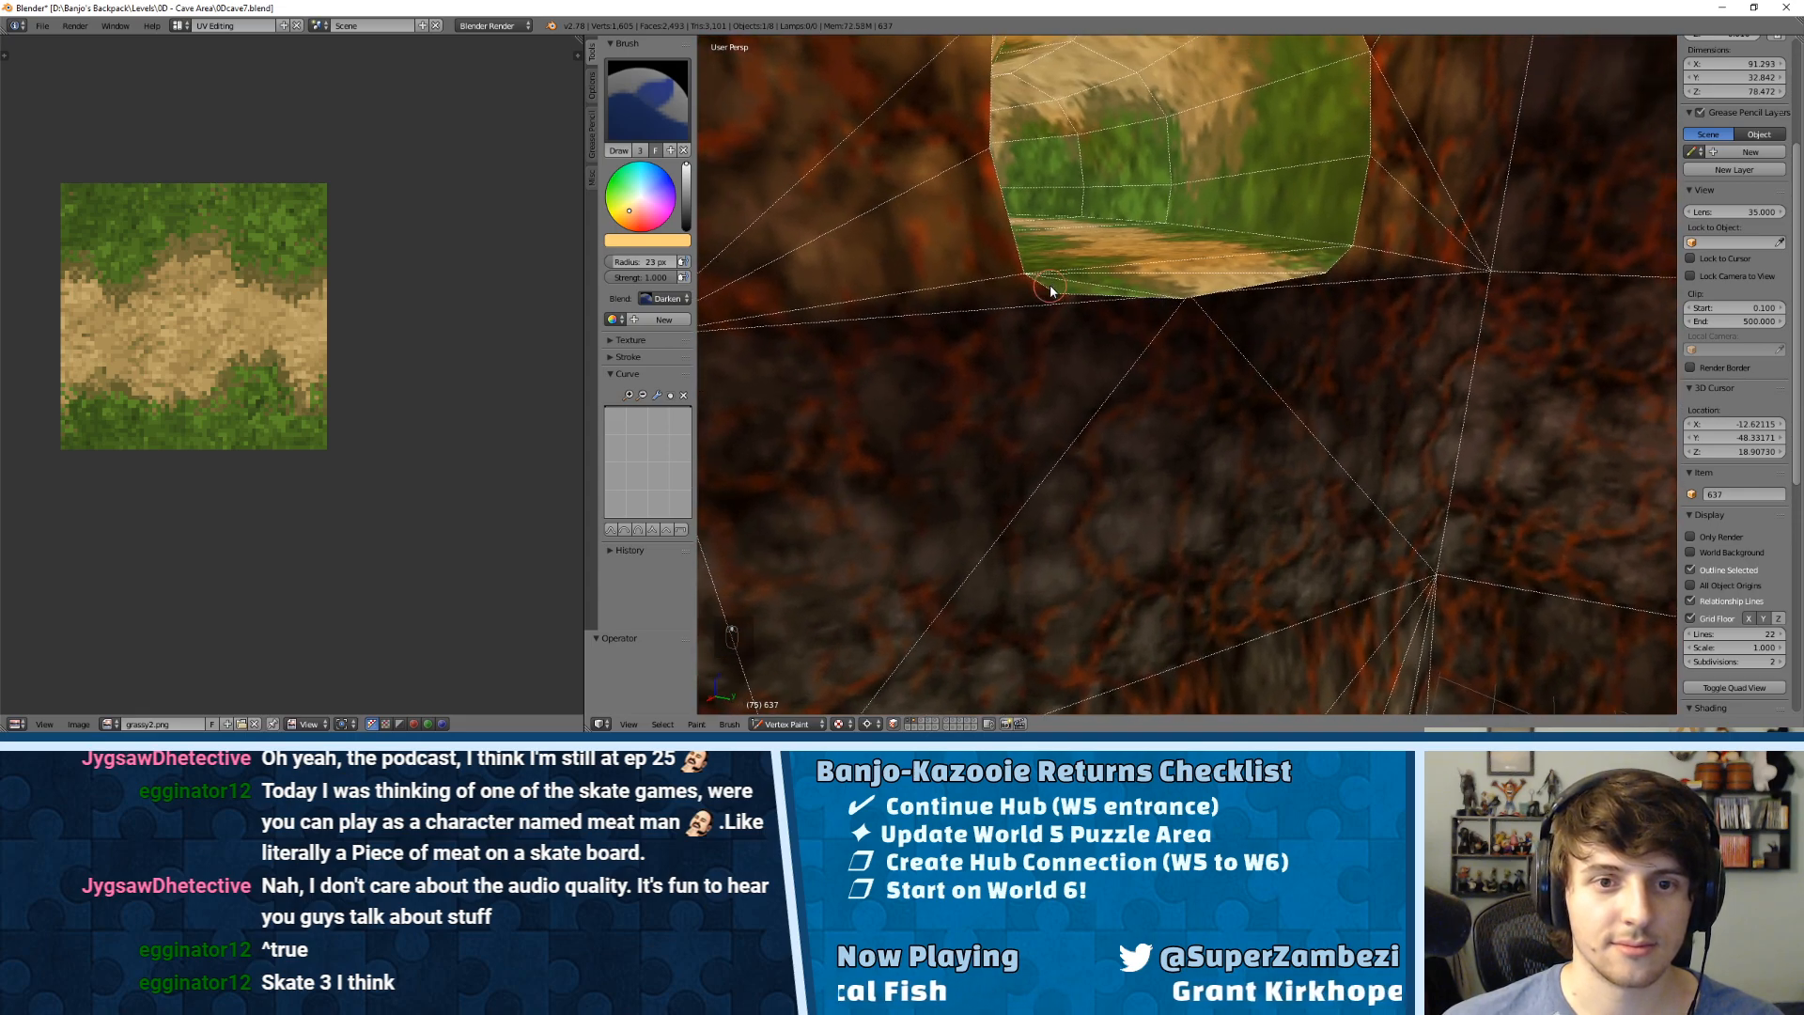
middle_drag(1235, 269, 1199, 289)
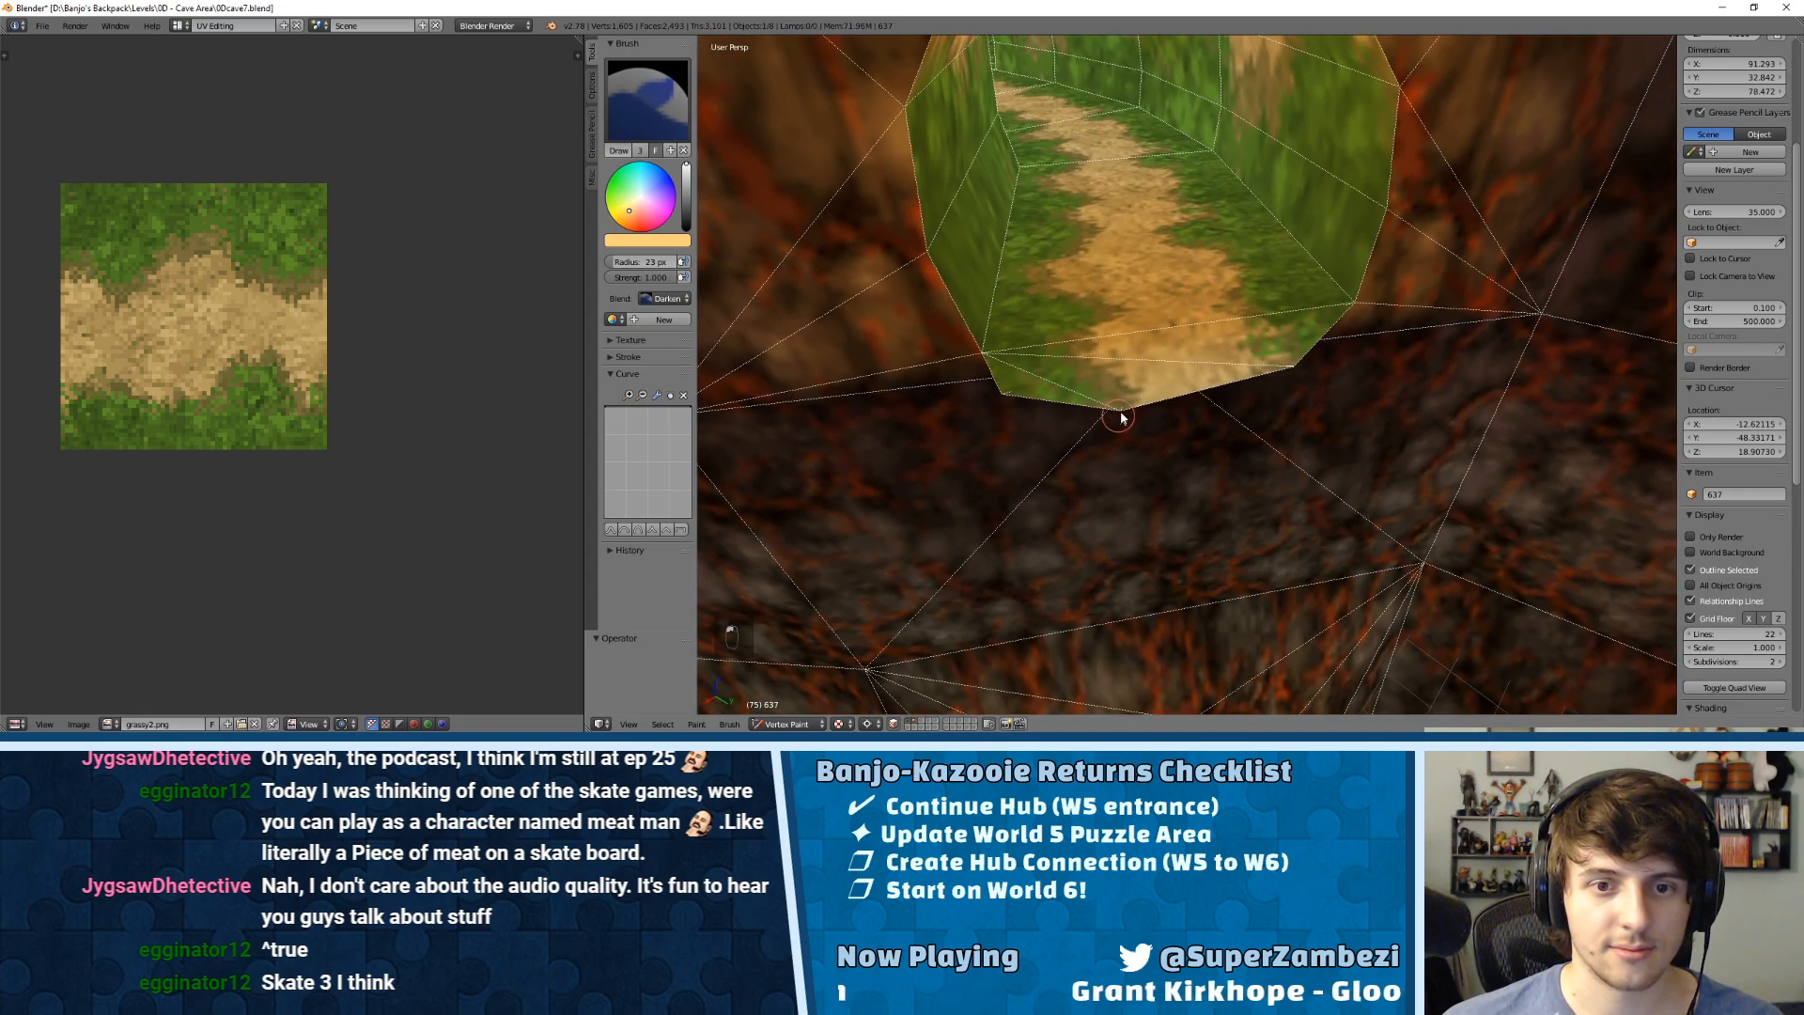
middle_drag(1301, 354, 1159, 344)
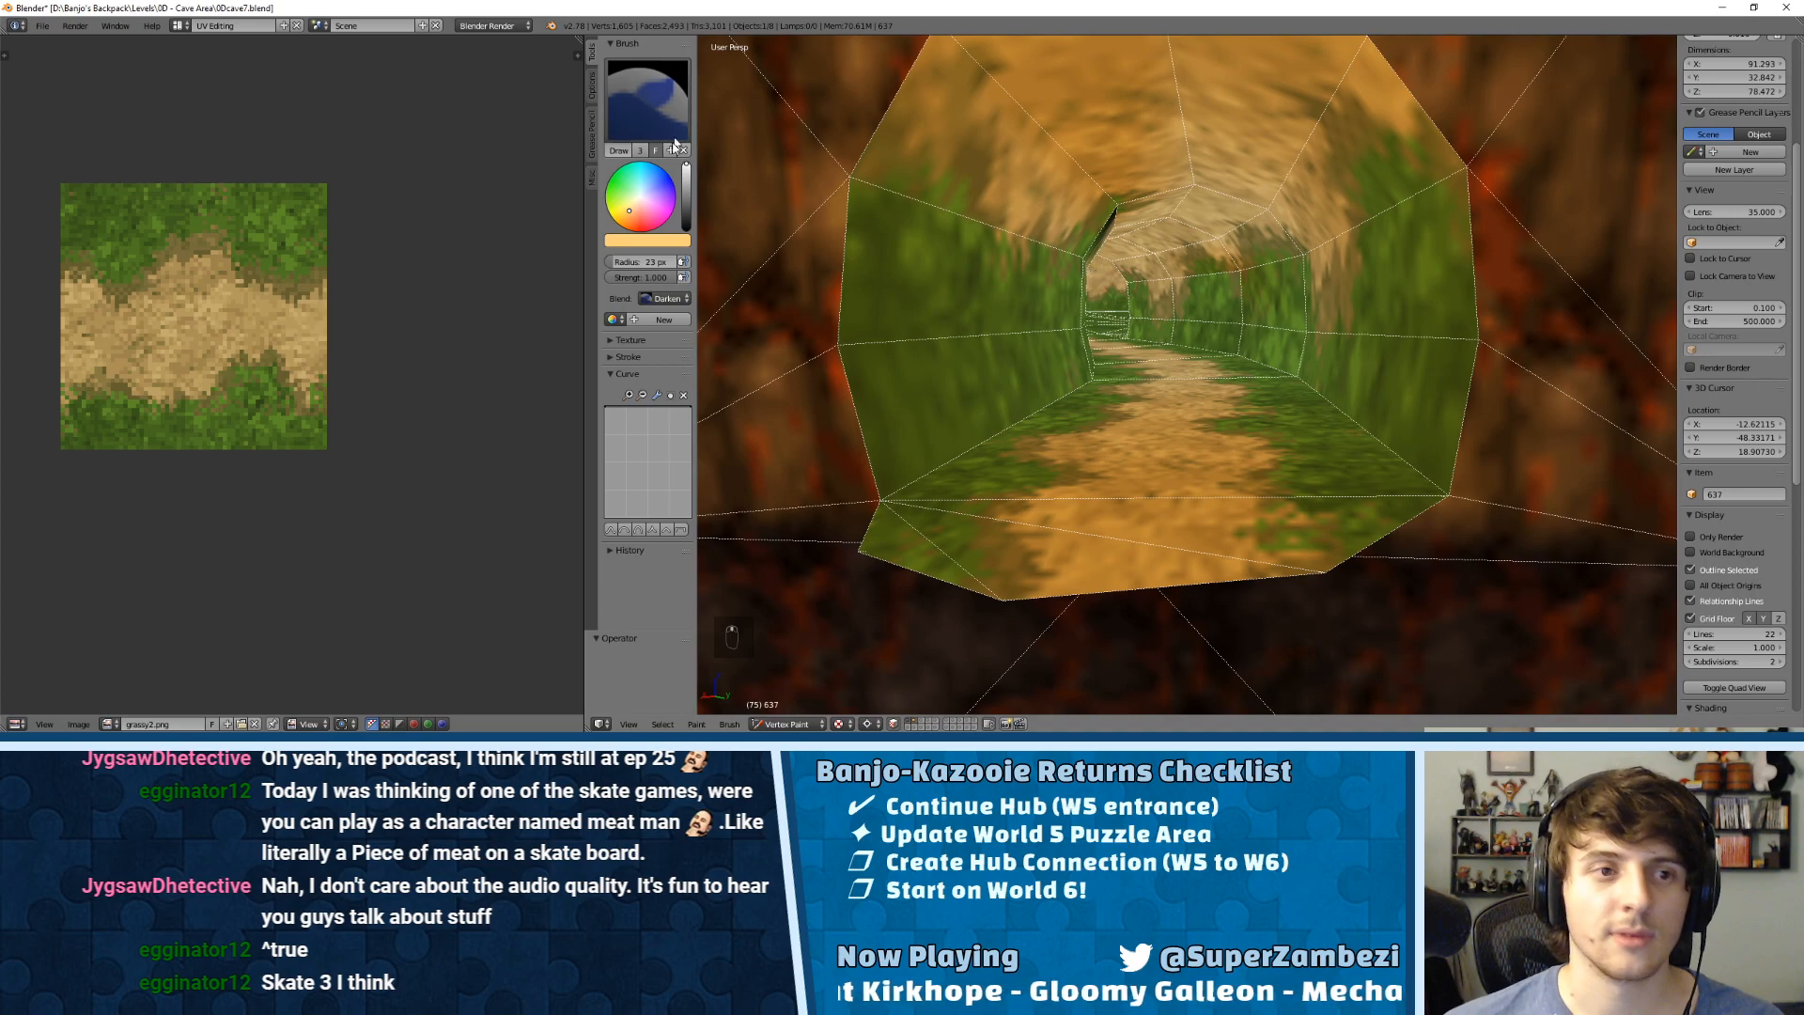
Step: Darken the orange brush colour slightly and paint the next vertex rings inside the tunnel from the cave side
drag(683, 194, 686, 180)
mouse_move(1302, 378)
mouse_down()
mouse_move(1317, 294)
mouse_move(1266, 211)
mouse_move(1159, 178)
mouse_up()
scroll(1144, 197, up, 4)
middle_drag(1127, 184, 1100, 188)
mouse_move(1148, 124)
mouse_down()
mouse_move(1085, 283)
mouse_move(1117, 359)
mouse_up()
Step: Darken the brush colour to brown and paint the deeper vertex ring of the tunnel with it
click(686, 197)
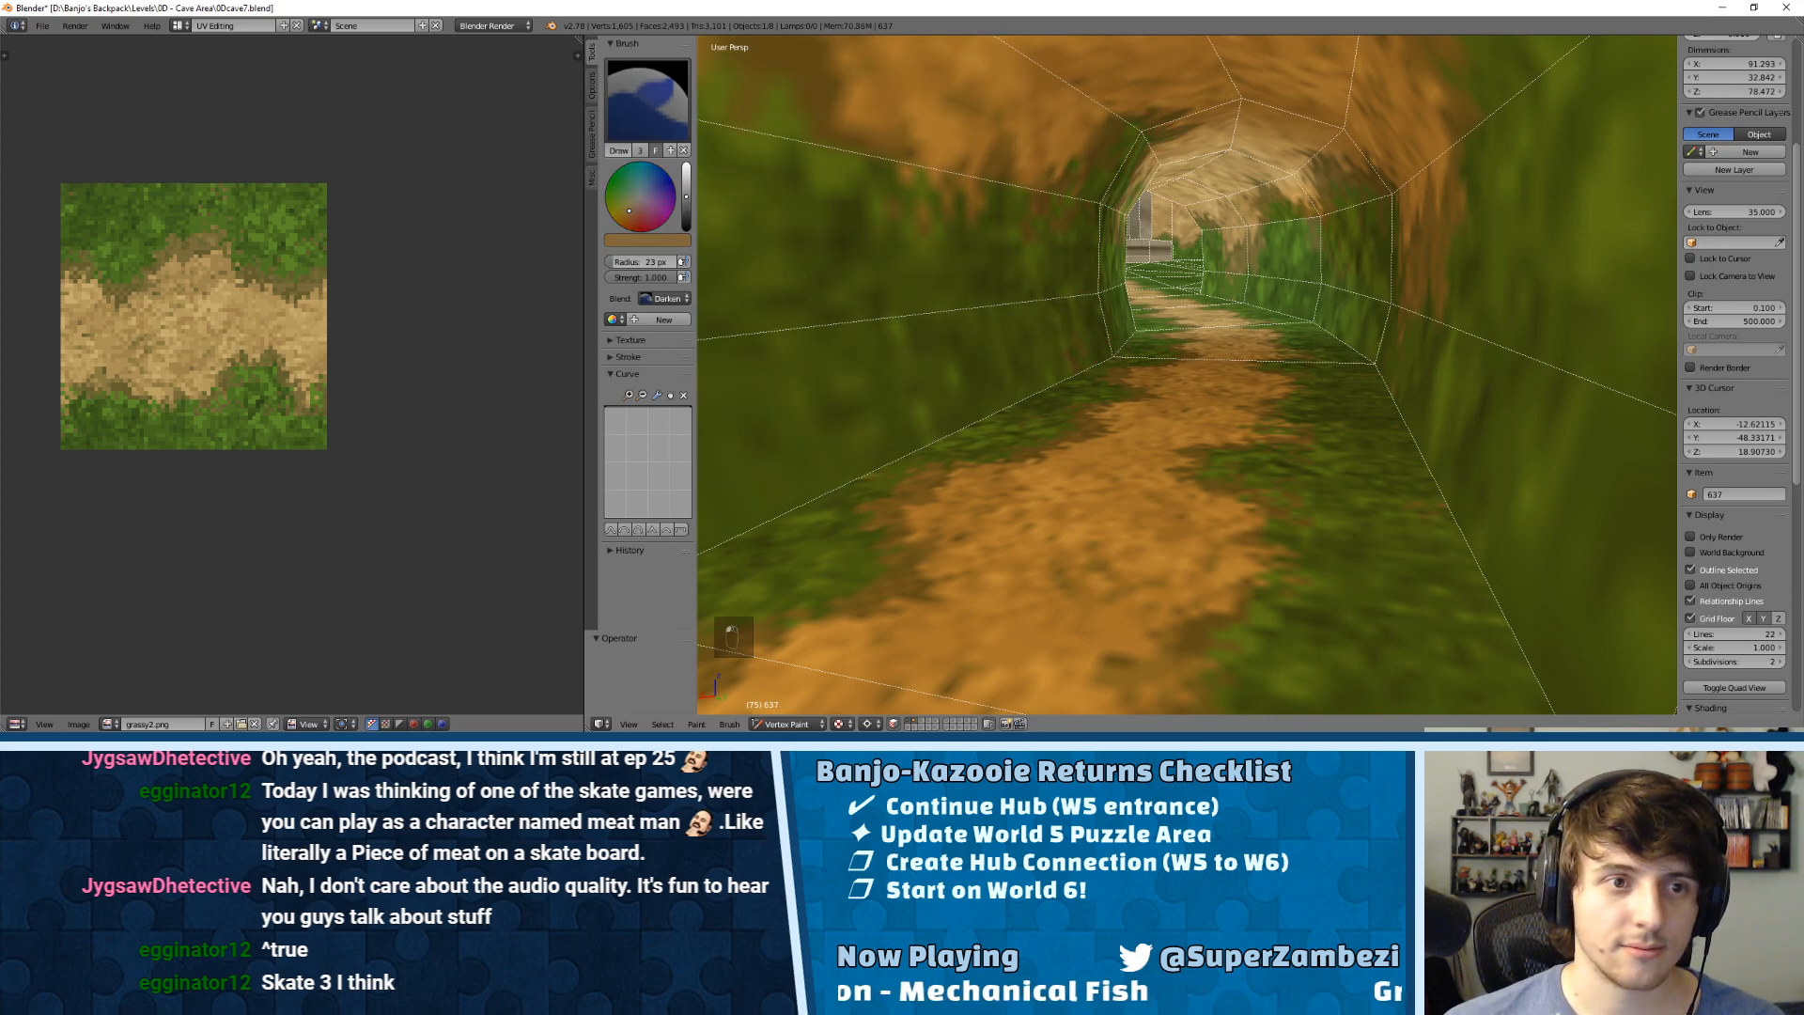
click(1133, 361)
click(686, 209)
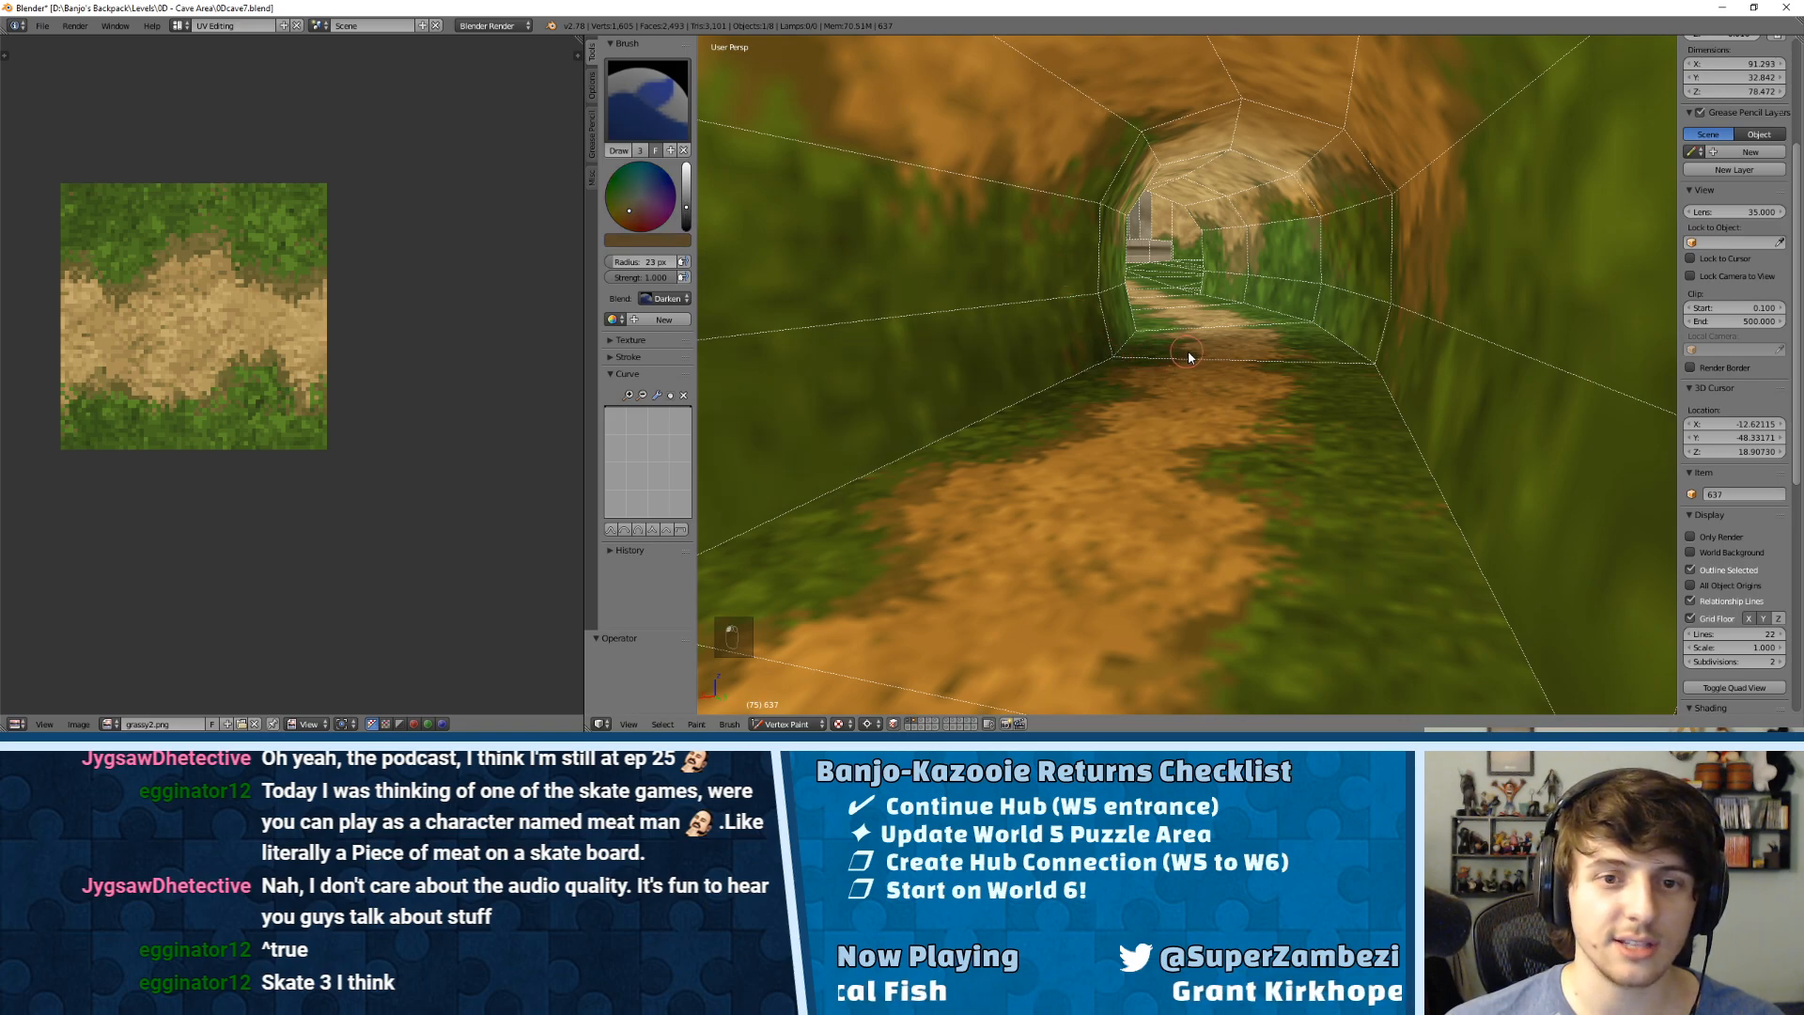
click(1094, 303)
mouse_move(1112, 153)
mouse_down()
mouse_move(1107, 219)
mouse_move(1188, 121)
mouse_move(1360, 143)
mouse_move(1394, 268)
mouse_move(1375, 355)
mouse_up()
Step: Paint the middle vertex rings of the tunnel dark brown, working from the grassy puzzle-area end
middle_drag(1139, 306, 1504, 301)
scroll(1504, 303, down, 4)
scroll(1320, 376, up, 5)
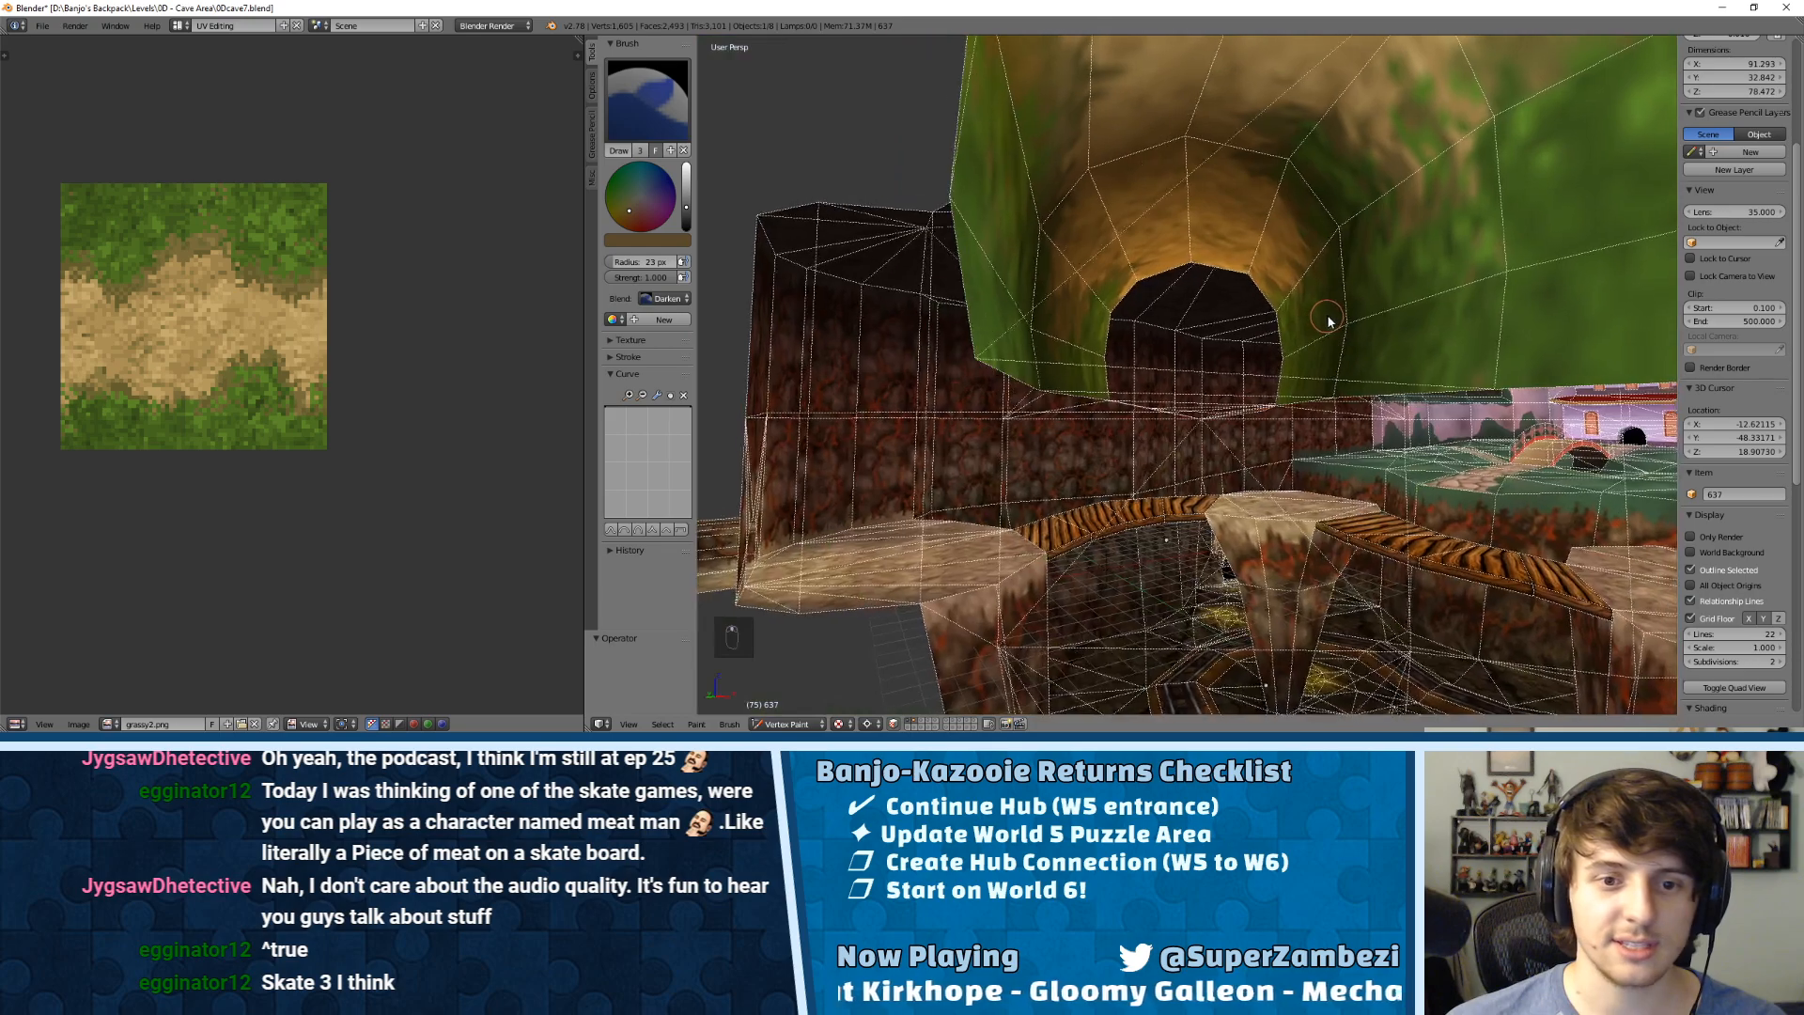
drag(1409, 386, 1362, 117)
mouse_move(1316, 188)
middle_down()
mouse_move(1309, 246)
mouse_move(1252, 274)
mouse_move(1242, 187)
middle_up()
mouse_move(1243, 187)
mouse_down()
mouse_move(1133, 127)
mouse_move(1029, 136)
mouse_move(938, 186)
mouse_up()
drag(896, 265, 928, 453)
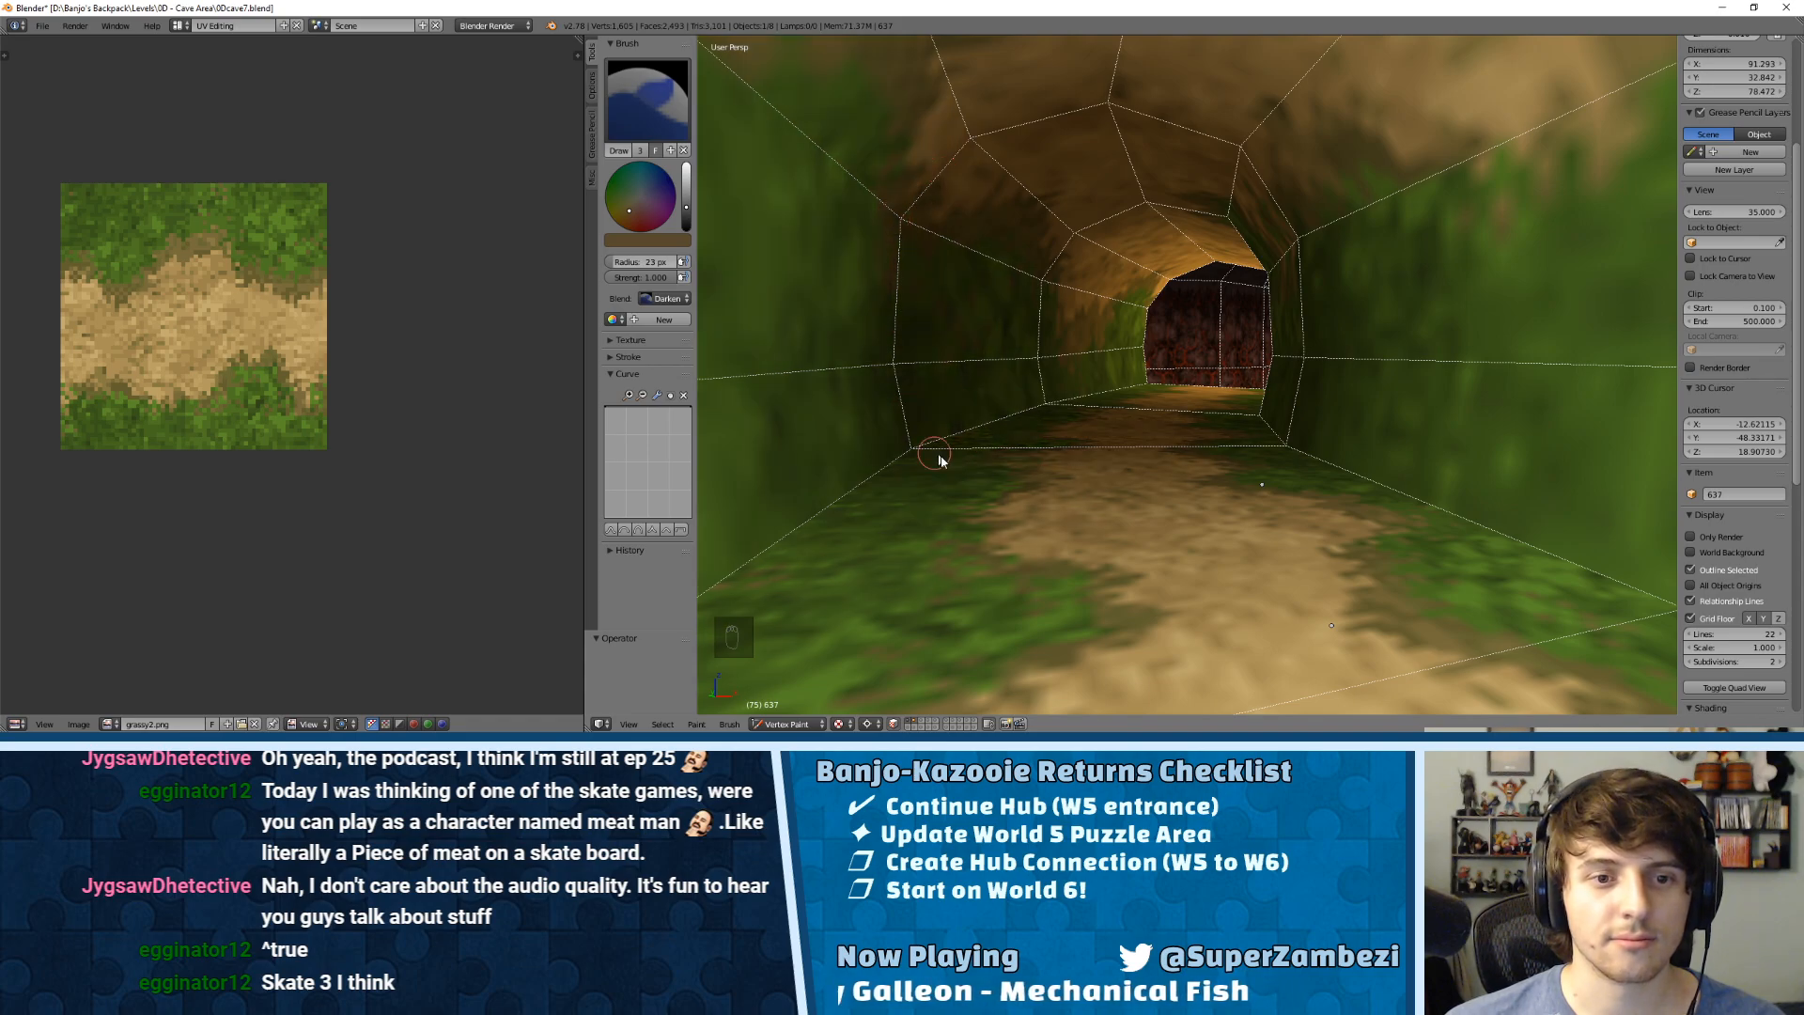
middle_drag(1133, 461, 1074, 468)
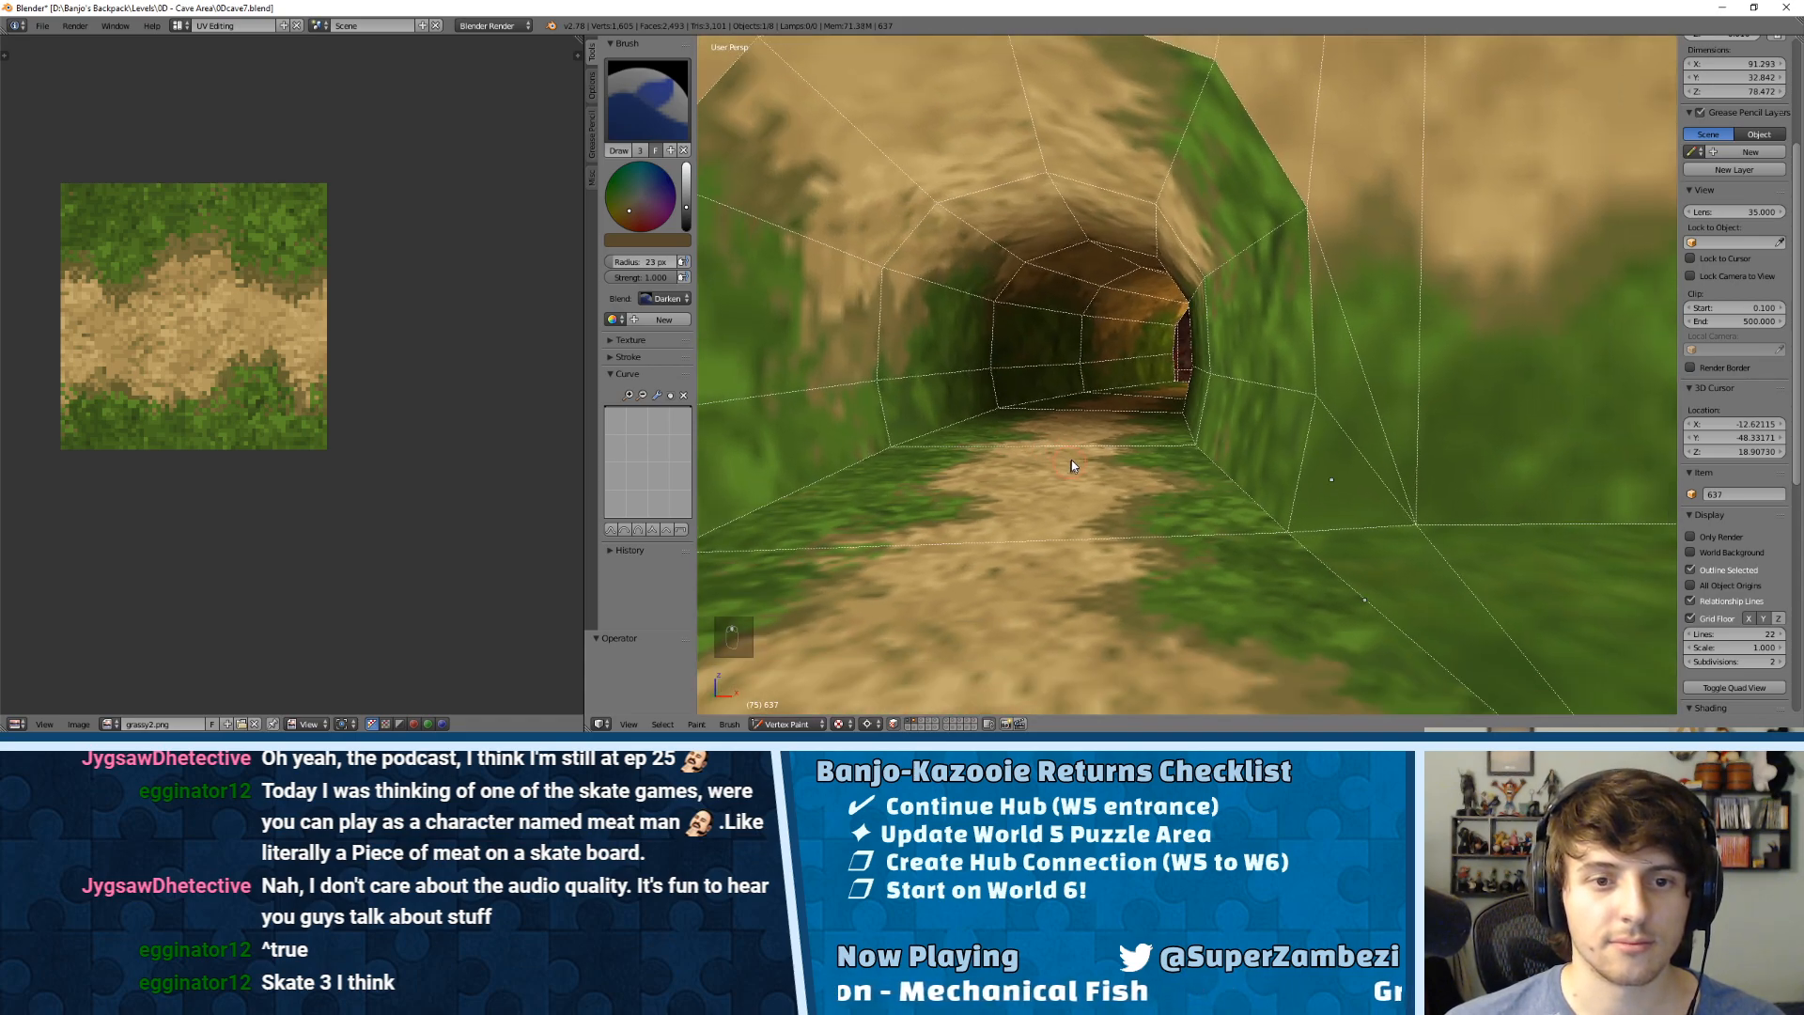
Step: Lighten the brush to a medium orange-tan and paint the vertex ring nearer the tunnel's puzzle-area end
click(685, 189)
mouse_move(897, 434)
mouse_down()
mouse_move(882, 250)
mouse_move(995, 181)
mouse_move(1175, 221)
mouse_move(1214, 278)
mouse_up()
middle_drag(1225, 318, 1241, 328)
drag(1302, 387, 1307, 473)
middle_drag(1021, 496, 1100, 490)
scroll(1098, 489, down, 3)
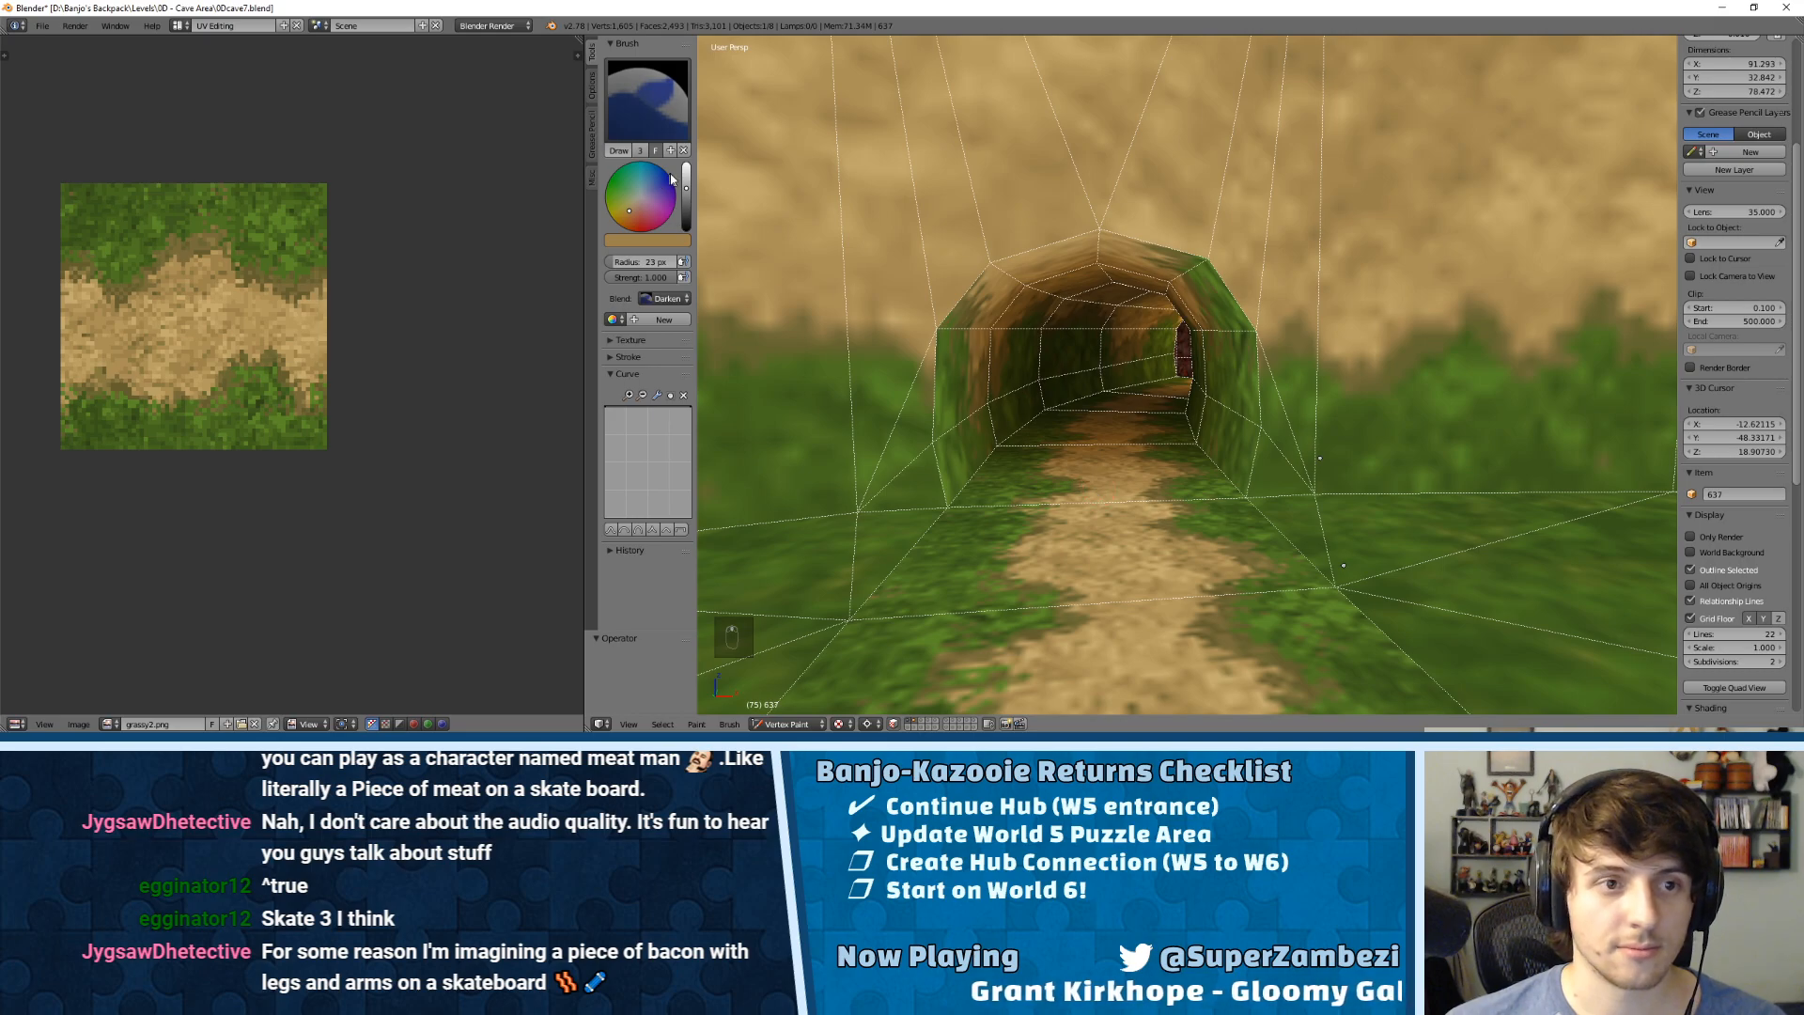
Step: Set the brush to a bright pale green
drag(686, 186, 686, 177)
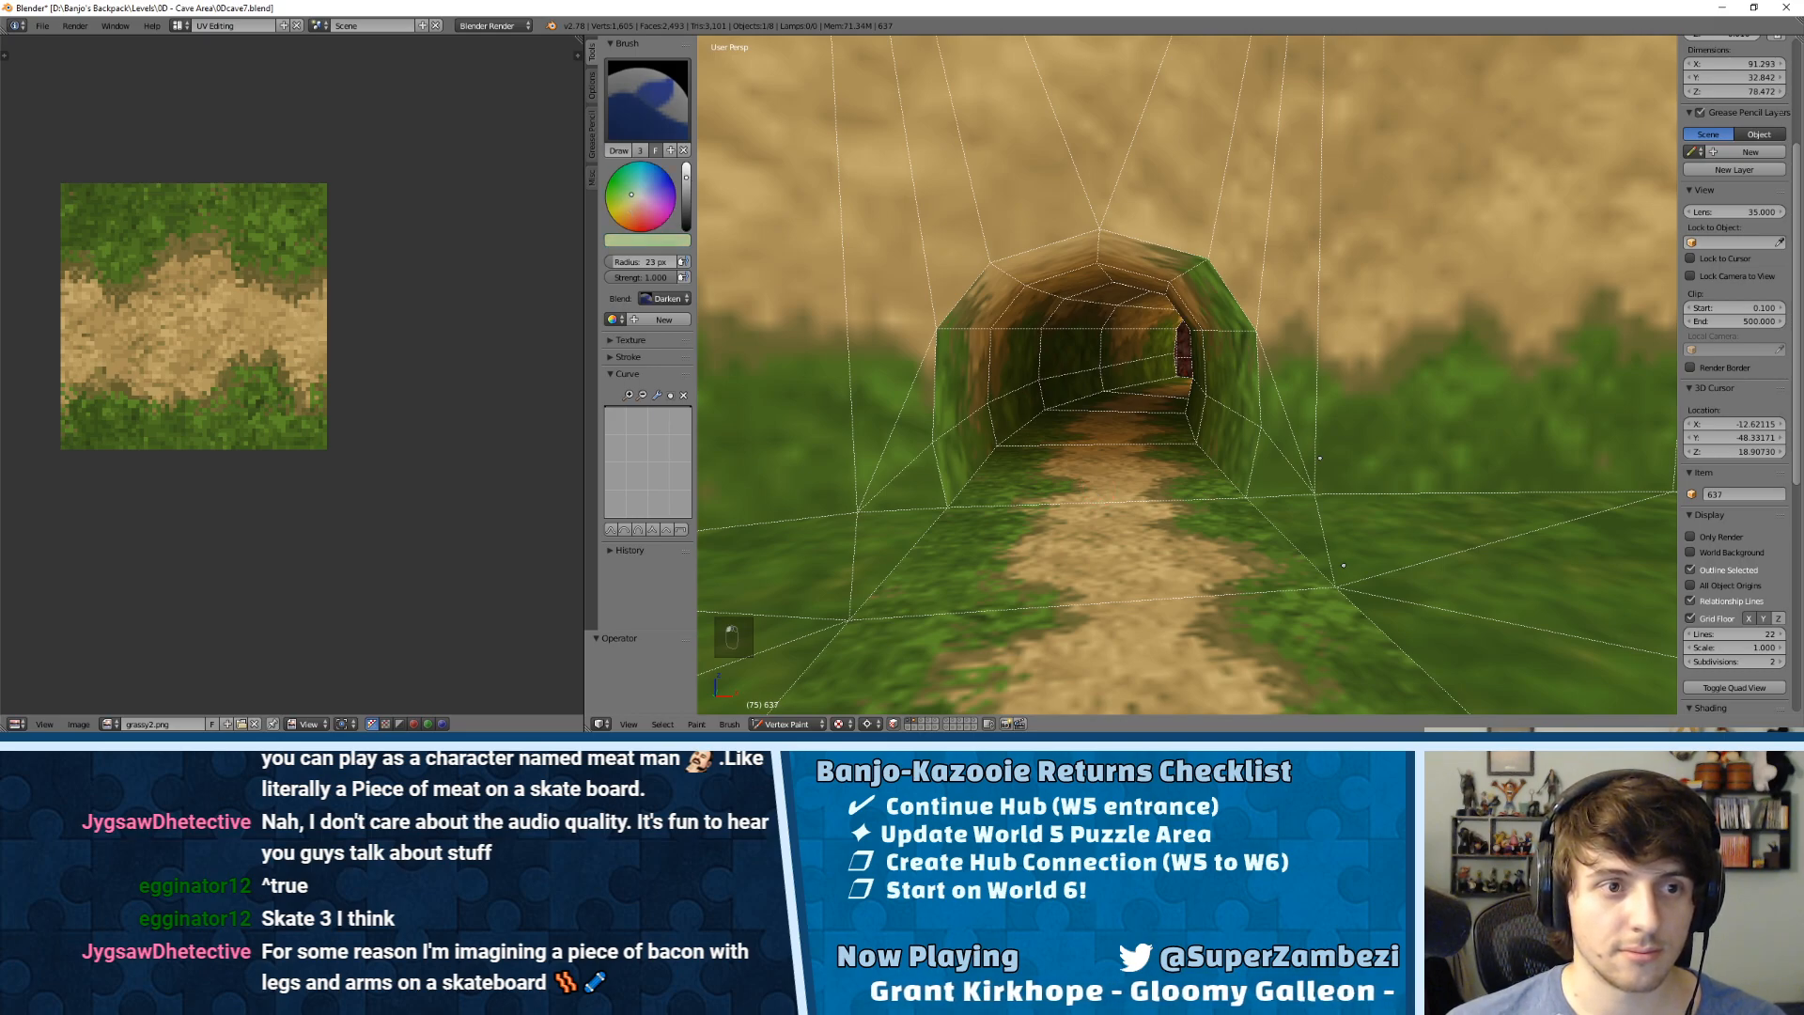
click(690, 171)
Step: Try painting the tunnel's outer rim at the puzzle-area end pale green, and undo the stroke
middle_drag(1071, 353, 1023, 364)
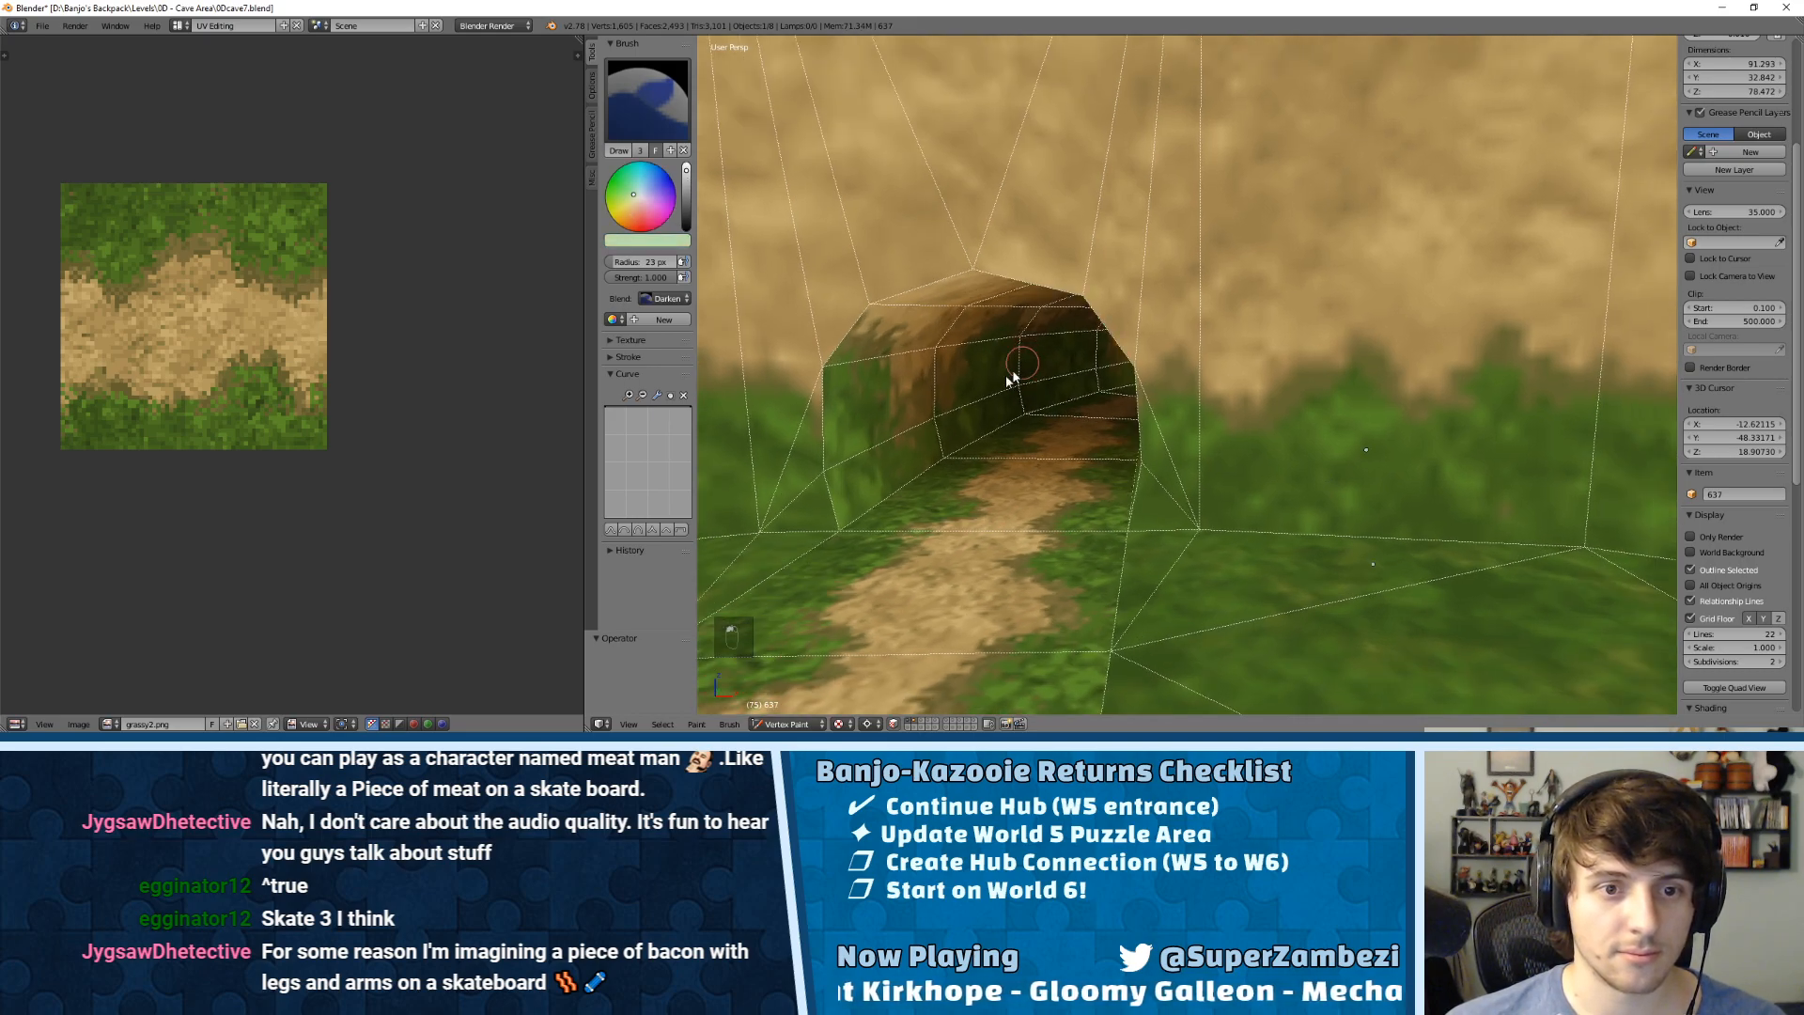
mouse_move(843, 532)
mouse_down()
mouse_move(827, 375)
mouse_move(894, 290)
mouse_move(1094, 285)
mouse_up()
scroll(1192, 286, down, 4)
middle_drag(1198, 281, 1207, 282)
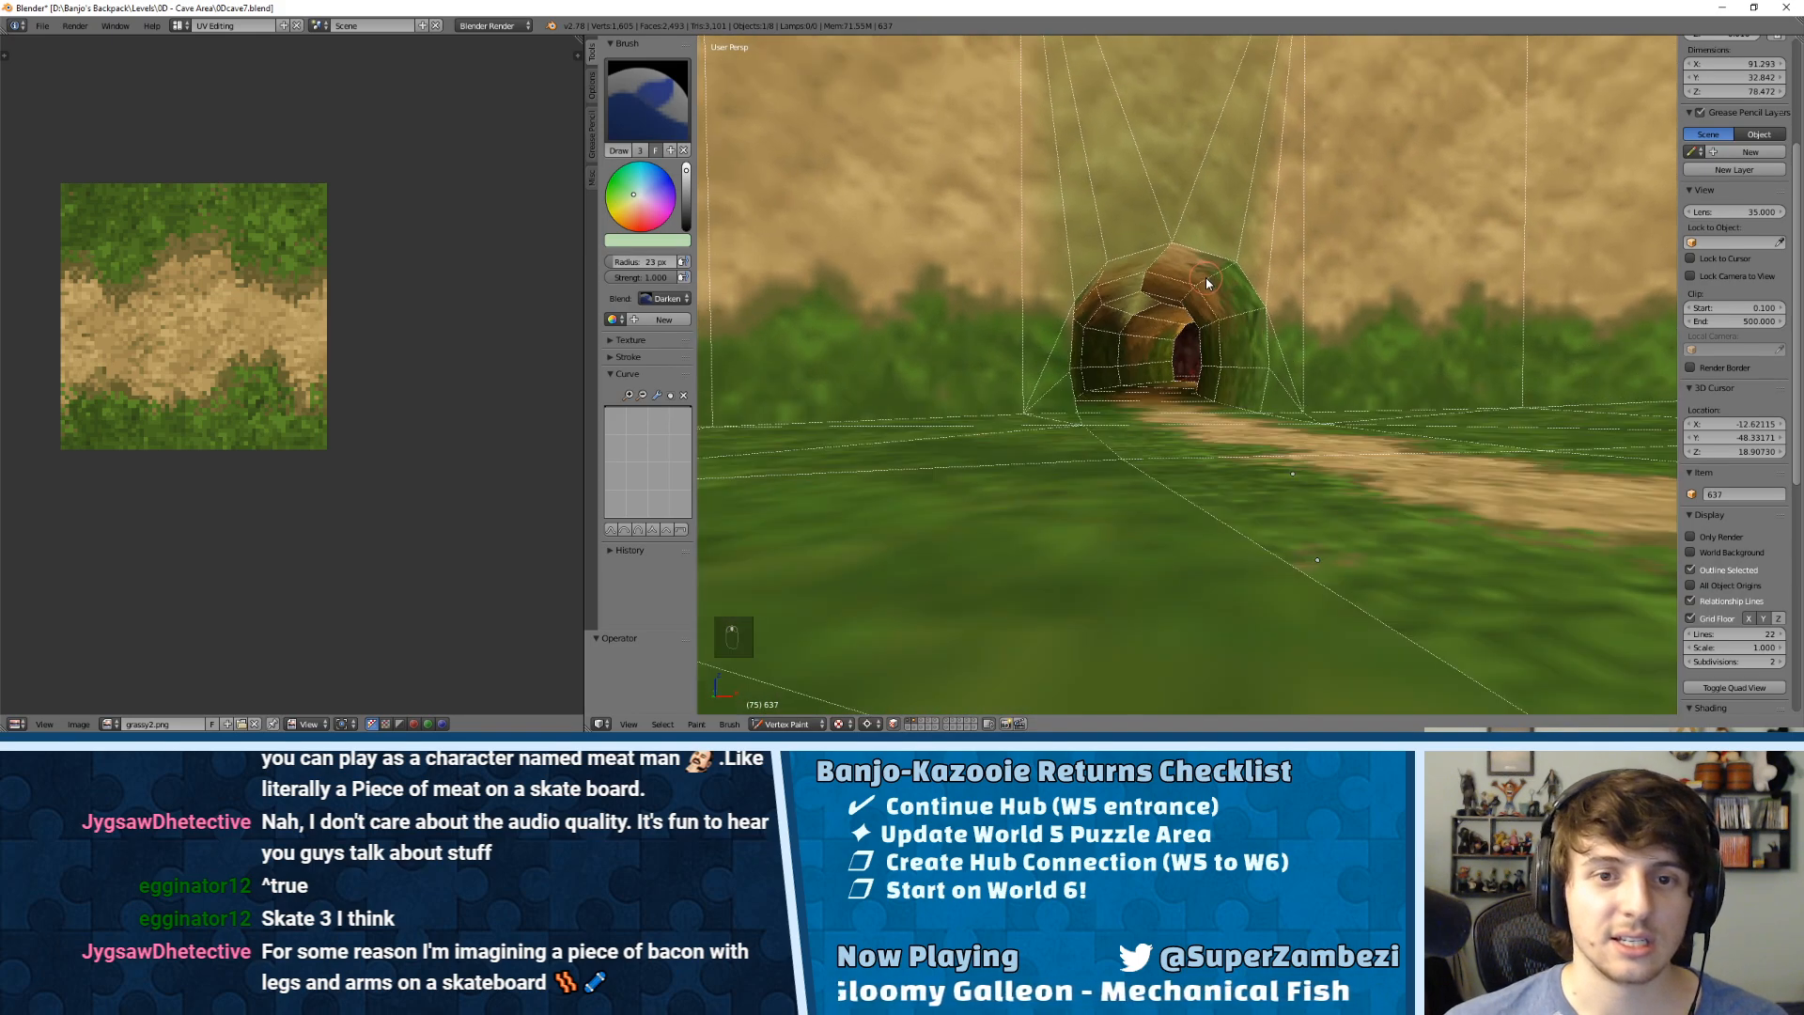
key(ctrl+z)
Step: Limit the paint mask to the wall and ceiling faces of the tunnel's outermost ring at the puzzle-area end
middle_drag(1379, 126, 1148, 230)
middle_drag(1002, 261, 1104, 273)
scroll(1105, 267, up, 2)
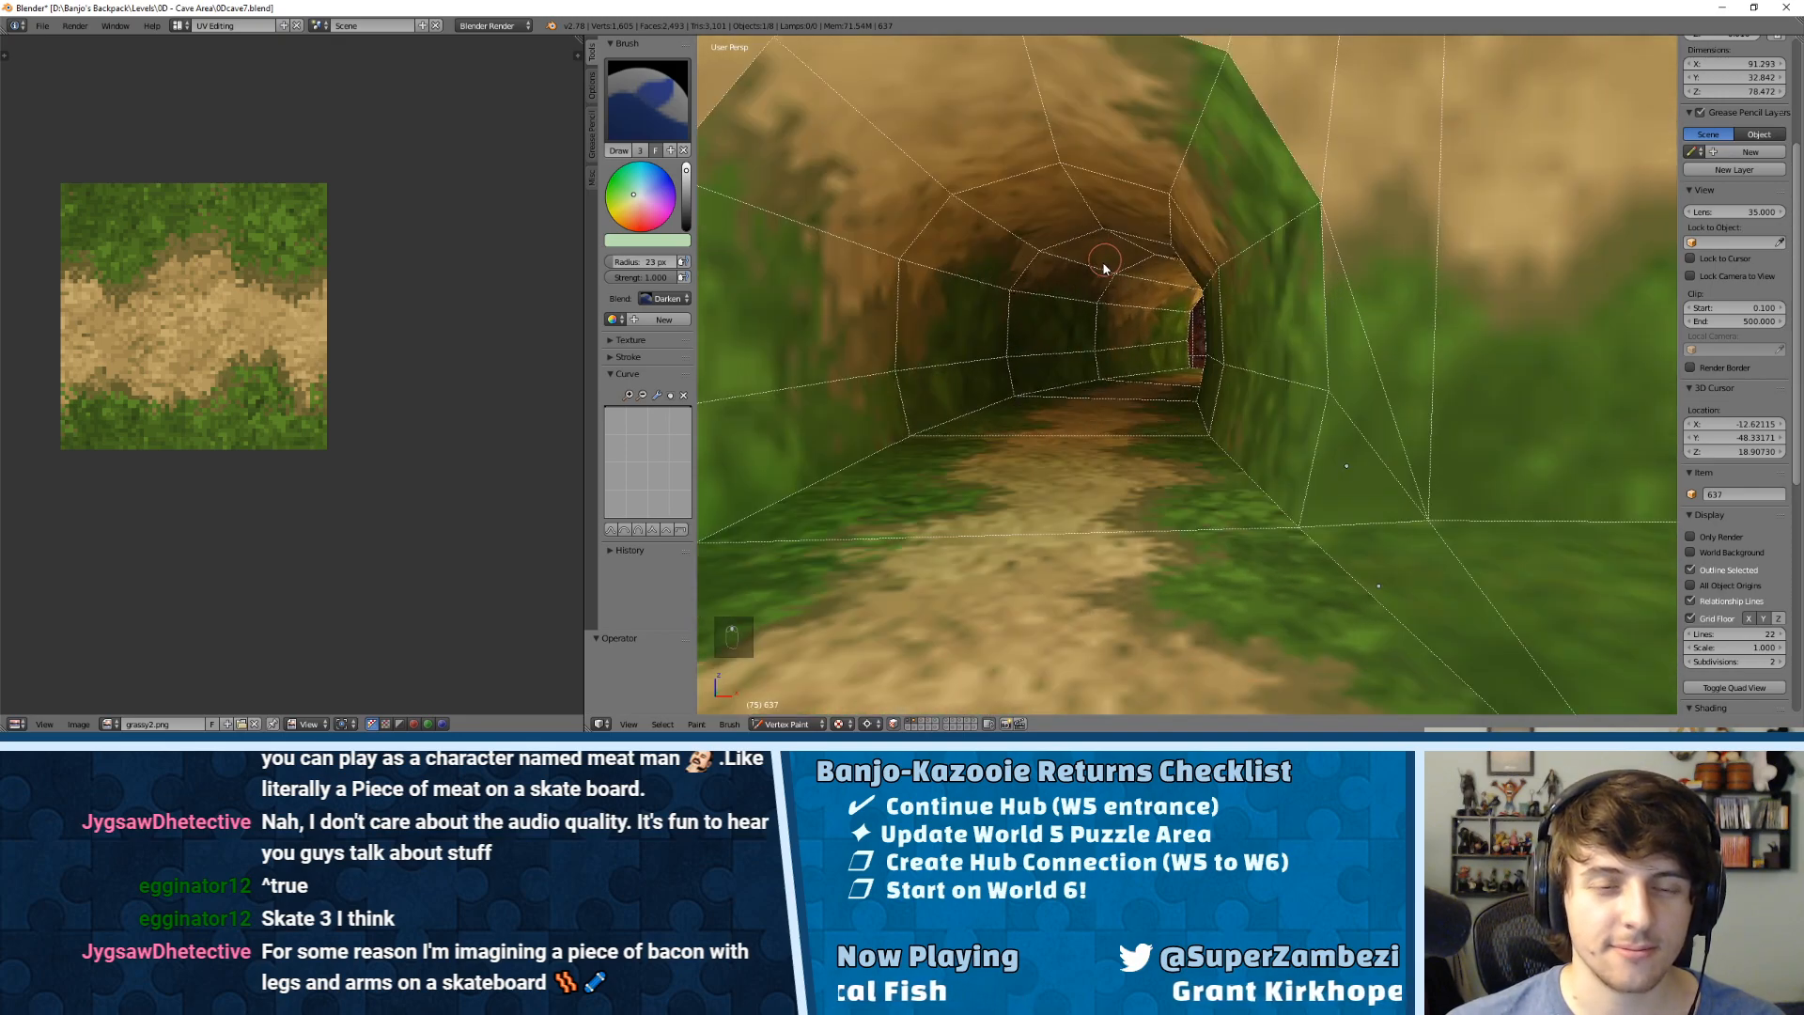
scroll(1109, 261, up, 2)
shift+right_click(921, 194)
shift+right_click(902, 355)
right_click(897, 453)
shift+right_click(879, 305)
shift+right_click(936, 179)
shift+right_click(1048, 122)
shift+right_click(1141, 117)
shift+right_click(1308, 237)
shift+right_click(1344, 319)
shift+right_click(1339, 459)
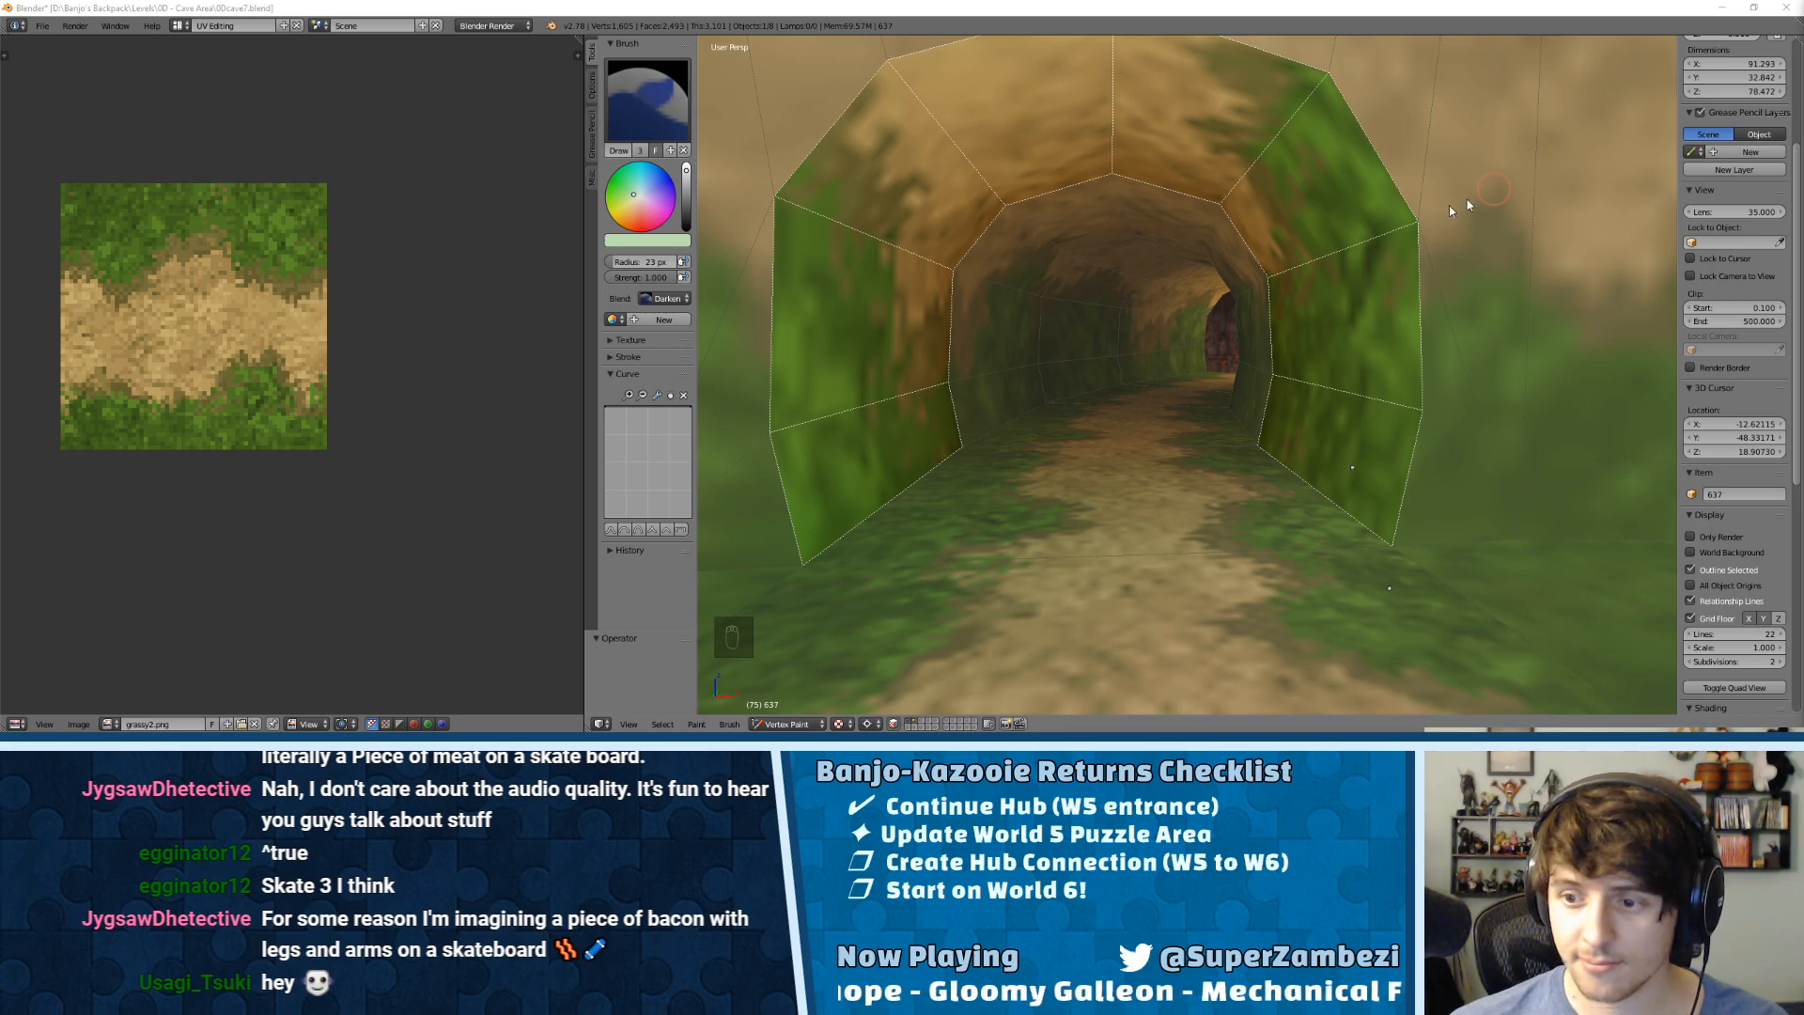
Step: Paint the outer rim vertices of the masked tunnel ring pale green along both walls and the ceiling
middle_drag(1223, 350, 1087, 278)
mouse_move(809, 543)
mouse_down()
mouse_move(827, 240)
mouse_move(996, 77)
mouse_move(1312, 91)
mouse_move(1345, 126)
mouse_up()
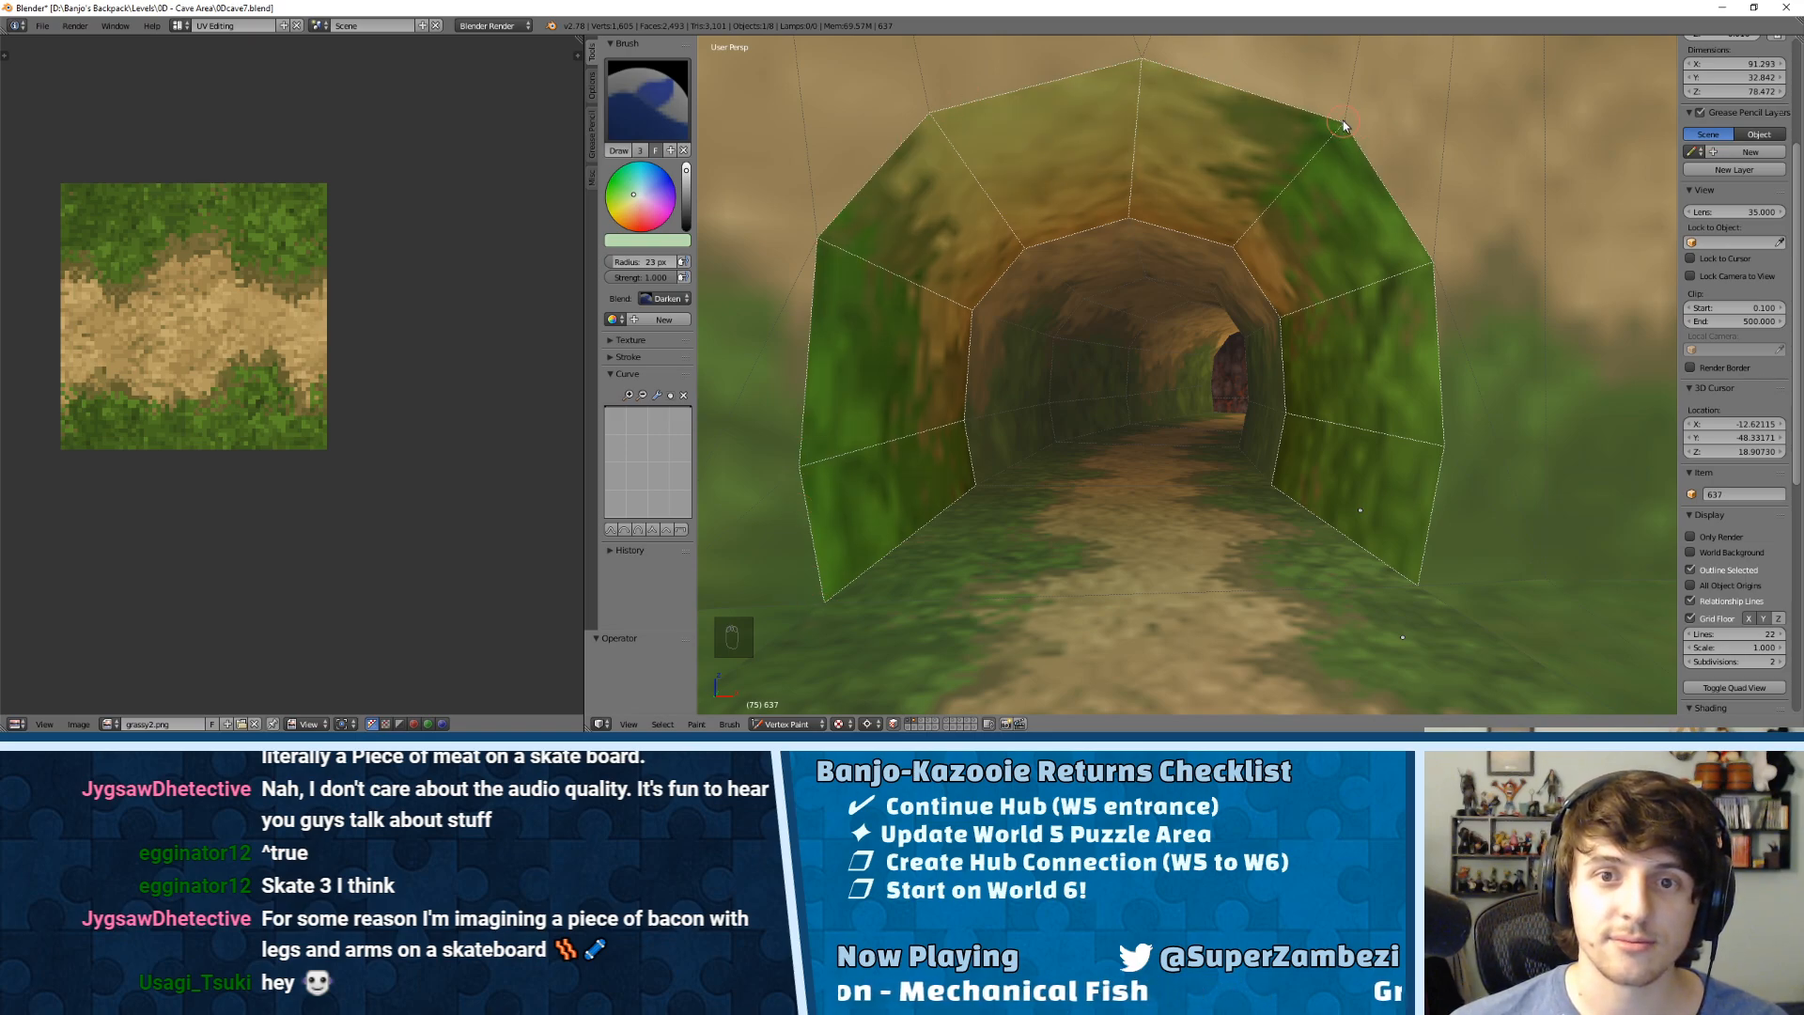
mouse_move(1435, 250)
mouse_down()
mouse_move(1447, 452)
mouse_move(1417, 612)
mouse_up()
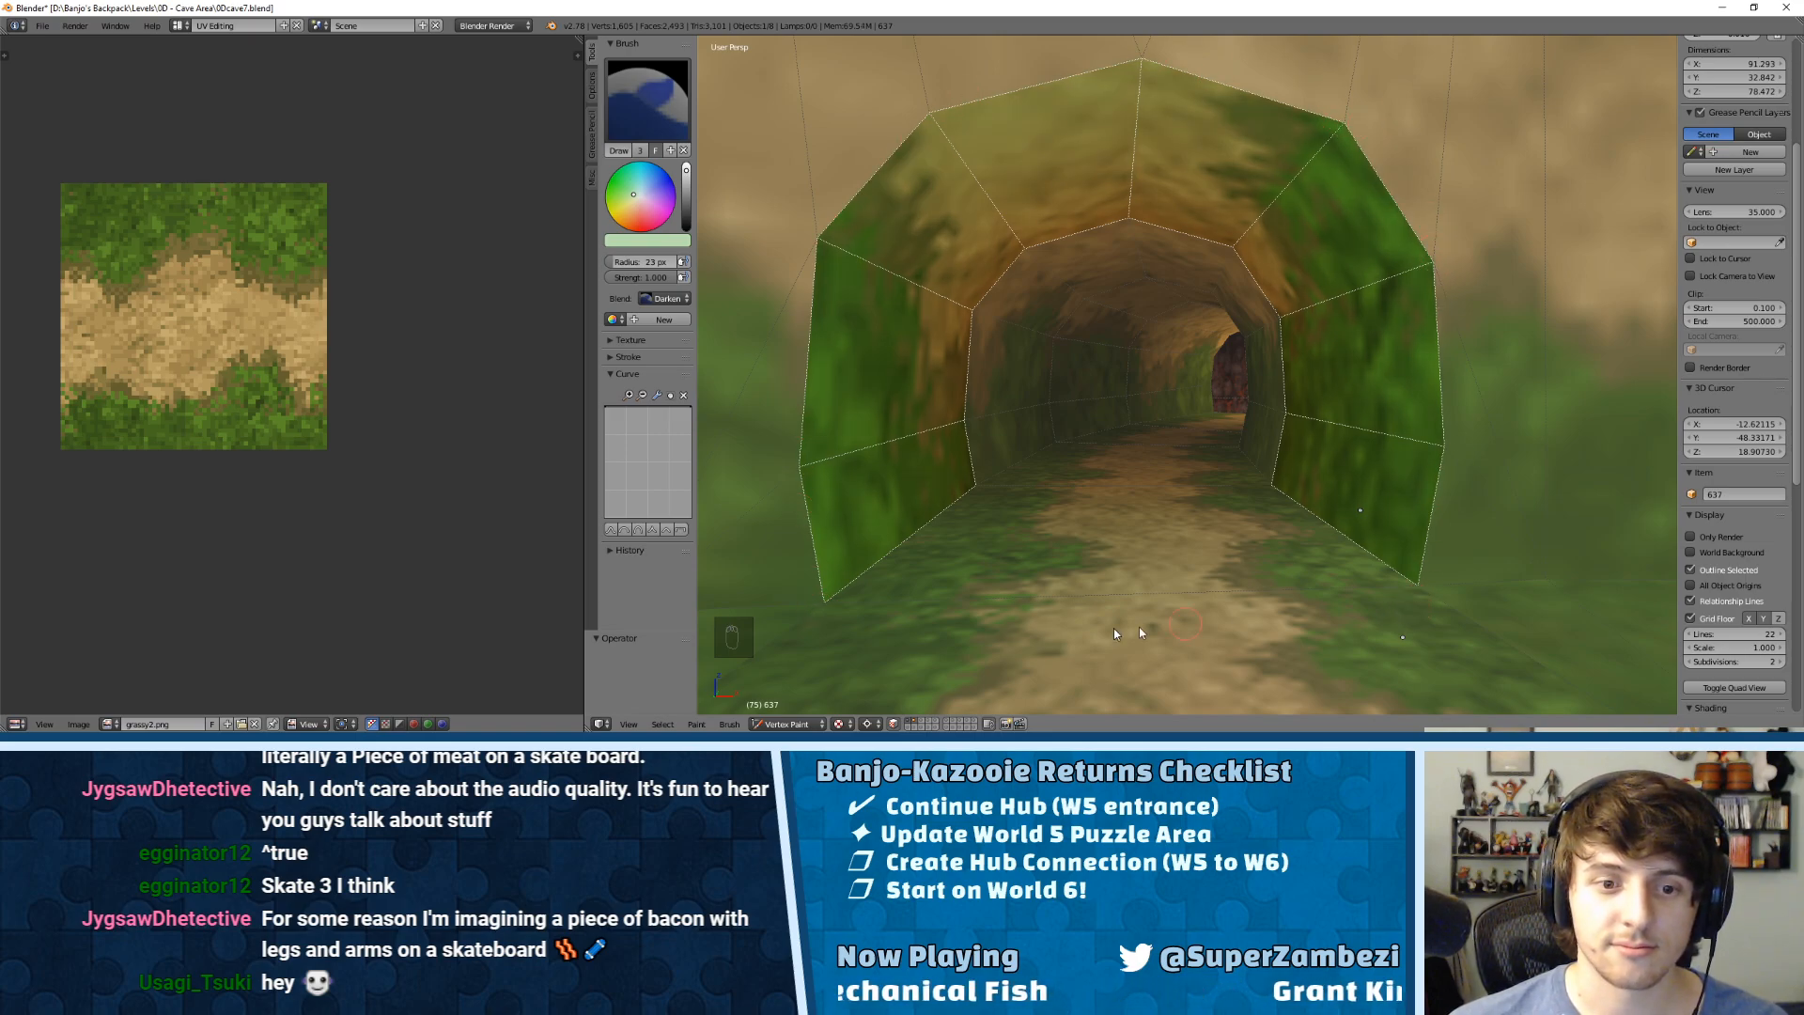
Step: Include all faces in the paint mask again and change the brush to a light tan
key(a)
key(a)
key(a)
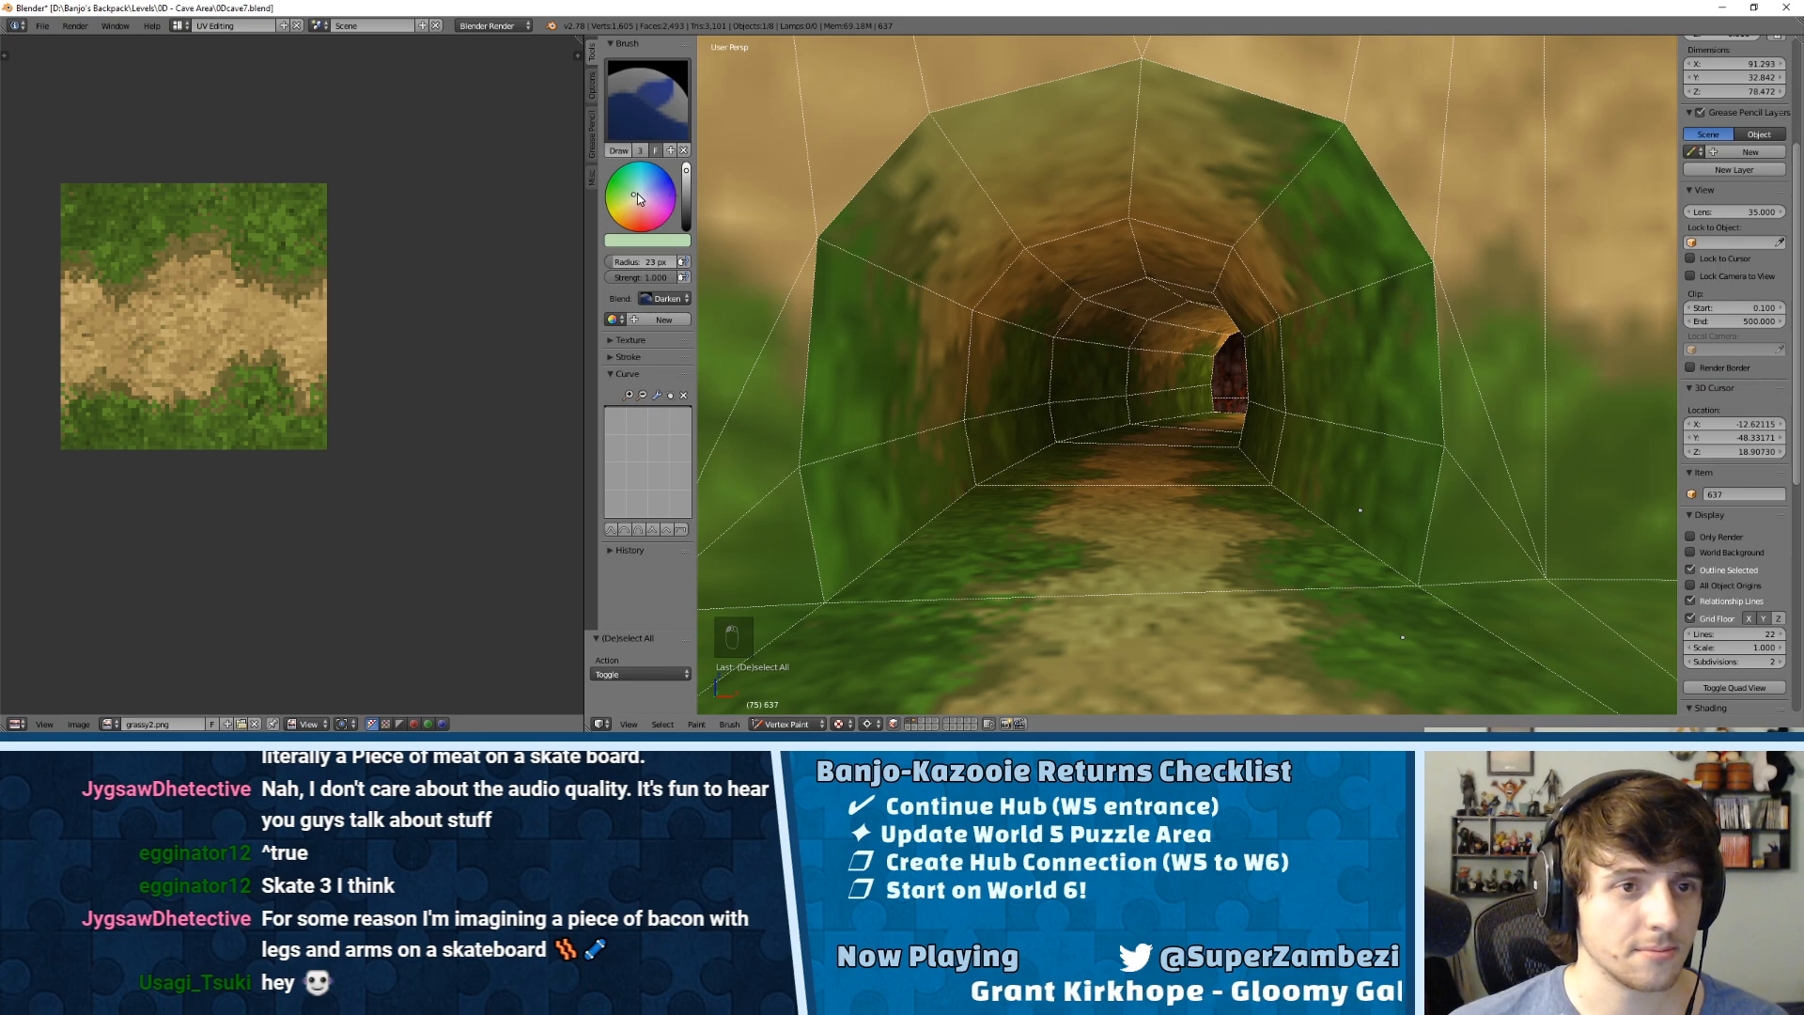
click(688, 185)
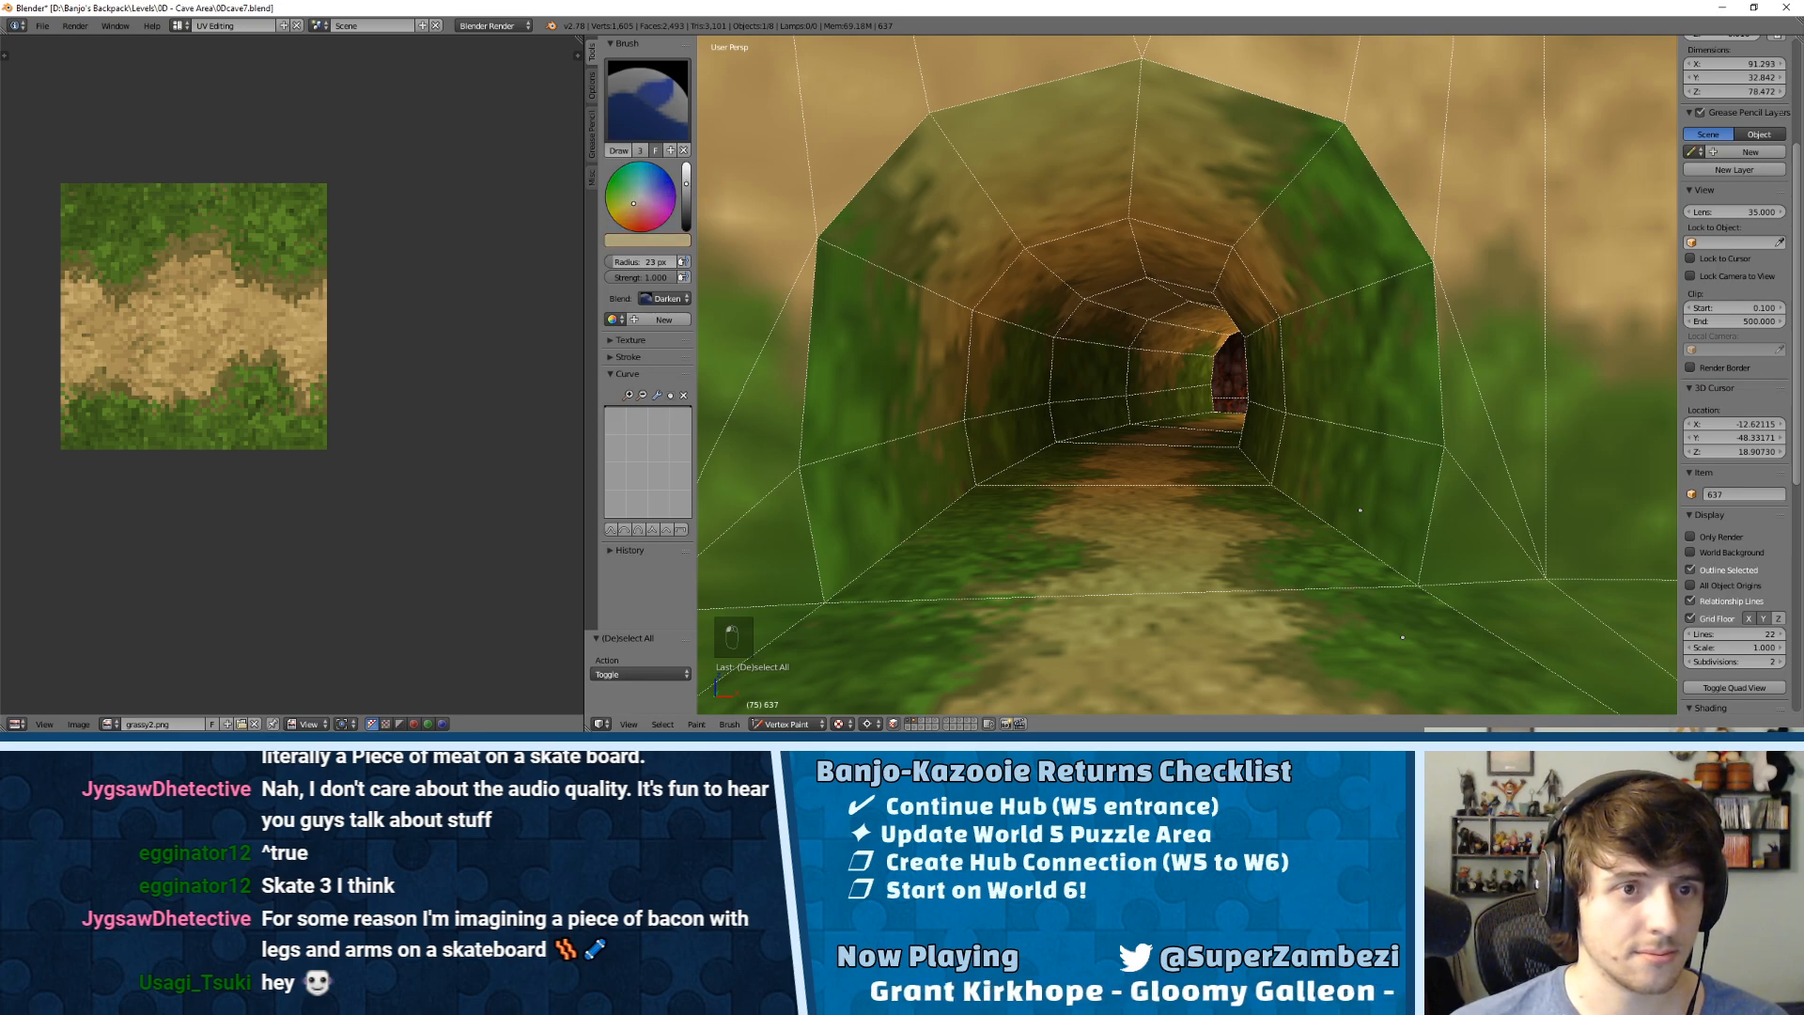
middle_drag(879, 282, 1013, 399)
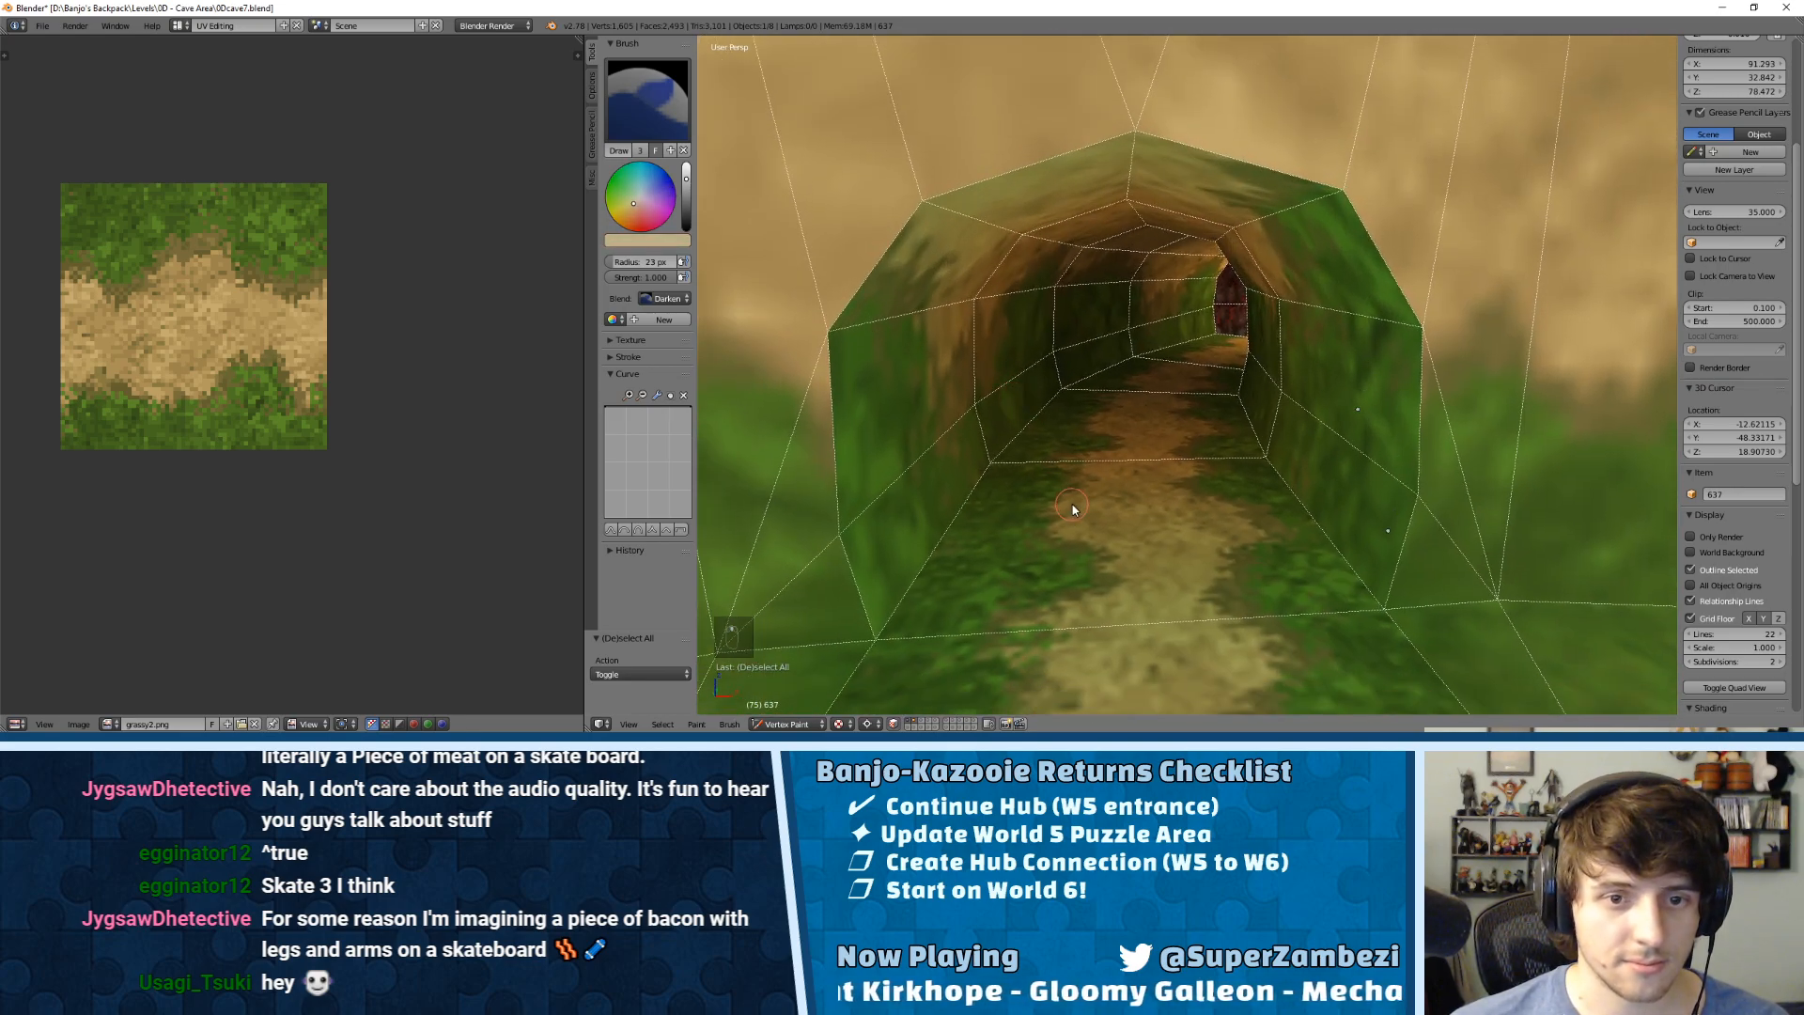
Step: Mask the two tunnel floor faces nearest the puzzle-area end, clear that selection and return the mesh to Edit Mode
right_click(1071, 508)
shift+right_click(1090, 450)
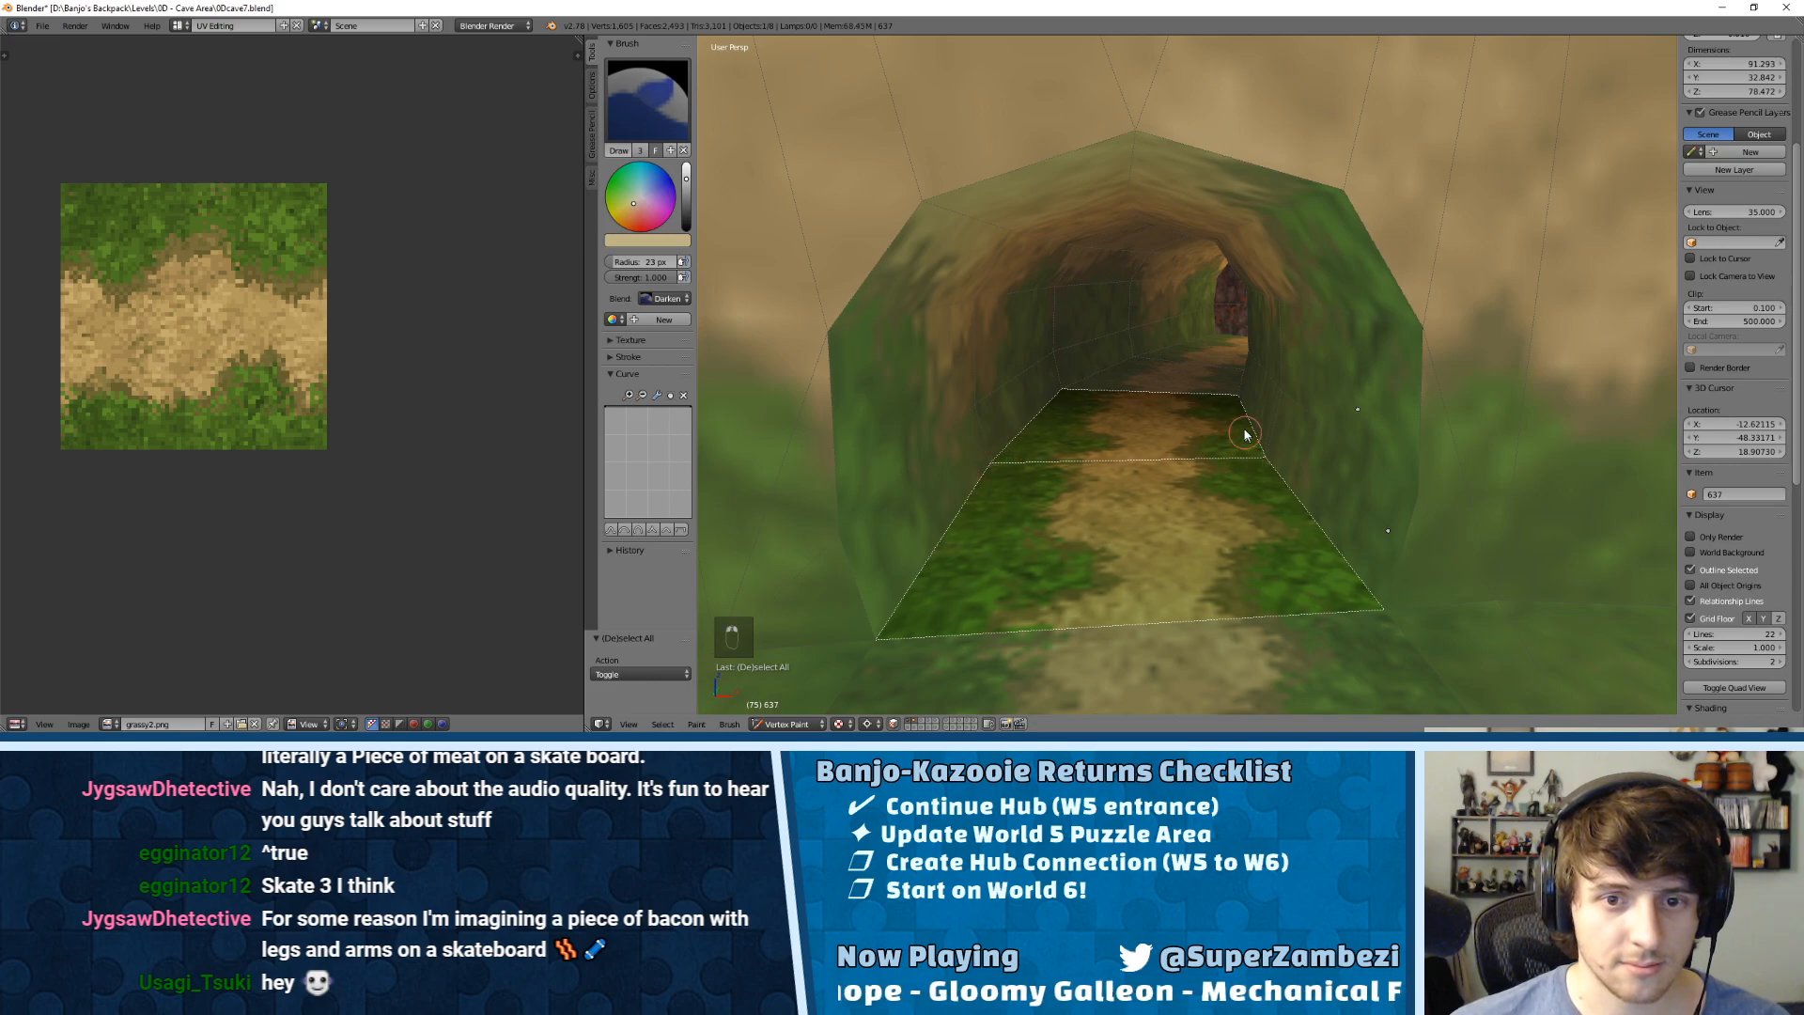
key(a)
key(Tab)
key(Tab)
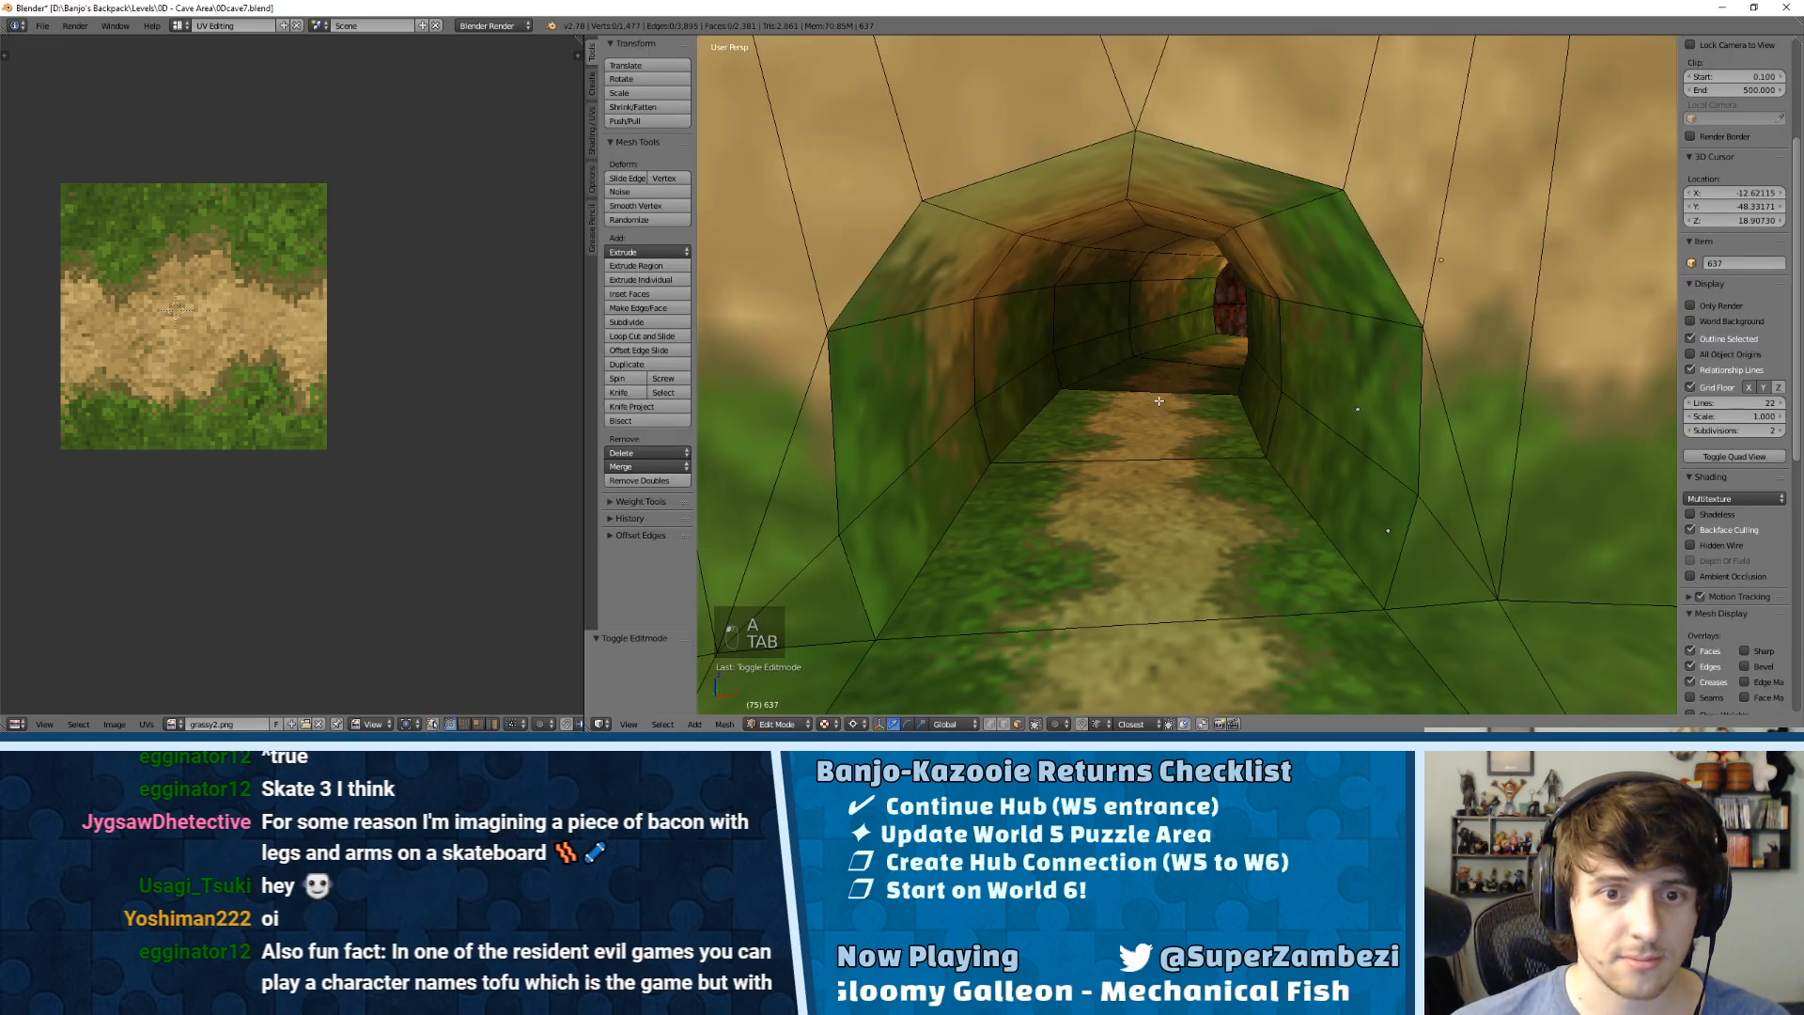
Step: Put the level mesh back into Vertex Paint mode and include all of its faces in the paint mask
key(Tab)
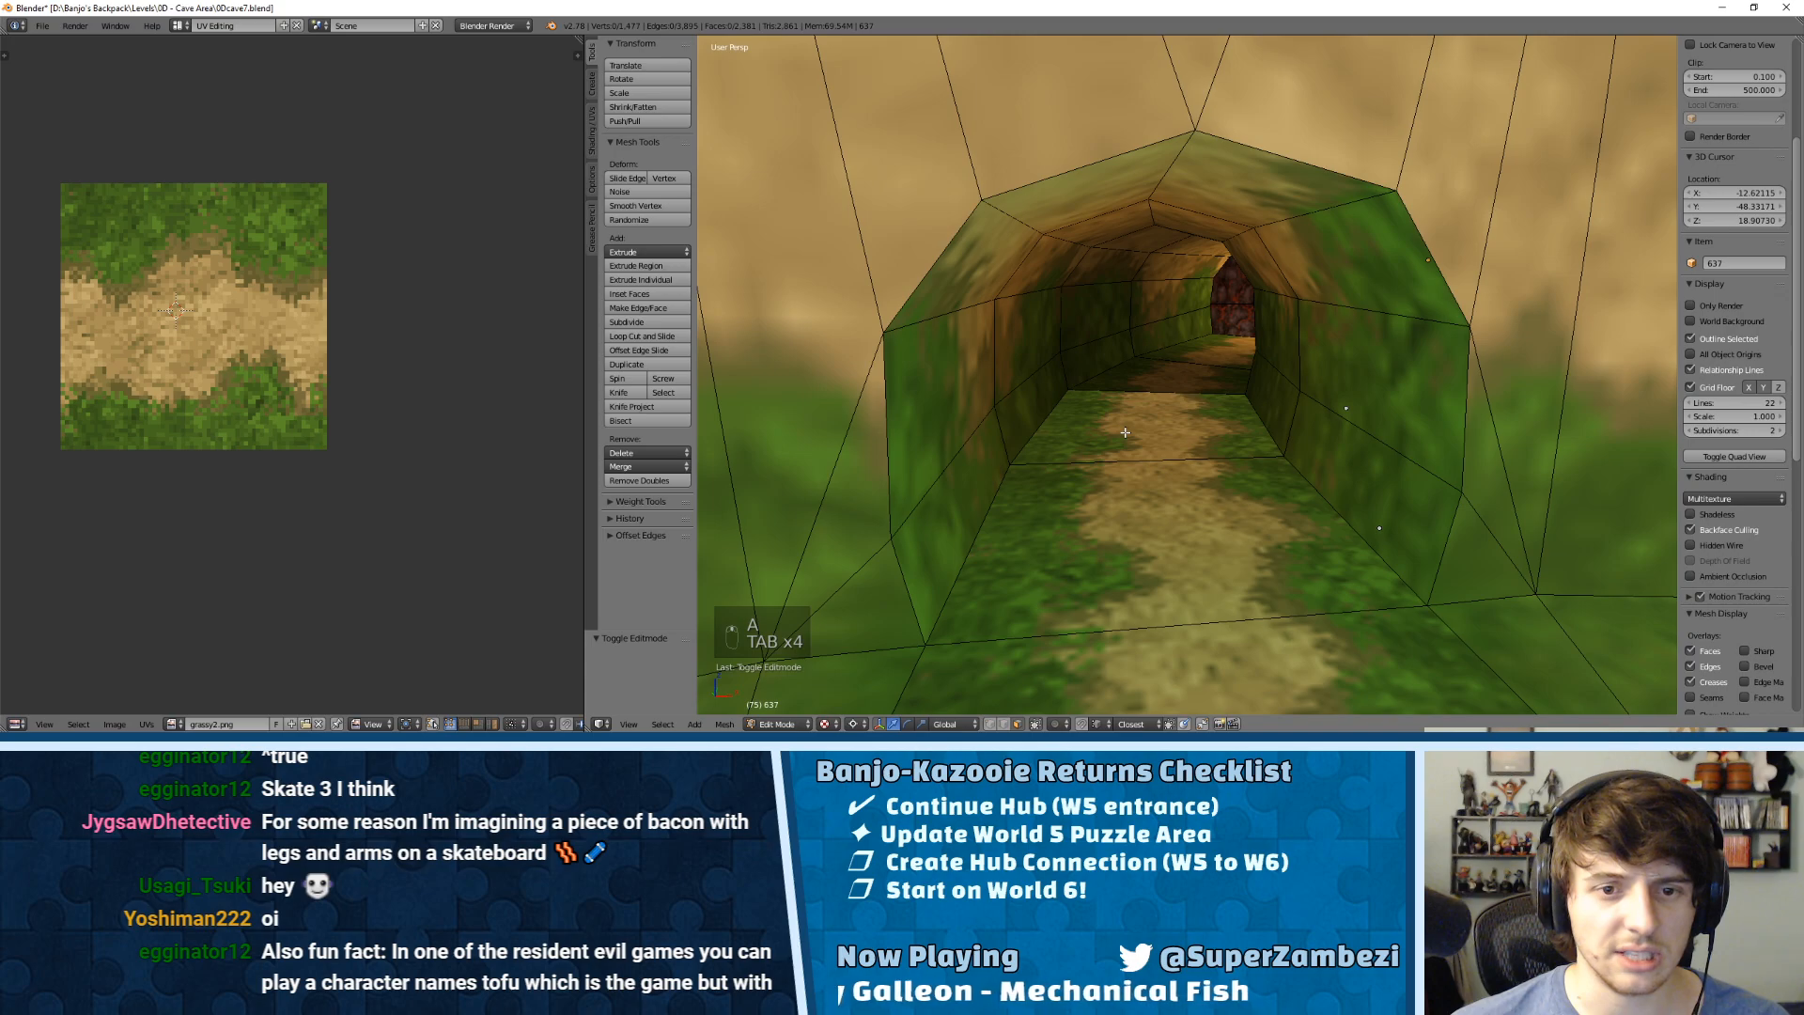
scroll(1091, 451, up, 2)
key(a)
key(a)
key(a)
key(a)
key(a)
key(a)
key(a)
key(ctrl+Tab)
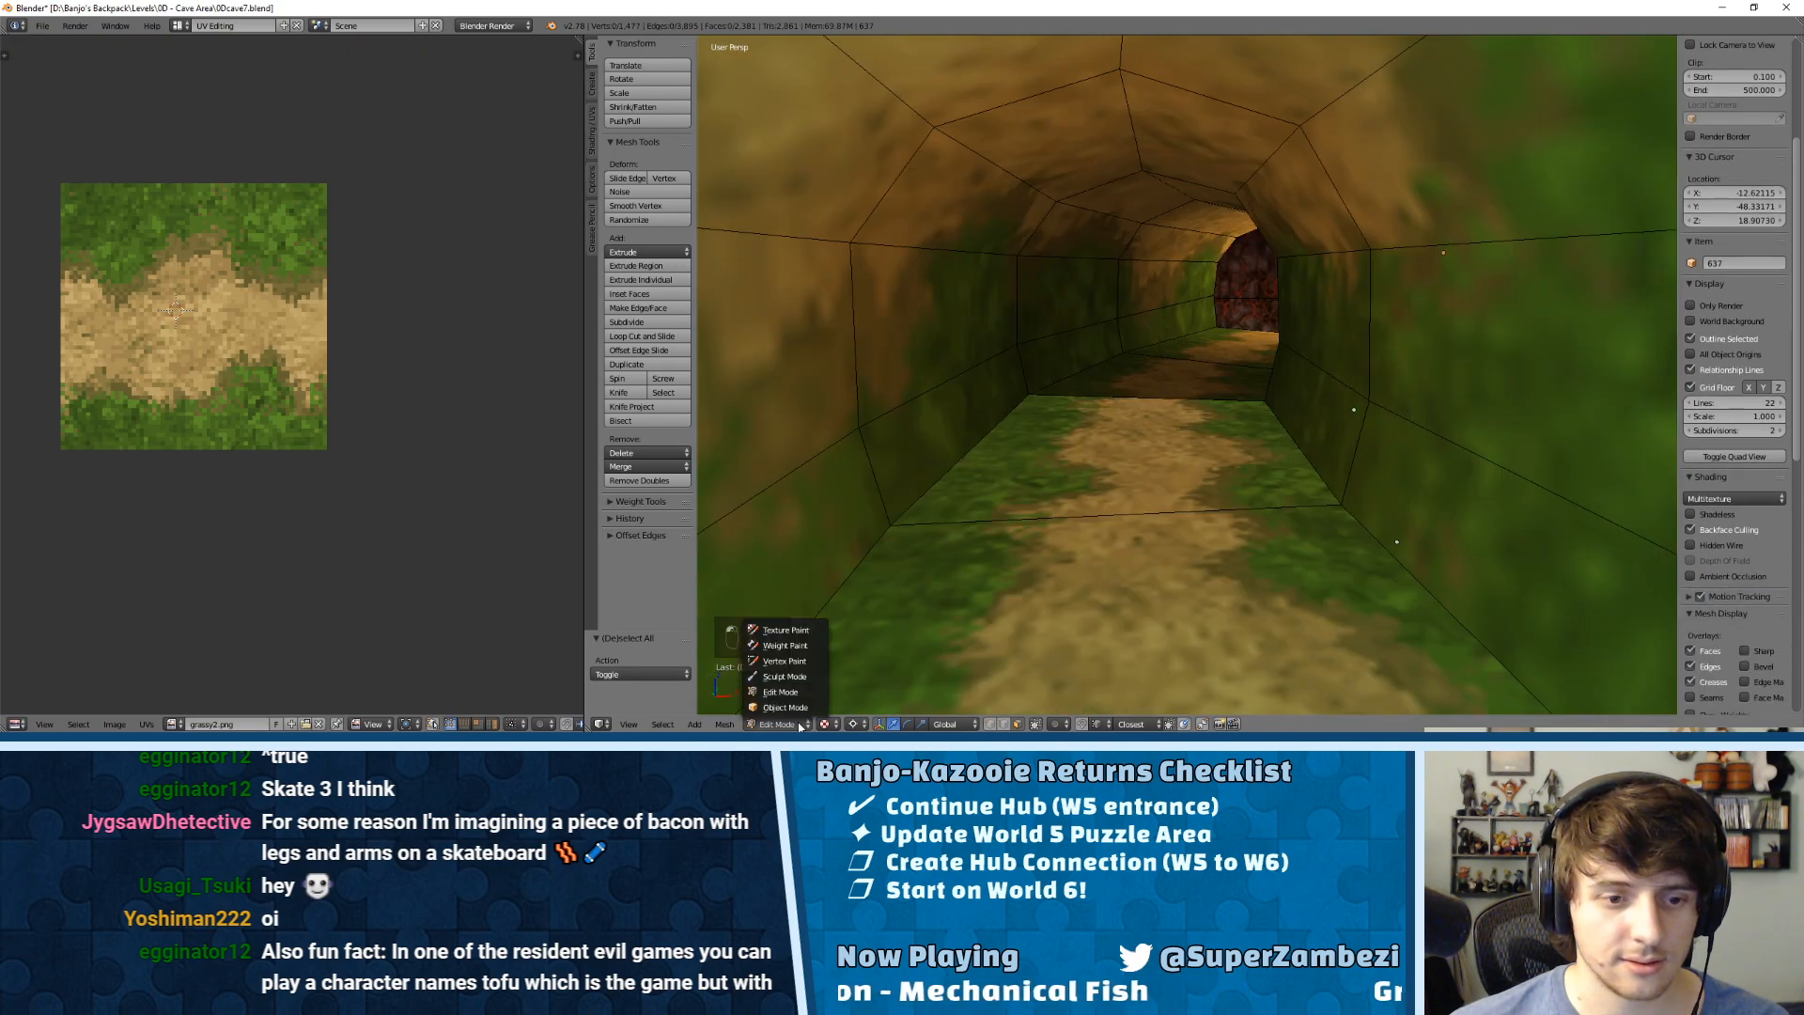
click(770, 661)
scroll(657, 183, down, 3)
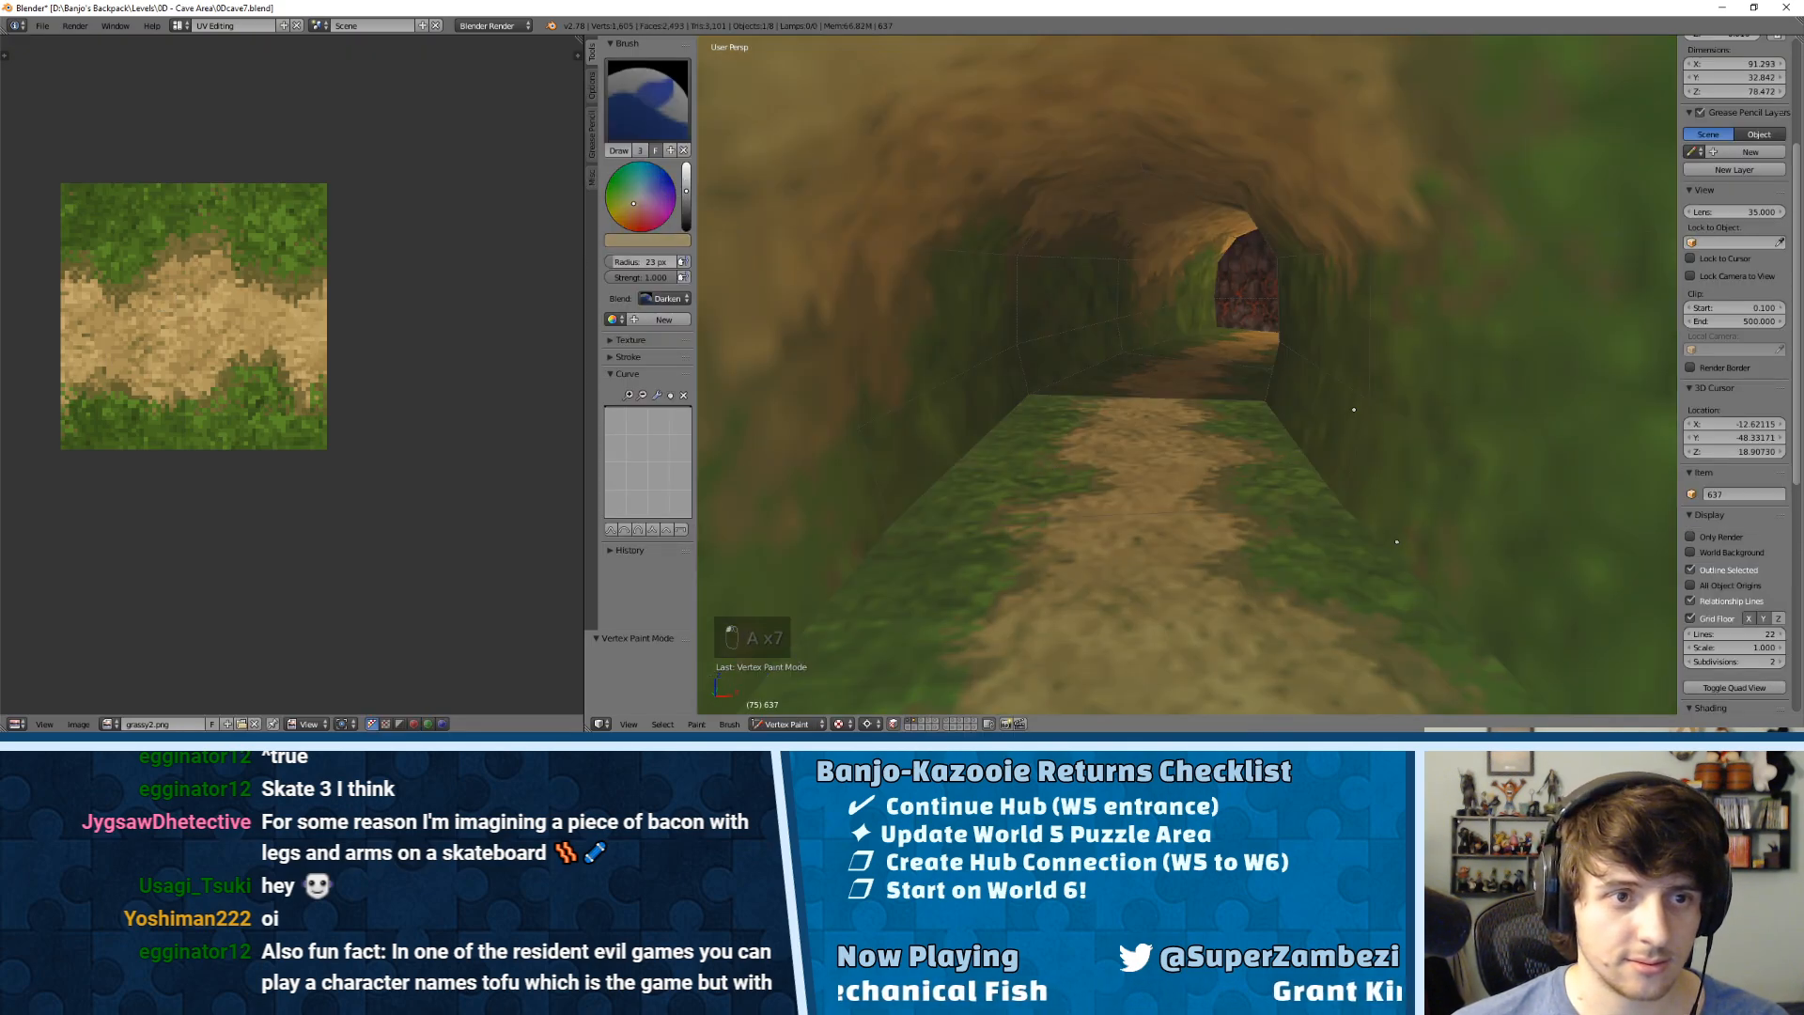
key(a)
key(a)
key(a)
key(a)
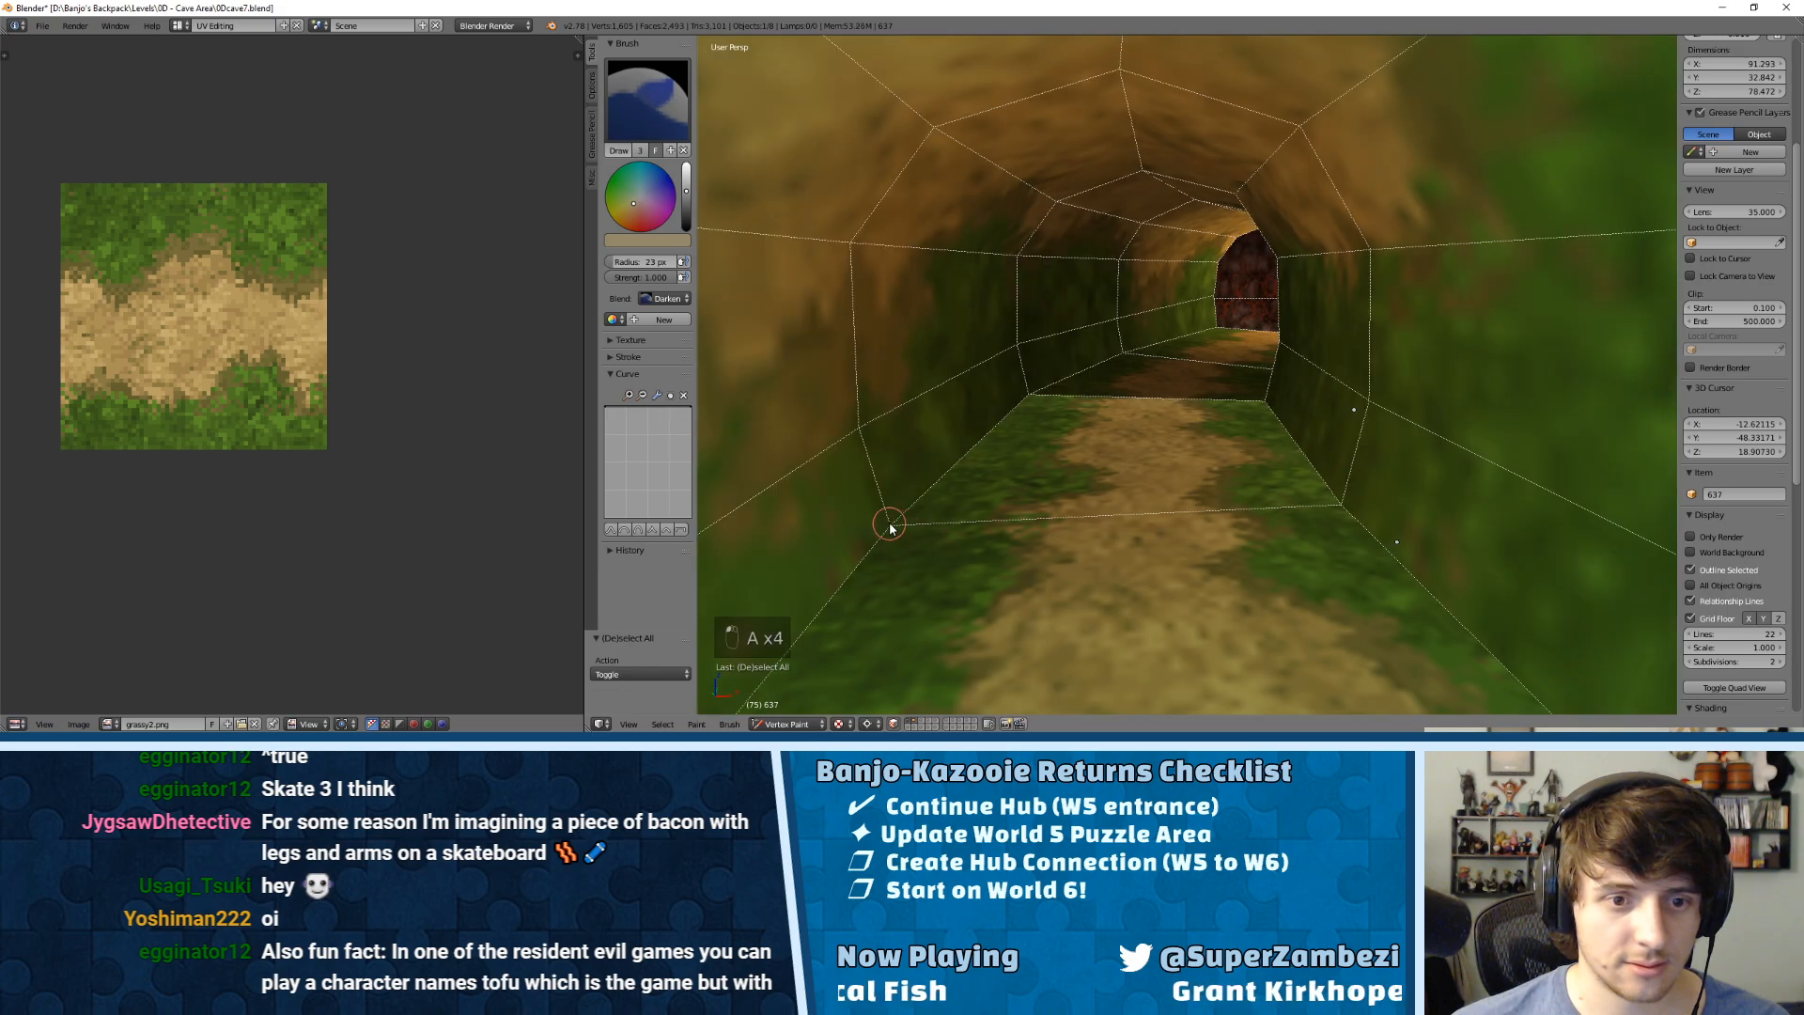
Step: Paint the tunnel floor's edge vertices with tan in Darken blend, using a darker shade near the puzzle-area end
drag(1358, 523, 1335, 490)
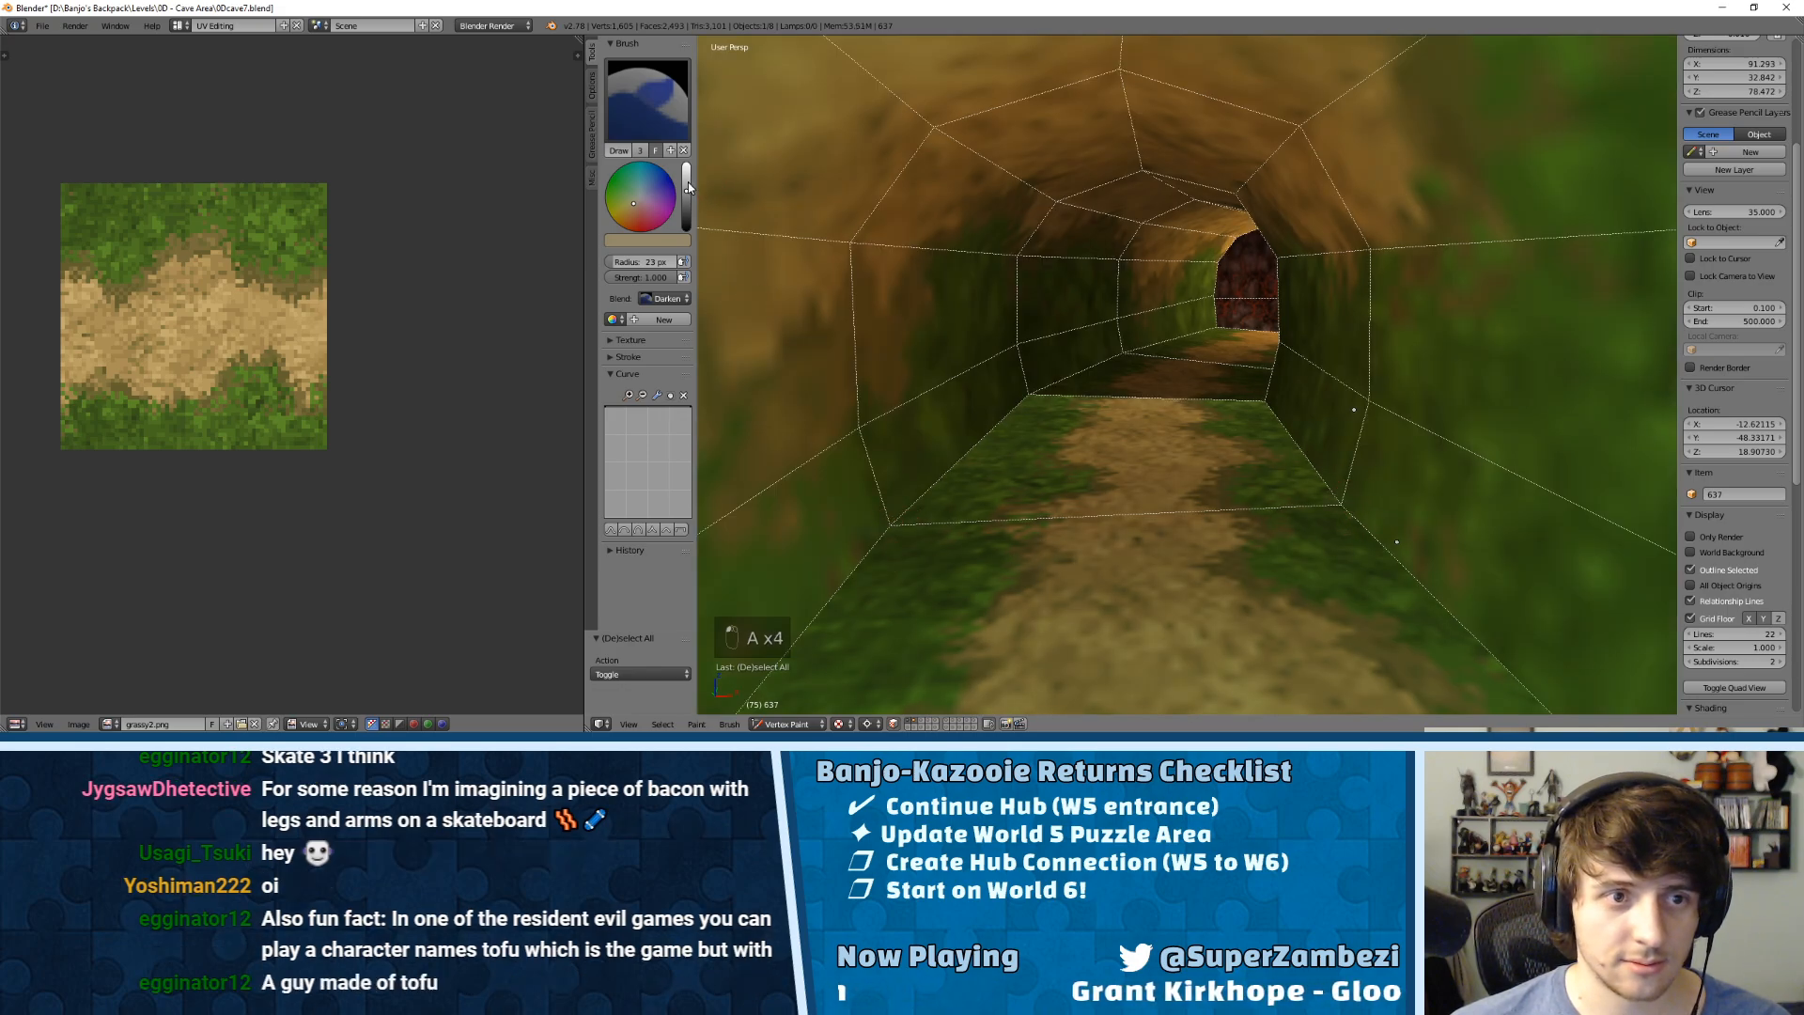
scroll(689, 187, up, 2)
scroll(1198, 409, up, 2)
scroll(1203, 407, up, 3)
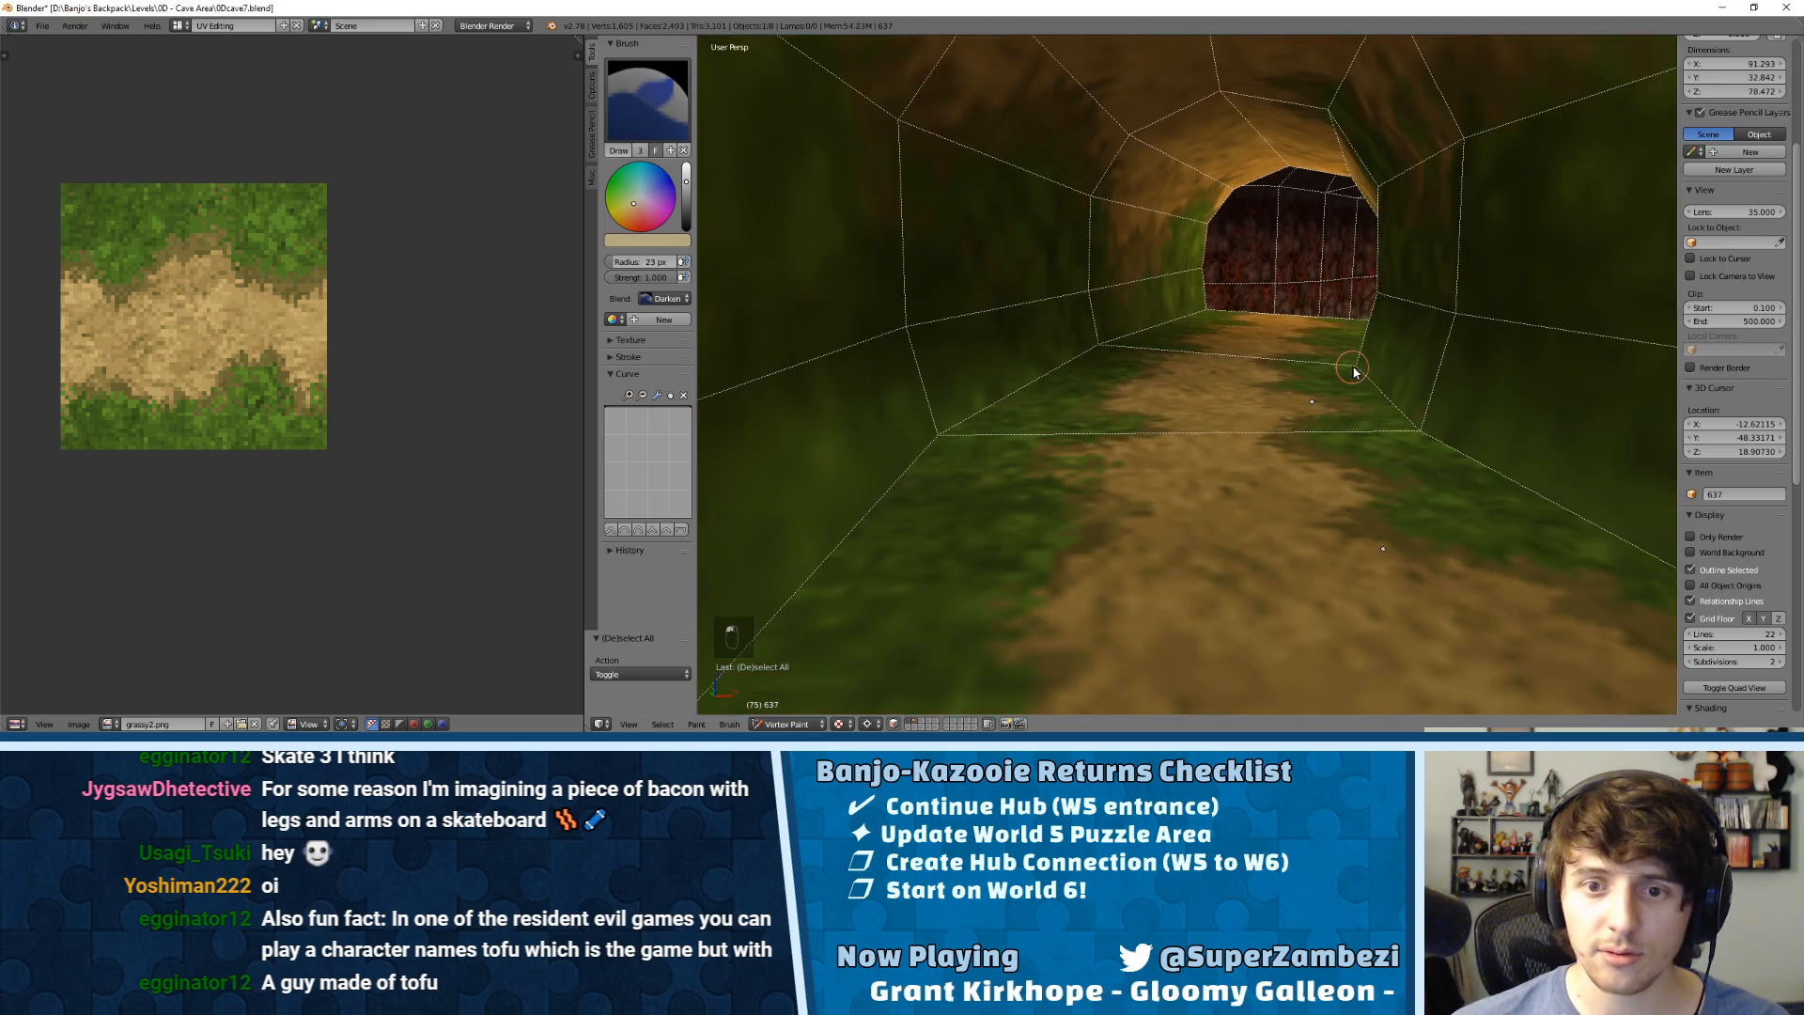
middle_drag(1155, 345, 990, 369)
scroll(1099, 305, up, 3)
middle_drag(1112, 298, 1044, 290)
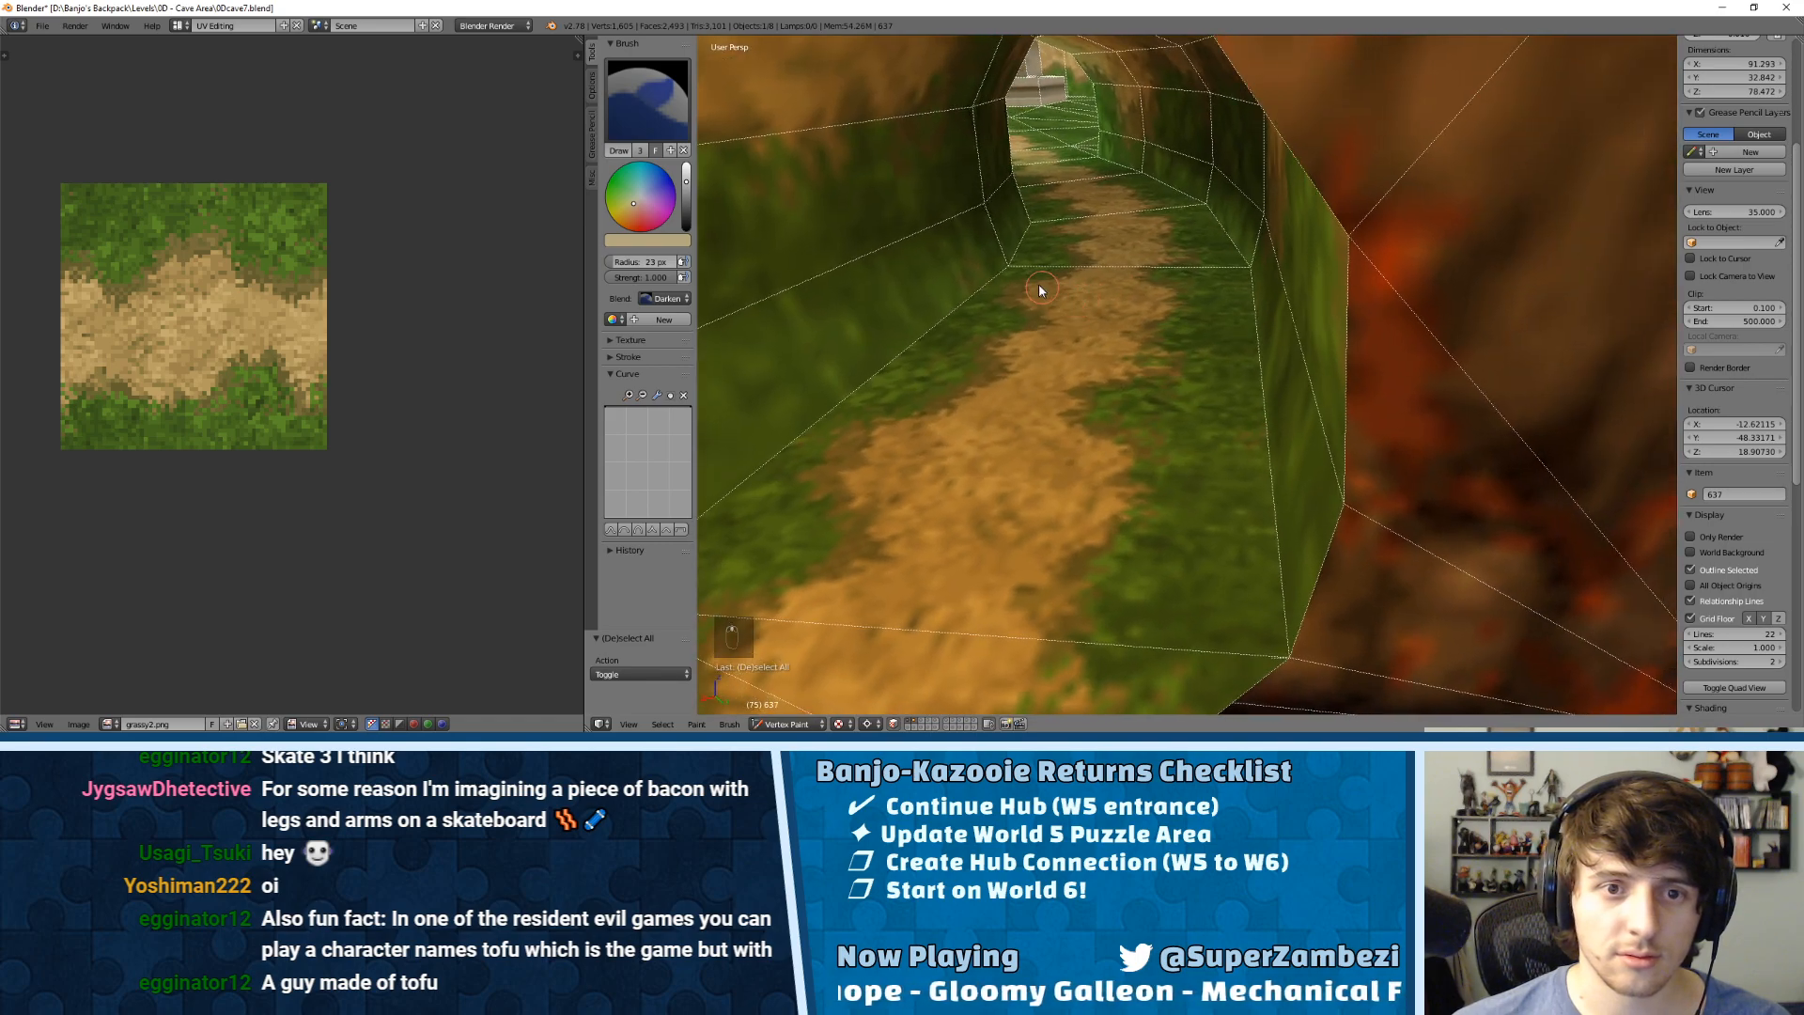
click(687, 196)
mouse_move(1102, 295)
middle_down()
mouse_move(1092, 319)
mouse_move(1108, 250)
mouse_move(1204, 261)
mouse_move(1523, 214)
mouse_move(1392, 375)
middle_up()
click(1390, 498)
scroll(1300, 483, down, 6)
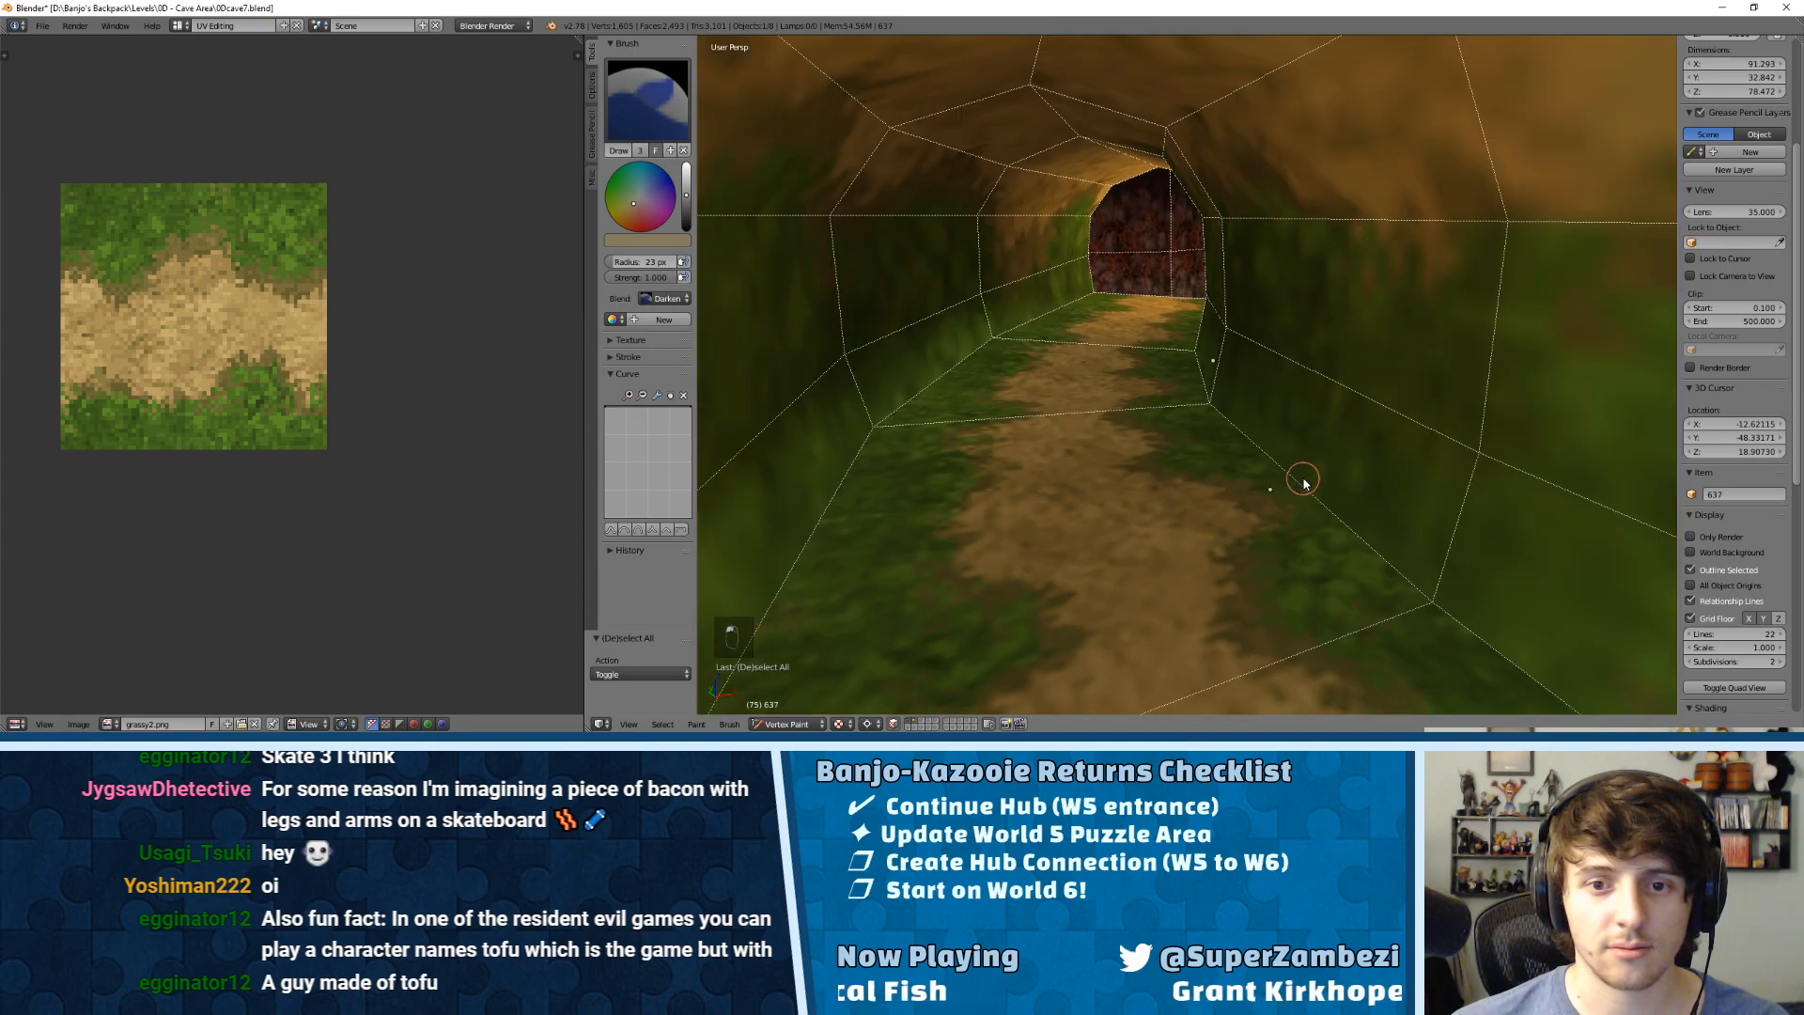
scroll(1321, 508, up, 5)
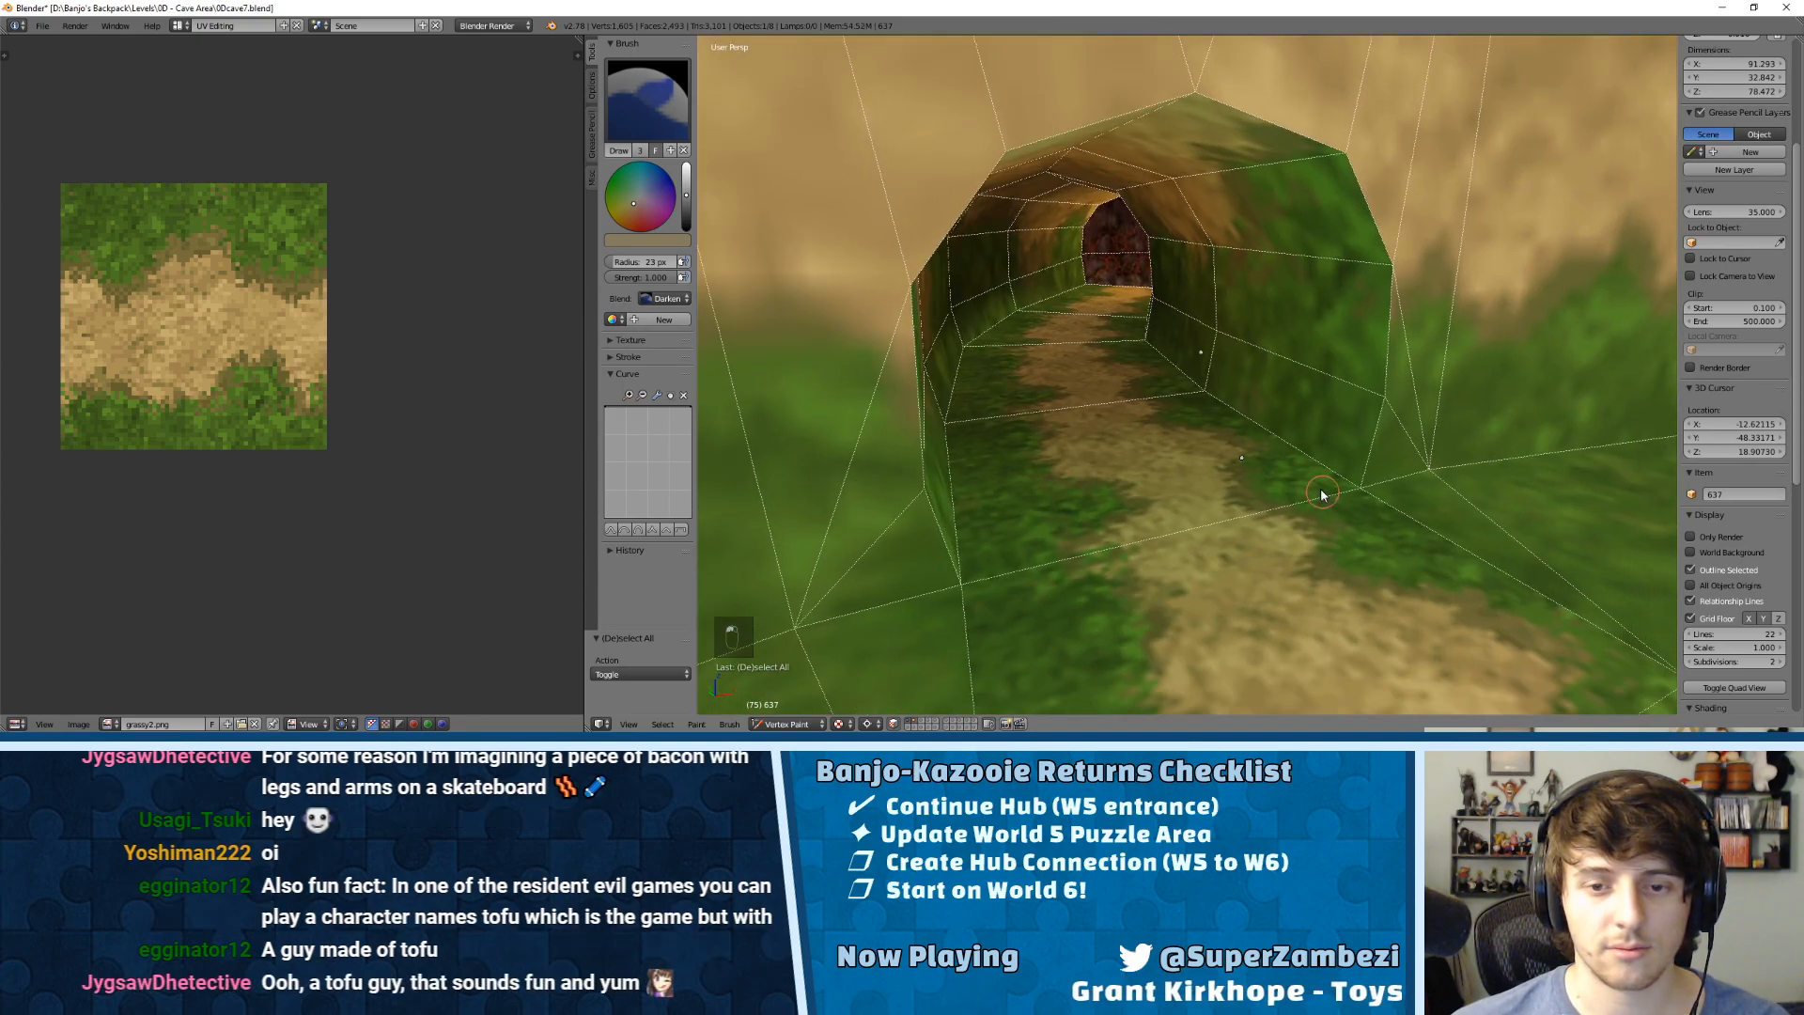
Step: Return the mesh to Object Mode and inspect the tunnel entrance and the whole puzzle area from outside
key(a)
key(Tab)
click(787, 723)
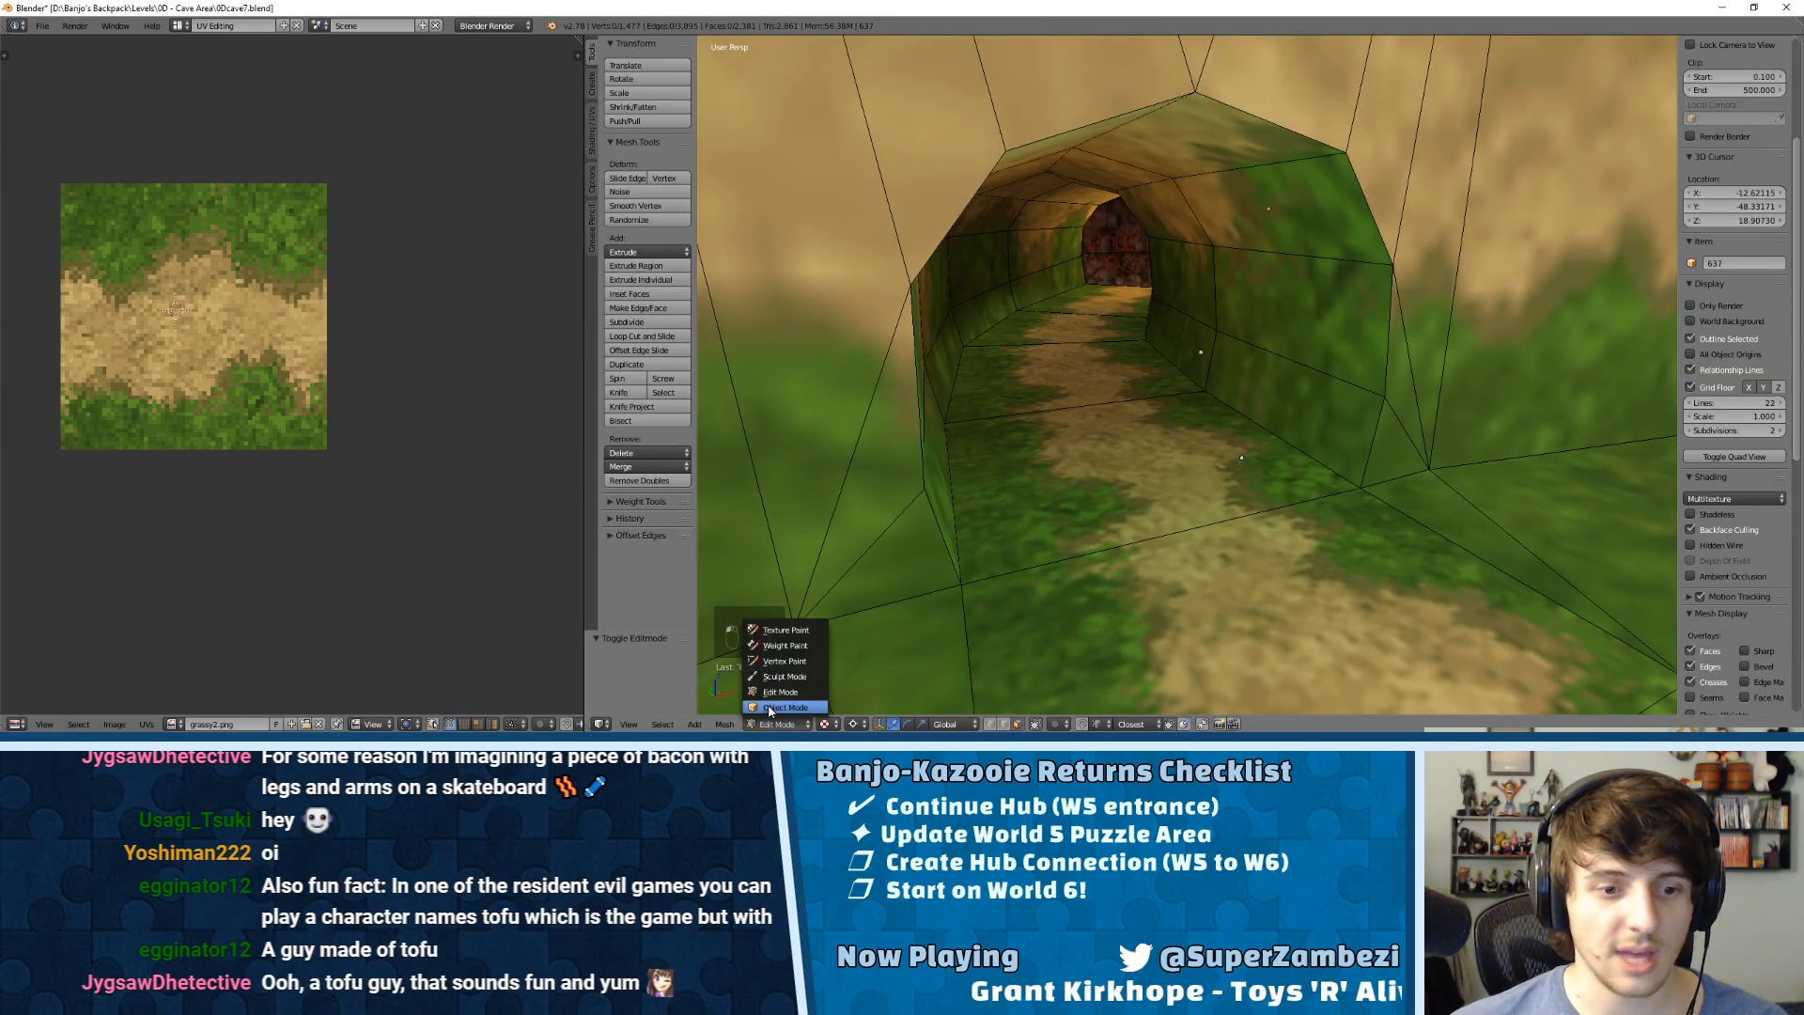
click(795, 708)
scroll(1136, 463, down, 6)
middle_drag(1278, 459, 912, 434)
scroll(1144, 442, down, 6)
scroll(1184, 293, up, 4)
scroll(1184, 293, up, 3)
middle_drag(1304, 179, 1105, 367)
scroll(1253, 201, down, 3)
scroll(1307, 239, down, 6)
scroll(1463, 250, down, 3)
scroll(1304, 276, down, 3)
scroll(1105, 369, up, 2)
scroll(1106, 367, down, 3)
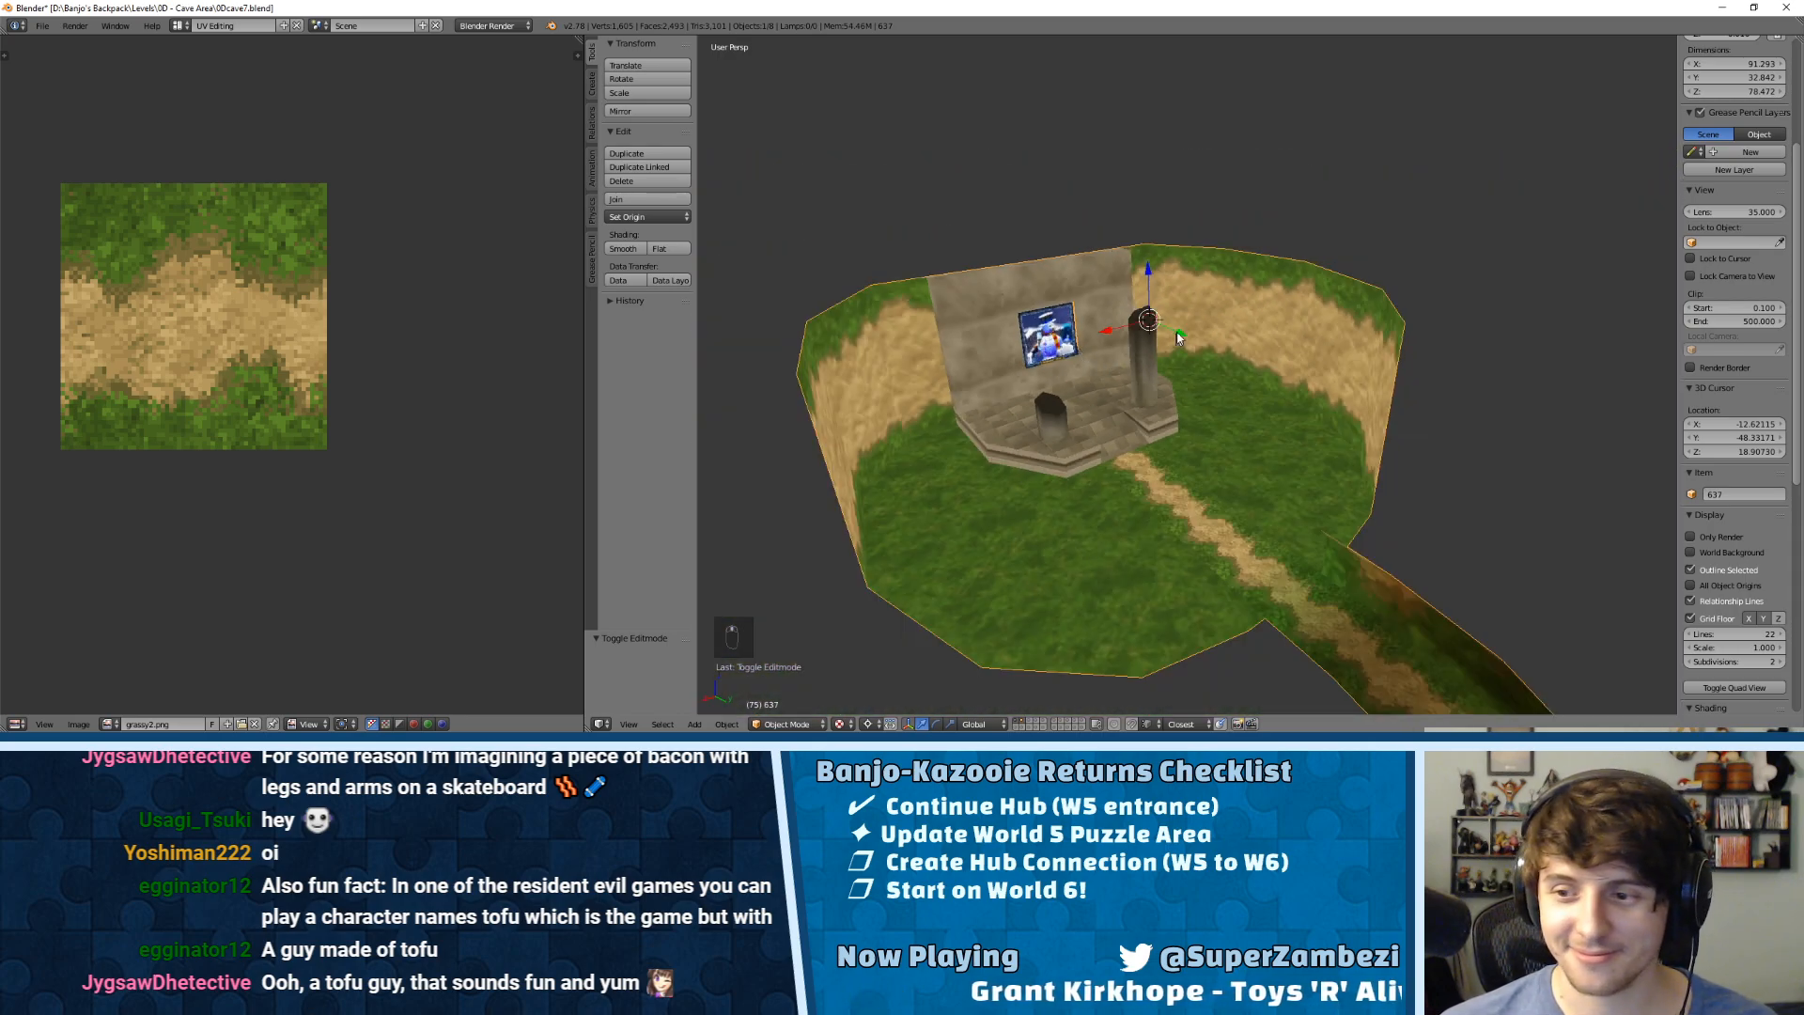
Step: Enter Edit Mode with edge selection and select the edge loop along the puzzle area's upper wall rim
key(Tab)
key(Tab)
key(Tab)
key(ctrl+Tab)
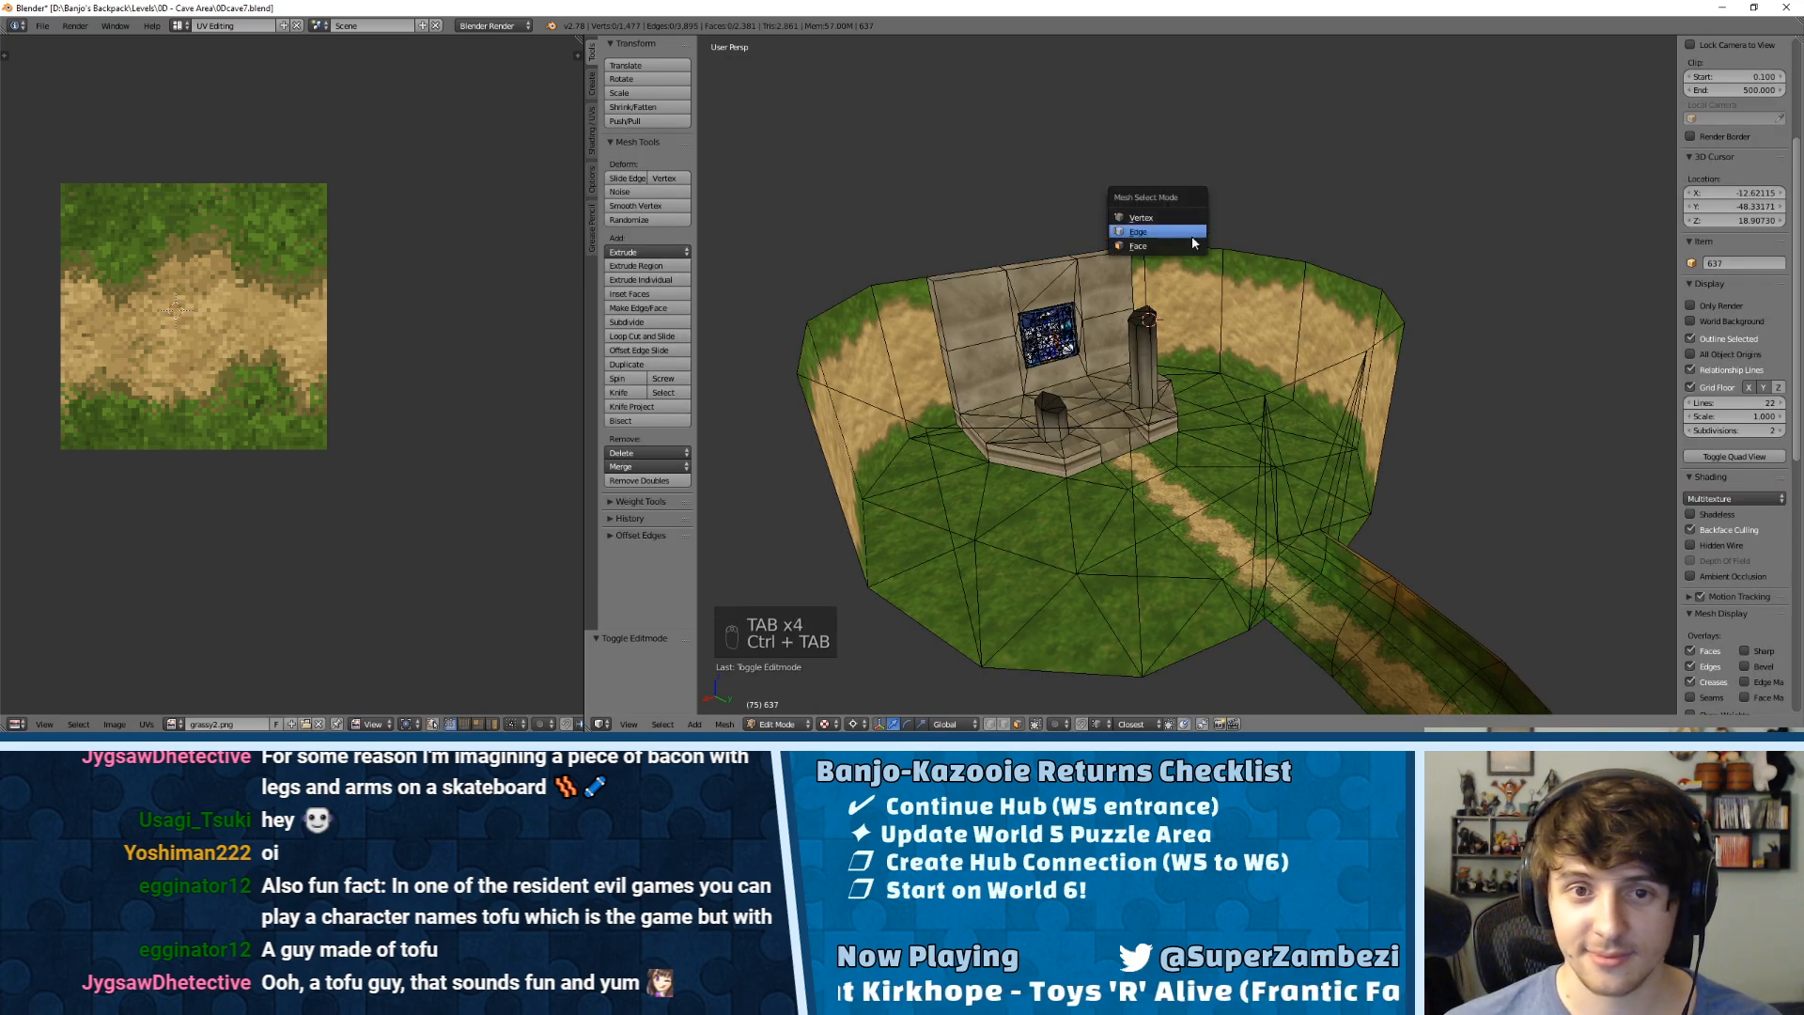
click(1152, 232)
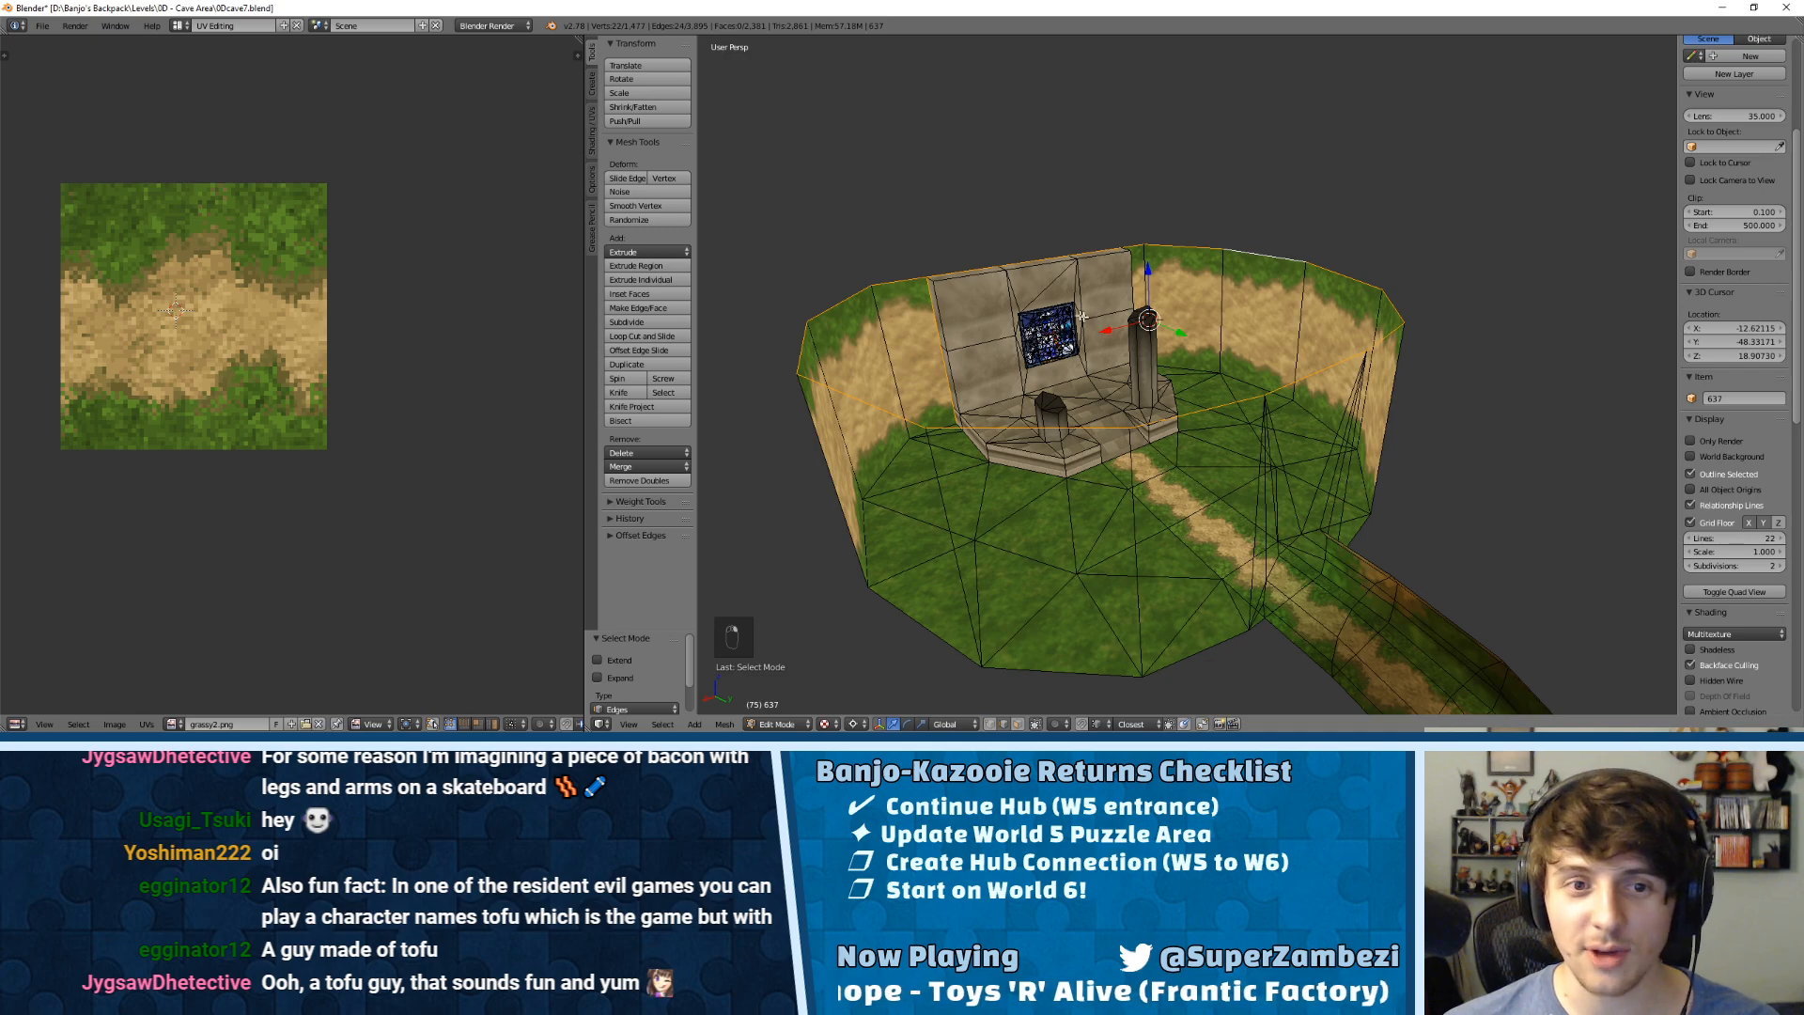
middle_drag(1096, 319, 1142, 326)
middle_drag(1009, 428, 1100, 298)
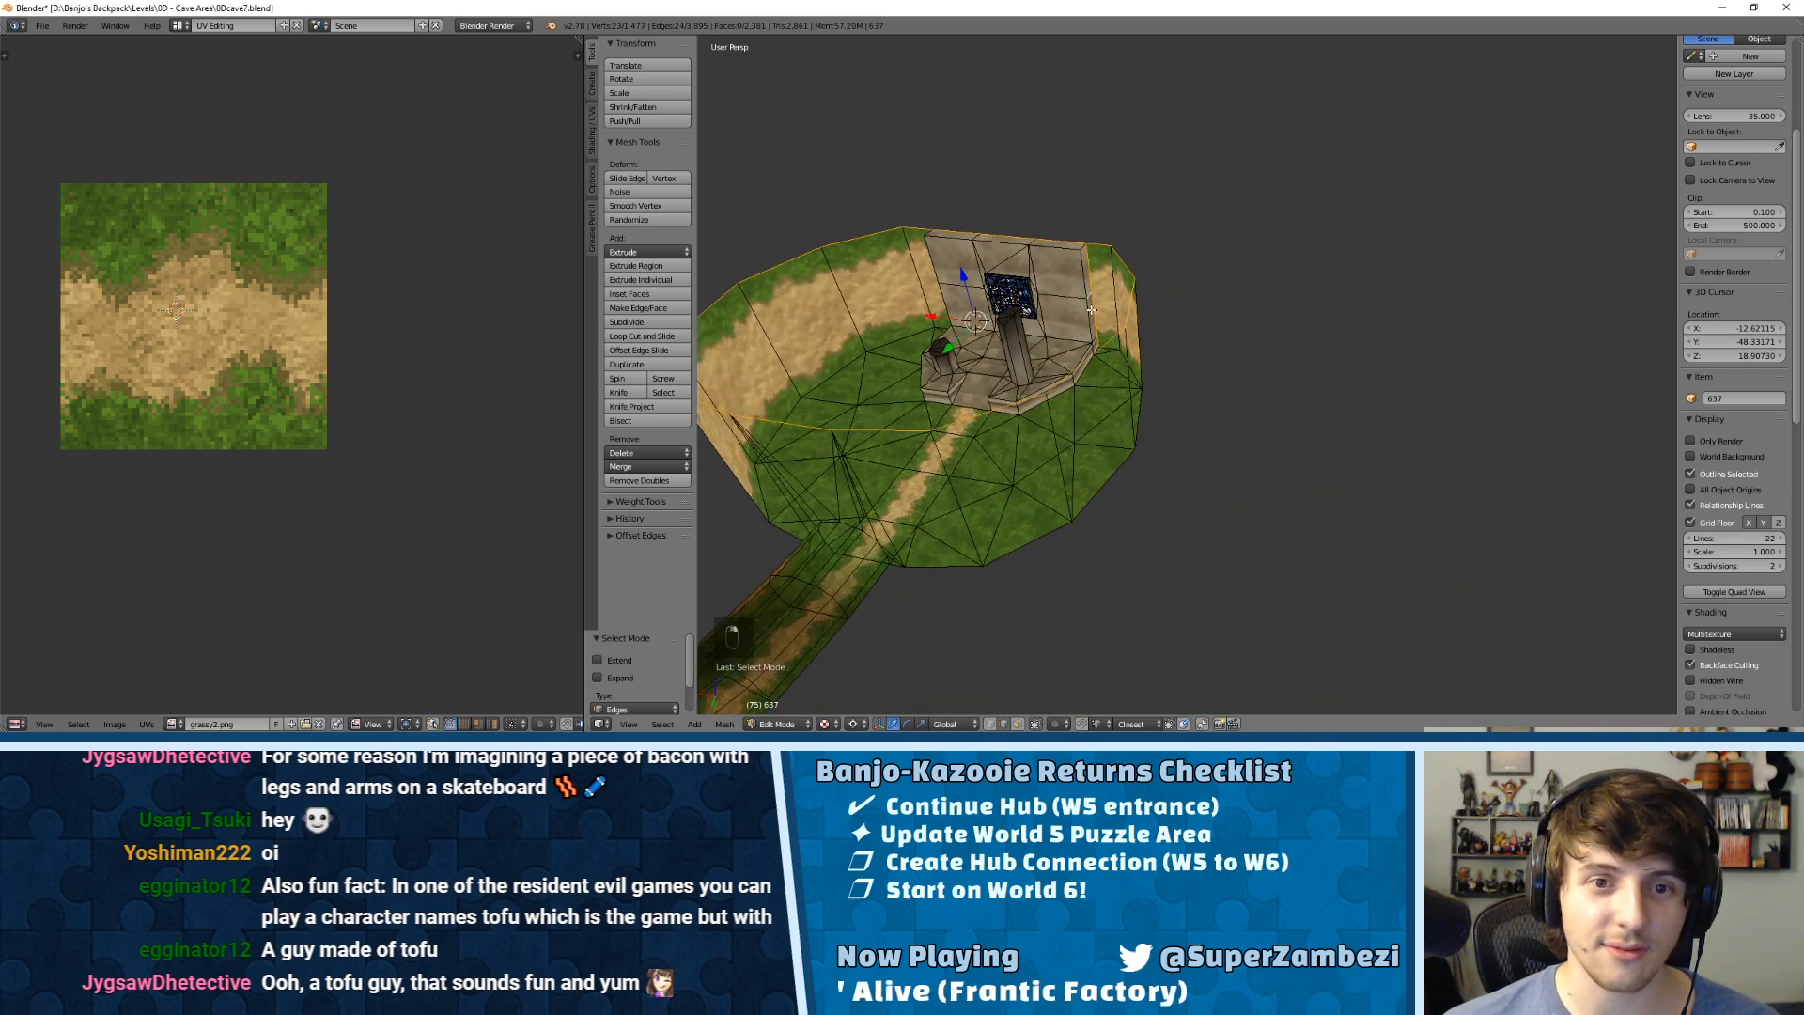
middle_drag(1079, 304, 1168, 289)
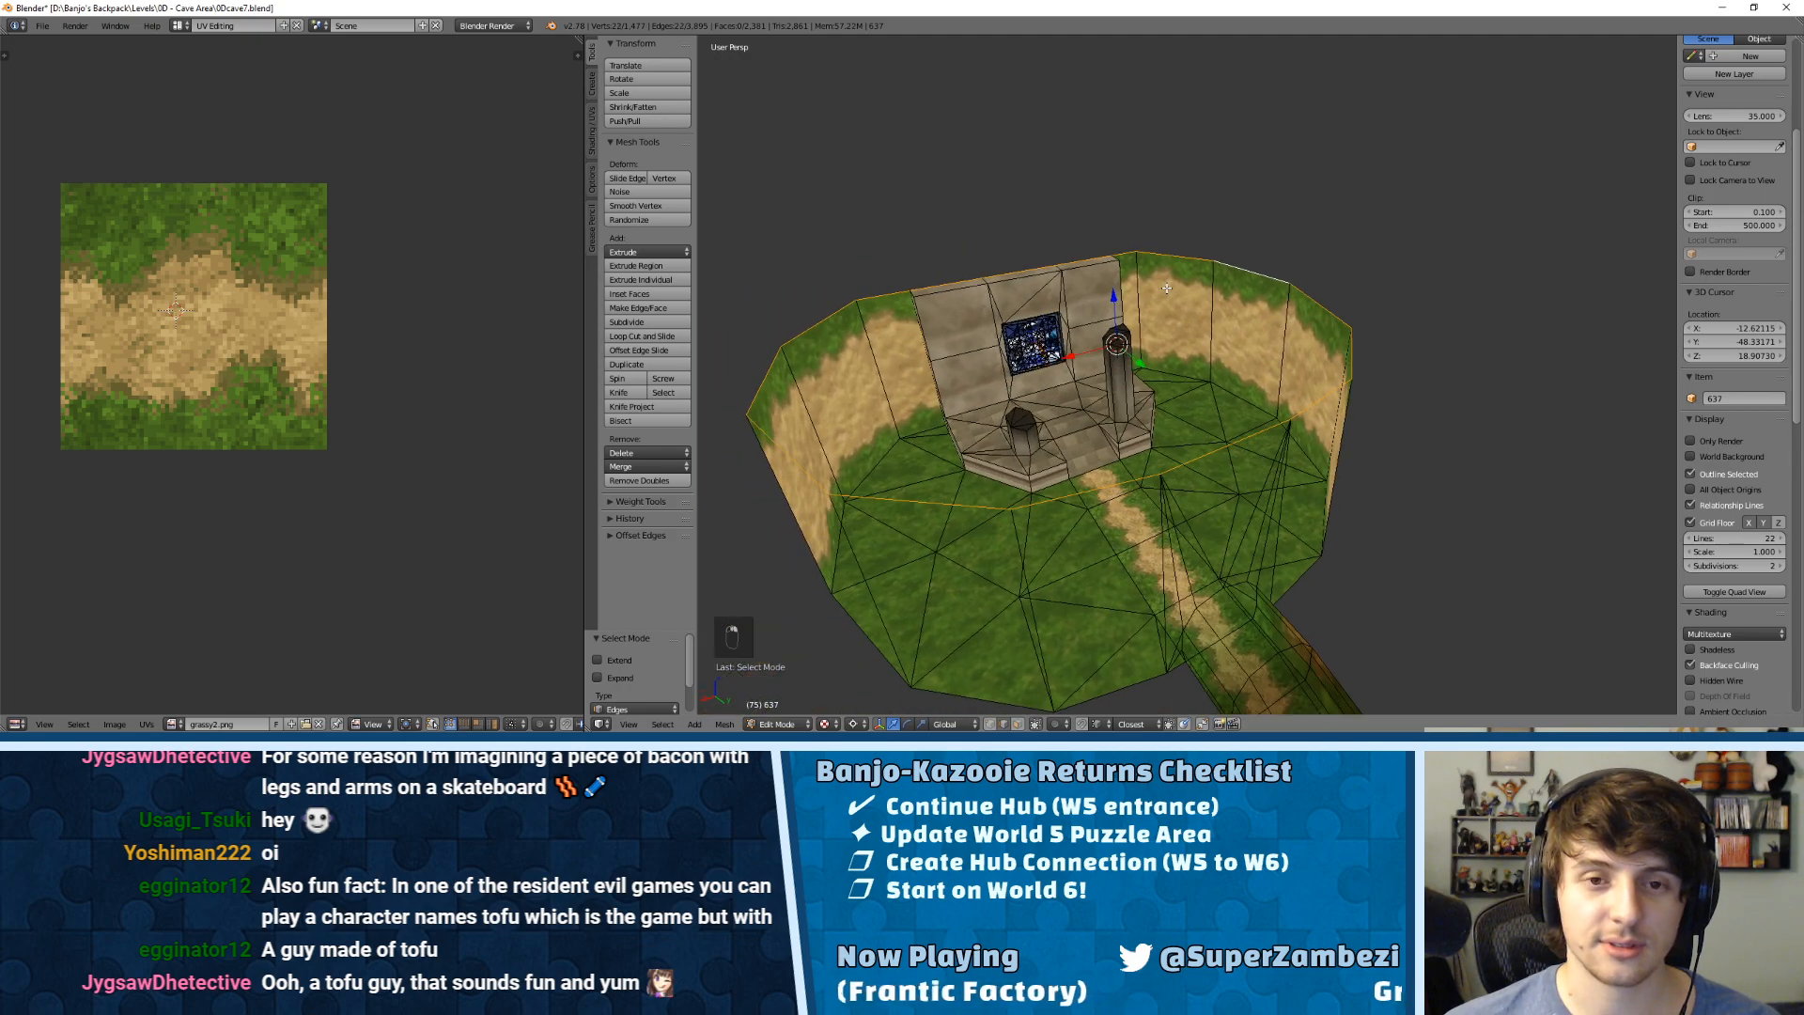
Step: Try extruding the upper wall rim upward and applying Offset Edges to it, and undo the extrusion
key(e)
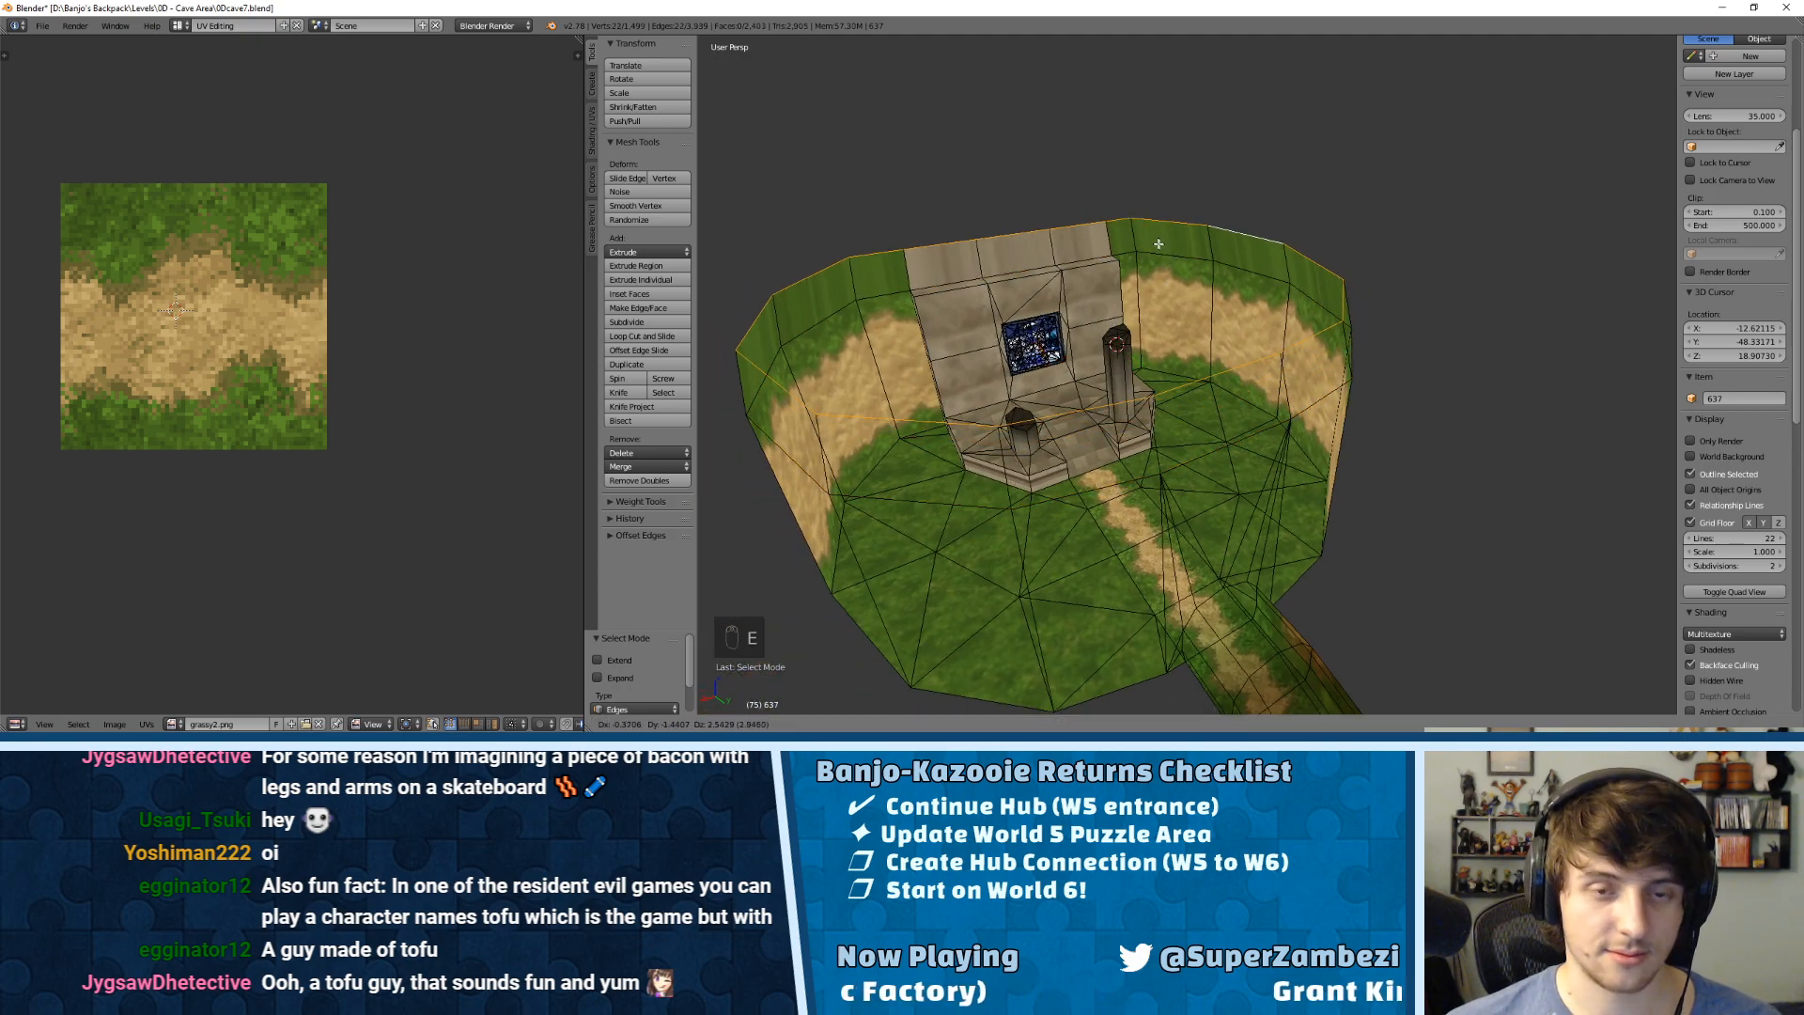
click(1166, 233)
key(ctrl+e)
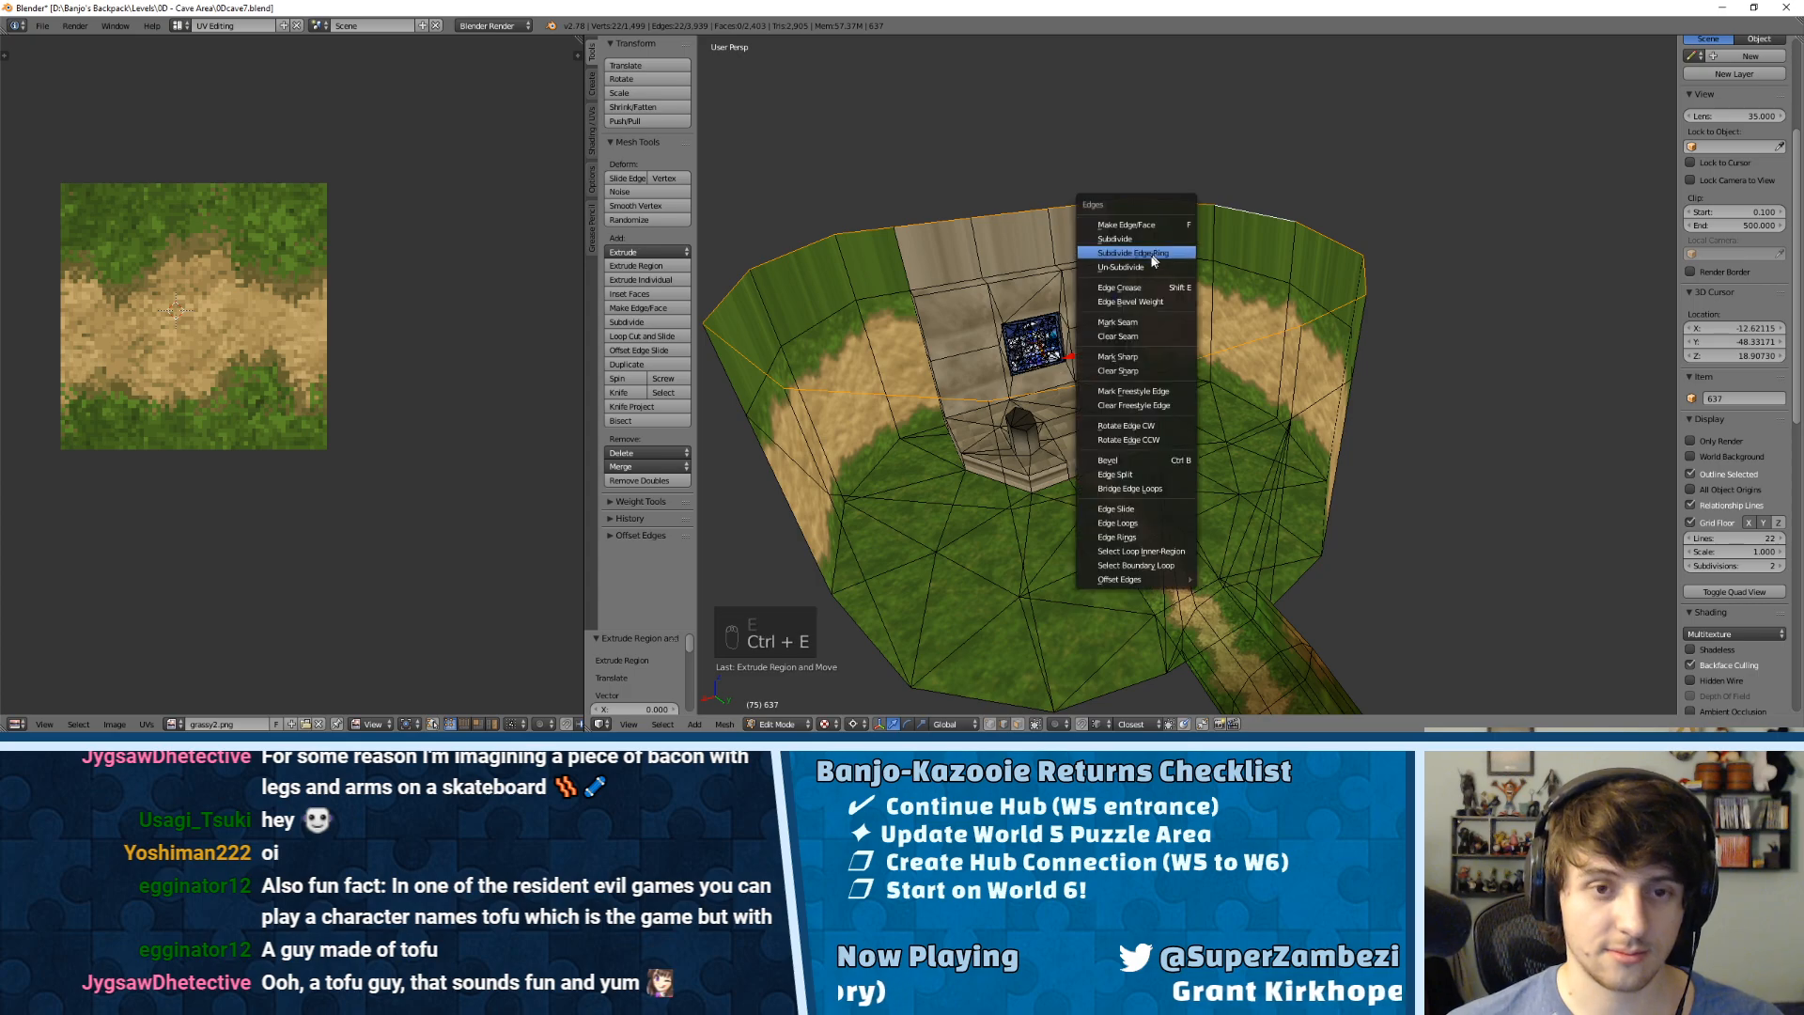
mouse_move(1163, 585)
click(1222, 618)
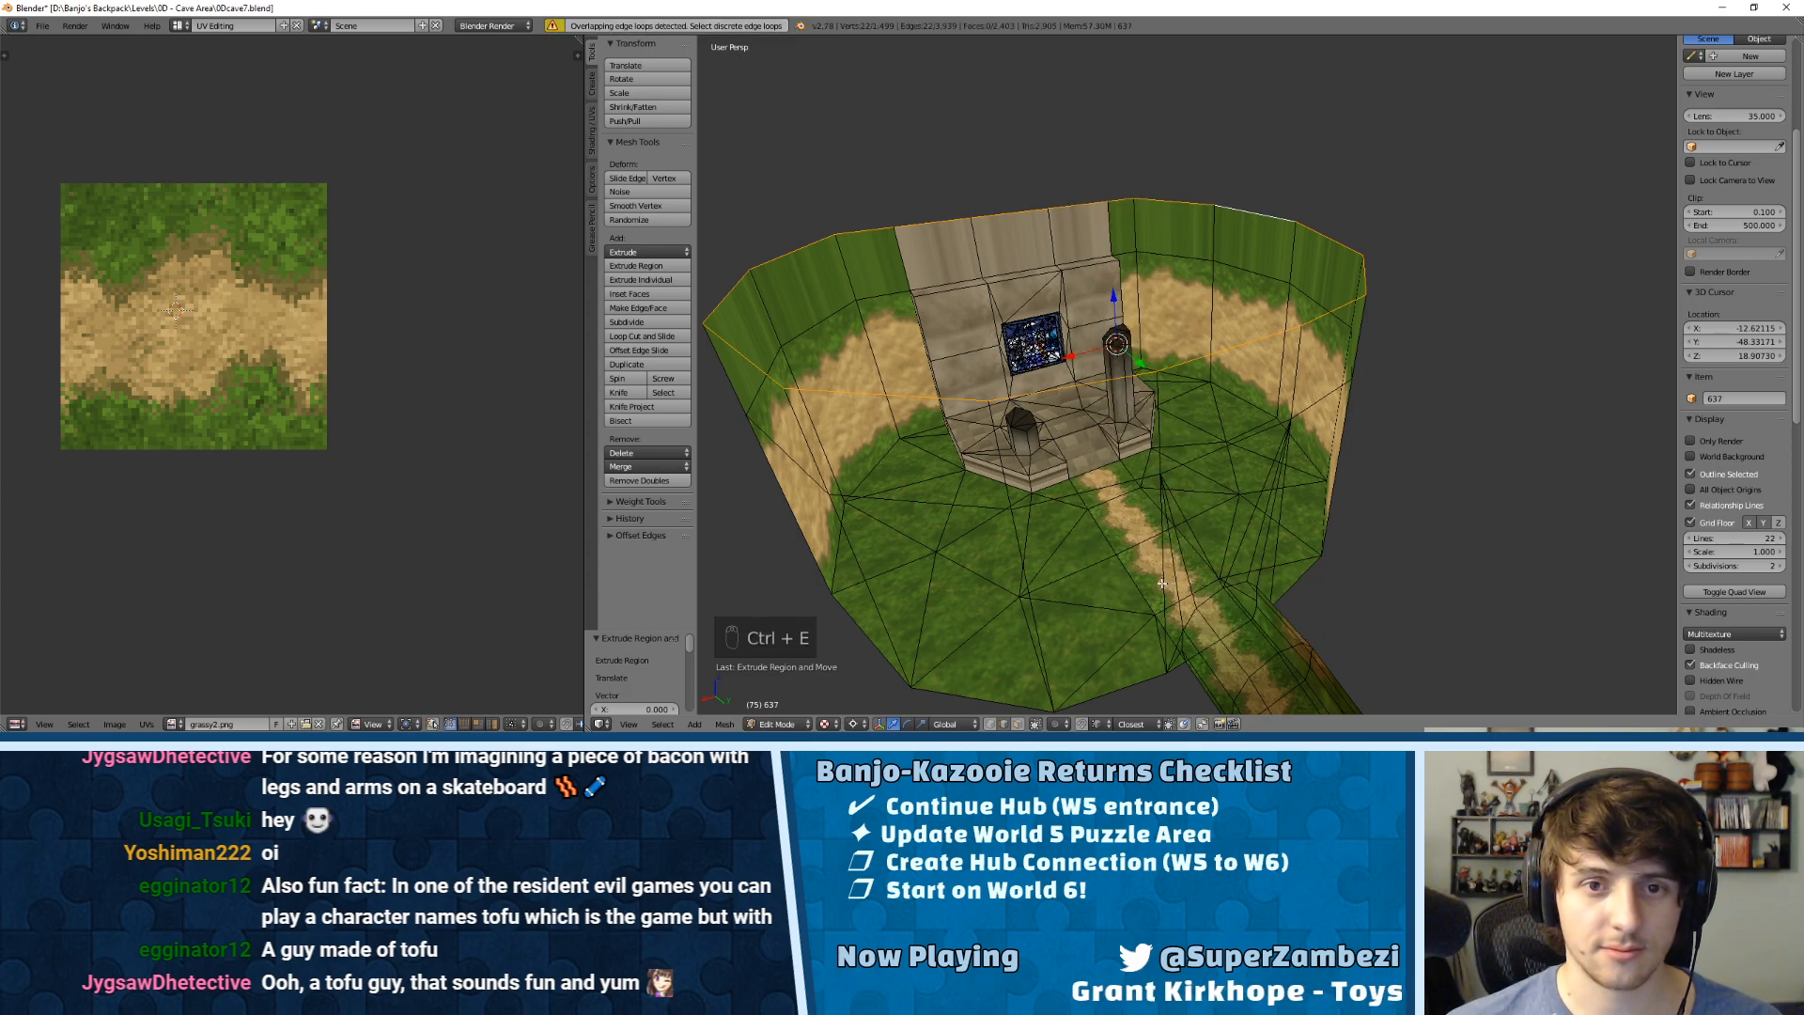
middle_drag(1054, 323, 1124, 321)
key(ctrl+z)
Step: Select the whole mesh and run Remove Doubles on it
scroll(1021, 273, up, 5)
key(a)
key(a)
key(a)
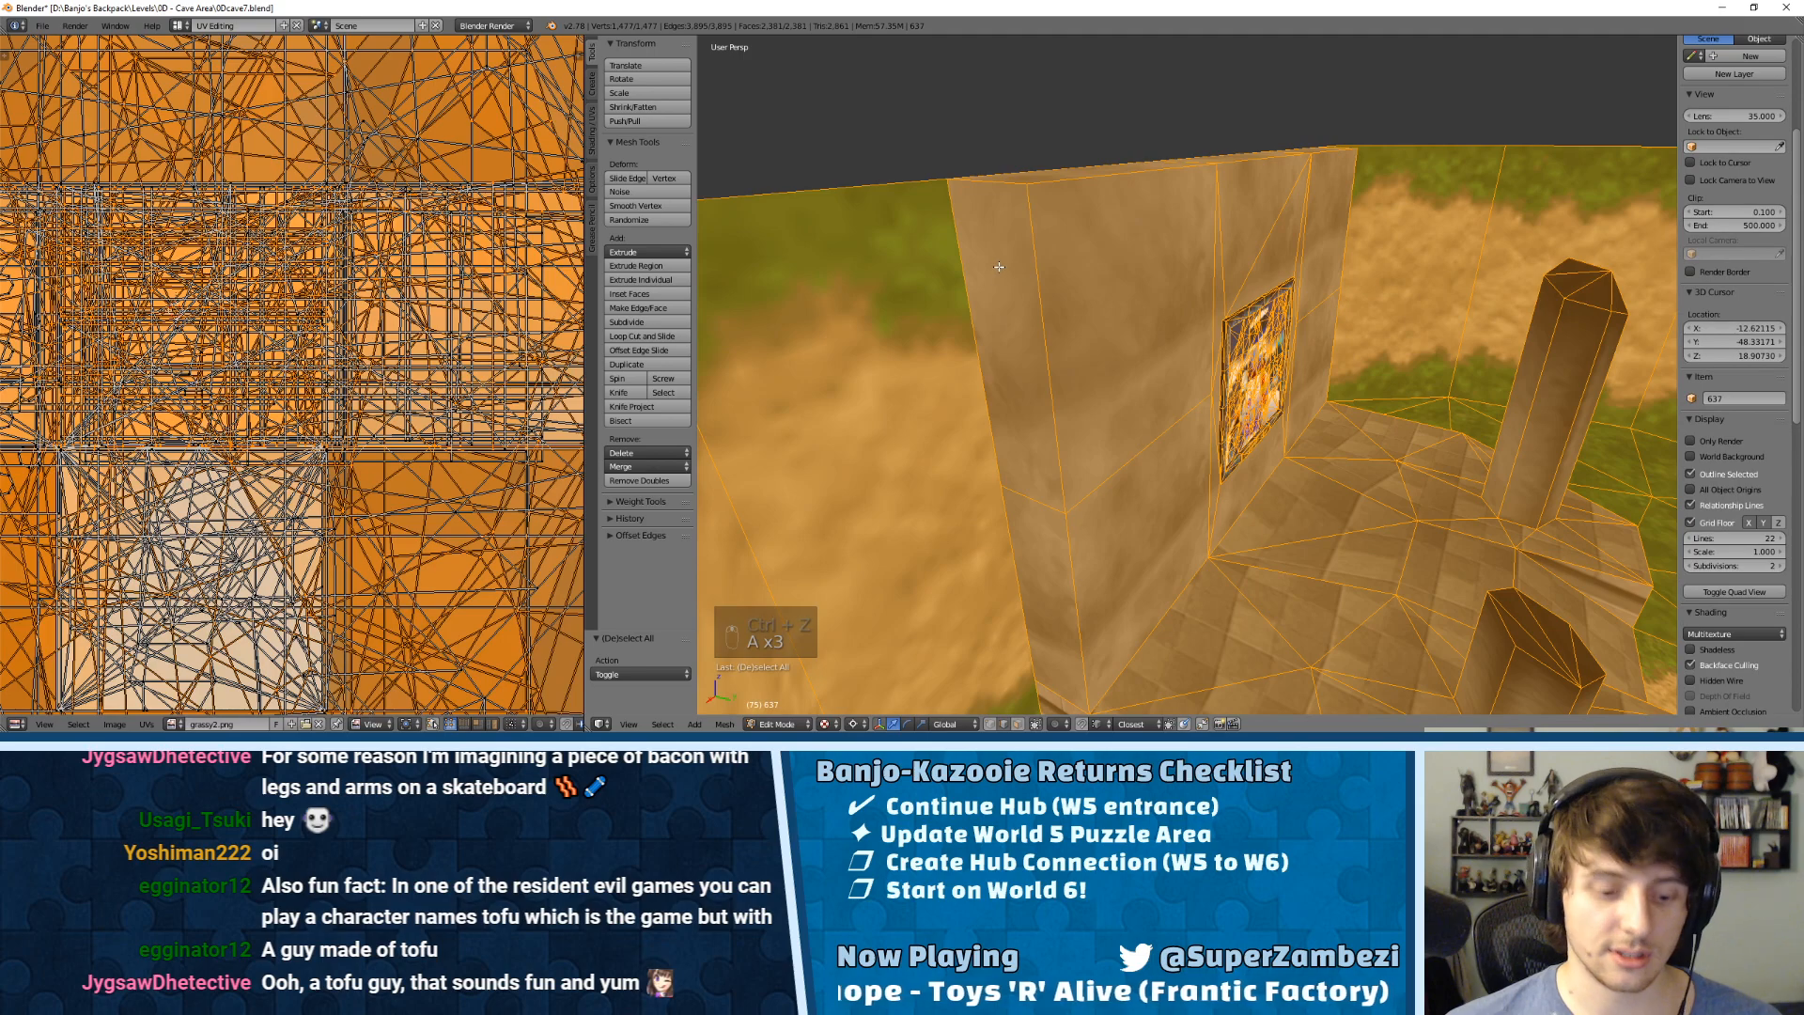
key(w)
click(999, 267)
Step: Try triangulating the grassy dirt wall face beside the stone puzzle wall, and undo it
key(ctrl+Tab)
click(985, 338)
key(ctrl+Tab)
click(952, 471)
click(952, 469)
key(ctrl+t)
key(ctrl+t)
key(ctrl+t)
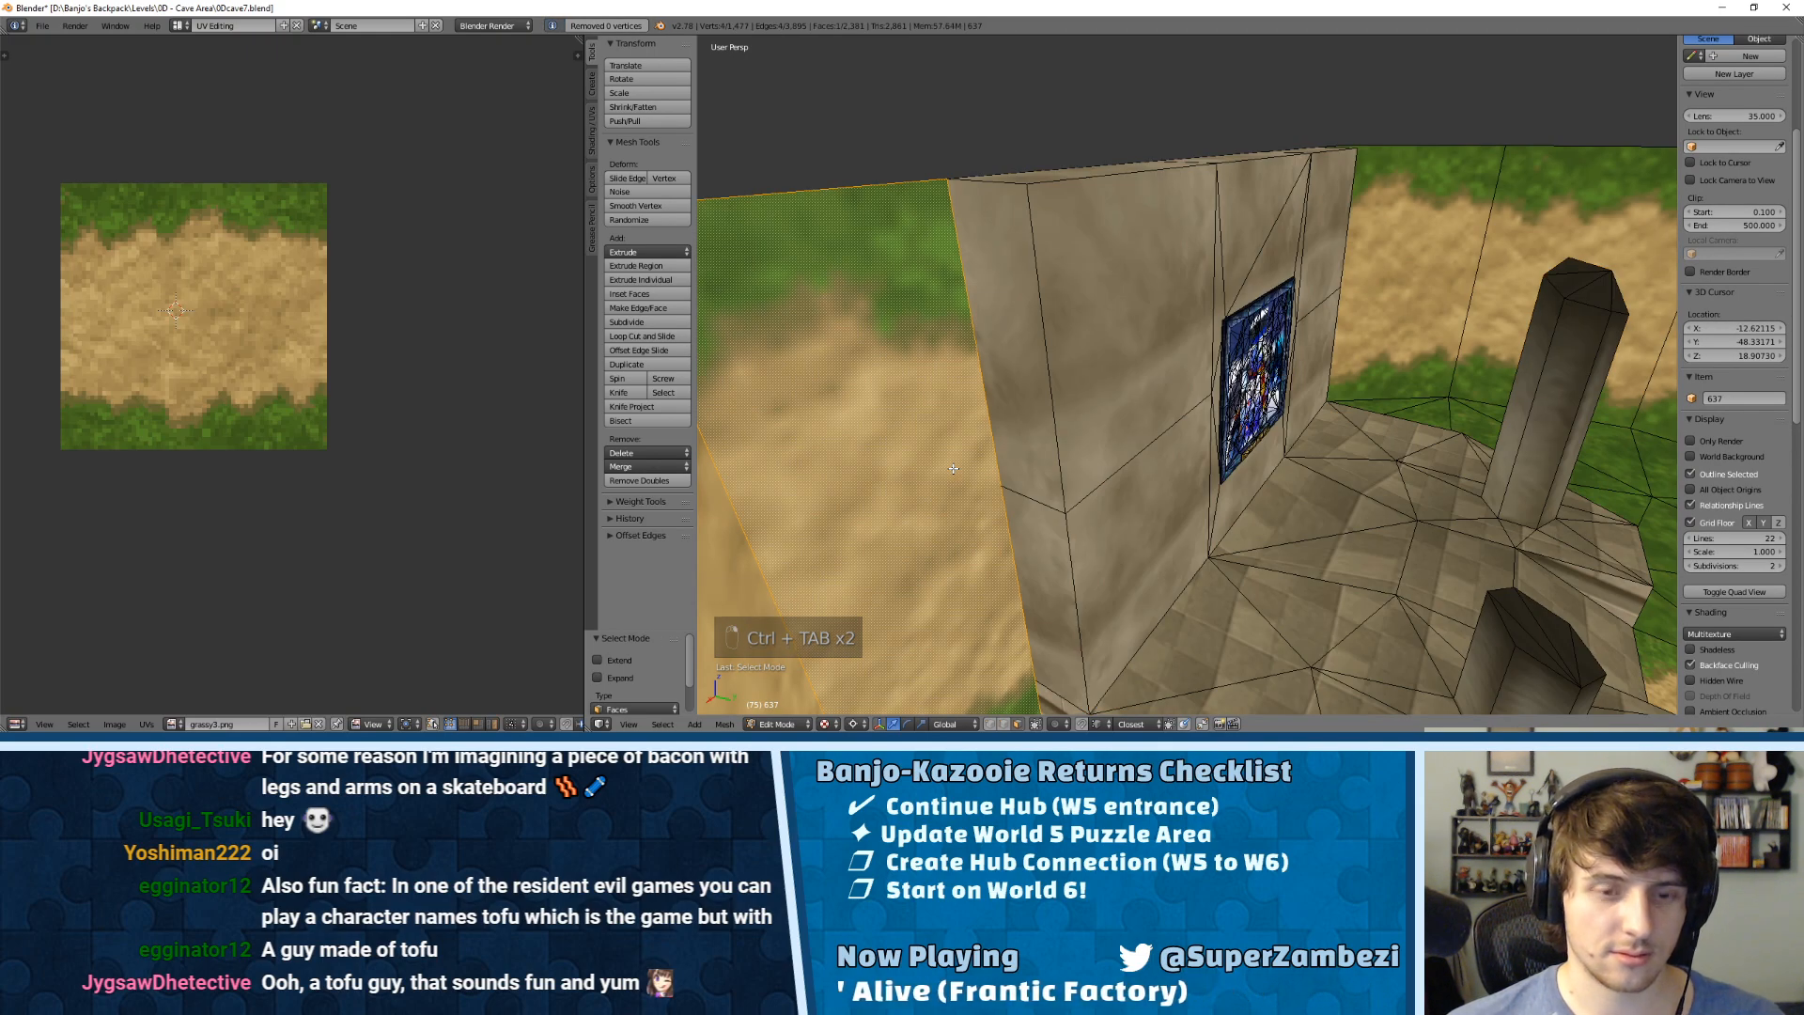
key(ctrl+z)
Step: Subdivide the dirt wall's vertical edge where it meets the side of the stone puzzle wall
middle_drag(1004, 479, 1009, 344)
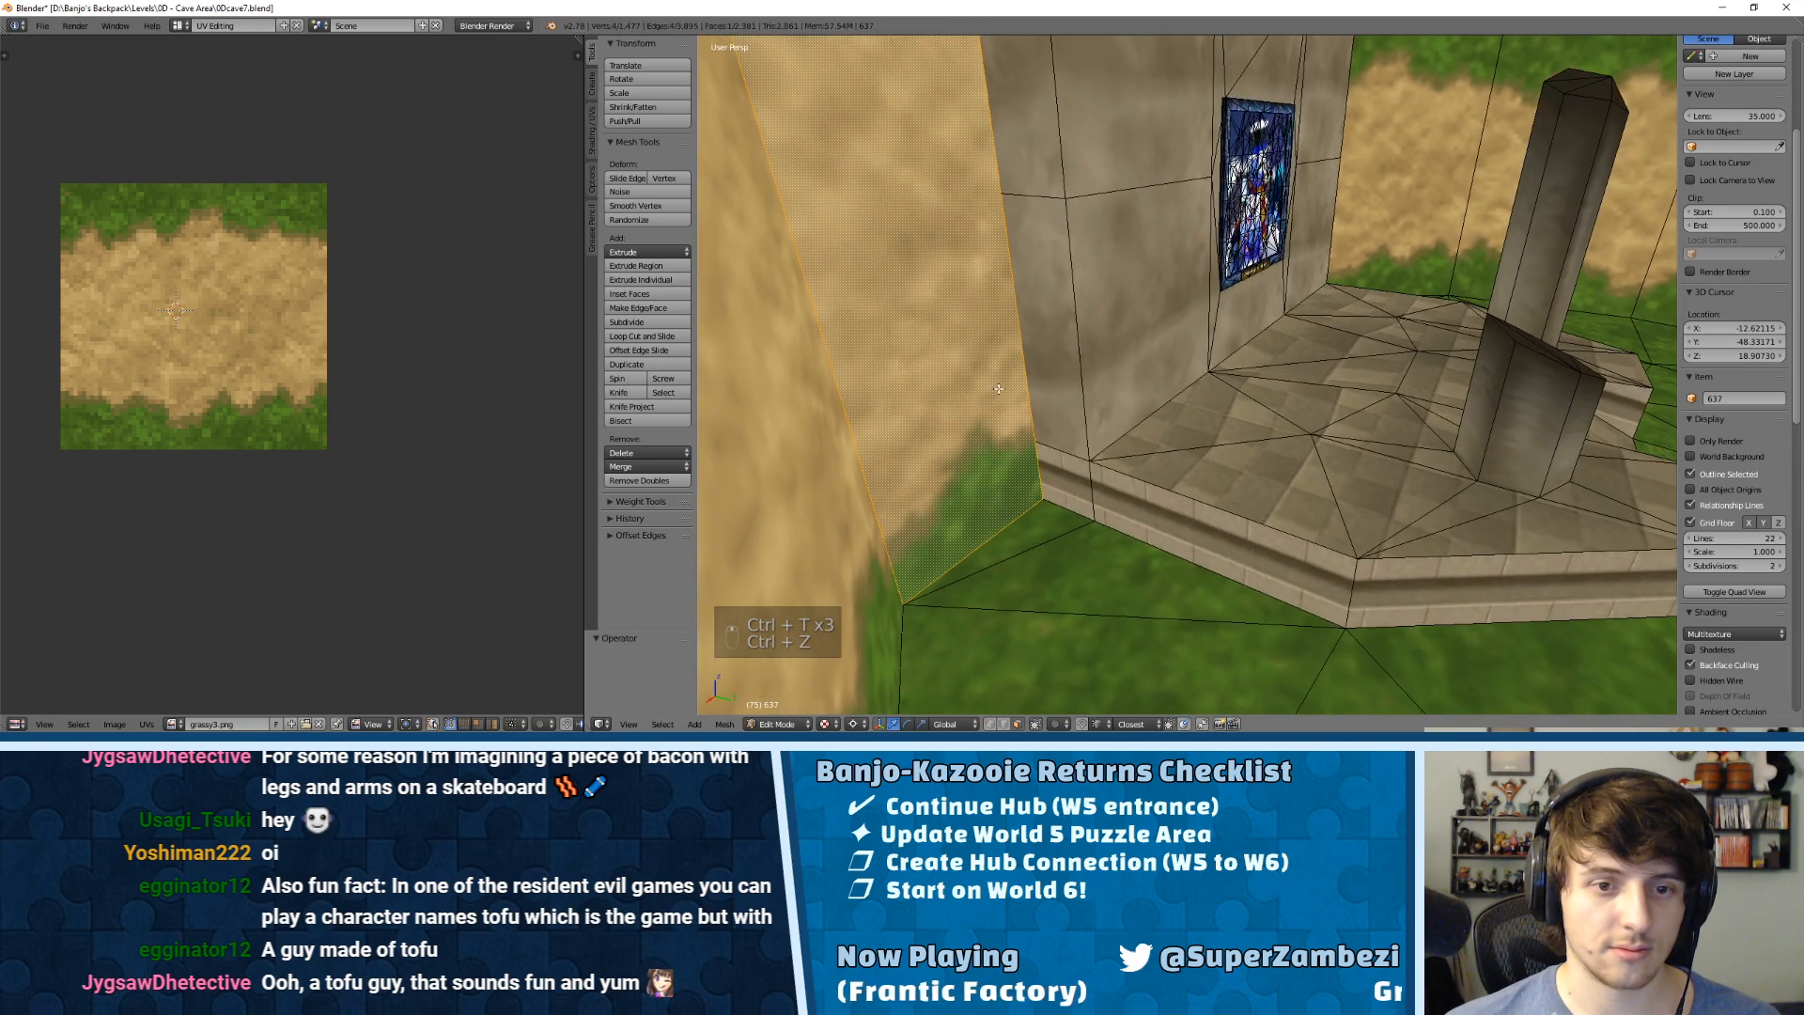
key(ctrl+Tab)
right_click(1007, 305)
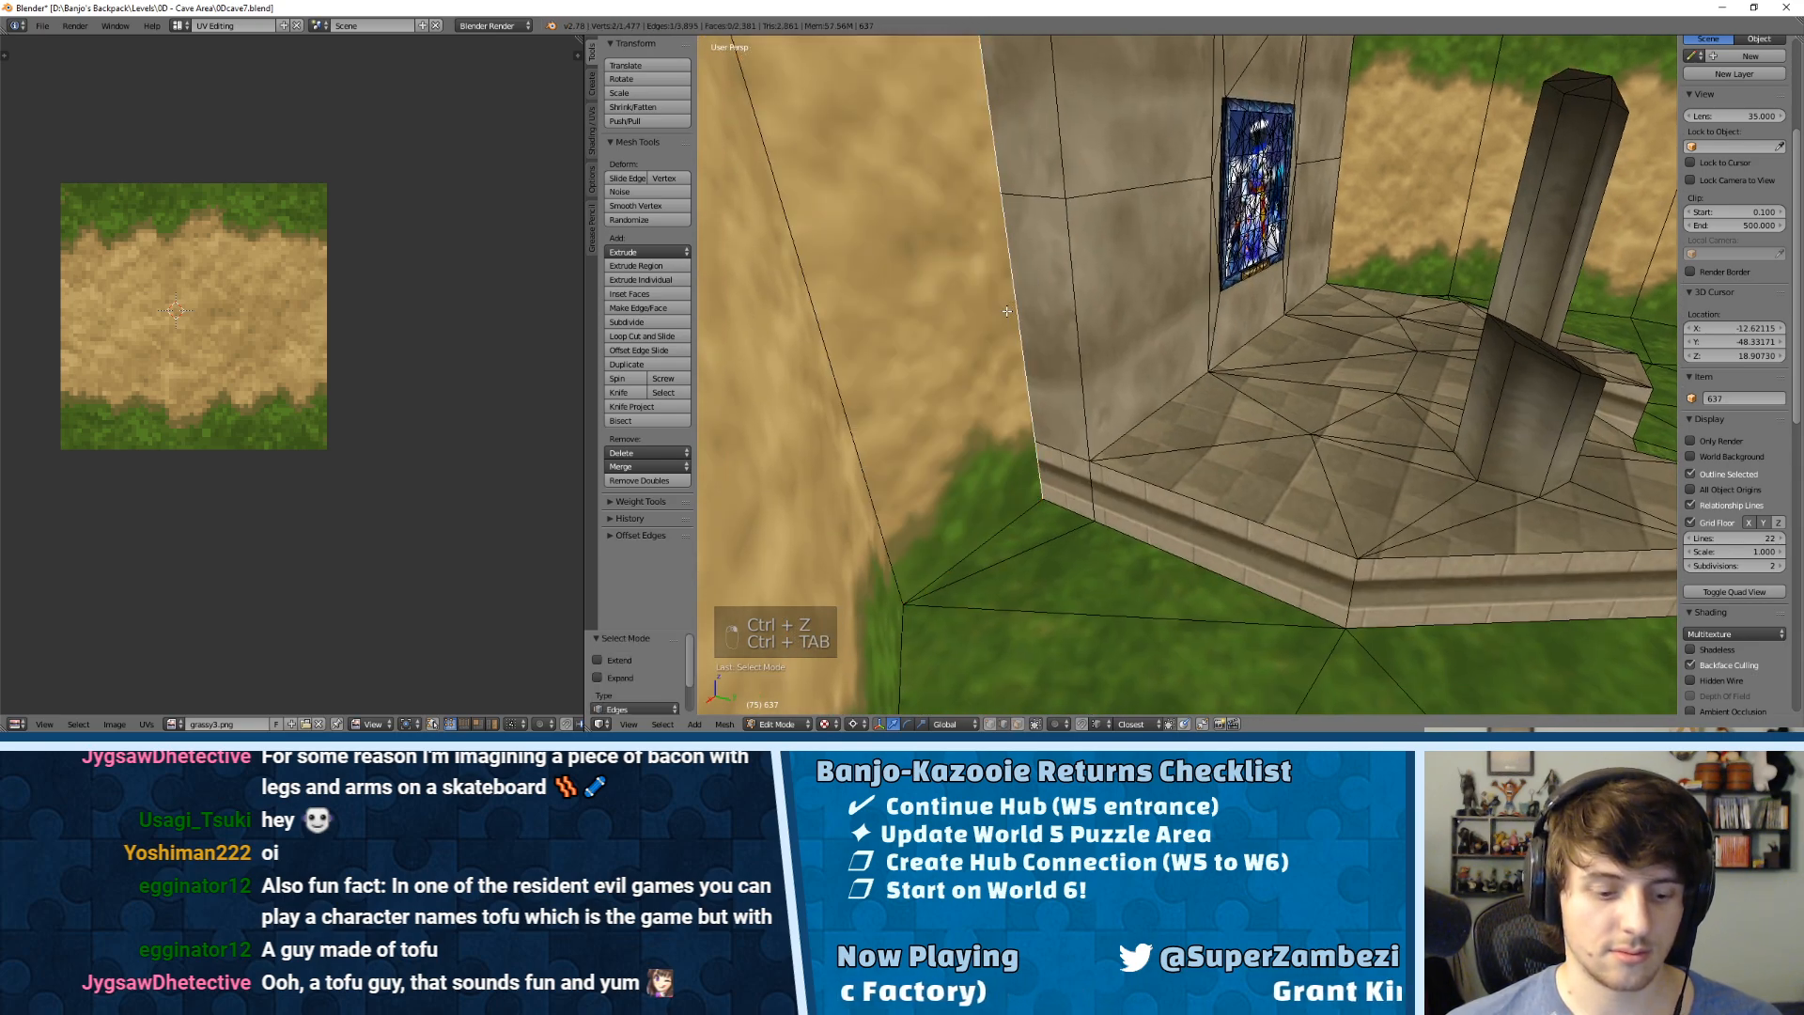
key(w)
click(1013, 279)
middle_drag(1013, 279, 984, 302)
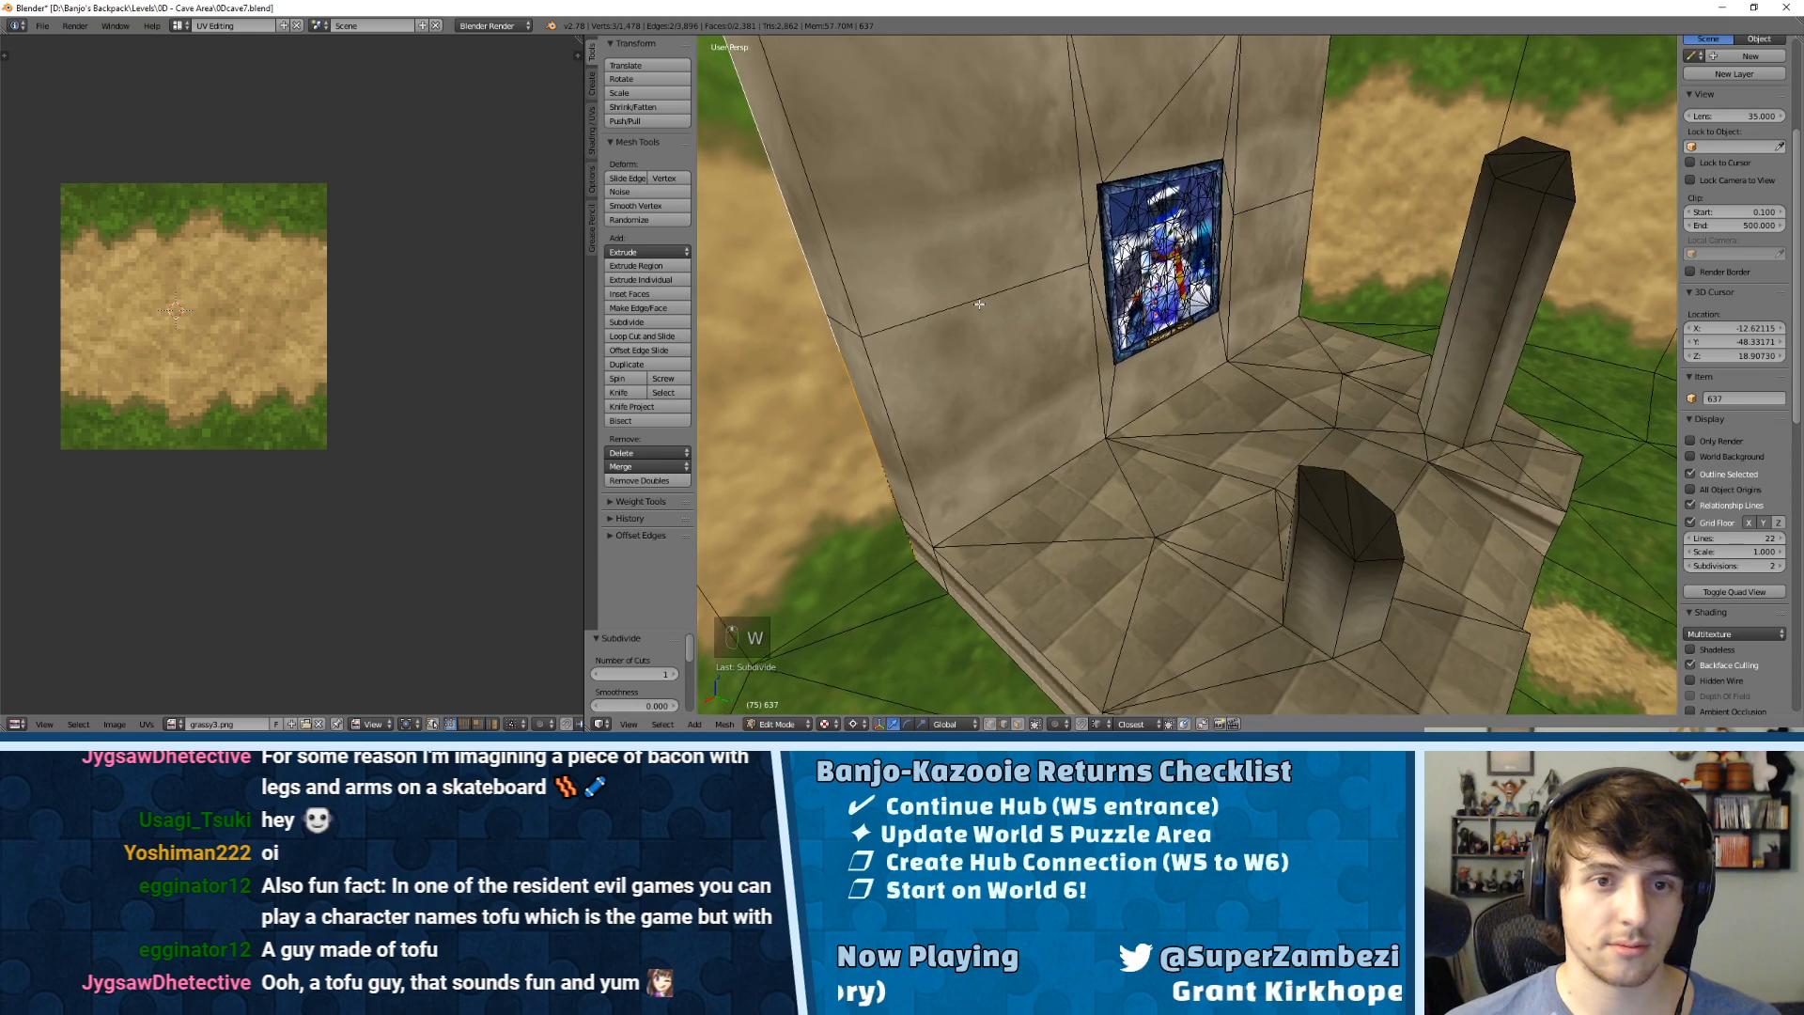
Step: Snap the dirt wall edge's new midpoint vertex to the stone wall's mid-height corner
scroll(984, 303, down, 3)
key(ctrl+Tab)
click(978, 289)
scroll(950, 343, up, 4)
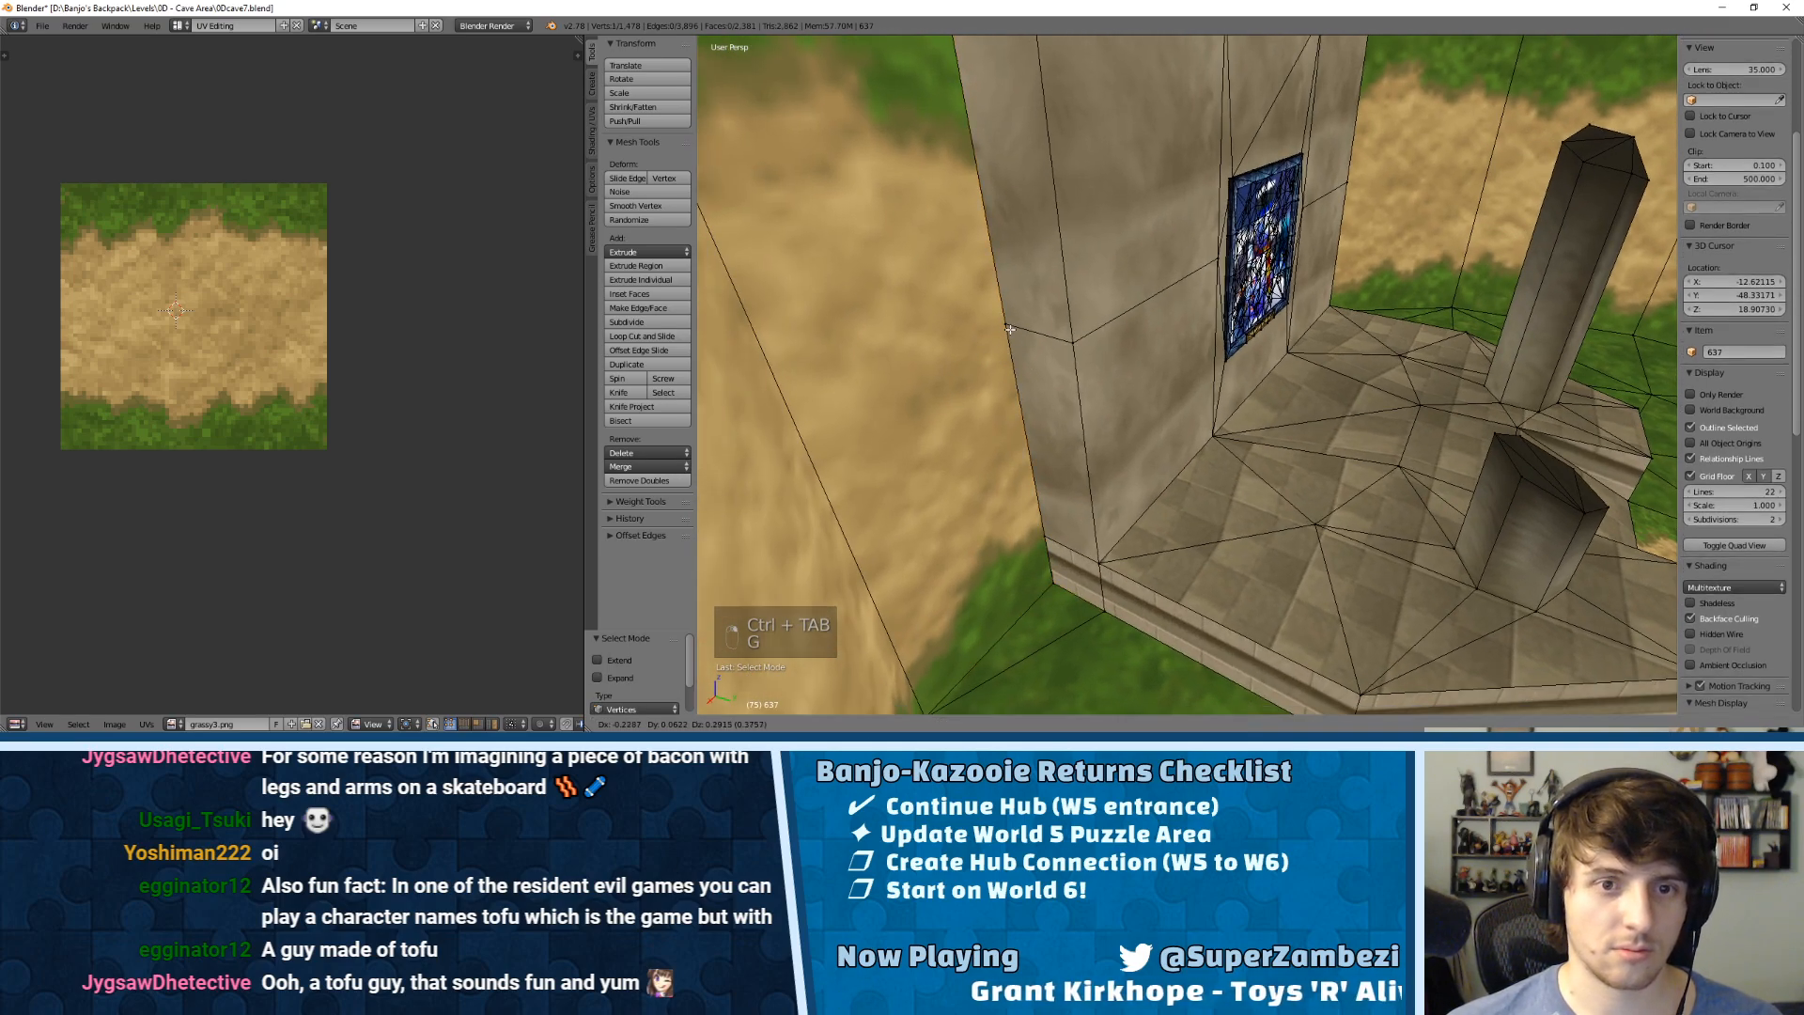
key(g)
click(1016, 488)
Step: Merge the snapped vertex into the stone wall by running Remove Doubles on the whole mesh
key(ctrl+Tab)
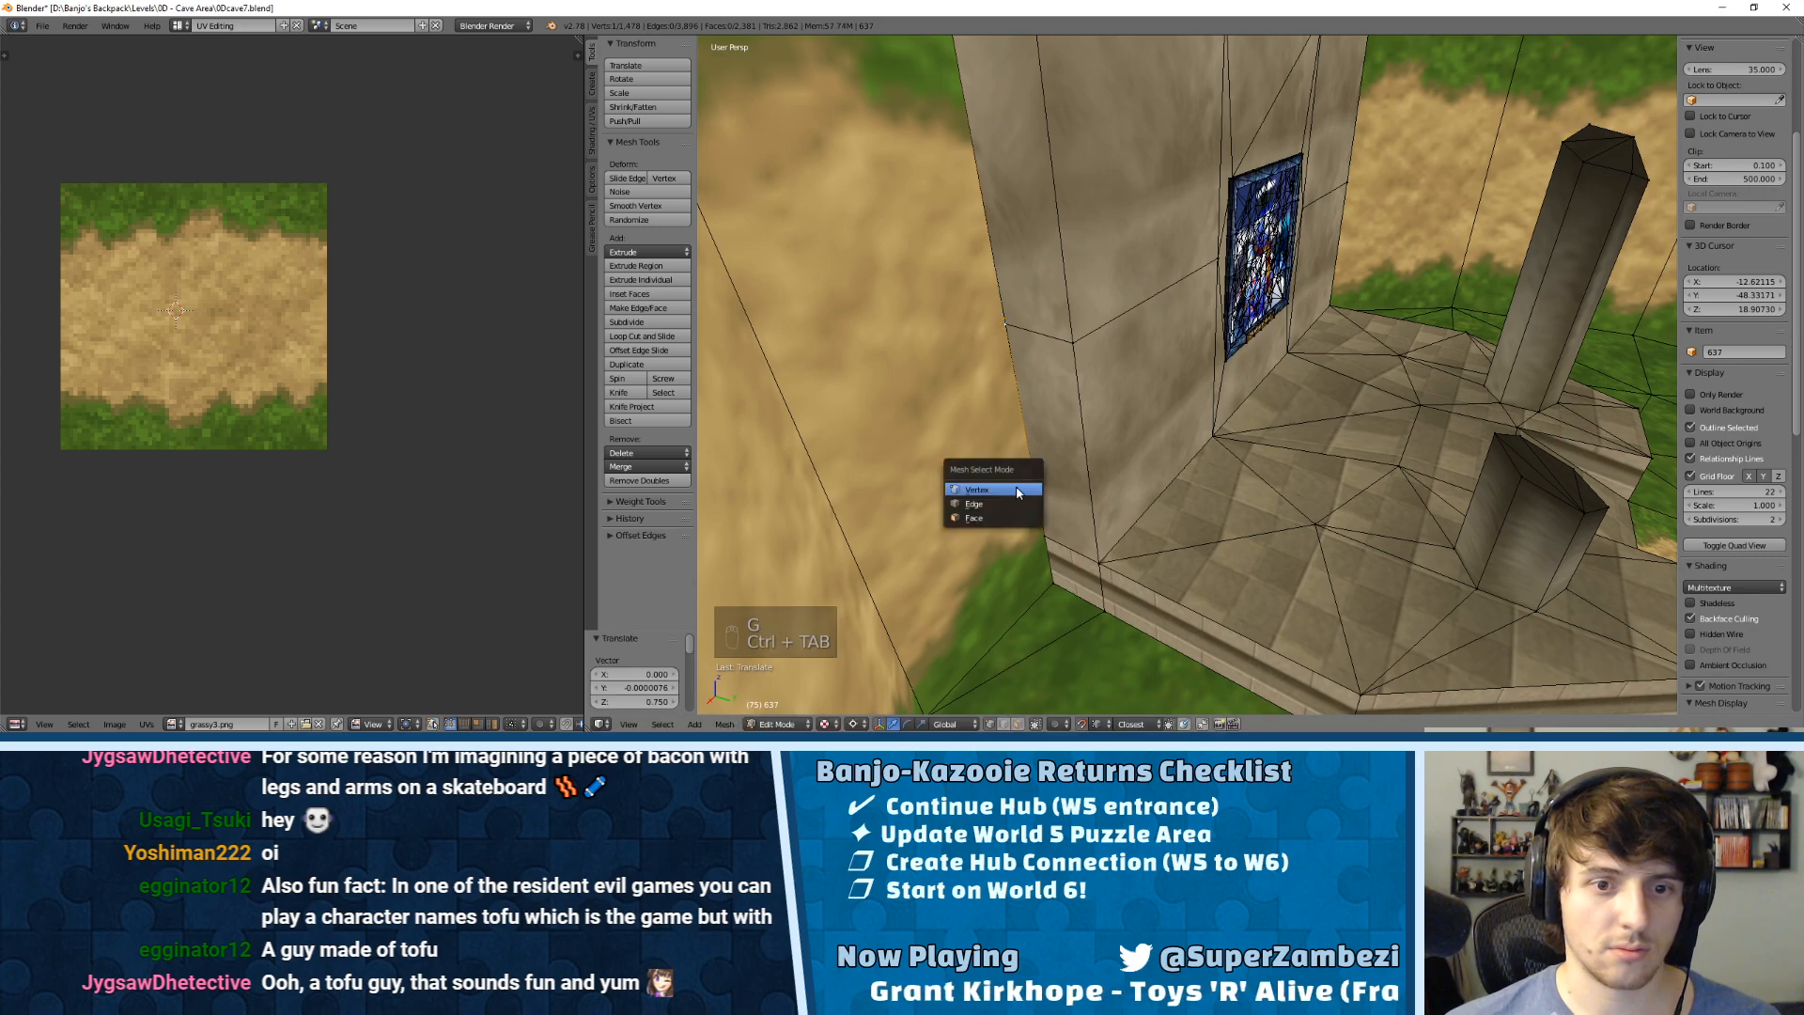
click(996, 503)
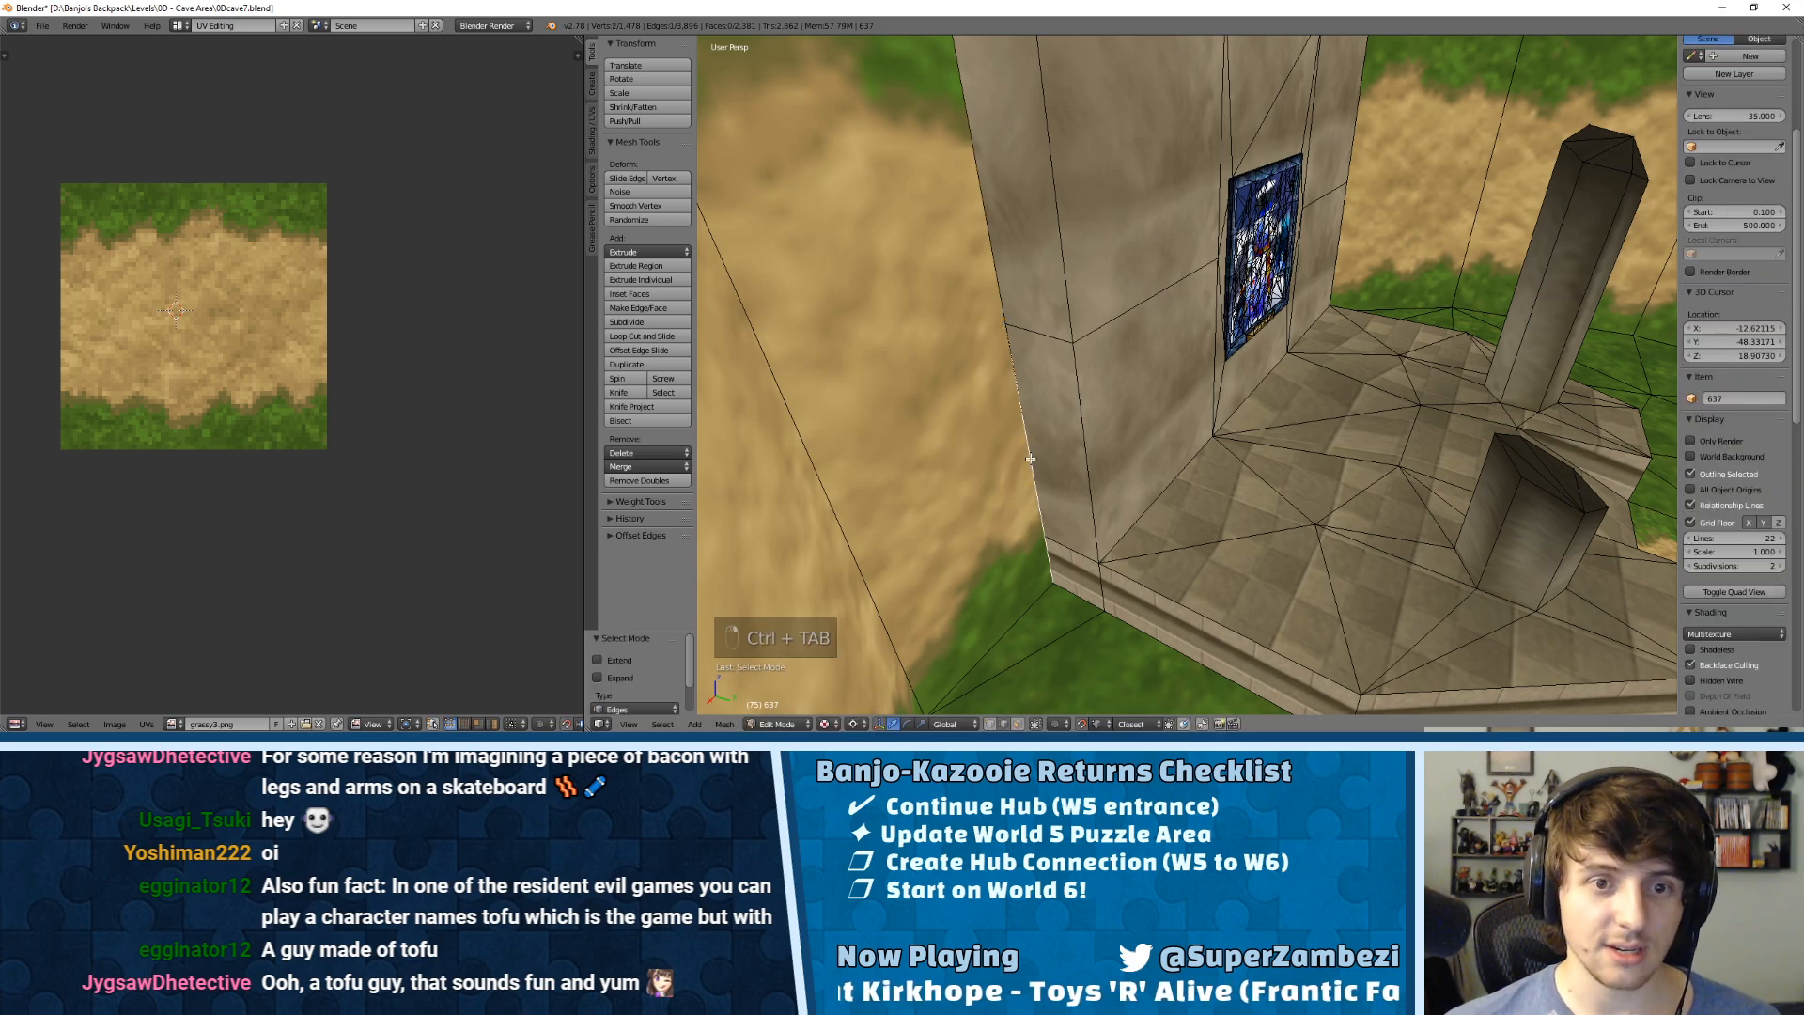
key(a)
key(a)
key(a)
key(w)
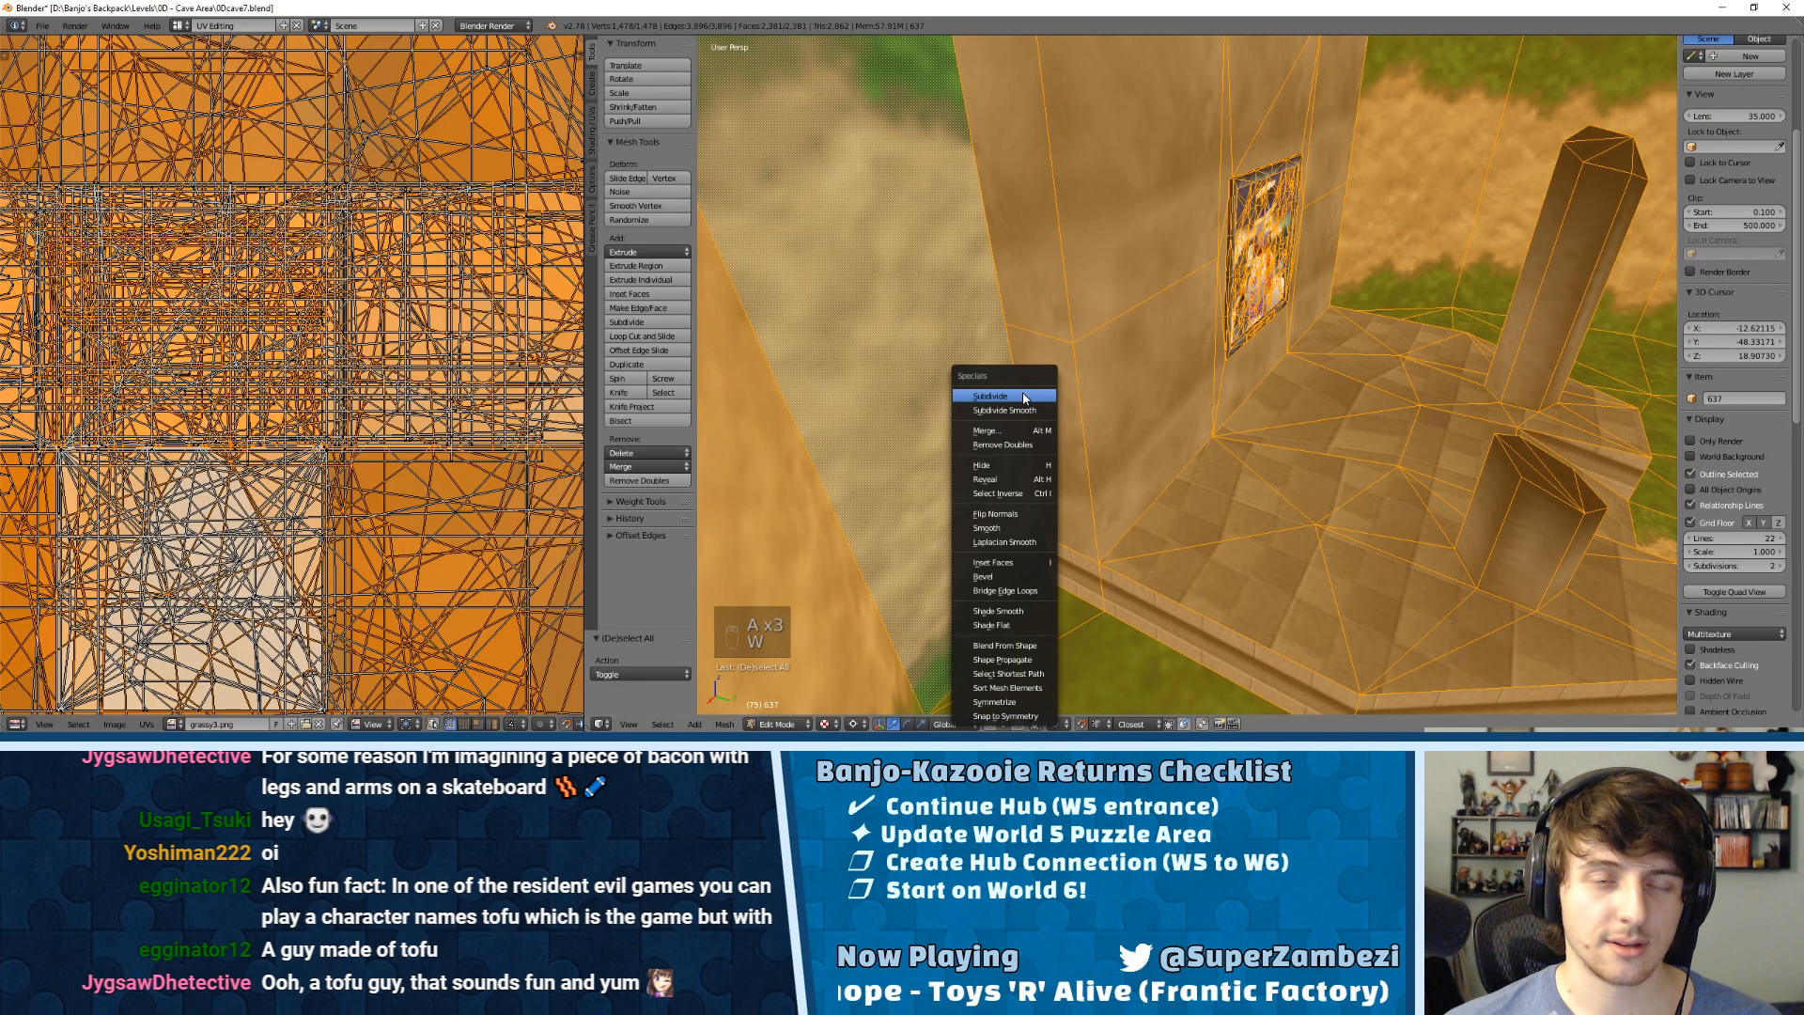
click(1007, 446)
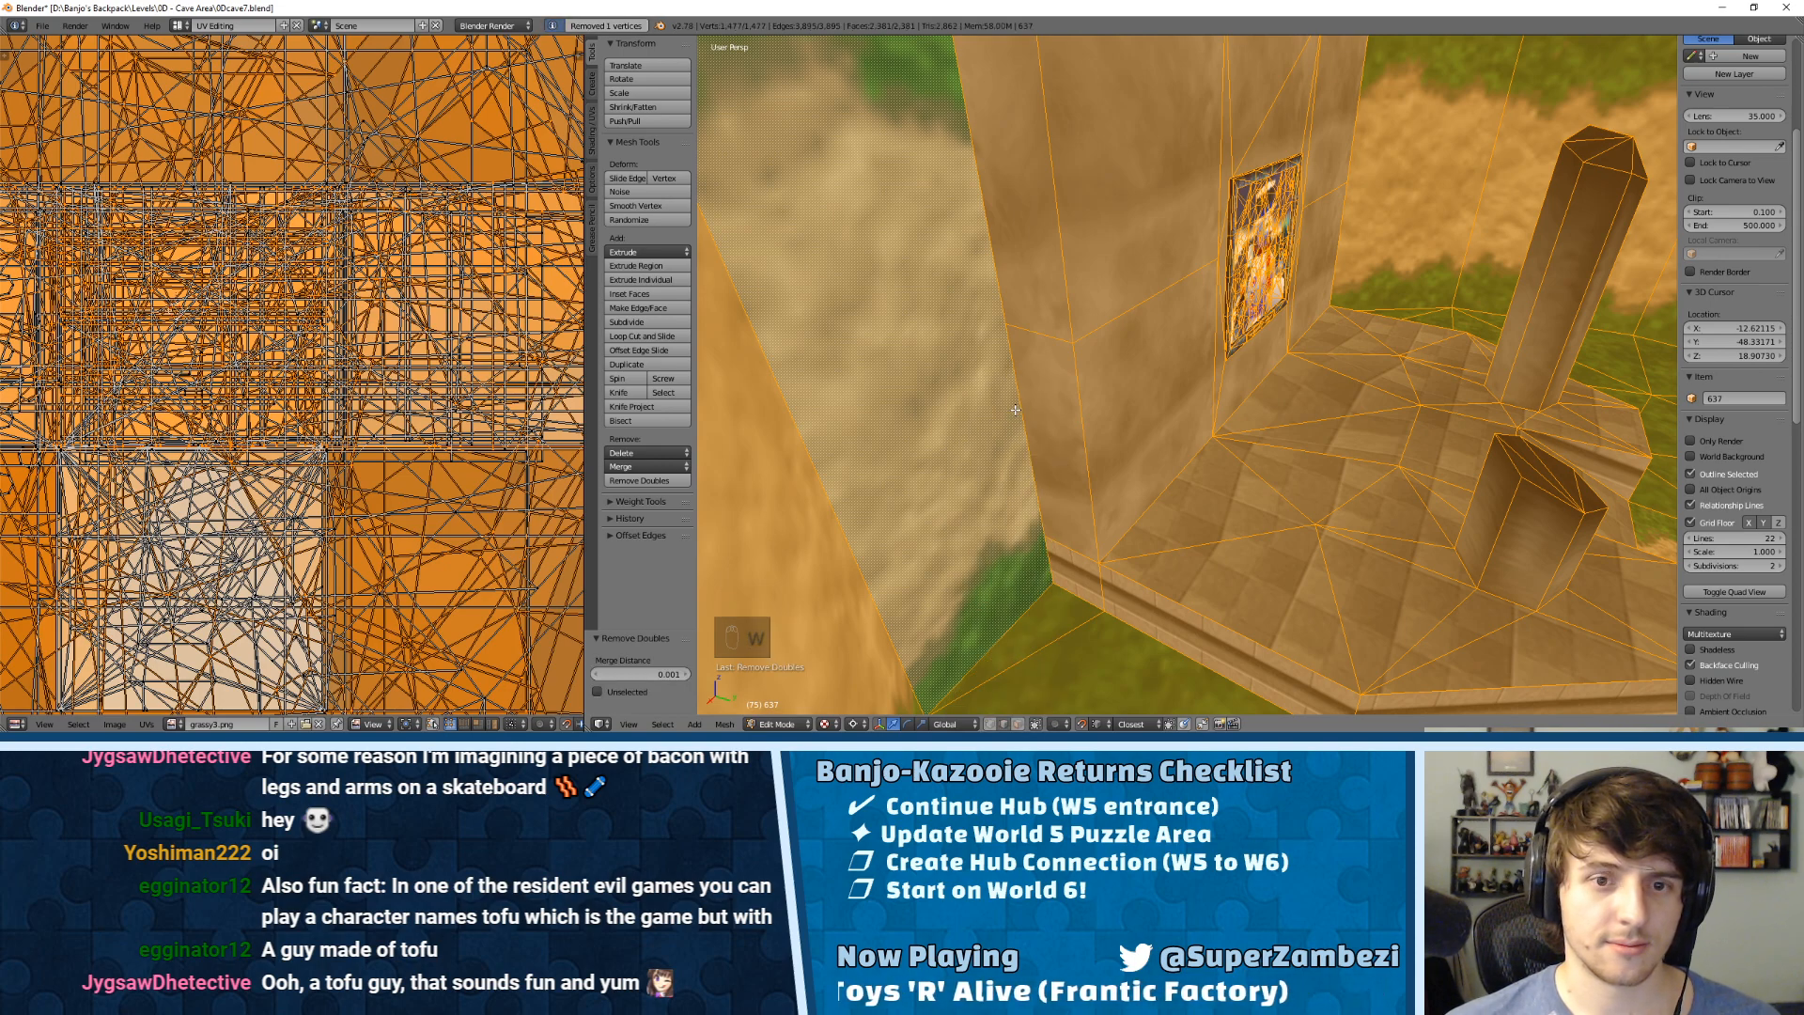
Step: Subdivide the seam's lower edge and snap the new vertex to the stone wall's corner just above the base trim
key(ctrl+Tab)
click(998, 415)
right_click(1005, 421)
right_click(1010, 361)
key(w)
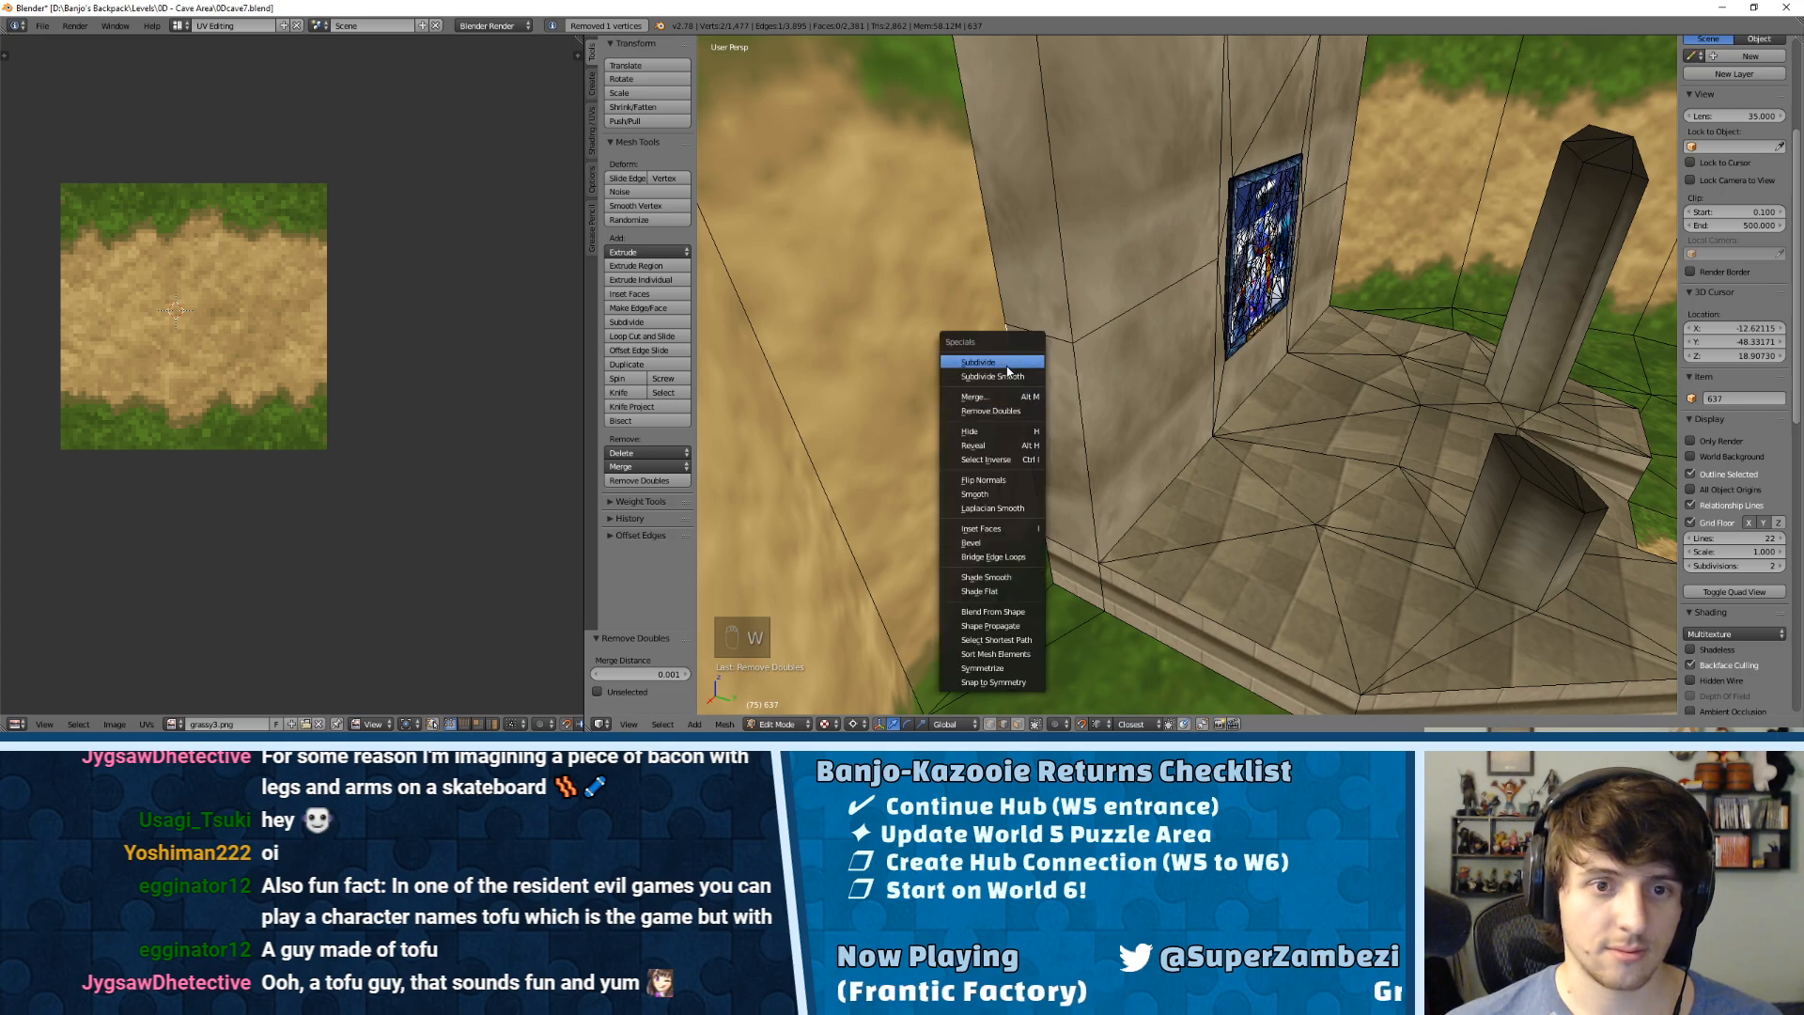
click(984, 374)
key(ctrl+Tab)
click(940, 357)
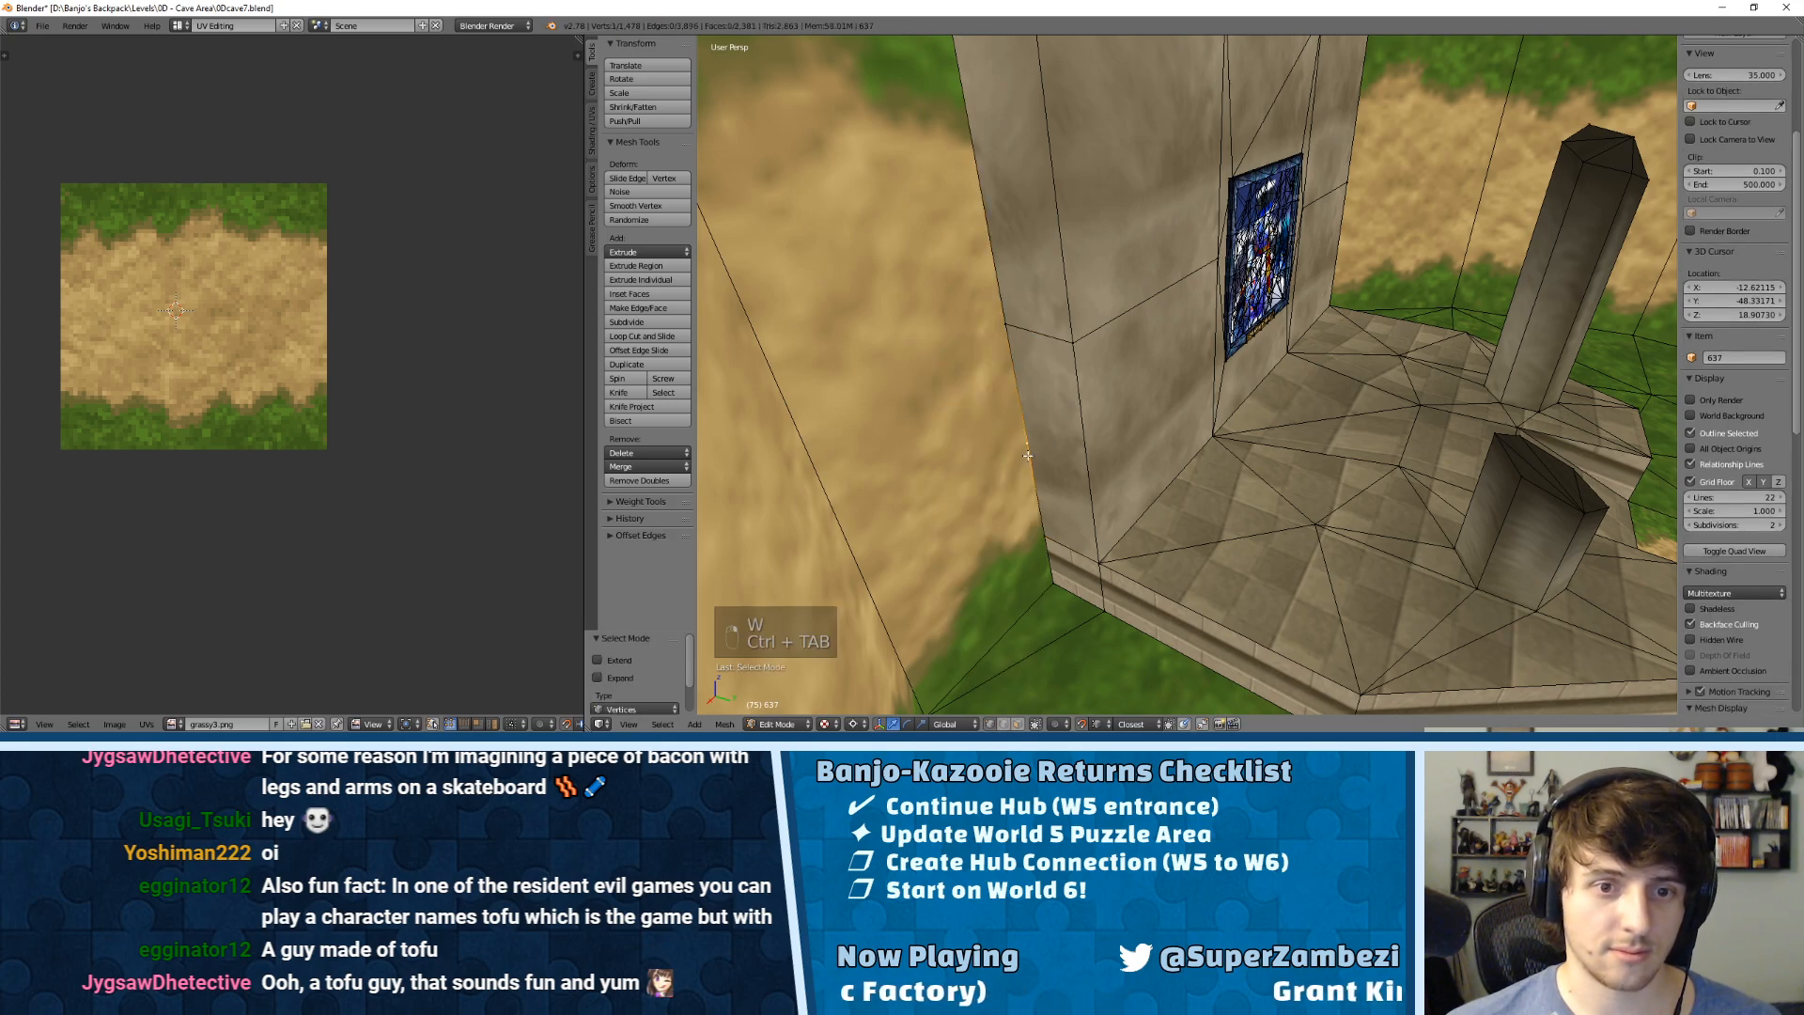
key(g)
right_click(1041, 514)
Step: Select all geometry and remove doubles again to weld the seam's lower vertex to the stone wall
key(a)
key(a)
key(a)
key(w)
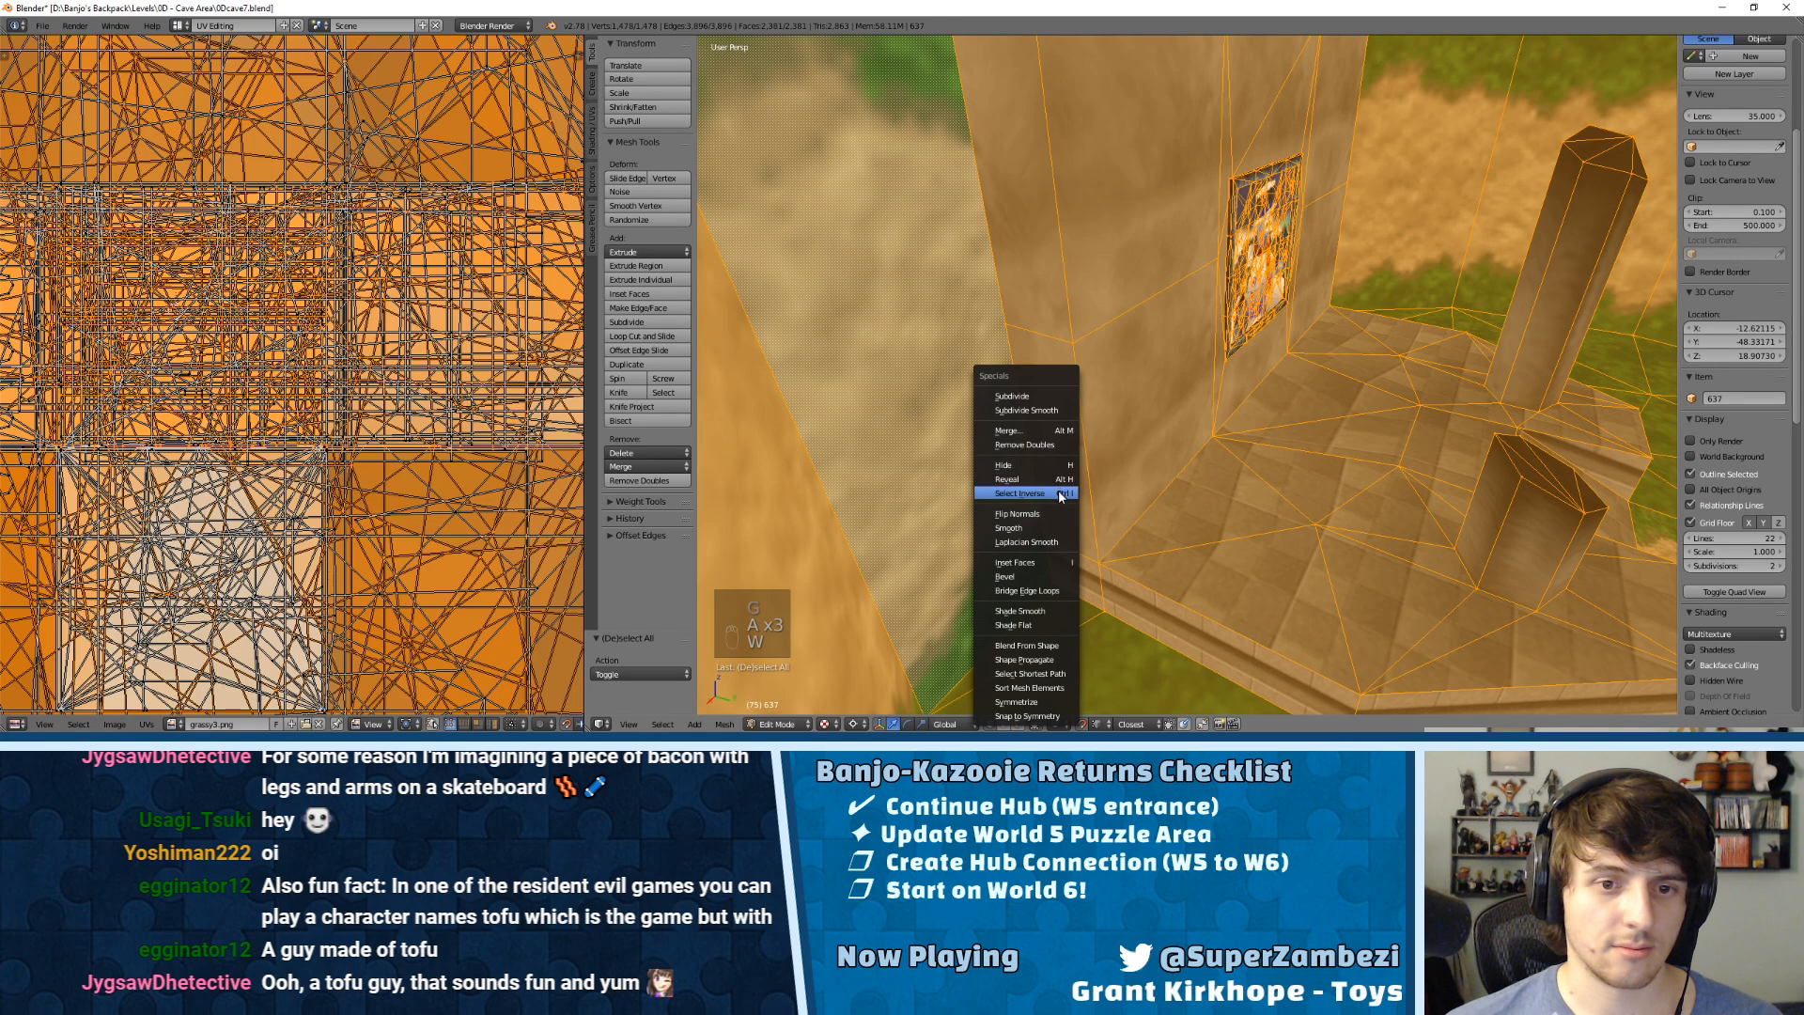
click(1046, 445)
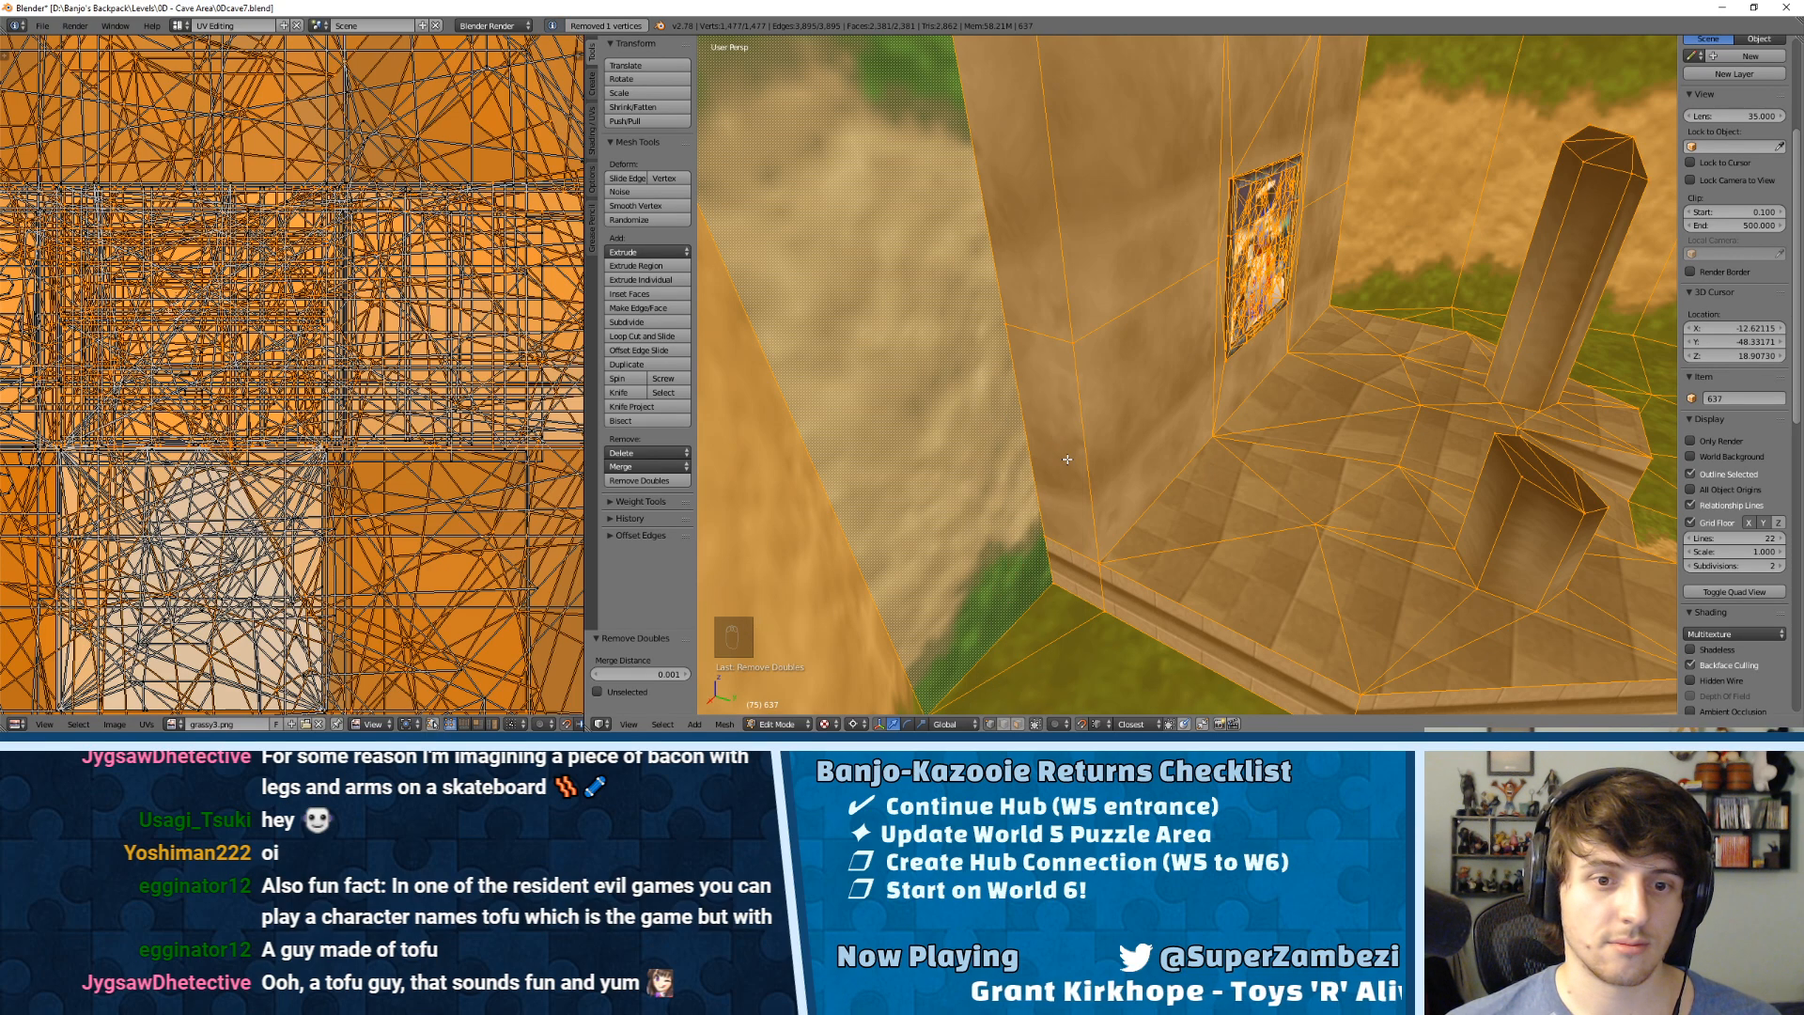
Step: Check the seam in Solid shading, return the viewport to Texture shading and clear the selection
key(z)
key(z)
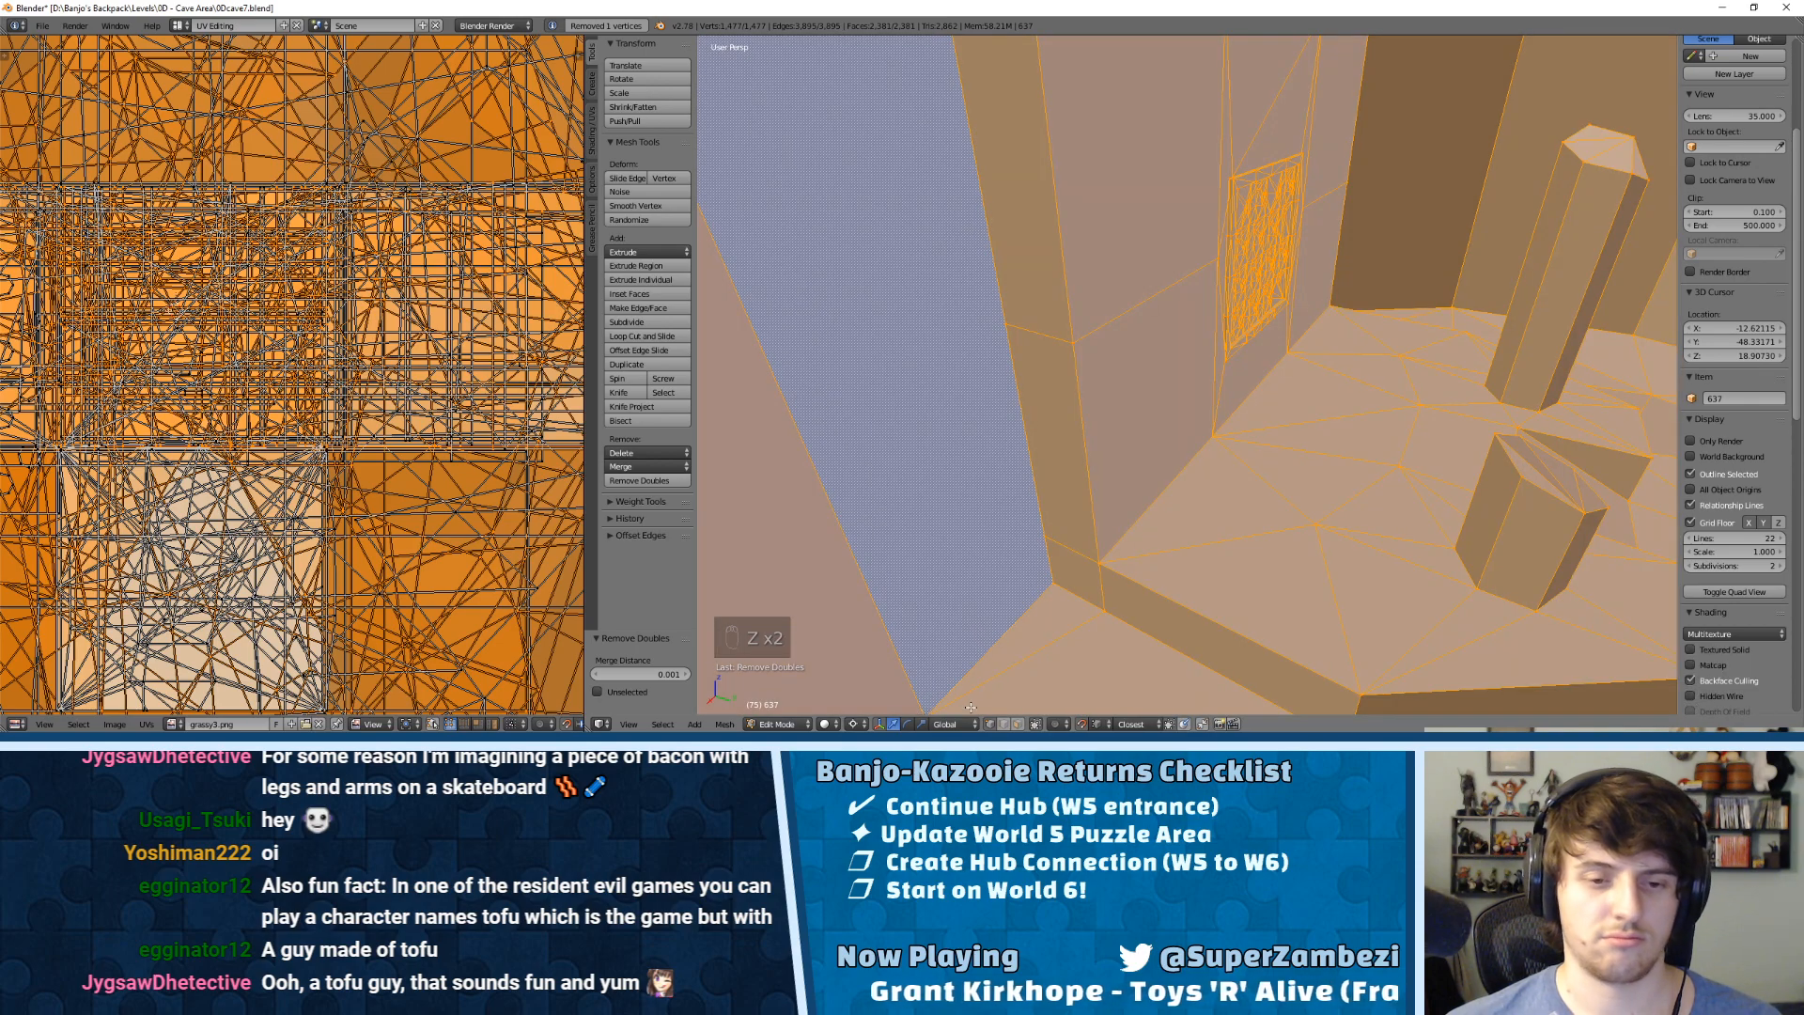
click(828, 726)
click(852, 662)
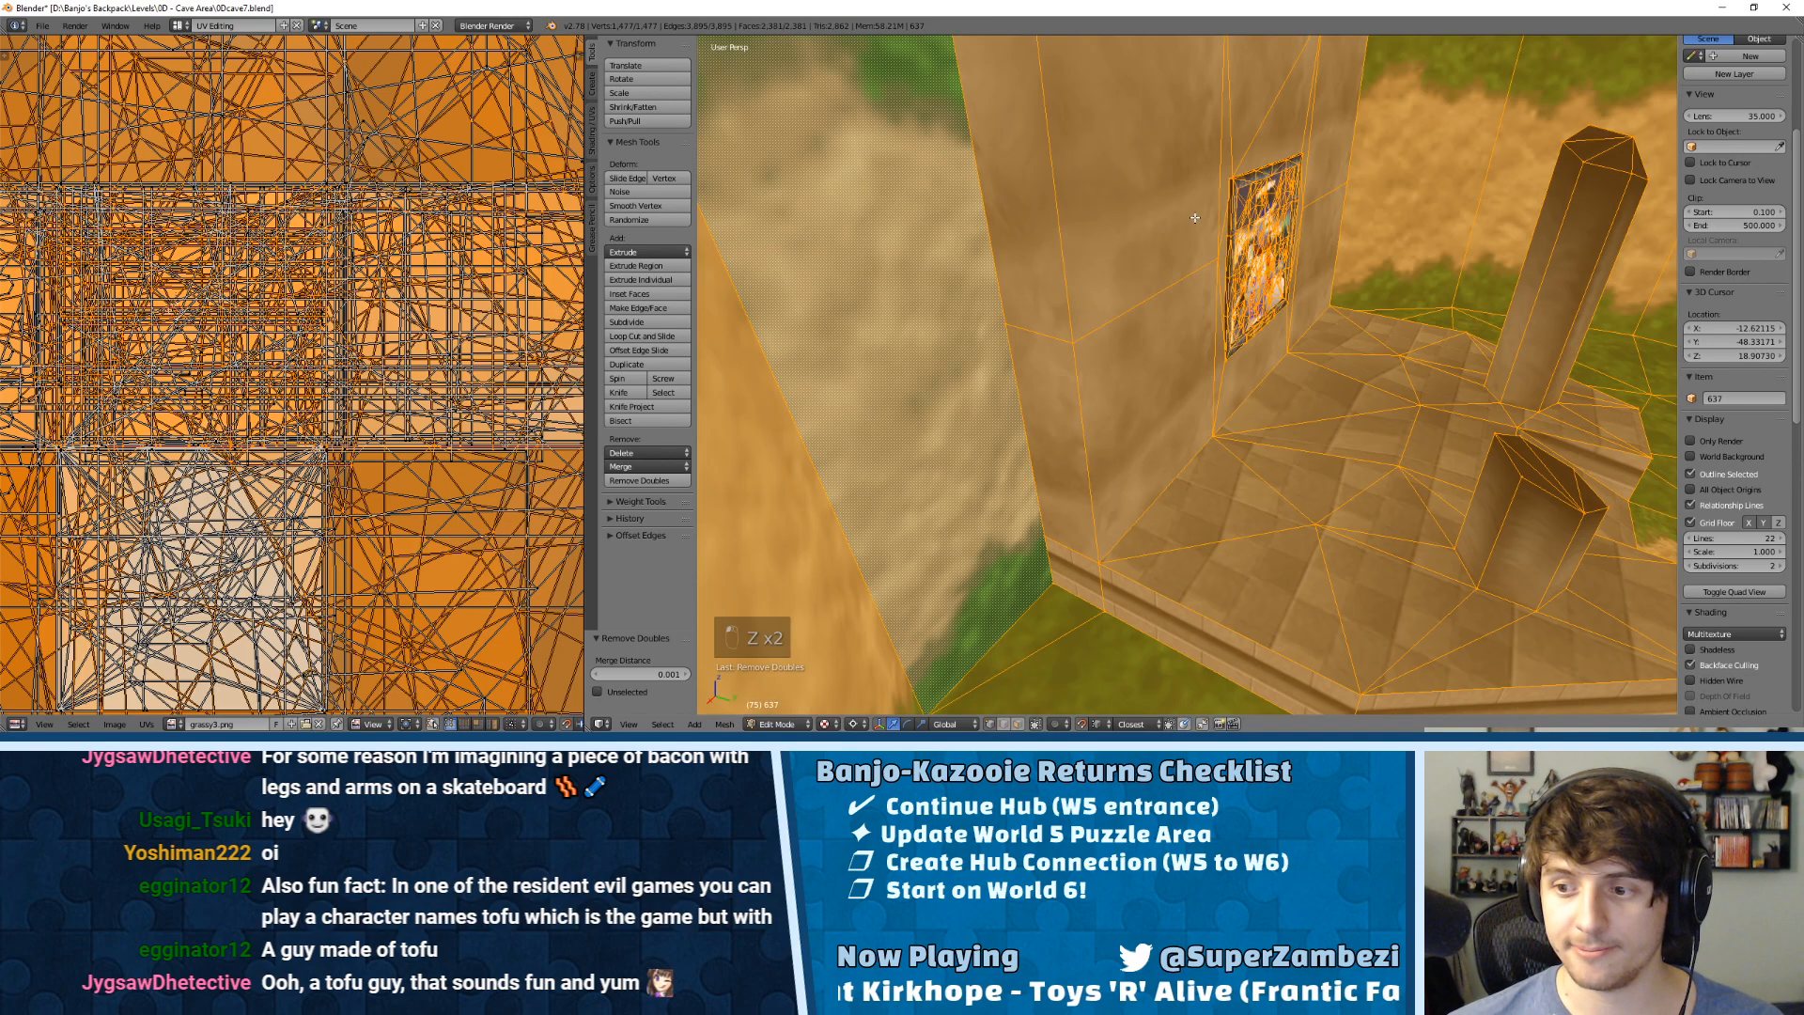
middle_drag(1198, 221, 1165, 214)
middle_drag(994, 276, 1039, 284)
key(a)
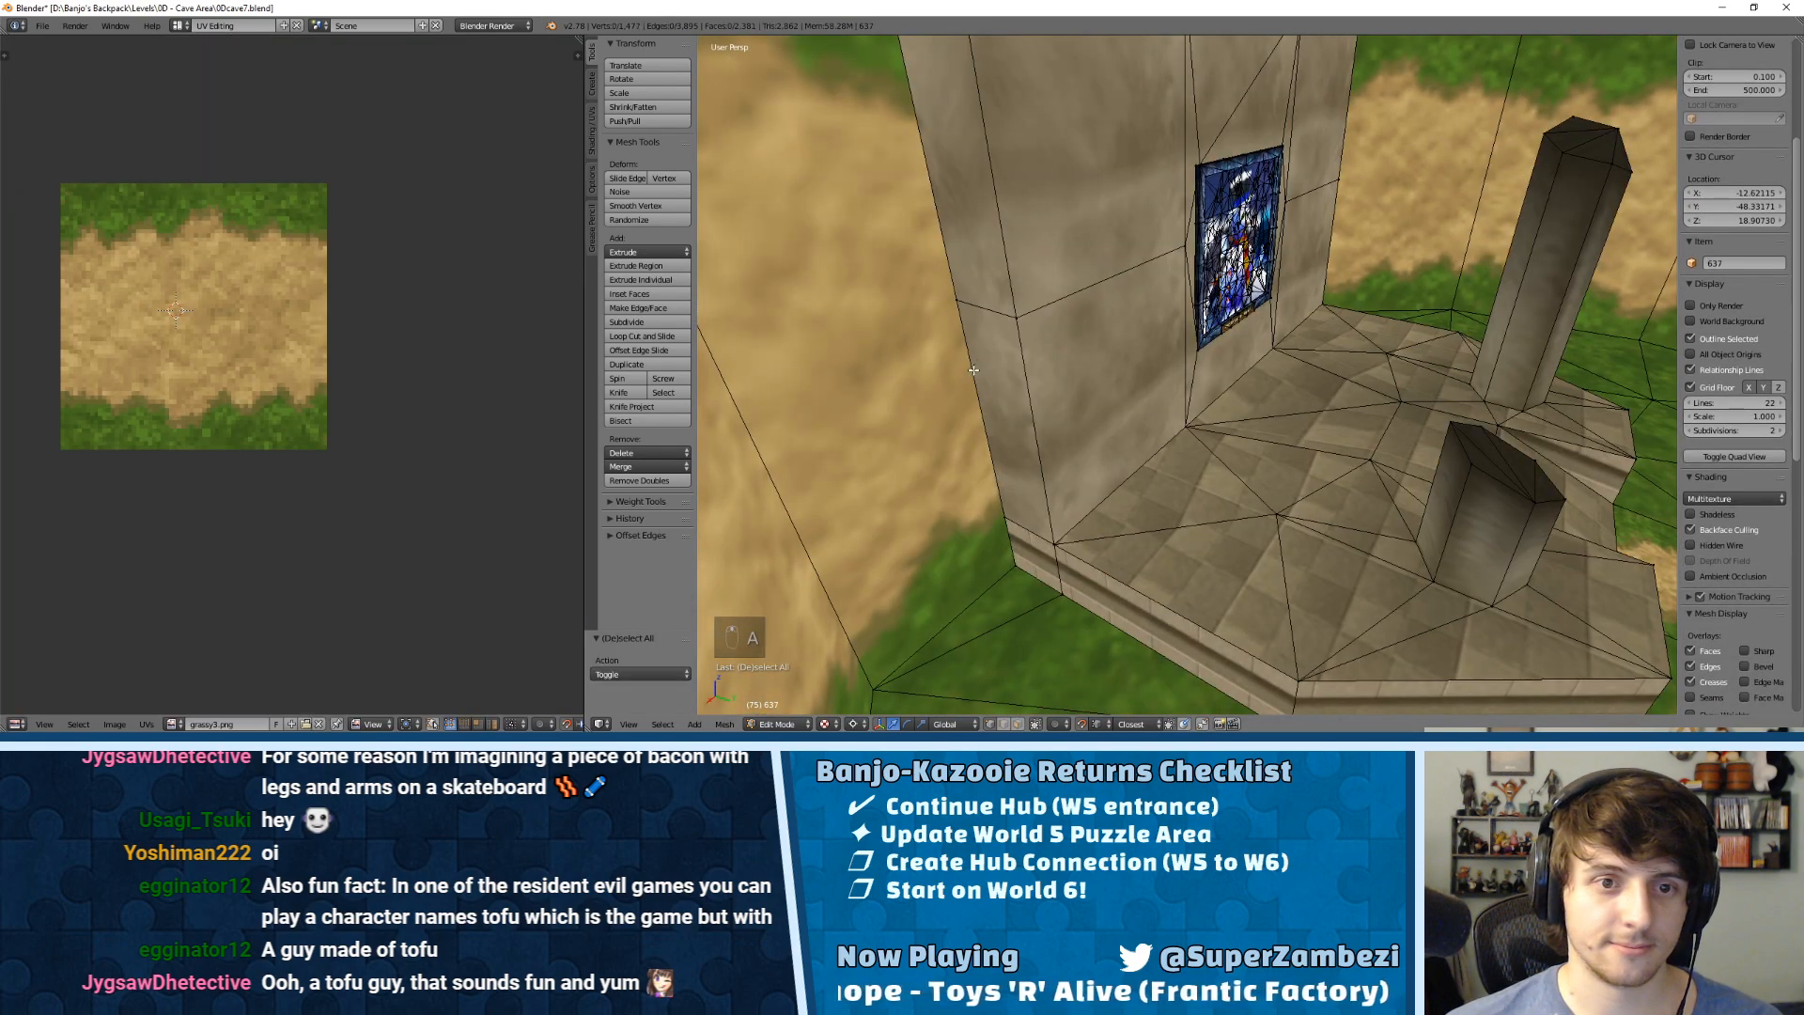
Step: Try triangulating the dirt-and-grass cave wall face beside the stone wall, then undo it
scroll(976, 359, down, 3)
middle_drag(977, 355, 957, 369)
key(ctrl+Tab)
click(958, 385)
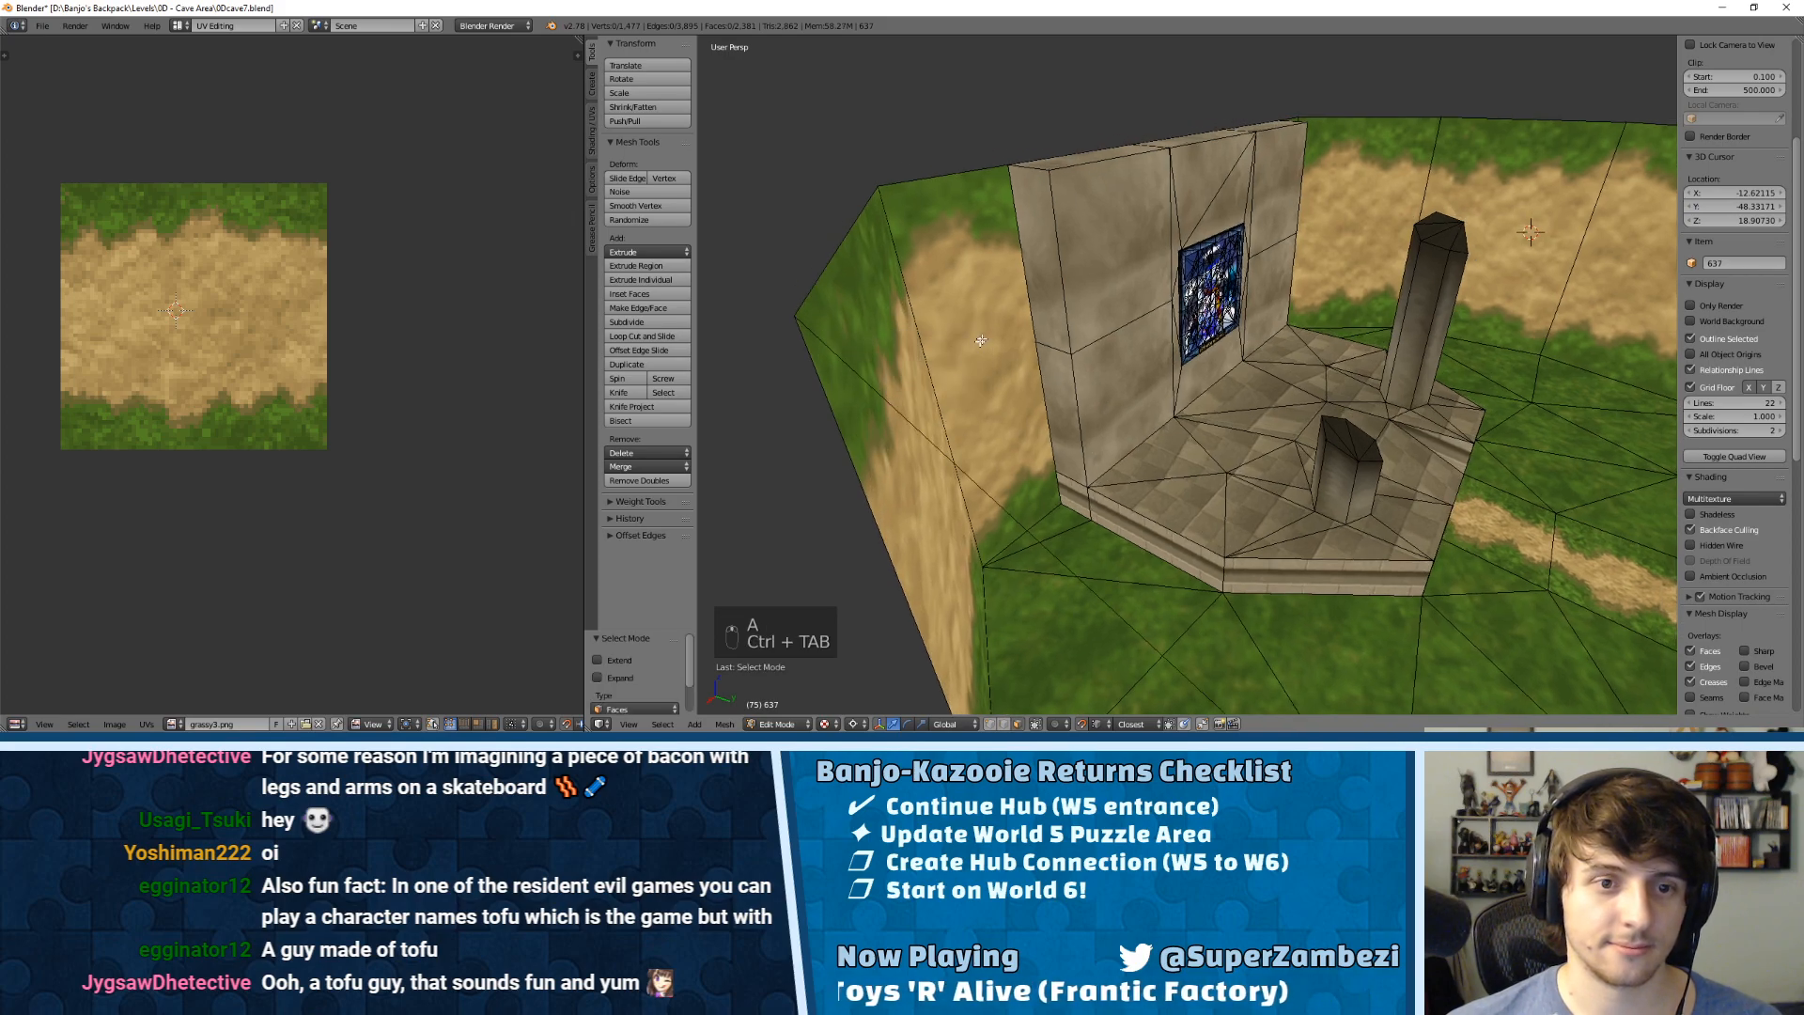
right_click(986, 330)
key(ctrl+t)
key(ctrl+t)
middle_drag(1058, 333, 1043, 390)
key(ctrl+z)
Step: Select the whole mesh and run Remove Doubles on it
key(a)
key(a)
key(a)
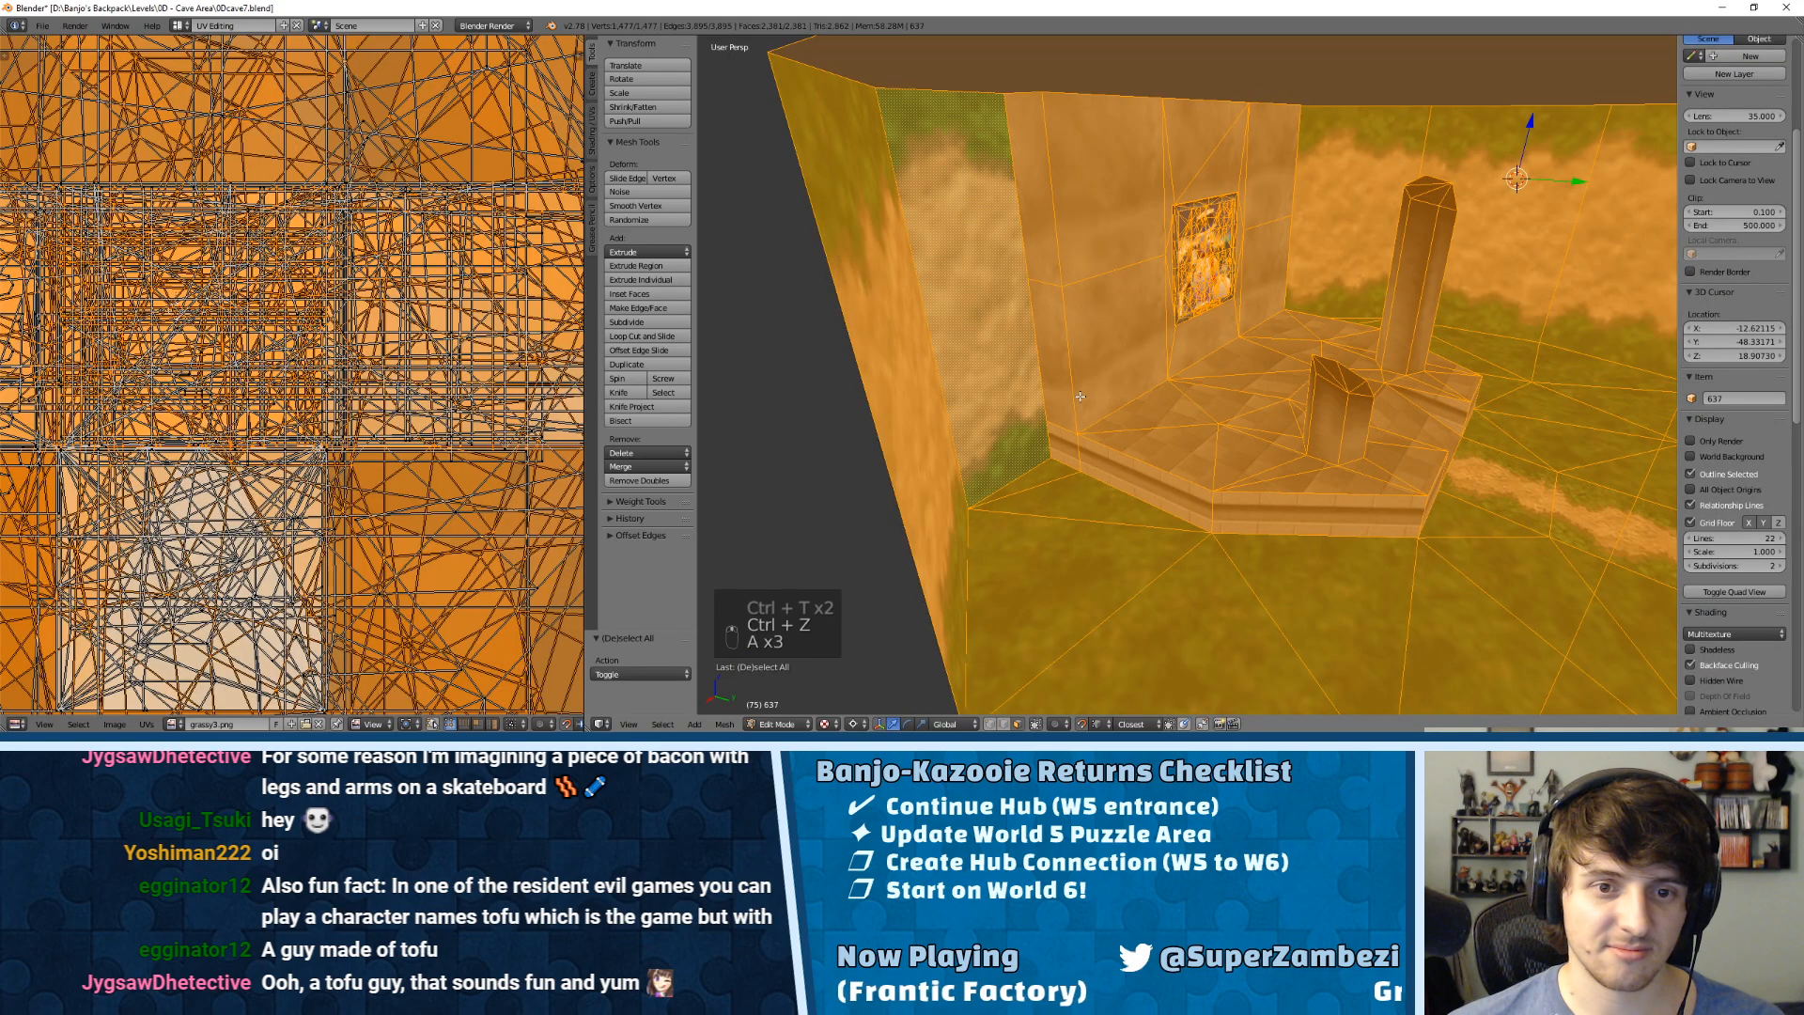
key(w)
click(1045, 397)
scroll(1046, 399, up, 5)
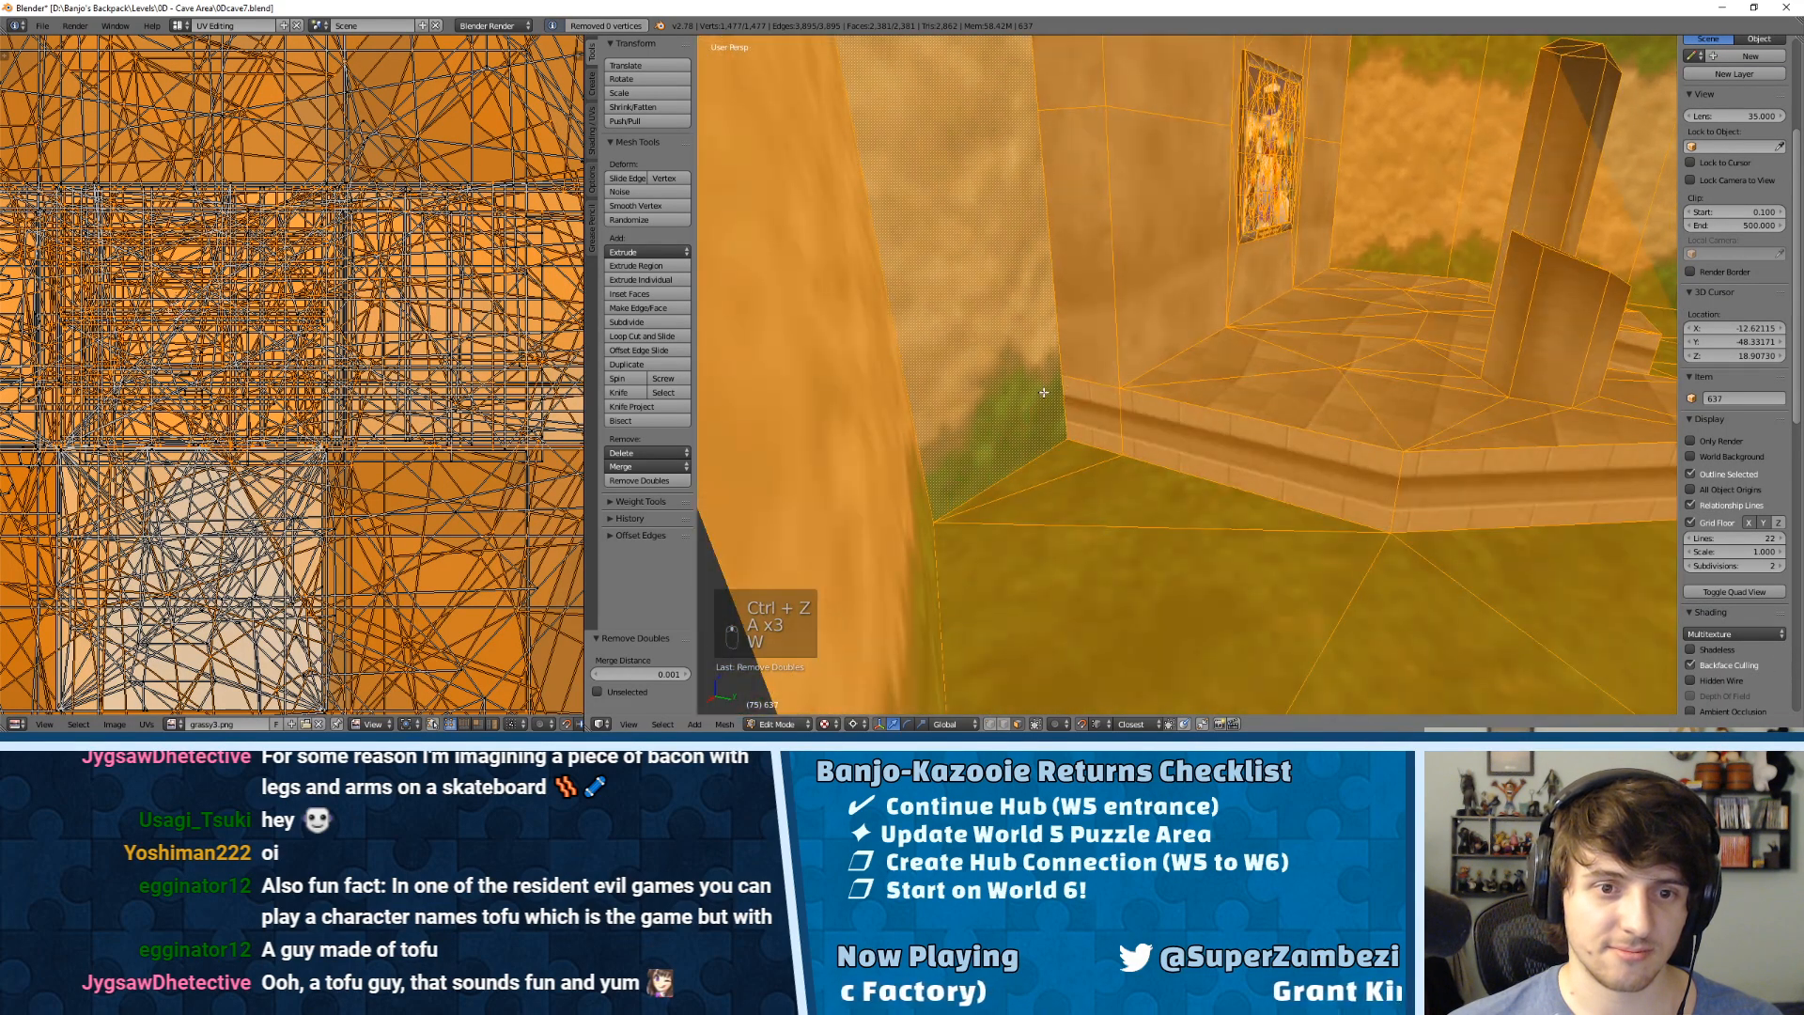
Step: Test the stone wall's corner vertex just above the base trim by moving it, then undo the move
key(Tab)
key(ctrl+Tab)
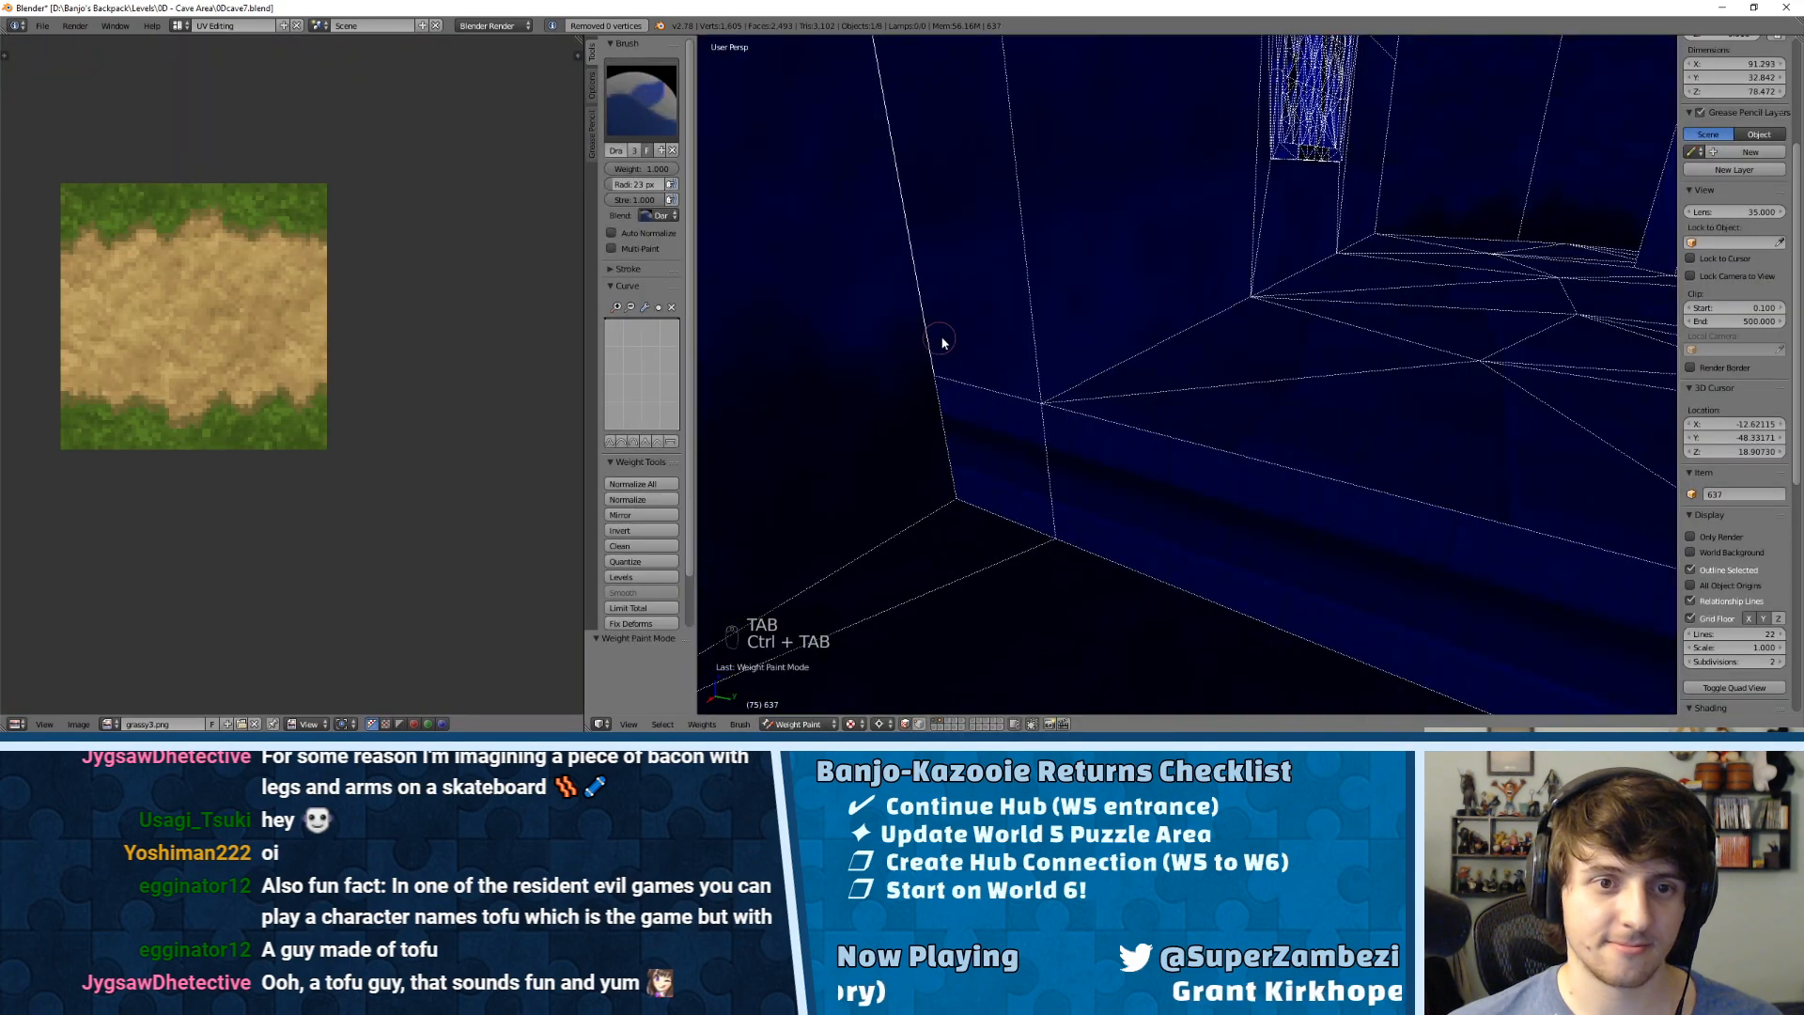
key(Tab)
key(ctrl+Tab)
click(926, 298)
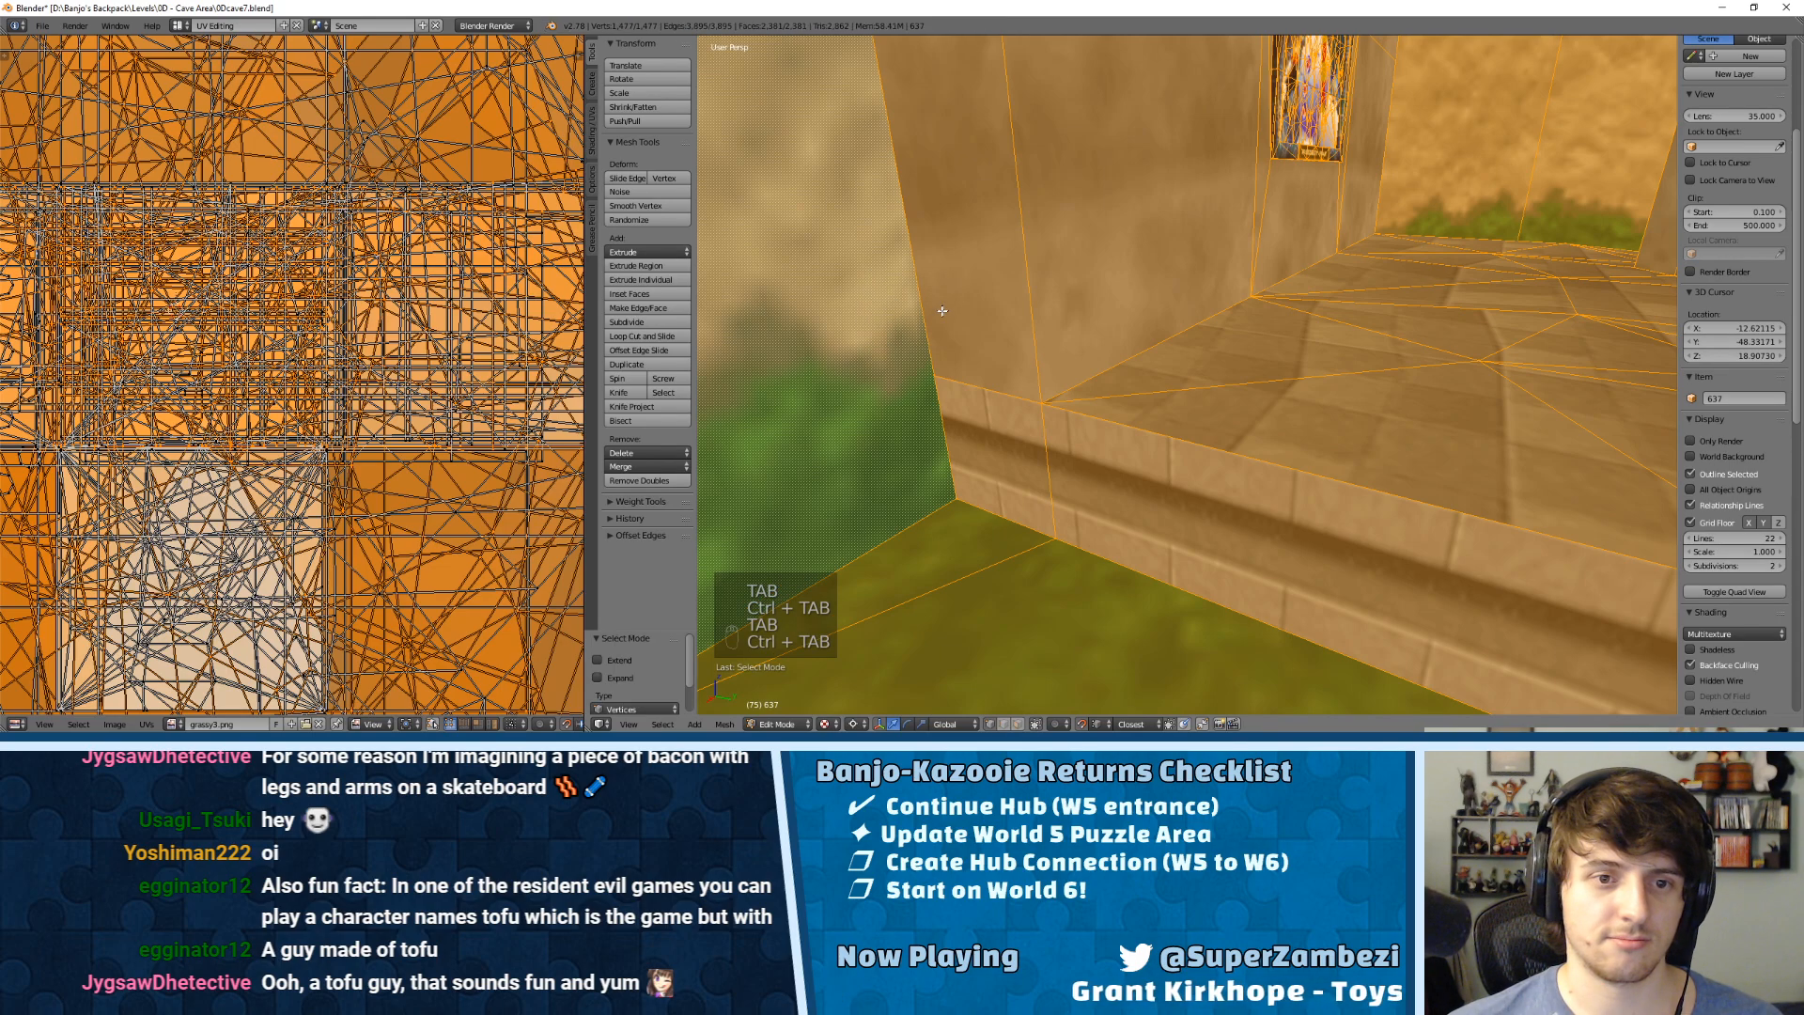
right_click(931, 372)
key(g)
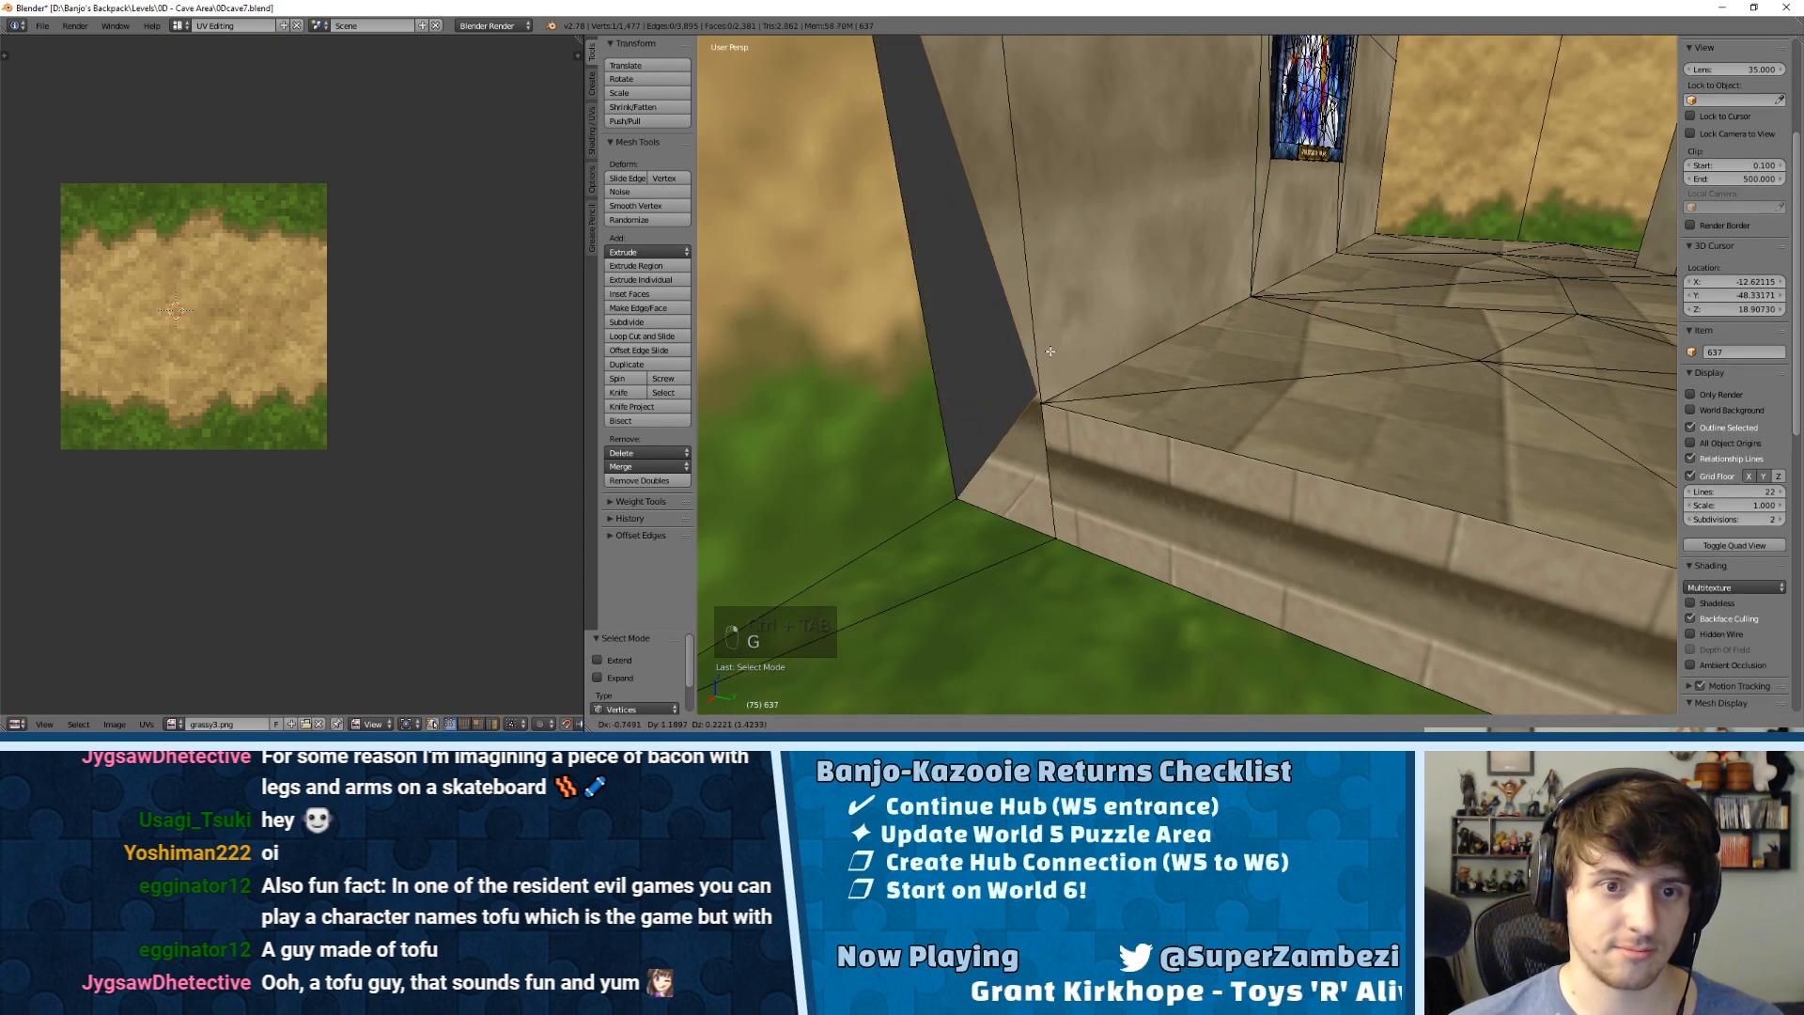
click(950, 358)
middle_drag(950, 358, 925, 336)
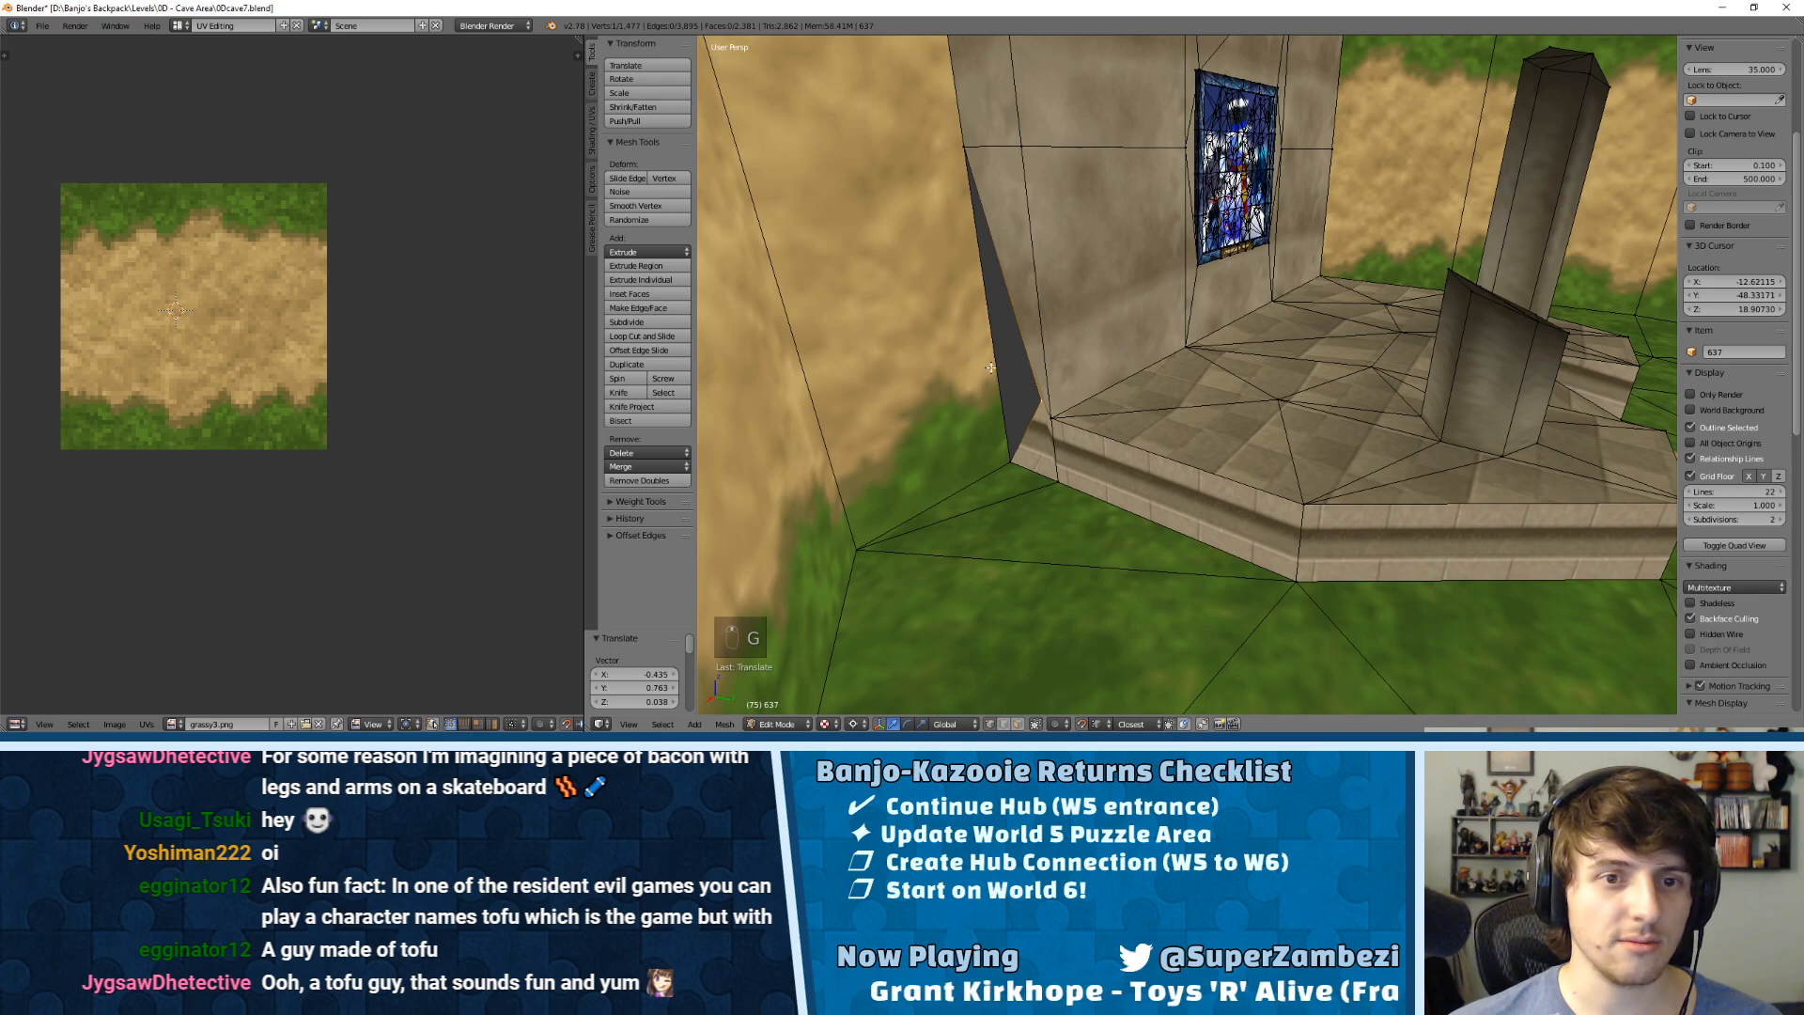
key(ctrl+z)
Step: Test the stone wall's lower outer corner edge by moving it in edge selection, then undo the move
key(ctrl+Tab)
click(935, 372)
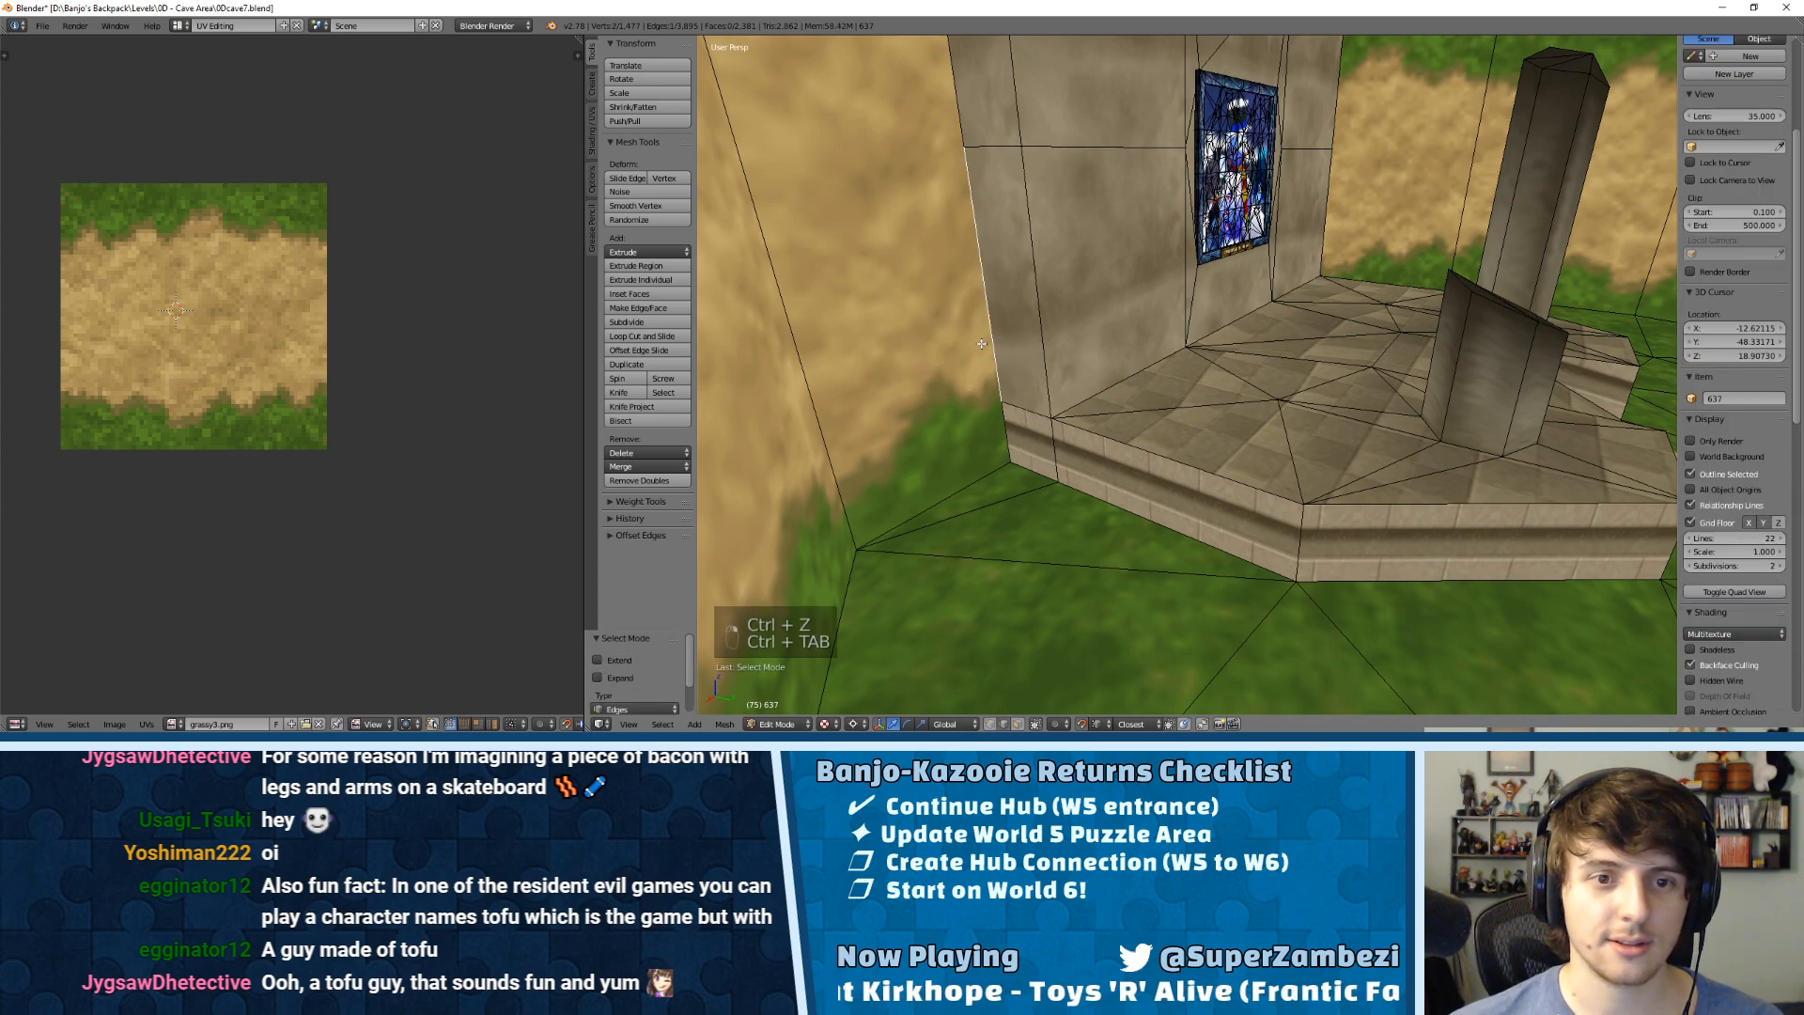
key(g)
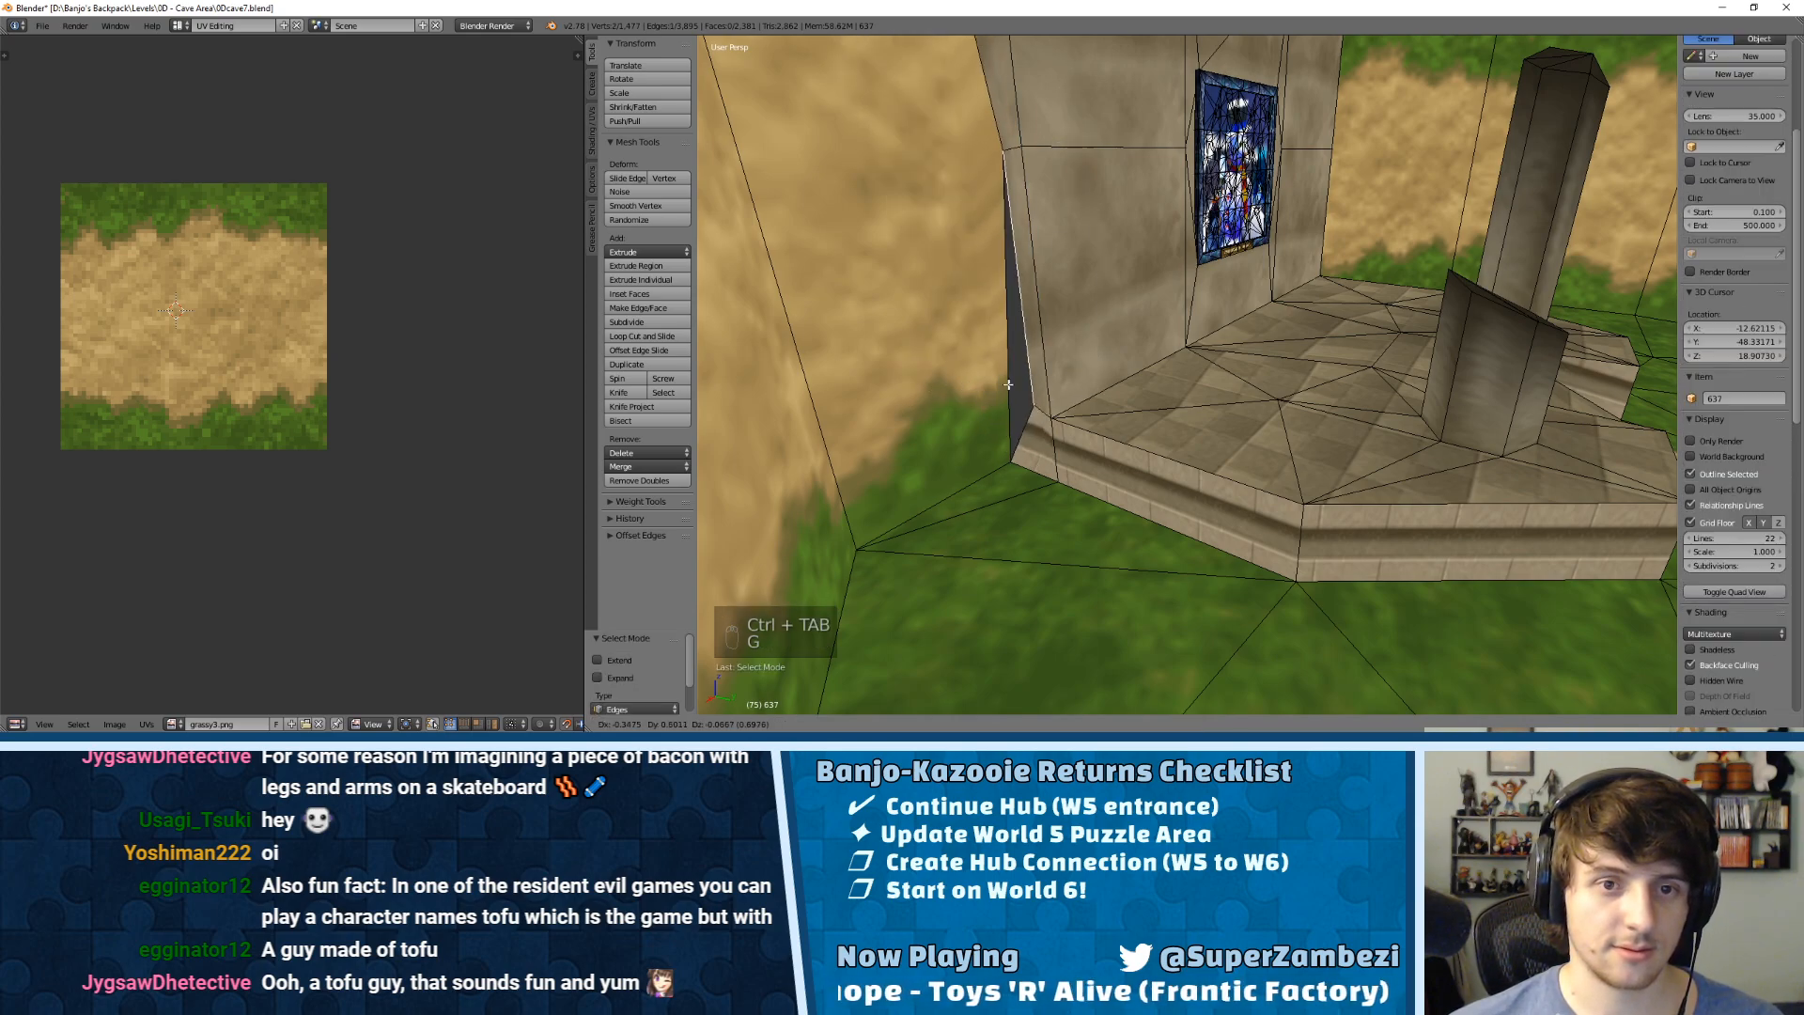
click(995, 383)
key(ctrl+z)
Step: Move the base trim's outer vertical edge outward and delete that edge
key(g)
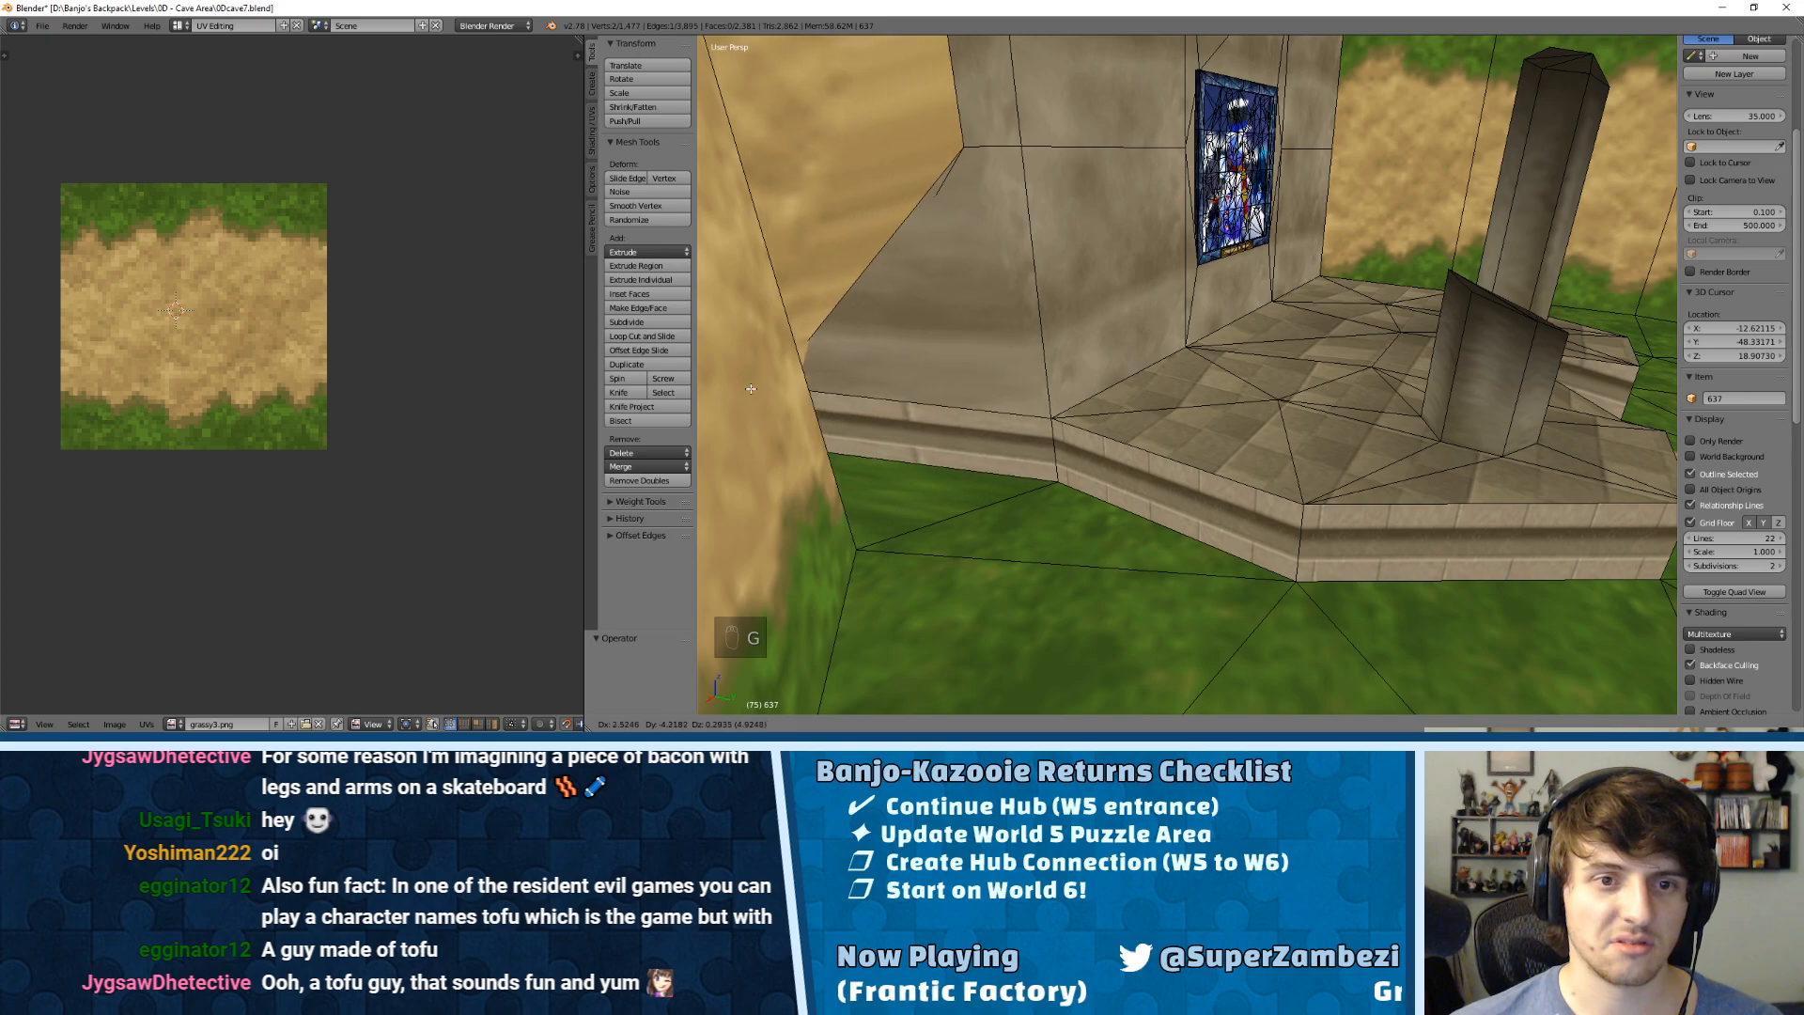
click(972, 365)
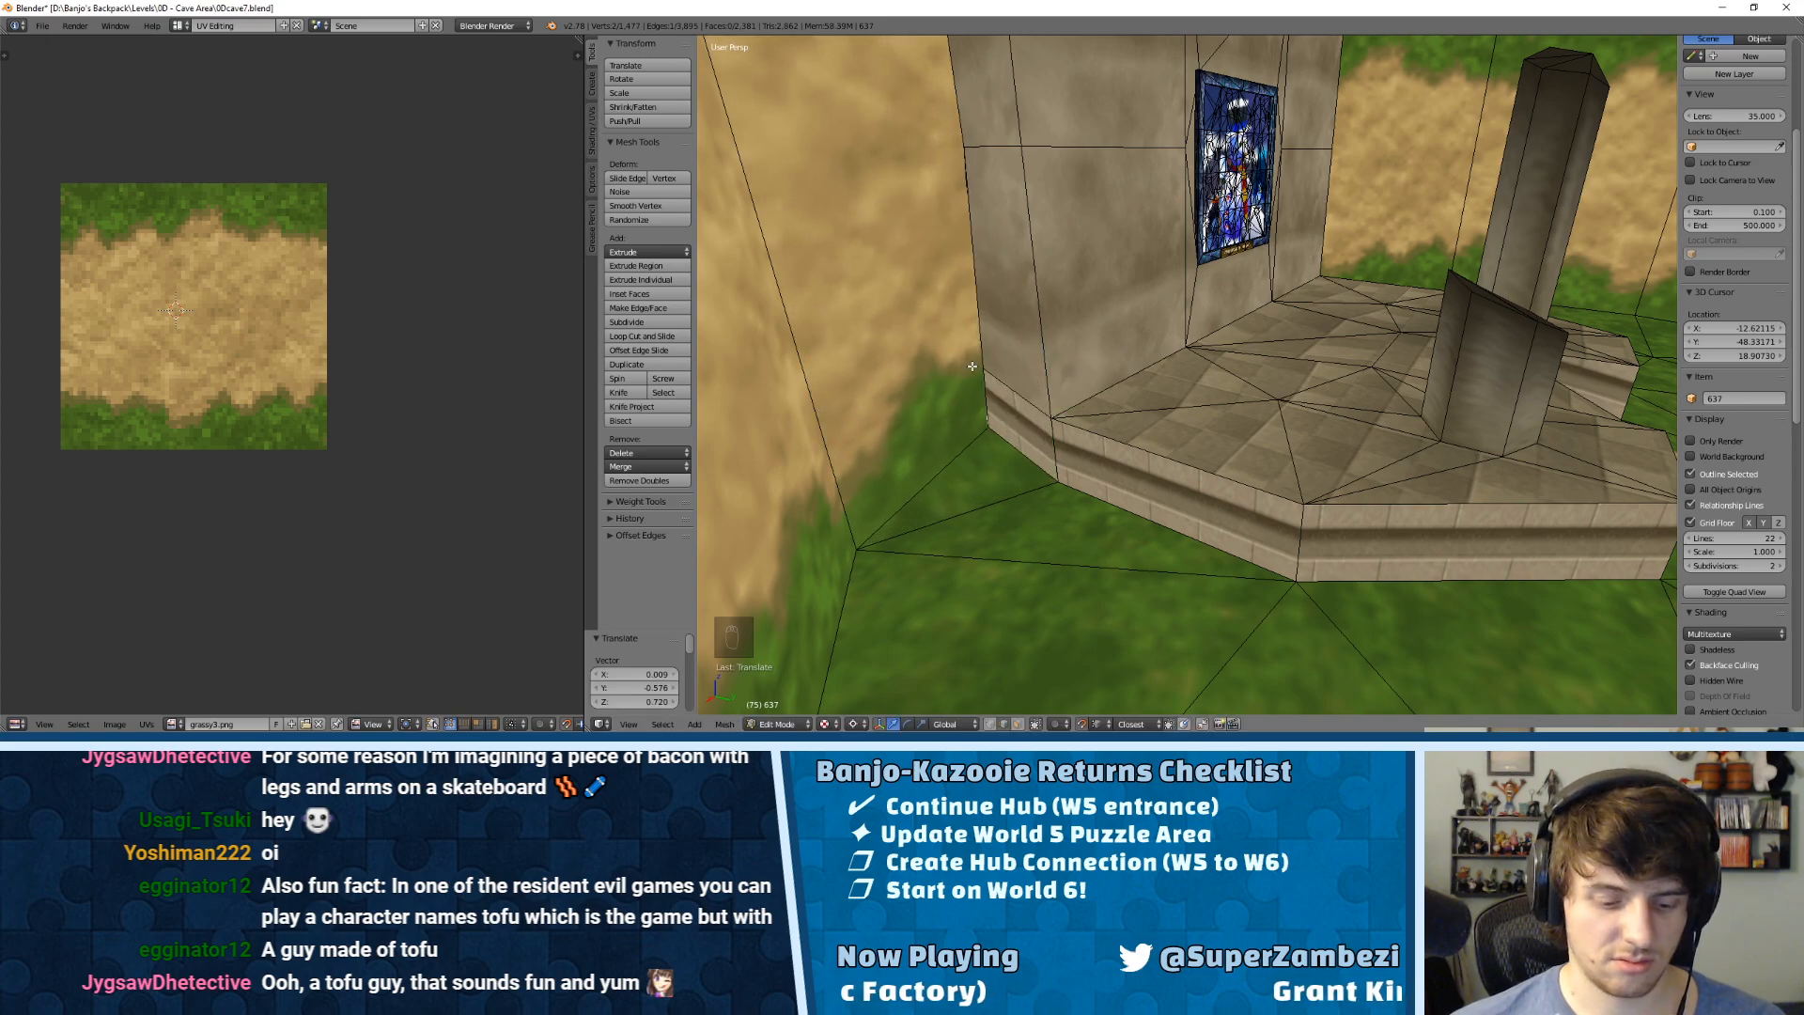
key(x)
click(956, 289)
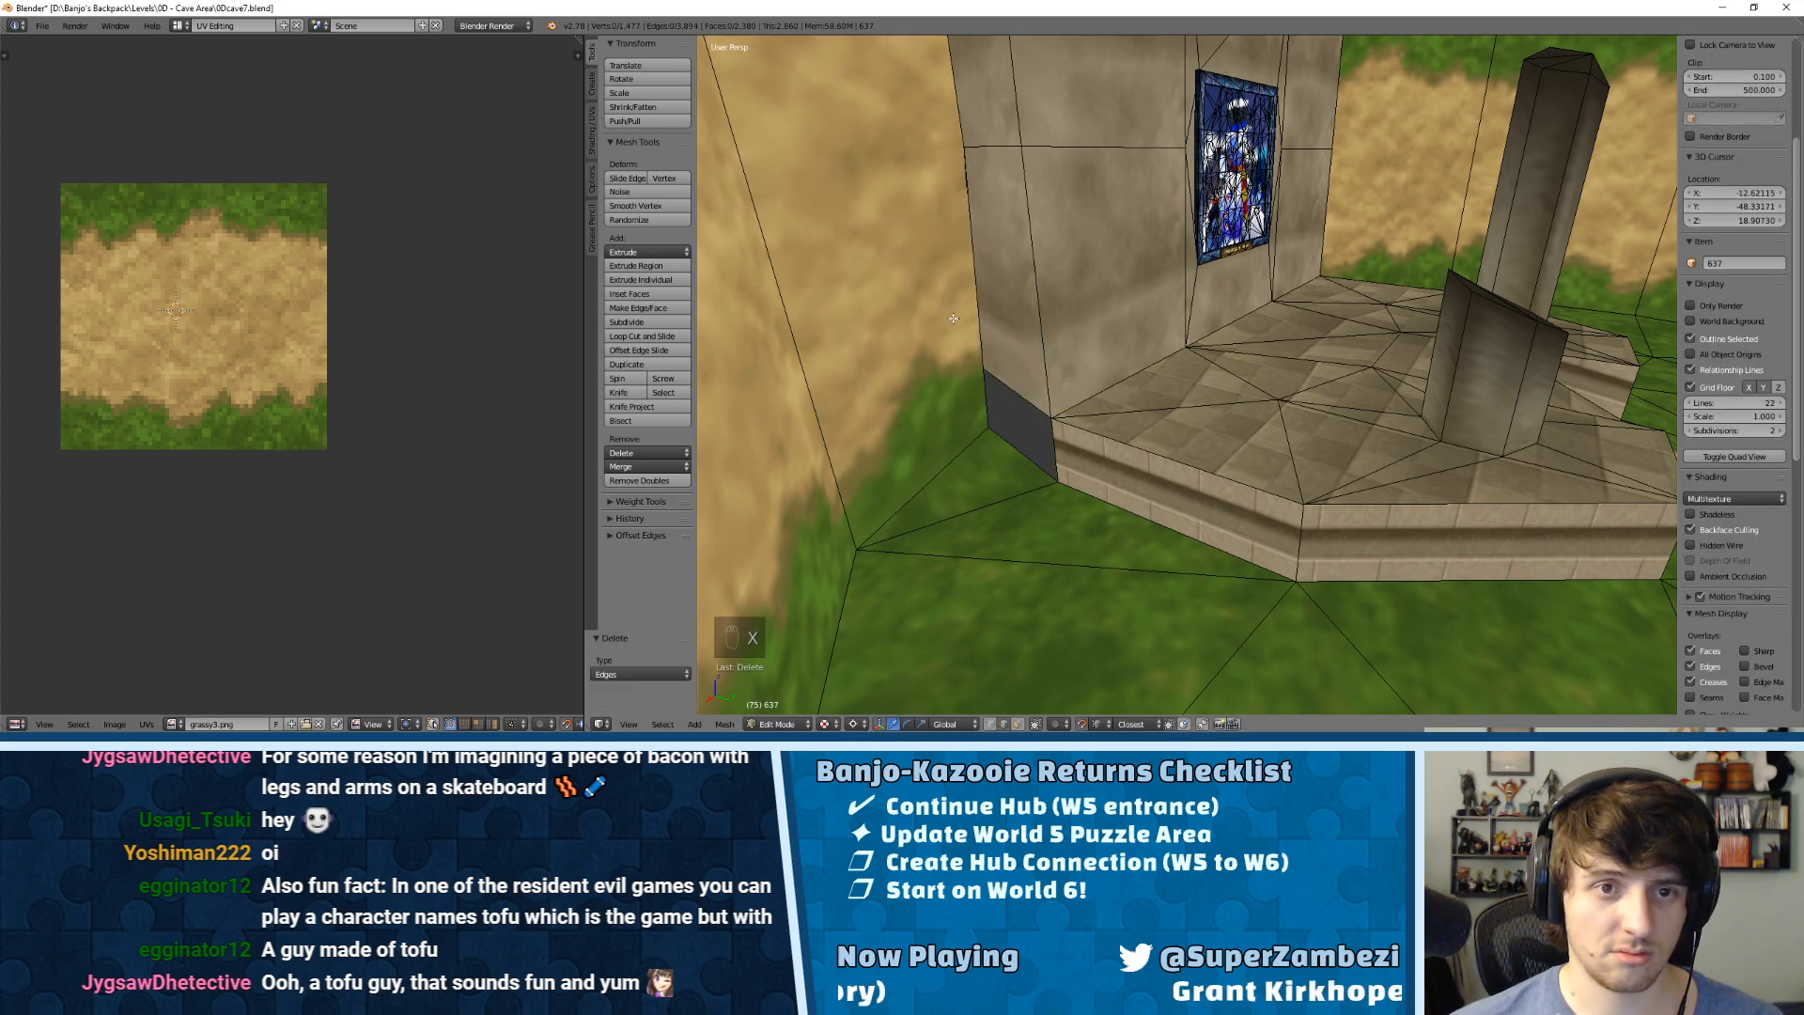
Step: Try moving the seam edge beside the deleted trim, then undo back to before the trim edge was moved and deleted
middle_drag(984, 358, 998, 358)
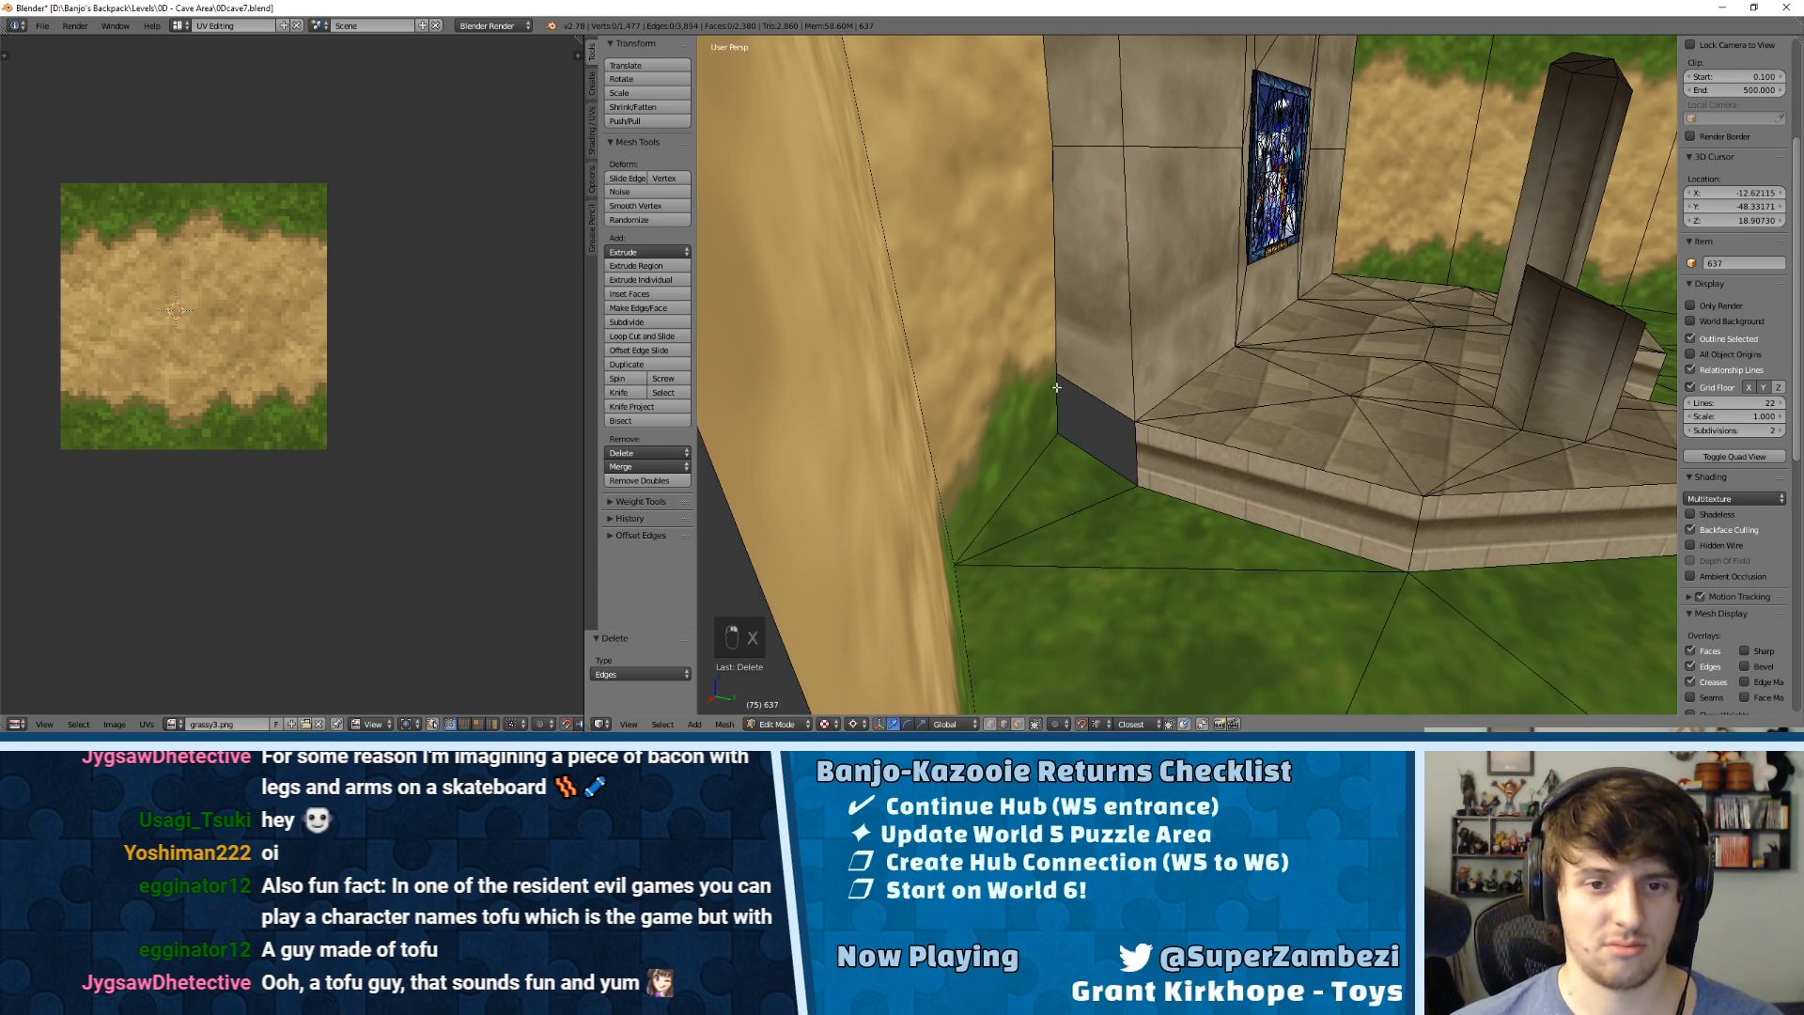
key(ctrl+Tab)
click(1058, 329)
scroll(1053, 325, up, 3)
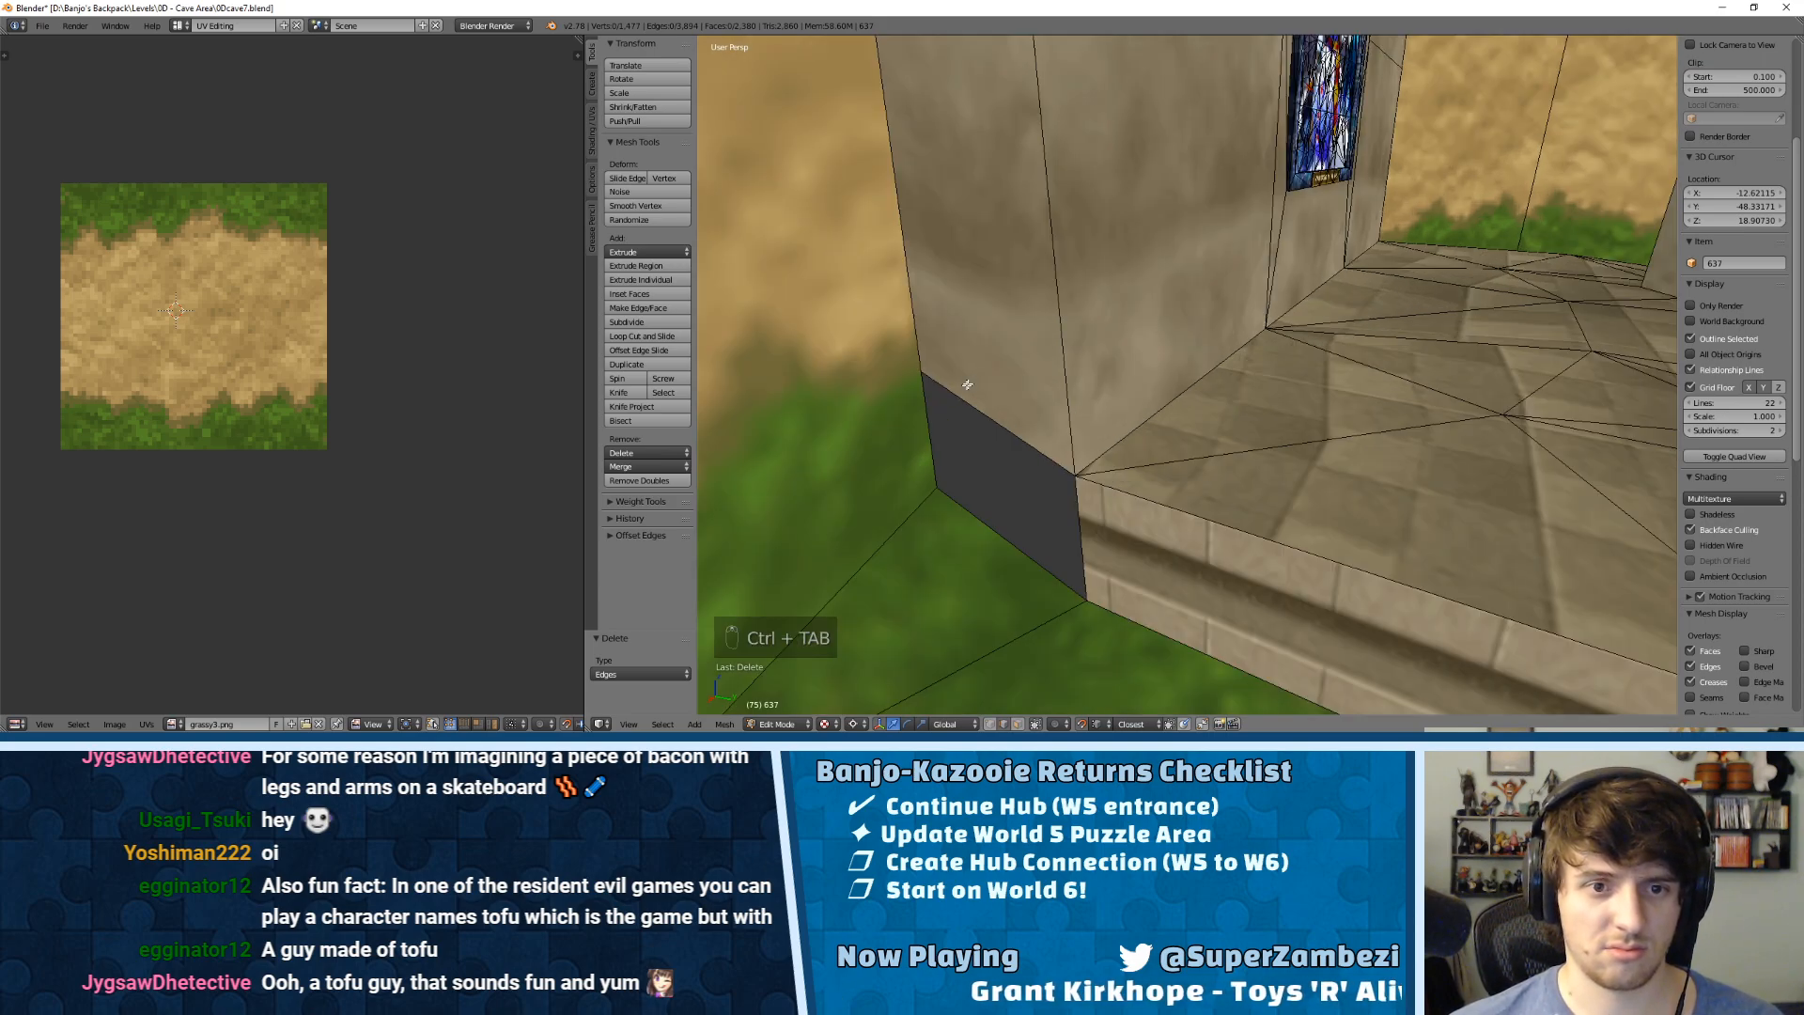
right_click(932, 392)
scroll(939, 390, down, 6)
mouse_move(1020, 378)
middle_down()
mouse_move(955, 401)
mouse_move(985, 379)
middle_up()
scroll(956, 402, up, 3)
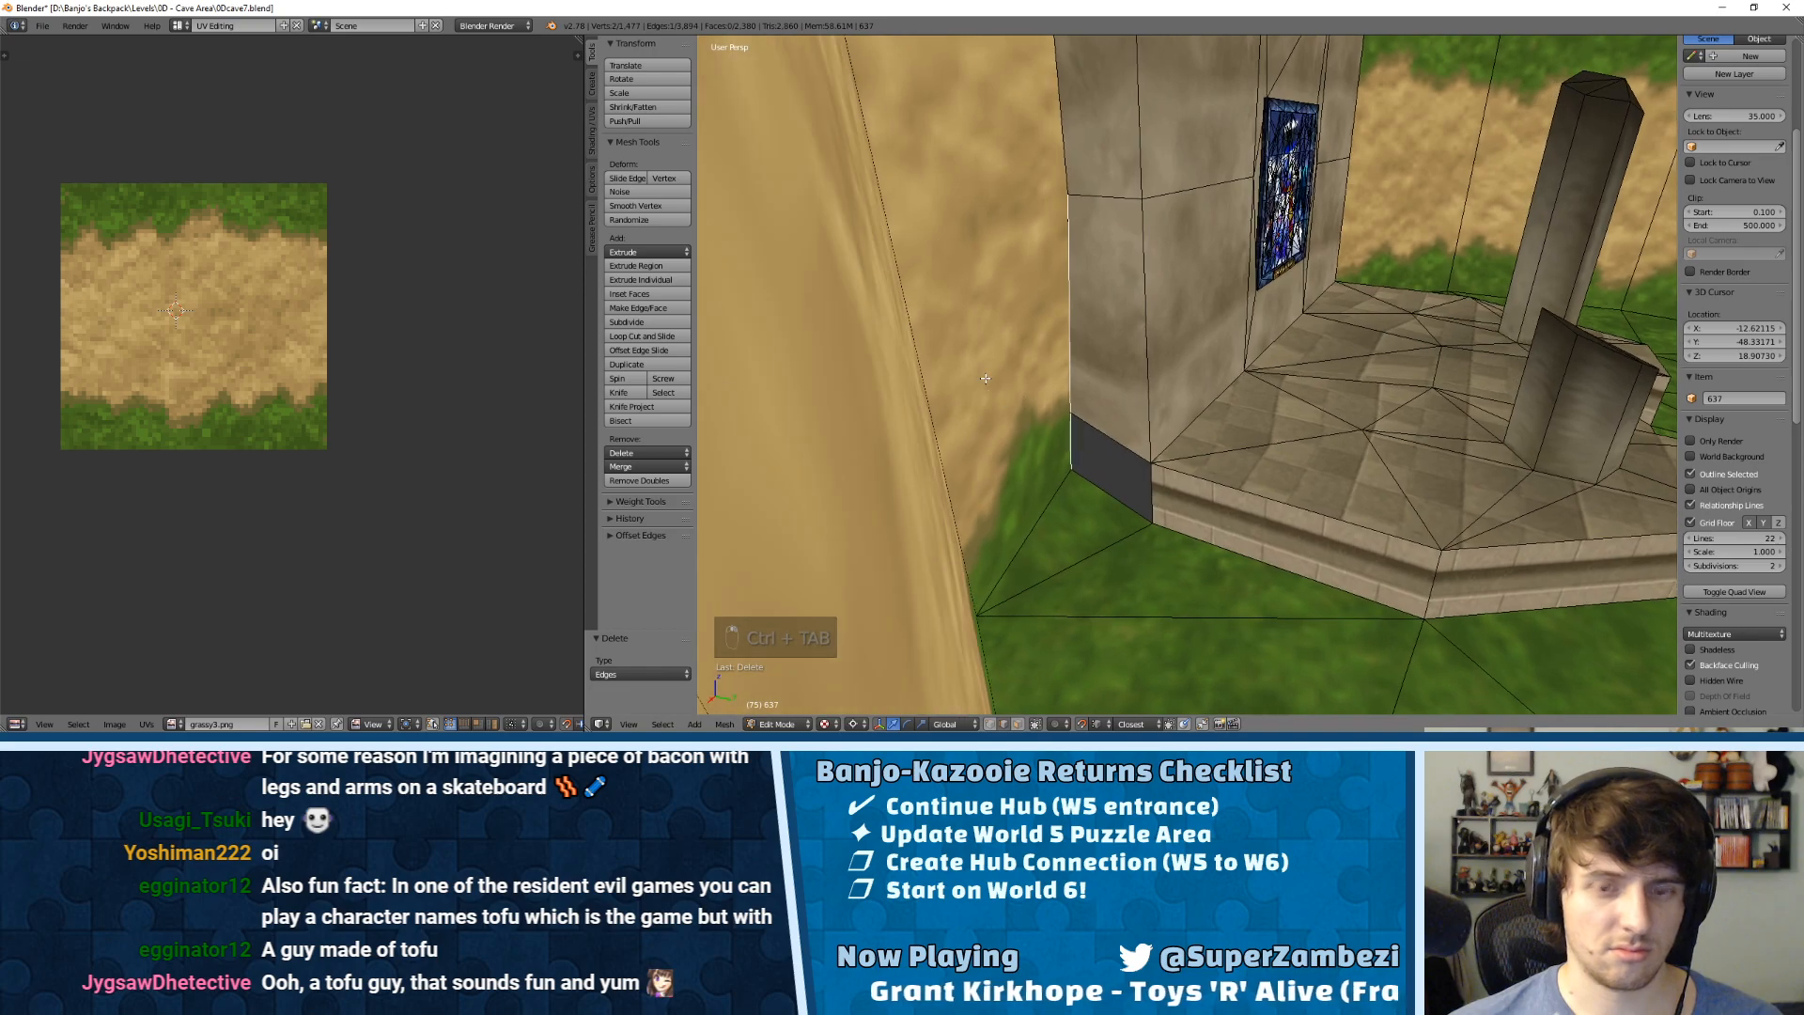
key(KP_Decimal)
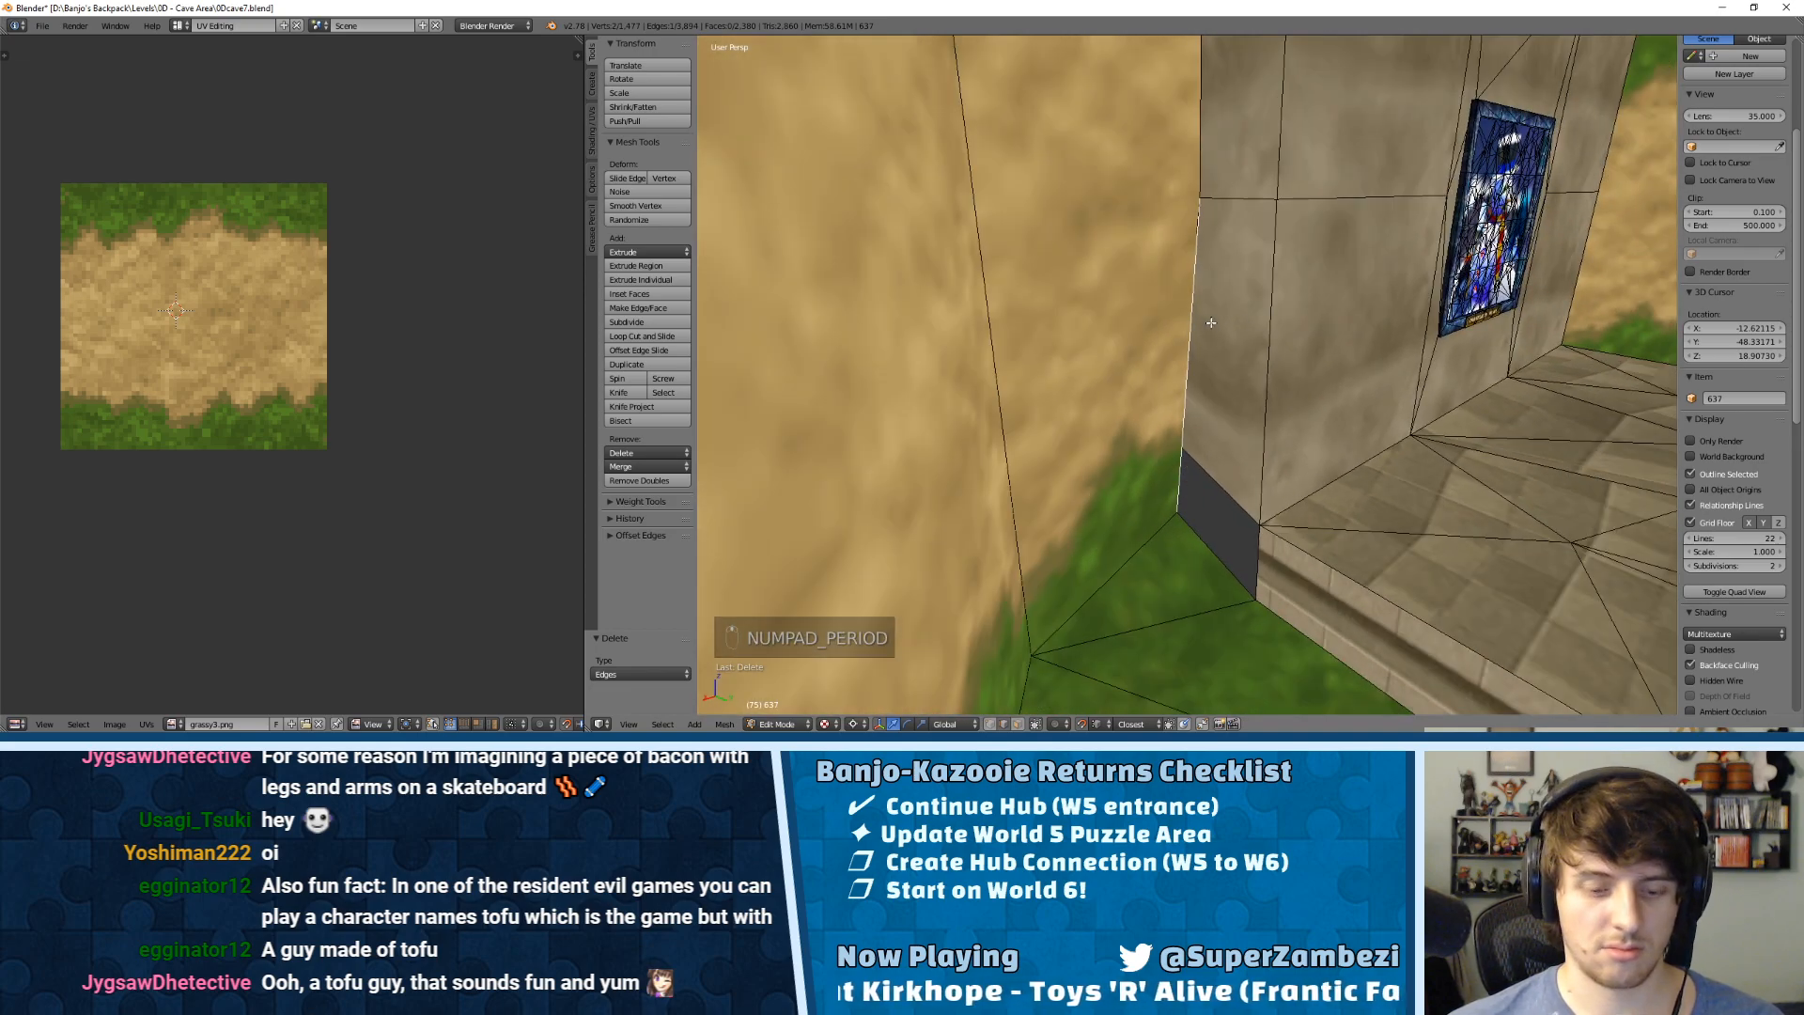
key(g)
key(ctrl+z)
key(ctrl+z)
key(ctrl+z)
key(ctrl+z)
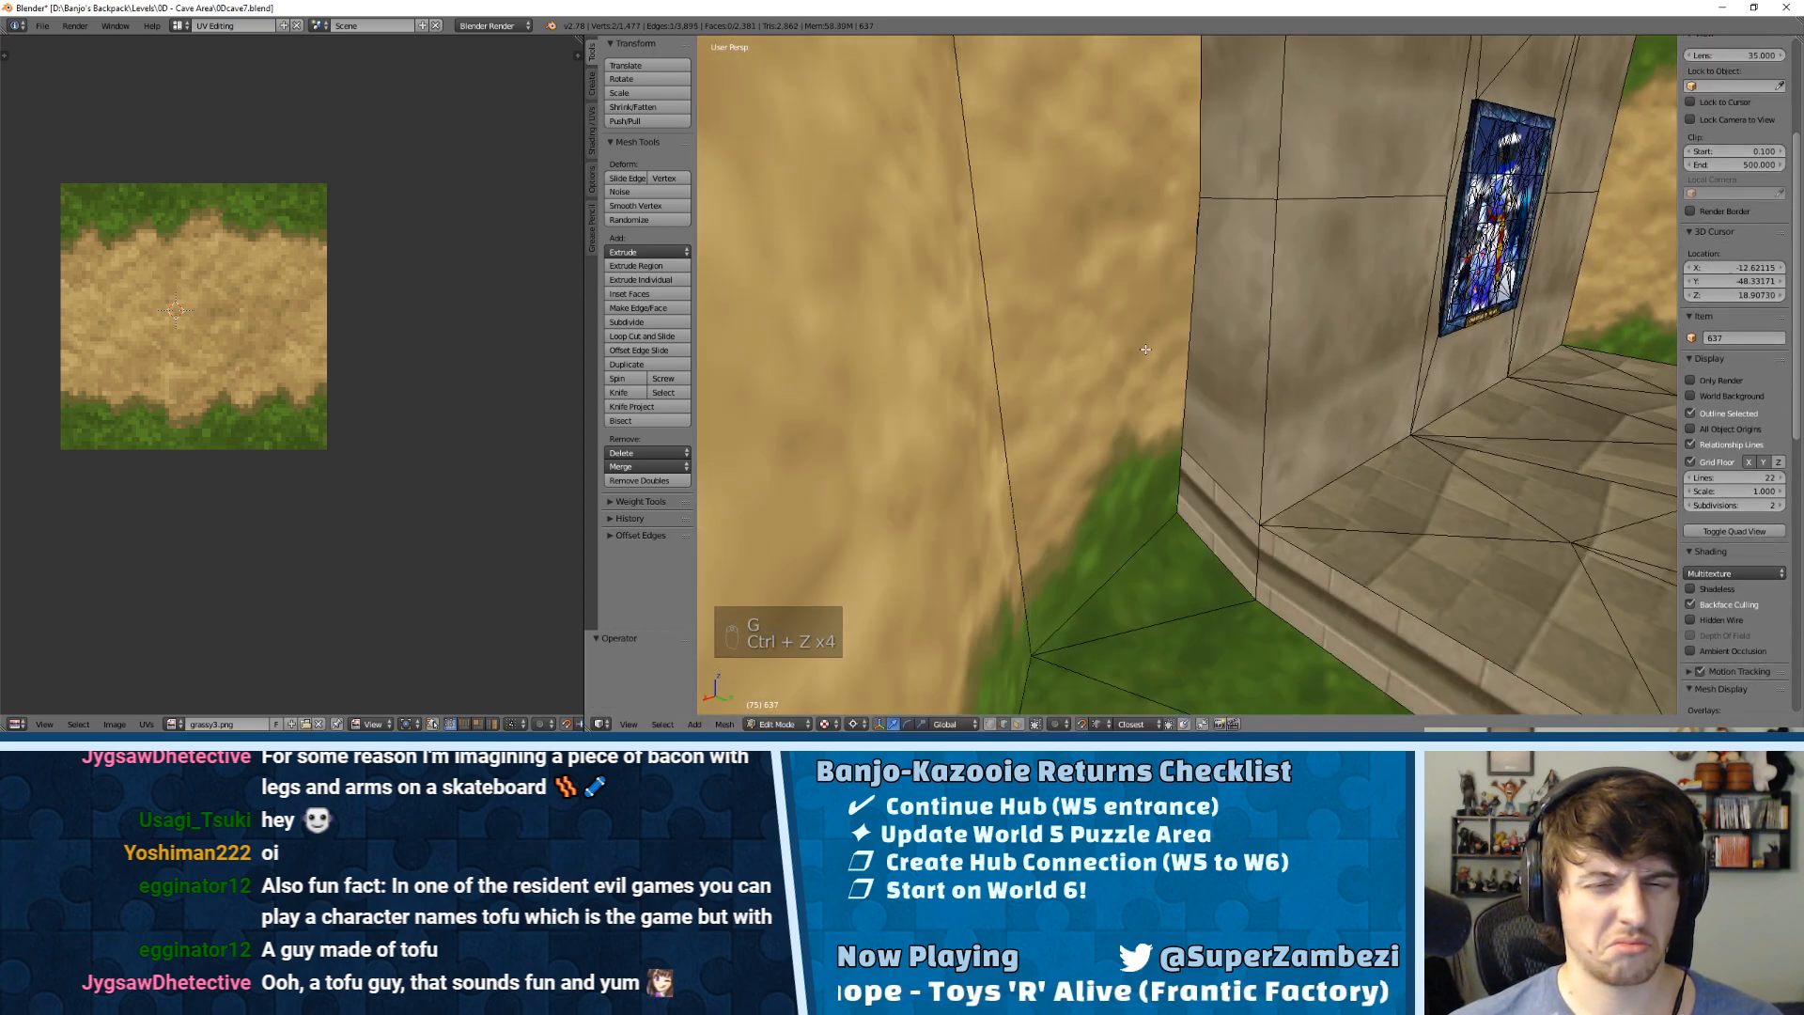
key(ctrl+z)
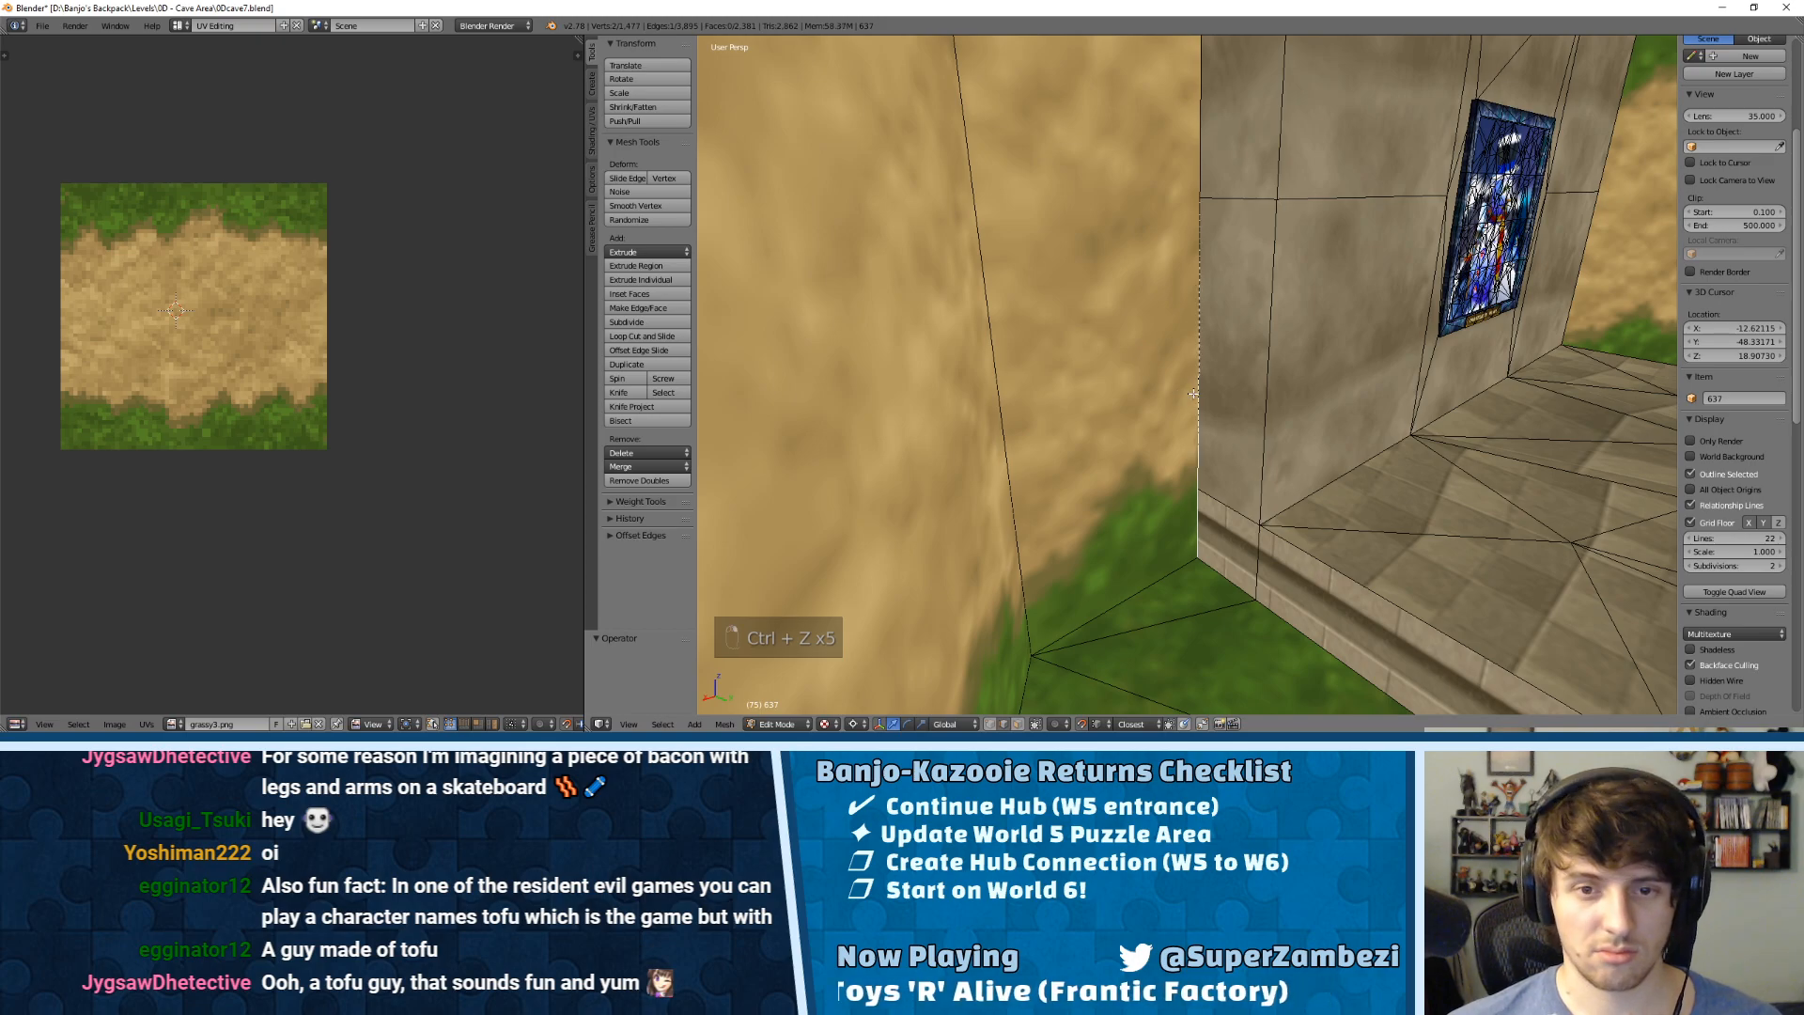
Step: Subdivide the cave wall's seam edge and snap the new vertex to the stone wall's corner above the base trim
key(w)
click(1160, 368)
key(ctrl+Tab)
click(1118, 320)
key(g)
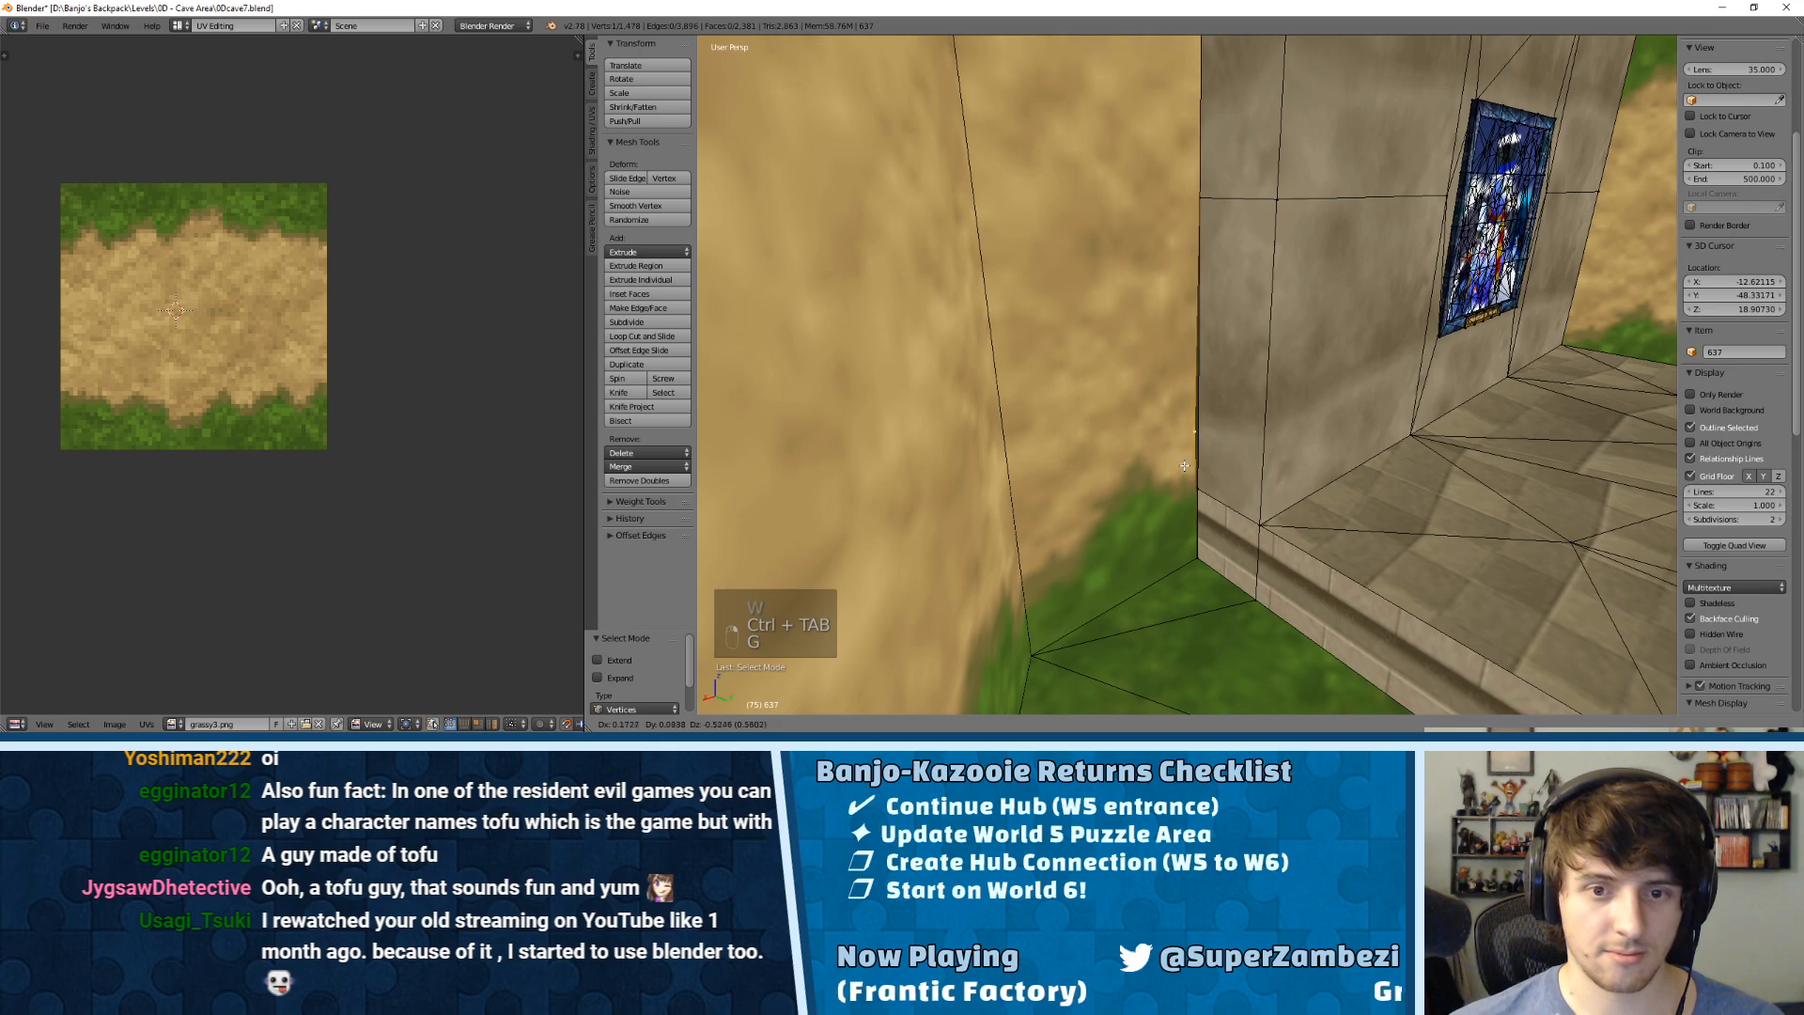
click(1197, 493)
Step: Weld the snapped seam vertex to the stone wall by removing doubles across the whole mesh
key(a)
key(a)
key(a)
key(w)
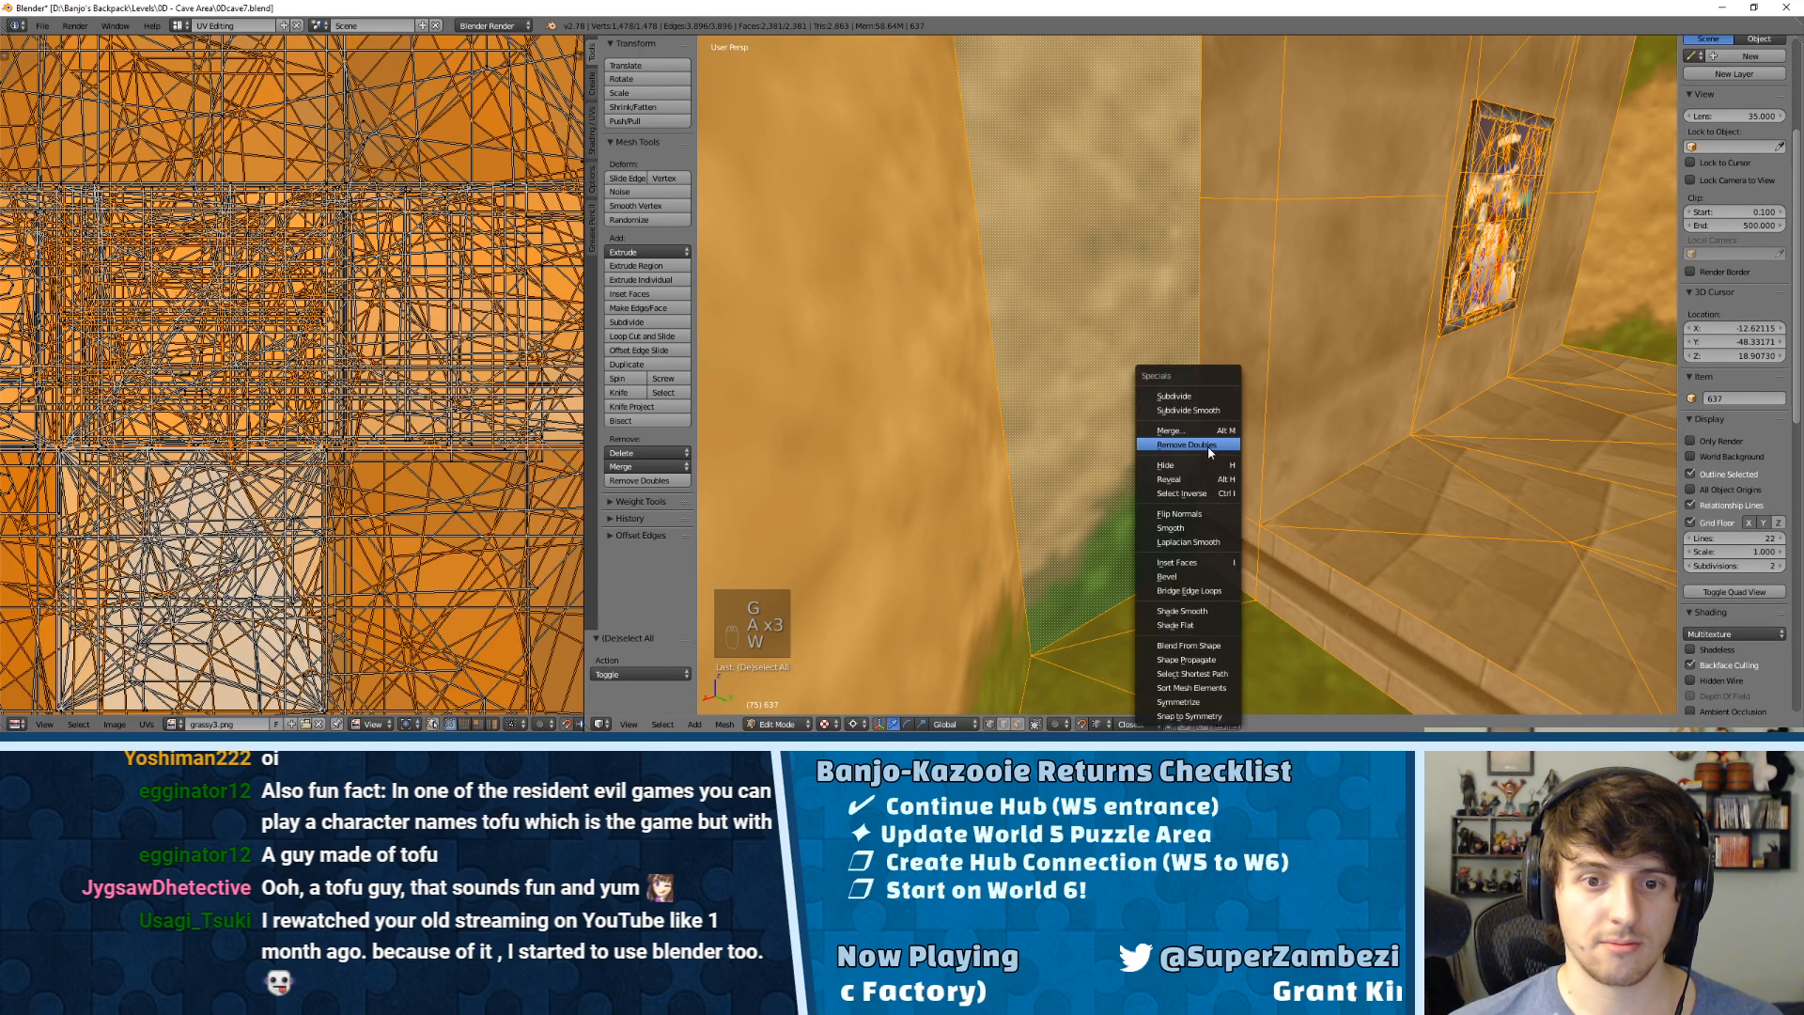
click(1209, 446)
Step: Select the cave wall face next to the stone wall and triangulate it
key(ctrl+Tab)
click(1180, 481)
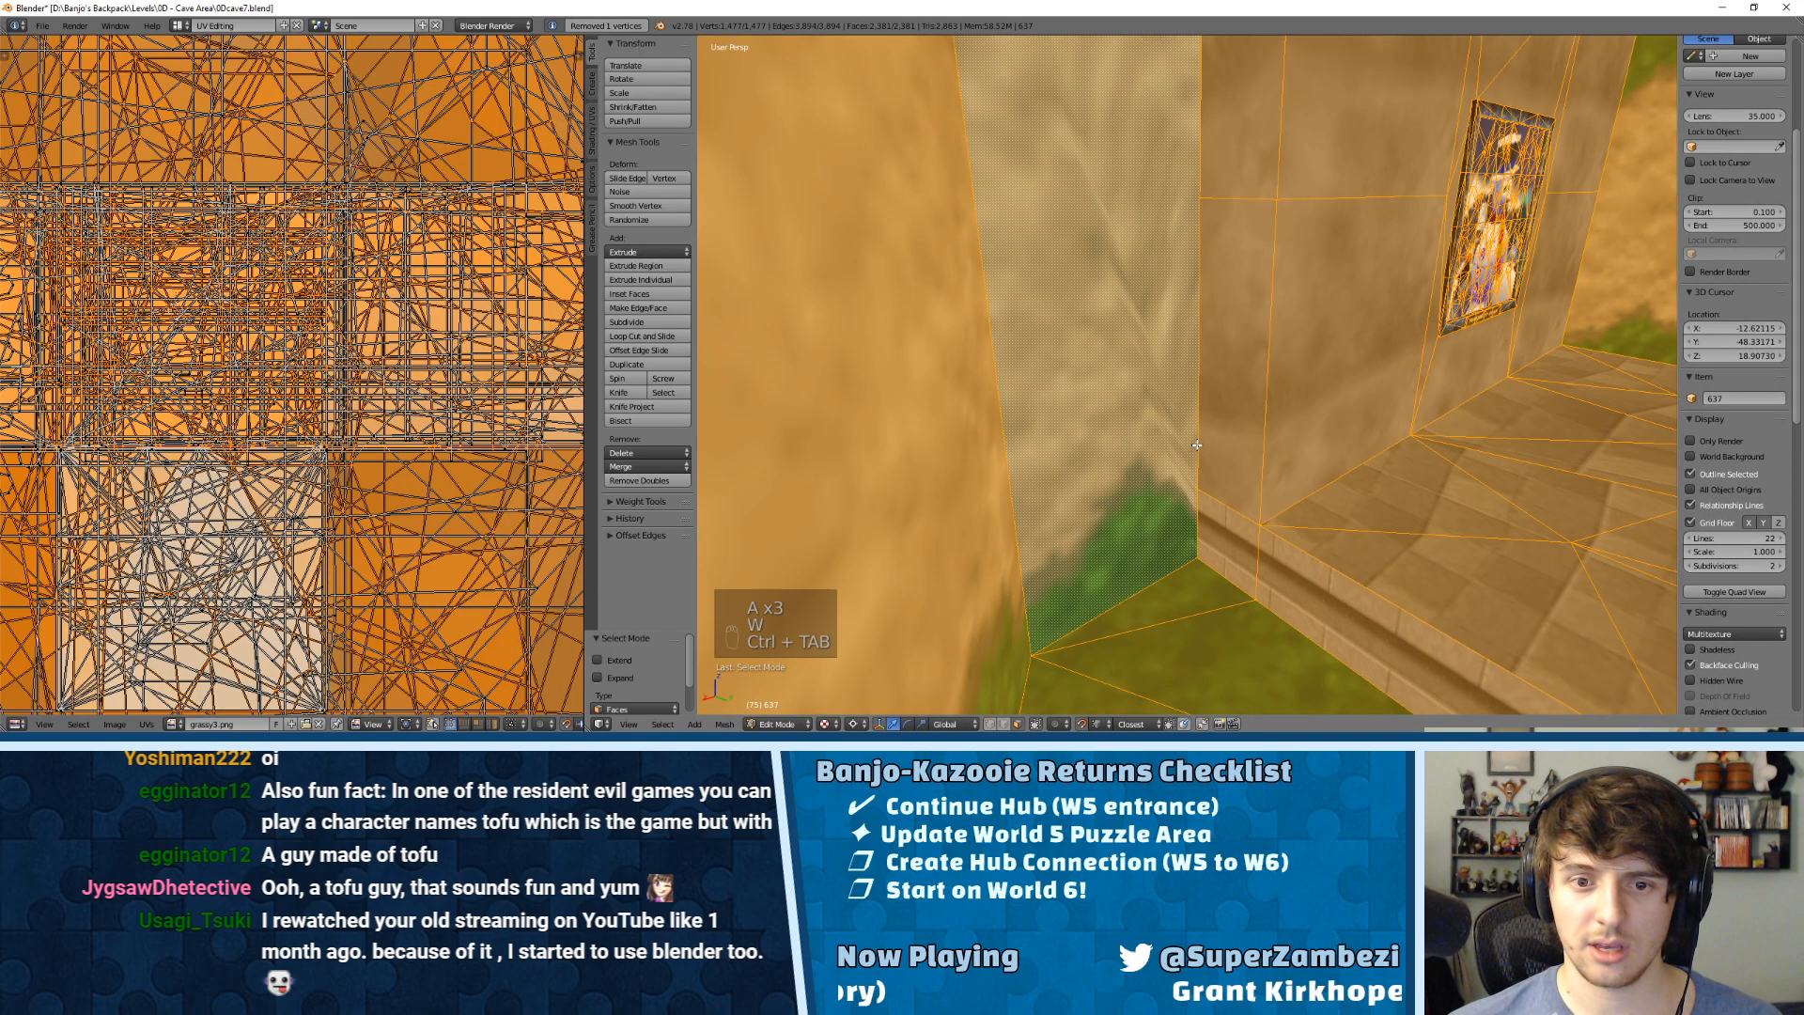
right_click(1204, 415)
key(ctrl+Tab)
click(1159, 468)
right_click(1161, 429)
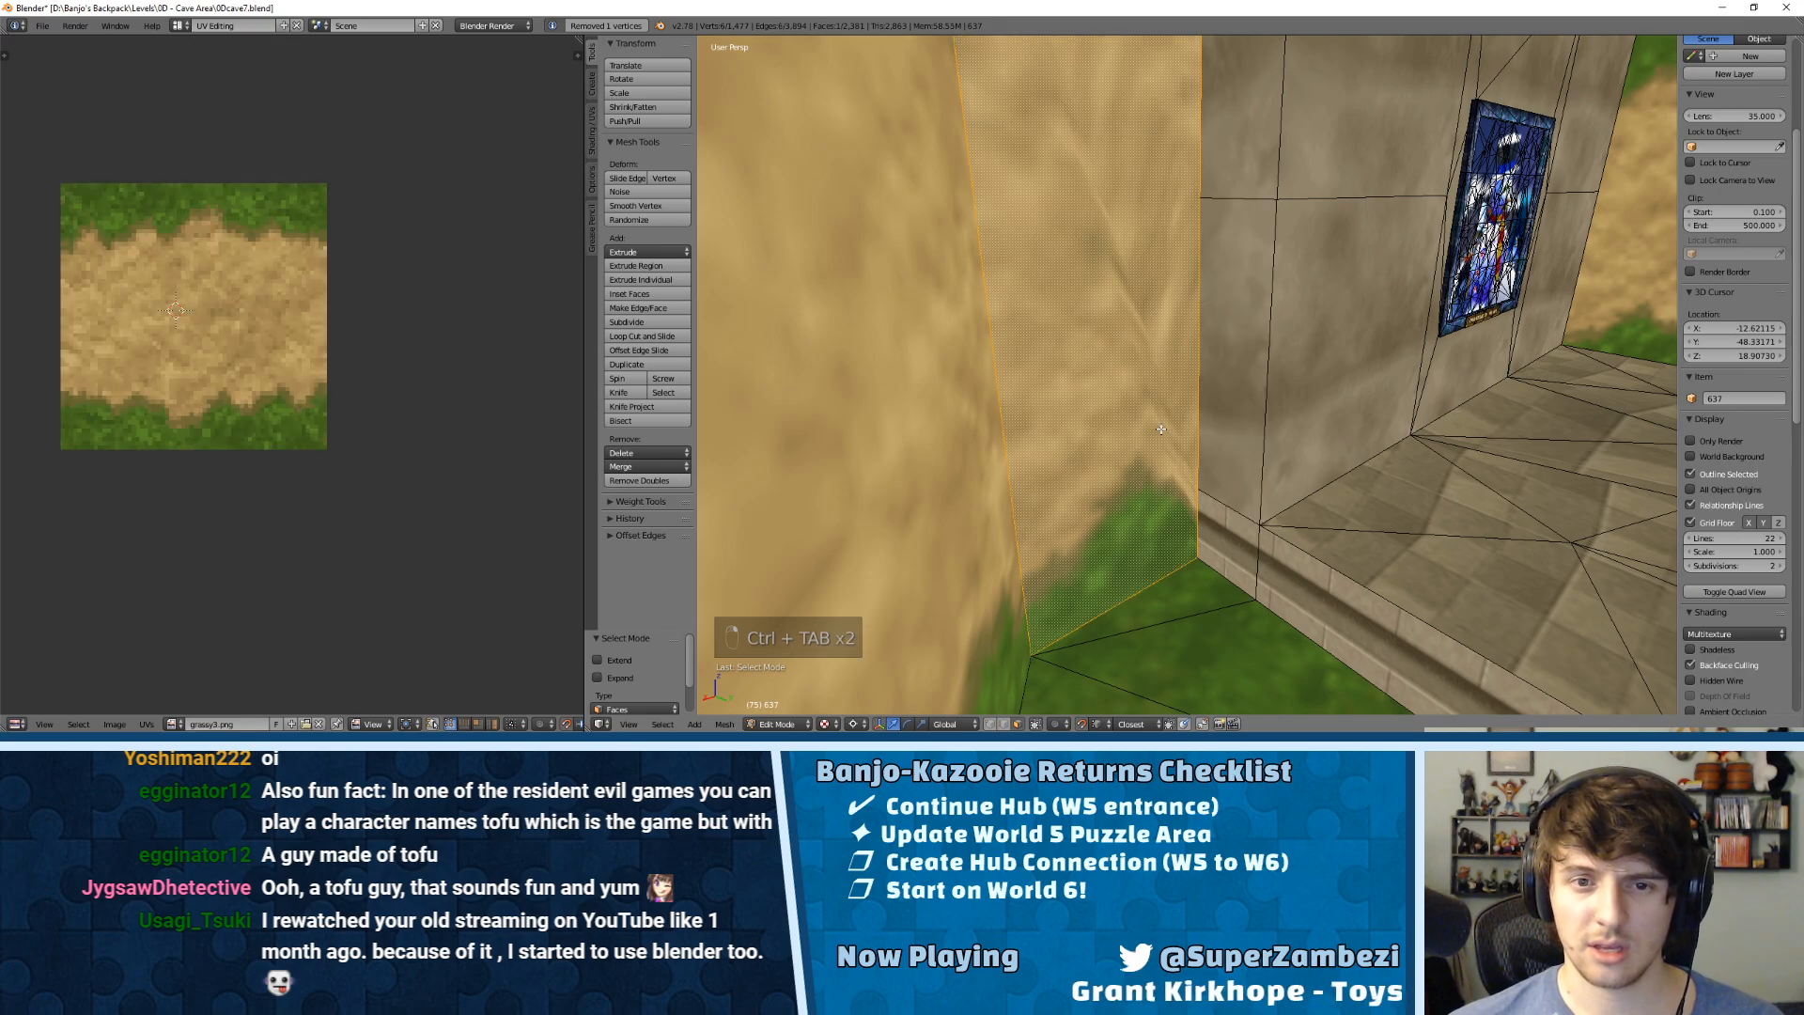
key(ctrl+t)
key(ctrl+t)
key(ctrl+t)
Step: Test the upper seam edge at the stone wall's opposite outer corner by moving it, then undo the move
middle_drag(1160, 425, 1156, 348)
key(ctrl+Tab)
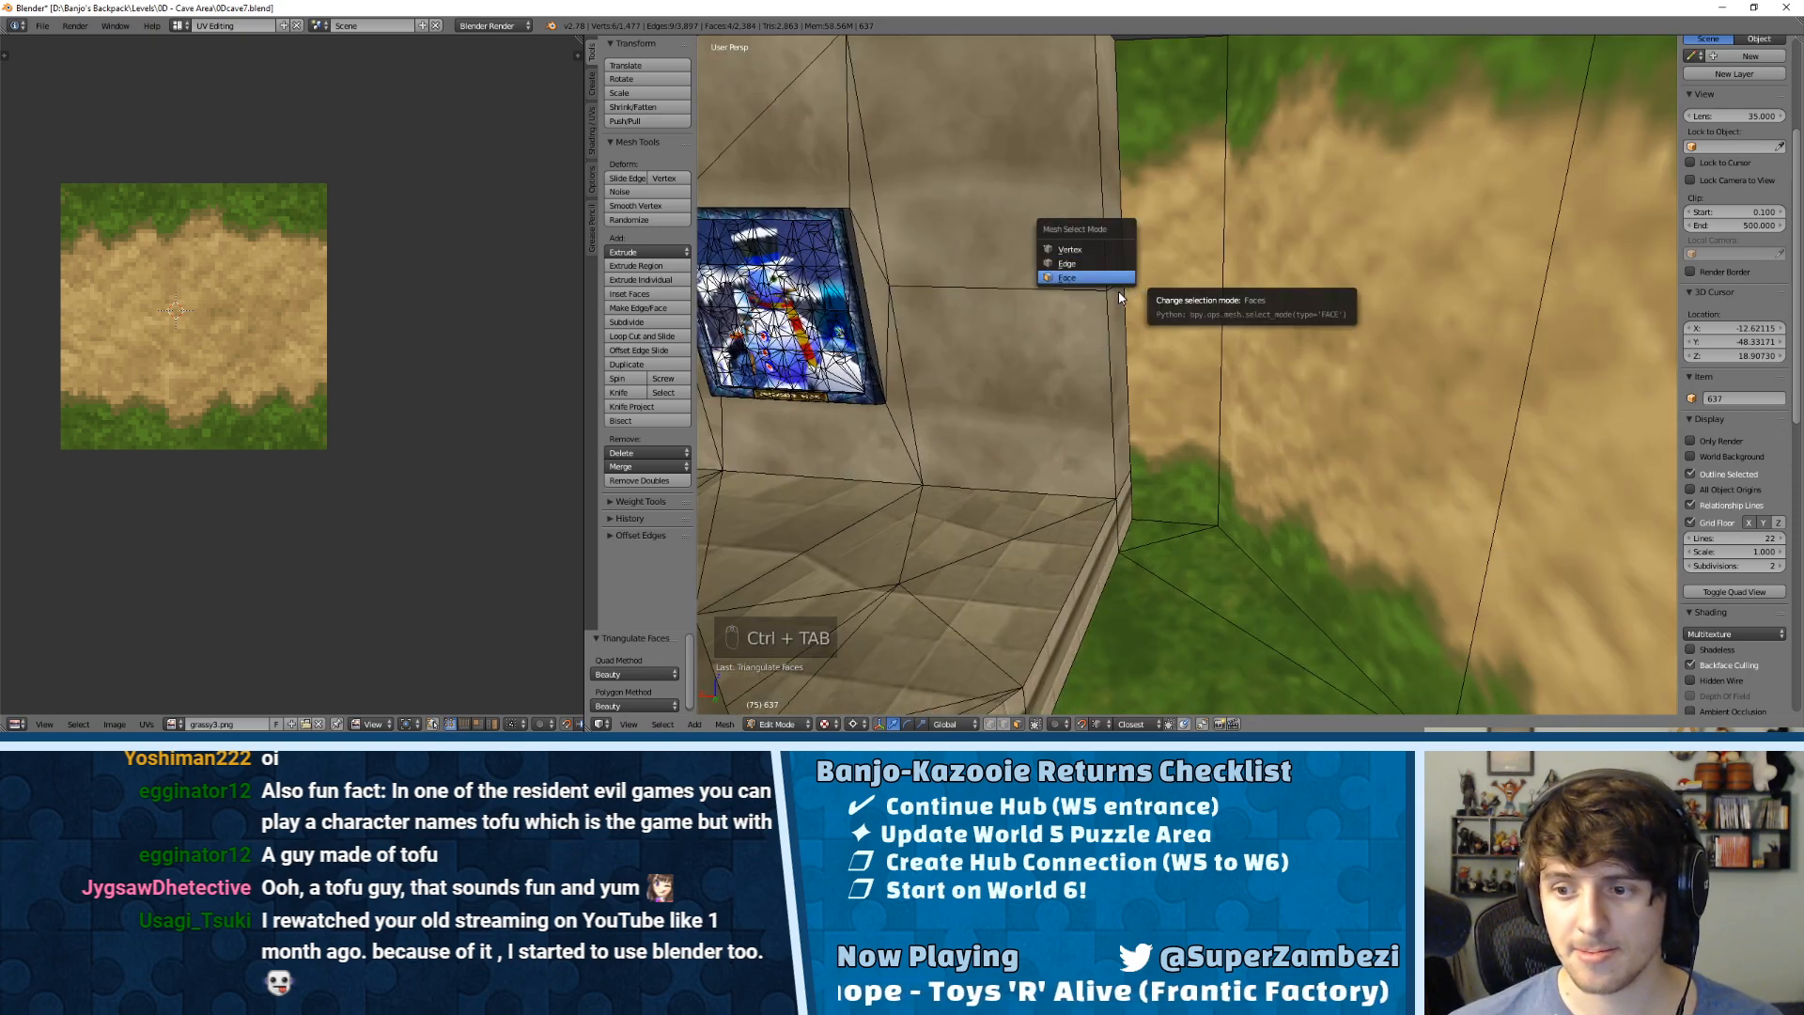
click(1072, 264)
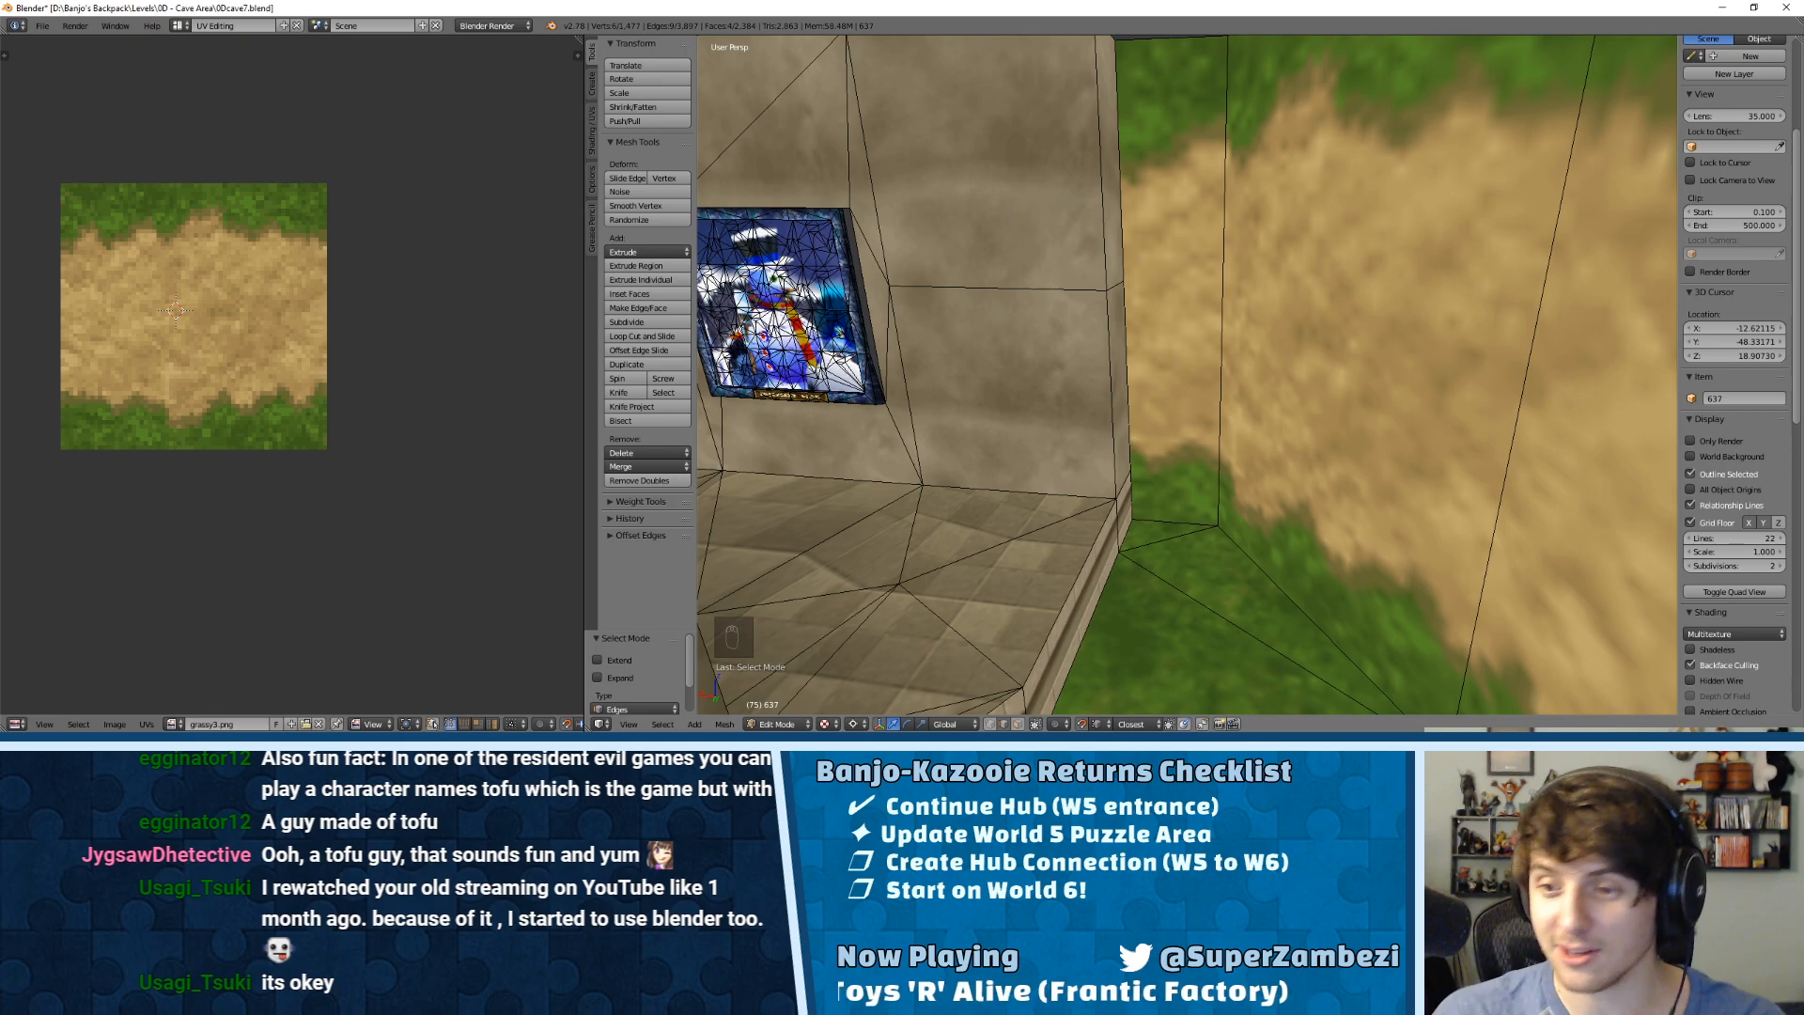
scroll(1453, 258, down, 1)
middle_drag(1438, 259, 1382, 293)
scroll(1316, 294, down, 1)
right_click(1162, 290)
scroll(1156, 364, up, 2)
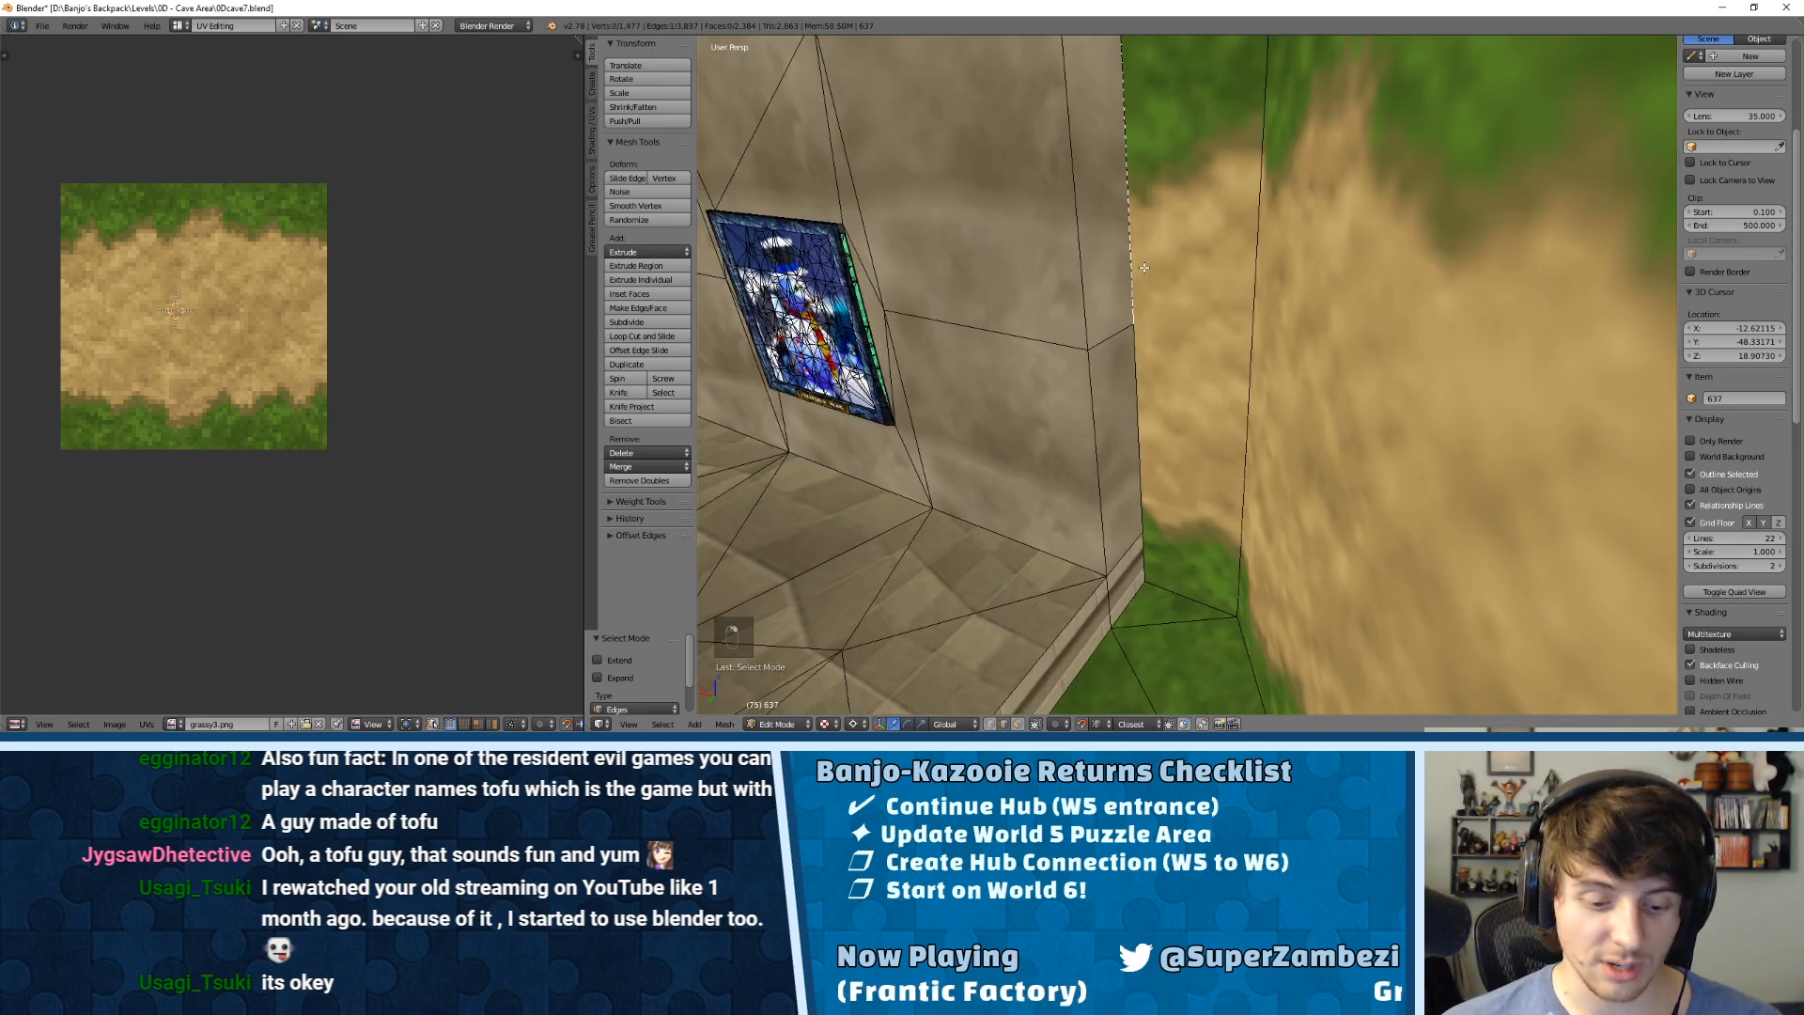
key(g)
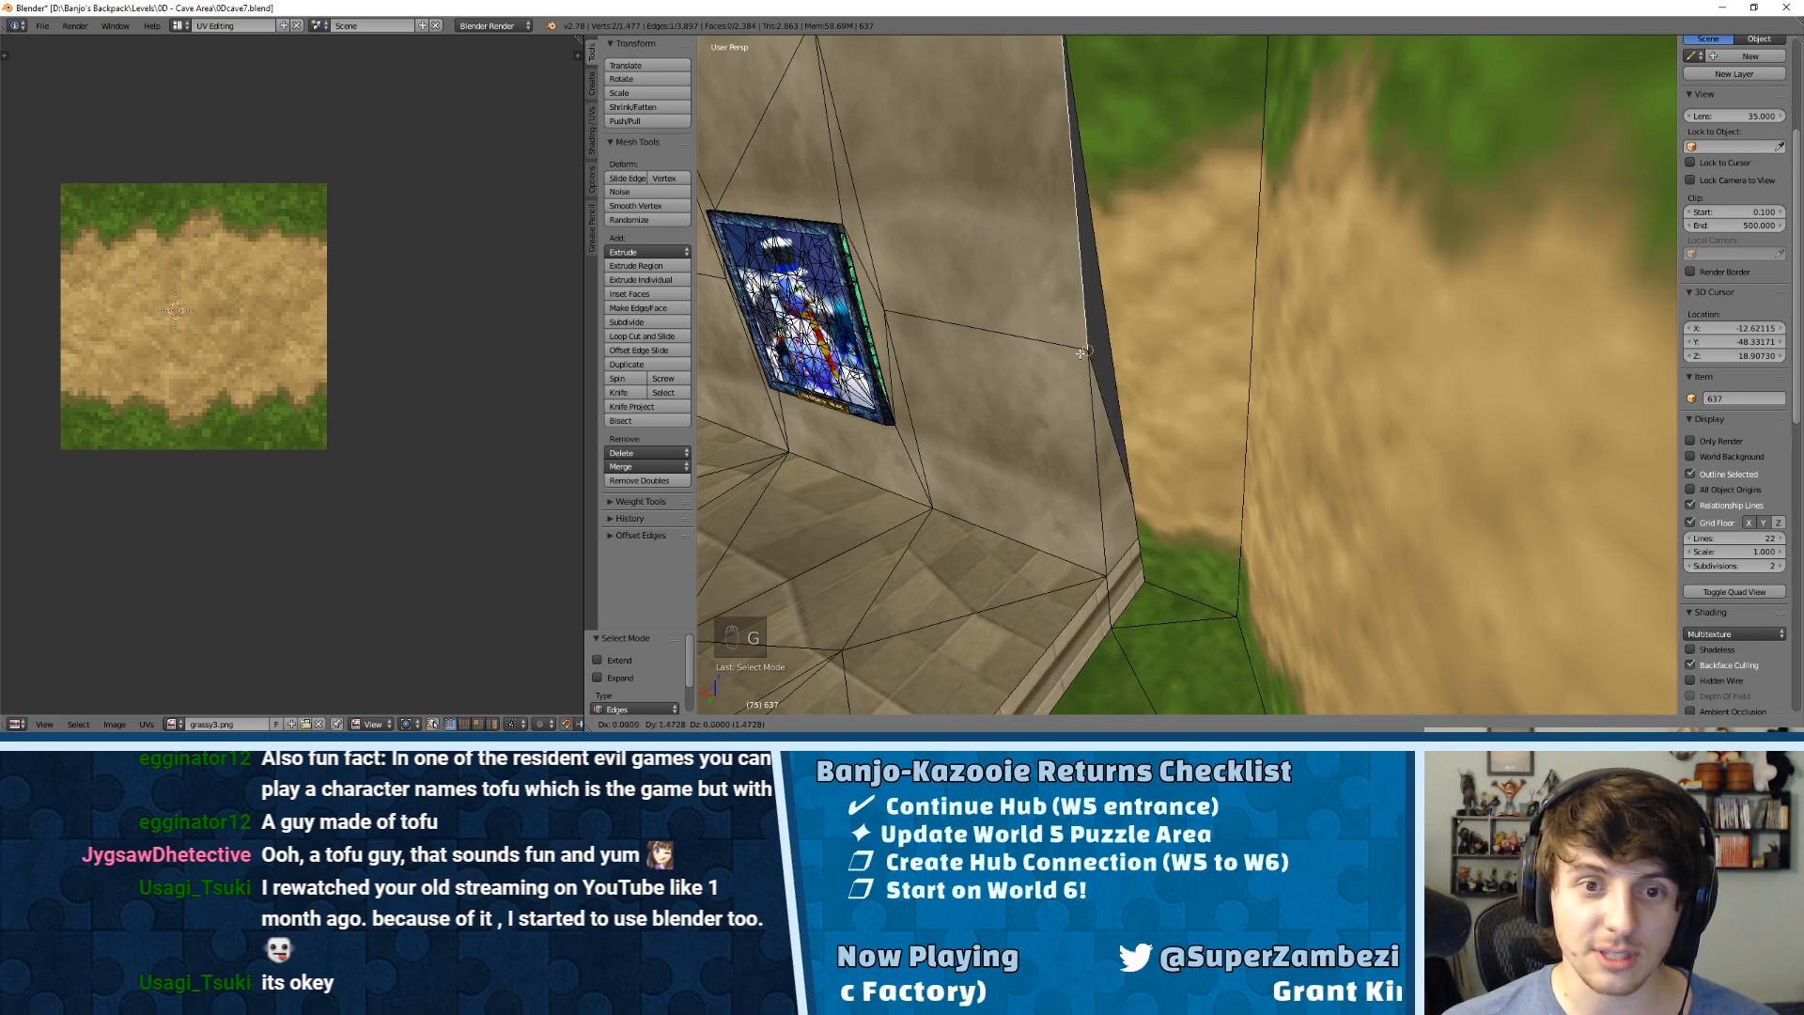
click(1133, 323)
key(ctrl+z)
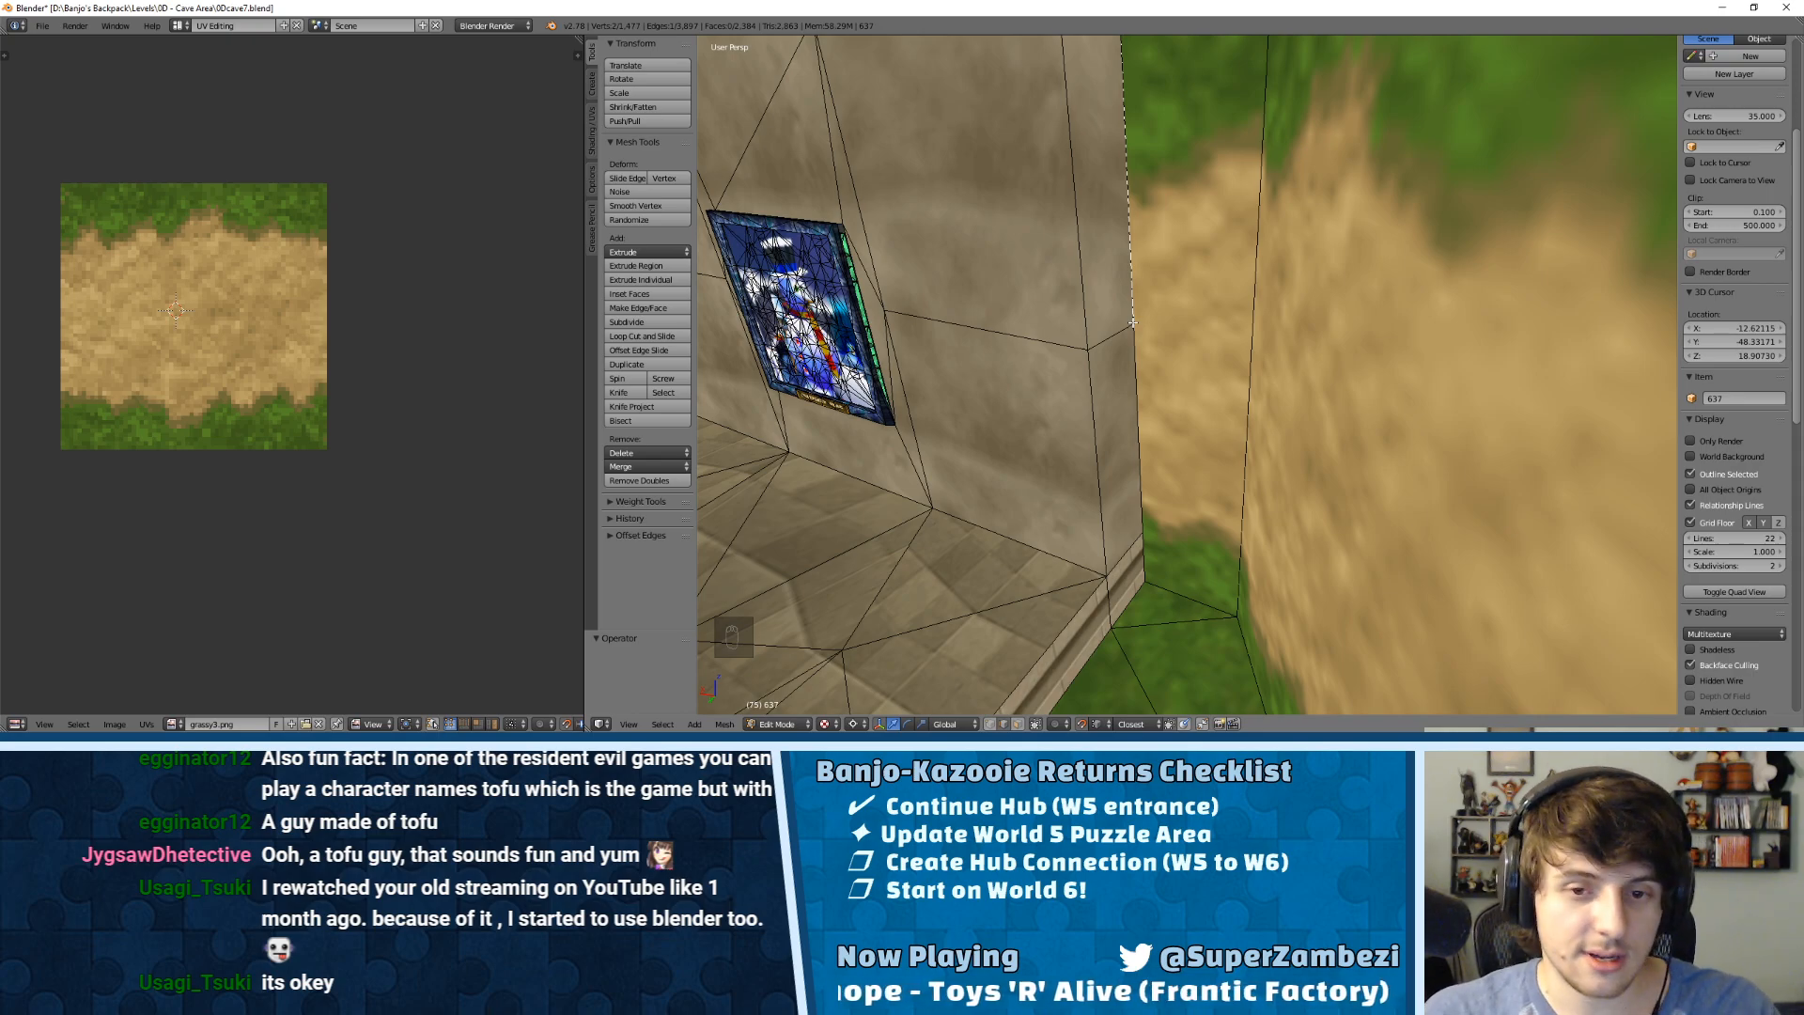
Step: Test-move the opposite corner's lower wall edge, the edge above it and the base trim's edge, reverting each move
key(g)
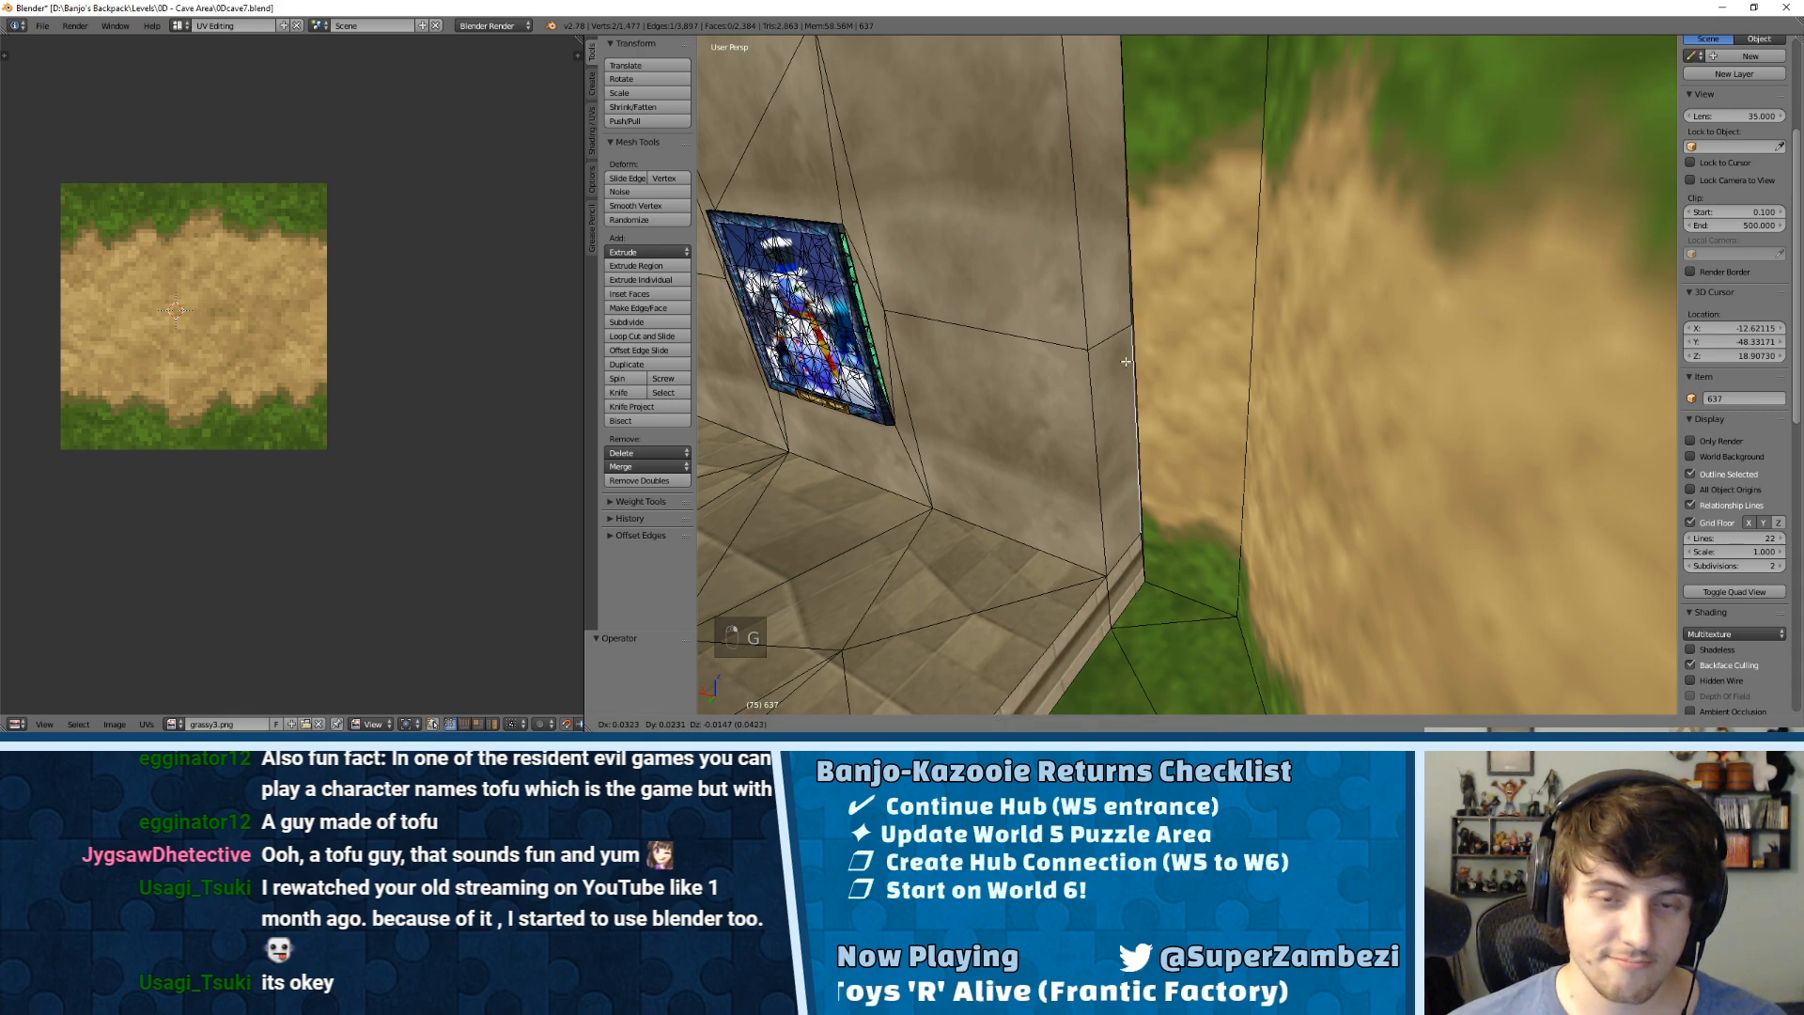
key(ctrl+z)
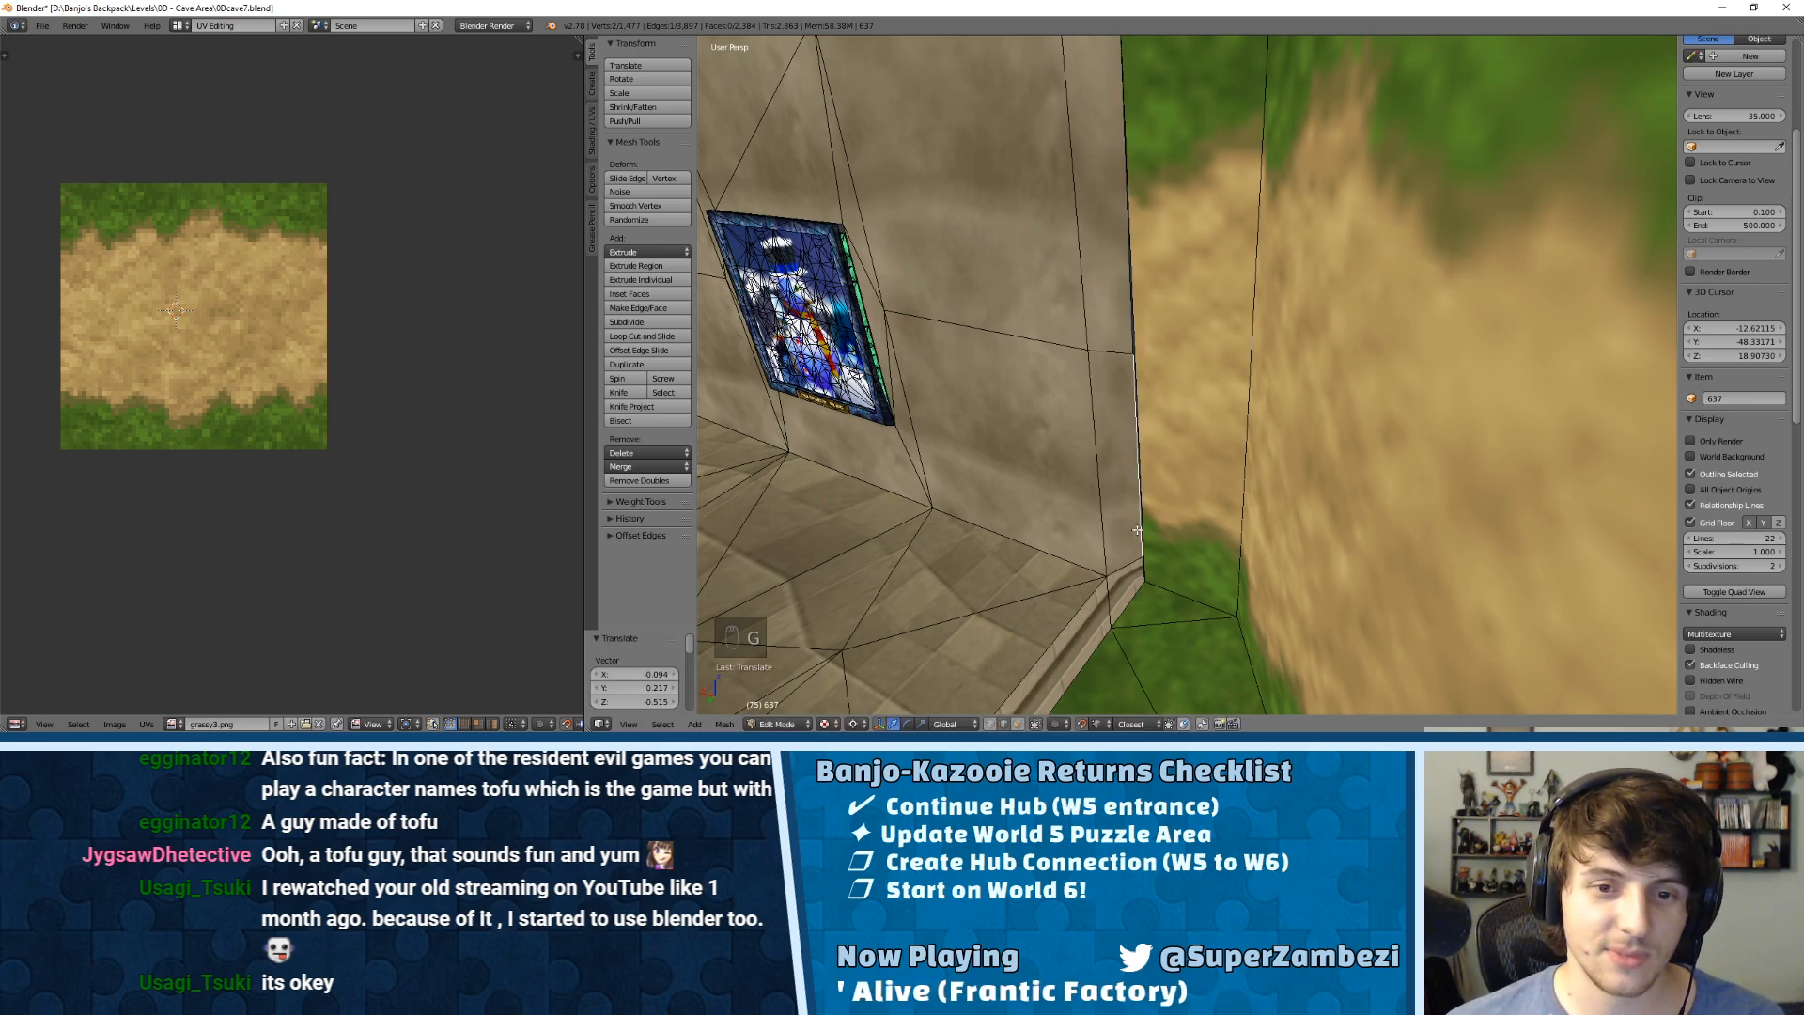
key(ctrl+Tab)
click(1131, 351)
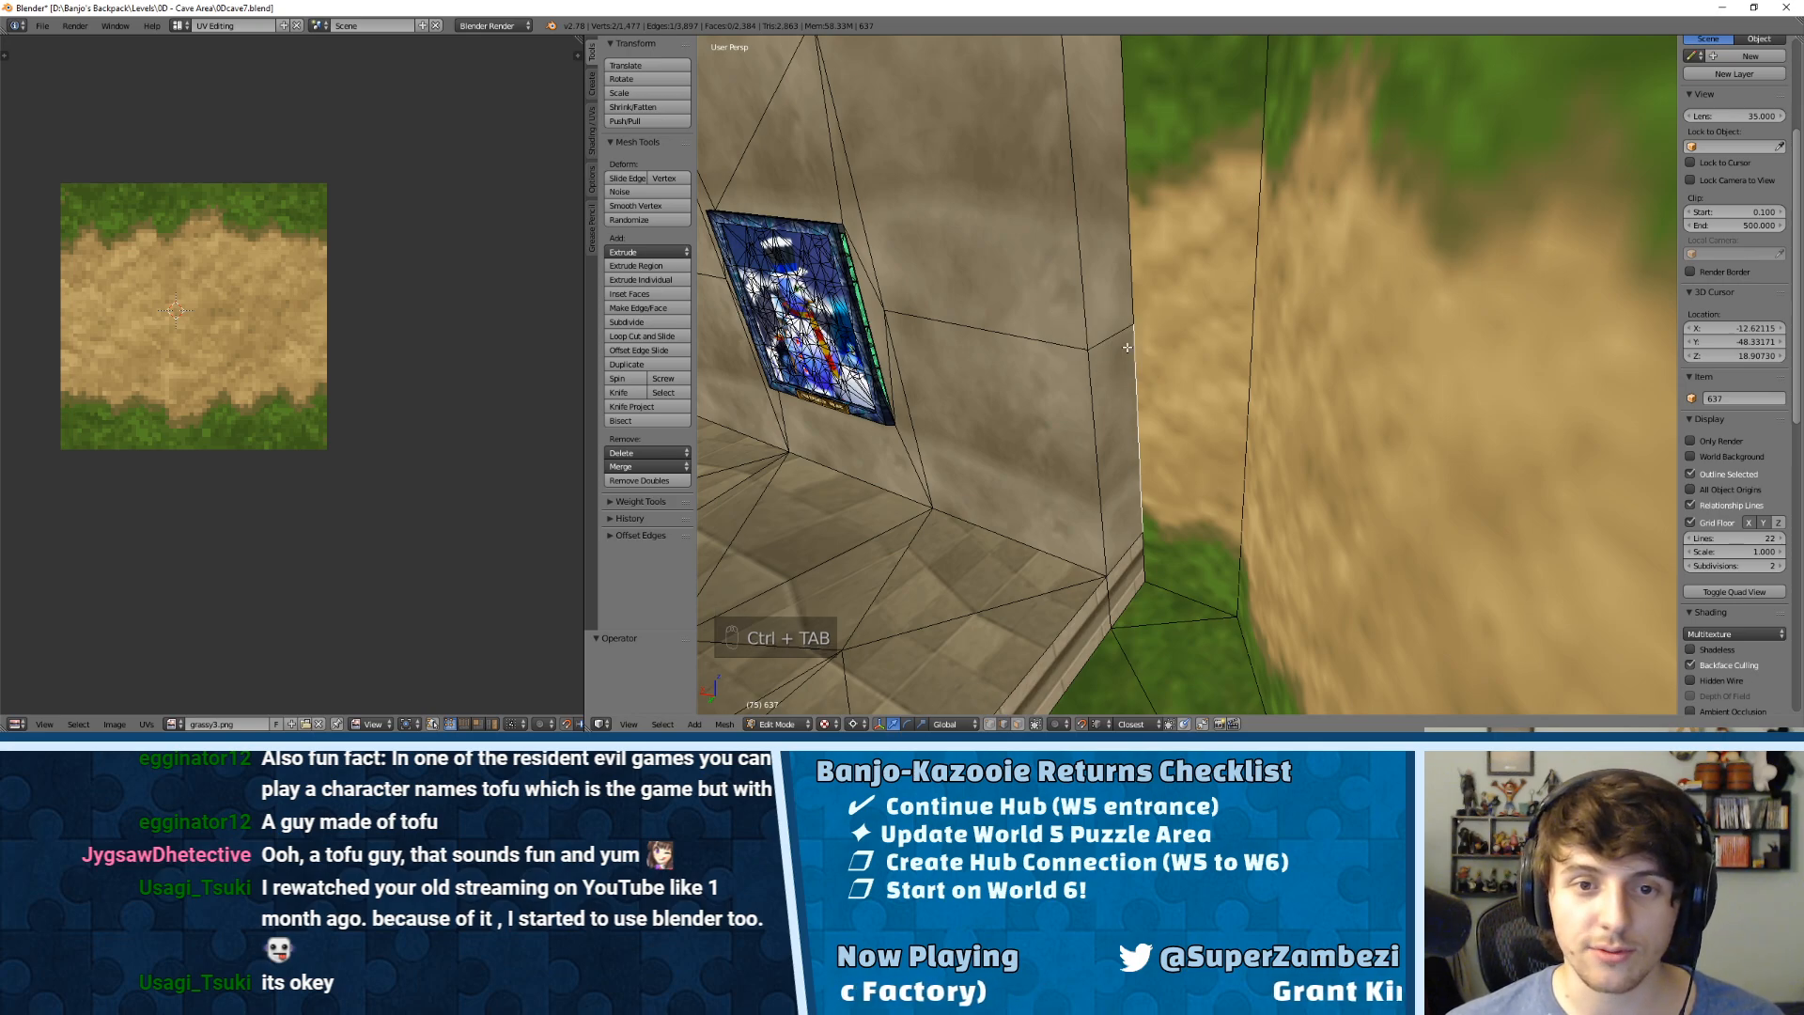
right_click(1135, 289)
key(g)
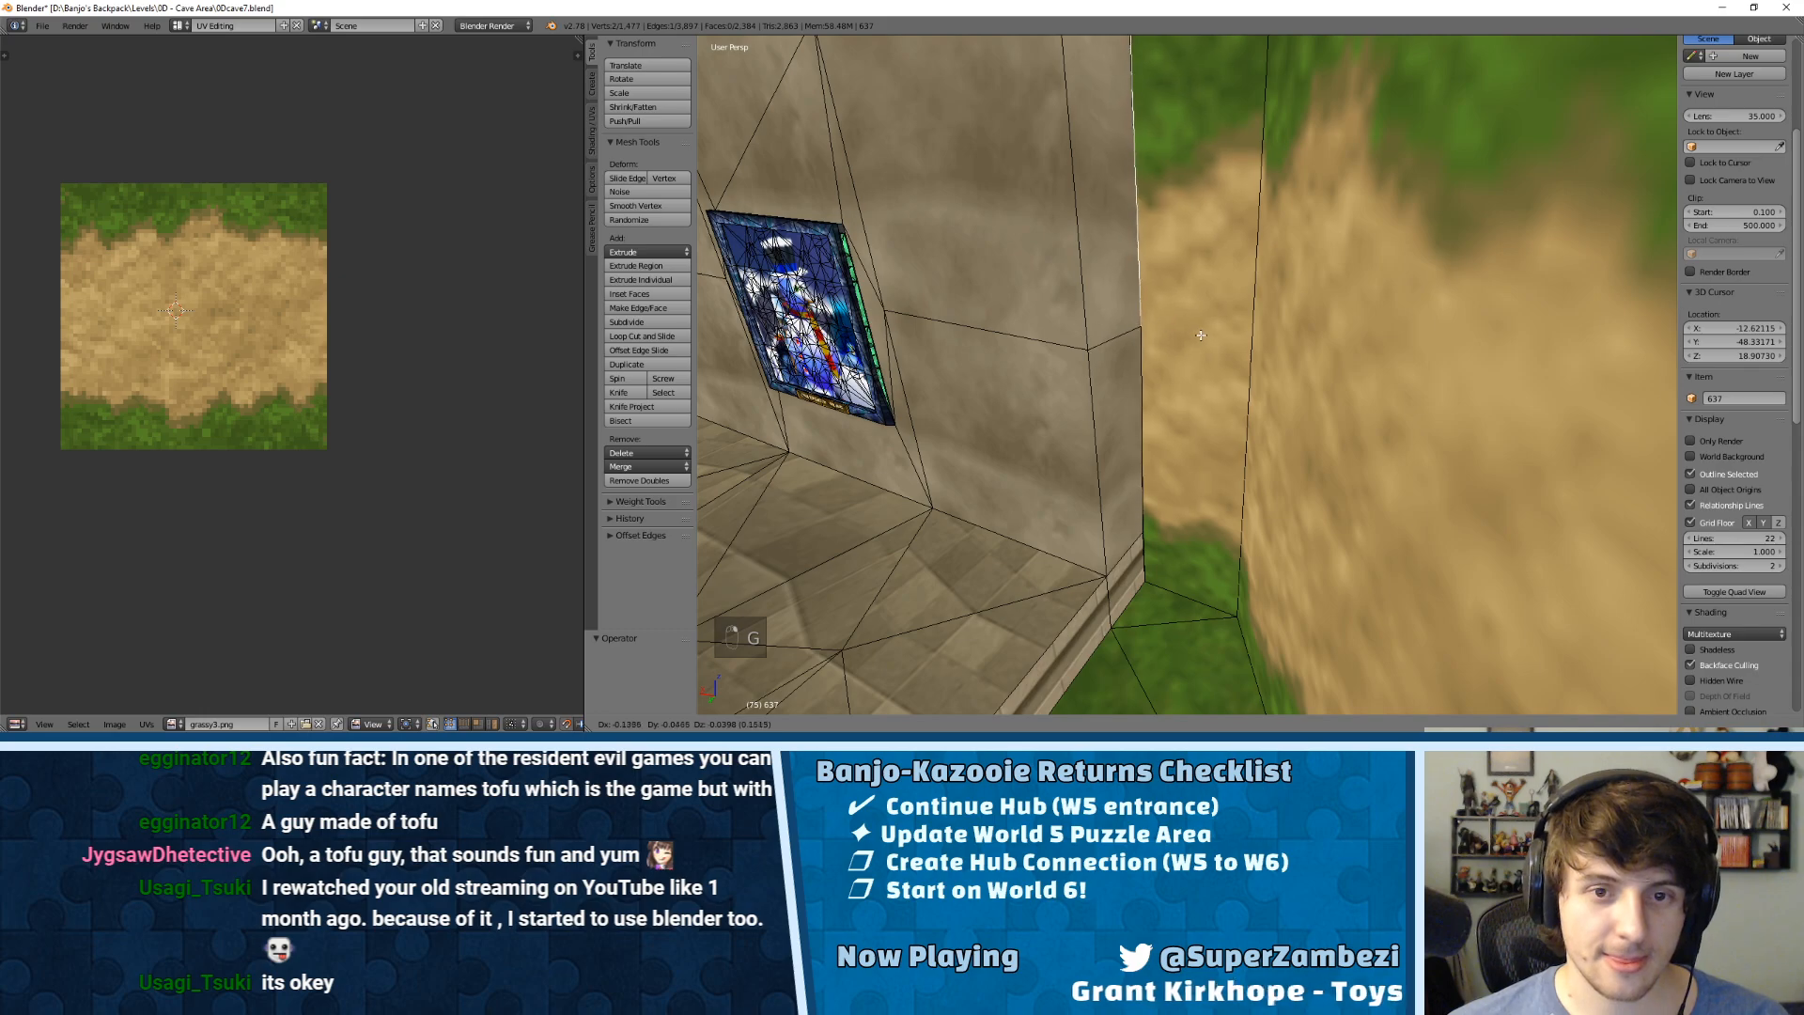
key(ctrl+z)
right_click(1149, 554)
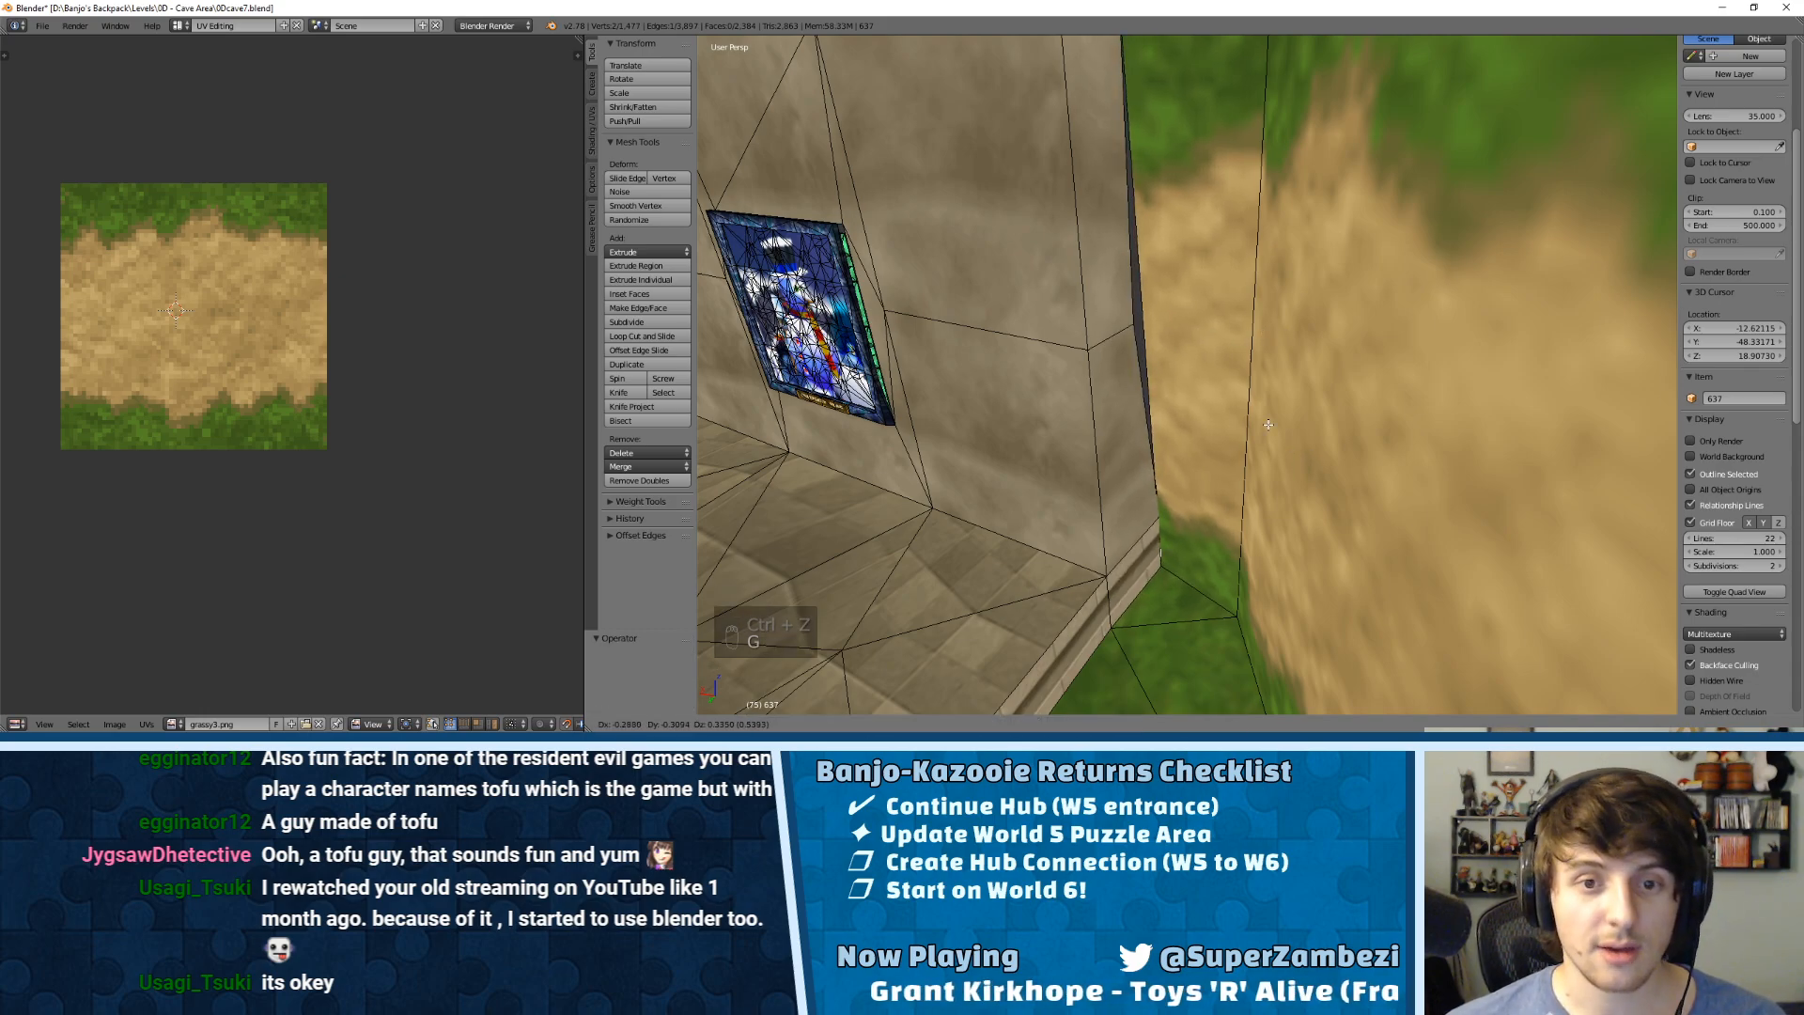
right_click(1140, 350)
Step: Test-move the cave wall's long seam edge beside the stone wall, then undo the move
right_click(1134, 318)
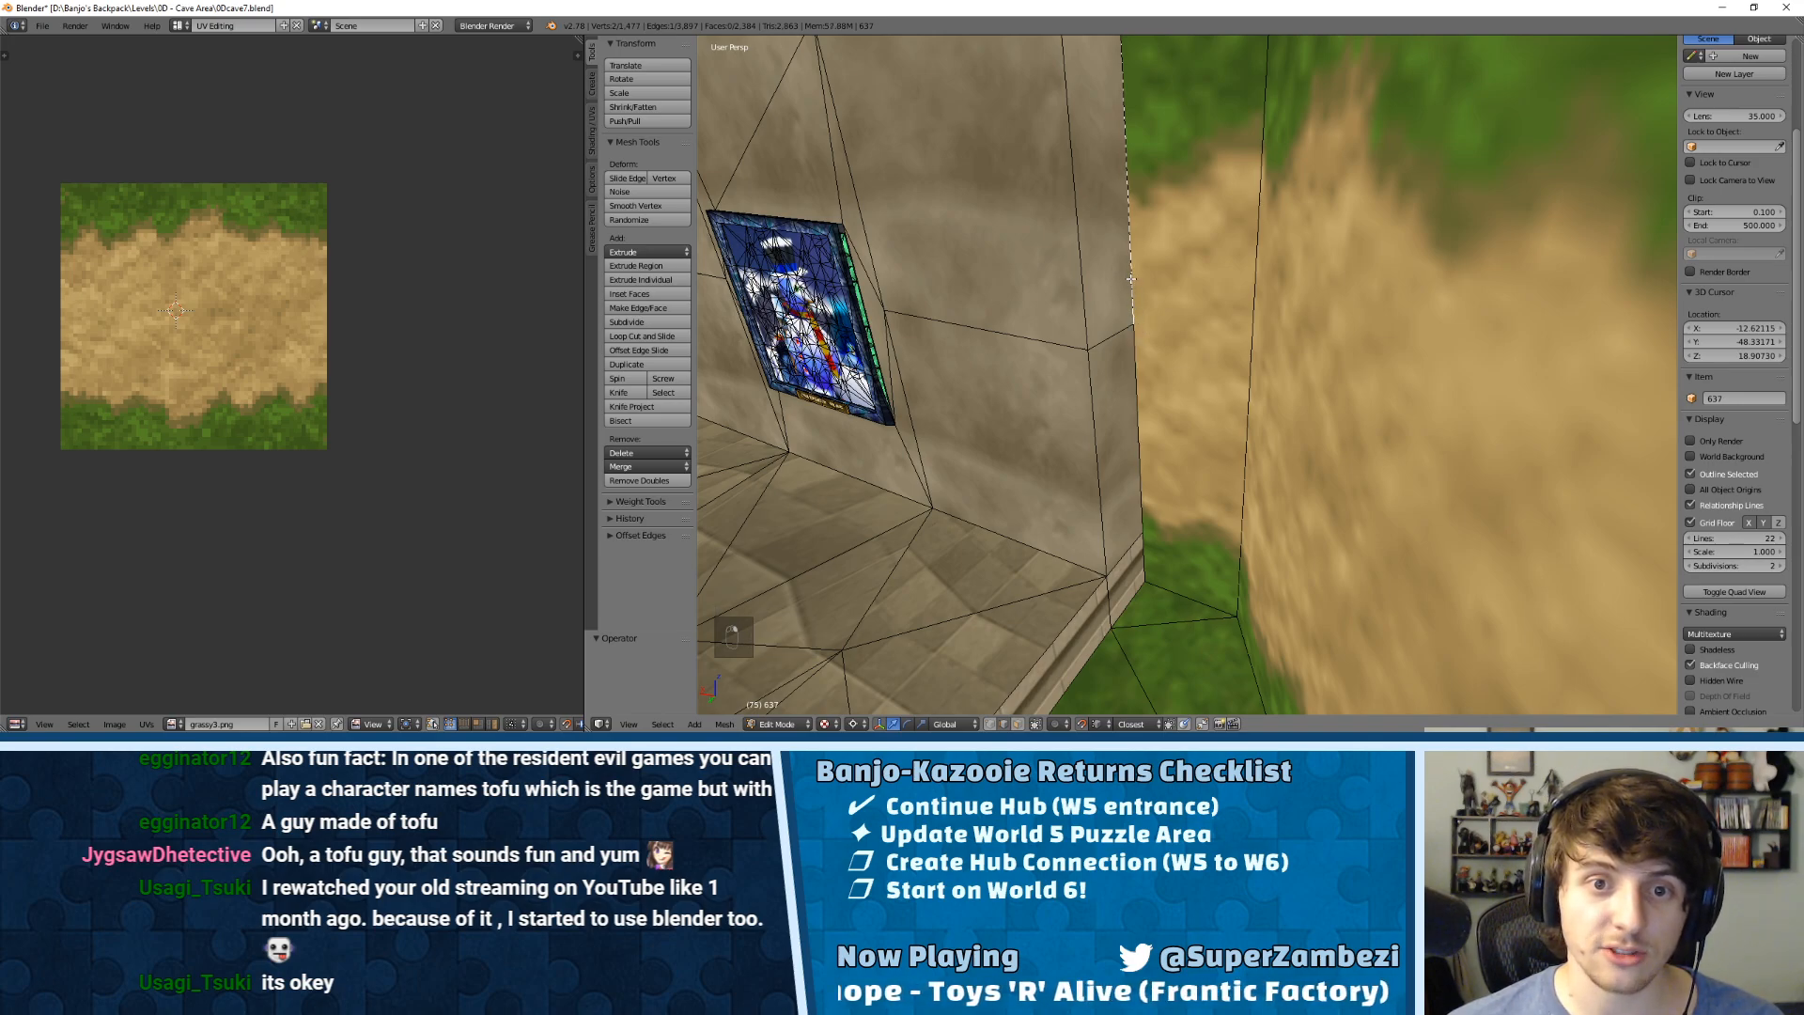
key(g)
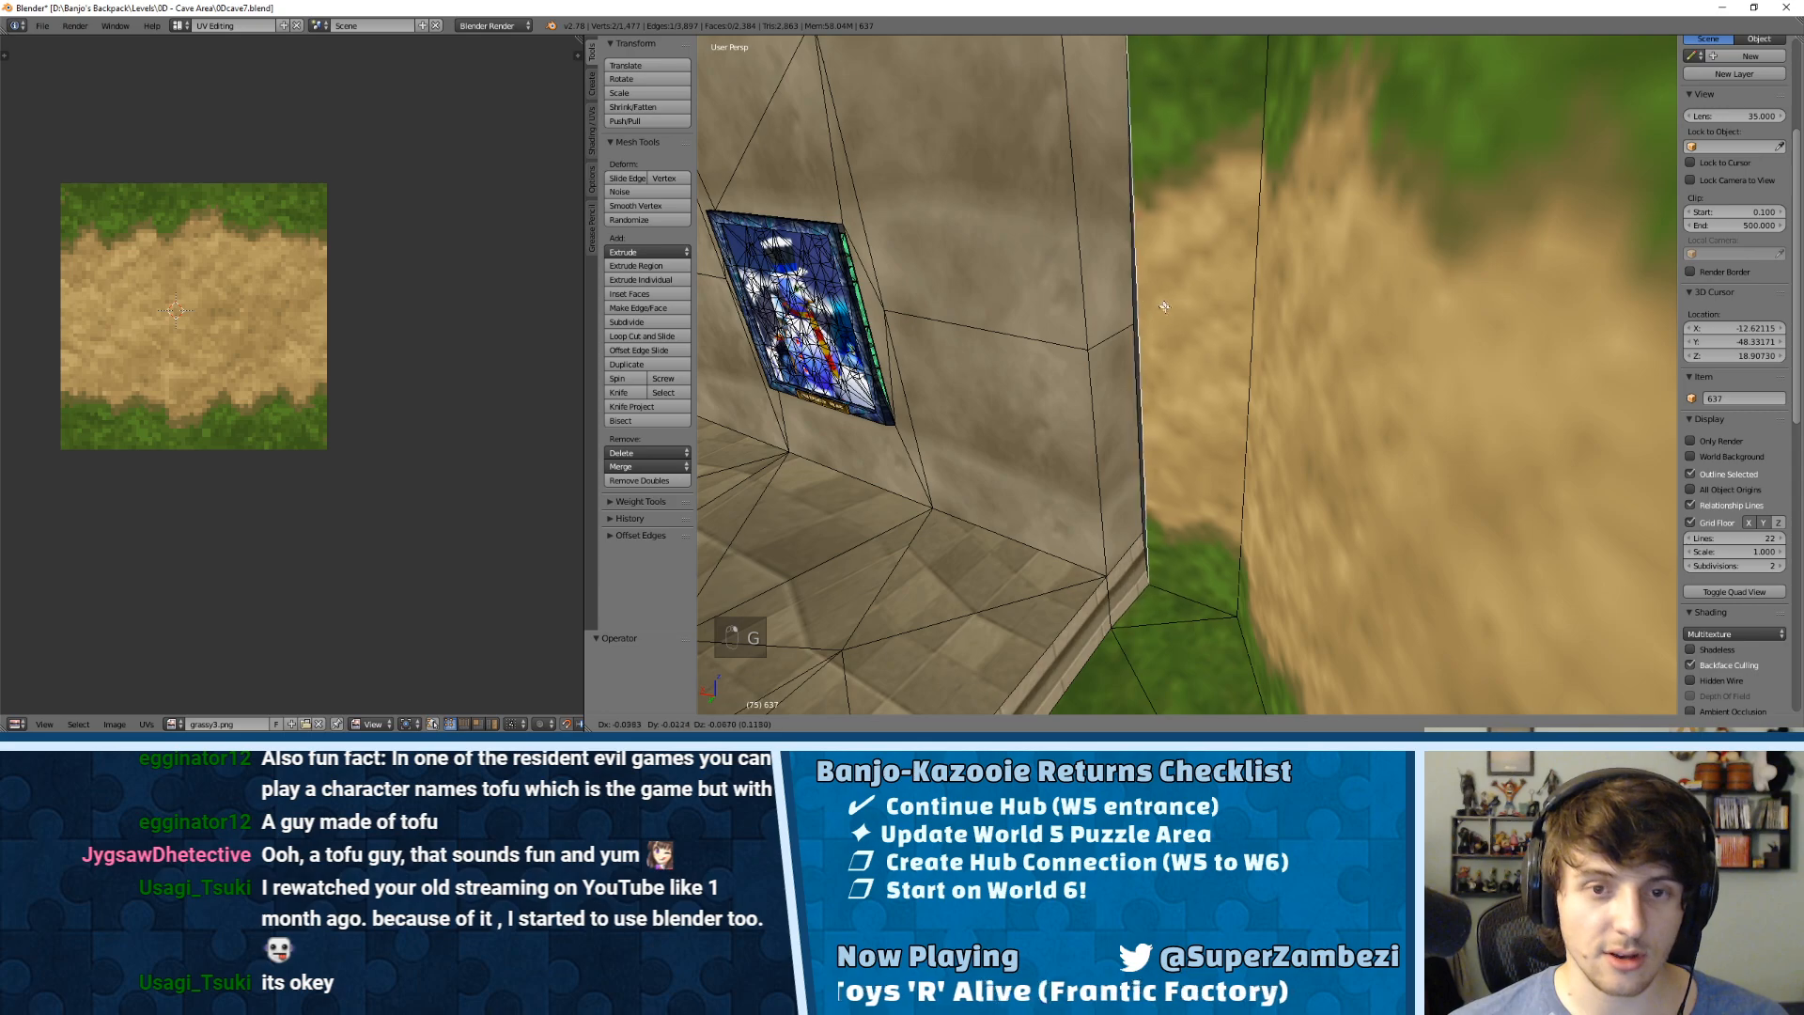
click(1167, 337)
key(ctrl+z)
Step: Subdivide the cave wall's seam edge beside the stone wall with 2 cuts
key(w)
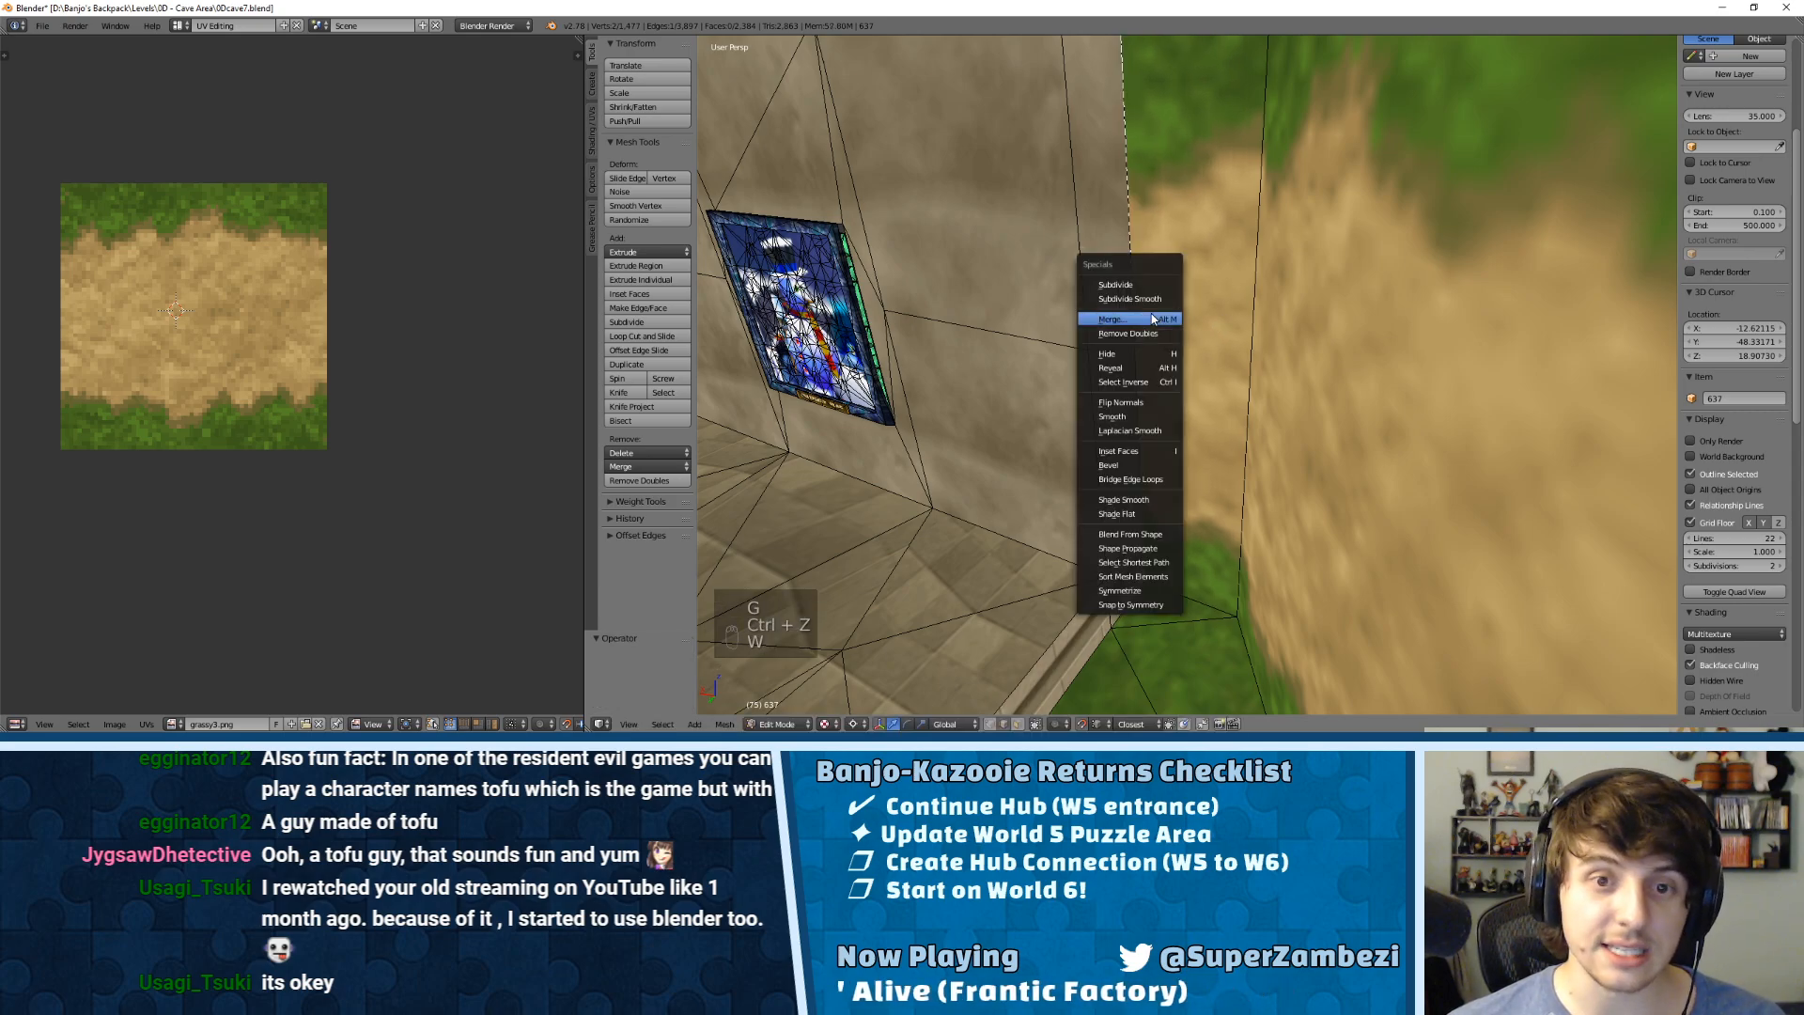
click(1136, 286)
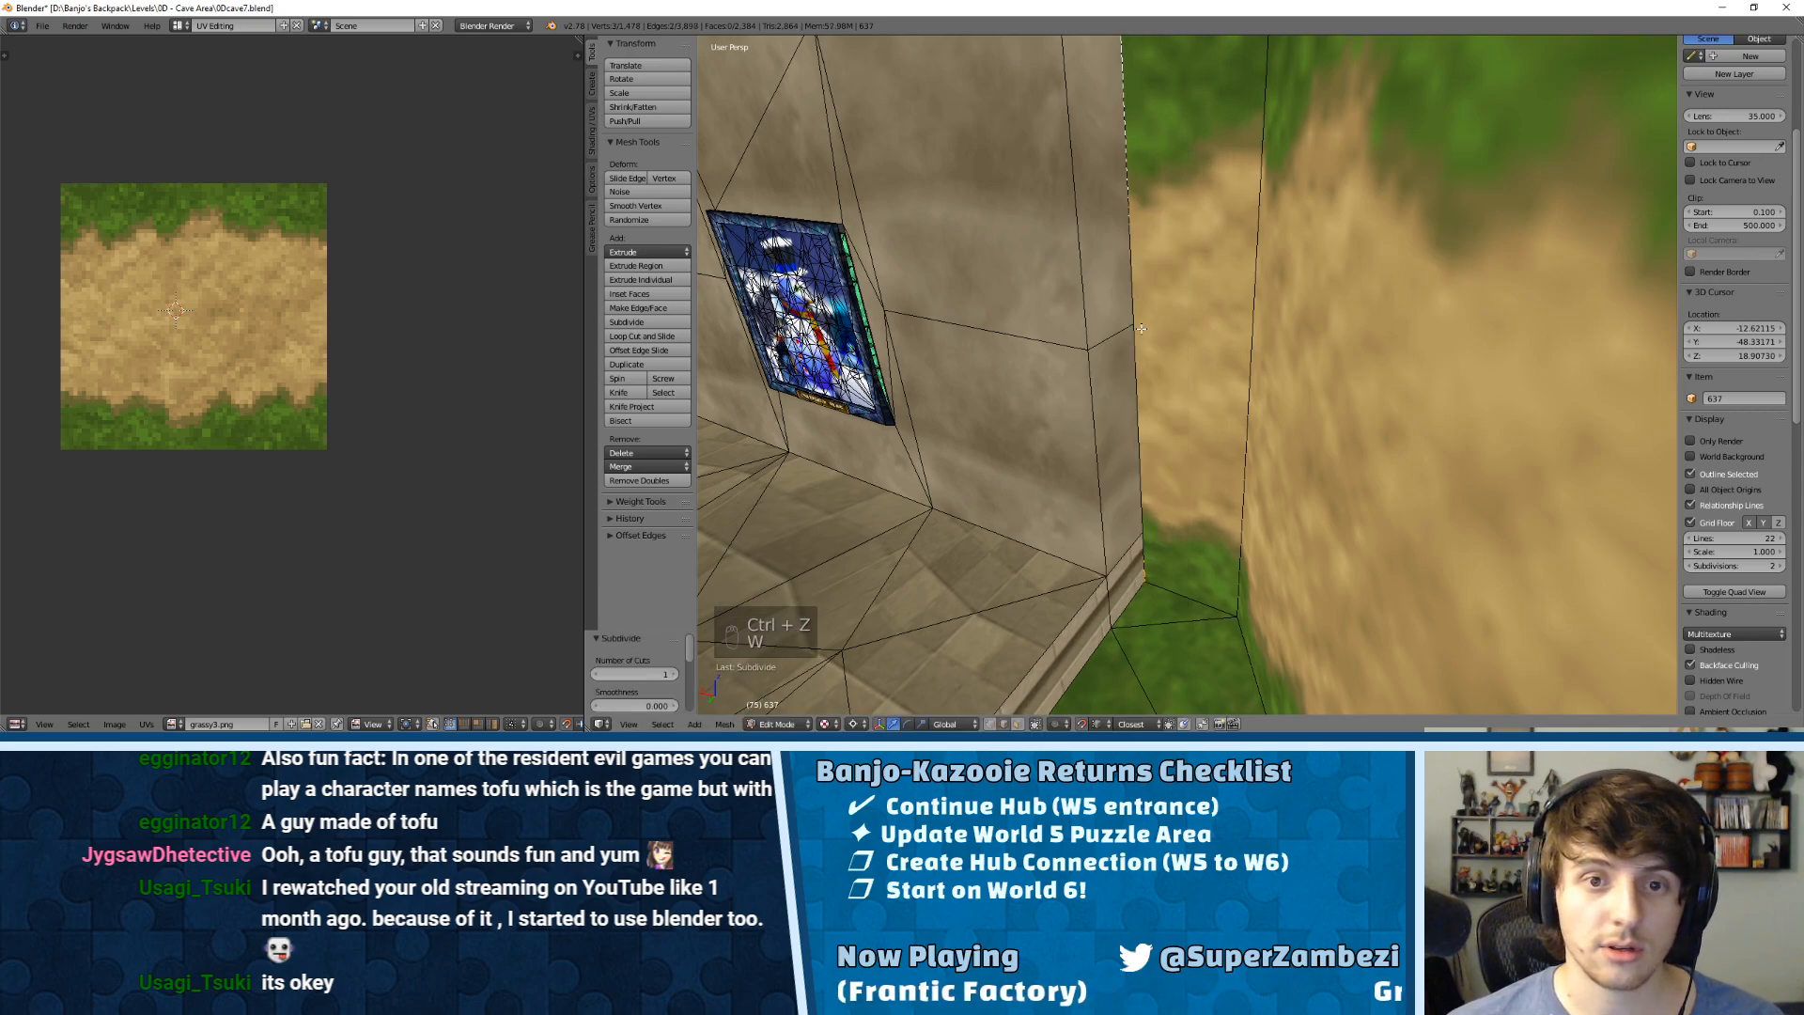
key(ctrl+z)
key(w)
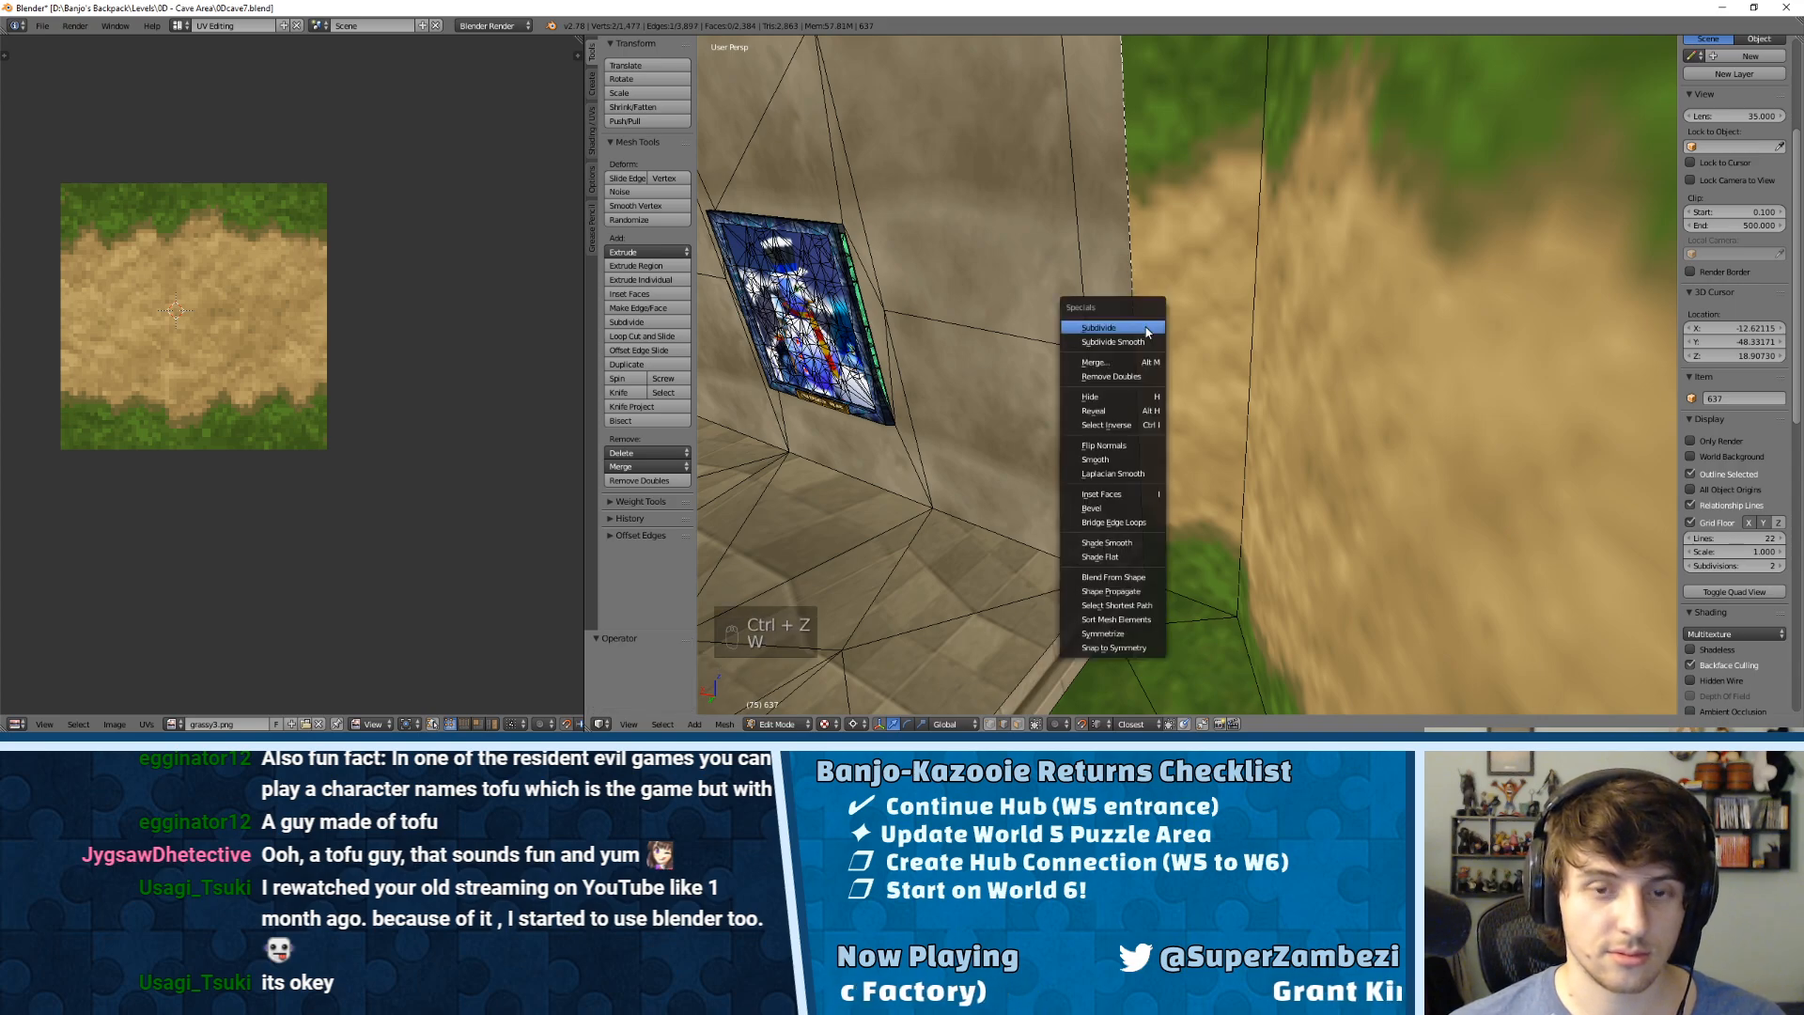
click(1118, 352)
click(660, 674)
text(2)
key(Return)
Step: Snap the seam edge's two new vertices onto the stone wall's base-trim corner and mid-height vertex
key(ctrl+Tab)
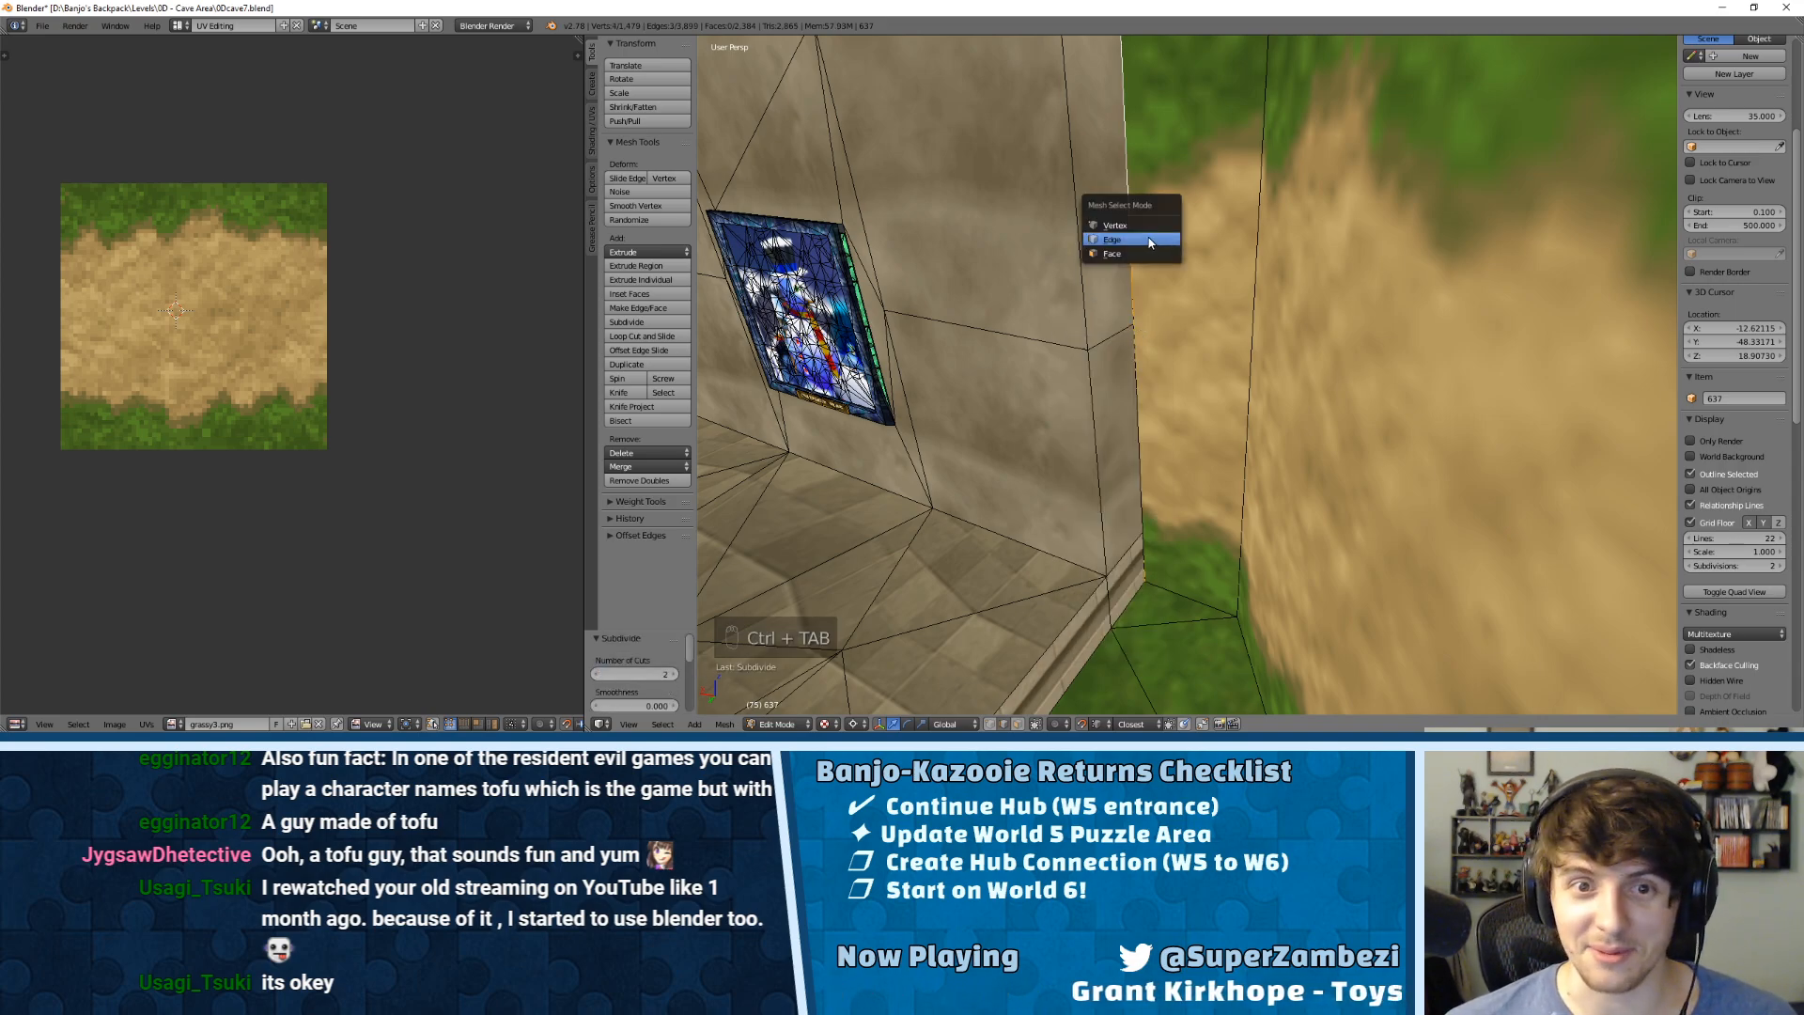
click(1146, 227)
scroll(1150, 376, down, 1)
right_click(1153, 436)
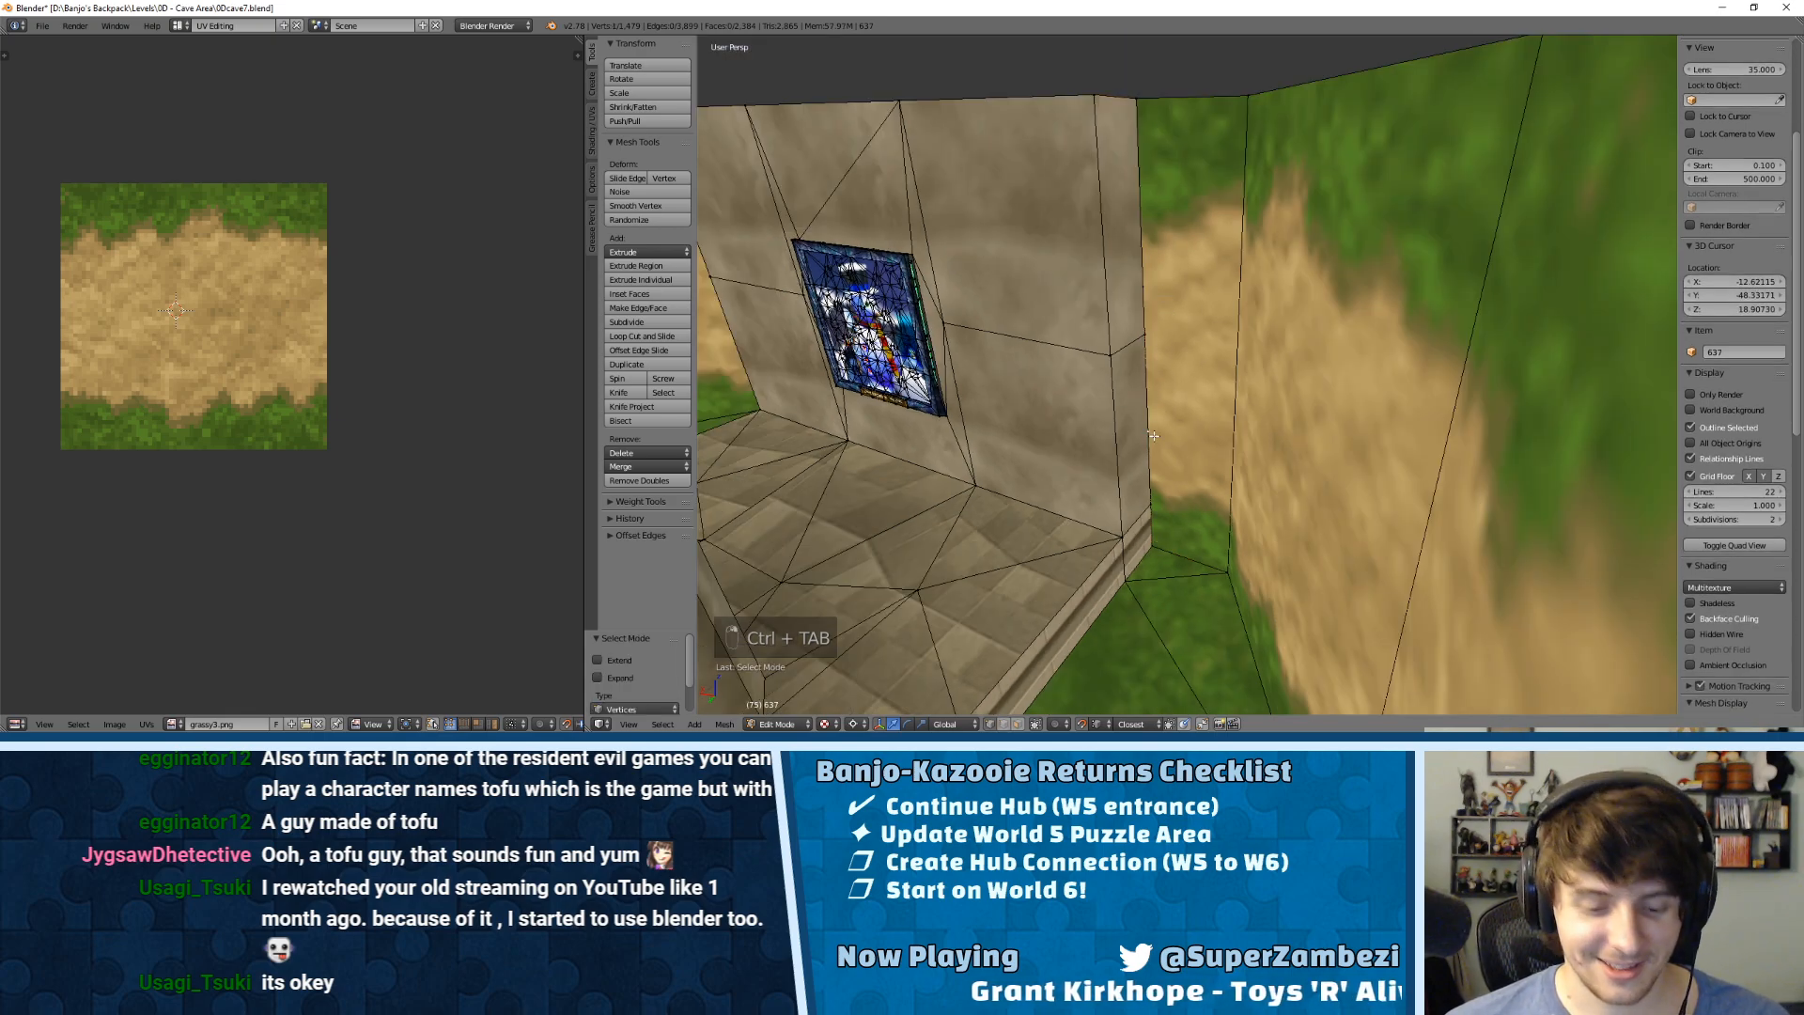
key(g)
click(1154, 506)
right_click(1146, 272)
key(g)
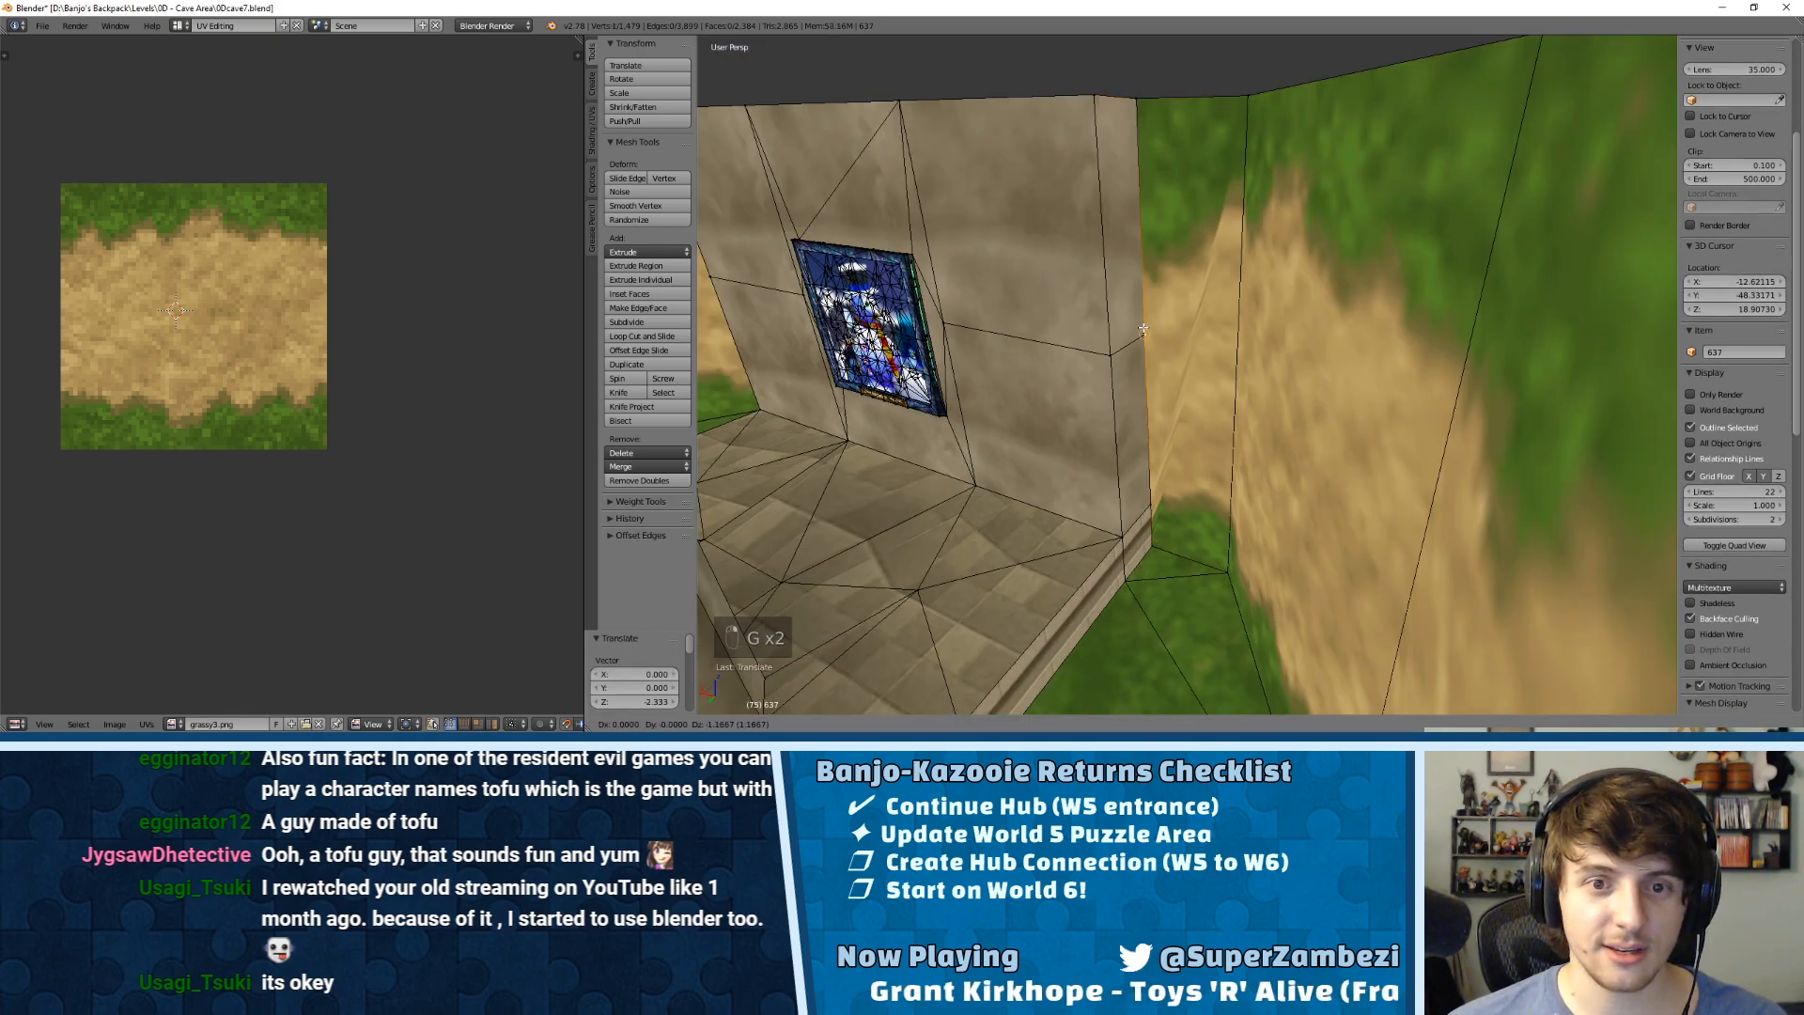
click(1144, 329)
Step: Weld the snapped seam vertices to the stone wall by removing doubles across the whole mesh
key(a)
key(a)
key(a)
key(w)
click(1157, 369)
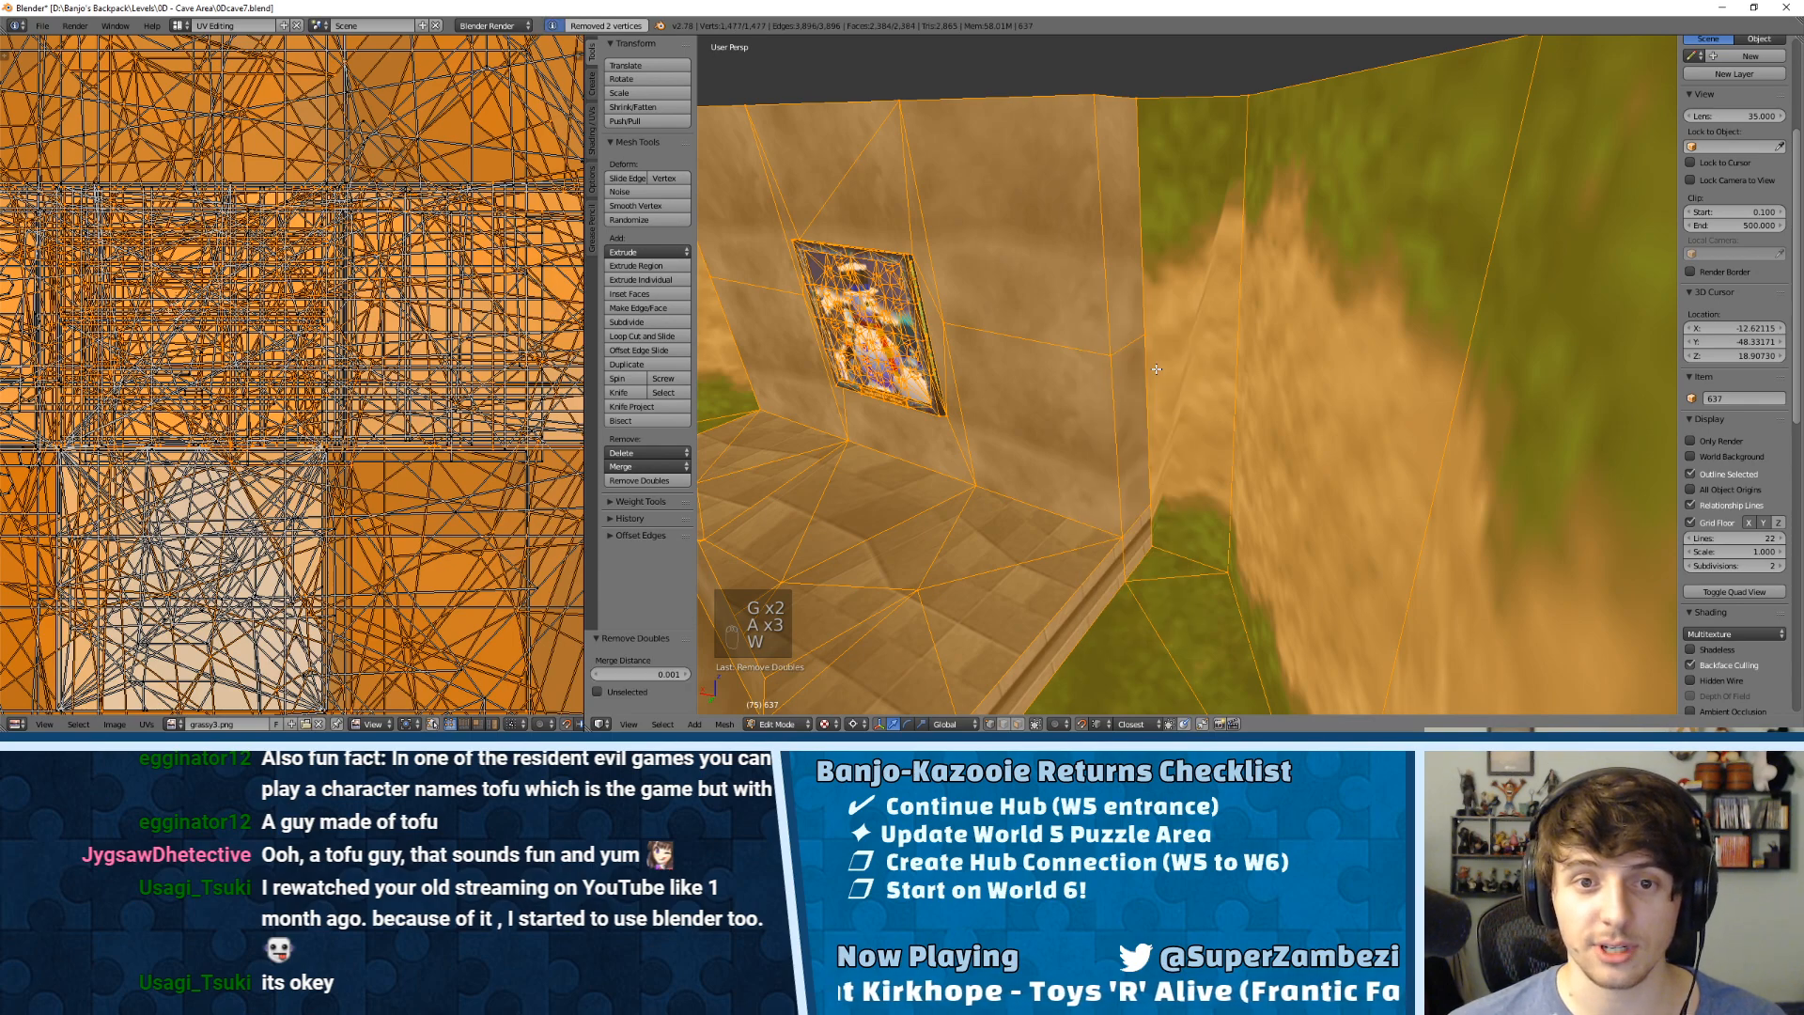
Step: Select the cave wall face bordering the newly welded stone wall corner and triangulate it
key(ctrl+Tab)
click(1130, 405)
right_click(1195, 380)
key(ctrl+t)
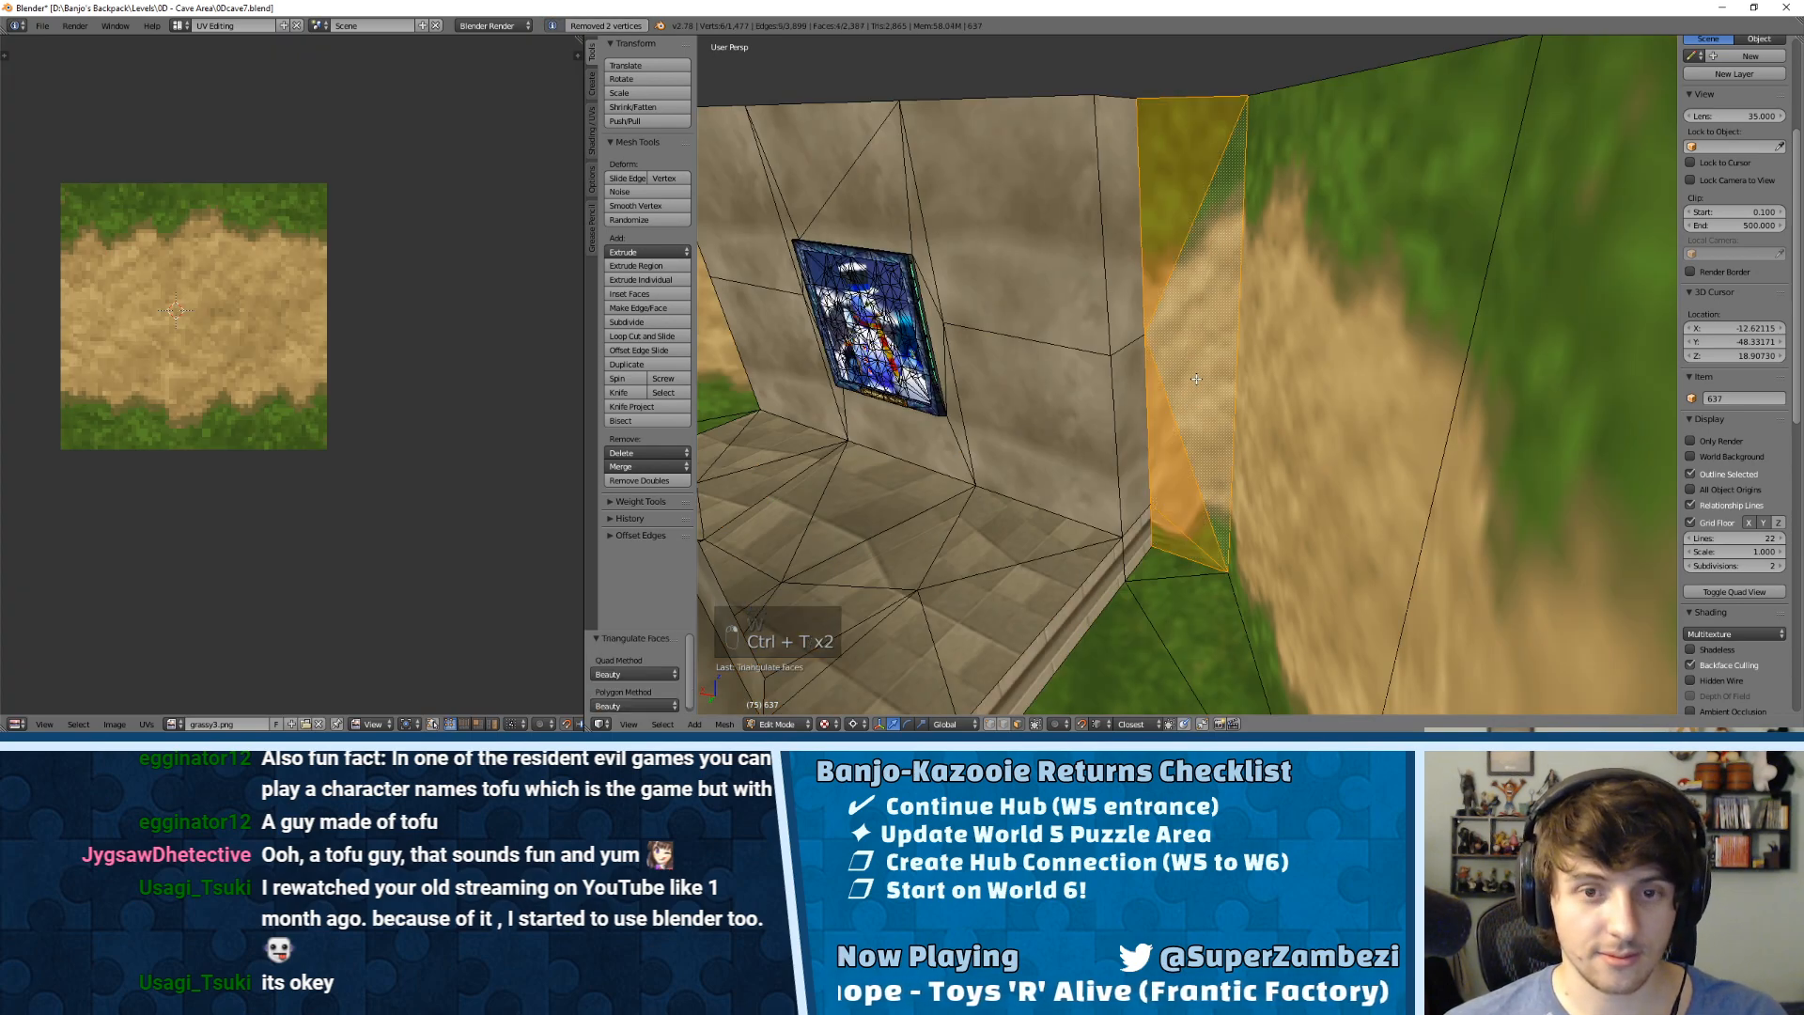
Step: Select all tiled floor faces that share the same image and frame them from directly above
middle_drag(1053, 404, 1119, 521)
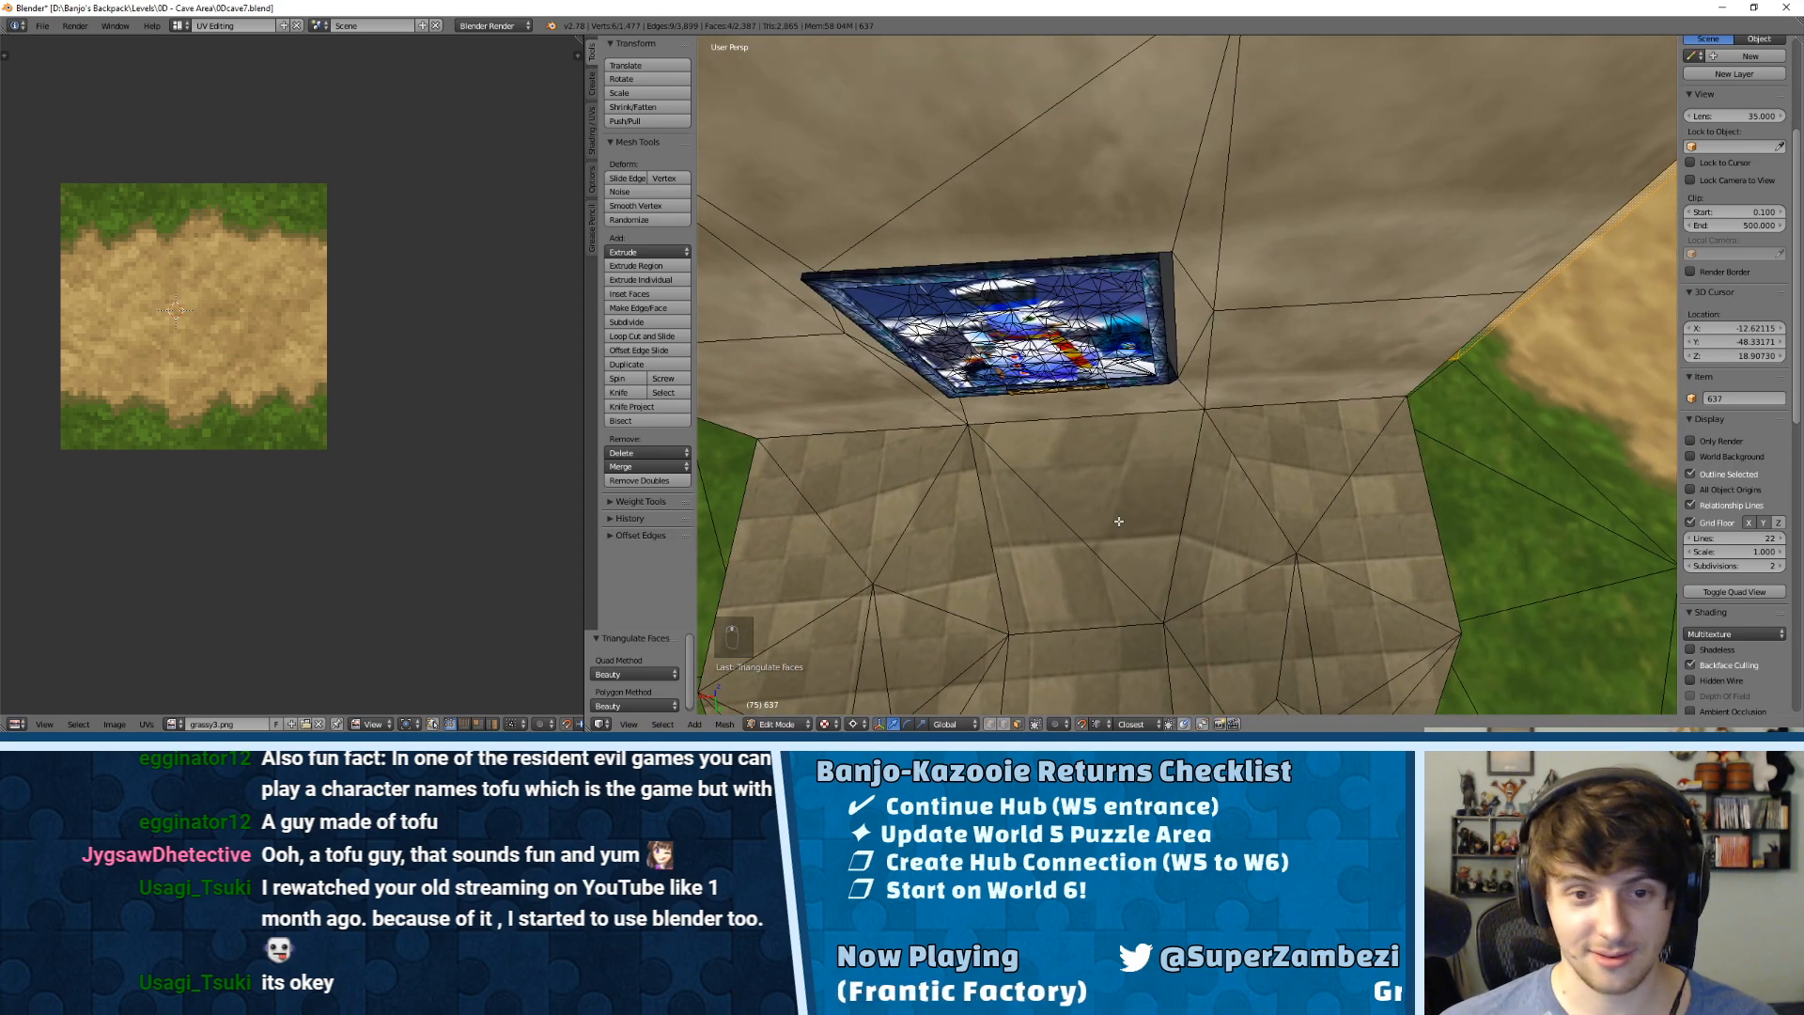
right_click(1118, 521)
key(ctrl+Tab)
click(1124, 521)
key(shift+g)
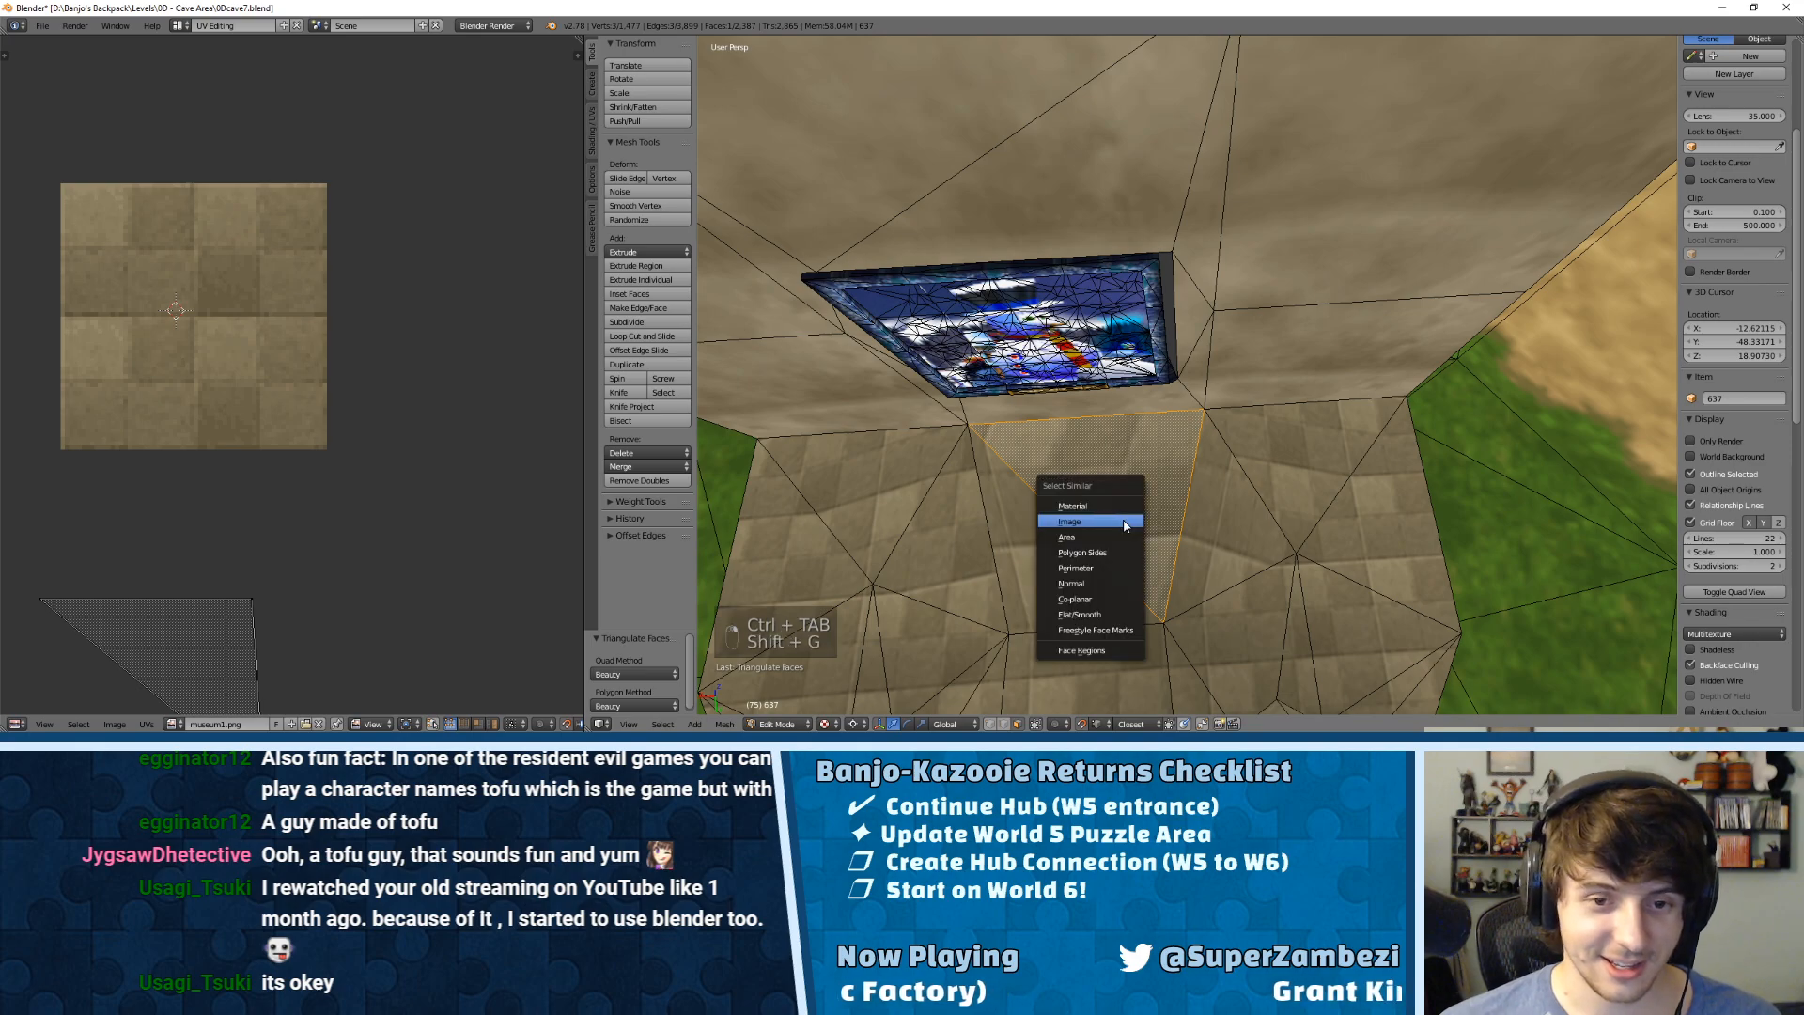
click(1081, 537)
key(KP_Decimal)
key(KP_7)
scroll(407, 455, down, 5)
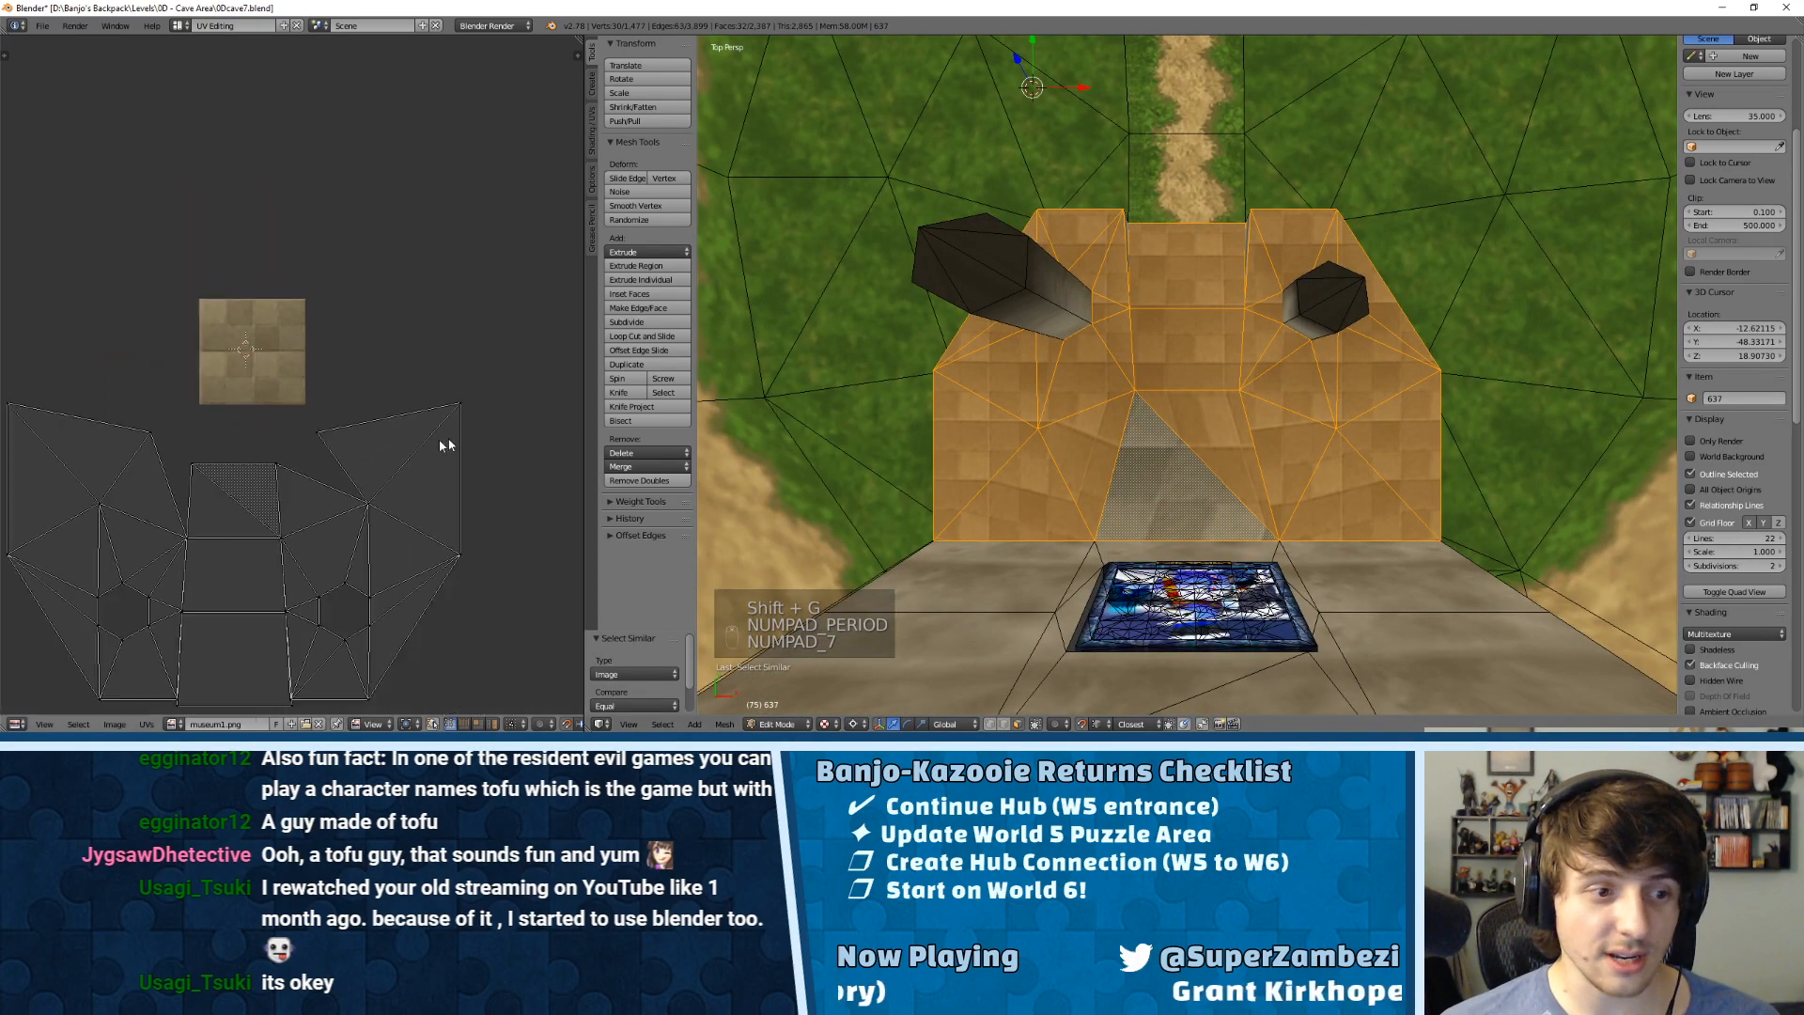
Step: Try splitting the selected tiled floor faces from the mesh, then undo the split
key(y)
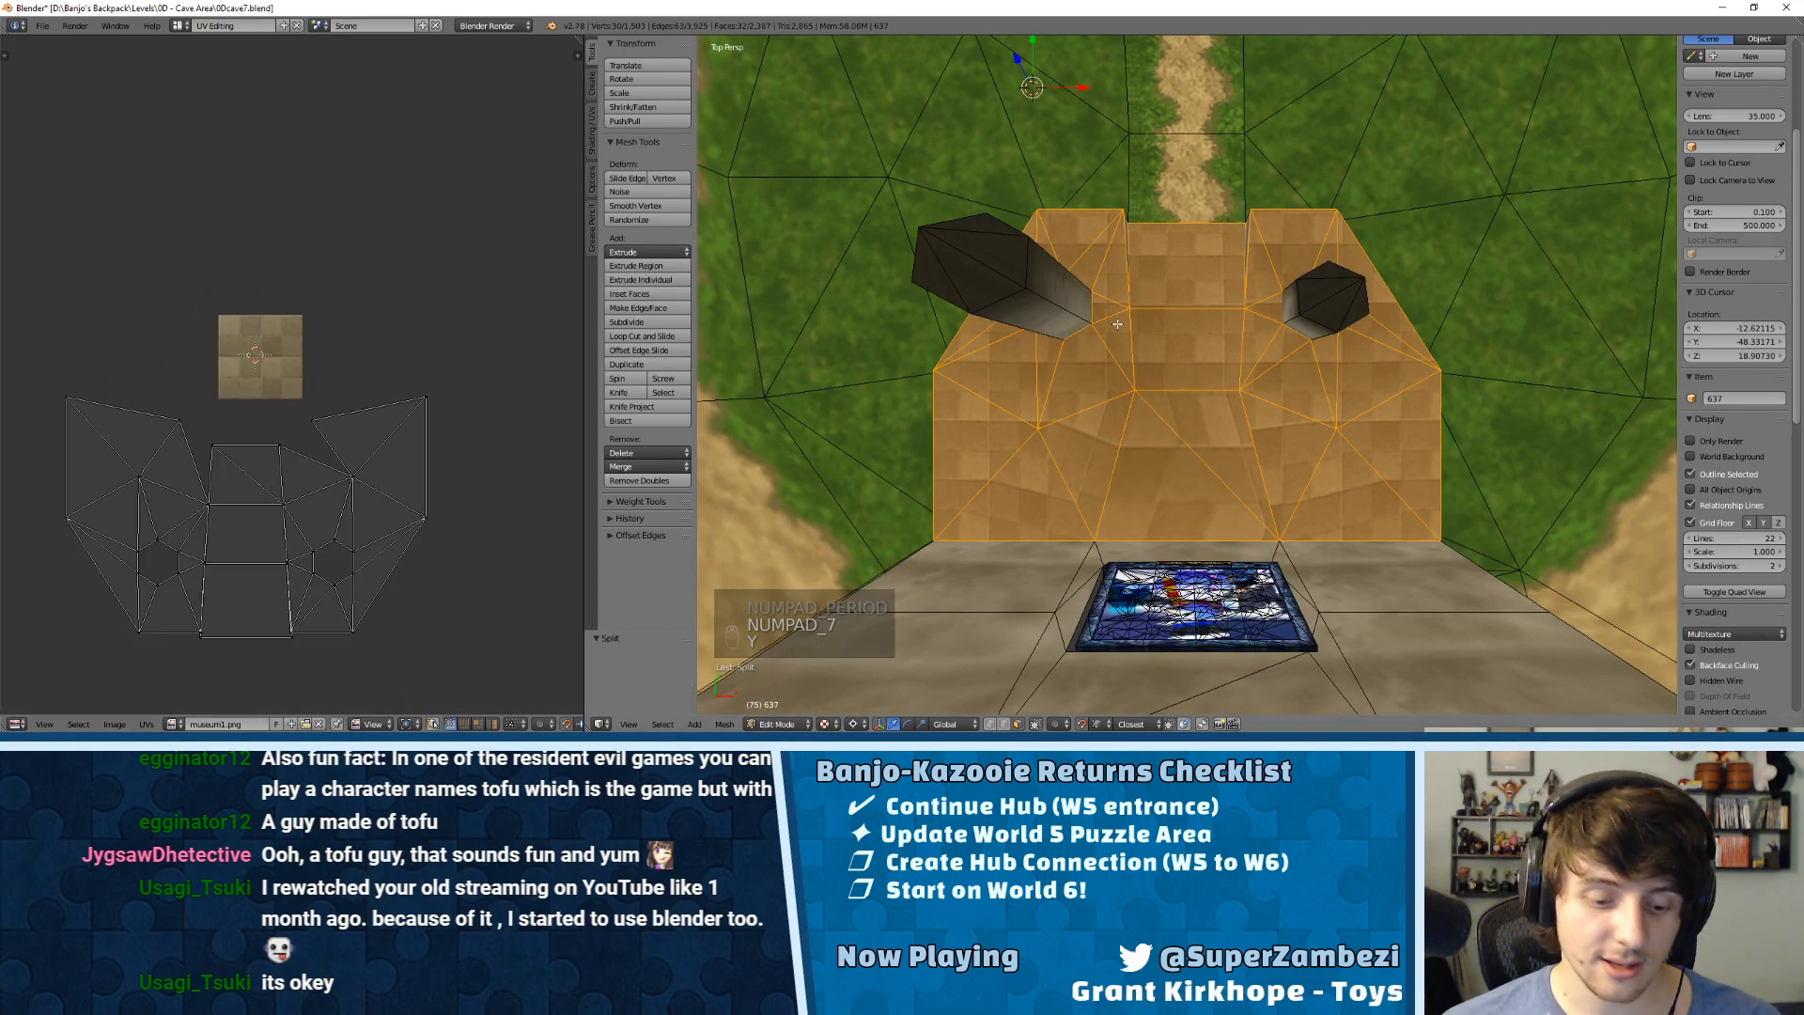
key(u)
click(1123, 327)
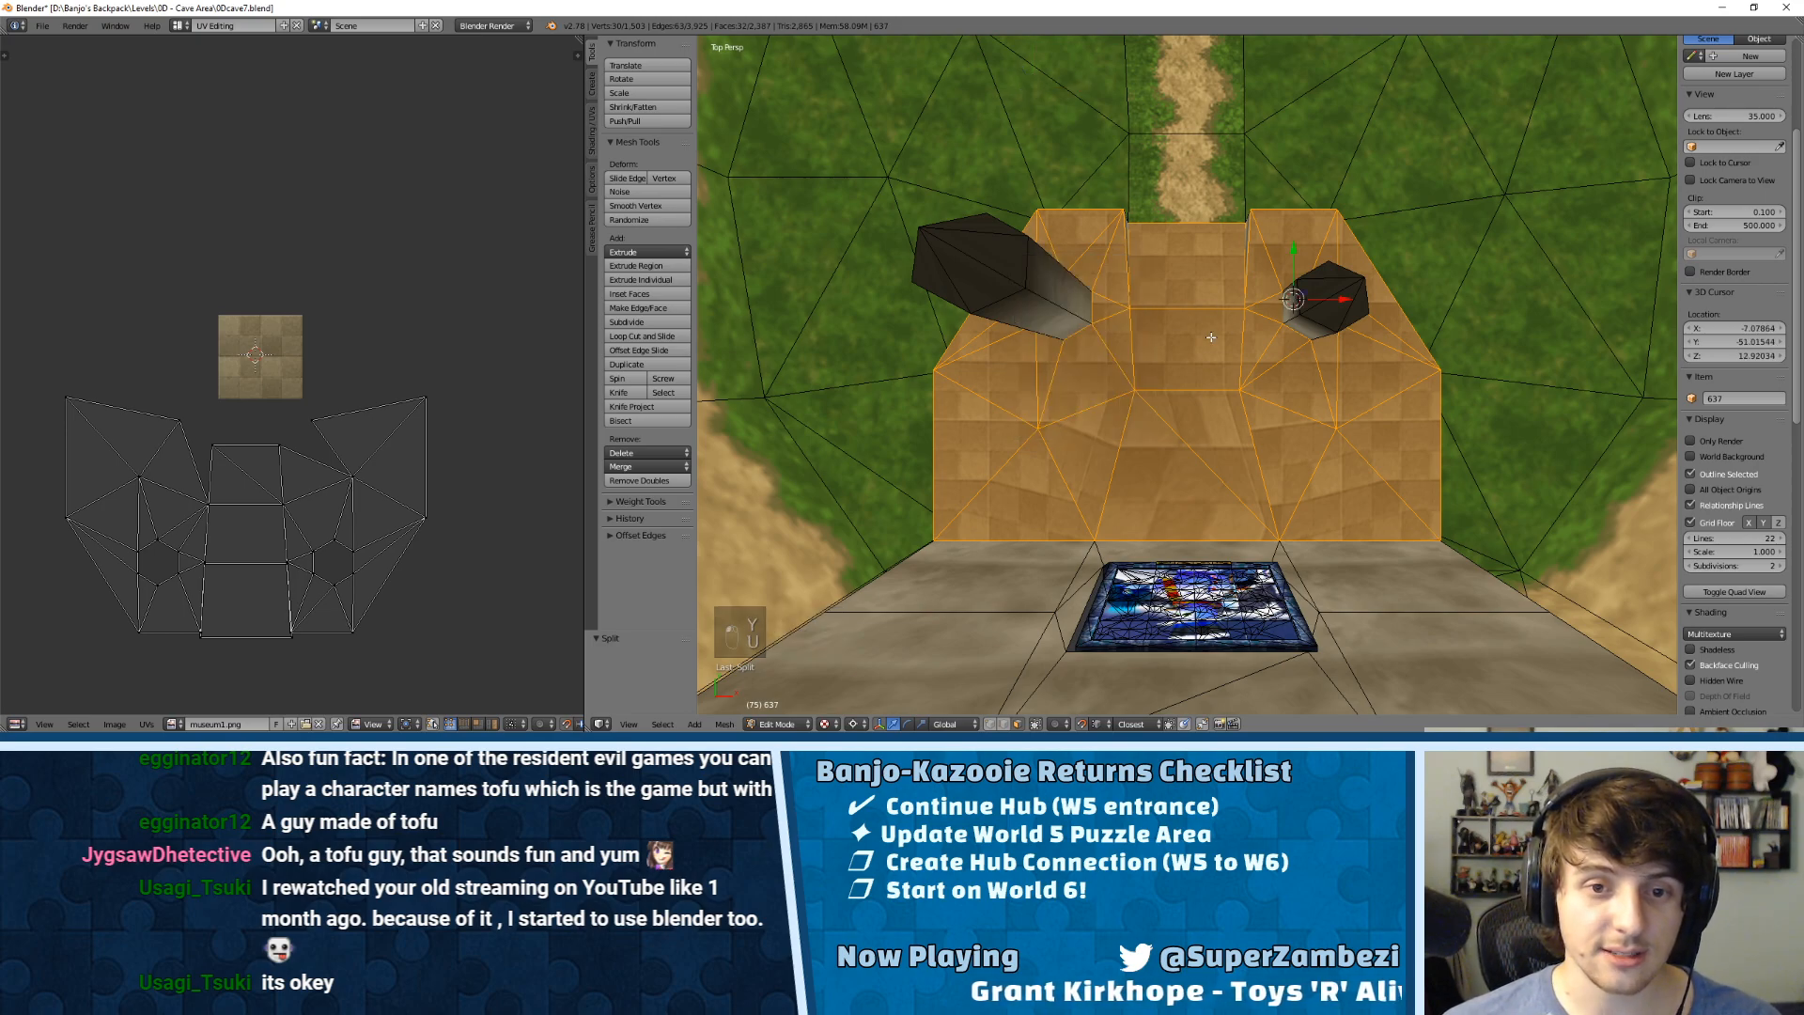
key(ctrl+z)
Step: Unwrap the tiled floor faces and scale all their UVs up by a factor of 4
key(u)
click(1107, 321)
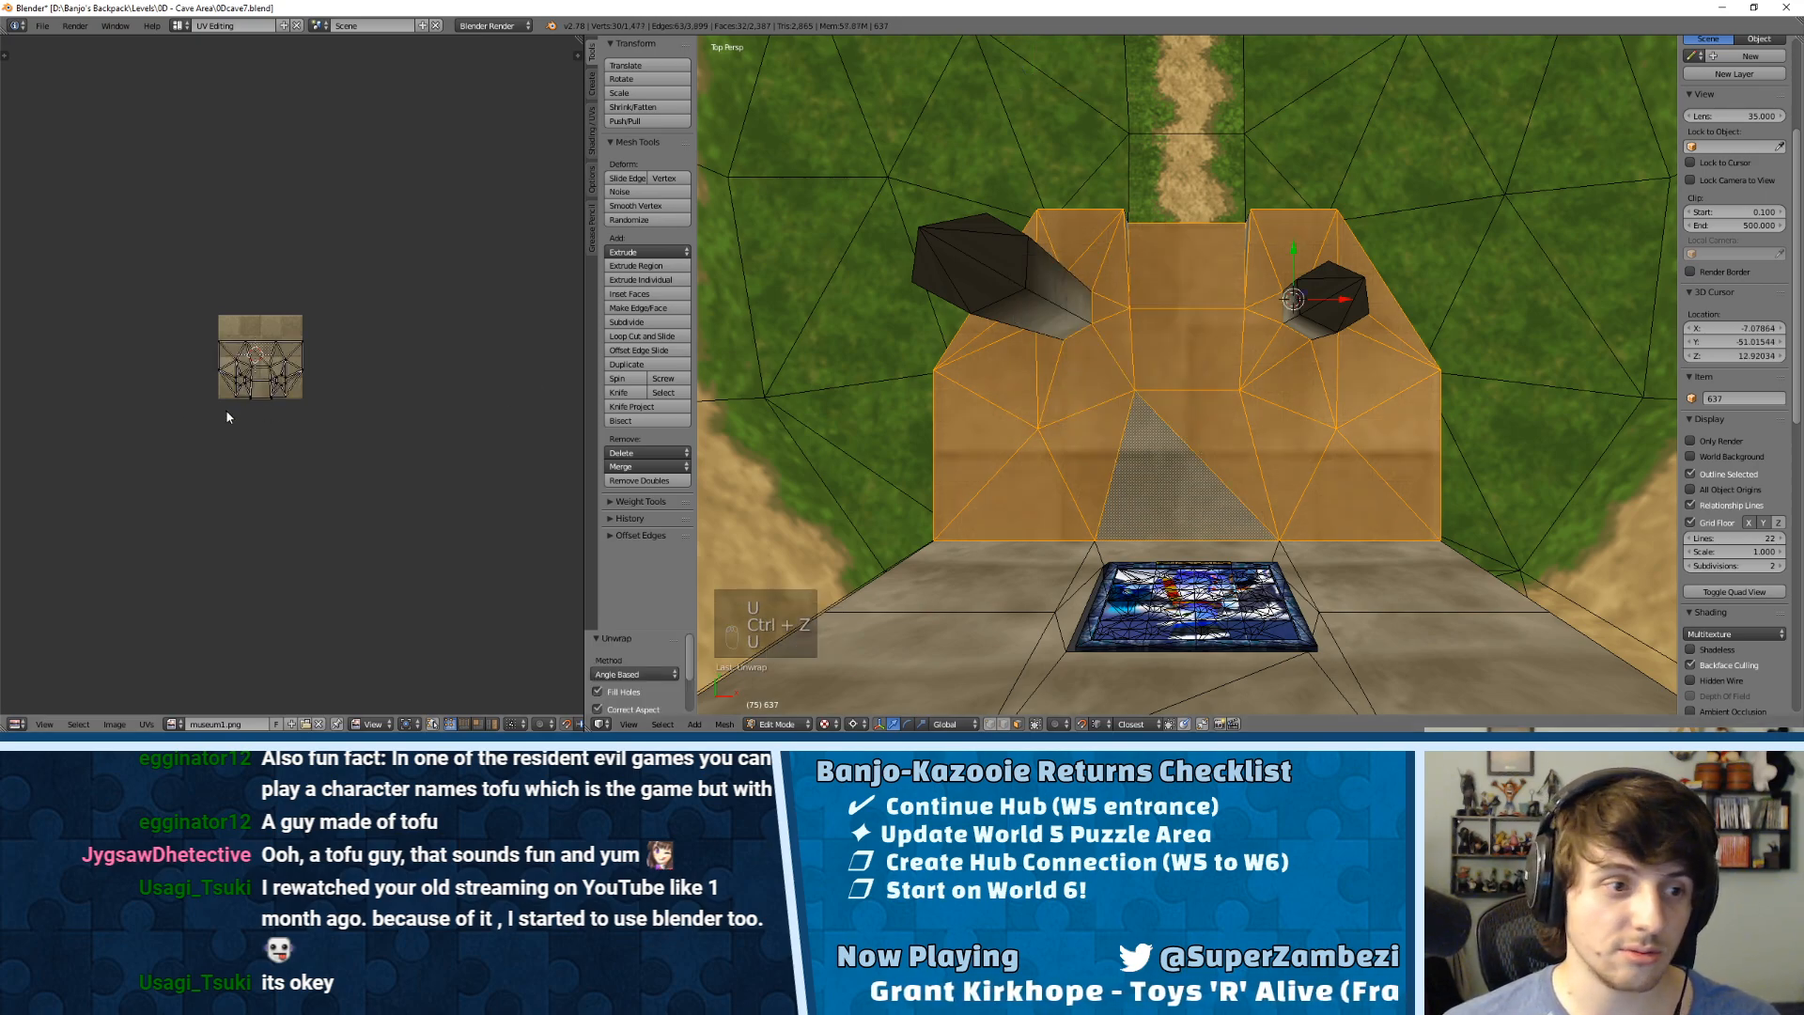
key(a)
key(a)
key(a)
key(s)
key(a)
key(s)
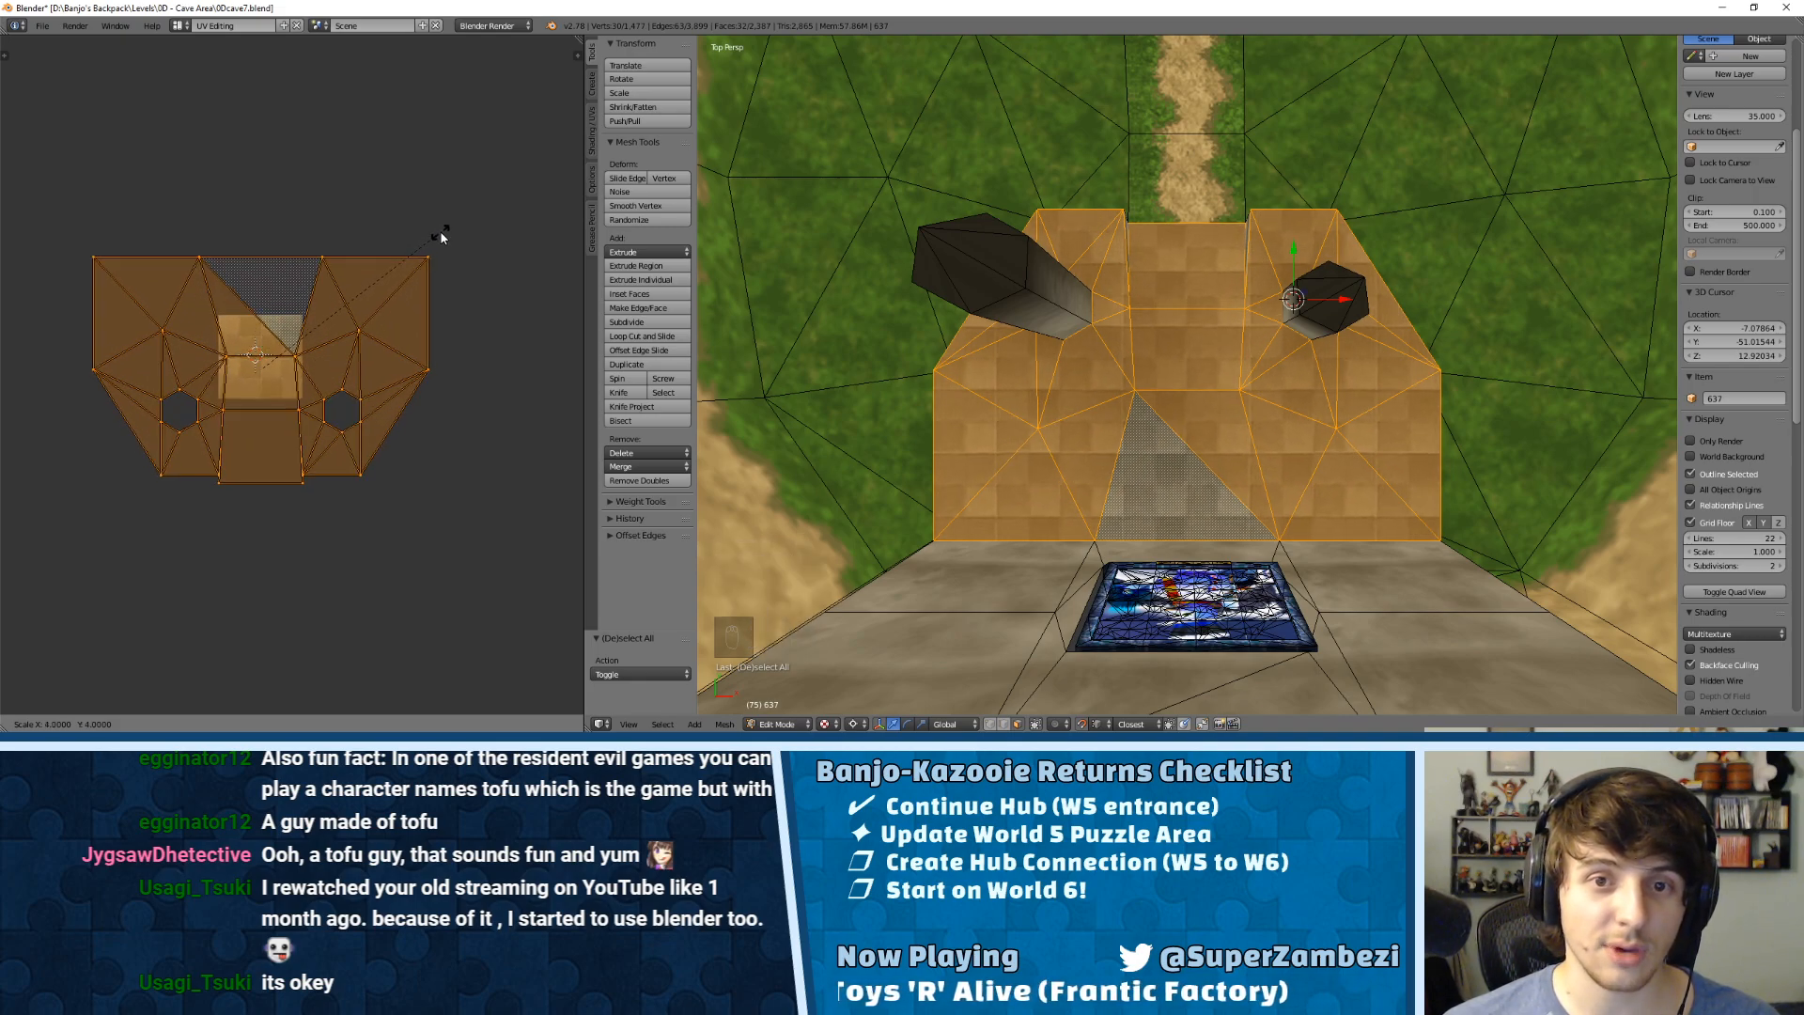
click(441, 237)
key(a)
key(Tab)
key(Tab)
Step: Reselect all floor faces sharing the tile image and shift their UVs slightly downward along Y
right_click(1187, 348)
key(shift+g)
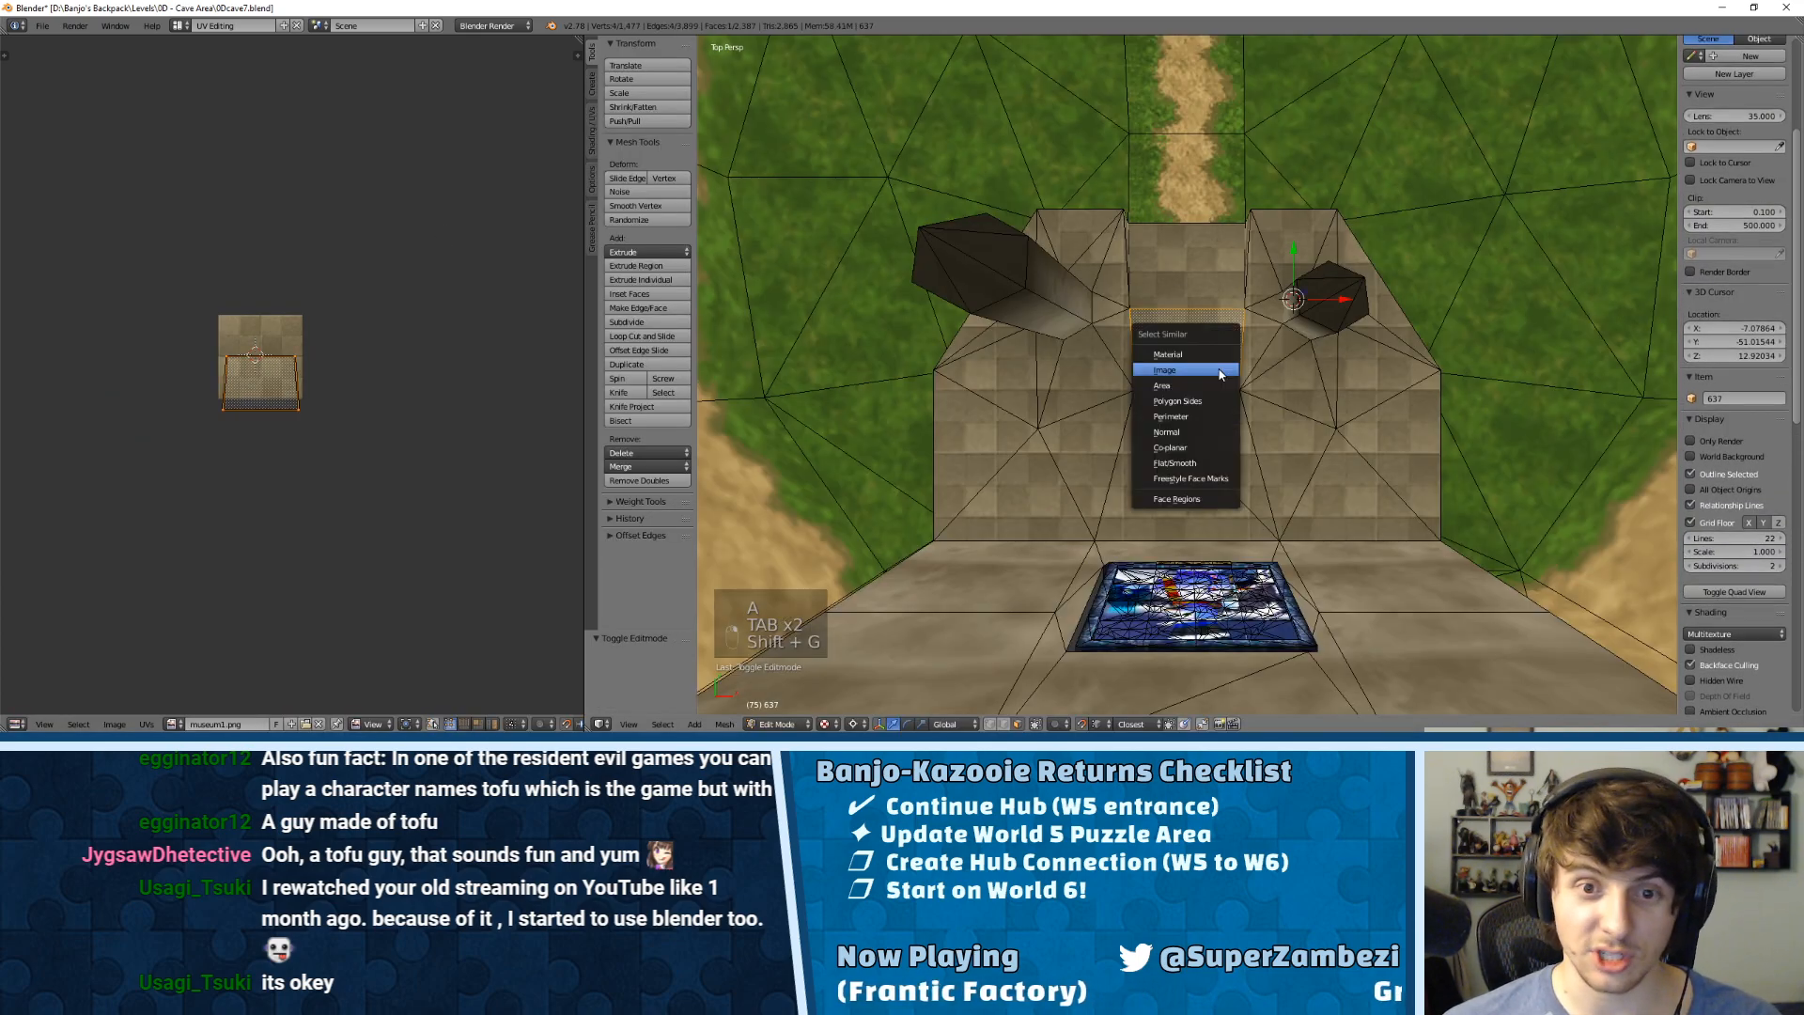
click(1189, 364)
key(g)
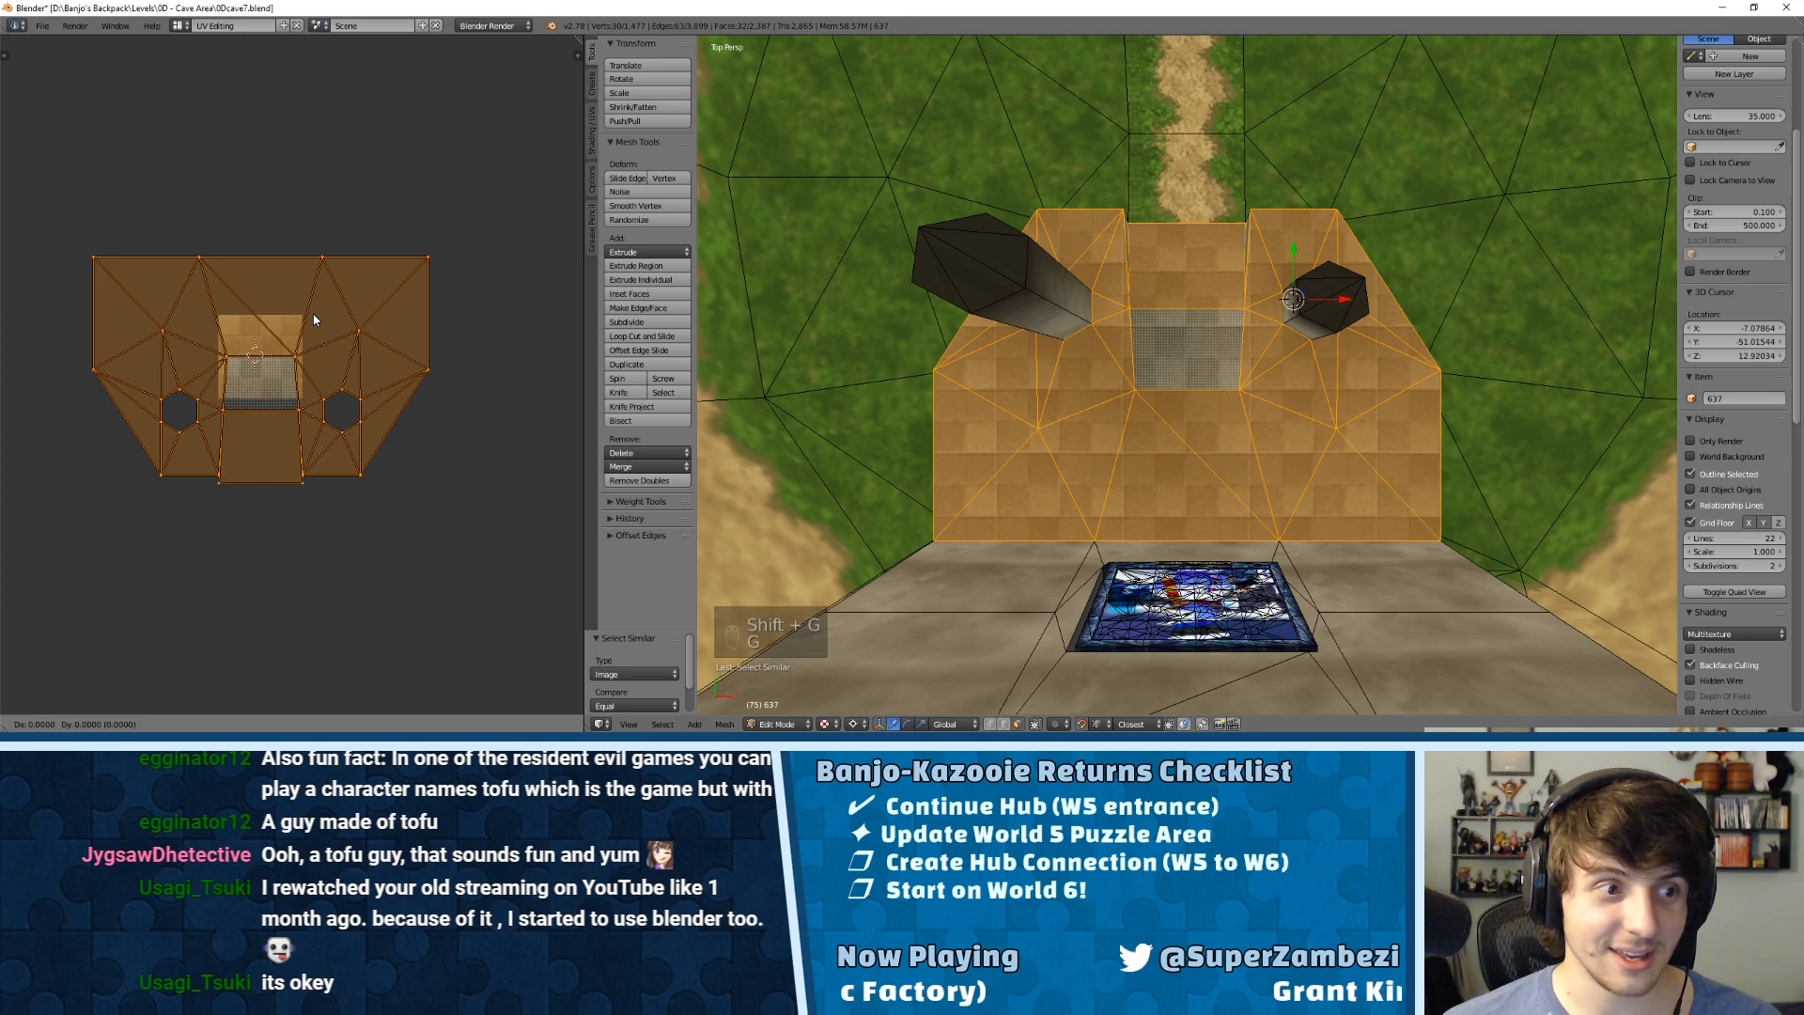
key(y)
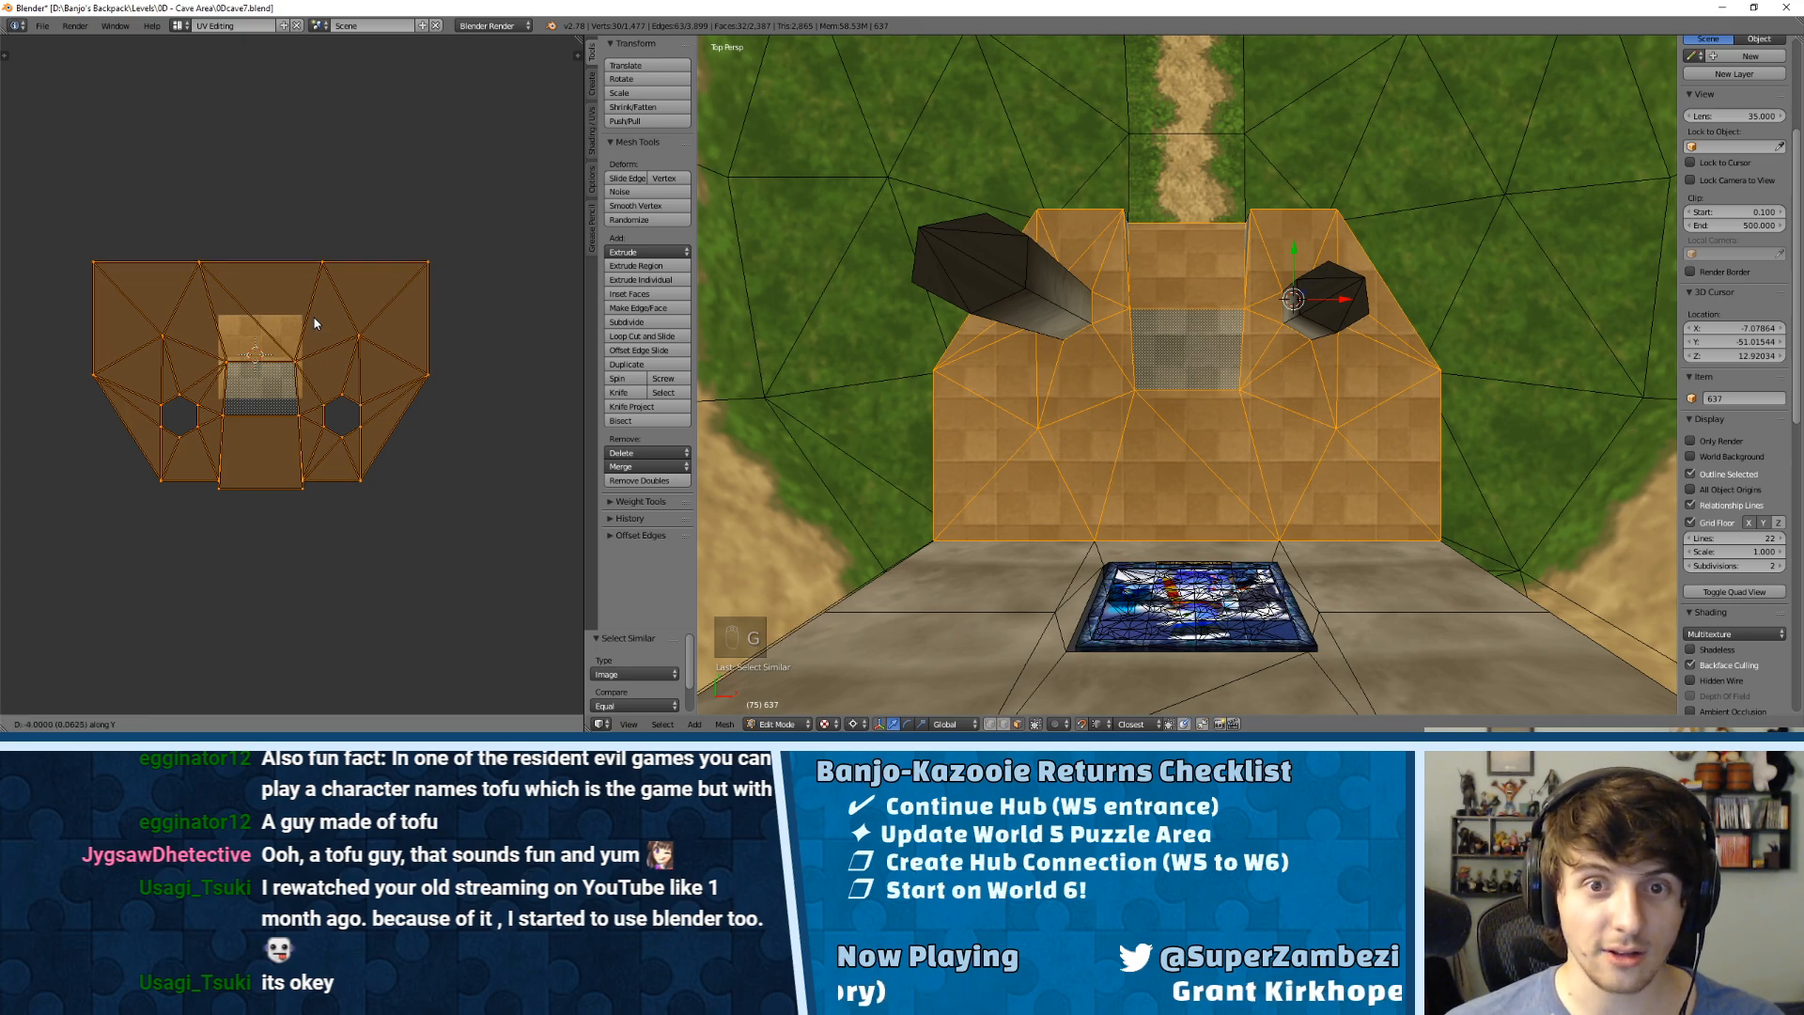
click(315, 318)
key(a)
key(Tab)
key(Tab)
Step: Select the triangulated cave wall faces beside the stone wall's pillar side and frame all their UVs
middle_drag(1034, 376, 1287, 346)
key(ctrl+Tab)
click(1288, 341)
right_click(1327, 129)
shift+right_click(1312, 94)
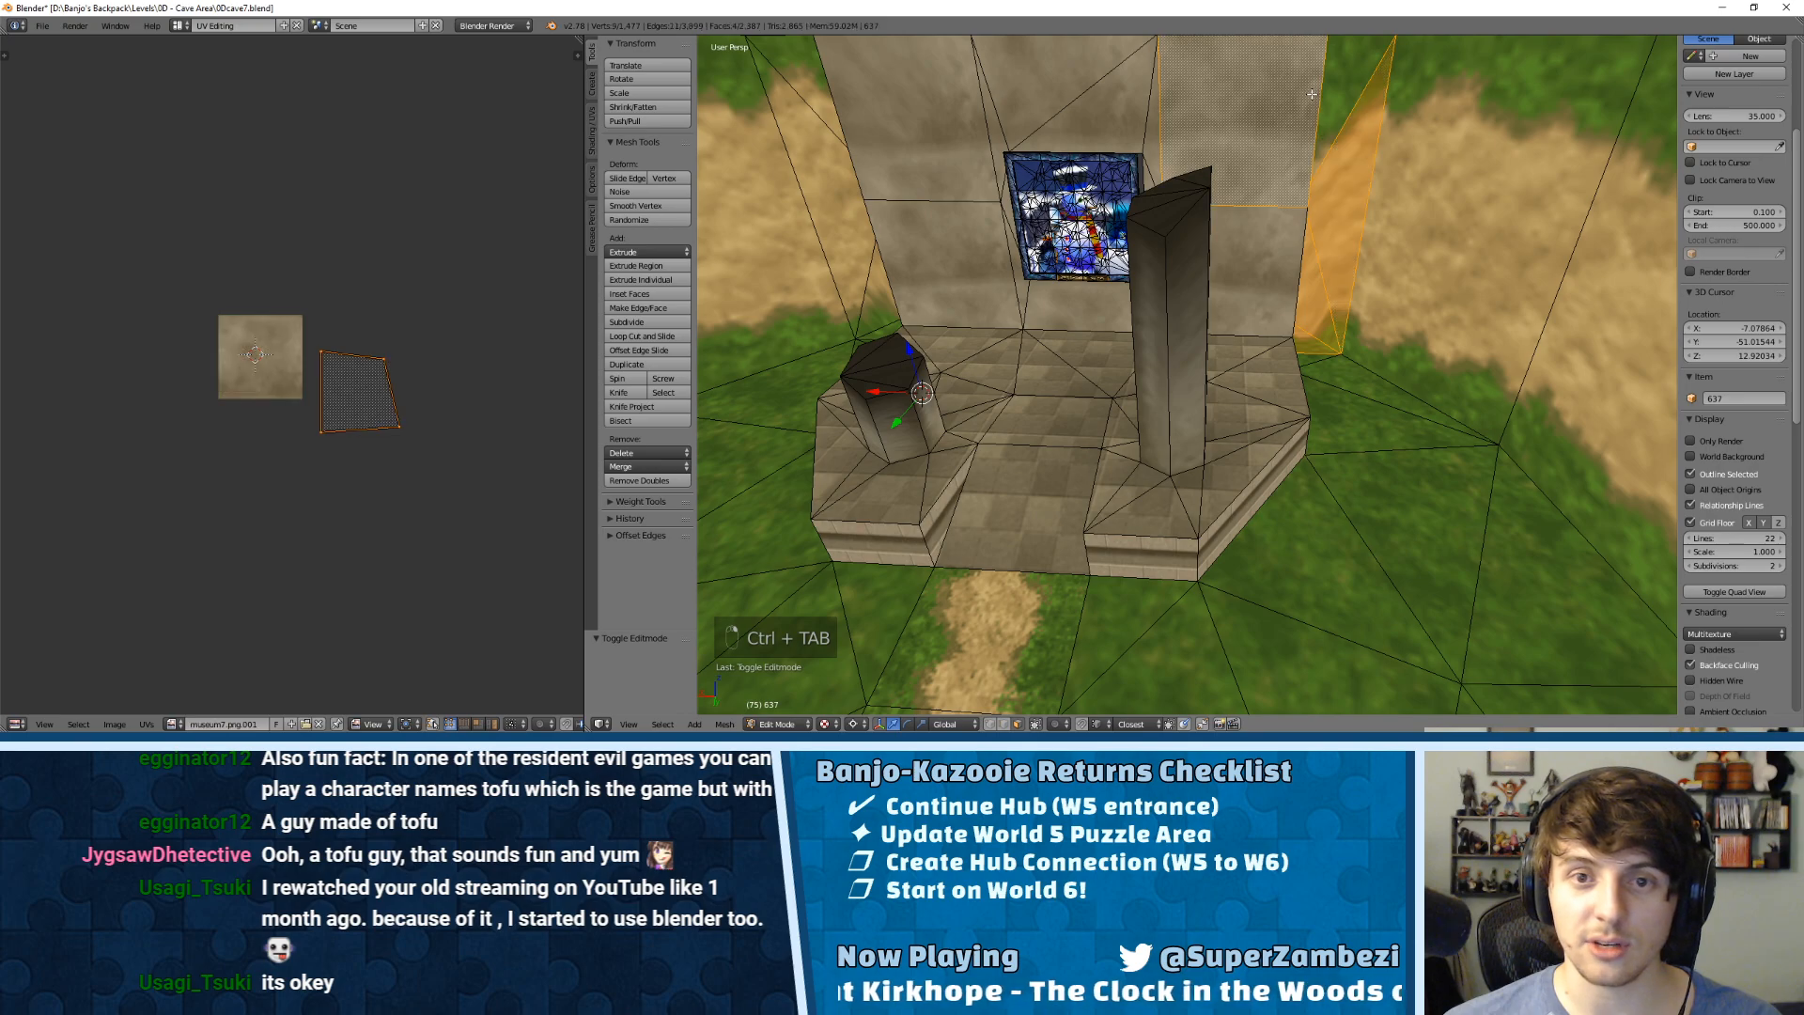
shift+right_click(1312, 94)
key(a)
key(a)
key(a)
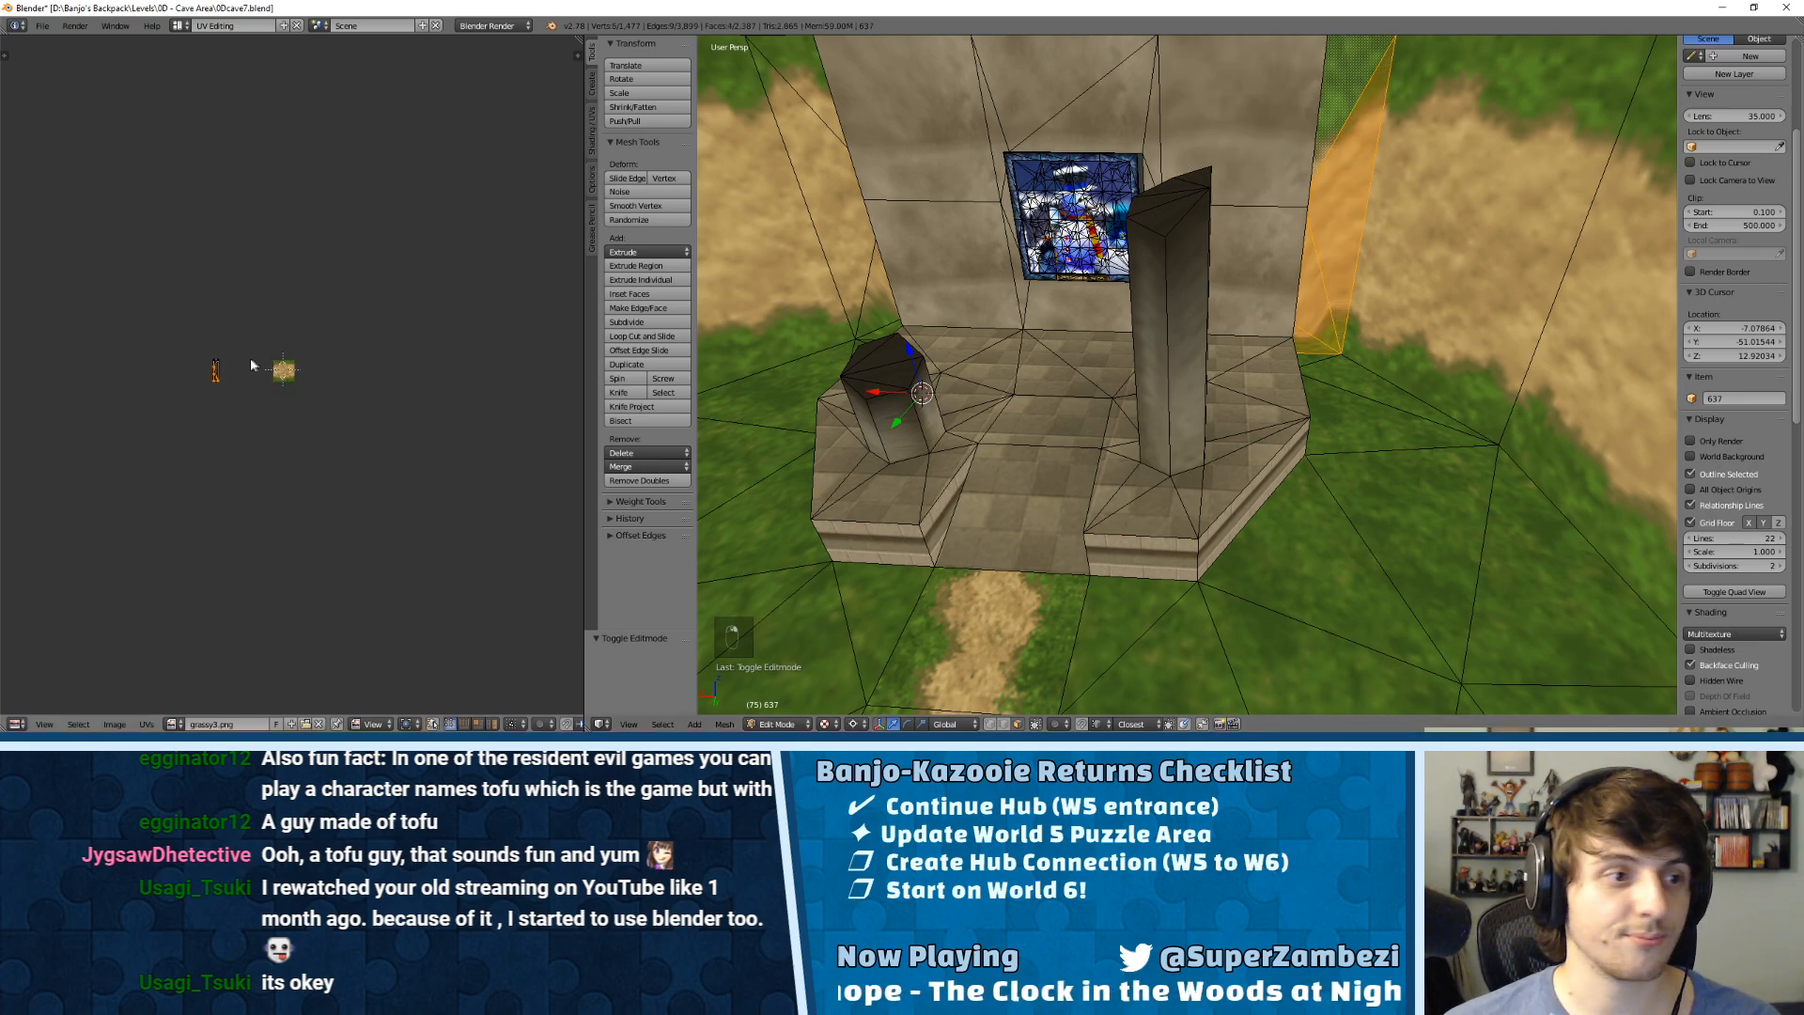
key(KP_Decimal)
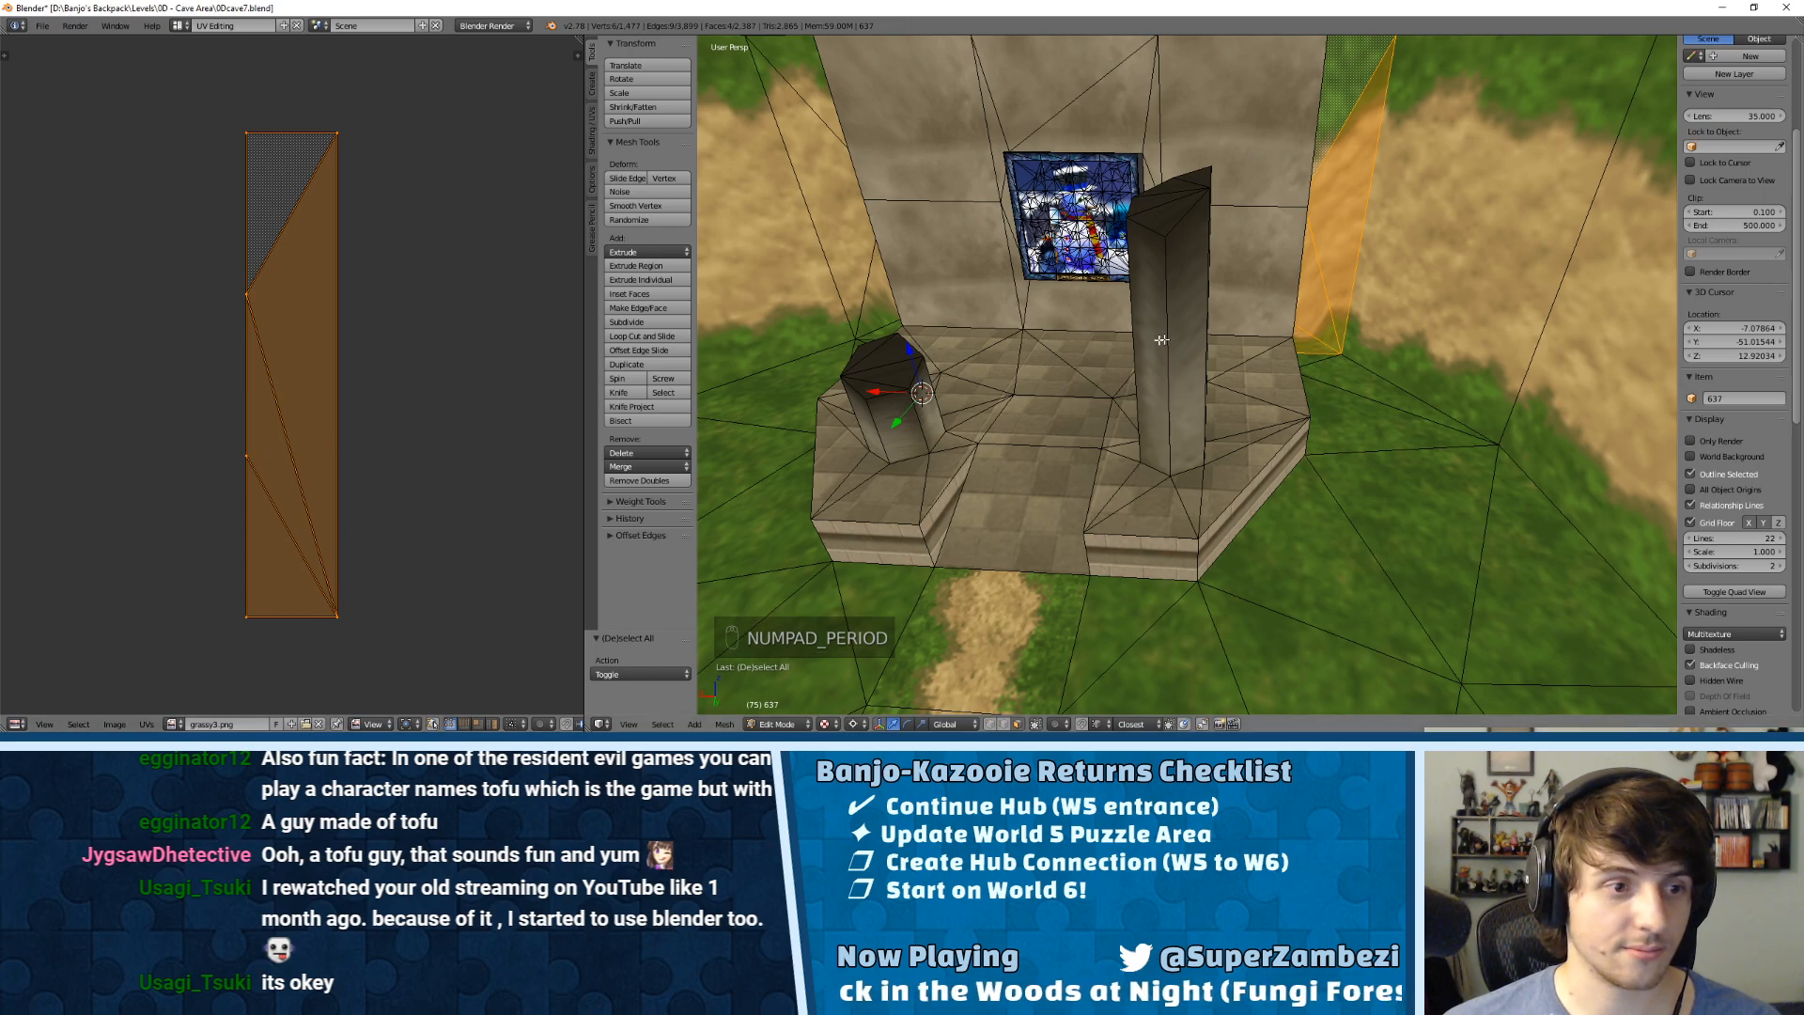
Step: Lower the two intermediate UV points on the wall strip's seam edge along Y by about 0.196 and 0.105
right_click(256, 458)
middle_drag(1174, 338, 1081, 395)
key(g)
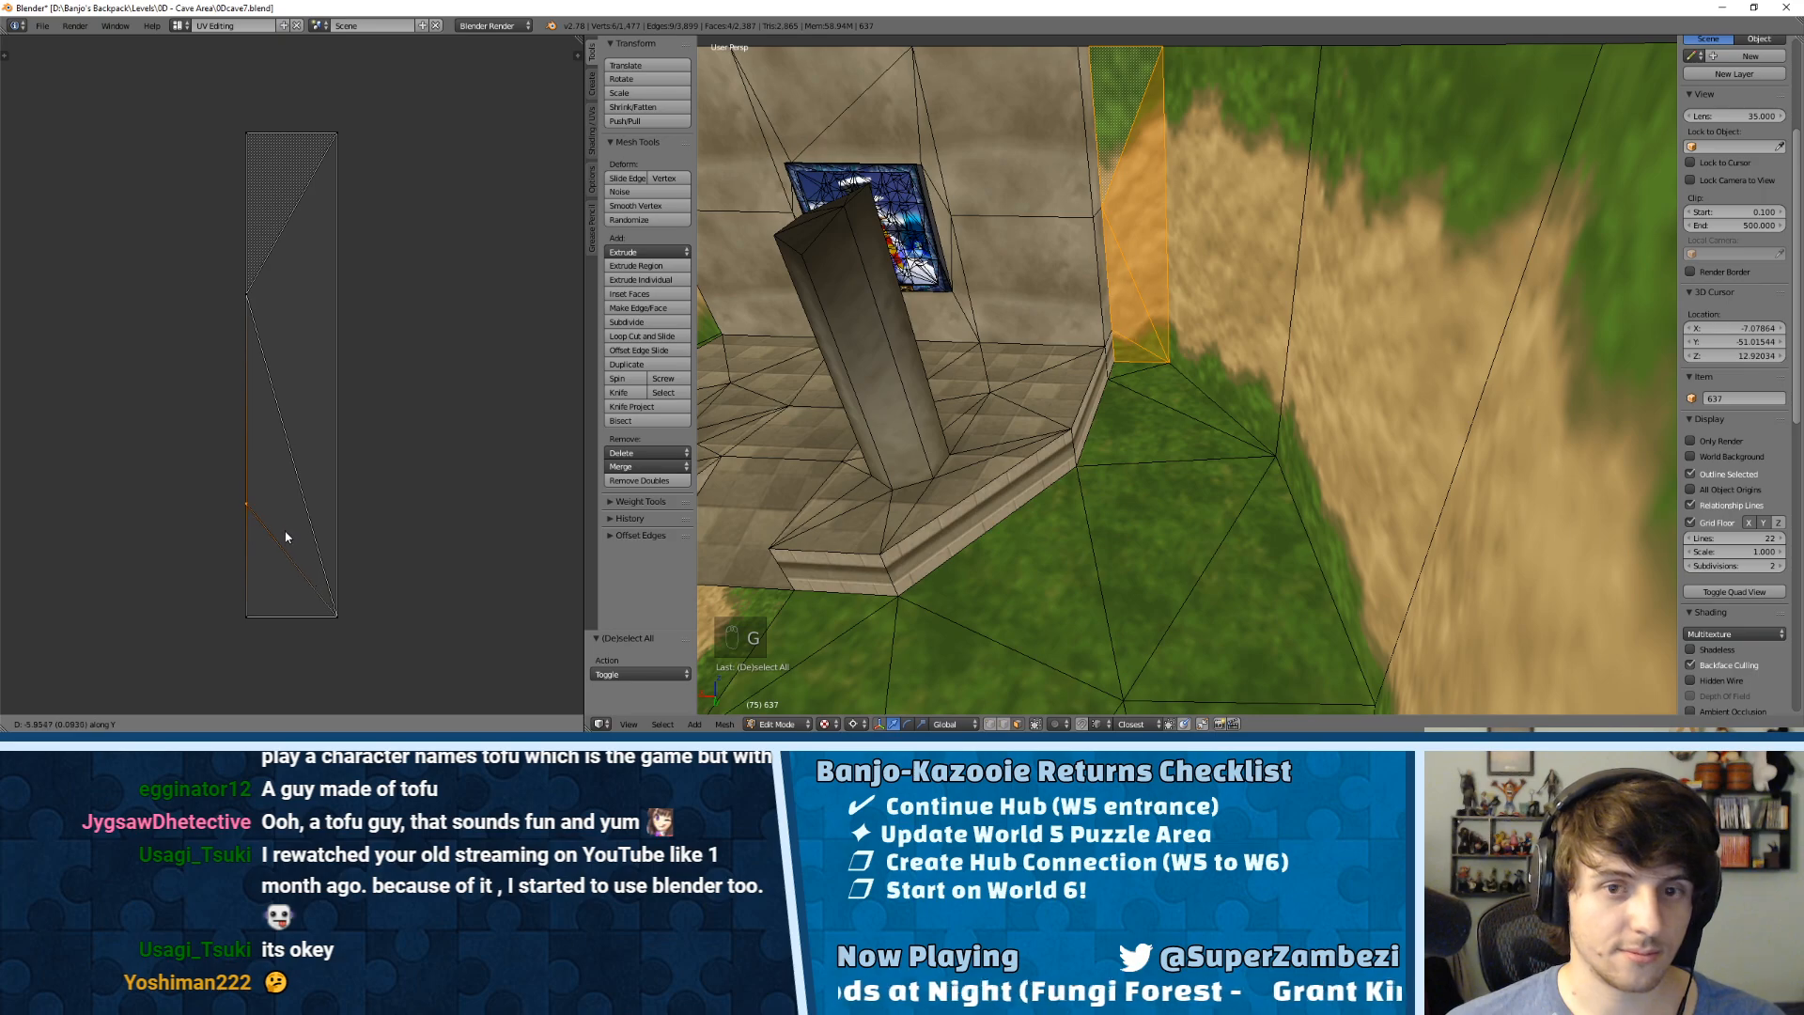
click(280, 581)
right_click(247, 295)
key(g)
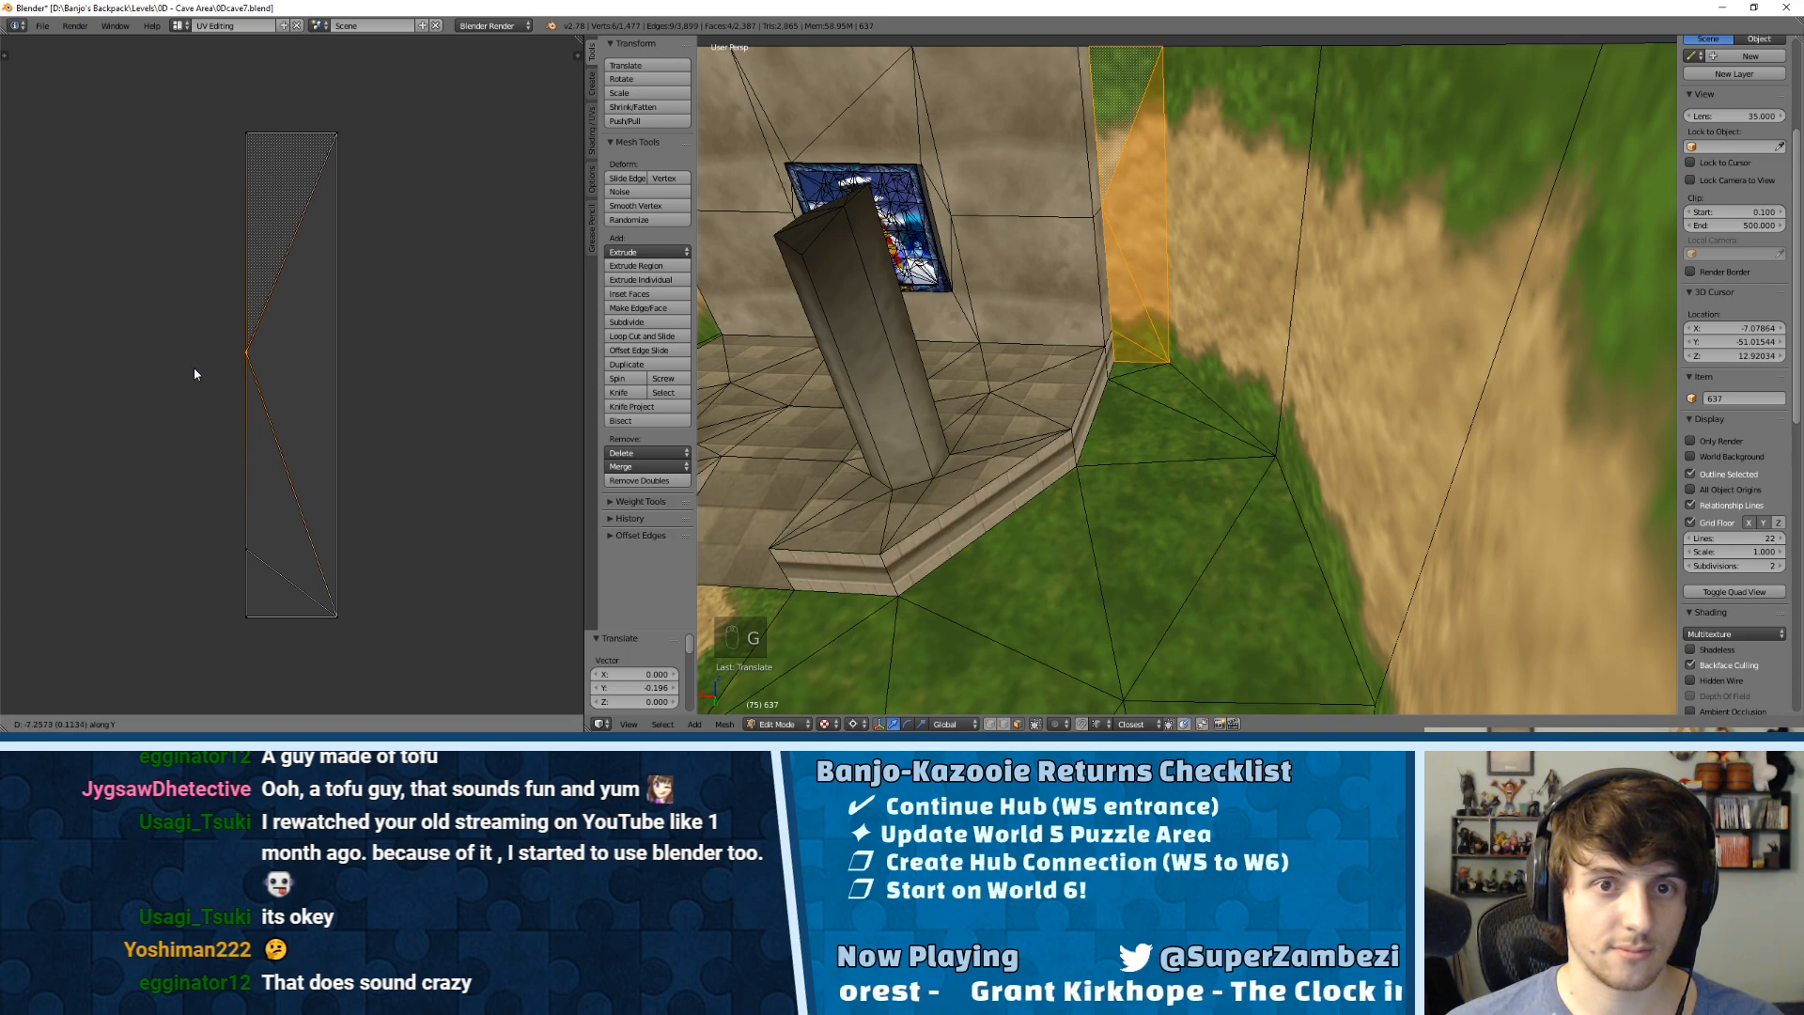
click(195, 364)
Step: Select the triangulated cave wall faces on the stone wall's opposite side and frame all their UVs
shift+middle_drag(1221, 345, 1645, 423)
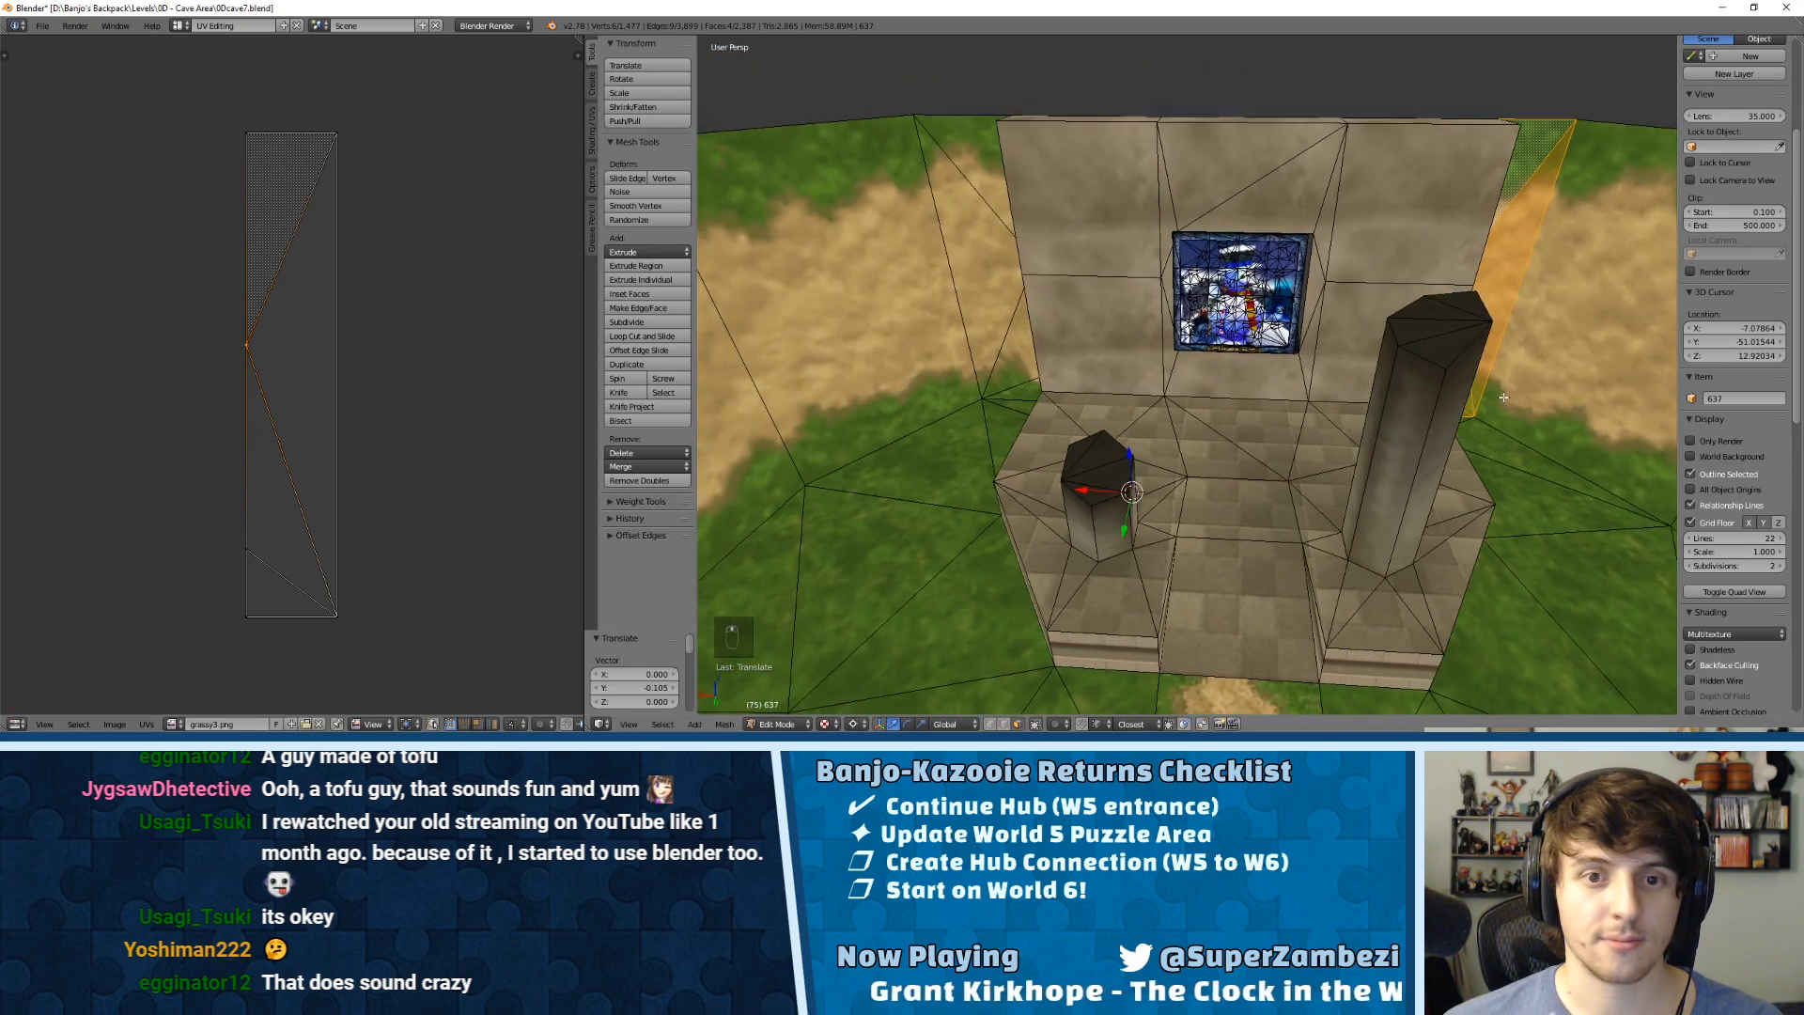
shift+middle_drag(949, 334, 1140, 344)
right_click(1140, 338)
shift+right_click(1098, 268)
shift+right_click(1099, 201)
shift+right_click(1100, 202)
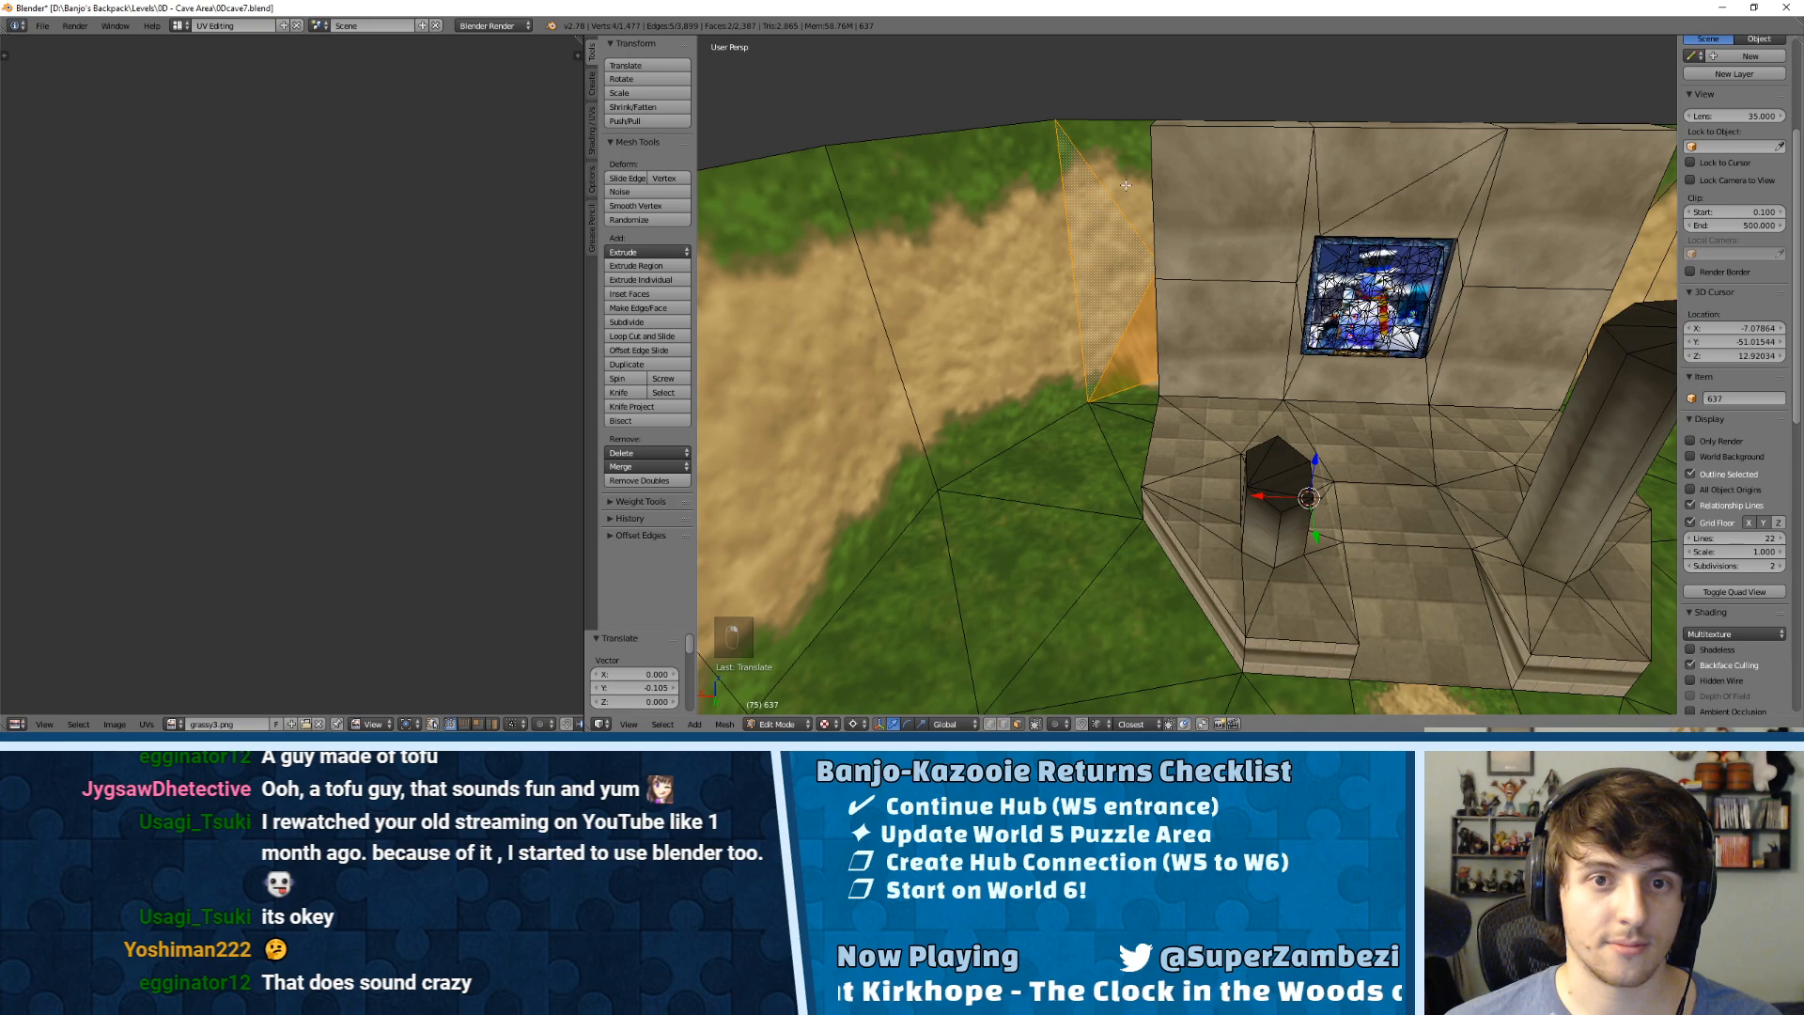
middle_drag(371, 327, 336, 341)
key(a)
key(a)
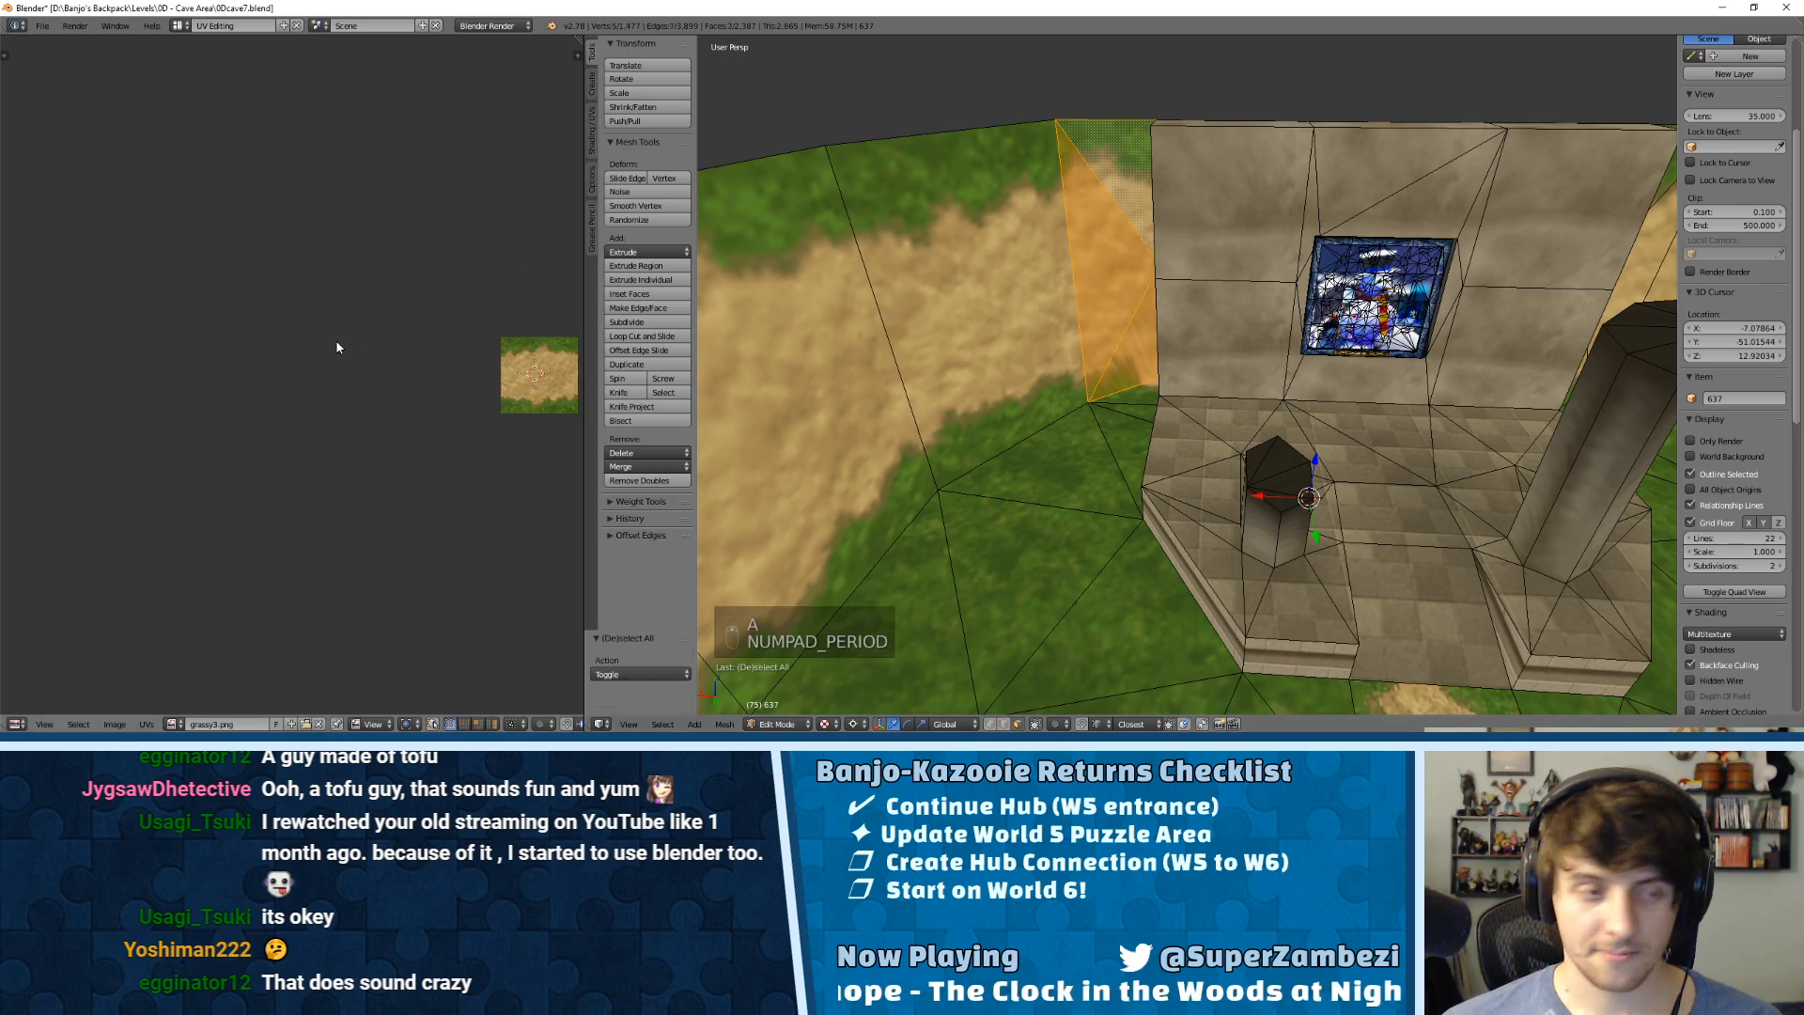
key(KP_Decimal)
Step: Try lowering the opposite strip's bottom seam UV point along Y by about 0.246, then undo the changes
right_click(407, 439)
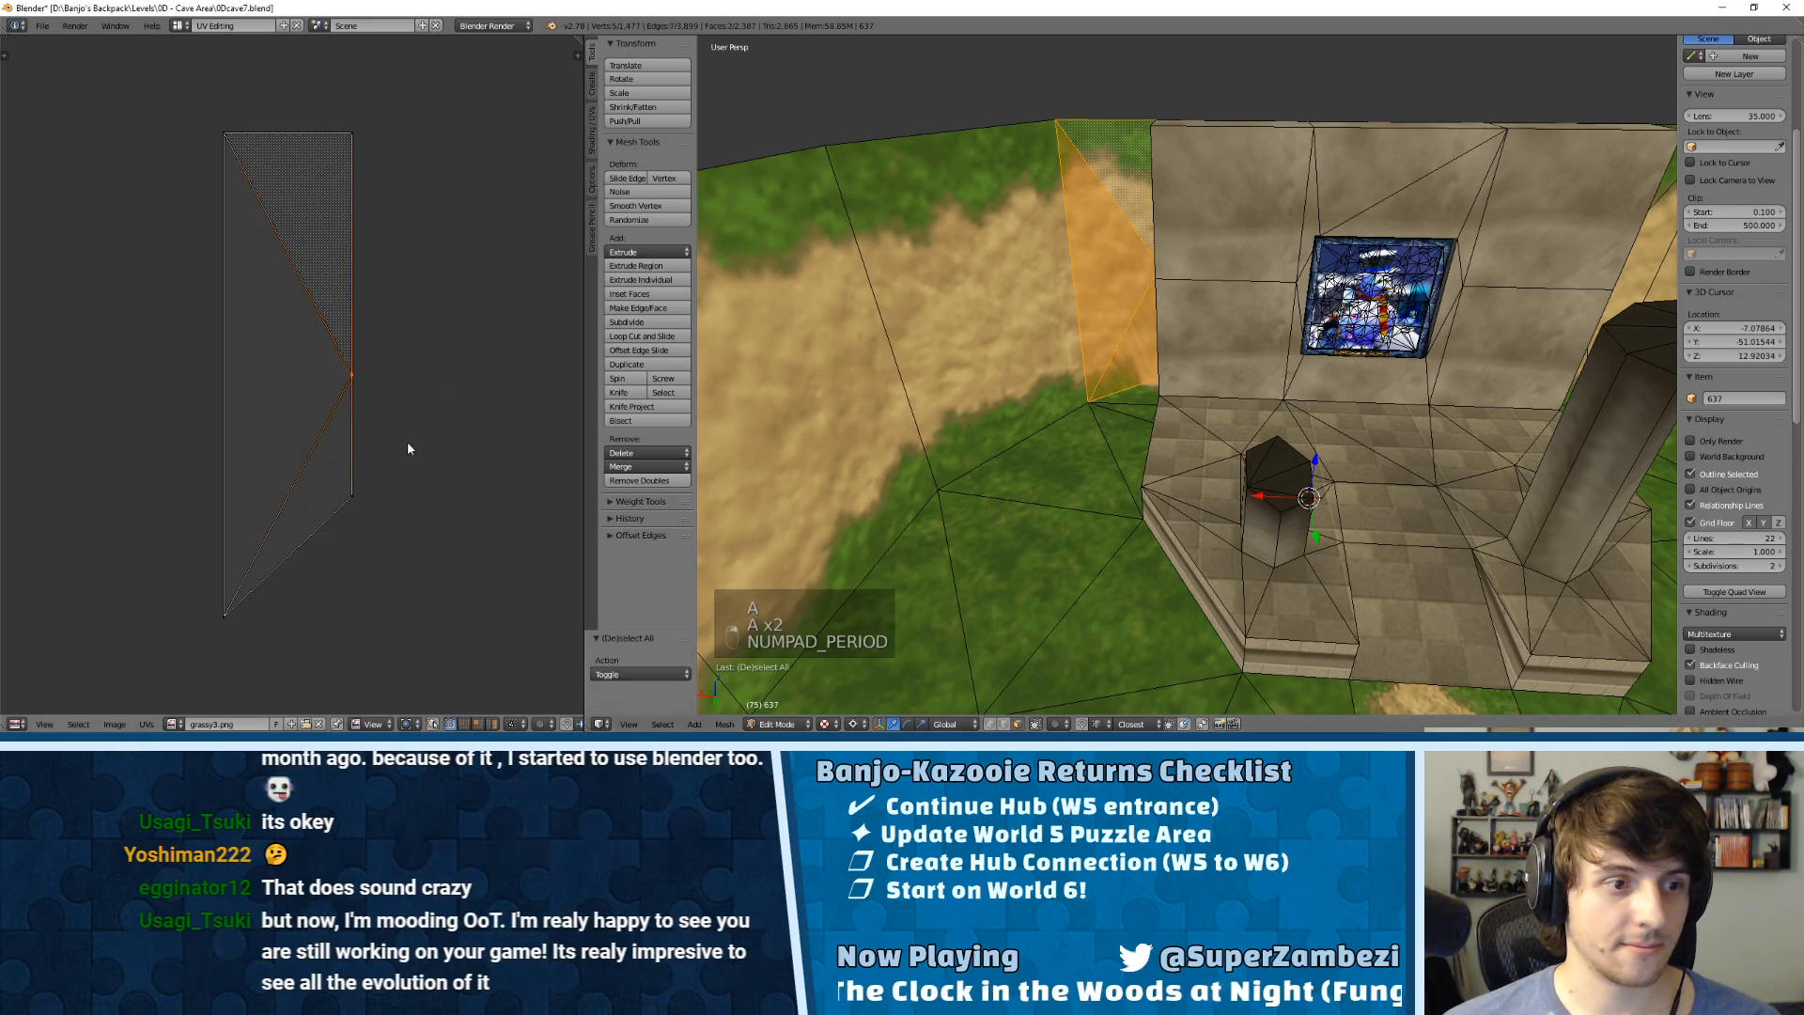
key(g)
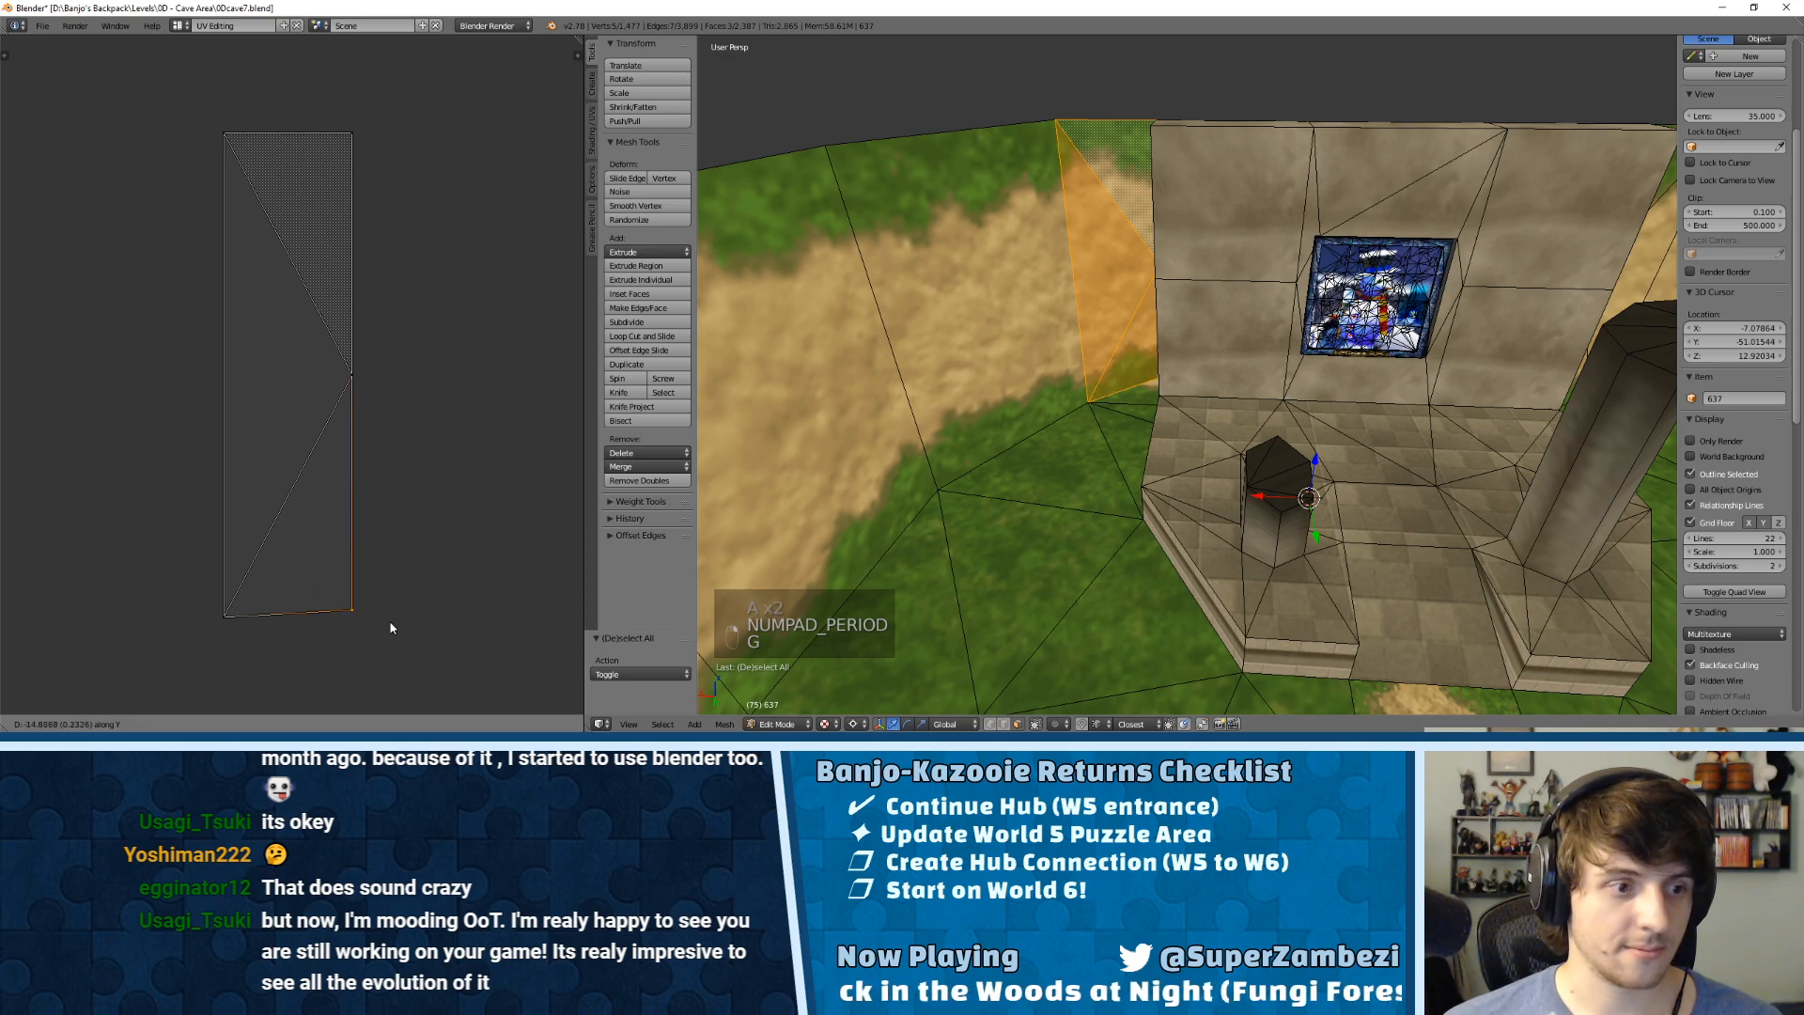
click(392, 634)
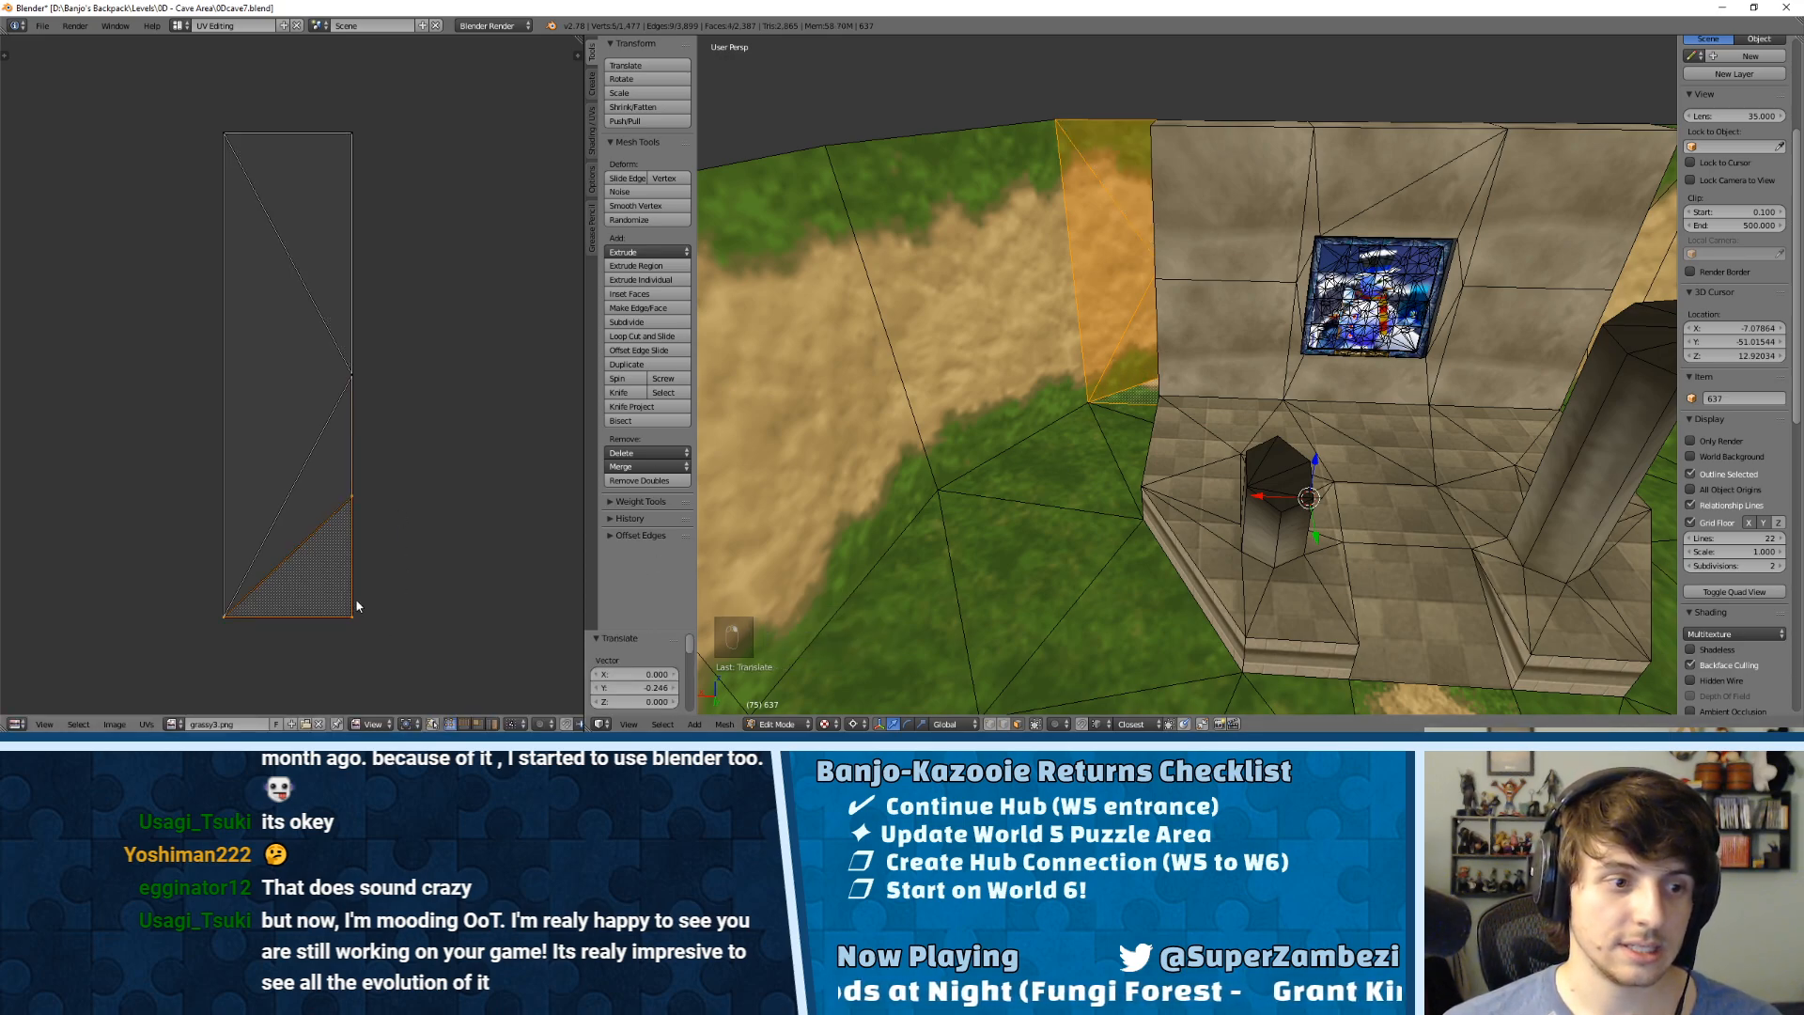
key(ctrl+z)
key(ctrl+z)
key(ctrl+z)
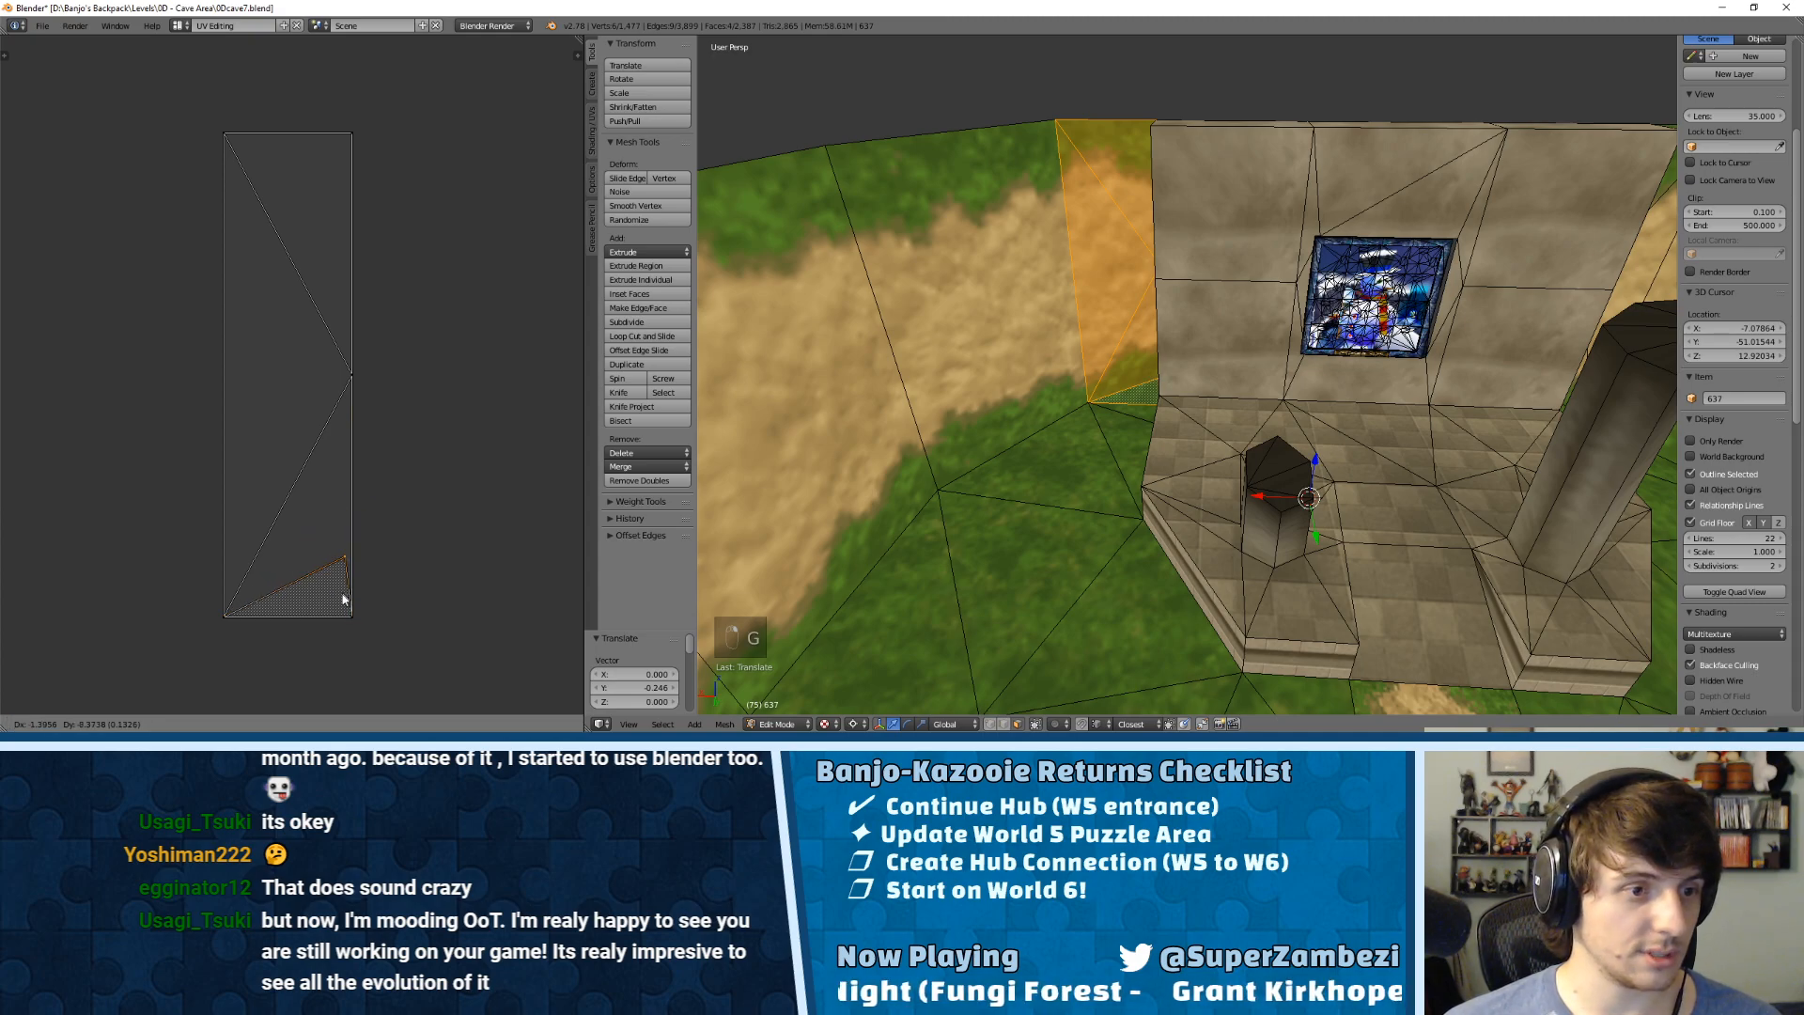
key(ctrl+z)
key(ctrl+z)
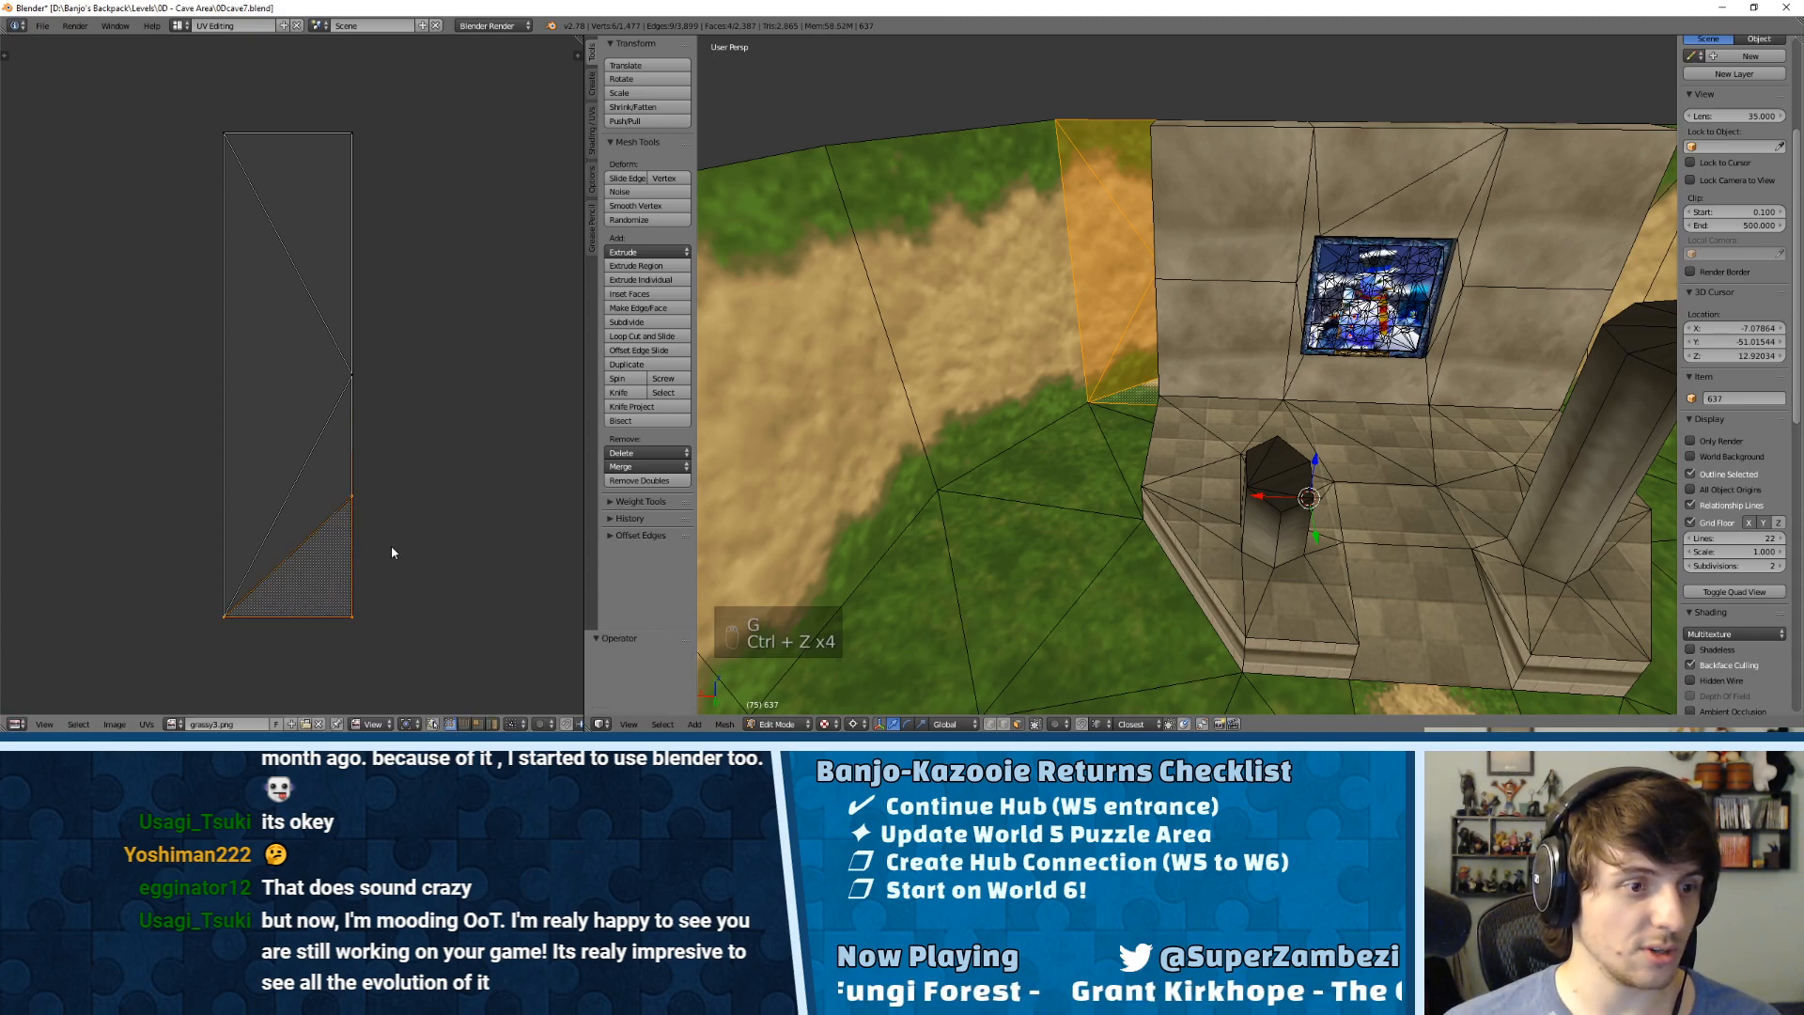
key(ctrl+z)
key(ctrl+z)
key(ctrl+z)
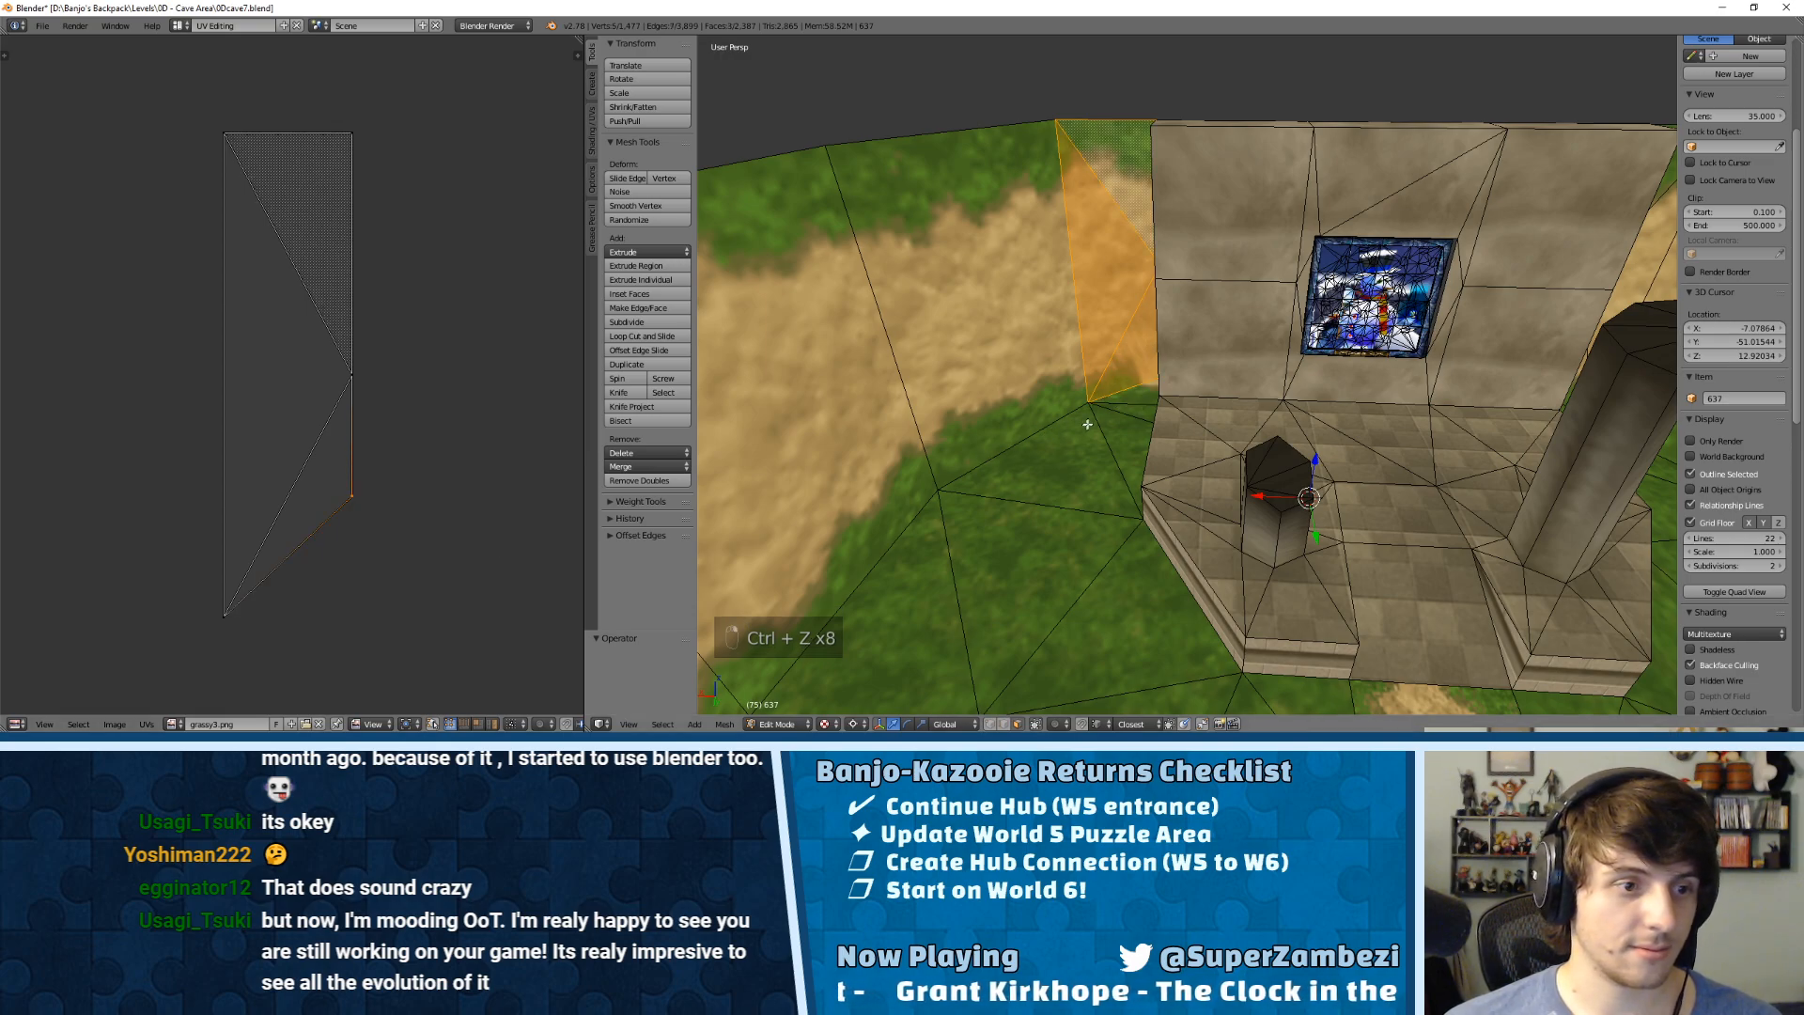
Step: Add the bottom triangle to the wall strip selection, lower its lower seam UV point about 0.144 along Y, and raise the upper one slightly
right_click(1136, 395)
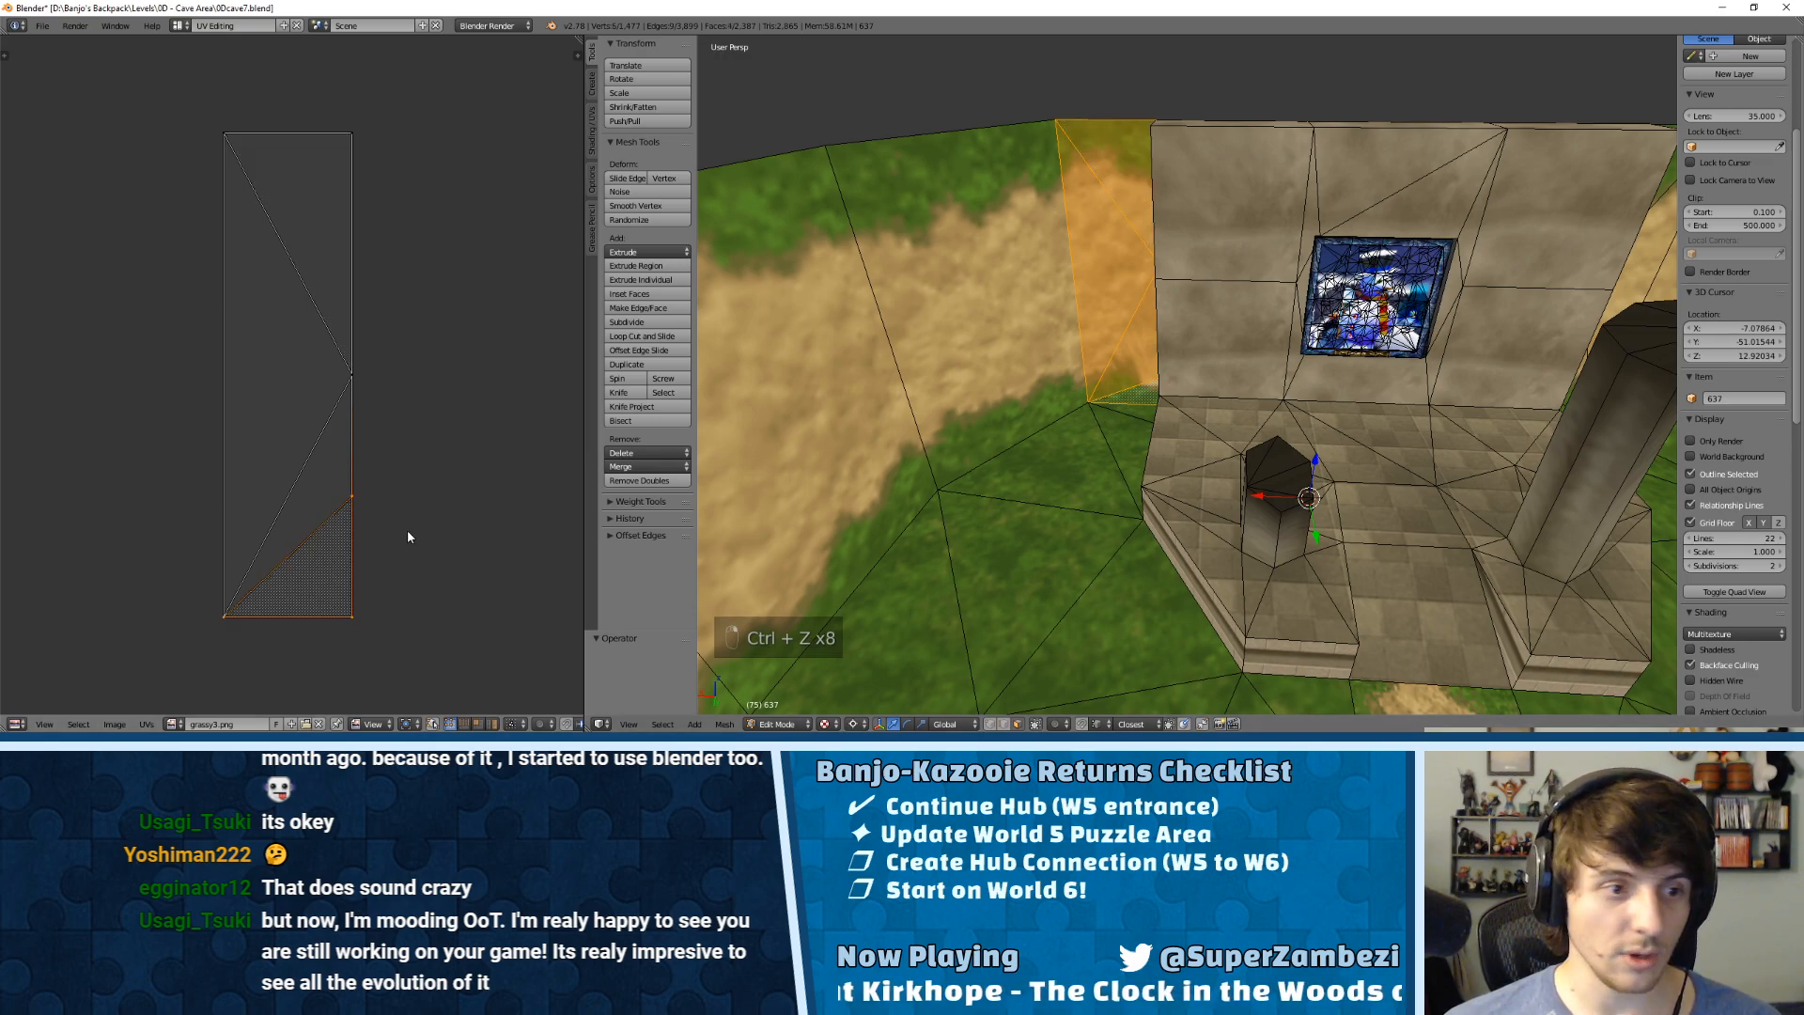
key(g)
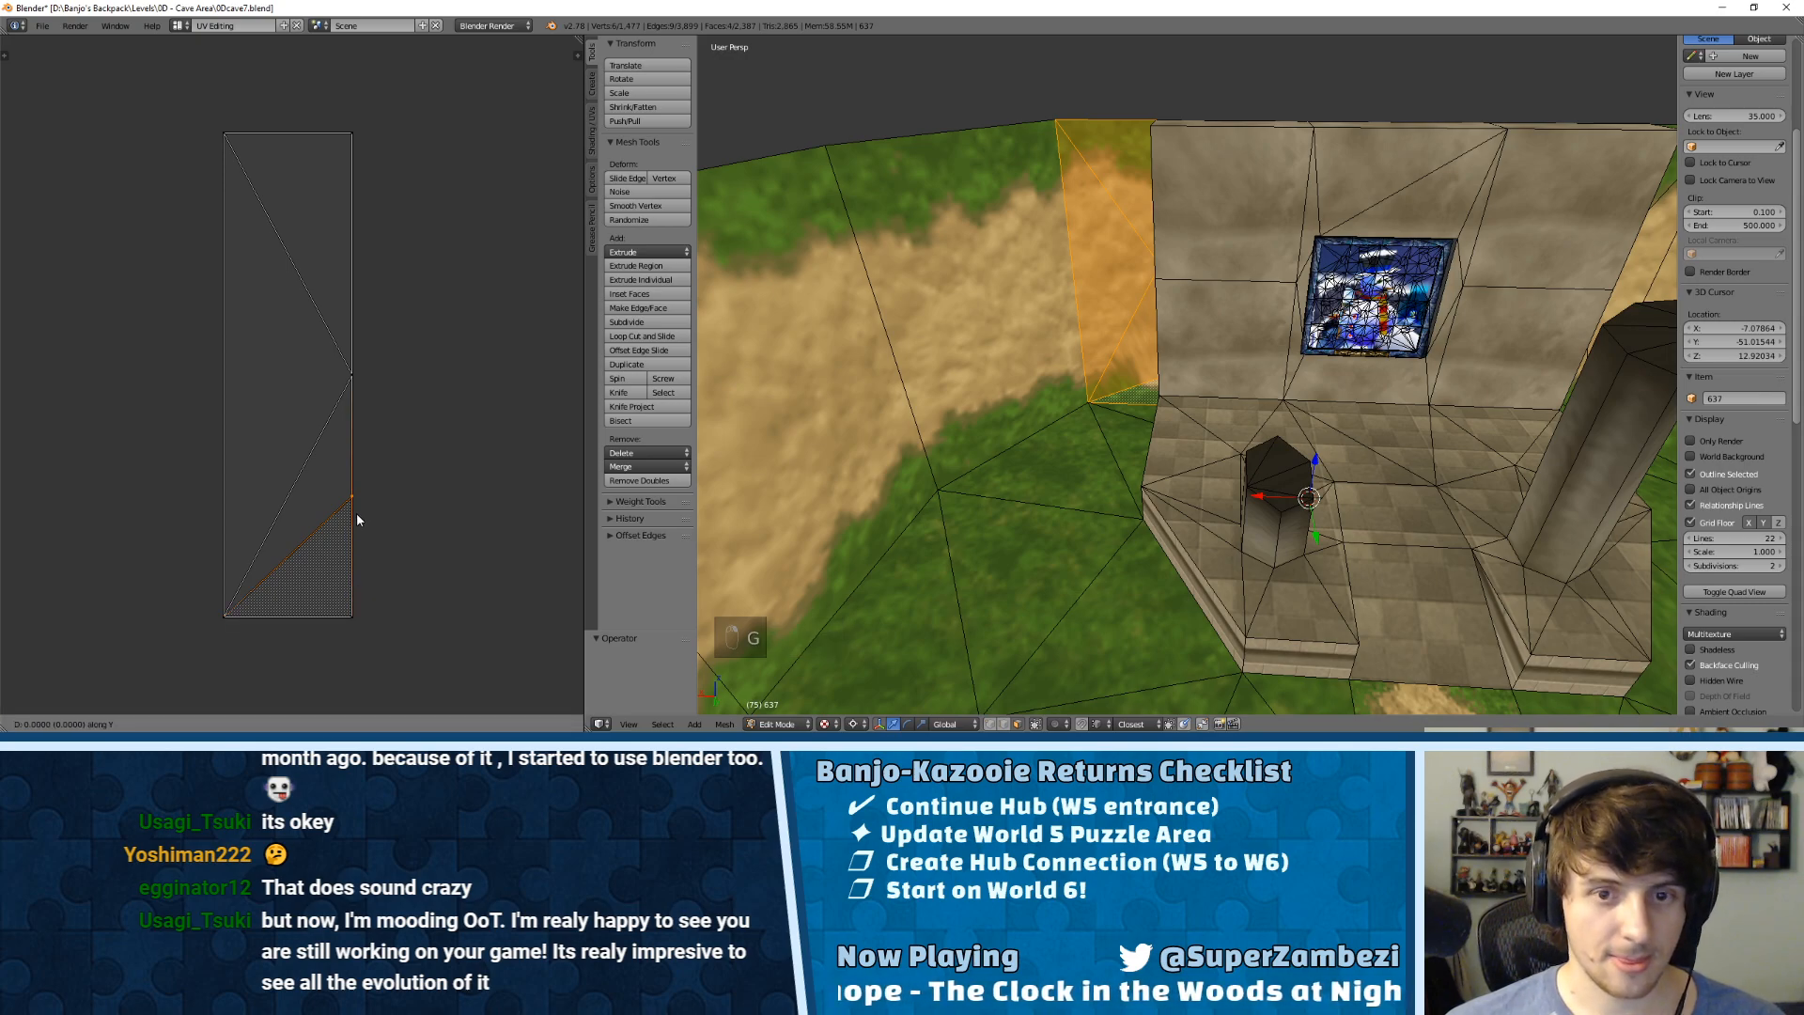
click(363, 592)
right_click(354, 387)
key(g)
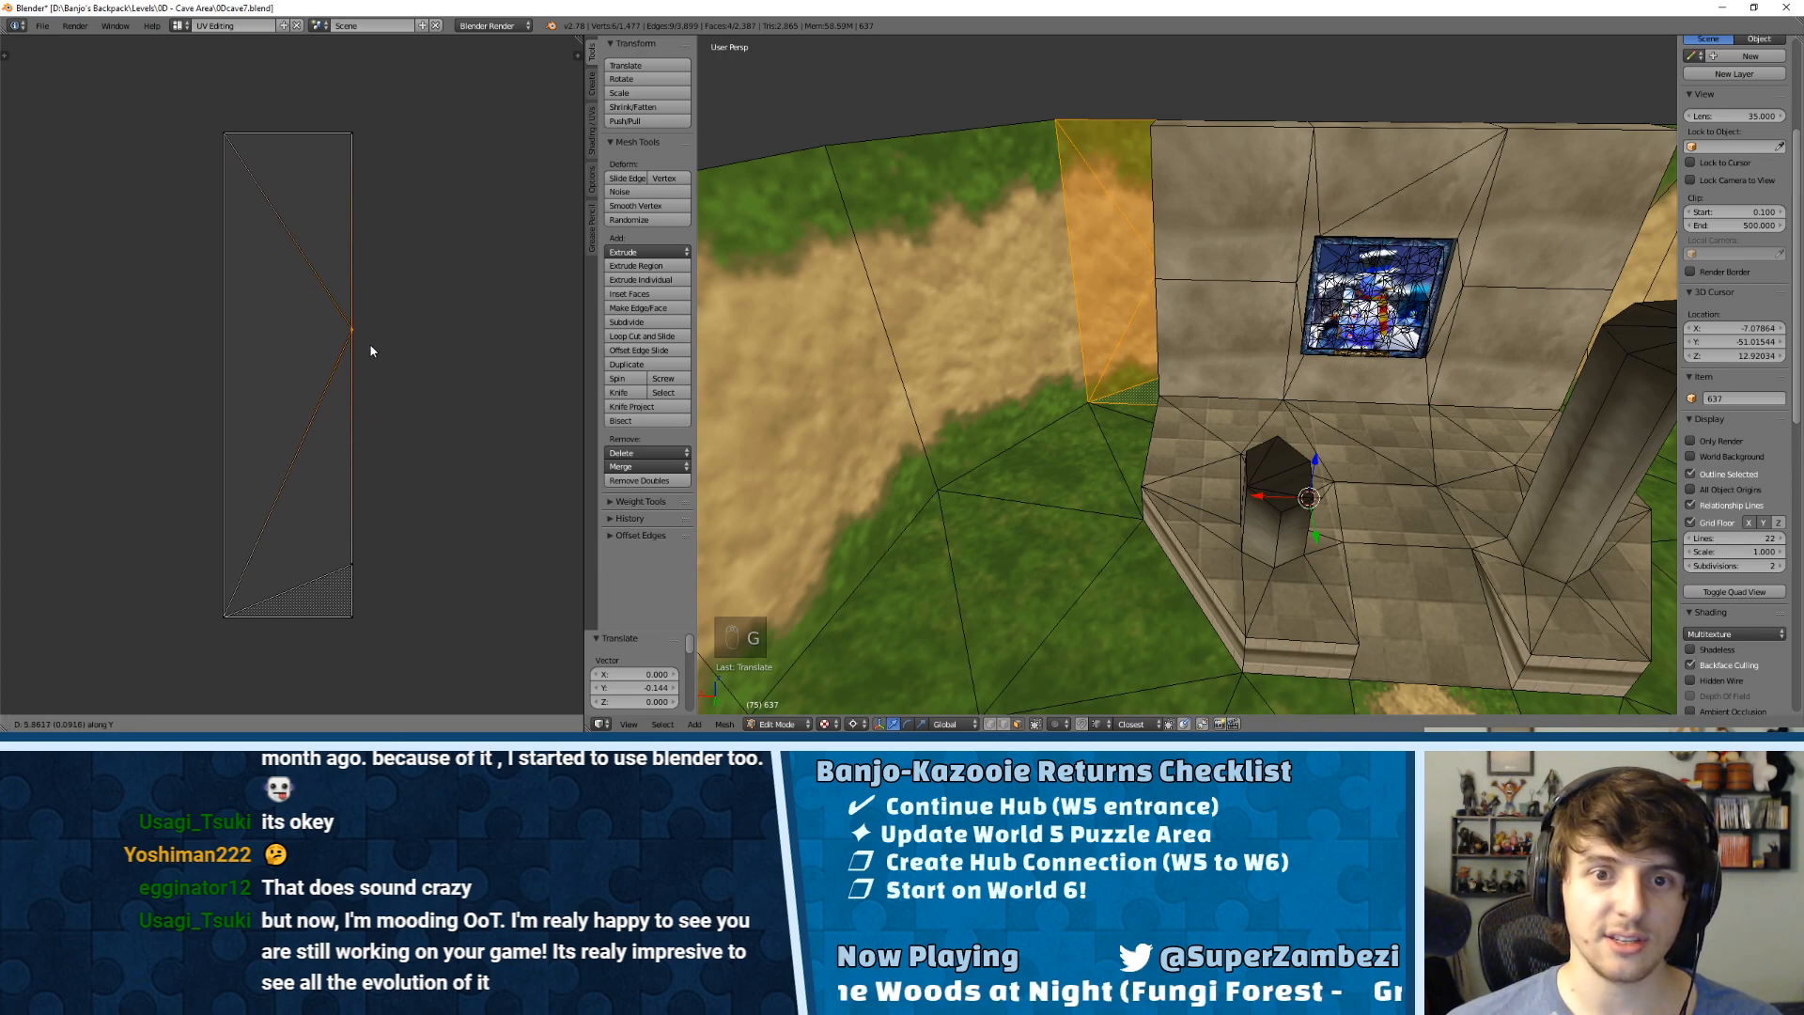
click(368, 370)
key(a)
Step: Inspect the cave walls on both sides of the stone puzzle wall and save the current Blender file
key(Tab)
key(Tab)
middle_drag(1367, 318, 1062, 294)
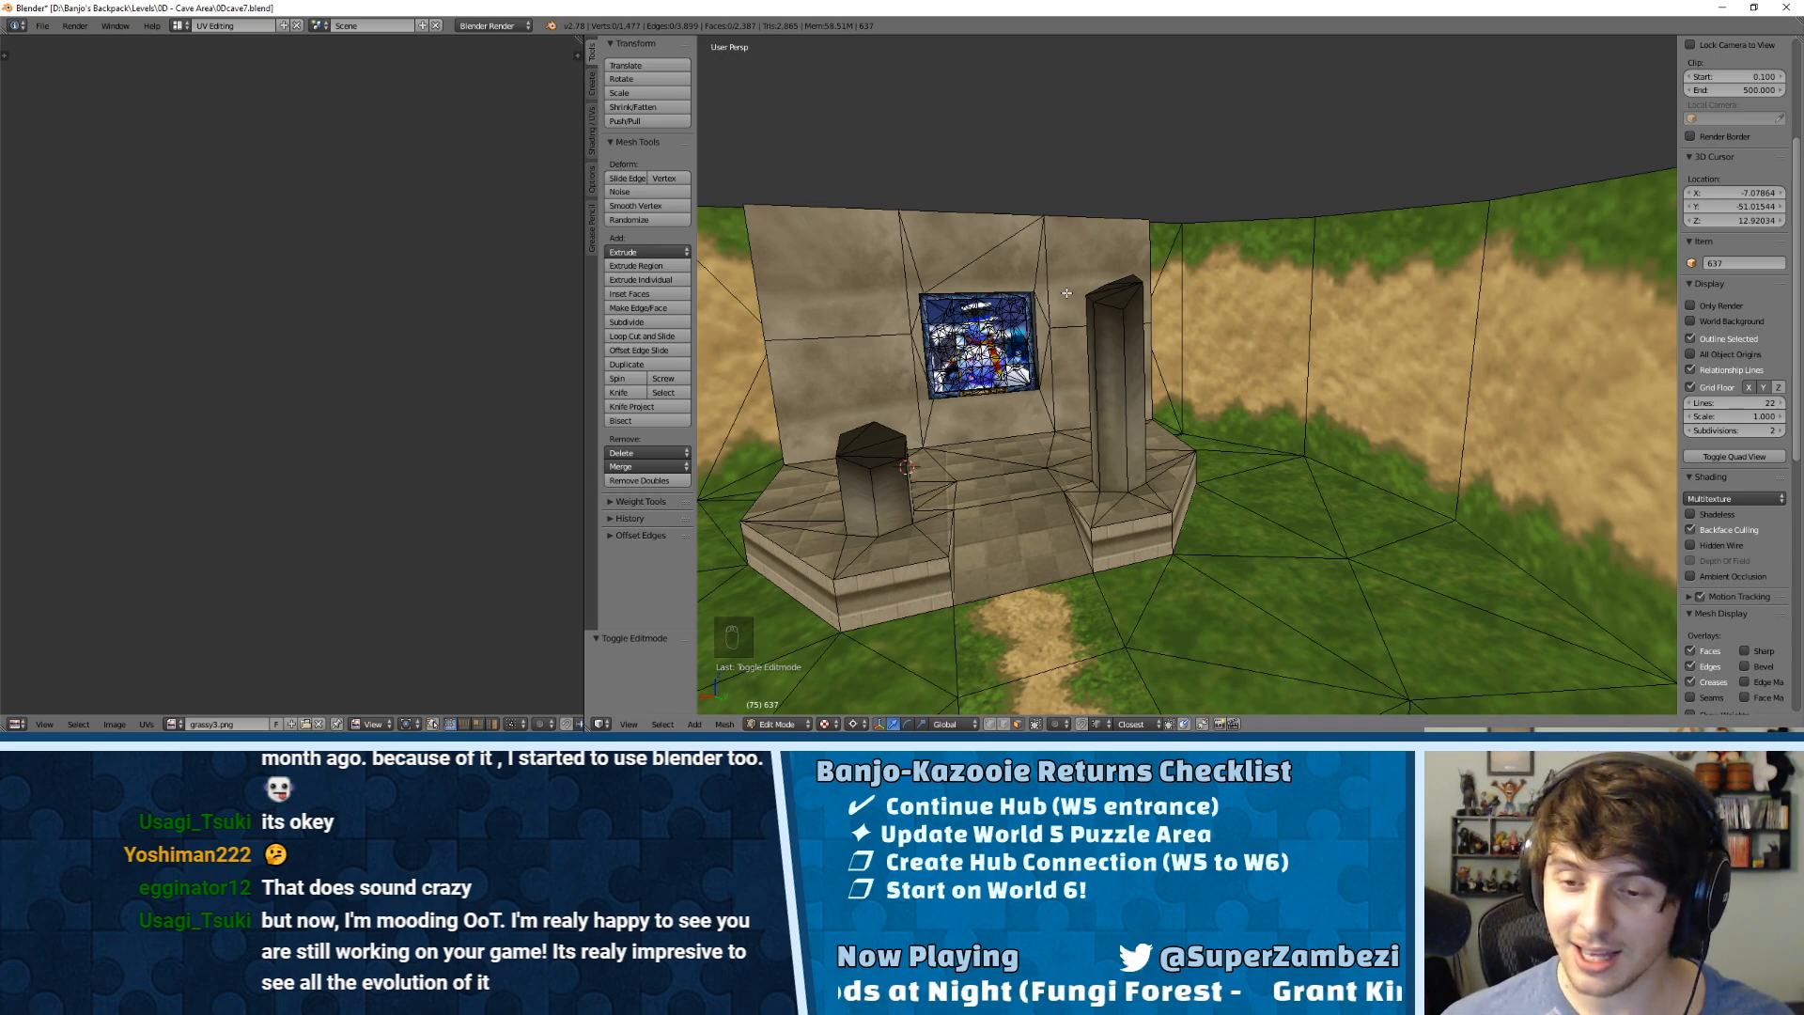
middle_drag(1105, 223, 1147, 269)
click(1475, 252)
middle_drag(1415, 267, 1174, 239)
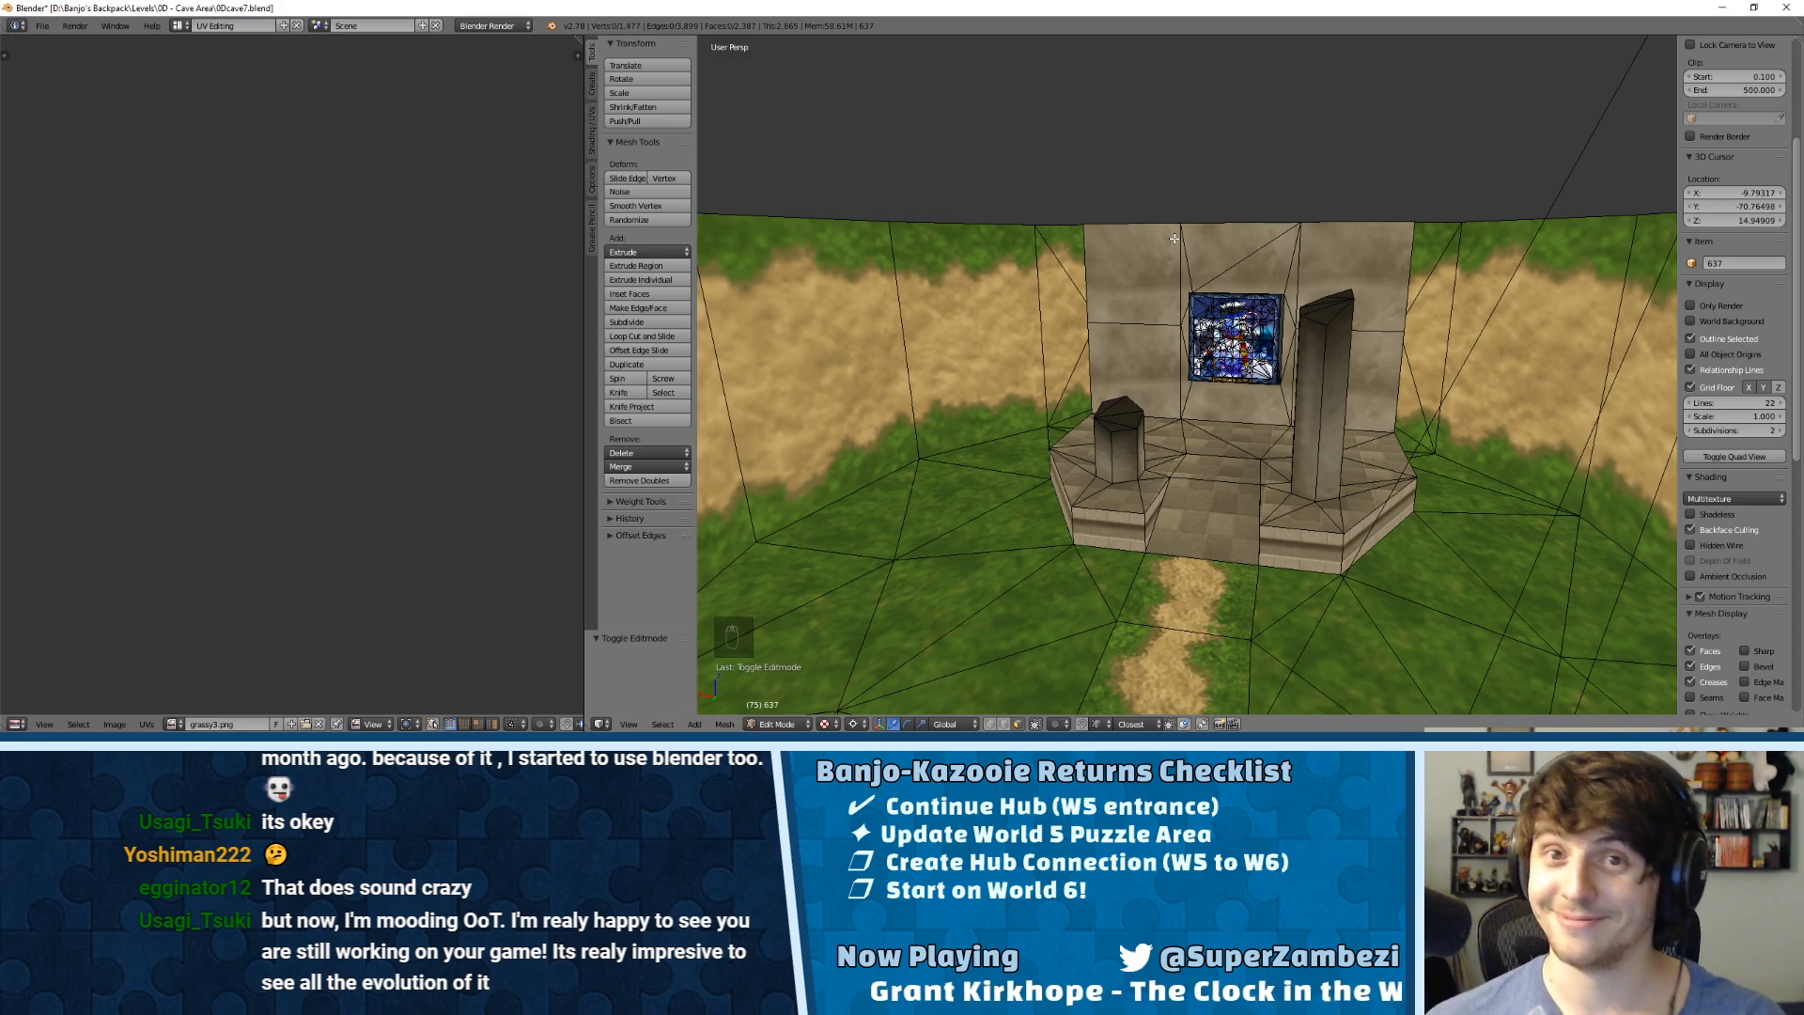
shift+middle_drag(1174, 282, 1126, 249)
click(41, 26)
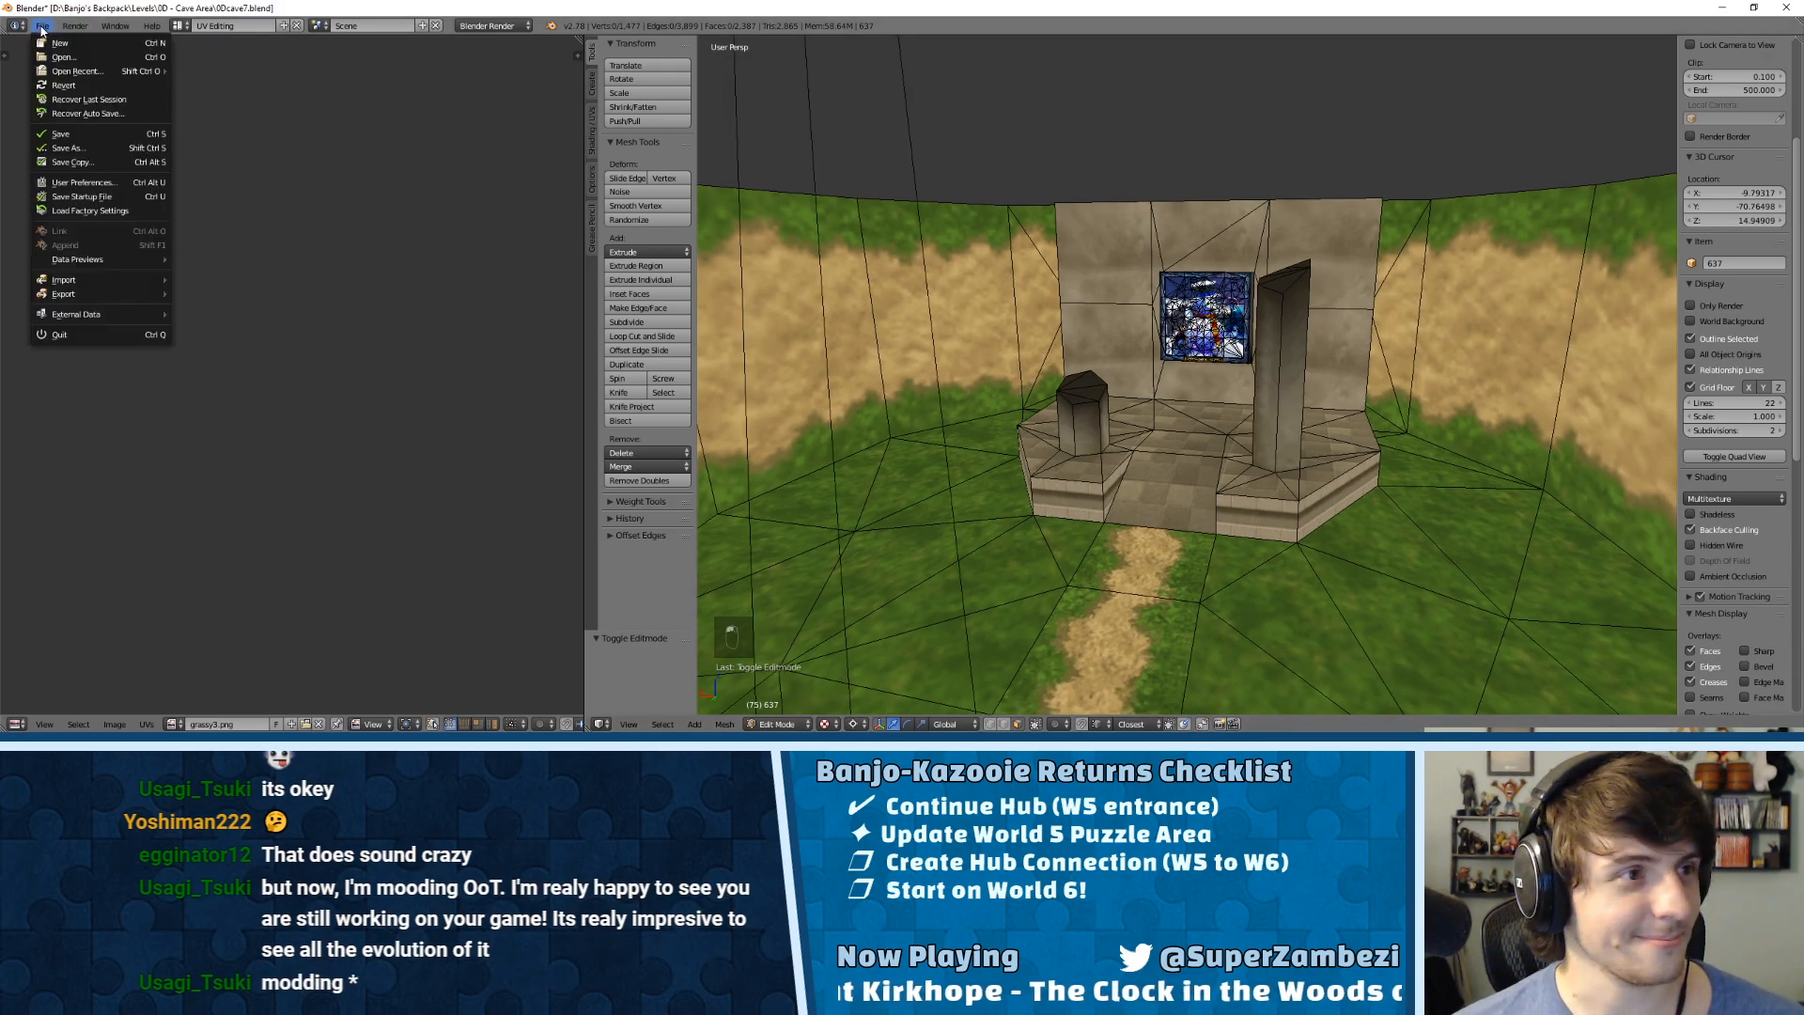
click(58, 136)
middle_drag(1259, 414, 1404, 417)
scroll(1327, 388, down, 5)
middle_drag(1404, 417, 1344, 461)
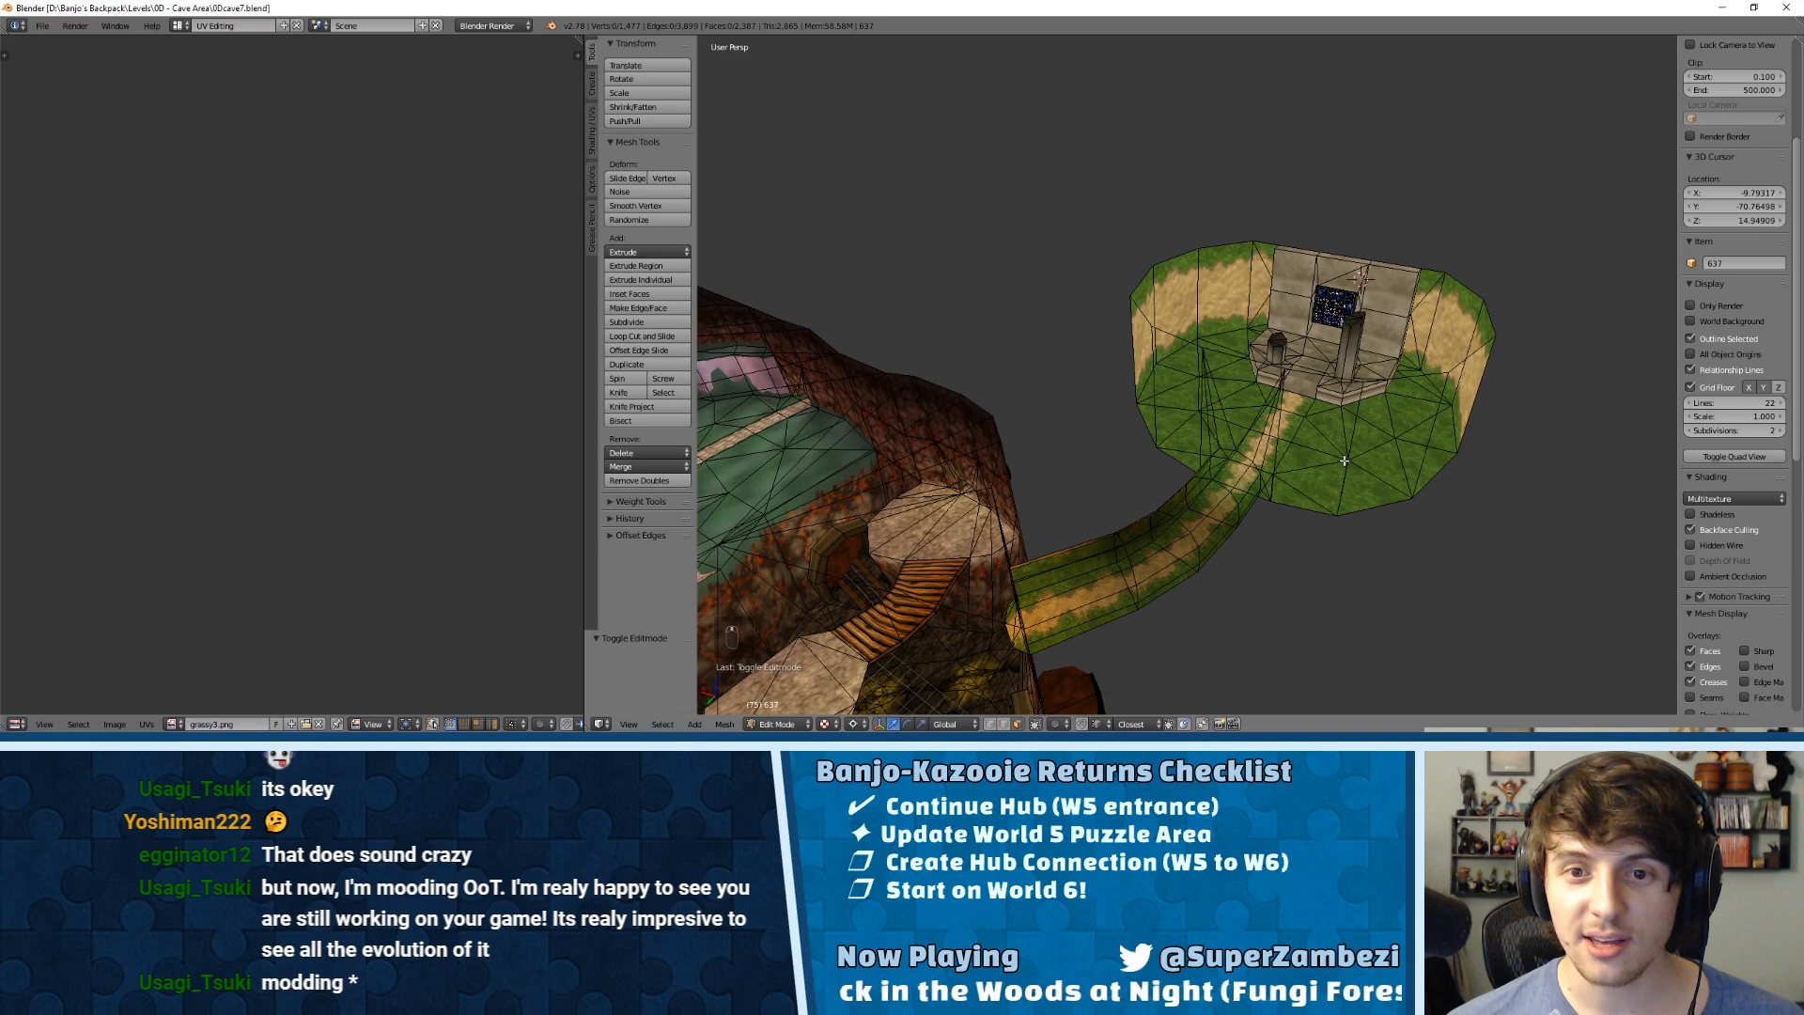